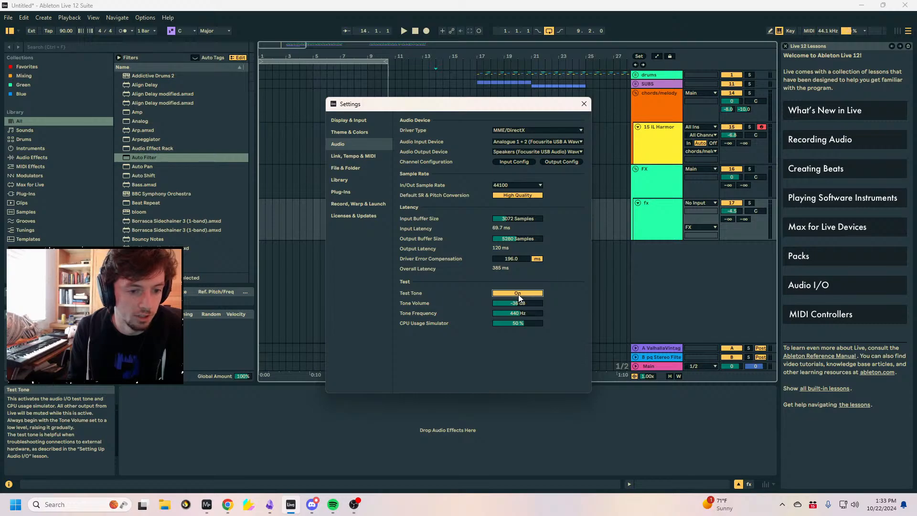
Set driver error compensation to 0.00 ms, output buffer size to 5360 samples and input buffer size to 3664 samples, and close the settings.
left_click(510, 258)
left_click(516, 239)
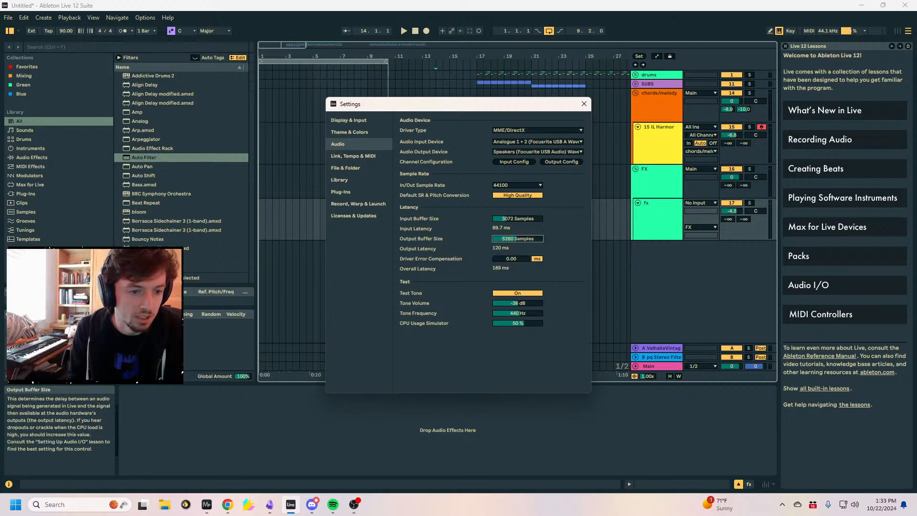
left_click_drag(515, 238, 518, 206)
left_click(517, 219)
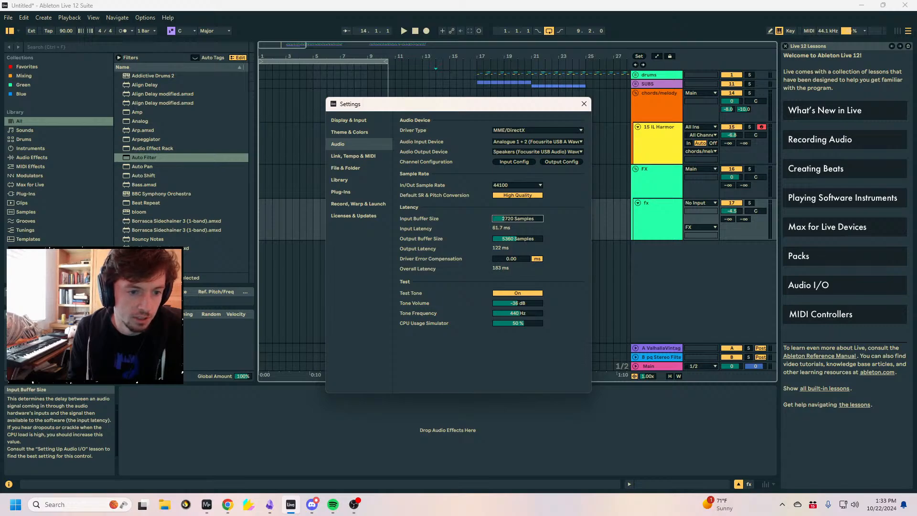
left_click_drag(515, 219, 515, 216)
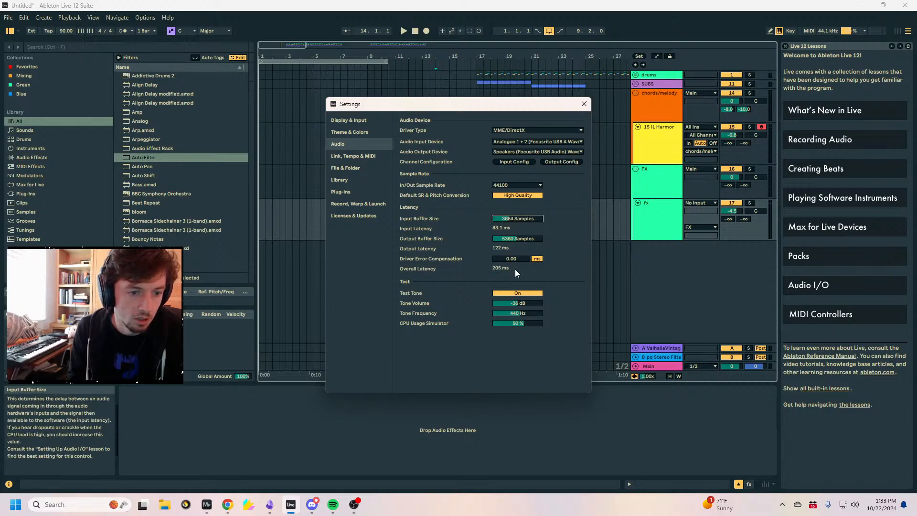
left_click(584, 104)
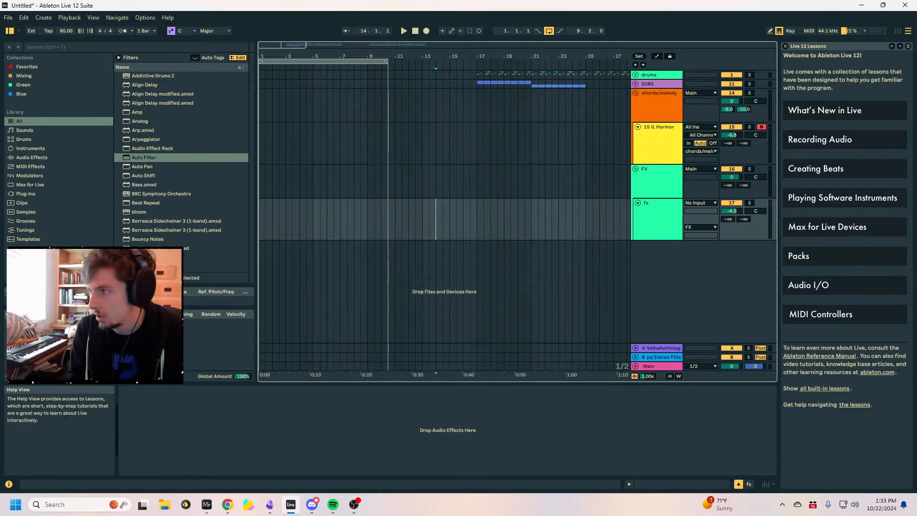
key("alt+Tab")
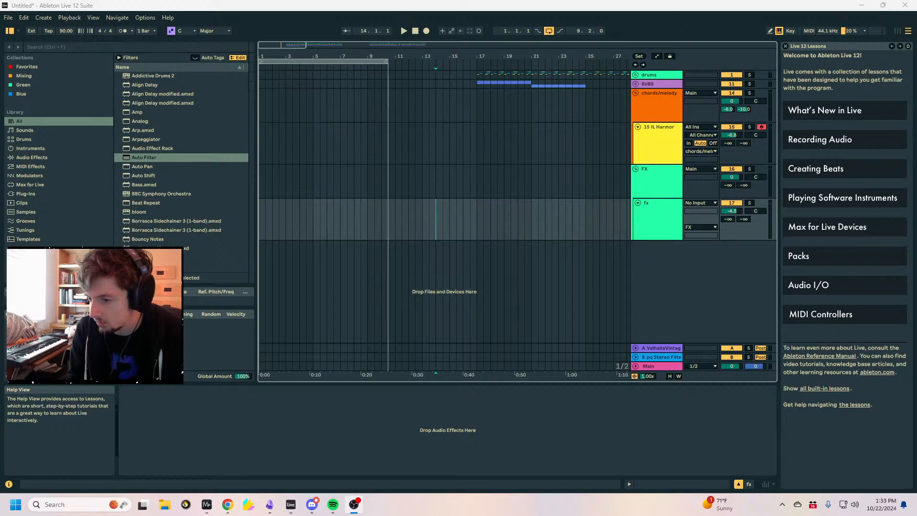
left_click(491, 214)
key("space")
key("space")
left_click(450, 217)
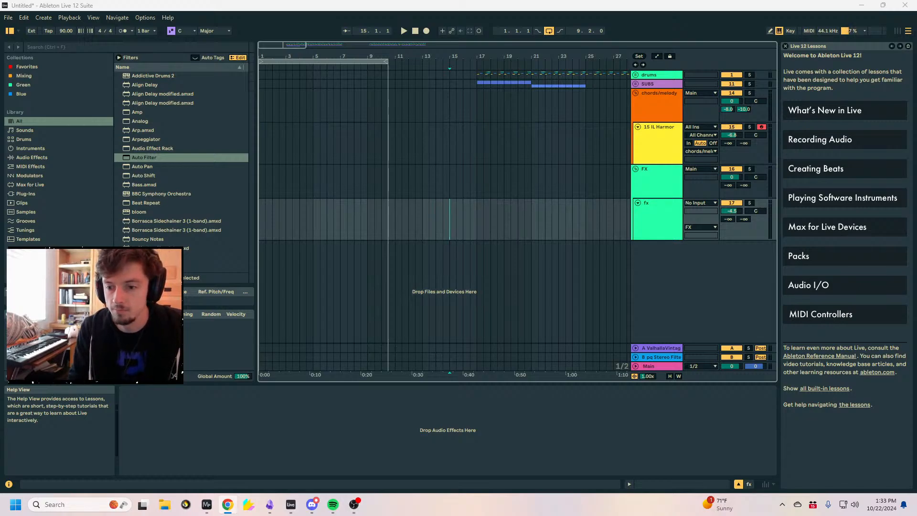
key("alt+Tab")
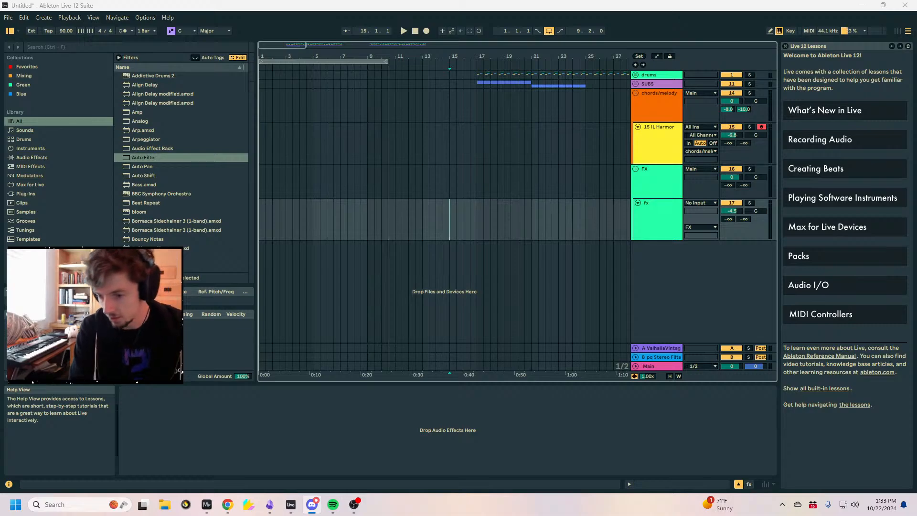
left_click_drag(490, 56, 490, 19)
left_click_drag(568, 81, 300, 105)
key("Delete")
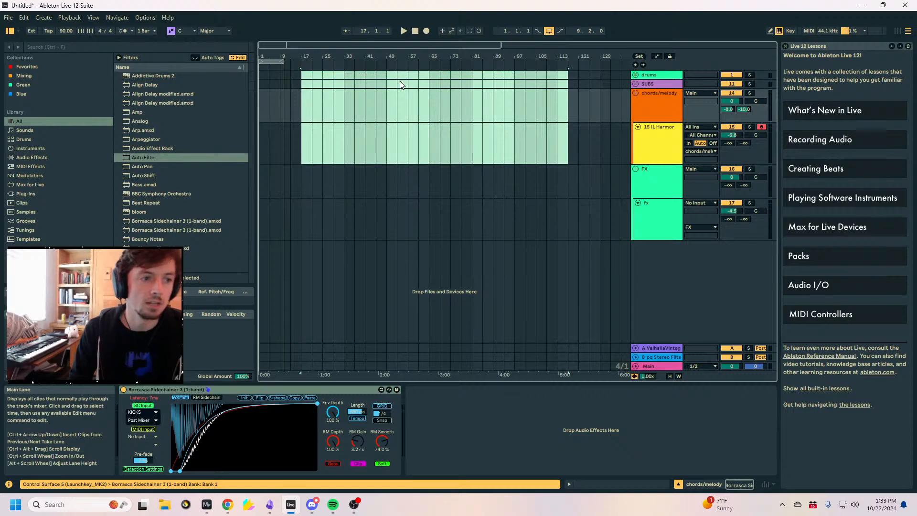
left_click_drag(266, 58, 266, 72)
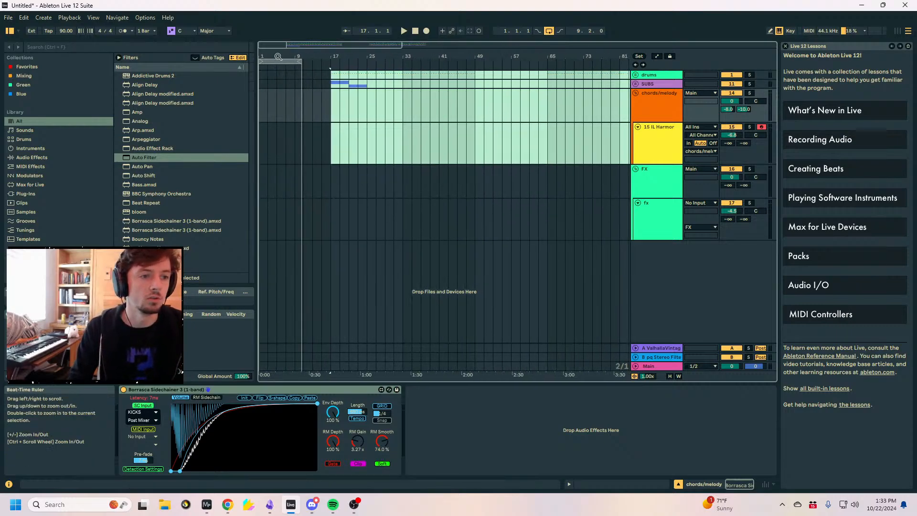
Unfold the drums group and copy the kick clip at bar 17 to the start of the KICK track.
left_click(636, 75)
scroll(525, 138, "down", 2)
left_click(367, 166)
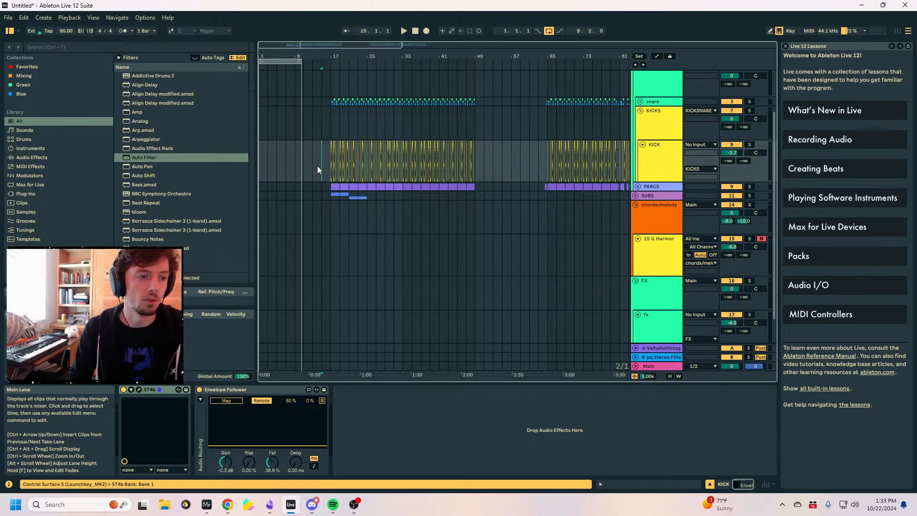
left_click_drag(317, 165, 527, 167)
left_click_drag(335, 101, 550, 111)
left_click_drag(481, 101, 330, 100)
left_click_drag(313, 57, 495, 58)
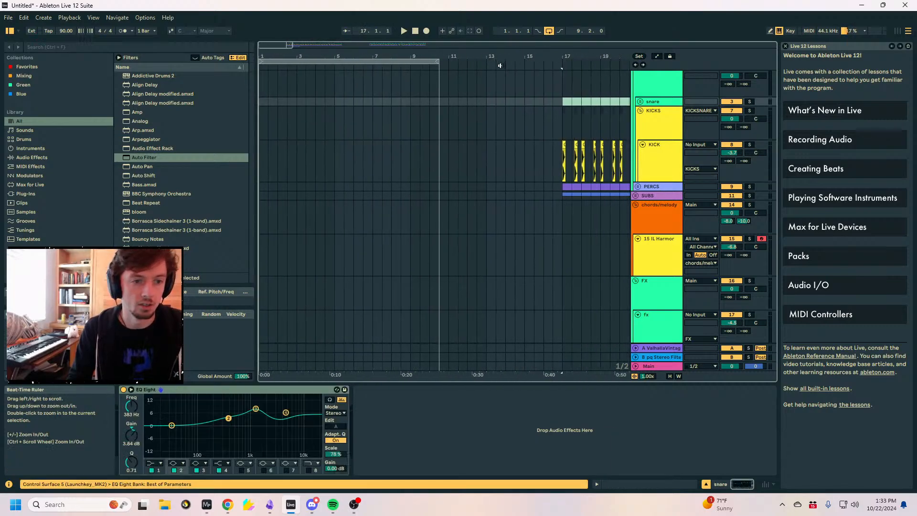
left_click(563, 144)
left_click_drag(261, 57, 303, 65)
Paste three more kick clips in bar 1 of the KICK track, halfway through beats 2, 3 and 4.
left_click(341, 170)
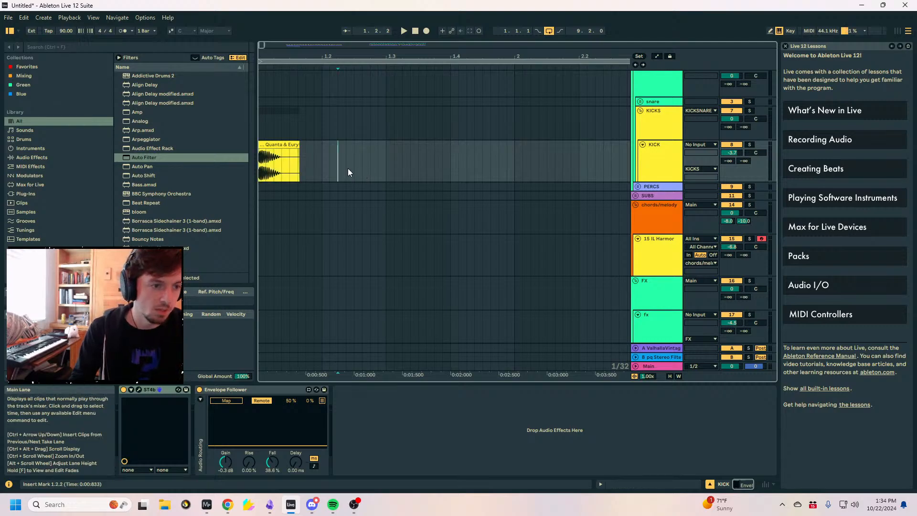
key("ctrl+v")
left_click(423, 161)
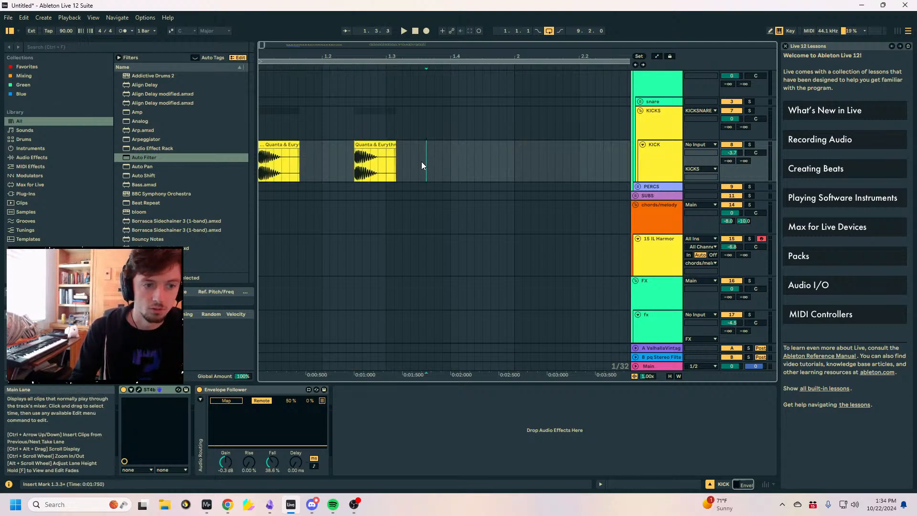
key("ctrl+v")
left_click(489, 162)
key("ctrl+v")
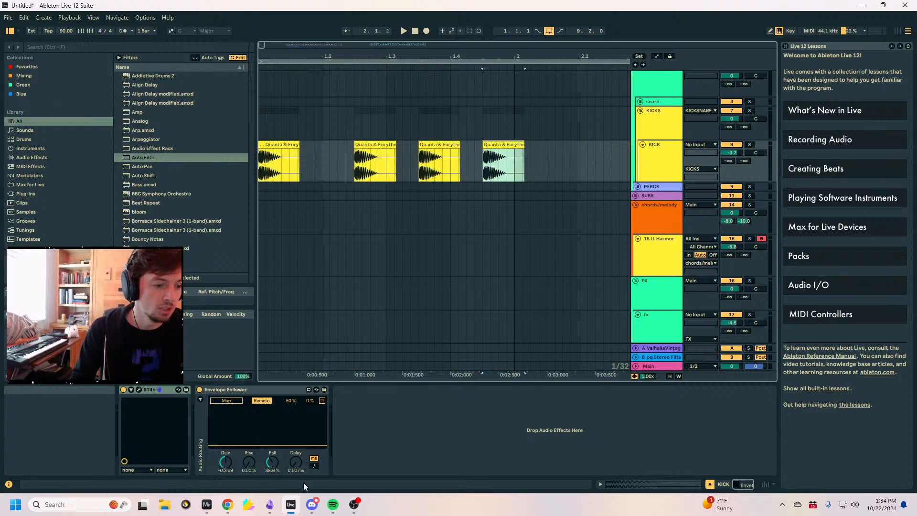
Switch to Spotify, play "Section" by Two Lone Swordsmen from Liked Songs as a reference, and return to Ableton Live.
left_click(333, 504)
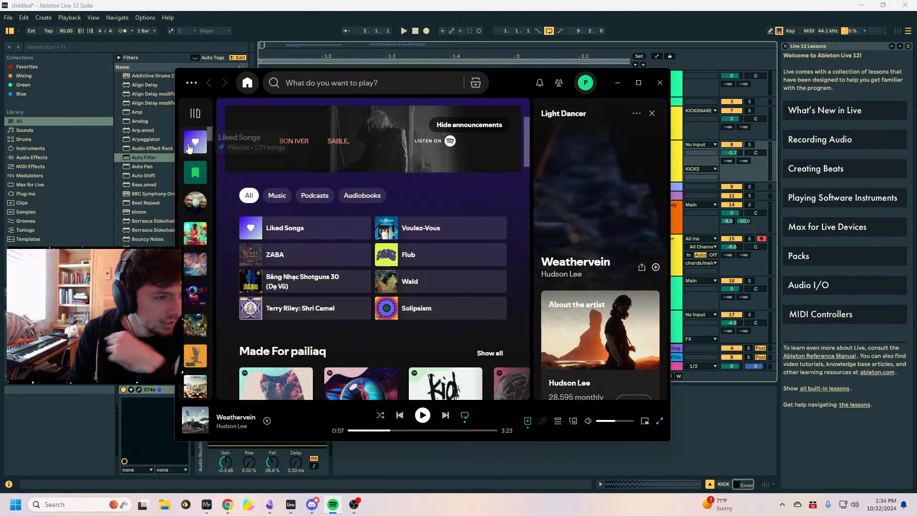
left_click(286, 228)
scroll(287, 266, "down", 5)
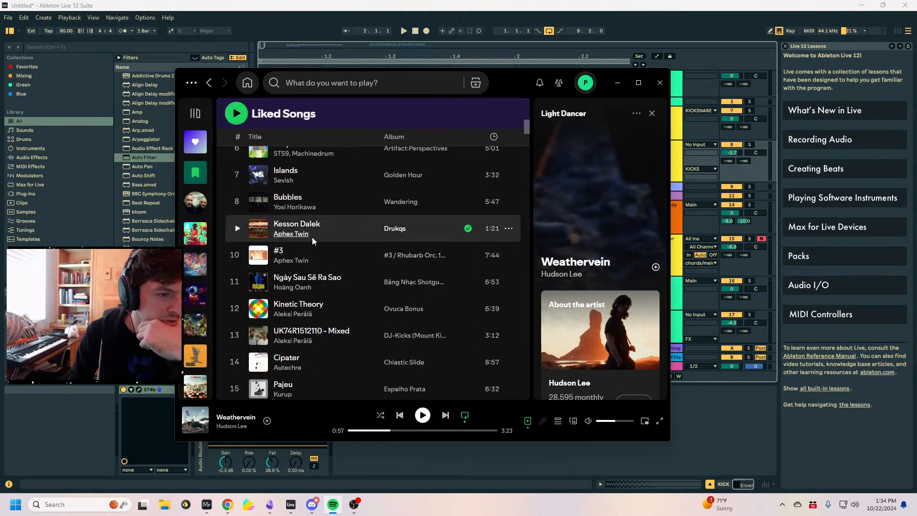
scroll(312, 240, "down", 5)
scroll(326, 267, "down", 7)
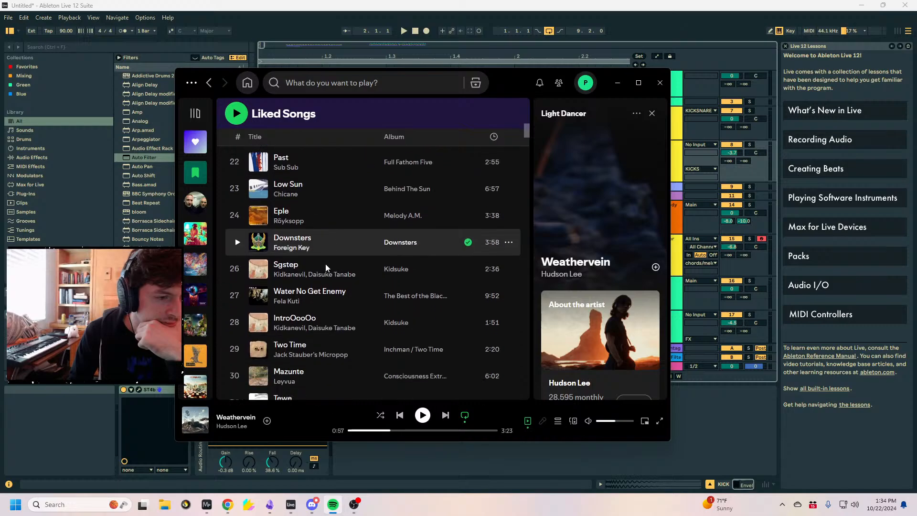
scroll(314, 250, "down", 3)
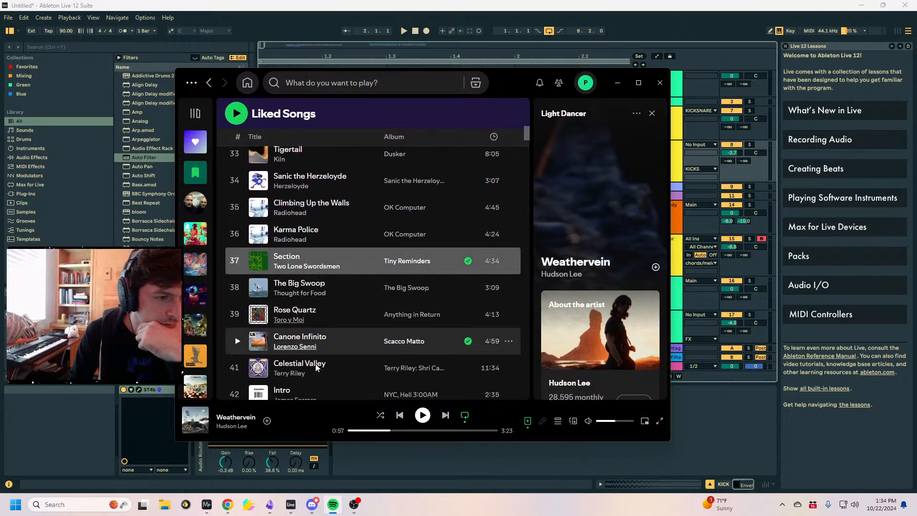
left_click(234, 258)
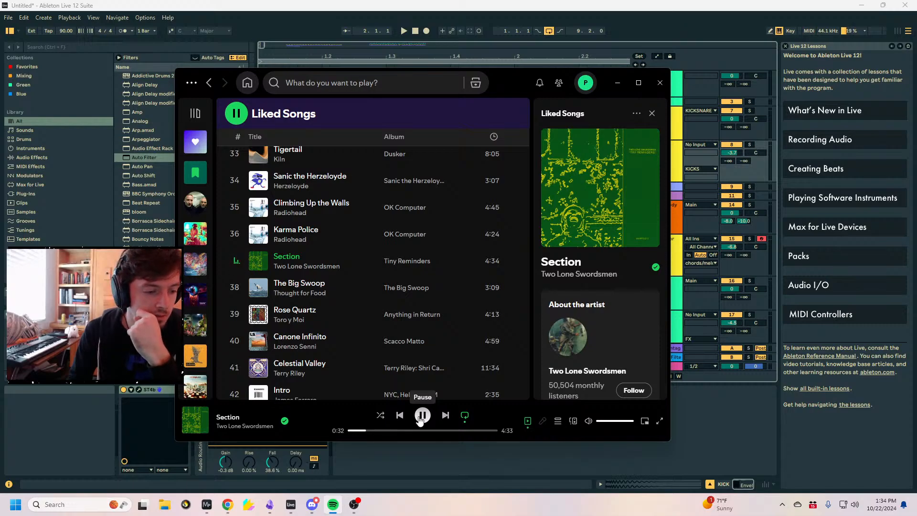
left_click(421, 449)
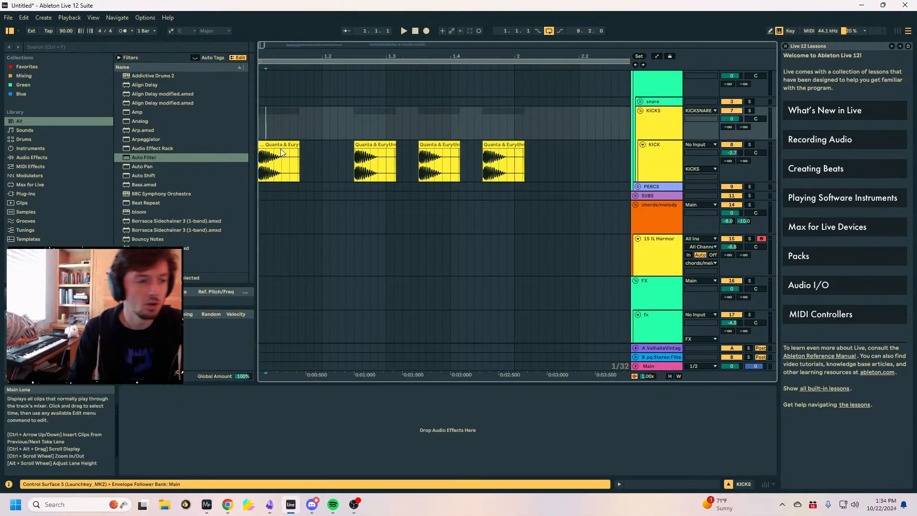
Duplicate the one-bar kick pattern into bar 2 of the KICK track and play it back.
left_click_drag(368, 57, 368, 50)
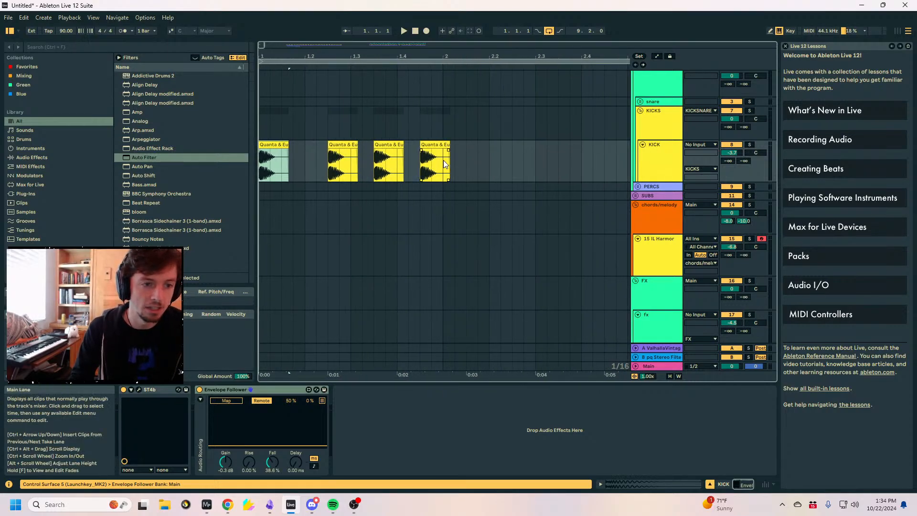
left_click_drag(443, 167, 191, 171)
key("ctrl+d")
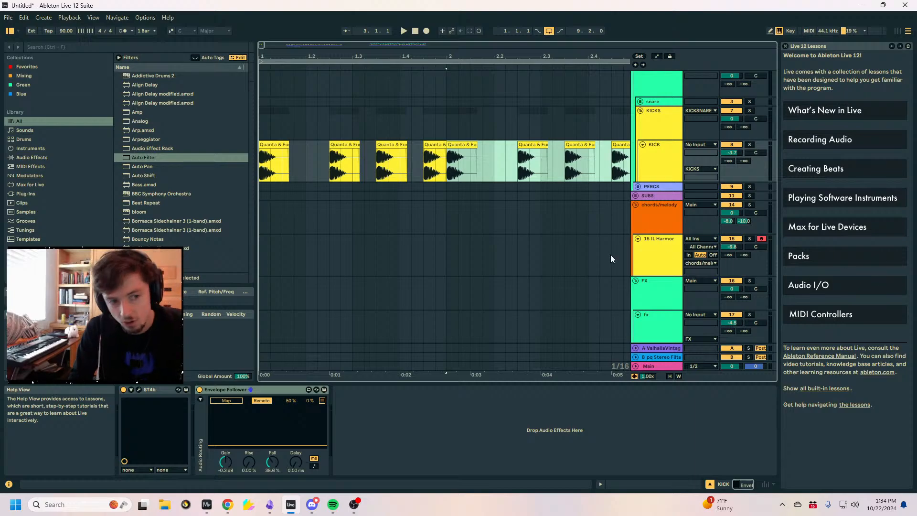
left_click(283, 144)
mouse_move(281, 56)
left_mouse_down()
mouse_move(286, 71)
mouse_move(286, 62)
left_mouse_up()
scroll(464, 172, "up", 2)
key("space")
left_click_drag(381, 57, 380, 58)
Unfold the PERCS group and create an empty two-bar MIDI clip from bar 1 on the Addictive Drums 2 track.
scroll(645, 214, "down", 5)
left_click(637, 196)
scroll(655, 215, "down", 6)
left_click(656, 199)
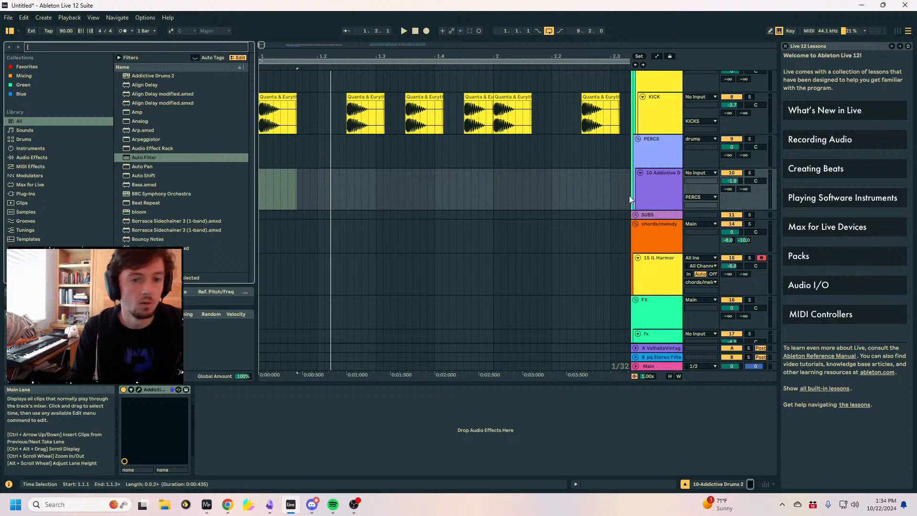
scroll(206, 127, "down", 3)
scroll(39, 200, "down", 3)
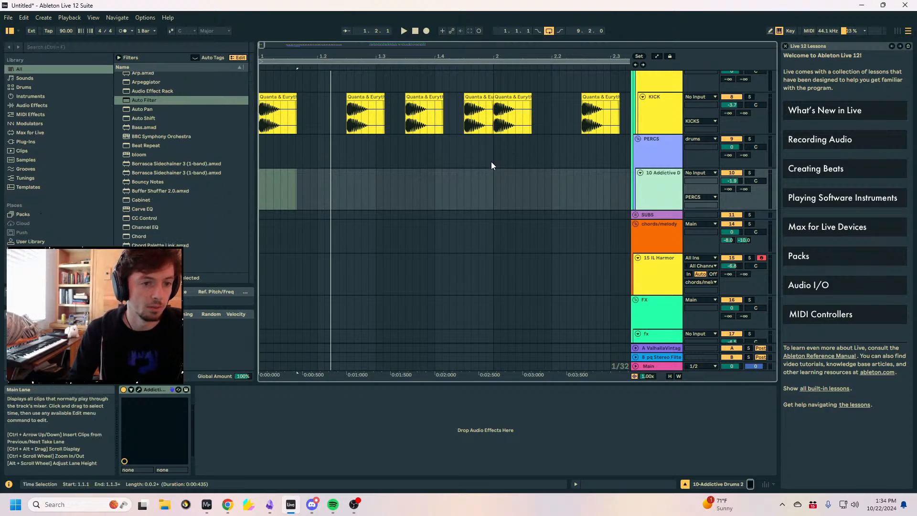
left_click_drag(331, 56, 331, 28)
left_click_drag(419, 179, 145, 182)
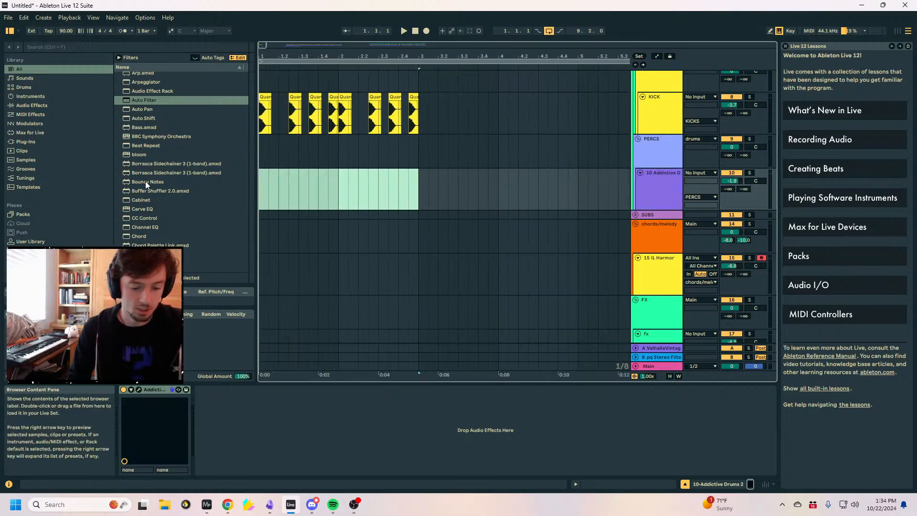
key("ctrl+shift+m")
key("ctrl+alt+e")
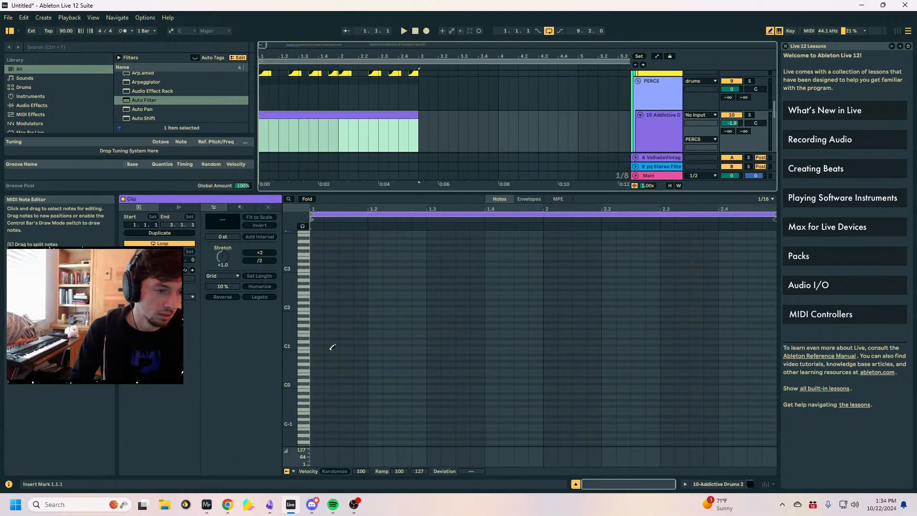
Audition drum notes in the new clip and keep a sixteenth-long C#2 note at 1.1.1.
left_click(318, 296)
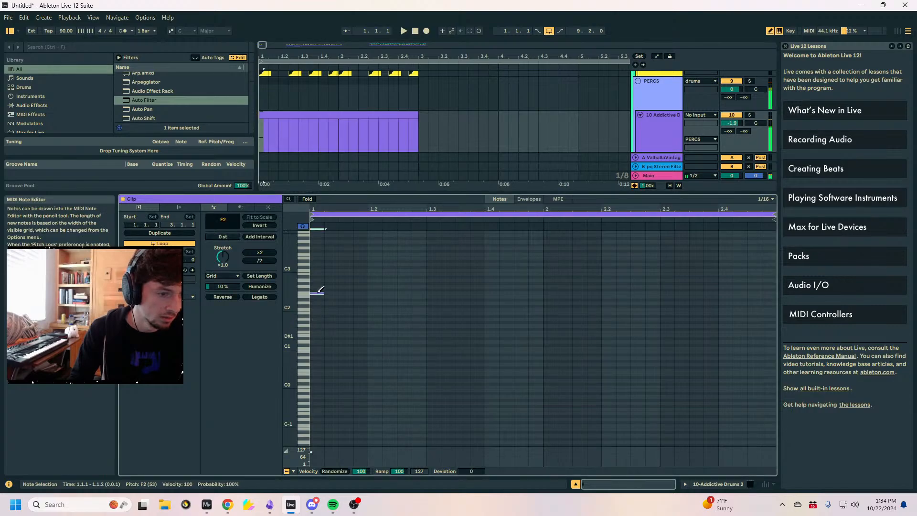
key("space")
key("space")
left_click(347, 307)
key("b")
key("Delete")
double_click(347, 307)
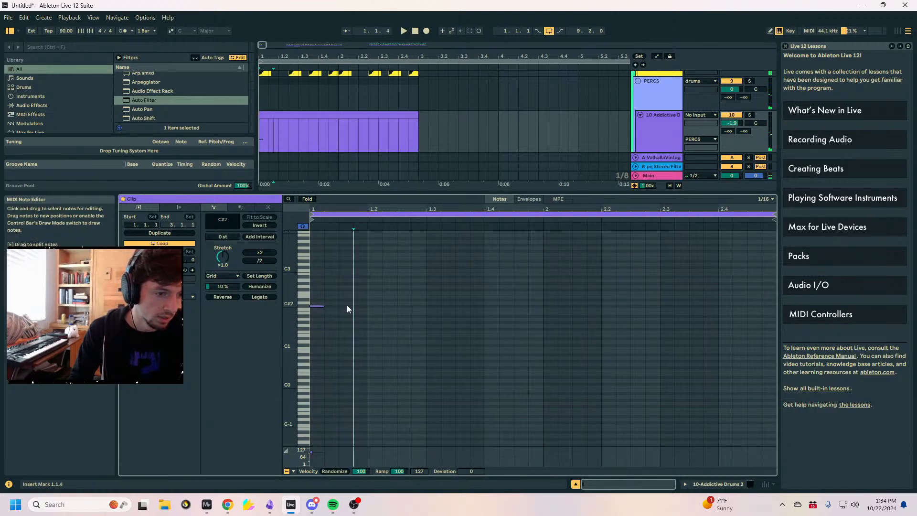
Repeat C#2 as a pair of notes on every beat through the first beat of bar 2, and play the pattern.
key("ctrl+d")
key("ctrl+d")
key("ctrl+d")
key("ctrl+d")
key("ctrl+d")
key("ctrl+d")
key("ctrl+d")
key("ctrl+d")
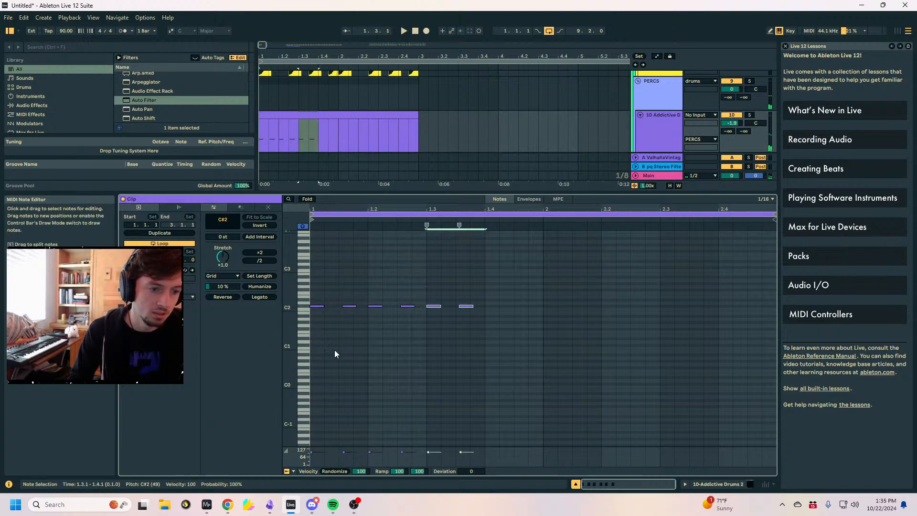
key("space")
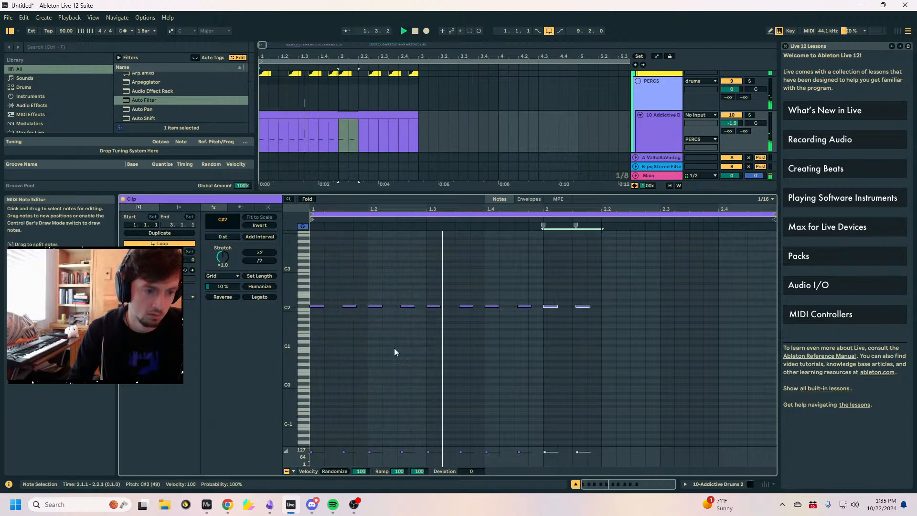
Move the second C#2 note of beat 2 onto 1.2.3, duplicate that beat's pair over the next three beats, and play it back.
left_click(408, 311)
left_click_drag(405, 305, 375, 337)
key("ctrl+d")
key("ctrl+d")
key("ctrl+d")
key("space")
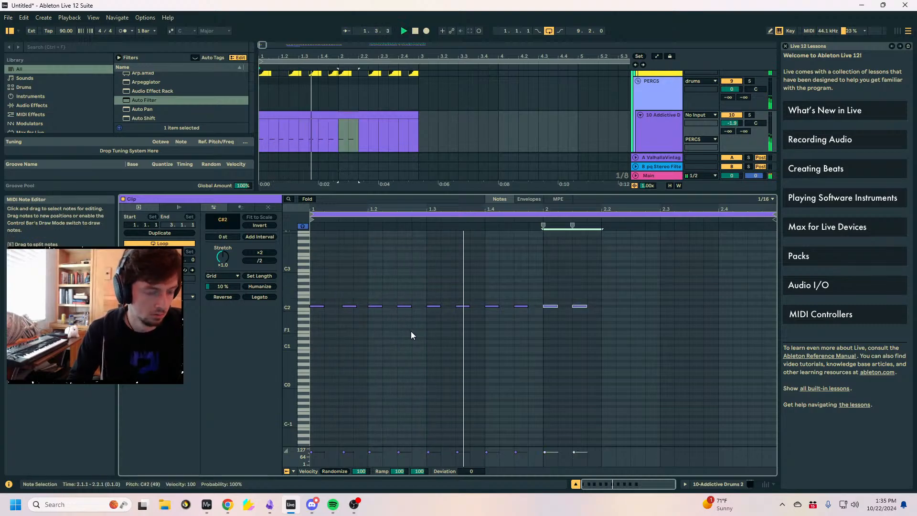
key("space")
Vary the C#2 velocities in beats 2 to 4 between about 86 and 113, and duplicate those beats past the clip's end.
left_click(404, 306)
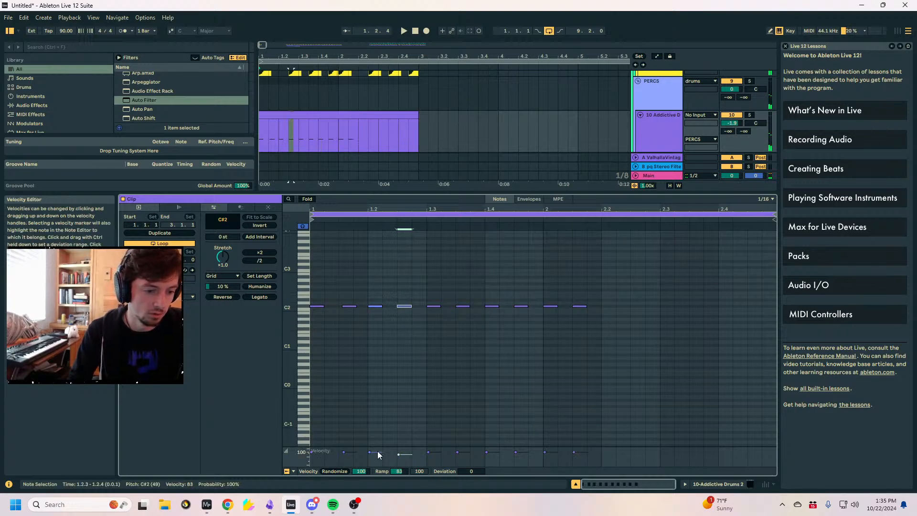
left_click(456, 451)
left_click(486, 452)
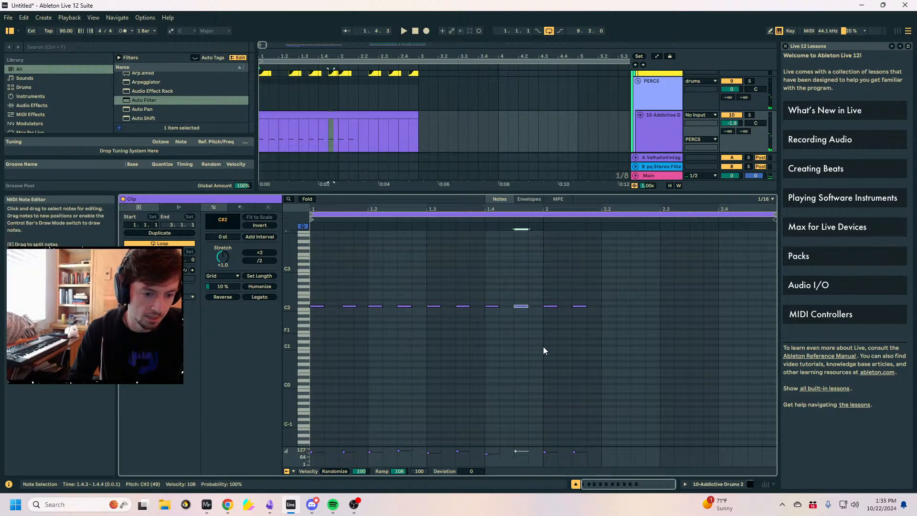
left_click_drag(536, 326, 371, 278)
key("ctrl+d")
key("ctrl+d")
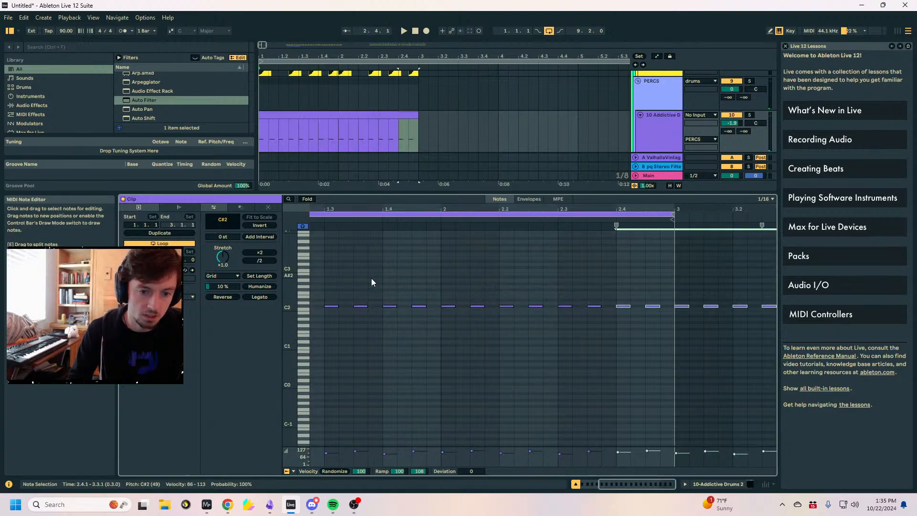
Try a sixteenth note at 1.2.2 on A#1 and F#2 against the C#2 pattern, then remove it.
left_click_drag(347, 209, 448, 211)
key("b")
left_click_drag(401, 315, 393, 316)
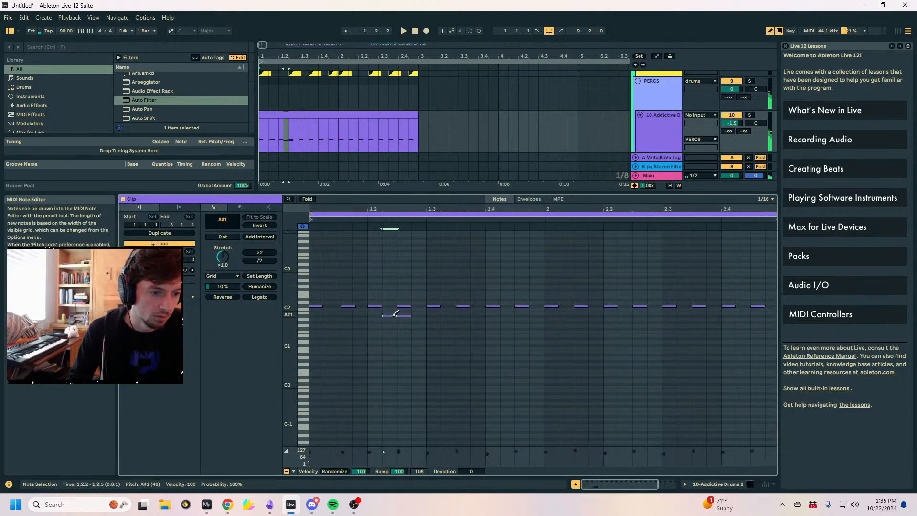
left_click(405, 317)
key("space")
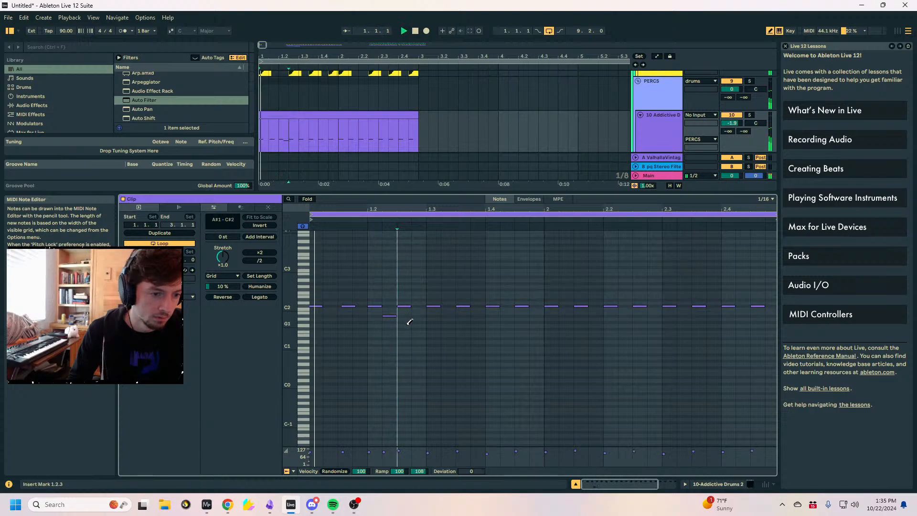
key("space")
left_click_drag(387, 316, 395, 290)
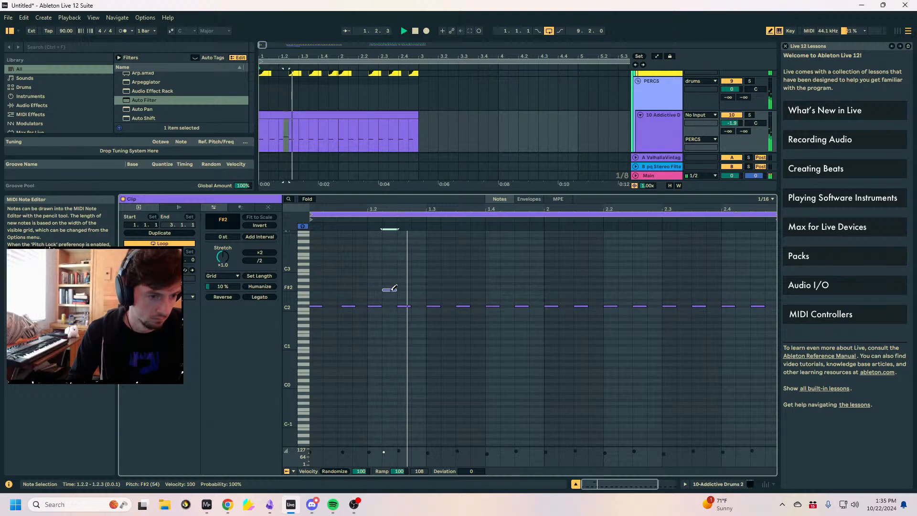
key("space")
left_click(392, 289)
Draw F#2 sixteenth notes at 1.2.4 and 1.3.3, delete the C#2 note at 1.3.3, and play the pattern.
left_click(421, 289)
key("space")
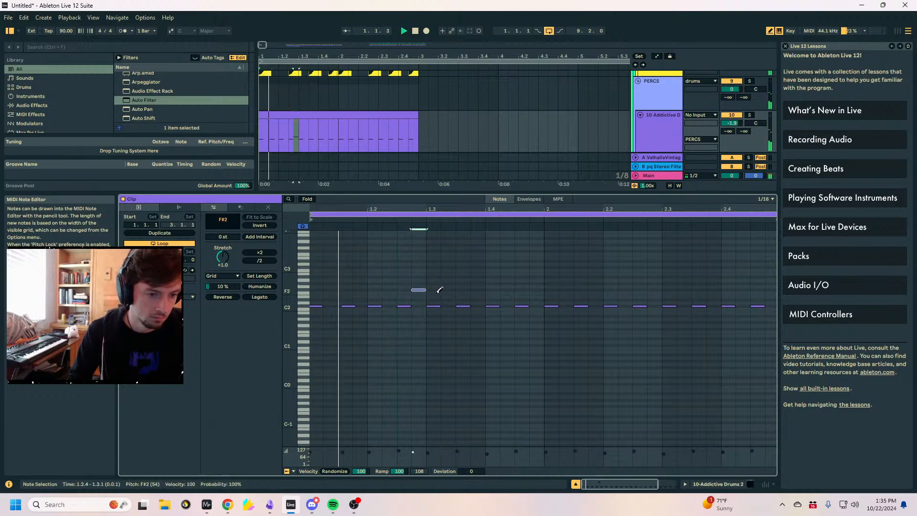
left_click(466, 289)
left_click(466, 306)
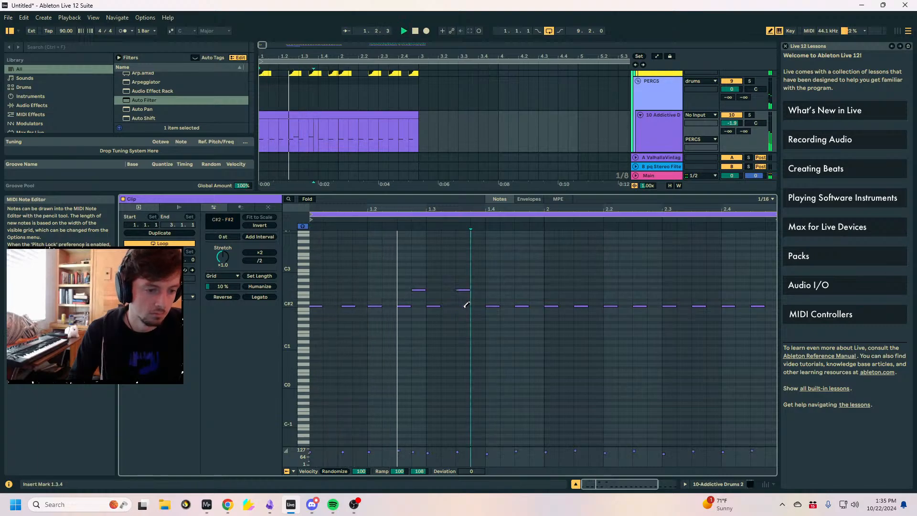
key("space")
Duplicate the C#2 and F#2 notes of bar 1 into bar 2.
key("b")
mouse_move(537, 274)
left_mouse_down()
mouse_move(495, 311)
mouse_move(316, 342)
left_mouse_up()
key("ctrl+d")
Paste a copy of the shortened kick clip at 1.4.3 over the kick at the start of bar 2, and play.
scroll(334, 93, "up", 2)
left_click_drag(340, 57, 385, 148)
left_click(404, 107)
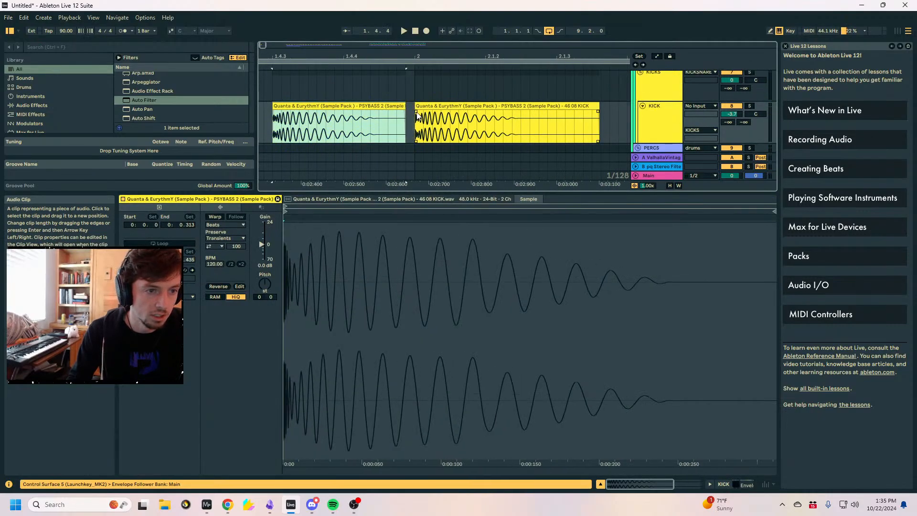
left_click(417, 116)
left_click(374, 105)
key("ctrl+c")
left_click(433, 107)
key("ctrl+v")
left_click(373, 105)
key("space")
Delete the two F#2 notes in bar 2 of the Addictive Drums clip and align the offset C#2 note to 2.1.3.
scroll(386, 93, "down", 5)
scroll(386, 93, "down", 3)
scroll(477, 120, "down", 1)
left_click(476, 120)
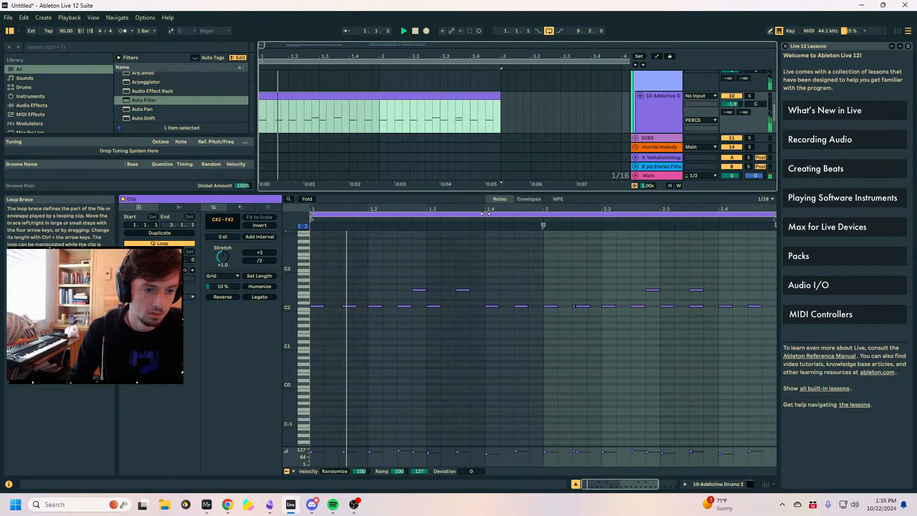
left_click_drag(568, 277, 736, 292)
key("Delete")
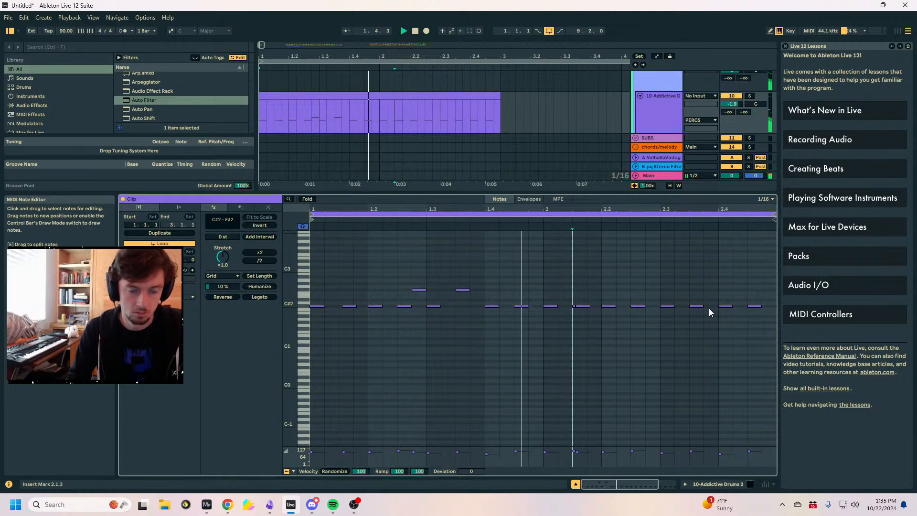
left_click(582, 307)
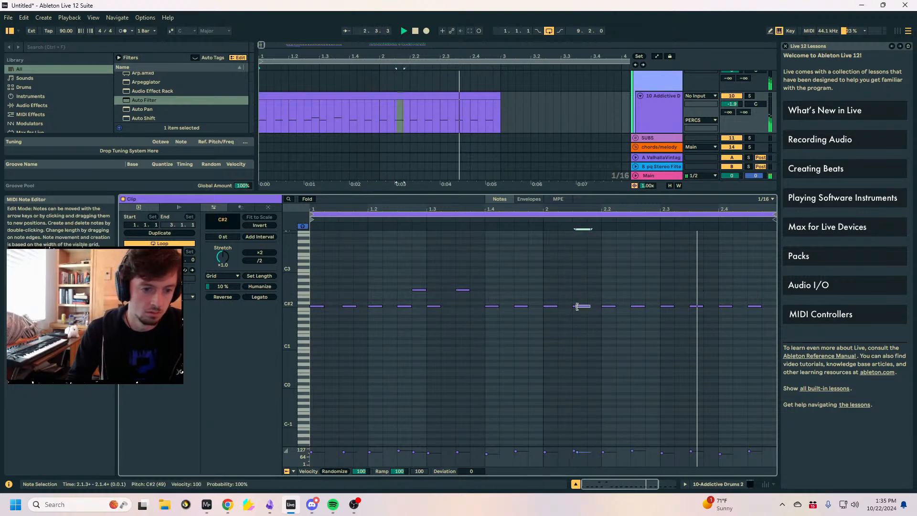
key("space")
Enlarge the arrangement area and draw D#1 sixteenth notes at 1.2.1 and 1.4.1 in the percussion clip.
left_click(368, 96)
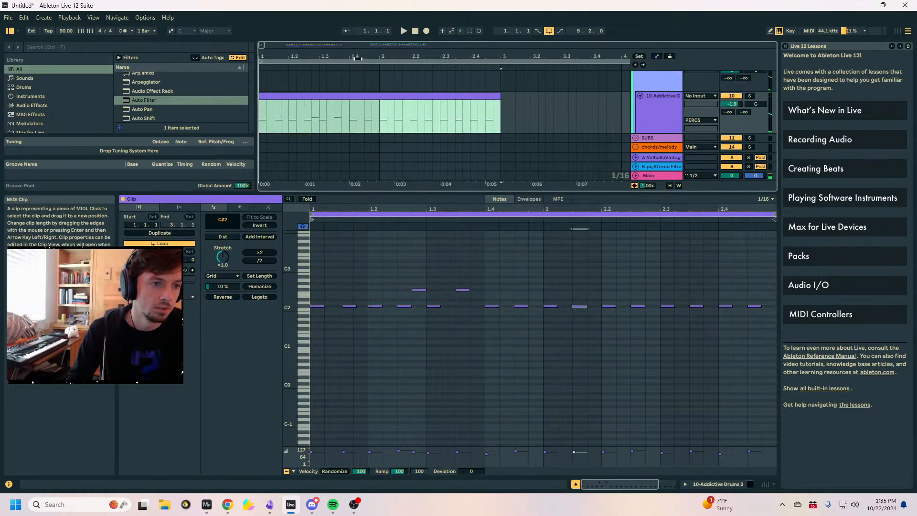
left_click_drag(400, 192, 392, 280)
scroll(656, 159, "up", 2)
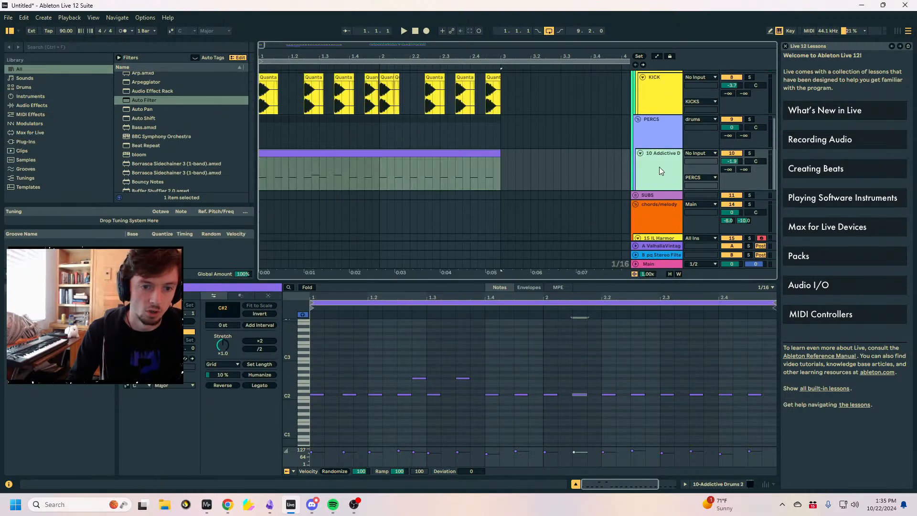
scroll(659, 167, "down", 1)
key("b")
left_click(374, 426)
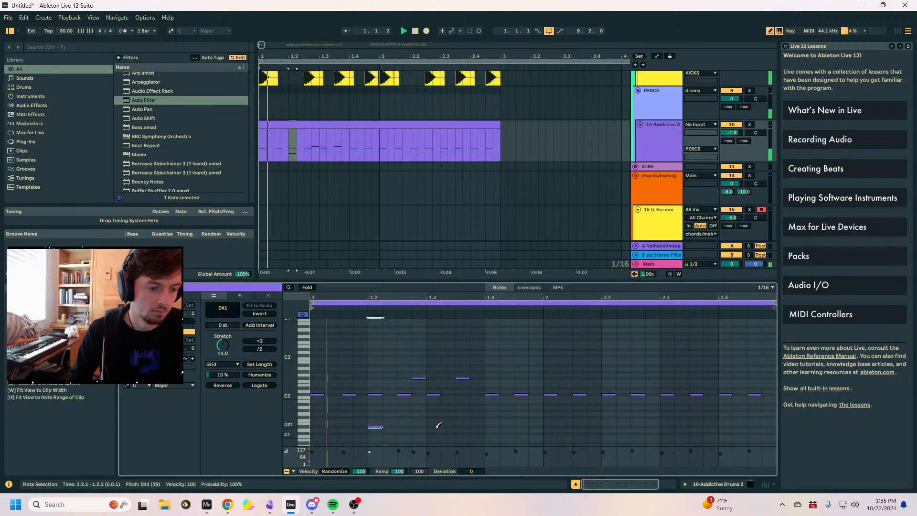
left_click(491, 426)
key("space")
key("b")
Lower the velocity of both D#1 notes to 36 and play the beat.
left_click_drag(499, 413, 259, 481)
left_click(374, 448)
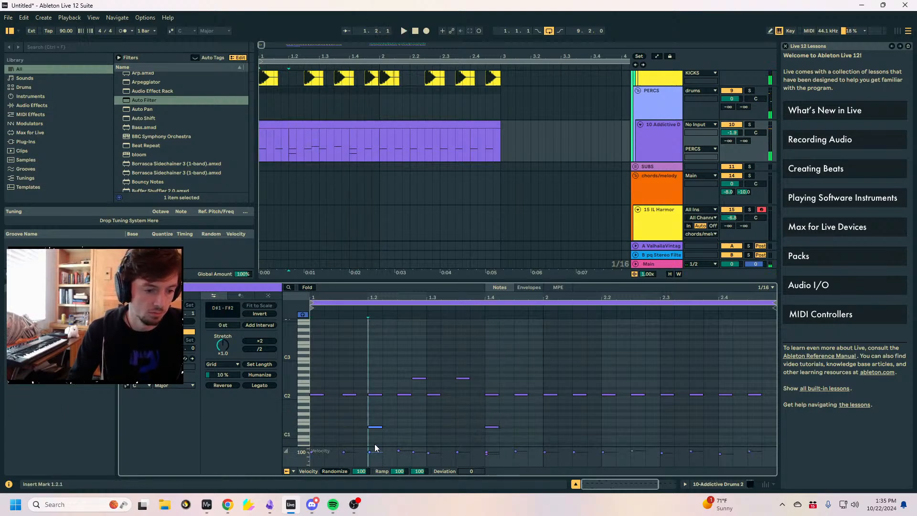
left_click_drag(375, 452, 630, 455)
left_click_drag(488, 453, 488, 460)
key("space")
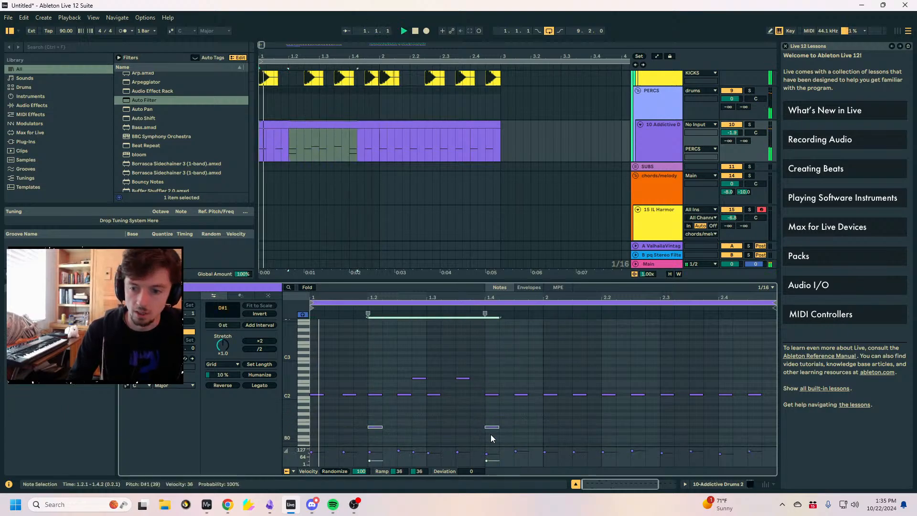
Duplicate the two D#1 notes into bar 2 at 2.2.1 and 2.4.1.
left_click(758, 186)
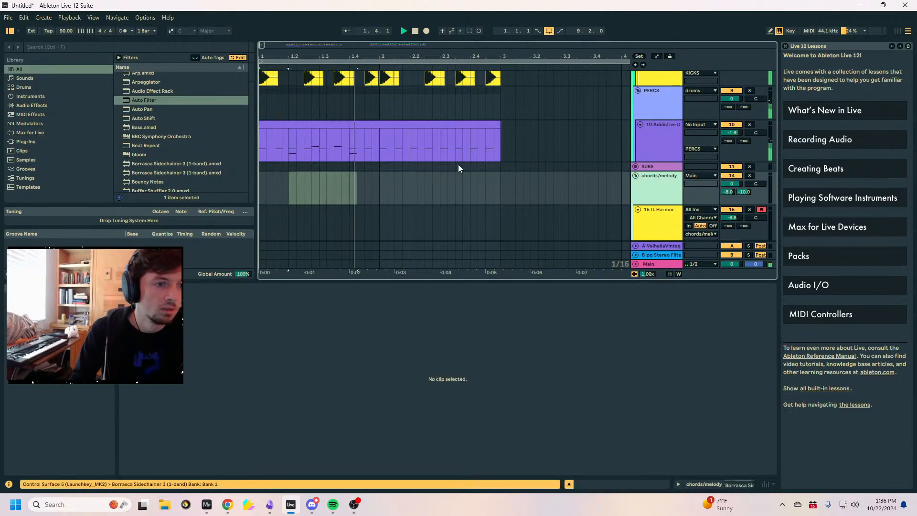
left_click(349, 124)
key("space")
key("ctrl+d")
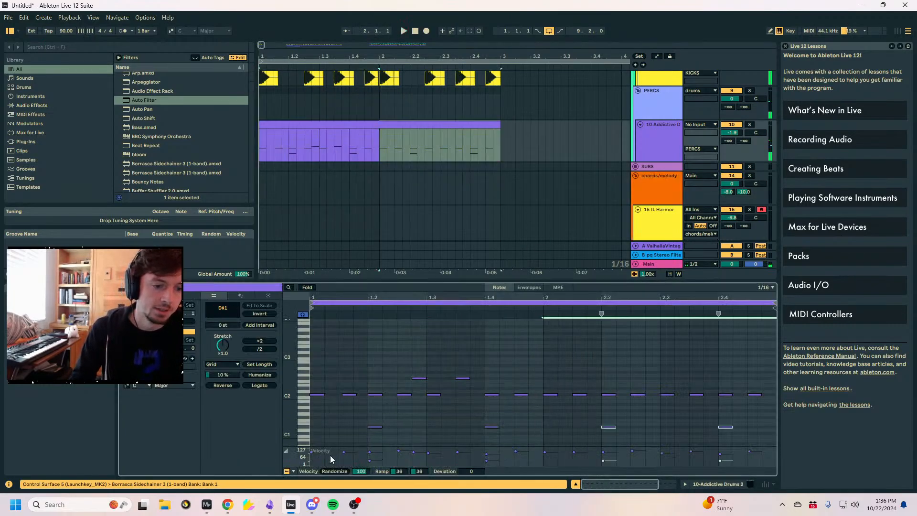
Open the Addictive Drums 2 plug-in, dismiss its warning, set the hi-hat channel's pan to R 2%, and close it.
left_click(697, 484)
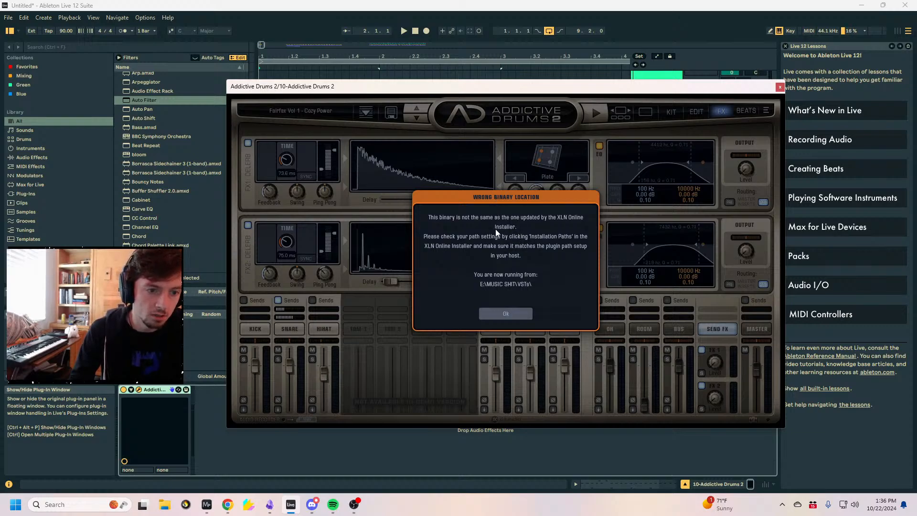
left_click(506, 313)
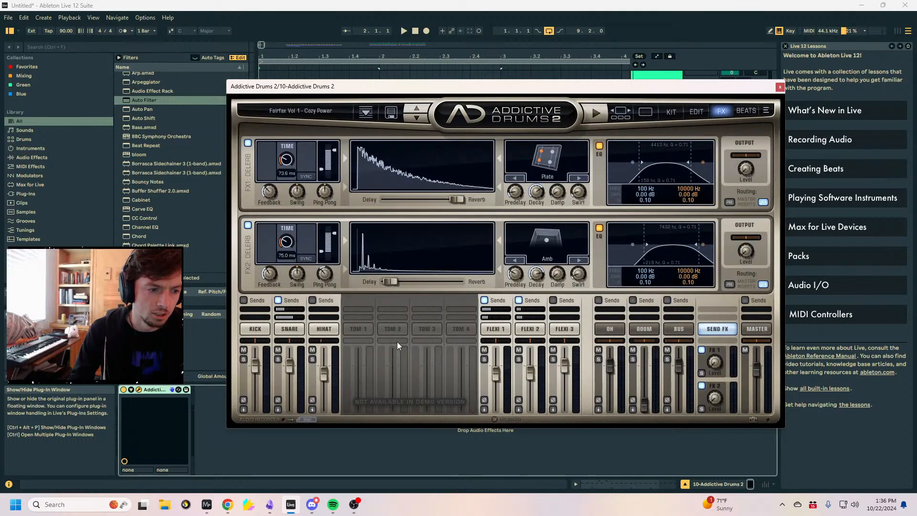
left_click(324, 341)
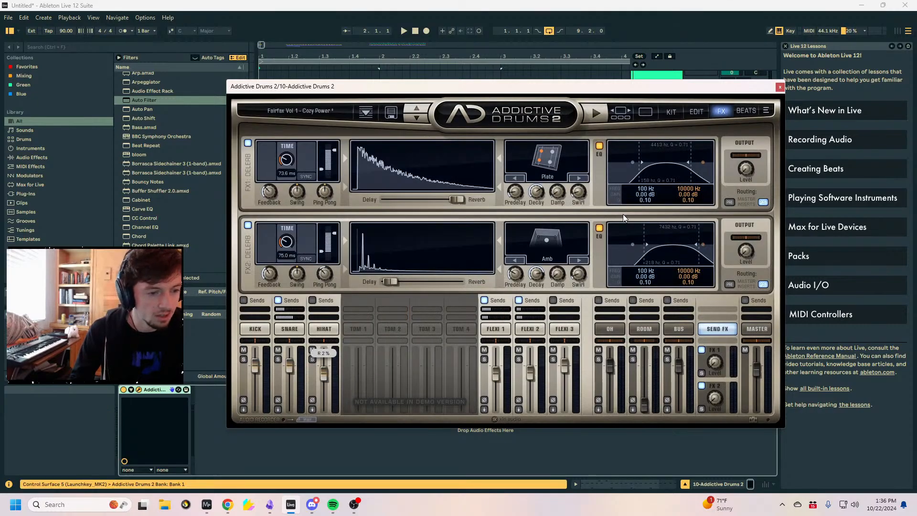
left_click(779, 86)
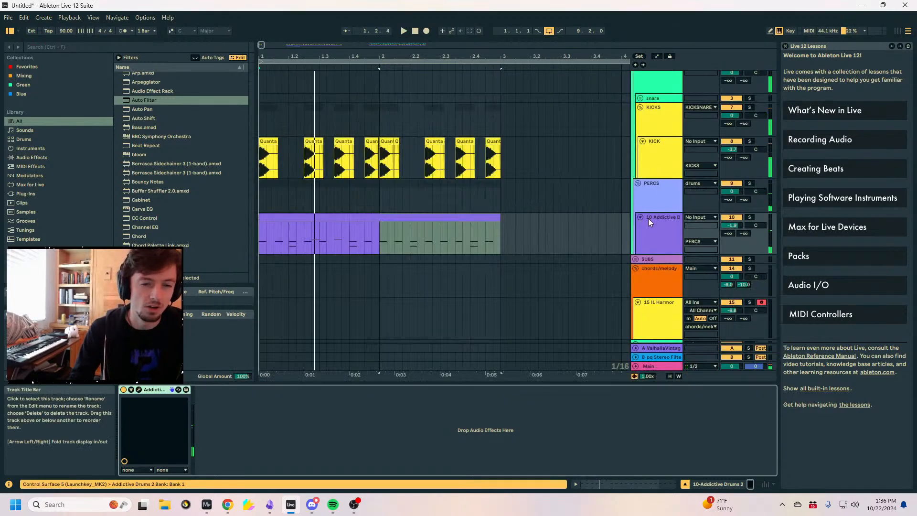
Collapse the PERCS group track.
scroll(654, 245, "up", 3)
left_click(653, 247)
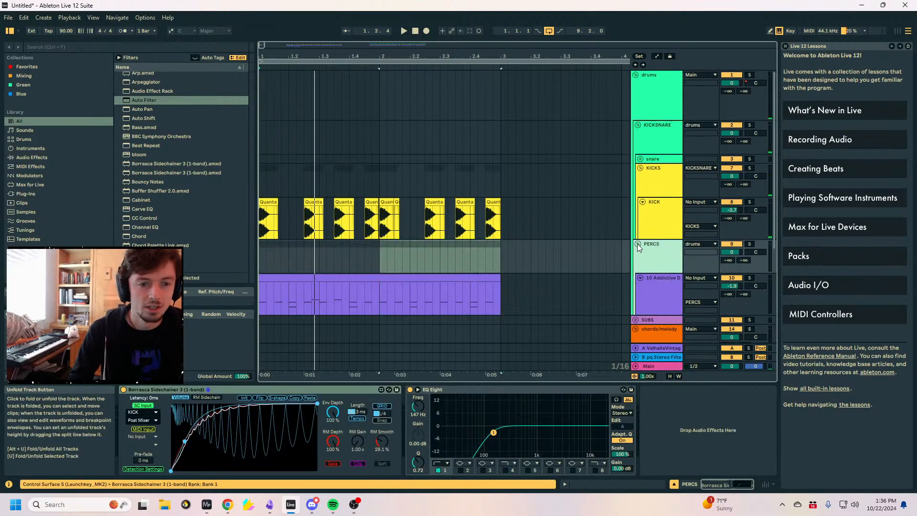
left_click(638, 244)
scroll(639, 247, "down", 3)
Browse the sample folders to Bart Hopkin's Instrumentarium, plosives and aerophonics, and preview 02-07-scraperflute.mp3.
left_click(56, 48)
scroll(81, 234, "down", 2)
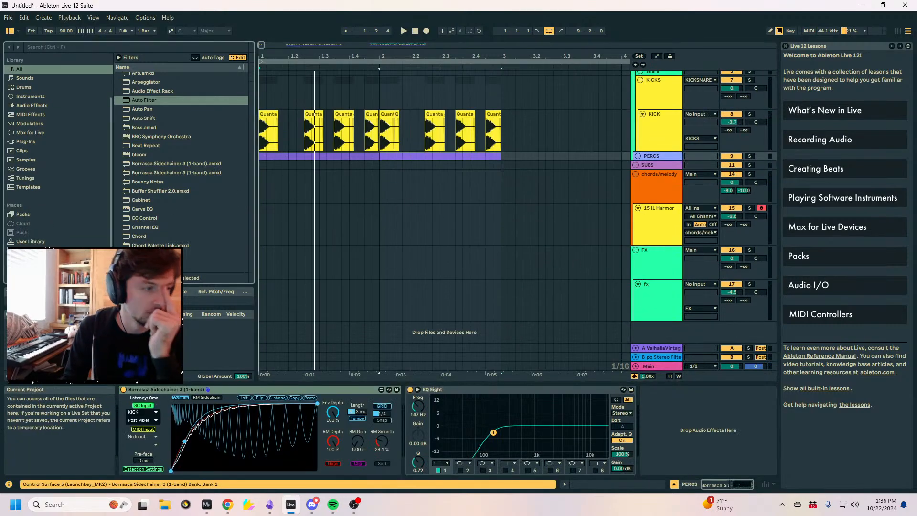
left_click(34, 259)
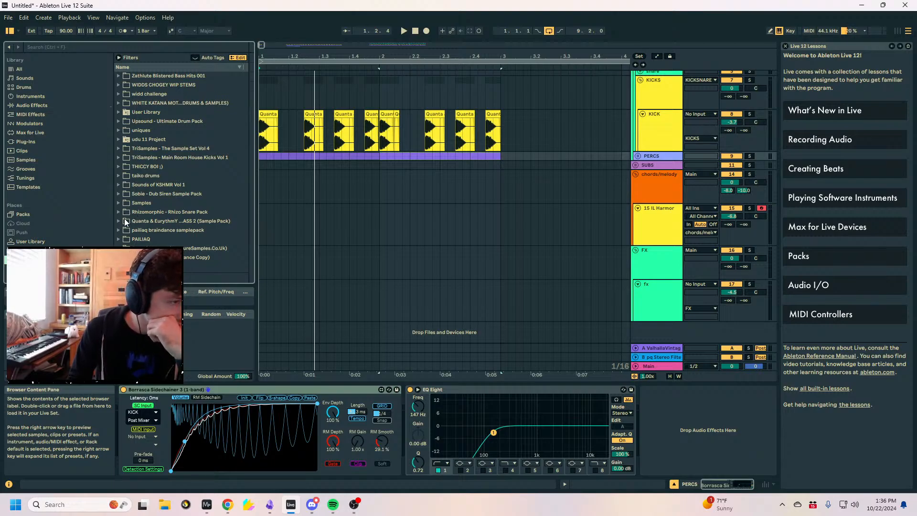
scroll(124, 218, "down", 5)
scroll(125, 222, "down", 2)
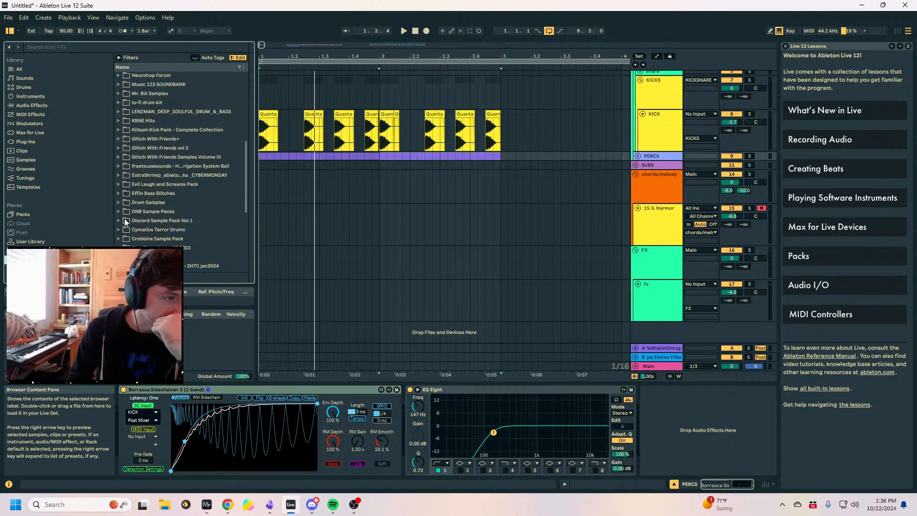
scroll(125, 222, "down", 5)
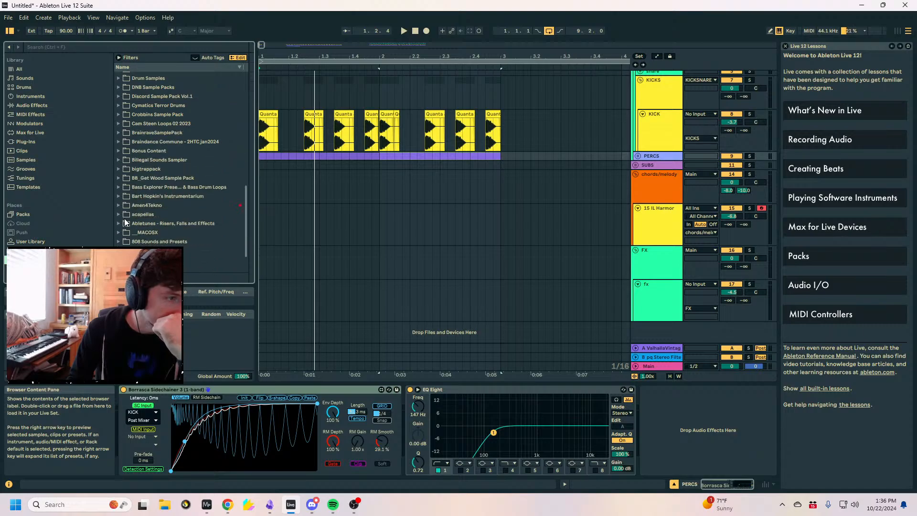
left_click(122, 197)
left_click(135, 213)
scroll(173, 226, "down", 5)
scroll(176, 175, "up", 2)
left_click(168, 155)
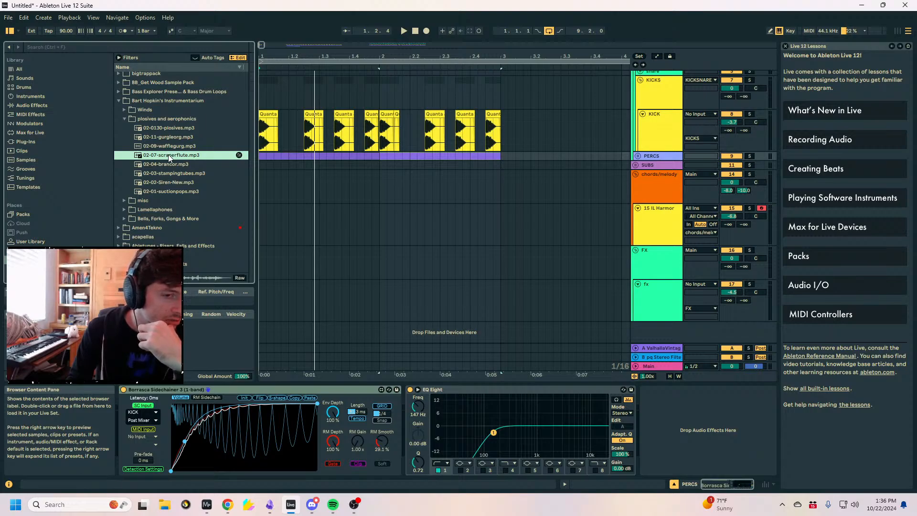
Place 02-07-scraperflute.mp3 on a new audio track at 1.1.2, solo the track, and play it.
left_click_drag(168, 156, 310, 308)
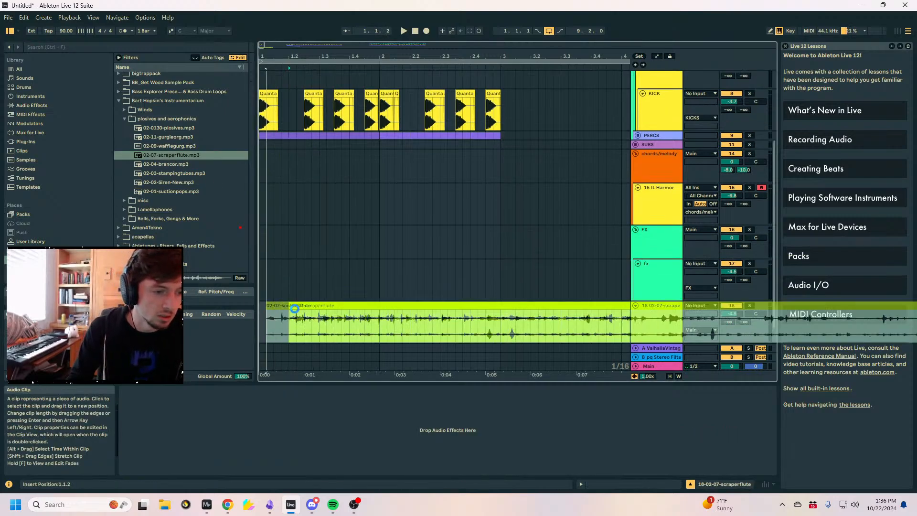
left_click(749, 305)
left_click(542, 328)
key("space")
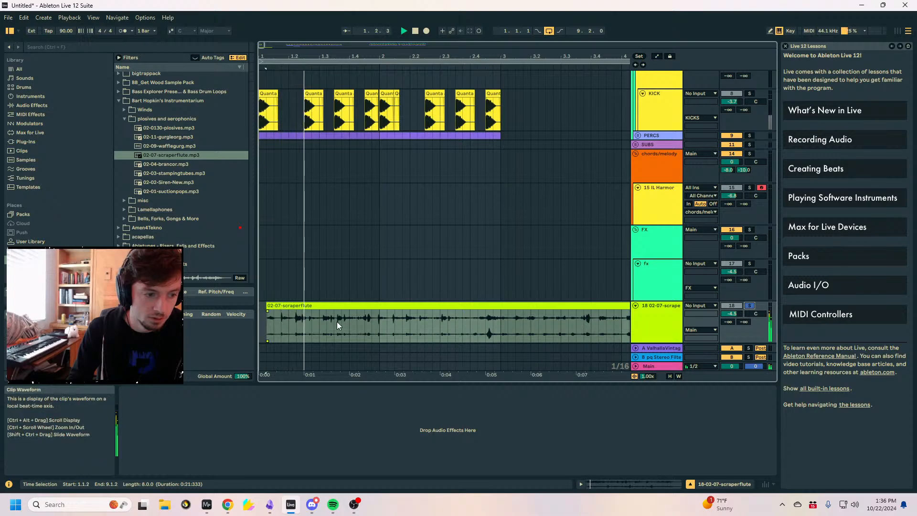
Split the scraperflute clip at 1.1.4 and 1.2.2, delete the middle piece, and move the first piece to 1.1.1.
left_click(284, 321)
key("ctrl+e")
left_click(295, 321)
key("ctrl+e")
left_click(288, 306)
key("Delete")
left_click(272, 306)
key("space")
left_click_drag(272, 314, 264, 313)
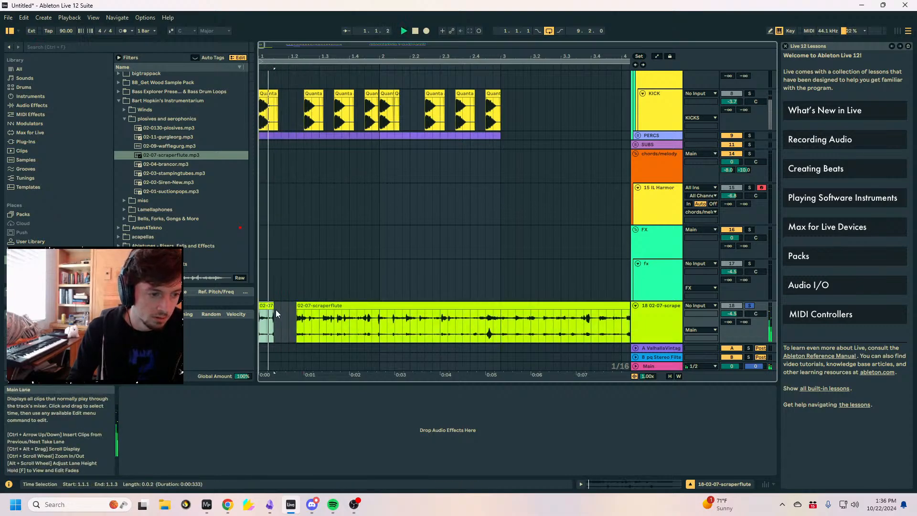
Search the whole library for "uti", add Utility to the scraperflute track, and switch it to Mono.
left_click(75, 47)
type("uti")
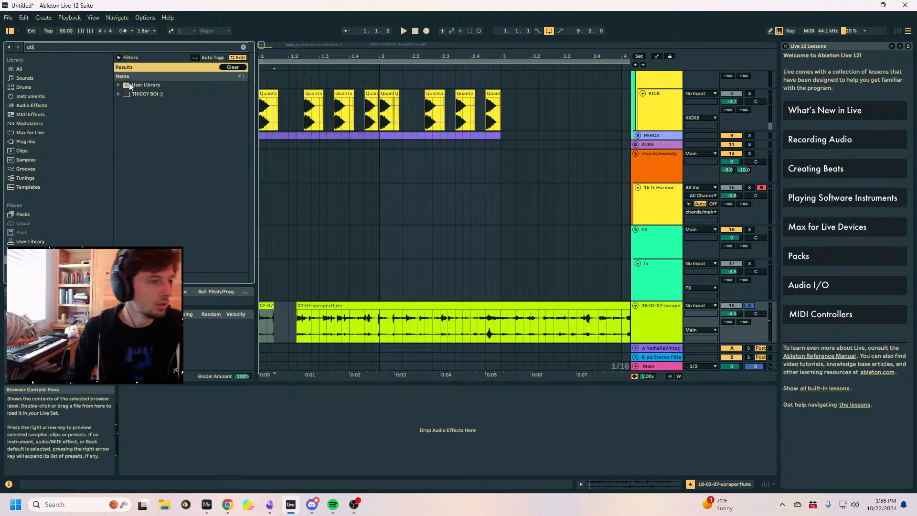
left_click(34, 71)
double_click(139, 85)
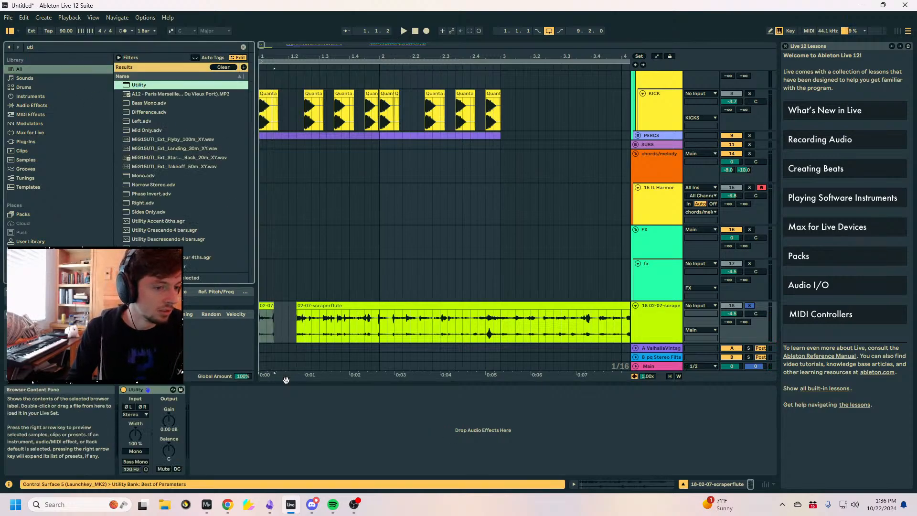
left_click(143, 451)
key("space")
Extend the first scraperflute clip to end at 3.1.1 and listen to it.
left_click(269, 312)
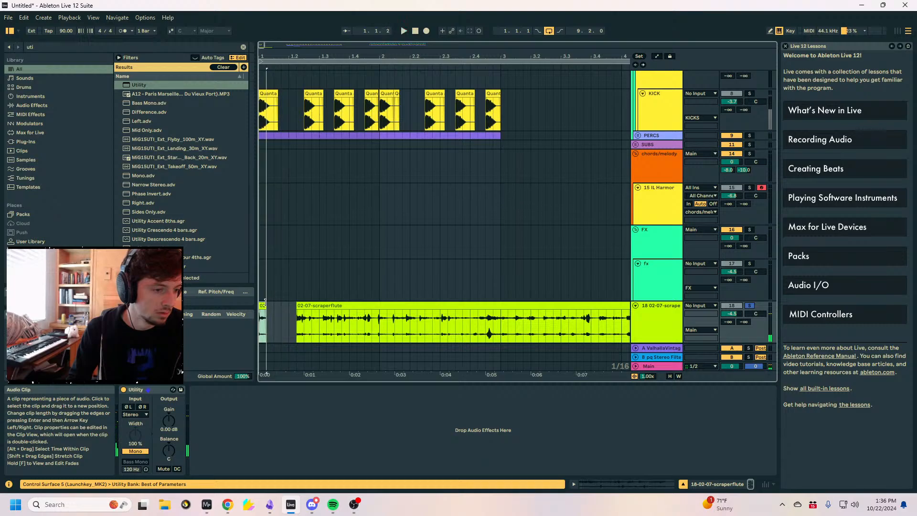
left_click_drag(267, 315, 500, 308)
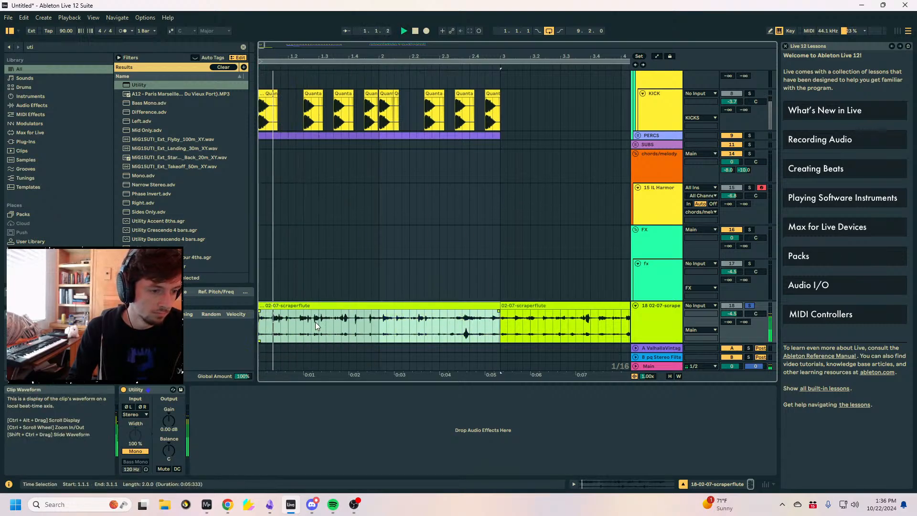
key("space")
Open the extended scraperflute clip's sample settings, turn off Warp, and play it.
left_click(626, 482)
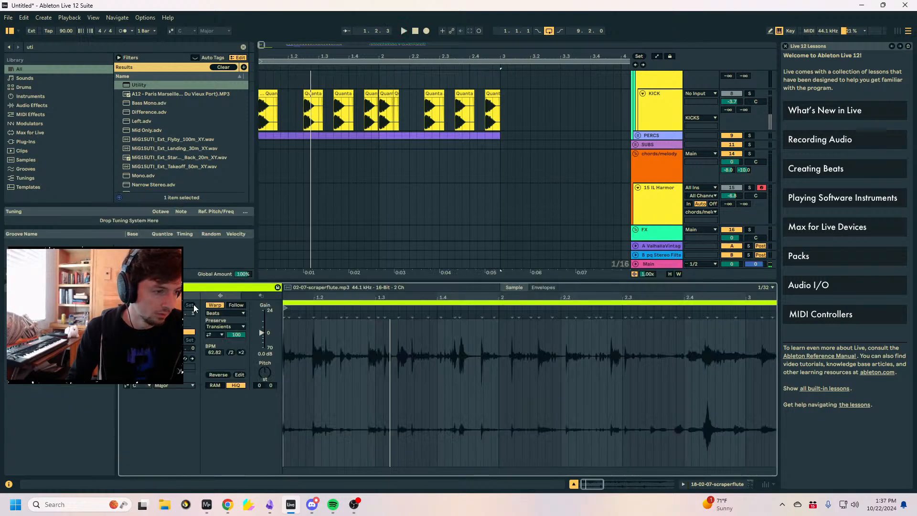
left_click(220, 306)
key("space")
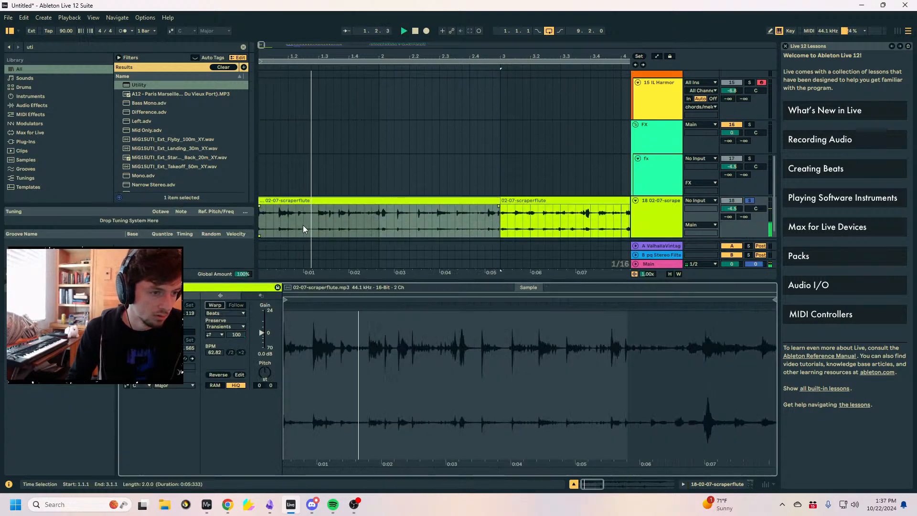
Split the first scraperflute clip and shift the split-off part earlier so that it starts at 1.1.4.
key("space")
left_click(300, 220)
key("ctrl+e")
left_click_drag(309, 203, 270, 203)
key("space")
left_click(281, 212)
key("space")
key("ctrl+e")
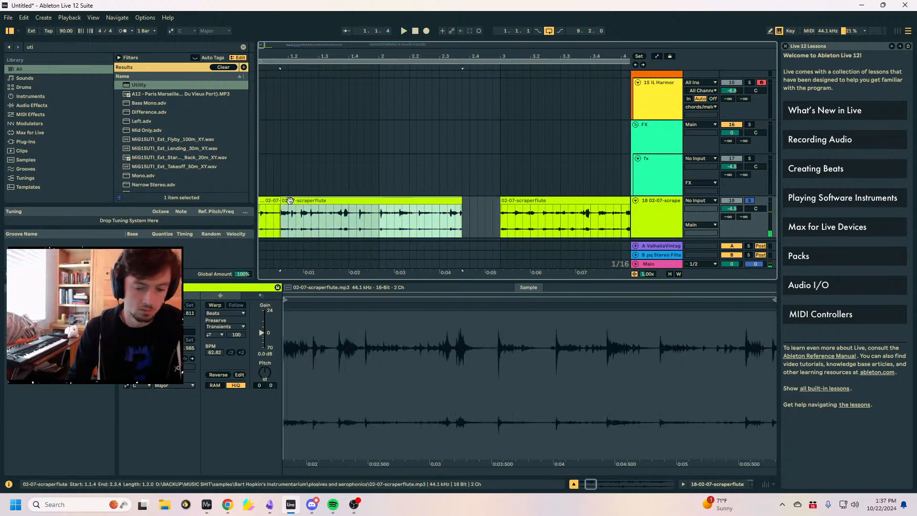
Deactivate the scraperflute pieces before and after the short hit at 1.2.1, turn off the track's solo, and play the beat.
key("0")
key("space")
double_click(733, 208)
key("space")
left_click(748, 200)
key("space")
left_click(270, 199)
left_click_drag(270, 199, 302, 203)
left_click(259, 203)
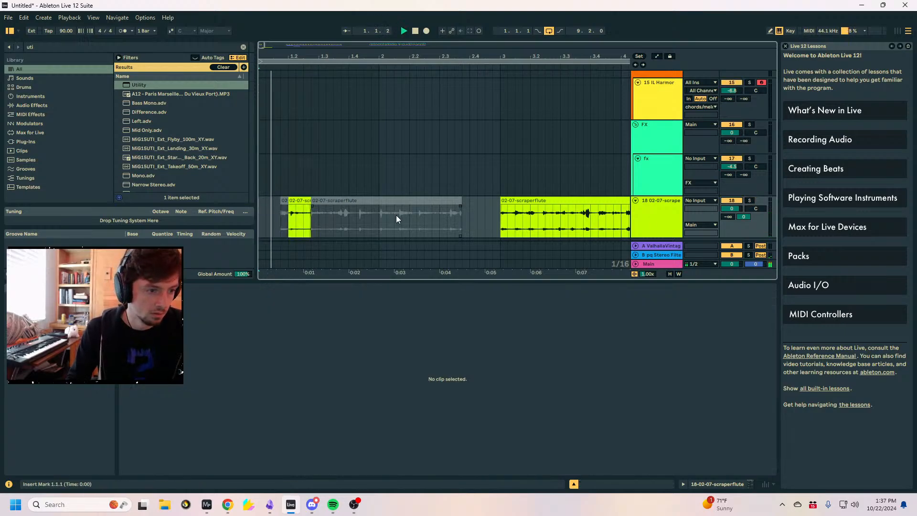
Shorten the end of the active scraperflute hit at 1.2.1 and play it back with the beat.
left_click_drag(305, 56, 315, 157)
key("space")
left_click_drag(505, 201, 450, 202)
left_click(477, 62)
left_click_drag(477, 56, 476, 20)
key("space")
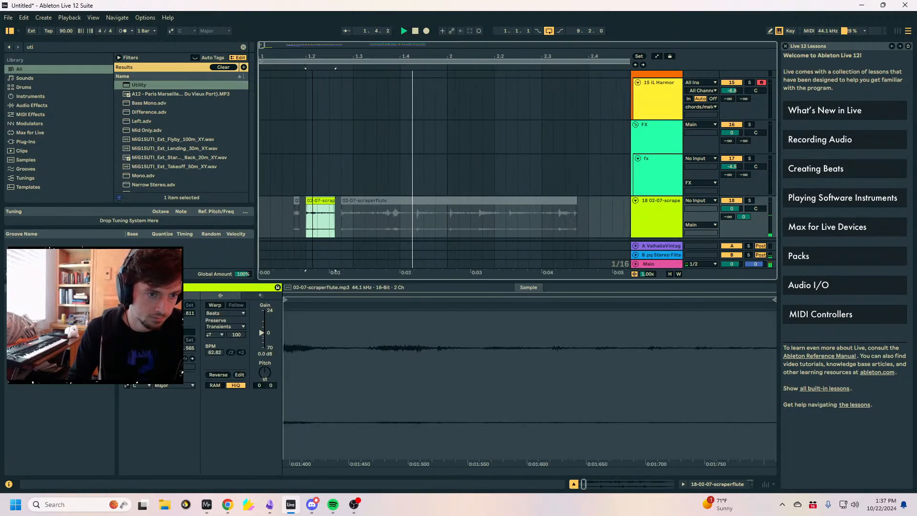
Delete the deactivated scraperflute remainder after the hit and duplicate the track's first bar into bar 2.
left_click(471, 200)
key("Delete")
left_click_drag(448, 218, 191, 221)
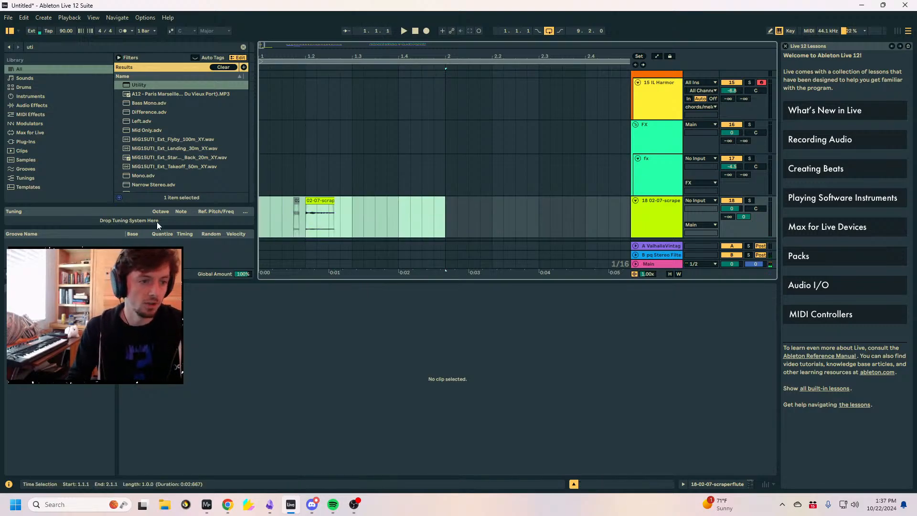
key("ctrl+d")
Clear the search, open the samples folder, and preview 02-02-Siren-New.mp3 and 02-01-suctionpops.mp3.
scroll(61, 157, "down", 5)
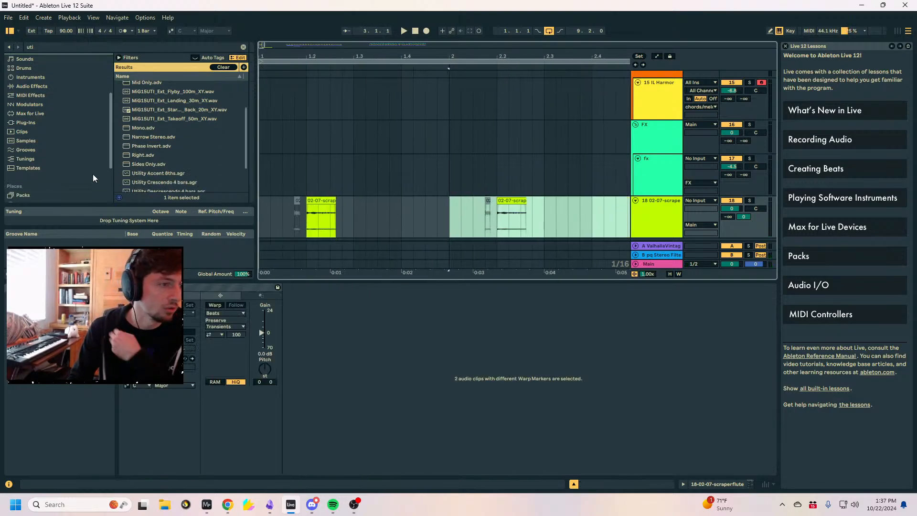
left_click(31, 180)
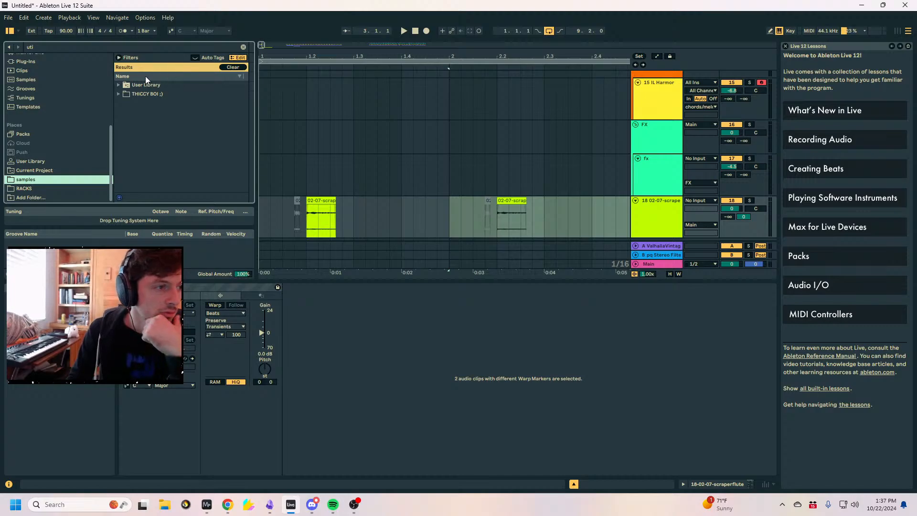
left_click(233, 67)
scroll(166, 115, "down", 3)
left_click(163, 108)
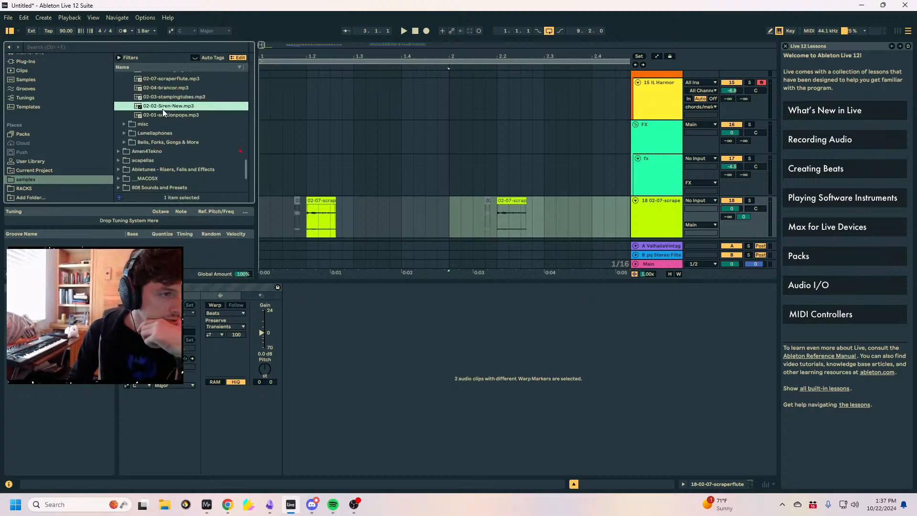
left_click(168, 116)
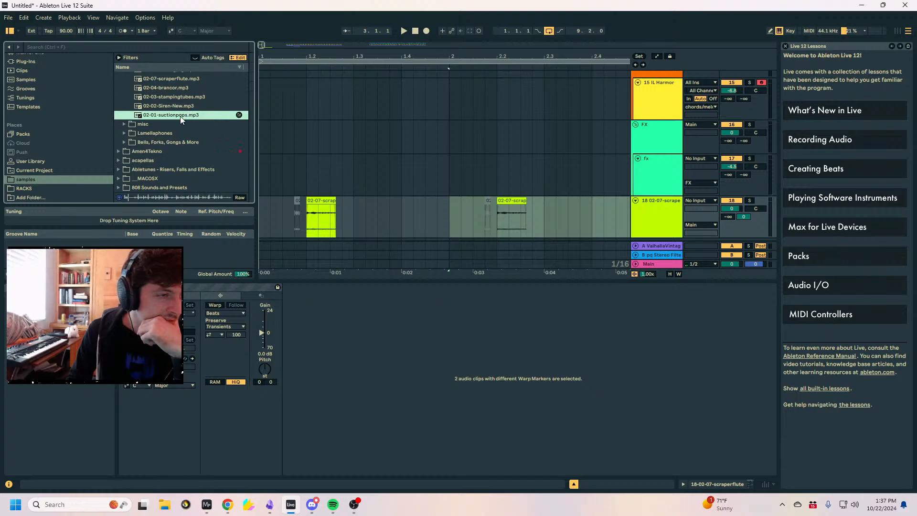
scroll(449, 193, "down", 1)
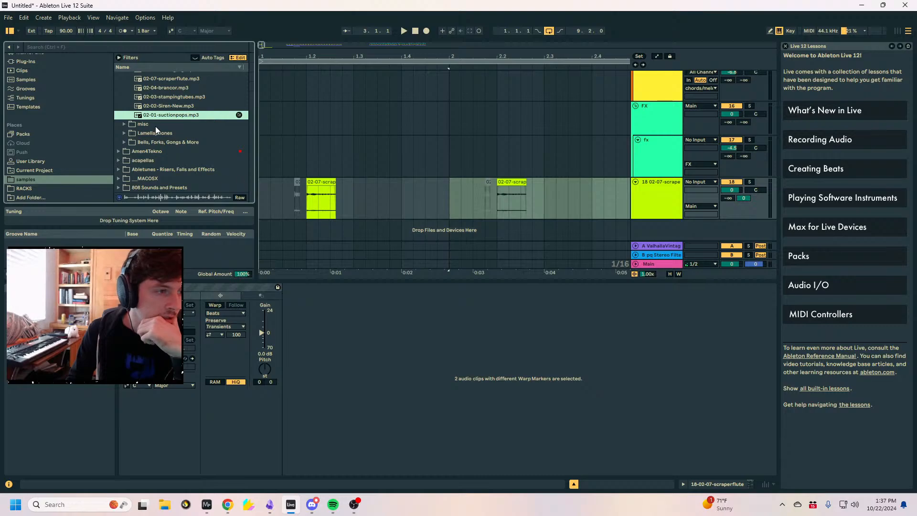
Add 02-01-suctionpops.mp3 on a new audio track at the start of the arrangement and listen to it.
left_click_drag(153, 117, 260, 235)
key("minus")
left_click(438, 212)
left_click(430, 222)
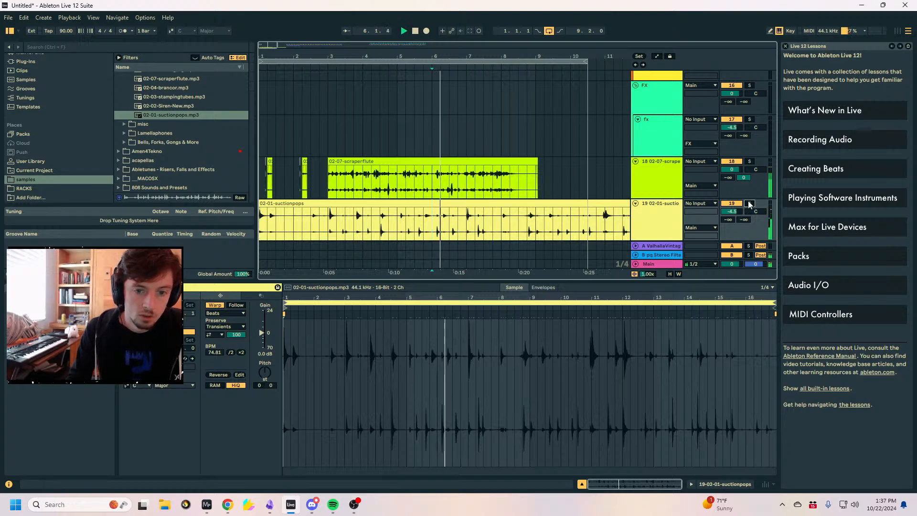
Cut a one-beat pop out of the suctionpops clip and place it at 1.4.1 on a separate audio track above.
left_click_drag(459, 231, 288, 205)
key("ctrl+e")
key("space")
key("ctrl+t")
scroll(275, 192, "down", 3)
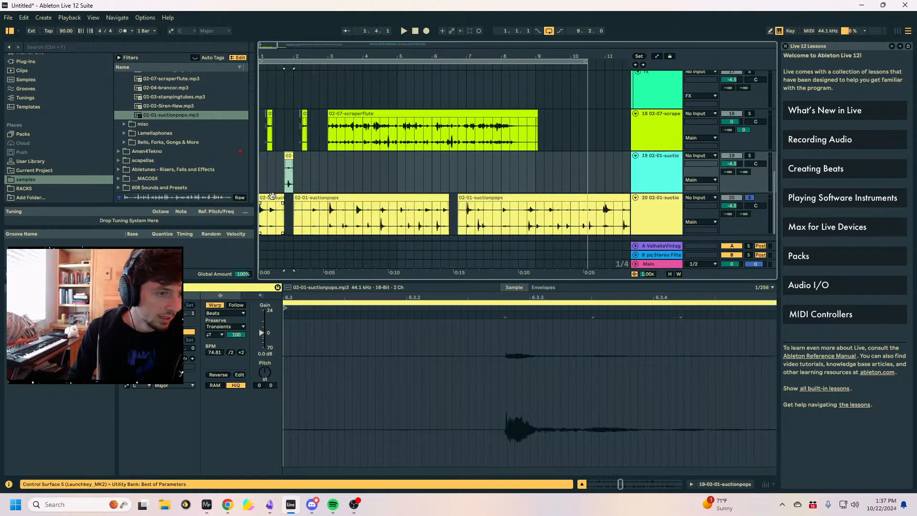
Split more sections of the suctionpops clip and paste another one-beat pop at 2.3.1 on the separate track.
left_click(354, 195)
key("space")
left_click_drag(371, 210, 420, 201)
key("ctrl+e")
key("ctrl+e")
scroll(389, 203, "up", 3)
left_click(429, 201)
key("ctrl+e")
left_click_drag(434, 56, 435, 46)
left_click(331, 148)
key("ctrl+v")
Copy the suctionpops section from 3.2.1 to 3.4.1 and paste it at 2.4.1 on the separate track.
key("space")
left_click(381, 210)
key("Left")
key("space")
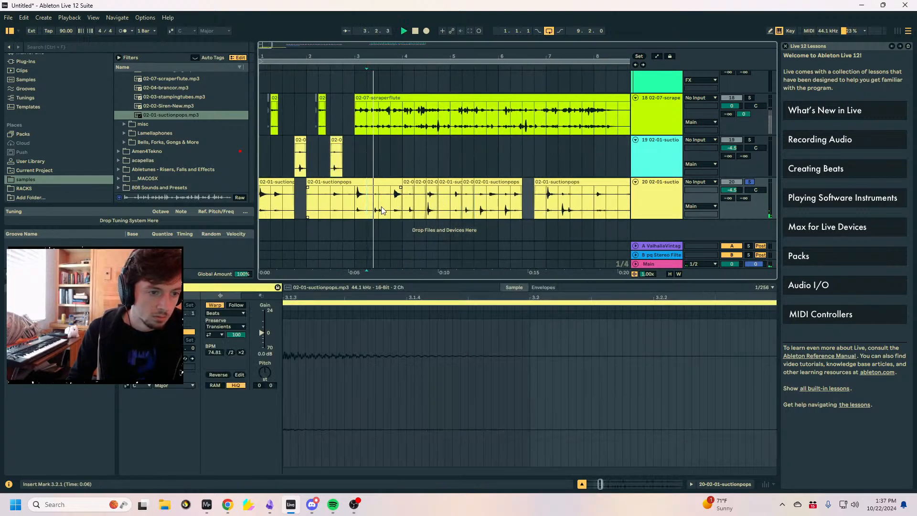
left_click(382, 209)
left_click_drag(385, 204, 372, 199)
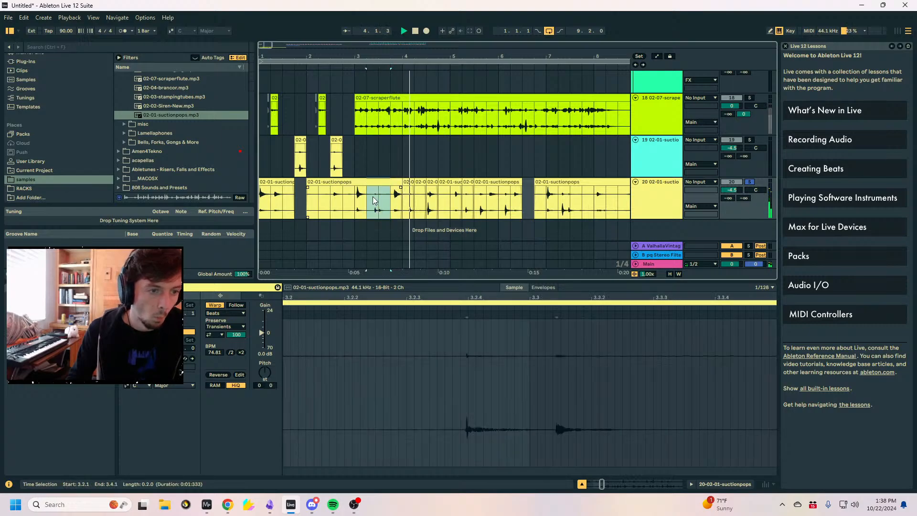
left_click(345, 149)
key("ctrl+v")
Turn off the suctionpops solo and play the layered beat from the start.
key("space")
left_click(263, 139)
key("space")
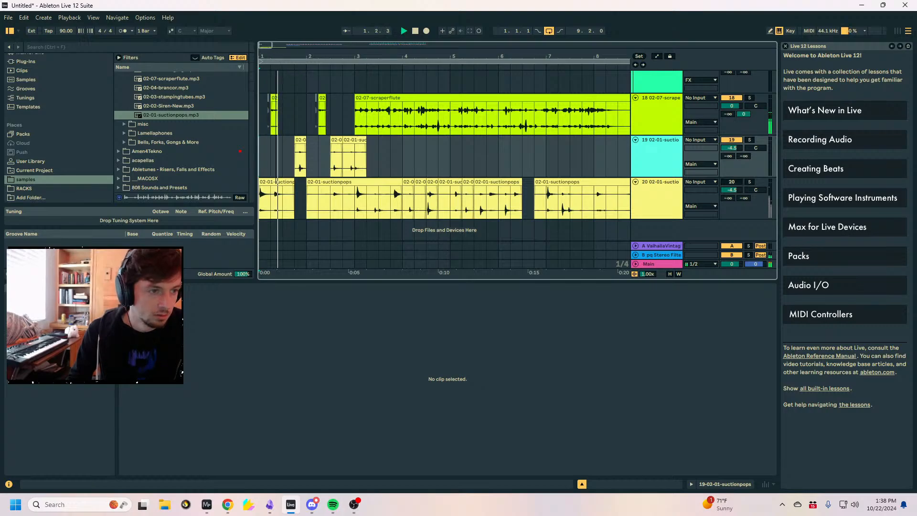
Trim and shift the last suctionpops piece earlier so that its first pop lands on 2.4.1, checking it by playback.
left_click_drag(268, 48, 287, 72)
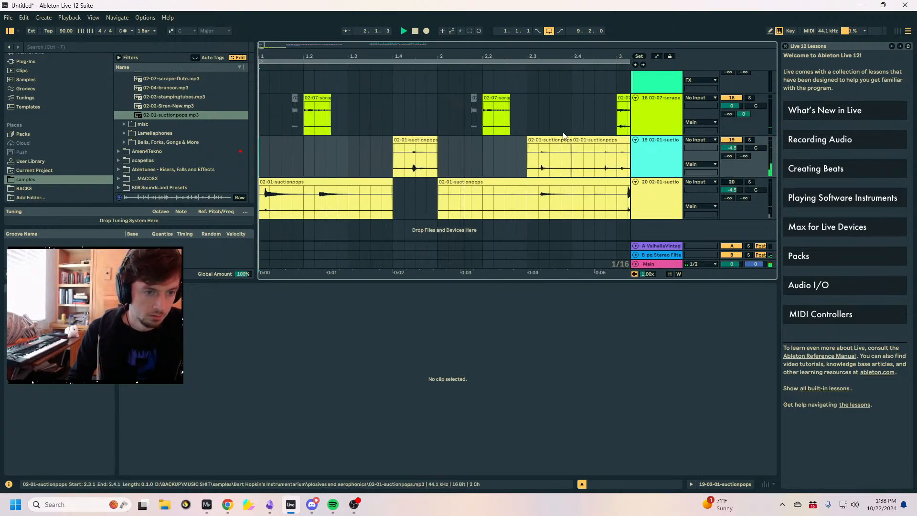
left_click_drag(507, 61, 420, 142)
key("space")
left_click(388, 151)
key("space")
left_click(312, 155)
key("space")
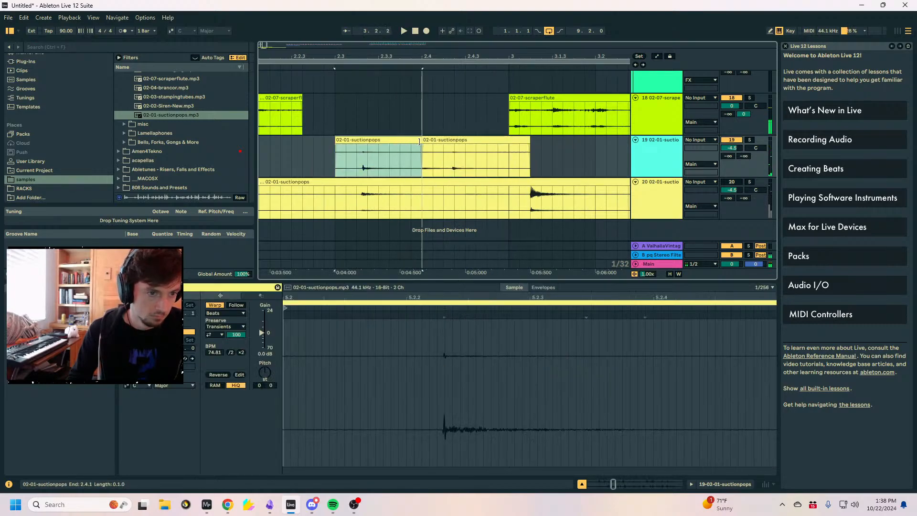
left_click_drag(423, 58, 423, 93)
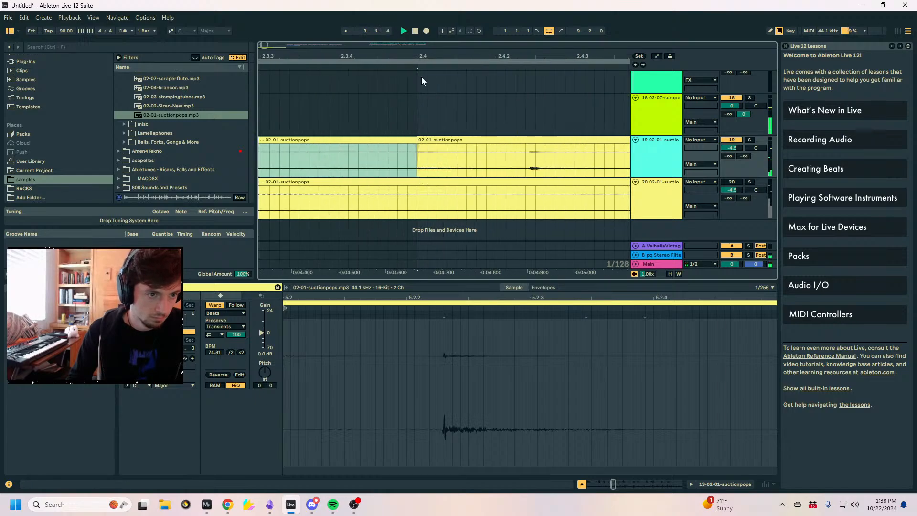
left_click(429, 144)
key("space")
left_click(395, 159)
key("space")
Split the suctionpops clips at 3.1.1, delete the source track's bar 3 piece, and play from the start.
key("minus")
key("minus")
key("minus")
key("space")
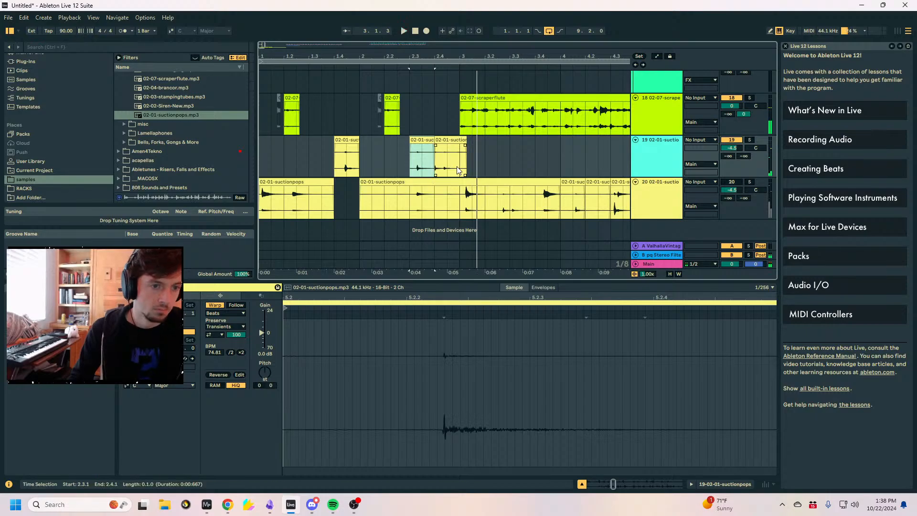
left_click(481, 191)
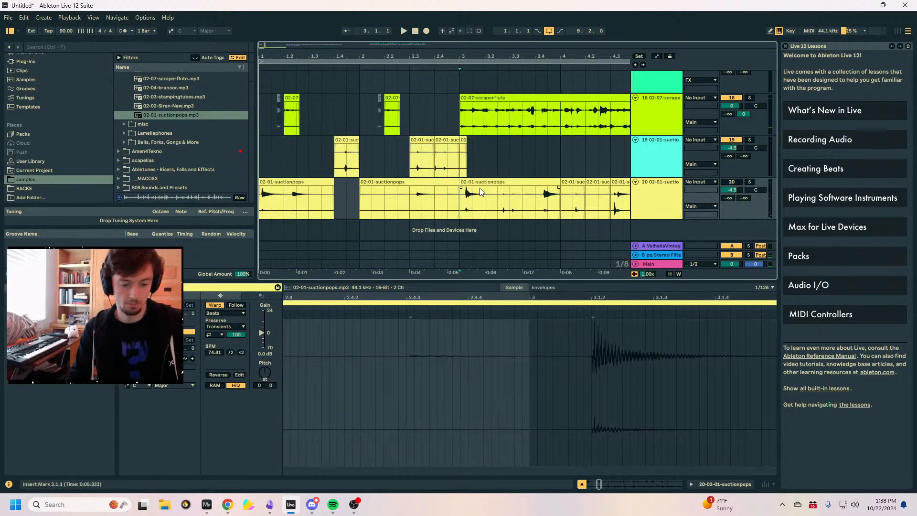
left_click(259, 155)
key("space")
Insert an audio track below the placed pops and add 09-055-ScrapeBecause.mp3 from the misc folder at 2.1.3.
scroll(409, 160, "up", 3)
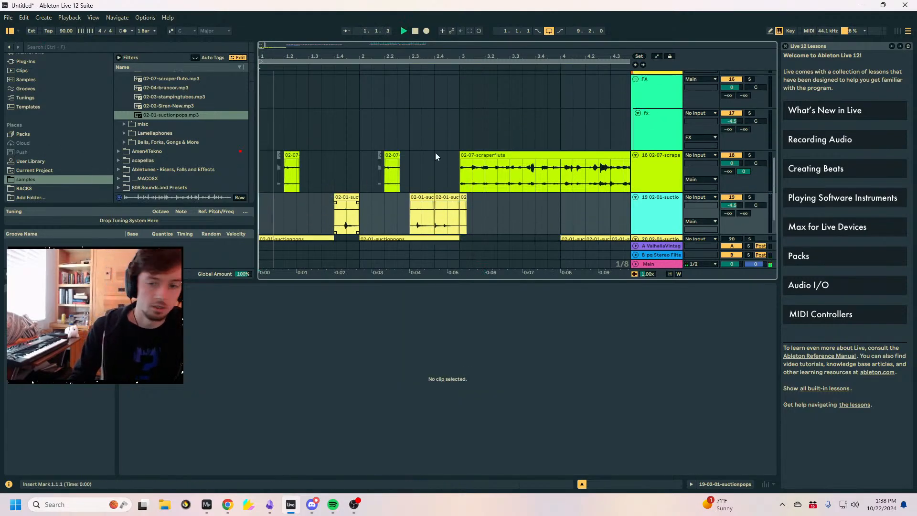
key("ctrl+t")
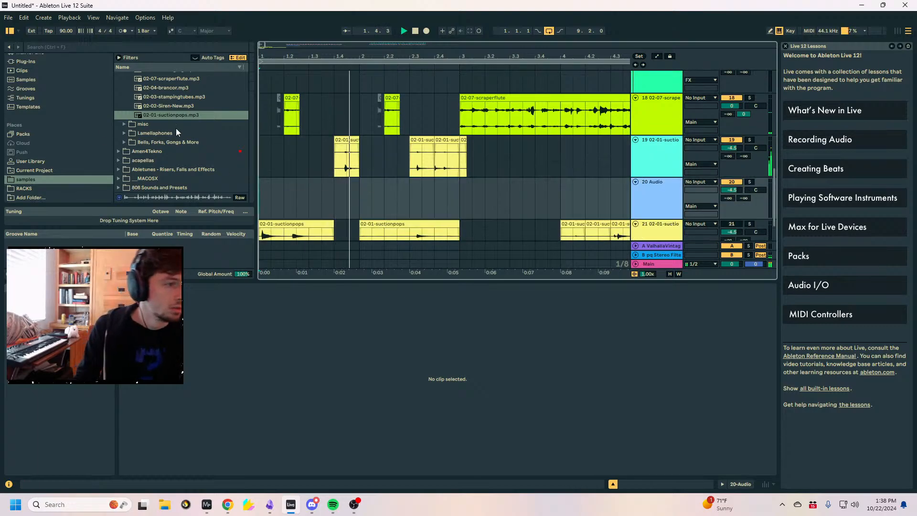
scroll(127, 91, "down", 3)
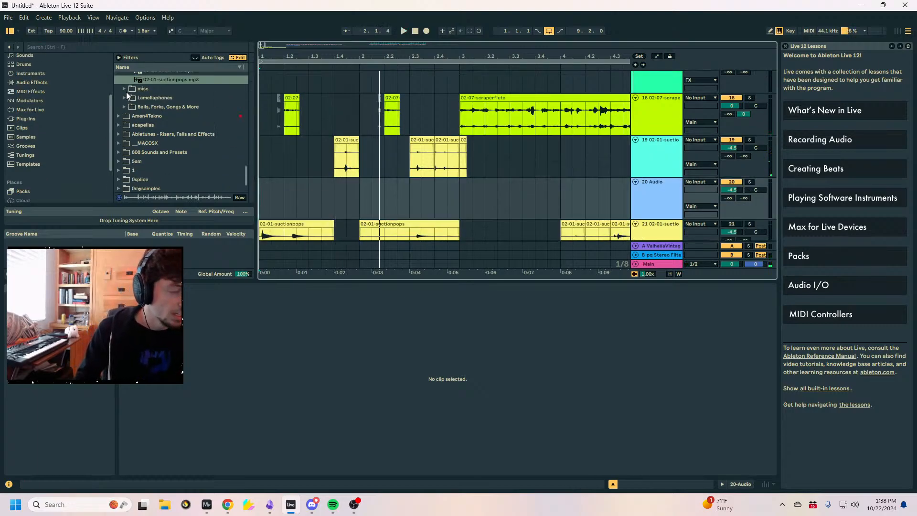
left_click(126, 92)
left_click(157, 106)
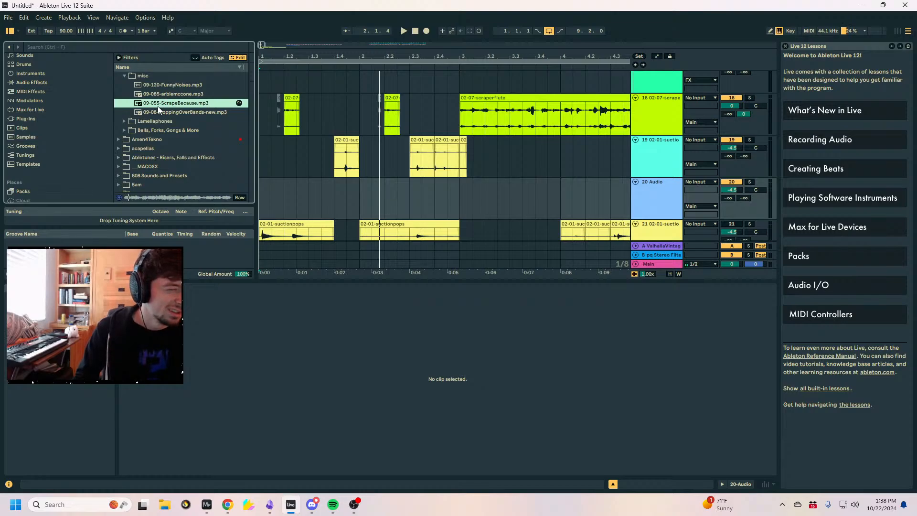
left_click_drag(158, 104, 373, 197)
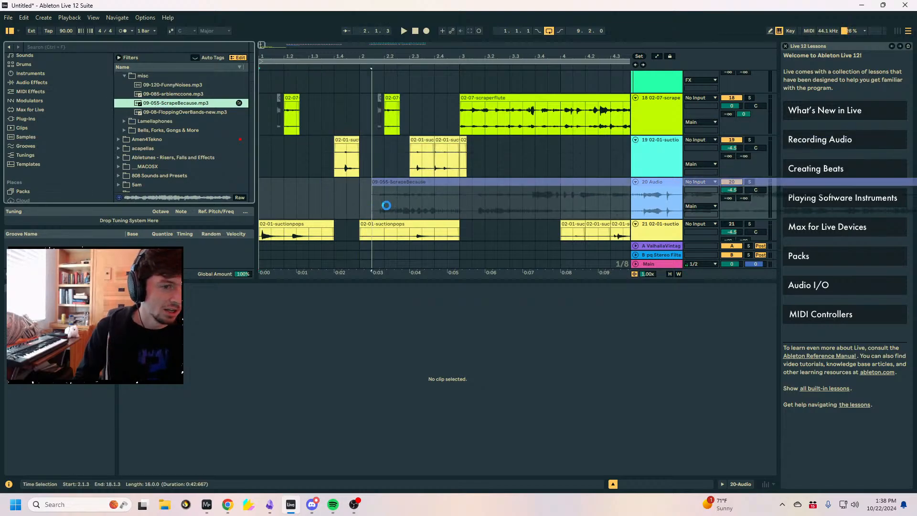
Loop bars 1 and 2 and duplicate that two-bar section of all tracks three times.
key("minus")
left_click_drag(356, 166, 144, 156)
key("ctrl+l")
left_click(313, 63)
key("ctrl+d")
key("ctrl+d")
key("ctrl+d")
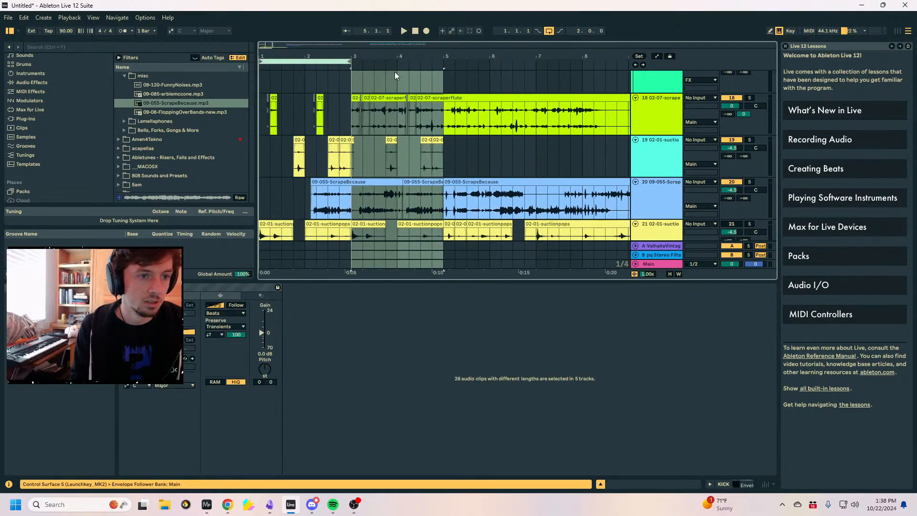
Extend the loop to eight bars and delete the scraperflute and placed suctionpops clips from 3.1.1 onward.
left_click_drag(344, 61, 606, 62)
left_click_drag(615, 115, 600, 150)
key("Delete")
key("Delete")
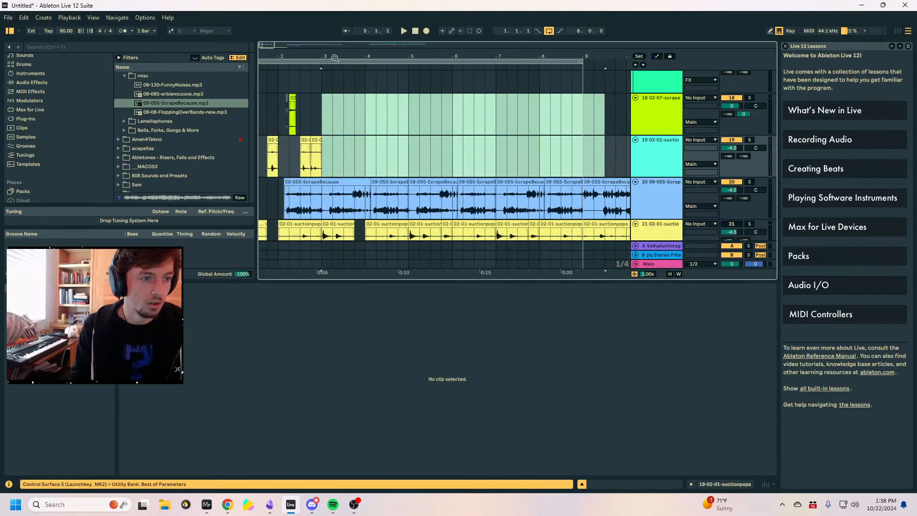
Duplicate the first two bars of the scraperflute and placed suctionpops tracks three times, up to 9.1.1.
left_click_drag(334, 56, 358, 53)
left_click_drag(337, 116, 240, 154)
key("ctrl+d")
key("ctrl+d")
key("ctrl+d")
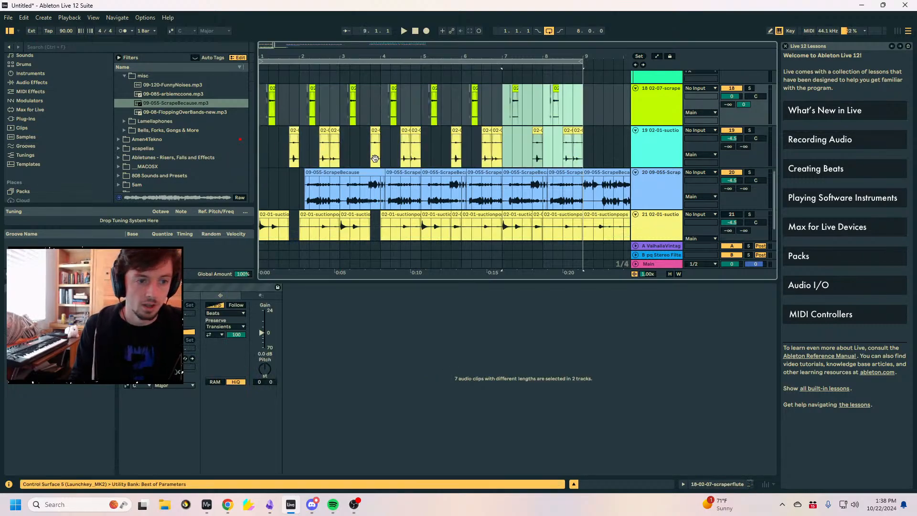
Copy a scraperflute hit onto a new audio track below and extend it from 4.1.1 to about 6.1.3.
left_click(435, 92)
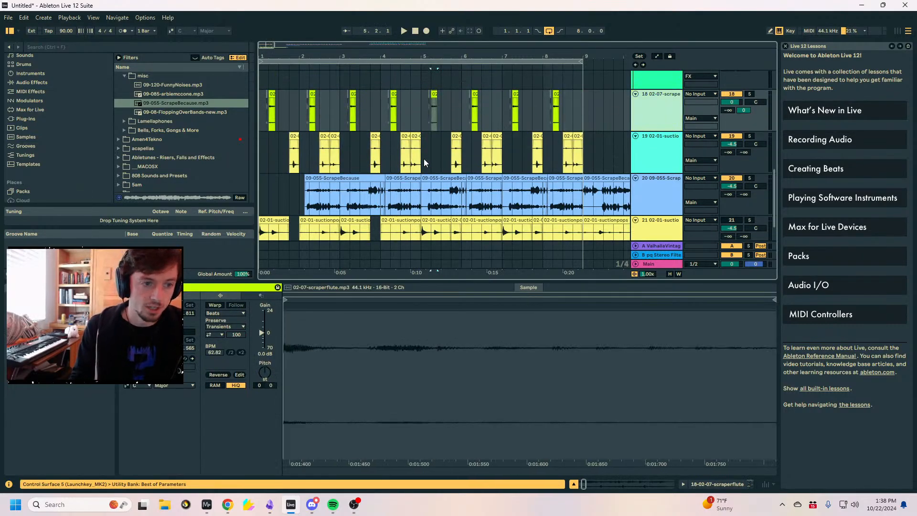
key("ctrl+t")
left_click(423, 148)
key("ctrl+v")
left_click_drag(424, 137, 467, 136)
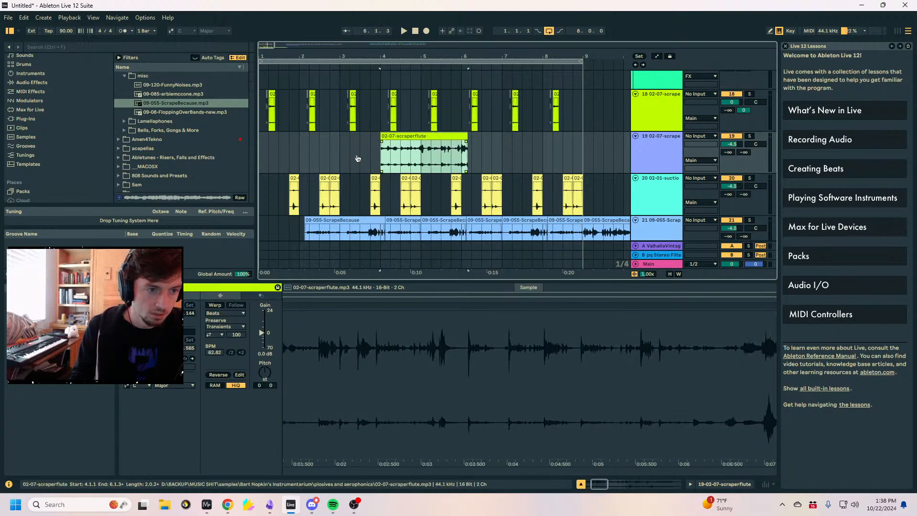
Turn on Warp for the extended scraperflute clip, set its mode to Re-Pitch, and set its BPM to 180.
left_click(214, 305)
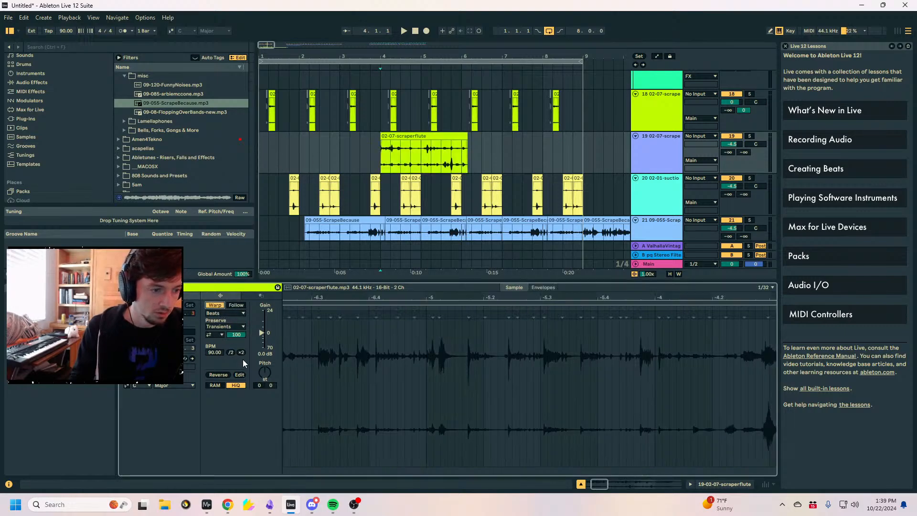
left_click(224, 313)
left_click(216, 342)
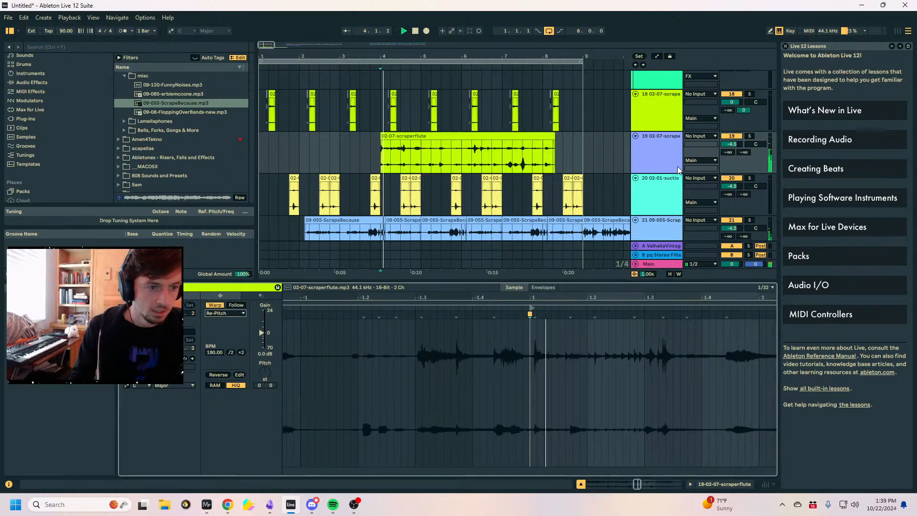
Solo the new scraperflute track and listen to the re-pitched clip from several points between 4.1.1 and 4.3.1.
left_click(434, 153)
key("space")
mouse_move(403, 57)
left_mouse_down()
mouse_move(417, 76)
mouse_move(452, 81)
left_mouse_up()
key("space")
key("space")
left_click(451, 146)
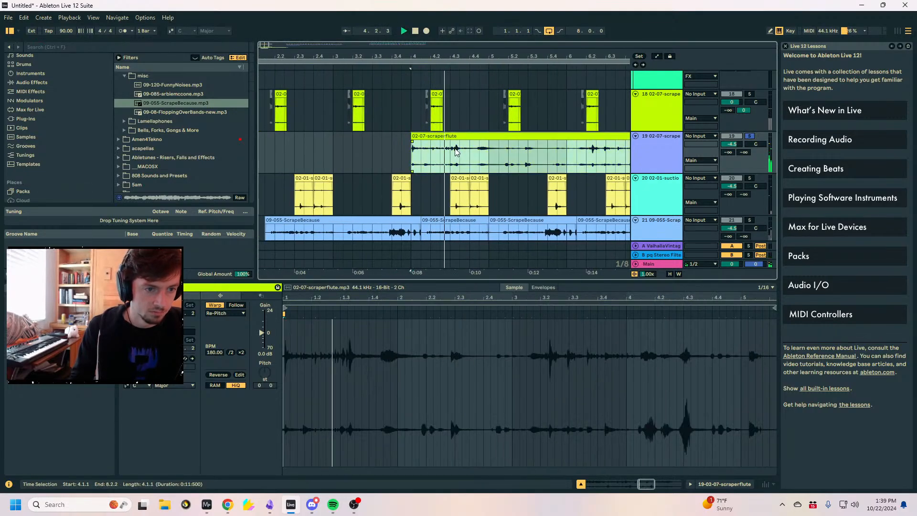
key("space")
left_click(426, 159)
key("space")
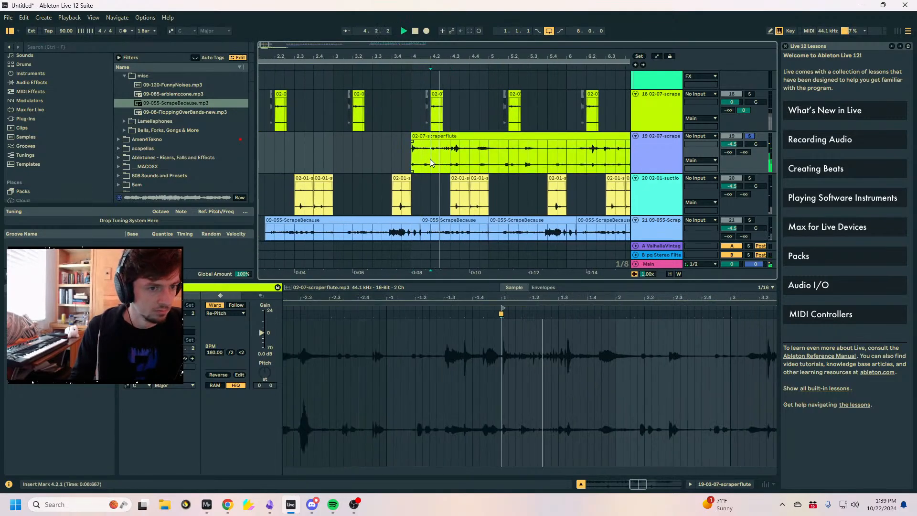
key("ctrl+e")
left_click(419, 156)
key("space")
key("ctrl+z")
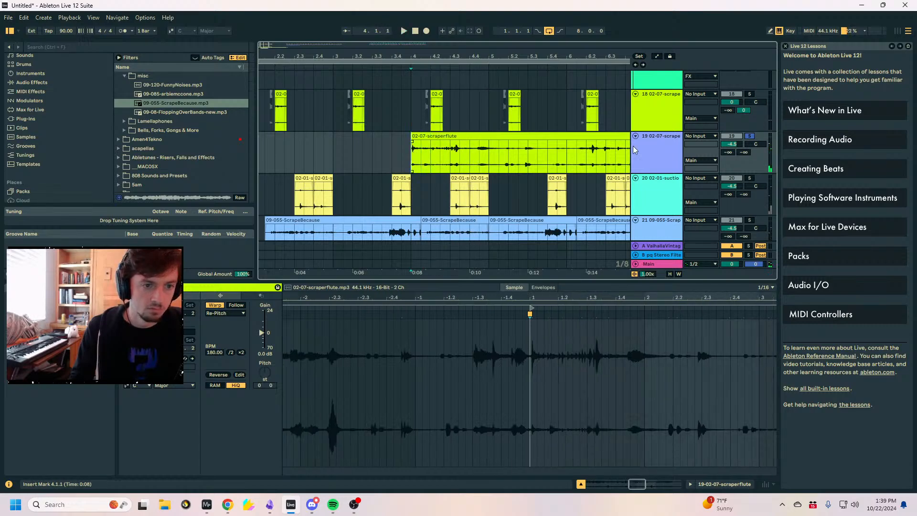
Split the re-pitched scraperflute clip around 4.2.4 and shift its second part slightly earlier.
key("space")
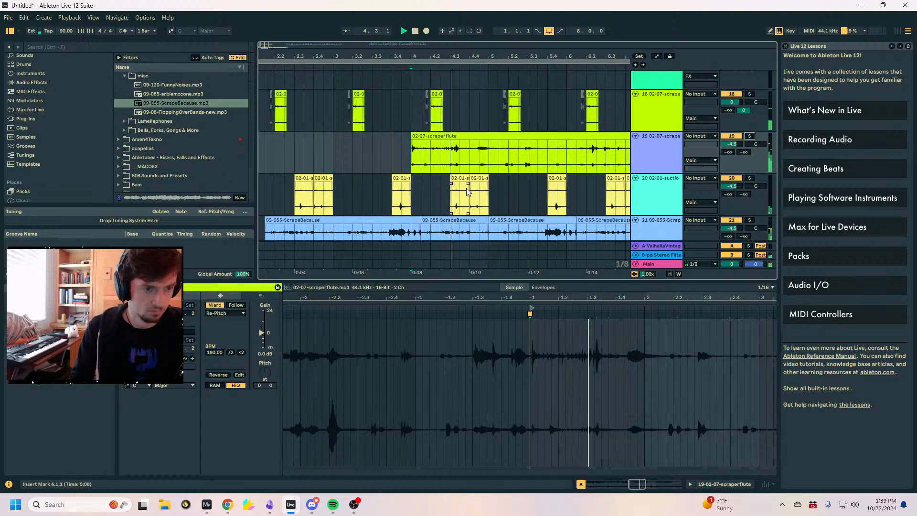
key("space")
left_click_drag(435, 50, 435, 98)
left_click(491, 161)
left_click(481, 155)
key("ctrl+e")
left_click_drag(486, 137, 473, 136)
left_click(397, 136)
key("space")
Listen to the edited scraperflute clip in the mix from 3.4.1 and from the start.
left_click_drag(385, 57, 428, 30)
scroll(455, 170, "down", 2)
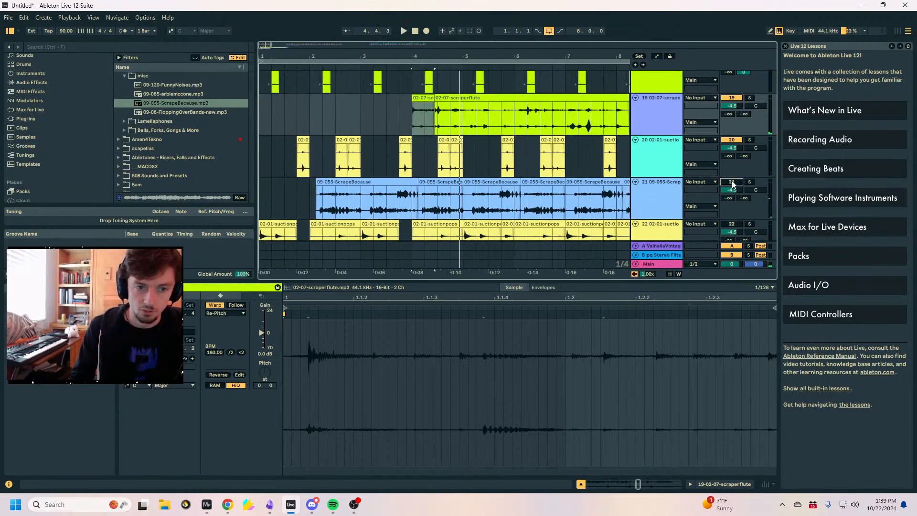
left_click(396, 208)
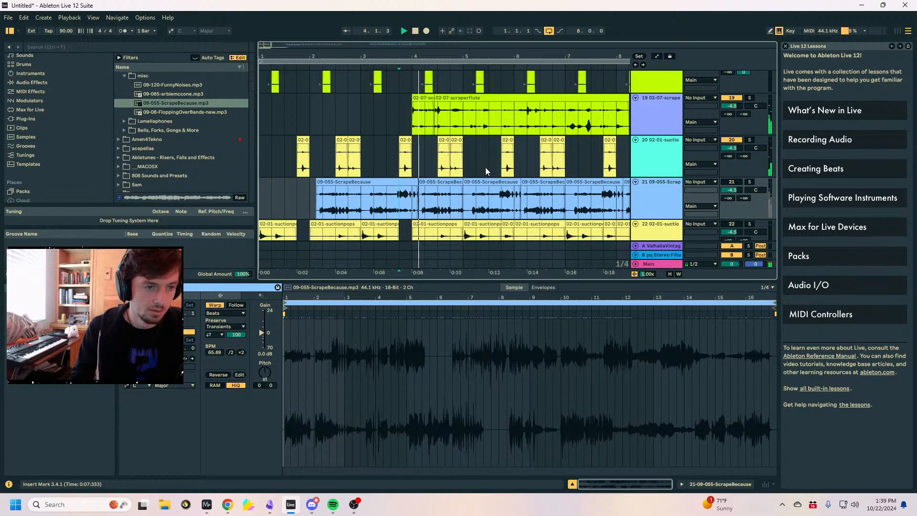
left_click_drag(460, 117, 407, 116)
key("space")
left_click(263, 109)
key("space")
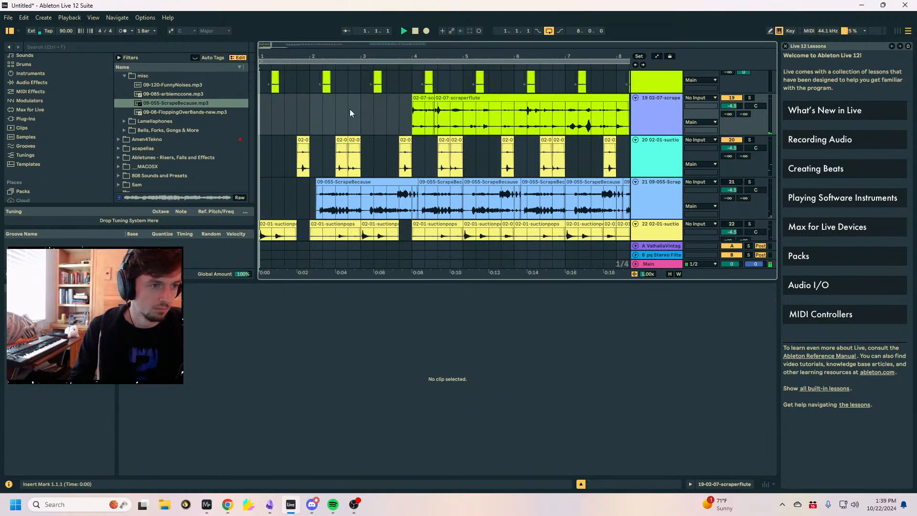
Copy the scraperflute section from 5.1.1 to 5.4.1 onto a new audio track below at 1.1.1 and play it.
left_click_drag(497, 117, 465, 115)
key("space")
key("space")
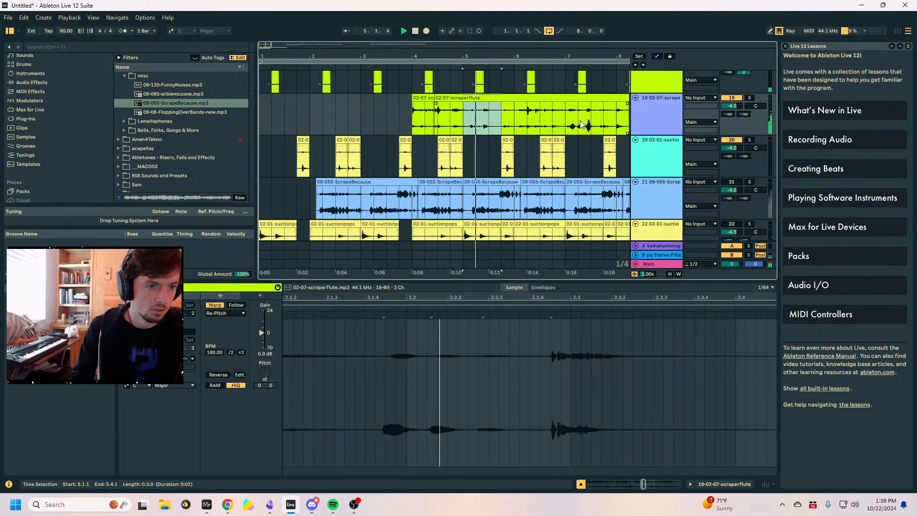
left_click(669, 118)
key("ctrl+t")
left_click(266, 151)
key("space")
key("ctrl+v")
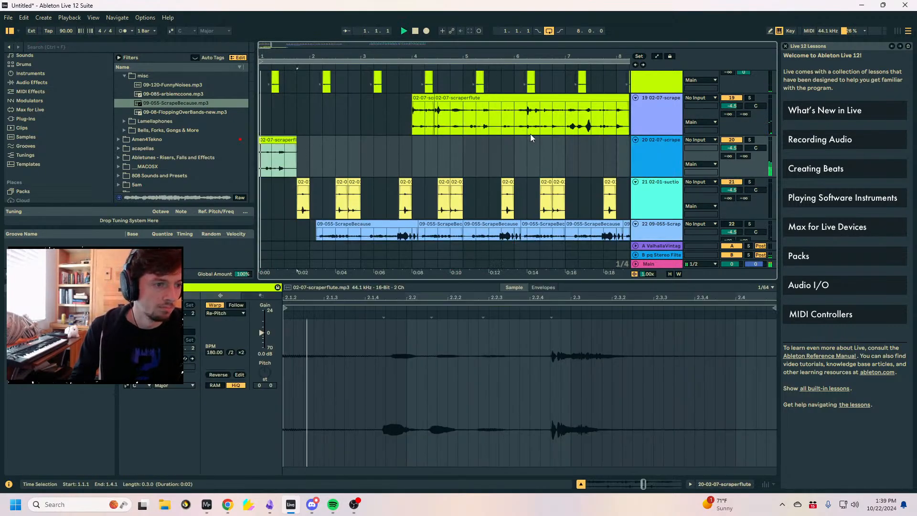
left_click(276, 64)
key("space")
scroll(281, 143, "up", 5)
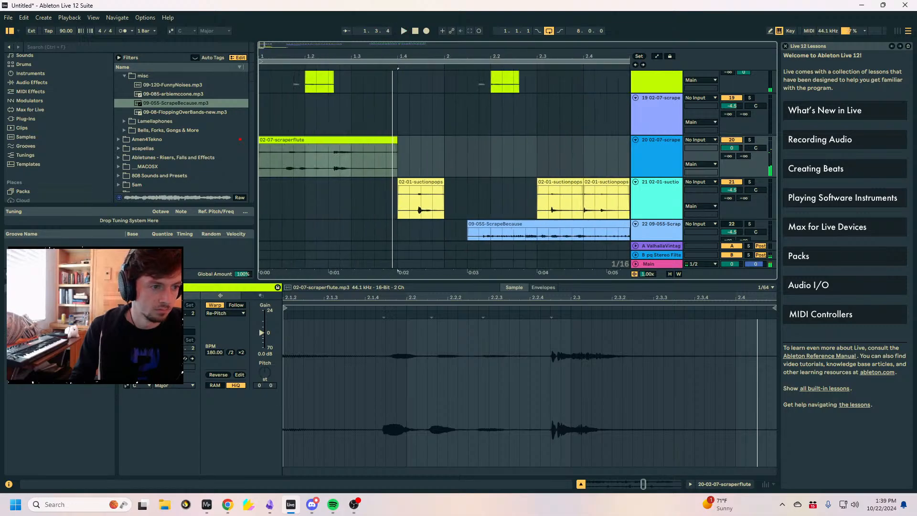
Slice the copied scraperflute clip and delete the rest, keeping only short hits ending at 1.1.4 and starting just after 1.3.3.
left_click(284, 161)
key("ctrl+e")
key("space")
left_click_drag(314, 140, 565, 173)
key("space")
scroll(290, 142, "up", 4)
left_click(298, 160)
key("ctrl+e")
key("ctrl+z")
left_click(348, 165)
key("ctrl+e")
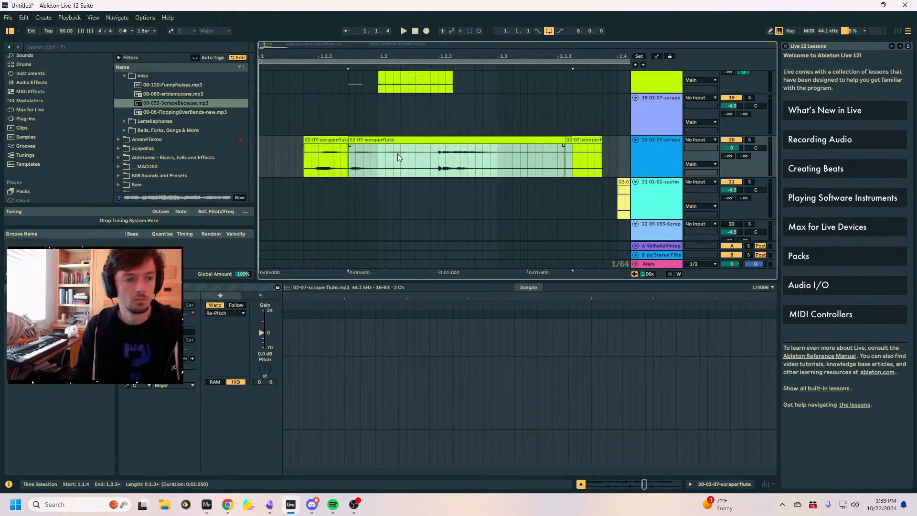
key("Delete")
Try duplicating the first beat of the sliced scraperflute track to 1.2.1.
left_click_drag(380, 151, 260, 153)
key("space")
key("ctrl+d")
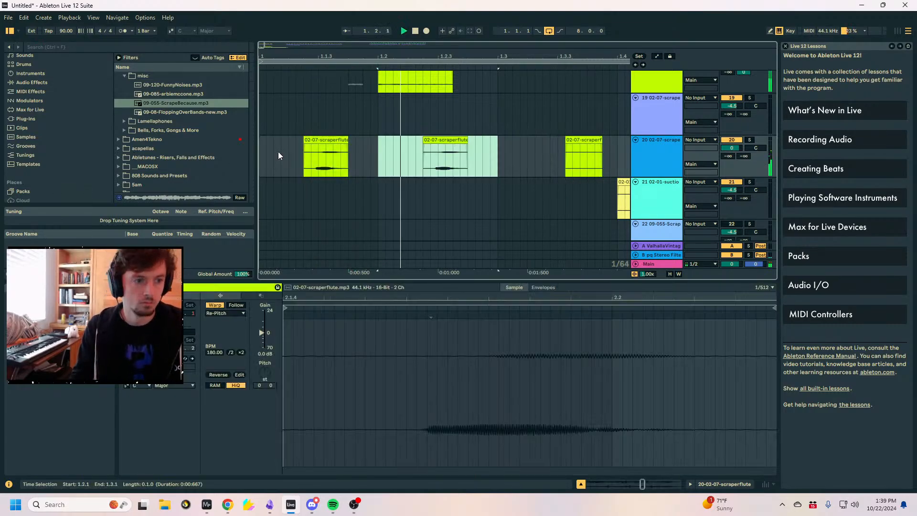
key("space")
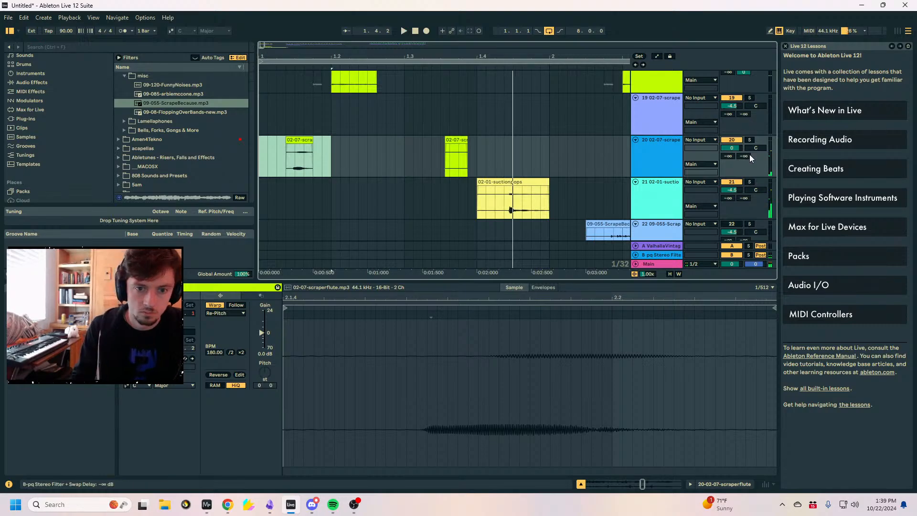
Raise the sliced scraperflute track's send B to the Stereo Filter and Swap Delay return to 0 and listen.
left_click_drag(745, 156, 745, 113)
key("space")
key("space")
Search the browser for "uti" and add a Utility effect to the sliced scraperflute track.
left_click(98, 48)
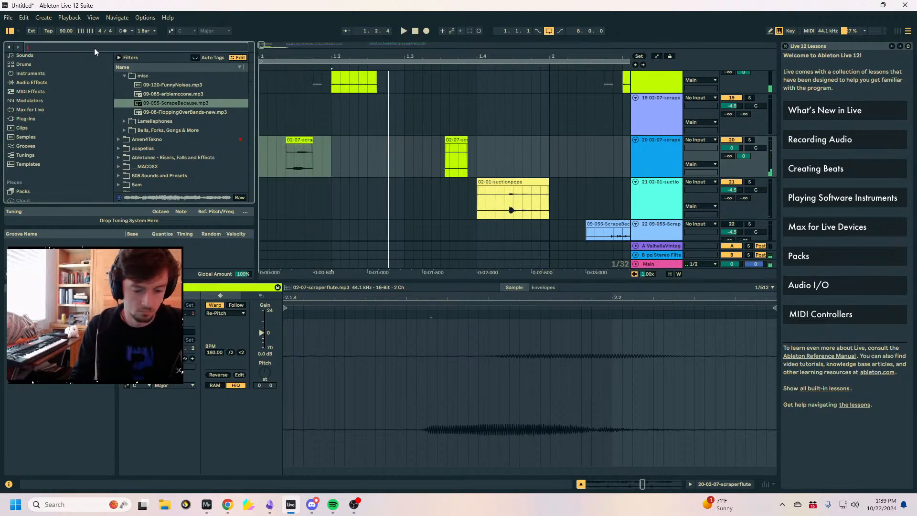
type("uti")
scroll(29, 85, "up", 3)
left_click(27, 113)
scroll(164, 104, "up", 3)
double_click(138, 86)
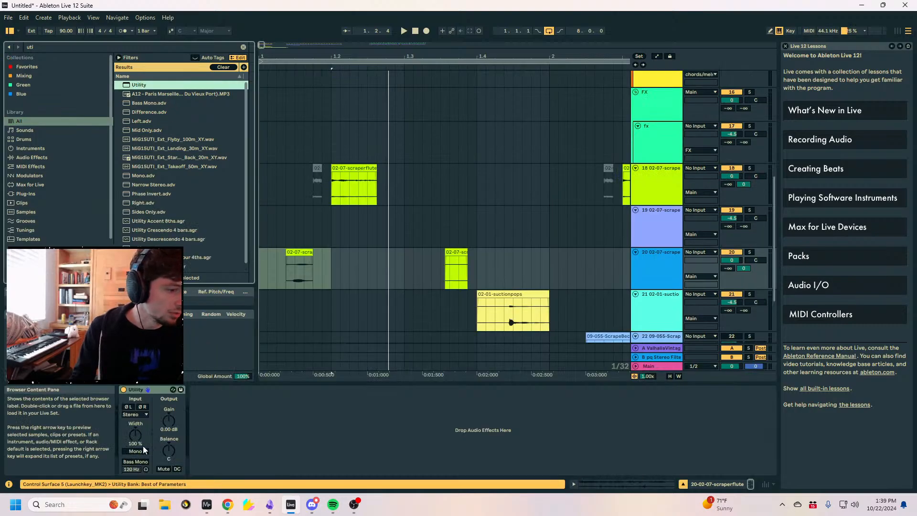
key("space")
Set the first sliced scraperflute hit's warp mode to Complex and its pitch to -14 semitones while playing.
left_click(304, 241)
left_click(303, 252)
scroll(315, 239, "down", 2)
left_click(635, 483)
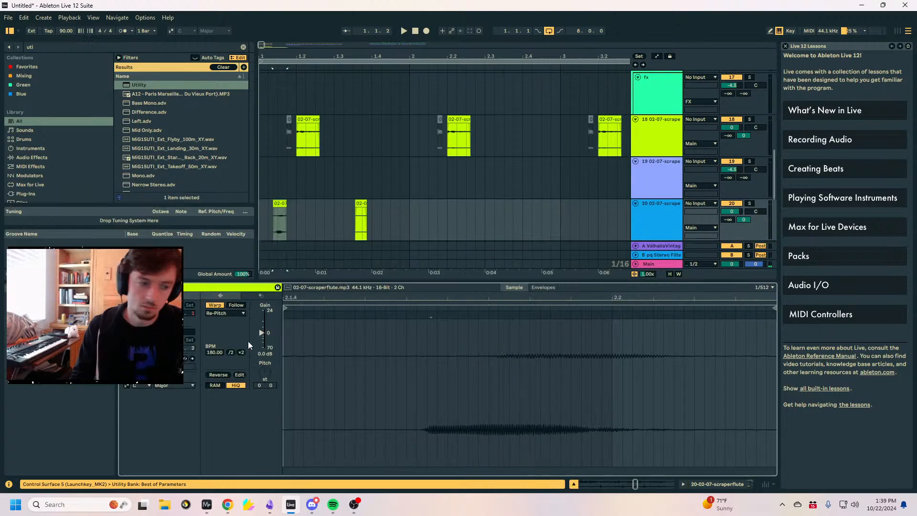
left_click(218, 349)
key("space")
left_click_drag(269, 366, 269, 374)
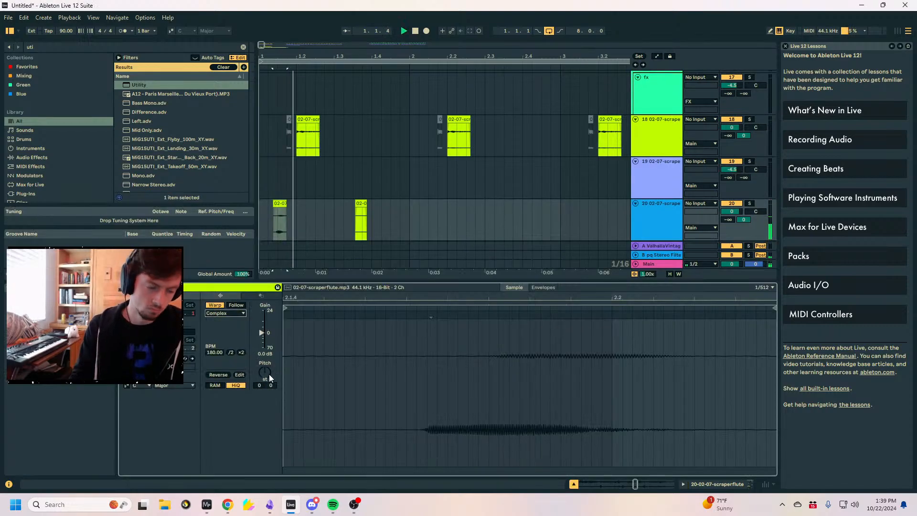
scroll(269, 373, "down", 4)
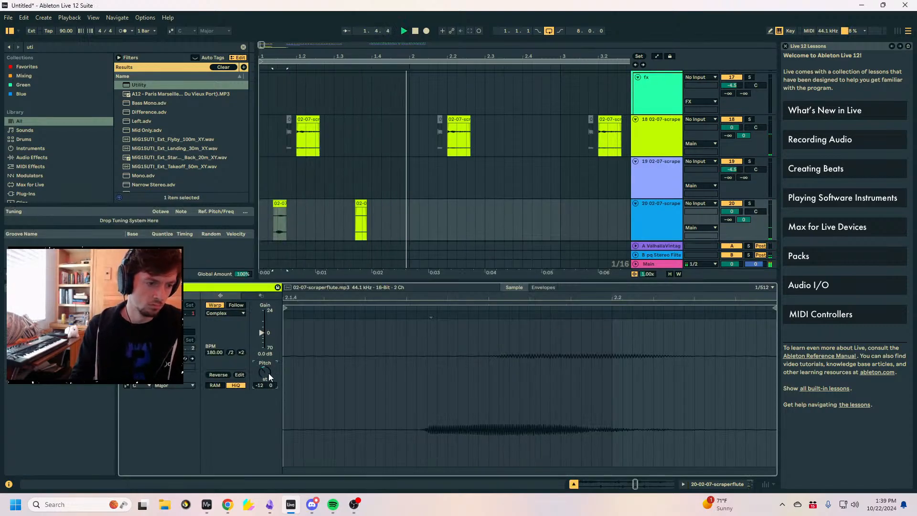
scroll(268, 374, "up", 3)
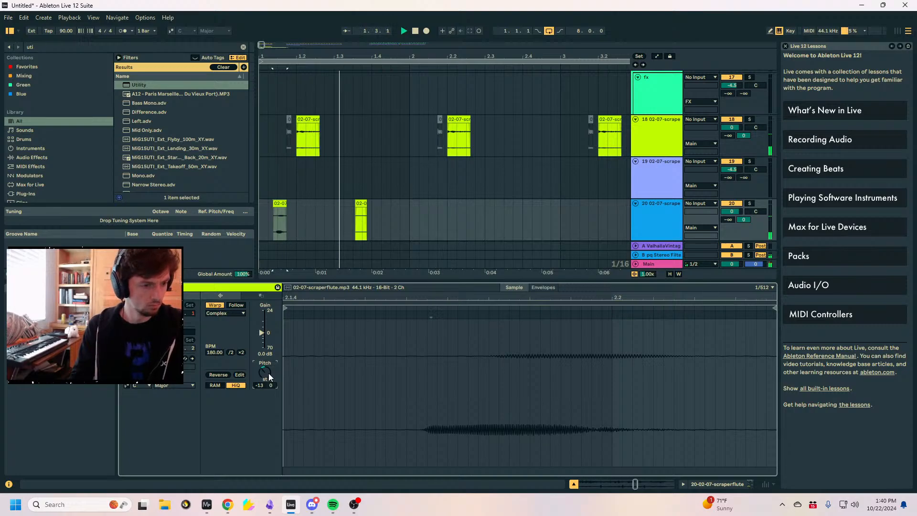
scroll(268, 374, "down", 1)
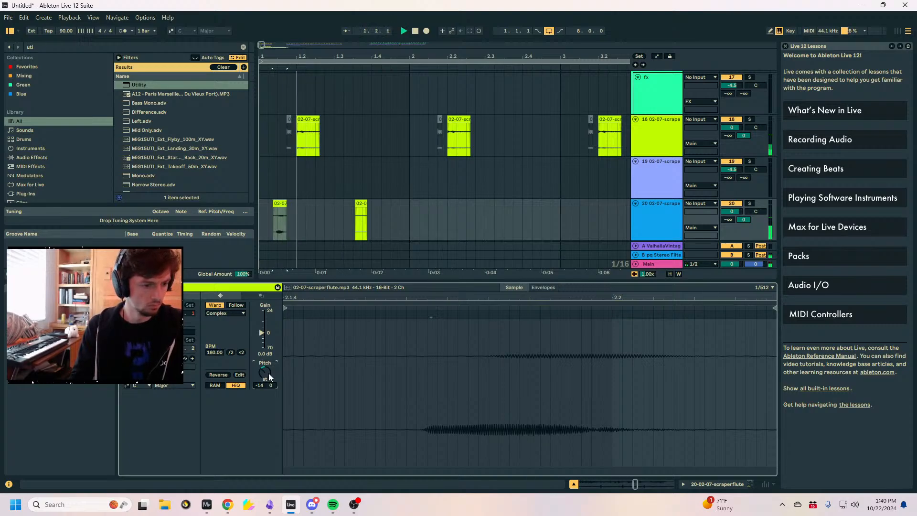
Copy the pitched-down first hit, undo its paste at 2.1.1, and paste it at 3.1.1 on the same track.
left_click_drag(266, 217, 319, 219)
key("ctrl+c")
left_click(407, 215)
key("ctrl+v")
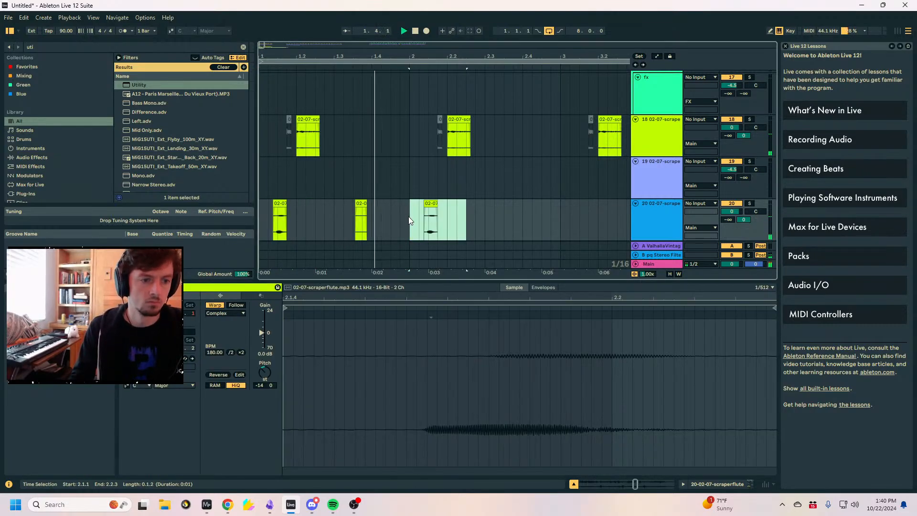
scroll(427, 228, "down", 2)
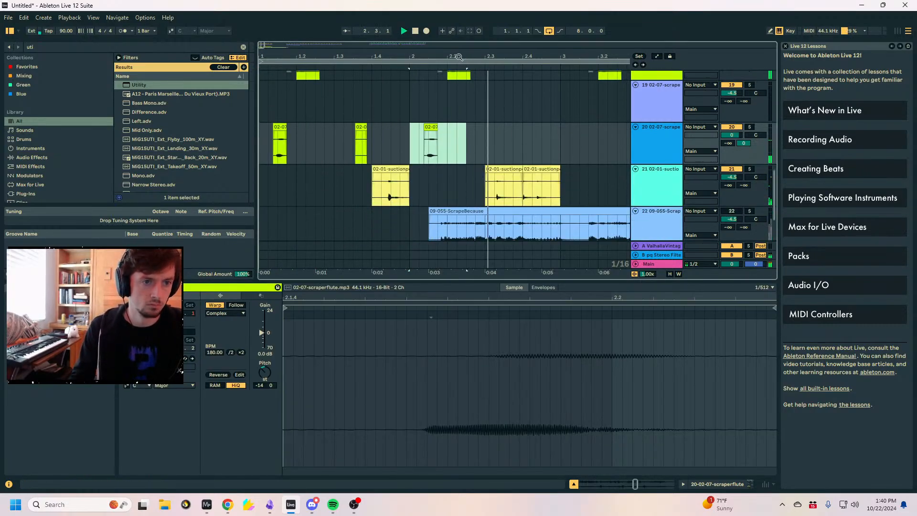
key("ctrl+z")
scroll(488, 102, "down", 3)
left_click(421, 128)
key("ctrl+v")
Add a Utility effect to the placed suctionpops track and reduce its stereo width.
scroll(458, 158, "down", 2)
left_click_drag(420, 145, 261, 146)
scroll(615, 176, "up", 3)
left_click(653, 215)
left_click(732, 484)
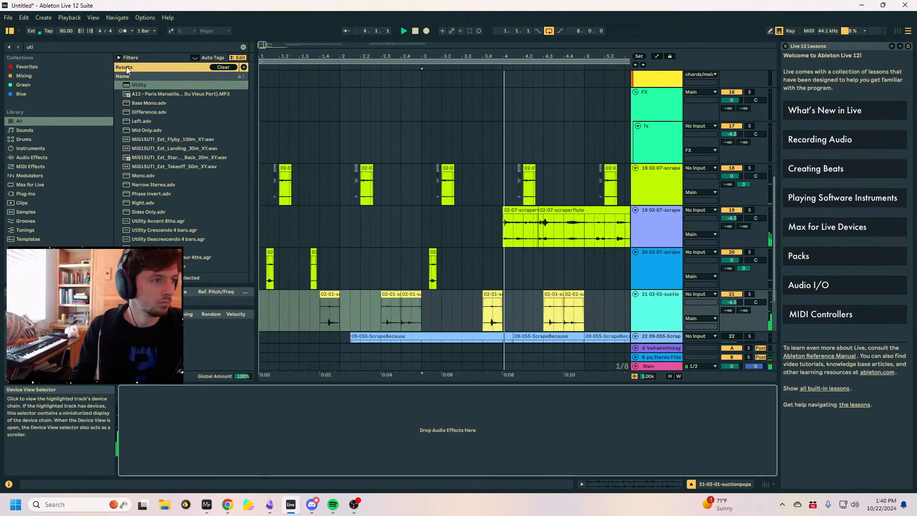
double_click(139, 85)
left_click_drag(135, 435, 135, 450)
key("space")
Split the long scraperflute clip at 5.1.1, insert an audio track below, and move the split-off part to 1.1.1.
left_click(581, 231)
key("ctrl+e")
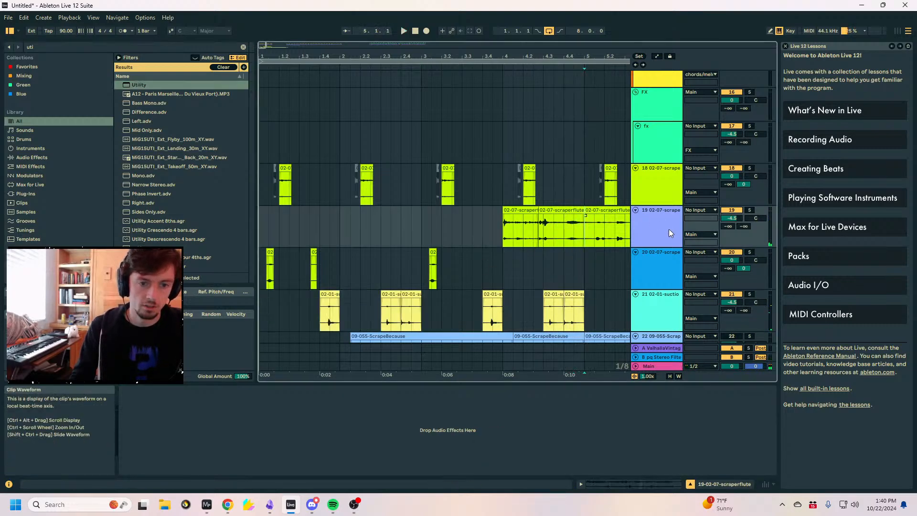
left_click(668, 228)
key("ctrl+t")
left_click_drag(531, 56, 532, 44)
left_click_drag(481, 209, 267, 236)
Play the moved scraperflute clip, solo its track, and delete the section from 2.1.1 to 3.1.1.
key("space")
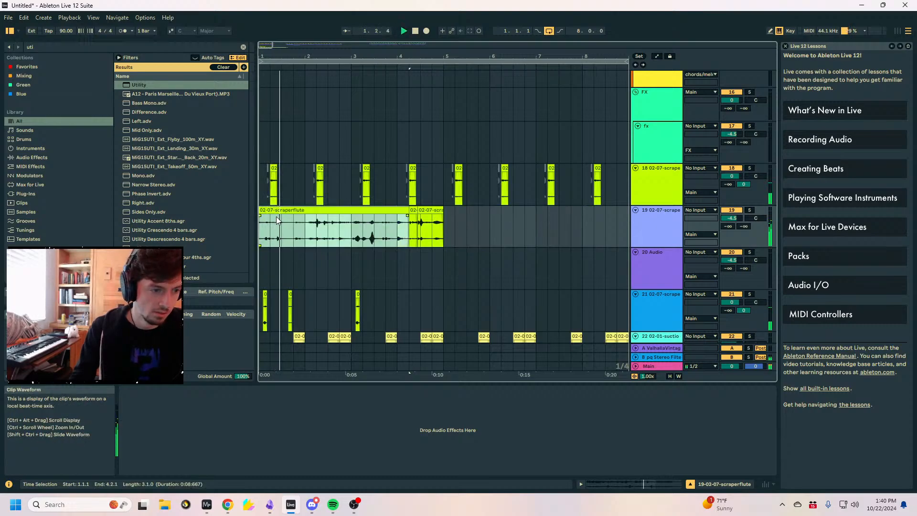
left_click(308, 234)
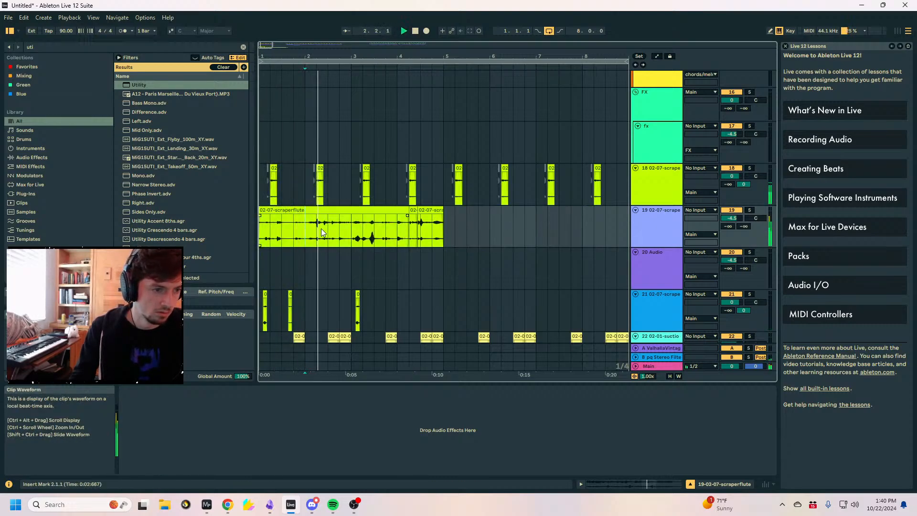
left_click(749, 211)
left_click_drag(307, 233, 341, 232)
key("Delete")
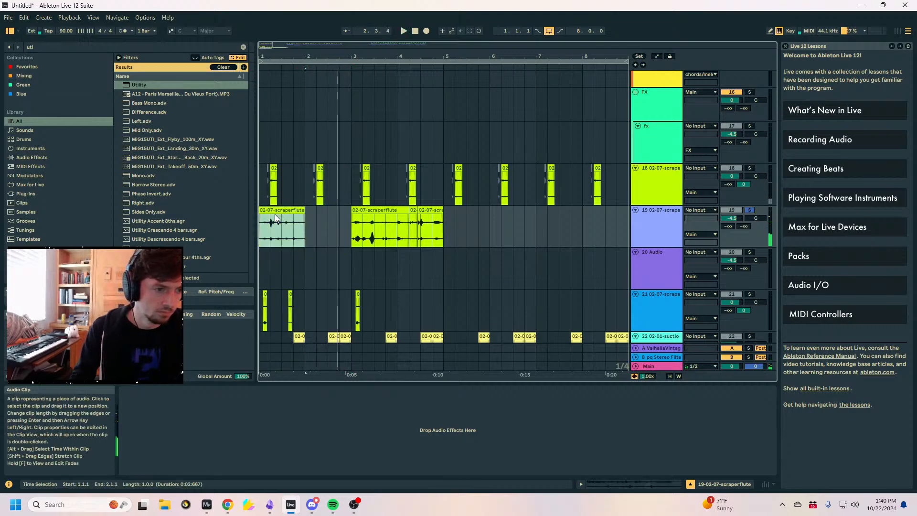
Try a long fade-in on the scraperflute clip from 1.1.1 to 2.1.1, and delete that clip.
left_click_drag(260, 215, 312, 219)
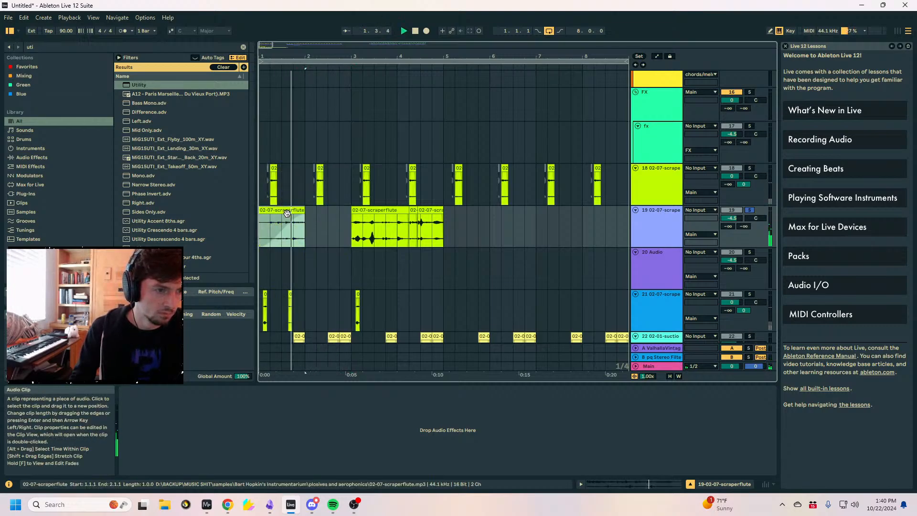
key("space")
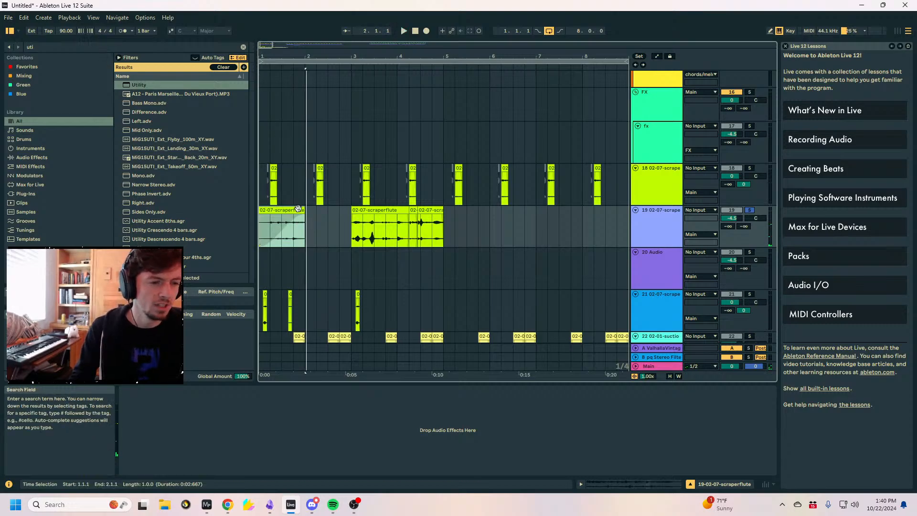
key("Delete")
Close the Live 12 Lessons help view to widen the arrangement.
left_click(384, 216)
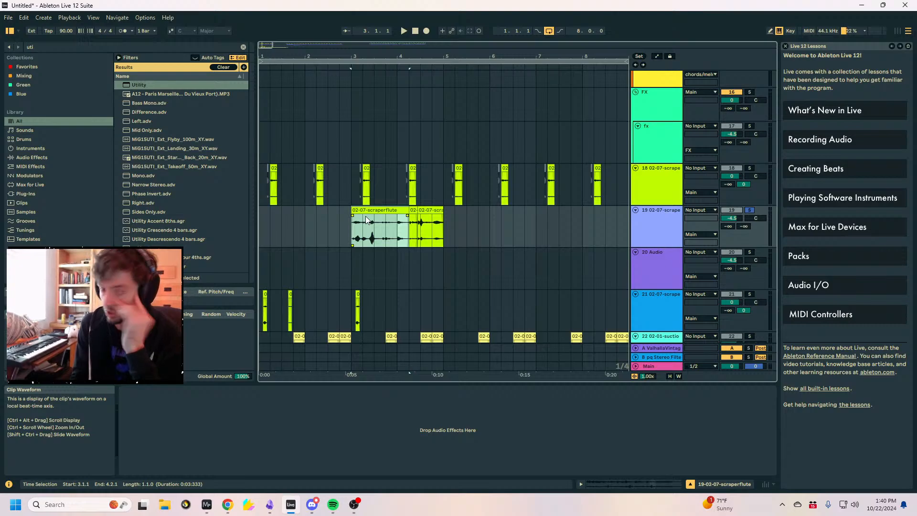
left_click(819, 73)
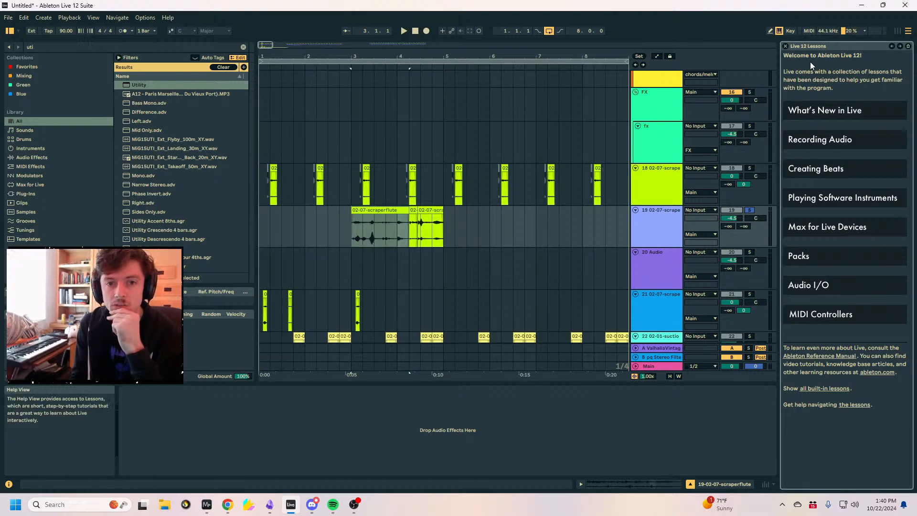
left_click(784, 47)
left_click(339, 223)
left_click_drag(281, 56, 286, 96)
Browse the FX & Atmos and Cassette folders within the THIGGY BOI ;) sample folder.
scroll(147, 202, "down", 2)
scroll(57, 267, "down", 2)
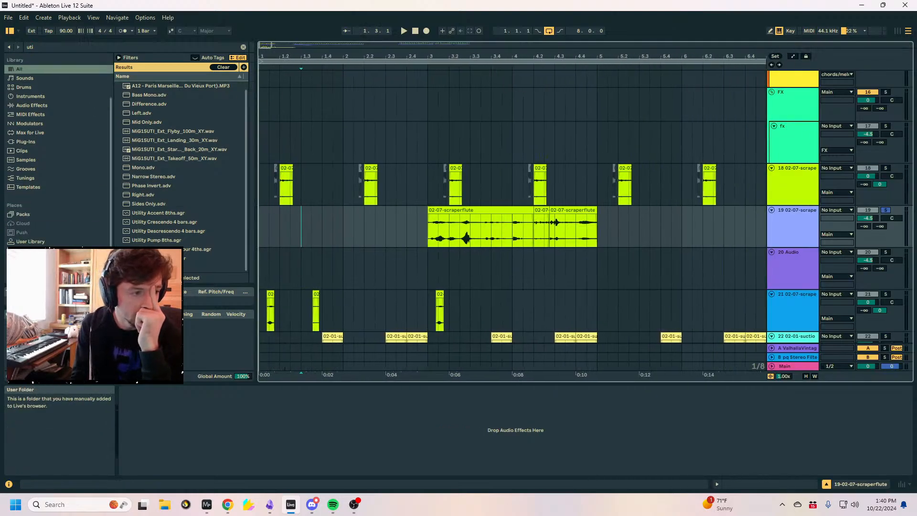
left_click(57, 260)
left_click(124, 96)
left_click(119, 94)
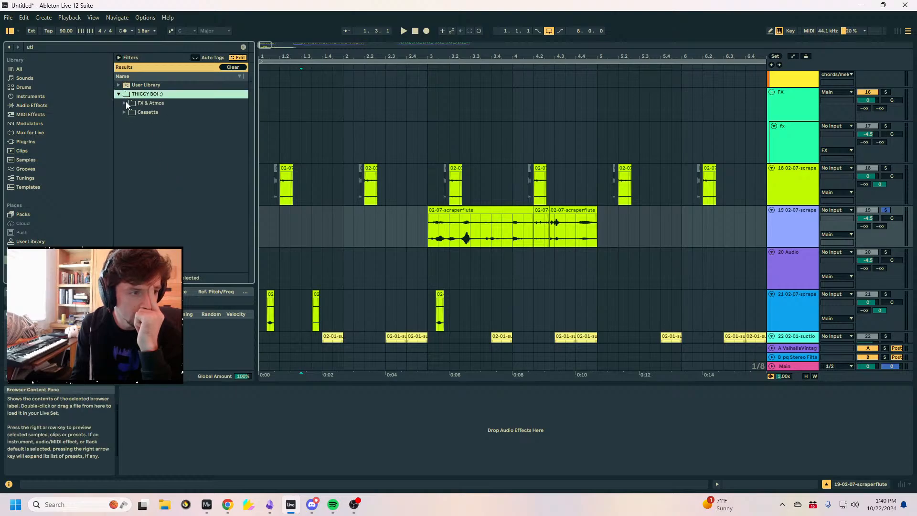
left_click(124, 111)
left_click(125, 103)
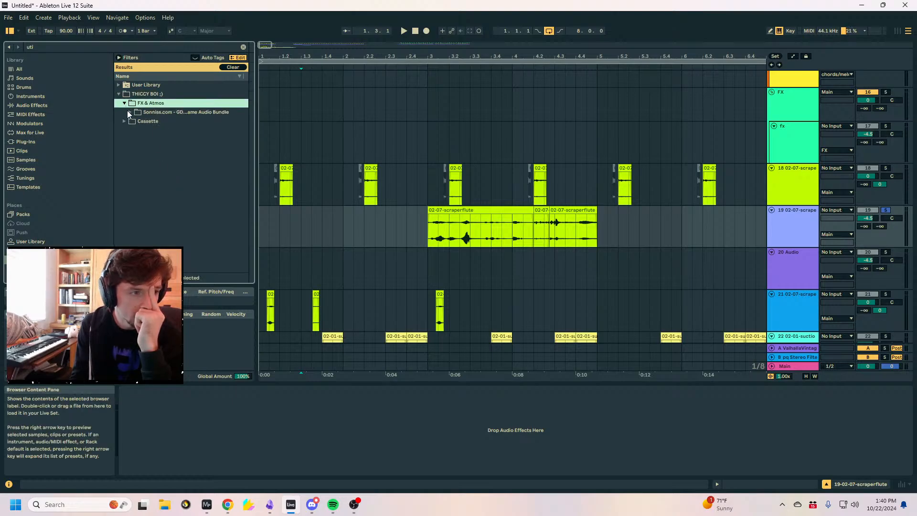
left_click(129, 112)
Clear the browser search and preview 07 - 7.mp3 and 05 - 5.mp3 from the Solenoid - Superfar folder.
left_click(243, 47)
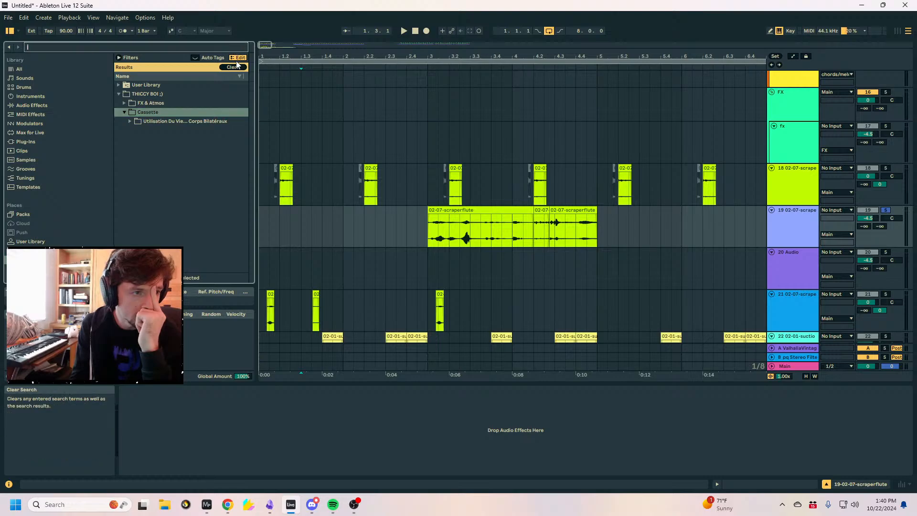
left_click(130, 114)
left_click(171, 187)
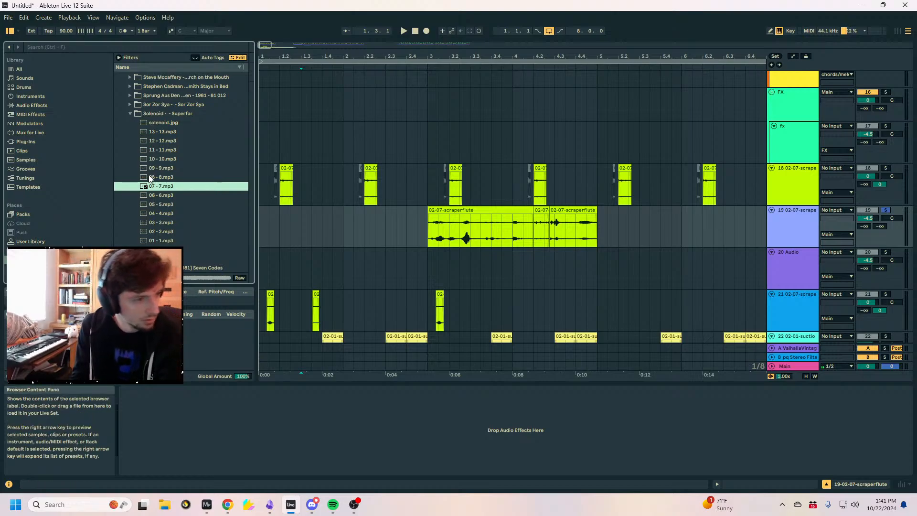
left_click(153, 205)
scroll(162, 191, "down", 3)
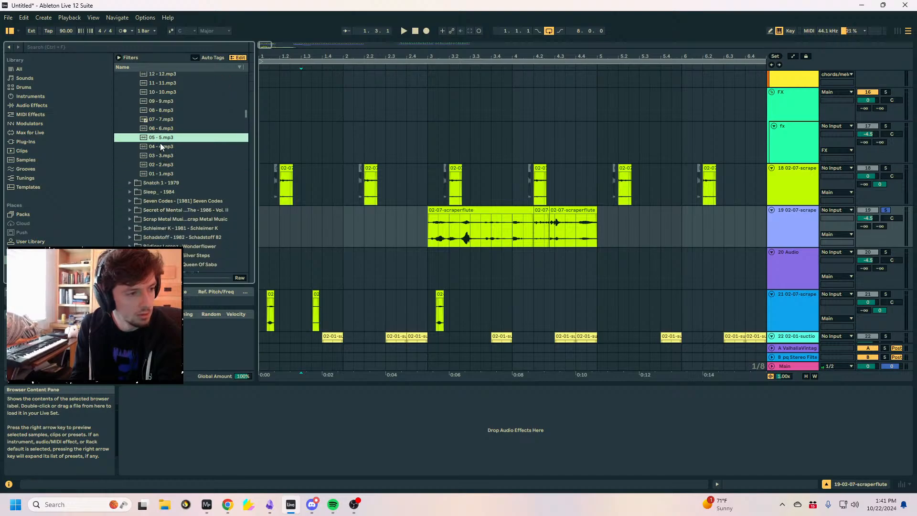
left_click(787, 268)
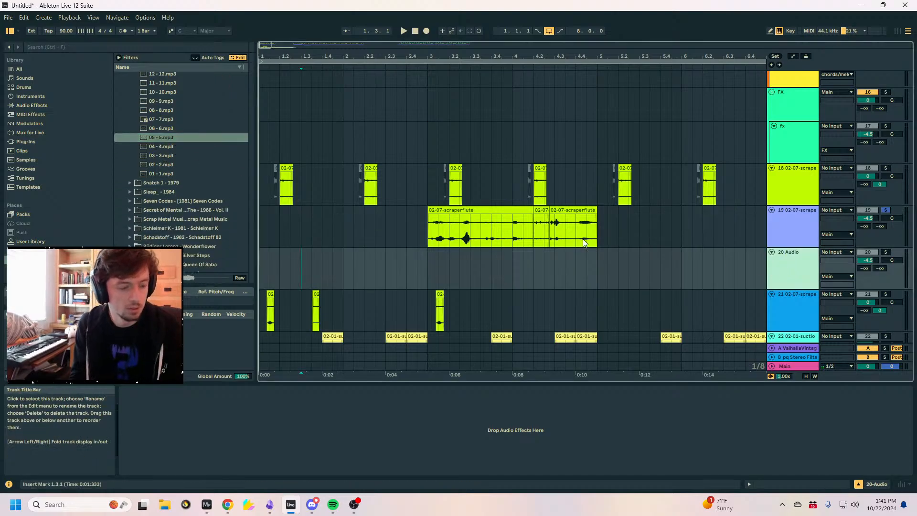
Insert a new audio track, place 05 - 5.mp3 on it at 1.1.1, and play that track soloed.
key("ctrl+t")
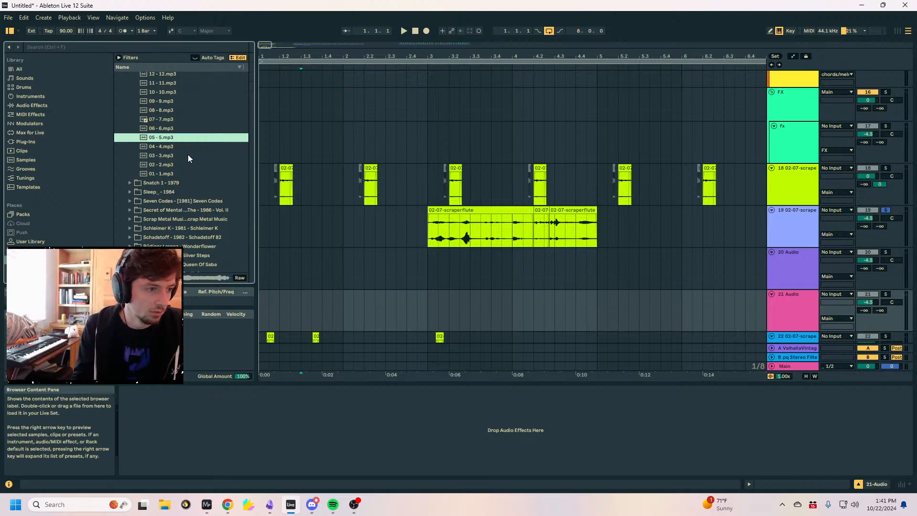
left_click_drag(169, 157, 260, 300)
key("space")
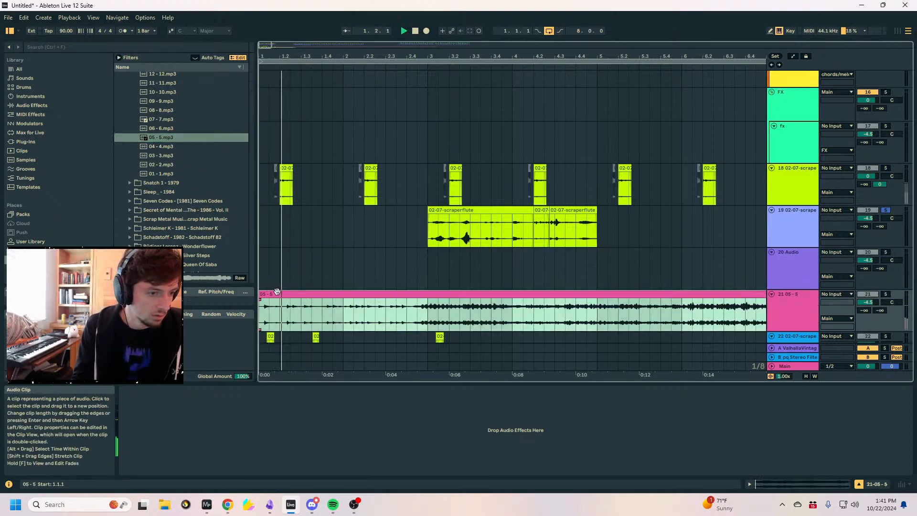
key("space")
left_click(885, 294)
key("space")
scroll(527, 268, "down", 2)
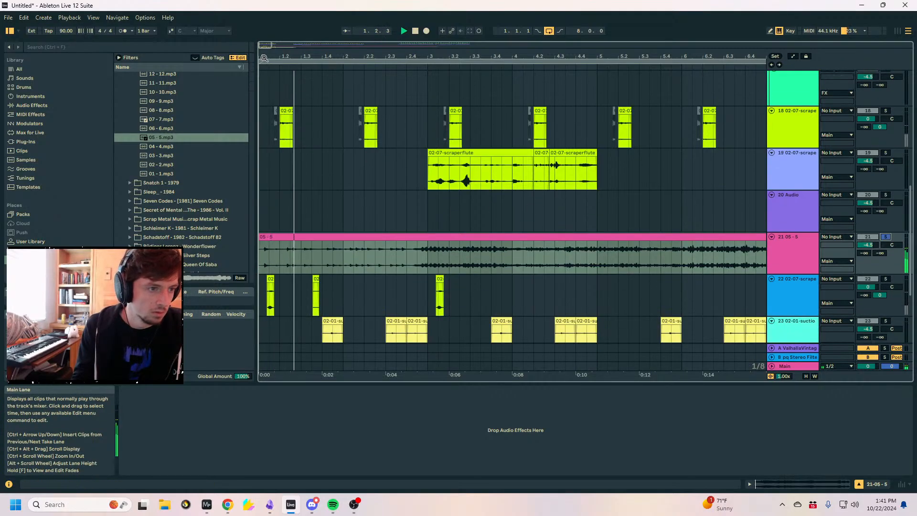
Audition the opening bars of the 05 - 5 clip and split it at 2.1.3.
left_click_drag(264, 57, 285, 208)
left_click_drag(339, 234, 303, 237)
left_click(672, 254)
left_click_drag(641, 56, 626, 9)
left_click(468, 253)
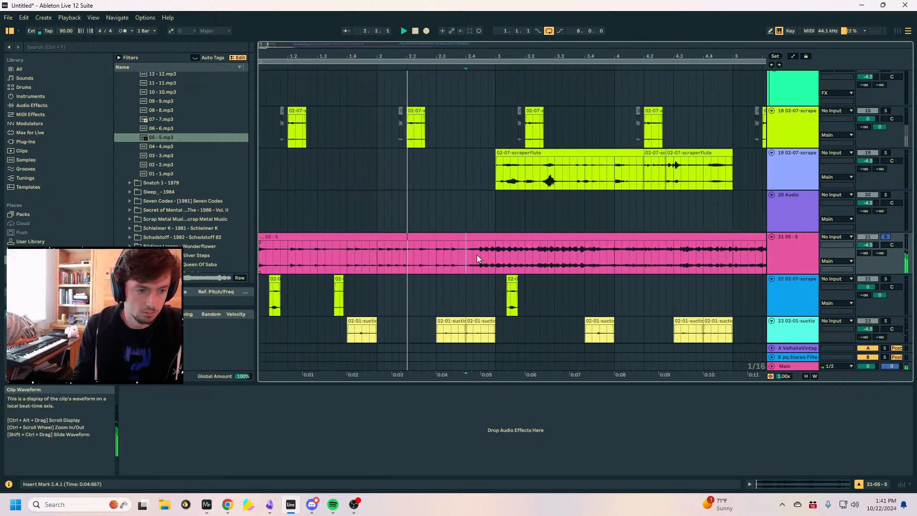
left_click(494, 255)
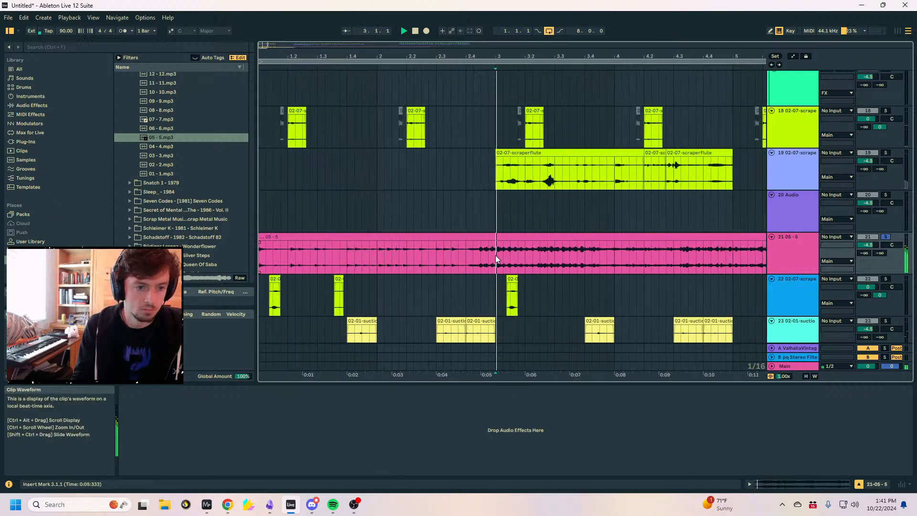
left_click(384, 258)
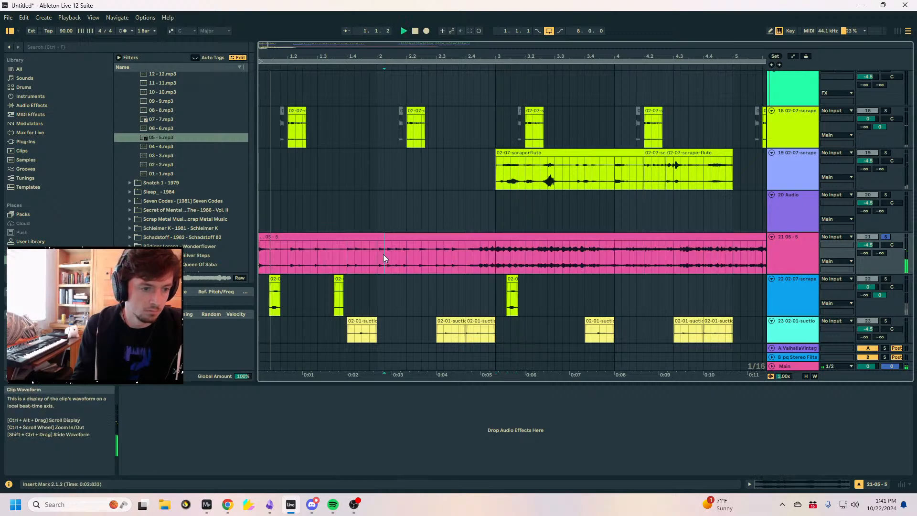
left_click(392, 252)
key("ctrl+e")
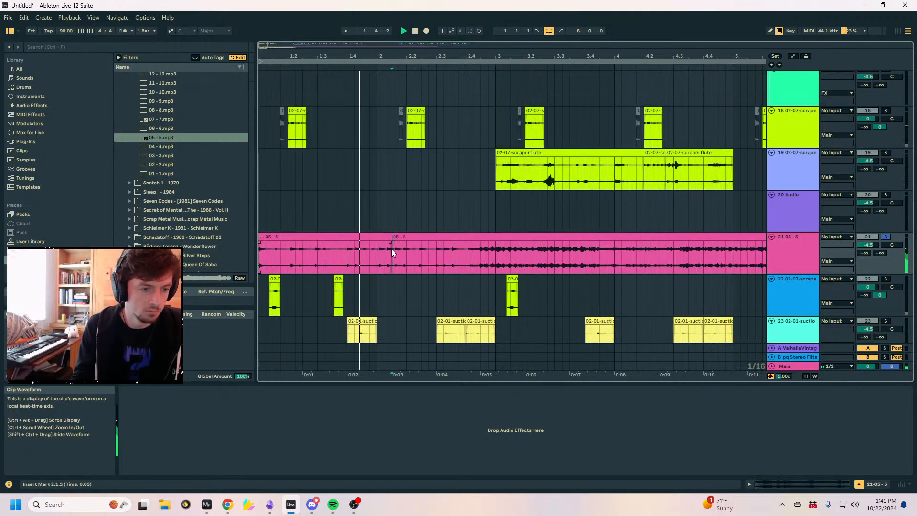
Split the 05 - 5 clip again just before the cut at 2.1.3.
key("space")
left_click_drag(382, 57, 400, 167)
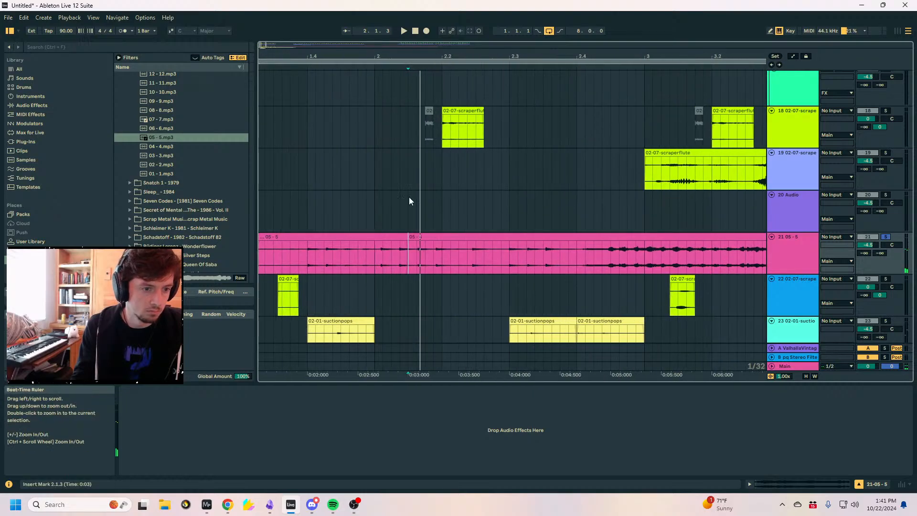
left_click(399, 256)
key("ctrl+e")
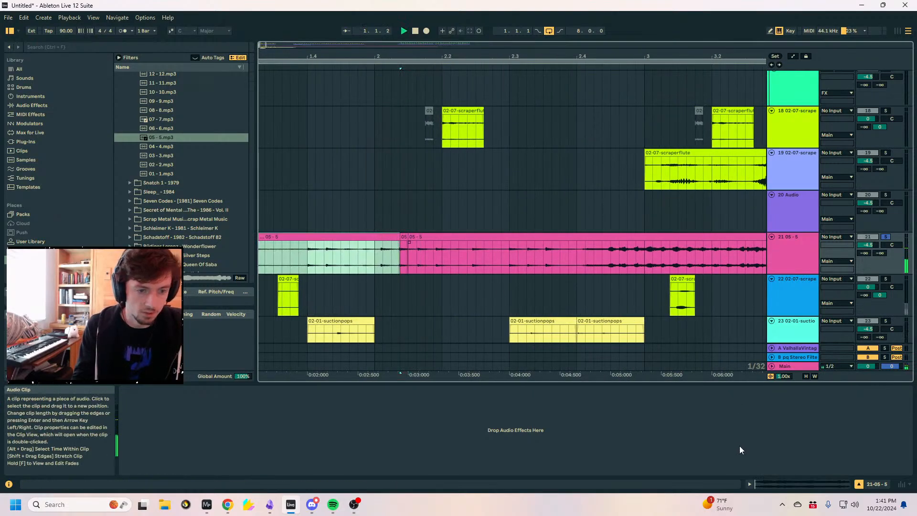
Open the first 05 - 5 slice in Clip View and warp its first transient to its start and a closing transient to 2.1.1.
key("shift+Tab")
scroll(304, 311, "down", 2)
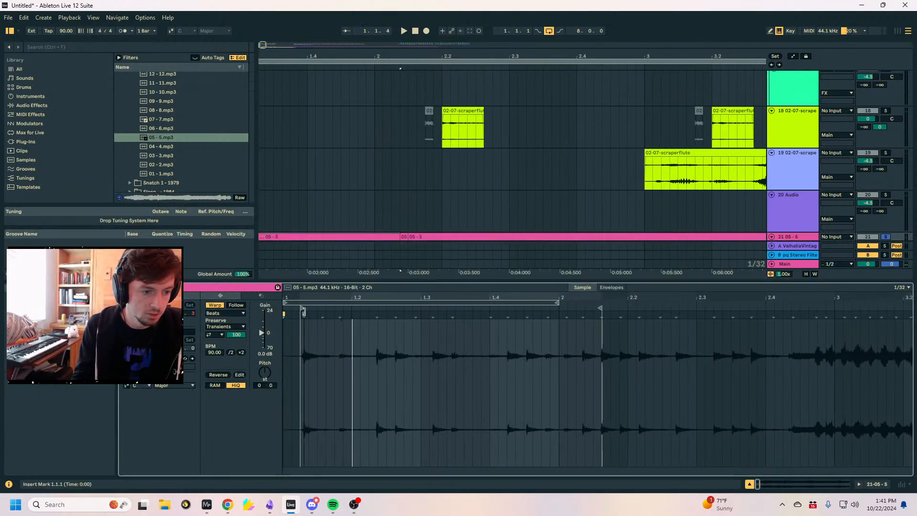
left_click_drag(301, 312, 299, 313)
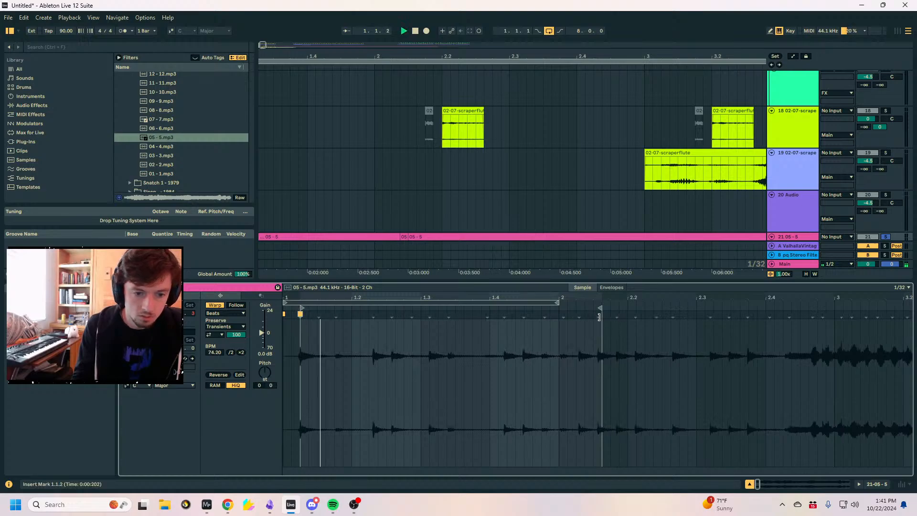
left_click_drag(603, 319, 557, 315)
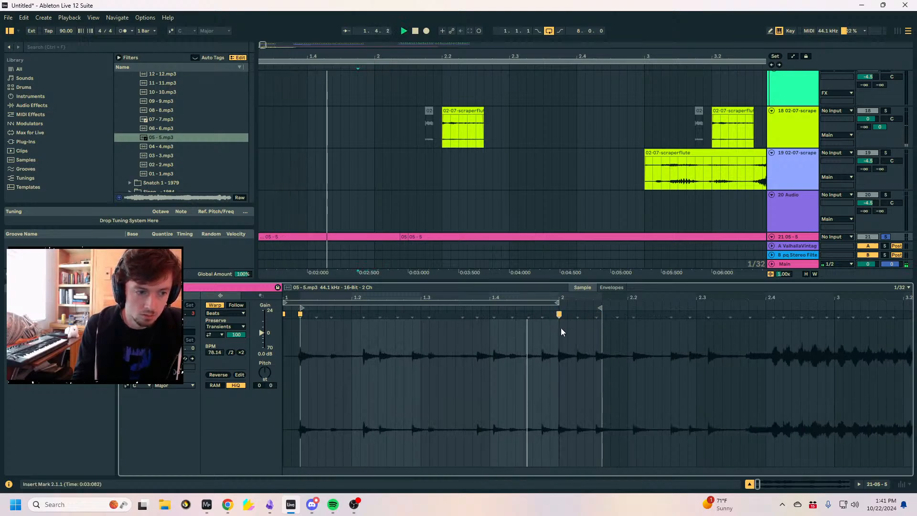
key("space")
Select the first 05 - 5 slice and pull the warp marker at its end back to about 2.1.2.
left_click_drag(289, 55, 372, 44)
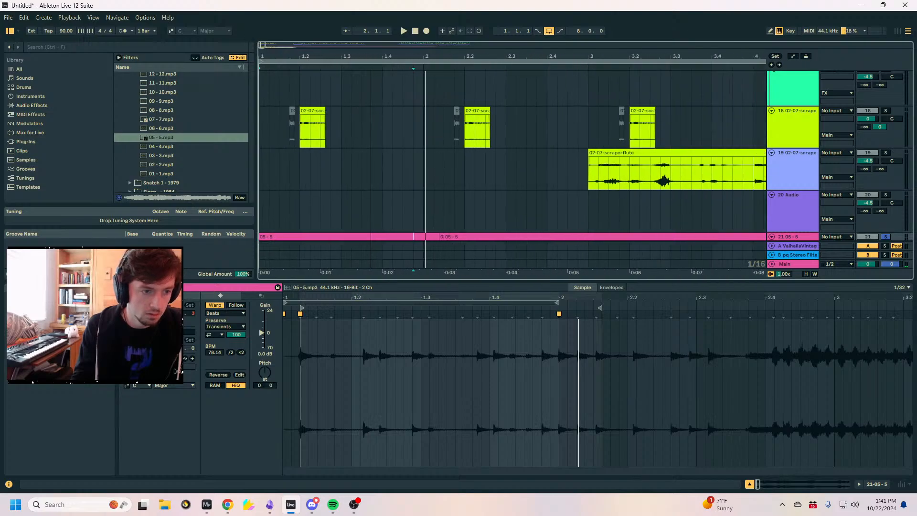
scroll(382, 141, "down", 3)
left_click(338, 153)
key("space")
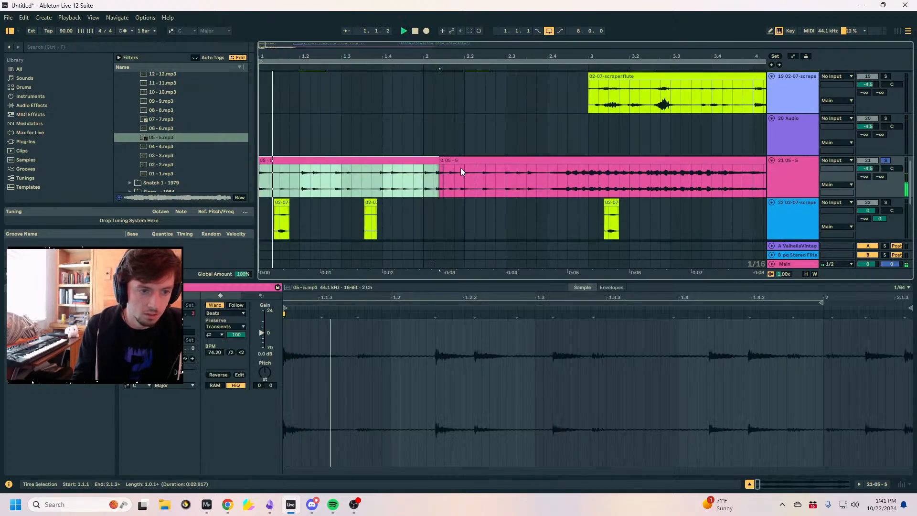
left_click(907, 309)
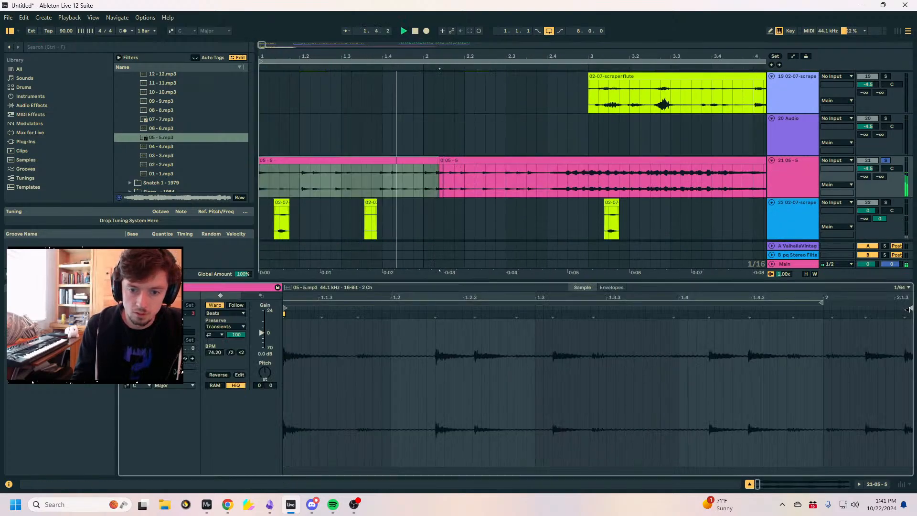
key("space")
left_click_drag(907, 313, 858, 320)
key("space")
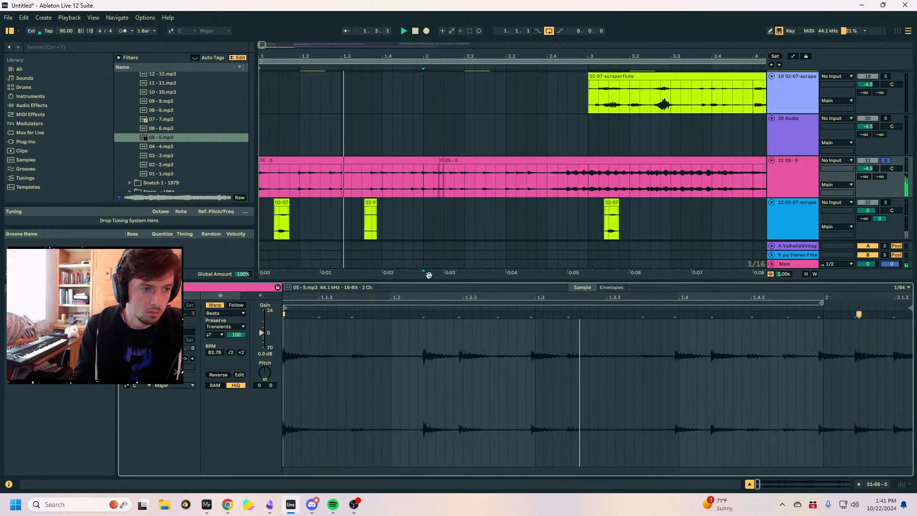
Audition the first bar of 05 - 5 and add a warp marker on the transient at 1.3.
key("space")
left_click_drag(423, 184, 261, 182)
key("space")
key("space")
double_click(557, 315)
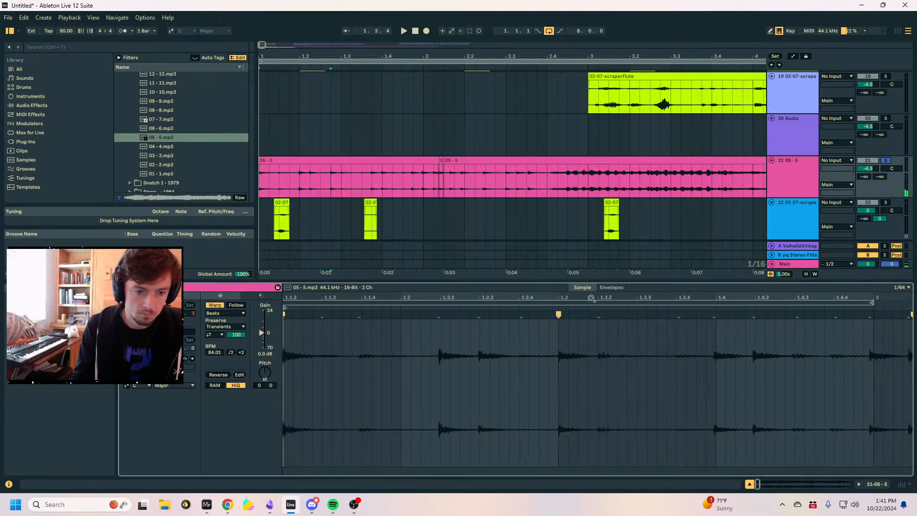
left_click_drag(591, 299, 438, 298)
key("space")
Pin the transient at 2.1.1 with a warp marker and adjust the timing of the transient right after it.
left_click(718, 326)
double_click(719, 316)
left_click_drag(720, 316, 764, 313)
Trim the first 05 - 5 slice to end at 2.1.1, unsolo its track, and duplicate the one-bar slice through bar 4.
left_click(420, 181)
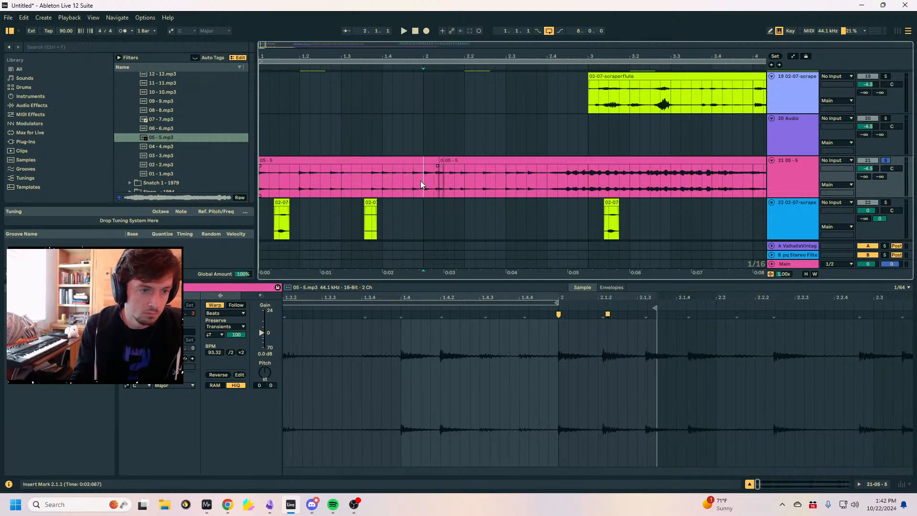
left_click(885, 159)
key("space")
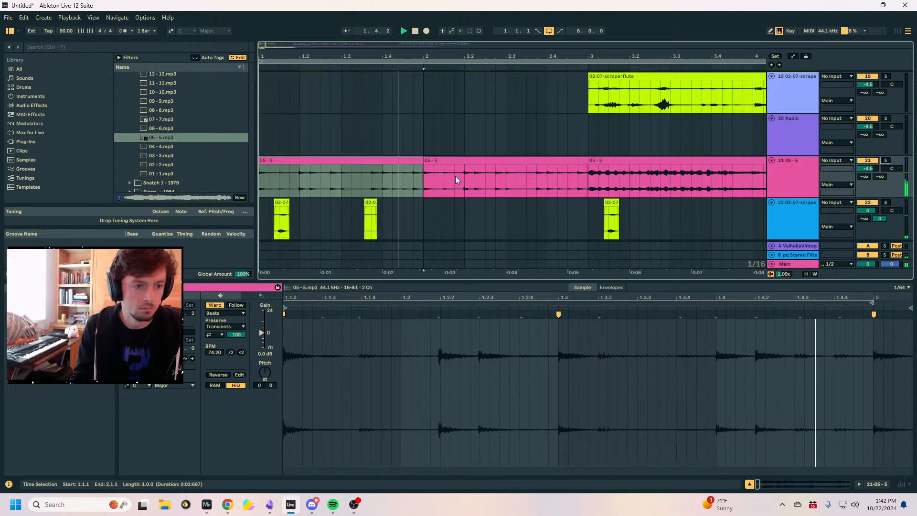
key("ctrl+d")
key("ctrl+z")
key("ctrl+d")
key("ctrl+d")
key("ctrl+d")
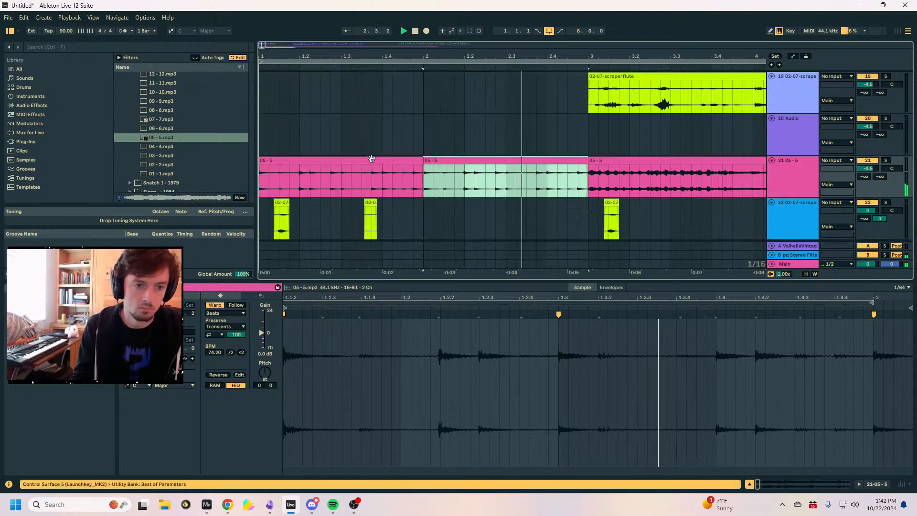
Deactivate the scraperflute clip at 3.1.1 on track 19 and set the loop from 1.1.1 to 5.1.1.
key("minus")
scroll(474, 144, "up", 5)
scroll(461, 164, "down", 4)
left_click(429, 106)
left_click(444, 118)
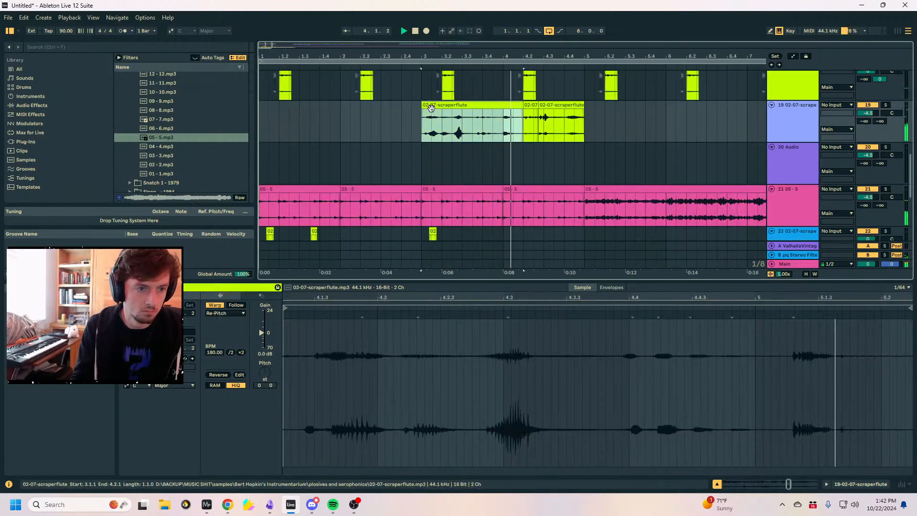
left_click_drag(580, 122, 334, 123)
Try pasting a copy of the short 2.4.3 kick into bar 3 of the KICK track and deleting a kick clip there.
scroll(448, 125, "up", 5)
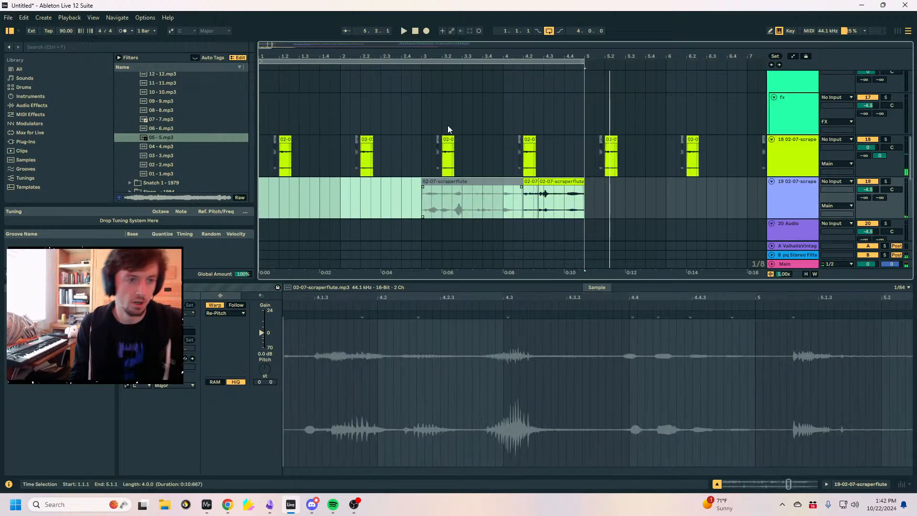
left_click(417, 108)
left_click(417, 108)
left_click_drag(411, 58, 443, 115)
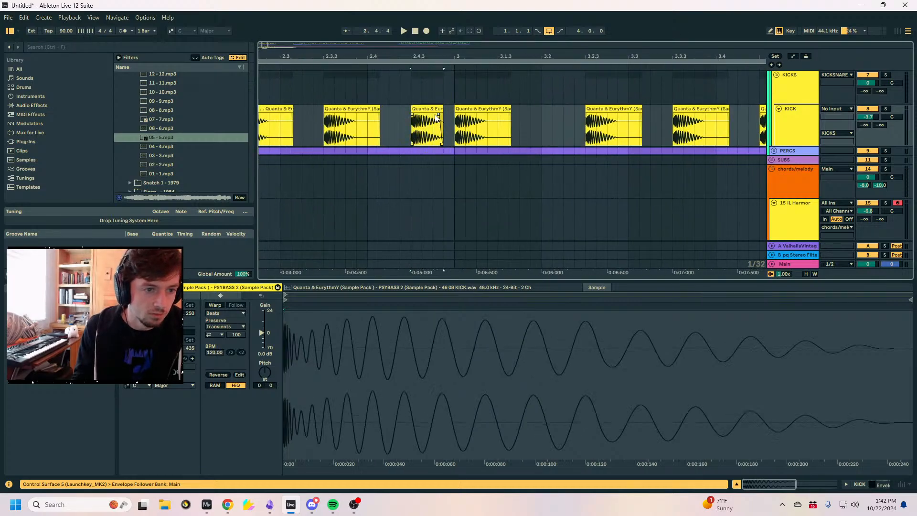
left_click(458, 117)
key("space")
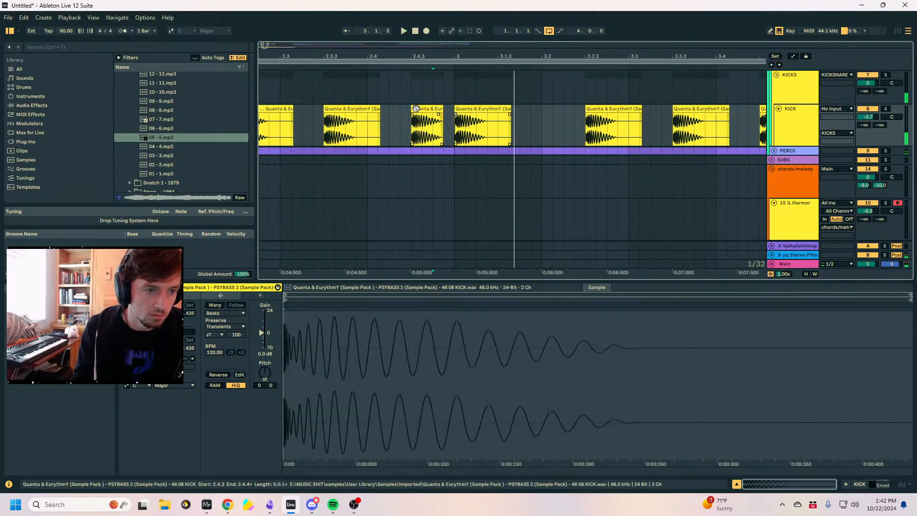
left_click(433, 110)
key("ctrl+c")
left_click(475, 109)
key("ctrl+v")
left_click(388, 125)
left_click(497, 110)
key("Delete")
Duplicate the first two bars of kicks into bars 3 and 4, and play the loop from the start.
left_click_drag(482, 51, 483, 14)
left_click(402, 135)
key("Delete")
left_click_drag(402, 135, 260, 114)
key("ctrl+d")
left_click(261, 104)
key("space")
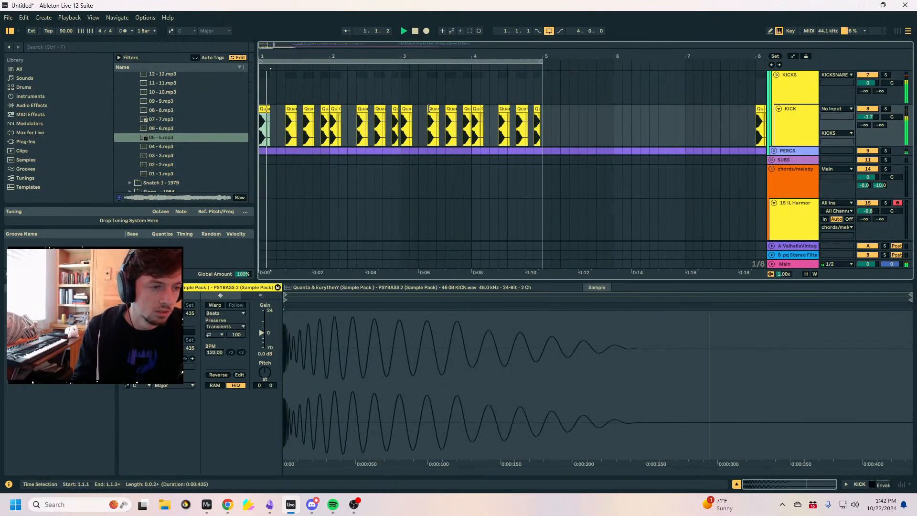
Unfold the snare group within KICKSNARE to show its Rhizomorphic snare tracks.
scroll(805, 151, "up", 2)
left_click(798, 121)
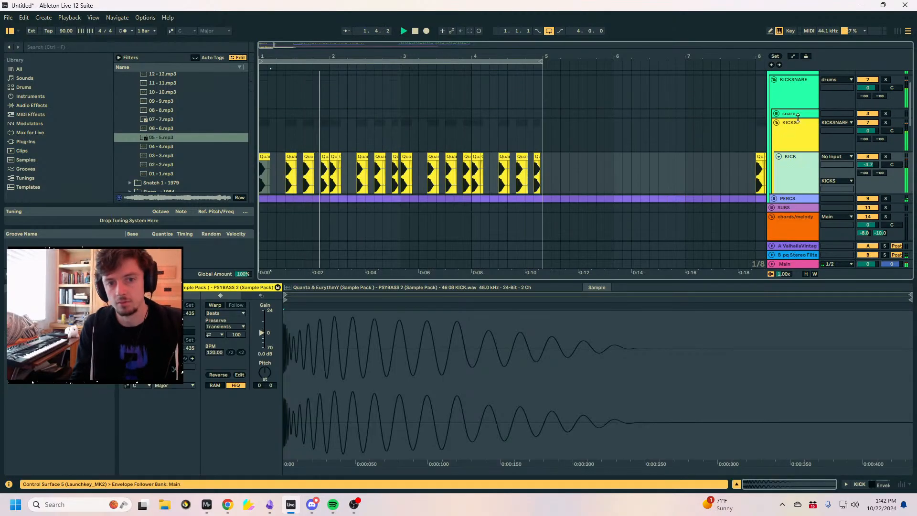
left_click(776, 115)
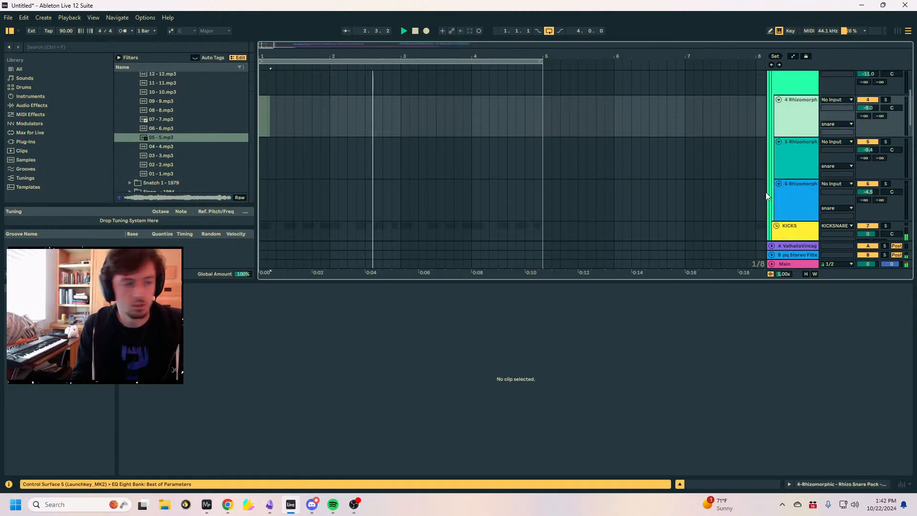
Collapse the Cassette folder, look through the sample pack folders, and preview speak n spell.wav.
scroll(160, 129, "up", 10)
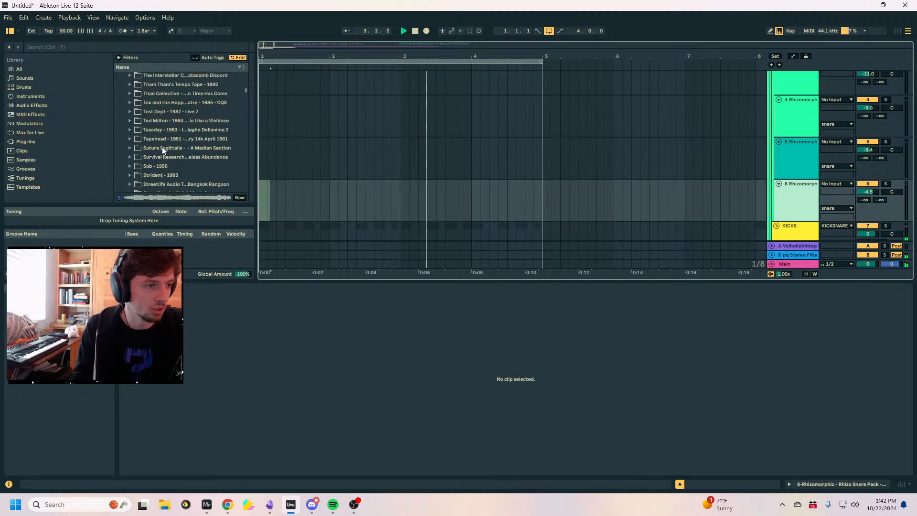
scroll(142, 108, "up", 15)
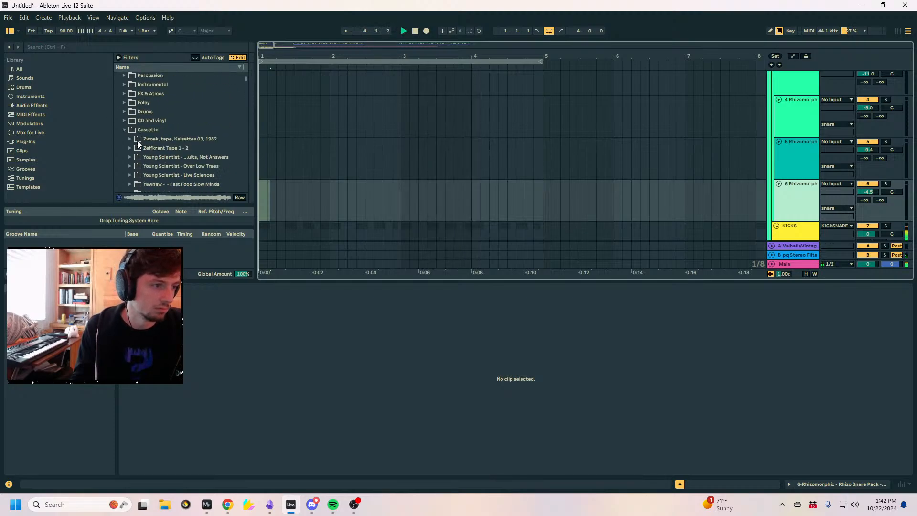
left_click(126, 129)
scroll(147, 122, "down", 20)
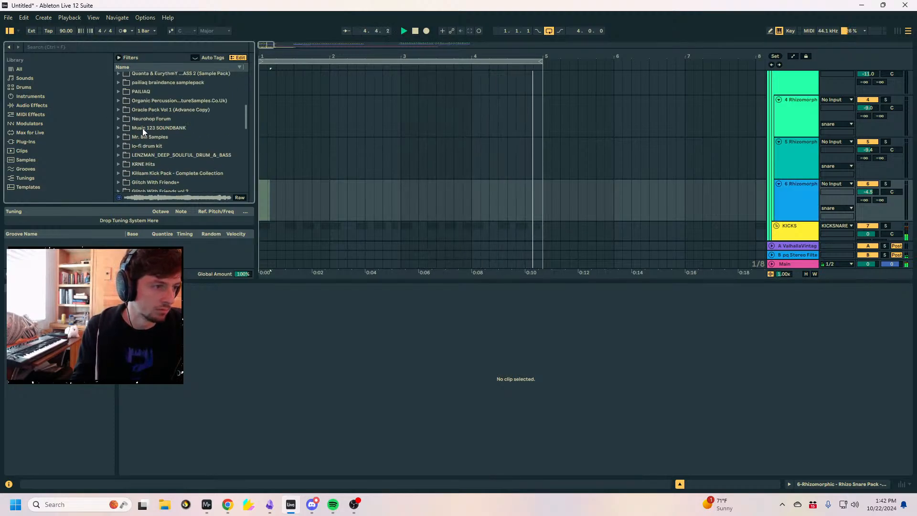
scroll(139, 143, "down", 5)
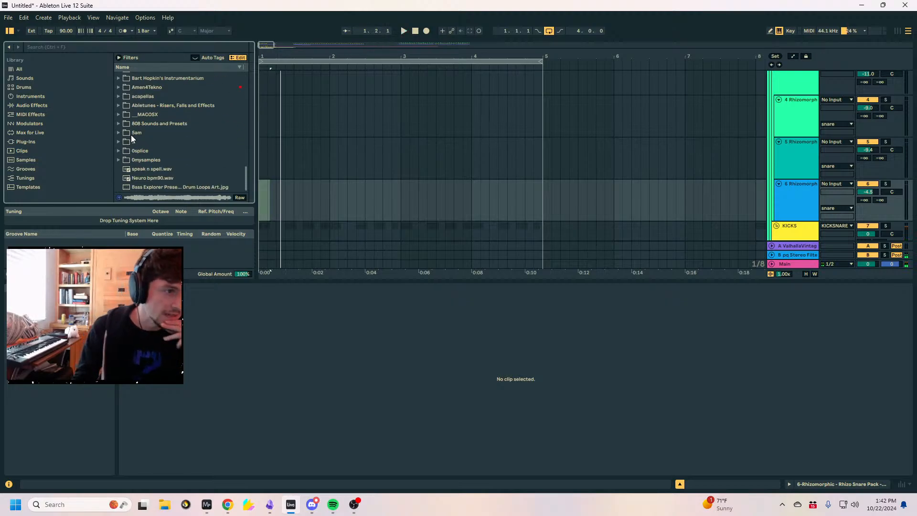
scroll(128, 116, "up", 2)
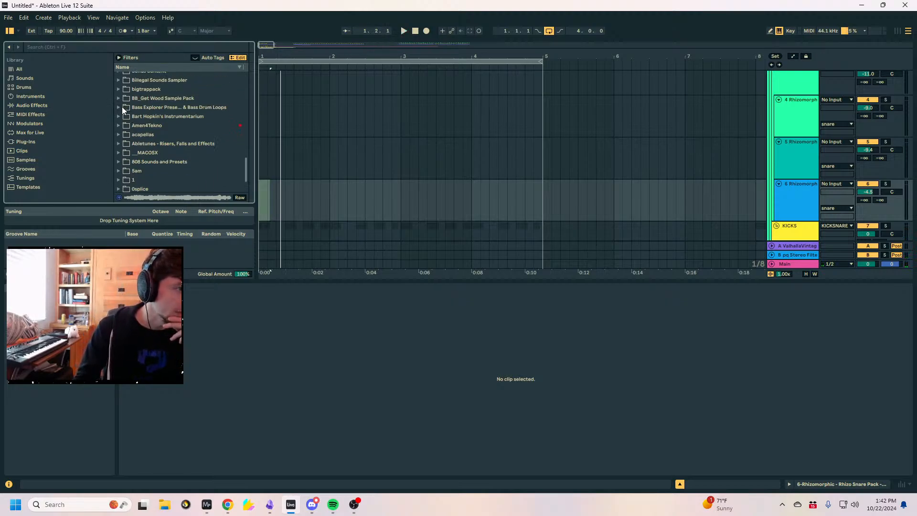
scroll(122, 118, "up", 3)
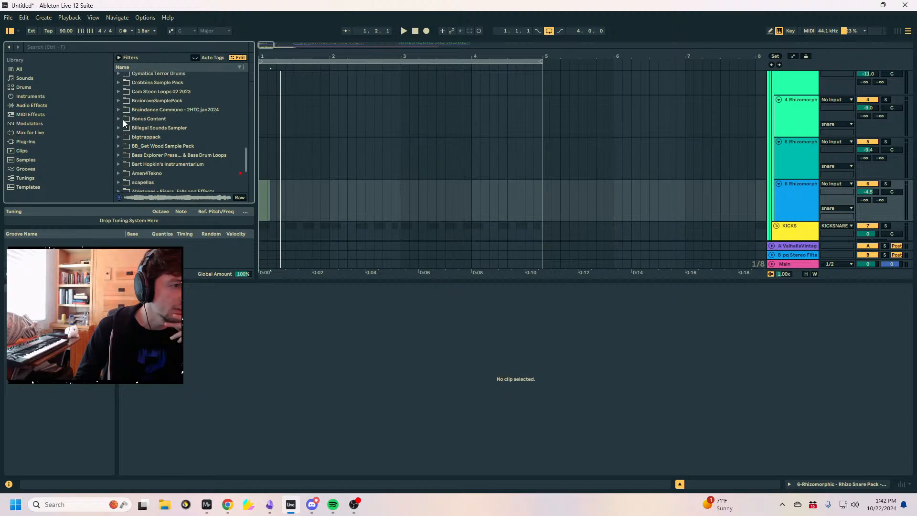
scroll(122, 134, "down", 5)
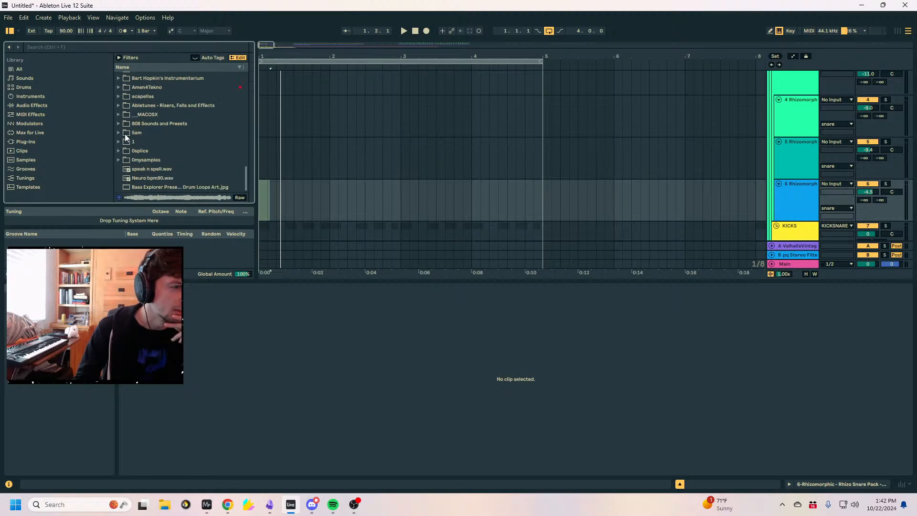
left_click(158, 170)
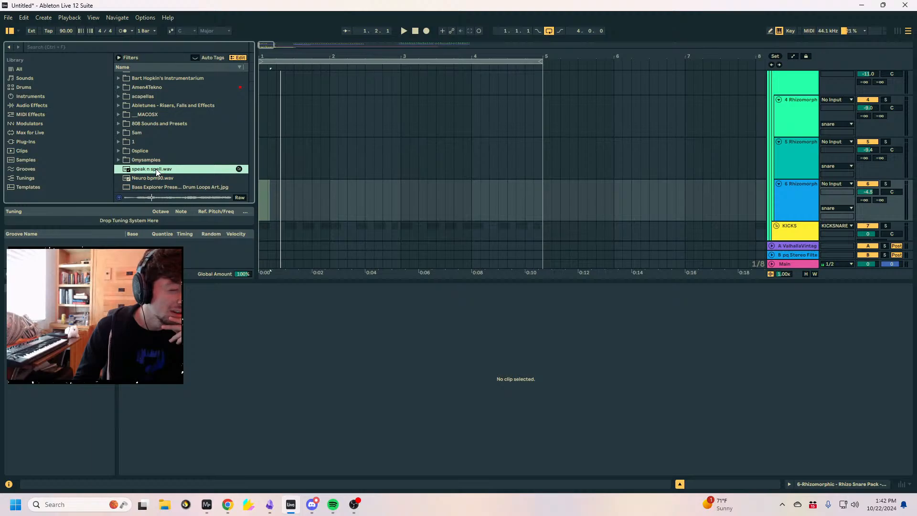
Place speak n spell.wav at 1.2.1 on track 6, soloed, and move its section between 2.1.3 and 3.1.1 to 4.1.3.
left_click_drag(159, 171, 303, 193)
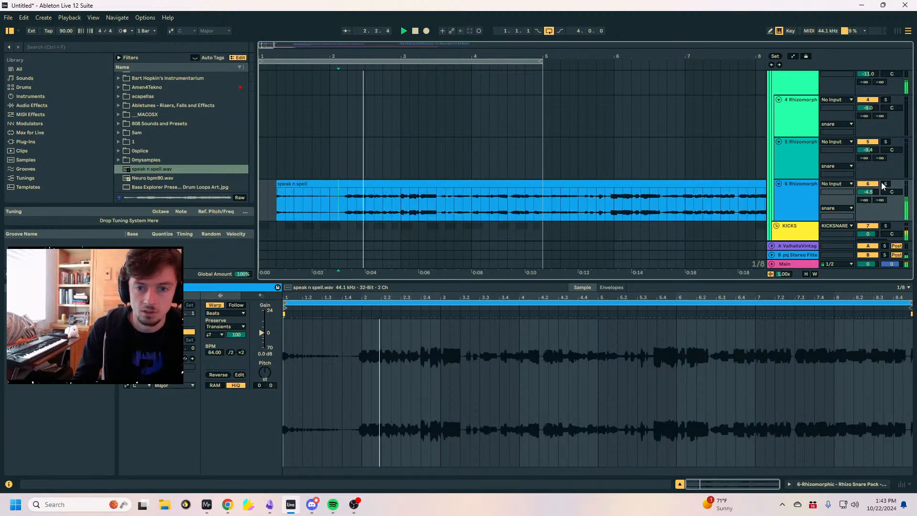
left_click_drag(402, 202, 336, 206)
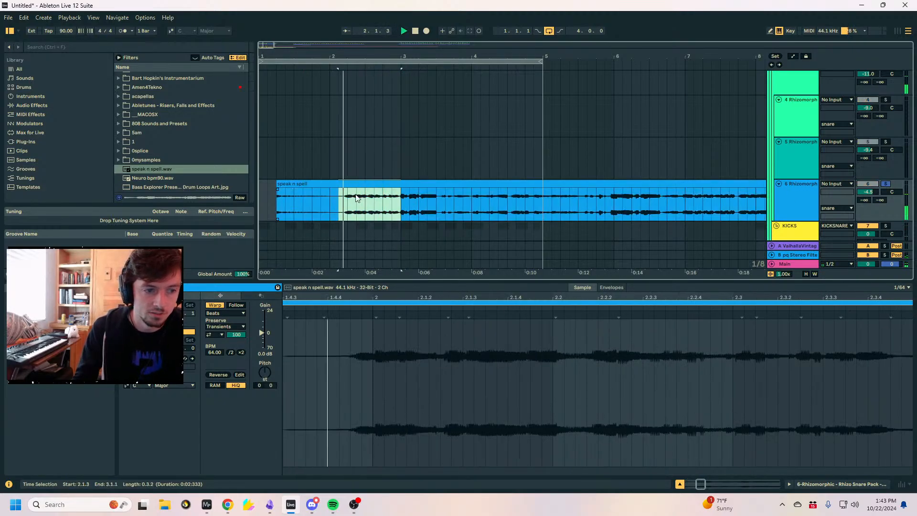
key("ctrl+d")
left_click_drag(316, 196, 507, 192)
key("space")
Set the moved speak n spell section's gain to 5.9 dB and shift it earlier to end at 4.4.1, auditioning the loop.
left_click_drag(262, 332, 262, 326)
left_click(235, 305)
left_click(233, 306)
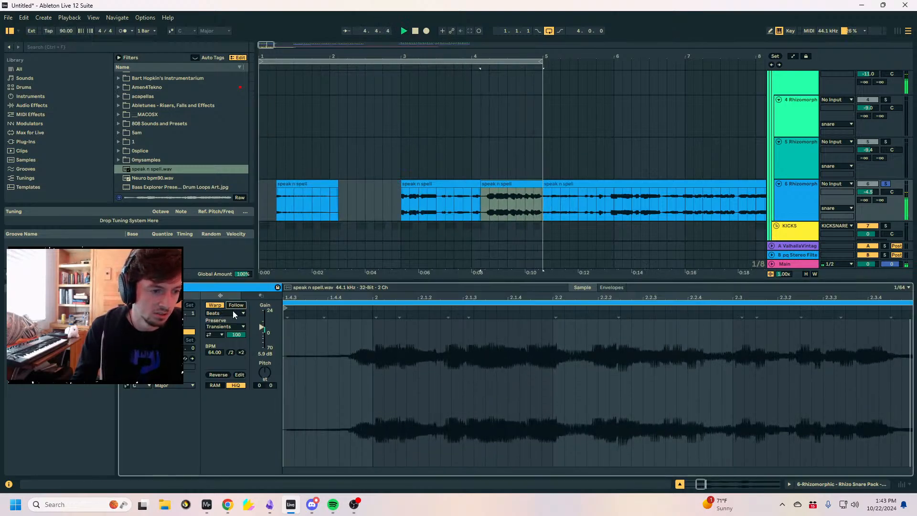
key("space")
left_click_drag(509, 184, 542, 186)
key("space")
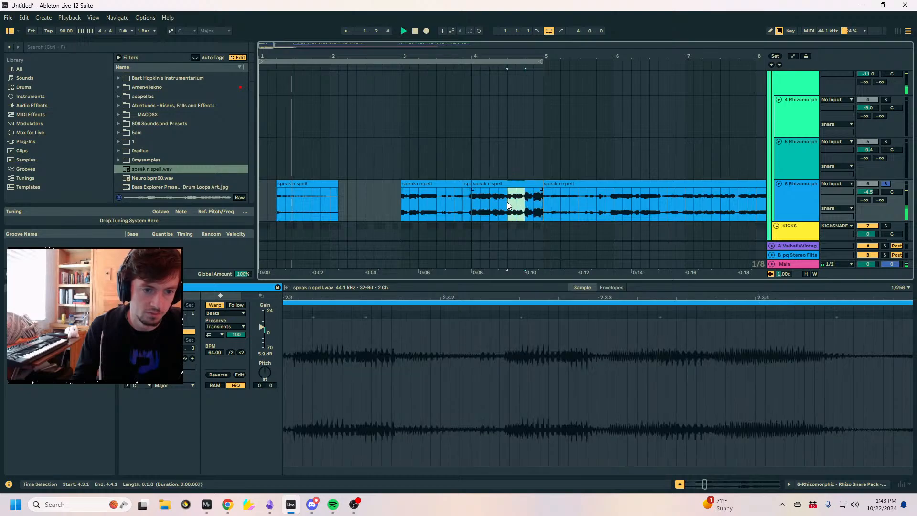
left_click(468, 205)
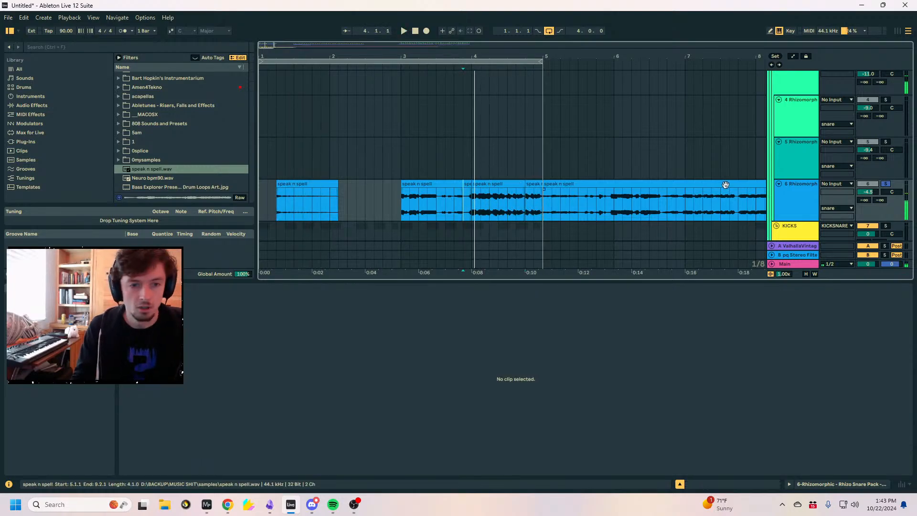
Reverse the opening speak n spell clip and make it fill bar 1 with a long fade-in.
left_click(310, 185)
key("space")
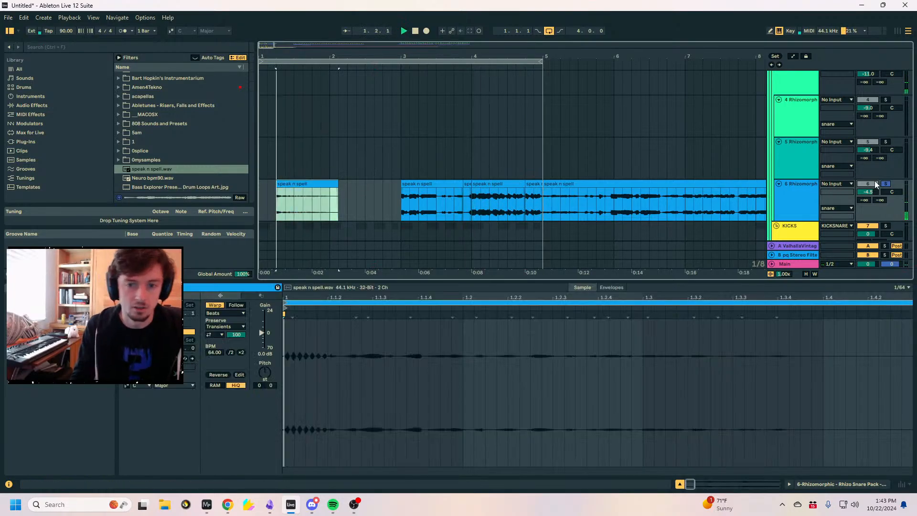
mouse_move(309, 186)
left_mouse_down()
mouse_move(259, 185)
mouse_move(304, 199)
left_mouse_up()
key("r")
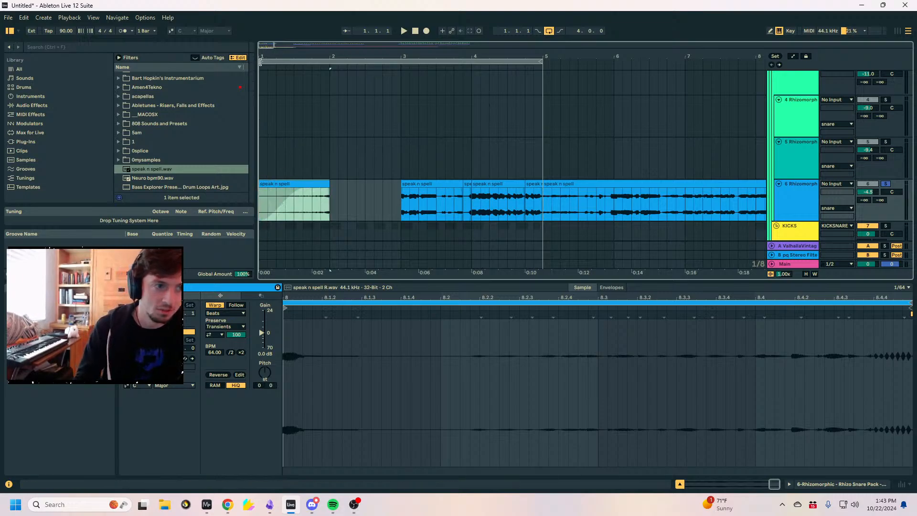
Set the reversed clip's gain to 6.4 dB and lengthen its fade-in to just before beat 1.4.
scroll(271, 93, "up", 2)
left_click_drag(266, 333, 266, 326)
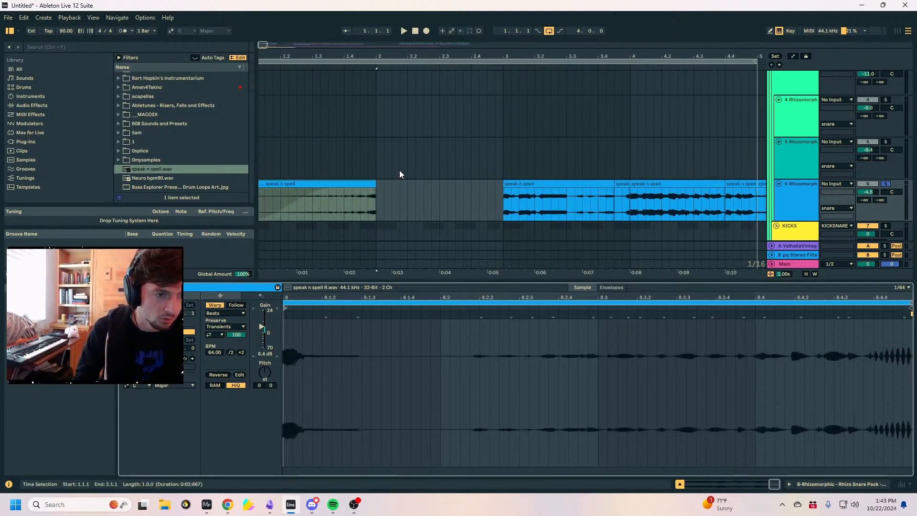
mouse_move(372, 183)
left_mouse_down()
mouse_move(430, 188)
mouse_move(372, 188)
left_mouse_up()
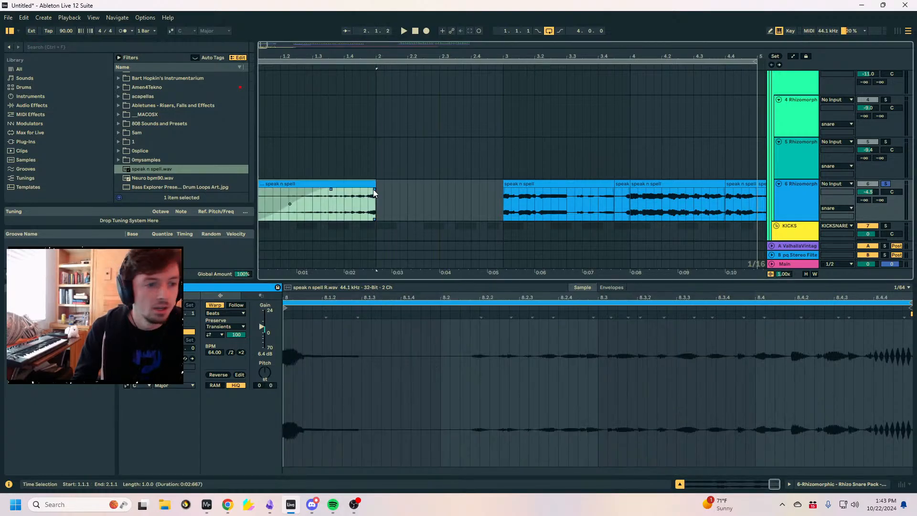
left_click(368, 186)
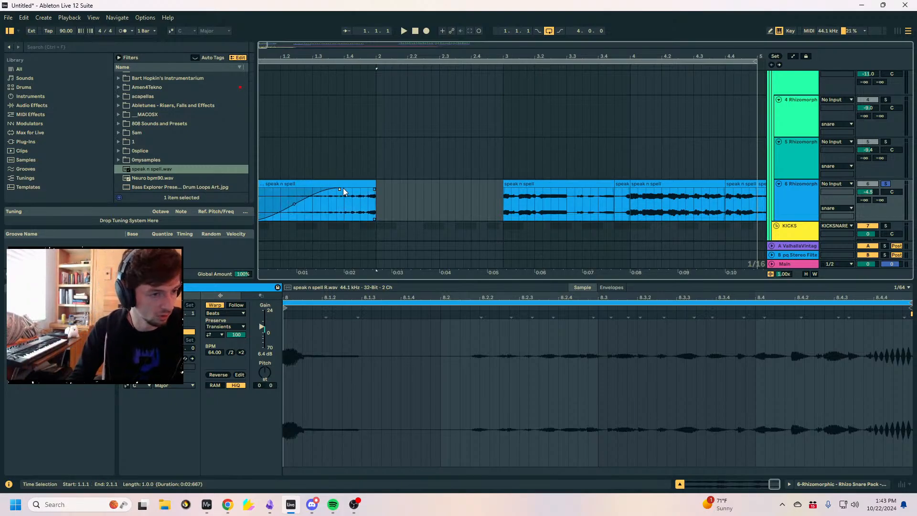
Unsolo track 6, switch to Spotify to listen to a passage of Section by Two Lone Swordsmen, and pause it.
scroll(902, 141, "down", 3)
scroll(890, 153, "up", 2)
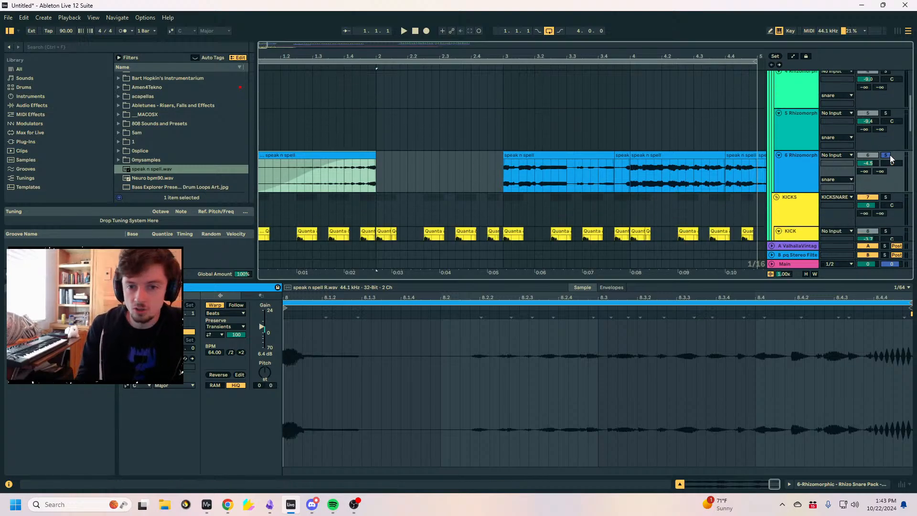
scroll(534, 199, "down", 3)
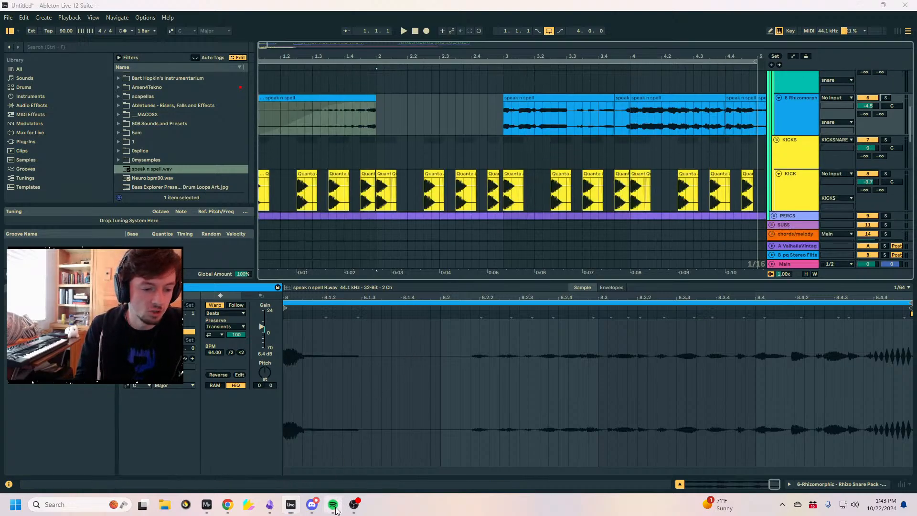
left_click(333, 504)
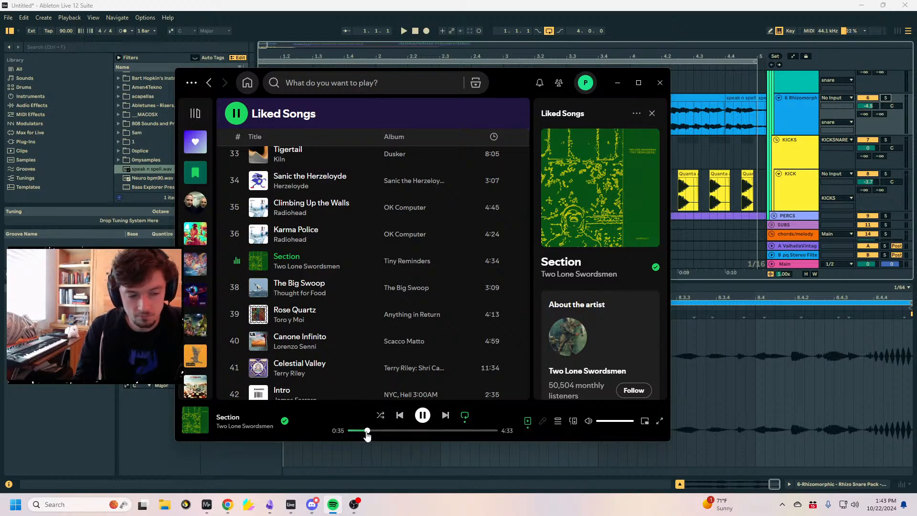
left_click(423, 415)
left_click(711, 359)
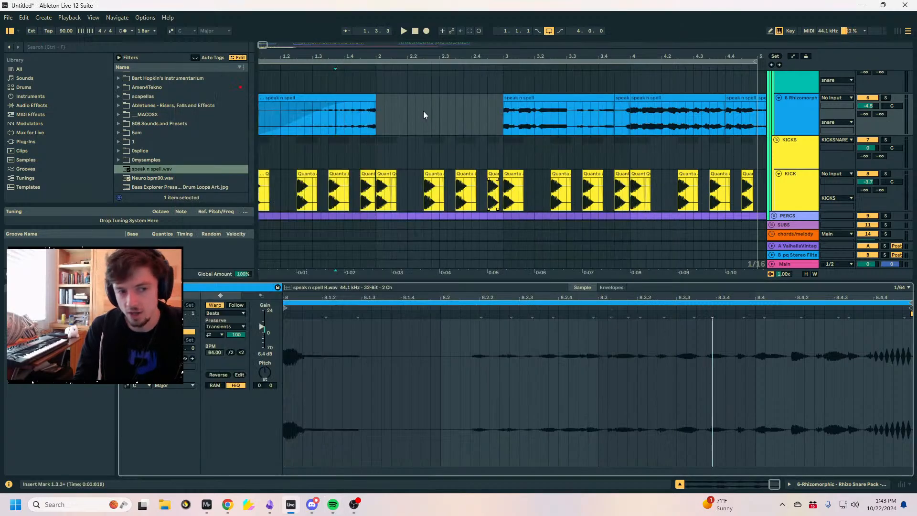
Collapse the KICKS, chords/melody and FX groups to shorten the track list.
left_click_drag(374, 107, 255, 111)
scroll(806, 154, "up", 6)
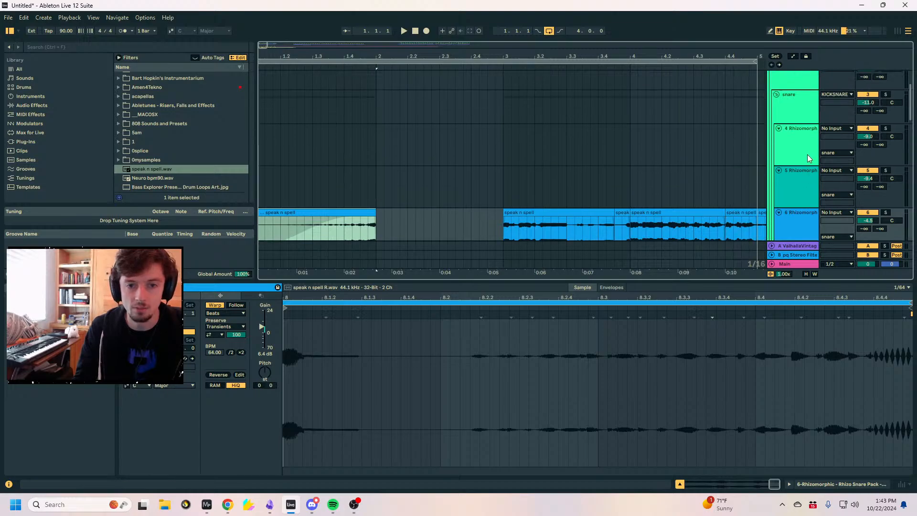
scroll(806, 155, "down", 3)
left_click(807, 153)
scroll(809, 153, "down", 2)
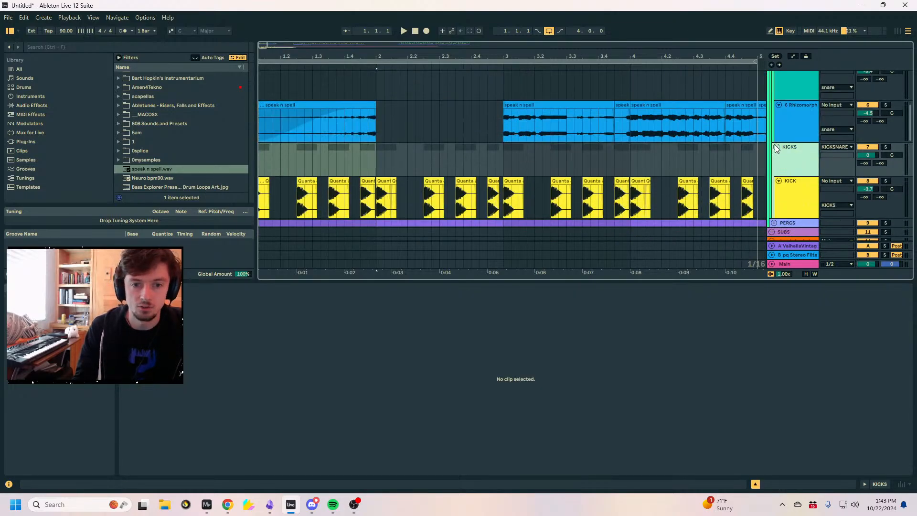
left_click(775, 146)
scroll(783, 149, "down", 1)
left_click(772, 155)
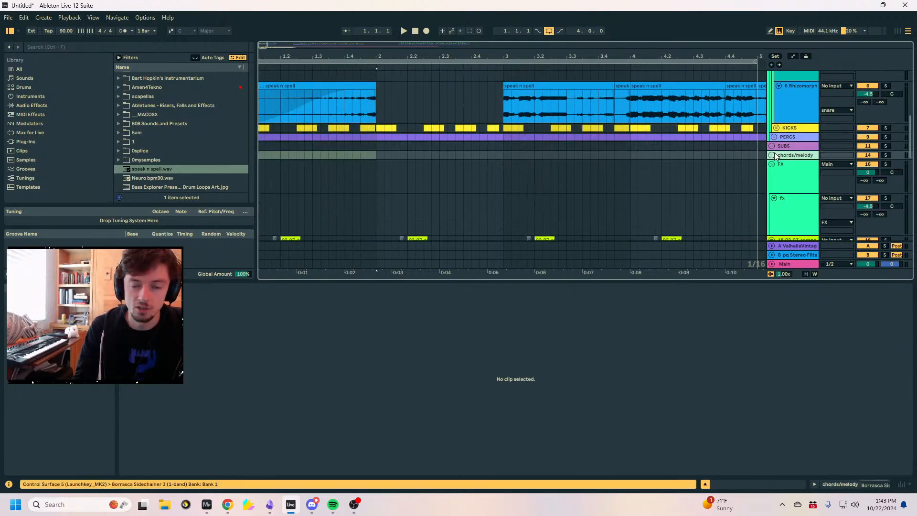
left_click(772, 164)
Deactivate the speak n spell clip starting at bar 3 and play the loop from bar 1.
left_click(313, 84)
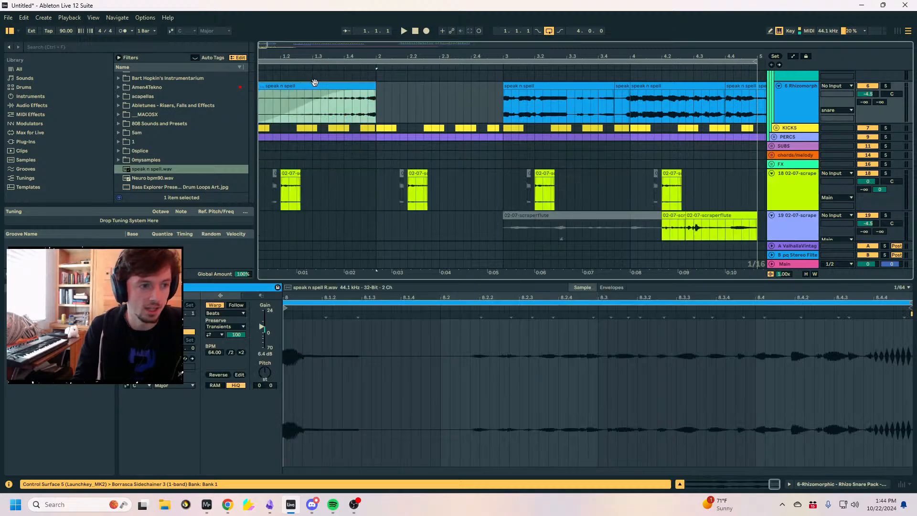
scroll(393, 87, "up", 2)
scroll(426, 123, "down", 2)
left_click(427, 132)
key("0")
left_click(491, 132)
left_click(303, 132)
key("space")
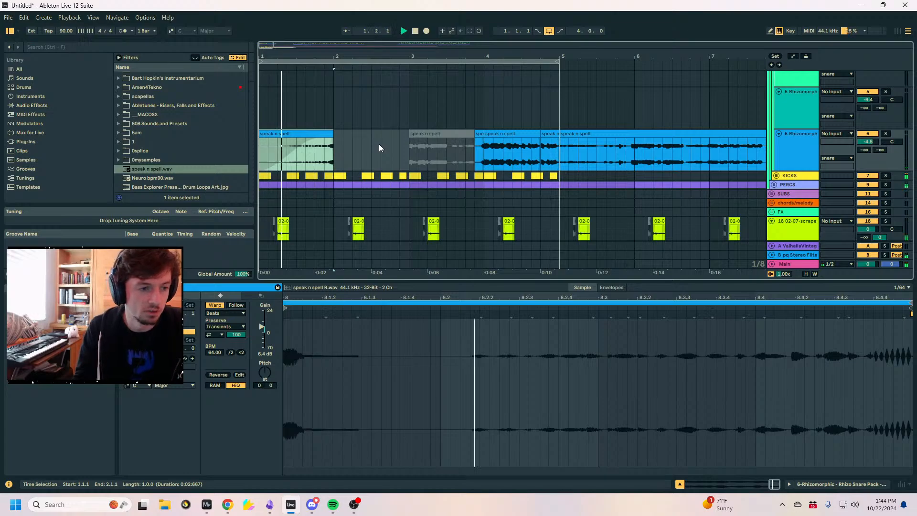
Duplicate the reversed speak n spell clip from bar 1 into bars 2 and 3.
scroll(613, 182, "down", 2)
scroll(613, 181, "up", 2)
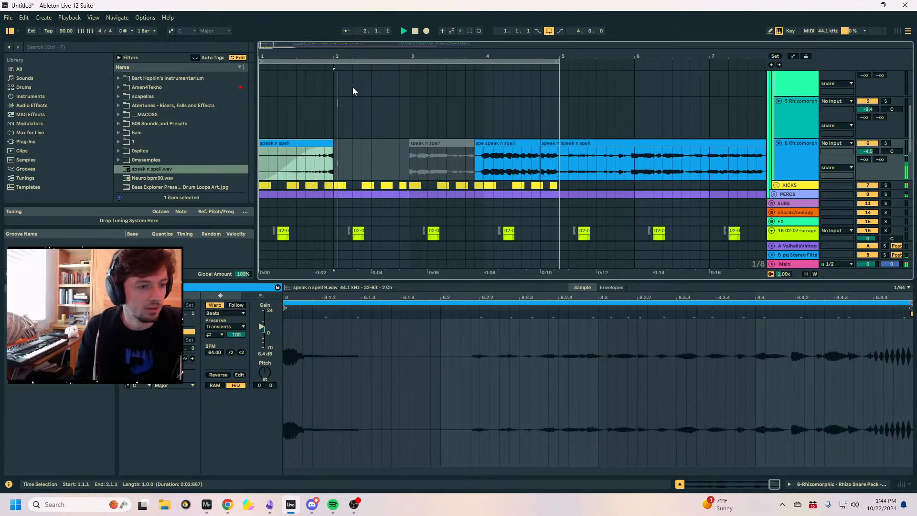
left_click_drag(315, 56, 316, 61)
left_click(306, 143)
key("ctrl+d")
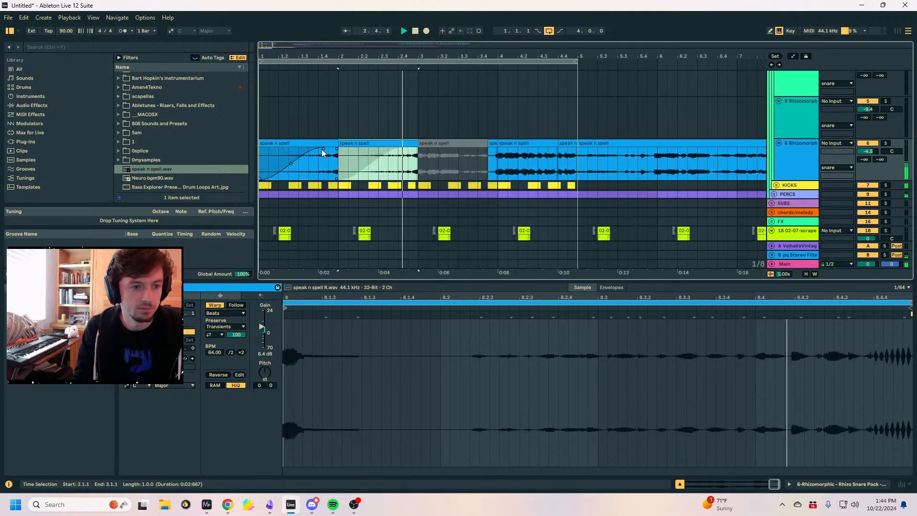
key("ctrl+d")
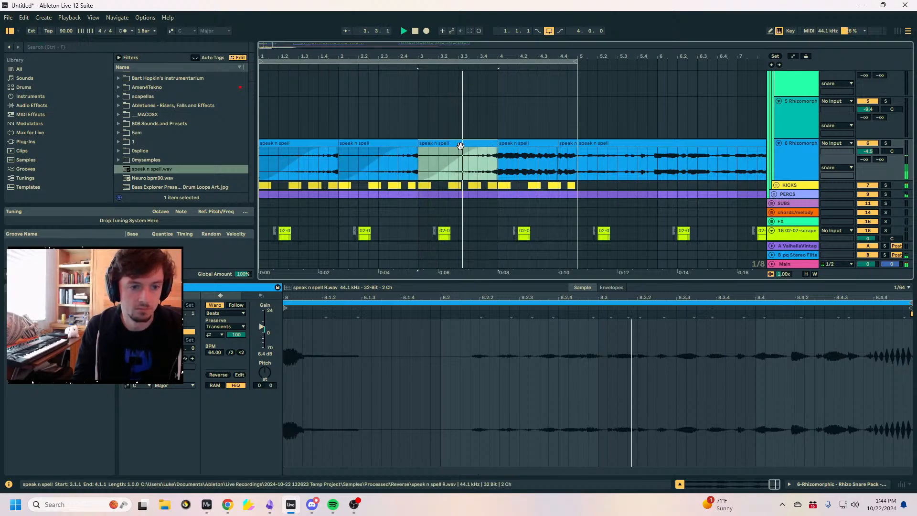
Turn off the computer MIDI keyboard and automate track 6's panning to jump to 27R at the start of bar 4.
left_click(523, 142)
left_click_drag(578, 155, 497, 160)
left_click(888, 152)
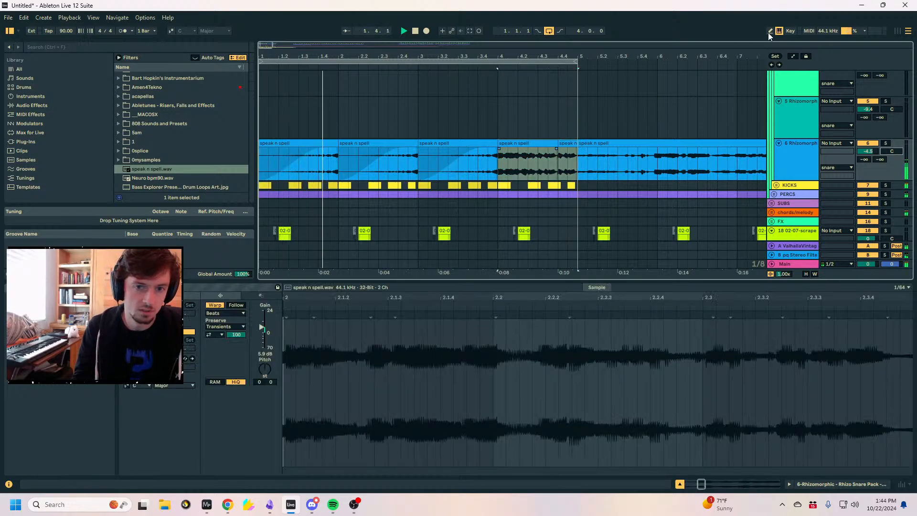
left_click(780, 31)
key("a")
left_click(498, 164)
left_click(497, 164)
left_click_drag(497, 163, 496, 151)
key("space")
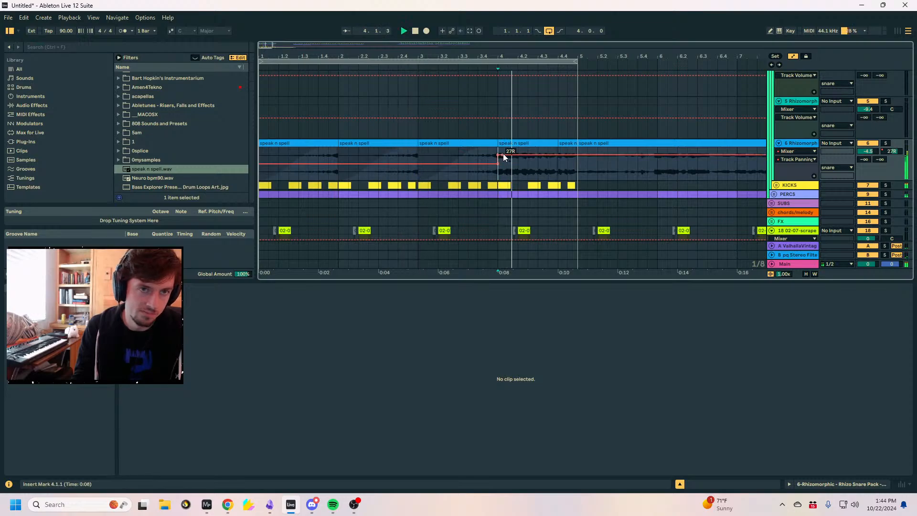
Hide the automation lanes and add a fade-in to the speak n spell clip at the start of bar 4.
key("a")
left_click(504, 153)
key("space")
left_click_drag(498, 148, 512, 149)
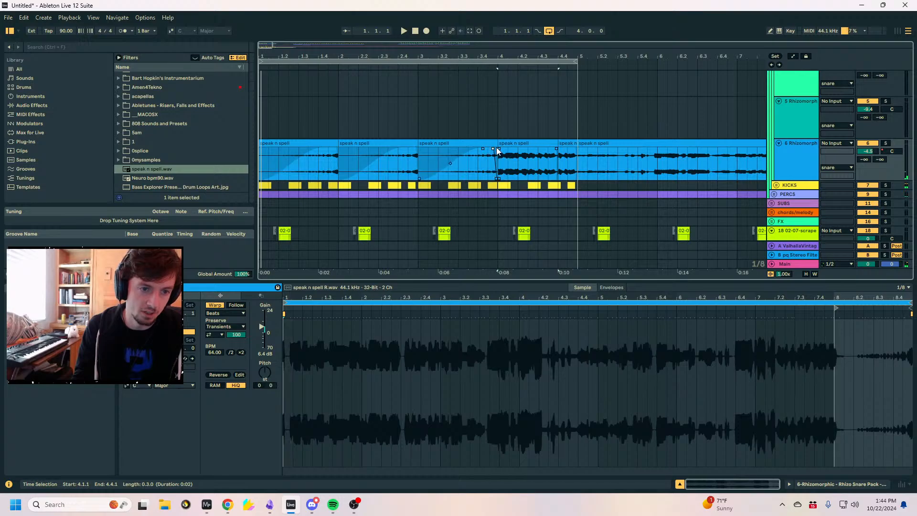
left_click(508, 159)
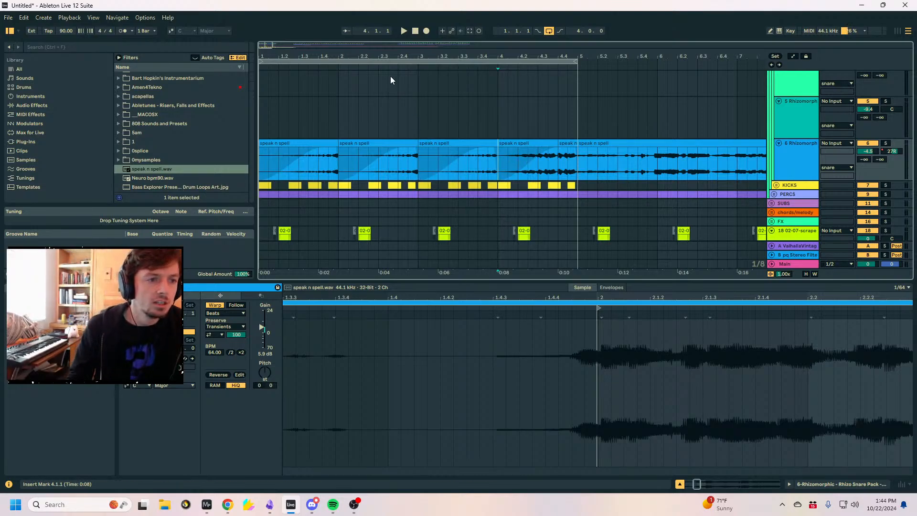
Select the speak n spell material across bars 1 to 4 together with its track.
left_click_drag(370, 58, 376, 64)
left_click_drag(599, 171, 261, 165)
scroll(721, 173, "up", 2)
scroll(721, 173, "down", 2)
left_click(792, 165)
Expand the BB_Get Wood Sample Pack folder and preview its wood hits, including Wood Strike 16.wav.
scroll(182, 152, "up", 3)
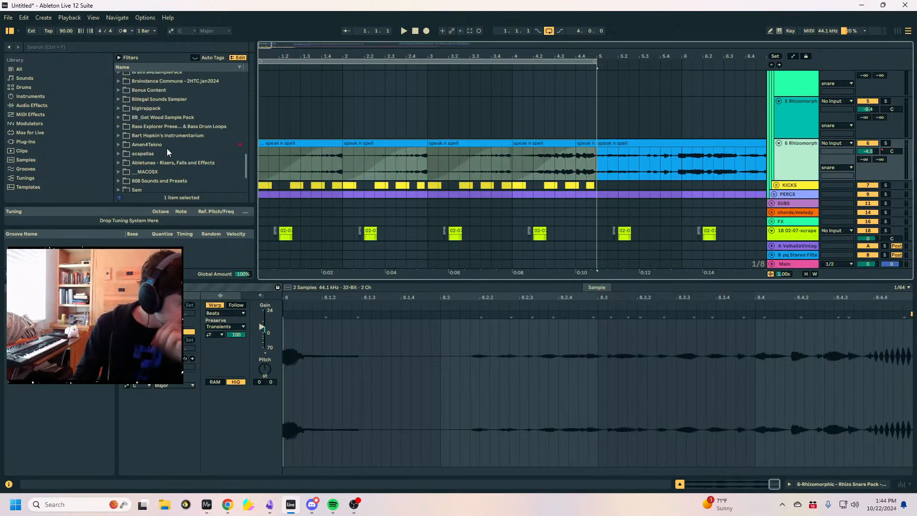
left_click(117, 117)
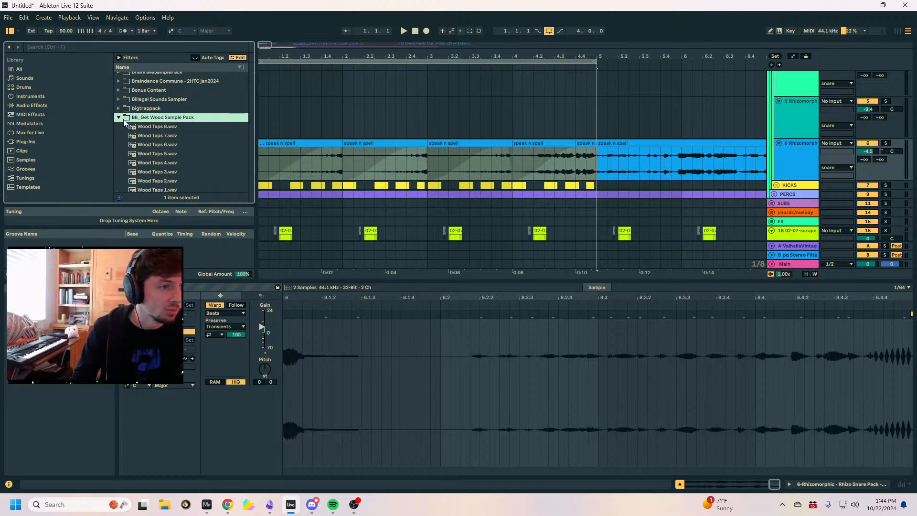
scroll(138, 132, "down", 3)
left_click(142, 141)
left_click(147, 105)
left_click(148, 140)
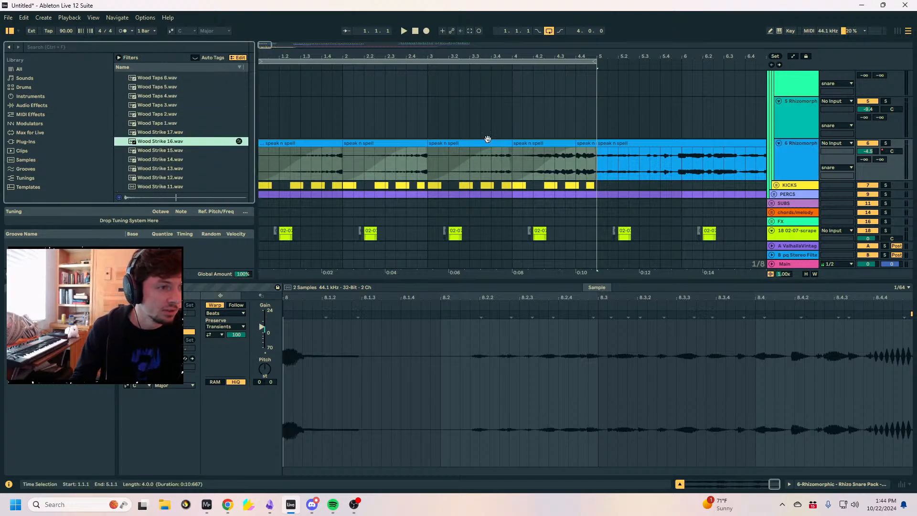
Move the speak n spell track out of the snare group.
scroll(572, 143, "up", 2)
left_click(783, 159)
key("Down")
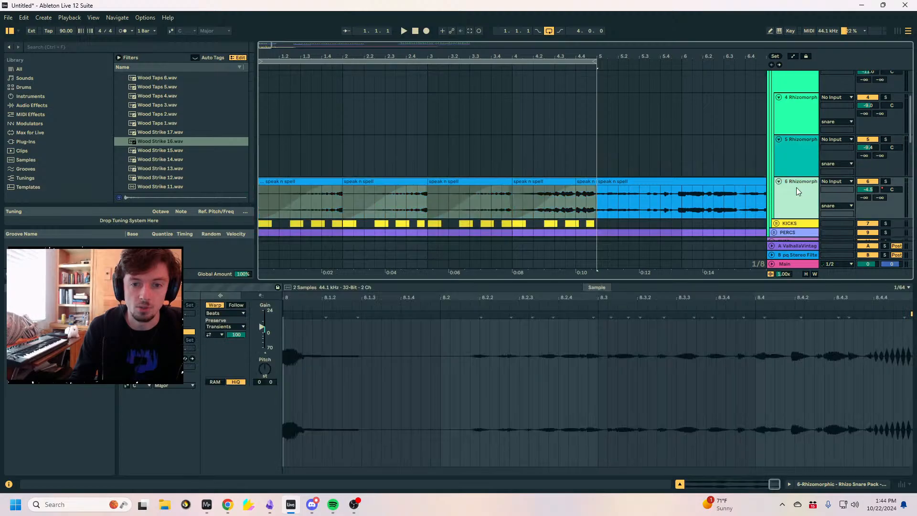
scroll(795, 188, "down", 2)
left_click_drag(796, 187, 829, 196)
scroll(806, 177, "up", 2)
scroll(795, 170, "up", 1)
Place Wood Strike 16.wav at 1.2.1 on track 4 and repeat it at 1.4.1 and 2.2.1.
left_click(791, 176)
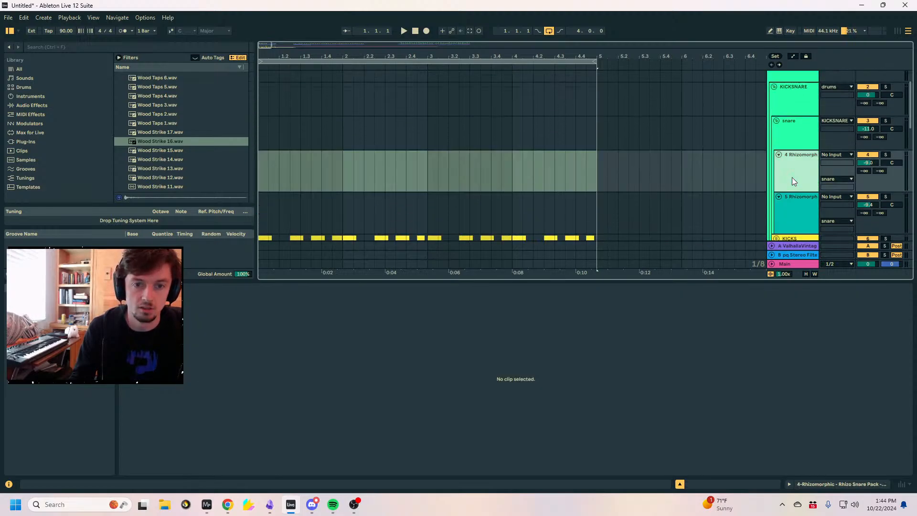
left_click_drag(174, 142, 255, 166)
key("ctrl+d")
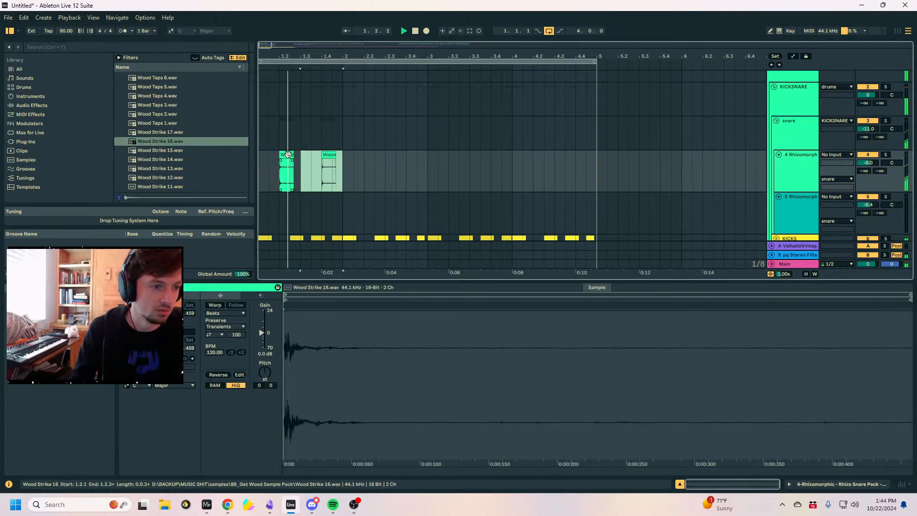
key("ctrl+d")
Reset the volumes of the snare group and track 4 to 0 dB.
left_click(867, 128)
key("Delete")
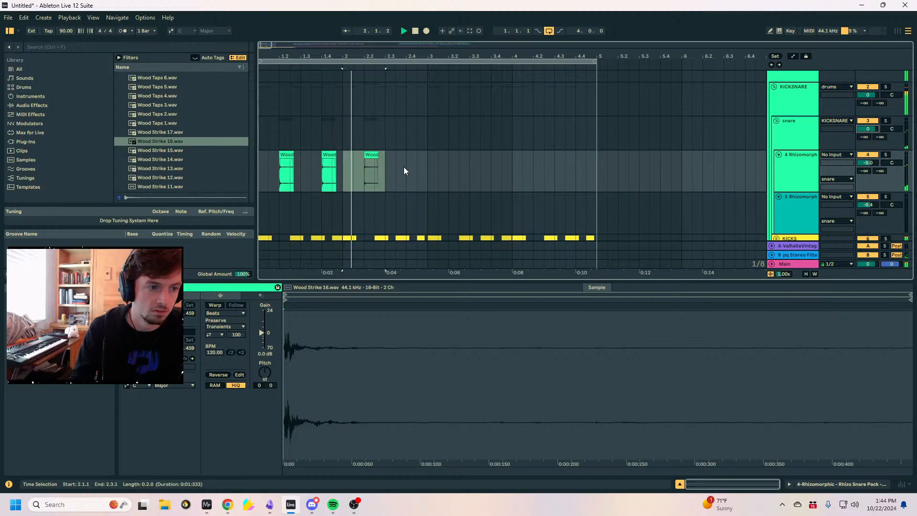
left_click_drag(386, 171, 347, 171)
double_click(867, 163)
key("space")
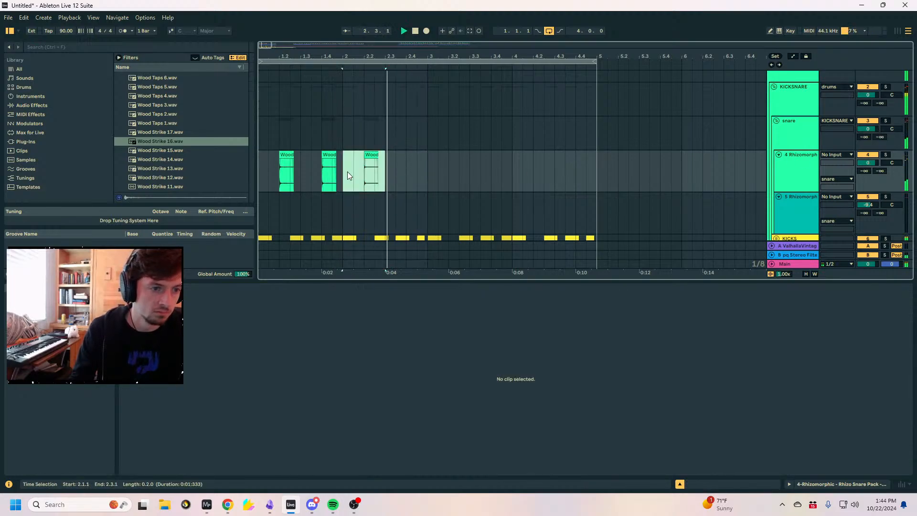
Duplicate the wood strike section between 2.1.1 and 2.3.1 four times, continuing the backbeat up to 4.3.1.
key("ctrl+d")
key("ctrl+d")
key("ctrl+d")
key("ctrl+d")
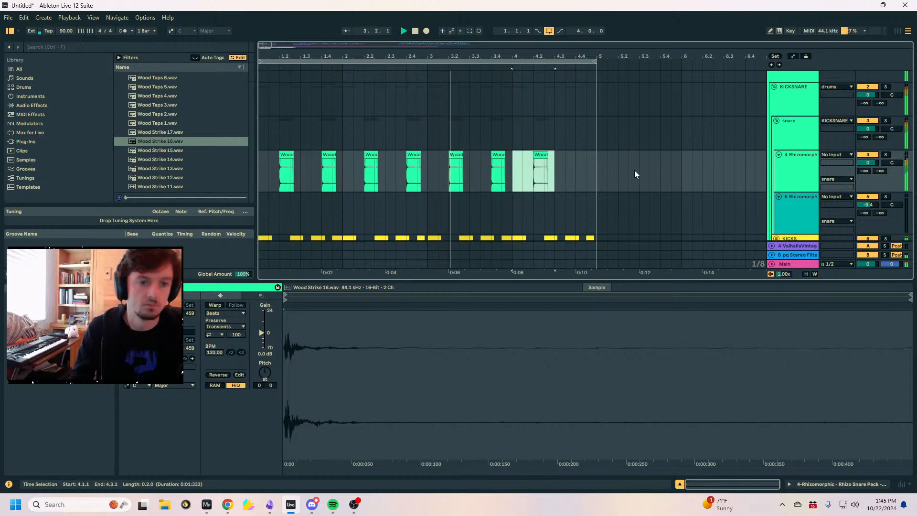
Add a Utility device to the wood strike track 4 with its width at 0.6 % and gain at 4.44 dB.
left_click(45, 47)
type("uti")
left_click(22, 68)
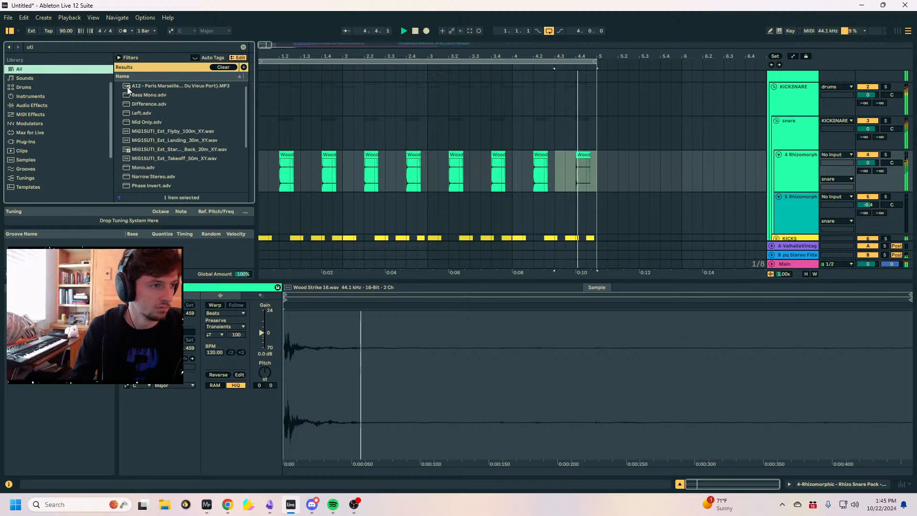
left_click(133, 85)
double_click(133, 85)
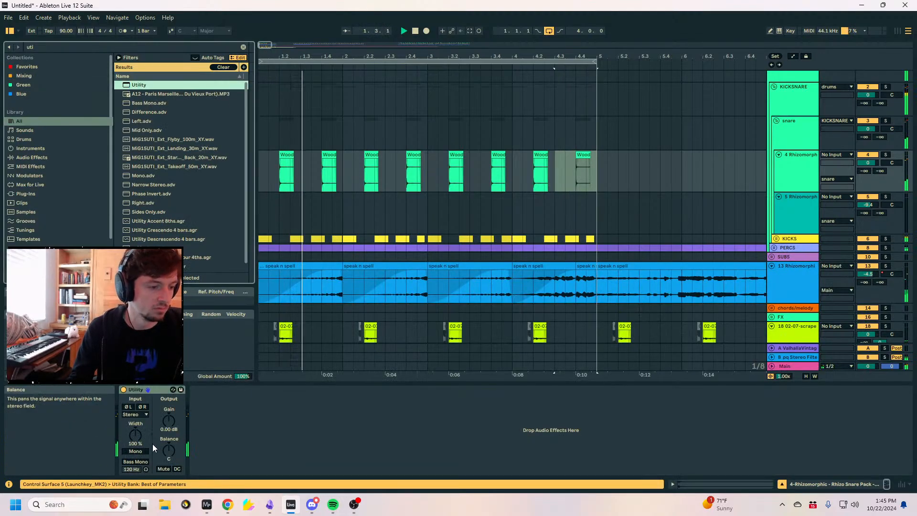
scroll(406, 296, "down", 4)
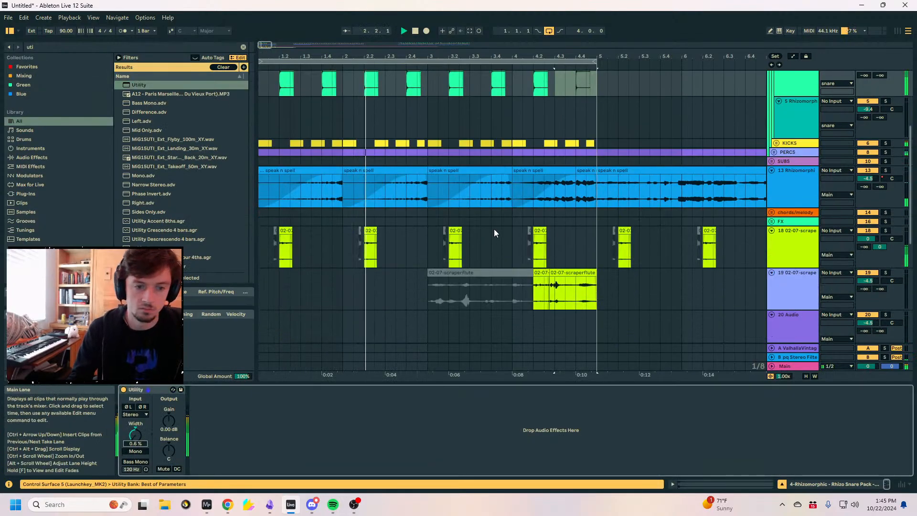
scroll(565, 163, "up", 2)
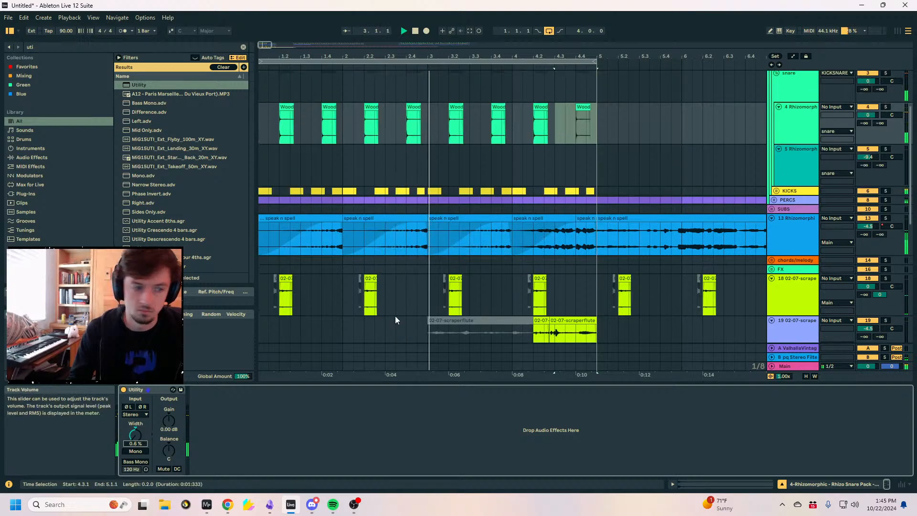
left_click_drag(174, 425, 168, 423)
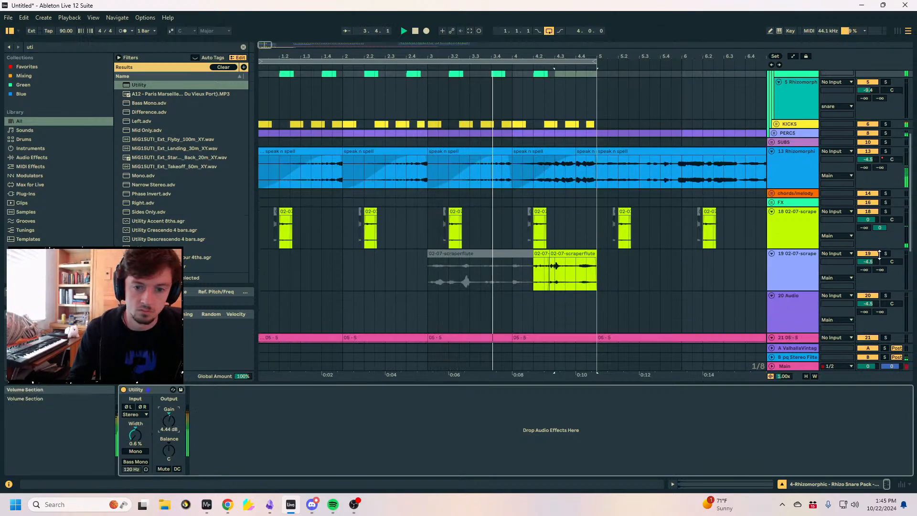
Set the gain of the speak n spell clips between 4.1.1 and 5.1.1 to 1.7 dB.
scroll(864, 201, "down", 1)
left_click(541, 190)
left_click(581, 190, "shift")
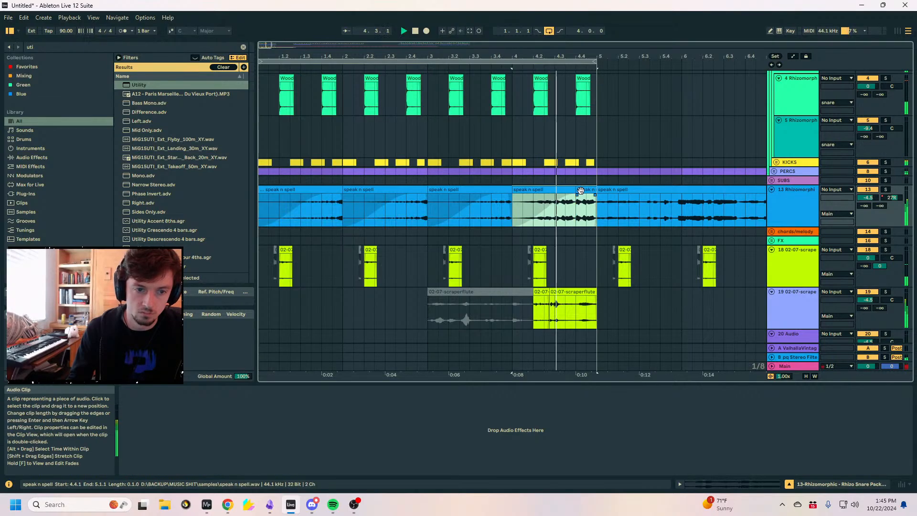
left_click(730, 484)
left_click_drag(262, 328, 262, 330)
scroll(807, 167, "down", 2)
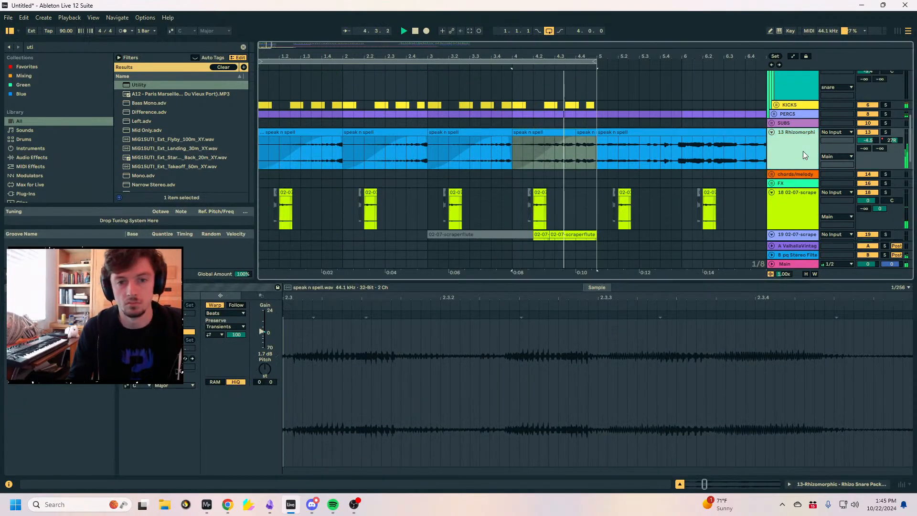
Fold the KICKSNARE group, unfold SUBS, and insert an empty MIDI clip from 1.1.1 to 5.1.1 on the Hip-Hop Sub track.
scroll(803, 153, "up", 6)
left_click(775, 124)
left_click(773, 124)
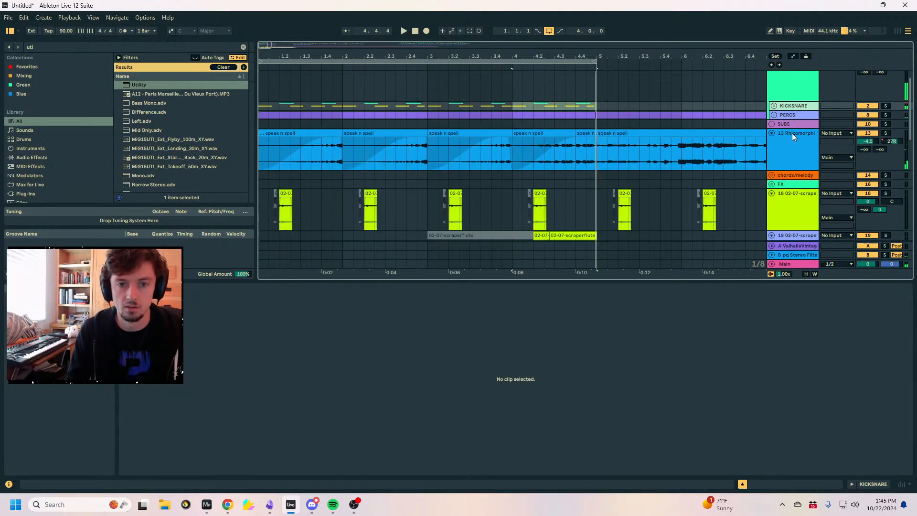
left_click(773, 123)
left_click(772, 124)
scroll(790, 175, "down", 2)
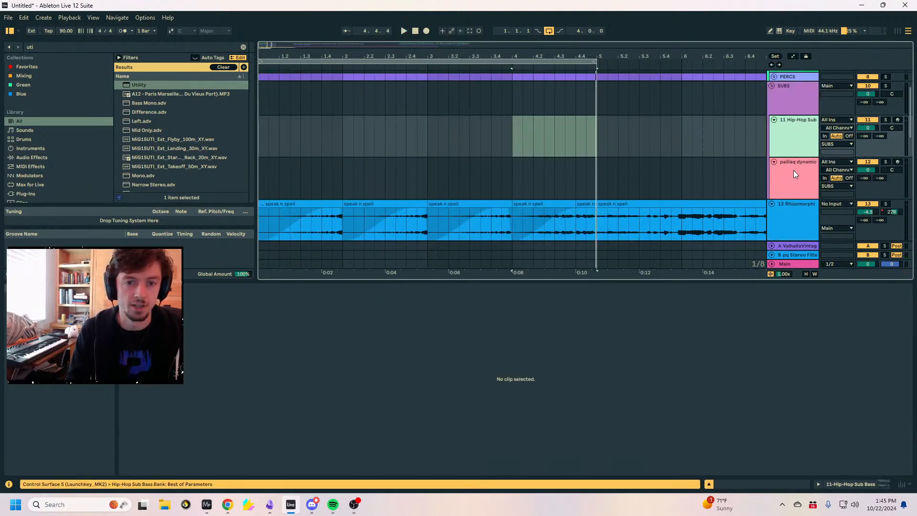
left_click_drag(606, 130, 136, 142)
key("ctrl+shift+m")
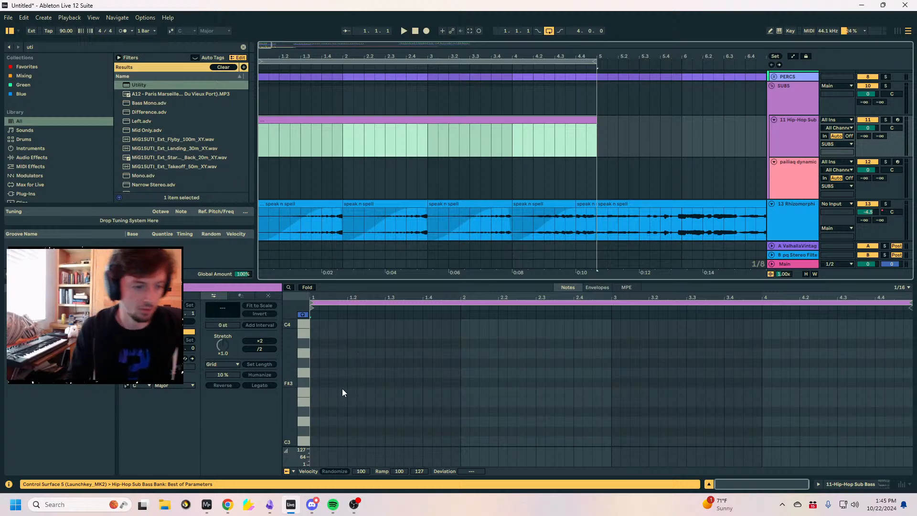
Unfold the KICKSNARE and snare groups and duplicate track 4 with its wood strike clips.
key("space")
scroll(306, 175, "up", 2)
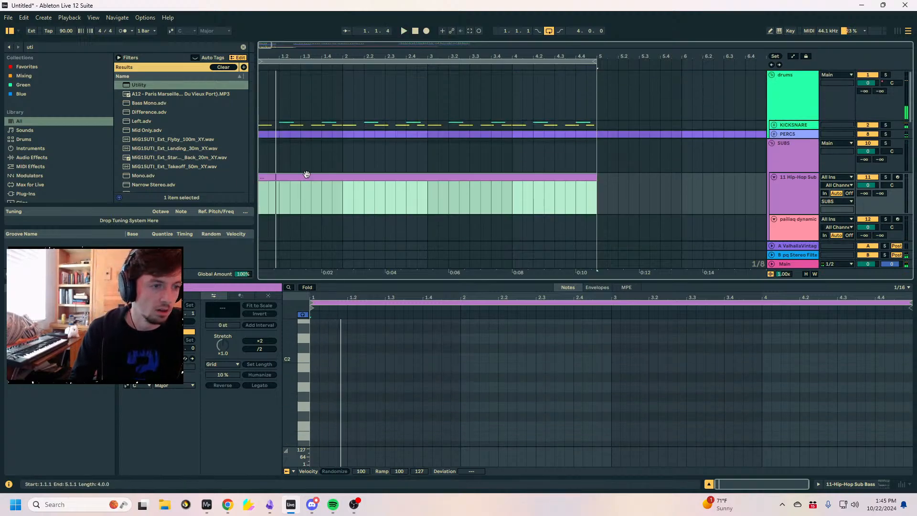
left_click(774, 124)
left_click(772, 123)
left_click(775, 134)
left_click(774, 134)
left_click(773, 125)
scroll(799, 139, "down", 3)
left_click(797, 125)
left_click_drag(597, 111, 260, 114)
left_click(801, 133)
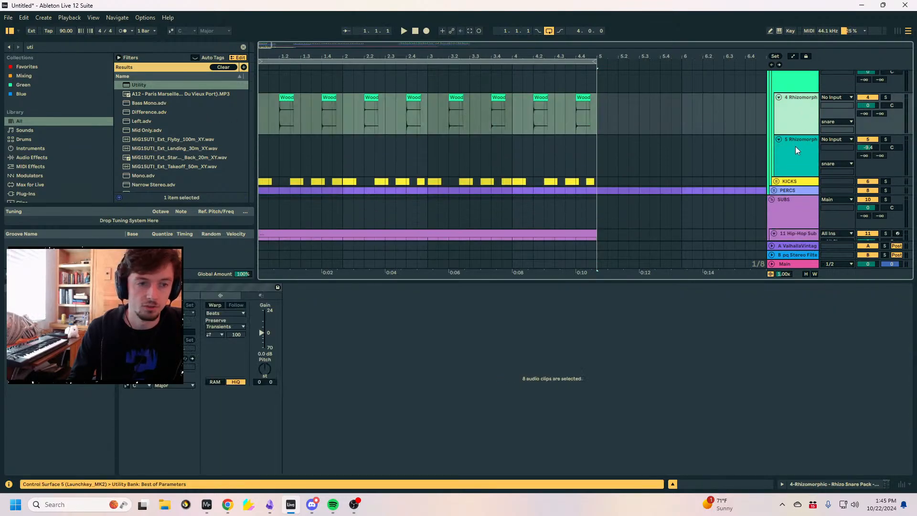
key("ctrl+d")
Search the browser for Redux.
left_click(68, 48)
type("re")
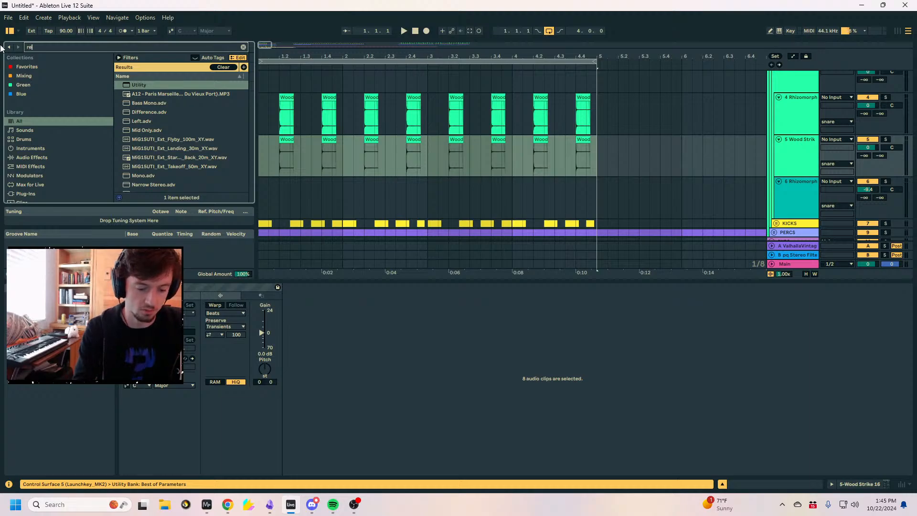
type("dux")
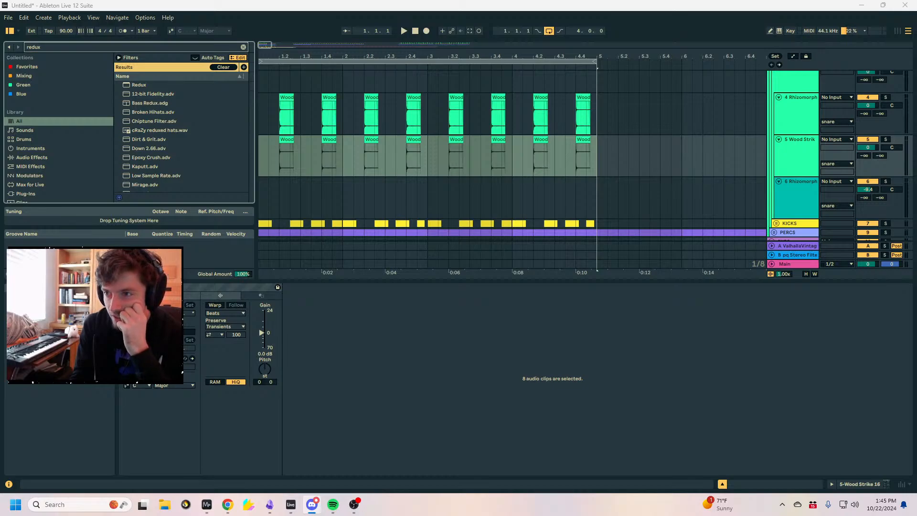
left_click_drag(916, 148, 493, 2)
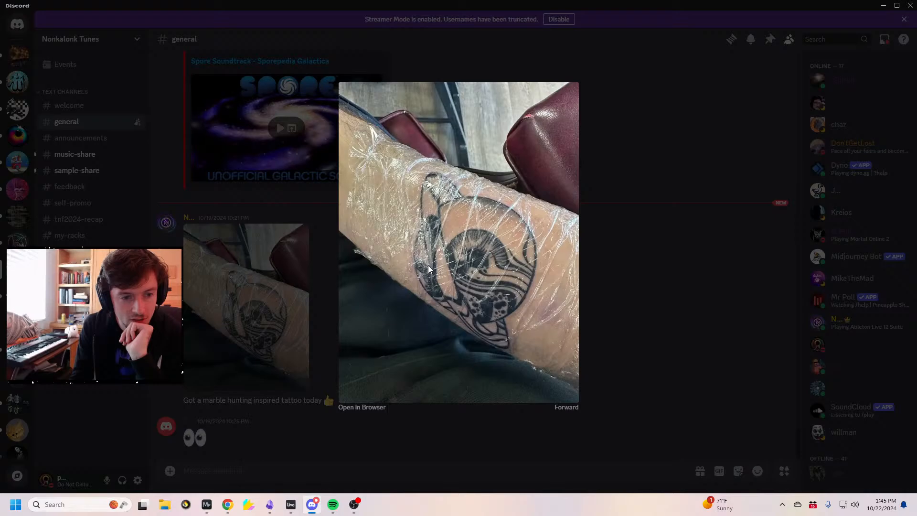
left_click_drag(449, 6, 916, 263)
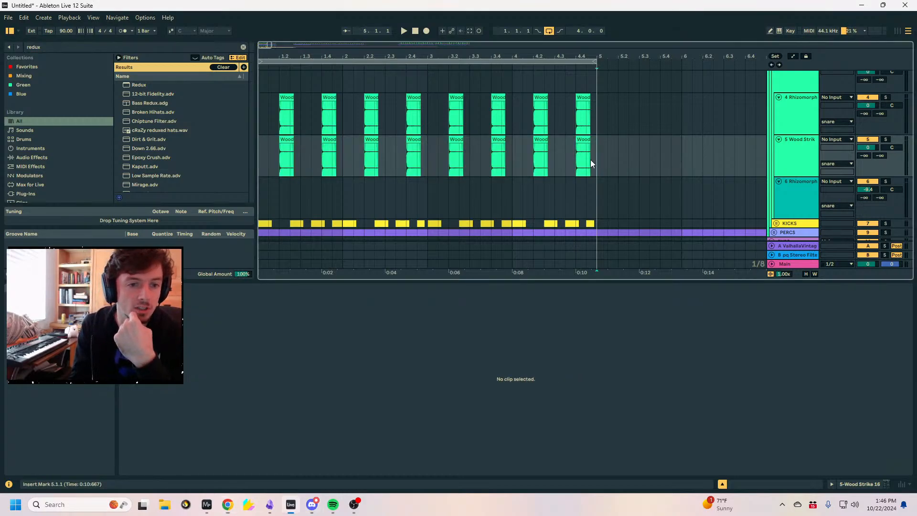
Add the Redux effect after Utility on wood strike track 4.
key("shift+Up")
double_click(134, 85)
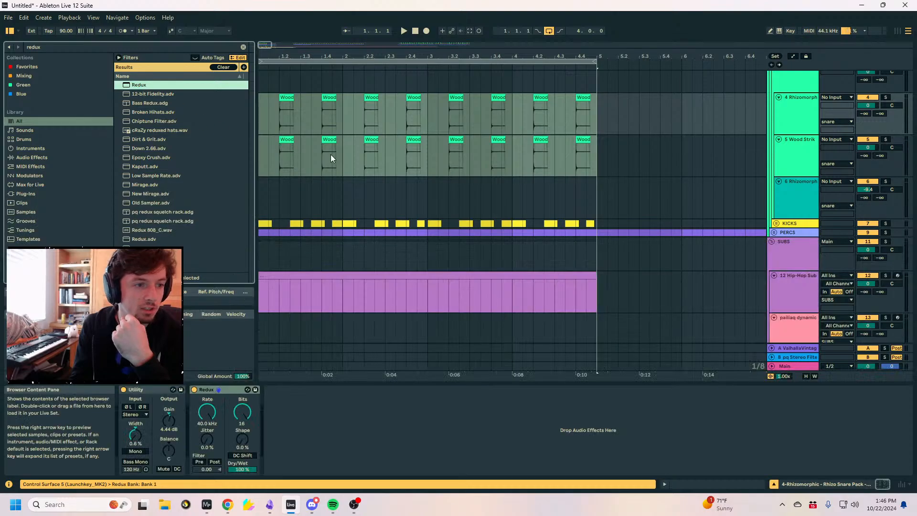
left_click(483, 162)
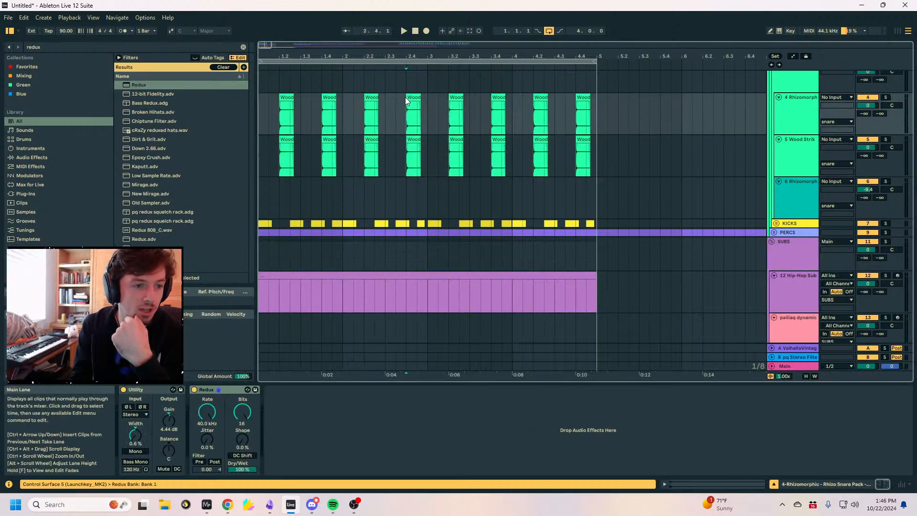
left_click(364, 84)
left_click(404, 160)
left_click(436, 117)
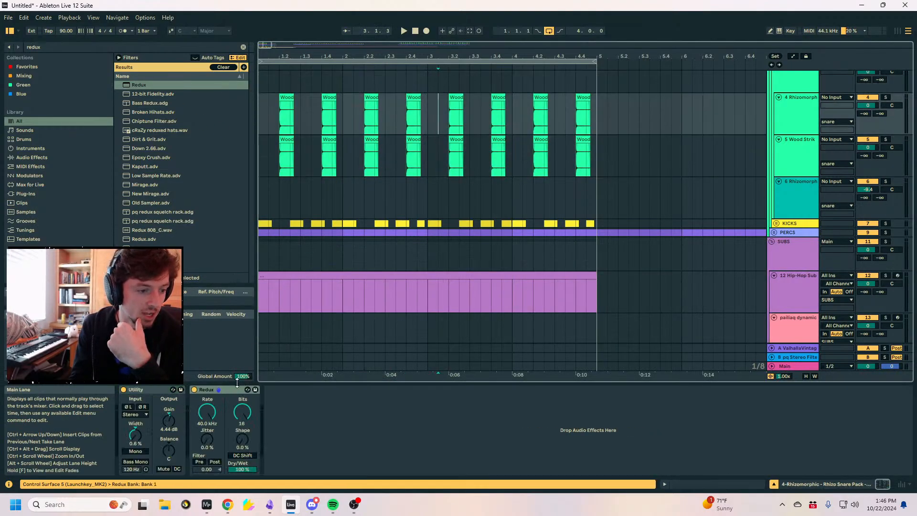
Move Redux to the duplicated wood strike track 5 and set its rate to 3.58 kHz.
left_click_drag(218, 390, 333, 187)
left_click(283, 140)
left_click_drag(205, 411, 205, 457)
left_click_drag(277, 56, 270, 199)
left_click(267, 151)
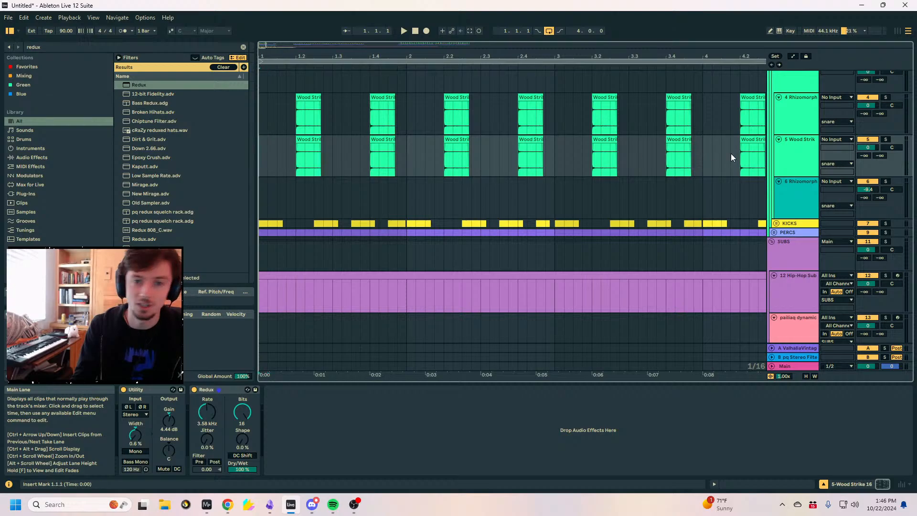
Add an Auto Filter after Redux on track 5 and switch it to high-pass while listening to the track soloed.
left_click(783, 146)
key("ctrl+f")
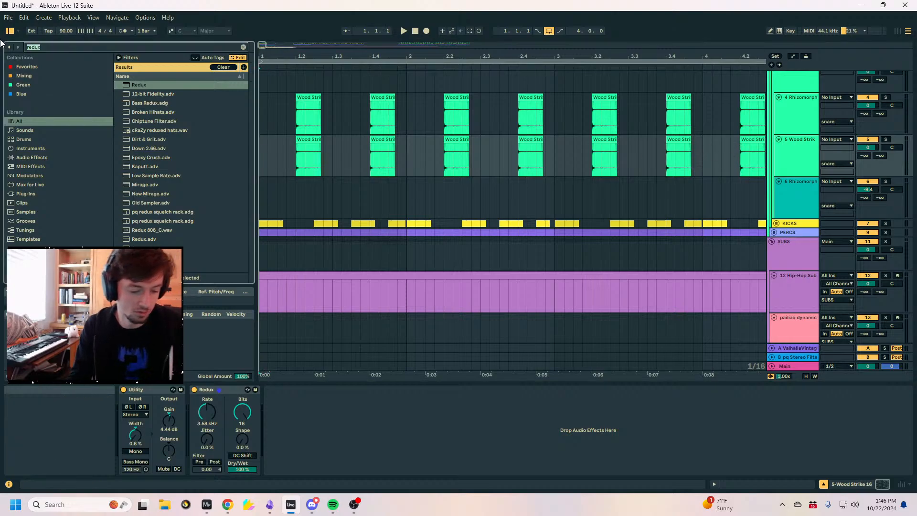
type("auto filt")
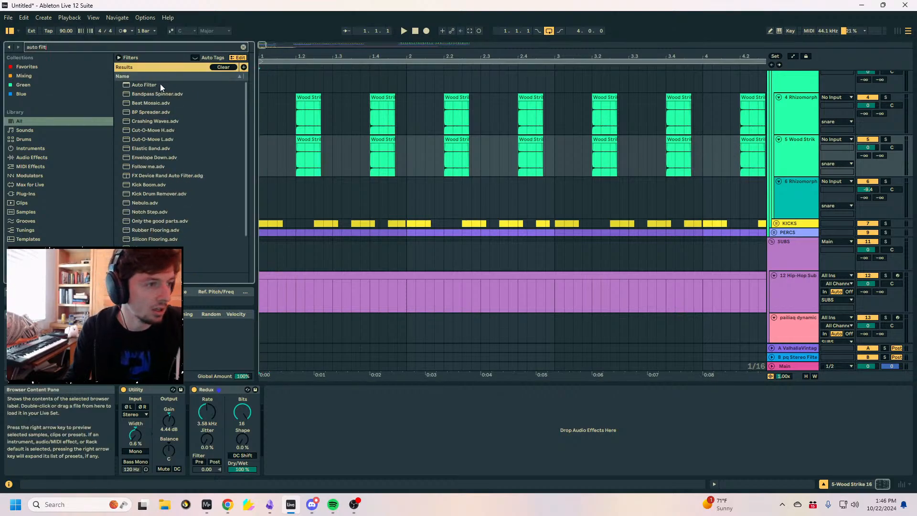
key("Return")
key("space")
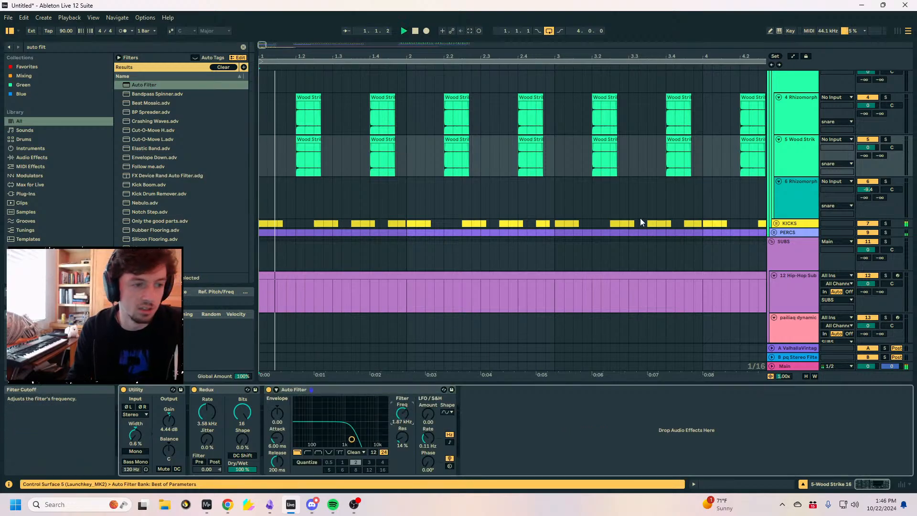
left_click(308, 158)
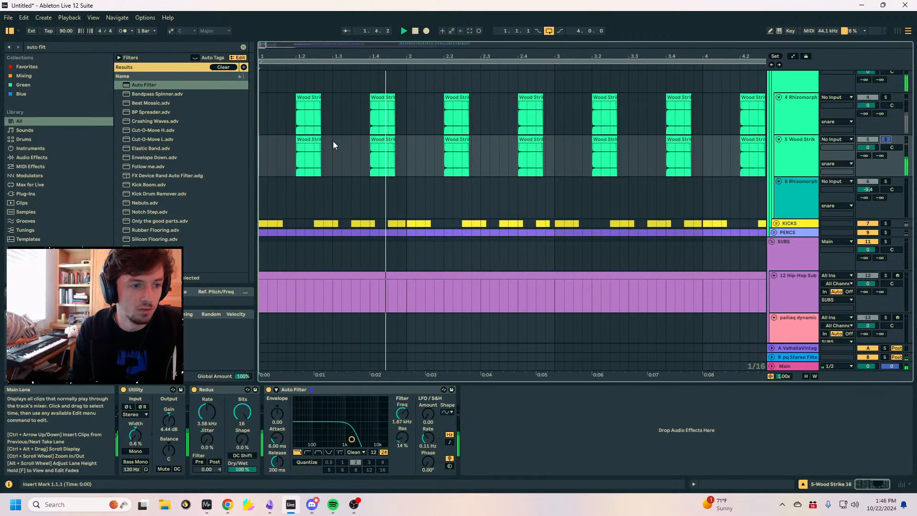
left_click(293, 329)
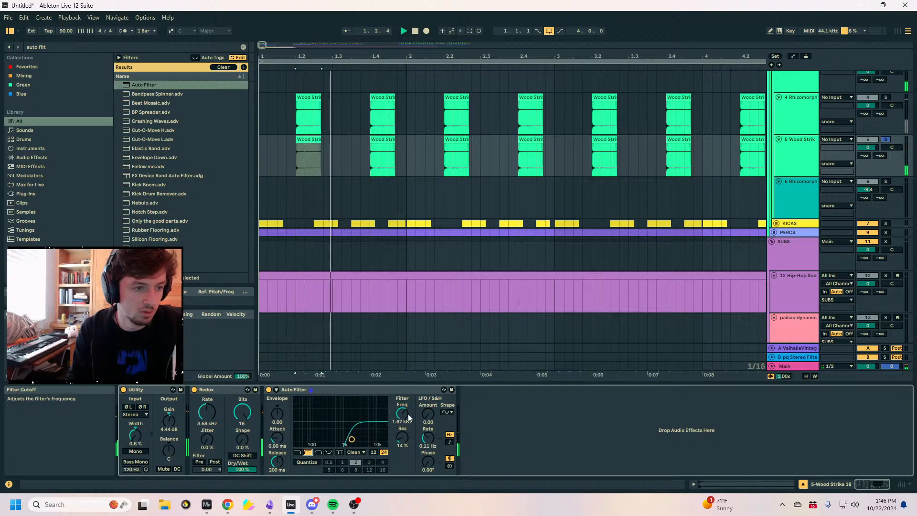
Unsolo track 5 and balance it in the mix with volume at -4.9 dB and the ValhallaVintageVerb send at -8 dB.
left_click(885, 139)
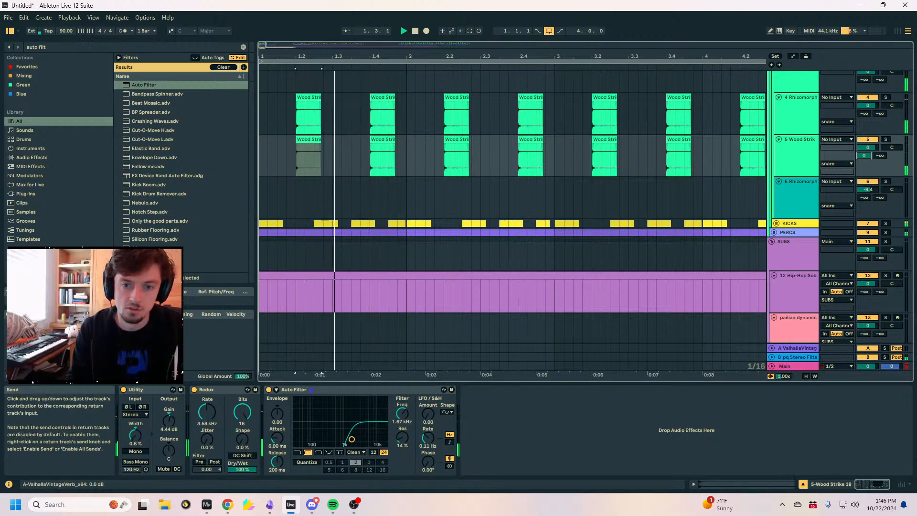
mouse_move(867, 147)
left_mouse_down()
mouse_move(870, 173)
mouse_move(868, 141)
left_mouse_up()
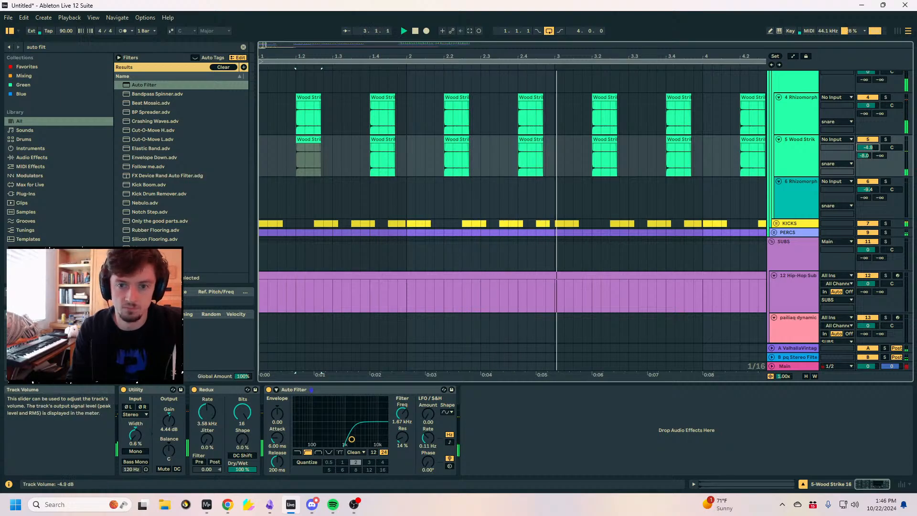
key("space")
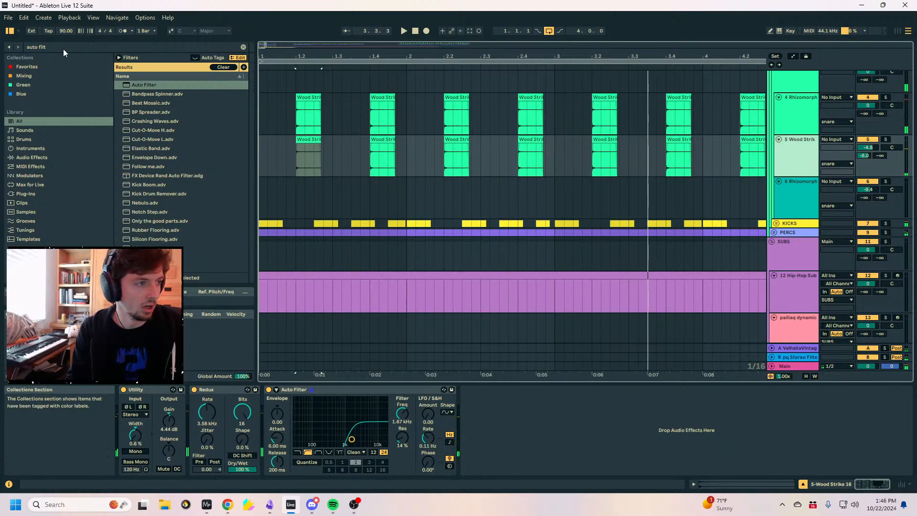
Search for "cymatic" and open the Snares - Dry folder of Cymatics Savage Drums Trap within the THICCY BOI ;) sample folder.
key("ctrl+f")
type("cymatic")
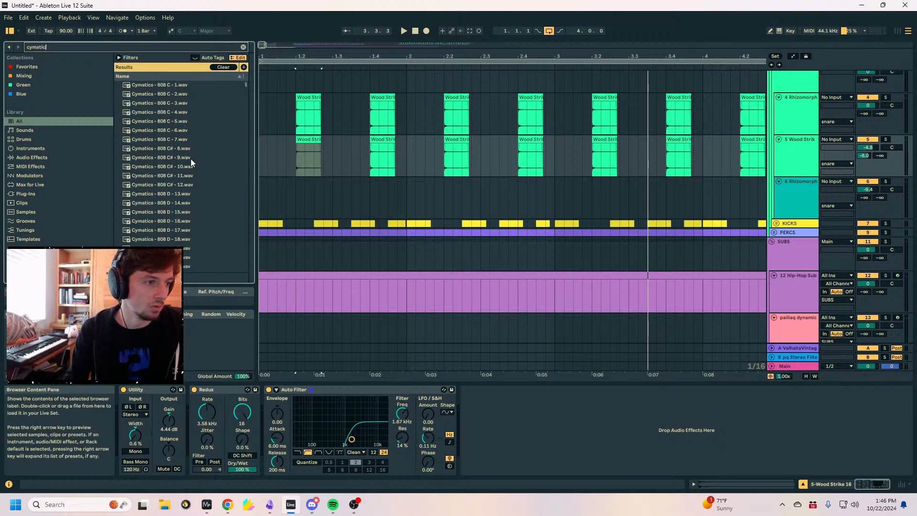
scroll(38, 231, "down", 3)
left_click(30, 241)
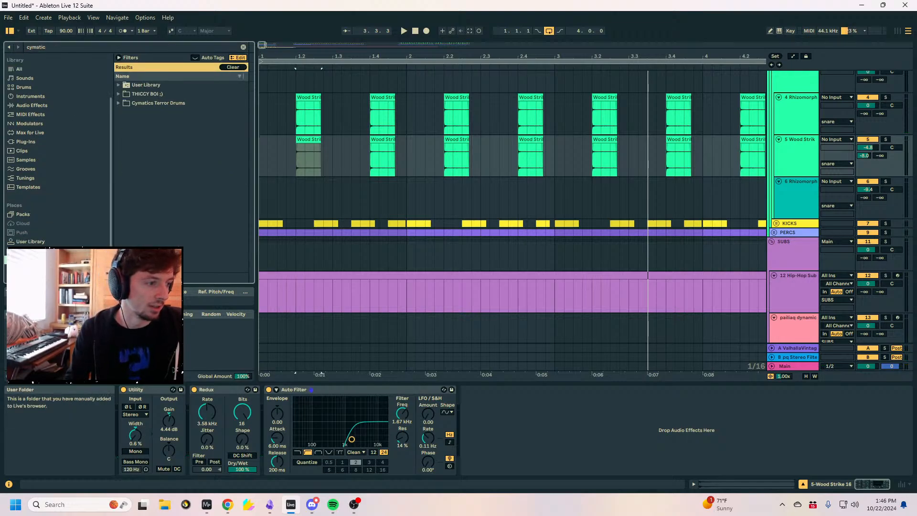
left_click(121, 94)
left_click(125, 131)
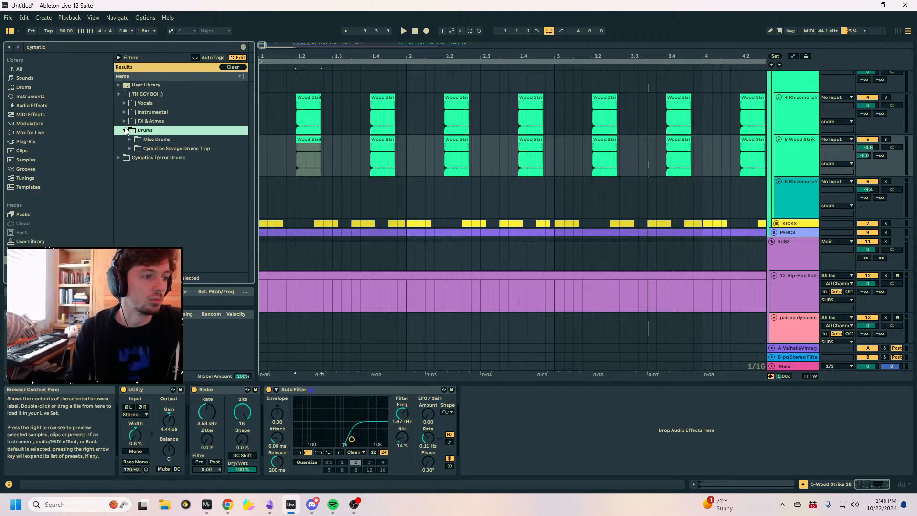
left_click(130, 148)
left_click(136, 158)
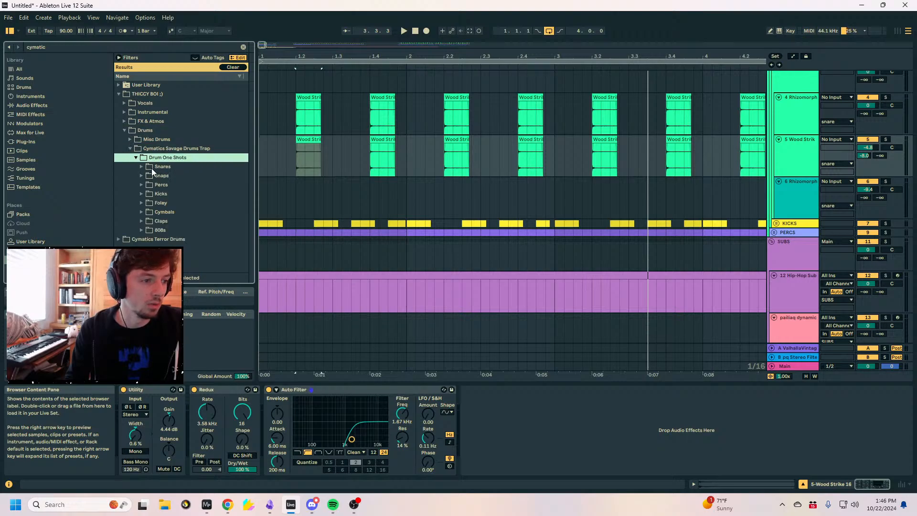
left_click(144, 170)
left_click(160, 183)
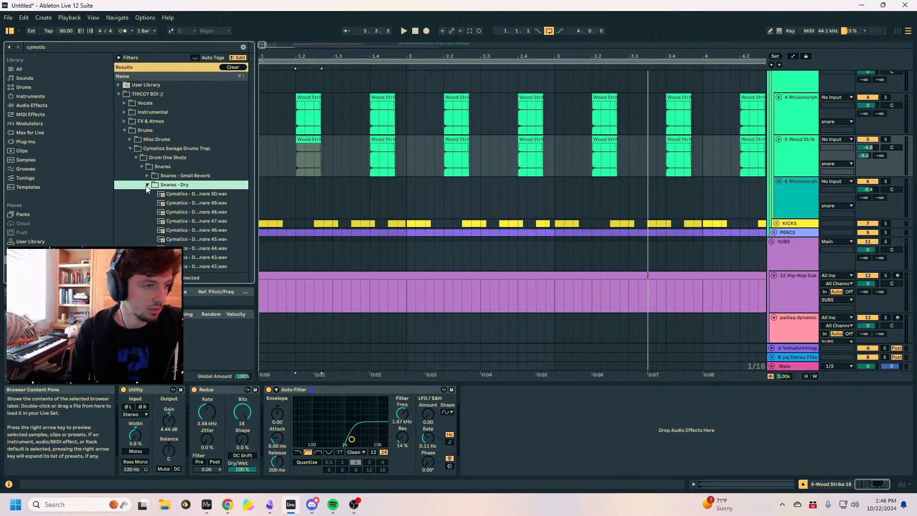
left_click(146, 185)
Audition the Cymatics dry snares from number 50 down to number 35.
left_click(176, 200)
key("Down")
key("Down")
key("Down")
key("Down")
key("Down")
key("Down")
key("Down")
key("Down")
key("Down")
key("Down")
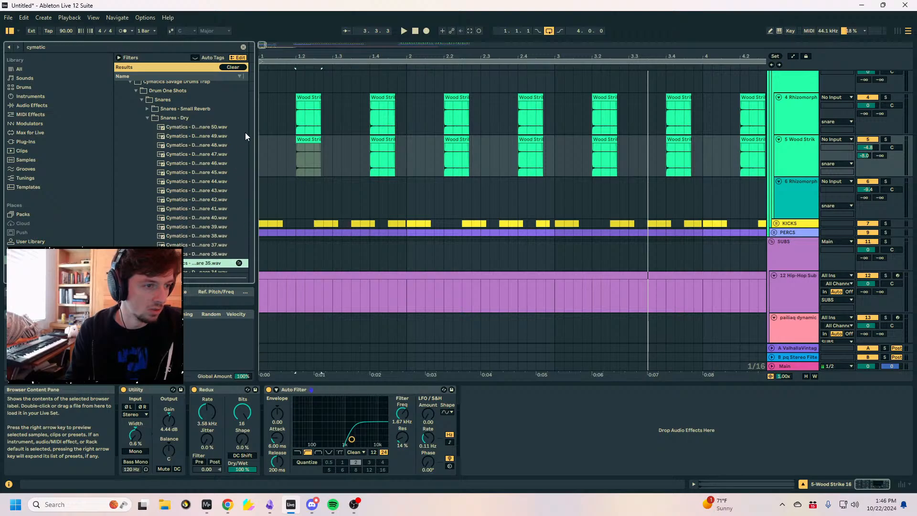
Audition the low-numbered Cymatics dry snares upward from around number 4 to number 13.
left_click_drag(246, 132, 244, 240)
left_click(208, 166)
key("Up")
key("Up")
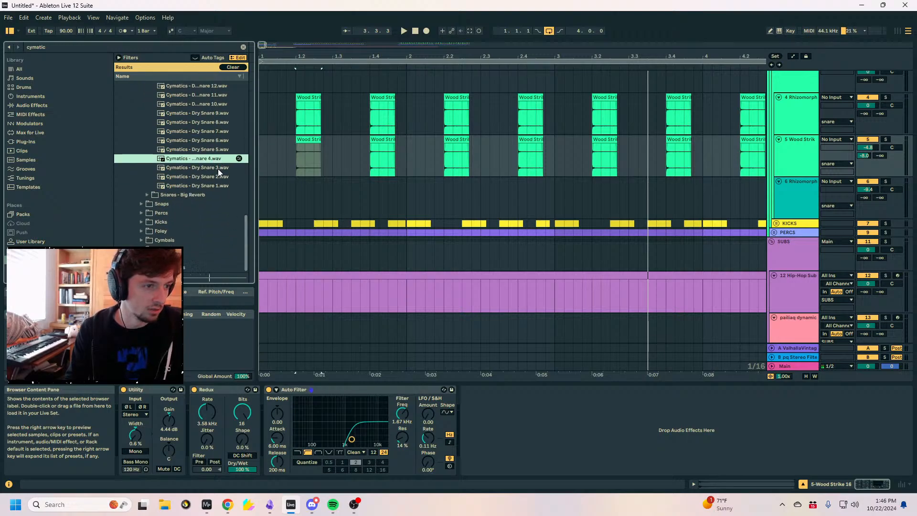
key("Up")
key("Up")
key("Up")
key("Up")
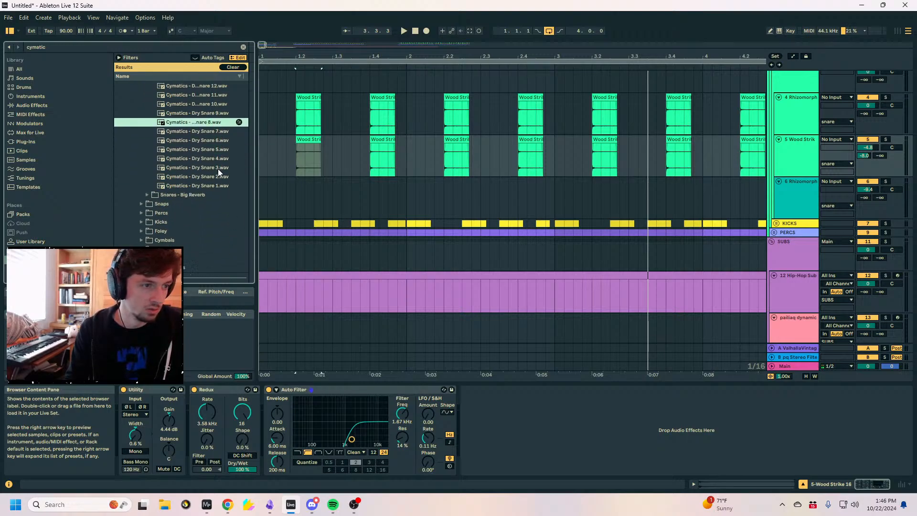
key("Up")
key("Up")
key("Up")
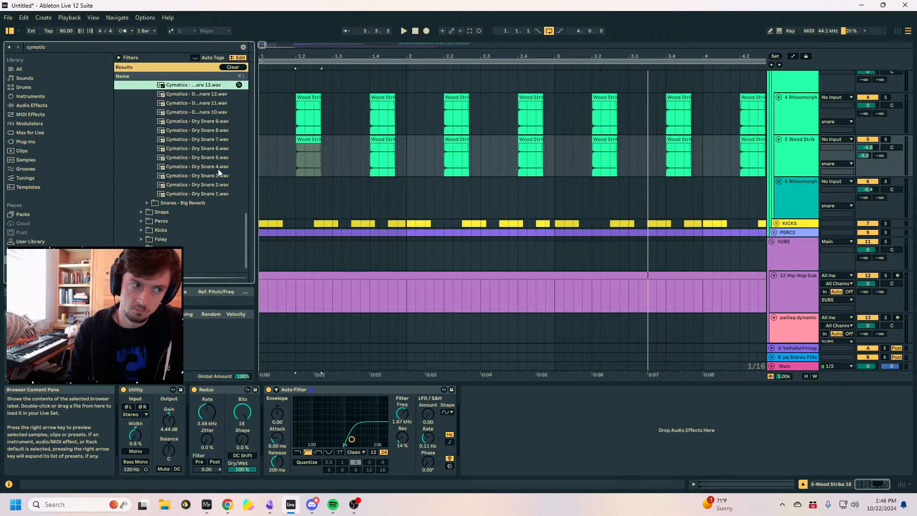
Place Cymatics Dry Snare 12 on track 6 at beat 1.2 and duplicate it every two beats.
left_click_drag(182, 93, 262, 192)
key("ctrl+d")
key("ctrl+d")
key("ctrl+d")
key("ctrl+d")
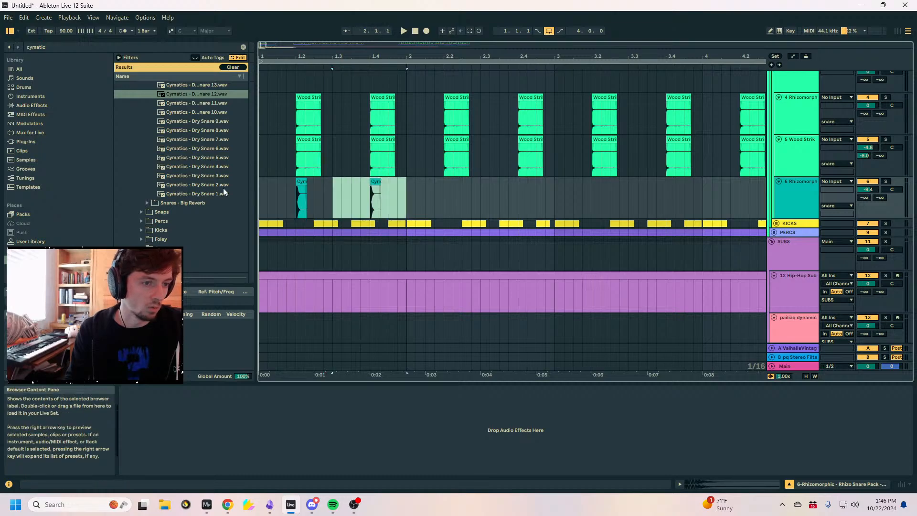
Lower track 6 to -14.1 dB during playback and duplicate its one-bar snare pattern into bar 3.
key("space")
left_click_drag(876, 188, 873, 189)
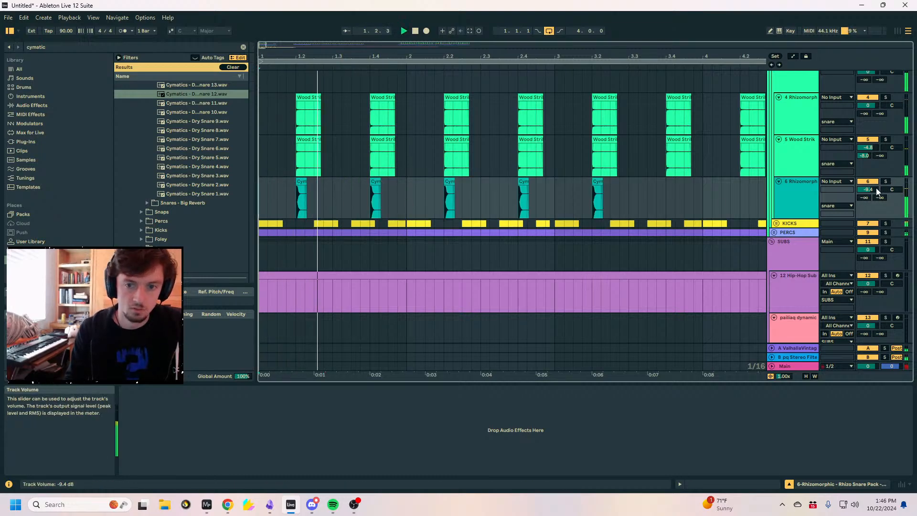
left_click_drag(406, 209, 218, 199)
key("ctrl+d")
key("ctrl+d")
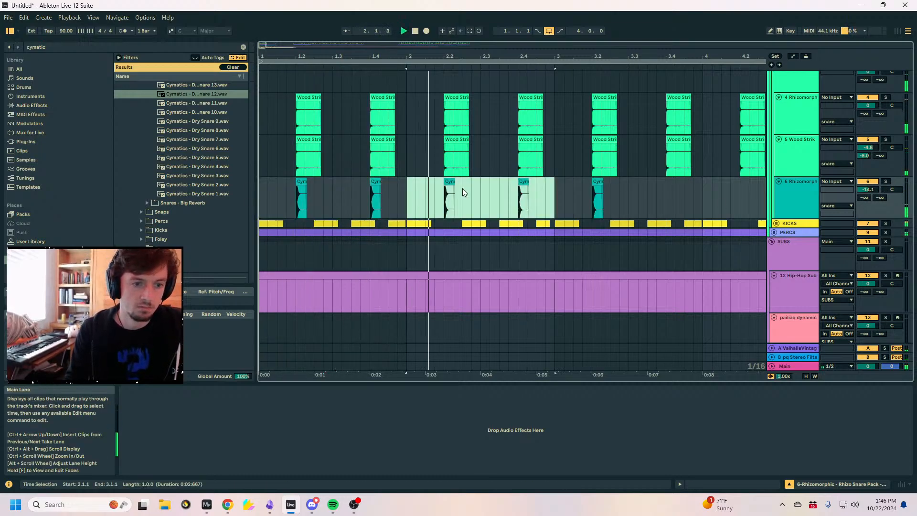
Set track 5's ValhallaVintageVerb send to -19 dB and extend the Dry Snare 12 pattern through bar 4.
left_click(864, 155)
left_click_drag(863, 156, 864, 163)
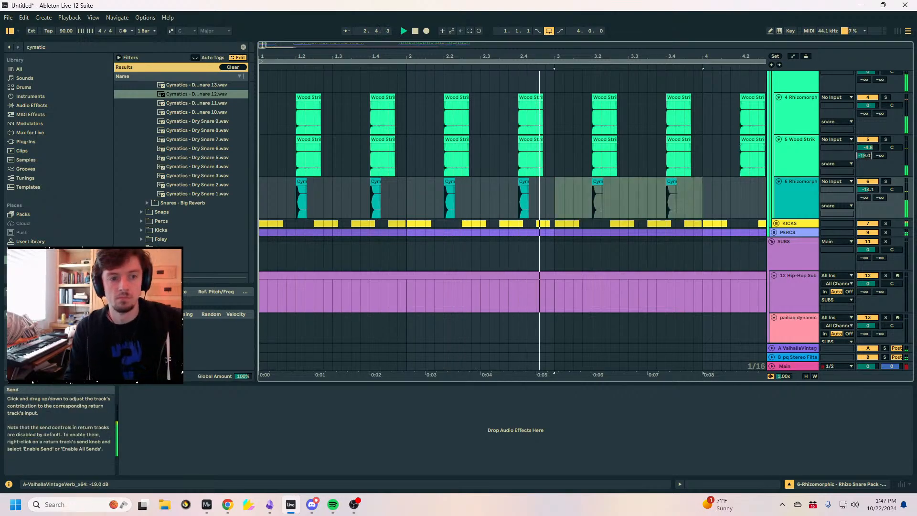
left_click_drag(556, 199, 123, 202)
key("ctrl+d")
Paste an extra hit at 4.2.4 on snare tracks 6, 5 and 4, copying each track's own clip.
left_click(591, 204)
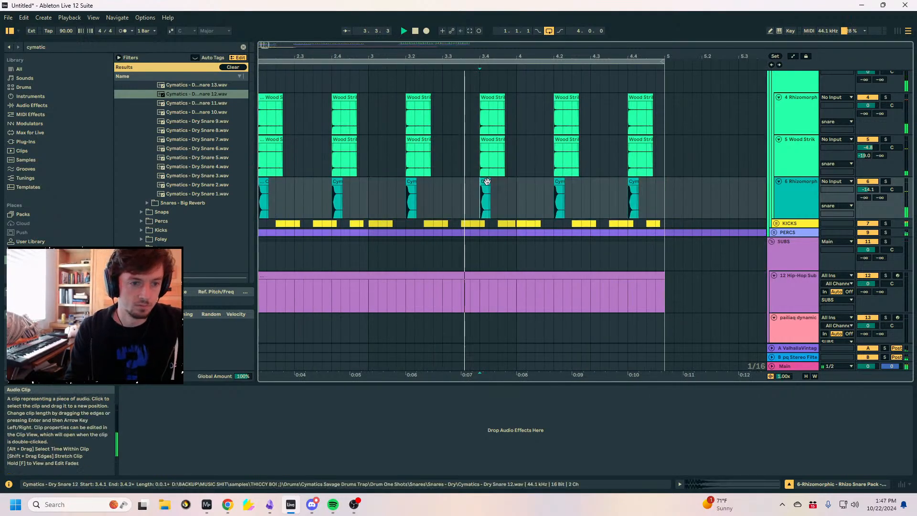
left_click(583, 198)
key("ctrl+v")
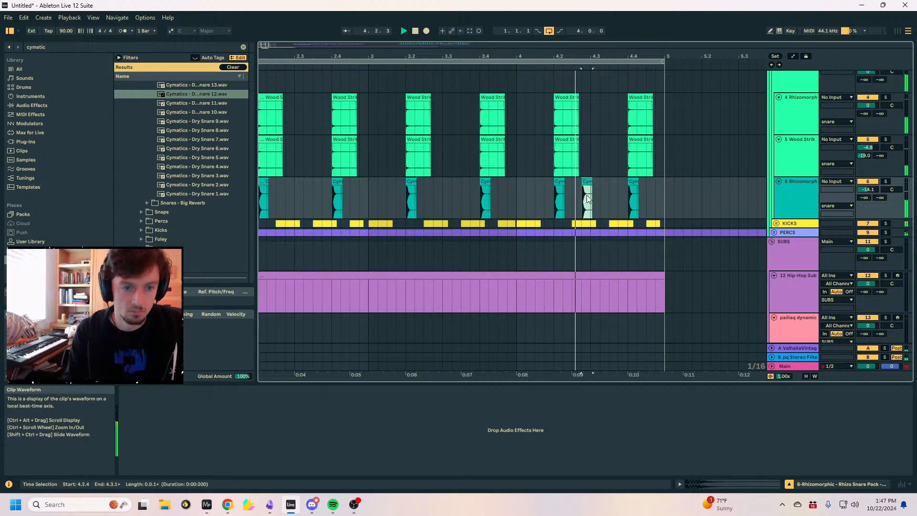
left_click(566, 139)
left_click(584, 146)
key("ctrl+v")
left_click(566, 97)
key("ctrl+c")
left_click(585, 114)
key("ctrl+v")
Play the four-bar loop to review the layered snares with the extra hit in bar 4.
left_click_drag(564, 56, 750, 126)
right_click(758, 161)
left_click(731, 156)
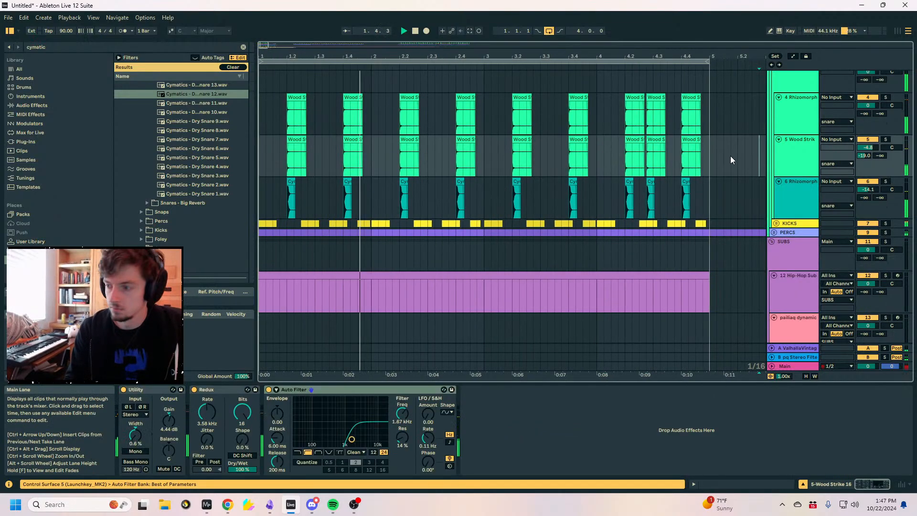
left_click(708, 159)
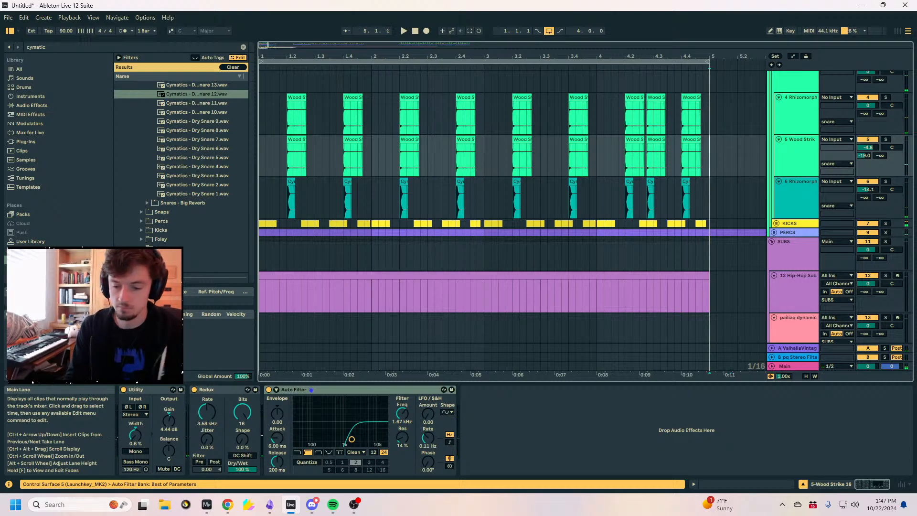
key("minus")
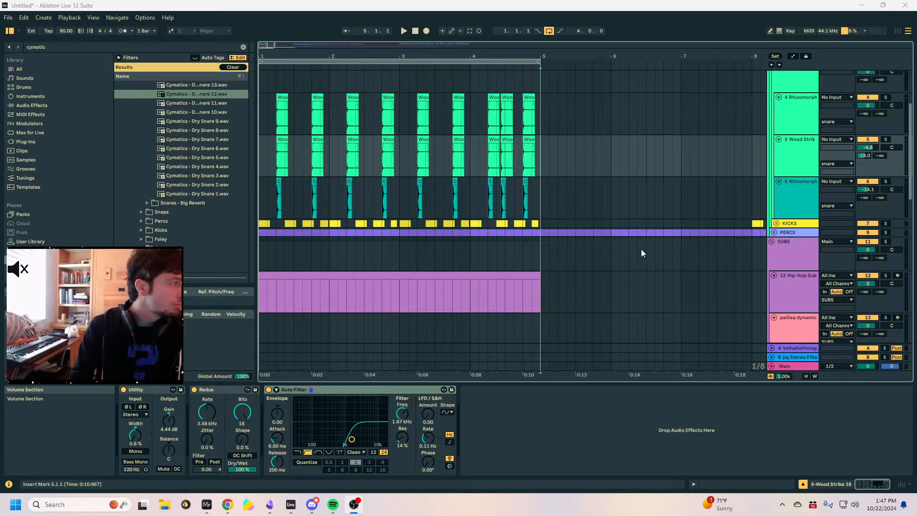
left_click(423, 140)
left_click(261, 108)
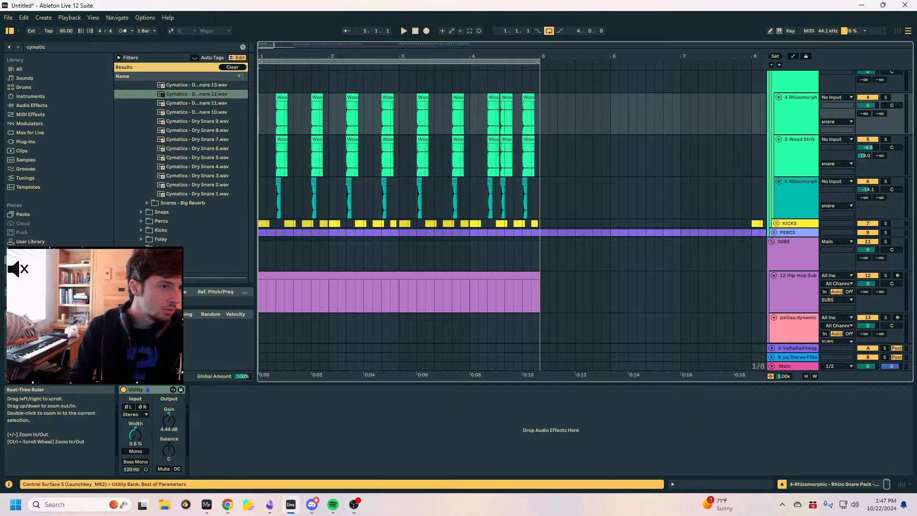
left_click_drag(269, 59, 263, 104)
key("space")
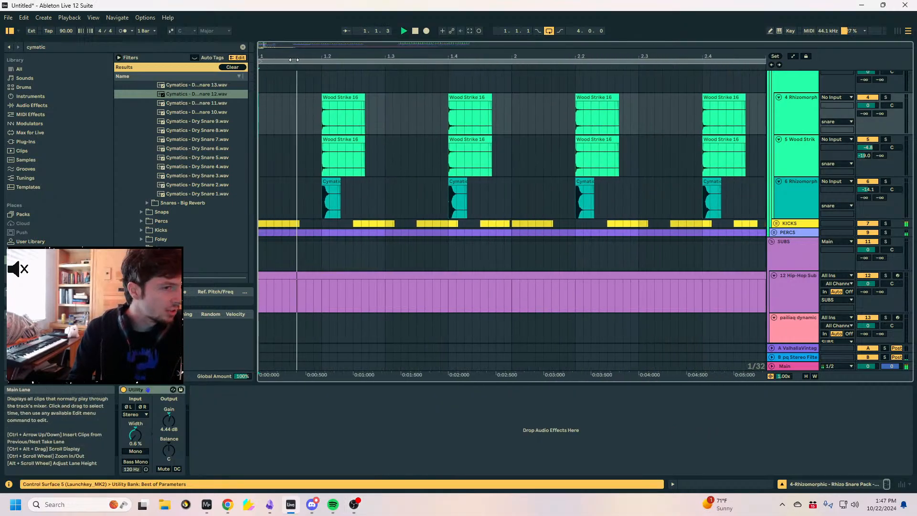
key("minus")
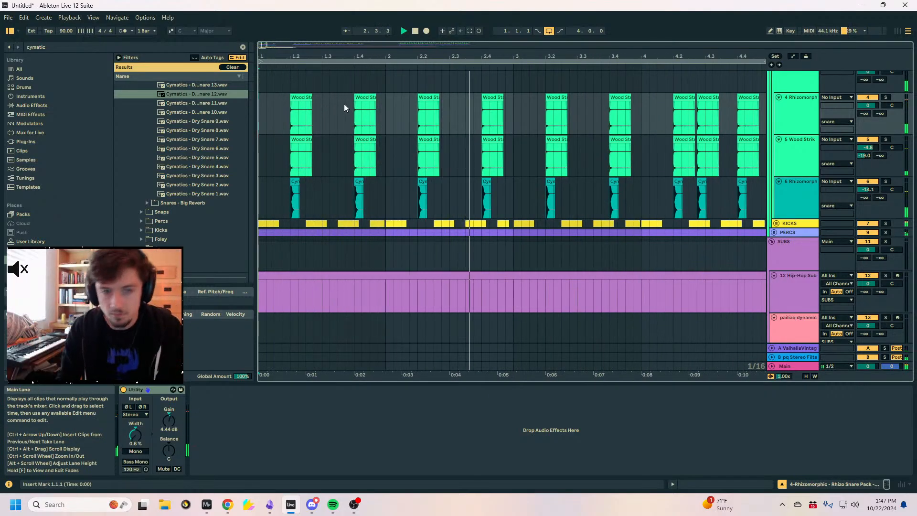
left_click(523, 194)
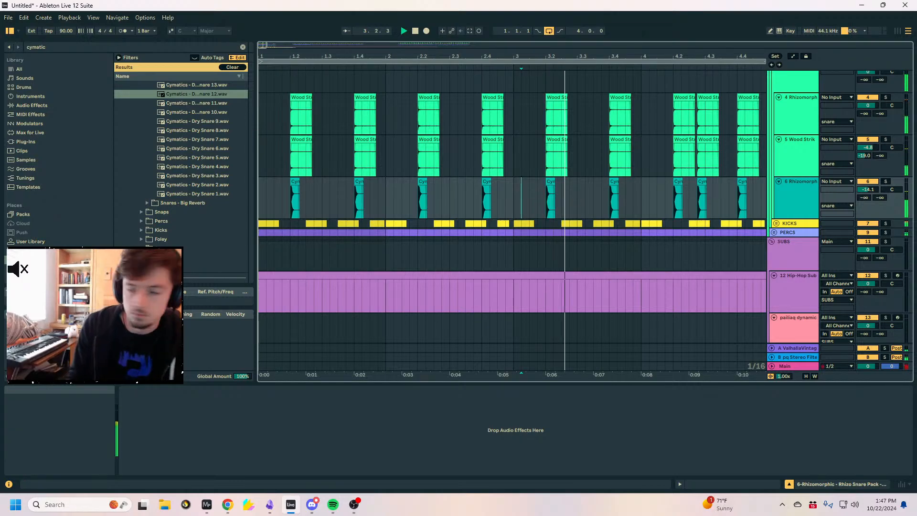
key("plus")
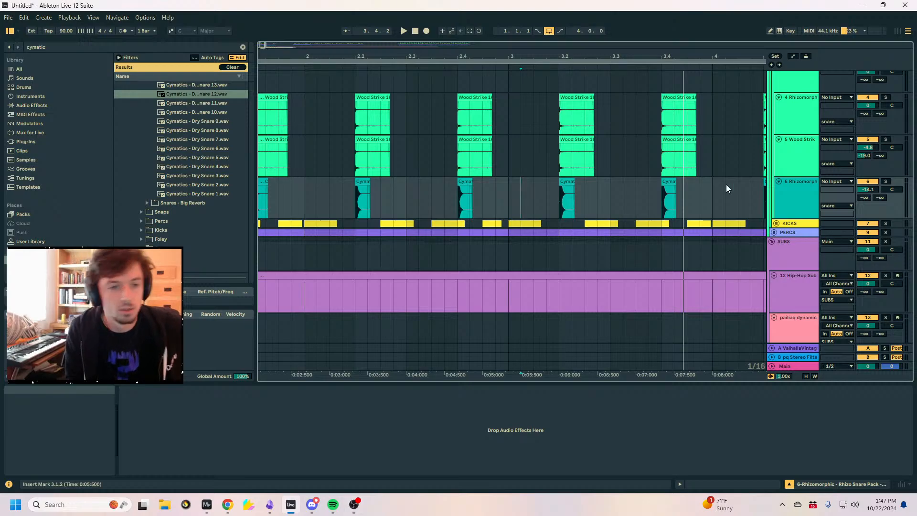
Loop the four bars of snares on track 6 and play the arrangement from the start.
left_click(597, 158)
left_click_drag(582, 56, 496, 43)
left_click_drag(603, 198, 197, 183)
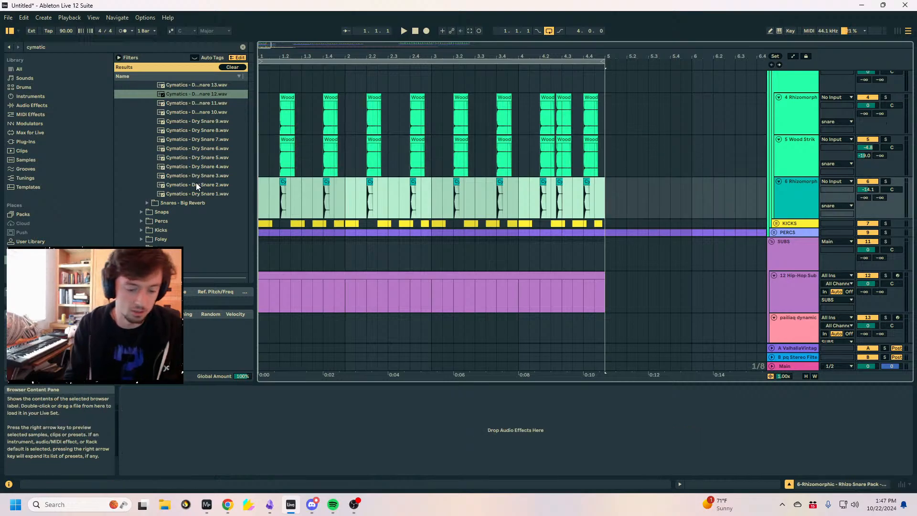
key("ctrl+l")
left_click_drag(274, 56, 274, 79)
scroll(190, 155, "up", 9)
scroll(322, 185, "up", 4)
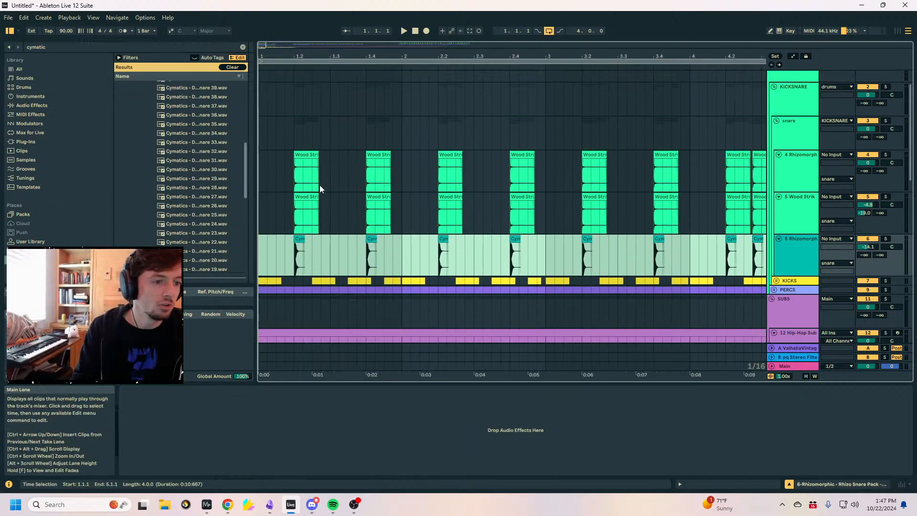
left_click(270, 128)
key("space")
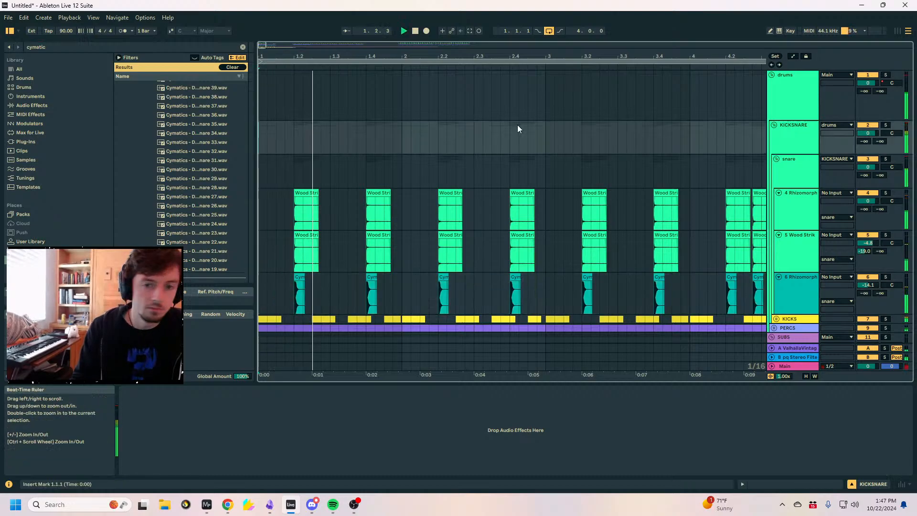
Collapse the KICKSNARE group and bring the sampled texture tracks at the end of the arrangement into view.
left_click(774, 125)
scroll(779, 135, "down", 2)
scroll(779, 136, "down", 6)
scroll(209, 170, "down", 8)
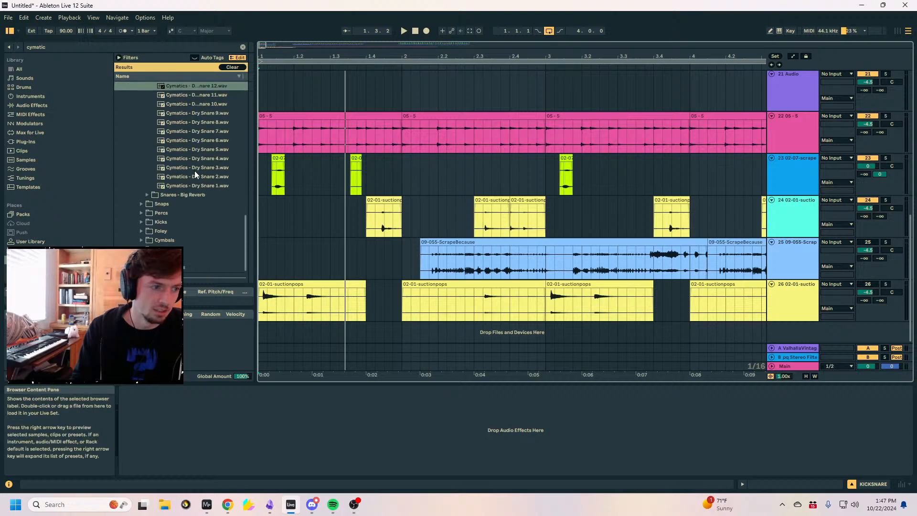
Clear the "cymatic" search and open the Lamellaphones folder of Bart Hopkin's Instrumentarium.
scroll(175, 202, "up", 15)
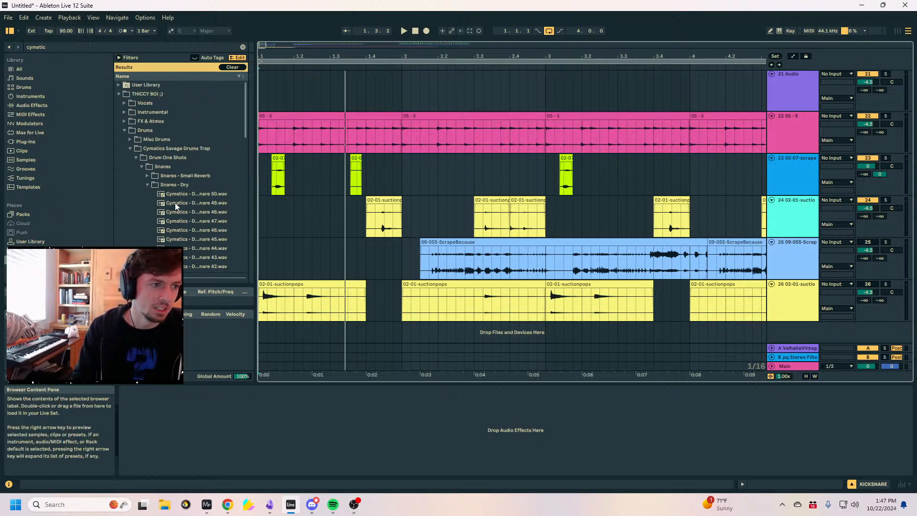
left_click(124, 131)
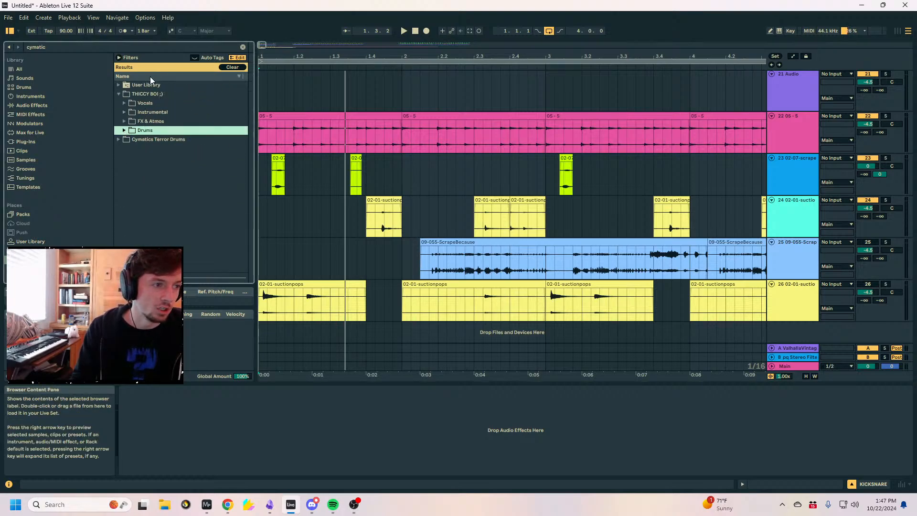
left_click(242, 47)
scroll(185, 122, "down", 6)
scroll(148, 138, "up", 6)
left_click(132, 134)
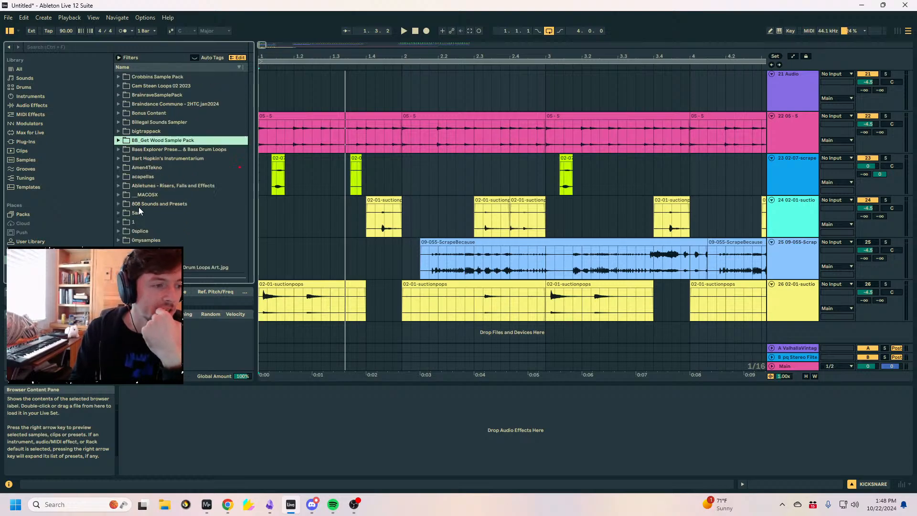
left_click(117, 158)
left_click(125, 186)
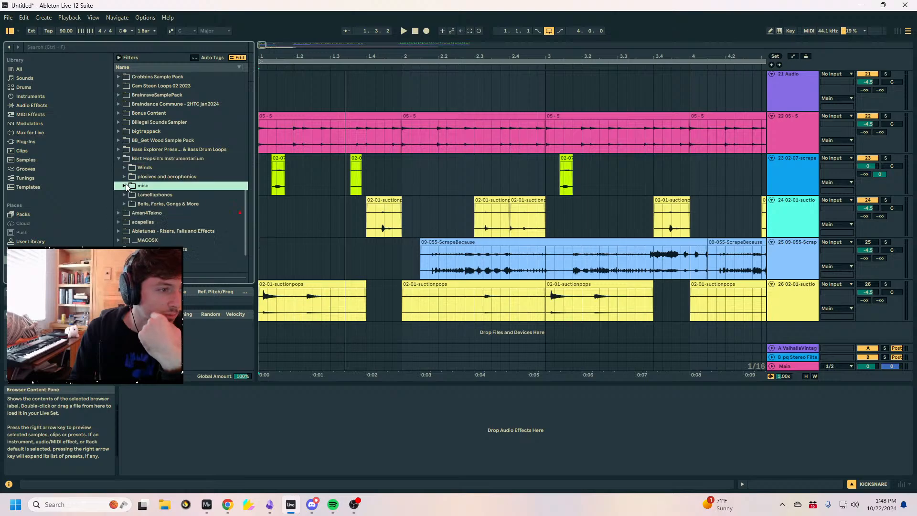
left_click(126, 195)
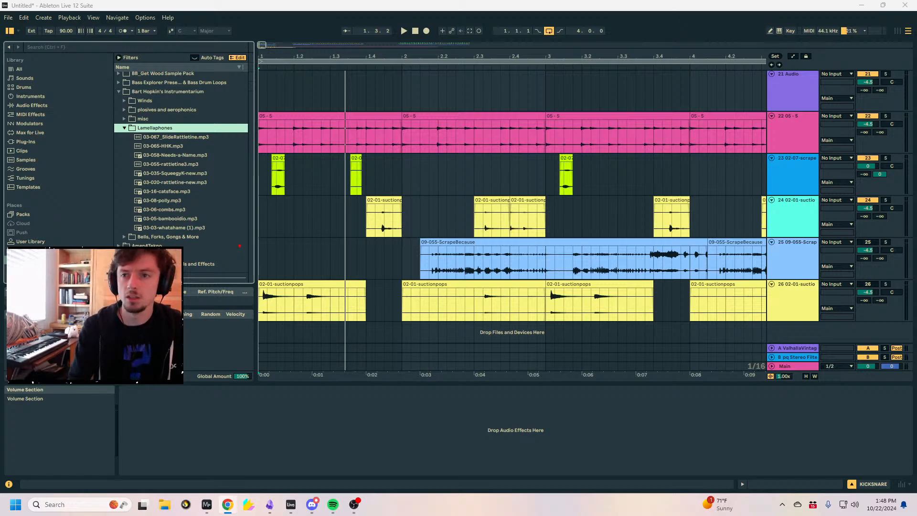
Switch to Chrome, examine the Google results for "lamellaphone", and return to Ableton Live.
left_click_drag(692, 0, 692, 2)
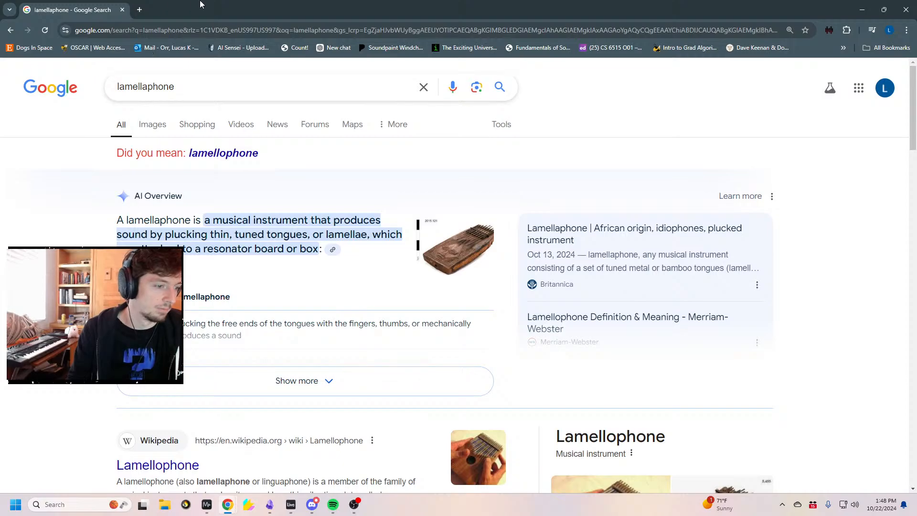
scroll(260, 170, "down", 4)
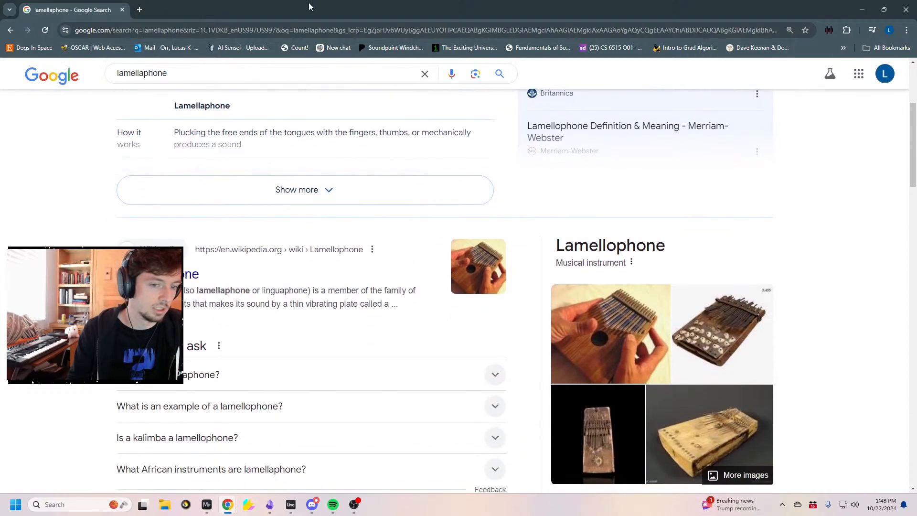
key("alt+Tab")
Audition the Lamellaphones samples, including rattletine3, rattletine-new, combs, bambooidio, whatahame (1) and Needs-a-Name.
left_click(183, 163)
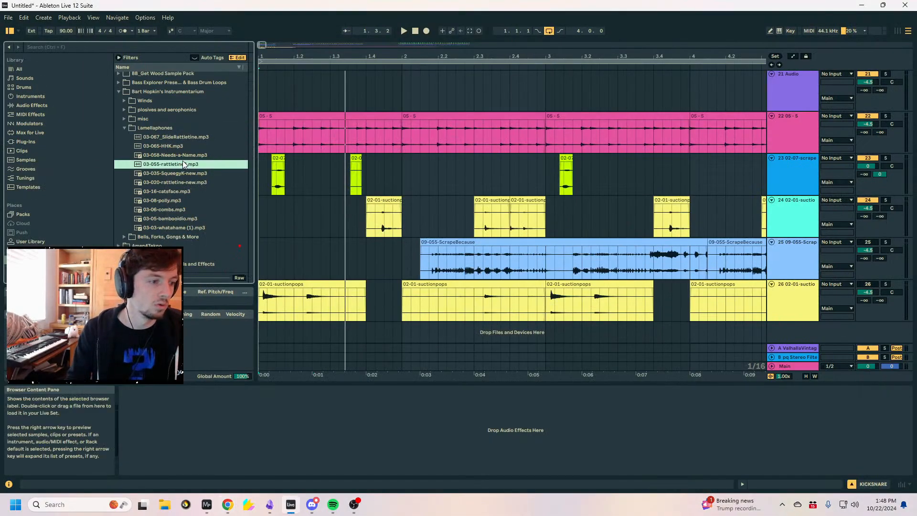
left_click(179, 184)
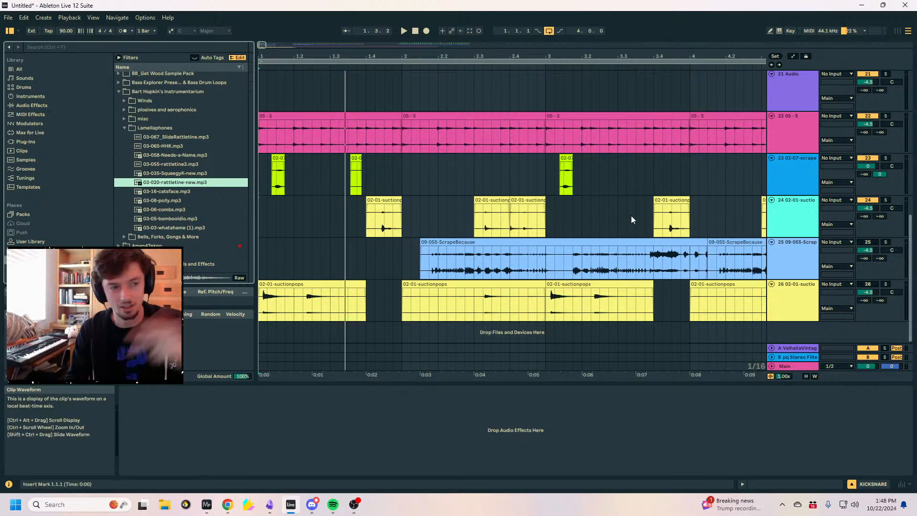
left_click(181, 210)
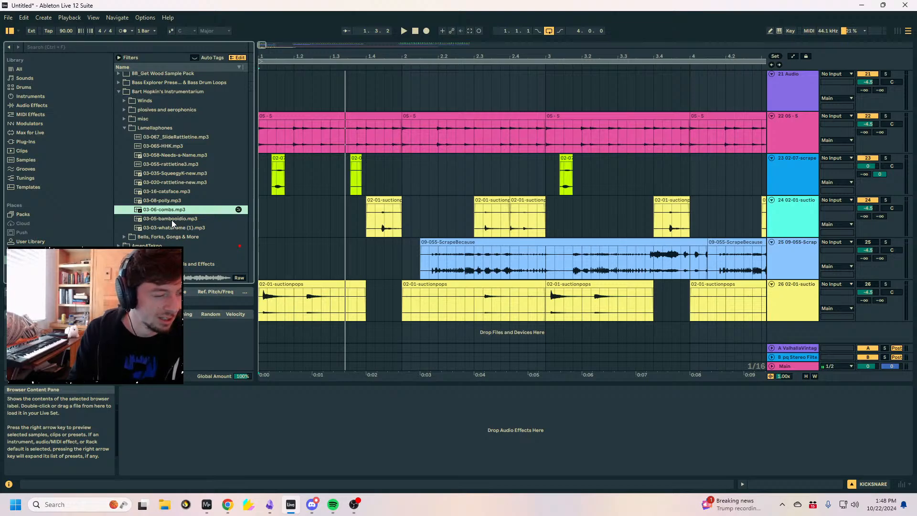
left_click(170, 220)
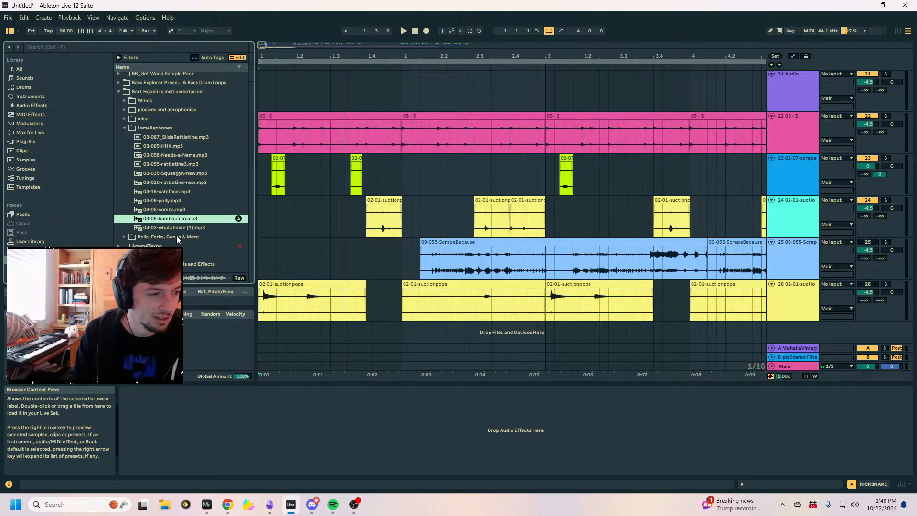
left_click(179, 225)
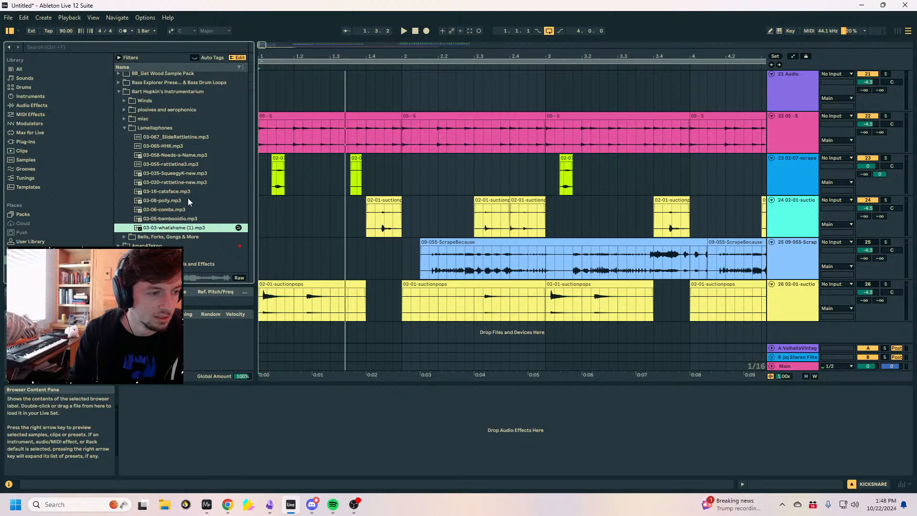
left_click(169, 181)
left_click(177, 154)
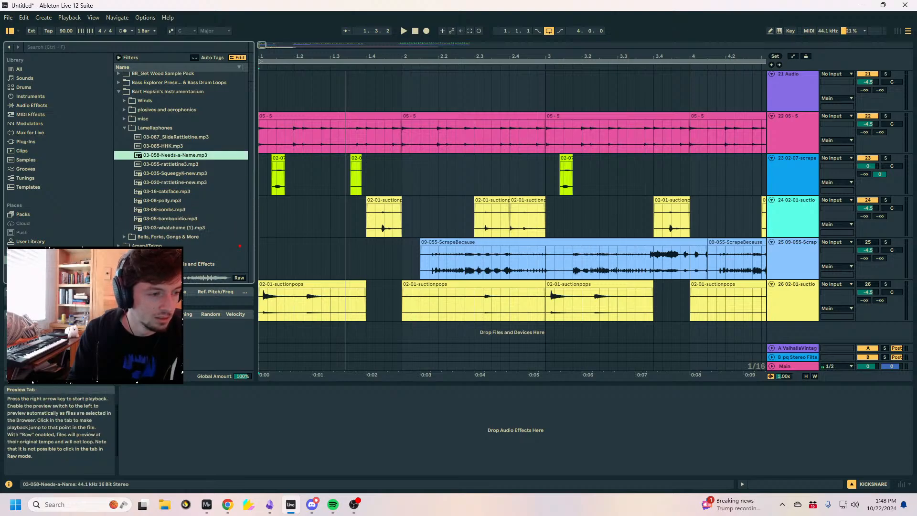
Audition the rattletine3 and SlideRattletine samples, stepping on through the Lamellaphones folder to rattletine-new.
left_click(179, 164)
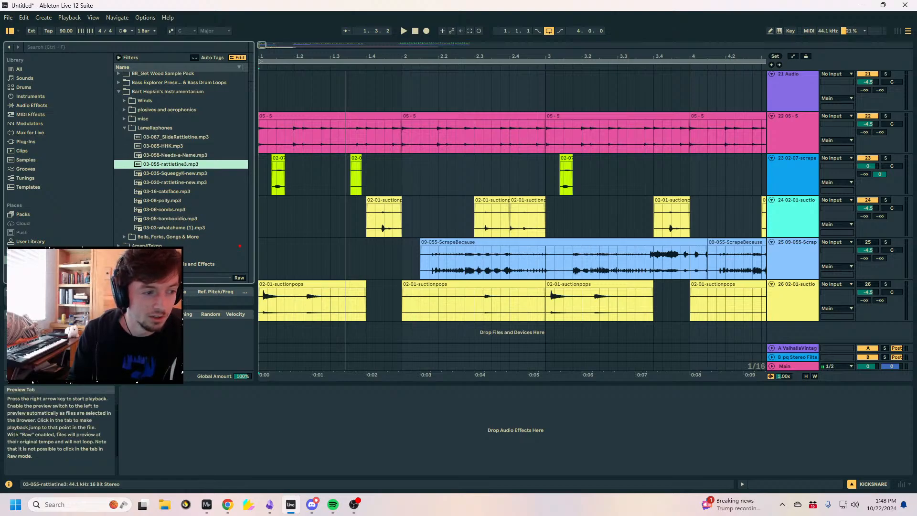
left_click(201, 137)
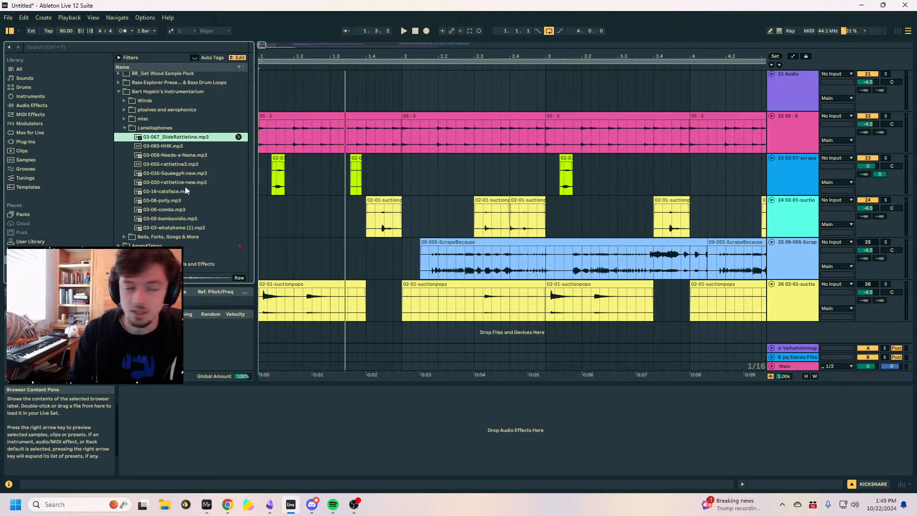
key("Down")
key("Down")
key("Down")
key("Down")
key("Down")
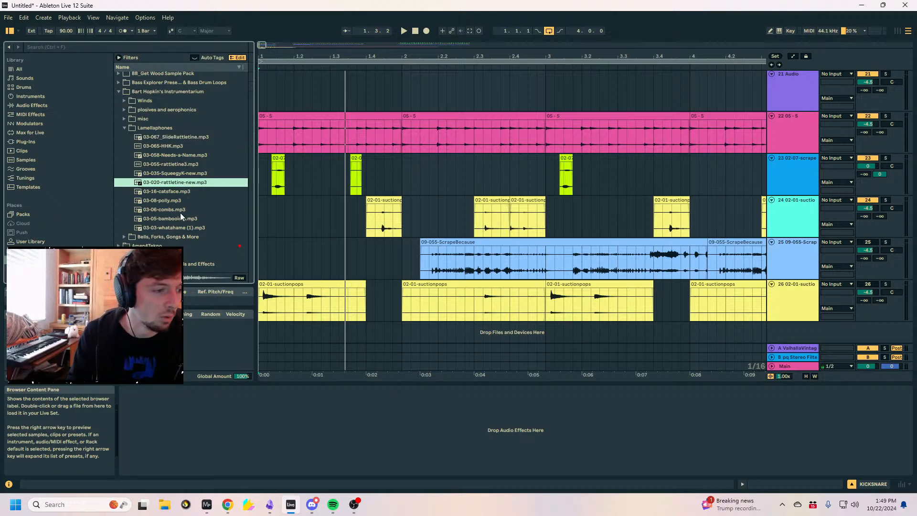
left_click(305, 185)
left_click(266, 170)
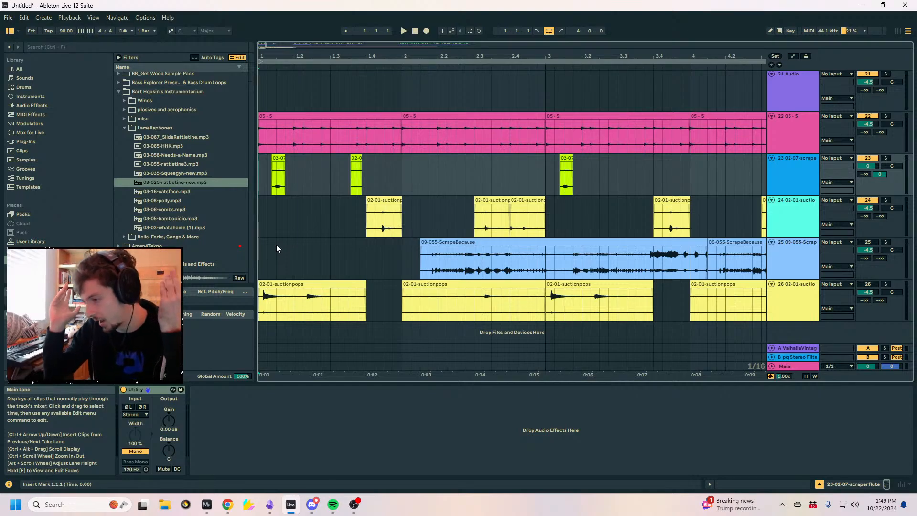
left_click(330, 165)
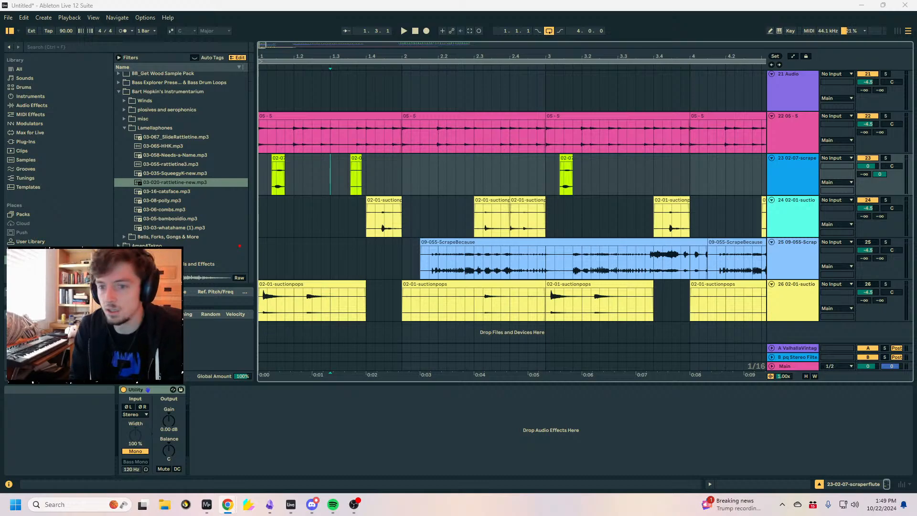
Switch to Chrome, examine the harmonic wave diagram in the "fourier series tattoo" image results, and return to Ableton Live.
key("super+shift+Left")
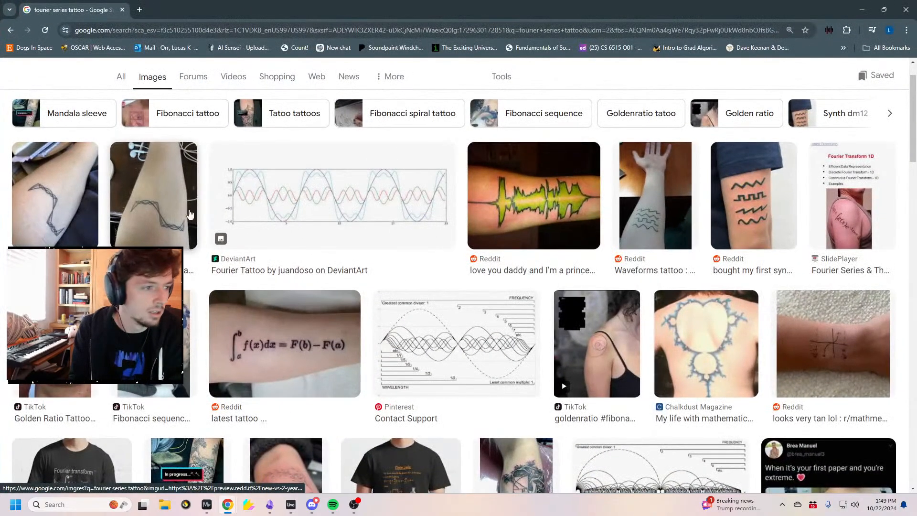
scroll(452, 317, "down", 1)
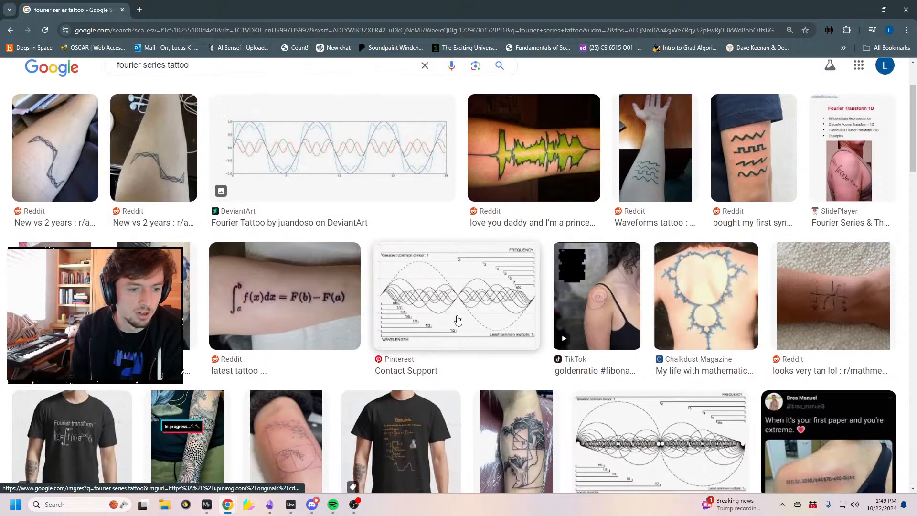
left_click(465, 310)
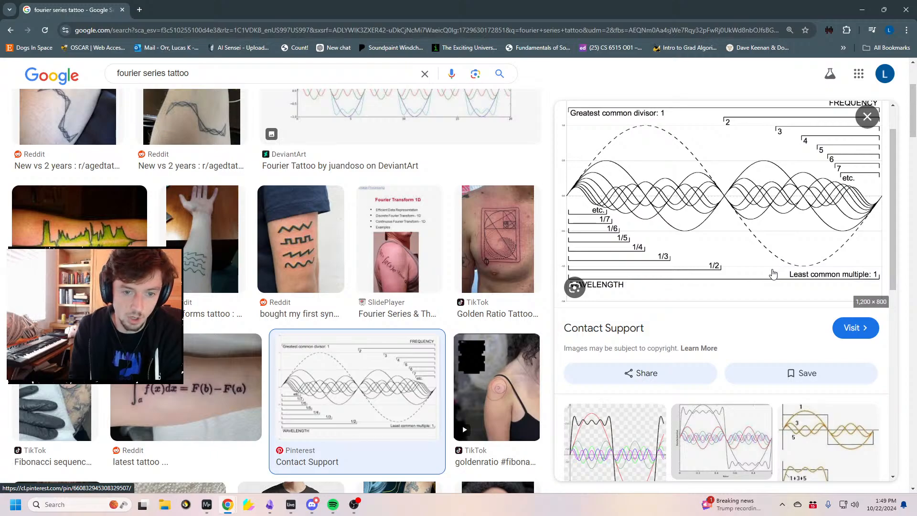
scroll(772, 273, "up", 1)
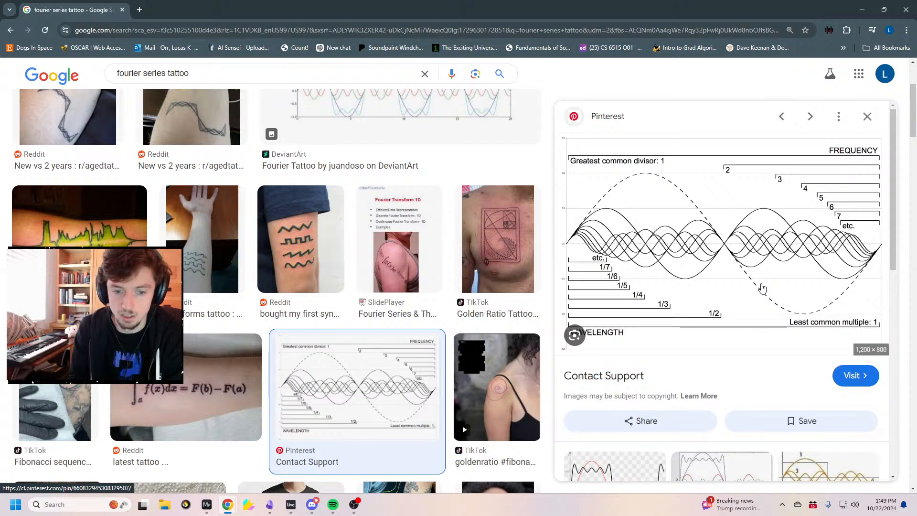
scroll(735, 272, "down", 2)
scroll(702, 258, "up", 2)
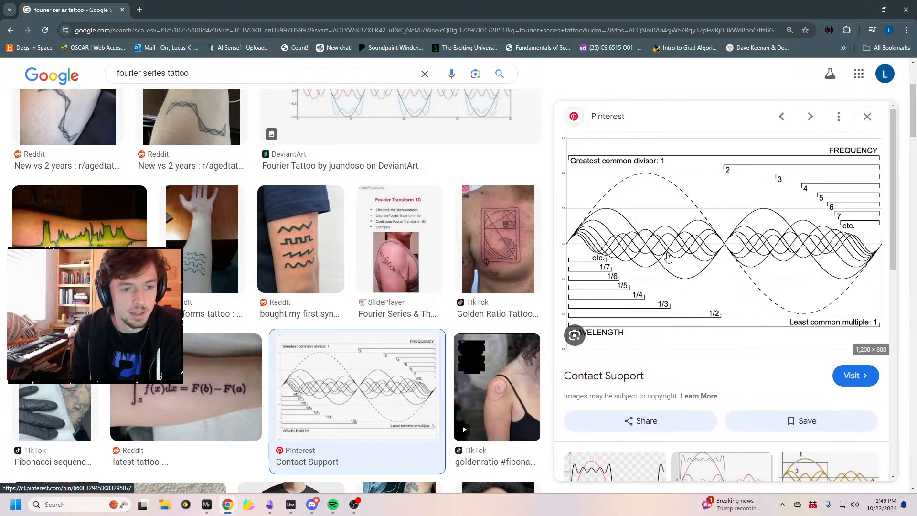
left_click_drag(212, 10, 916, 287)
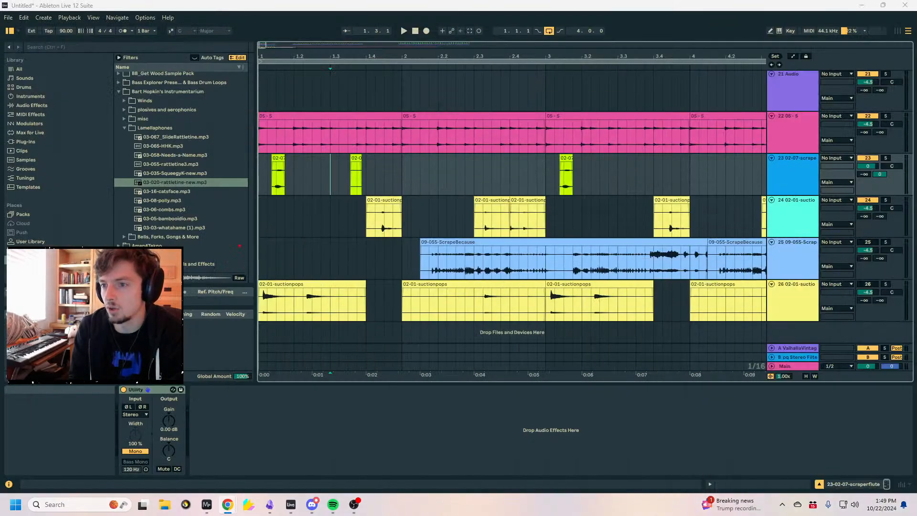
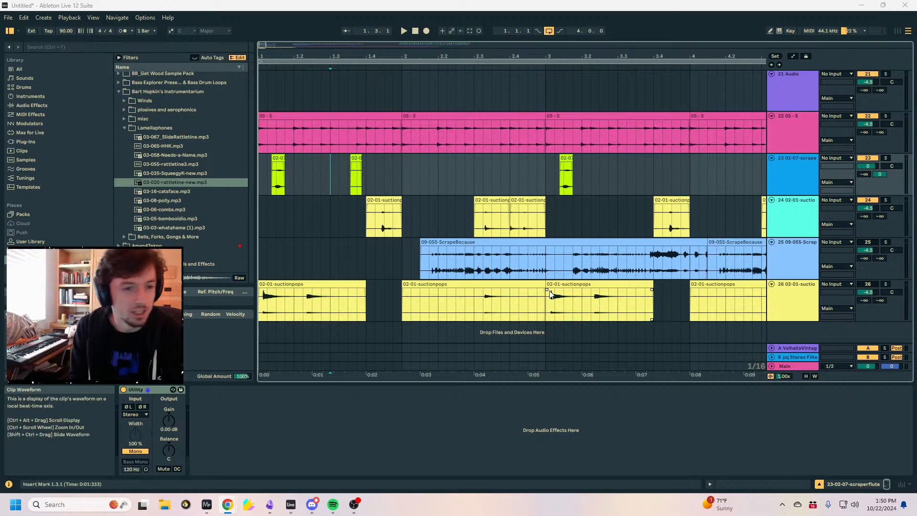
left_click_drag(373, 56, 316, 36)
left_click_drag(546, 185, 116, 179)
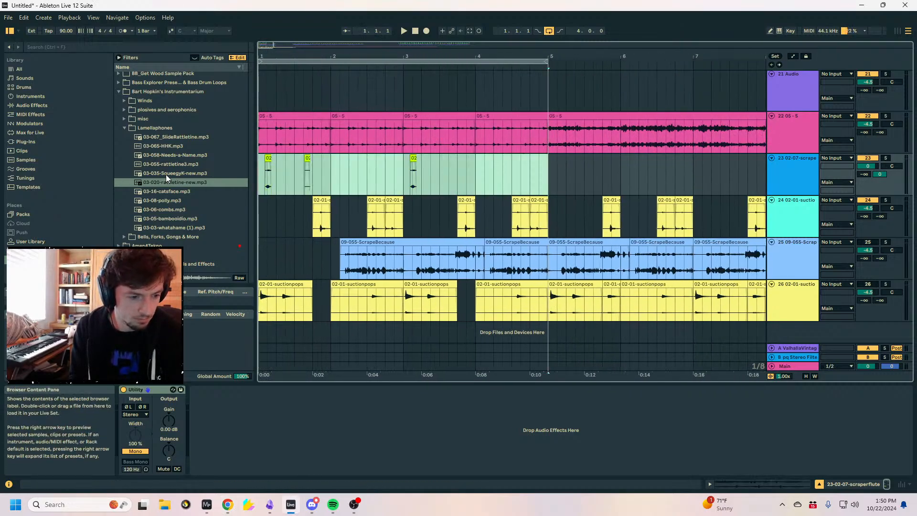
left_click(403, 165)
left_click_drag(403, 164, 373, 190)
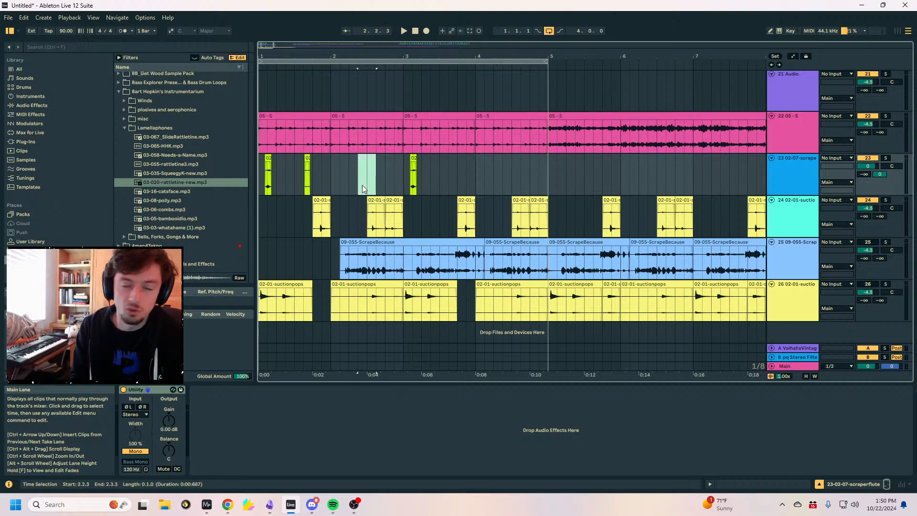
left_click(362, 185)
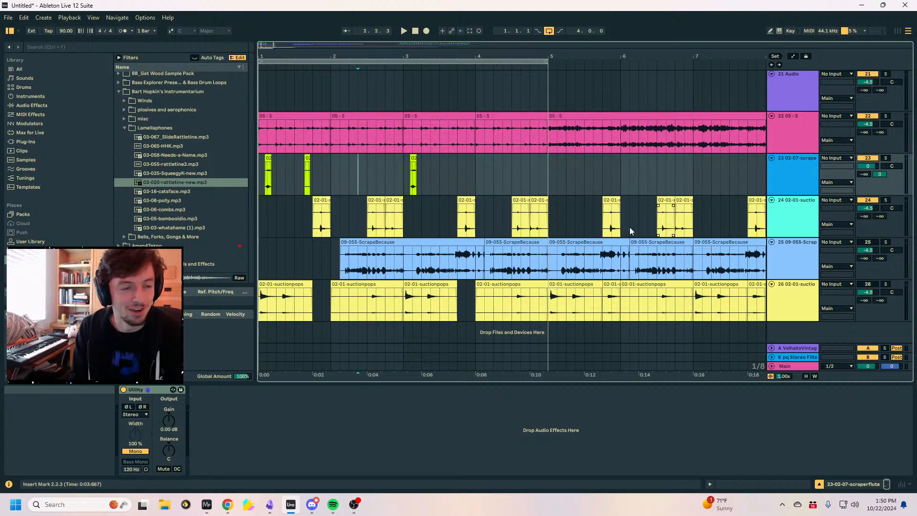
mouse_move(361, 56)
left_mouse_down()
mouse_move(362, 100)
mouse_move(362, 91)
left_mouse_up()
left_click(448, 182)
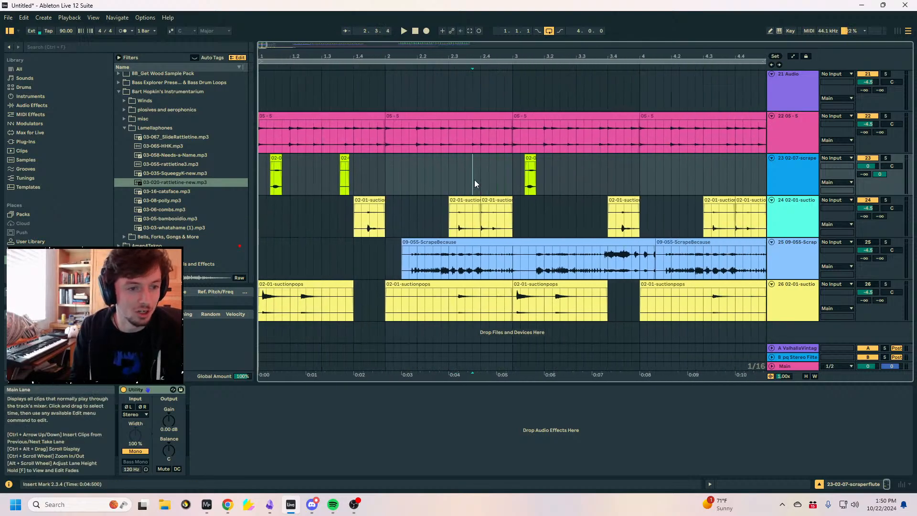
mouse_move(428, 182)
left_mouse_down()
mouse_move(473, 187)
mouse_move(425, 183)
left_mouse_up()
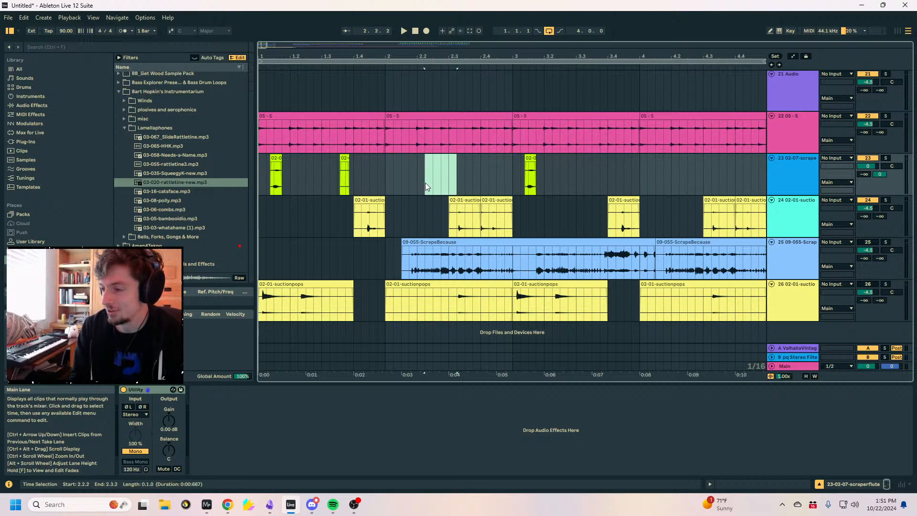
left_click(433, 188)
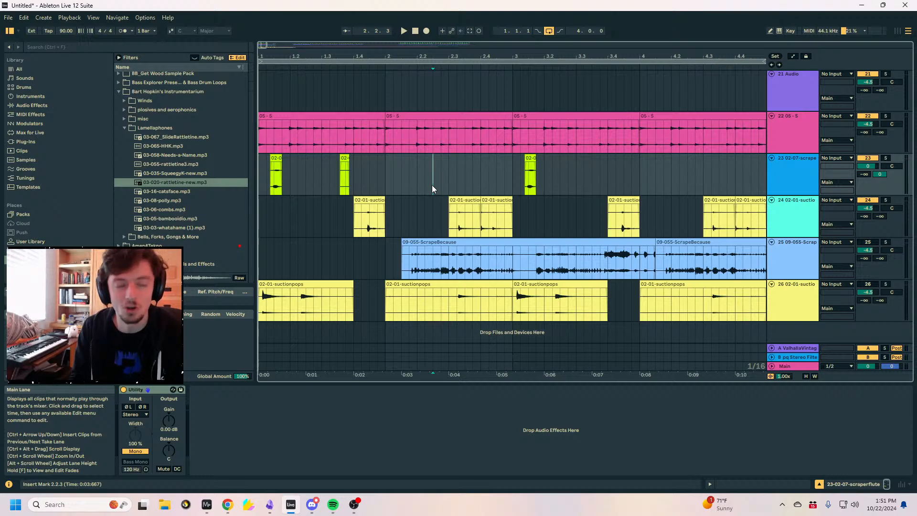
left_click(455, 181)
left_click(262, 167)
left_click_drag(263, 56, 566, 154)
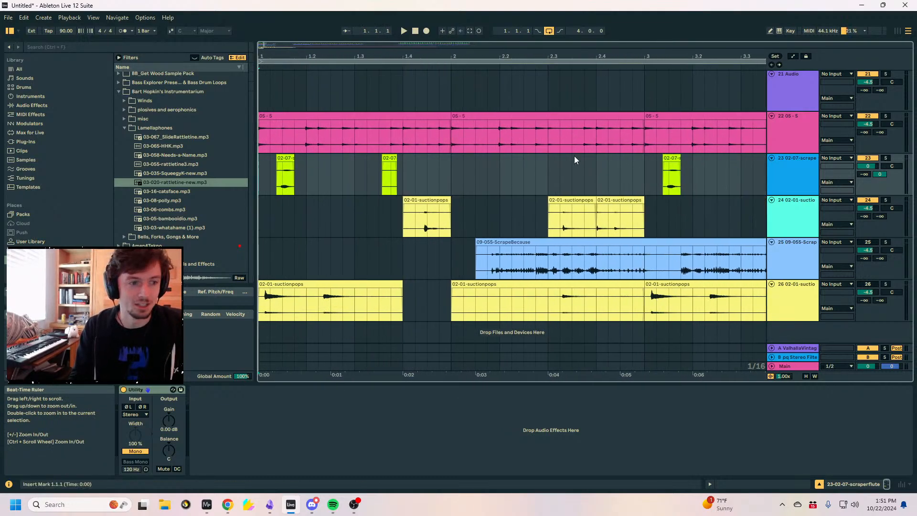
Audition the bambooidio and rattletine3 samples in the Lamellaphones folder.
scroll(796, 162, "up", 10)
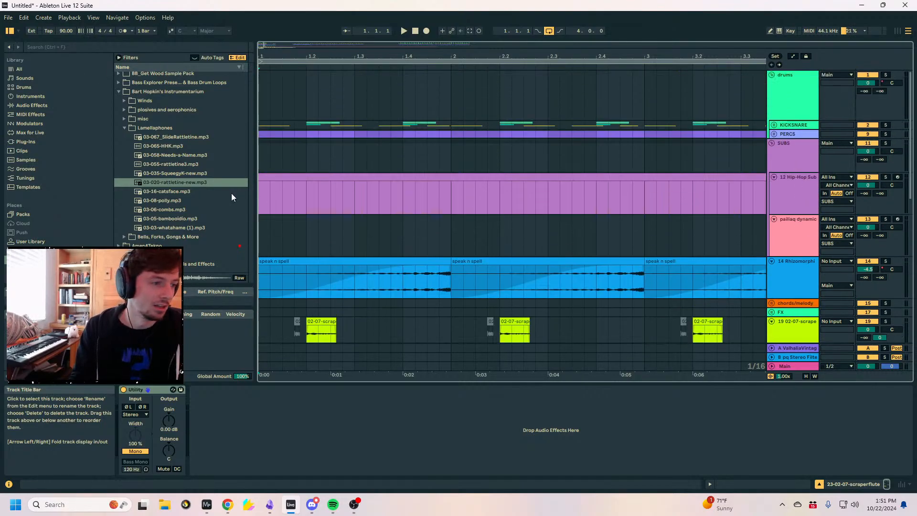
scroll(134, 210, "down", 3)
scroll(129, 194, "up", 6)
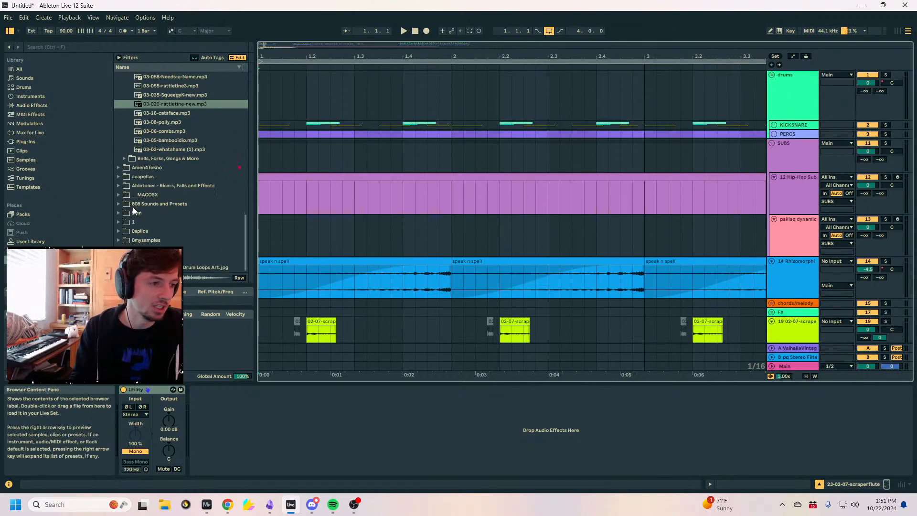
scroll(160, 213, "down", 2)
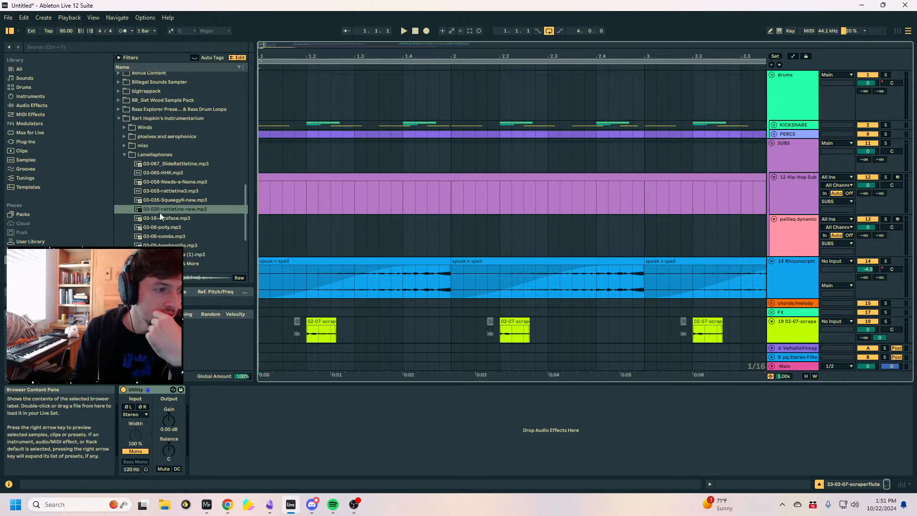
scroll(174, 224, "down", 2)
left_click(162, 211)
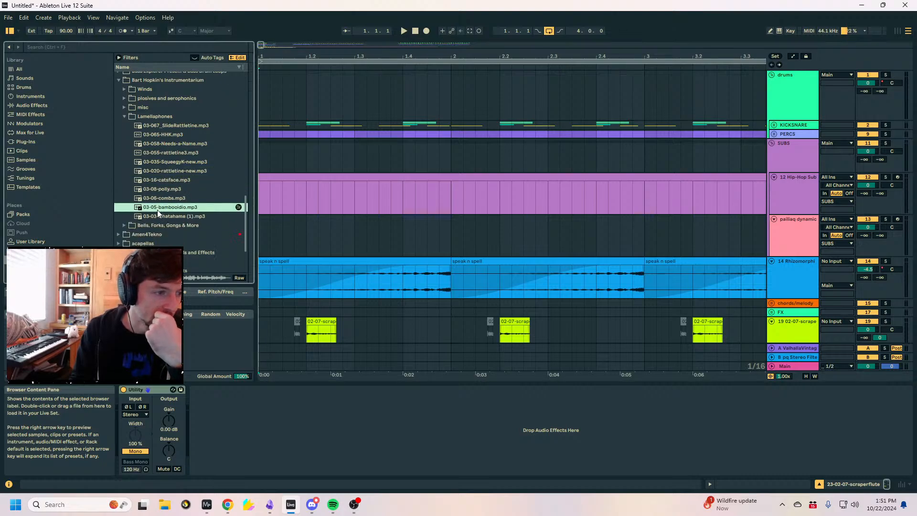
left_click(173, 151)
Open the misc folder of Bart Hopkin's Instrumentarium and audition arbiemccone, FunnyNoises and FloppingOverBands-new.
left_click(124, 107)
left_click(145, 158)
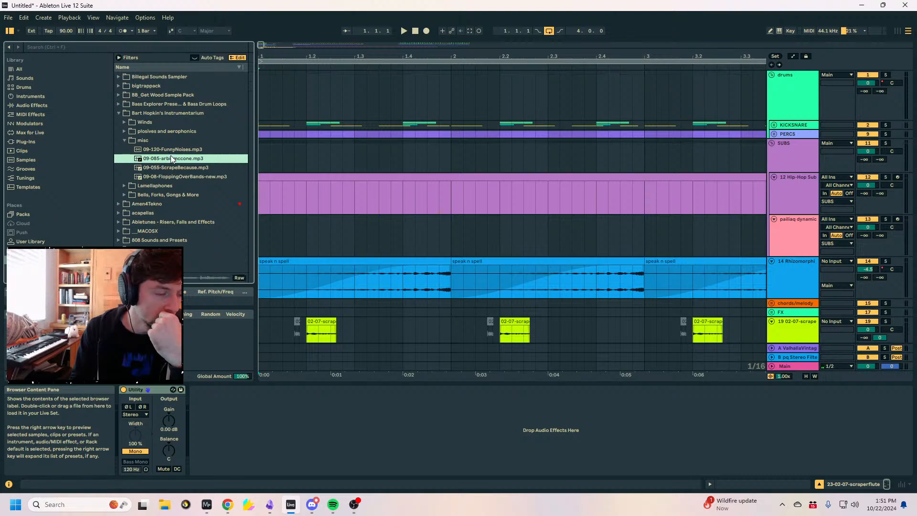
left_click(169, 150)
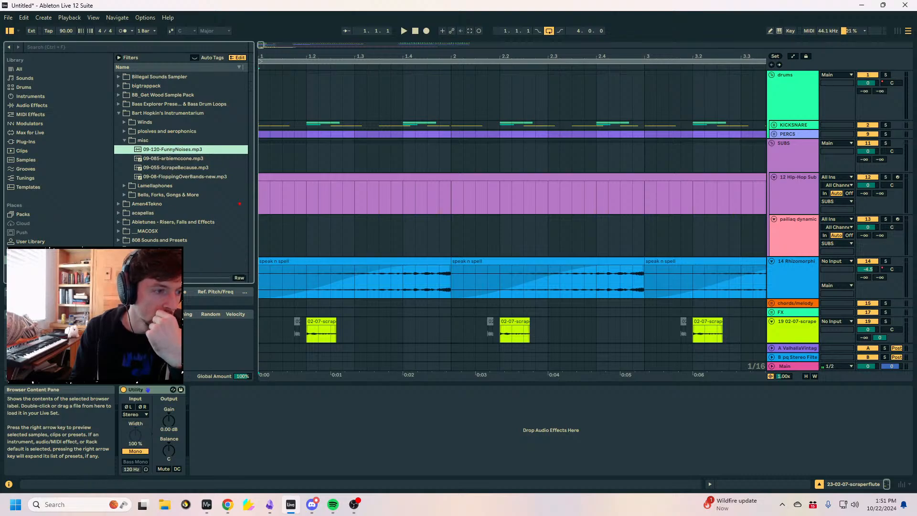
left_click(173, 176)
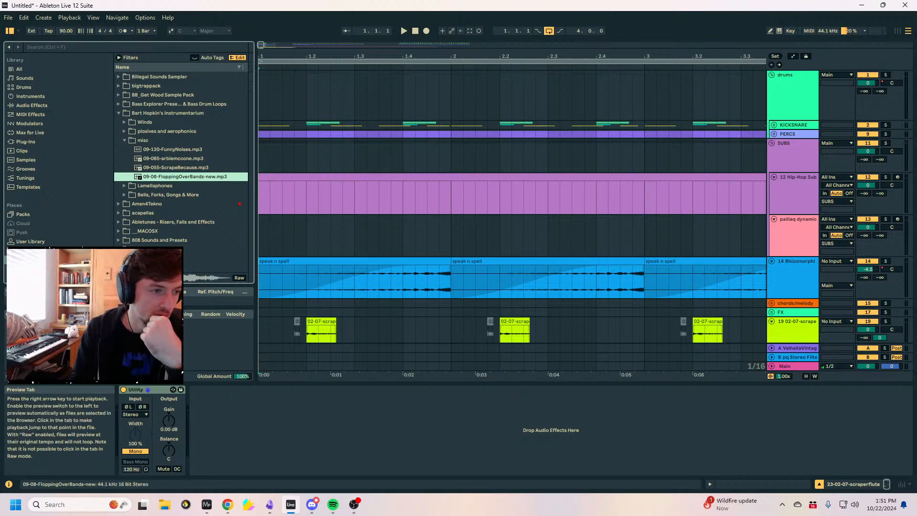
Open the Bells, Forks, Gongs & More folder and audition squashforksbells-1, DinoshakerArms-new and KingsoHotCold.
left_click(124, 195)
left_click(165, 211)
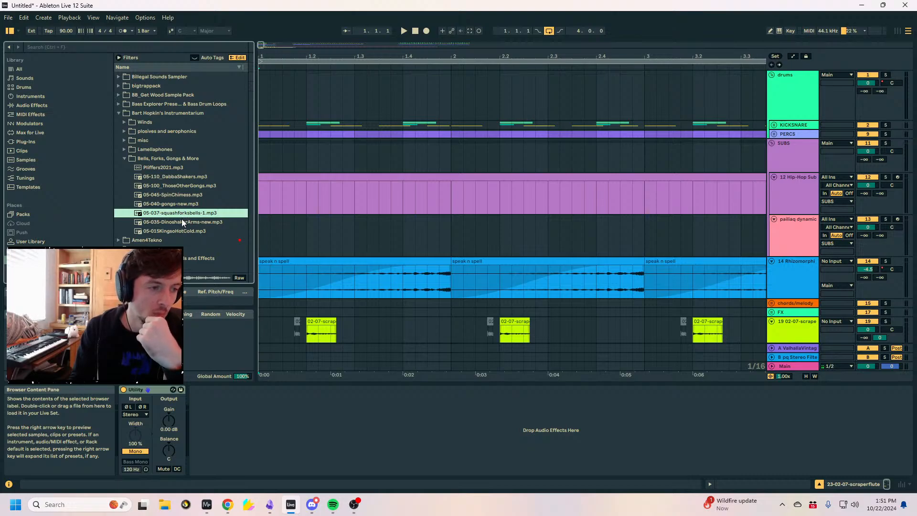
left_click(181, 221)
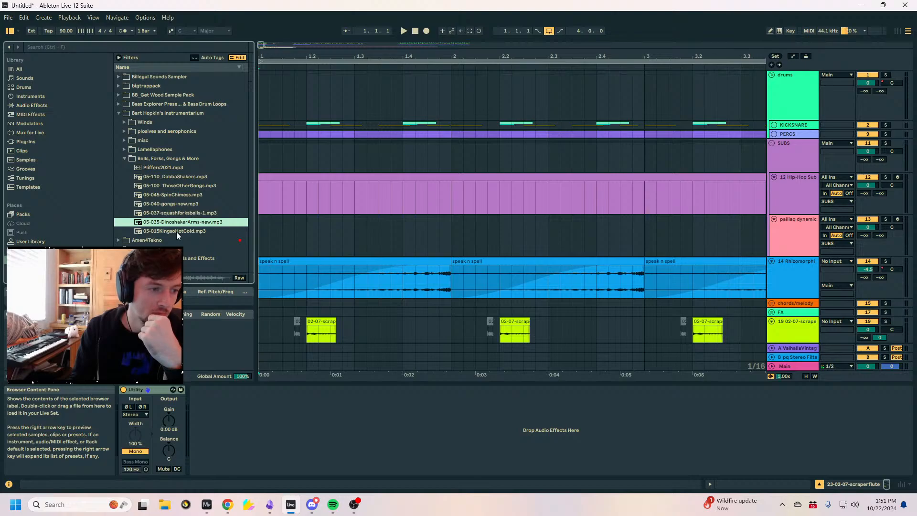
left_click(176, 231)
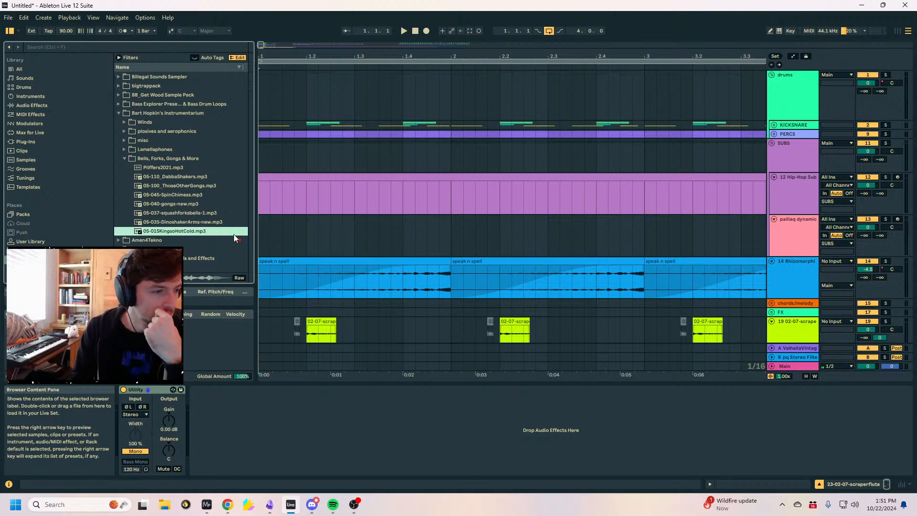
Place the KingsoHotCold sample at 1.1.1 on a new audio track below the suctionpops track and set its volume to 0 dB.
scroll(375, 245, "down", 10)
left_click_drag(174, 231, 260, 326)
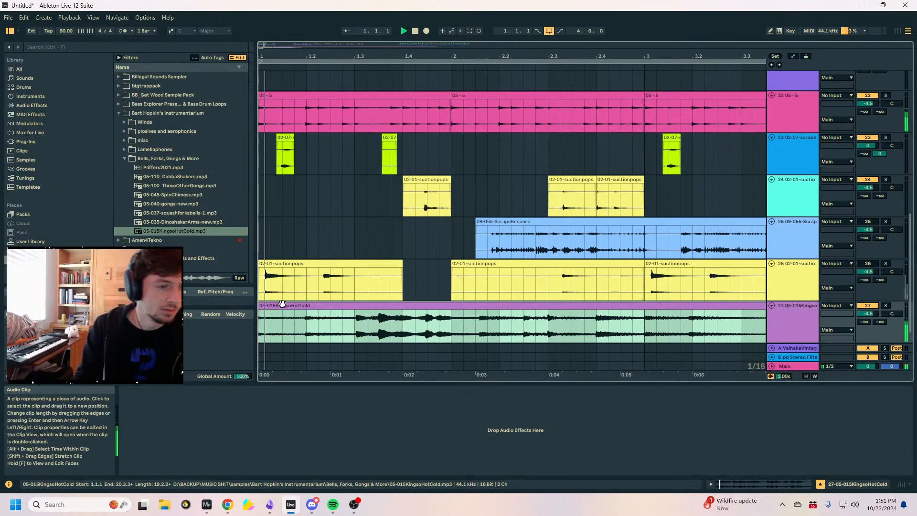
double_click(866, 314)
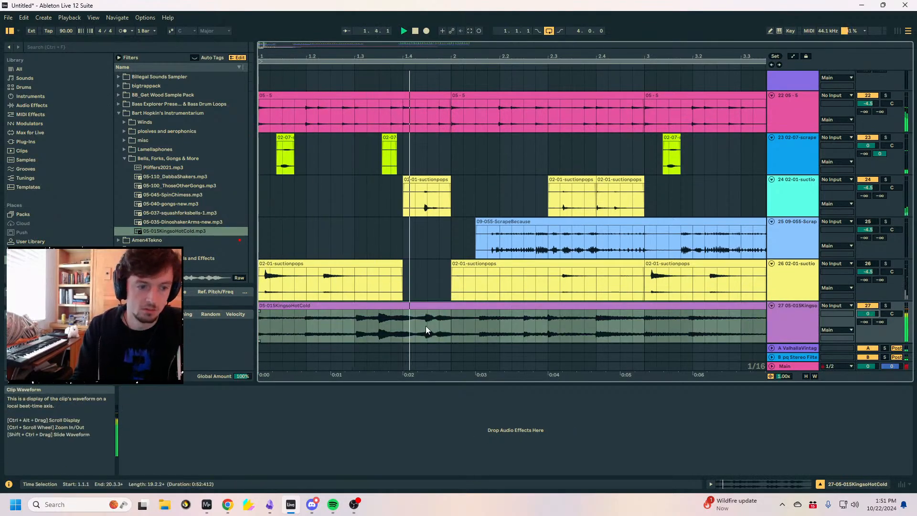
Delete the section of the KingsoHotCold clip from 2.1.3 to 2.2.3 and play the loop from the start.
left_click_drag(450, 320, 524, 322)
key("space")
left_click(475, 322)
key("Delete")
left_click(269, 325)
left_click(260, 307)
key("space")
Set the KingsoHotCold track's send A to -20.3 dB and add a short fade-in to the clip after the gap.
mouse_move(800, 341)
left_mouse_down()
mouse_move(800, 325)
mouse_move(800, 334)
left_mouse_up()
left_click_drag(864, 322, 865, 296)
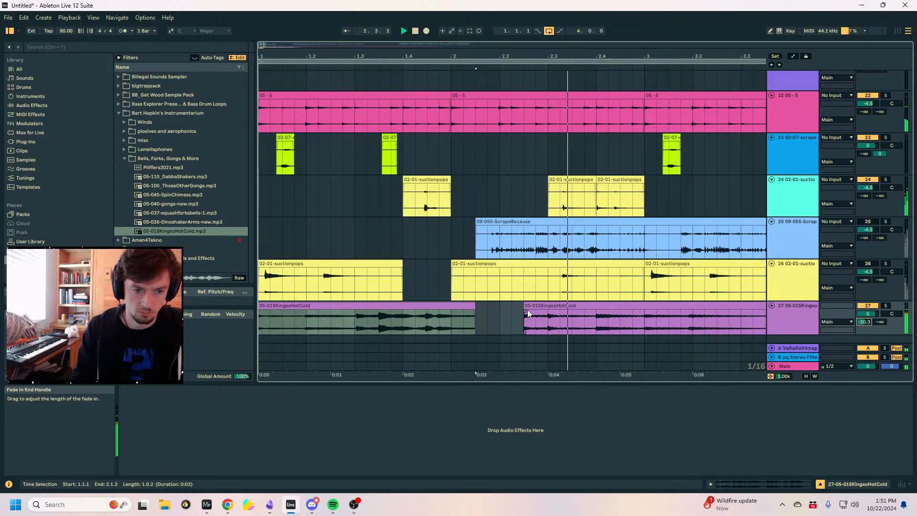
left_click_drag(527, 310, 532, 310)
Copy a piece from the opening of the KingsoHotCold clip and paste it at 2.4, leading up to bar 3.
left_click_drag(648, 318, 260, 319)
key("space")
left_click(423, 316)
left_click(318, 322)
key("space")
left_click_drag(316, 319, 308, 315)
key("ctrl+c")
left_click(598, 324)
key("ctrl+v")
Loop the first two bars of the KingsoHotCold clips, from 1.1.1 to 3.1.1, during playback.
left_click(313, 305, "shift")
key("space")
key("ctrl+l")
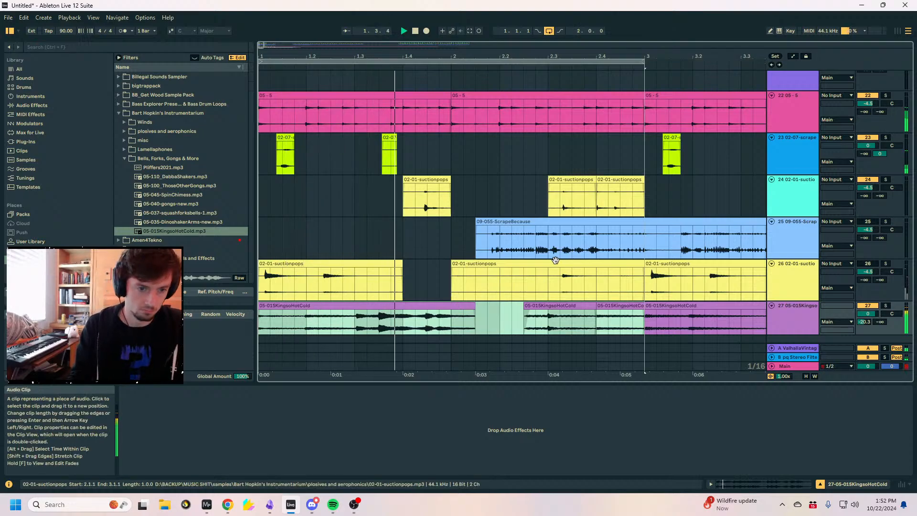
left_click_drag(485, 55, 485, 34)
Set the KingsoHotCold track's send B to -0.3 dB and add a short fade-out to the first clip.
left_click_drag(879, 321, 880, 275)
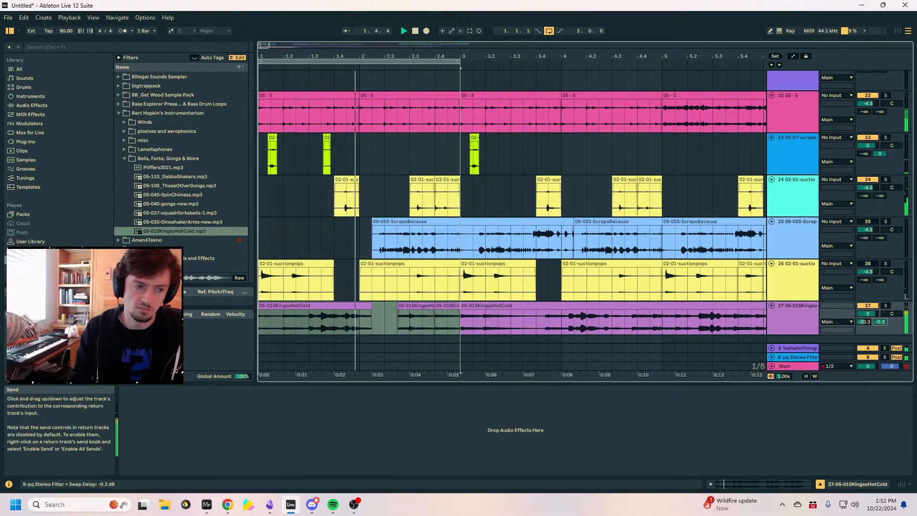
left_click_drag(369, 313, 365, 313)
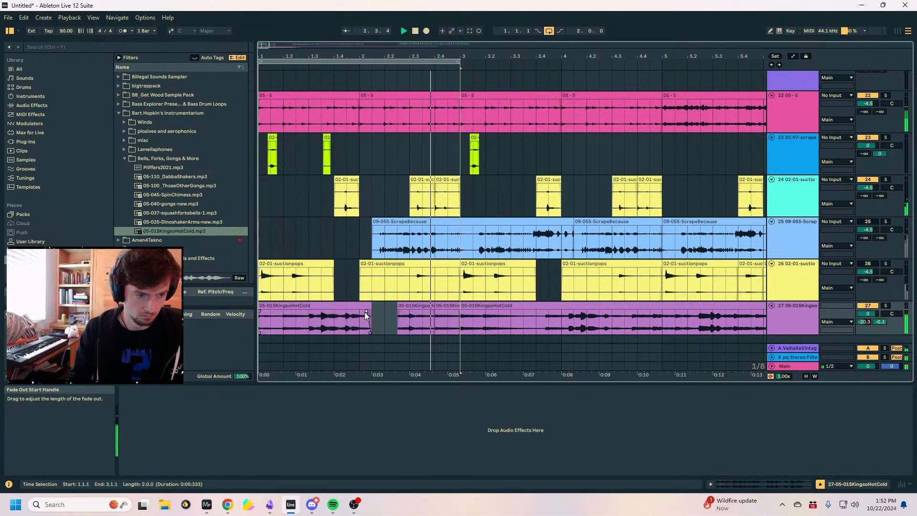
Try a duplicate of the first two bars of KingsoHotCold clips at 3.1.1.
scroll(613, 300, "up", 3)
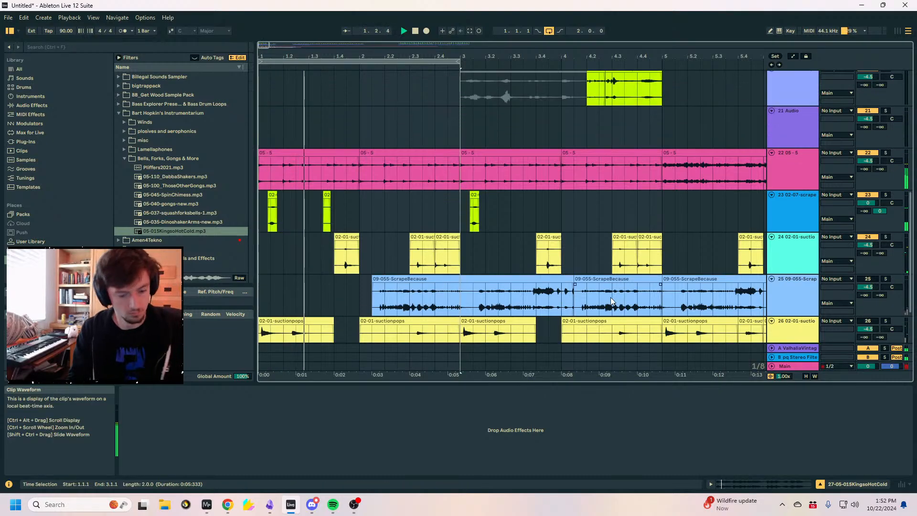
scroll(613, 299, "down", 3)
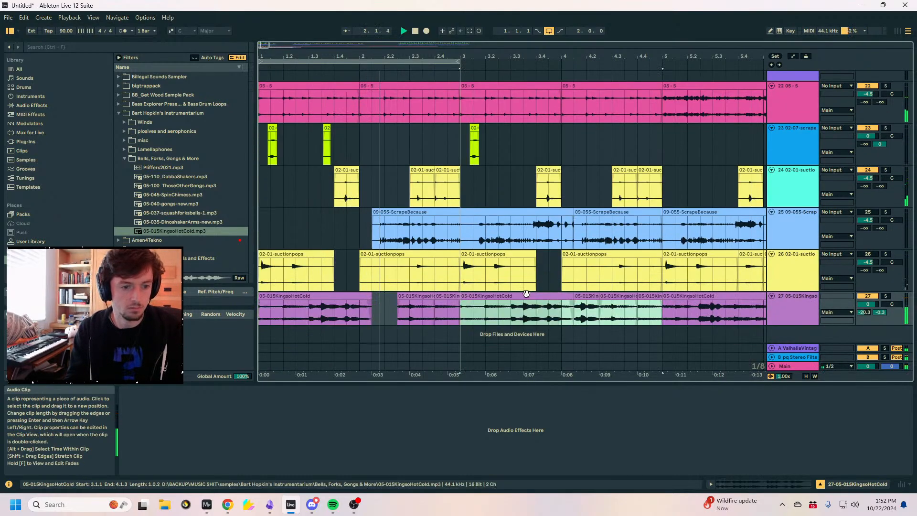
left_click(460, 315)
left_click_drag(461, 316, 666, 313)
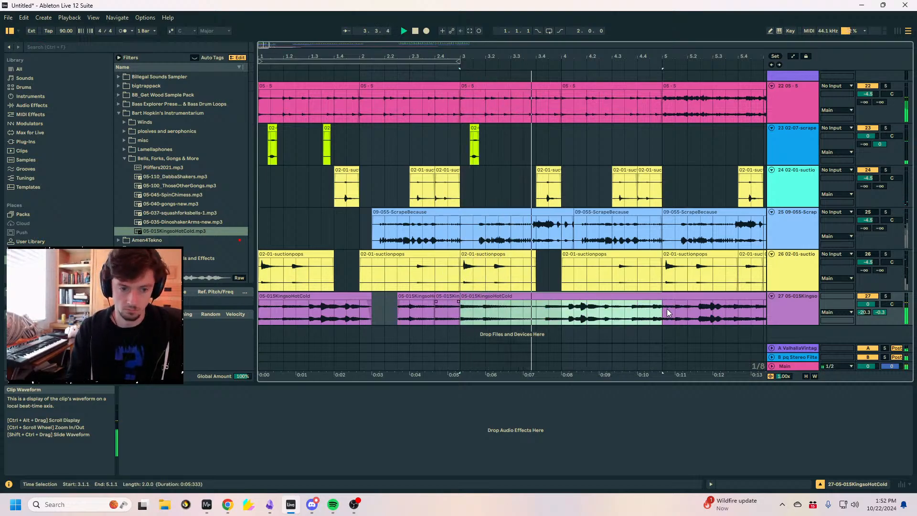
Split the long KingsoHotCold clip just after bar 4 and shift its remainder earlier to start at 3.4.3.
left_click(562, 314)
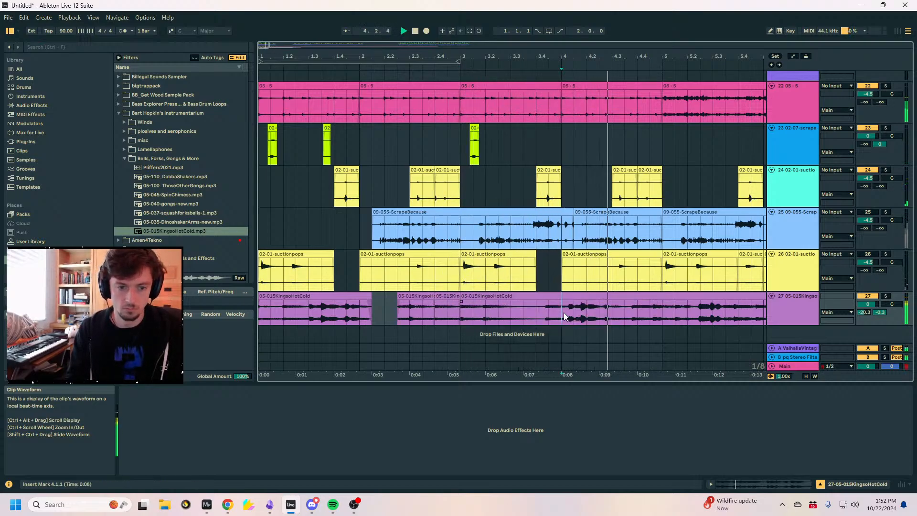
left_click(570, 310)
key("ctrl+e")
left_click_drag(576, 296, 555, 316)
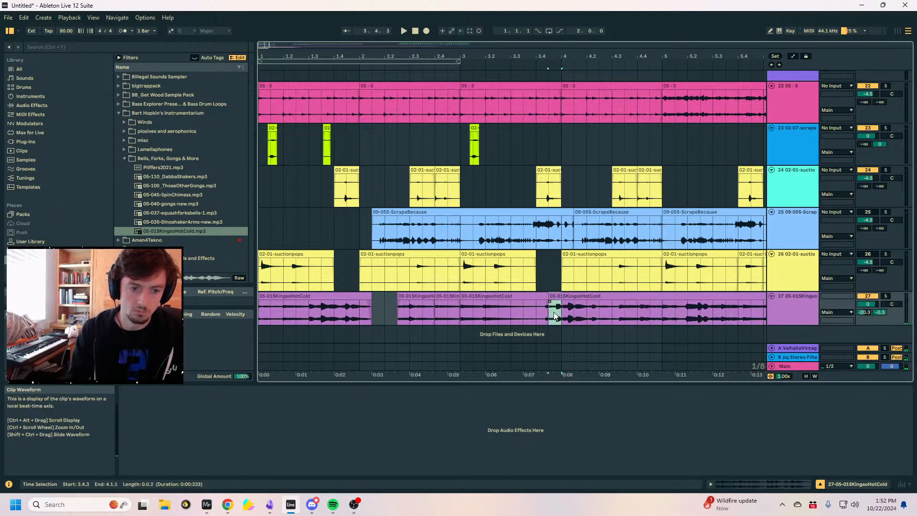
Separate the KingsoHotCold remainder at bar 4 and trim the clip from bar 3 to end at 3.4.1, keeping a short fragment between them.
left_click_drag(566, 56, 579, 219)
left_click(549, 312)
key("ctrl+e")
left_click_drag(564, 297, 381, 300)
left_click_drag(382, 57, 375, 19)
key("space")
left_click_drag(458, 293, 448, 293)
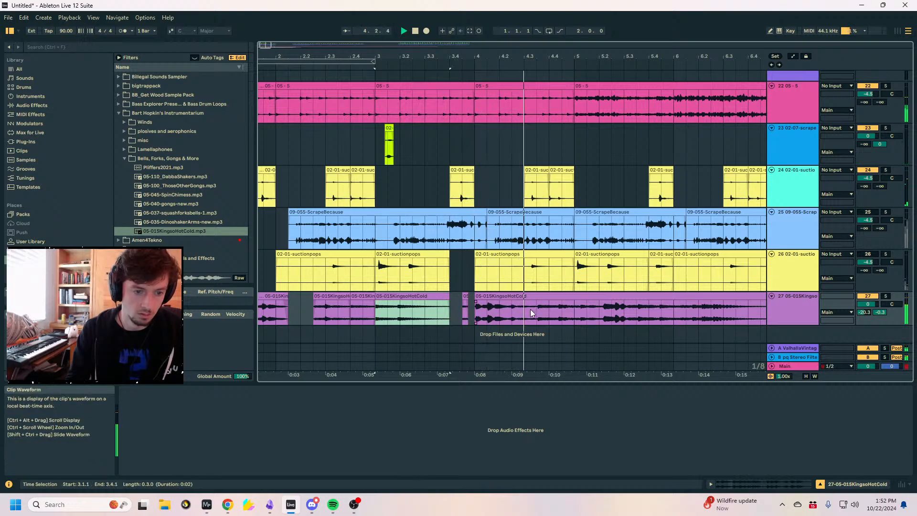
Delete the KingsoHotCold audio from 4.3.3 to 5.1.1 and paste a copy of the one-beat piece from 2.4 at 4.4.
left_click_drag(537, 308, 575, 308)
key("Delete")
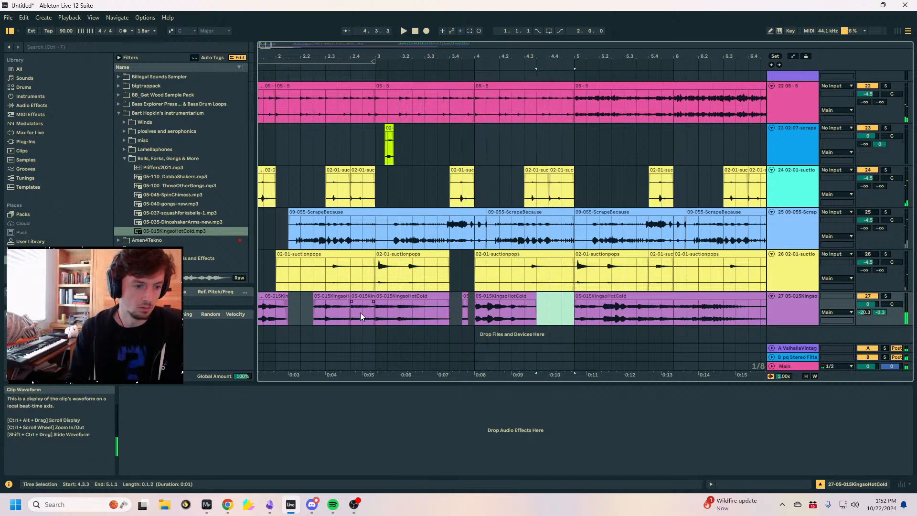
left_click_drag(351, 312, 374, 313)
key("ctrl+c")
left_click(549, 313)
key("ctrl+v")
Play back the chopped KingsoHotCold clips from the start of the arrangement.
left_click(440, 315)
key("space")
key("space")
left_click_drag(352, 57, 383, 47)
left_click(279, 296)
key("space")
Search the whole library for "comp" and add a Compressor to the KingsoHotCold track.
left_click(784, 307)
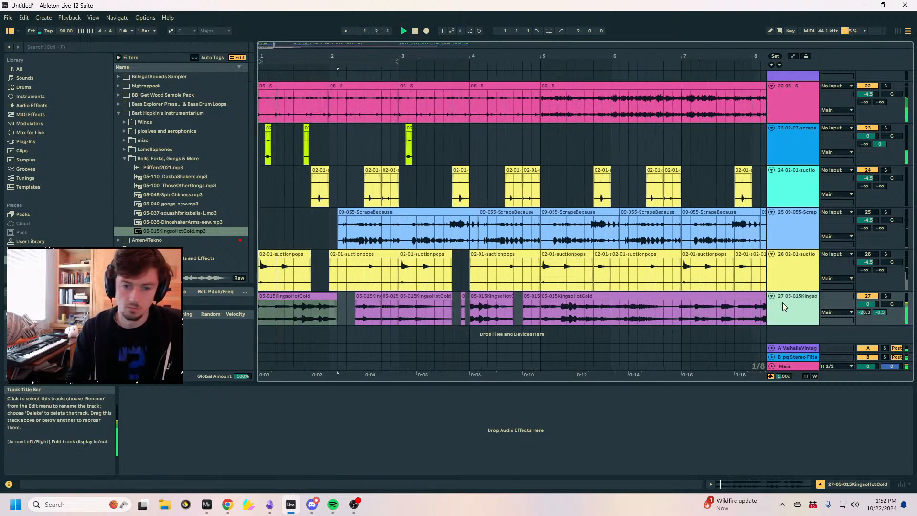
left_click(90, 46)
scroll(502, 286, "down", 1)
left_click(537, 306, "shift")
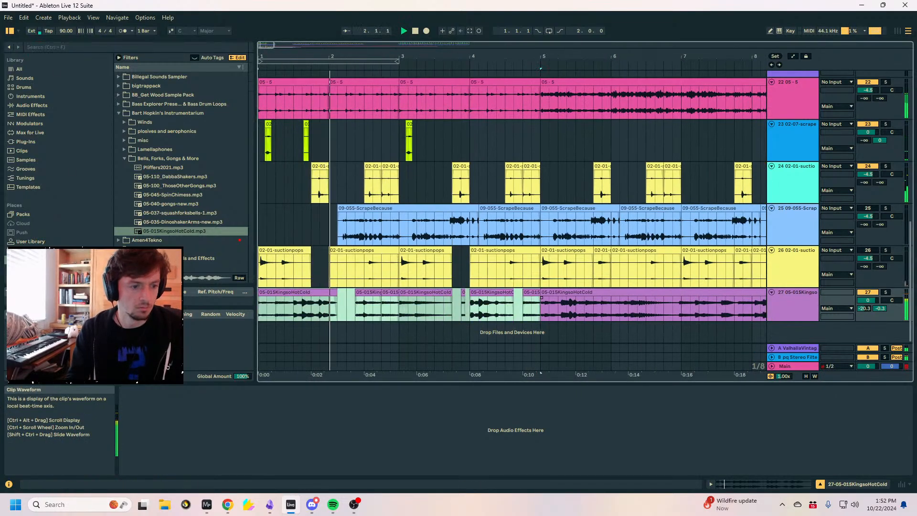
left_click(792, 317)
left_click(53, 48)
type("comp")
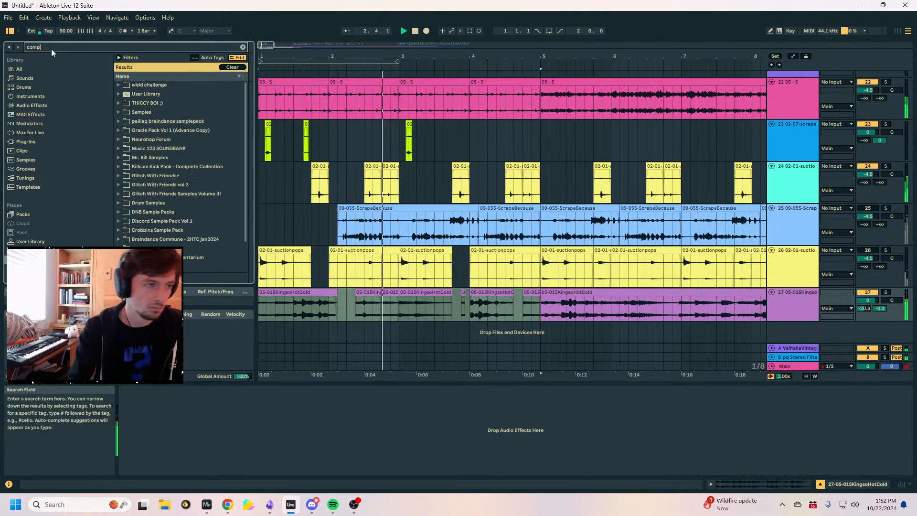
left_click(19, 68)
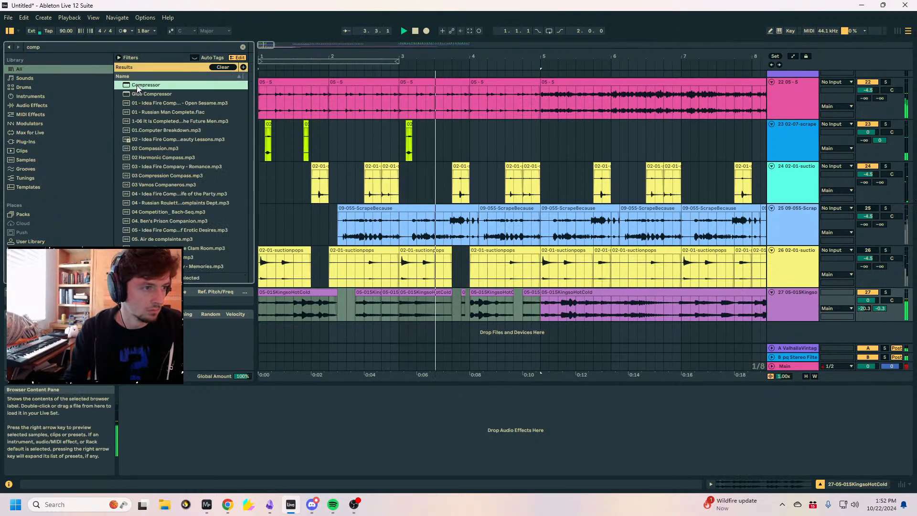
double_click(143, 84)
Delete the long KingsoHotCold clip starting at bar 5 and paste a copy of the clips from 3.1.1 to 5.1.1 at bar 7.
left_click_drag(540, 307, 400, 309)
key("space")
left_click_drag(476, 56, 476, 40)
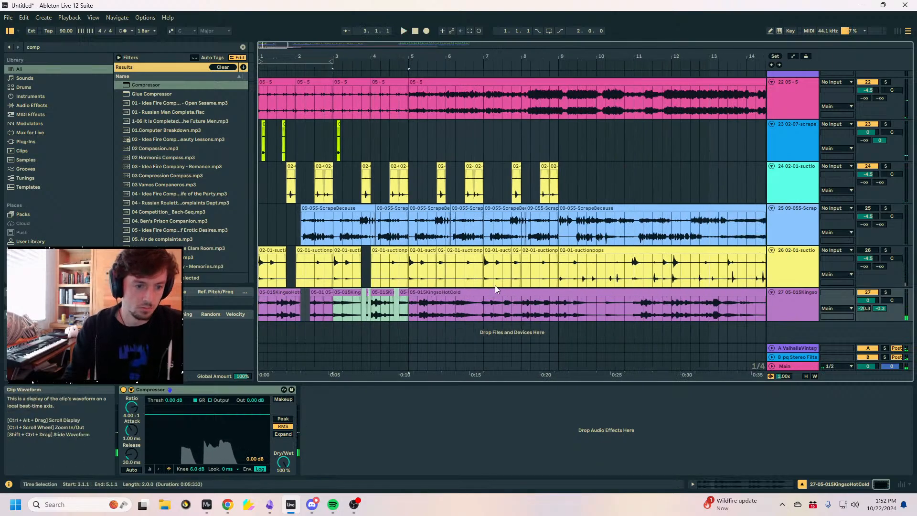
left_click(495, 291)
key("Delete")
left_click(486, 308)
key("ctrl+v")
Loop the first four bars, from 1.1.1 to 5.1.1, and start playback to check the arrangement.
left_click_drag(408, 309, 248, 309)
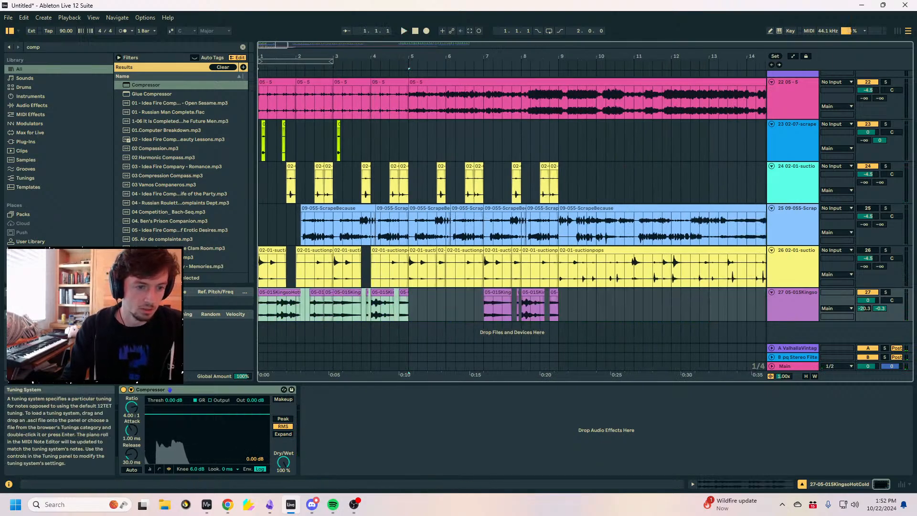
key("ctrl+l")
left_click(338, 61)
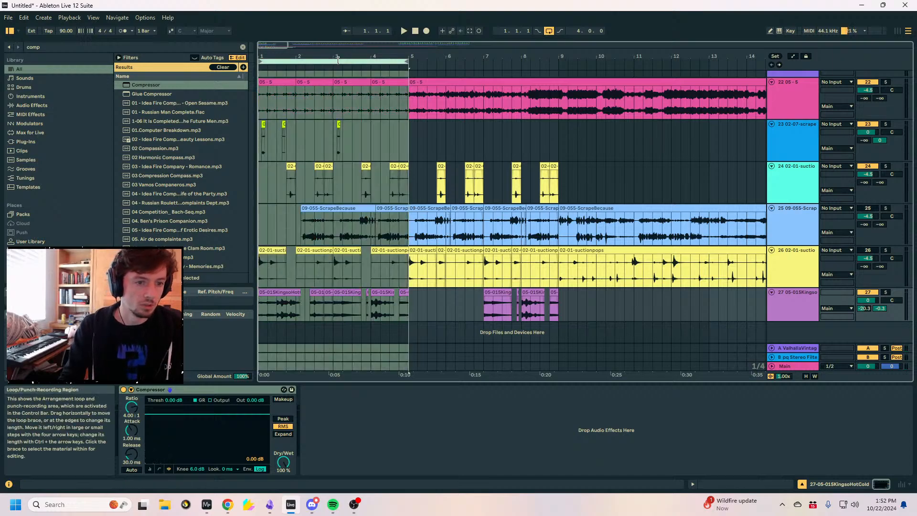
left_click(412, 150)
key("space")
scroll(445, 159, "up", 3)
scroll(446, 160, "up", 1)
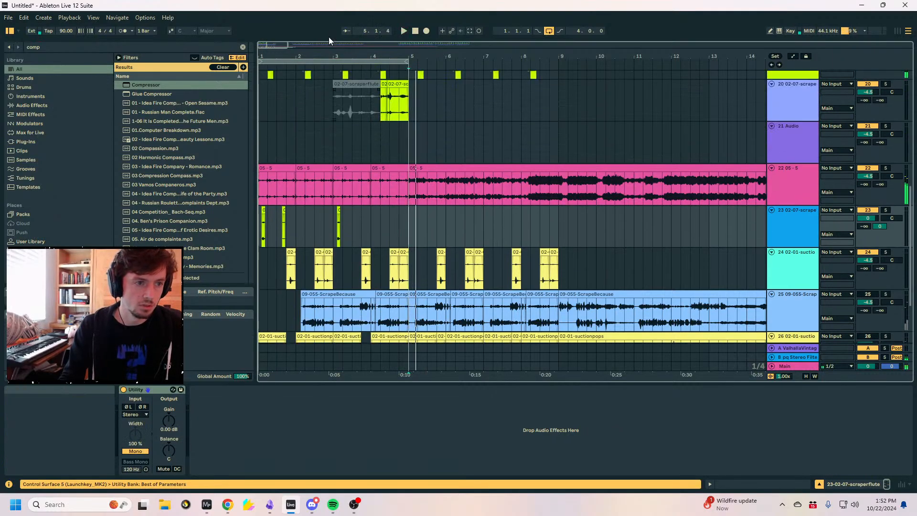
Try duplicating the four looped bars of all tracks to bar 5.
key("space")
left_click(336, 61)
key("ctrl+d")
scroll(383, 152, "down", 4)
left_click(442, 292)
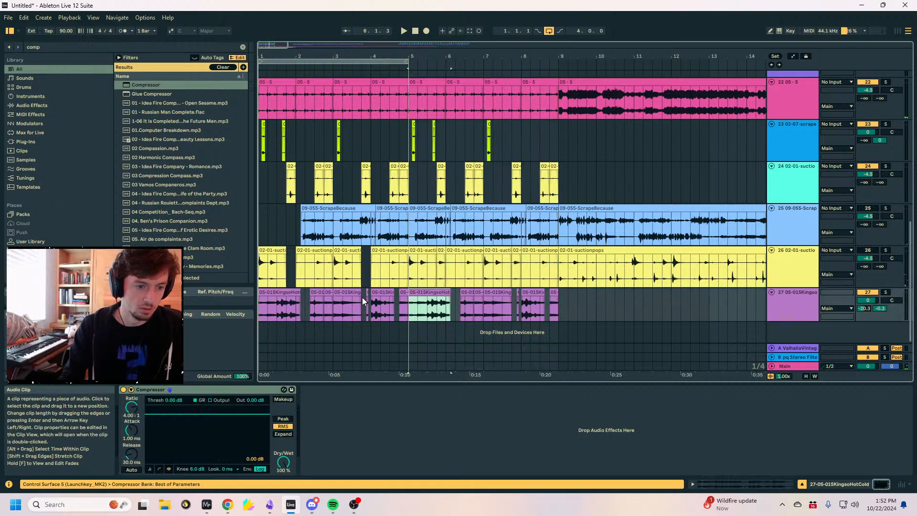
left_click_drag(336, 308, 286, 308)
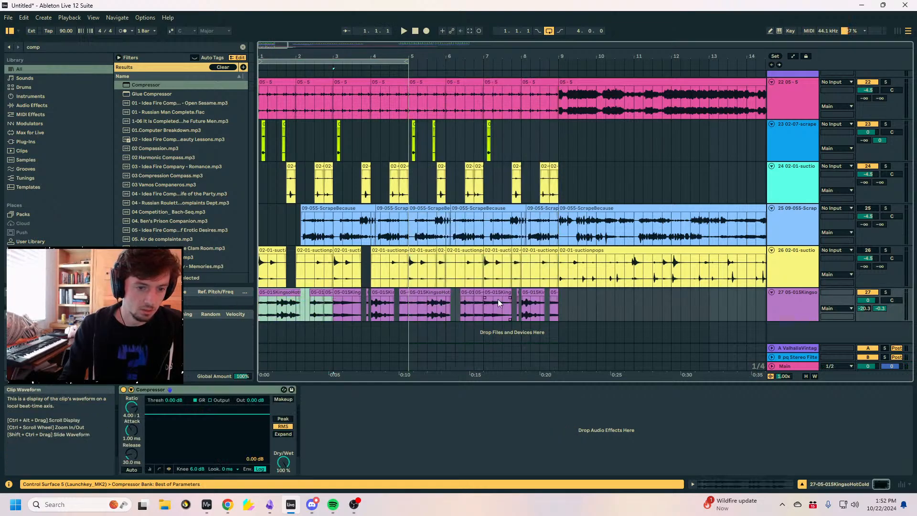
key("ctrl+z")
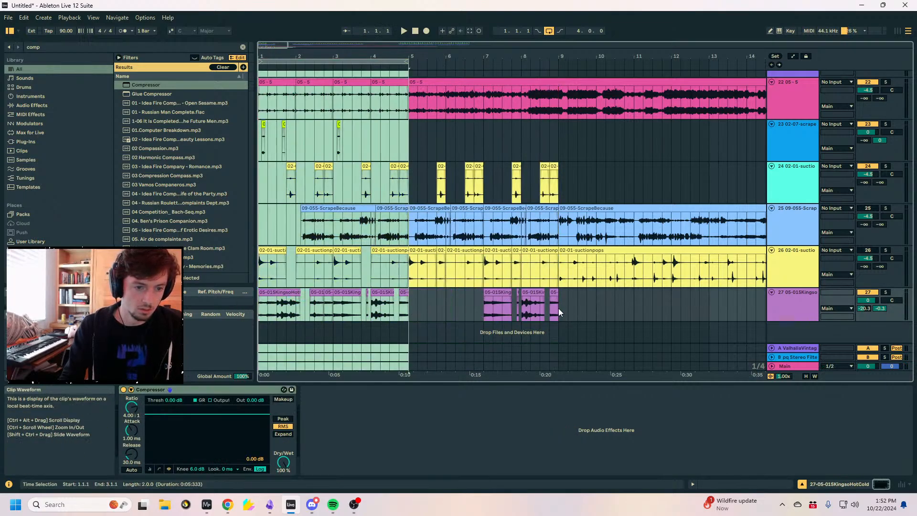
Duplicate the KingsoHotCold clips from bars 7 and 8 to bar 9.
left_click_drag(557, 308, 478, 308)
key("ctrl+d")
left_click(483, 306)
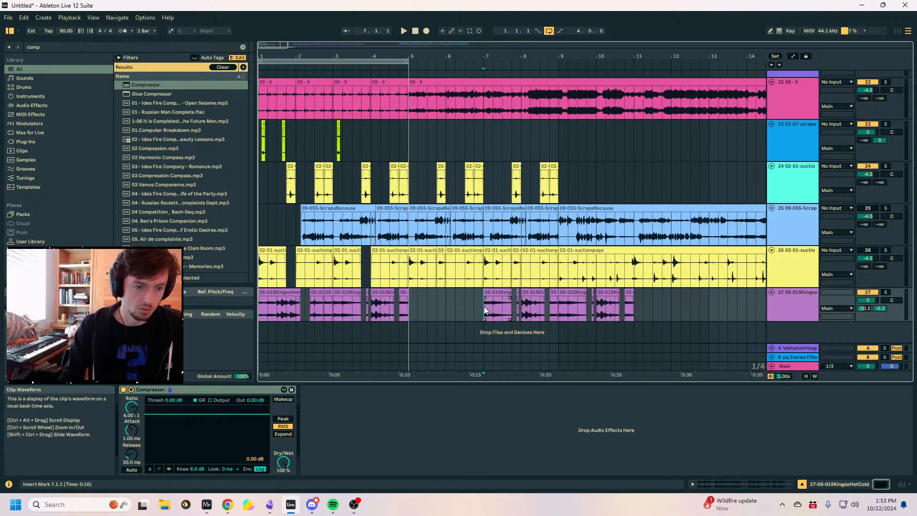
Duplicate the first two bars of KingsoHotCold clips into bars 3 to 4 and 5 to 6.
left_click(278, 293)
key("space")
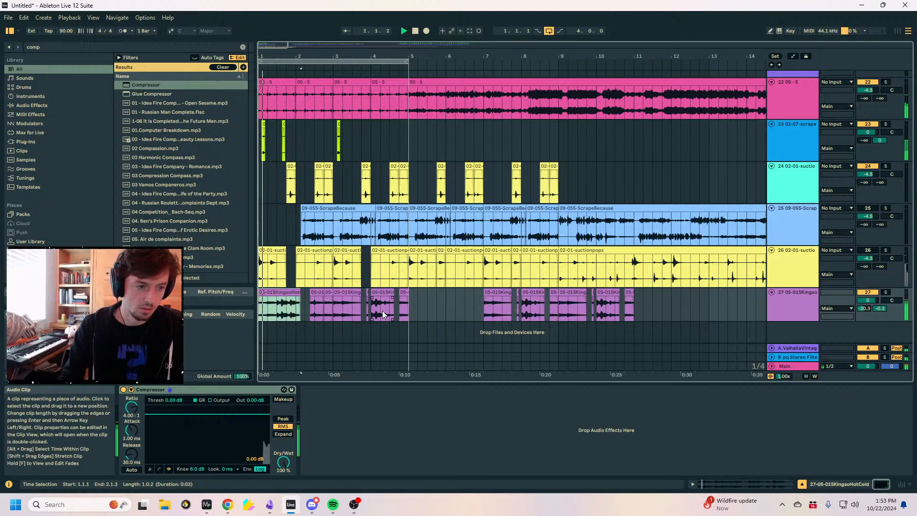
left_click(333, 311)
key("ctrl+d")
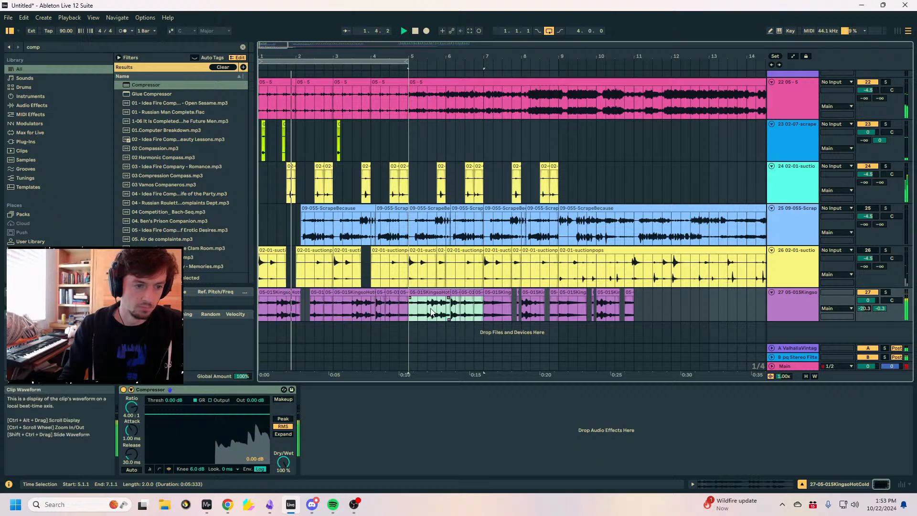
Deactivate the one-beat KingsoHotCold clip running from 4.1.3 to 4.2.3.
left_click(379, 292)
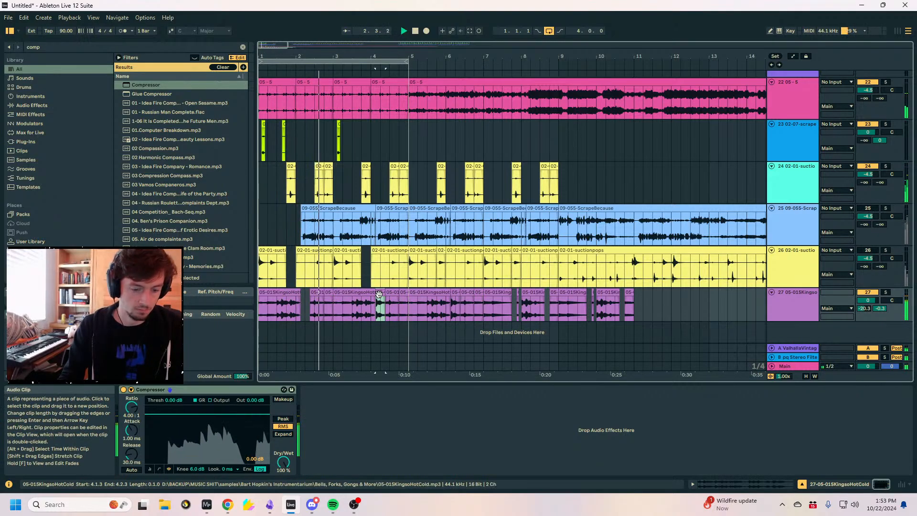
key("0")
key("minus")
left_click(381, 292)
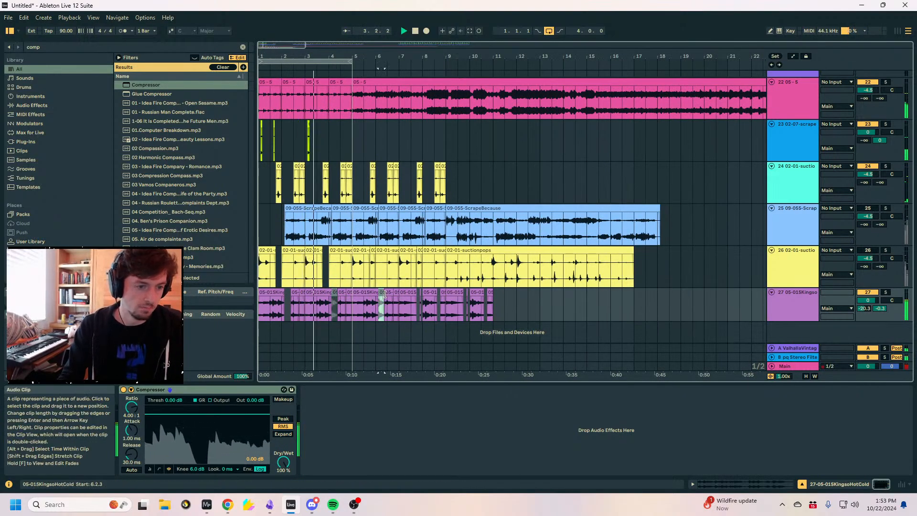
left_click(346, 296)
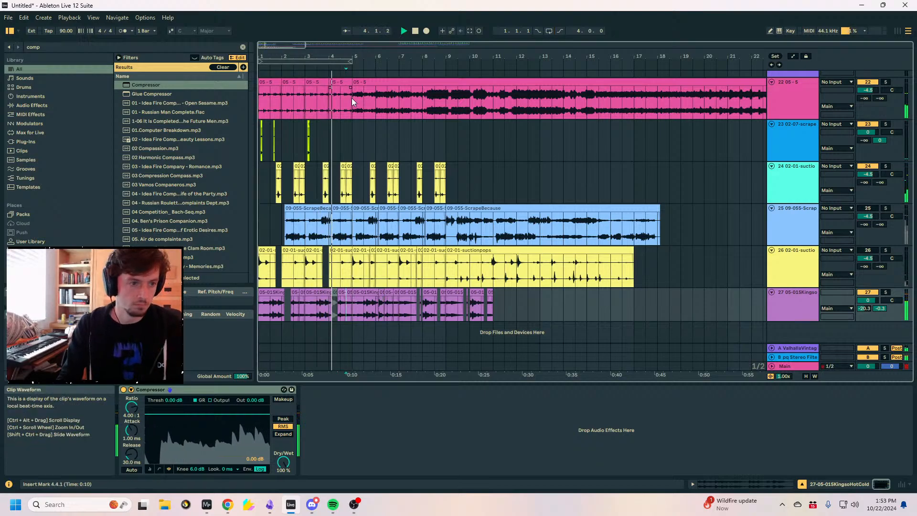
Duplicate the first four bars of the 05 - S track to bar 5.
left_click_drag(350, 96, 205, 105)
key("ctrl+d")
left_click(349, 125)
Duplicate the first four bars of the drums group's KICKSNARE pattern to bar 5.
scroll(396, 202, "up", 10)
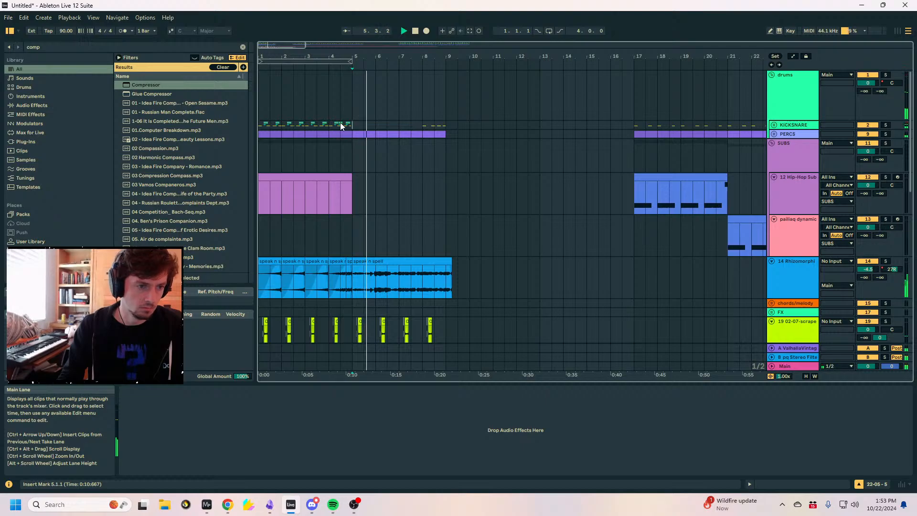
left_click(348, 125)
scroll(365, 171, "down", 5)
scroll(379, 165, "up", 2)
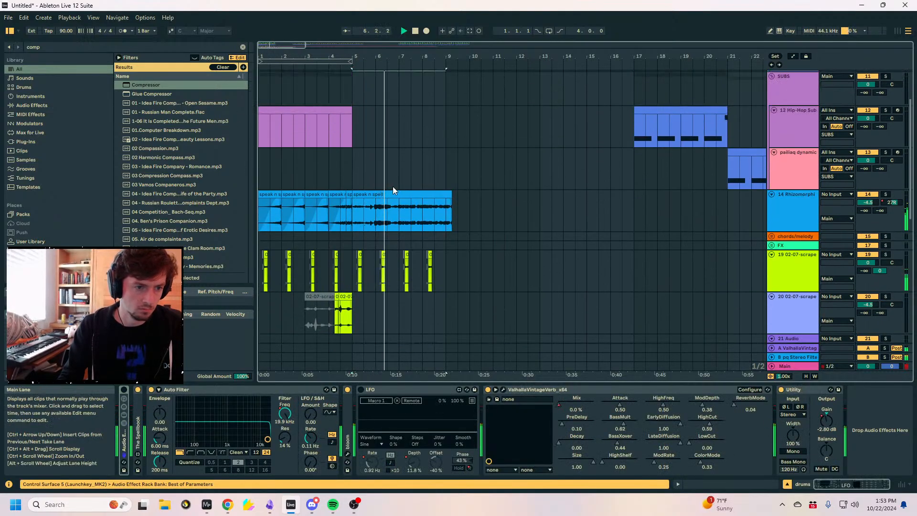
Deactivate the long speak n spell clip starting at bar 5 and duplicate the track's first four bars over its beginning.
left_click(385, 194)
key("0")
left_click_drag(350, 210, 81, 219)
key("ctrl+d")
Loop the arrangement over eight bars, from 1.1.1 to 9.1.1.
scroll(344, 206, "down", 8)
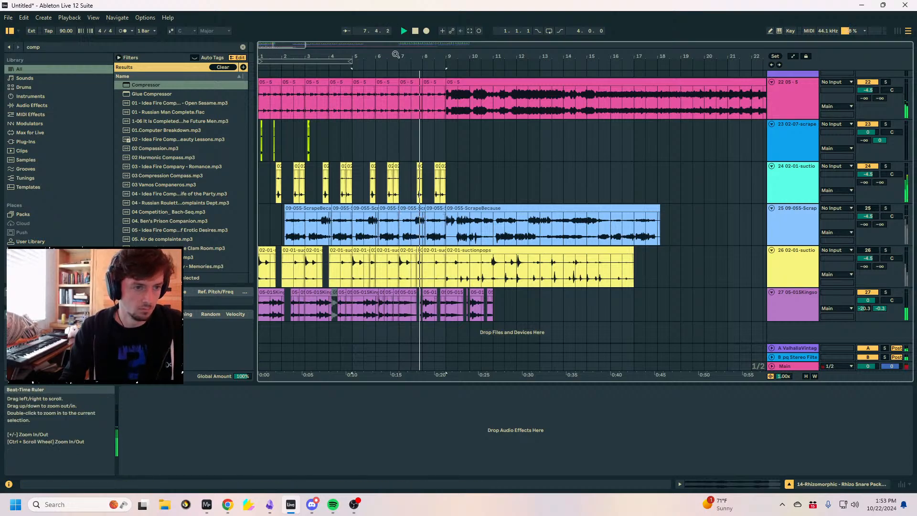
scroll(478, 191, "up", 3)
left_click(567, 239)
left_click_drag(567, 239, 72, 239)
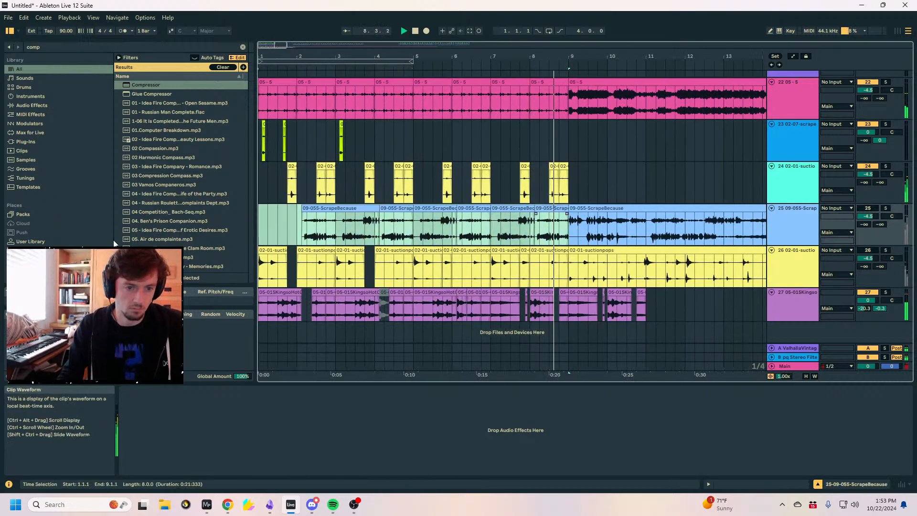
key("ctrl+l")
Set the Rhizomorphic track's send B to 0 dB.
scroll(525, 230, "up", 5)
scroll(531, 231, "up", 4)
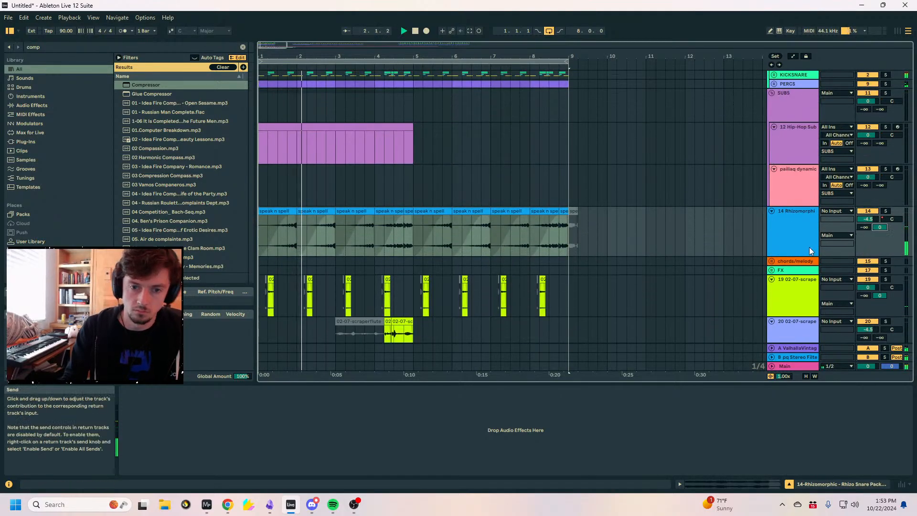
left_click(809, 248)
left_click(385, 241)
left_click(866, 218)
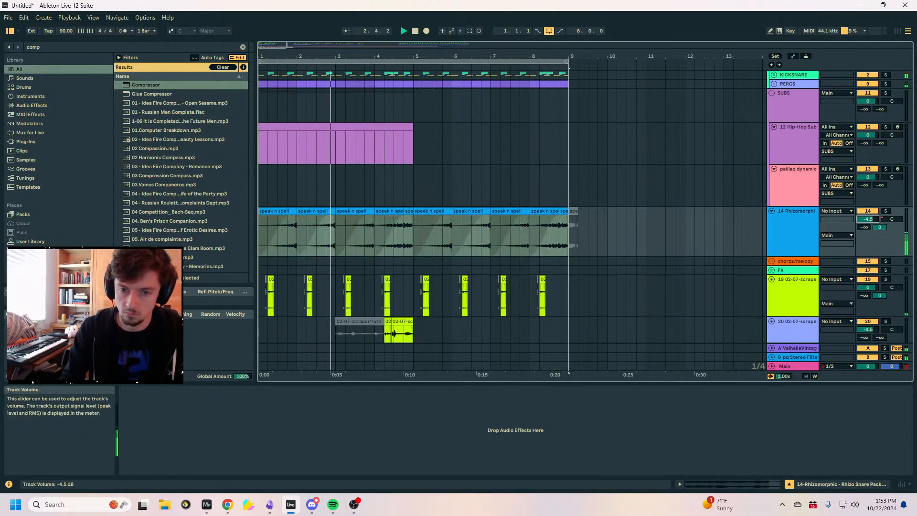
Set the KingsoHotCold track's Compressor to a -23.5 dB threshold, 0.16 ms attack and 167 ms release.
scroll(753, 327, "down", 9)
left_click(792, 317)
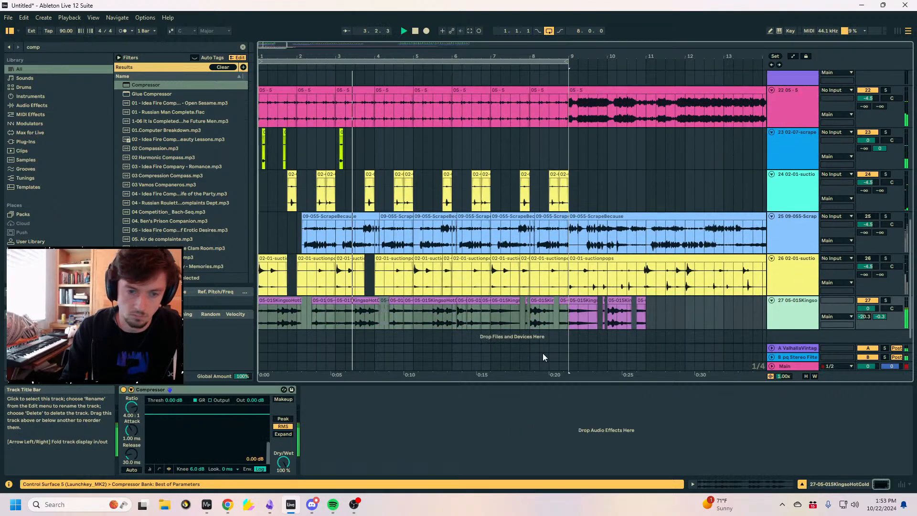
left_click(149, 468)
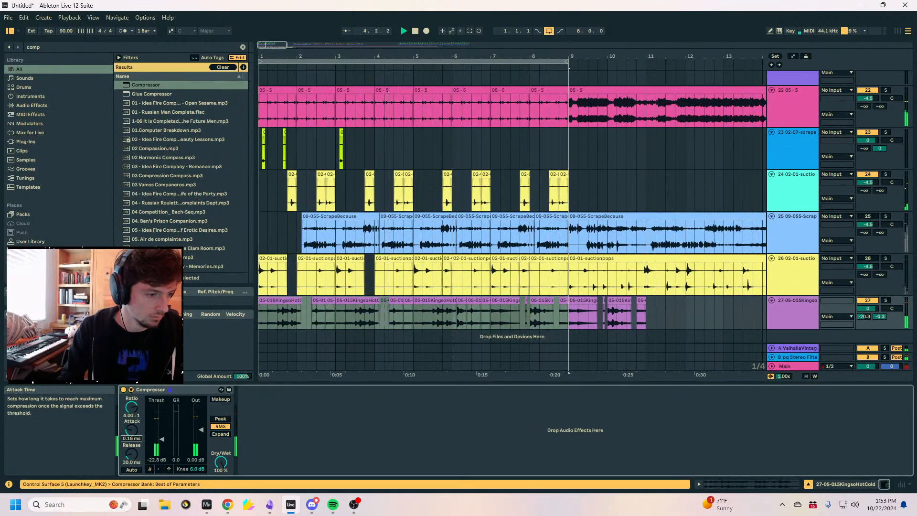
left_click_drag(131, 453, 132, 434)
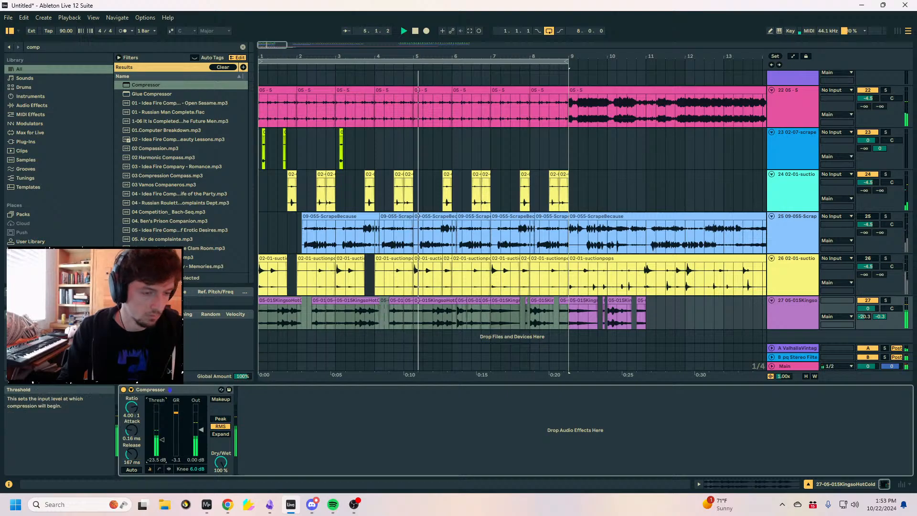
Raise the pitch of the KingsoHotCold clips in the first eight bars, reaching +24 st, and open the clip at 7.1.1.
scroll(450, 316, "down", 1)
left_click_drag(565, 315, 260, 313)
left_click(745, 484)
left_click_drag(268, 366, 268, 337)
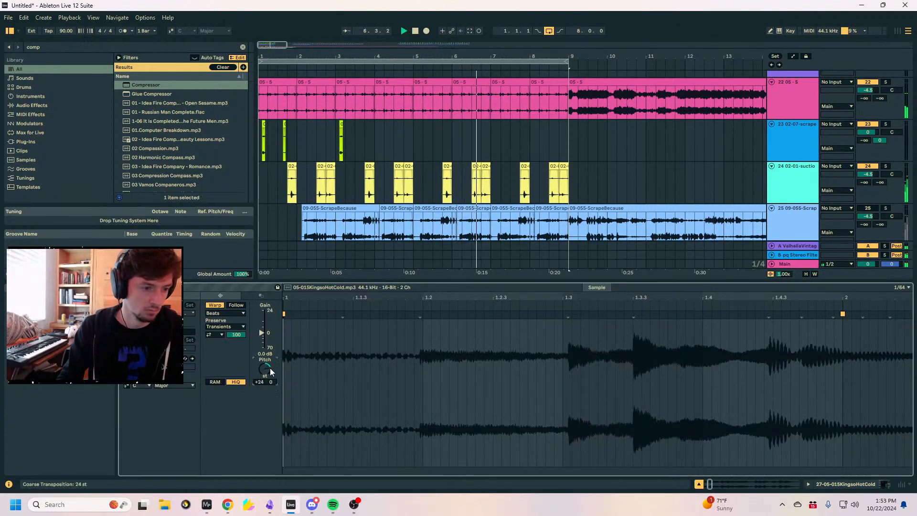
scroll(445, 239, "down", 5)
left_click(499, 194)
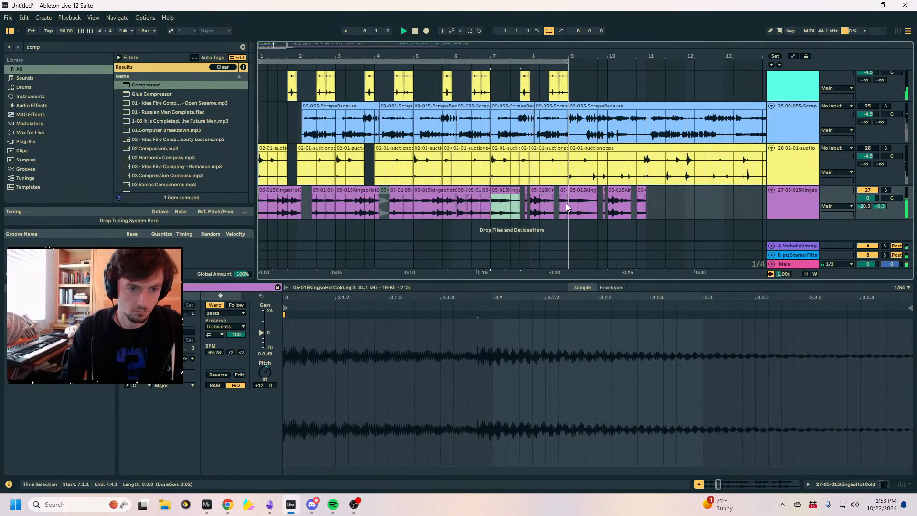
Set the KingsoHotCold clips in the first eight bars to Texture warp mode with a grain size of 393.
left_click(525, 204)
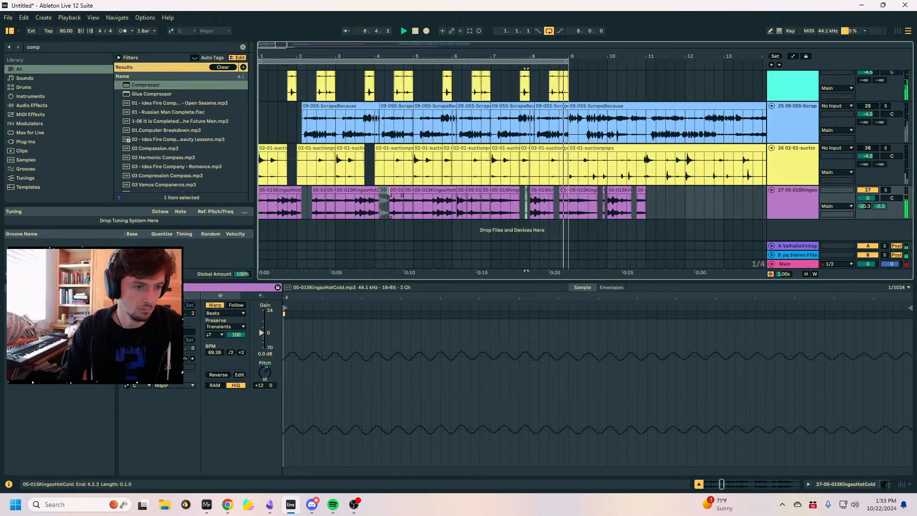
left_click_drag(567, 205, 259, 205)
left_click(786, 204)
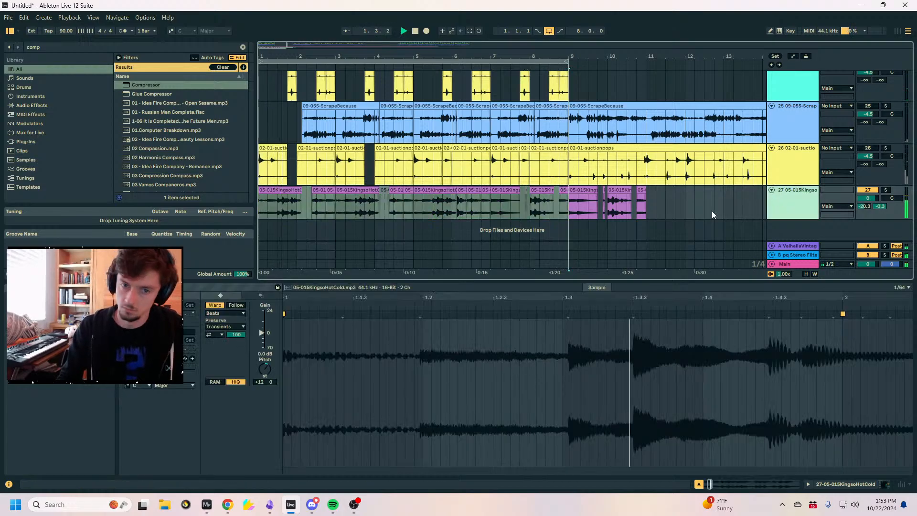
left_click(228, 314)
left_click(238, 328)
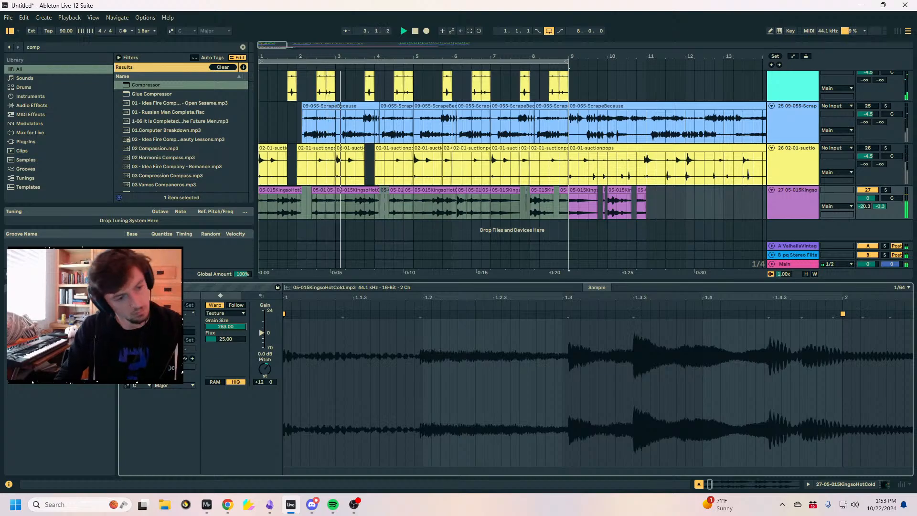
Add the Pailiaq Stereo Filter + Swap Delay rack to the KingsoHotCold track, with flatline amount at 100% and swap delay at 0.
left_click(845, 486)
scroll(508, 253, "down", 3)
left_click_drag(567, 305, 259, 305)
key("ctrl+f")
type("stereo swap")
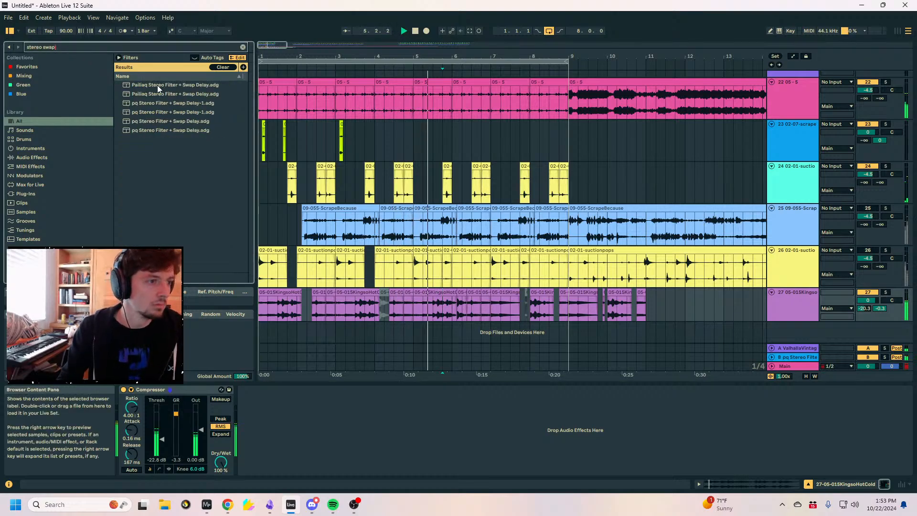
left_click(158, 85)
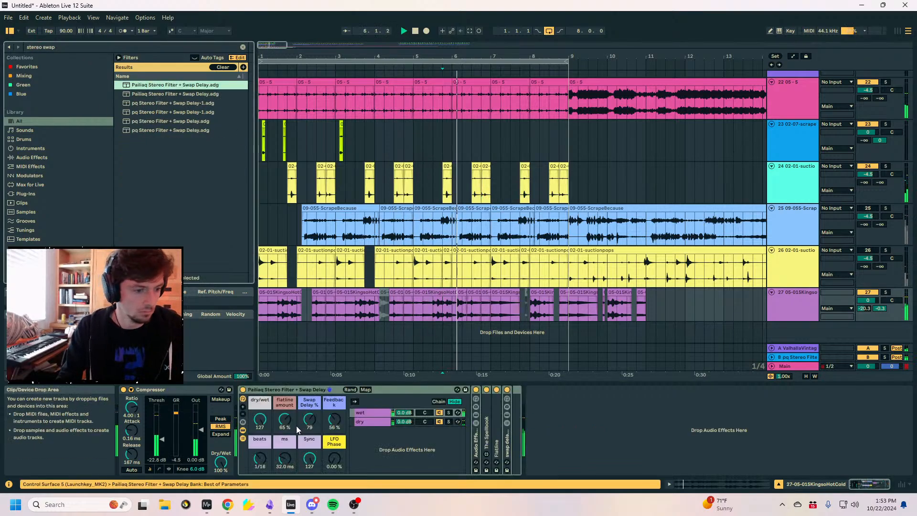
Deactivate the Rhizomorphic track's speak n spell clips in bar 8.
scroll(511, 202, "up", 10)
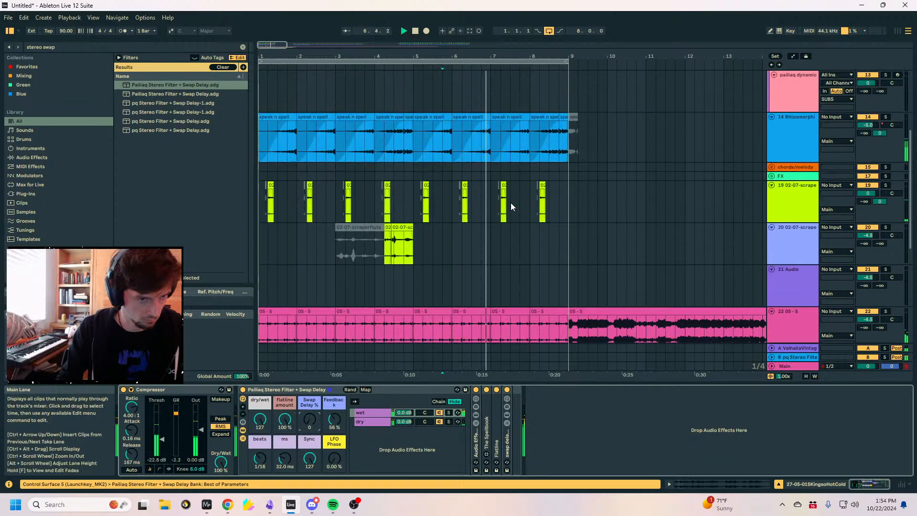
left_click(544, 232)
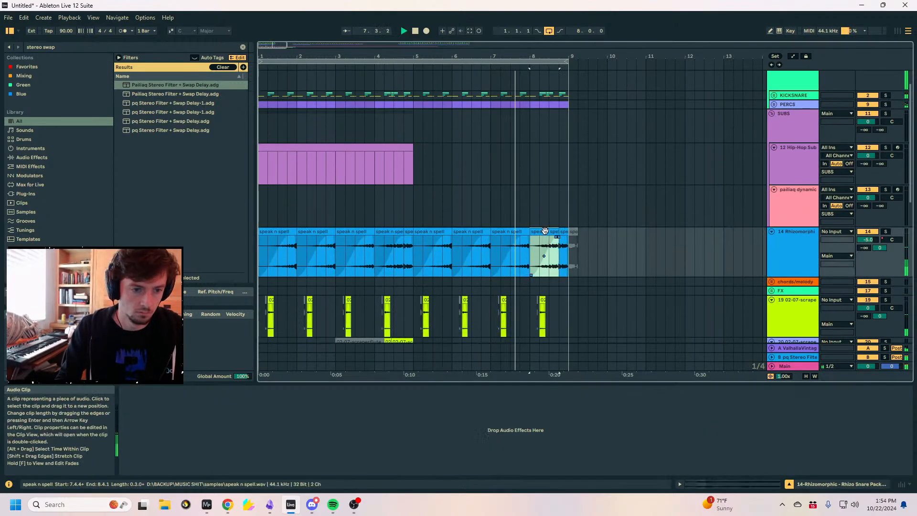
left_click(396, 232)
left_click(549, 233)
left_click_drag(577, 240, 528, 245)
key("0")
Duplicate the deactivated speak n spell clips of bar 8 into bar 9 and reactivate the copies.
left_click_drag(411, 258, 332, 251)
left_click_drag(413, 257, 375, 255)
left_click(626, 267)
left_click_drag(570, 257, 531, 252)
key("ctrl+d")
key("0")
Select the Hip-Hop Sub track's clips in the first four bars and restart playback of the loop.
scroll(500, 244, "down", 2)
scroll(563, 258, "up", 3)
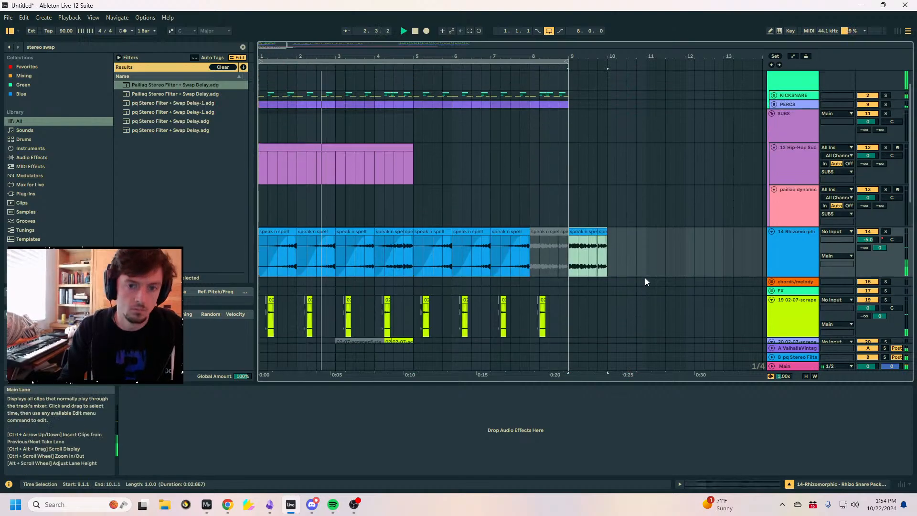
left_click(785, 160)
left_click(390, 177)
key("space")
key("space")
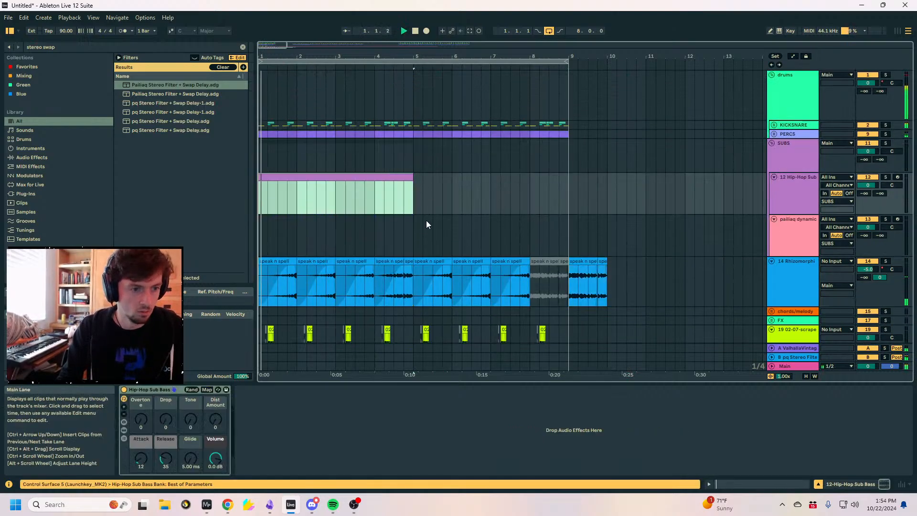
Solo the pink 05 - 5 track and add a Utility effect to it.
scroll(727, 219, "down", 6)
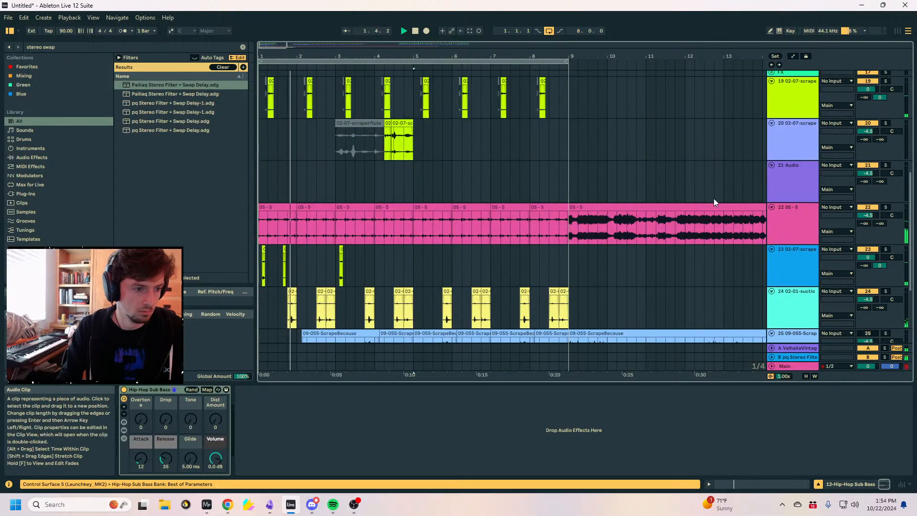
left_click(803, 214)
key("space")
left_click(885, 207)
left_click_drag(573, 223, 87, 215)
key("ctrl+f")
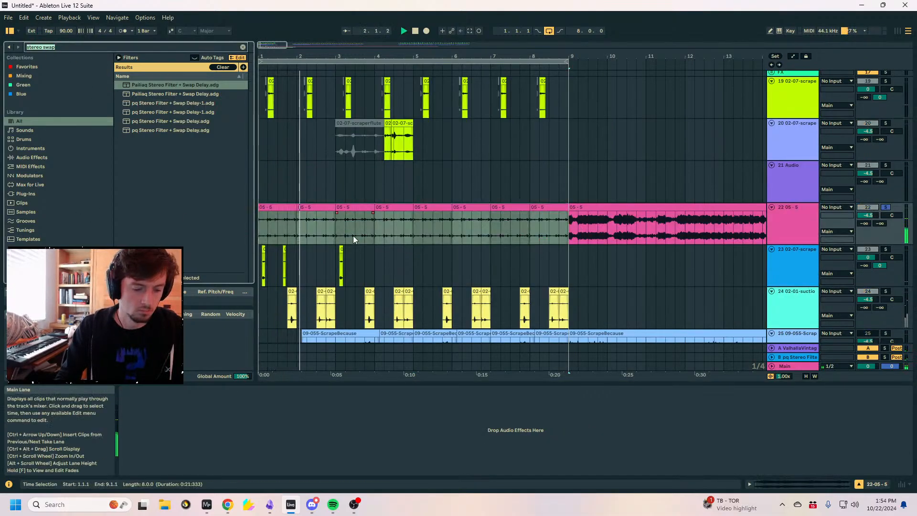
type("uti")
left_click_drag(150, 84, 377, 439)
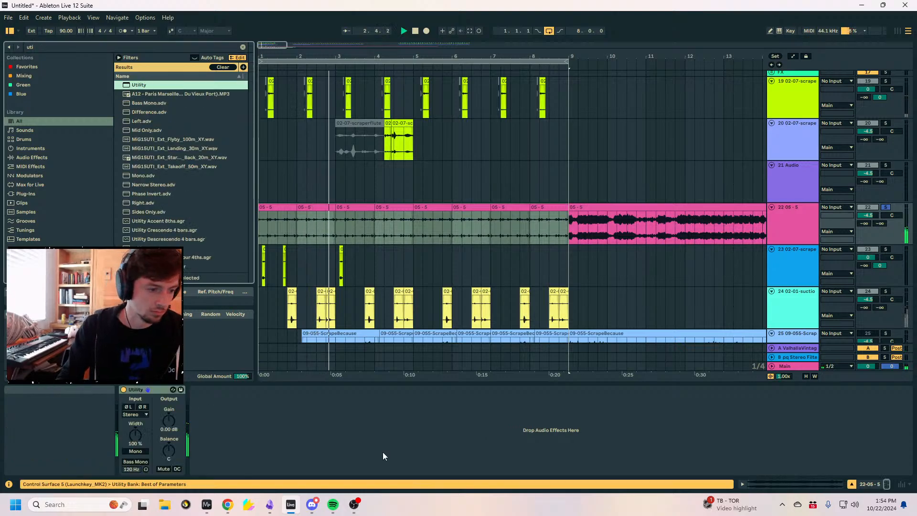
Add ST4b to the 05 - 5 track with transients at +45.0 dB high and +3.9 dB mid, and unsolo the track.
key("ctrl+f")
type("st4b")
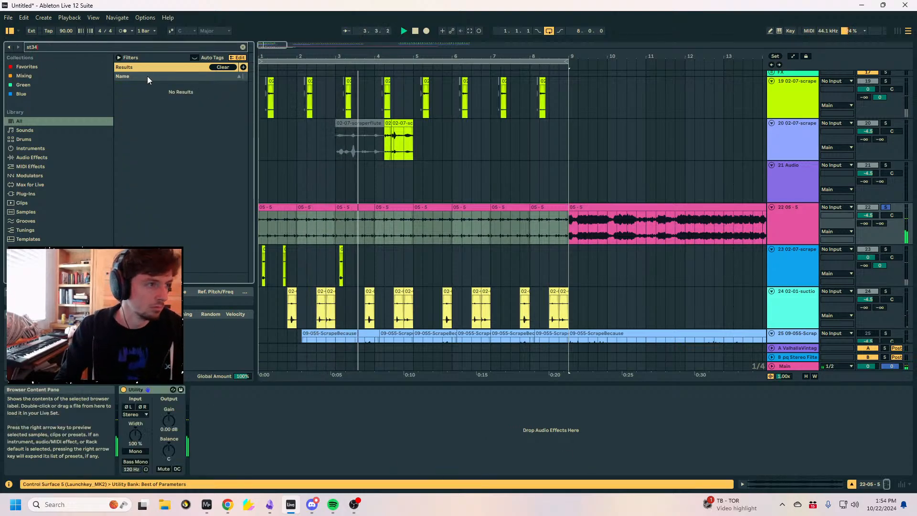
double_click(137, 85)
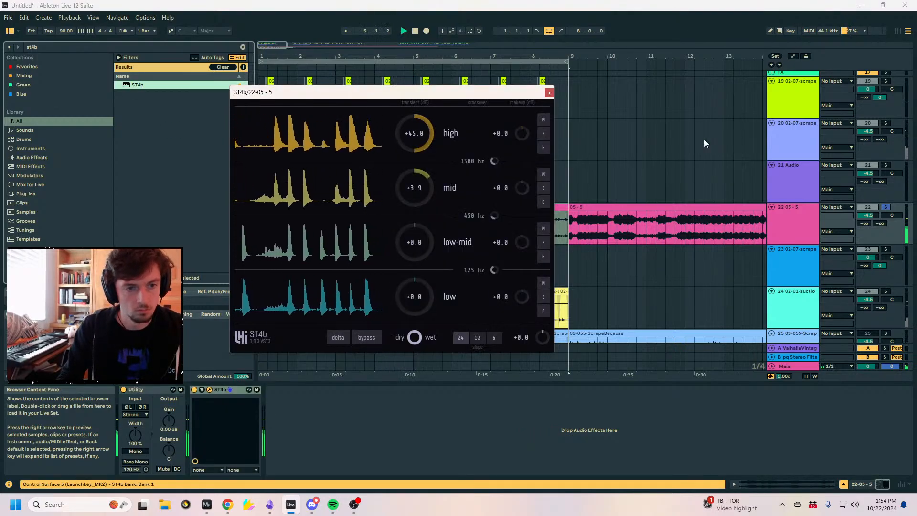
left_click(889, 206)
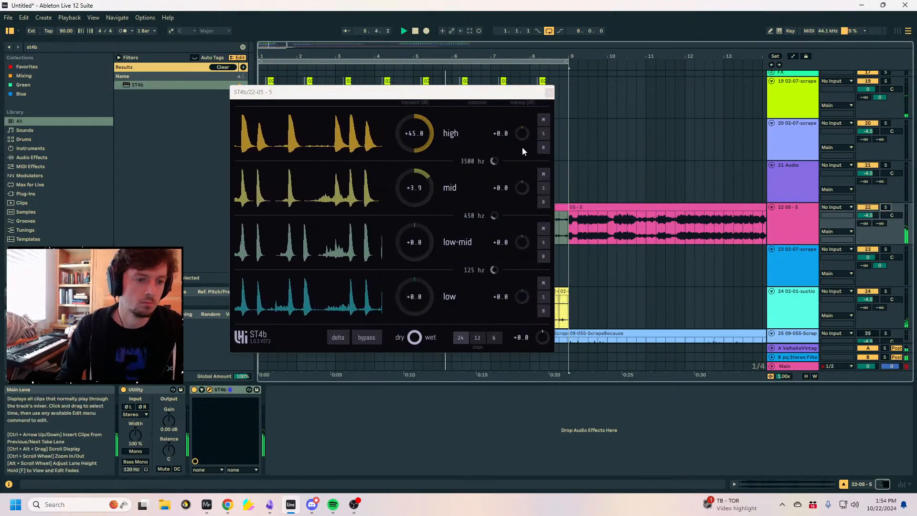
left_click(548, 92)
Lower the 05 - 5 track's volume to -9.5 dB and set its Utility channel mode to Swap.
left_click_drag(868, 215, 868, 224)
left_click(134, 415)
left_click(135, 444)
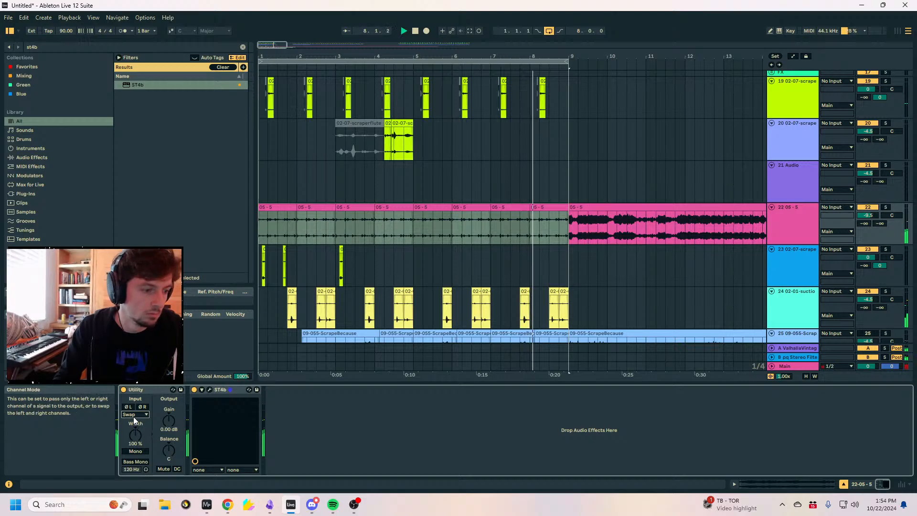
Automate the 05 - 5 track's Utility to be off in bar 1 and switch on at bar 2.
left_click(123, 390)
key("a")
left_click(297, 235)
Try repeating the two-bar Utility off/on automation across all eight bars, and undo the repeats.
mouse_move(309, 236)
left_mouse_down()
mouse_move(296, 219)
mouse_move(261, 229)
left_mouse_up()
key("ctrl+d")
key("ctrl+d")
key("ctrl+d")
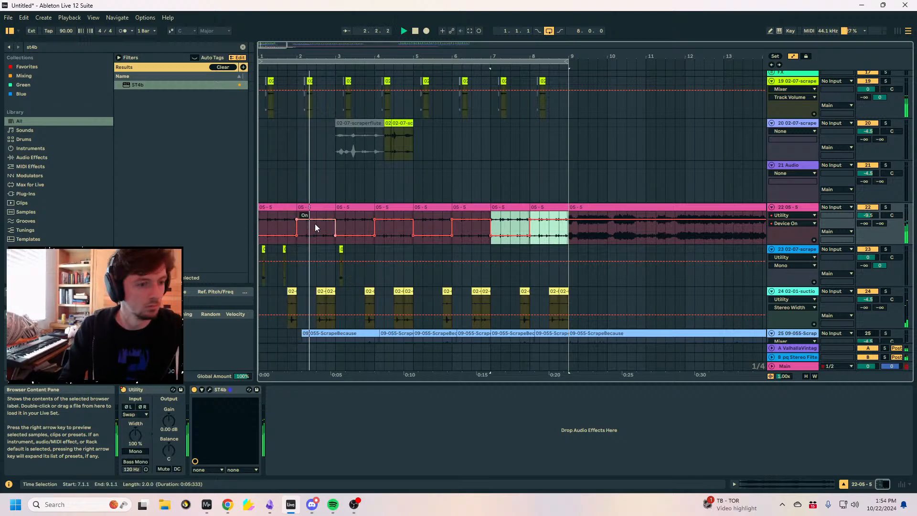
key("ctrl+z")
key("ctrl+z")
key("ctrl+z")
Move the Utility's switch-on point in the 05 - 5 track's automation to bar 5 and hide the automation.
left_click_drag(297, 220, 411, 220)
key("a")
left_click(414, 237)
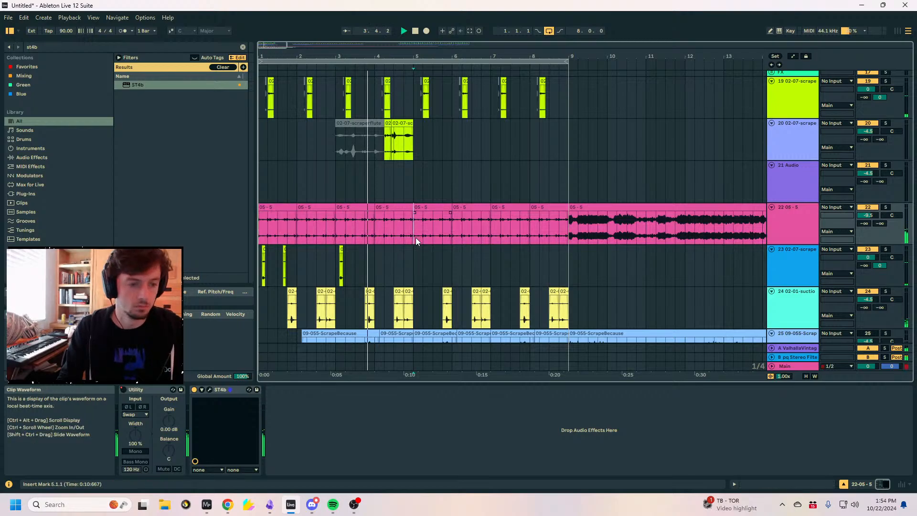
Lower the KingsoHotCold track's volume to -1.8 dB.
scroll(603, 251, "down", 3)
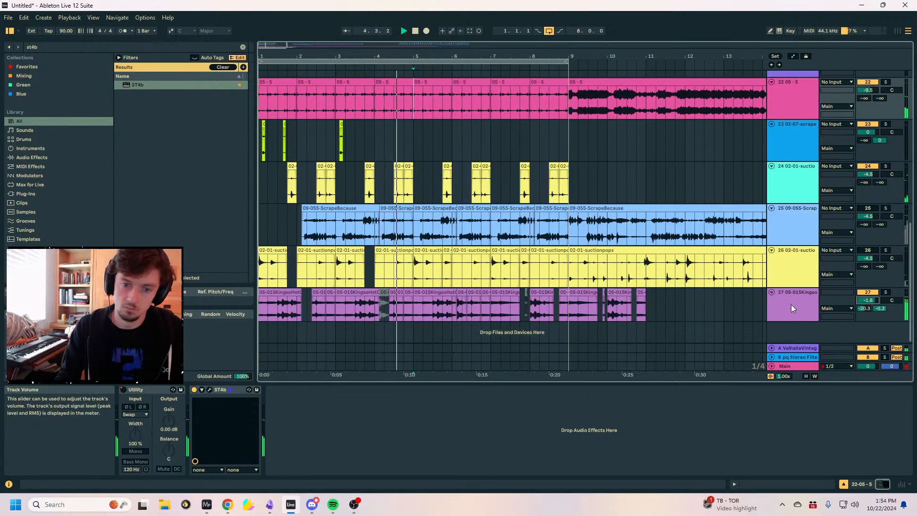
left_click(796, 305)
Replace the Rhizomorphic track's chopped clips in bars 4 and 8 with copies of its full-bar speak n spell clip.
scroll(456, 225, "up", 4)
scroll(456, 225, "up", 2)
left_click_drag(411, 234, 357, 244)
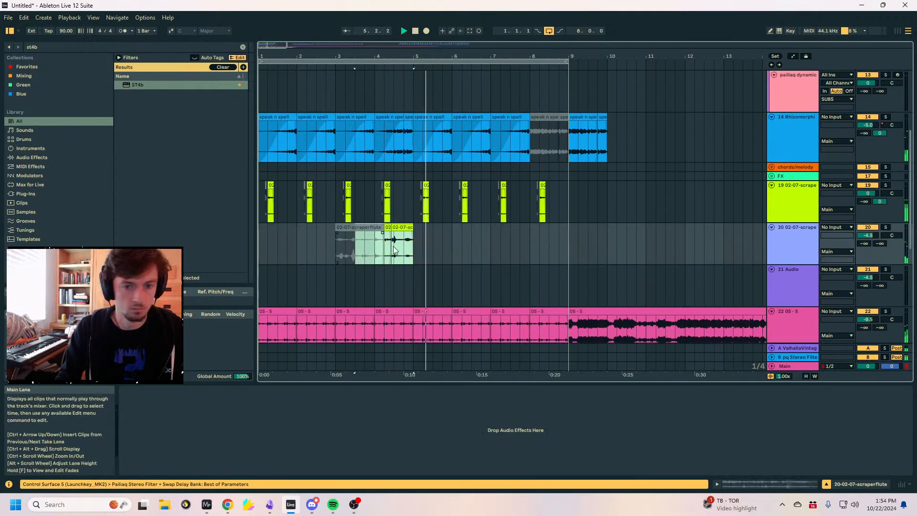
scroll(437, 238, "up", 3)
left_click_drag(372, 208, 413, 211)
left_click(532, 210)
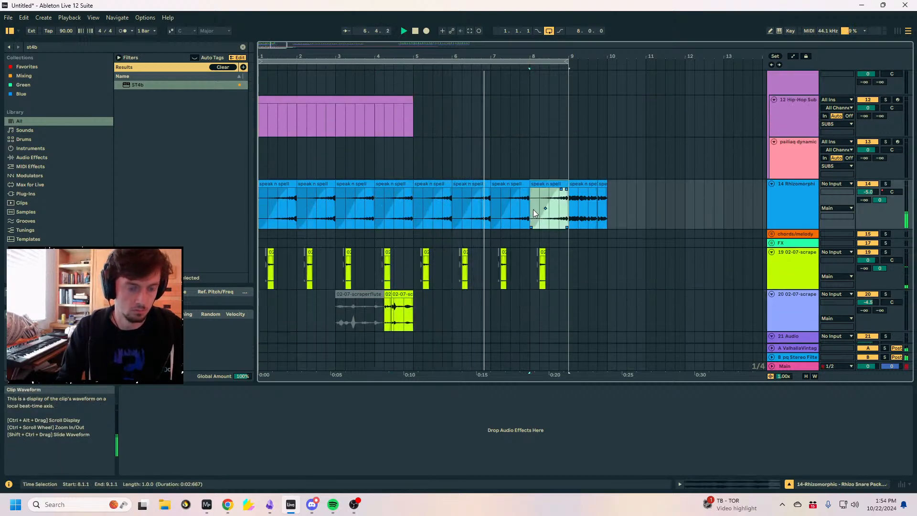
Select the KingsoHotCold clips from 3.2.1 to 9.1.1 and set the track's volume to -2.7 dB.
scroll(538, 208, "down", 10)
left_click(466, 310)
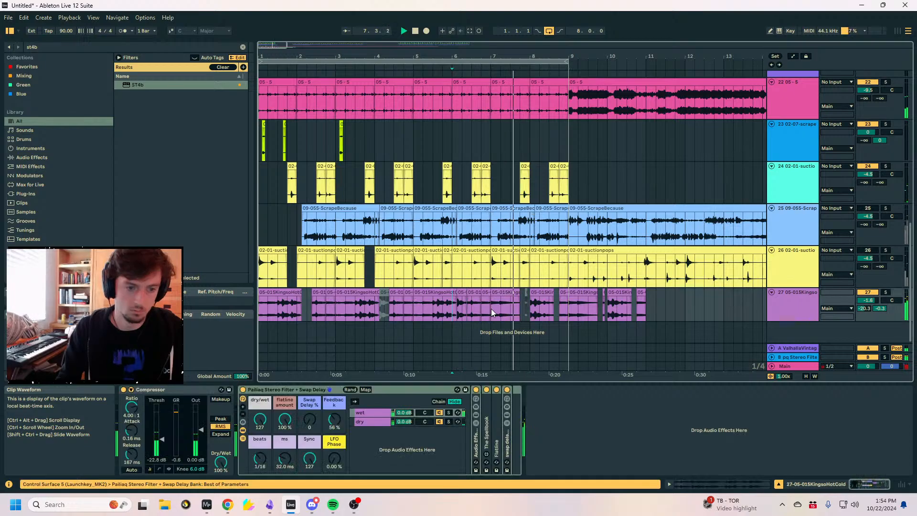
left_click_drag(566, 313, 347, 315)
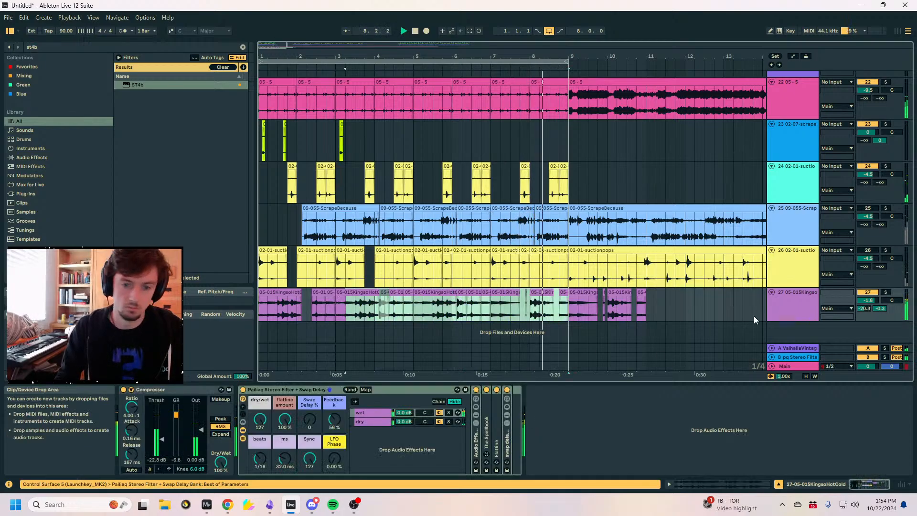
left_click(807, 307)
left_click_drag(868, 300, 868, 301)
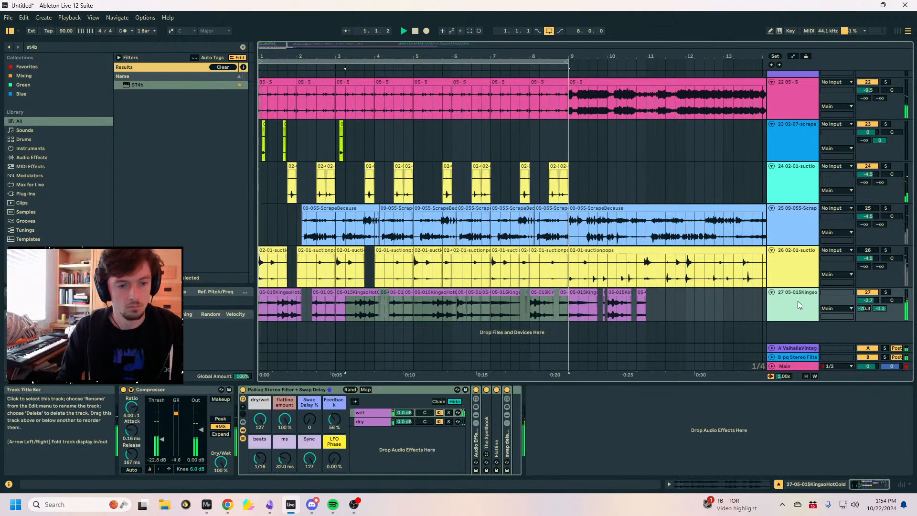
Stop playback and insert a new MIDI track below the KingsoHotCold track.
scroll(413, 224, "up", 3)
scroll(414, 223, "down", 3)
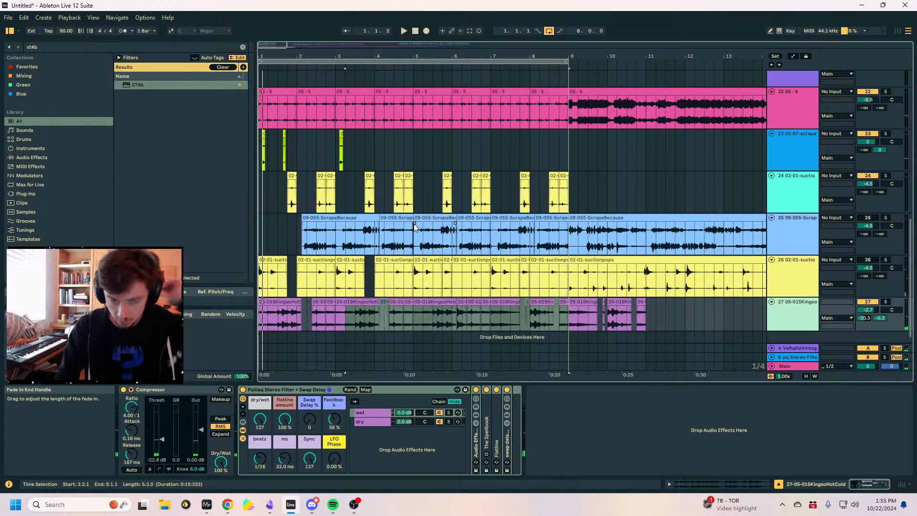
key("ctrl+shift+t")
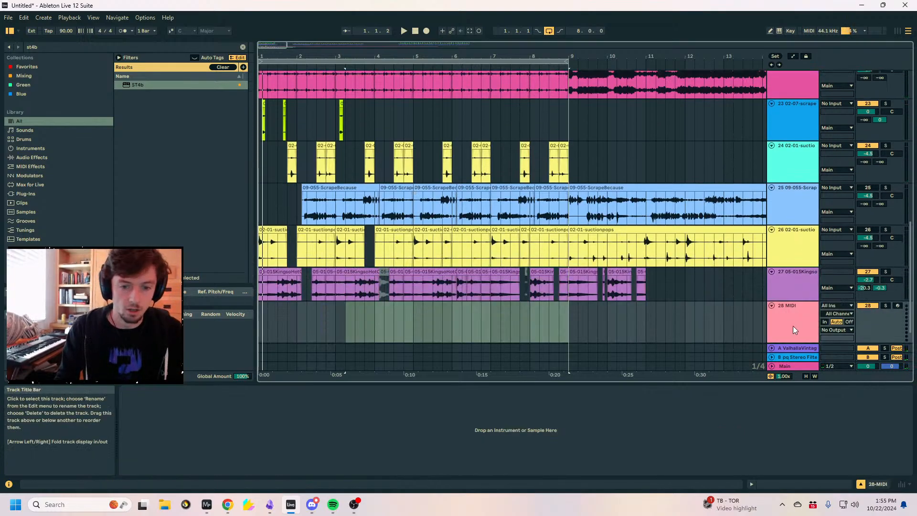
Select the first eight bars across the KingsoHotCold and new MIDI tracks, and search the browser for "wavetab".
left_click_drag(557, 314, 261, 286)
left_click(35, 48)
type("wav")
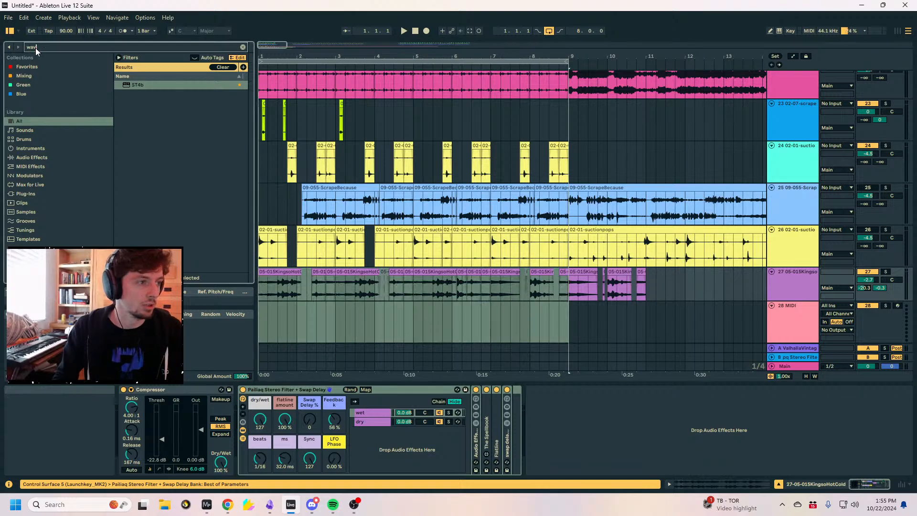
type("etab")
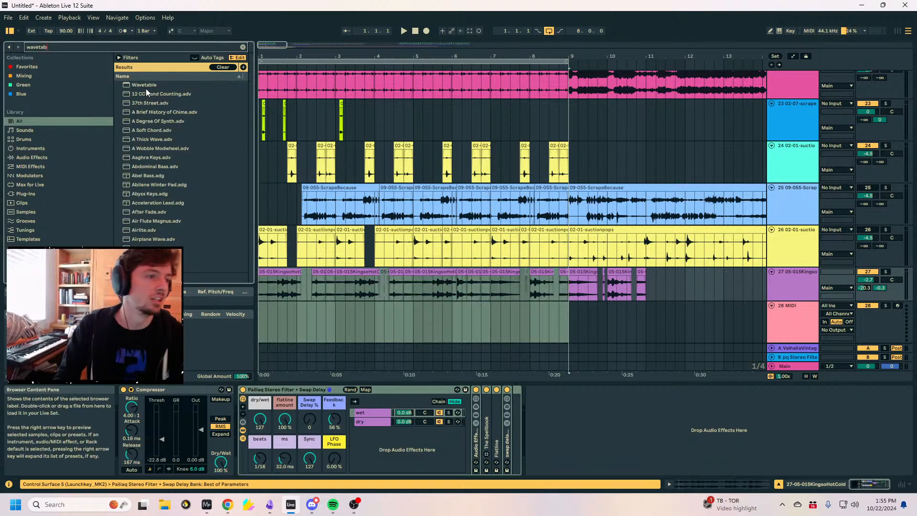
Load the Wavetable instrument on a new track and select the first 05-015KingsoHotCold clip.
double_click(145, 86)
left_click(274, 268)
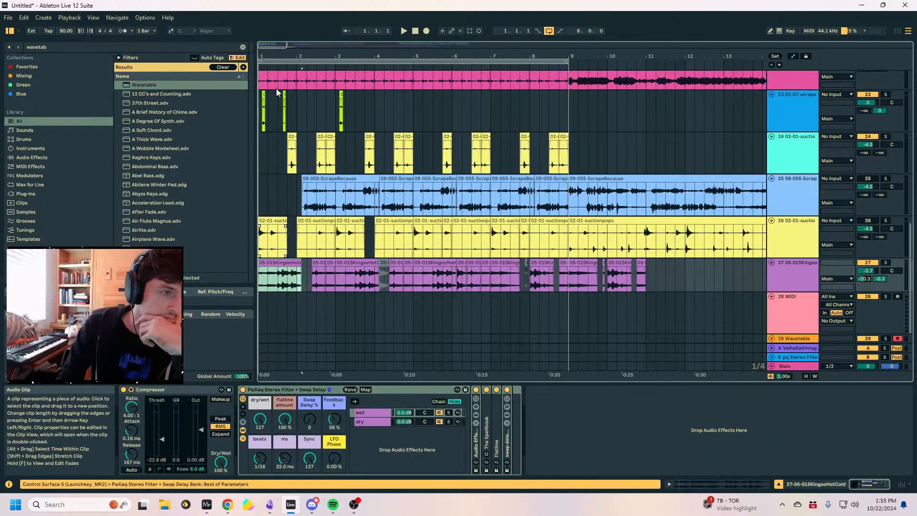
key("z")
scroll(403, 263, "down", 1)
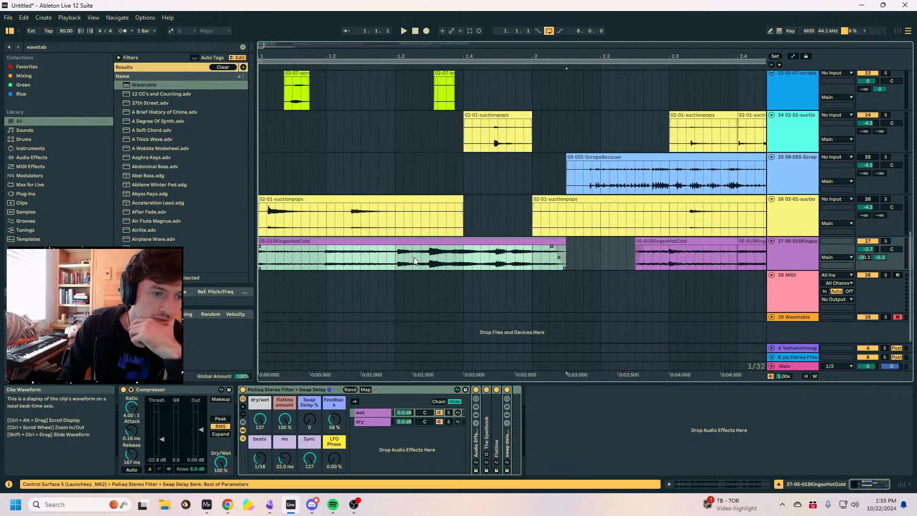
Convert the first 05-015KingsoHotCold audio clip to a Melody MIDI clip at bar 1 of the 28 MIDI track.
left_click(466, 297)
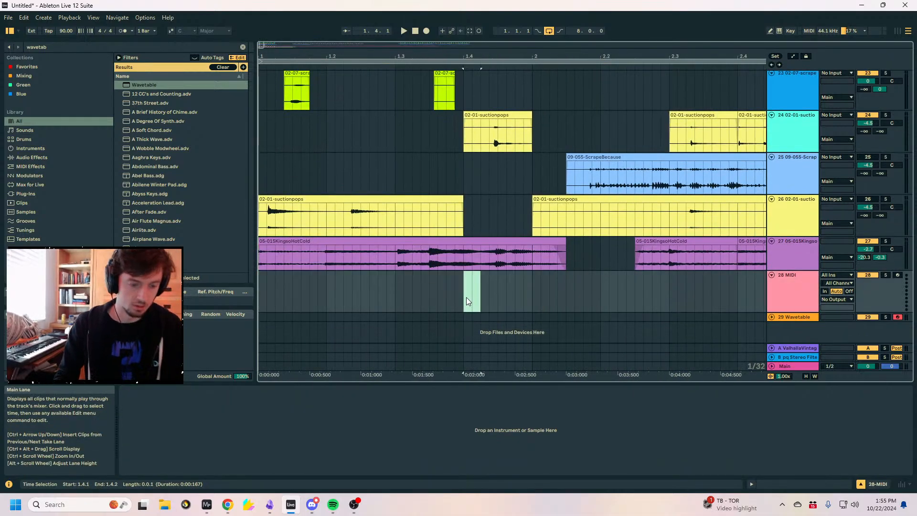
key("ctrl+shift+m")
scroll(438, 208, "down", 3)
left_click_drag(402, 166, 401, 221)
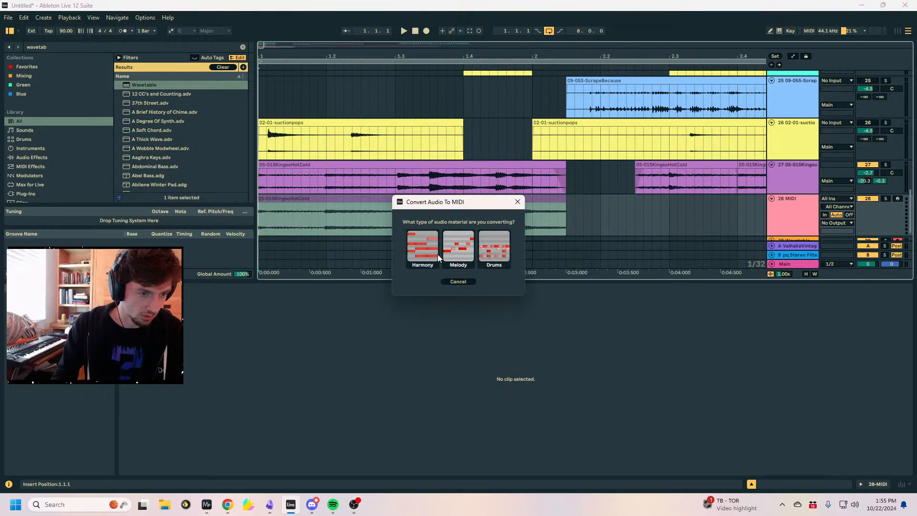
left_click(449, 248)
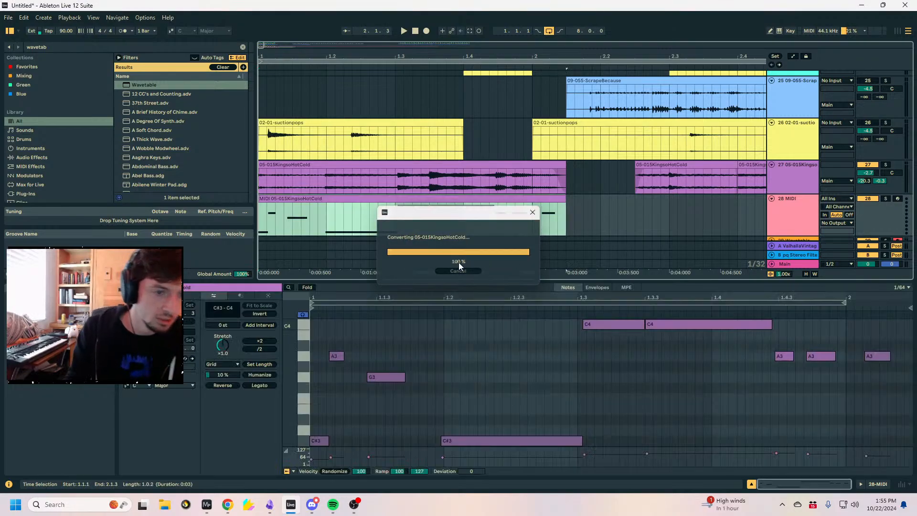
Move the converted MIDI clip from the 28 MIDI track to the start of the Wavetable track.
left_click(788, 210)
scroll(809, 197, "down", 1)
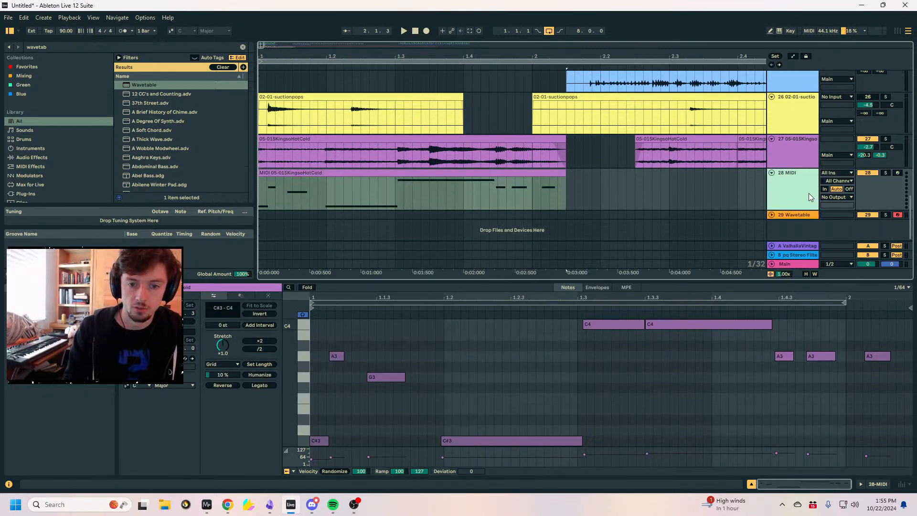
left_click_drag(517, 175, 506, 211)
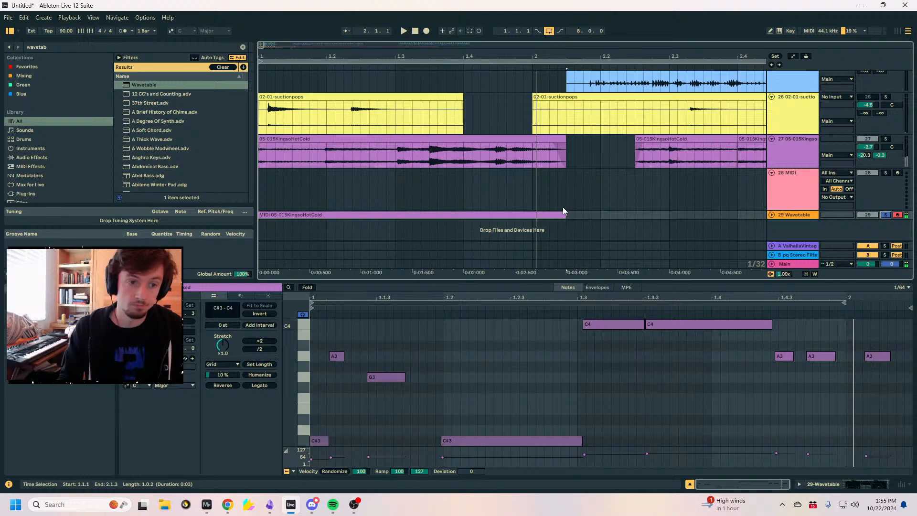
Consolidate the 05-015KingsoHotCold clips from bar 1 to bar 9 and convert them to a Melody MIDI clip on the Wavetable track.
left_click_drag(543, 57, 543, 11)
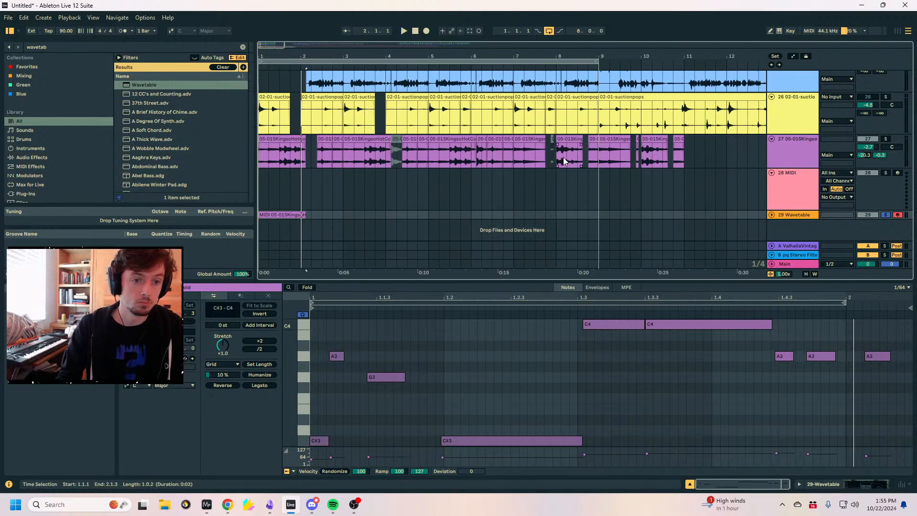
left_click_drag(598, 155, 154, 145)
key("ctrl+j")
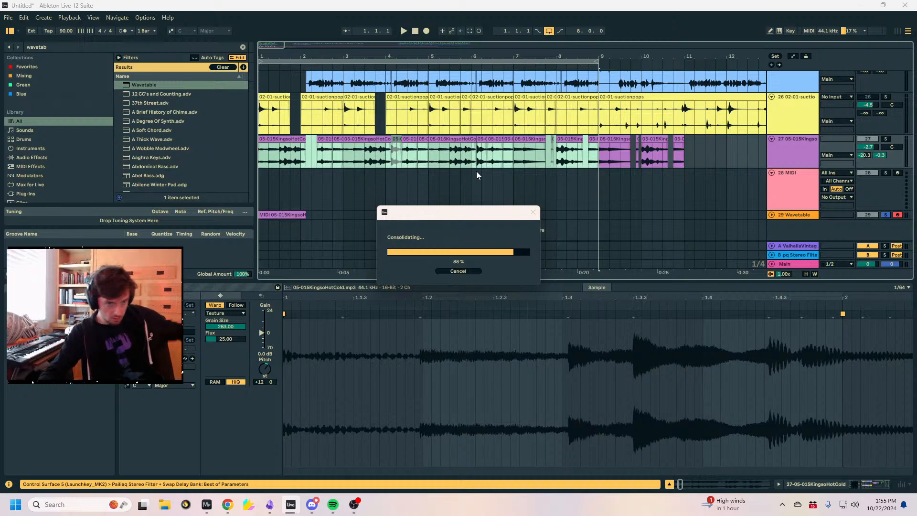
left_click_drag(498, 151, 456, 216)
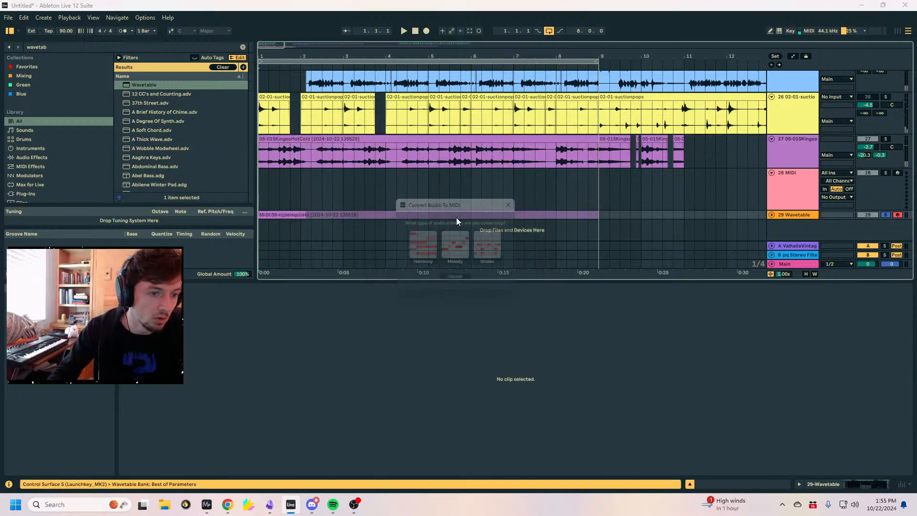
left_click(454, 249)
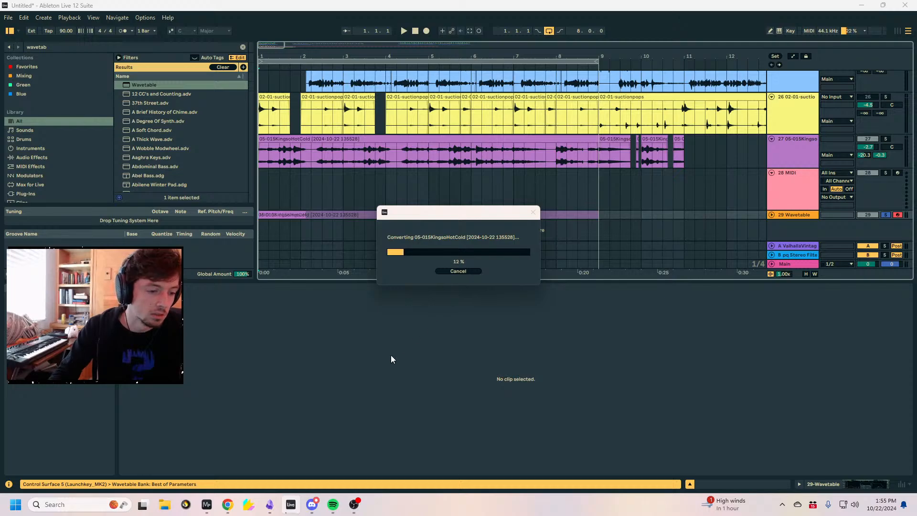
Play back the eight-bar converted melody on the Wavetable track.
left_click(353, 504)
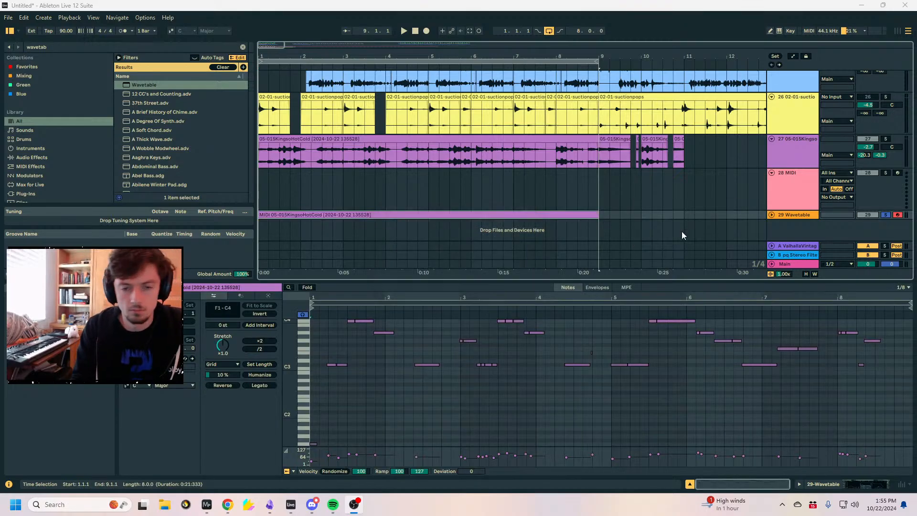
key("space")
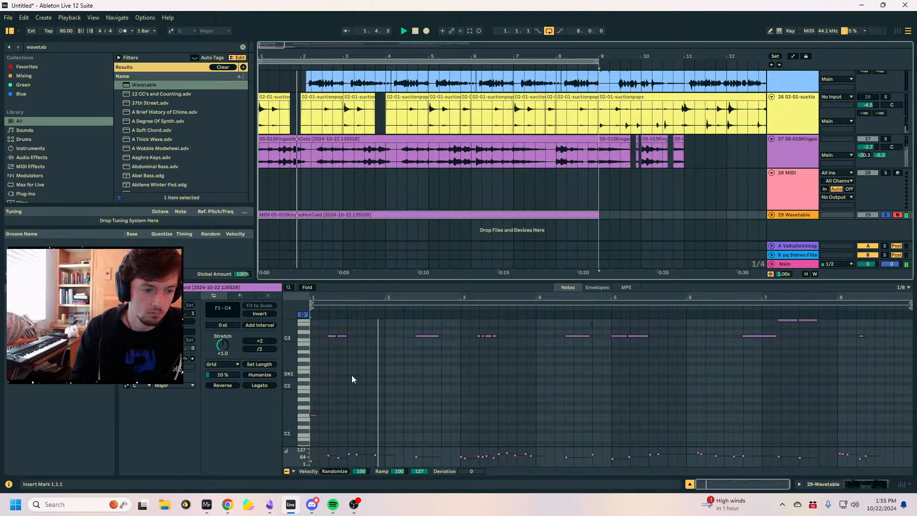
scroll(406, 389, "up", 3)
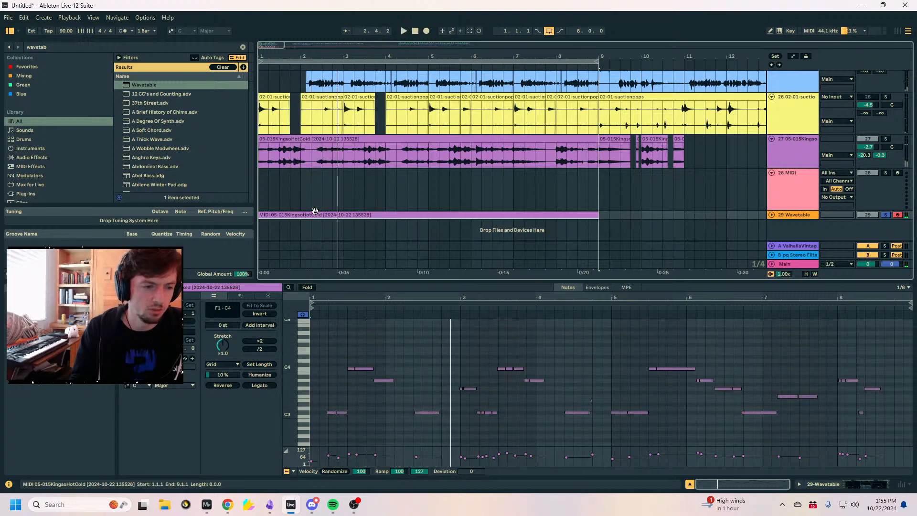
Undo back to the unconsolidated audio clips and paste the eight-bar converted MIDI clip at bar 4 of the Wavetable track.
key("ctrl+z")
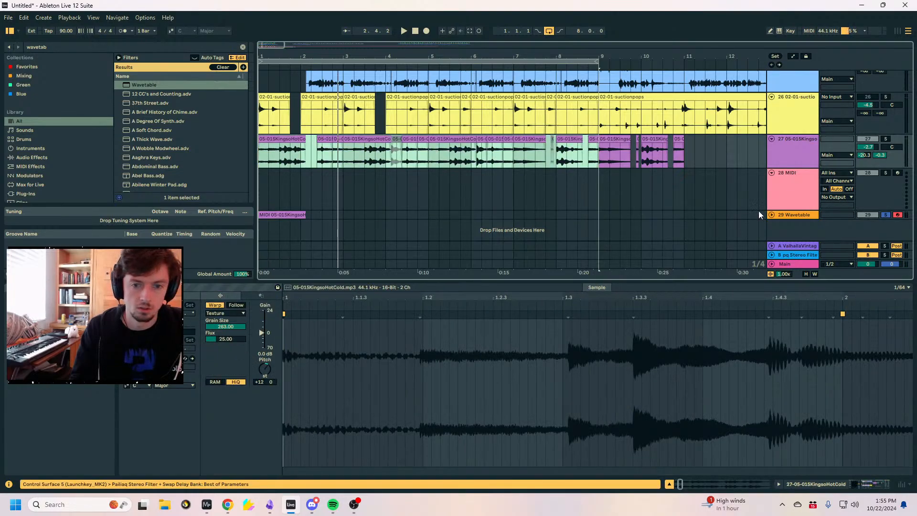
left_click(771, 214)
left_click(389, 231)
key("ctrl+v")
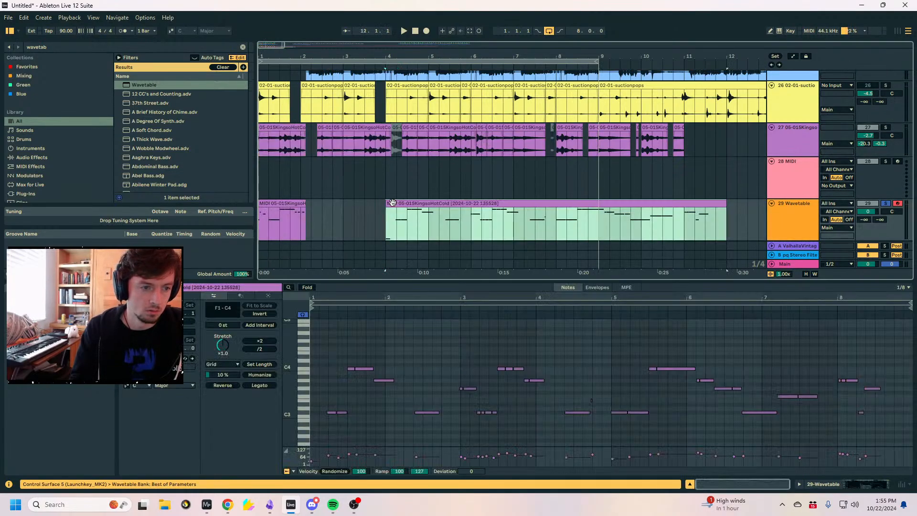
Join the long MIDI clip to the first one at bar 2 and consolidate both into a single clip ending at bar 9.
scroll(529, 203, "down", 1)
left_click(414, 182)
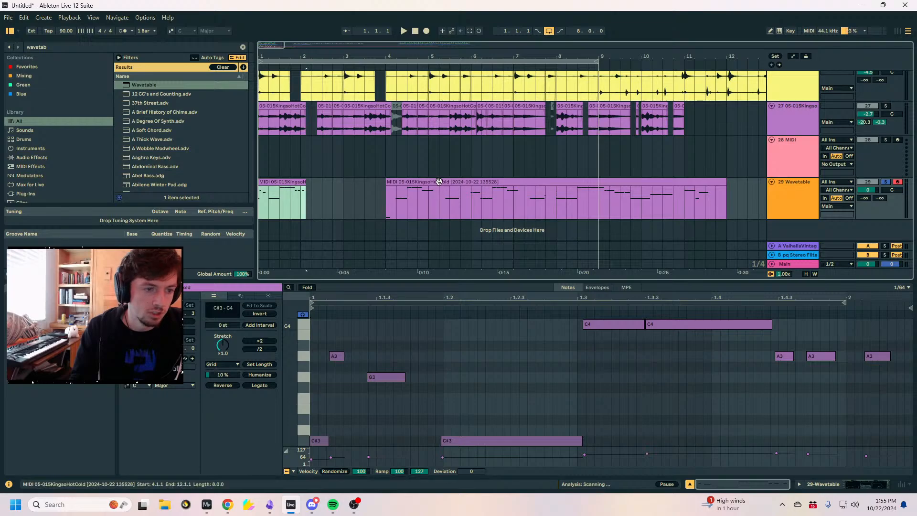
left_click_drag(386, 179, 311, 185)
left_click(292, 182)
key("space")
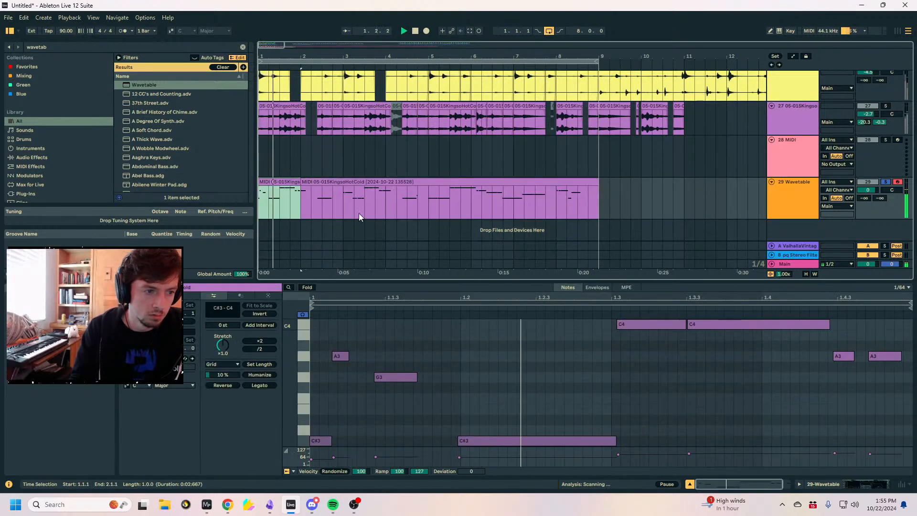
left_click(596, 184, "shift")
key("ctrl+j")
Enlarge the note editor and play back the consolidated MIDI clip to examine its notes.
scroll(342, 354, "down", 3)
scroll(342, 370, "up", 1)
left_click_drag(338, 282, 351, 205)
left_click(463, 274)
scroll(475, 278, "up", 3)
key("space")
left_click(414, 379)
left_click(461, 319)
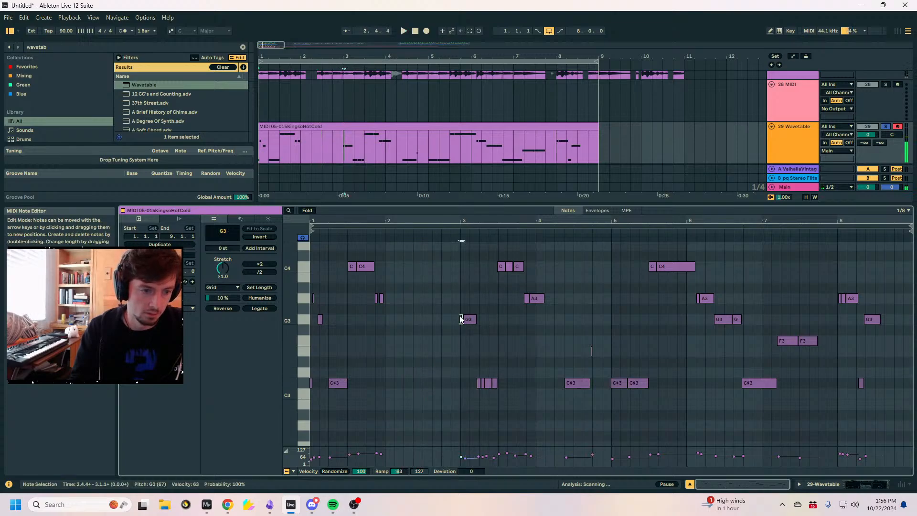
scroll(313, 229, "up", 5)
left_click(313, 237)
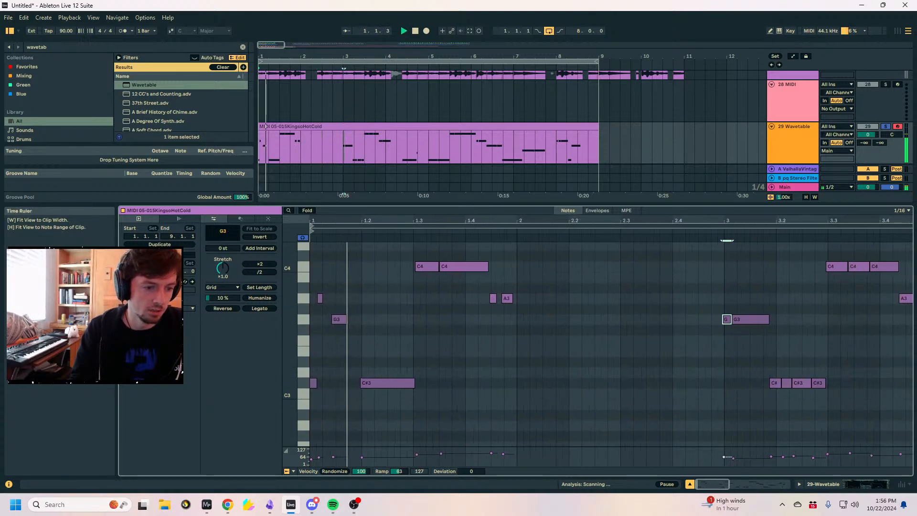
key("space")
Audition the notes of bar 1 and add a short G3 note at 2.1.1.
left_click(362, 350)
left_click(379, 383)
left_click(422, 266)
left_click(459, 266)
left_click(492, 298)
left_click(509, 316)
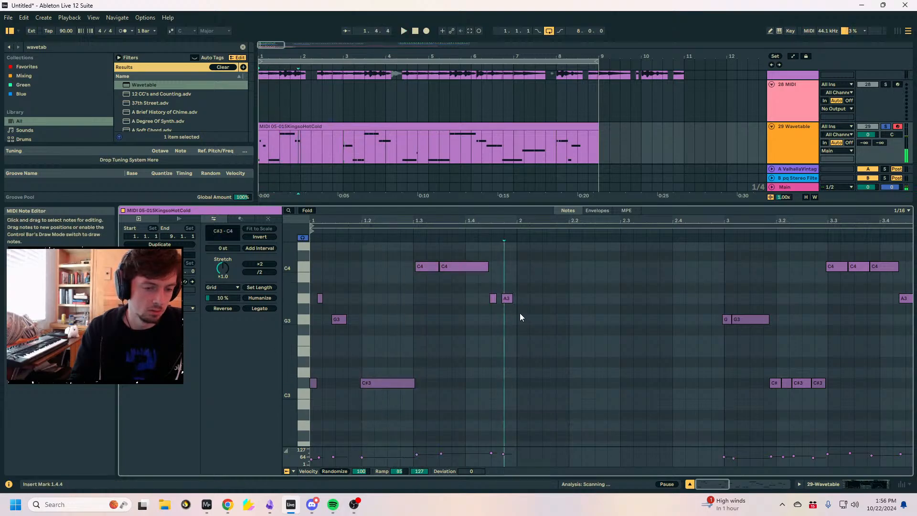
double_click(523, 319)
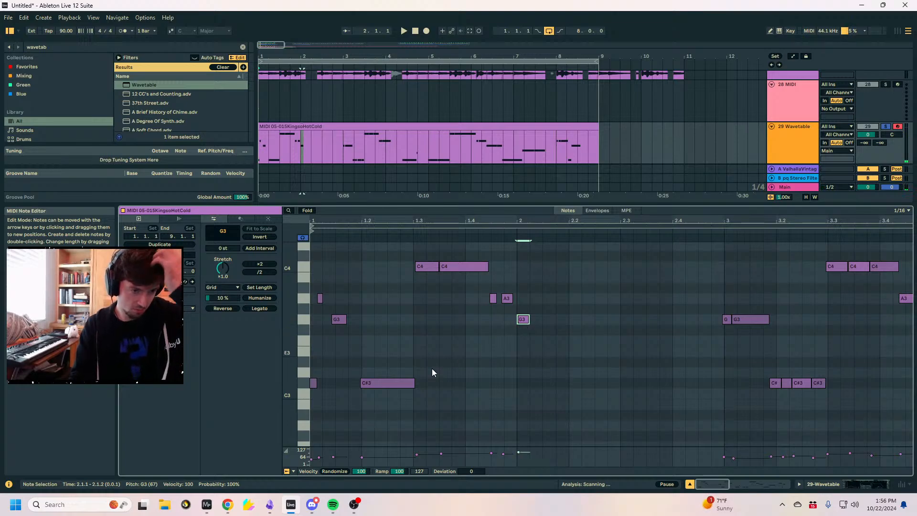
Delete the opening C#3 and A3 notes, reducing the first two beats to a short G3 at 1.1.1 and a short C#3 at 1.2.
left_click(384, 385)
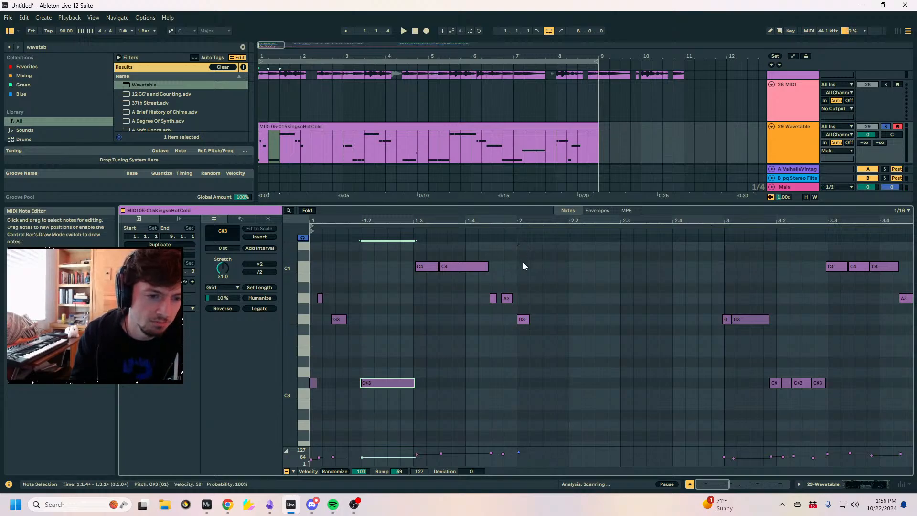
left_click(313, 385)
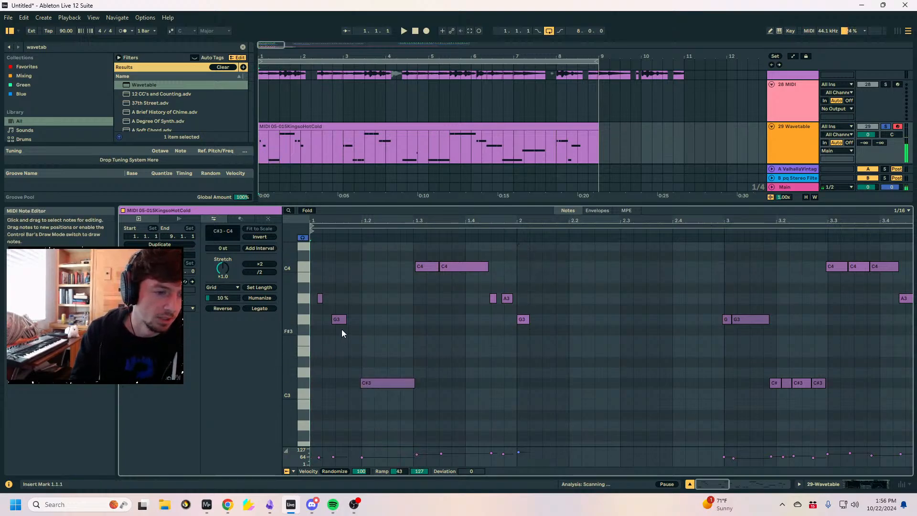
key("space")
double_click(318, 384)
double_click(321, 299)
key("space")
key("space")
key("space")
mouse_move(370, 384)
left_mouse_down()
mouse_move(348, 386)
mouse_move(384, 390)
mouse_move(381, 381)
left_mouse_up()
key("space")
Remove the A3 notes at the end of bar 1 and the G3 at 2.1.1, keeping one short G3 around 1.4.3.
left_click(493, 298)
left_click(506, 299)
left_click(523, 320)
key("Delete")
left_click(505, 300)
key("Delete")
Play back the edited melody and unsolo the Wavetable track to hear it with the other tracks.
key("space")
key("space")
left_click(887, 127)
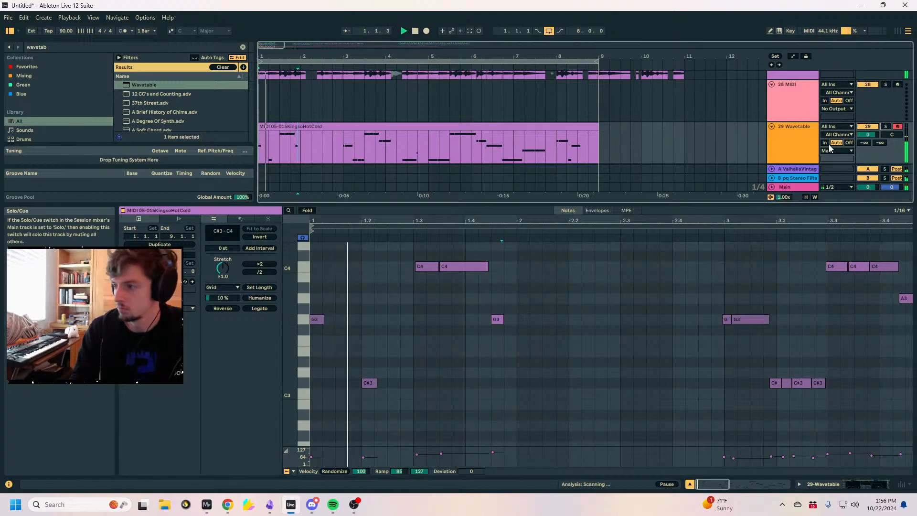
Delete the longer second C4 note and replace the G3 after it with a short A3 around 1.4.3.
left_click(466, 266)
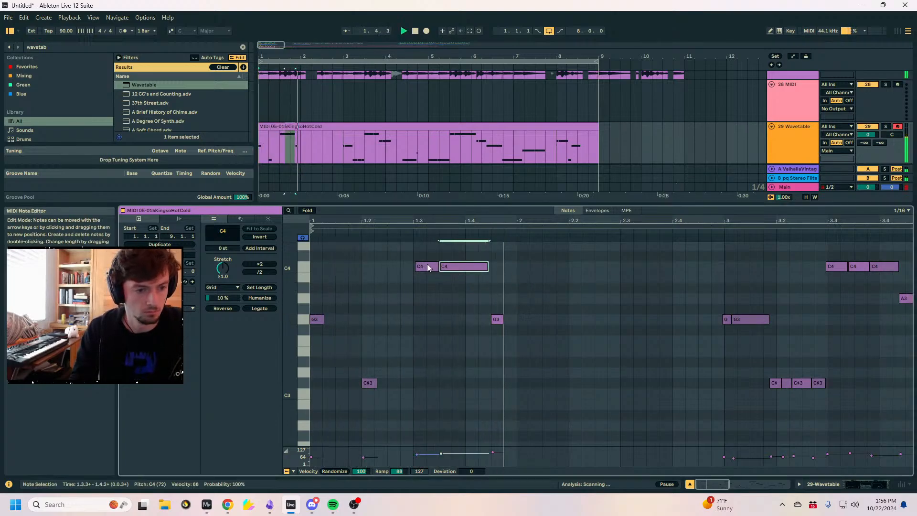
key("Delete")
double_click(496, 298)
key("space")
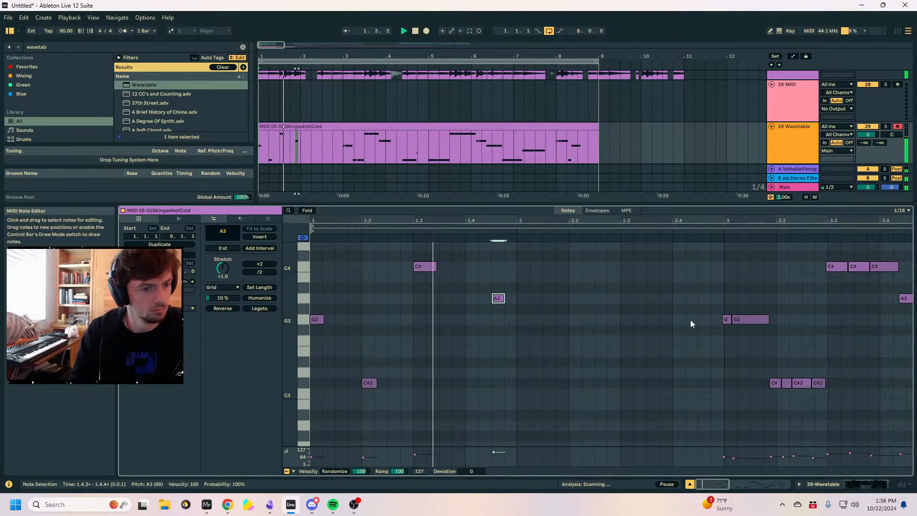
Add a short G3 note at 2.3 and a short C#3 note at 2.4, and play the phrase back.
left_click(525, 302)
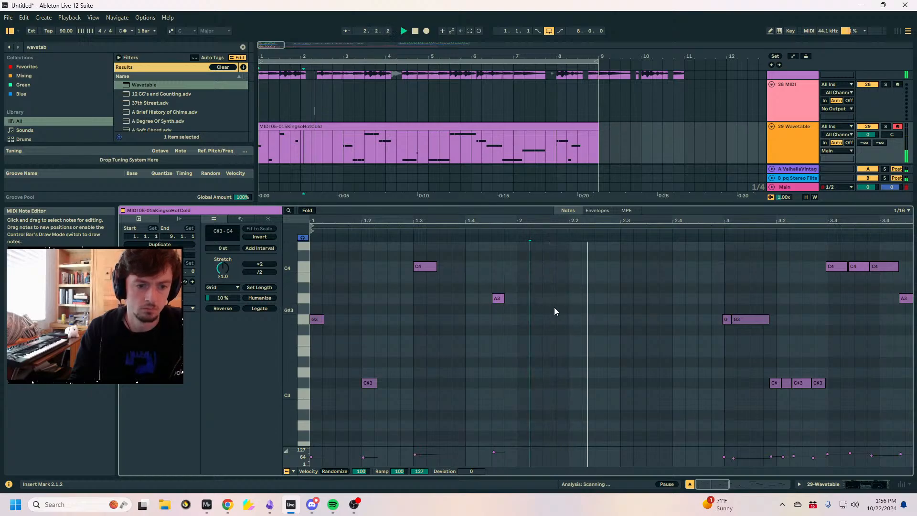
left_click_drag(524, 280, 480, 309)
left_click(595, 313)
double_click(553, 324)
left_click_drag(552, 323, 618, 320)
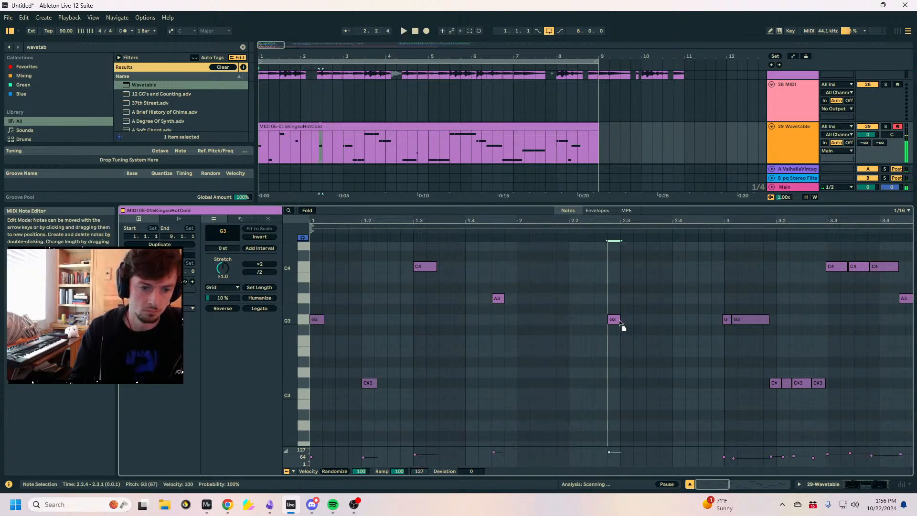
double_click(677, 383)
key("space")
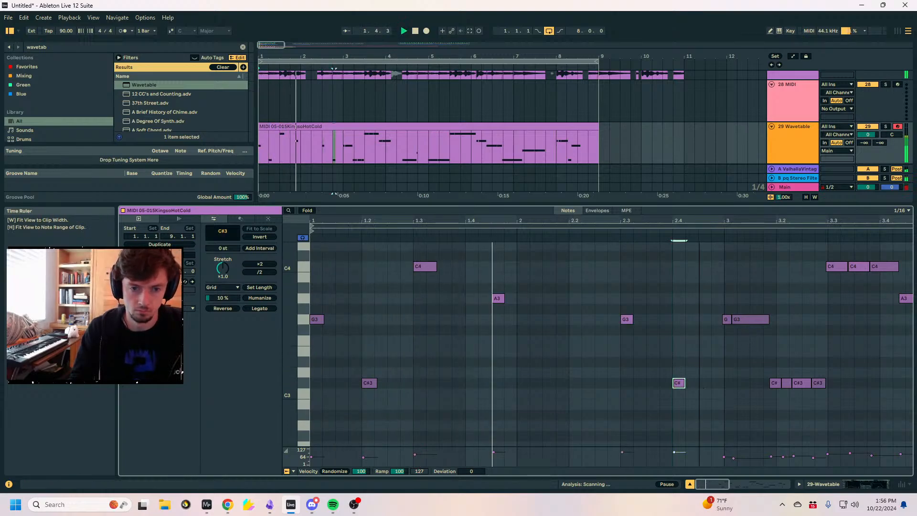
Delete the old notes in bar 3 and duplicate the two-bar phrase from bars 1 and 2 into bars 3 and 4.
left_click_drag(724, 220, 462, 221)
left_click_drag(460, 269, 527, 387)
key("Delete")
left_click_drag(457, 248, 279, 425)
key("ctrl+d")
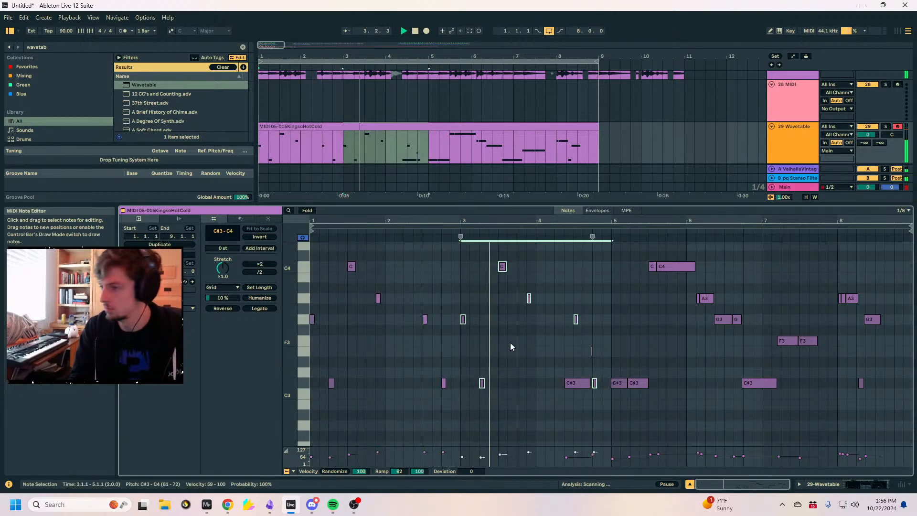
left_click(556, 361)
key("space")
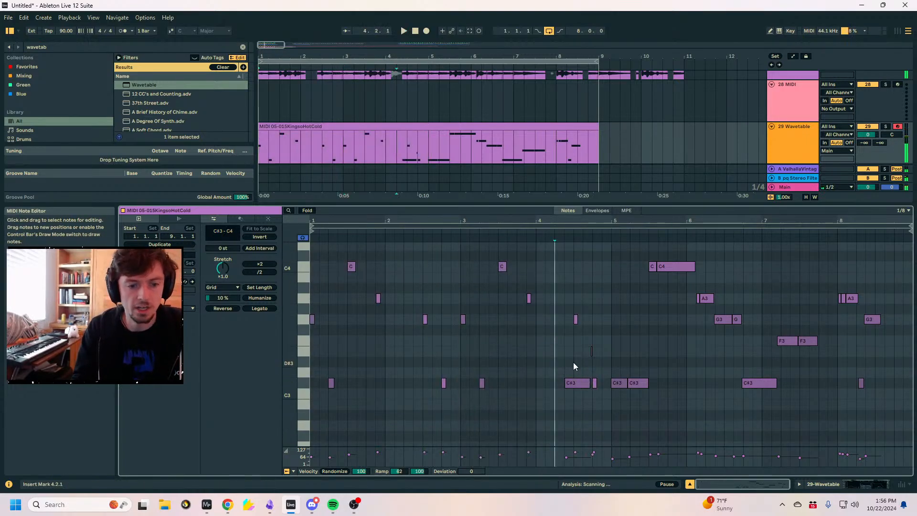
Delete the leftover long C#3 in bar 4 and reduce the two C#3 notes in bar 5 to one at the bar's start.
double_click(563, 386)
double_click(569, 383)
double_click(560, 384)
left_click(630, 387)
double_click(619, 386)
left_click_drag(634, 384, 614, 384)
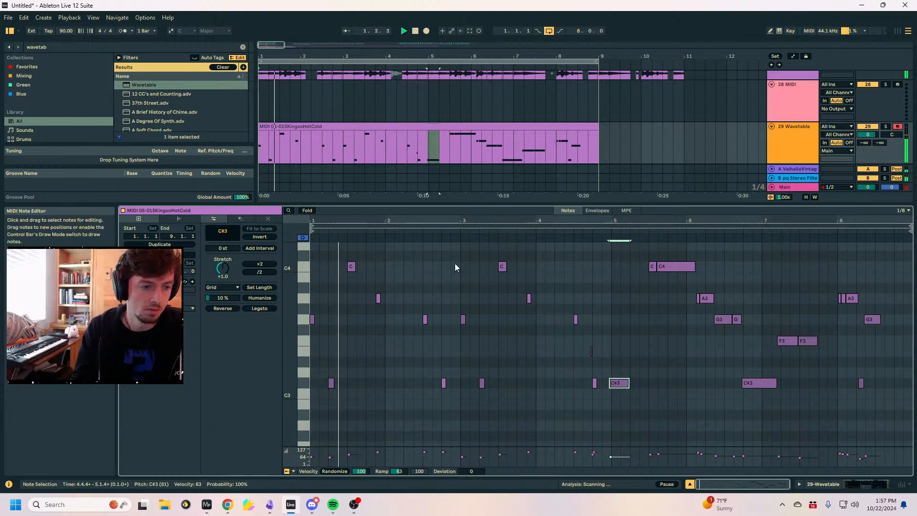
Shift the first C#3 note right to about 1.2.3 and show the Wavetable device controls.
left_click_drag(332, 385, 341, 383)
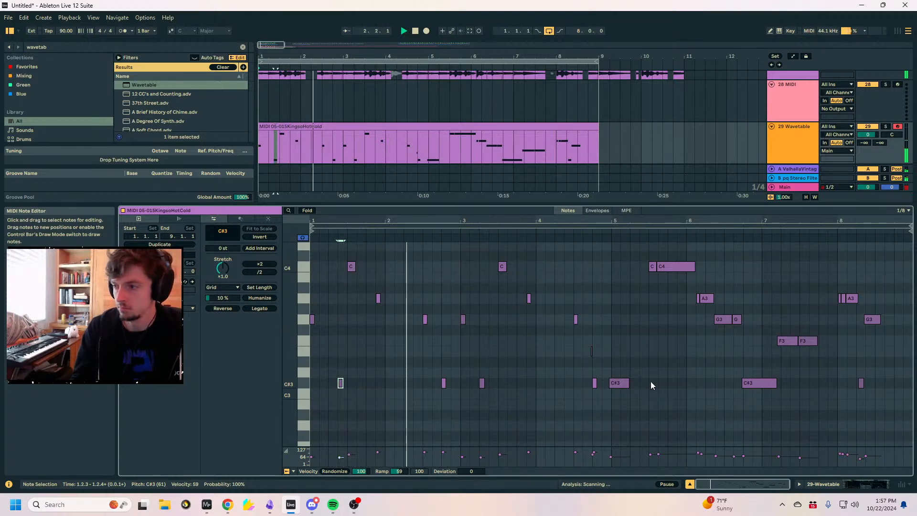
left_click(828, 484)
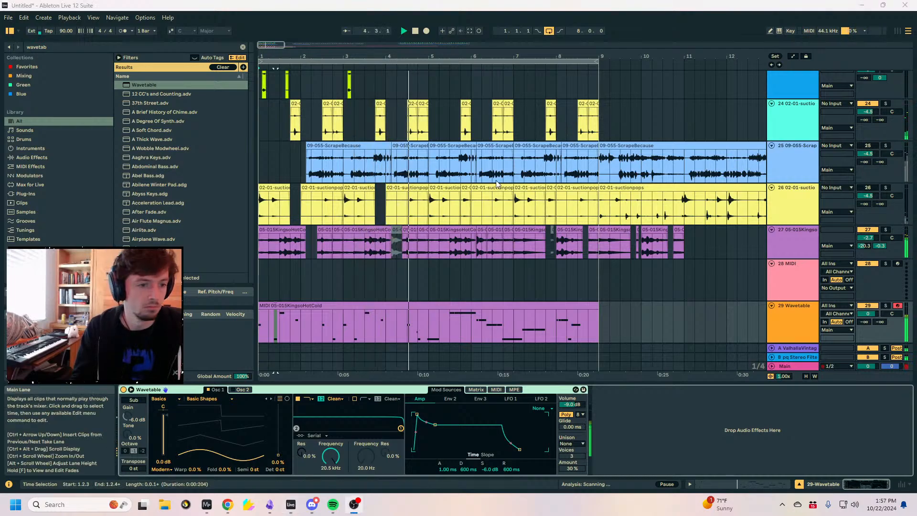
Duplicate bars 1 to 4 of the Wavetable MIDI clip over bars 5 to 8.
left_click(375, 307)
left_click_drag(427, 321, 261, 295)
key("ctrl+d")
left_click(458, 317)
left_click(437, 306)
left_click(383, 306)
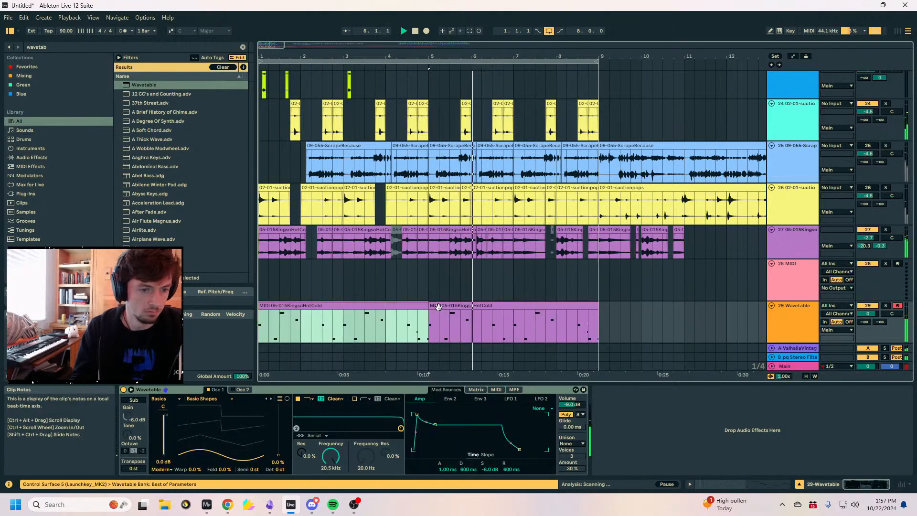
Deactivate the track 27 audio slice just after bar 6 and the Wavetable clip's opening slice at bar 7, checking by playback.
left_click(485, 231)
left_click(514, 328)
key("space")
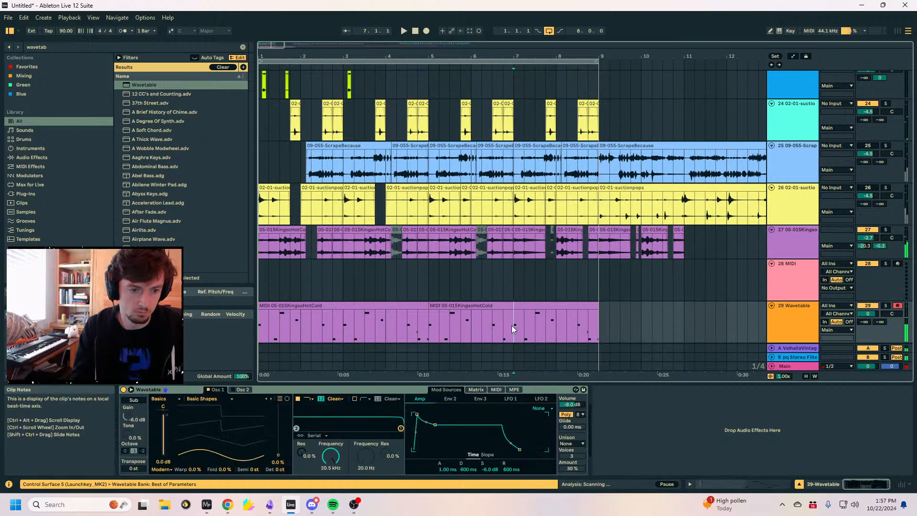
left_click(416, 306)
key("space")
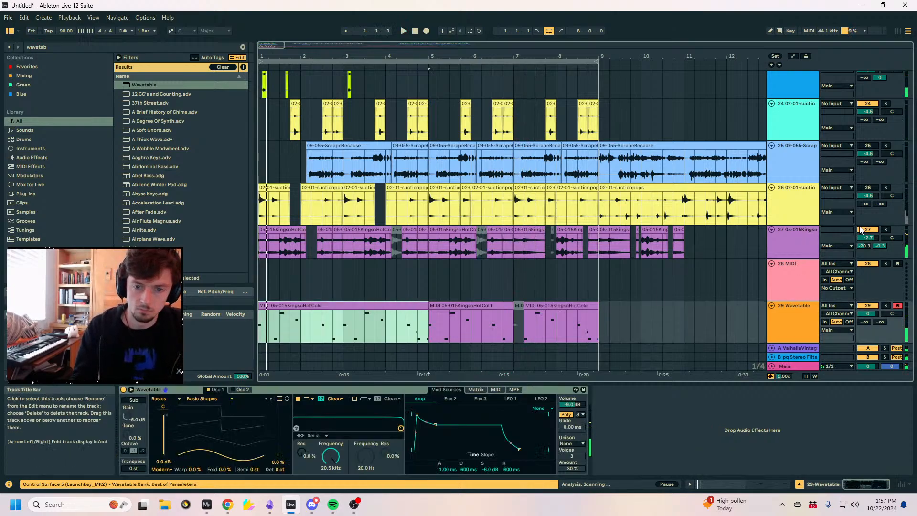
Mute audio track 27 and raise the Wavetable track's second send to 0, playing the arrangement to check.
left_click(862, 230)
key("space")
left_click(789, 328)
left_click_drag(880, 321, 879, 258)
key("space")
key("space")
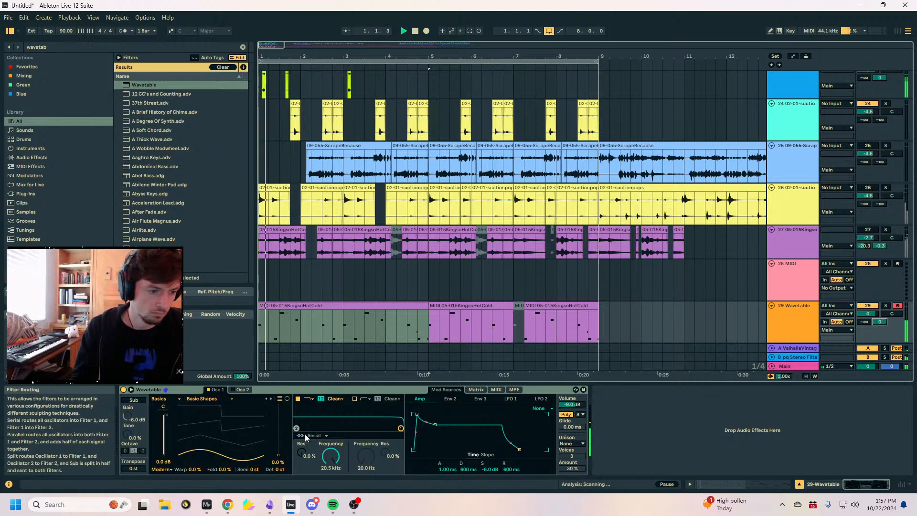
Switch oscillator 1 to the Bell wavetable from the Instrument category and set its wave position to 49%.
left_click_drag(278, 455, 278, 445)
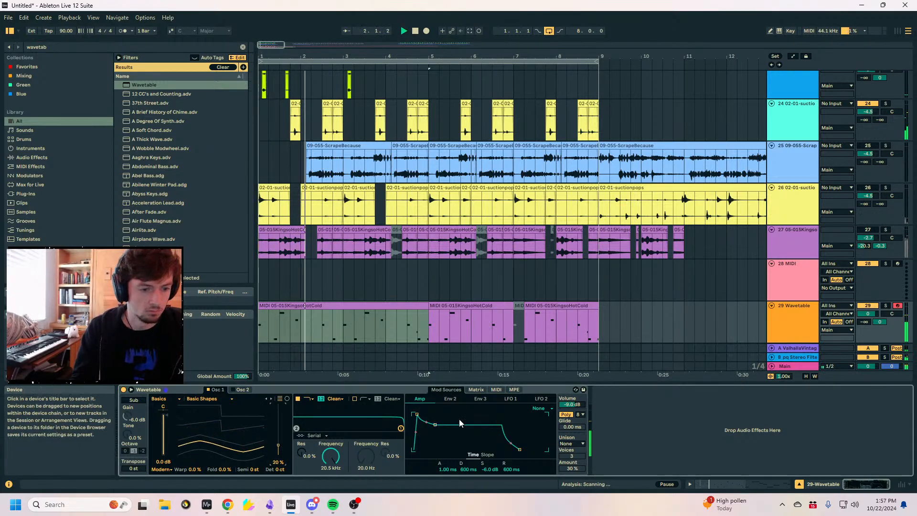
left_click(162, 398)
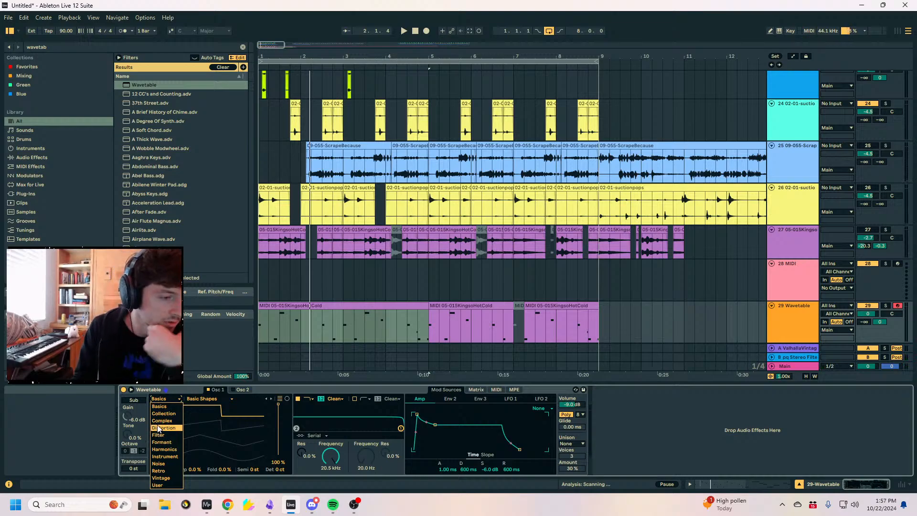
left_click(171, 457)
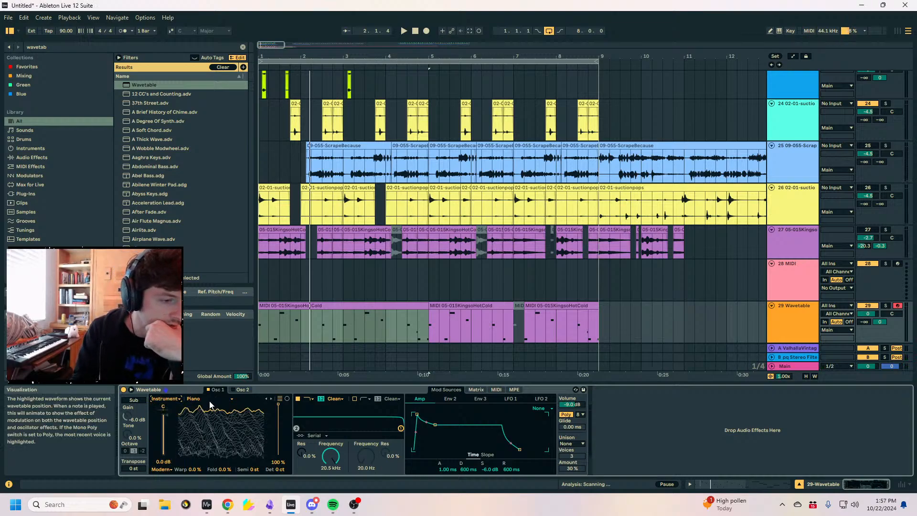
left_click(202, 400)
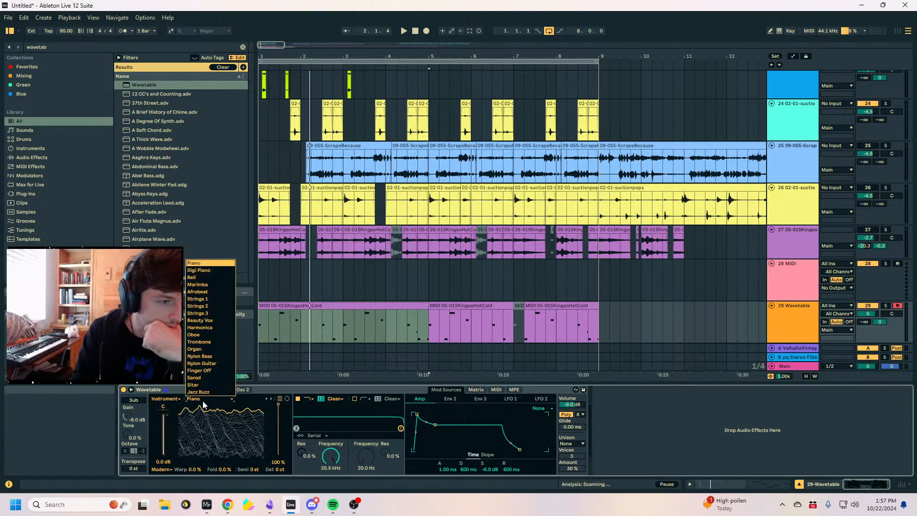
left_click(199, 277)
key("space")
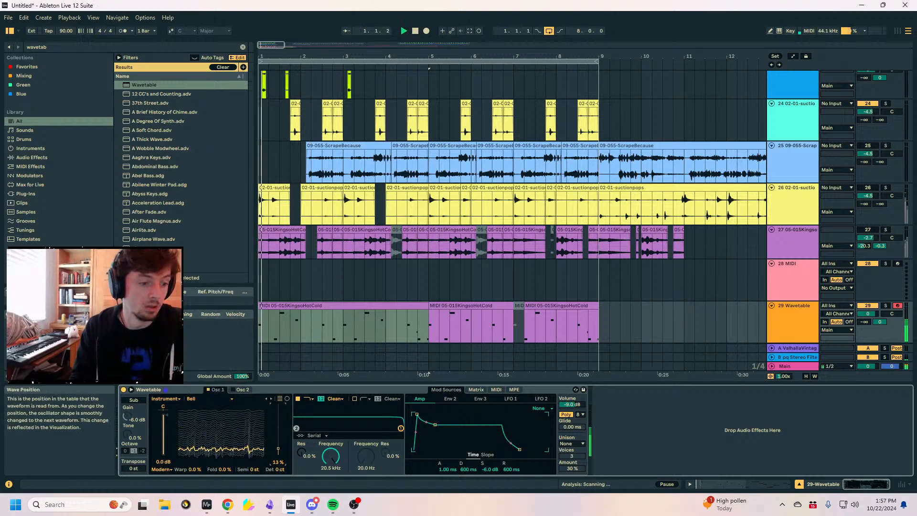
mouse_move(278, 432)
left_mouse_down()
mouse_move(278, 422)
mouse_move(278, 430)
left_mouse_up()
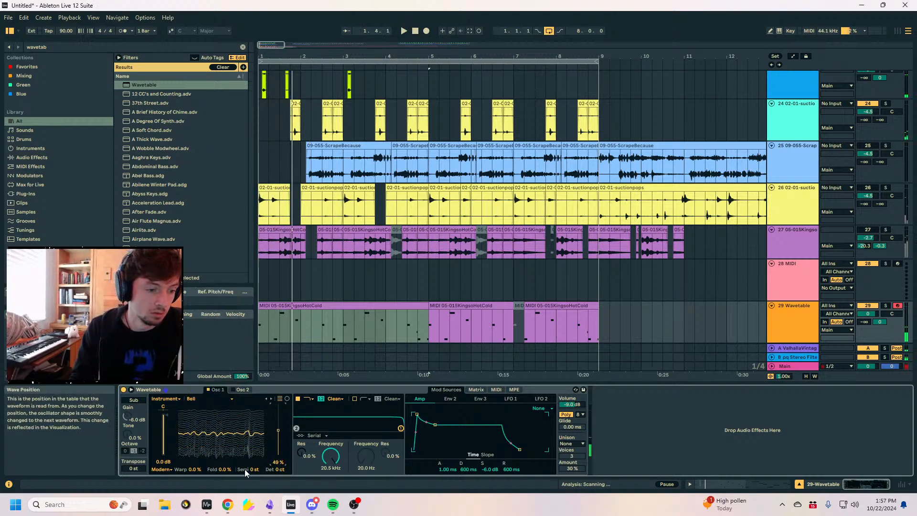
Transpose oscillator 1 down 12 semitones and lower its wave position to 36% while auditioning the phrase.
left_click_drag(254, 470, 254, 482)
key("space")
key("space")
mouse_move(260, 446)
left_mouse_down()
mouse_move(259, 431)
mouse_move(260, 452)
left_mouse_up()
key("space")
Set filter 1 to 755 Hz with 49% resonance and modulate its frequency from Envelope 2 by 36.
left_click_drag(400, 427, 358, 426)
left_click_drag(302, 452, 301, 432)
left_click(455, 400)
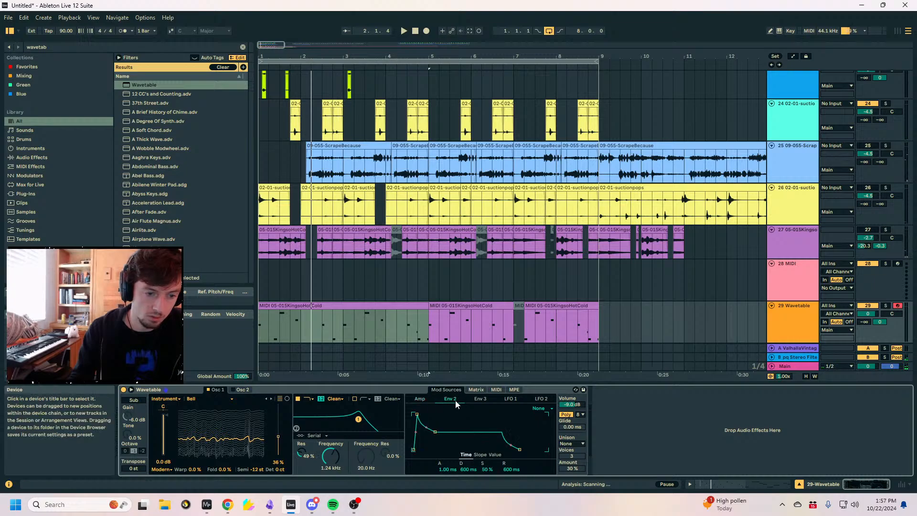
left_click(131, 389)
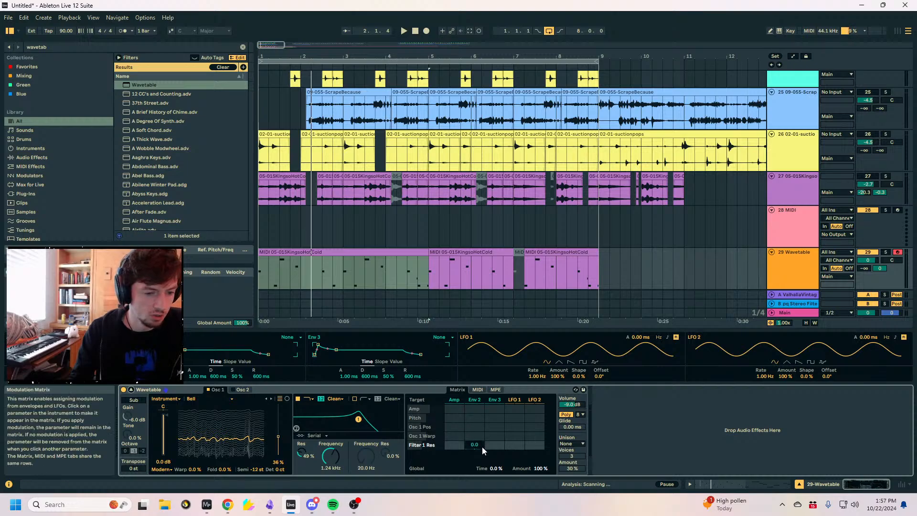
left_click_drag(330, 456, 331, 478)
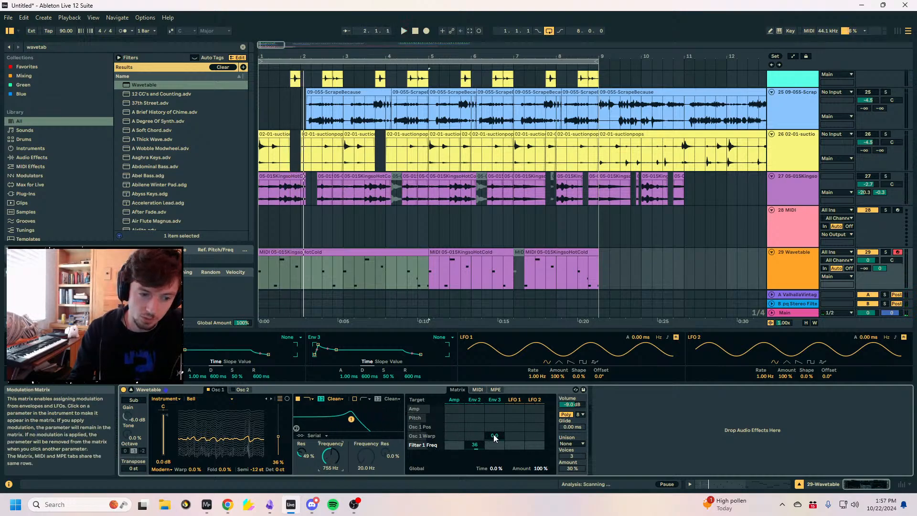
Modulate oscillator 1's position and warp from Envelope 3, with warp at -3.1, and lengthen Envelope 3's decay to 1.25 s.
key("space")
left_click_drag(495, 426, 495, 432)
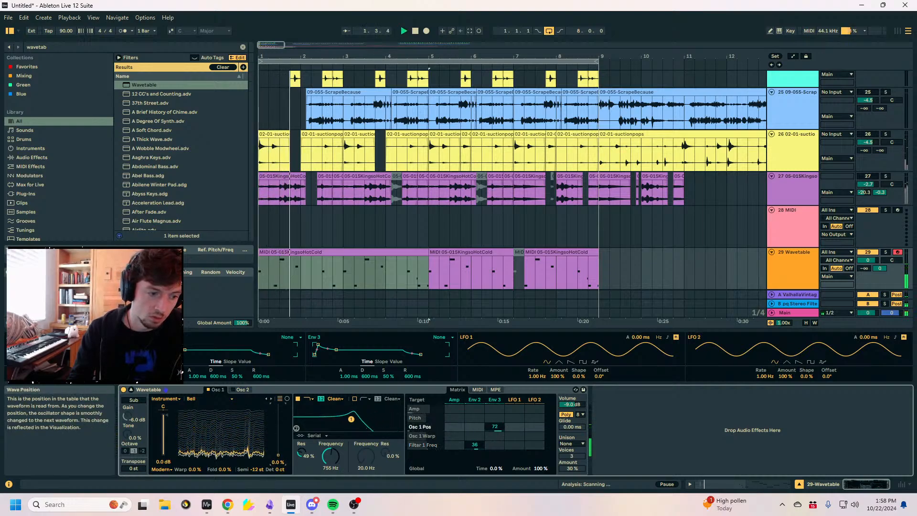
left_click_drag(495, 436, 495, 433)
left_click_drag(318, 344, 336, 355)
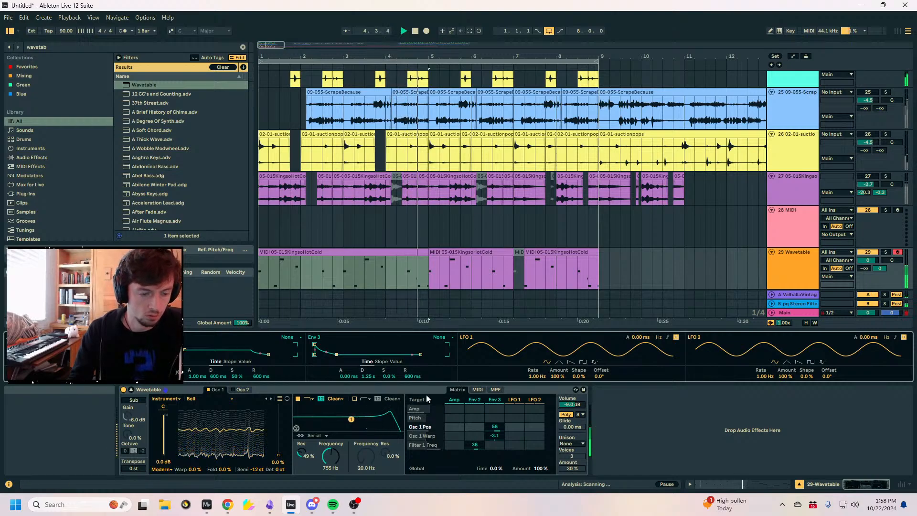
Set oscillator 1's wave position to 59% with -42 Envelope 3 modulation, and audition the MIDI clip.
left_click_drag(494, 426, 495, 459)
left_click_drag(283, 443, 277, 425)
left_click_drag(495, 427, 495, 432)
scroll(571, 271, "down", 2)
left_click(412, 229)
key("space")
key("space")
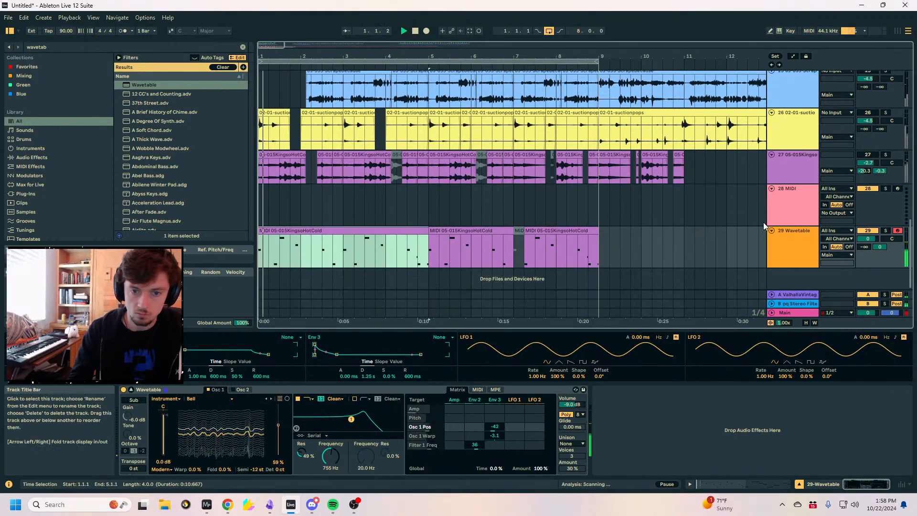
Try layering a C4 note five semitones above the opening G3 in the Wavetable clip and play it back.
key("space")
key("shift+Tab")
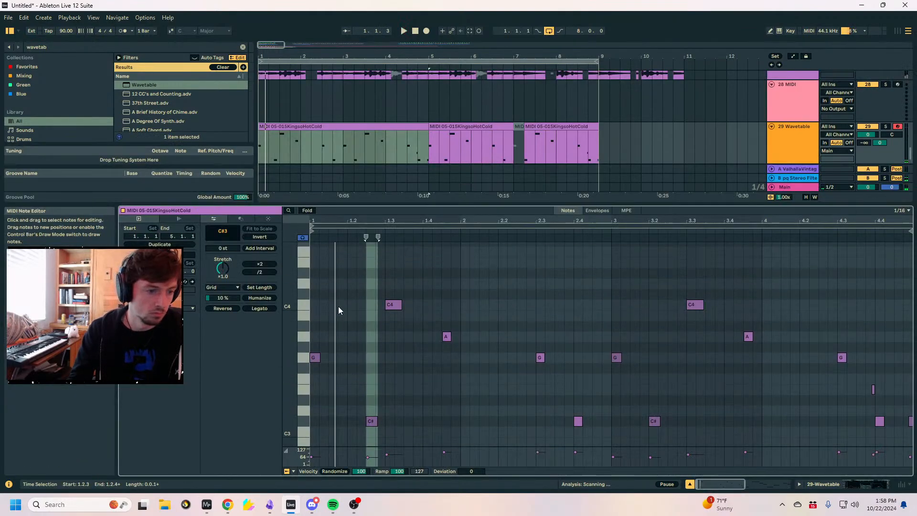
key("Up")
key("Up")
key("Up")
key("Up")
key("Up")
key("space")
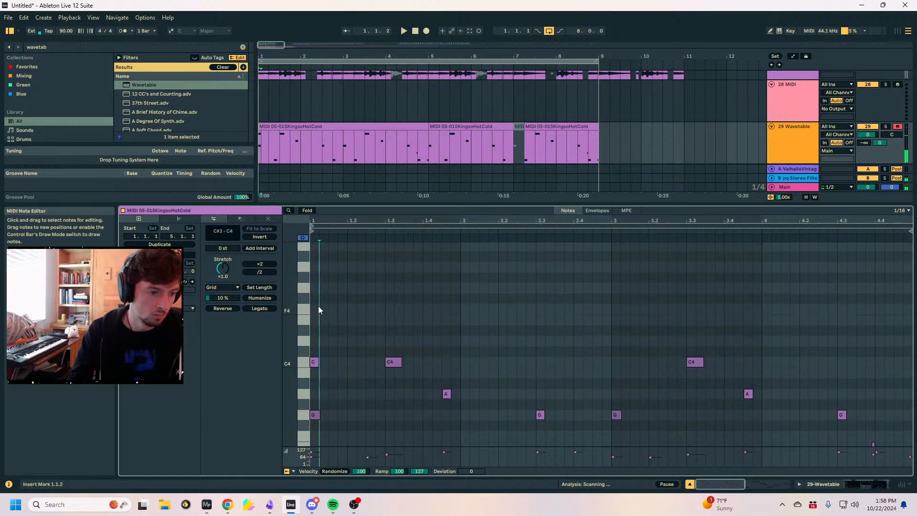
key("space")
left_click(317, 323)
key("space")
key("space")
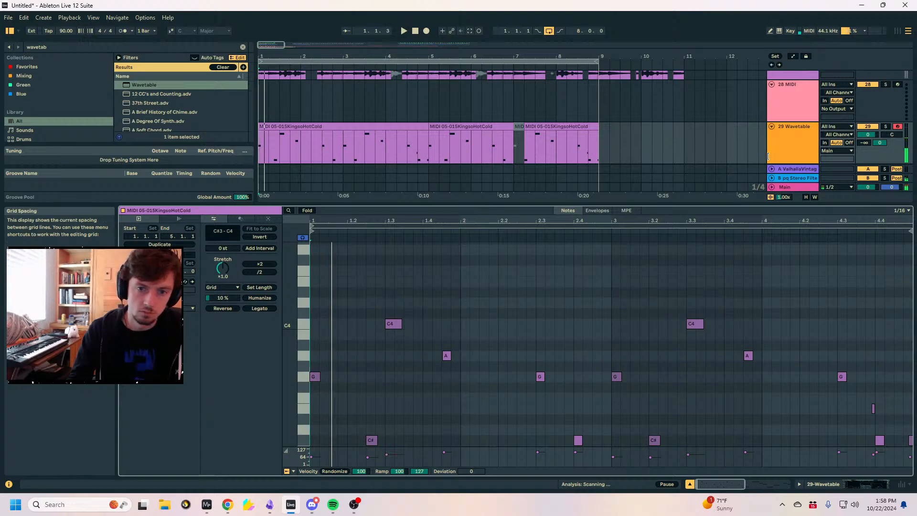
Mute the Wavetable track while playing the arrangement back.
scroll(869, 95, "up", 2)
key("space")
scroll(867, 91, "down", 2)
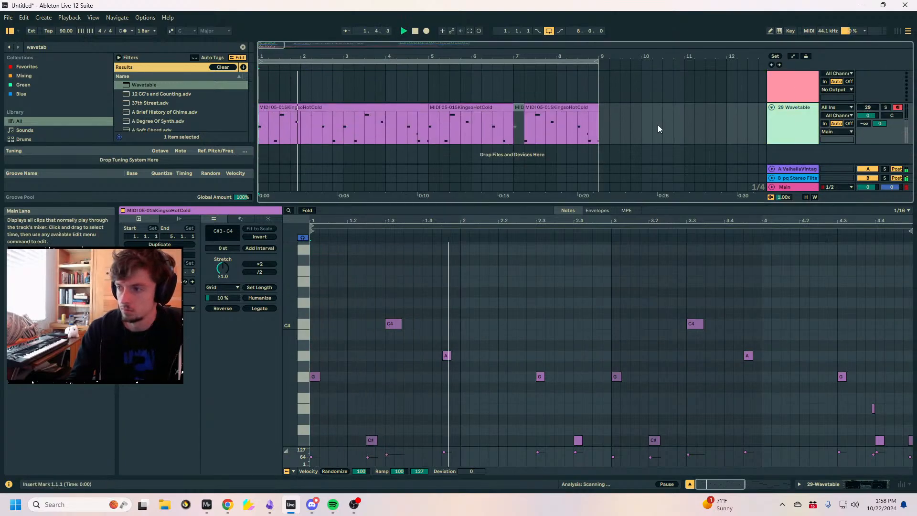
Open the empty MIDI clip on the Hip-Hop Sub Bass track and reduce the note editor's height to show more tracks.
left_click(365, 113)
scroll(588, 145, "up", 2)
left_click(808, 124)
scroll(587, 124, "up", 2)
scroll(604, 126, "up", 15)
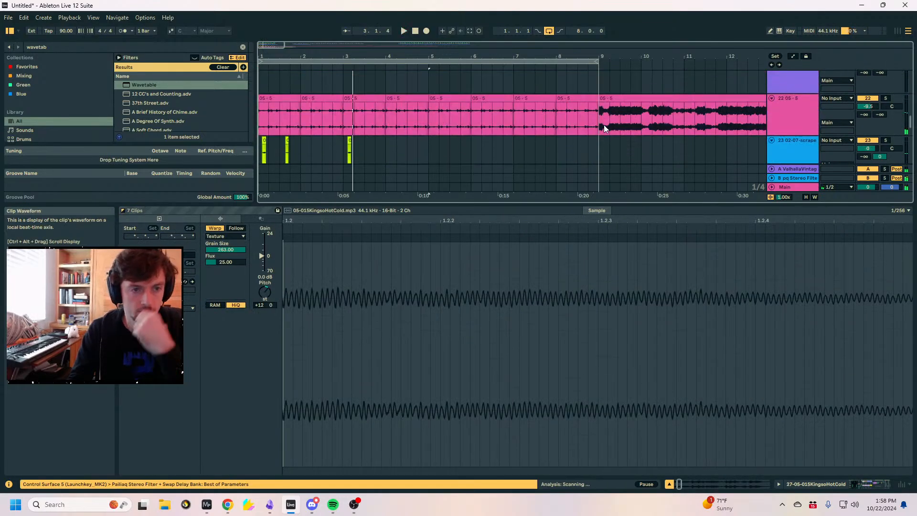
scroll(602, 127, "down", 5)
left_click_drag(591, 204, 567, 315)
scroll(425, 155, "up", 3)
left_click(420, 139)
scroll(445, 372, "down", 2)
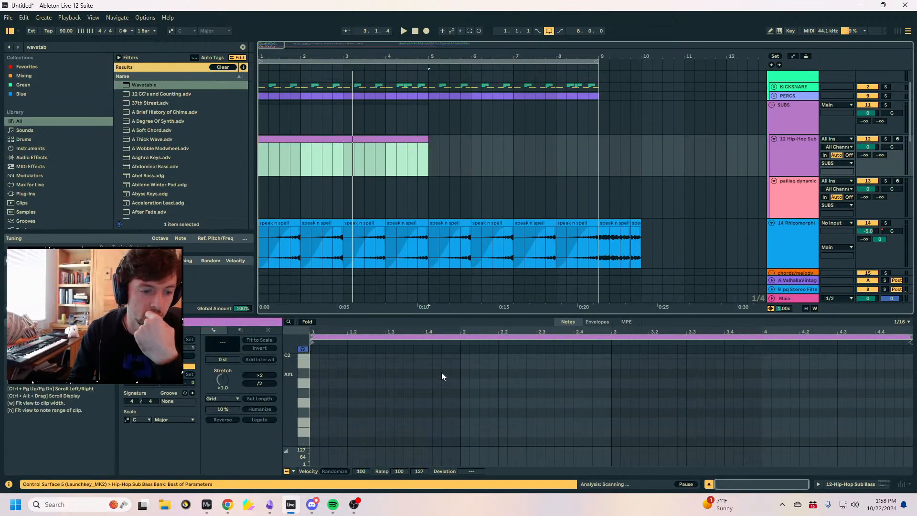
scroll(431, 193, "up", 1)
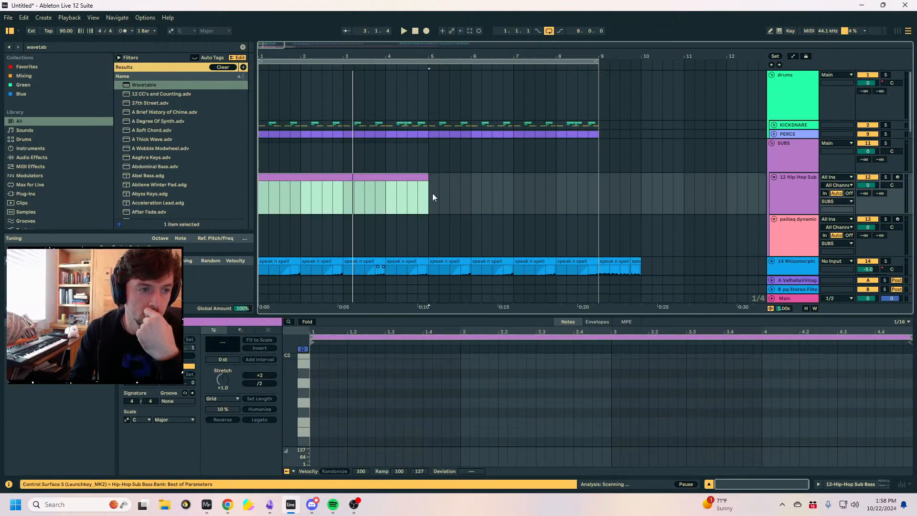
Unfold the KICKSNARE and KICKS groups so the kick clips show above the sub bass clip as a timing reference.
left_click(772, 125)
scroll(388, 127, "up", 5)
scroll(388, 128, "up", 5)
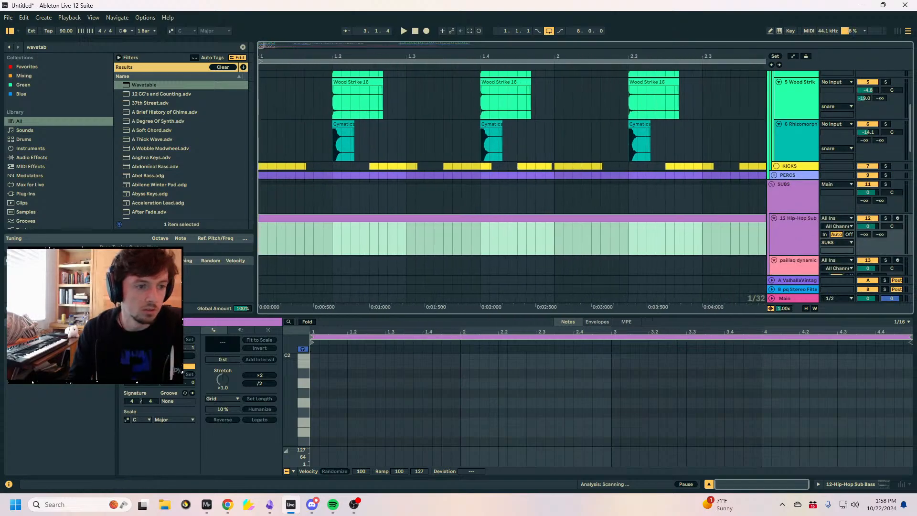
scroll(512, 163, "down", 1)
left_click(776, 137)
scroll(372, 200, "down", 2)
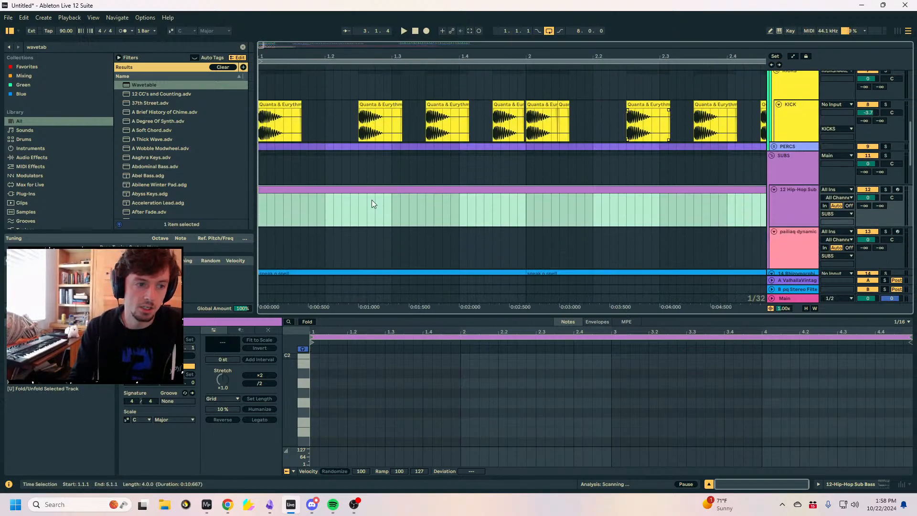
Draw sixteenth sub bass notes matching the kicks in bar 1: G0 at 1.1, and F#0 at 1.2.3, 1.3.3 and 1.4.3.
key("b")
scroll(320, 420, "down", 4)
left_click(315, 423)
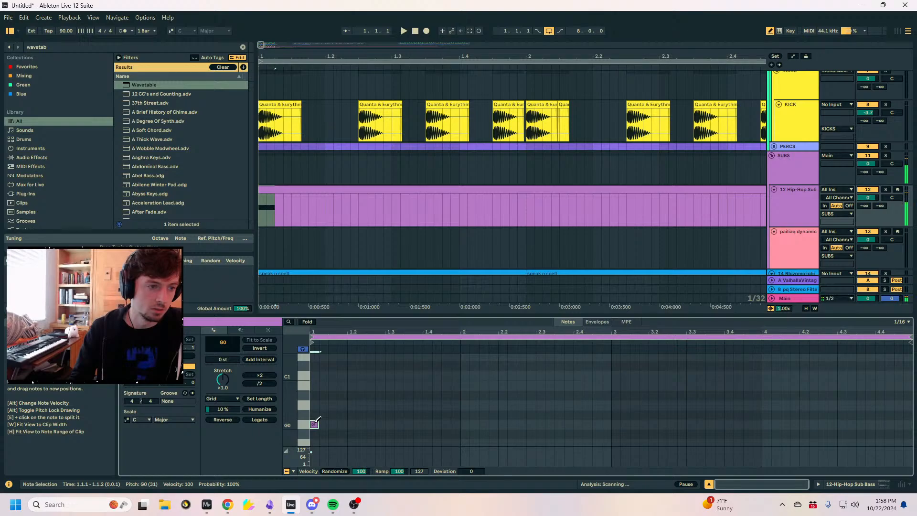
left_click(398, 433)
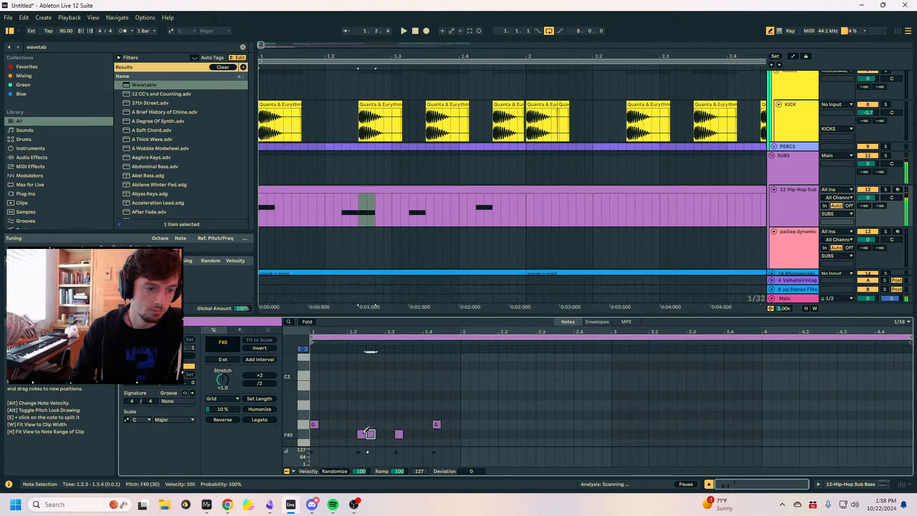
left_click(361, 434)
left_click(399, 433)
left_click_drag(399, 435, 444, 436)
Duplicate the bar 1 sub bass notes into bar 2, and copy the two-bar pattern into bars 3 and 4.
key("ctrl+a")
key("ctrl+d")
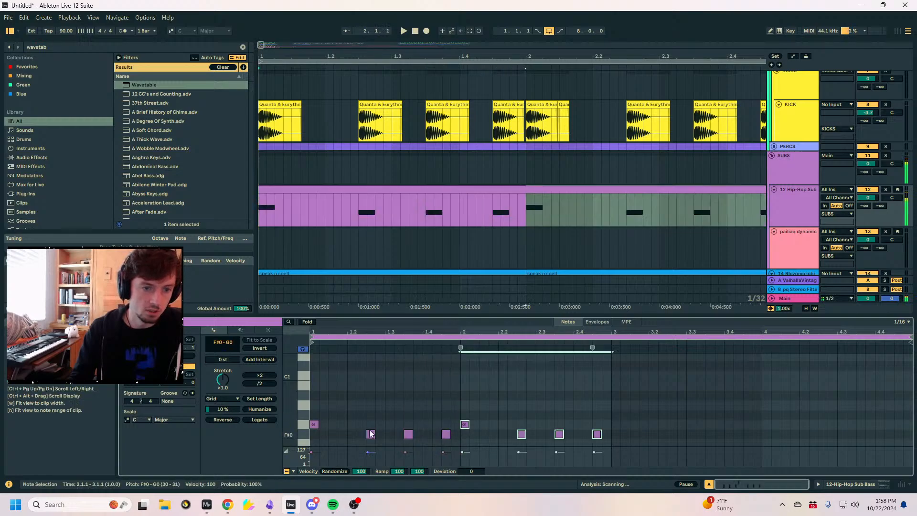
mouse_move(619, 57)
left_mouse_down()
mouse_move(157, 59)
mouse_move(618, 52)
left_mouse_up()
mouse_move(608, 390)
left_mouse_down()
mouse_move(423, 493)
mouse_move(308, 491)
left_mouse_up()
key("ctrl+d")
scroll(439, 394, "down", 2)
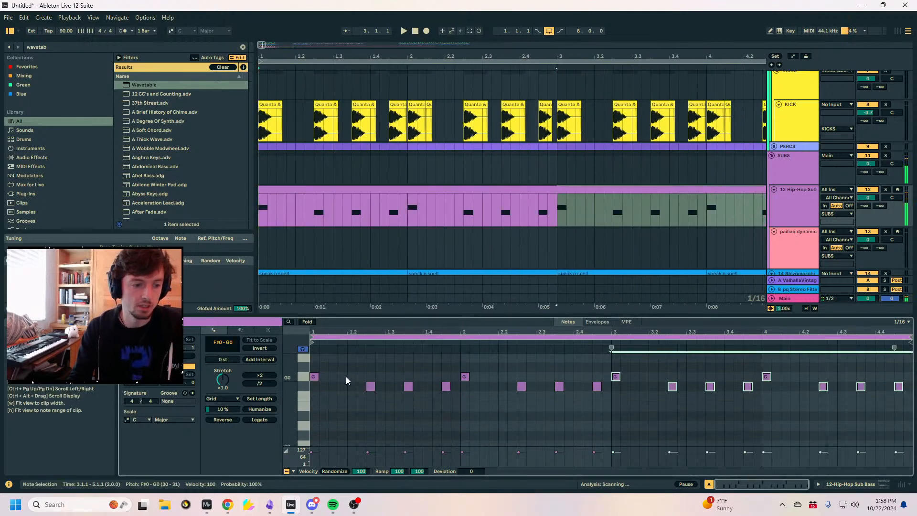
Show the sub bass clip's Pitch Bend envelope and ramp it from near maximum at bar 1 to minimum just after 1.2.
left_click(346, 376)
left_click(597, 321)
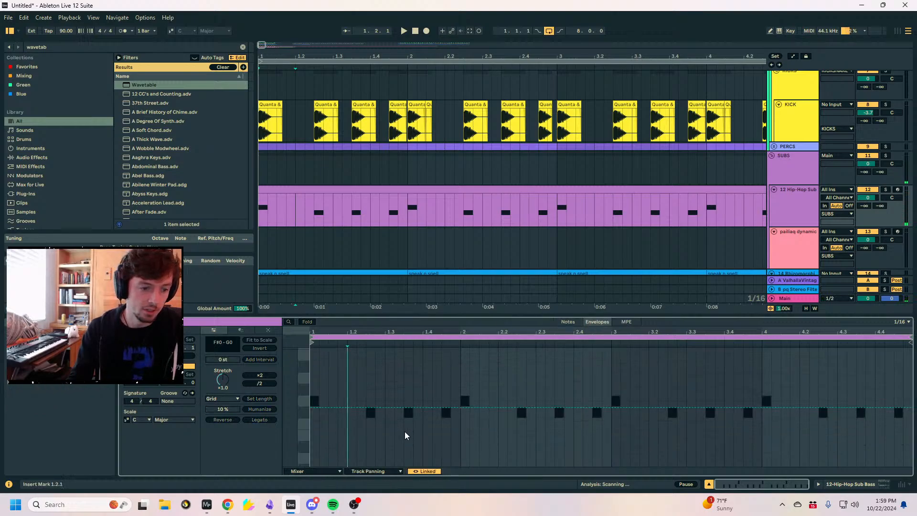
left_click(313, 471)
left_click(324, 408)
mouse_move(347, 408)
left_mouse_down()
mouse_move(317, 356)
mouse_move(366, 355)
left_mouse_up()
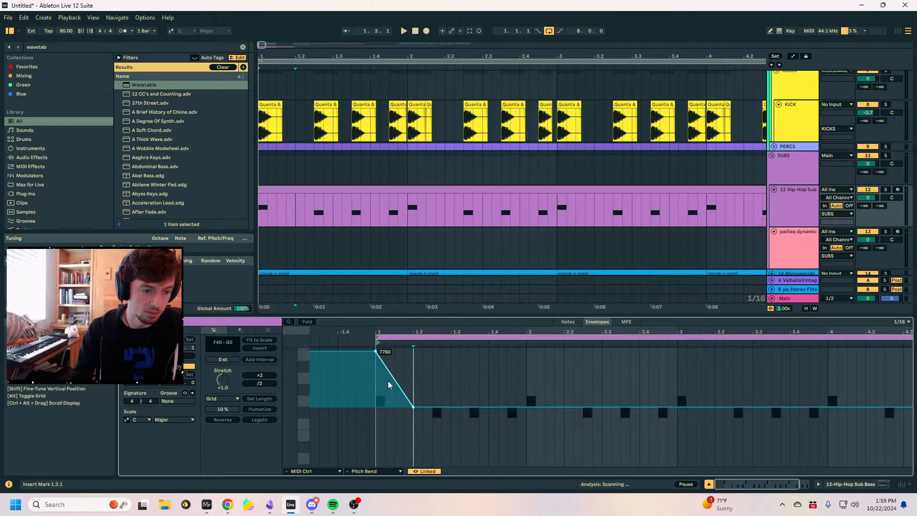
left_click_drag(416, 407, 422, 464)
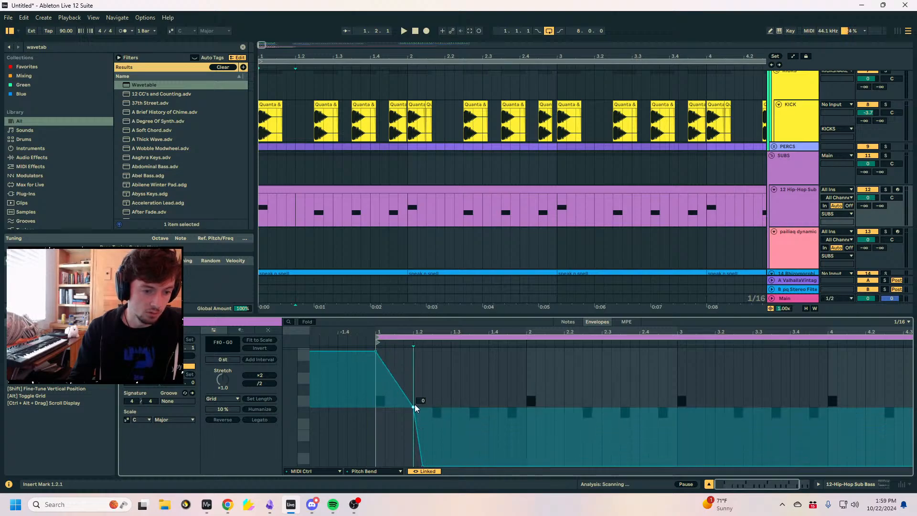
Duplicate the pitch bend ramp spanning 1.1.1 to 1.2.3 twice, so copies start at 1.2.3 and 1.4.1.
left_click_drag(433, 393, 376, 396)
key("ctrl+d")
key("ctrl+d")
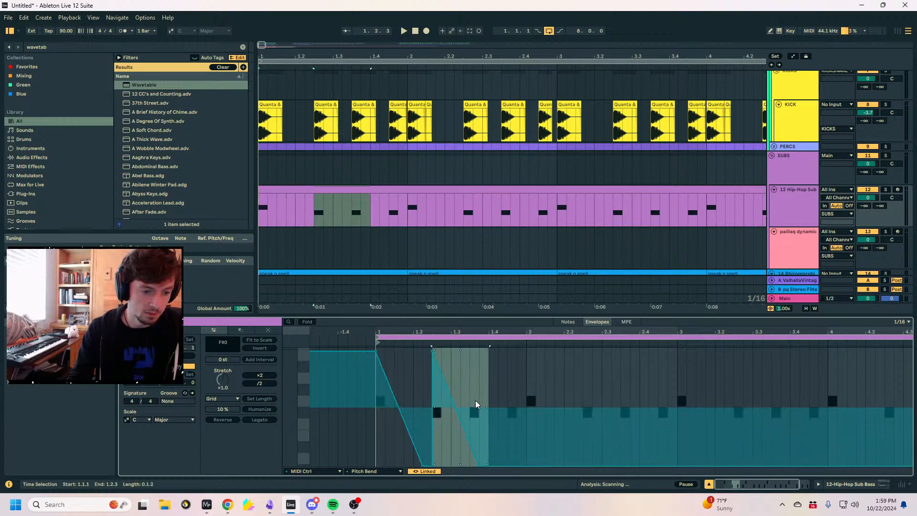
Play the sub bass back and curve the first two pitch bend ramps so they fall quickly at the start.
key("space")
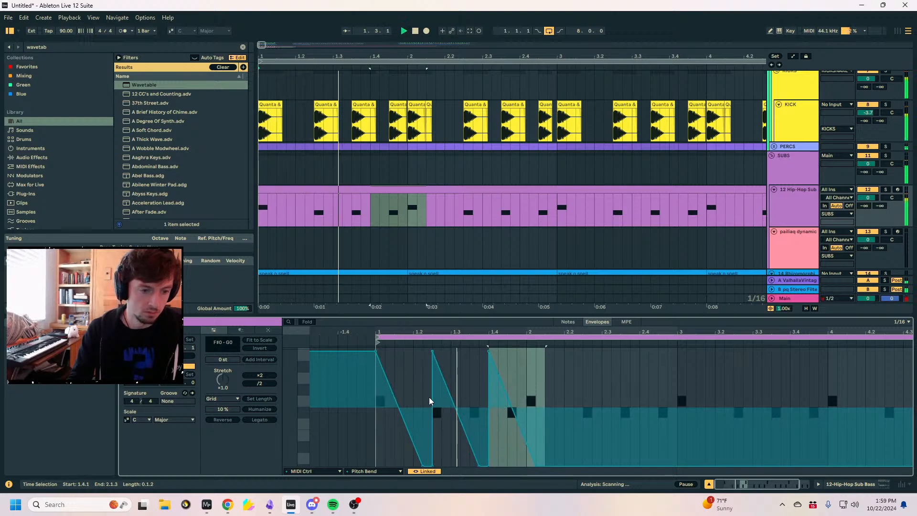
key("space")
left_click(459, 406)
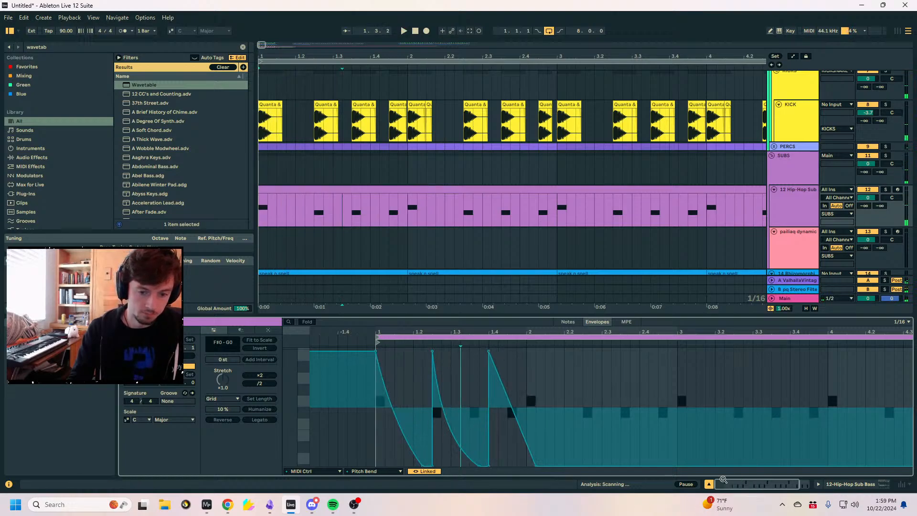
Play the beat with the sub bass and review the tracks below the SUBS group.
left_click(833, 485)
key("space")
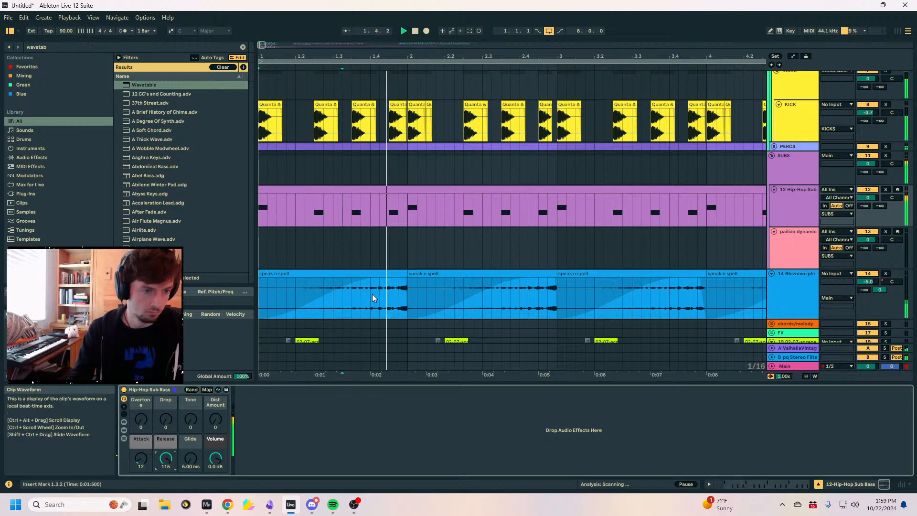
left_click(426, 224)
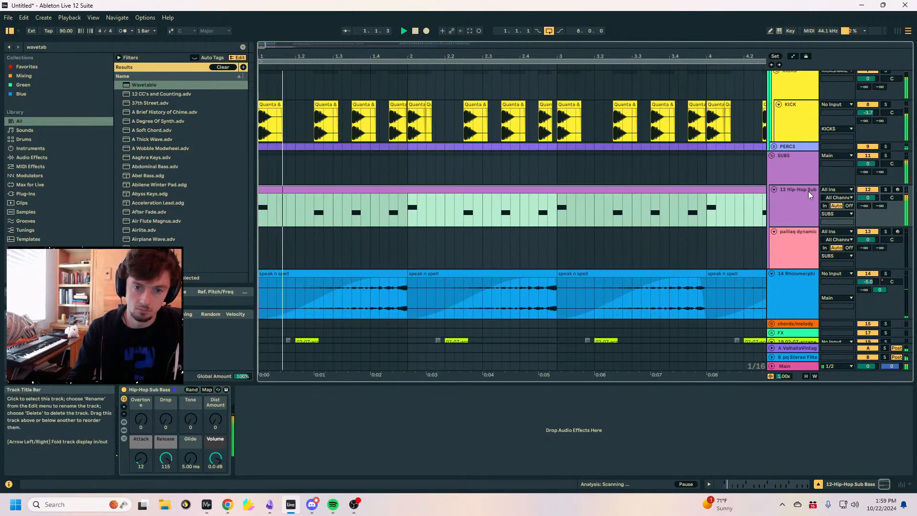
scroll(811, 201, "down", 10)
scroll(852, 192, "down", 1)
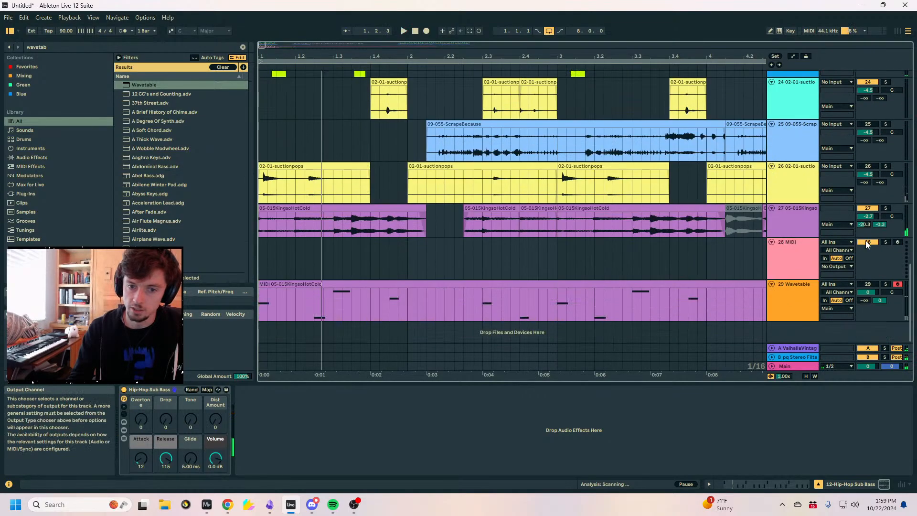
scroll(590, 232, "up", 5)
scroll(589, 235, "up", 8)
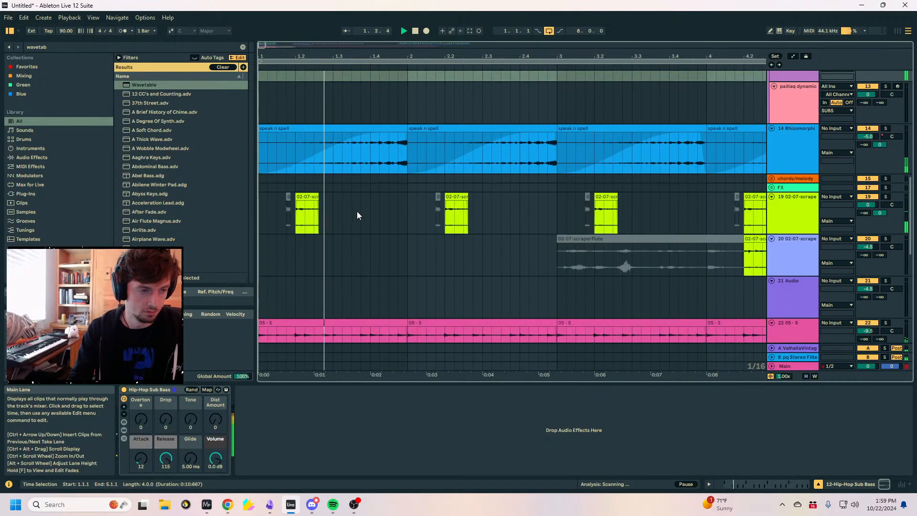
left_click(404, 136)
key("space")
Play back the end of bar 1 and trim the kick clip at 1.4.3 to end just after 1.4.4.
scroll(403, 134, "up", 2)
left_click_drag(401, 56, 402, 61)
left_click(389, 122)
key("space")
key("space")
key("space")
left_click(315, 125)
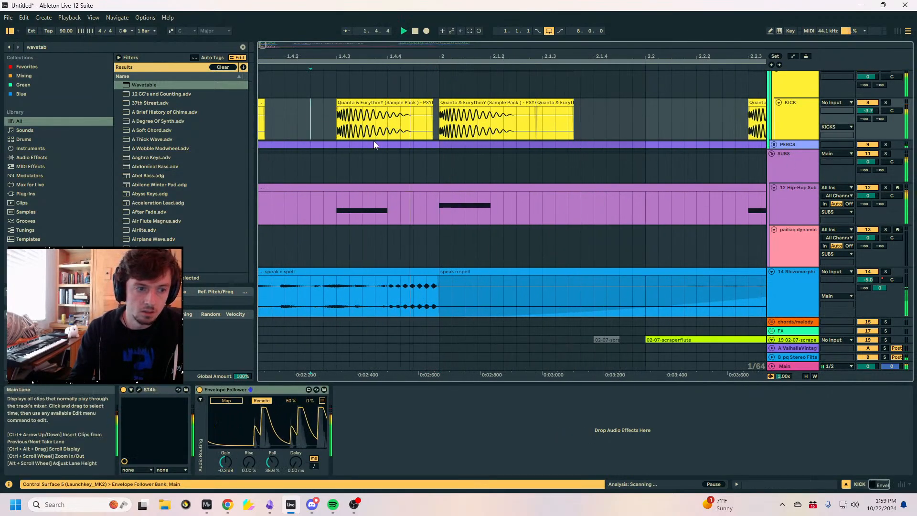
key("space")
left_click_drag(432, 103, 420, 104)
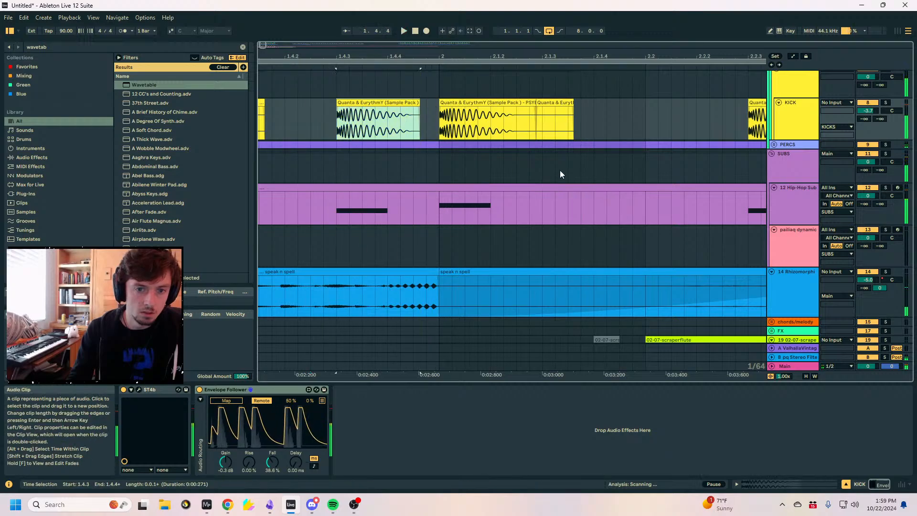
Compare the SUBS group's sound with Borrasca Sidechainer 3 bypassed and active.
left_click(814, 169)
left_click(124, 390)
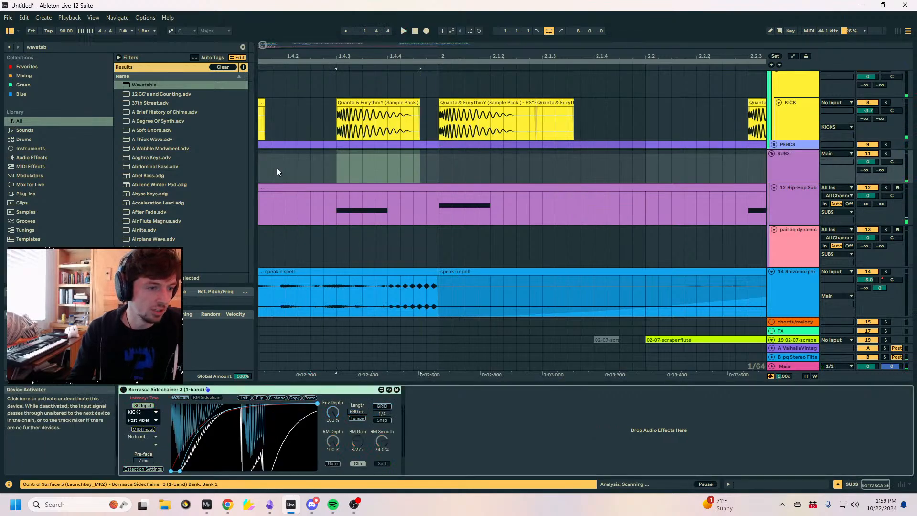
left_click(274, 165)
key("space")
mouse_move(388, 57)
left_mouse_down()
mouse_move(471, 45)
mouse_move(472, 55)
left_mouse_up()
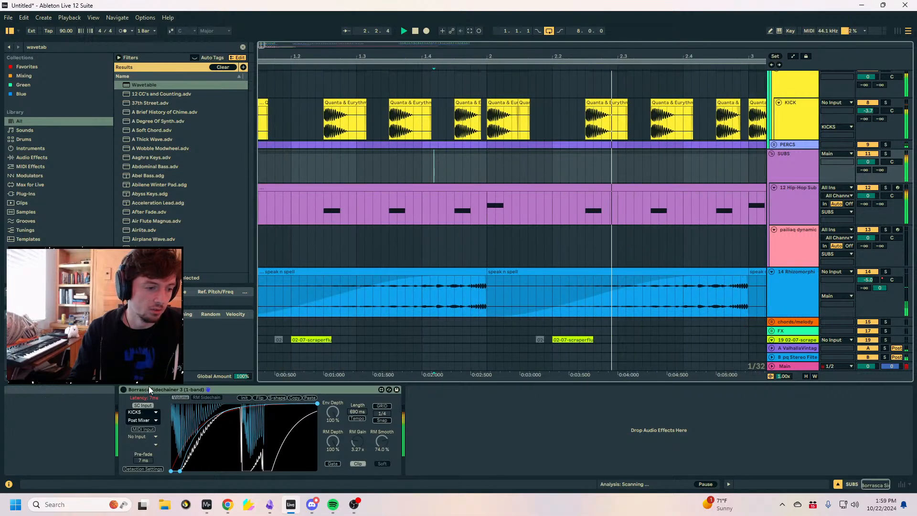
left_click(124, 389)
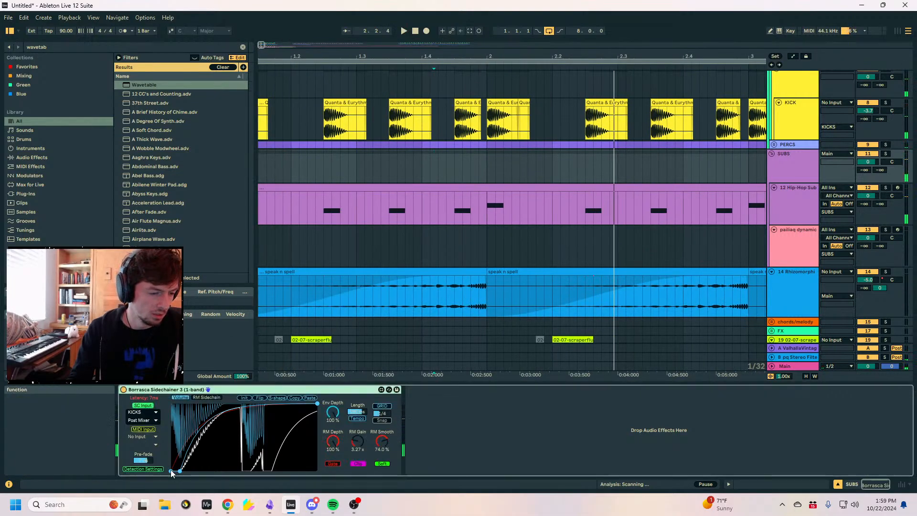
Adjust the sidechainer's length and raise its volume curve's starting point to maximum, checking the sub bass by playback.
left_click_drag(357, 411, 359, 406)
key("space")
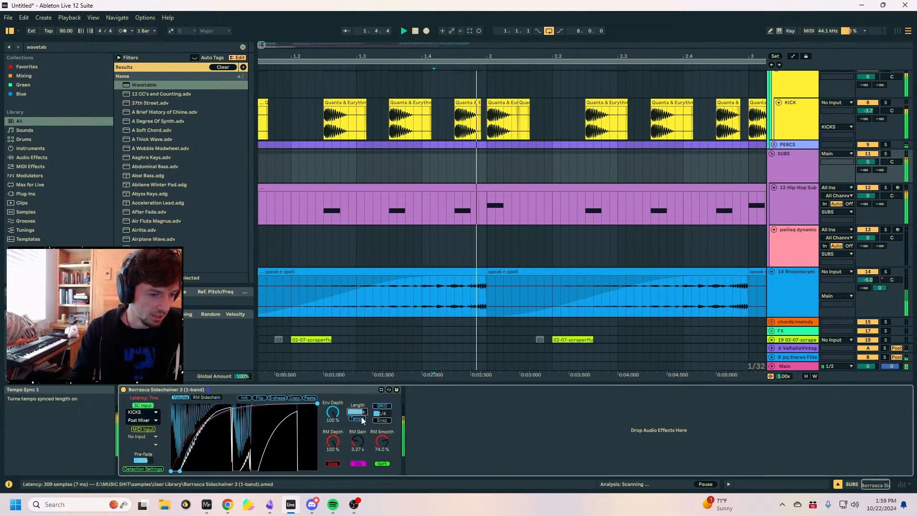
key("space")
key("space")
key("space")
mouse_move(171, 471)
left_mouse_down()
mouse_move(181, 467)
mouse_move(172, 403)
left_mouse_up()
key("space")
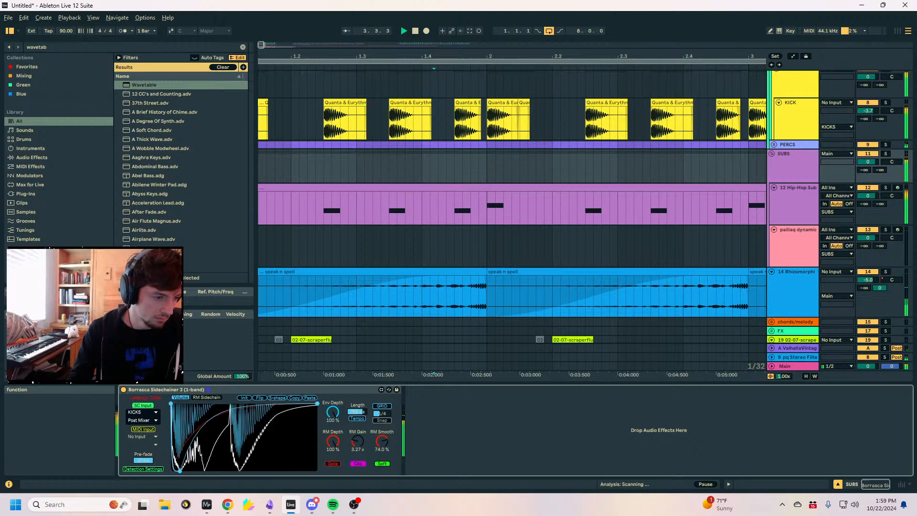
key("space")
key("space")
left_click(292, 188)
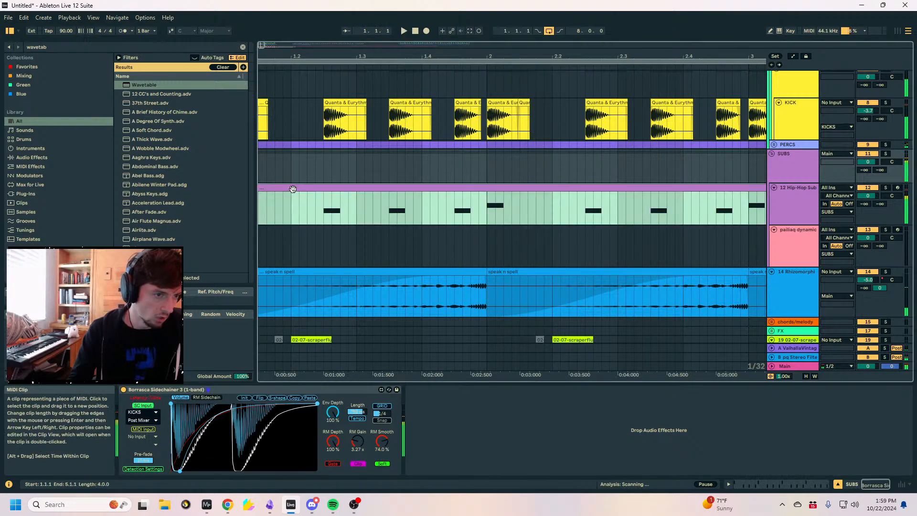
key("space")
key("space")
Move the F#0 notes in bars 1 and 2 of the sub bass clip up to G0 and play them back.
left_click(790, 198)
key("space")
left_click(461, 181)
left_click(462, 188)
left_click(743, 481)
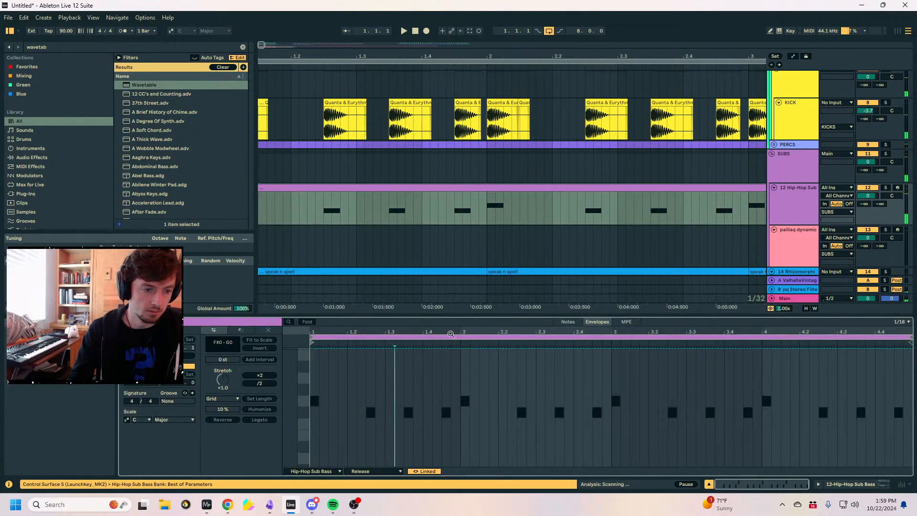
left_click(567, 321)
left_click_drag(353, 391, 453, 375)
left_click_drag(526, 397, 602, 361)
key("Up")
key("space")
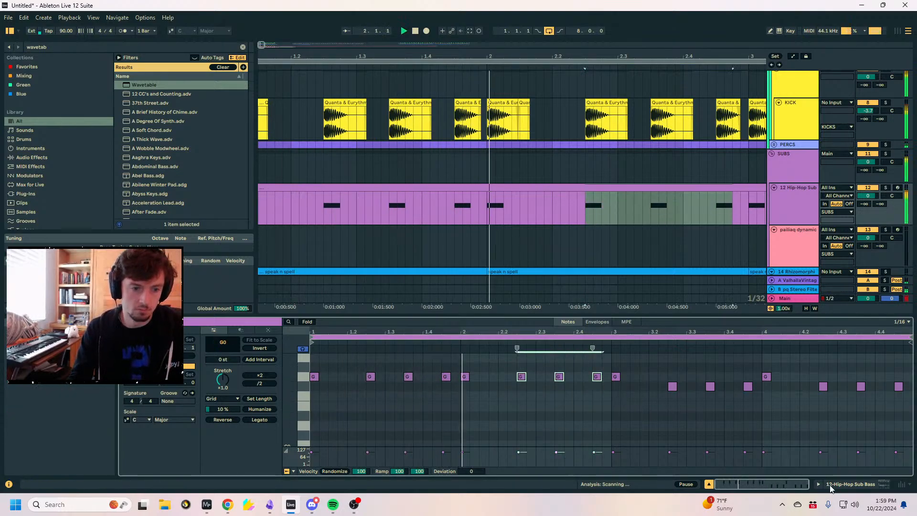
Deactivate the sub bass notes at 2.2.3 and 2.3.3 and play the pattern.
left_click(465, 188)
left_click_drag(585, 55, 586, 45)
key("space")
left_click_drag(581, 388, 548, 378)
key("0")
left_click_drag(544, 414, 512, 366)
key("0")
key("space")
Raise the sub bass note at the start of bar 2 to A0.
scroll(502, 401, "up", 1)
left_click_drag(479, 415, 457, 402)
key("Up")
key("Up")
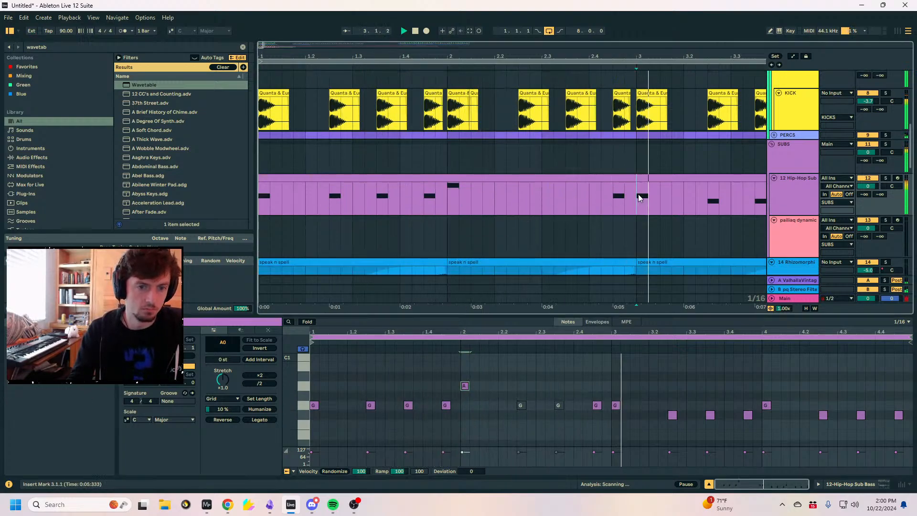
Replace bars 3 and 4 of the sub bass with a copy of bars 1 and 2.
left_click(465, 187)
left_click_drag(404, 58, 559, 43)
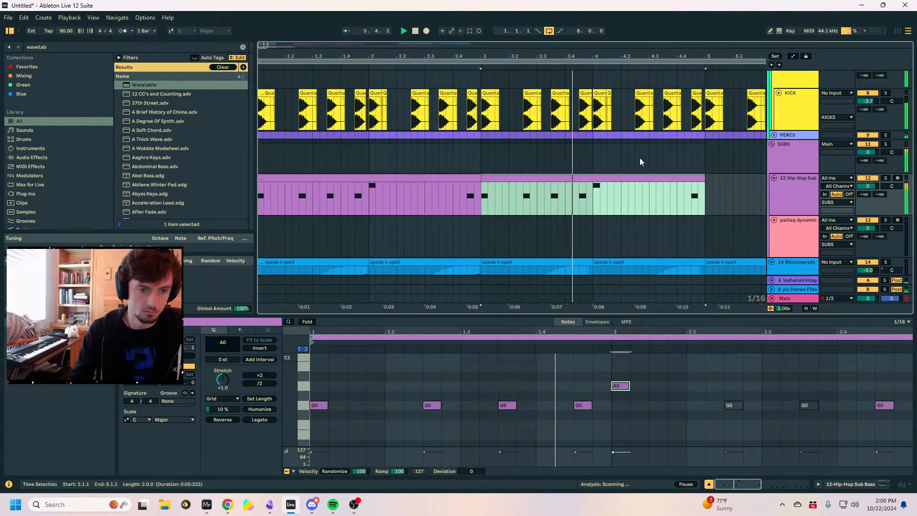
left_click(531, 196)
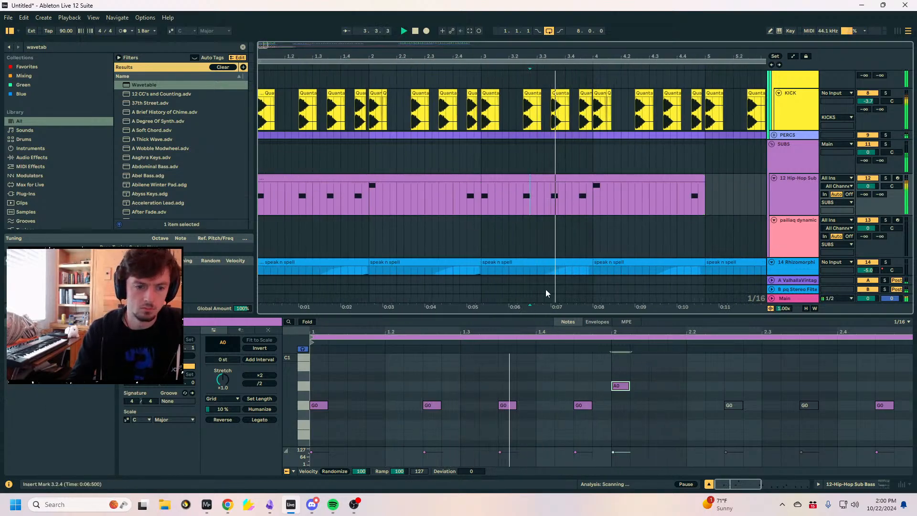
Show the sub bass clip's Pitch Bend envelope and reshape the third ramp, lowering its start at 1.4 and raising its end near bar 2.
left_click(597, 321)
left_click(315, 471)
left_click(303, 405)
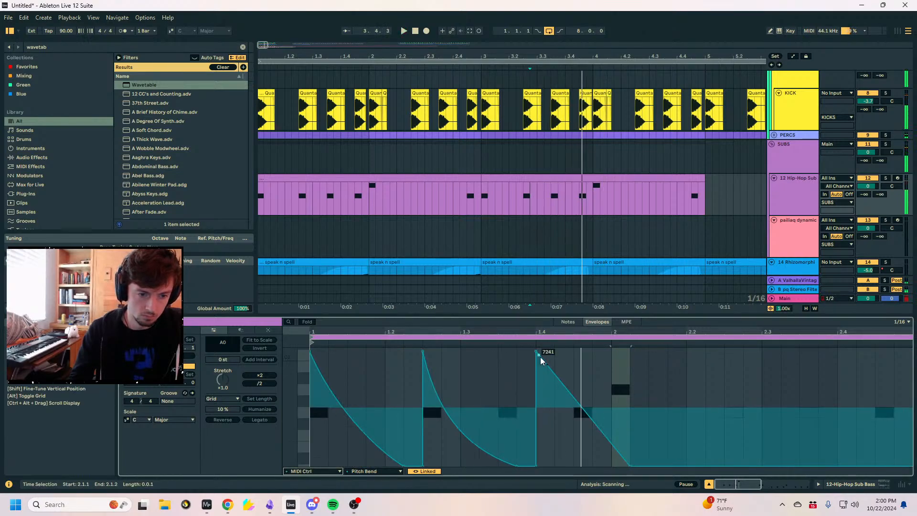
left_click_drag(538, 354, 548, 425)
key("space")
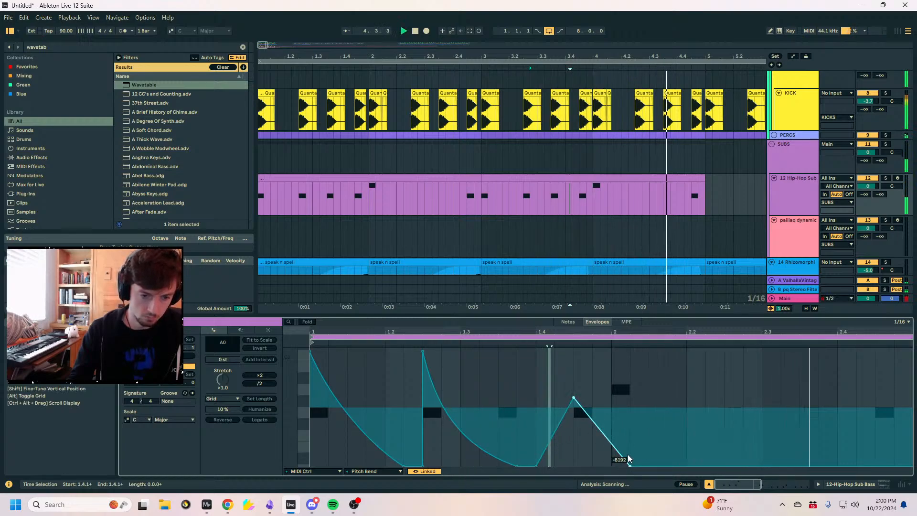
left_click_drag(629, 466, 611, 406)
Select both sub bass clips and loop the arrangement over their four bars.
left_click(532, 178)
left_click(364, 177, "shift")
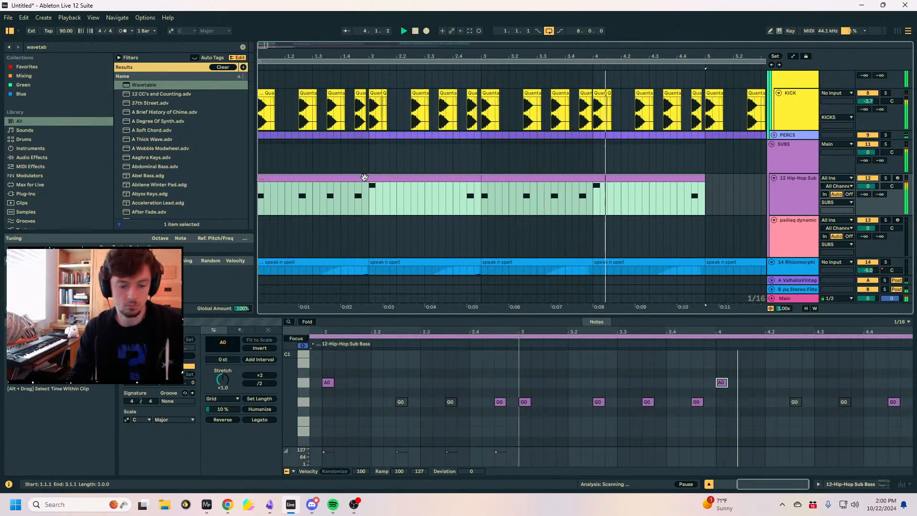
key("ctrl+l")
scroll(680, 159, "down", 2)
Insert a new MIDI track below the Wavetable track and show its device chain.
left_click(812, 154)
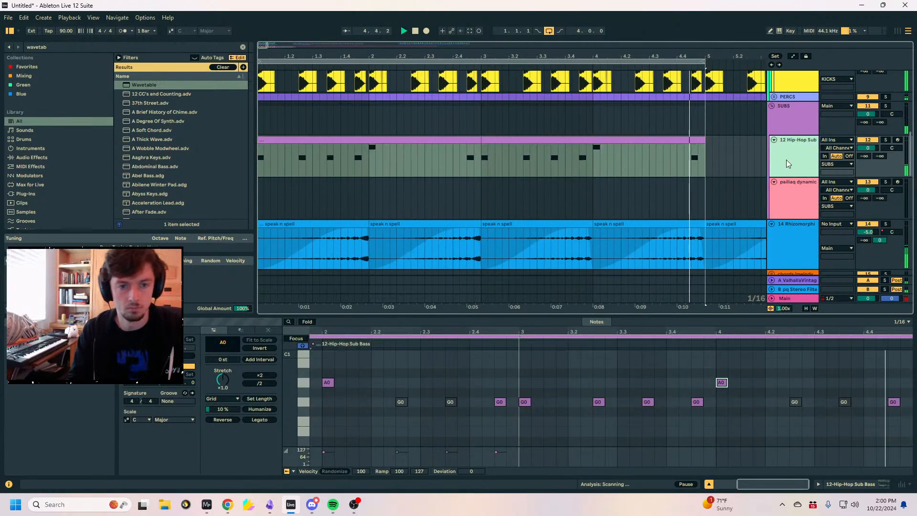
scroll(795, 192, "down", 12)
left_click(794, 224)
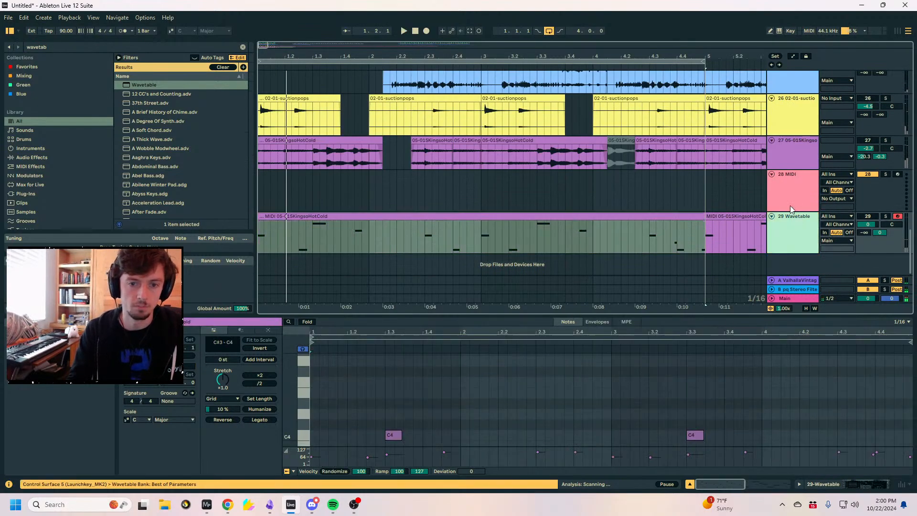
key("ctrl+shift+t")
left_click(874, 484)
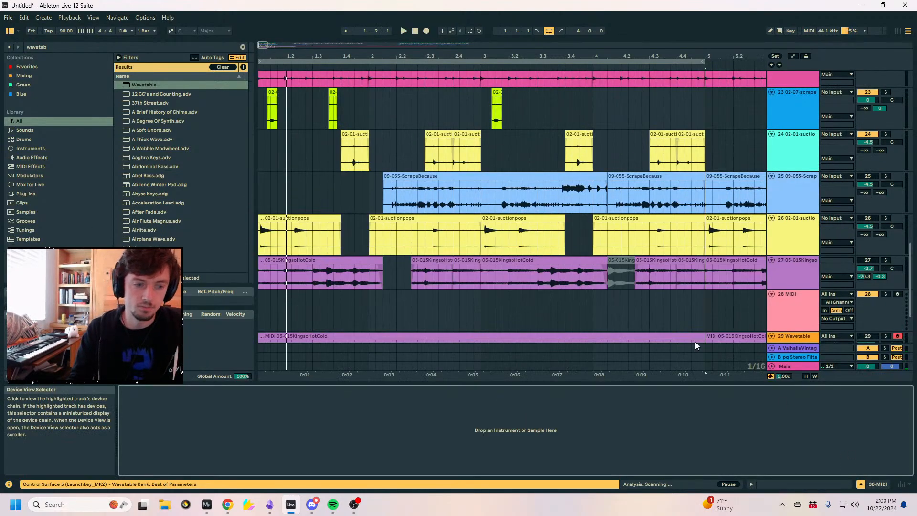
Search the browser for "pigment" and load the Pigments instrument onto the new MIDI track.
key("ctrl+f")
type("pigment")
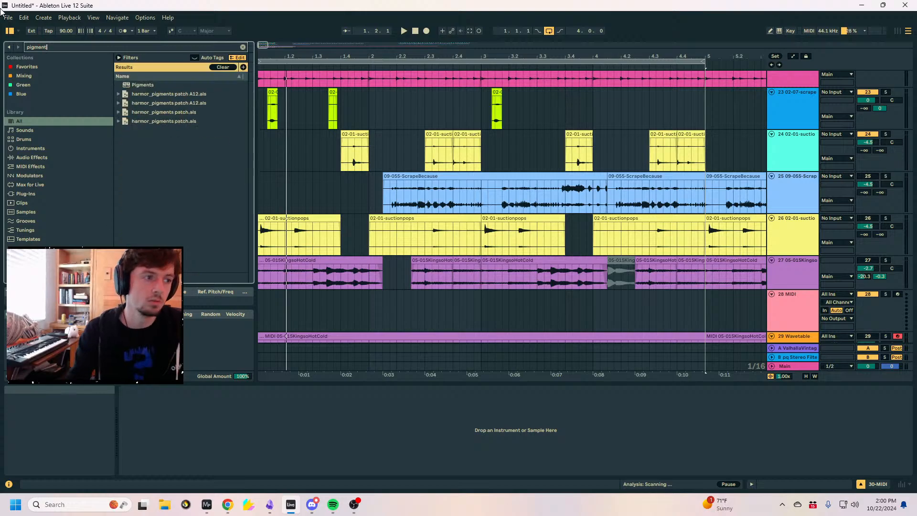
left_click(132, 85)
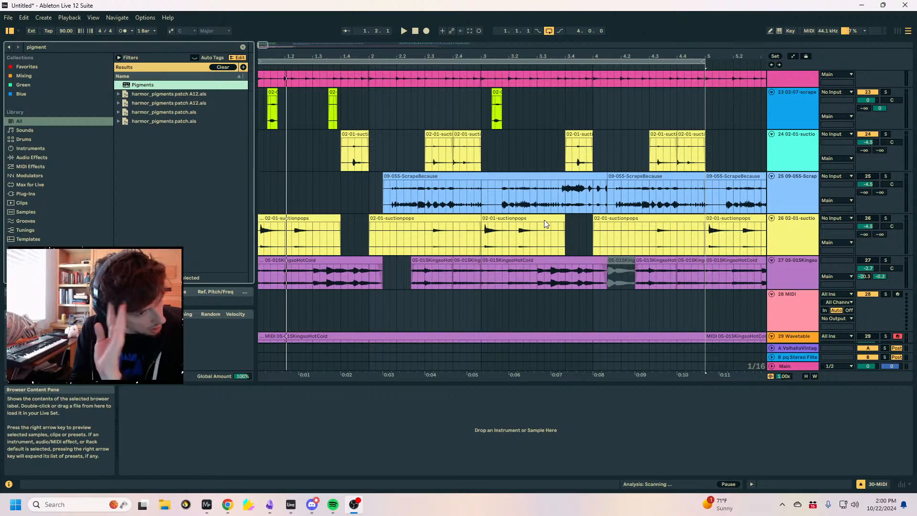
key("Return")
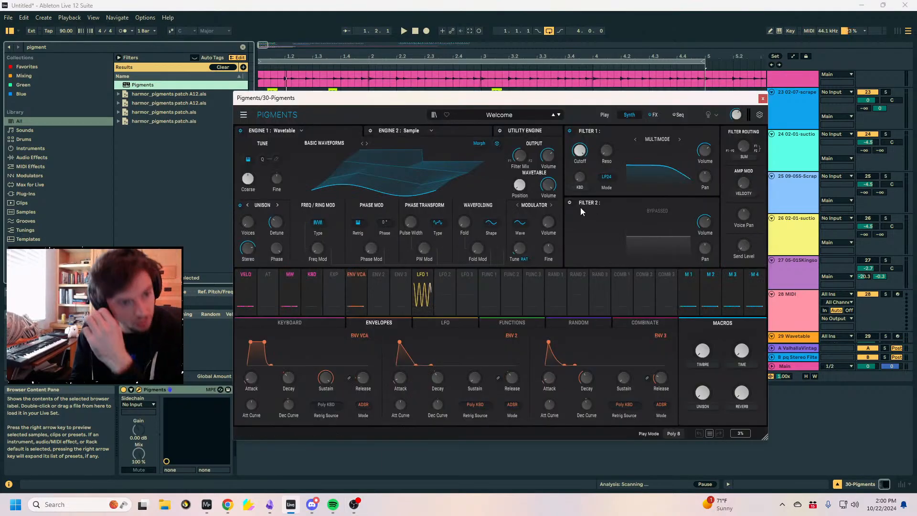
Browse the Pigments presets and load Random Lydian Trip modded from the liked presets.
left_click(434, 115)
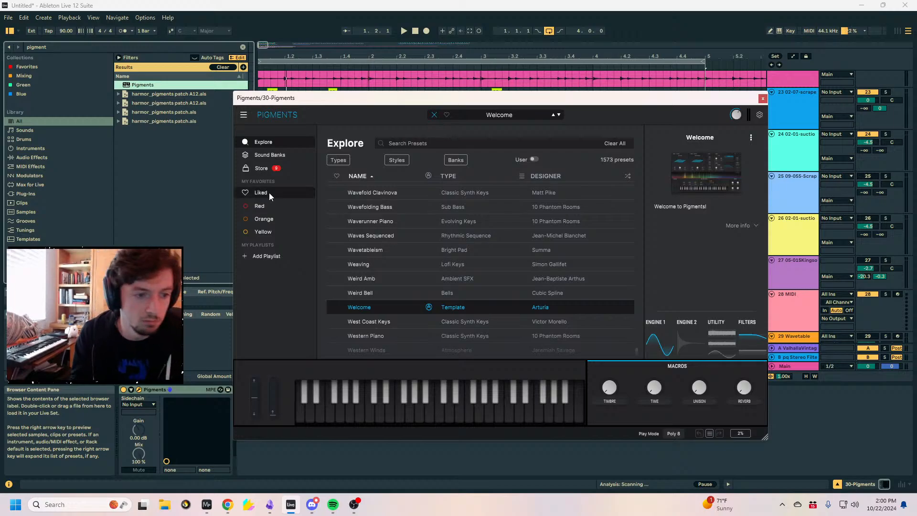
scroll(399, 246, "down", 3)
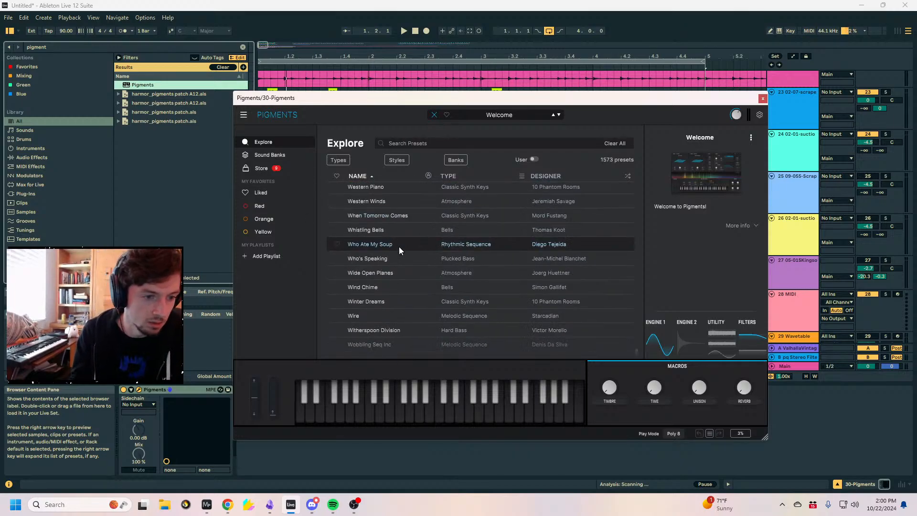
scroll(400, 247, "up", 3)
left_click(283, 192)
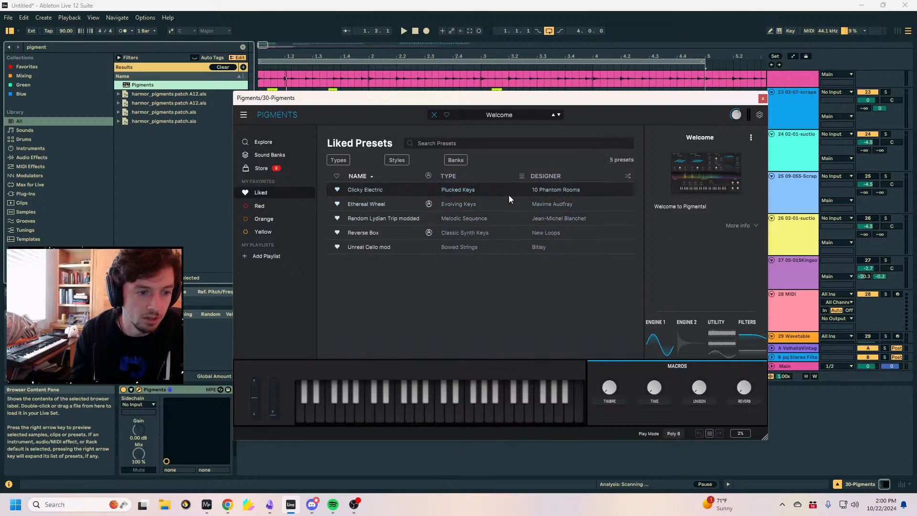
double_click(496, 217)
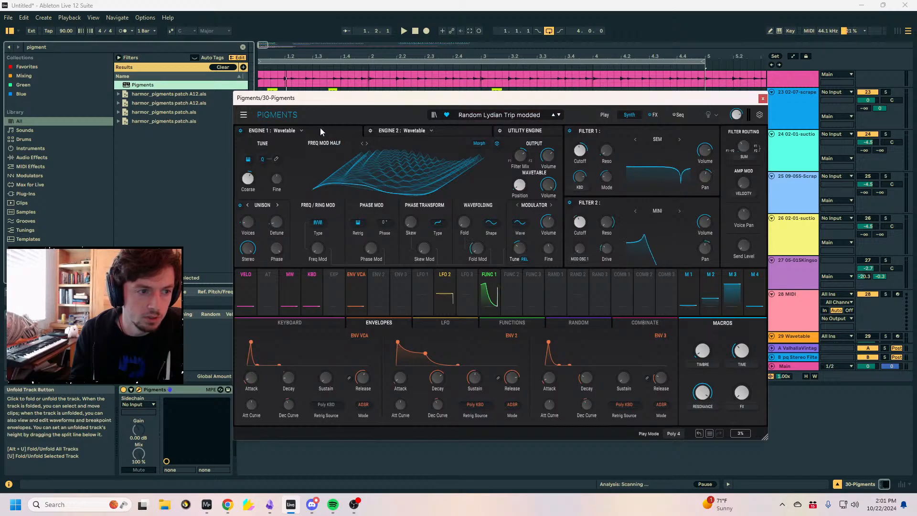
Change Engine 1 from Wavetable to Harmonic and try playing a note.
left_click(278, 132)
left_click(274, 188)
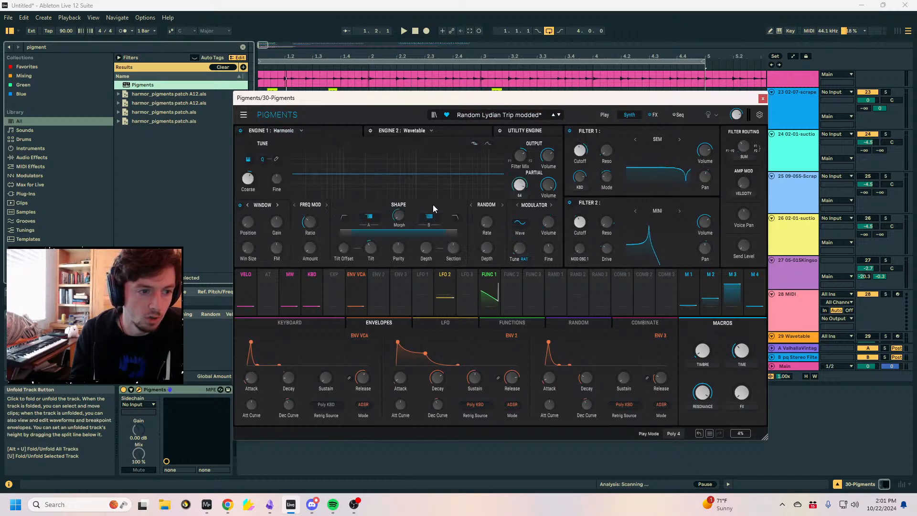
key("a")
key("a")
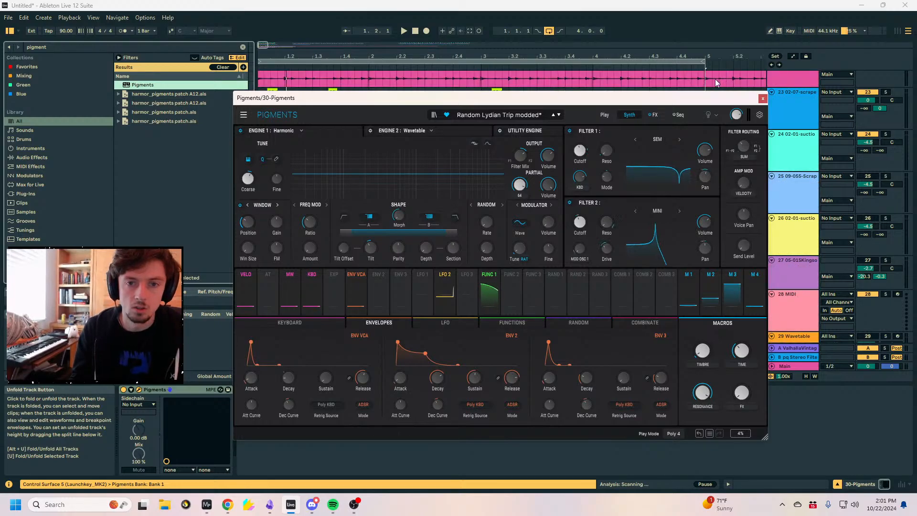
Enable the computer MIDI keyboard, set its octave range to C2 to D3, and play test notes on the Pigments track.
left_click(778, 31)
scroll(867, 258, "down", 4)
key("a")
key("x")
key("a")
key("f")
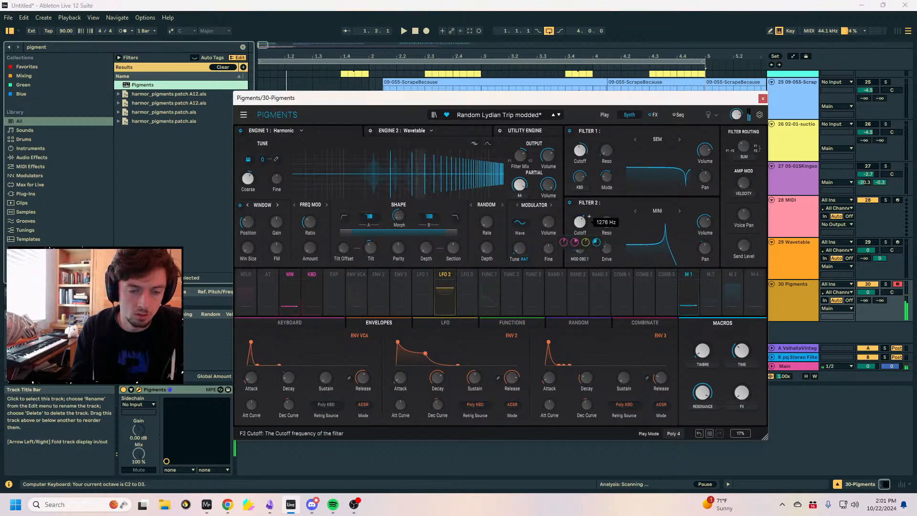
Lower Filter 2's cutoff and adjust the Freq Mod ratio of Engine 1.
left_click_drag(582, 228, 582, 239)
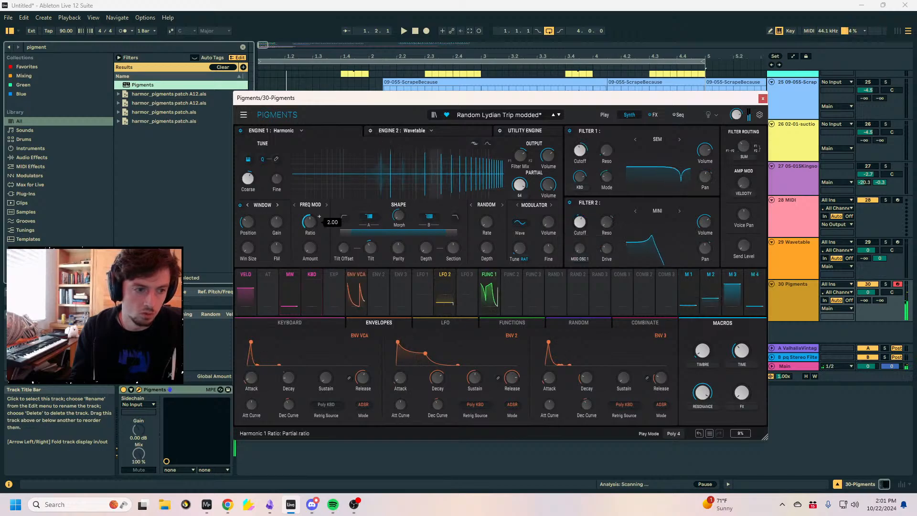
mouse_move(313, 223)
left_mouse_down()
mouse_move(312, 231)
mouse_move(313, 221)
left_mouse_up()
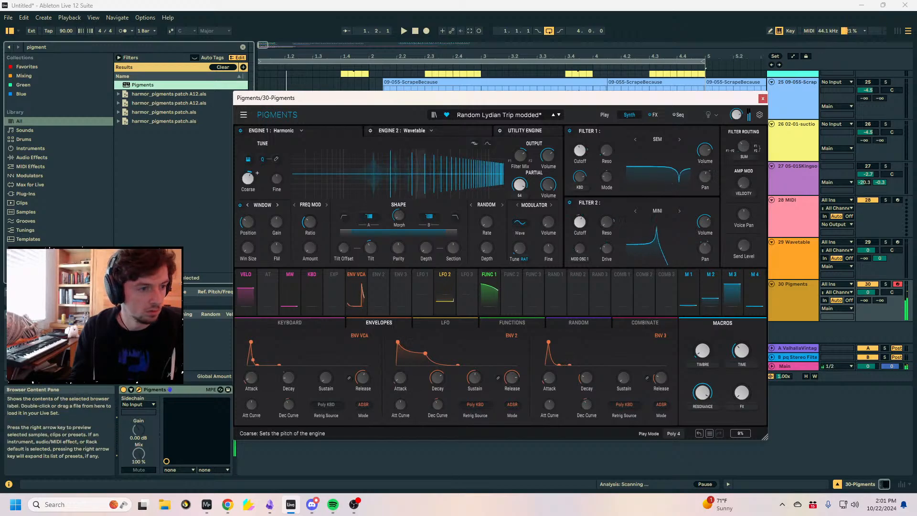
Try adjusting the Window FM amount of Engine 1 and reset it to its default.
left_click_drag(277, 247, 257, 216)
double_click(278, 247)
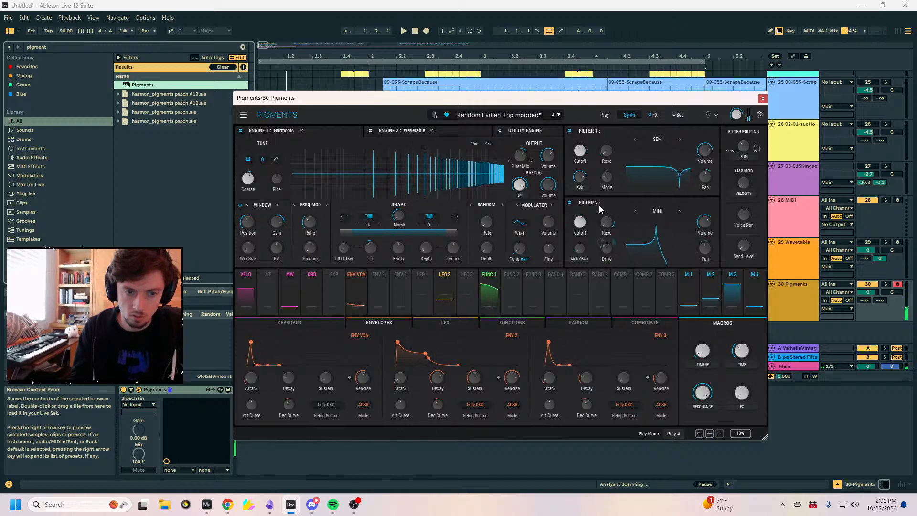
Try the MS-20 filter type on Filter 2 and look through its mode options.
left_click(653, 211)
left_click(638, 285)
left_click(657, 212)
left_click(641, 243)
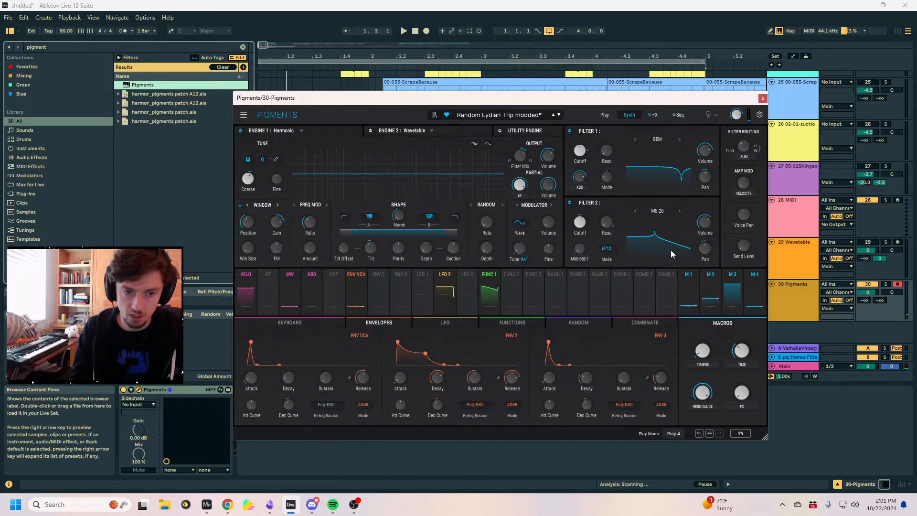
left_click(607, 248)
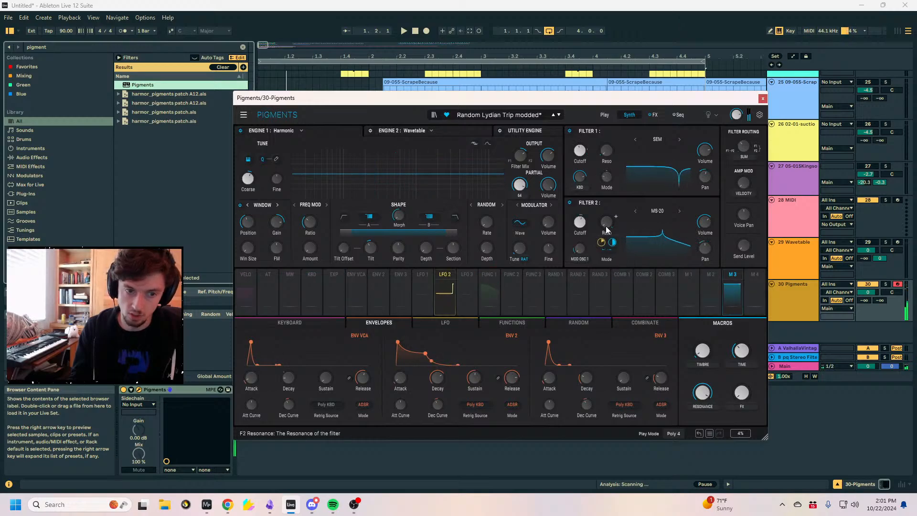
left_click(608, 248)
left_click(606, 273)
left_click(608, 280)
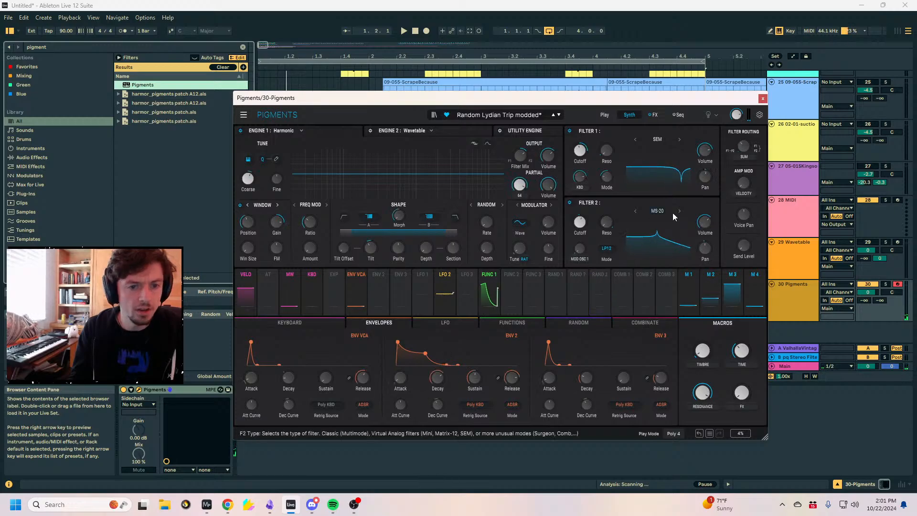
Set Filter 2 to the MultiMode type with the LP24 low-pass mode.
left_click(661, 213)
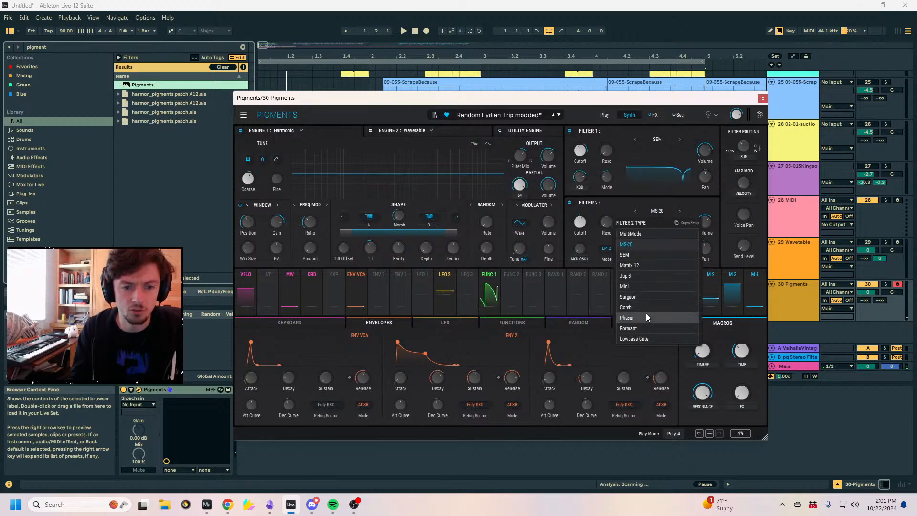
left_click(636, 235)
left_click(607, 249)
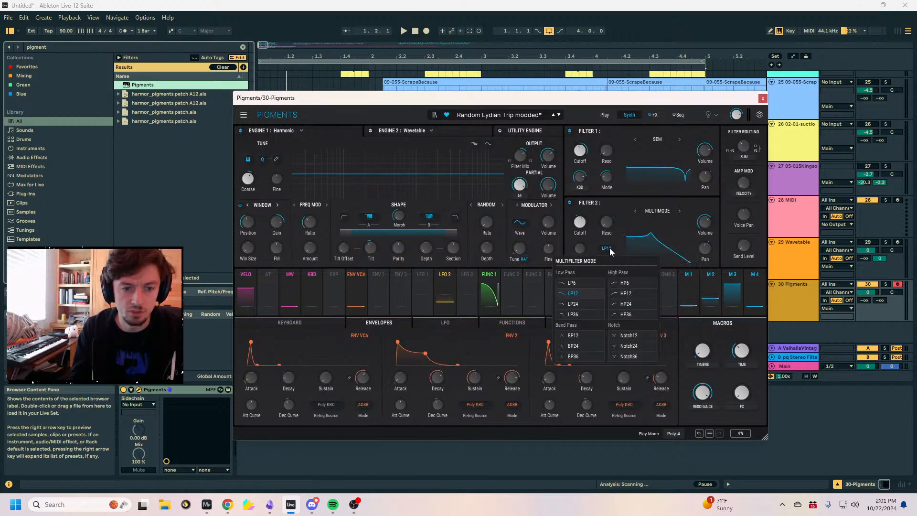
left_click(573, 304)
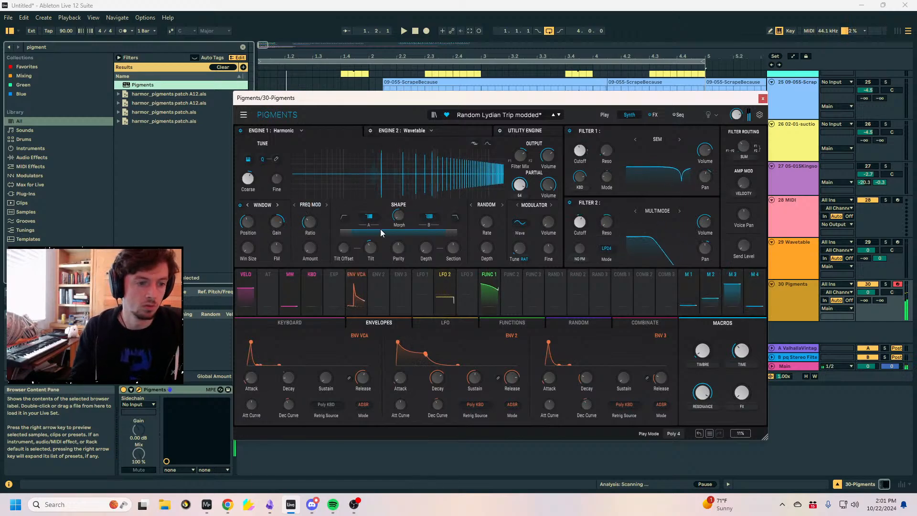
Raise the Shape Depth and Parity of Engine 1 to thin out and reshape its harmonic partials.
left_click_drag(429, 250, 428, 210)
mouse_move(399, 250)
left_mouse_down()
mouse_move(395, 296)
mouse_move(401, 250)
mouse_move(456, 248)
left_mouse_up()
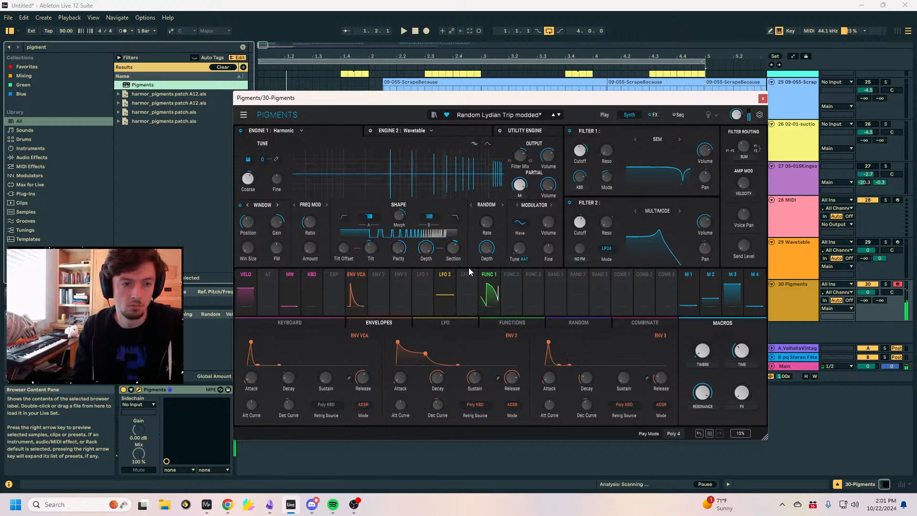
Bring in Function 2 as a modulator for Engine 1's Window section and bypass Filter 2.
left_click_drag(507, 294, 271, 248)
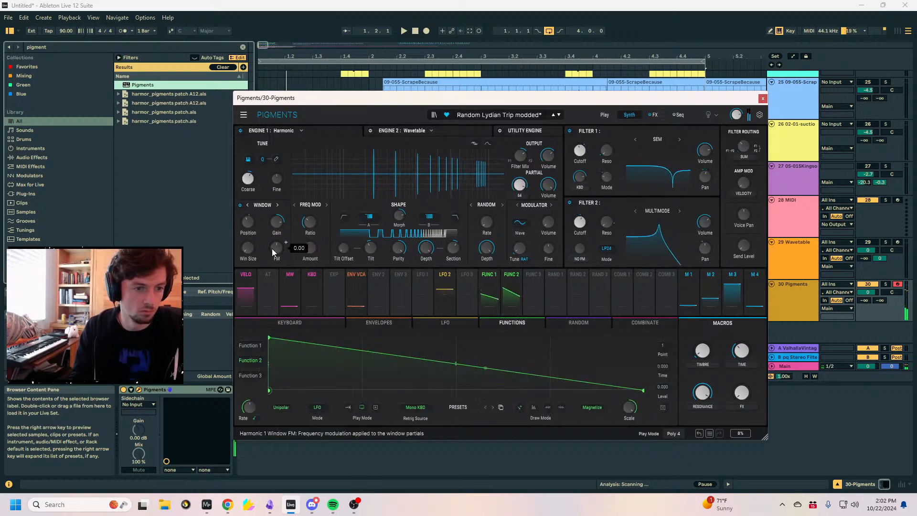
left_click(569, 202)
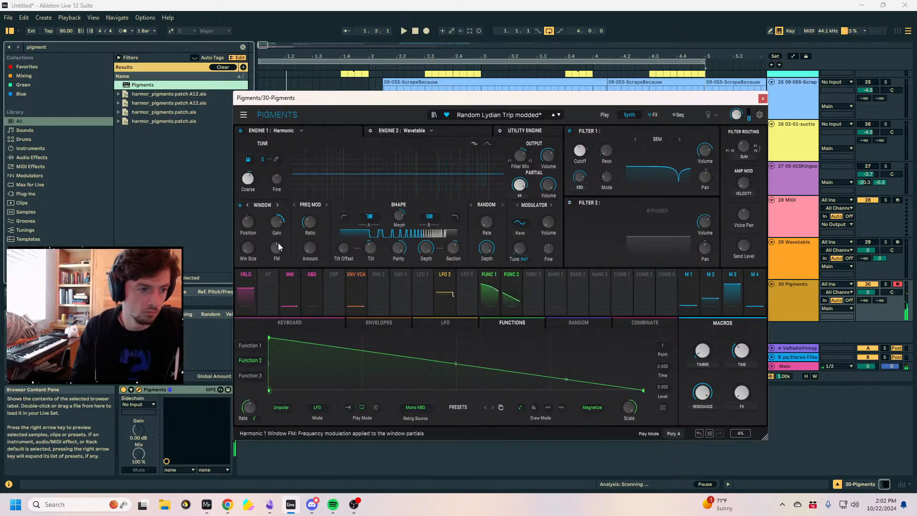
mouse_move(258, 225)
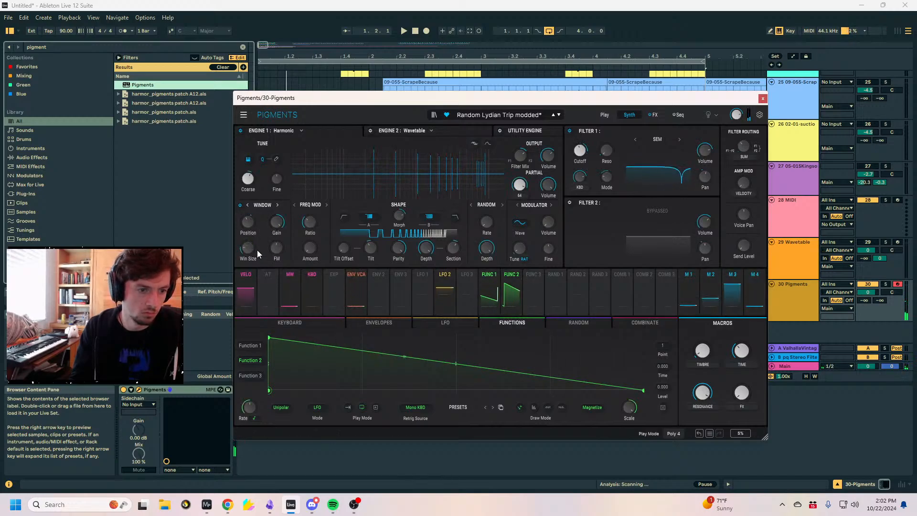
left_click(601, 114)
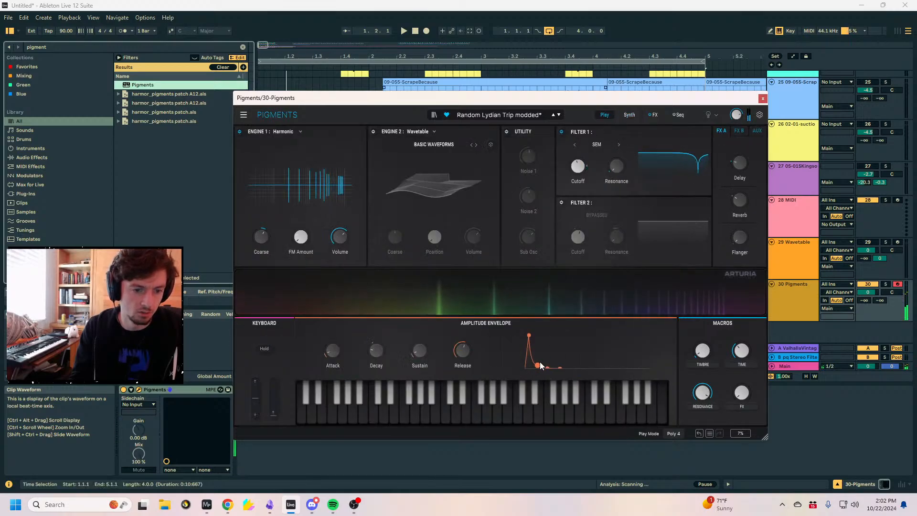
left_click(630, 115)
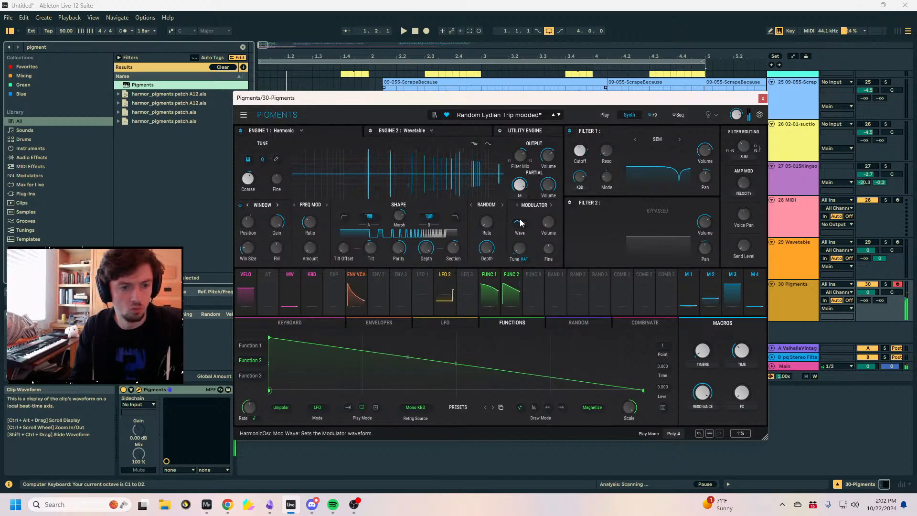
Bend Function 2's slope into a slightly curved decay and set Engine 1's Window Position to about 1.45.
left_click_drag(456, 364, 449, 394)
right_click(448, 391)
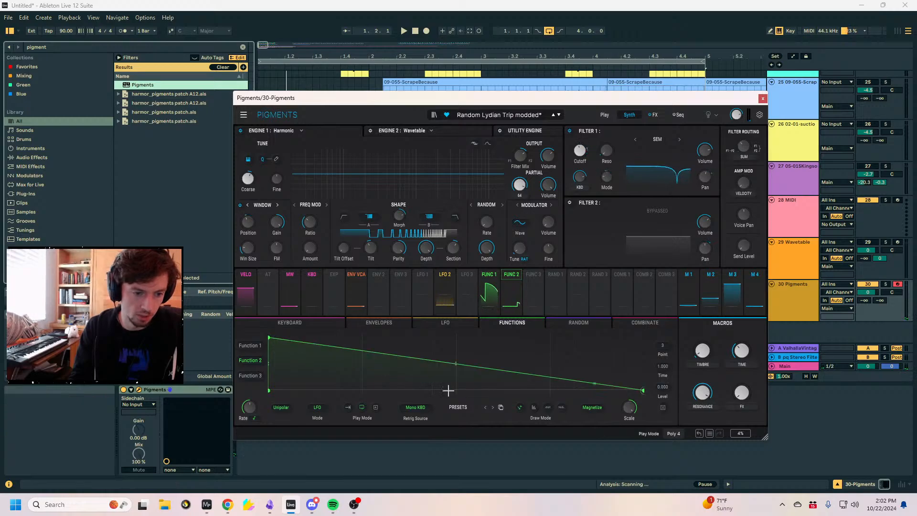
left_click_drag(456, 363, 455, 383)
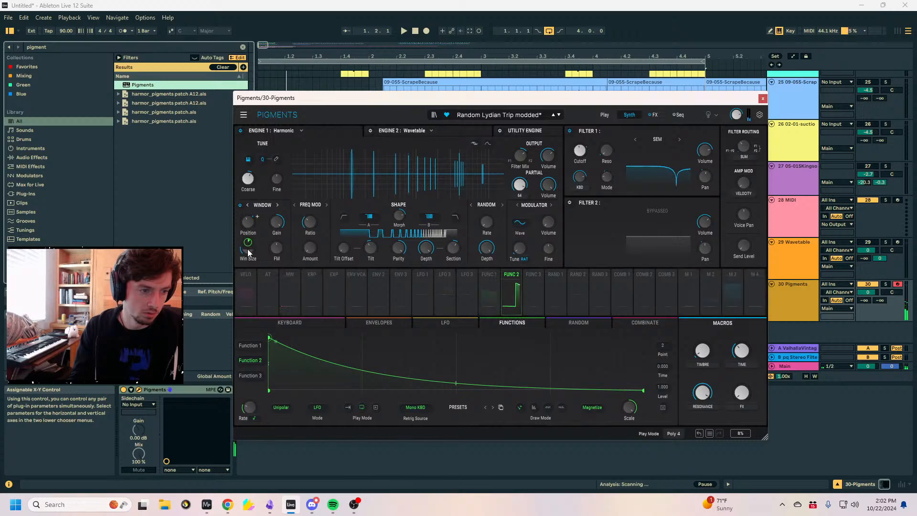
left_click_drag(248, 221, 225, 249)
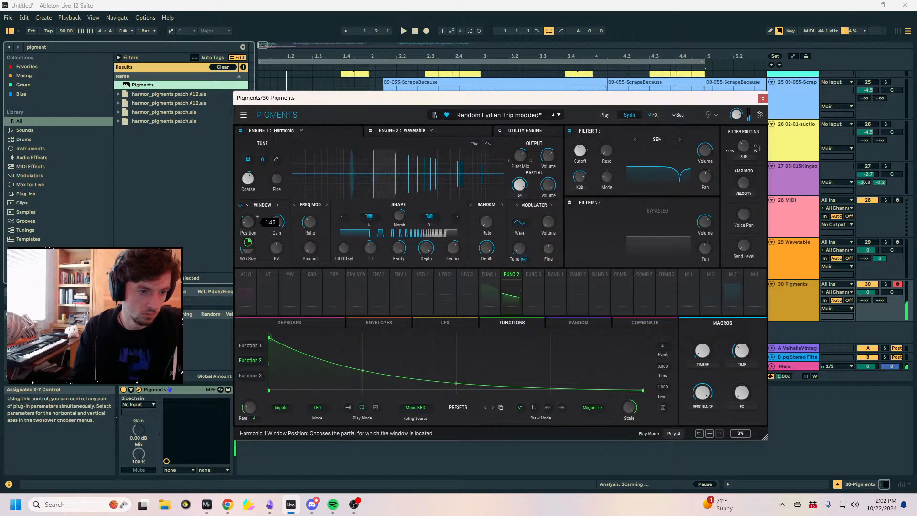
left_click_drag(455, 383, 438, 362)
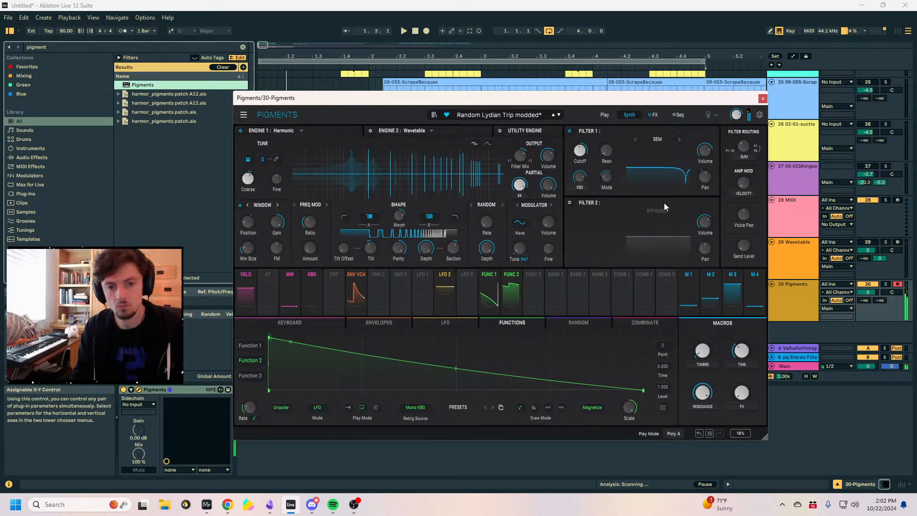
Turn Filter 2 back on and set its FM source to LFO 1.
left_click(570, 203)
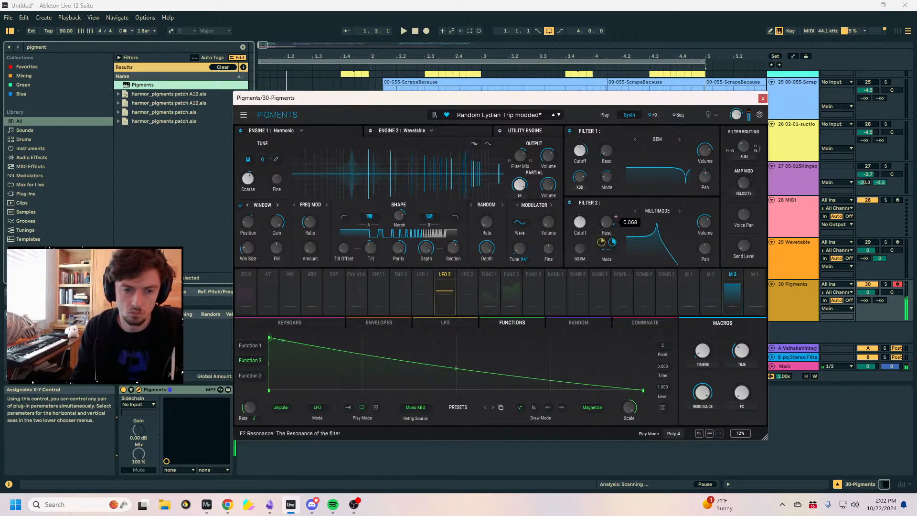
left_click(581, 261)
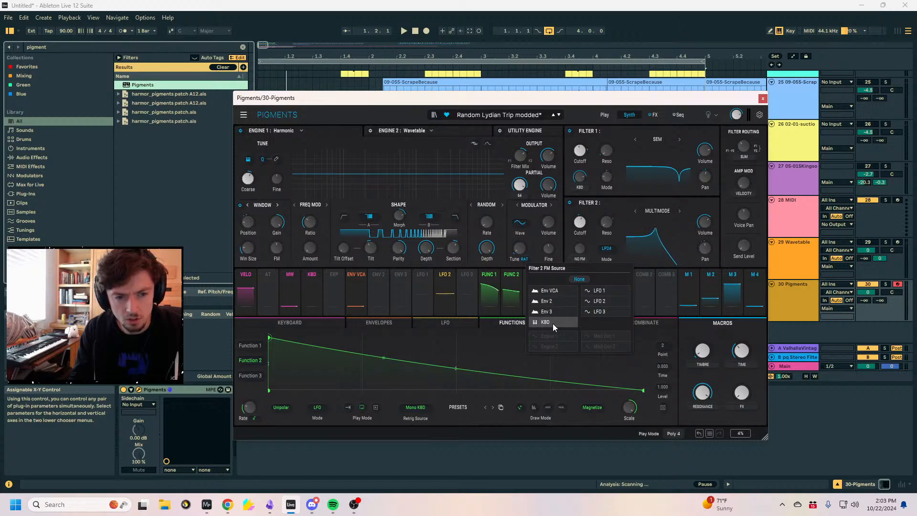
left_click(595, 292)
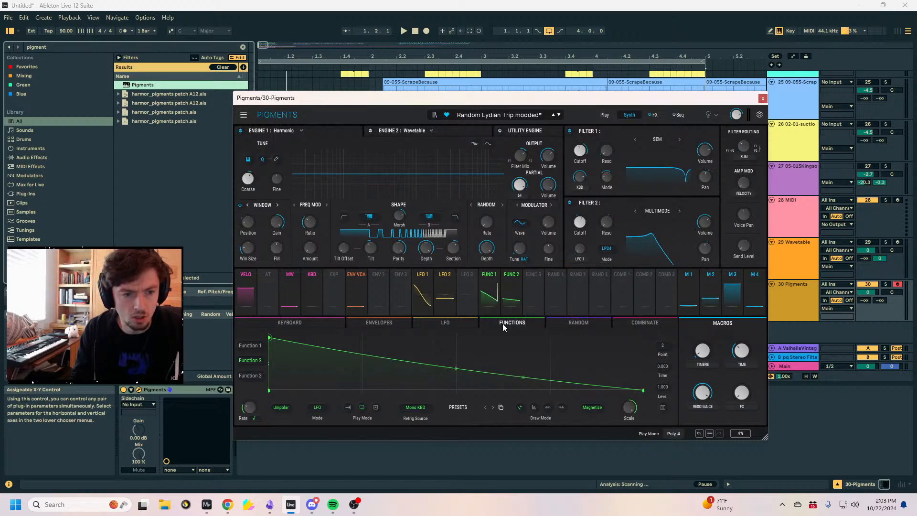
Switch LFO 1's rate type to Hertz and try fast rates around 120 Hz.
left_click(423, 299)
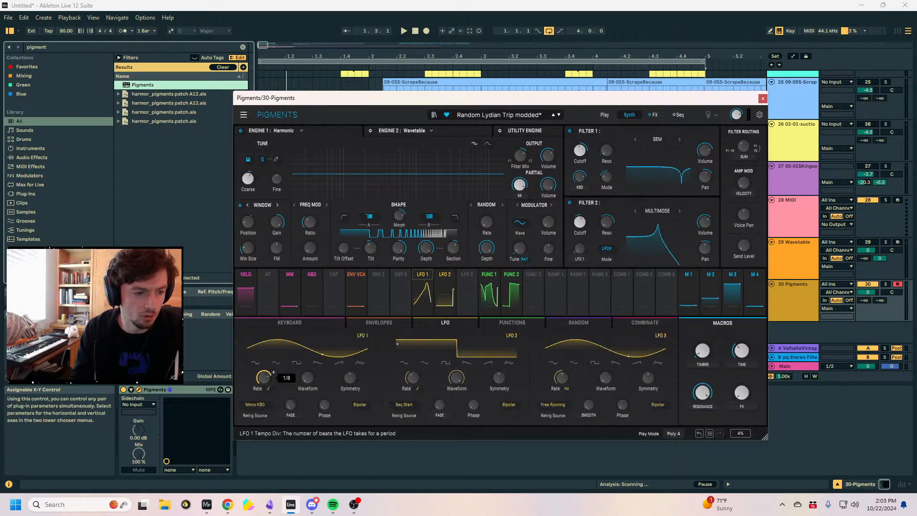
left_click(268, 388)
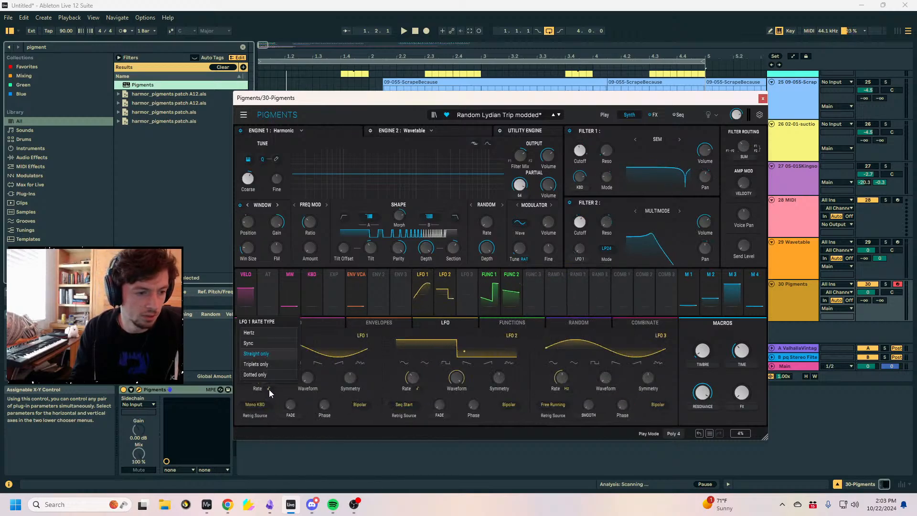
left_click(265, 333)
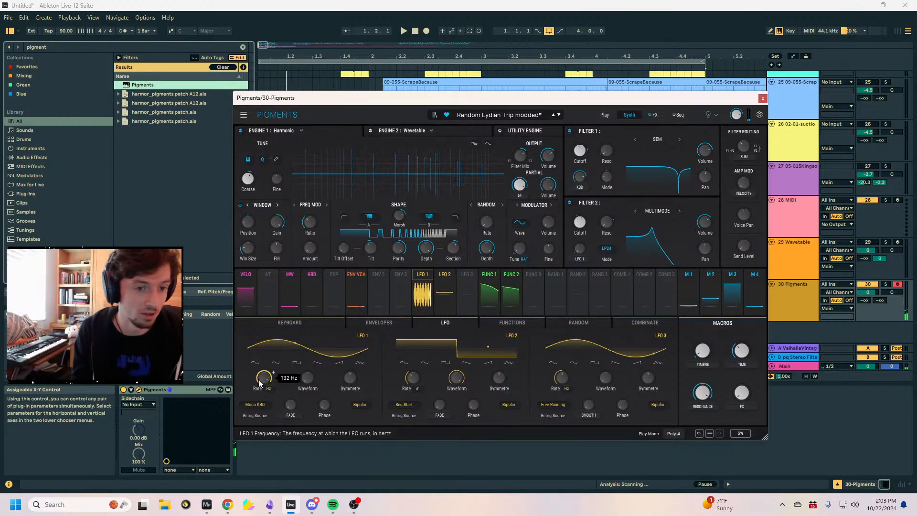
left_click_drag(263, 381, 263, 386)
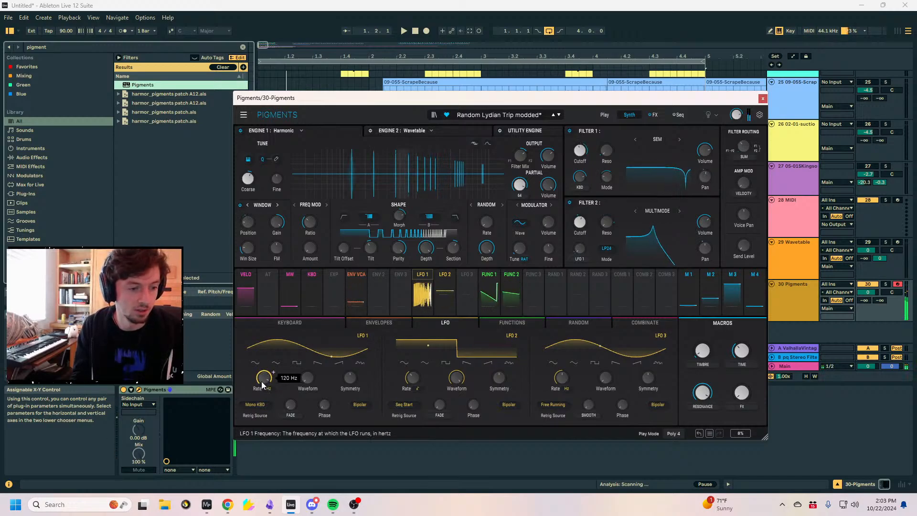
mouse_move(262, 382)
left_mouse_down()
mouse_move(267, 372)
mouse_move(250, 388)
mouse_move(258, 349)
mouse_move(273, 371)
mouse_move(264, 386)
left_mouse_up()
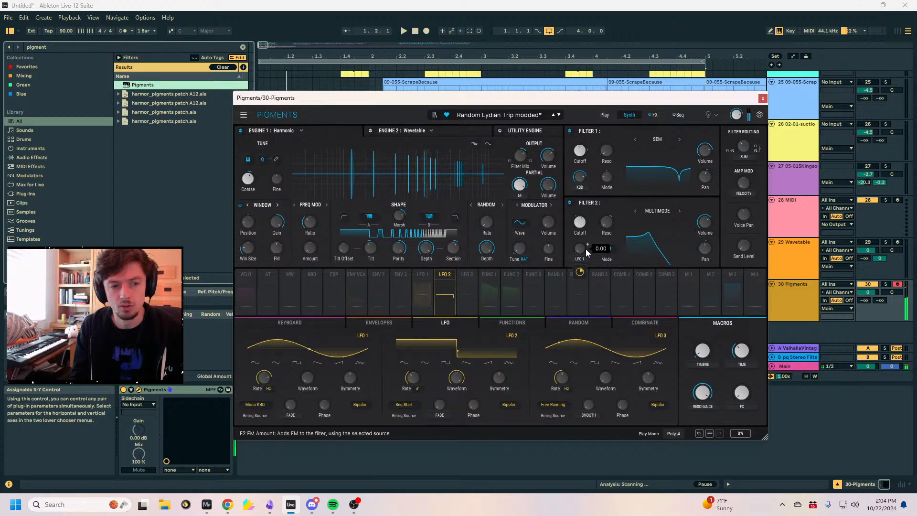
Adjust Filter 2's FM amount, set LFO 1's rate to about 12.3 Hz, and close the Pigments window.
left_click_drag(585, 249, 586, 226)
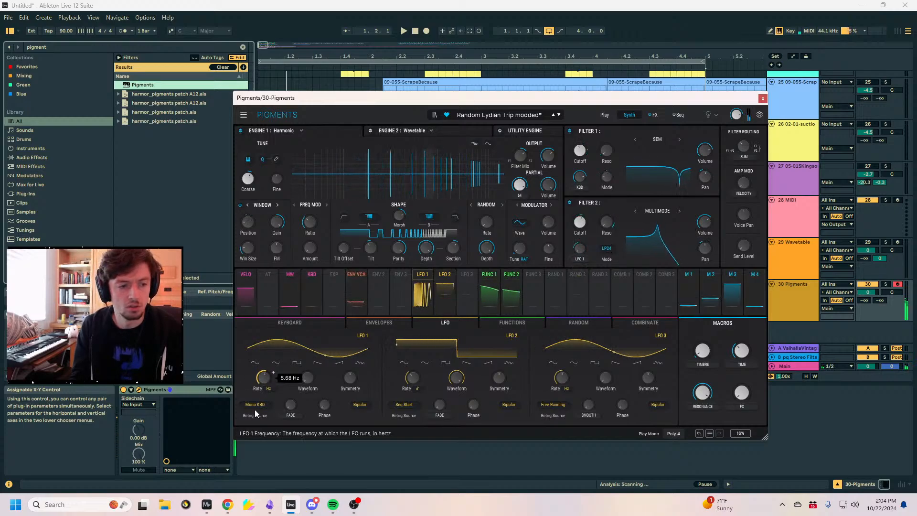
left_click_drag(263, 378, 245, 394)
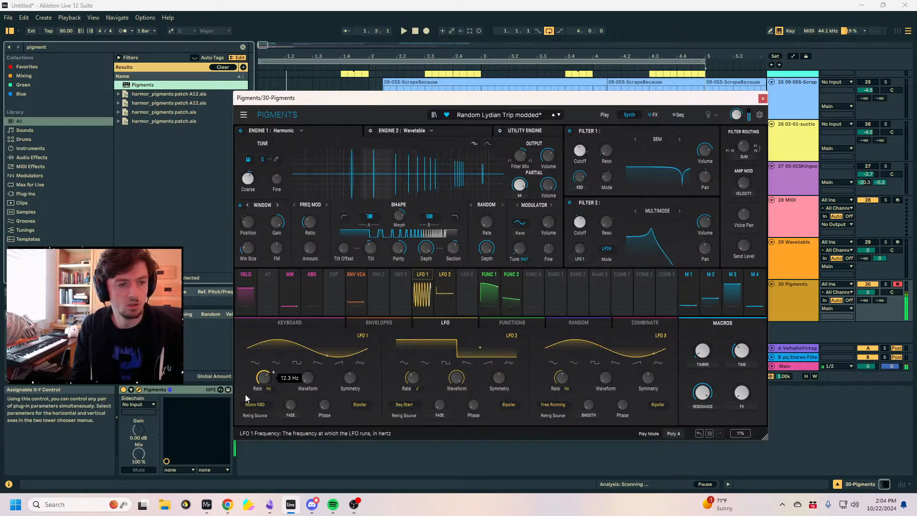
left_click(763, 98)
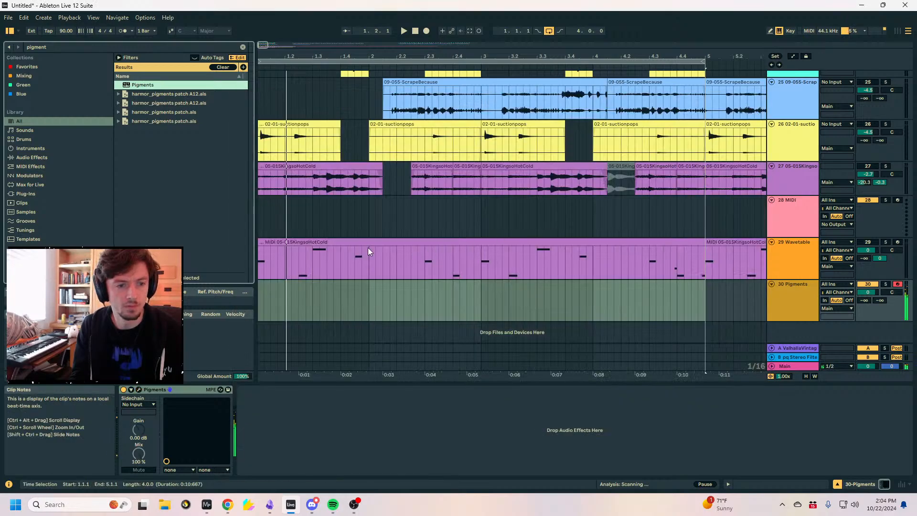
Play the loop to check the mix, then lower the volumes of the 02-07-scrape tracks 23 and 19.
left_click(685, 285)
key("space")
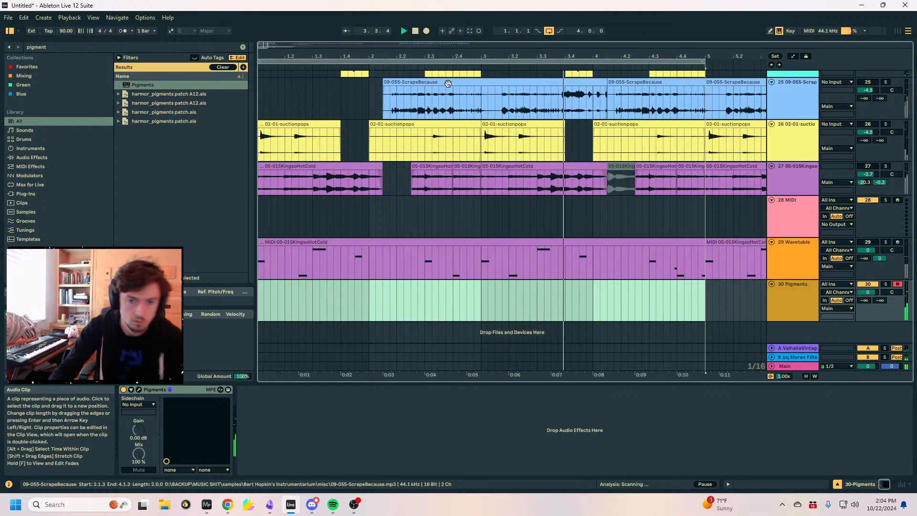
scroll(497, 112, "up", 5)
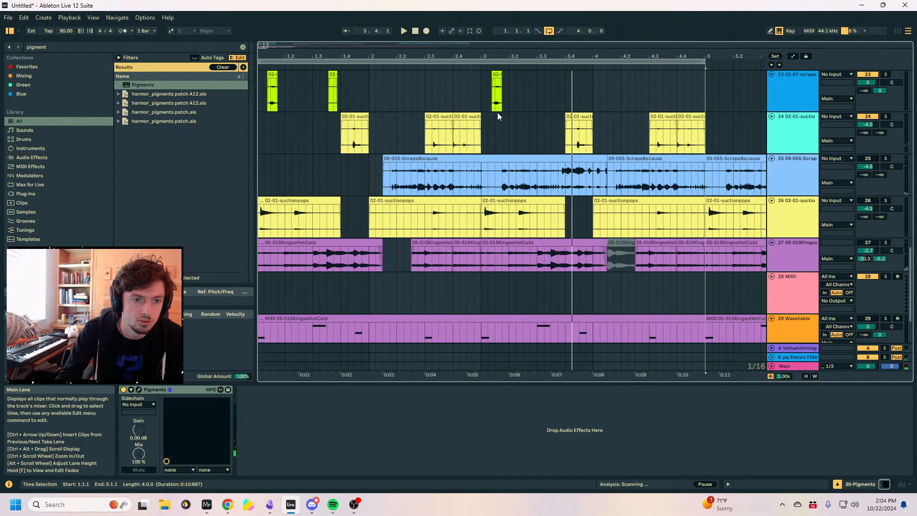
scroll(511, 128, "down", 4)
scroll(511, 128, "up", 10)
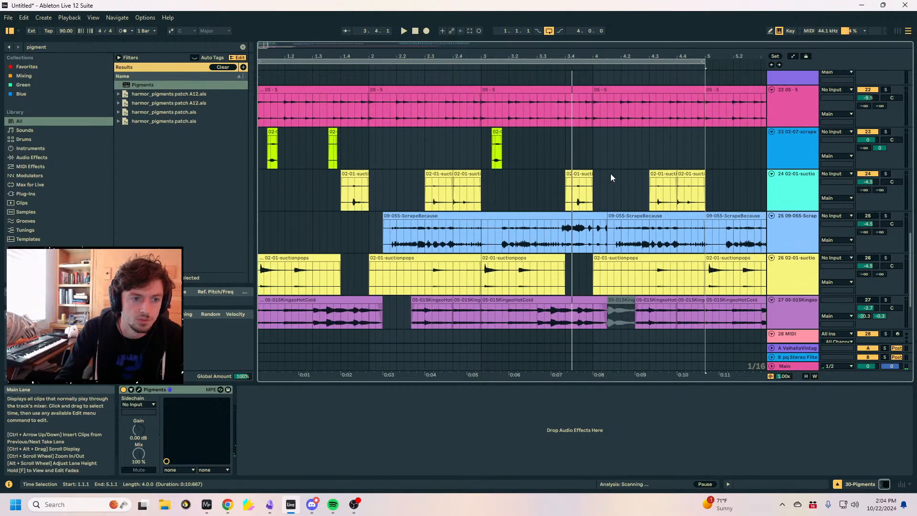
left_click_drag(867, 293, 867, 301)
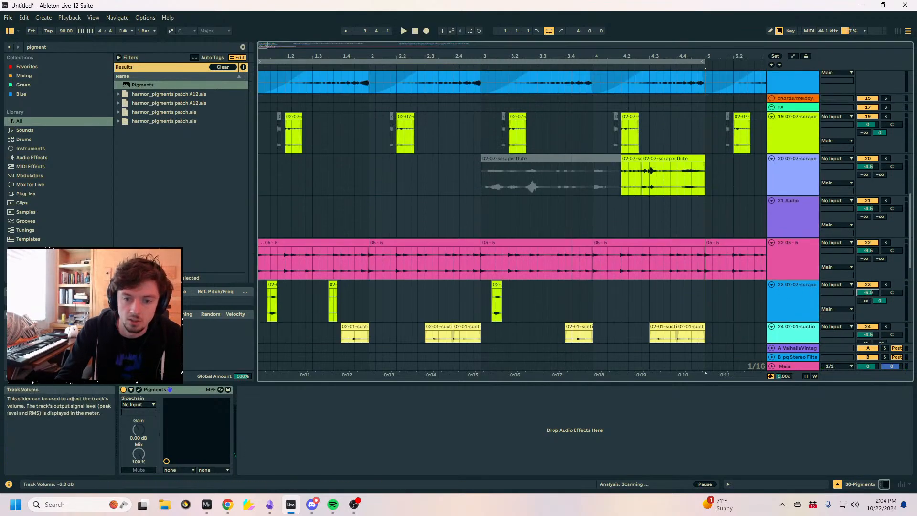
left_click_drag(867, 124, 868, 132)
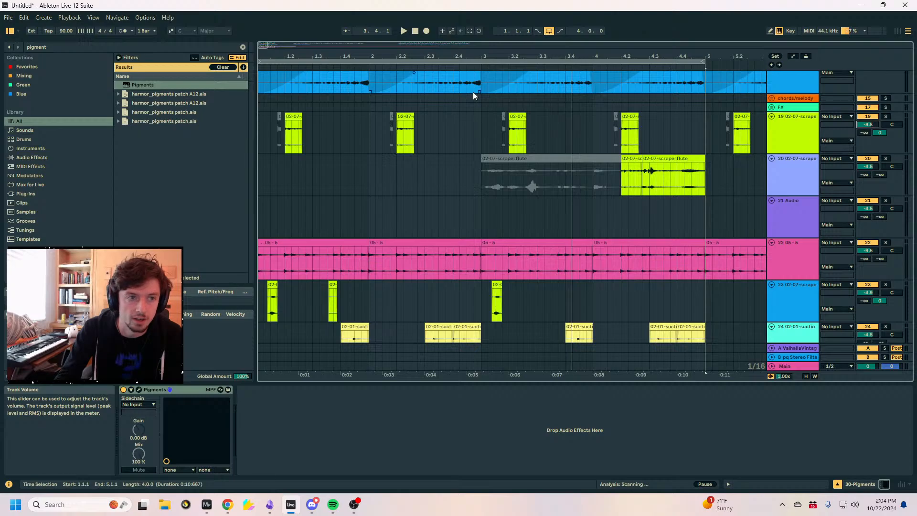
Record a MIDI melody on the Pigments track over the four-bar loop and stop the recording.
scroll(474, 96, "down", 10)
left_click(427, 30)
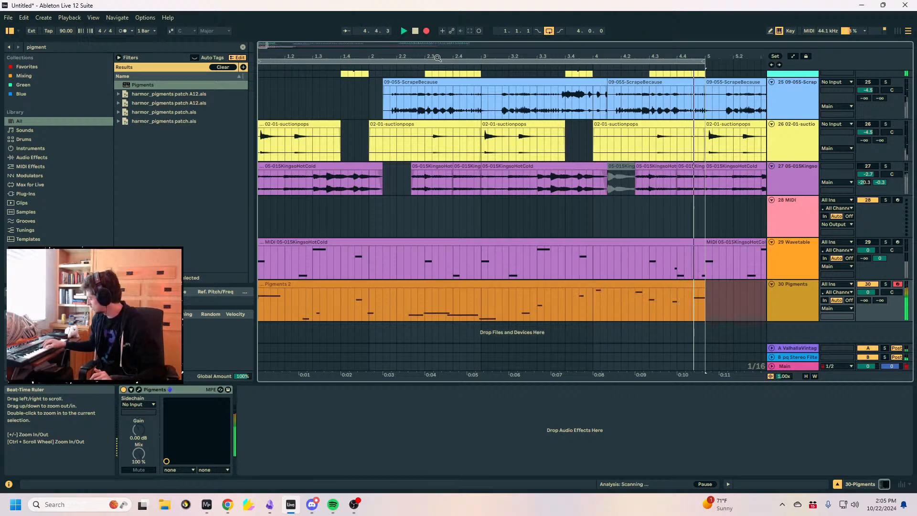
key("space")
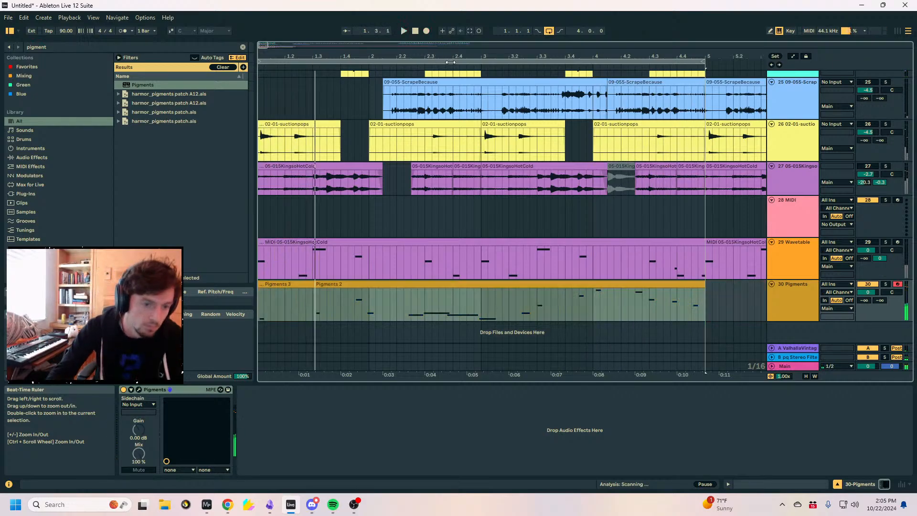
Open Pigments, play the loop, set LFO 2's modulation amount on the filter routing to 0.35, and close the Pigments window.
left_click(484, 290)
left_click(138, 389)
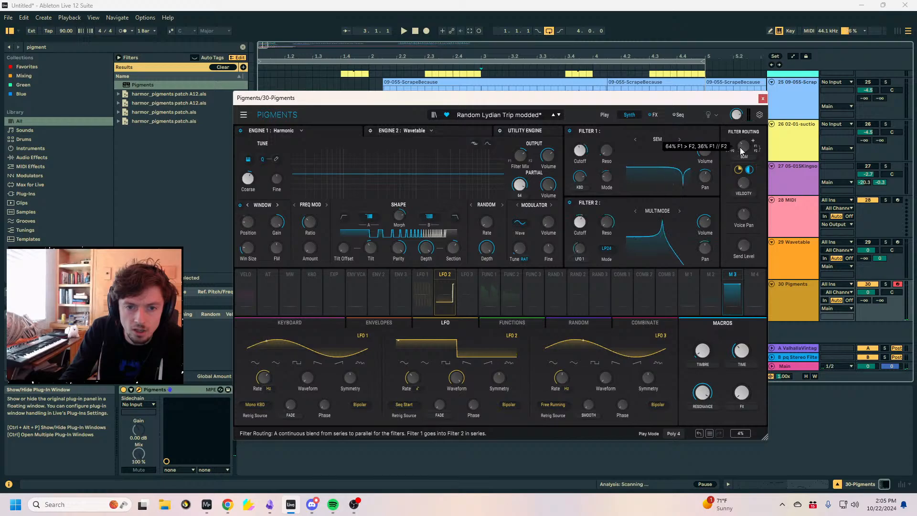
mouse_move(747, 150)
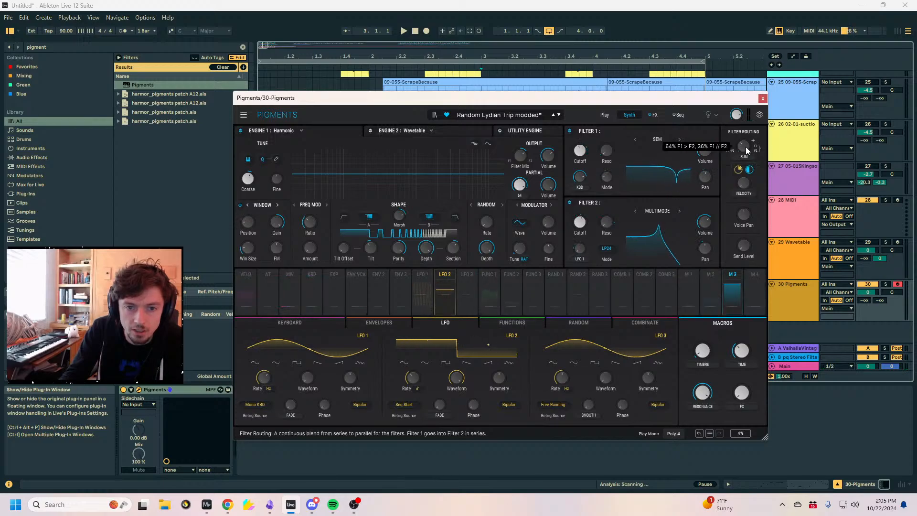
key("space")
mouse_move(749, 170)
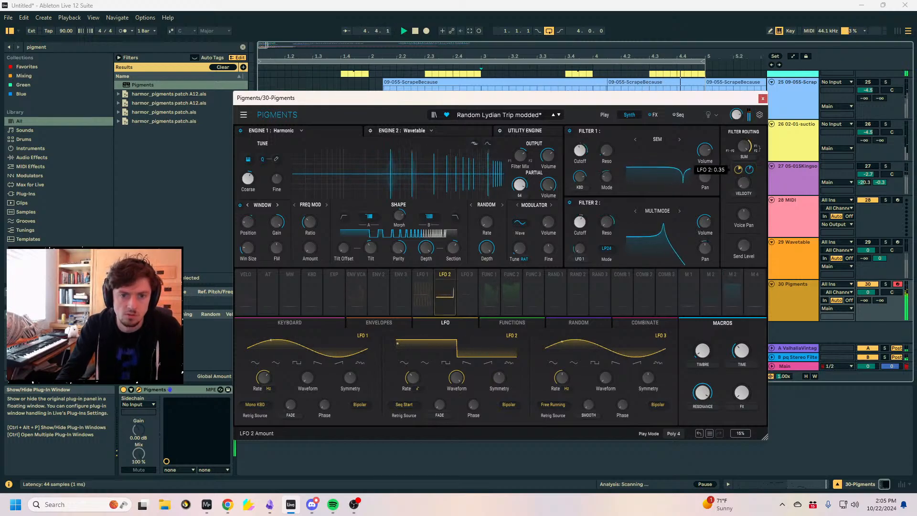
left_click(762, 98)
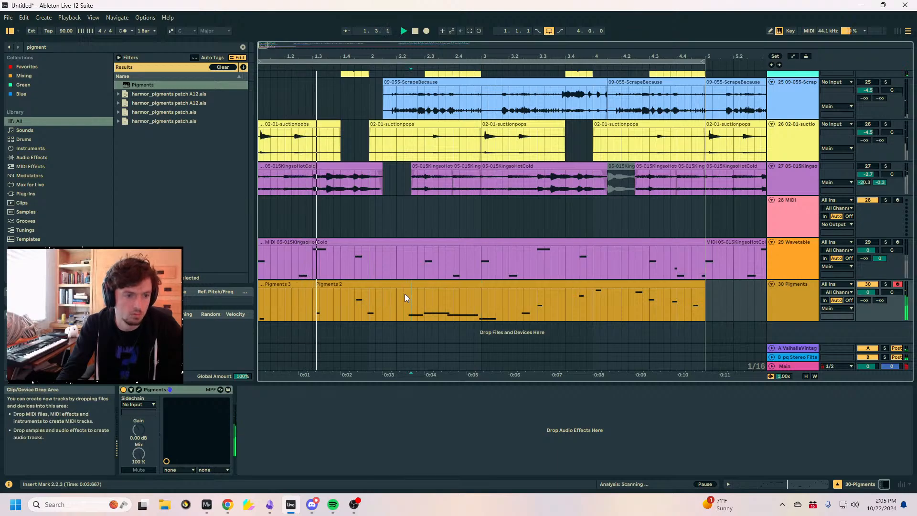
Extend the Pigments 2 clip's start back to bar 1 and lower the Pigments track's volume.
left_click_drag(315, 286, 283, 287)
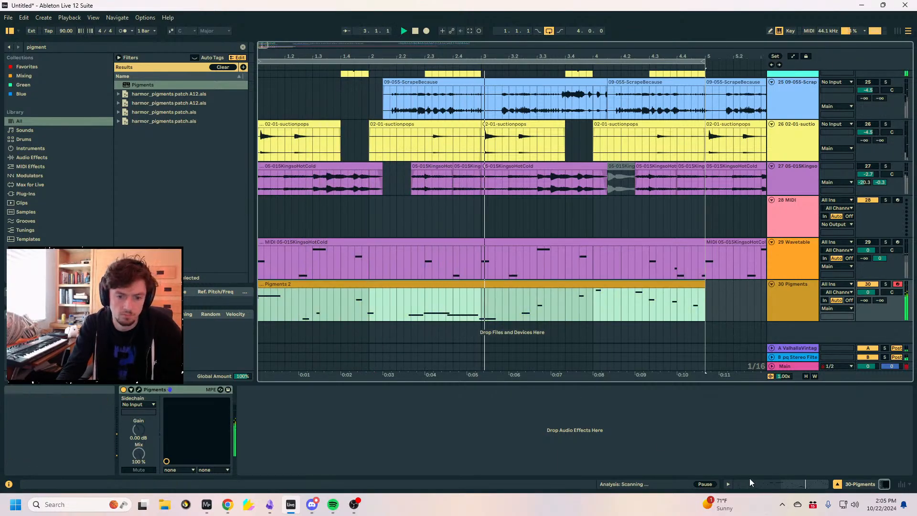
mouse_move(879, 300)
left_mouse_down()
mouse_move(879, 270)
mouse_move(869, 305)
left_mouse_up()
Add a Compressor after Pigments with a 10.7:1 ratio, -17.9 dB threshold, 0.19 ms attack and 231 ms release.
double_click(46, 47)
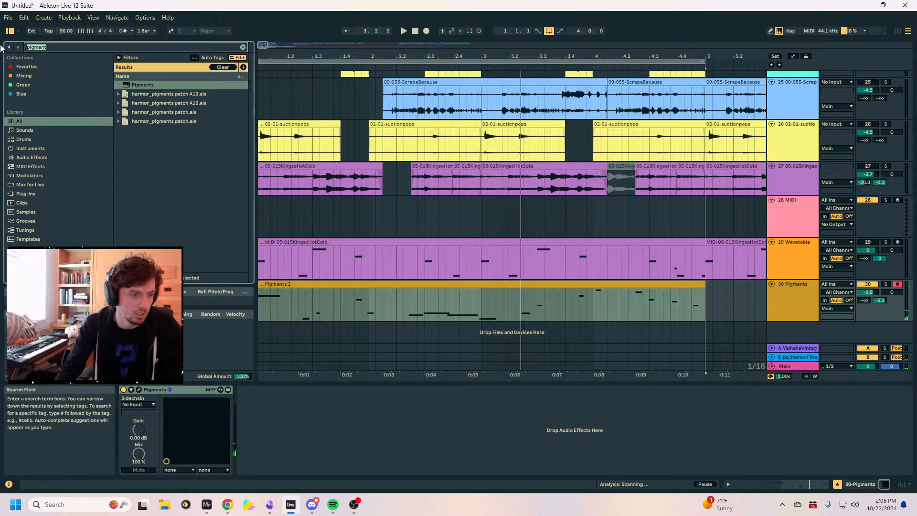
type("comp")
left_click_drag(143, 85, 250, 395)
left_click_drag(249, 430, 249, 444)
left_click_drag(249, 454, 249, 451)
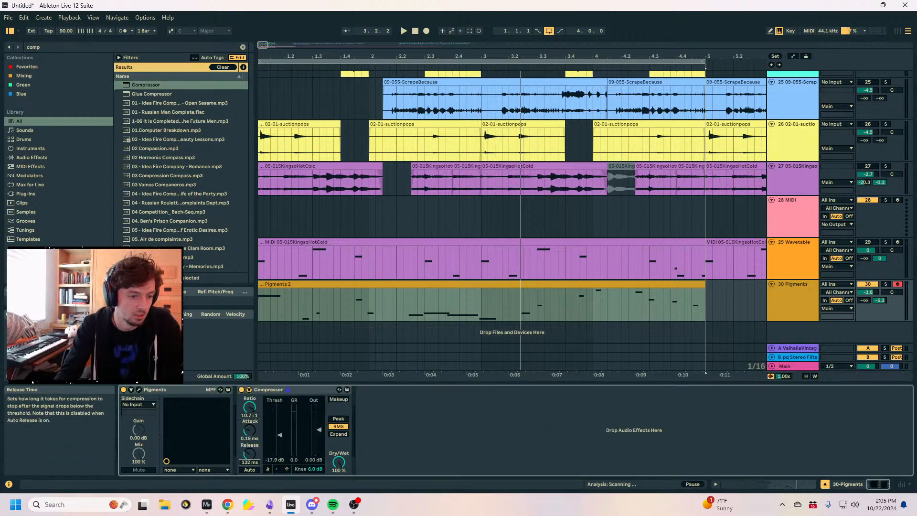
Clear the browser search and look through the User Library and the sample pack folders.
key("ctrl+f")
key("BackSpace")
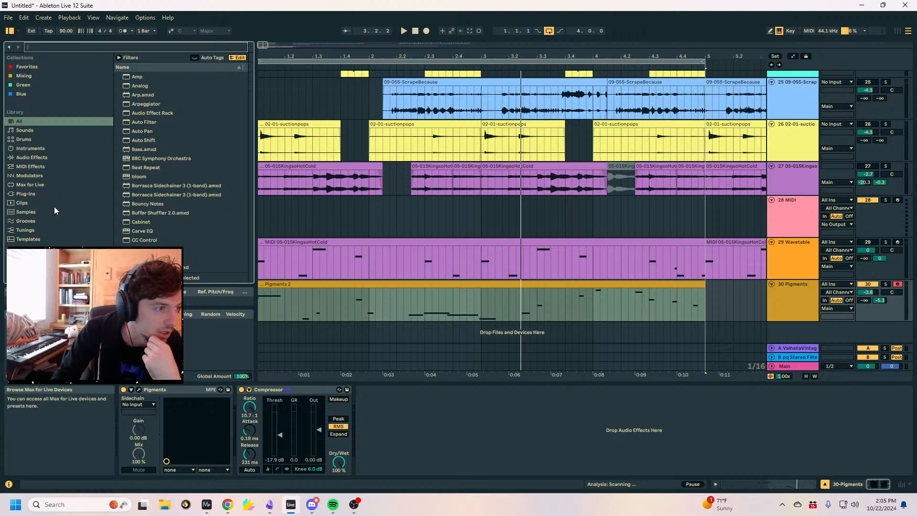
scroll(54, 200, "down", 3)
left_click(34, 234)
left_click(35, 243)
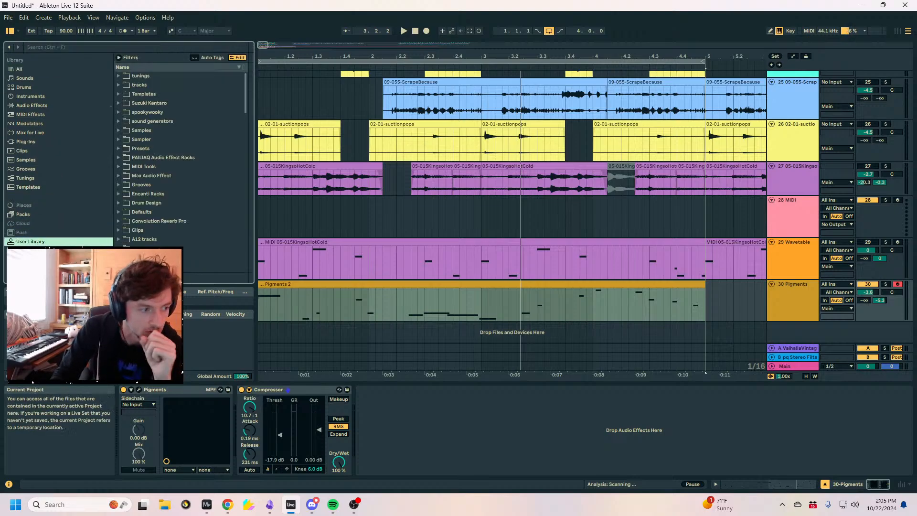
left_click(34, 259)
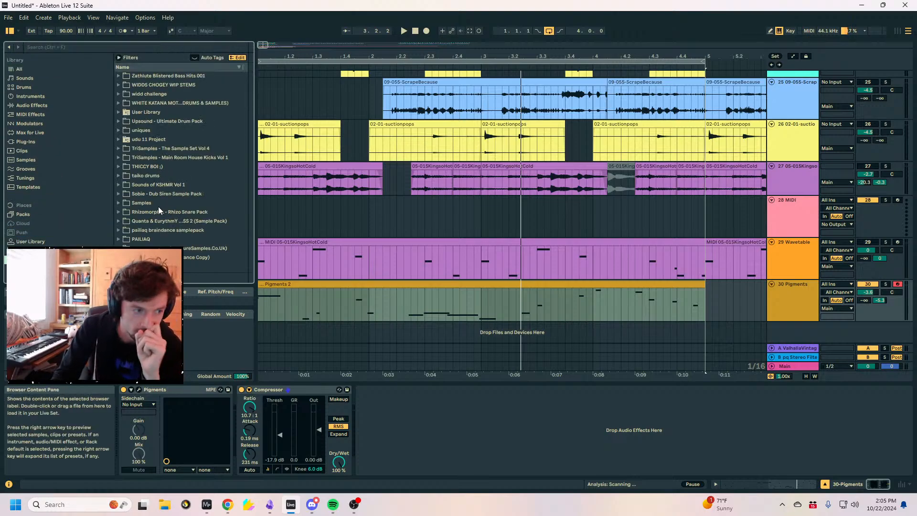
scroll(124, 225, "down", 1)
scroll(125, 224, "up", 1)
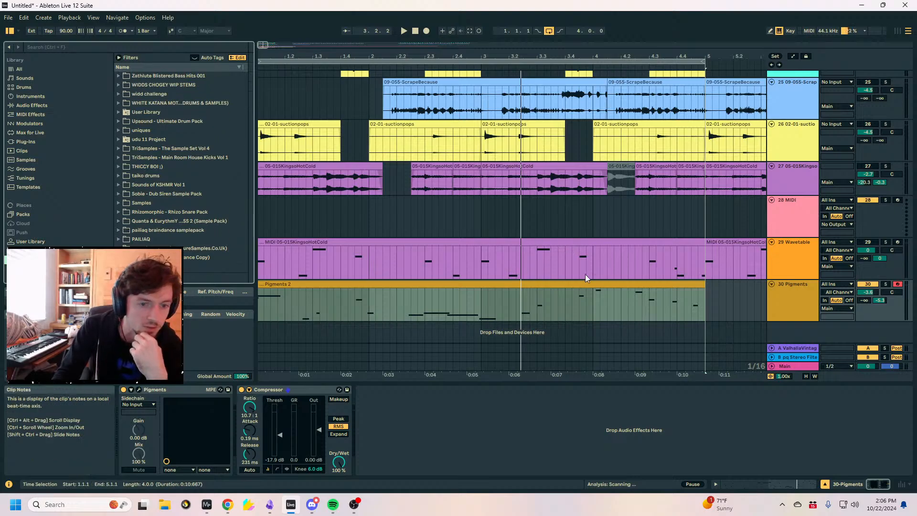
left_click(799, 298)
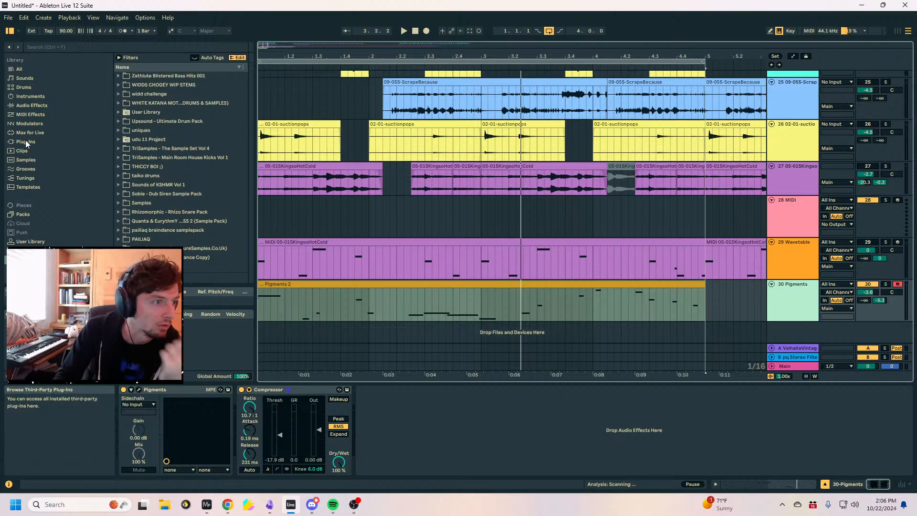
scroll(172, 203, "down", 1)
scroll(171, 201, "down", 3)
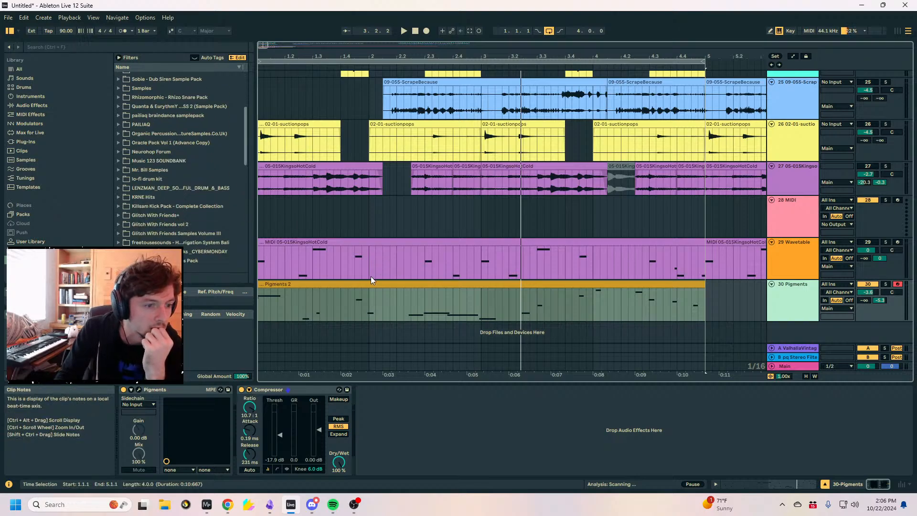
Open the Pigments 2 clip's notes to examine the recorded melody, then play the loop.
left_click(382, 284)
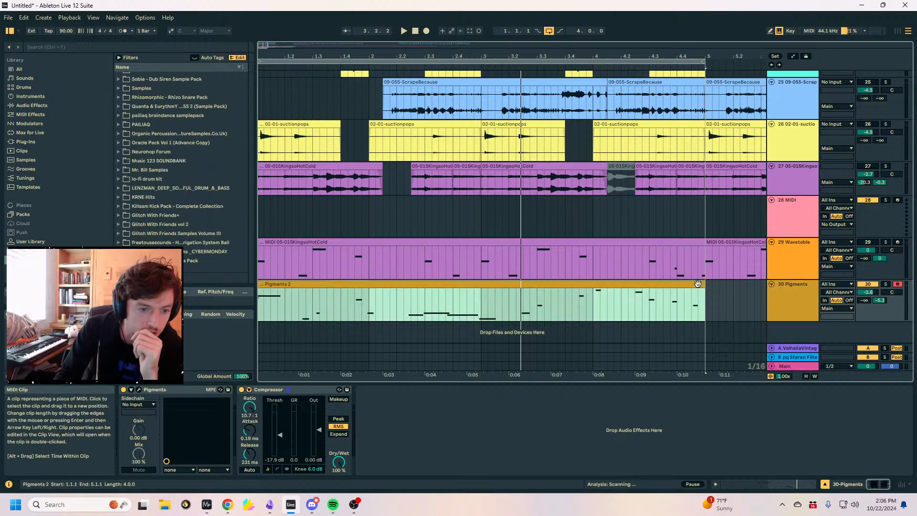
double_click(407, 302)
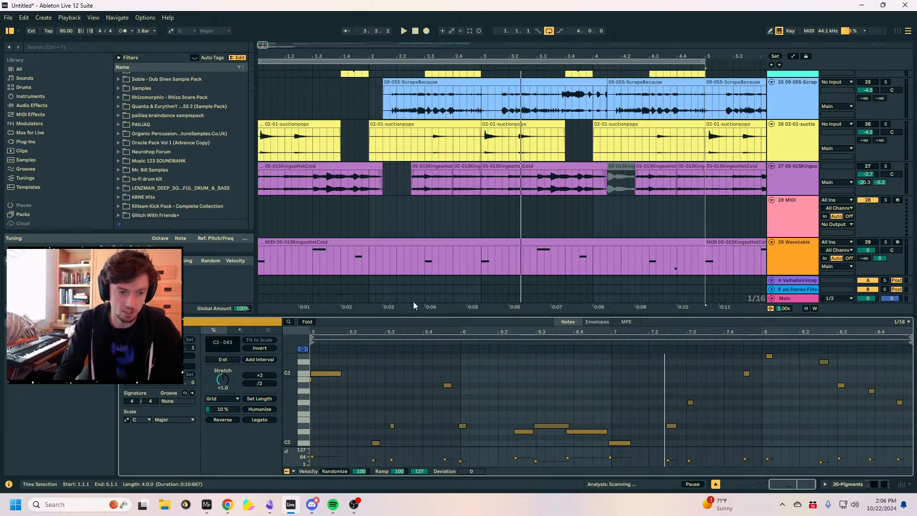
scroll(459, 229, "down", 3)
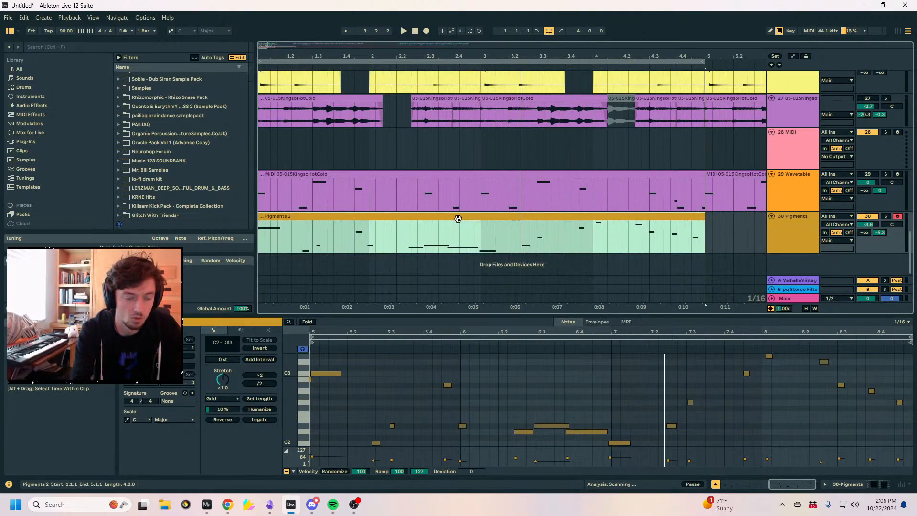
left_click(568, 401)
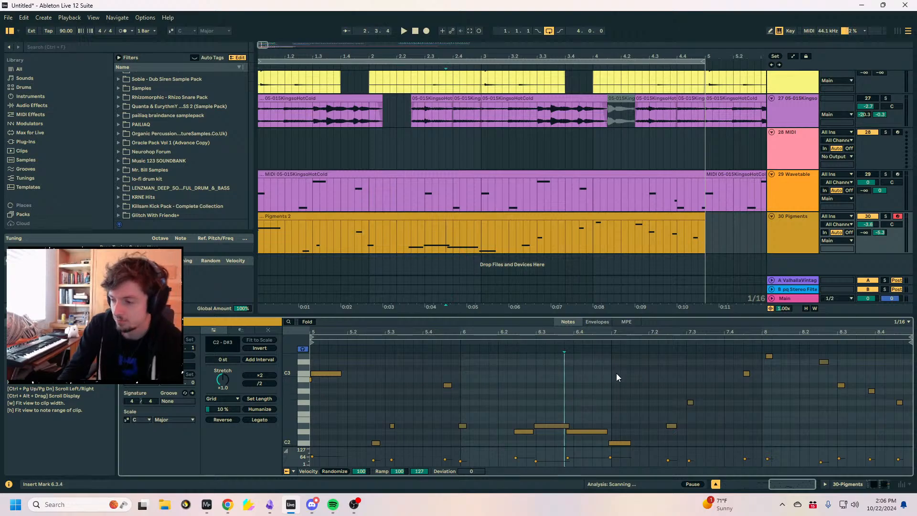
left_click(544, 380)
key("space")
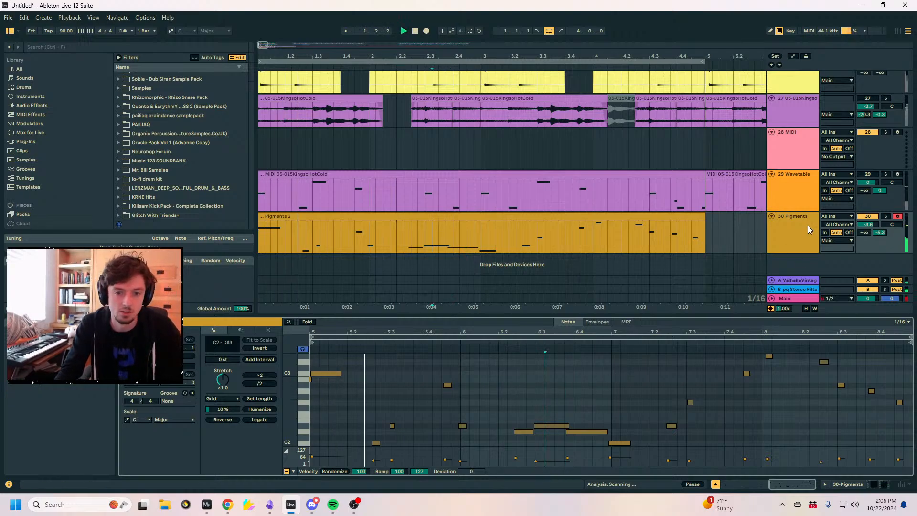
Reopen Pigments, adjust LFO 2's rate, and set Filter 2's FM amount to about 0.248 while listening to the loop.
left_click(848, 484)
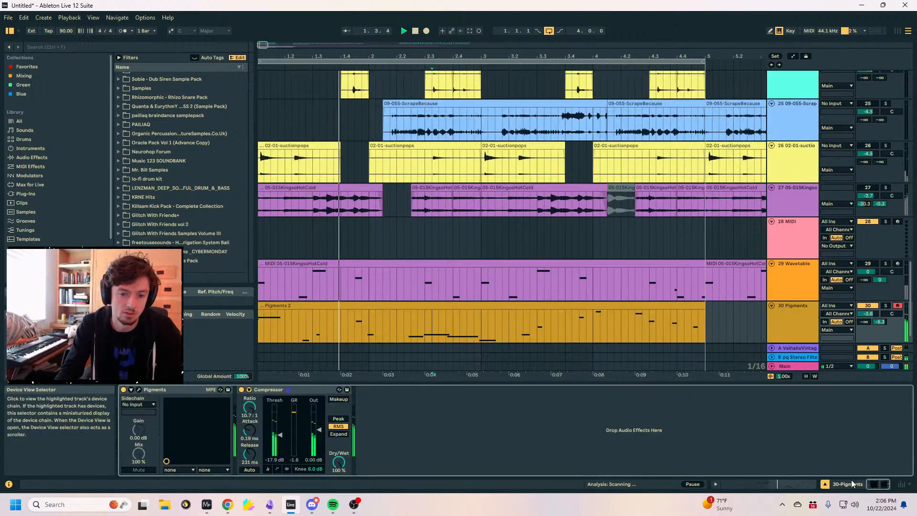
left_click(138, 391)
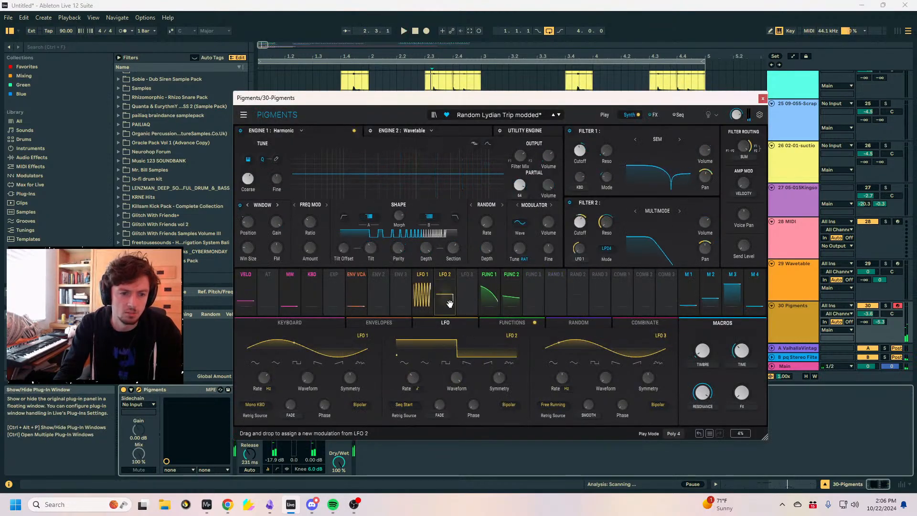
left_click_drag(413, 381, 409, 351)
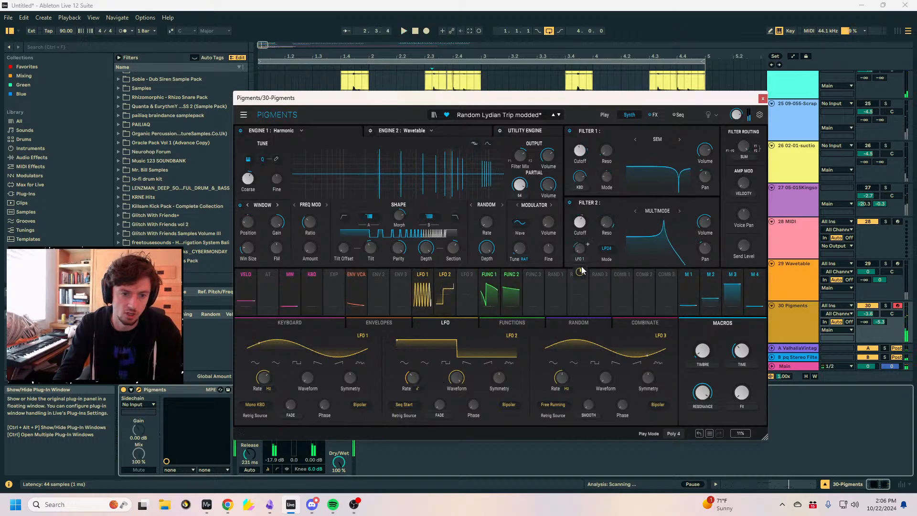
left_click_drag(579, 248, 579, 222)
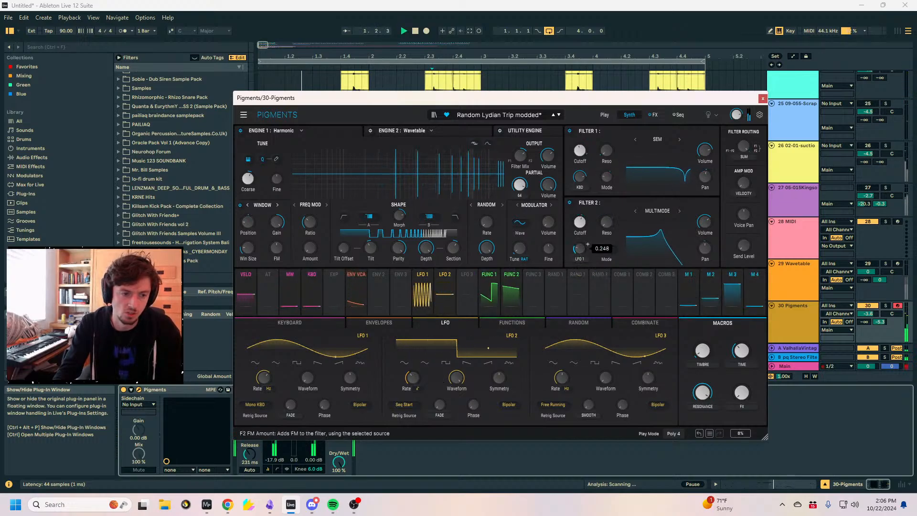
key("space")
Assign Random 2 as a modulator of LFO 1's rate with an amount of about 0.36.
left_click(407, 294)
left_click(422, 296)
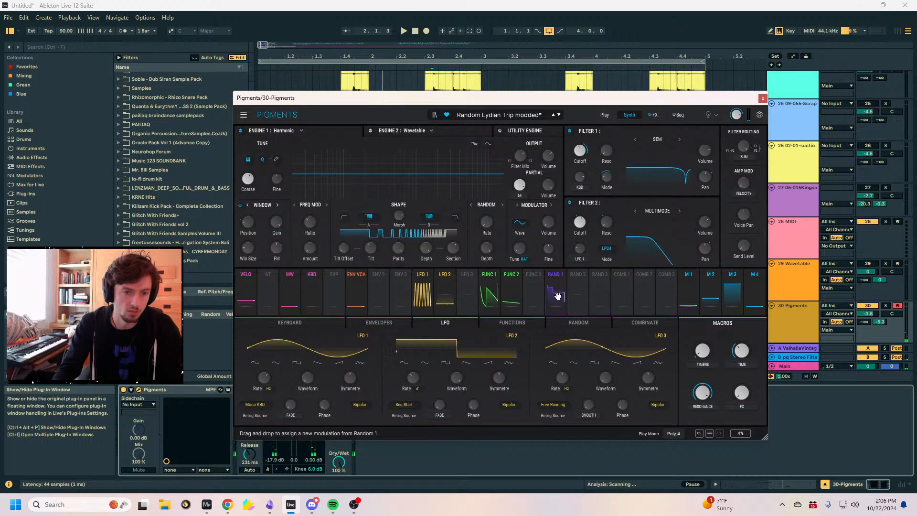
left_click(557, 297)
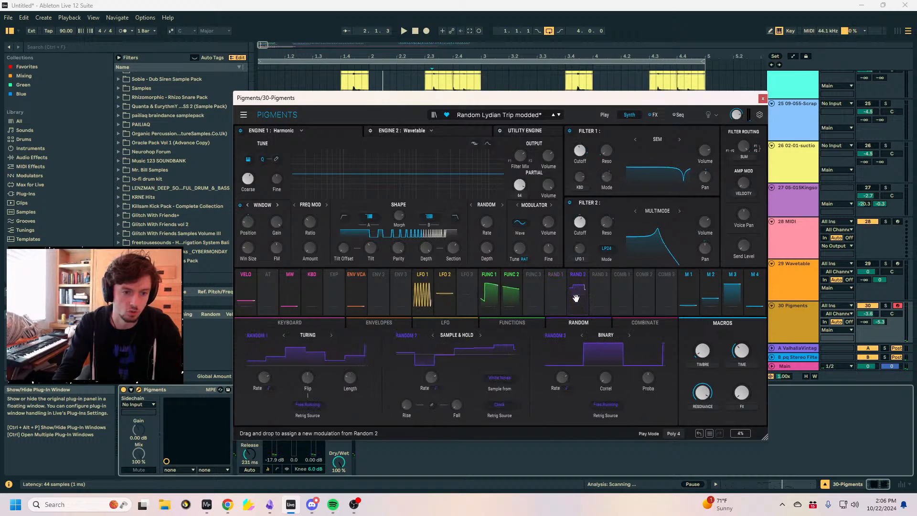
left_click(423, 294)
left_click_drag(581, 297, 264, 402)
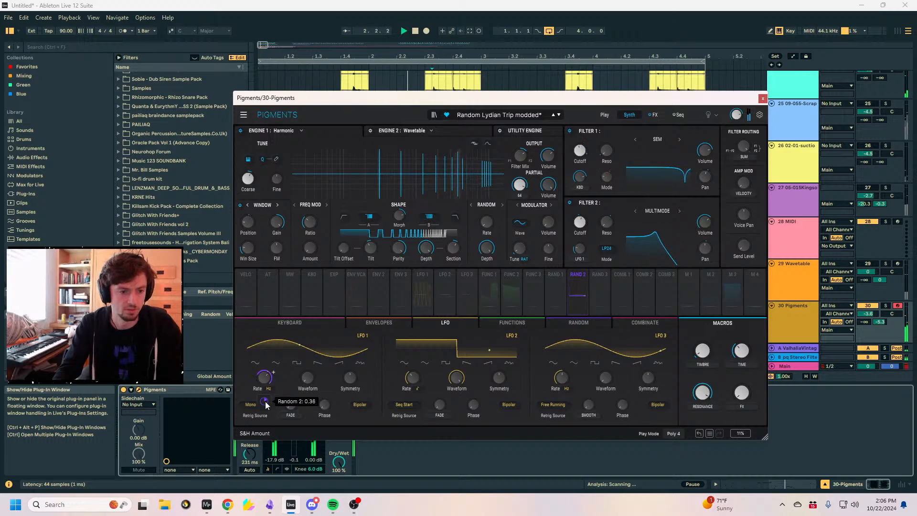
Raise LFO 2's fade-in slightly and check its retrigger source options.
left_click(412, 404)
left_click(443, 408)
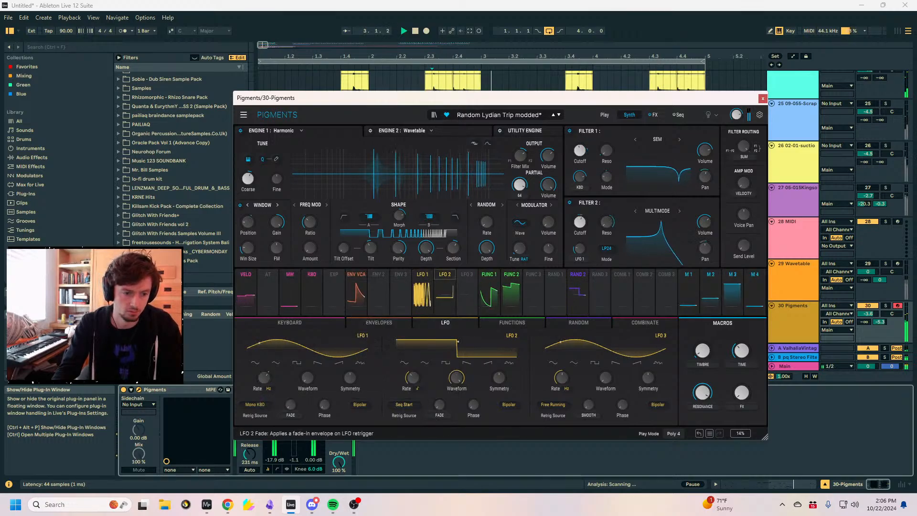
left_click(405, 405)
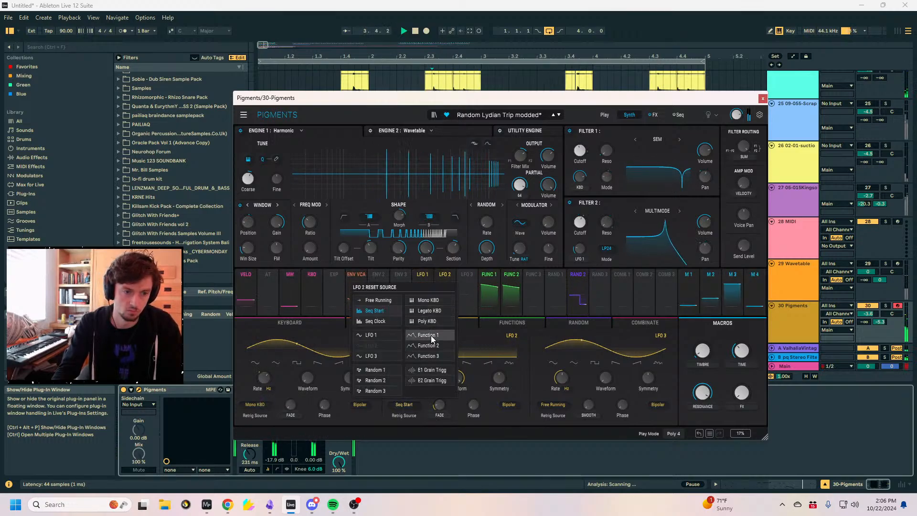
left_click(486, 403)
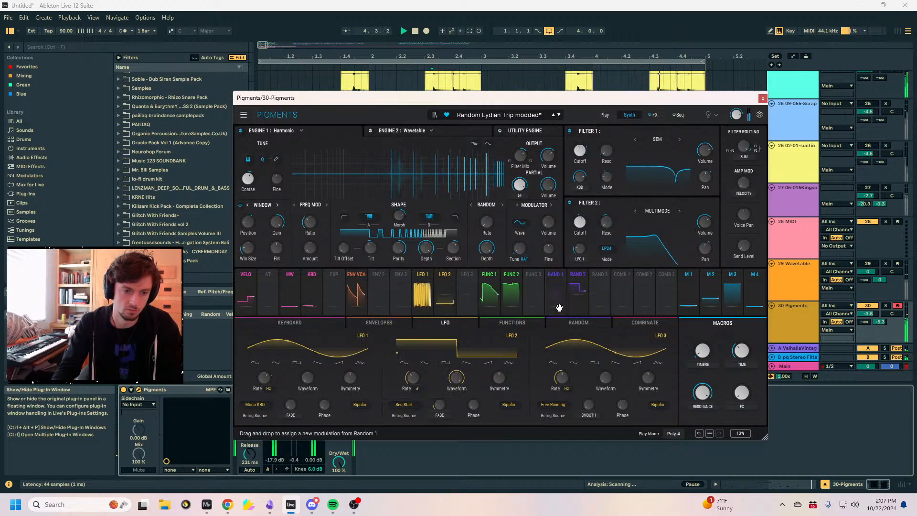
Set the fall time of Random 2's Sample & Hold to 231 ms with linked rise, and close the Pigments window.
left_click(557, 308)
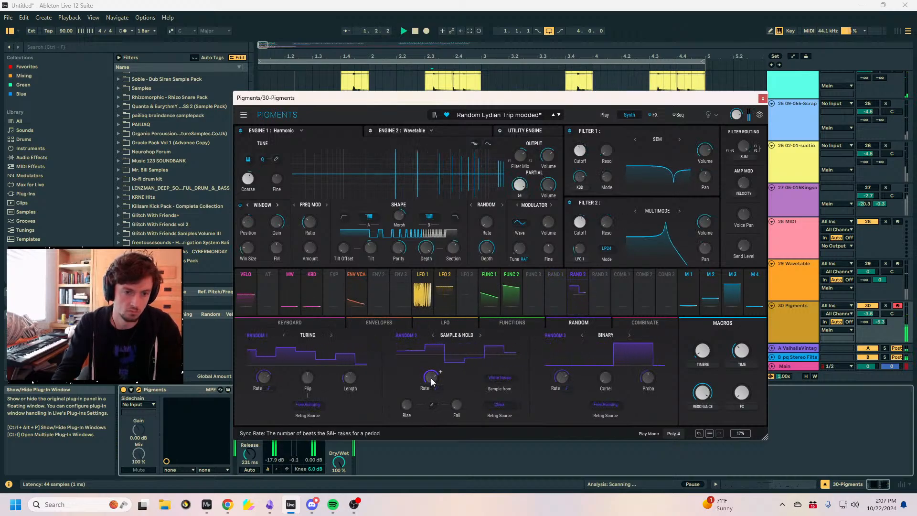
left_click_drag(455, 410, 455, 387)
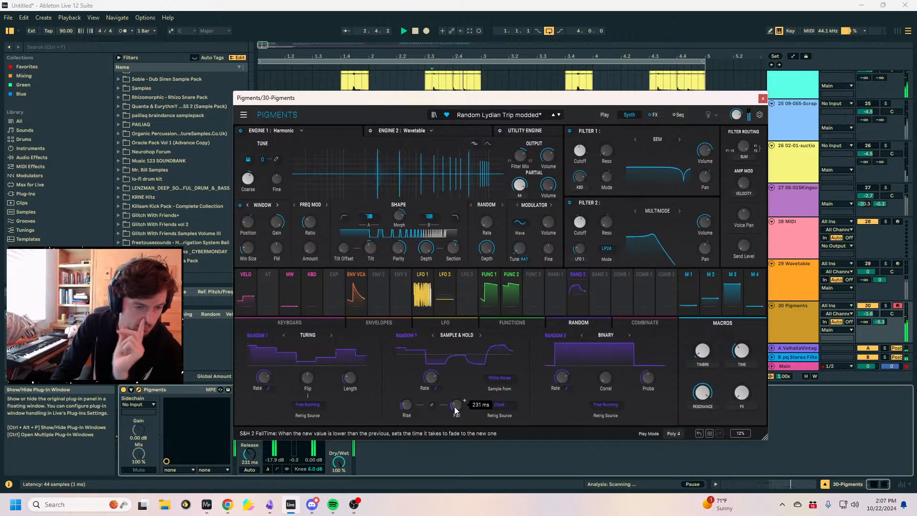
left_click(763, 98)
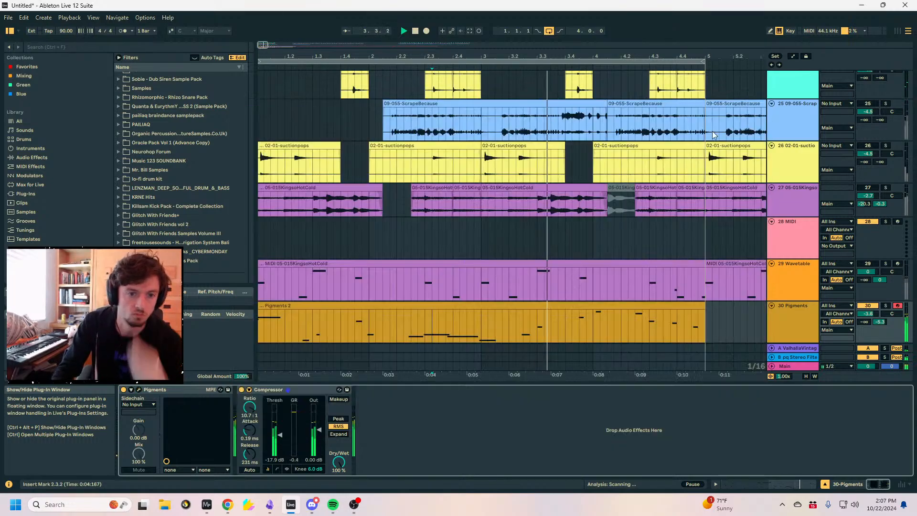
Record a new MIDI part over the Pigments track's four-bar loop, stop recording, and select the recorded clip.
scroll(743, 117, "down", 2)
left_click(462, 291)
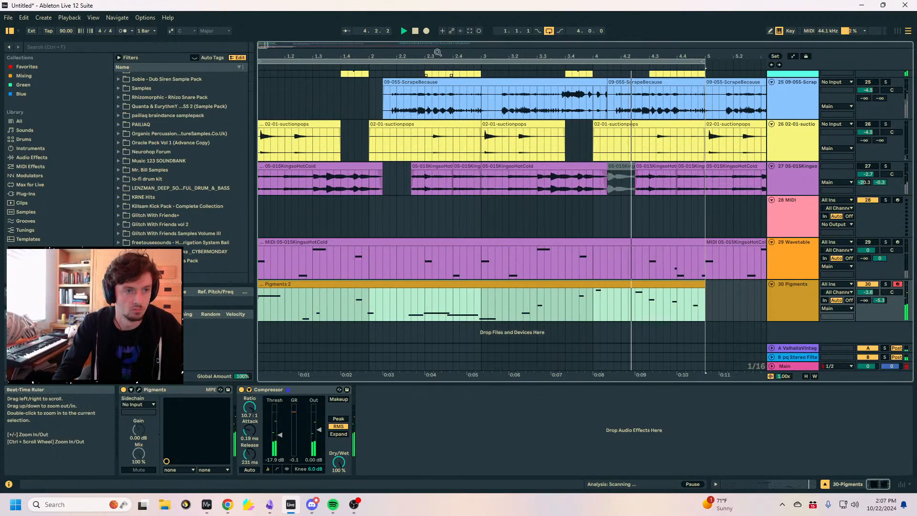
left_click(427, 31)
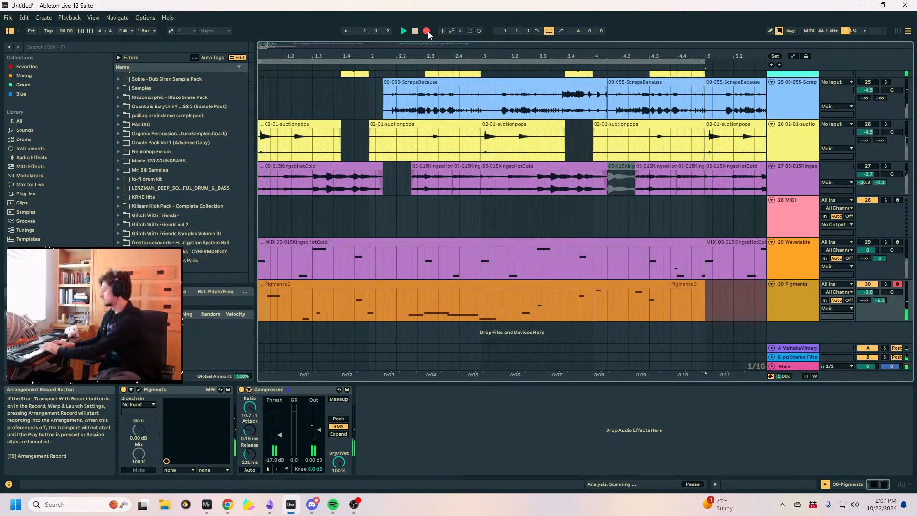
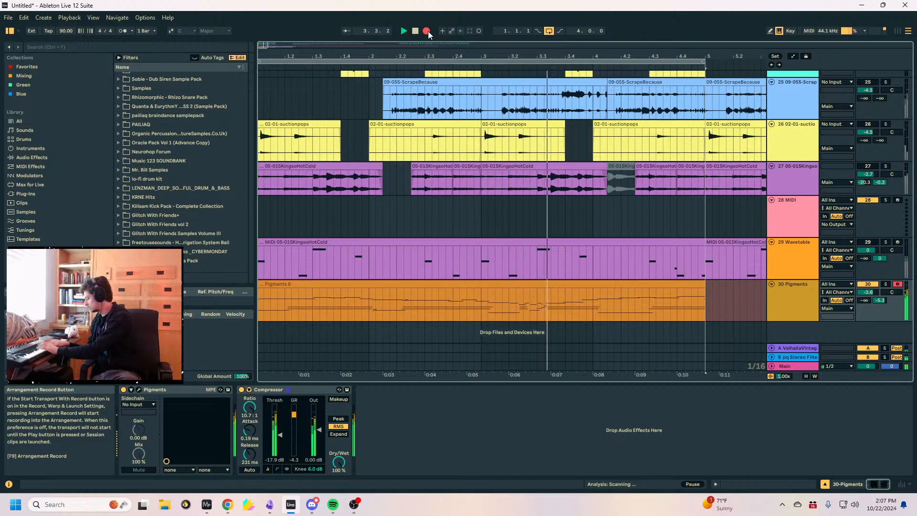
left_click(427, 30)
left_click(430, 291)
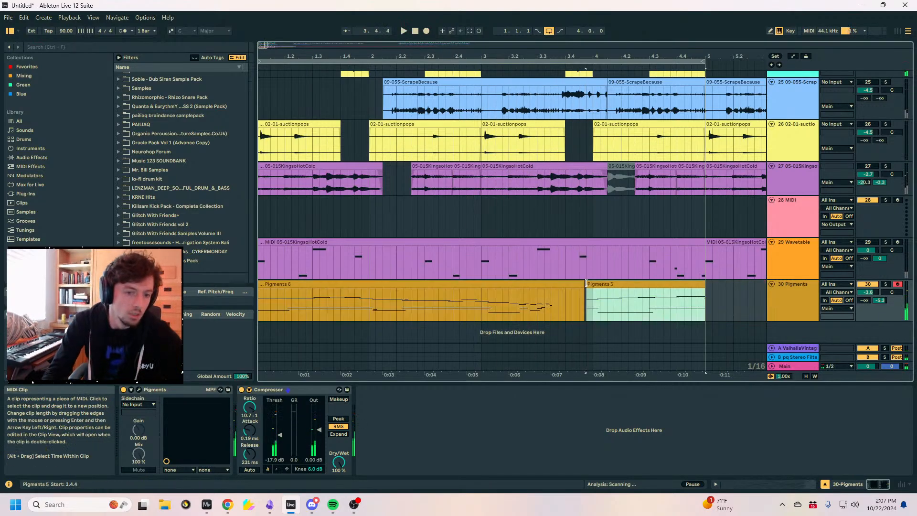
Review the Pigments patch while the loop plays, close its window, and set the Pigments track's sends to -11.2 and -4.4 dB.
left_click(139, 389)
left_click_drag(580, 247, 580, 242)
key("space")
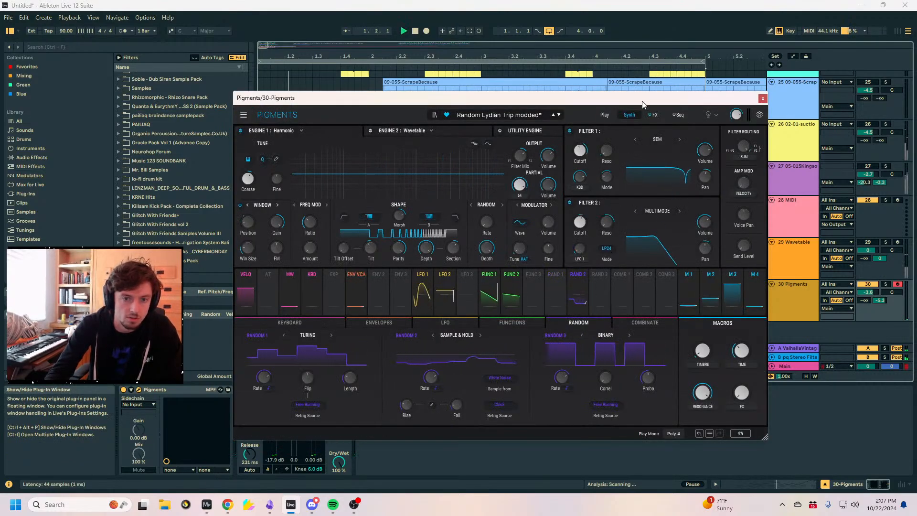
left_click_drag(642, 99, 388, 229)
left_click_drag(448, 244, 753, 405)
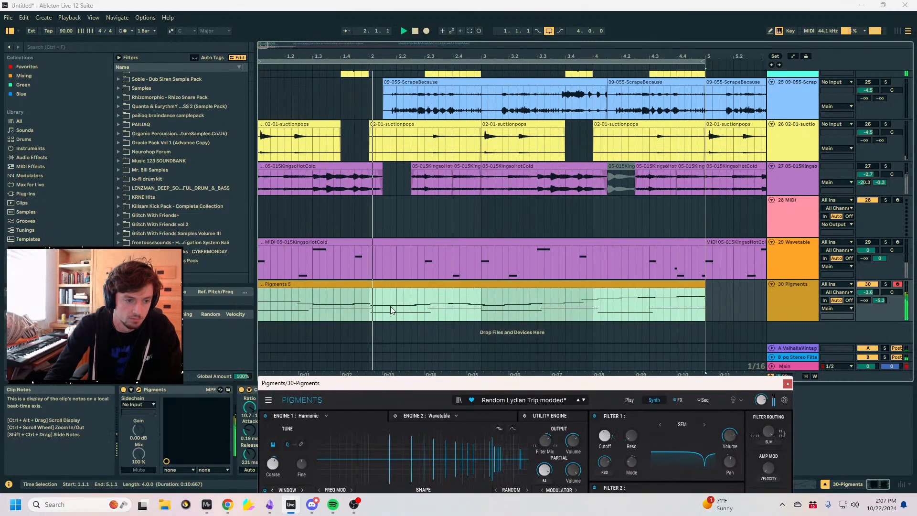
left_click(786, 382)
left_click_drag(871, 300, 871, 289)
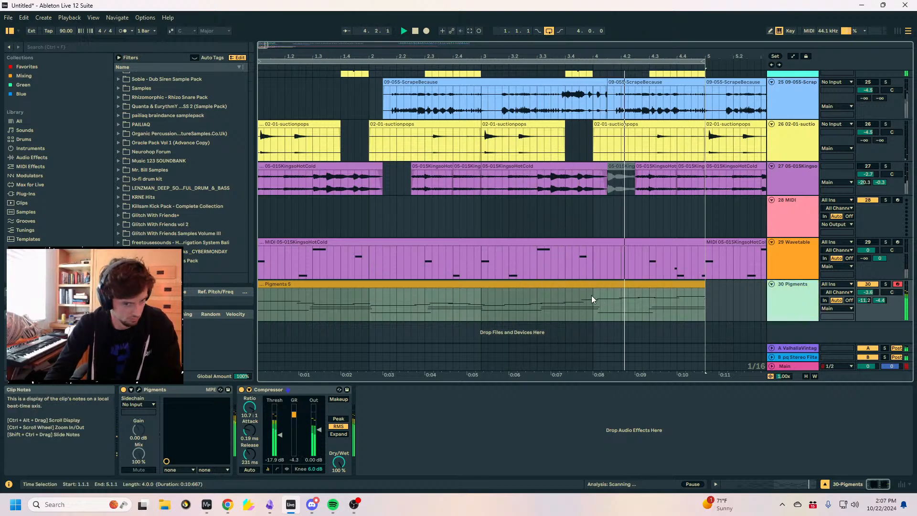
Record a new take over the Pigments track's four-bar loop and stop recording.
left_click(614, 282)
left_click_drag(598, 57, 598, 21)
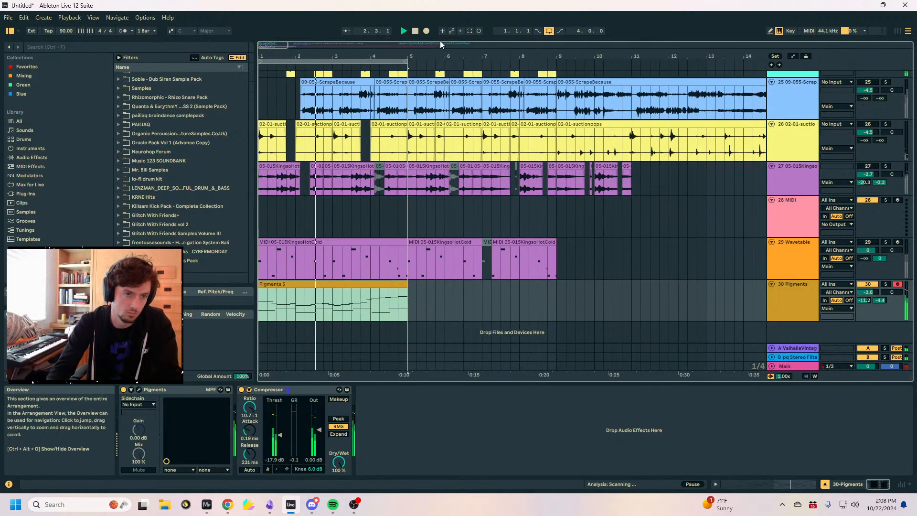
left_click(427, 31)
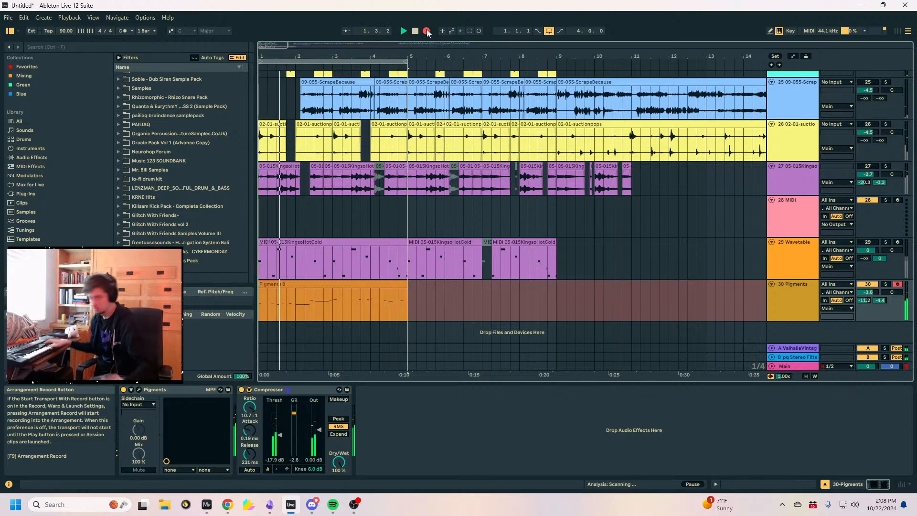
left_click(427, 31)
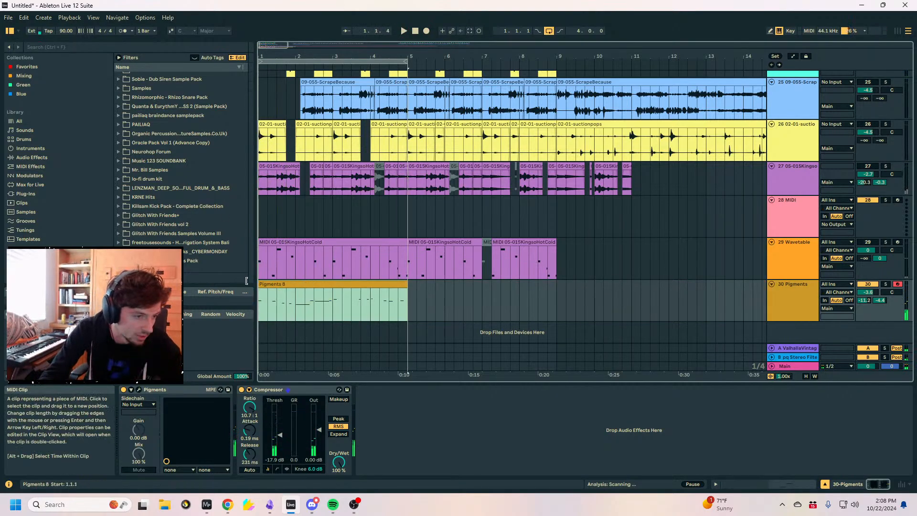
Extend the newly recorded Pigments clip to eight bars and play it back.
key("ctrl+d")
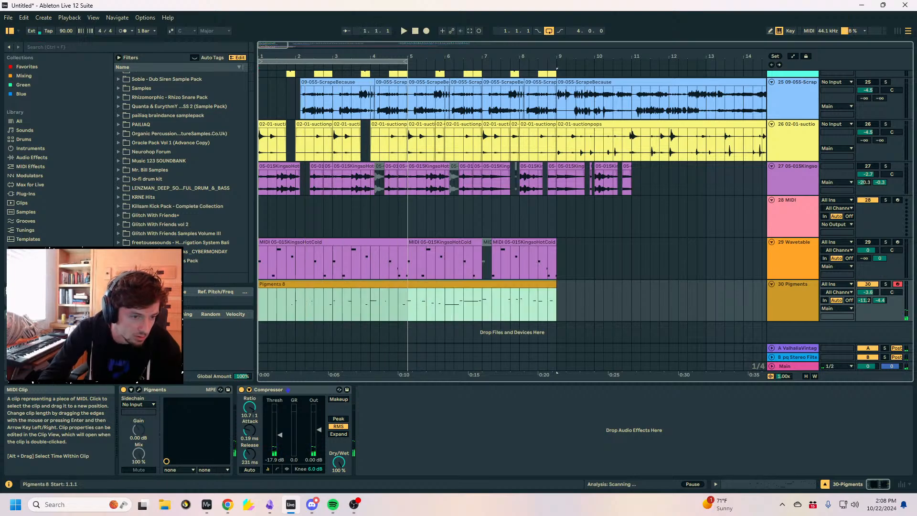
left_click(292, 311)
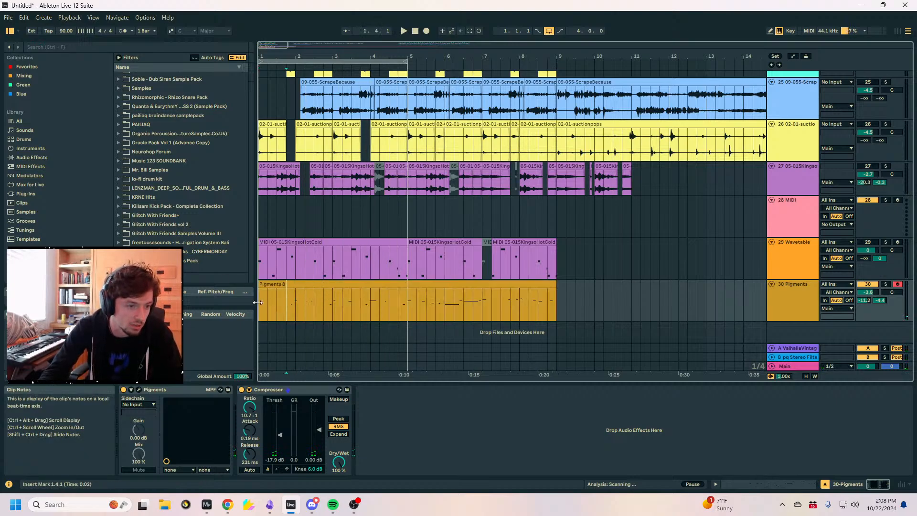
left_click(266, 286)
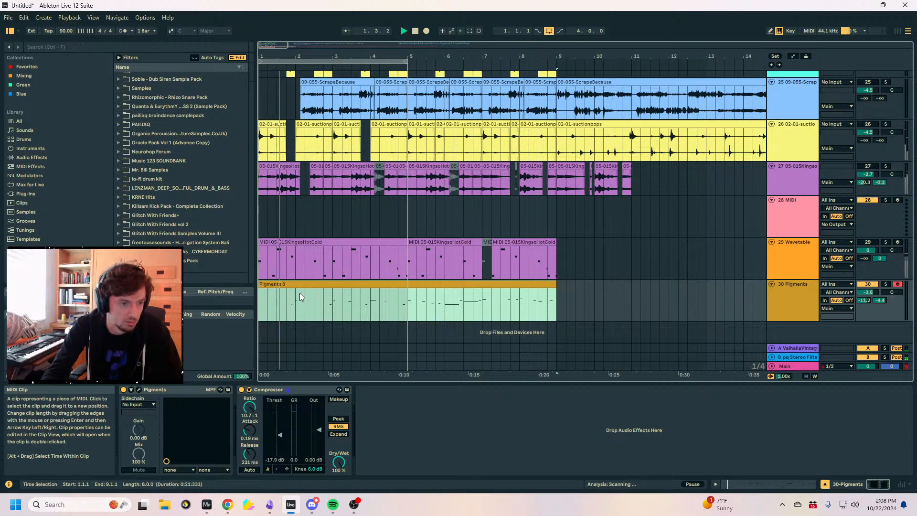
left_click(285, 303)
left_click(276, 308)
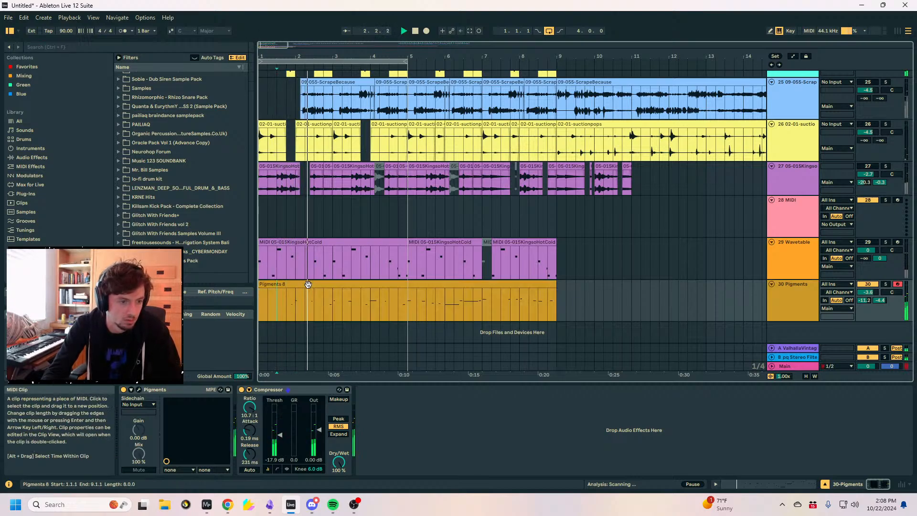
Stop playback, split the eight-bar Pigments clip at bar 5, and select its first half.
left_click(281, 306)
left_click(415, 315)
key("space")
key("ctrl+e")
left_click(379, 285)
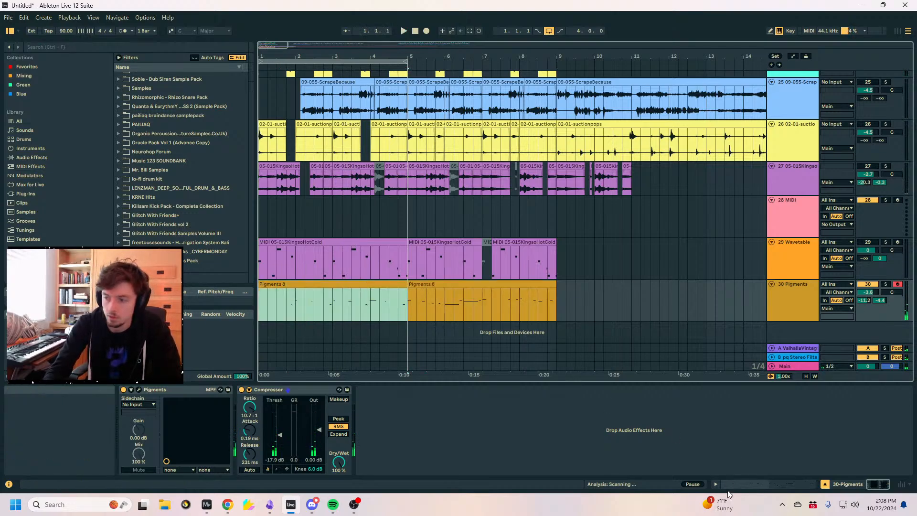
Show the first Pigments clip's notes and try moving its first C3 note to 1.4.4.
left_click(753, 483)
scroll(454, 403, "down", 1)
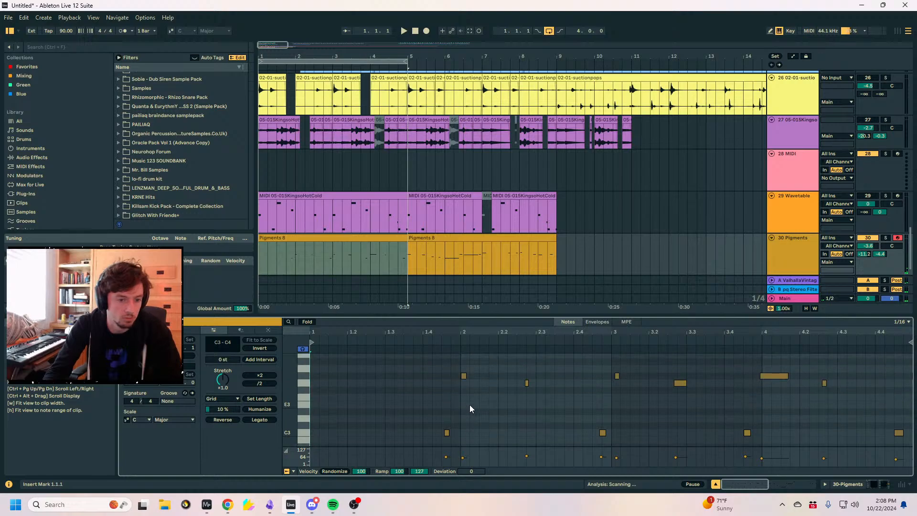
left_click(447, 433)
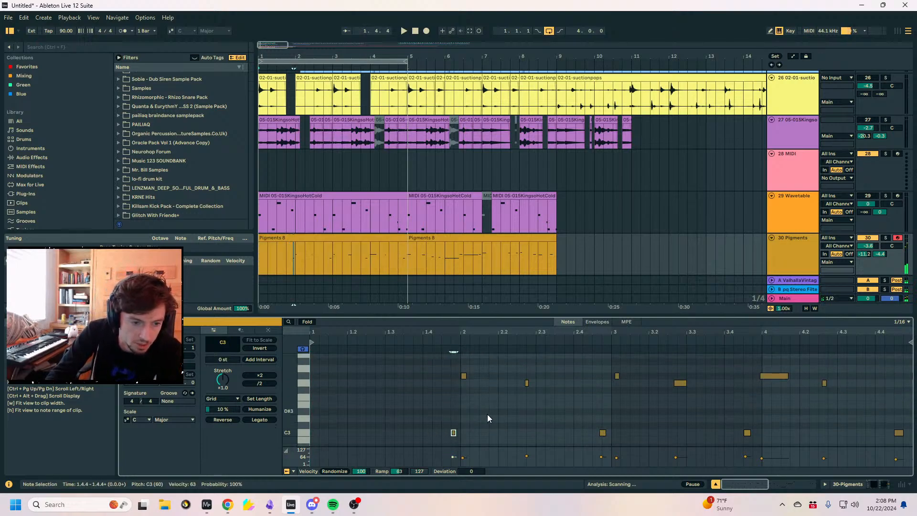
key("Left")
Delete the second Pigments clip, from bar 5 to bar 9.
left_click(292, 237)
left_click(410, 257)
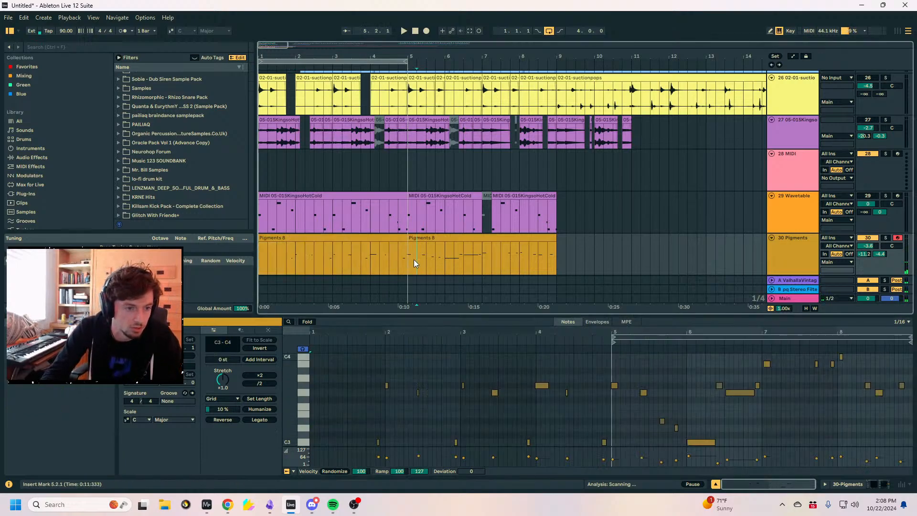
left_click(420, 238)
key("Delete")
Try copying note material within the four-bar Pigments clip and pasting it at 1.2.3.
left_click(383, 237)
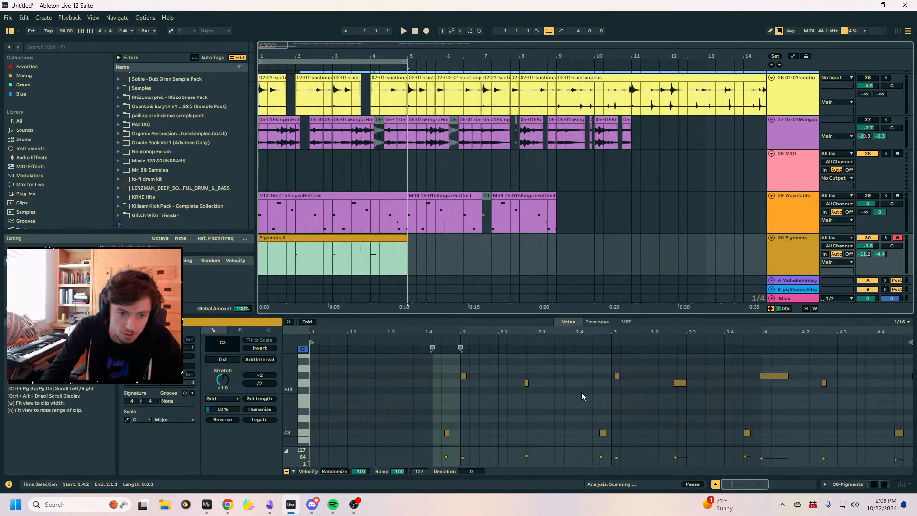
left_click(506, 412)
key("ctrl+c")
left_click(631, 372)
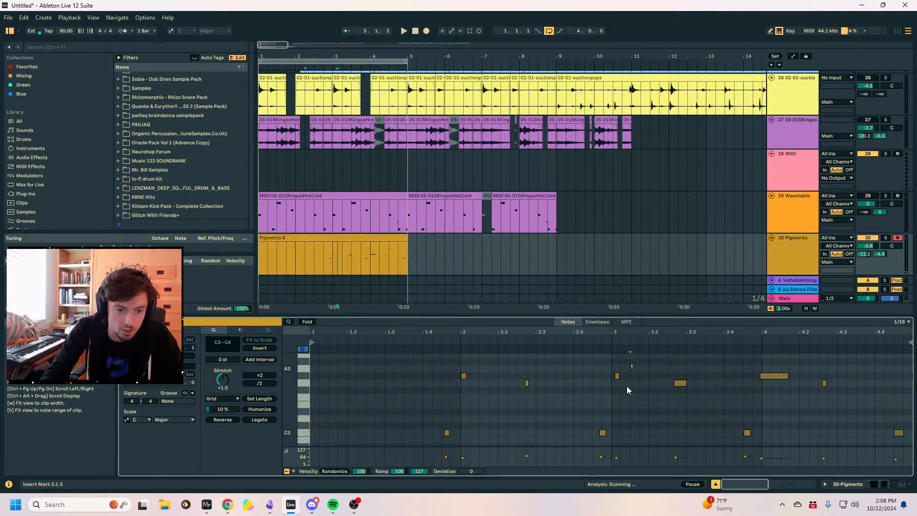
left_click(362, 379)
key("ctrl+v")
key("ctrl+z")
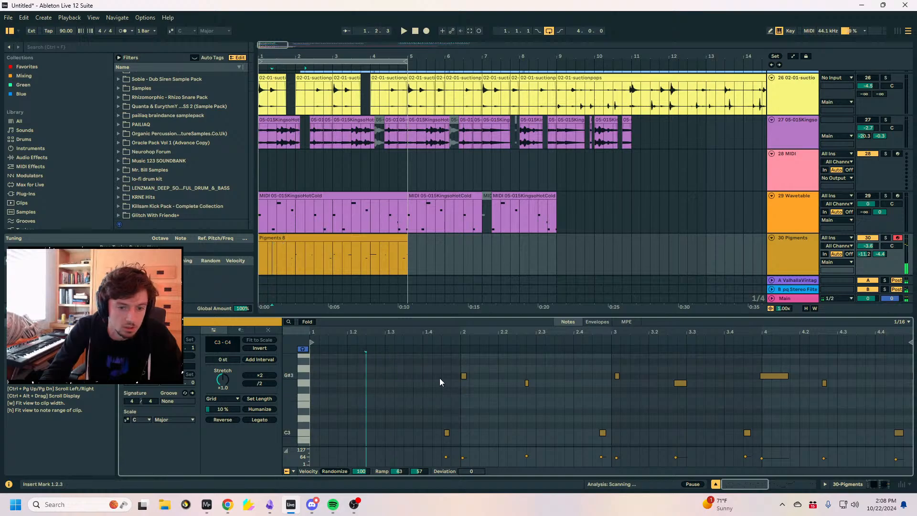
Try cutting the first half bar off the Pigments clip and shifting the remainder to start at 1.1.1.
left_click(275, 245)
key("ctrl+e")
left_click_drag(294, 239, 276, 239)
key("space")
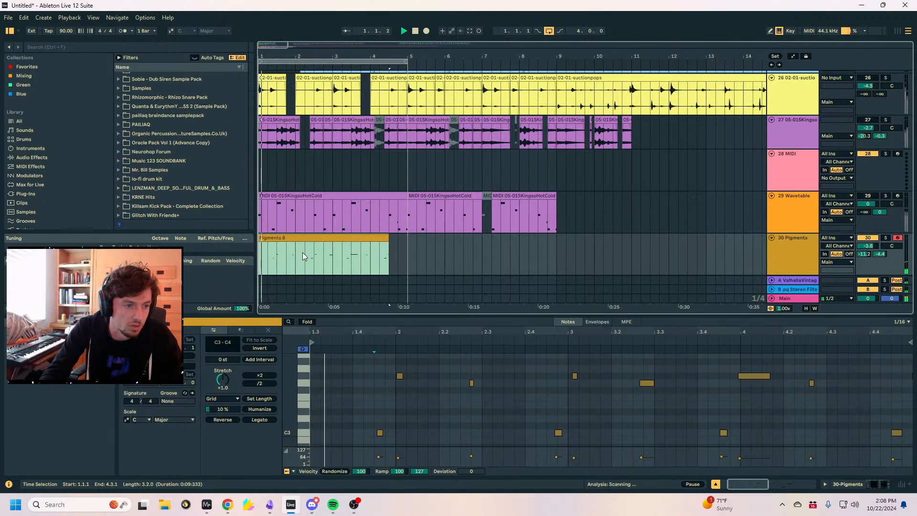
key("ctrl+z")
key("ctrl+z")
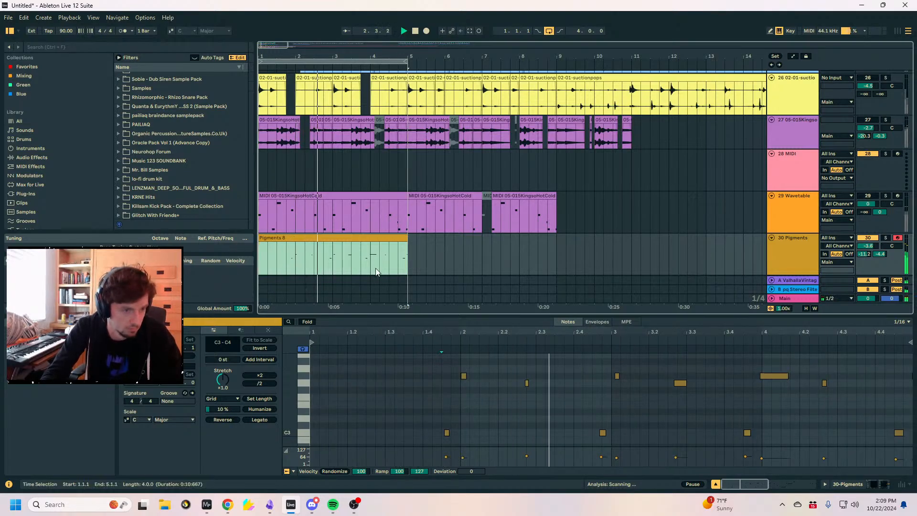
Move the G3 note in the middle of bar 2 slightly later, onto beat 2.3.
left_click(528, 382)
left_click_drag(527, 381, 541, 380)
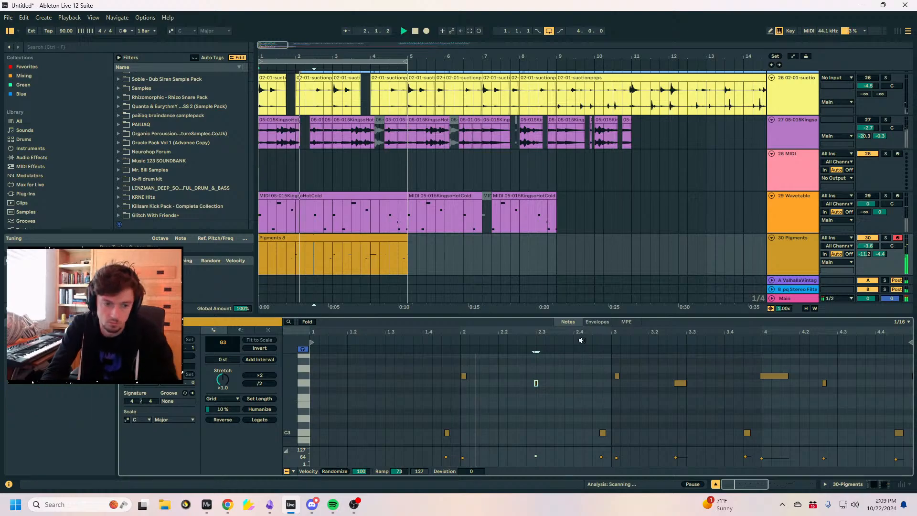
scroll(700, 249, "down", 1)
left_click(787, 234)
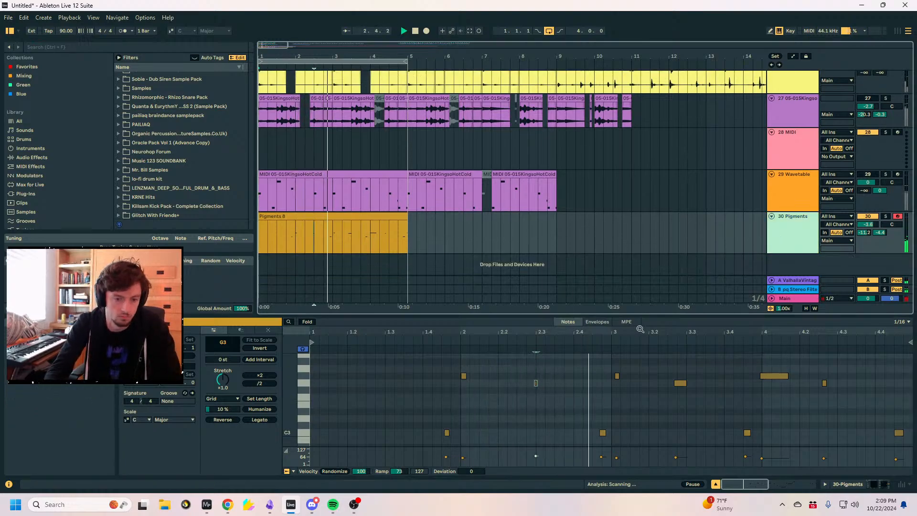
Quantize the C3 and G#3 notes around the start of bar 3.
left_click_drag(635, 439, 563, 358)
key("Left")
right_click(639, 389)
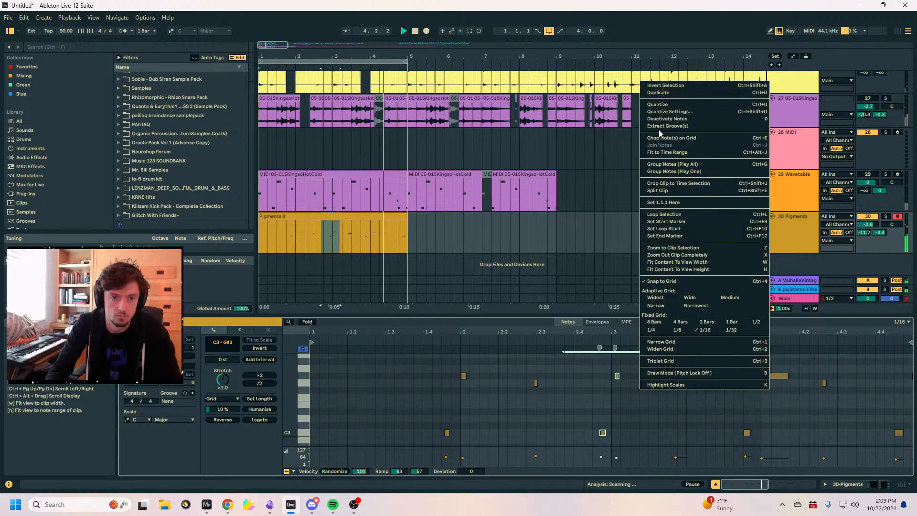
left_click(659, 107)
left_click(648, 391)
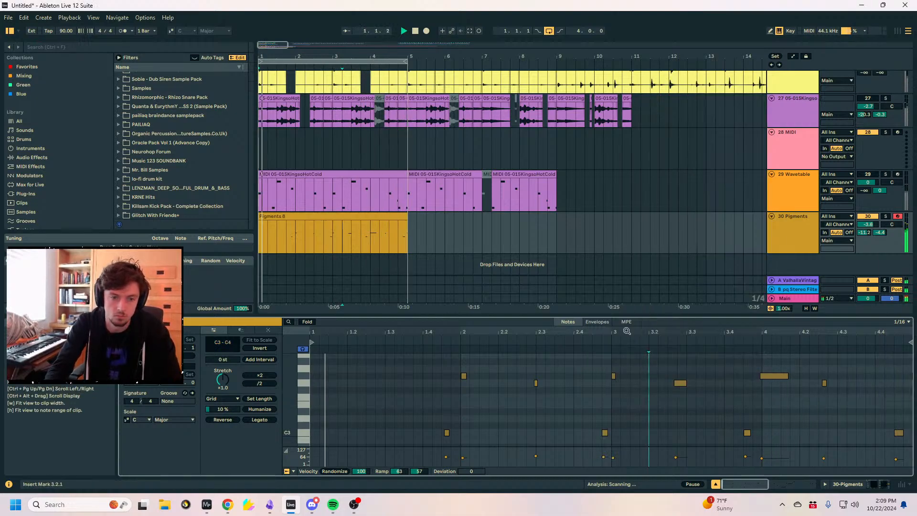
Extend the Pigments clip to bar 7 and split it at bars 5 and 6.
left_click(369, 221)
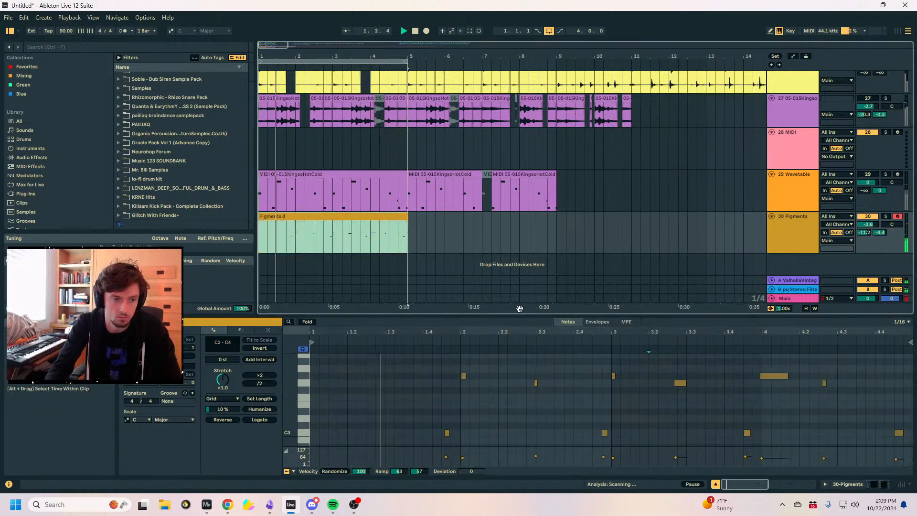
left_click_drag(408, 233, 279, 236)
left_click(445, 238)
key("ctrl+e")
left_click(409, 230)
key("ctrl+e")
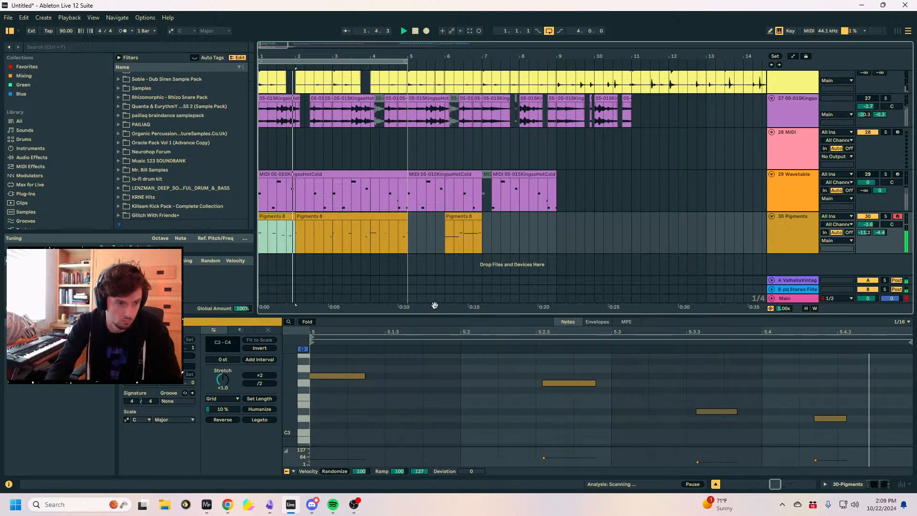
Undo the bar 1 placement, move the bar 5 segment to start at bar 4, and adjust its end to 5.2.1.
key("ctrl+z")
left_click_drag(327, 218, 289, 219)
key("space")
mouse_move(414, 218)
left_mouse_down()
mouse_move(382, 220)
mouse_move(426, 218)
left_mouse_up()
key("space")
left_click(401, 240)
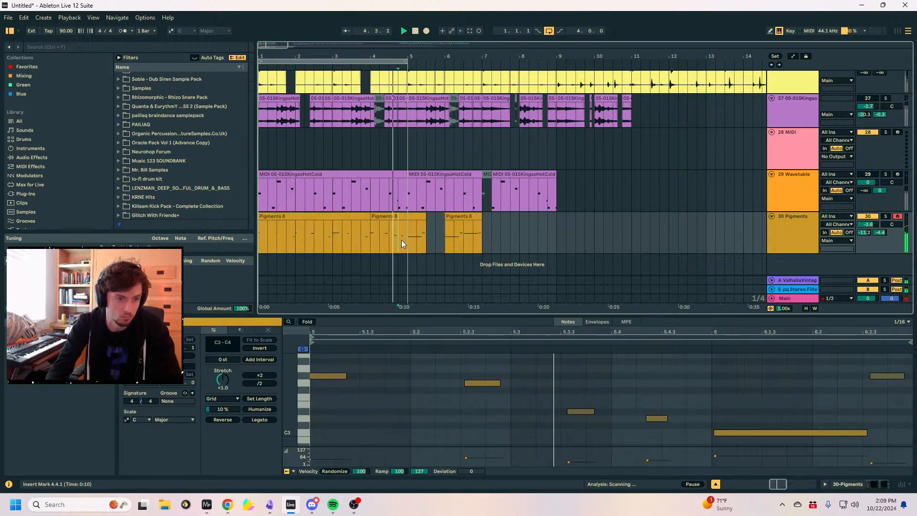
left_click(425, 222)
left_click_drag(426, 217, 373, 240)
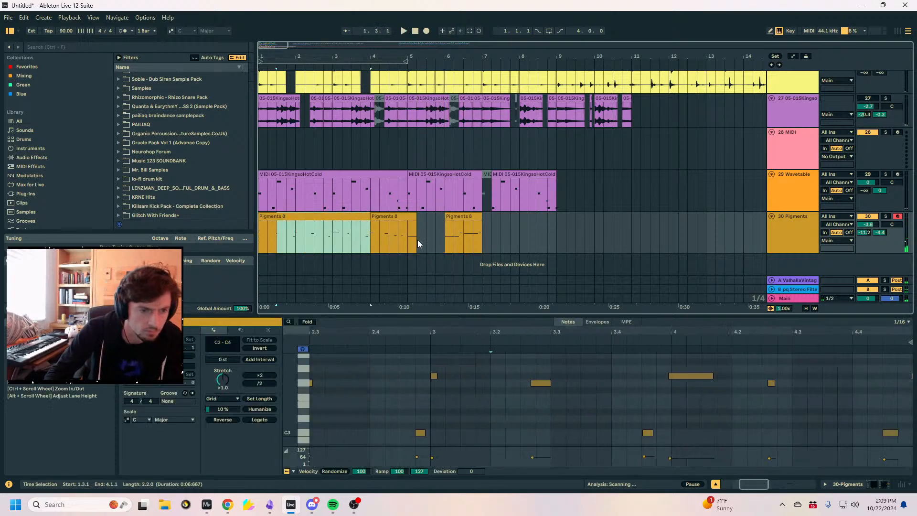
Try pasting the Pigments section from 1.3.1 to 4.1.1 at 5.3.1.
left_click(428, 239)
key("ctrl+v")
key("ctrl+z")
Copy the Pigments section from 1.3.1 to 5.2.1 and paste it at 5.3.1.
left_click_drag(277, 232, 417, 236)
key("ctrl+c")
left_click(423, 237)
key("ctrl+v")
Loop the Pigments track's clips from bar 1 to bar 9 and insert a new MIDI track below.
left_click(329, 223)
key("space")
left_click(554, 230, "shift")
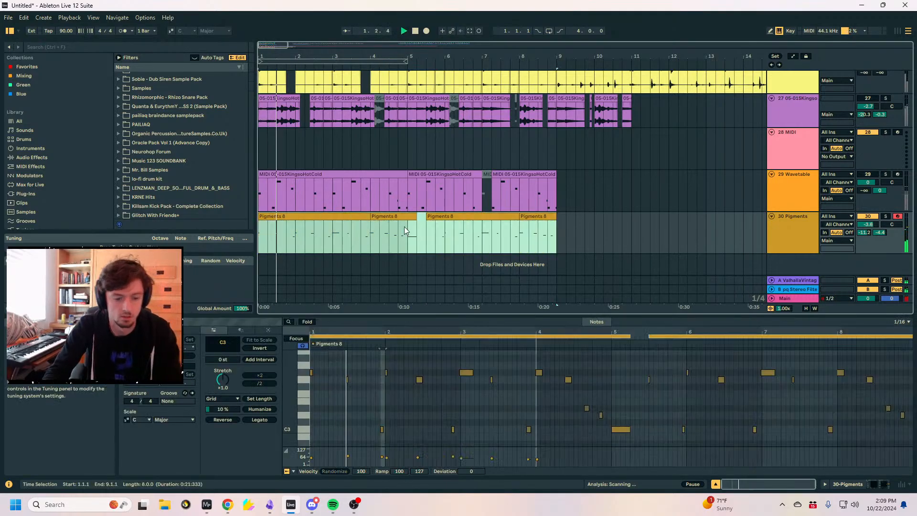
key("ctrl+l")
left_click(783, 237)
key("ctrl+shift+t")
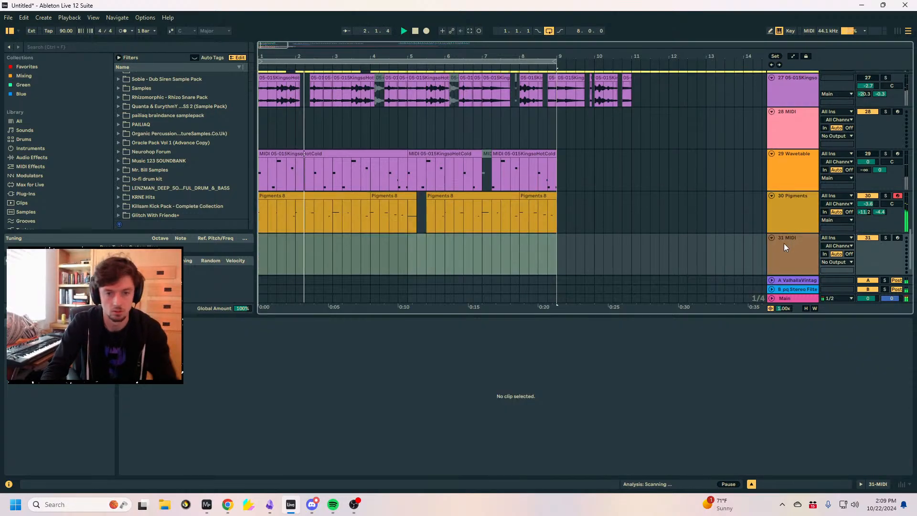
Nudge the C3 note before bar 3 slightly earlier and the G3 notes in bars 3 and 4 slightly later.
left_click(330, 196)
key("space")
key("space")
left_click(496, 433)
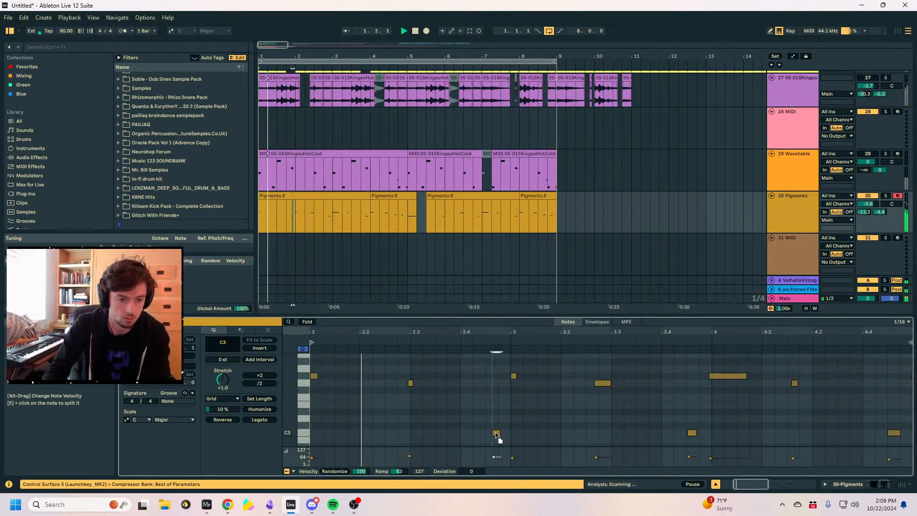
left_click_drag(498, 438, 492, 436)
left_click_drag(602, 383, 607, 383)
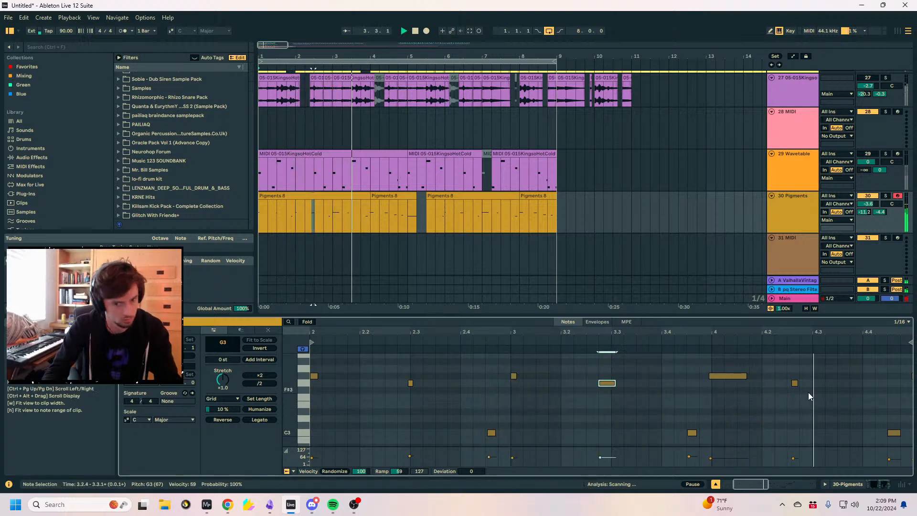
left_click_drag(794, 383, 802, 382)
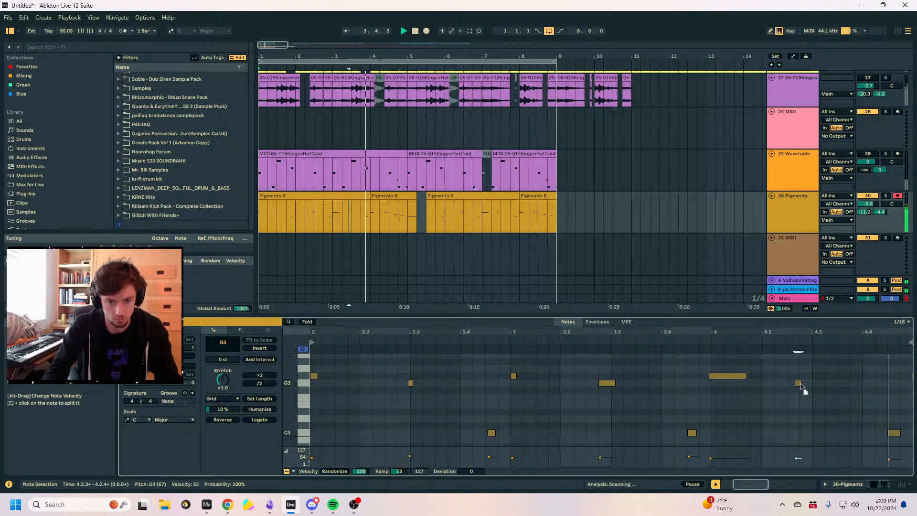
Transpose all notes in the Pigments clip starting at 5.3.1 down one octave and select the Pigments track.
left_click(394, 204)
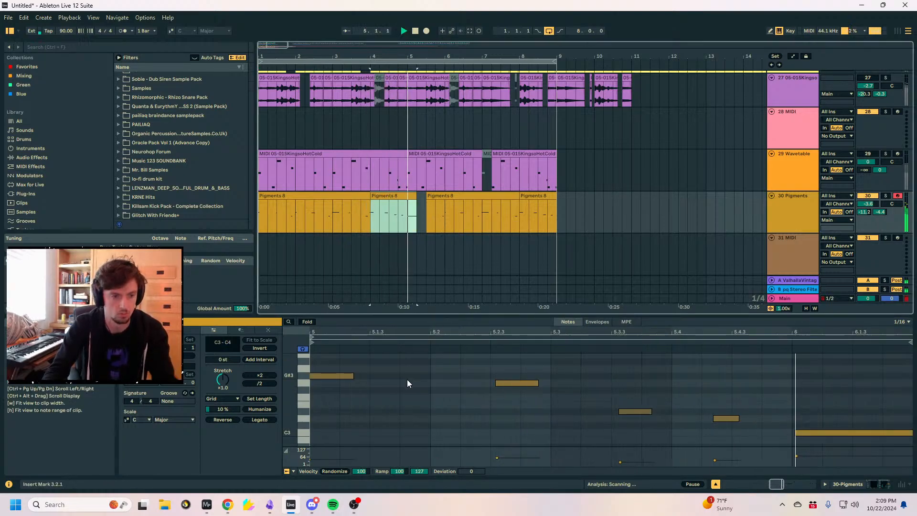
left_click(428, 213)
left_click(571, 402)
key("ctrl+a")
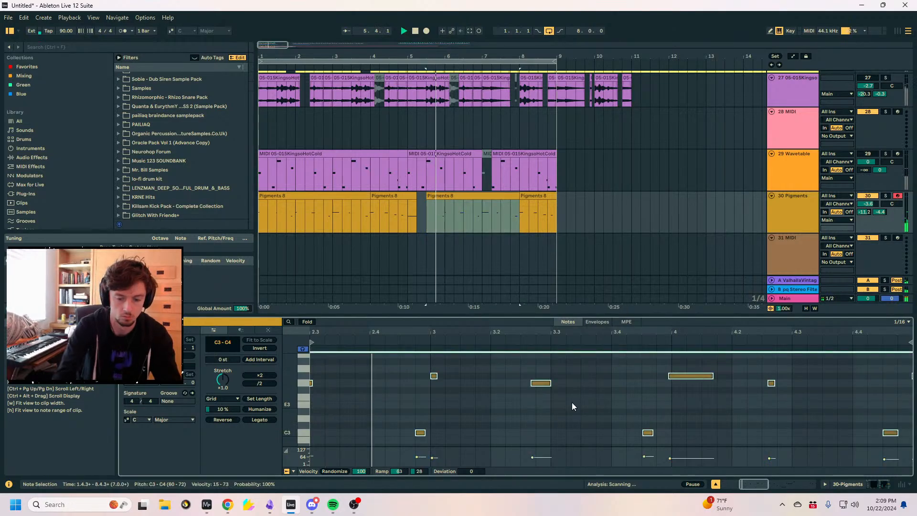
key("shift+Down")
left_click(792, 222)
key("ctrl+shift+t")
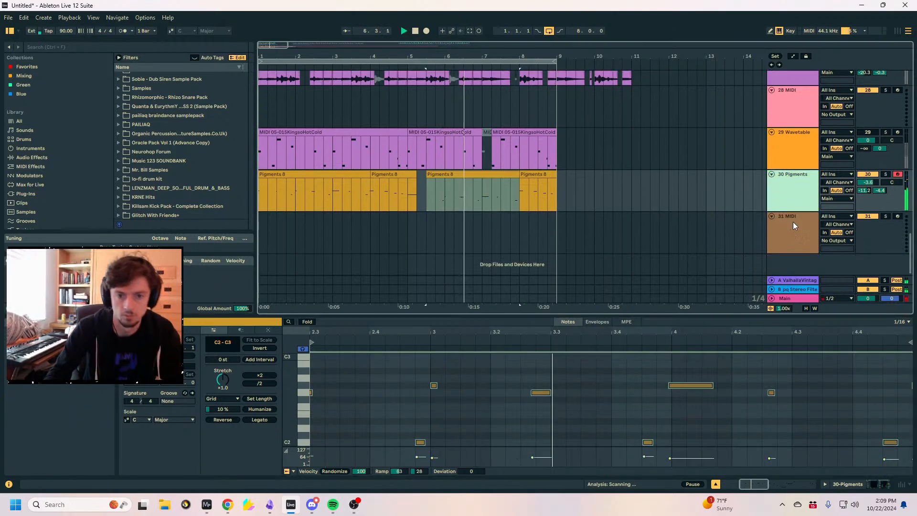
Consolidate the Pigments track's clips into one clip from bar 1 to bar 9.
left_click(533, 177)
left_click(363, 175, "shift")
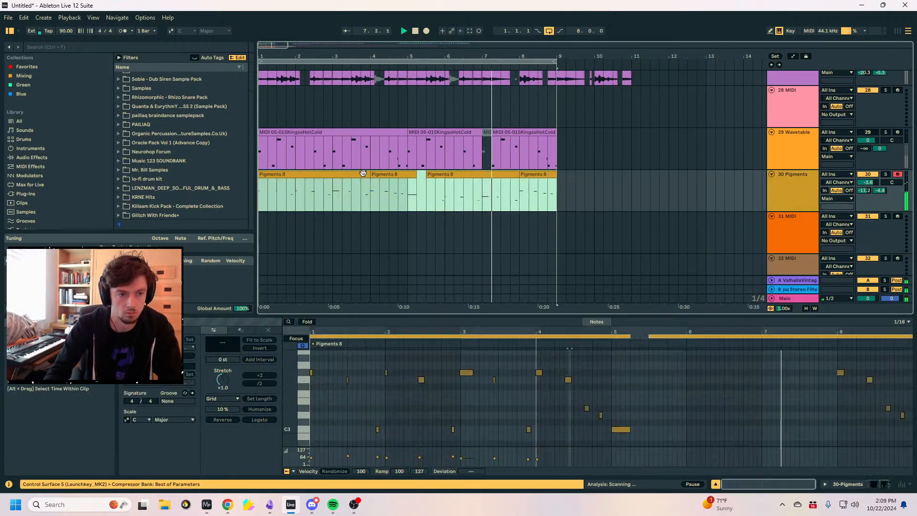
key("ctrl+j")
Insert another MIDI track below the empty track 31 and select track 31.
scroll(602, 174, "down", 1)
left_click(811, 197)
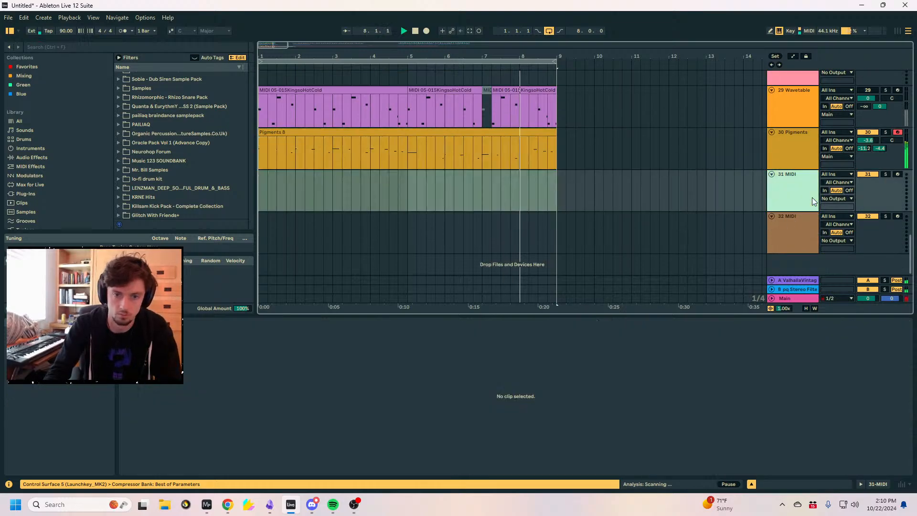
key("ctrl+shift+t")
left_click(793, 194)
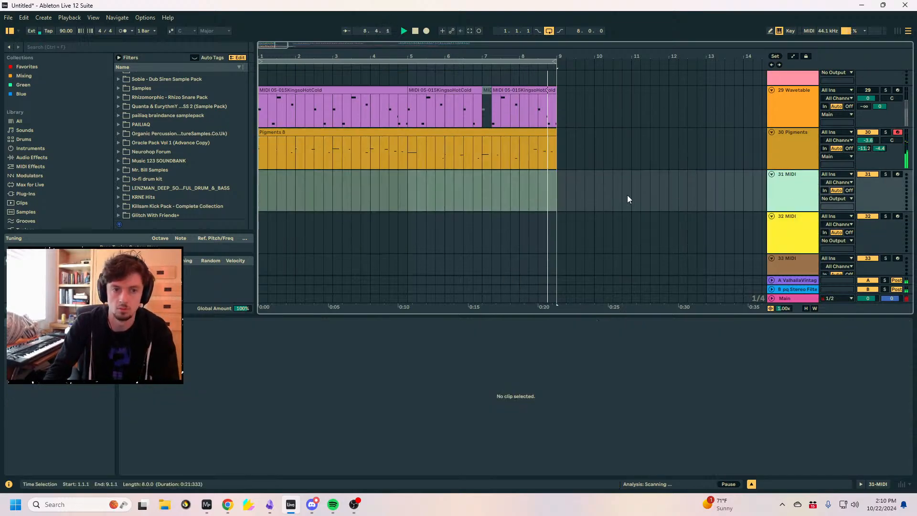
Duplicate the four-bar Hip-Hop Sub Bass clip to fill bars 5 to 9.
scroll(488, 202, "up", 10)
scroll(489, 202, "up", 7)
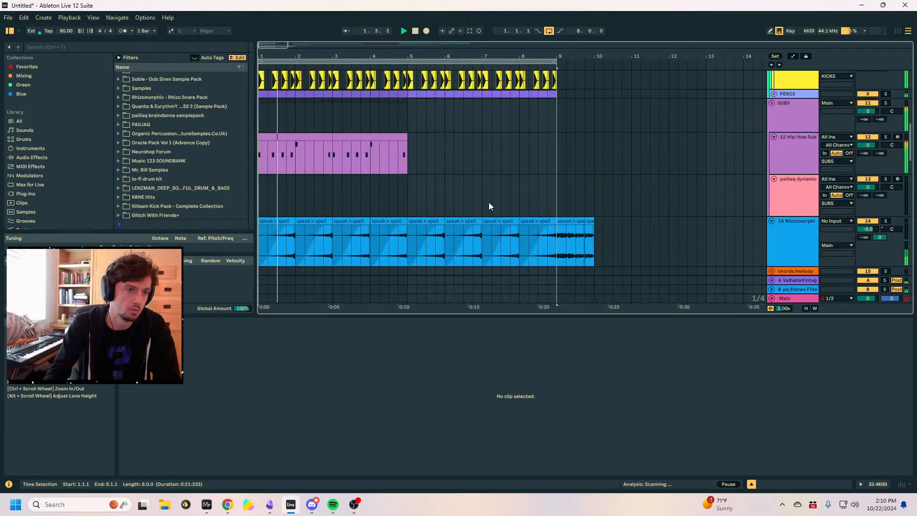
left_click(375, 210)
left_click(296, 210, "shift")
key("ctrl+d")
scroll(352, 211, "down", 1)
key("space")
Search the full library for Wavetable and load the instrument onto MIDI track 31.
scroll(352, 211, "down", 15)
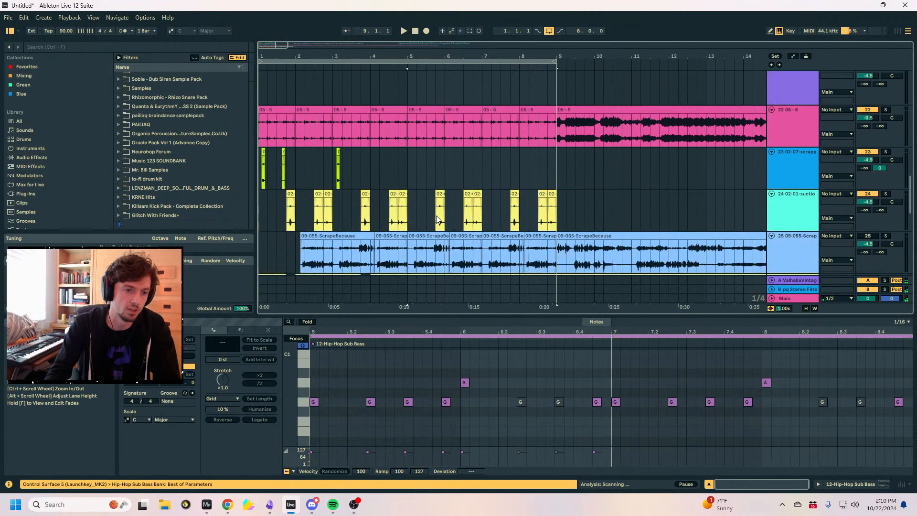
left_click(798, 190)
key("ctrl+f")
type("wavetab")
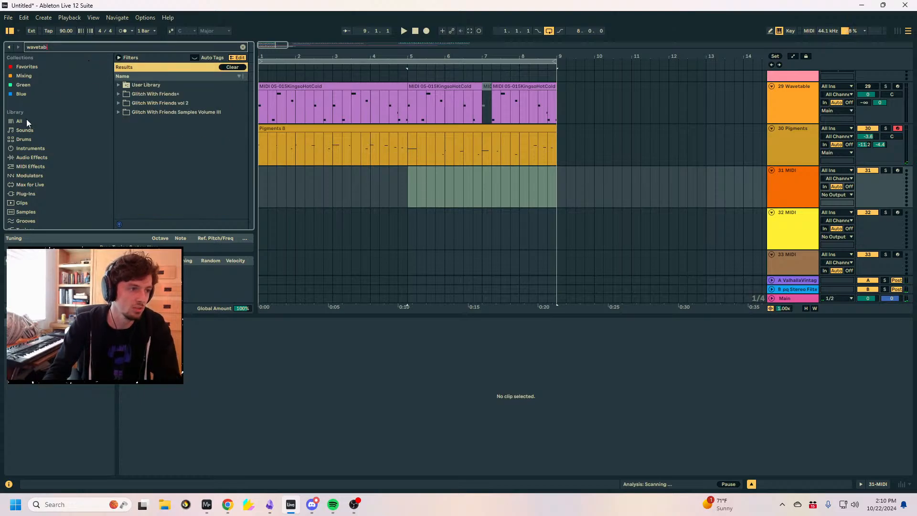
left_click(19, 121)
left_click(138, 85)
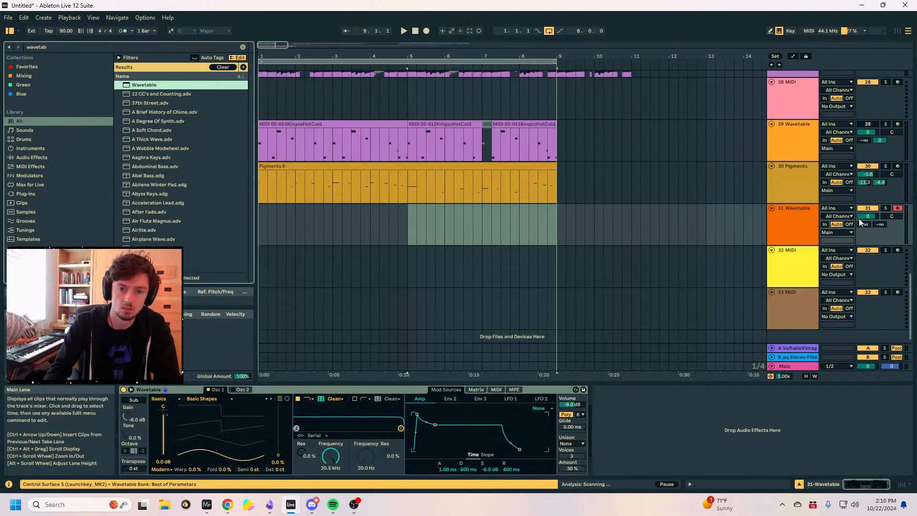
Record a sustained two-voice MIDI part of about five and a half bars on track 31 Wavetable, starting at bar 1.
left_click(271, 227)
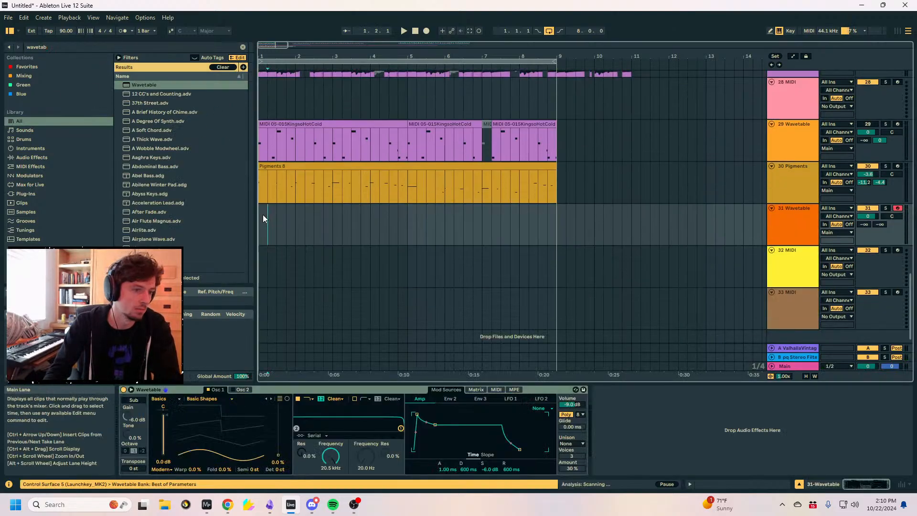
left_click(426, 31)
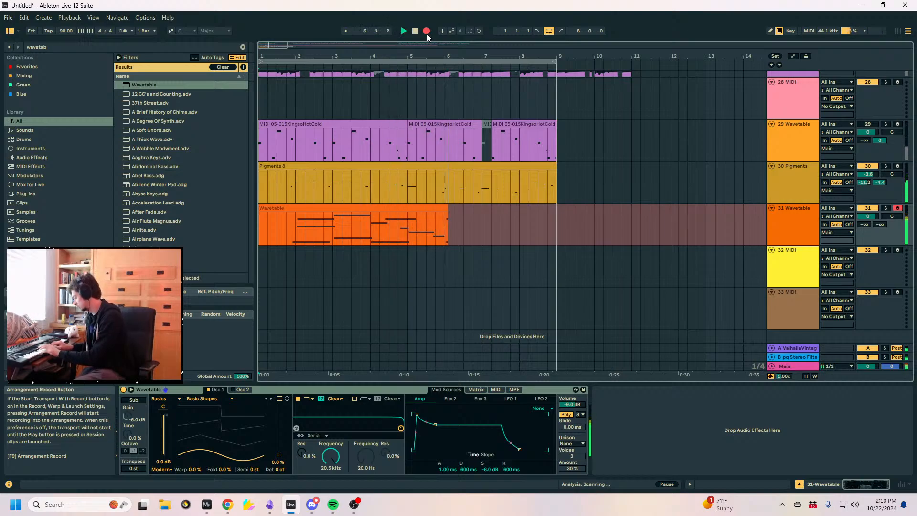
key("space")
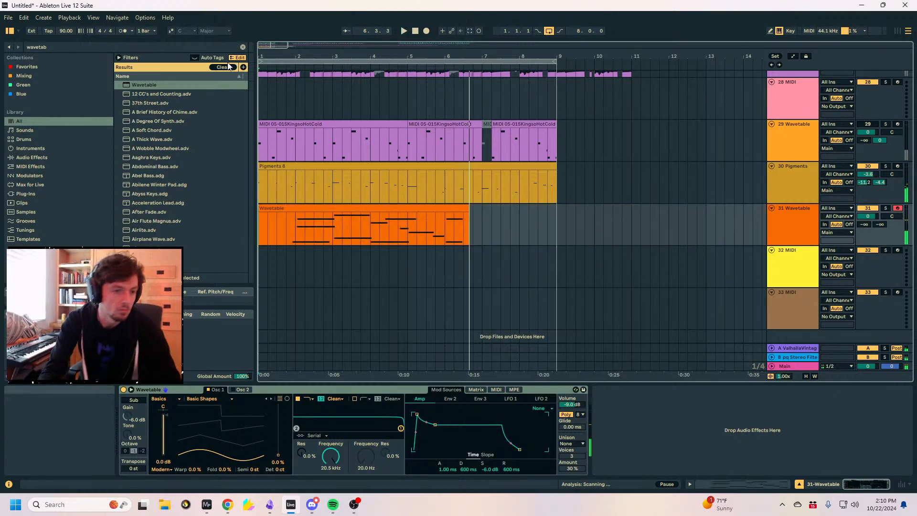
Move the four-bar section of the recorded Wavetable clip to start at bar 1, quantize its notes and play it back.
left_click_drag(412, 223, 283, 210)
key("shift+Tab")
mouse_move(395, 442)
left_mouse_down()
mouse_move(395, 456)
mouse_move(402, 441)
left_mouse_up()
key("ctrl+u")
key("space")
scroll(430, 415, "up", 5)
scroll(423, 385, "down", 6)
left_click(466, 355)
scroll(466, 355, "up", 3)
scroll(844, 239, "down", 2)
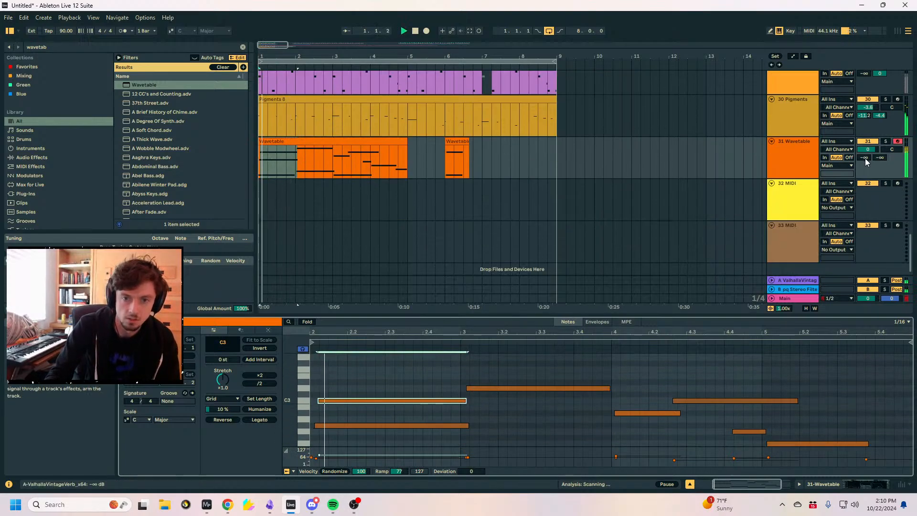
Set track 31's ValhallaVintageVerb send to -6 dB and add a Saturator after its Wavetable.
left_click_drag(864, 157, 864, 165)
left_click(774, 159)
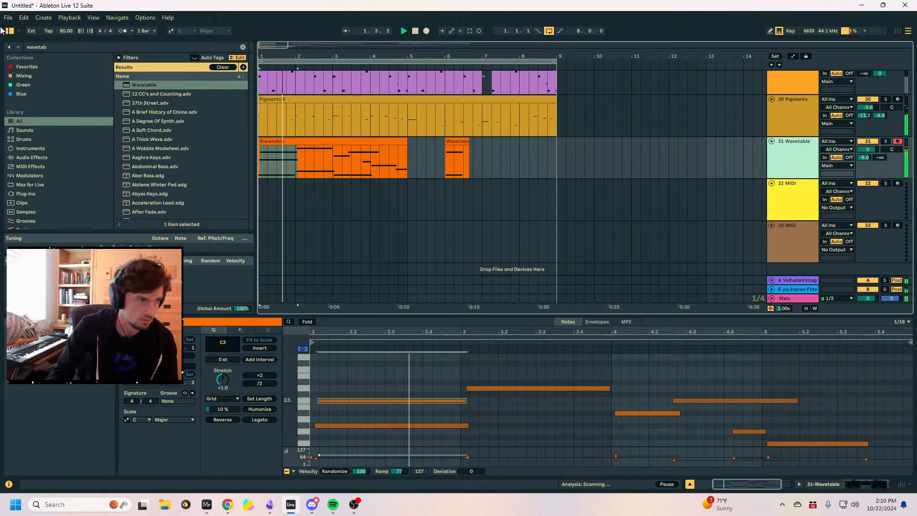
left_click(70, 46)
type("sat")
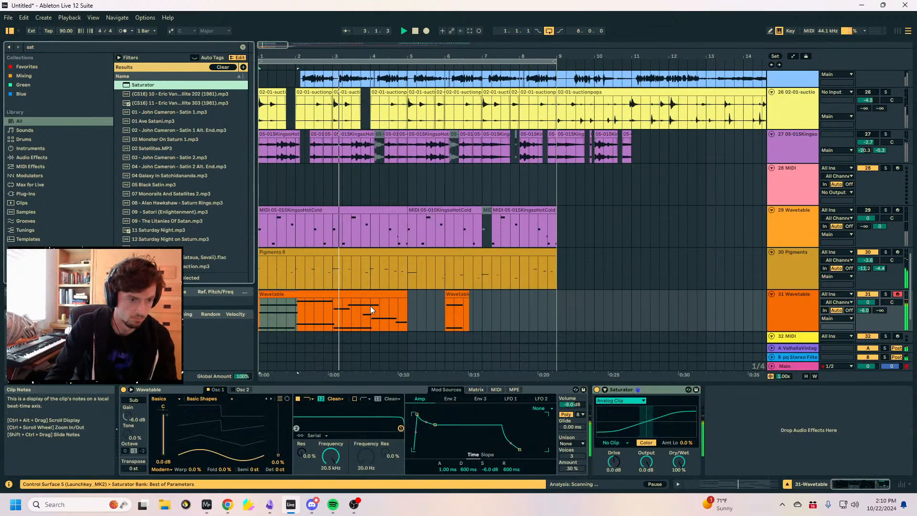
In the first Wavetable clip, move the last low note to C2 just before 5.3 and shorten the preceding F2 note to meet it.
left_click(370, 295)
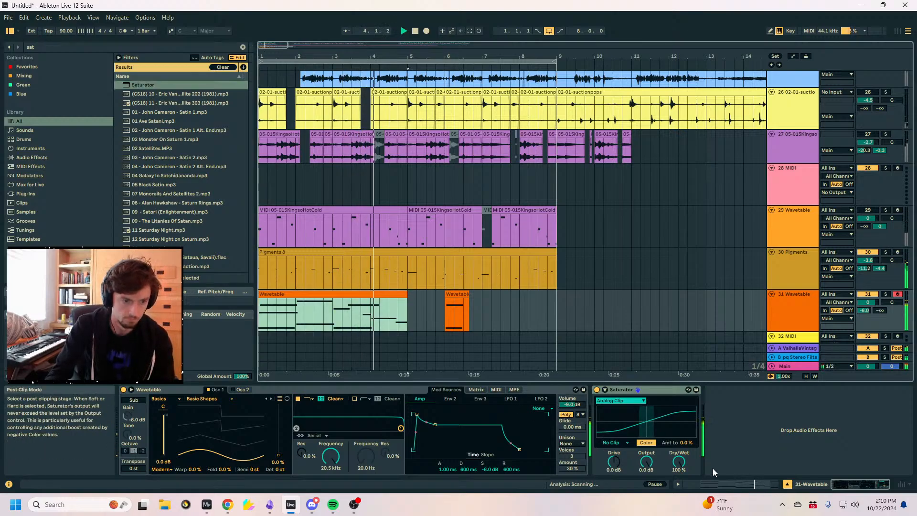
left_click(735, 483)
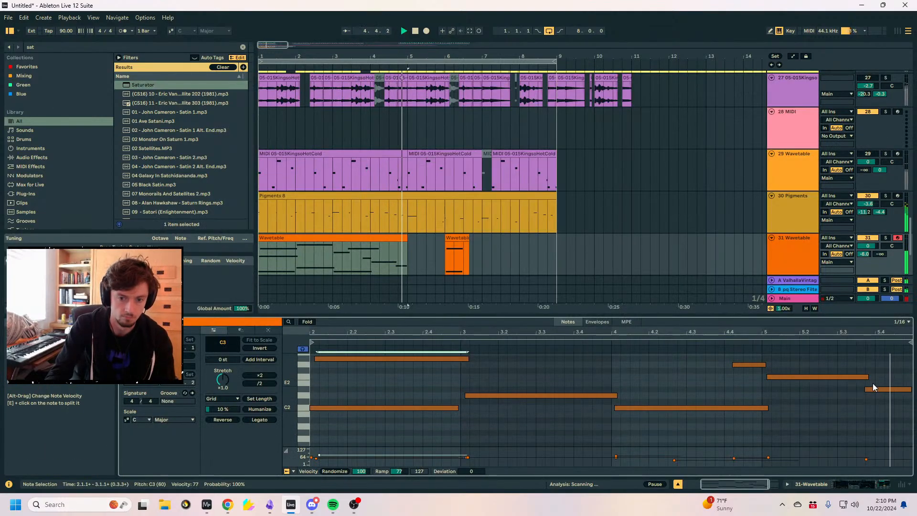
left_click(847, 389)
left_click_drag(852, 391, 850, 410)
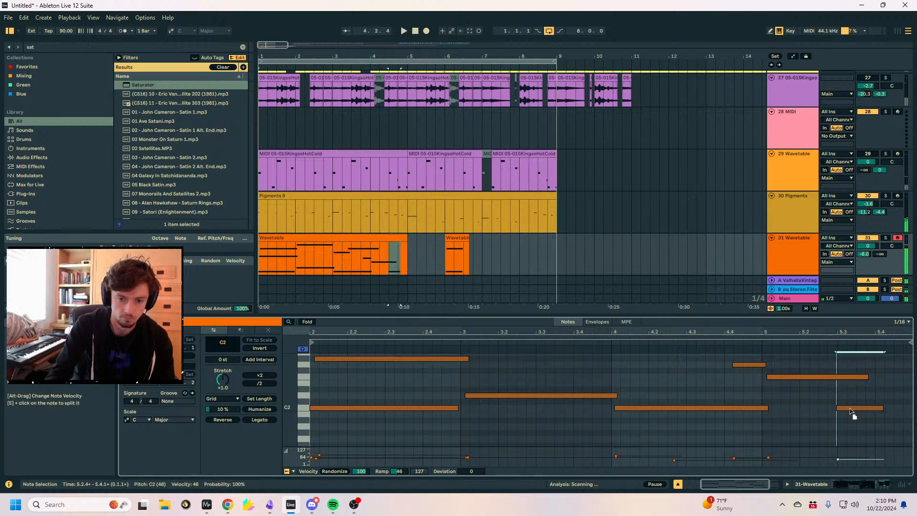
left_click_drag(867, 377, 837, 377)
key("space")
Set the Saturator on track 31 to 18 dB drive and -15 dB output.
left_click(839, 458)
left_click(845, 483)
left_click_drag(613, 462, 646, 465)
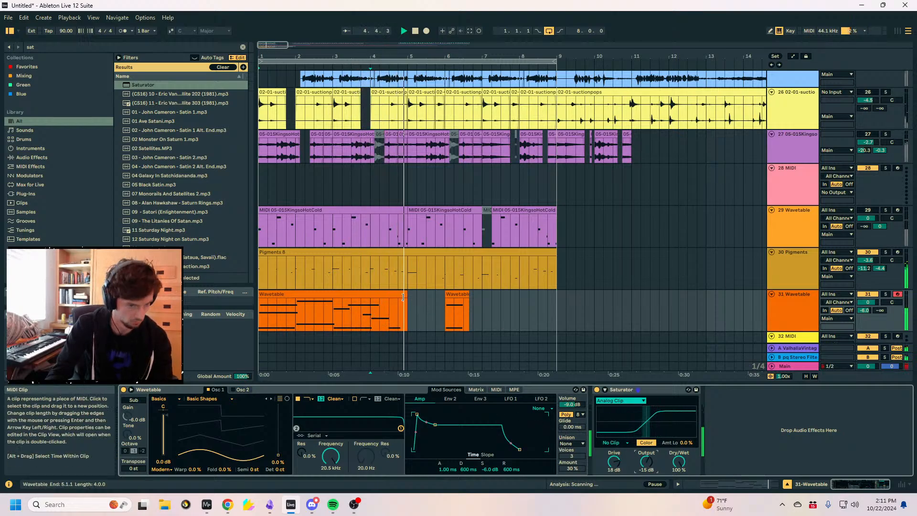
Duplicate the four-bar Wavetable clip to bars 5 to 9 and set the Saturator's dry/wet to 34%.
left_click(375, 312)
key("ctrl+d")
left_click(335, 290)
left_click(439, 292)
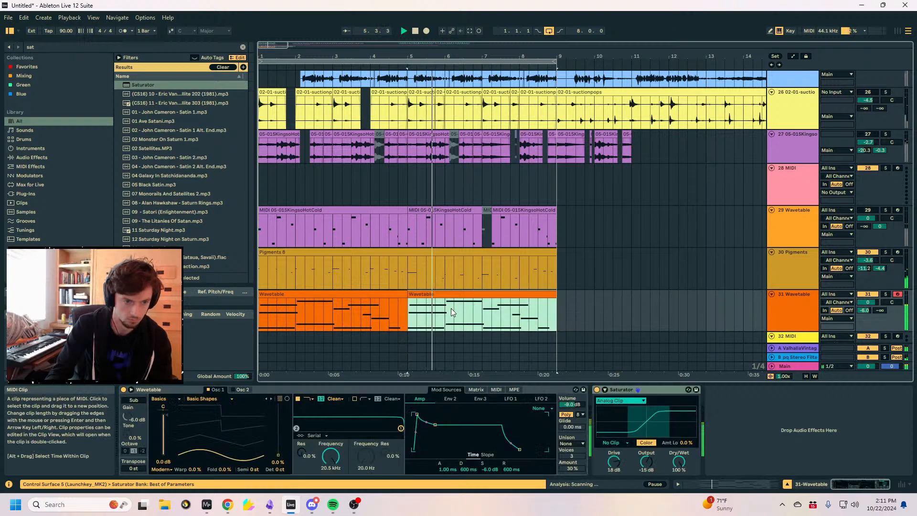
left_click_drag(684, 454, 683, 481)
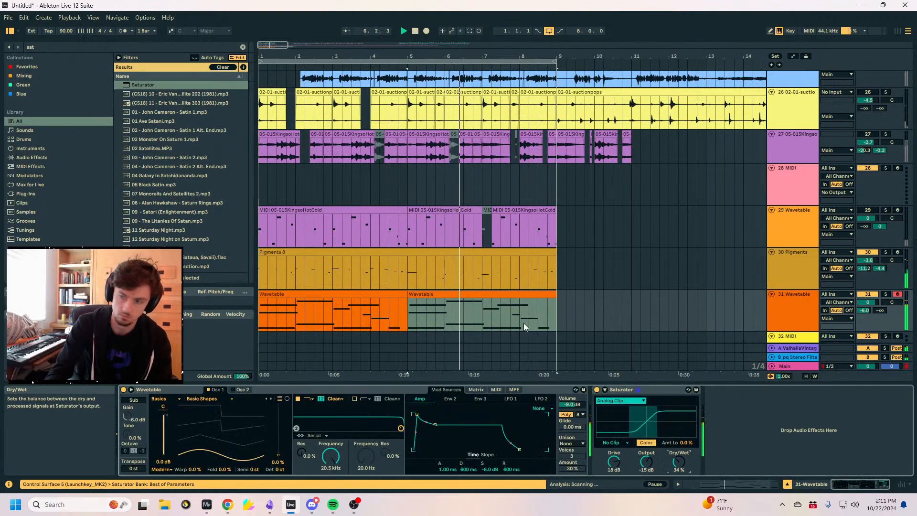
In the second Wavetable clip, split the F2 note at 5.2 and add short notes to form a moving run at the clip's end.
left_click(523, 291)
left_click_drag(550, 322, 212, 325)
left_click(487, 294)
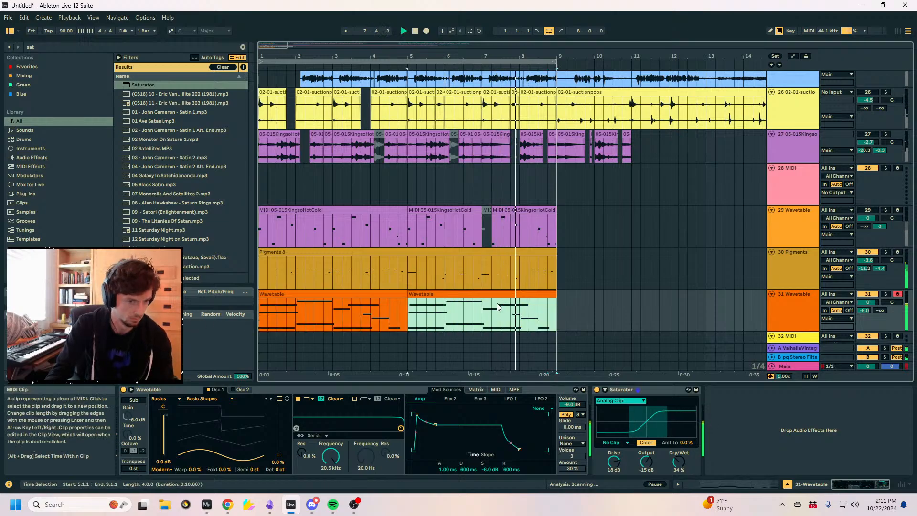
left_click(742, 483)
key("space")
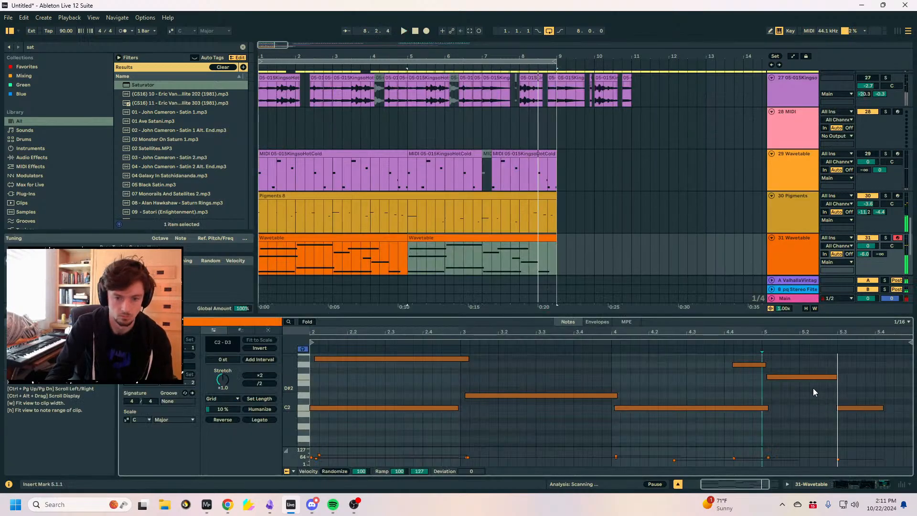
scroll(815, 392, "up", 1)
left_click(835, 405)
left_click_drag(835, 405, 799, 405)
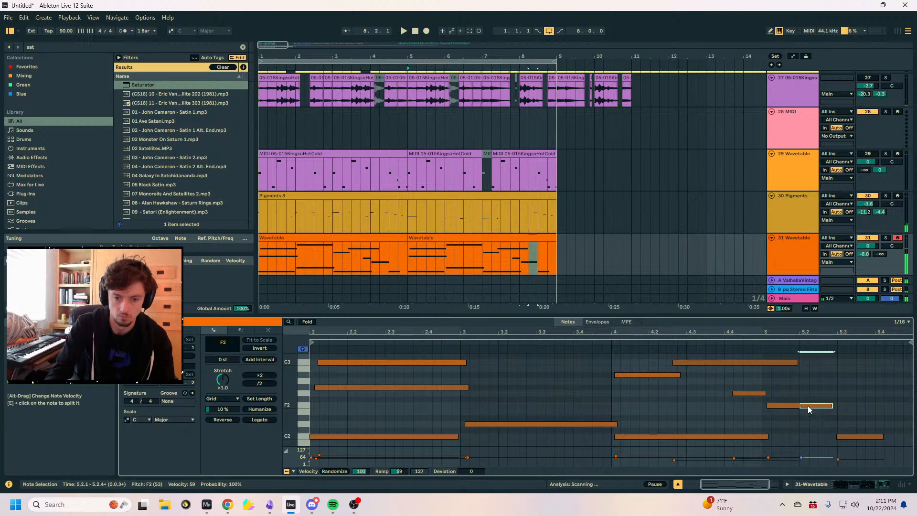
double_click(808, 393)
double_click(840, 405)
double_click(859, 411)
left_click_drag(862, 414, 911, 439)
Play back both Wavetable clips and insert a new MIDI track below track 31.
key("space")
left_click(399, 238)
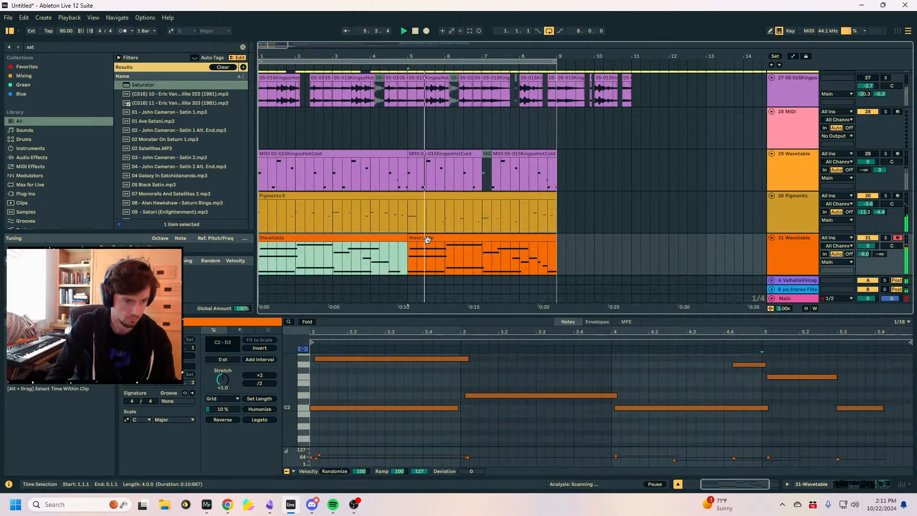
left_click(417, 238)
left_click(369, 238, "shift")
left_click(800, 254)
key("ctrl+shift+t")
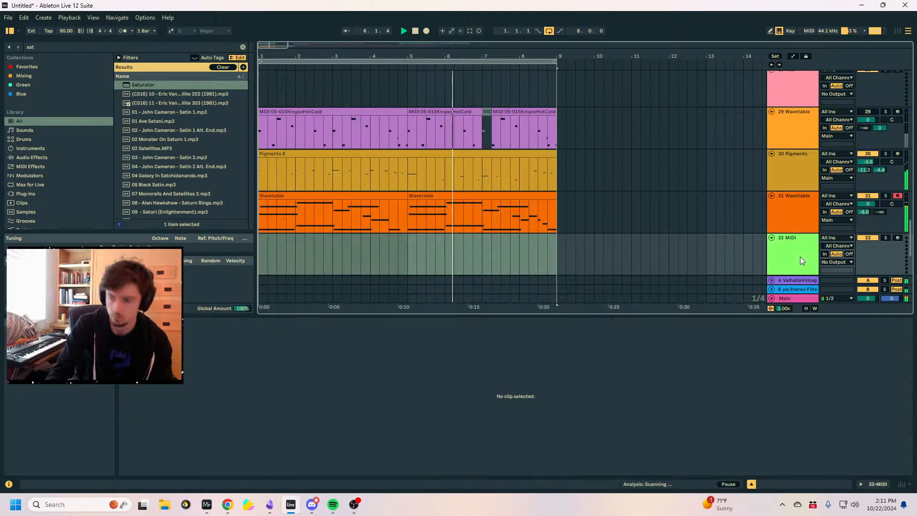
Search the browser for "razor" across several categories, including Audio Effects and Plug-Ins.
left_click(38, 46)
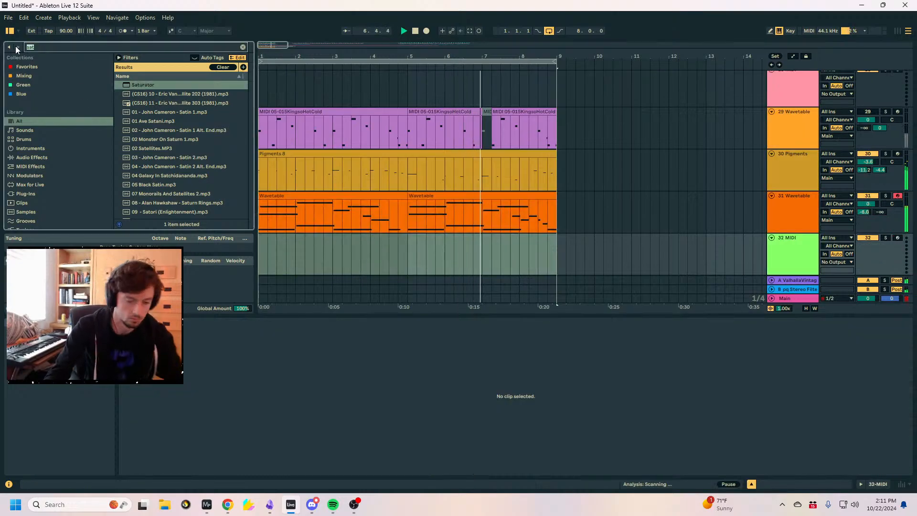
type("razor")
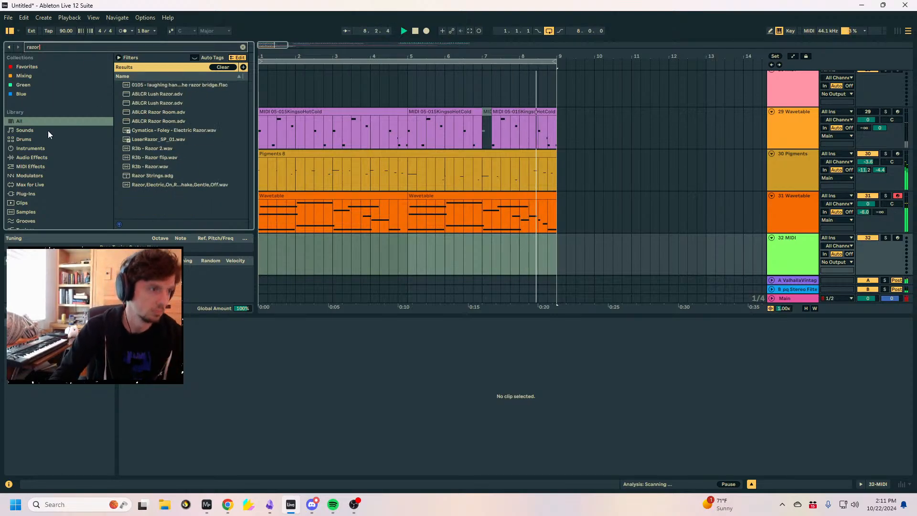
scroll(47, 160, "down", 3)
left_click(26, 127)
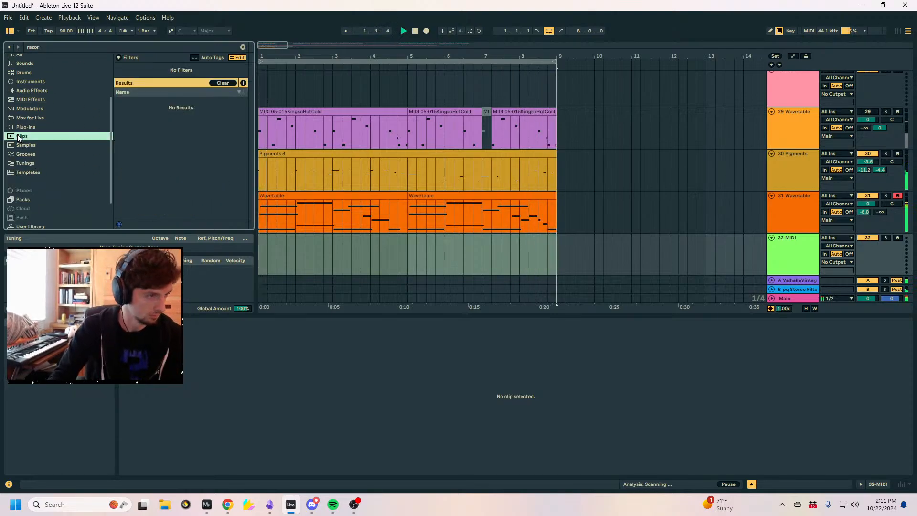
left_click(32, 200)
scroll(50, 143, "up", 3)
left_click(28, 158)
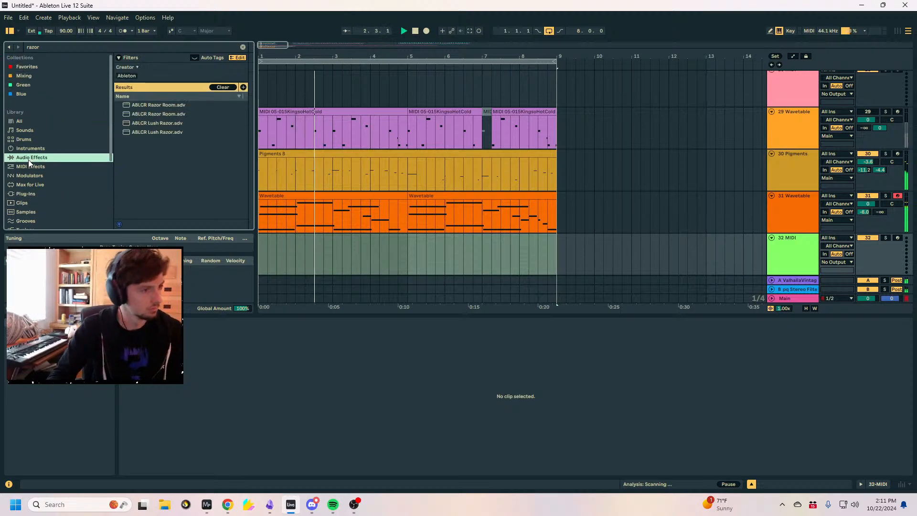
left_click(35, 191)
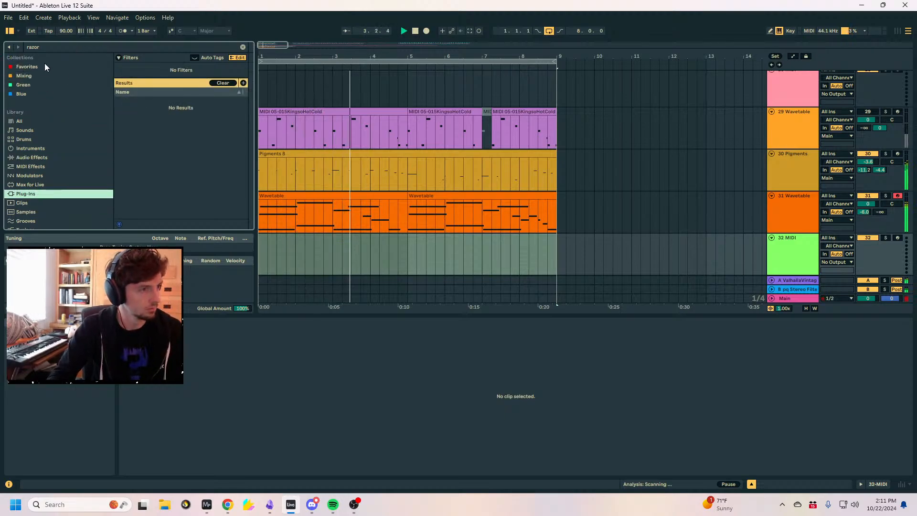
Search the plug-ins for "reaktor", load Reaktor 6 onto track 32 and open the Razor instrument in its player.
left_click(276, 176)
key("ctrl+f")
type("reakto")
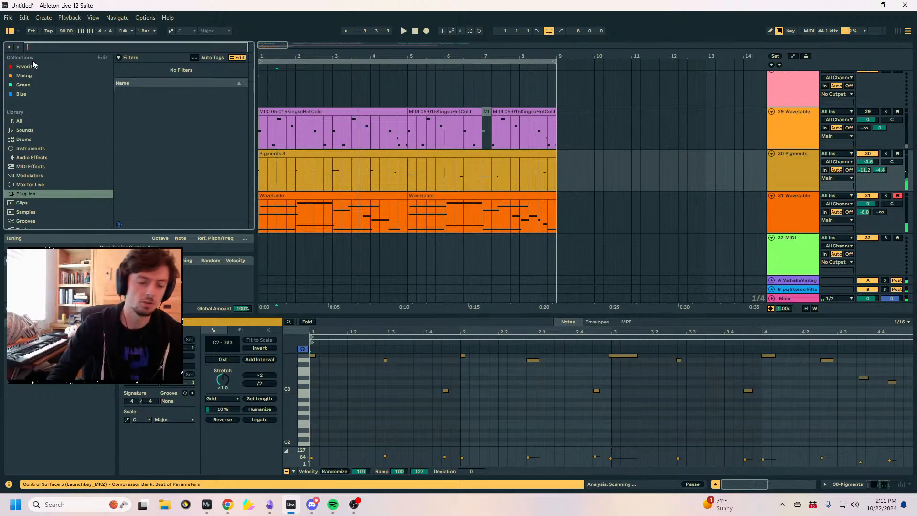
type("r")
left_click(153, 145)
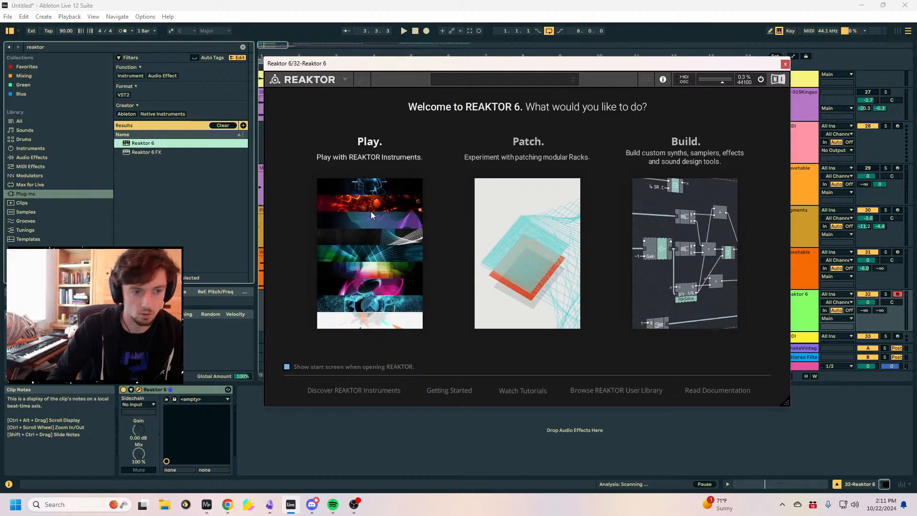
left_click(371, 214)
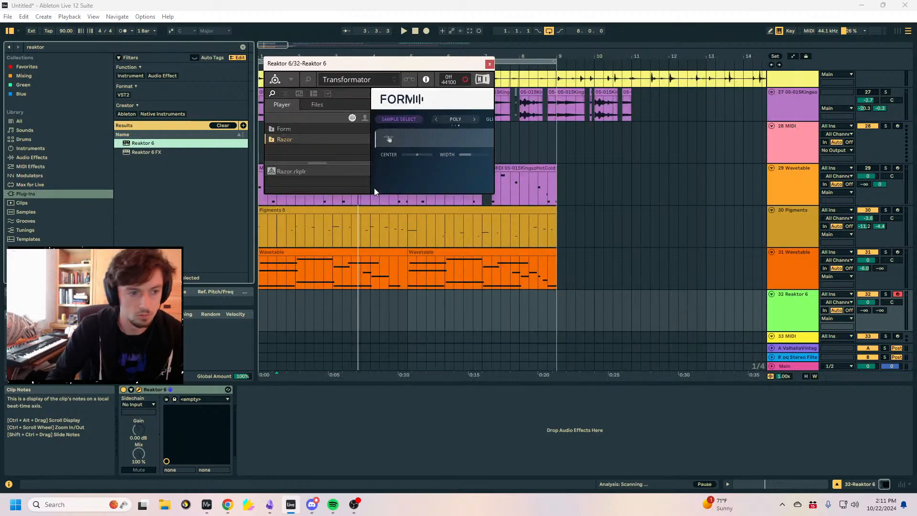
double_click(305, 207)
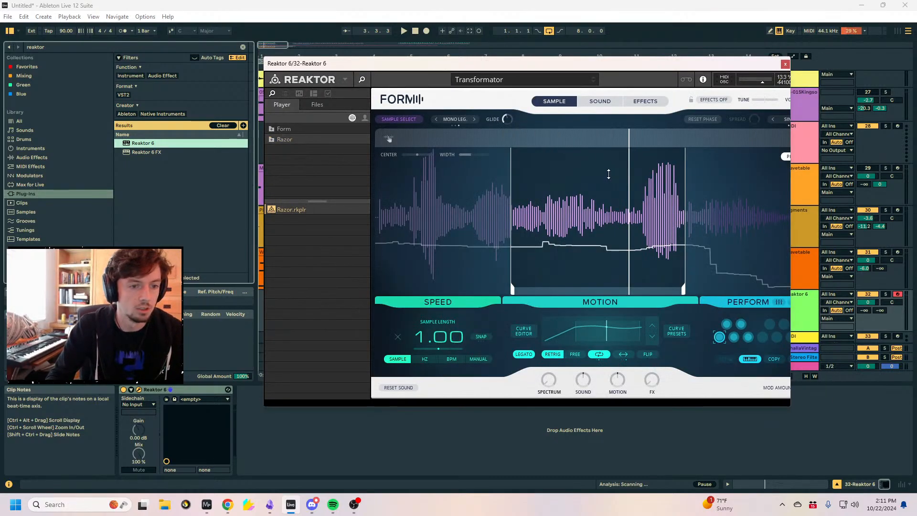
Load the Music Box preset from the Best of Razor bank and close the plug-in window.
left_click(556, 92)
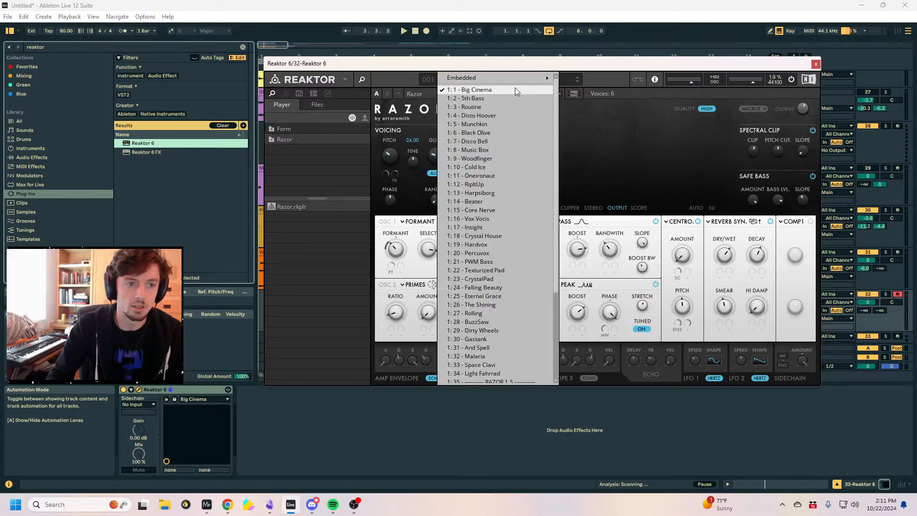
mouse_move(500, 76)
mouse_move(617, 78)
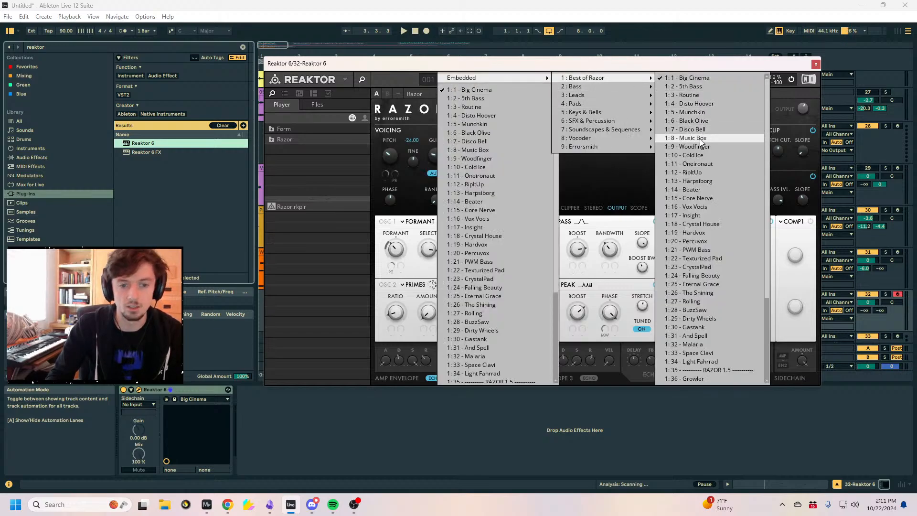
left_click(700, 138)
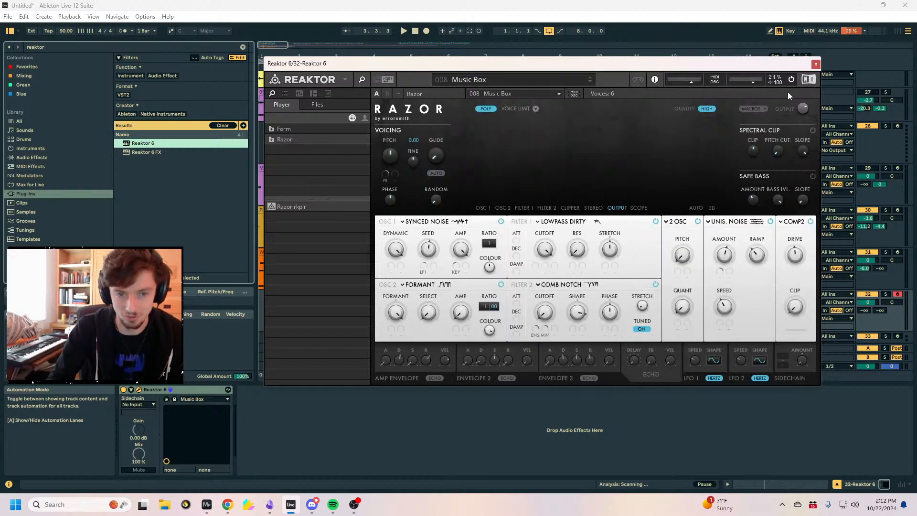
left_click(815, 63)
Copy both Wavetable clips from track 31 to the start of the Reaktor 6 track.
left_click(475, 204)
left_click(281, 204, "shift")
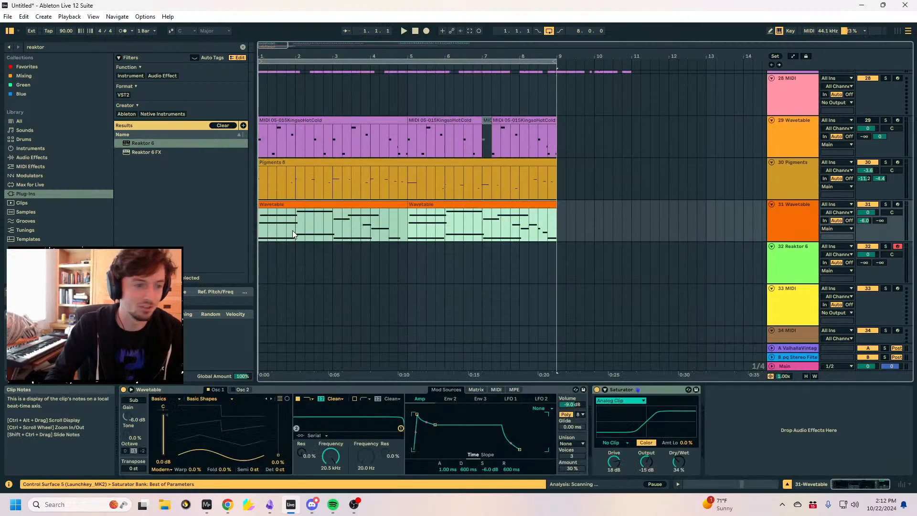
left_click(261, 252)
key("ctrl+v")
Solo the Reaktor 6 track, play it back and set its volume to -3.8 dB.
left_click(885, 246)
key("space")
left_click_drag(868, 254, 868, 270)
In Razor, adjust the oscillator amps and oscillator 2's formant, and assign LFO 1 as the formant's modulation source.
left_click(139, 389)
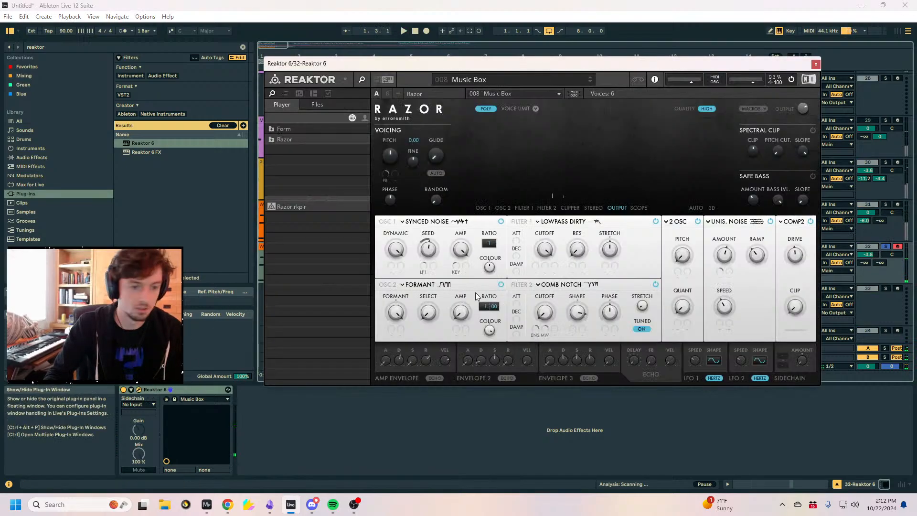
left_click_drag(412, 363, 417, 325)
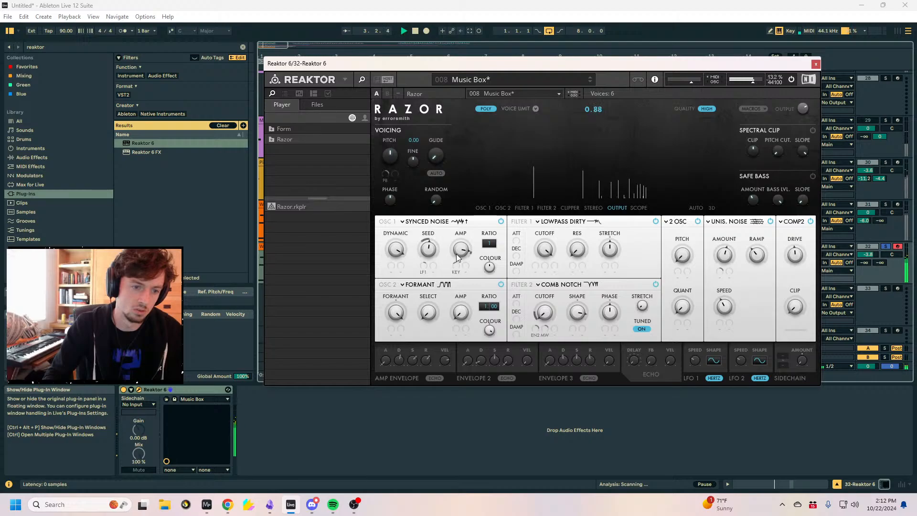
left_click_drag(403, 316, 391, 356)
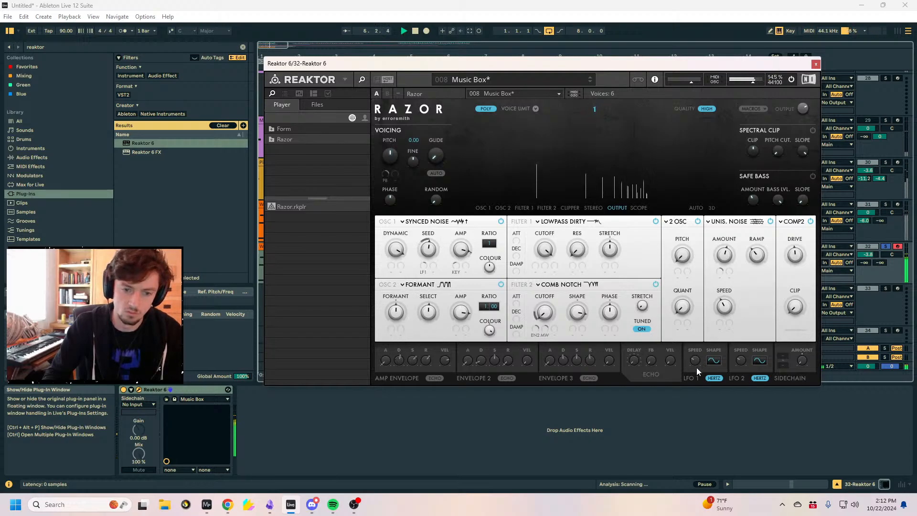
left_click(390, 330)
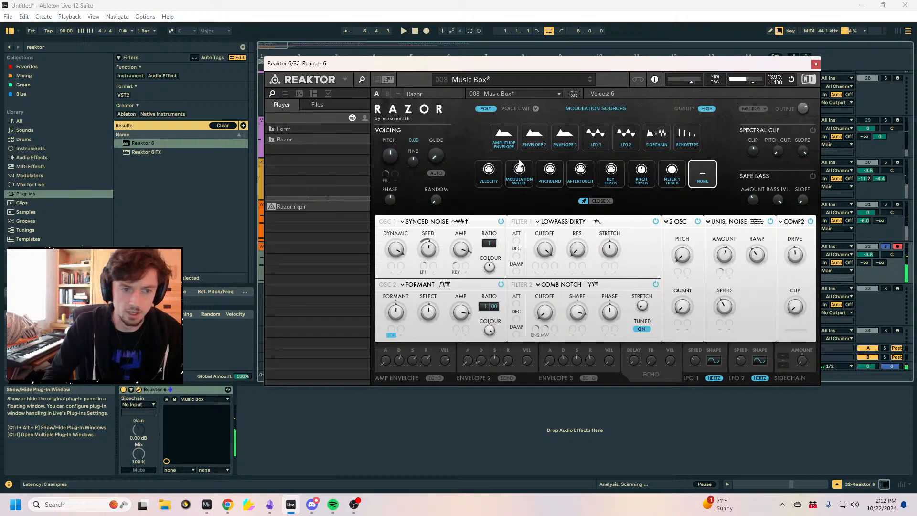
left_click(598, 147)
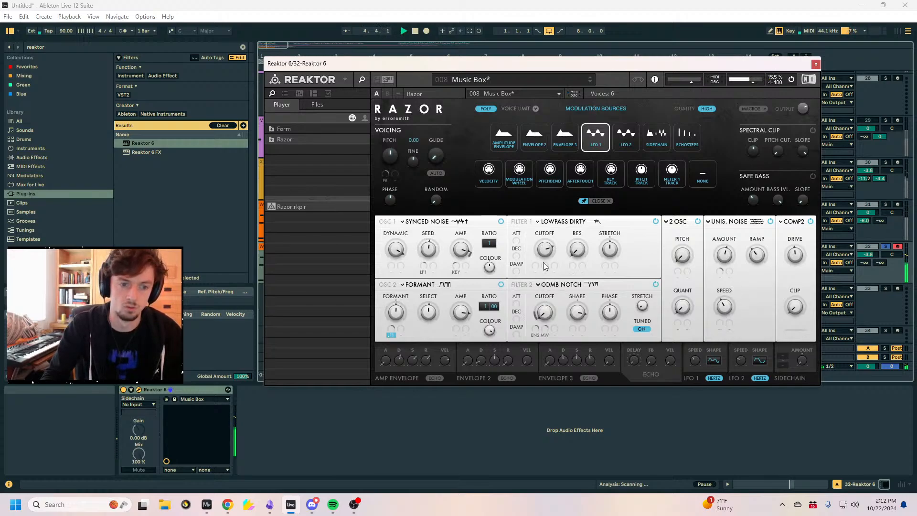
Replace Razor's 2 Osc dissonance effect with Metal, audition it and close the plug-in window.
left_click(678, 222)
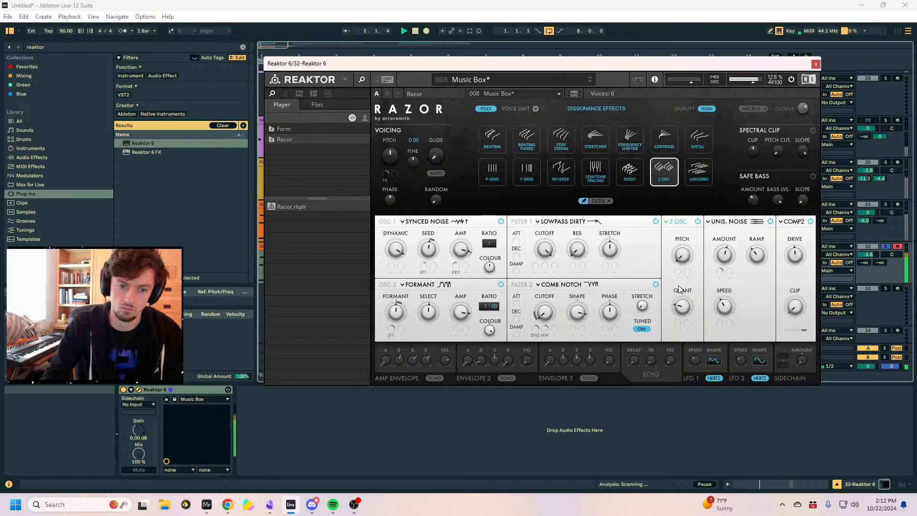
left_click(696, 143)
key("space")
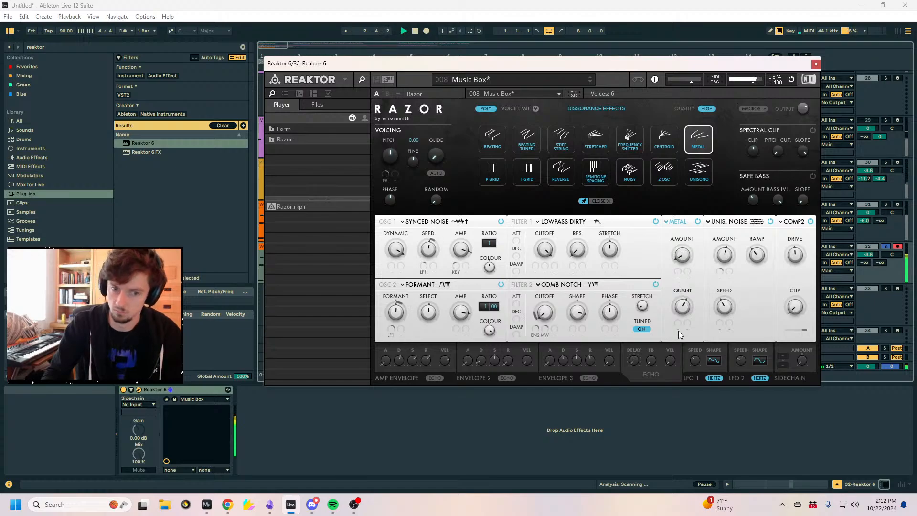
left_click(816, 63)
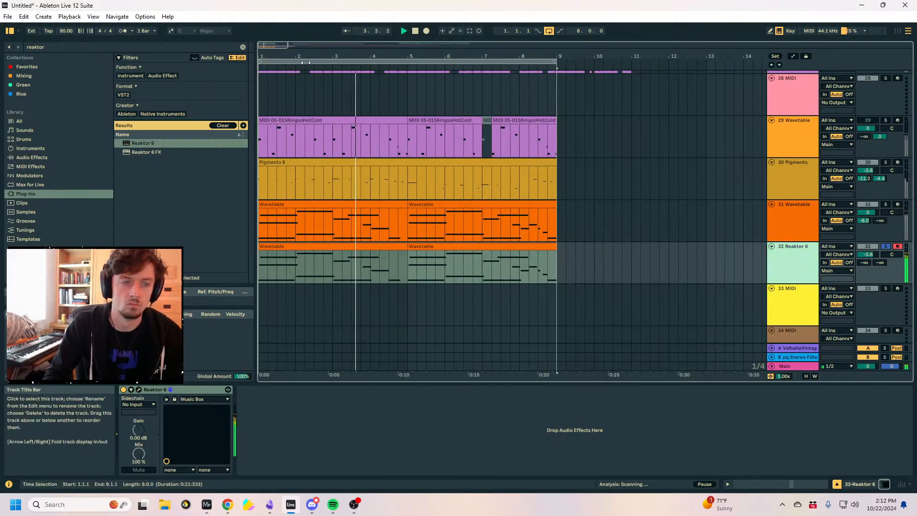
Search the whole library for "eq 8", load EQ Eight onto the Reaktor track and cut the highs by 4.59 dB at 5.39 kHz.
left_click(89, 47)
type("eq 8")
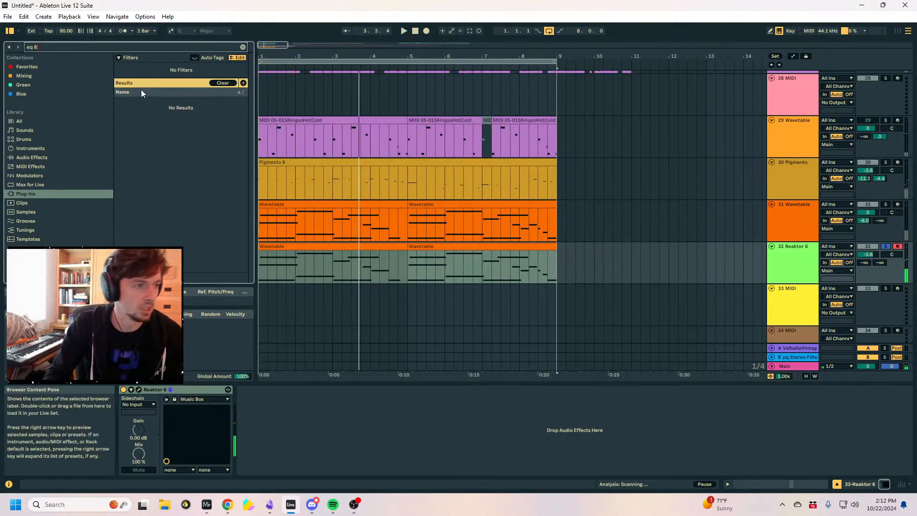
left_click(24, 121)
left_click_drag(133, 87, 440, 270)
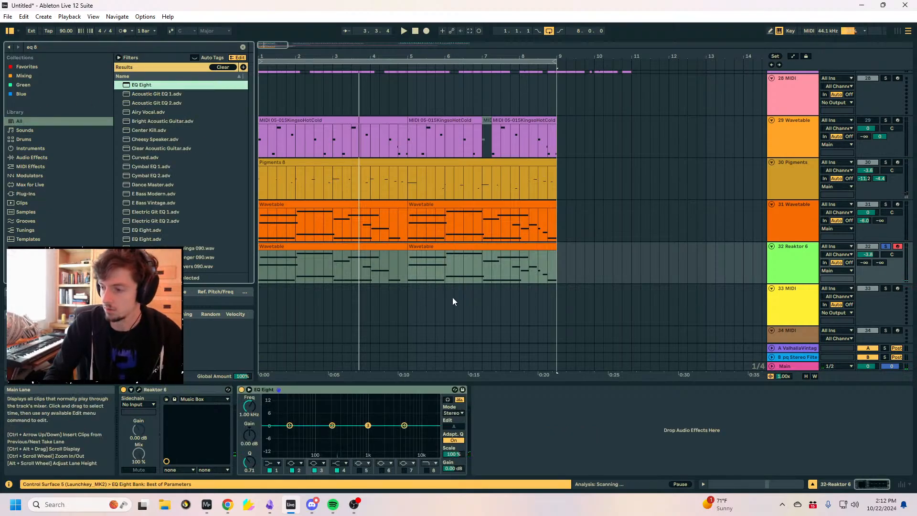
mouse_move(404, 425)
left_mouse_down()
mouse_move(368, 439)
mouse_move(374, 429)
mouse_move(406, 434)
left_mouse_up()
During playback, set the Reaktor track's send B to 0 dB, send A to -3.7 dB and volume to -4.4 dB.
key("space")
left_click_drag(880, 263, 879, 205)
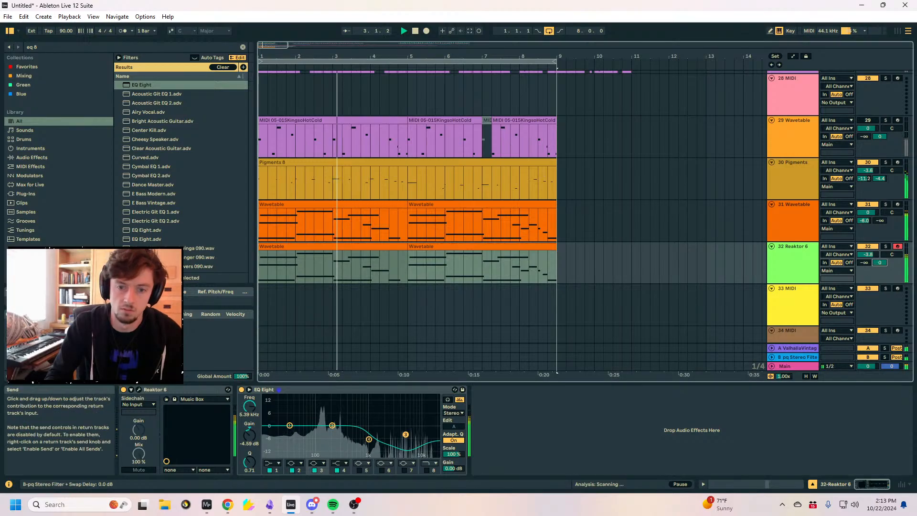
left_click_drag(867, 255, 863, 264)
In EQ Eight, dip band 2 slightly and turn band 1 into a low cut at 115 Hz.
left_click(332, 425)
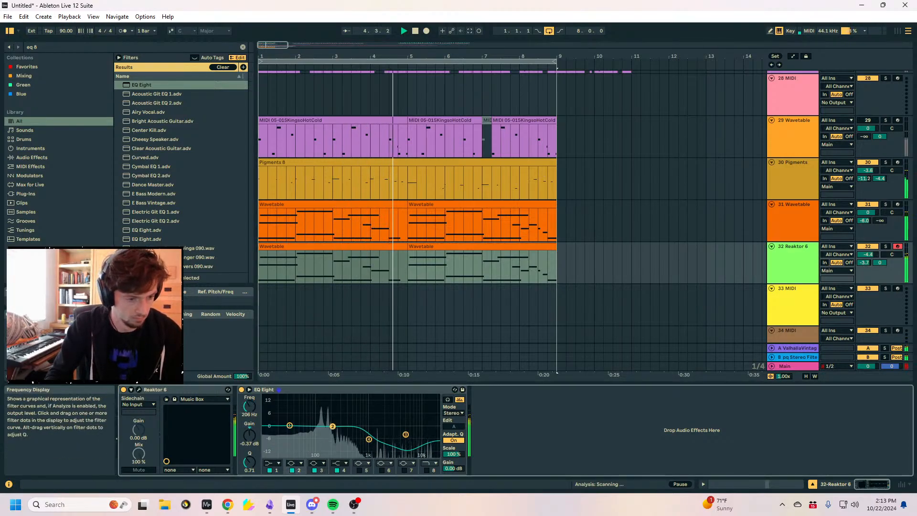
left_click(277, 462)
left_click(269, 412)
left_click(268, 463)
left_click(267, 413)
left_click_drag(255, 409, 255, 397)
Search for "stereo swap", add the Stereo Filter + Swap Delay rack to the Reaktor track and set flatline amount to 10%.
left_click(62, 49)
type("ste")
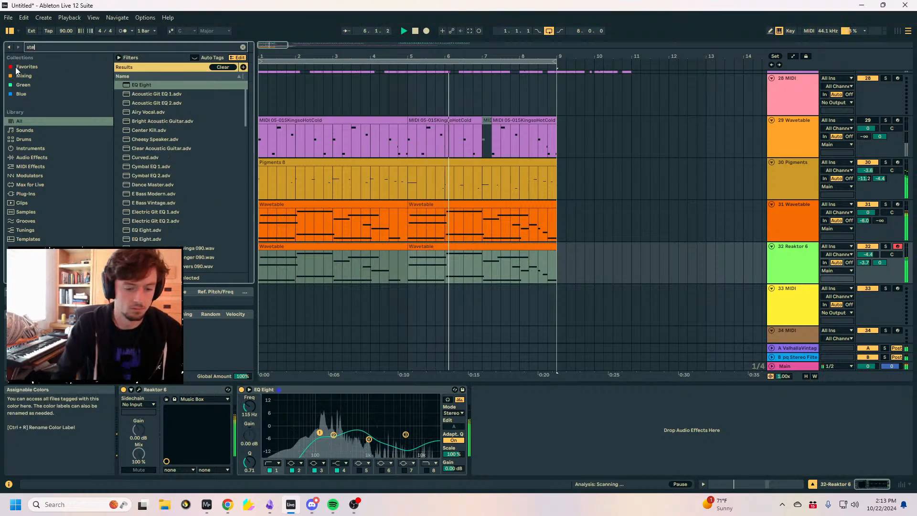
type("reo swap")
left_click(157, 85)
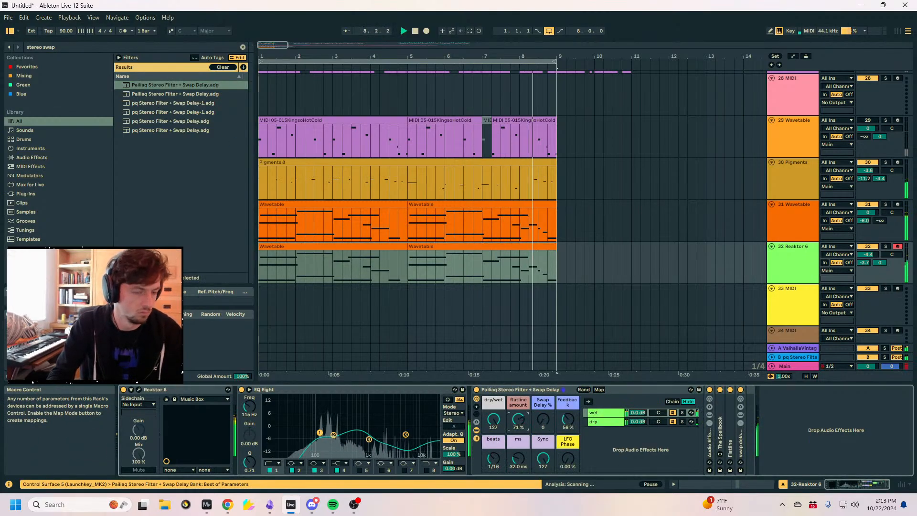
left_click_drag(518, 419, 518, 432)
Transpose all notes in both Reaktor clips up one octave.
left_click_drag(555, 277, 259, 269)
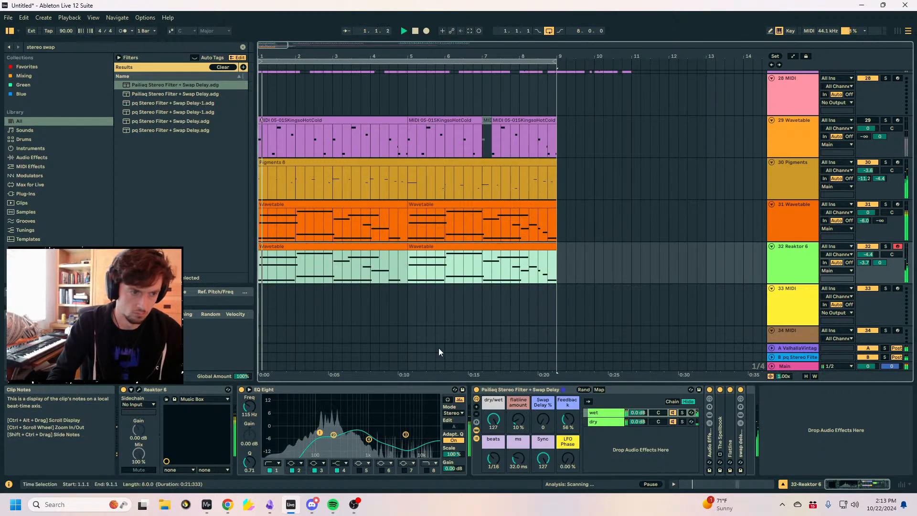
left_click(690, 486)
left_click(592, 420)
key("ctrl+a")
key("shift+Up")
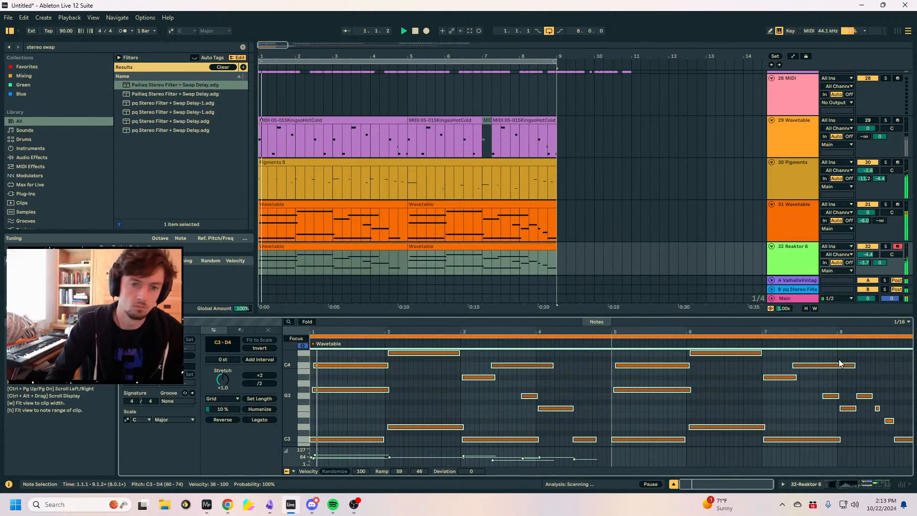
key("shift+Tab")
Select the first Reaktor clip, play back the loop and solo its track.
left_click(322, 299)
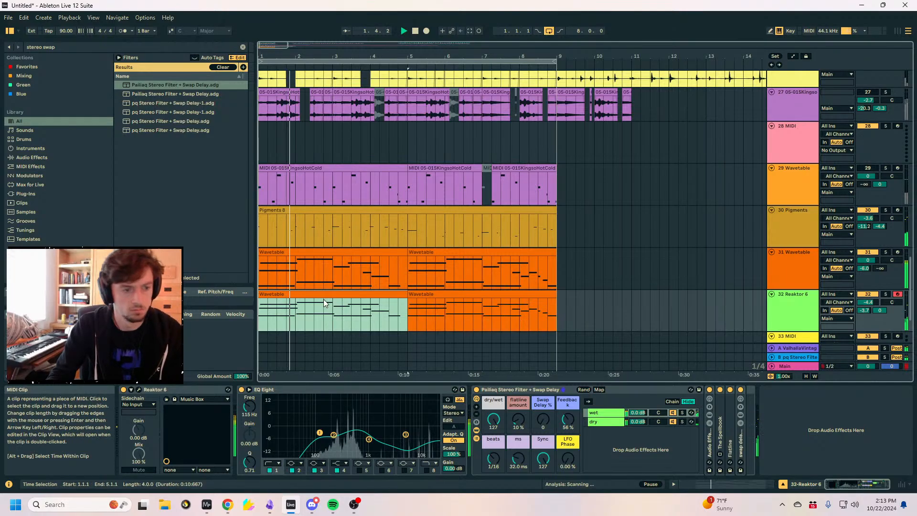
key("space")
key("space")
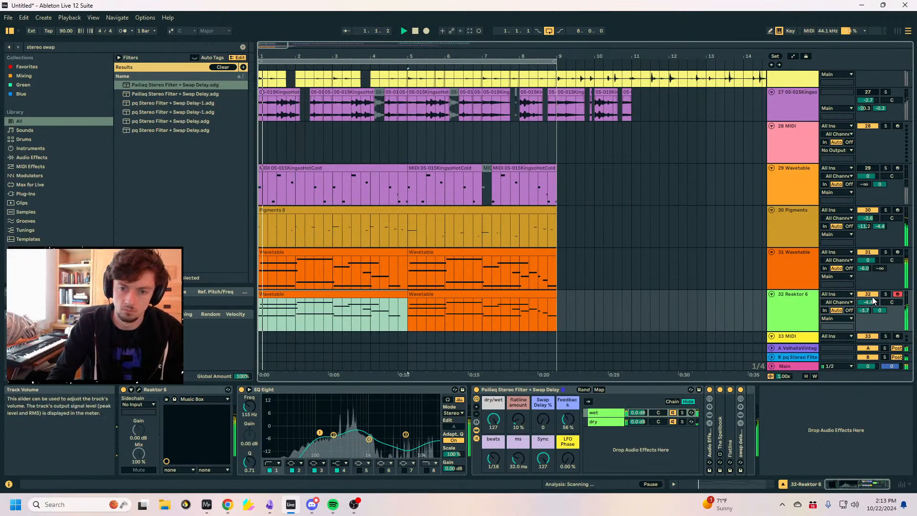
left_click(884, 294)
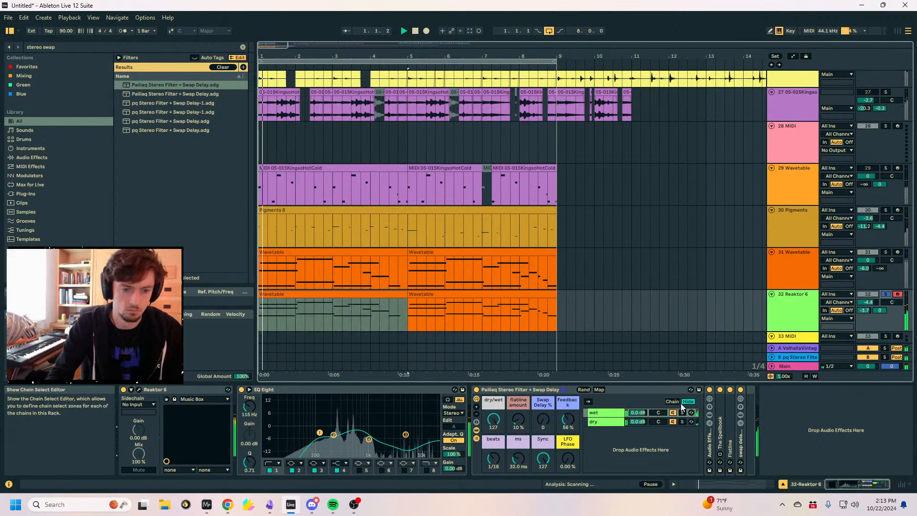
Open the first Reaktor clip in an enlarged note editor and duplicate its long G#3 note into bar 3.
left_click(722, 482)
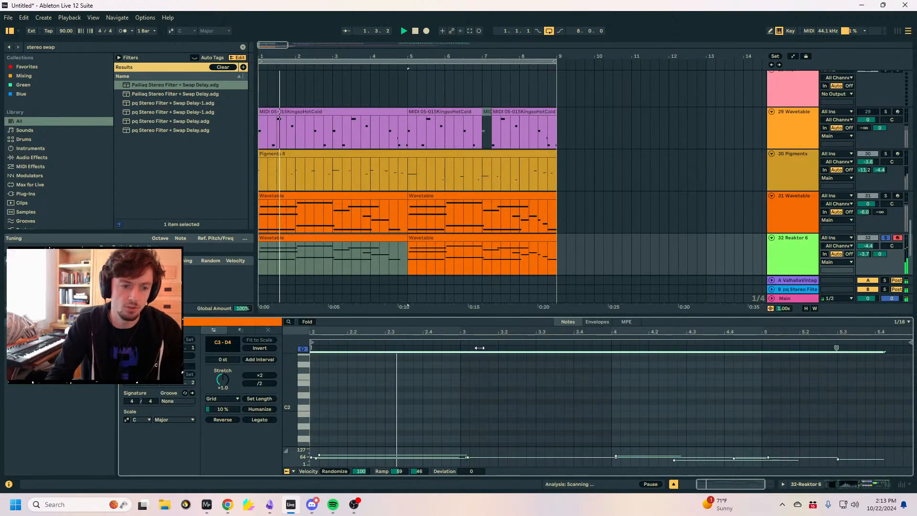
left_click(297, 240)
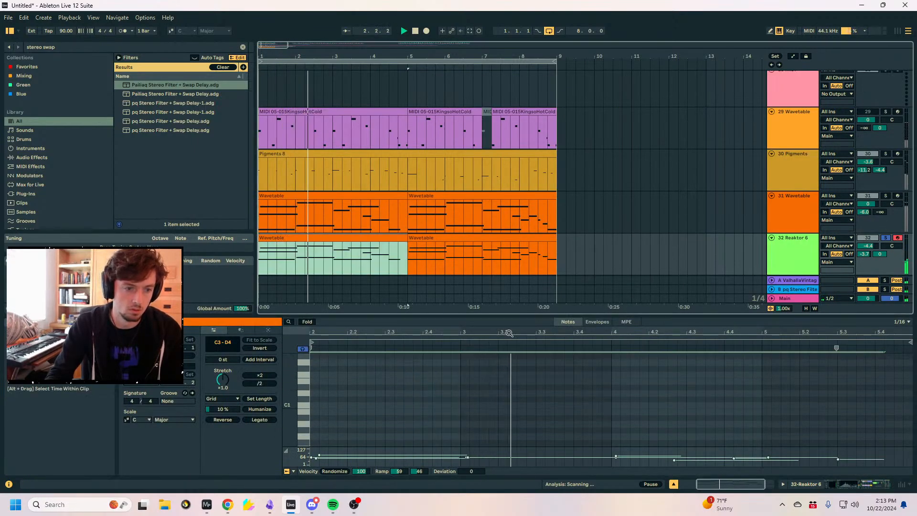
left_click_drag(543, 301, 549, 146)
scroll(562, 270, "up", 13)
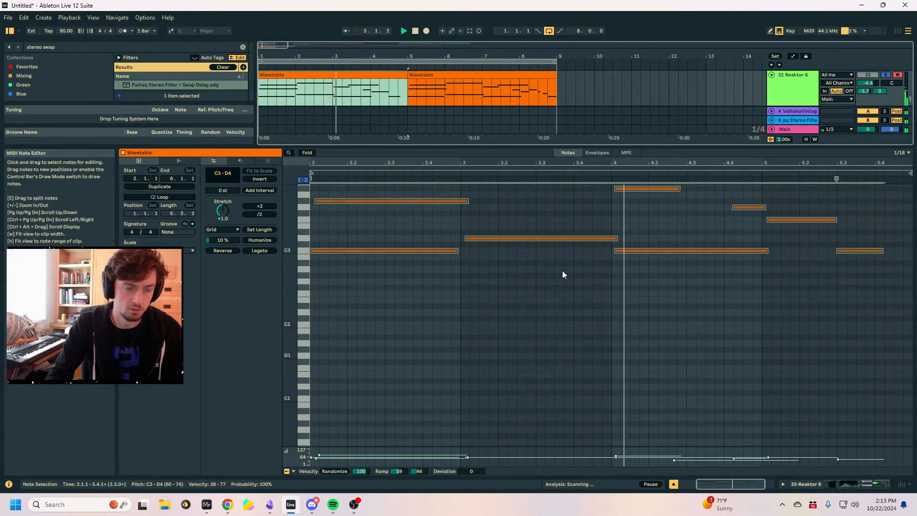
left_click(477, 310)
left_click(452, 297)
key("ctrl+d")
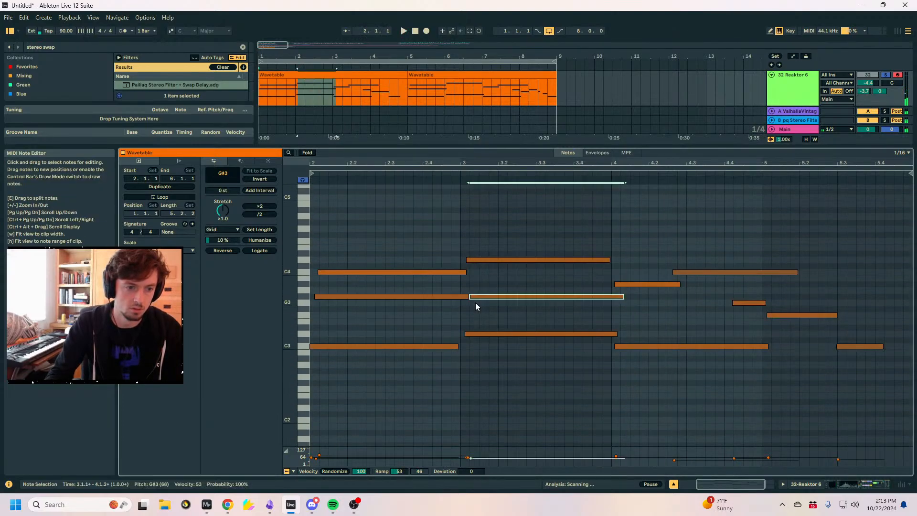
Raise the duplicated note to A#3 and trim it to run from 3.1.2 to about 3.4.4.
key("Up")
key("Up")
key("Left")
key("Left")
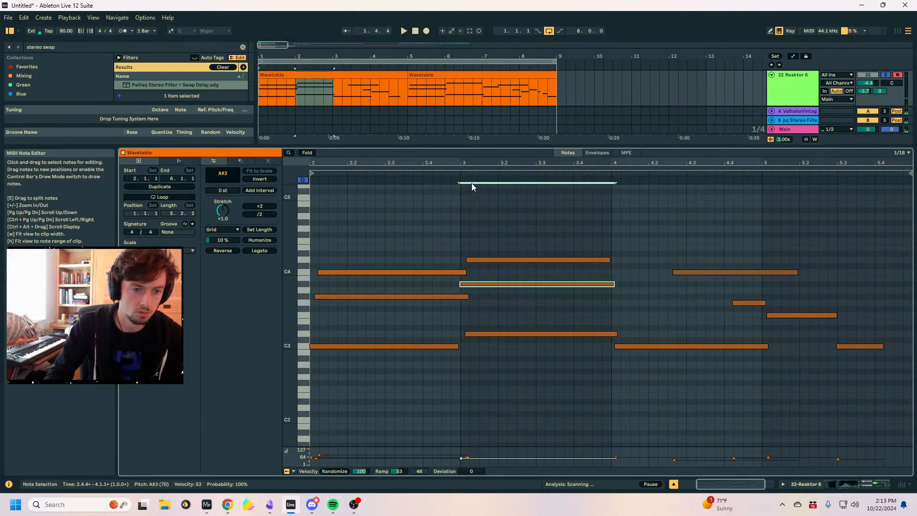
key("space")
left_click_drag(451, 283, 470, 283)
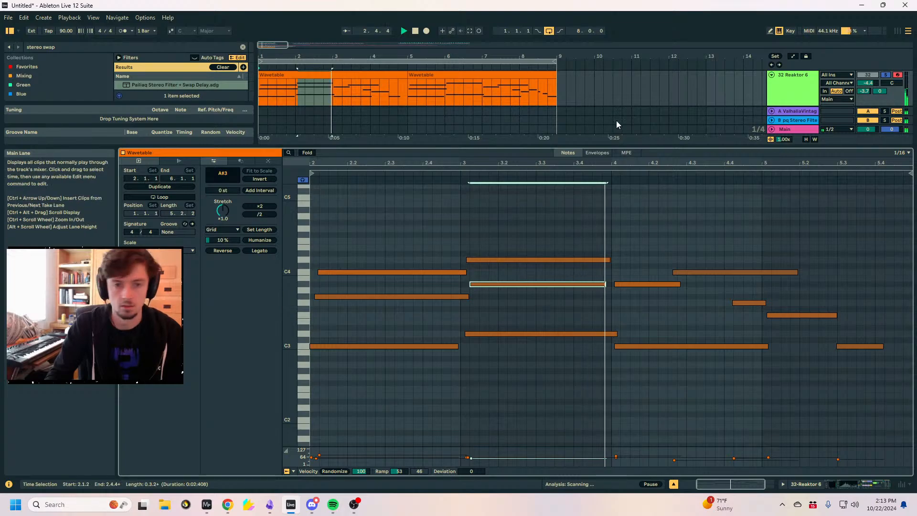
Unsolo the Reaktor track and raise the A#3 note in bar 3 by an octave while auditioning.
left_click(886, 75)
key("space")
key("space")
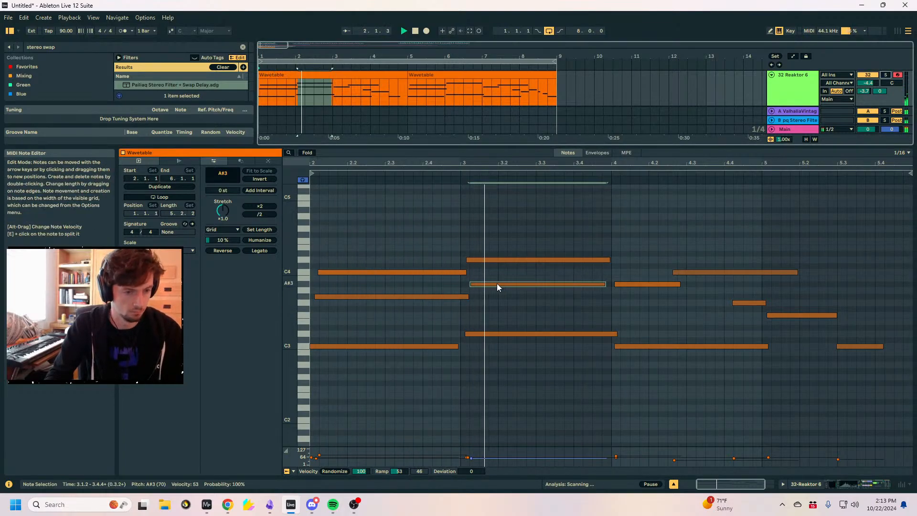
key("space")
key("shift+Up")
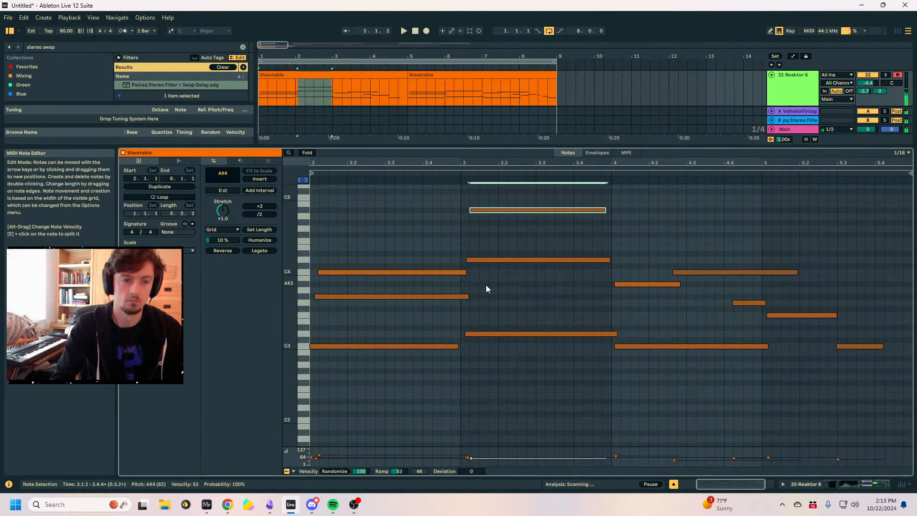
key("space")
Lower the delay rack's dry/wet to 99 and set EQ Eight's band 3 to about -1.86 dB at 4.54 kHz.
key("shift+Tab")
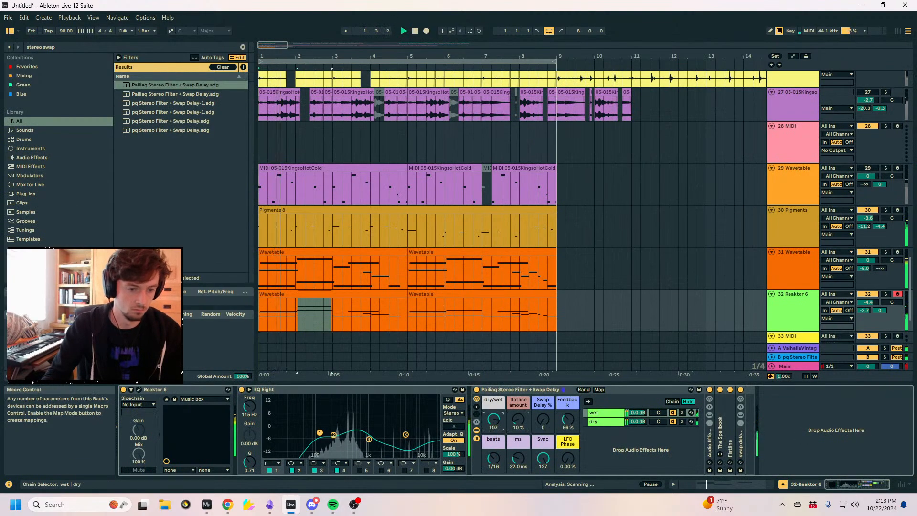
left_click_drag(402, 434, 405, 430)
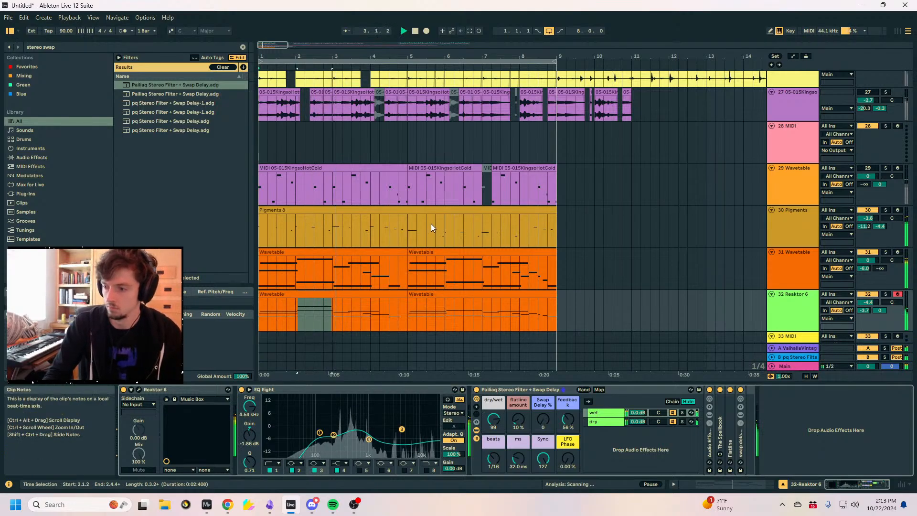
Open the first Reaktor clip in the enlarged note editor and play back with its short C3 note at 5.3.1 selected.
left_click(337, 294)
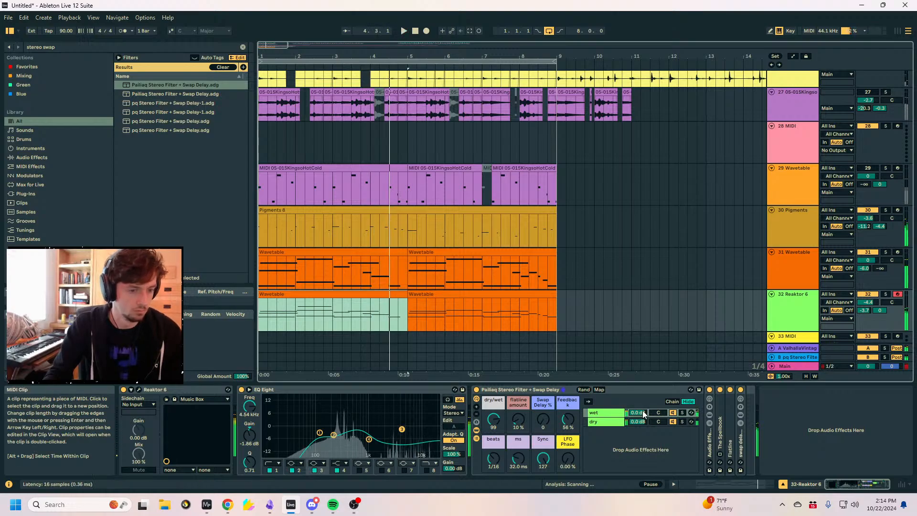
left_click(714, 483)
left_click(846, 342)
left_click(842, 347)
left_click_drag(841, 347, 843, 335)
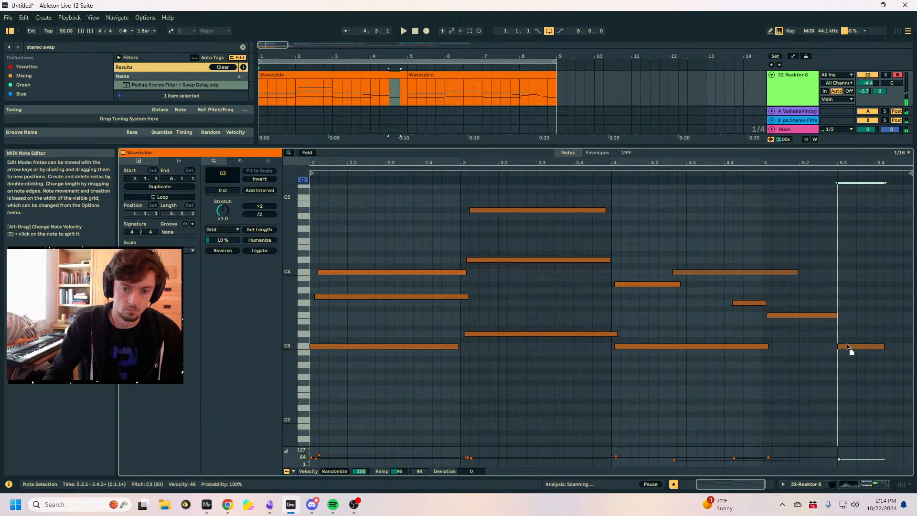
key("space")
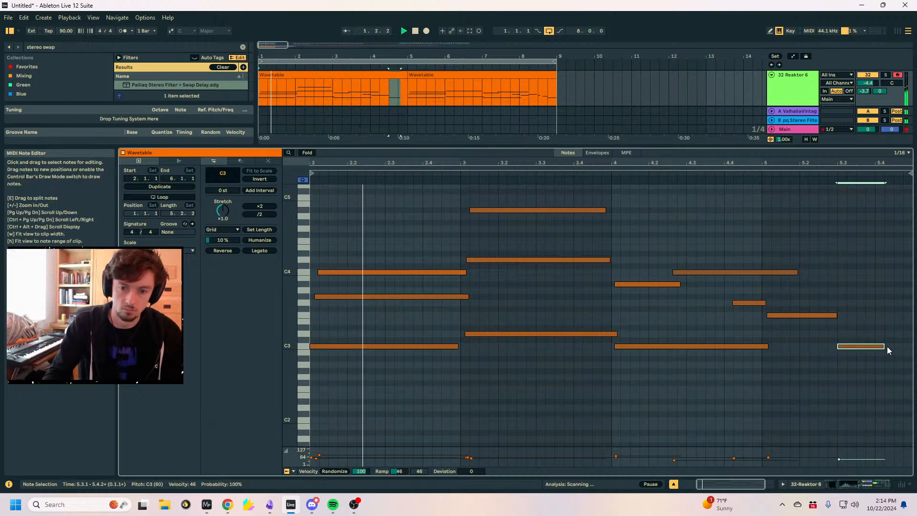
Return to the arrangement and duplicate the first Reaktor clip over bars 5–8.
left_click(858, 485)
scroll(466, 271, "down", 1)
left_click(331, 256)
key("ctrl+d")
Insert new empty MIDI tracks directly below the Reaktor track.
left_click(360, 257)
left_click(512, 257, "shift")
left_click(789, 276)
key("ctrl+shift+t")
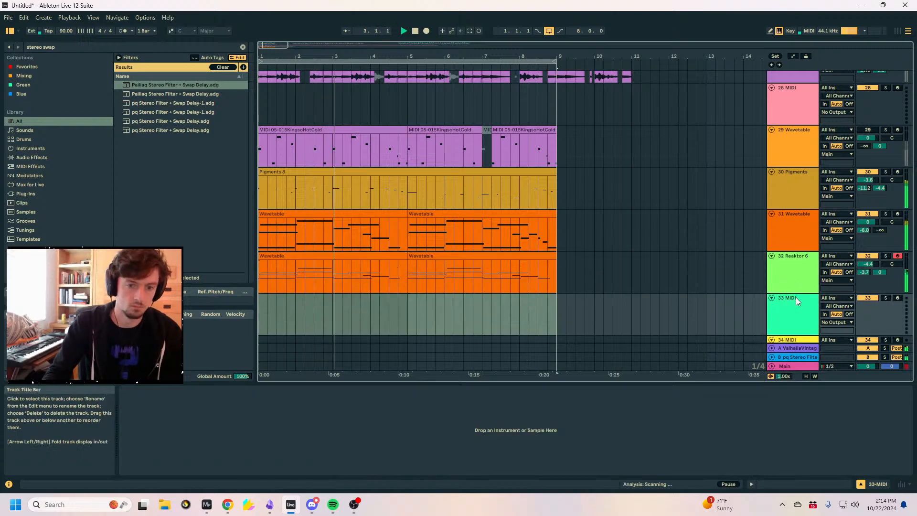
key("ctrl+shift+t")
Copy both Reaktor clips to the new MIDI track 33, starting at bar 1.
scroll(573, 244, "down", 1)
left_click(442, 167, "shift")
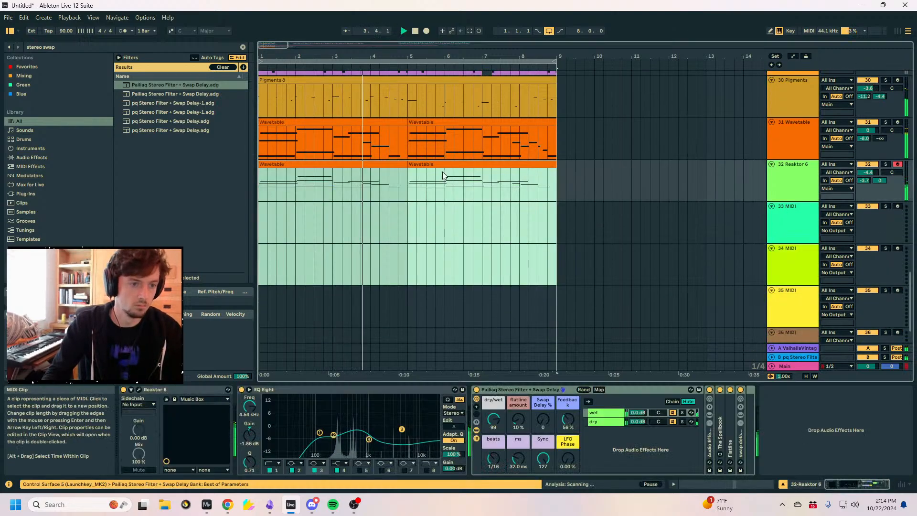
left_click(280, 217)
left_click(262, 213)
key("ctrl+v")
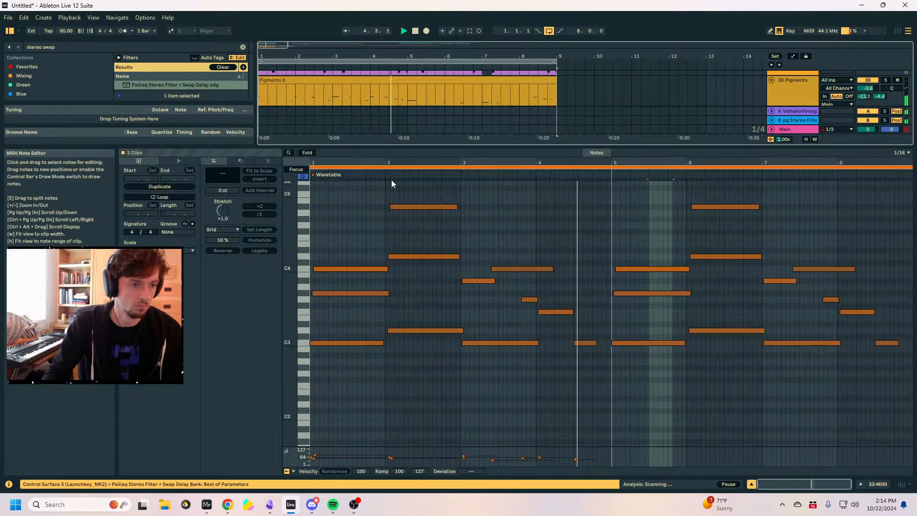
Shrink the note editor, search the browser for "arp" and load the Arpeggiator onto MIDI track 33.
left_click_drag(398, 147, 396, 314)
scroll(420, 231, "down", 1)
left_click(397, 196)
key("ctrl+f")
type("arp")
double_click(143, 94)
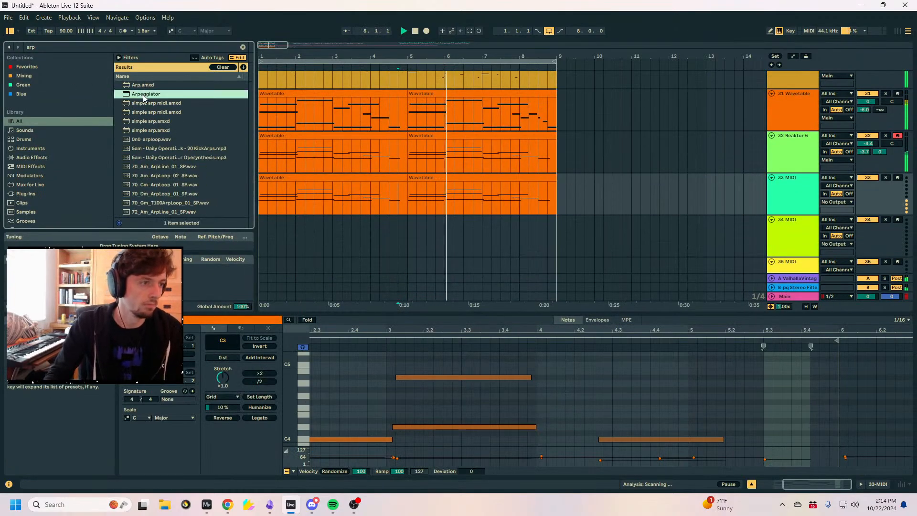
left_click(346, 256)
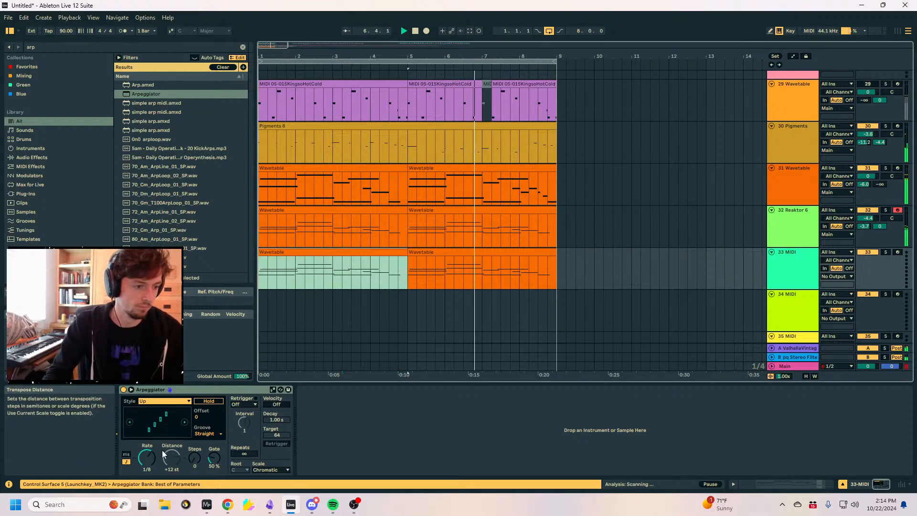
Search the browser for "wavetab" and load the Wavetable instrument after the Arpeggiator on track 33.
left_click(343, 245)
left_click(778, 273)
left_click(24, 48)
type("wavetab")
double_click(144, 85)
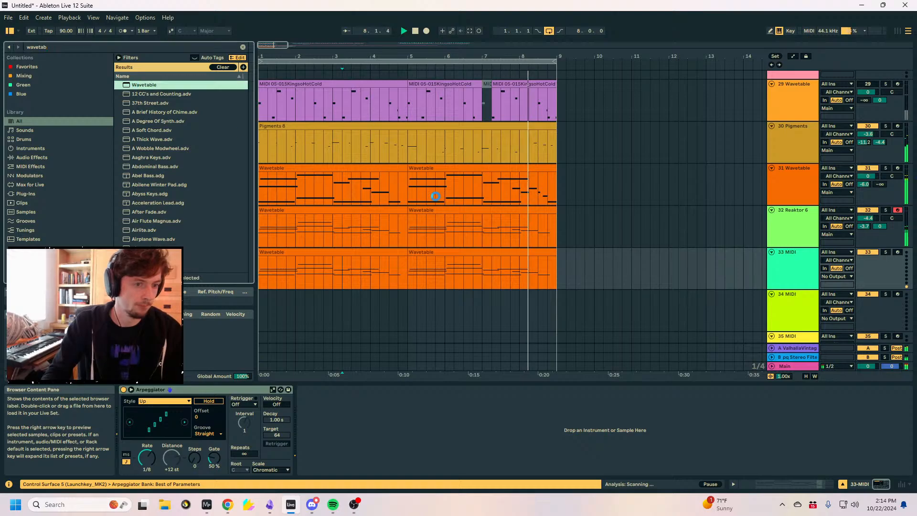
Set the Arpeggiator's Steps to 1 and track 33's ValhallaVintageVerb send to -7.0 dB while auditioning.
left_click(492, 225)
left_click(482, 184)
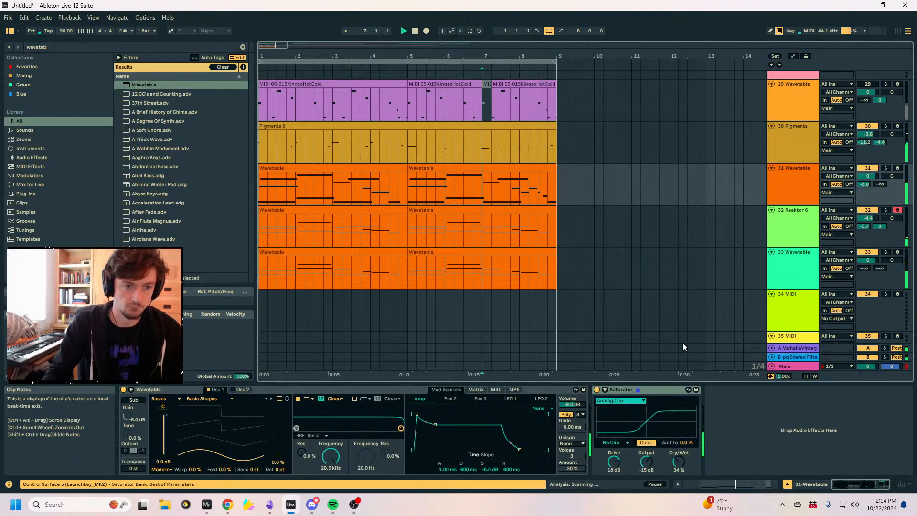
left_click(497, 182)
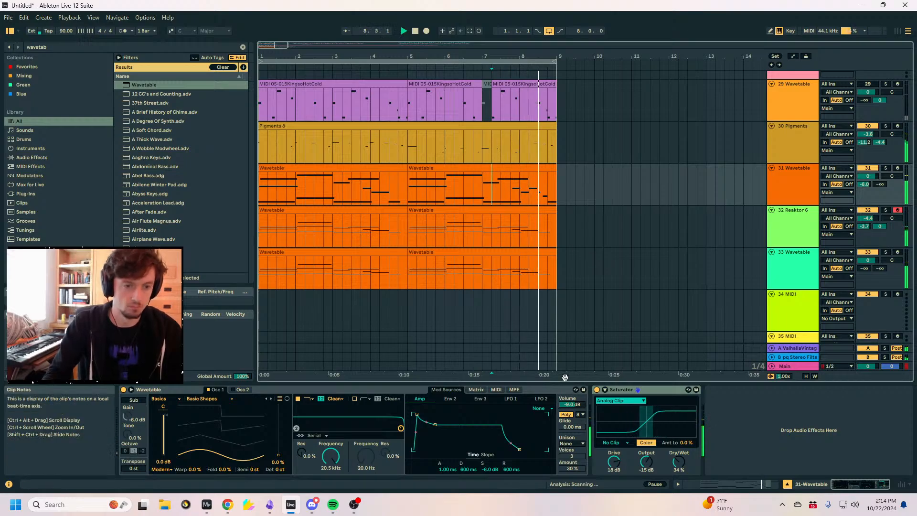
left_click(417, 262)
key("space")
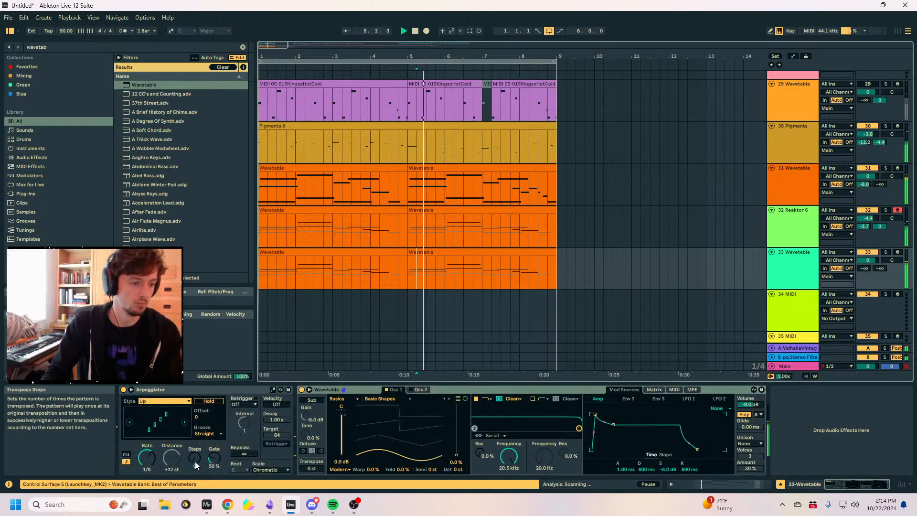
left_click_drag(195, 462, 195, 455)
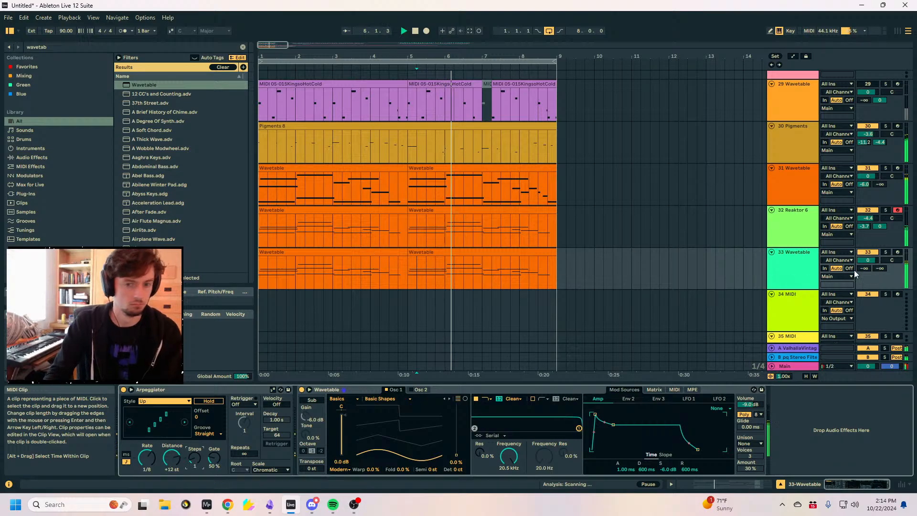
left_click_drag(864, 267, 864, 253)
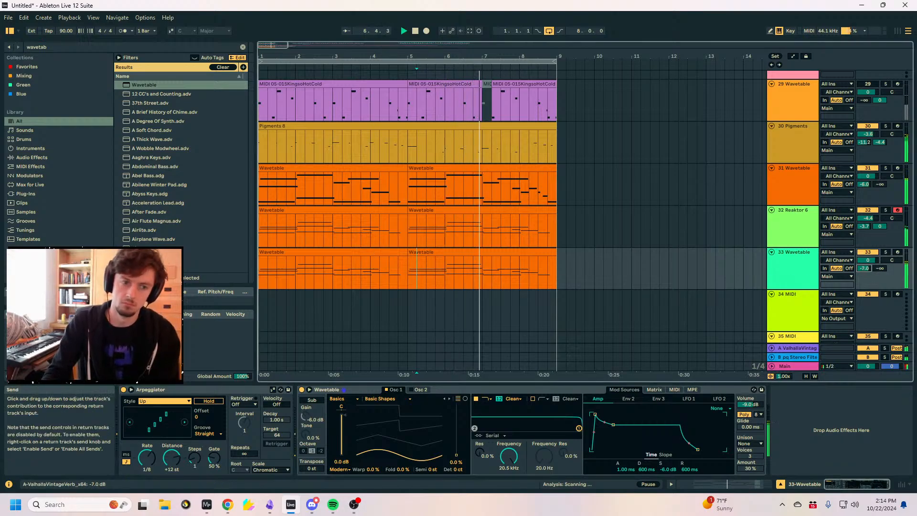
Select both clips on track 33 and raise the track's stereo filter return send to 0 dB.
left_click(489, 261)
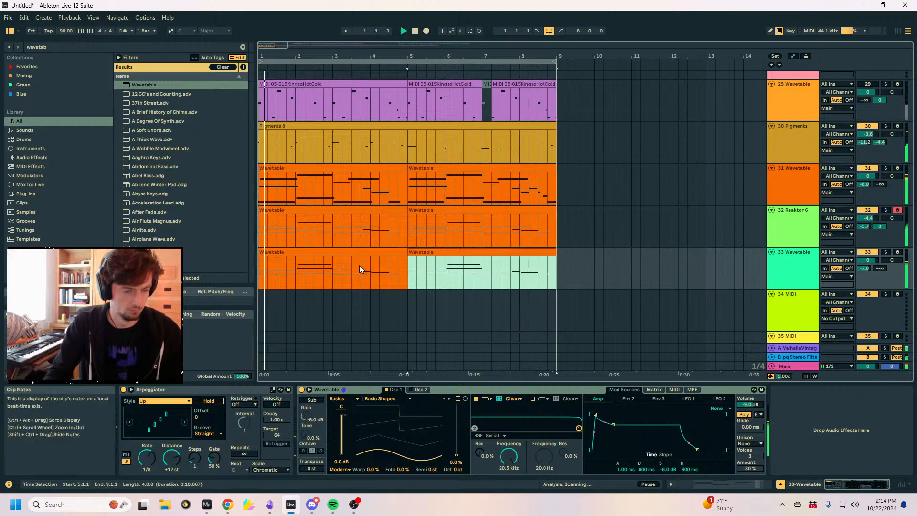
left_click(348, 251)
left_click(429, 251, "shift")
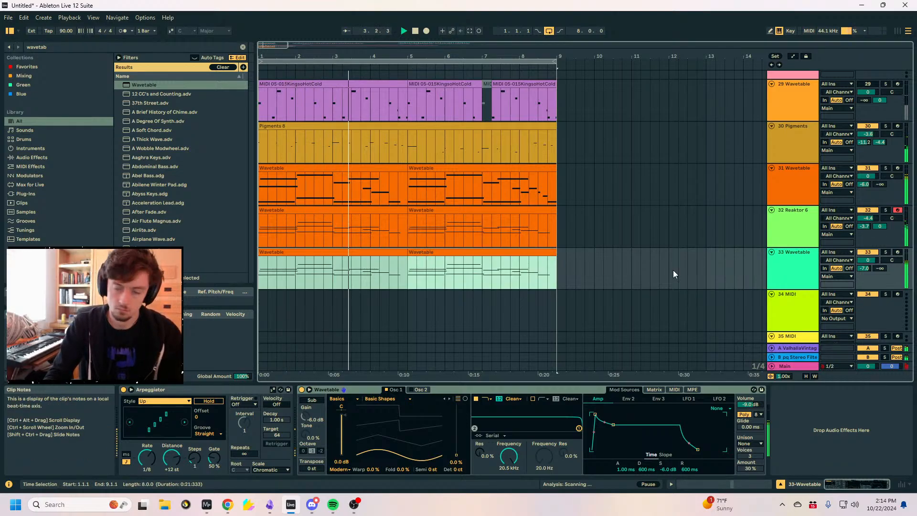
mouse_move(881, 268)
left_mouse_down()
mouse_move(881, 186)
mouse_move(865, 276)
left_mouse_up()
Duplicate track 33's two clips twice, up to bar 25, and delete the original pair from bars 1–8.
left_click_drag(555, 274, 260, 272)
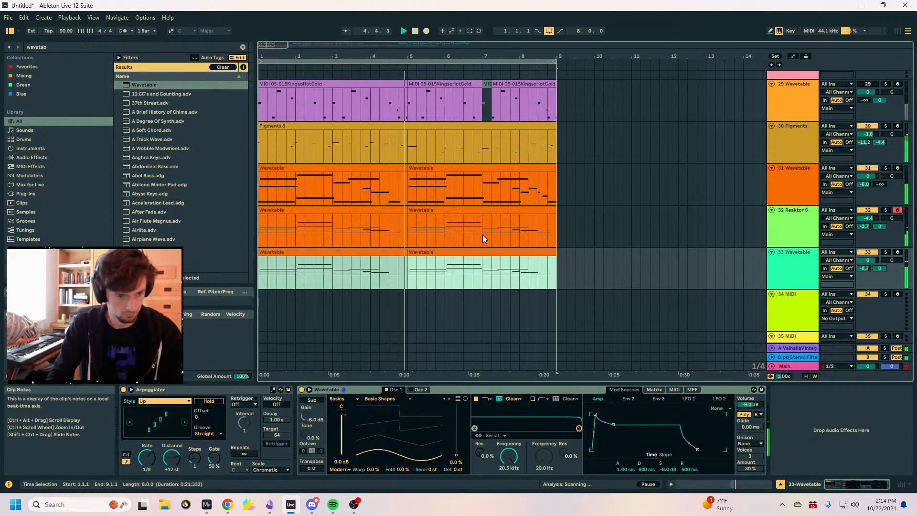
key("ctrl+d")
key("ctrl+d")
left_click_drag(394, 56, 496, 48)
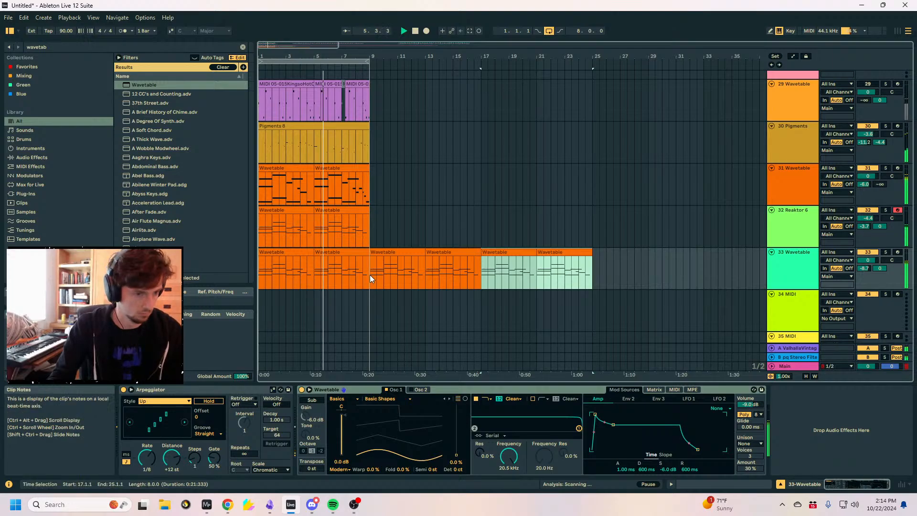
left_click_drag(366, 276, 261, 275)
key("space")
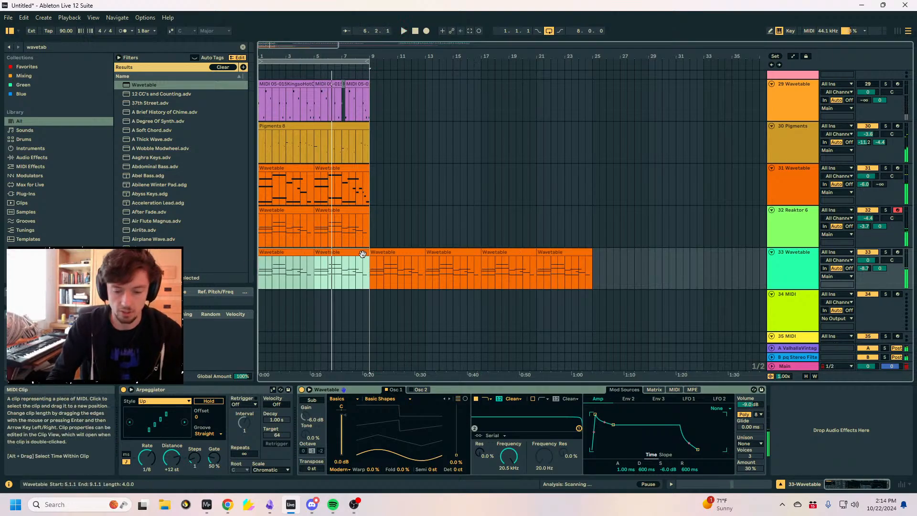
key("Delete")
Duplicate the looped eight-bar section across all tracks three times, extending the arrangement to bar 33.
left_click(360, 62)
key("ctrl+d")
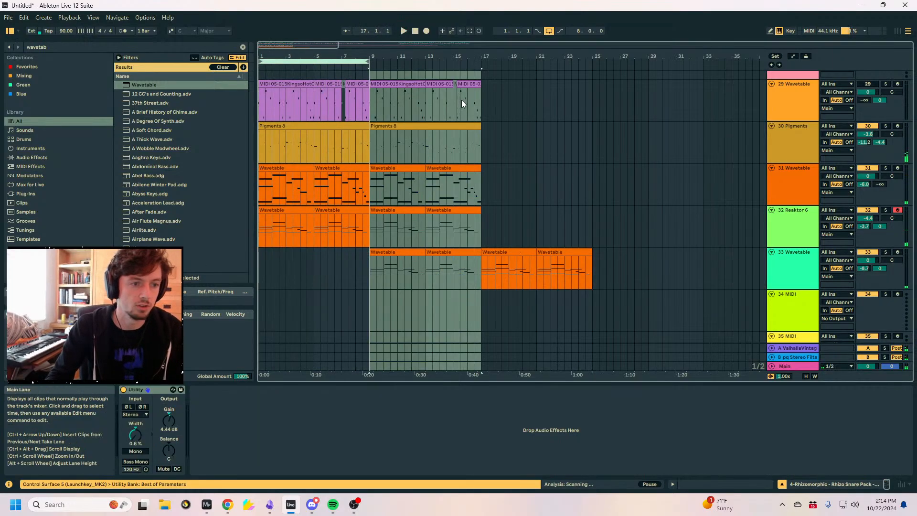
key("ctrl+d")
key("ctrl+d")
left_click_drag(412, 56, 413, 48)
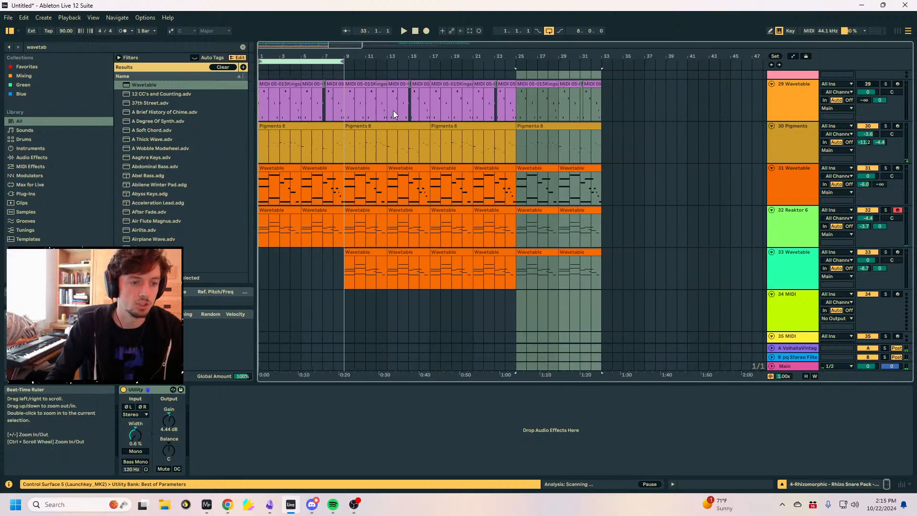
Deactivate track 33's clips in bars 9–16 and the Reaktor clips in bars 1–8.
left_click(417, 269)
left_click_drag(344, 279, 429, 279)
key("0")
left_click_drag(342, 221, 151, 231)
key("0")
Extend the arrangement loop to 16 bars and insert 16 bars of silence at the start of the song.
scroll(390, 233, "up", 3)
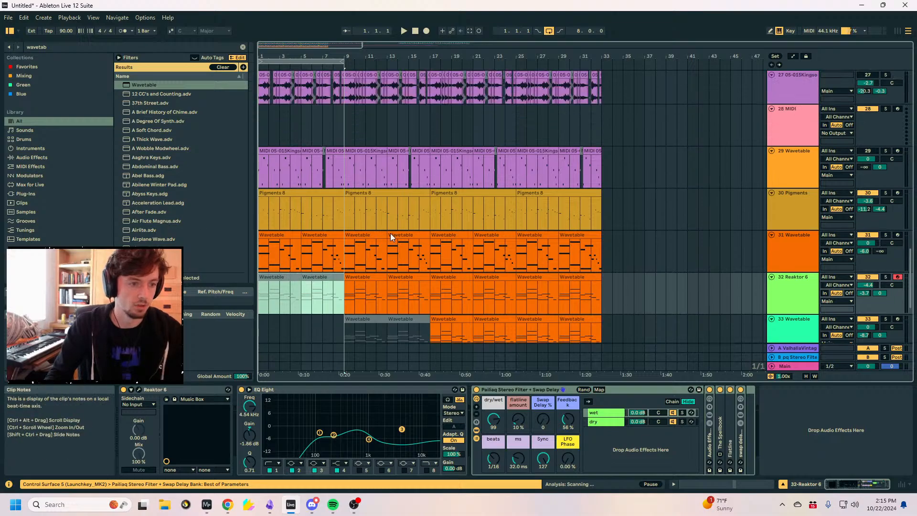
key("Up")
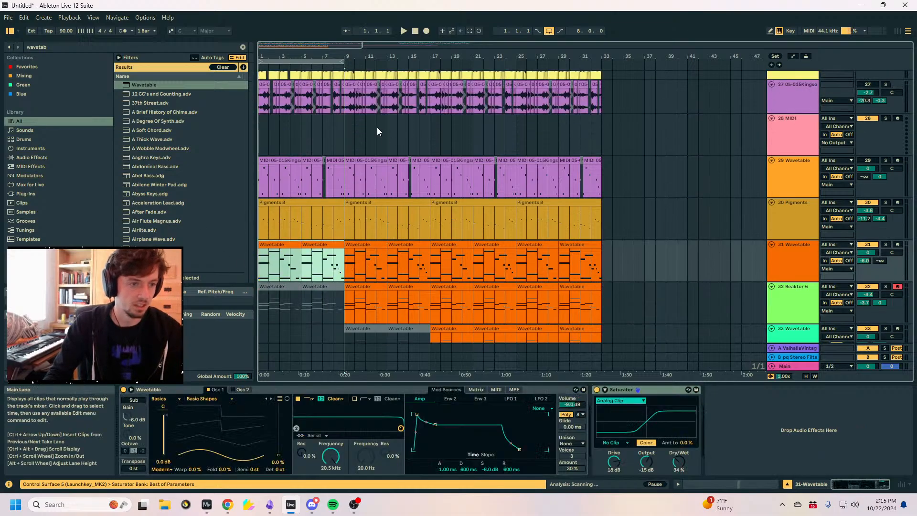
left_click_drag(344, 61, 458, 69)
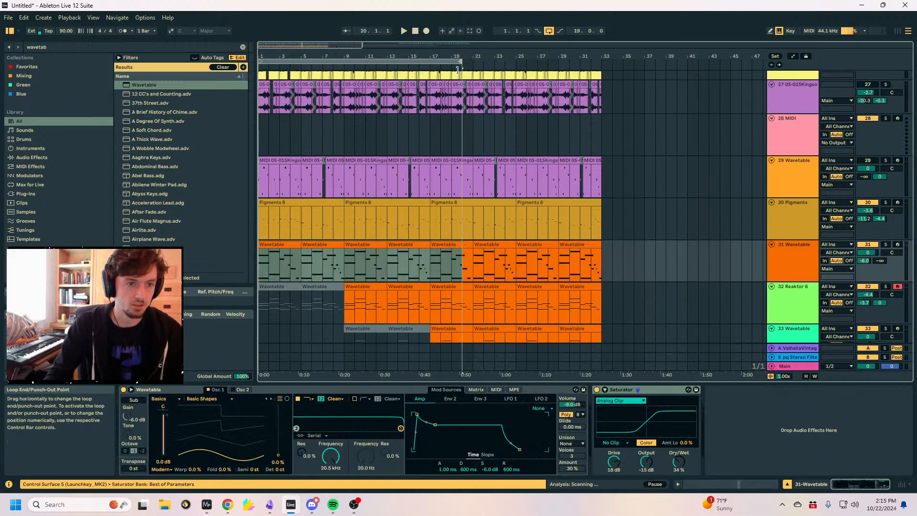
left_click(431, 70)
key("ctrl+i")
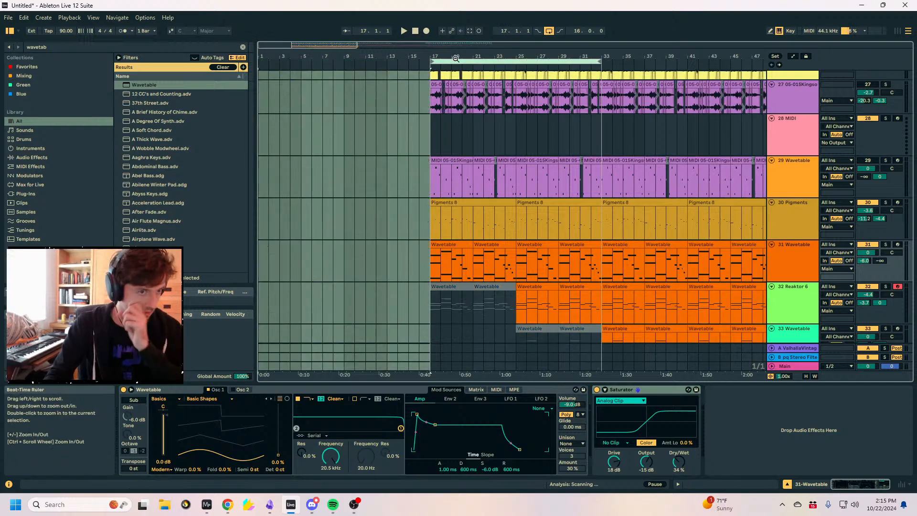
Move the 16-bar loop back to bar 1 and fill bars 1–16 with a copy of the section starting at bar 17.
left_click(458, 60)
left_click_drag(471, 61, 309, 57)
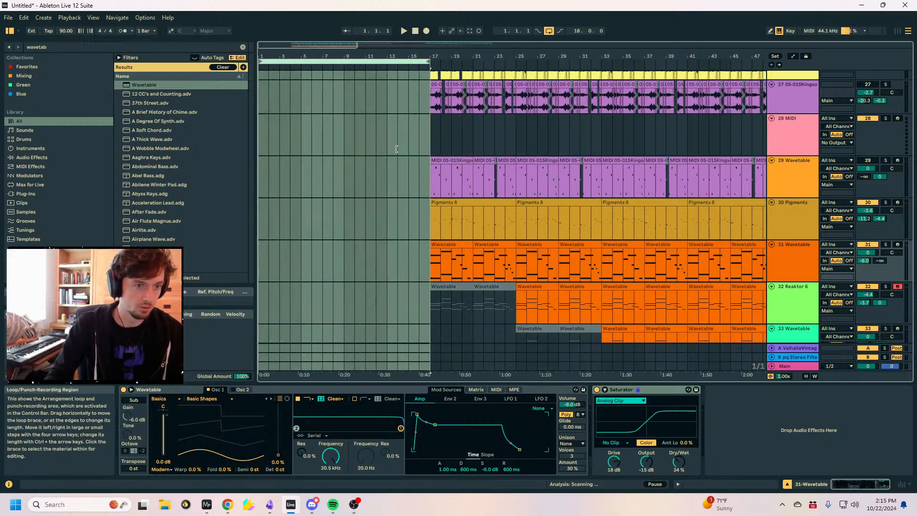
scroll(405, 177, "up", 15)
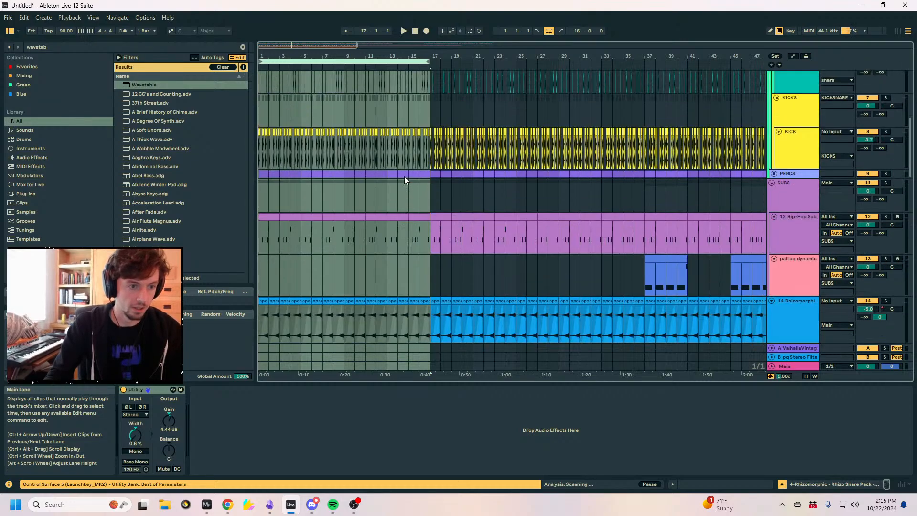
Fold the SUBS group and silence its clips in bars 1–16.
scroll(404, 176, "up", 3)
left_click(772, 249)
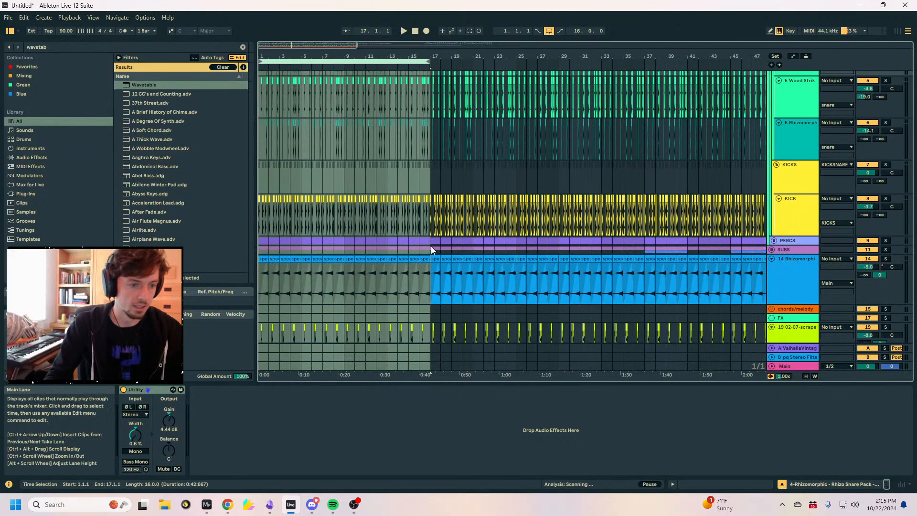
scroll(387, 225, "down", 3)
scroll(410, 193, "down", 15)
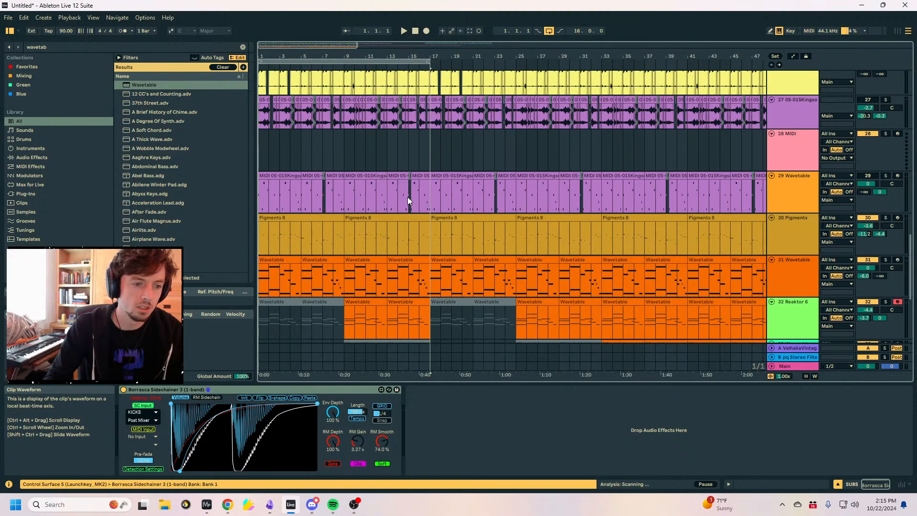
Deactivate the Wavetable clips on track 31 and the Reaktor clips on track 32 in bars 1–16, and play the intro.
scroll(408, 196, "down", 3)
left_click_drag(408, 197, 239, 237)
left_click(343, 173)
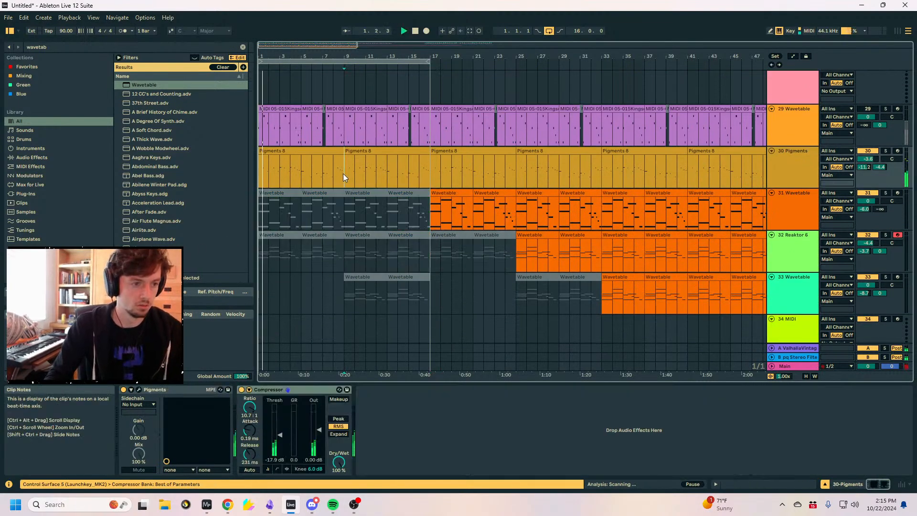
Move the empty yellow MIDI track up so it sits directly below the arpeggiated Wavetable track 33.
scroll(817, 192, "up", 3)
left_click(814, 196)
scroll(786, 210, "up", 2)
scroll(786, 209, "down", 11)
left_click(795, 224)
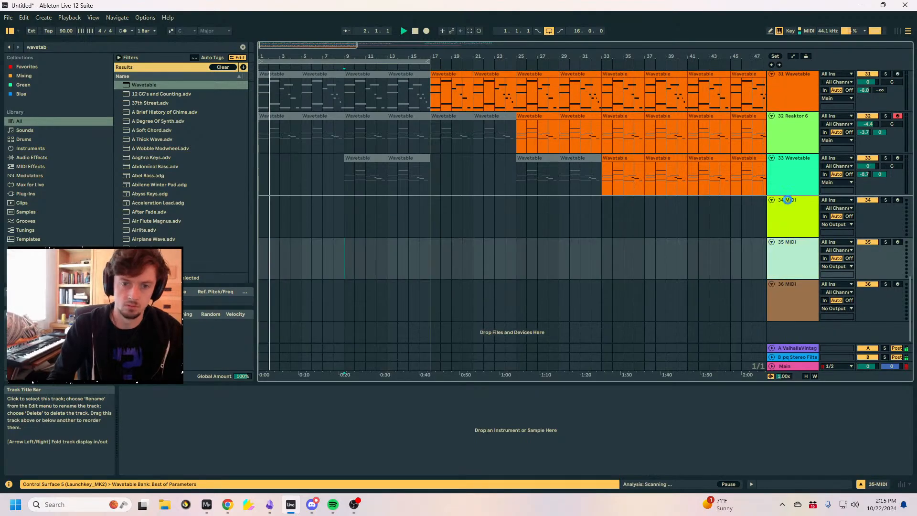
Search the browser for "alien riser" and place alien riser.mp3 on the fx track at bar 13.
key("ctrl+f")
type("alien riser")
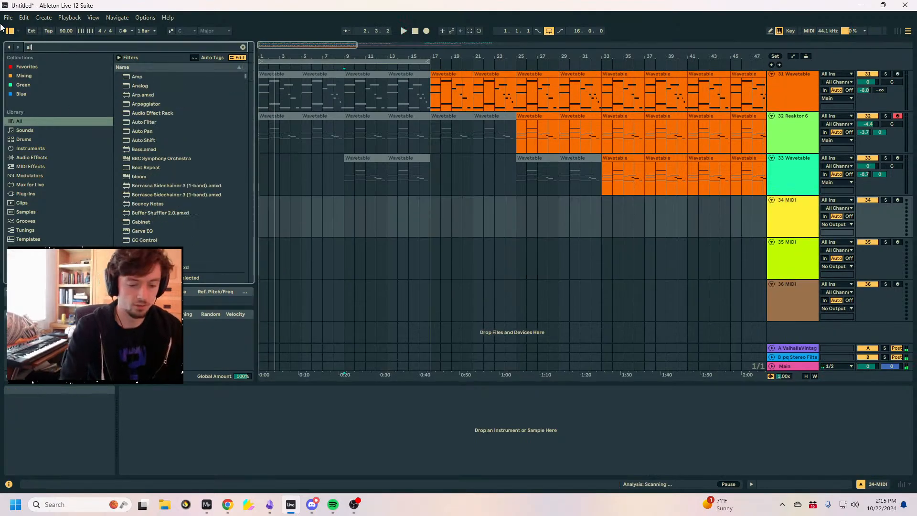
scroll(483, 156, "up", 20)
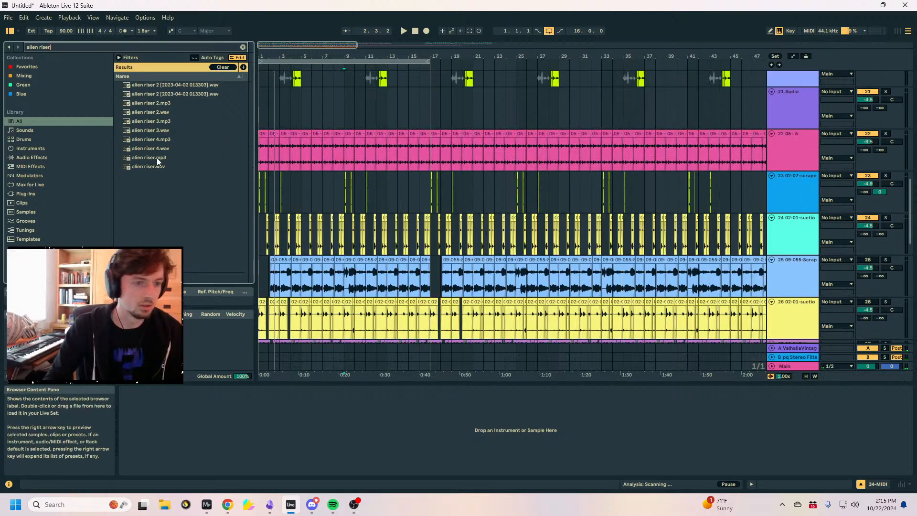
scroll(785, 168, "up", 15)
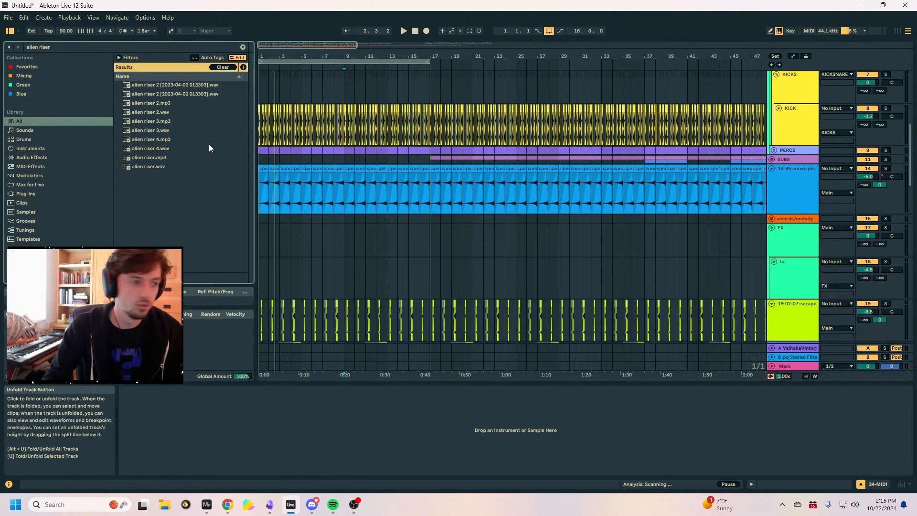
left_click_drag(153, 157, 369, 232)
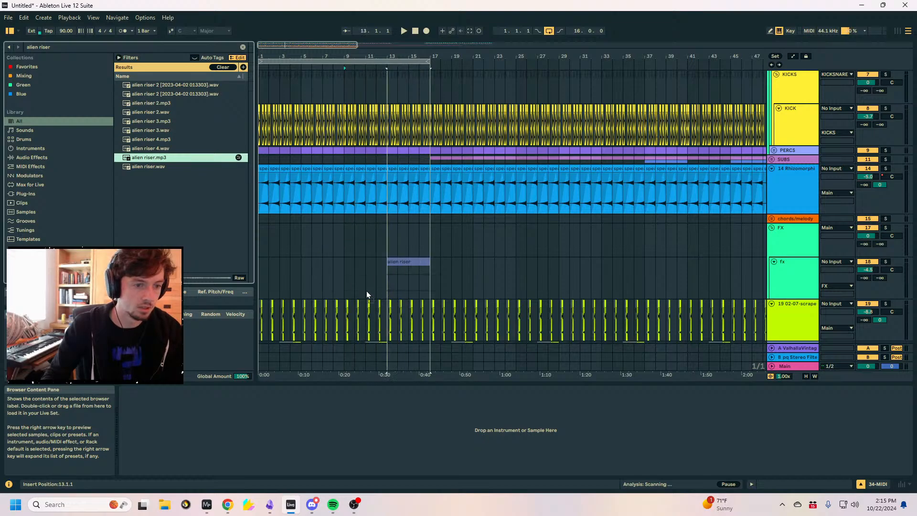
Move the alien riser clip on the fx track to bar 9 and extend its end to bar 17.
left_click_drag(375, 292, 363, 286)
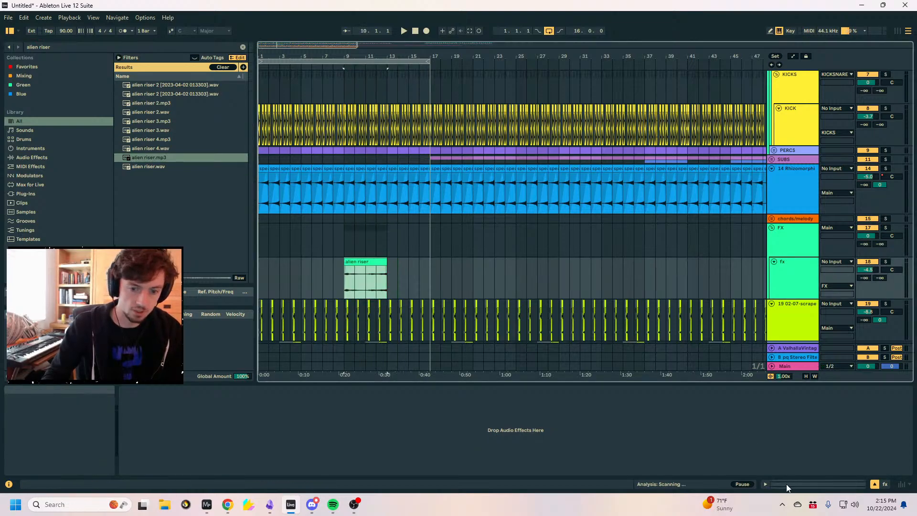
left_click(787, 487)
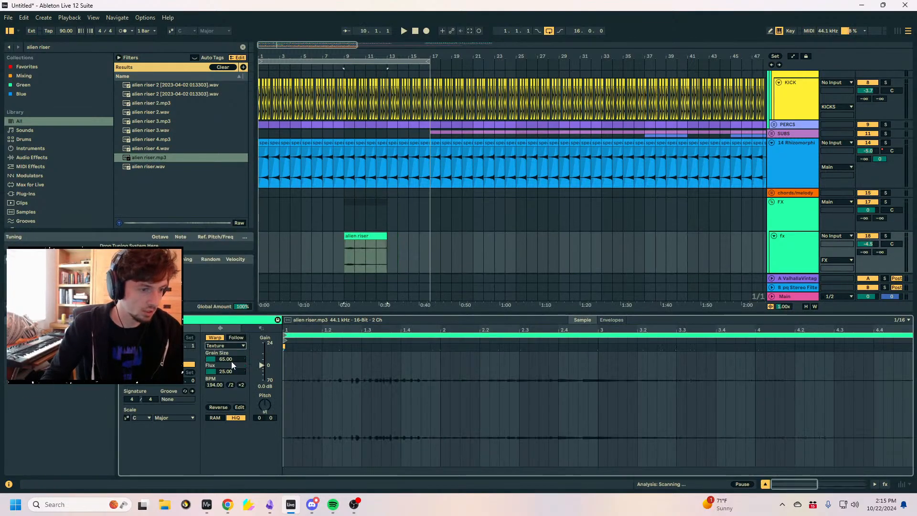
left_click_drag(385, 235, 429, 235)
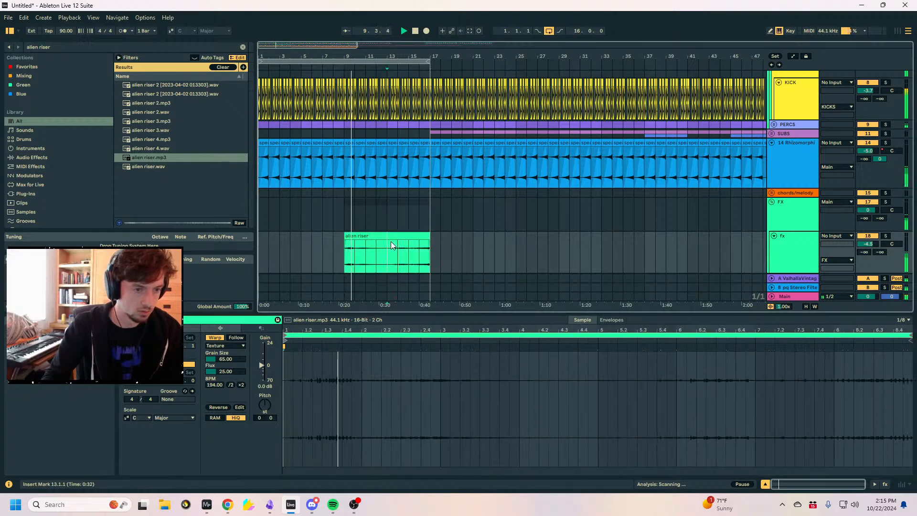
Fade the riser in from bar 9 to about bar 13 and paste a copy of it onto a new audio track below.
scroll(576, 243, "down", 5)
left_click_drag(346, 117, 397, 118)
key("ctrl+t")
left_click(344, 162)
key("ctrl+v")
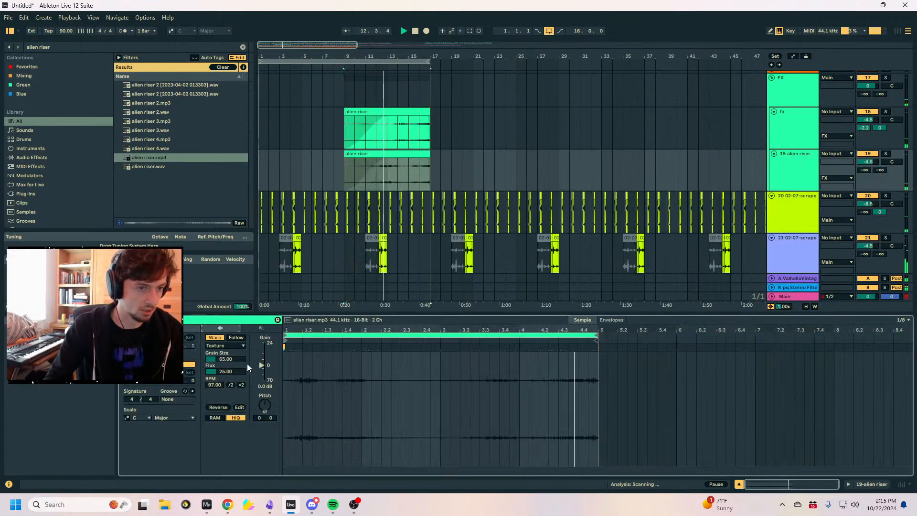
Fade in the copied riser across bars 13–17 and set its track volume to 3.1 dB.
left_click_drag(388, 160, 431, 154)
mouse_move(867, 161)
left_mouse_down()
mouse_move(867, 148)
mouse_move(876, 155)
left_mouse_up()
left_click(413, 176)
Turn off arrangement looping and raise the FX group's volume to 4.4 dB.
key("ctrl+l")
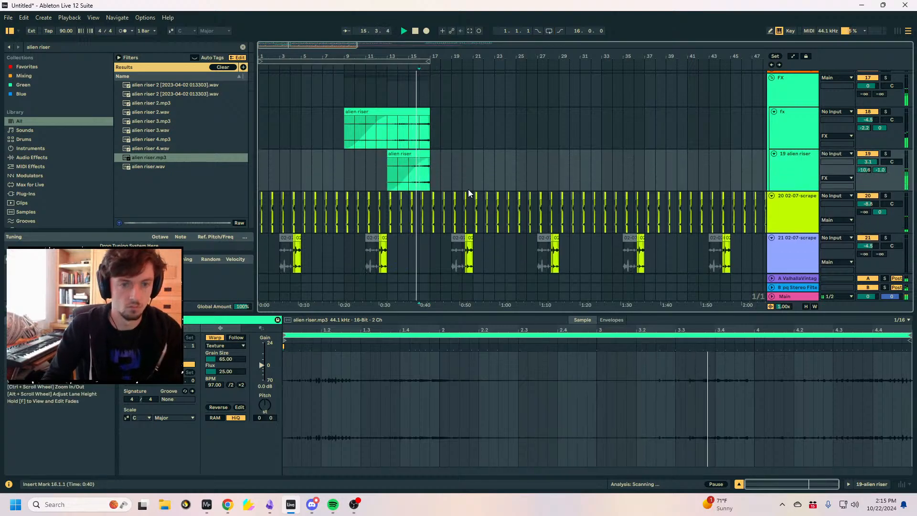
scroll(869, 91, "up", 1)
left_click_drag(868, 106, 868, 98)
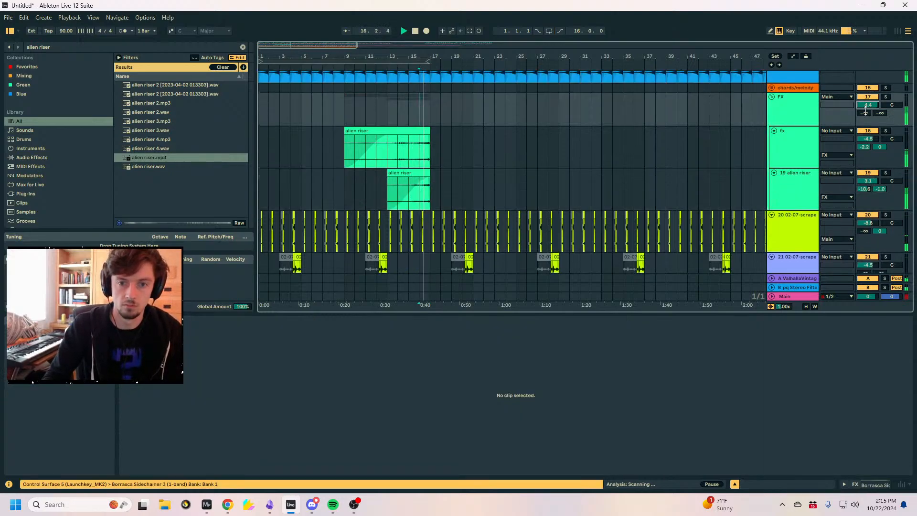
left_click(790, 296)
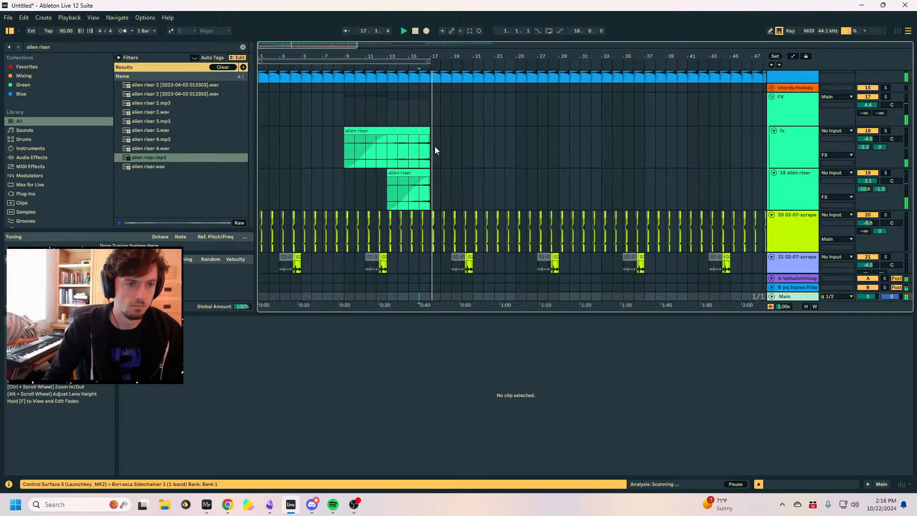
scroll(478, 158, "down", 4)
scroll(449, 148, "up", 4)
left_click(422, 152)
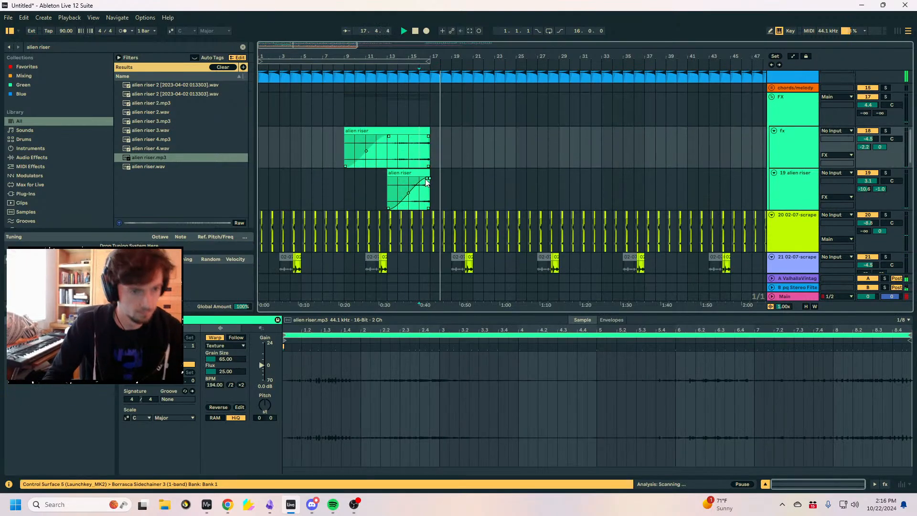
Rename the Wavetable chord track above Reaktor 6 as "sine chords" and set its volume to -2.2 dB.
scroll(472, 183, "down", 15)
scroll(807, 238, "up", 8)
left_click(793, 198)
key("ctrl+r")
type("sine chords")
key("Return")
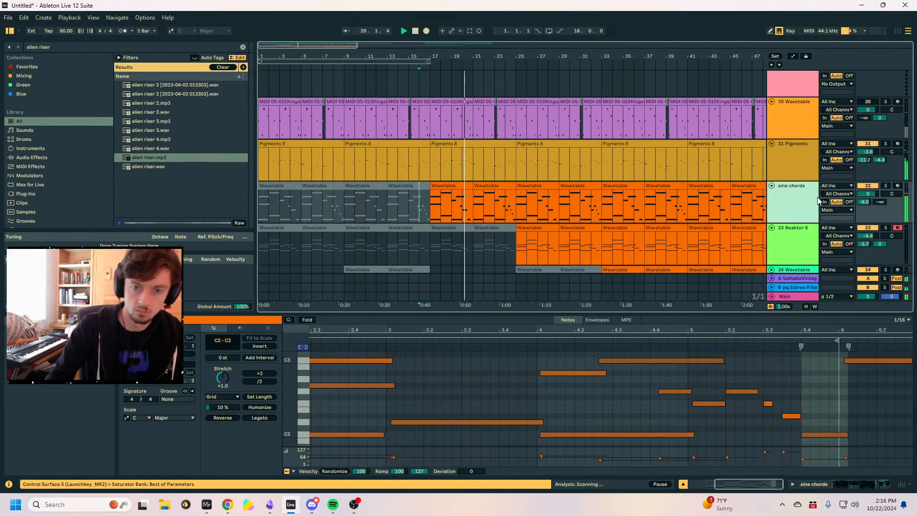
left_click_drag(867, 193, 867, 197)
Examine the clips and devices of the Reaktor 6, Pigments and Wavetable tracks during playback.
left_click(811, 208)
scroll(803, 211, "down", 2)
left_click(787, 207)
scroll(787, 186, "down", 1)
scroll(787, 179, "up", 3)
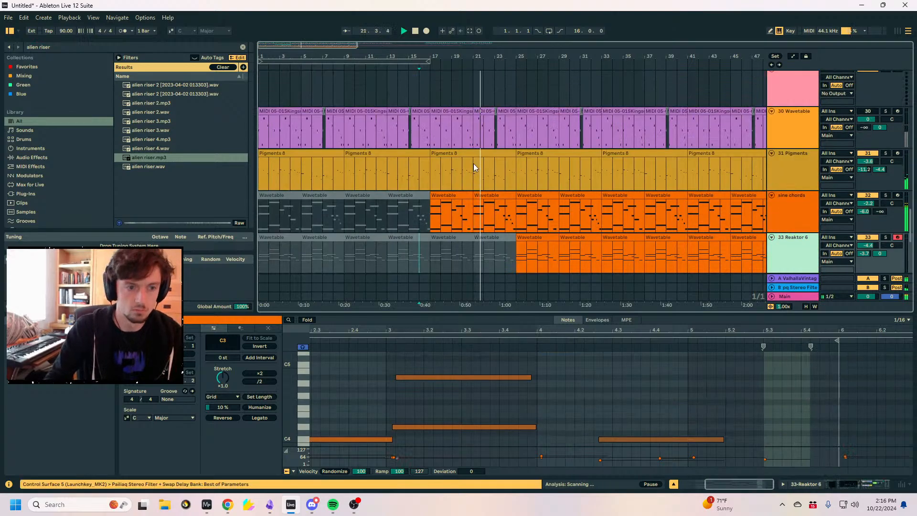
left_click(473, 165)
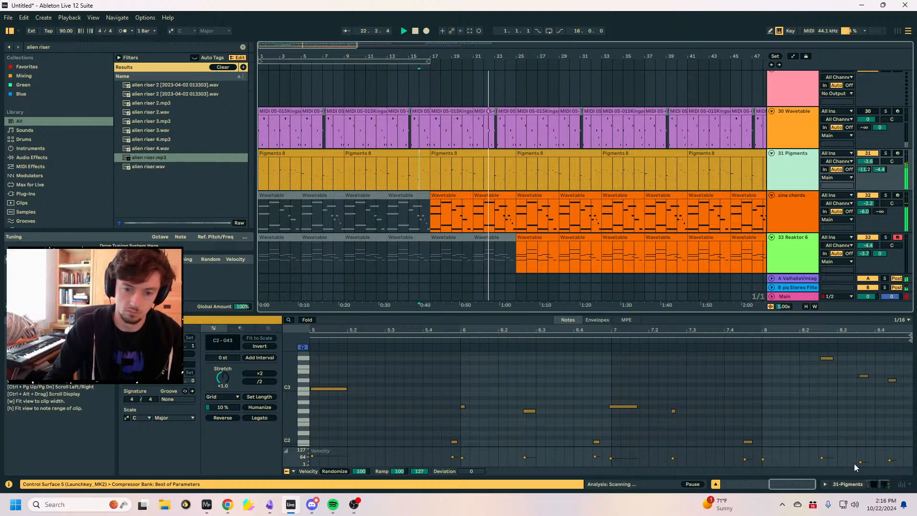
left_click(853, 483)
scroll(519, 178, "up", 3)
left_click(484, 185)
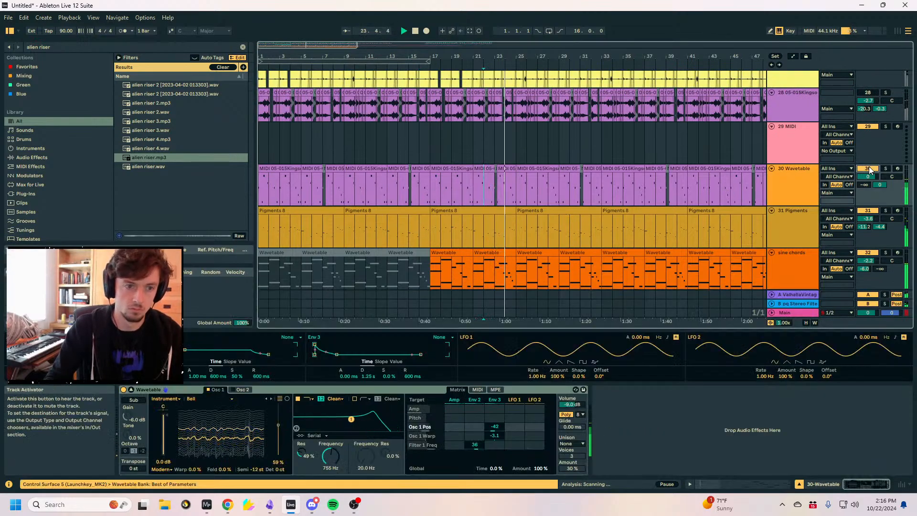
scroll(854, 182, "down", 5)
left_click(795, 166)
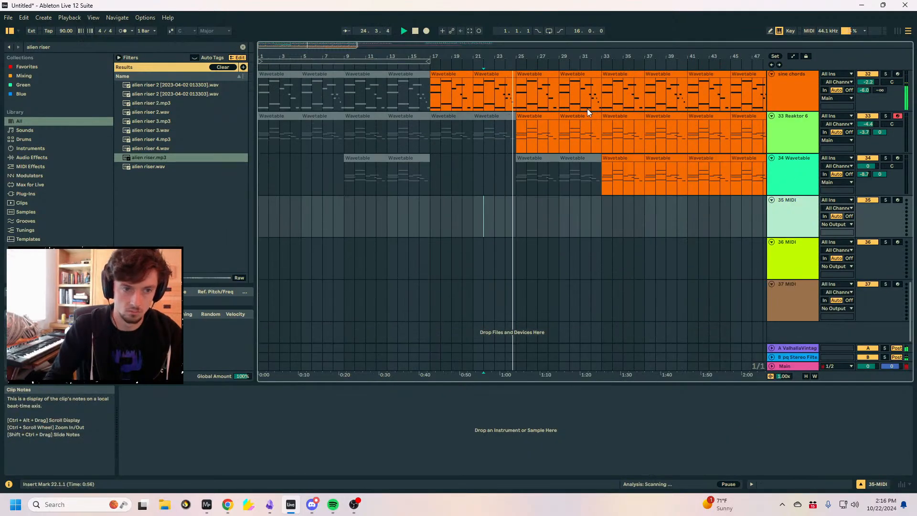
left_click(547, 116)
Stop playback and delete the short leftover kick clip just before bar 25 on the KICK track.
scroll(687, 167, "up", 6)
scroll(763, 207, "down", 1)
scroll(744, 222, "up", 5)
scroll(493, 87, "up", 4)
key("space")
left_click_drag(513, 55, 513, 100)
scroll(523, 174, "up", 3)
left_click_drag(535, 53, 535, 93)
left_click(538, 182)
key("Delete")
left_click_drag(544, 57, 544, 97)
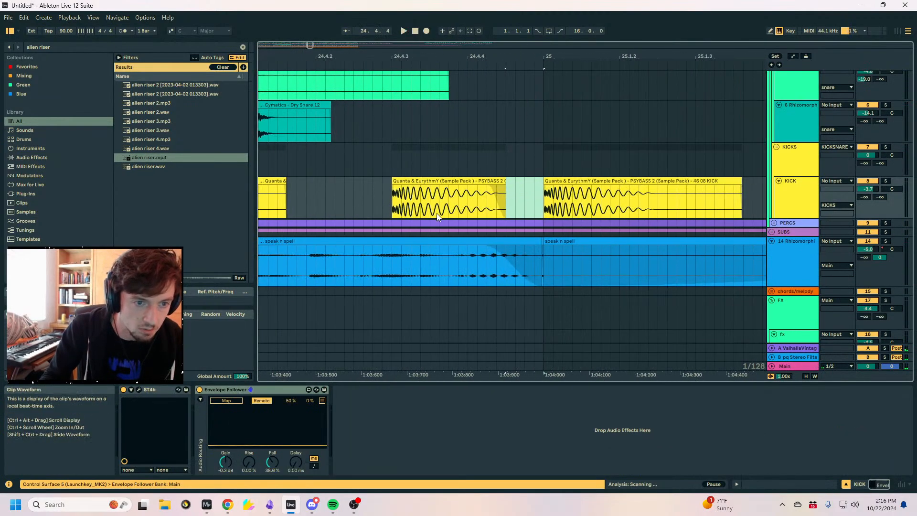
Play the kicks around bar 25 and clear the short leftover kick just before bar 17.
left_click(443, 201)
key("space")
left_click_drag(543, 57, 545, 4)
key("space")
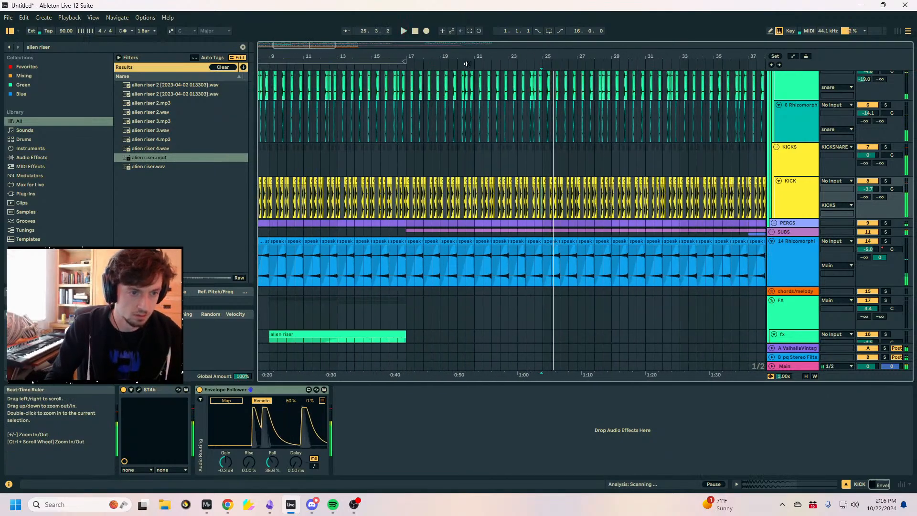
left_click_drag(405, 58, 470, 115)
left_click(462, 180)
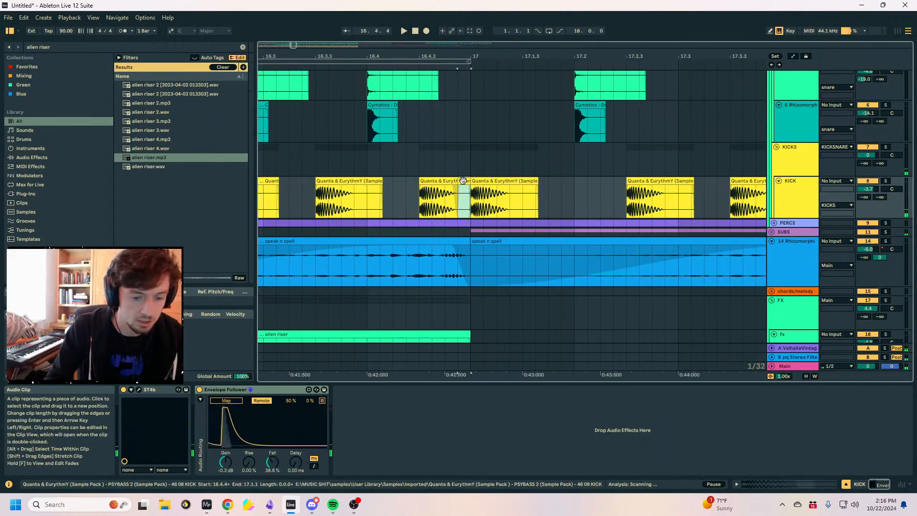
left_click_drag(470, 51, 656, 10)
Clear the short leftover kick just before bar 9 and duplicate the kicks of bars 1–8 five times along the KICK track.
left_click_drag(390, 60, 509, 109)
left_click(504, 185)
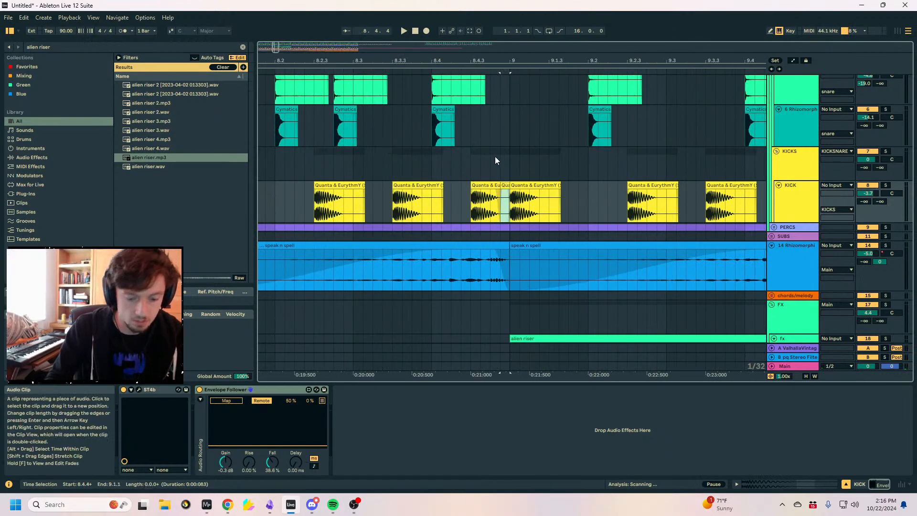
left_click_drag(479, 60, 514, 21)
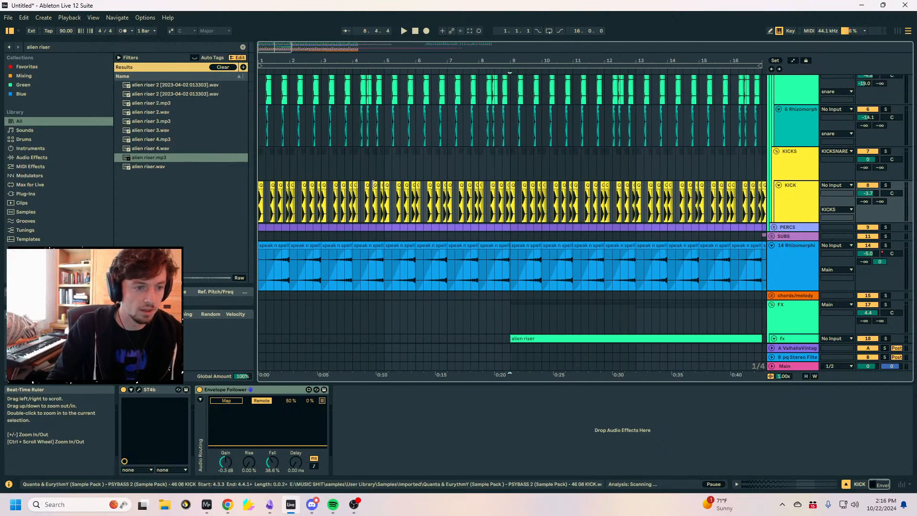
left_click_drag(511, 196, 260, 196)
key("ctrl+d")
key("ctrl+d")
key("ctrl+d")
key("ctrl+d")
key("ctrl+d")
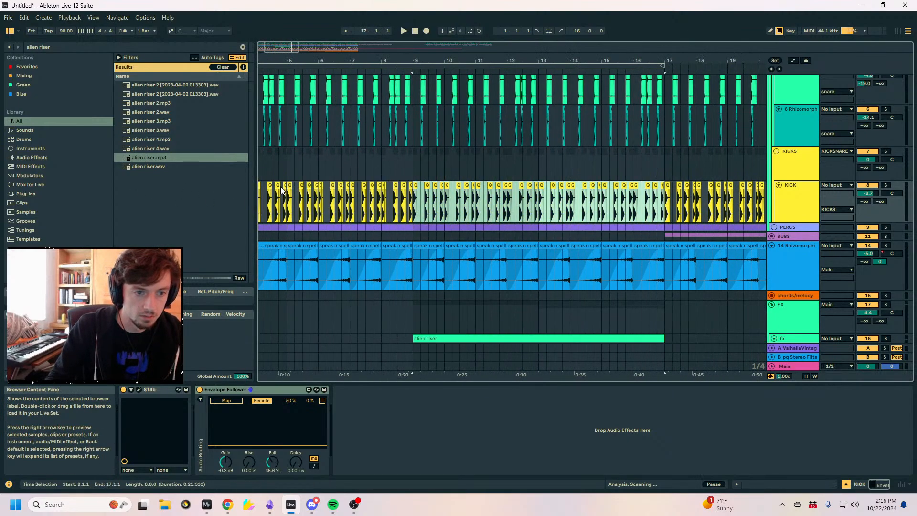
Play back the duplicated kicks and fold the FX group.
left_click(323, 197)
key("space")
left_click_drag(326, 60, 735, 54)
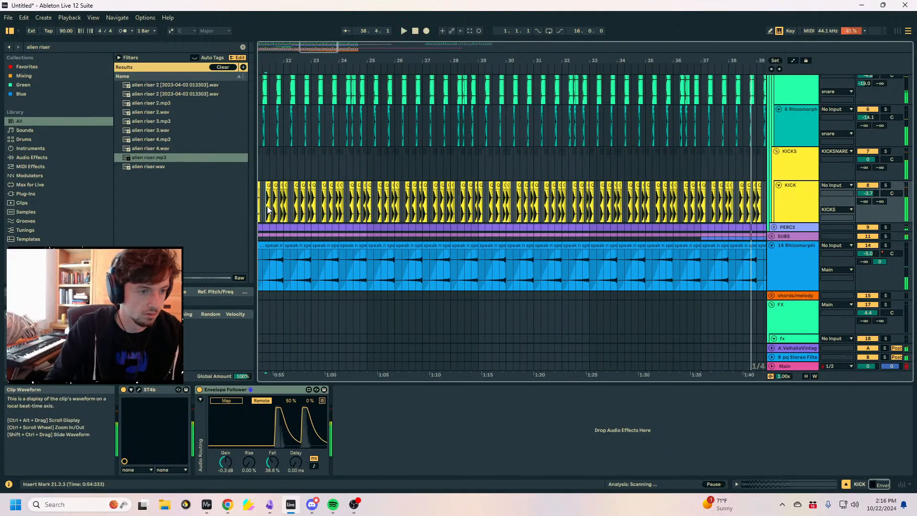
scroll(606, 168, "down", 5)
left_click(790, 192)
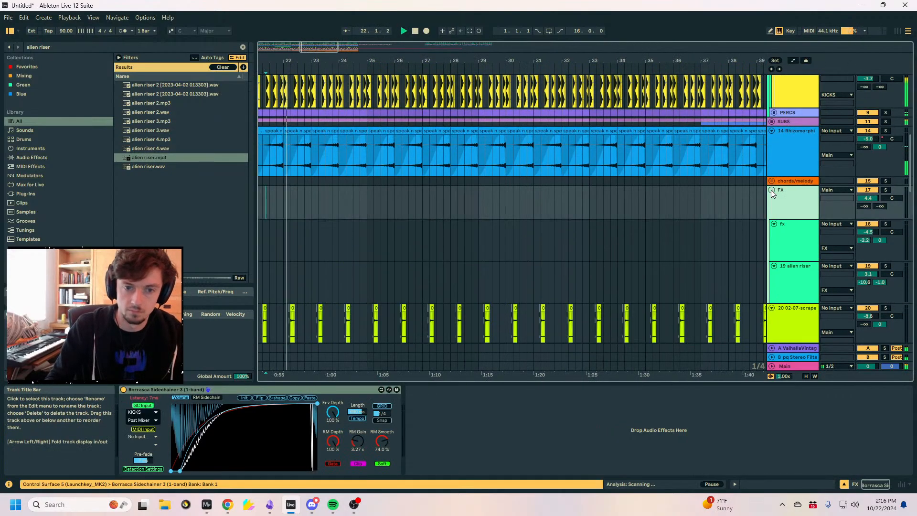
key("Left")
key("Left")
left_click(779, 196)
scroll(779, 206, "down", 6)
key("space")
scroll(775, 225, "down", 10)
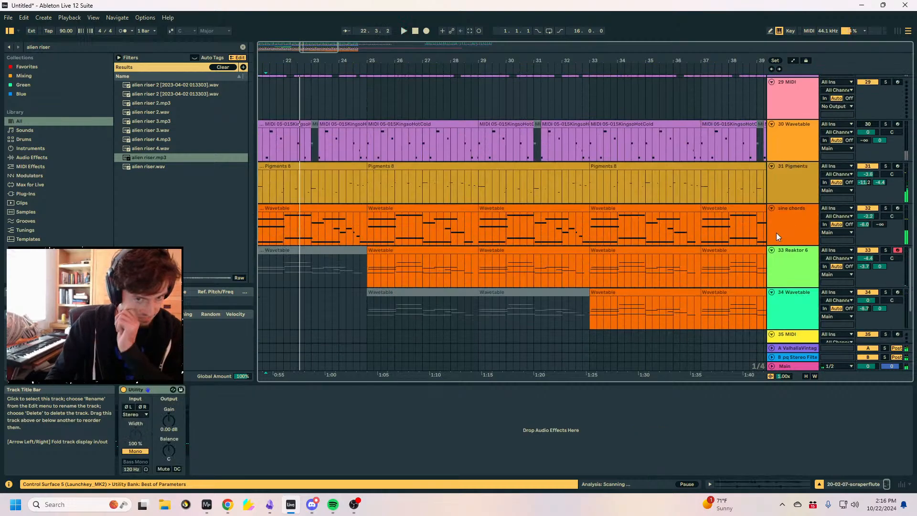
Add an audio track below the yellow MIDI track 35 and place alien riser 4.wav on it at bar 25.
left_click(787, 229)
key("ctrl+t")
left_click(795, 225)
left_click(777, 254)
left_click_drag(150, 148, 367, 256)
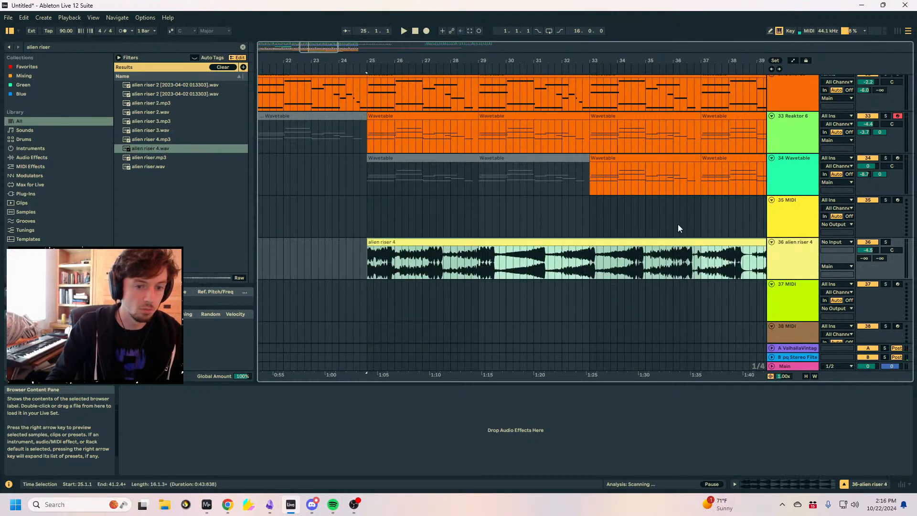
Solo the alien riser 4 track, lower its volume to -14.4 dB and play it.
left_click(885, 242)
left_click_drag(867, 250, 867, 262)
key("space")
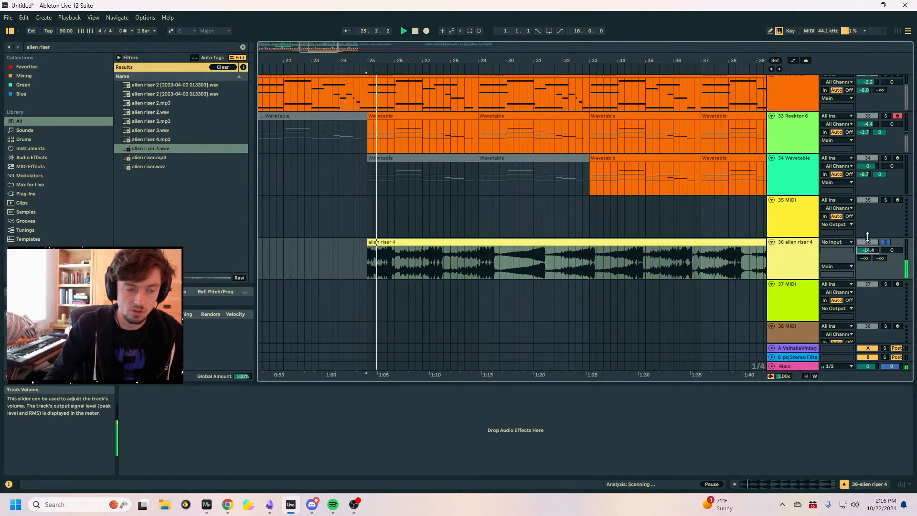
Double the alien riser 4 clip's tempo to 126.88 BPM and set its warp mode to Re-Pitch.
double_click(397, 242)
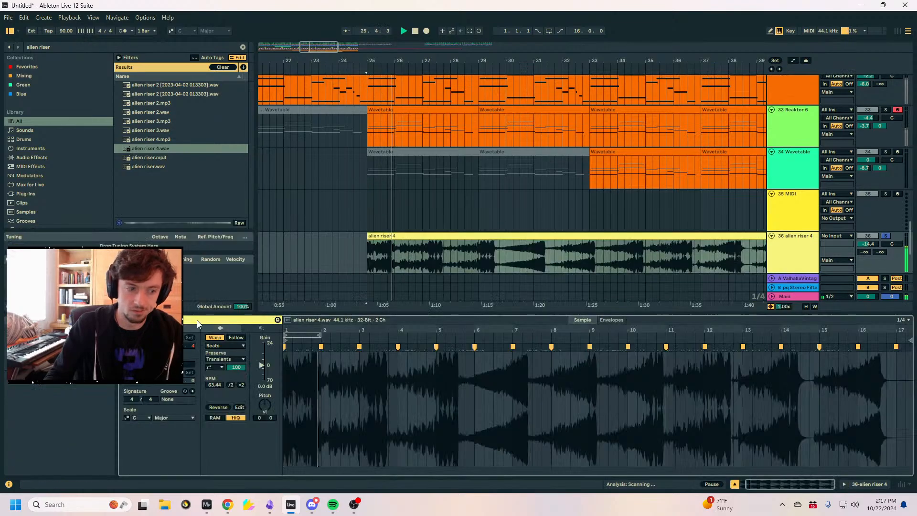
left_click(241, 385)
left_click(226, 375)
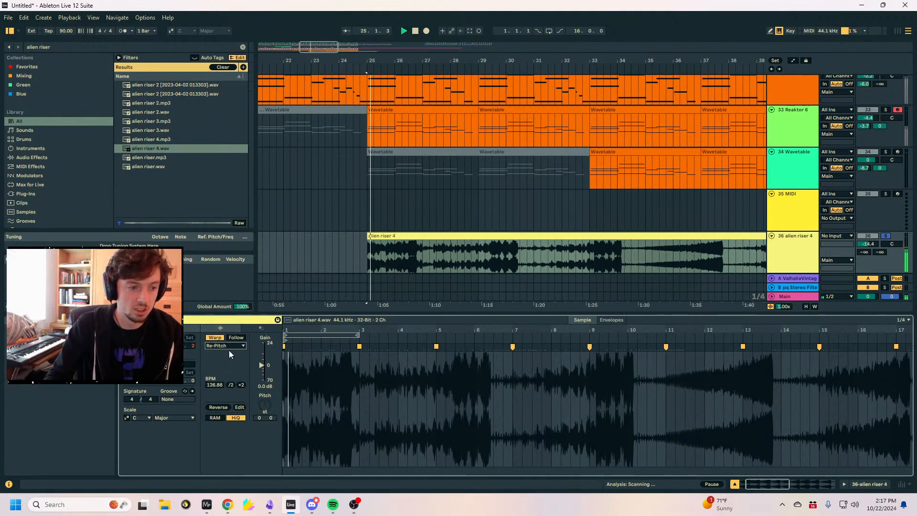
left_click(213, 346)
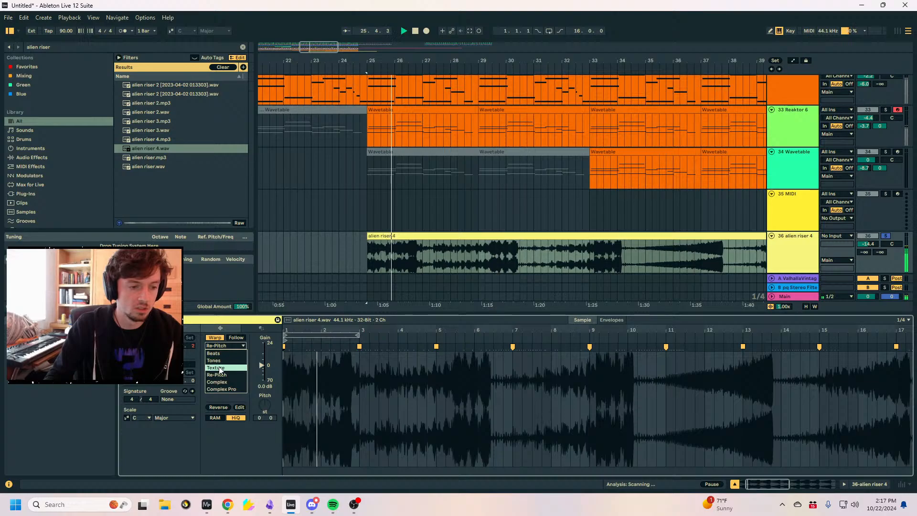
Audition the alien riser 4 clip at several points from bar 34 onward.
left_click(680, 258)
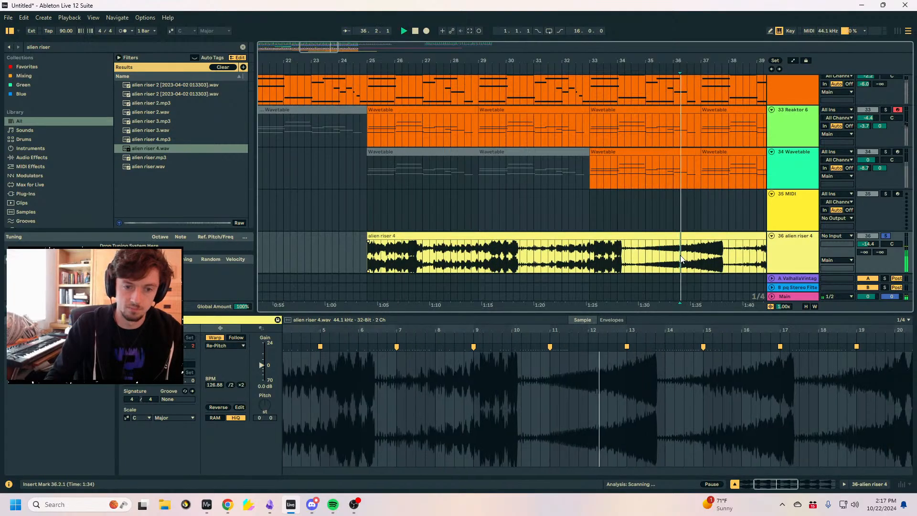
left_click(623, 253)
key("space")
key("space")
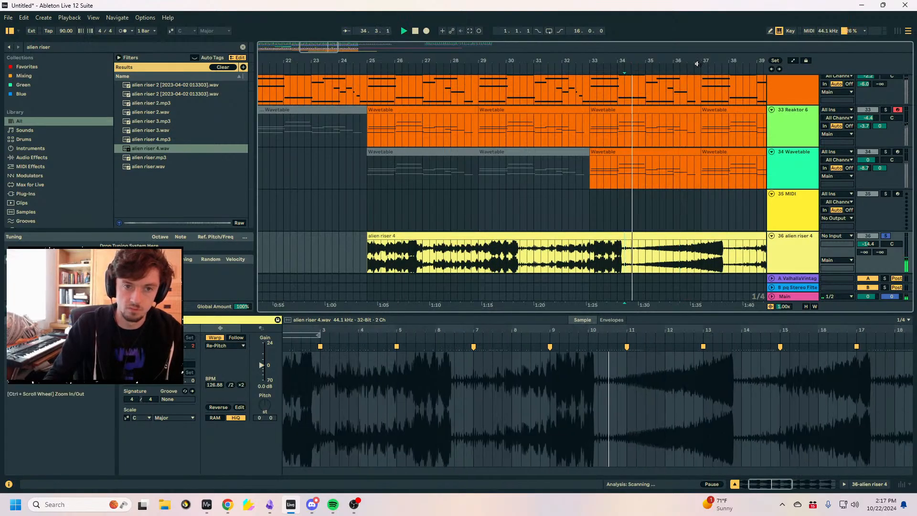
left_click_drag(697, 64, 257, 79)
key("space")
left_click(467, 248)
Split the section from 45.1.1 to 48.3.1 out of the alien riser 4 clip, reverse it and play it.
left_click(454, 252)
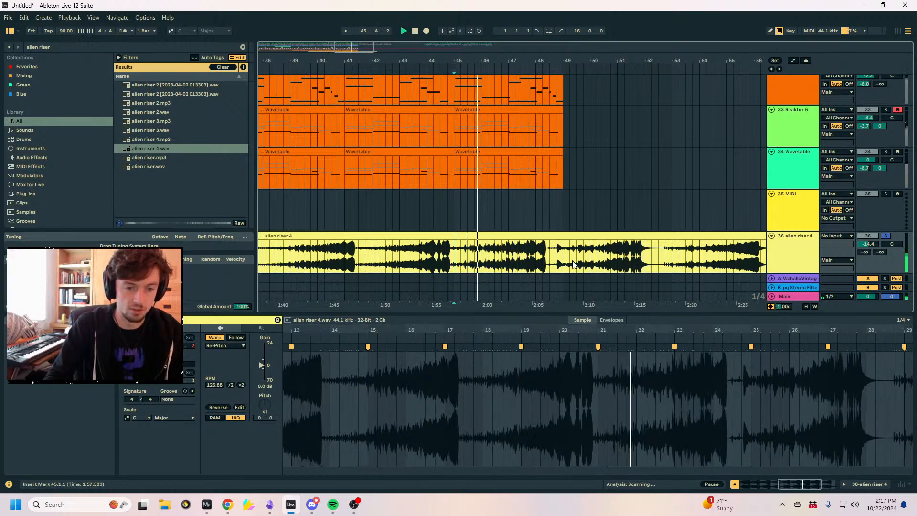
left_click(549, 251, "shift")
key("ctrl+e")
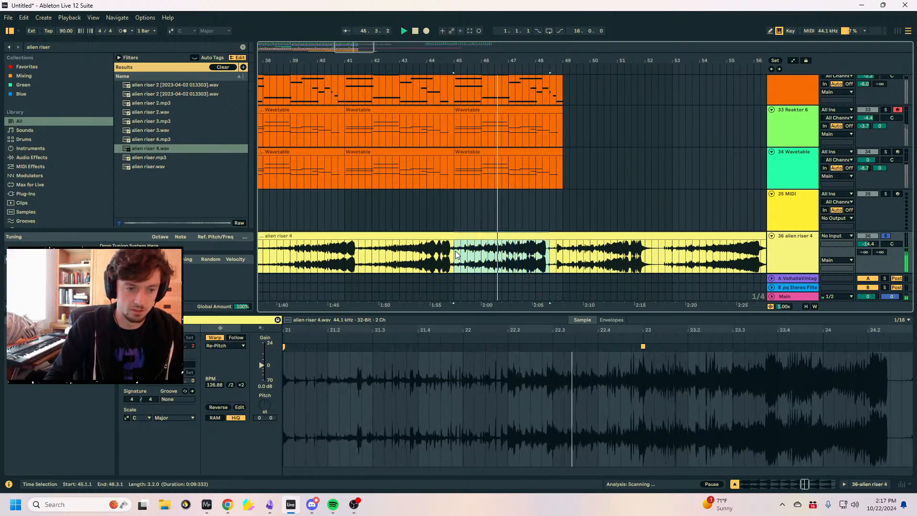
key("r")
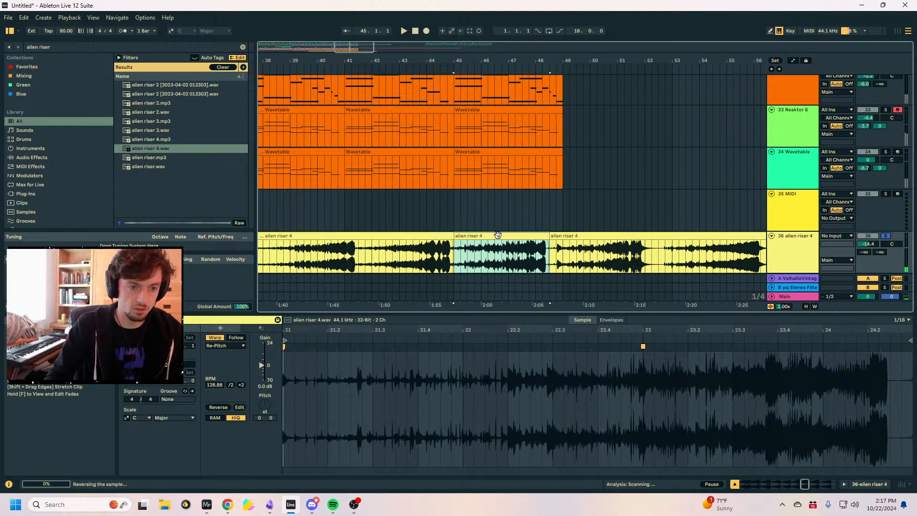
key("space")
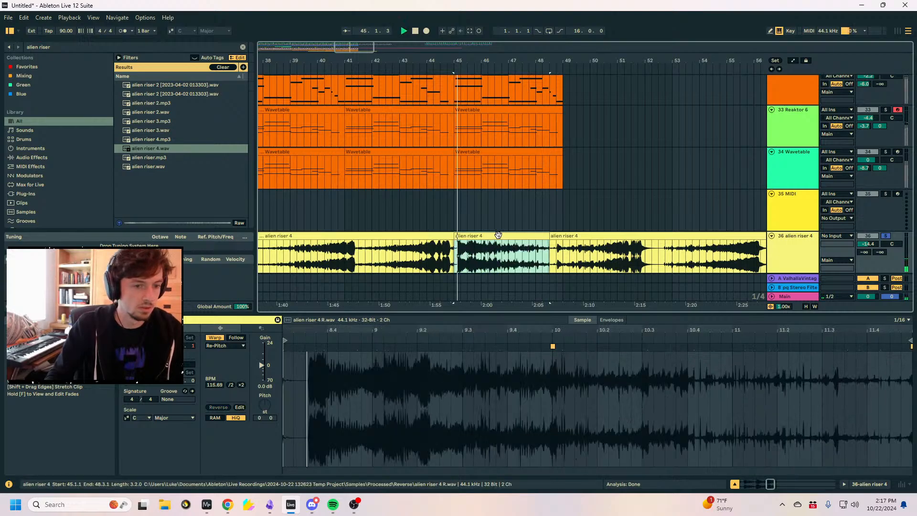
Trim the reversed riser slice to start at bar 45 and double its tempo to 231.37 BPM.
left_click_drag(493, 235, 454, 239)
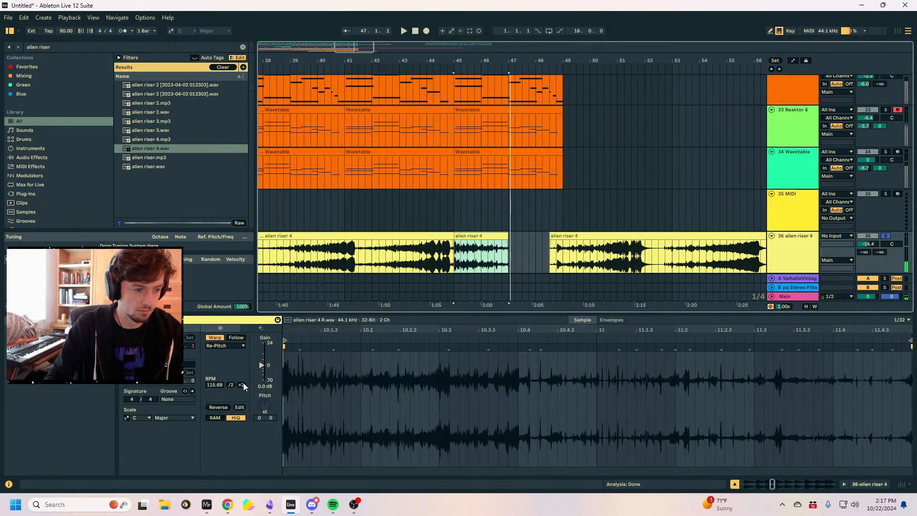
left_click(241, 385)
left_click(236, 345)
left_click(50, 41)
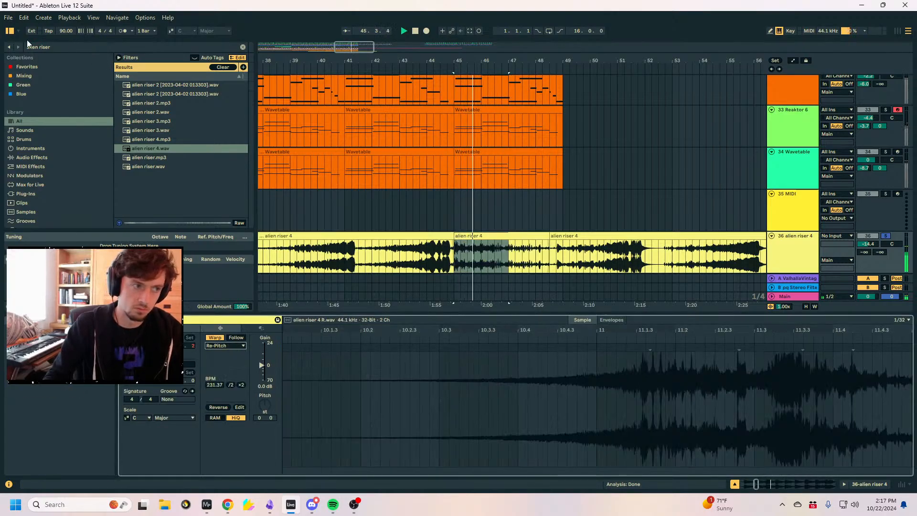
Search the browser for flatline and load the Flatline preset onto the alien riser 4 track.
key("ctrl+a")
type("flatline")
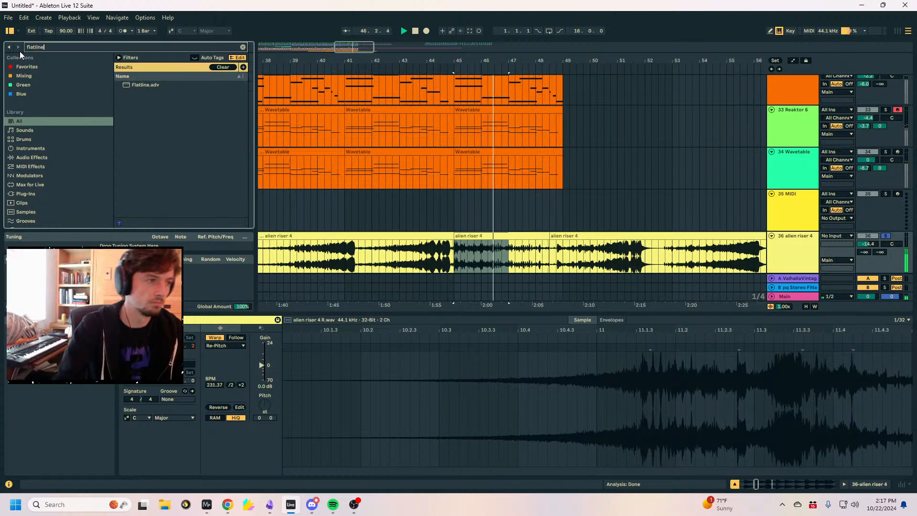
double_click(147, 85)
Move the one-bar reversed riser slice to bar 33, duplicate it to bar 34 and play it.
left_click_drag(474, 61, 547, 30)
mouse_move(552, 294)
left_mouse_down()
mouse_move(449, 306)
mouse_move(440, 294)
left_mouse_up()
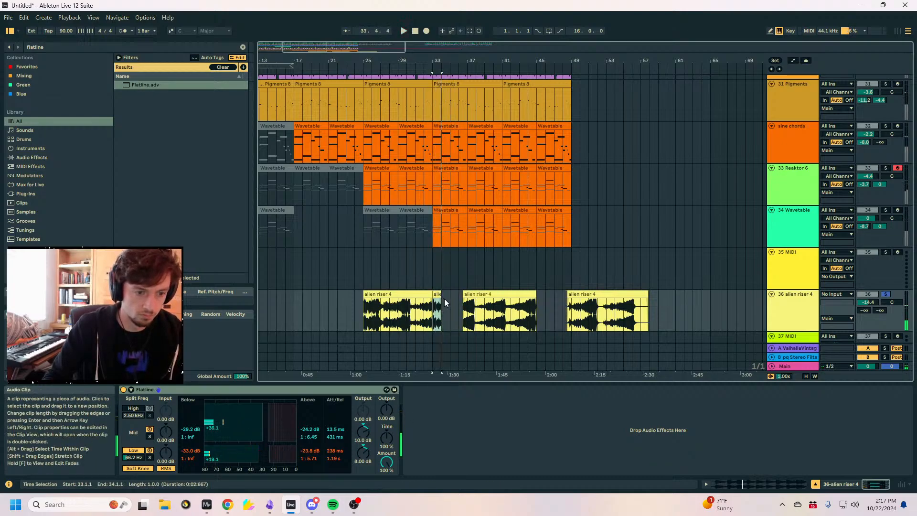
key("space")
key("ctrl+d")
left_click(446, 309)
key("space")
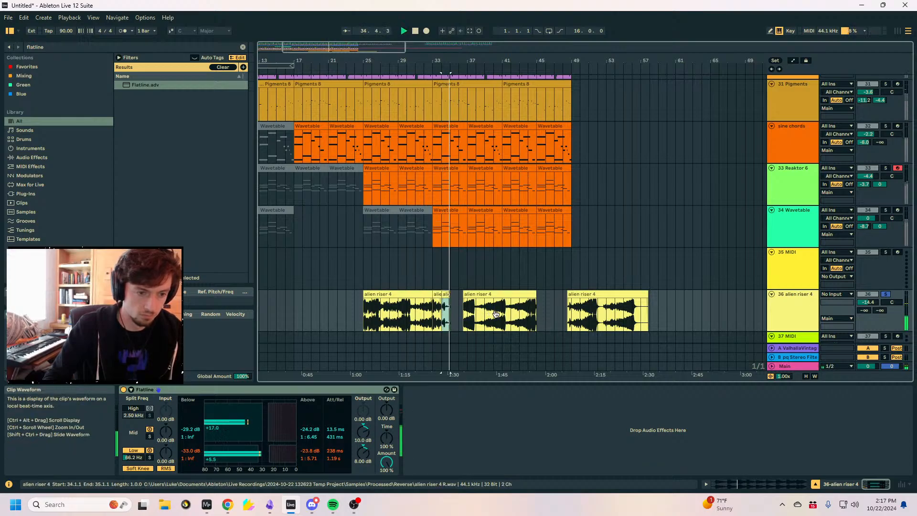
Audition the reversed slices at bars 33 and 34 and duplicate the pair to fill bars 35 and 36.
left_click(447, 316)
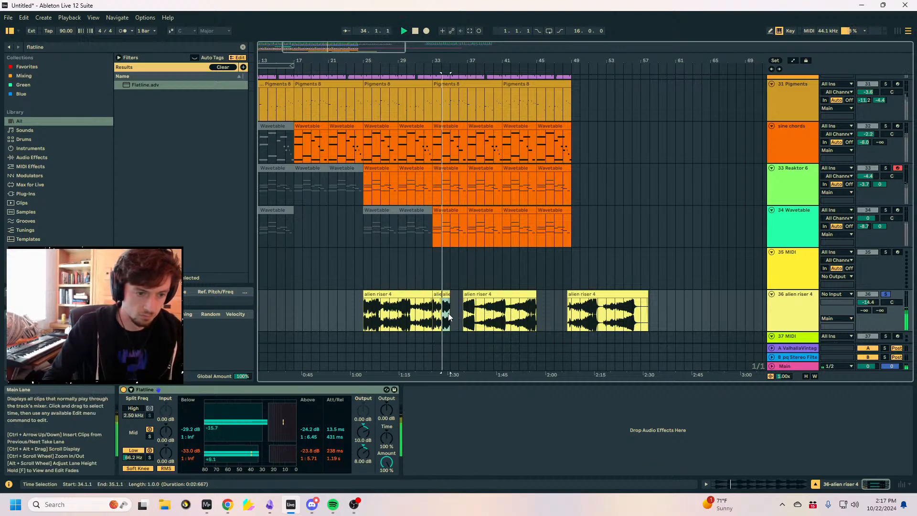
left_click(437, 294)
key("space")
key("space")
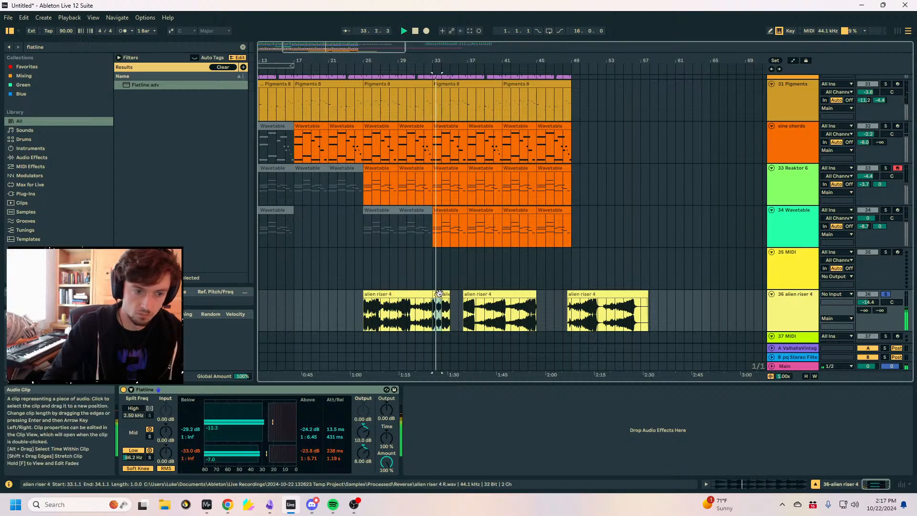
key("ctrl+d")
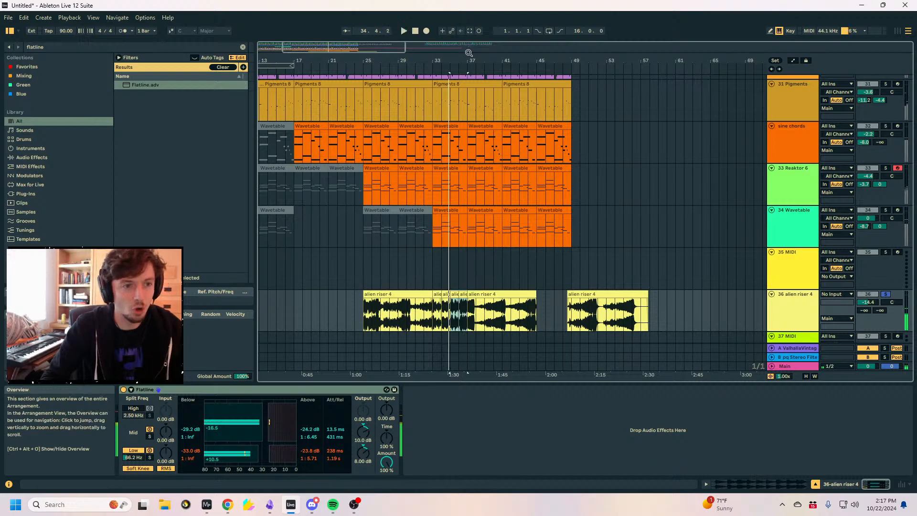
Slide the waveforms inside the slices at bars 35 and 36 to different riser sections and play them.
scroll(462, 313, "up", 5)
left_click_drag(518, 316, 563, 317)
left_click(495, 318)
key("space")
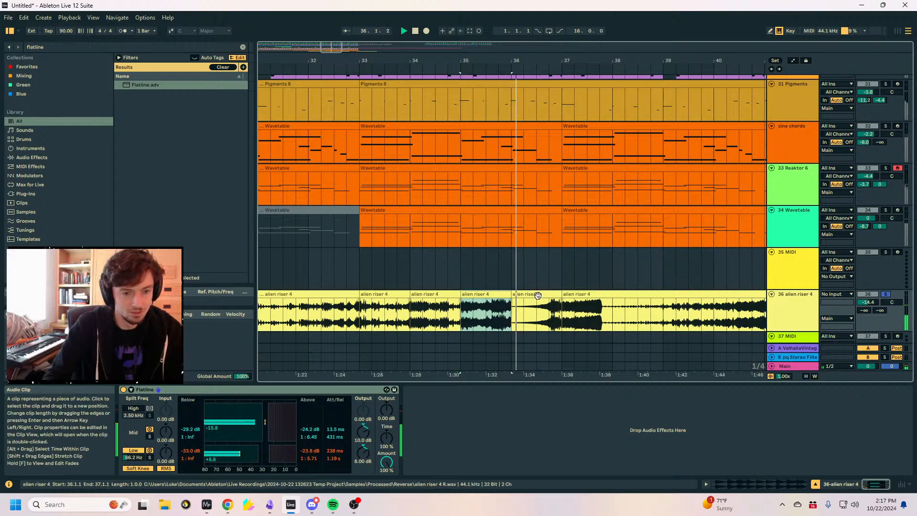
left_click(547, 310)
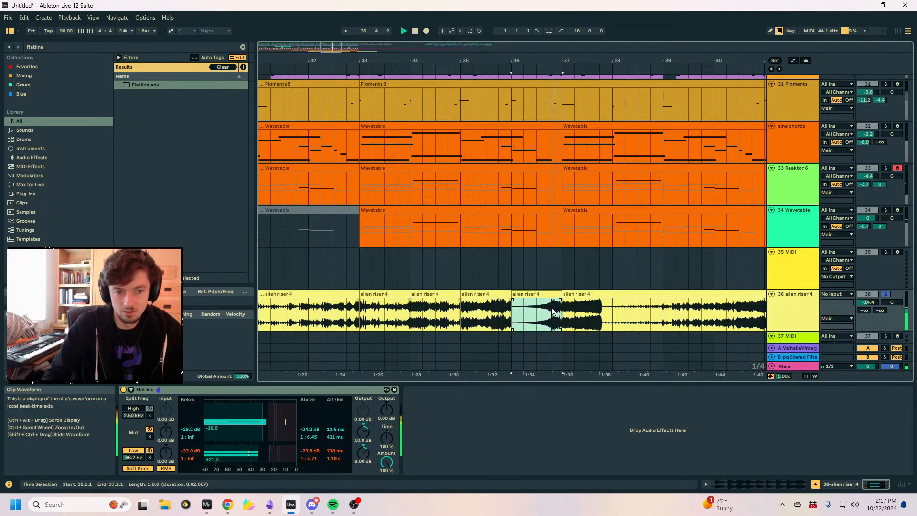
Select the four riser slices from bar 33 to 37 and duplicate them up to bar 41.
left_click(391, 293, "shift")
key("ctrl+d")
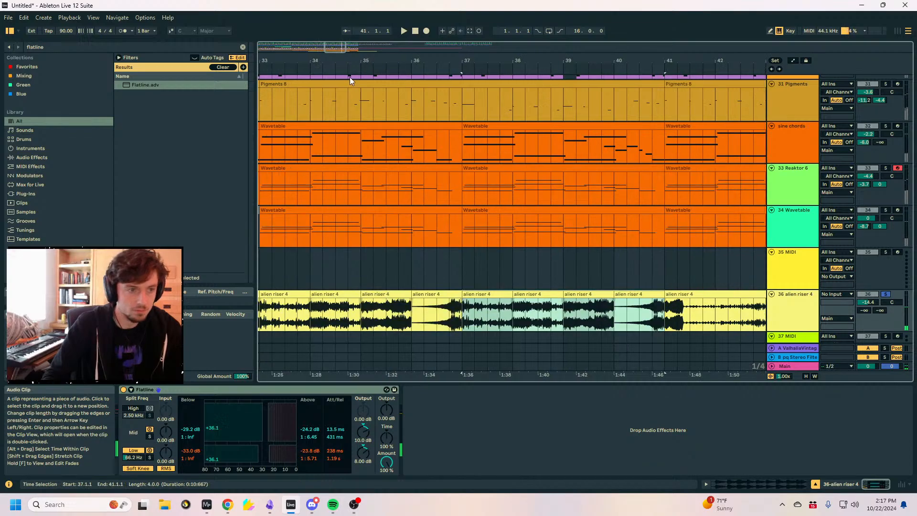
Search the browser for stereo swap and add the Pailiaq Stereo Filter + Swap Delay rack to the riser track.
left_click_drag(350, 61, 533, 58)
left_click(101, 62)
key("ctrl+f")
type("stereo swap")
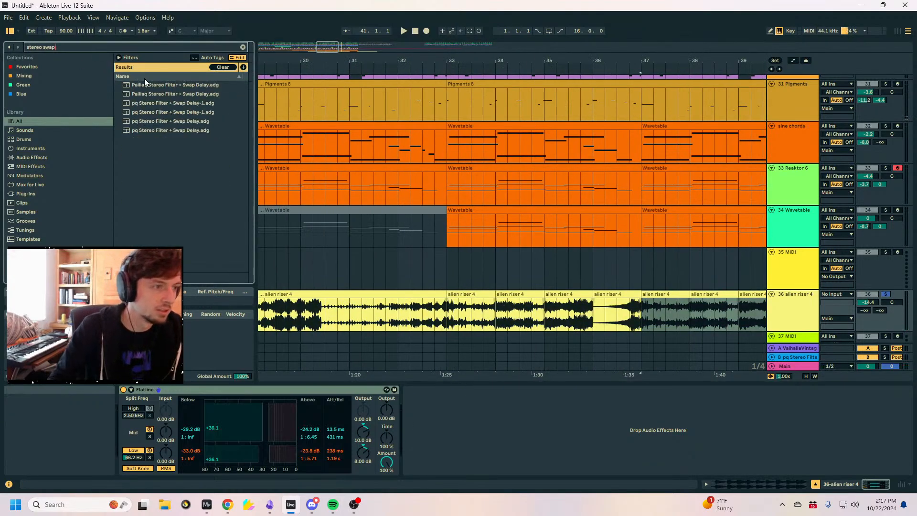
left_click(154, 95)
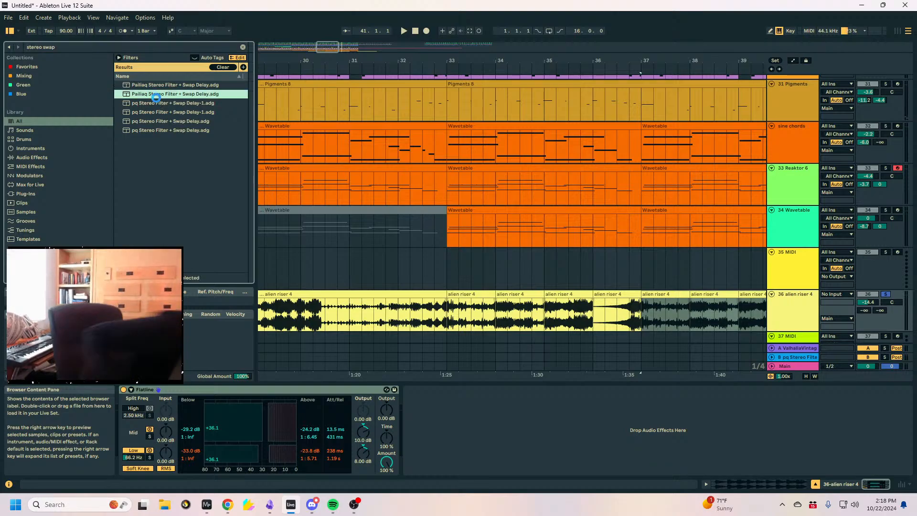
double_click(156, 98)
Play the riser from bar 33 and set the rack's flatline amount to 100 % and Swap Delay to 67.
key("space")
left_click(445, 315)
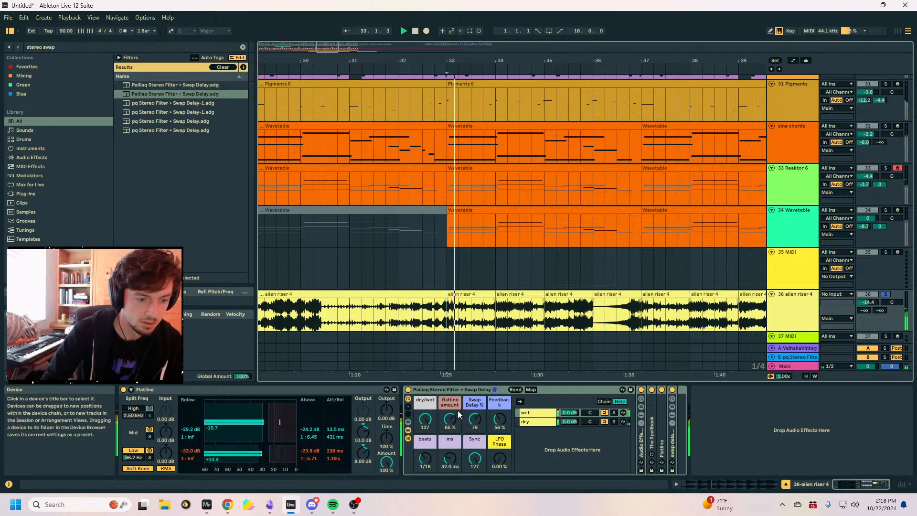
left_click_drag(453, 424, 453, 386)
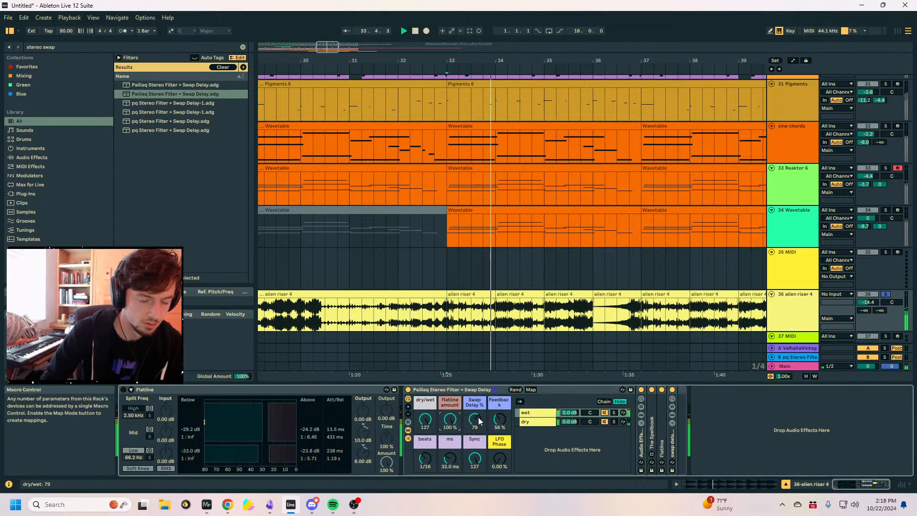
left_click_drag(477, 421, 478, 429)
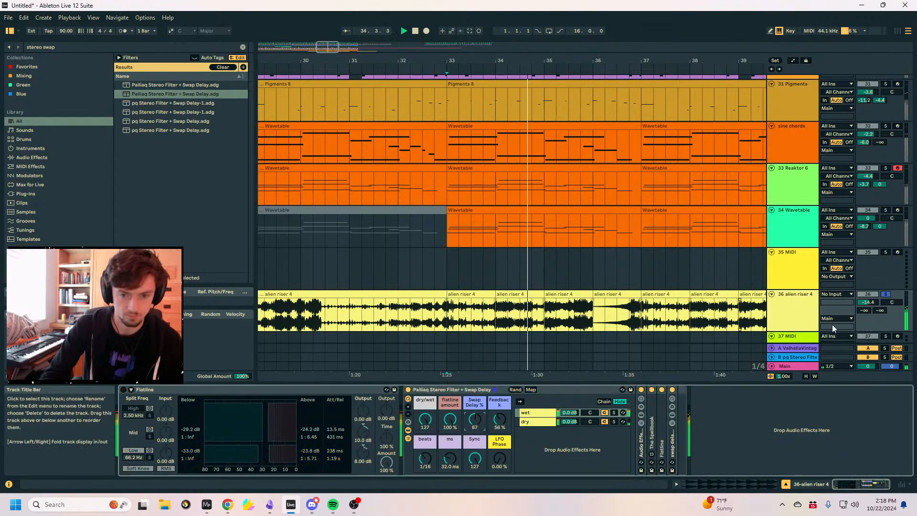
Raise the riser track's volume to -8.4 dB and set the rack's LFO Phase to 62.2 %.
left_click_drag(867, 302, 867, 288)
key("space")
key("space")
left_click_drag(500, 458, 499, 437)
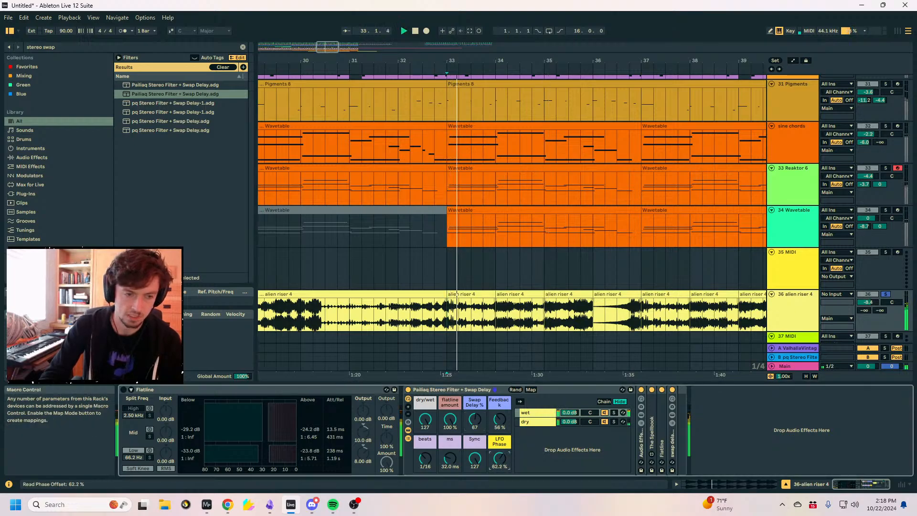
Turn off computer MIDI keyboard input, unsolo the alien riser 4 track and play the full mix from bar 33.
left_click(444, 317)
left_click(779, 31)
left_click(885, 294)
key("space")
key("space")
Replace the original riser clip from bar 25 to 33 with a copy of the slices from bar 33 to 41.
left_click(377, 294)
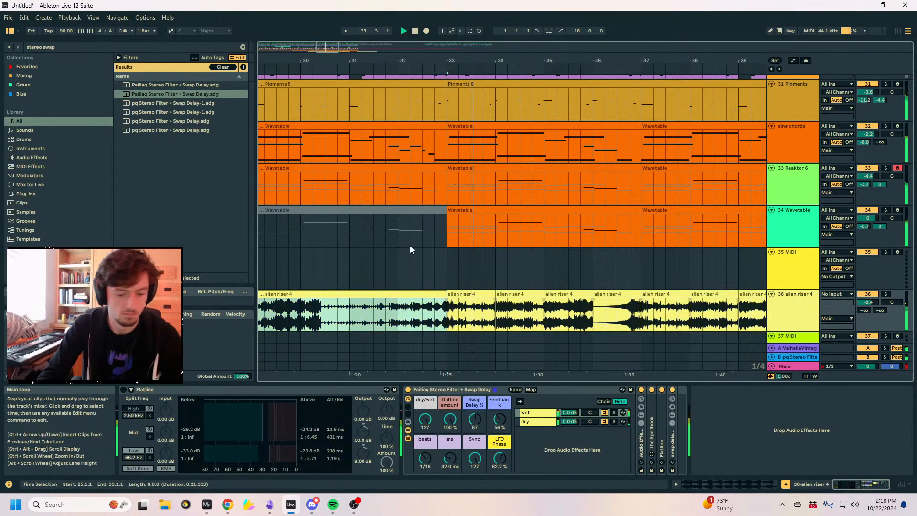
key("0")
left_click_drag(440, 61, 439, 33)
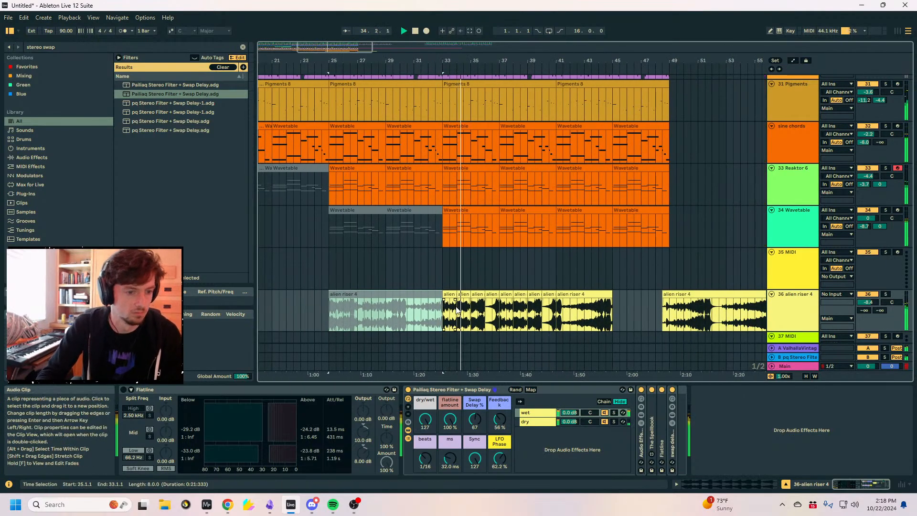
left_click_drag(452, 309, 601, 313)
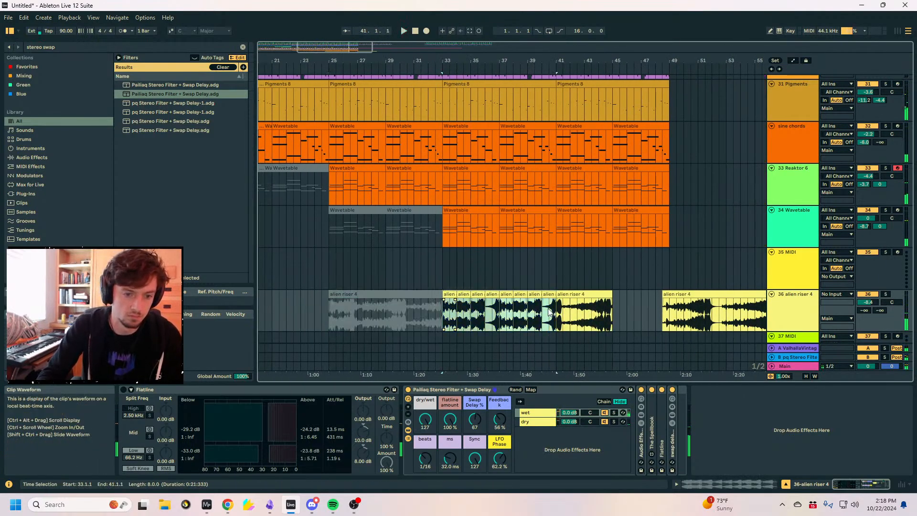
key("ctrl+c")
left_click(330, 309)
key("ctrl+v")
Listen to the arrangement with the copied riser slices from bar 25 onward and inspect a slice's waveform.
key("space")
key("space")
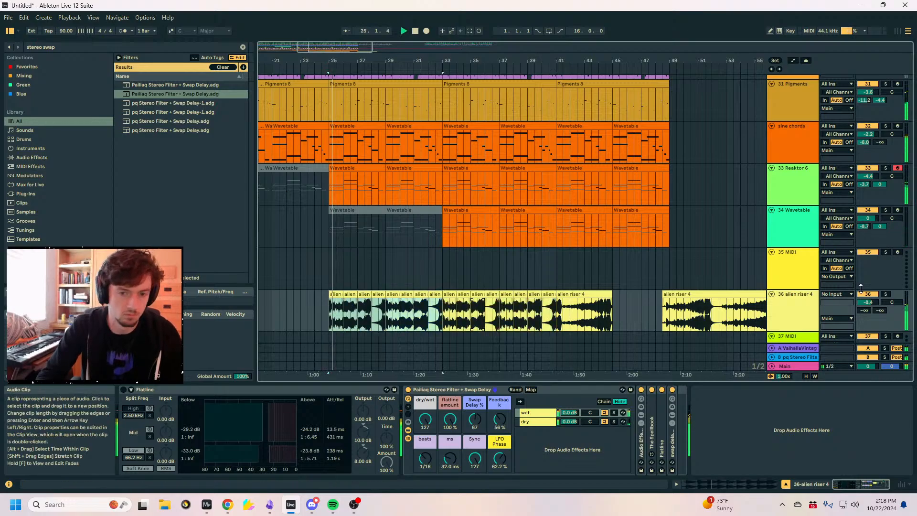
left_click(61, 48)
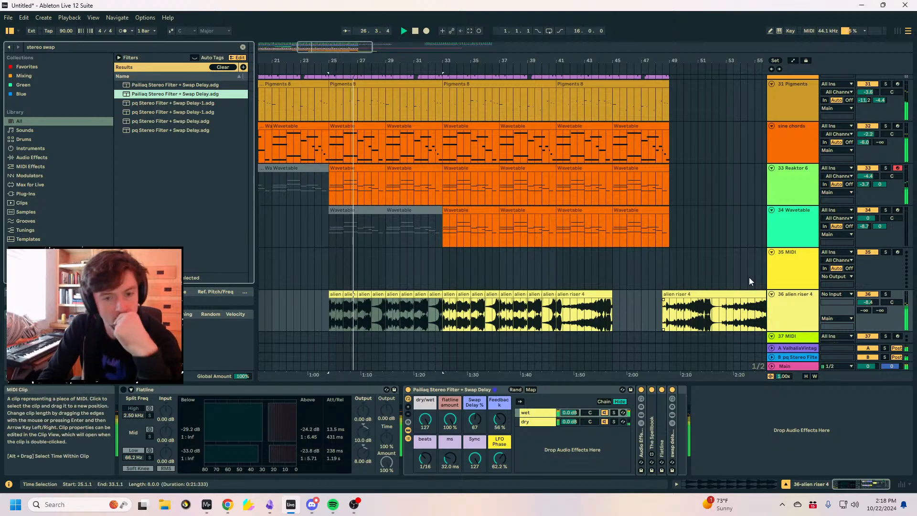
left_click(780, 309)
scroll(827, 309, "down", 3)
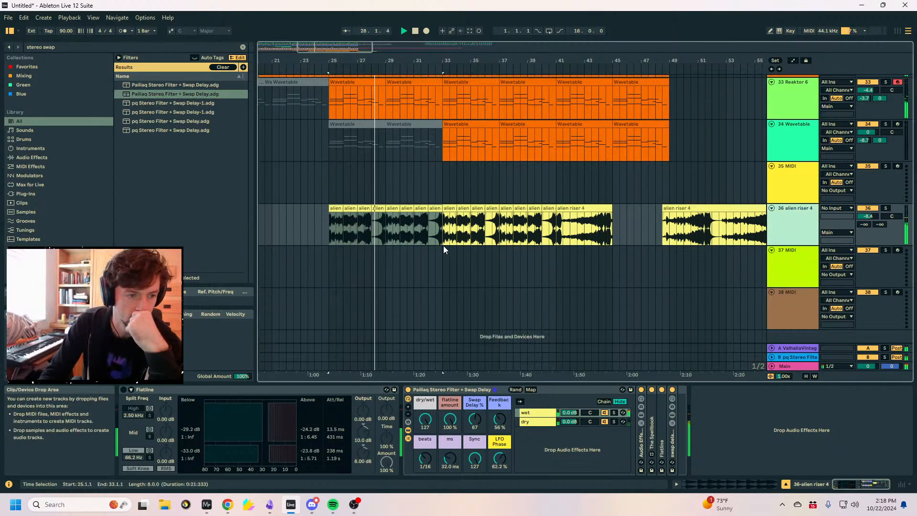
scroll(443, 245, "up", 2)
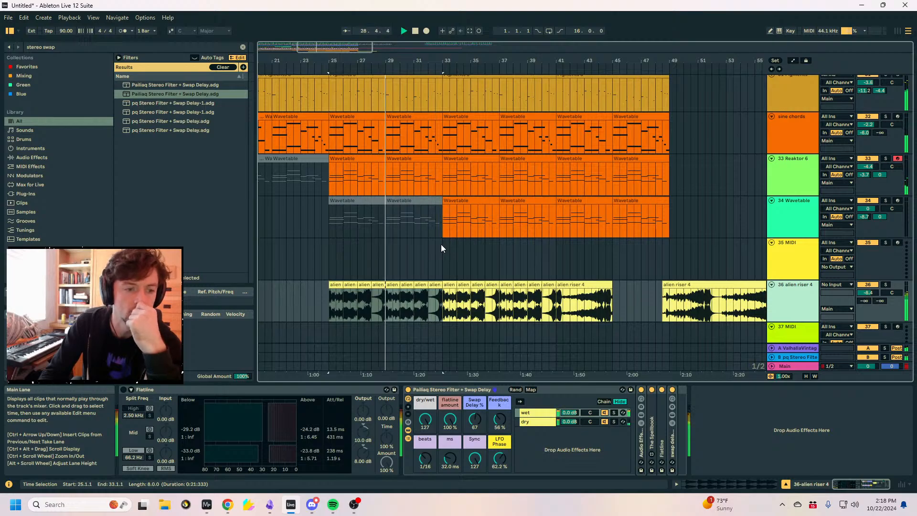
left_click_drag(385, 305, 442, 309)
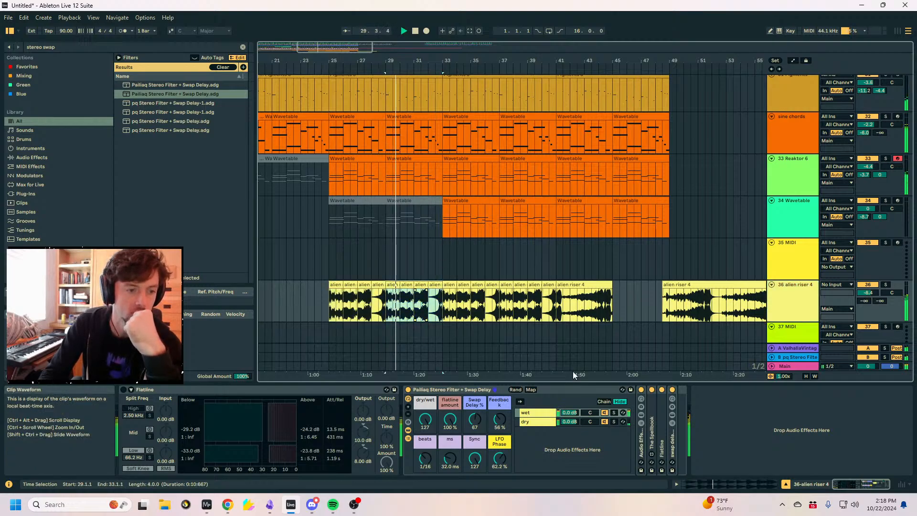
left_click(753, 481)
scroll(438, 190, "down", 4)
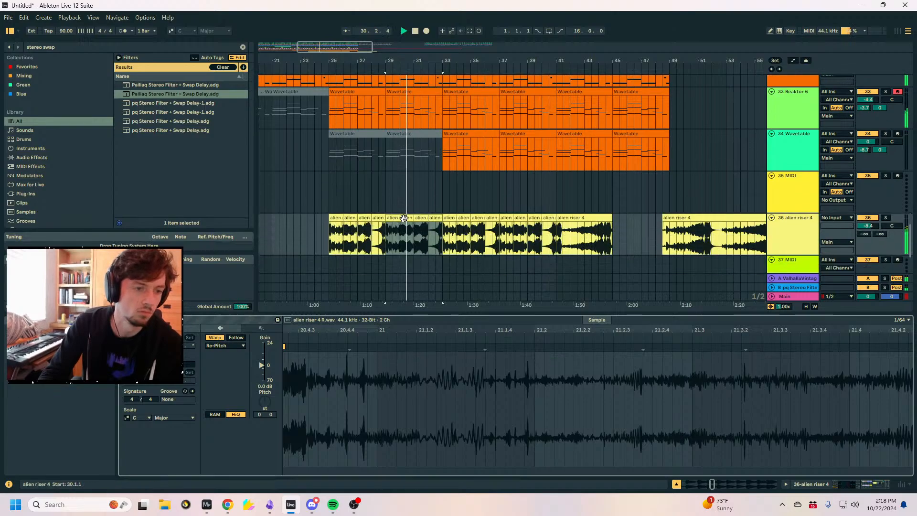
Duplicate the riser slices from bars 25–33 over bars 33–41 and deactivate the leftover riser clip from bar 41 to 45.
left_click_drag(443, 148, 330, 161)
key("ctrl+d")
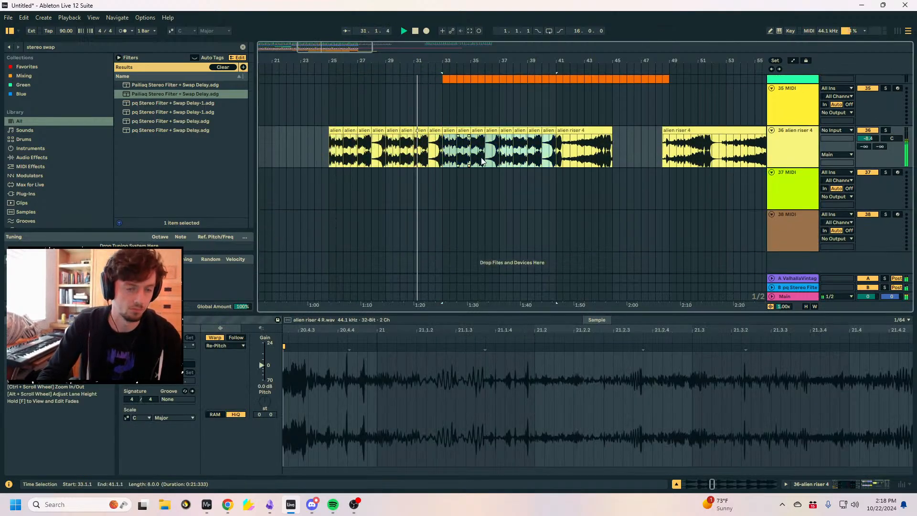
left_click(581, 128)
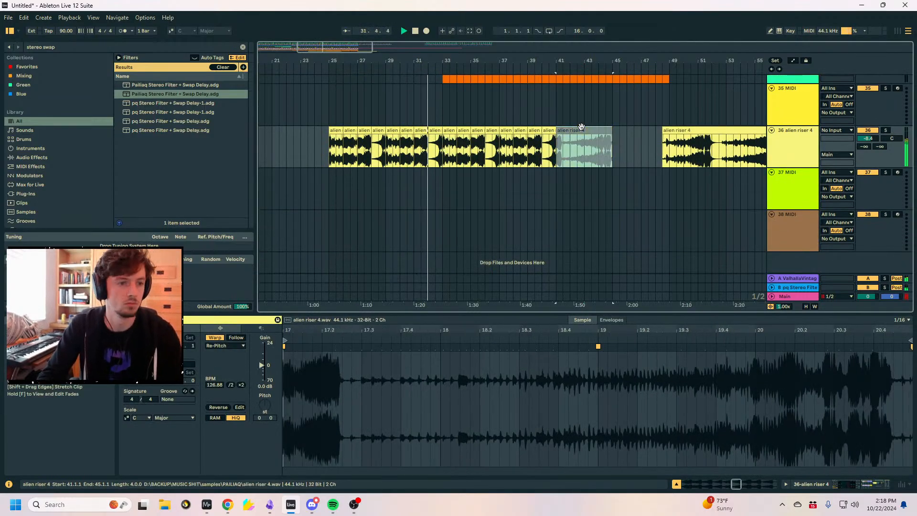
Reselect the eight bars of riser slices starting at bar 25 and duplicate them once more onto bar 33.
left_click_drag(385, 58, 520, 54)
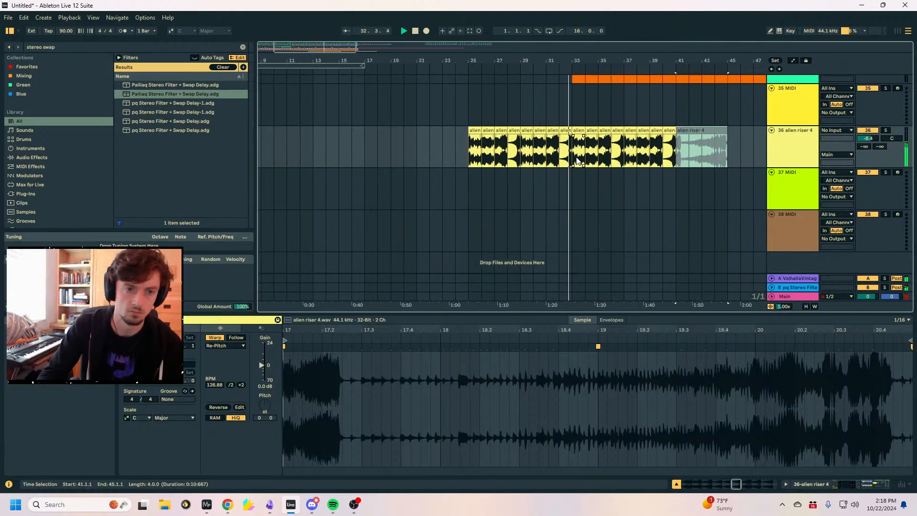
left_click_drag(575, 153, 471, 154)
key("ctrl+d")
scroll(633, 213, "up", 10)
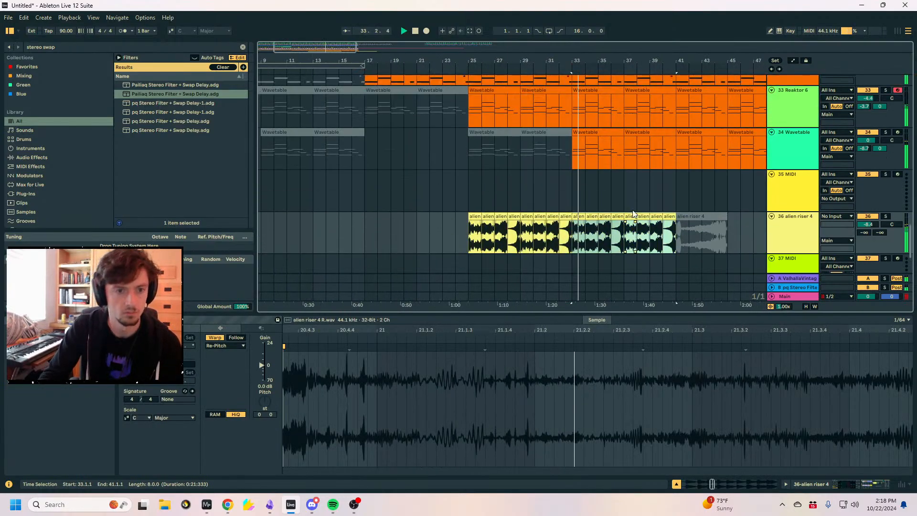
Delete the muted kick clip tail just before bar 33 on the KICK track.
scroll(632, 210, "up", 11)
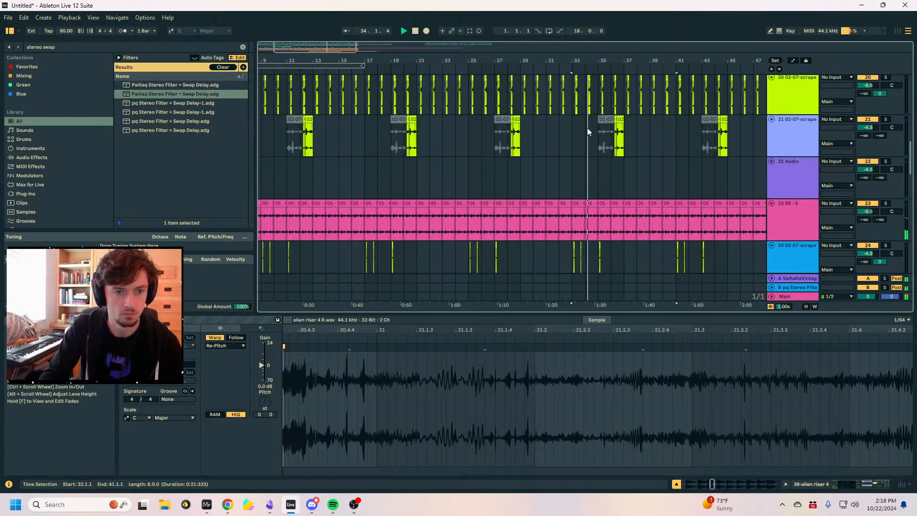
left_click_drag(565, 61, 565, 125)
scroll(626, 135, "up", 3)
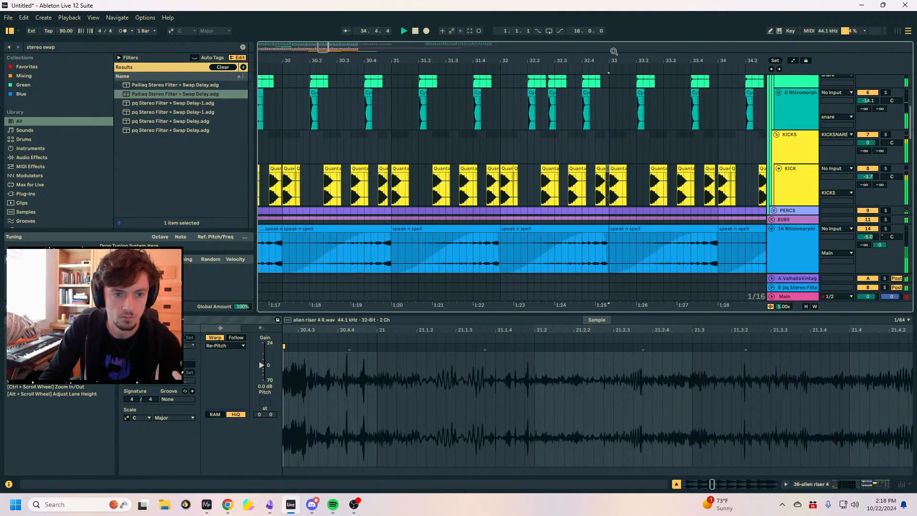
scroll(607, 125, "up", 8)
left_click(535, 167)
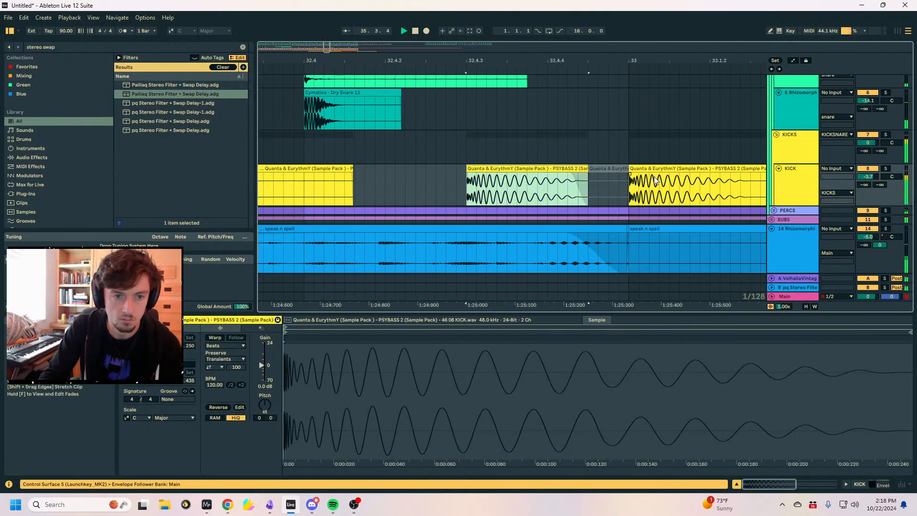
left_click(615, 167)
left_click(627, 85)
scroll(719, 80, "down", 12)
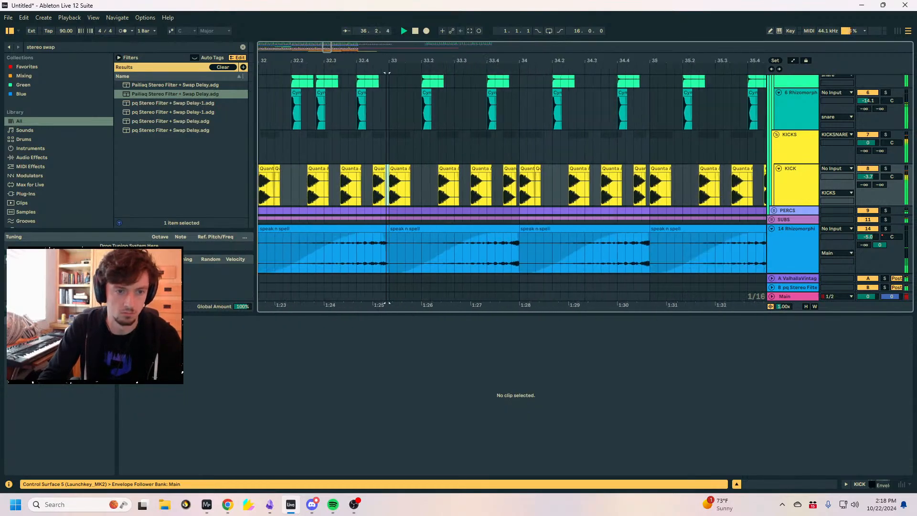
Delete the kick clip piece around bar 41 on the KICK track.
left_click_drag(691, 61, 643, 159)
left_click(642, 168)
key("Delete")
left_click_drag(630, 63, 583, 15)
Insert a new audio track directly below the alien riser 4 track.
scroll(616, 165, "down", 15)
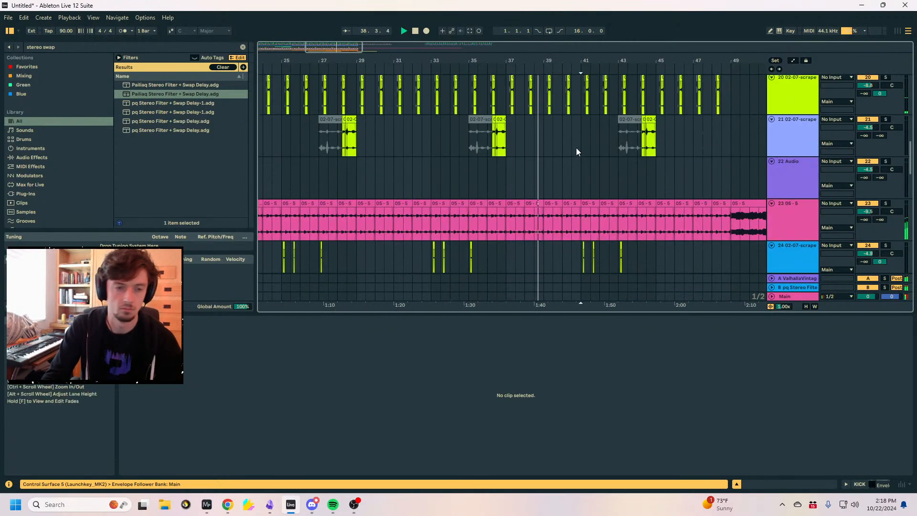
left_click(550, 156)
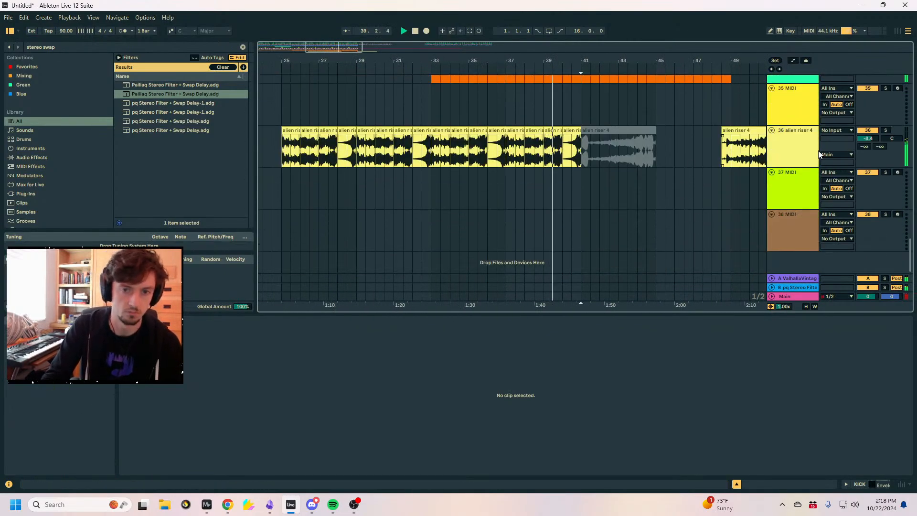
left_click(795, 156)
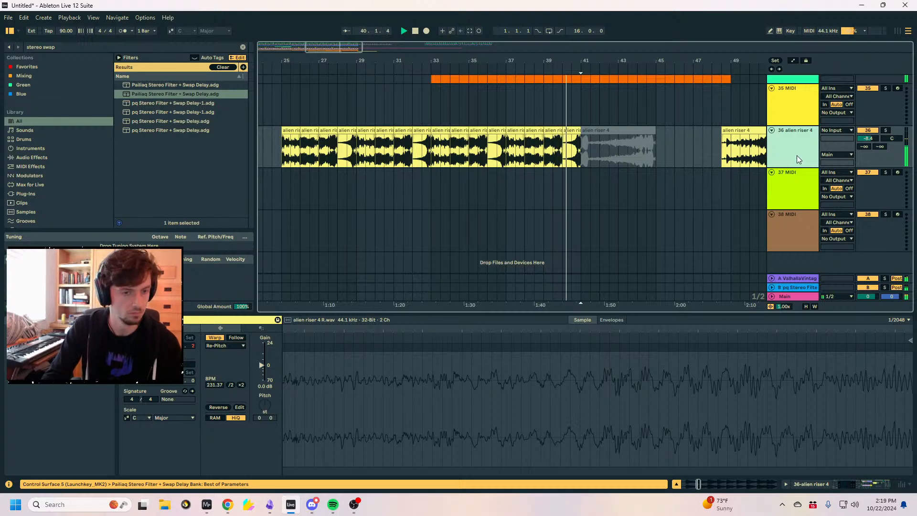
key("ctrl+t")
Search the browser library for "wobbly".
left_click(72, 48)
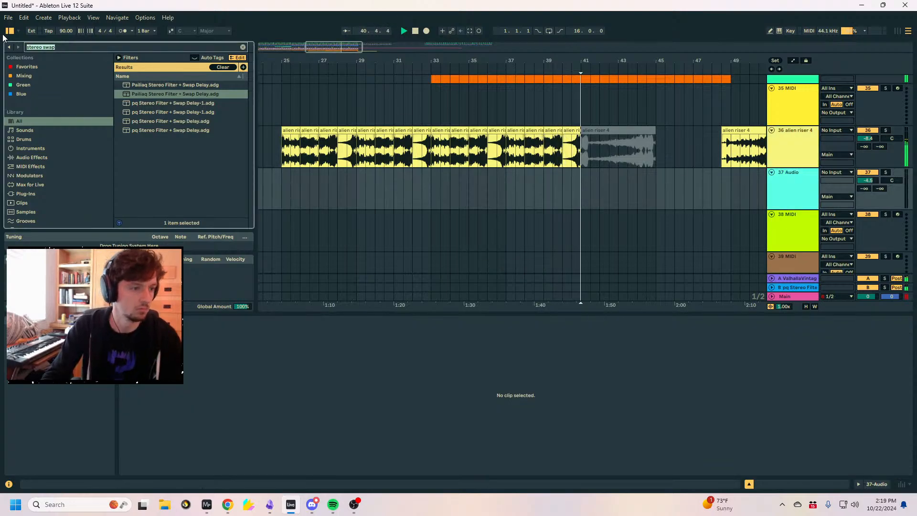
type("wobbly")
scroll(182, 148, "down", 1)
scroll(614, 162, "up", 3)
Place the wobbly clams.wav sample at bar 41 on the MIDI track below the new audio track.
left_click(613, 172)
scroll(586, 198, "down", 3)
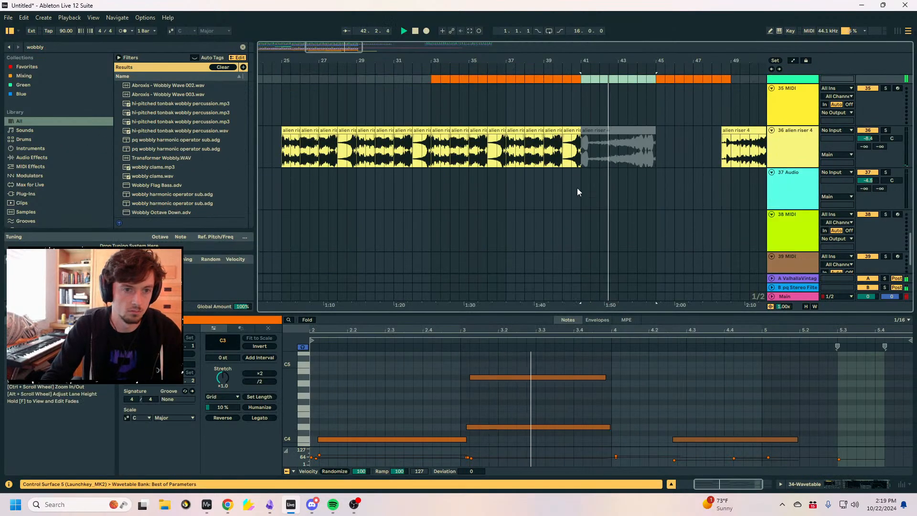
left_click(572, 195)
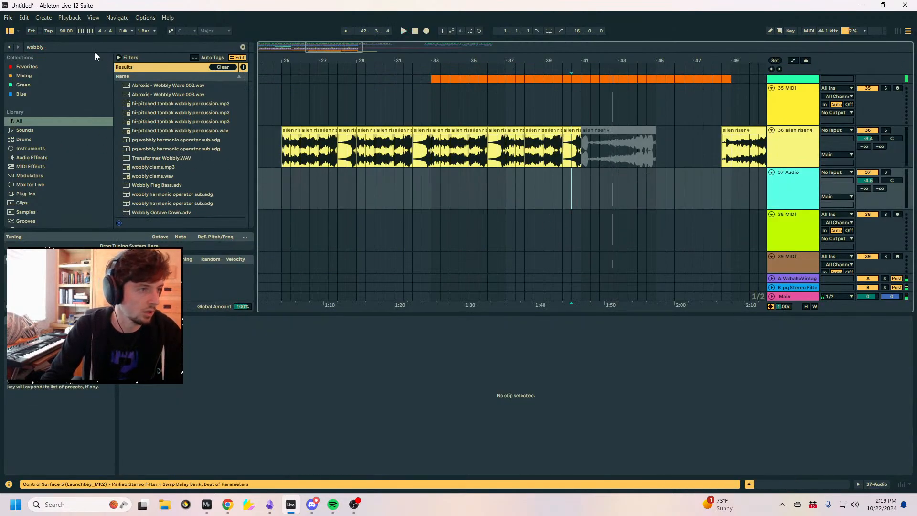
left_click_drag(154, 176, 615, 234)
Cut the wobbly clams clip at 45.3, keep the later part starting at bar 41, and solo its track.
left_click(657, 214)
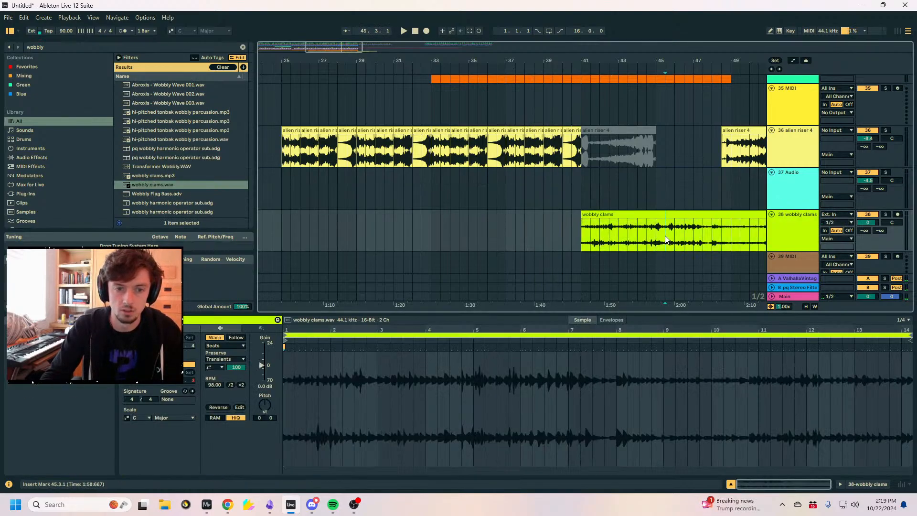
left_click(657, 214)
left_click(884, 214)
key("space")
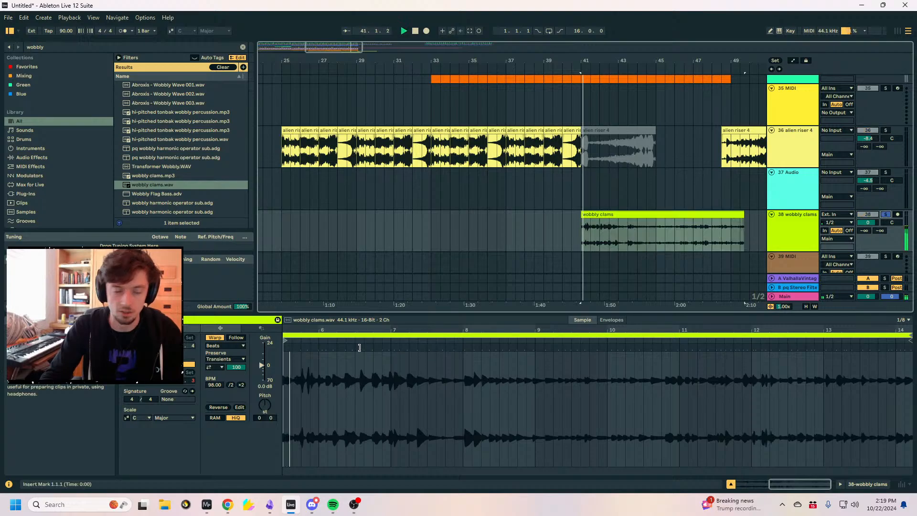
Set the wobbly clams clip to Texture warping, 196 BPM and a transposition of -12 semitones.
left_click(239, 385)
key("space")
left_click_drag(266, 404, 268, 421)
key("space")
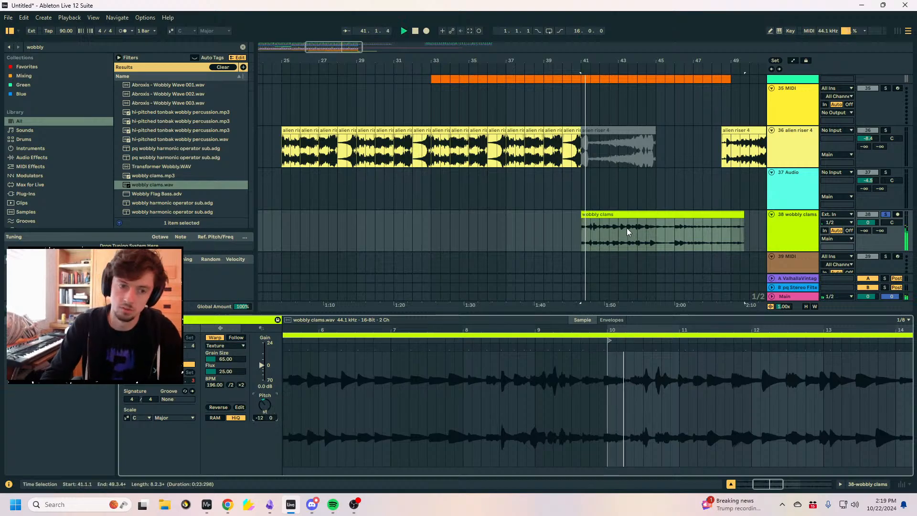
Set both sends of the wobbly clams track to 0 dB and turn off its solo.
left_click(591, 231)
left_click(583, 232)
key("space")
key("space")
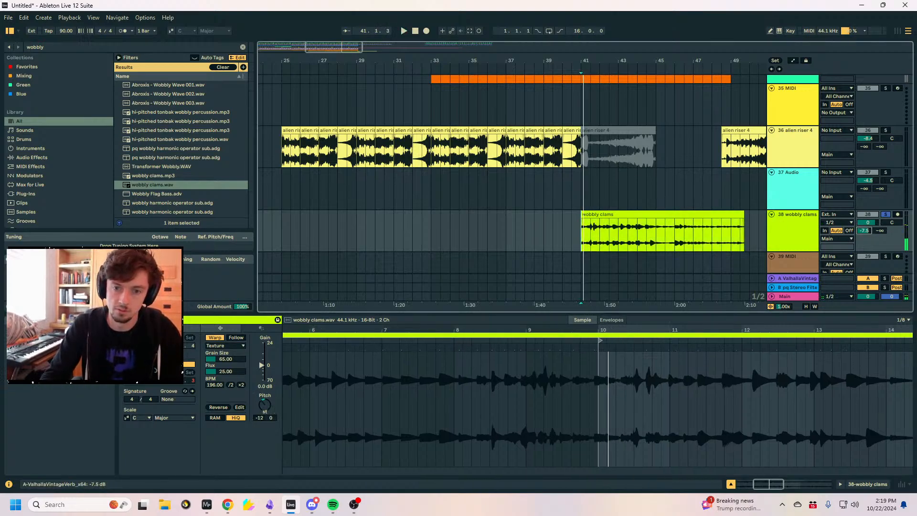
left_click(883, 216)
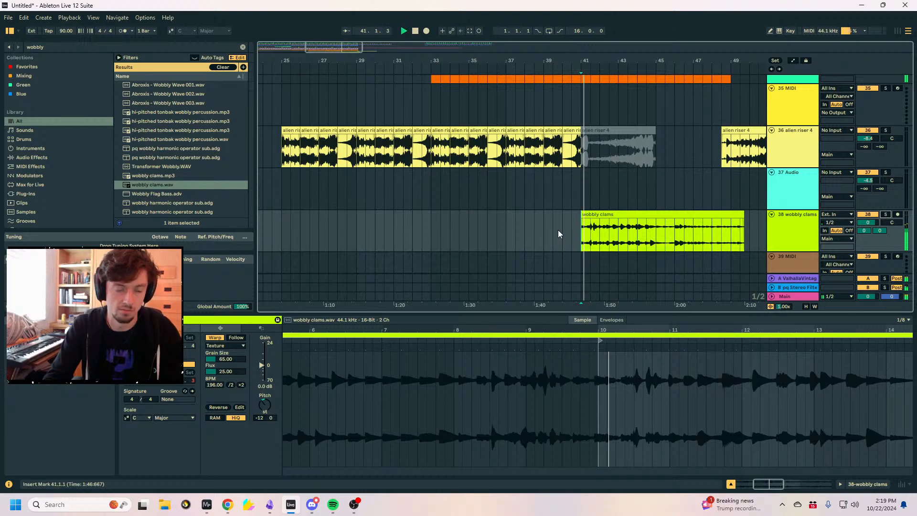
Split the wobbly clams clip at 41.3 and deactivate everything after the split.
left_click(590, 233)
key("ctrl+e")
left_click(597, 232)
key("space")
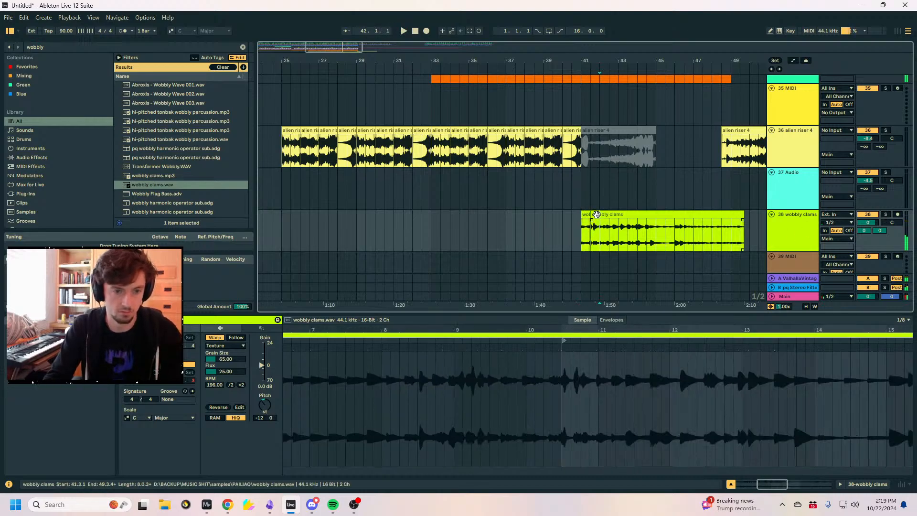
left_click(596, 215)
key("0")
Set the wobbly clams track's volume to 4.6 dB and its reverb send to -2.5 dB.
left_click(572, 225)
key("space")
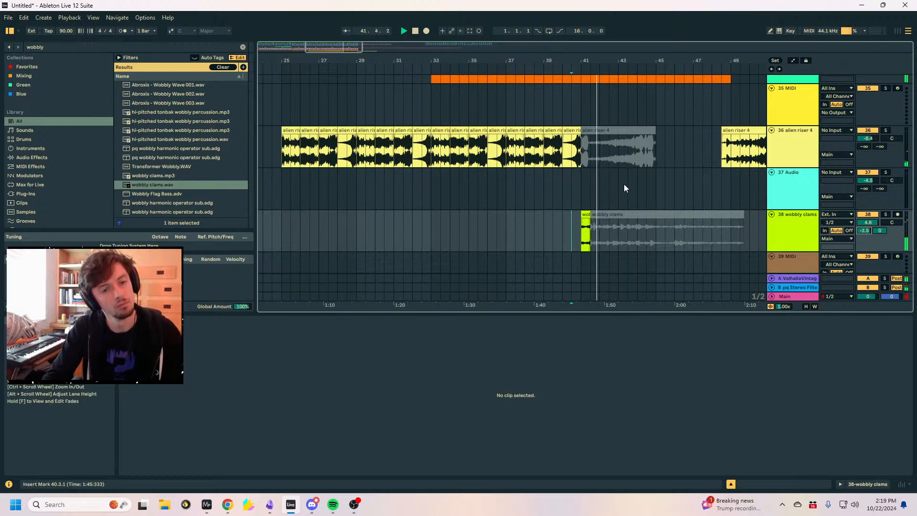
Separate and activate the wobbly clams section from 42.1 to 42.3.
left_click_drag(616, 63, 573, 170)
left_click(552, 212)
key("space")
left_click_drag(577, 235, 585, 233)
key("space")
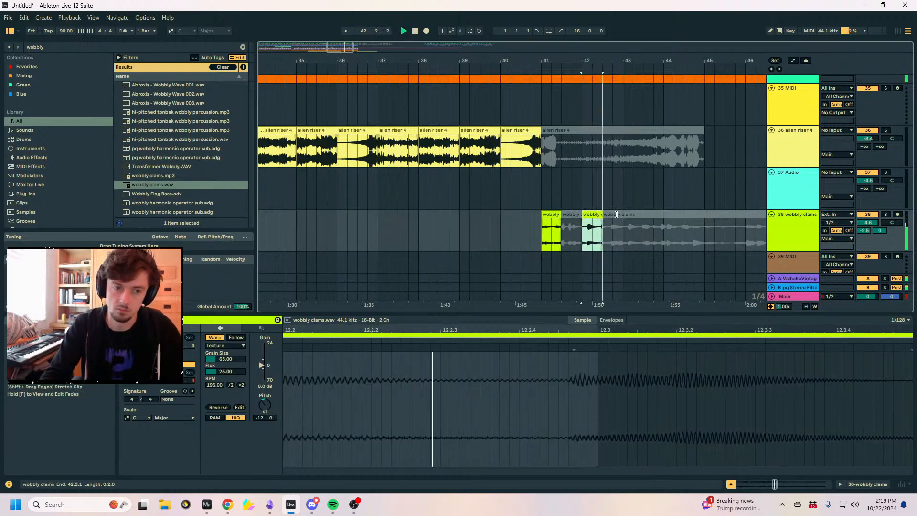
Extend the active wobbly clams section to 42.4 with a split at 42.3, and clear the audio up to 43.2.
left_click_drag(607, 214, 633, 215)
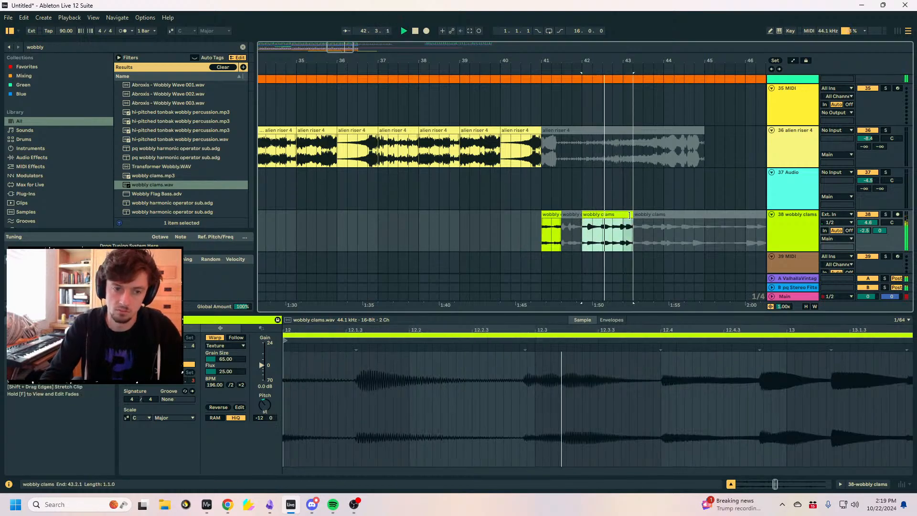
left_click(613, 239)
key("space")
key("ctrl+z")
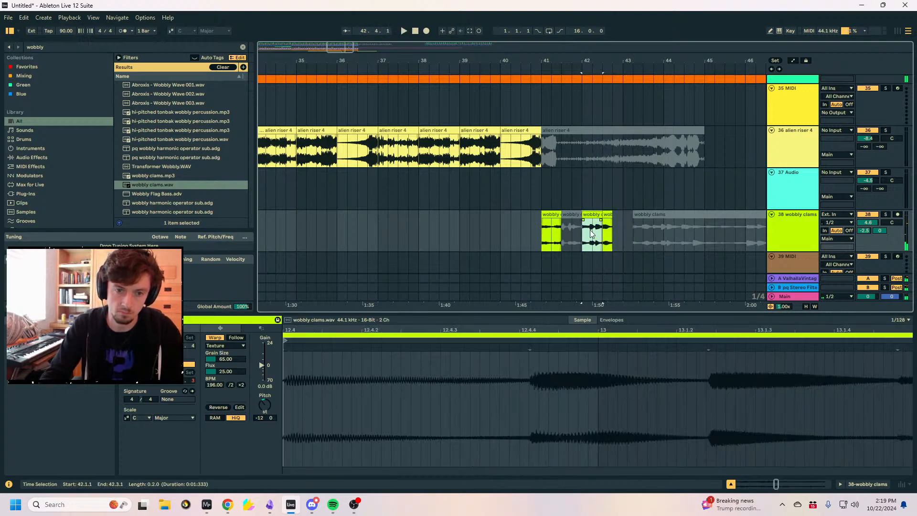
Set the wobbly clams track's volume to 1.3 dB and solo it to audition the clip at 42.1.
left_click_drag(868, 223, 868, 230)
key("space")
key("space")
left_click(593, 215)
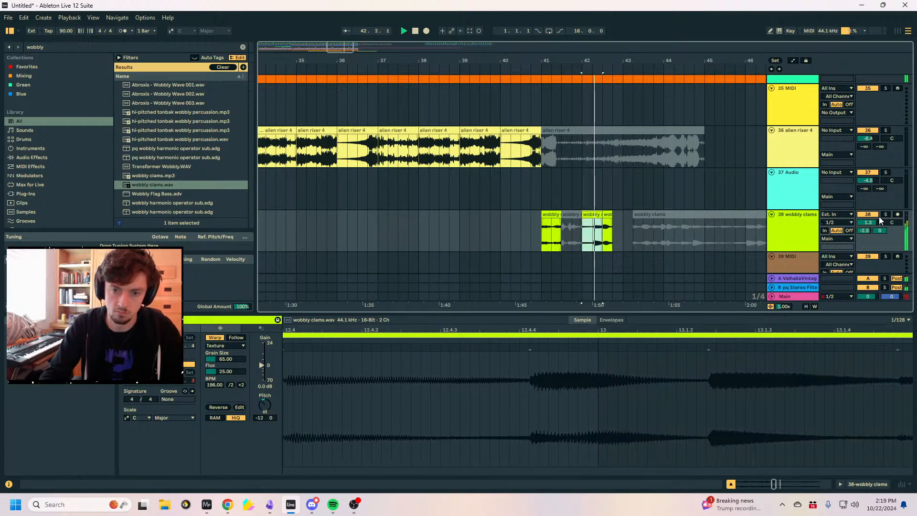
key("space")
key("space")
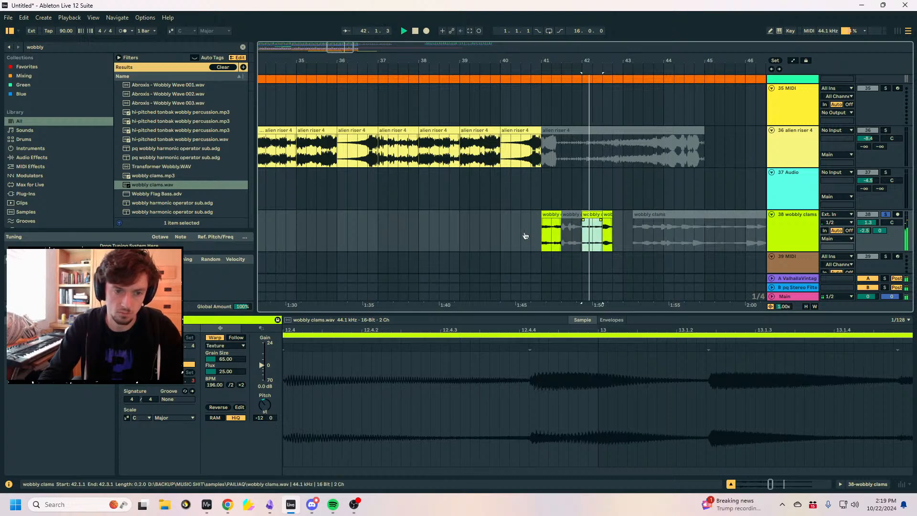
Slip the audio inside the wobbly clams clip at 42.1 to a later part of the sample, around bar 18.
key("space")
key("space")
left_click_drag(583, 232, 542, 233)
key("space")
left_click_drag(600, 231, 582, 234)
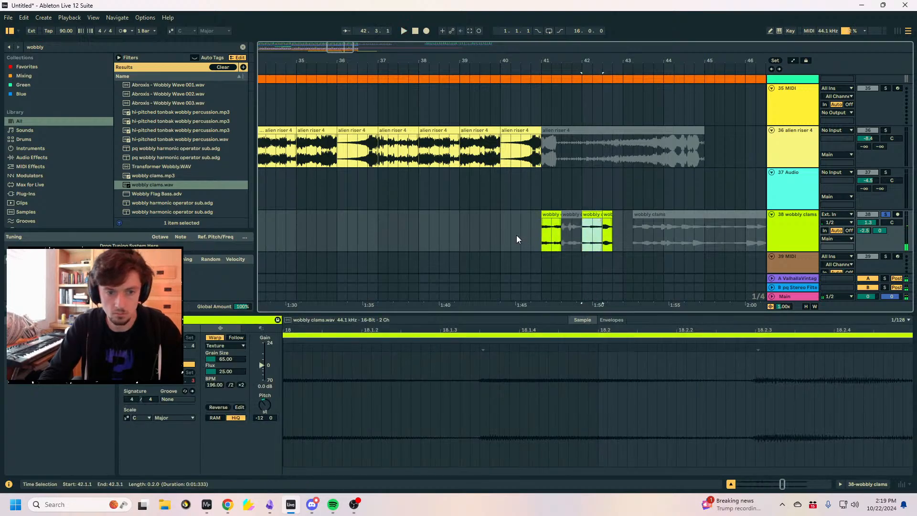
key("space")
key("space")
key("space")
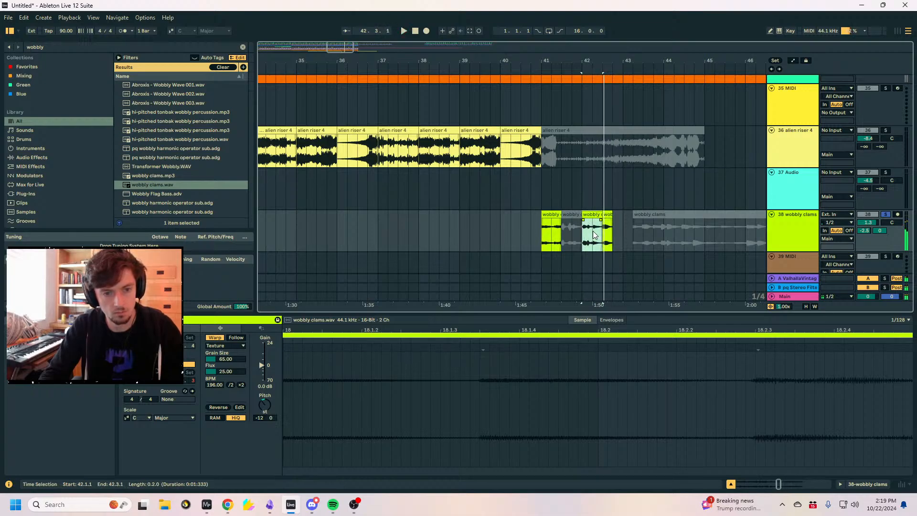
Audition the first wobbly clams clip, and reverse the one at 42.1.
key("space")
left_click(555, 215)
key("space")
key("space")
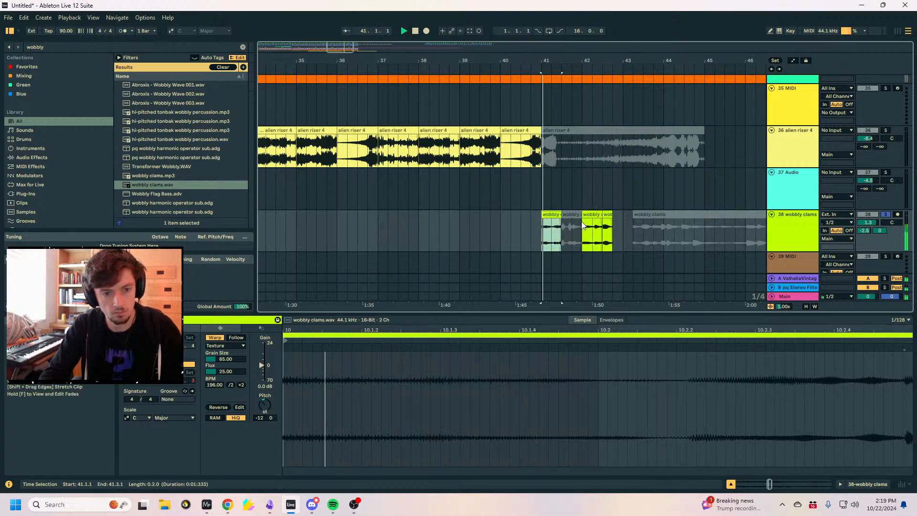
left_click(592, 223)
key("space")
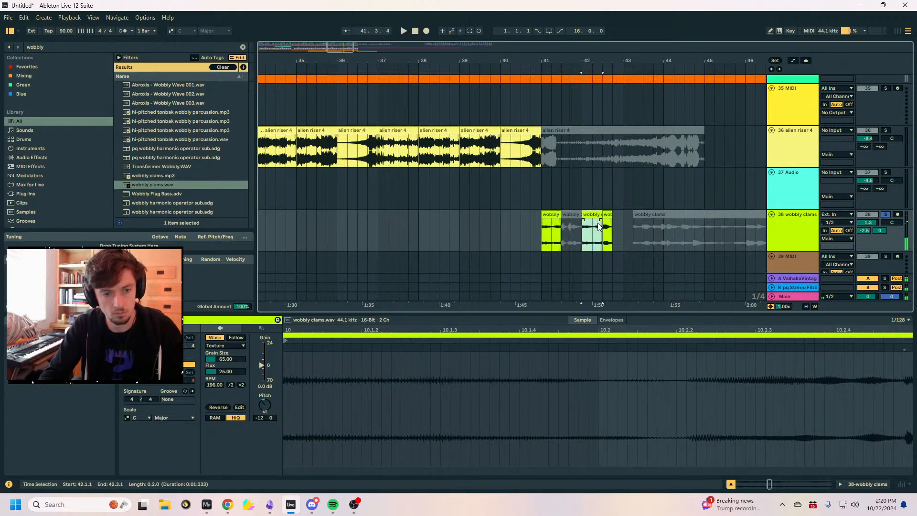
key("r")
key("space")
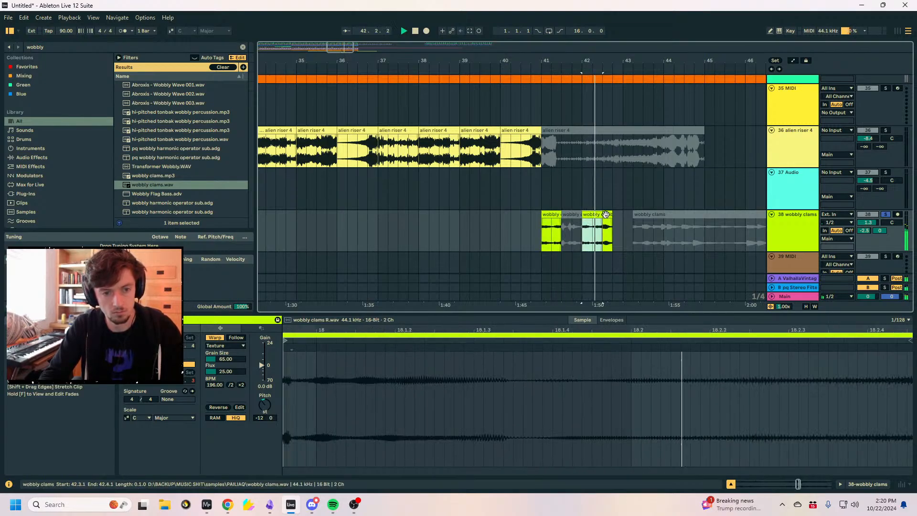
Deactivate the short wobbly clams clip at 42.3.
left_click(605, 214)
key("space")
key("0")
Split the reversed clip at 42.2 and slip the audio inside its second half to around bar 17.
left_click(553, 215)
key("space")
left_click(593, 215)
left_click(593, 237)
key("ctrl+e")
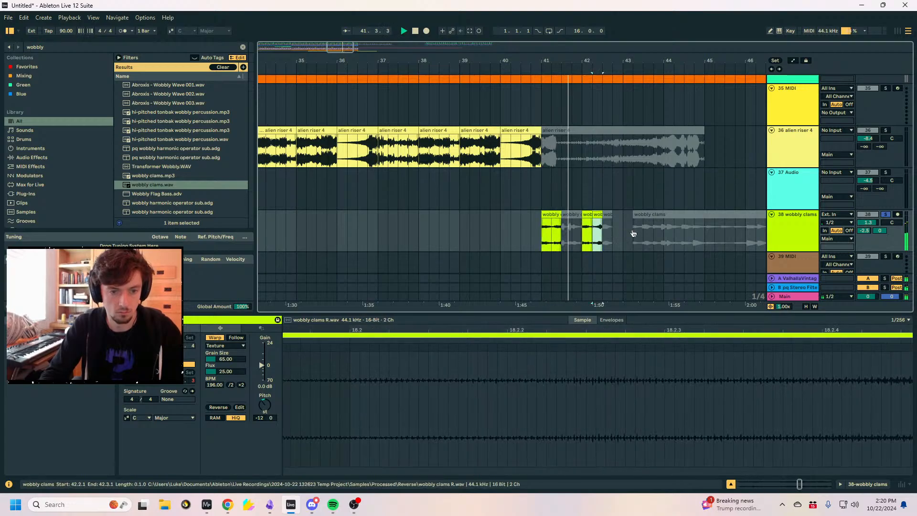
left_click(587, 227)
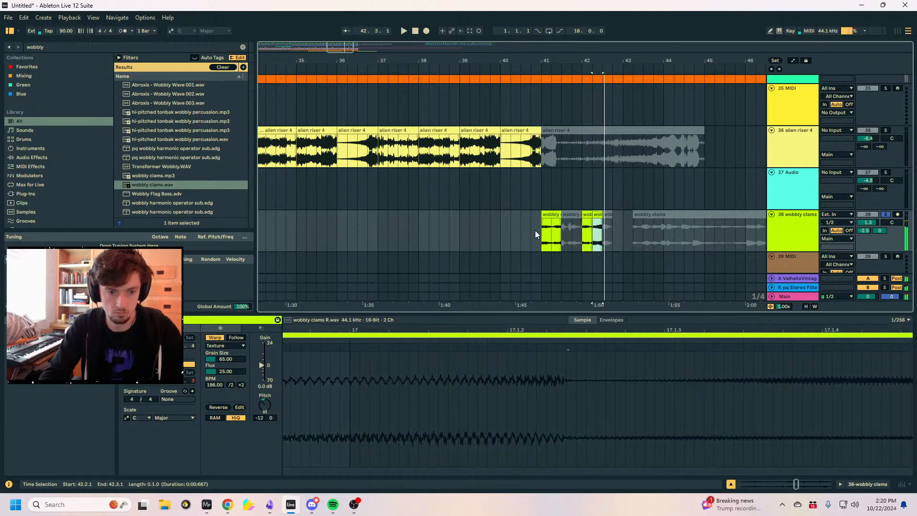
Unsolo the wobbly clams track, setting its volume to 4.1 dB and its reverb send to -12.8 dB.
left_click(531, 230)
mouse_move(864, 230)
left_mouse_down()
mouse_move(862, 238)
mouse_move(861, 210)
mouse_move(867, 225)
left_mouse_up()
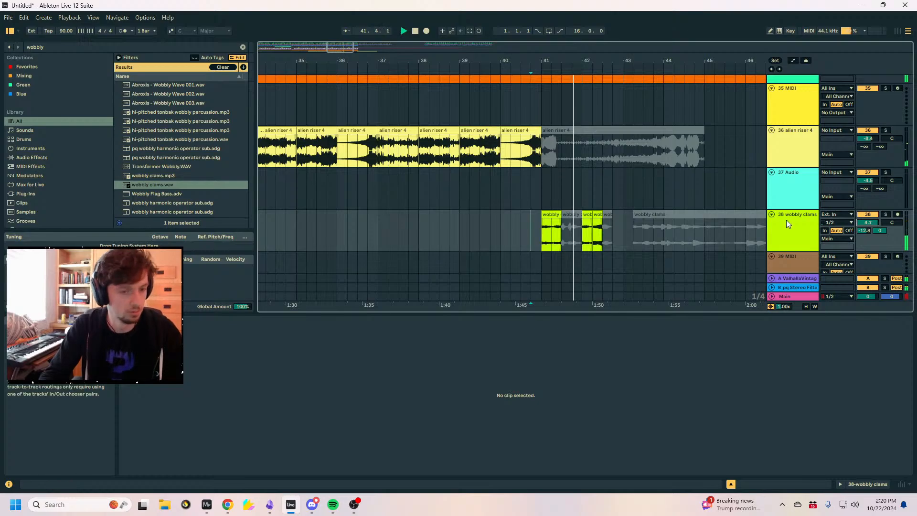
Duplicate the two-bar wobbly clams pattern to bar 43 and transpose the copied clip at 44.1 to -16 semitones.
left_click_drag(615, 237, 540, 231)
key("ctrl+d")
left_click_drag(624, 230, 665, 228)
left_click(668, 215)
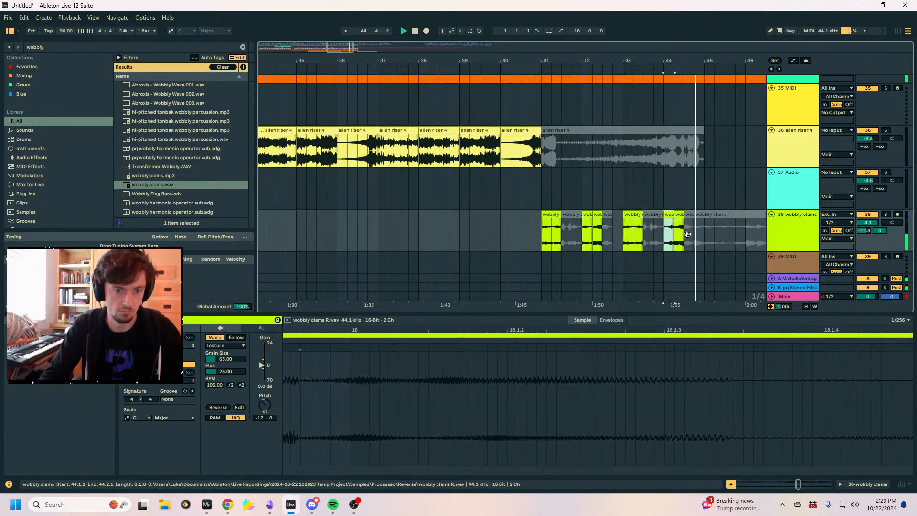
left_click_drag(262, 404, 262, 414)
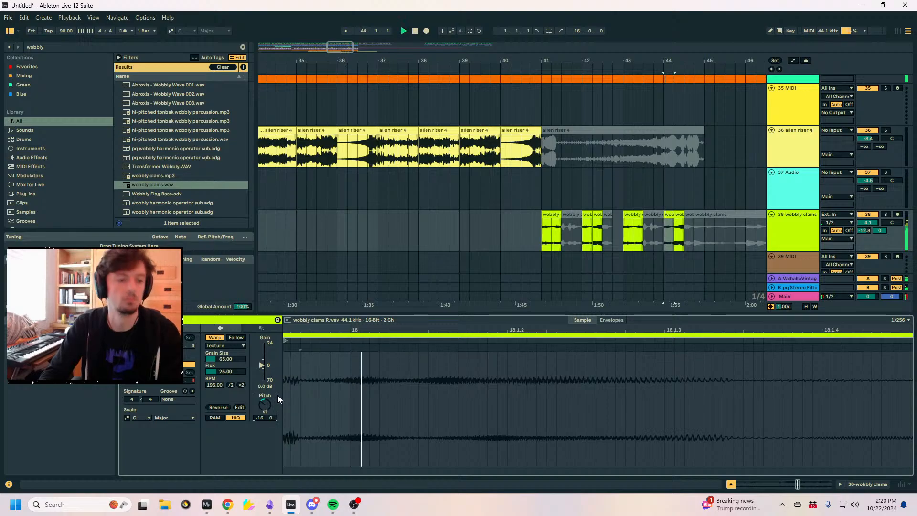
Duplicate the four-bar wobbly clams pattern to bar 45 and raise the track's reverb send to -5.8 dB.
left_click_drag(702, 237, 542, 234)
key("ctrl+d")
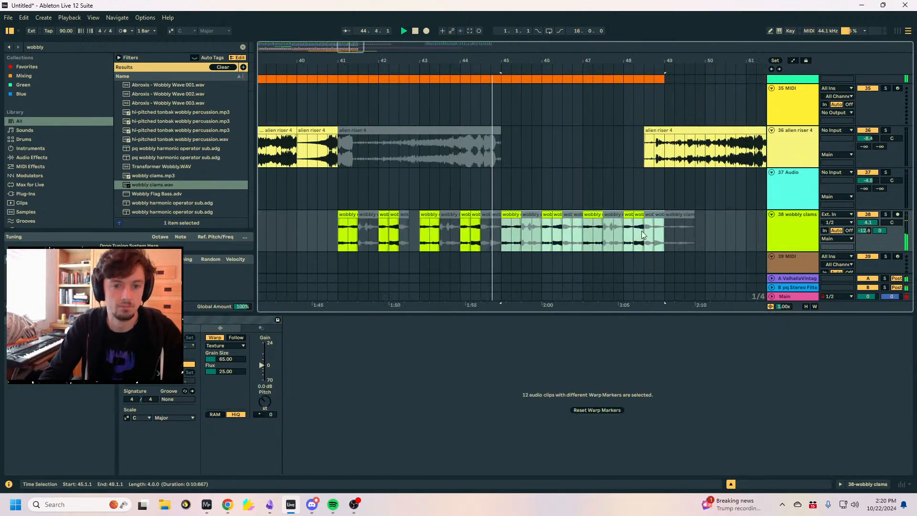
mouse_move(863, 230)
left_mouse_down()
mouse_move(864, 213)
mouse_move(864, 239)
left_mouse_up()
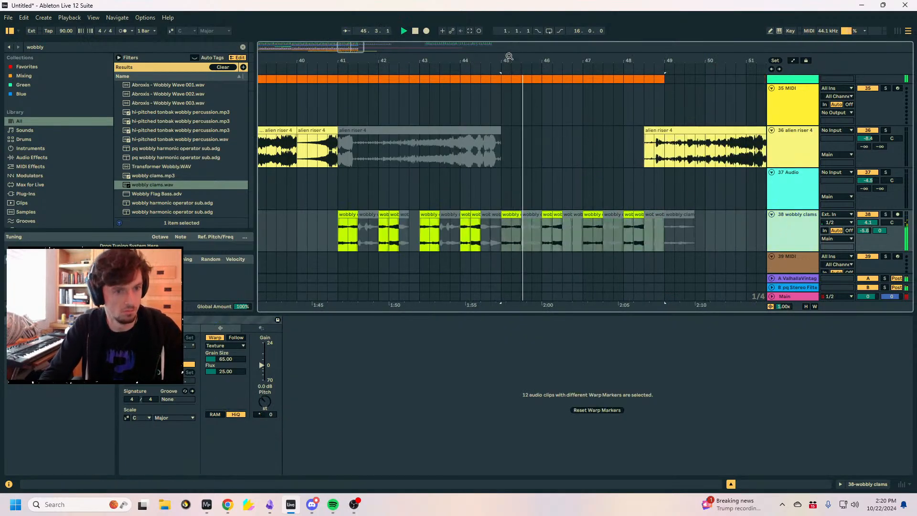
Stop playback, find Auto Filter in the library and add it to the wobbly clams track.
left_click_drag(509, 58, 515, 40)
key("space")
left_click_drag(72, 48, 1, 41)
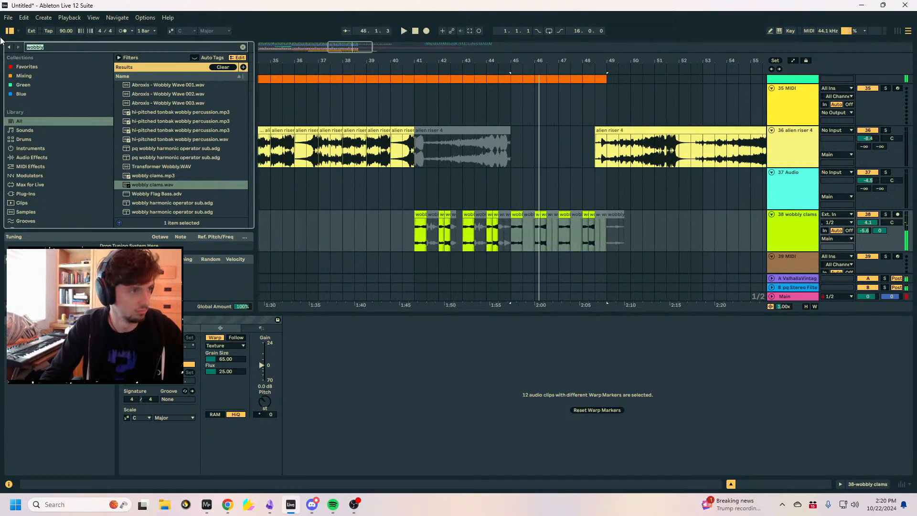
type("auto filt")
left_click(125, 84)
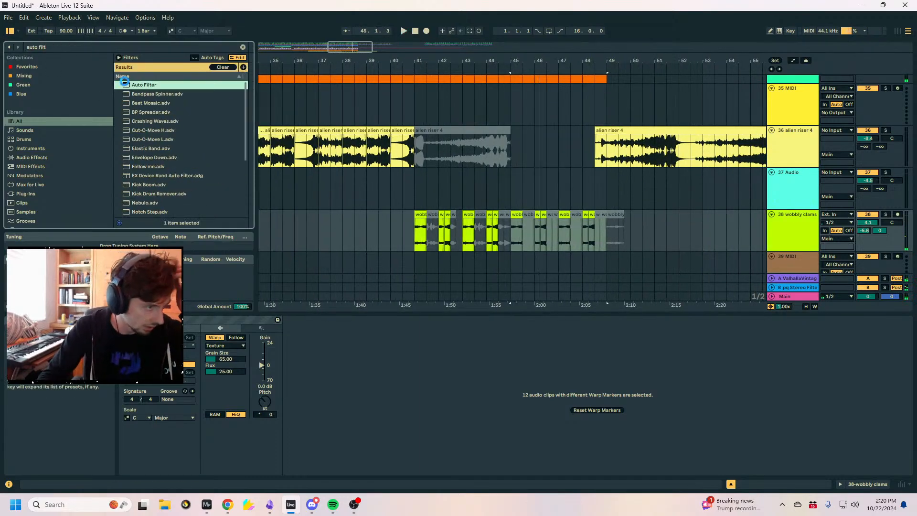
left_click_drag(125, 84, 299, 222)
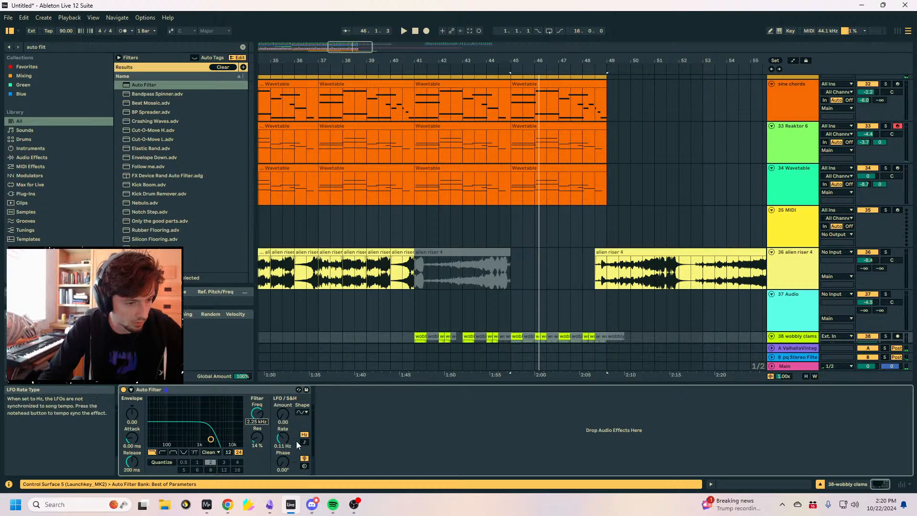
Set the Auto Filter's LFO amount to 21.4, synced rate to 1/3 and phase to 183°, and audition it from bar 41.
left_click_drag(283, 413, 283, 405)
left_click_drag(282, 438, 283, 420)
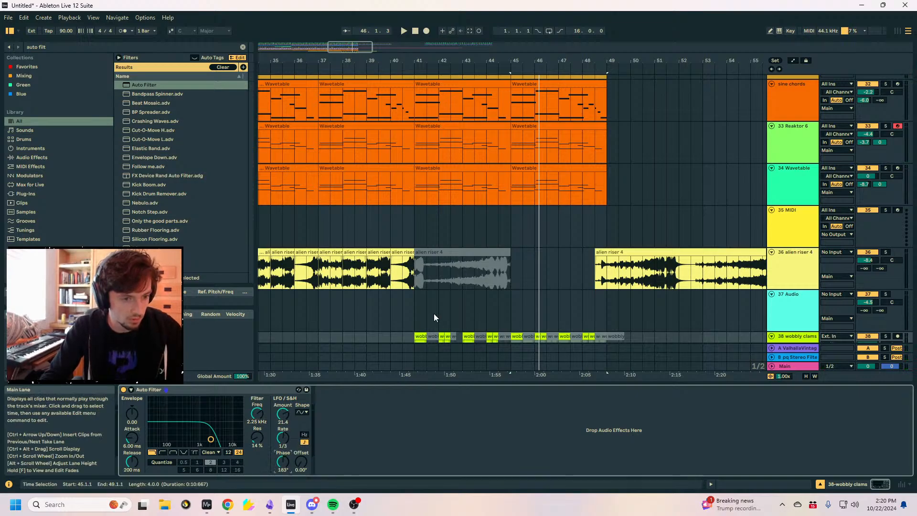
scroll(434, 317, "down", 2)
left_click(415, 299)
key("space")
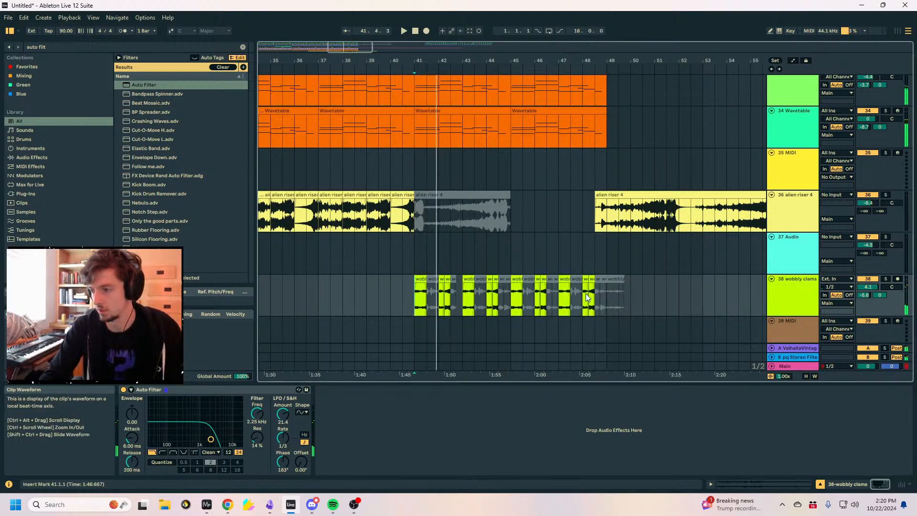
Search the library for "roller sam", clear the search and select the wobbly clams track.
scroll(587, 297, "down", 2)
key("ctrl+f")
type("roller sam")
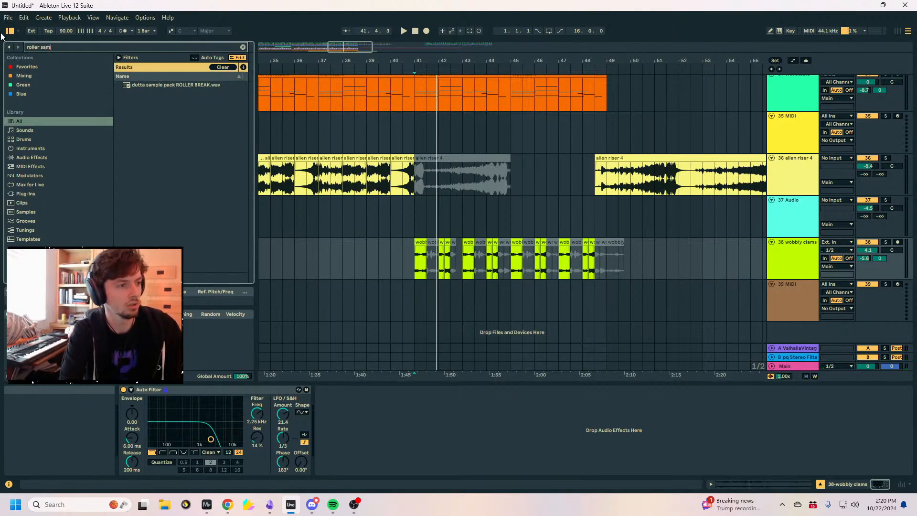
key("BackSpace")
key("BackSpace")
key("BackSpace")
key("BackSpace")
key("BackSpace")
key("BackSpace")
key("BackSpace")
key("BackSpace")
key("BackSpace")
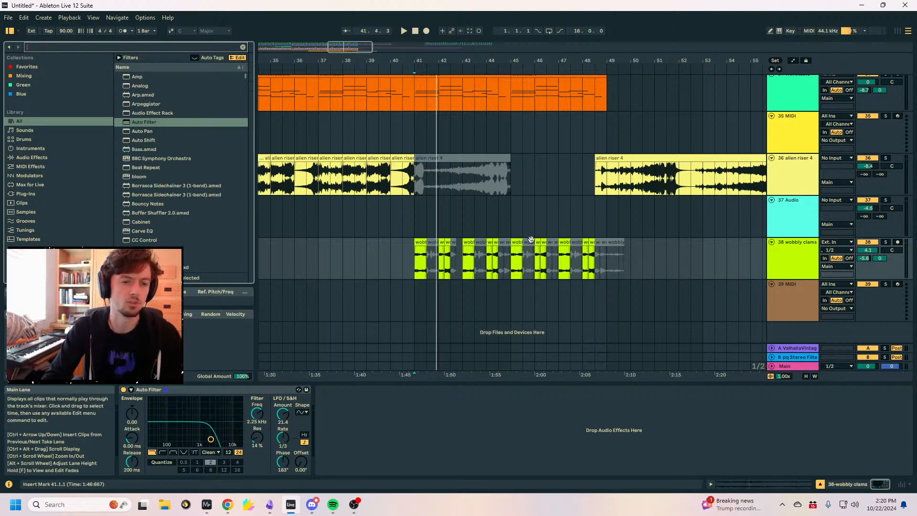
left_click(808, 254)
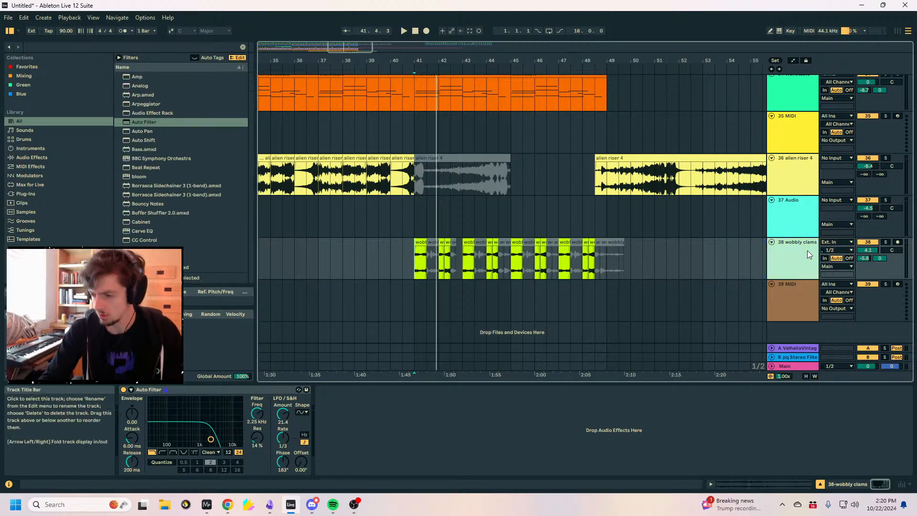
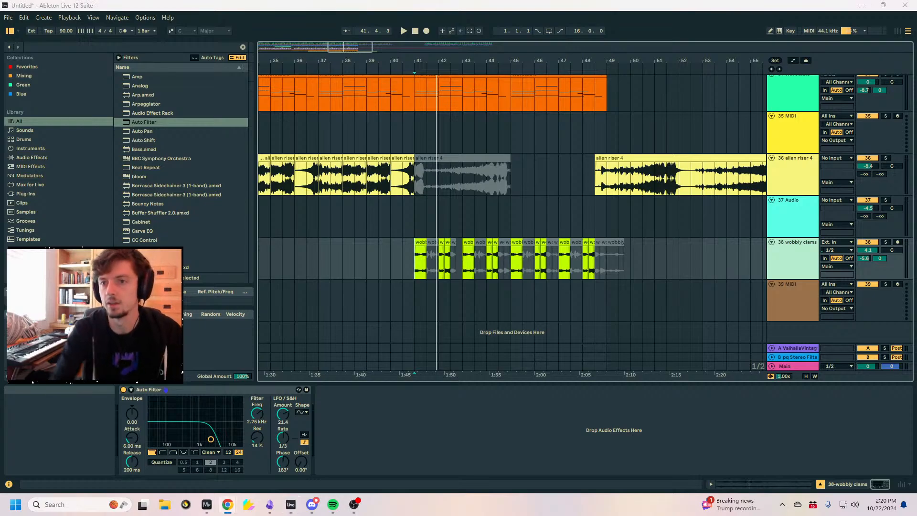
Look through the Google results for "rolling sampler" in Chrome, and return to Ableton Live.
key("alt+Tab")
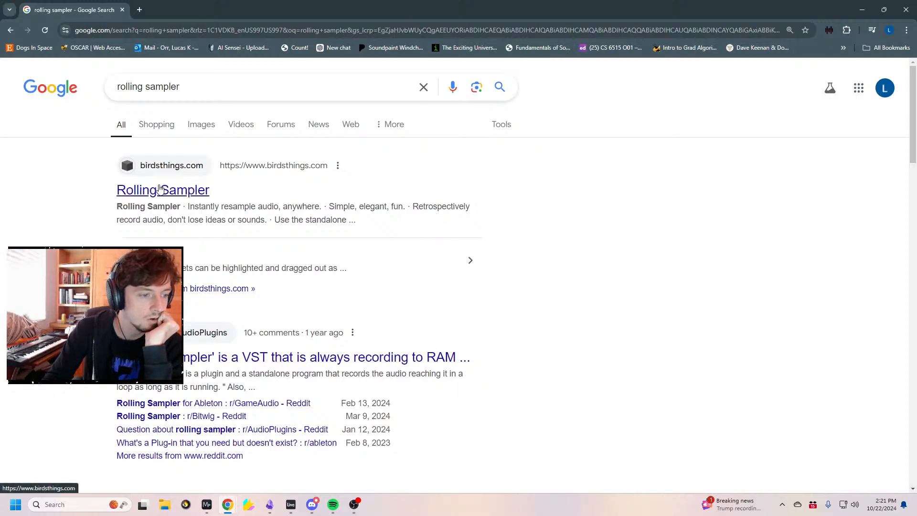
scroll(163, 190, "down", 3)
scroll(169, 193, "up", 3)
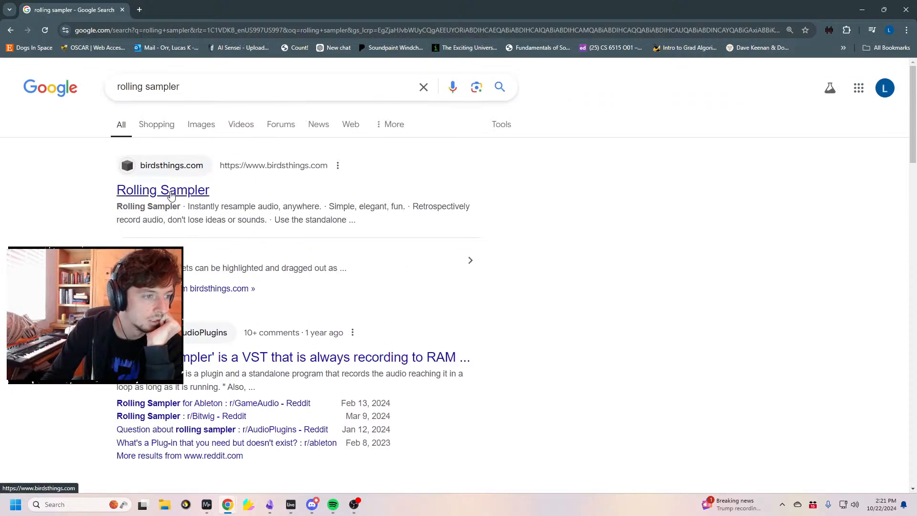
scroll(171, 195, "down", 15)
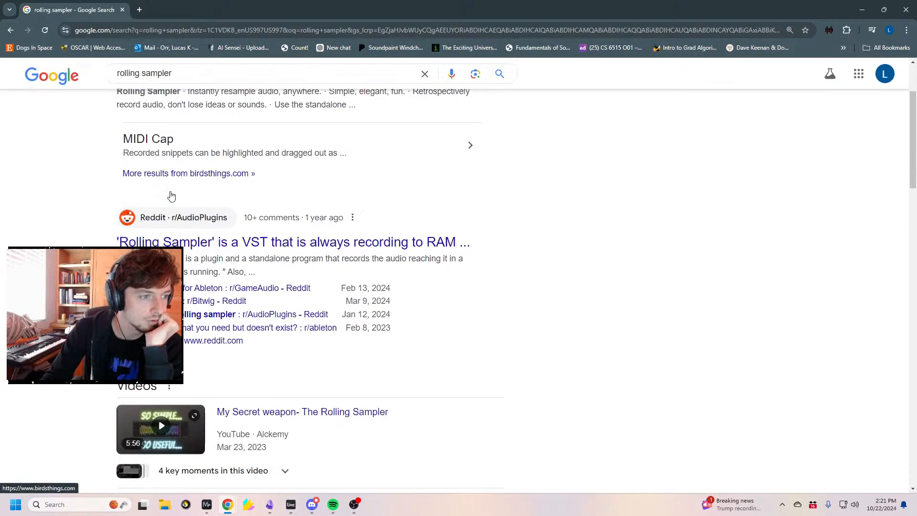
scroll(105, 215, "up", 15)
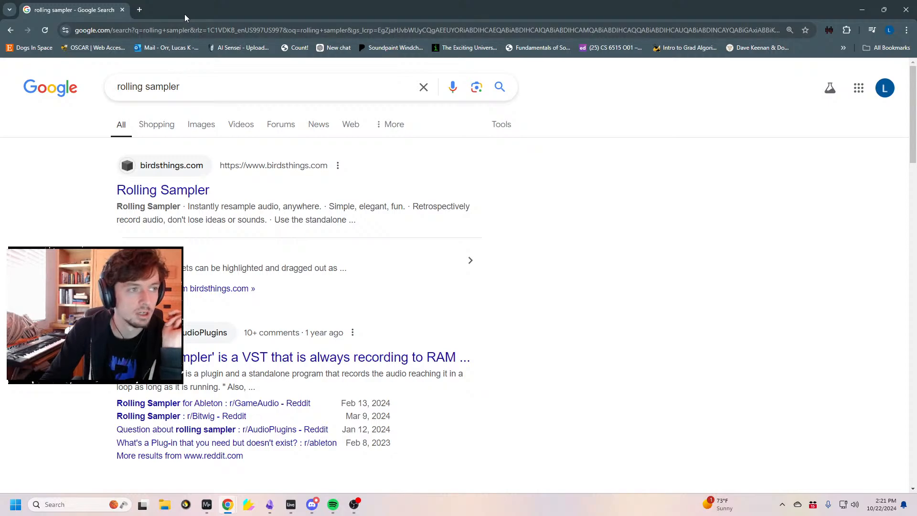
key("alt+Tab")
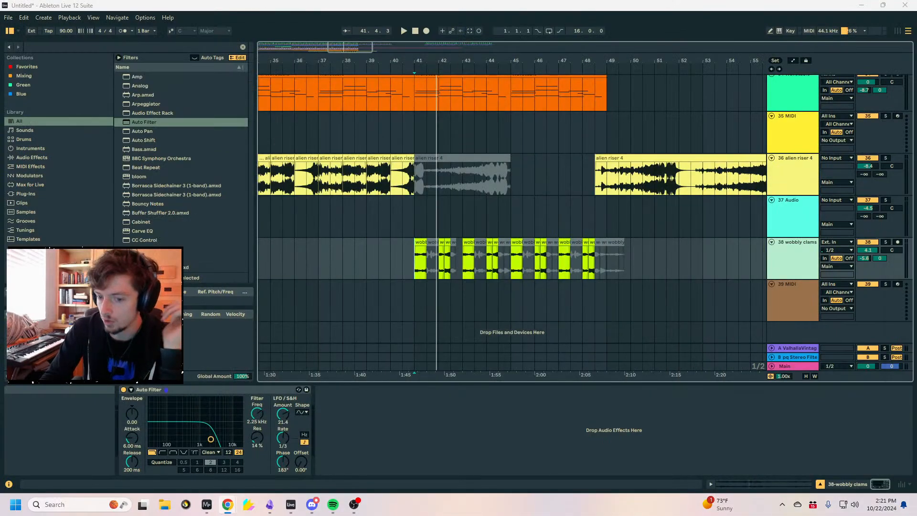
Find EQ Eight in the library and add it after Auto Filter on the wobbly clams track.
left_click(412, 234)
left_click(790, 252)
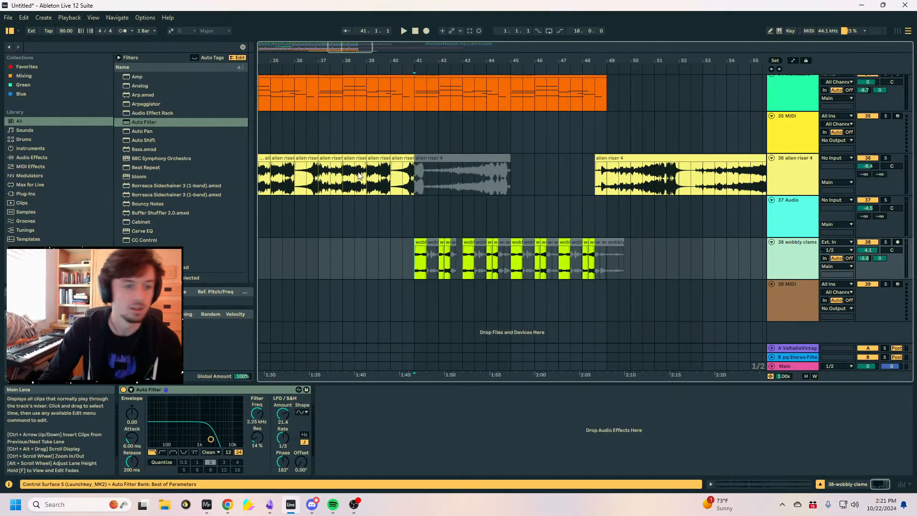
key("ctrl+f")
type("eq 8")
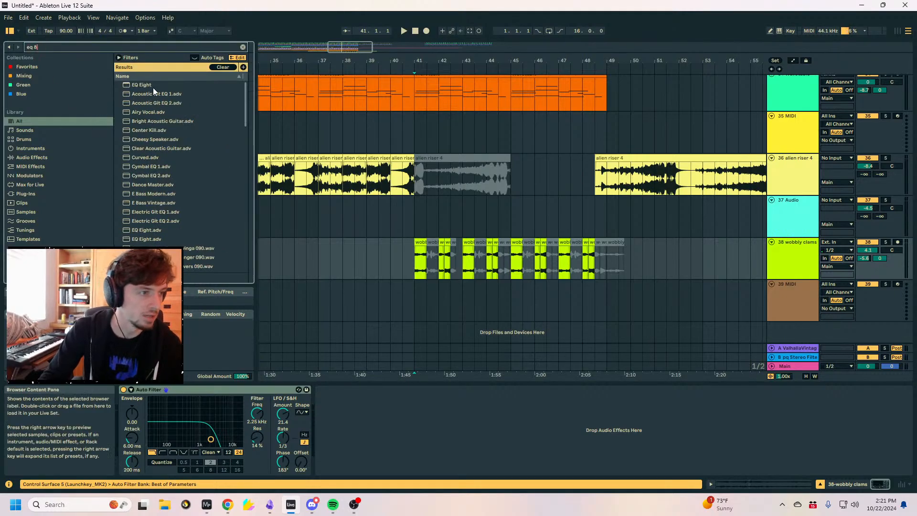
double_click(146, 85)
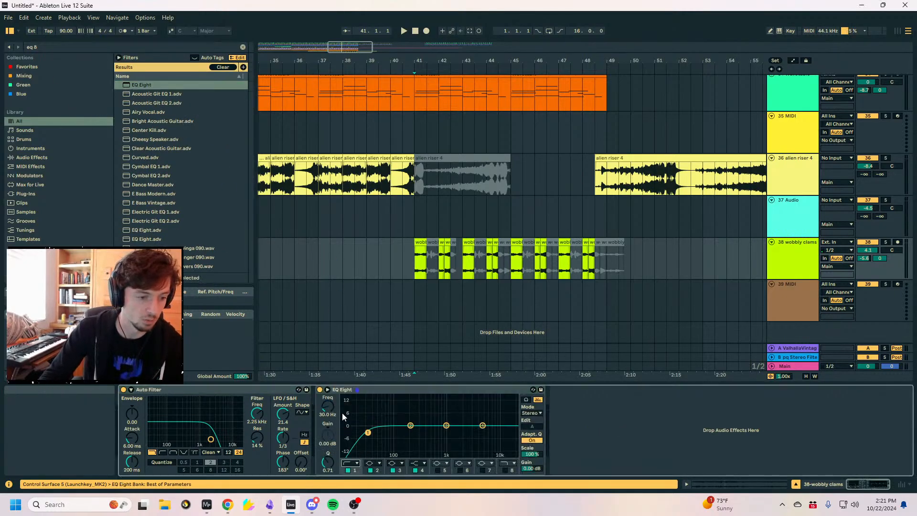
Turn off EQ Eight bands 2 to 4, raise band 1's low cut to about 280 Hz and audition the pattern from bar 41.
left_click(370, 470)
left_click(393, 470)
left_click(412, 253)
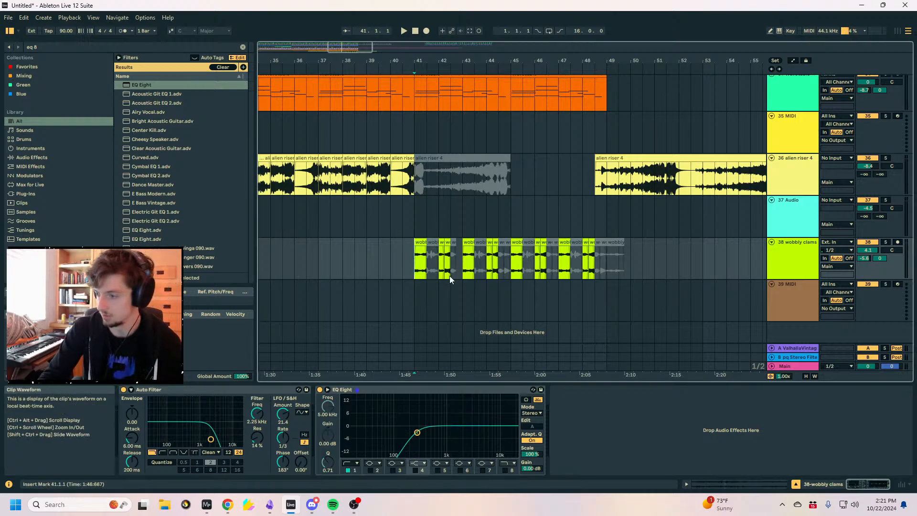
key("space")
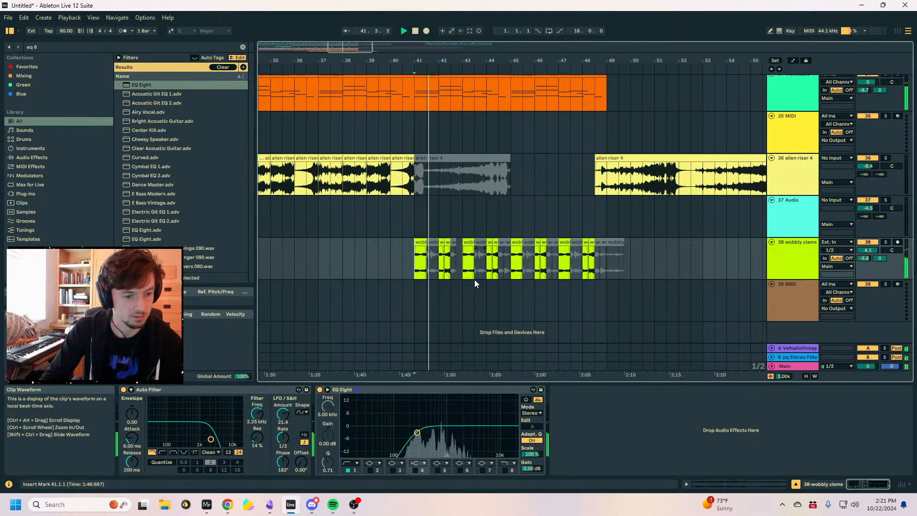
left_click(443, 273)
key("space")
Fold the drums group and all other tracks into a compact arrangement overview.
scroll(611, 288, "up", 15)
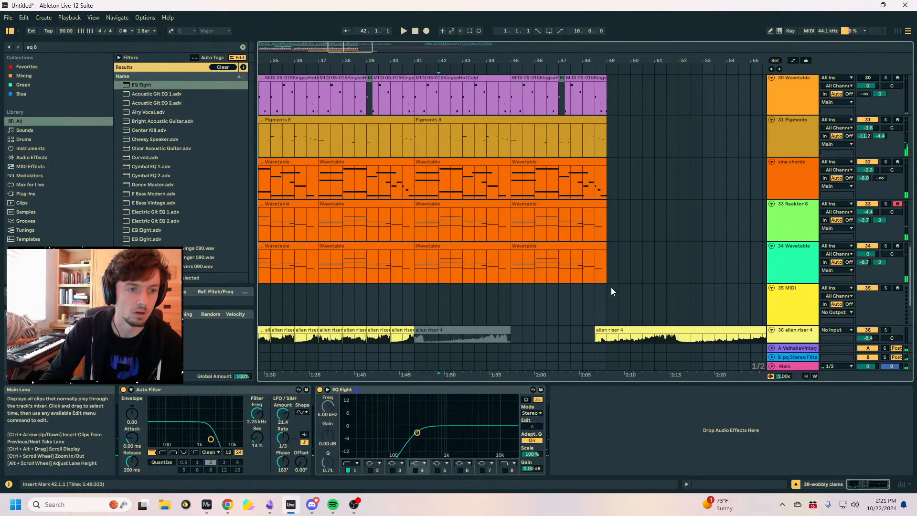
scroll(611, 290, "up", 20)
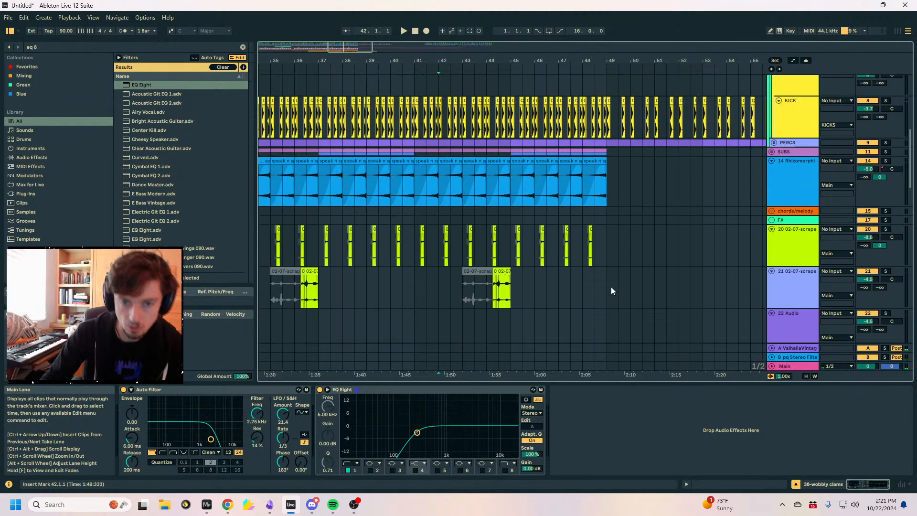
left_click(772, 91)
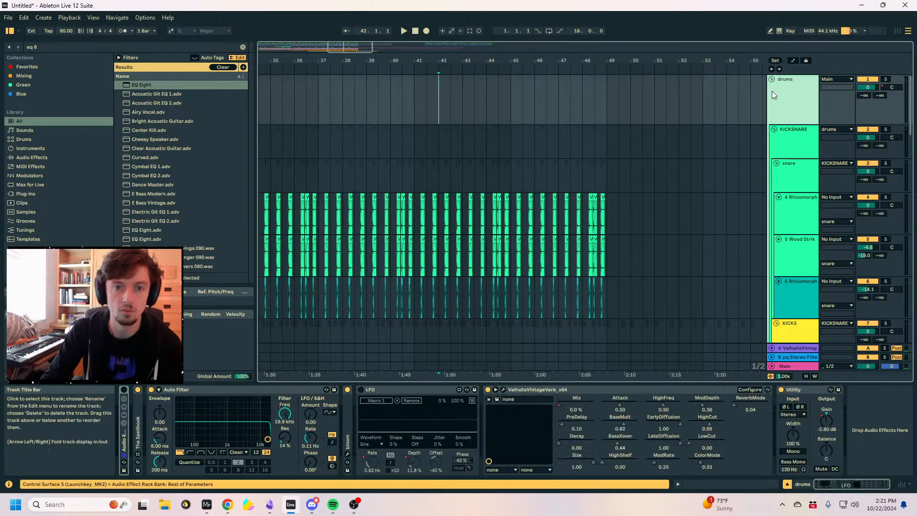
left_click(771, 79)
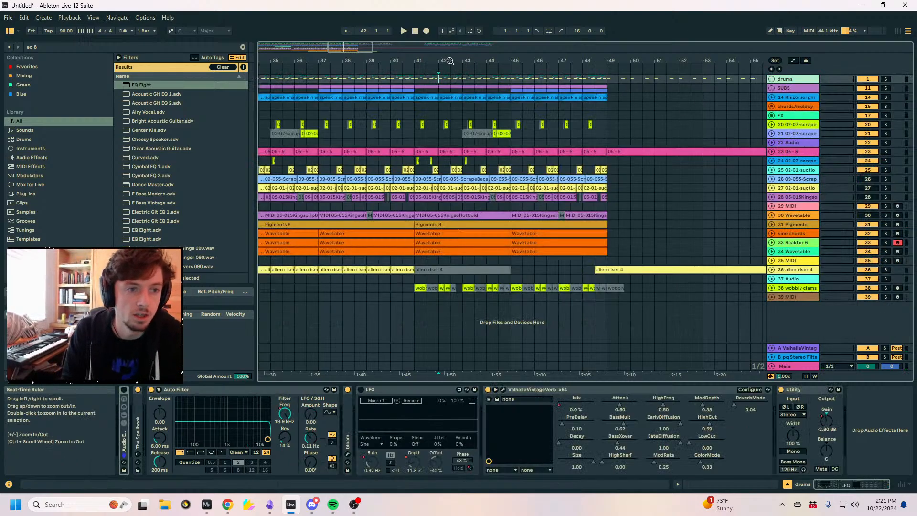
Examine the arrangement around bar 41, checking the FX group and the lower tracks from 37 Audio to 39 MIDI.
left_click_drag(448, 62, 448, 69)
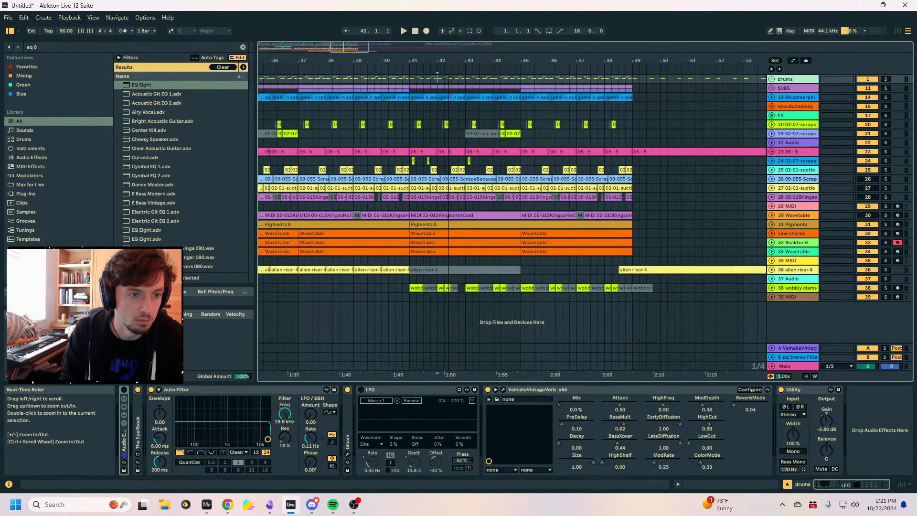
left_click(782, 117)
mouse_move(780, 119)
left_mouse_down()
mouse_move(836, 173)
mouse_move(776, 117)
left_mouse_up()
left_click(406, 114)
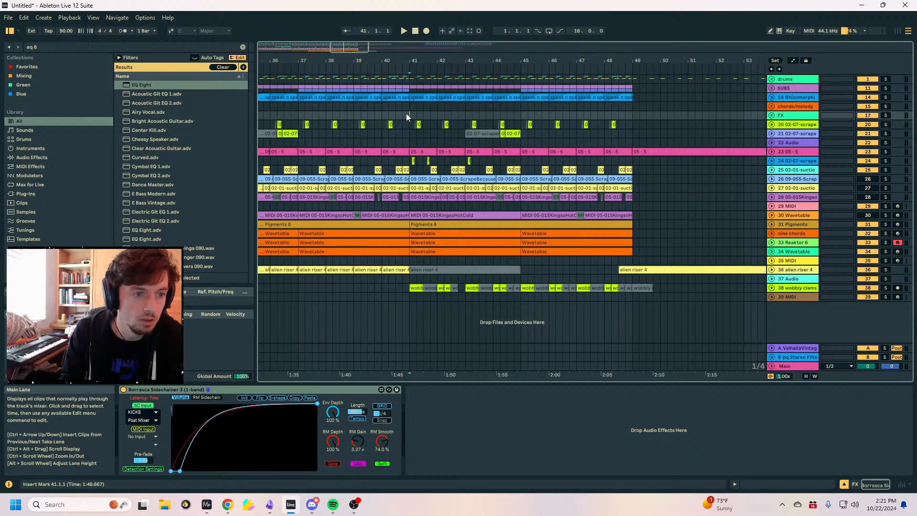
mouse_move(404, 61)
left_mouse_down()
mouse_move(403, 107)
mouse_move(404, 67)
left_mouse_up()
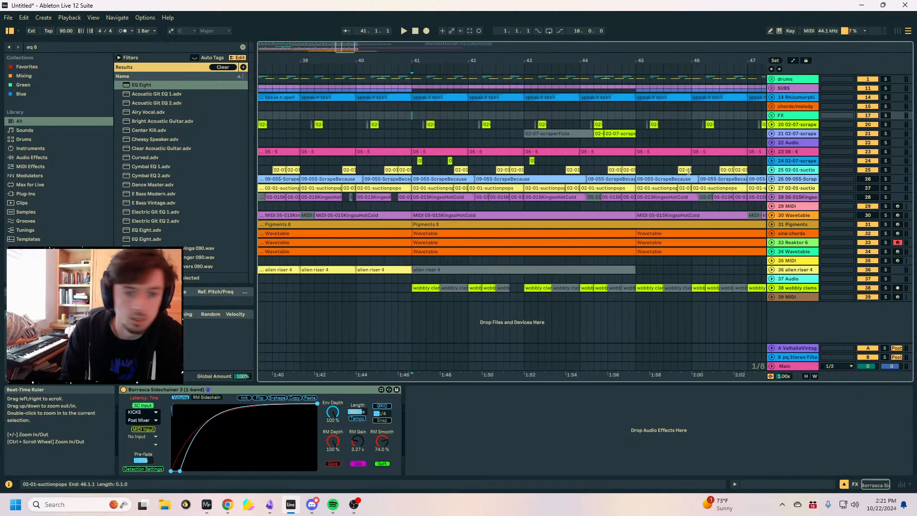
left_click(392, 277)
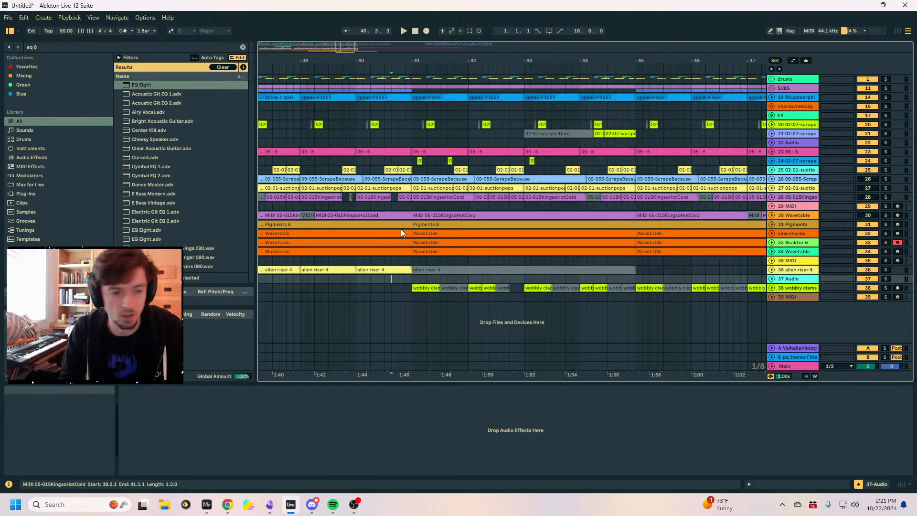
left_click(404, 288)
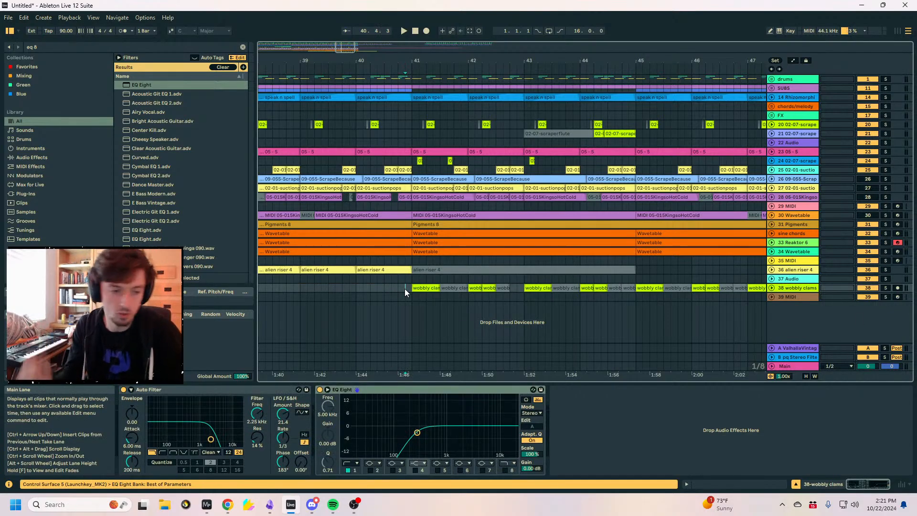
left_click(400, 289)
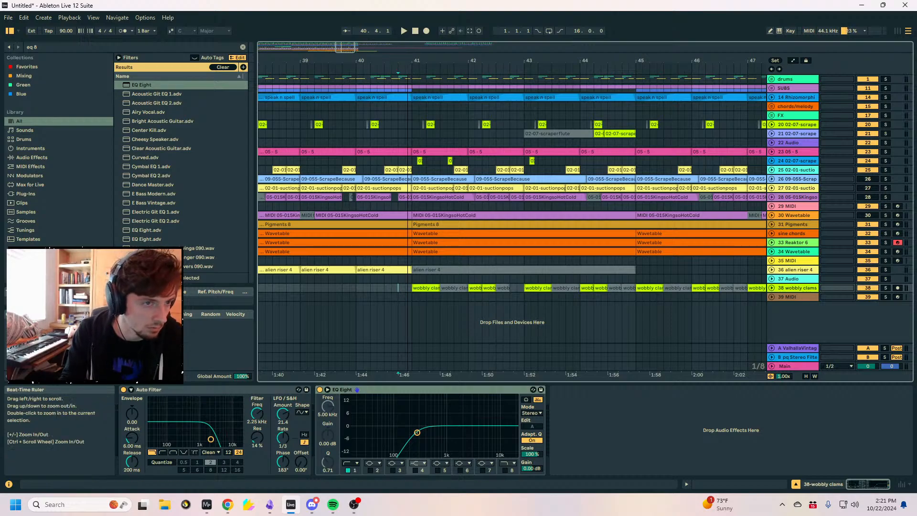
scroll(416, 269, "down", 2)
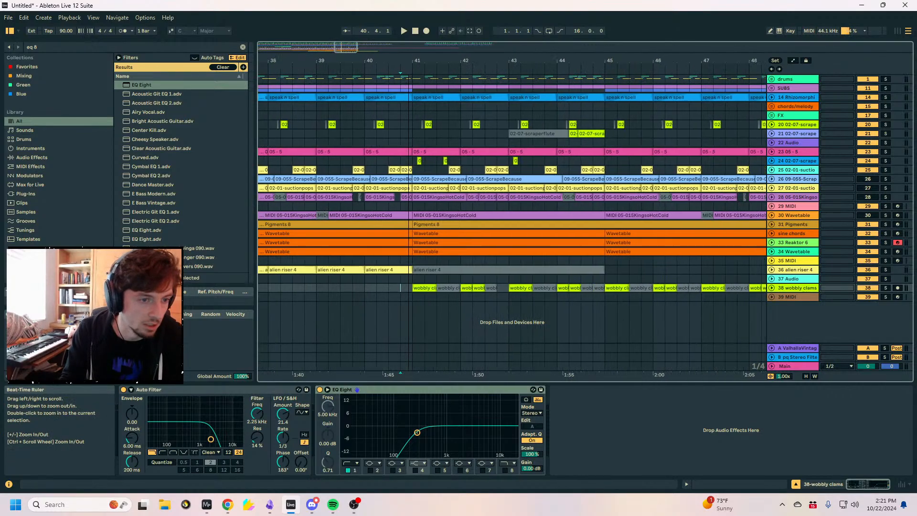
left_click(389, 297)
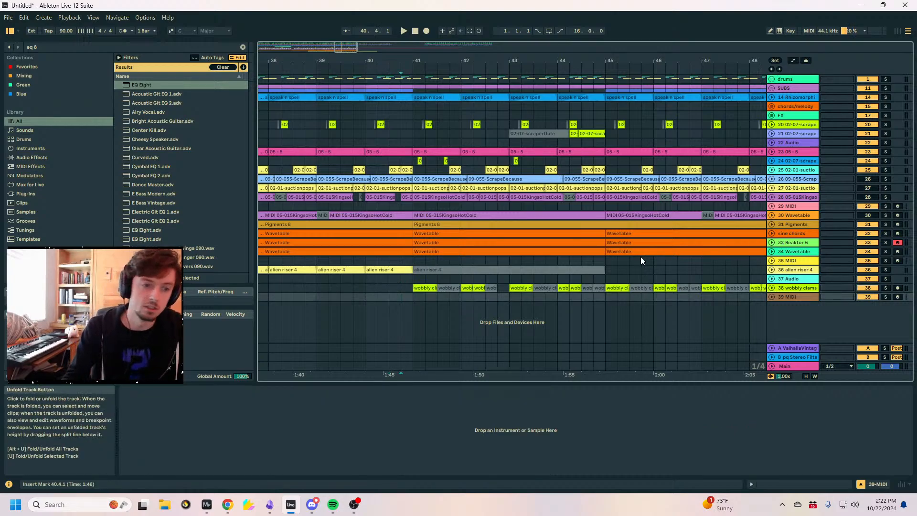
Add Ozone 8 Elements to the Main track, set its Maximizer threshold to -3.4 dB and close the plug-in window.
left_click_drag(404, 61, 671, 16)
left_click(798, 363)
key("ctrl+f")
type("ozone 8")
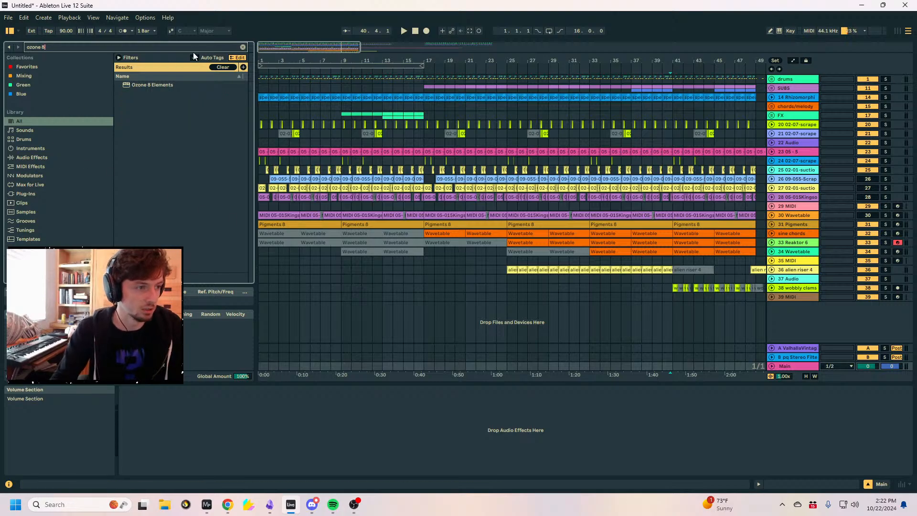
key("Down")
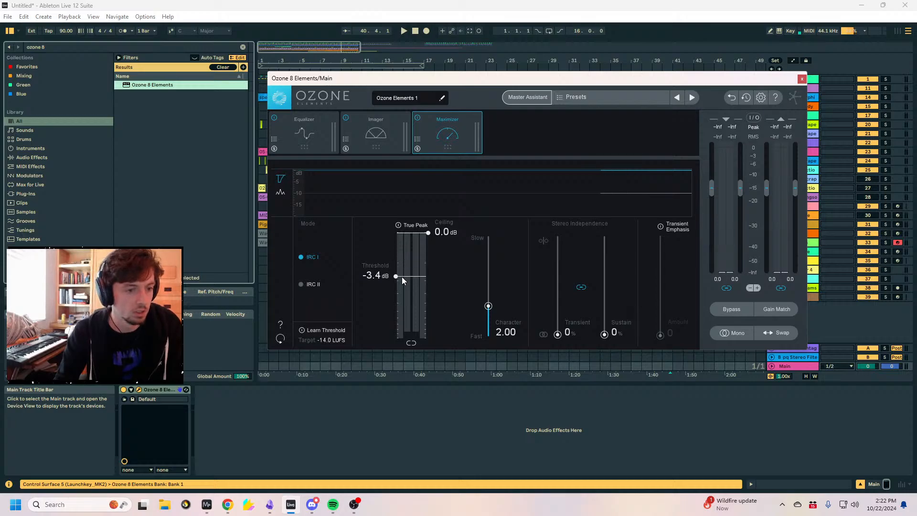
left_click(801, 79)
Play the arrangement from the very beginning at 1.1.1 to review the mix.
left_click(371, 288)
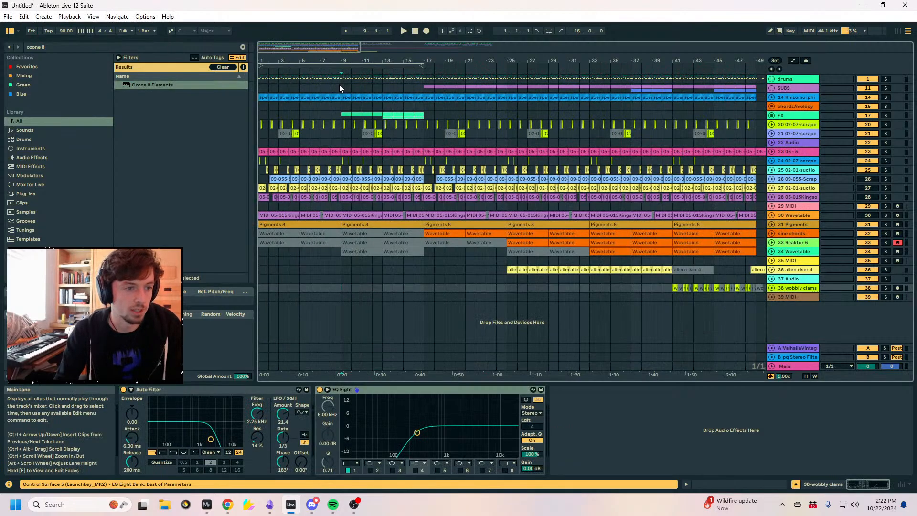
left_click(260, 253)
left_click(260, 270)
key("space")
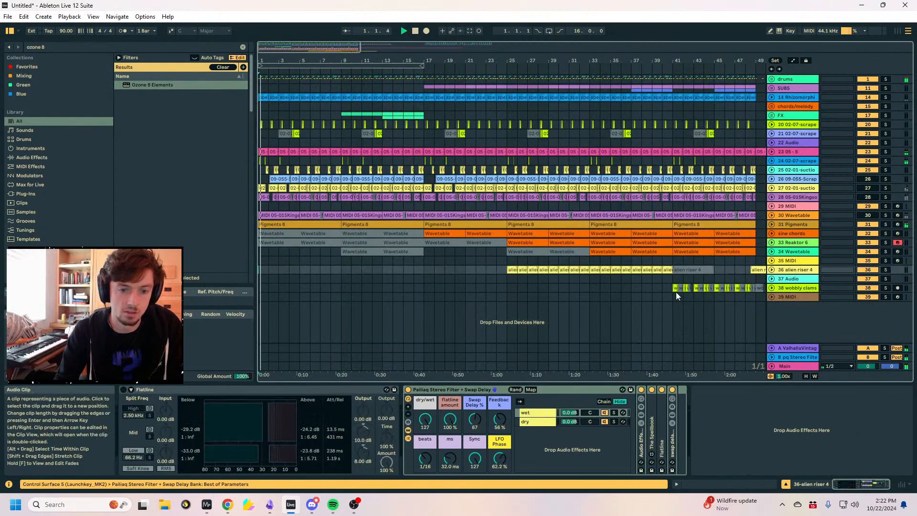
Narrow the arrangement view to about the first 16 bars and unfold all tracks.
left_click(749, 288)
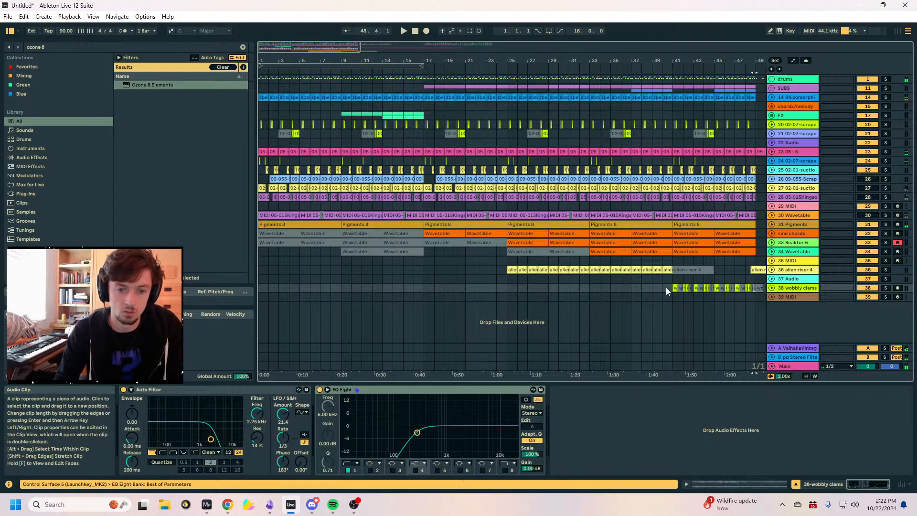
left_click(772, 188)
left_click(771, 188)
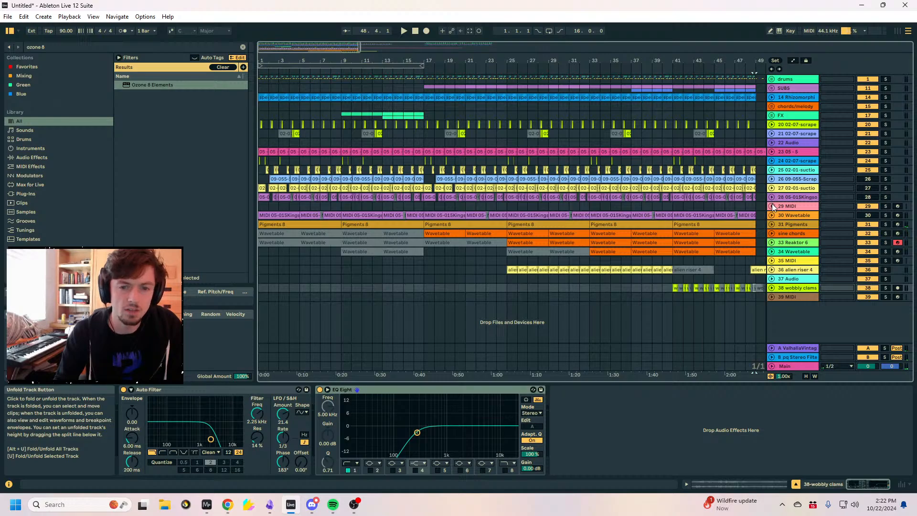
left_click_drag(273, 61, 299, 65)
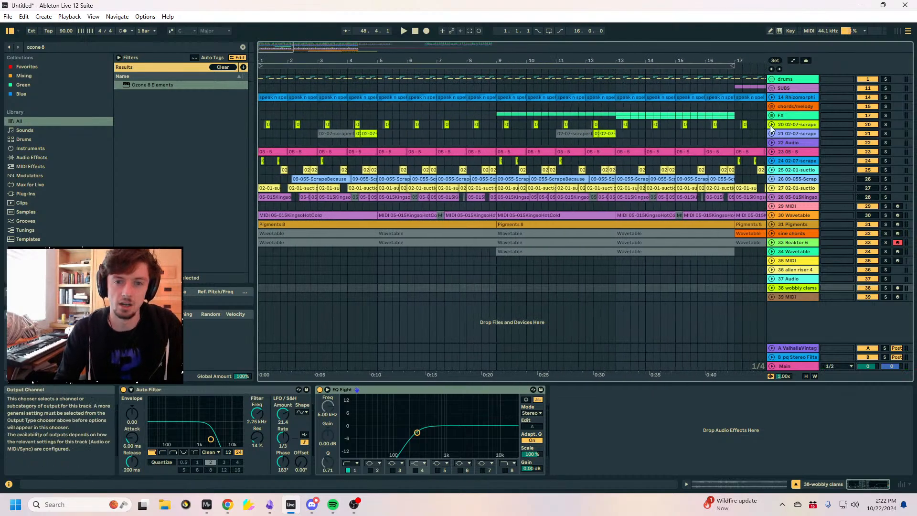
left_click(771, 170, "alt")
scroll(619, 176, "down", 4)
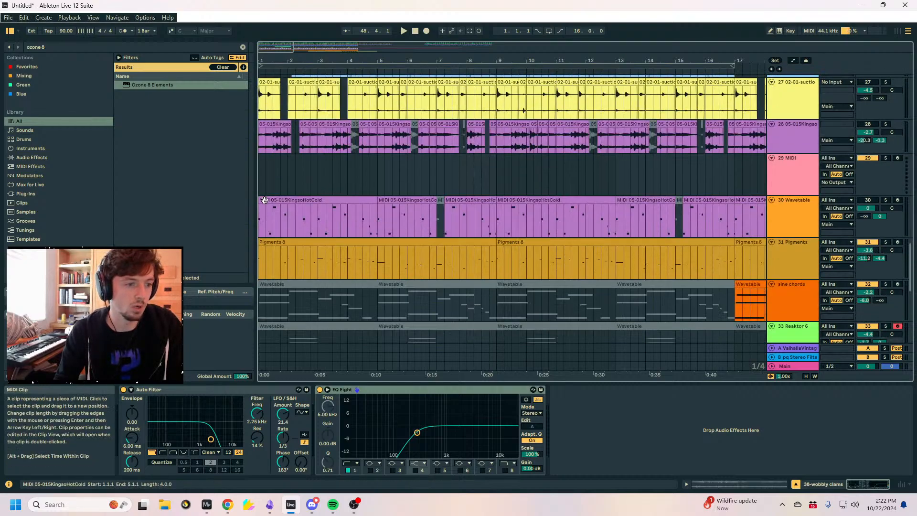
Solo the 31 Pigments track and play its part from the start of the arrangement.
left_click(355, 200)
scroll(829, 206, "down", 2)
scroll(828, 206, "up", 1)
left_click(795, 196)
left_click(299, 186)
left_click(299, 186)
left_click(885, 185)
key("space")
key("space")
Transpose all notes in the first Pigments clip down one octave and unsolo the track.
left_click(769, 484)
left_click(511, 404)
key("ctrl+a")
key("shift+Down")
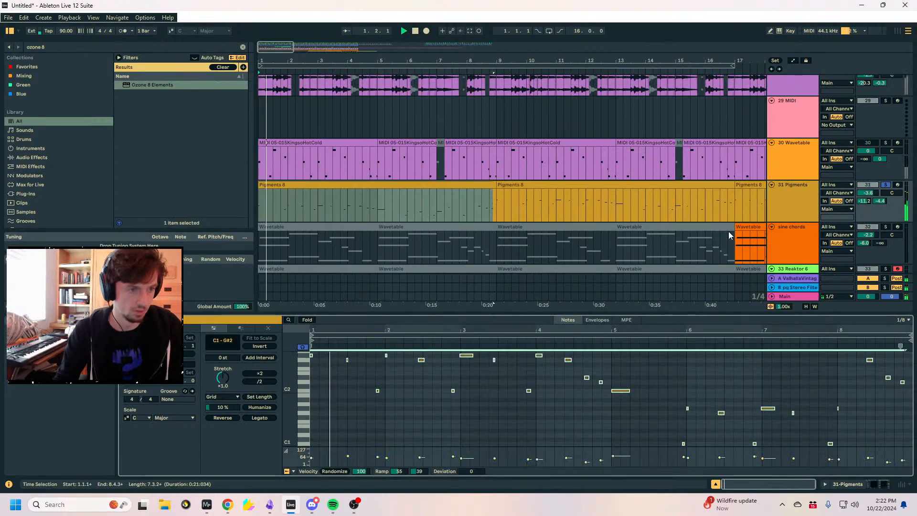
left_click(886, 184)
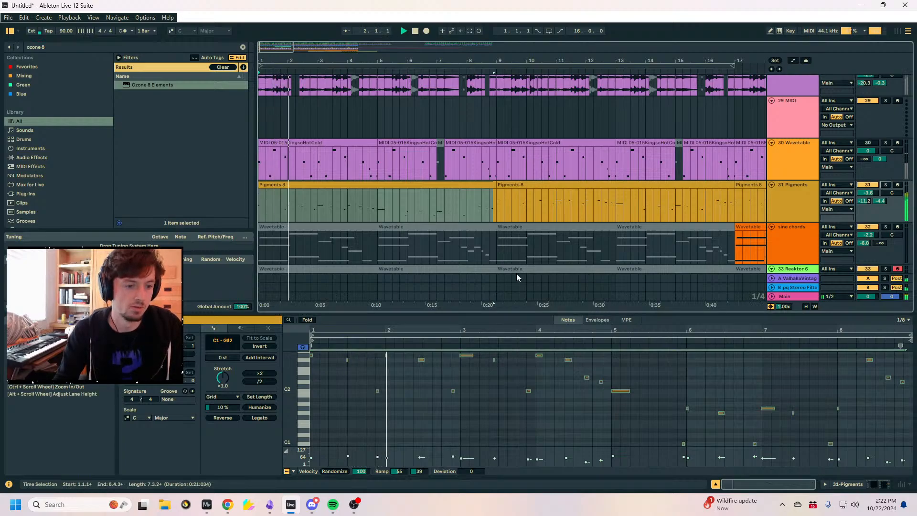
Play through the opening bars and review the audio and MIDI tracks from 23 05-5 to 33 Reaktor 6.
scroll(503, 233, "down", 3)
scroll(503, 234, "up", 2)
left_click(757, 197)
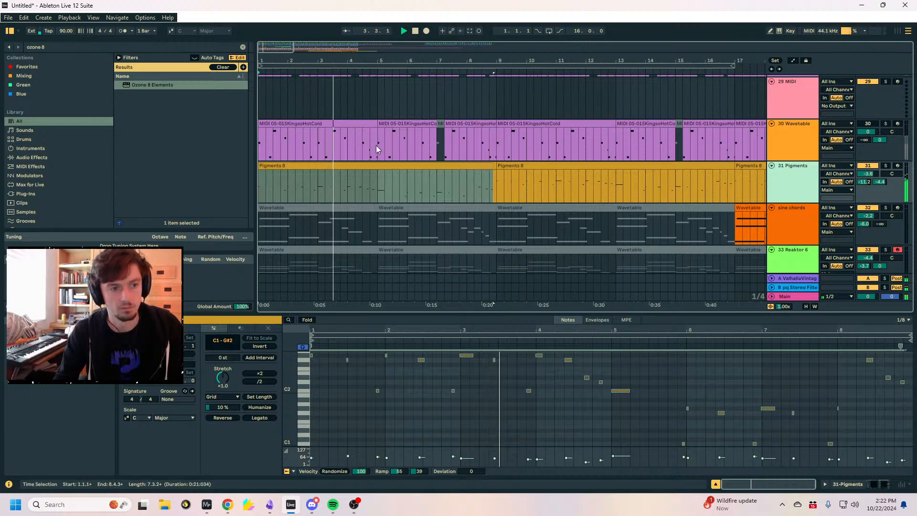
scroll(436, 190, "up", 8)
scroll(436, 190, "up", 4)
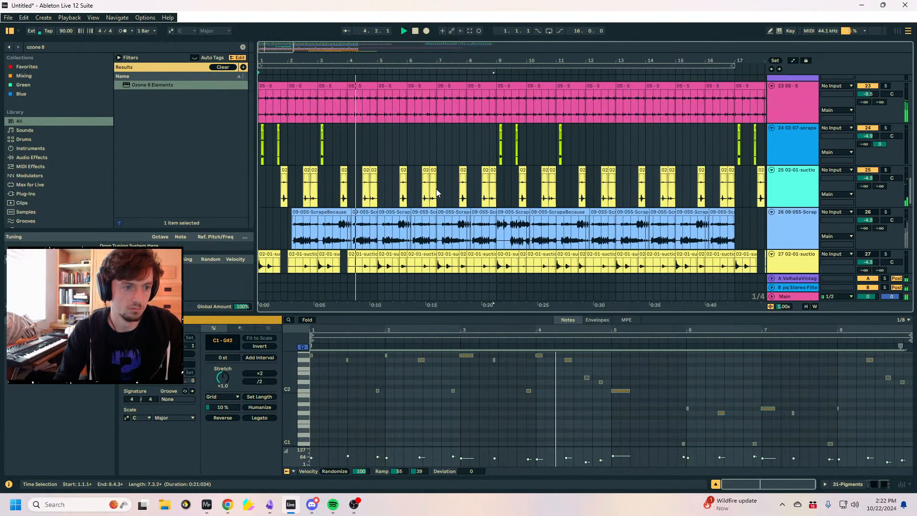
scroll(436, 190, "down", 9)
left_click(403, 248)
left_click(436, 250)
left_click(411, 246)
scroll(457, 248, "up", 3)
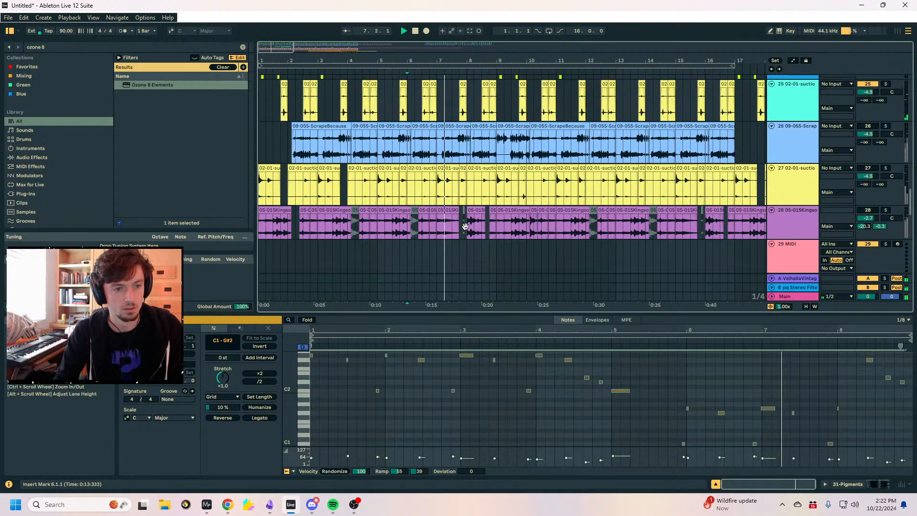
left_click(444, 187)
scroll(444, 187, "up", 1)
left_click(451, 144)
key("space")
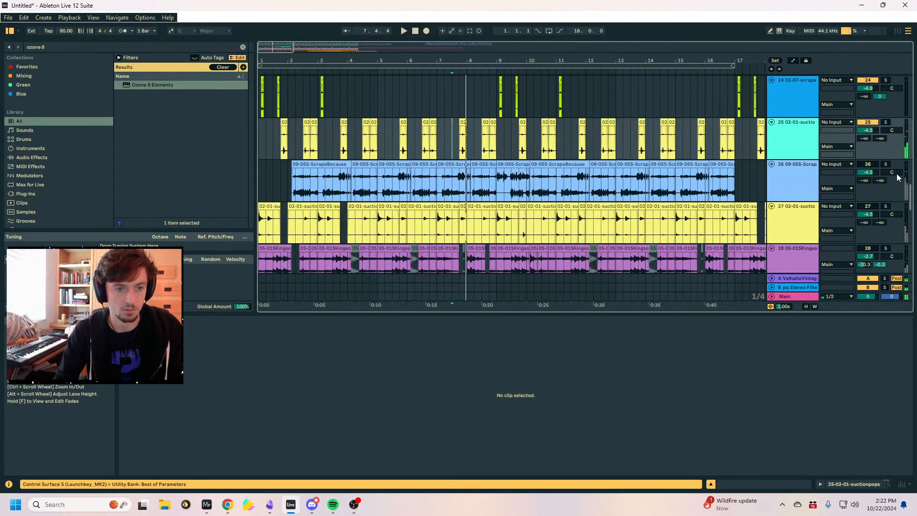
scroll(833, 159, "up", 3)
Solo the 23 05-5 track and listen to its loop from the first bar.
left_click(794, 185)
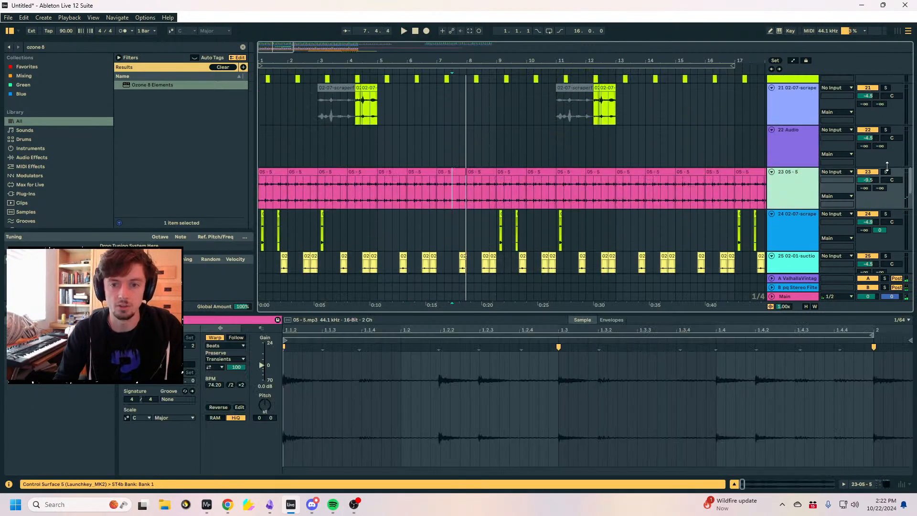
left_click(267, 172)
left_click_drag(269, 61, 269, 102)
key("space")
Fold all tracks, unfold only 14 Rhizomorphic, and play it soloed from beat 1.3.3.
scroll(621, 155, "up", 8)
scroll(687, 157, "up", 5)
scroll(759, 167, "down", 4)
left_click(771, 149, "alt")
left_click(771, 97)
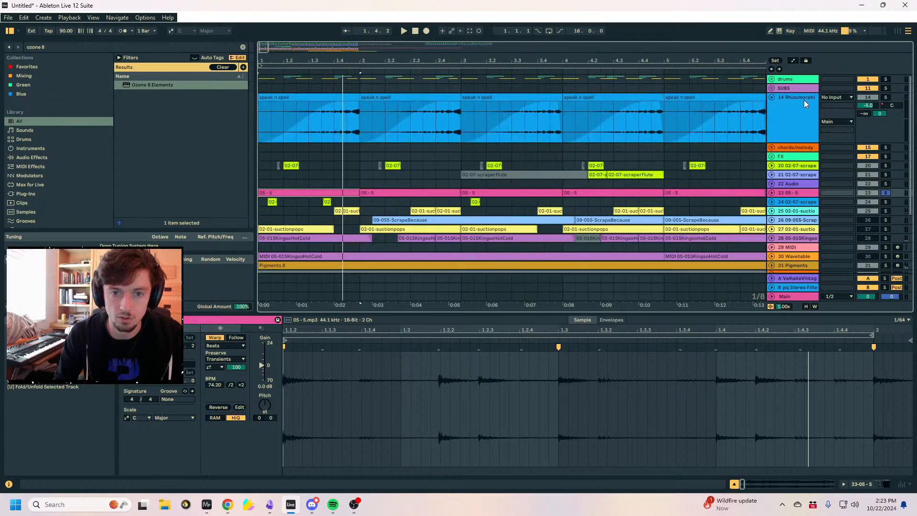
left_click(321, 130)
key("space")
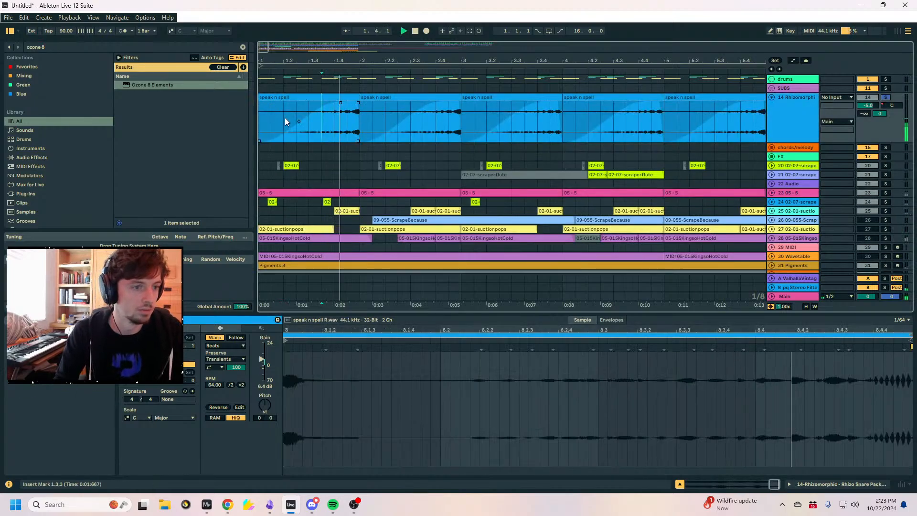
Add an Auto Filter to the 14 Rhizomorphic track as a band-pass with an LFO amount of 22.5.
left_click(86, 46)
type("auto filt")
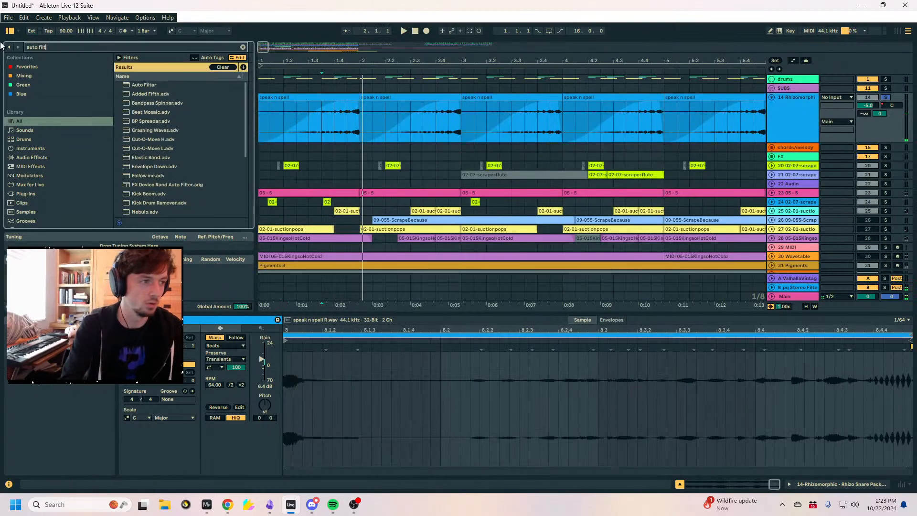
double_click(134, 85)
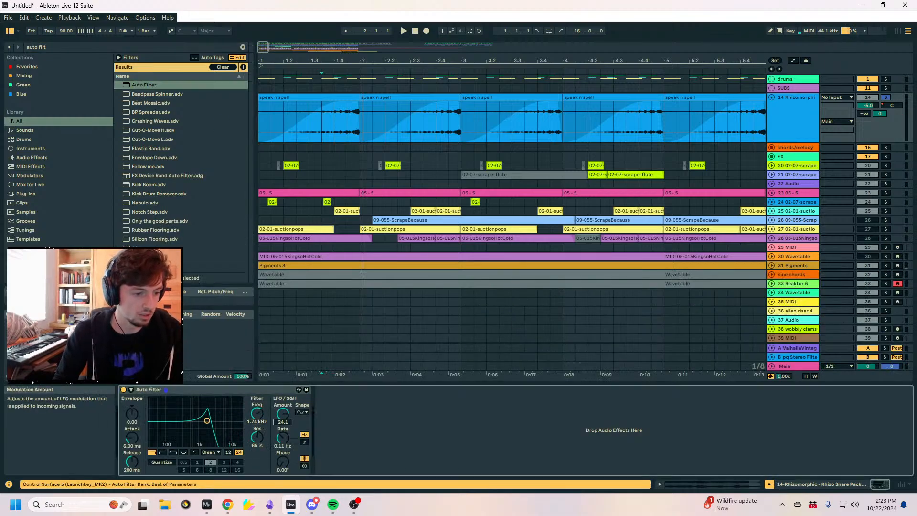
key("space")
key("space")
left_click_drag(283, 413, 258, 428)
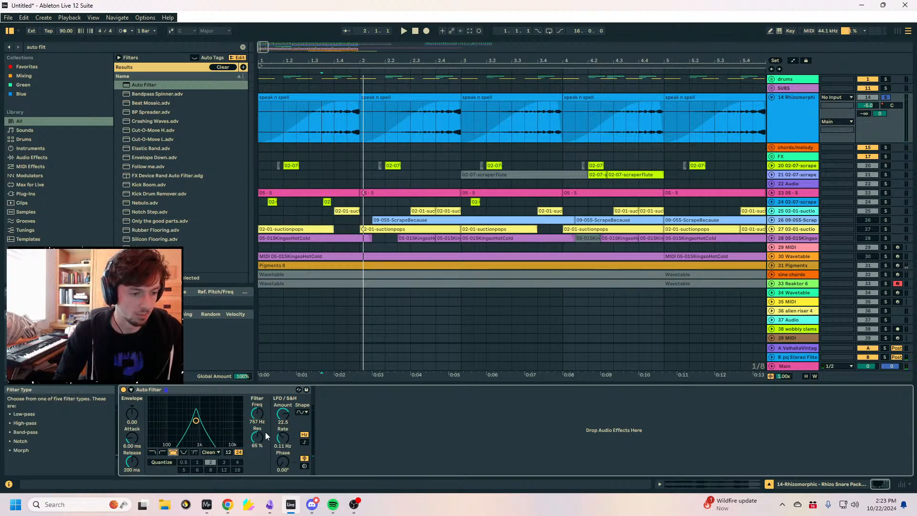
Sync the Auto Filter's LFO at 1/8 with a random shape and set the cutoff to 1.59 kHz while auditioning.
left_click(299, 414)
left_click(301, 451)
left_click(304, 441)
key("space")
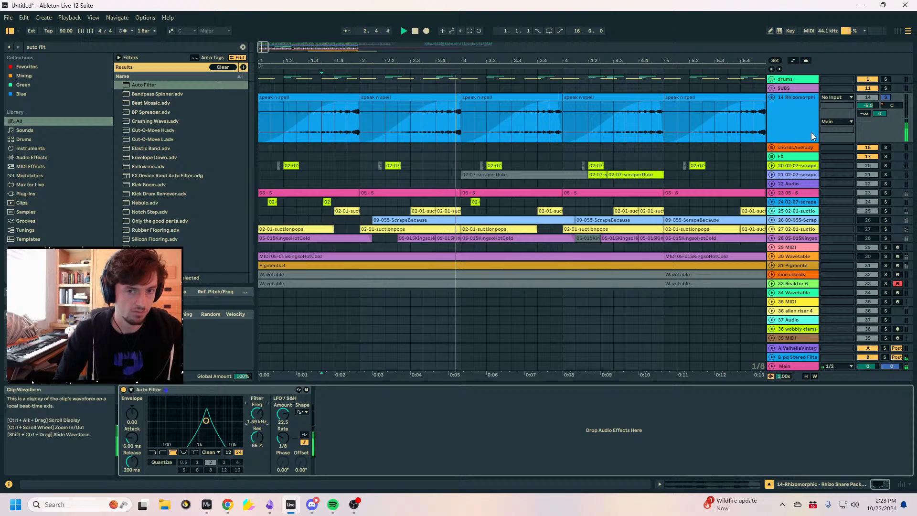
left_click(301, 412)
left_click(302, 456)
key("space")
key("space")
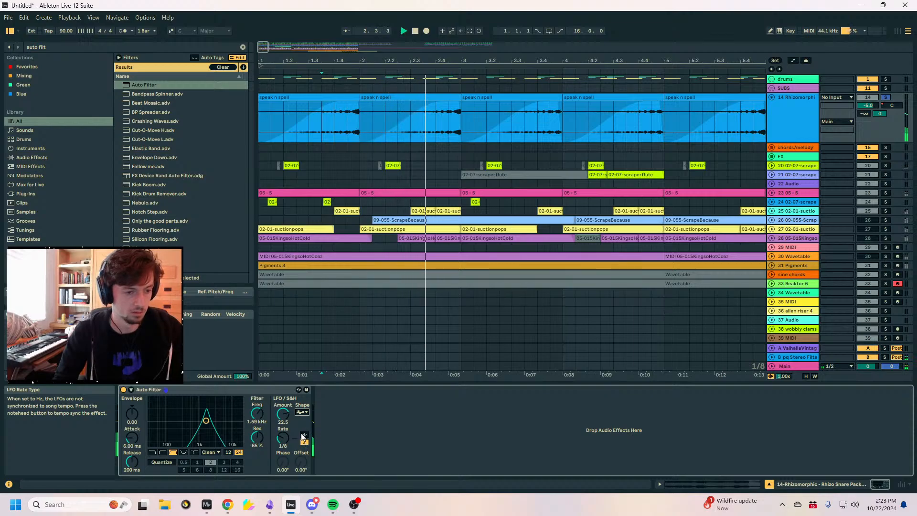
Set the 14 Rhizomorphic track's send B to -17.0 dB and its volume to -6.7 dB.
left_click_drag(878, 113, 879, 131)
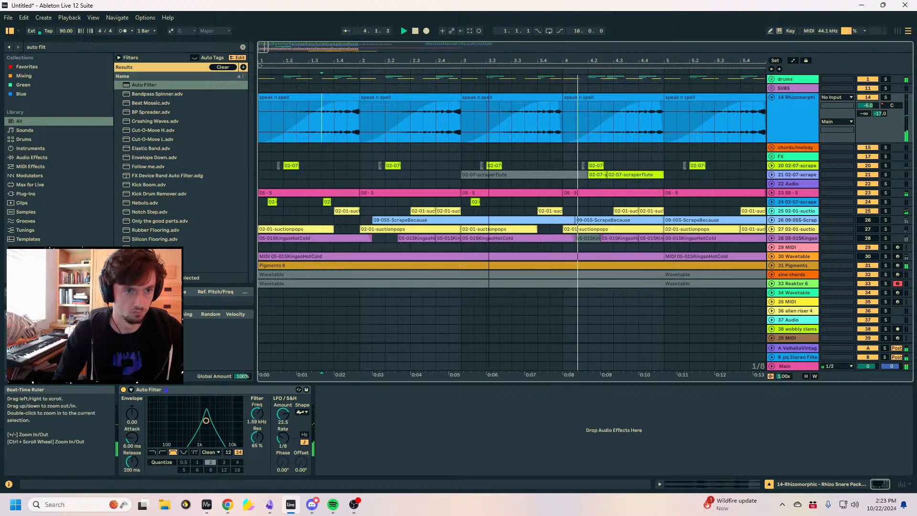
left_click_drag(512, 61, 511, 44)
left_click_drag(868, 105, 867, 108)
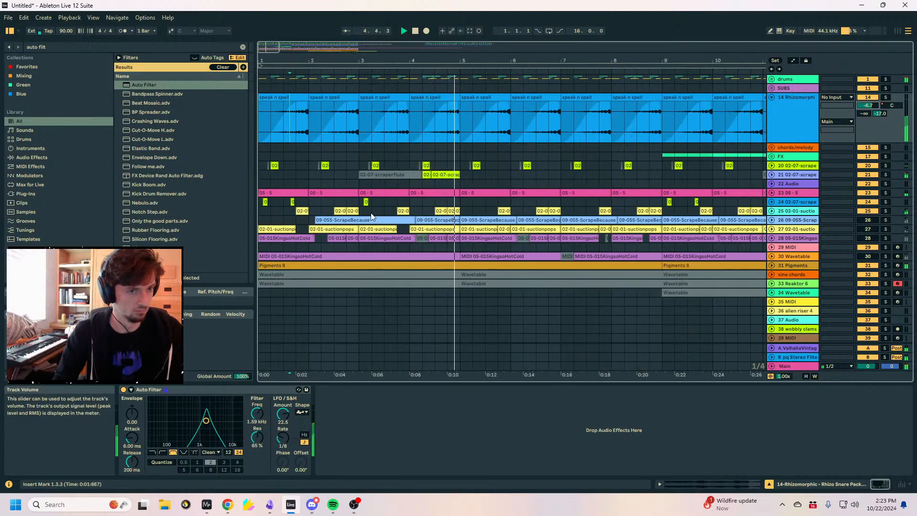
Add a second Auto Filter with 799 Hz cutoff, 37 % resonance, and an LFO amount of 30.0 synced to 1/16.
double_click(142, 85)
left_click_drag(451, 416, 479, 377)
left_click(500, 442)
mouse_move(453, 438)
left_mouse_down()
mouse_move(453, 420)
mouse_move(453, 432)
left_mouse_up()
Change the LFO shape of the first Auto Filter on the 14 Rhizomorphic track.
scroll(488, 157, "down", 2)
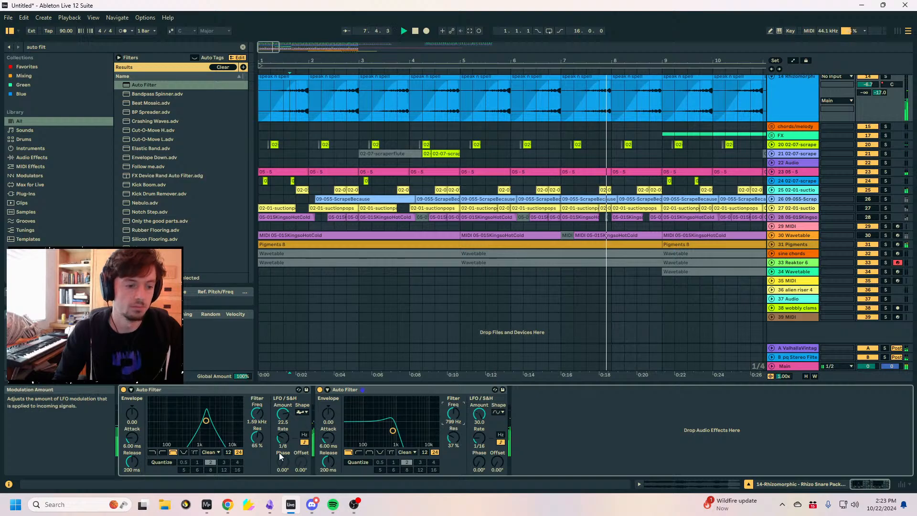
left_click(302, 412)
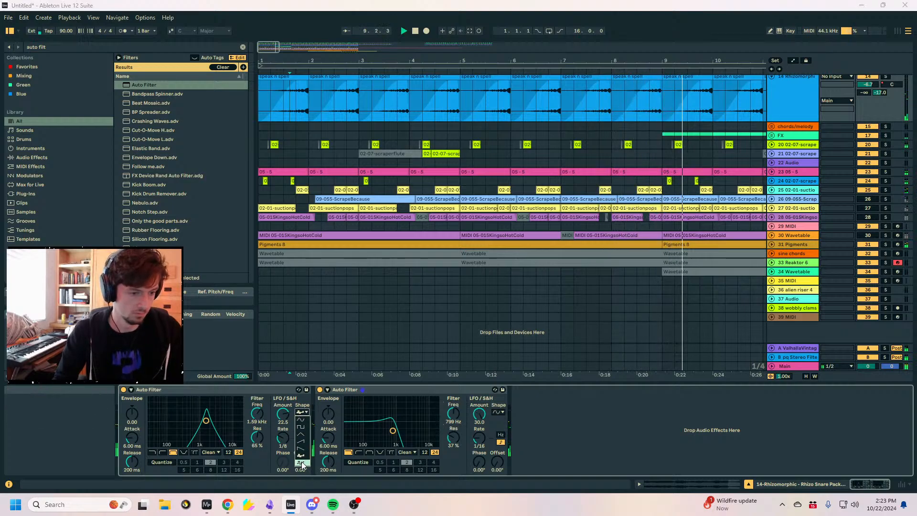
left_click(301, 457)
scroll(601, 232, "up", 1)
Unfold the drums group and select the short kick fragment just before bar 9 on the KICK track.
left_click(771, 79)
left_click_drag(656, 46, 654, 7)
left_click_drag(266, 60, 264, 148)
left_click_drag(750, 146, 697, 132)
scroll(695, 134, "down", 3)
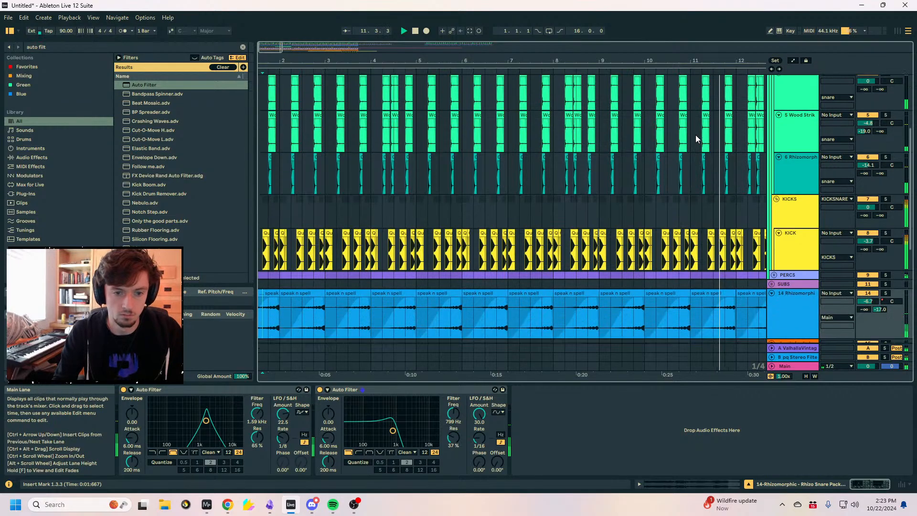
left_click_drag(603, 59, 606, 129)
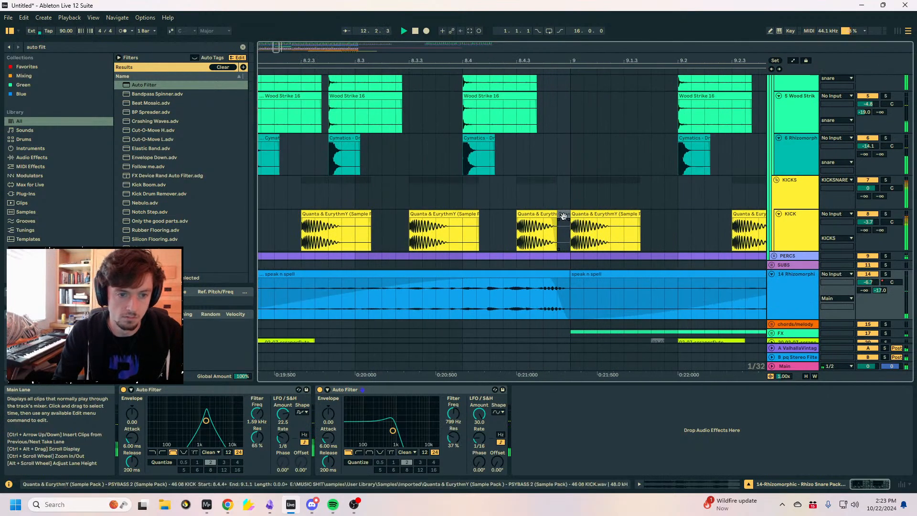
left_click_drag(564, 216, 570, 217)
left_click_drag(626, 60, 262, 10)
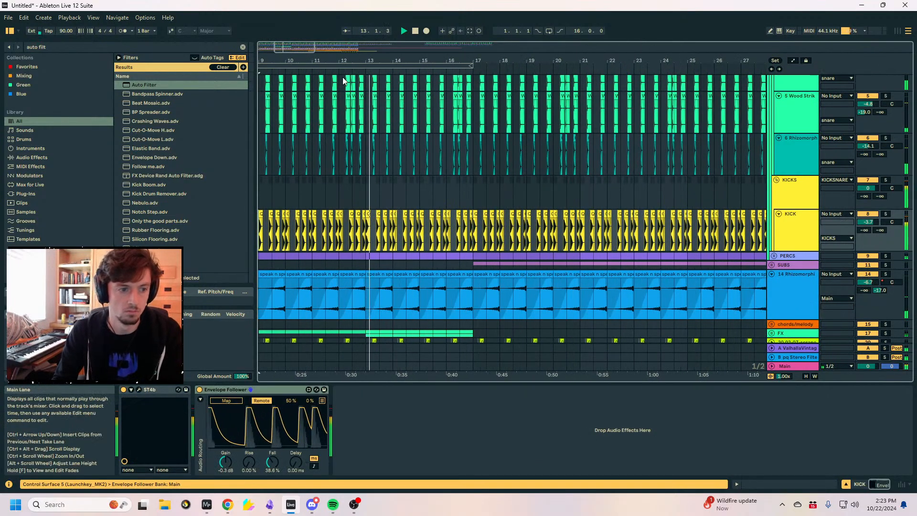
Unfold the FX group and insert a new audio track below 19 alien riser.
left_click_drag(584, 60, 600, 61)
scroll(601, 197, "down", 3)
scroll(601, 196, "down", 3)
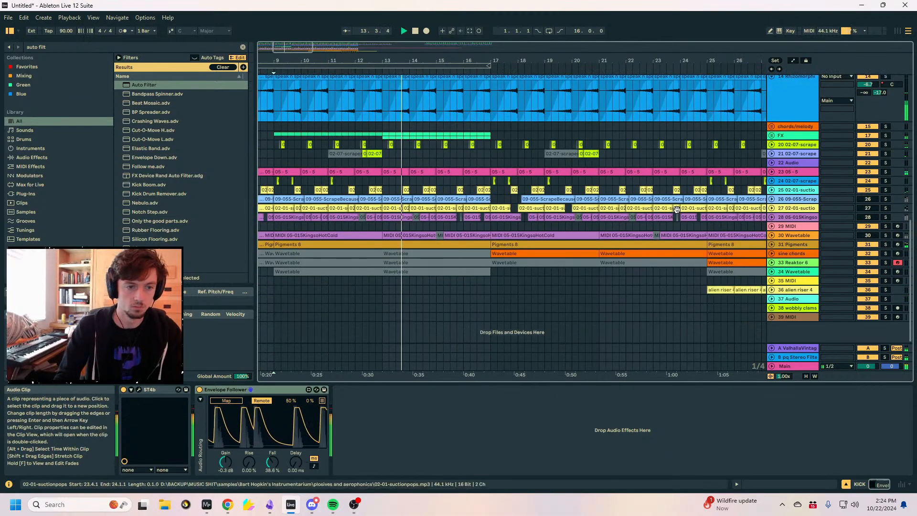
left_click(772, 136)
scroll(792, 154, "down", 1)
left_click(790, 164)
key("ctrl+t")
Search for "restorat", place restoration riser.wav on the new FX track from bar 9, and set its volume to -16.7 dB.
left_click(75, 47)
type("restorat")
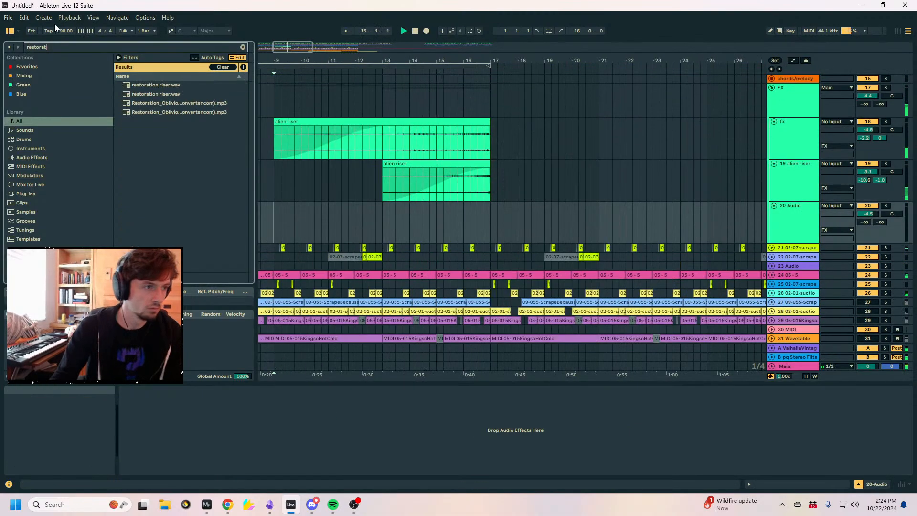
left_click_drag(147, 85, 274, 216)
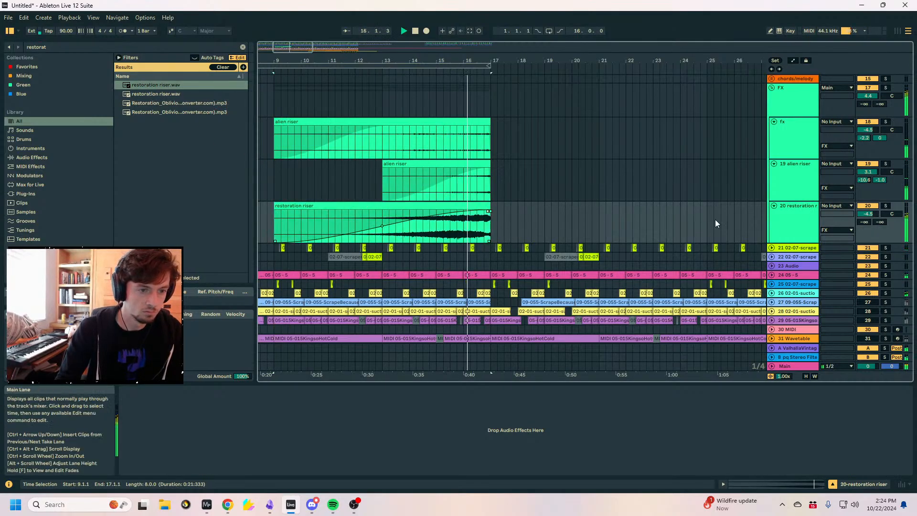
mouse_move(868, 214)
left_mouse_down()
mouse_move(868, 238)
mouse_move(868, 222)
left_mouse_up()
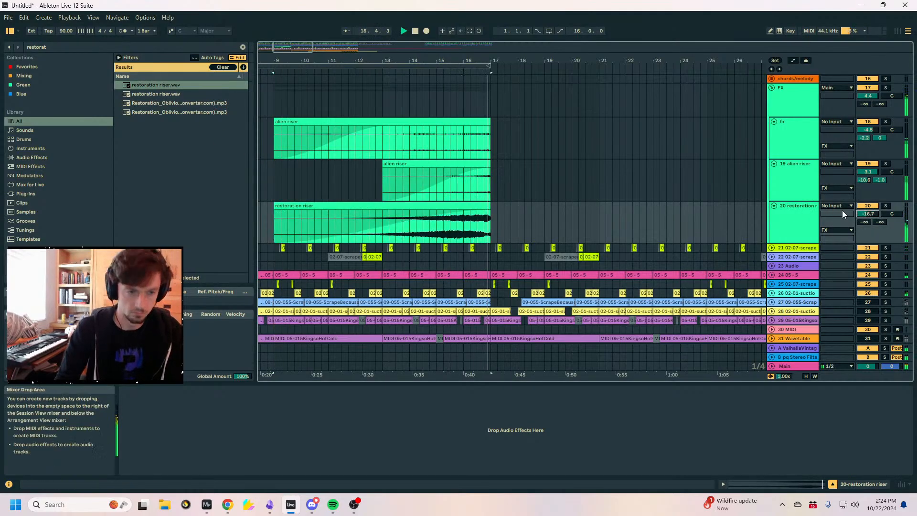
Play the riser's transition into bar 17 and check the kick clips just before it.
left_click(477, 234)
scroll(497, 177, "up", 2)
scroll(497, 177, "up", 3)
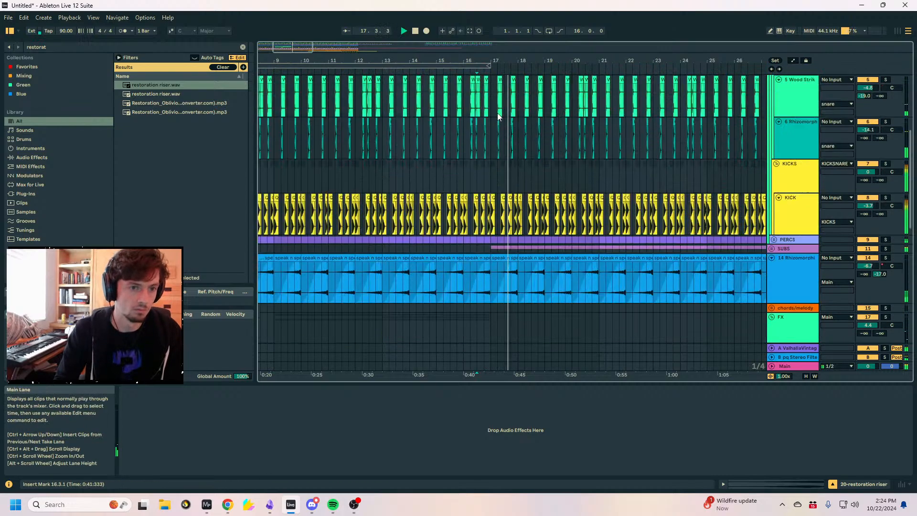
scroll(527, 196, "up", 5)
left_click(527, 197)
Review the tracks between bars 18 and 26 during playback, with the sine chords track unfolded.
left_click_drag(571, 61, 258, 57)
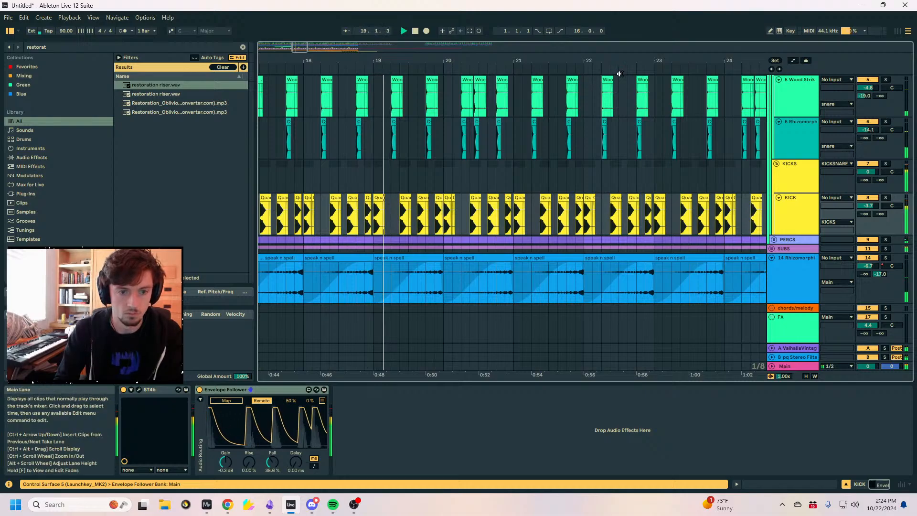
scroll(652, 232, "down", 5)
scroll(652, 232, "down", 5)
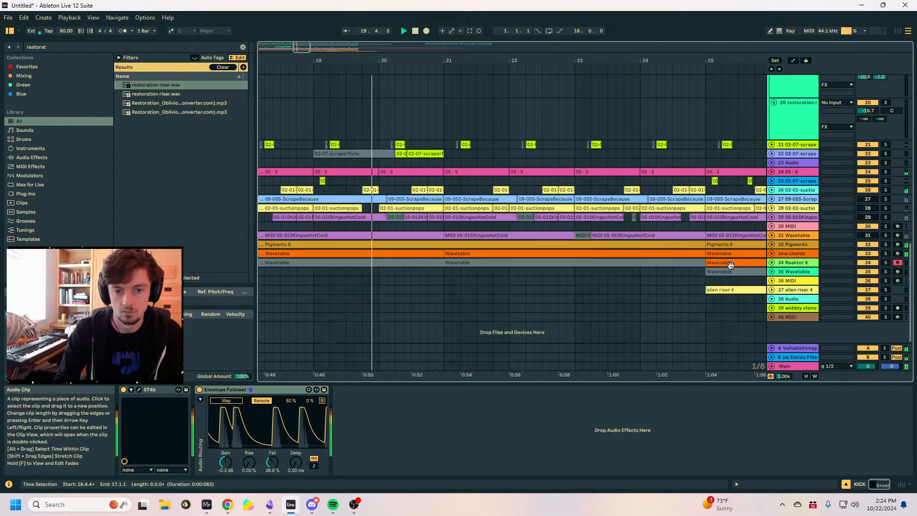
right_click(516, 199)
left_click(443, 167)
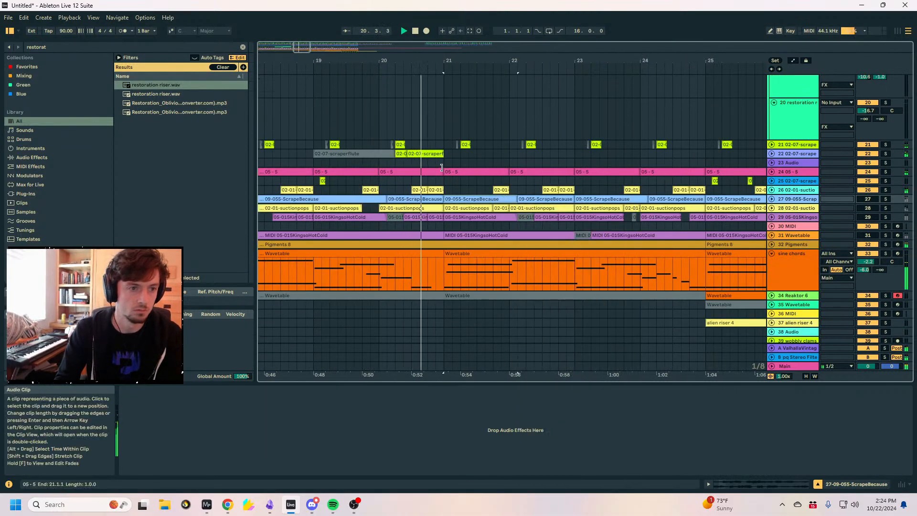
scroll(442, 168, "up", 10)
scroll(468, 175, "down", 8)
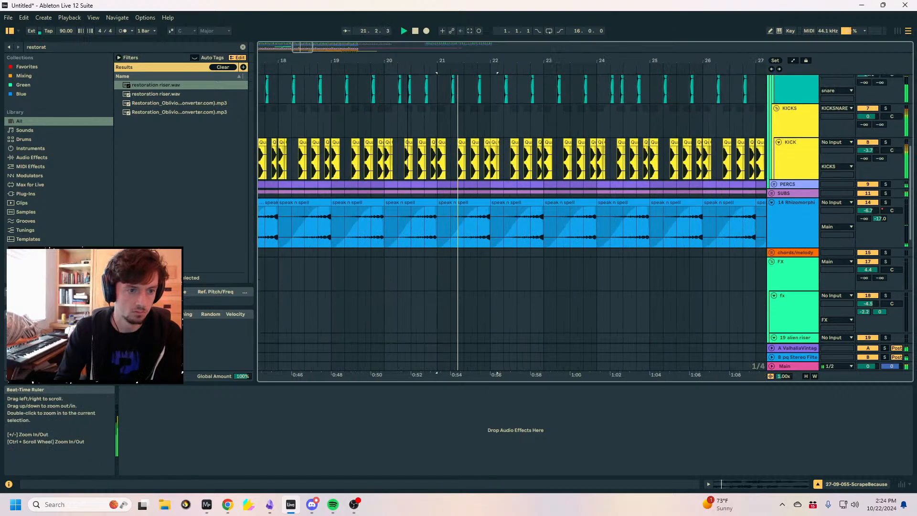
Delete the 14 Rhizomorphic clips between bars 17 and 21 and adjust the second Auto Filter's cutoff frequency.
left_click_drag(461, 226, 534, 224)
key("Delete")
mouse_move(448, 419)
left_mouse_down()
mouse_move(449, 391)
mouse_move(453, 432)
mouse_move(449, 421)
left_mouse_up()
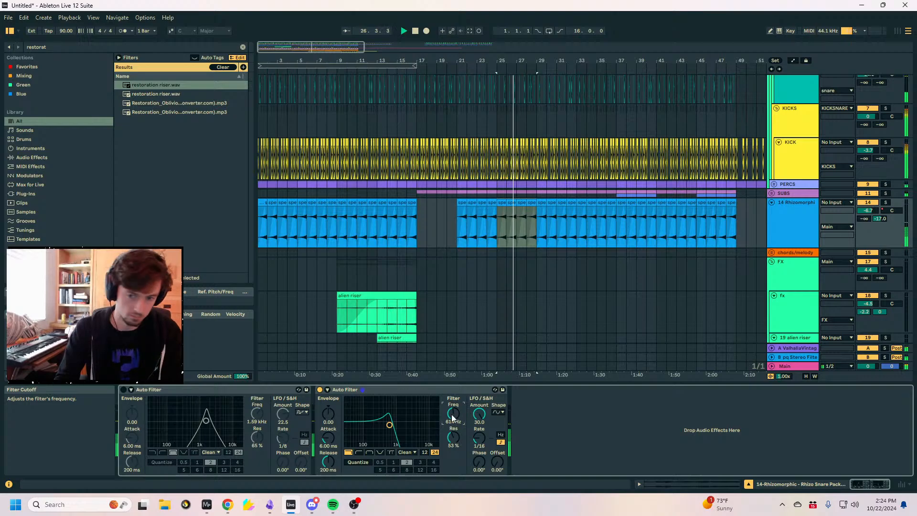
Deactivate the alien riser 4 clips between bars 33 and 41 and activate those from bar 41 to 49.
scroll(558, 222, "down", 1)
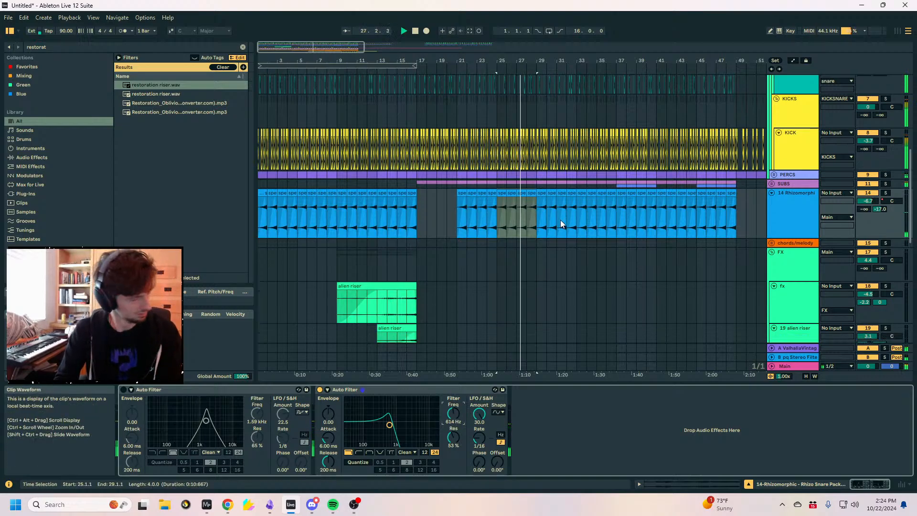
scroll(558, 219, "down", 10)
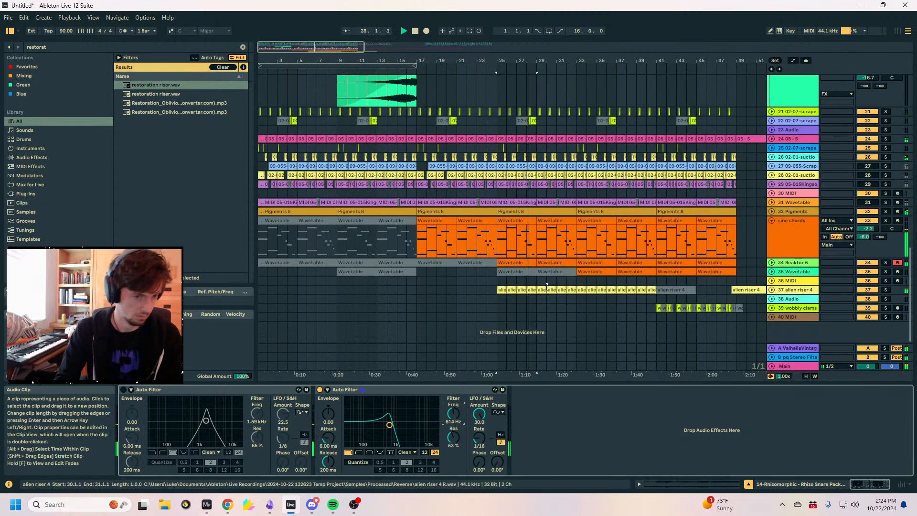
left_click_drag(578, 282, 735, 287)
key("0")
key("0")
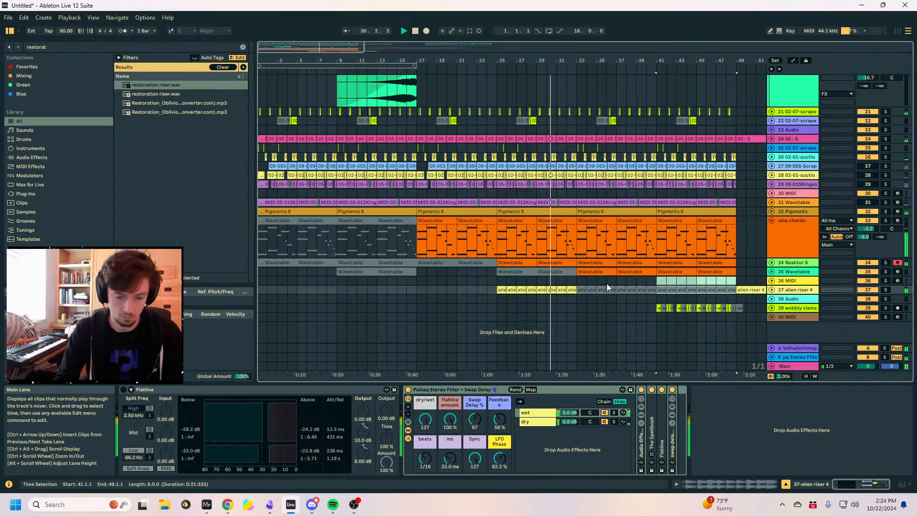
key("0")
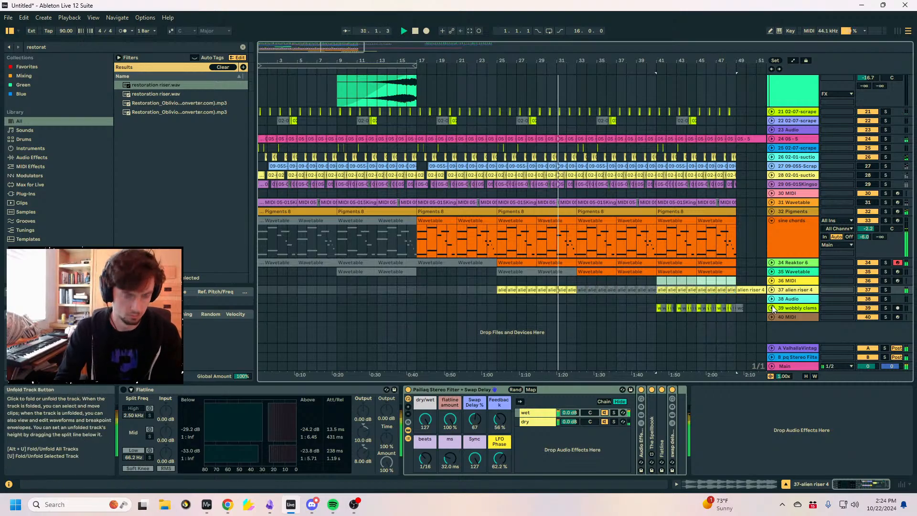
Insert a MIDI track below the unfolded Wavetable track and set its MIDI input to 35-Wavetable.
left_click(781, 261)
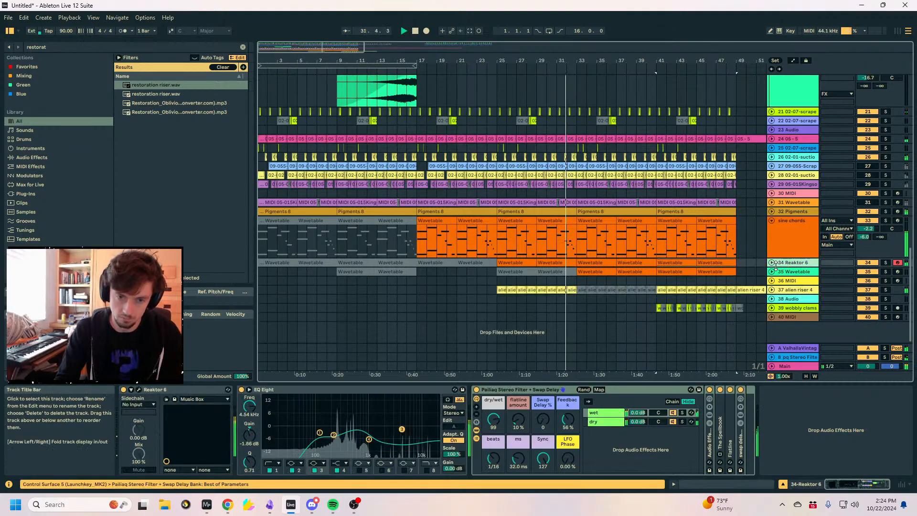
left_click(771, 272)
left_click(787, 250)
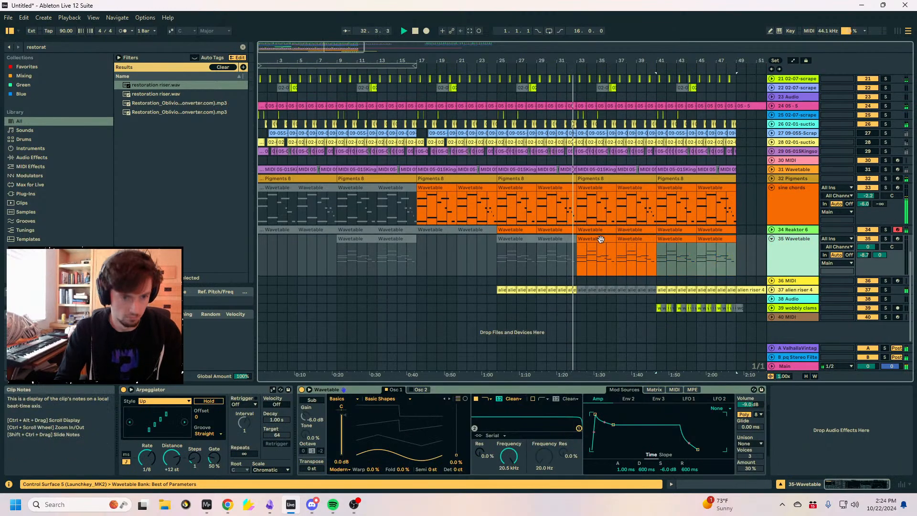
key("ctrl+shift+t")
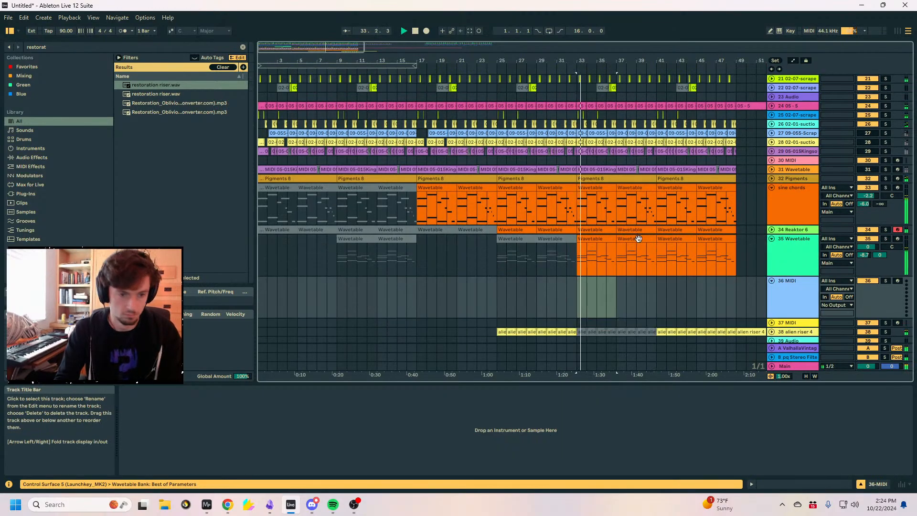
left_click(588, 246)
left_click(598, 249)
left_click(801, 299)
left_click(837, 280)
left_click(807, 396)
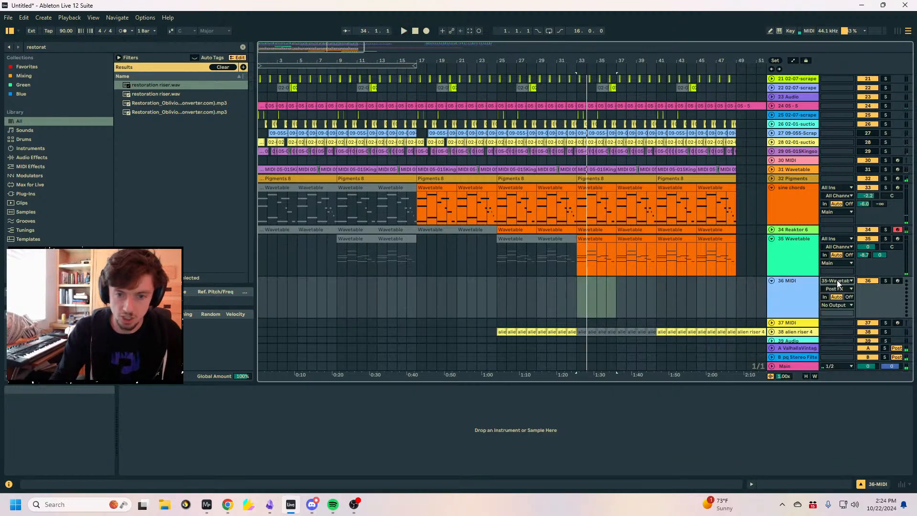
Arm the new MIDI track and start recording the arpeggiated notes into it from 32.4.1.
key("plus")
key("plus")
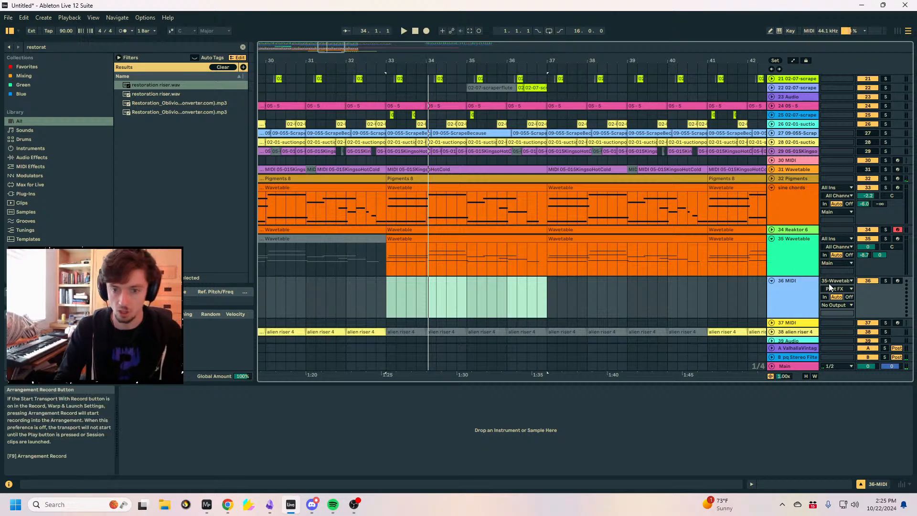
left_click(376, 292)
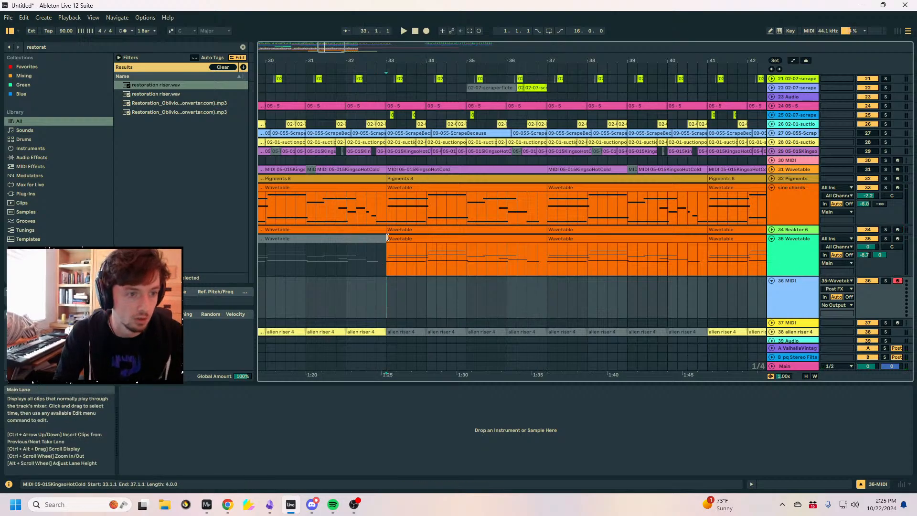
left_click(427, 31)
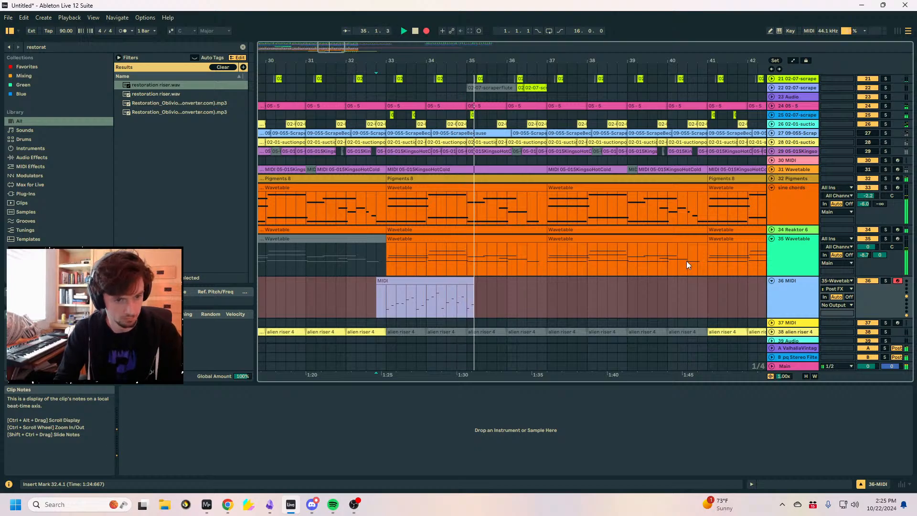
Set the Wavetable track's Arpeggiator style to Random while the notes are being recorded.
left_click_drag(790, 260, 596, 299)
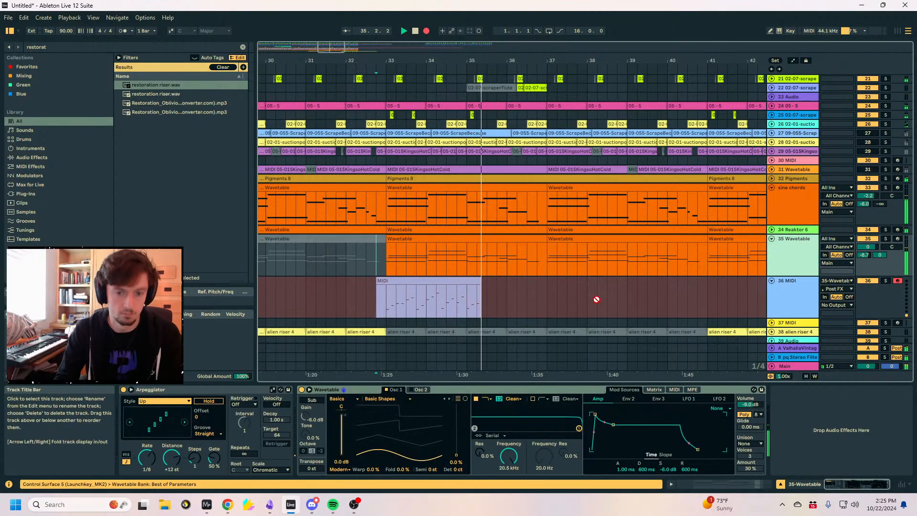
left_click(179, 402)
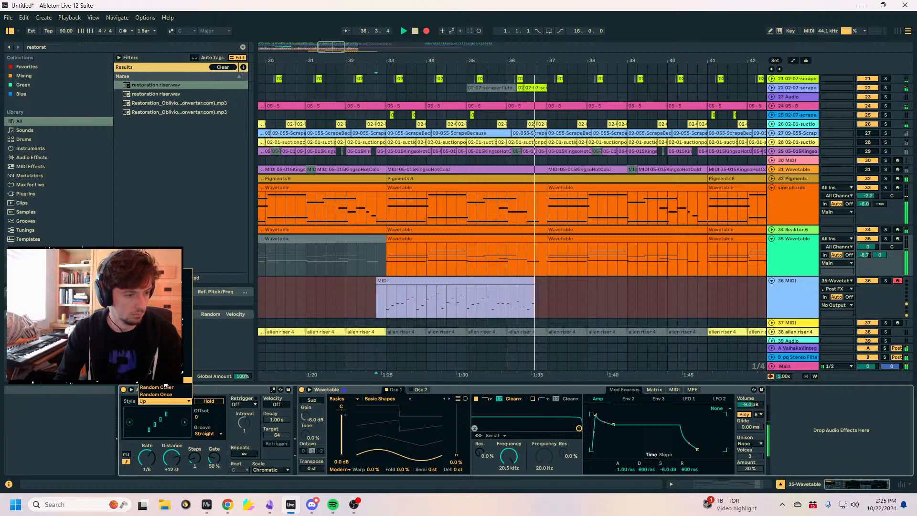
left_click(164, 384)
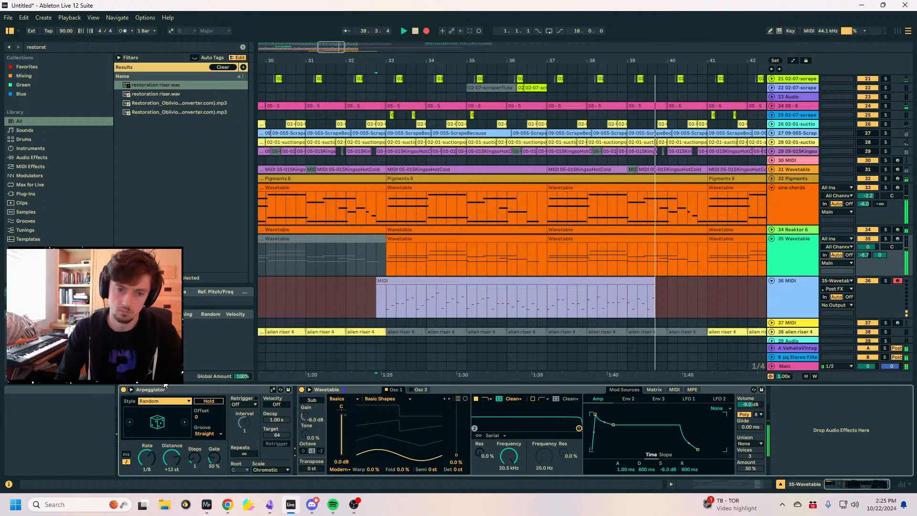
Automate the wobbly clams track's Auto Filter LFO Offset to rise gradually from bar 41 to 360° at bar 49.
left_click_drag(660, 59, 478, 48)
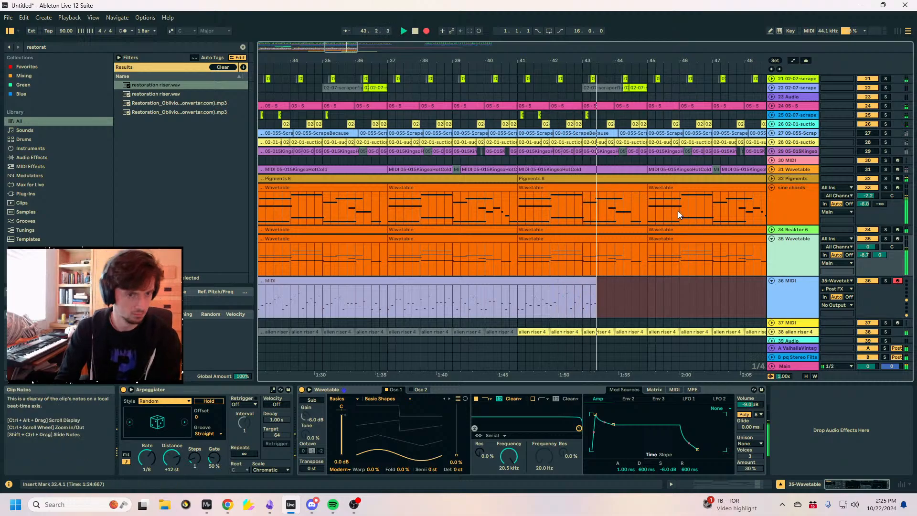
scroll(767, 286, "down", 4)
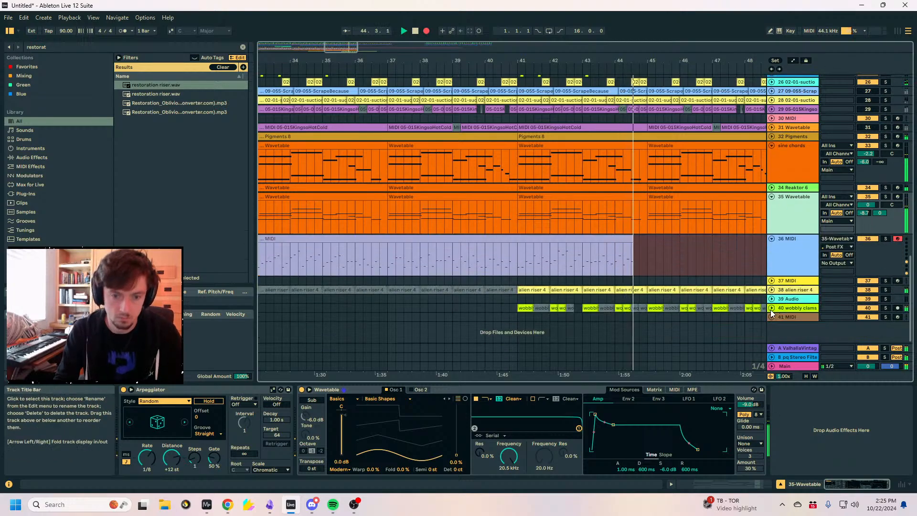
left_click(771, 308)
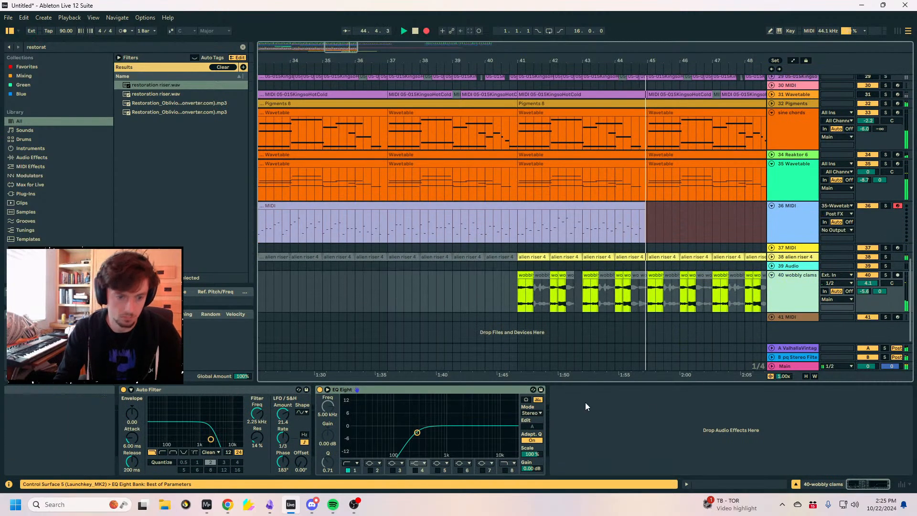
key("a")
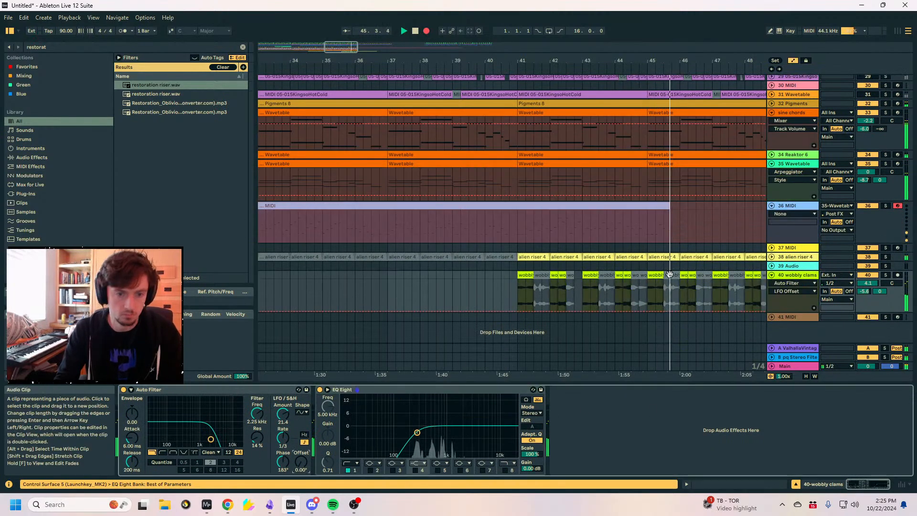
left_click(515, 313)
left_click_drag(750, 312, 676, 281)
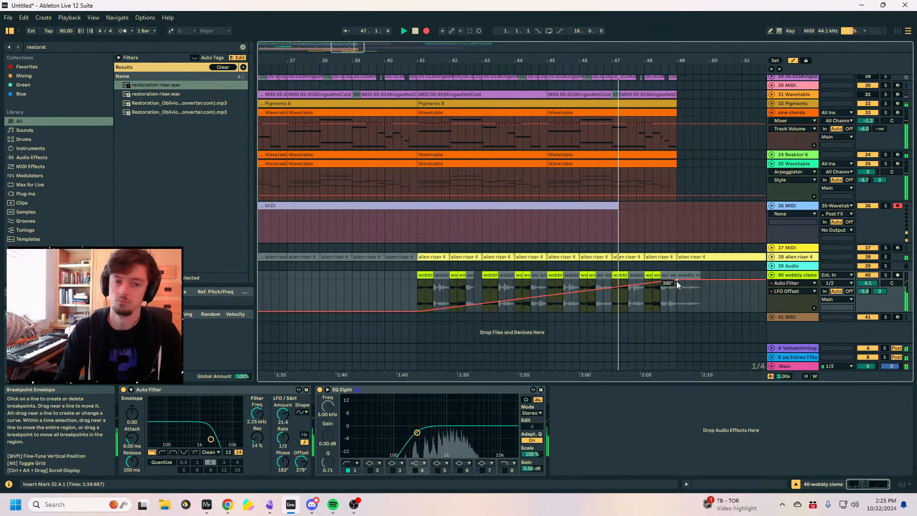
left_click_drag(552, 61, 633, 43)
key("a")
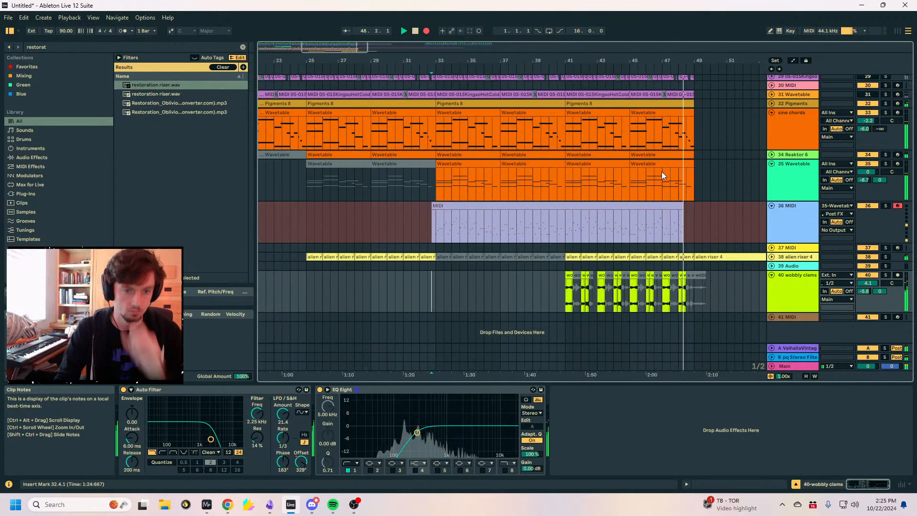
Stop the recording, try a split of the recorded MIDI clip at bar 45, and open the whole clip's notes.
left_click(632, 228)
key("space")
key("ctrl+e")
left_click(660, 206)
left_click(516, 207)
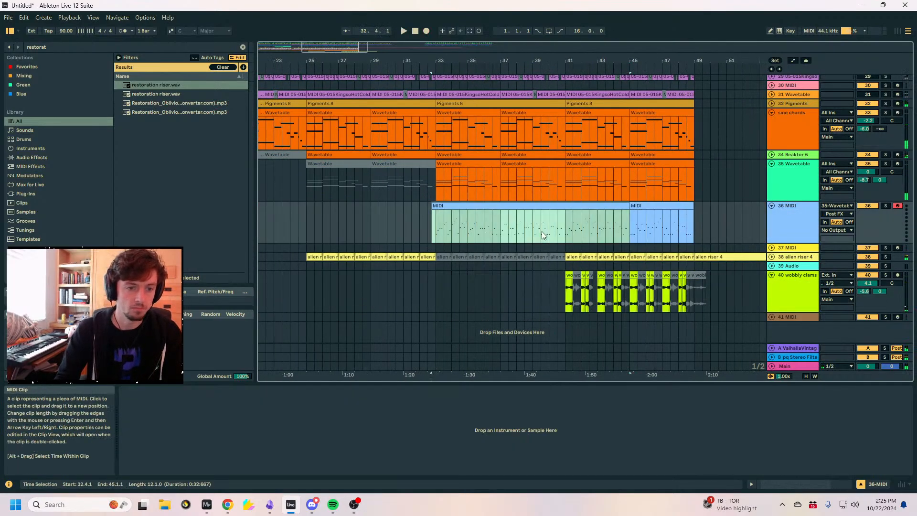
key("ctrl+z")
left_click(583, 205)
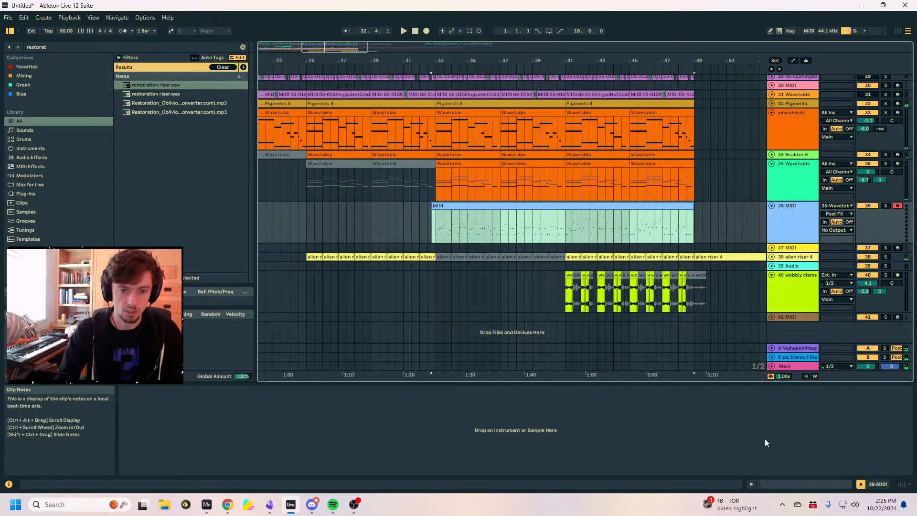
left_click(775, 484)
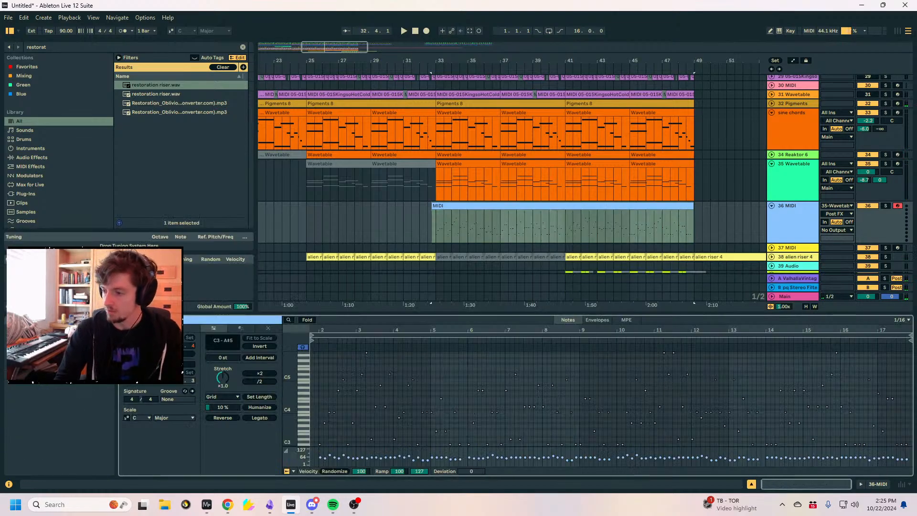
Switch to Spotify, search for "tiberium sun" and open the Tiberium Sun playlist.
left_click(333, 504)
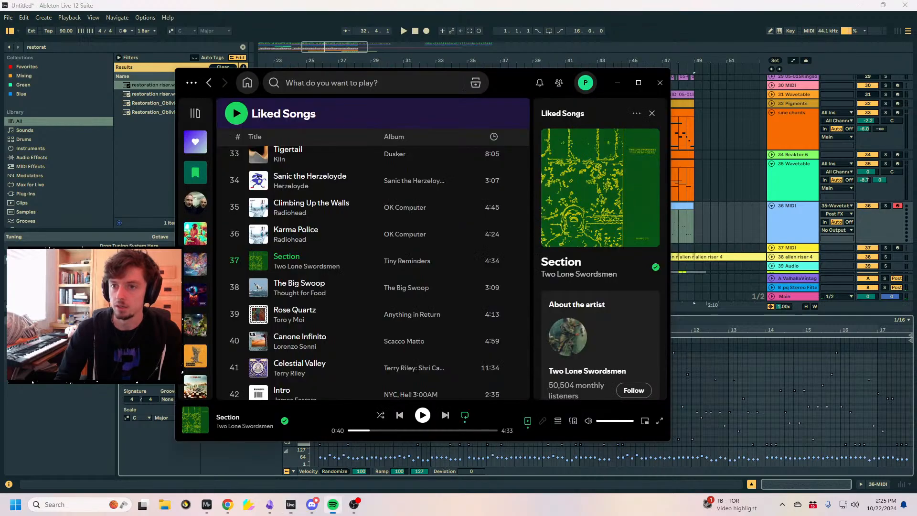
left_click(385, 83)
type("tiberium")
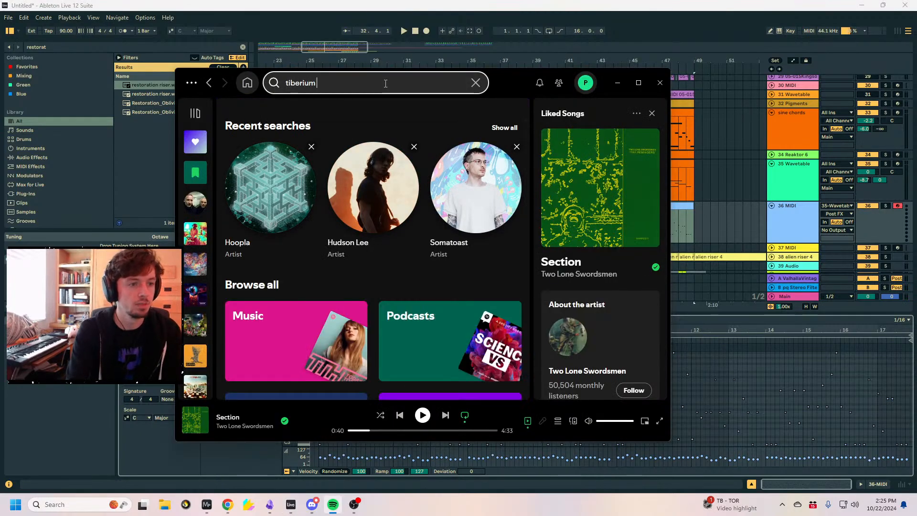
type(" sun")
left_click(323, 193)
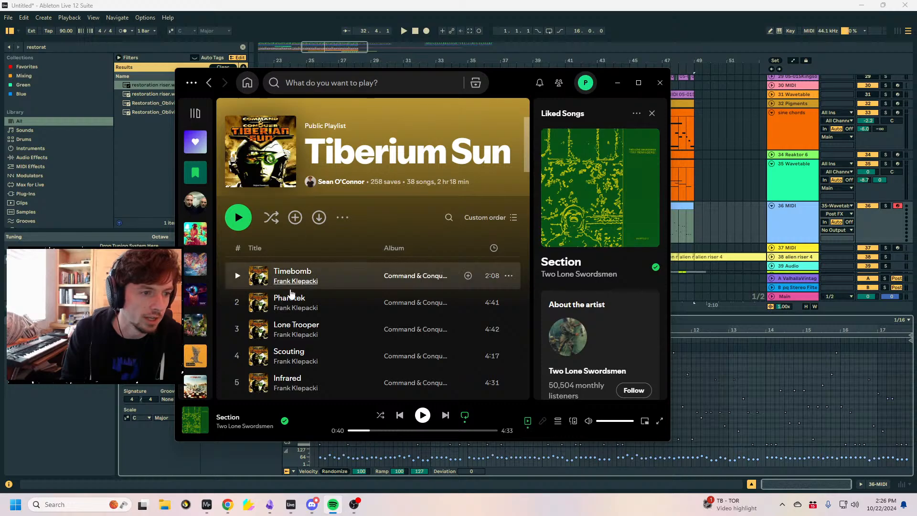
Play Timebomb briefly, listen to a middle section of Lone Trooper, and pause playback.
left_click(237, 276)
left_click(236, 328)
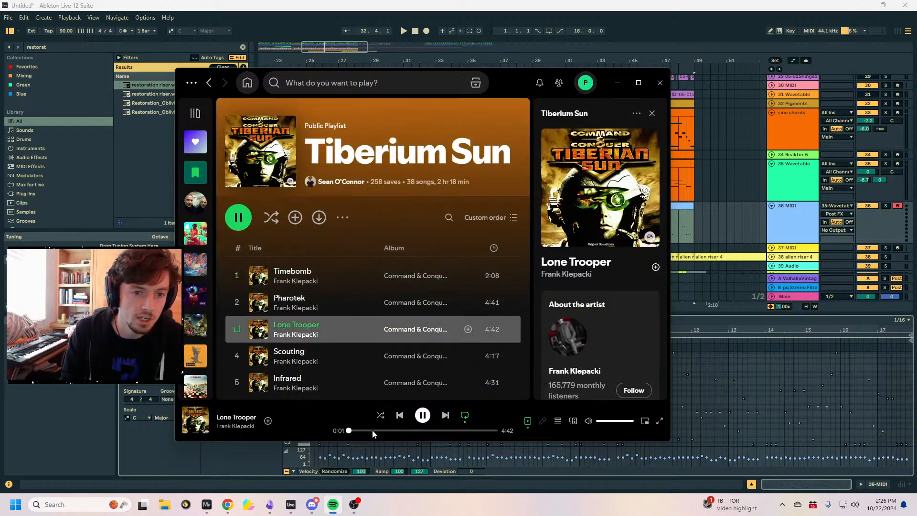
left_click(422, 416)
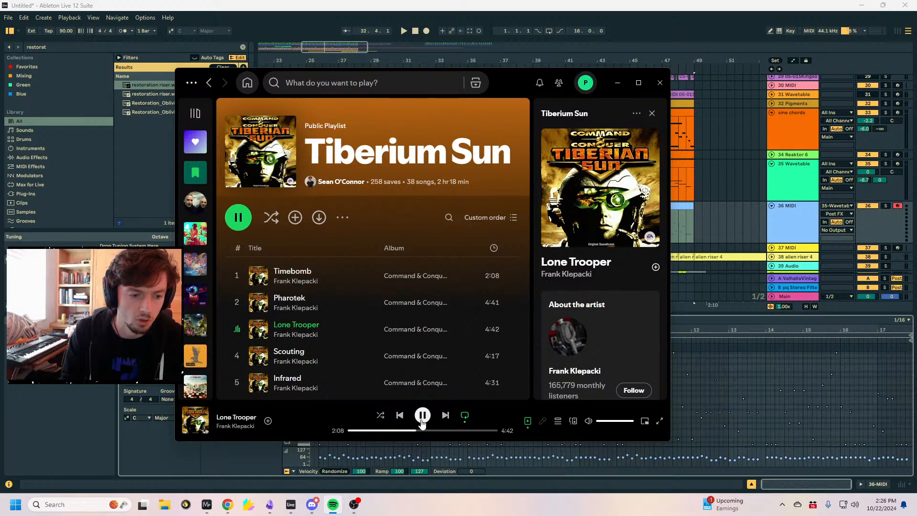
scroll(355, 336, "down", 3)
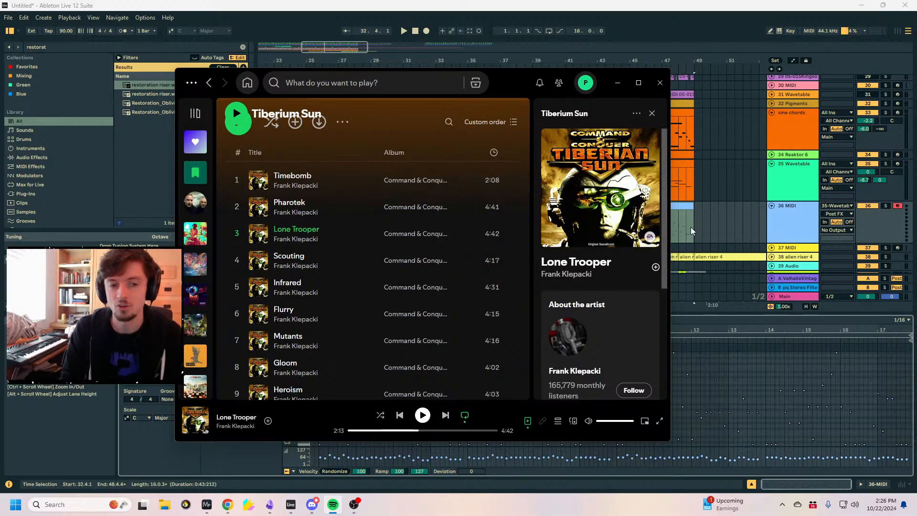
Return to Ableton Live and copy the recorded clip's notes from clip bar 13 to the end.
left_click(632, 206)
left_click(569, 220)
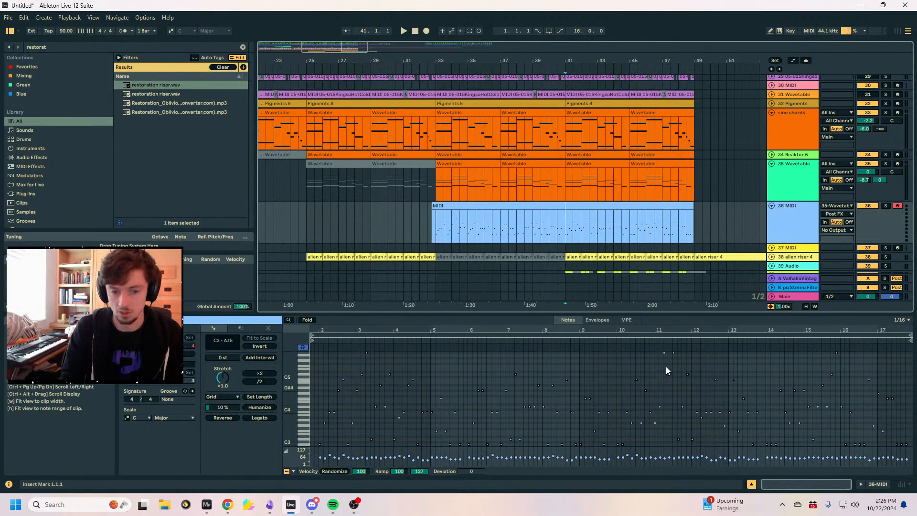
left_click_drag(728, 363, 909, 447)
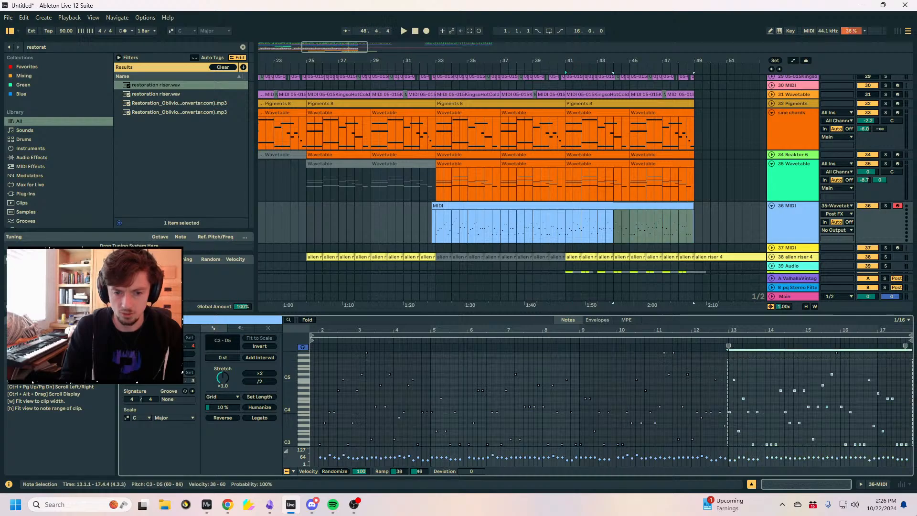
Split the recorded MIDI clip at bars 33 and 37.
left_click(449, 219)
key("ctrl+e")
left_click(459, 205)
left_click(515, 227)
left_click(502, 224)
key("ctrl+e")
Paste the copied notes at the start of the MIDI clip between bars 33 and 37.
left_click(483, 206)
left_click(337, 369)
left_click(312, 371)
key("ctrl+v")
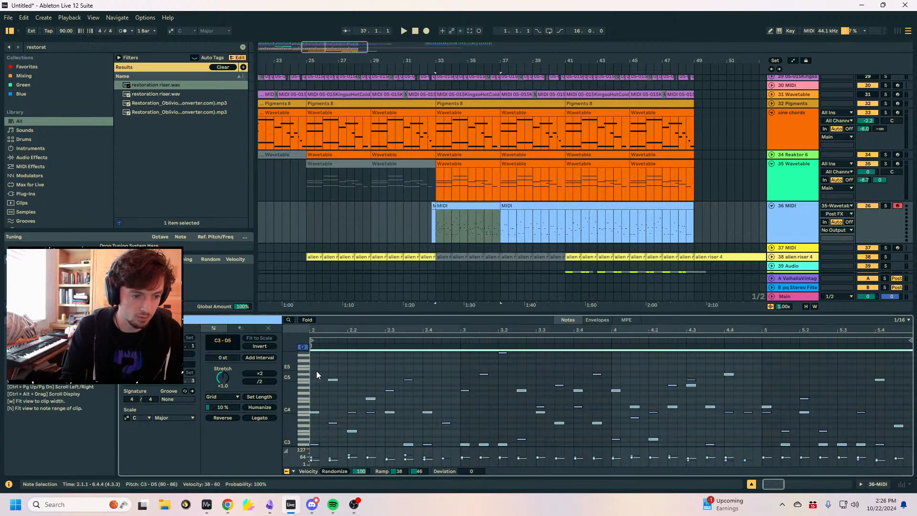
Move the MIDI clip between bars 33 and 37 onto the Wavetable track and turn off that track's Arpeggiator.
key("space")
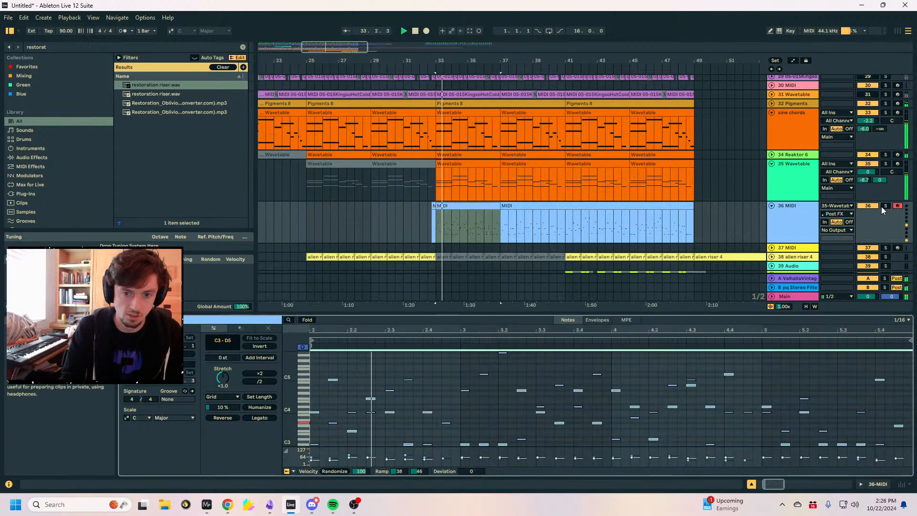
left_click_drag(484, 206, 485, 164)
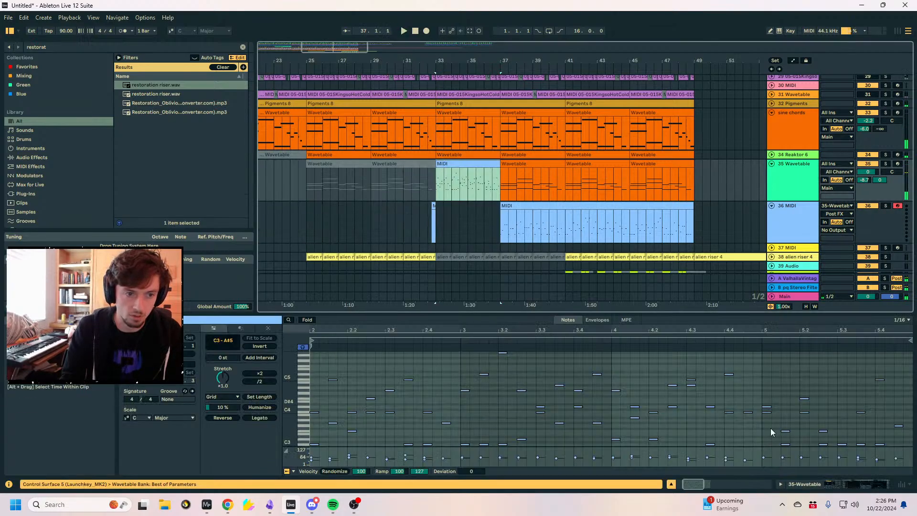
left_click(804, 483)
left_click(123, 389)
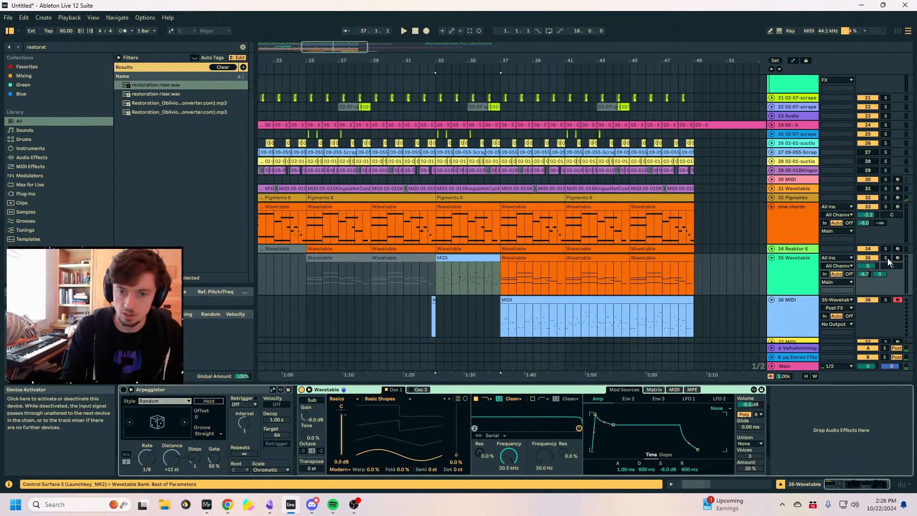
Solo the Wavetable track and audition its MIDI clip from bar 33.
left_click(885, 258)
key("space")
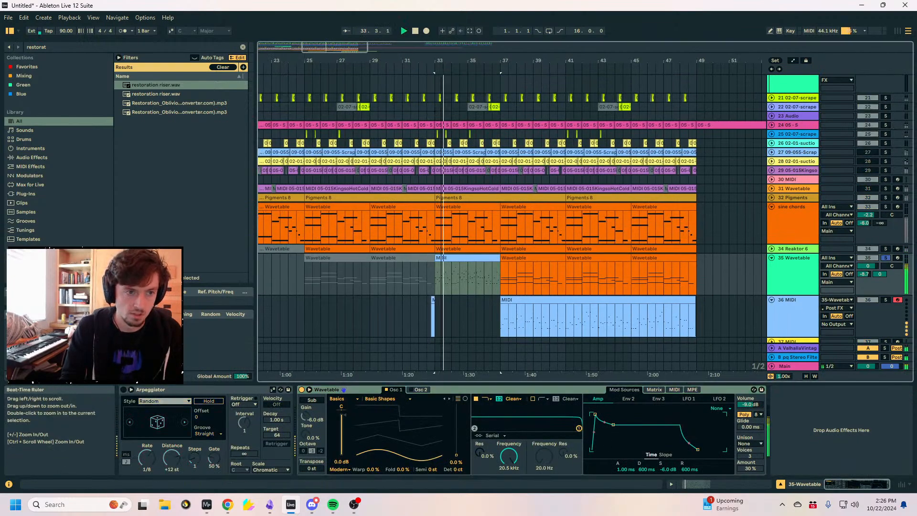
left_click_drag(441, 60, 441, 114)
scroll(549, 205, "down", 2)
key("space")
key("ctrl+z")
left_click_drag(500, 192, 466, 207)
key("space")
Open the notes of the Wavetable track's bar 33 MIDI clip and play it back with the track unsoloed.
double_click(417, 210)
scroll(385, 394, "down", 3)
key("space")
scroll(375, 383, "up", 2)
key("space")
key("space")
left_click(884, 192)
key("space")
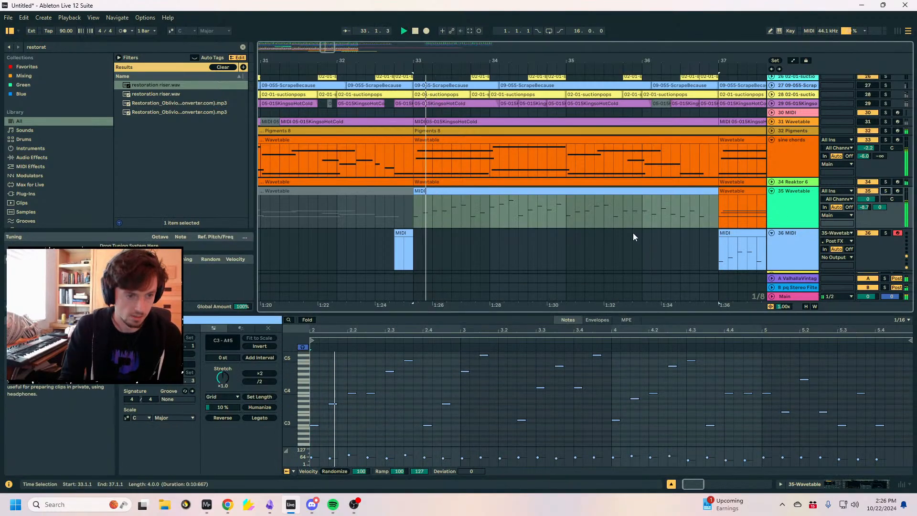
key("space")
Lower the clip's note at 2.2.3 to B3 and the note at 4.2.3 to A#3, checking them in playback.
left_click(366, 393)
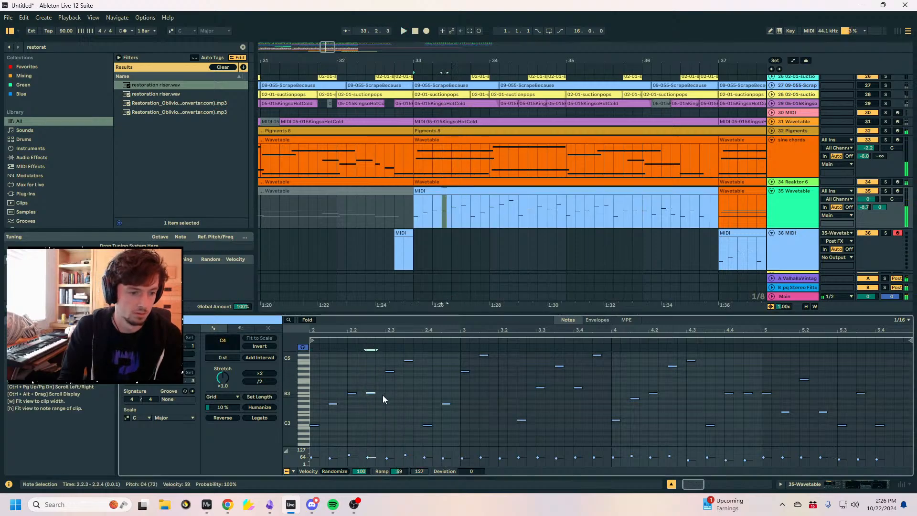
key("Down")
key("space")
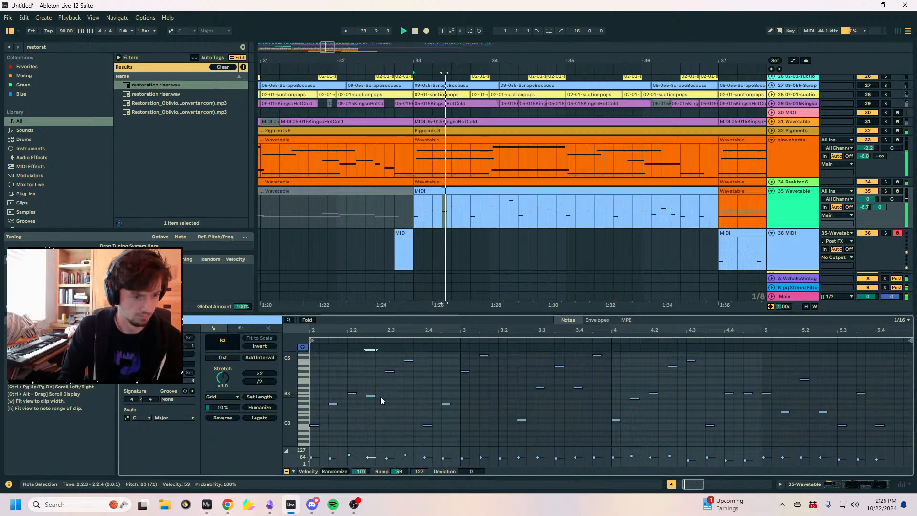
scroll(512, 402, "up", 2)
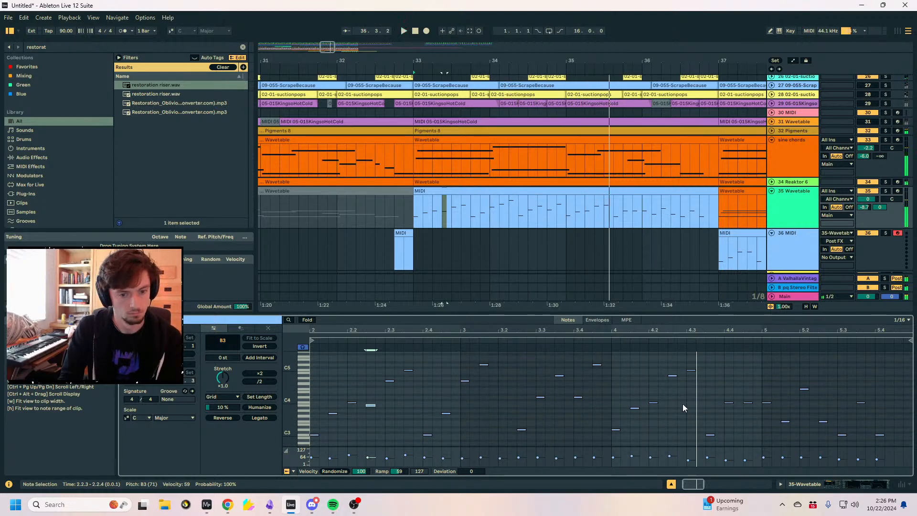
left_click_drag(686, 388, 660, 369)
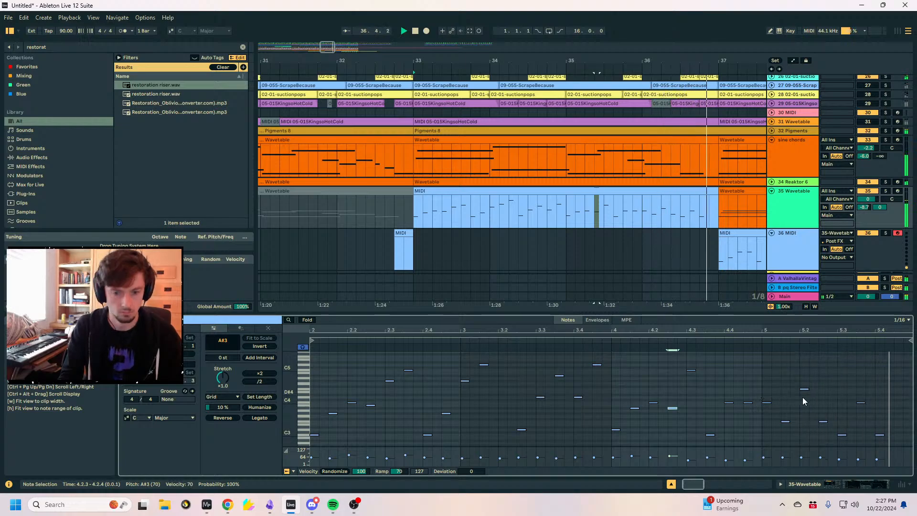
Add a C2 note at position 5.4.3, at the end of the MIDI clip.
double_click(898, 438)
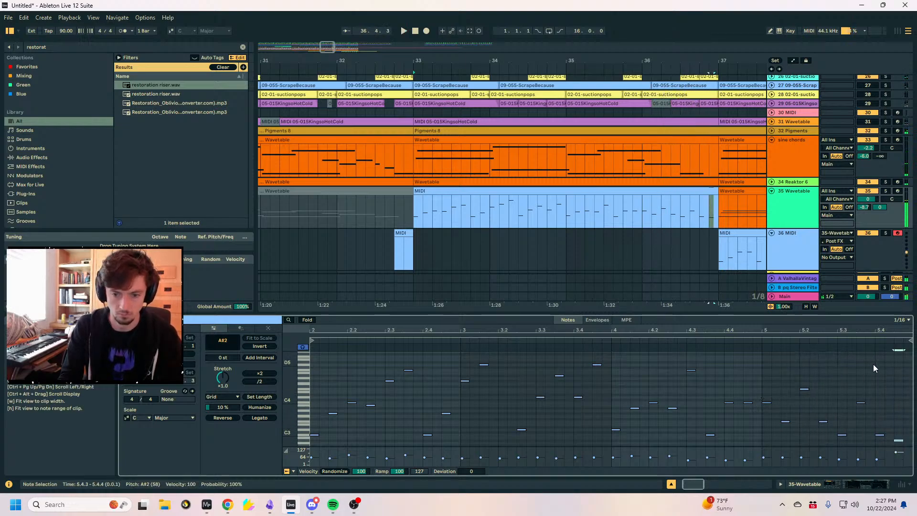
scroll(841, 339, "down", 3)
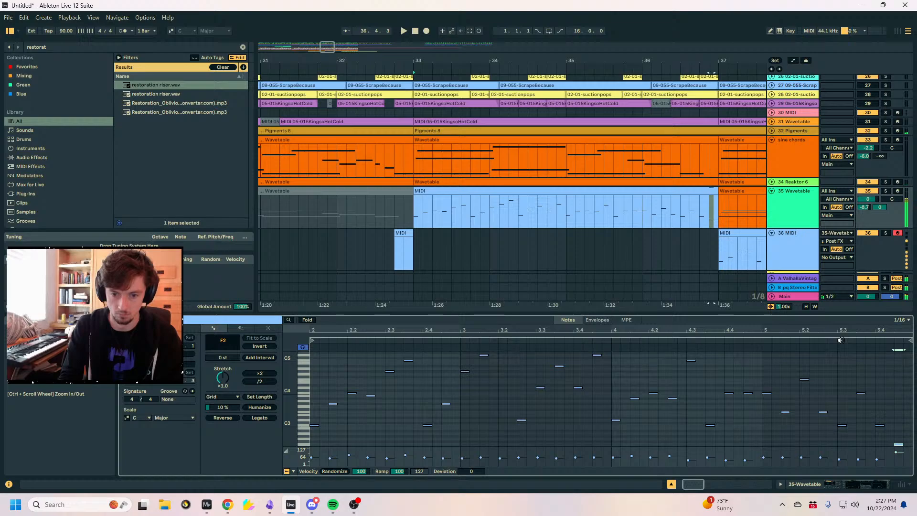
scroll(841, 340, "down", 2)
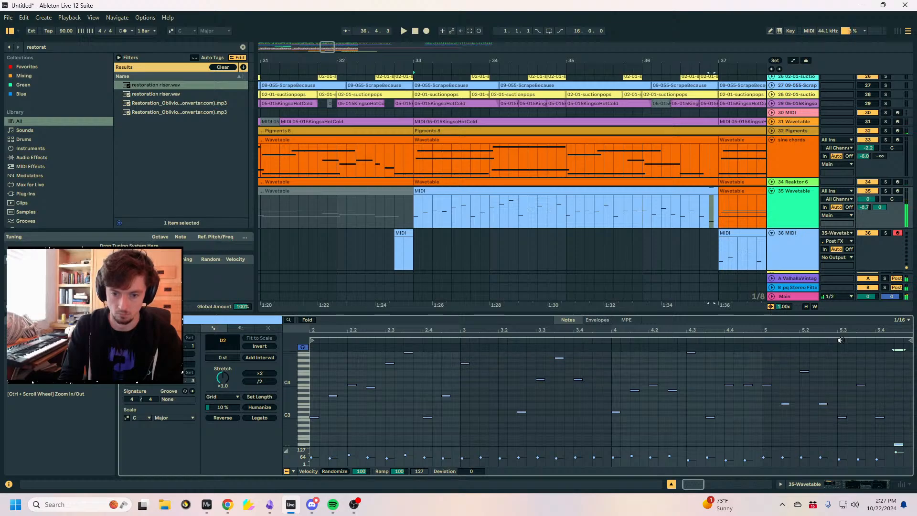
scroll(840, 340, "down", 2)
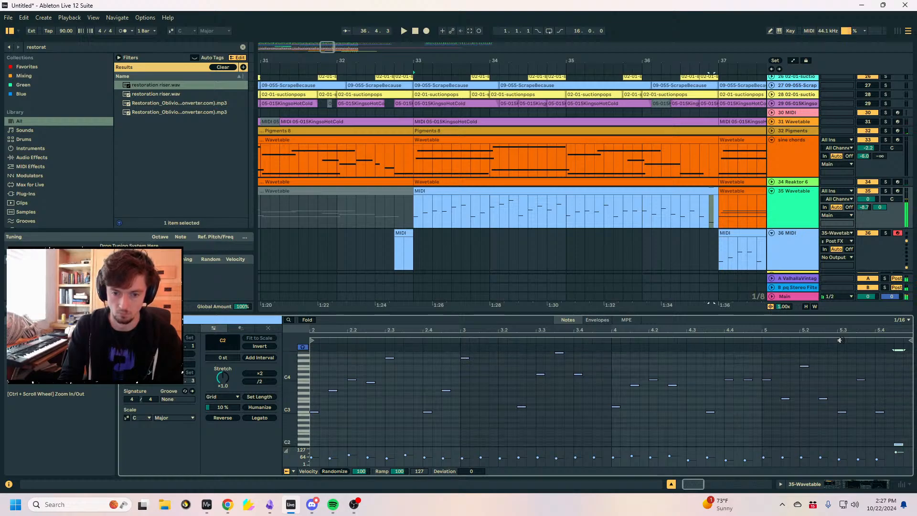
Duplicate the Wavetable track's bar 33 MIDI clip into bars 37 to 41.
left_click(537, 193)
key("ctrl+d")
scroll(644, 67, "down", 5)
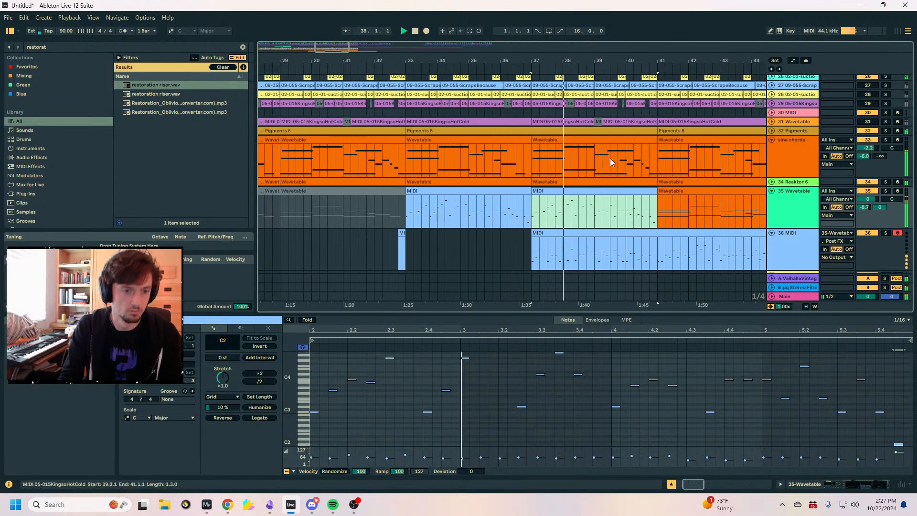
left_click(505, 187)
left_click(506, 191)
left_click(545, 193)
With the Wavetable track temporarily soloed, set oscillator 1's wavetable position to 19% and the track volume to -6.7 dB.
left_click(808, 205)
left_click(884, 191)
left_click(835, 483)
left_click_drag(459, 448, 459, 441)
left_click_drag(867, 265, 867, 275)
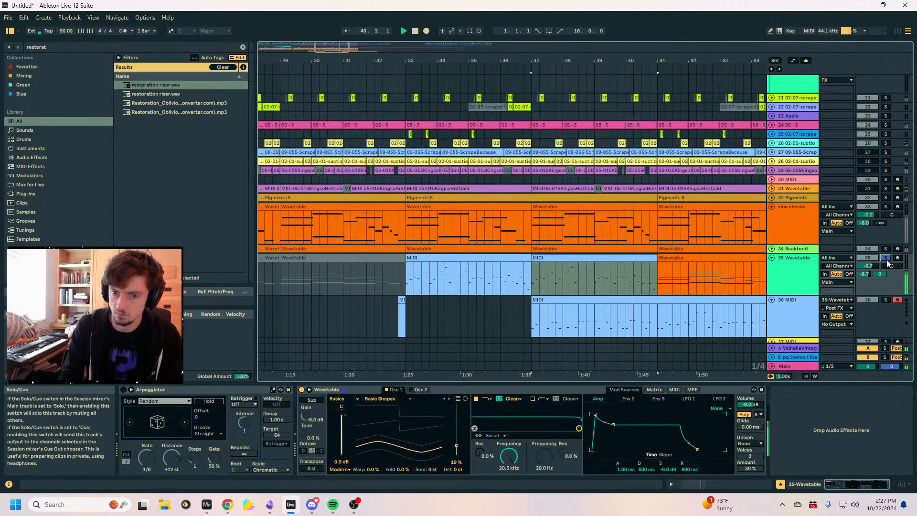
left_click(885, 258)
Duplicate the Wavetable track's MIDI clips from bars 33 to 41 into bars 41 to 49 and set its volume to -5.4 dB.
left_click(493, 255, "shift")
key("ctrl+d")
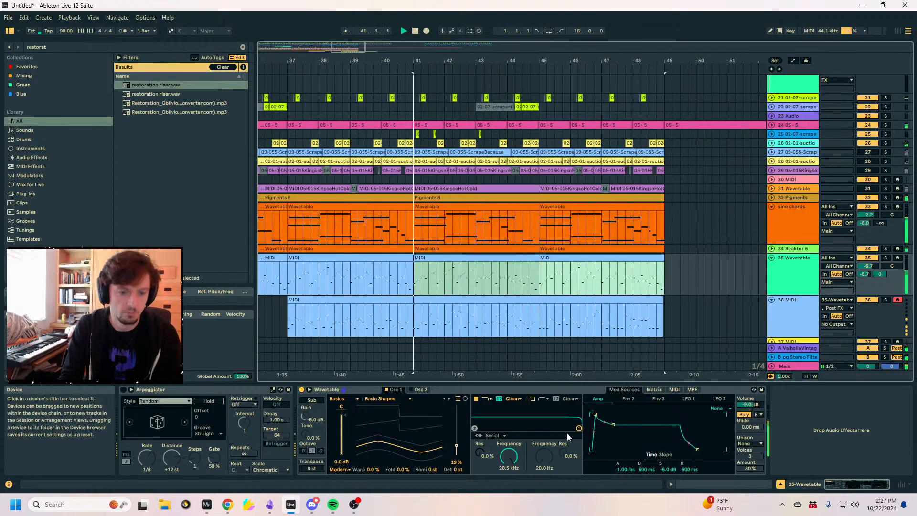
left_click(867, 266)
Review the Wavetable track's arrangement from bar 17 while listening through to bar 49.
scroll(452, 234, "down", 4)
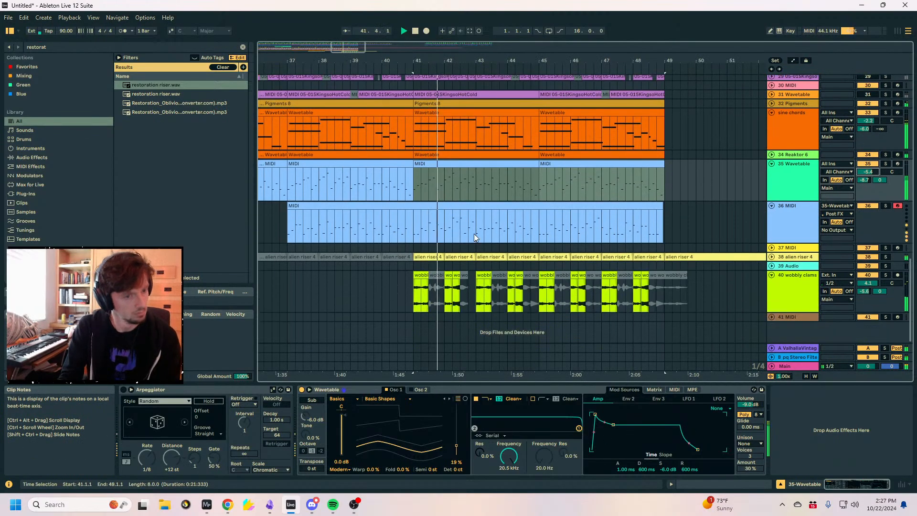
scroll(615, 201, "up", 2)
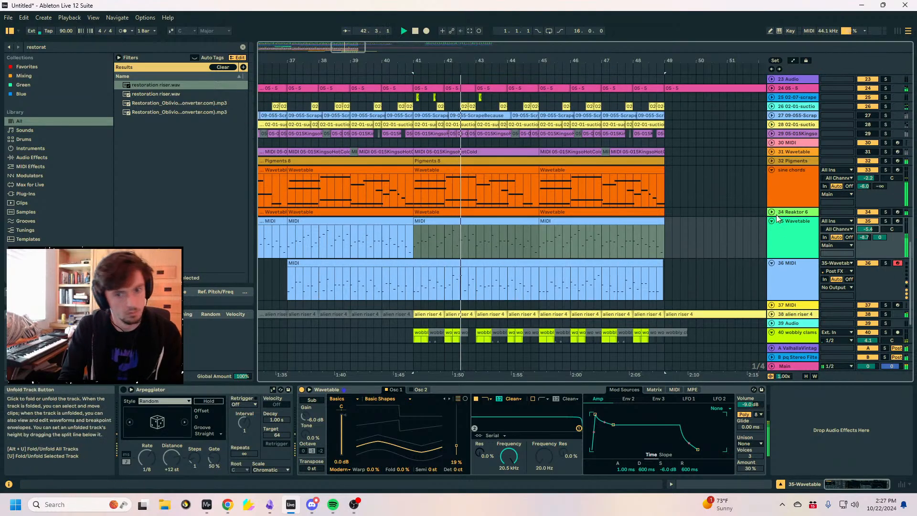
scroll(802, 232, "up", 2)
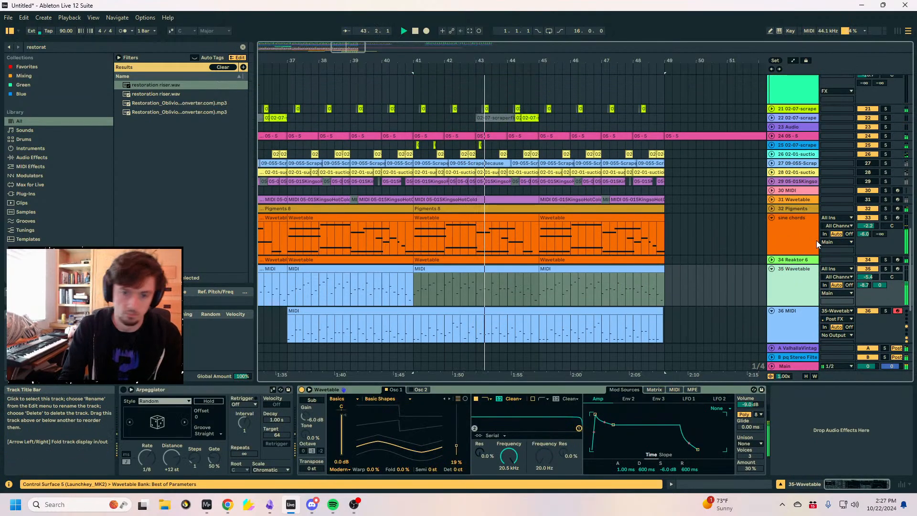
left_click_drag(487, 56, 577, 56)
scroll(807, 215, "down", 4)
left_click_drag(614, 185, 378, 178)
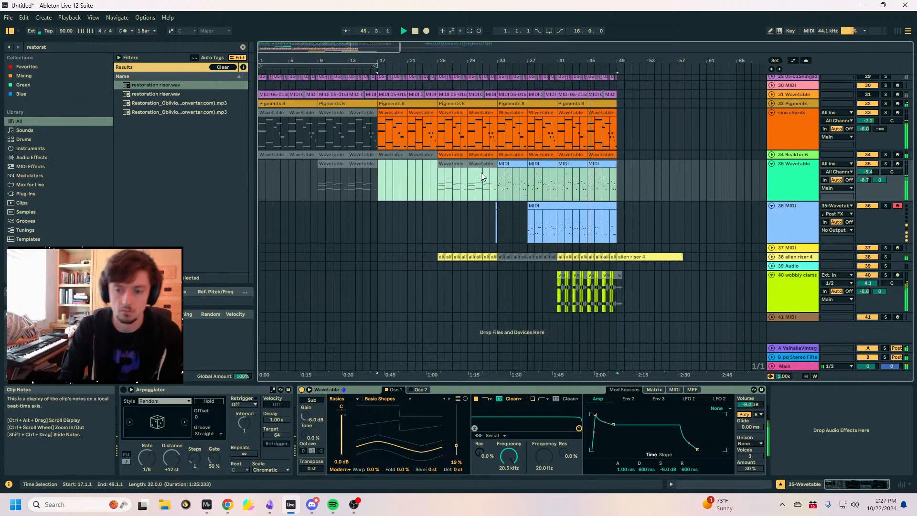
left_click(493, 178)
mouse_move(494, 179)
left_mouse_down()
mouse_move(629, 185)
mouse_move(499, 179)
left_mouse_up()
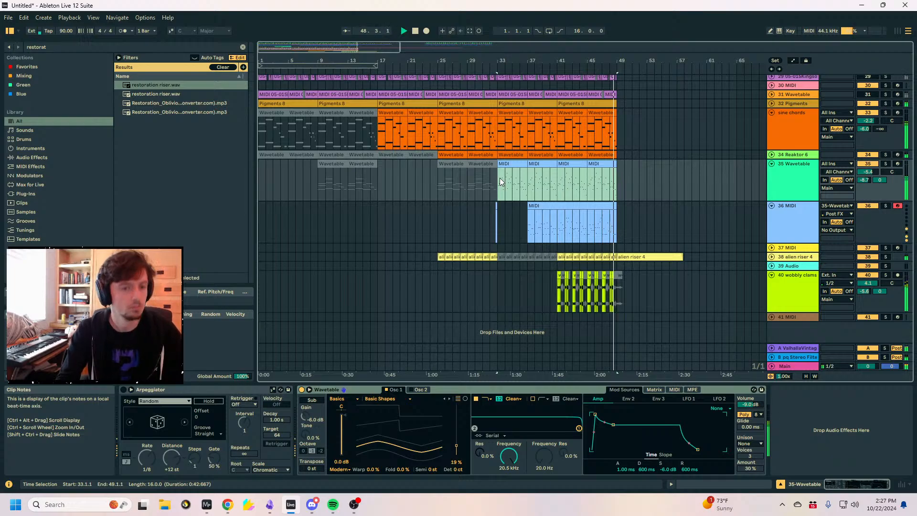
left_click(633, 186)
key("space")
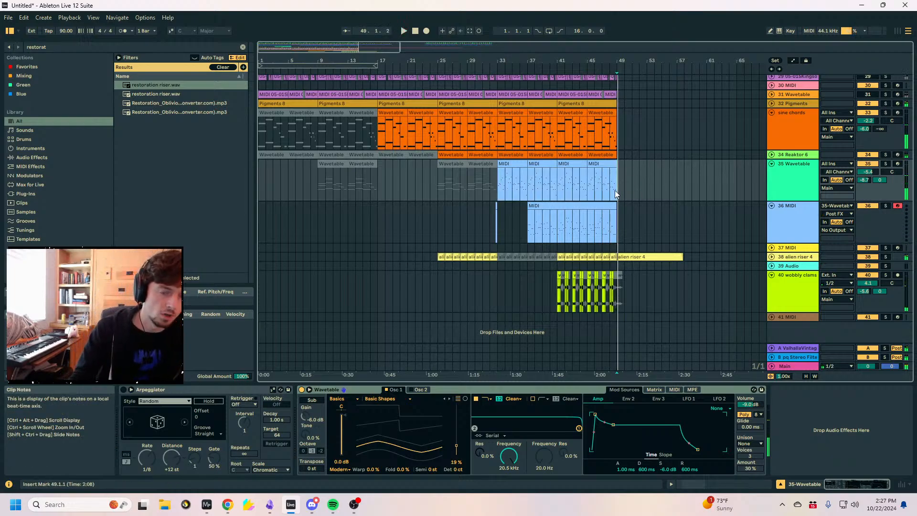
Try deleting the kick clips after bar 49.
left_click(615, 190)
scroll(611, 188, "up", 3)
scroll(611, 188, "up", 10)
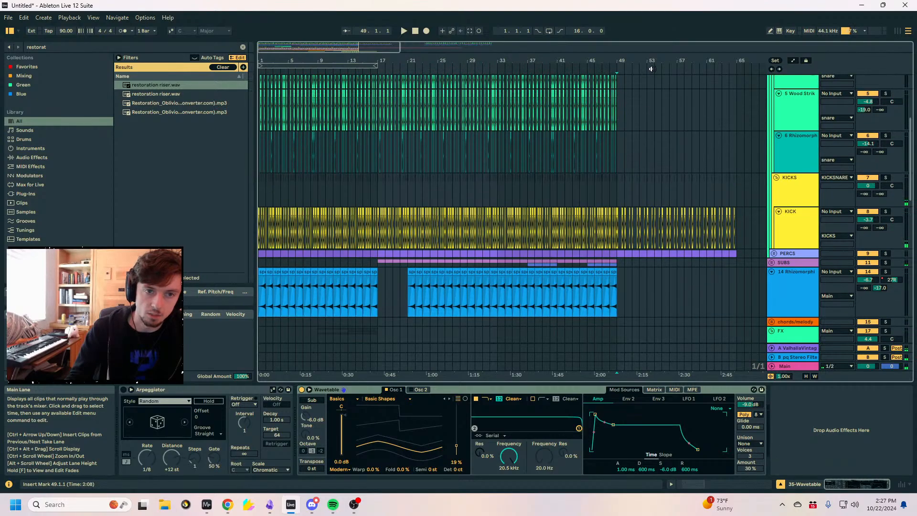
left_click_drag(613, 61, 514, 86)
left_click_drag(515, 222, 764, 217)
key("Delete")
left_click_drag(558, 61, 558, 15)
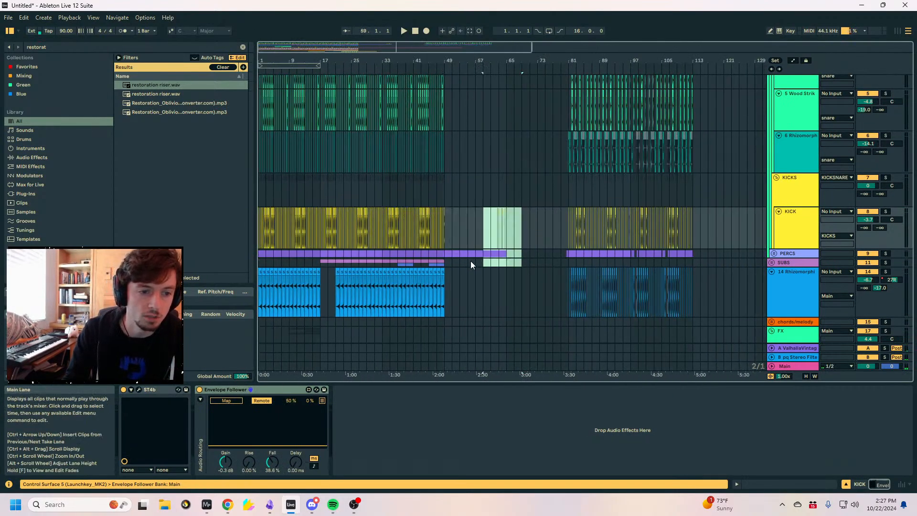
left_click_drag(474, 261, 444, 269)
Try duplicating bars 33 to 49 of the collapsed drums and SUBS groups past bar 49, and undo the duplication.
scroll(450, 225, "up", 5)
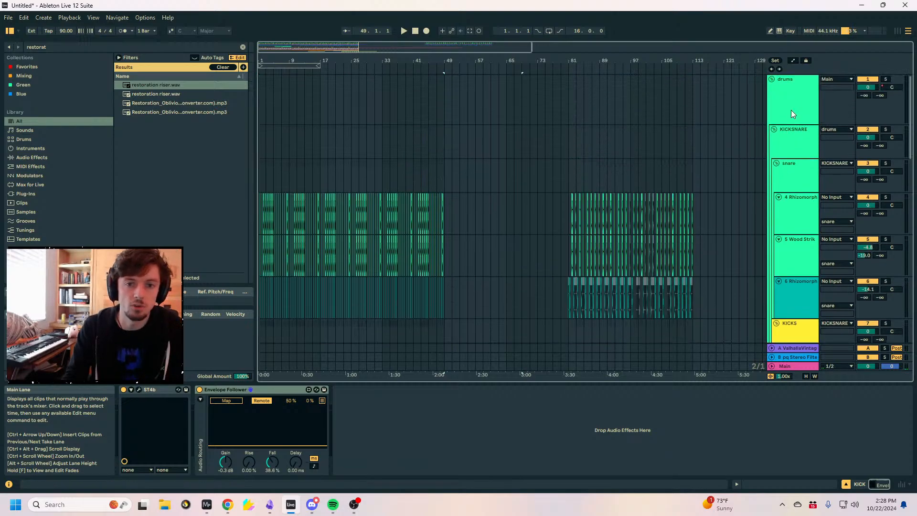
left_click(772, 79)
left_click_drag(440, 77, 382, 88)
key("ctrl+d")
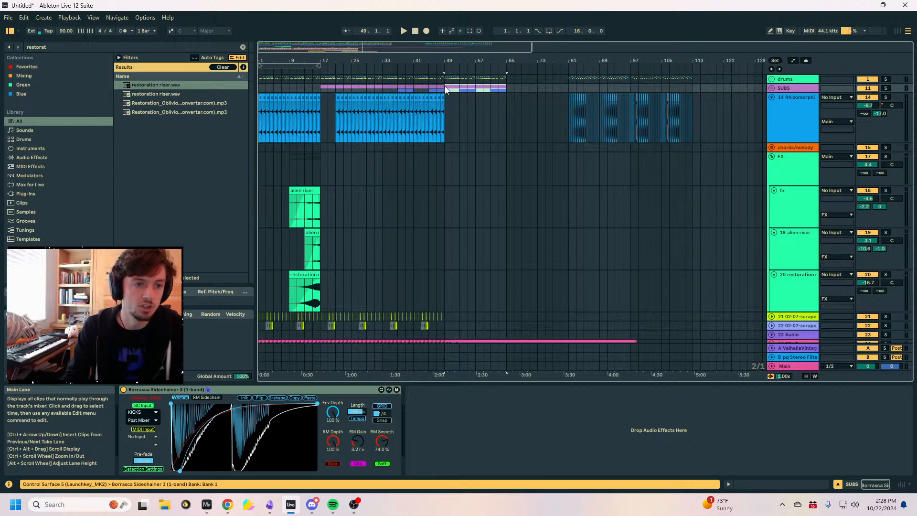
key("ctrl+z")
Unfold the alien riser 4 track, duplicate its clips from bars 41 to 49 into bars 49 to 57, and audition them.
left_click_drag(431, 57, 491, 70)
scroll(524, 129, "down", 1)
scroll(524, 134, "down", 10)
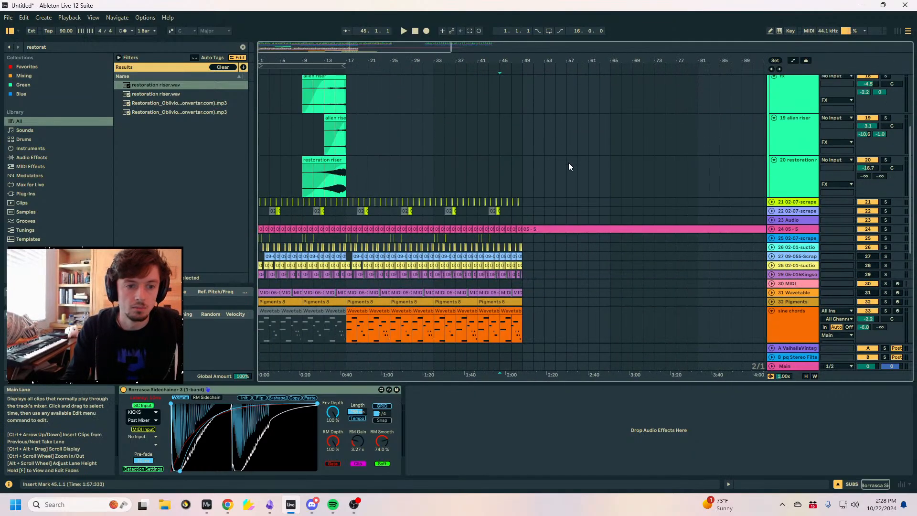
left_click(476, 291)
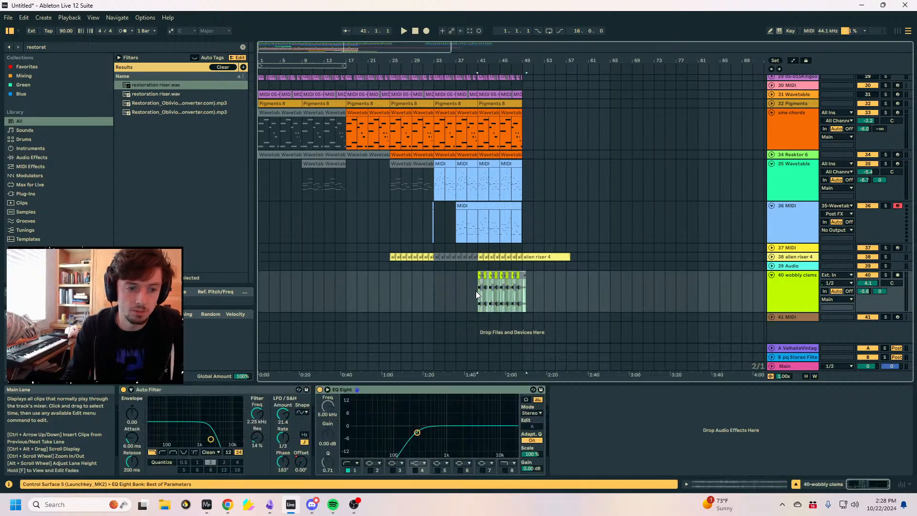
left_click(522, 248)
left_click(771, 257)
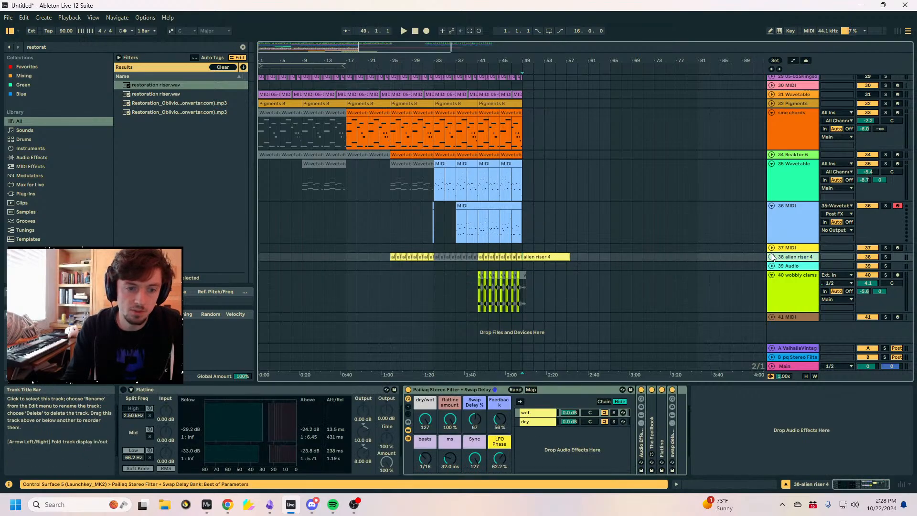
left_click_drag(522, 274, 481, 276)
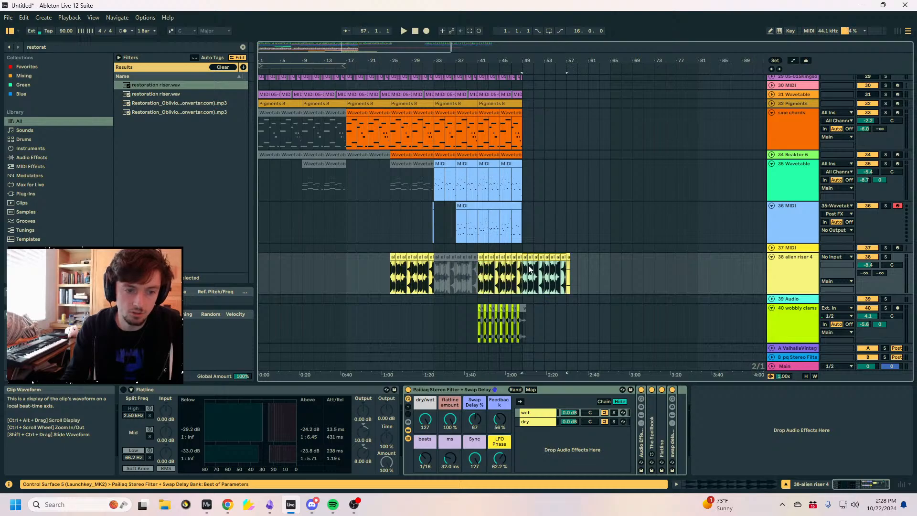
key("space")
scroll(566, 199, "up", 15)
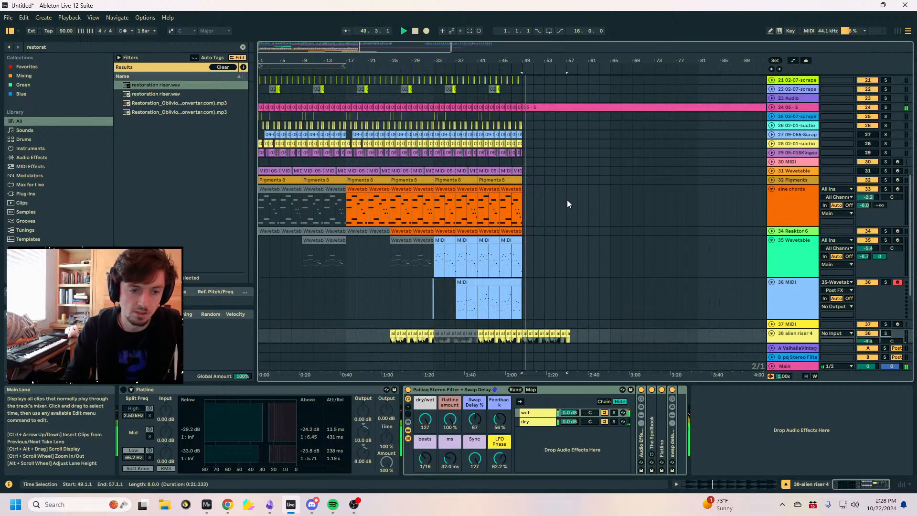
key("space")
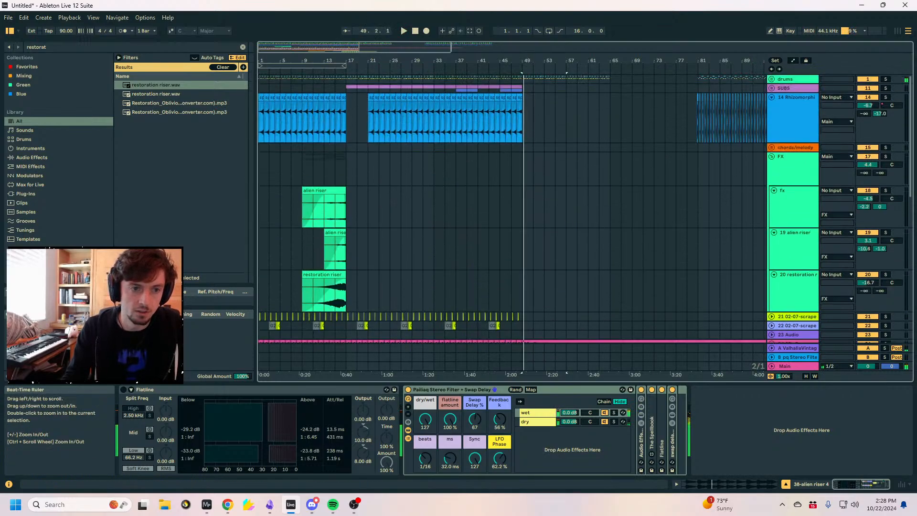
Unfold the drums group and select the gap on the KICK track just before bar 49.
scroll(525, 120, "up", 8)
left_click(771, 79)
scroll(534, 128, "down", 3)
scroll(534, 129, "down", 3)
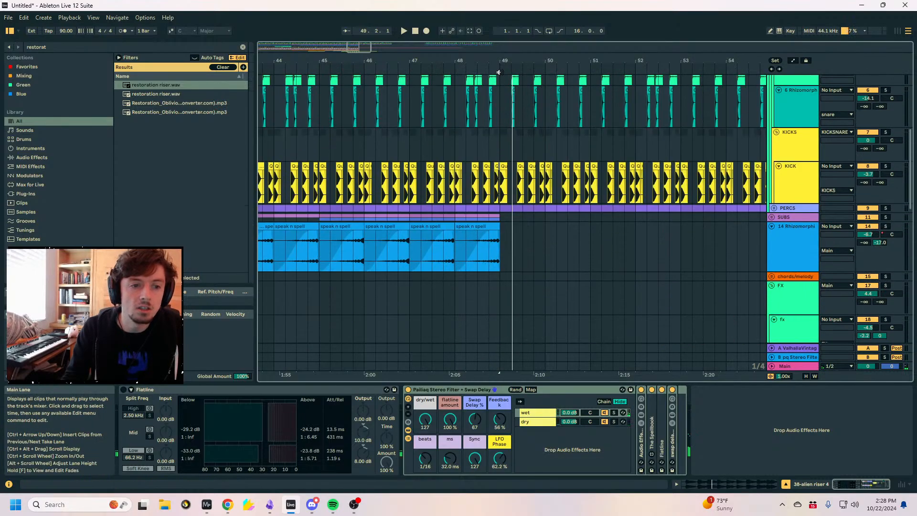
scroll(508, 168, "up", 10)
left_click(507, 168)
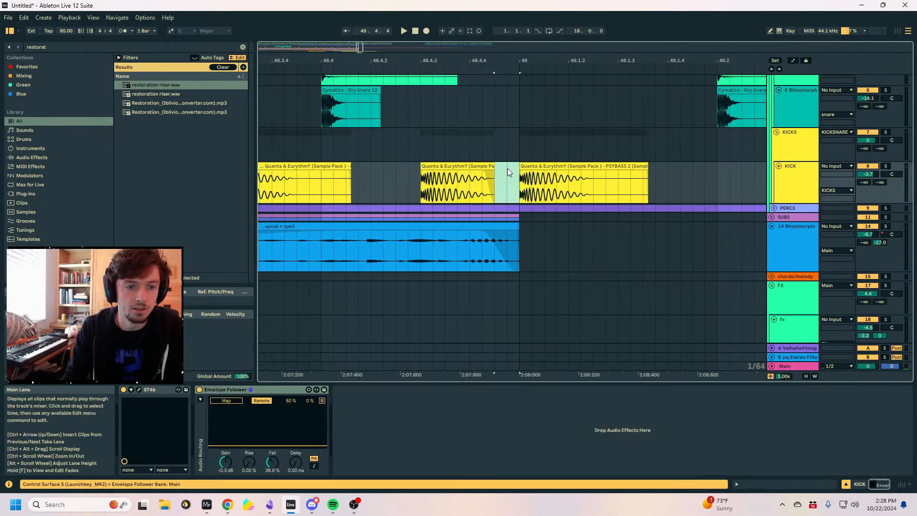
Consolidate the short gap on the KICK track between the last kick and bar 49.
left_click_drag(517, 61, 517, 84)
mouse_move(438, 191)
left_mouse_down()
mouse_move(517, 195)
mouse_move(462, 194)
left_mouse_up()
key("ctrl+j")
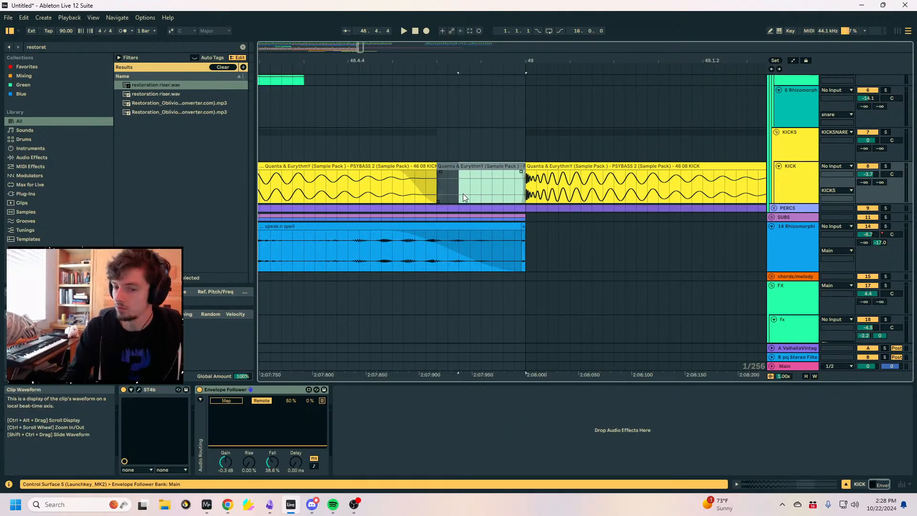
left_click(500, 164)
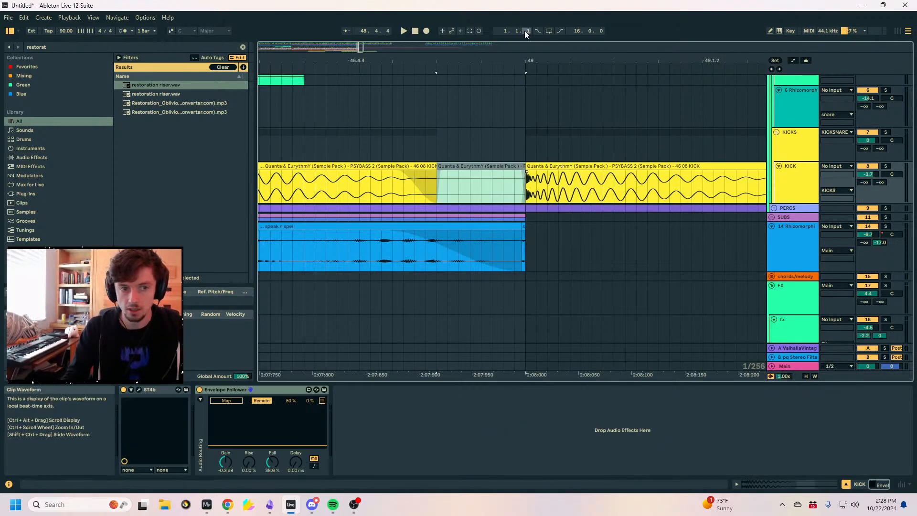
Try removing and repositioning the short kick segment just before bar 49, and undo the changes.
left_click_drag(527, 60, 529, 186)
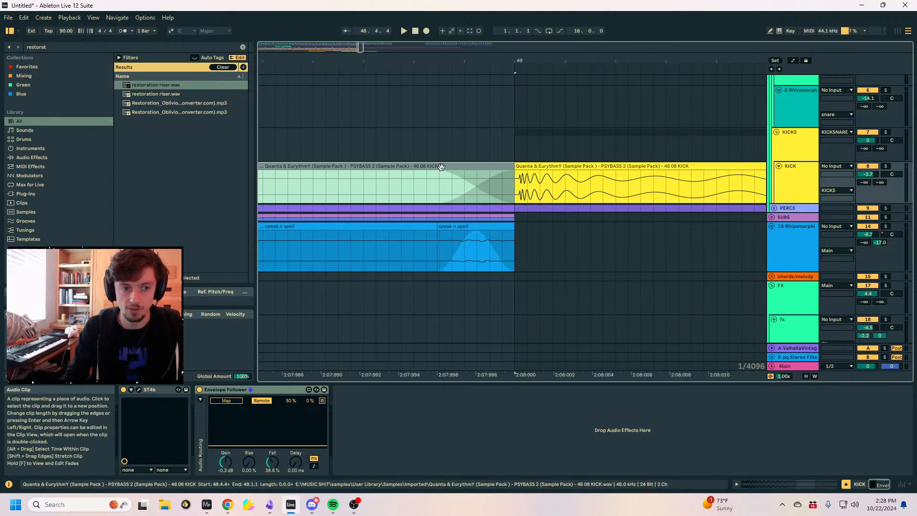
left_click(551, 174)
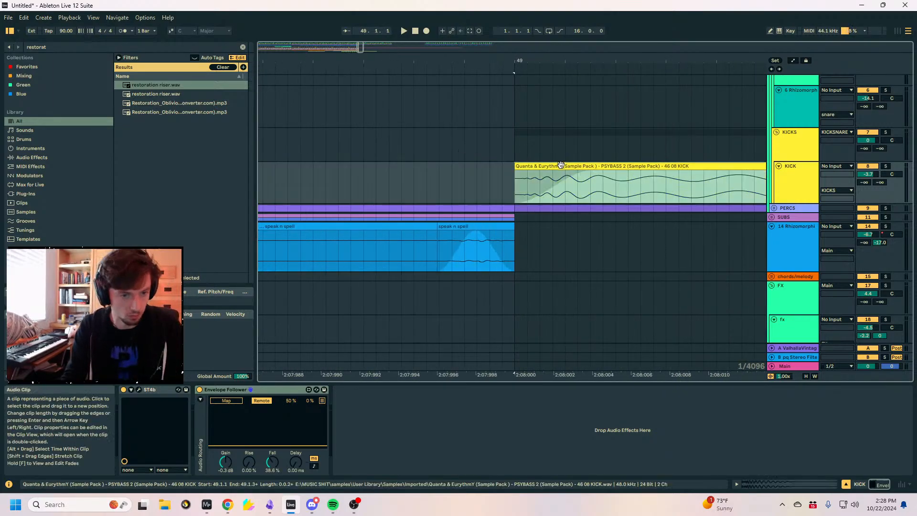
left_click_drag(517, 61, 516, 14)
key("ctrl+z")
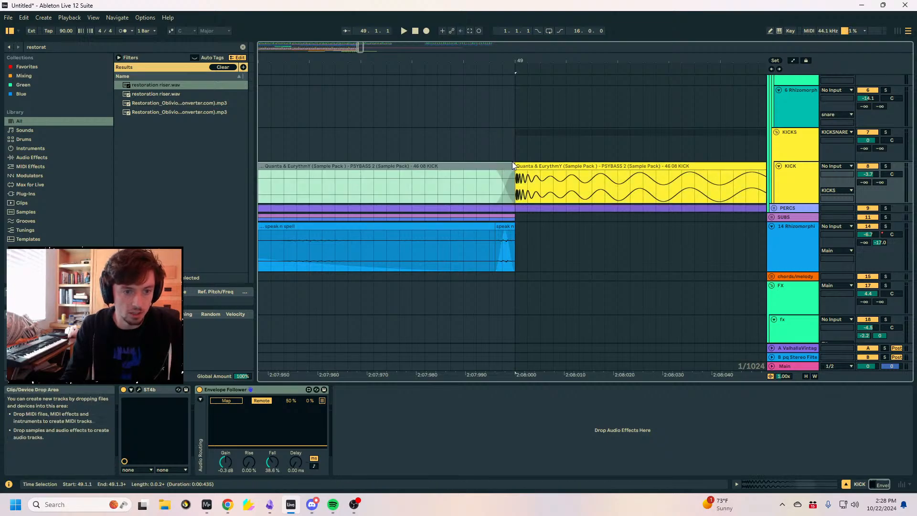
left_click_drag(513, 166, 504, 167)
key("ctrl+z")
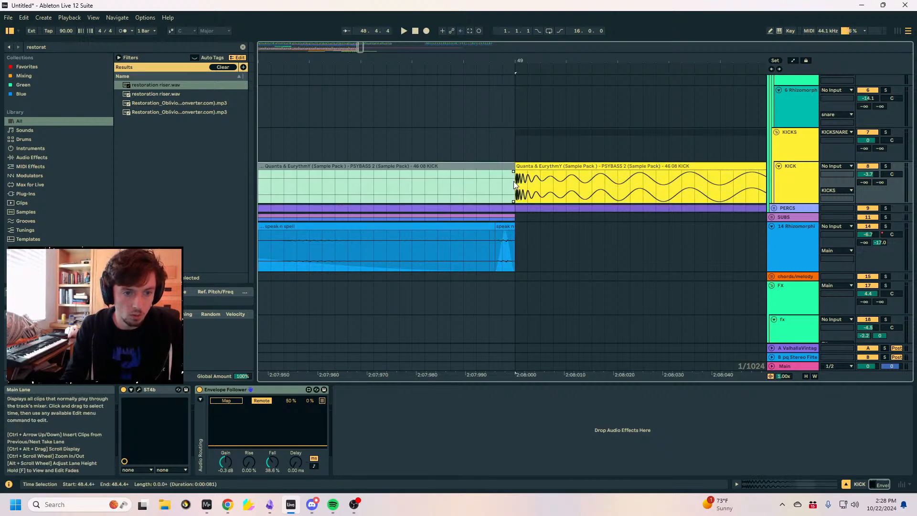
key("ctrl+z")
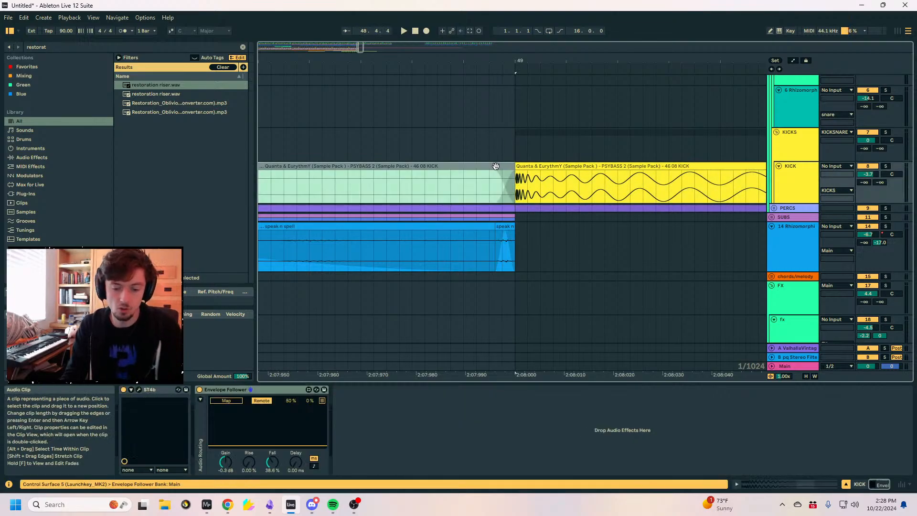
Delete the short kick segment just before bar 49 and play back the transition into bar 49.
left_click_drag(495, 166, 479, 166)
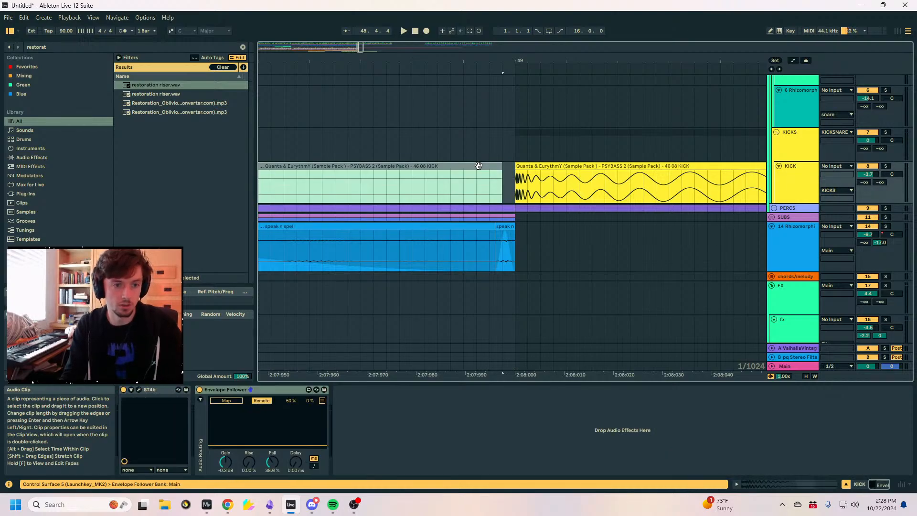
key("Delete")
key("space")
mouse_move(510, 61)
left_mouse_down()
mouse_move(494, 54)
mouse_move(526, 72)
left_mouse_up()
key("space")
left_click(439, 181)
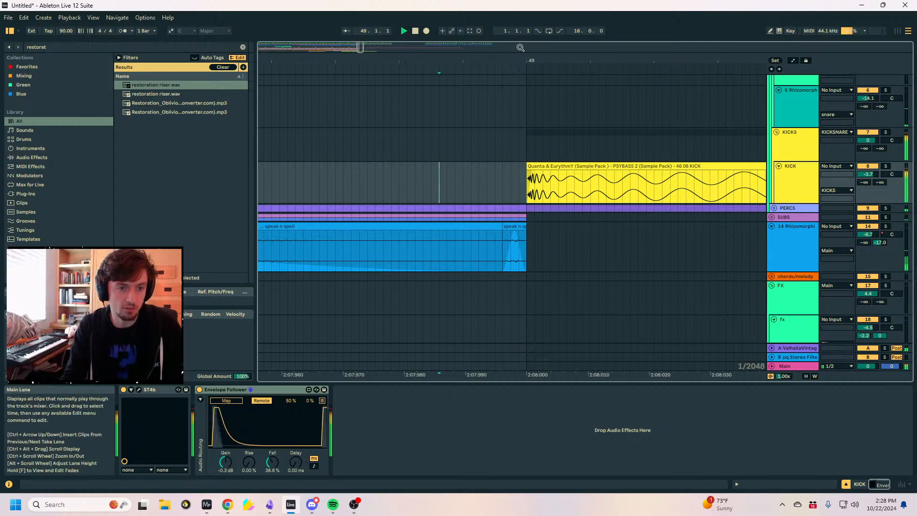
key("space")
left_click(407, 184)
left_click_drag(494, 59, 501, 138)
scroll(501, 137, "down", 15)
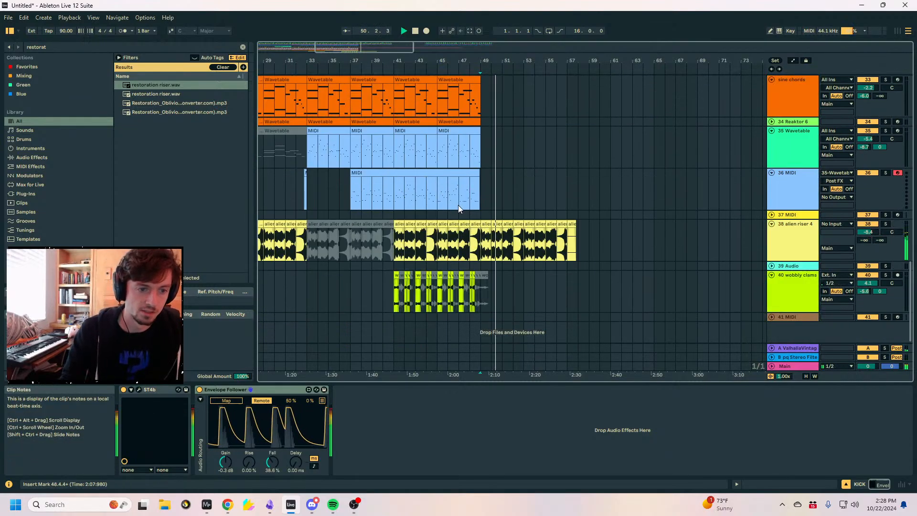
Add an Auto Filter to the alien riser 4 track as a band-pass at about 552 Hz with 42% resonance.
left_click(589, 245)
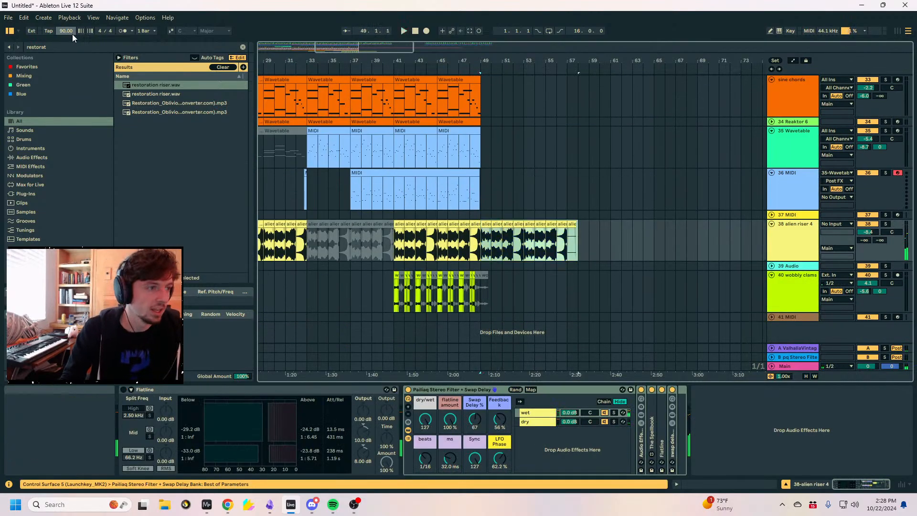
key("ctrl+f")
type("auto filt")
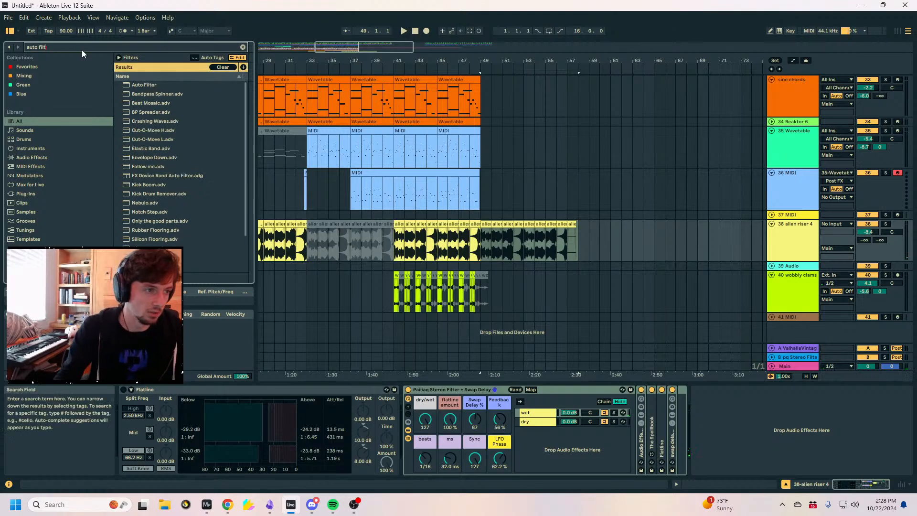
double_click(141, 84)
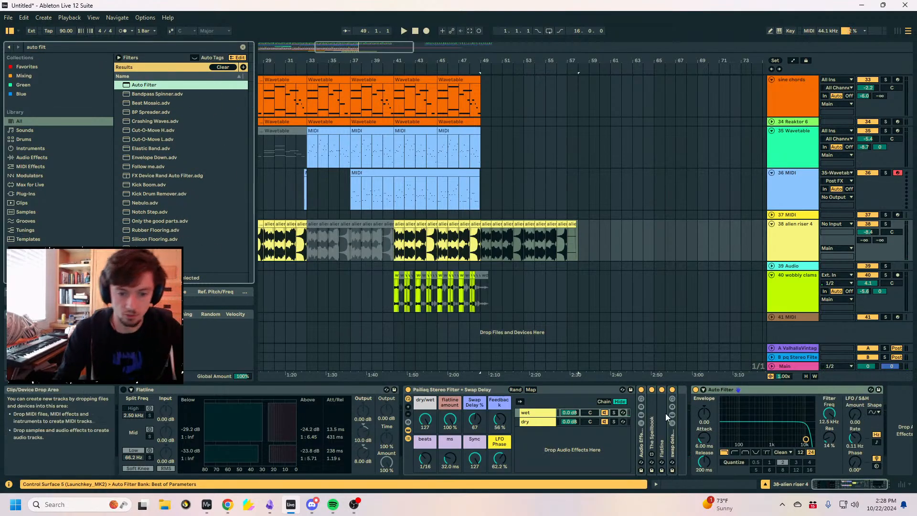
left_click(748, 451)
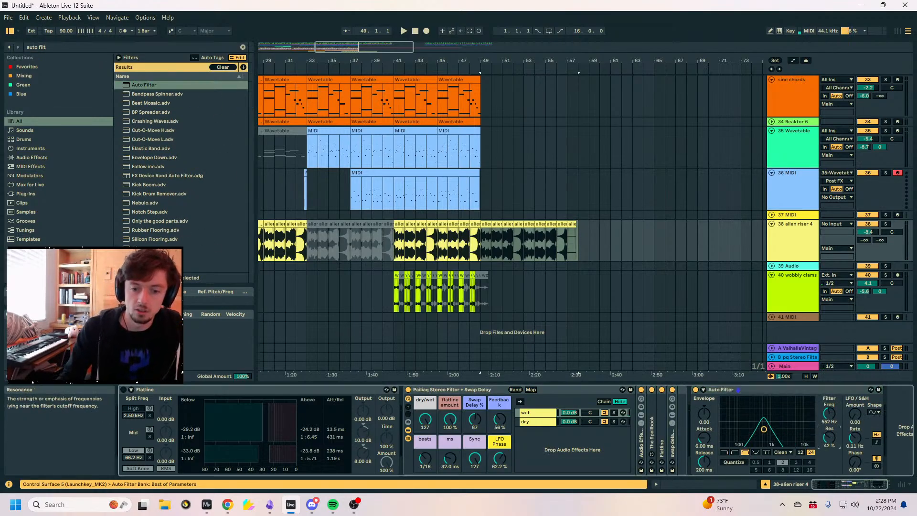
Automate the Auto Filter frequency on alien riser 4 to rise from bar 49 to 51, and repeat the ramp until bar 57.
key("a")
left_click_drag(829, 413, 828, 416)
left_click(481, 247)
left_click_drag(524, 246, 481, 242)
left_click(512, 243)
key("ctrl+d")
key("ctrl+d")
key("ctrl+d")
Play alien riser 4 from bar 49 and solo the track to audition the filter sweep.
left_click(477, 234)
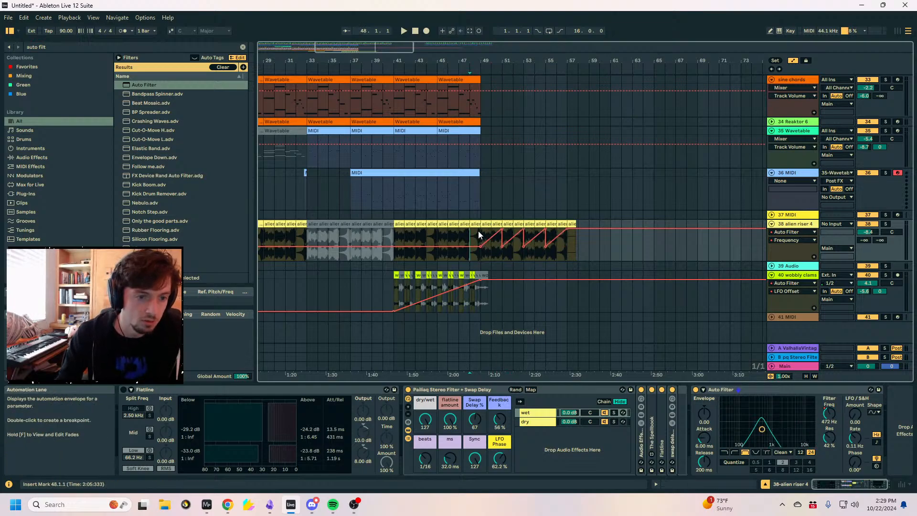
key("space")
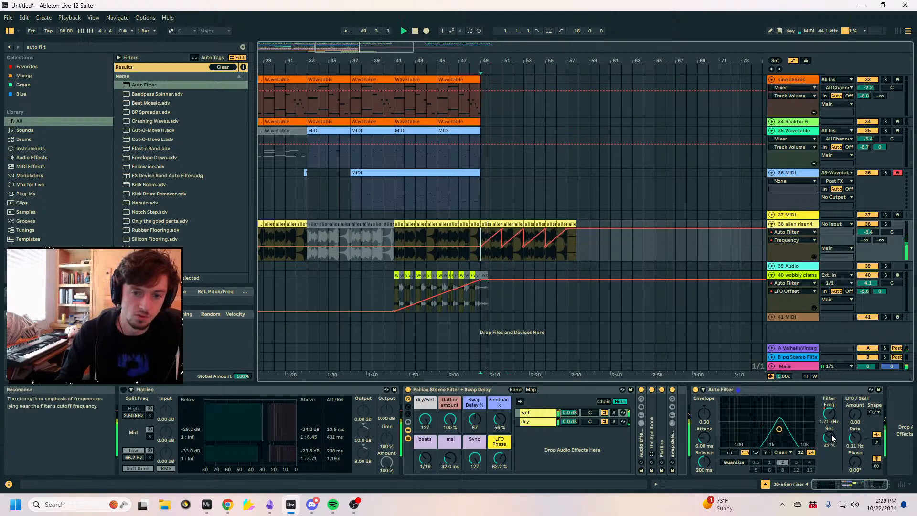
left_click(885, 224)
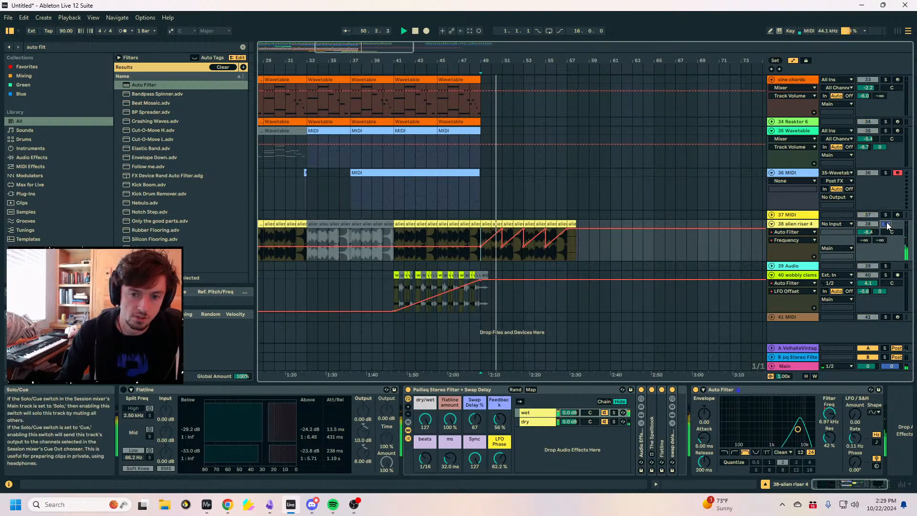
Deactivate the long 05-5 clip after bar 49 on track 24 and play back the section.
scroll(569, 193, "up", 10)
left_click(518, 208)
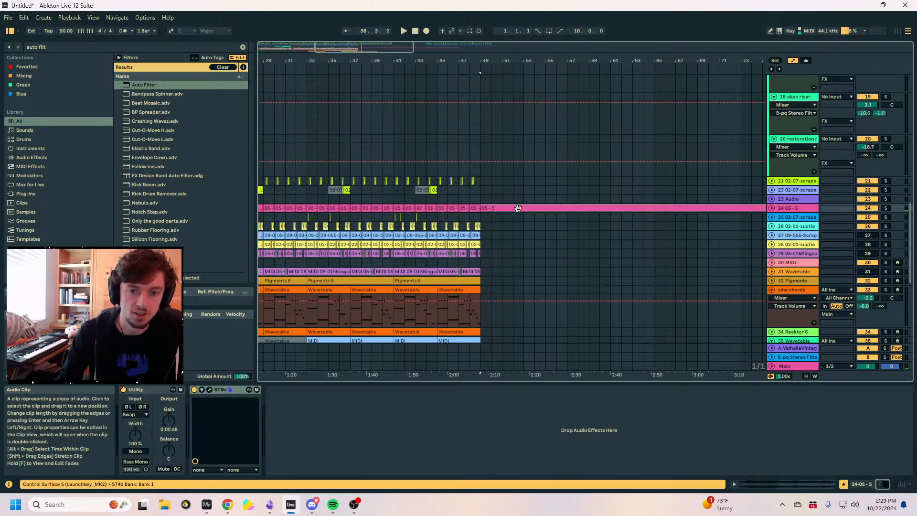
key("Delete")
scroll(563, 237, "down", 8)
key("space")
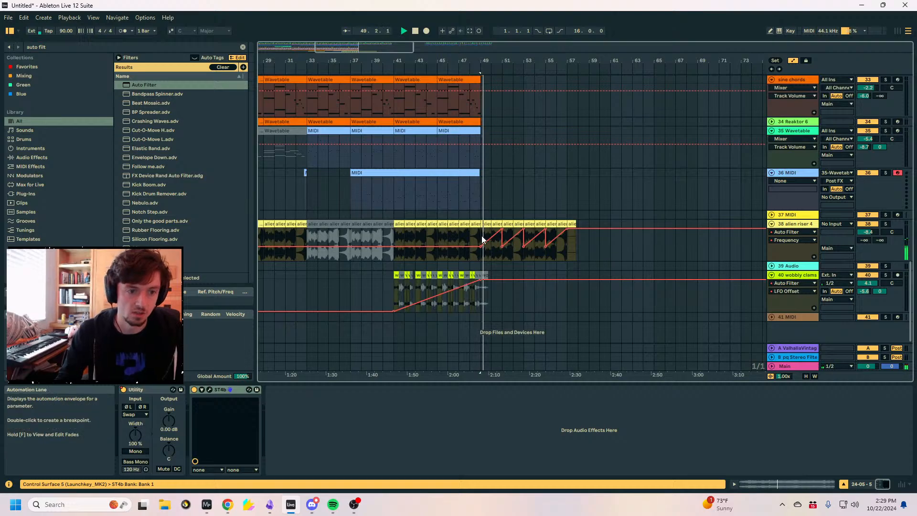
Compare alien riser 4 from bar 49 with the Auto Filter switched off and on.
left_click(484, 237)
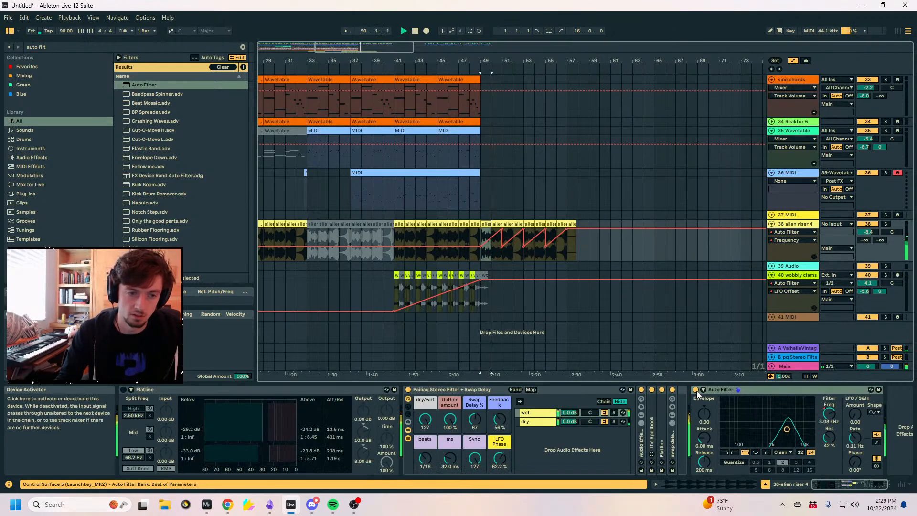
left_click(696, 391)
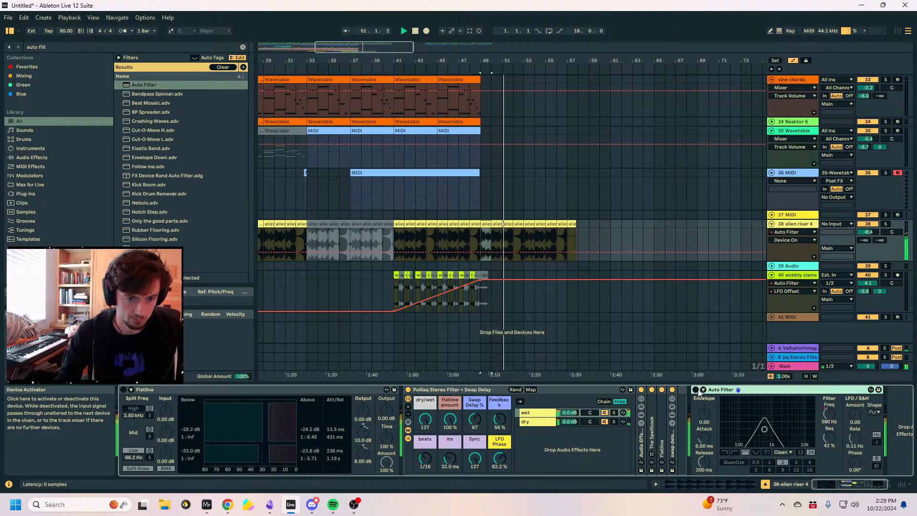
left_click(697, 389)
Set the Auto Filter's resonance to 59% and its tempo-synced LFO to amount 11.4 and rate 1/24.
left_click_drag(832, 438, 858, 413)
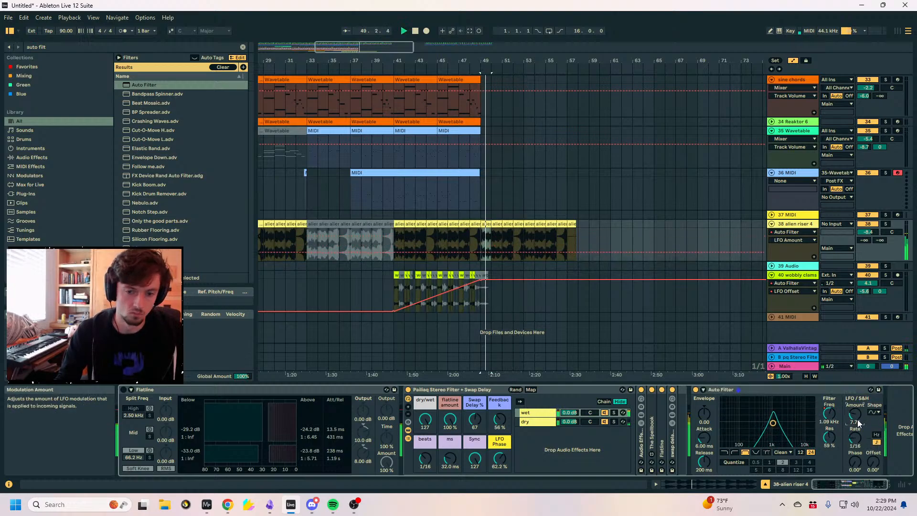
left_click(875, 411)
left_click(877, 449)
mouse_move(860, 420)
left_mouse_down()
mouse_move(859, 411)
mouse_move(859, 429)
left_mouse_up()
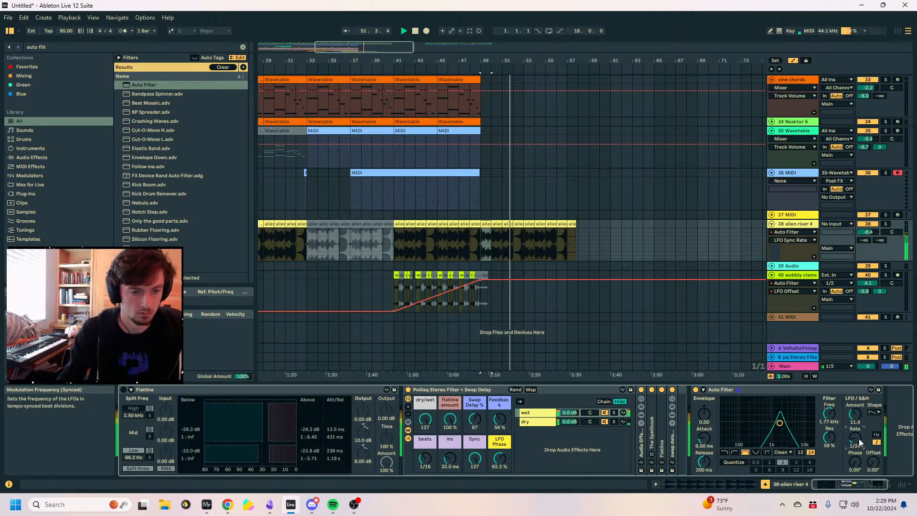
left_click(829, 414)
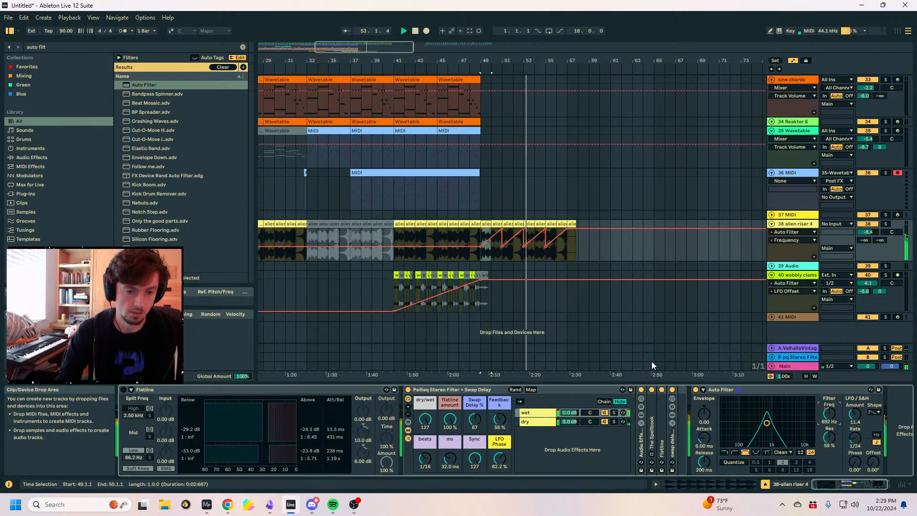
Add an On breakpoint at bar 49 to the Auto Filter's Device On automation on alien riser 4.
double_click(695, 390)
left_click(476, 237)
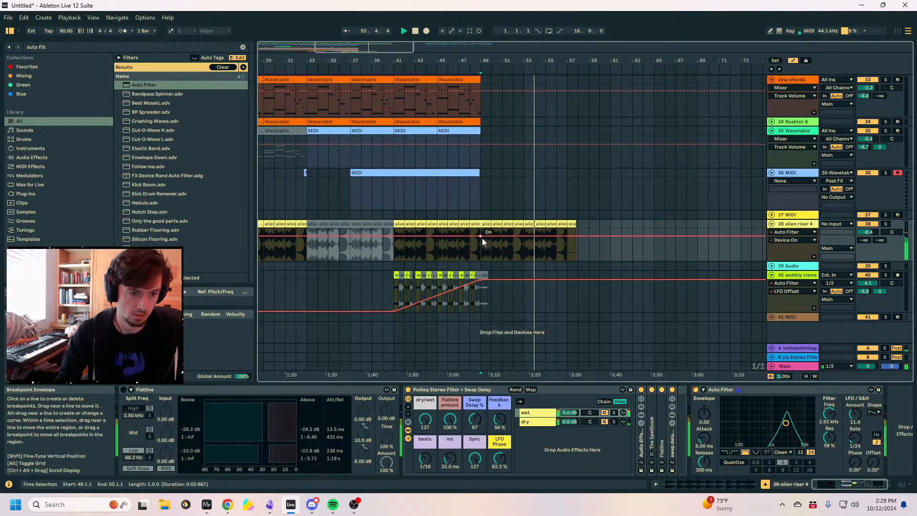
key("a")
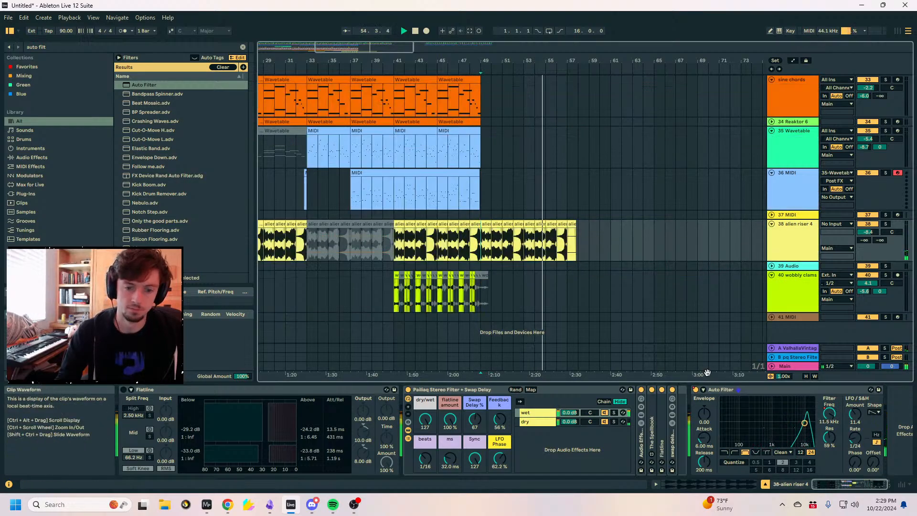
Try the Auto Filter ahead of the stereo filter and swap delay rack, audition it, and return it to the chain's end.
left_click_drag(720, 389, 495, 408)
key("space")
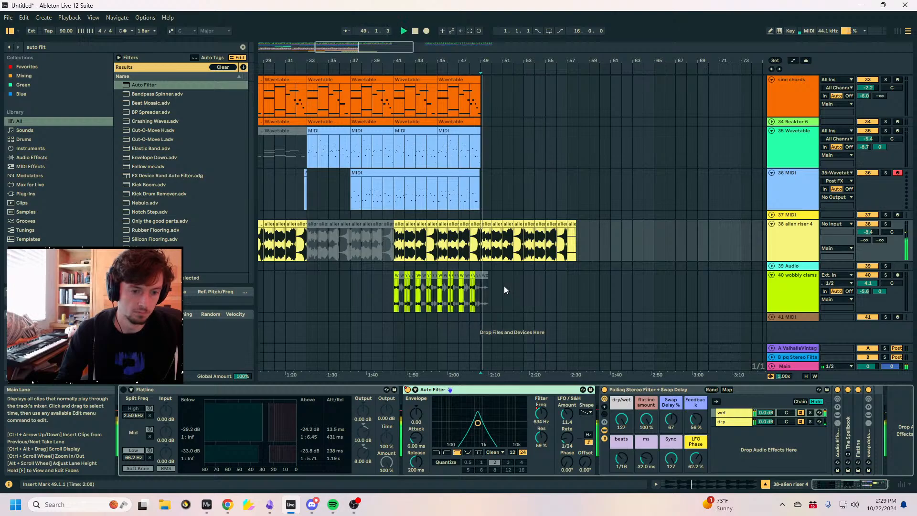
left_click_drag(472, 389, 883, 409)
scroll(764, 218, "up", 1)
scroll(482, 171, "up", 15)
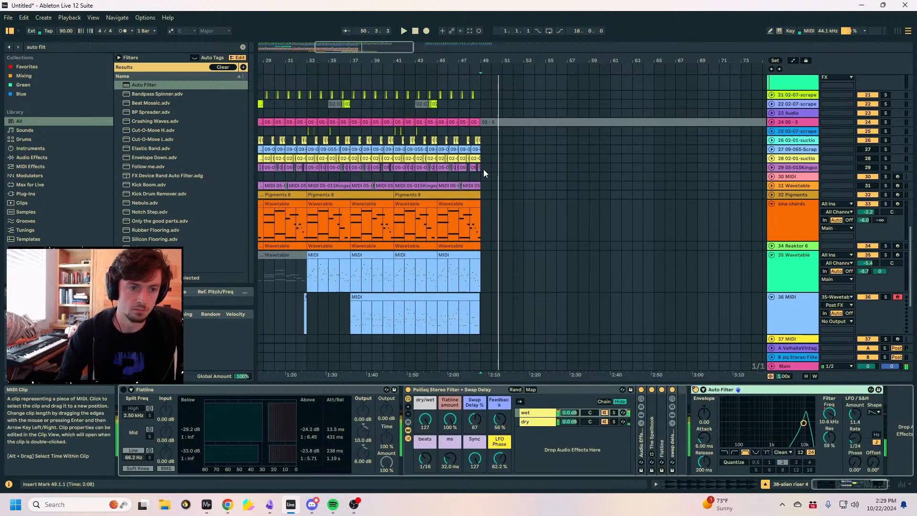
key("space")
Duplicate the sine chords clips from bars 41 to 49 into bars 49 to 57.
key("a")
scroll(484, 169, "down", 4)
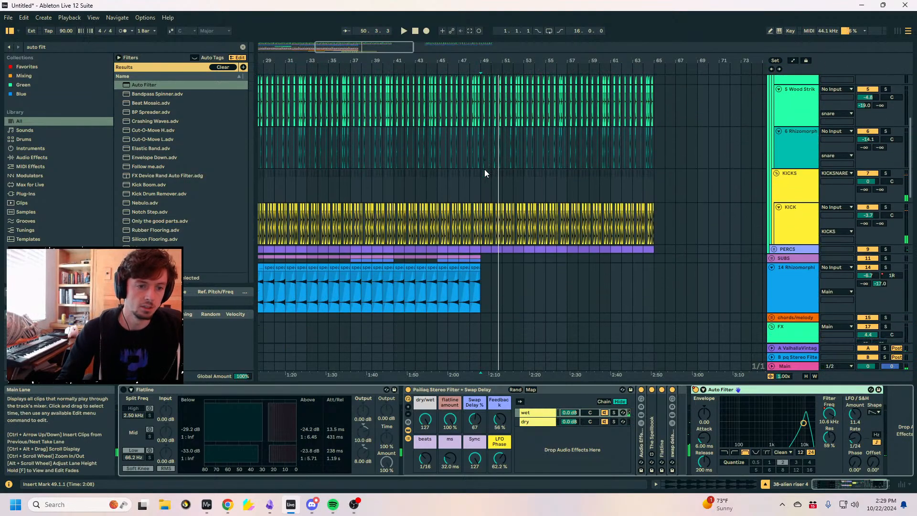
left_click(415, 199)
left_click(355, 200)
scroll(421, 184, "down", 10)
scroll(435, 185, "down", 5)
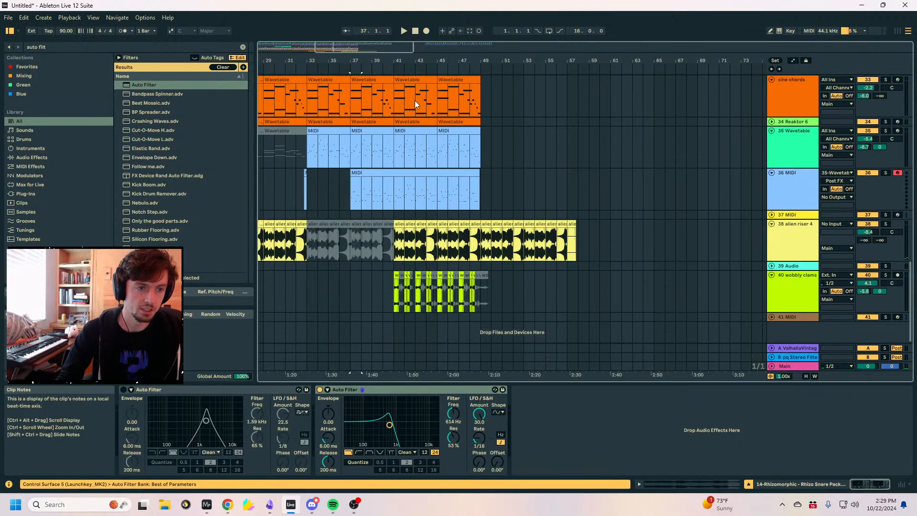
left_click(417, 104)
left_click(478, 90, "shift")
key("ctrl+d")
Open the sine chords clip at bar 49 in an enlarged note editor and shorten the first chord's three notes to short stabs.
key("space")
left_click(719, 483)
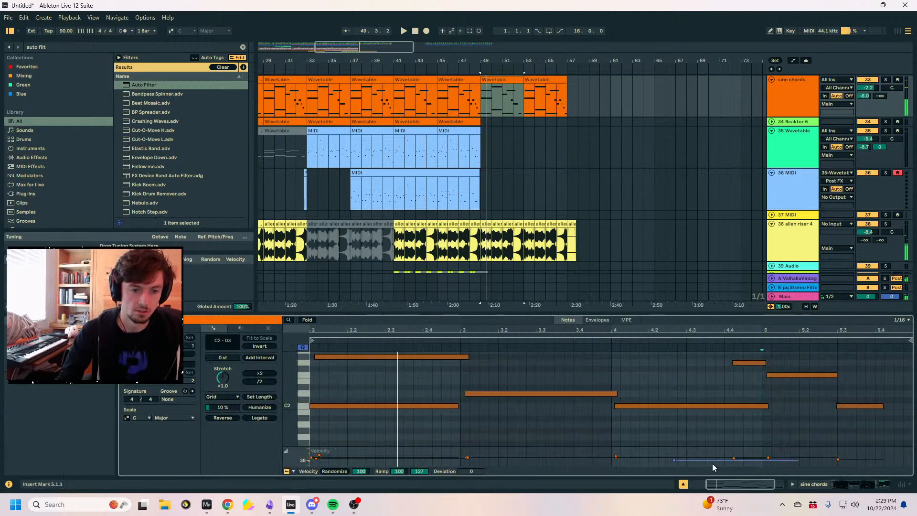
left_click_drag(473, 313, 453, 146)
scroll(438, 310, "up", 5)
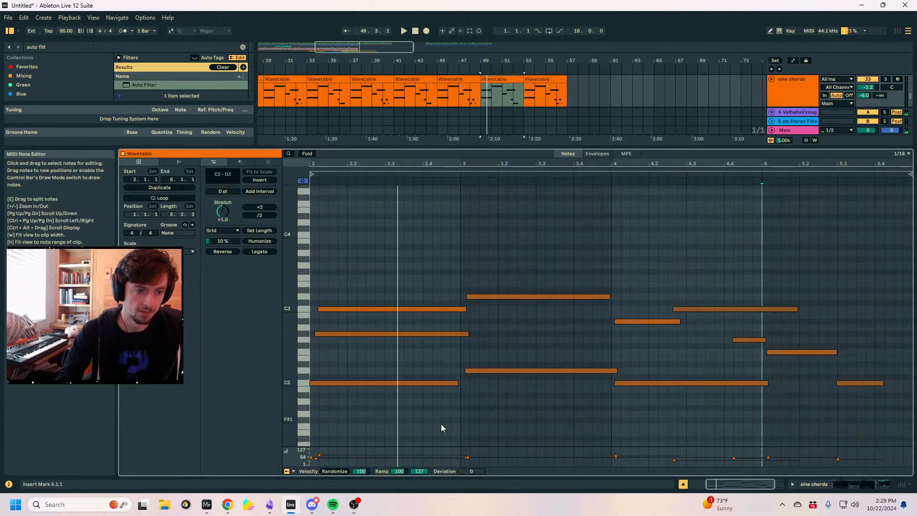
left_click_drag(440, 425, 388, 303)
left_click_drag(466, 308, 329, 308)
left_click(338, 313)
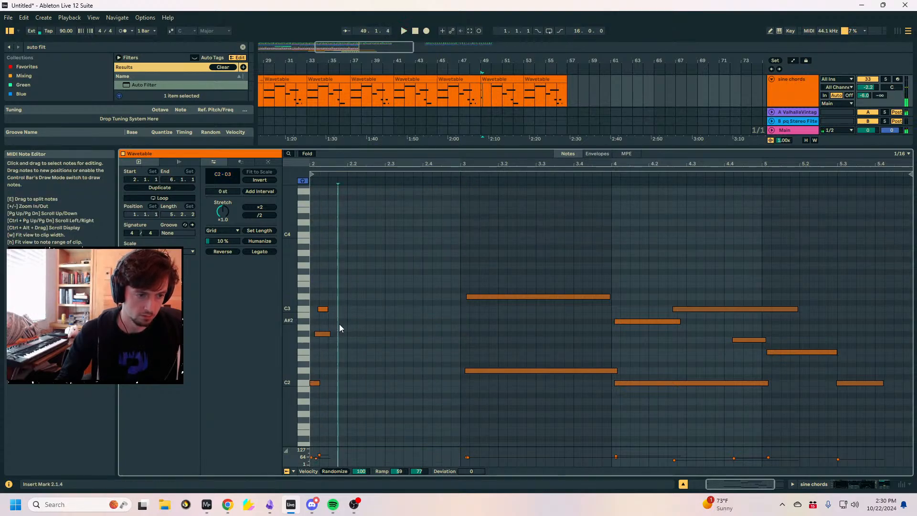
Place a copy of the short G#2 note directly after the first chord and lower it an octave to G#1.
left_click(319, 334)
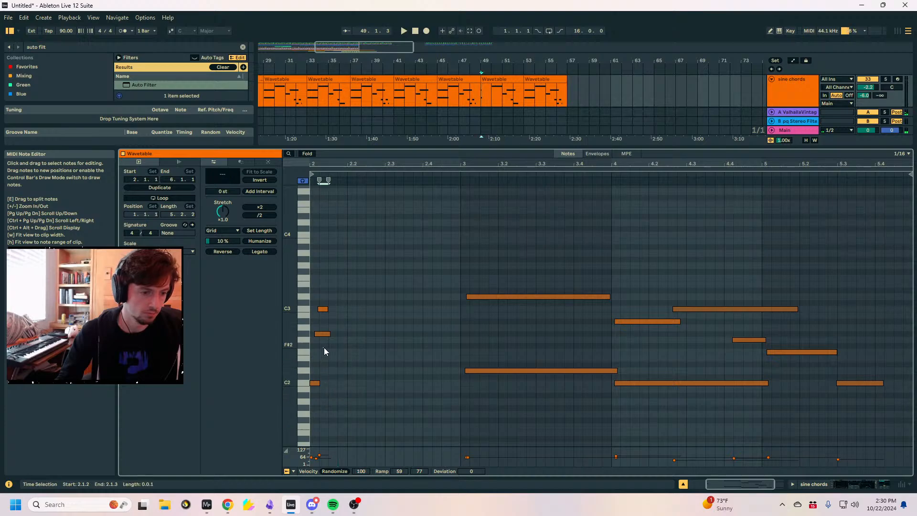
key("shift+Down")
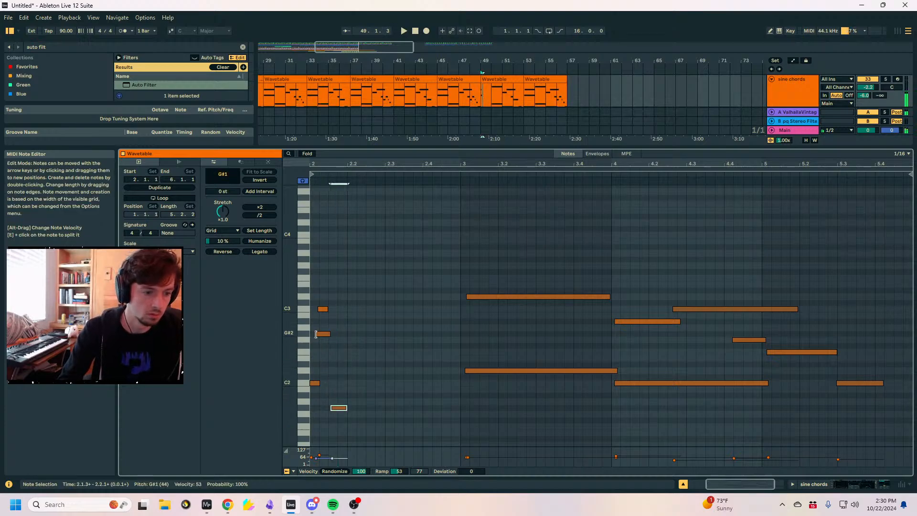
Nudge the low G#1 note slightly earlier, then duplicate the first chord onto beat 2.2 and compress the copy into very short stabs.
key("space")
key("Left")
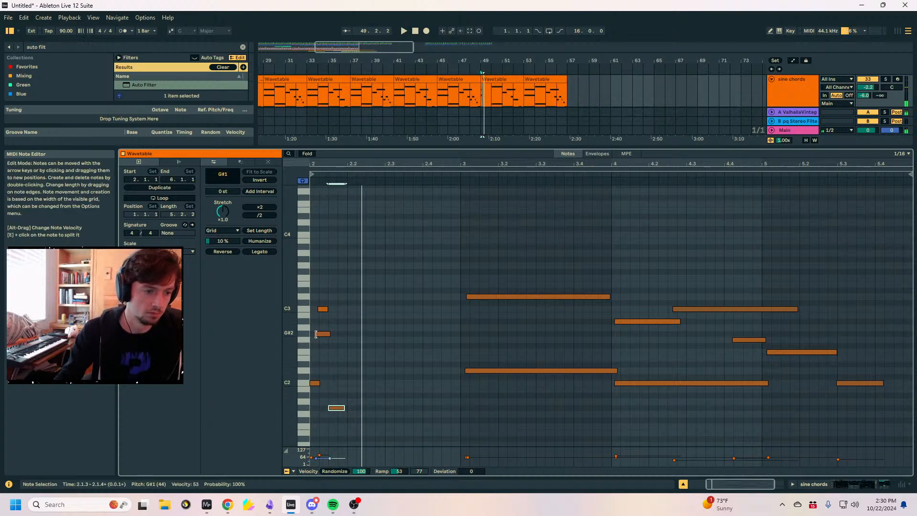
left_click_drag(350, 304, 313, 388)
key("ctrl+d")
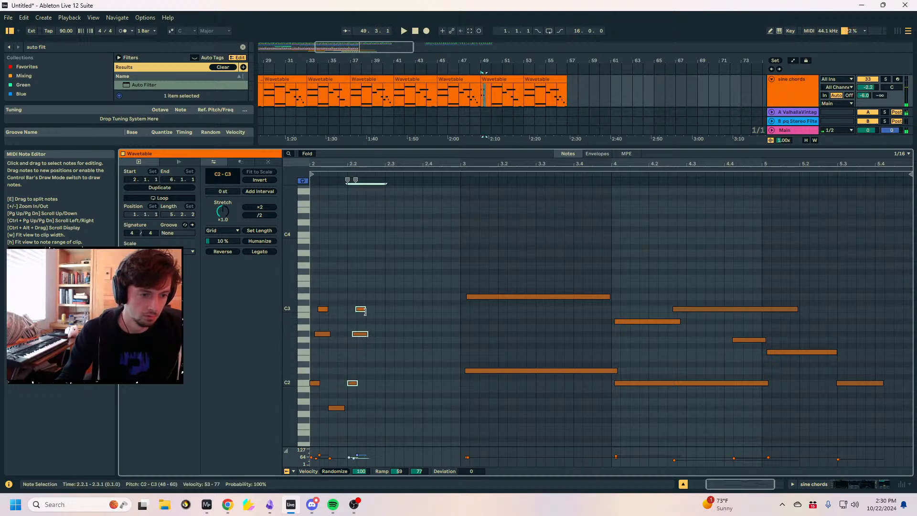
left_click_drag(355, 180, 349, 180)
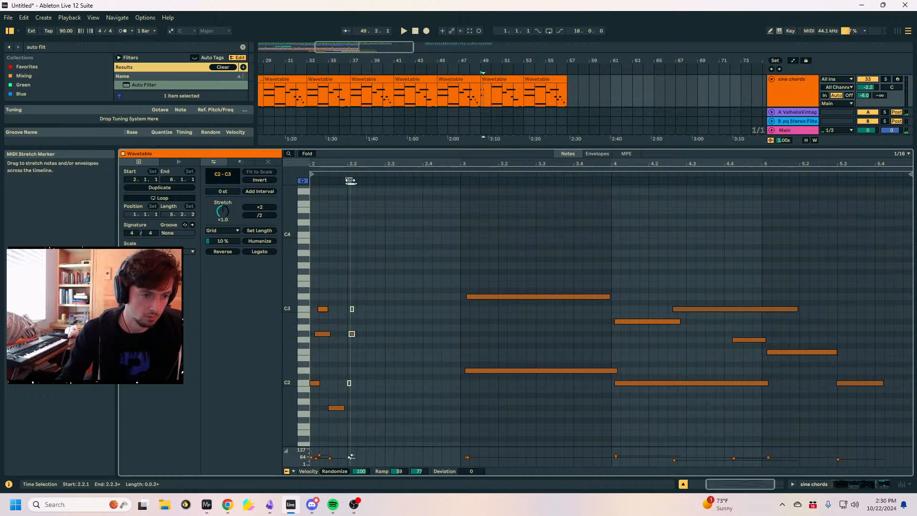
Copy the low G#1 note behind the beat 2.2 stabs and repeat that beat's pattern on beats 2.3 and 2.4.
left_click(337, 409)
double_click(368, 404)
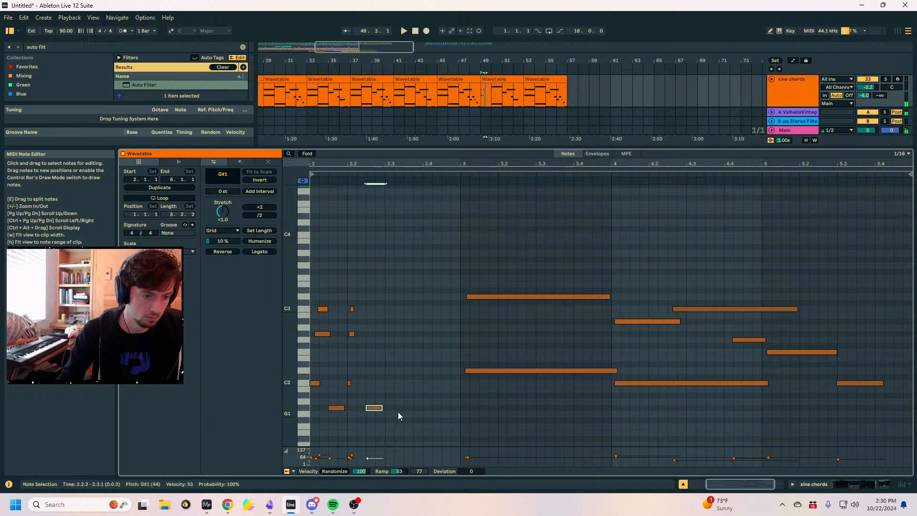
left_click_drag(380, 291, 349, 420)
key("ctrl+d")
key("ctrl+d")
key("space")
Shorten the D2 and D3 notes of the second chord to stabs and add a low A1 note after them.
mouse_move(499, 395)
left_mouse_down()
mouse_move(505, 401)
mouse_move(586, 297)
mouse_move(467, 296)
left_mouse_up()
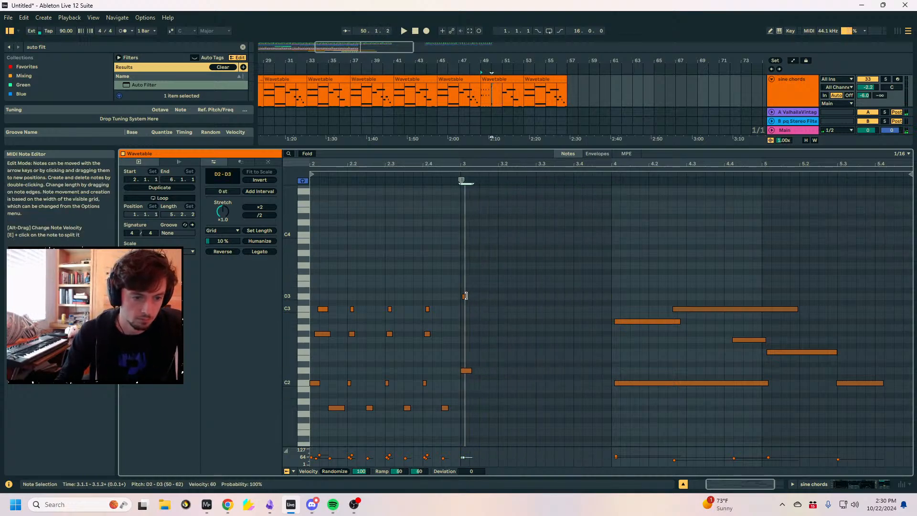
left_click(472, 331)
double_click(466, 328)
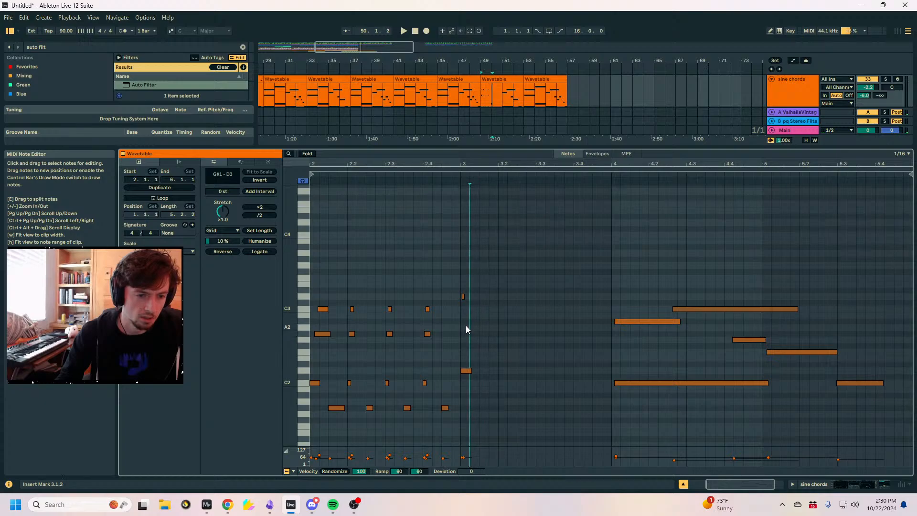
left_click_drag(466, 328, 482, 328)
key("shift+Down")
Repeat the D2, D3 and A1 pattern on beats 3.2, 3.3 and 3.4 and play it back.
left_click_drag(498, 267, 461, 424)
key("ctrl+d")
key("ctrl+d")
key("ctrl+d")
key("space")
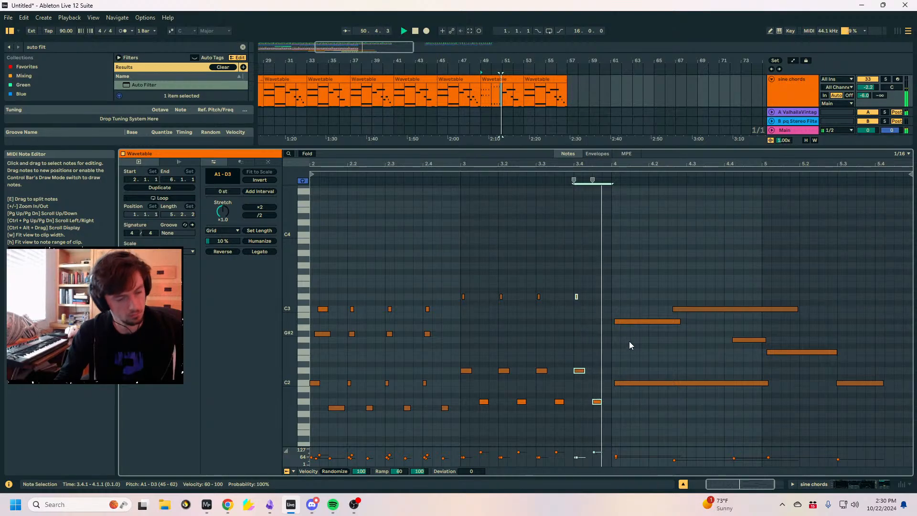
Shorten the C2 and A#2 notes at the start of bar 4 to stabs and duplicate the pair to about beat 4.2.
key("space")
left_click_drag(757, 420, 634, 320)
left_click(726, 384)
left_click(686, 318)
mouse_move(708, 414)
left_mouse_down()
mouse_move(651, 318)
mouse_move(615, 319)
left_mouse_up()
left_click(751, 384)
left_click_drag(766, 382, 622, 380)
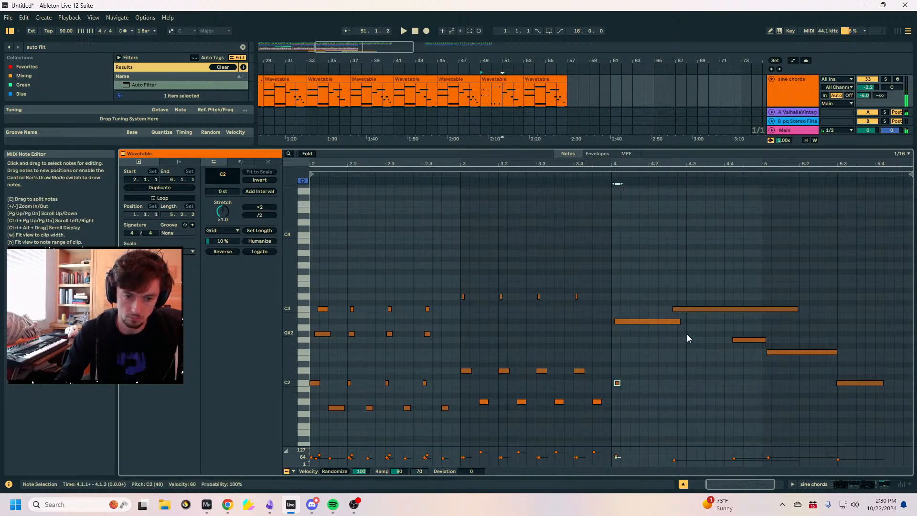
left_click_drag(680, 321, 614, 395)
key("ctrl+d")
key("Right")
key("Right")
Add low E1 notes after the bar 4 stabs, shift the long C3 note to beat 4.3, and add F1 notes on 4.3.3 and 4.4.3.
double_click(634, 358)
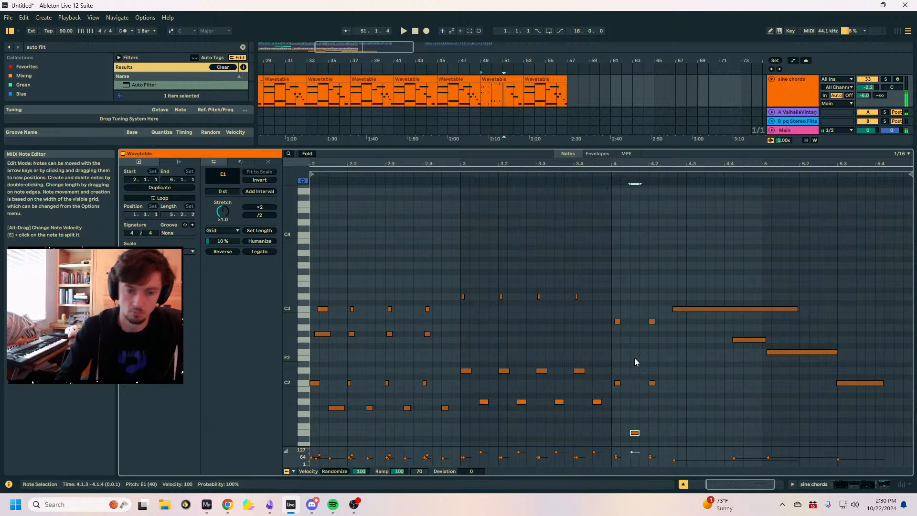
key("space")
left_click(680, 310)
mouse_move(680, 310)
left_mouse_down()
mouse_move(706, 311)
mouse_move(694, 311)
left_mouse_up()
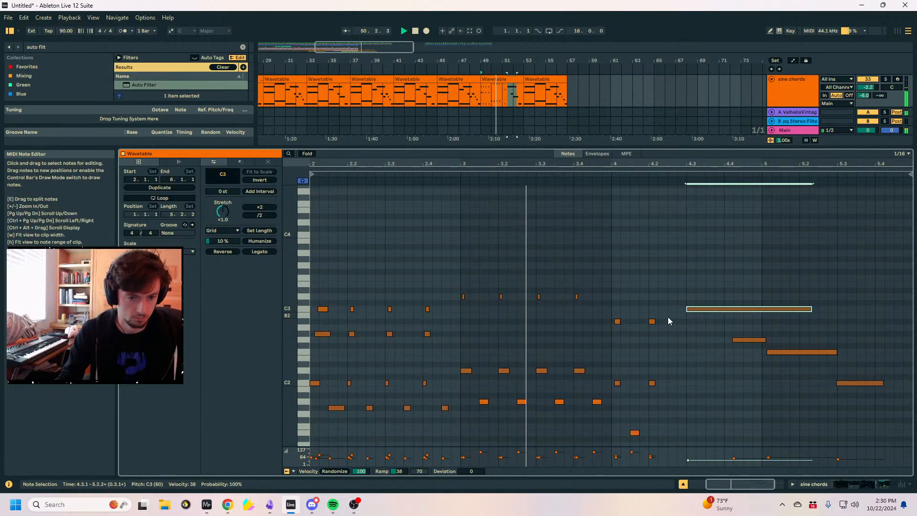
double_click(672, 432)
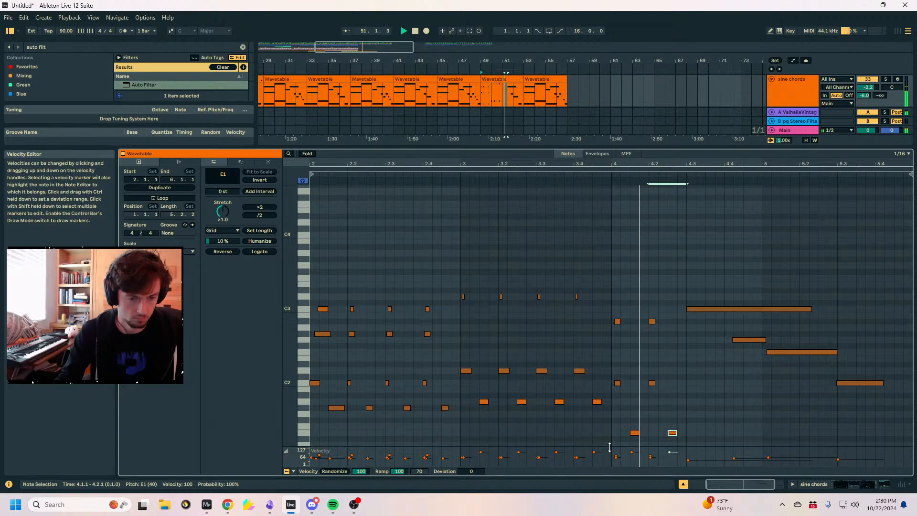
double_click(709, 426)
double_click(747, 425)
Copy the two C2 stabs to beats 4.3 and 4.4, shorten the C3 note to a stab and duplicate it.
mouse_move(674, 386)
left_mouse_down()
mouse_move(609, 374)
mouse_move(689, 384)
left_mouse_up()
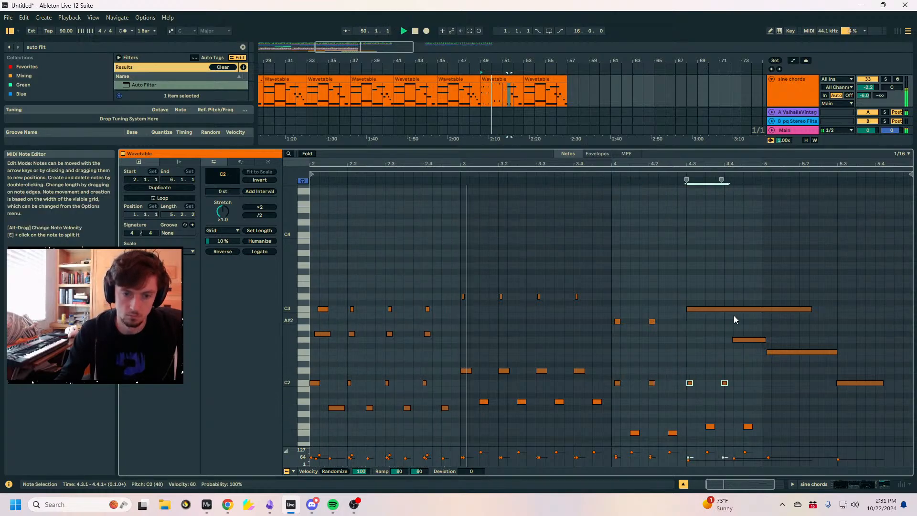
left_click_drag(811, 309, 683, 321)
key("ctrl+d")
Lower the short G2 note an octave to G1, copy it to 4.3.3 and 4.4.3, and delete the F1 notes there.
left_click_drag(744, 340, 730, 343)
key("shift+Down")
left_click_drag(728, 414, 710, 414)
left_click(748, 415)
key("ctrl+v")
key("Left")
double_click(748, 427)
double_click(713, 426)
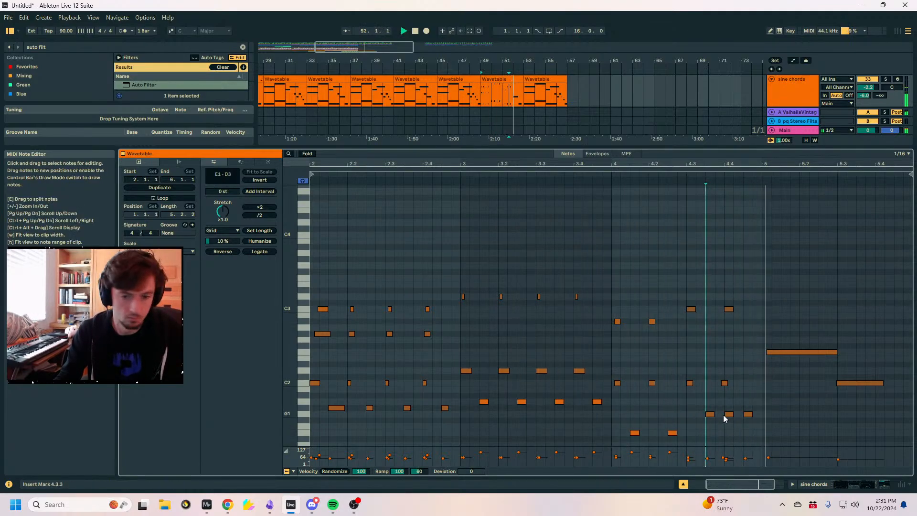
Align the long F2 note with beat 5.1 and replace it with copied C stabs transposed down seven semitones to F1 and F2.
key("space")
left_click_drag(774, 352, 769, 354)
left_click_drag(746, 298, 721, 408)
key("Down")
key("Down")
key("Down")
key("Down")
key("Down")
key("Down")
key("Down")
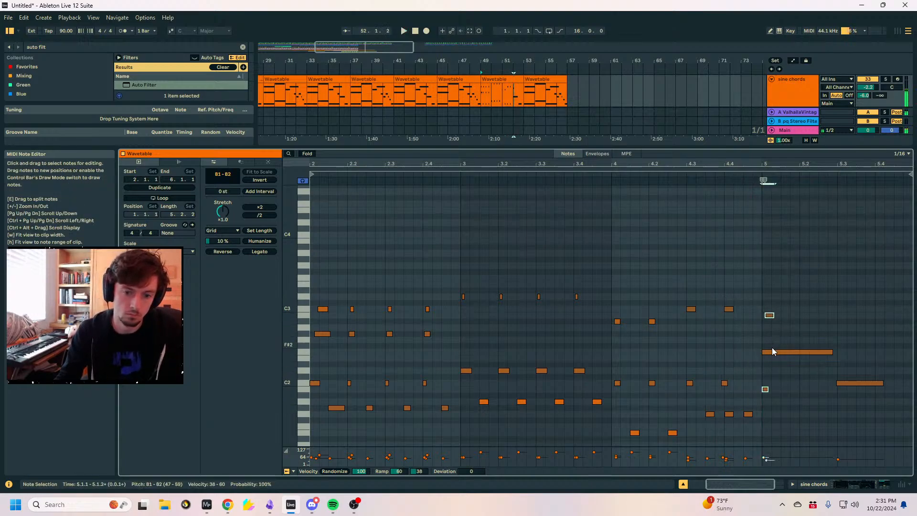
key("space")
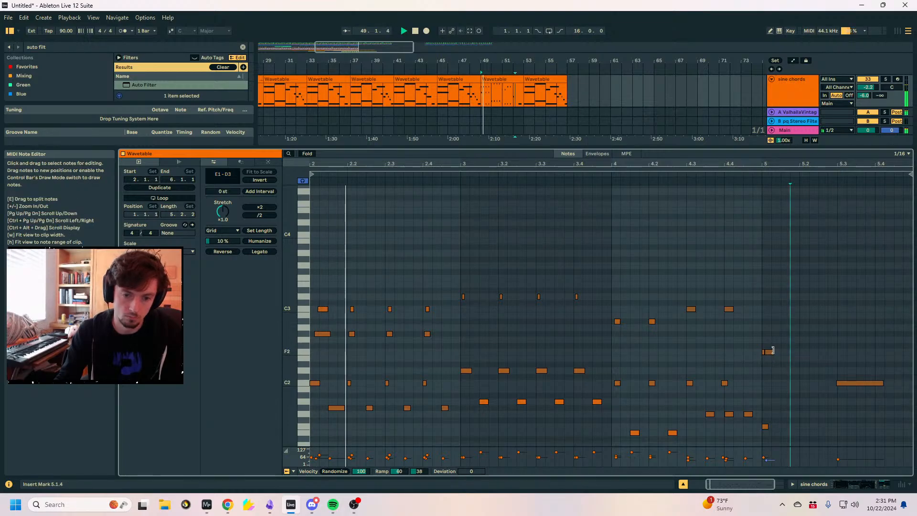
left_click(768, 354)
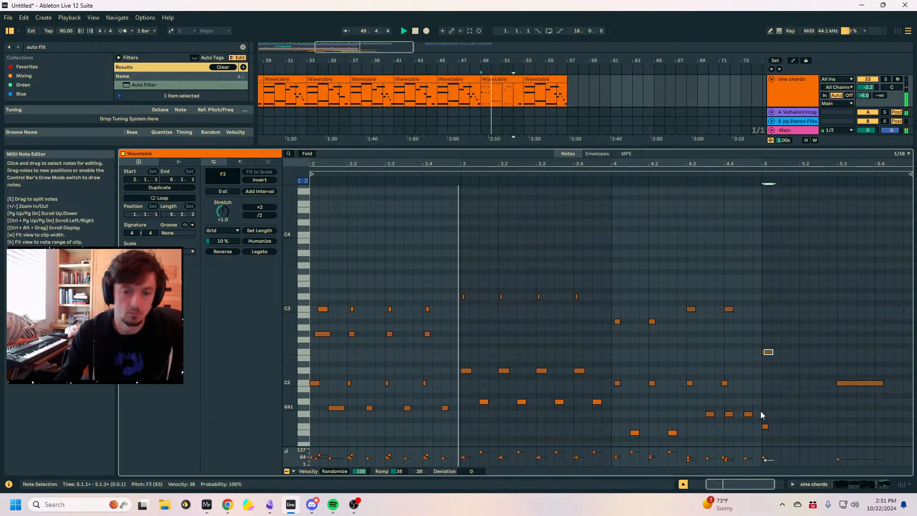
Raise the two low E1 notes in bar 4 to F1 and delete the middle G1 note on beat 4.4.
left_click_drag(684, 434, 608, 462)
key("Up")
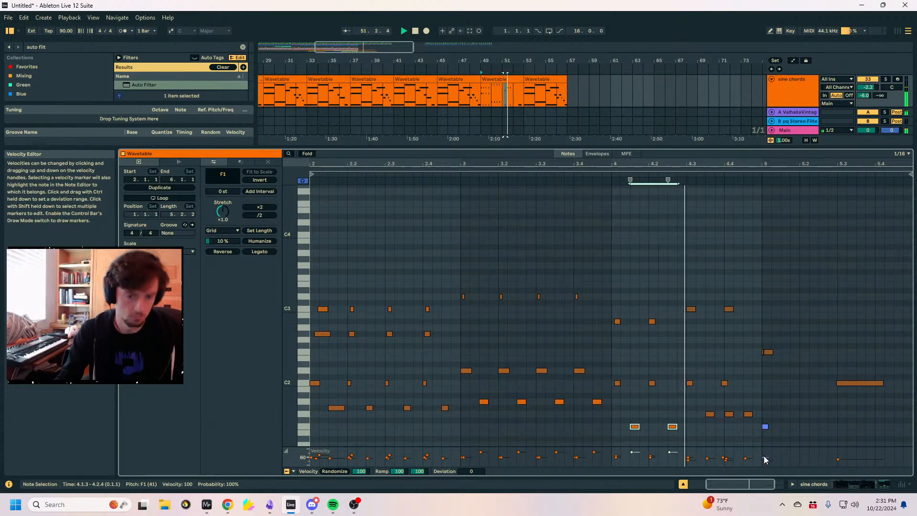
double_click(729, 414)
left_click_drag(721, 434, 627, 413)
Copy the low F1 notes from bar 4 behind the beat 5.1 stabs and duplicate the resulting pattern onto beats 5.2 and 5.3.
left_click_drag(690, 440, 607, 424)
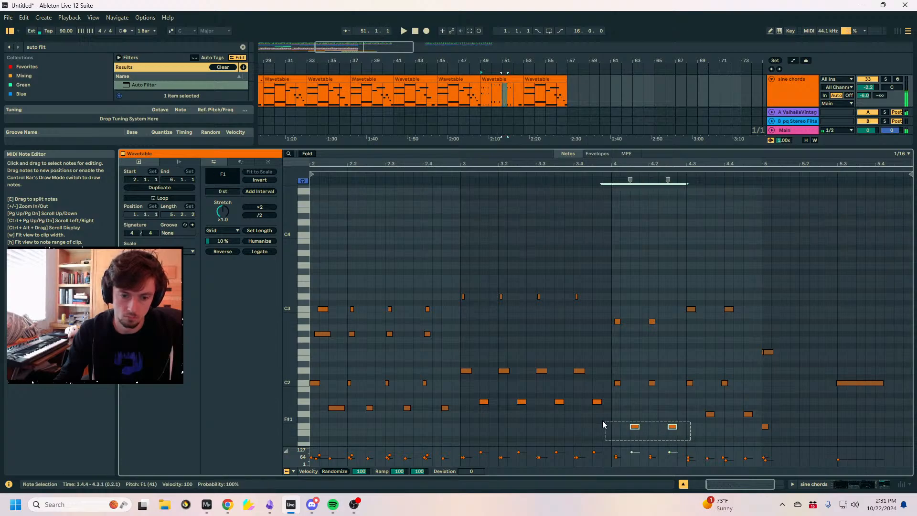
left_click(780, 425)
key("ctrl+v")
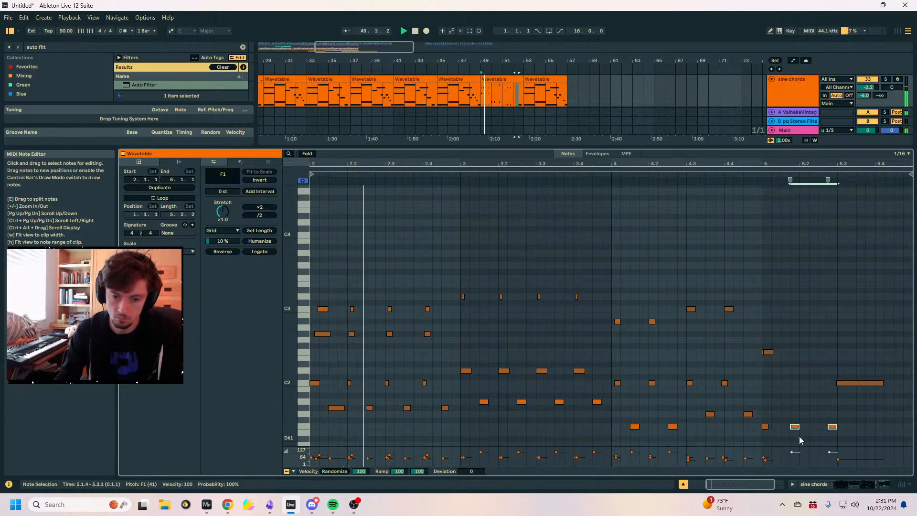
left_click(786, 347)
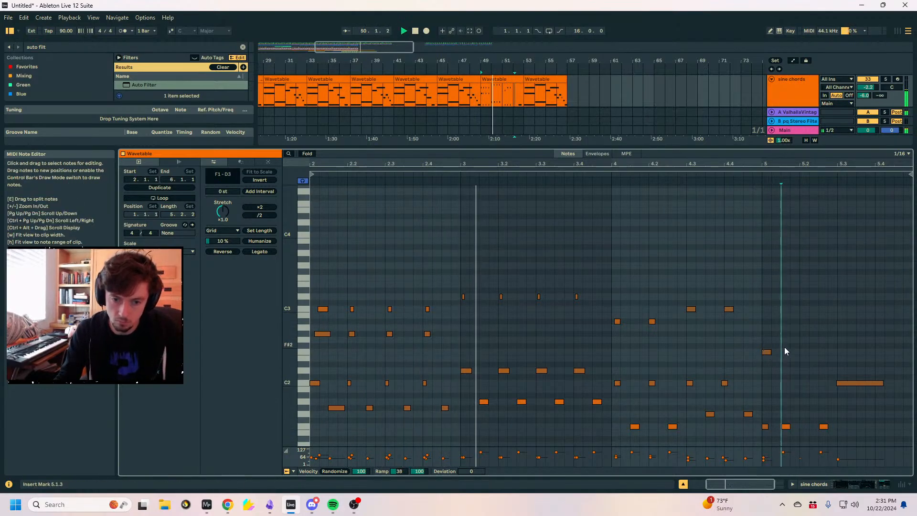
left_click_drag(786, 347, 763, 435)
key("ctrl+d")
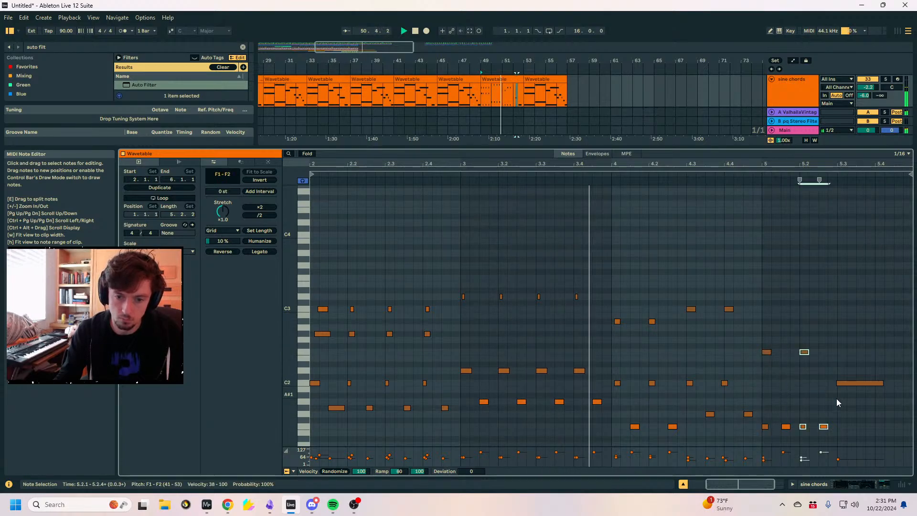
key("ctrl+d")
Shorten the long C2 note on beat 5.3 to a stab and add a second C2 stab half a beat after it.
left_click(847, 387)
left_click_drag(883, 382, 842, 358)
double_click(860, 382)
key("space")
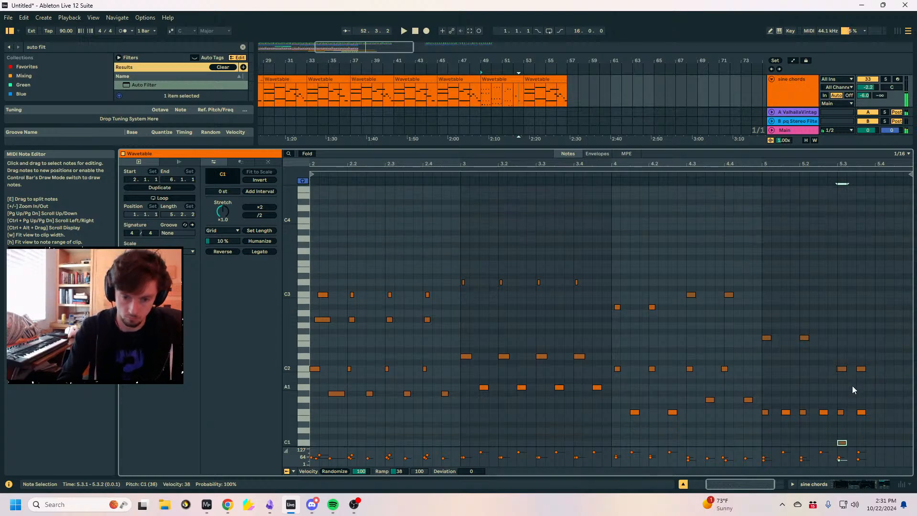
Shift the low C1 note slightly after beat 5.3 and duplicate that beat's notes onto beat 5.4.
double_click(842, 442)
left_click_drag(873, 434, 842, 461)
key("space")
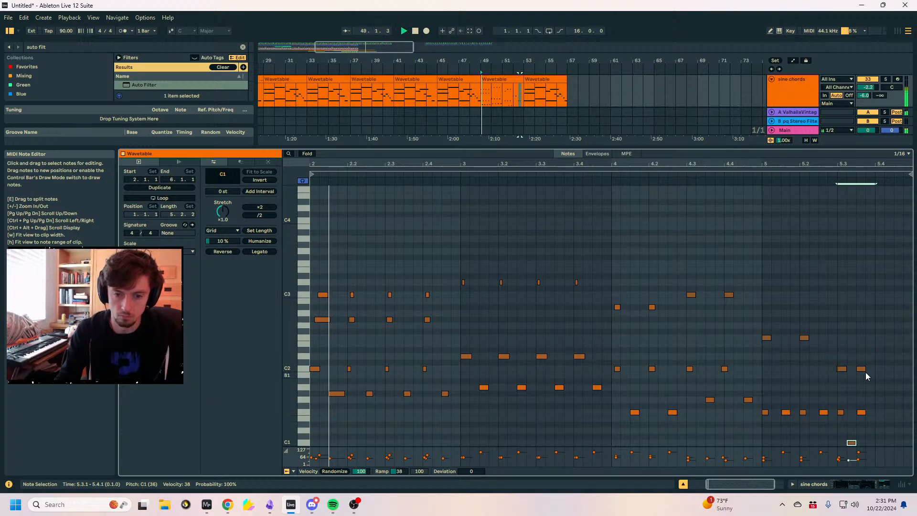
key("ctrl+d")
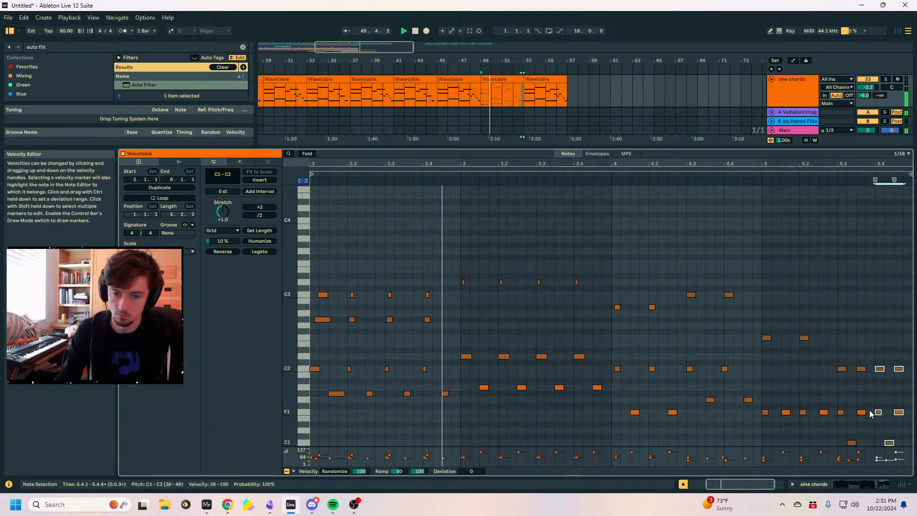
left_click(871, 443)
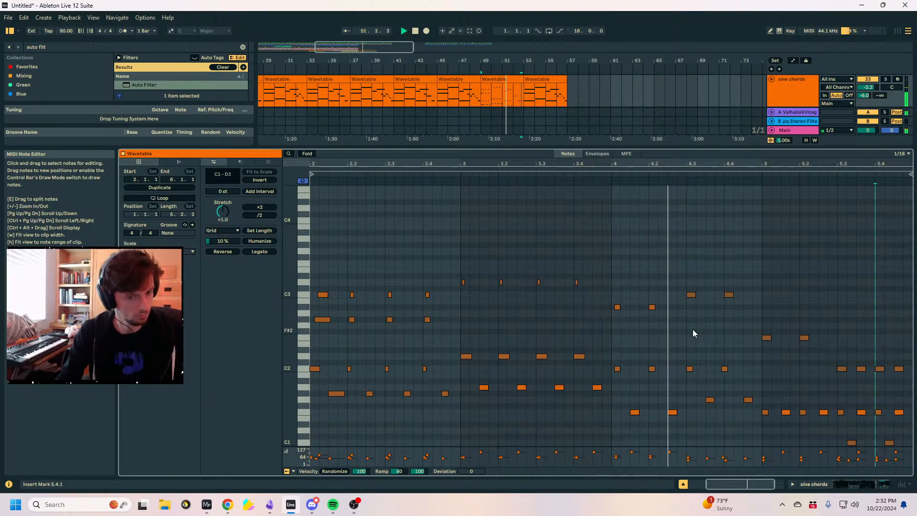
Try raising the F1 notes on beats 5.3 and 5.4 an octave to F2 and audition them from bar 5.
left_click(501, 86)
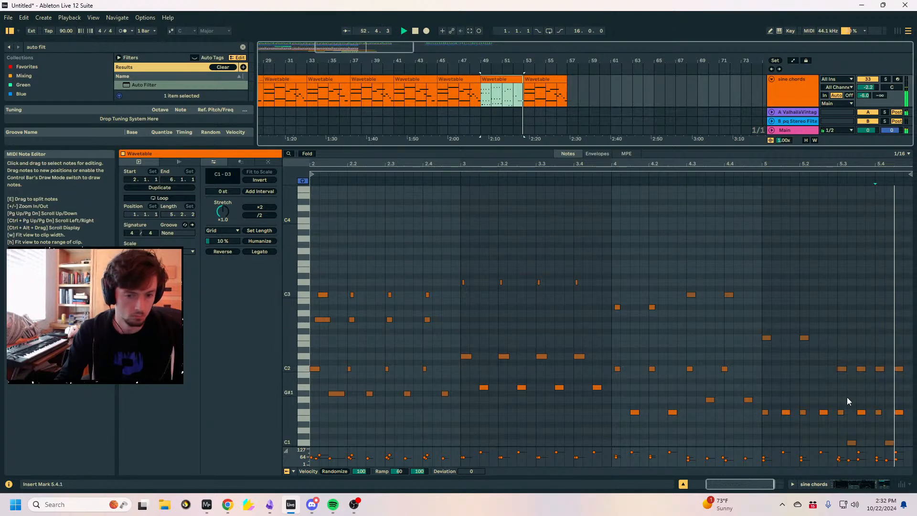
left_click(844, 420)
left_click_drag(838, 380, 911, 430)
key("shift+Up")
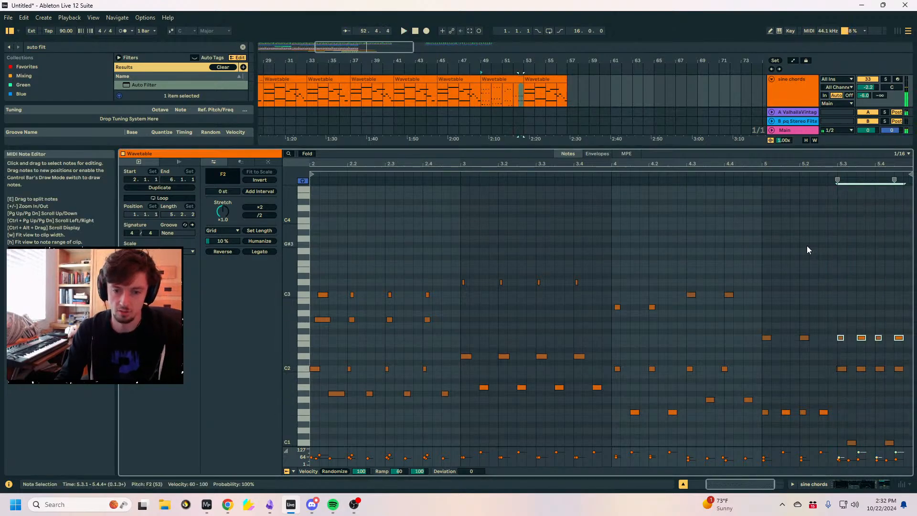
left_click(795, 175)
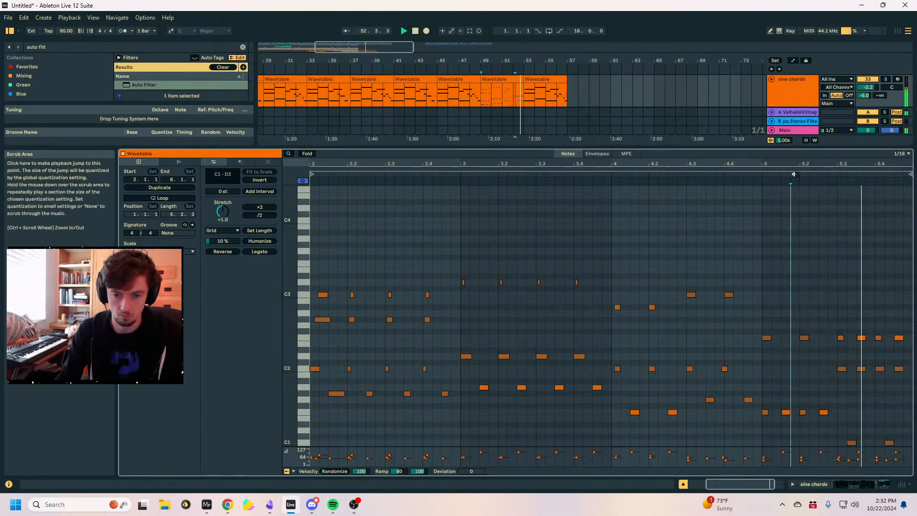
Delete the F2 notes on beats 5.3 and 5.4 and thin out the repeated C2 stabs after the first one.
left_click_drag(830, 305, 909, 350)
key("Delete")
left_click(862, 369)
key("Delete")
left_click(881, 370)
key("Delete")
Move the two low C1 notes to 5.3.3 and 5.4.3, add a C2 stab on beat 5.4, and play from bar 5.
left_click_drag(858, 418, 850, 467)
left_click_drag(902, 429, 894, 461)
left_click_drag(902, 402, 885, 461)
key("Delete")
key("Right")
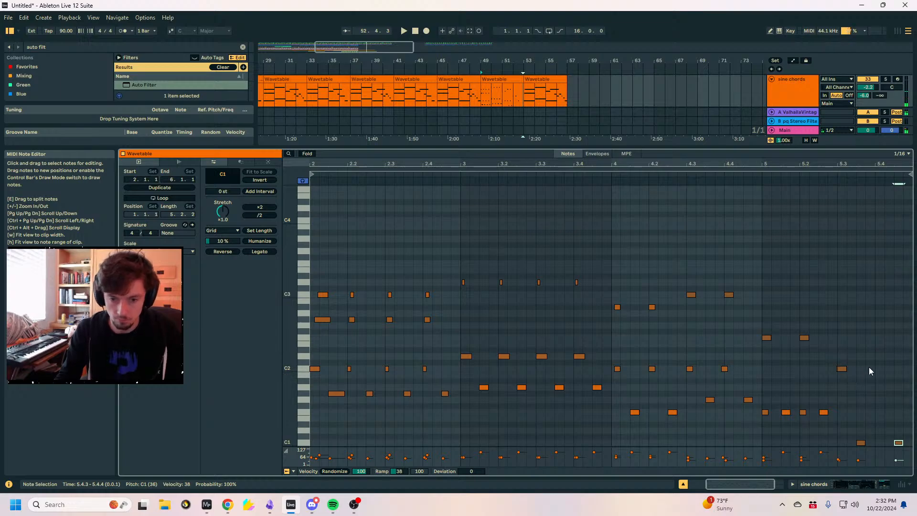
double_click(869, 369)
key("space")
left_click(788, 175)
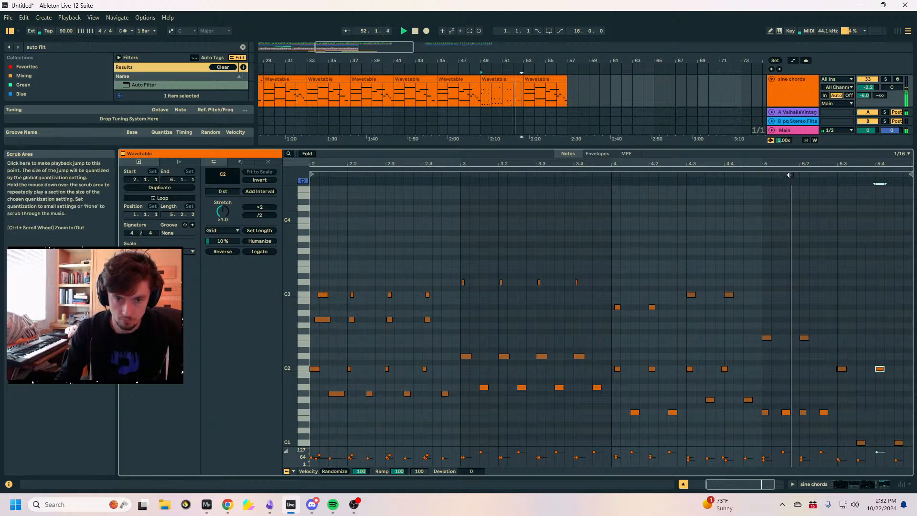
Try the C2 stab on beat 5.3 slightly earlier, return it to the beat and play the clip from its start.
key("space")
left_click_drag(834, 346, 845, 372)
key("Left")
key("Right")
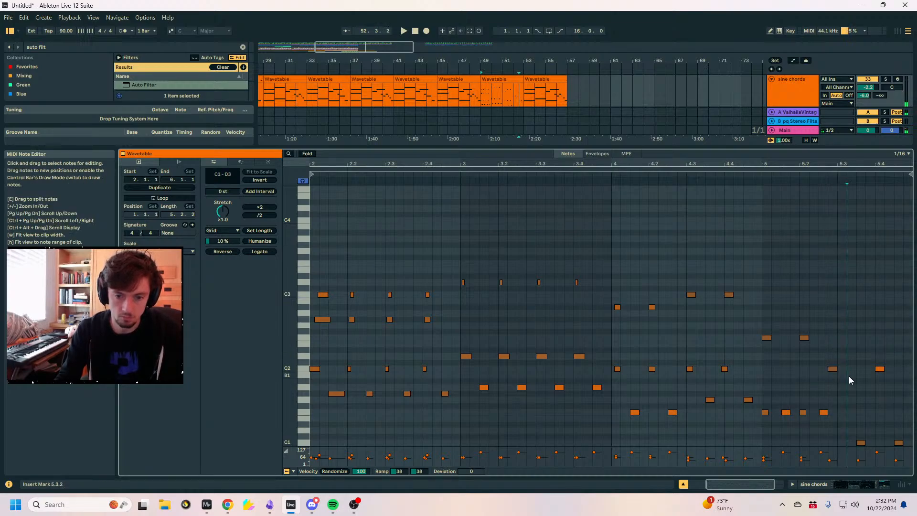
left_click(854, 378)
key("space")
left_click(451, 267)
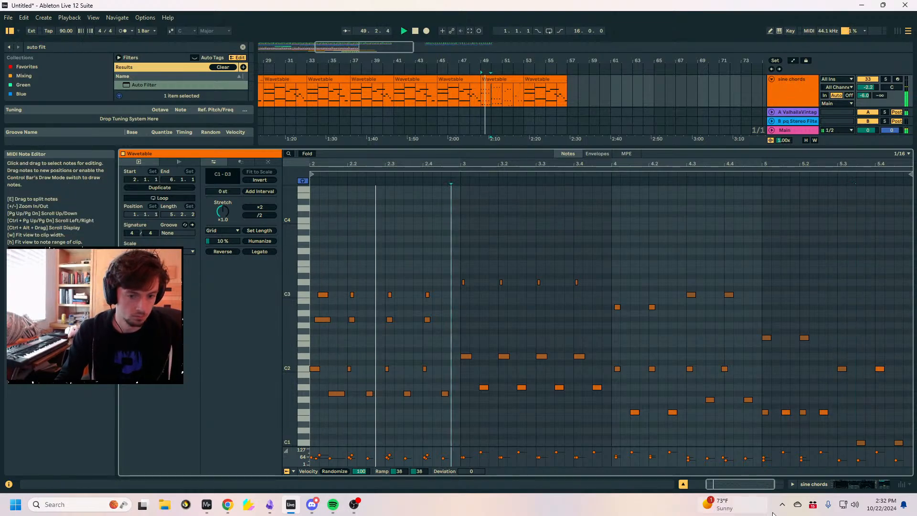
Switch from the note editor to the sine chords device chain and duplicate the sine chords track.
key("shift+Tab")
left_click_drag(613, 462, 613, 469)
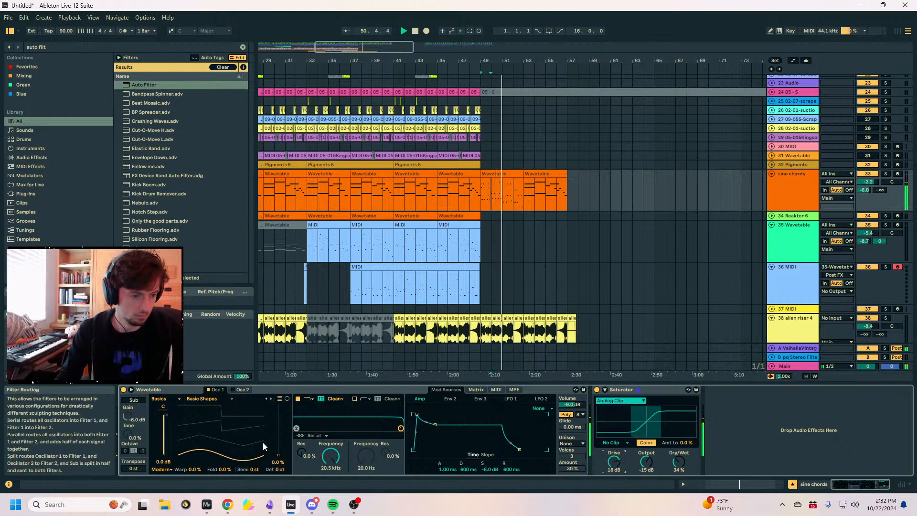
left_click(781, 191)
key("ctrl+d")
Clear the duplicate track's clips outside bars 49 to 53 and repeat the varied clip over bars 53 to 57 on both sine chords tracks.
left_click_drag(479, 228, 261, 230)
key("Delete")
left_click_drag(569, 228, 522, 229)
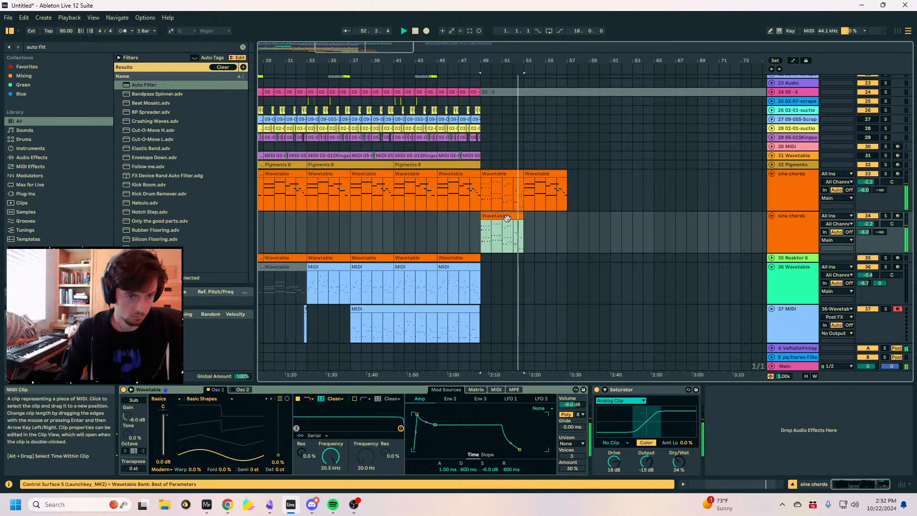
left_click(502, 170)
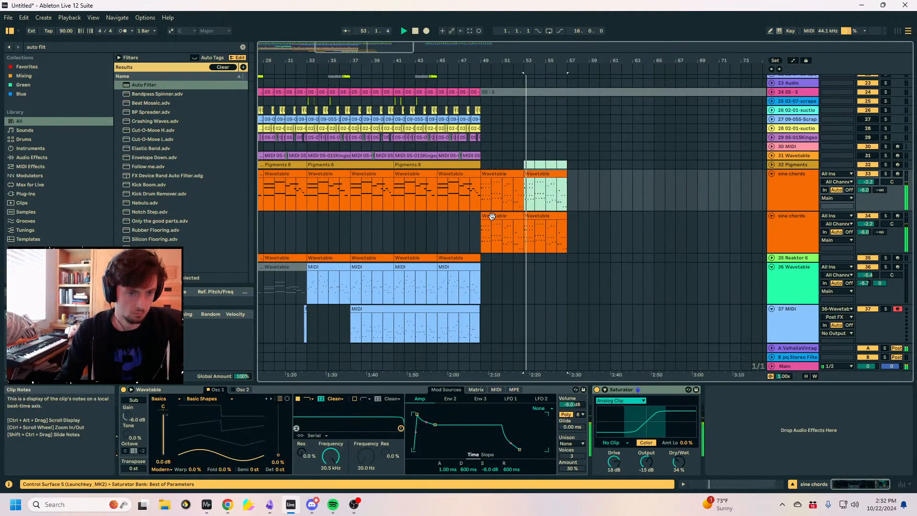
Switch oscillator 1 on the duplicate sine chords track to the Harmonics Sines 1 wavetable and lower its position to 0% during playback.
left_click(502, 229)
left_click(164, 399)
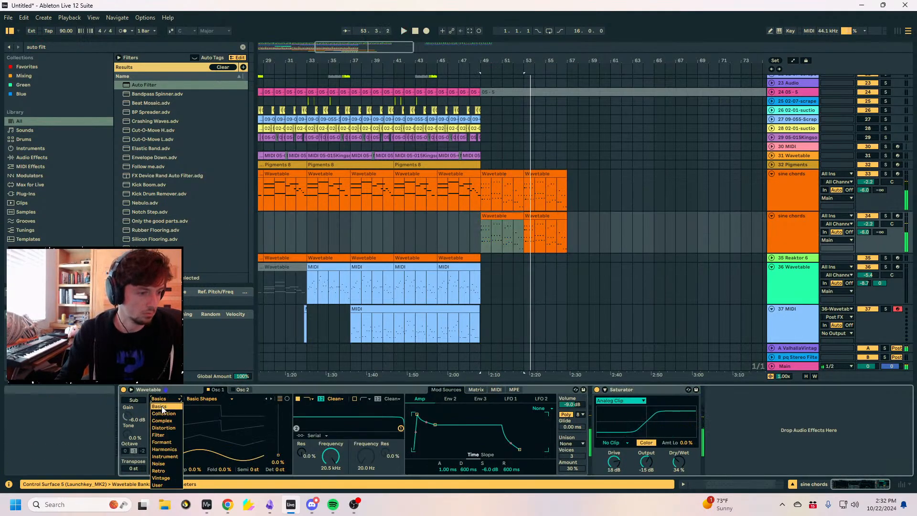
left_click(165, 449)
key("space")
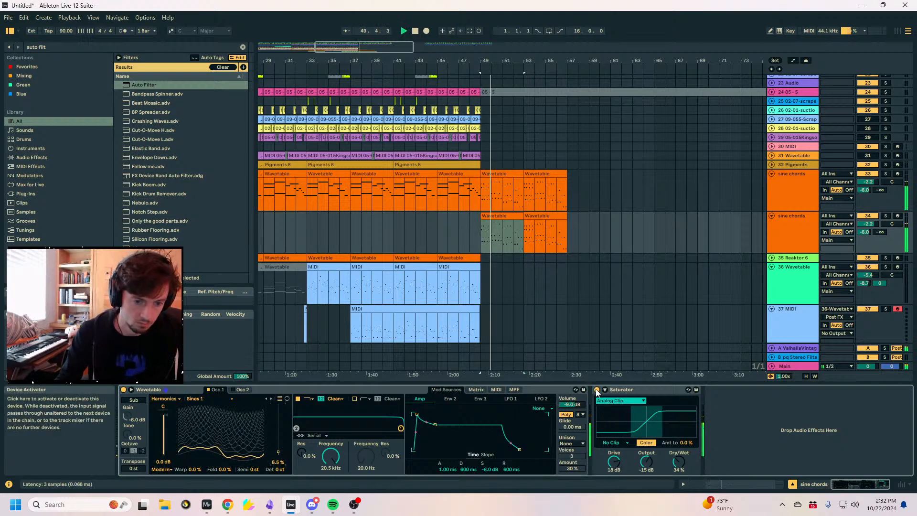
left_click_drag(282, 450, 282, 460)
Automate Osc 1 Pos on the duplicate sine chords track with a slight rise from 0% at bar 49 and extend it to bar 57.
key("a")
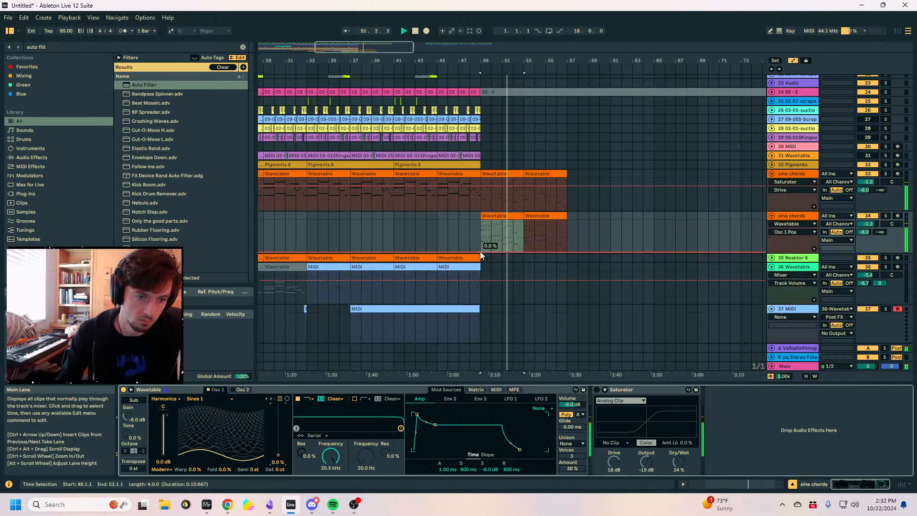
left_click(480, 251)
left_click(513, 251)
left_click_drag(513, 251, 482, 236)
key("ctrl+d")
left_click(545, 234)
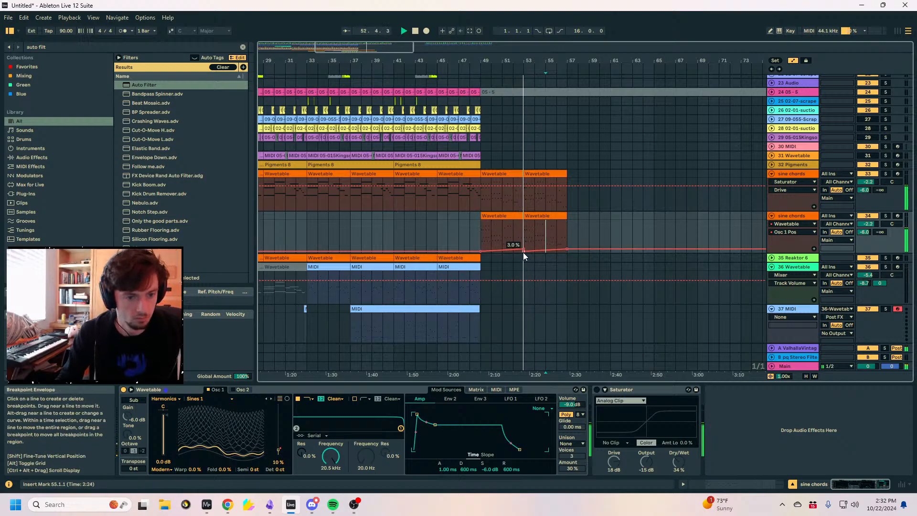
left_click_drag(567, 250, 567, 249)
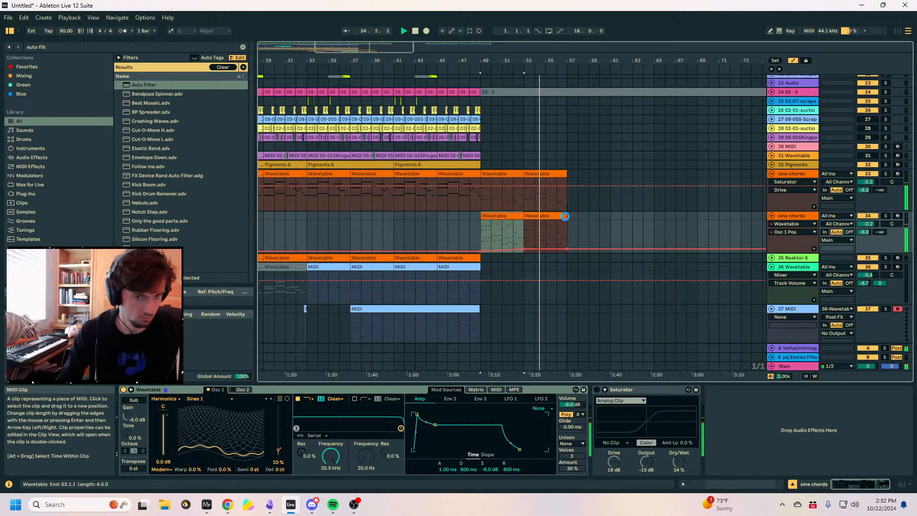
key("a")
Set send B of the duplicate sine chords track to -24.0 dB.
left_click_drag(878, 232, 878, 224)
left_click(463, 227)
scroll(526, 242, "down", 4)
scroll(442, 264, "up", 15)
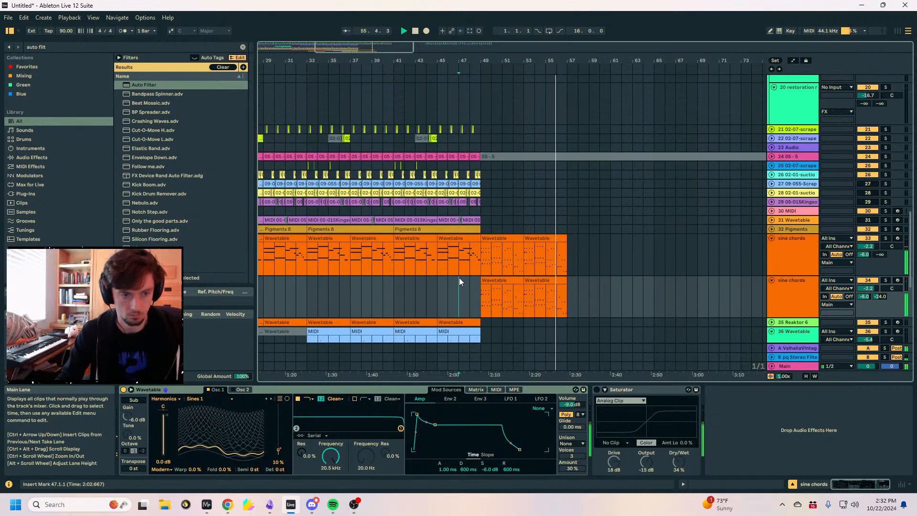
Restart playback of the arrangement from bar 41.
scroll(444, 267, "up", 3)
left_click(434, 254)
scroll(437, 255, "up", 3)
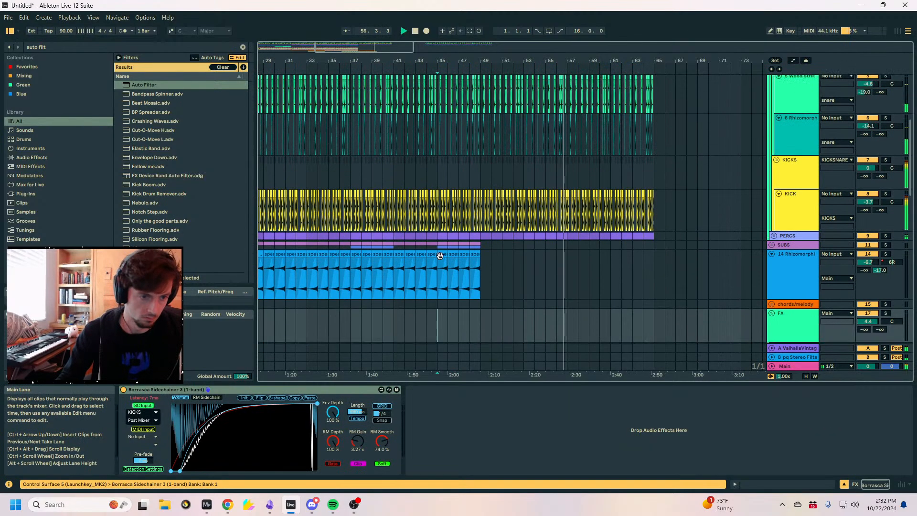
left_click(398, 316)
key("space")
key("space")
Examine the FX group's alien riser and restoration riser clips leading into bar 49 while the arrangement plays.
scroll(490, 291, "down", 5)
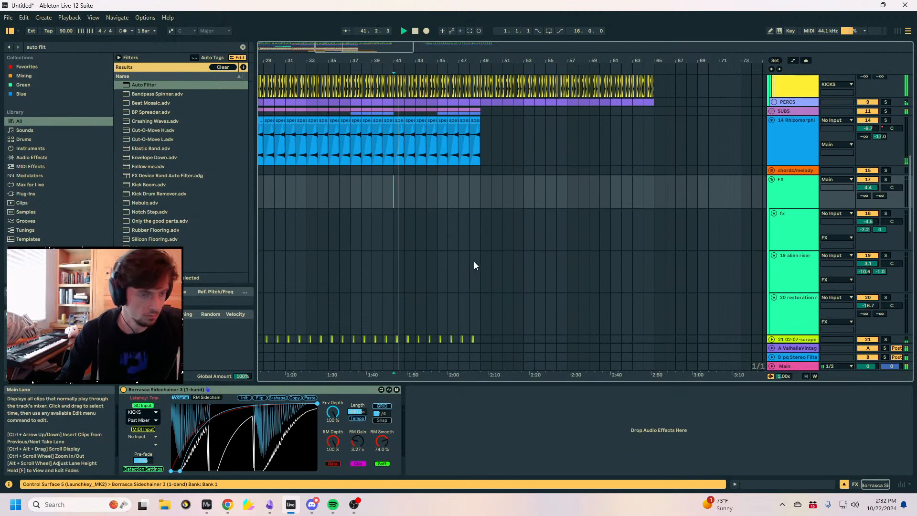
left_click_drag(465, 60, 509, 165)
scroll(530, 171, "down", 7)
scroll(568, 189, "up", 17)
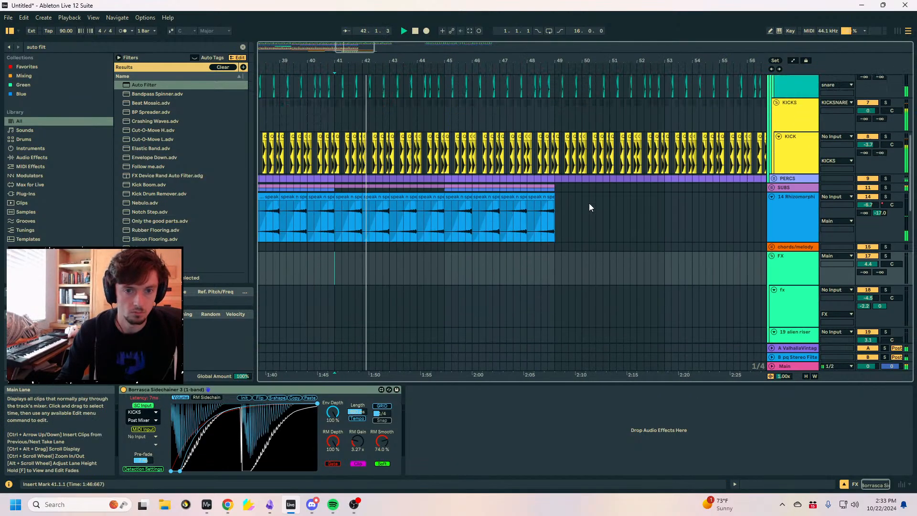
left_click_drag(489, 62, 564, 10)
scroll(354, 244, "down", 3)
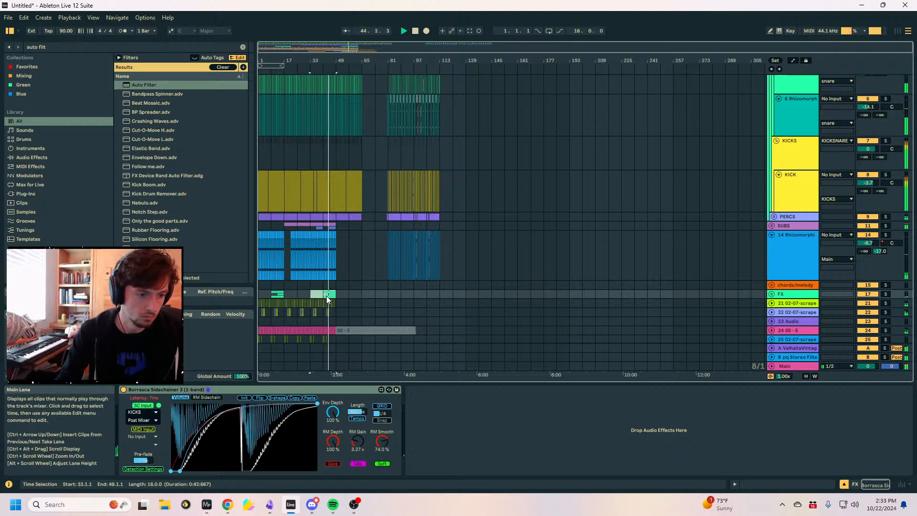
left_click_drag(329, 63, 470, 117)
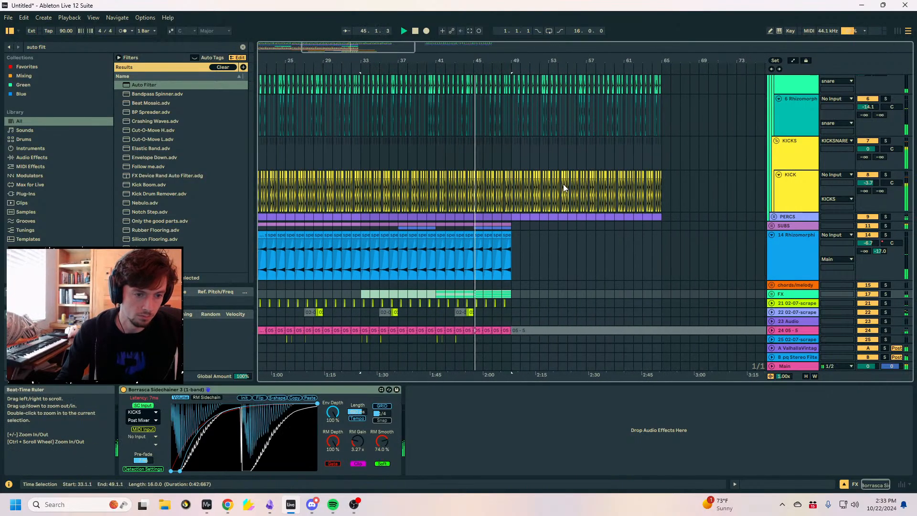
scroll(562, 208, "down", 2)
scroll(579, 229, "down", 3)
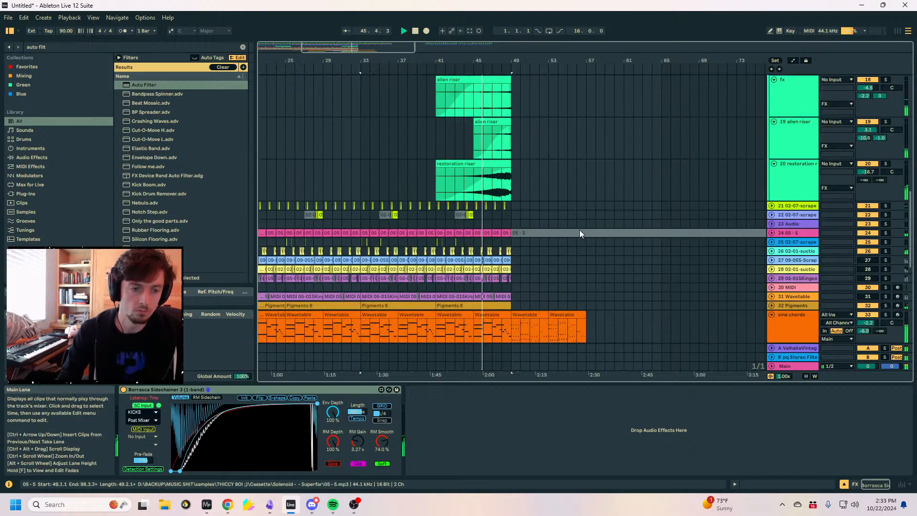
scroll(512, 148, "up", 1)
left_click_drag(514, 158, 416, 161)
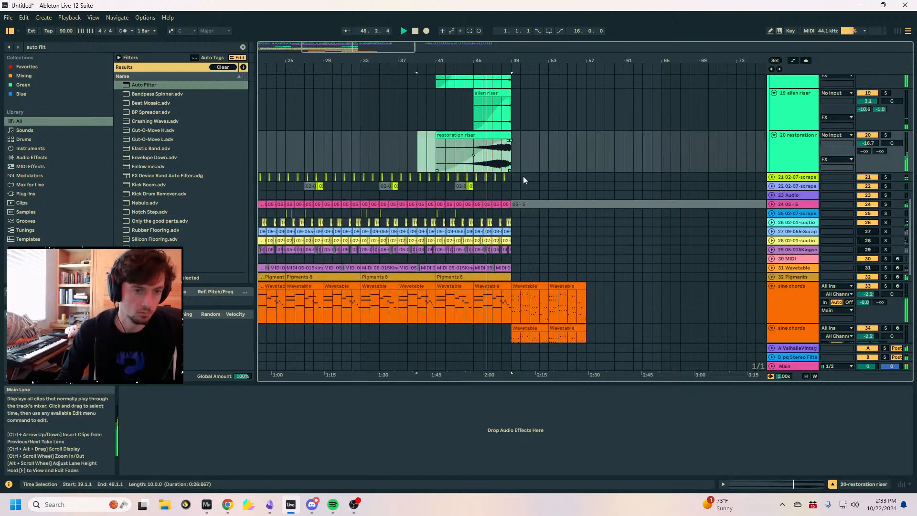
Insert a new audio track below the wobbly clams track.
left_click(792, 160)
scroll(793, 191, "down", 4)
scroll(792, 193, "down", 4)
scroll(789, 206, "down", 1)
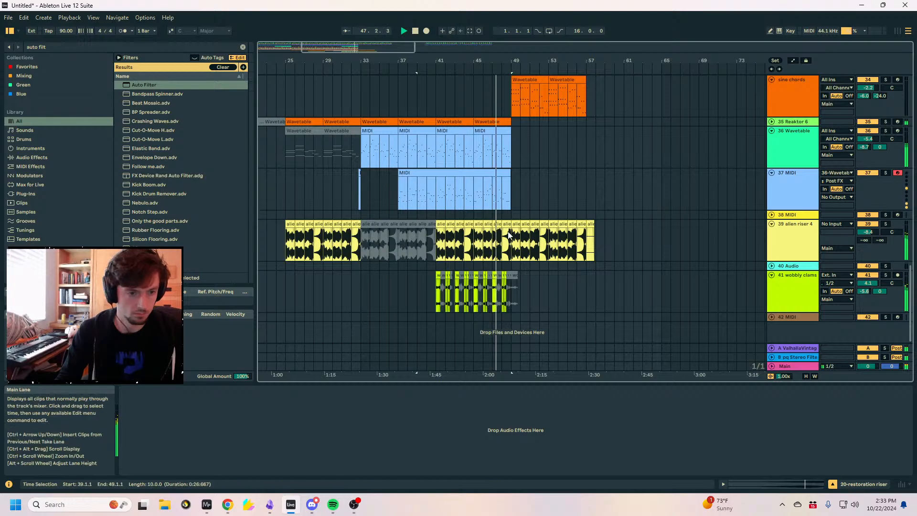
left_click(529, 289)
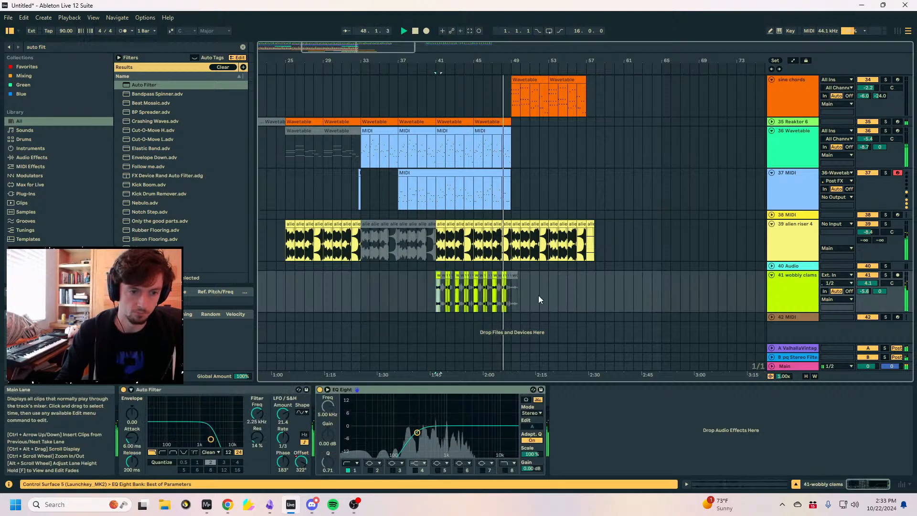
key("ctrl+t")
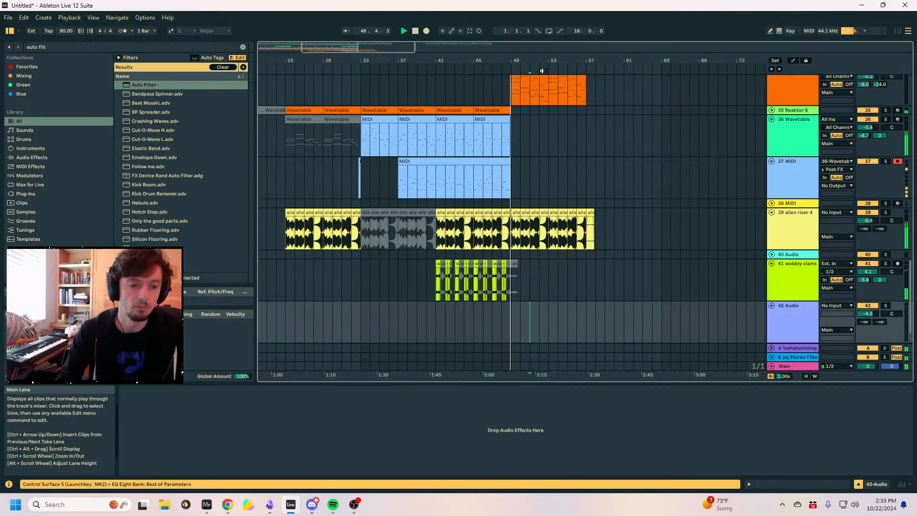
Reset send A on the original sine chords track and both sends on its duplicate to minus infinity.
left_click_drag(518, 61, 515, 98)
scroll(517, 143, "up", 3)
left_click(508, 162)
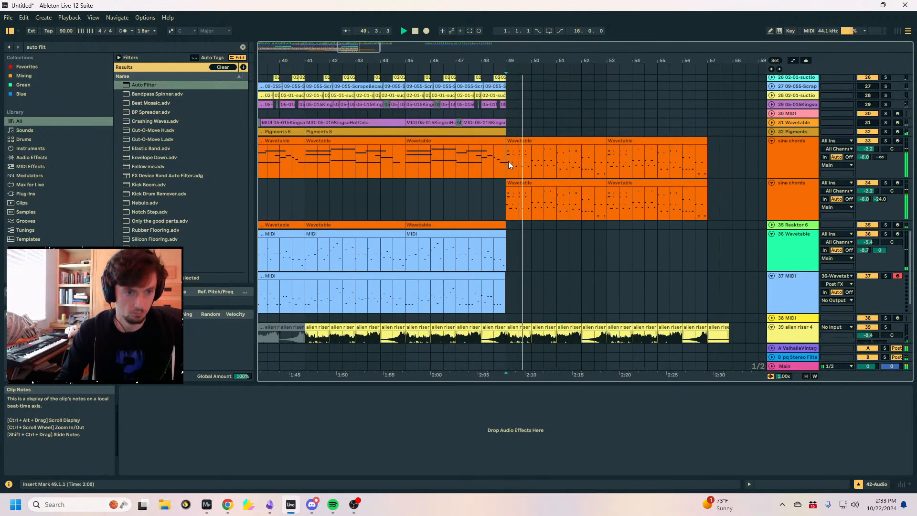
double_click(864, 157)
double_click(864, 199)
double_click(876, 200)
Set send A of the duplicate sine chords track to -8.7 dB during playback.
left_click(494, 161)
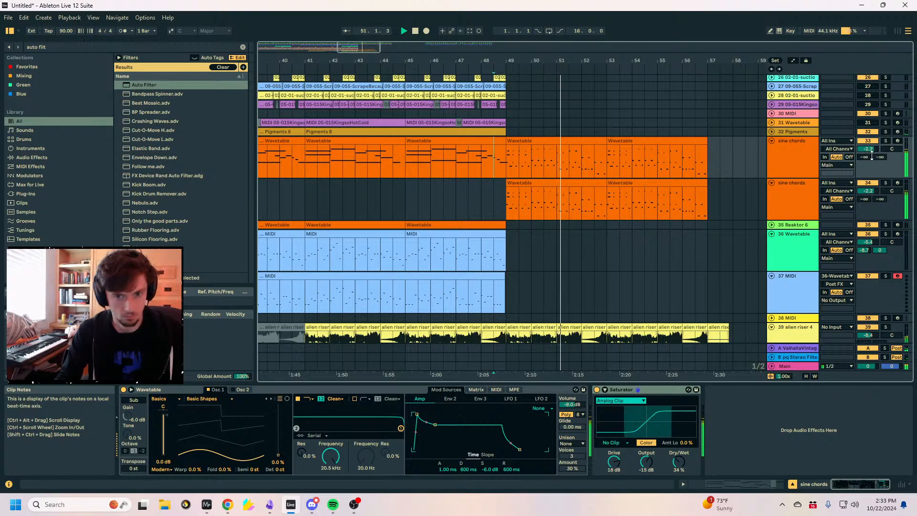
left_click(495, 196)
scroll(660, 256, "down", 3)
scroll(588, 248, "up", 15)
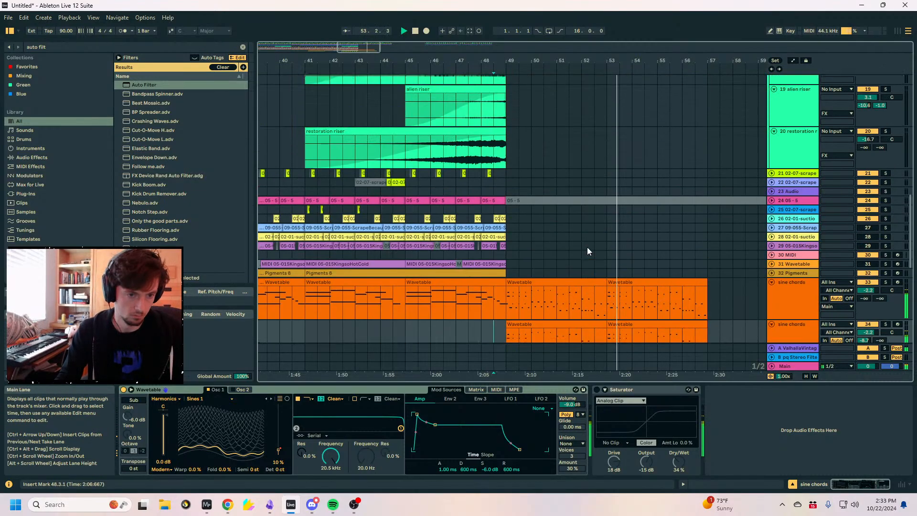
scroll(586, 248, "up", 6)
scroll(586, 248, "down", 15)
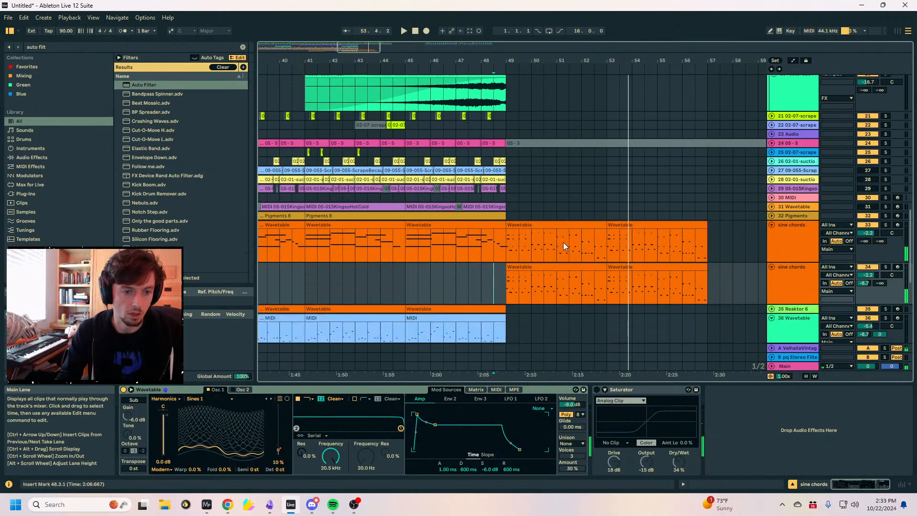
Copy the sine chords clip spanning bars 49 to 53 and unfold the SUBS group.
left_click(544, 258)
scroll(564, 166, "up", 15)
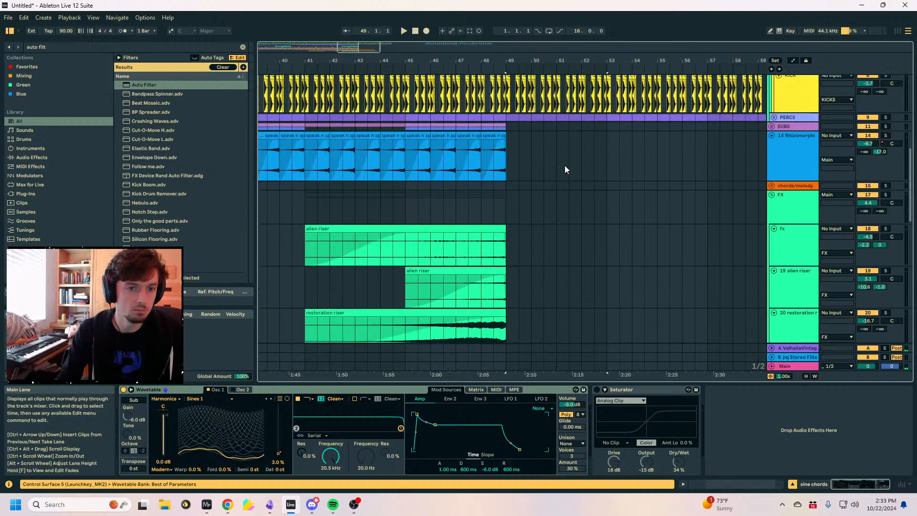
scroll(564, 166, "down", 3)
left_click(772, 191)
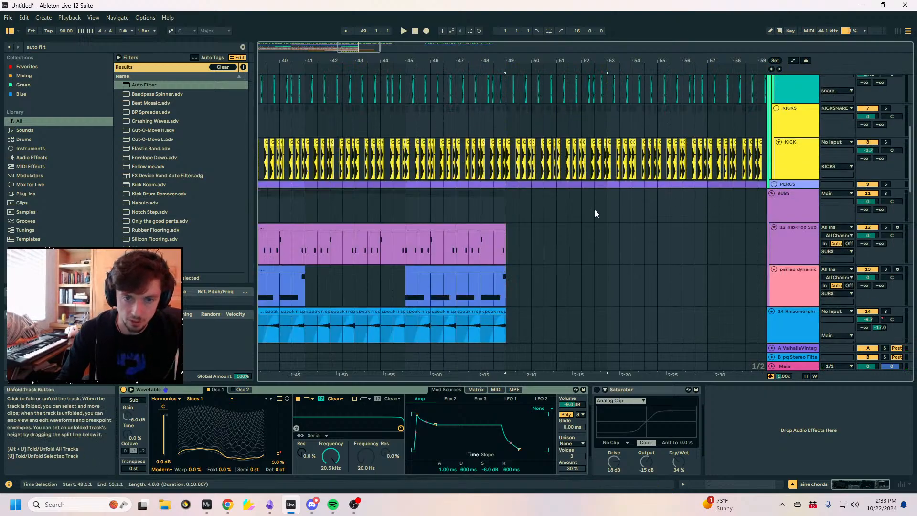
Paste the copied sine chords clip onto the Hip-Hop Sub track at bar 49, undoing any misplaced pastes.
scroll(614, 202, "down", 3)
left_click(510, 188)
left_click(509, 173)
key("ctrl+v")
key("ctrl+z")
left_click(508, 208)
key("ctrl+v")
key("ctrl+z")
left_click(508, 153)
key("ctrl+v")
Deactivate the dynamic sub track and briefly audition its clip from bar 45 in solo.
left_click(868, 184)
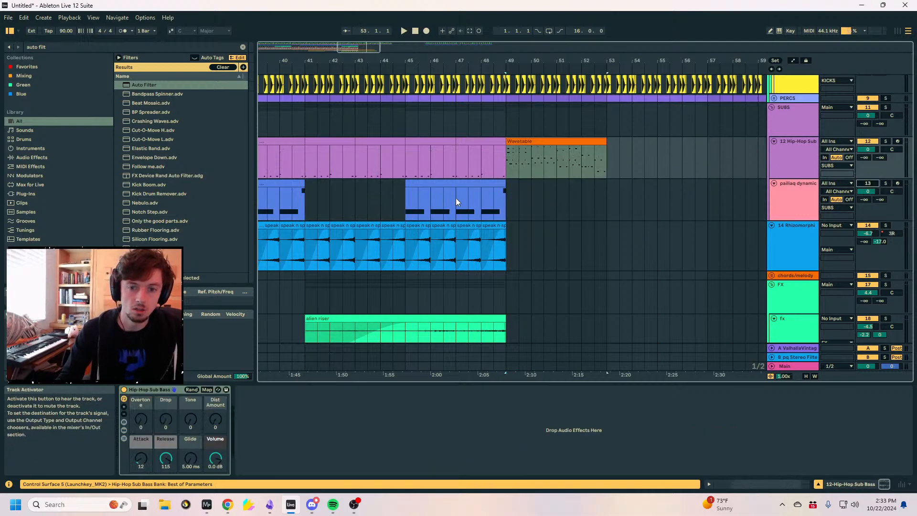
left_click(436, 182)
key("space")
left_click(886, 184)
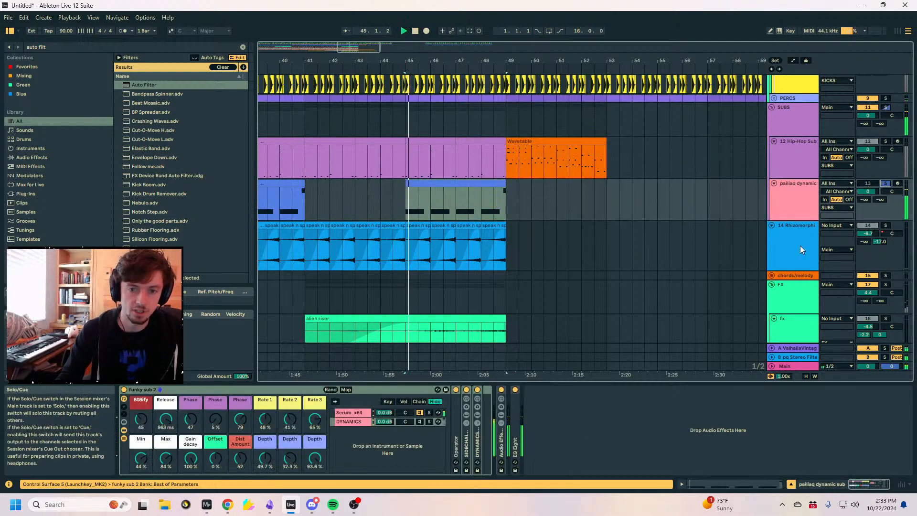
key("space")
left_click(885, 183)
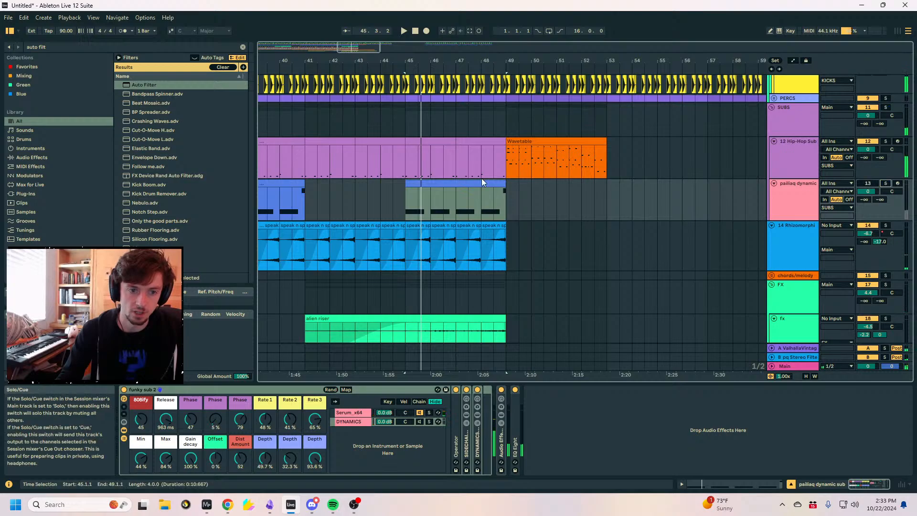
Play the pasted clip on the Hip-Hop Sub track from bar 49.
left_click(529, 152)
key("space")
key("space")
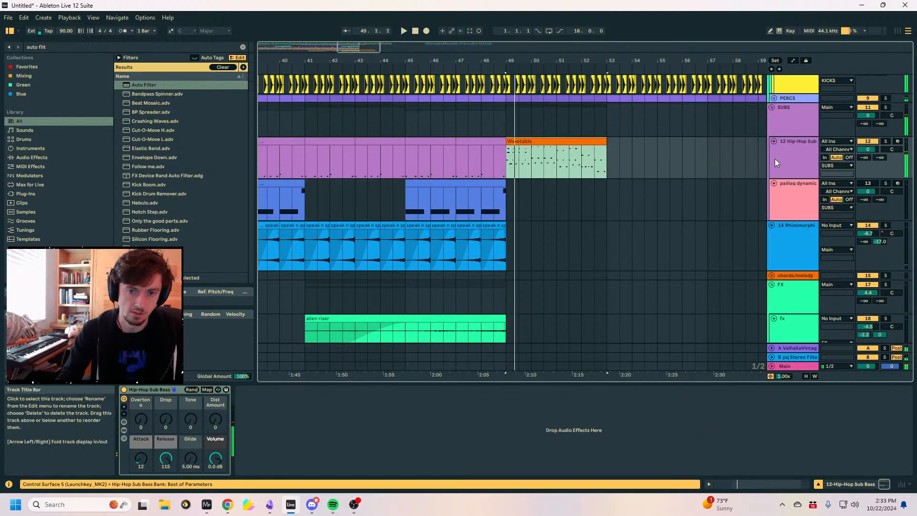
Delete the upper chord notes from the pasted Hip-Hop Sub clip, keeping only its lowest line.
left_click(722, 484)
left_click_drag(318, 260, 548, 328)
key("Delete")
left_click_drag(528, 242, 806, 325)
key("Delete")
left_click_drag(738, 289, 813, 342)
key("Delete")
left_click_drag(835, 315, 887, 373)
key("Delete")
Transpose all remaining notes in the sub clip down one octave and solo the Hip-Hop Sub track.
key("ctrl+a")
key("shift+Down")
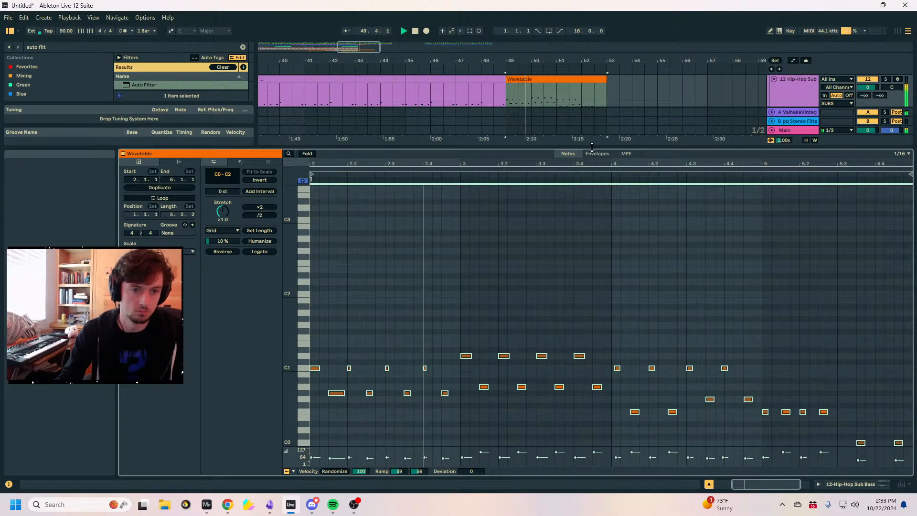
left_click_drag(591, 147, 591, 224)
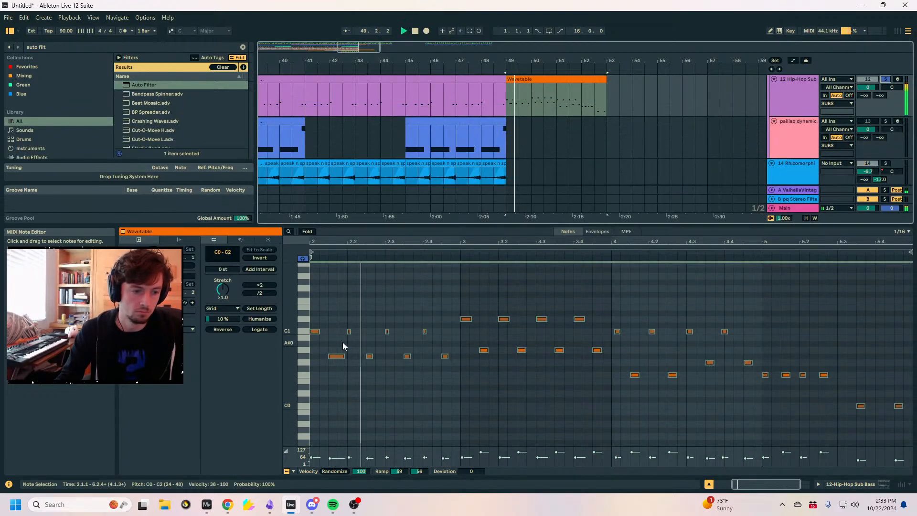
Switch to the audio metering app to check the soloed sub's spectrum and waveform, and return to the note editor.
left_click_drag(404, 304, 590, 331)
left_click(206, 504)
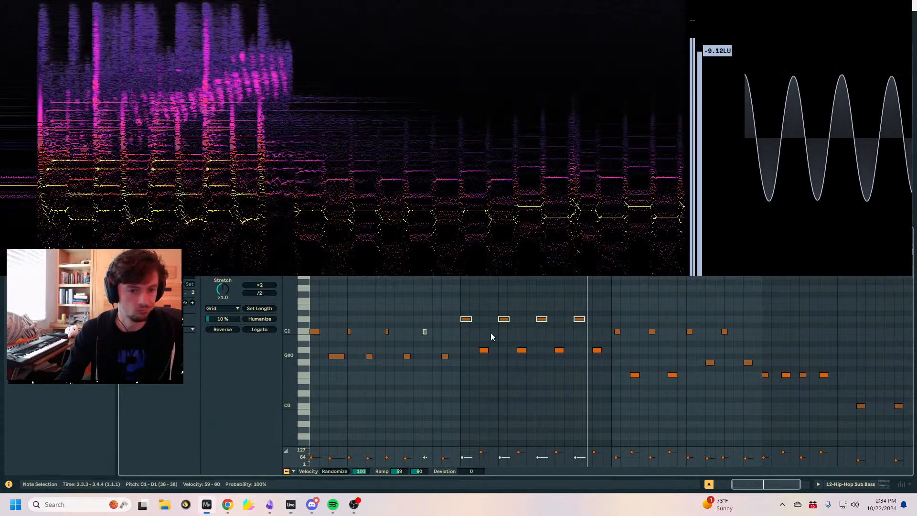
left_click(624, 299)
left_click(516, 272)
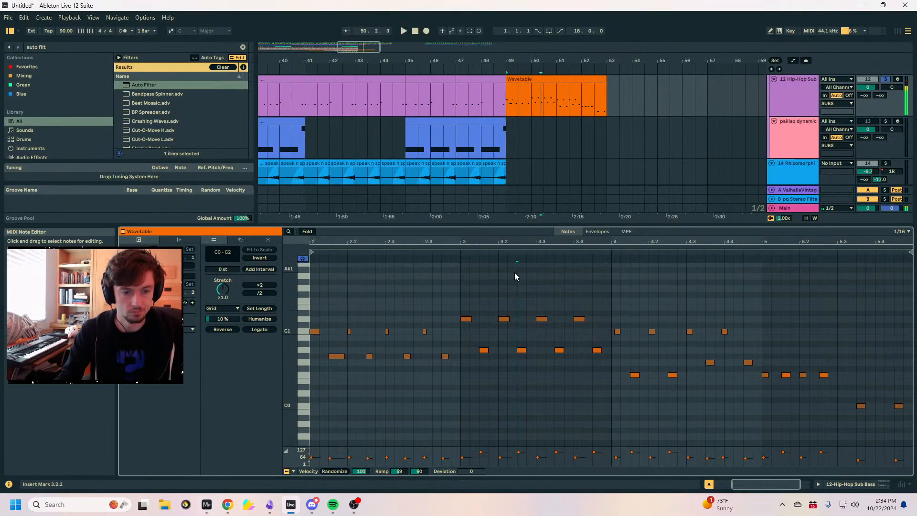
Deactivate the C1 notes on beats 2.2 and 2.3 of the sub clip and play it.
left_click_drag(318, 350, 464, 388)
left_click_drag(358, 339, 340, 328)
key("0")
left_click_drag(398, 335, 380, 326)
key("0")
key("space")
Deactivate the first two G#0 notes in bar 2 and reactivate the C1 note on beat 2.2.
left_click(337, 358)
key("0")
left_click(349, 331)
key("0")
left_click(369, 356)
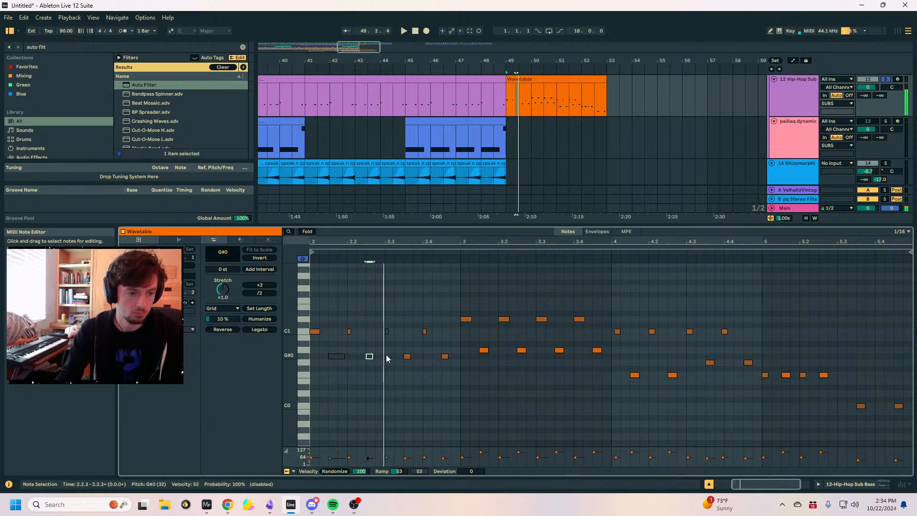
Move the last two G#0 notes in bar 2 onto beats 2.3 and 2.4, deactivate the C1 on beat 2.4, and play.
key("Left")
key("Left")
left_click(445, 356)
key("Left")
key("Left")
left_click_drag(440, 335, 418, 329)
key("0")
key("space")
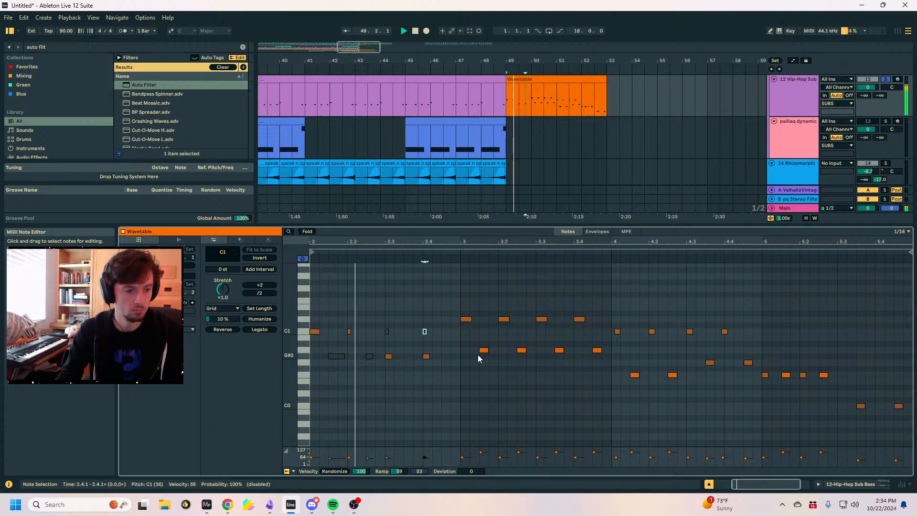
Deactivate the first two A0 notes in bar 3 and move the other two onto beats 3.3 and 3.4.
left_click(465, 319)
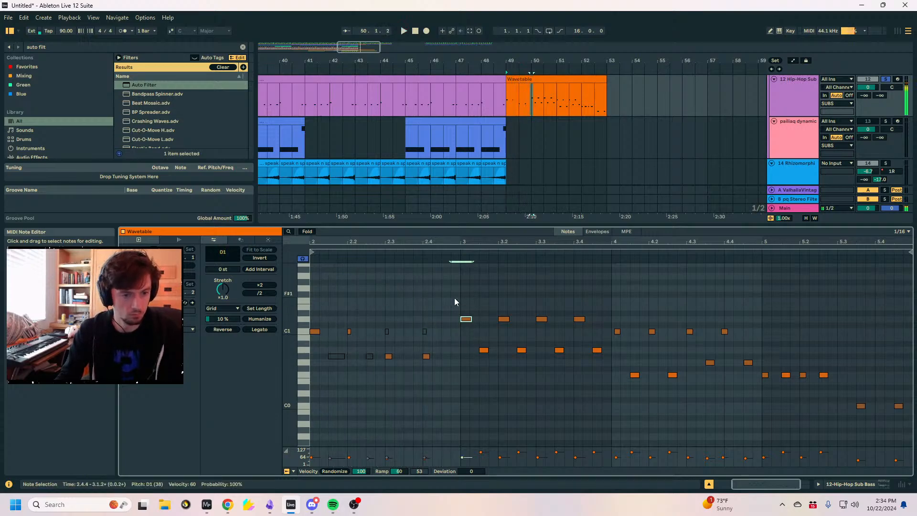
left_click_drag(527, 336, 475, 369)
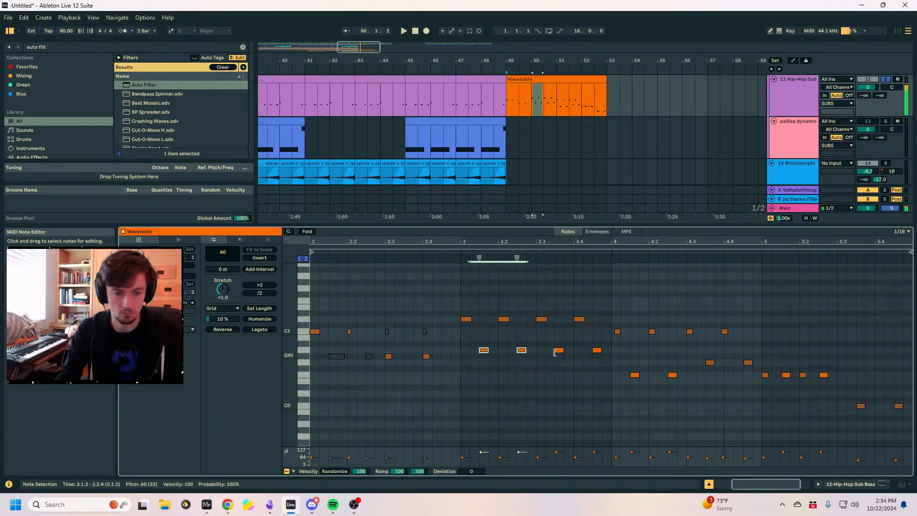
left_click_drag(599, 343, 555, 370)
key("Up")
key("Left")
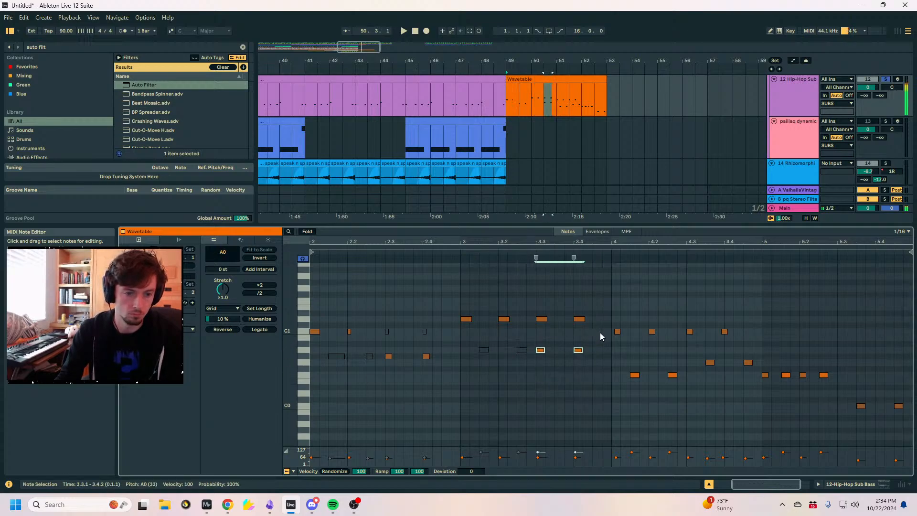
Deactivate the D1 notes on beats 3.3 and 3.4 and move the first two F0 notes in bar 4 onto beats 4.1 and 4.2.
left_click_drag(599, 332, 539, 315)
left_click_drag(685, 367, 623, 382)
left_click_drag(695, 392, 621, 367)
key("0")
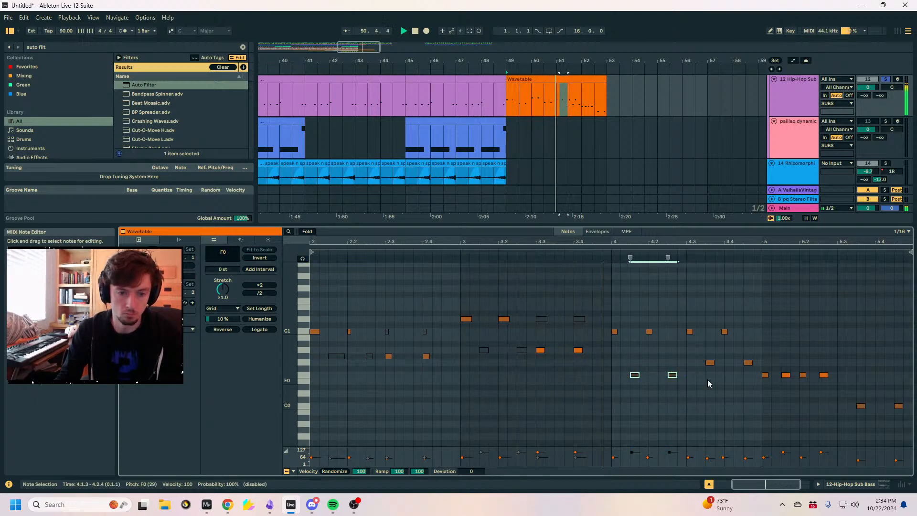
key("space")
key("0")
Deactivate the four C1 notes in bar 4, move the two G0 notes onto beats 4.3 and 4.4, and play.
left_click_drag(674, 374, 604, 317)
key("Left")
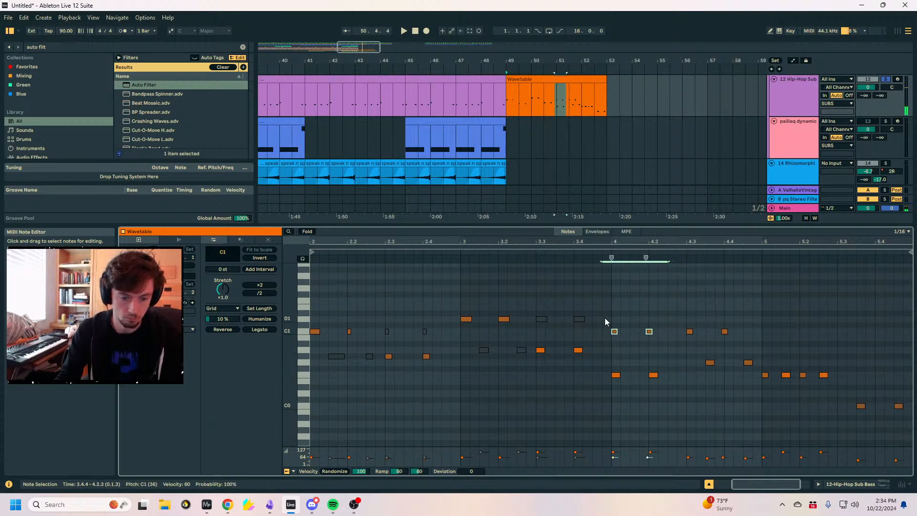
left_click_drag(733, 350, 682, 321)
key("0")
left_click_drag(765, 349, 700, 368)
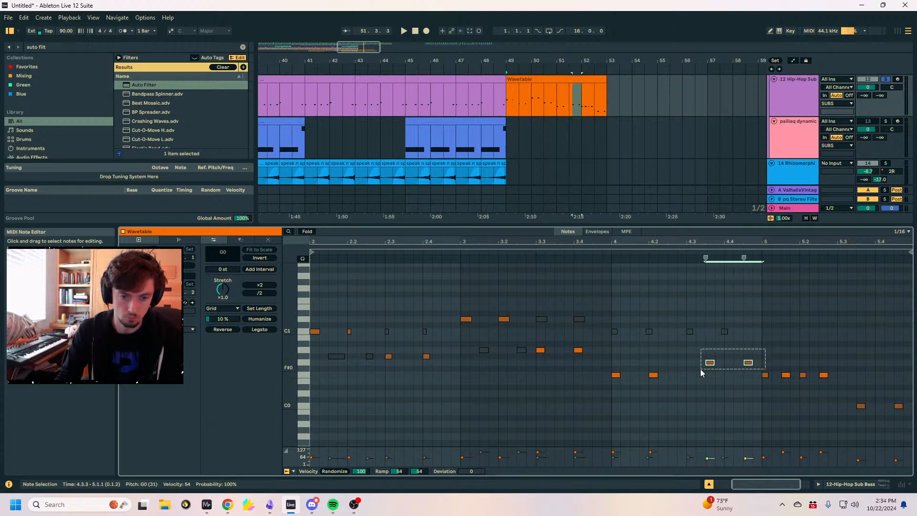
key("space")
Deactivate the second and fourth F0 notes in bar 5 of the sub clip.
scroll(841, 380, "down", 2)
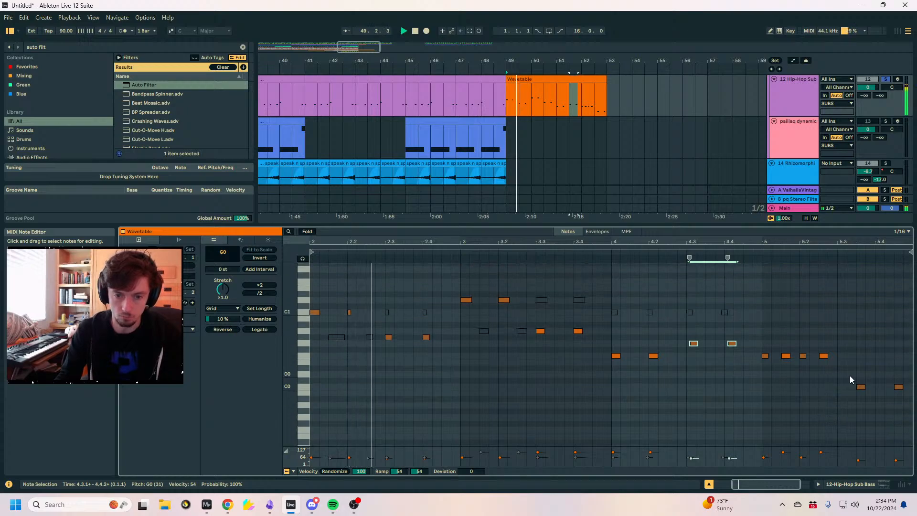
left_click(789, 366)
left_click(785, 356)
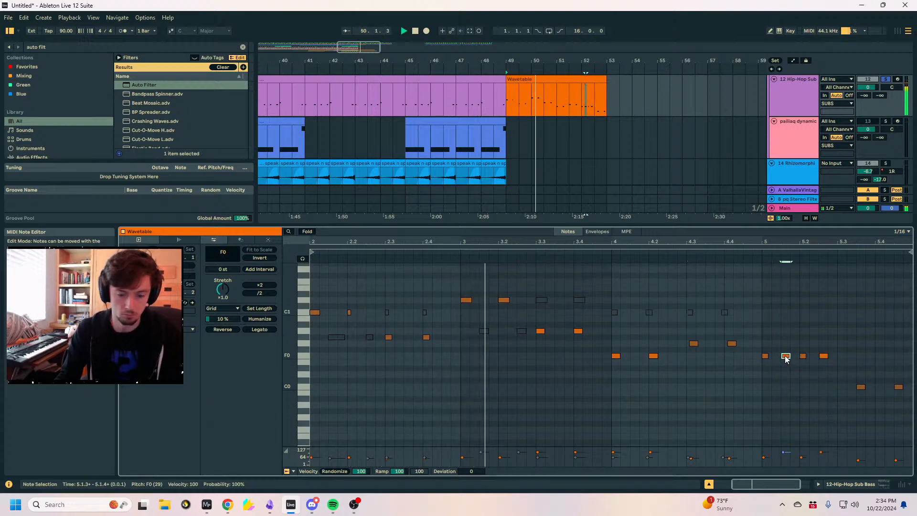
left_click(799, 365)
left_click(824, 356)
key("0")
Move the two C0 notes at the end of the sub clip onto beats 5.3 and 5.4.
left_click(860, 387)
key("Left")
key("Left")
left_click(898, 388)
key("Left")
key("Left")
Transpose the two G0 notes on beats 4.3 and 4.4 up to A0 and play the clip from around bar 4.
left_click_drag(729, 358, 677, 334)
key("Up")
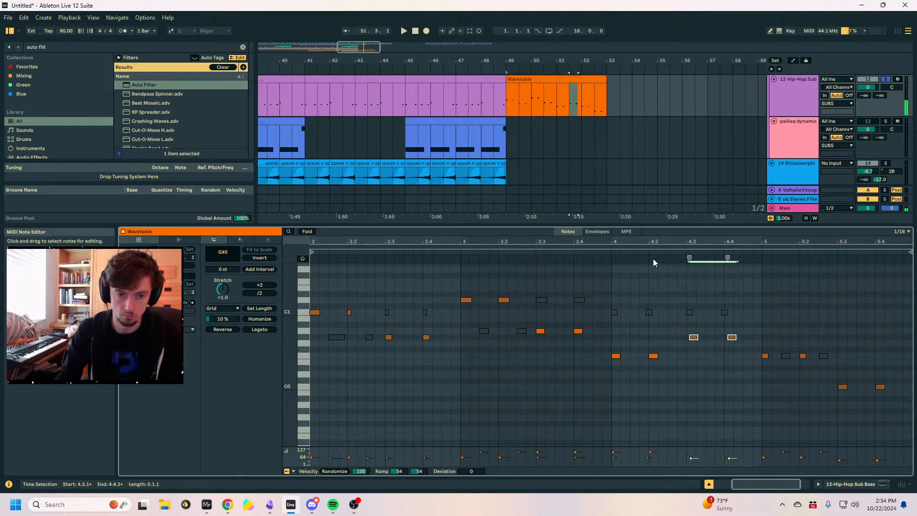
key("Up")
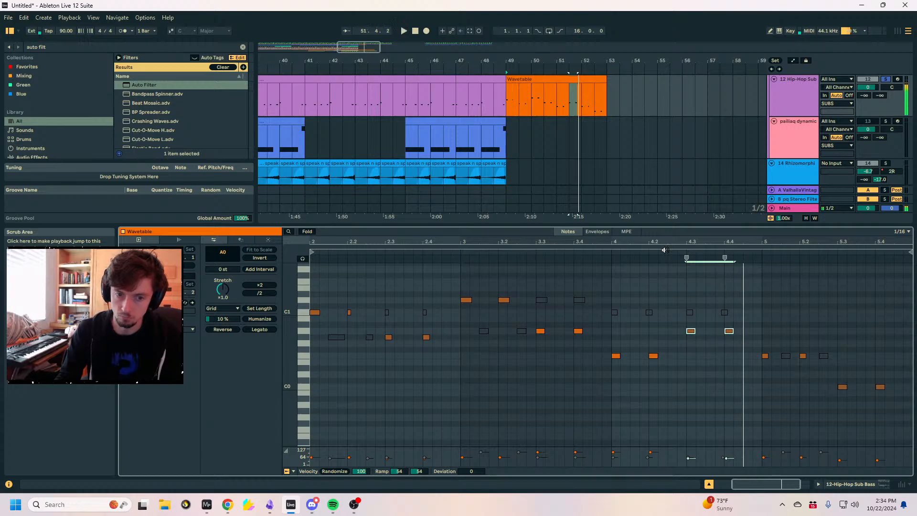
left_click(605, 251)
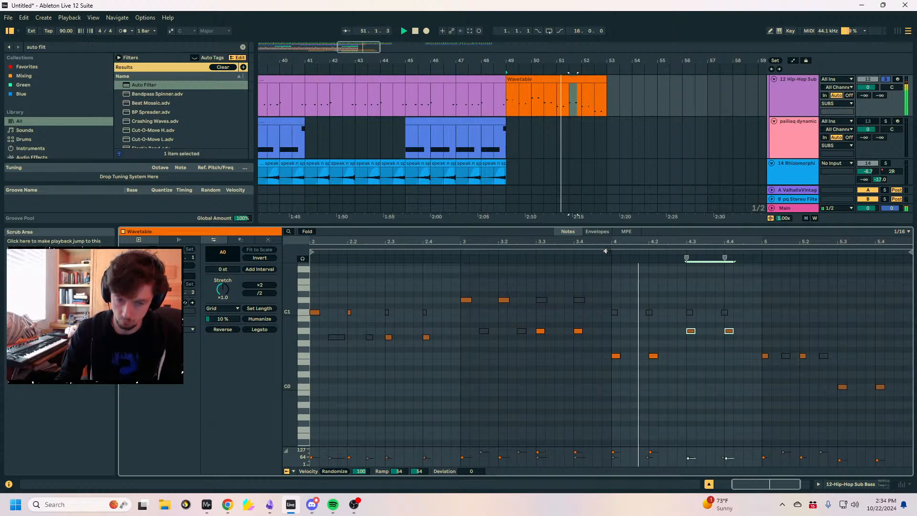
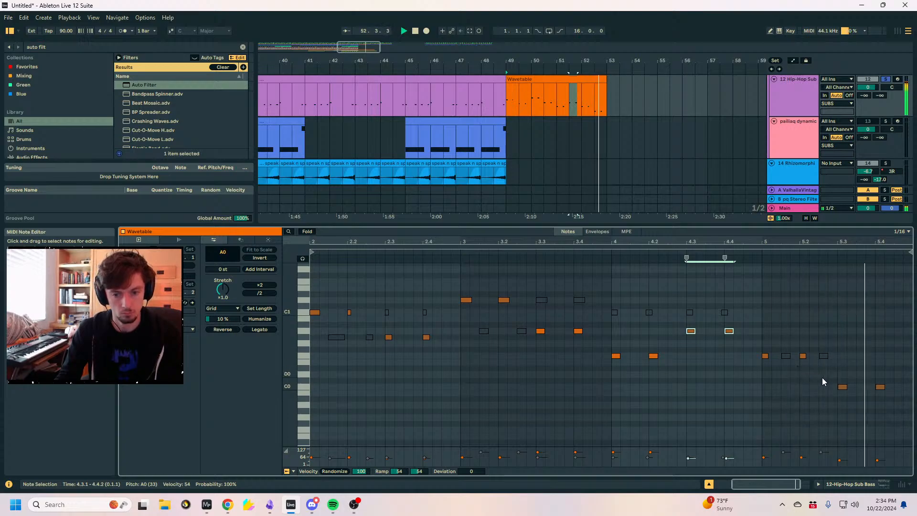
left_click_drag(886, 408, 821, 374)
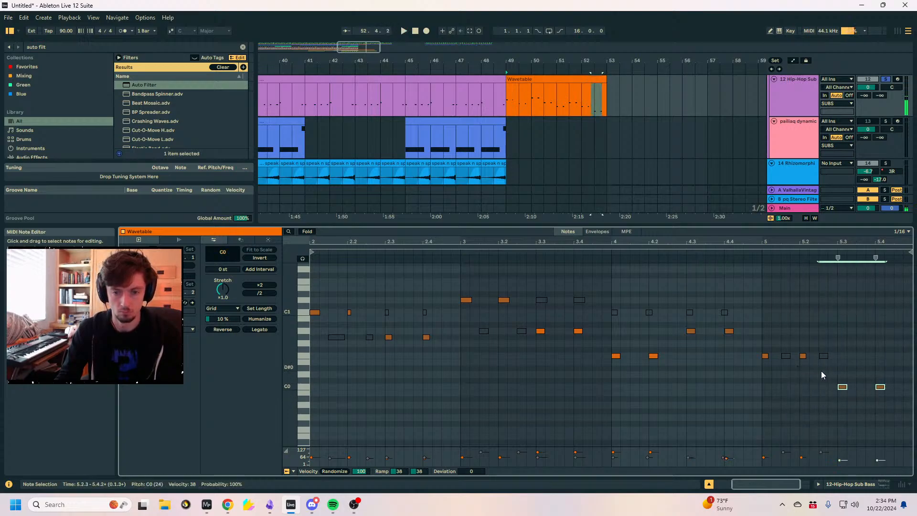
Unsolo the sub bass track, lower its volume to -2.4 dB, and play from bar 49.
left_click(540, 108)
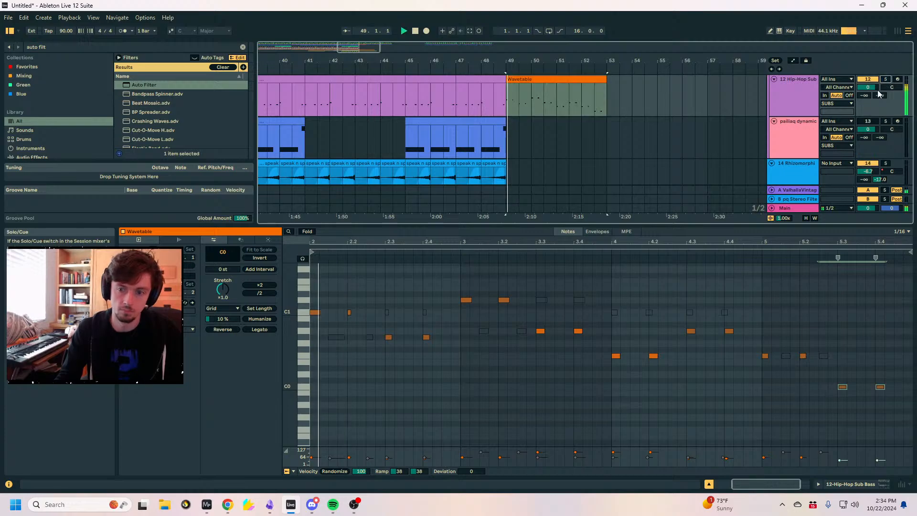
left_click_drag(866, 87, 866, 98)
scroll(634, 137, "down", 3)
scroll(634, 138, "up", 3)
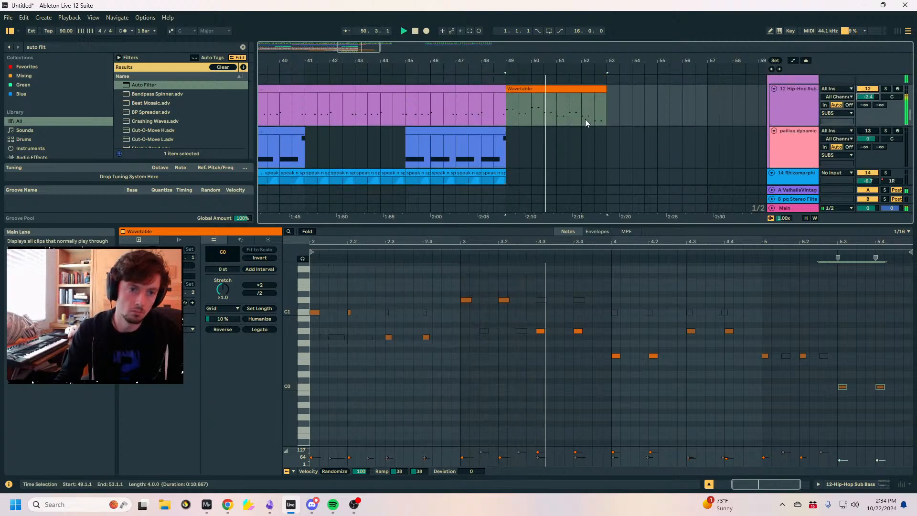
left_click(543, 88)
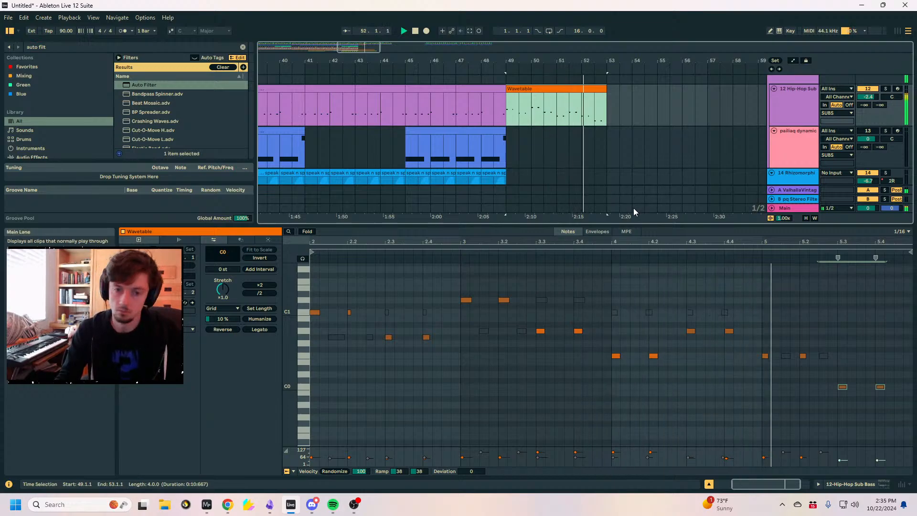
Listen to the two sine chords tracks closely around bars 51 and 52.
scroll(629, 150, "down", 5)
scroll(563, 139, "down", 10)
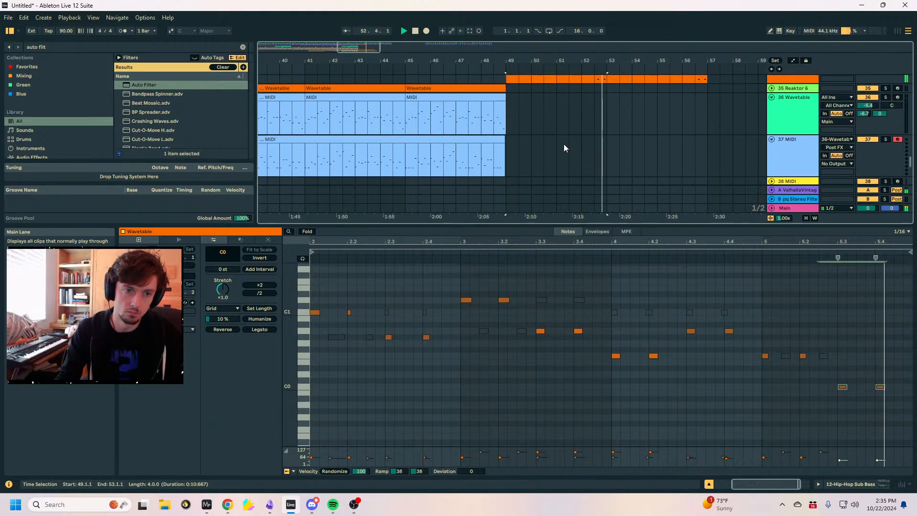
key("space")
left_click(575, 87)
left_click_drag(578, 56, 542, 145)
key("space")
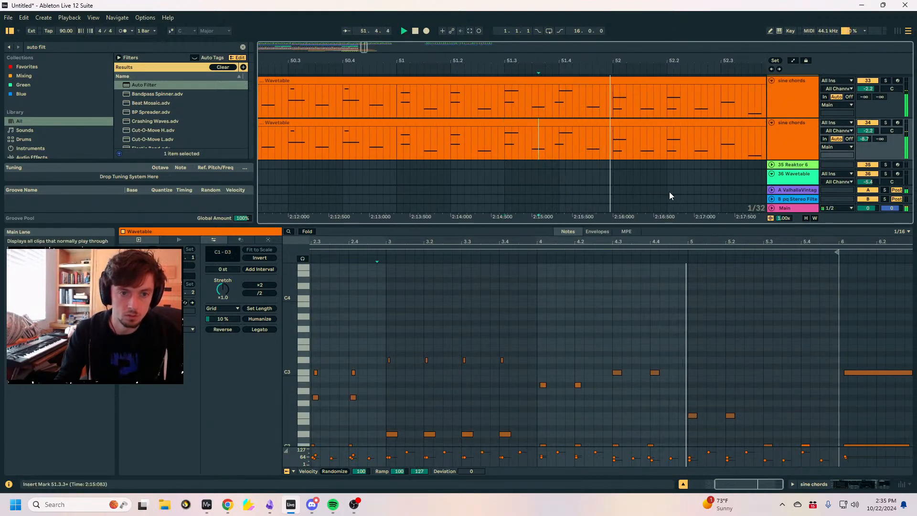
left_click(437, 145)
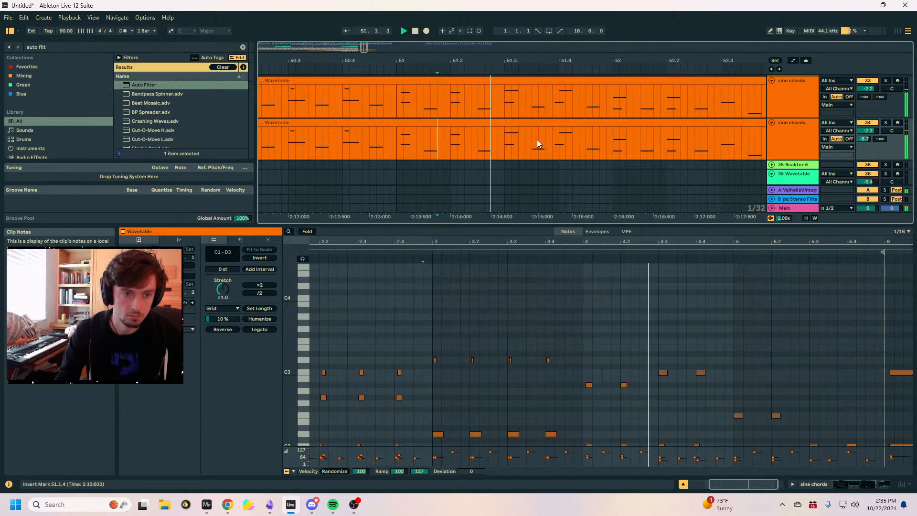
scroll(715, 364, "down", 3)
key("space")
left_click(515, 142)
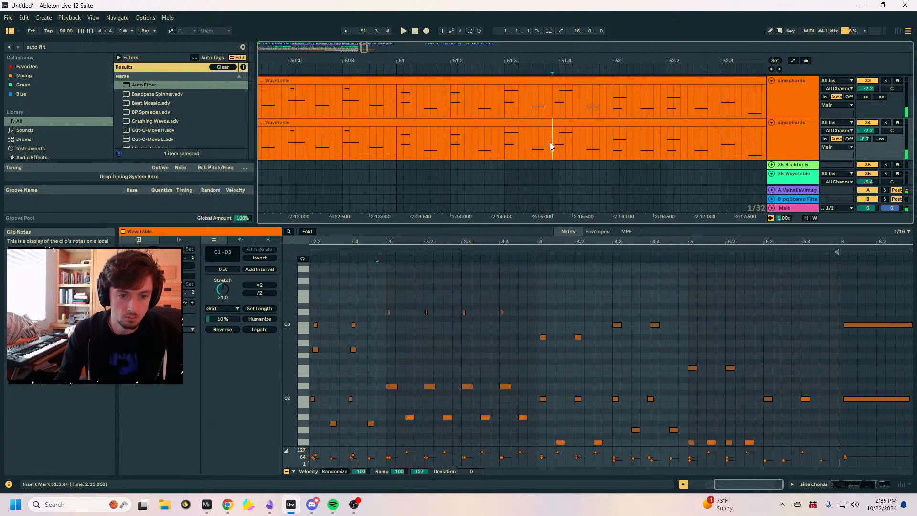
Quantize the C2 note on beat 4.4 of the lower sine chords clip.
scroll(646, 350, "down", 3)
double_click(648, 351)
key("ctrl+u")
key("space")
scroll(592, 199, "up", 2)
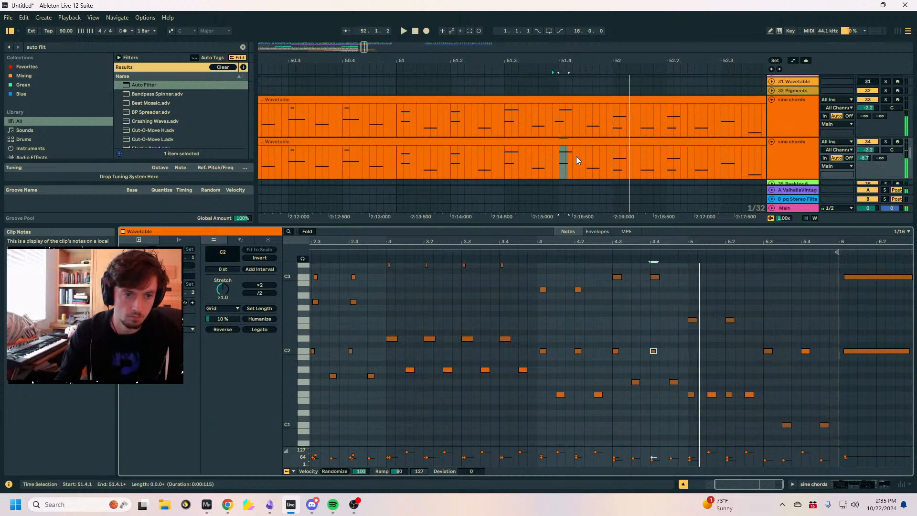
Copy the corrected section around beat 51.4 from the lower sine chords track onto the upper one and play.
left_click_drag(578, 159, 552, 157)
key("ctrl+c")
left_click(552, 123)
key("ctrl+v")
left_click(519, 123)
key("space")
Try a 17% oscillator 1 wave position in the lower sine chords track's Wavetable, and re-enable the automation.
left_click_drag(569, 61, 568, 33)
left_click(788, 157)
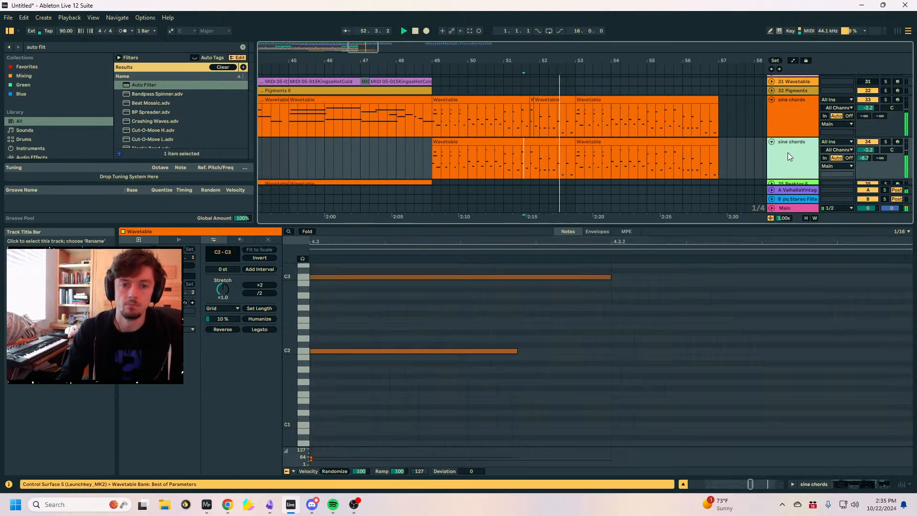
left_click(817, 485)
left_click_drag(279, 439, 279, 447)
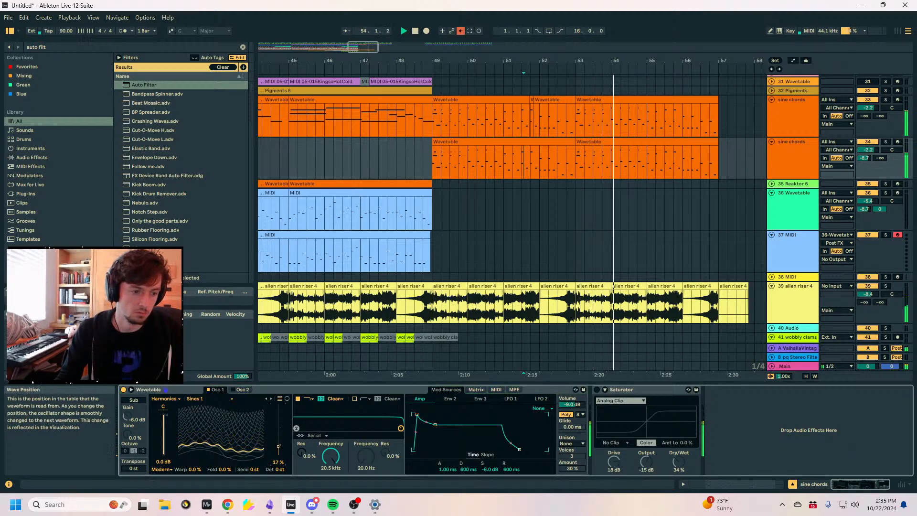
left_click(461, 31)
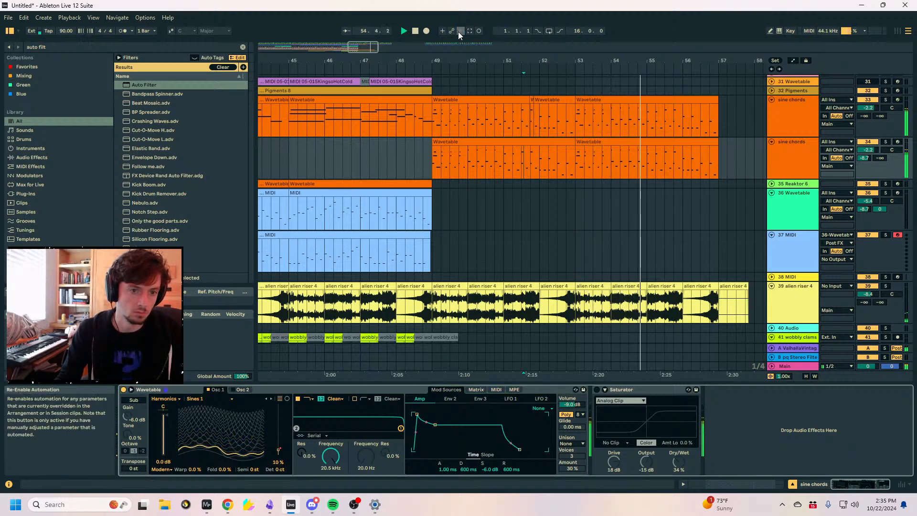
Raise the lower sine chords track's send B, feeding the pq Stereo Filter return, to -0.3 dB.
key("a")
left_click_drag(620, 172, 718, 168)
left_click_drag(879, 158, 879, 115)
key("a")
left_click_drag(707, 170, 482, 156)
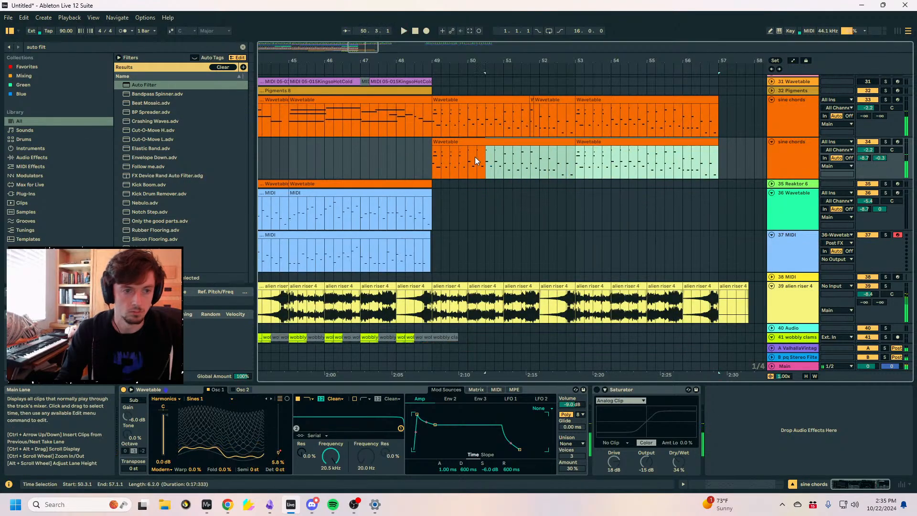
Insert an audio track below wobbly clams and copy the short wobbly clams clip from bar 47 onto it at bar 50.
left_click(389, 167)
scroll(498, 183, "down", 5)
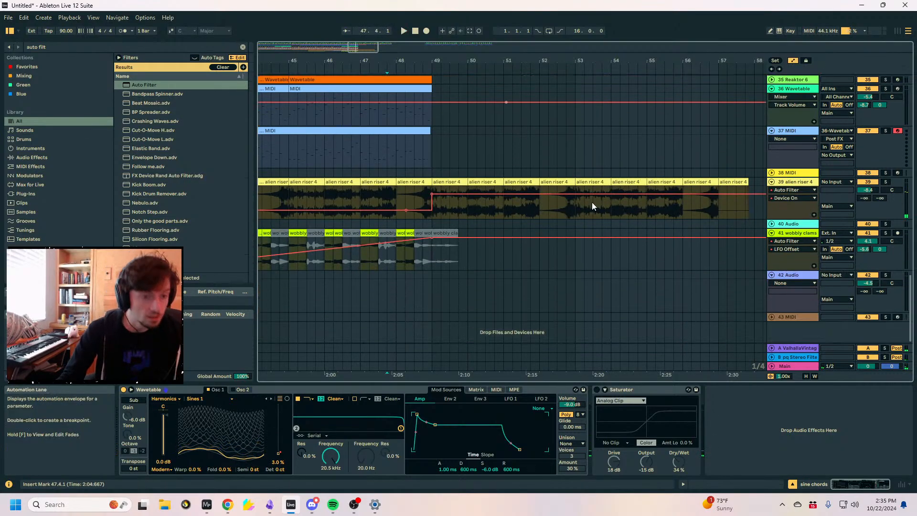
left_click(440, 273)
left_click(785, 245)
left_click(372, 235)
left_click_drag(373, 235, 470, 285)
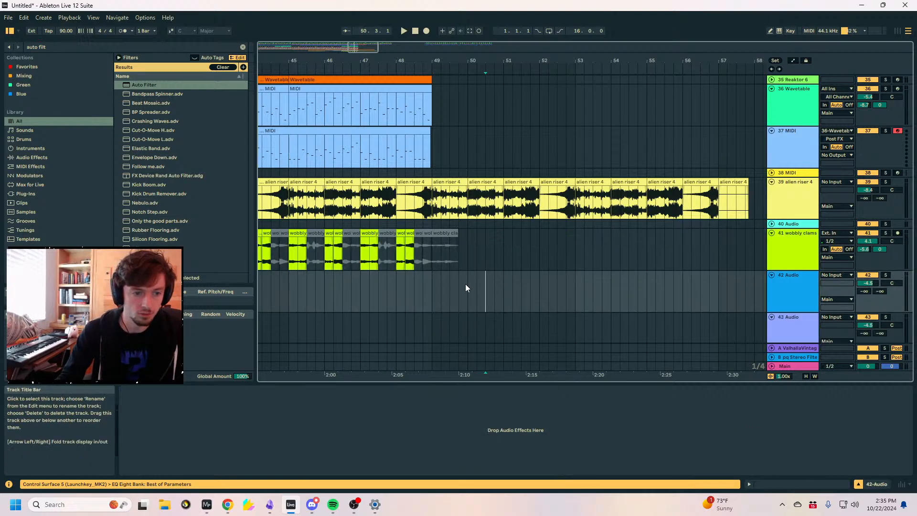
Solo the new wobbly clams track, move its clip to bar 49, and play it.
key("space")
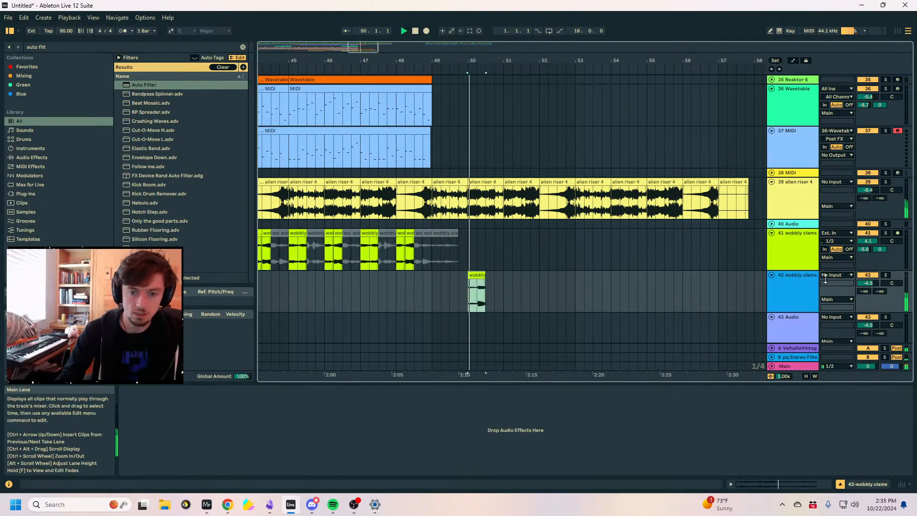
left_click(885, 275)
left_click_drag(482, 286, 445, 282)
key("space")
key("space")
Set the copied wobbly clams clip's pitch to +12 semitones and play it.
left_click(730, 484)
key("space")
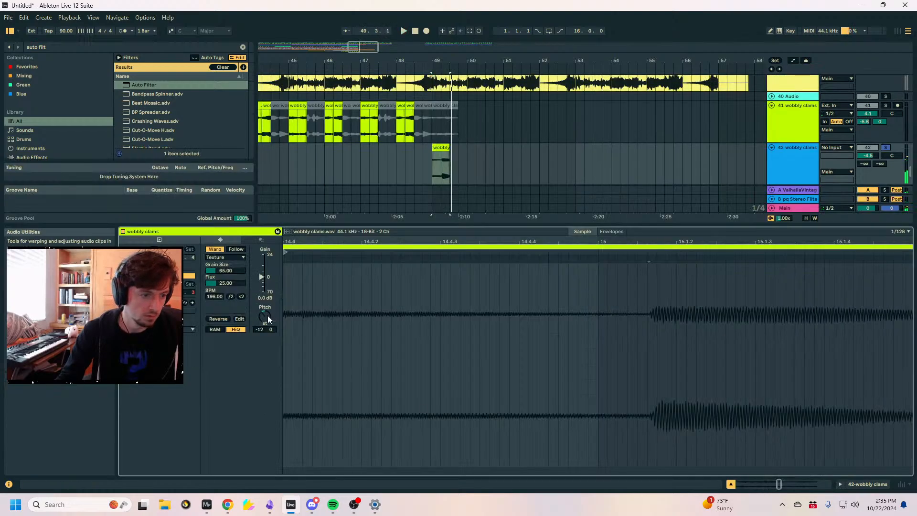
type("12")
key("Return")
key("space")
key("space")
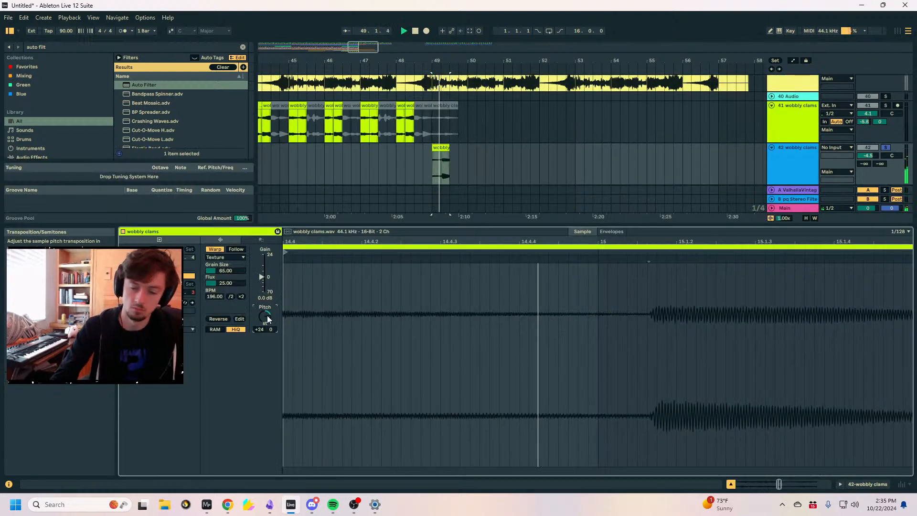
Extend the copied wobbly clams clip to bar 56 and set its warp mode to Beats.
left_click_drag(449, 147, 683, 148)
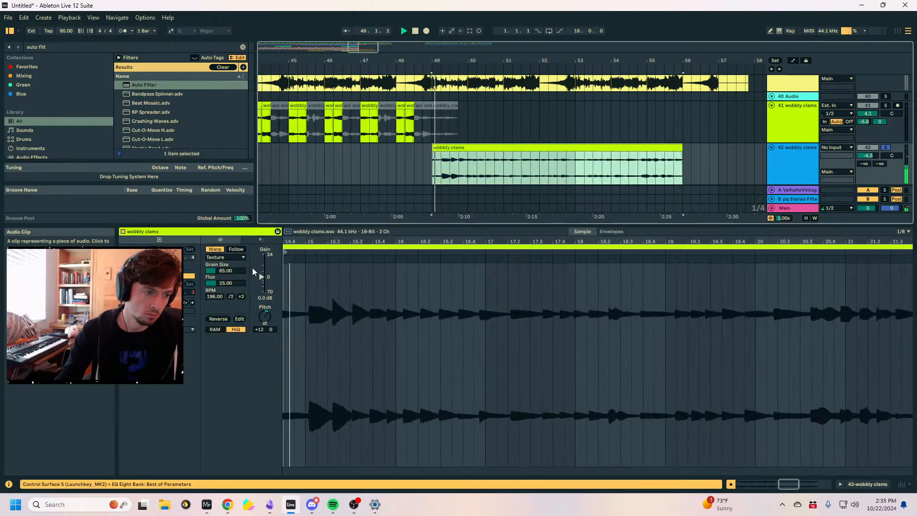
left_click(218, 257)
left_click(219, 265)
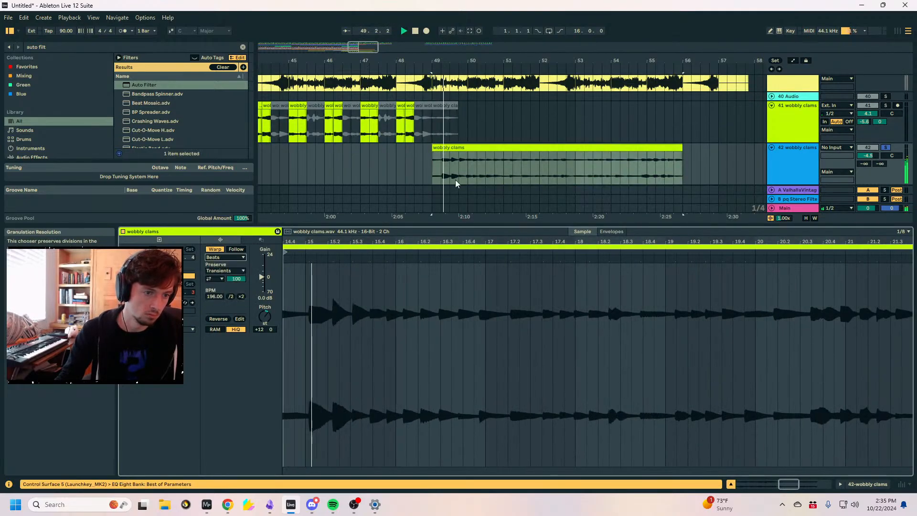
Split the long wobbly clams clip at bar 53 and try a pitch of +24 semitones on its first part.
left_click(497, 163)
left_click(506, 167)
left_click(550, 165)
left_click(574, 165)
key("ctrl+e")
left_click(523, 148)
left_click_drag(265, 318, 265, 308)
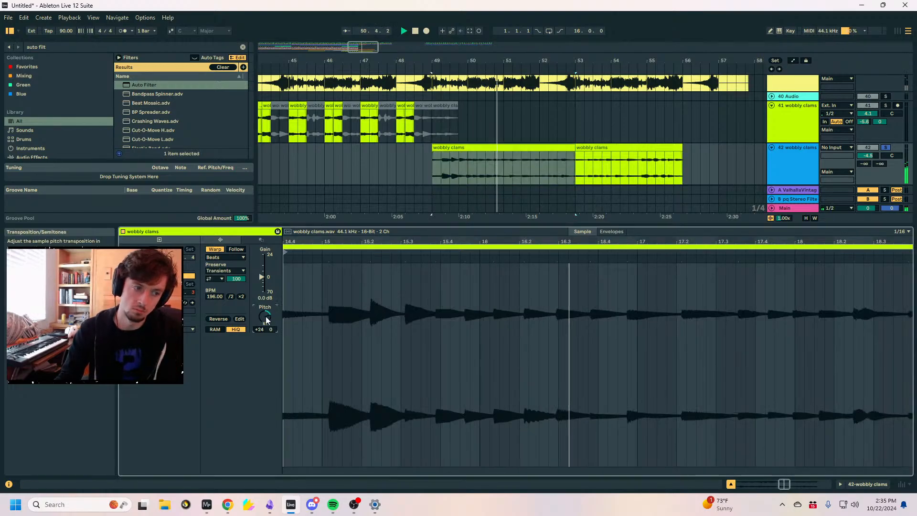
Double the first wobbly clams part's source tempo to 392 BPM and extend it to bar 58.
left_click(521, 149)
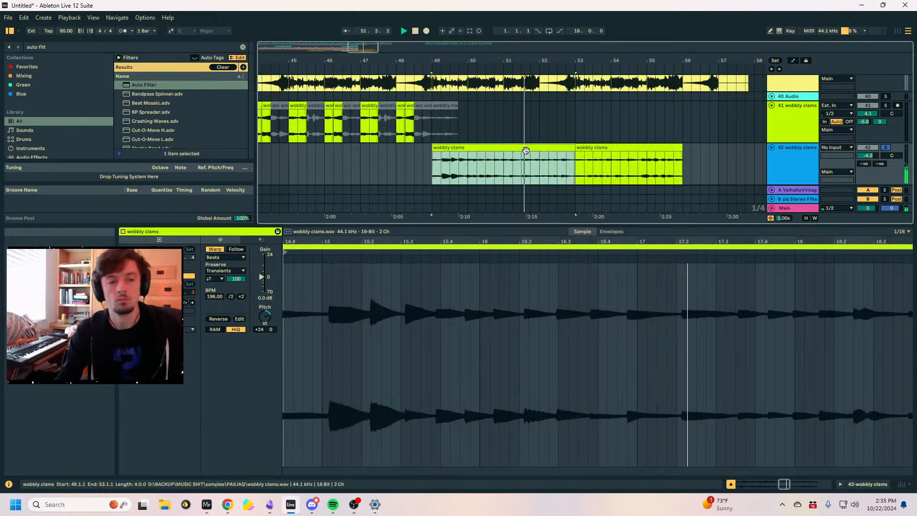
left_click(242, 297)
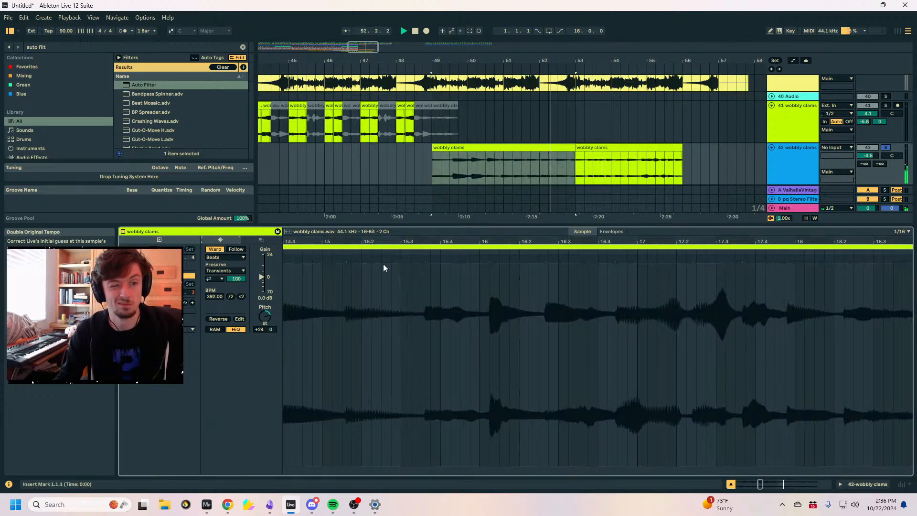
left_click_drag(574, 148, 754, 149)
Set the extended wobbly clams clip's pitch to +12 semitones and consolidate it.
left_click(267, 311)
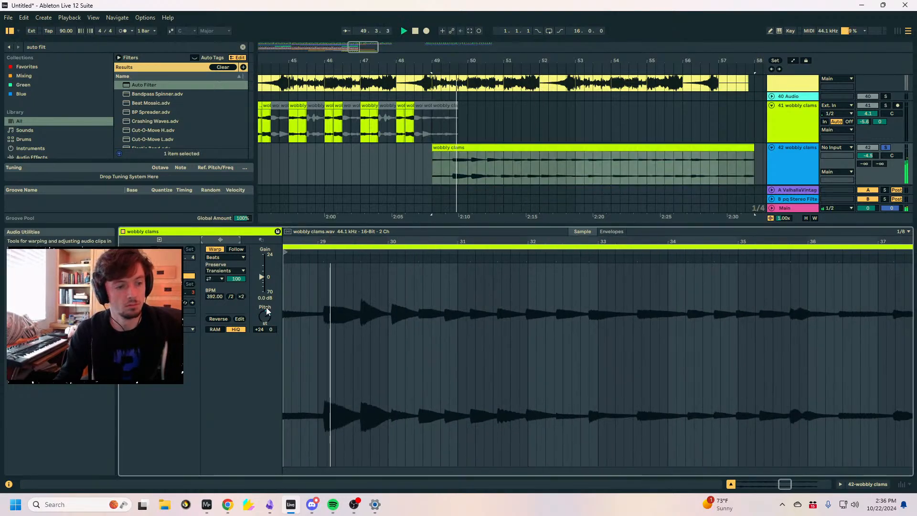
left_click_drag(262, 327, 262, 339)
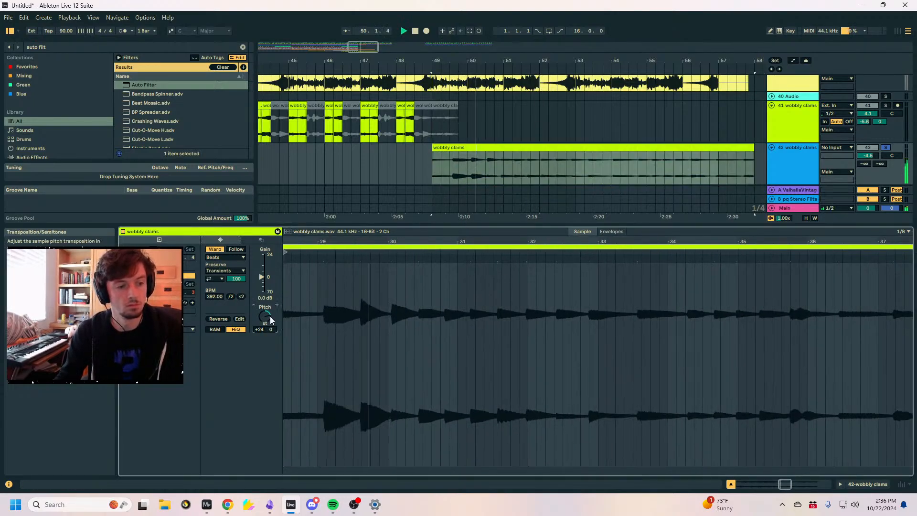
left_click(618, 150)
key("space")
key("ctrl+j")
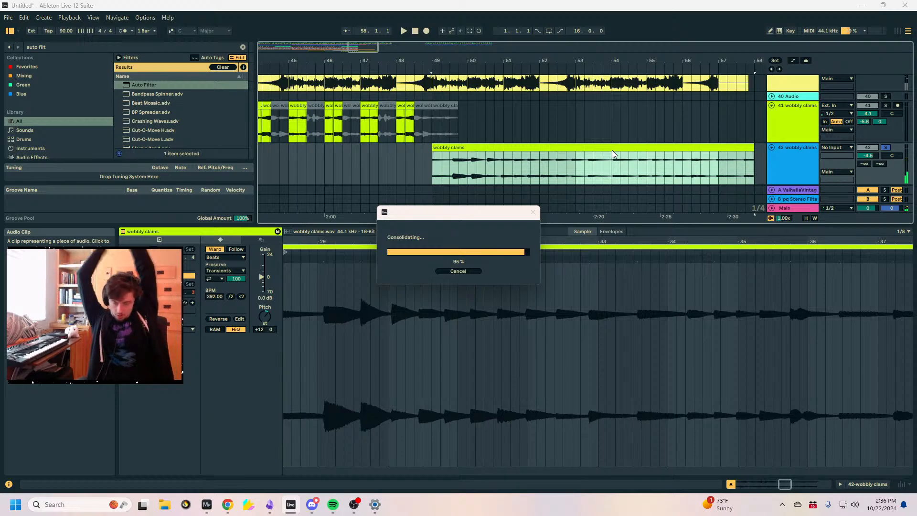
Separate the consolidated wobbly clams clip at bar 53, reverse its first part and play it back.
left_click_drag(583, 167, 466, 181)
left_click_drag(496, 138, 470, 139)
key("r")
key("space")
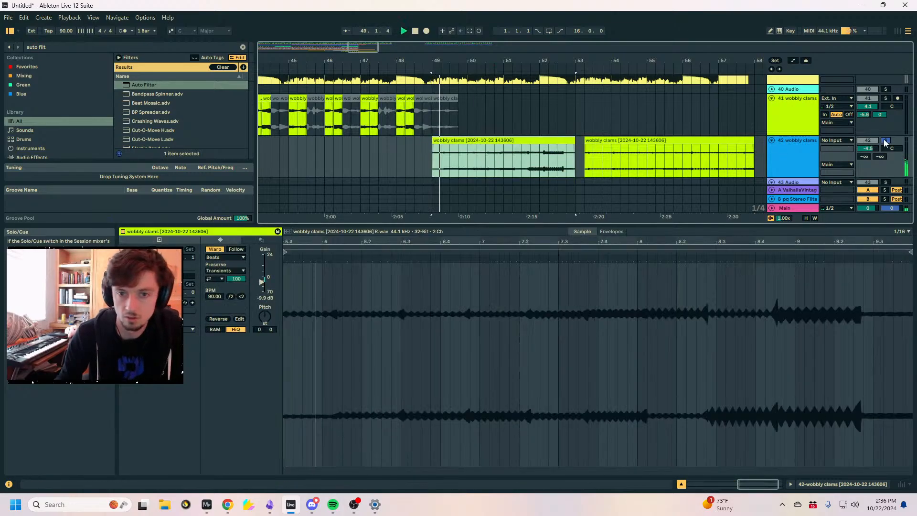
Cut the first beat off the reversed wobbly clams clip and move the remainder to start at bar 49.
key("space")
left_click(428, 163)
left_click(443, 159)
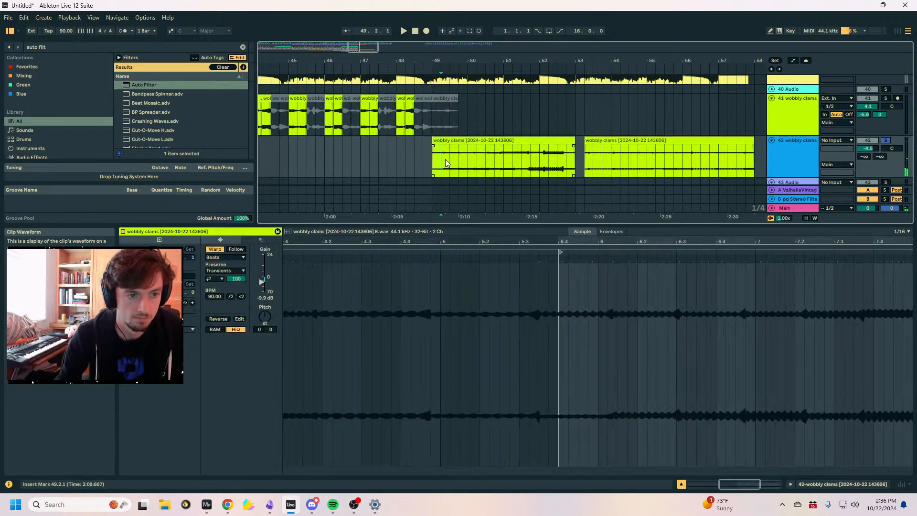
key("ctrl+e")
left_click(455, 139)
left_click_drag(455, 139, 446, 139)
Lower the reversed wobbly clams clip's pitch to -26 semitones and unsolo its track to hear it in the mix.
left_click(264, 316)
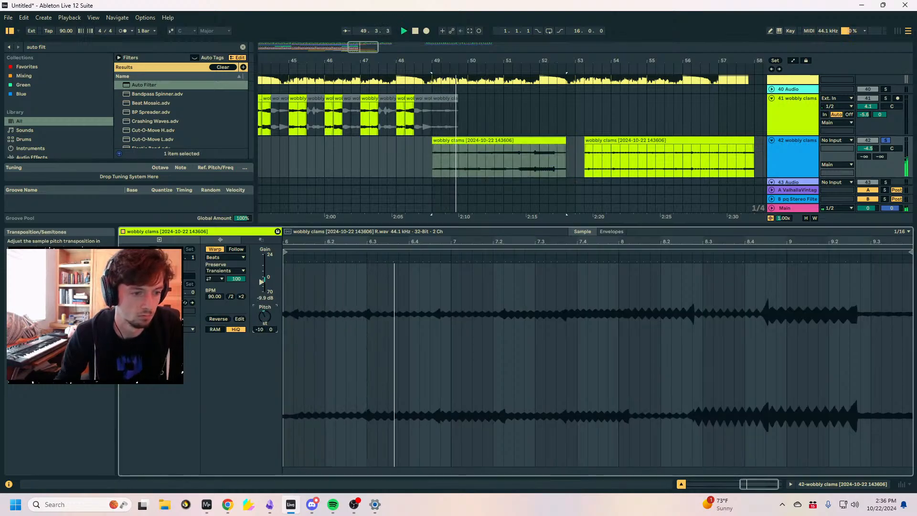
left_click_drag(264, 317, 264, 320)
key("space")
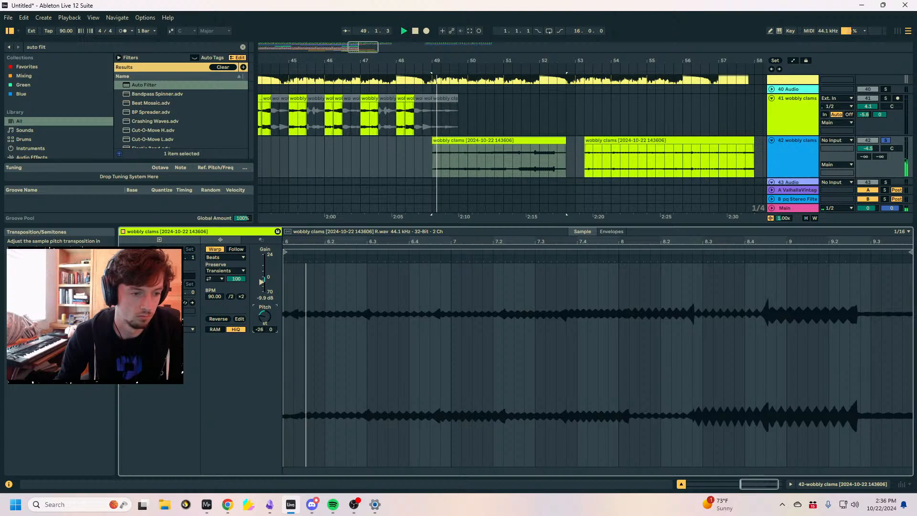
key("space")
left_click(888, 139)
key("space")
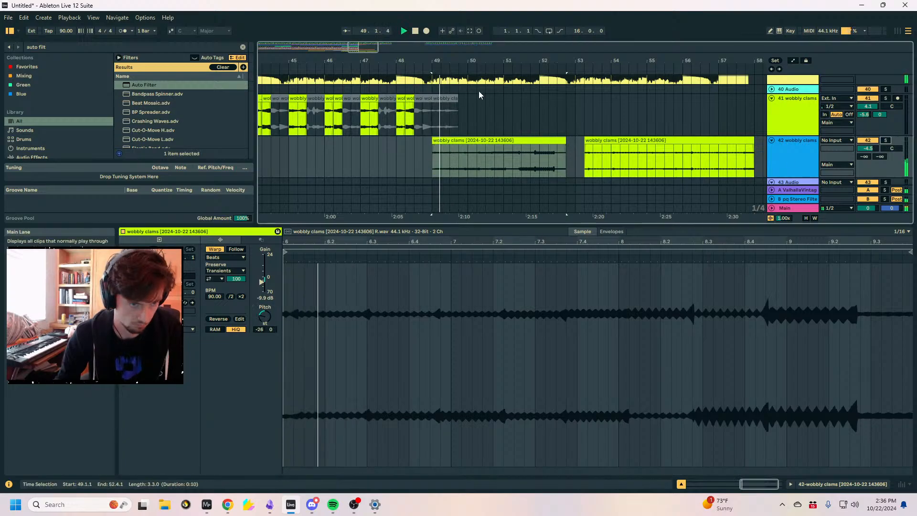
Deactivate the reversed wobbly clams clip between 49.3 and 50.1 and play from bar 49.
left_click_drag(445, 61, 445, 80)
left_click_drag(457, 169, 491, 166)
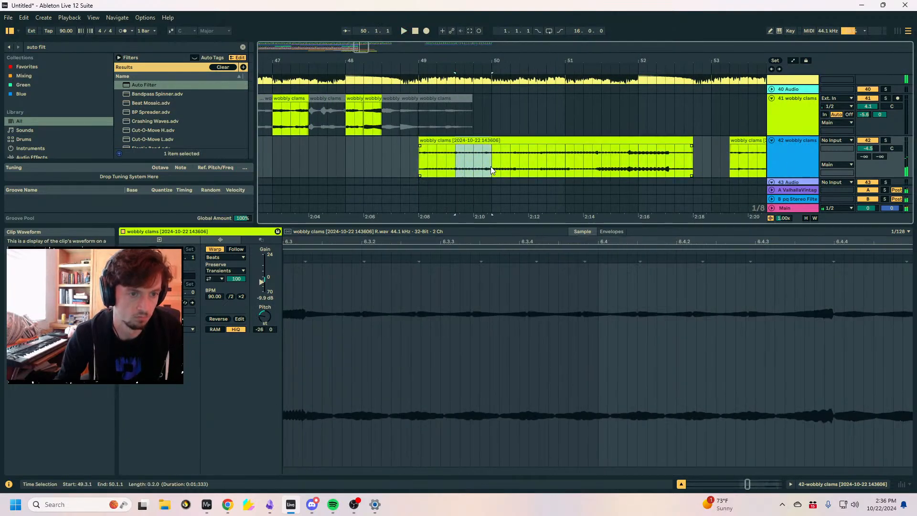
key("0")
left_click(418, 155)
key("space")
Add a Saturator to the second wobbly clams track and set its drive to 12 dB during playback.
left_click(49, 47)
double_click(139, 87)
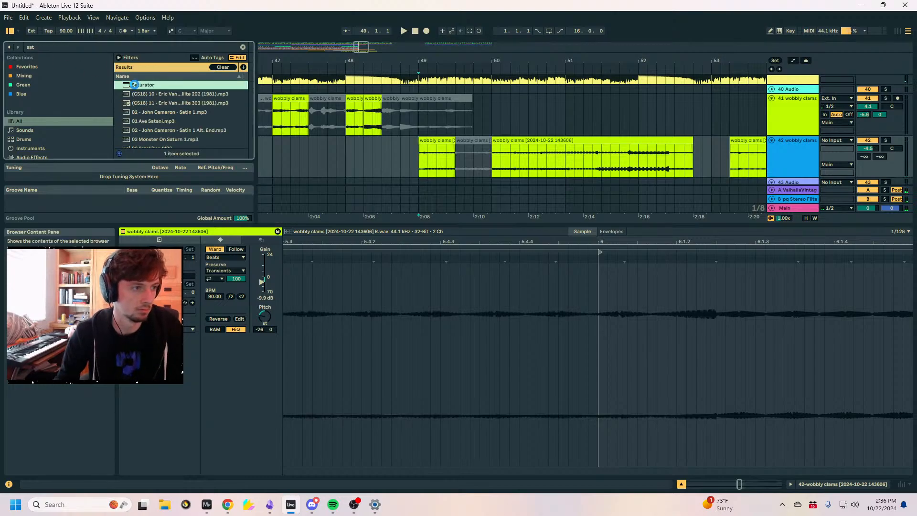
left_click(171, 461)
left_click_drag(143, 469, 143, 453)
key("space")
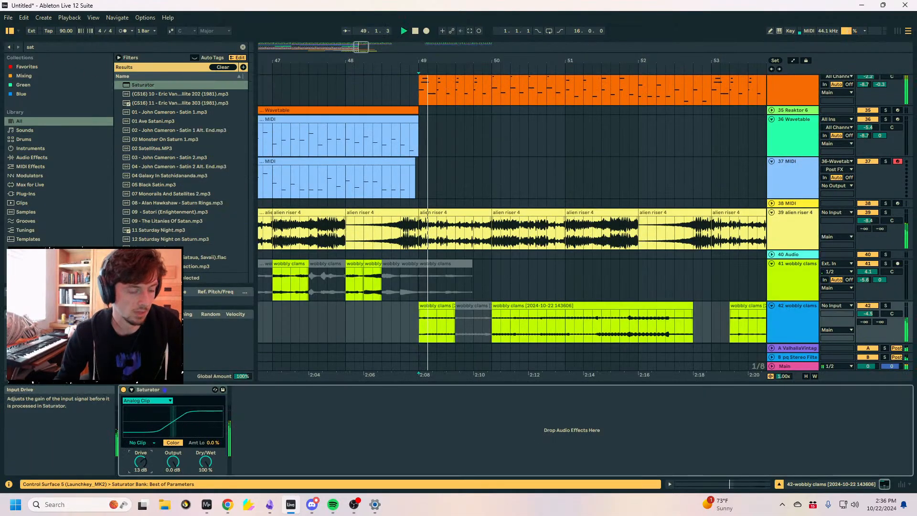
Deactivate the one-bar section of the reversed wobbly clams clip from bar 50 to bar 51.
scroll(420, 294, "down", 2)
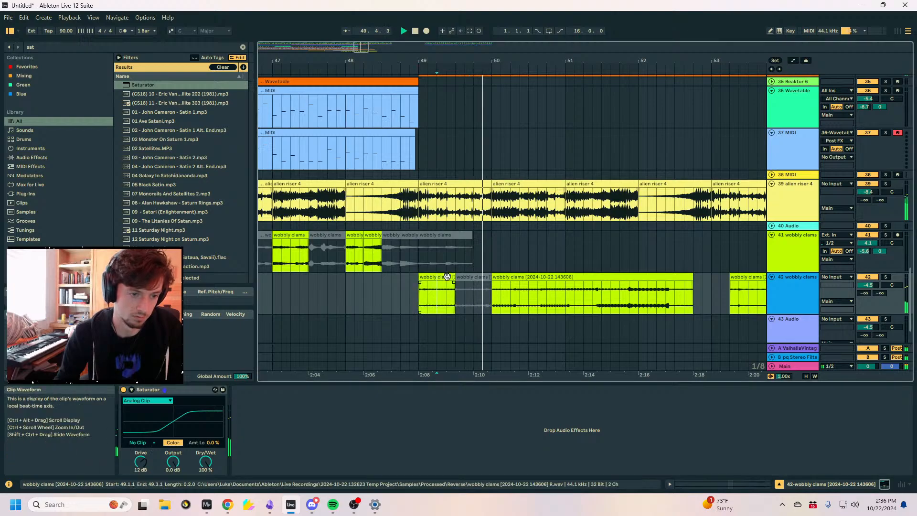
left_click(541, 290)
left_click(516, 292)
left_click_drag(518, 293, 514, 296)
left_click(519, 297)
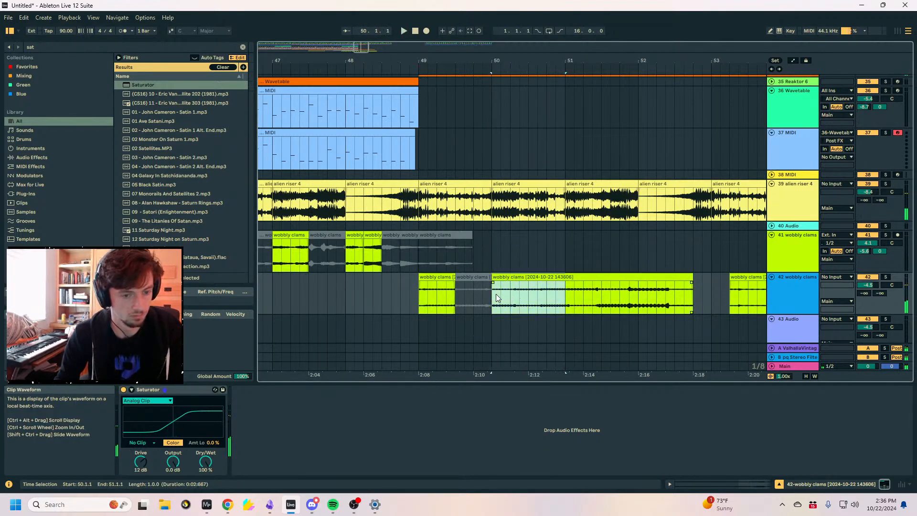
key("minus")
key("0")
left_click(469, 276)
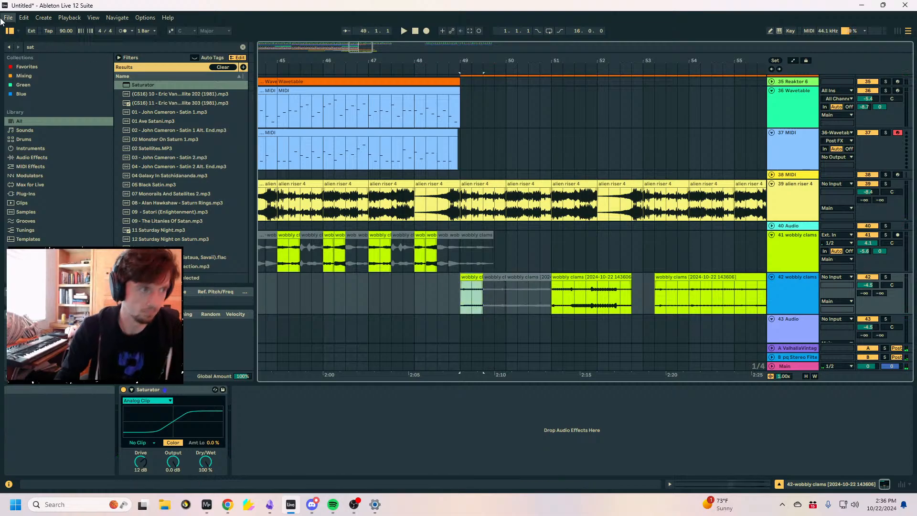
Add an Auto Filter after the Saturator with 842 Hz frequency, 38% resonance, LFO amount 30 and a tempo-synced 1/16 rate.
left_click(44, 47)
type("auto filt")
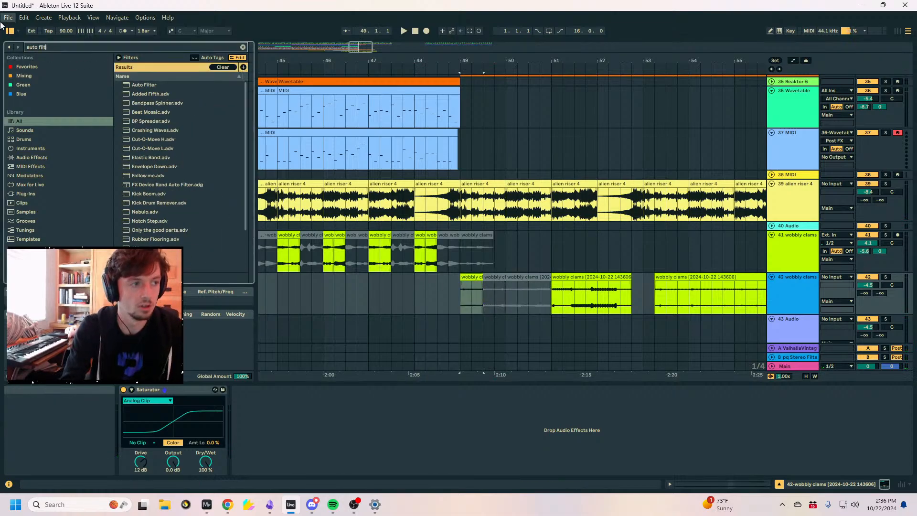
double_click(144, 84)
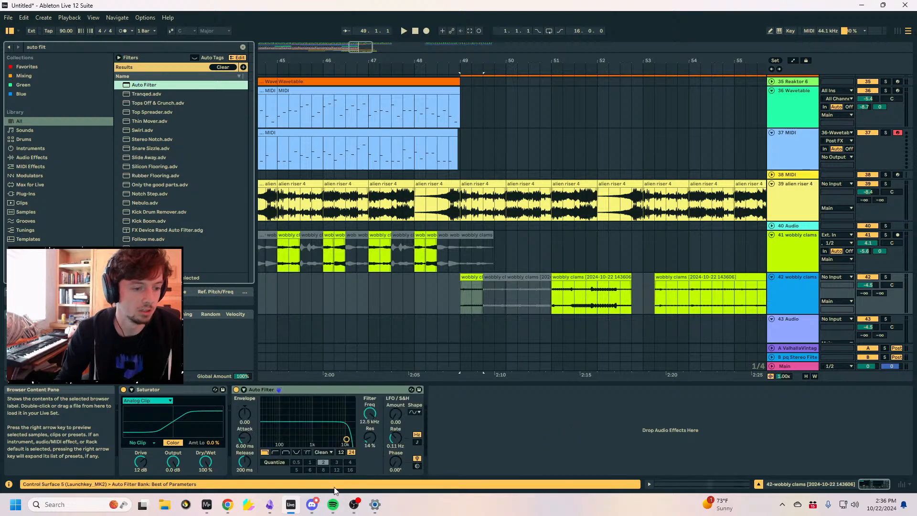
left_click_drag(369, 412, 396, 372)
left_click(416, 442)
key("space")
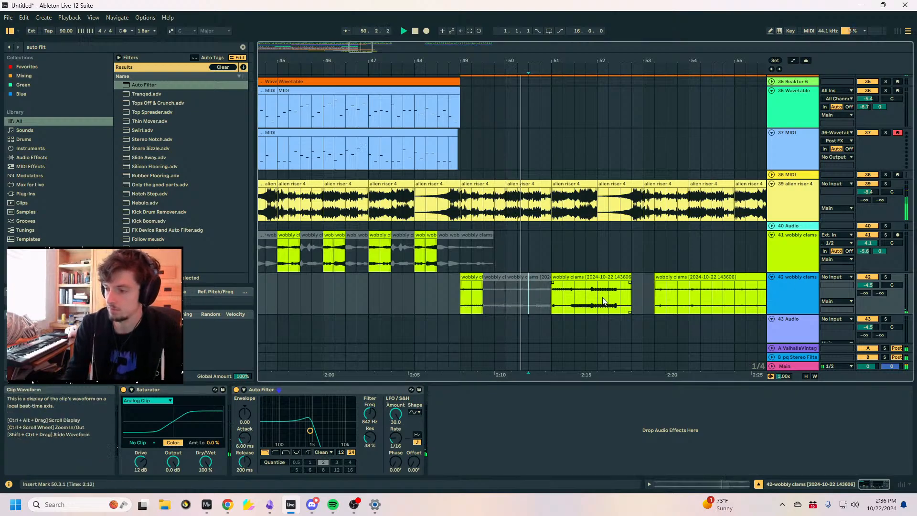
Listen to the filtered wobbly clams part around bar 51 and examine the section between 51.3 and 52.1.
scroll(587, 296, "down", 2)
left_click(551, 259)
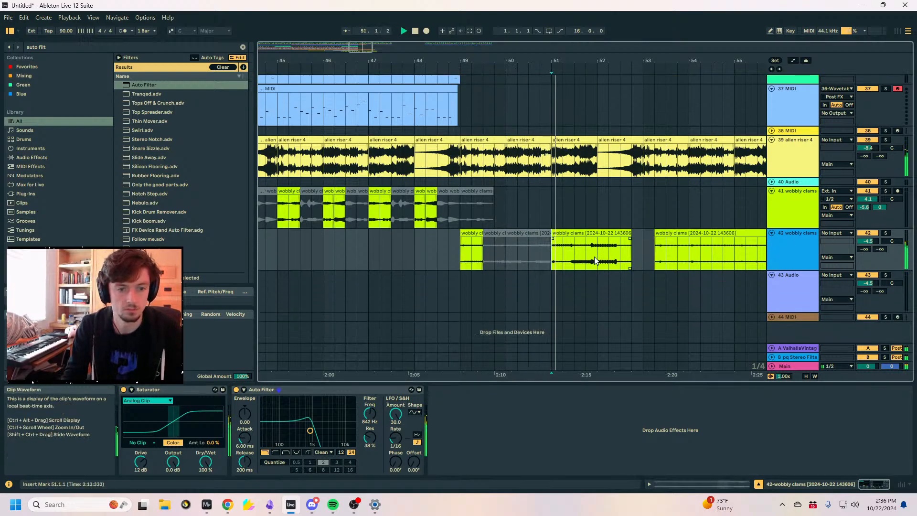
left_click_drag(596, 263, 575, 265)
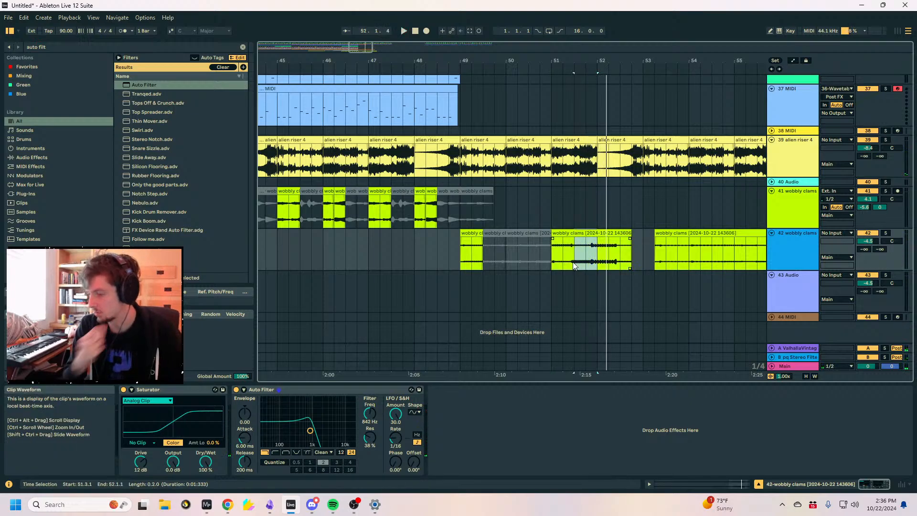
key("space")
left_click(567, 266)
mouse_move(579, 258)
left_mouse_down()
mouse_move(596, 256)
mouse_move(578, 259)
left_mouse_up()
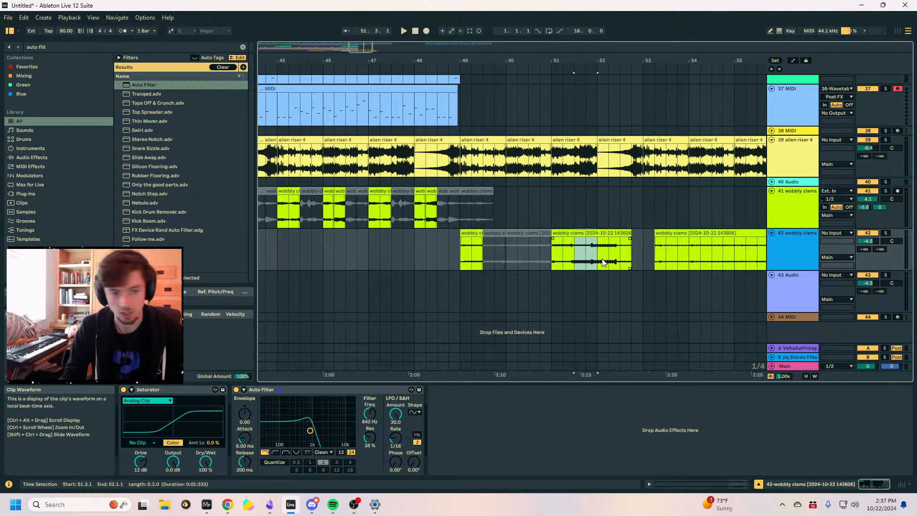
left_click(592, 261)
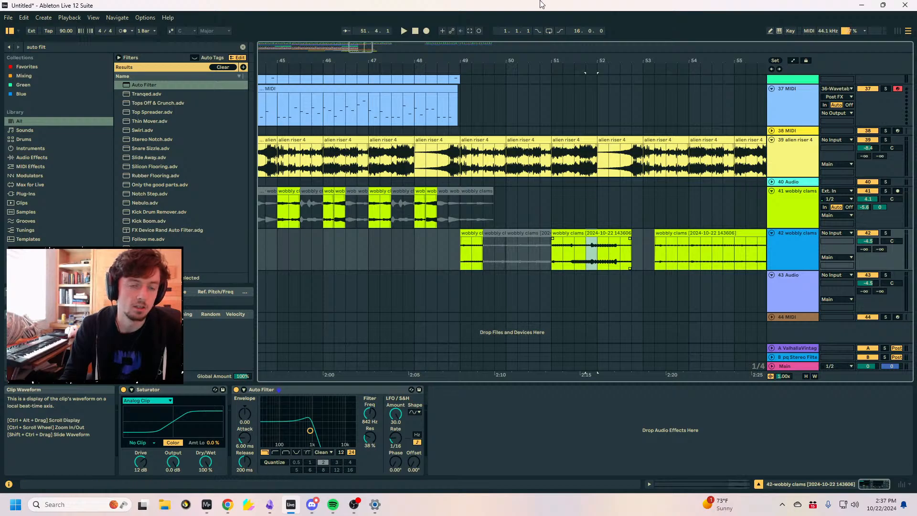
left_click_drag(603, 60, 573, 58)
left_click(545, 260)
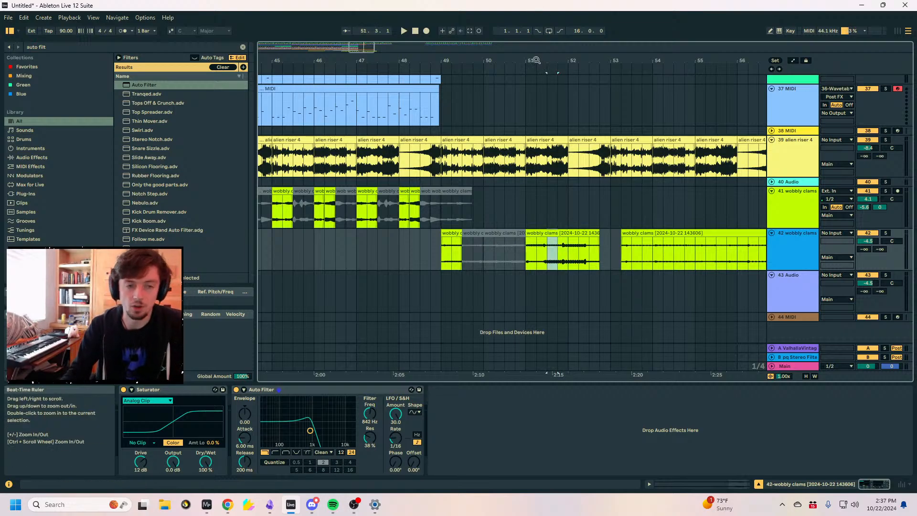
Try a copy of an alien riser clip on track 43 near bar 69 with its tempo doubled, and delete it.
left_click_drag(536, 60, 535, 48)
left_click_drag(523, 159, 368, 160)
left_click(359, 156)
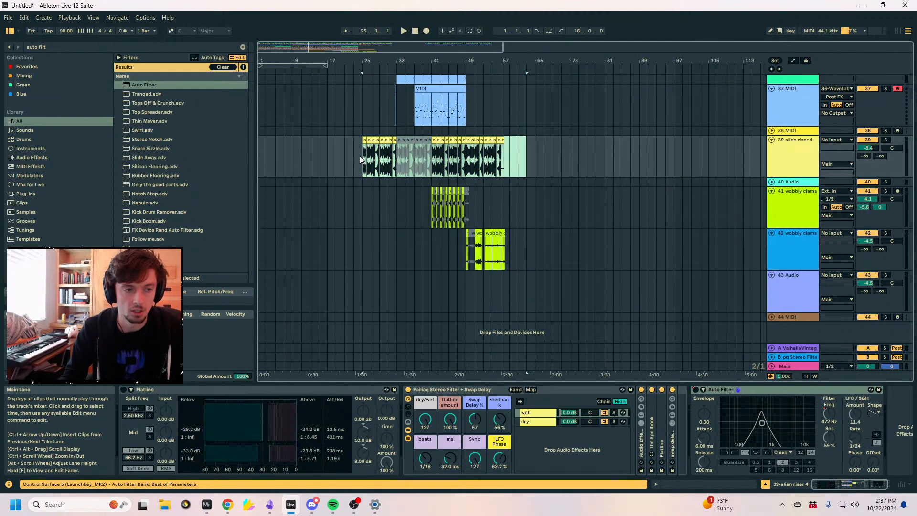
left_click_drag(493, 172, 478, 171)
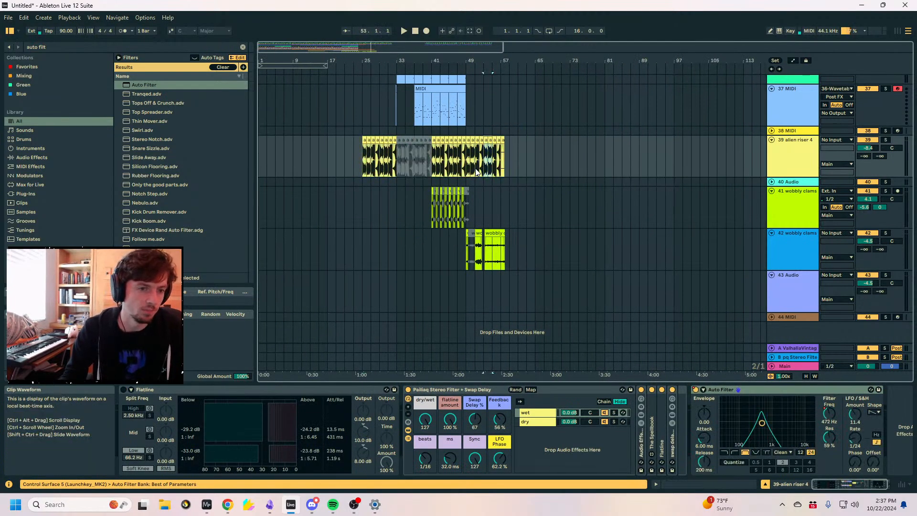
left_click_drag(476, 60, 417, 60)
left_click(436, 140)
left_click_drag(426, 138, 716, 292)
left_click(765, 482)
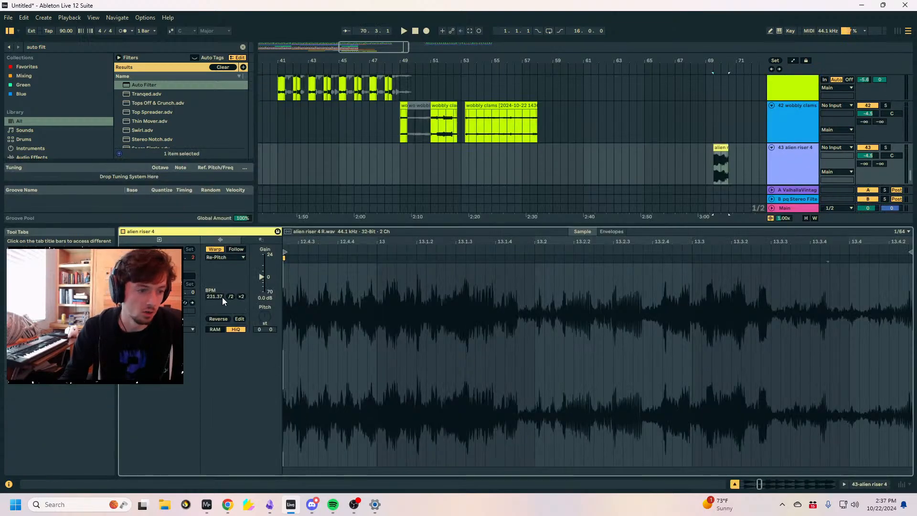
left_click(243, 296)
key("Delete")
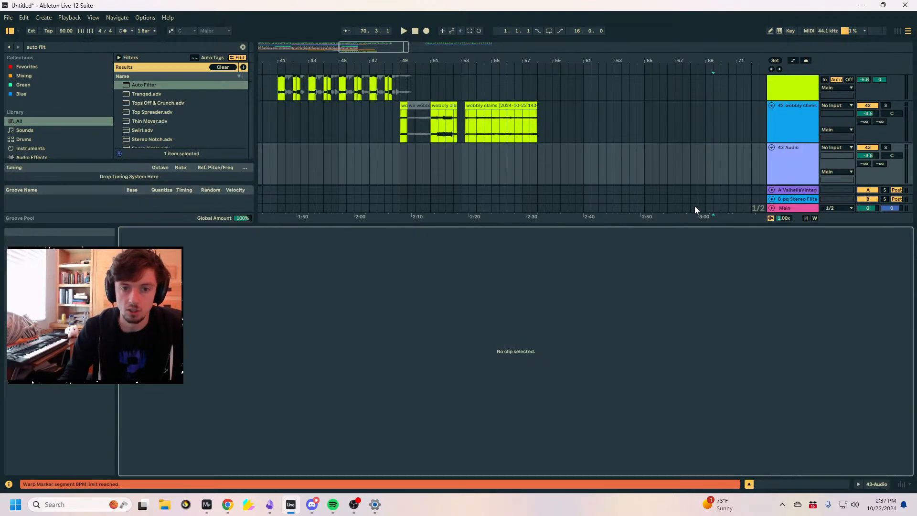
Deactivate the long wobbly clams clip that starts at 53.2.
left_click(473, 108)
left_click_drag(469, 61, 481, 85)
left_click(491, 123)
left_click(486, 104)
key("0")
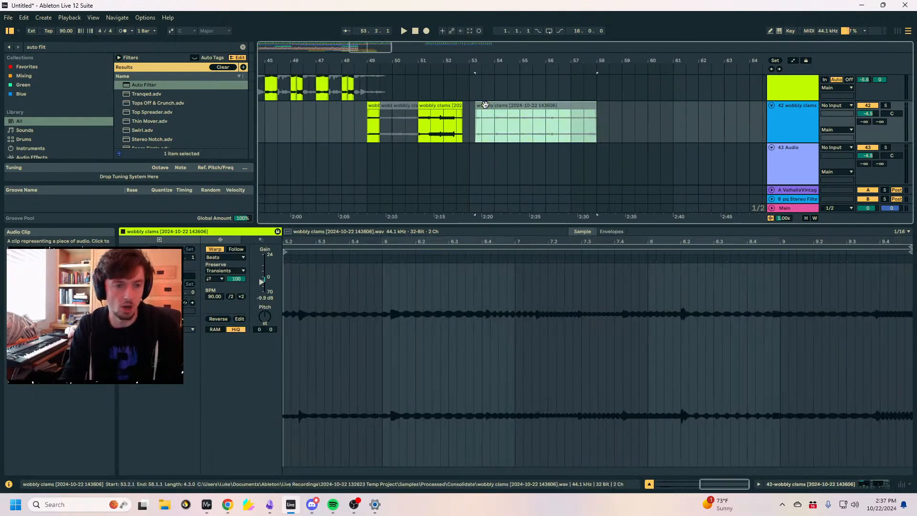
Enlarge the arrangement area and select the range from 52.3 to 53.2 on the second wobbly clams track.
left_click(453, 105)
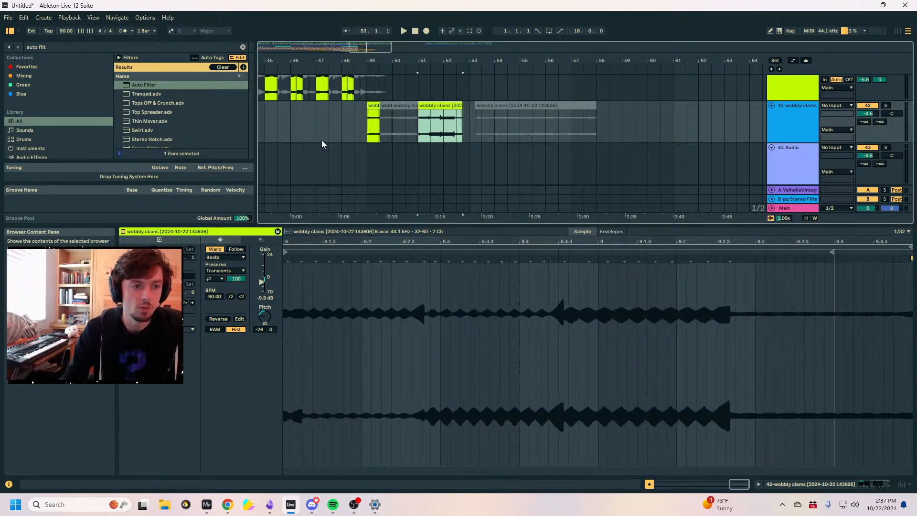
left_click_drag(403, 227, 406, 309)
left_click_drag(188, 306, 188, 330)
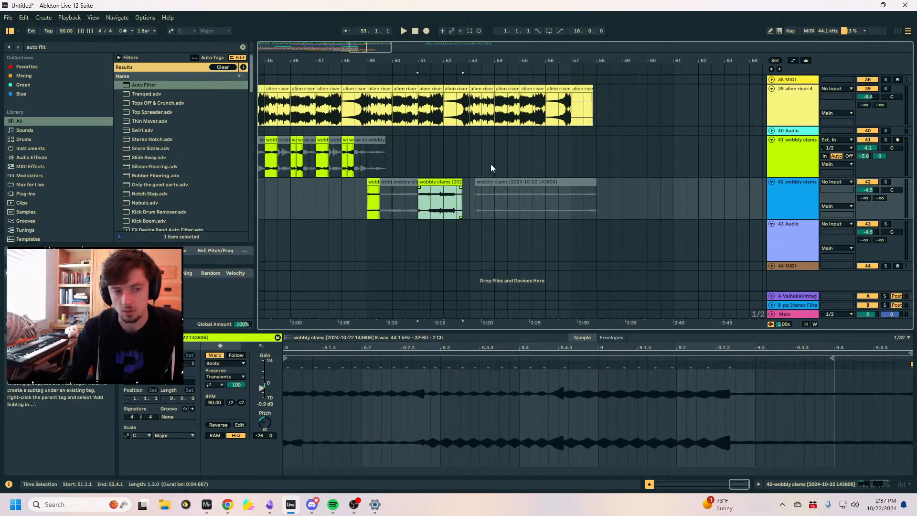
mouse_move(443, 189)
left_mouse_down()
mouse_move(494, 196)
mouse_move(454, 199)
left_mouse_up()
Clear the browser search and look through the samples folder, including Bart Hopkin's Instrumentarium.
scroll(41, 183, "down", 3)
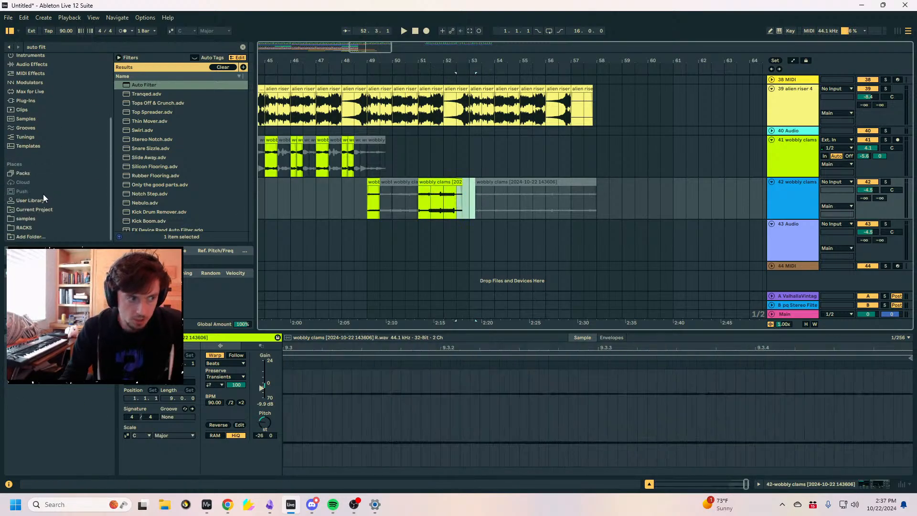
left_click(26, 218)
left_click(243, 47)
scroll(192, 162, "down", 6)
left_click(124, 176)
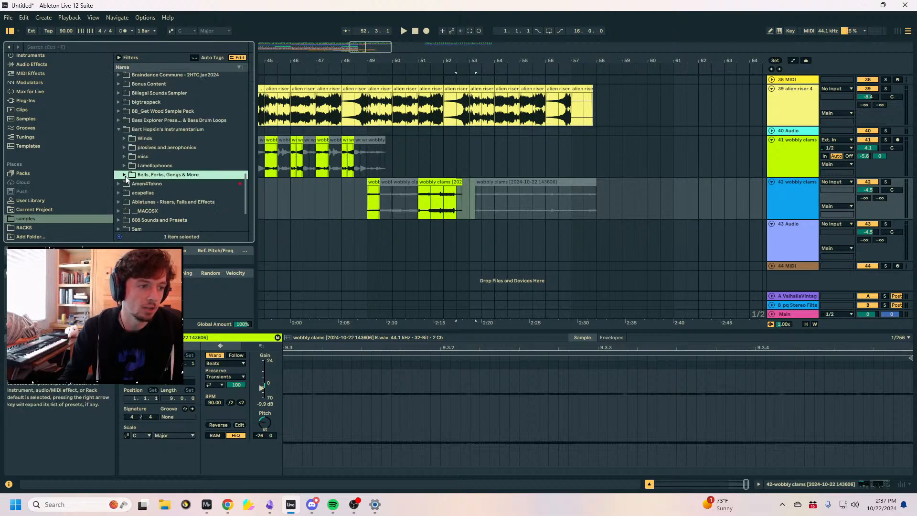
scroll(125, 177, "up", 1)
left_click(125, 177)
scroll(146, 181, "up", 3)
scroll(146, 182, "down", 2)
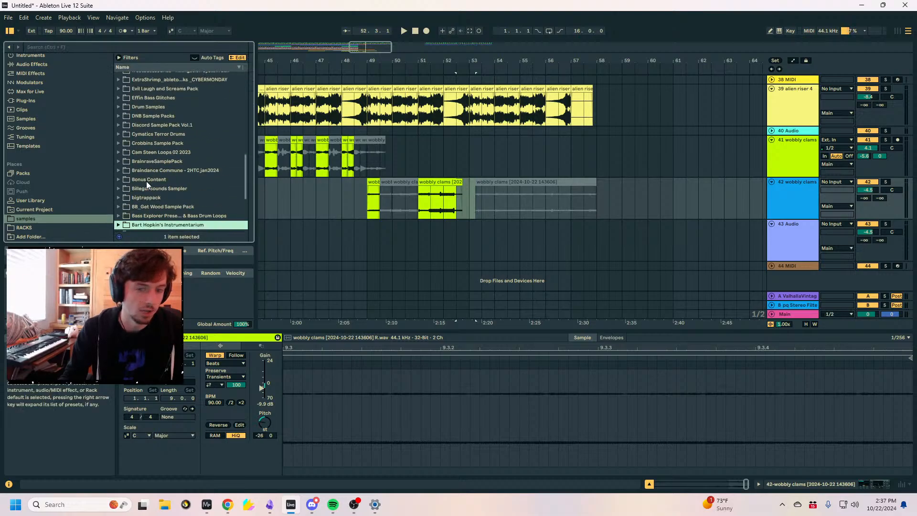
scroll(146, 182, "down", 4)
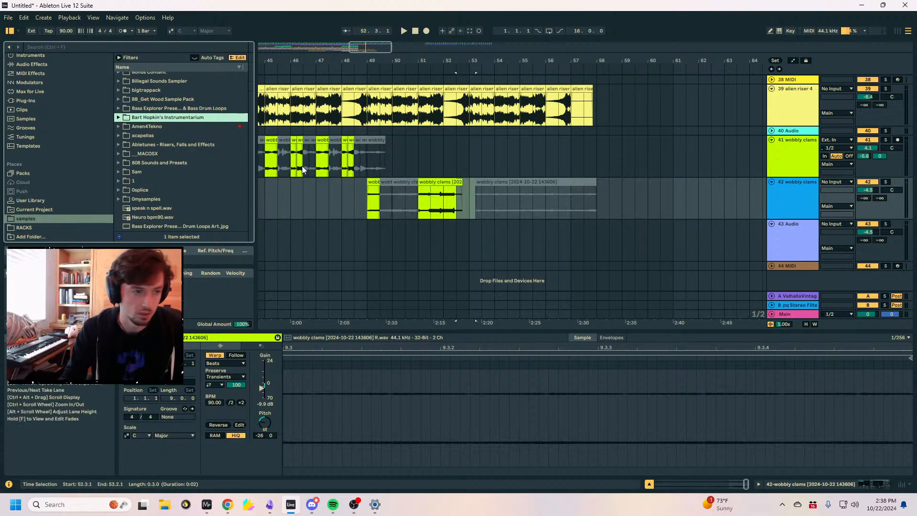
Select the deactivated wobbly clams section from 50.3 to 51.1.
left_click_drag(380, 200, 418, 202)
left_click_drag(474, 202, 407, 202)
left_click(416, 199)
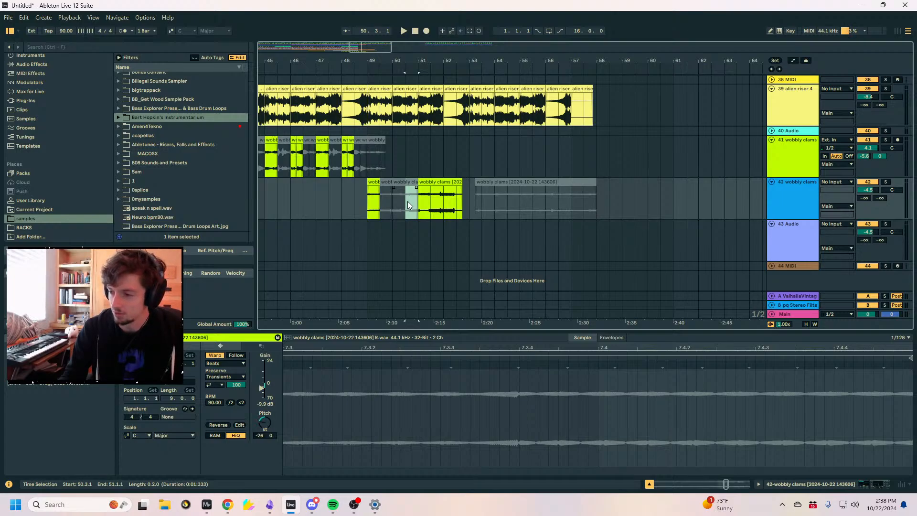
left_click(408, 201)
mouse_move(408, 201)
left_mouse_down()
mouse_move(419, 201)
mouse_move(394, 204)
mouse_move(416, 203)
mouse_move(403, 205)
left_mouse_up()
left_click_drag(365, 59, 431, 74)
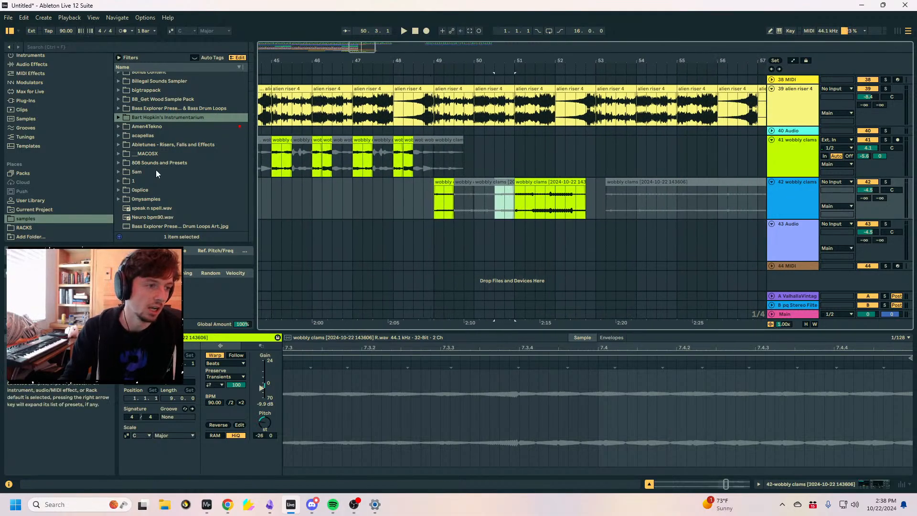
Look through the sample packs in the samples folder for another sound source.
scroll(155, 170, "up", 10)
scroll(165, 180, "down", 10)
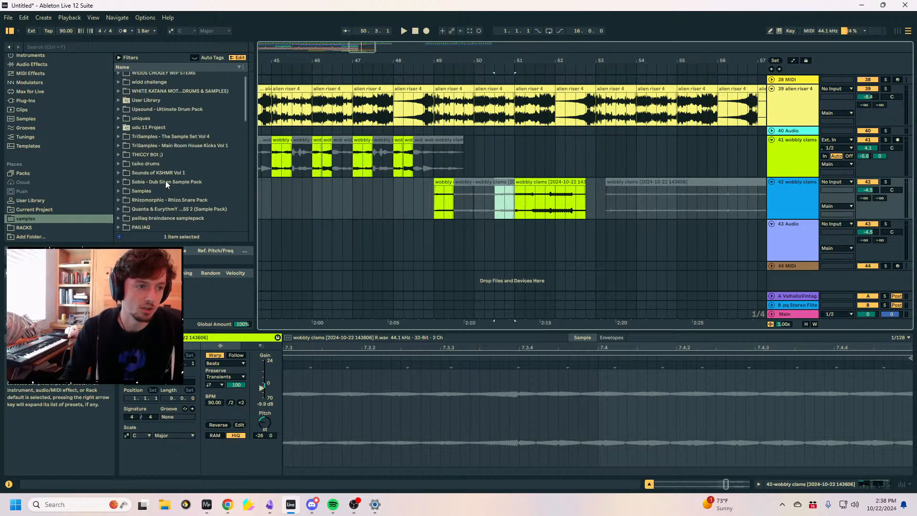
scroll(152, 184, "up", 2)
scroll(153, 184, "down", 2)
scroll(153, 184, "up", 2)
scroll(153, 185, "down", 2)
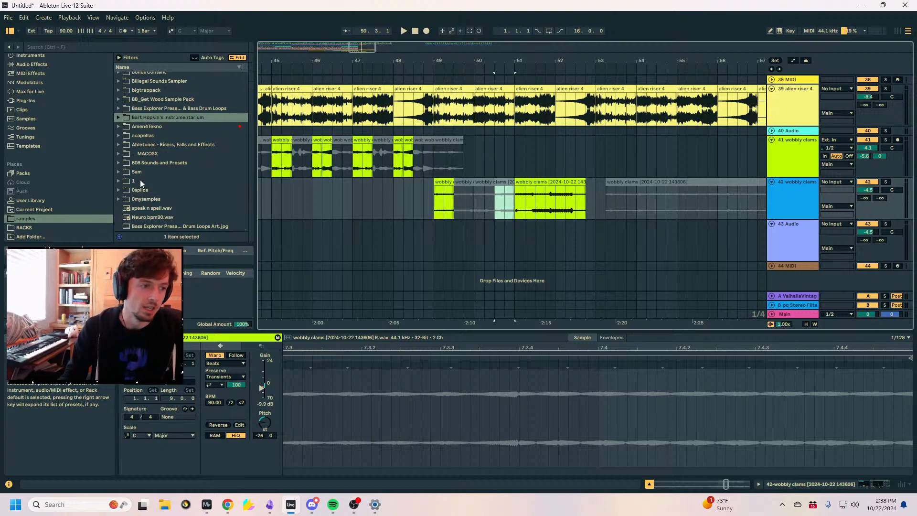
scroll(146, 187, "up", 10)
scroll(154, 183, "down", 1)
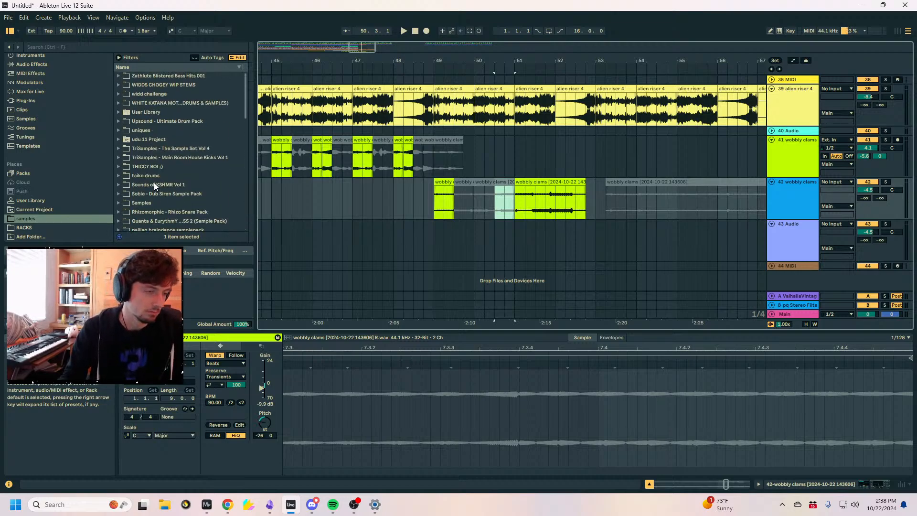
scroll(153, 193, "up", 2)
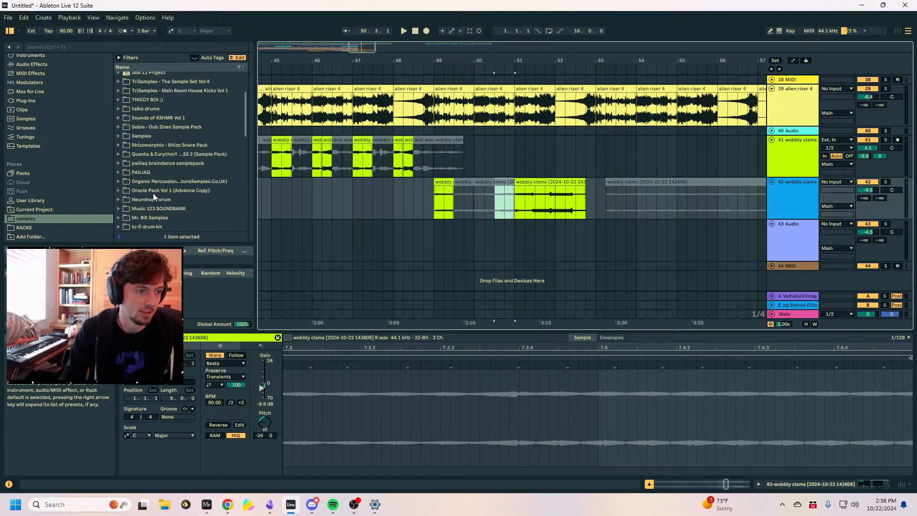
Expand the PAILIAQ folder and look through its audio files down to the alien riser samples.
left_click(118, 170)
scroll(150, 182, "down", 5)
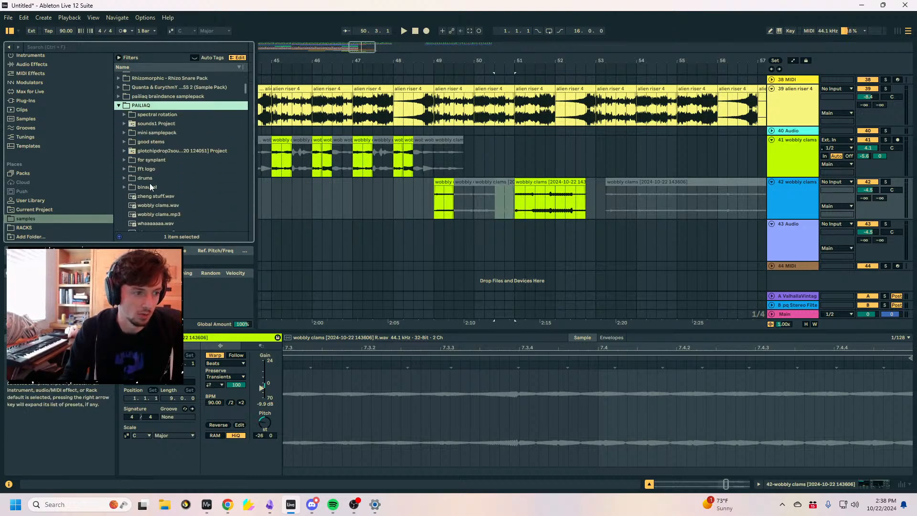
scroll(186, 181, "down", 15)
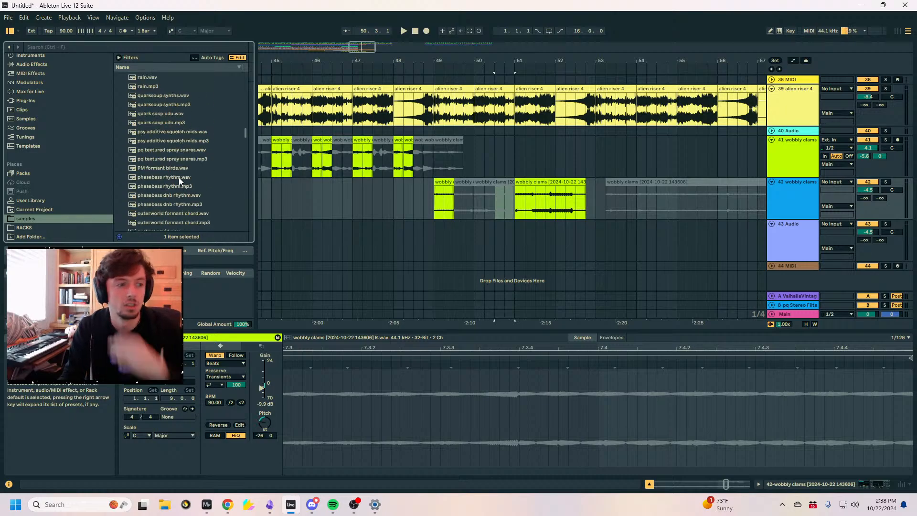
scroll(181, 164, "down", 8)
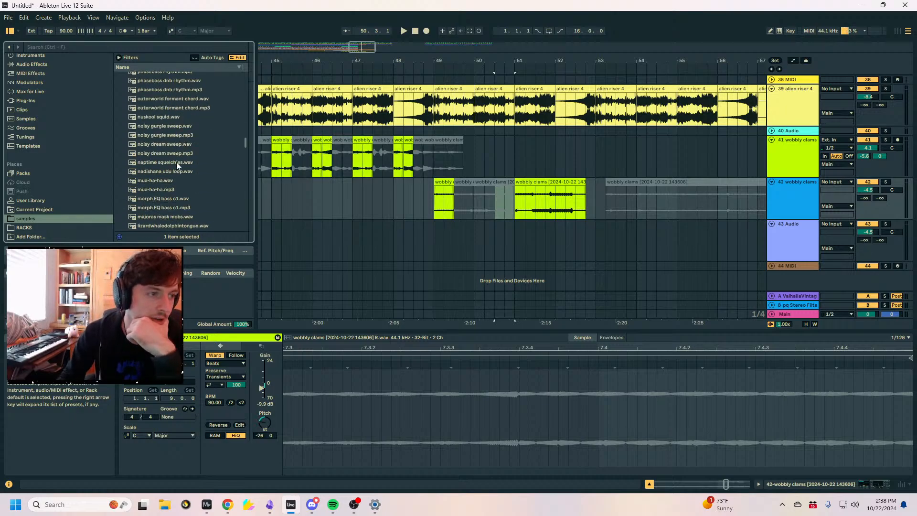
scroll(176, 164, "down", 10)
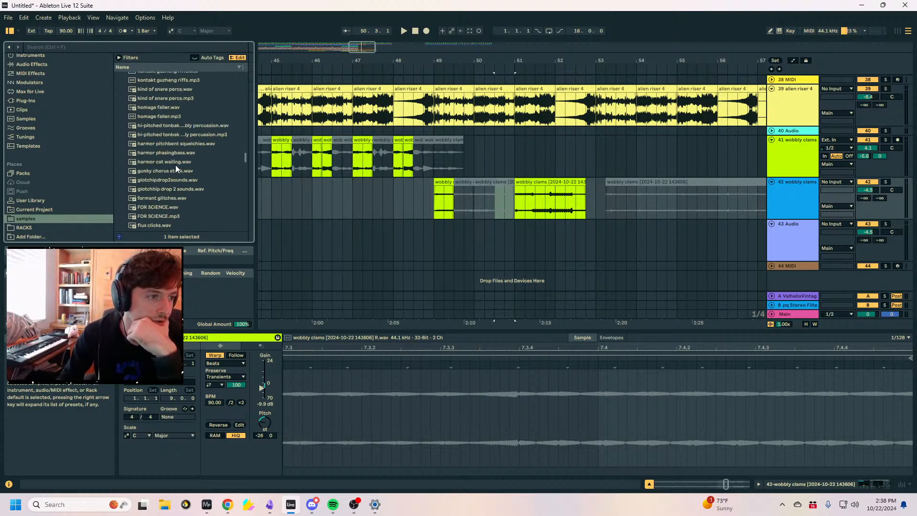
scroll(176, 165, "down", 6)
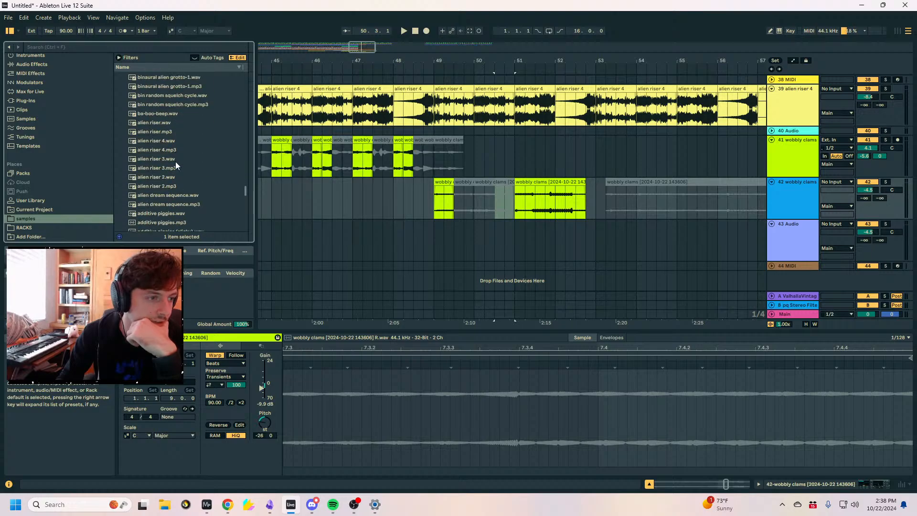
scroll(176, 162, "up", 3)
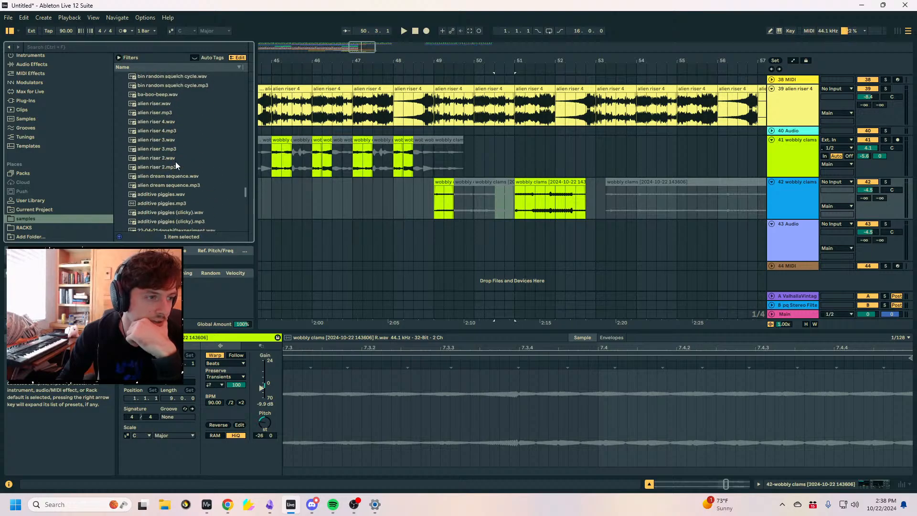
Open the PAILIAQ folder in File Explorer, show the Date modified column and sort the files by it, newest first.
right_click(170, 510)
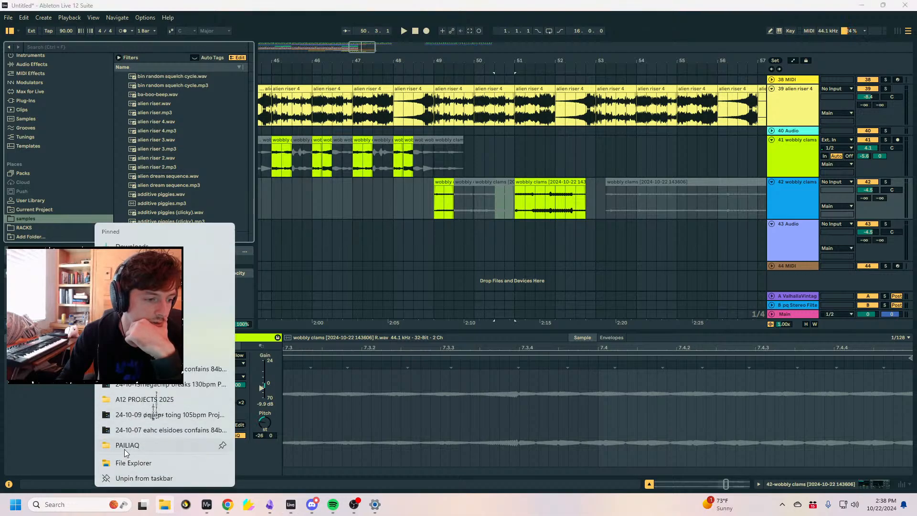
left_click(433, 406)
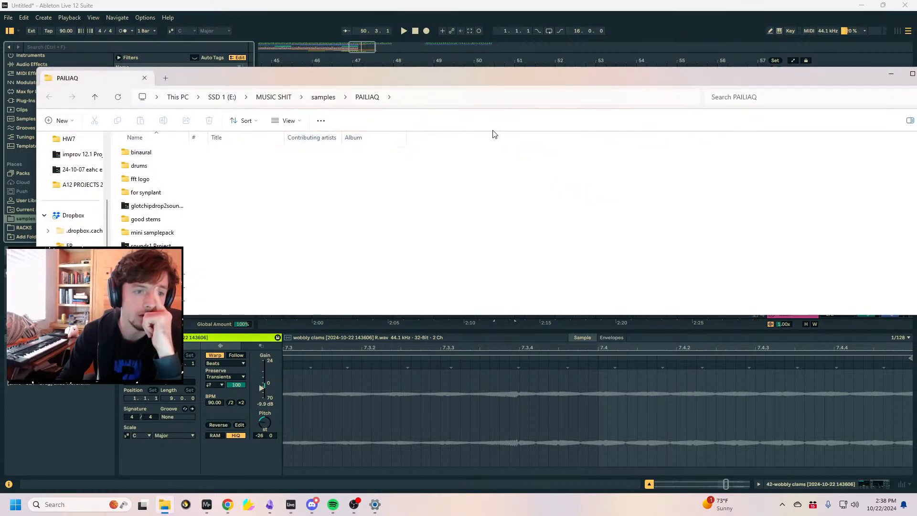
right_click(500, 138)
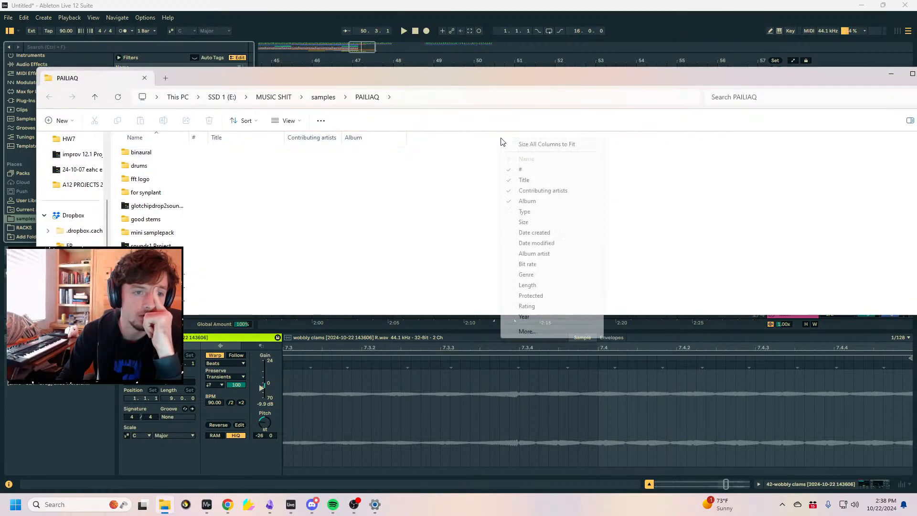
left_click(543, 242)
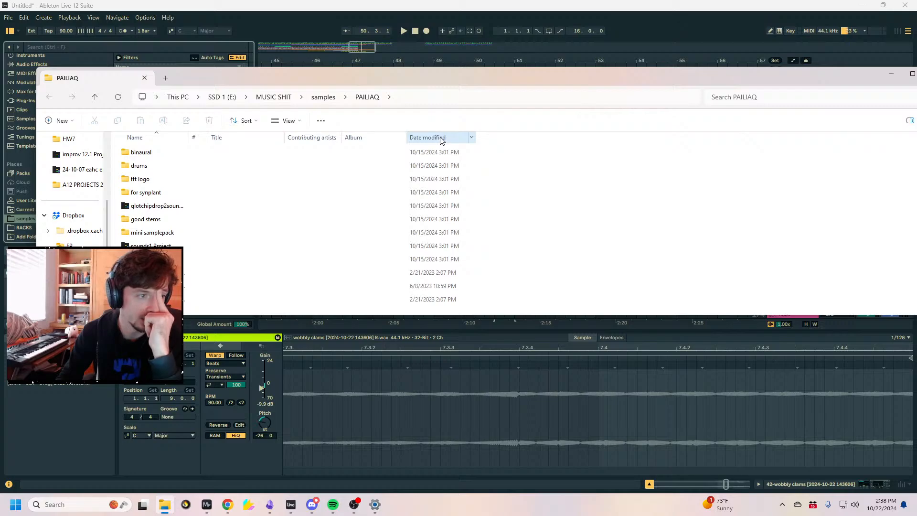
left_click(441, 139)
Place space didge drip crunch crinkley glorp mudpie.mp3 from the folder on audio track 43 at bar 49.
left_click(278, 170)
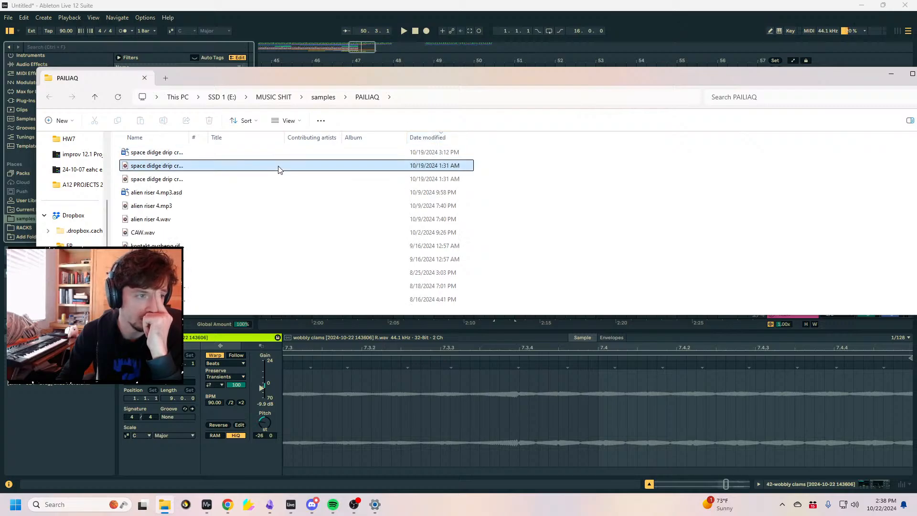
left_click_drag(477, 91, 916, 93)
left_click_drag(916, 229, 437, 248)
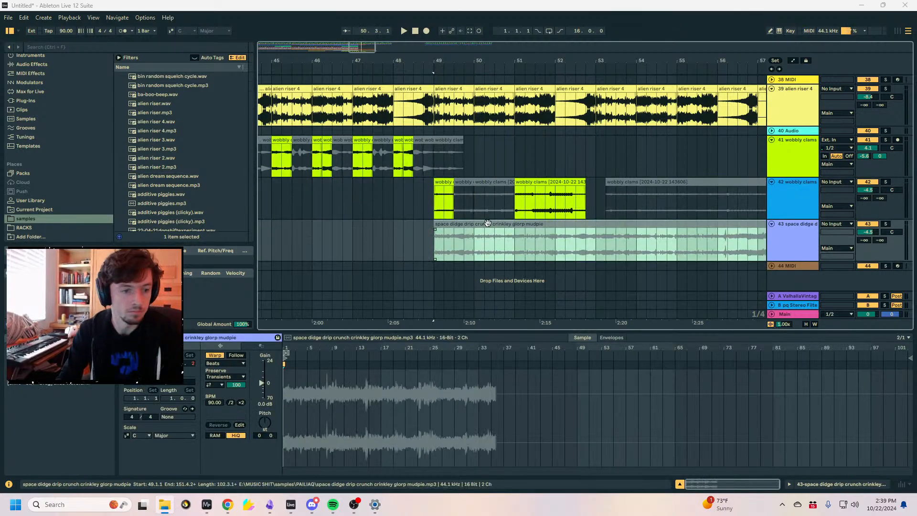
Solo the space didge track and reset its volume to 0 dB.
left_click(802, 244)
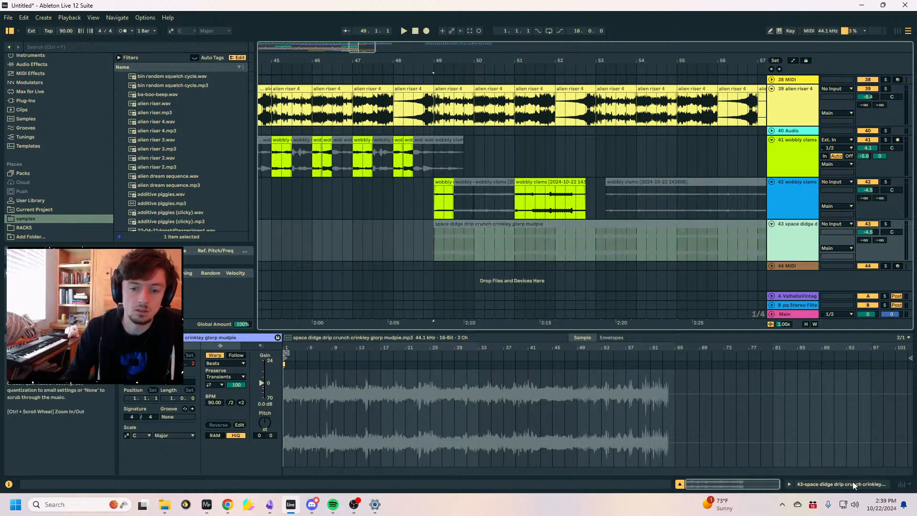
left_click(853, 483)
left_click_drag(535, 62, 383, 31)
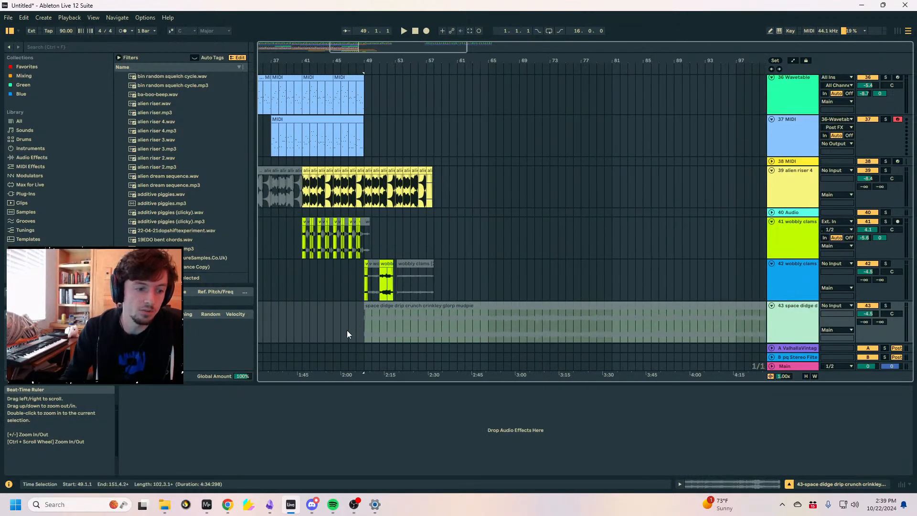
left_click(498, 319)
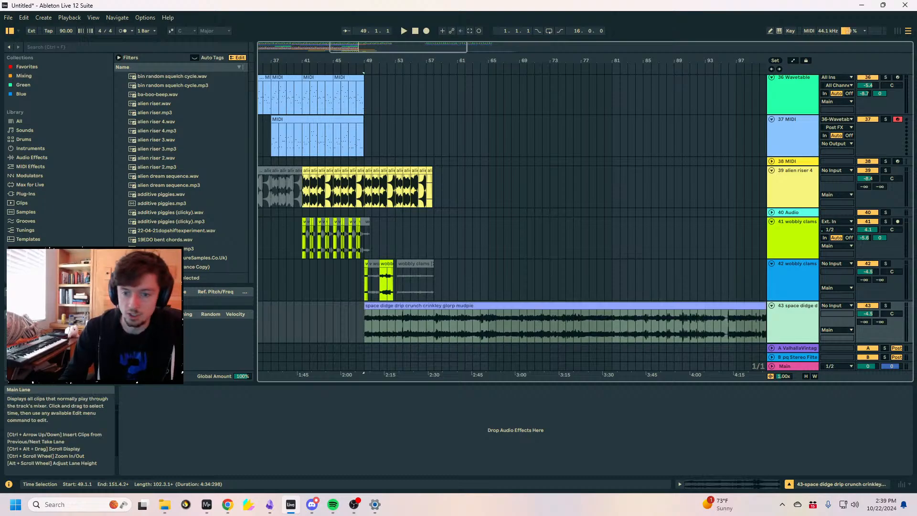
left_click(886, 305)
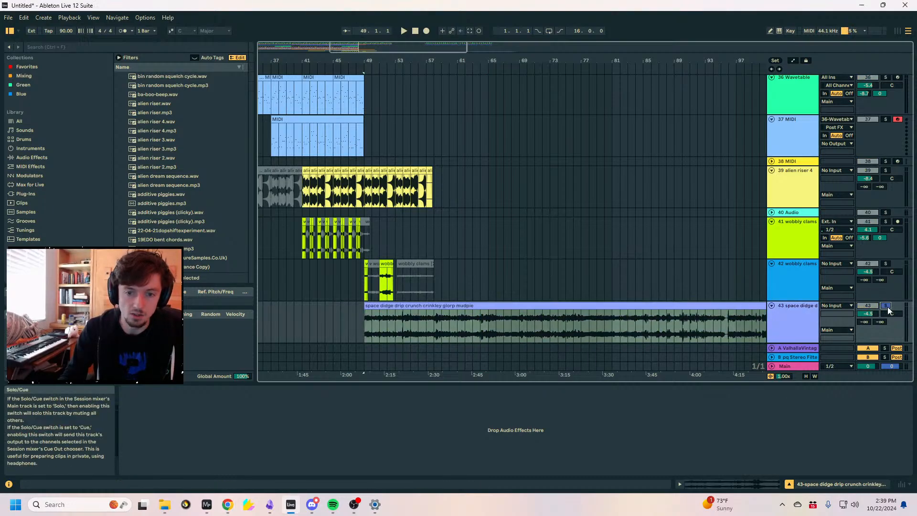
double_click(867, 313)
Audition the space didge clip at points between bars 74 and 83, raising its send to return B to 0 dB.
left_click(575, 314)
left_click(578, 325)
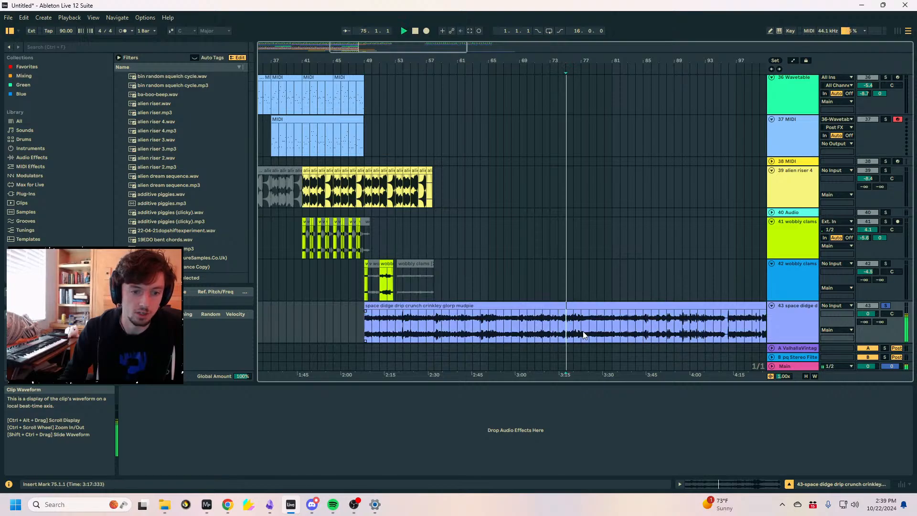
left_click(611, 327)
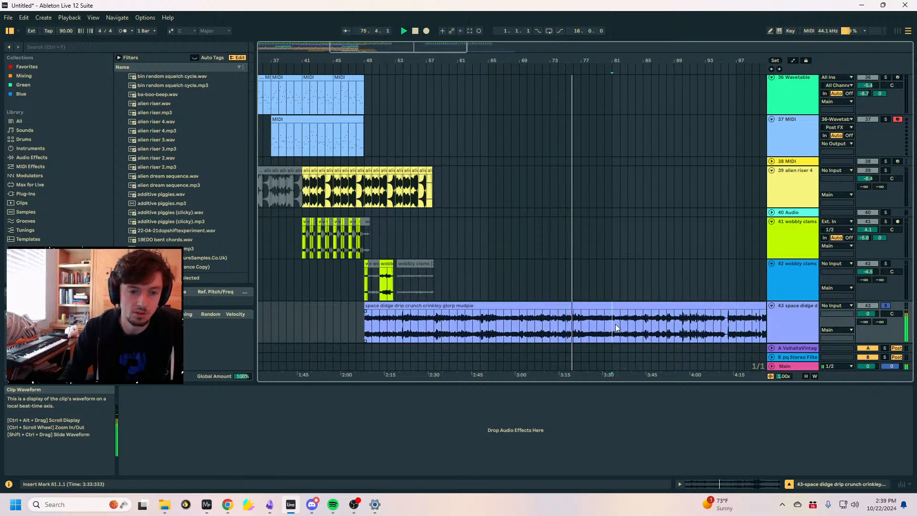
left_click(621, 327)
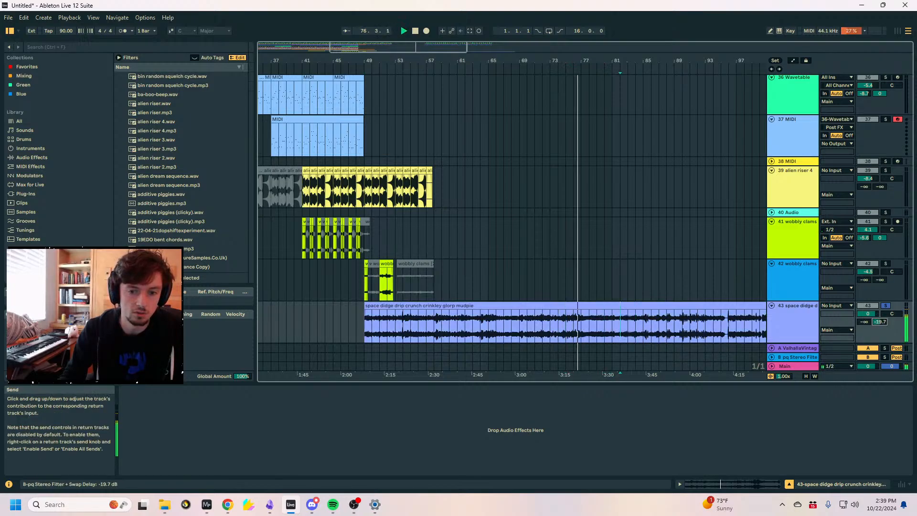
left_click(567, 327)
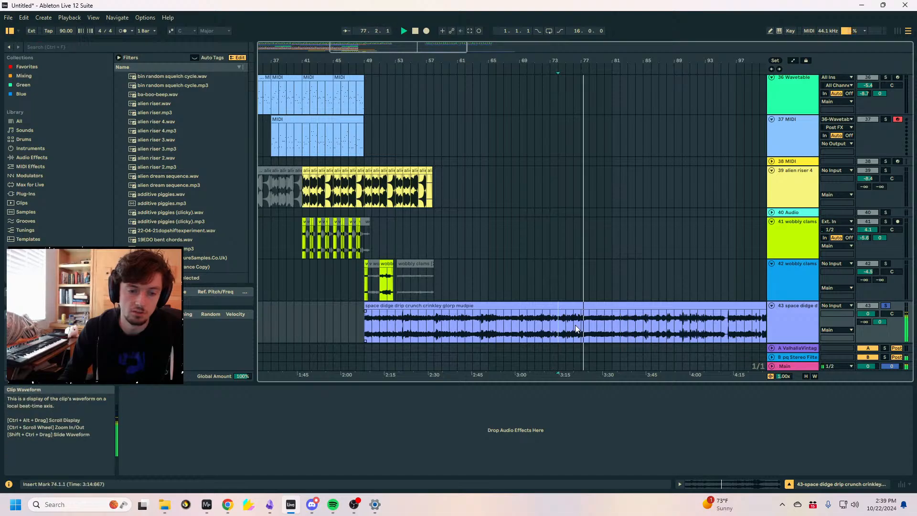
left_click(630, 329)
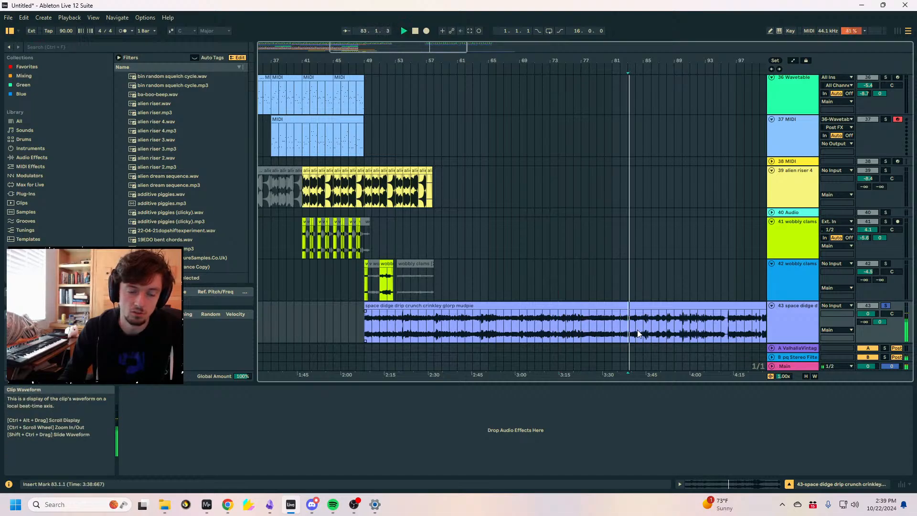
Turn off warping on the space didge clip and copy a four-bar excerpt from around bar 86 to bar 49.
left_click_drag(638, 333, 669, 331)
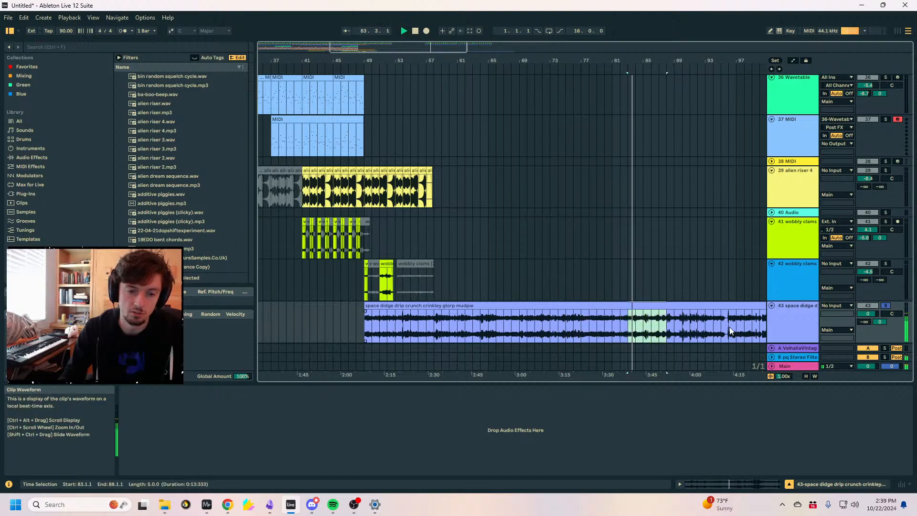
double_click(659, 327)
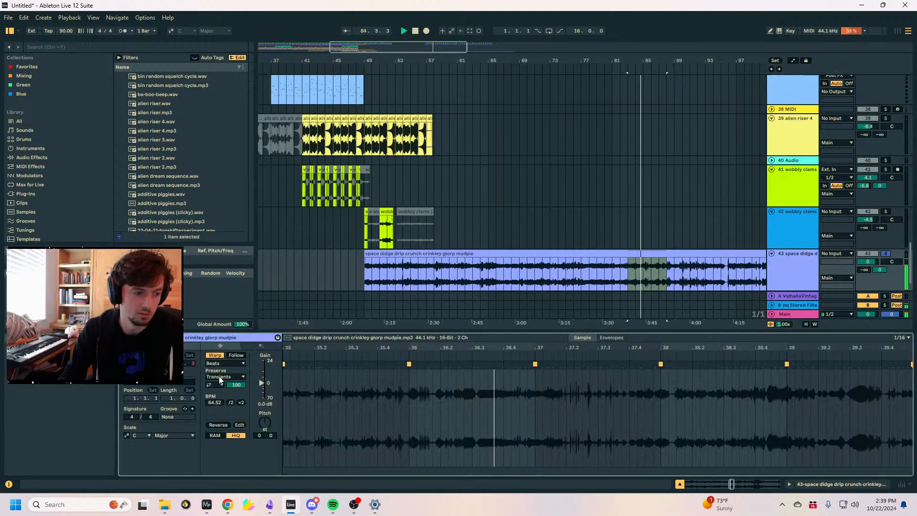
left_click_drag(681, 276, 649, 272)
double_click(396, 259)
key("space")
key("ctrl+v")
key("space")
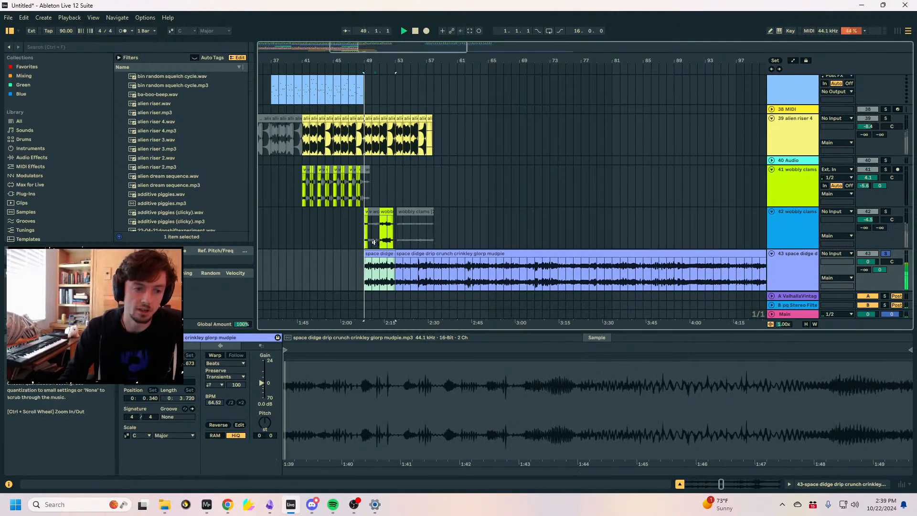
Unsolo the space didge track and play its four-bar excerpt with the full mix from bar 49.
key("space")
left_click_drag(365, 58, 364, 105)
double_click(428, 272)
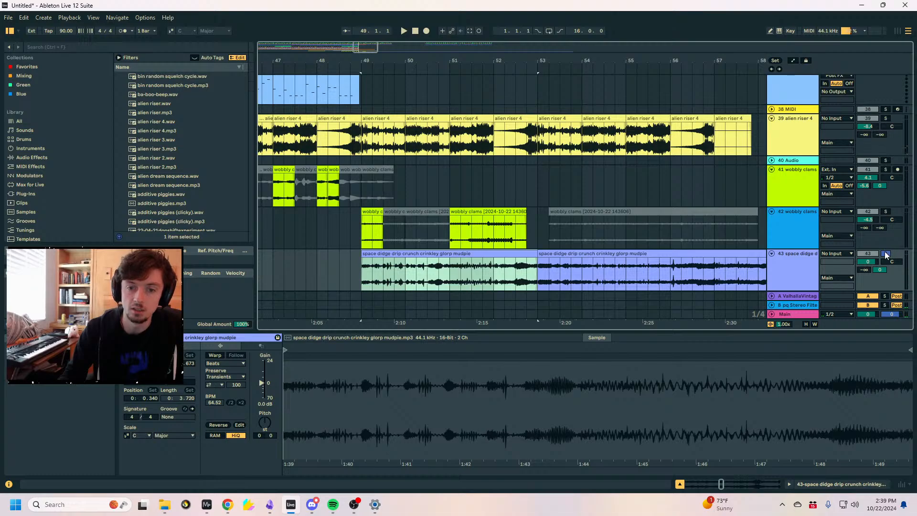
left_click(885, 253)
double_click(397, 266)
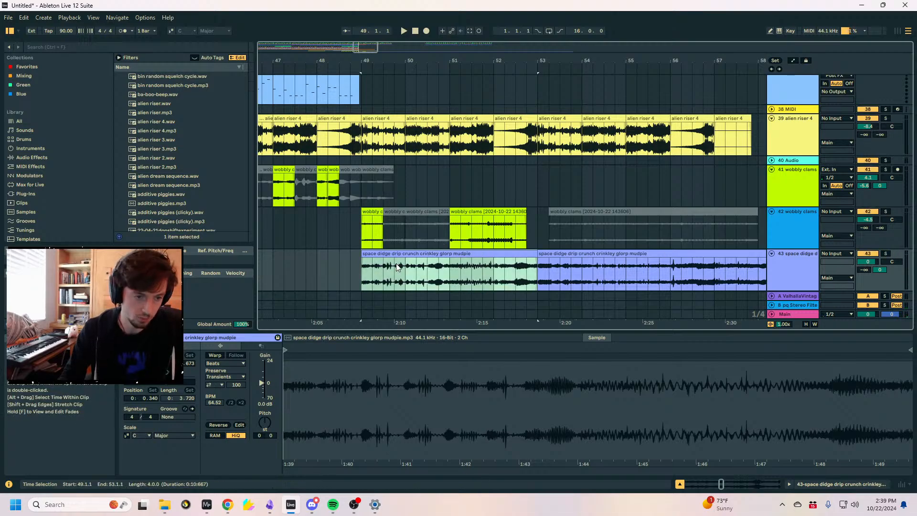
key("space")
left_click_drag(393, 60, 410, 106)
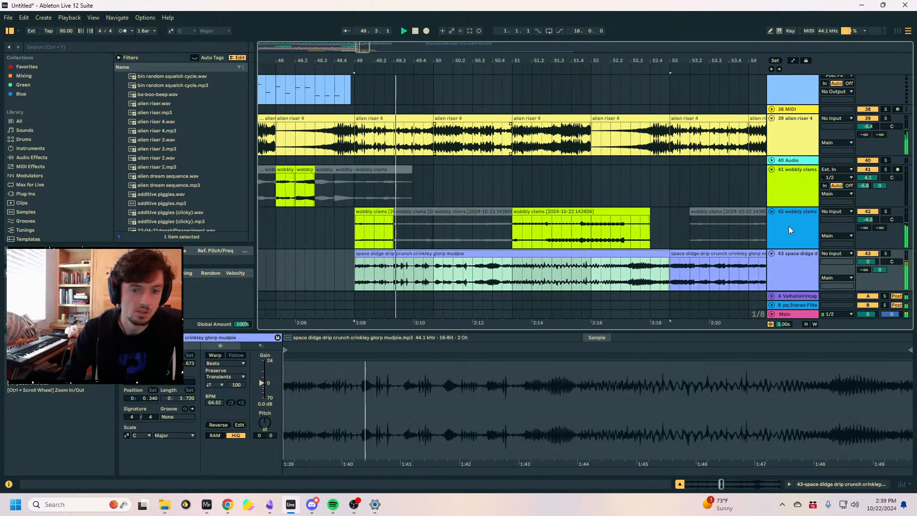
Solo the space didge track 43, add an Auto Filter to it and set the filter type to band-pass.
key("space")
left_click(885, 254)
key("ctrl+f")
type("auto f")
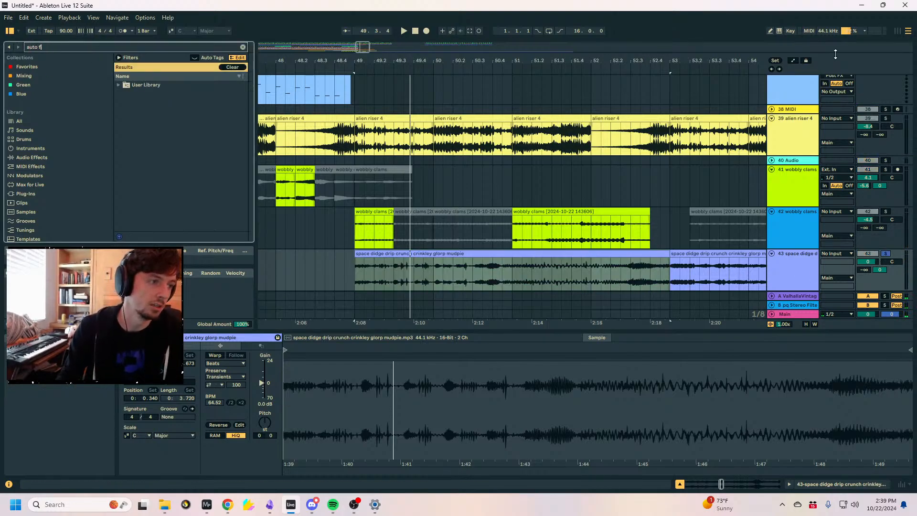
type("ioltlt")
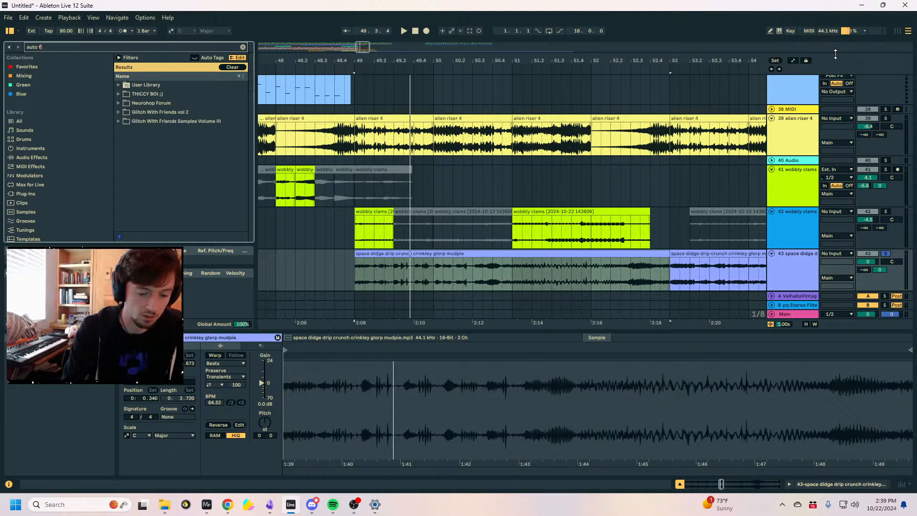
left_click(26, 123)
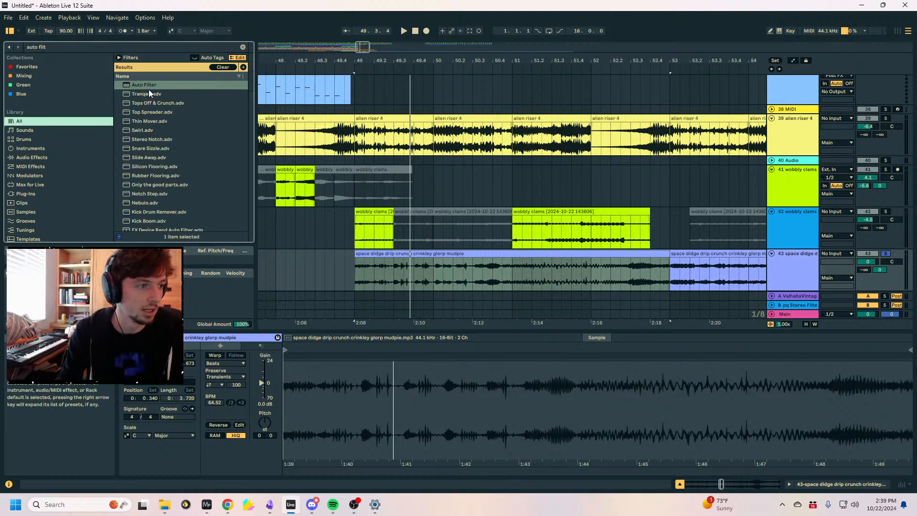
double_click(144, 86)
left_click(173, 451)
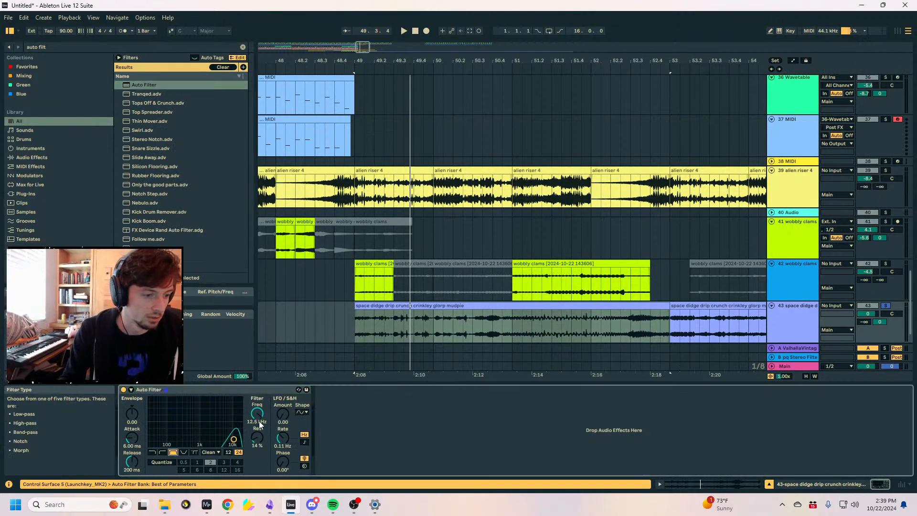
Set the filter frequency to 556 Hz, automate a rising two-bar sweep from bar 49 and duplicate it four times.
left_click_drag(257, 416, 257, 453)
key("a")
left_click(356, 327)
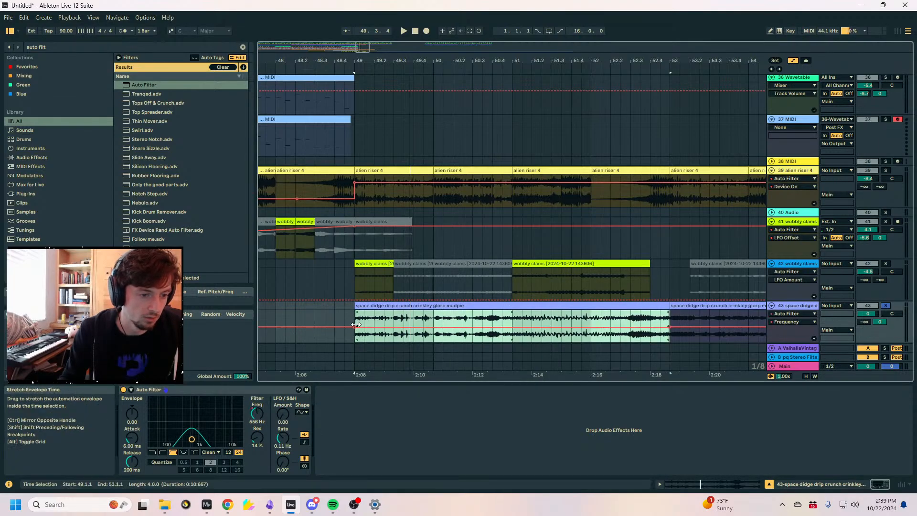
left_click_drag(493, 326, 512, 310)
left_click_drag(512, 326, 355, 325)
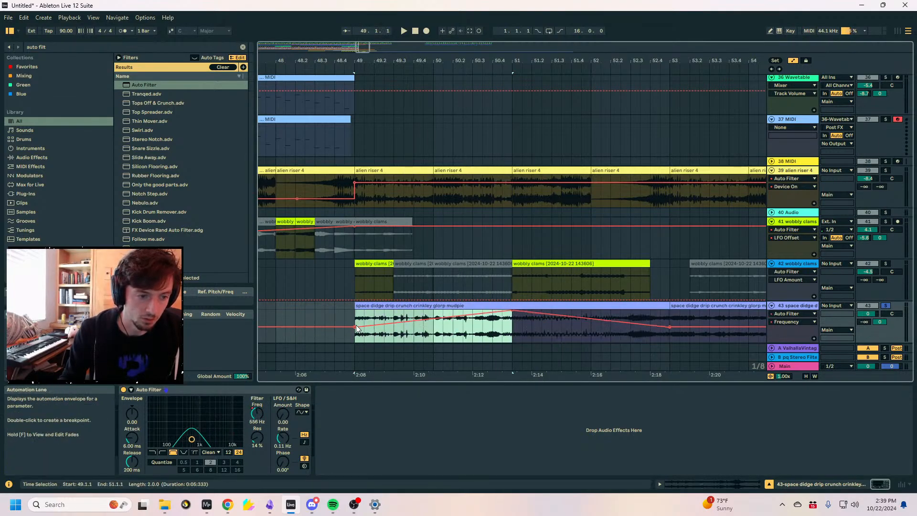
key("ctrl+d")
key("ctrl+d")
key("ctrl+d")
key("ctrl+d")
left_click_drag(375, 47, 364, 47)
Add the Flatline preset after the Auto Filter and raise the filter's resonance to 44% during playback.
left_click_drag(67, 47, 1, 33)
type("flatline")
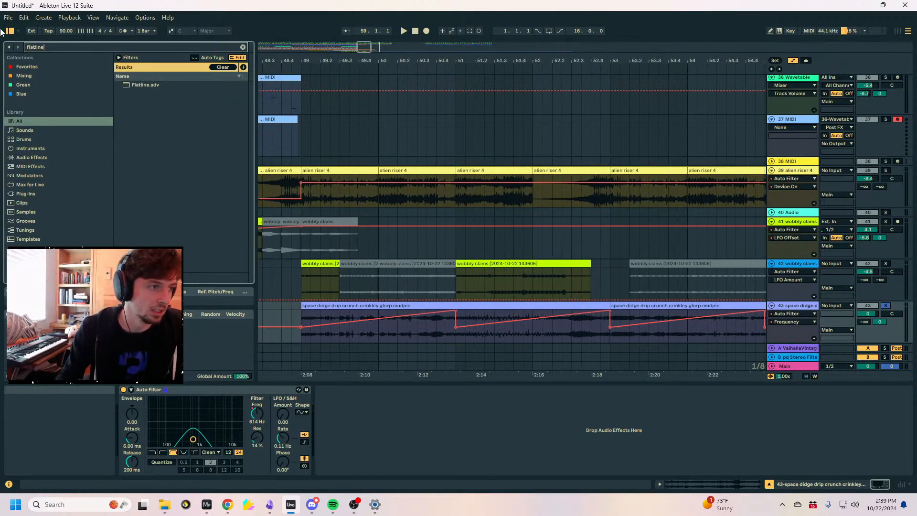
double_click(133, 86)
left_click(327, 305)
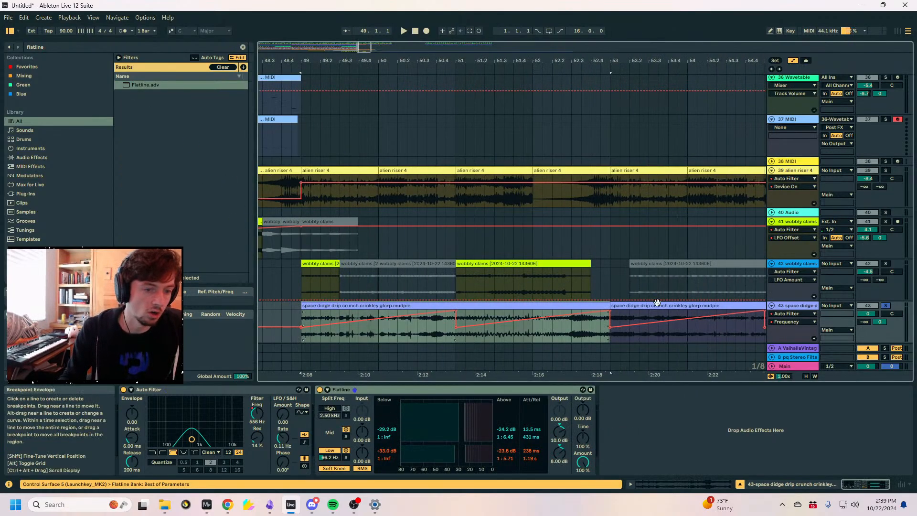
key("space")
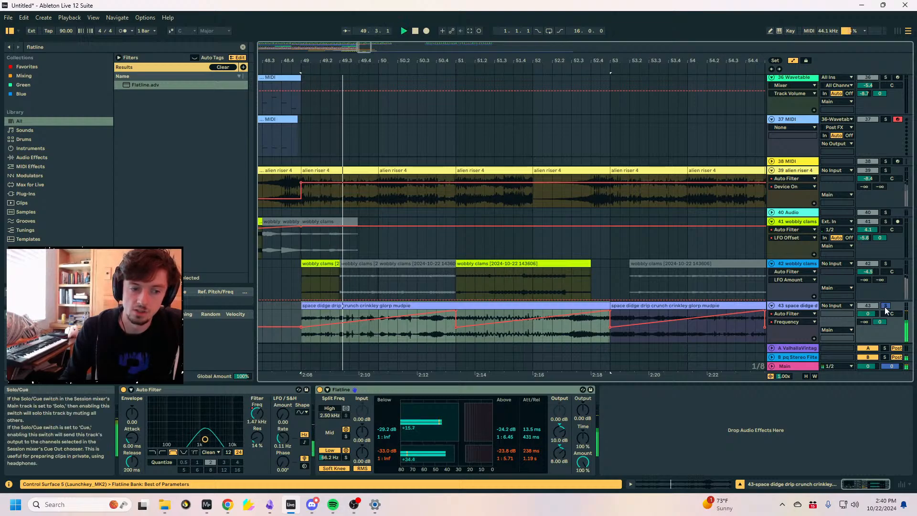
left_click_drag(257, 437, 257, 418)
Find Redux in the browser and insert it between the Auto Filter and Flatline.
key("ctrl+f")
type("redu")
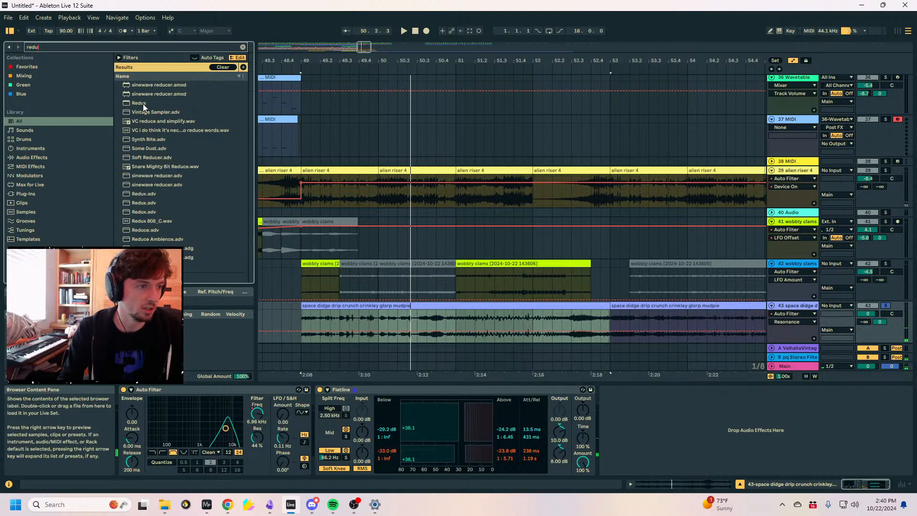
left_click(142, 103)
left_click_drag(324, 407, 325, 408)
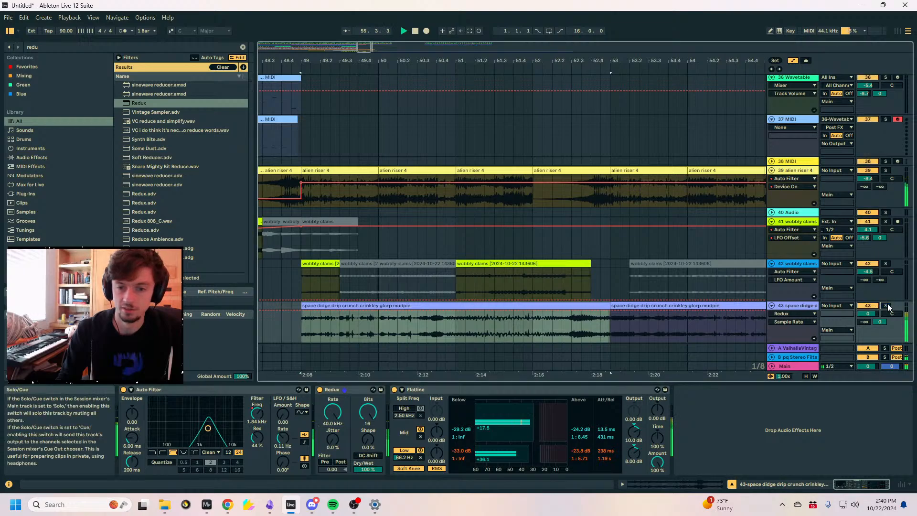
Add a Utility to track 43 and automate its gain to dip at bar 55 and recover by bar 57.
key("a")
left_click_drag(622, 59, 487, 31)
left_click(555, 326)
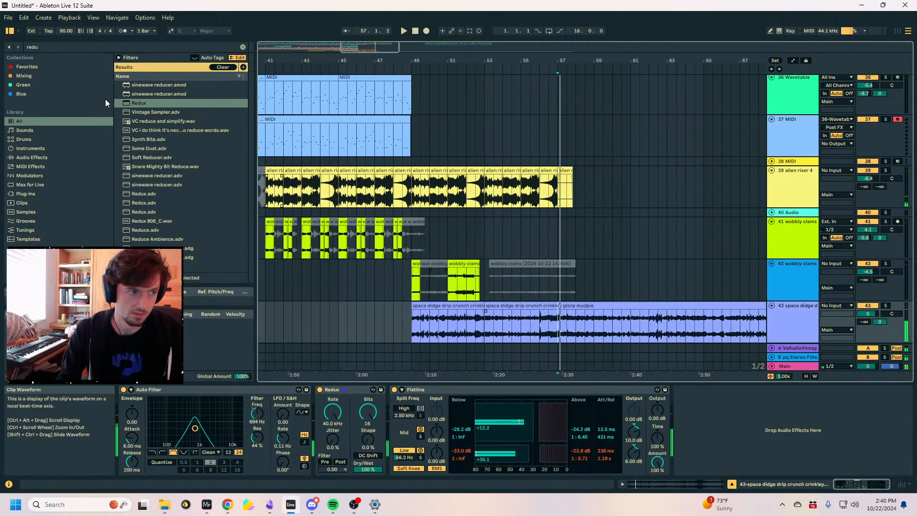
key("ctrl+f")
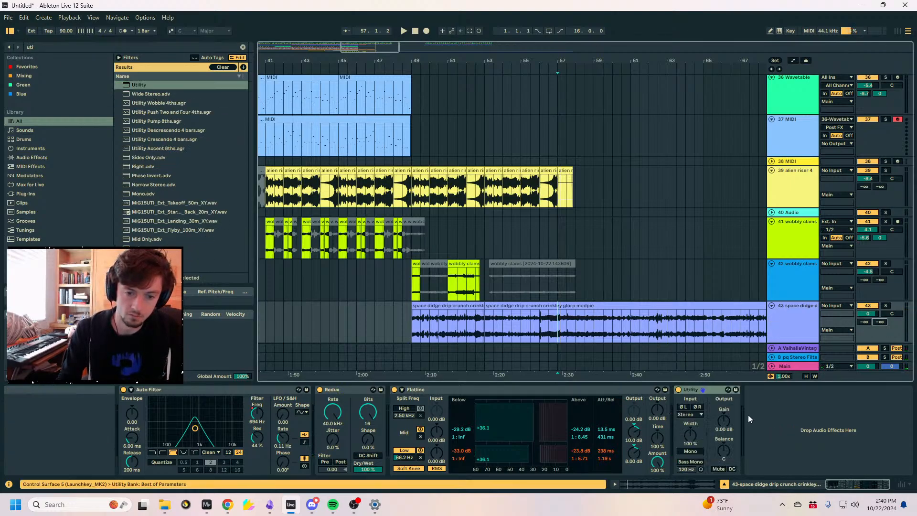
key("a")
left_click(557, 326)
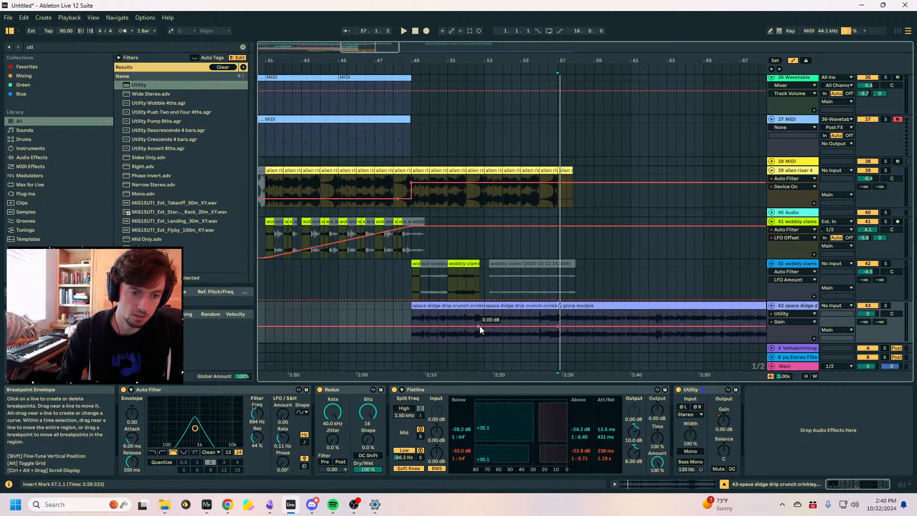
left_click(498, 325)
left_click_drag(520, 326, 521, 341)
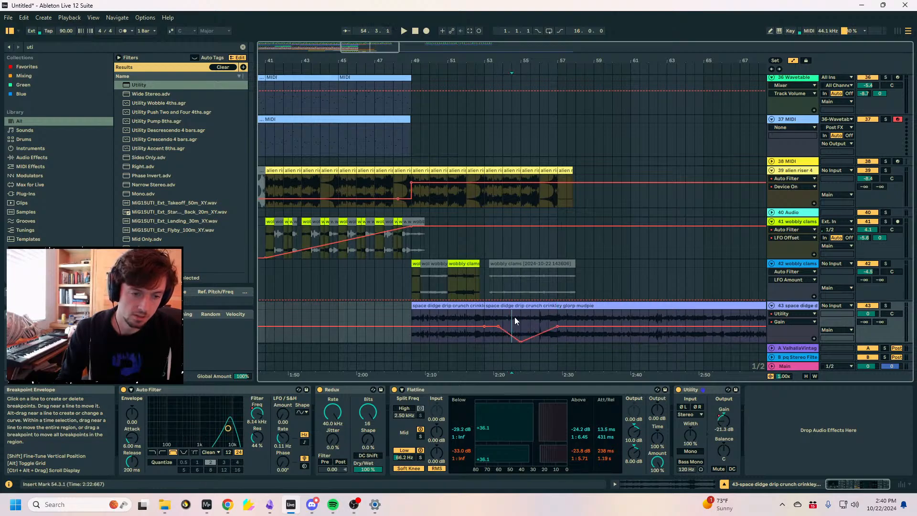
Set track 43's send B to -1.2 dB and bend the gain recovery after bar 55 into a curve.
key("space")
left_click_drag(880, 321, 879, 295)
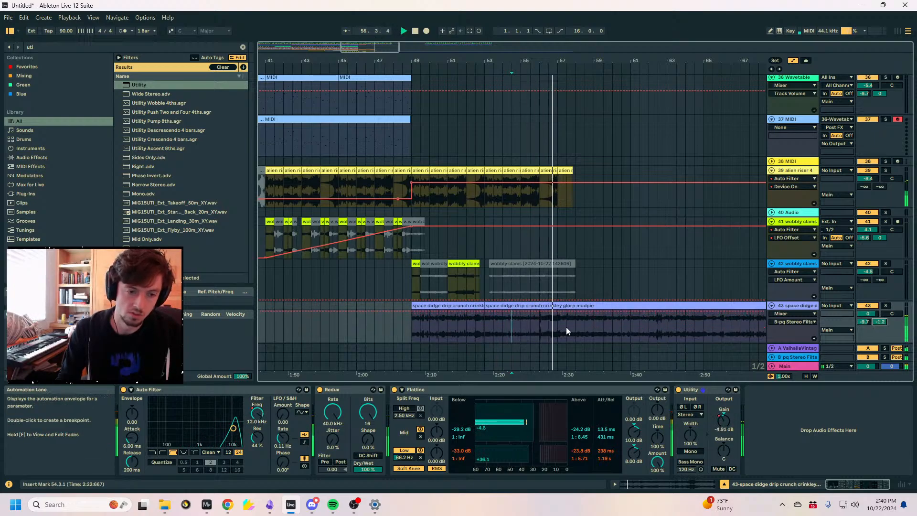
key("a")
key("space")
mouse_move(548, 328)
left_mouse_down()
mouse_move(504, 328)
mouse_move(535, 328)
left_mouse_up()
left_click(724, 421)
key("a")
left_click(515, 318)
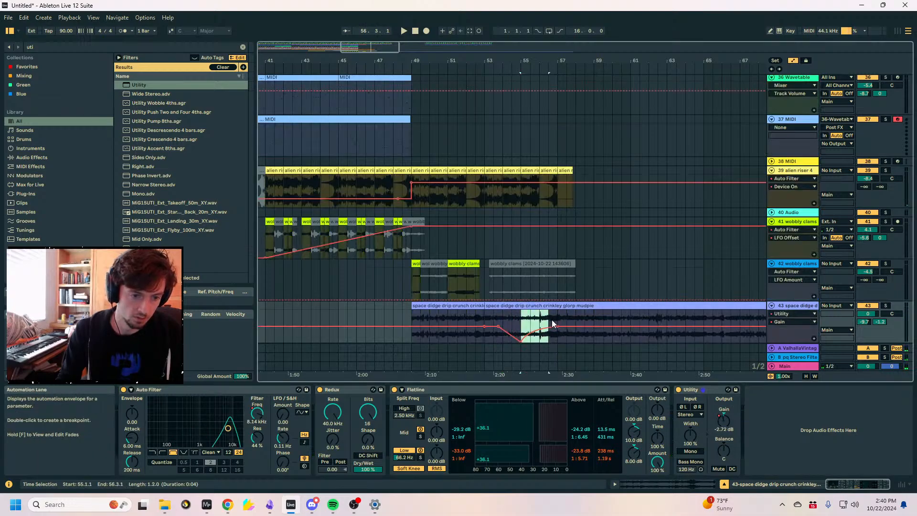
Copy the curved gain dip from bar 55 to bars 49, 51 and 53, and play from bar 49.
key("ctrl+c")
left_click(486, 317)
key("ctrl+v")
left_click(411, 311)
key("ctrl+v")
key("ctrl+d")
left_click(414, 320)
key("space")
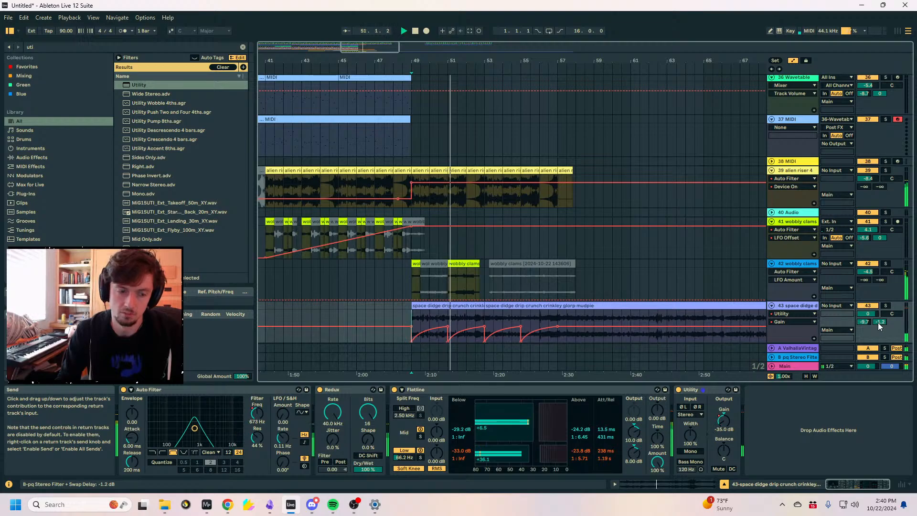
Deactivate the wobbly clams clip at bar 51 on track 42 and duplicate bars 49 to 53 directly after.
key("a")
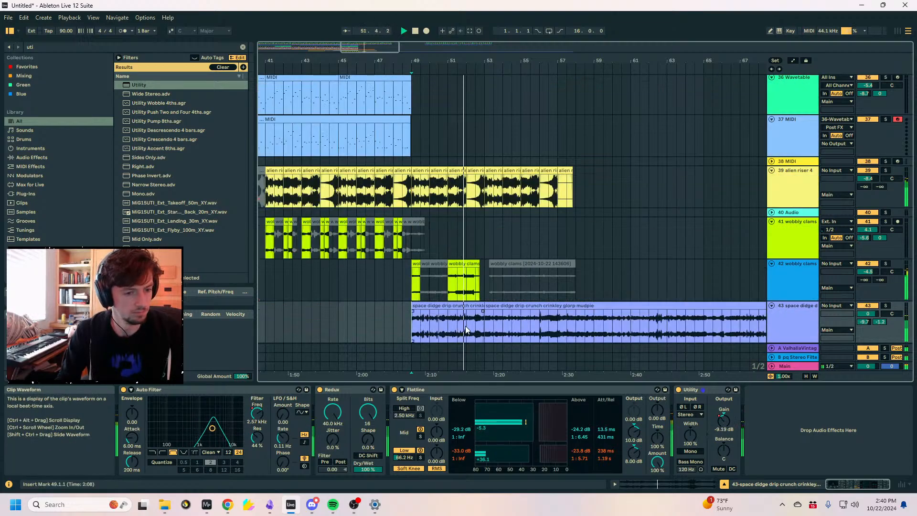
left_click(460, 255)
left_click(461, 264)
key("0")
left_click_drag(484, 281, 412, 282)
key("ctrl+d")
left_click(511, 253)
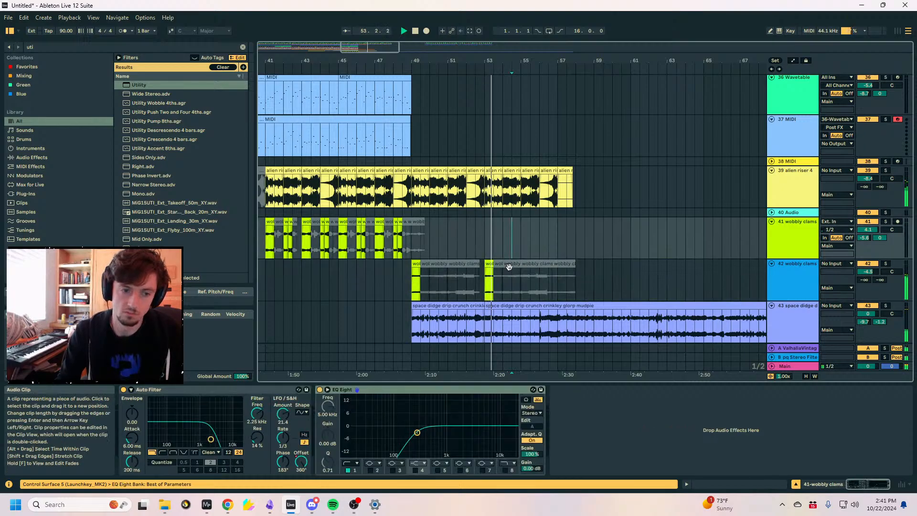
Try lowering track 42's Auto Filter frequency to 203 Hz and toggling the duplicated wobbly clams clip near bar 56.
left_click(509, 266)
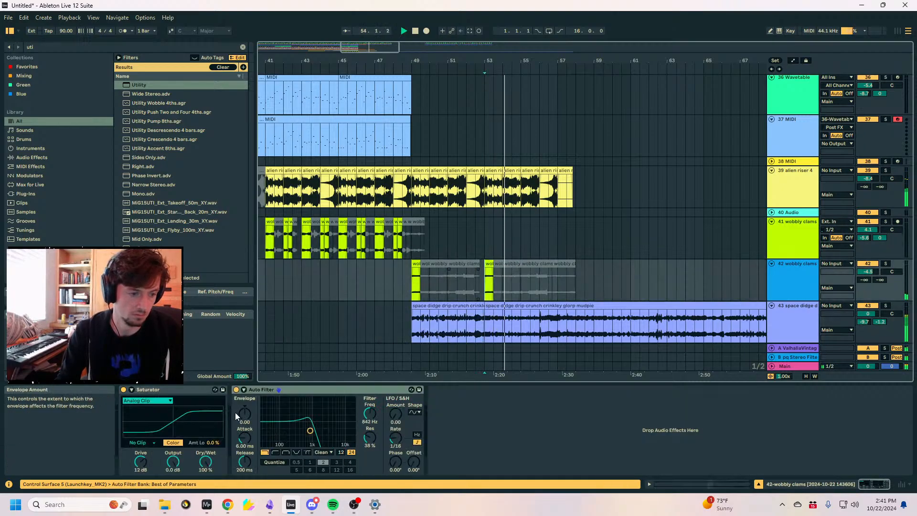
left_click_drag(369, 415, 370, 432)
left_click(528, 265)
left_click(536, 276)
left_click(536, 264)
key("0")
key("0")
Copy the alien riser clips from bars 53 to 57 onto track 42 at bar 53.
left_click(547, 171)
left_click(494, 171, "shift")
key("ctrl+c")
left_click(490, 269)
key("ctrl+v")
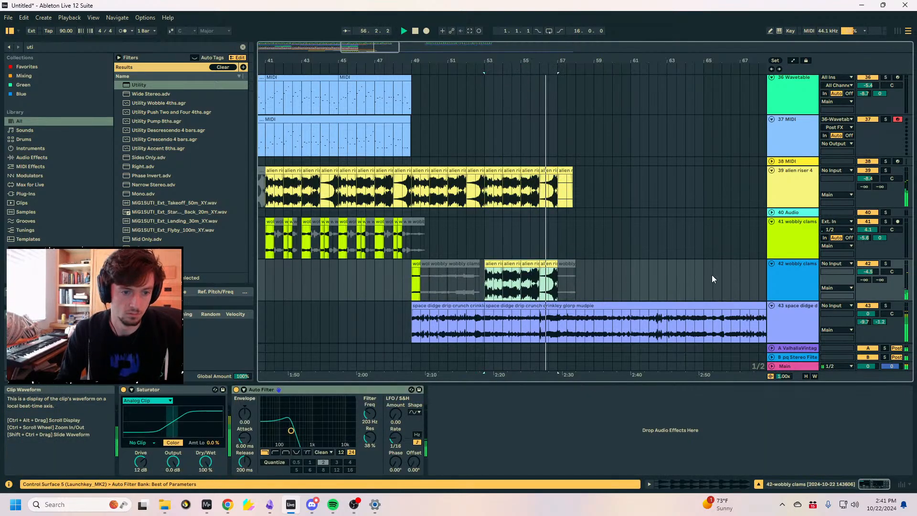
Solo track 42 and set the warp mode of the pasted alien riser clips to Beats.
left_click(885, 263)
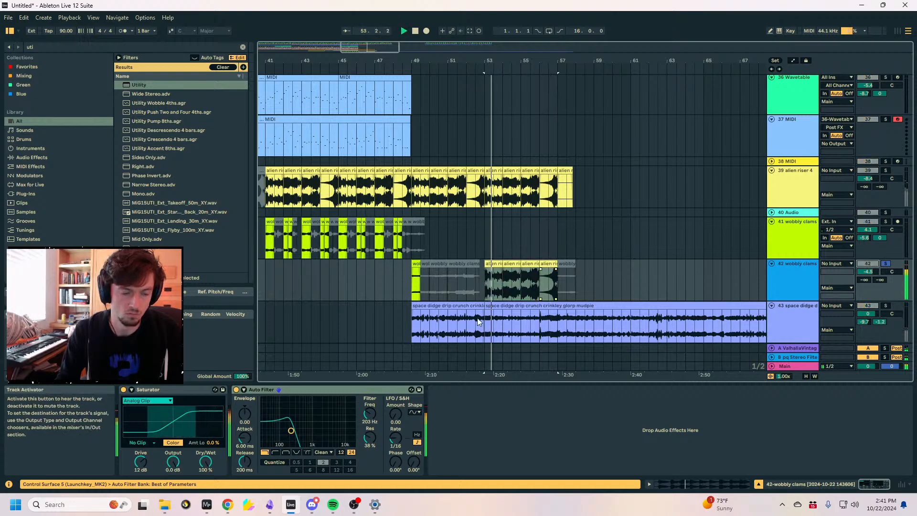
left_click(285, 451)
key("space")
left_click(699, 483)
left_click(225, 362)
left_click(224, 370)
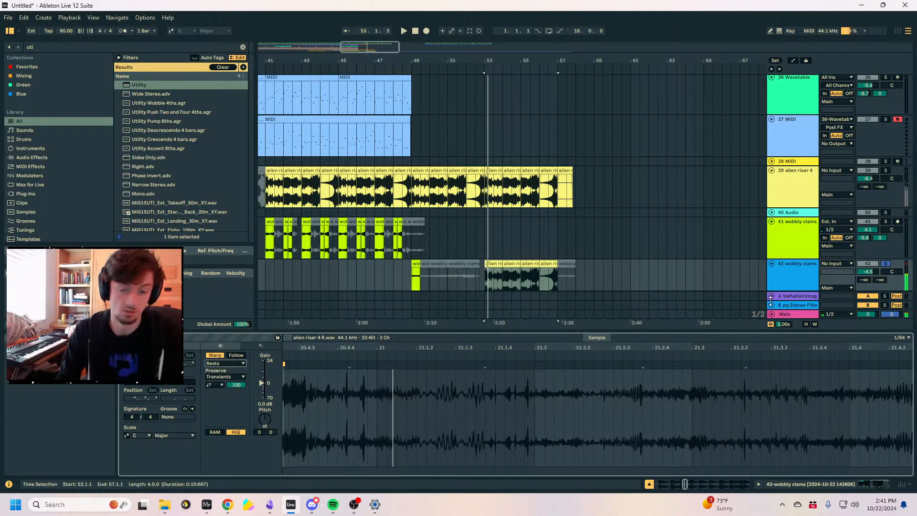
Set the Saturator to -15 dB output and 0% dry/wet, and the Auto Filter's LFO amount to 30.
left_click(836, 484)
left_click(266, 453)
key("space")
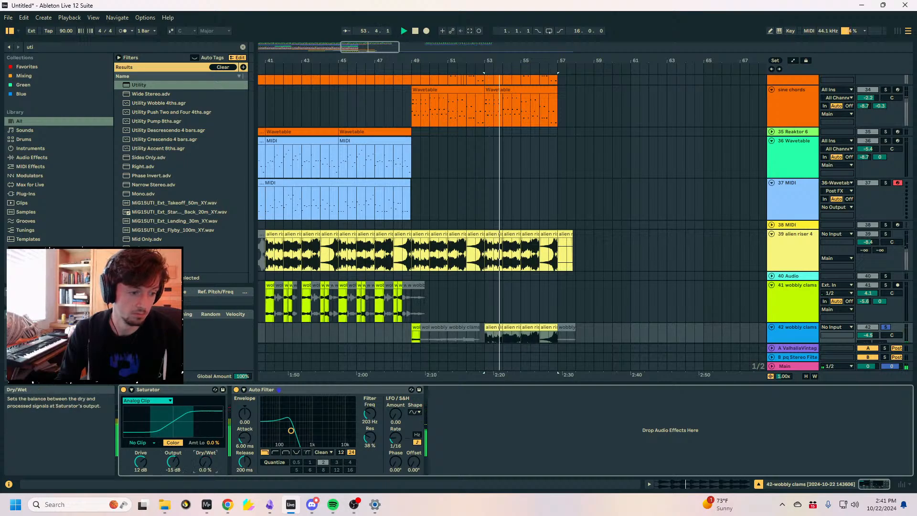
scroll(571, 262, "down", 3)
key("space")
left_click_drag(370, 413, 395, 401)
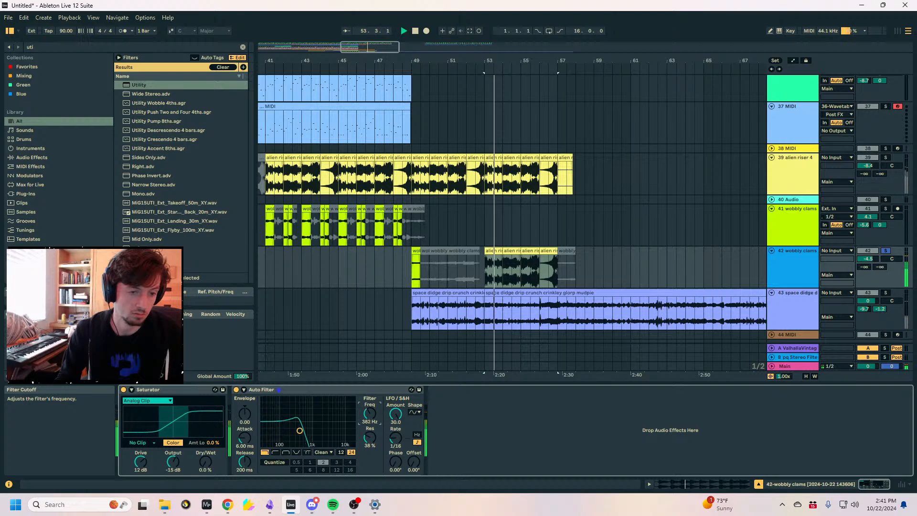
Switch track 42's Auto Filter to band-pass at 447 Hz and try out different LFO shapes.
left_click(285, 452)
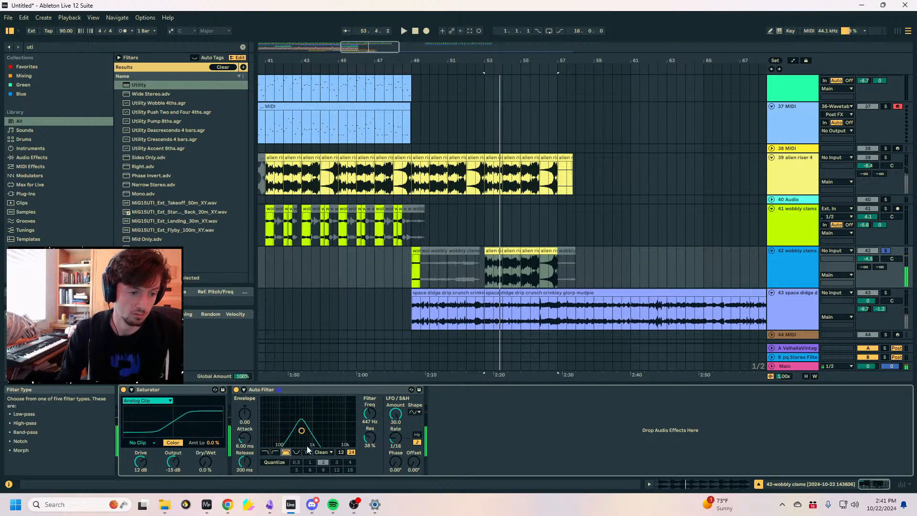
left_click(415, 412)
left_click(415, 441)
key("space")
key("space")
left_click(414, 412)
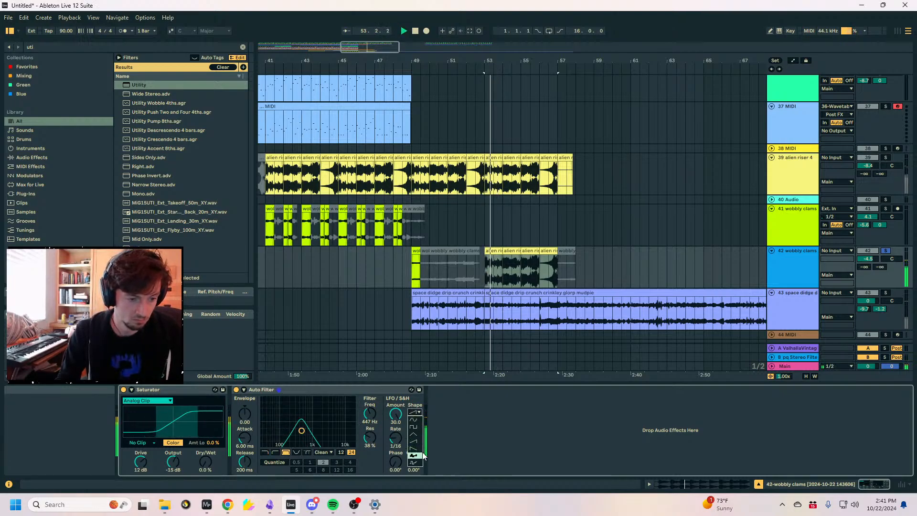
left_click(413, 414)
Set the Auto Filter's LFO to a square shape with 183° phase, comparing track 42 soloed and in the mix.
left_click(494, 252)
key("space")
left_click(886, 252)
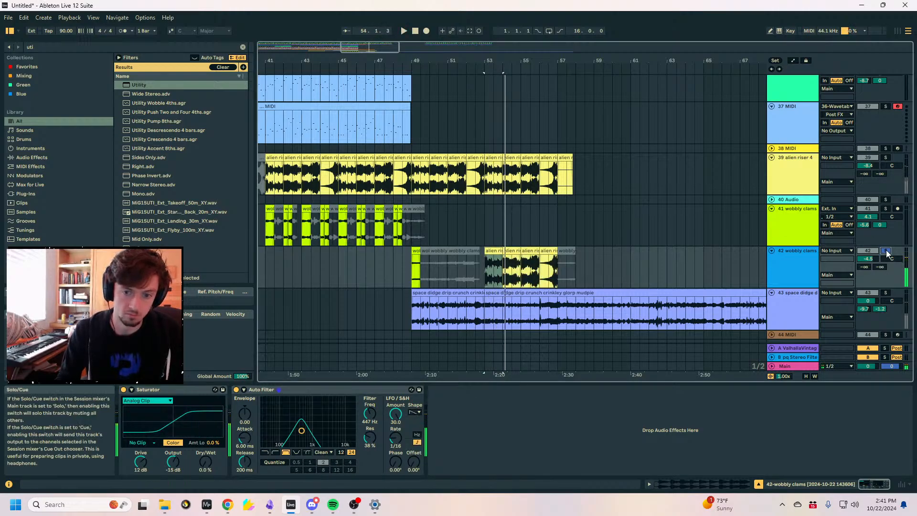
left_click(416, 412)
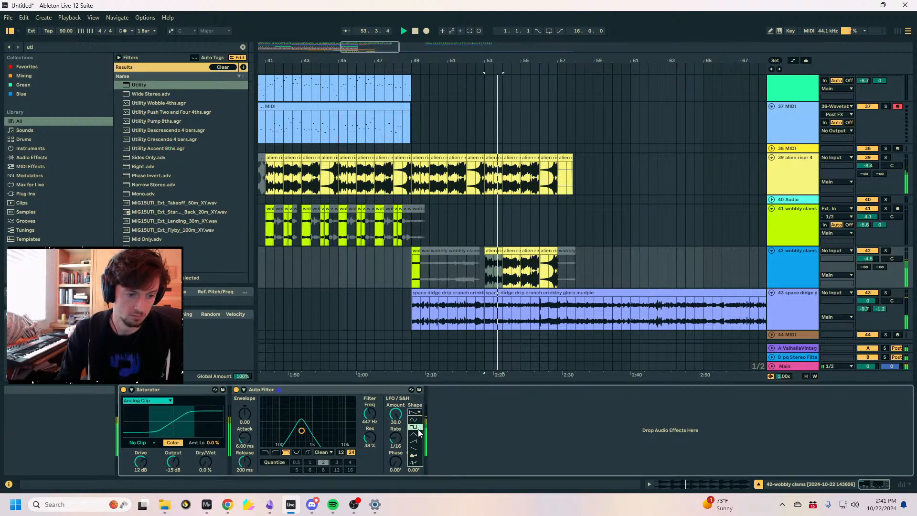
left_click(884, 251)
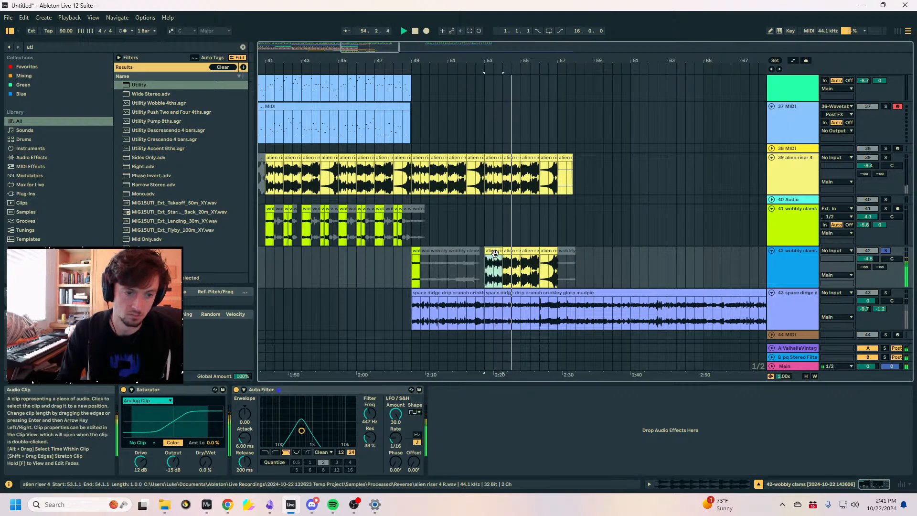
left_click_drag(395, 461, 395, 449)
left_click(886, 251)
Deactivate the alien riser clips on track 42 except the first half of bar 55, and listen to the result.
left_click(511, 251)
key("0")
key("space")
left_click(492, 251)
key("0")
key("space")
left_click_drag(531, 275, 555, 278)
key("0")
left_click(522, 277)
key("space")
key("space")
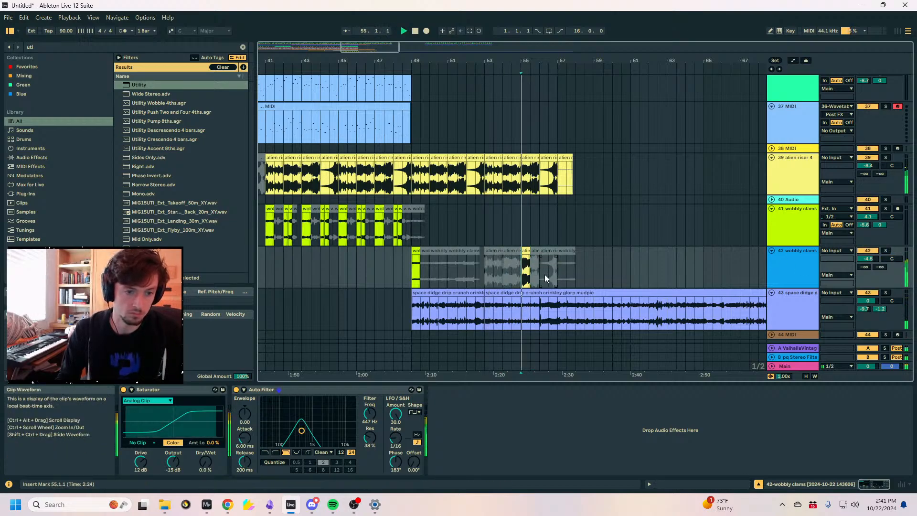
key("space")
Deactivate the remaining alien riser slice at bar 55 on track 42 and play the arrangement from bar 49.
left_click(525, 251)
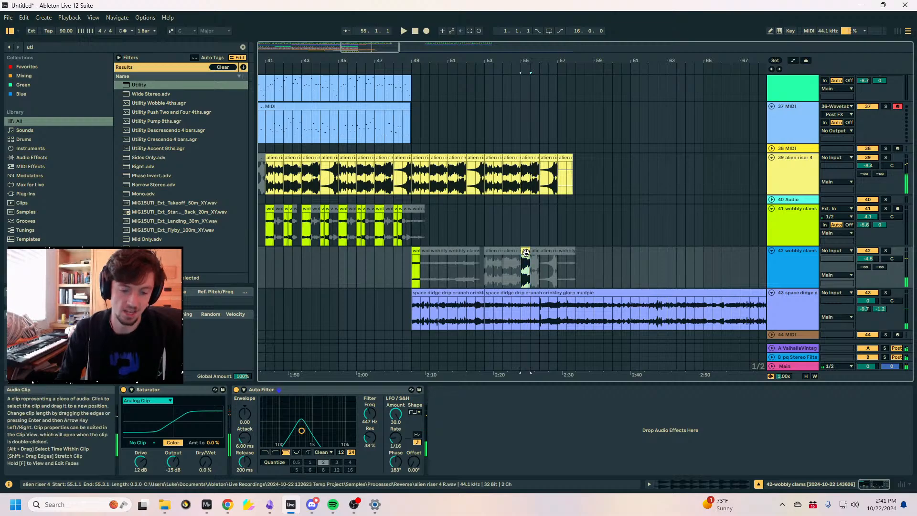
key("minus")
key("0")
left_click(448, 263)
key("space")
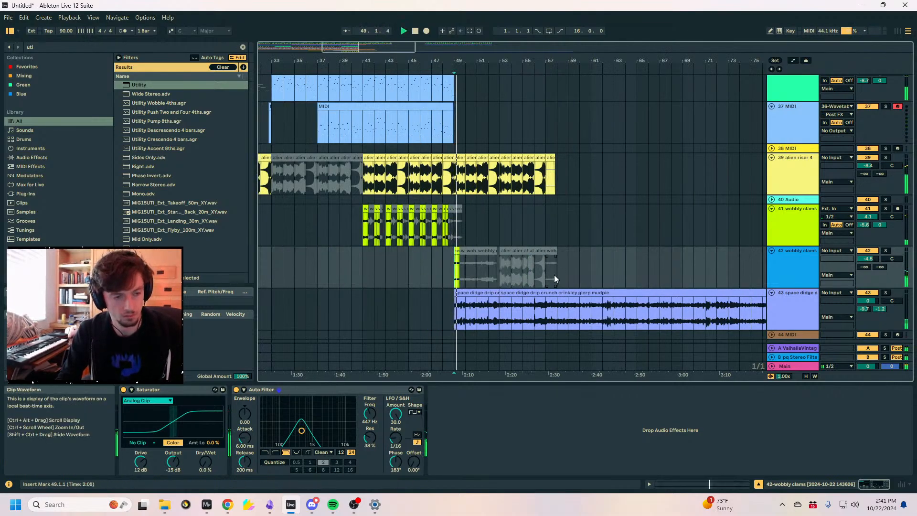
scroll(552, 274, "up", 10)
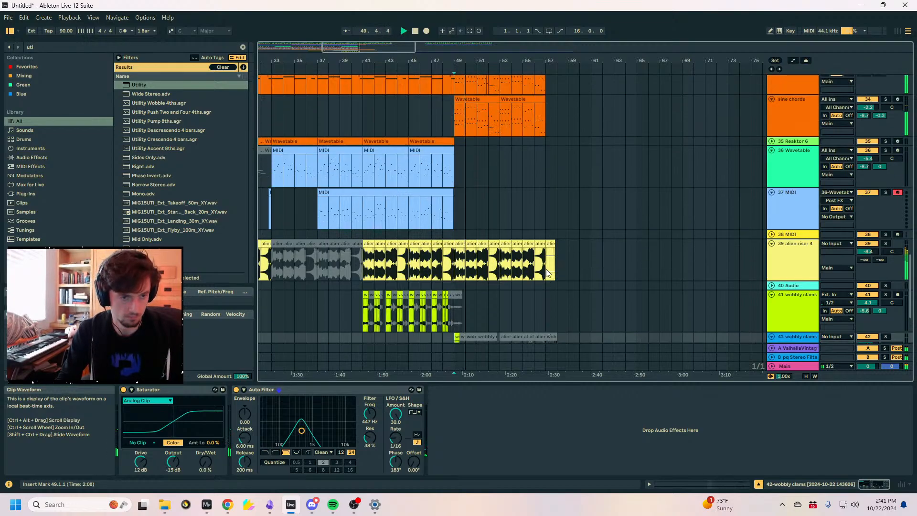
Duplicate the Wavetable clips of both sine chords tracks from bars 49–57 to bars 57–65.
scroll(547, 274, "down", 3)
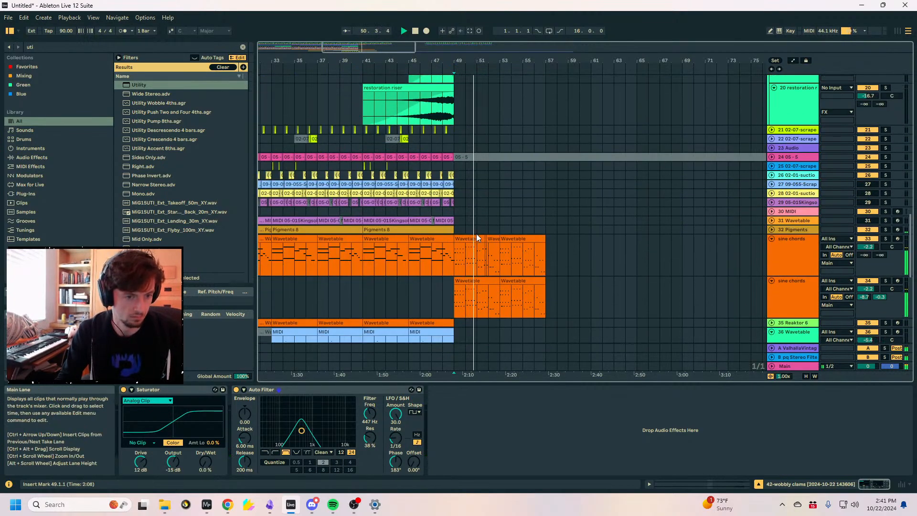
left_click_drag(454, 257, 485, 257)
left_click_drag(465, 60, 636, 195)
scroll(630, 238, "down", 6)
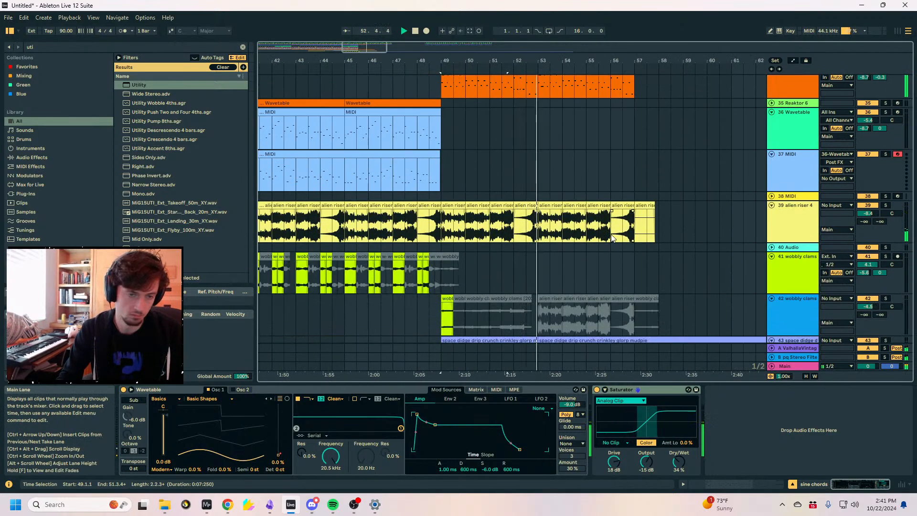
scroll(612, 237, "up", 5)
left_click(557, 152)
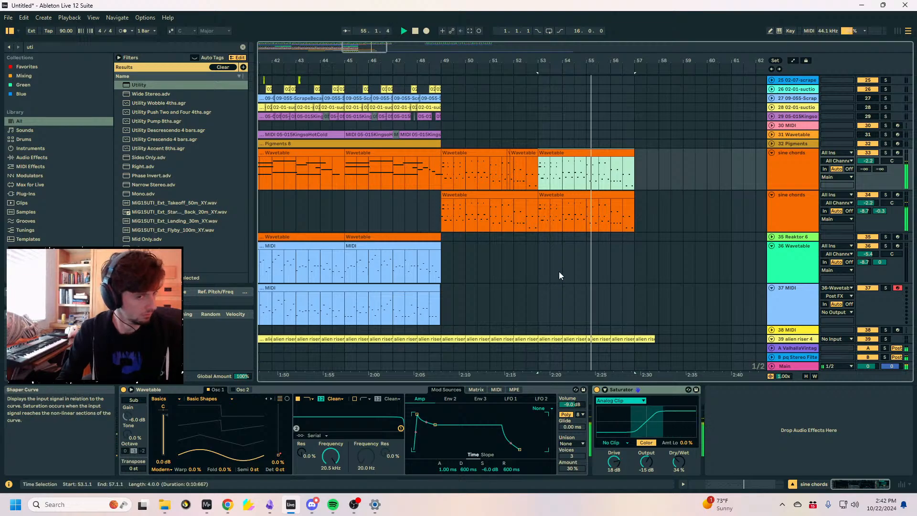
left_click_drag(636, 218, 445, 177)
key("ctrl+d")
scroll(525, 191, "down", 10)
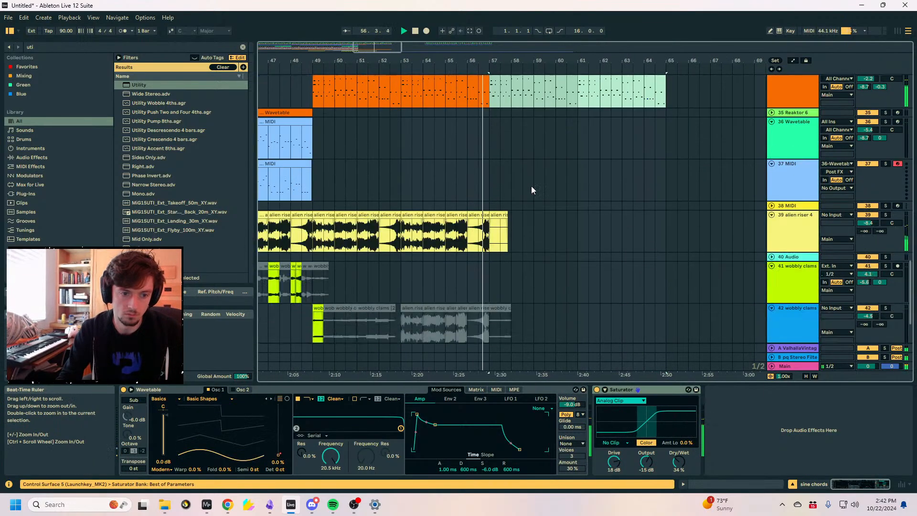
On track 43's Utility Gain automation, shape a dip at bar 58 that ramps back up by bar 59.
left_click_drag(489, 300, 619, 295)
left_click(577, 276)
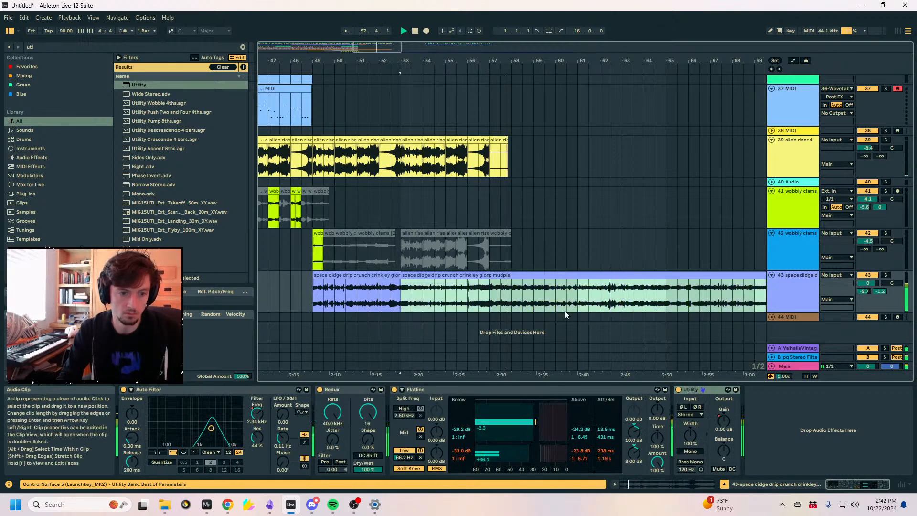
left_click(705, 415)
key("a")
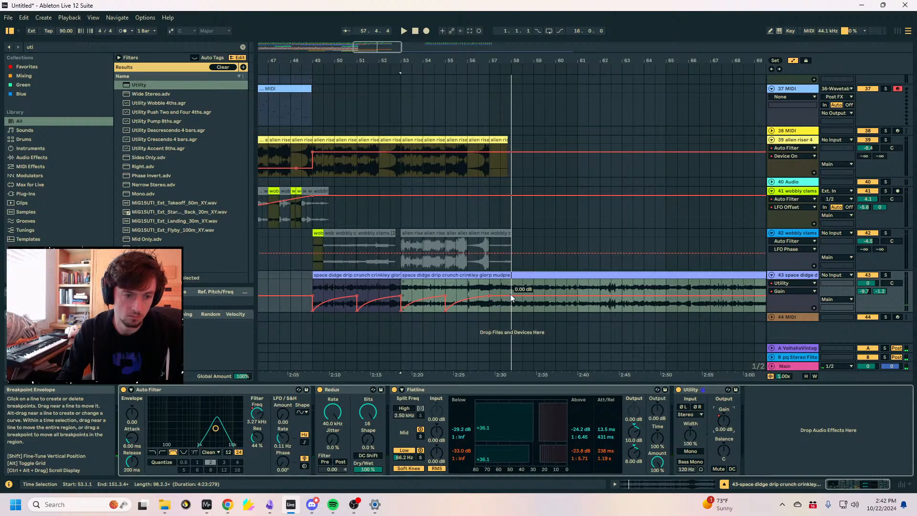
key("space")
left_click(506, 298)
left_click_drag(509, 299, 508, 310)
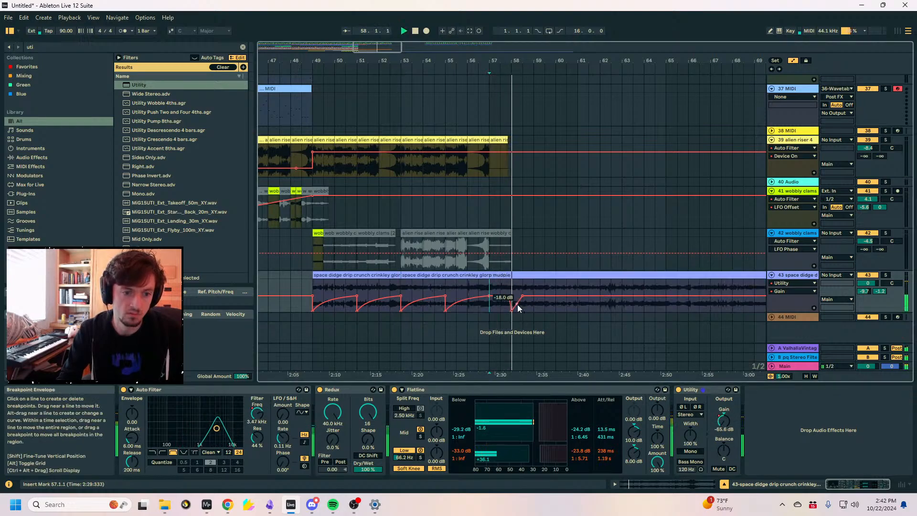
mouse_move(522, 298)
left_mouse_down()
mouse_move(533, 297)
mouse_move(511, 308)
left_mouse_up()
Duplicate the gain dip to bars 59–61, then repeat the automation of bars 57–61 over bars 61–65 on track 43.
key("ctrl+d")
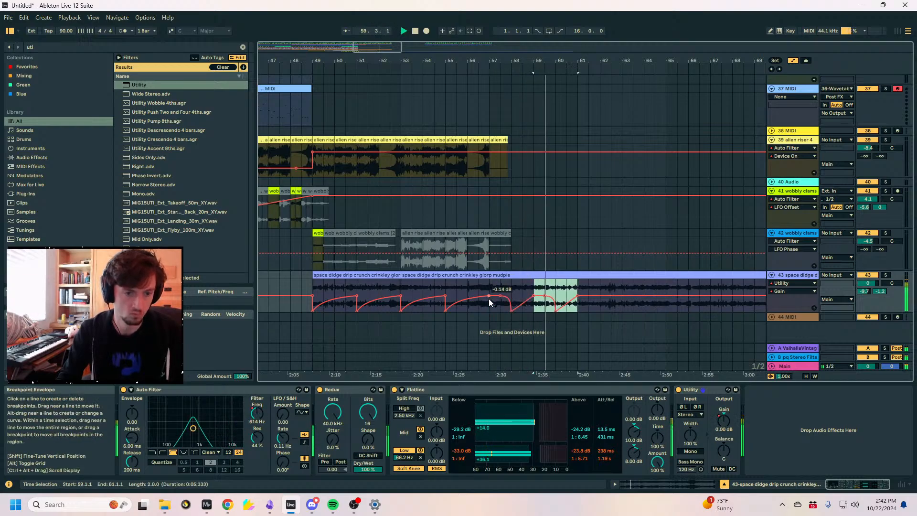
left_click(567, 300)
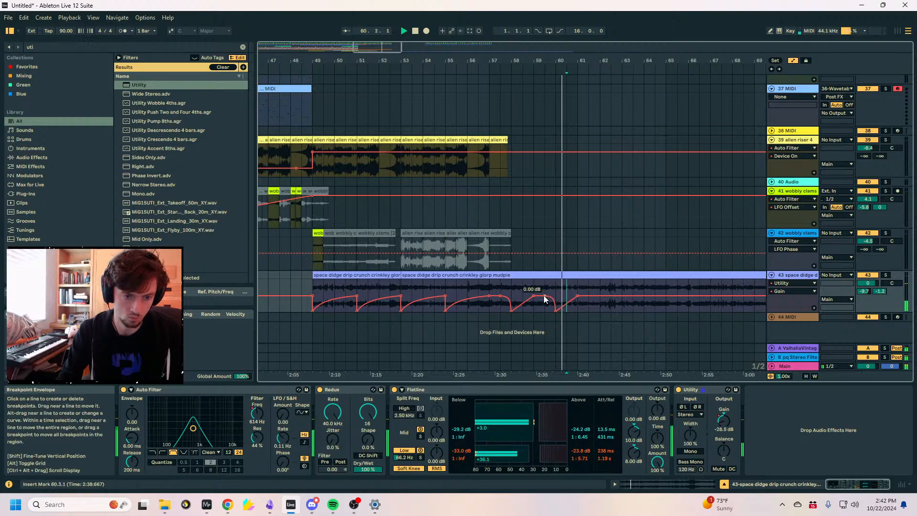
left_click_drag(578, 301, 488, 293)
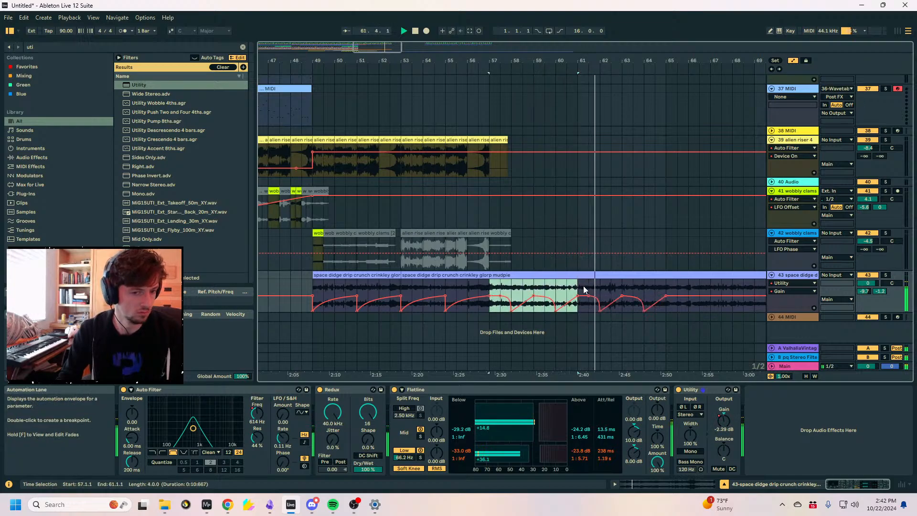
key("a")
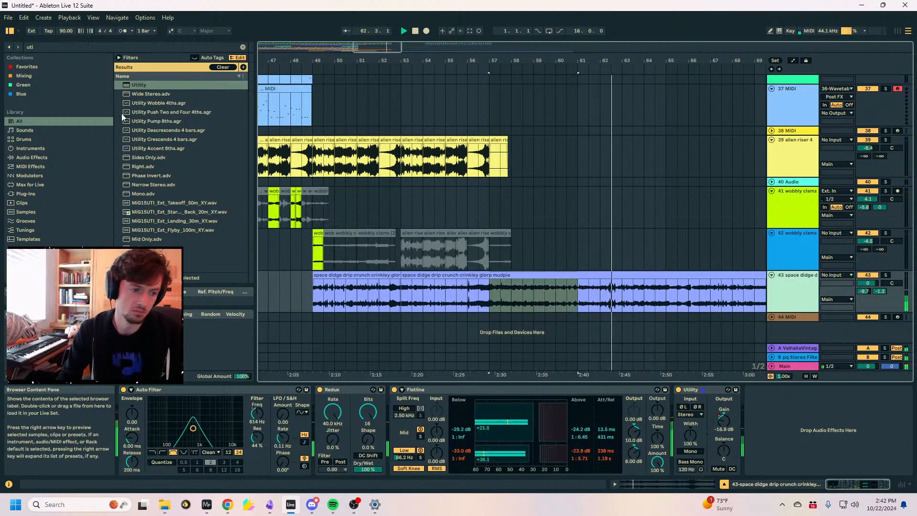
key("a")
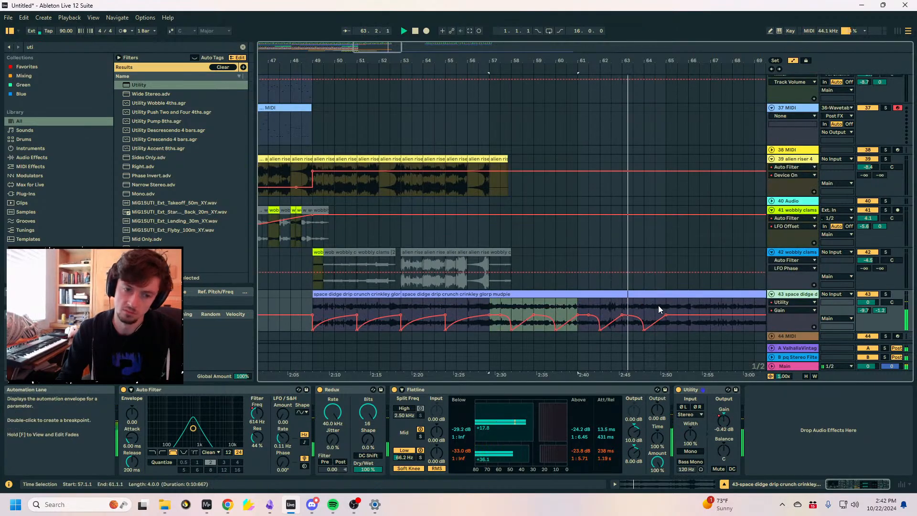
key("a")
left_click_drag(666, 311, 481, 316)
Examine the arrangement around bars 49 to 65, from the FX risers down to the space didge track.
scroll(507, 245, "up", 5)
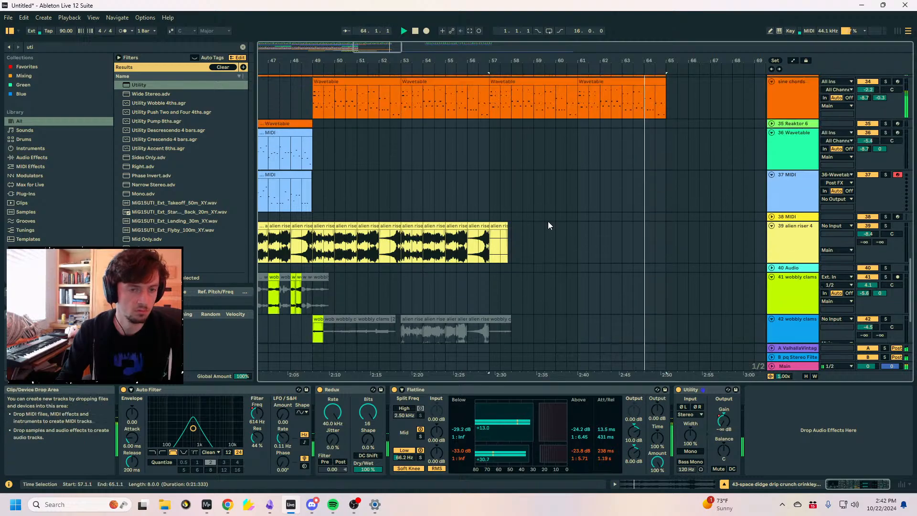
left_click(523, 191)
left_click_drag(491, 234, 663, 183)
left_click_drag(510, 61, 510, 68)
left_click_drag(523, 195, 649, 201)
left_click_drag(617, 197, 500, 196)
left_click_drag(516, 197, 580, 226)
left_click_drag(491, 61, 616, 44)
left_click(483, 188)
left_click_drag(465, 66, 465, 51)
scroll(611, 256, "up", 5)
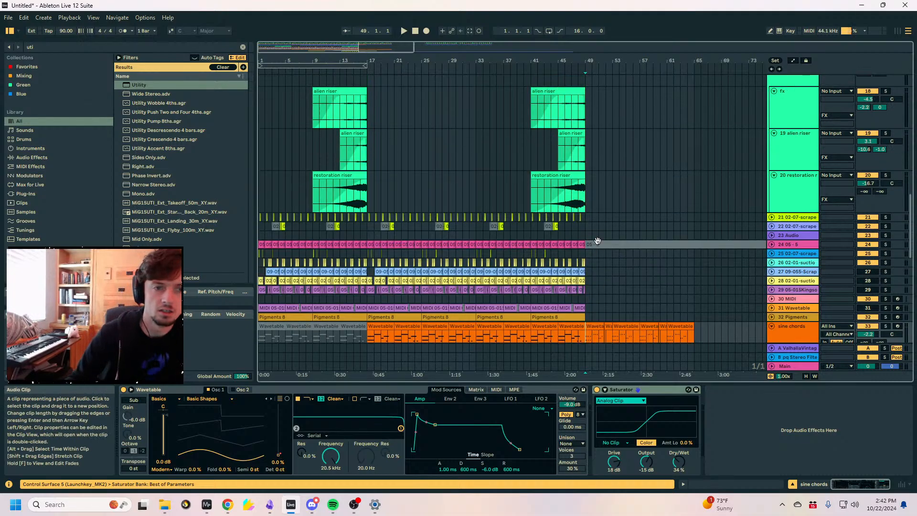
scroll(597, 239, "down", 10)
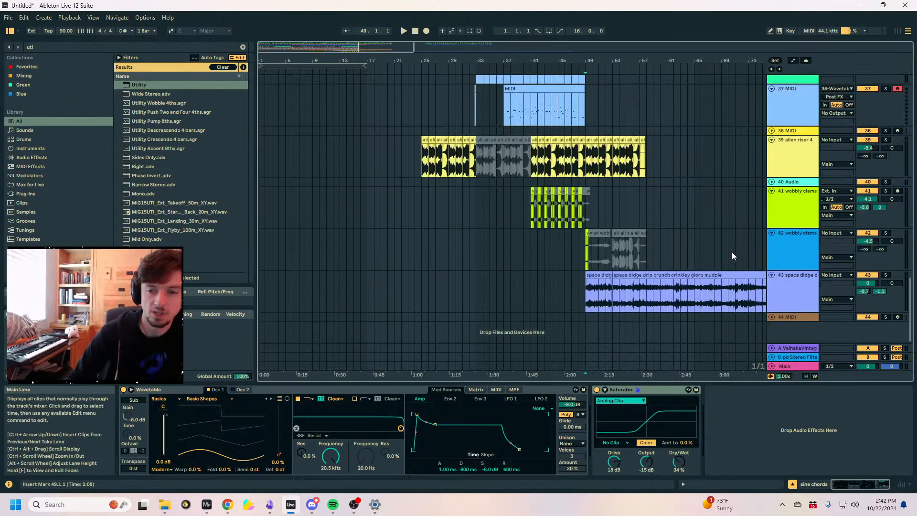
scroll(680, 283, "up", 5)
scroll(680, 283, "up", 8)
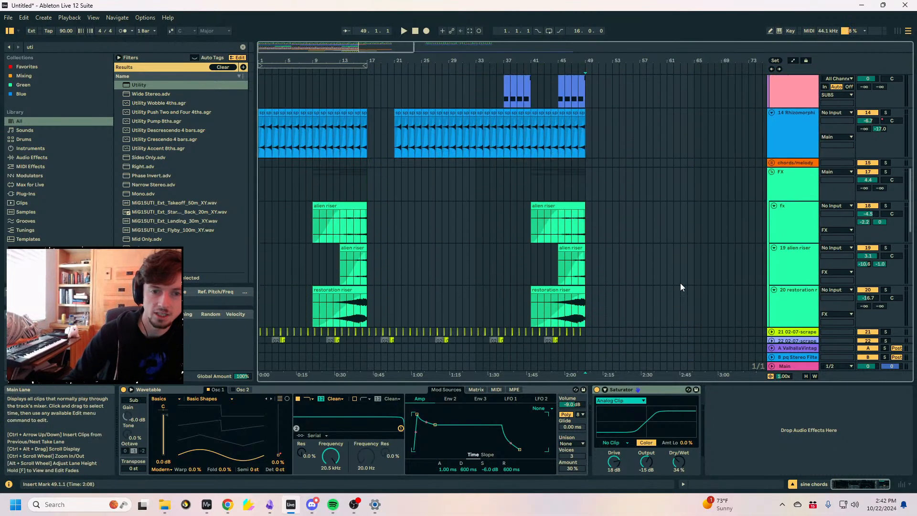
scroll(679, 283, "down", 3)
scroll(677, 301, "down", 10)
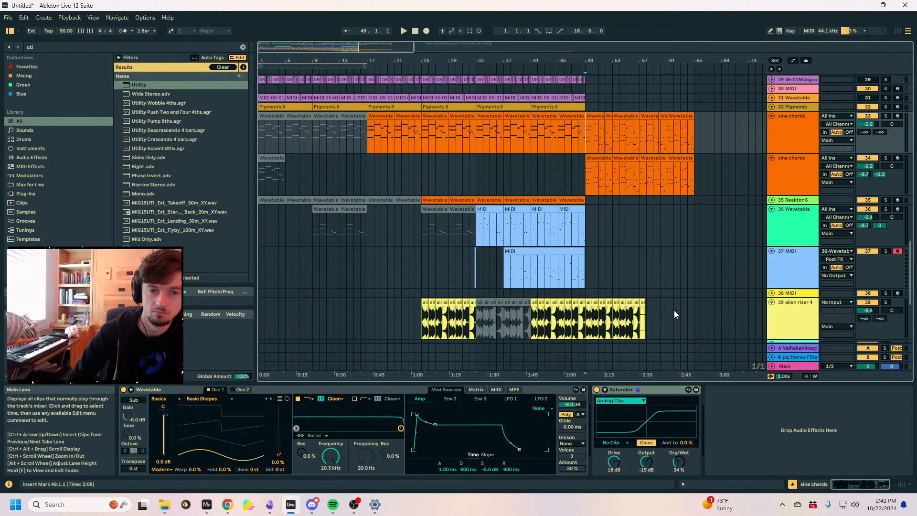
scroll(674, 310, "down", 4)
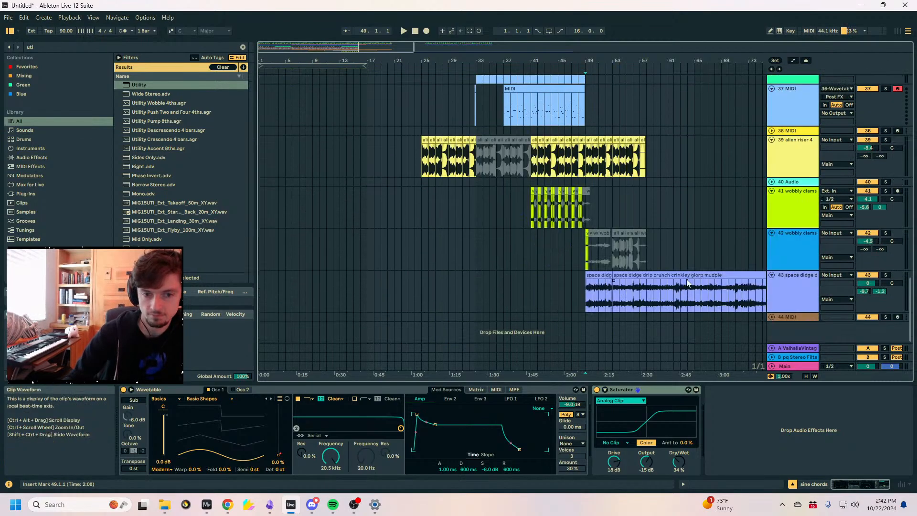
left_click(696, 265)
scroll(697, 265, "up", 2)
scroll(698, 266, "up", 10)
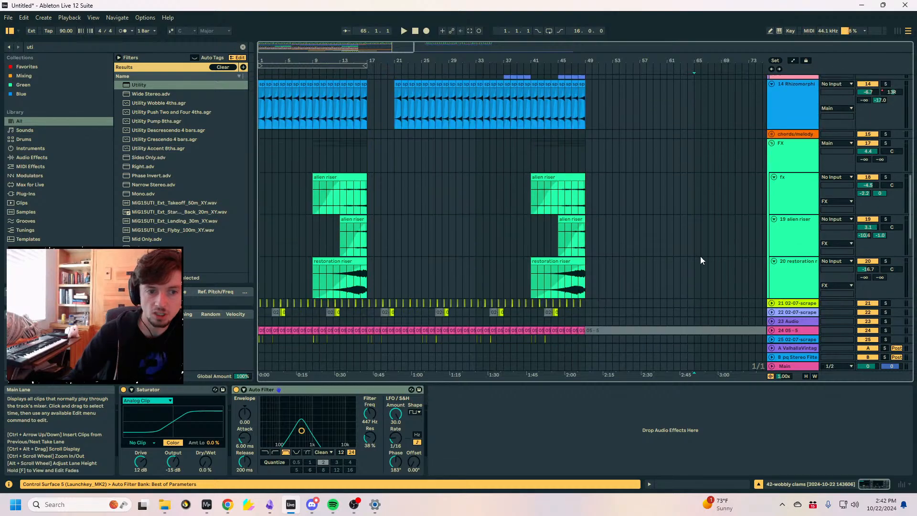
Fold the FX group and set the loop to bars 57–65.
left_click(771, 210)
left_click_drag(532, 210, 640, 205)
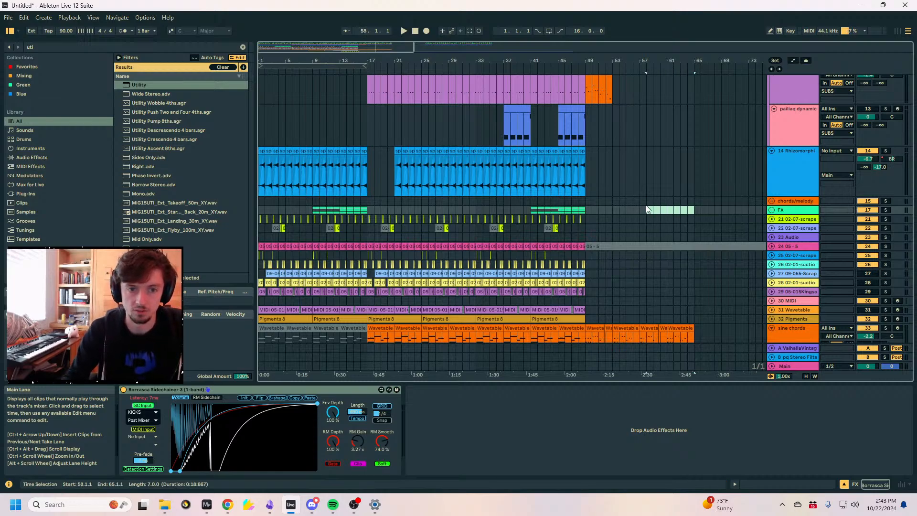
key("ctrl+l")
left_click(665, 66)
left_click_drag(665, 60, 403, 57)
Insert two 16-bar stretches of empty time at bar 65.
left_click_drag(429, 163, 528, 159)
key("ctrl+i")
key("ctrl+i")
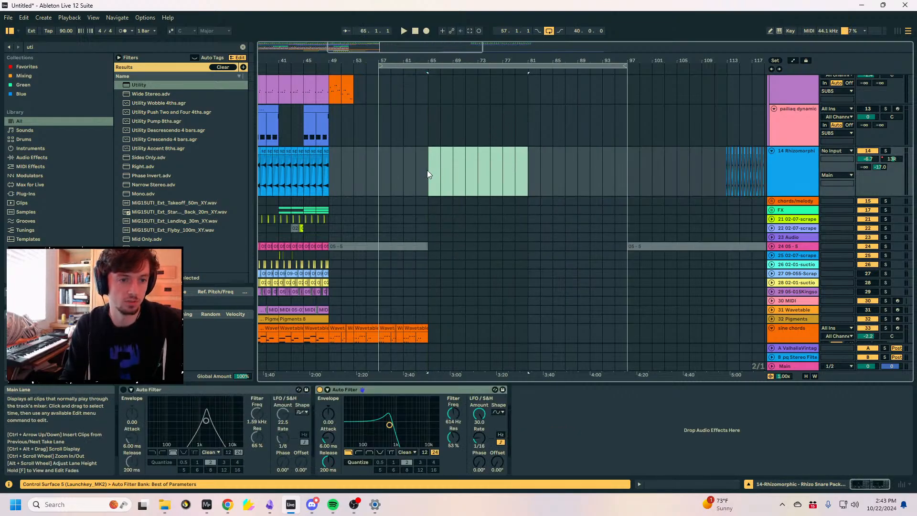
Duplicate the material of bars 57–65 on all tracks to bar 65 and set the loop from bar 57 to 14 bars long.
left_click_drag(427, 170, 382, 166)
key("ctrl+l")
left_click(410, 65)
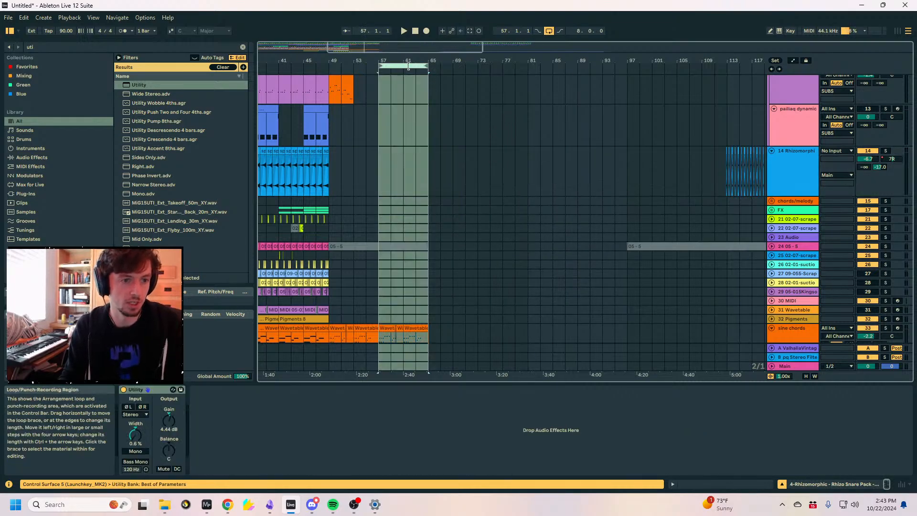
key("ctrl+d")
left_click_drag(425, 66, 464, 67)
Paste the eight-bar riser section into the folded FX group at bar 65.
left_click(427, 201)
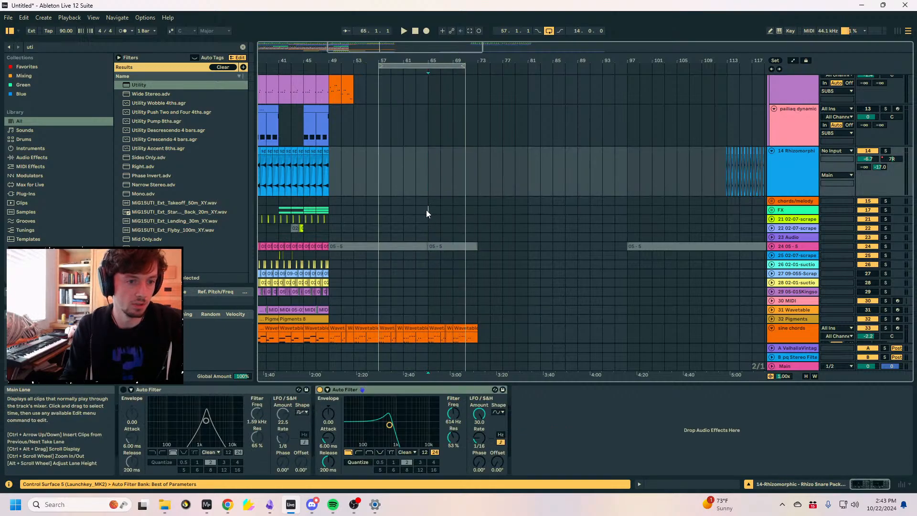
left_click(426, 210)
key("ctrl+v")
scroll(476, 220, "down", 5)
scroll(473, 215, "up", 15)
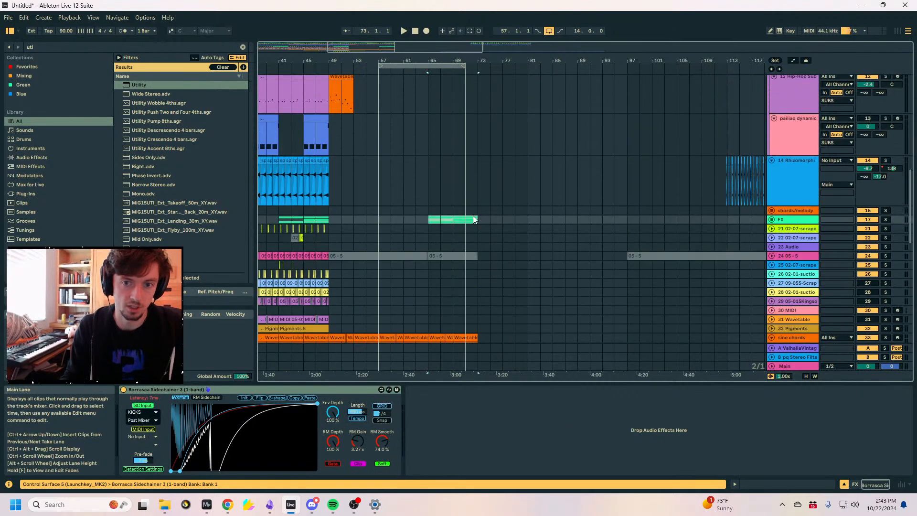
Remove the drum group's clips from bars 65–73.
scroll(473, 216, "up", 1)
left_click(771, 78)
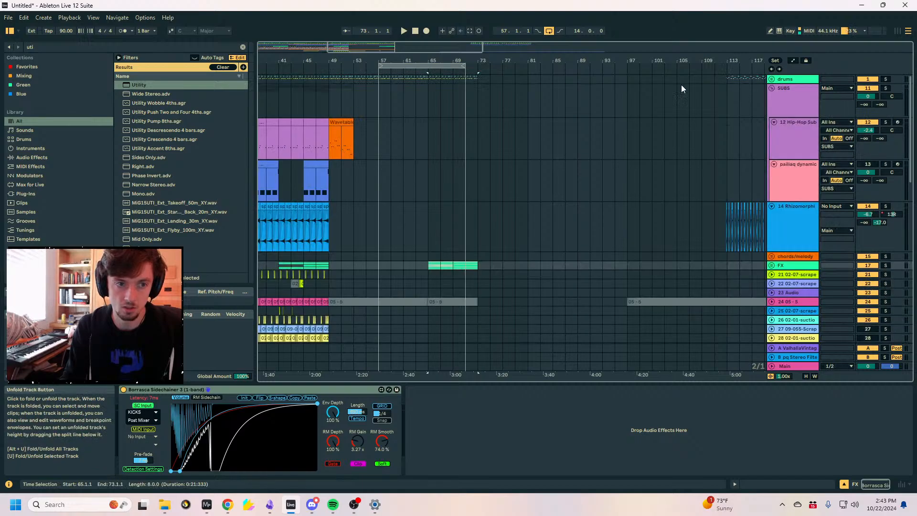
left_click(402, 79)
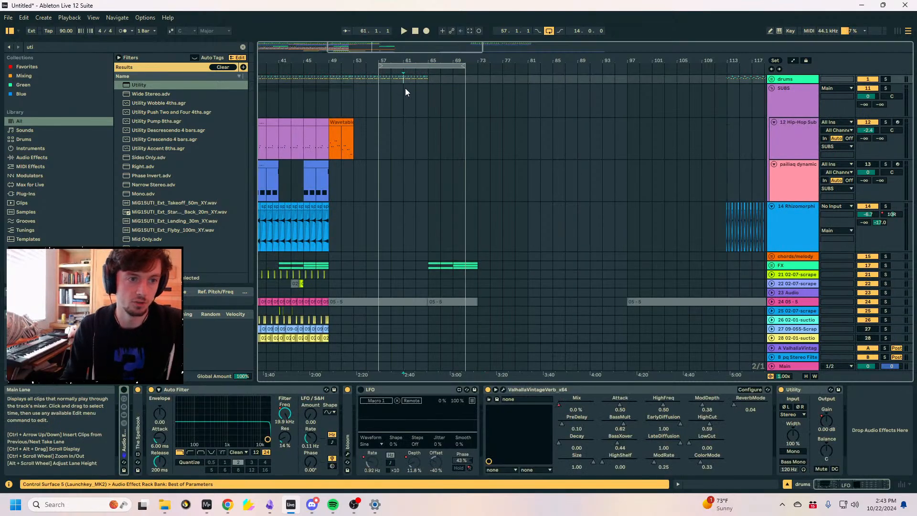
Extend the space didge clip on track 43 to bar 81 and play from bar 65.
scroll(449, 178, "down", 10)
left_click(441, 251)
left_click_drag(427, 276, 527, 276)
left_click(431, 292)
key("space")
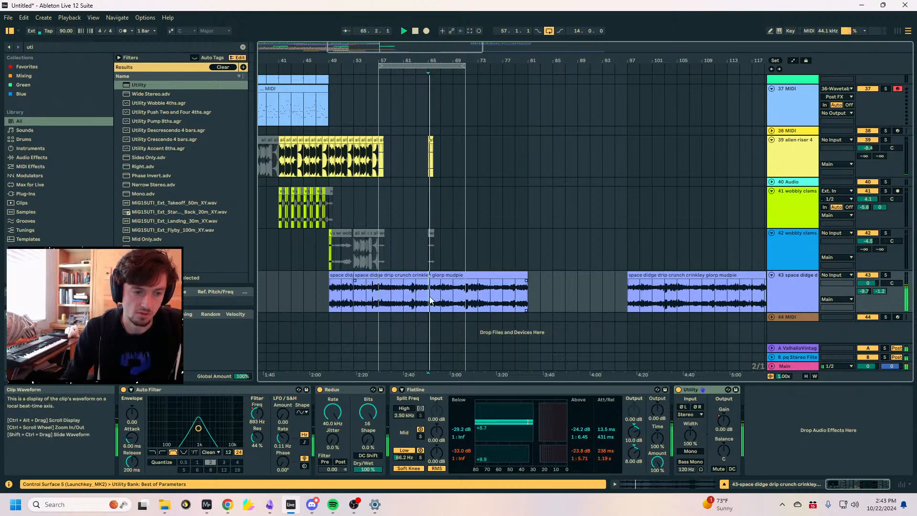
Group the two sine chords tracks.
scroll(476, 281, "up", 10)
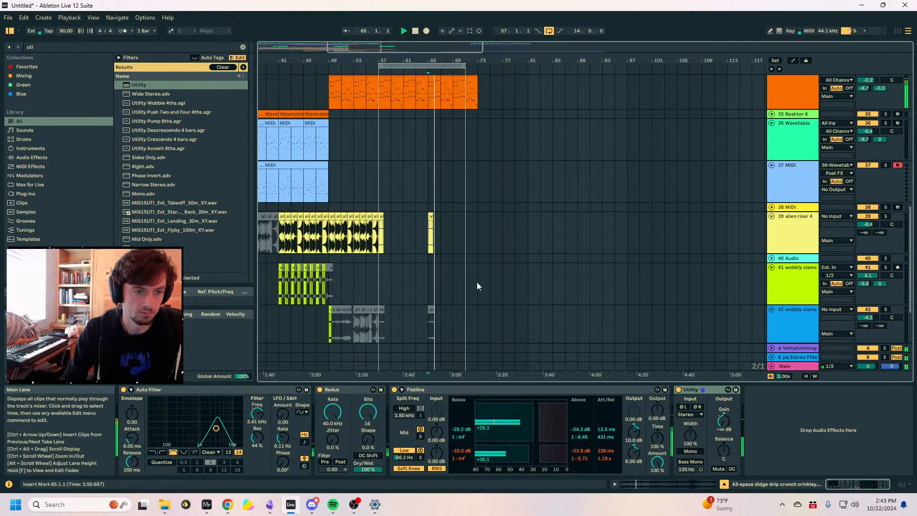
left_click(785, 214)
left_click(786, 212, "shift")
key("ctrl+g")
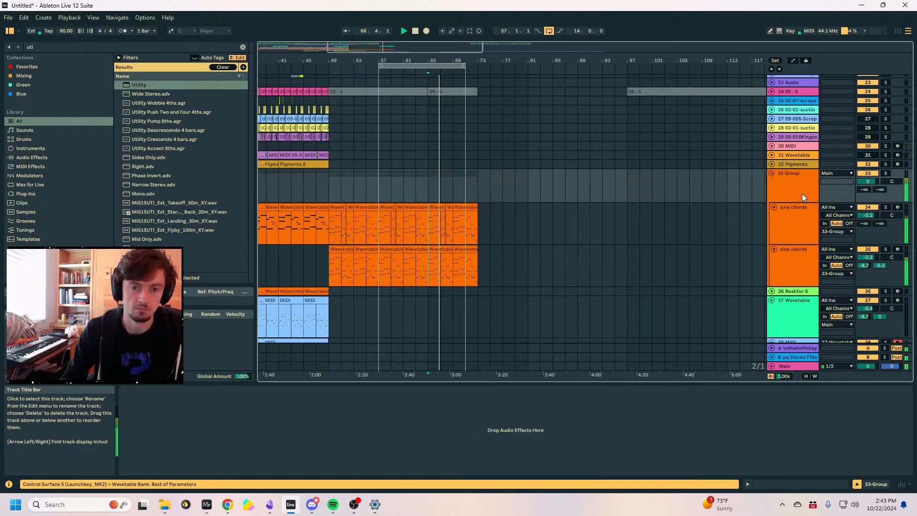
Add an Auto Filter to the sine chords group and switch it to high-pass.
left_click(93, 48)
type("auto filt")
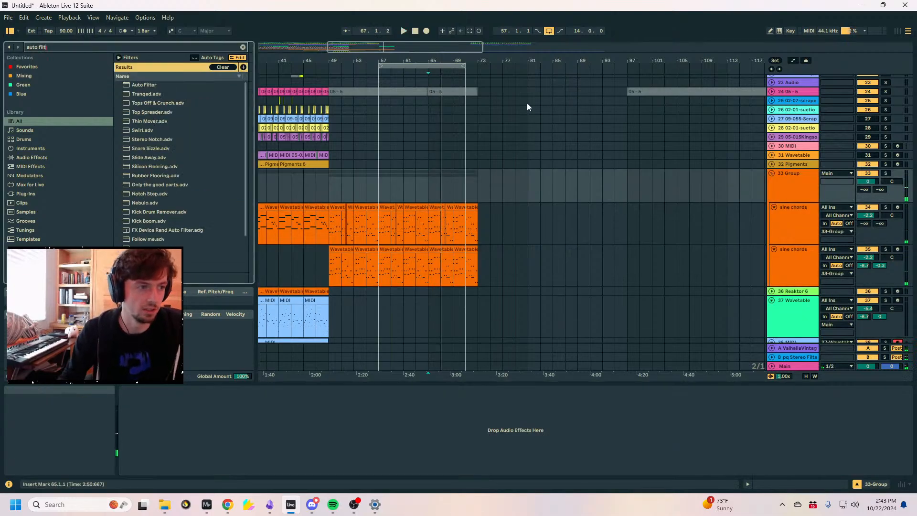
double_click(144, 84)
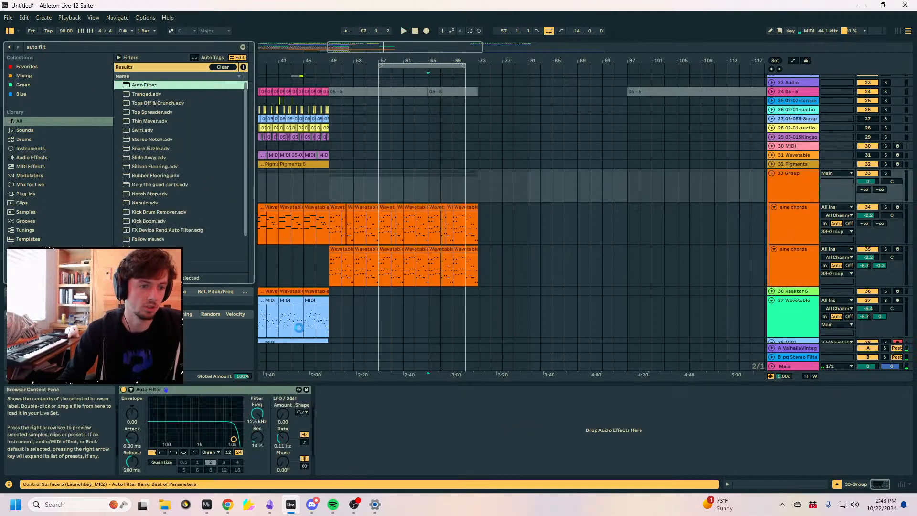
left_click(161, 453)
Automate the group's Auto Filter frequency to rise from about bar 64 to 891 Hz at bar 73.
key("a")
key("a")
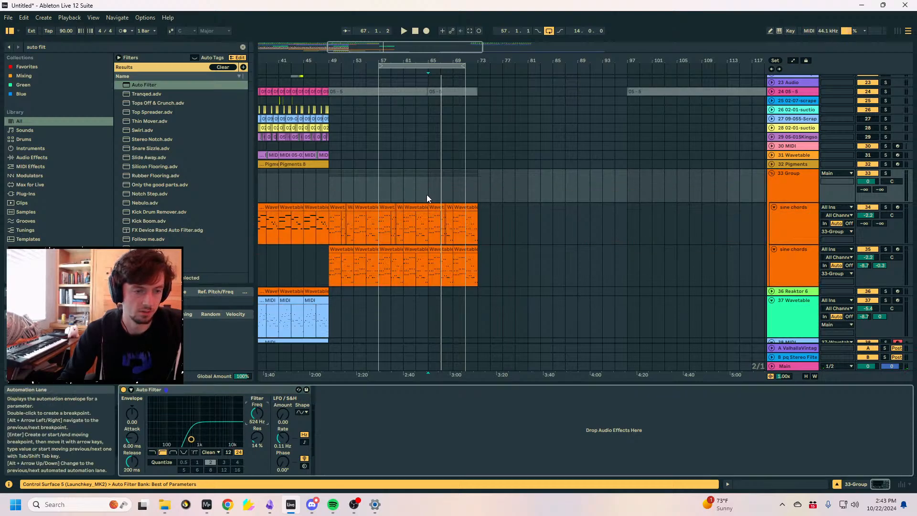
key("a")
key("space")
left_click_drag(428, 190, 477, 188)
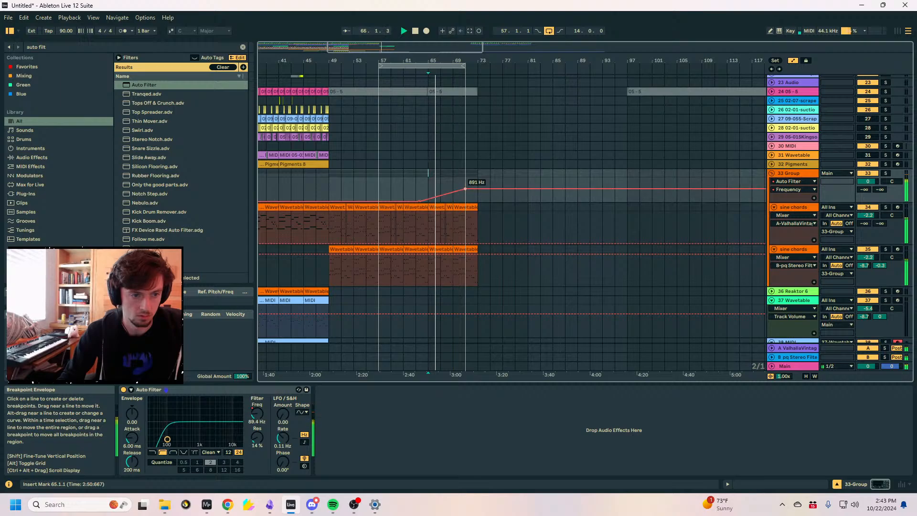
Turn off looping and listen to the sine chords' filter rise from around bar 65.
key("ctrl+l")
left_click(429, 184)
left_click(413, 185)
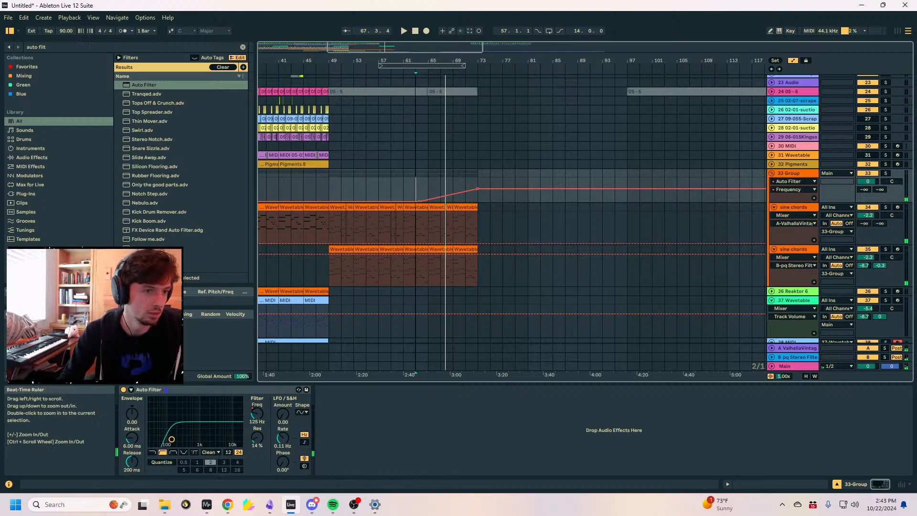
key("plus")
key("space")
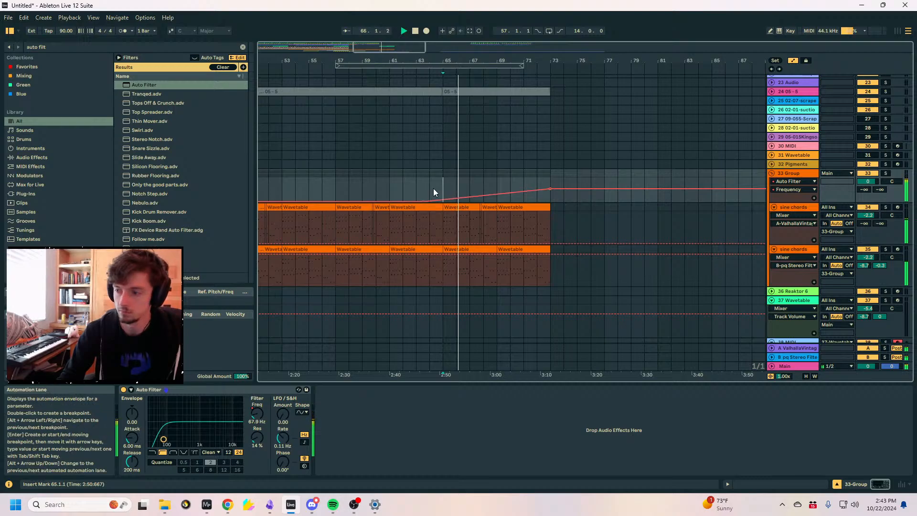
Audition the arrangement from successively earlier points, going back from bar 65 to about bar 41.
key("plus")
key("space")
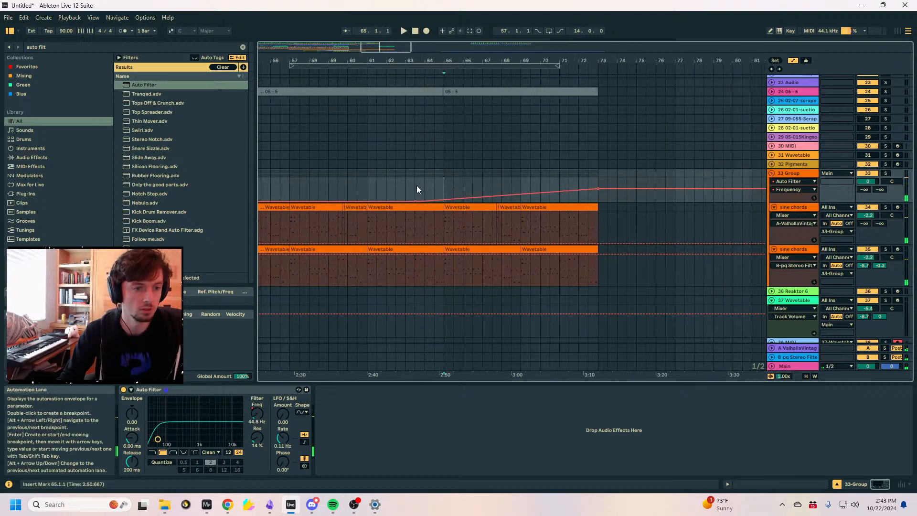
left_click_drag(437, 58, 632, 48)
key("space")
left_click(384, 189)
key("space")
left_click(325, 182)
key("space")
key("space")
left_click_drag(310, 62, 405, 64)
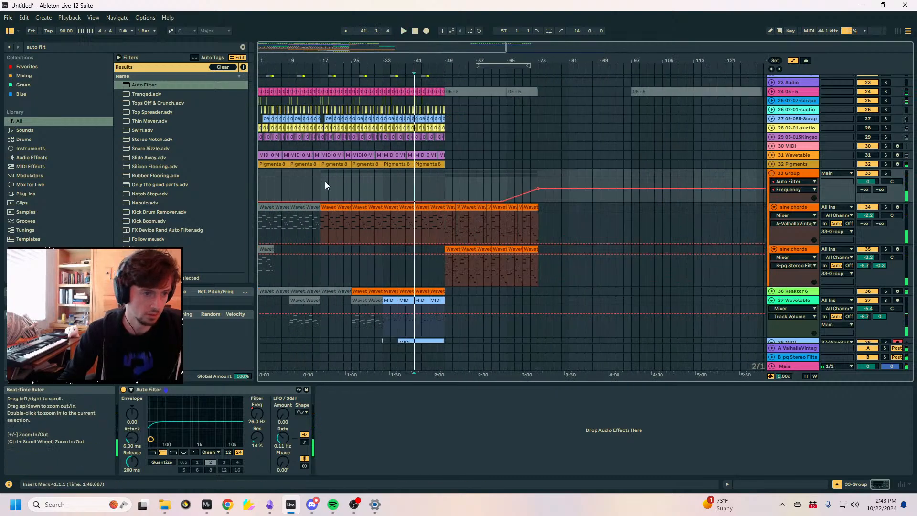
left_click(325, 181)
left_click(319, 182)
key("space")
Play the arrangement from bar 1 to hear the opening section.
left_click(276, 180)
left_click(263, 182)
key("space")
left_click(260, 182)
key("space")
left_click_drag(401, 61, 489, 105)
scroll(621, 191, "up", 2)
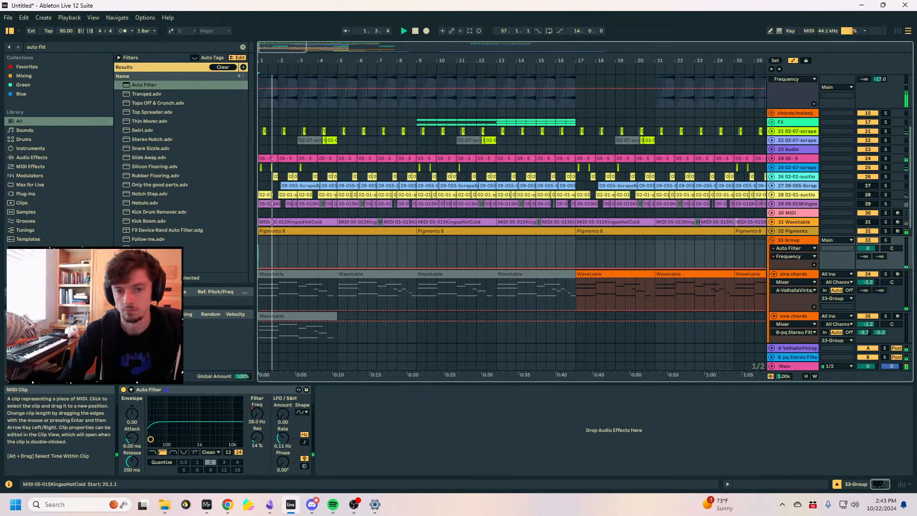
Fold the sine chords group and lower the Rhizomorphic speak n spell track's volume to -14.2 dB.
left_click(771, 240)
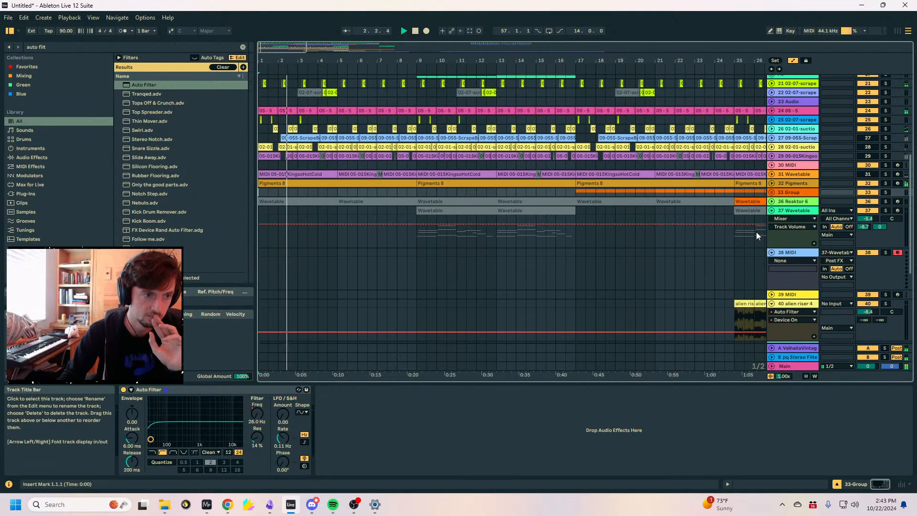
scroll(745, 233, "down", 5)
scroll(721, 233, "up", 10)
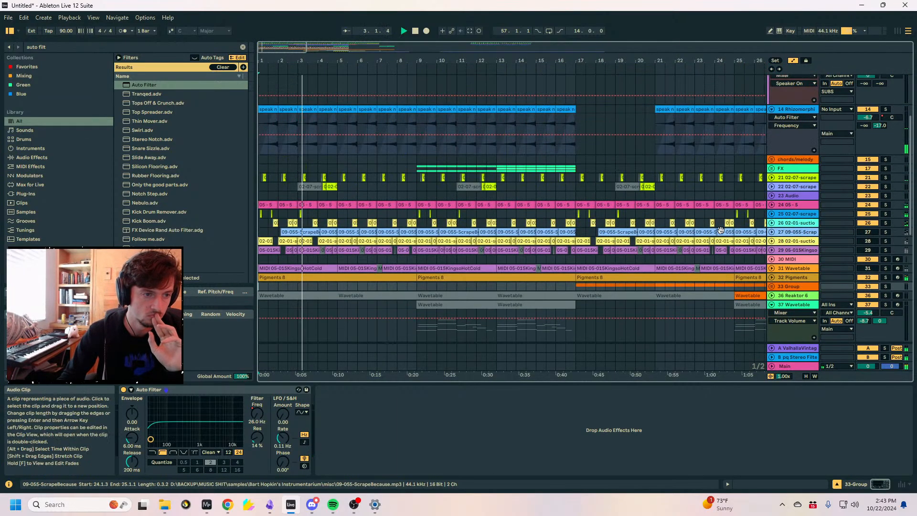
left_click_drag(867, 215, 867, 228)
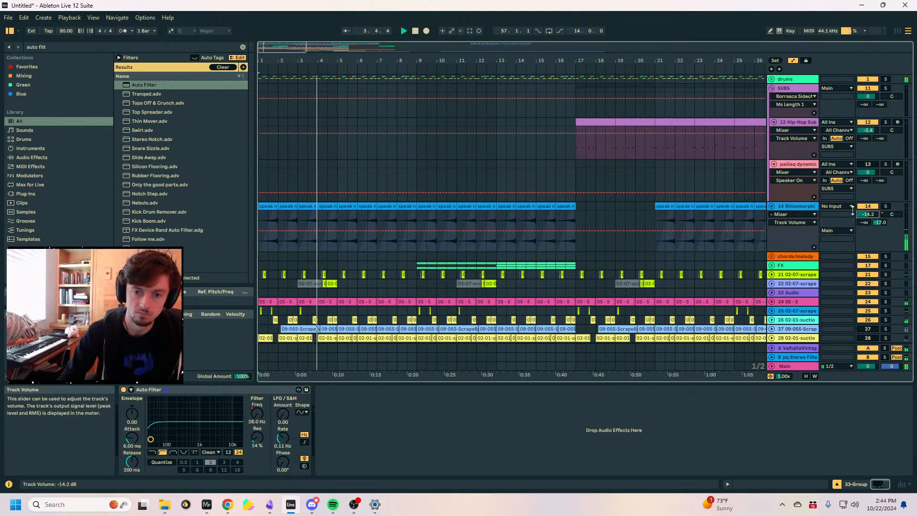
Set the Rhizomorphic track's second Auto Filter frequency to 203 Hz and hide the automation lanes.
left_click(794, 206)
left_click_drag(454, 416, 454, 432)
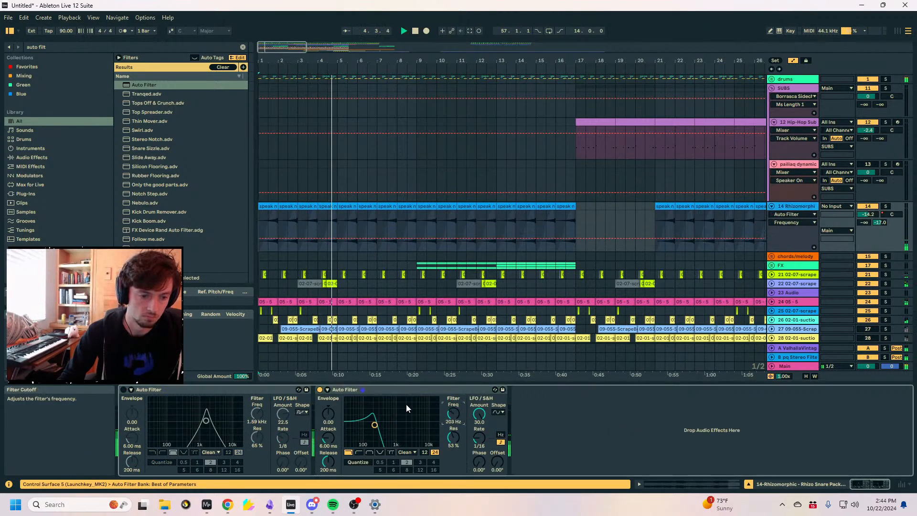
key("a")
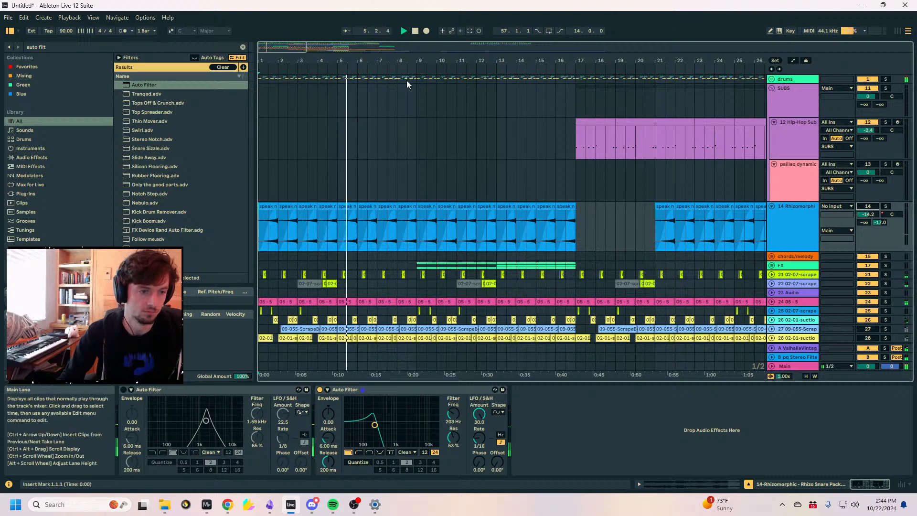
Stop playback and look through the tracks in the first 18 bars of the arrangement.
left_click_drag(333, 58, 452, 103)
scroll(446, 208, "down", 5)
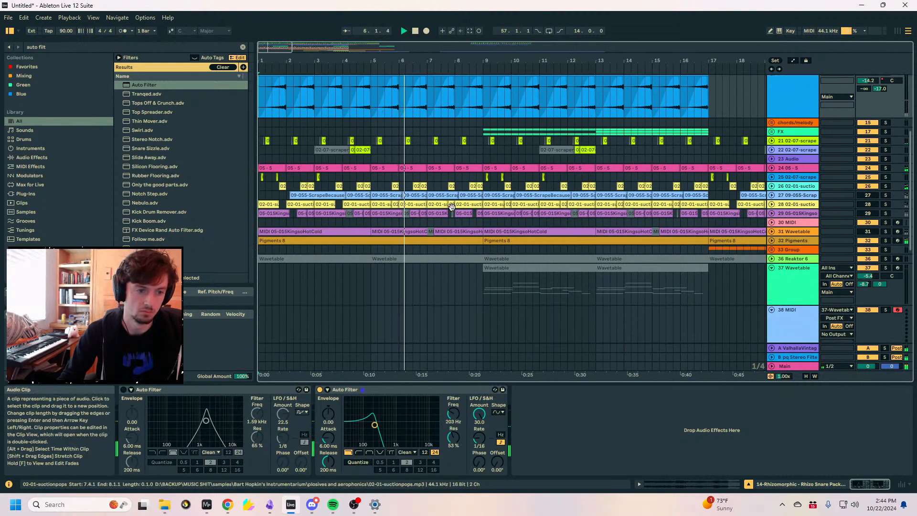
left_click(371, 141)
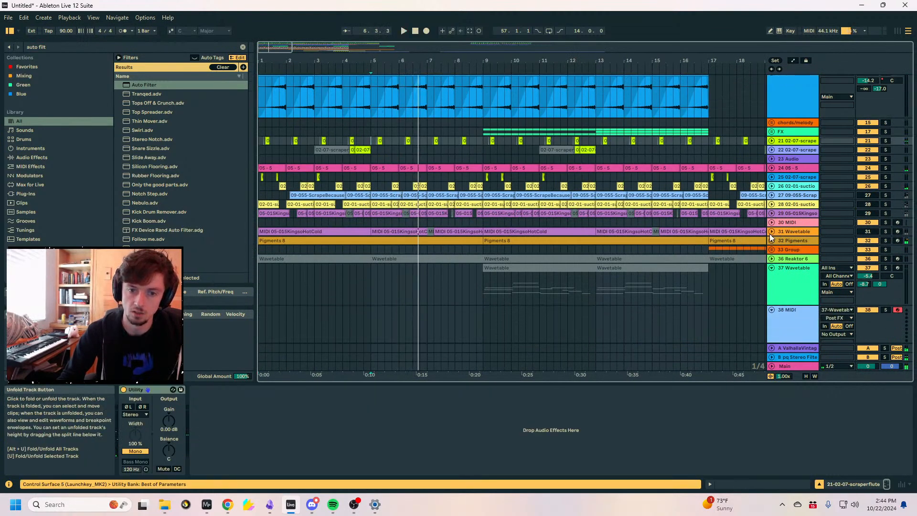
scroll(772, 222, "down", 3)
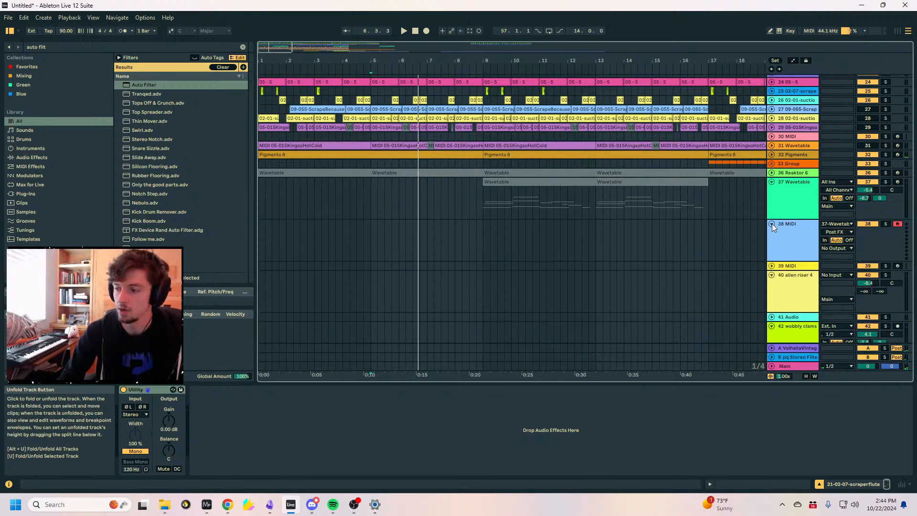
scroll(758, 224, "down", 5)
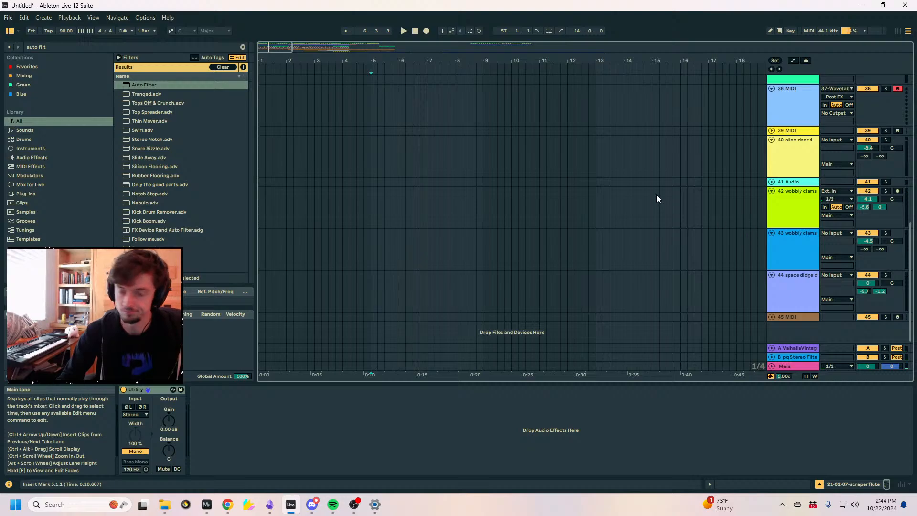
scroll(585, 220, "up", 15)
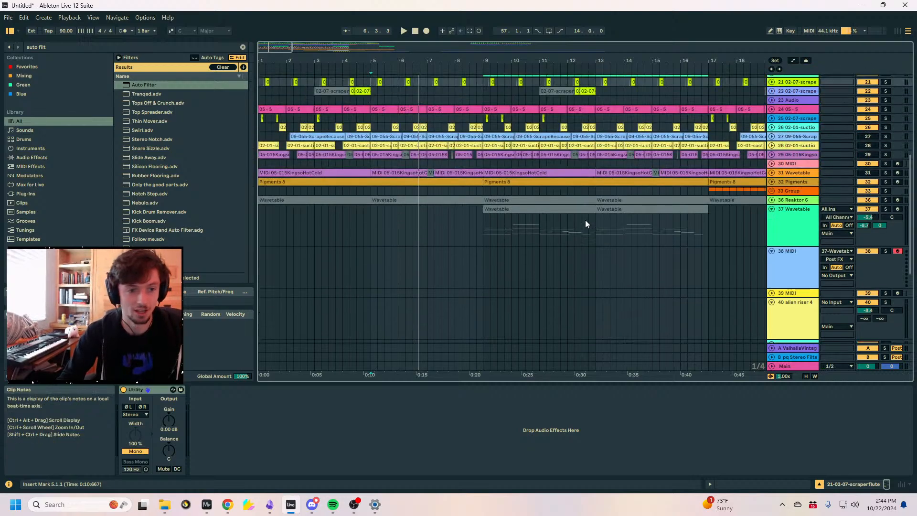
scroll(585, 220, "down", 3)
Unfold and solo the Pigments track, and view its synth window before closing it.
left_click(772, 250)
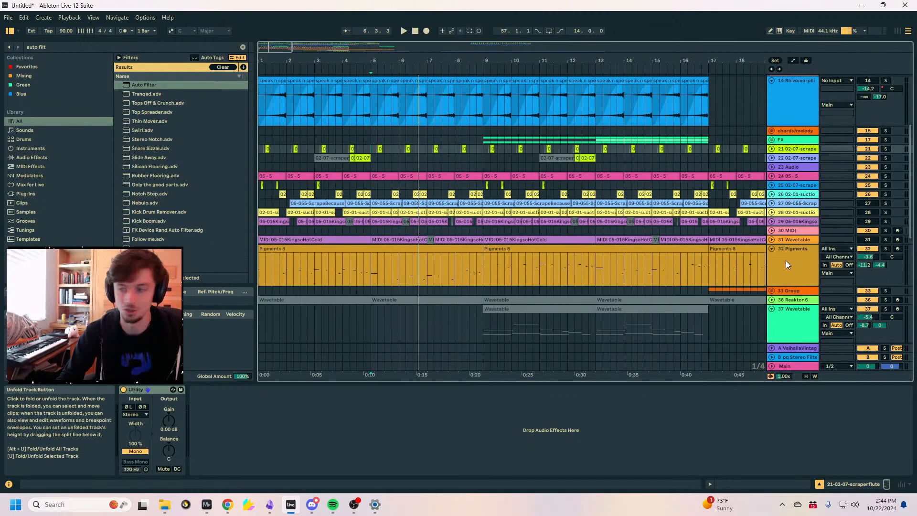
left_click(786, 259)
left_click(364, 277)
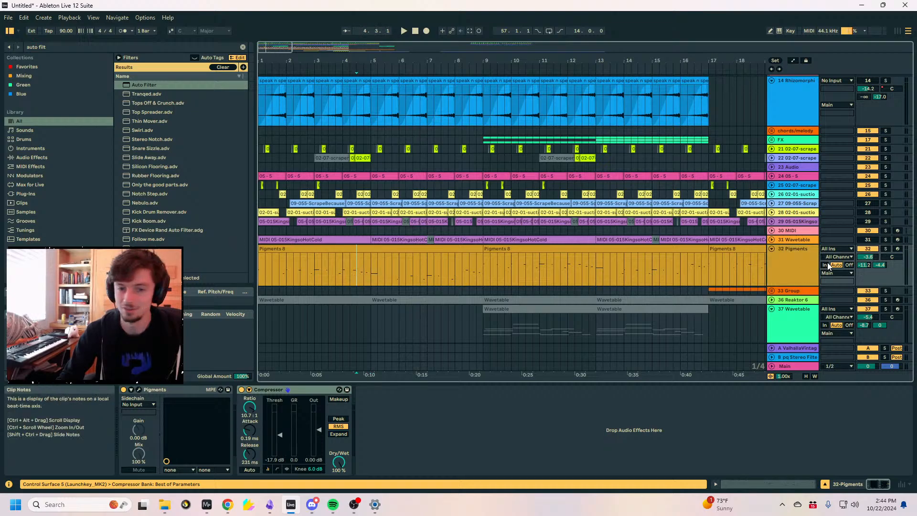
left_click(359, 272)
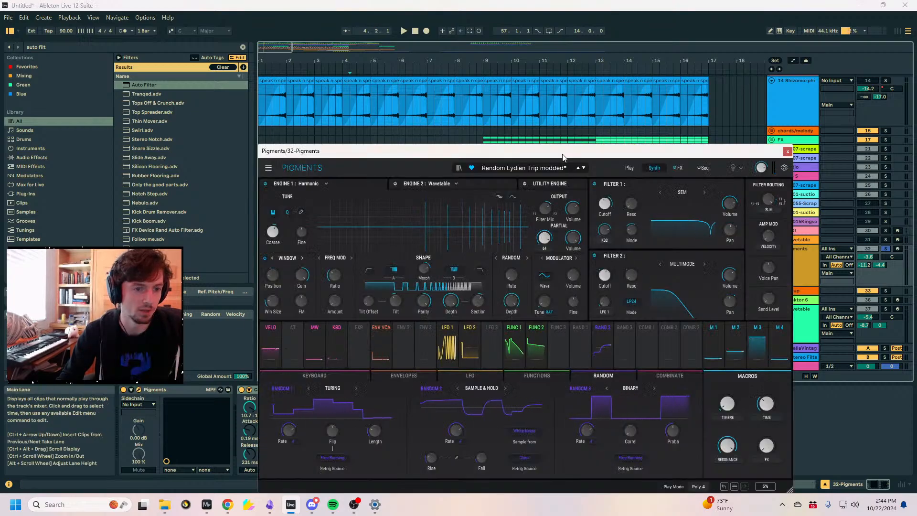
left_click_drag(563, 152, 556, 125)
left_click(780, 123)
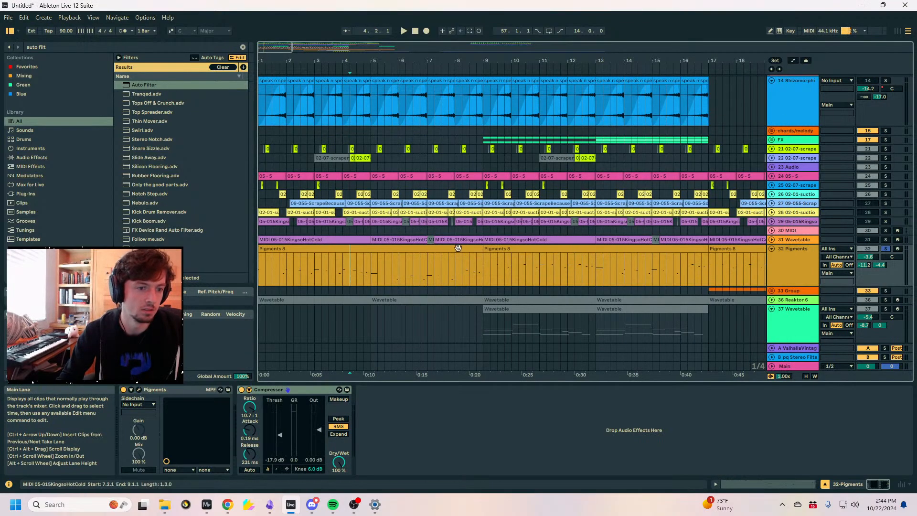
Listen to the soloed Pigments melody around bars 4 and 5.
key("space")
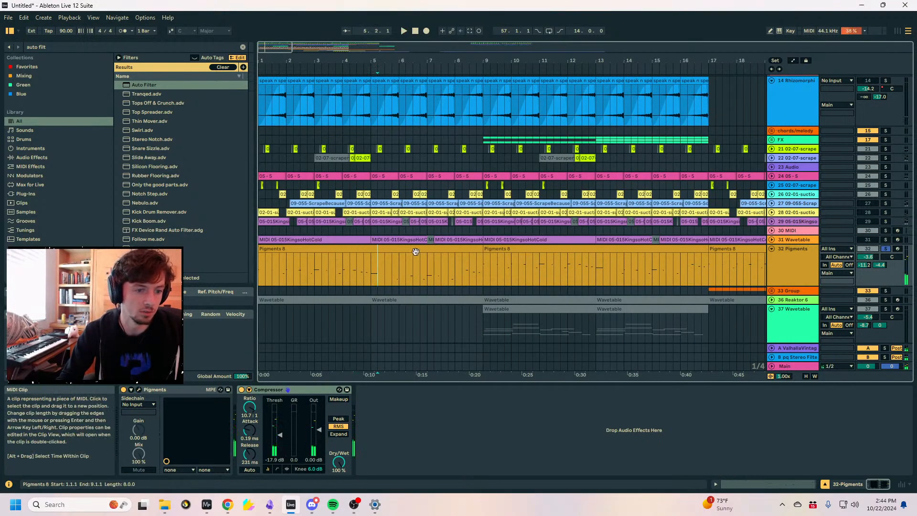
key("space")
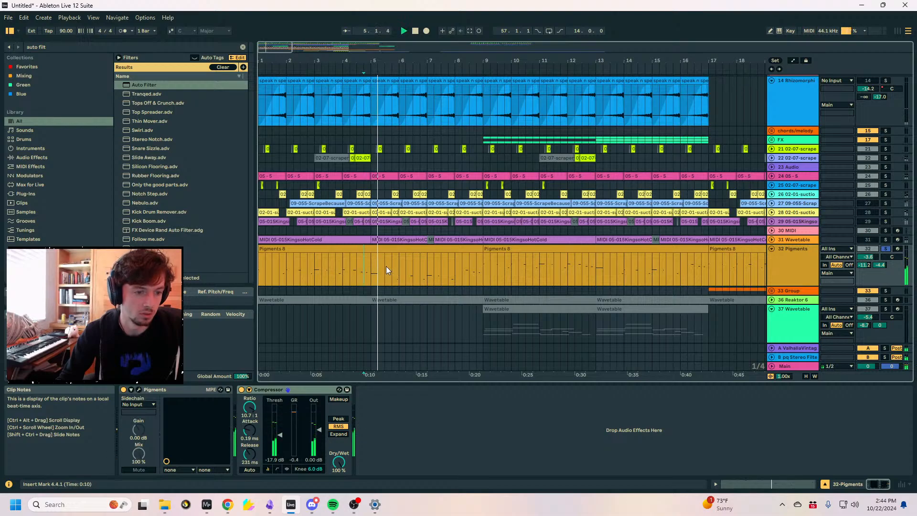
left_click(380, 256)
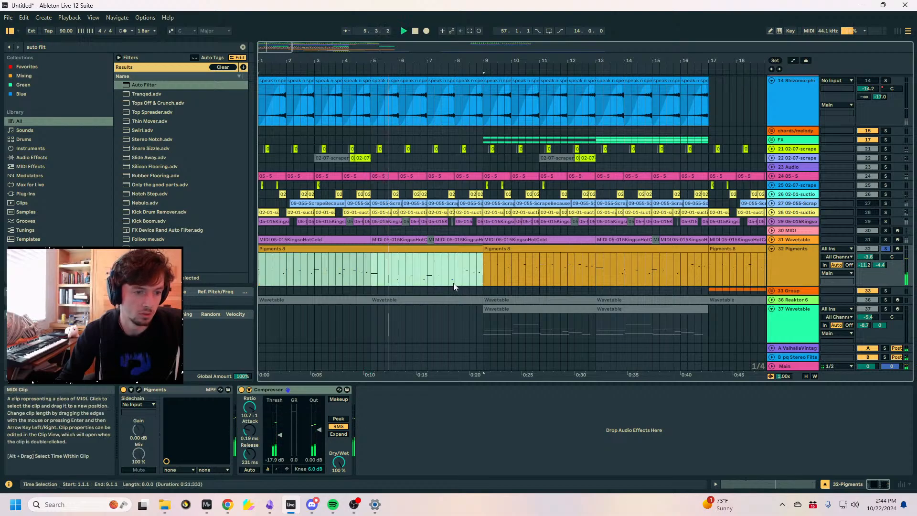
Open the first Pigments clip's notes and add a B1 note at 5.3 and a C2 note at bar 6.
left_click(765, 485)
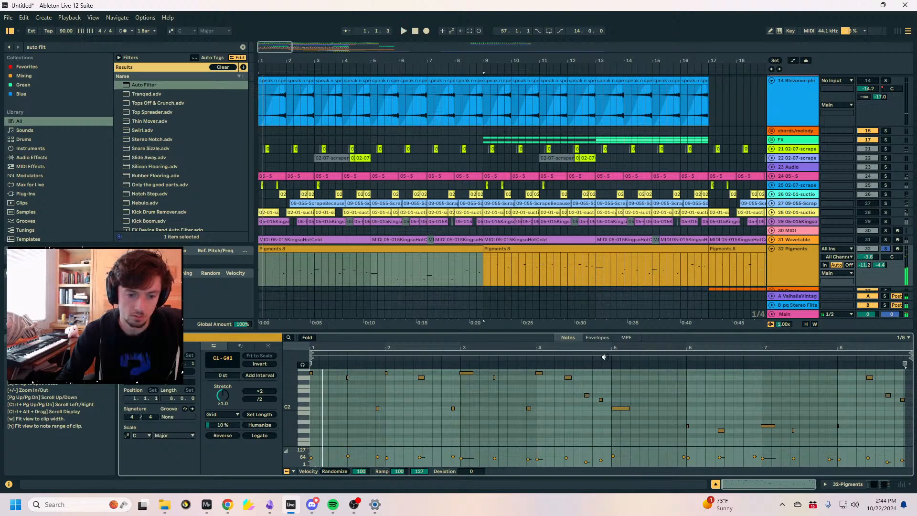
double_click(652, 412)
left_click_drag(656, 413, 655, 410)
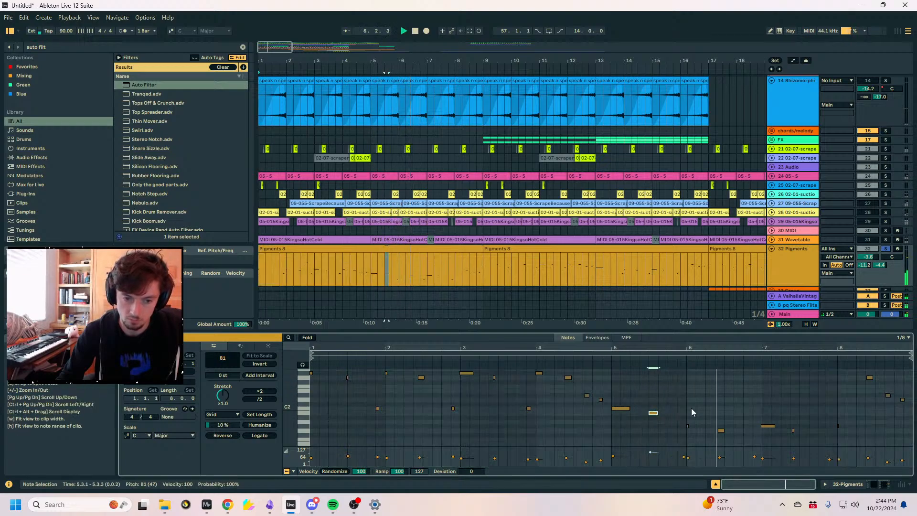
key("space")
Unsolo the Pigments track and play its edited melody with the full mix from about bar 4.
left_click(605, 353)
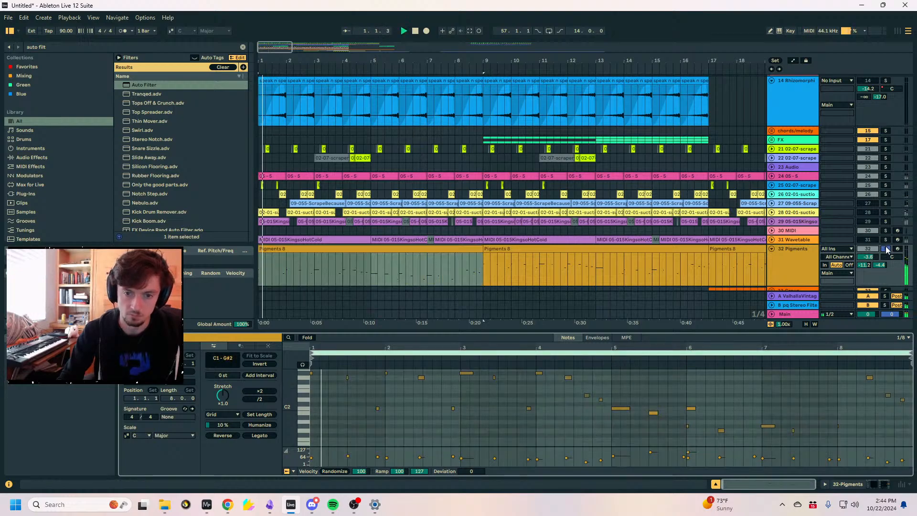
left_click(358, 271)
key("space")
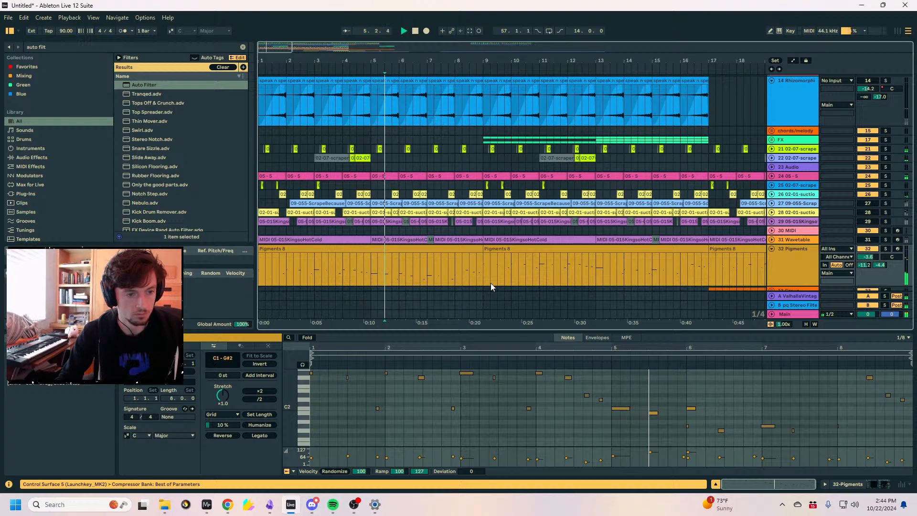
Delete the B1 note at 5.3 and duplicate the G1 note in bar 6 one octave higher at G2.
left_click(384, 264)
left_click(654, 413)
key("Delete")
left_click(721, 430)
key("ctrl+c")
key("ctrl+v")
key("shift+Up")
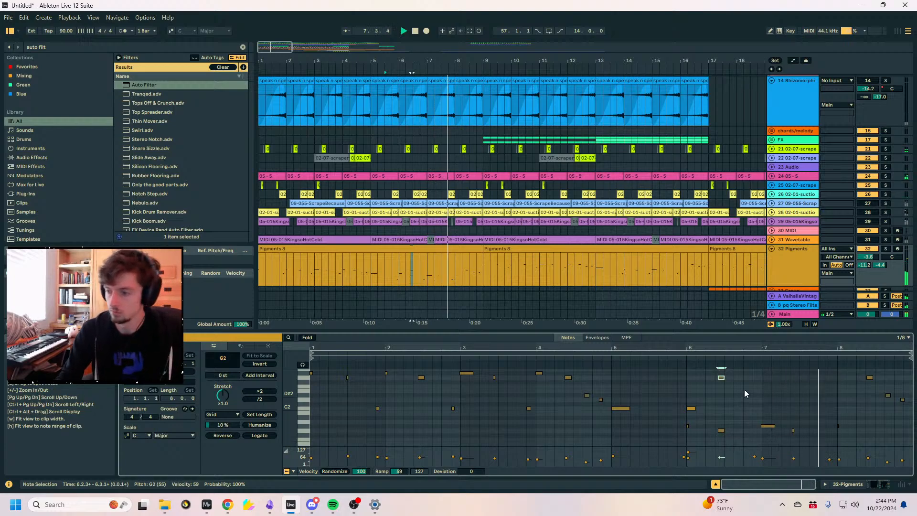
Enlarge the note editor and duplicate the low notes in bars 7 and 8 one octave higher.
left_click_drag(764, 331, 764, 281)
left_click(846, 373)
left_click_drag(850, 370, 770, 431)
key("ctrl+c")
key("ctrl+v")
key("shift+Up")
View the notes of the Pigments clip starting at bar 9 and return to the track's devices.
left_click(449, 203)
left_click(529, 202)
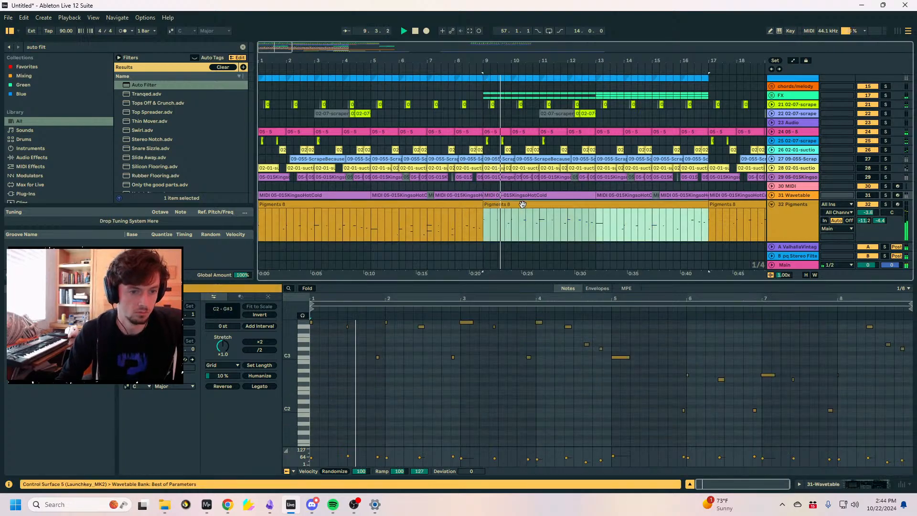
left_click(801, 251)
left_click(847, 482)
left_click_drag(527, 60, 380, 228)
Unfold the drums group and add an Auto Filter to it, set to high-pass at 214 Hz.
scroll(527, 204, "up", 5)
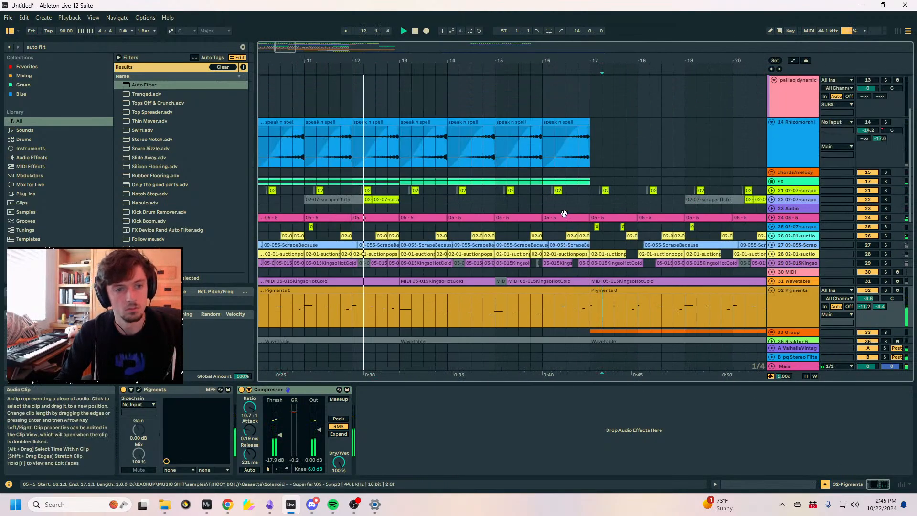
left_click(771, 80)
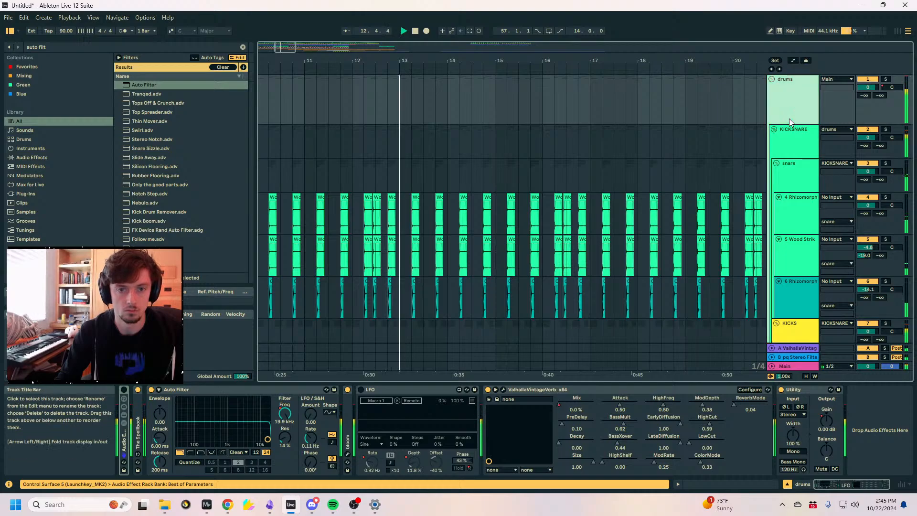
left_click(146, 84)
double_click(146, 84)
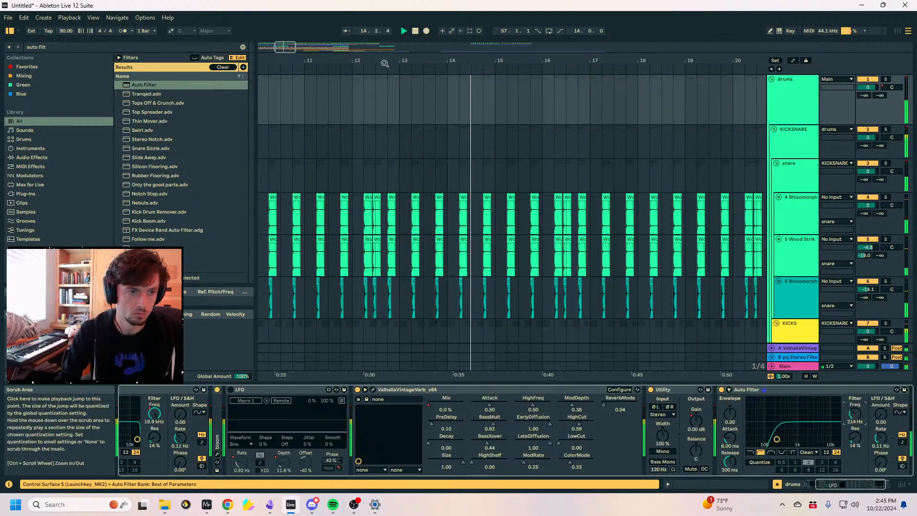
key("a")
key("minus")
key("space")
Switch off the drums group's Auto Filter and set its frequency to 173 Hz, adjusting its automation near bar 17.
scroll(570, 202, "down", 10)
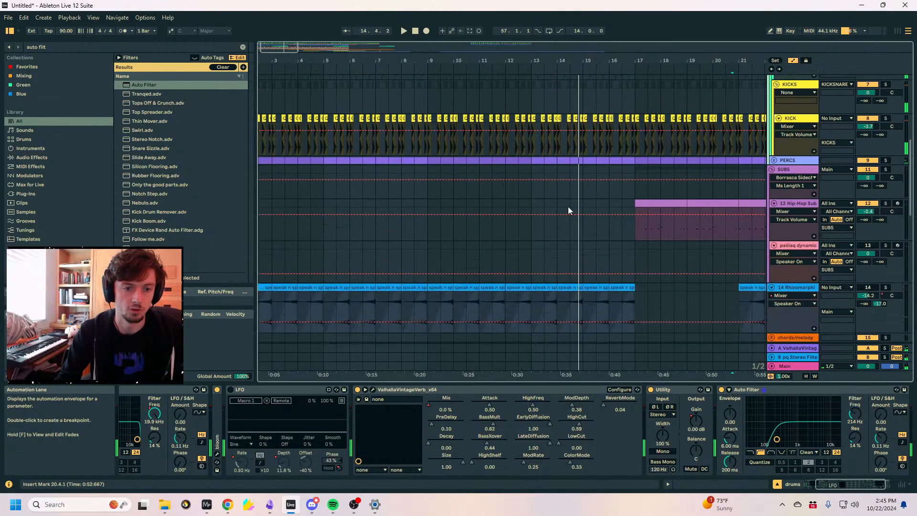
scroll(560, 228, "up", 10)
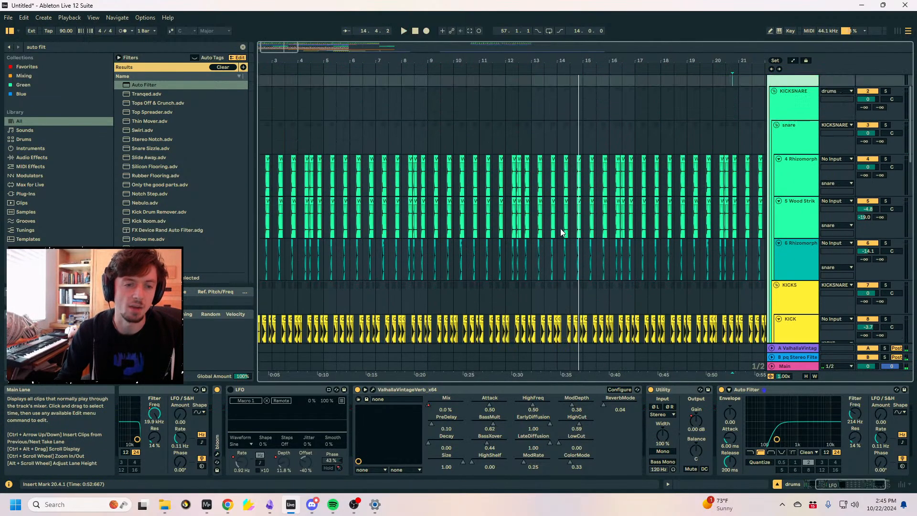
left_click(721, 390)
key("a")
left_click(638, 94)
left_click_drag(627, 94, 628, 115)
left_click_drag(863, 416, 863, 420)
key("a")
Play the arrangement from bar 13 to check the Pigments melody with the other parts.
scroll(577, 222, "down", 15)
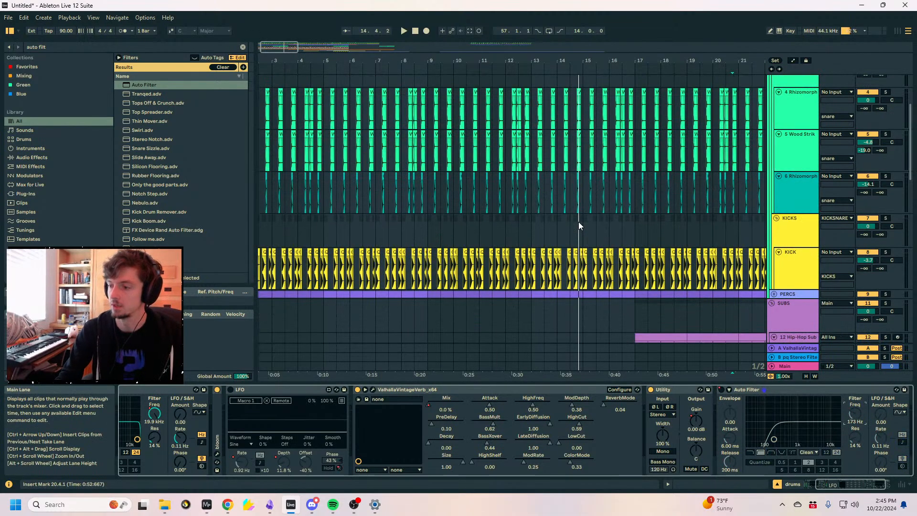
scroll(567, 213, "down", 6)
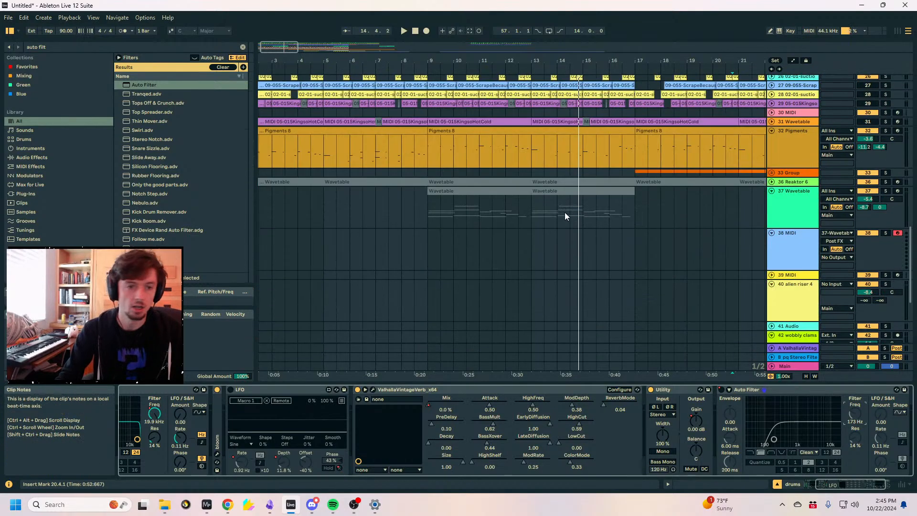
scroll(533, 213, "up", 3)
left_click(531, 213)
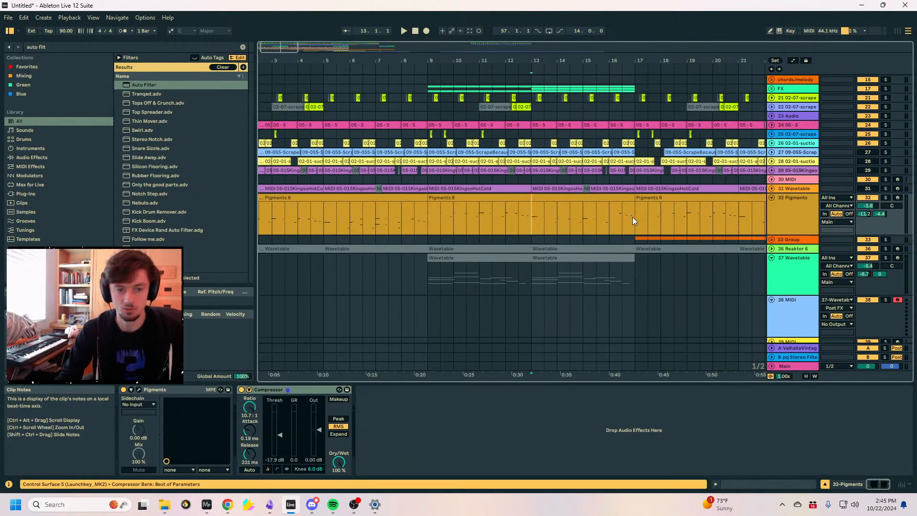
key("space")
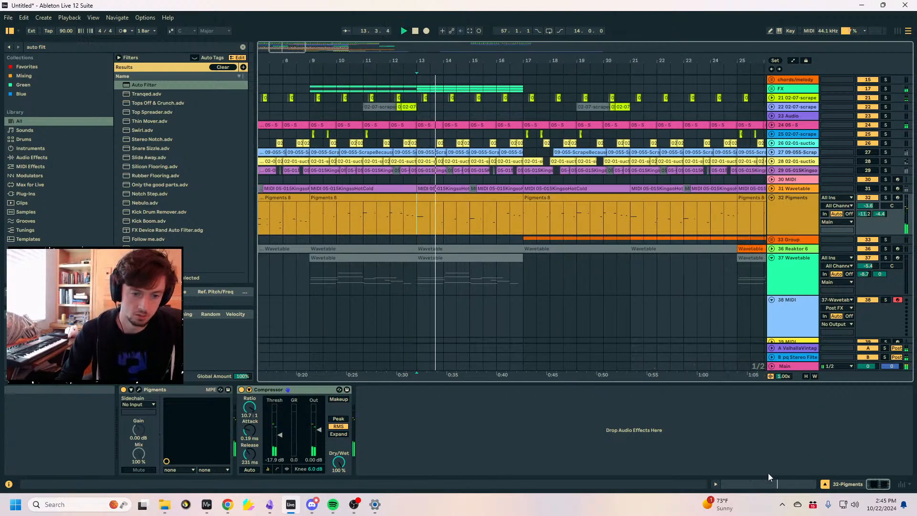
Add two notes to the Pigments clip's melody: one just before its bar 6 and a D3 at 6.1.1.
key("space")
left_click(757, 484)
scroll(652, 420, "up", 3)
left_click(671, 420)
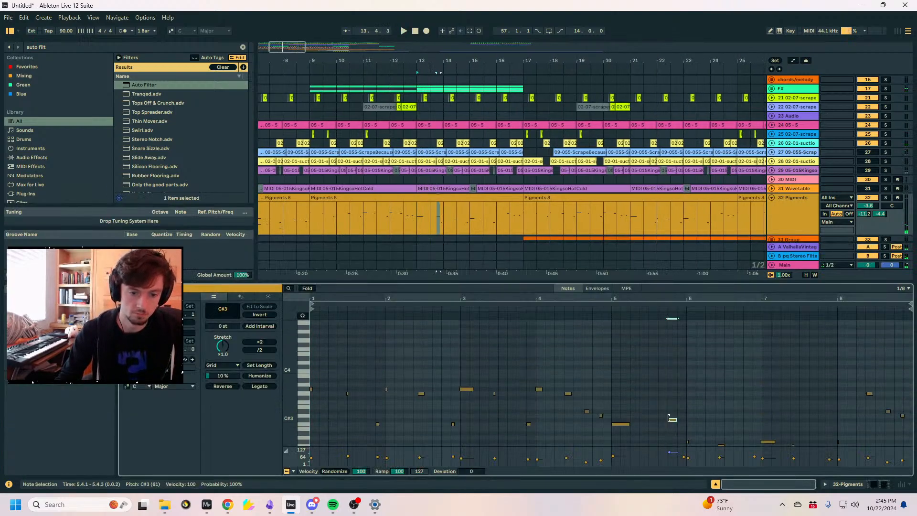
key("space")
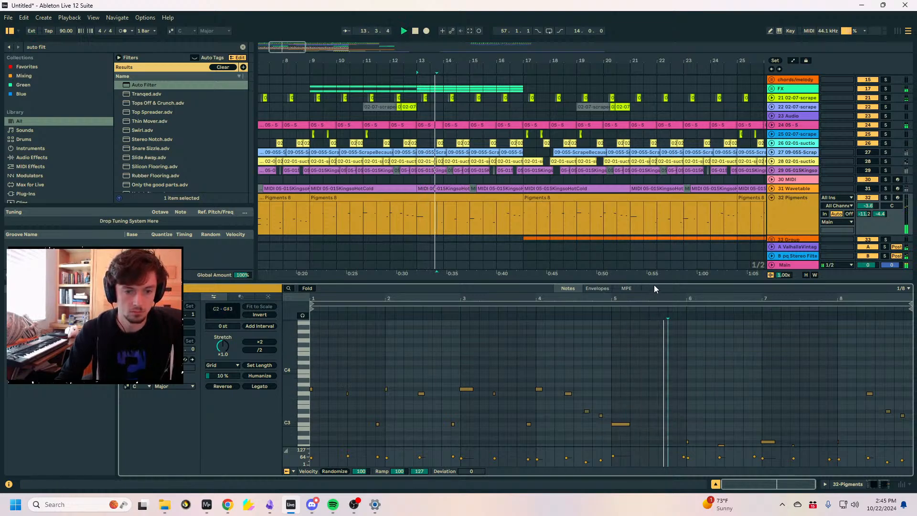
left_click_drag(654, 284, 655, 235)
key("space")
double_click(675, 385)
left_click(692, 365)
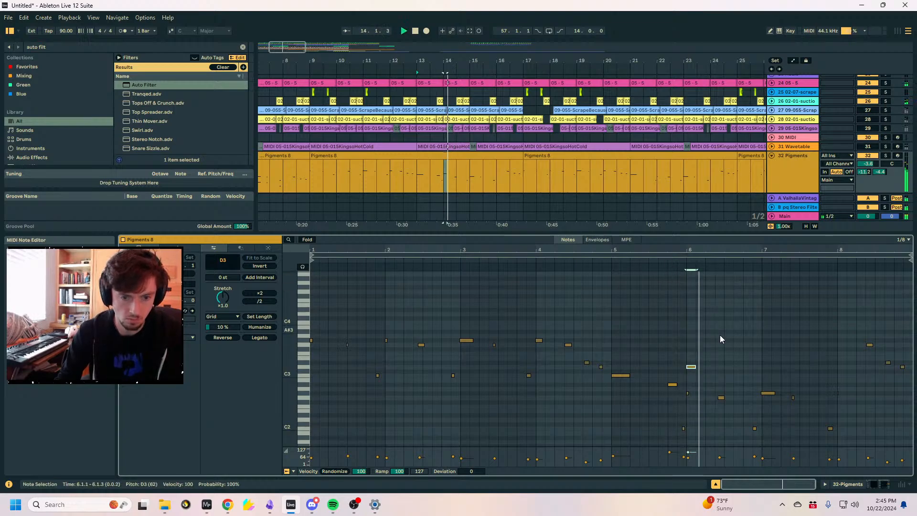
Add another D3 note at beat 3 of the Pigments clip's bar 6.
key("space")
double_click(723, 371)
left_click(679, 258)
left_click(675, 262)
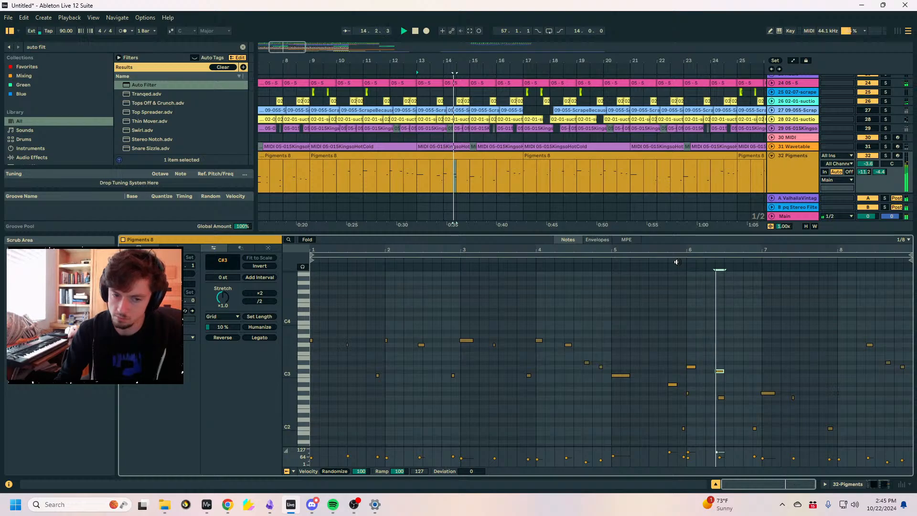
key("Right")
key("space")
key("Left")
key("Up")
key("Right")
key("Up")
Deactivate the older low note near beat 6.2 of the Pigments clip and replay the passage.
left_click_drag(738, 408, 725, 352)
key("0")
scroll(741, 348, "down", 1)
key("Down")
key("Down")
left_click(684, 257)
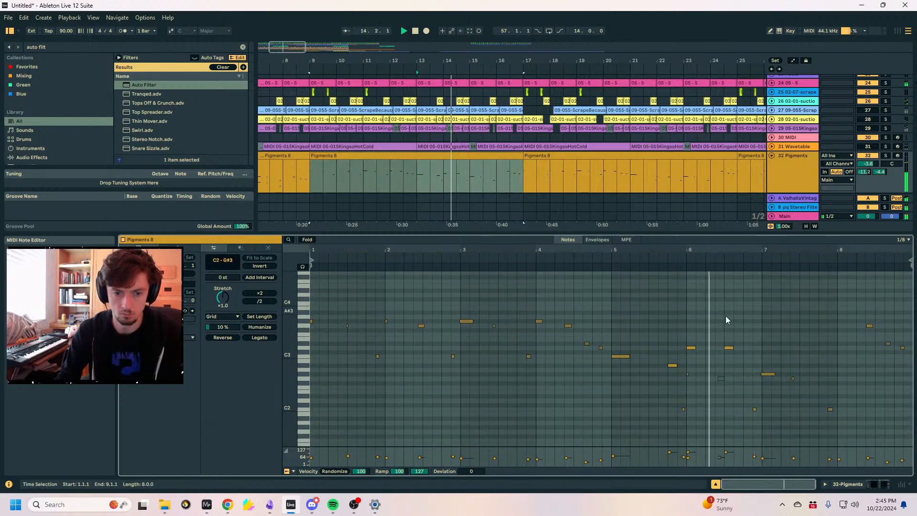
Lower the new note at beat 6.3 of the Pigments clip by two semitones to C3 and play on from bar 7.
left_click_drag(721, 333, 727, 355)
key("Down")
key("Down")
double_click(756, 361)
key("Right")
double_click(762, 361)
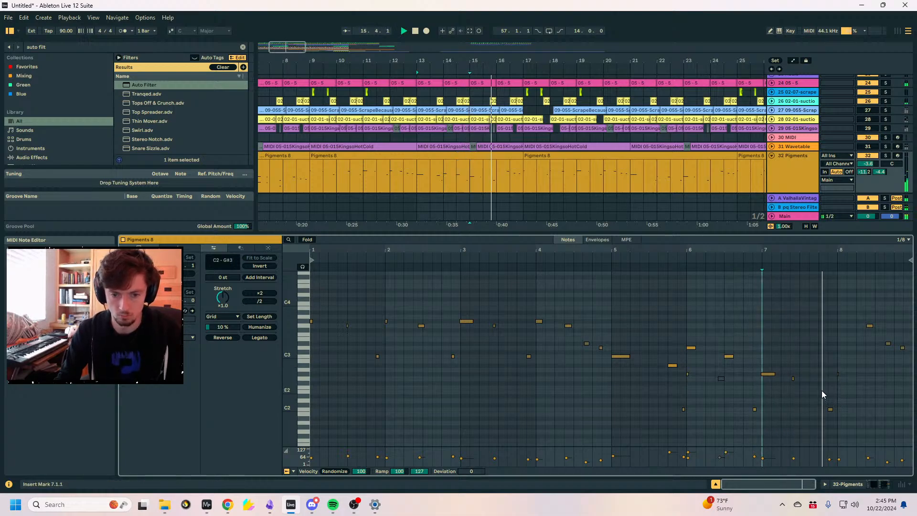
Set the Pigments track's volume to -1.1 dB while playing around bars 16 and 17.
left_click(509, 171)
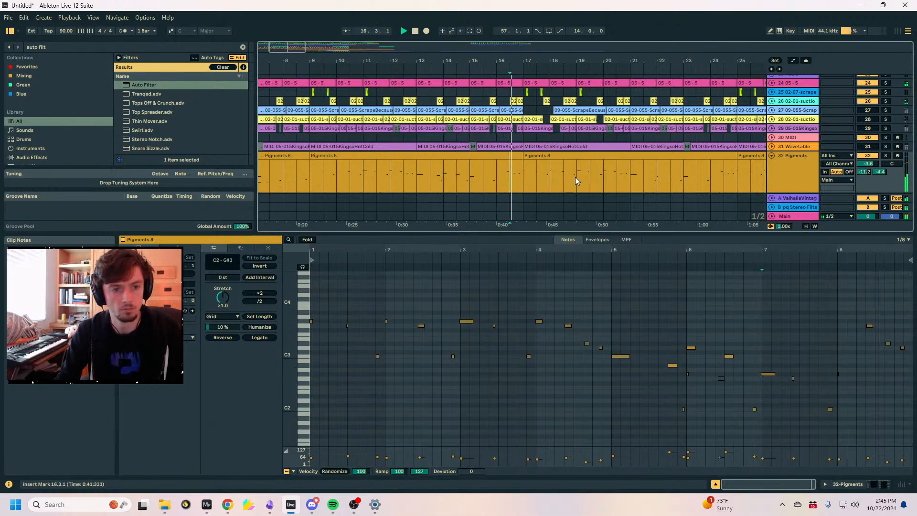
left_click_drag(878, 166, 879, 152)
left_click(536, 174)
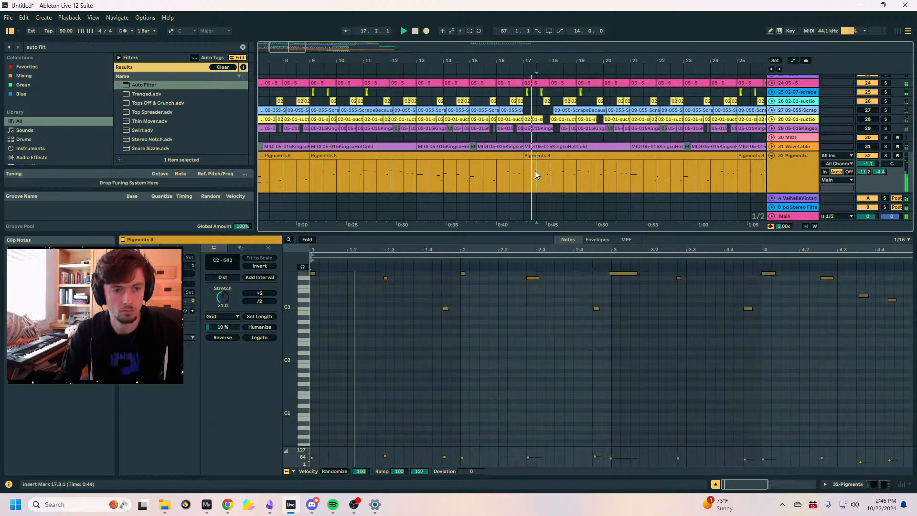
Move the drums group's Auto Filter switch-off automation breakpoint exactly to bar 17 and play across it.
scroll(524, 174, "up", 15)
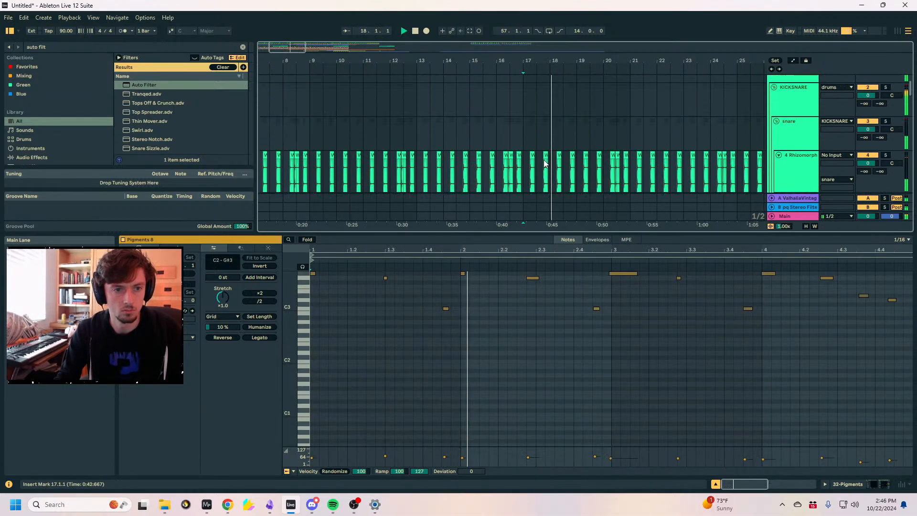
left_click(520, 127)
left_click(866, 484)
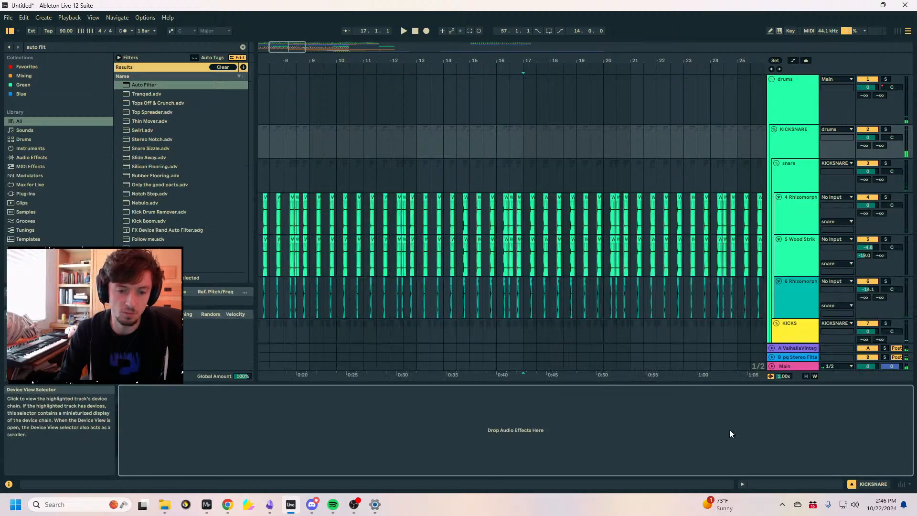
left_click(790, 120)
key("a")
mouse_move(516, 113)
left_mouse_down()
mouse_move(519, 92)
mouse_move(524, 112)
left_mouse_up()
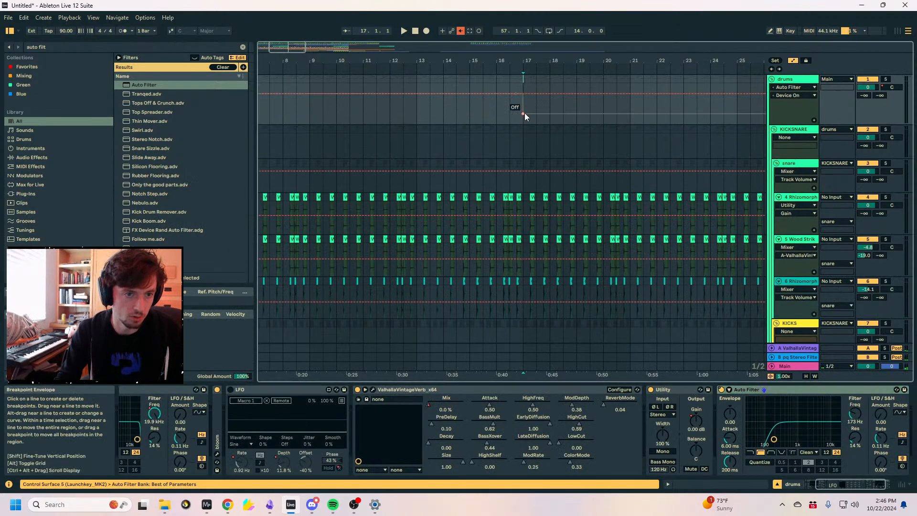
left_click(460, 30)
key("space")
key("a")
Fold the drums group, unfold the Reaktor 6 track and examine the Pigments and synth clips from bar 17 onward.
left_click_drag(527, 58, 497, 66)
scroll(769, 84, "down", 10)
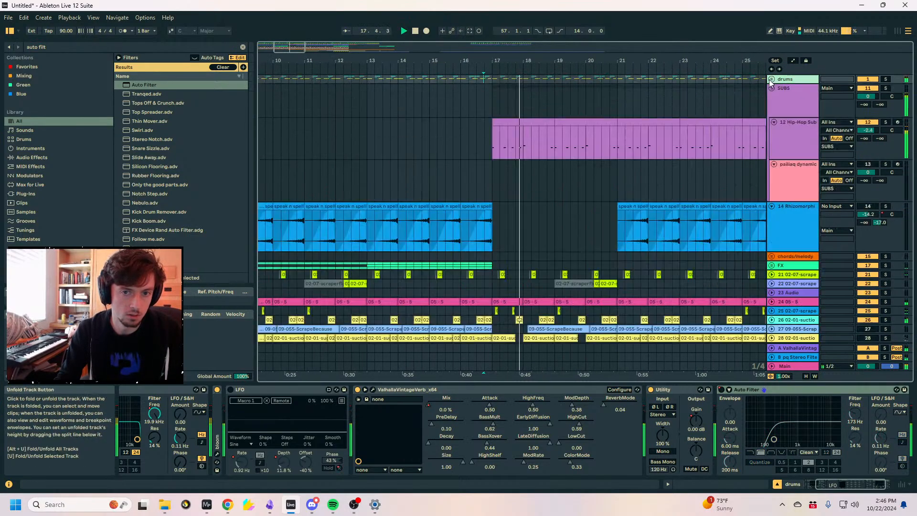
scroll(740, 194, "down", 8)
scroll(635, 196, "up", 4)
left_click(565, 157)
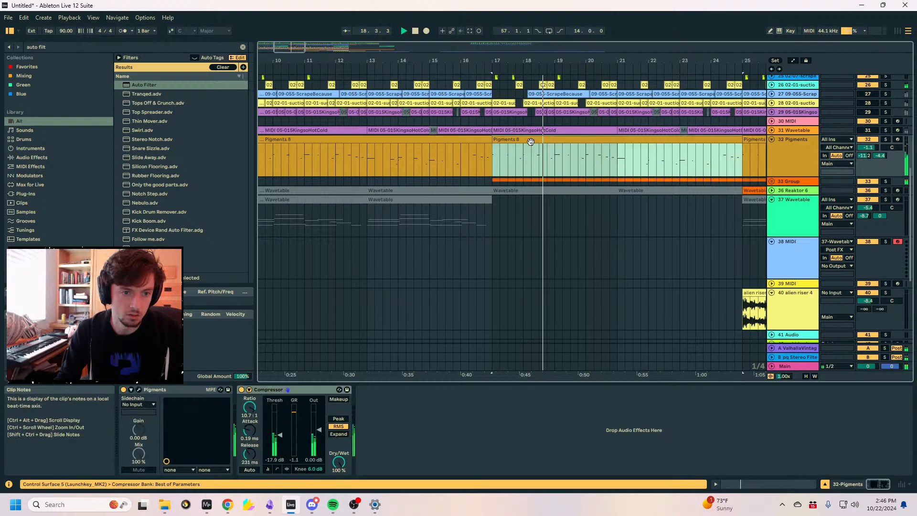
left_click_drag(558, 60, 467, 58)
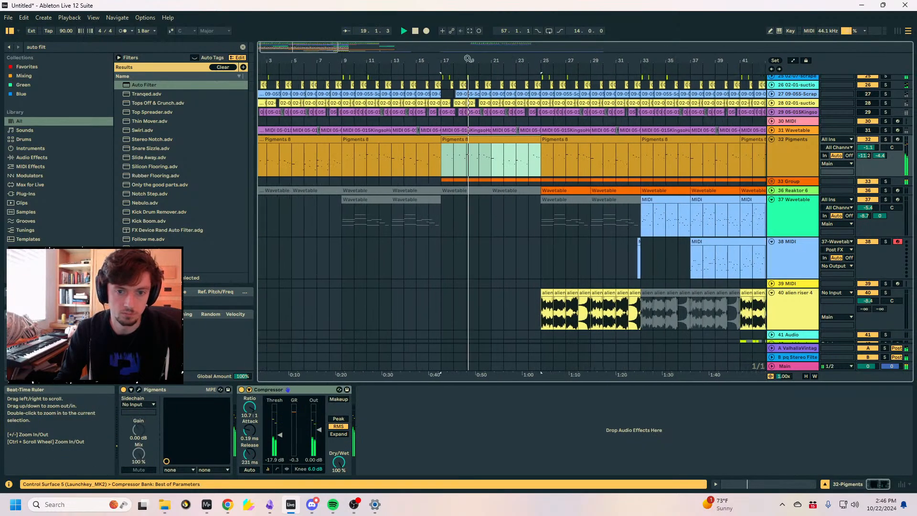
left_click(772, 182)
left_click(772, 182)
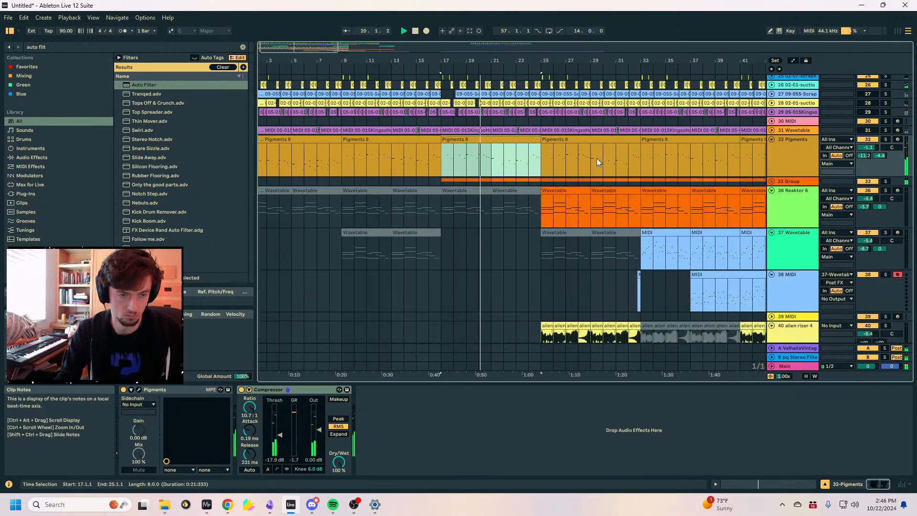
left_click(772, 208)
left_click_drag(469, 155, 482, 152)
left_click(483, 139)
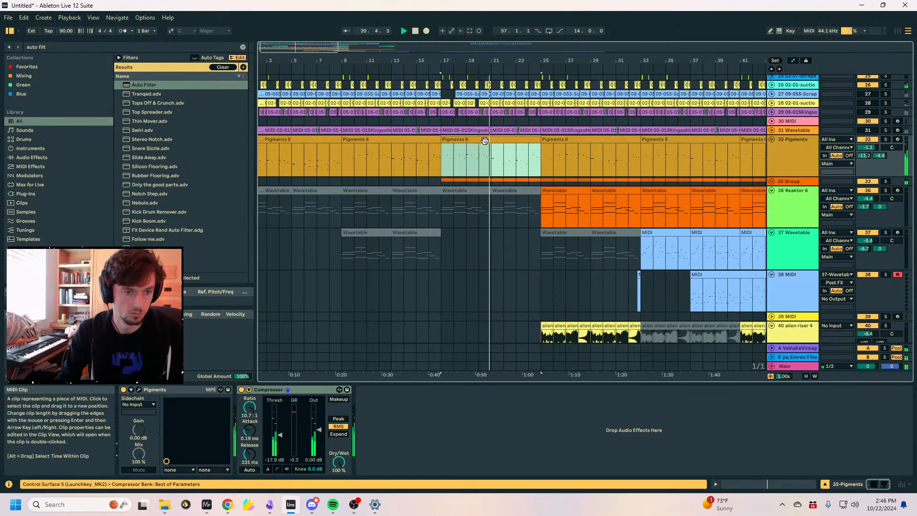
Add an Auto Filter to the Pigments track after its Compressor.
left_click(776, 170)
left_click(93, 46)
double_click(135, 86)
Set the Pigments Auto Filter to 19.9 kHz with 49% resonance, LFO amount 30.0, synced rate 1/16 and phase 249°.
mouse_move(494, 414)
left_mouse_down()
mouse_move(494, 401)
mouse_move(519, 377)
mouse_move(497, 435)
mouse_move(497, 403)
left_mouse_up()
left_click(541, 443)
left_click_drag(495, 415, 495, 459)
left_click_drag(494, 414, 492, 388)
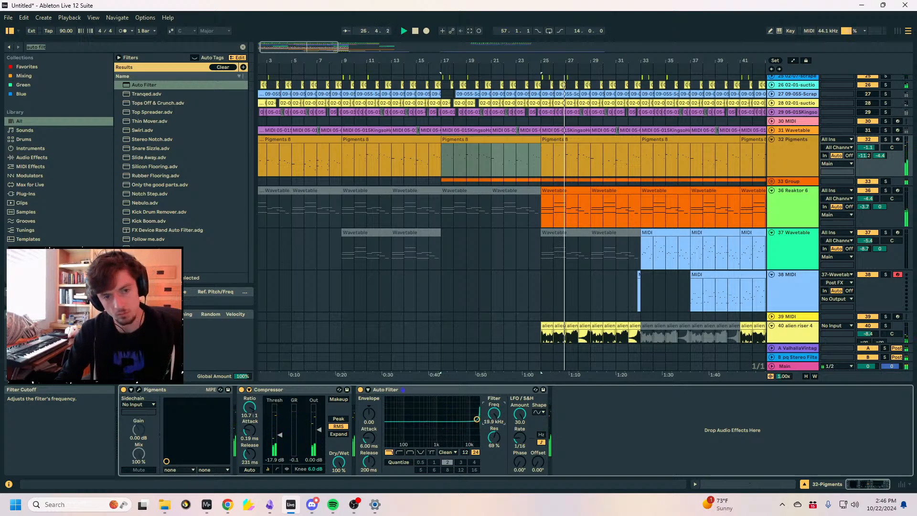
left_click_drag(495, 437, 476, 425)
Transpose all notes of the Pigments clip starting at bar 33 down one octave.
key("a")
left_click(628, 169)
key("a")
mouse_move(636, 63)
left_mouse_down()
mouse_move(567, 65)
mouse_move(520, 115)
mouse_move(451, 95)
left_mouse_up()
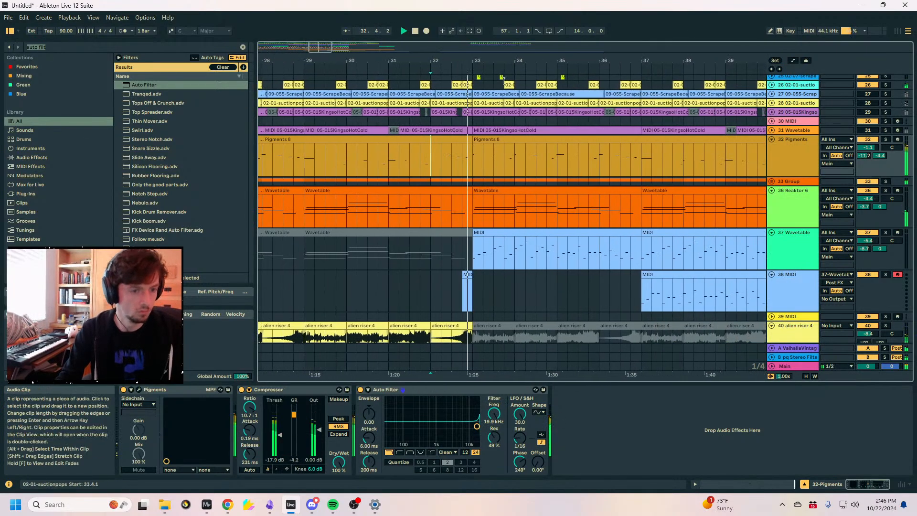
left_click(490, 141)
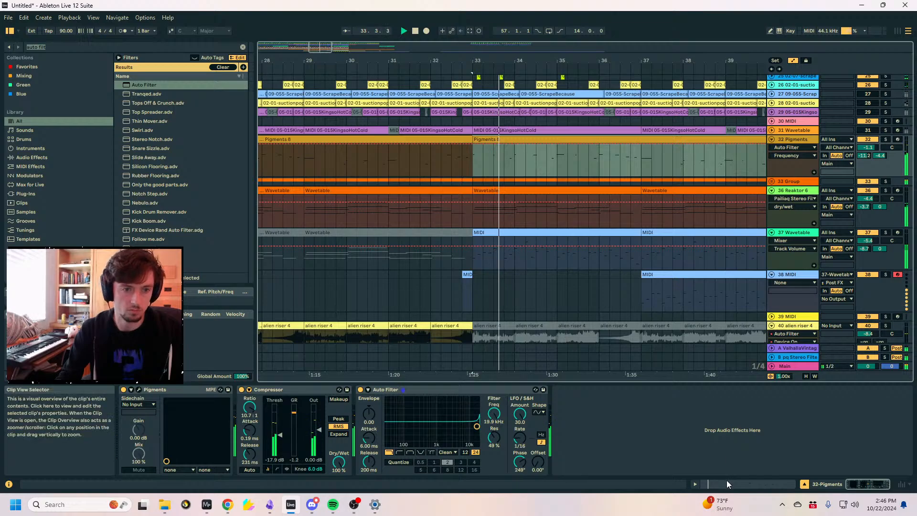
left_click(755, 485)
left_click(663, 388)
key("ctrl+a")
key("shift+Down")
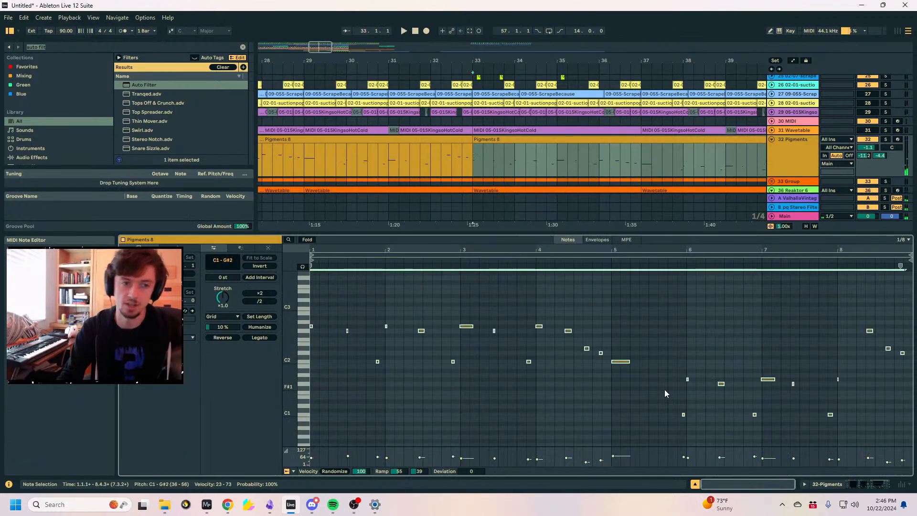
Play from bar 32 to check the Pigments octave change at bar 33, then return to the track's devices.
left_click(440, 157)
key("space")
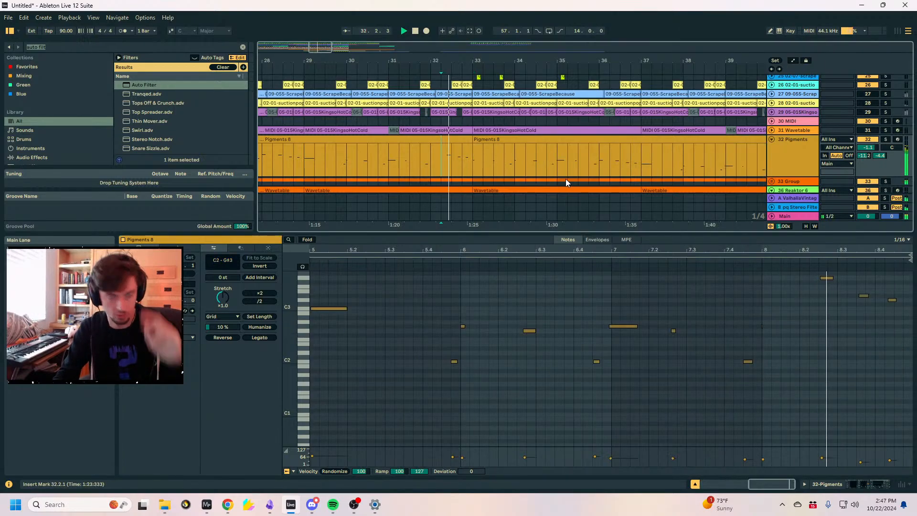
left_click(480, 162)
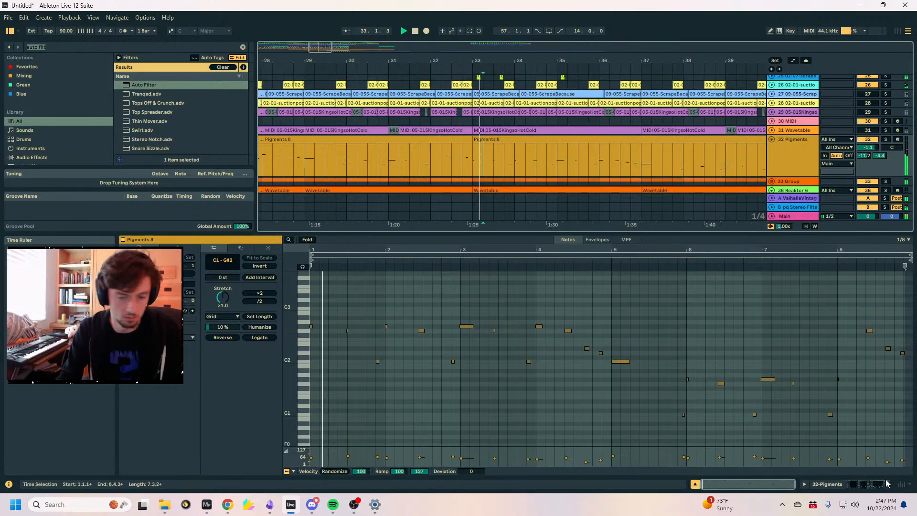
key("shift+Tab")
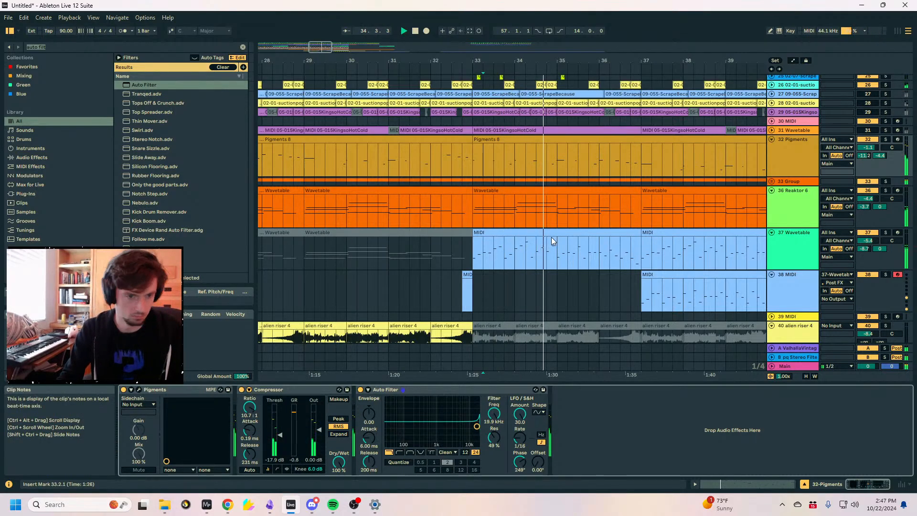
Set the Maximizer threshold of Ozone 8 Elements on the Main track to -4.5 dB and close the plug-in window.
left_click(562, 252)
left_click(796, 357)
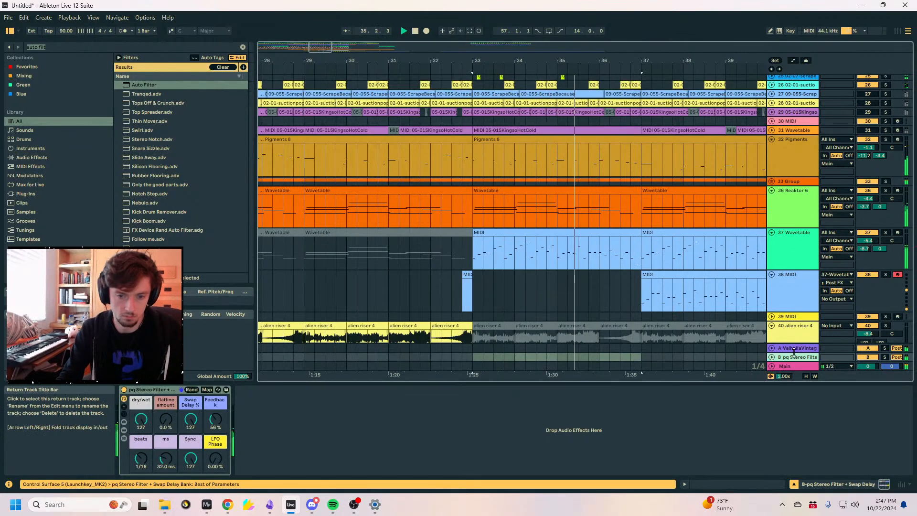
left_click(64, 49)
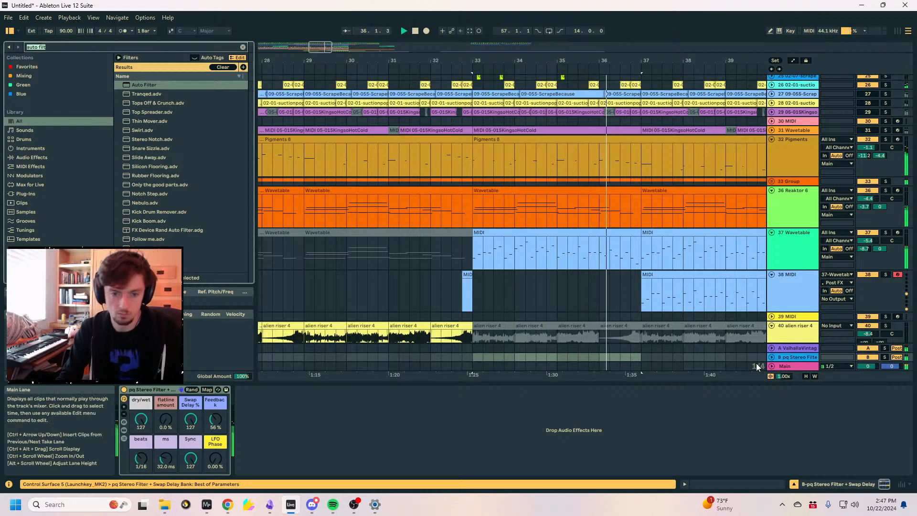
left_click(784, 366)
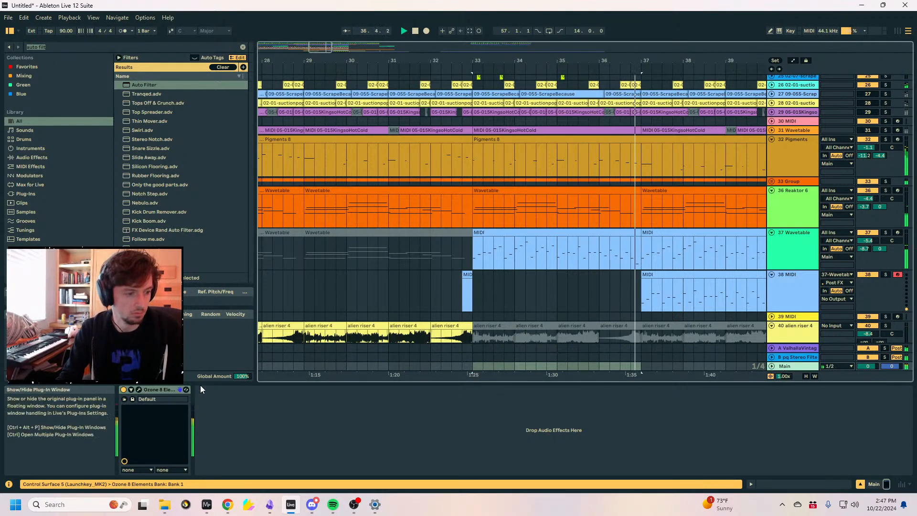
left_click(139, 389)
left_click_drag(400, 275, 399, 286)
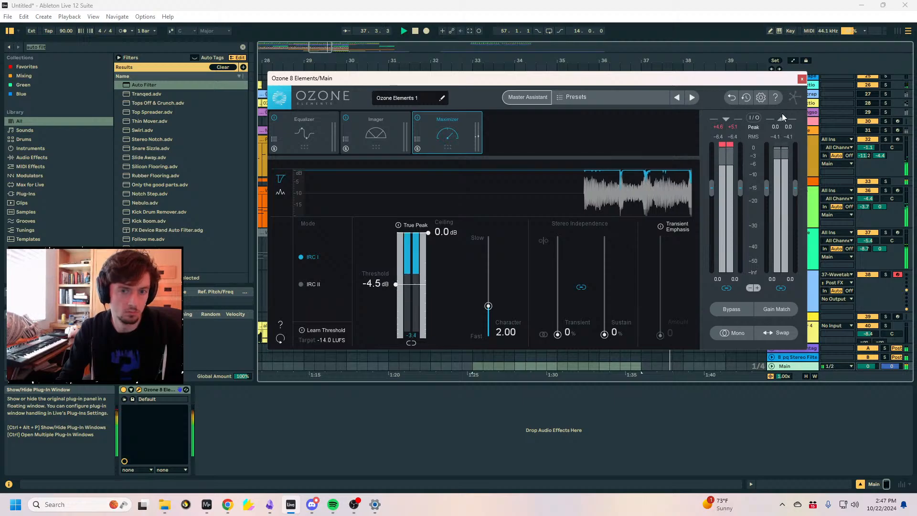
left_click(801, 79)
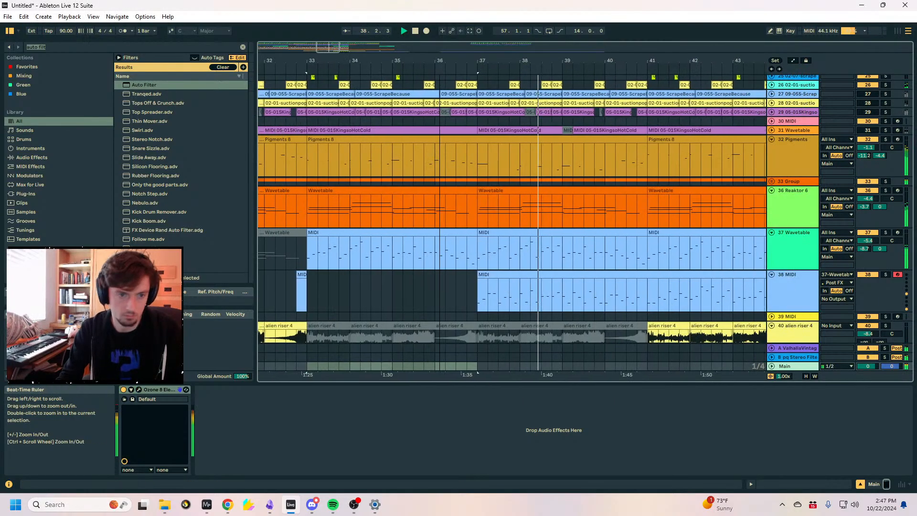
Lower the highest note in bar 38 of the Wavetable track's clip by two octaves to A#3.
left_click(538, 244)
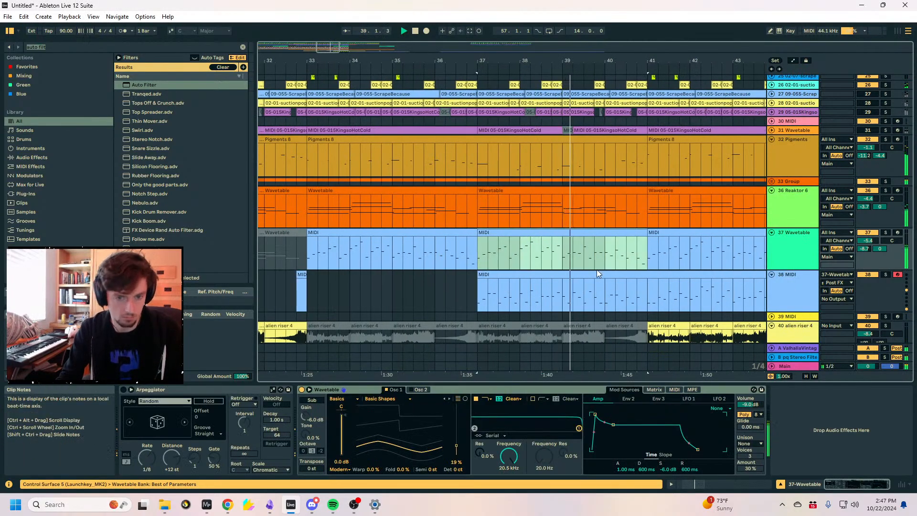
left_click(592, 279)
left_click(622, 244)
left_click(620, 221)
left_click(592, 233)
left_click(530, 250)
left_click(722, 483)
scroll(563, 325, "up", 3)
left_click_drag(658, 365, 597, 317)
key("shift+Down")
key("shift+Down")
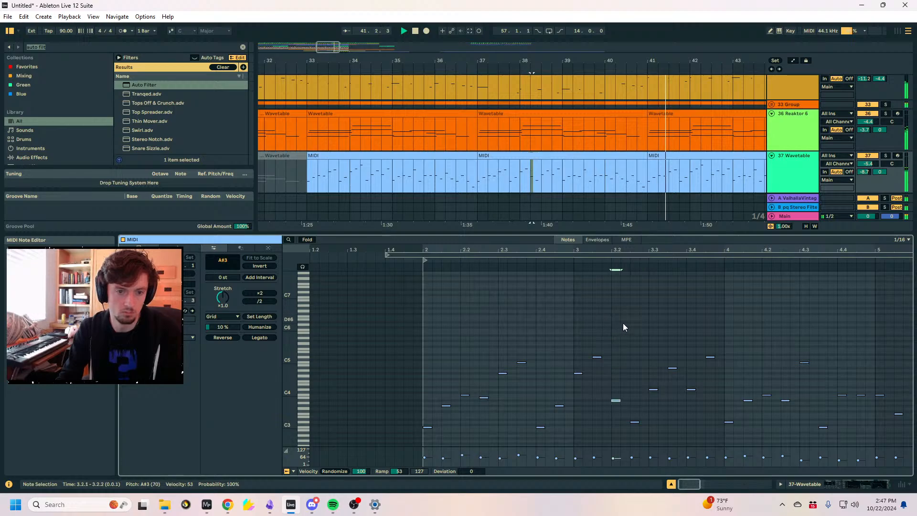
key("shift+Up")
Duplicate the two Wavetable clips spanning bars 33 to 41 so the copies fill bars 41 to 49.
left_click(601, 155)
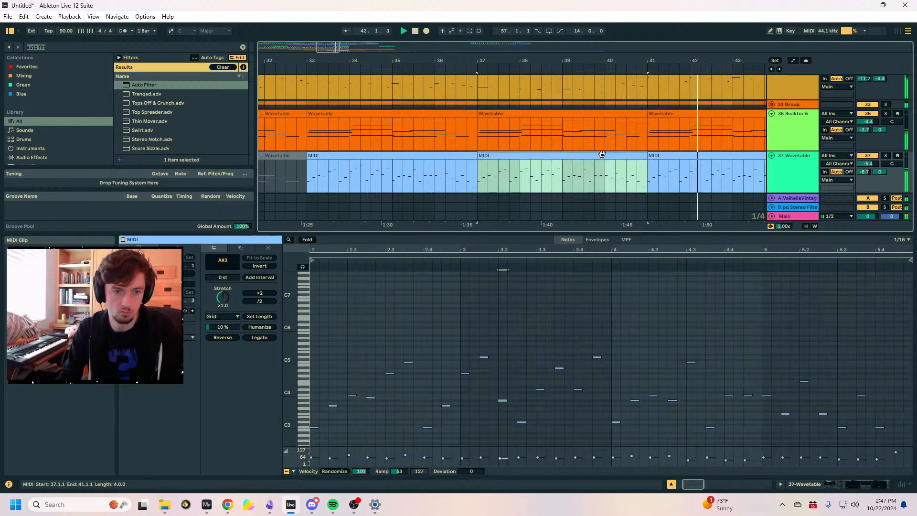
left_click(387, 158, "shift")
key("ctrl+d")
Set the Wavetable track's volume to -8.0 dB.
scroll(812, 163, "down", 2)
scroll(859, 160, "up", 1)
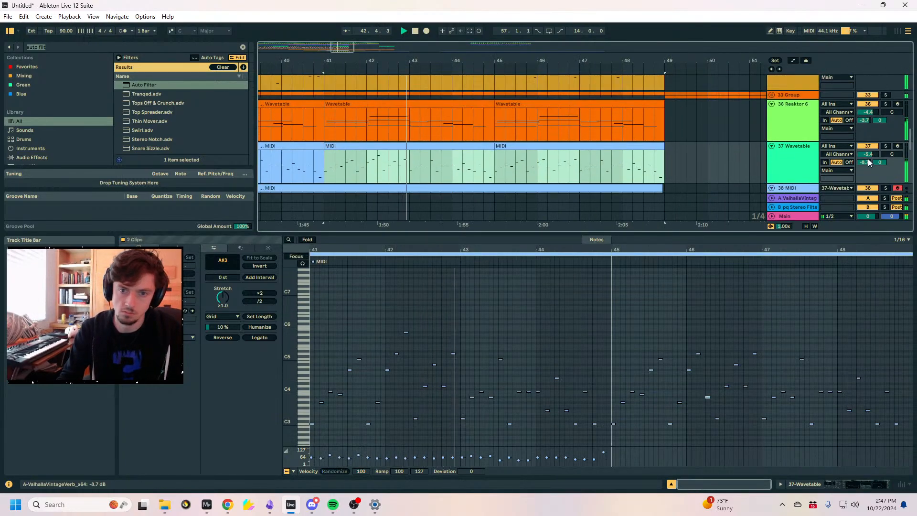
left_click_drag(867, 154, 867, 164)
Examine the alien riser 4 clips around bar 41 and the wobbly clams clips up to bar 49.
scroll(517, 143, "down", 3)
left_click_drag(419, 61, 505, 51)
left_click(448, 139)
left_click(426, 163)
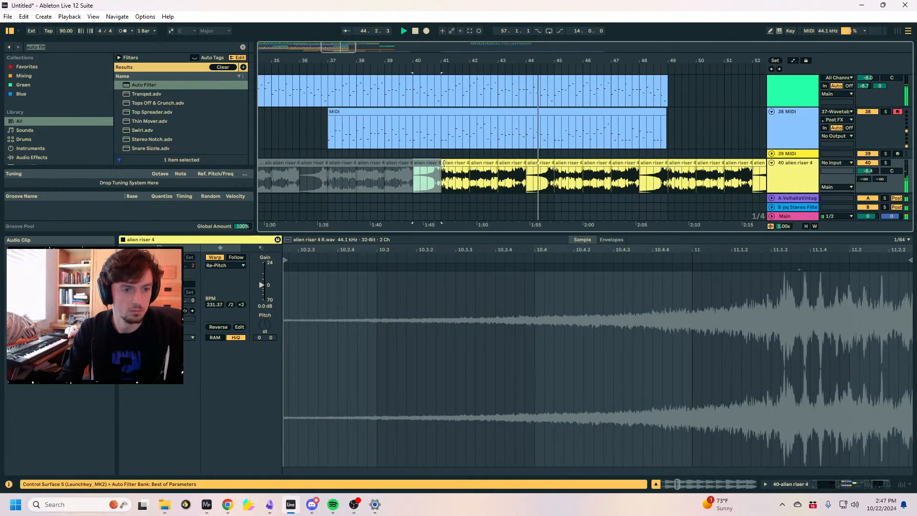
left_click(455, 163)
scroll(586, 154, "down", 2)
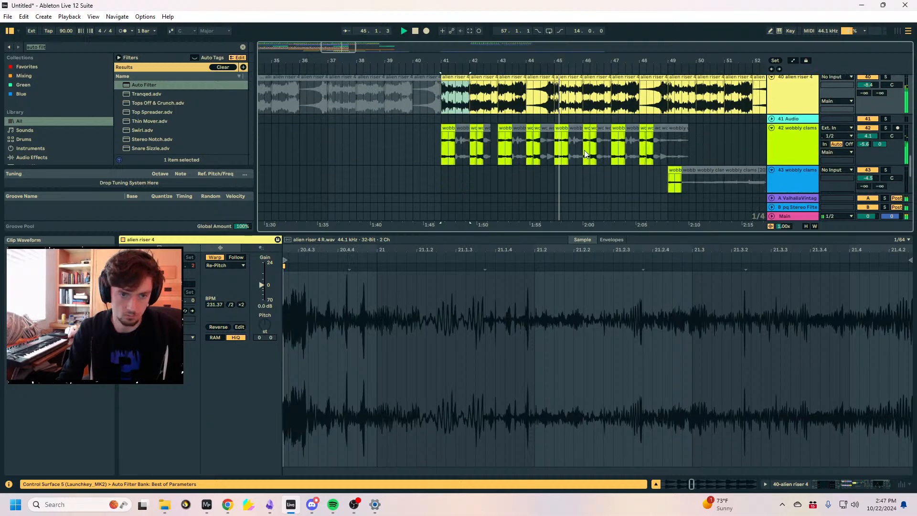
left_click(636, 150)
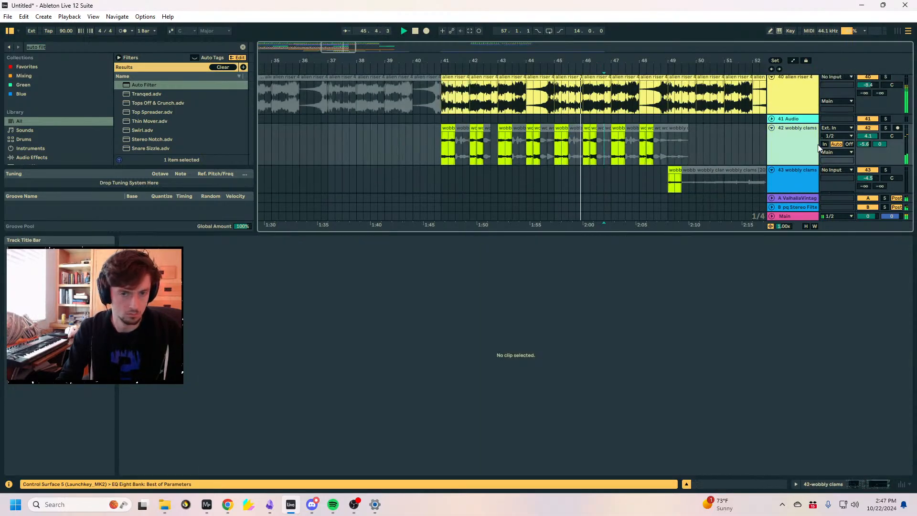
Copy the wobbly clams clips spanning bars 41 to 49 and paste them on the same track starting at bar 57.
left_click(853, 482)
left_click_drag(601, 61, 462, 34)
scroll(515, 213, "down", 3)
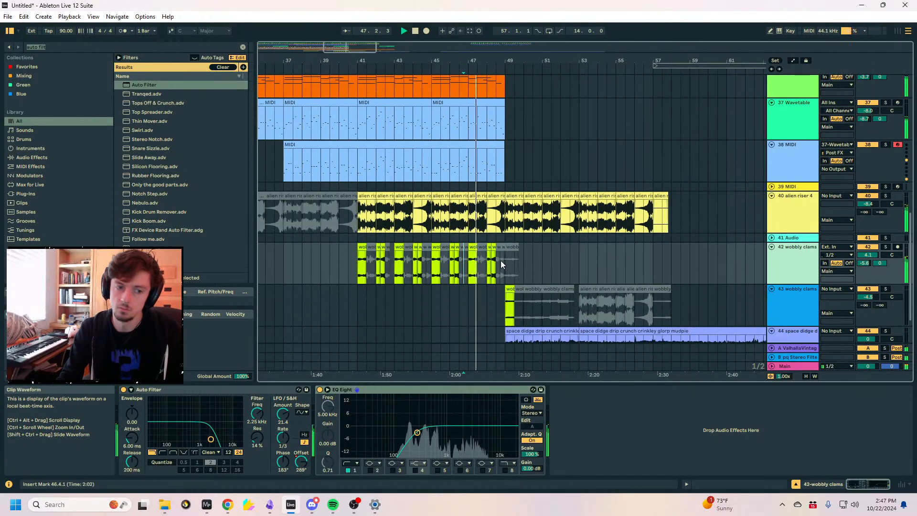
mouse_move(506, 210)
left_mouse_down()
mouse_move(328, 223)
mouse_move(358, 219)
left_mouse_up()
key("ctrl+c")
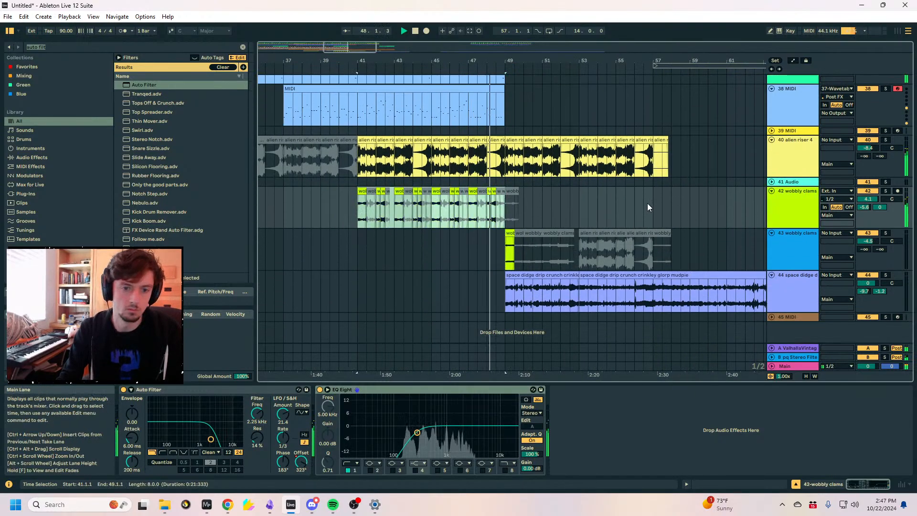
left_click(650, 207)
key("ctrl+v")
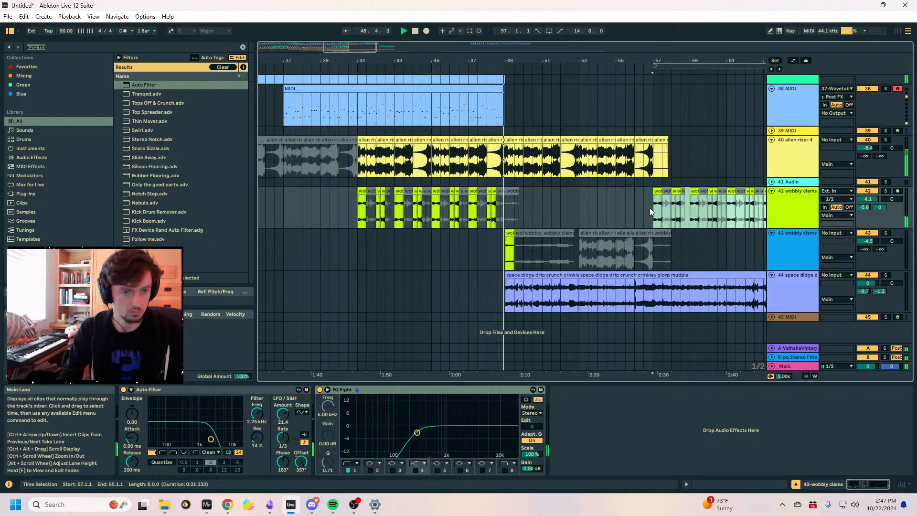
Play the arrangement from bar 47.4 into bar 49 and examine the tracks around that transition.
scroll(609, 215, "up", 5)
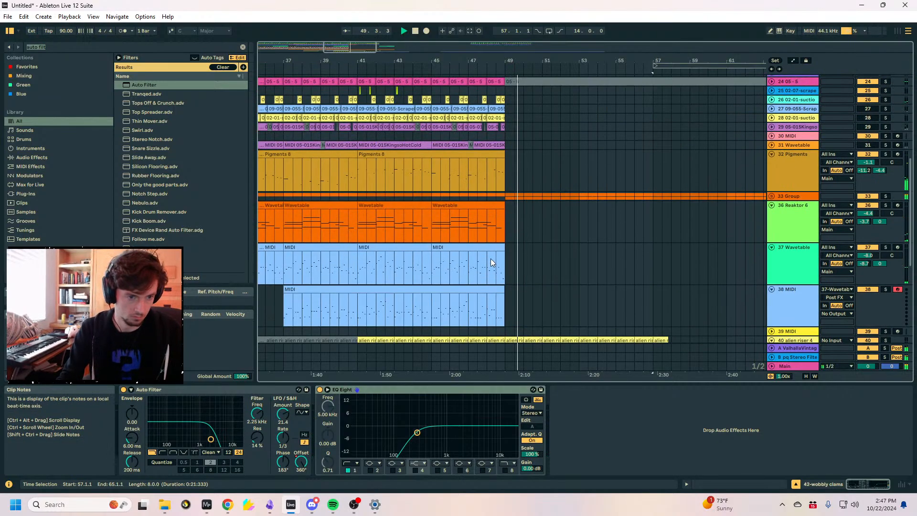
left_click(490, 271)
scroll(490, 272, "up", 4)
scroll(489, 272, "up", 3)
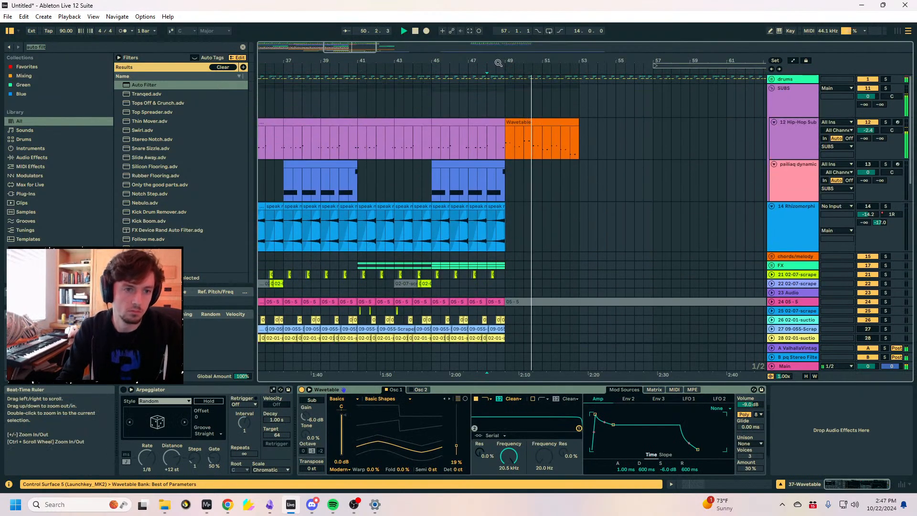
scroll(511, 86, "up", 3, "ctrl")
left_click(507, 79)
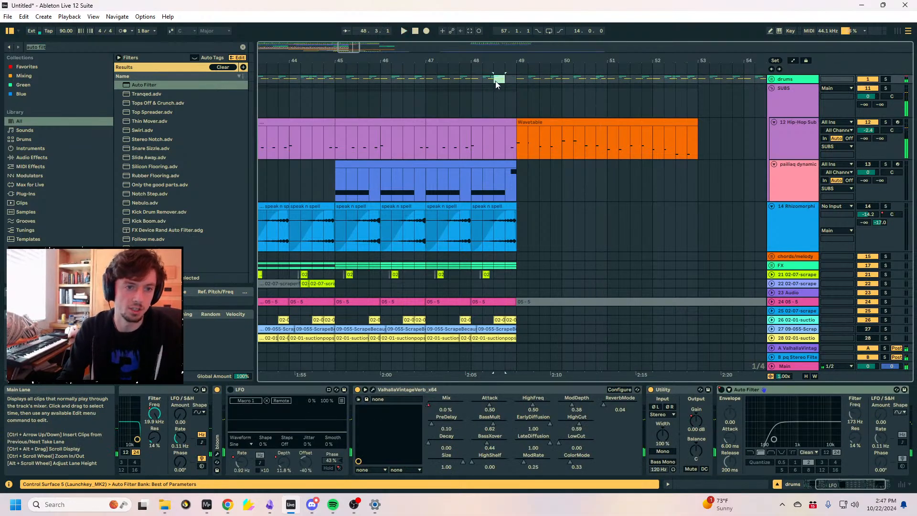
scroll(525, 120, "up", 2, "ctrl")
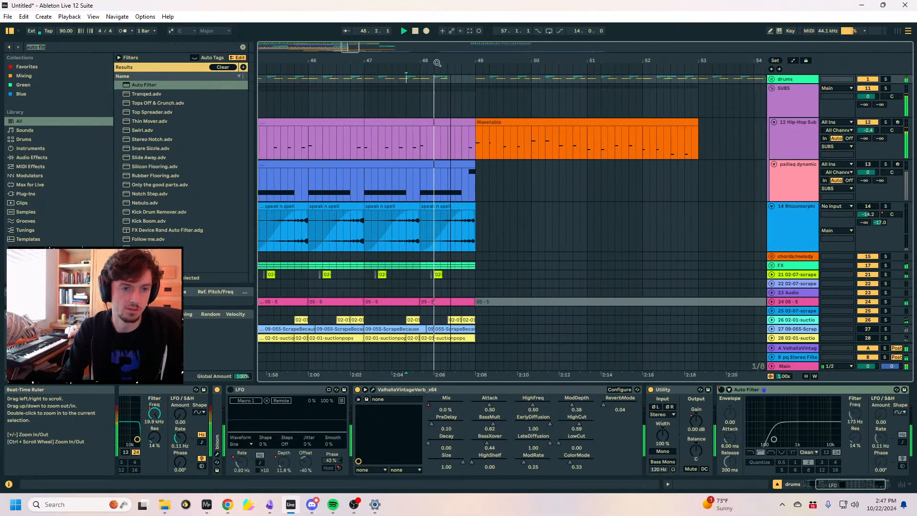
scroll(546, 205, "down", 5)
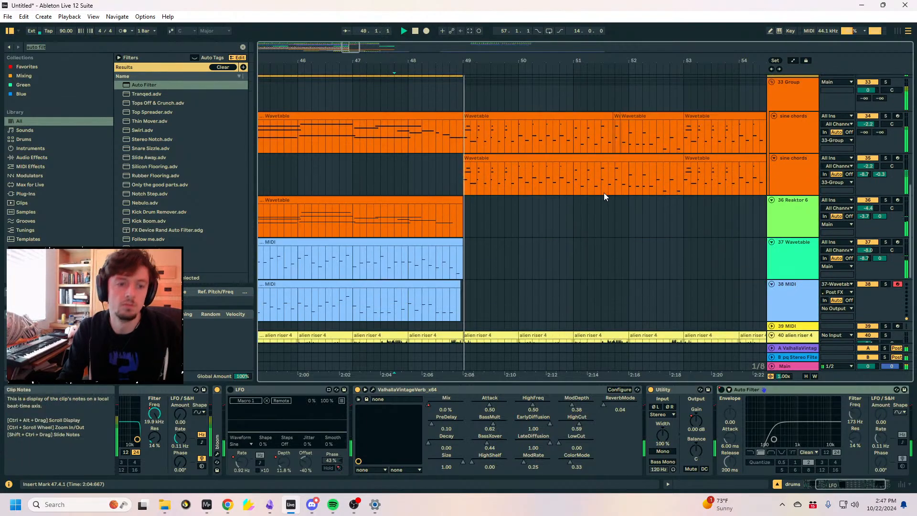
Deactivate the Wavetable clip spanning bars 49 to 53 on sine chords track 35.
key("u")
left_click(485, 166)
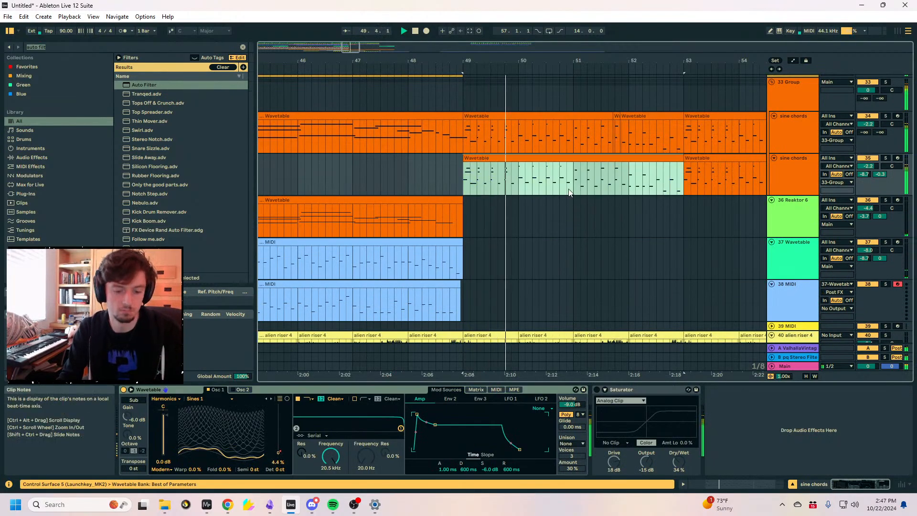
left_click(555, 116)
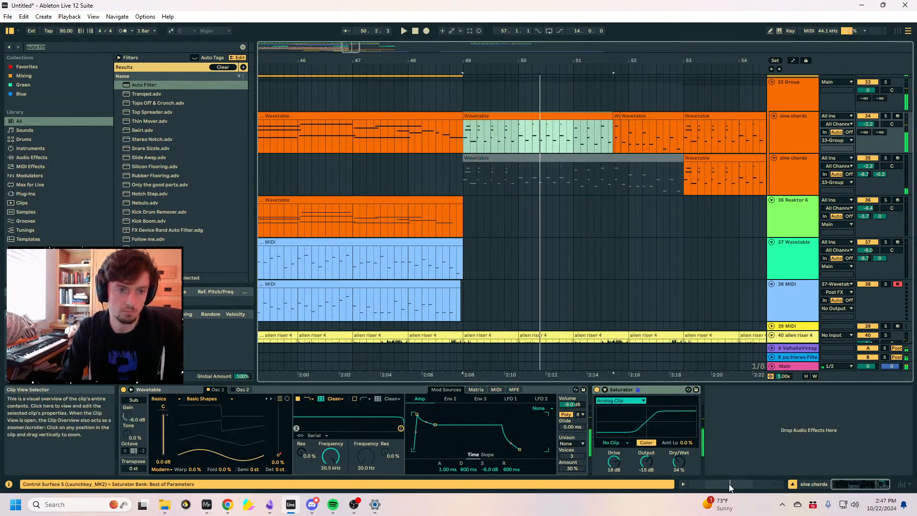
left_click(515, 155)
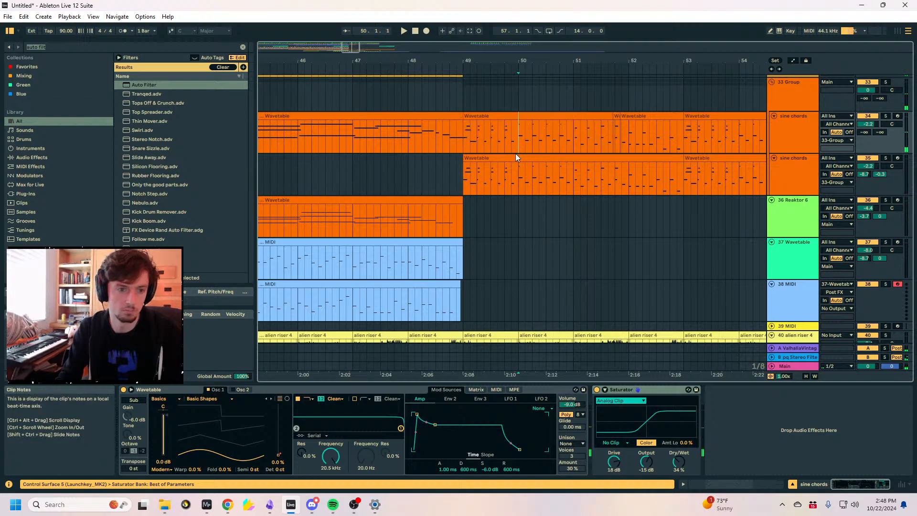
key("0")
Open the notes of track 34's sine chords clip at bar 49 and raise the four D2 notes in its bar 3 to D#2.
left_click(510, 116)
key("space")
left_click(722, 484)
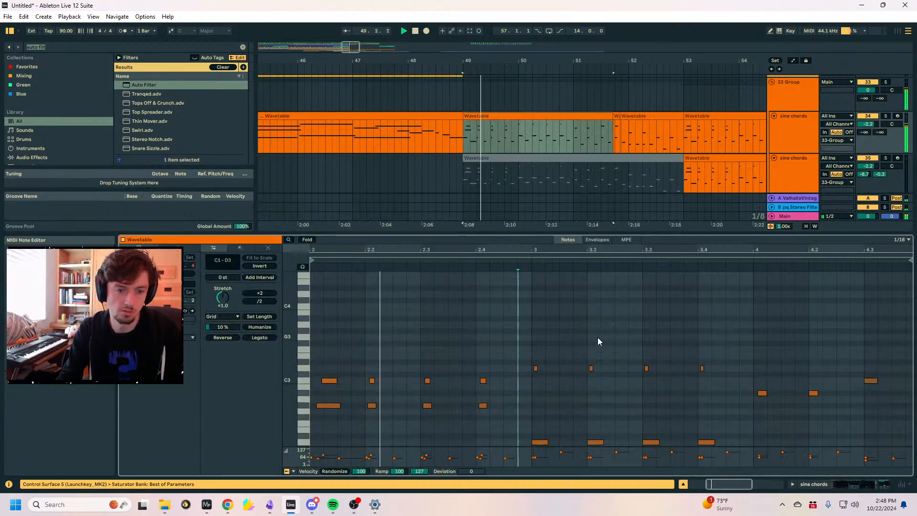
left_click_drag(524, 233, 531, 156)
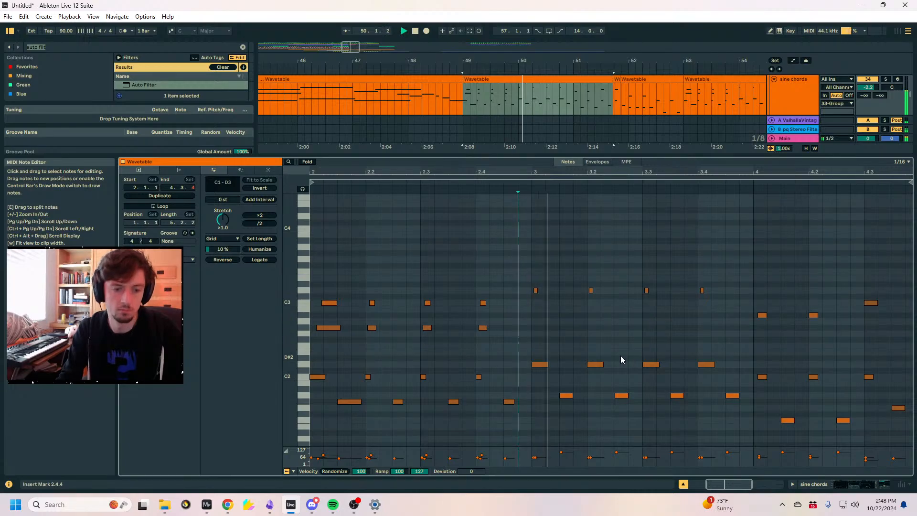
left_click_drag(534, 370, 796, 359)
key("Delete")
left_click_drag(735, 372, 537, 334)
key("Up")
key("space")
left_click(526, 181)
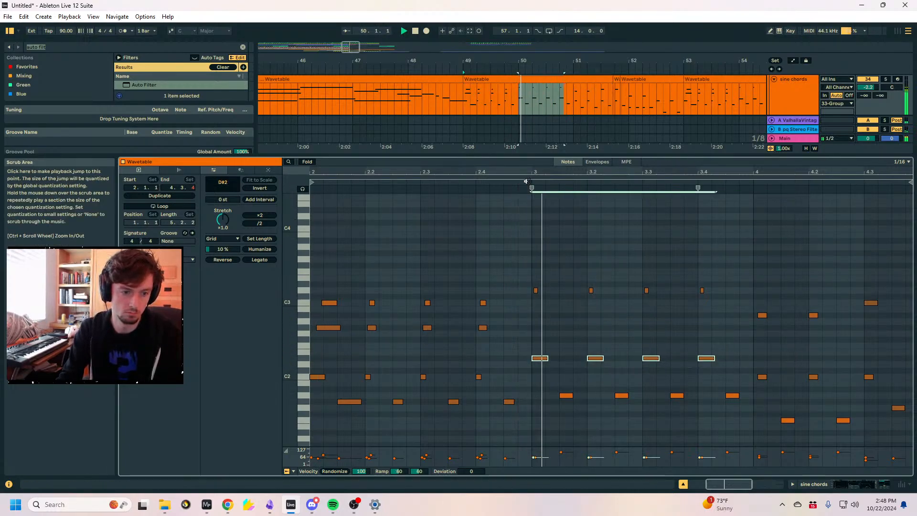
Arm sine chords track 34 for recording and audition the D#2 and D3 notes in the clip's bar 3.
left_click(540, 363)
key("space")
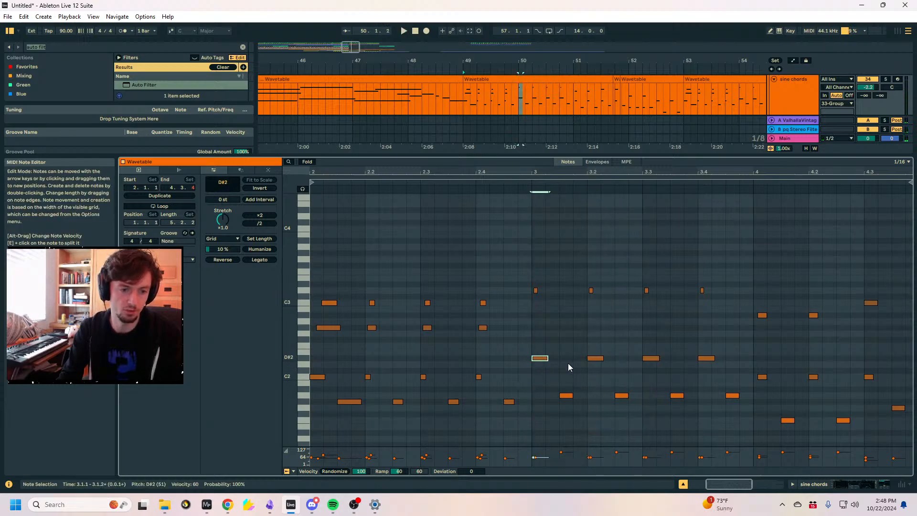
left_click(649, 365)
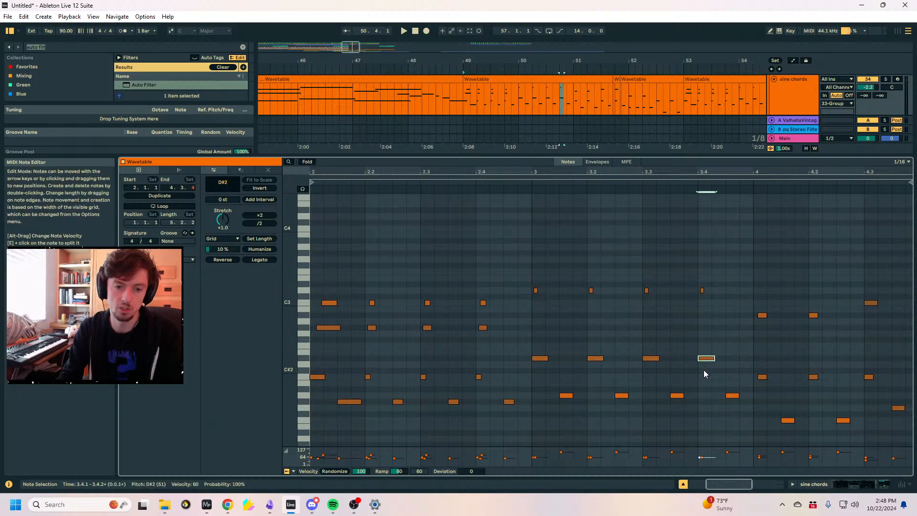
left_click(707, 339)
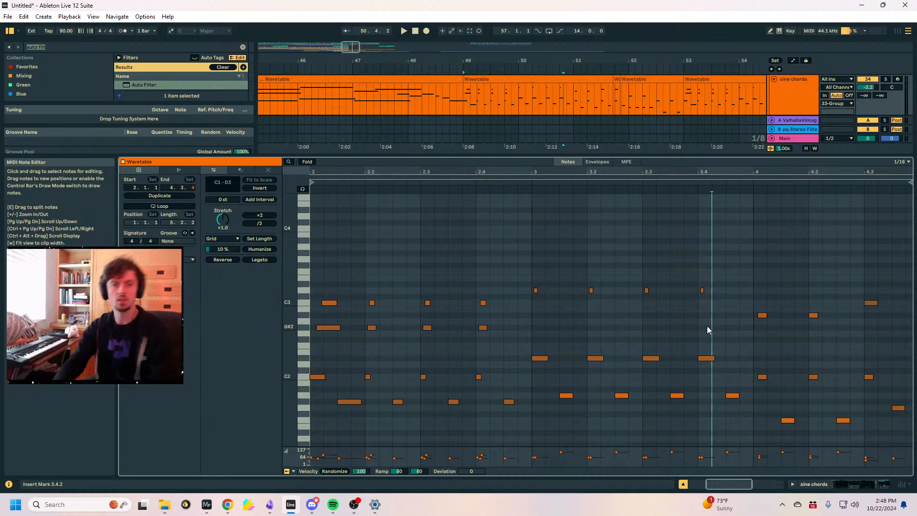
left_click(896, 79)
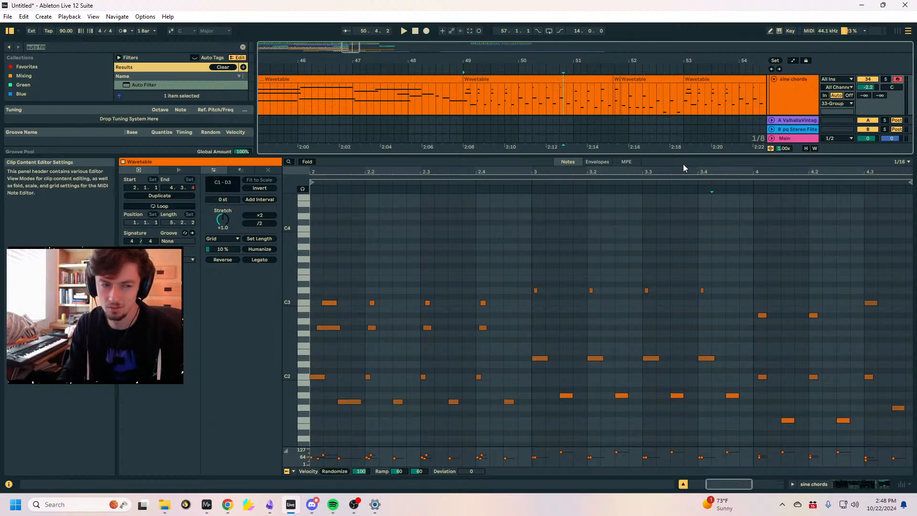
key("space")
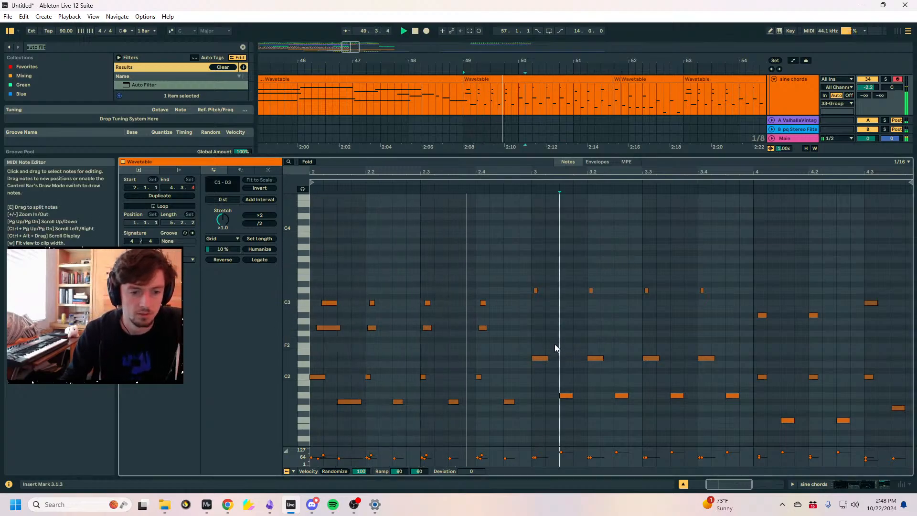
left_click(540, 358)
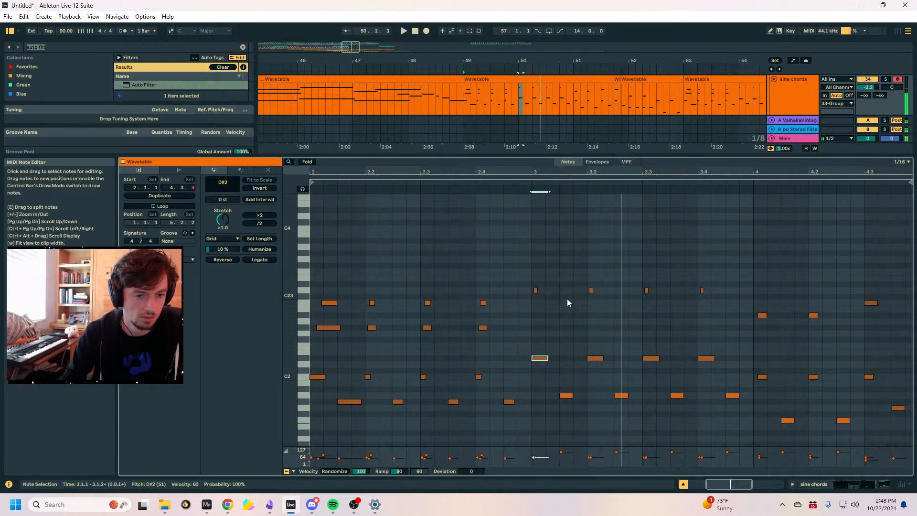
left_click(534, 297)
key("space")
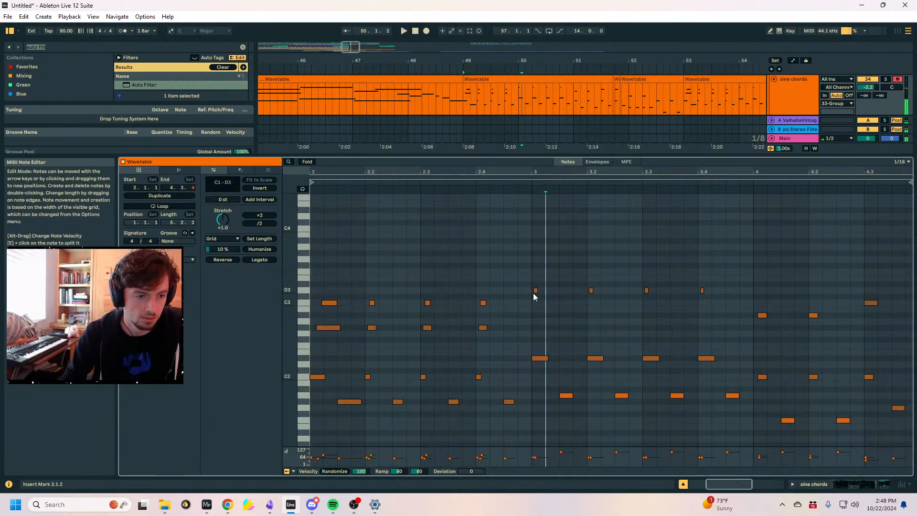
Move the four short D3 notes in the clip's bar 3 down to C3 and align their starts with the beats.
left_click(541, 359)
left_click_drag(706, 307, 522, 262)
key("space")
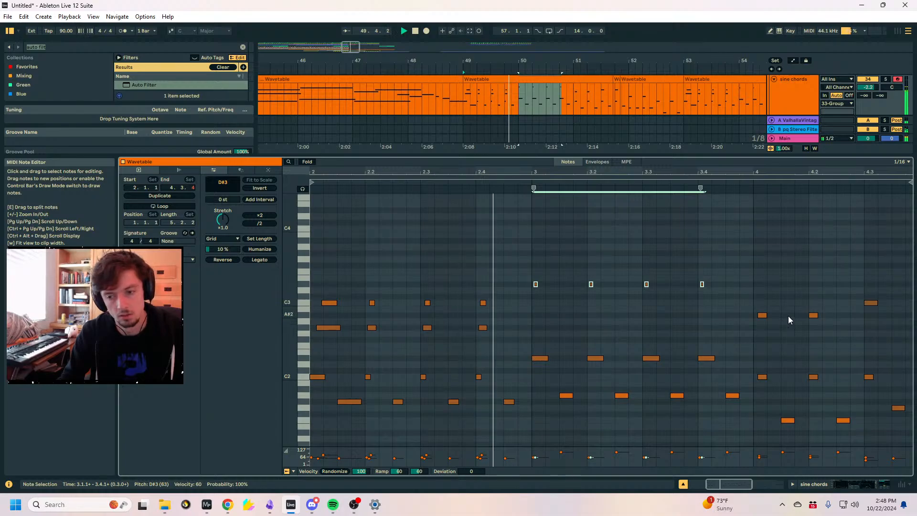
key("space")
key("Down")
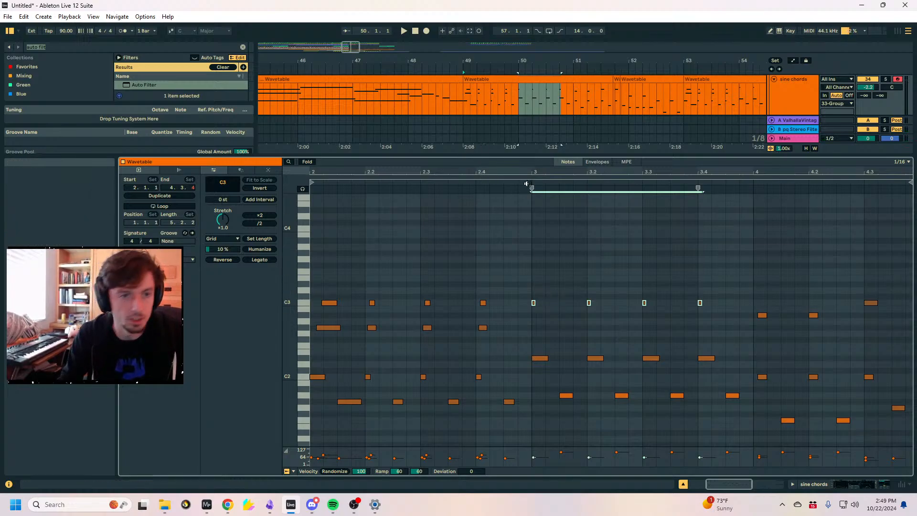
Switch to Chrome and examine the SoundCloud profile's Spotlight and Recent releases, then return to Ableton Live.
key("alt+Tab")
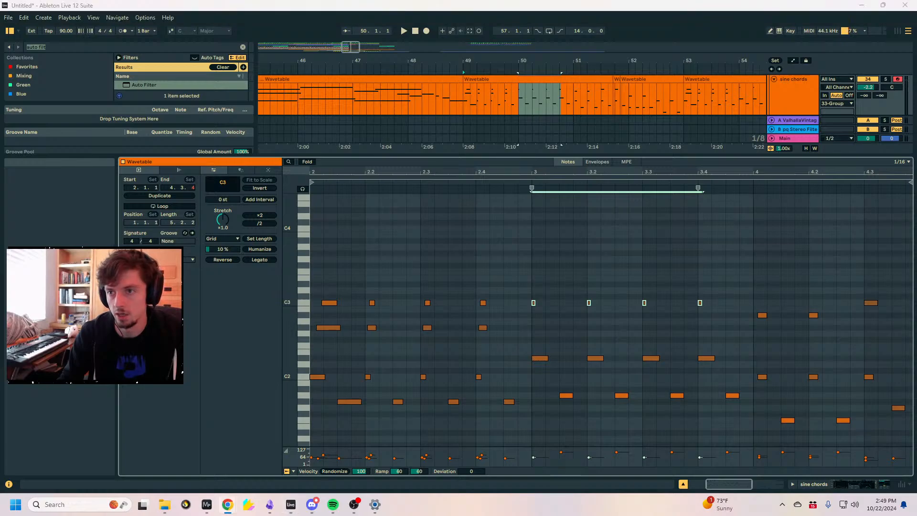
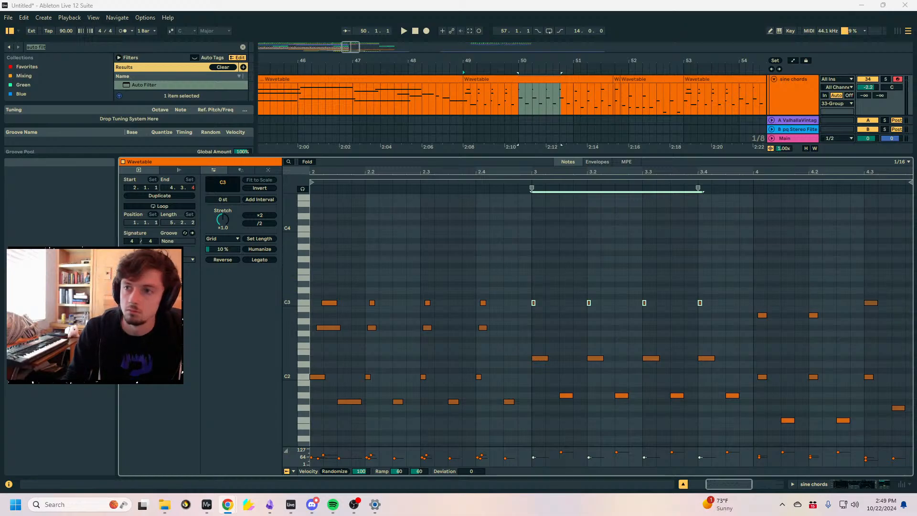
key("alt+Tab")
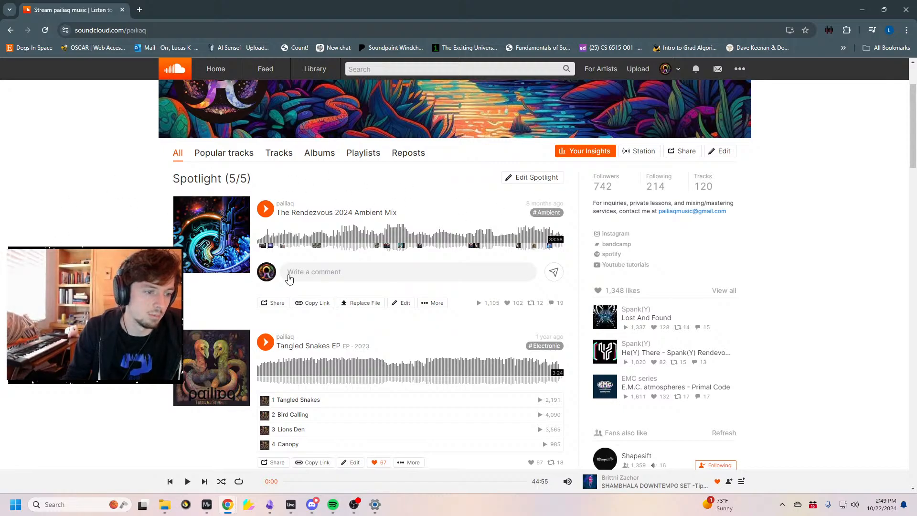
scroll(291, 276, "down", 10)
scroll(305, 270, "up", 6)
scroll(318, 265, "down", 10)
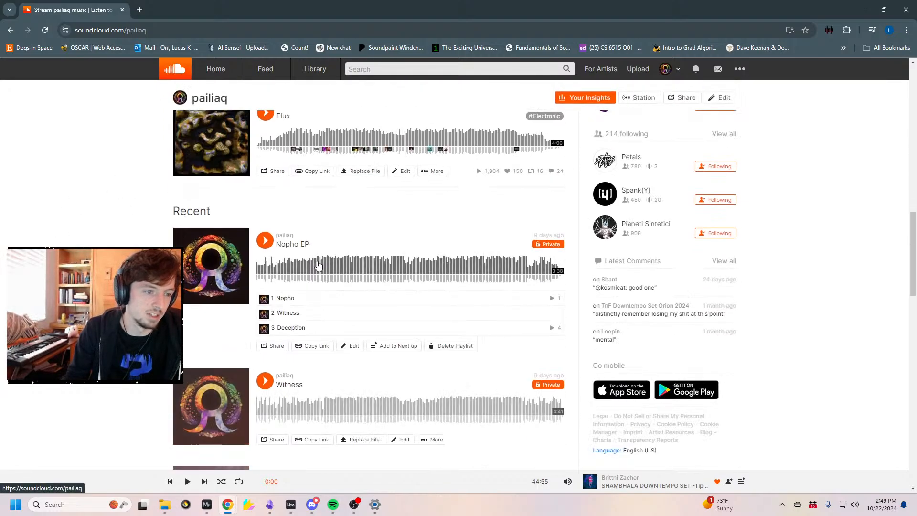
scroll(359, 302, "up", 6)
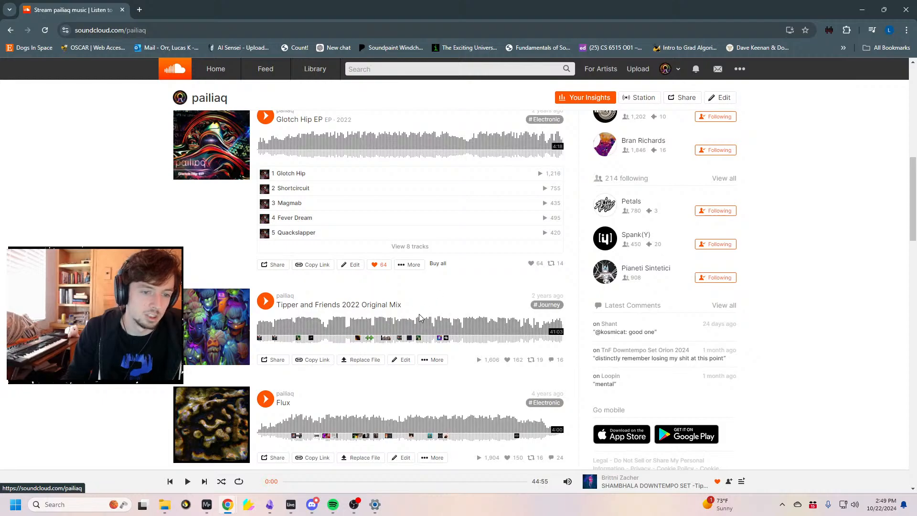
scroll(310, 328, "down", 1)
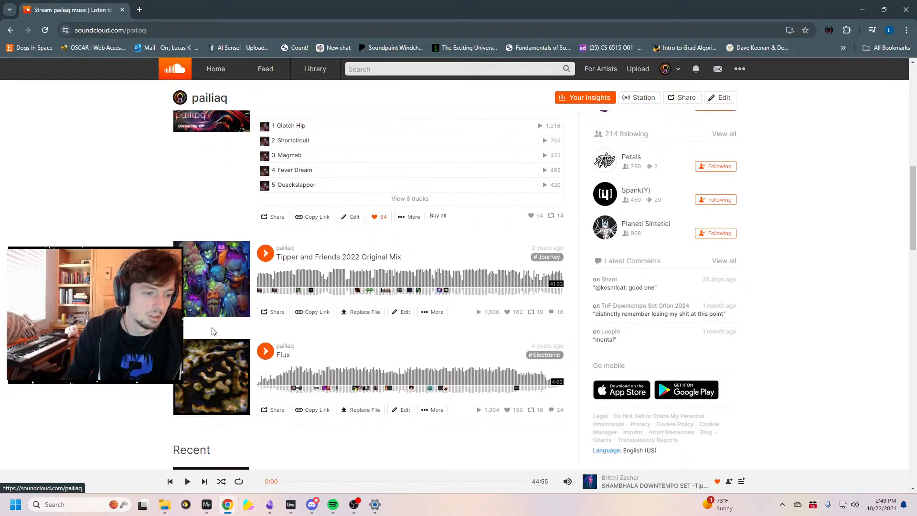
scroll(329, 336, "up", 1)
left_click_drag(271, 13, 916, 456)
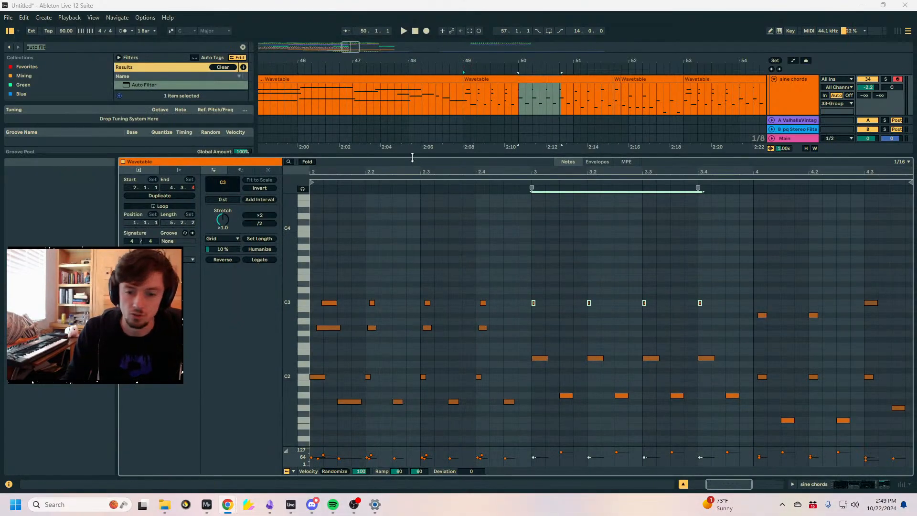
Enlarge the arrangement and play it from about bar 47 toward the sine chords at bar 49.
left_click_drag(413, 156, 448, 286)
mouse_move(431, 62)
left_mouse_down()
mouse_move(545, 41)
mouse_move(529, 22)
left_mouse_up()
left_click(510, 139)
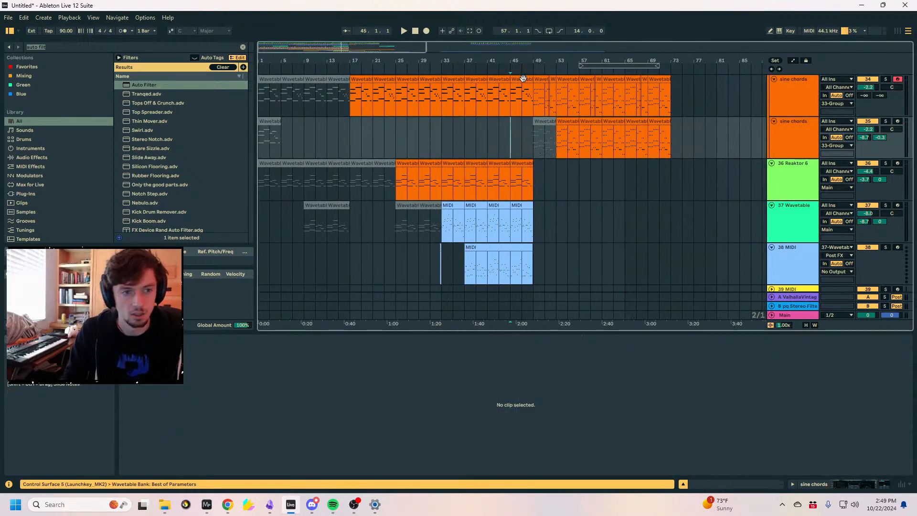
left_click_drag(512, 59, 487, 148)
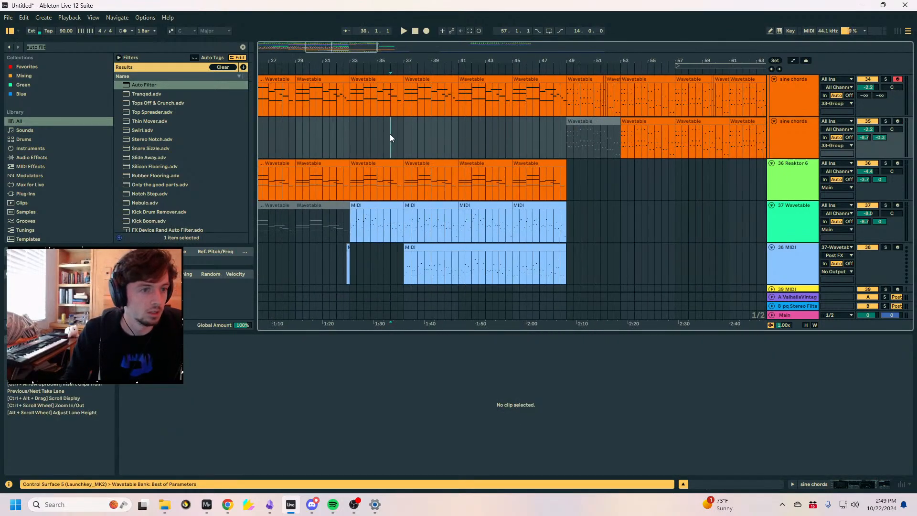
left_click_drag(549, 61, 464, 79)
left_click(461, 137)
key("space")
Open the notes of track 34's sine chords clip at bar 49 and audition the transition into its bar 3.
left_click(523, 108)
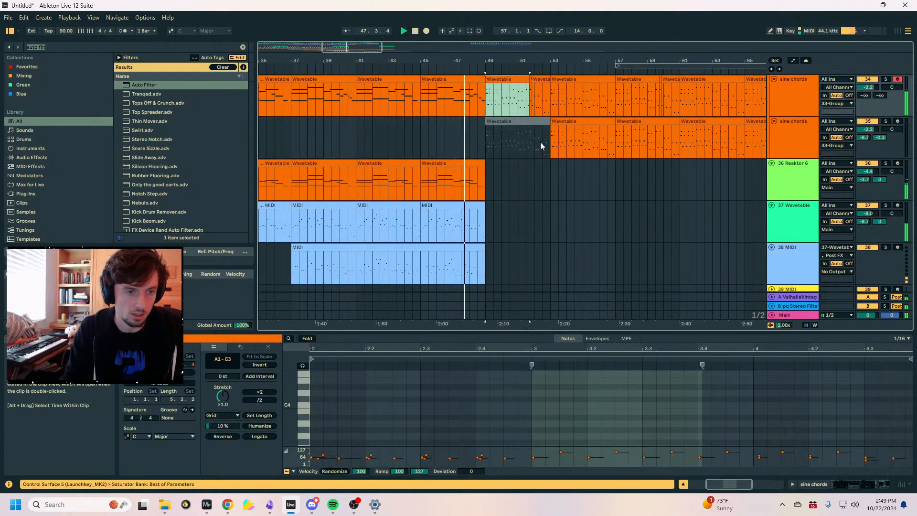
left_click_drag(584, 333, 584, 258)
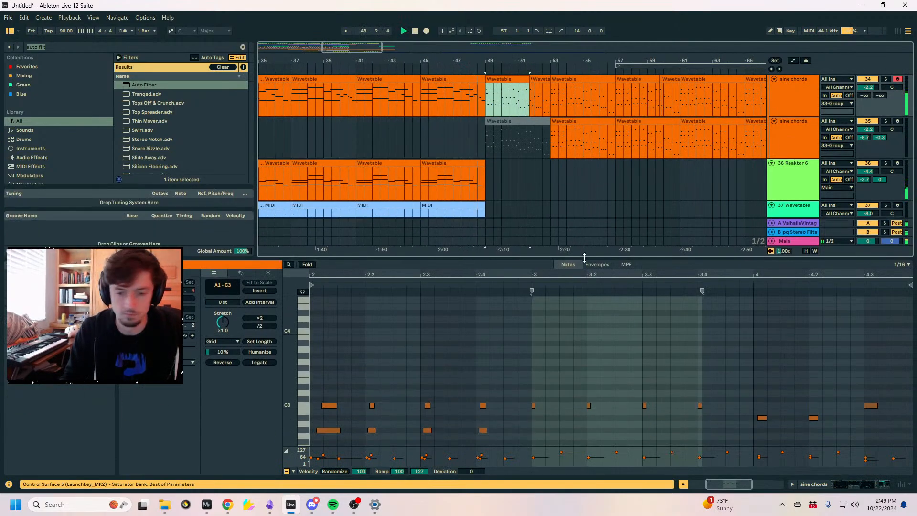
scroll(522, 356, "down", 5)
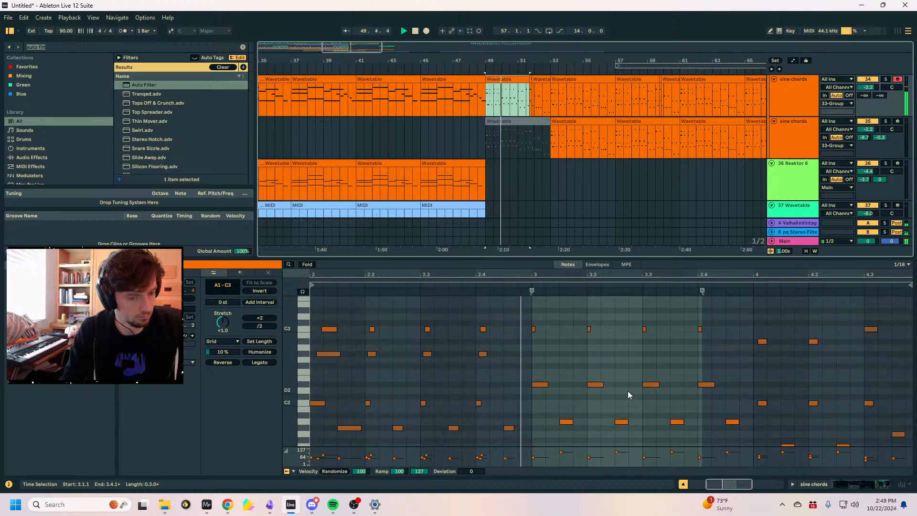
key("space")
Solo sine chords track 34 and play its clip from bar 49, checking the track's devices.
left_click(540, 384)
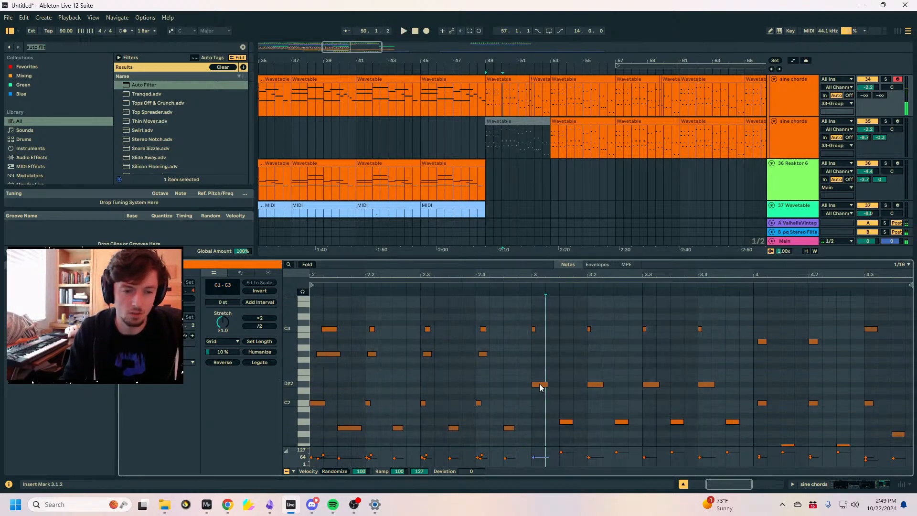
left_click(886, 79)
left_click_drag(486, 88, 529, 90)
key("space")
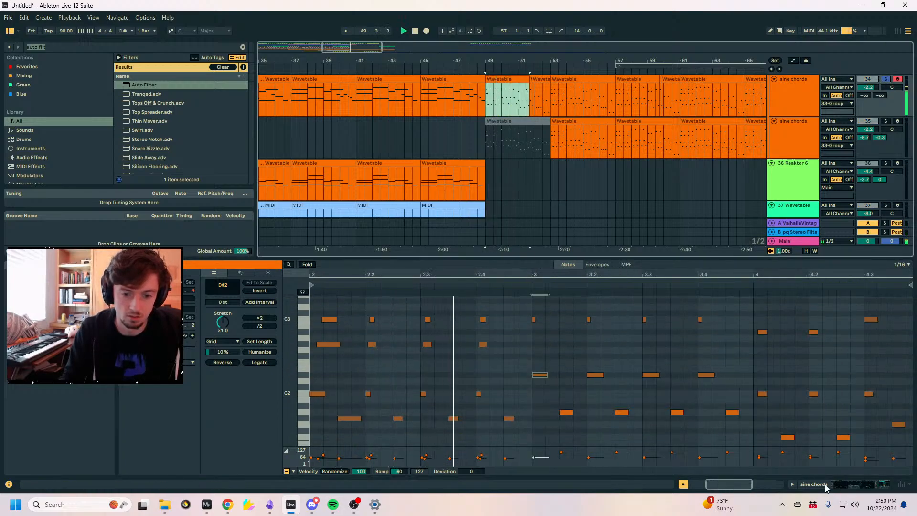
key("shift+Tab")
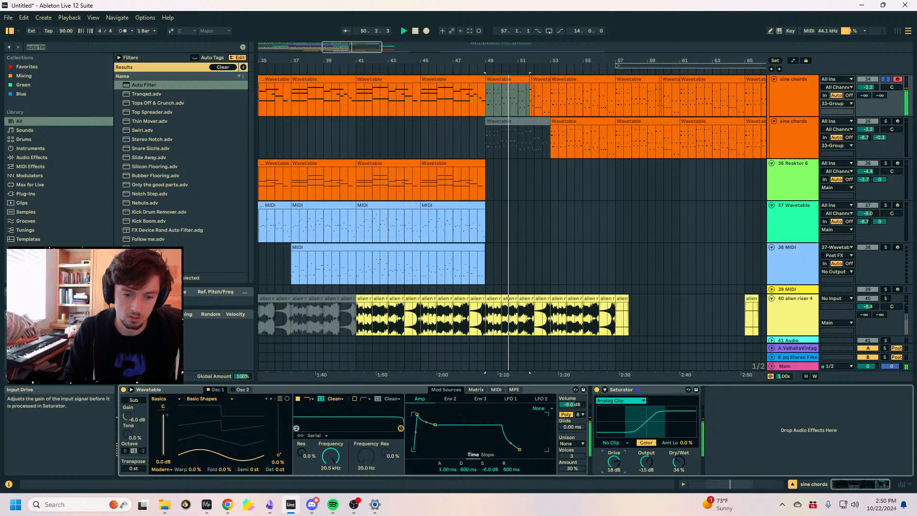
key("shift+Tab")
Lower the four short C3 notes in the clip's bar 3 to A#2.
left_click_drag(528, 338, 766, 301)
scroll(569, 303, "up", 1)
key("space")
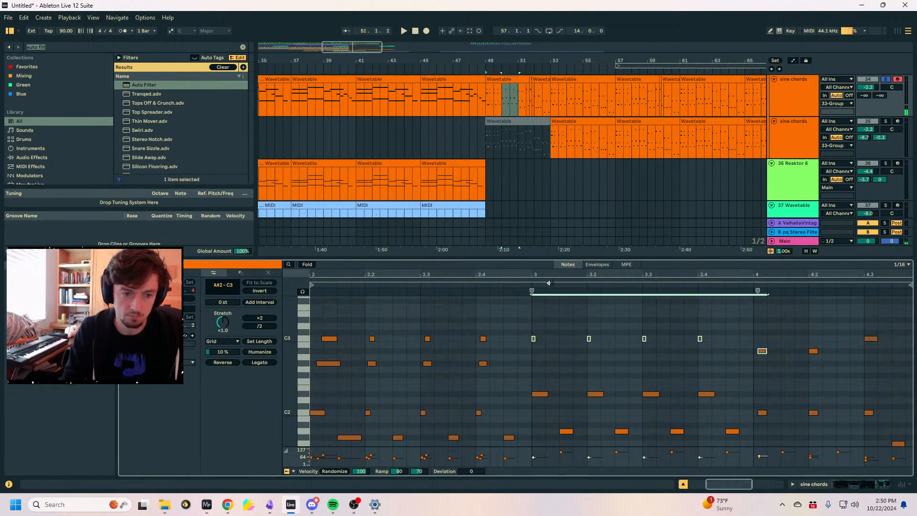
mouse_move(529, 380)
left_mouse_down()
mouse_move(536, 393)
mouse_move(709, 396)
left_mouse_up()
key("z")
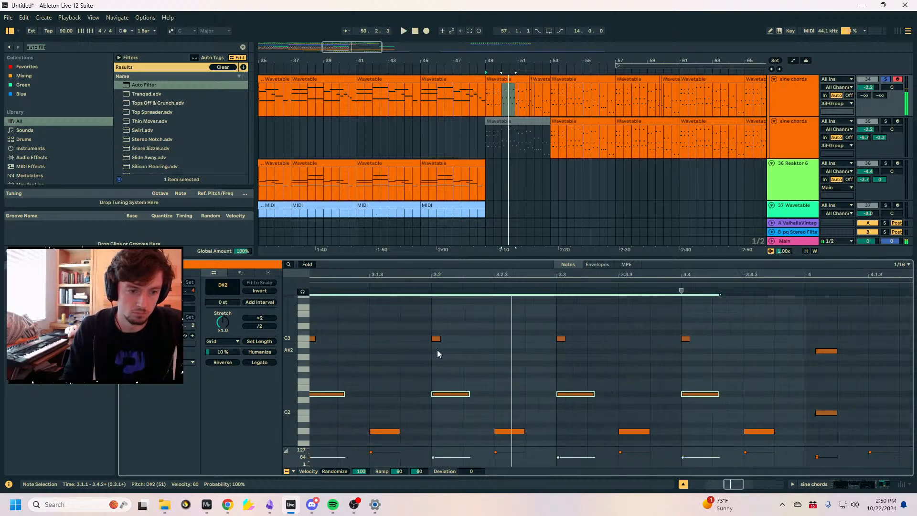
left_click_drag(418, 278, 446, 241)
left_click_drag(407, 316, 556, 345)
key("Down")
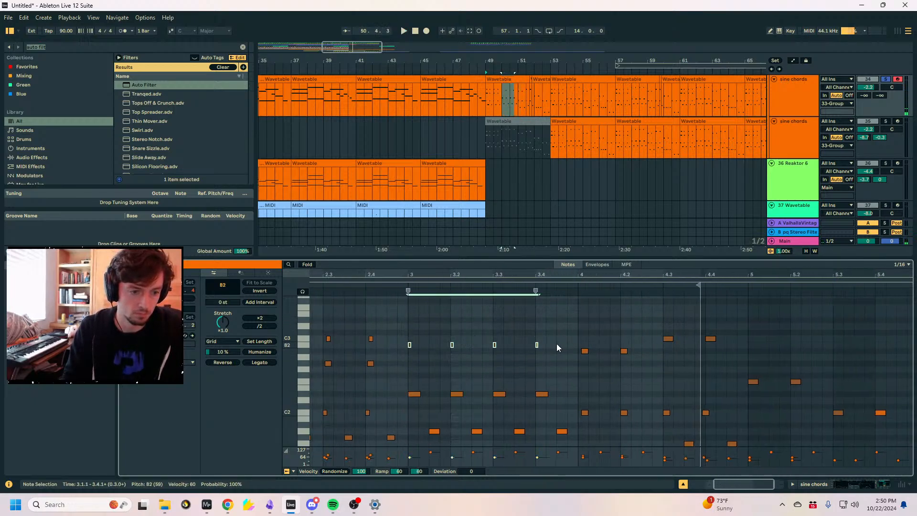
key("Down")
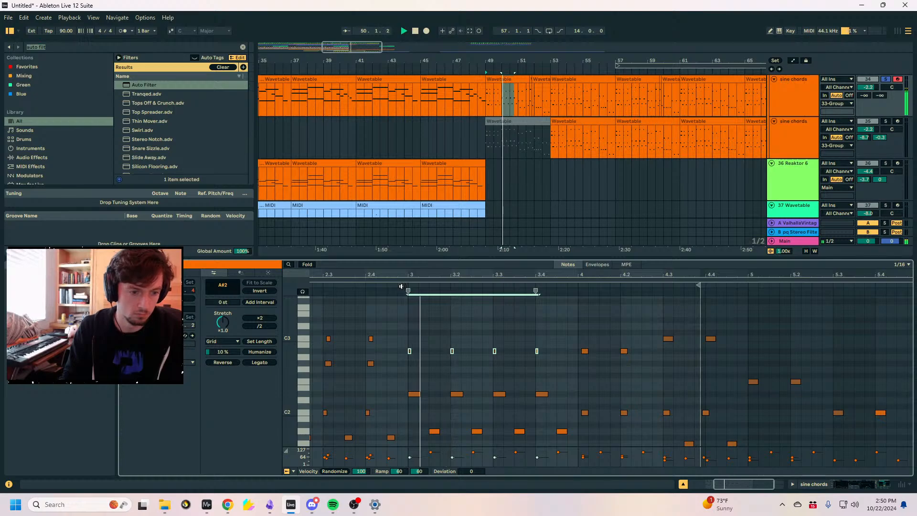
Try lowering the last two D#2 and last two A1 notes in the clip's bar 3 to C#2 and G1.
scroll(526, 412, "down", 3)
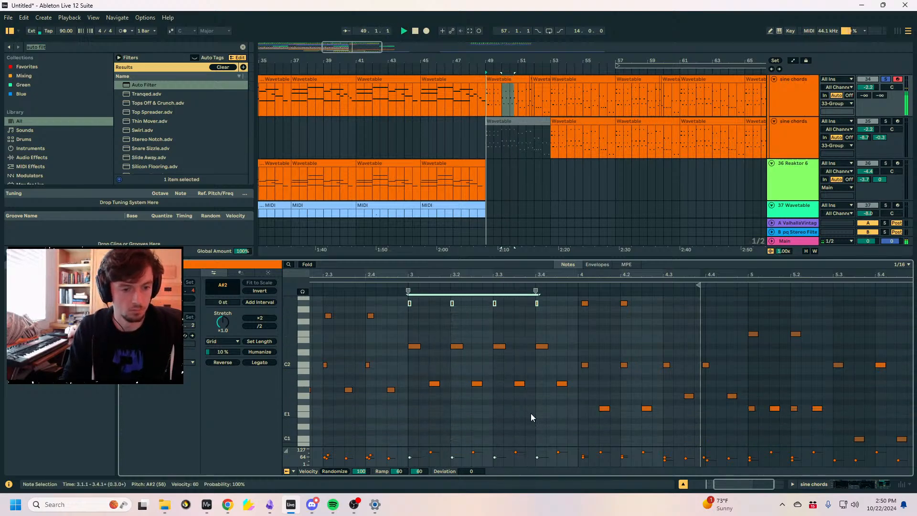
left_click(552, 399)
left_click_drag(525, 381, 492, 344)
key("Down")
key("Down")
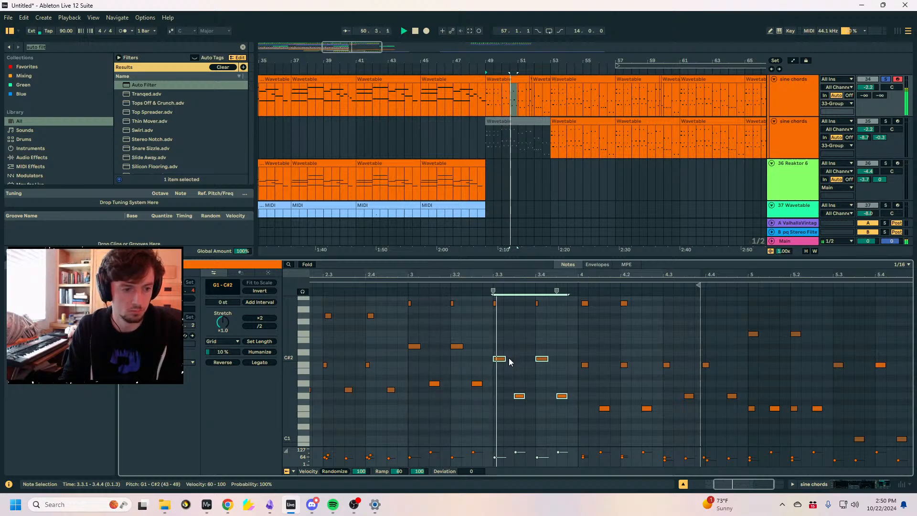
key("Up")
key("Up")
scroll(534, 339, "up", 3)
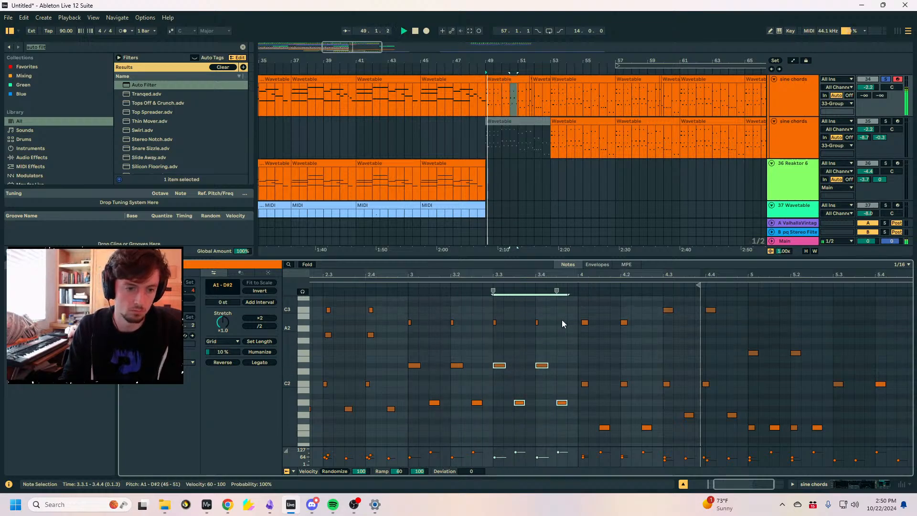
Lower the last two short A#2 notes in the clip's bar 3 to G2.
left_click_drag(546, 359, 467, 338)
key("Down")
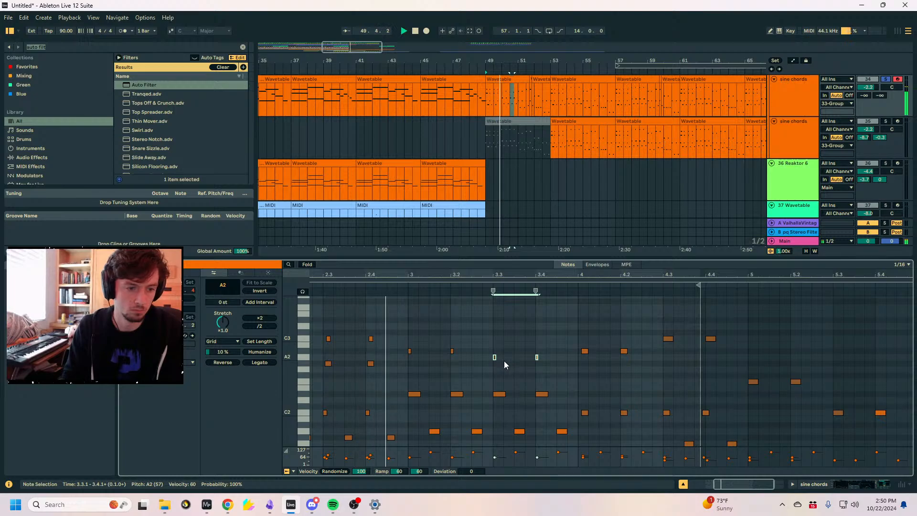
key("Down")
key("Down")
scroll(513, 370, "down", 2)
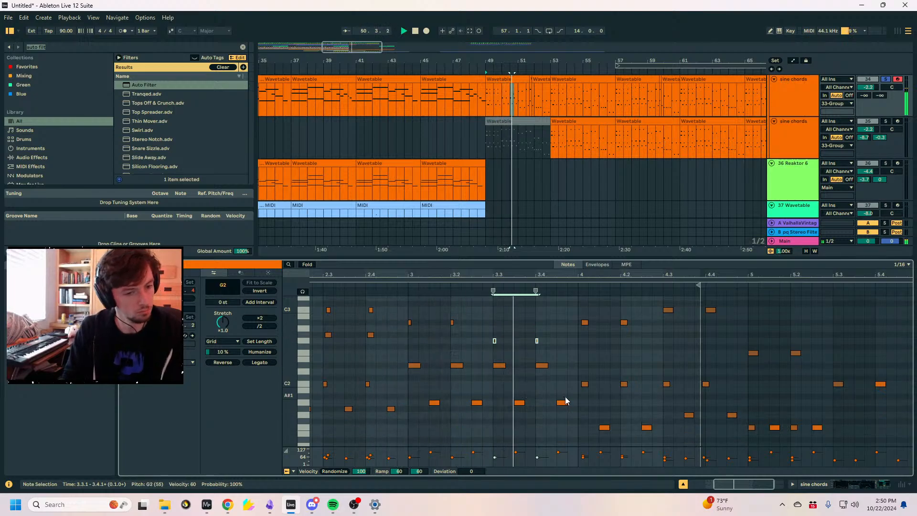
Lower the last two A1 notes in the clip's bar 3 to G1 and check them against the D#2 notes.
key("space")
left_click_drag(572, 418, 516, 399)
key("Down")
key("Down")
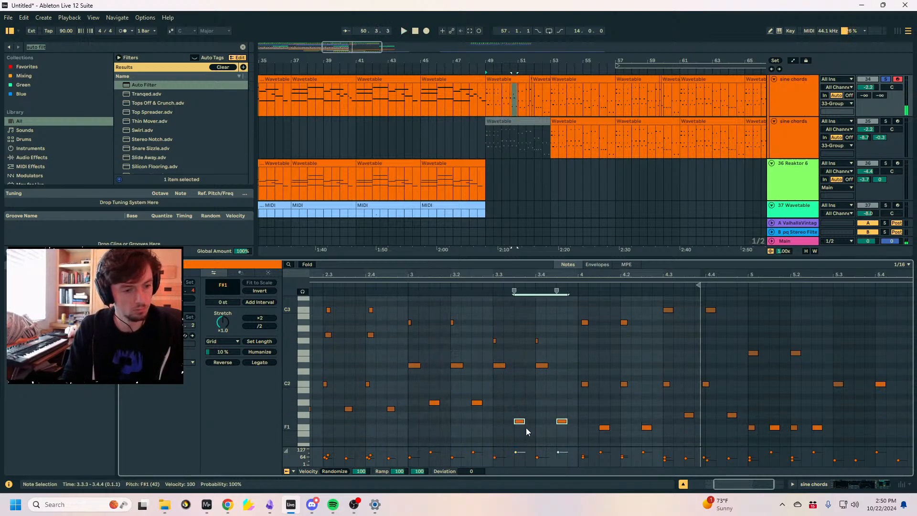
left_click(499, 366)
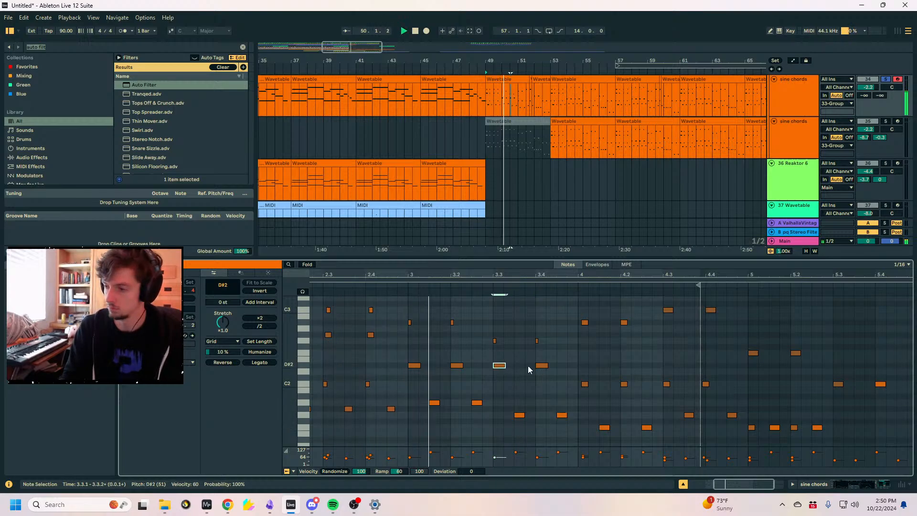
Select track 34's sine chords clip at bar 49 and audition the reworked chords.
left_click(516, 188)
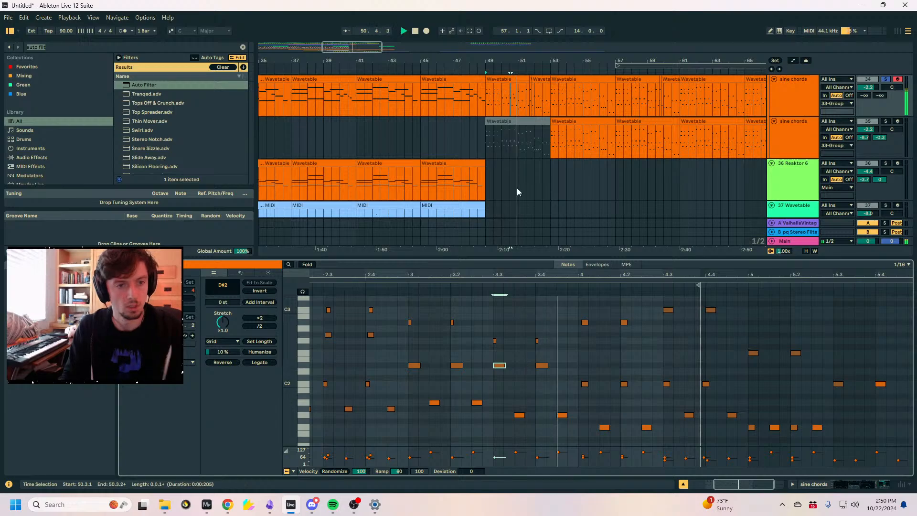
left_click(503, 80)
left_click_drag(508, 56, 513, 88)
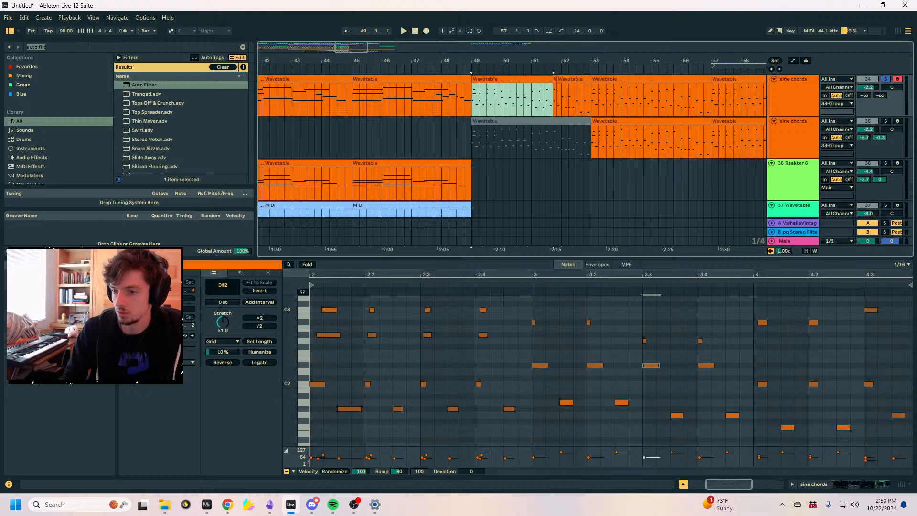
Return to bar 1 of the arrangement, solo the drums group and enlarge the track area.
left_click_drag(441, 64, 548, 20)
scroll(525, 183, "up", 3)
scroll(525, 183, "up", 15)
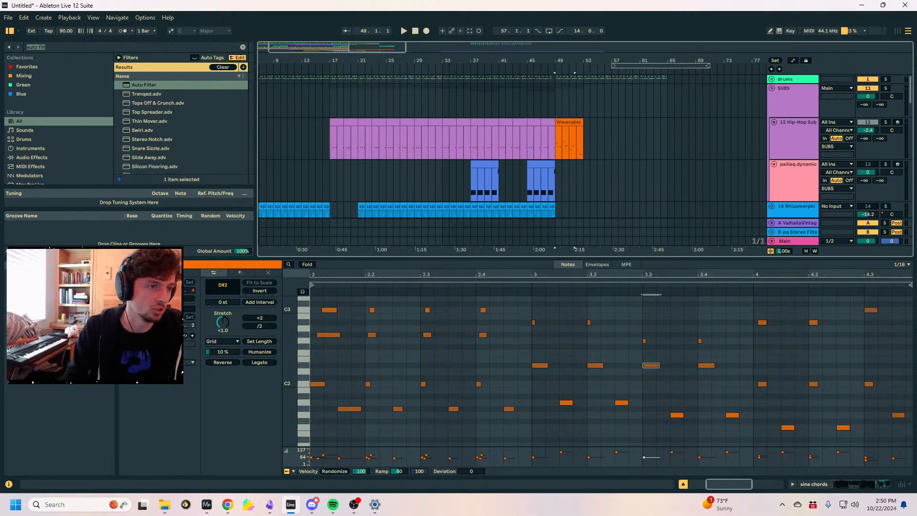
left_click_drag(261, 61, 399, 84)
left_click(307, 79)
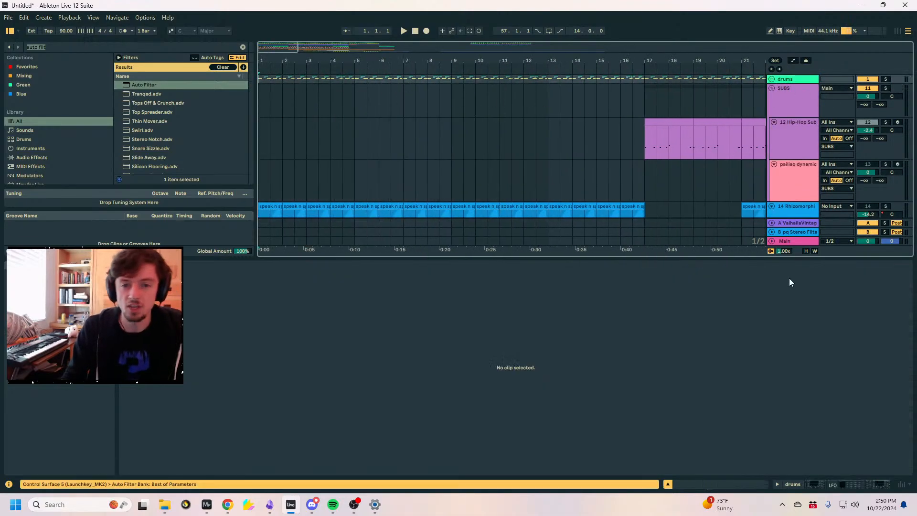
left_click_drag(763, 260, 752, 400)
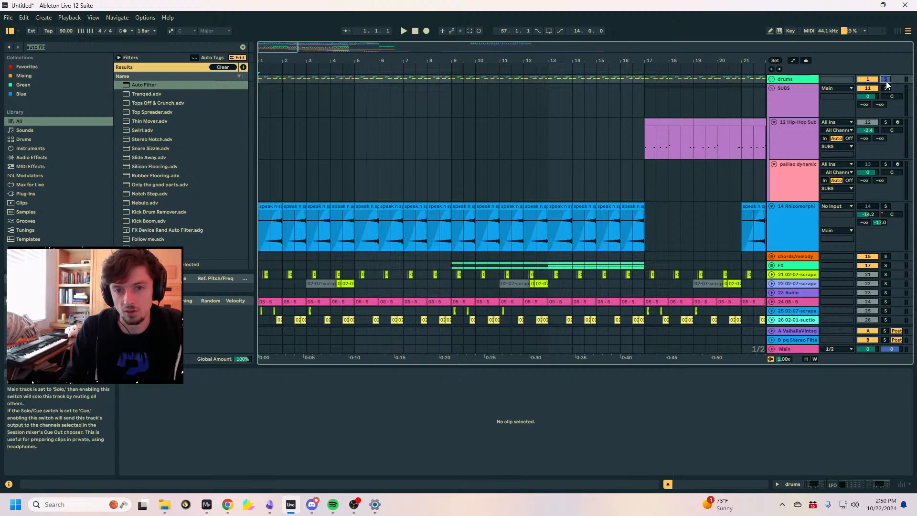
Audition the soloed drums group from bar 1 and from bar 17.
key("space")
left_click(645, 79)
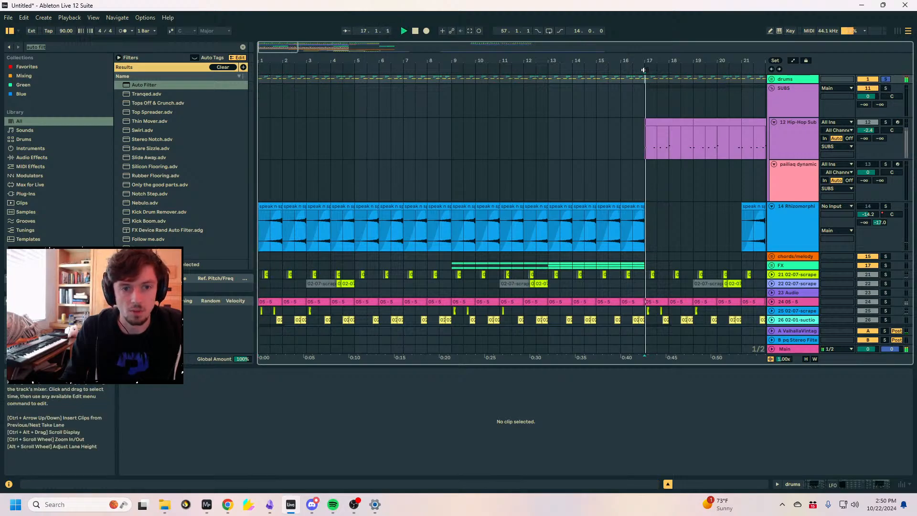
key("space")
left_click_drag(640, 61, 625, 42)
scroll(511, 141, "down", 2)
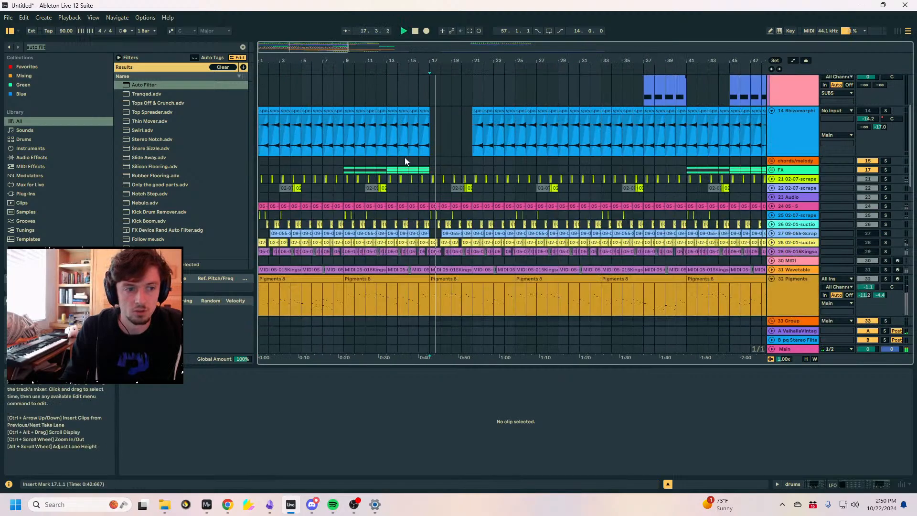
Look through the lower tracks, solo Pigments track 32 and play its first clip from bar 1.
left_click(265, 112)
key("space")
scroll(328, 165, "down", 4)
scroll(327, 175, "down", 3)
scroll(352, 185, "up", 8)
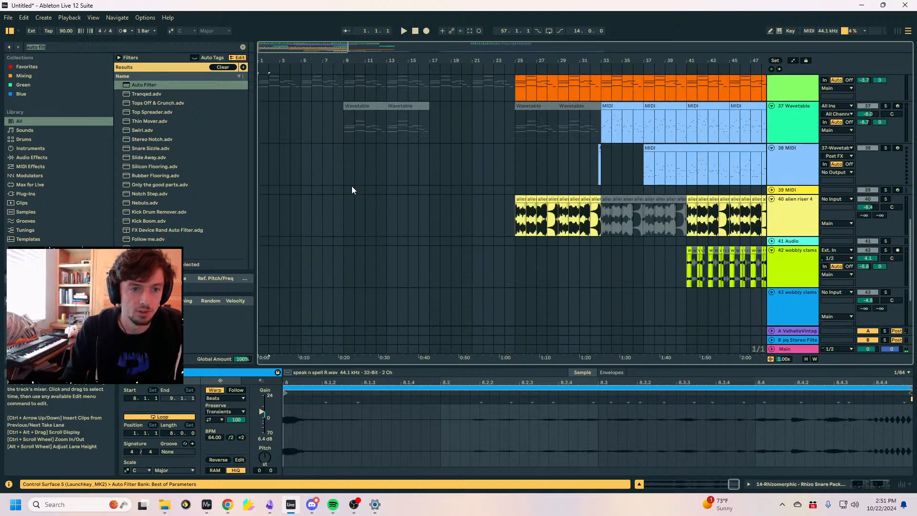
left_click(286, 228)
left_click(885, 229)
left_click(344, 244)
left_click(322, 231)
key("space")
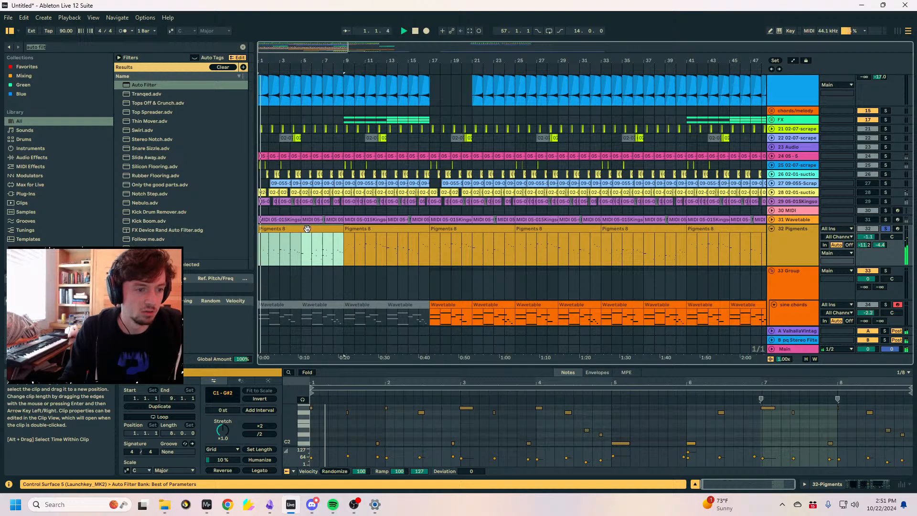
Unsolo Pigments track 32 and play the full arrangement from bar 33 and from bar 48.
left_click(888, 228)
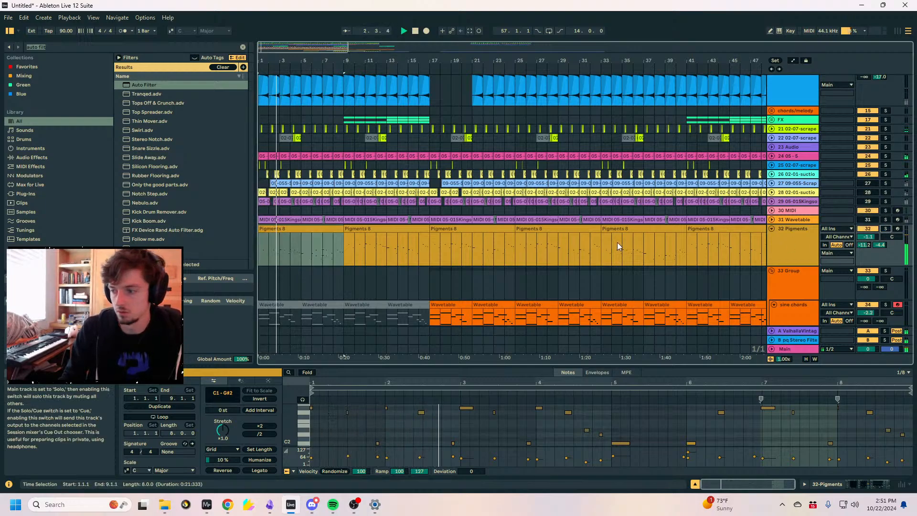
left_click(595, 245)
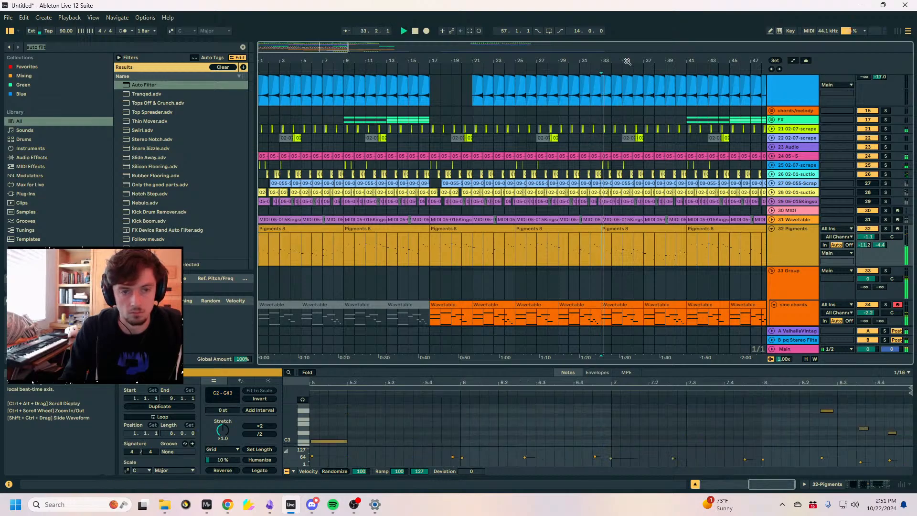
scroll(624, 226, "down", 5)
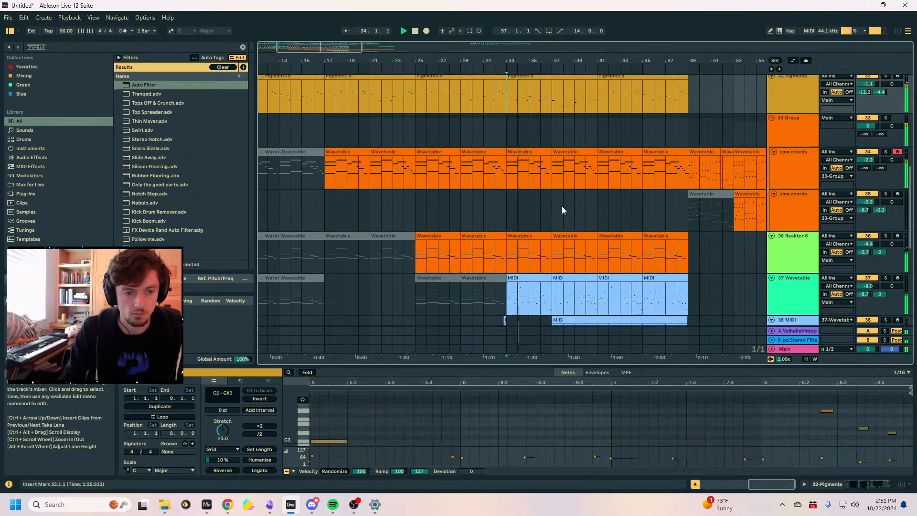
left_click(666, 227)
left_click(679, 74)
left_click_drag(680, 61, 285, 139)
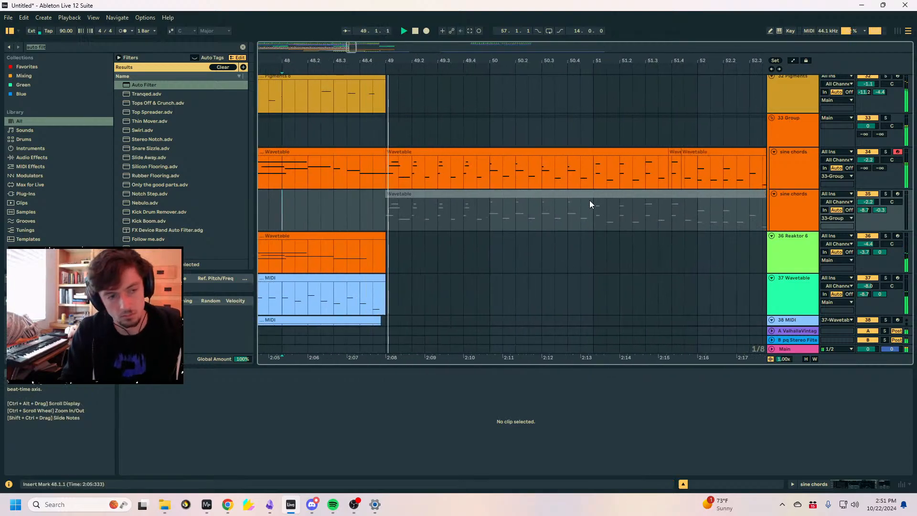
Copy track 34's sine chords clip at bar 49 onto sine chords track 35 at the same position.
left_click(487, 151)
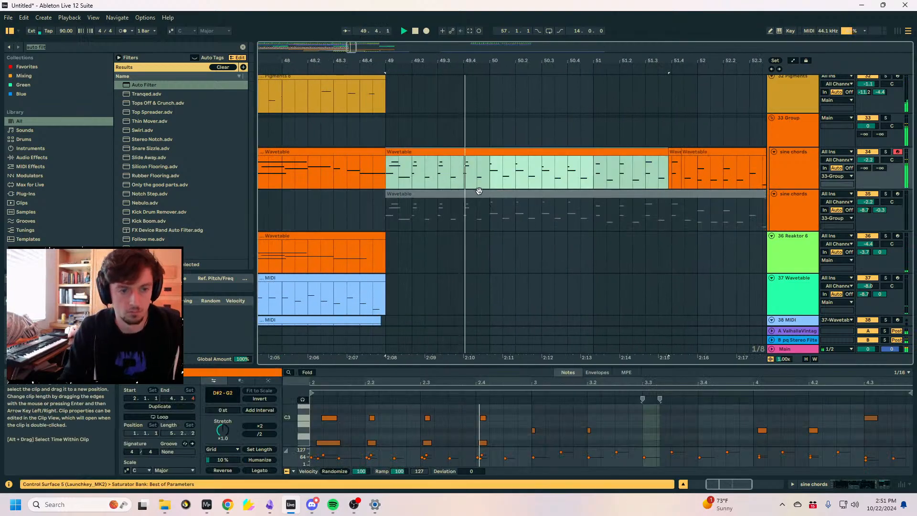
left_click_drag(479, 151, 478, 191)
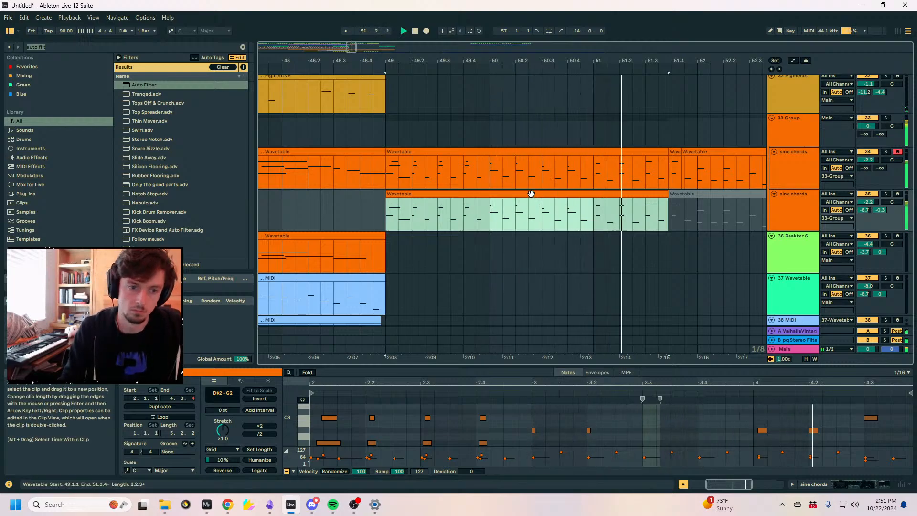
key("space")
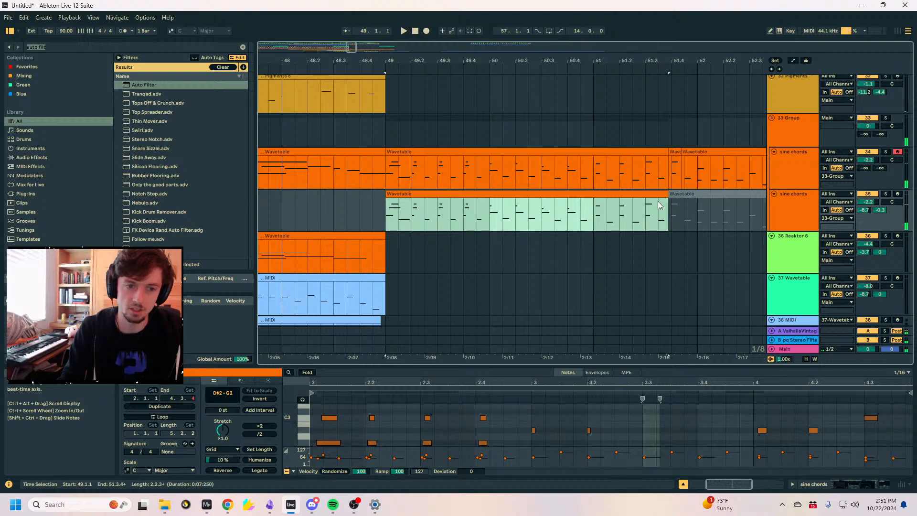
Solo sine chords track 35 and lower the two A1 notes at the start of its clip's third bar to G#1.
left_click(885, 193)
key("space")
left_click_drag(601, 367, 601, 239)
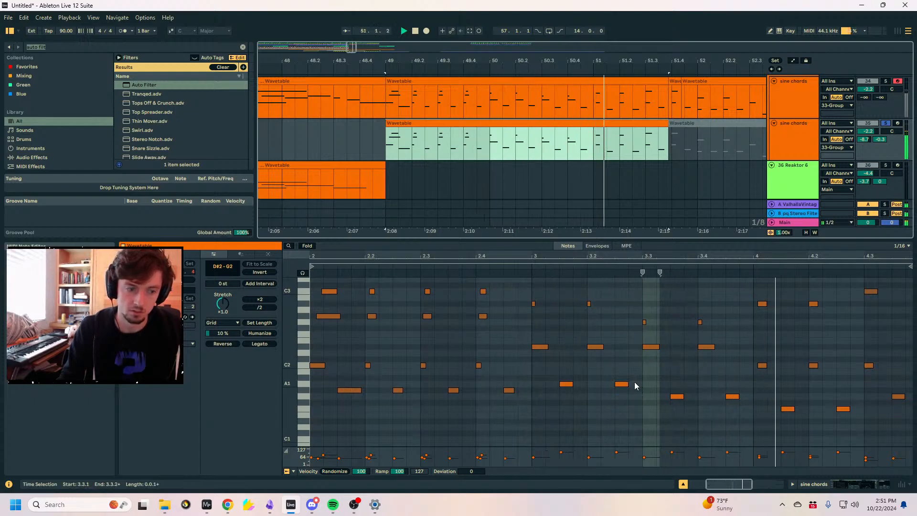
key("space")
left_click_drag(634, 377, 545, 394)
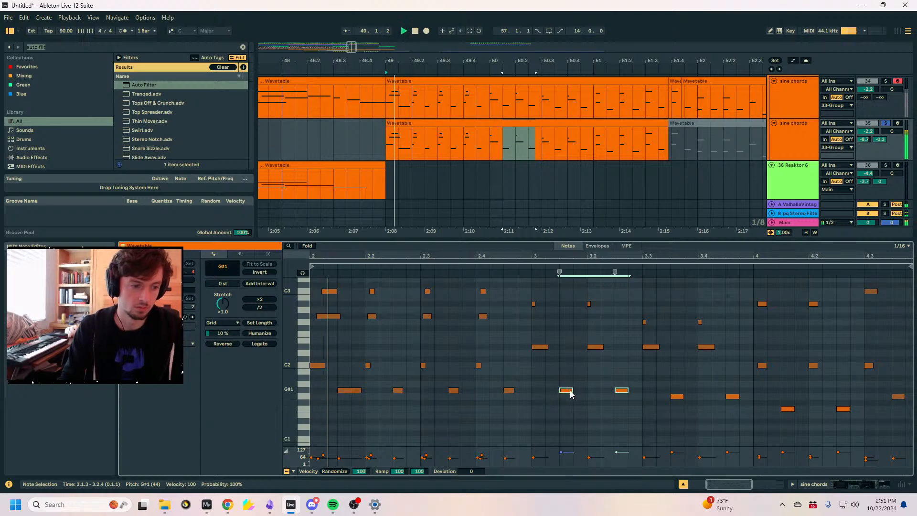
Lower the two matching A1 notes in track 34's bar 49 clip to G#1 and play it back.
left_click_drag(553, 108, 543, 104)
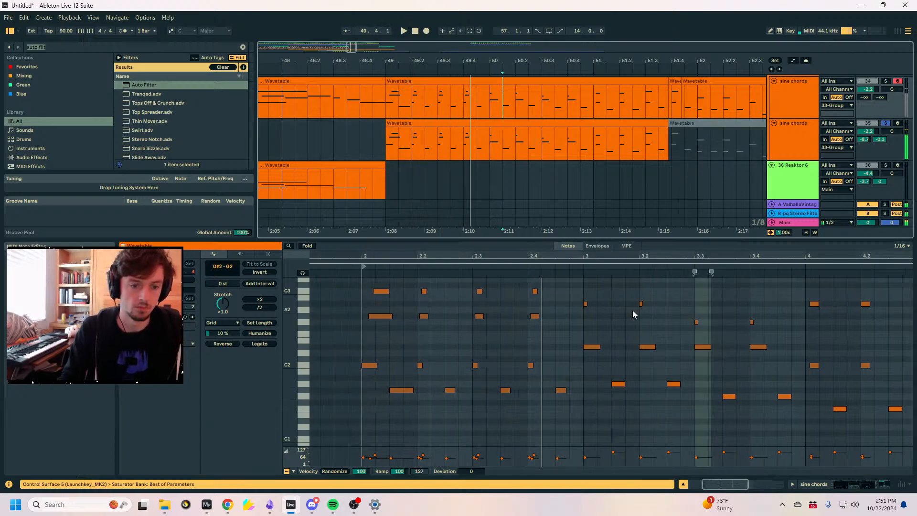
left_click(608, 383)
key("space")
left_click_drag(604, 358, 699, 423)
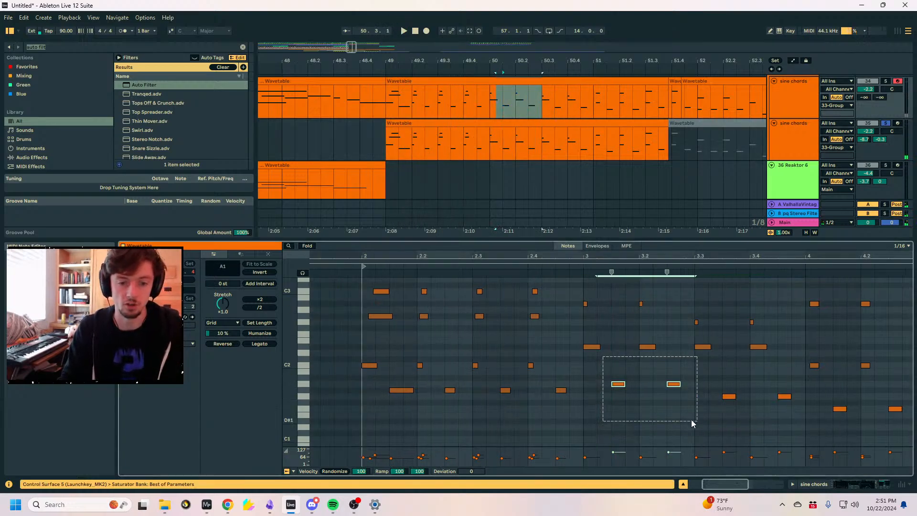
key("Down")
key("space")
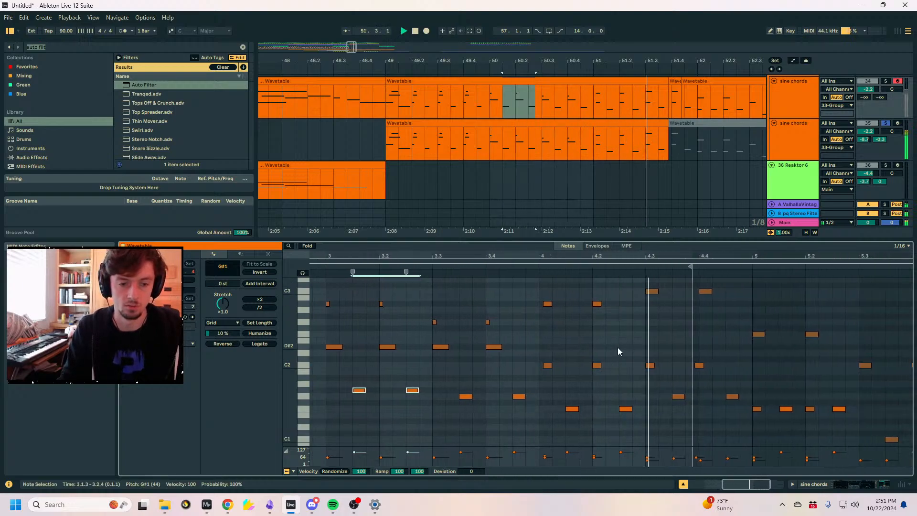
Solo track 34, compare its devices with track 35's, and set track 34's Saturator Dry/Wet to 23%.
left_click(595, 89)
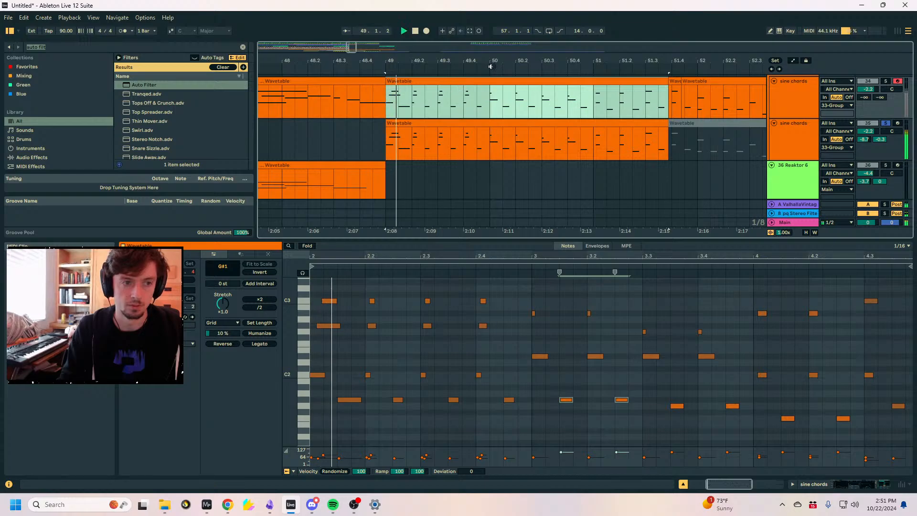
left_click(884, 81)
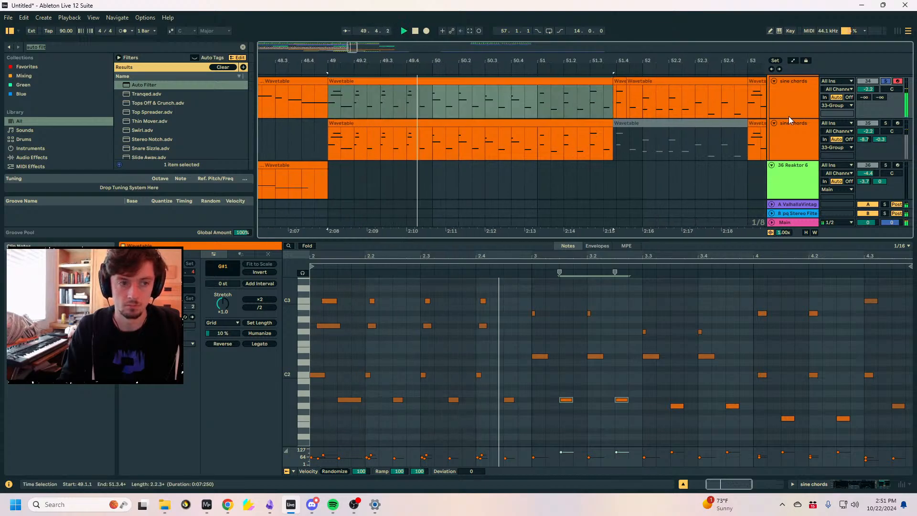
key("shift+Tab")
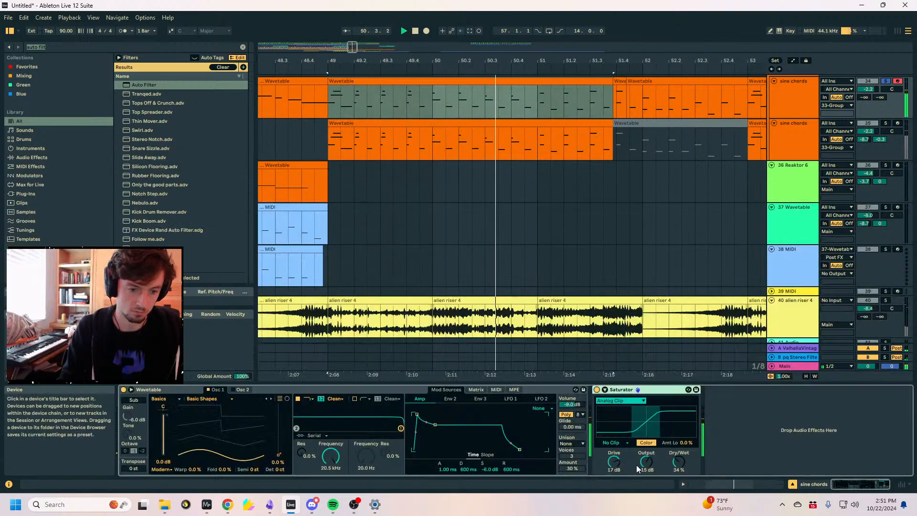
left_click(597, 138)
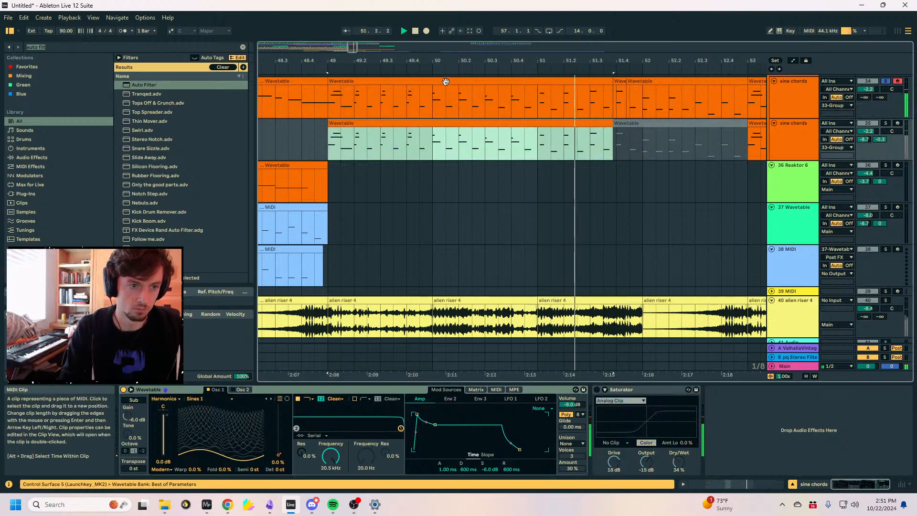
left_click(603, 89)
Compare both sine chords tracks' devices while playing from bar 53, and unsolo track 34.
left_click_drag(624, 61, 549, 80)
key("Right")
key("Right")
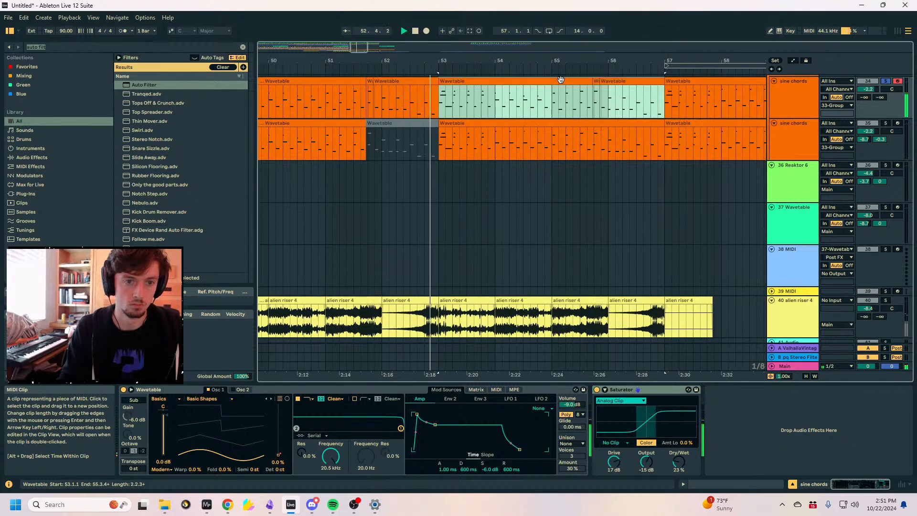
left_click(520, 125)
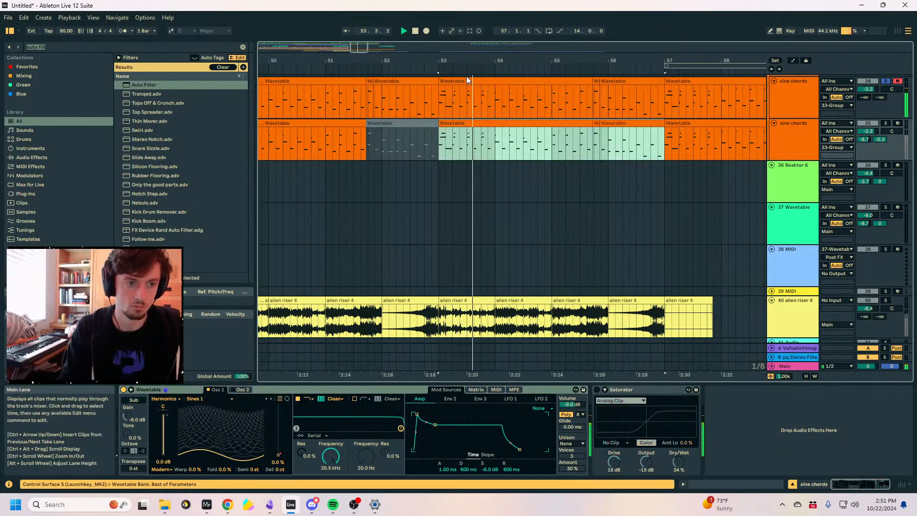
left_click(883, 82)
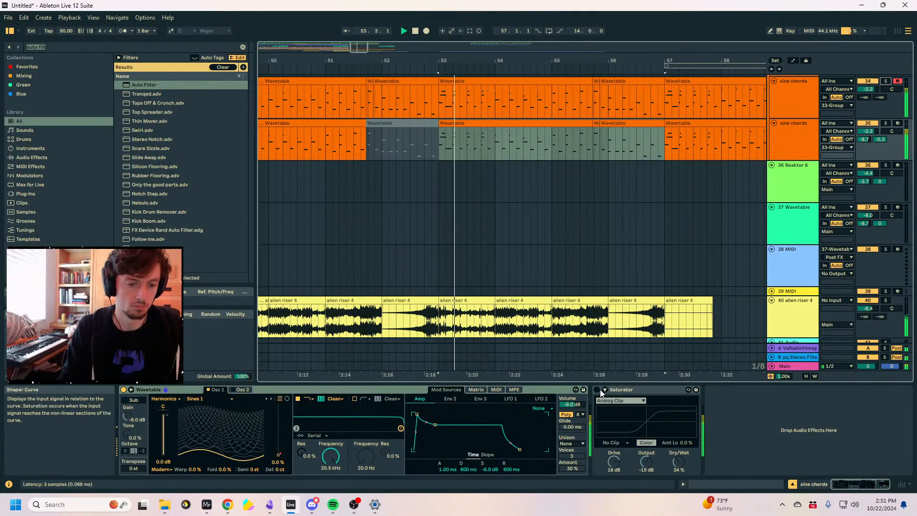
Set 33 Group's sends to -17.0 dB and -2.8 dB and turn both of track 35's sends down to -inf.
scroll(812, 172, "up", 3)
left_click(795, 131)
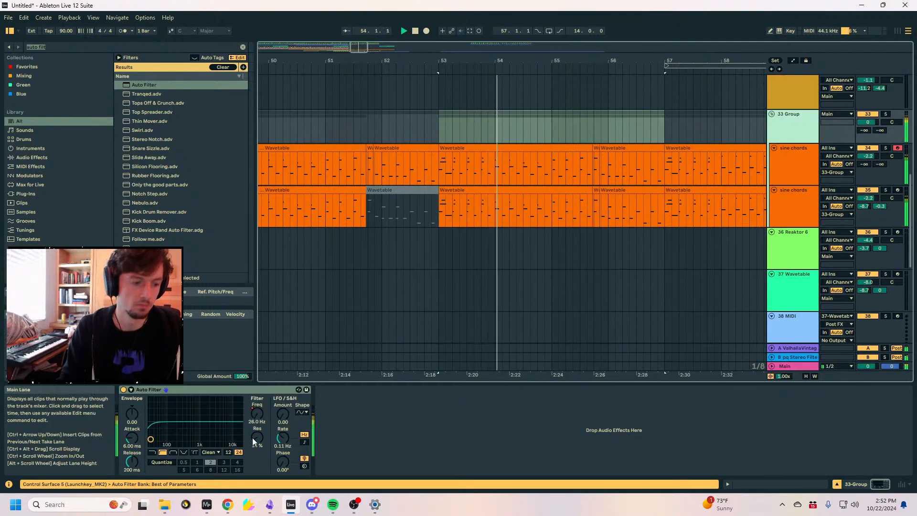
left_click(868, 130)
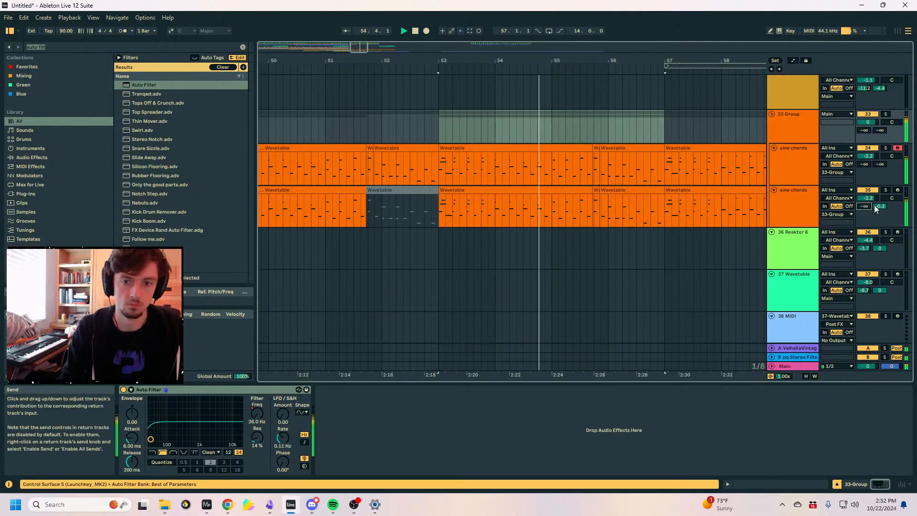
left_click_drag(869, 131, 879, 111)
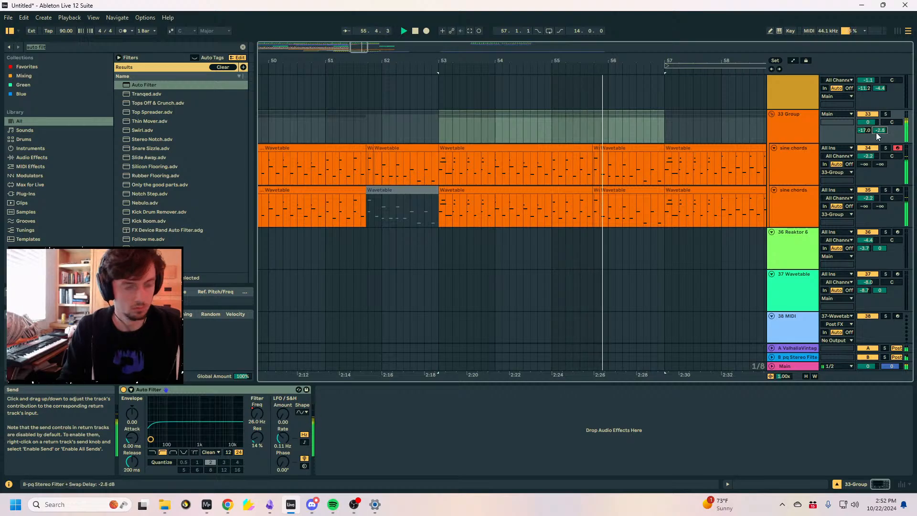
Duplicate bars 49 to 57 of both sine chords tracks so the copy starts at bar 57.
left_click(596, 155)
left_click_drag(666, 61, 625, 40)
scroll(625, 84, "down", 10)
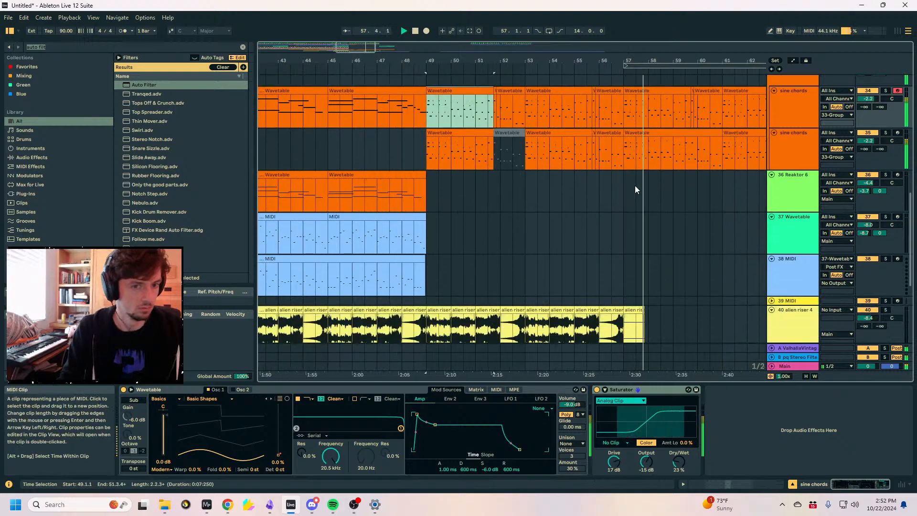
scroll(668, 286, "up", 5)
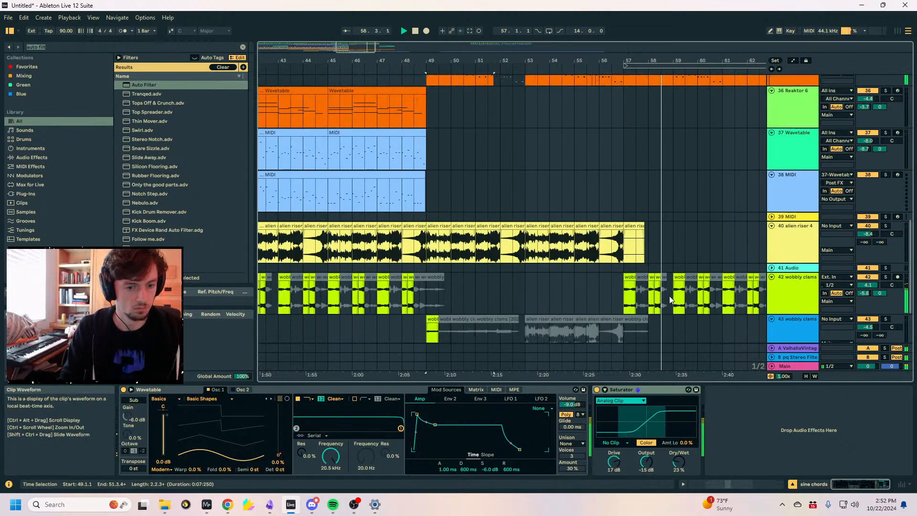
scroll(646, 250, "up", 3)
scroll(646, 246, "up", 3)
scroll(619, 175, "down", 2)
left_click_drag(619, 176, 429, 199)
key("ctrl+d")
Consolidate the clips between bars 49 and 57 on both sine chords tracks.
left_click(368, 144)
left_click(332, 150)
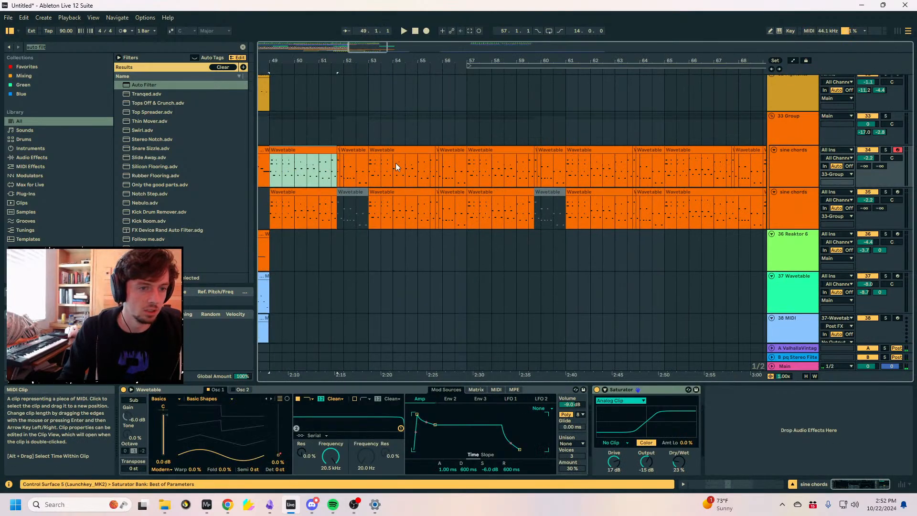
left_click(458, 189, "shift")
key("ctrl+j")
Open track 34's consolidated clip in the note editor and check both sine chords clips while playing from bar 49.
left_click(373, 149)
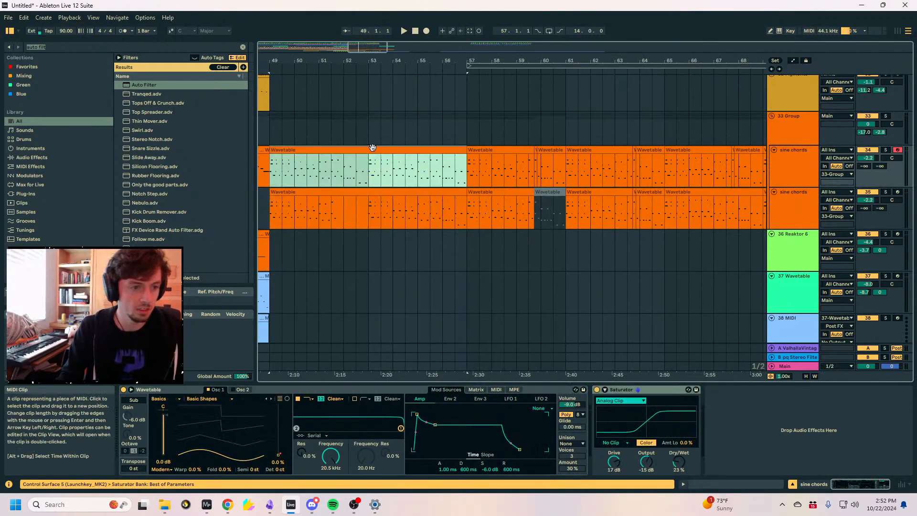
left_click(733, 484)
right_click(645, 359)
left_click(670, 101)
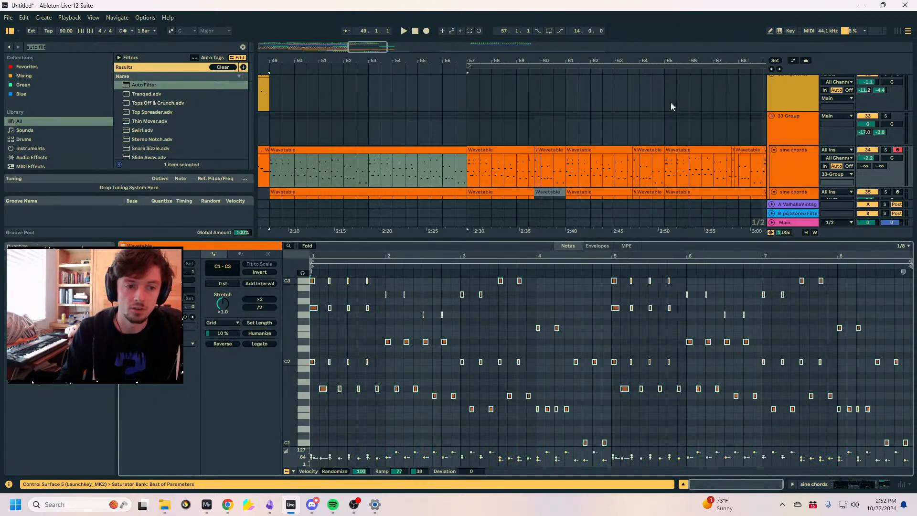
key("space")
scroll(420, 167, "down", 1)
left_click(314, 102)
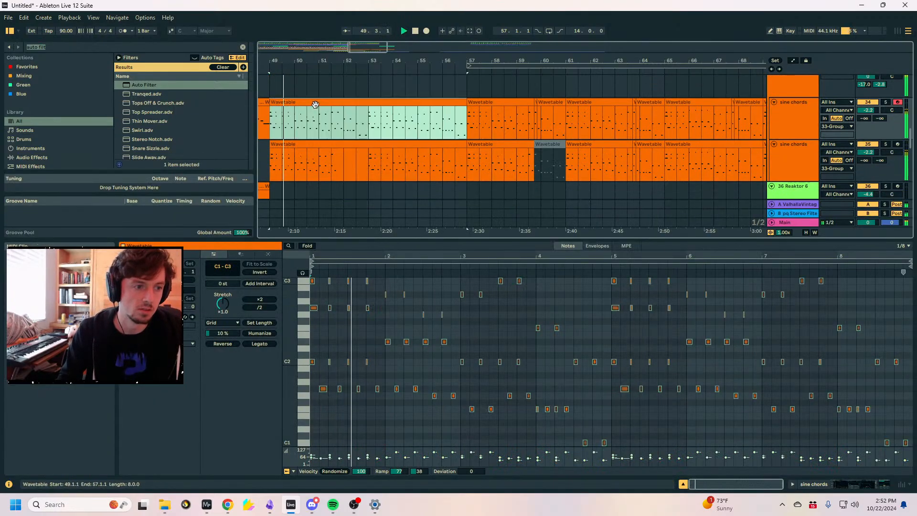
left_click(301, 144)
left_click(316, 120)
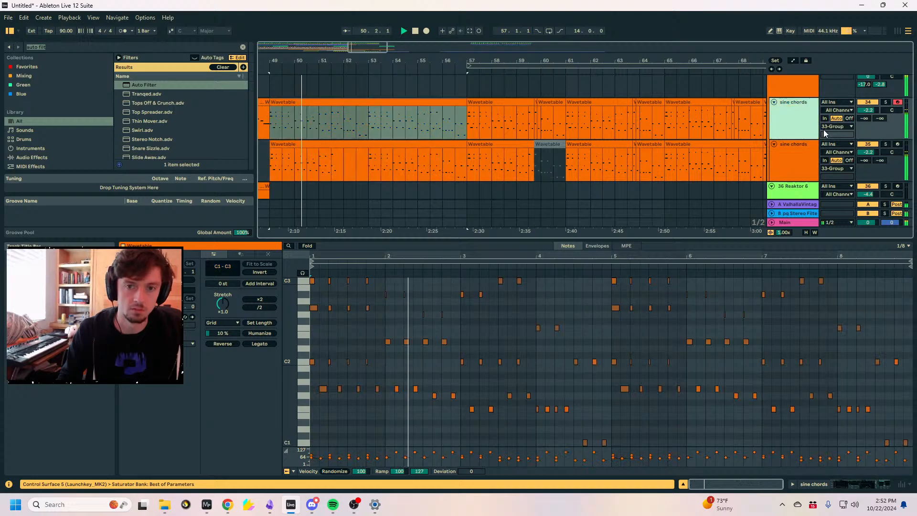
scroll(316, 120, "up", 1)
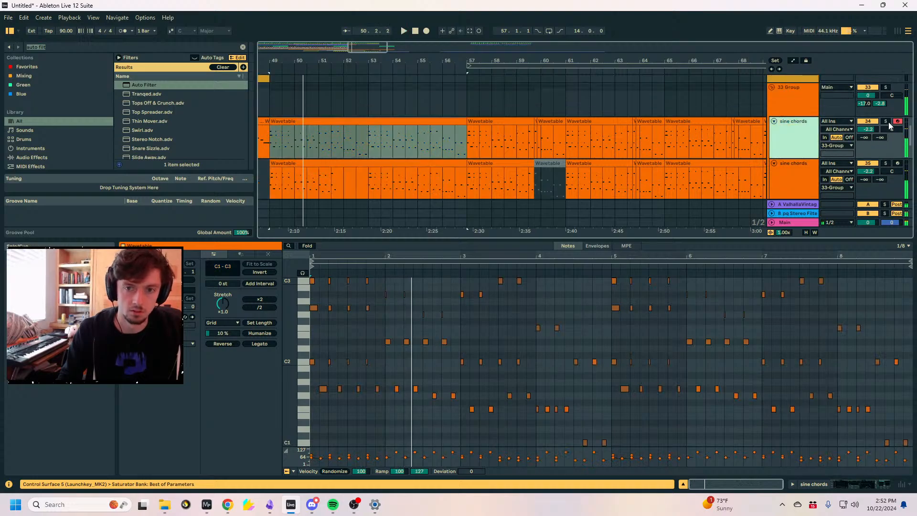
Raise the four bass notes in the second bar of track 34's clip by an octave and play from bar 49.
left_click(388, 342)
left_click_drag(445, 418, 384, 372)
key("shift+Up")
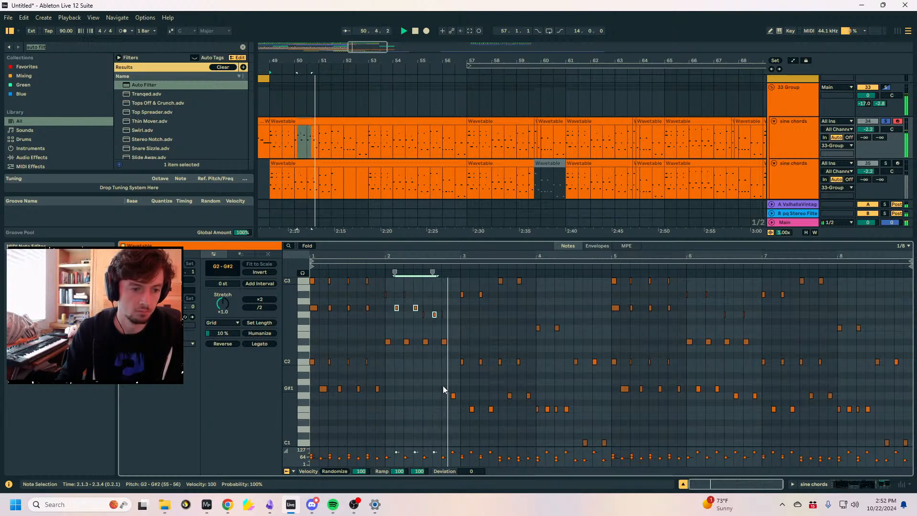
left_click_drag(455, 406, 440, 383)
key("shift+Up")
key("space")
scroll(460, 365, "up", 2)
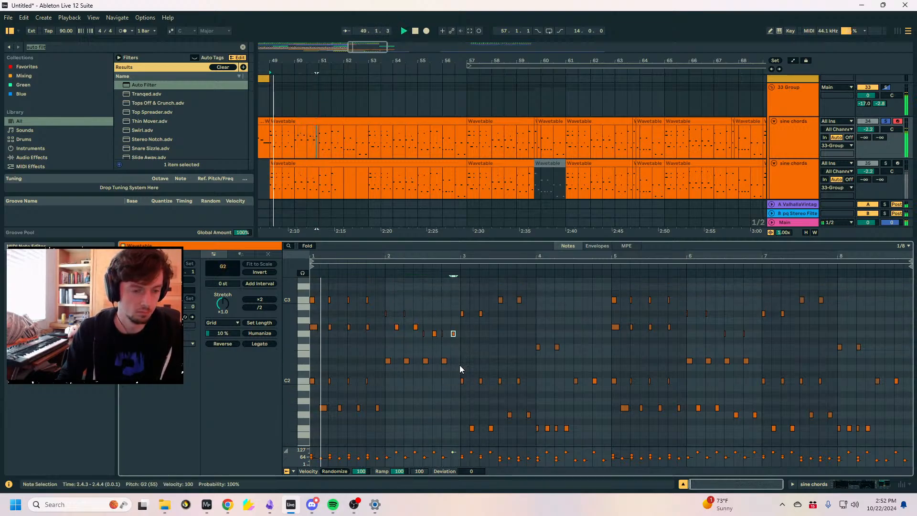
Try raising the last octave-shifted note of the second bar to G#2, and undo the change.
left_click(423, 334)
key("Up")
left_click(453, 335)
key("Up")
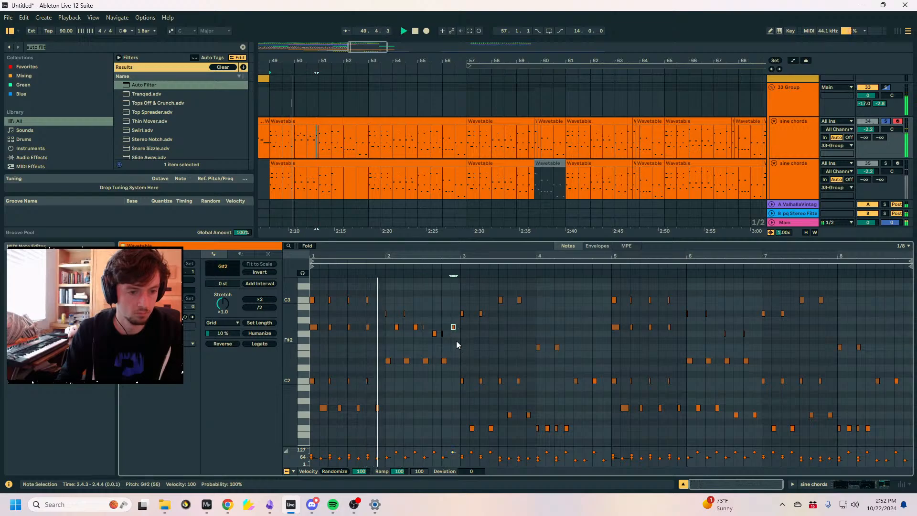
key("ctrl+z")
key("ctrl+z")
Raise the two G2 notes at the end of the clip's second bar to G#2.
left_click(434, 333)
key("Up")
left_click(451, 334)
key("Up")
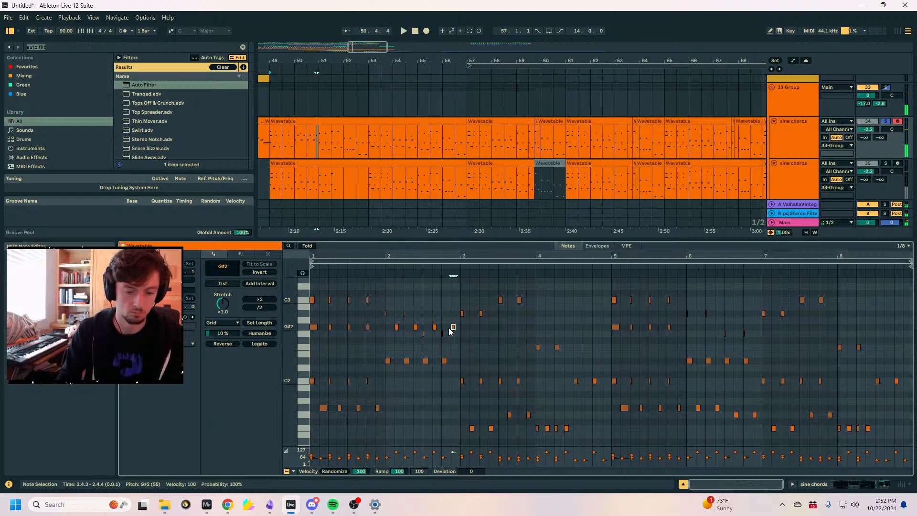
Try the first bar's four G#1 notes two octaves higher at G#3, and return them to G#1.
left_click_drag(413, 256, 587, 286)
left_click_drag(534, 427, 259, 406)
key("shift+Up")
key("shift+Up")
key("space")
key("space")
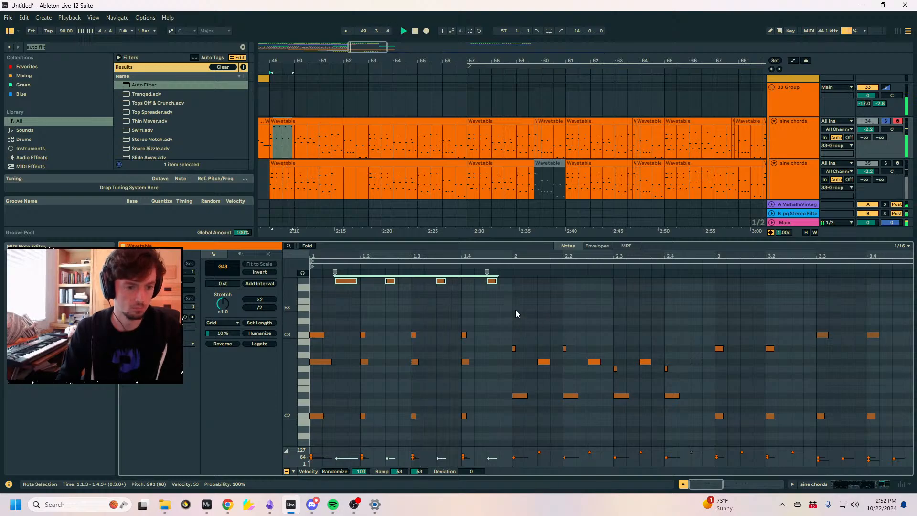
key("shift+Down")
key("shift+Down")
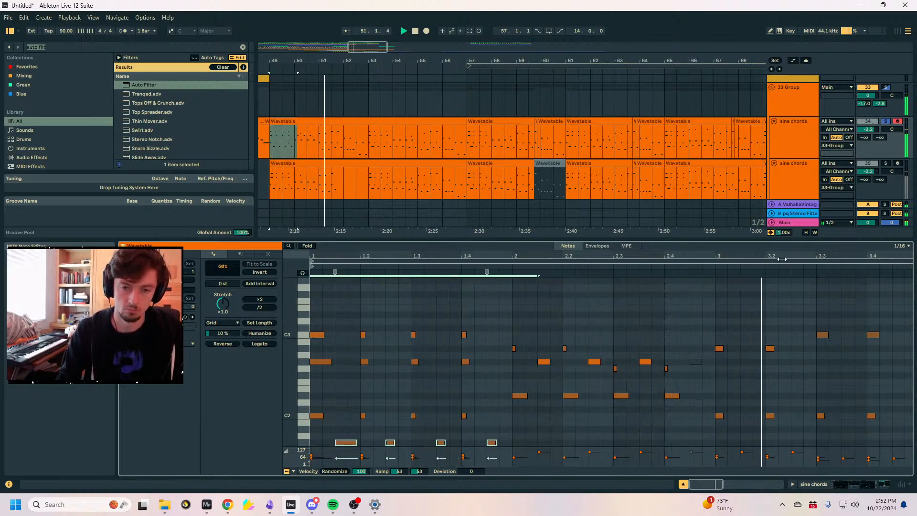
Raise the low notes at 4.1.3 and 4.2.3 in track 34's clip to G2.
scroll(620, 364, "down", 5)
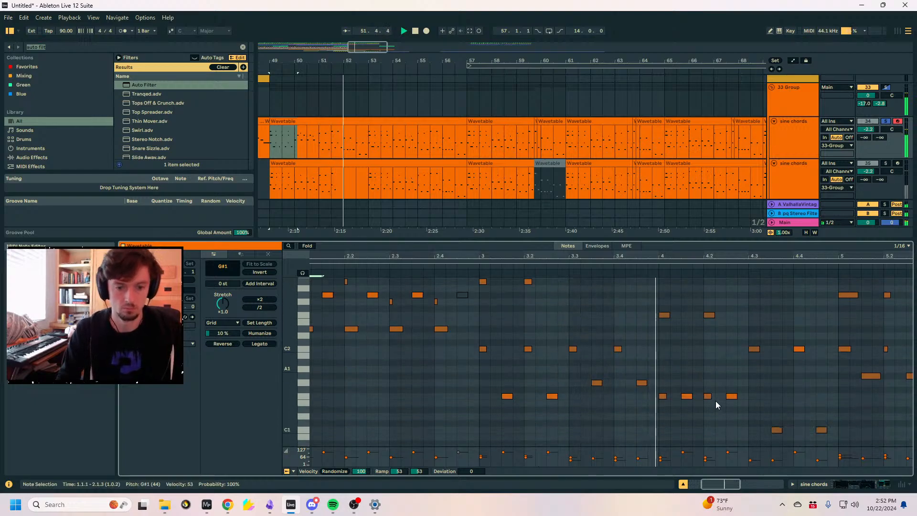
left_click(686, 376)
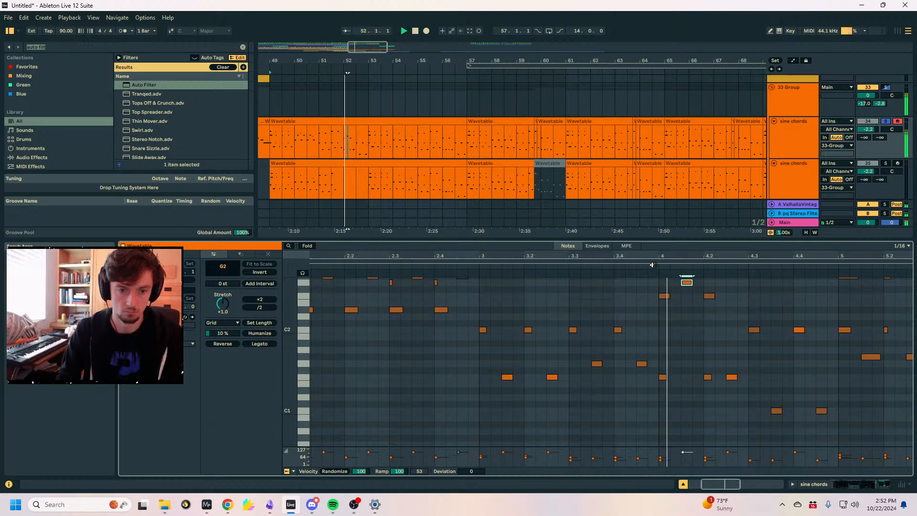
left_click_drag(743, 398, 718, 370)
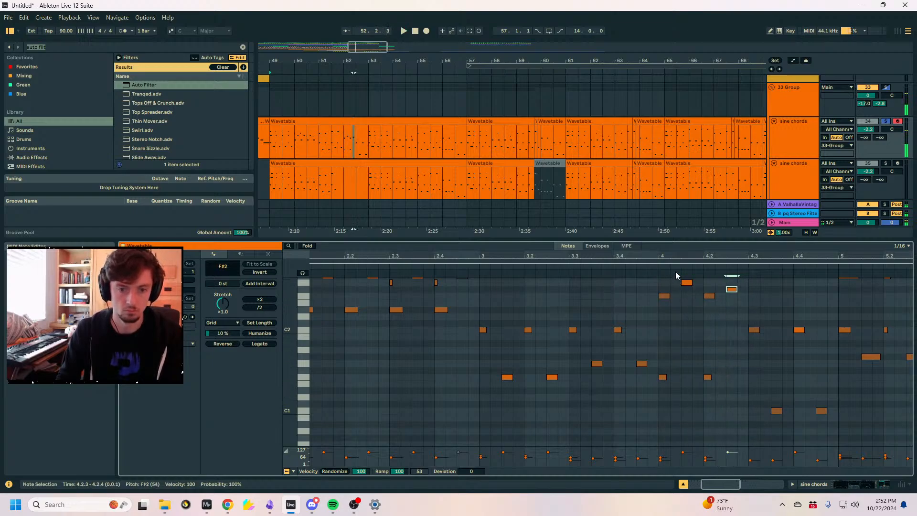
key("space")
Try the C2 note at 4.3.1 an octave higher, and return it to C2.
left_click_drag(758, 352, 741, 315)
key("shift+Up")
key("shift+Down")
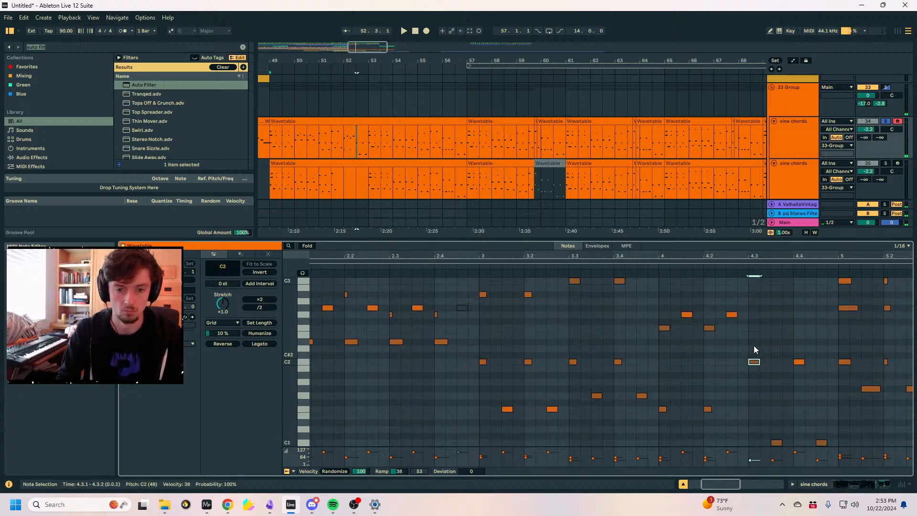
Play the end of the fourth bar and delete the C1 note at 4.4.3.
key("ctrl+a")
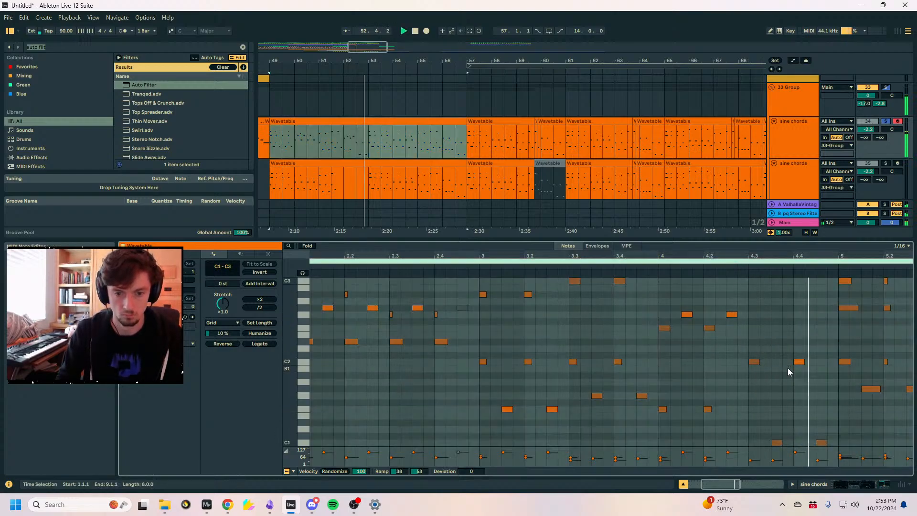
left_click(824, 443)
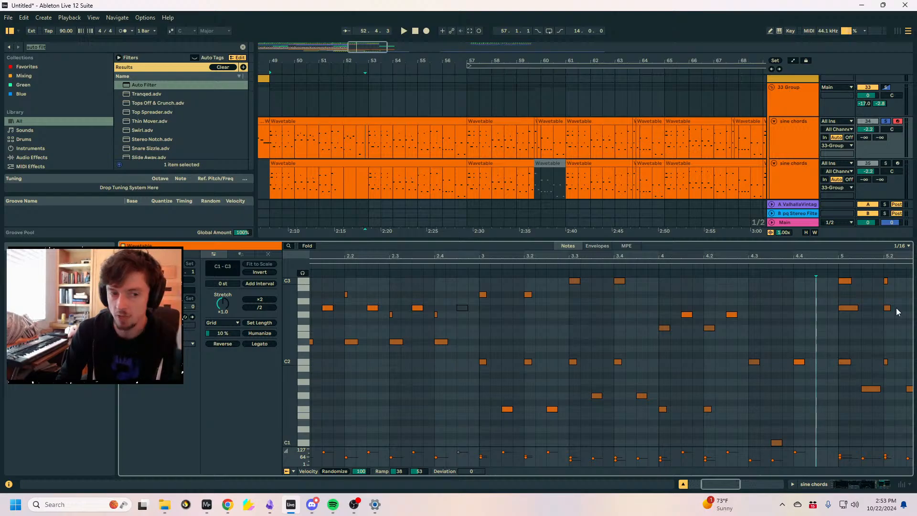
Switch to Discord, look through the stream posts in the livestreams channel, and return to the Ableton Live set.
left_click_drag(525, 61, 532, 59)
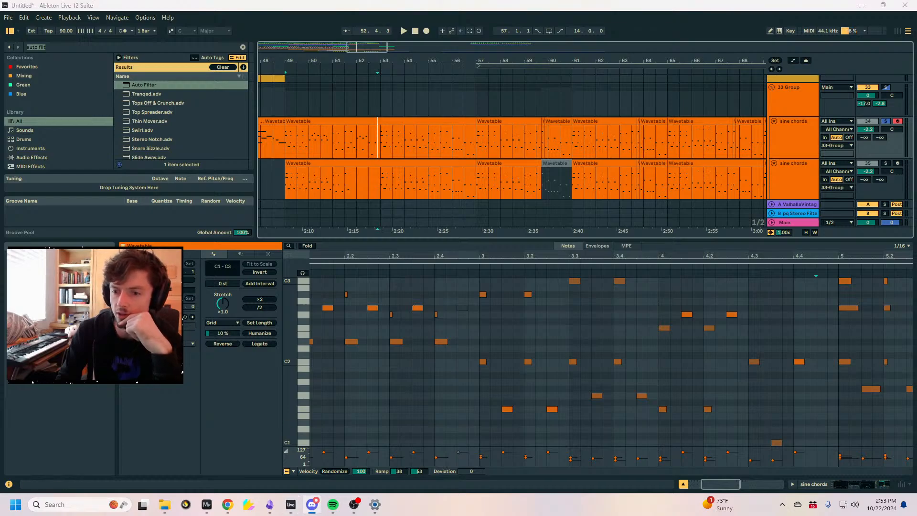
left_click_drag(916, 71, 442, 45)
scroll(693, 283, "up", 2)
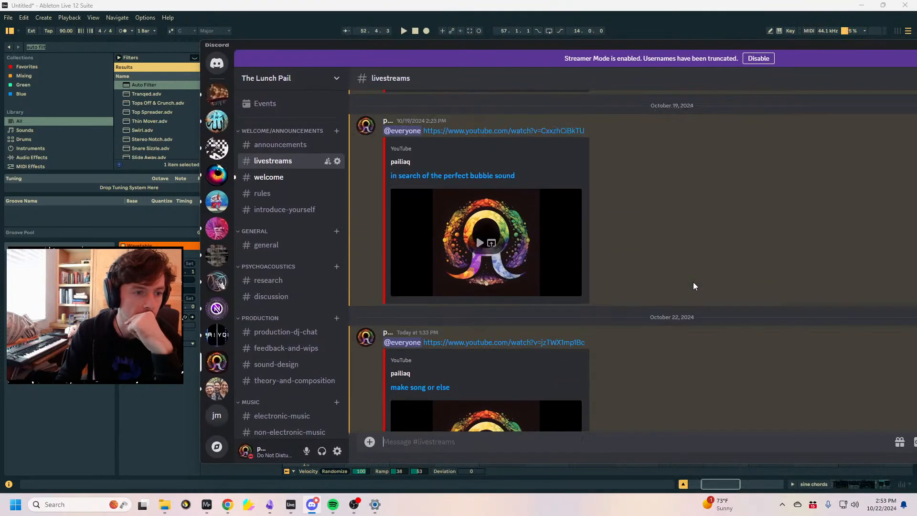
scroll(693, 286, "down", 2)
scroll(716, 310, "up", 5)
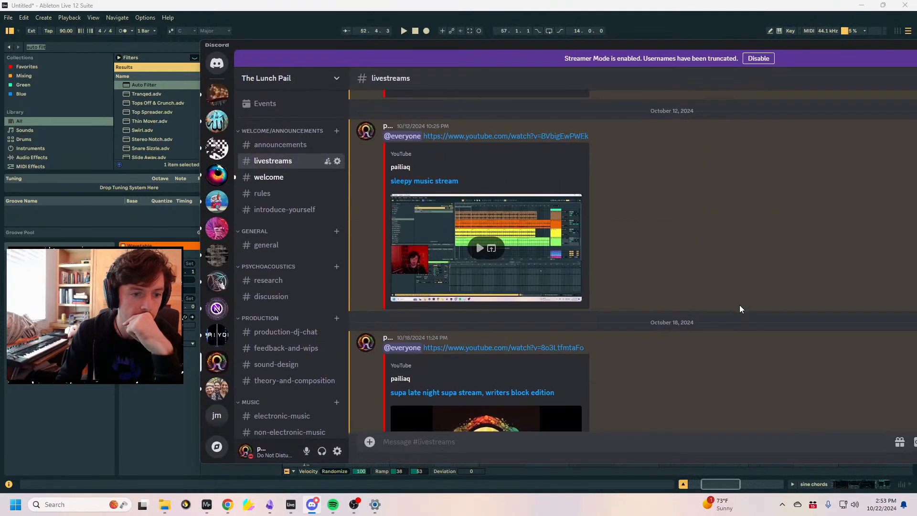
scroll(740, 307, "down", 5)
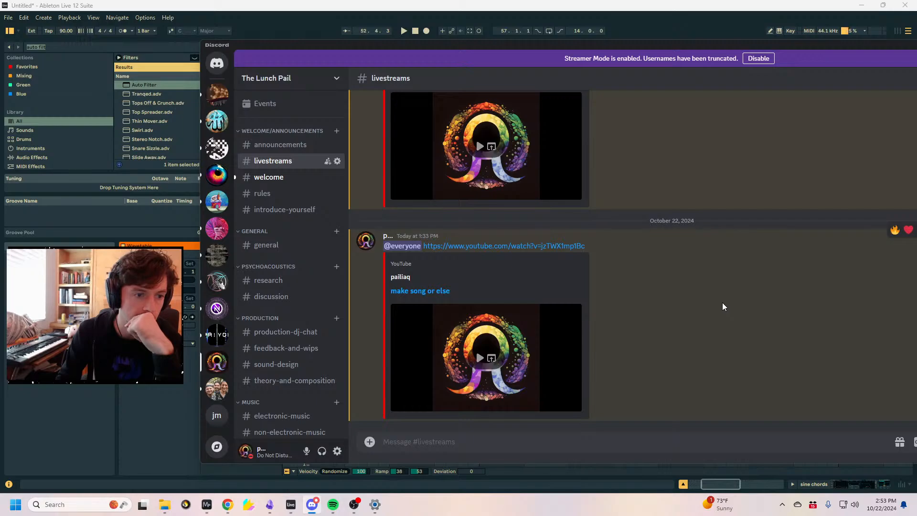
left_click_drag(466, 47, 916, 47)
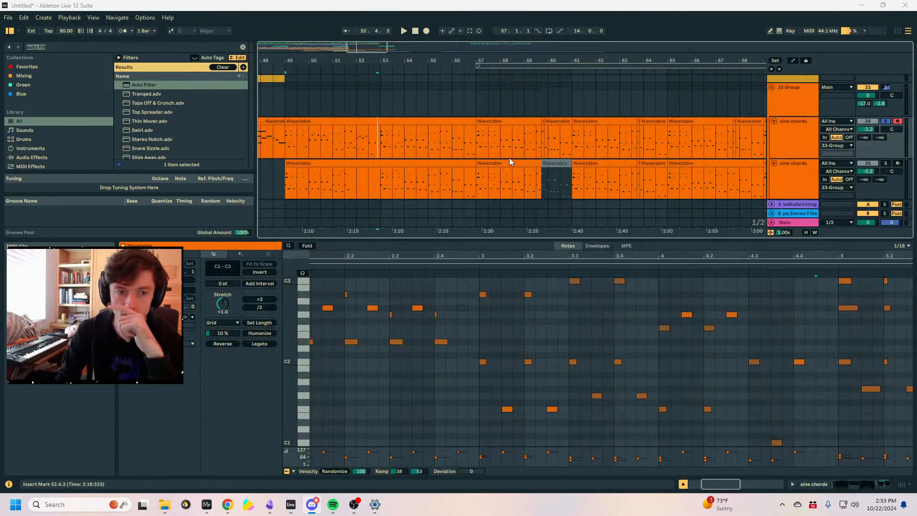
Turn off the solo on track 34 and play both sine chords tracks together from just before bar 57.
left_click(480, 178)
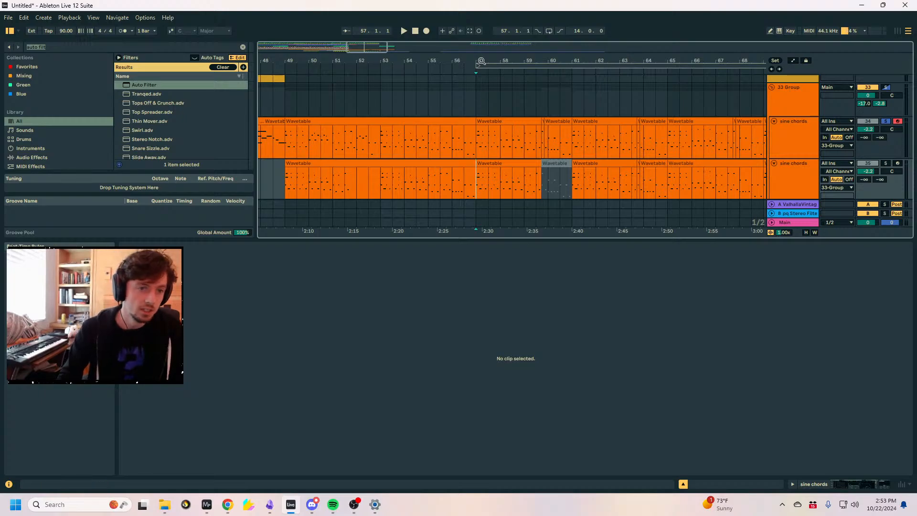
left_click_drag(482, 61, 480, 117)
left_click(450, 188)
left_click(458, 185)
left_click(434, 179)
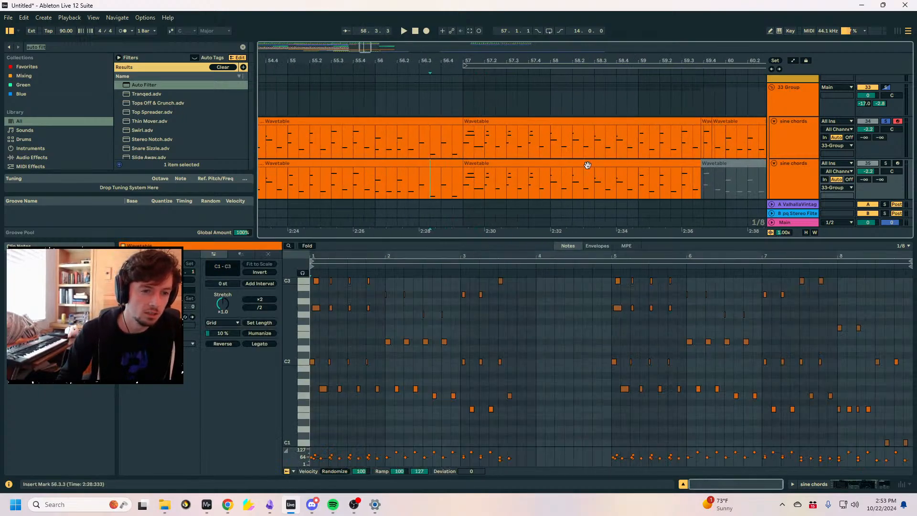
key("Right")
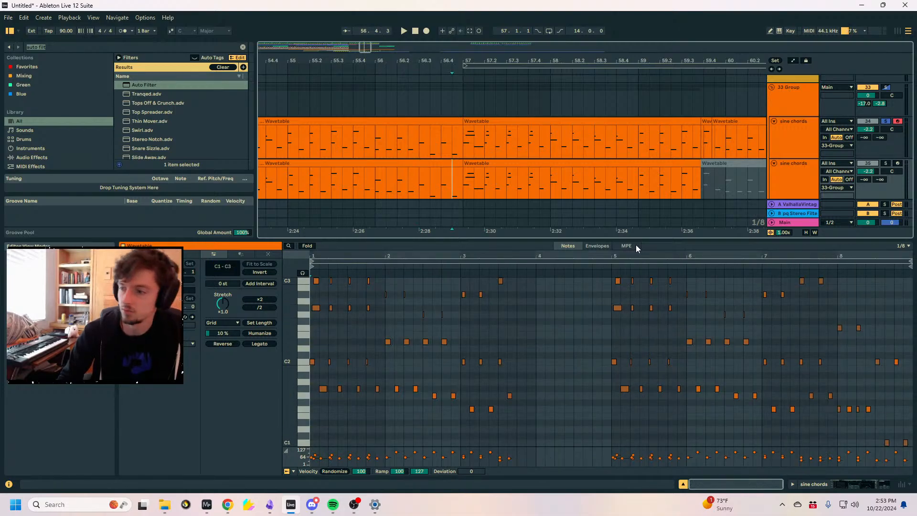
key("space")
left_click(884, 122)
key("space")
Set the 33 Group's send to the pq Stereo Filter return to -14.4 dB during playback.
left_click_drag(513, 61, 491, 35)
left_click(496, 121)
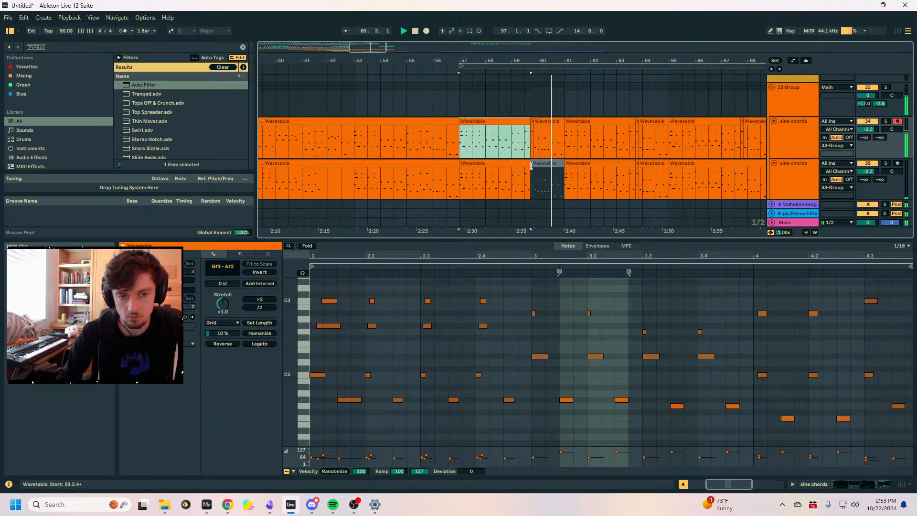
left_click_drag(879, 104, 879, 117)
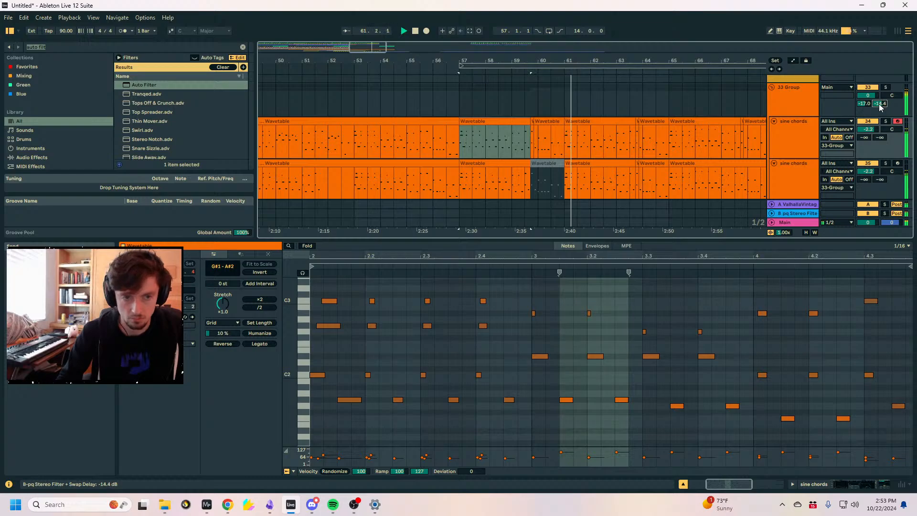
Copy track 34's revoiced clip from bars 49–57 over bars 57–65 on both sine chords tracks.
left_click(580, 178)
right_click(609, 349)
left_click(606, 168)
left_click(481, 121)
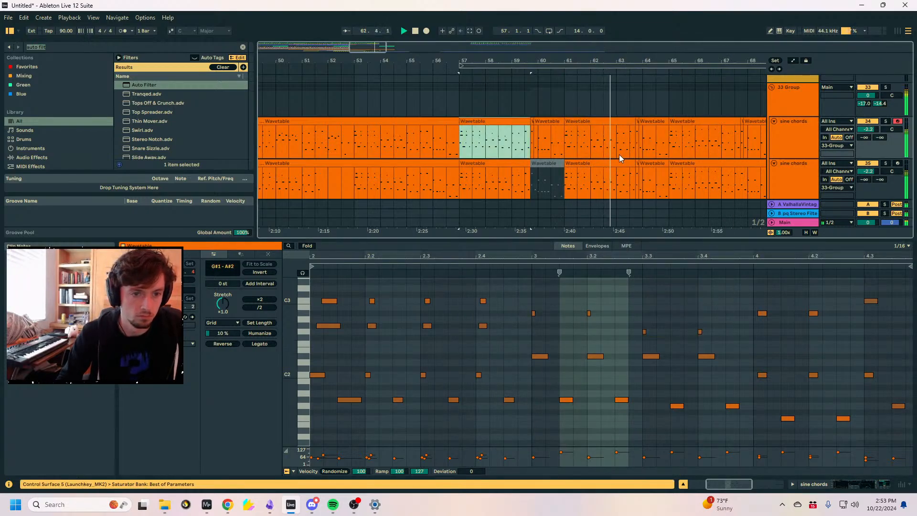
left_click(389, 123)
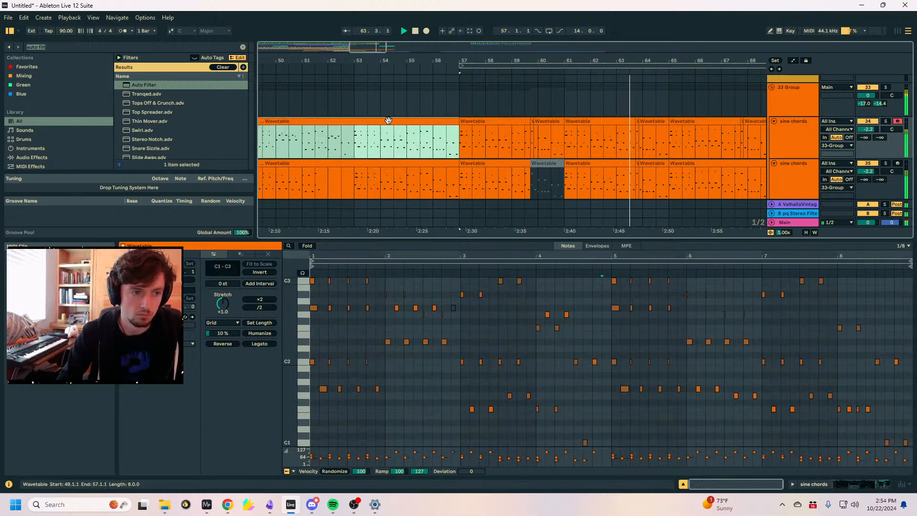
key("ctrl+d")
left_click(471, 163)
key("ctrl+v")
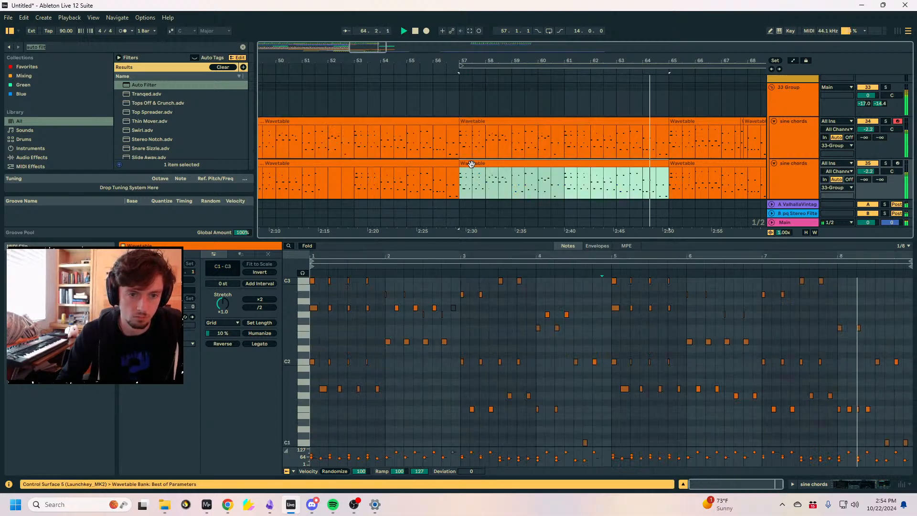
Duplicate the bars 57–65 clips on both sine chords tracks into bars 65–73.
key("ctrl+d")
scroll(540, 125, "down", 3)
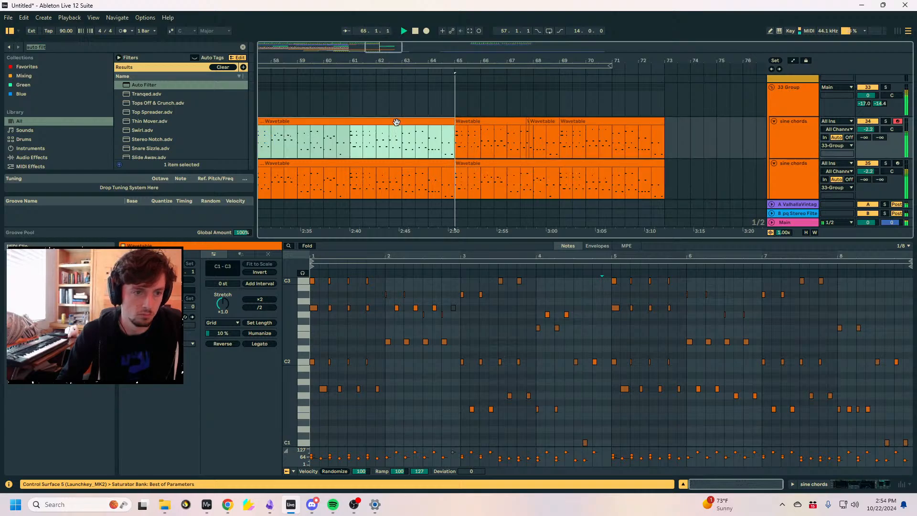
scroll(504, 138, "up", 3)
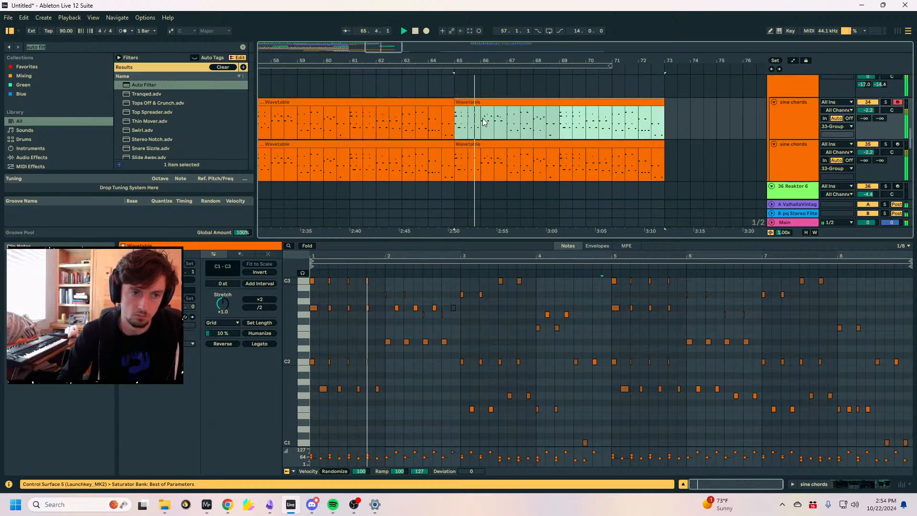
Raise all notes in the bars 65–73 clips of both sine chords tracks by one octave.
left_click(551, 349)
key("ctrl+a")
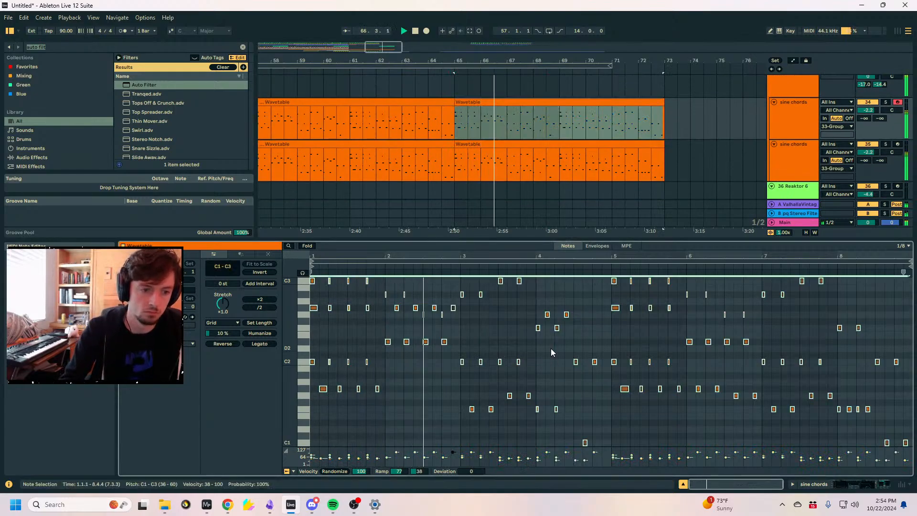
key("shift+Up")
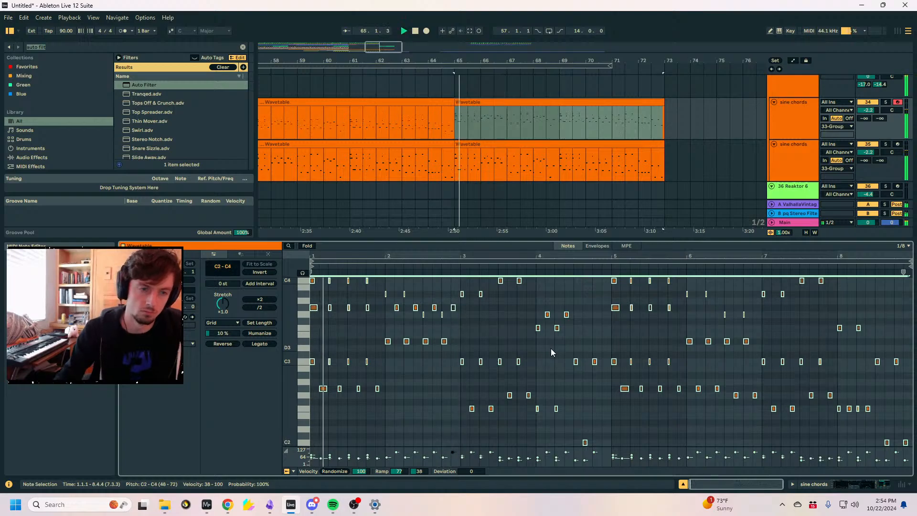
key("ctrl+z")
key("shift+Up")
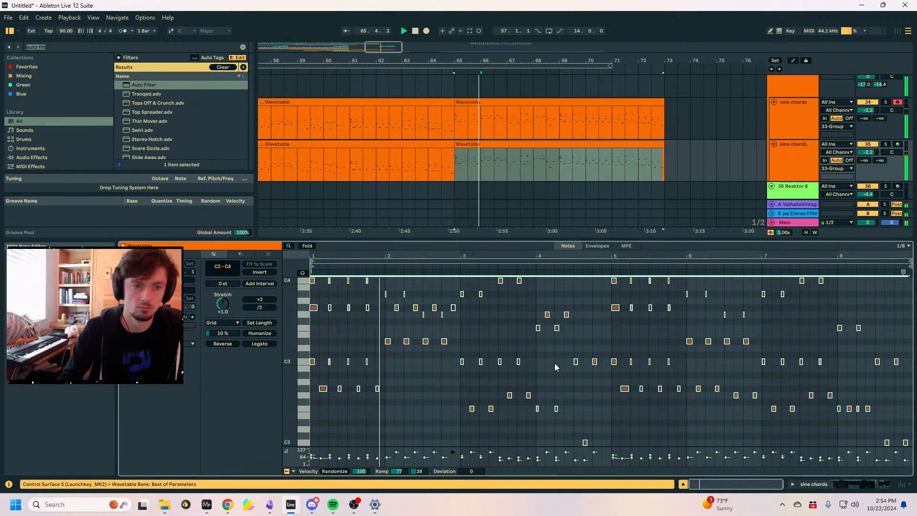
Set the 33 Group's volume to -1.1 dB.
left_click(557, 139)
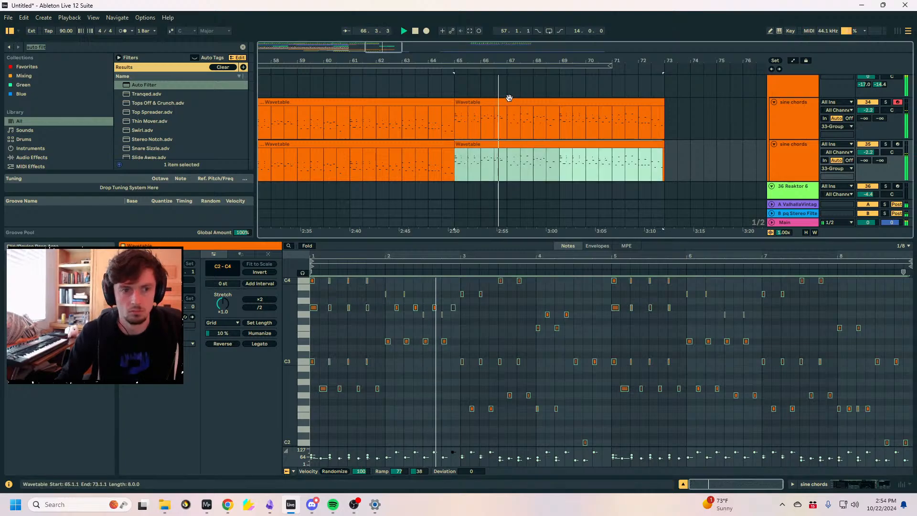
scroll(826, 168, "up", 2)
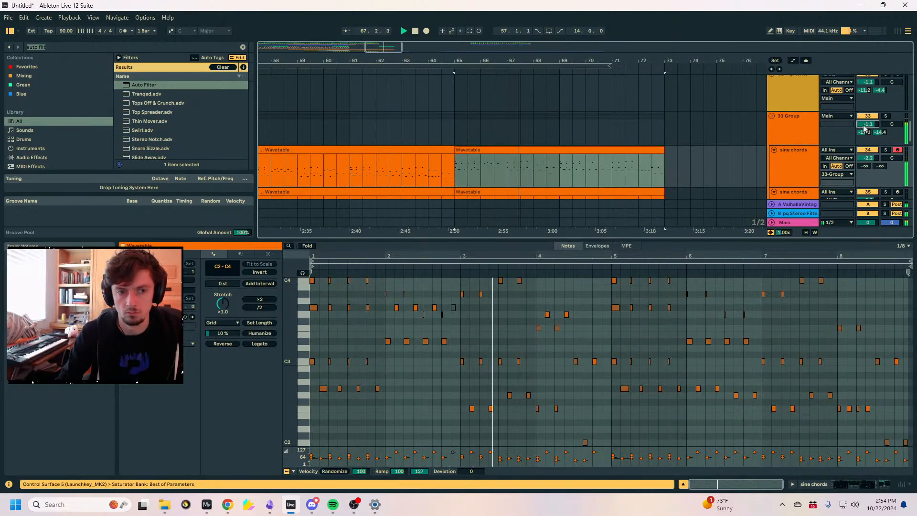
scroll(580, 178, "down", 2)
Play the raised chords around bar 67 and examine the passage near bar 67.4 up close.
left_click(480, 146)
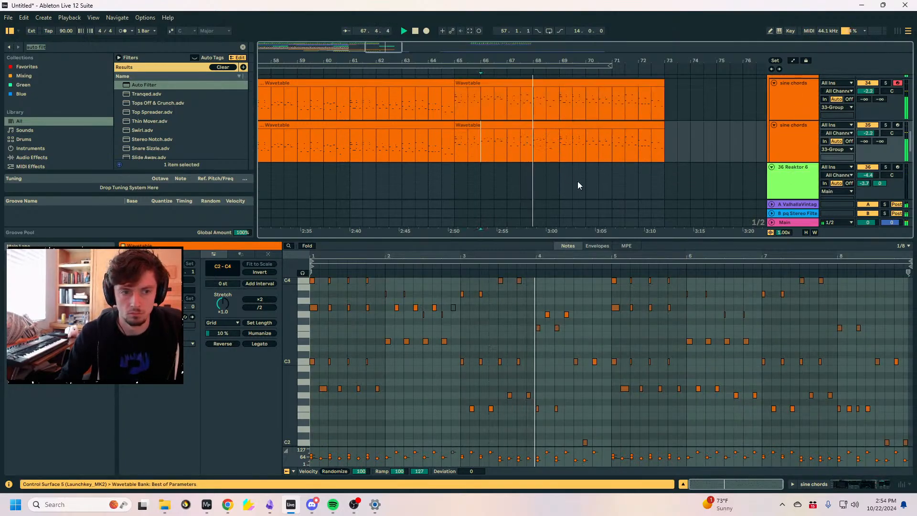
left_click(520, 99)
key("space")
key("space")
left_click_drag(526, 61, 525, 95)
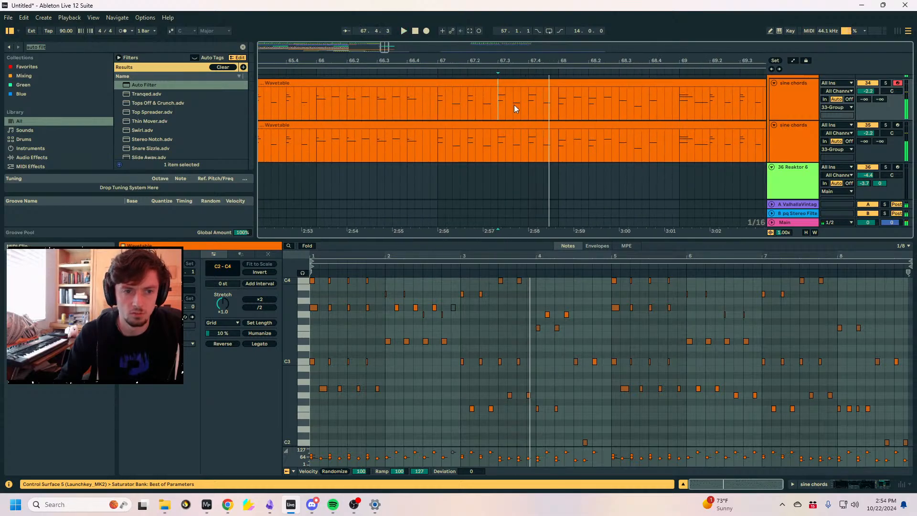
Flatten the Osc 1 Pos automation bump near bar 67.4 on track 34 and play the section back.
left_click(835, 482)
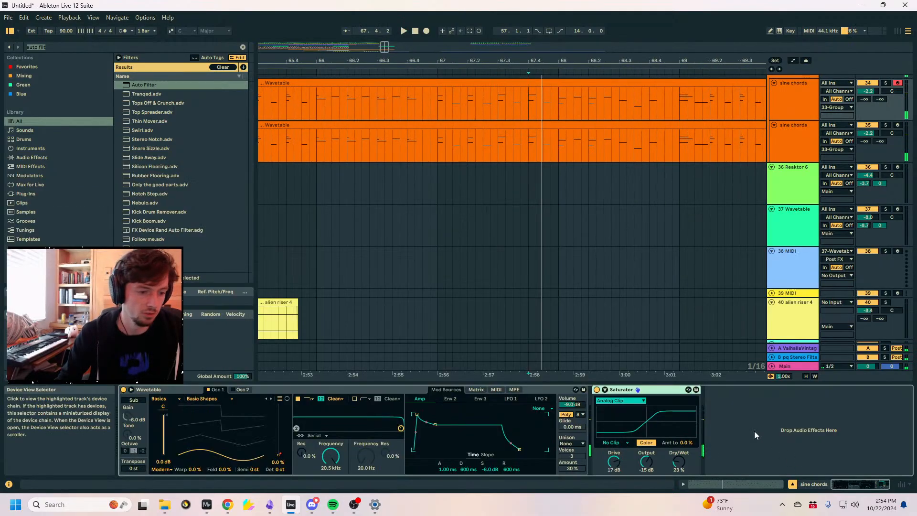
key("a")
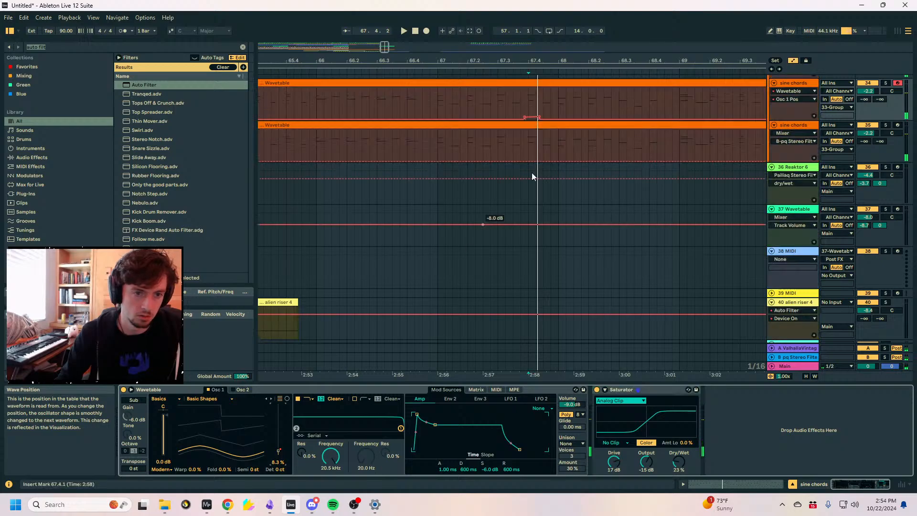
left_click_drag(539, 117, 539, 119)
key("space")
left_click_drag(524, 62, 524, 34)
key("space")
left_click(457, 107)
key("space")
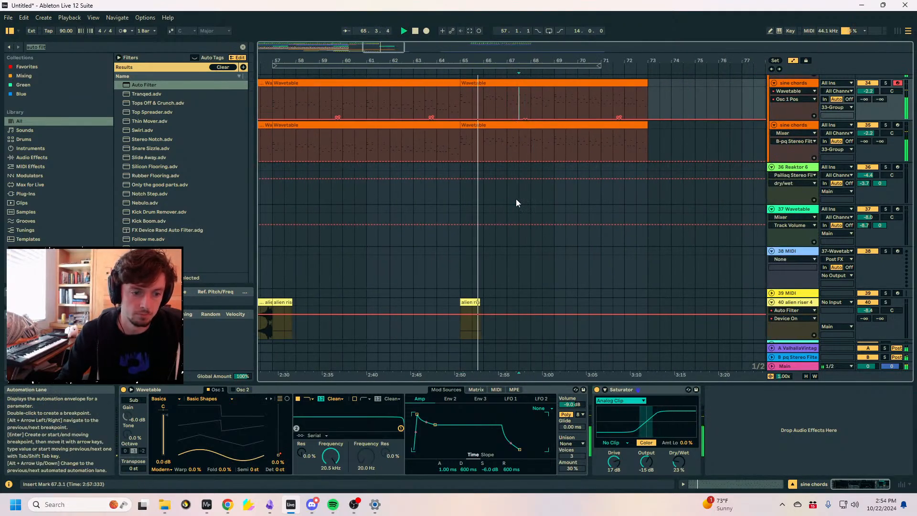
Delete the automation selected from about bar 59 to 75 on track 35 and set its pq Stereo Filter send to 0 dB.
left_click_drag(507, 144, 594, 156)
left_click_drag(693, 152, 324, 152)
key("Delete")
left_click(495, 142)
left_click_drag(522, 119, 589, 111)
left_click(543, 145)
left_click_drag(509, 164, 648, 153)
left_click(879, 140)
Duplicate bars 65–69 of both sine chords tracks over bars 69–73.
key("a")
left_click_drag(553, 180, 460, 135)
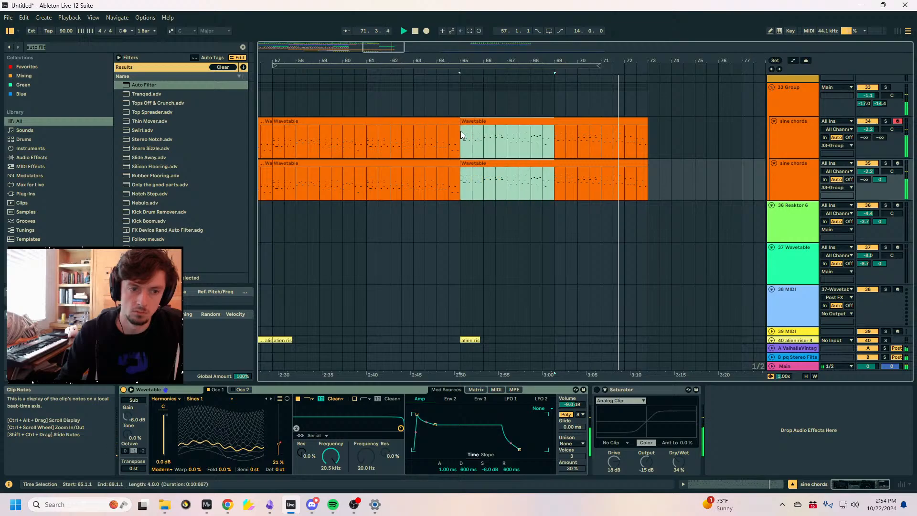
key("ctrl+d")
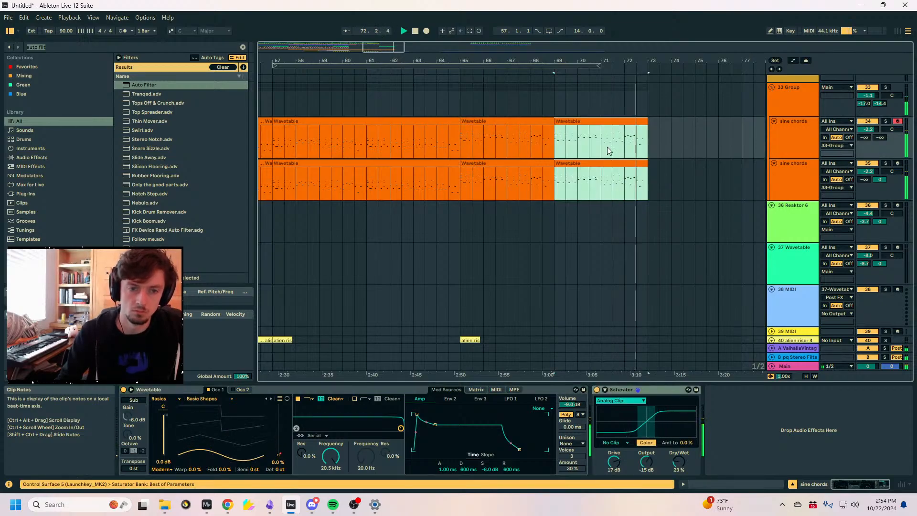
Play on from bar 73 and extend the space didge clip on track 44 past bar 93.
scroll(577, 143, "down", 5)
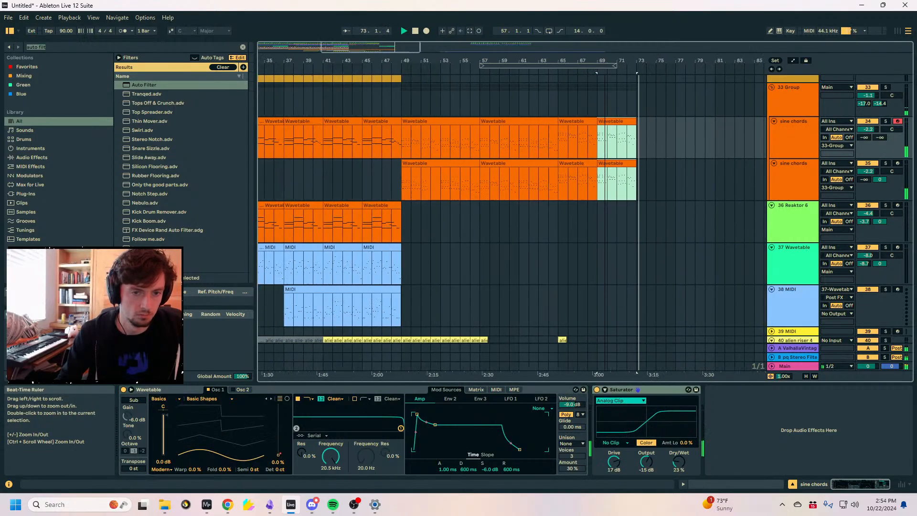
left_click(643, 194)
scroll(745, 238, "down", 5)
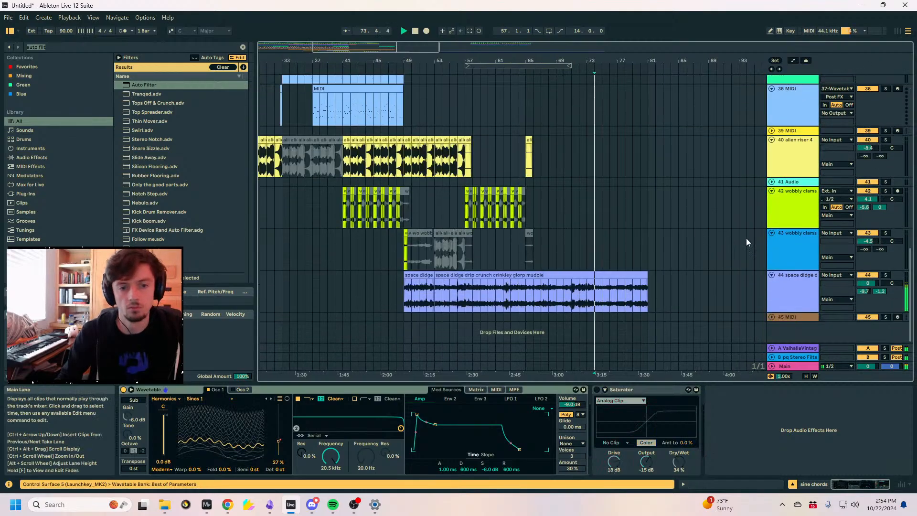
left_click_drag(653, 277, 764, 276)
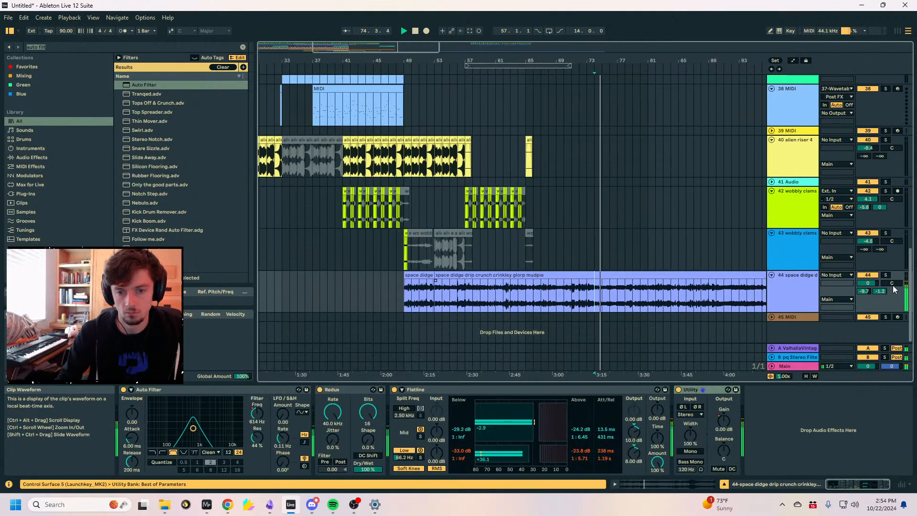
Check track 44's gain automation, then set its Auto Filter frequency to 1.22 kHz and its Redux sample rate to 11.3 kHz.
key("a")
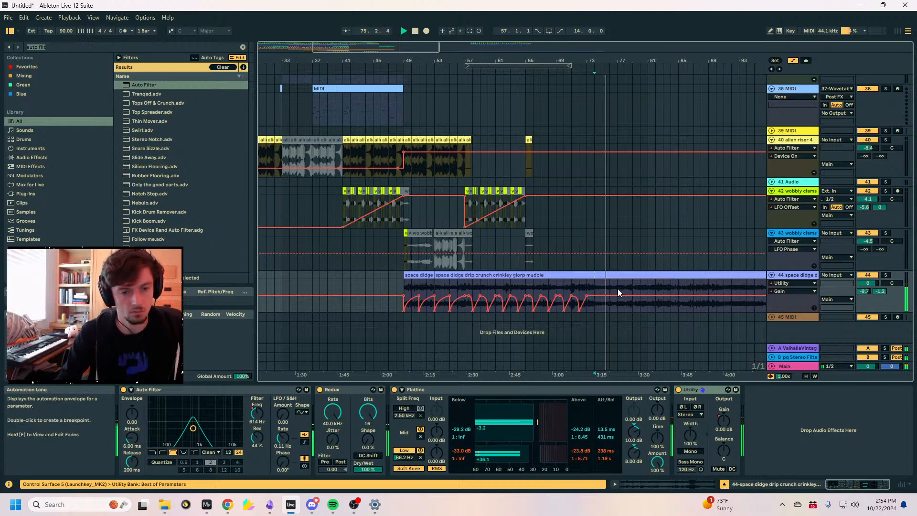
key("a")
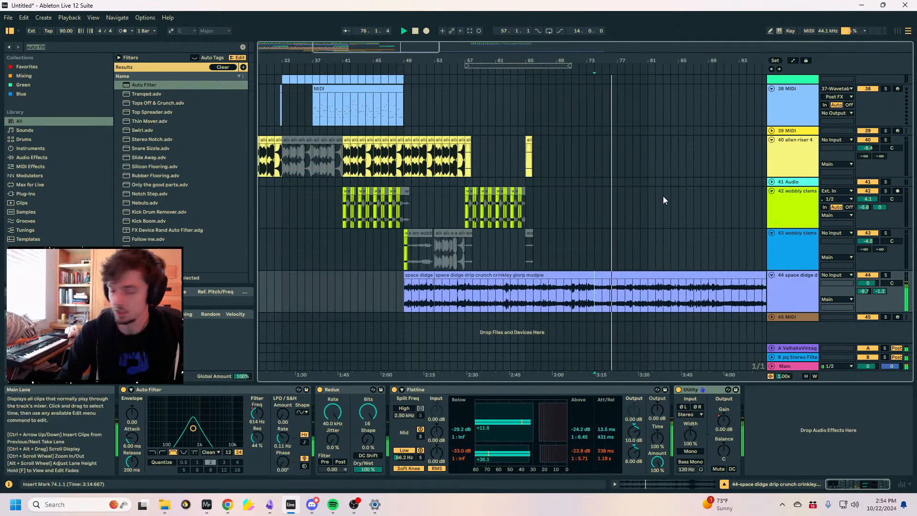
scroll(663, 196, "up", 3)
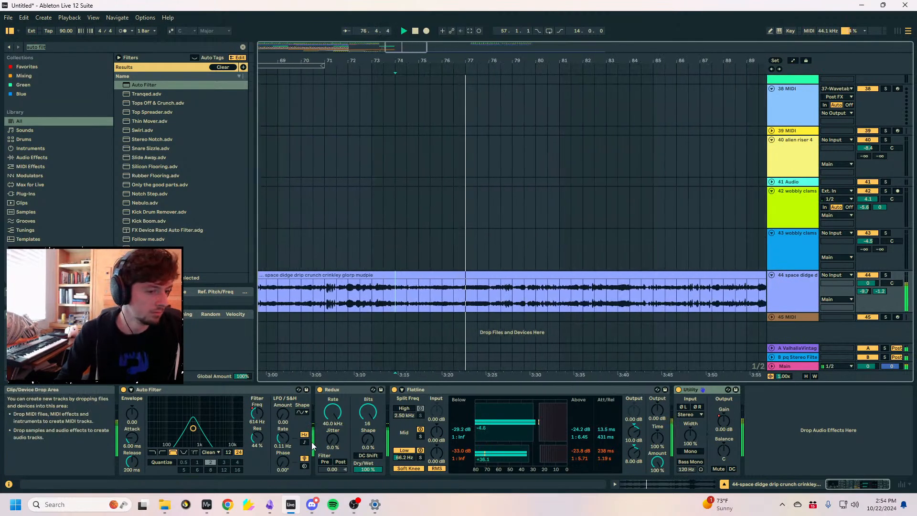
mouse_move(258, 416)
left_mouse_down()
mouse_move(258, 381)
mouse_move(258, 423)
mouse_move(258, 405)
left_mouse_up()
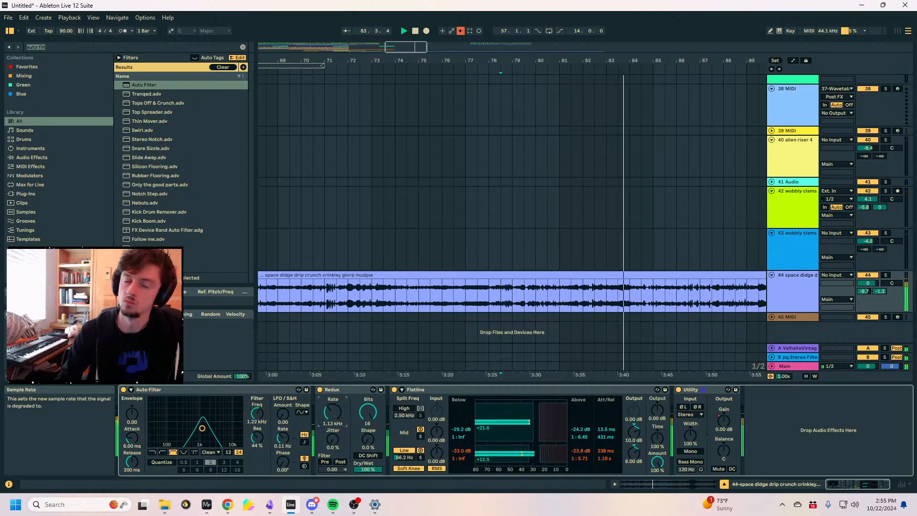
left_click_drag(332, 411, 333, 403)
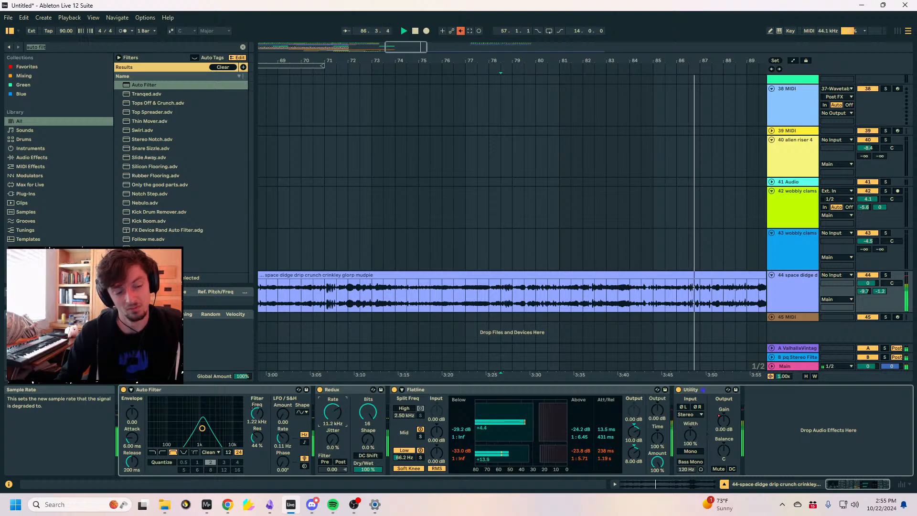
Try sample rates down to 2.70 kHz on track 44's Redux while comparing it with Dry/Wet at 0%.
left_click_drag(333, 412, 333, 413)
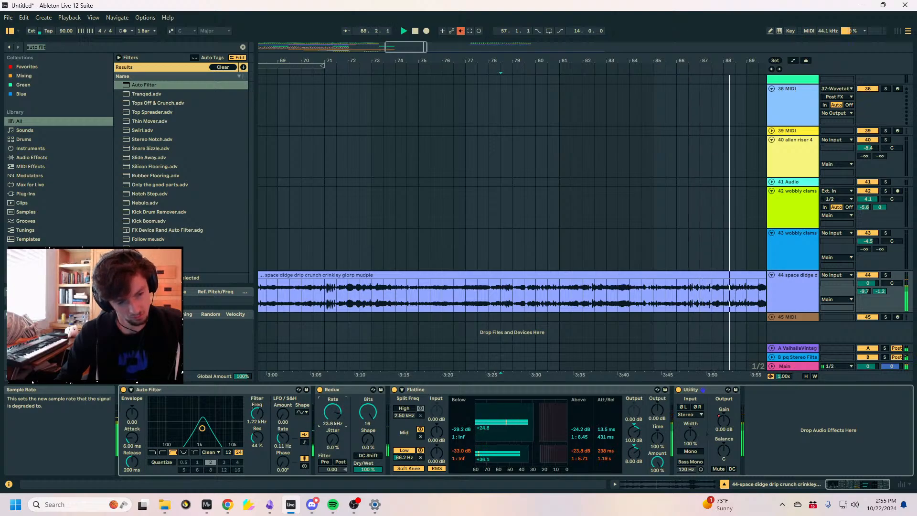
left_click_drag(368, 469, 367, 513)
left_click(333, 411)
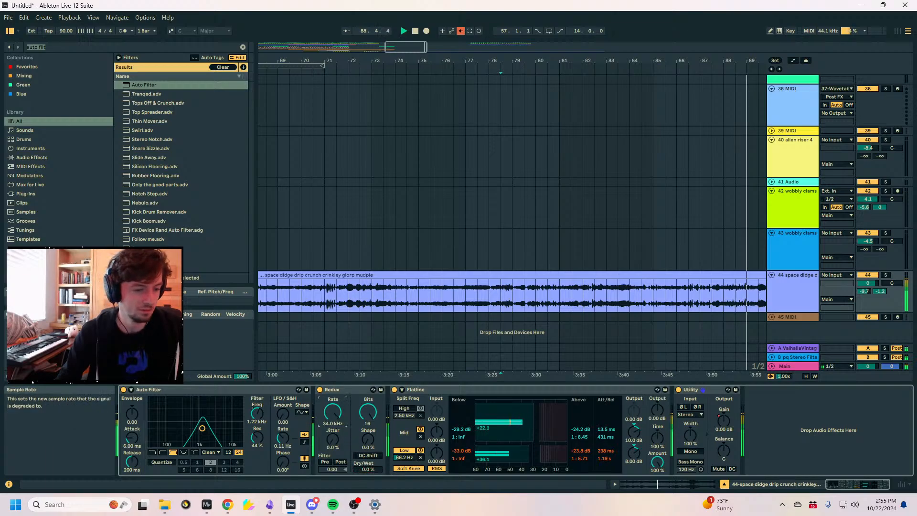
left_click_drag(367, 469, 368, 444)
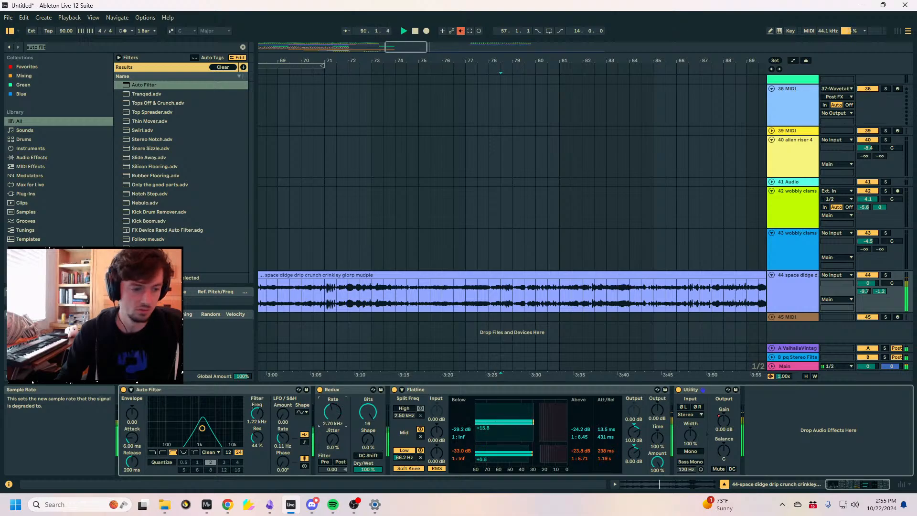
Set track 44's Auto Filter cutoff to 497 Hz, its LFO to amount 30, rate 10.0 Hz and phase 360°, and change the LFO shape.
left_click_drag(258, 412, 258, 374)
left_click(304, 441)
left_click_drag(282, 413, 257, 465)
left_click(305, 434)
left_click_drag(282, 438, 282, 426)
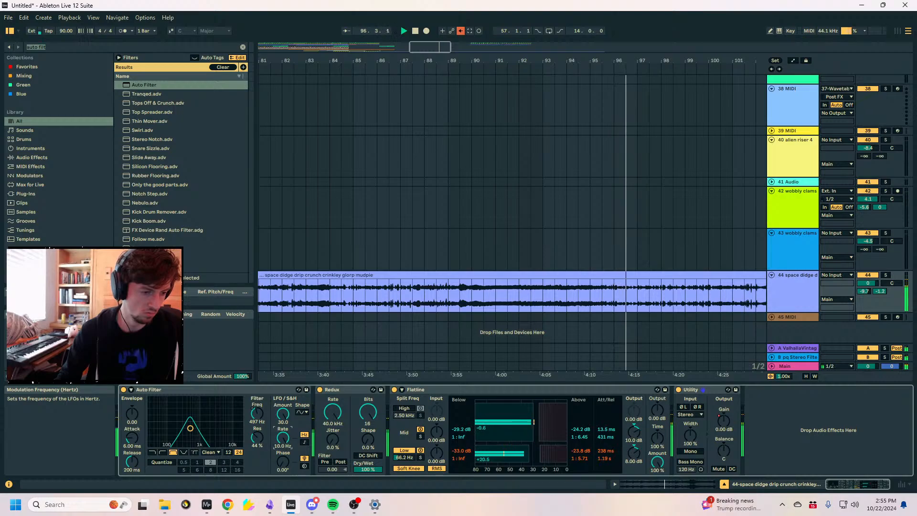
left_click_drag(282, 462, 292, 422)
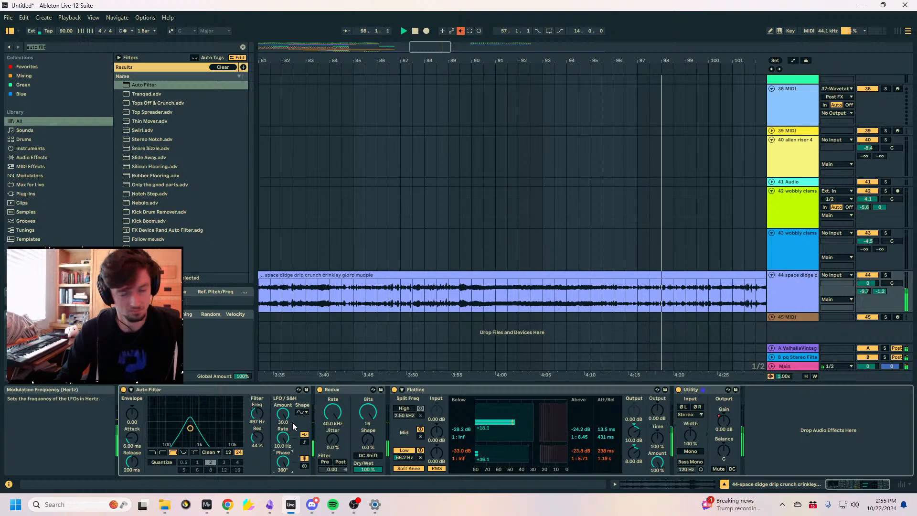
left_click(302, 412)
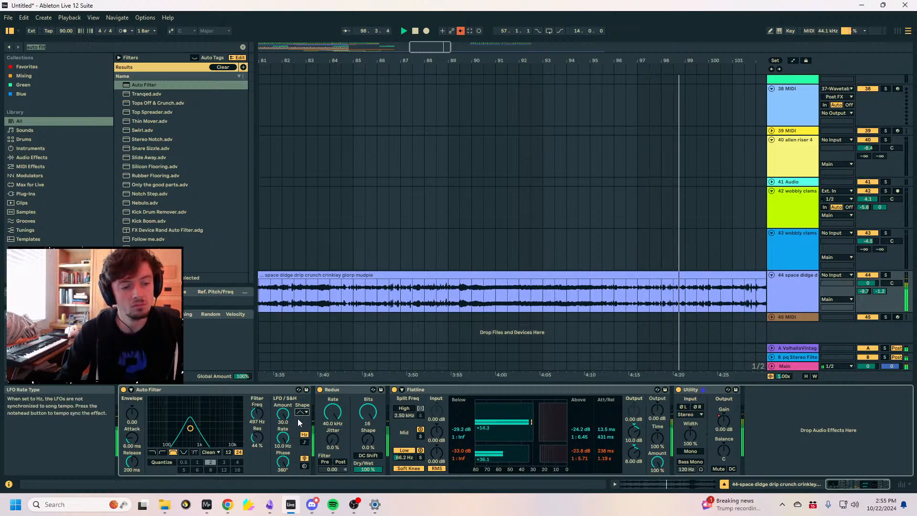
left_click(303, 445)
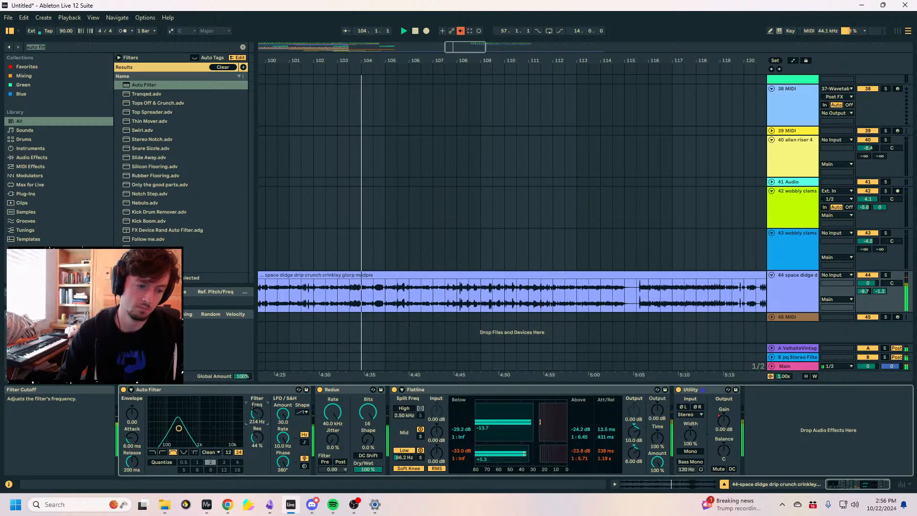
Sweep Redux's sample rate and the Auto Filter cutoff on track 44, ending at 40.0 kHz and 451 Hz with 67% resonance.
left_click_drag(333, 412, 332, 444)
left_click(257, 414)
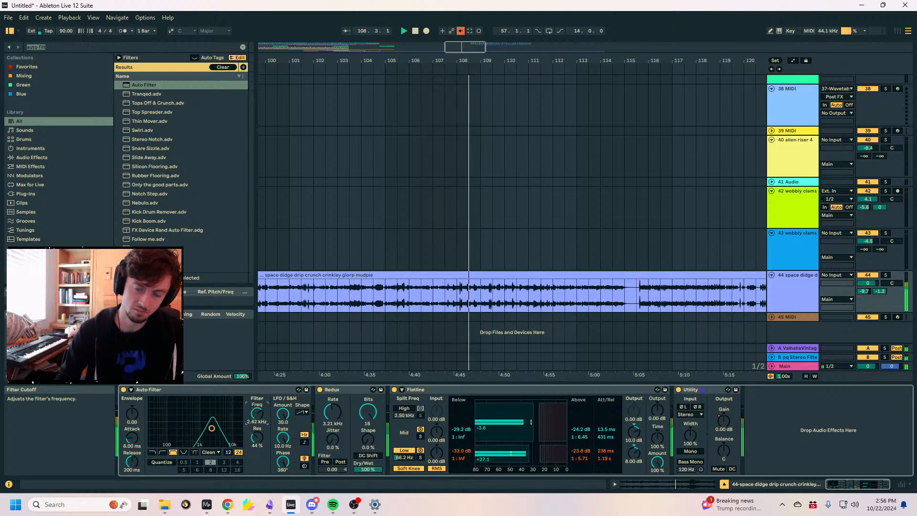
left_click_drag(257, 414, 257, 461)
left_click(332, 412)
left_click_drag(335, 412, 336, 361)
mouse_move(257, 414)
left_mouse_down()
mouse_move(257, 385)
mouse_move(257, 427)
left_mouse_up()
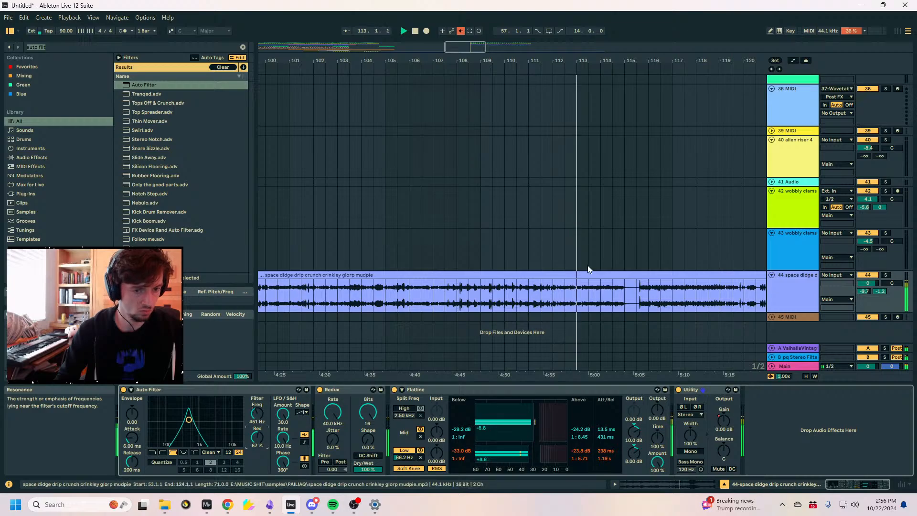
Examine the drums group and its tracks around bar 113 during playback.
scroll(595, 258, "up", 10)
scroll(670, 239, "up", 5)
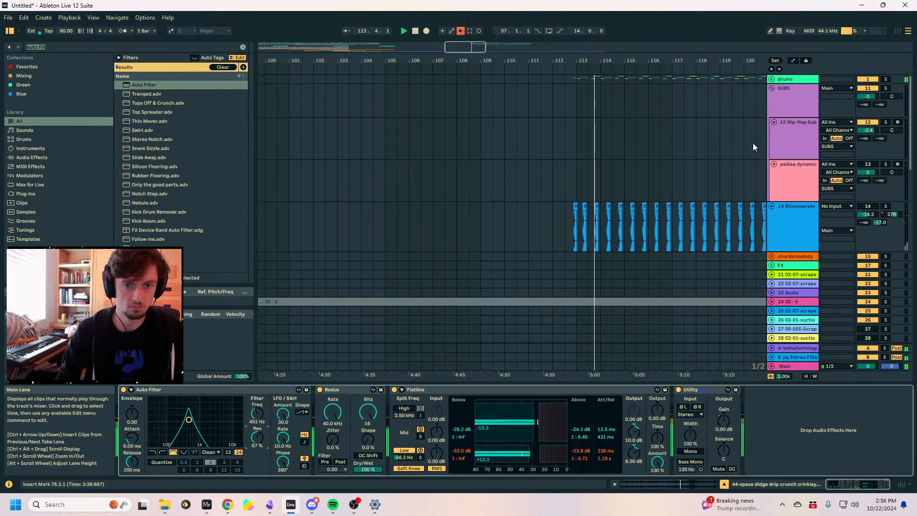
scroll(754, 139, "up", 5)
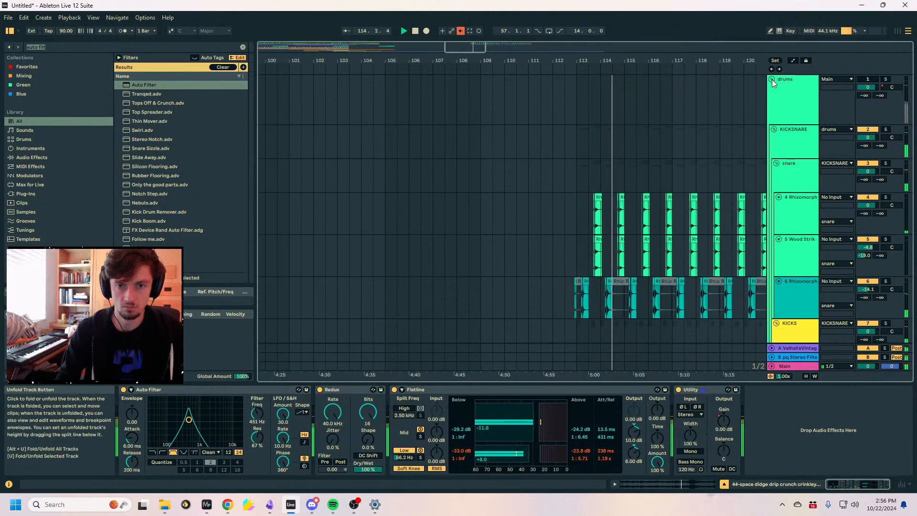
scroll(746, 154, "down", 5)
scroll(716, 230, "down", 5)
scroll(716, 229, "down", 5)
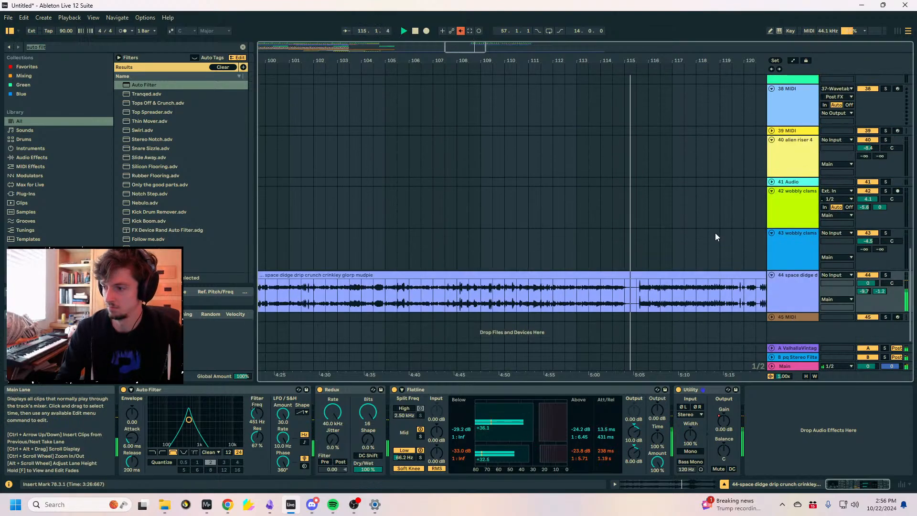
Lower track 44's Auto Filter cutoff to 173 Hz, put the insert marker at bar 111 and stop playback.
left_click(635, 306)
mouse_move(188, 419)
left_mouse_down()
mouse_move(179, 419)
mouse_move(240, 419)
mouse_move(160, 419)
mouse_move(186, 419)
left_mouse_up()
left_click_drag(257, 414, 257, 423)
left_click(527, 290)
key("space")
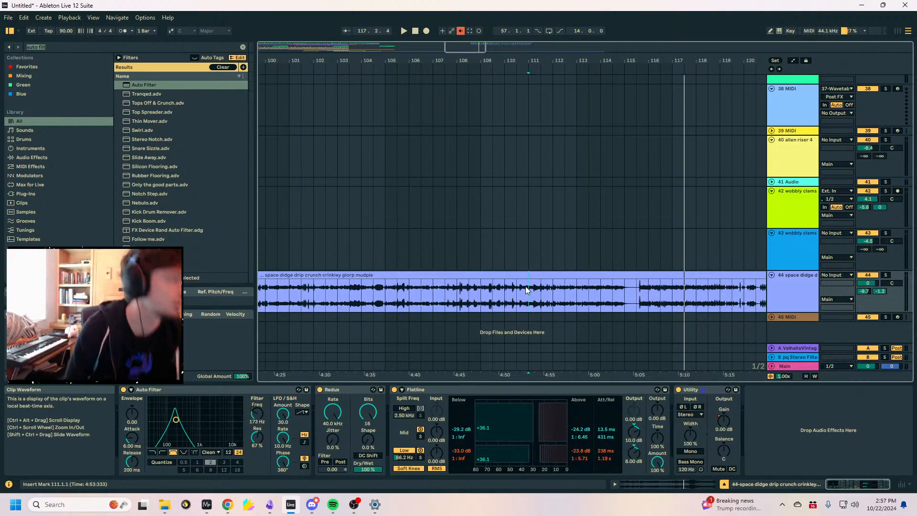
key("space")
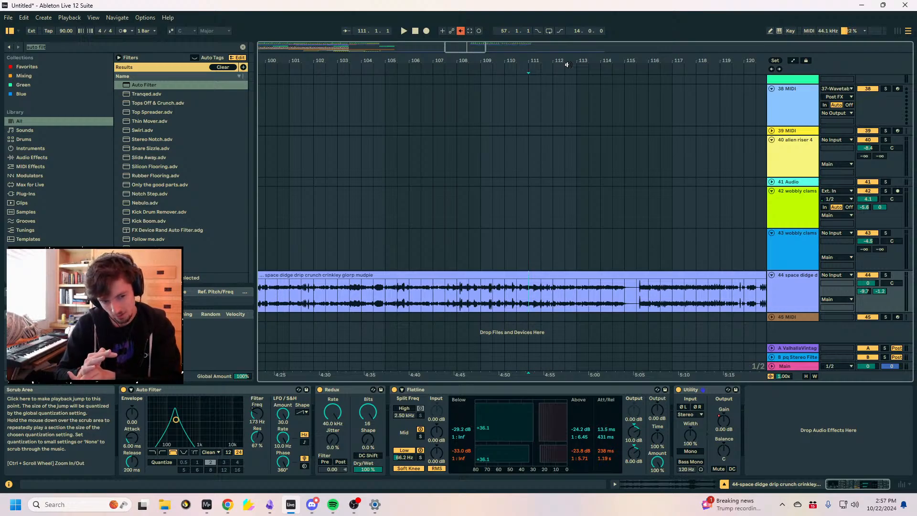
Play the arrangement from bar 79 and readjust track 44's Auto Filter cutoff.
mouse_move(526, 59)
left_mouse_down()
mouse_move(668, 48)
mouse_move(716, 14)
left_mouse_up()
left_click(591, 291)
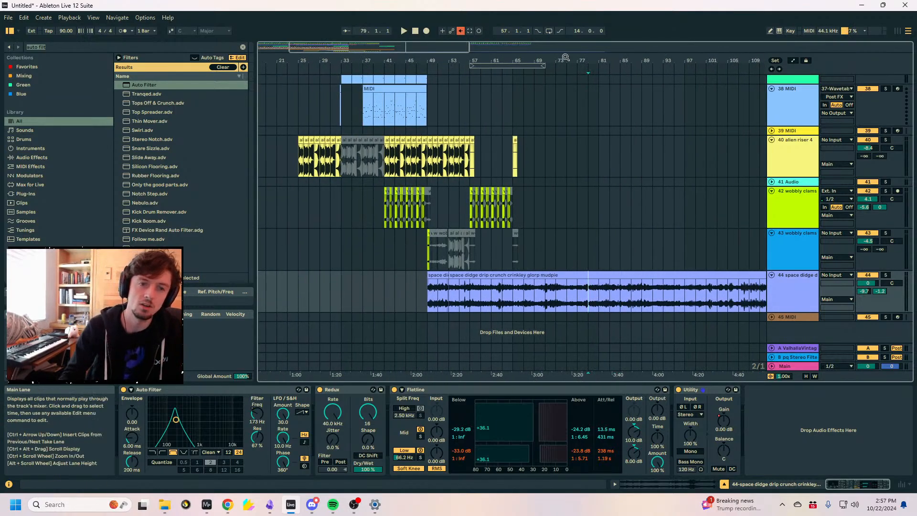
key("space")
left_click_drag(558, 61, 559, 75)
mouse_move(257, 414)
left_mouse_down()
mouse_move(257, 362)
mouse_move(256, 413)
mouse_move(257, 362)
mouse_move(257, 411)
mouse_move(256, 401)
left_mouse_up()
Stop playback and restart the arrangement from bar 33.
left_click(307, 171)
key("space")
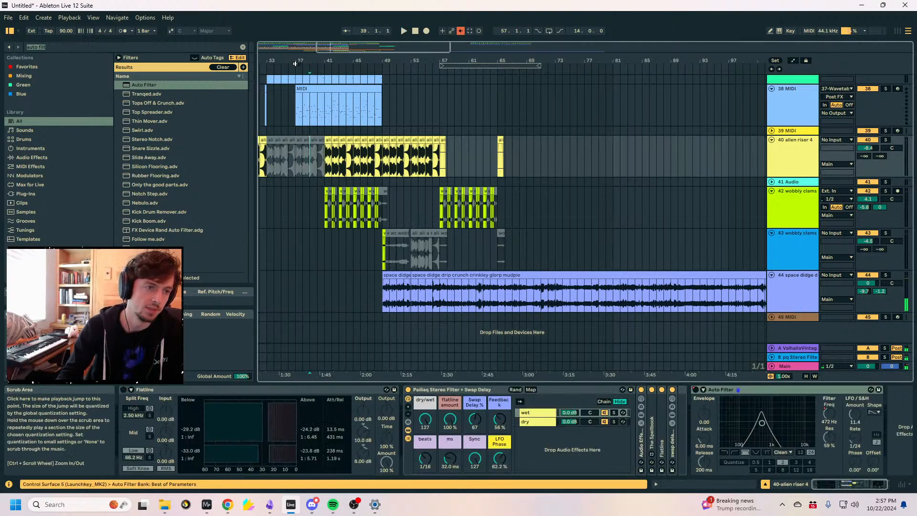
left_click_drag(308, 60, 497, 65)
left_click(454, 237)
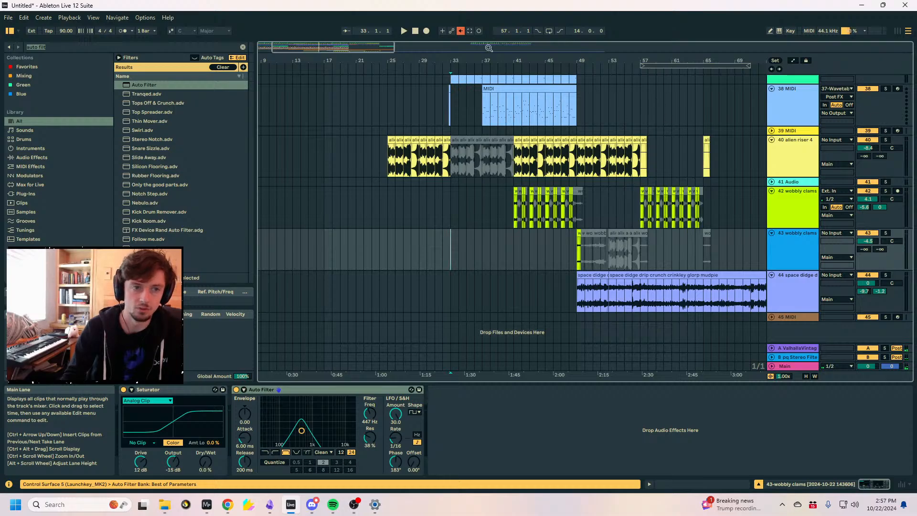
scroll(526, 243, "up", 5)
key("space")
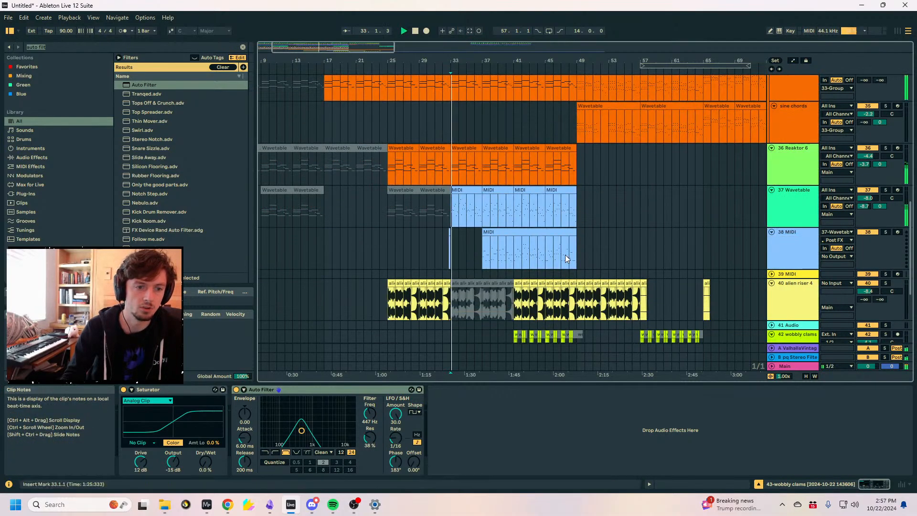
Check the SUBS group, the dynamic sub on track 13 and the Pigments track while playing.
scroll(440, 213, "up", 5)
scroll(440, 214, "up", 10)
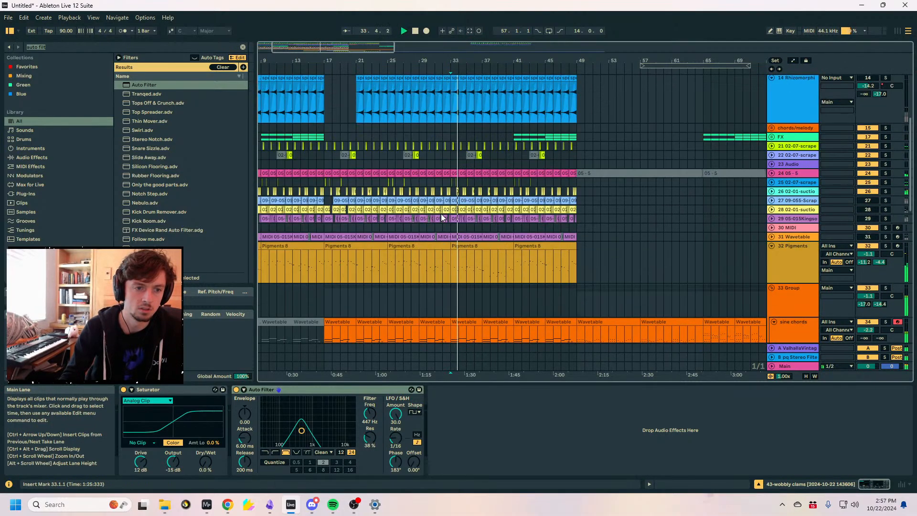
left_click(868, 90)
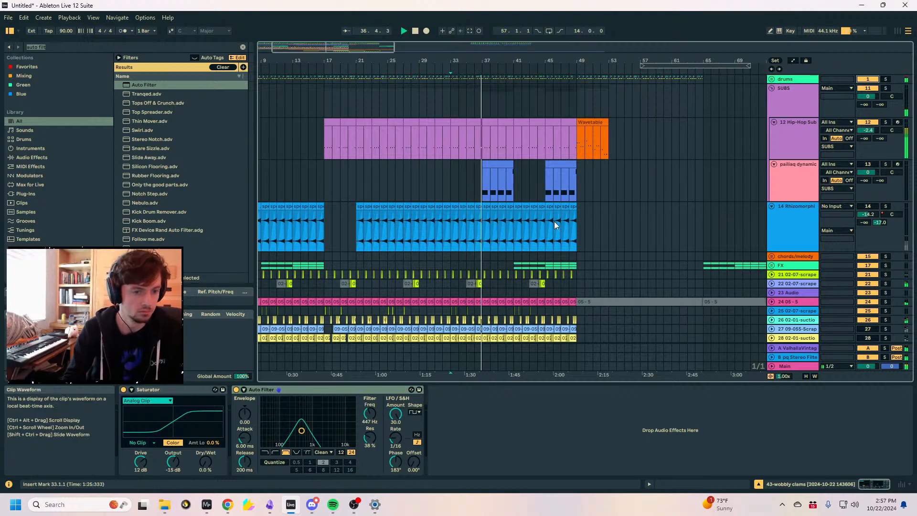
left_click(493, 193)
scroll(635, 224, "down", 5)
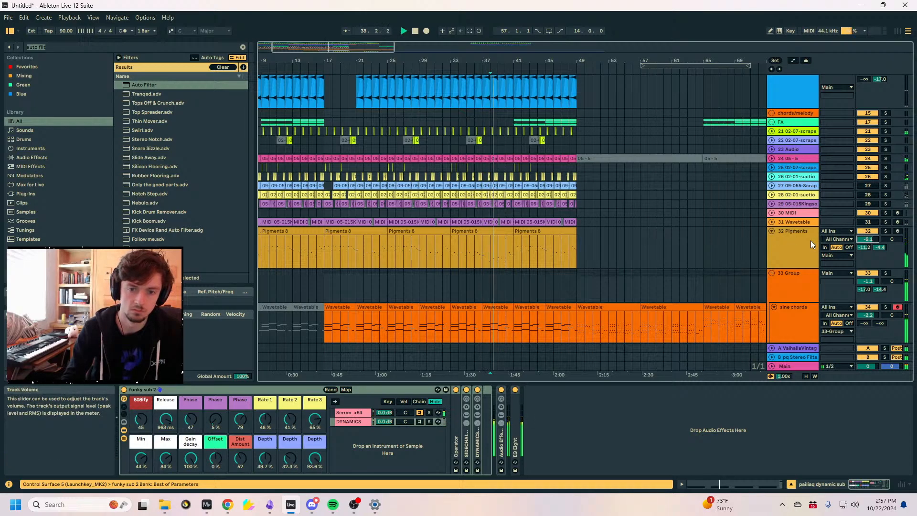
left_click(589, 253)
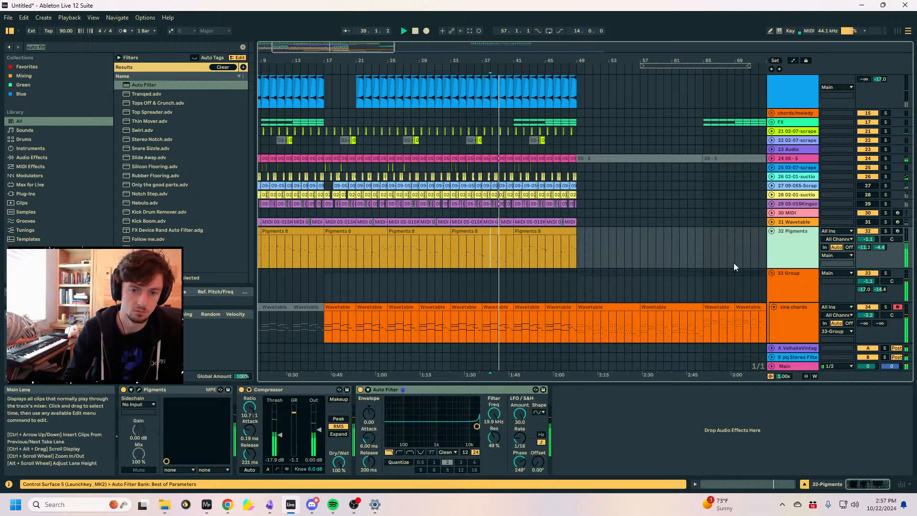
Lower the volume of track 36, Reaktor 6, to -5.8 dB.
scroll(785, 273, "down", 6)
left_click(801, 281)
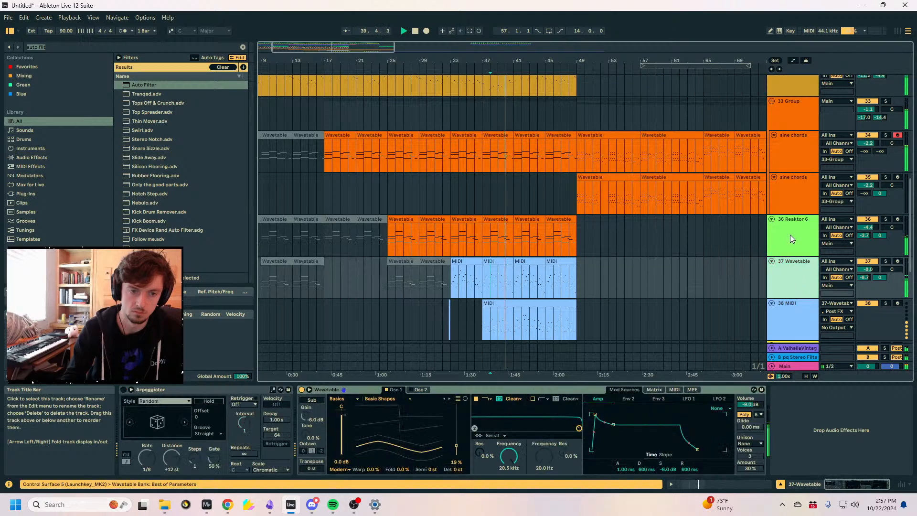
left_click(793, 238)
left_click_drag(868, 227, 868, 232)
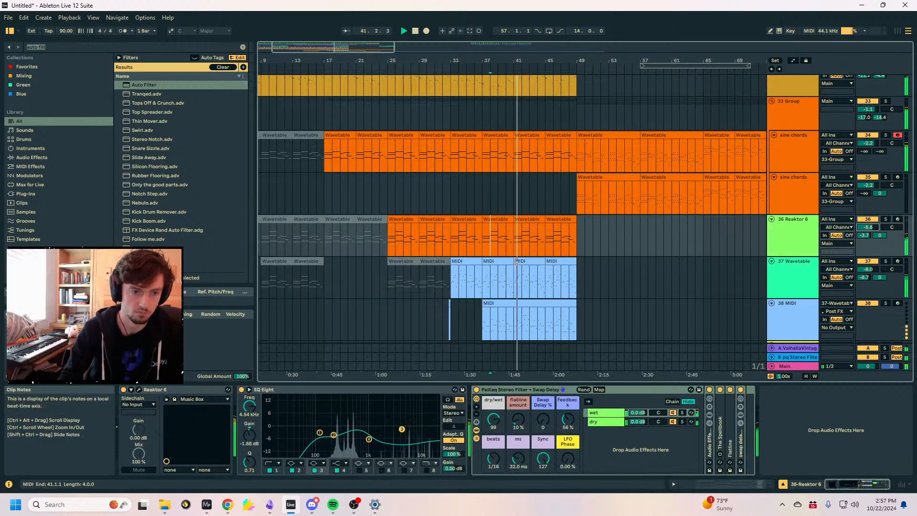
Review the lower tracks, put the insert marker at bar 41 on track 40 and stop playback.
scroll(537, 248, "down", 4)
scroll(537, 248, "down", 3)
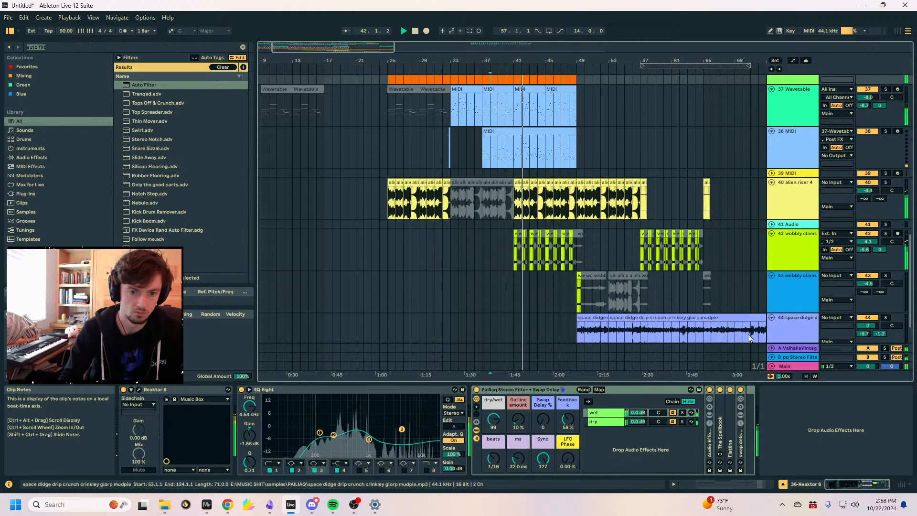
left_click(515, 205)
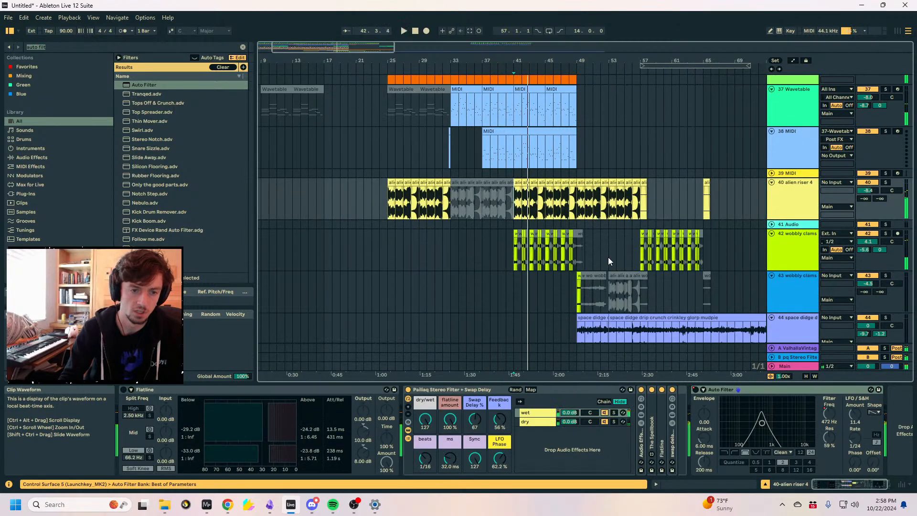
scroll(607, 256, "up", 2)
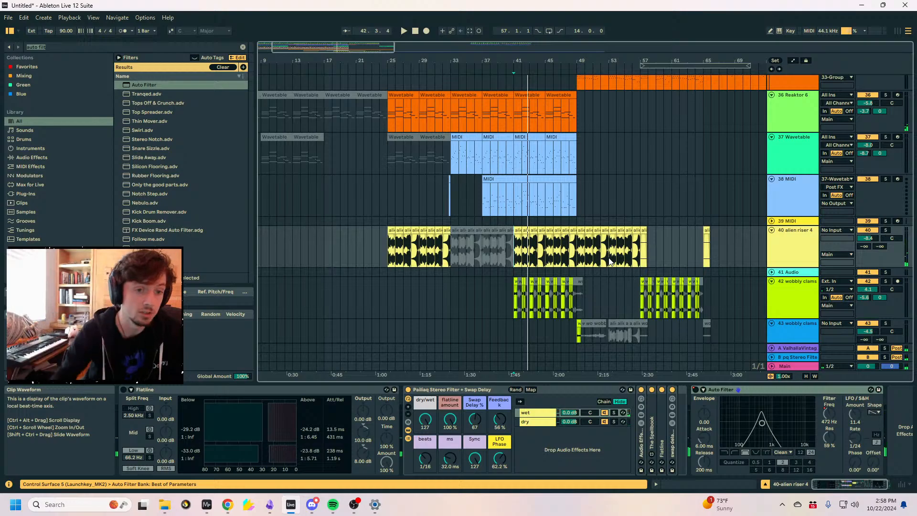
scroll(698, 216, "up", 7)
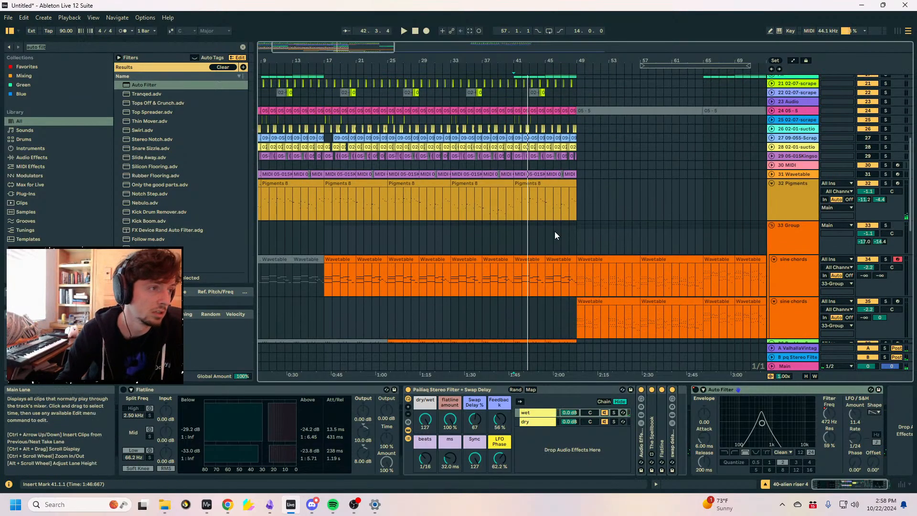
Save the set as "24-10-22sounds like death grips" in the A12 PROJECTS 2025 folder, leaving the temporary files in place.
left_click(8, 17)
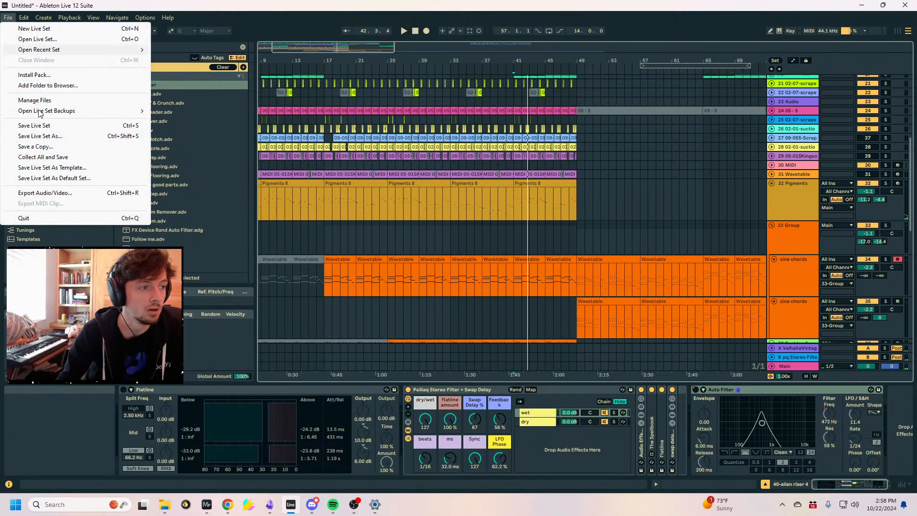
left_click(46, 135)
left_click_drag(399, 63, 494, 74)
left_click(446, 90)
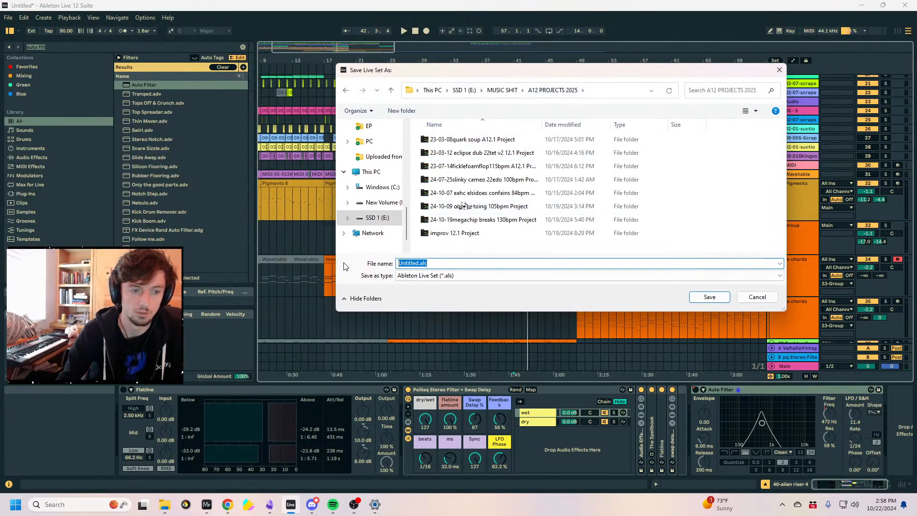
type("24-10")
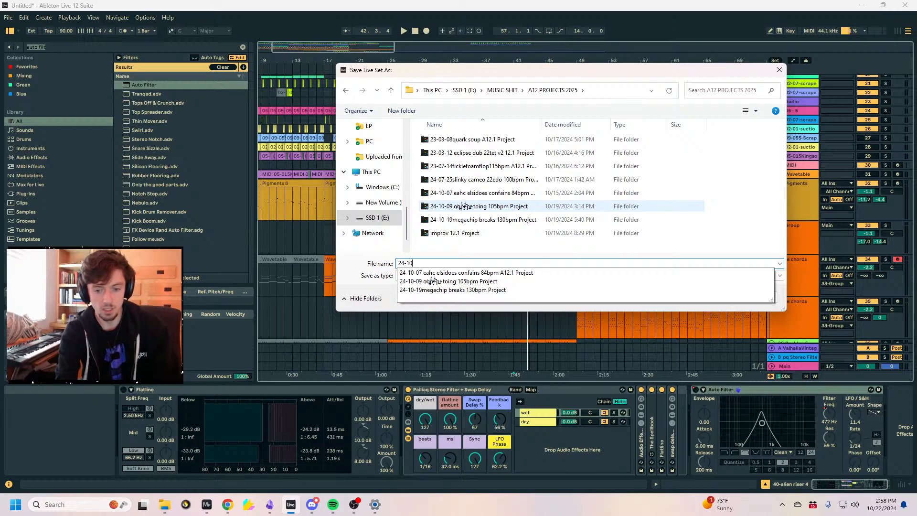
type("-22sounds like death grips")
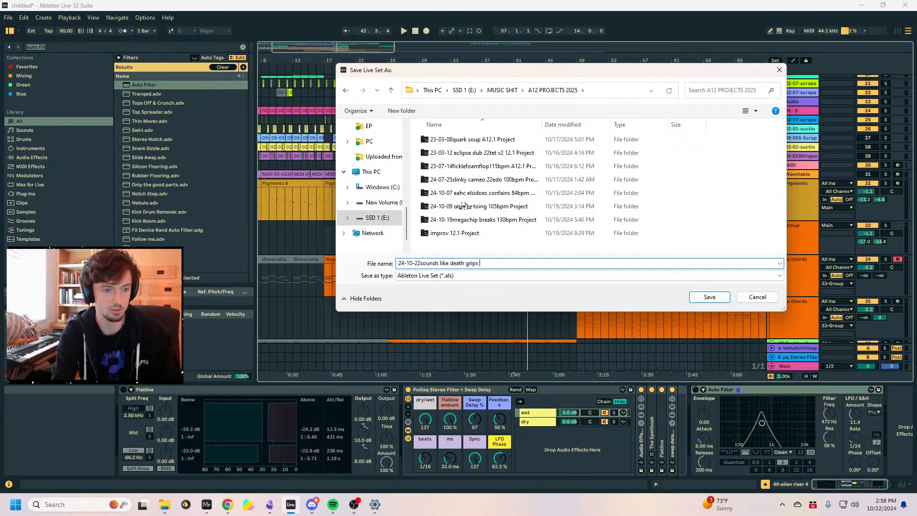
key("Return")
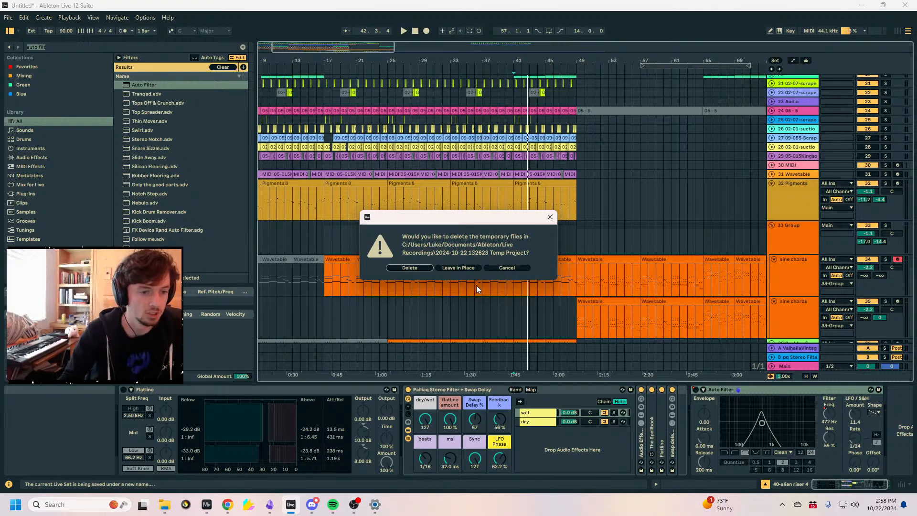
left_click(458, 267)
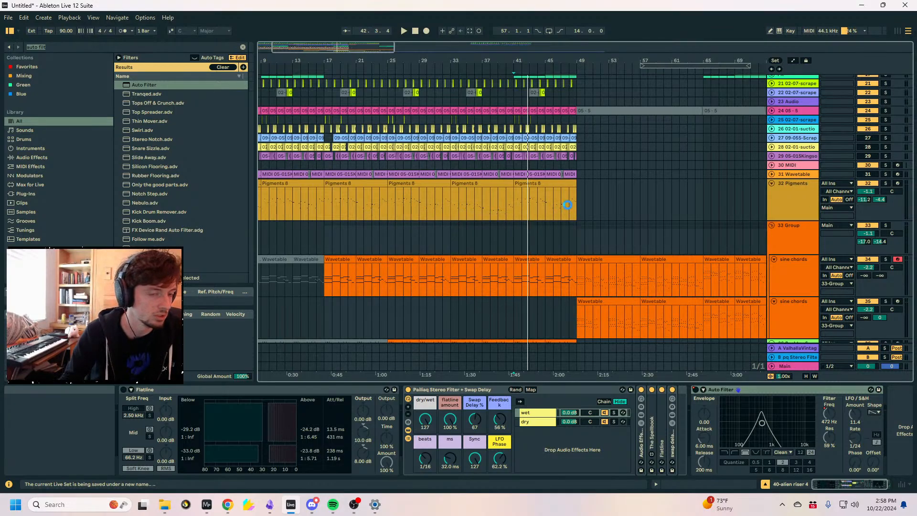
Look over the saved arrangement's upper tracks and open the list of recent Live sets.
scroll(567, 205, "up", 6)
scroll(567, 205, "down", 3)
left_click(7, 19)
mouse_move(28, 51)
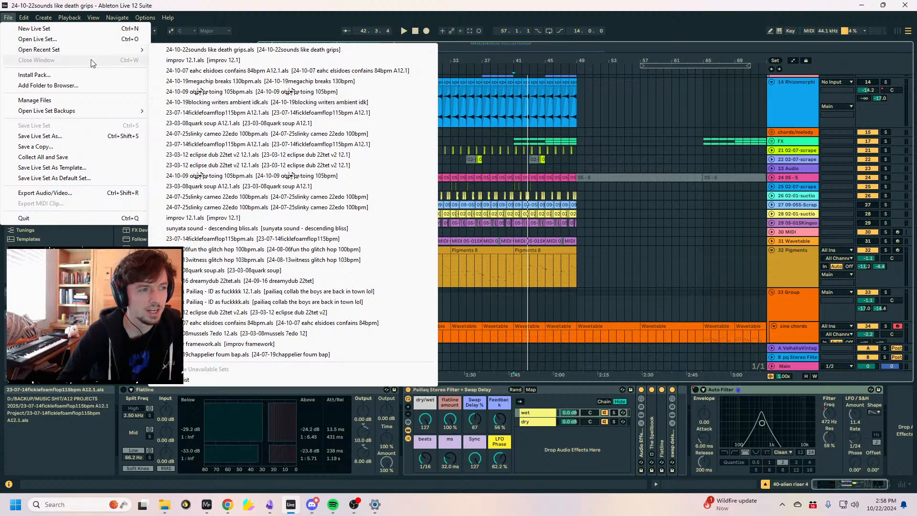
Start opening another Live set and browse to the A12 PROJECT 2024 folder inside MUSIC SHIT.
left_click(66, 40)
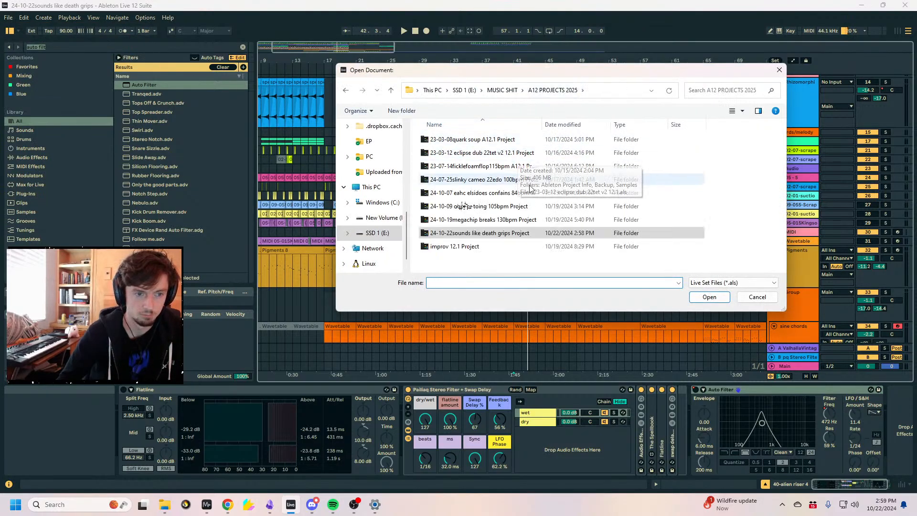
left_click(500, 192)
left_click(502, 90)
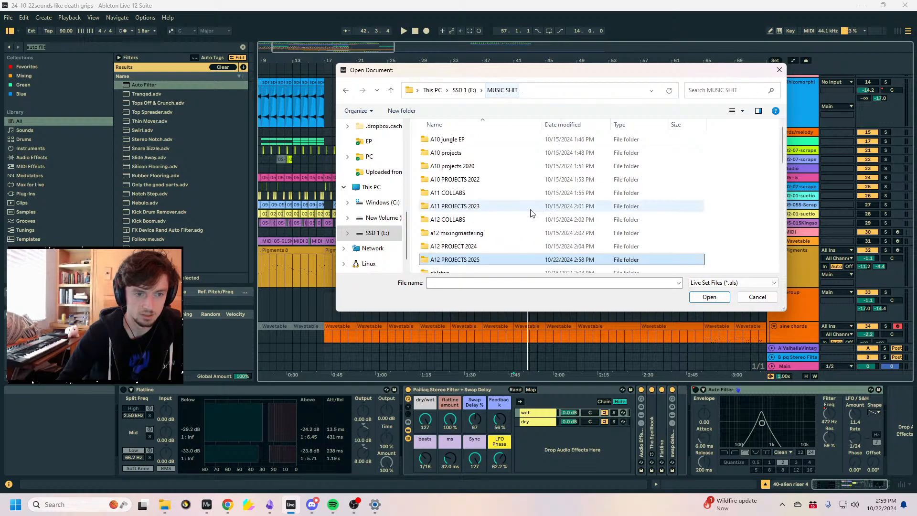
scroll(532, 212, "down", 1)
left_click(498, 212)
double_click(498, 213)
scroll(549, 205, "down", 6)
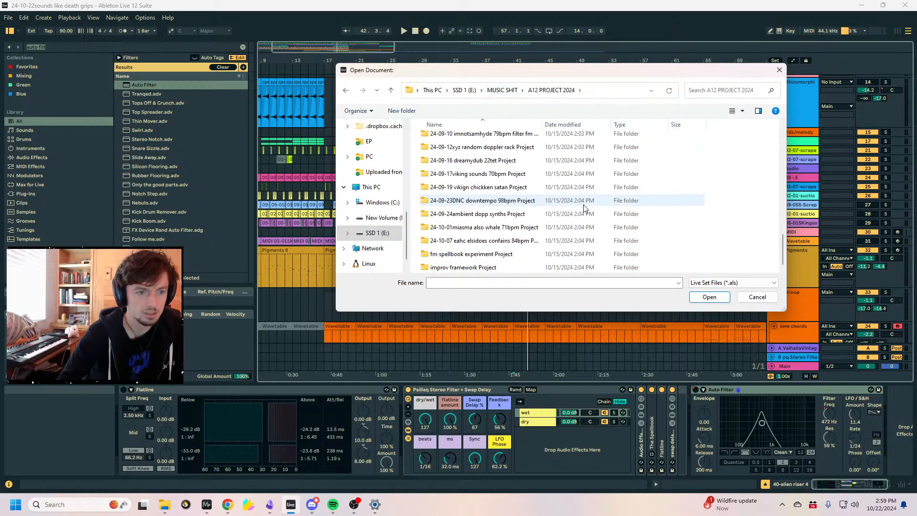
Open the set from the 24-08-14 crabs in the sand in 6-4 harmonic minor 160bpm project folder.
scroll(565, 205, "up", 2)
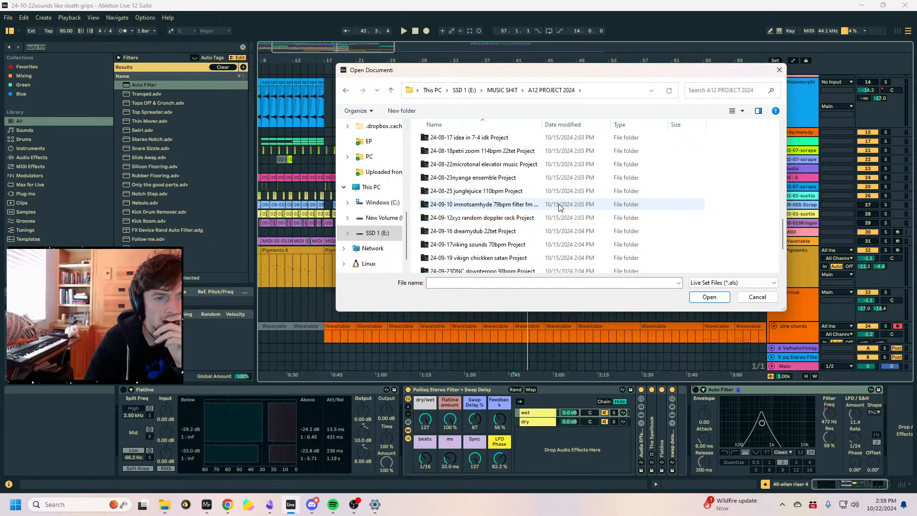
scroll(560, 206, "up", 1)
scroll(560, 207, "up", 1)
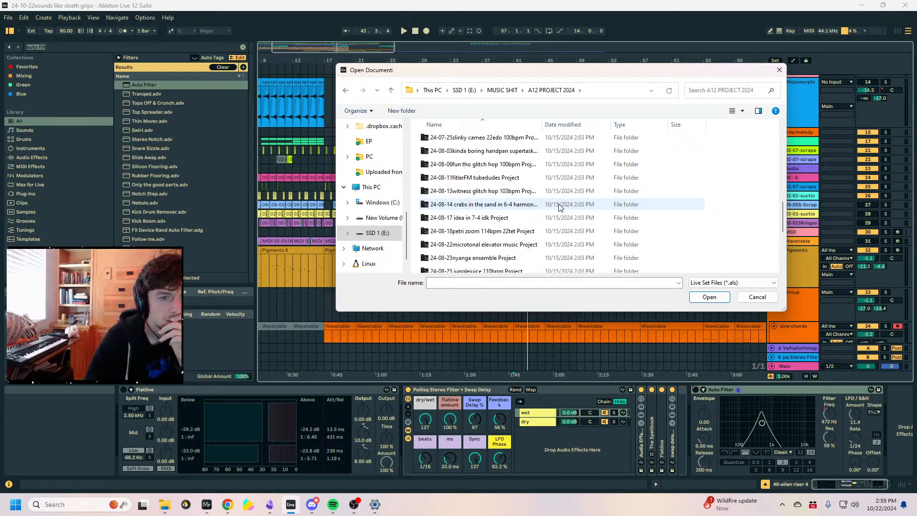
left_click(559, 206)
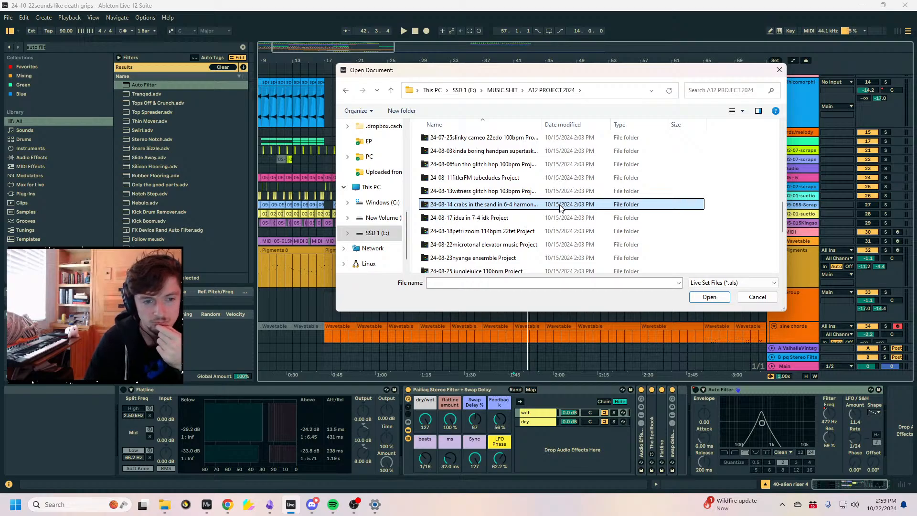
double_click(515, 208)
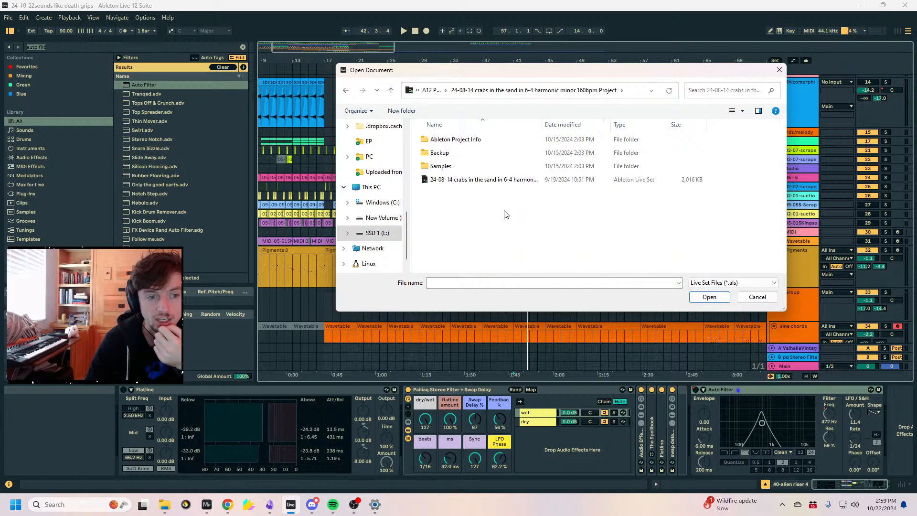
double_click(477, 181)
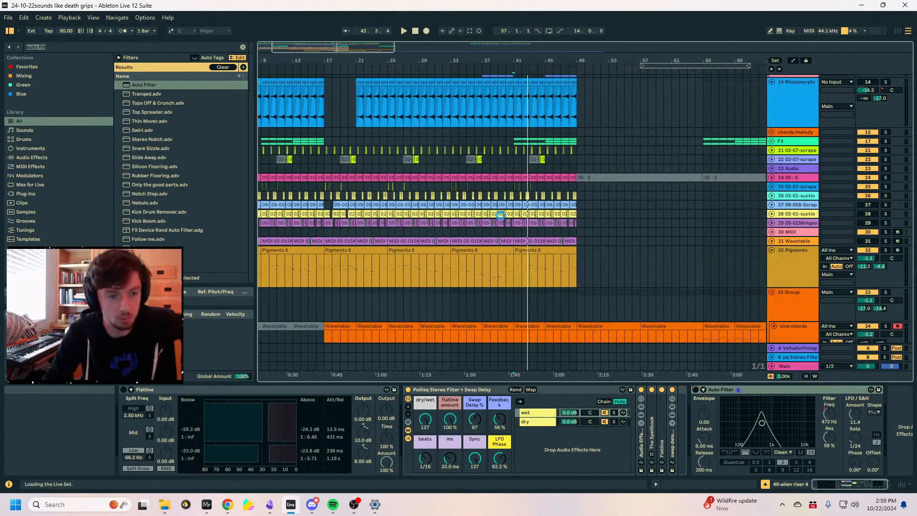
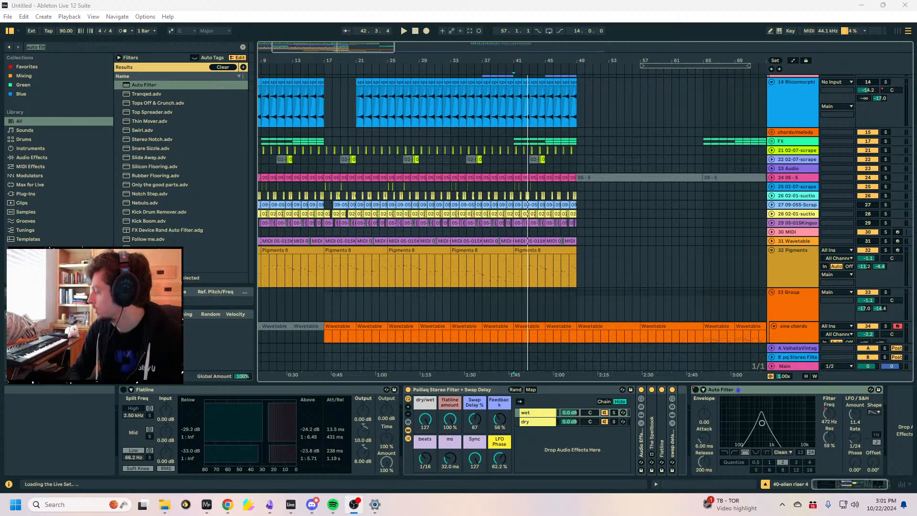
Try to relaunch Live with the crabs in the sand set, closing Settings and accepting the Addictive Drums 2 warning.
left_click(528, 293)
right_click(291, 505)
left_click(299, 262)
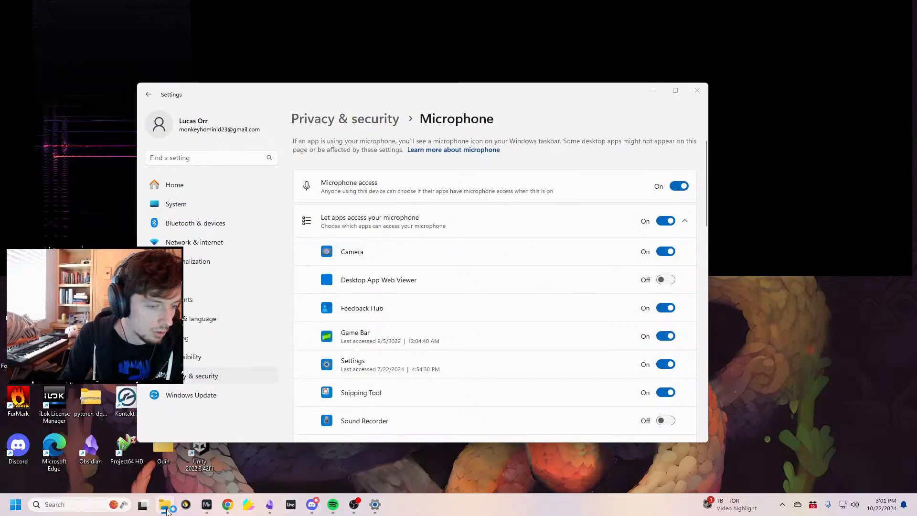
right_click(291, 504)
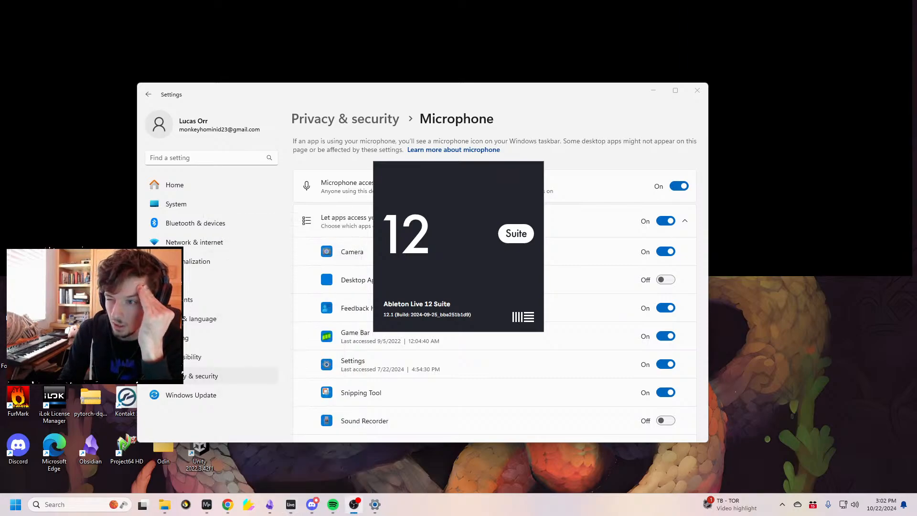
left_click(703, 91)
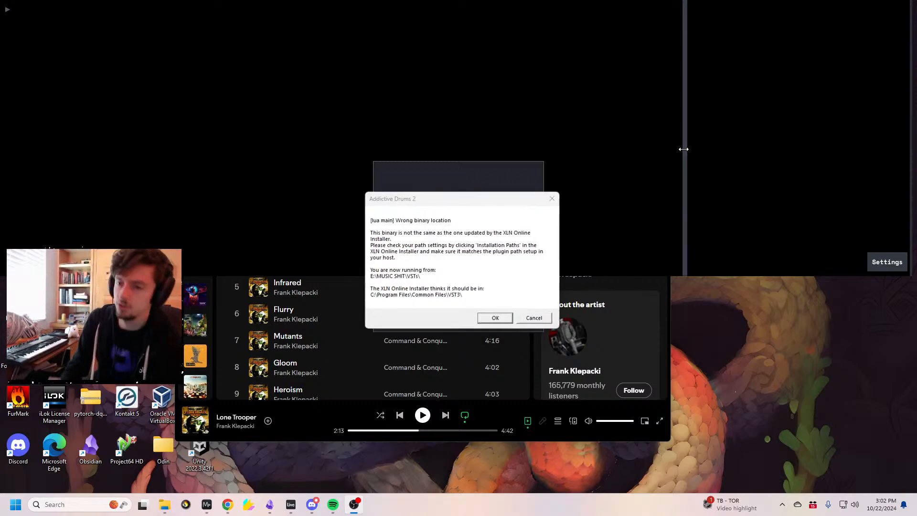
left_click(493, 317)
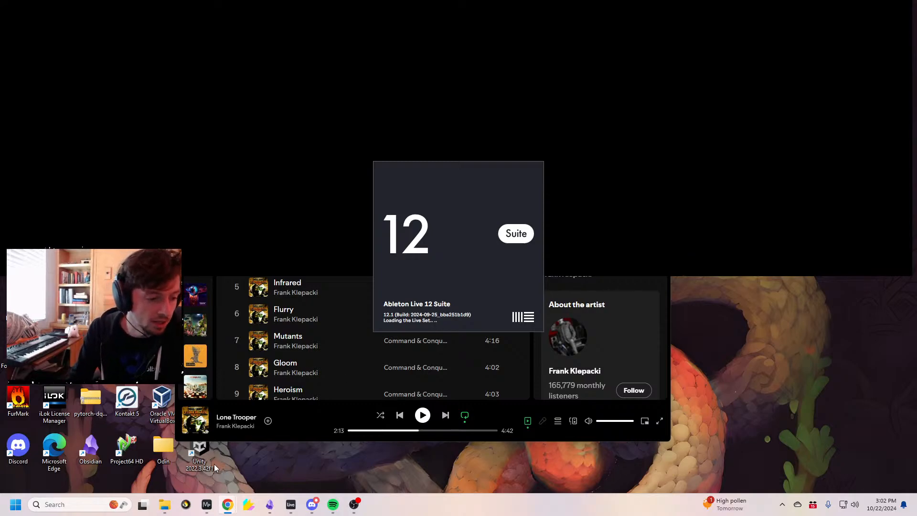
left_click(165, 504)
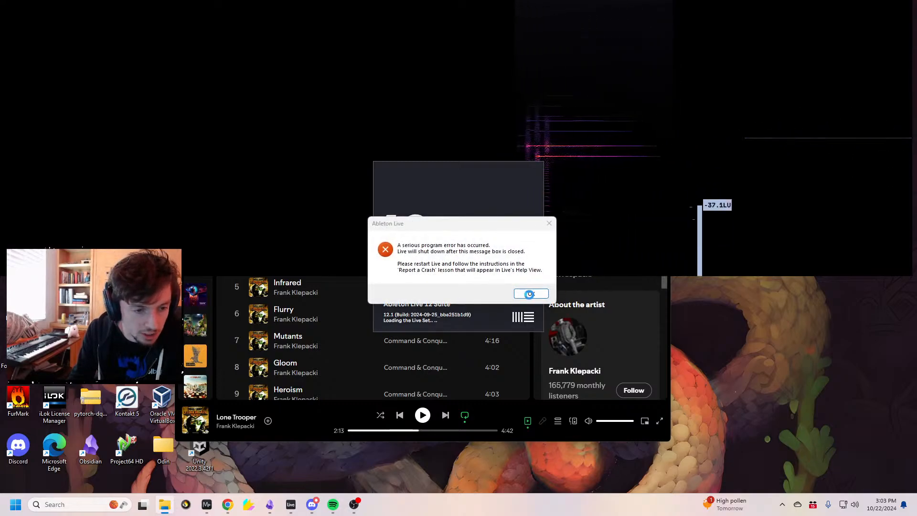
left_click(534, 292)
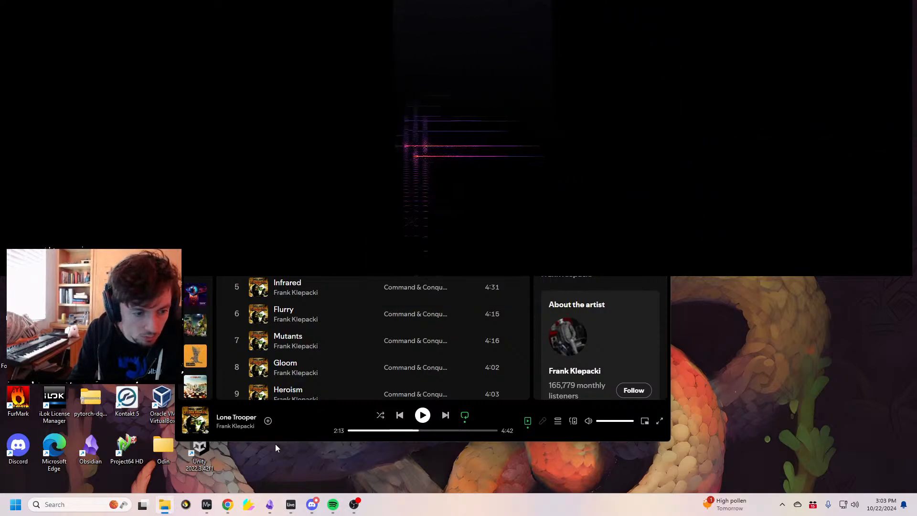
Relaunch Live with the recent crabs in the sand set, accept the Addictive Drums 2 warning and close the crash report help.
right_click(291, 504)
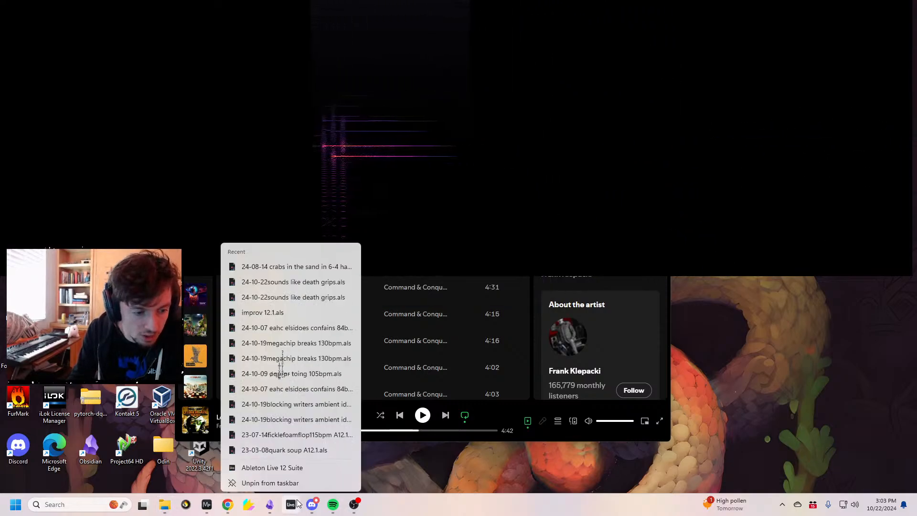
left_click(296, 264)
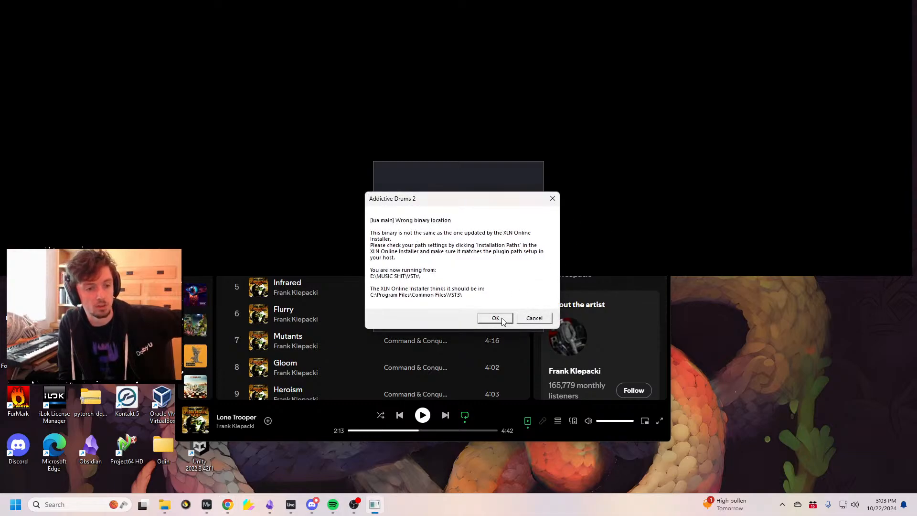
left_click(502, 318)
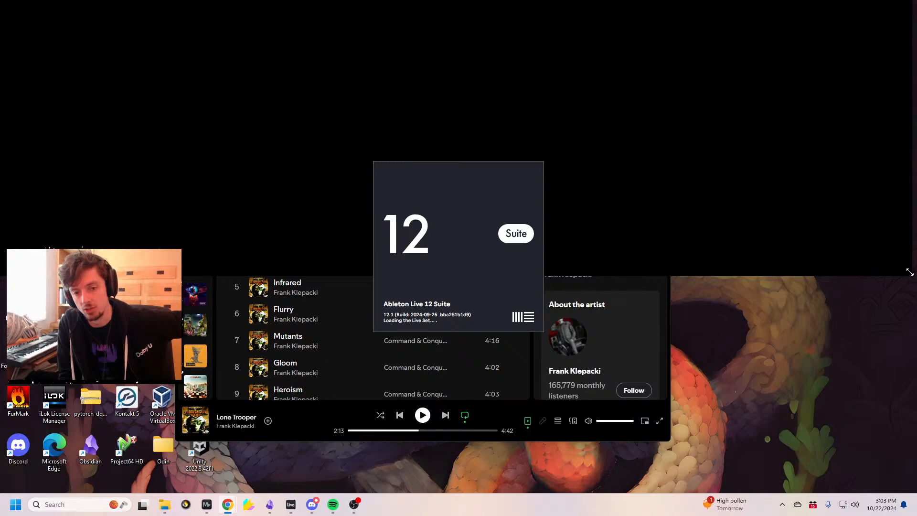
left_click_drag(911, 272, 916, 269)
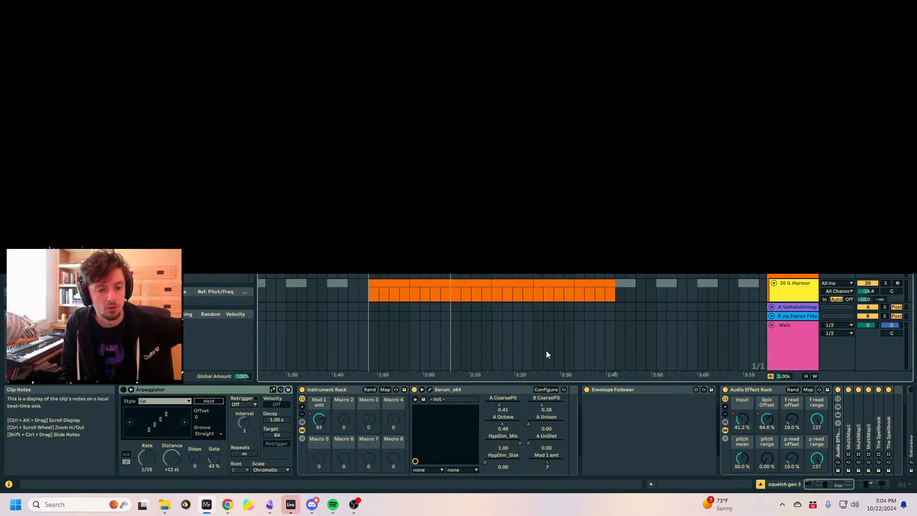
left_click(532, 316)
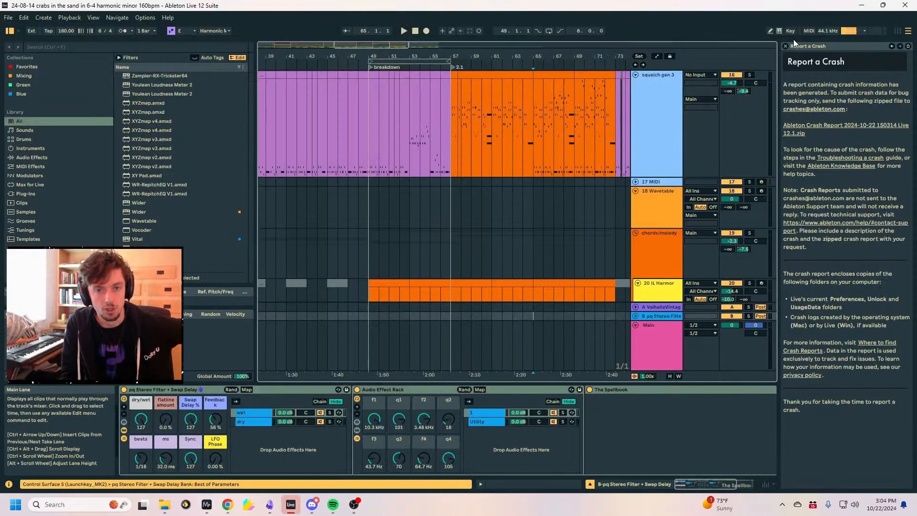
left_click(785, 46)
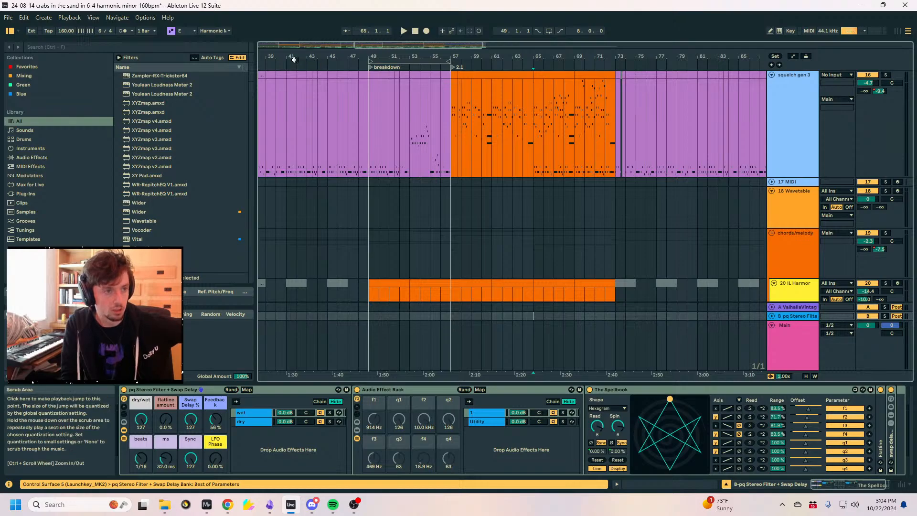
Look over the arrangement from the opening through the drop and 1.2 sections, including the SUBS and squelch gen 3 tracks.
left_click_drag(526, 57, 819, 43)
left_click_drag(623, 57, 462, 31)
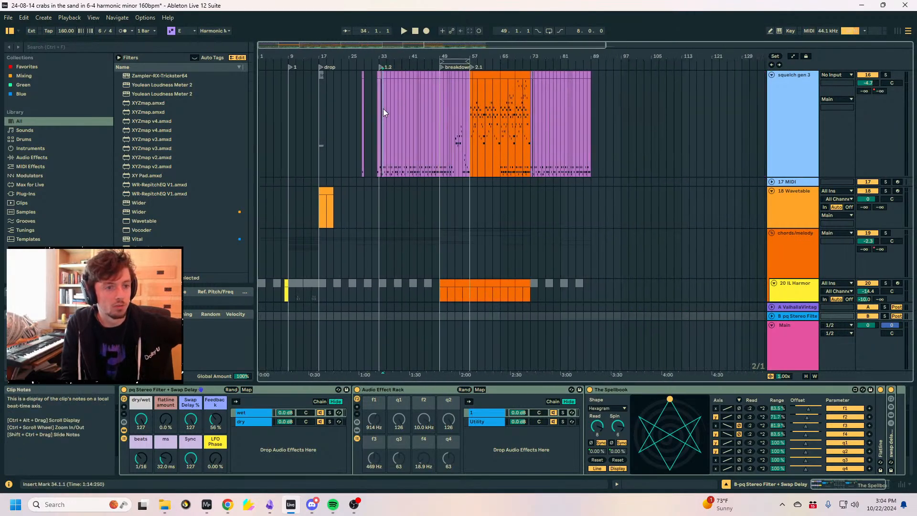
left_click(383, 109)
scroll(383, 109, "up", 1)
scroll(383, 108, "up", 2)
left_click(383, 103)
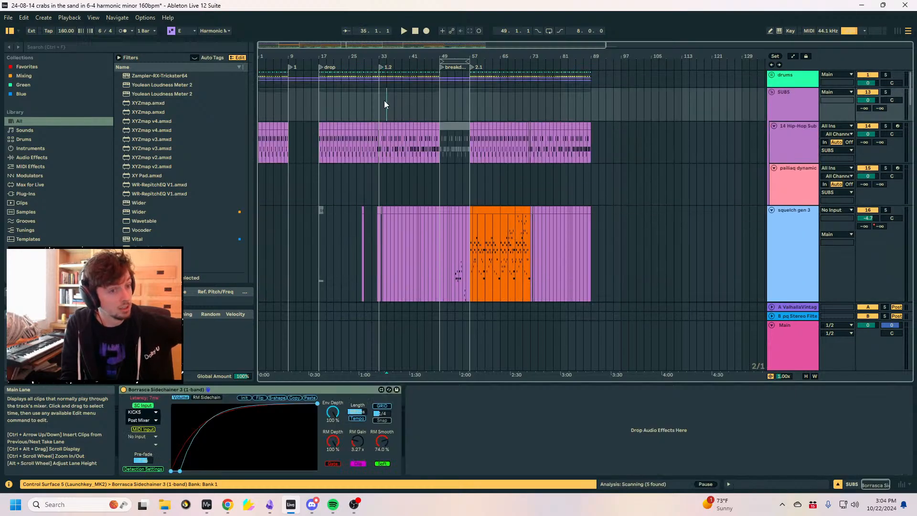
mouse_move(370, 56)
left_mouse_down()
mouse_move(607, 101)
mouse_move(621, 72)
left_mouse_up()
left_click(520, 106)
left_click(508, 108)
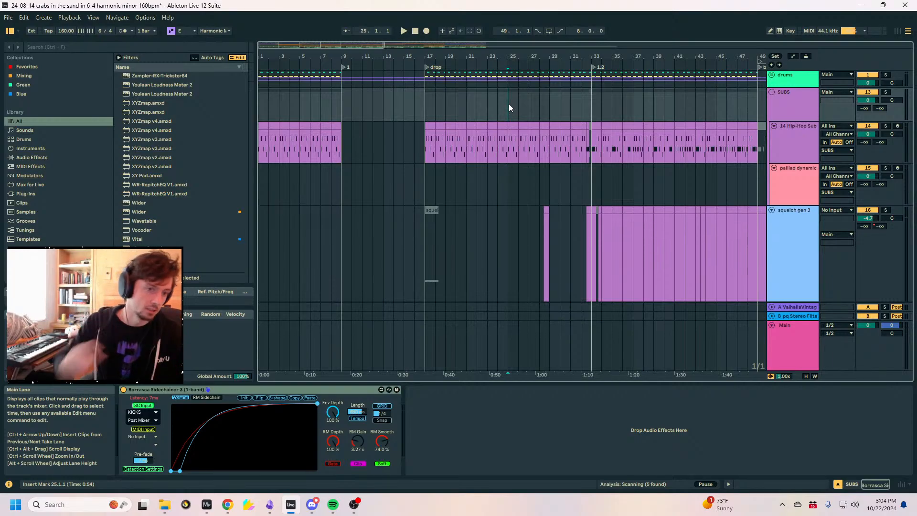
left_click_drag(411, 55, 465, 54)
Fold the SUBS, squelch gen 3, 18 Wavetable, chords/melody, clamshells and bubbly tracks.
left_click(793, 99)
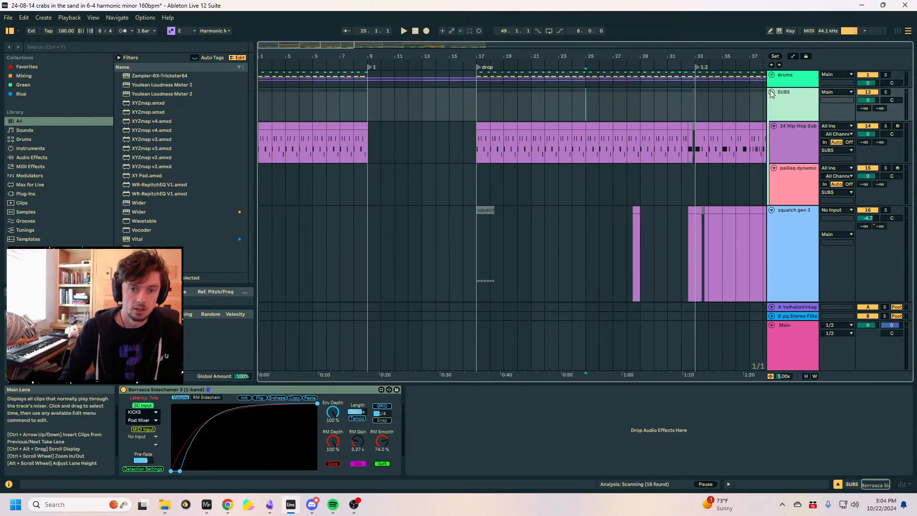
left_click(771, 92)
left_click(774, 104)
left_click(771, 102)
left_click(776, 110)
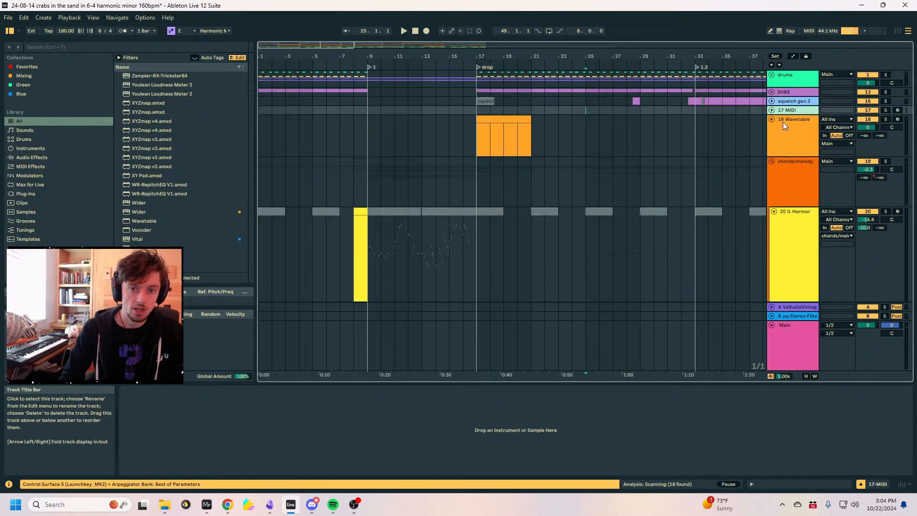
left_click(782, 120)
left_click(771, 120)
left_click(772, 129)
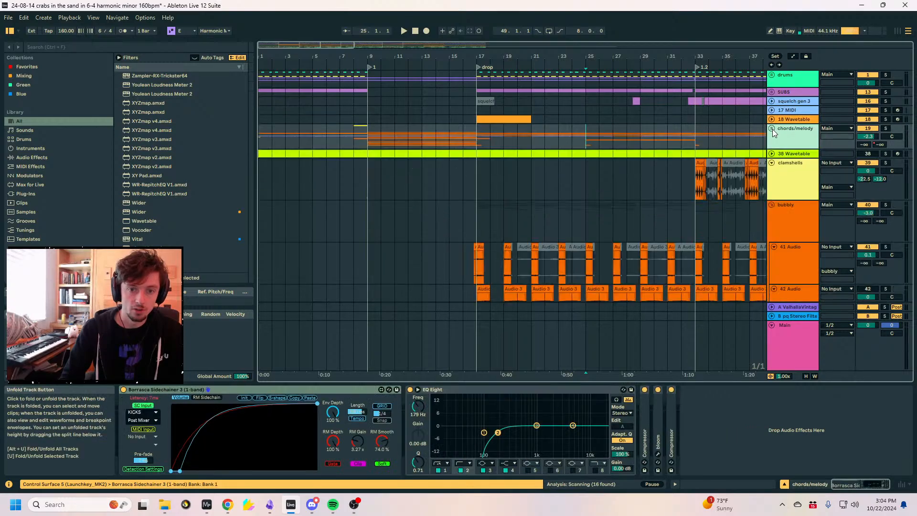
left_click(777, 165)
left_click(772, 162)
left_click(771, 172)
Examine the intro before the drop at bars 5 and 9 on the 17 MIDI and 18 Wavetable tracks.
left_click_drag(510, 53, 510, 31)
left_click(375, 119)
left_click(320, 119)
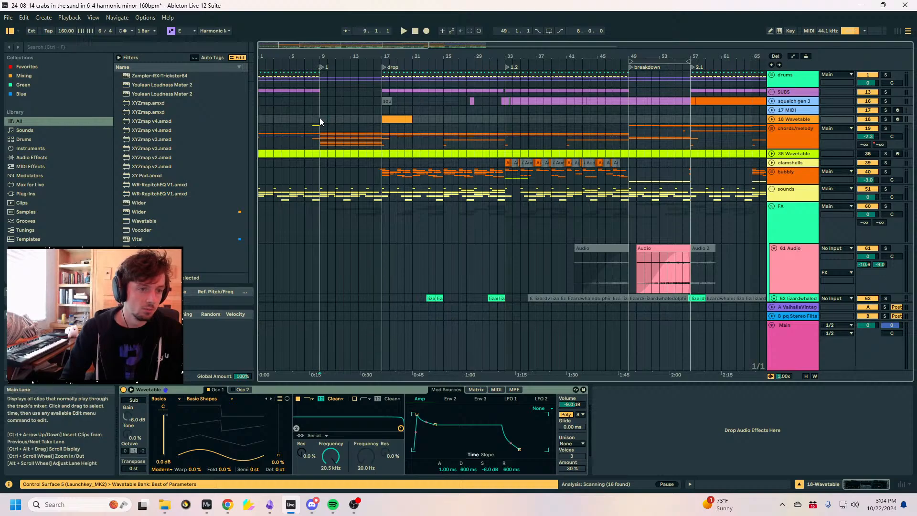
left_click_drag(328, 51, 340, 82)
left_click(327, 115)
left_click(299, 112)
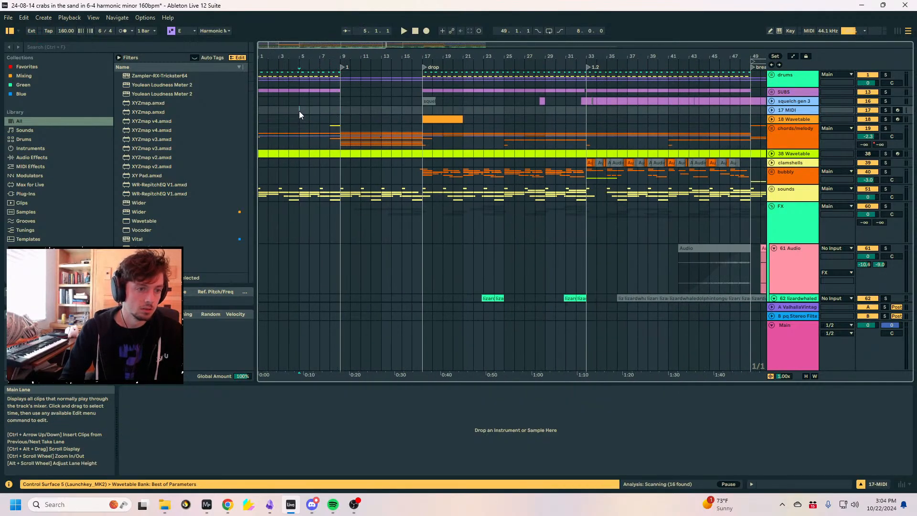
left_click(294, 122)
left_click(299, 131)
left_click(299, 120)
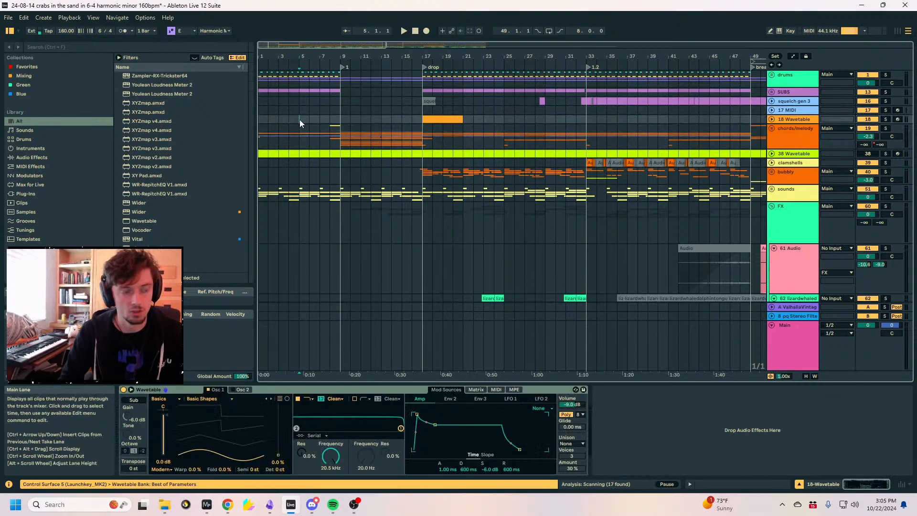
Put the insert marker at bar 1, widen the arrangement area and start playback from the beginning.
left_click(261, 117)
left_click_drag(256, 113, 213, 105)
mouse_move(227, 57)
left_mouse_down()
mouse_move(227, 81)
mouse_move(227, 72)
left_mouse_up()
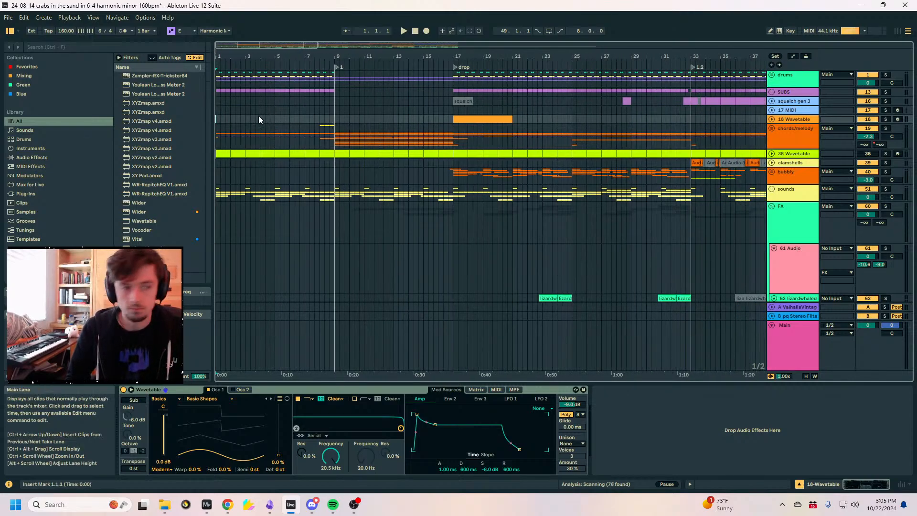
mouse_move(219, 61)
left_mouse_down()
mouse_move(220, 74)
mouse_move(219, 42)
mouse_move(219, 85)
mouse_move(219, 58)
mouse_move(219, 70)
left_mouse_up()
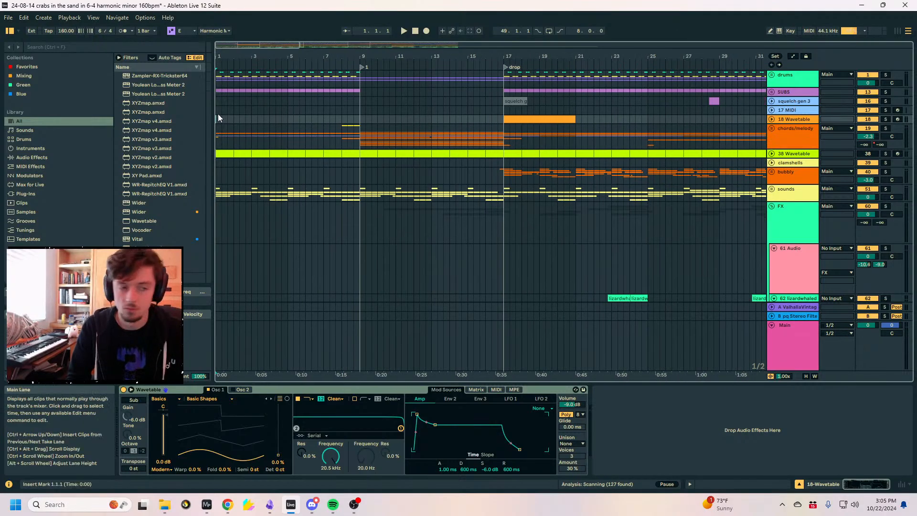
key("space")
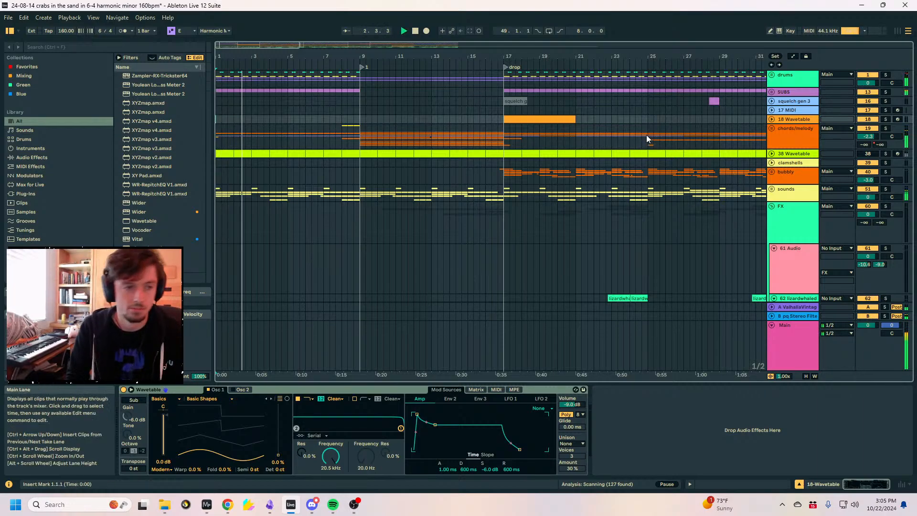
Unfold the chords/melody group and select about the first five bars on track 26, Xylophone Dark.
left_click(771, 127)
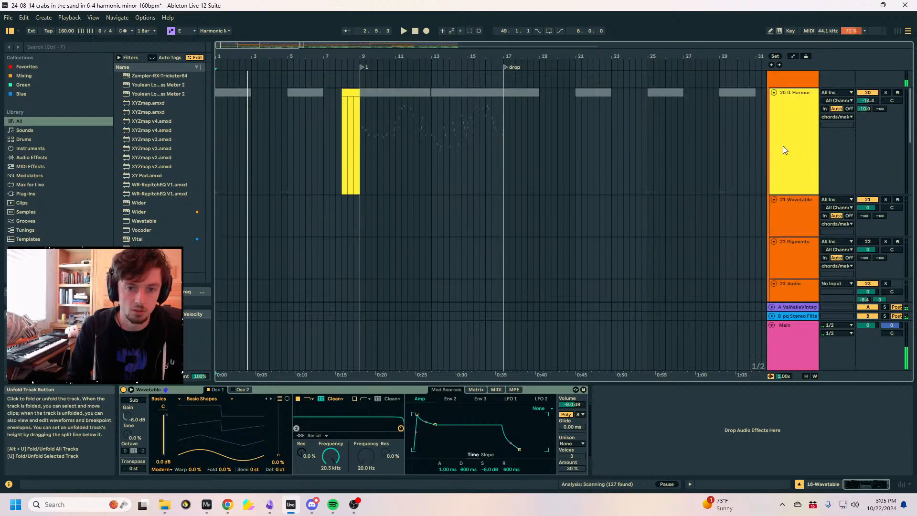
scroll(446, 143, "down", 5)
scroll(446, 143, "down", 3)
left_click_drag(313, 124, 217, 121)
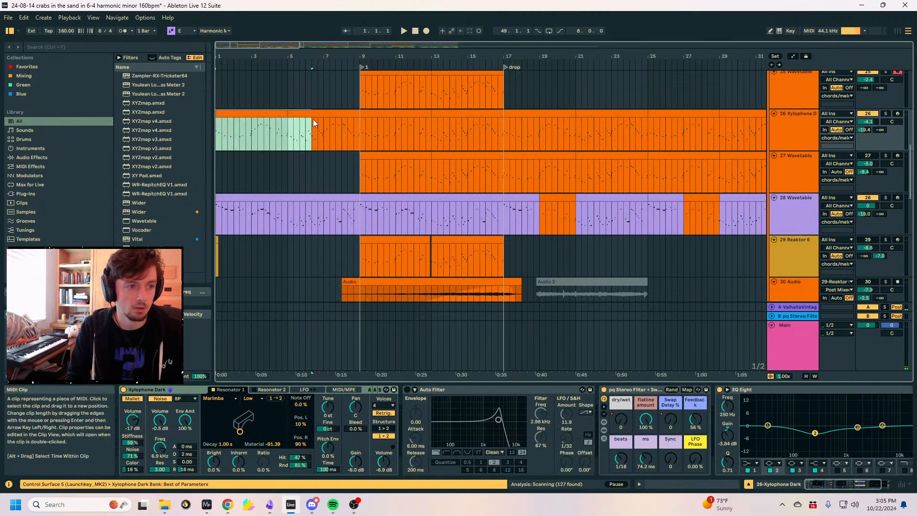
Audition track 26, Xylophone Dark, soloed from the start, select its clips across bars 1 to 9, and unsolo it.
left_click(327, 114)
left_click(885, 113)
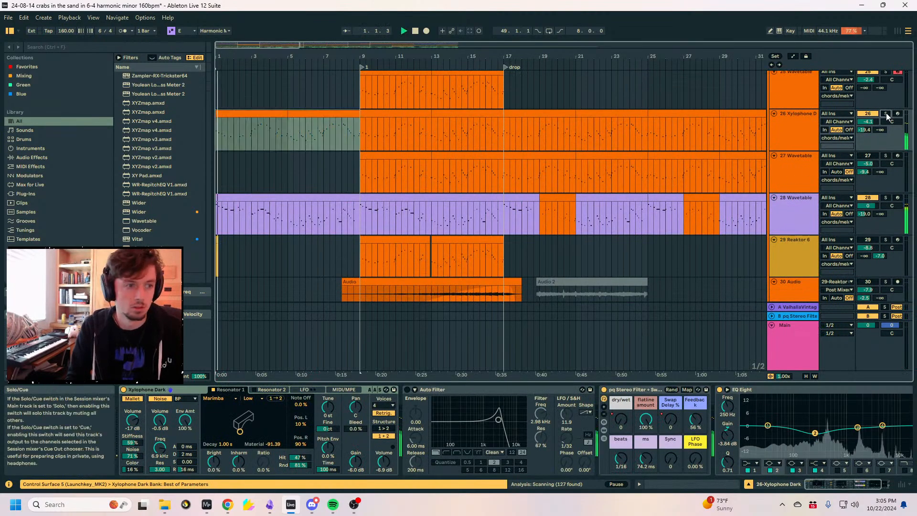
key("space")
left_click(344, 125)
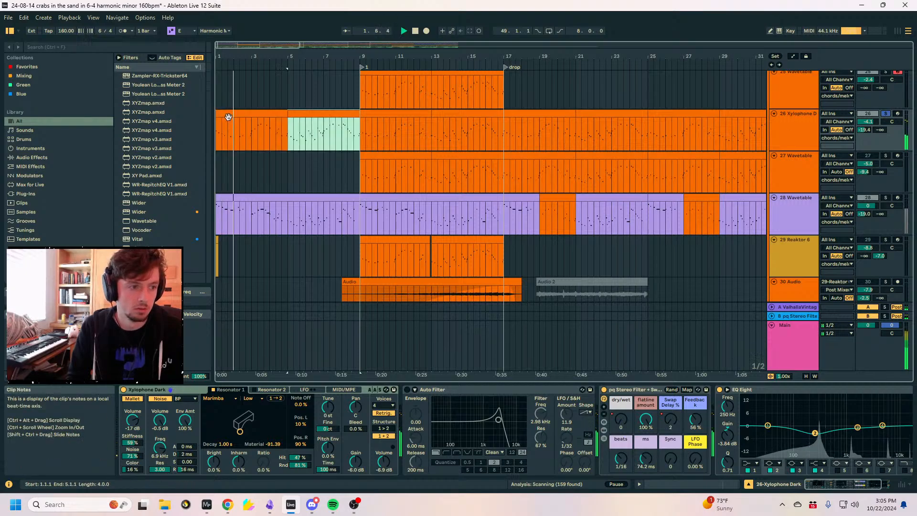
scroll(344, 124, "up", 2)
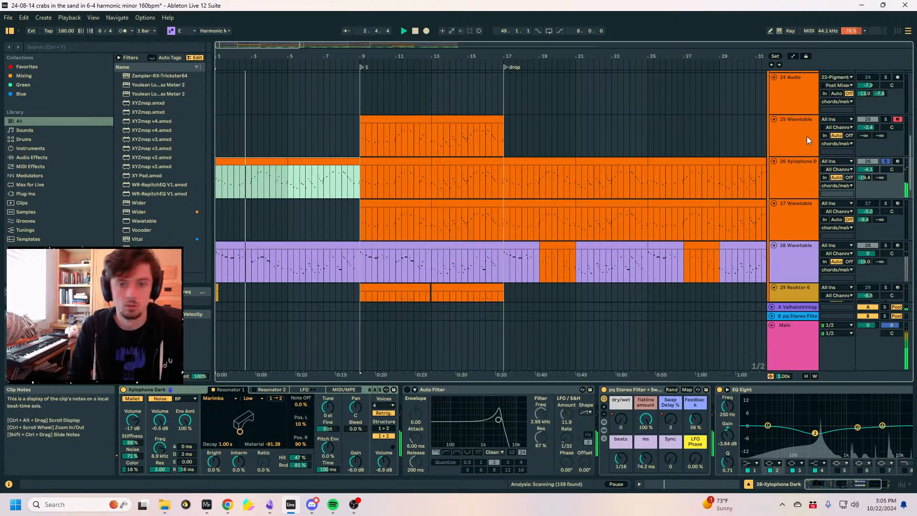
left_click(885, 162)
Insert a new MIDI track directly below track 28, Wavetable, and return to the Wavetable track's devices.
left_click(792, 233)
left_click(796, 271)
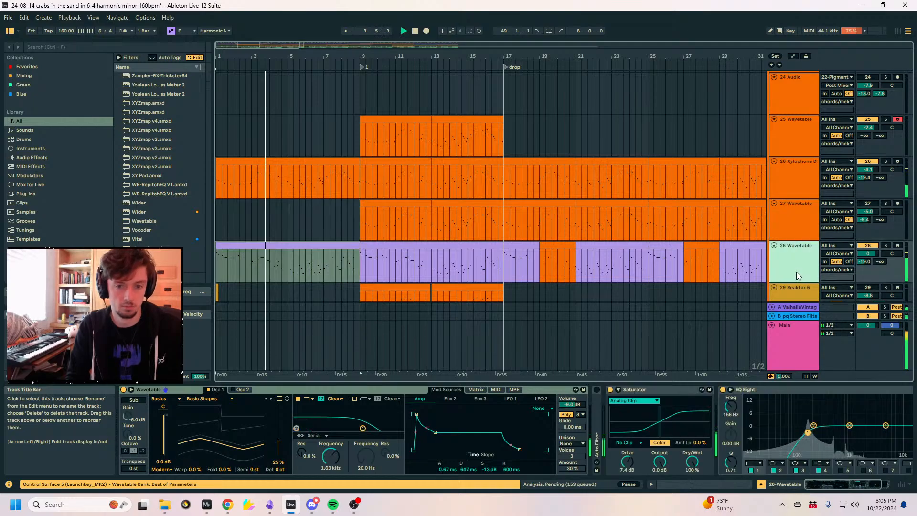
key("ctrl+shift+t")
left_click(793, 280)
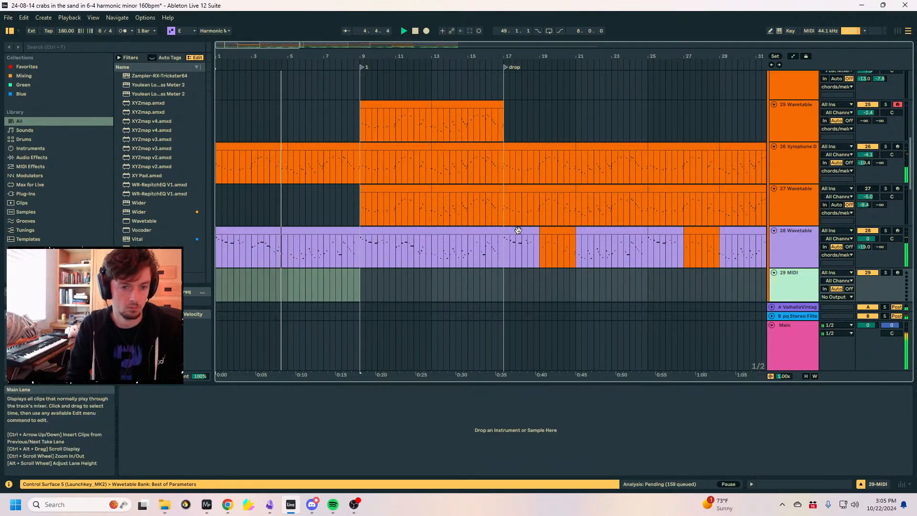
left_click(342, 253)
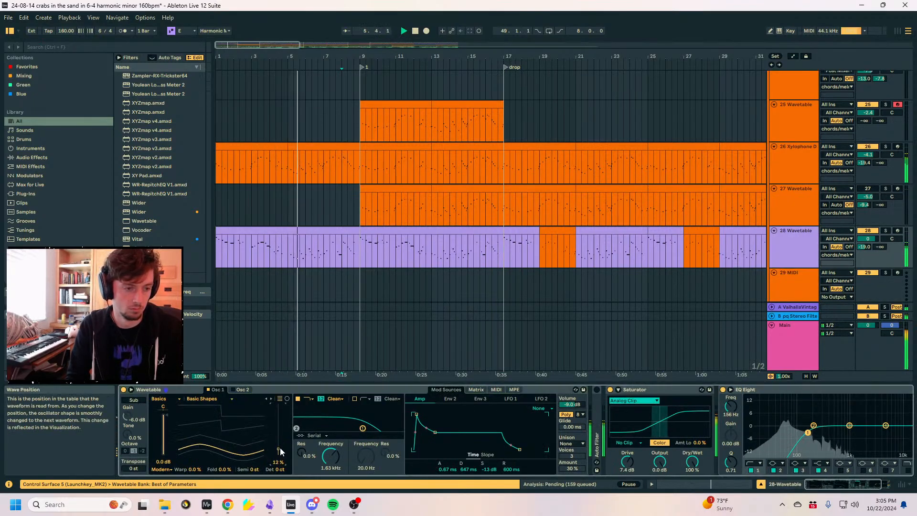
Paste the xylophone clips at bar 1 of the new track 29 and load the Wavetable instrument on it.
scroll(381, 228, "down", 2)
left_click(381, 228)
left_click(258, 231)
key("ctrl+v")
left_click(52, 47)
type("wavetab")
left_click(143, 85)
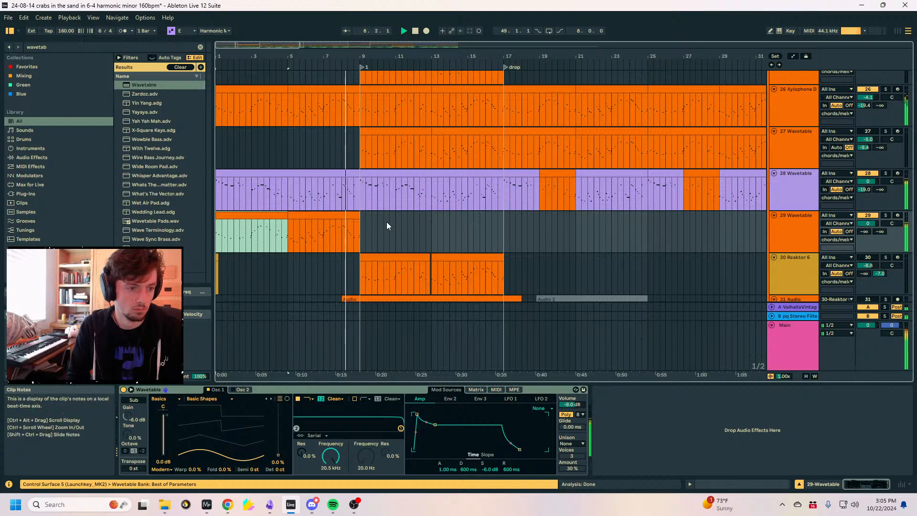
Audition track 29 soloed, give its Wavetable amp envelope a 94.1 ms decay and -inf dB sustain, and set send A to -2.0 dB.
left_click_drag(357, 234, 360, 234)
left_click(885, 216)
key("space")
key("space")
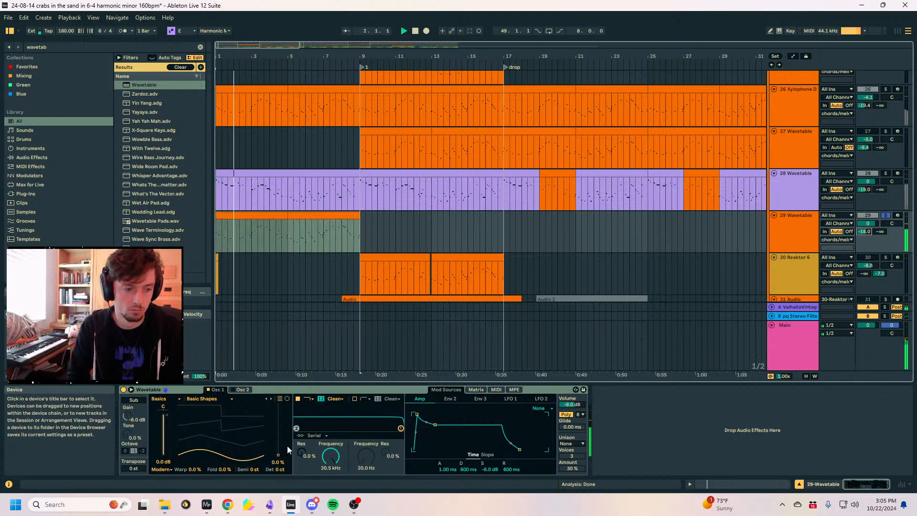
left_click_drag(436, 428, 429, 449)
left_click_drag(864, 232, 863, 200)
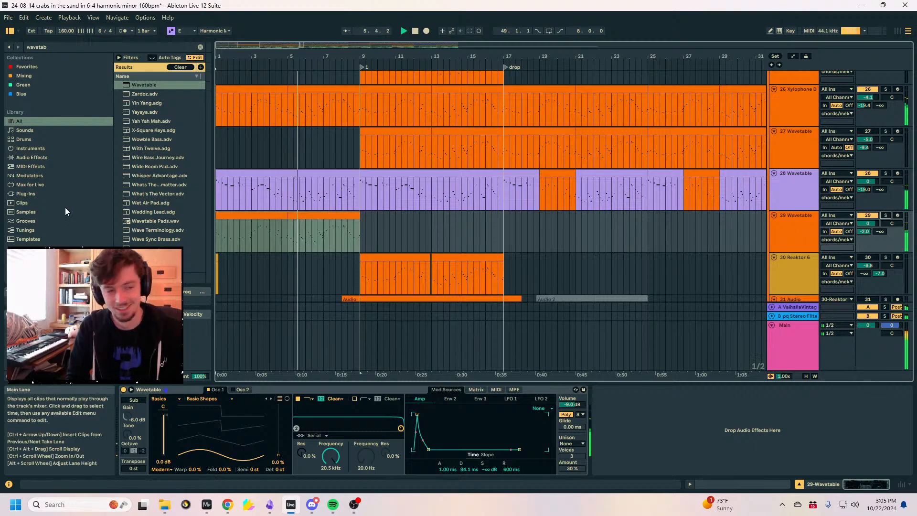
Duplicate the clips from bars 1 to 9 on track 29, Wavetable, into bars 9 to 17.
left_click(302, 241)
left_click(303, 239)
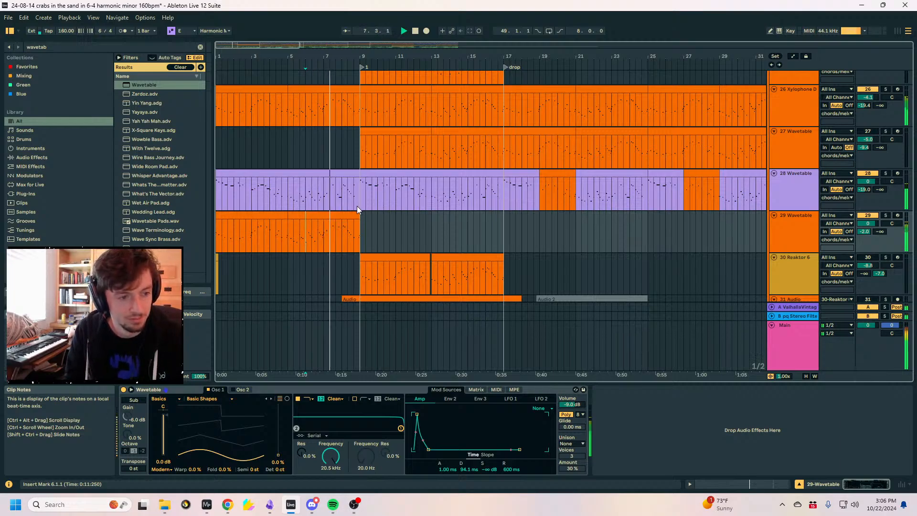
left_click(333, 236)
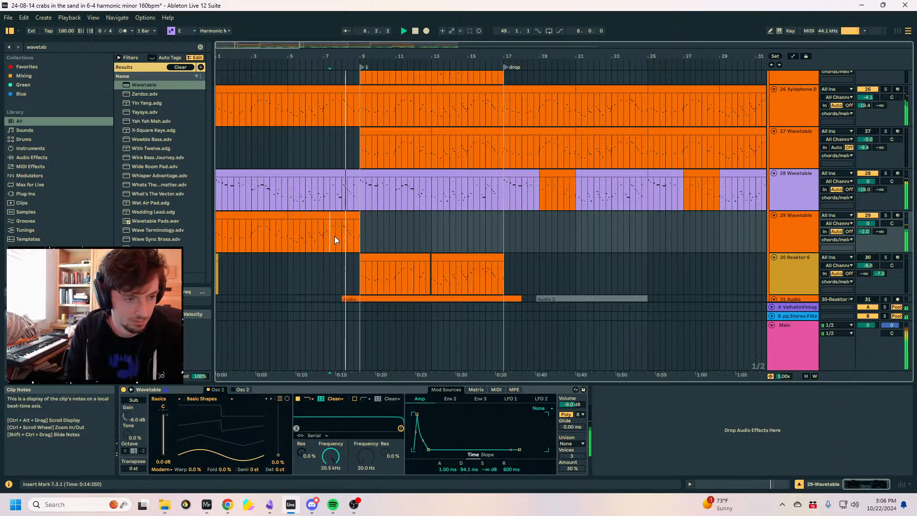
left_click(357, 234)
key("ctrl+d")
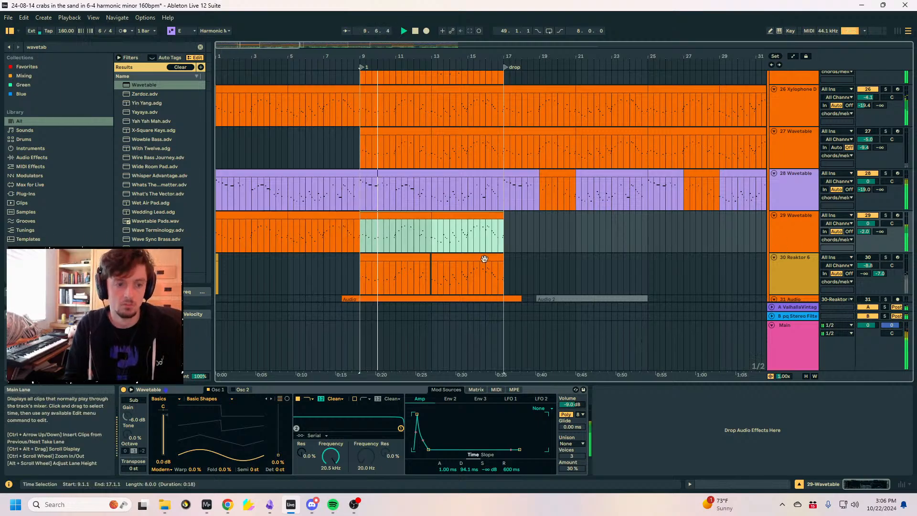
Go down to the FX group, stop playback and place the insert marker around bar 13.
scroll(496, 252, "down", 3)
scroll(669, 239, "down", 5)
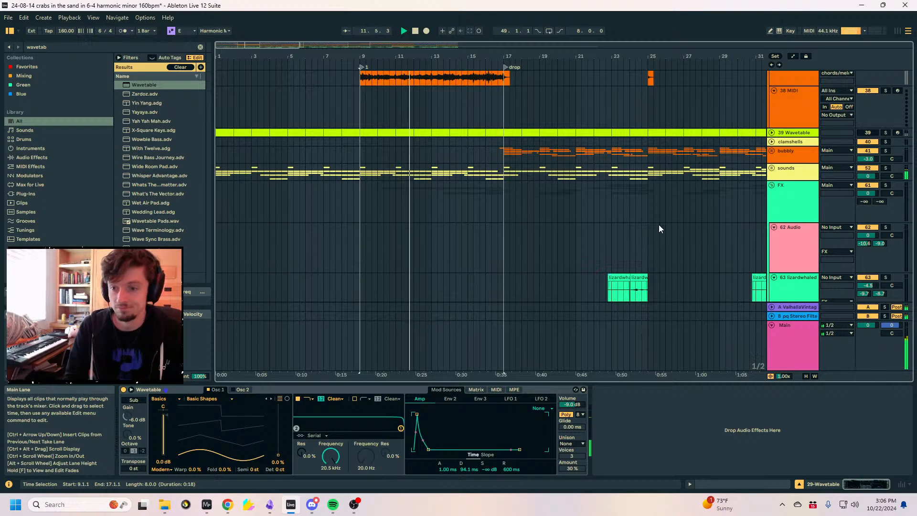
left_click(403, 192)
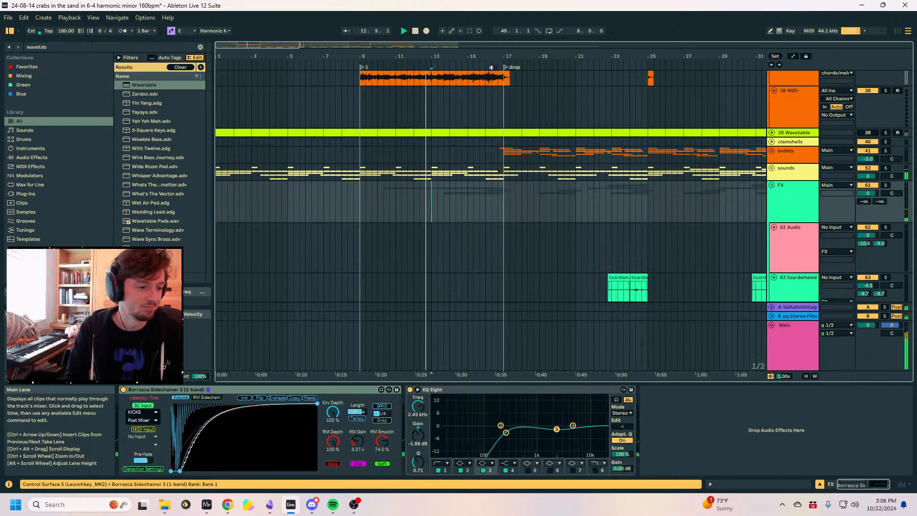
left_click_drag(432, 54, 383, 53)
left_click(406, 198)
key("space")
left_click(351, 199)
left_click(387, 205)
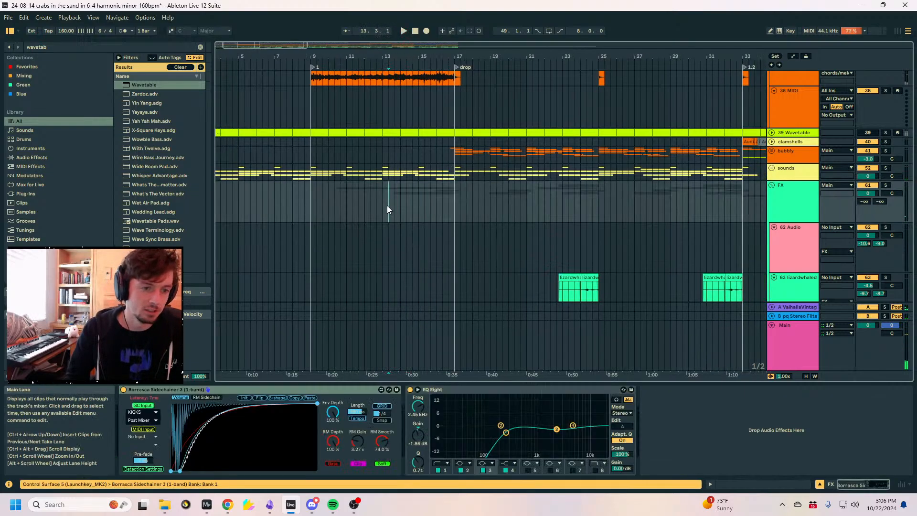
Select bars 13 to 17 across the FX group's tracks and show the Main track's device chain during playback.
left_click_drag(387, 206, 454, 203)
left_click(449, 206)
left_click_drag(389, 57, 400, 105)
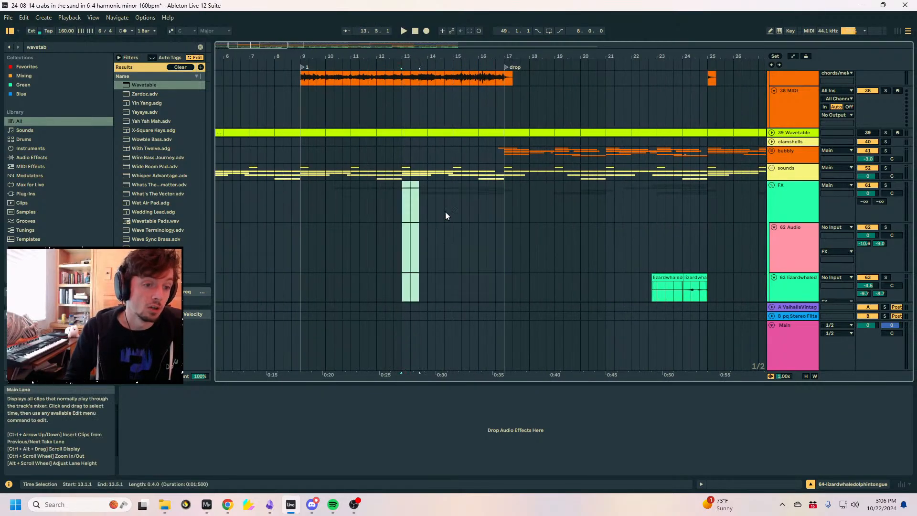
left_click(499, 213)
mouse_move(500, 218)
left_mouse_down()
mouse_move(402, 215)
mouse_move(502, 217)
left_mouse_up()
left_click_drag(502, 219, 400, 221)
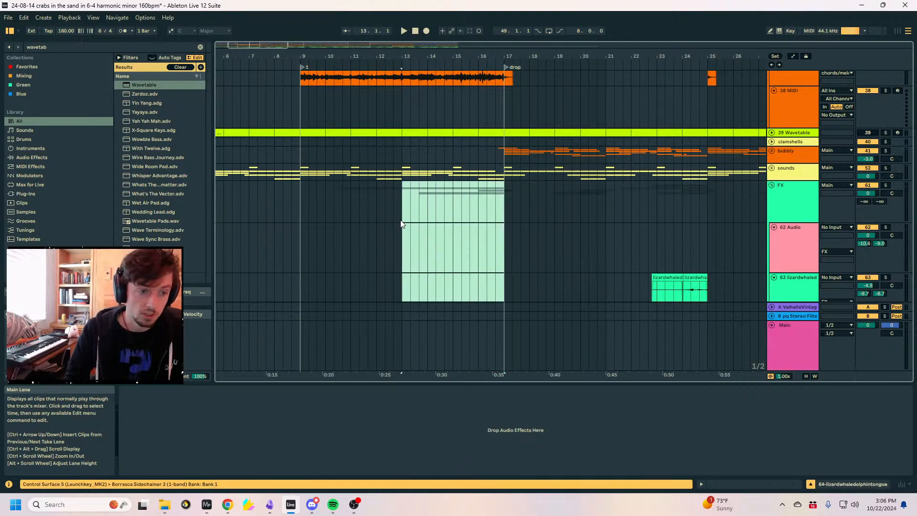
left_click(789, 217)
left_click(802, 334)
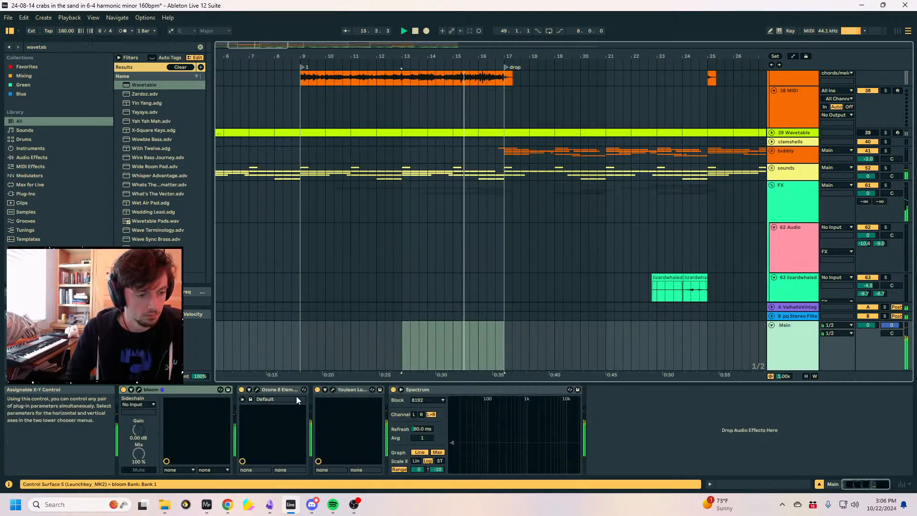
Unfold the bubbly group and examine track 44's devices and the group's own effect chain.
scroll(568, 276, "up", 3)
scroll(572, 276, "up", 3)
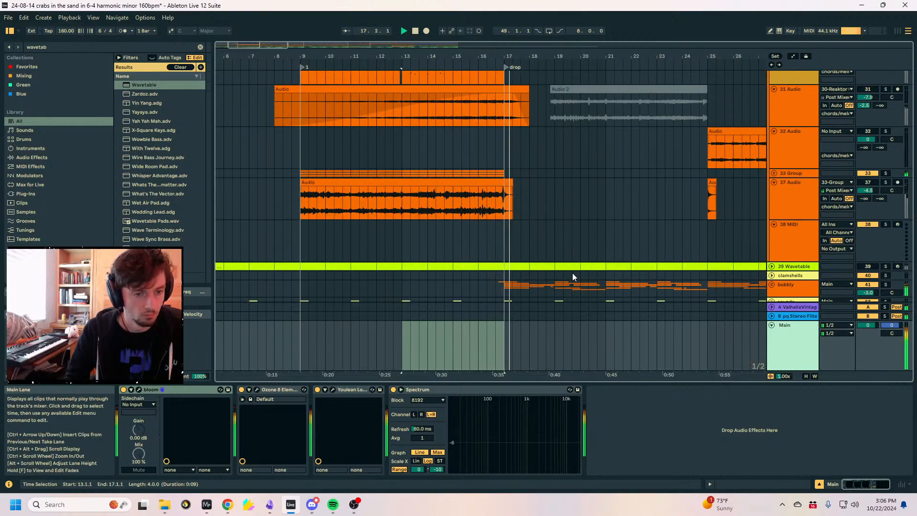
left_click(772, 284)
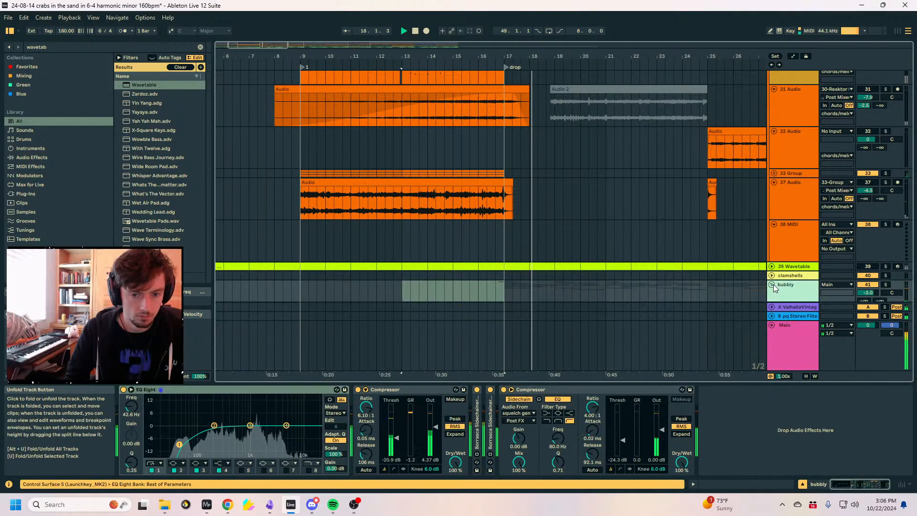
scroll(776, 286, "down", 5)
left_click(795, 223)
scroll(796, 226, "down", 5)
left_click(795, 217)
scroll(792, 175, "up", 3)
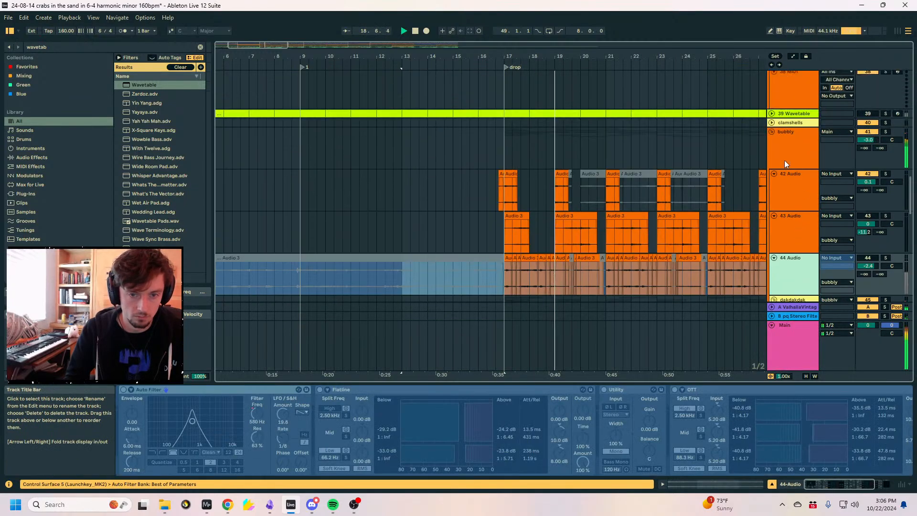
left_click(793, 152)
left_click(490, 420)
Examine the dakdakdak group's effect chain and place the insert marker at the drop on bar 17.
scroll(621, 245, "down", 6)
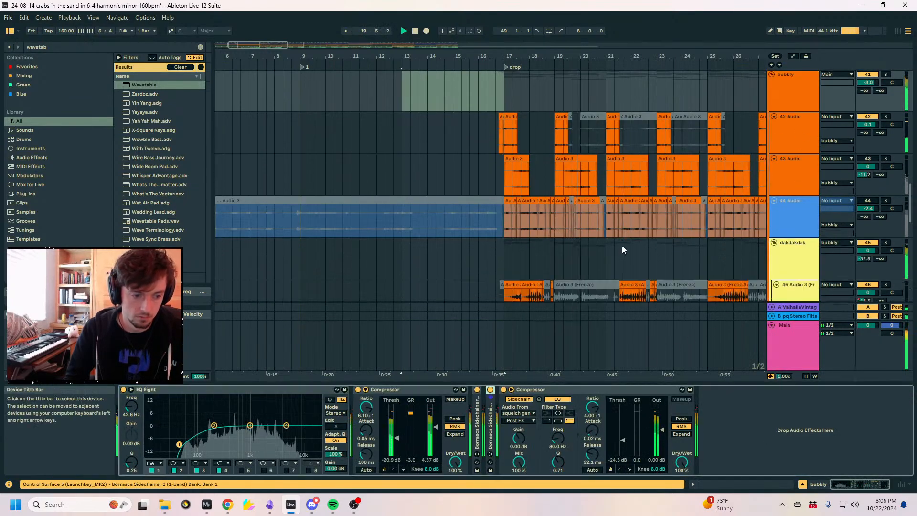
left_click(781, 201)
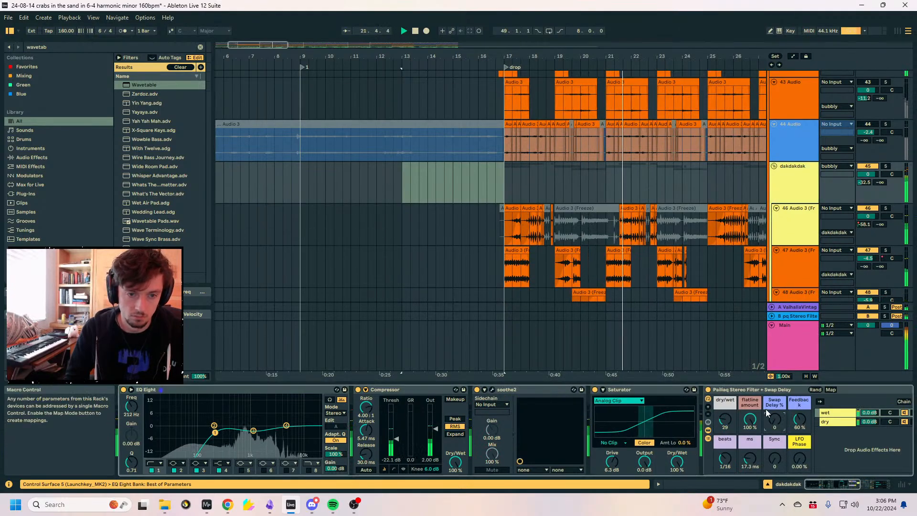
left_click(508, 188)
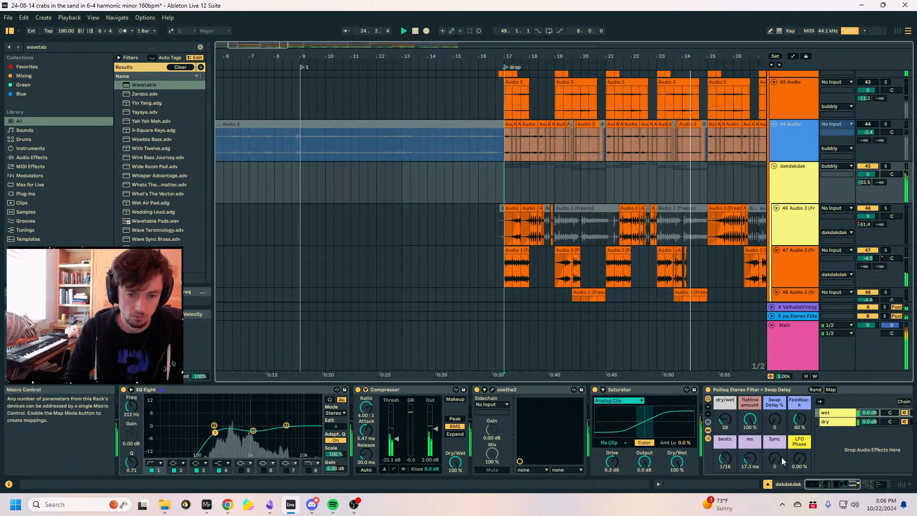
Set the volume of track 48 in the dakdakdak group to -5.9 dB and audition it soloed around bar 20.
scroll(651, 225, "down", 3)
left_click(571, 247)
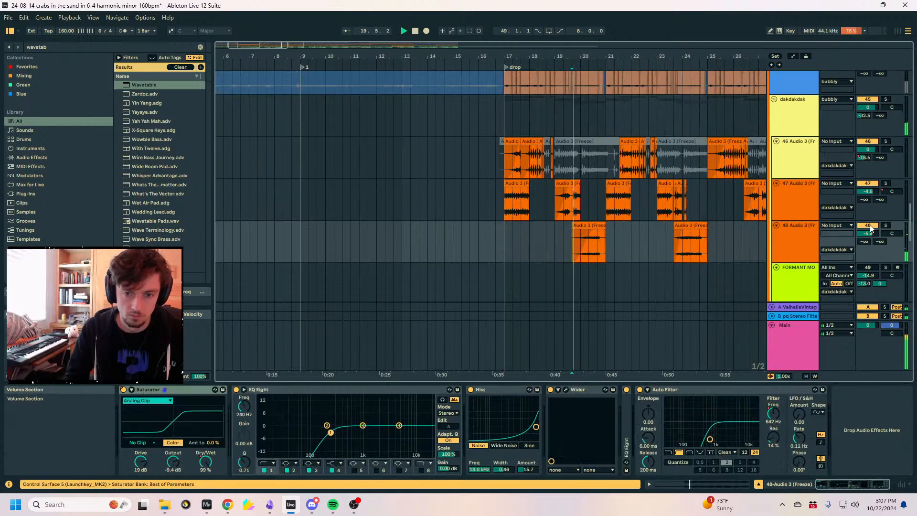
left_click_drag(868, 233, 869, 248)
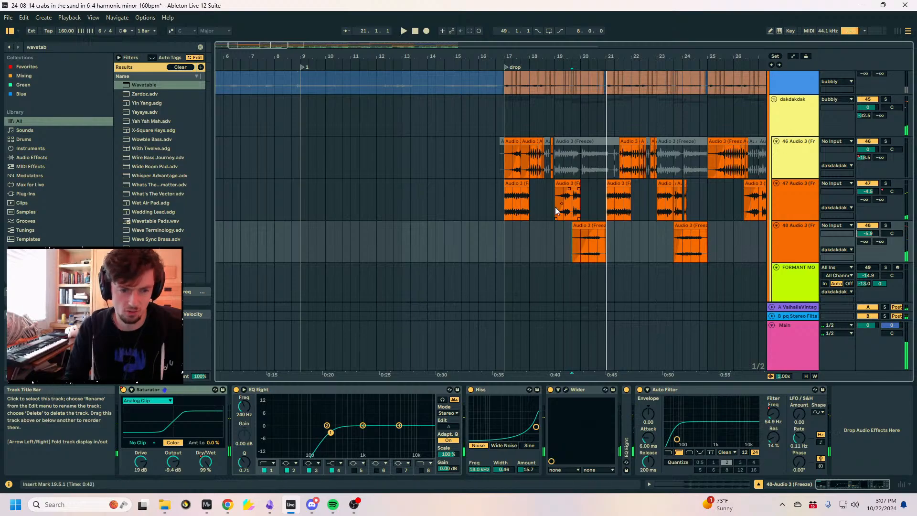
left_click(886, 226)
key("space")
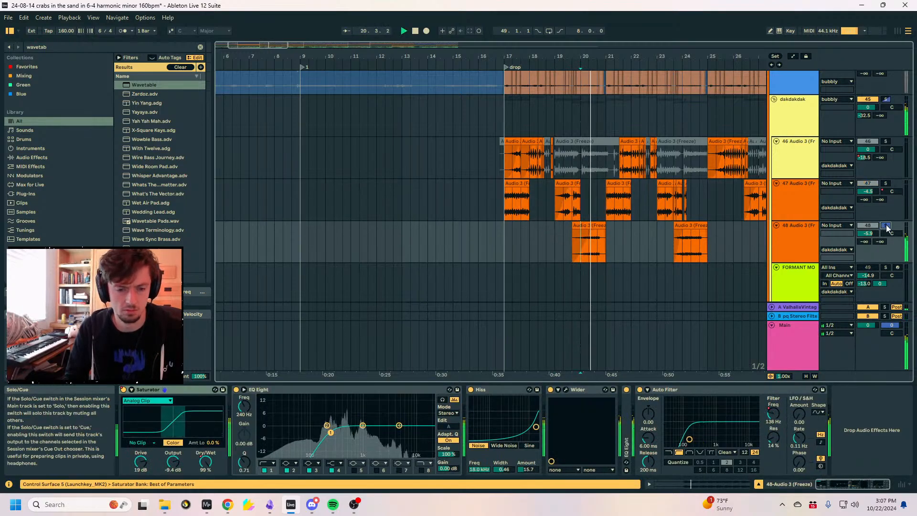
key("space")
left_click(886, 226)
Fold the soothe2, Saturator and Palliaq Stereo Filter + Swap Delay devices on the dakdakdak group to bring its OTT into view.
scroll(824, 236, "up", 1)
left_click(798, 164)
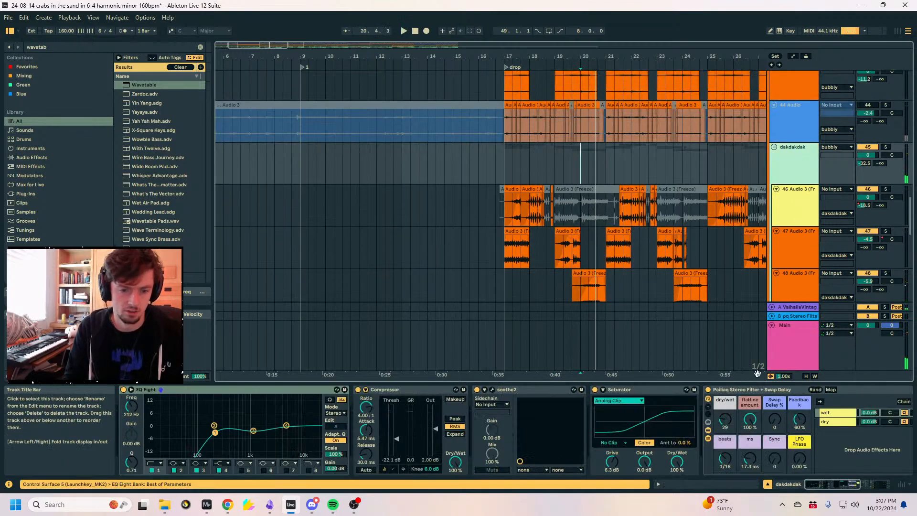
left_click(741, 390)
left_click(406, 389)
left_click(406, 389)
double_click(436, 389)
left_click(448, 389)
double_click(449, 390)
double_click(536, 389)
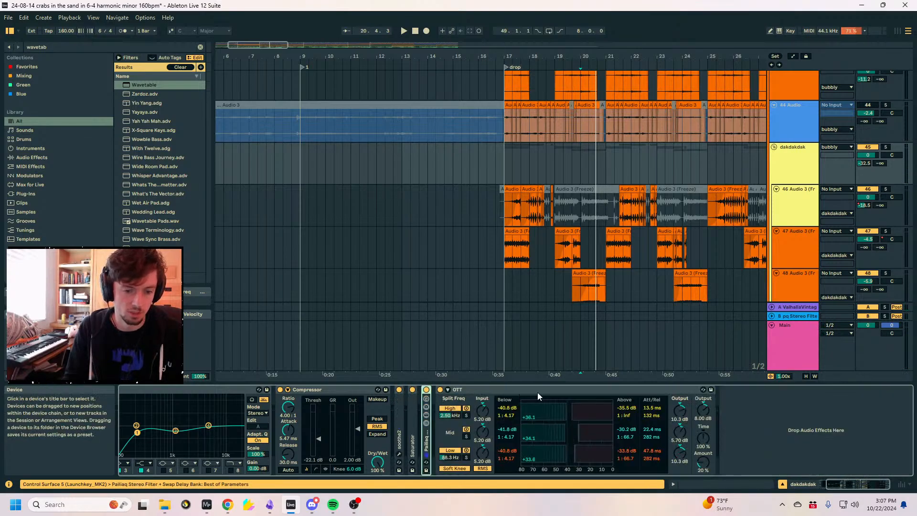
Play the drop from 15.5 to bar 21 and examine the audio clips on tracks 46 to 48.
key("space")
scroll(706, 212, "down", 1)
left_click_drag(724, 229, 468, 240)
left_click(733, 483)
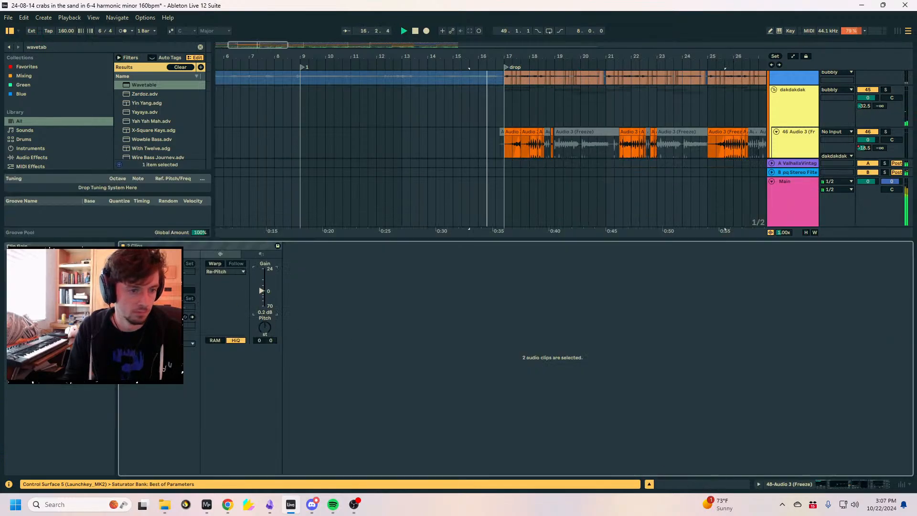
scroll(603, 128, "down", 2)
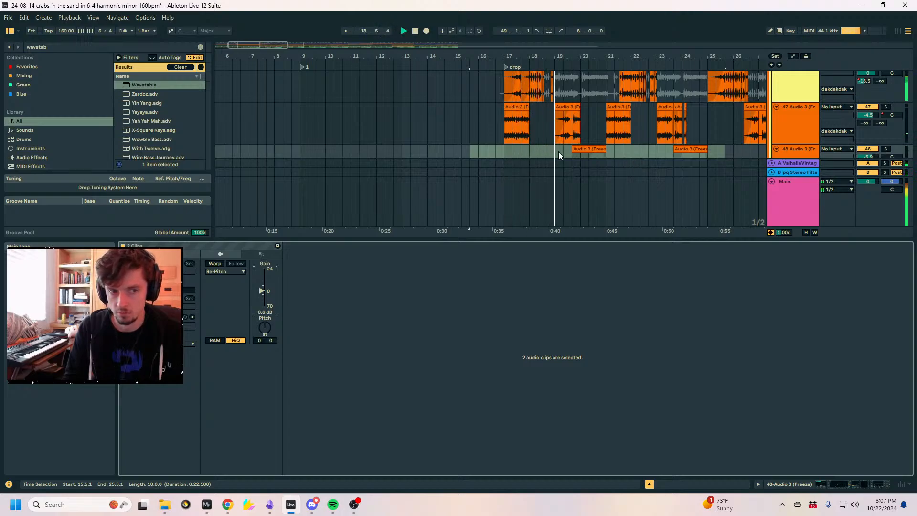
left_click_drag(552, 57, 572, 89)
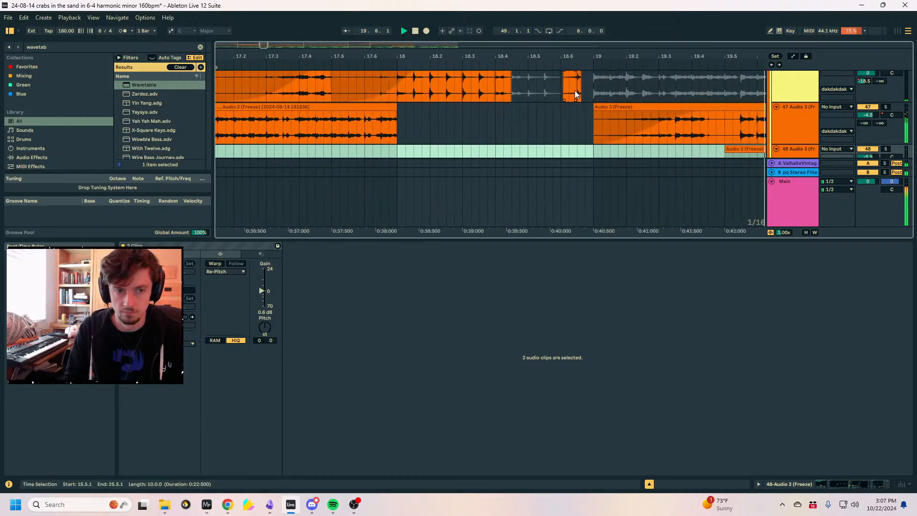
scroll(573, 96, "up", 1)
left_click_drag(589, 57, 289, 57)
scroll(527, 125, "down", 3)
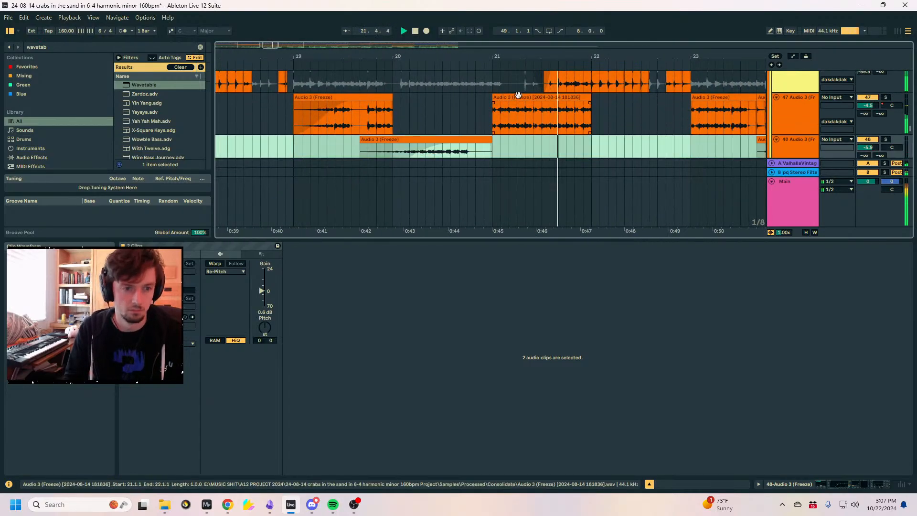
Solo track 47, split its bar 21 clip at the bar's midpoint, and set the first half's transient envelope to 100.
left_click(527, 120)
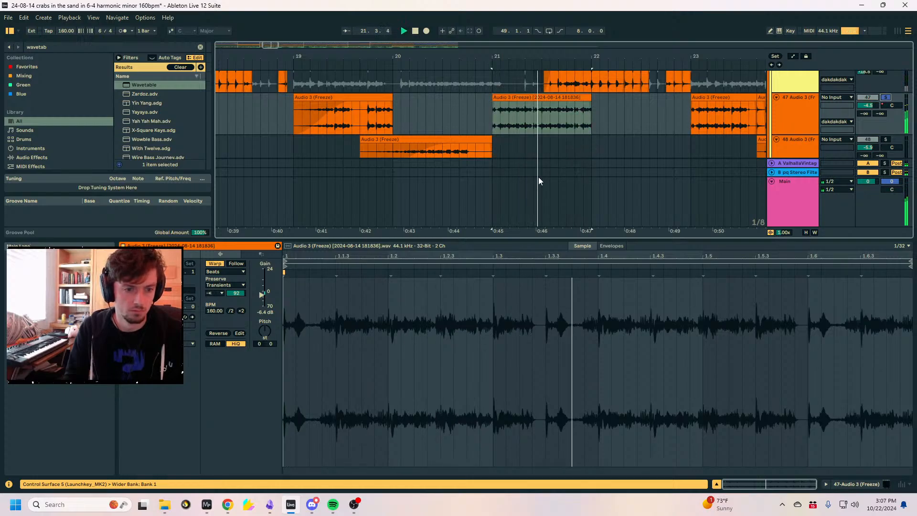
left_click(542, 129)
key("ctrl+e")
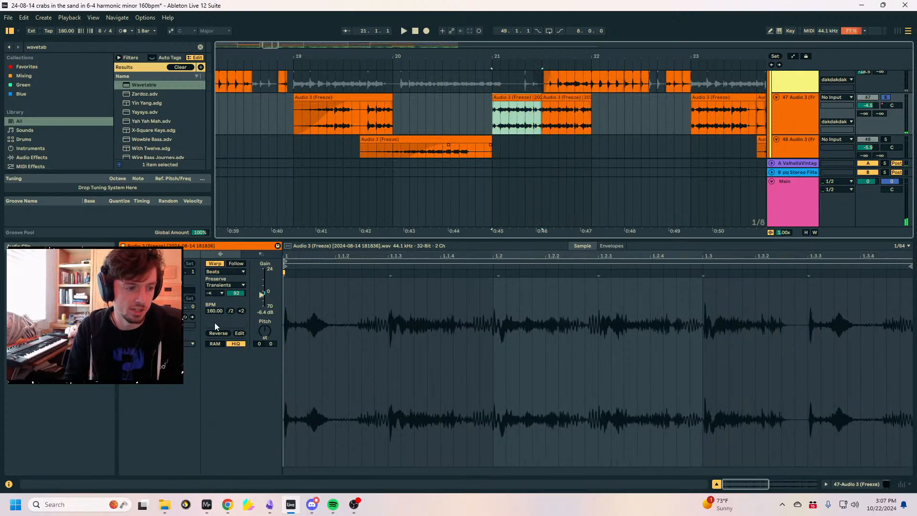
double_click(232, 294)
key("space")
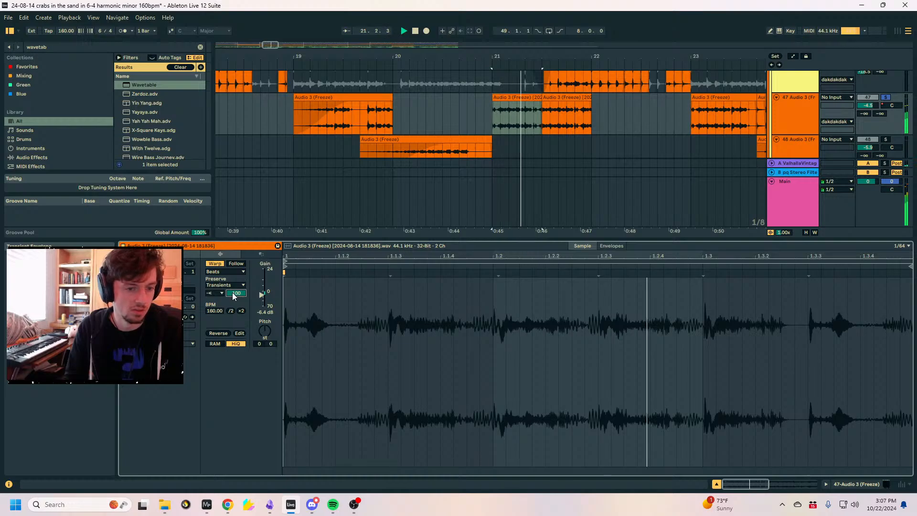
Automate Swap Delay % in the dakdakdak group's stereo filter rack, ramping from 0 up to 74 at bar 21.
scroll(783, 138, "up", 3)
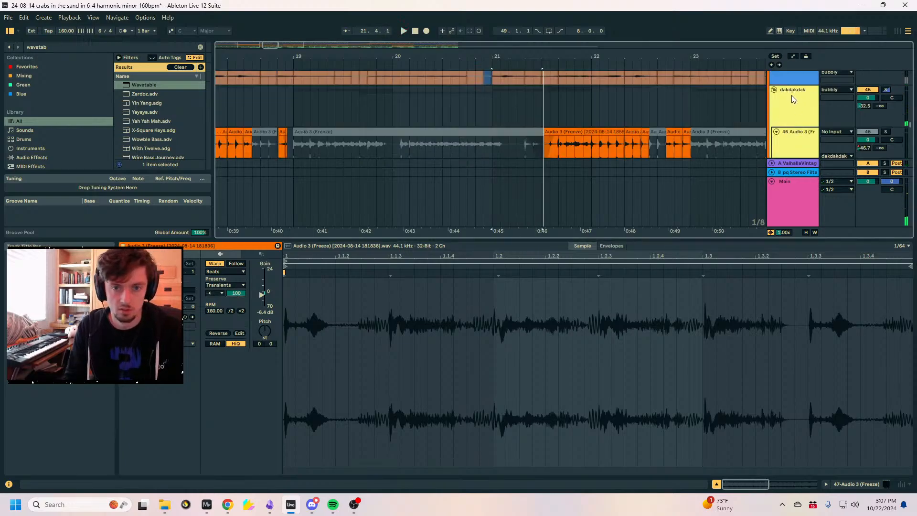
left_click(791, 95)
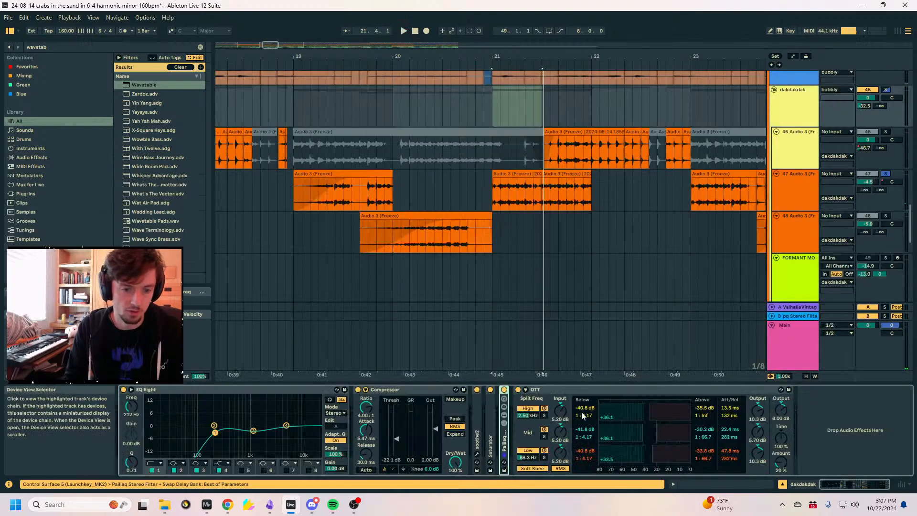
left_click(505, 439)
left_click(570, 420)
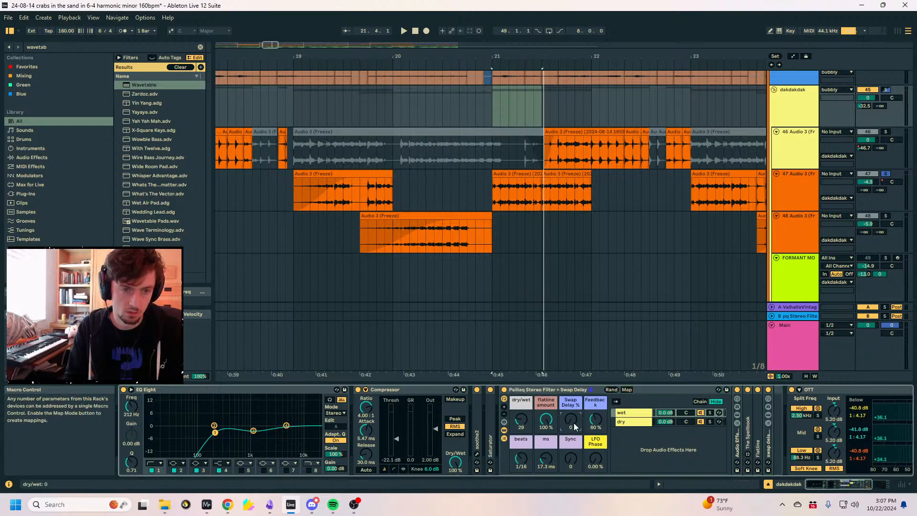
key("a")
left_click(479, 127)
left_click_drag(492, 126, 492, 112)
key("space")
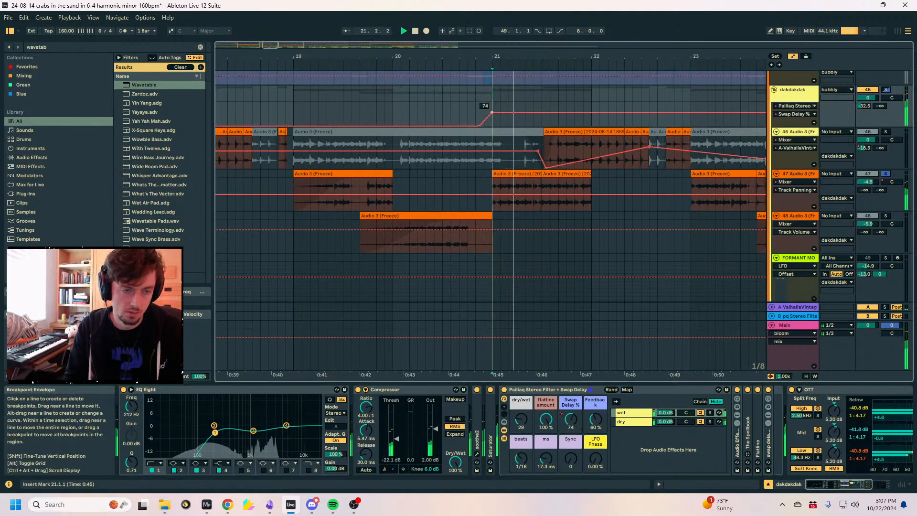
Hold the Swap Delay % automation until mid-bar 21, ramp it down to 0 at bar 22, and replay the passage.
left_click(541, 113)
left_click_drag(558, 112, 591, 126)
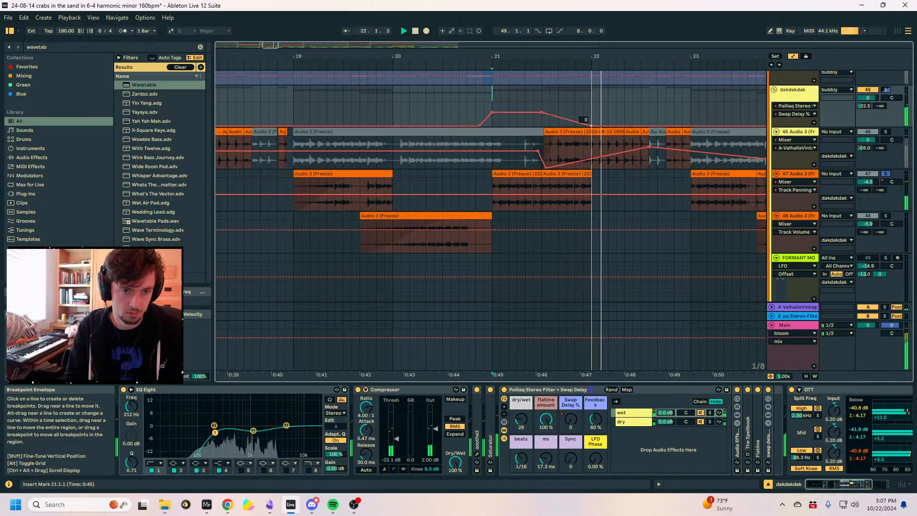
left_click(463, 105)
key("space")
key("space")
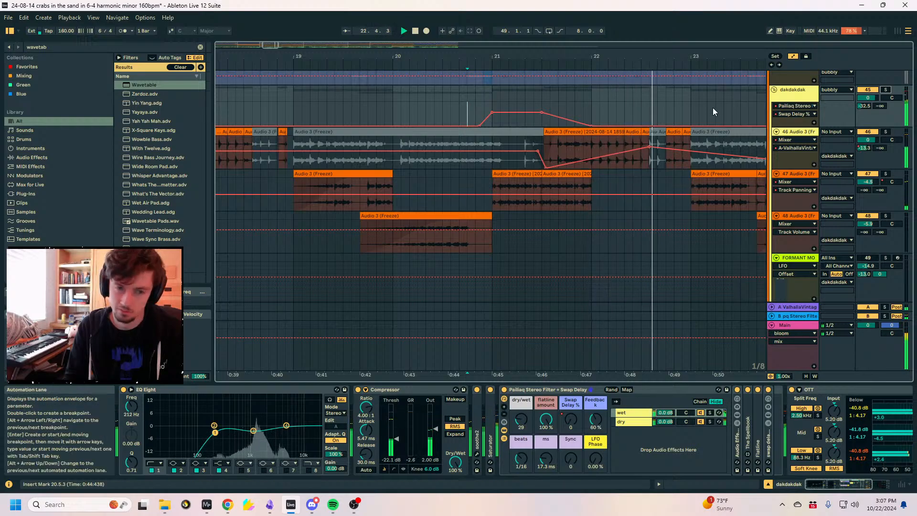
Add a second Swap Delay % automation peak of about 79 at mid-bar 22, returning to 0 at bar 23.
left_click_drag(624, 126, 640, 112)
left_click(574, 95)
key("space")
key("space")
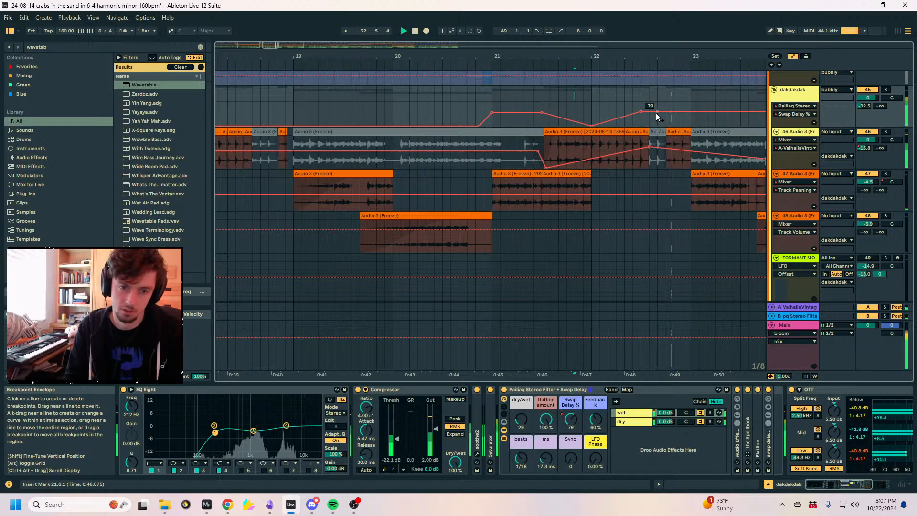
left_click_drag(690, 110, 691, 126)
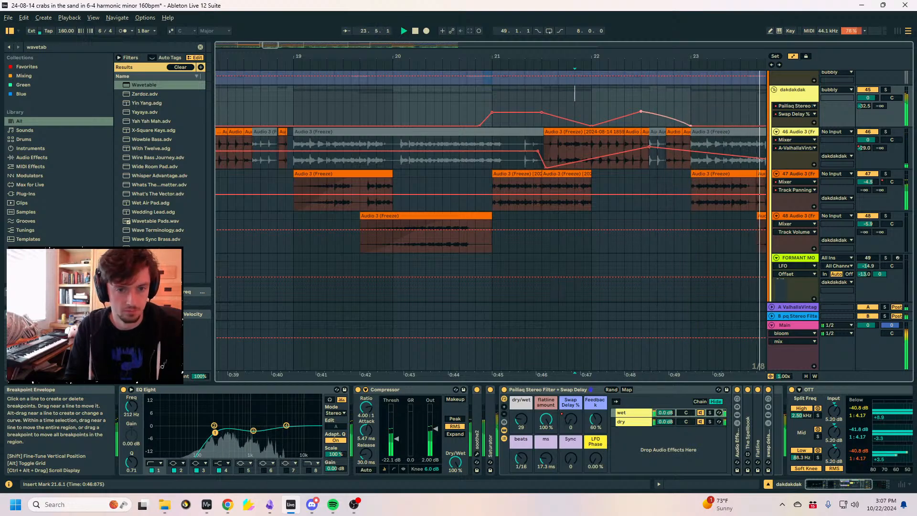
Hide the automation lanes, solo track 48, and listen to its clip from 23.6.
left_click_drag(688, 55, 436, 46)
key("a")
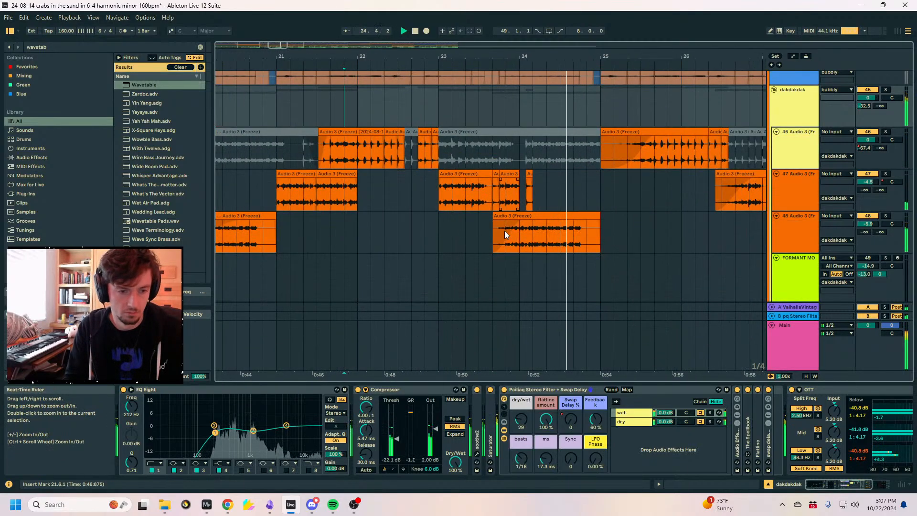
left_click(505, 232)
left_click(885, 215)
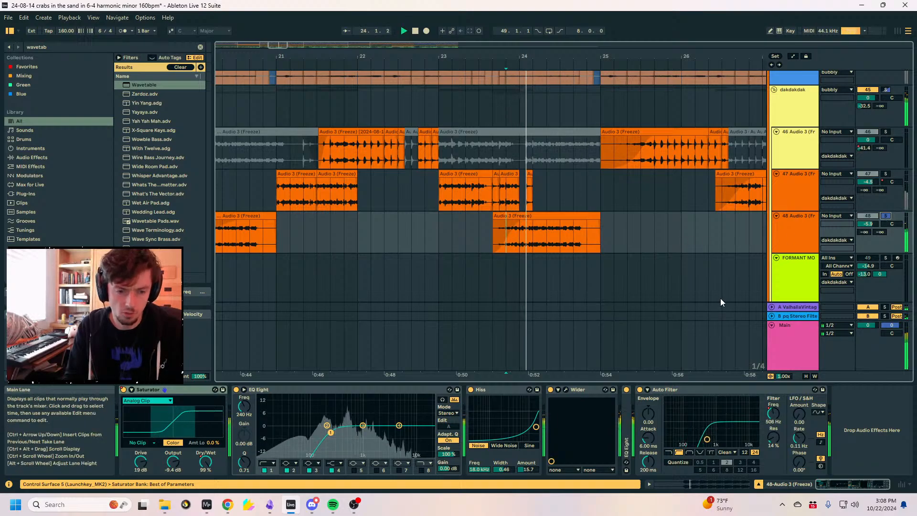
key("space")
Automate track 48's Auto Filter frequency to fall across the clip ending at bar 25, and listen with the track unsoloed.
left_click(771, 414)
key("a")
left_click(491, 234)
left_click(461, 32)
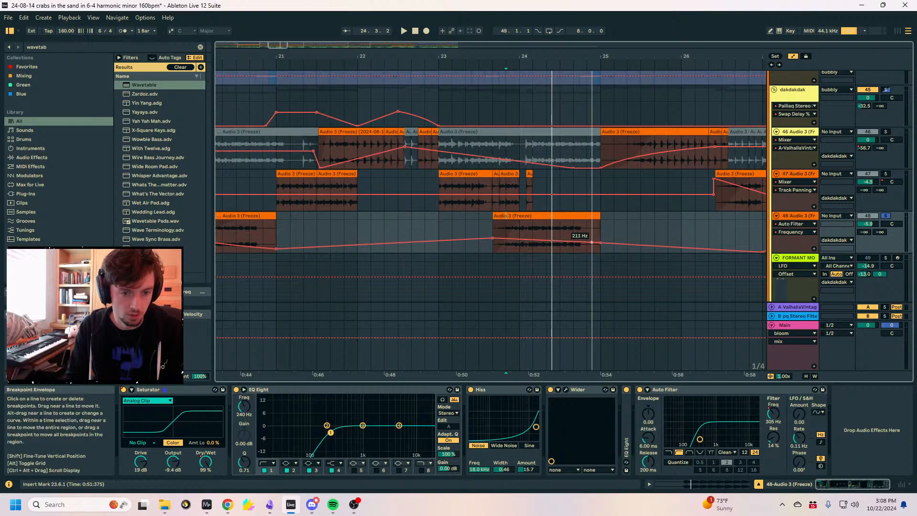
left_click_drag(592, 243, 600, 248)
key("space")
key("space")
left_click(886, 215)
key("space")
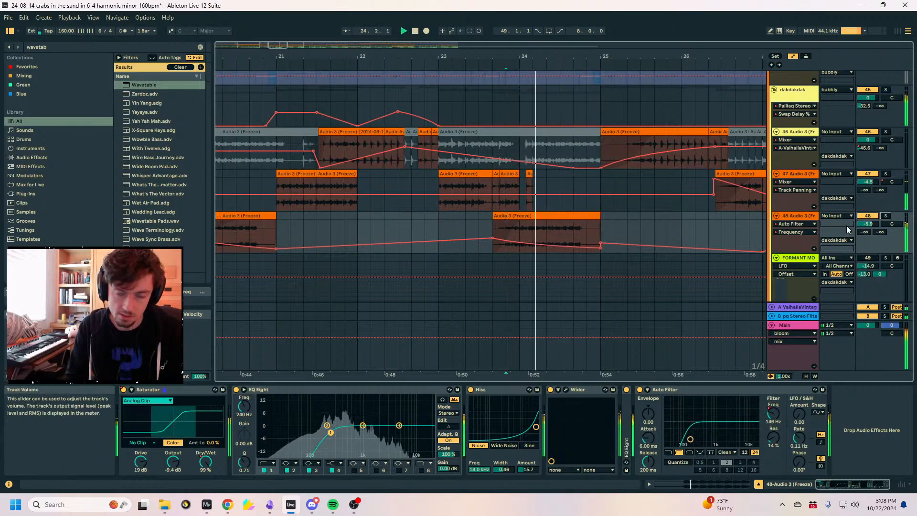
Set the Hiss amount on track 48 to 10.3 and hide the automation lanes.
scroll(795, 179, "up", 1)
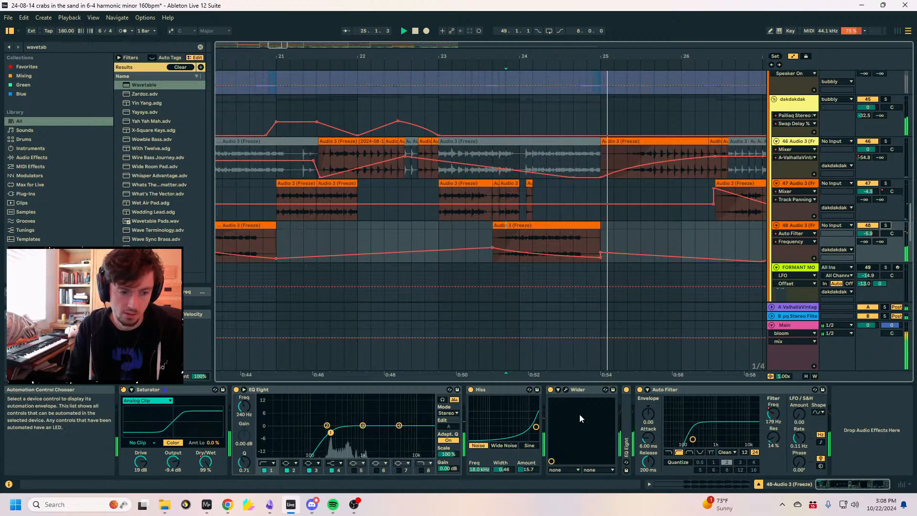
key("space")
key("space")
mouse_move(528, 469)
left_mouse_down()
mouse_move(528, 479)
mouse_move(528, 468)
left_mouse_up()
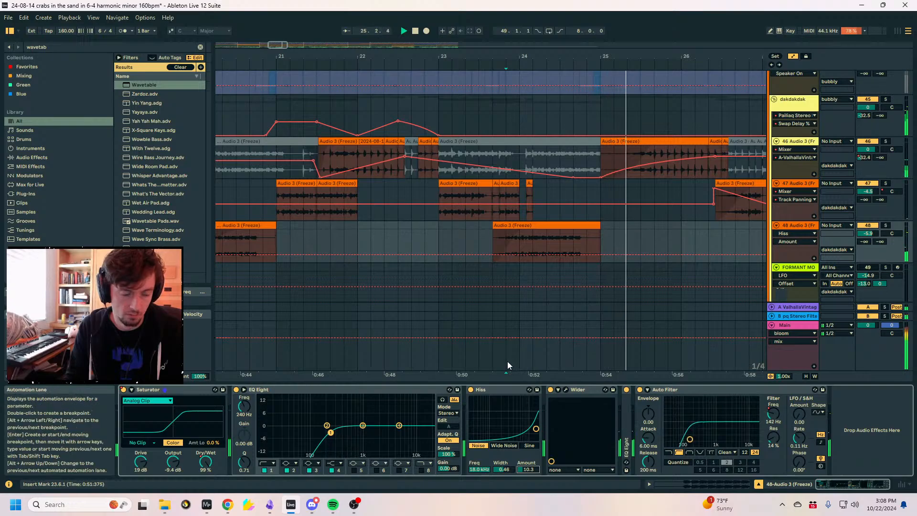
key("a")
Listen on through bars 26 to 29, checking the dakdakdak group's devices and track 47's send and automation.
left_click_drag(395, 57, 395, 40)
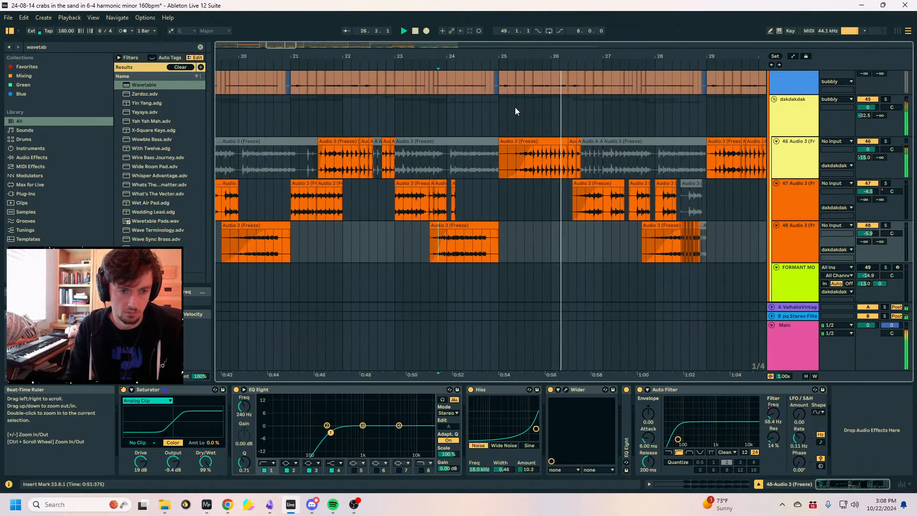
scroll(692, 177, "up", 2)
left_click(779, 187)
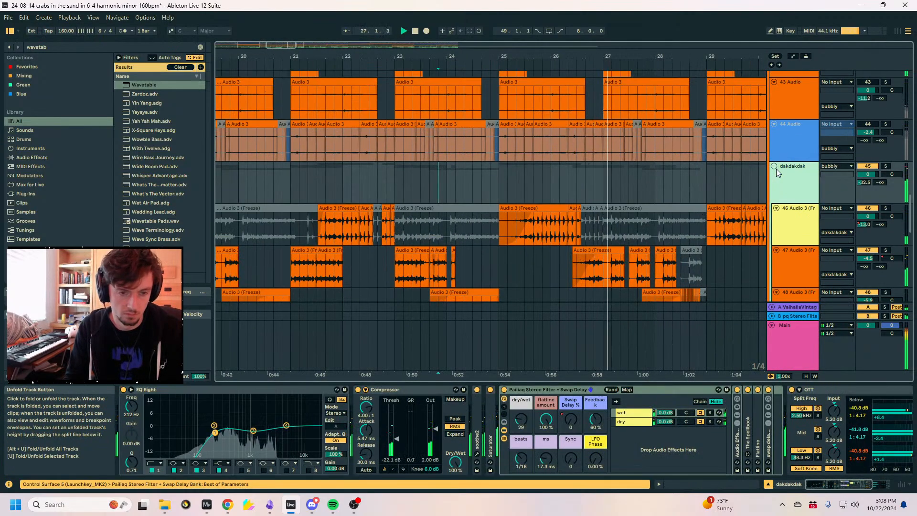
scroll(814, 198, "down", 2)
left_click_drag(864, 199, 864, 229)
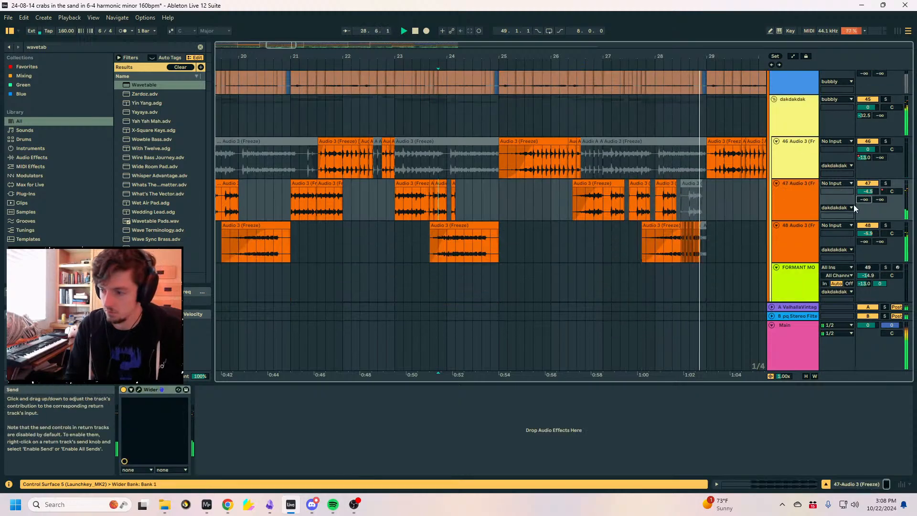
key("a")
key("a")
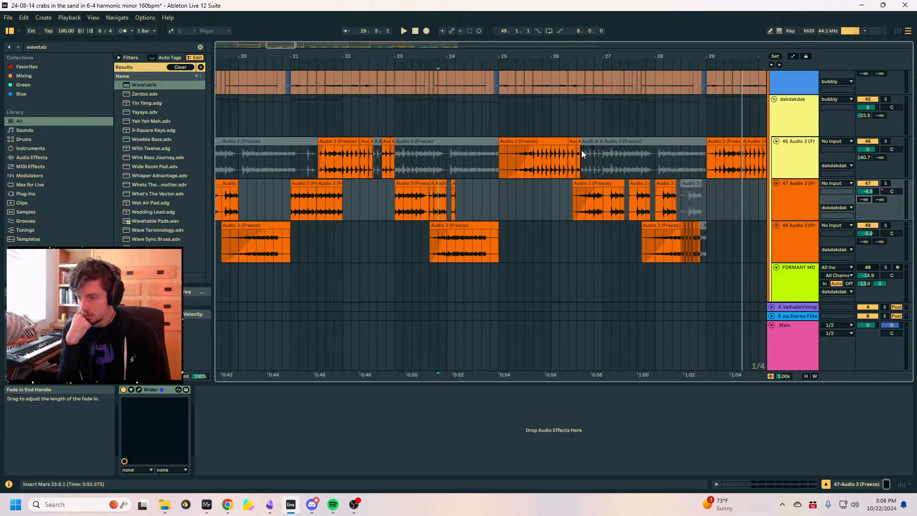
left_click(532, 167)
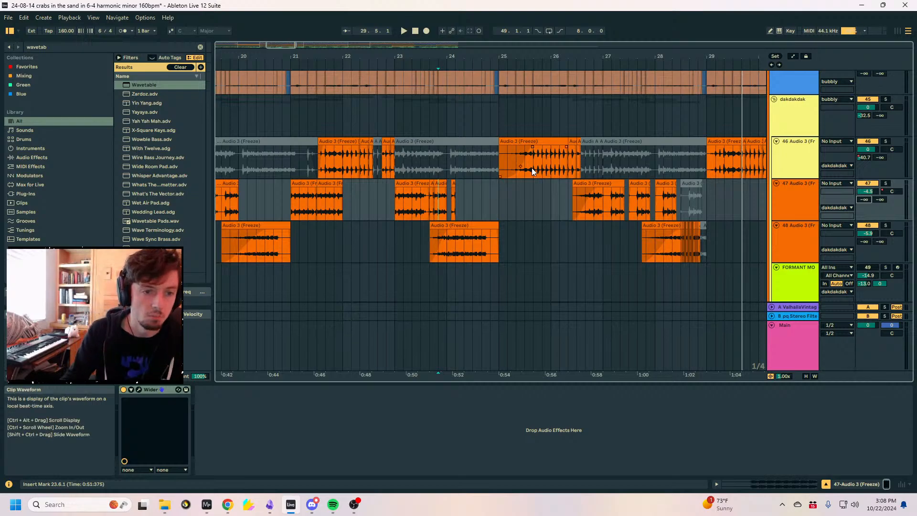
scroll(531, 168, "up", 6)
scroll(565, 186, "down", 3)
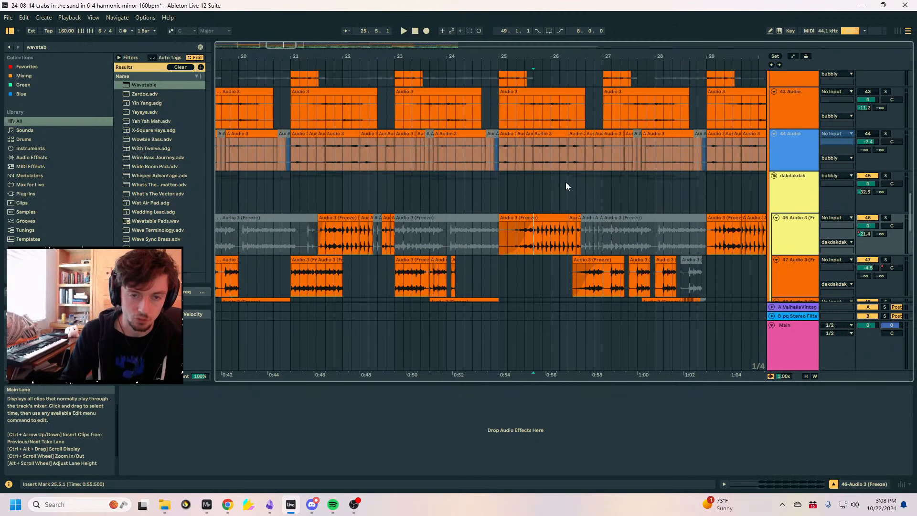
scroll(565, 182, "down", 2)
left_click(552, 236)
left_click_drag(553, 274, 546, 273)
left_click(547, 272)
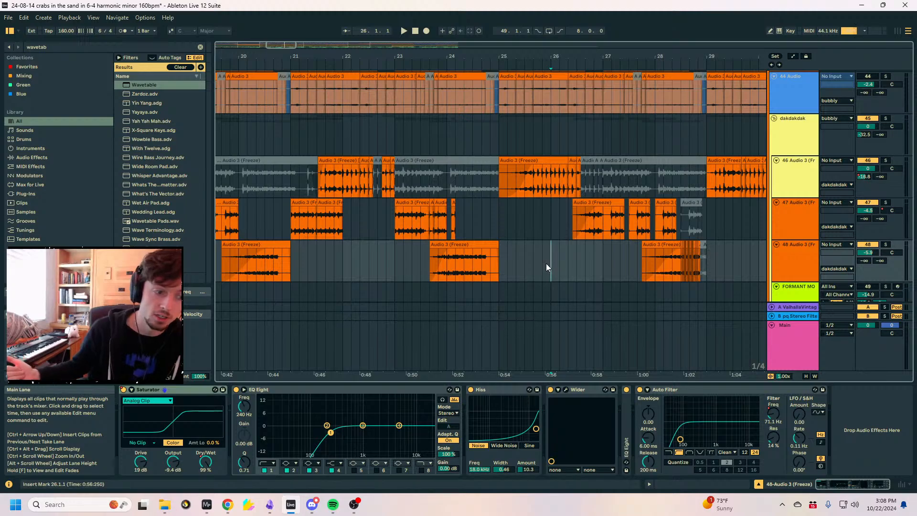
mouse_move(546, 263)
left_mouse_down()
mouse_move(556, 244)
mouse_move(519, 232)
mouse_move(549, 254)
mouse_move(520, 224)
mouse_move(560, 245)
mouse_move(552, 253)
left_mouse_up()
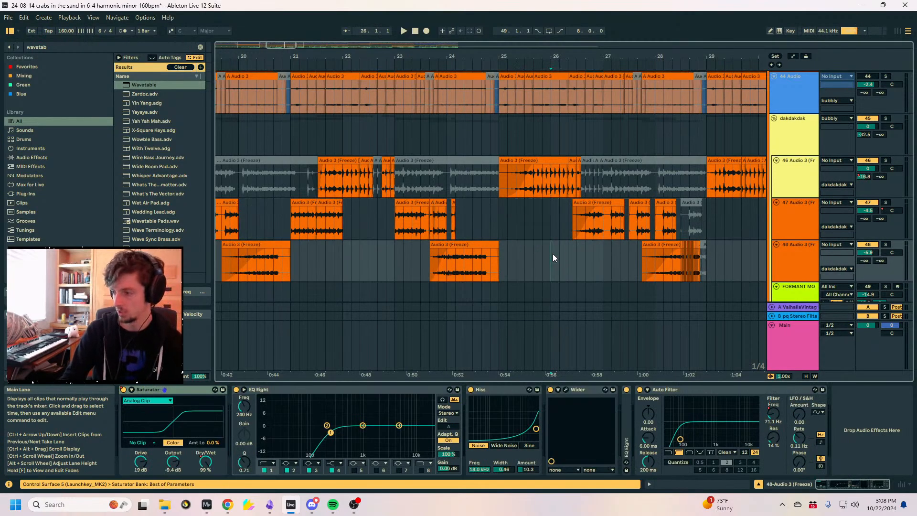
Unfold group 33 in the section before the drop and show the group's effects chain.
scroll(525, 244, "left", 6)
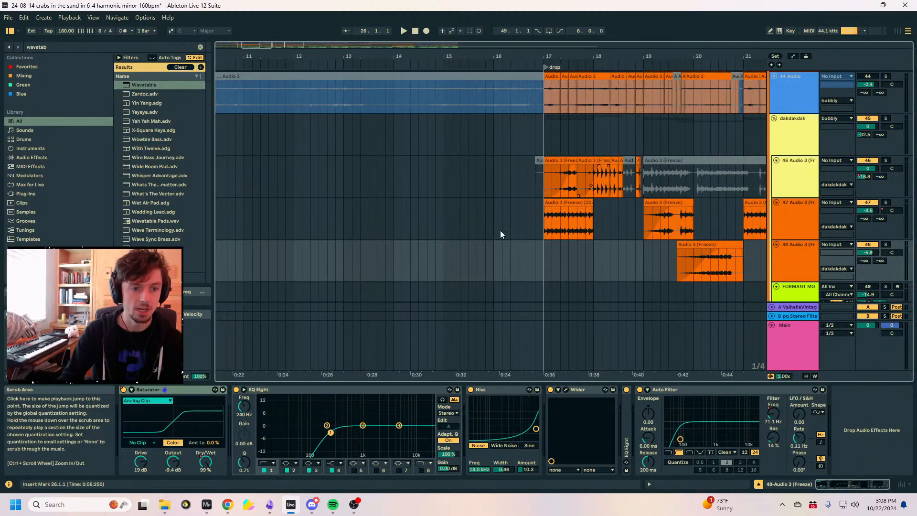
scroll(499, 230, "up", 15)
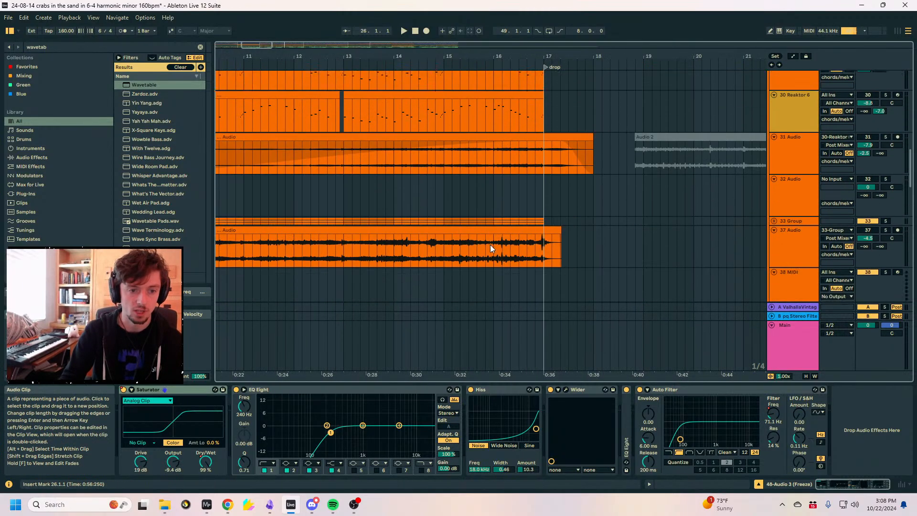
left_click(773, 221)
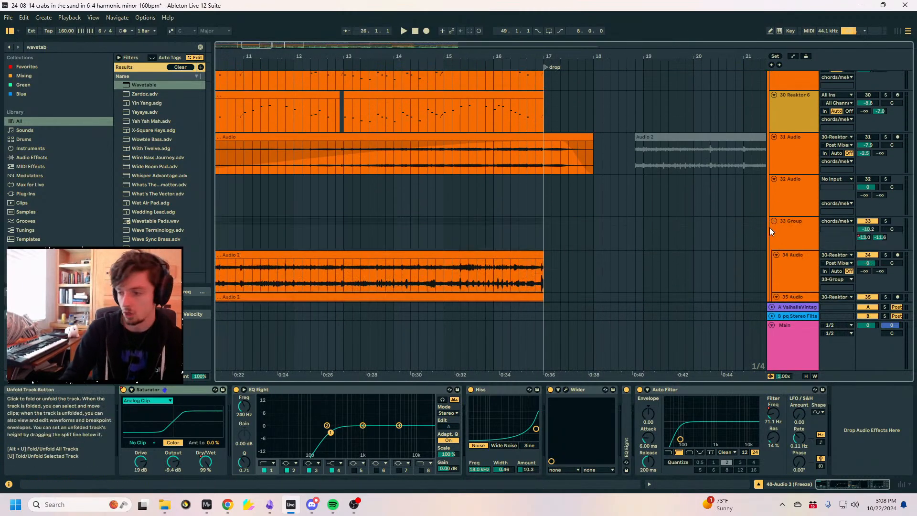
left_click(451, 228)
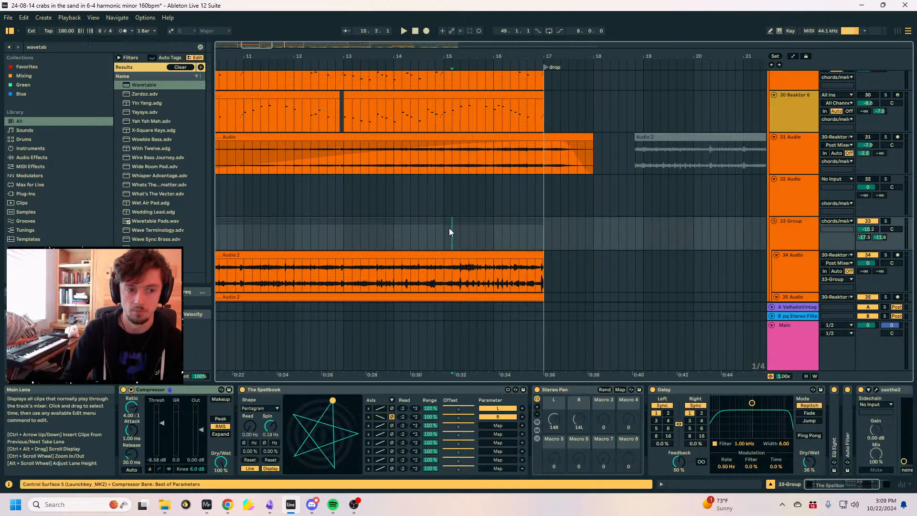
Show track 27's Wavetable instrument and select the range from 14.6.1 to 15.1.1 in its clip.
scroll(450, 229, "up", 7)
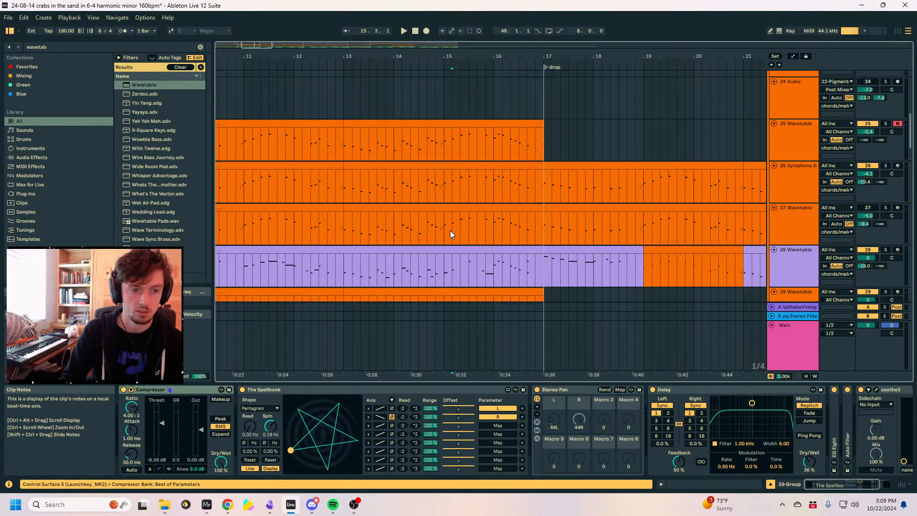
scroll(450, 230, "up", 2)
scroll(442, 236, "down", 2)
left_click(429, 235)
mouse_move(443, 238)
left_mouse_down()
mouse_move(423, 236)
mouse_move(437, 246)
left_mouse_up()
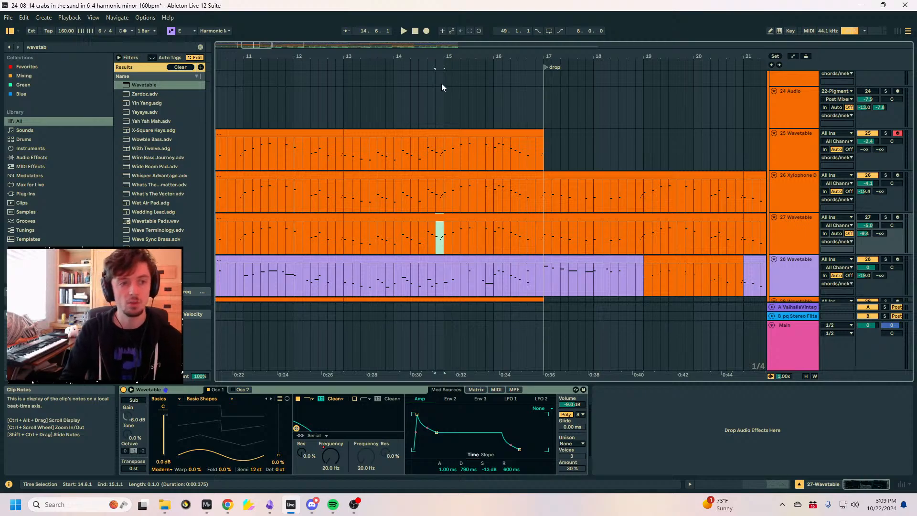
Examine the melody notes in track 27's clip between bars 12 and 15, marking individual beats and short ranges.
left_click_drag(435, 57, 512, 57)
left_click(435, 234)
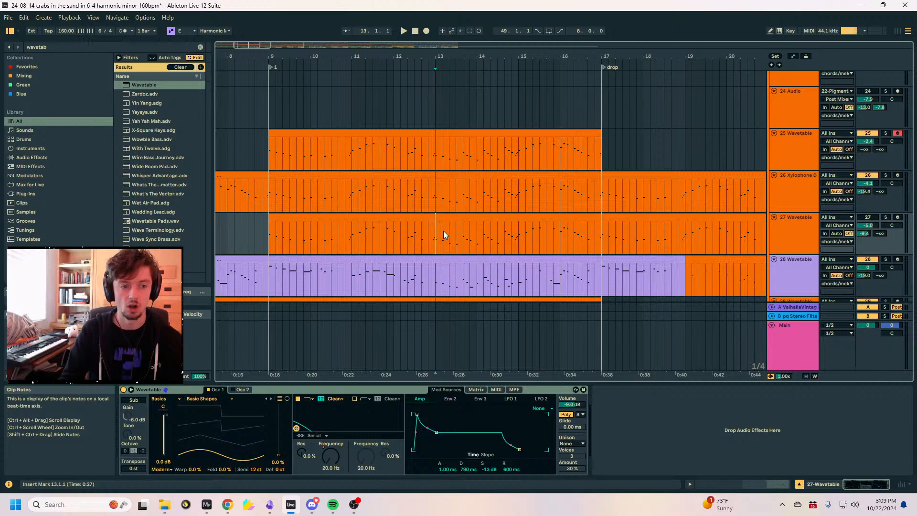
mouse_move(517, 235)
left_mouse_down()
mouse_move(522, 245)
mouse_move(509, 247)
left_mouse_up()
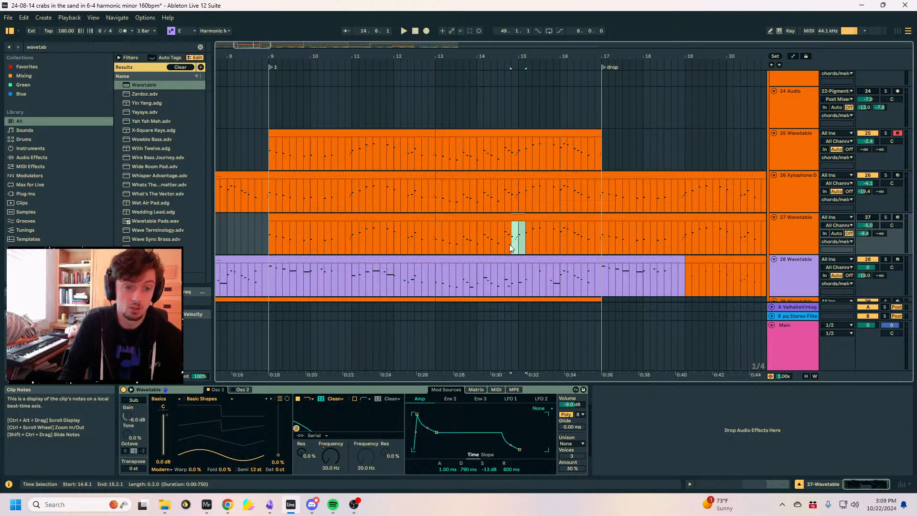
left_click(497, 246)
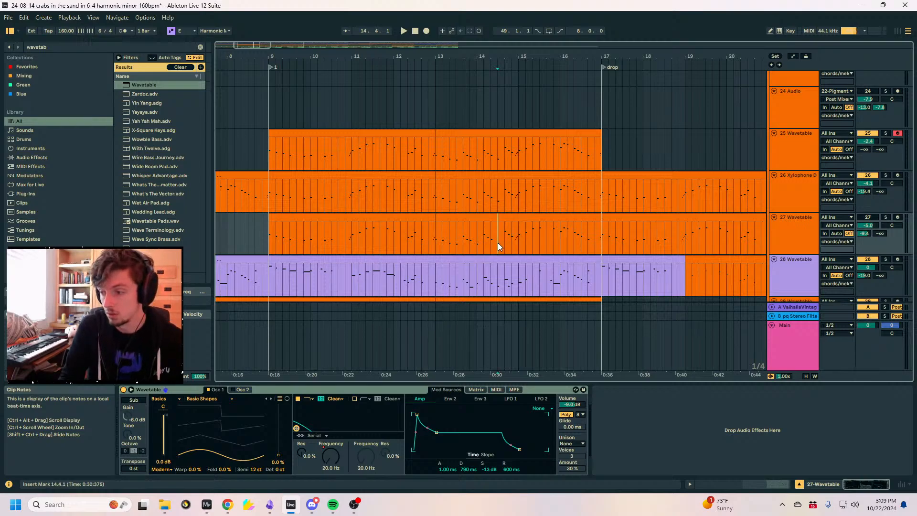
left_click(460, 243)
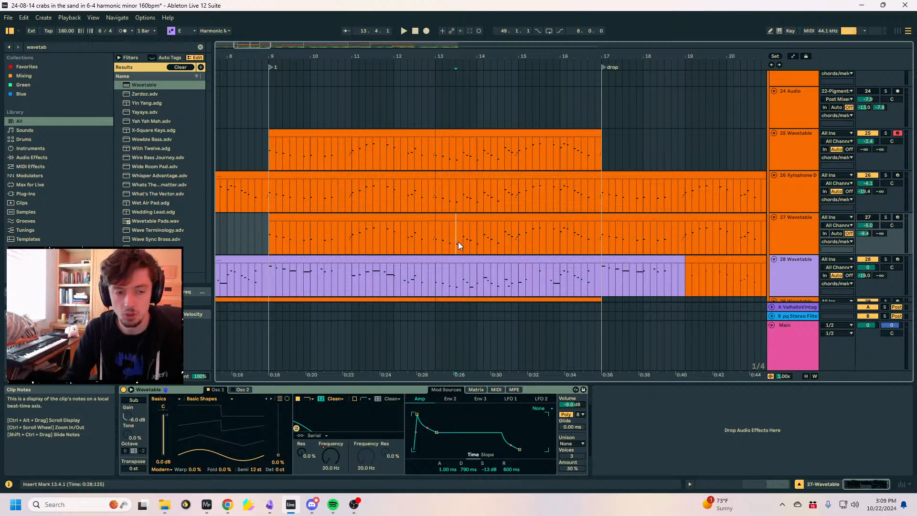
left_click(463, 248)
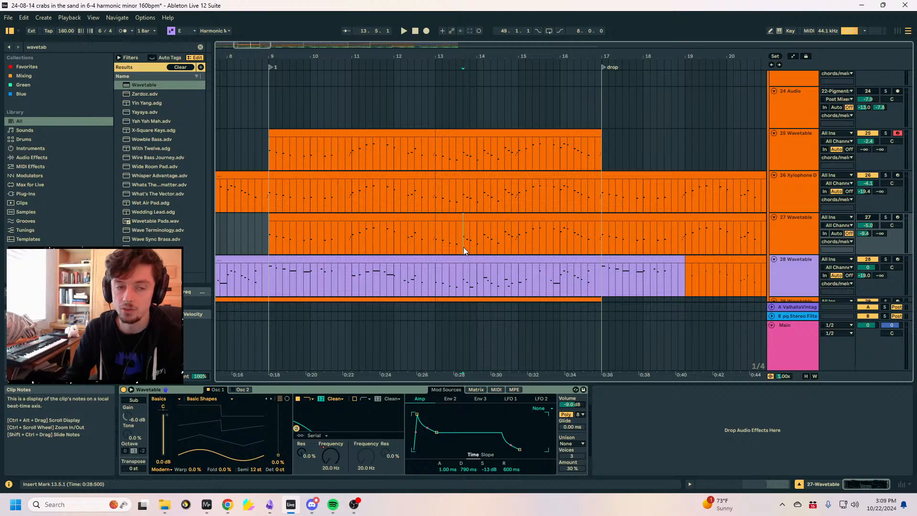
left_click(474, 247)
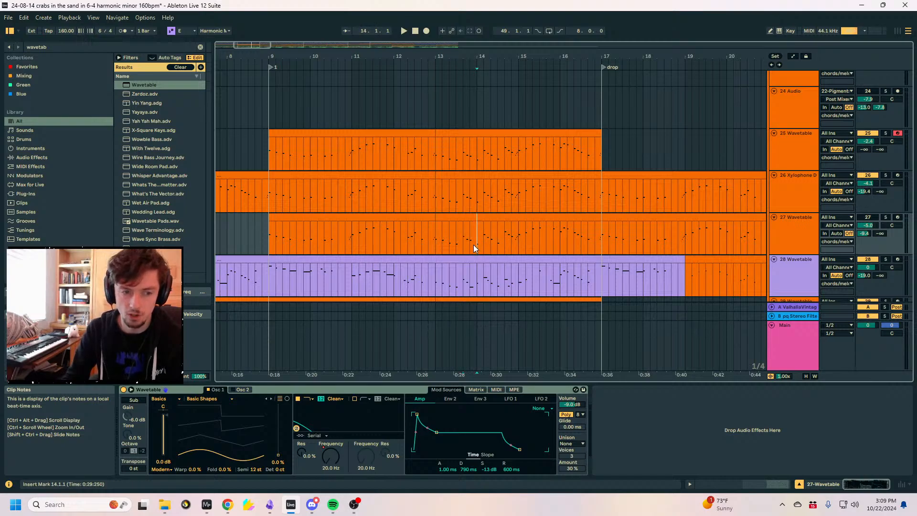
left_click_drag(474, 245, 480, 247)
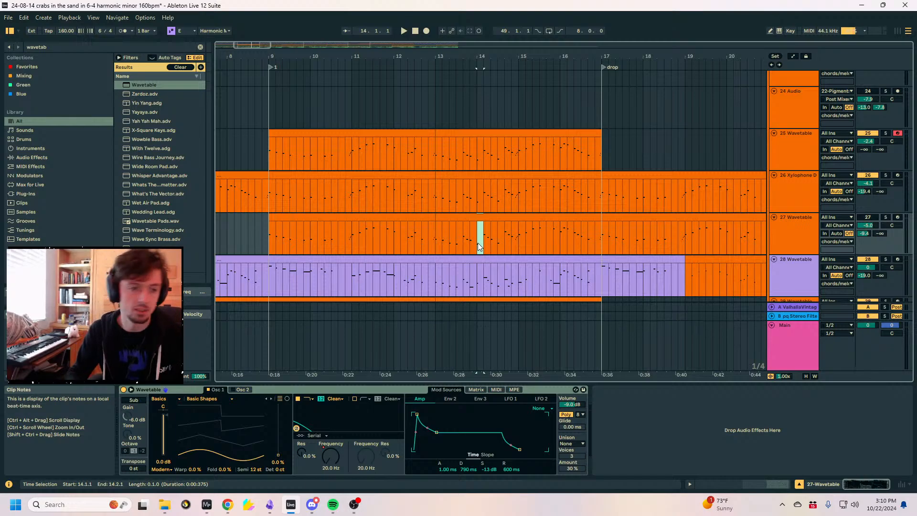
left_click(422, 243)
left_click_drag(439, 57, 443, 80)
left_click(428, 234)
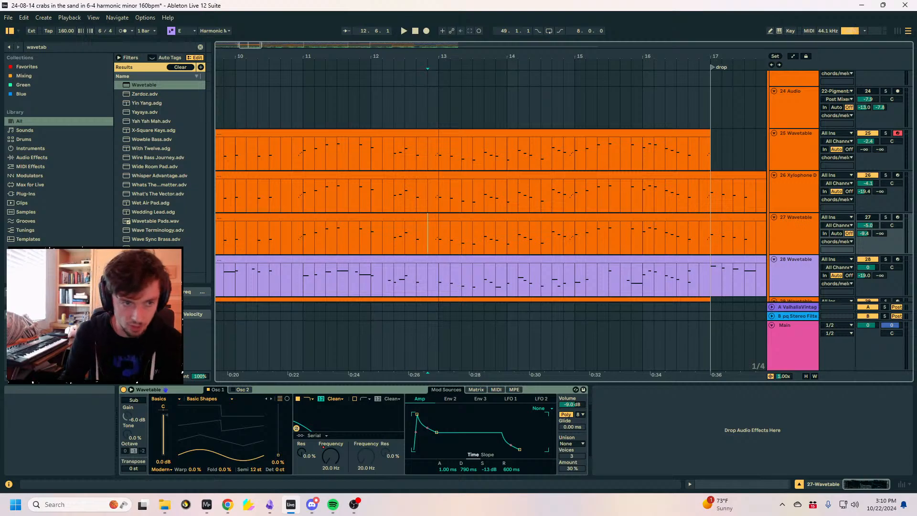
left_click_drag(405, 59, 374, 57)
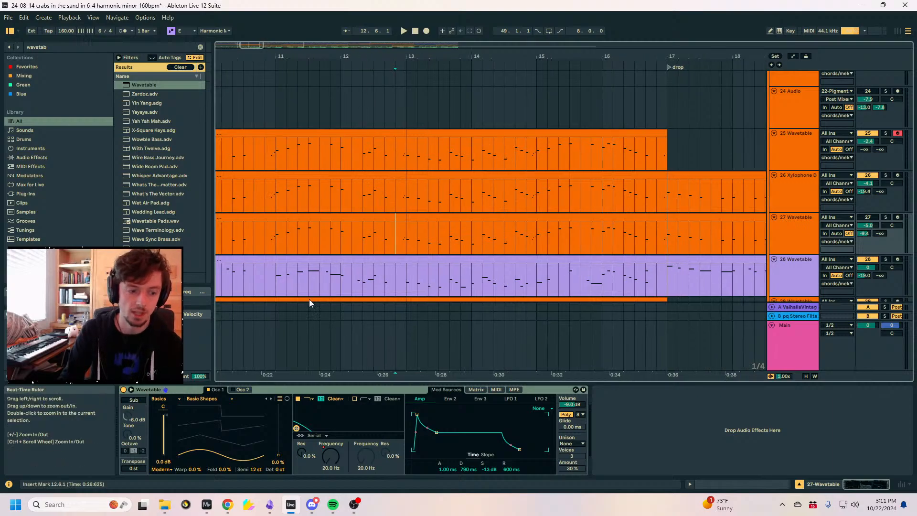
Switch to Spotify, search for autechre and open the artist's page.
left_click(332, 504)
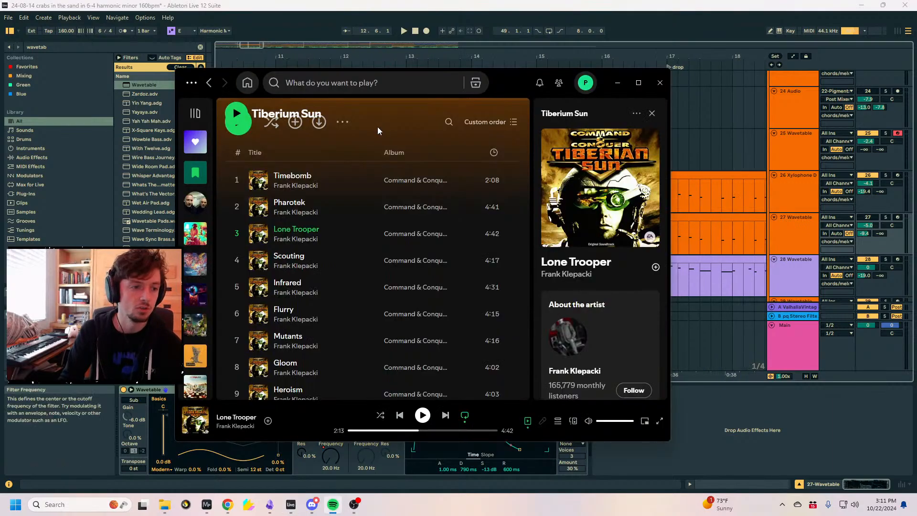
left_click(210, 83)
left_click(210, 85)
left_click(395, 82)
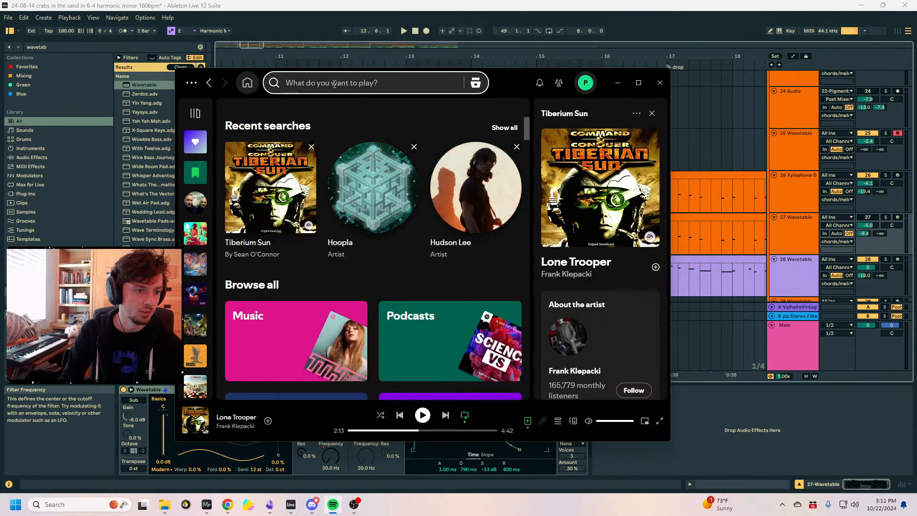
type("autechre")
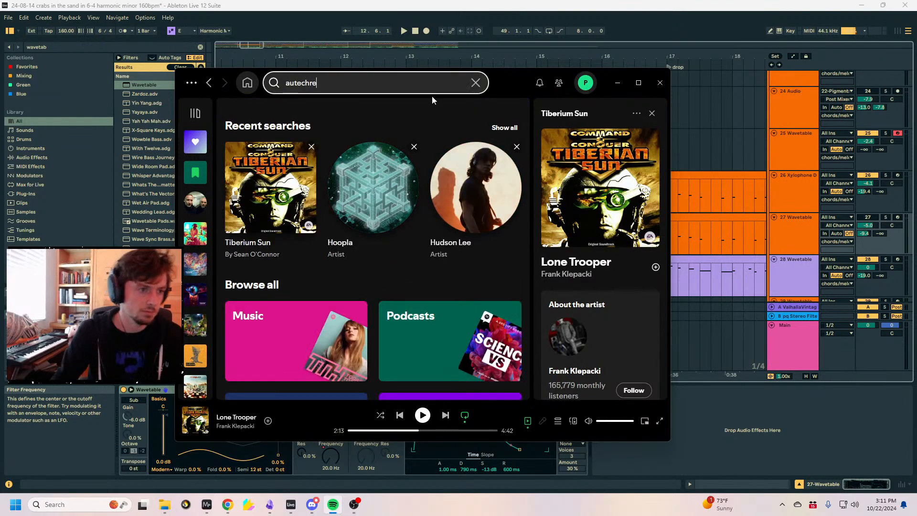
left_click(356, 196)
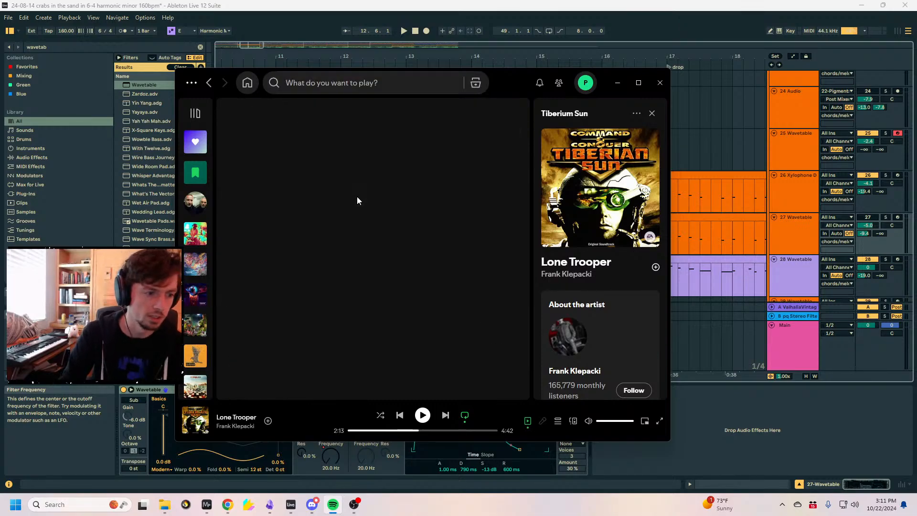
Show Autechre's full discography and look through the releases back to the 2000s for a reference album.
scroll(382, 186, "down", 5)
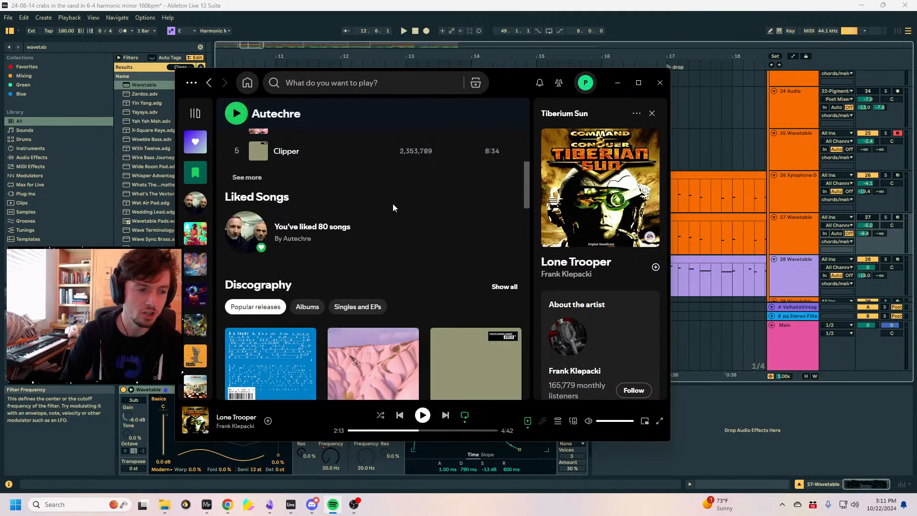
scroll(411, 267, "down", 6)
scroll(396, 287, "up", 5)
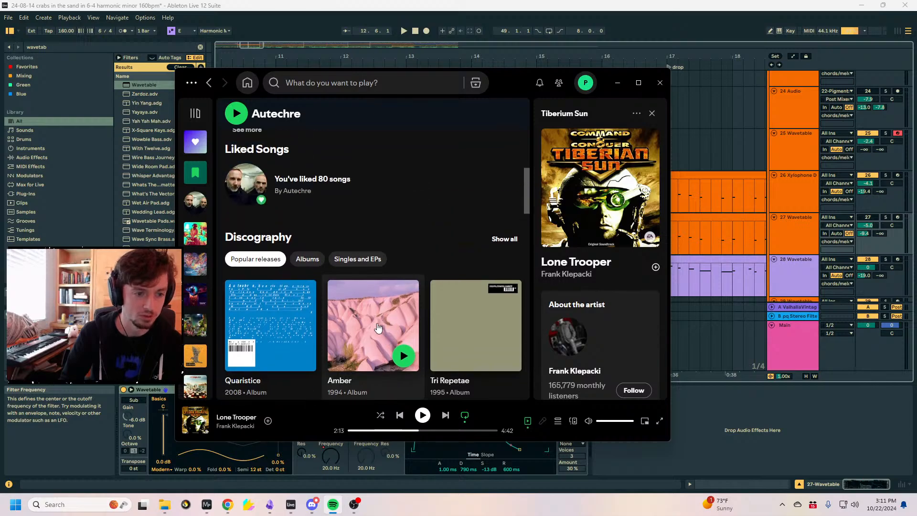
left_click(503, 240)
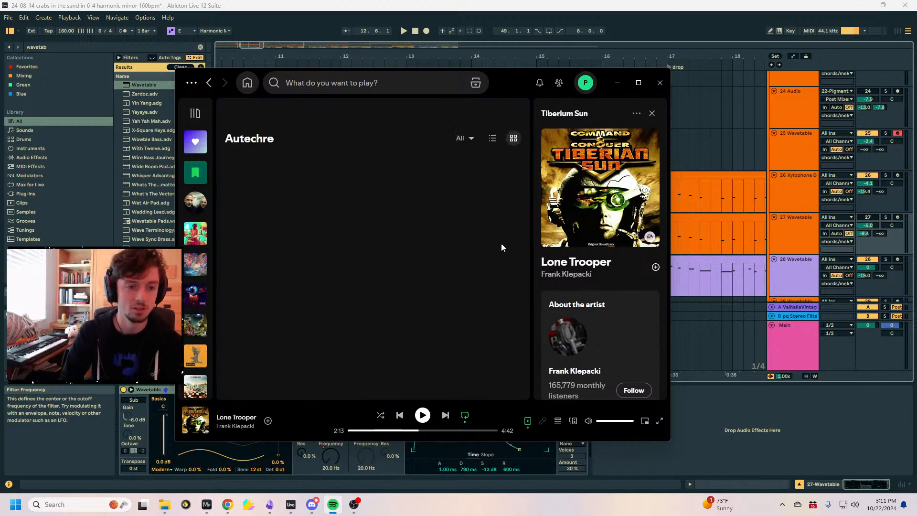
scroll(410, 272, "down", 2)
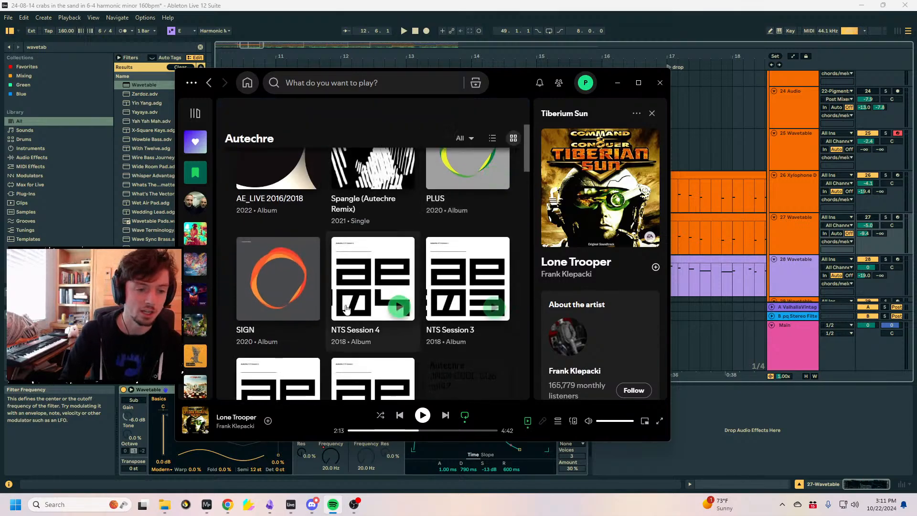
scroll(400, 313, "down", 4)
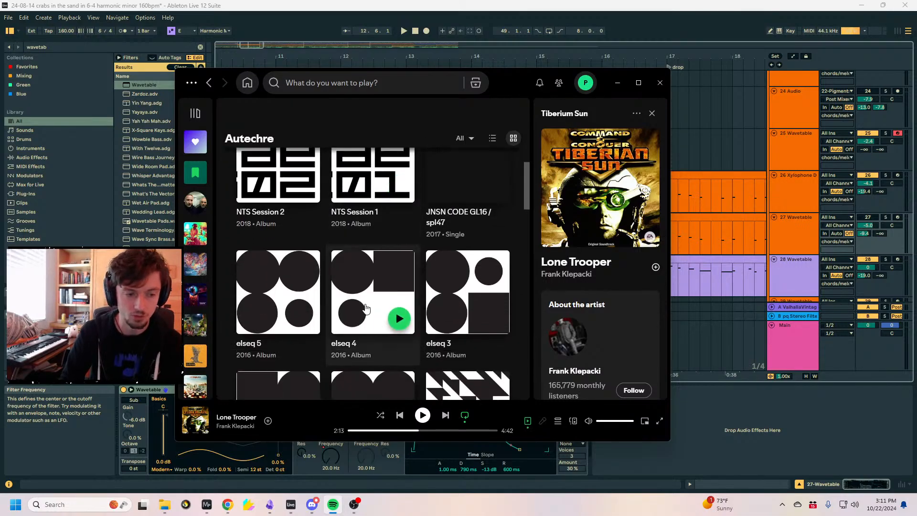
scroll(377, 315, "down", 6)
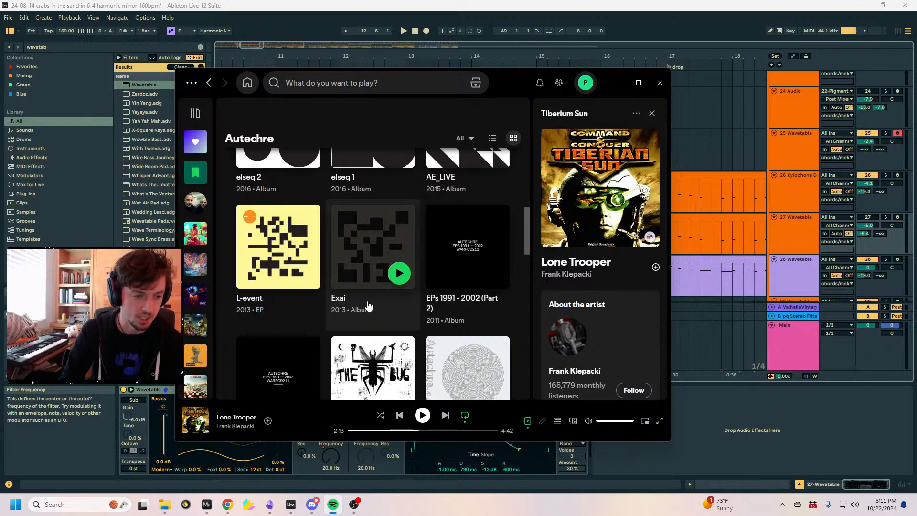
scroll(367, 306, "down", 4)
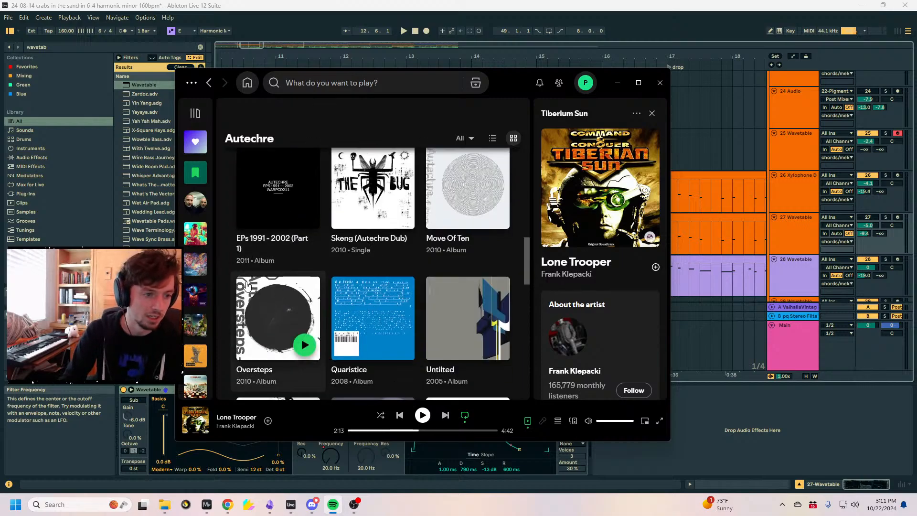
scroll(246, 285, "up", 10)
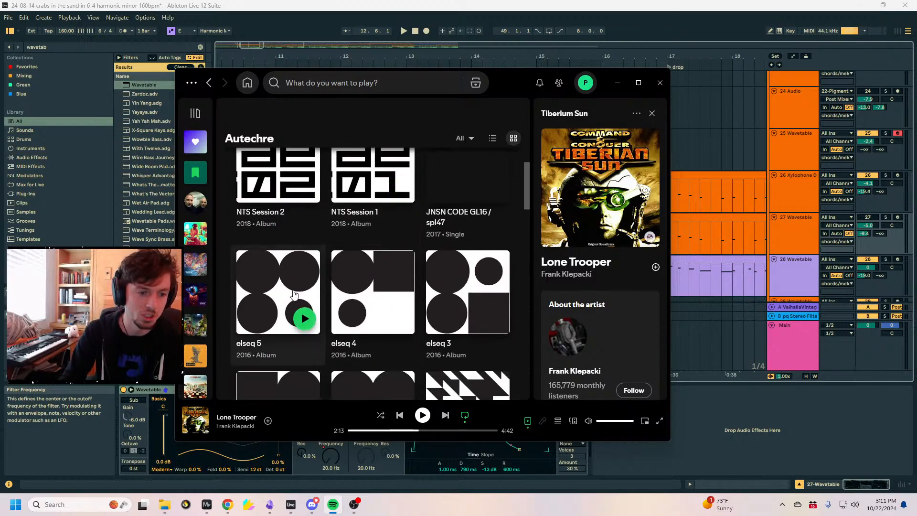
Look over the track lists of elseq 3 and elseq 4, and reopen elseq 3.
left_click(459, 287)
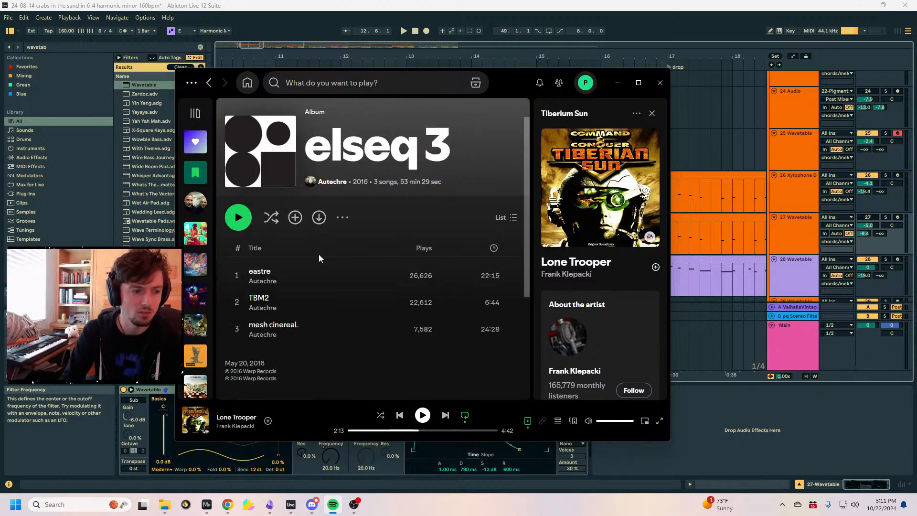
left_click(208, 82)
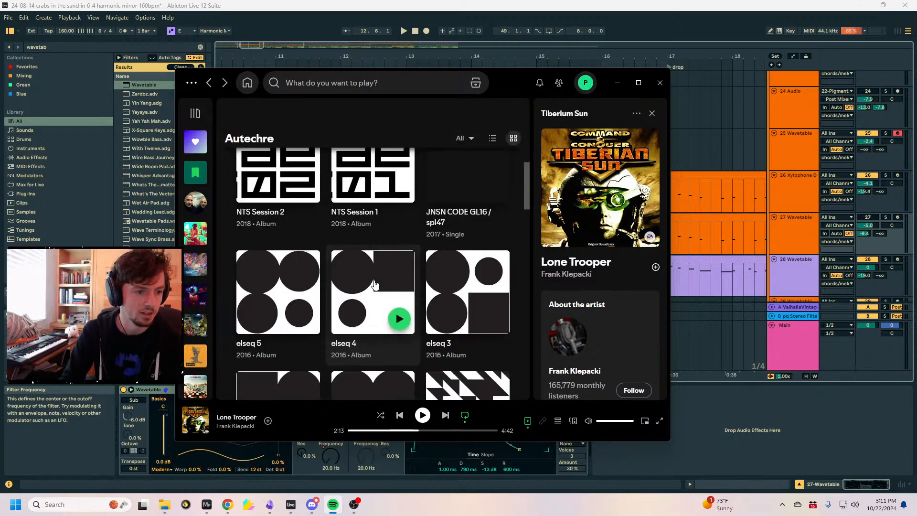
left_click(373, 282)
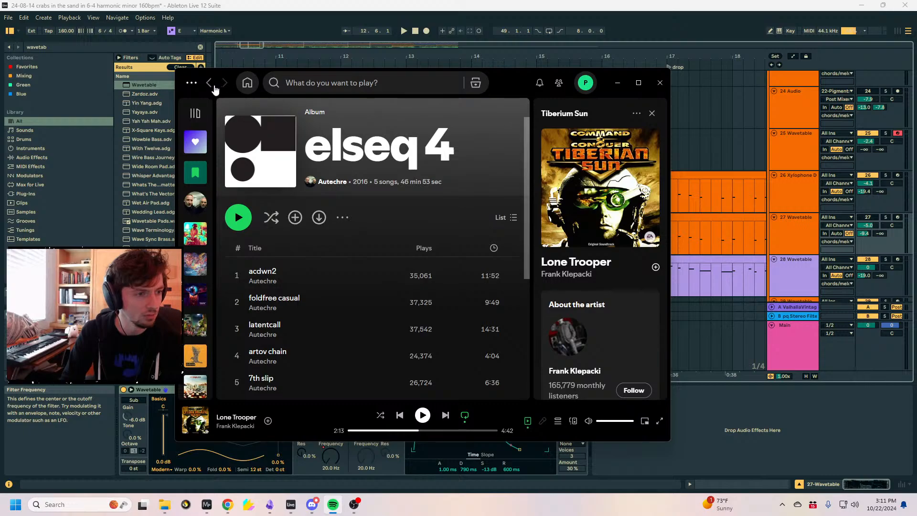
left_click(209, 83)
scroll(372, 286, "down", 5)
left_click(471, 306)
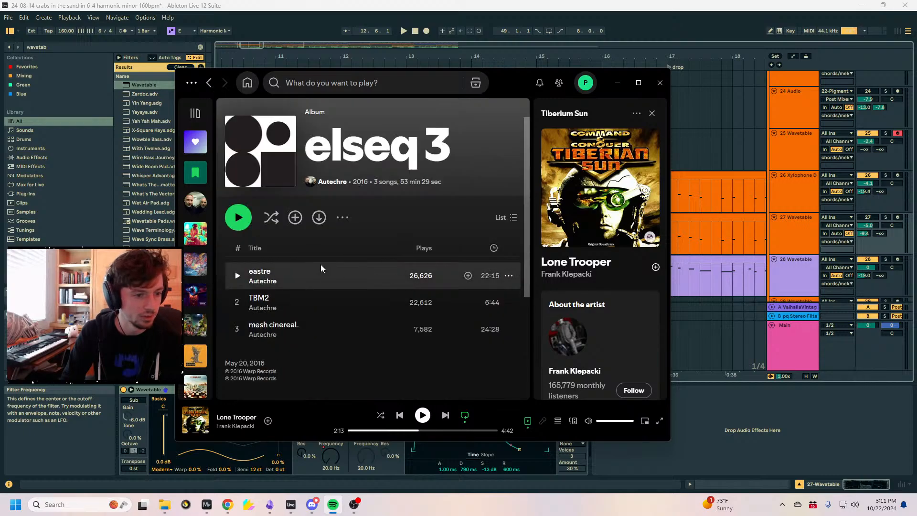
Play eastre from elseq 3, sampling it at about 11:54, 14:57 and 17:01, and pause it.
left_click(236, 276)
left_click(427, 430)
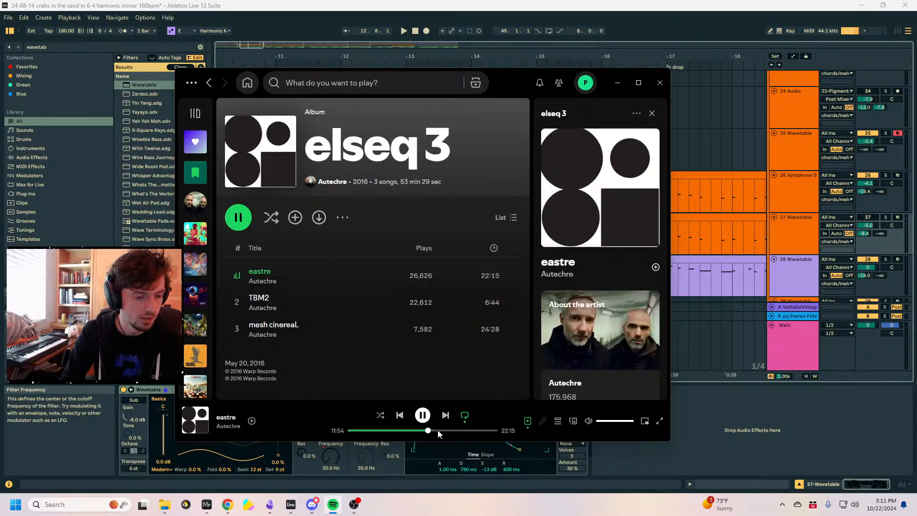
left_click(448, 430)
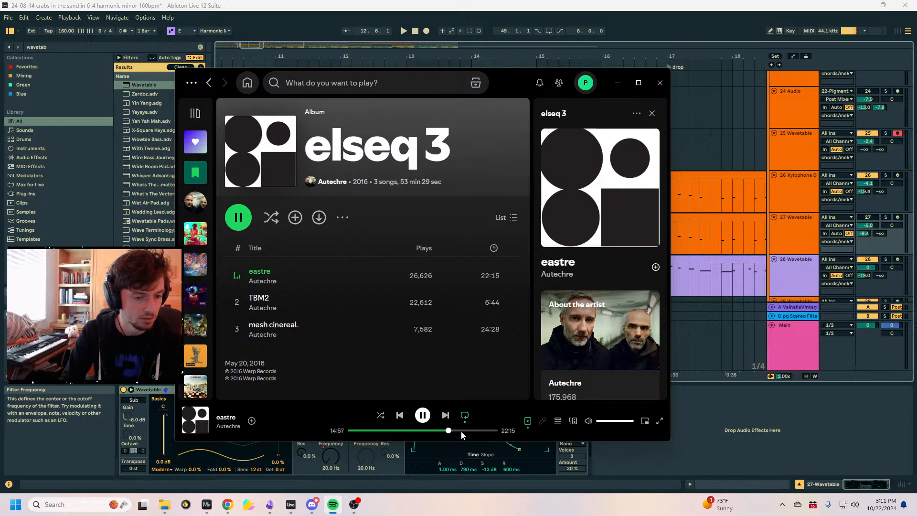
left_click(462, 433)
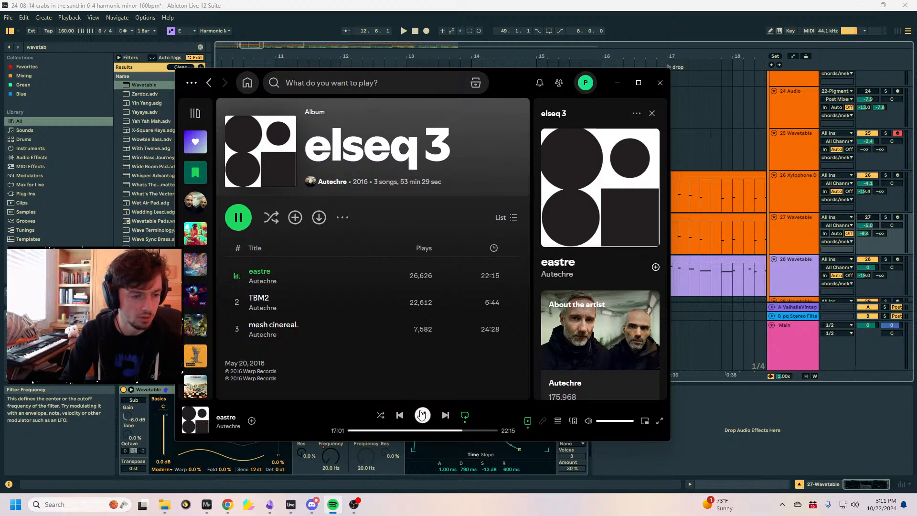
left_click(422, 414)
Look over the track list of elseq 5 and return to the discography at elseq 2.
left_click(209, 82)
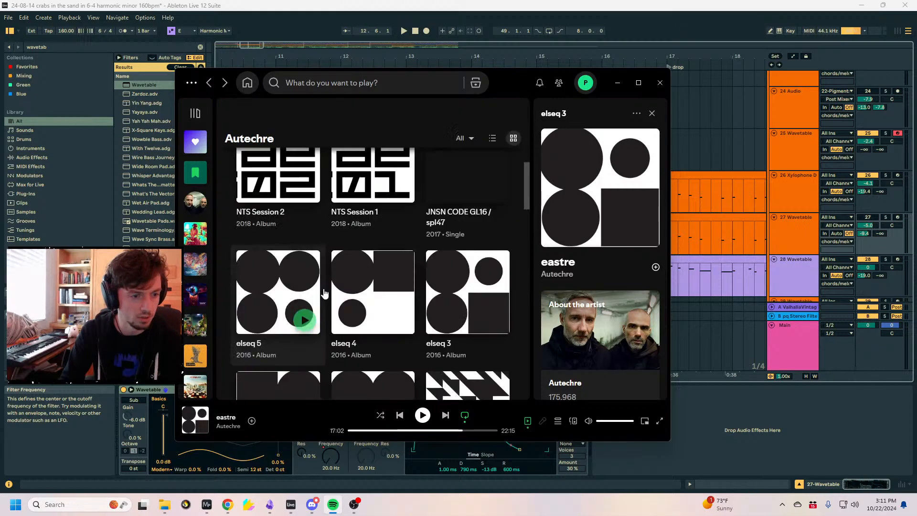
left_click(296, 289)
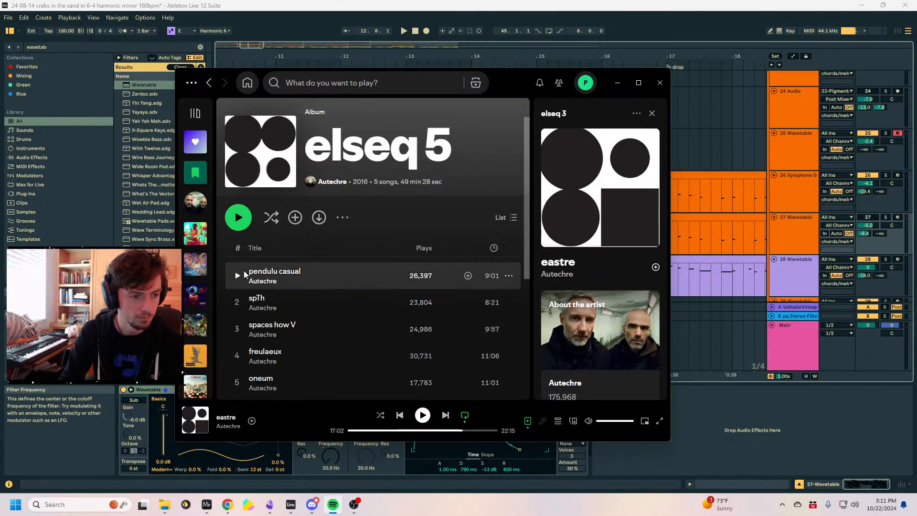
left_click(209, 82)
scroll(274, 305, "down", 2)
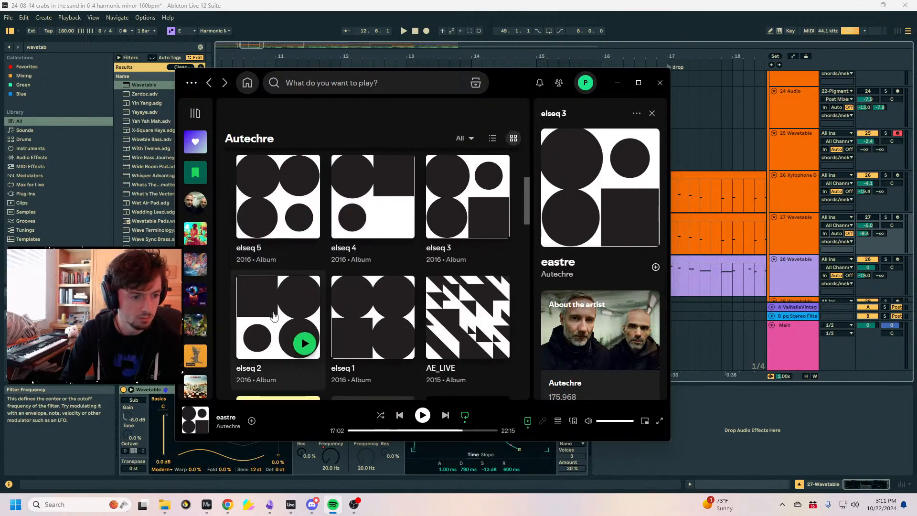
Open elseq 2 and listen to elyc6 0nset from about 18:05, pausing and resuming playback.
left_click(273, 315)
left_click(239, 275)
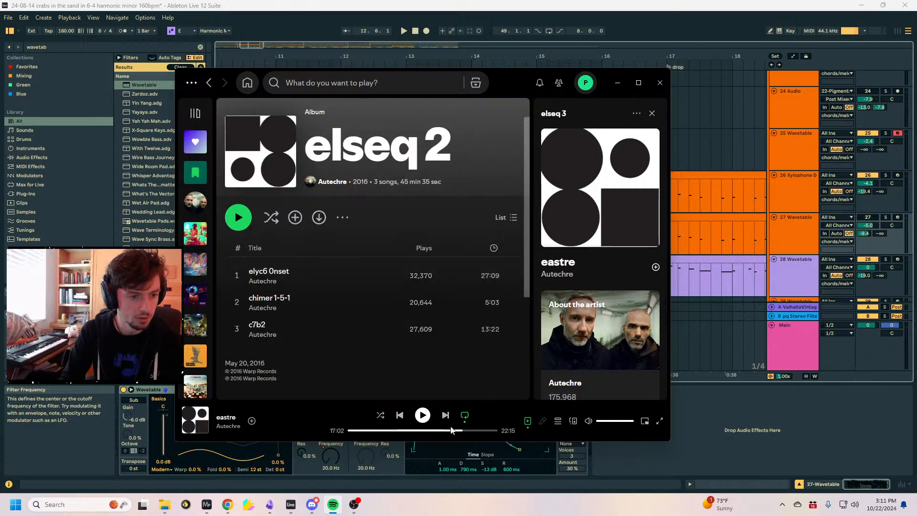
left_click(446, 430)
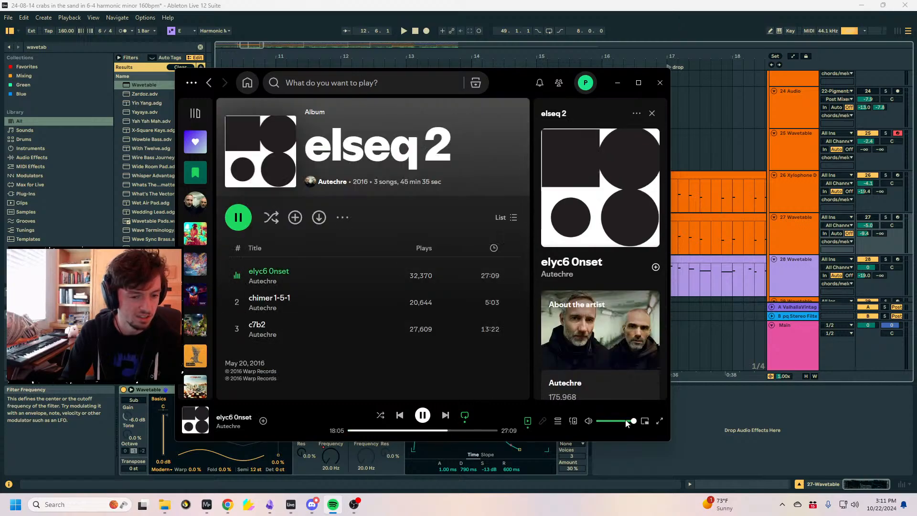
left_click(422, 416)
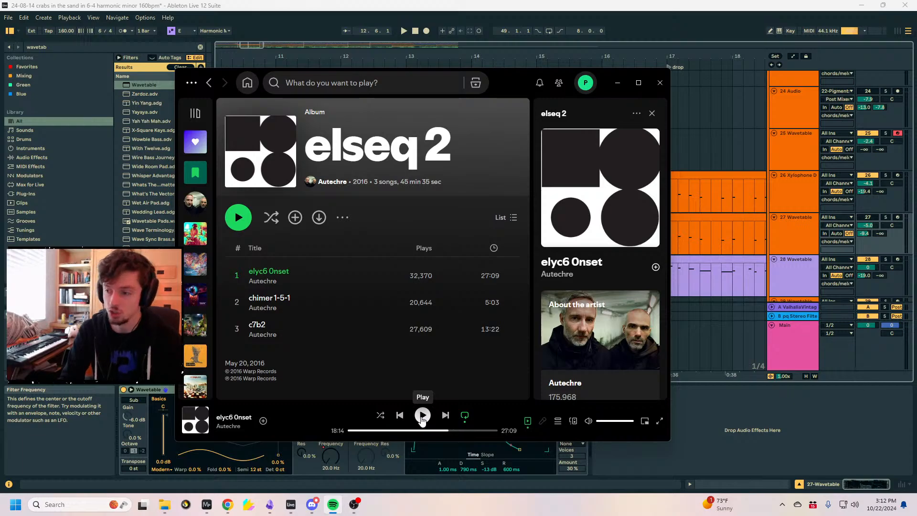
left_click(422, 416)
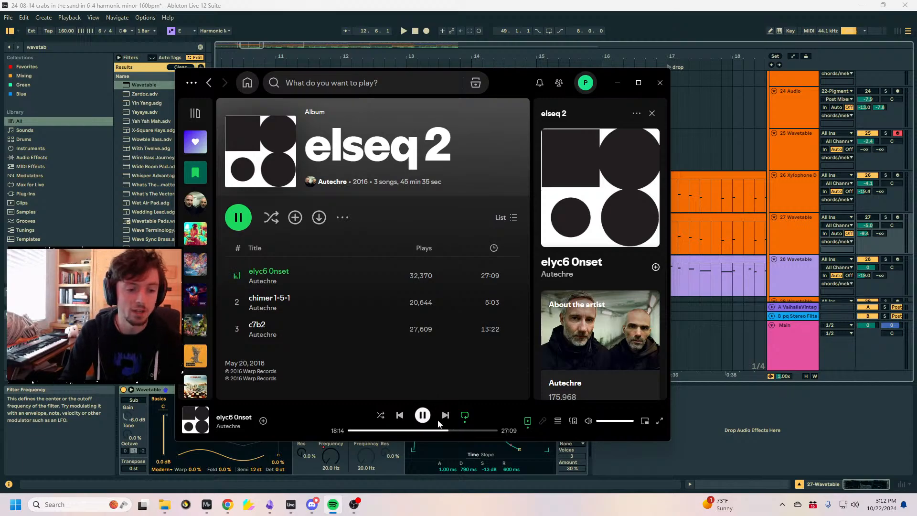
Listen further to elyc6 0nset, jump back to about 13:45, and return to the Ableton Live arrangement.
left_click(422, 416)
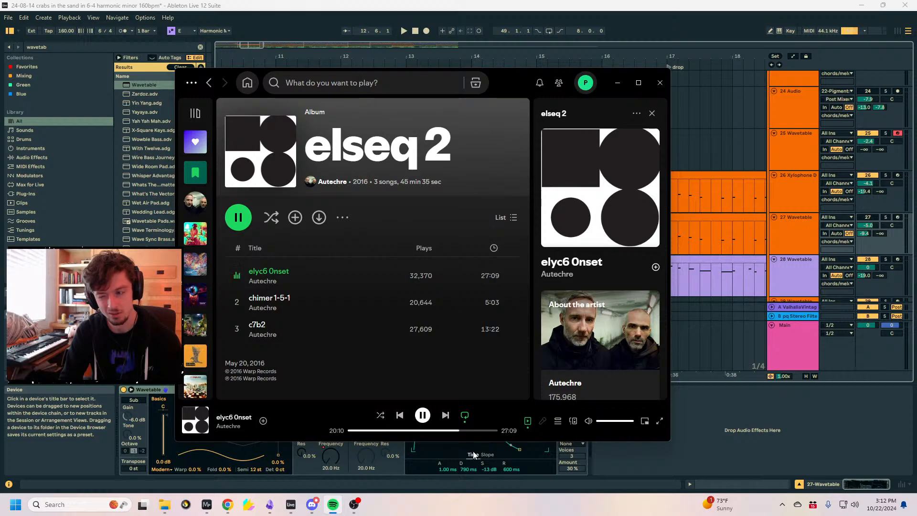
left_click(423, 430)
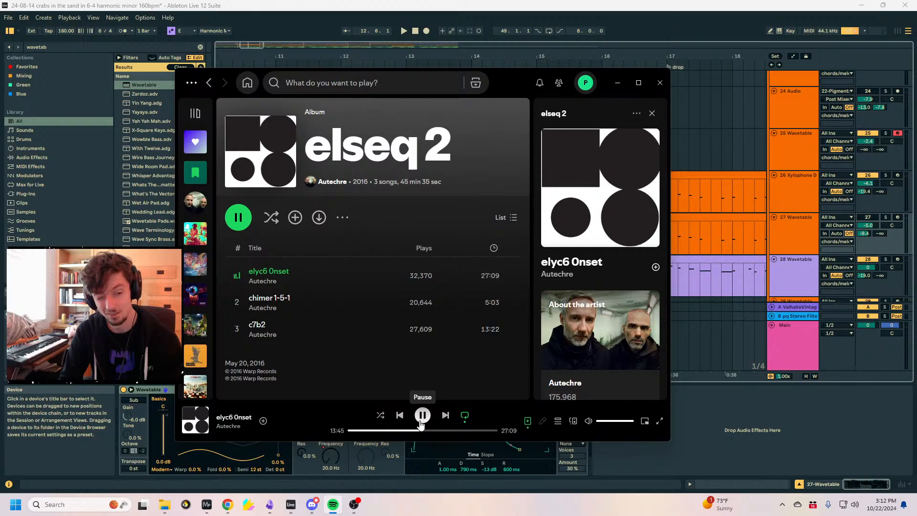
left_click(746, 410)
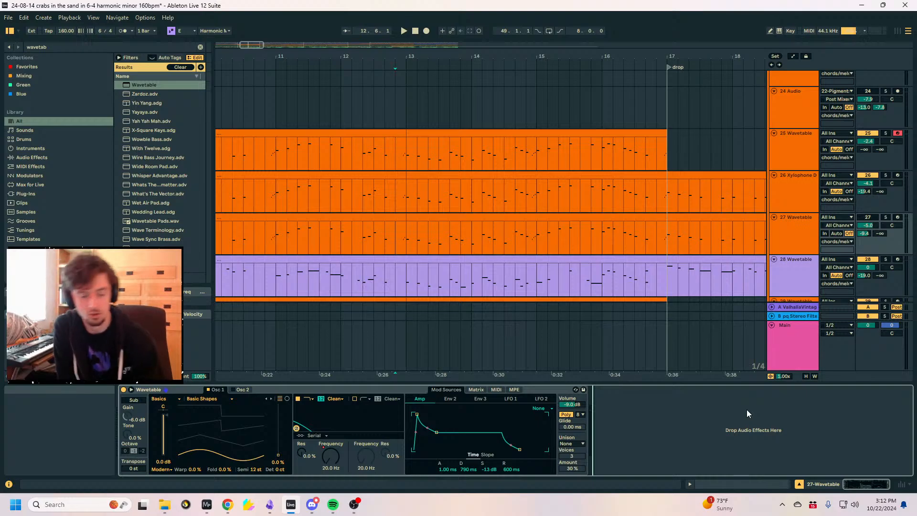
Collapse the chords/melody and bubbly groups in the arrangement and select the sounds group.
left_click_drag(432, 57, 449, 24)
scroll(358, 234, "up", 5)
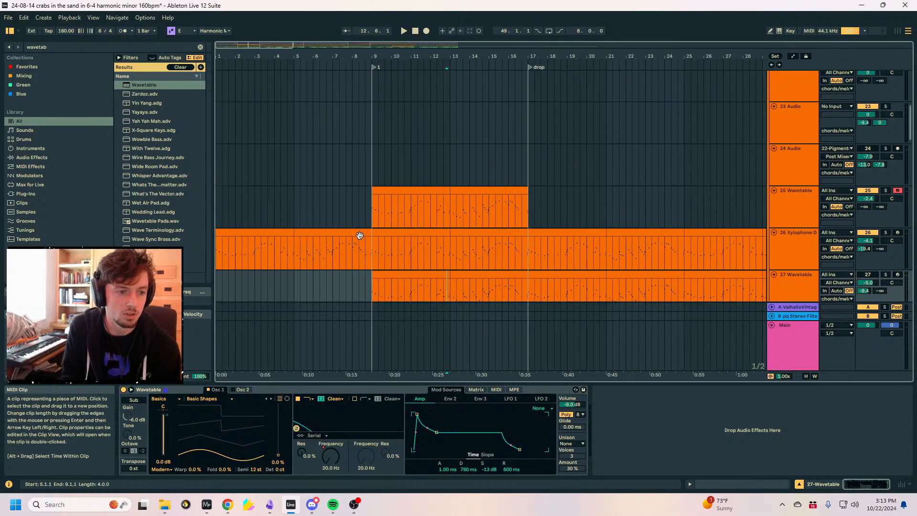
scroll(358, 238, "up", 8)
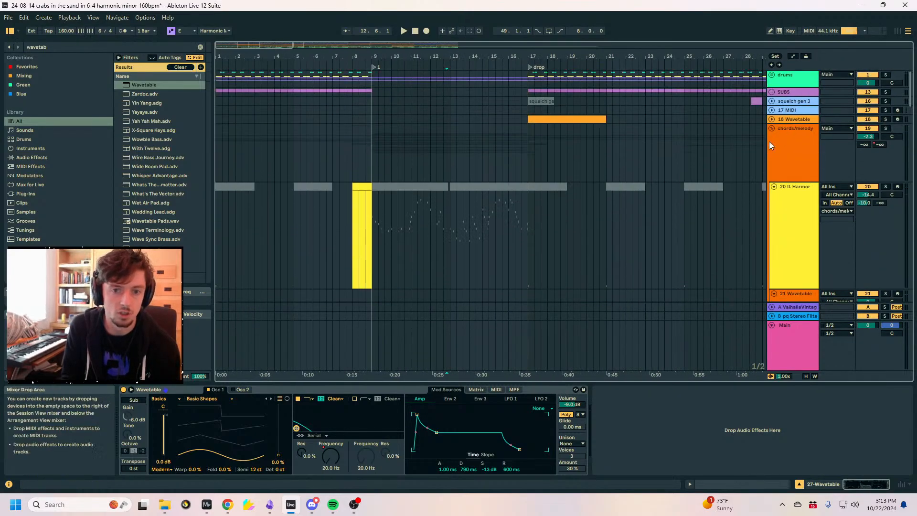
left_click(771, 128)
left_click(785, 178)
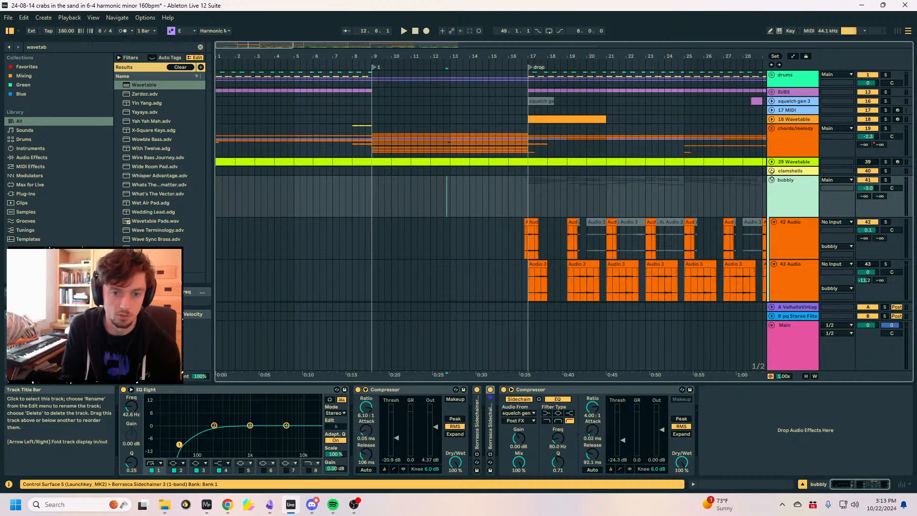
left_click(771, 179)
left_click(783, 199)
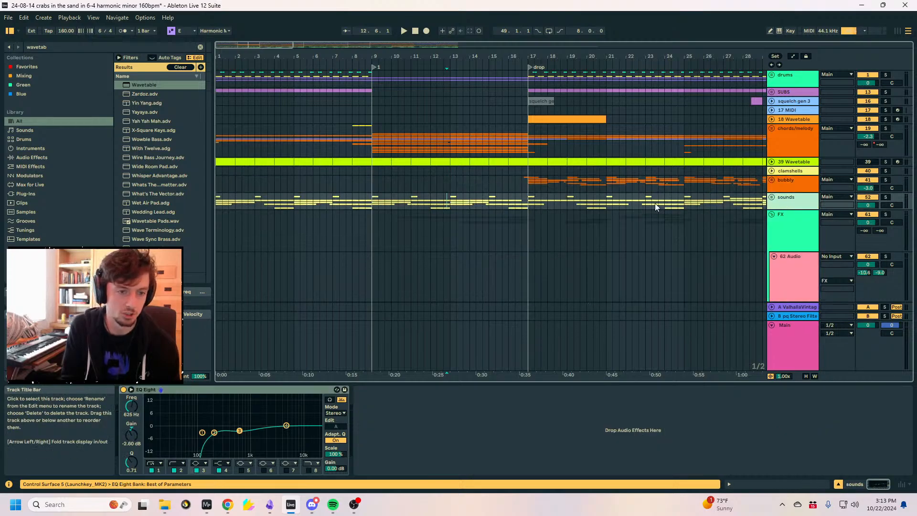
Examine the sounds group's clips in the bars leading up to the drop, around bars 13 to 16.
left_click(482, 184)
left_click_drag(505, 209, 497, 204)
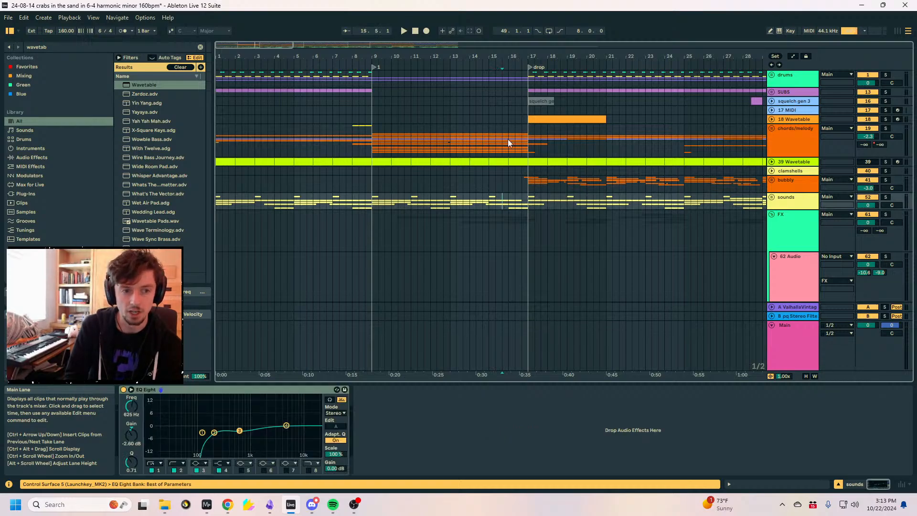
left_click_drag(501, 56, 457, 80)
left_click_drag(454, 201, 442, 201)
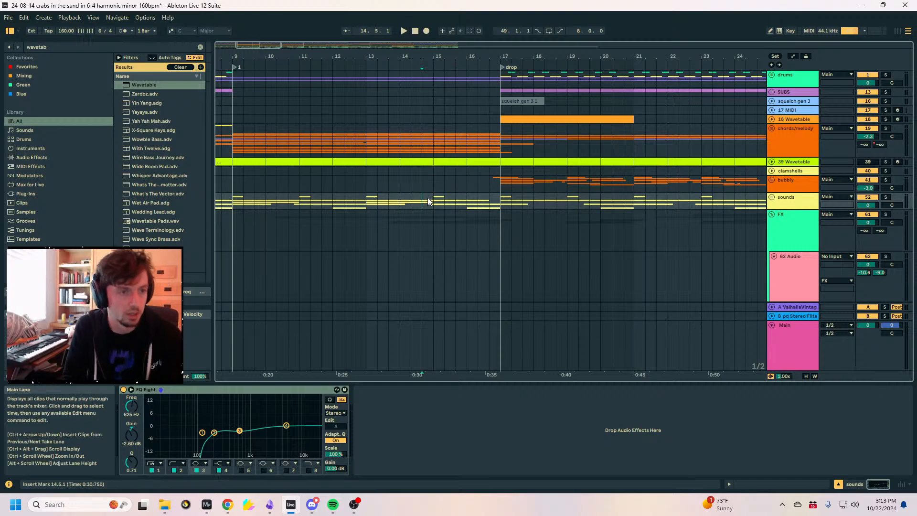
left_click(377, 202)
left_click_drag(480, 202, 438, 203)
left_click(441, 202)
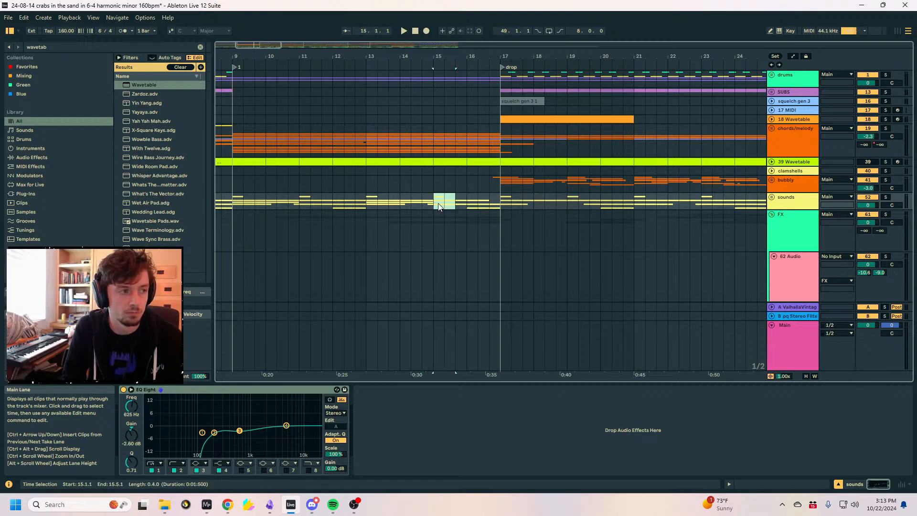
left_click(439, 206)
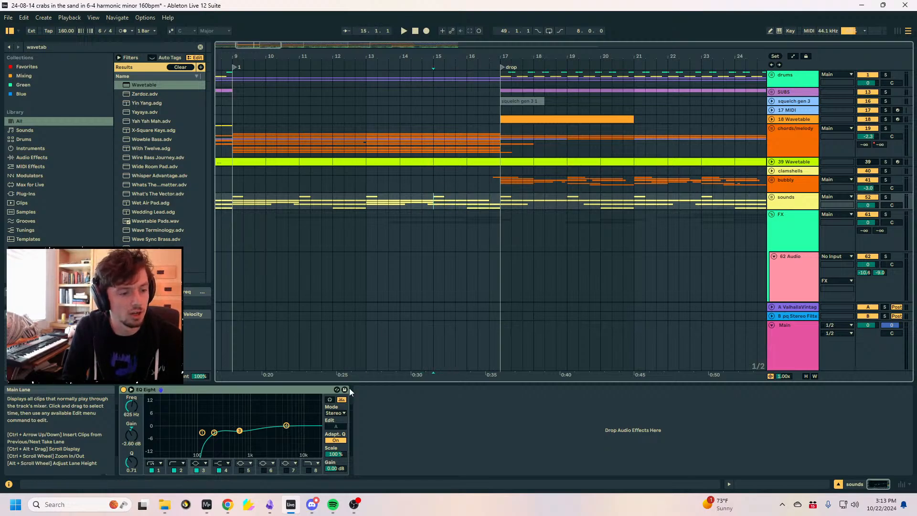
left_click(426, 205)
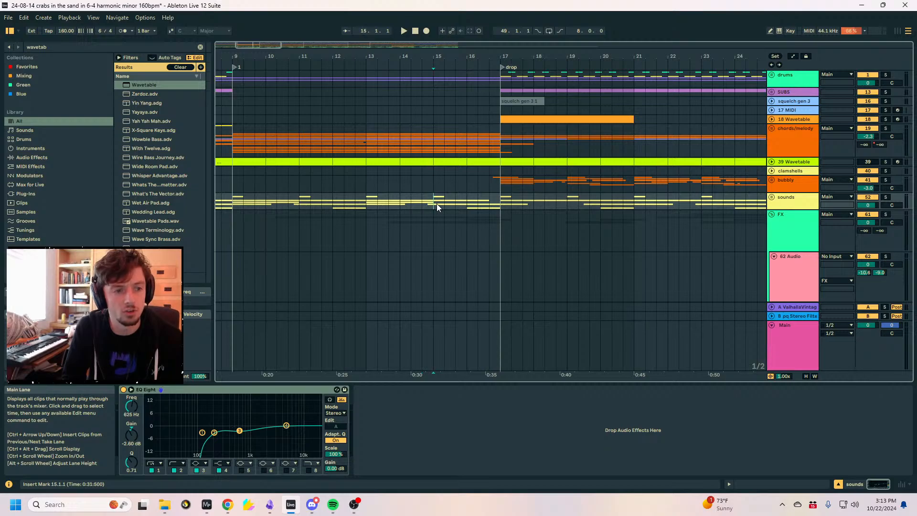
Play the build-up from bar 13 and stop with the insert marker near the drop.
left_click(364, 199)
mouse_move(486, 53)
left_mouse_down()
mouse_move(486, 61)
mouse_move(485, 51)
left_mouse_up()
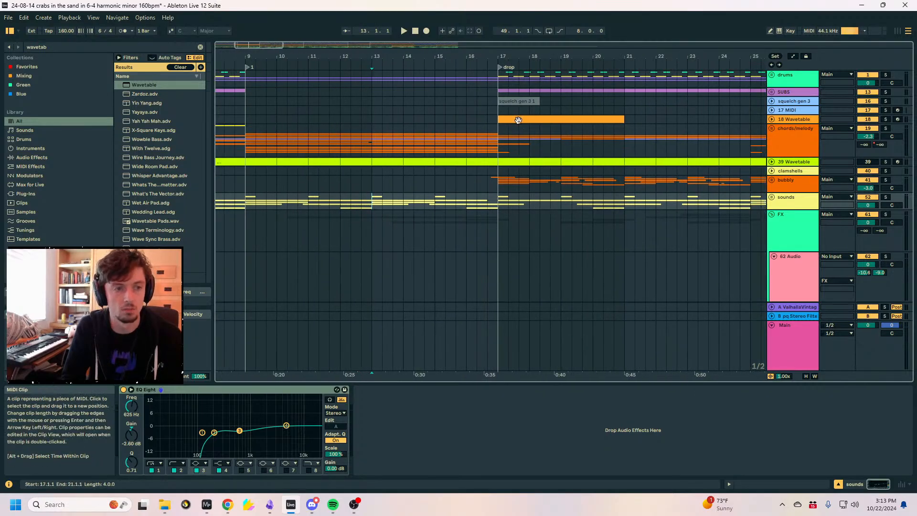
key("space")
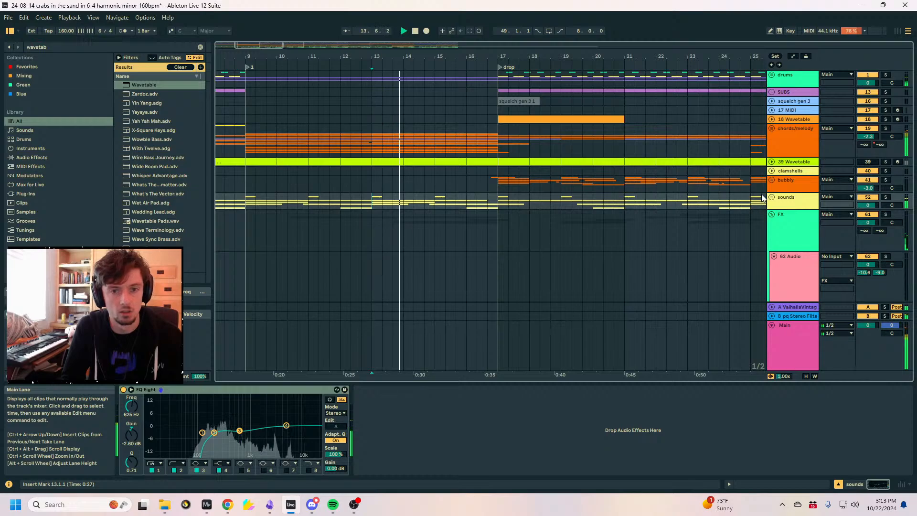
left_click(486, 208)
key("space")
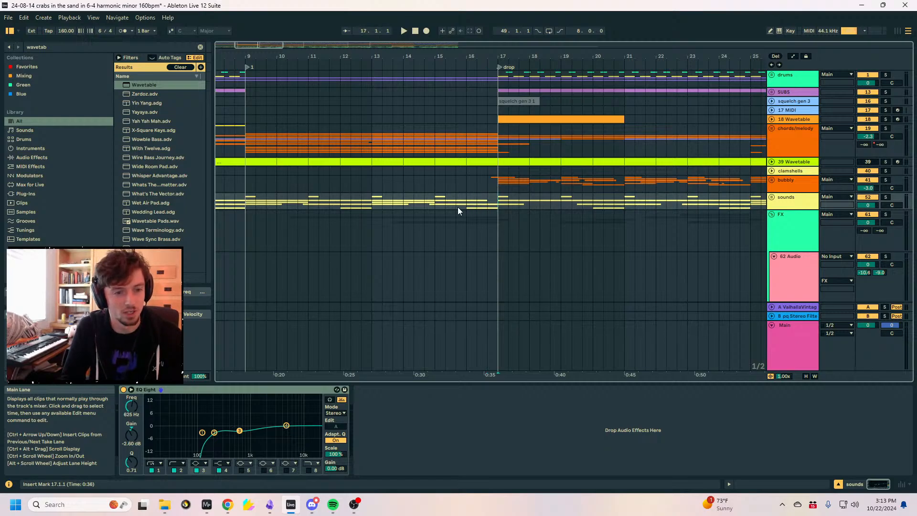
Collapse the FX group and check the neighbouring sounds and bubbly groups, leaving bubbly collapsed.
left_click(777, 217)
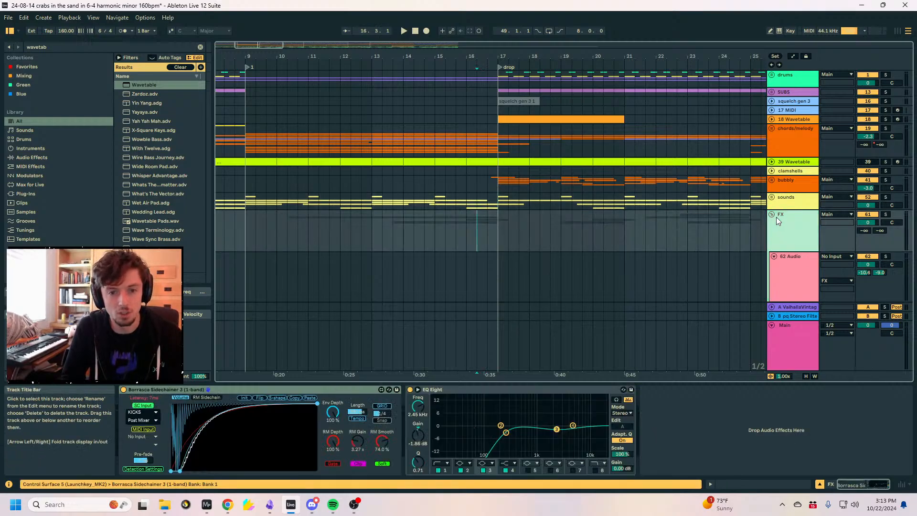
left_click(770, 214)
left_click(790, 199)
left_click(790, 190)
left_click(790, 215)
left_click(785, 206)
left_click(790, 223)
left_click(790, 201)
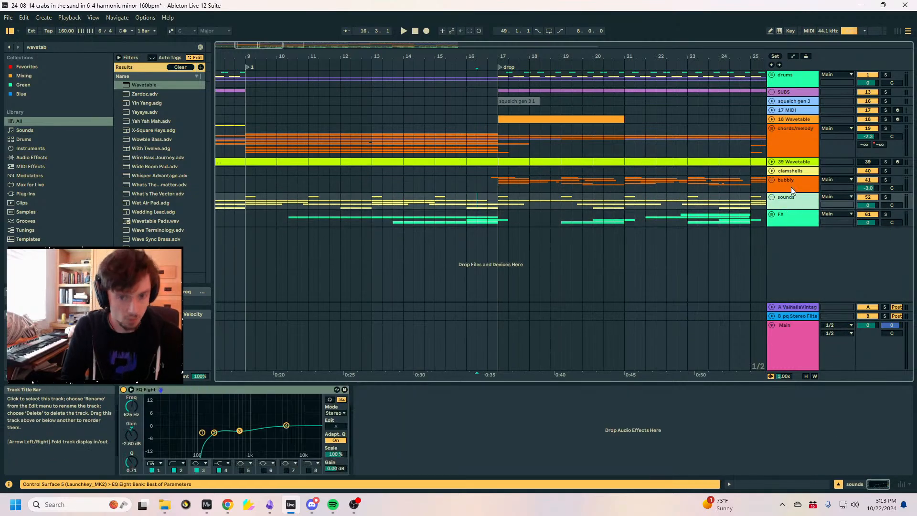
left_click(790, 187)
left_click(774, 183)
left_click(772, 182)
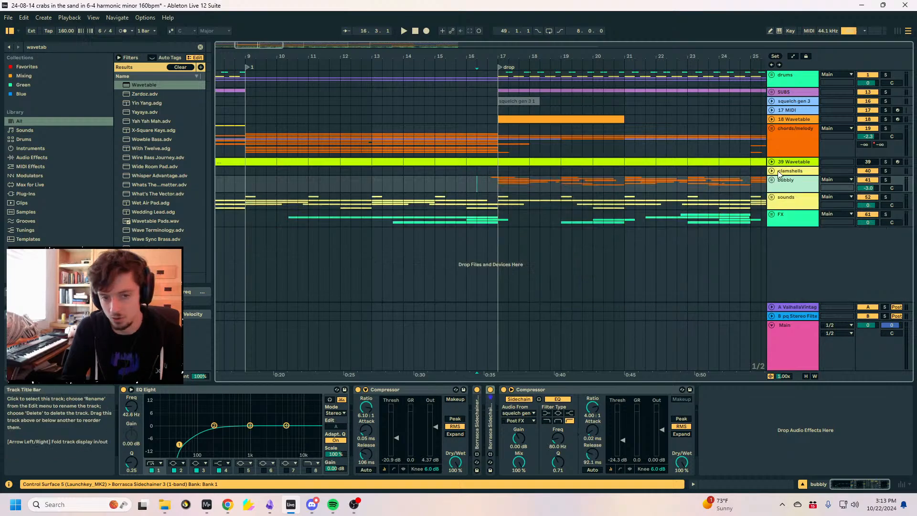
Play the arrangement from the second half of bar 15 into the drop.
left_click(492, 185)
mouse_move(500, 57)
left_mouse_down()
mouse_move(400, 91)
mouse_move(437, 99)
left_mouse_up()
left_click(426, 184)
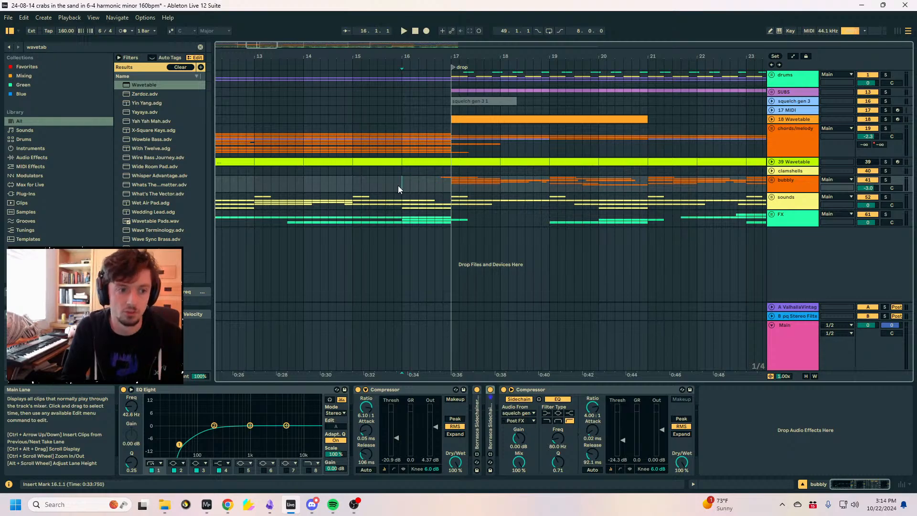
left_click(386, 183)
key("space")
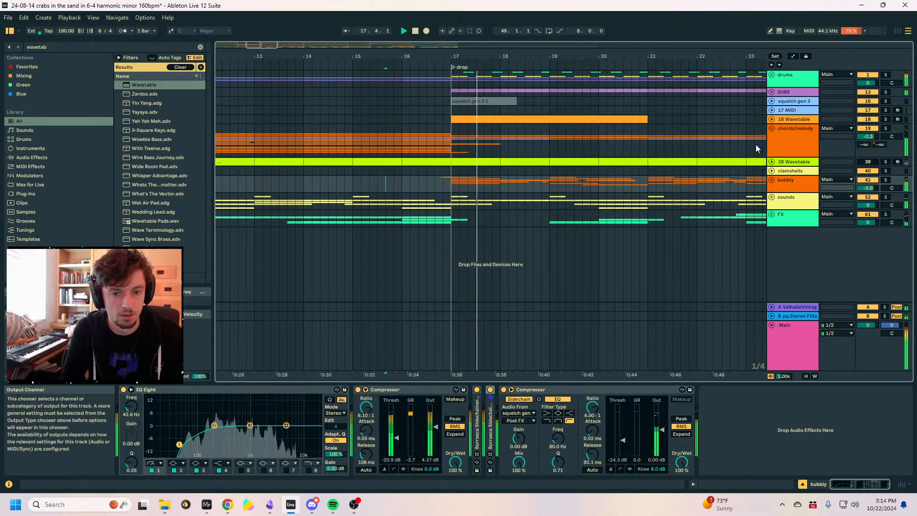
Expand the drums and bubbly groups to reach the individual bass tracks.
left_click(771, 75)
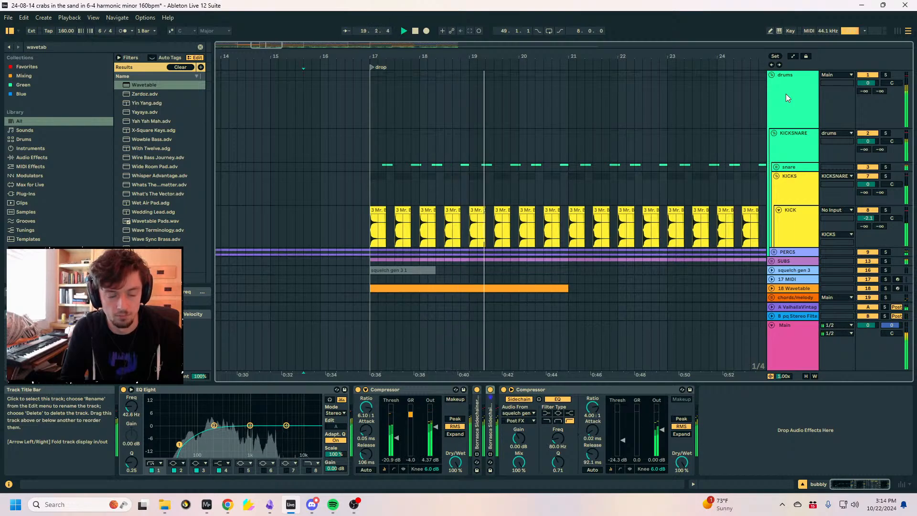
left_click(771, 297)
scroll(801, 242, "down", 5)
left_click(771, 233)
scroll(793, 219, "down", 5)
Select the short track 46 clip just before bar 19 and play the drop from there.
left_click_drag(463, 57, 462, 158)
left_click_drag(455, 189, 488, 186)
key("space")
key("space")
key("space")
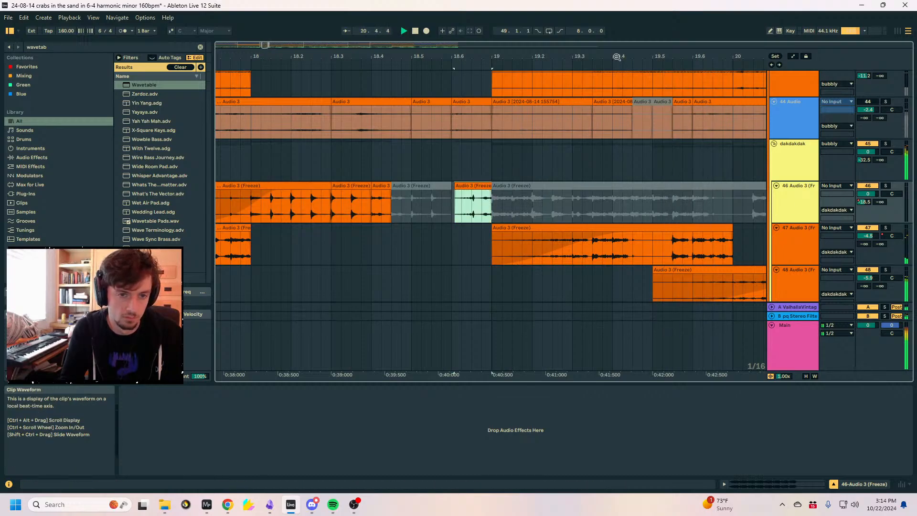
Inspect the Auto Filter frequency automation and device chain on track 48 around bars 19 to 22.
scroll(502, 182, "down", 3)
left_click(545, 184)
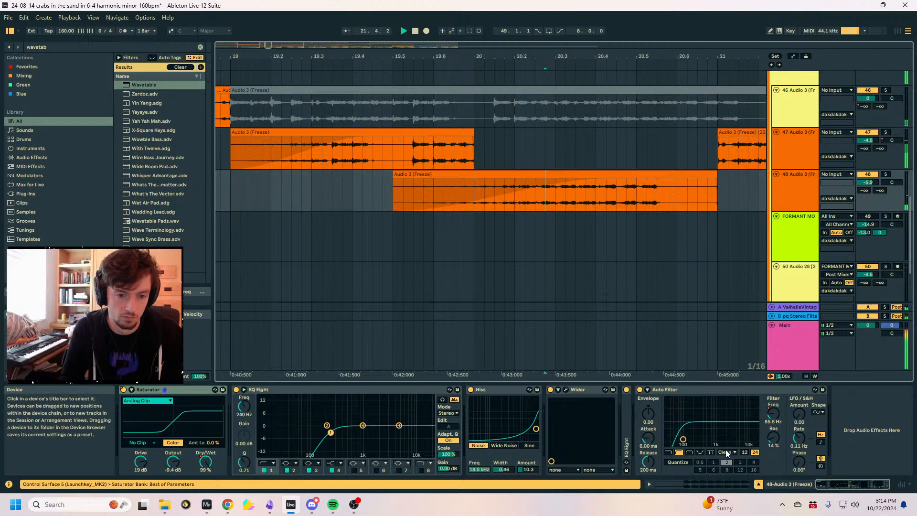
key("a")
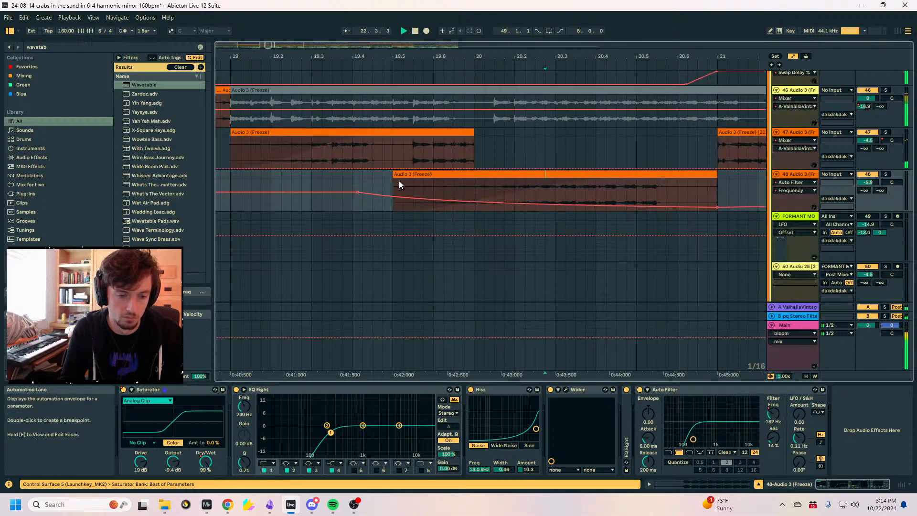
left_click_drag(550, 54, 429, 36)
In track 48's second EQ Eight, edit the mid channel and boost band 2 by 1.86 dB at 194 Hz.
double_click(626, 437)
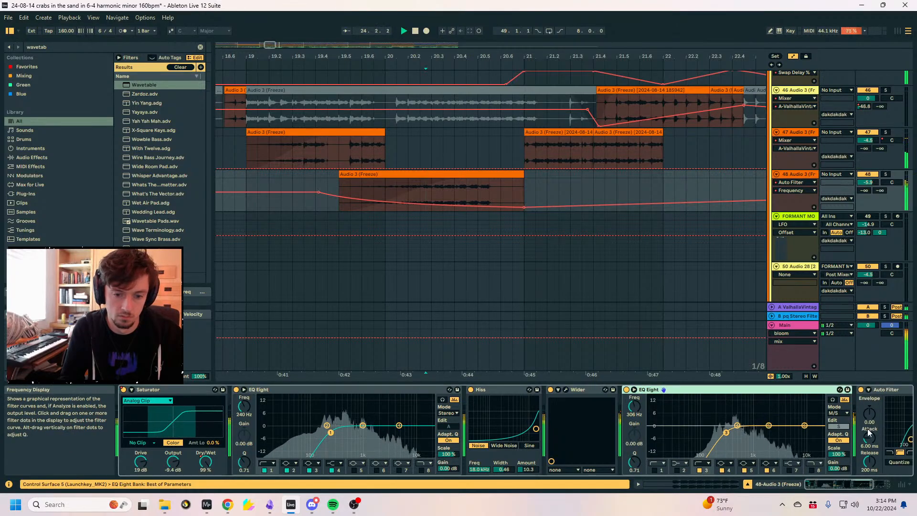
left_click(838, 426)
left_click_drag(717, 425, 716, 422)
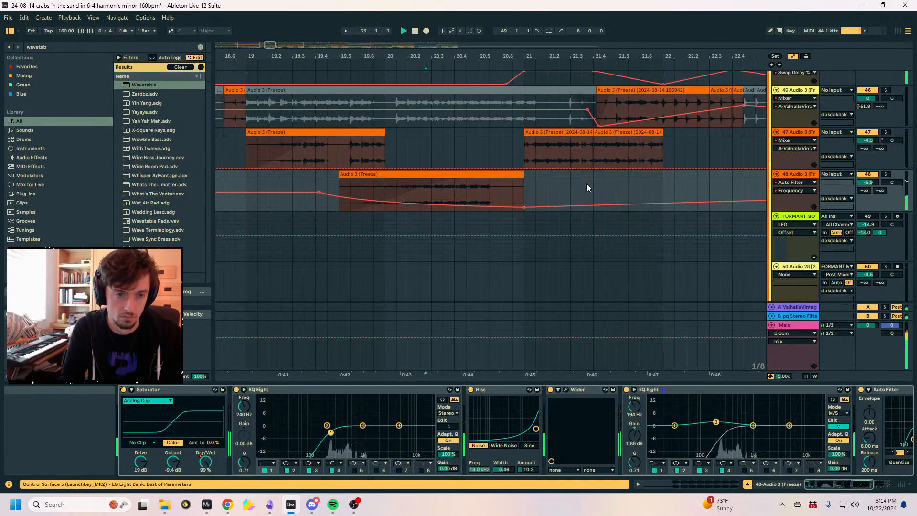
left_click_drag(611, 56, 305, 39)
key("a")
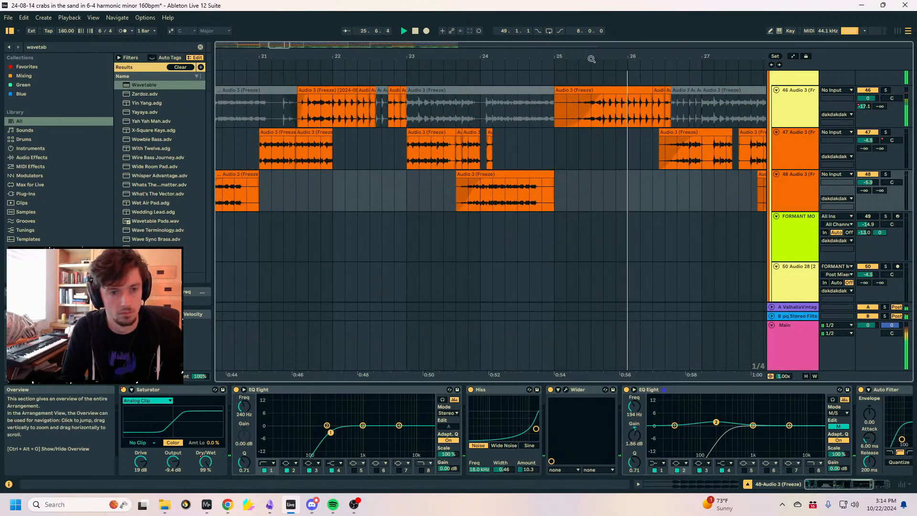
Flatten the pan automation ramp at the start of track 47's clip in bar 26 towards centre, to about 5R.
left_click_drag(601, 56, 327, 52)
left_click(368, 151)
key("a")
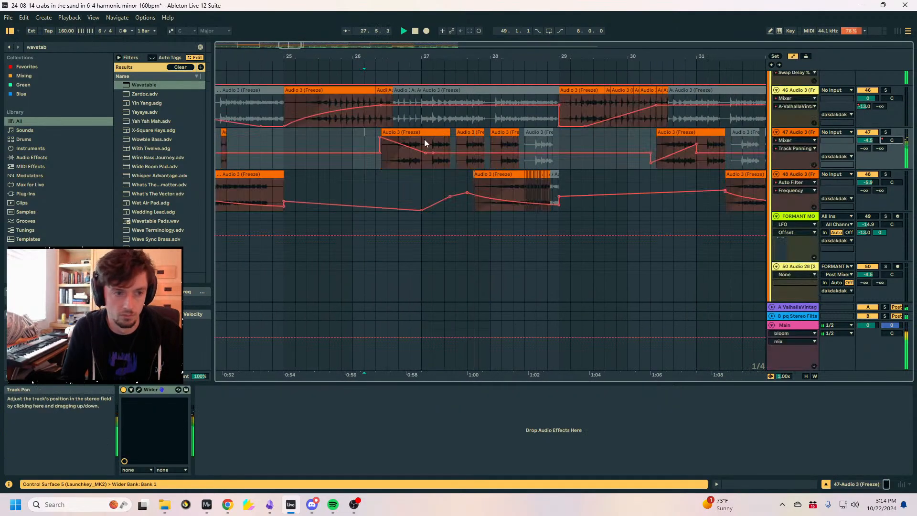
left_click_drag(404, 155, 400, 157)
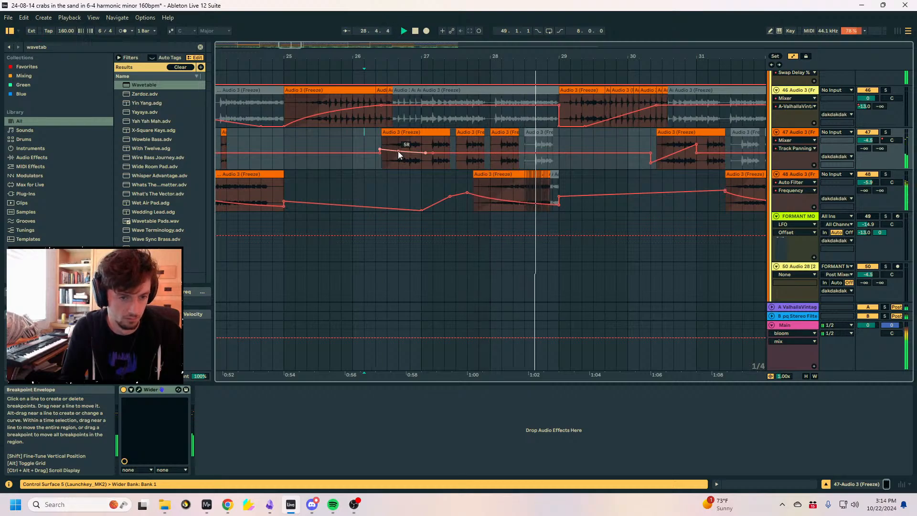
left_click_drag(591, 56, 352, 53)
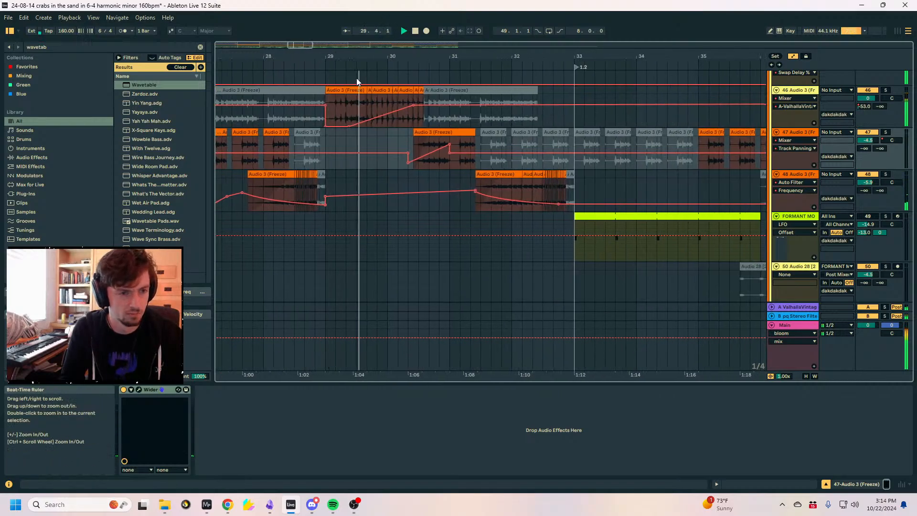
key("a")
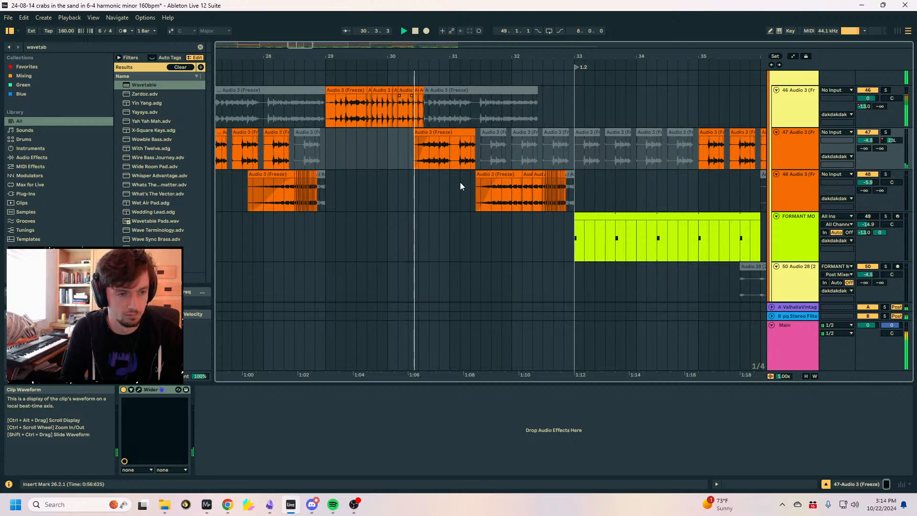
Expand the chords/melody group and look over the tracks across the drop and section 1.2 during playback.
scroll(461, 179, "up", 15)
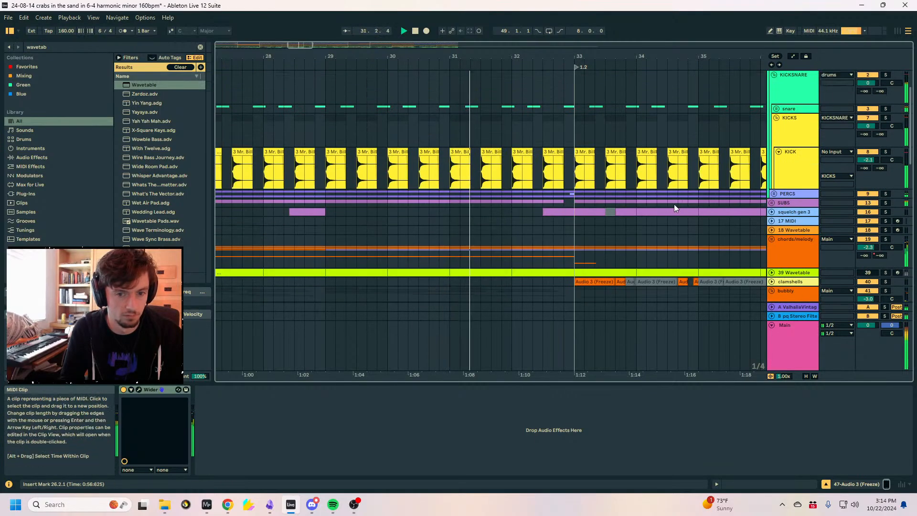
scroll(745, 210, "down", 2)
left_click(772, 192)
scroll(570, 197, "down", 4)
scroll(569, 194, "down", 2)
left_click_drag(449, 55, 569, 57)
scroll(580, 178, "down", 10)
scroll(563, 182, "down", 10)
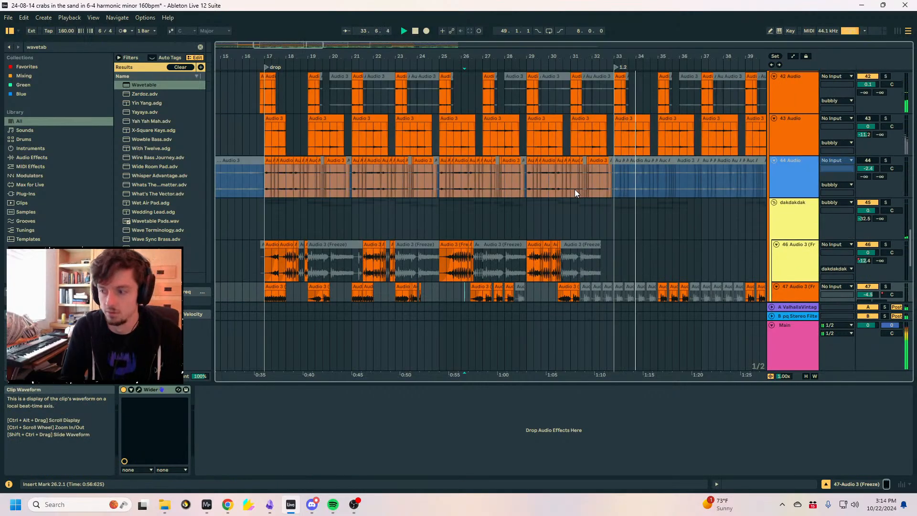
scroll(574, 190, "down", 1)
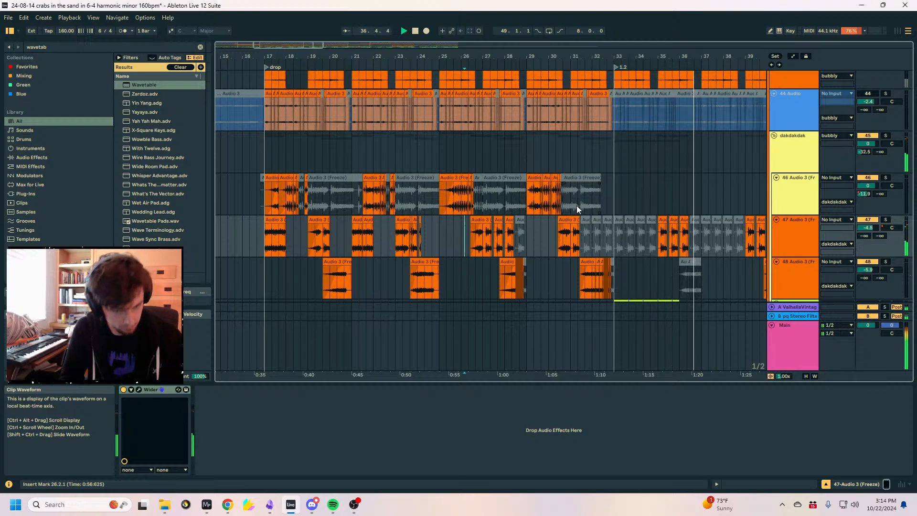
scroll(621, 191, "up", 3)
scroll(626, 187, "up", 10)
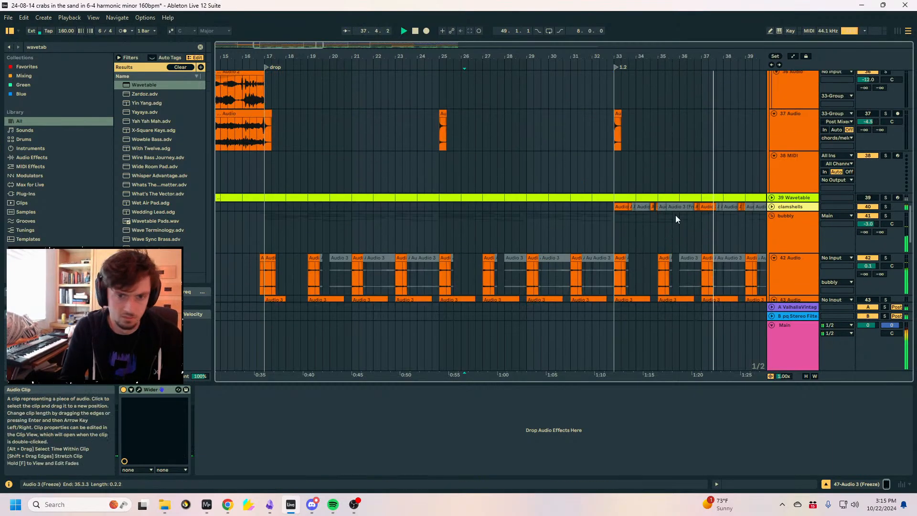
Expand the squelch gen 3 track and lower its volume to -9.7 dB.
scroll(706, 233, "up", 6)
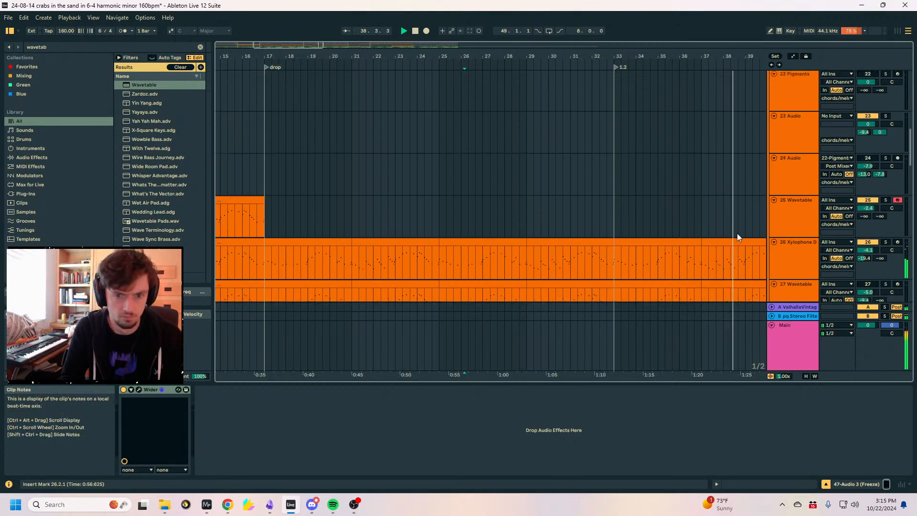
scroll(738, 233, "up", 10)
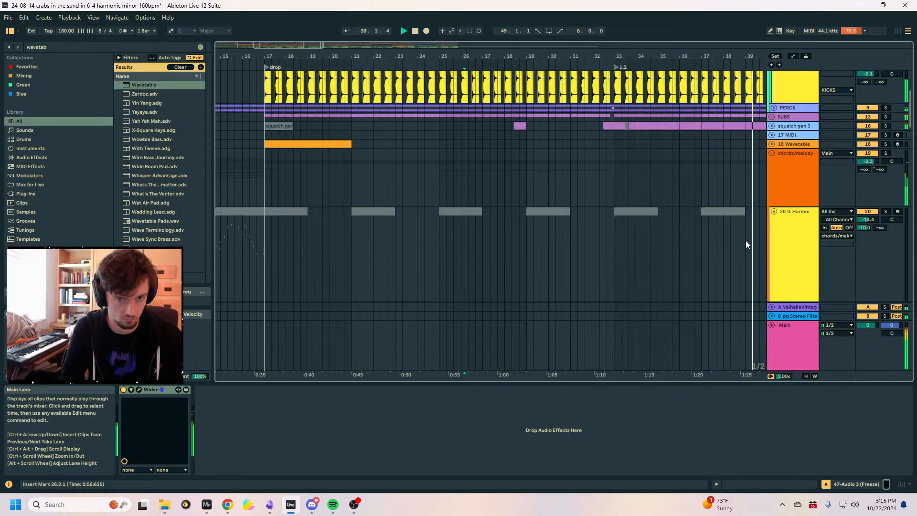
left_click(774, 259)
scroll(775, 260, "down", 3)
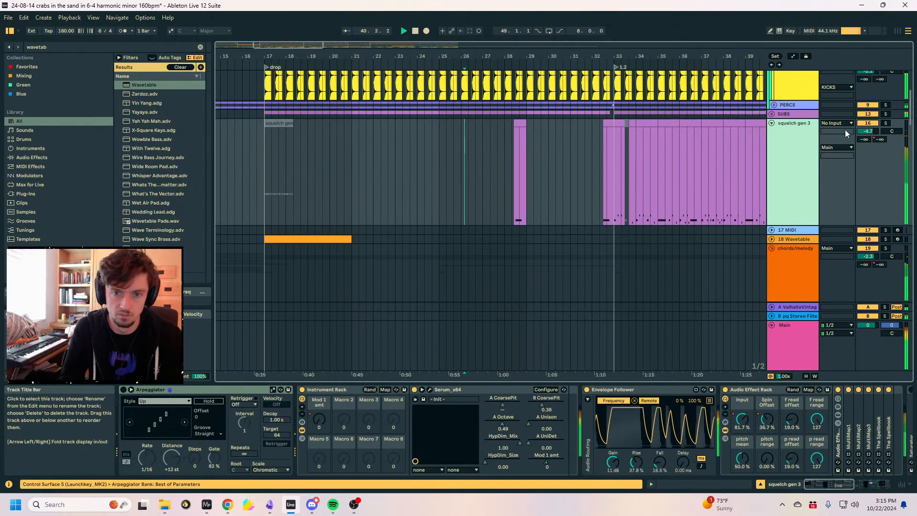
left_click(866, 124)
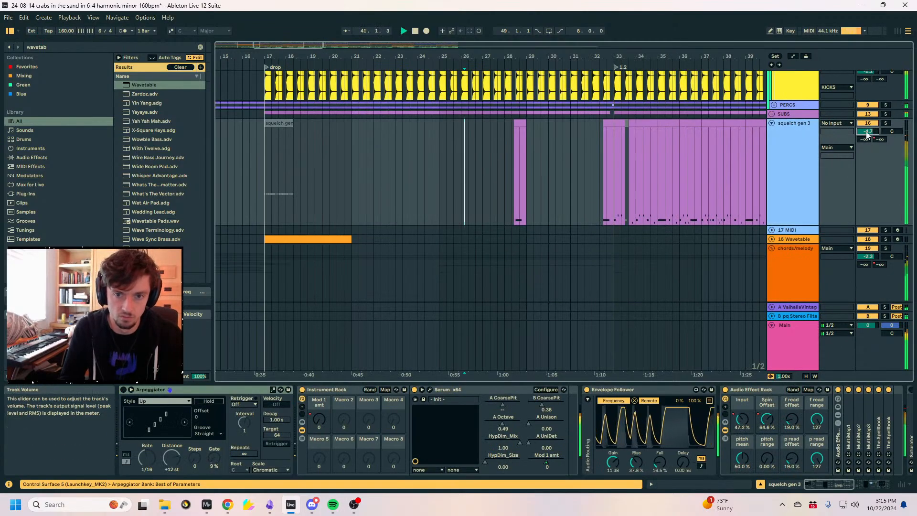
left_click_drag(735, 56, 557, 57)
left_click_drag(867, 130, 858, 137)
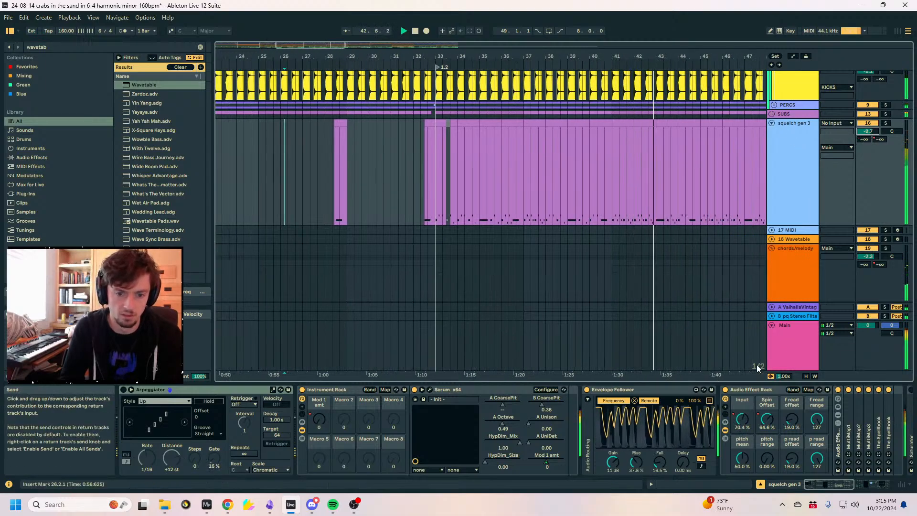
Fold the effect rack and Utility in squelch gen 3's device chain and raise the track's volume to -6.9 dB.
double_click(750, 390)
double_click(787, 390)
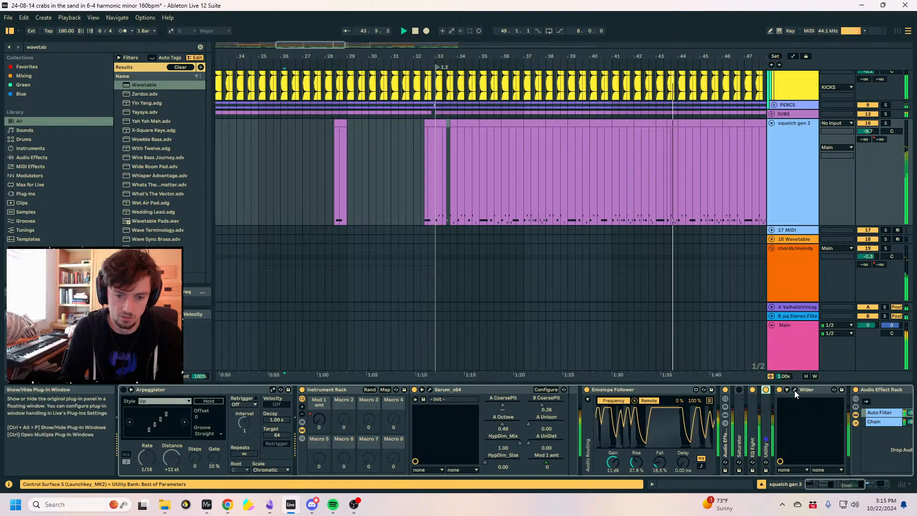
left_click(794, 389)
left_click(547, 115)
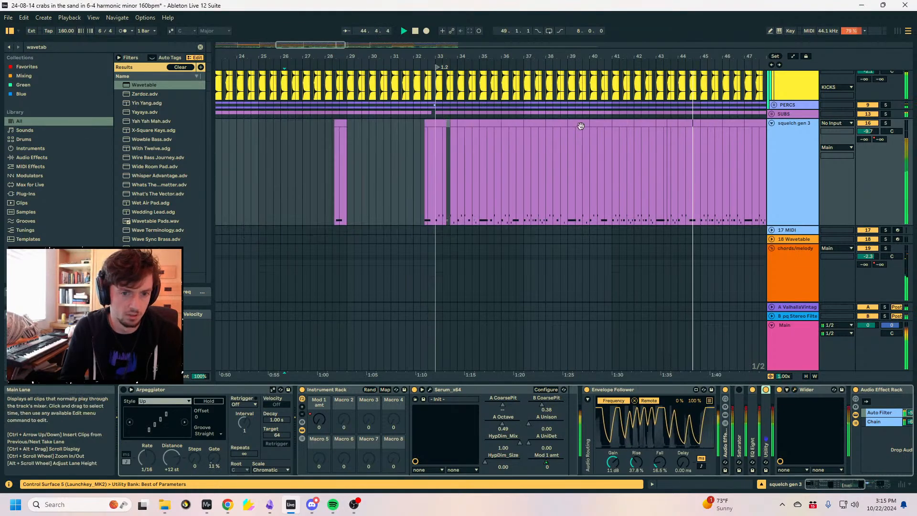
left_click_drag(867, 131, 867, 126)
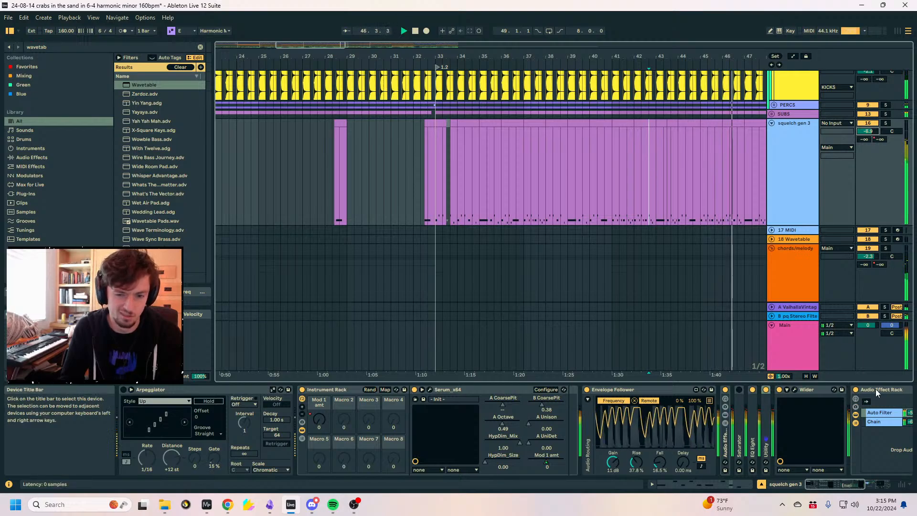
Unfold squelch gen 3's macro effect rack and shape its Input automation into a rising ramp across bar 48 up to the breakdown.
left_click(875, 389)
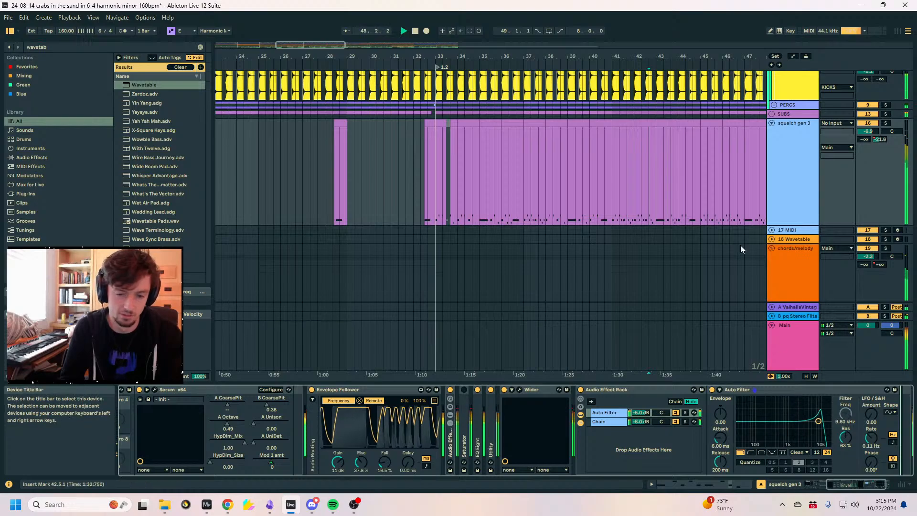
left_click_drag(673, 56, 461, 55)
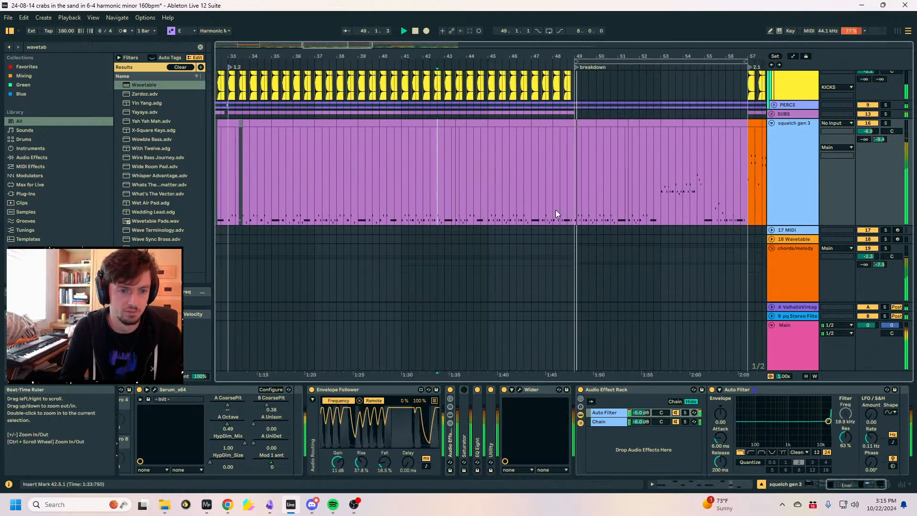
double_click(452, 446)
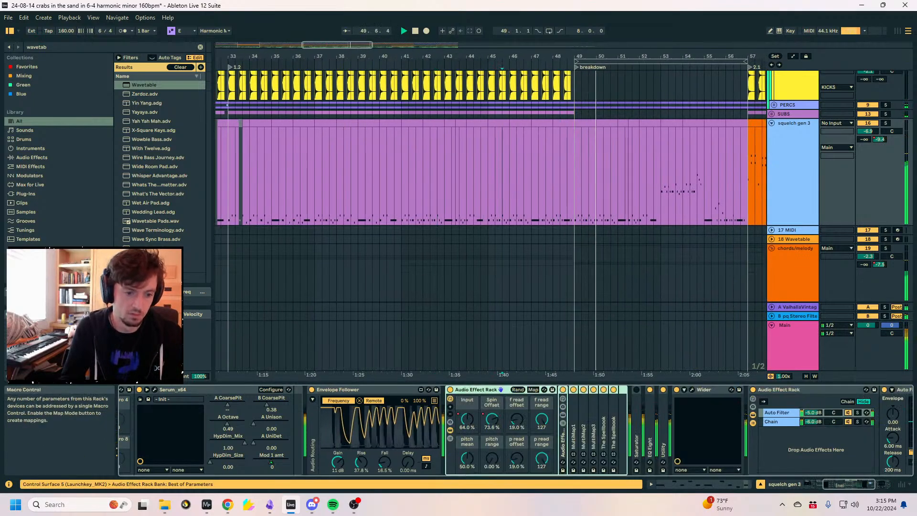
key("a")
left_click_drag(565, 172, 568, 143)
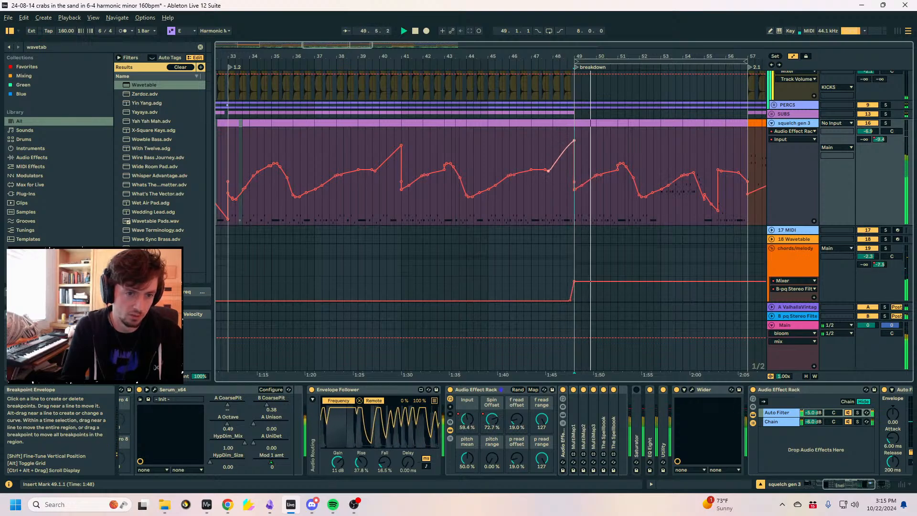
Check the Auto Filter at the end of squelch gen 3's chain and fold the effect rack that contains it.
key("a")
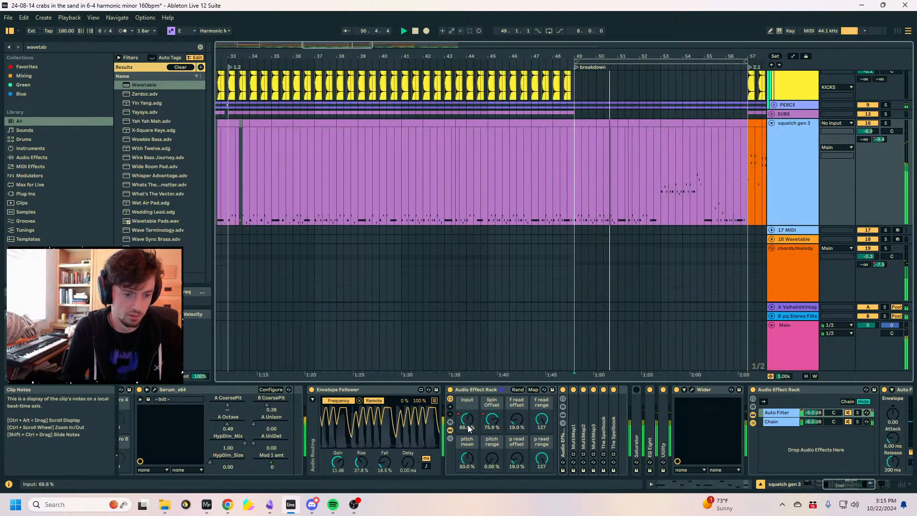
key("a")
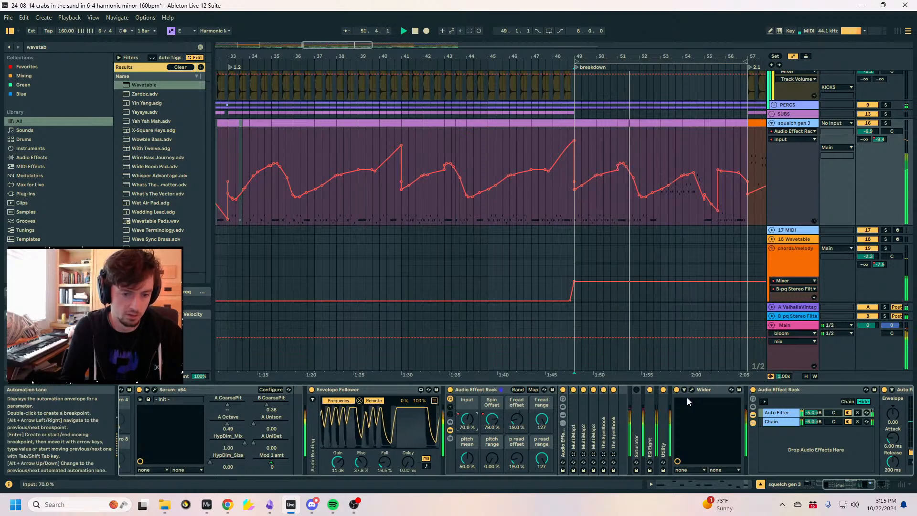
double_click(773, 391)
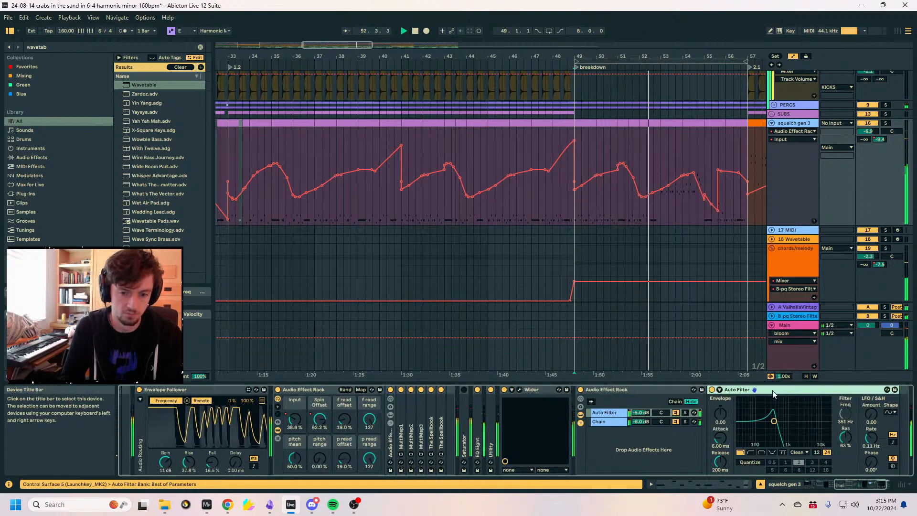
double_click(619, 392)
Check the effect rack's pitch range automation around the breakdown clips on squelch gen 3 and stop playback.
left_click(56, 46)
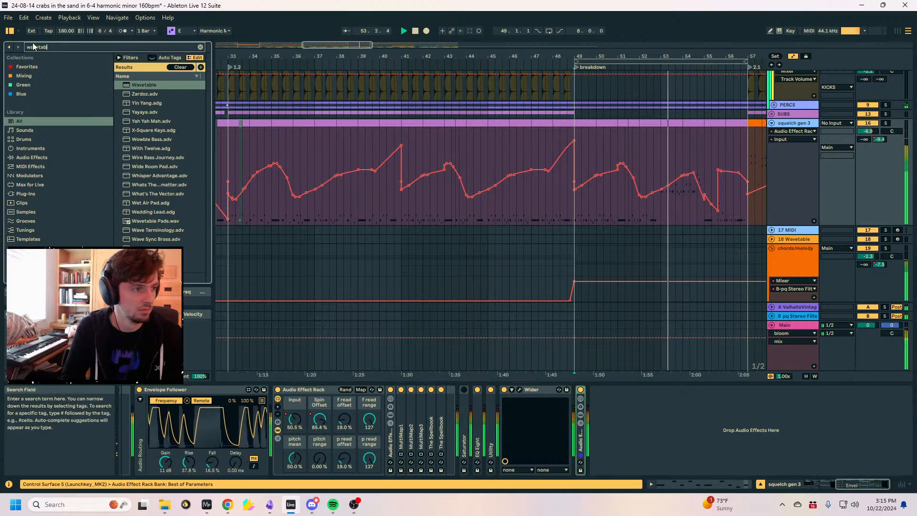
type("a")
left_click(674, 123)
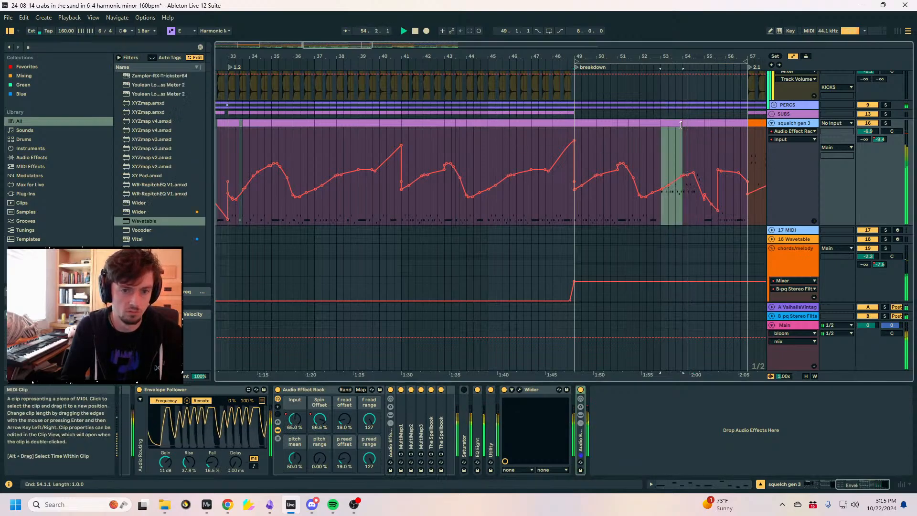
left_click(320, 458)
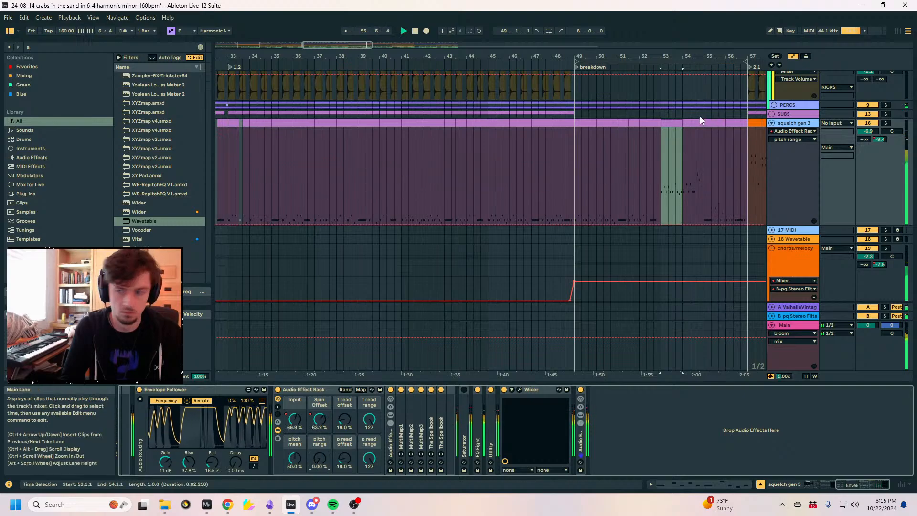
left_click(675, 187)
left_click(701, 164)
key("space")
key("a")
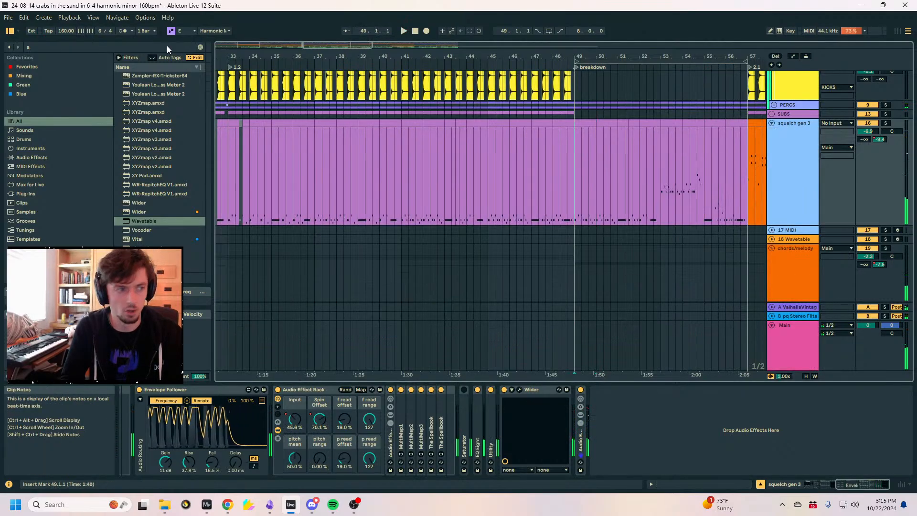
Find Auto Filter in the browser, add it to the end of squelch gen 3's chain and lower its cutoff to 472 Hz.
key("ctrl+f")
type("auto filt")
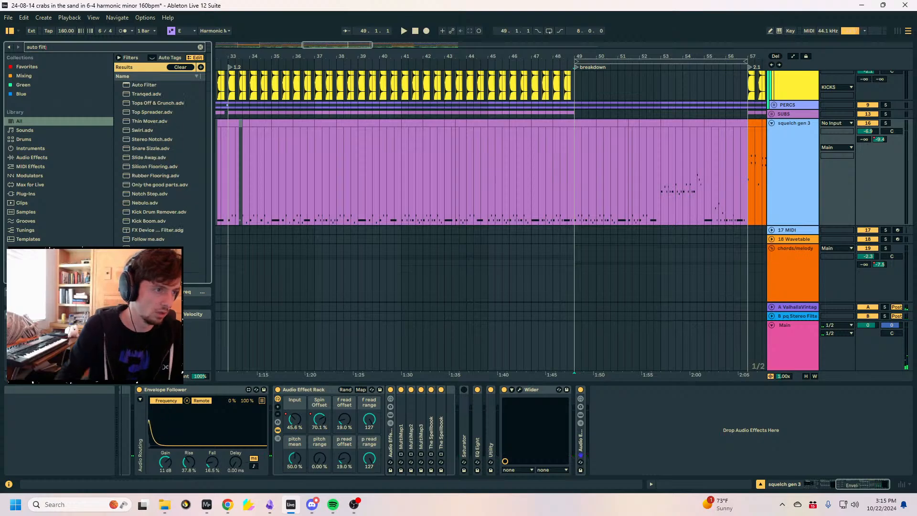
left_click(151, 85)
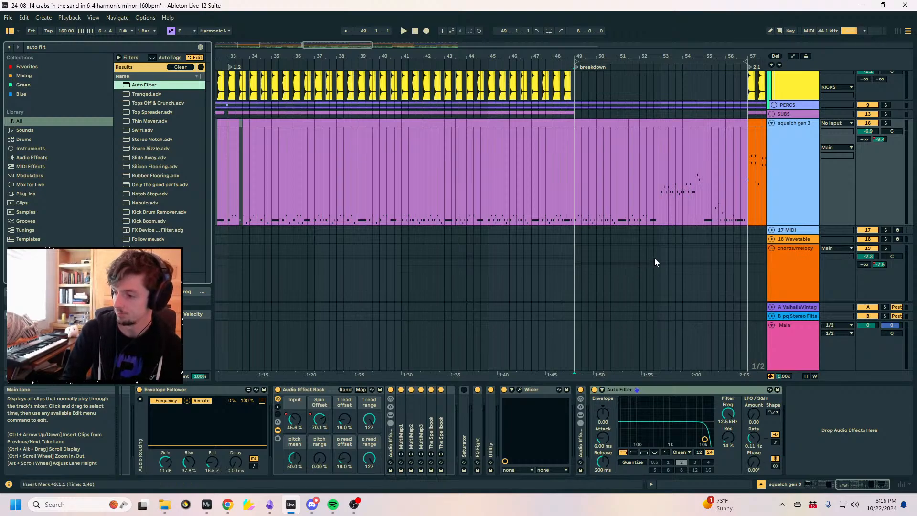
left_click_drag(704, 439, 668, 444)
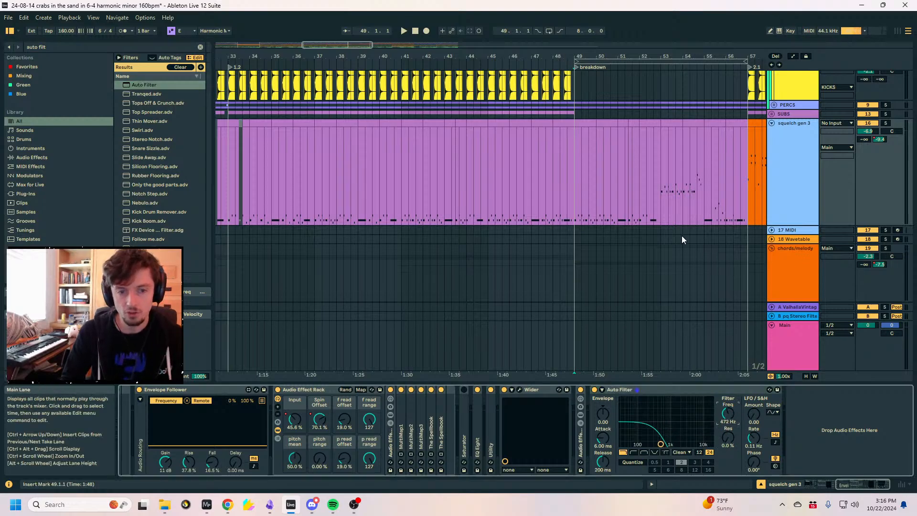
Automate the new Auto Filter's frequency at 208 Hz throughout the breakdown and fully open at 19.9 kHz before and after it.
key("a")
left_click_drag(574, 182, 573, 194)
left_click_drag(566, 194, 574, 128)
left_click_drag(755, 194, 748, 127)
key("a")
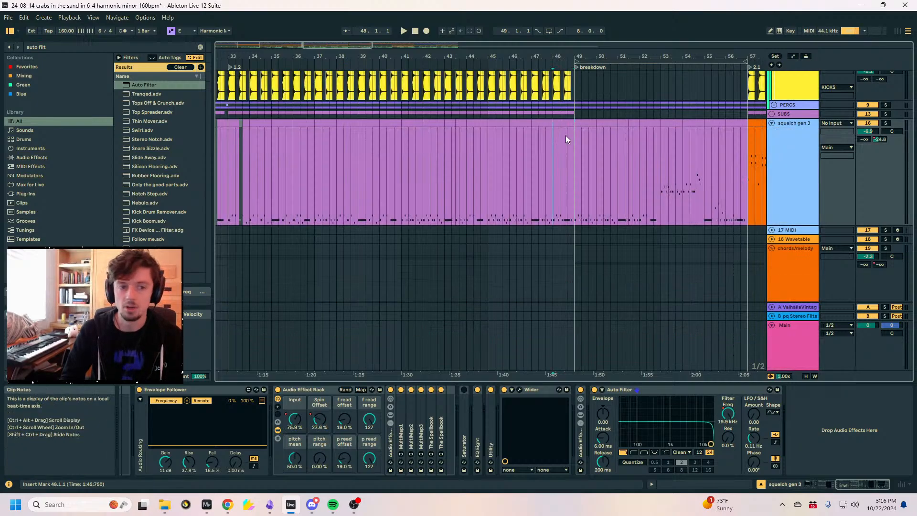
Audition squelch gen 3 from bar 48 into the breakdown and check its Auto Filter frequency automation through section 2.1.
left_click_drag(556, 55, 592, 72)
left_click(399, 158)
key("a")
key("a")
left_click(370, 162)
left_click(387, 162)
left_click(378, 160)
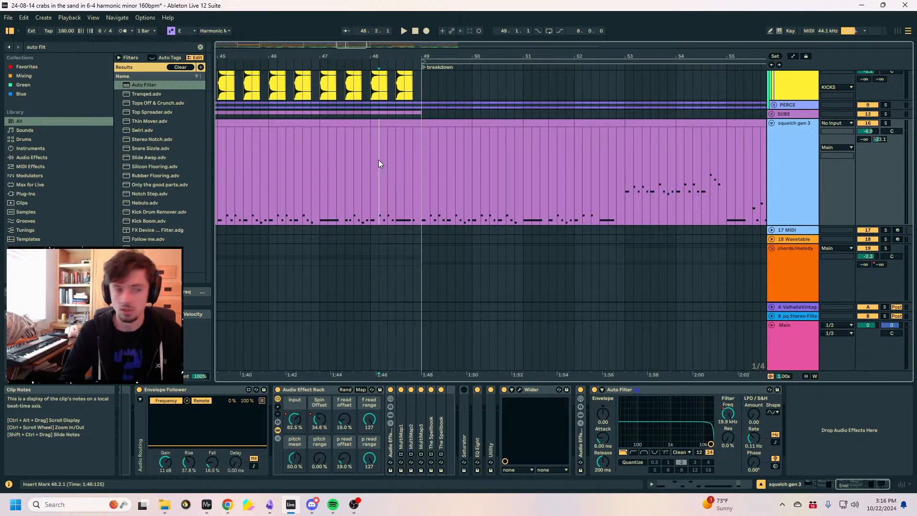
left_click(352, 184)
left_click(413, 189)
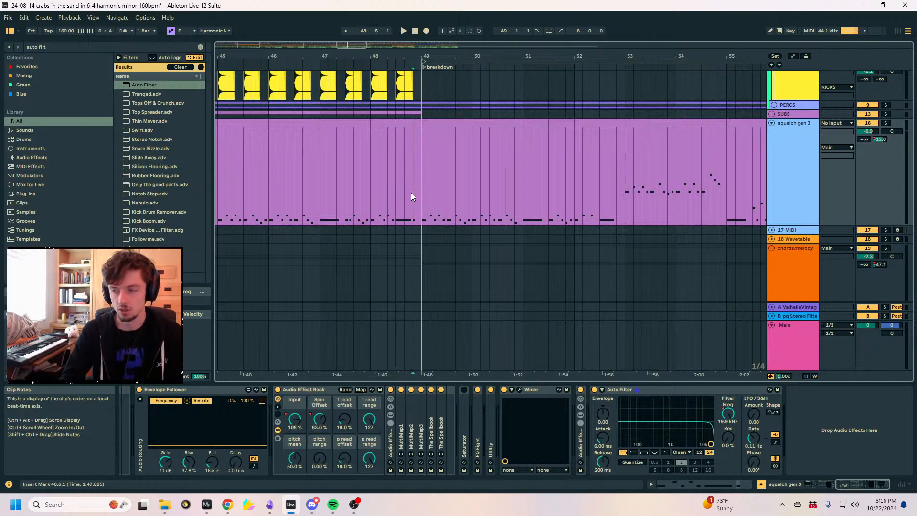
mouse_move(422, 192)
left_mouse_down()
mouse_move(432, 191)
mouse_move(416, 193)
left_mouse_up()
left_click(415, 194)
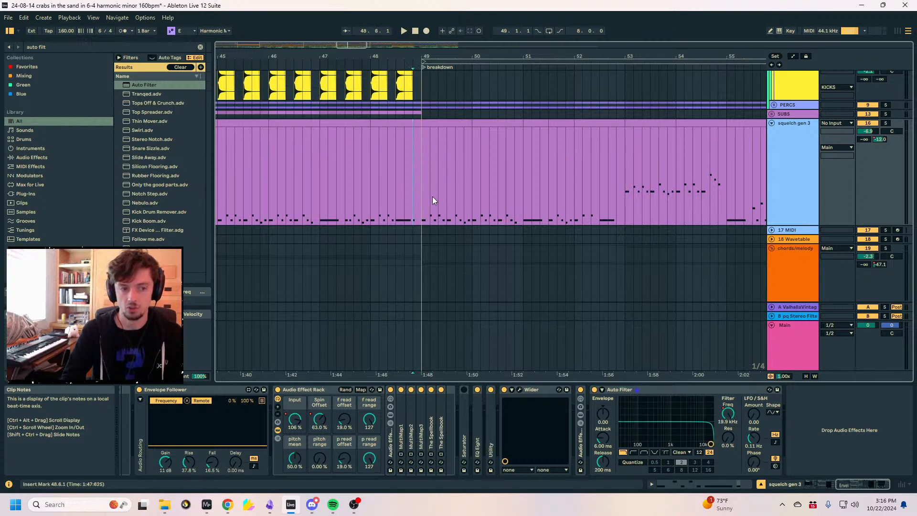
left_click(422, 197)
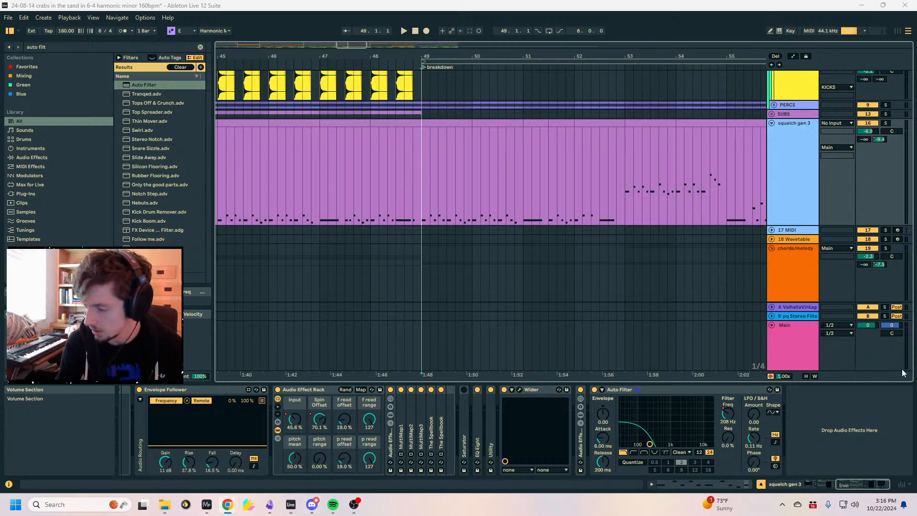
left_click(410, 187)
key("a")
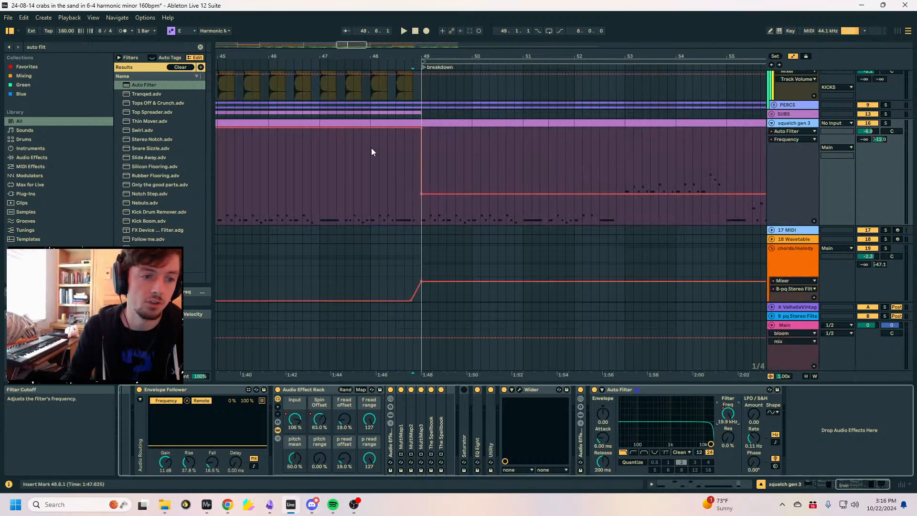
left_click_drag(462, 56, 343, 29)
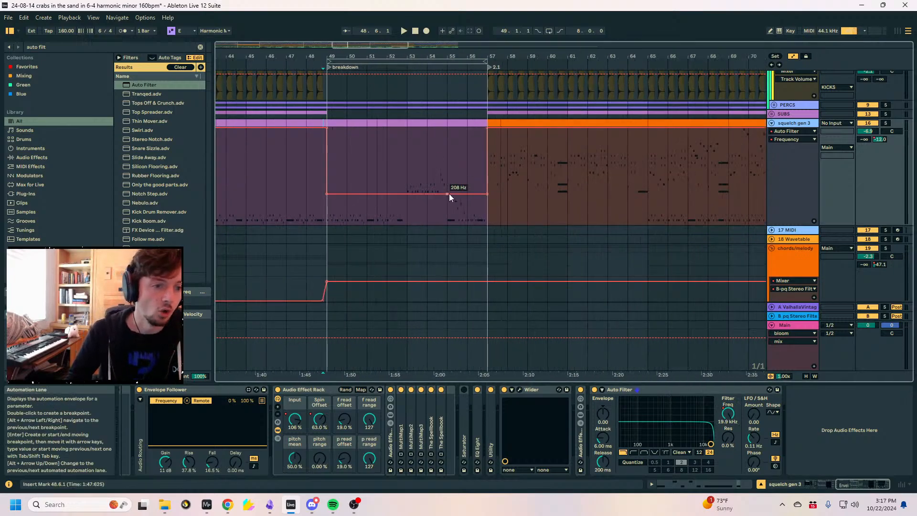
Select the two squelch gen 3 clips in bars 53 and 54 and transpose all their notes down one octave.
key("a")
left_click_drag(420, 129, 444, 128)
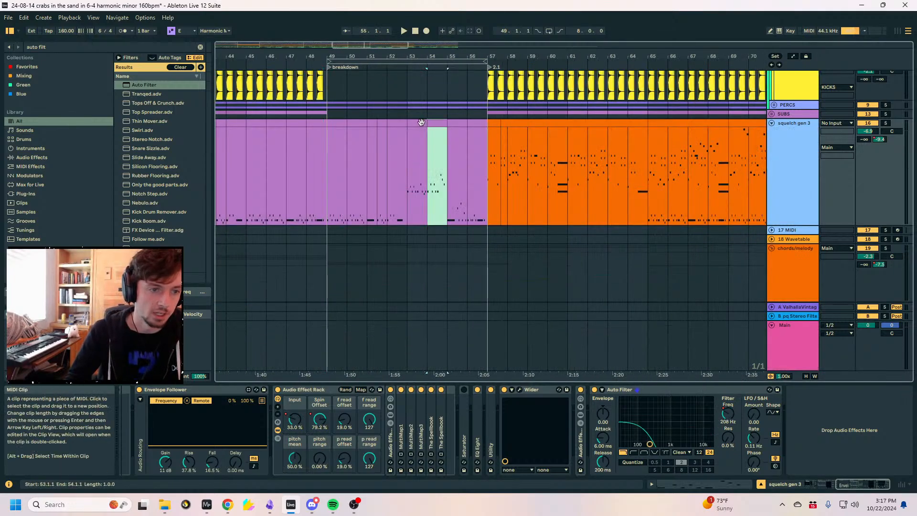
left_click(421, 122, "shift")
left_click(685, 484)
left_click(622, 436)
key("ctrl+a")
key("shift+Down")
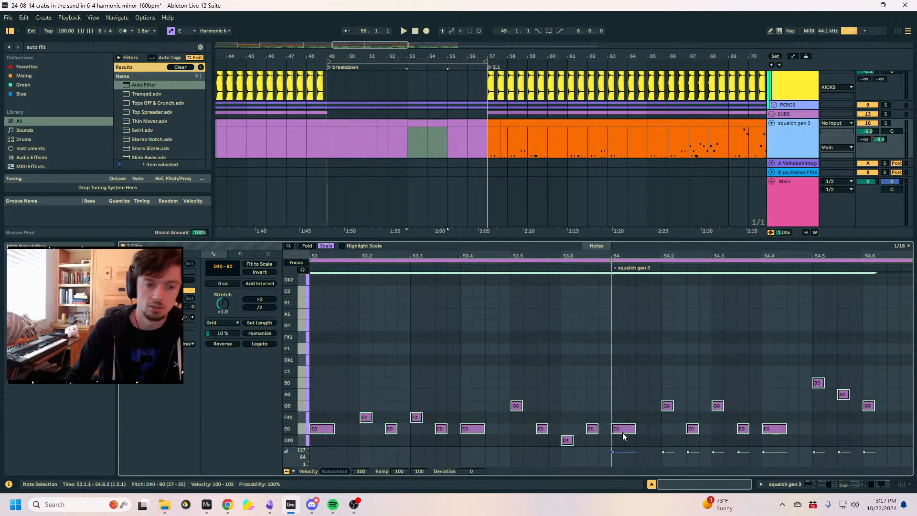
Review squelch gen 3's clips in bars 47 and 48 from several start points before the breakdown.
scroll(372, 152, "down", 3)
left_click(324, 125)
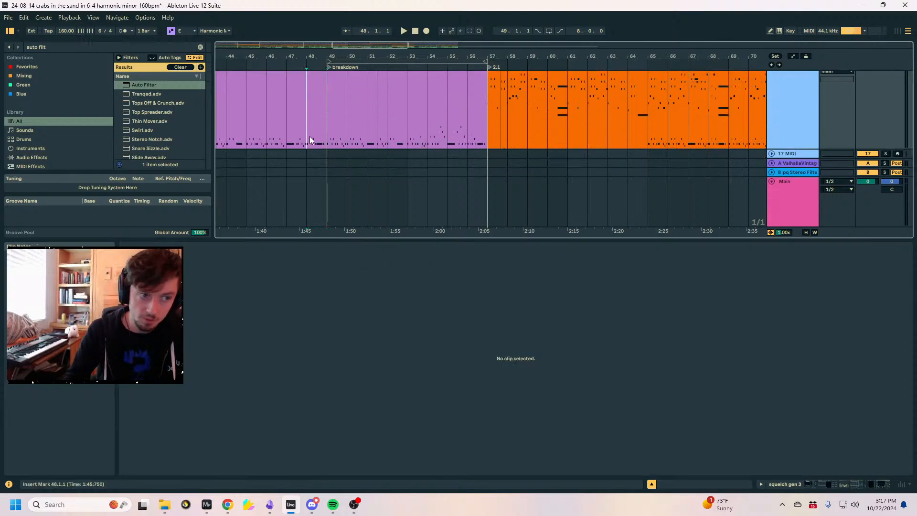
scroll(310, 137, "up", 5)
left_click(288, 130)
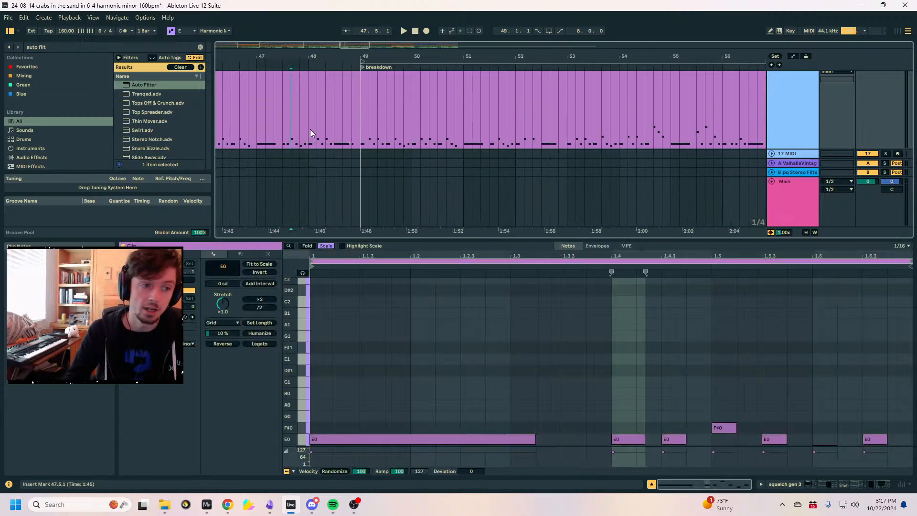
left_click(306, 130)
left_click(321, 130)
left_click(302, 127)
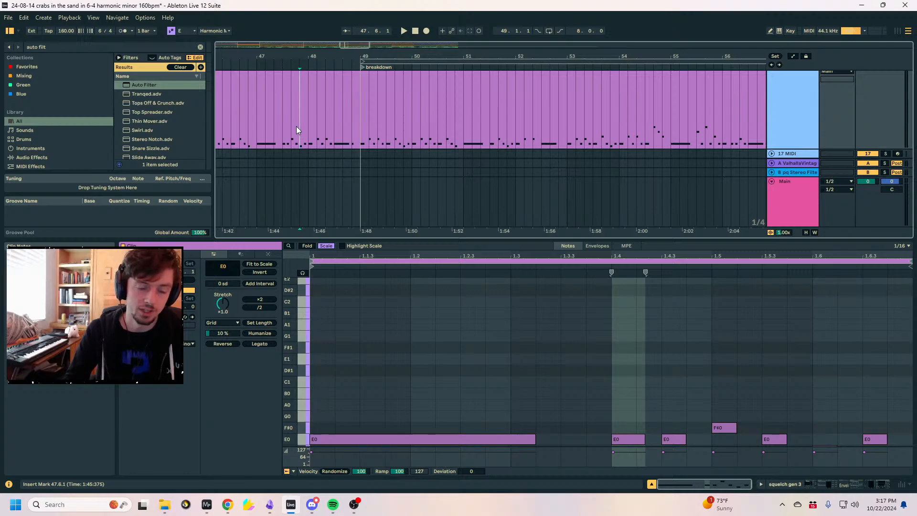
left_click(306, 125)
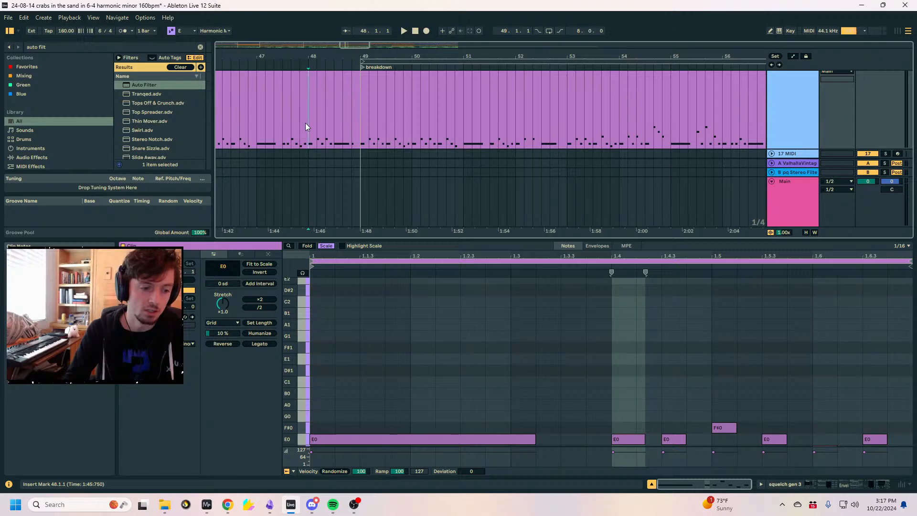
Reshape squelch gen 3's Auto Filter frequency automation to rise steadily through the breakdown, from 520 Hz at bar 49 up to section 2.1.
left_click_drag(411, 233, 419, 369)
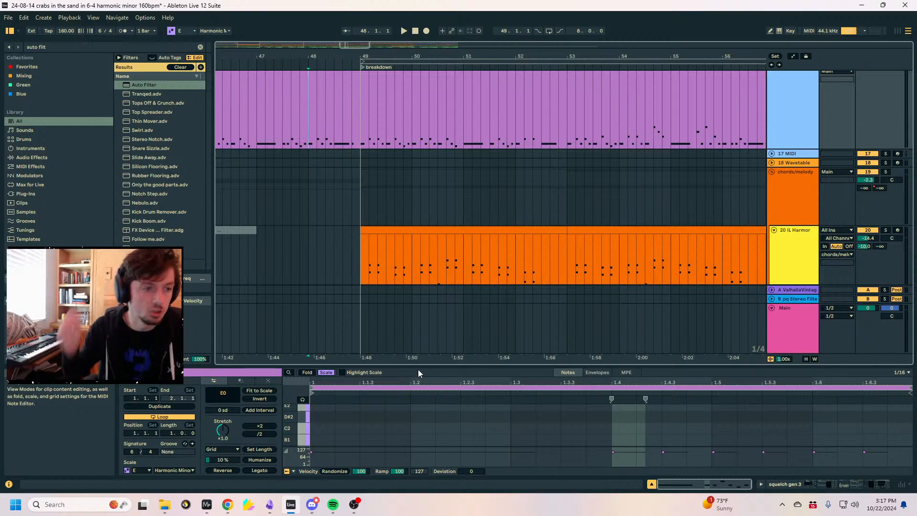
key("space")
scroll(775, 133, "up", 2)
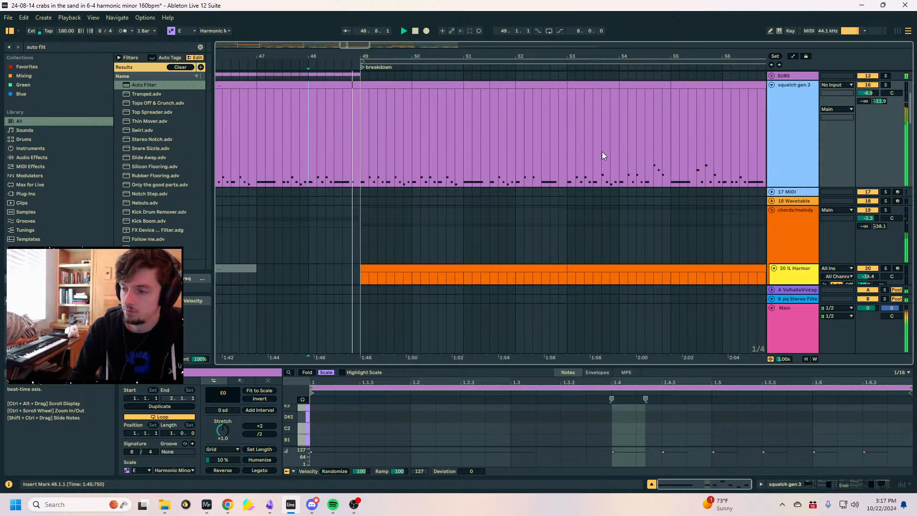
left_click(797, 125)
left_click(824, 483)
left_click(831, 390)
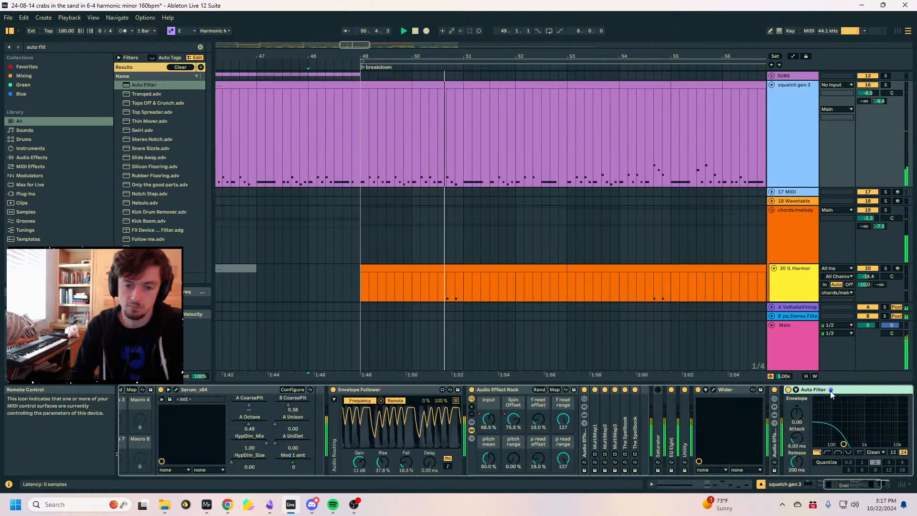
key("a")
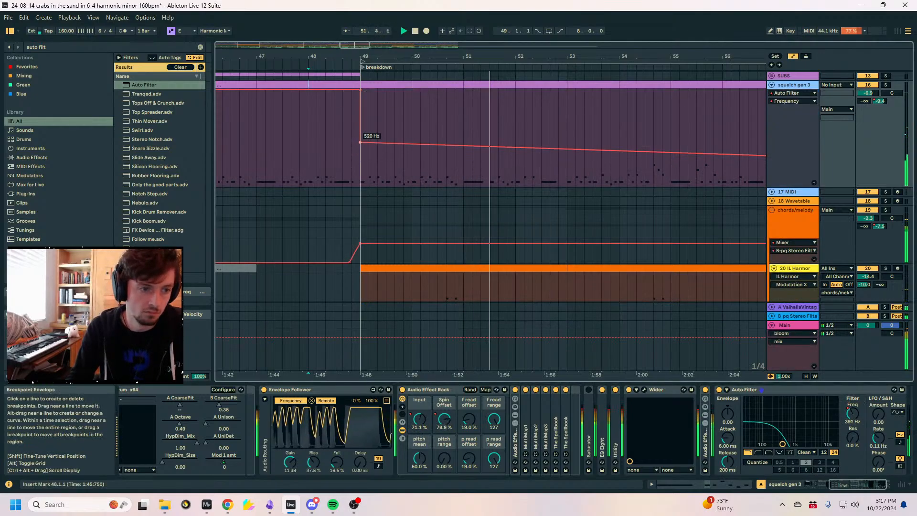
left_click_drag(666, 152, 645, 109)
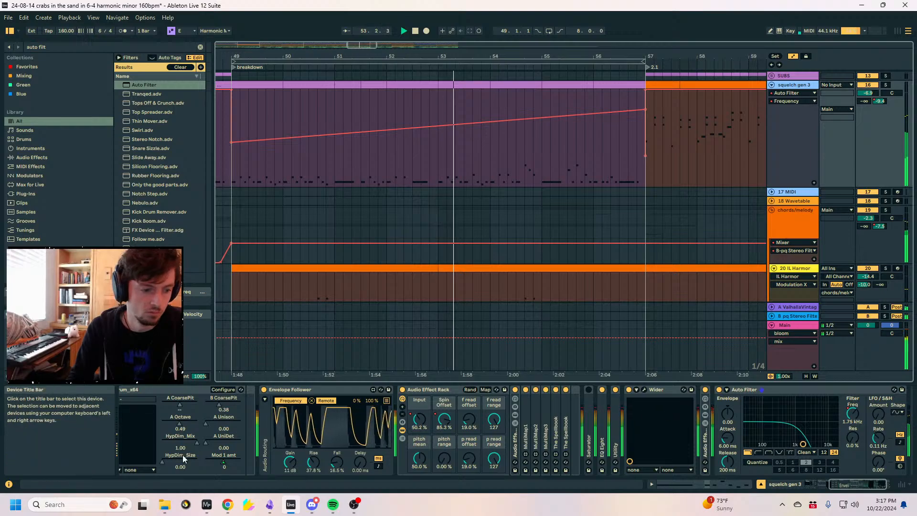
Check squelch gen 3's EQ Eight while listening into section 2.1, and fold its EQ Eight, Wider and Auto Filter devices.
double_click(609, 445)
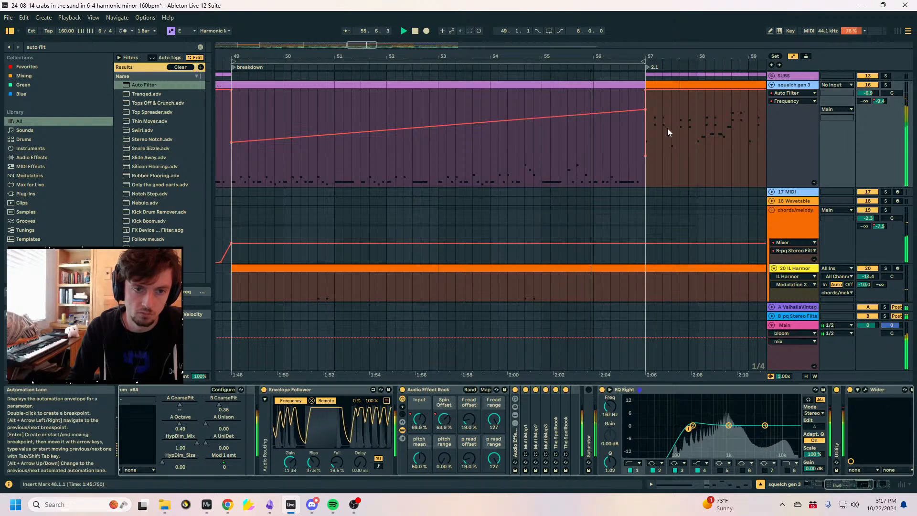
key("a")
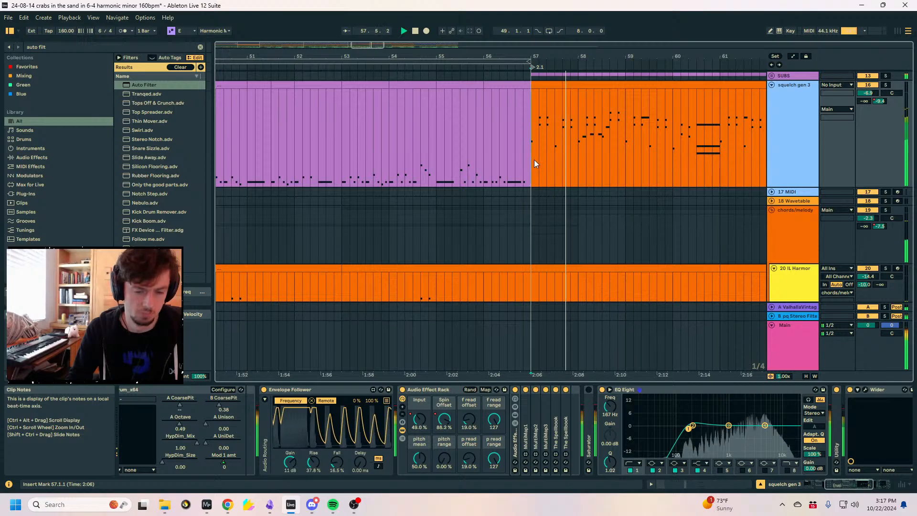
left_click(863, 101)
key("a")
key("a")
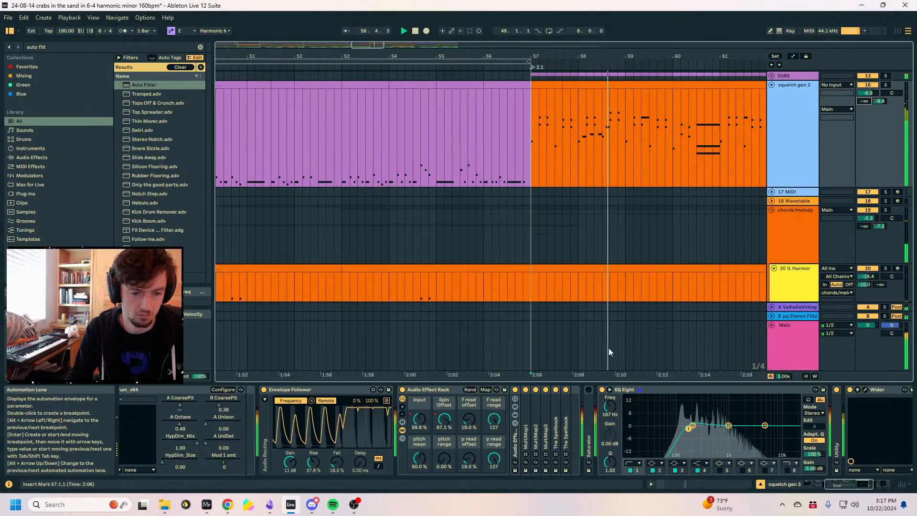
double_click(642, 391)
double_click(665, 388)
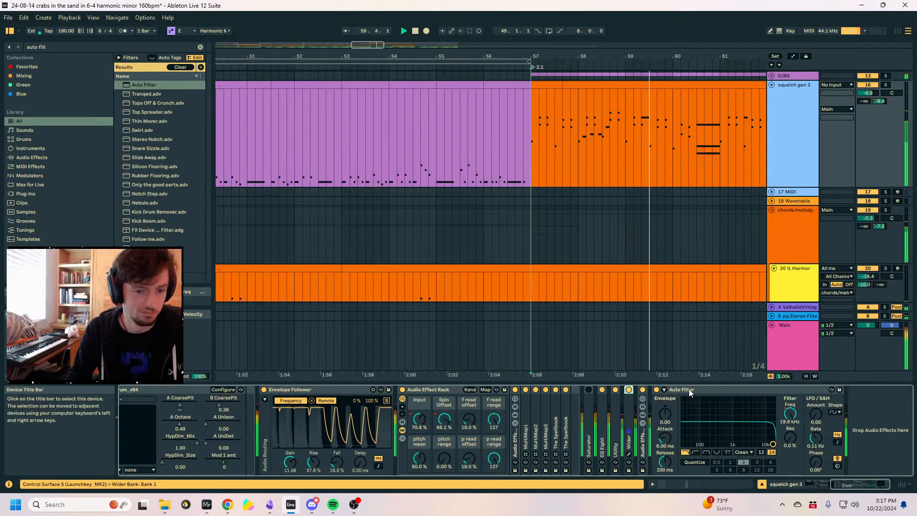
double_click(689, 392)
left_click_drag(628, 55, 468, 52)
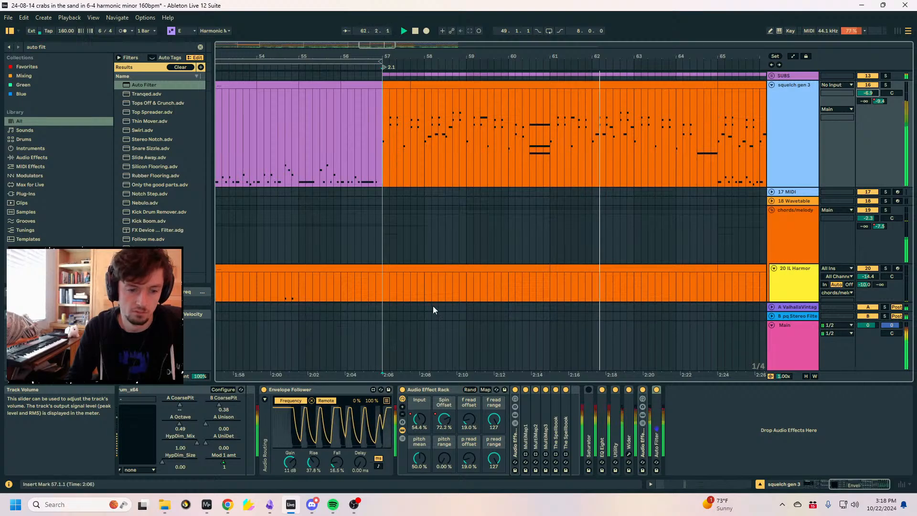
left_click(83, 47)
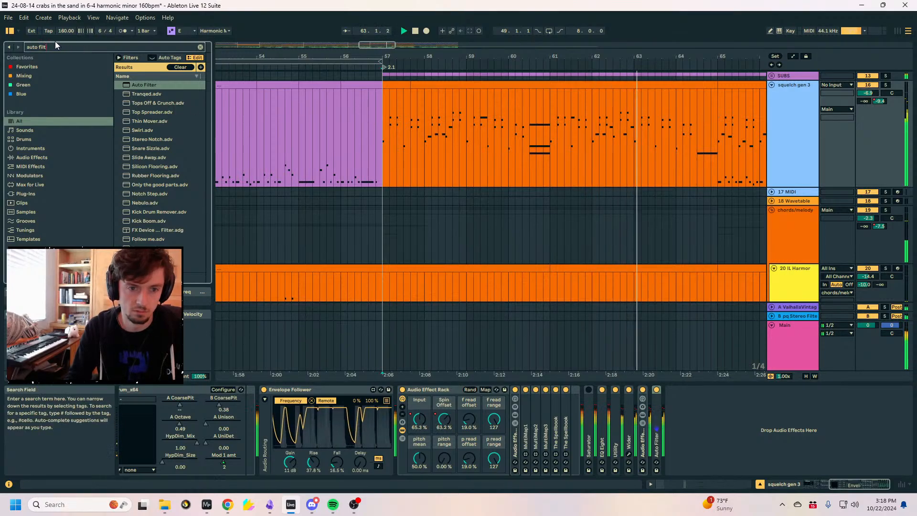
left_click_drag(55, 43, 19, 42)
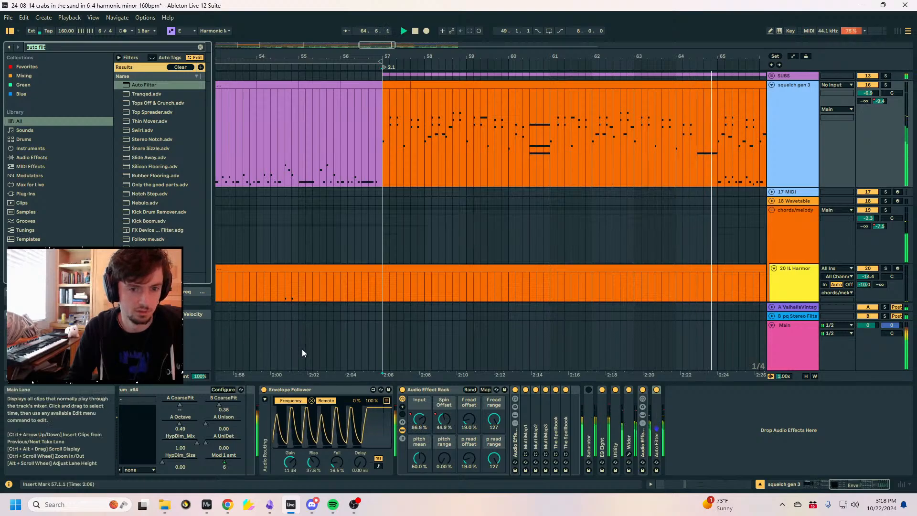
left_click_drag(668, 57, 620, 56)
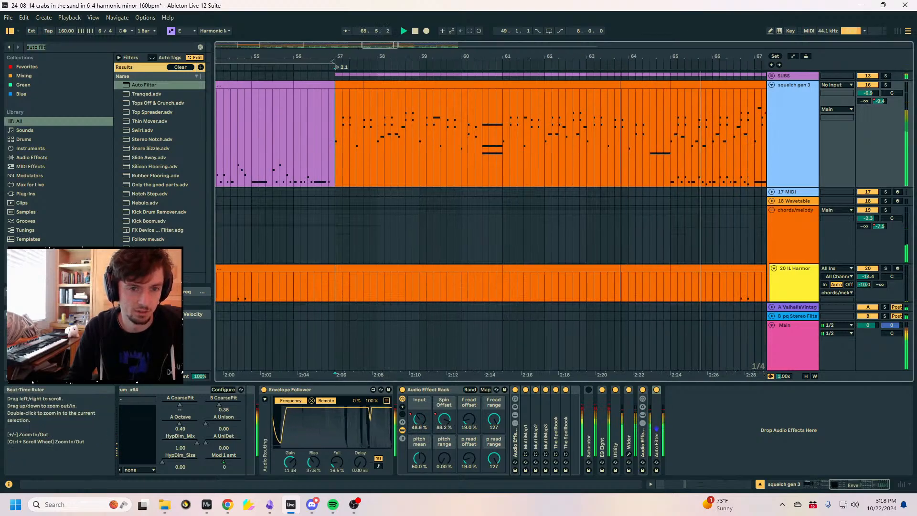
Open squelch gen 3's clip in bars 65 to 68 and delete the low E0 note at 1.2.3.
left_click(510, 98)
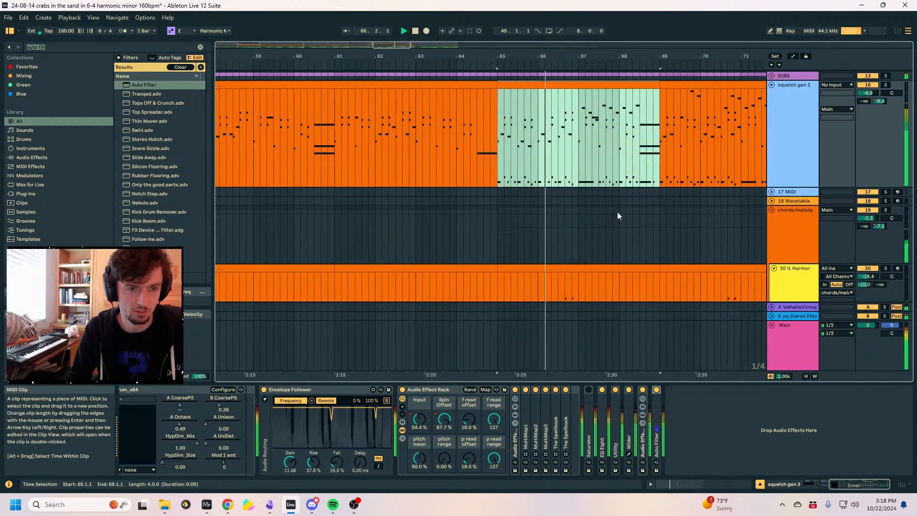
left_click(722, 485)
key("space")
key("space")
left_click_drag(453, 359, 454, 172)
left_click(355, 330)
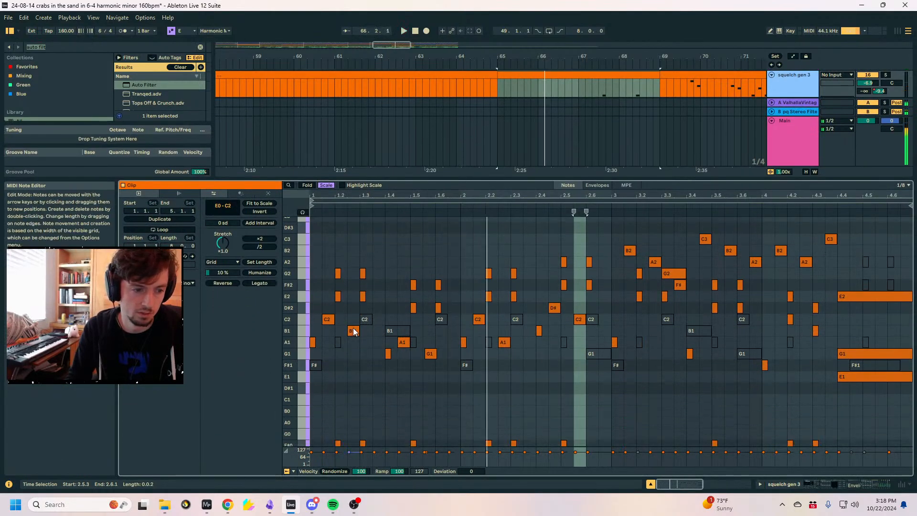
key("space")
scroll(354, 341, "down", 3)
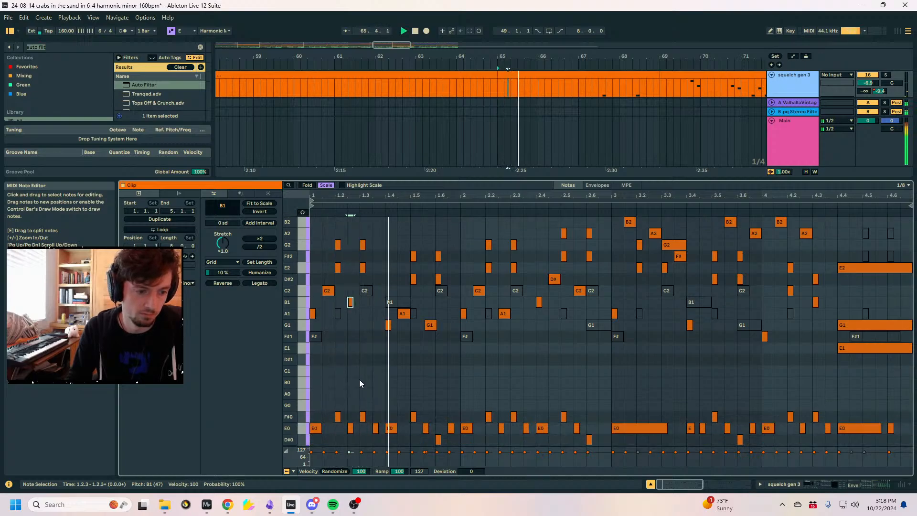
left_click(350, 430)
scroll(354, 436, "down", 1)
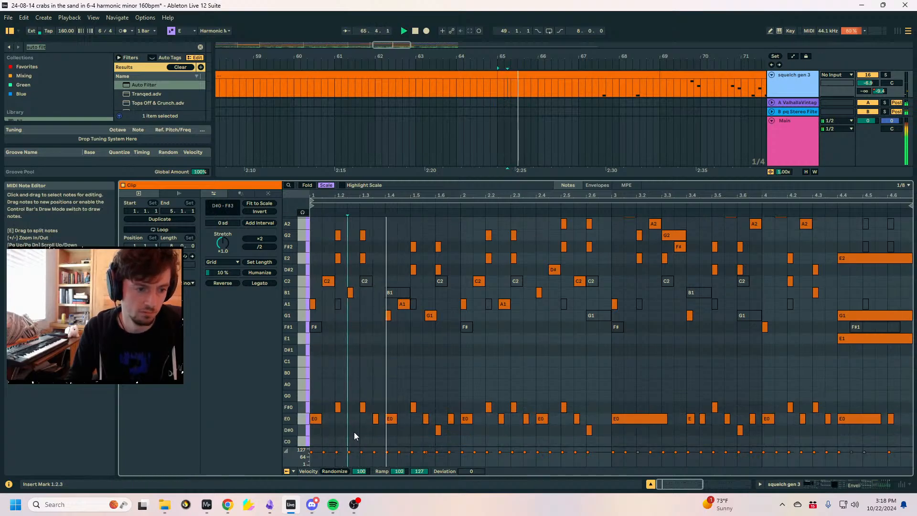
Inspect the Serum patch on squelch gen 3, close it, and fold the track's Audio Effect Rack.
left_click(824, 484)
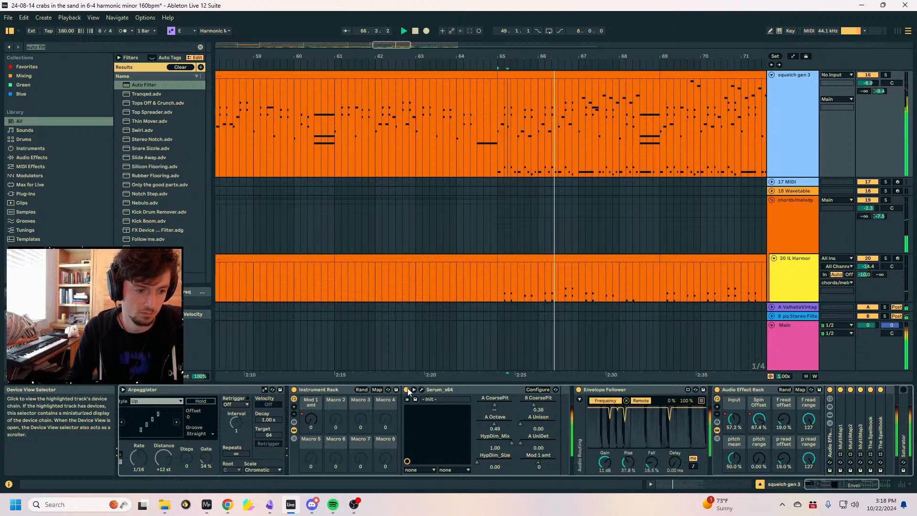
left_click(421, 389)
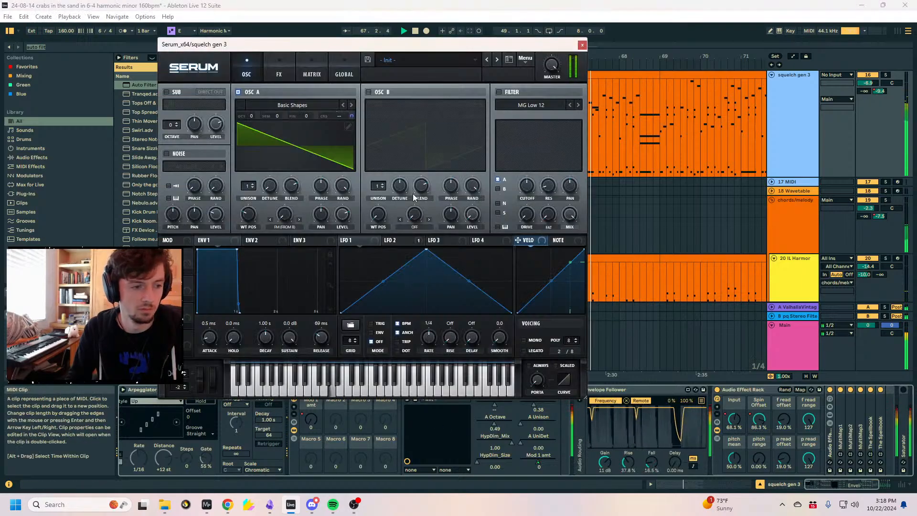
left_click(582, 45)
left_click_drag(624, 58, 618, 44)
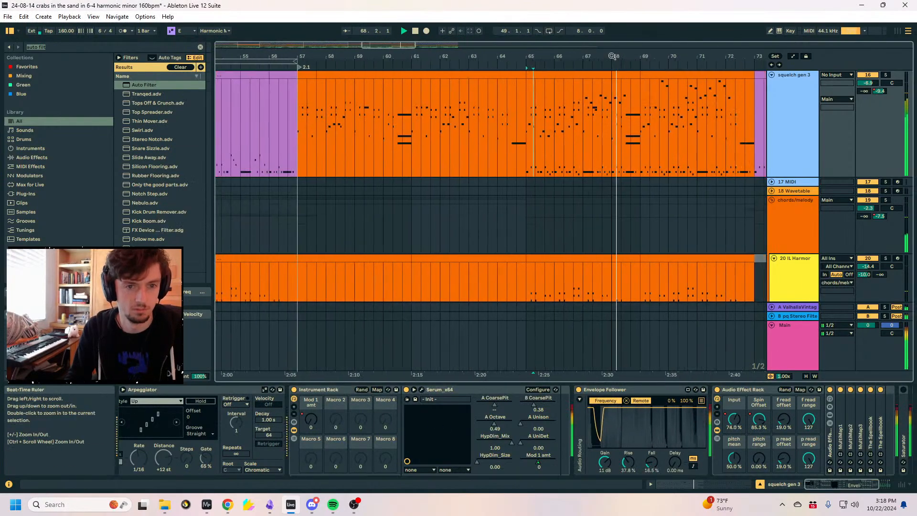
double_click(728, 390)
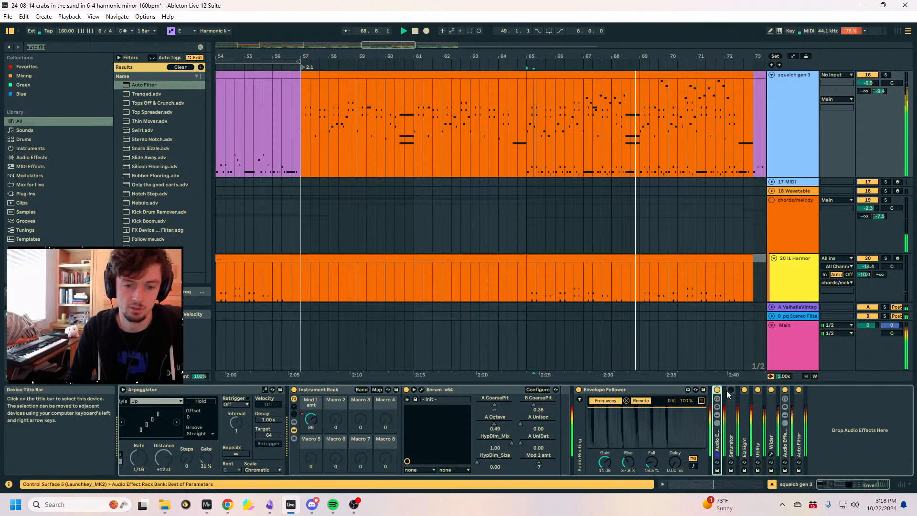
Search the browser for "stereo swap" and add the first pq Stereo Delay rack to the end of squelch gen 3's device chain.
left_click(841, 430)
key("space")
left_click(114, 47)
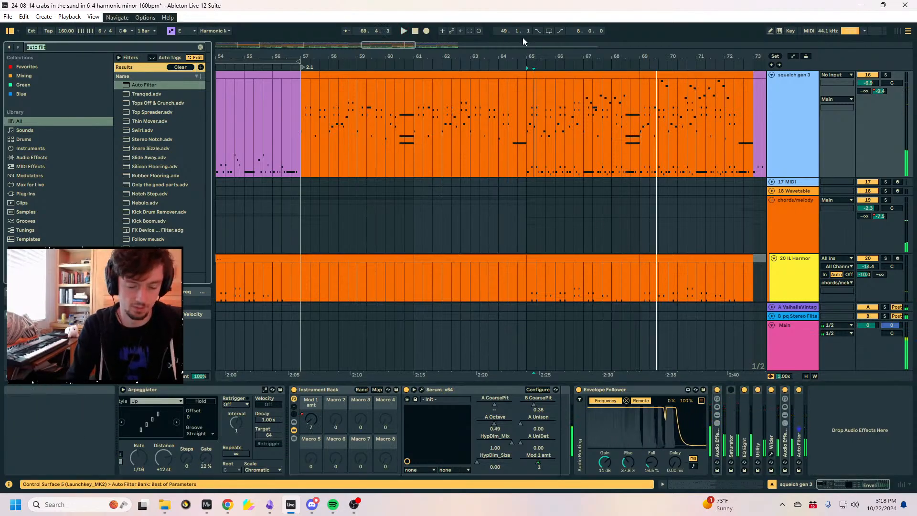
type("stereo swap")
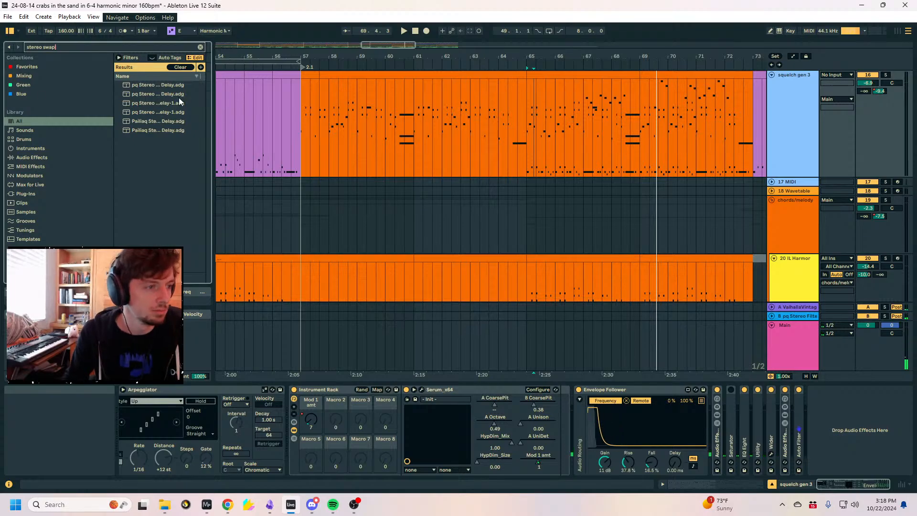
double_click(152, 85)
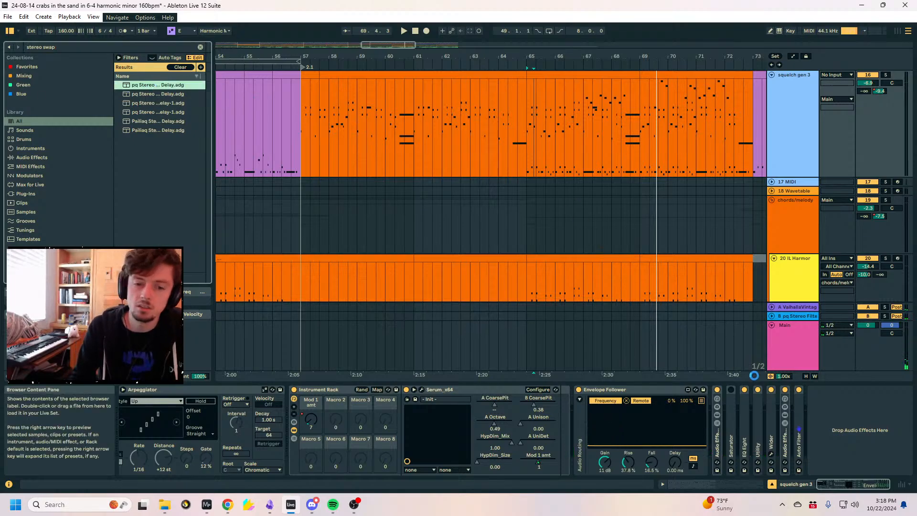
Set the new rack's Swap Delay % to 127 and beats to 1/64 while auditioning squelch gen 3 in solo.
key("space")
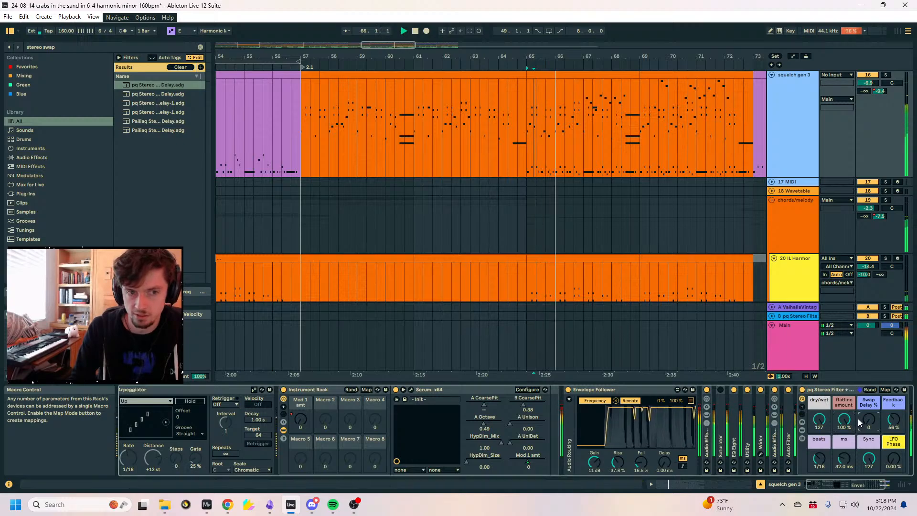
left_click(886, 75)
left_click_drag(869, 419, 895, 459)
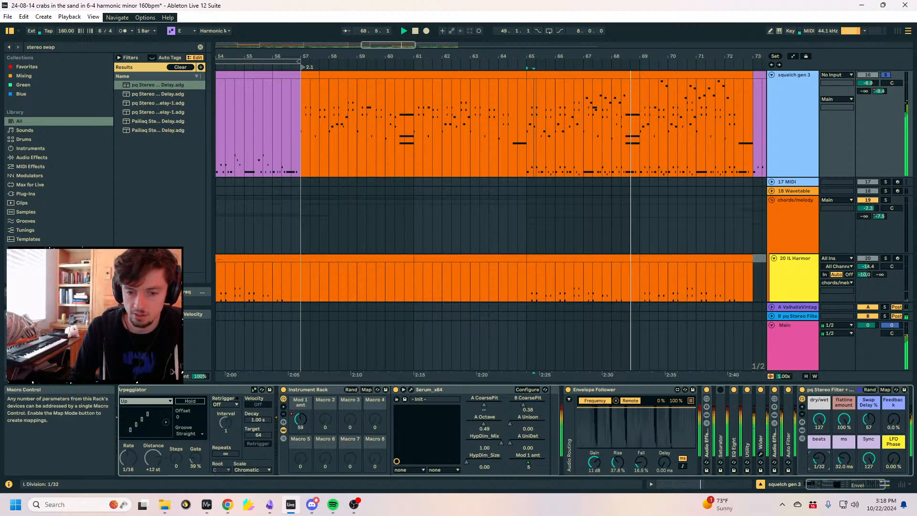
left_click(527, 153)
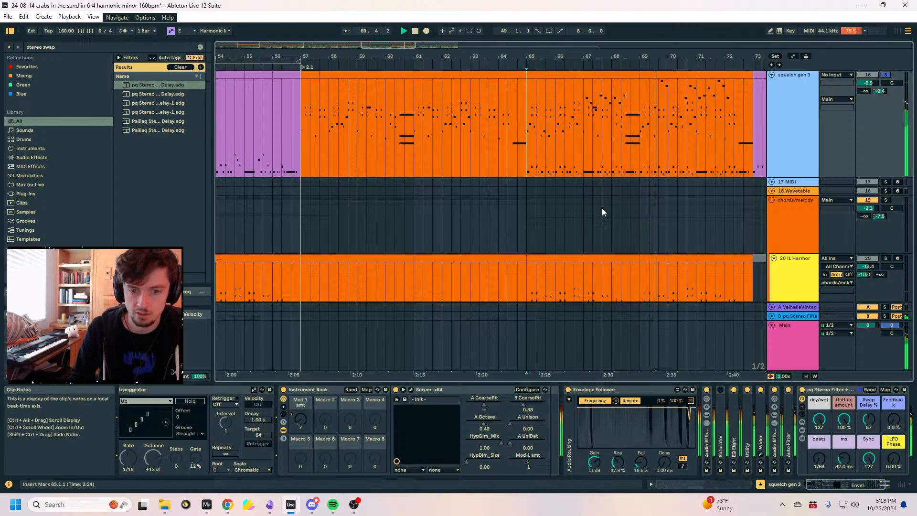
left_click_drag(868, 419, 869, 392)
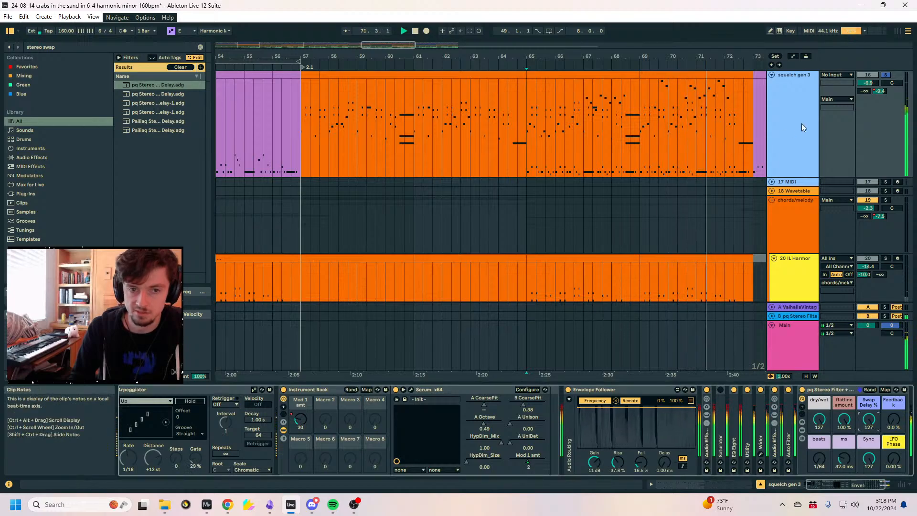
left_click(885, 77)
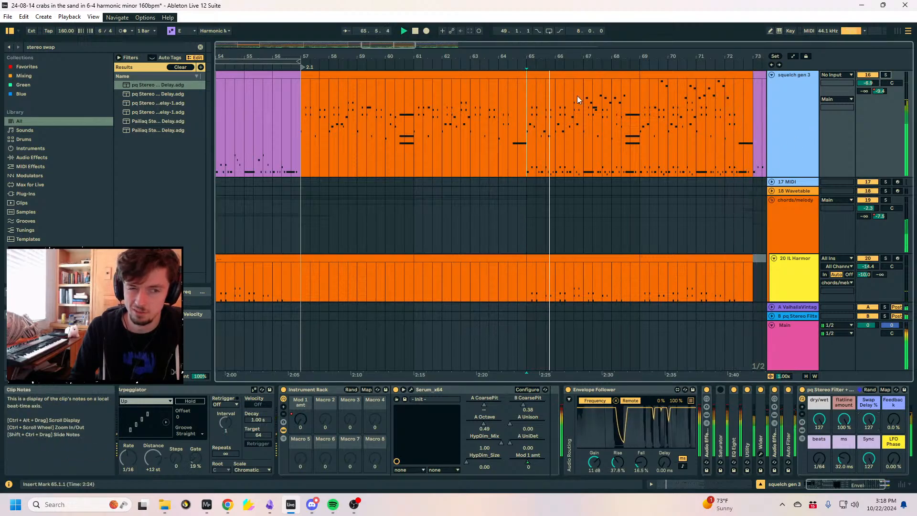
Automate the delay rack's dry/wet to stay fully dry until just before bar 65, and ramp it to 17 from bar 65 onward.
left_click_drag(539, 57, 460, 55)
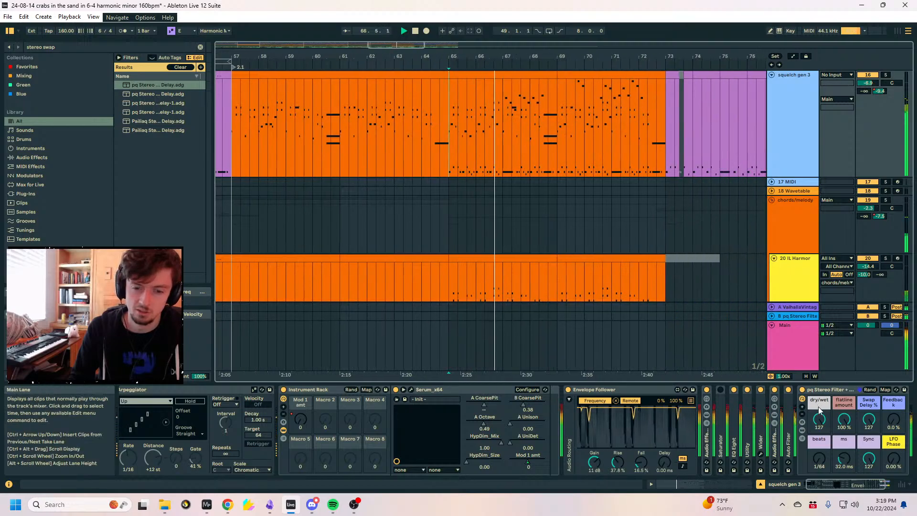
left_click_drag(818, 416, 818, 429)
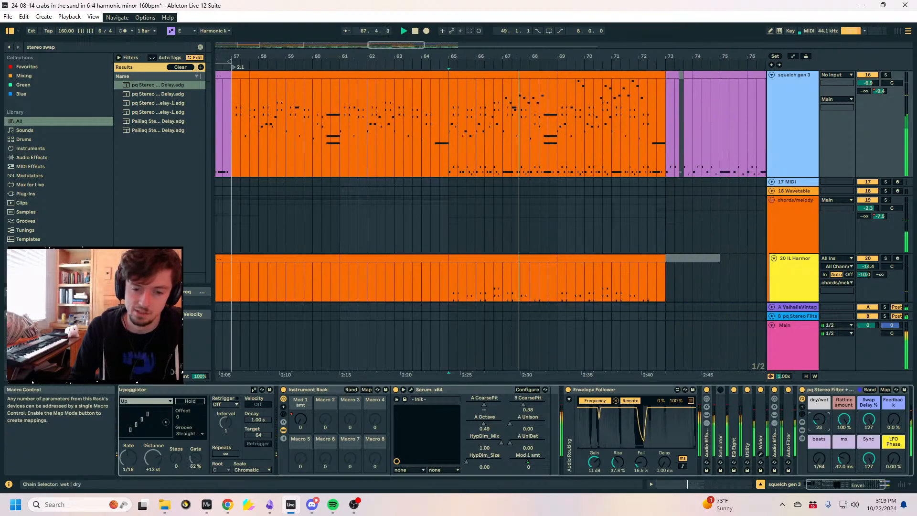
key("a")
left_click(448, 164)
left_click_drag(443, 164, 439, 179)
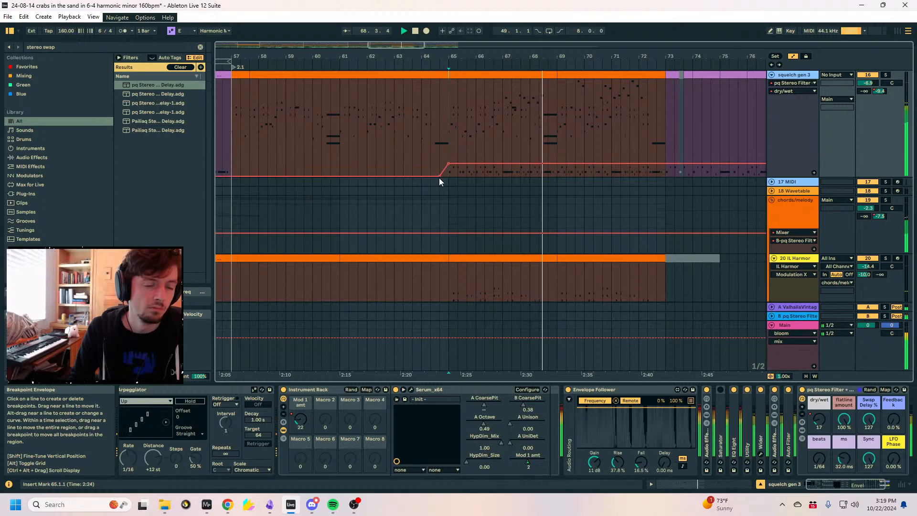
key("a")
Review the arrangement around section 2.1, from the percussion tracks down to the audio tracks in the chords/melody group.
left_click_drag(442, 56, 551, 43)
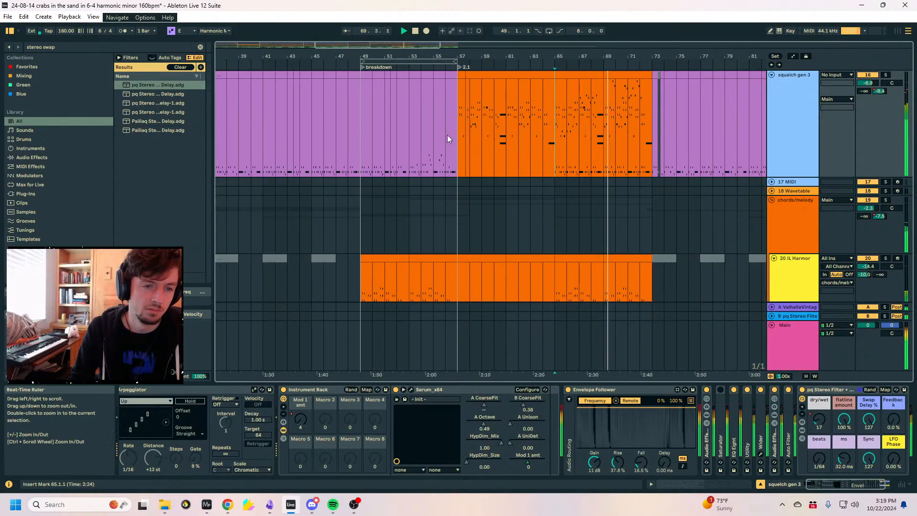
left_click(460, 138)
key("a")
key("a")
scroll(812, 143, "up", 3)
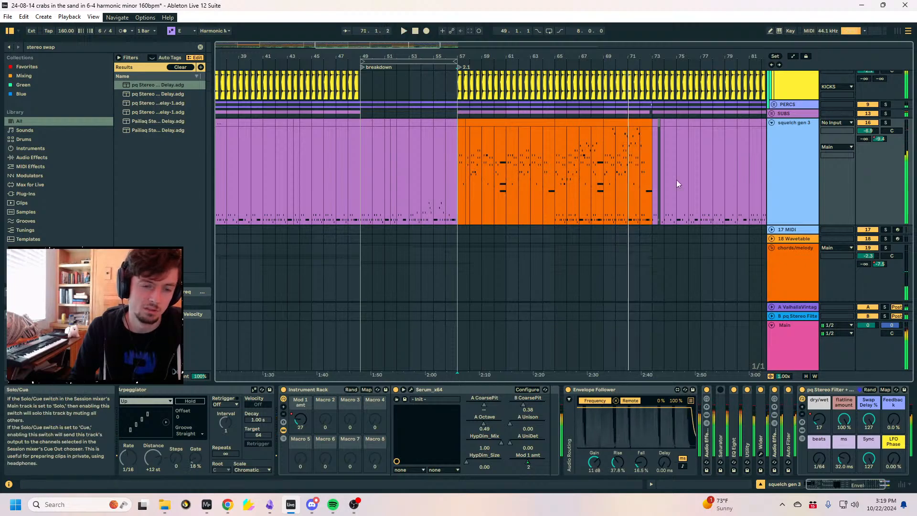
key("a")
scroll(674, 183, "down", 5)
key("a")
scroll(807, 187, "down", 6)
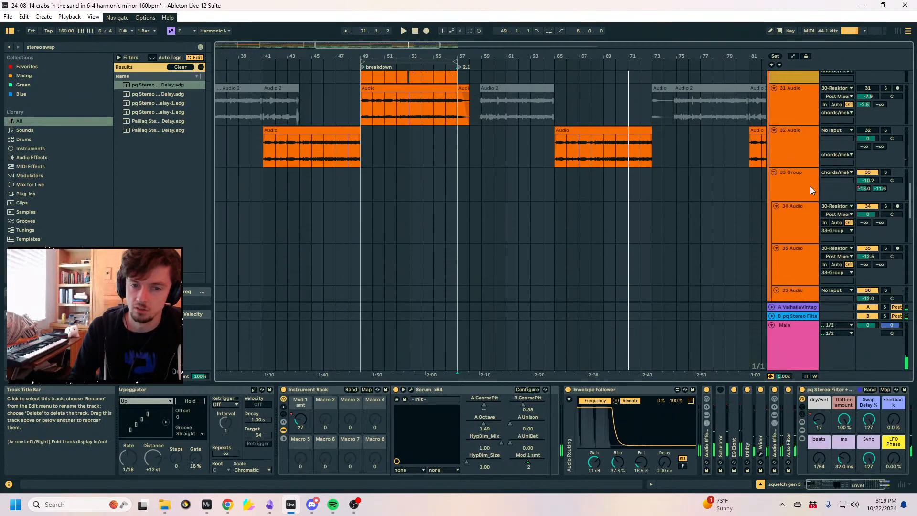
Fold the 33 Group track, place the insert marker at bar 65, and select the bubbly group track.
left_click(781, 190)
left_click(774, 172)
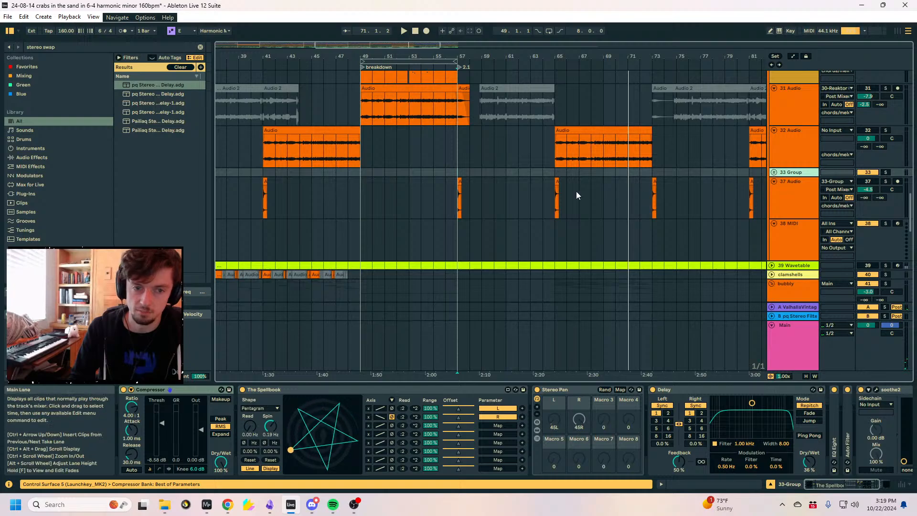
scroll(572, 189, "down", 5)
left_click(558, 139)
scroll(777, 120, "down", 3)
scroll(778, 116, "up", 2)
left_click(778, 116)
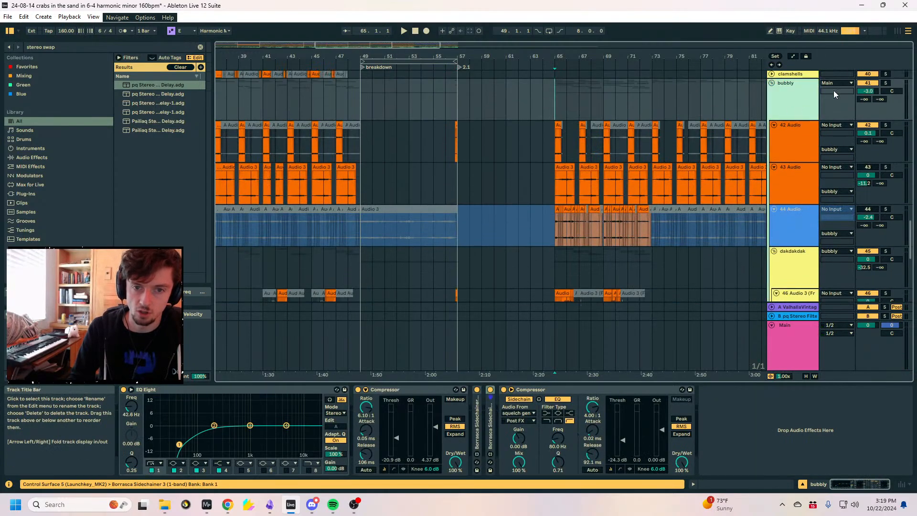
Play from bar 65, audition the bubbly group in solo and within the mix, and check the spectrum analyzer.
key("space")
left_click(886, 83)
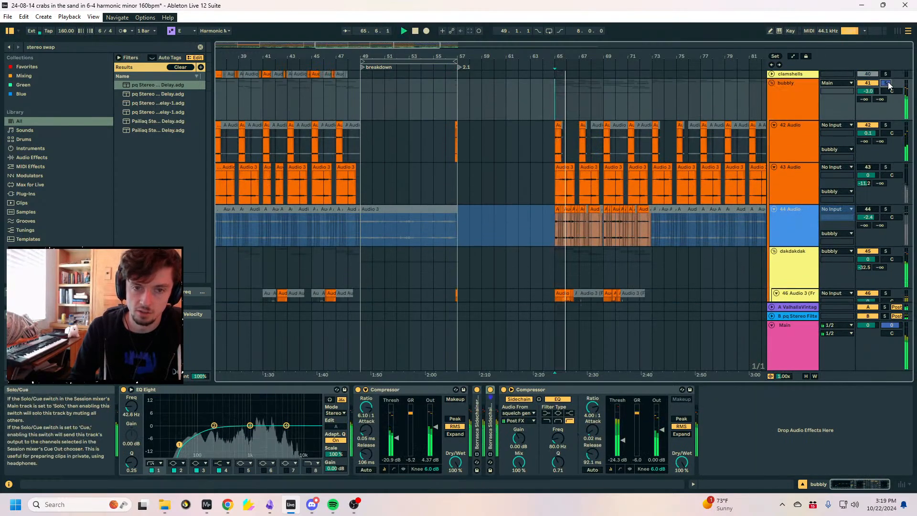
left_click(886, 83)
key("a")
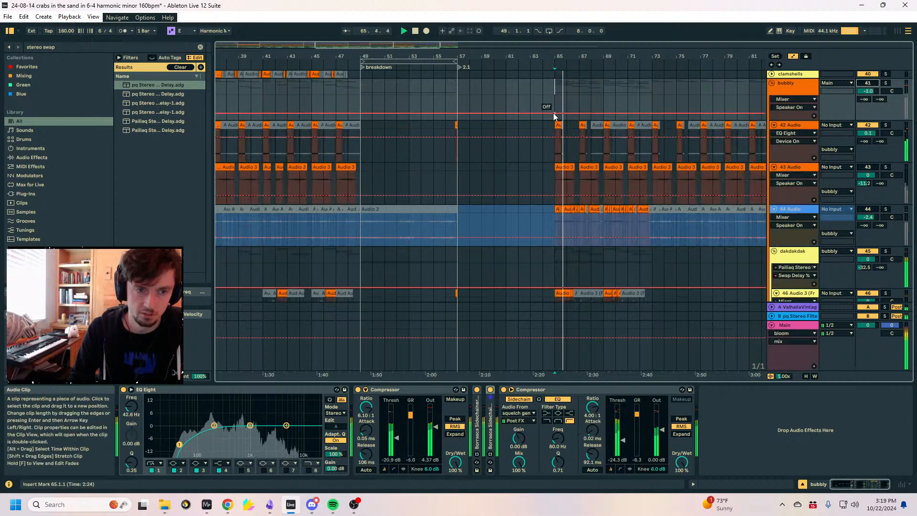
left_click(207, 504)
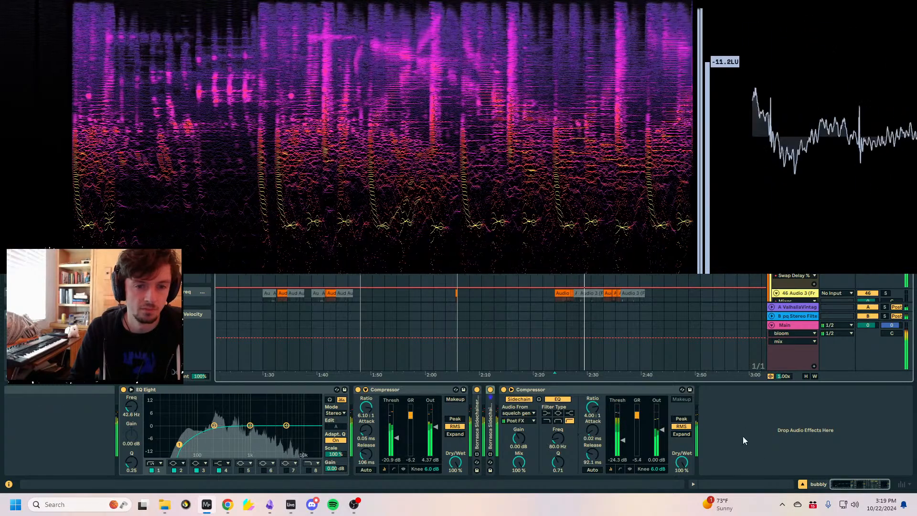
left_click(747, 438)
key("a")
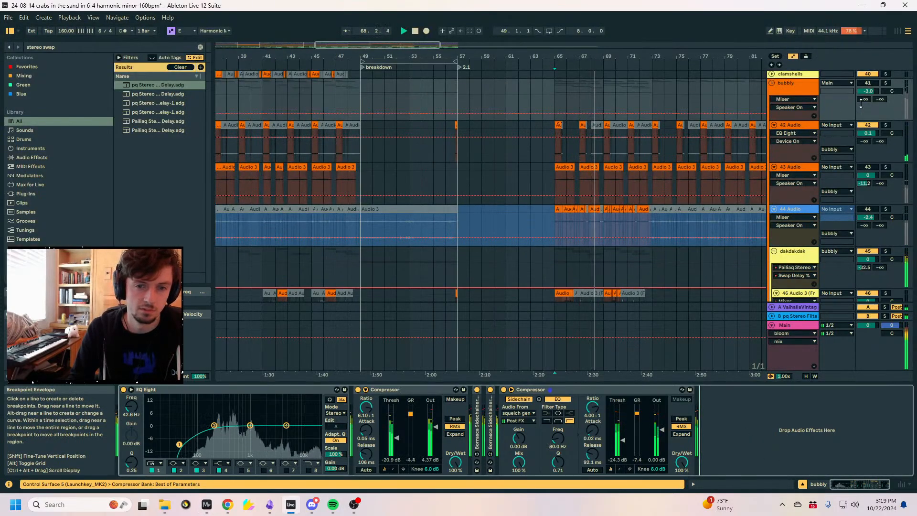
Automate the bubbly group's Speaker On parameter to be off before bar 57 and on from bar 57 onward.
left_click(870, 85)
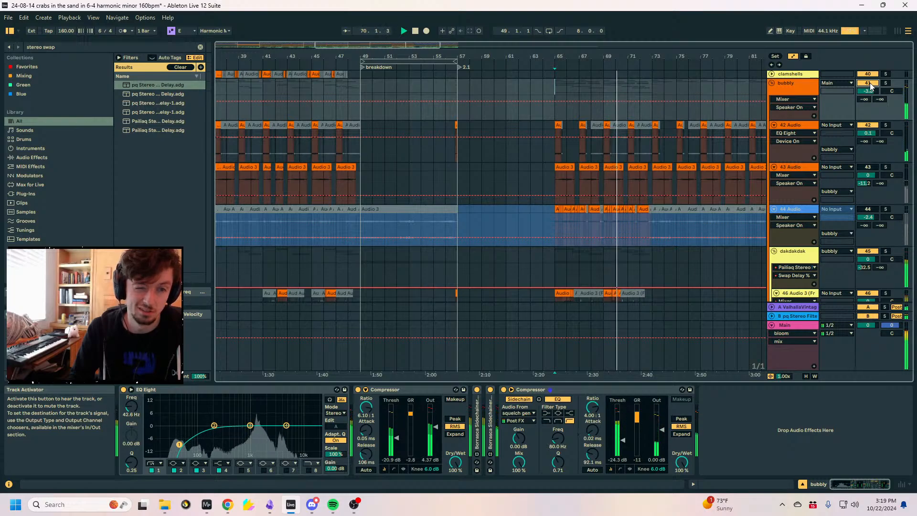
left_click(651, 101)
left_click_drag(639, 101, 457, 101)
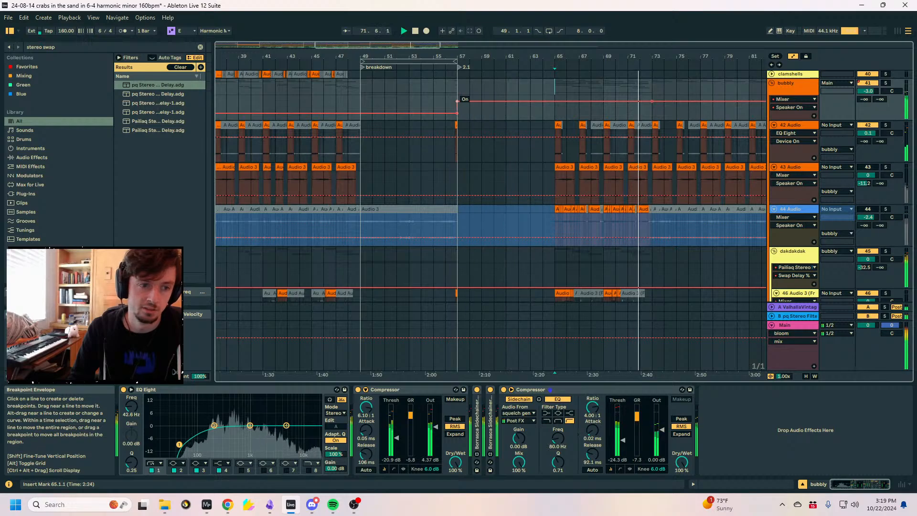
Search the browser for "utili" and add a Utility device to the end of the bubbly group's device chain.
key("a")
key("ctrl+f")
type("utili")
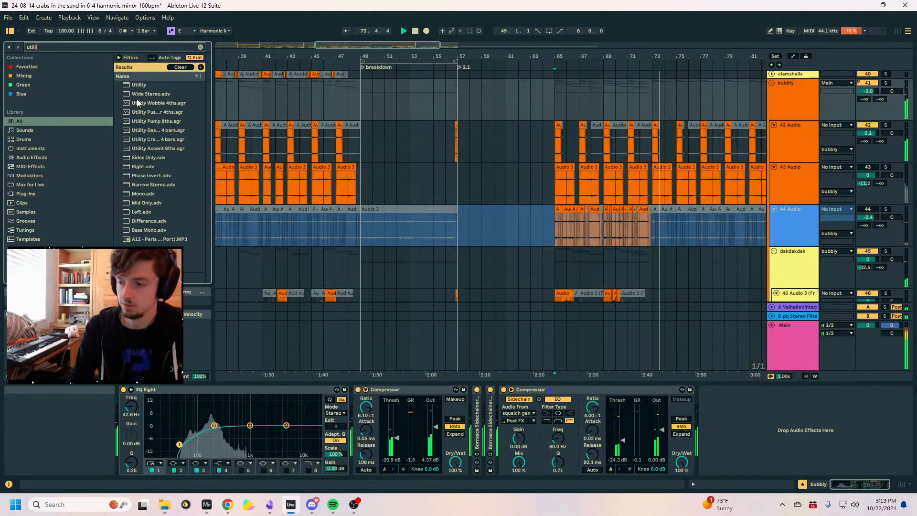
left_click(143, 84)
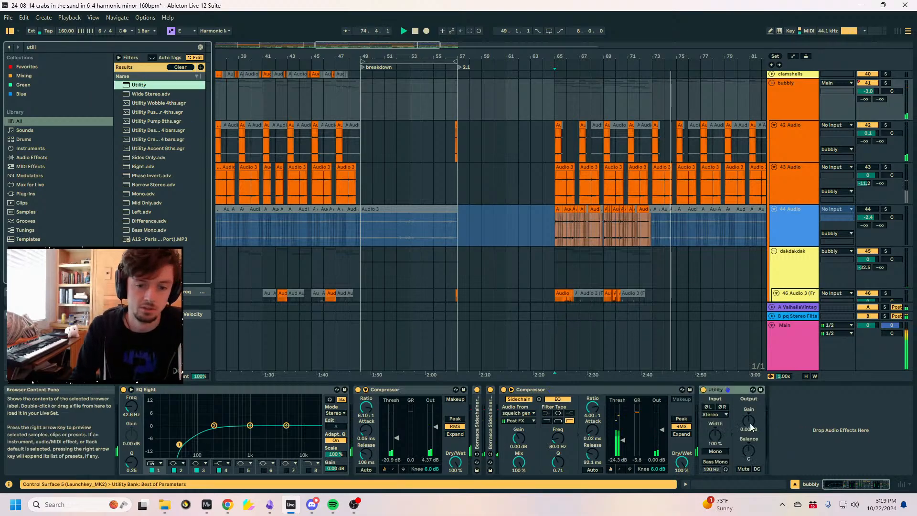
Automate the bubbly group's Utility gain to drop to about -52.9 dB from bar 57 to 65 and ramp to 0 dB by bar 73.
key("a")
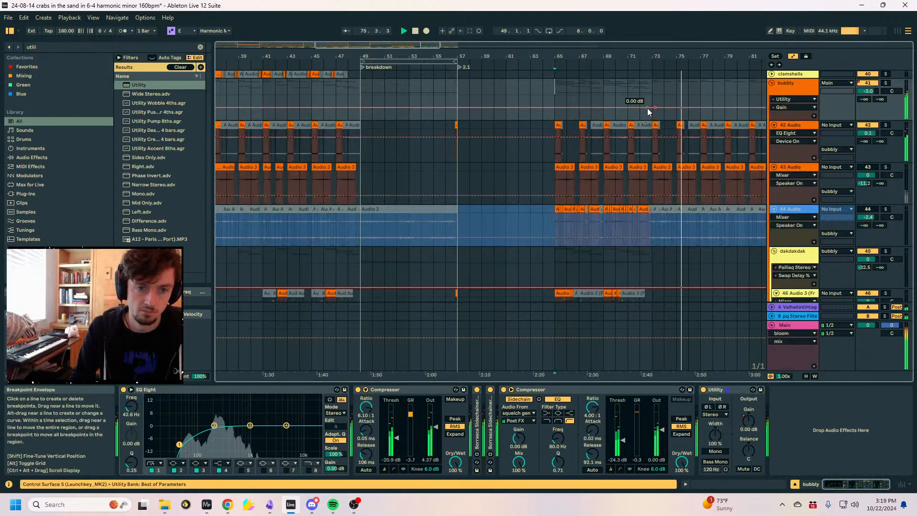
left_click(653, 107)
left_click_drag(628, 109, 457, 106)
left_click_drag(551, 109, 553, 119)
left_click_drag(470, 119, 457, 119)
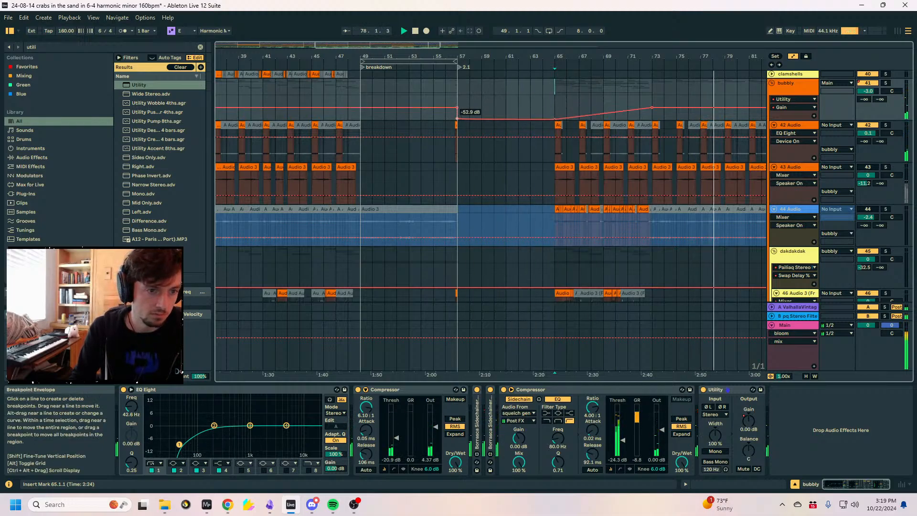
left_click(460, 97)
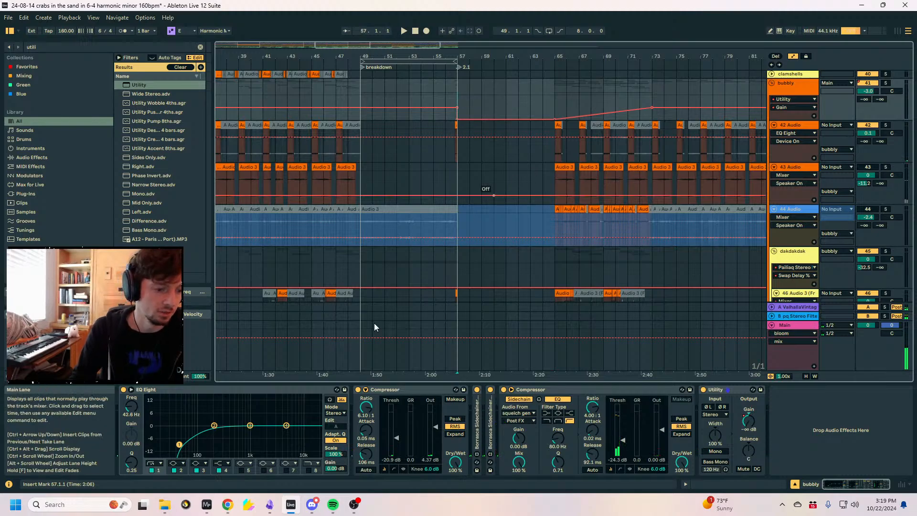
Hide the automation lanes and look over the bubbly group's clips around the breakdown and section 2.1.
left_click(312, 502)
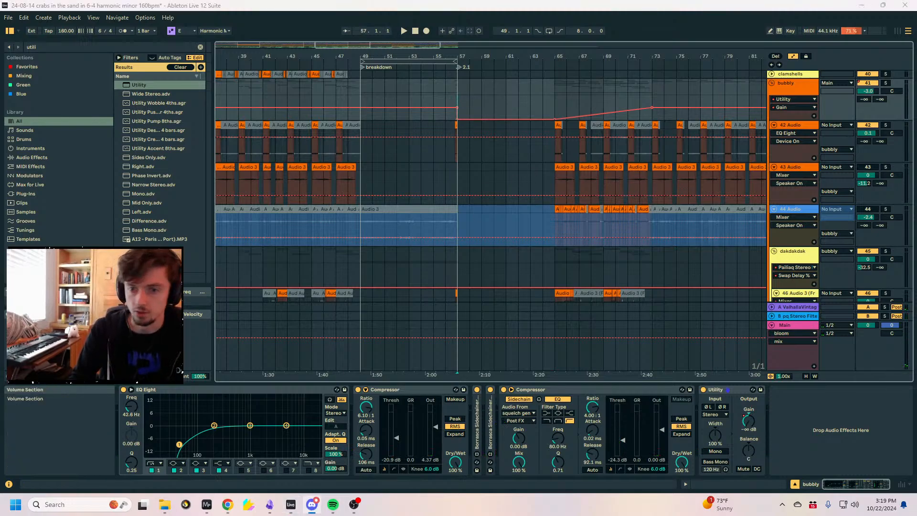
left_click(552, 101)
key("a")
left_click_drag(547, 56, 459, 105)
left_click(423, 112)
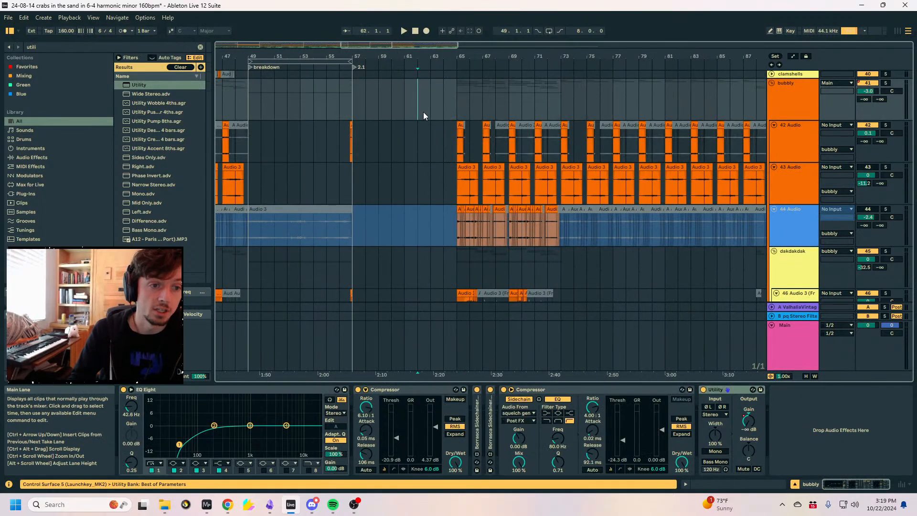
left_click_drag(332, 56, 347, 103)
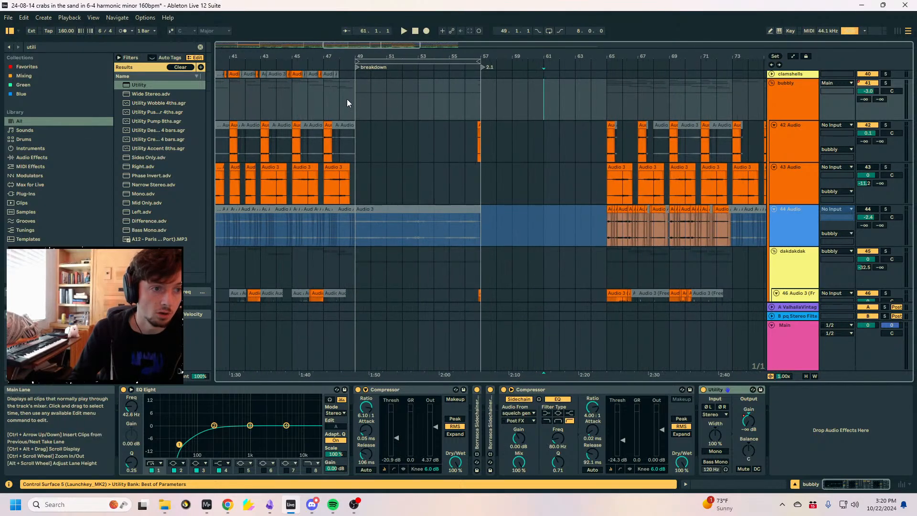
left_click_drag(294, 59, 346, 105)
Fold the chords/melody group, squelch gen 3 and the remaining tracks so the whole arrangement fits in one overview.
scroll(346, 105, "up", 5)
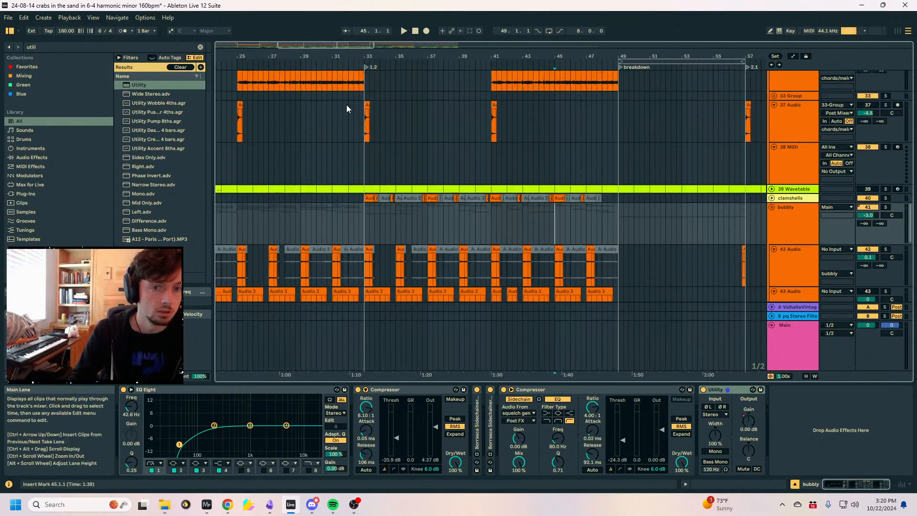
scroll(346, 109, "up", 10)
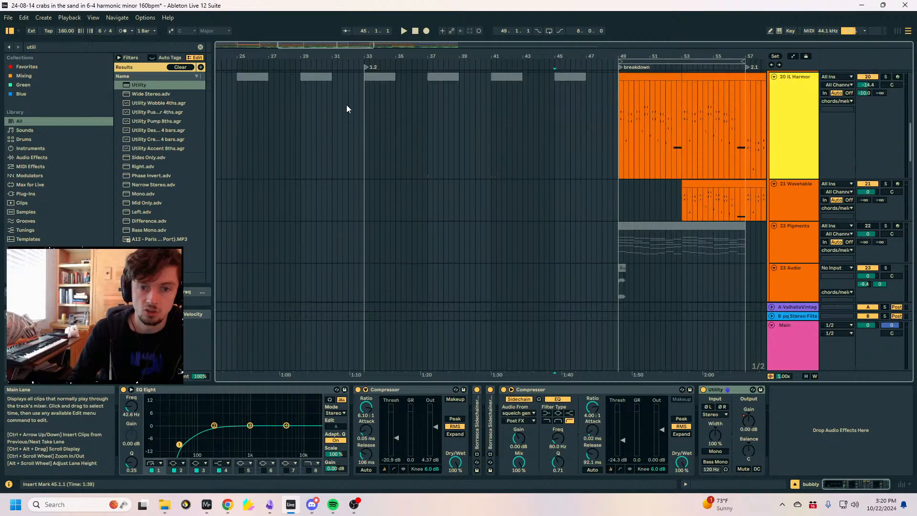
scroll(346, 108, "up", 3)
left_click(792, 221)
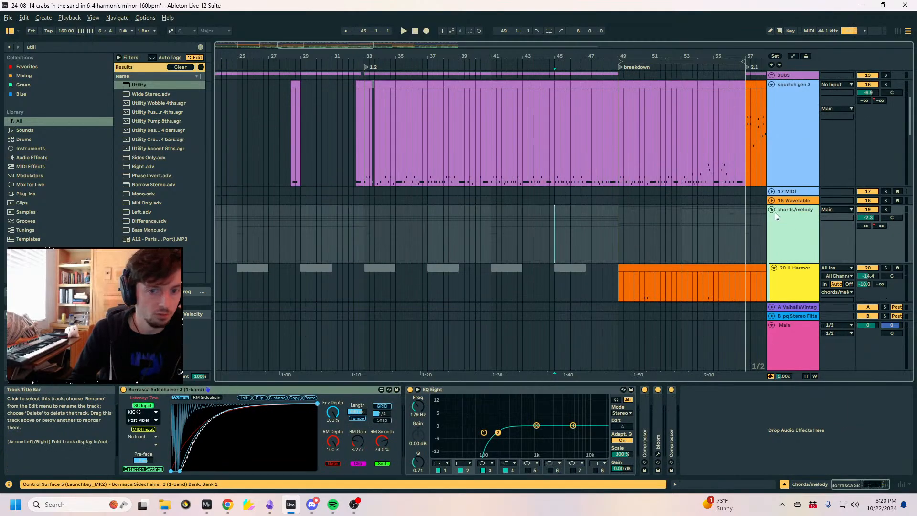
key("h")
left_click(783, 217)
left_click(790, 201)
left_click(796, 188)
left_click(798, 170)
left_click(794, 161)
left_click(795, 129)
left_click(792, 119)
left_click(790, 109)
left_click(792, 101)
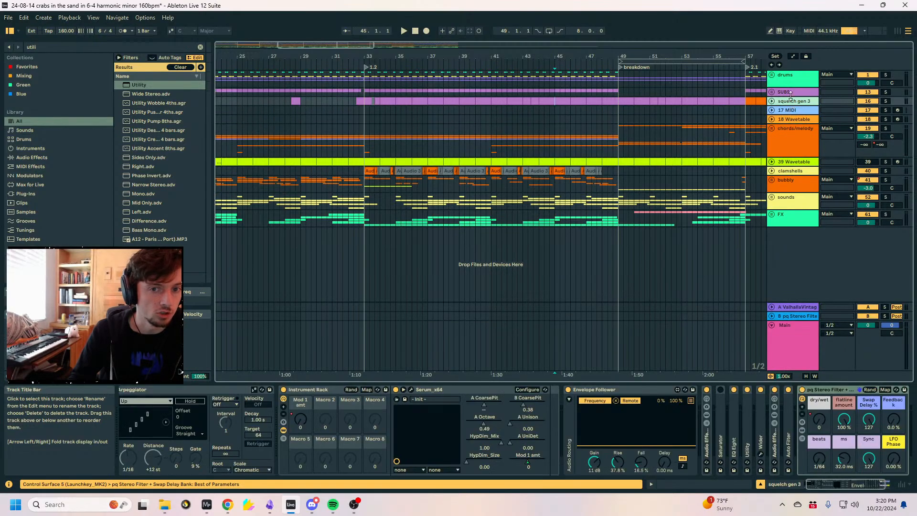
left_click(791, 92)
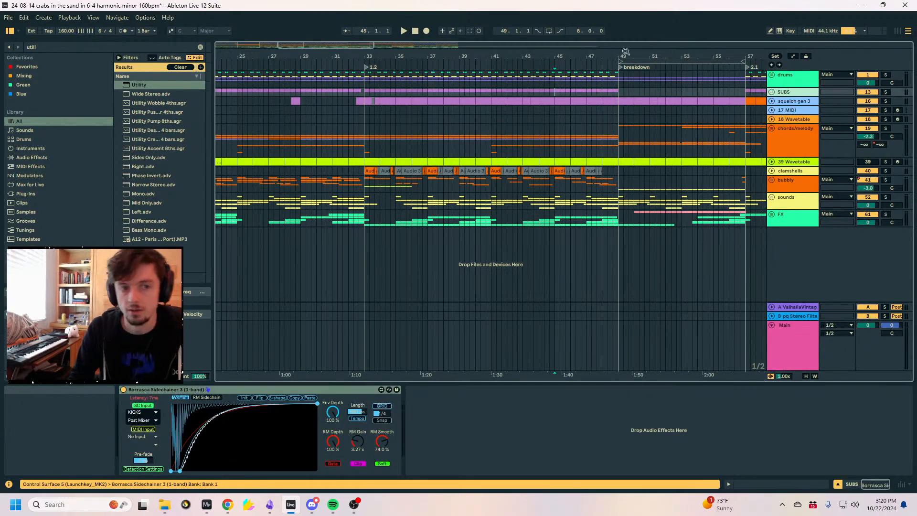
Examine the arrangement around the breakdown, placing the insert marker on the FX group at bars 49, 53, 45 and 47.
left_click_drag(625, 51, 478, 45)
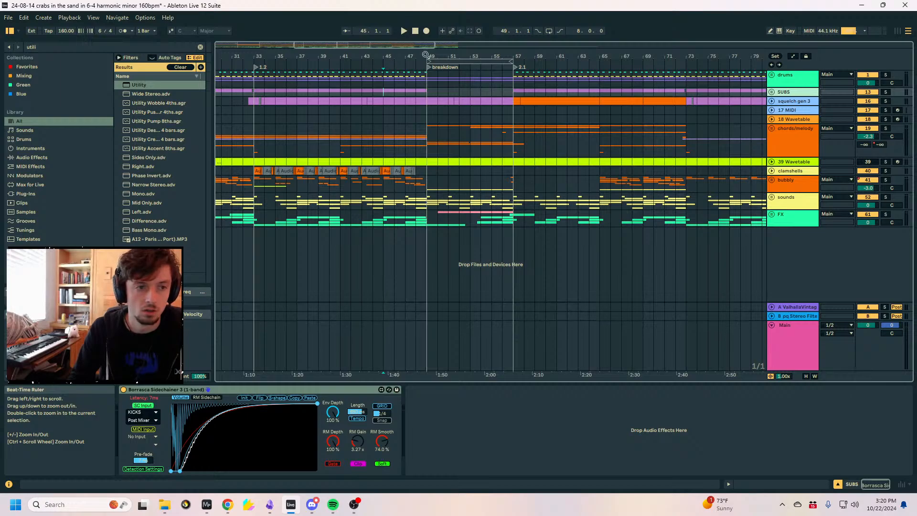
left_click_drag(425, 55, 432, 24)
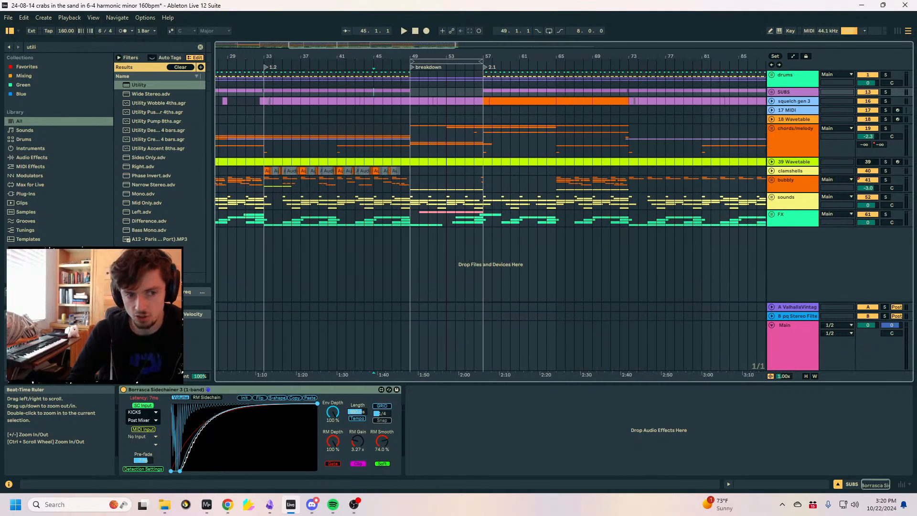
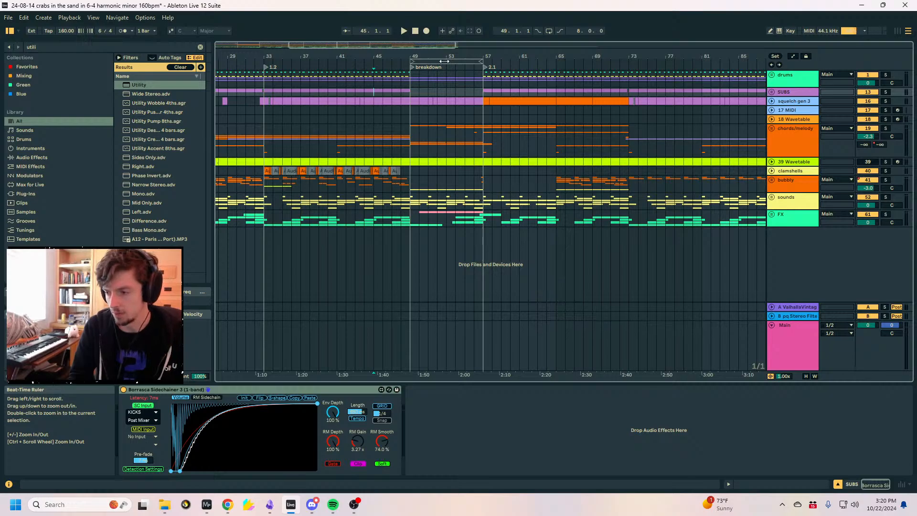
left_click(412, 222)
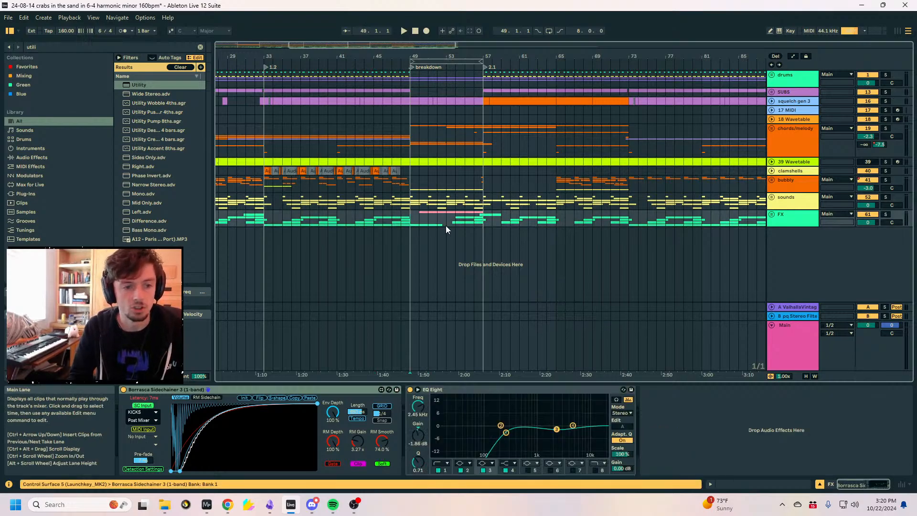
left_click_drag(462, 227, 448, 226)
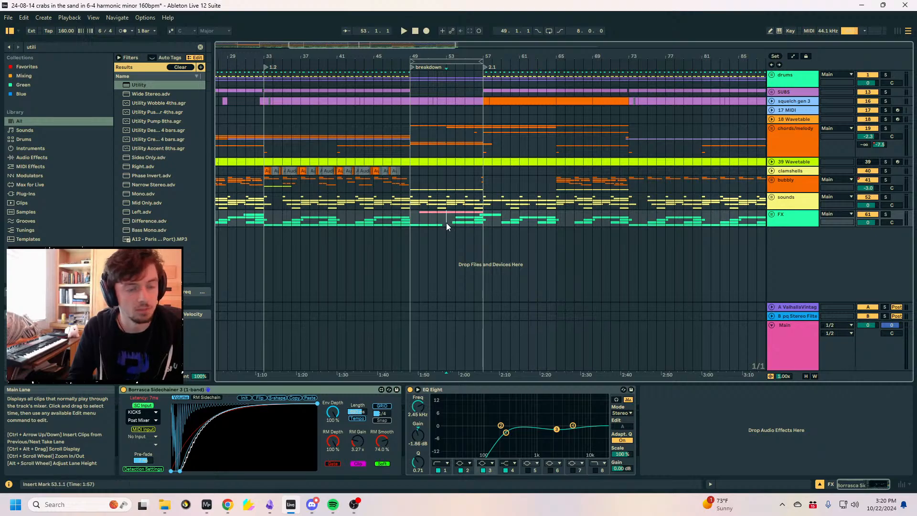
left_click(385, 222)
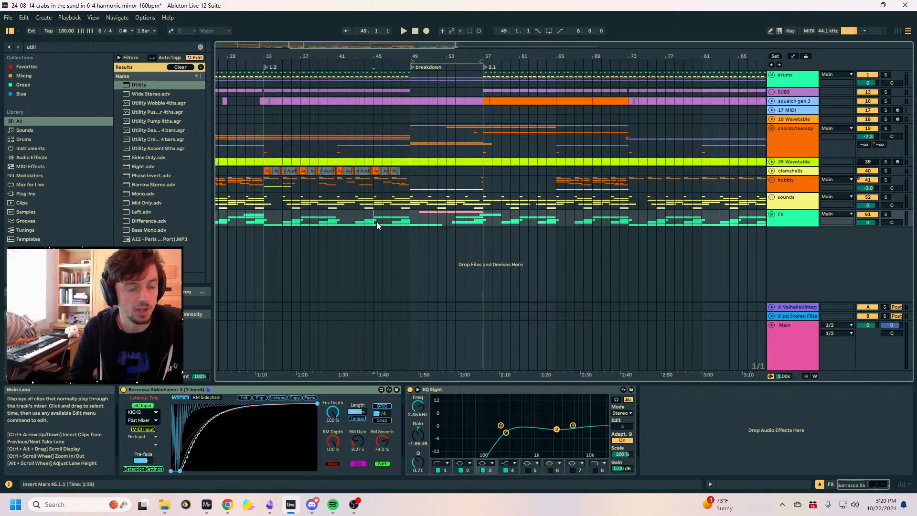
left_click(396, 225)
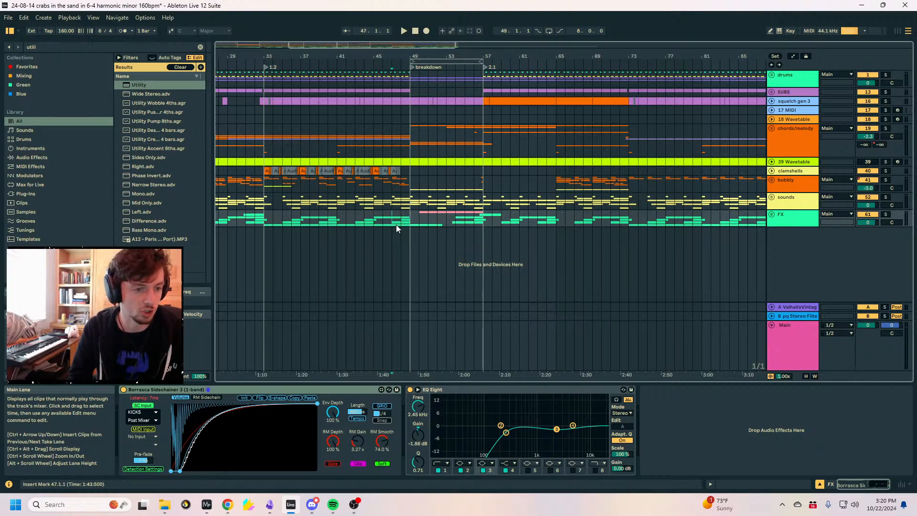
Switch to Spotify and browse the Liked Songs playlist for a reference track.
left_click(332, 504)
left_click(195, 141)
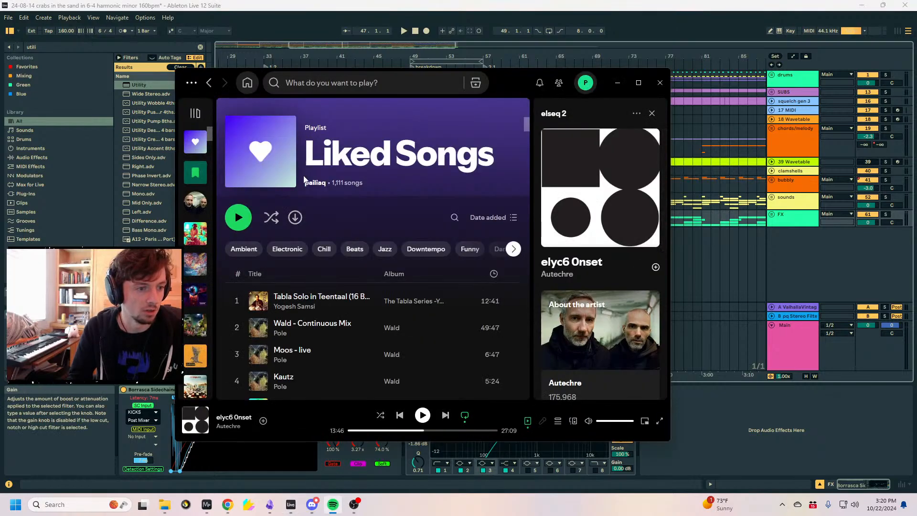
scroll(373, 190, "down", 1)
scroll(374, 190, "down", 1)
scroll(345, 254, "up", 1)
scroll(344, 254, "down", 1)
scroll(344, 254, "down", 1)
scroll(412, 243, "up", 2)
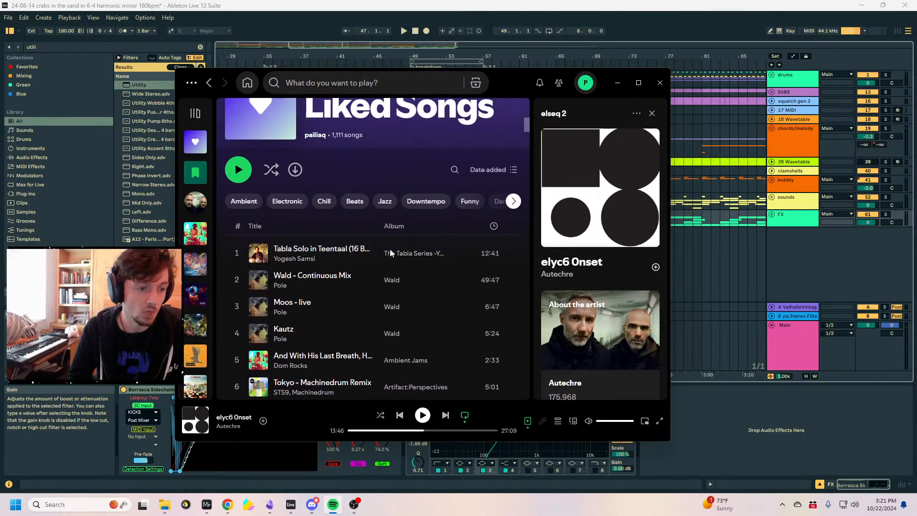
scroll(391, 251, "down", 4)
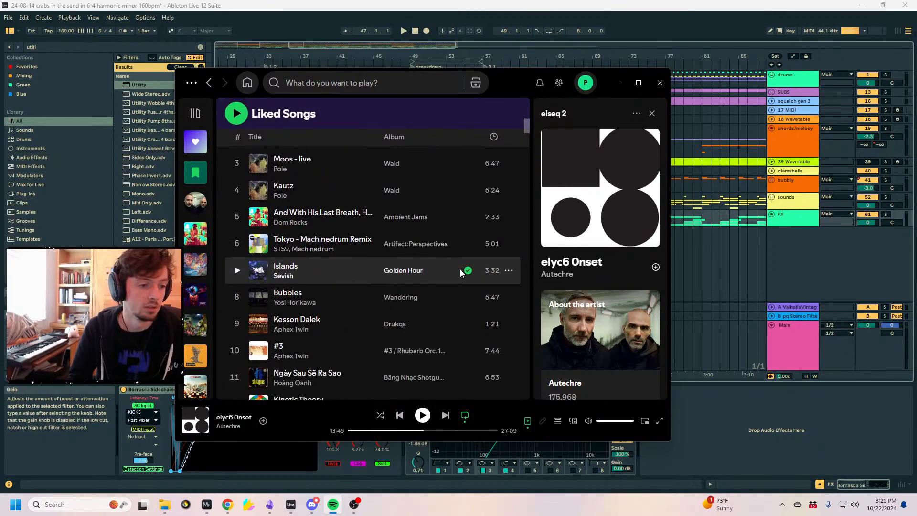
scroll(410, 269, "down", 5)
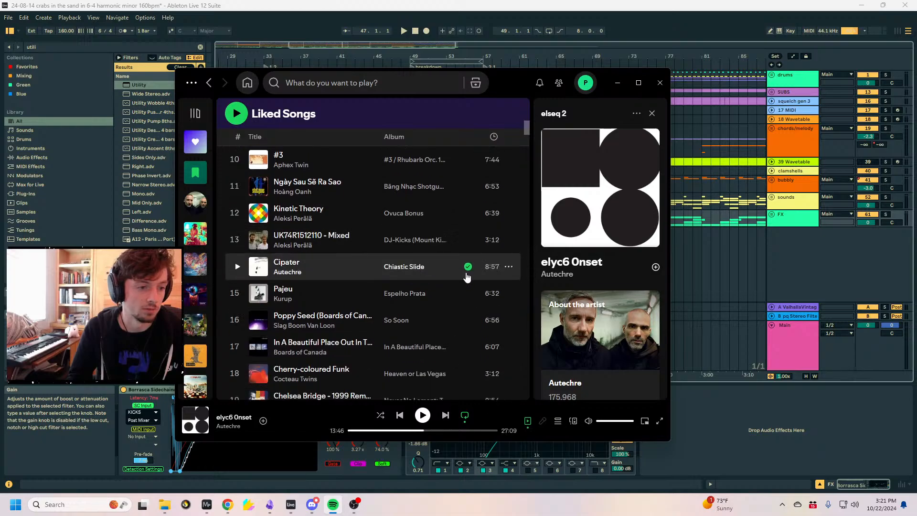
scroll(429, 282, "down", 4)
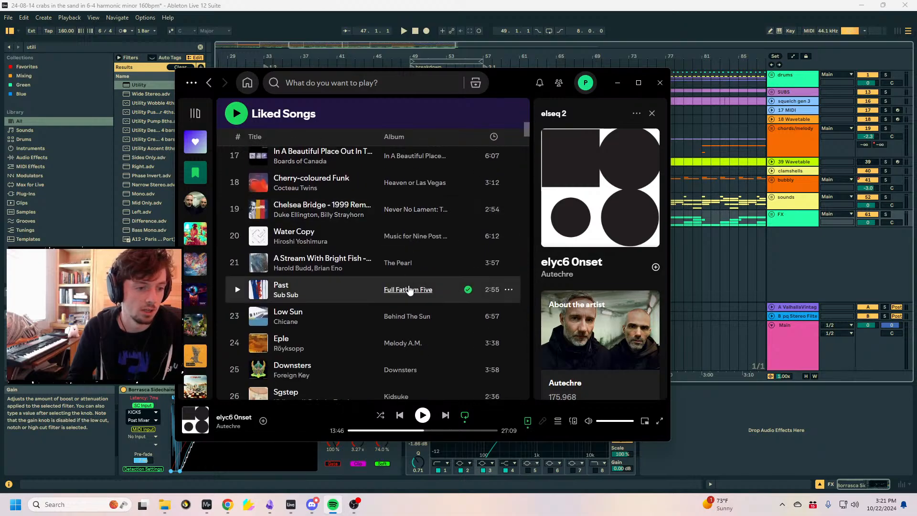
scroll(361, 290, "down", 2)
scroll(360, 290, "up", 6)
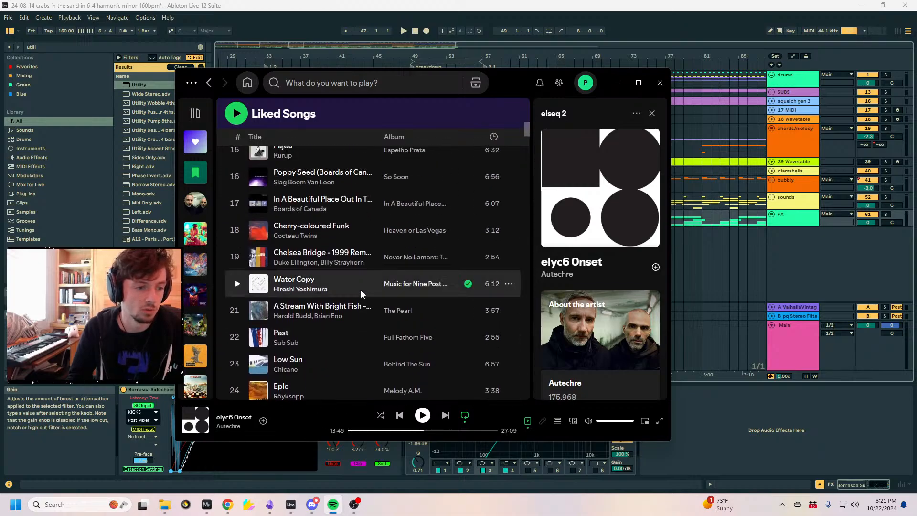
scroll(382, 289, "down", 7)
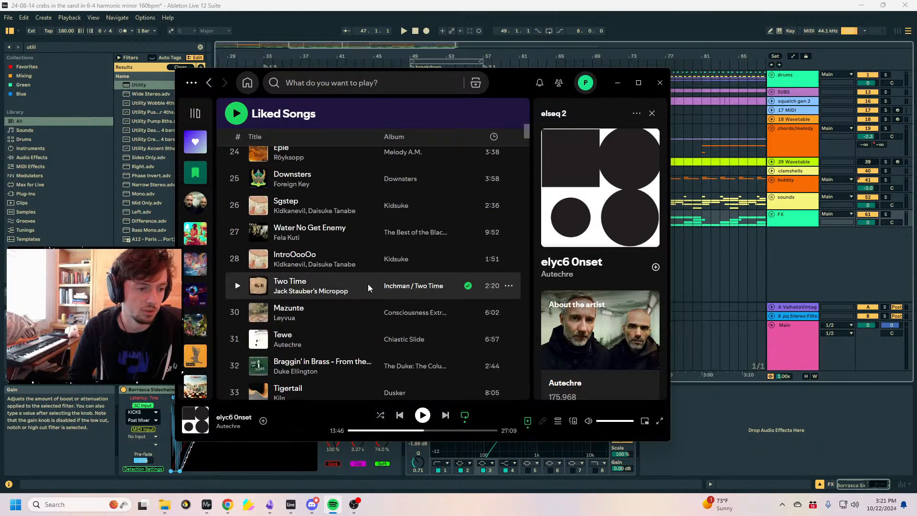
scroll(367, 286, "down", 6)
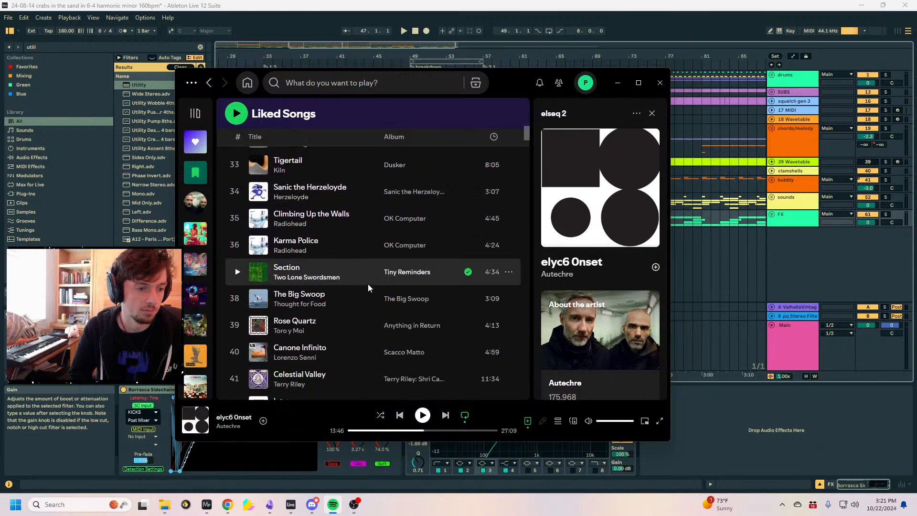
scroll(368, 288, "down", 6)
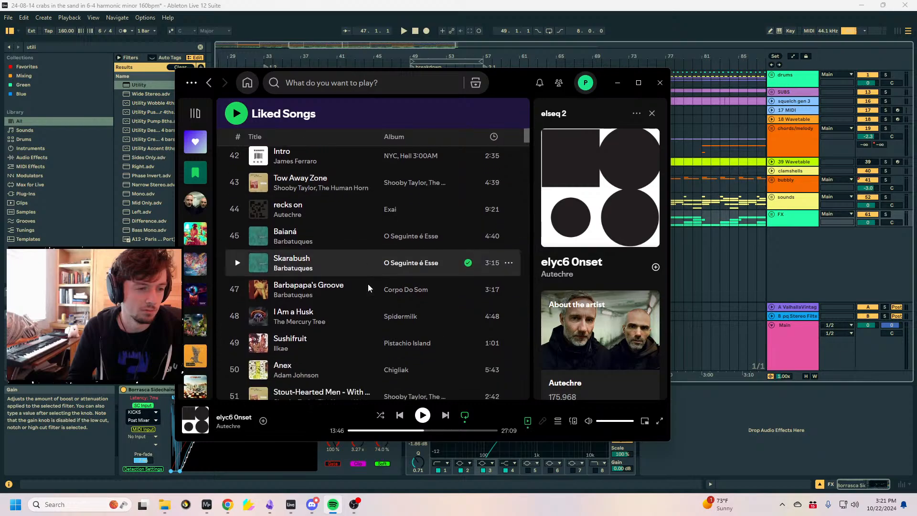
scroll(368, 285, "down", 10)
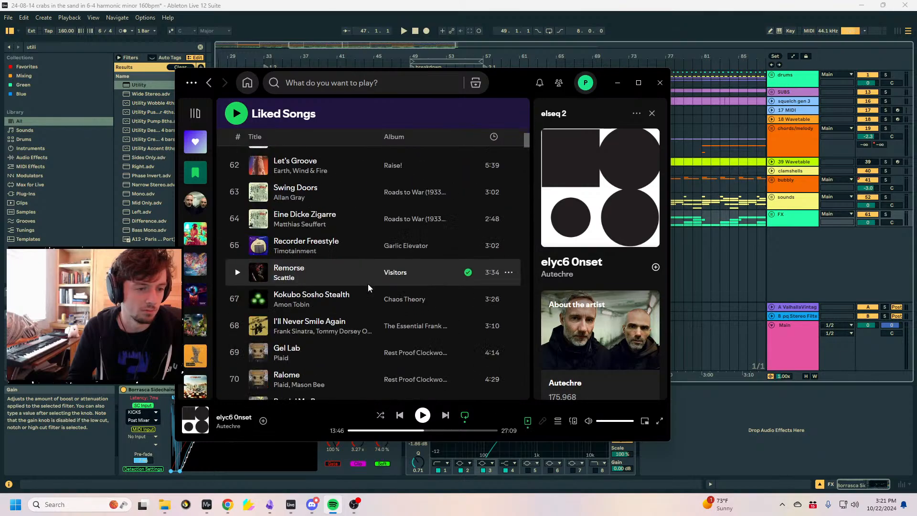
scroll(368, 287, "up", 15)
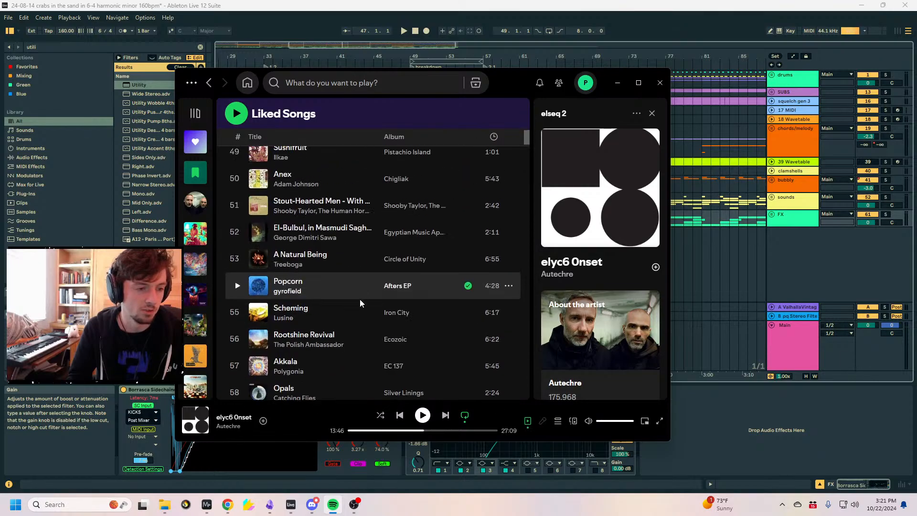
scroll(360, 307, "down", 15)
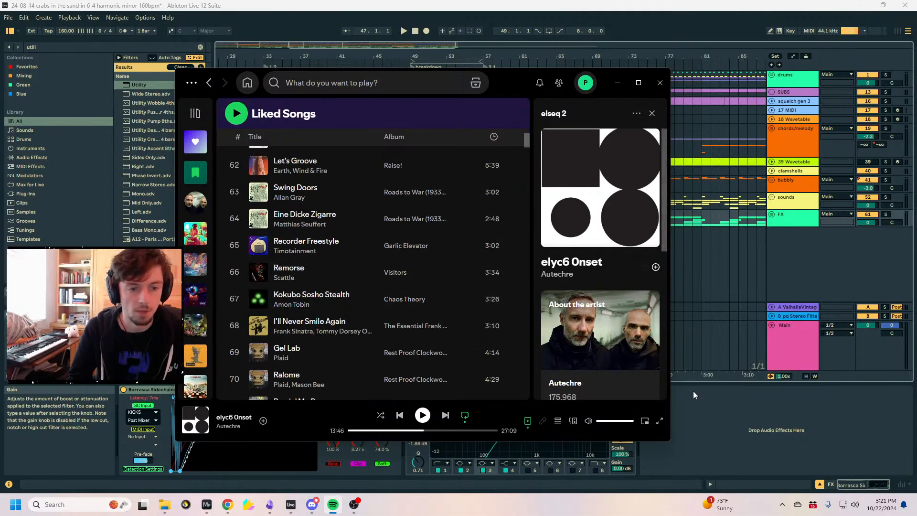
Return to Ableton Live and play the arrangement from bar 45 to hear the lead-in to the breakdown.
left_click(712, 422)
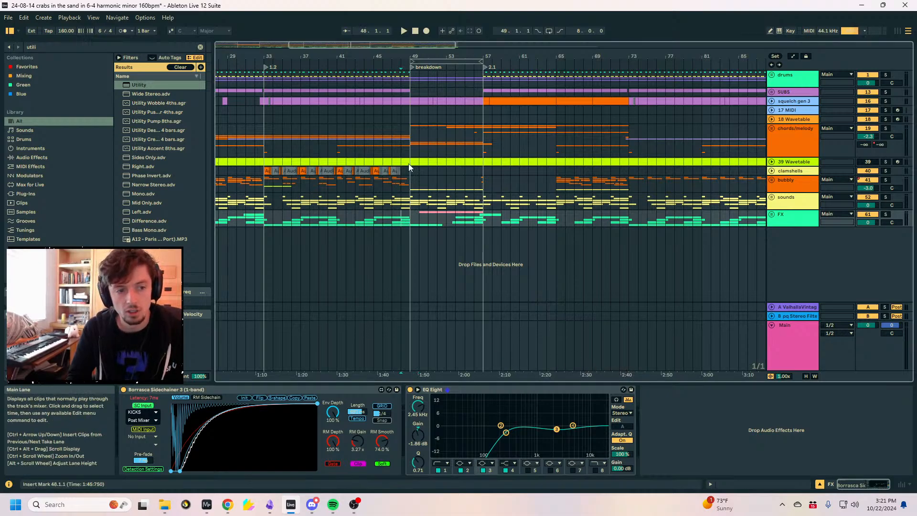
left_click_drag(402, 56, 402, 81)
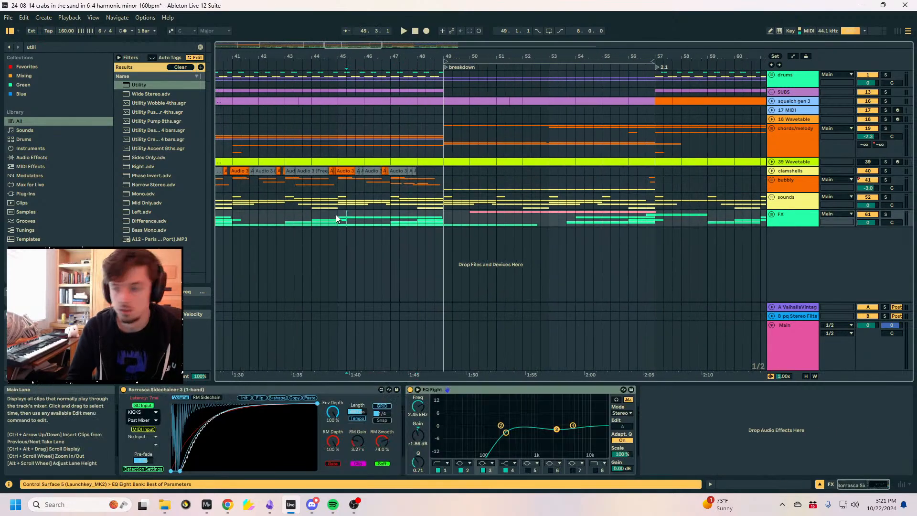
left_click(334, 214)
left_click(447, 225)
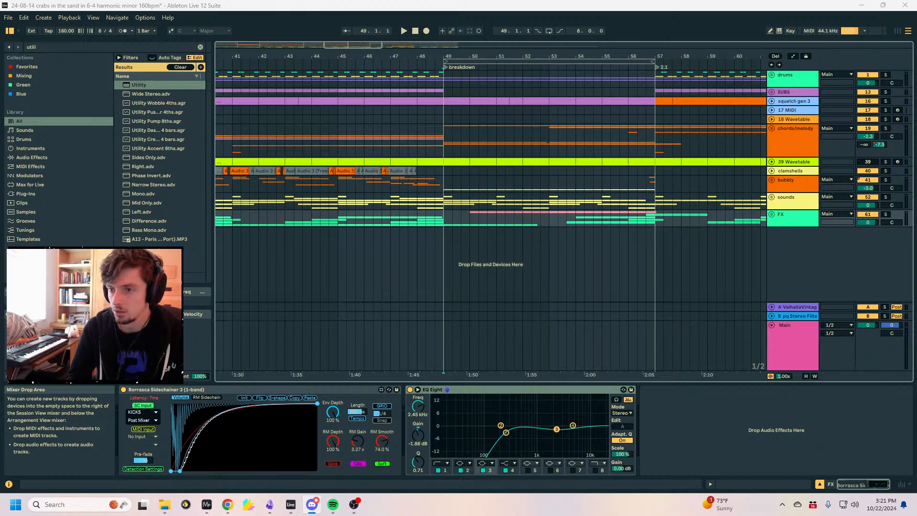
left_click(355, 219)
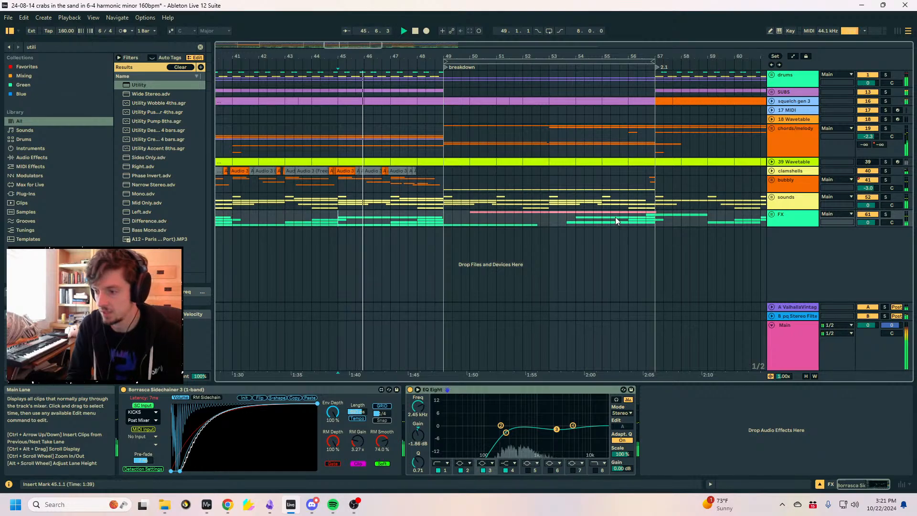
Unfold the chords/melody group, duplicate bars 9 to 17 of the 25 Wavetable track onto bars 17 to 25, and play from bar 9.
left_click_drag(328, 56, 621, 42)
left_click(772, 128)
scroll(554, 119, "down", 5)
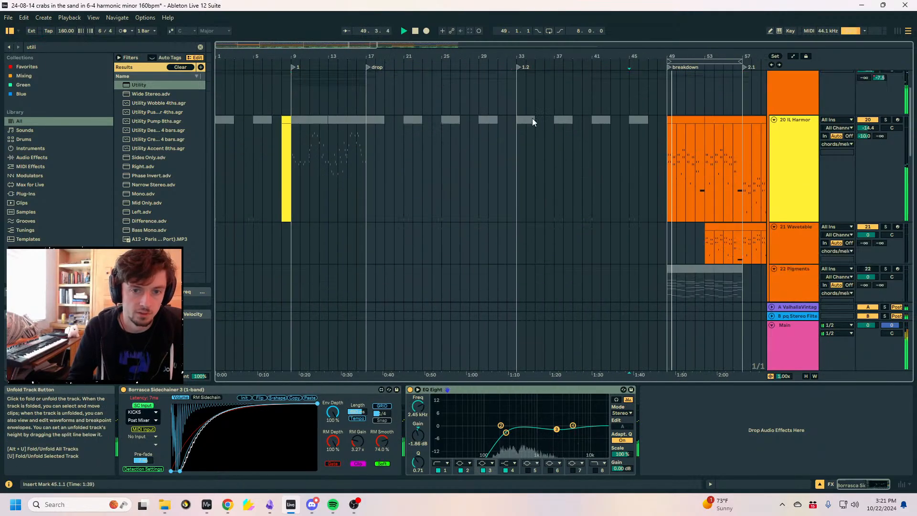
scroll(330, 141, "down", 2)
left_click(357, 116)
left_click_drag(358, 115, 292, 115)
key("ctrl+d")
left_click(292, 116)
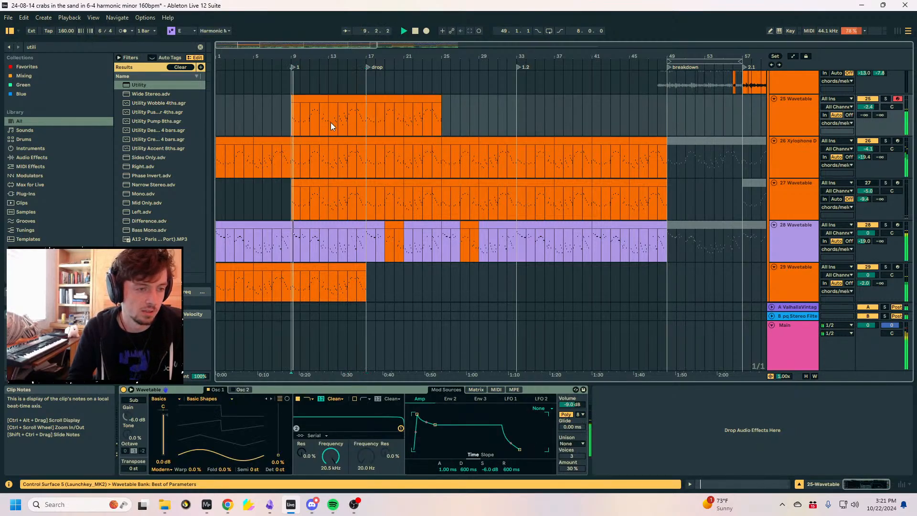
Duplicate the 25 Wavetable clip material once more so it also fills bars 25 to 33.
left_click_drag(291, 54, 291, 91)
left_click_drag(596, 122, 444, 121)
key("ctrl+d")
key("ctrl+z")
left_click_drag(596, 115, 494, 123)
key("ctrl+y")
scroll(421, 135, "up", 3)
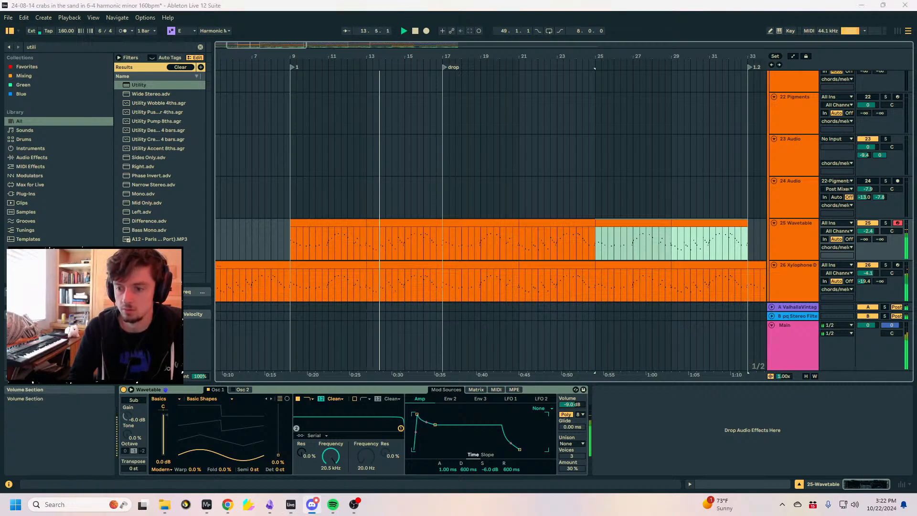
Fold the chords/melody group and check the playing mix in the external spectrogram and loudness meter.
scroll(716, 239, "up", 8)
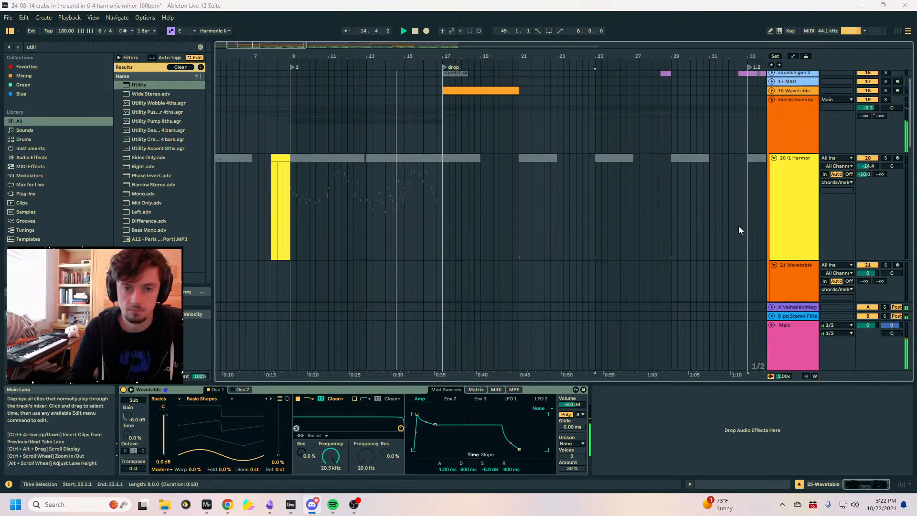
left_click(787, 197)
left_click(790, 158)
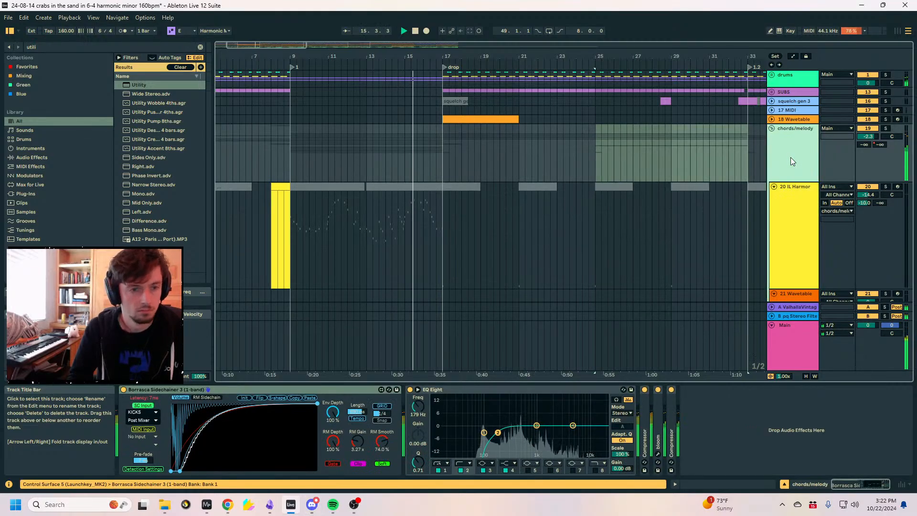
left_click(772, 129)
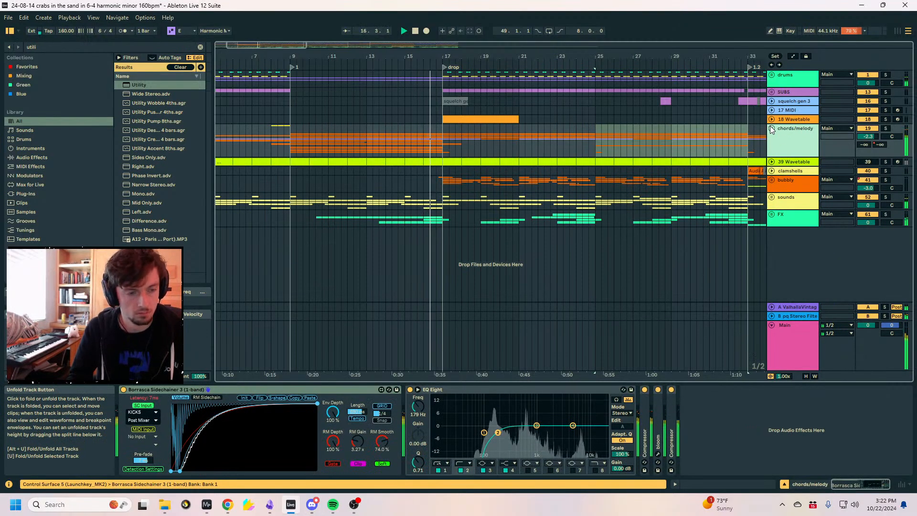
left_click(206, 504)
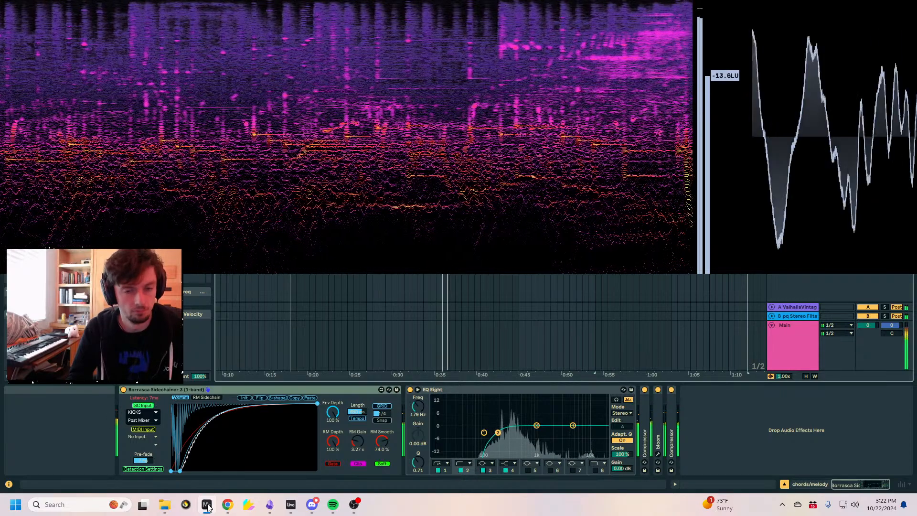
left_click(738, 455)
Unfold the FX group and add an EQ Eight with a 346 Hz low cut to the 64 lizardwhaled track.
left_click(789, 219)
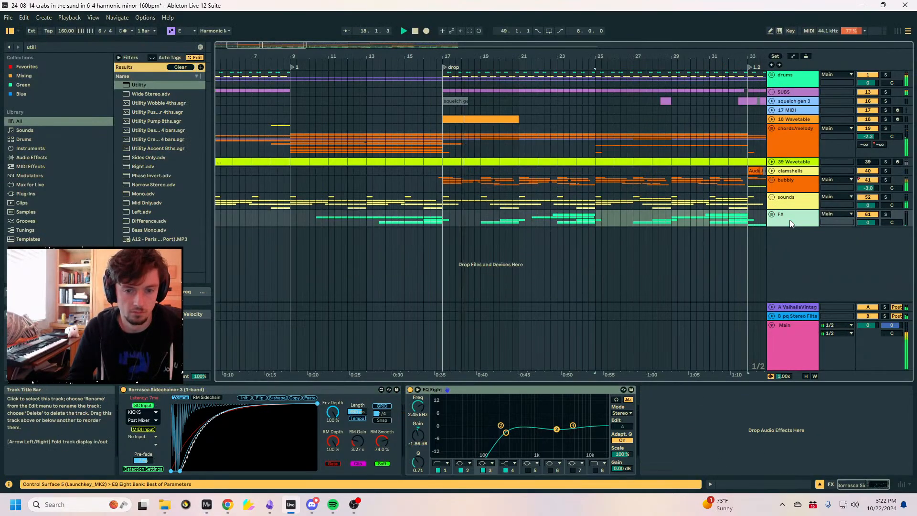
left_click(771, 214)
scroll(787, 231, "down", 5)
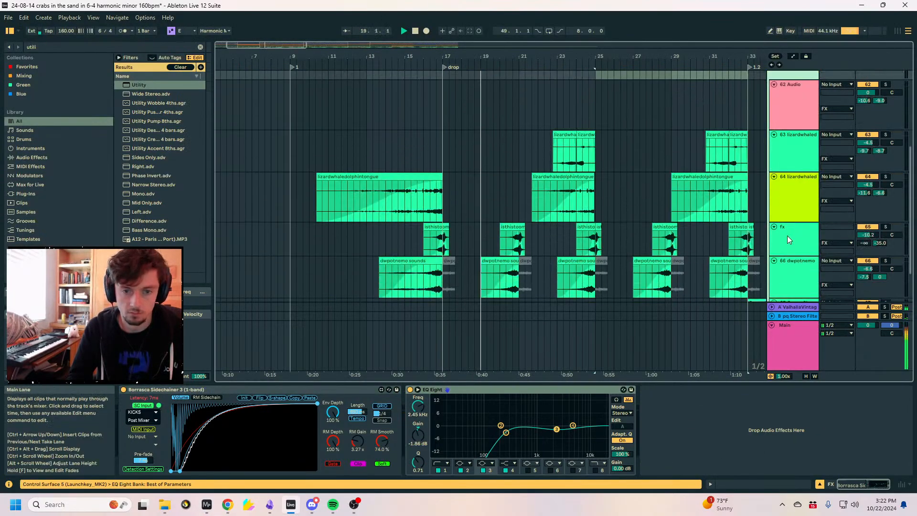
left_click(792, 181)
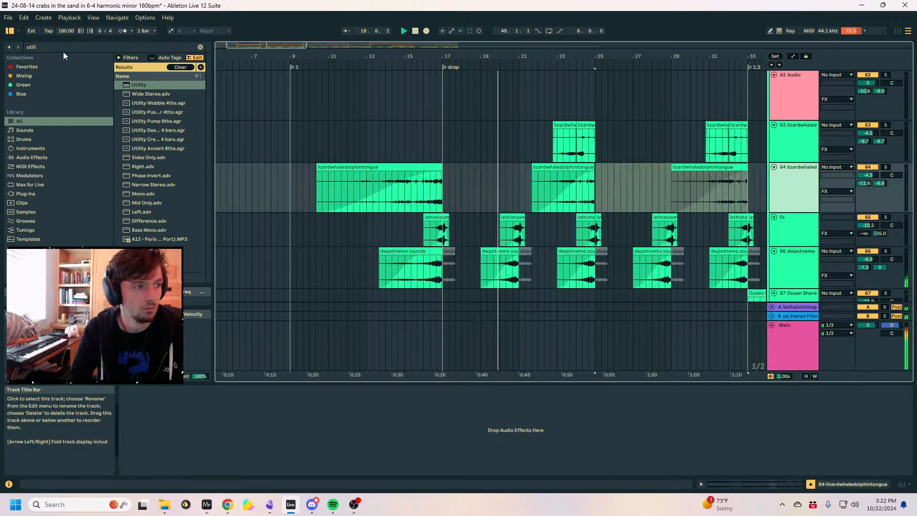
left_click(47, 45)
type("eq 8")
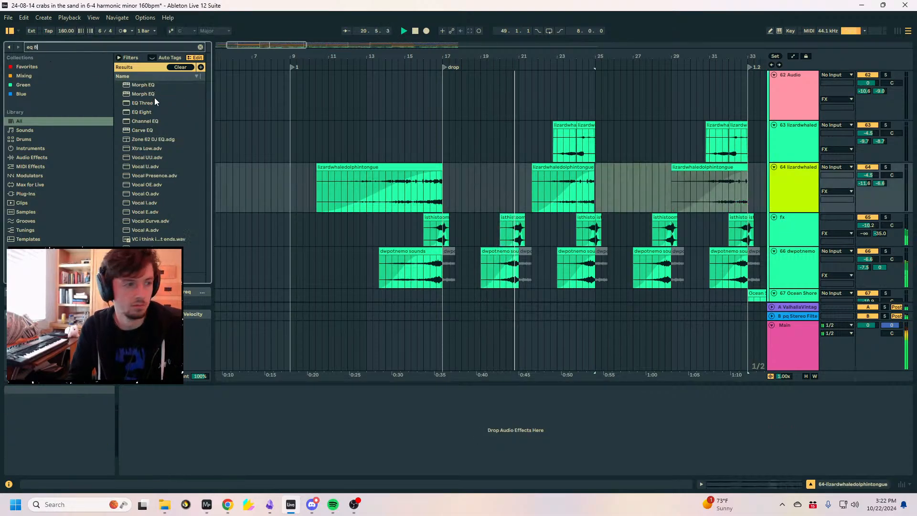
left_click(132, 87)
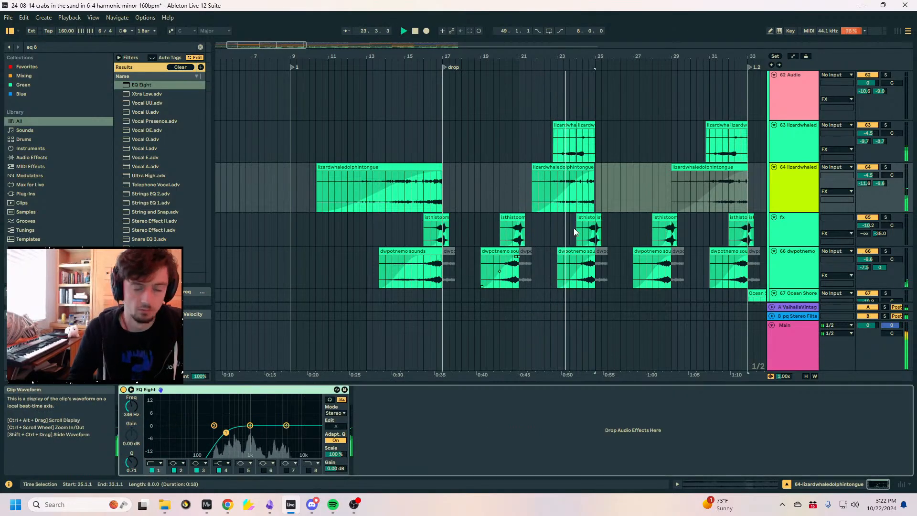
Fold the FX group and inspect the device chains on the sounds and bubbly groups.
scroll(597, 238, "up", 8)
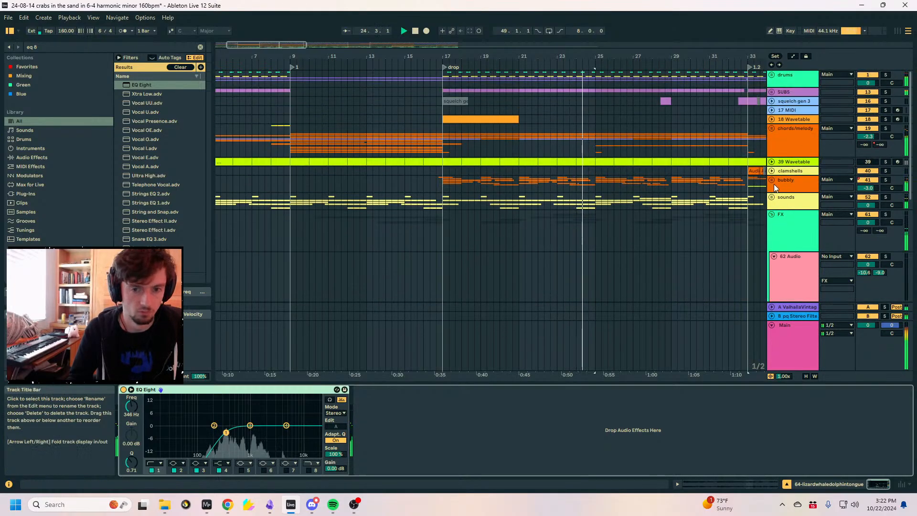
left_click(778, 199)
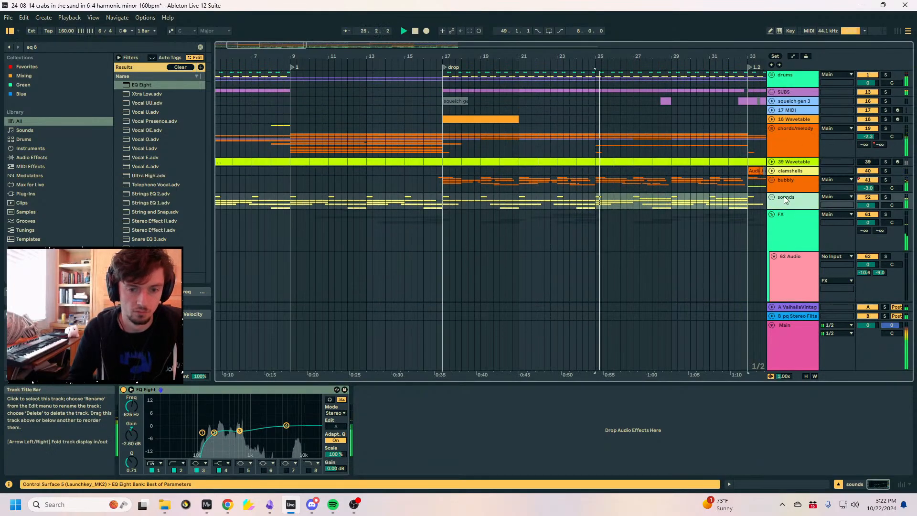
left_click(772, 214)
left_click(783, 184)
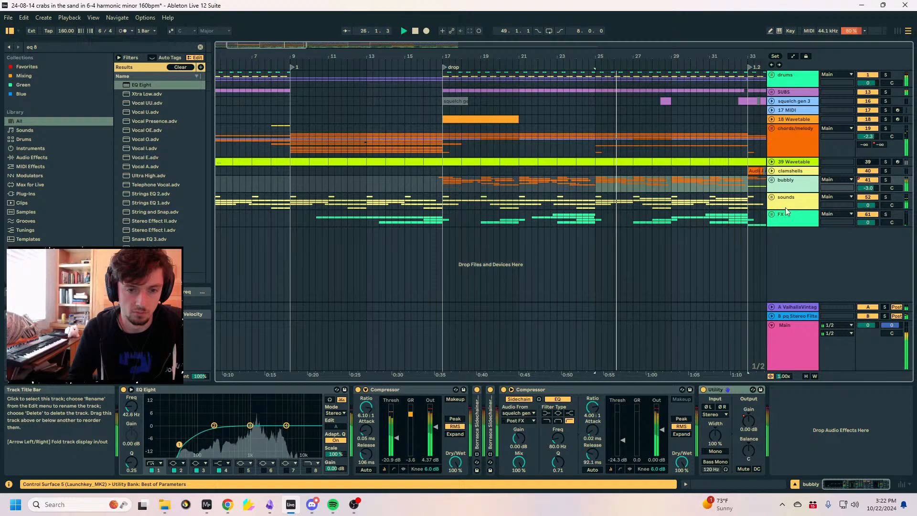
left_click(790, 206)
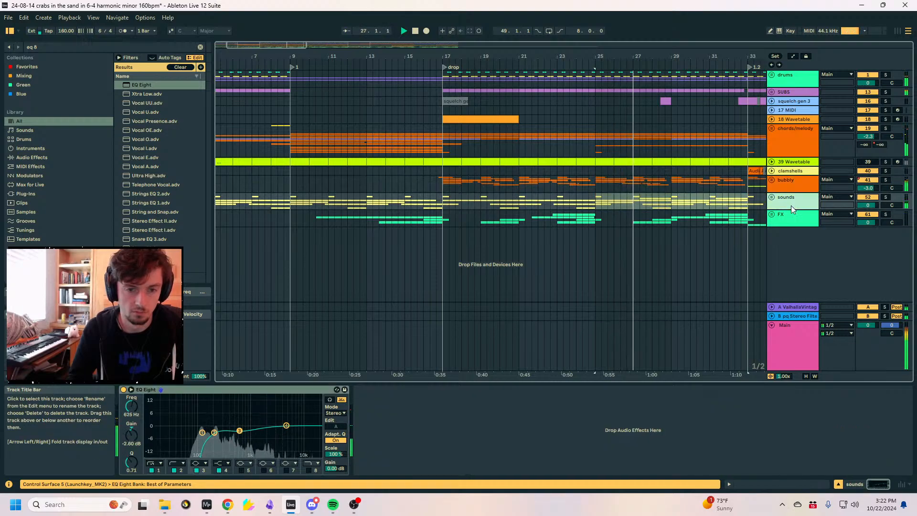
Search the browser for "harmor pigment" and add the tracks of the first patch A12 set to the arrangement.
left_click(27, 46)
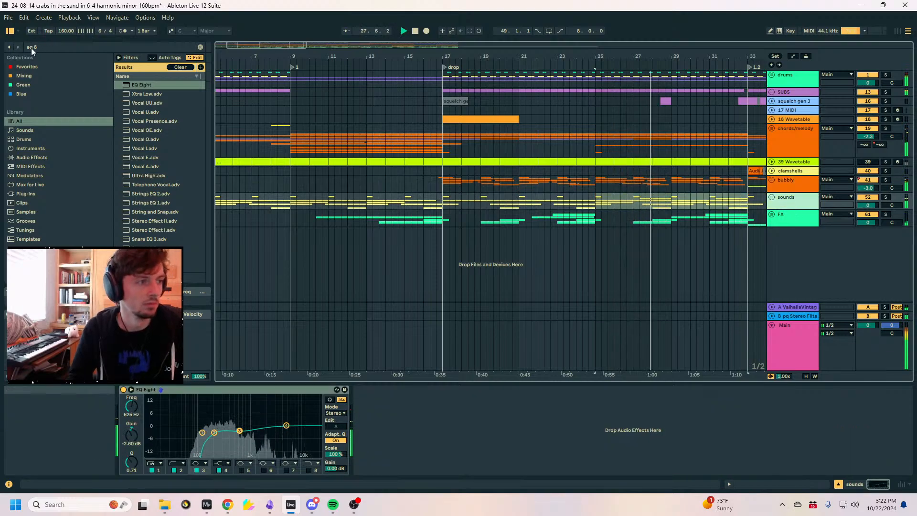
type("harmor pigment")
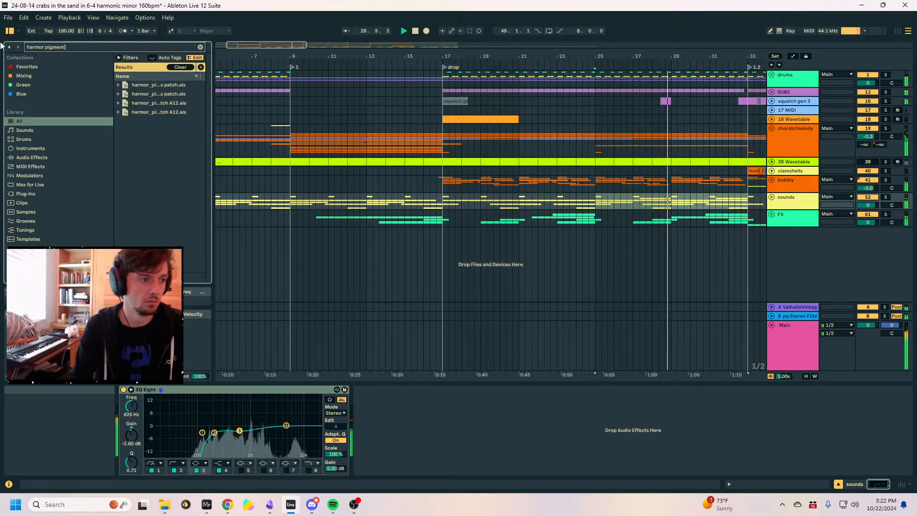
left_click(142, 105)
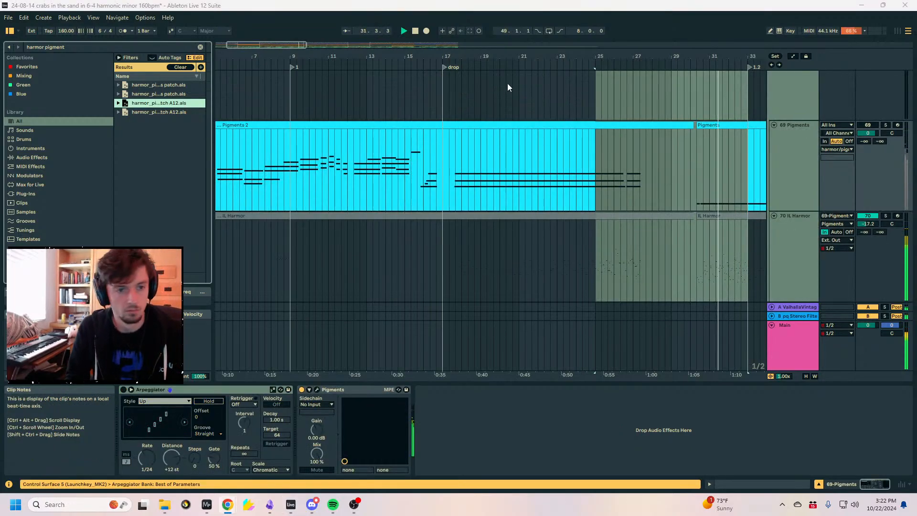
Look through the tracks in the sounds and bubbly groups, folding and unfolding them to check their clips.
left_click_drag(547, 55, 511, 46)
scroll(692, 217, "up", 5)
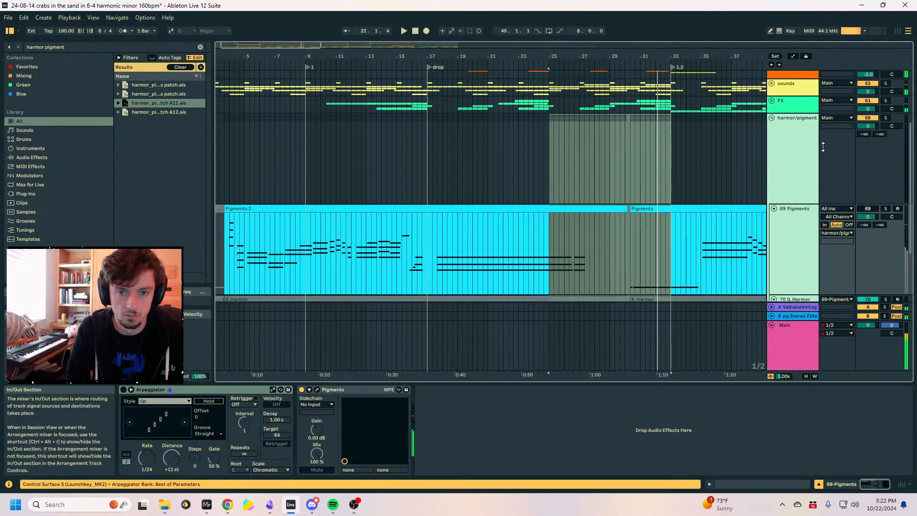
left_click(783, 154)
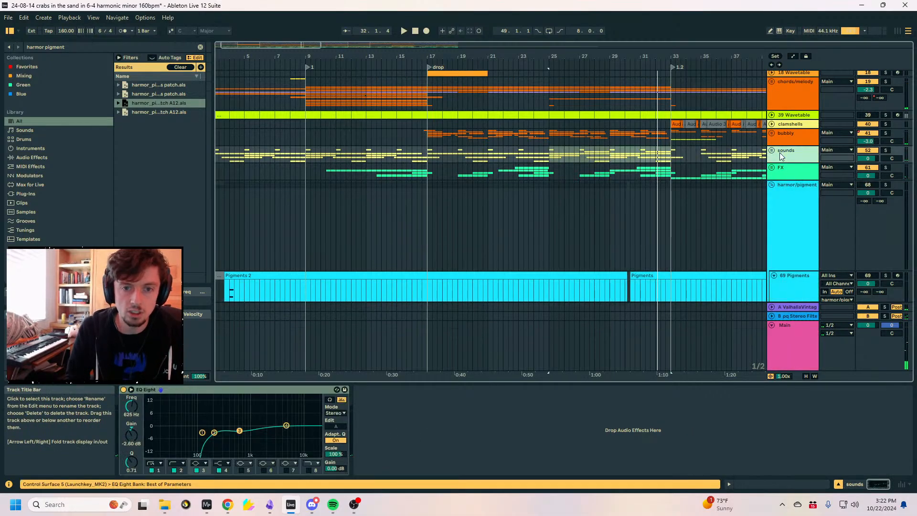
left_click(771, 151)
left_click(771, 151)
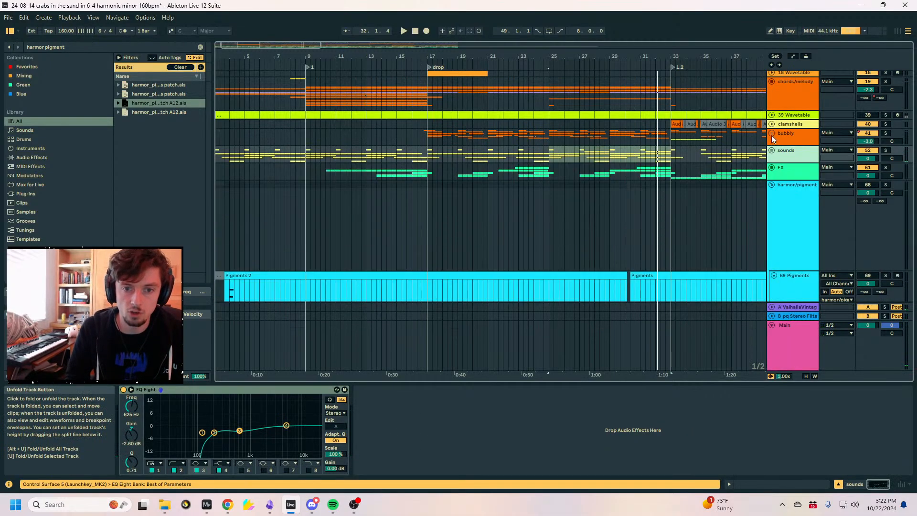
left_click(771, 134)
left_click(771, 135)
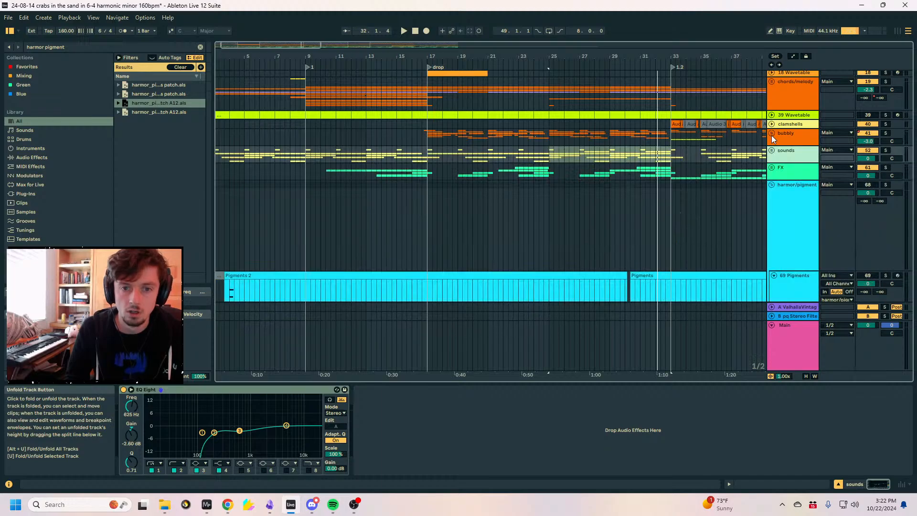
left_click(772, 111)
left_click(771, 111)
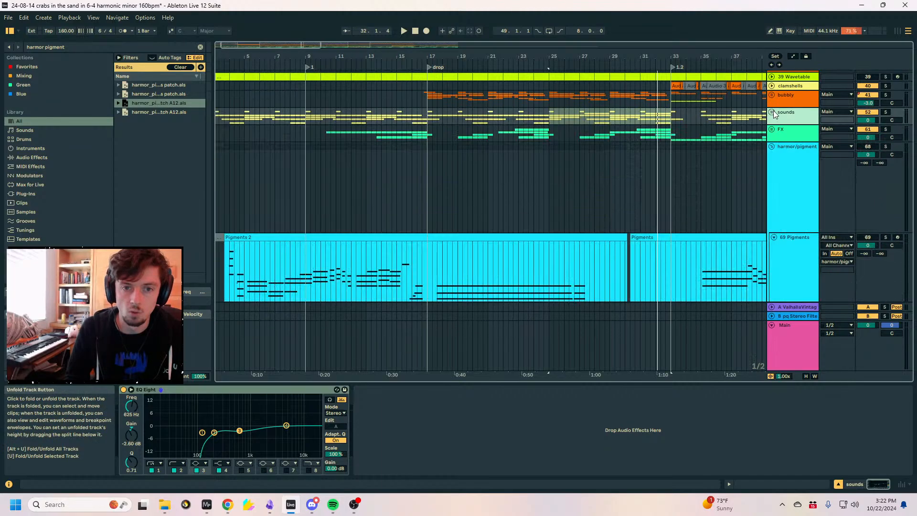
scroll(771, 143, "up", 3)
left_click(771, 152)
scroll(656, 159, "down", 5)
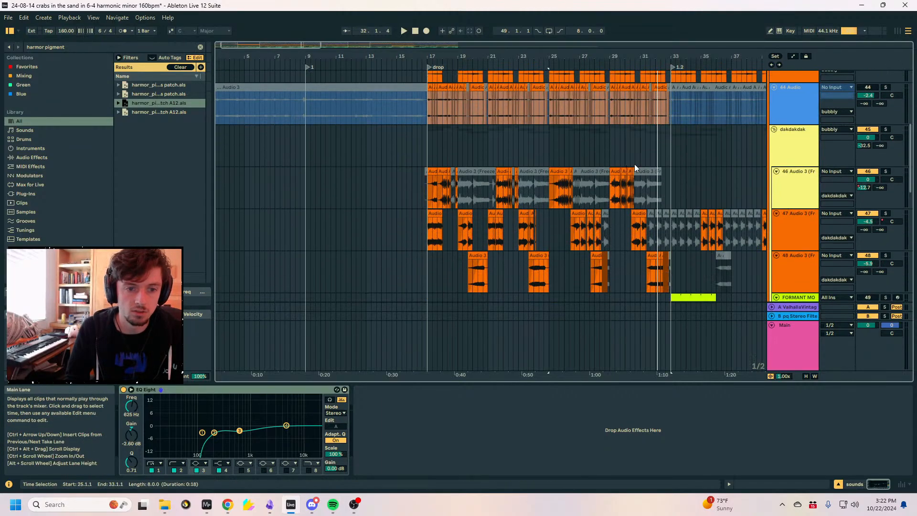
scroll(709, 179, "up", 8)
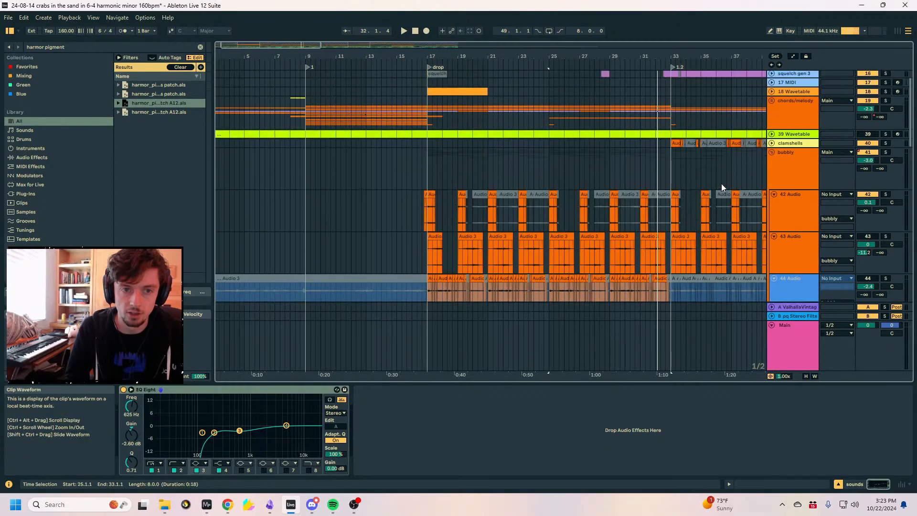
Unfold the chords/melody group and copy the 25 Wavetable melody clip spanning bars 9 to 33 onto the 69 Pigments track at bar 9.
left_click(772, 128)
scroll(372, 151, "down", 5)
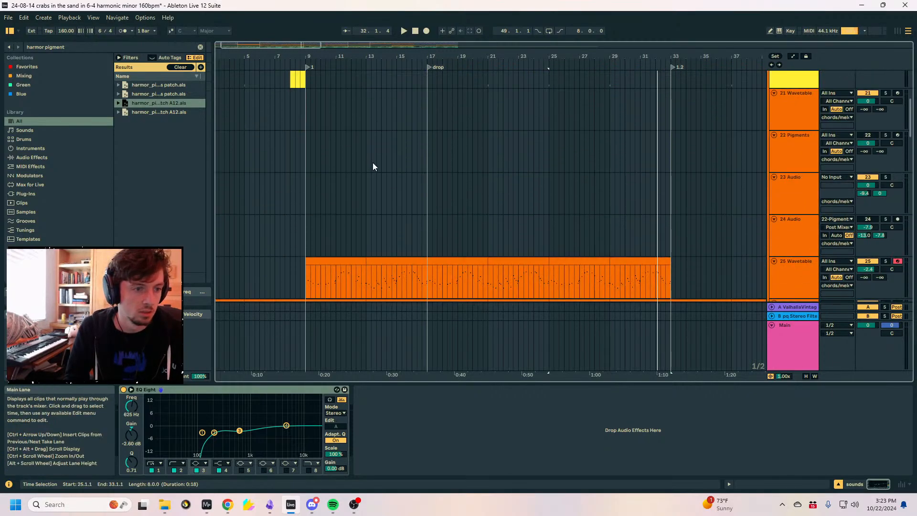
left_click(342, 191)
left_click(670, 199, "shift")
scroll(512, 185, "down", 6)
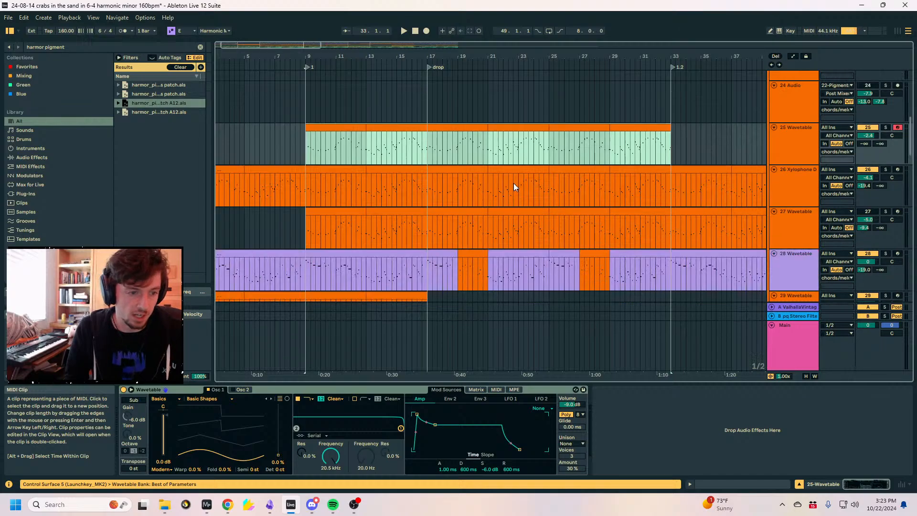
scroll(590, 185, "down", 10)
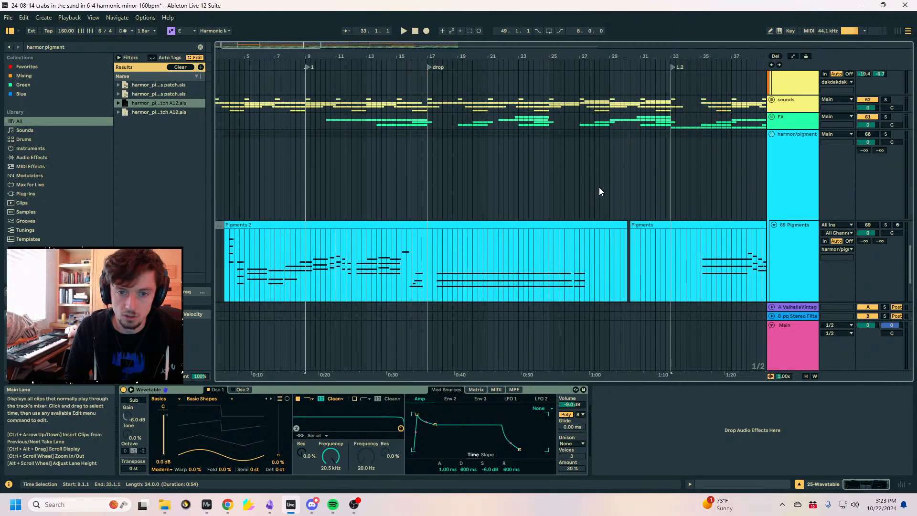
scroll(379, 153, "down", 2)
left_click(379, 153)
left_click(308, 187)
key("ctrl+v")
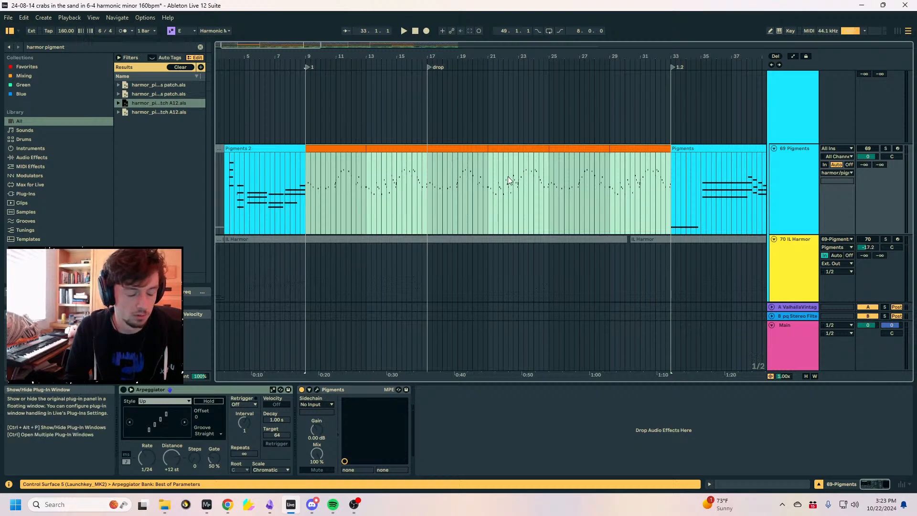
Open the Pigments plug-in window on the 69 Pigments track, toggle its sequencer and close the window.
key("ctrl+alt+p")
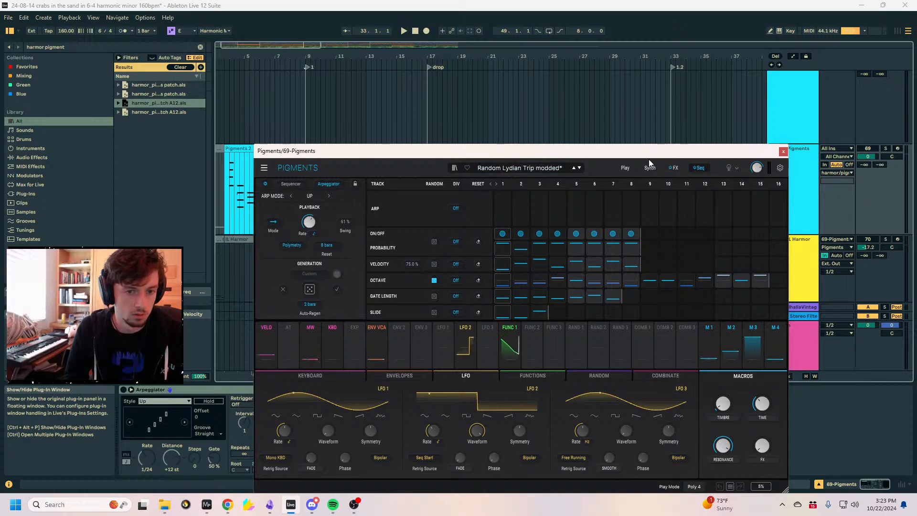
left_click(695, 168)
left_click(783, 152)
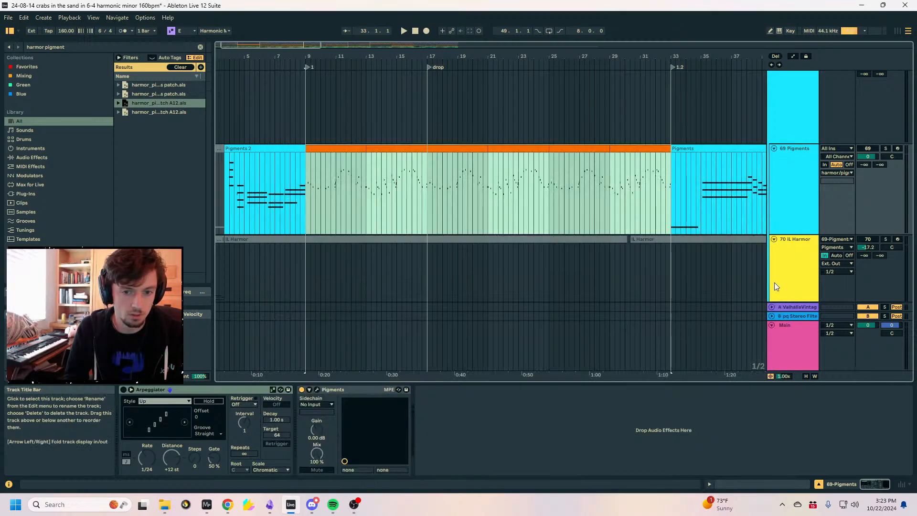
Inspect the Harmor plug-in window on the 70 IL Harmor track and close it.
left_click(775, 280)
left_click(317, 390)
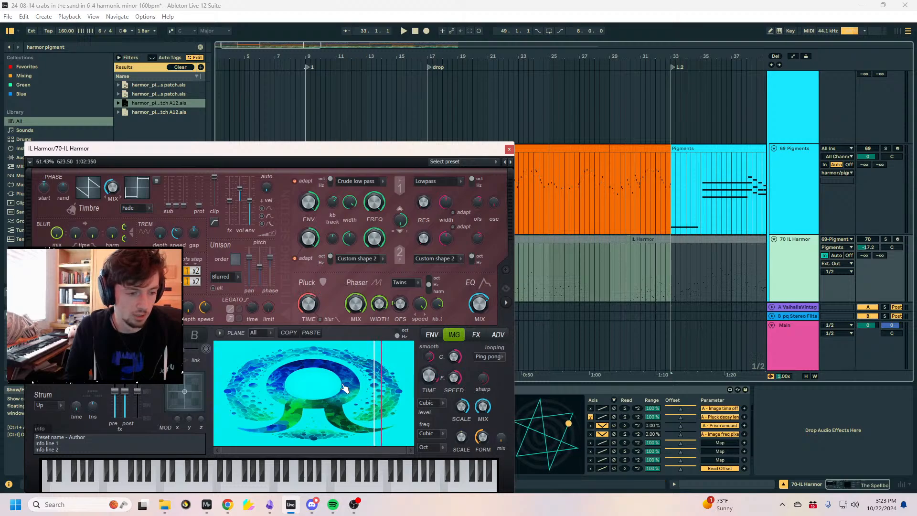
left_click_drag(366, 148, 644, 99)
left_click(763, 101)
Play from bar 9, keep 69 Pigments routed to the harmor/pigments patch group and route the 70 IL Harmor output there too.
scroll(854, 144, "down", 2)
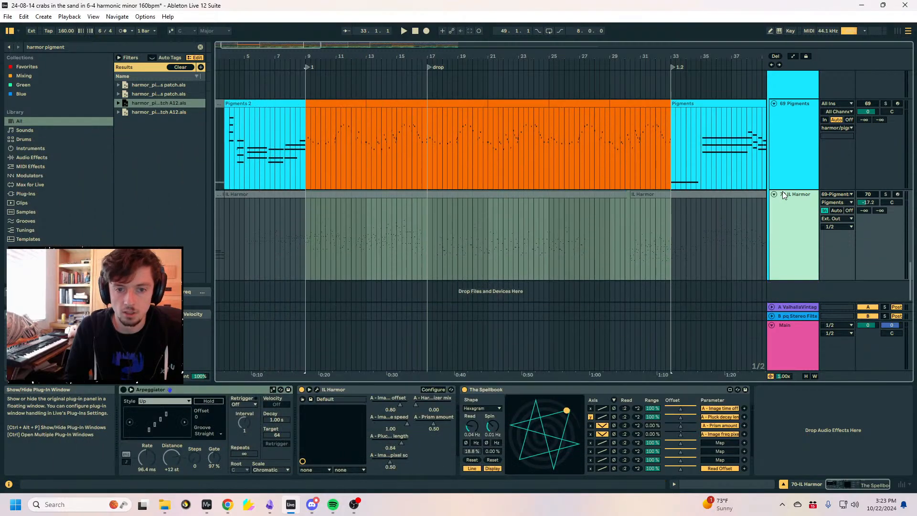
scroll(867, 133, "up", 1)
scroll(788, 175, "up", 2)
key("space")
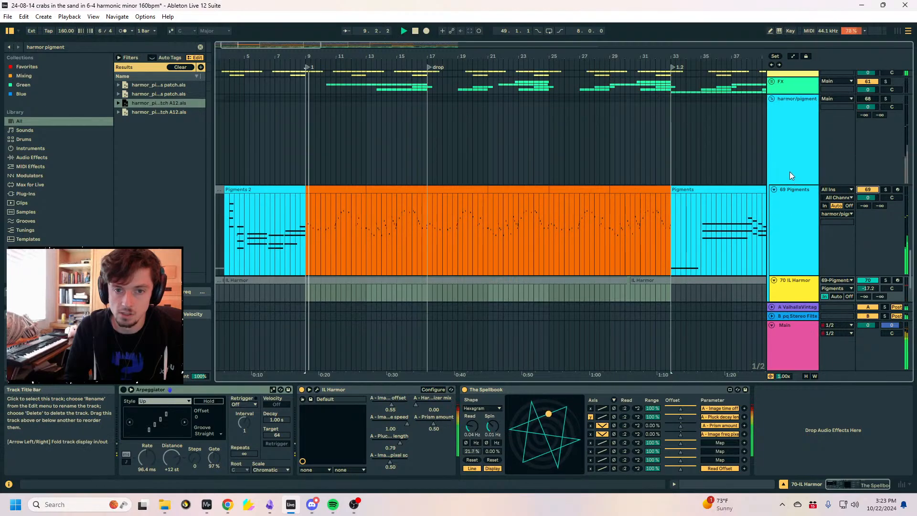
left_click(836, 214)
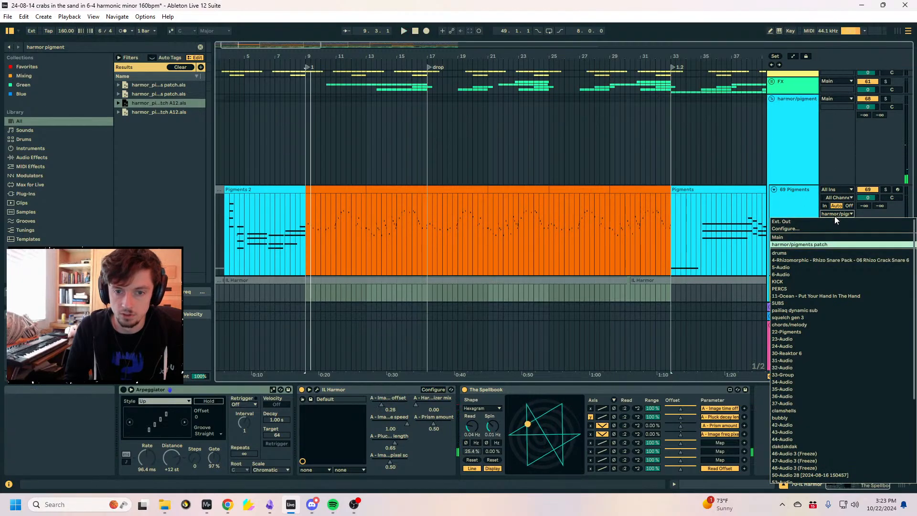
left_click(823, 244)
scroll(844, 254, "down", 1)
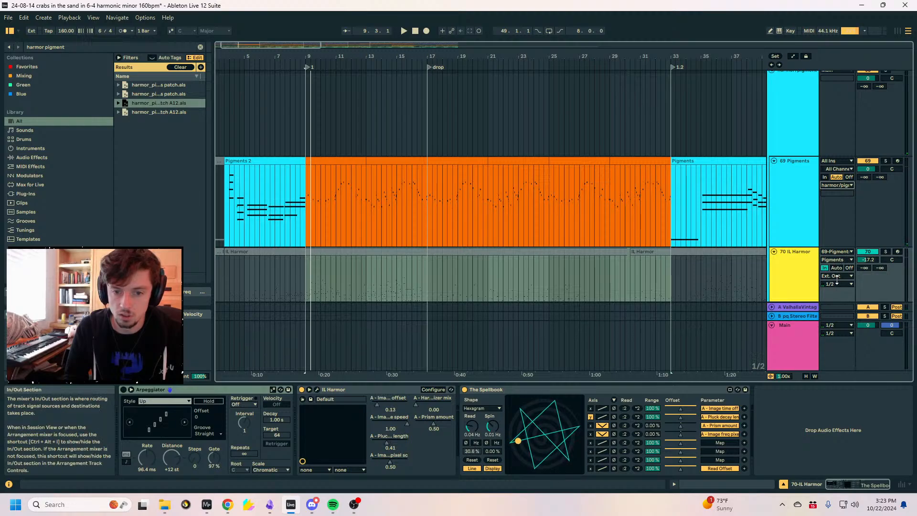
left_click(836, 276)
left_click(800, 35)
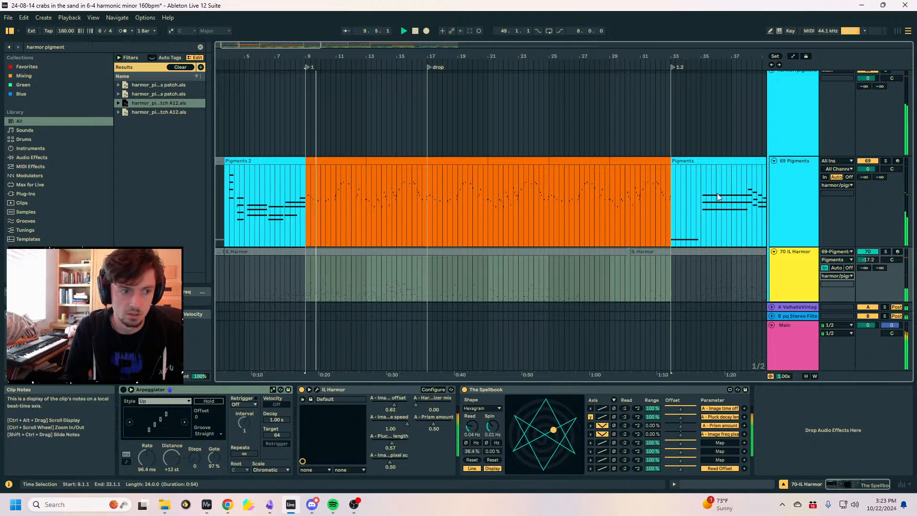
Insert an audio track below 70 IL Harmor that takes its input from 70-IL Harmor post mixer, and duplicate the track.
scroll(807, 270, "down", 1)
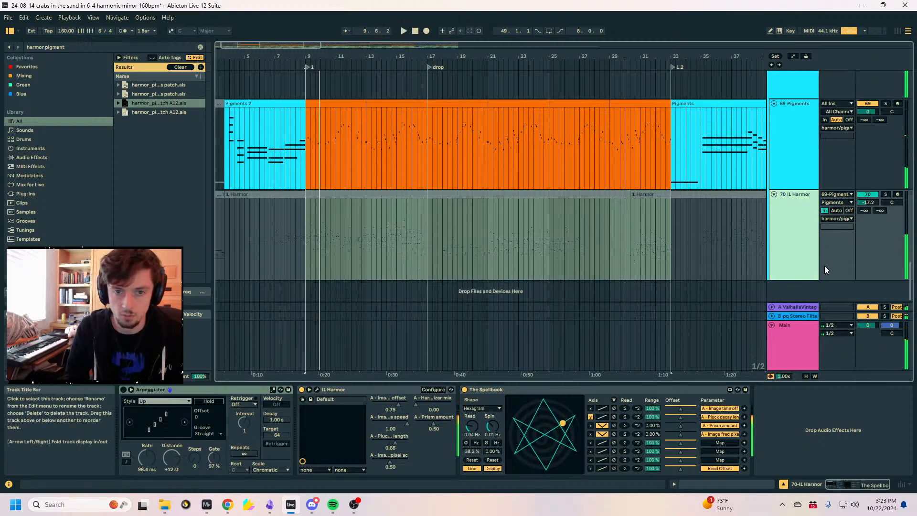
key("ctrl+t")
left_click(840, 267)
left_click(837, 266)
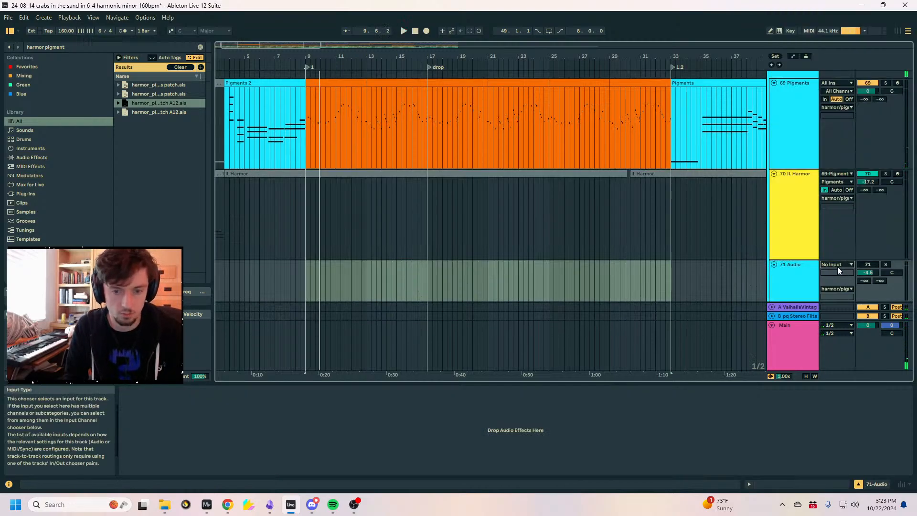
left_click(838, 266)
left_click(837, 260)
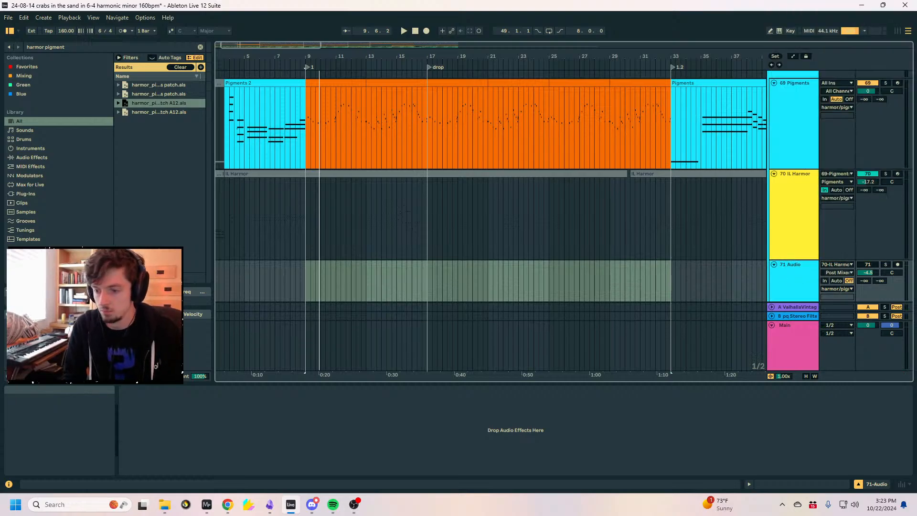
key("ctrl+d")
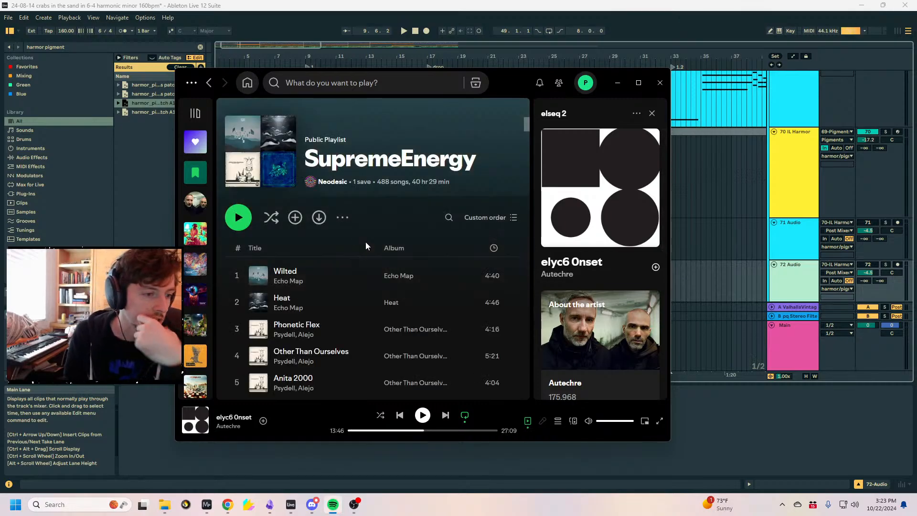
In Spotify, browse the start of the SupremeEnergy playlist, view the Deep Field single's page and return to the playlist.
scroll(344, 246, "down", 1)
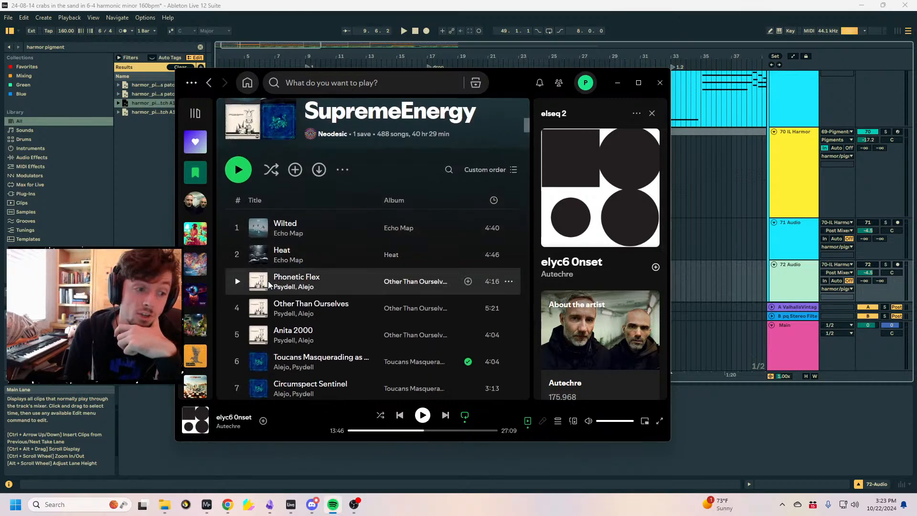
scroll(286, 280, "down", 2)
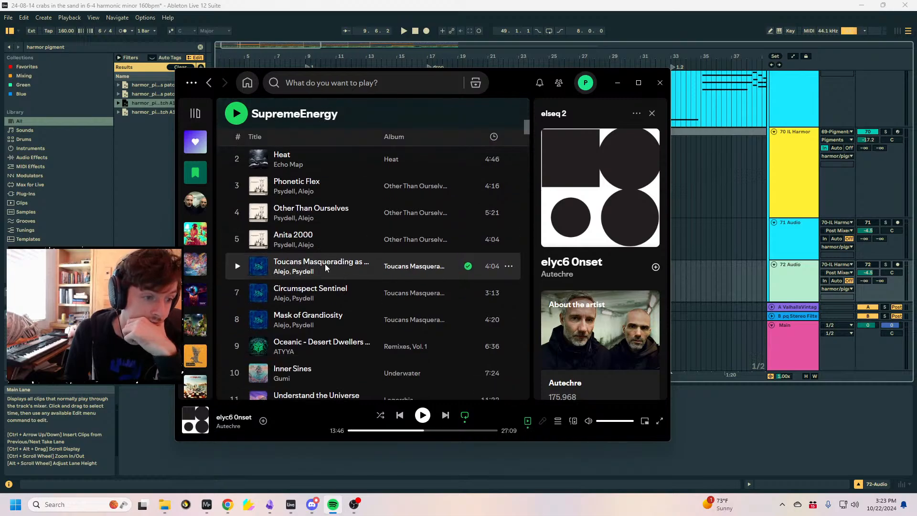
scroll(325, 267, "down", 4)
scroll(320, 290, "down", 3)
scroll(334, 282, "down", 5)
scroll(322, 292, "down", 2)
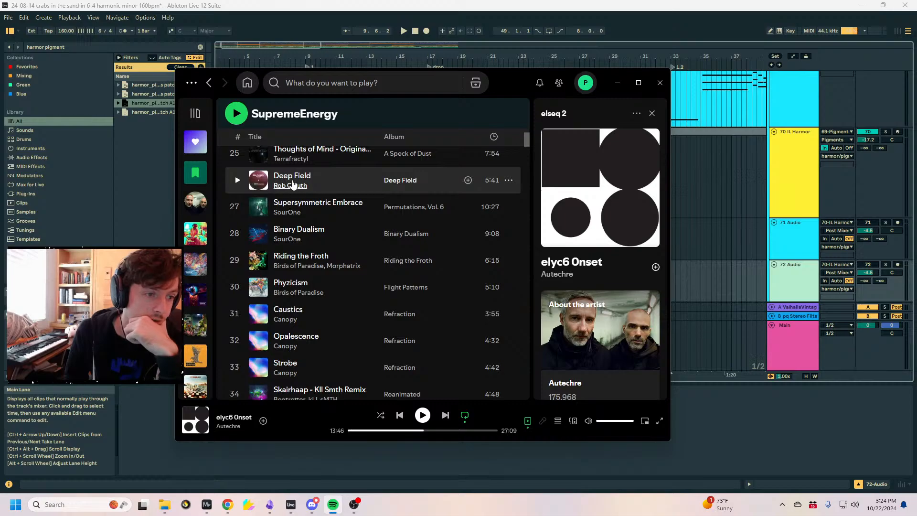
left_click(400, 181)
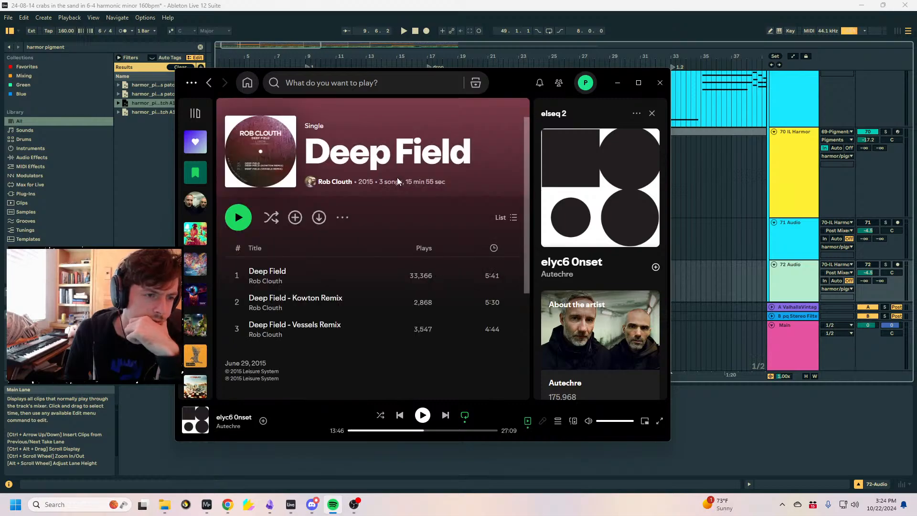
left_click(209, 83)
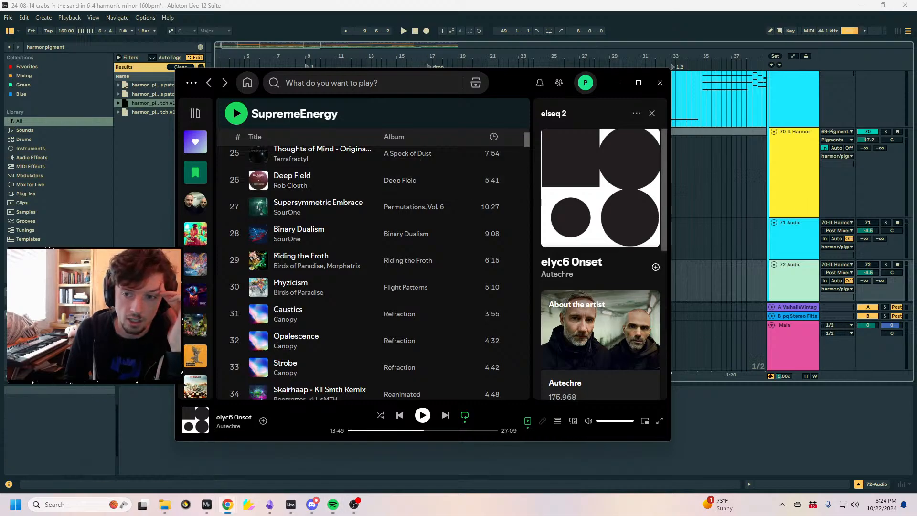
Browse the SupremeEnergy playlist from track 25 to about track 160 and move the Spotify window off the arrangement.
scroll(319, 210, "down", 4)
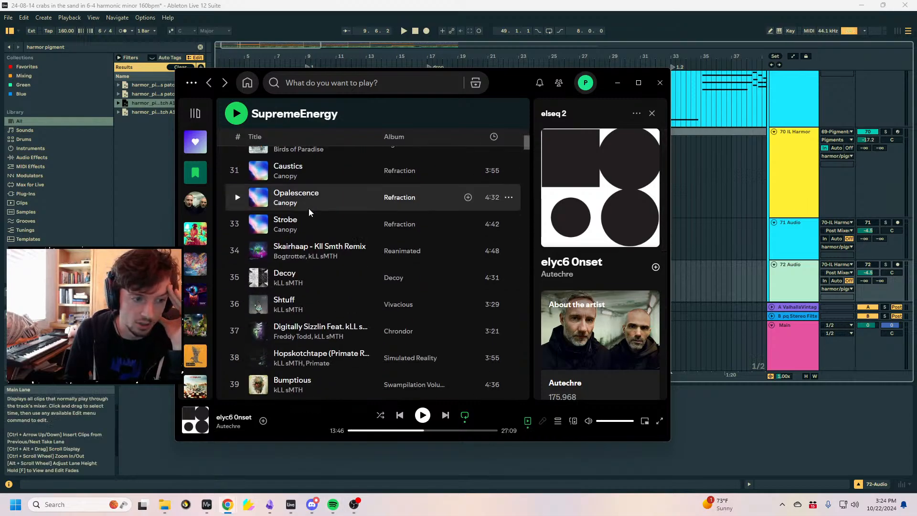
scroll(309, 208, "down", 1)
scroll(308, 212, "down", 1)
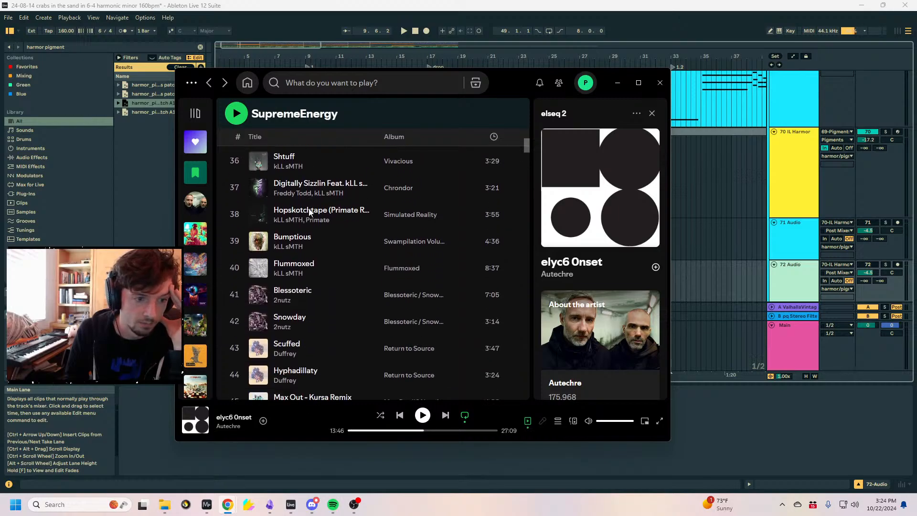
scroll(334, 258, "down", 4)
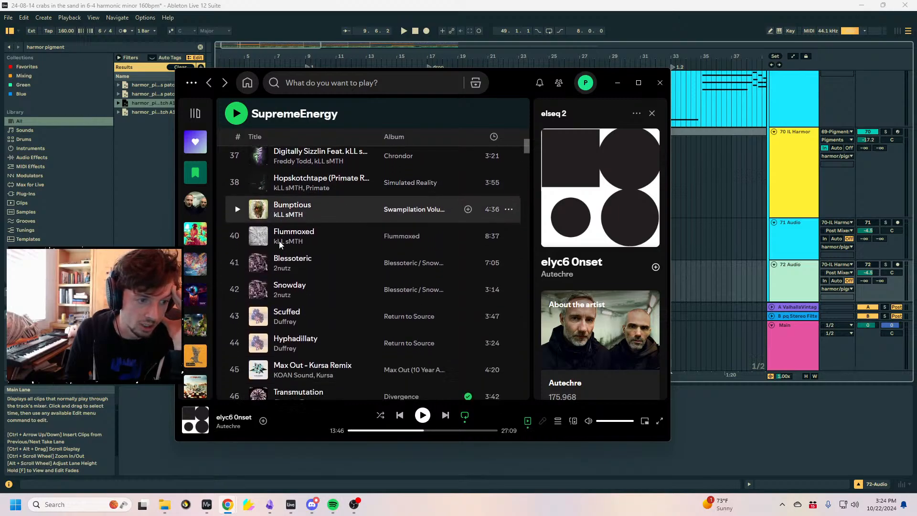
scroll(334, 258, "down", 8)
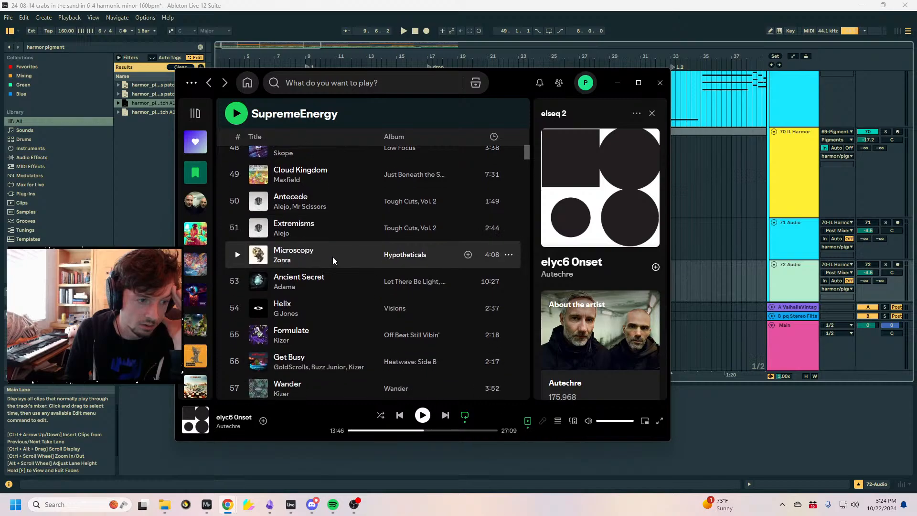
scroll(322, 258, "down", 7)
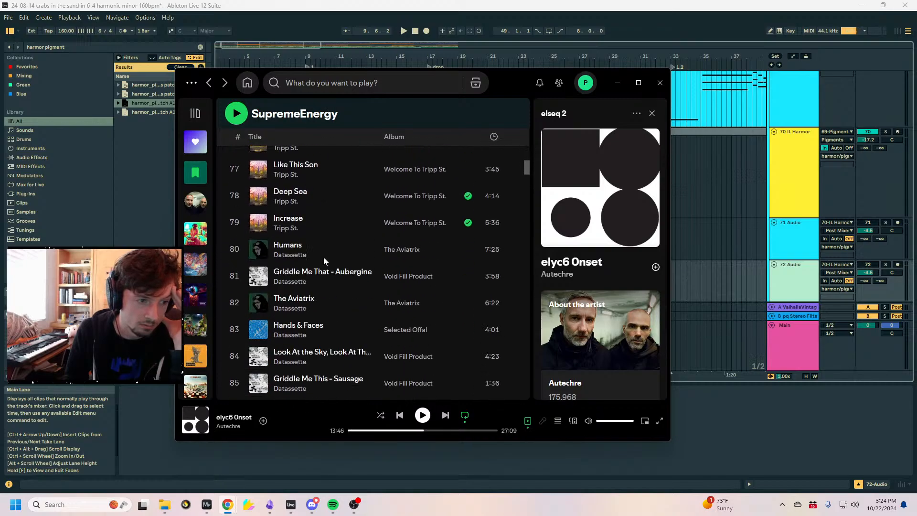
scroll(323, 260, "down", 4)
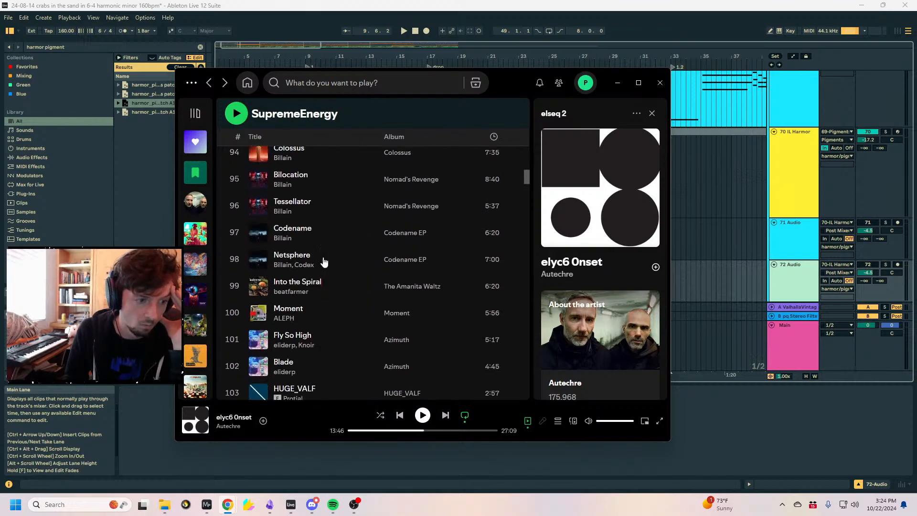
scroll(323, 259, "up", 4)
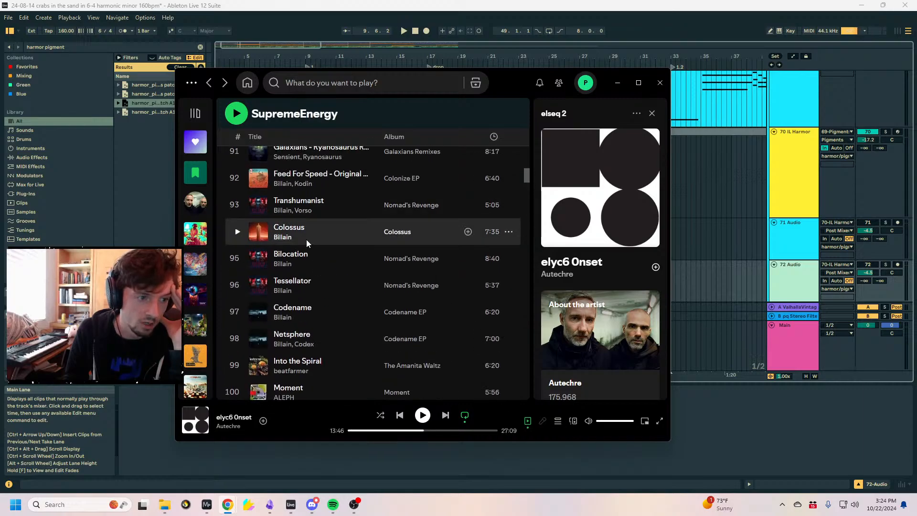
scroll(331, 257, "down", 3)
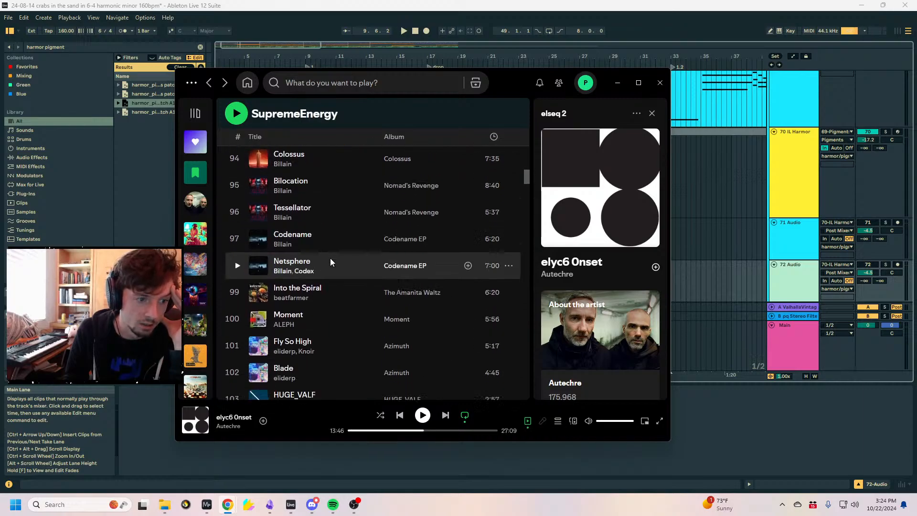
scroll(309, 265, "down", 2)
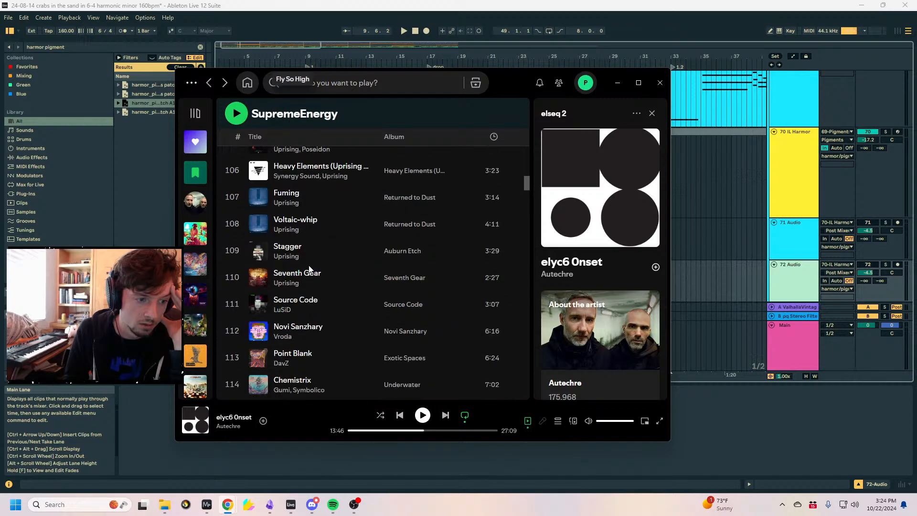
scroll(309, 266, "up", 3)
scroll(308, 266, "down", 8)
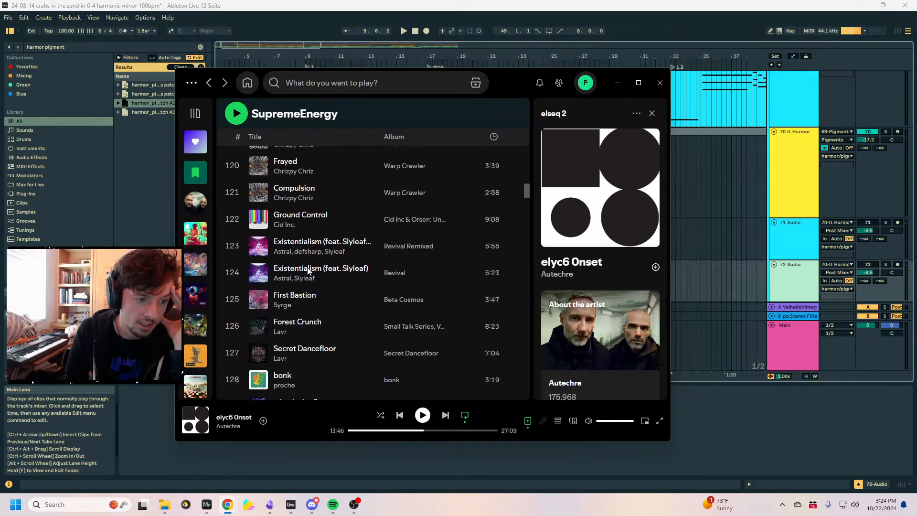
scroll(307, 271, "down", 4)
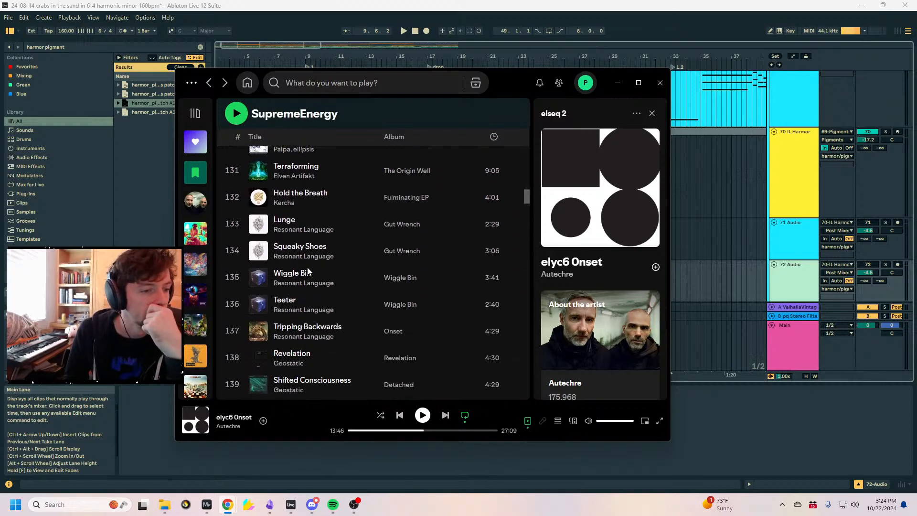
scroll(308, 267, "down", 6)
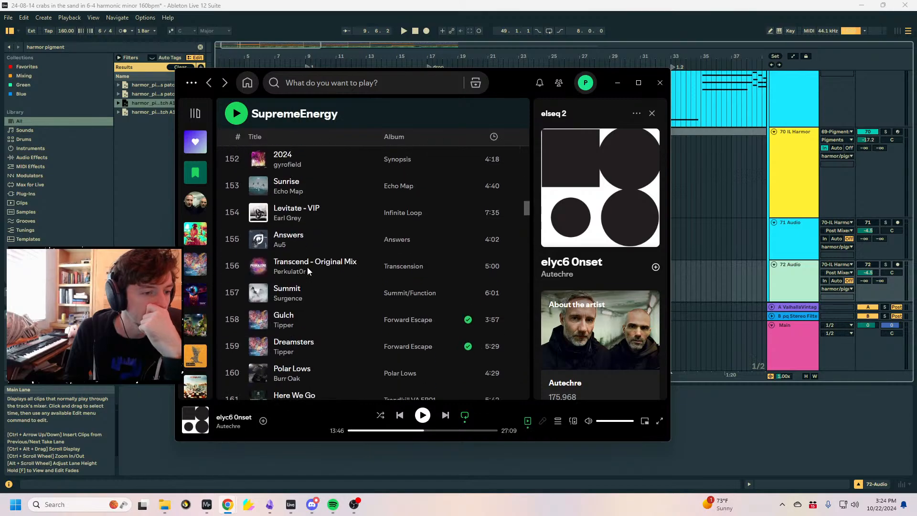
left_click_drag(504, 87, 916, 257)
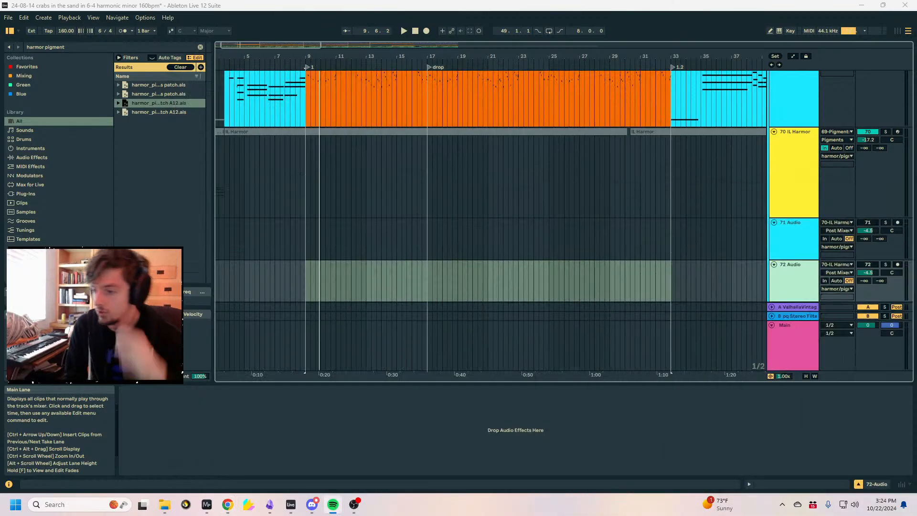
Place the insert marker at bar 9 on 71 Audio and play the section.
left_click(511, 156)
left_click(305, 242)
key("space")
scroll(531, 265, "down", 1)
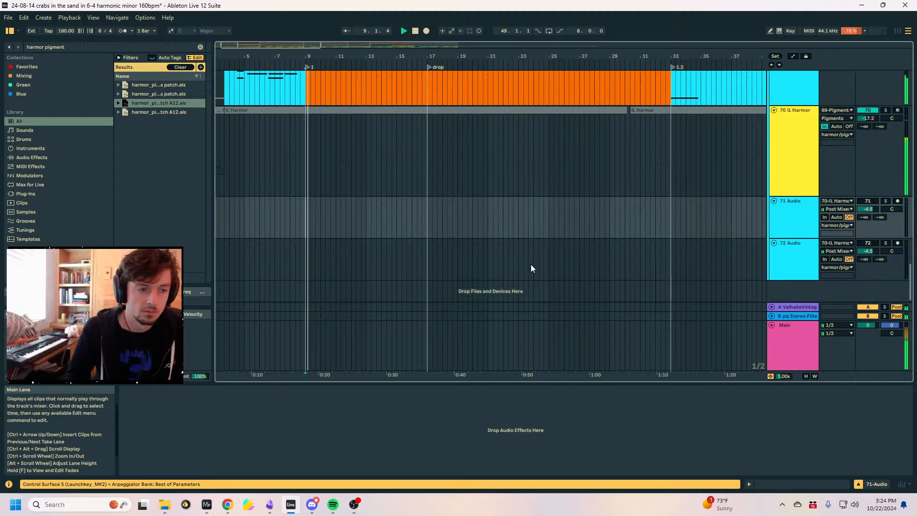
scroll(667, 242, "up", 5)
scroll(812, 220, "down", 6)
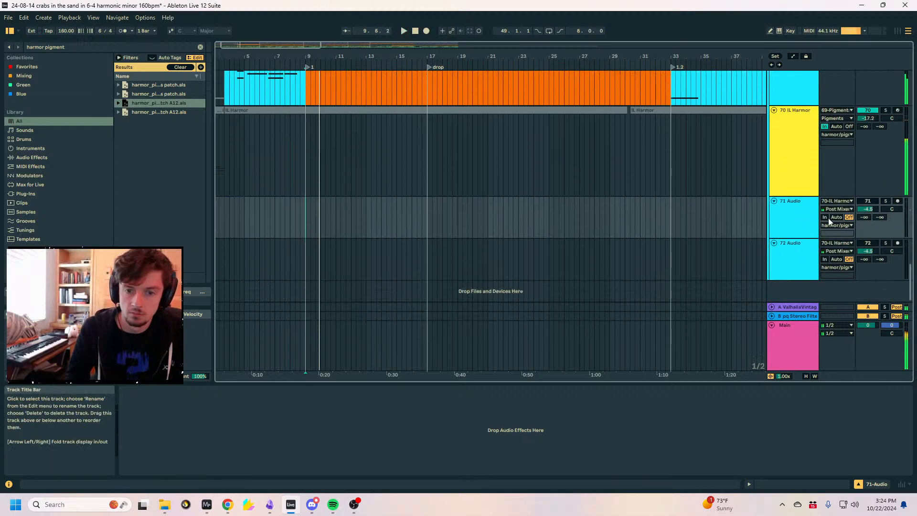
Set the input of 72 Audio to 69-Pigments, arm 71 Audio and 72 Audio, and start recording from bar 9.
left_click(843, 243)
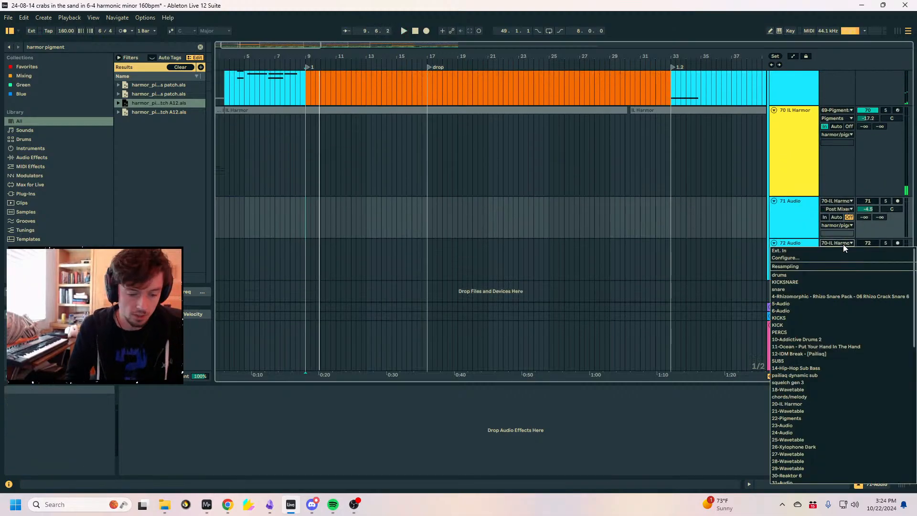
left_click(843, 243)
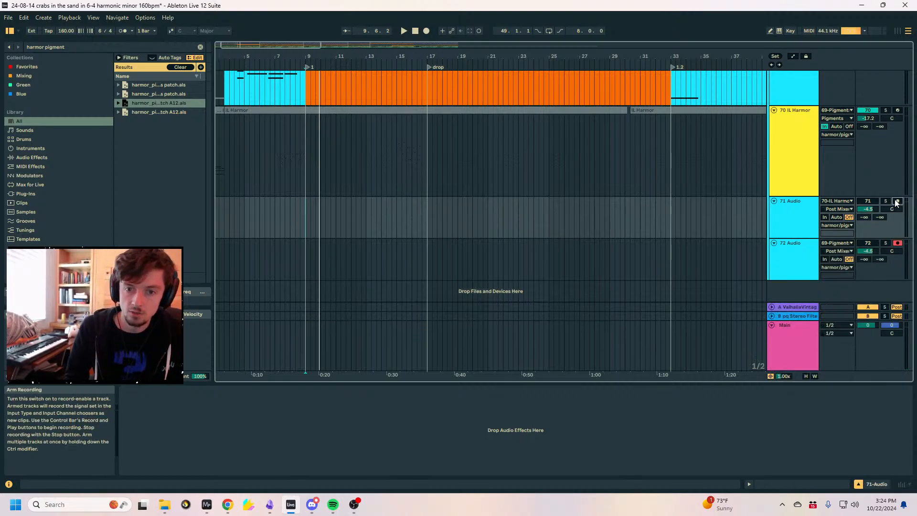
left_click(426, 30)
While recording, set the volume of 70 IL Harmor to -26.8 dB and of 69 Pigments to 3.1 dB.
scroll(811, 167, "up", 2)
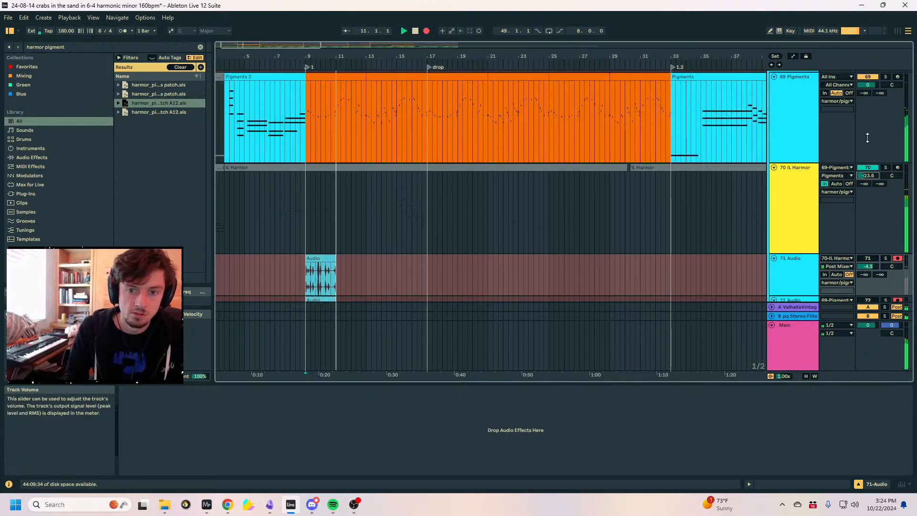
scroll(734, 179, "down", 3)
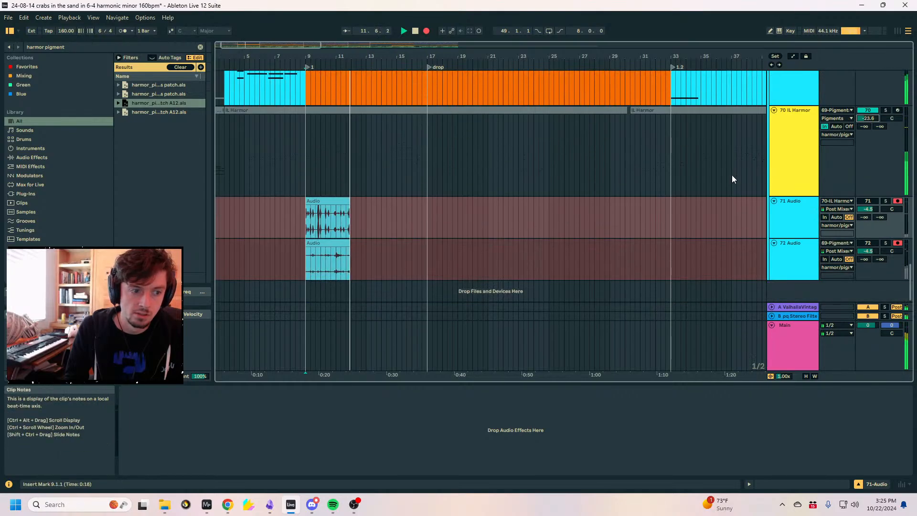
scroll(750, 182, "up", 6)
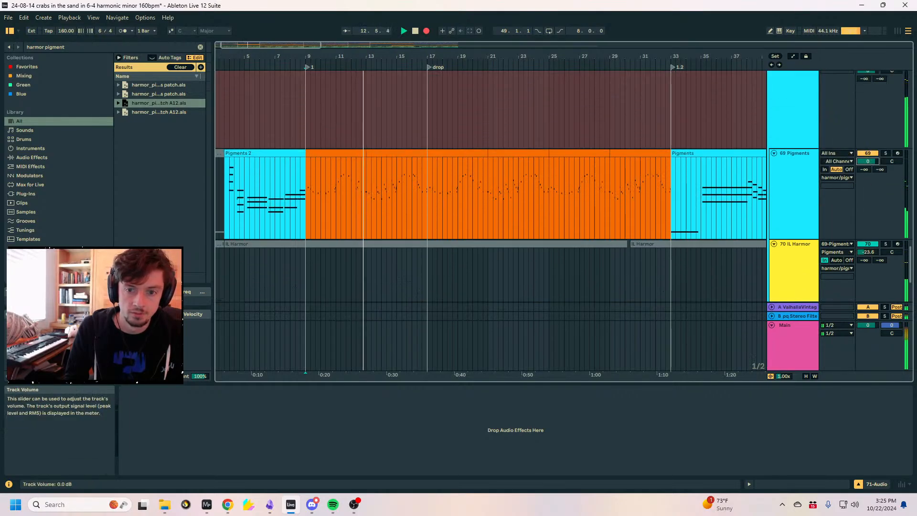
scroll(602, 204, "down", 2)
scroll(756, 214, "up", 2)
scroll(706, 223, "down", 4)
scroll(685, 221, "up", 2)
Show the devices of 70 IL Harmor and adjust The Spellbook's spin offset and rate to a 0.01 Hz spin.
left_click(771, 126)
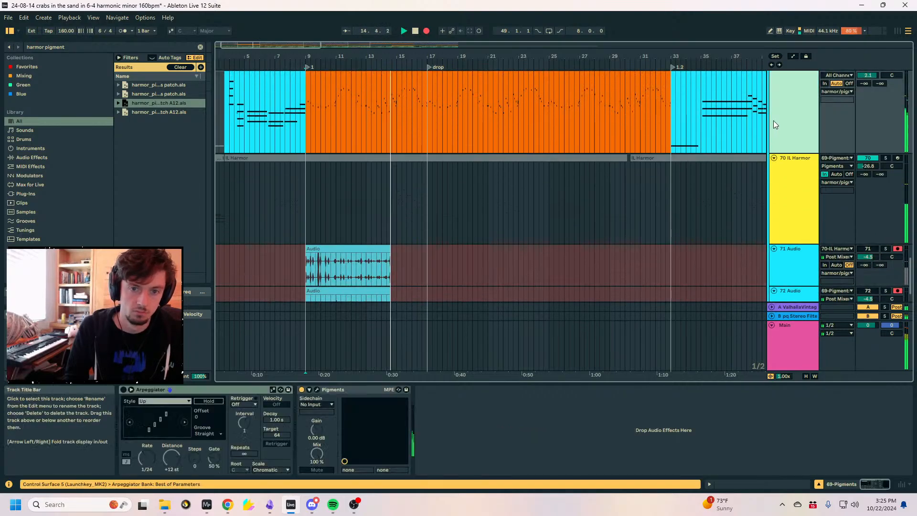
scroll(787, 125, "up", 1)
left_click(790, 109)
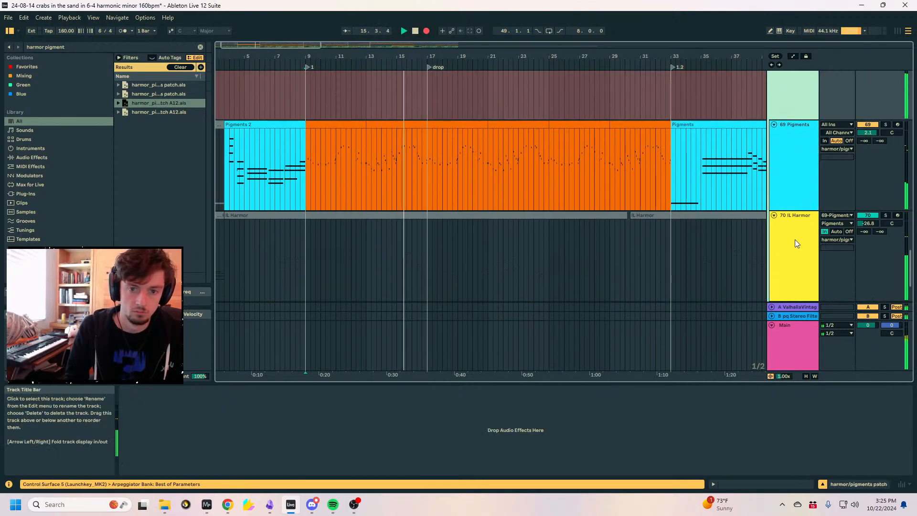
left_click(797, 242)
scroll(635, 266, "down", 2)
left_click_drag(490, 453, 490, 406)
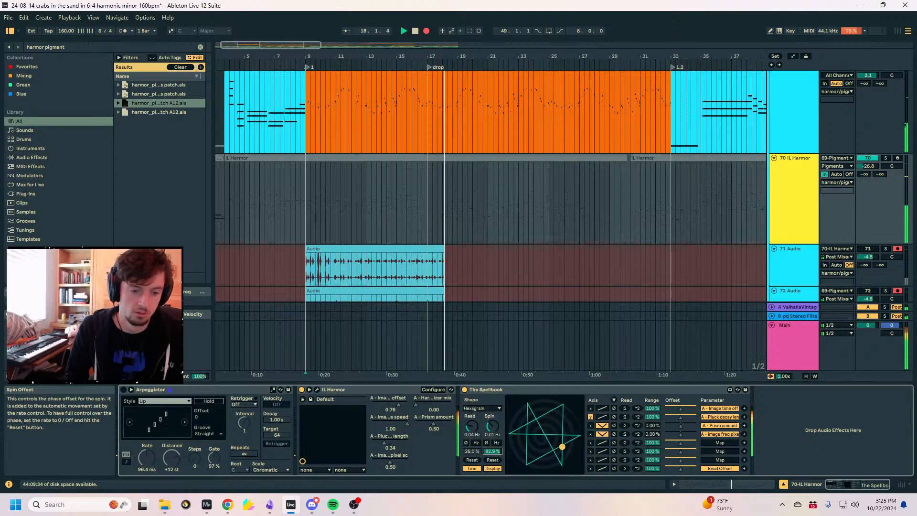
scroll(550, 285, "down", 2)
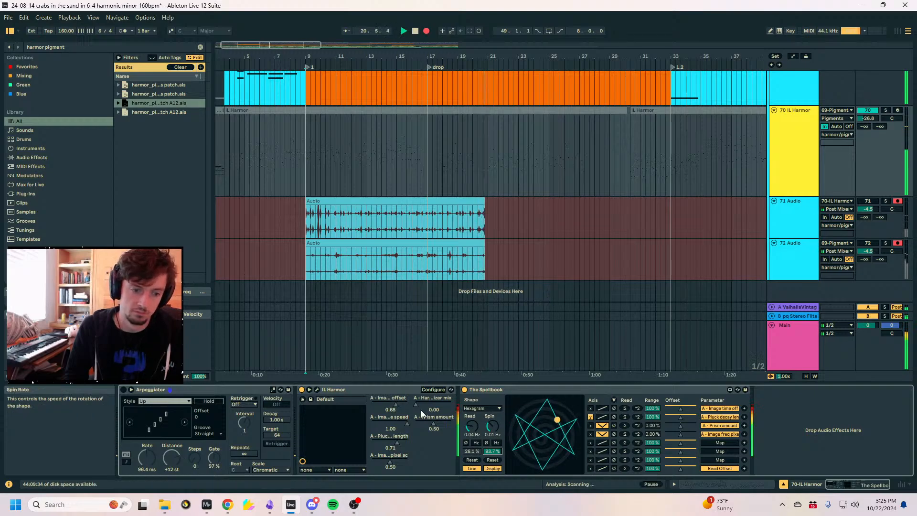
mouse_move(491, 451)
left_mouse_down()
mouse_move(492, 470)
mouse_move(491, 449)
left_mouse_up()
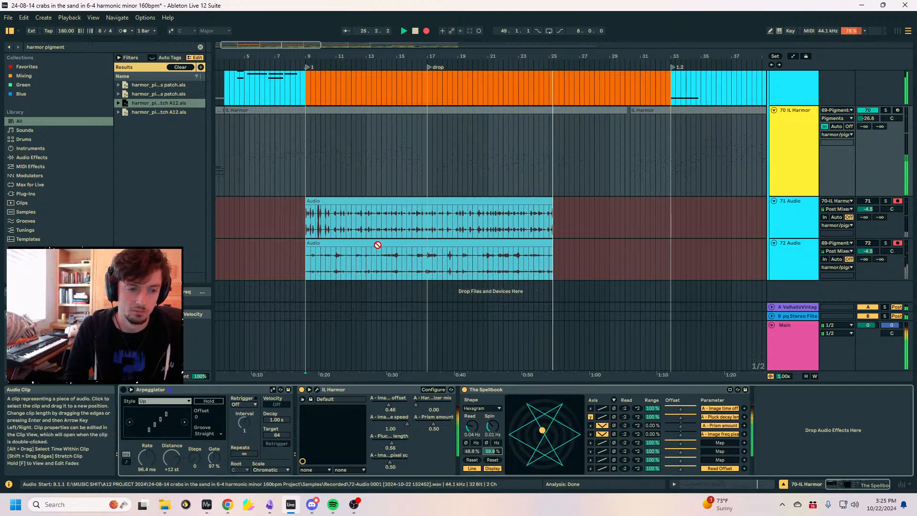
Stop recording, solo 72 Audio and play its recorded clip from bar 9.
key("space")
left_click(379, 244)
left_click(884, 243)
key("space")
left_click(354, 243)
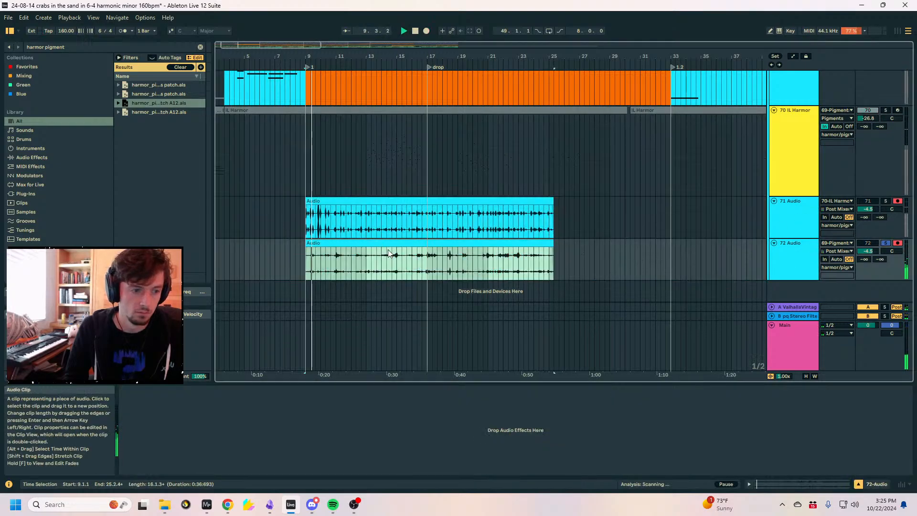
left_click(338, 268)
Search the browser for "flatline" and load the Flatline preset onto 72 Audio.
left_click_drag(88, 47, 1, 37)
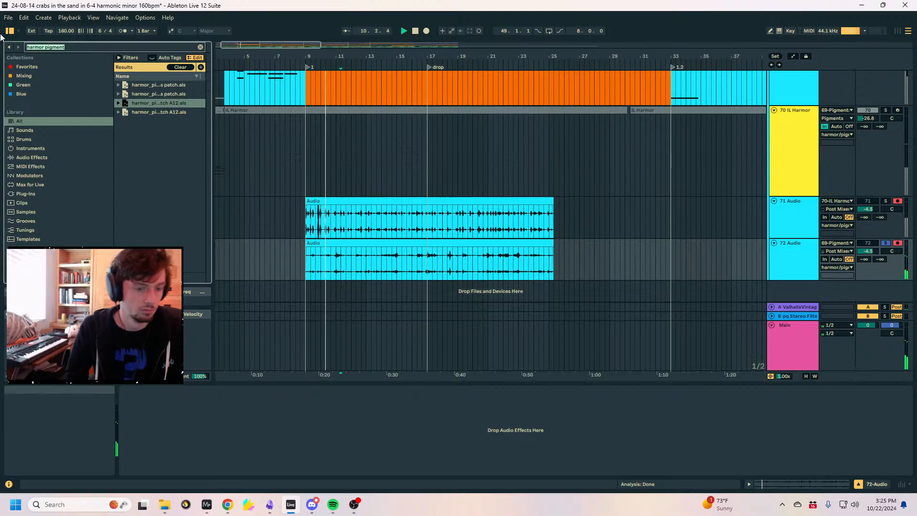
type("flatline")
double_click(141, 87)
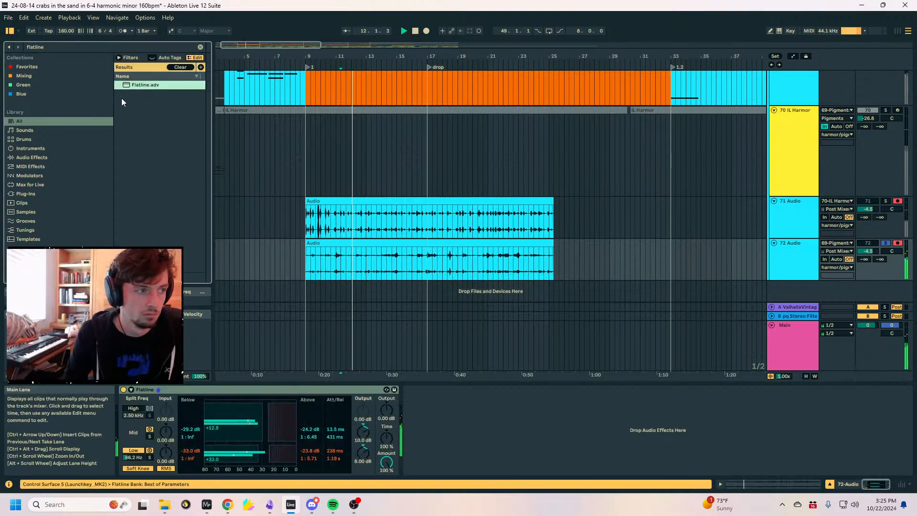
Find the Reduce Ambience preset, add it to 72 Audio and place it ahead of Flatline.
left_click_drag(75, 46, 2, 39)
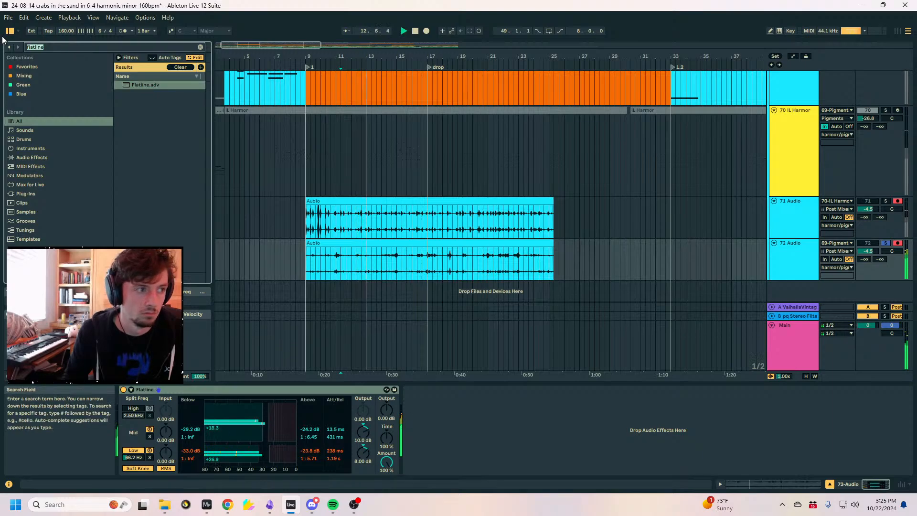
key("BackSpace")
type("reduce ambien")
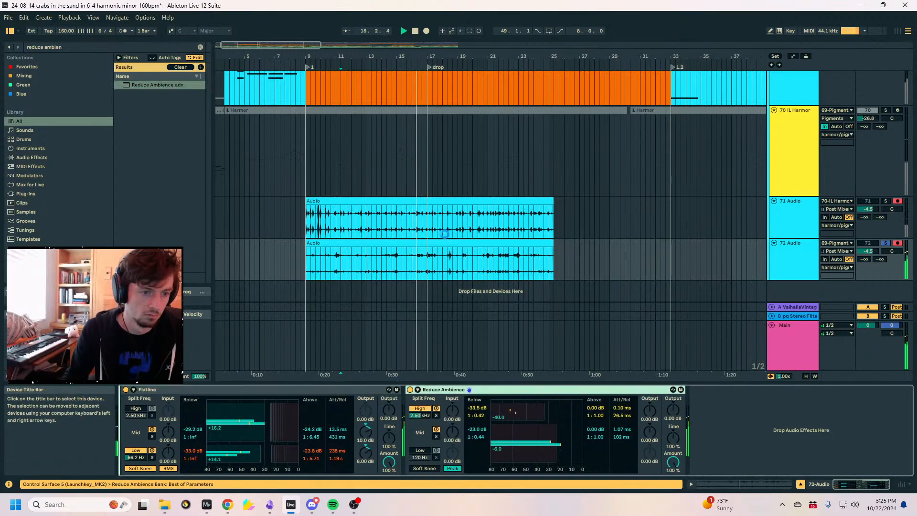
left_click(449, 246)
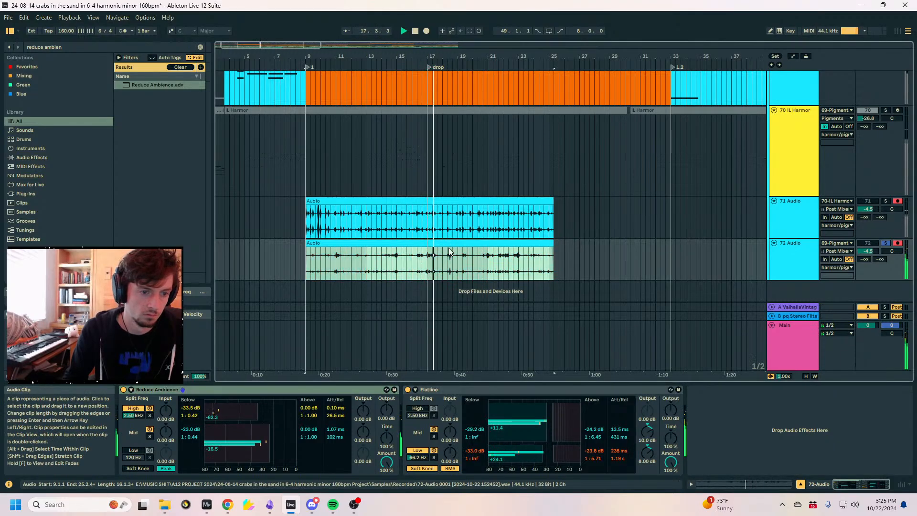
Stop playback, solo 69 Pigments and play it from the drop at bar 17.
key("space")
scroll(439, 267, "up", 4)
left_click(438, 189)
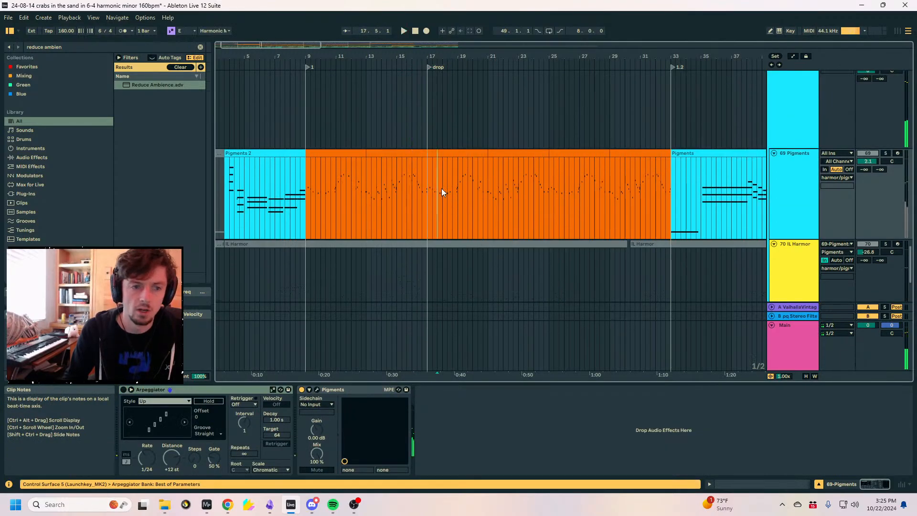
left_click(885, 153)
key("space")
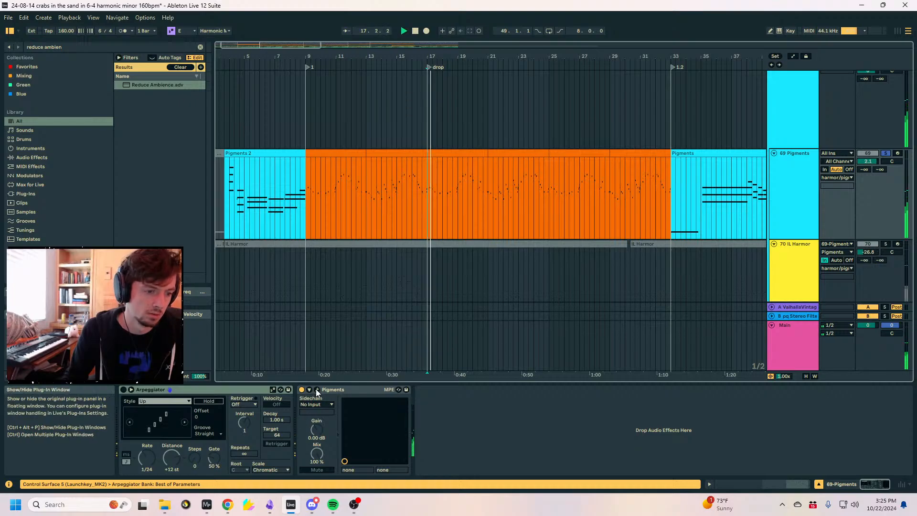
Open the Pigments plug-in on 69 Pigments and raise the Filter 2 cutoff.
left_click(317, 389)
left_click(625, 169)
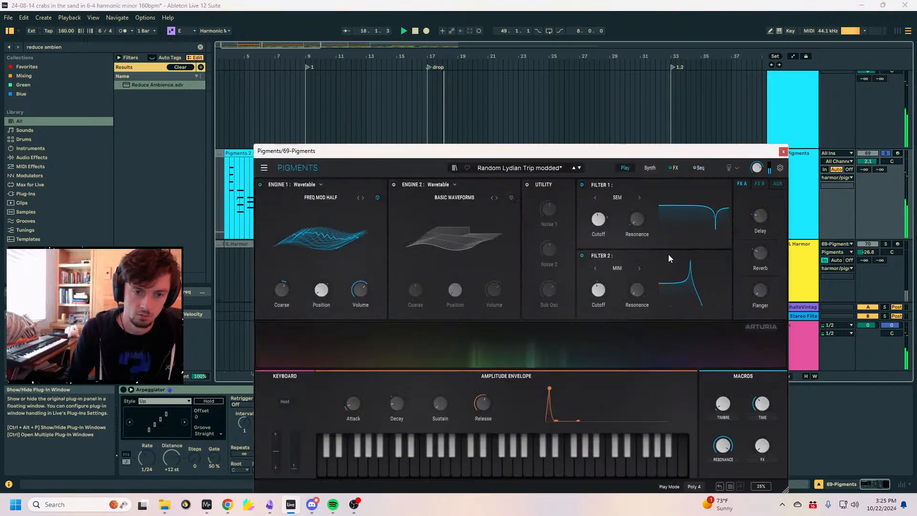
left_click_drag(598, 289, 598, 276)
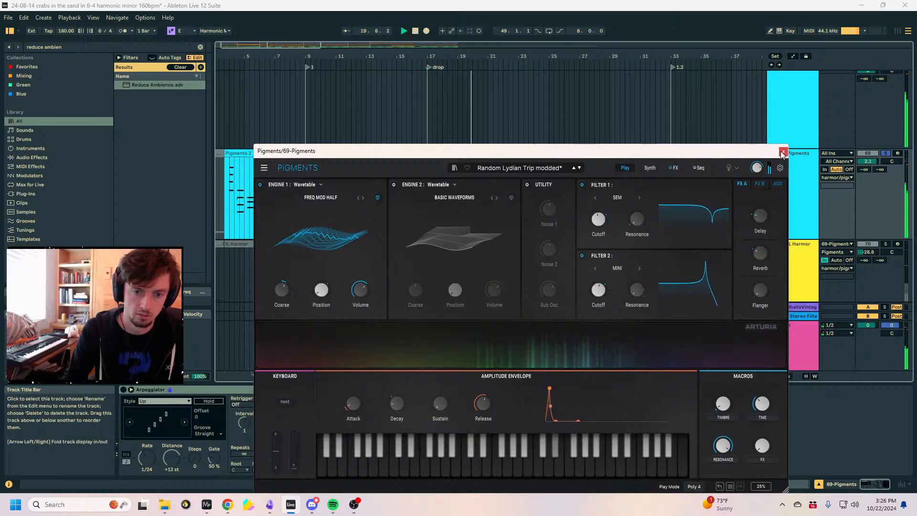
Show the Pigments synth page and adjust LFO 2's rate, fade and phase during playback.
left_click(649, 168)
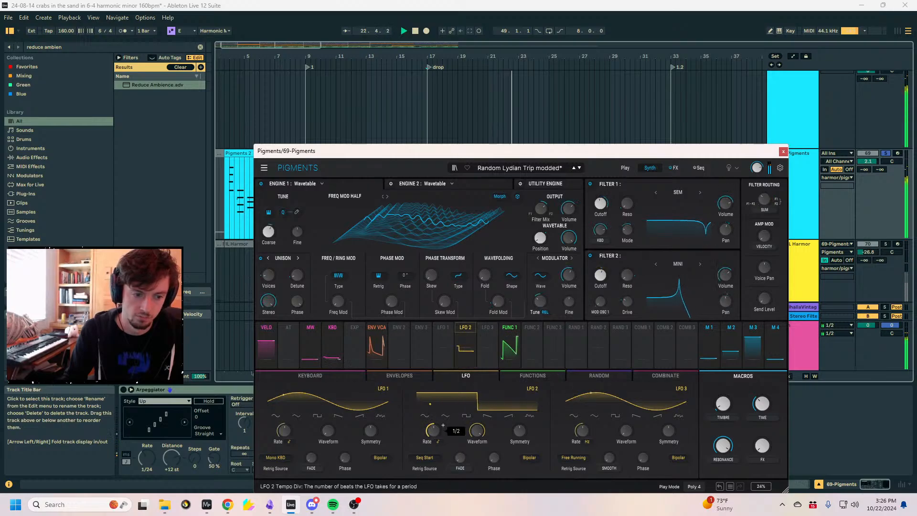
scroll(433, 431, "down", 4)
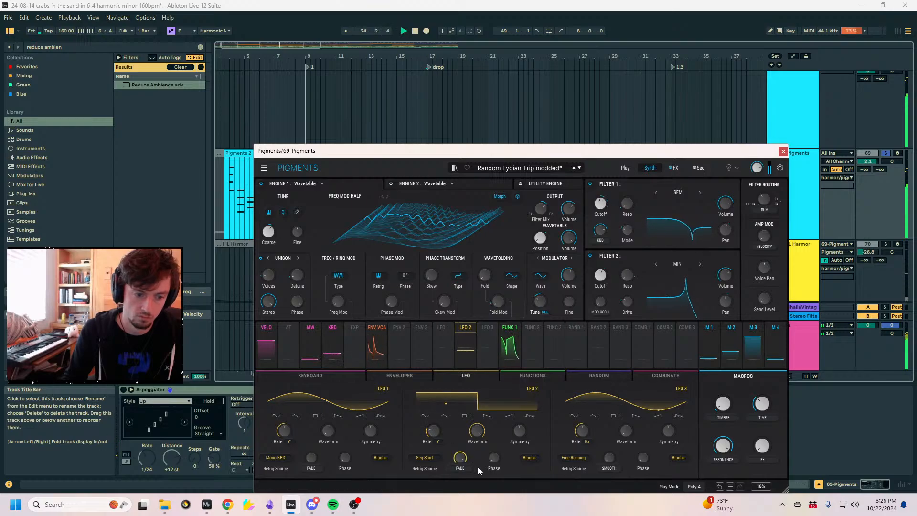
scroll(494, 457, "up", 5)
scroll(494, 457, "down", 3)
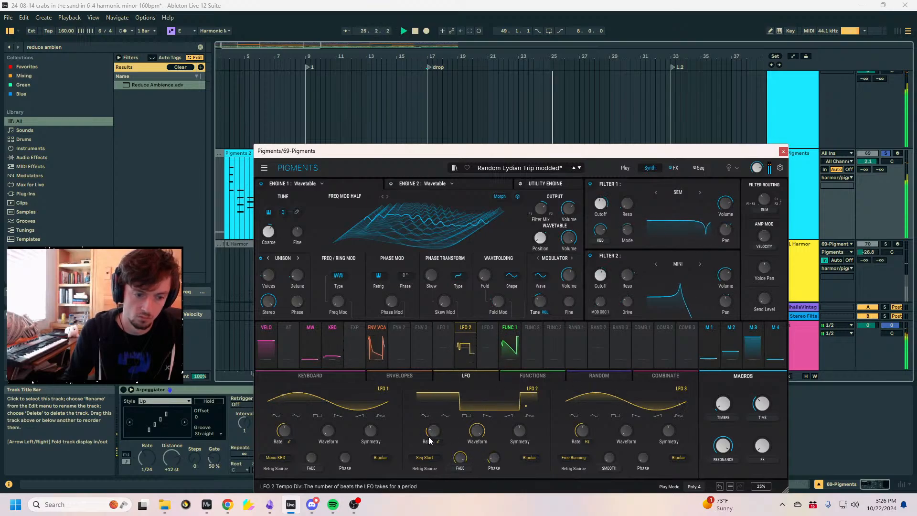
scroll(443, 425, "down", 2)
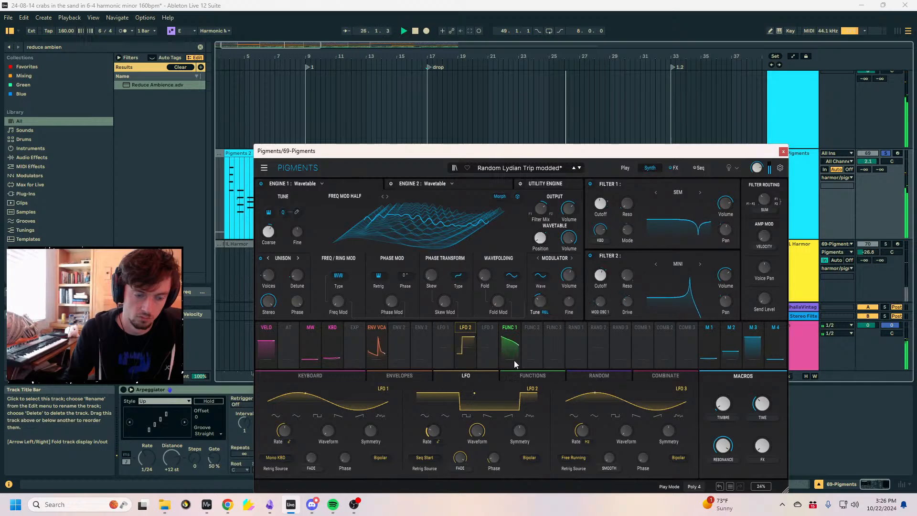
Close the Pigments window, start recording onto 71 Audio and 72 Audio from the drop, and solo 72 Audio.
left_click(783, 152)
scroll(711, 202, "down", 4)
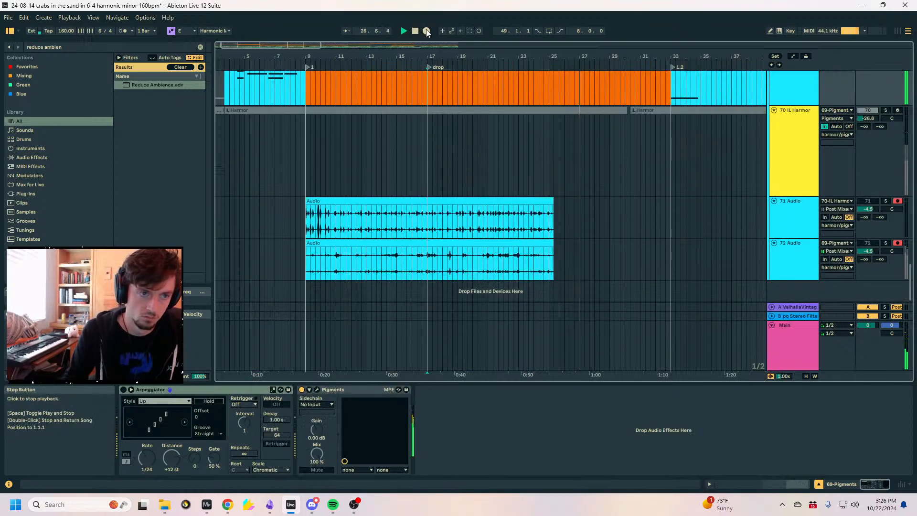
key("F9")
left_click(885, 237)
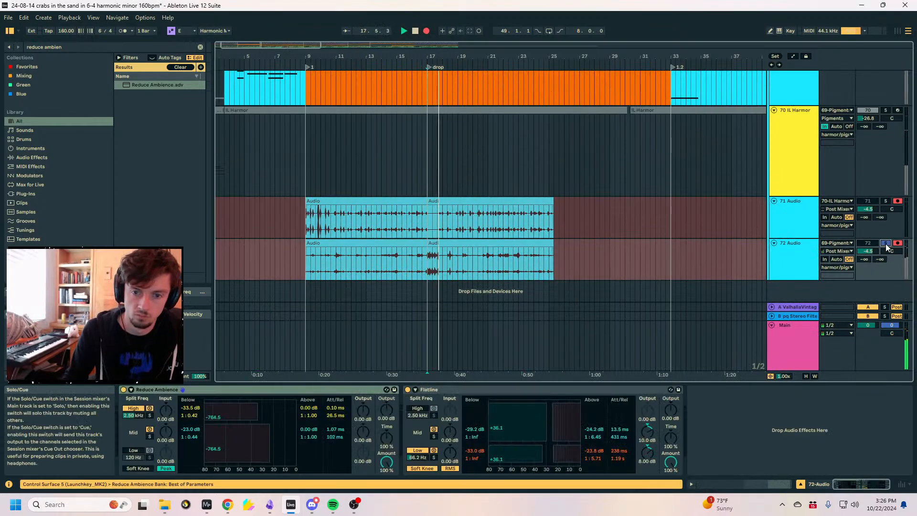
Reopen Pigments on 69 Pigments, vary LFO 2's rate while recording, then close the plug-in and stop the take.
scroll(662, 230, "up", 3)
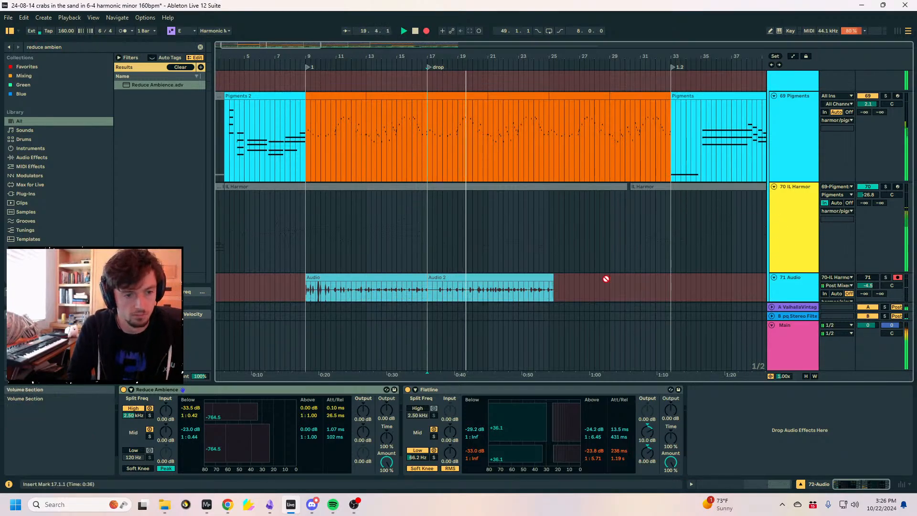
left_click(804, 150)
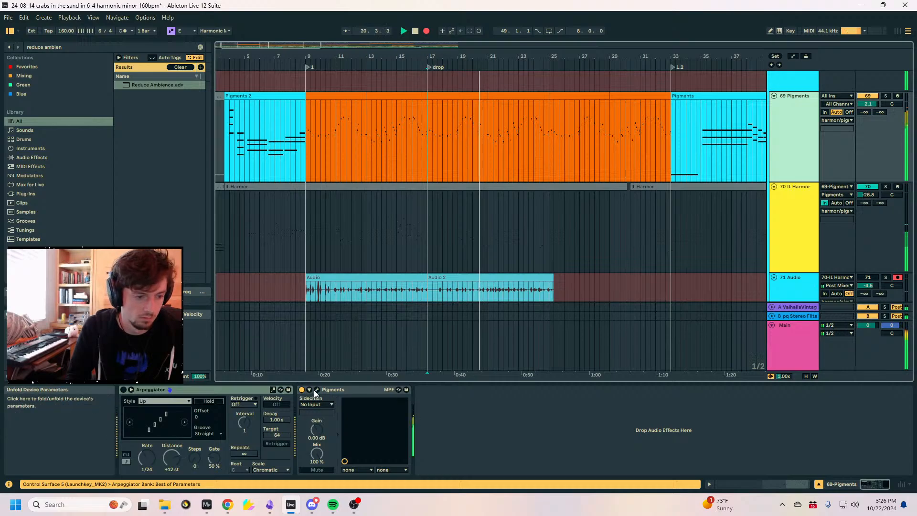
left_click(315, 389)
scroll(443, 424, "up", 1)
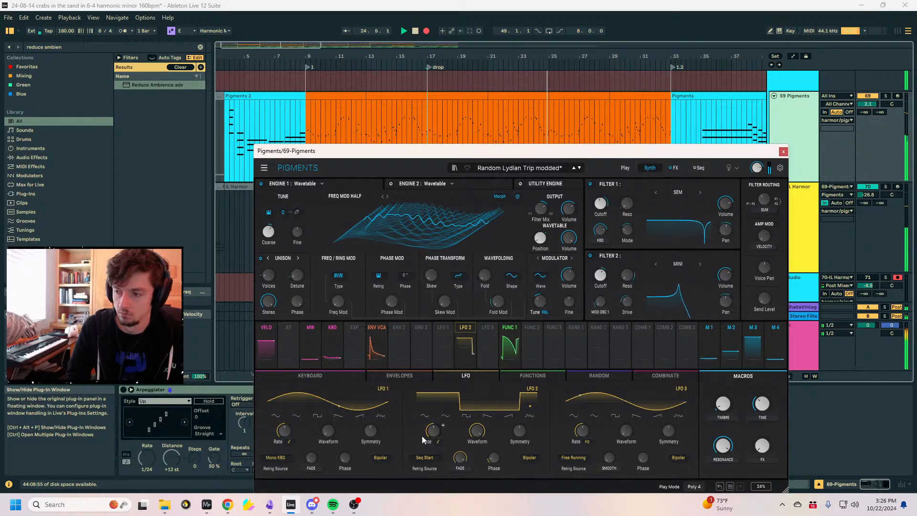
left_click(783, 151)
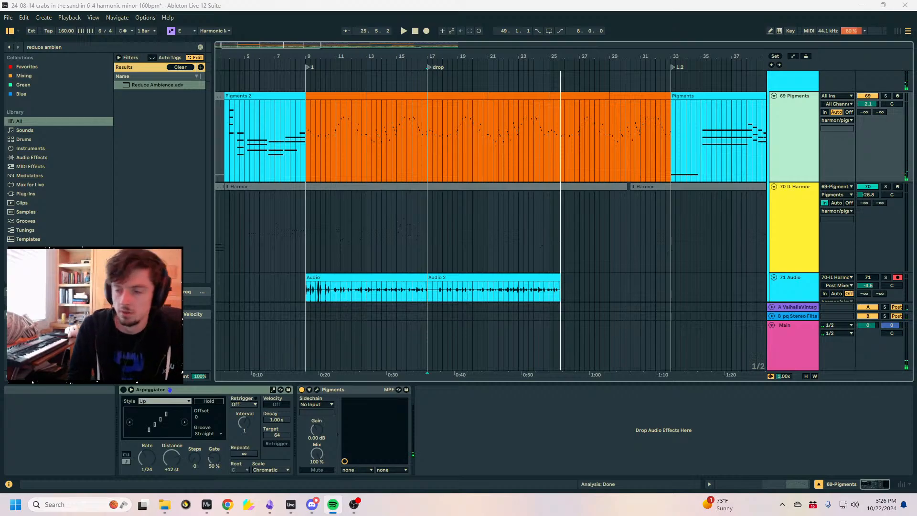
Switch to Spotify and look through the full list of albums by Spoq.
left_click_drag(916, 151, 682, 121)
scroll(605, 255, "down", 5)
scroll(569, 259, "down", 2)
scroll(633, 250, "down", 5)
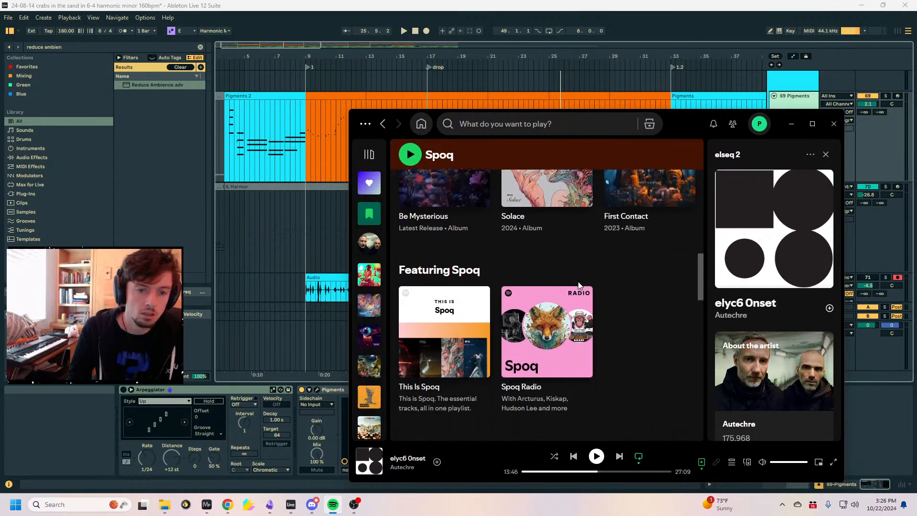
scroll(563, 262, "up", 2)
scroll(549, 267, "up", 2)
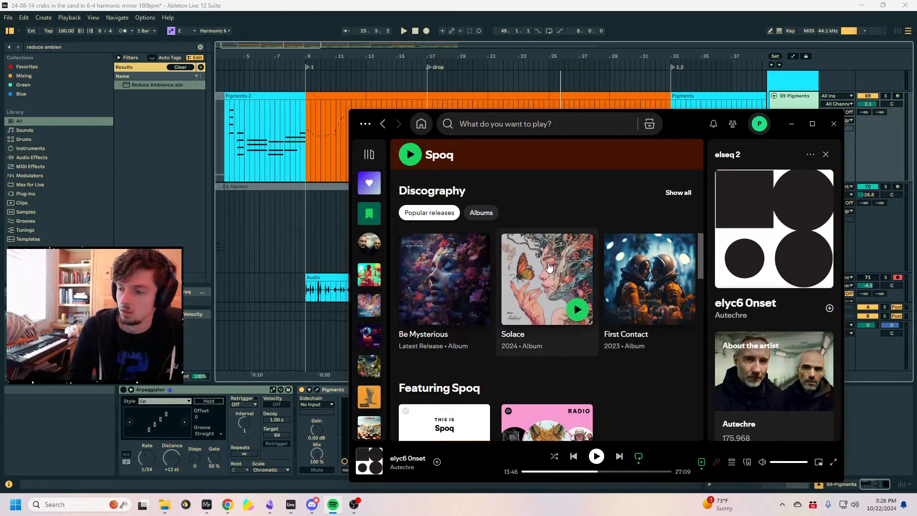
left_click(481, 234)
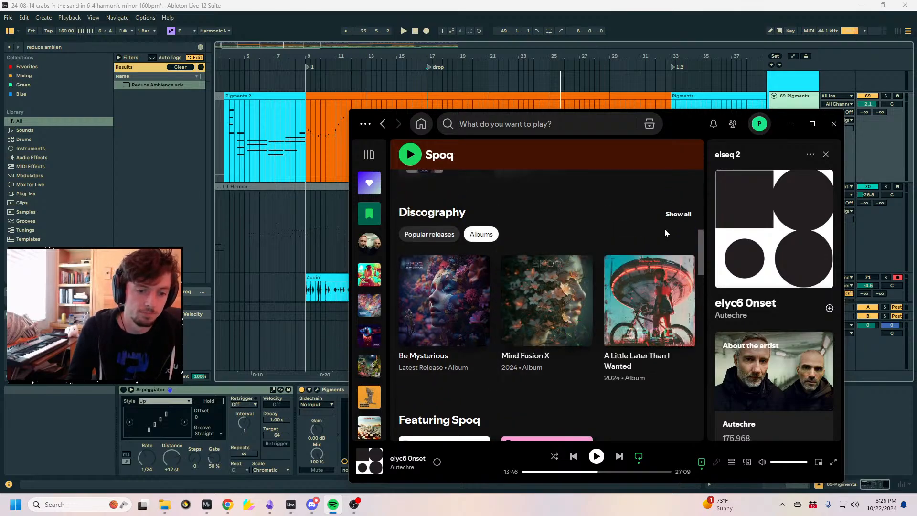
left_click(678, 215)
scroll(492, 258, "down", 5)
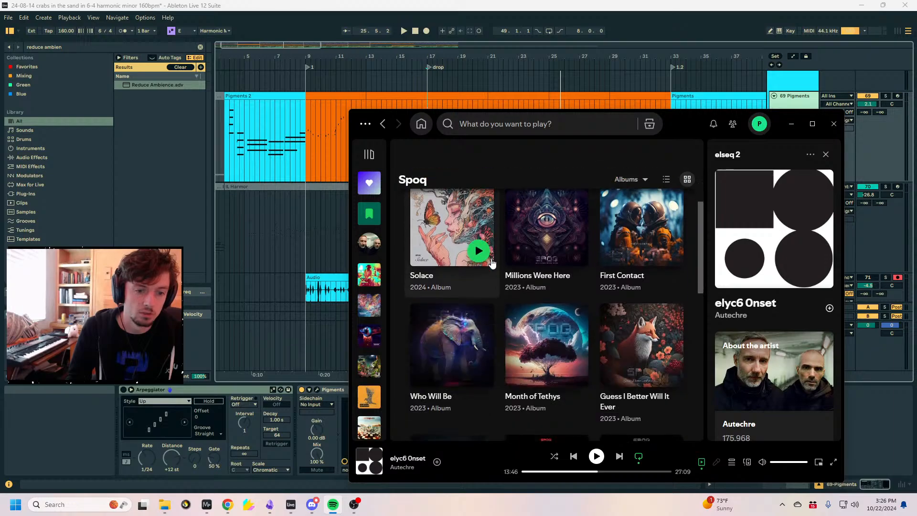
scroll(492, 263, "down", 5)
scroll(517, 287, "up", 10)
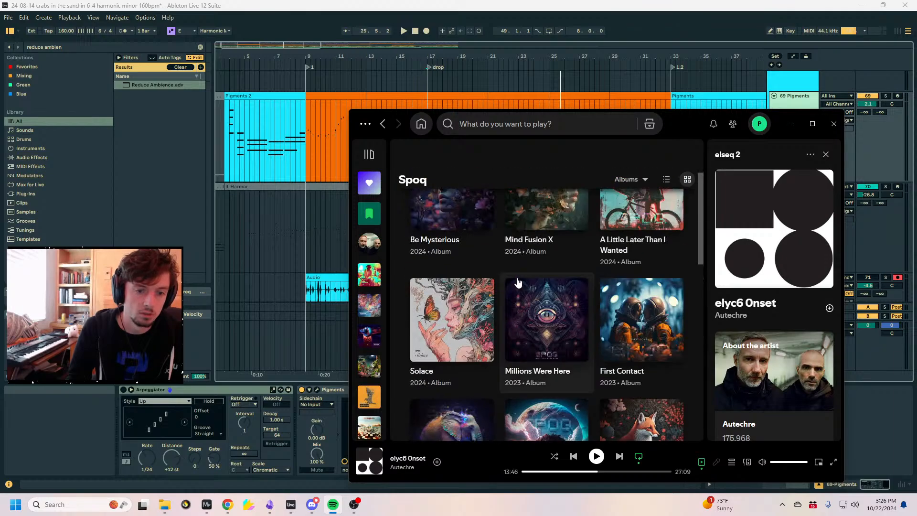
Return to Ableton Live and play the new take on 72 Audio soloed from the drop at bar 17.
left_click(237, 281)
left_click(426, 222)
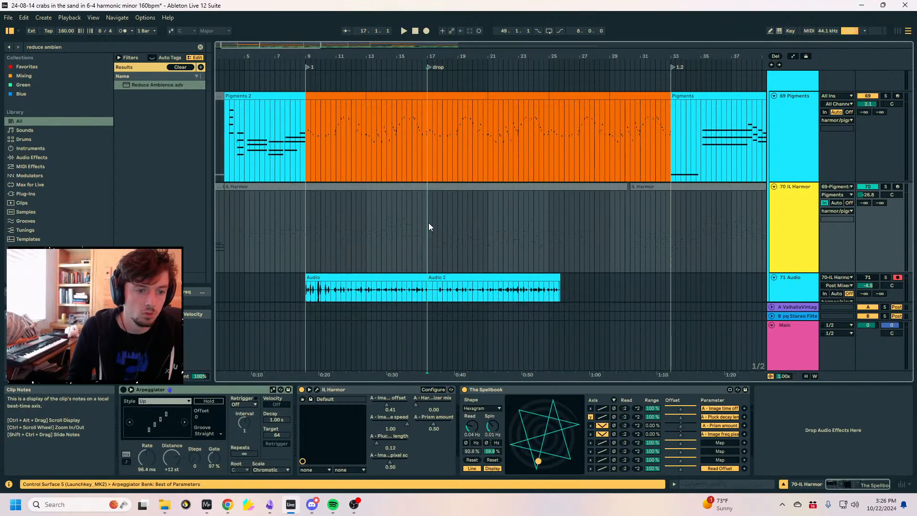
scroll(420, 201, "down", 3)
left_click(422, 258)
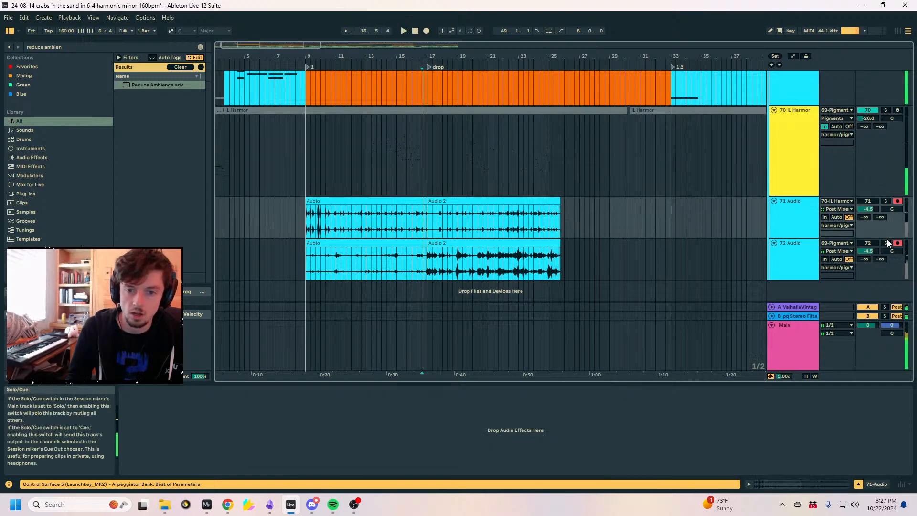
left_click(427, 267)
left_click_drag(457, 56, 456, 93)
key("space")
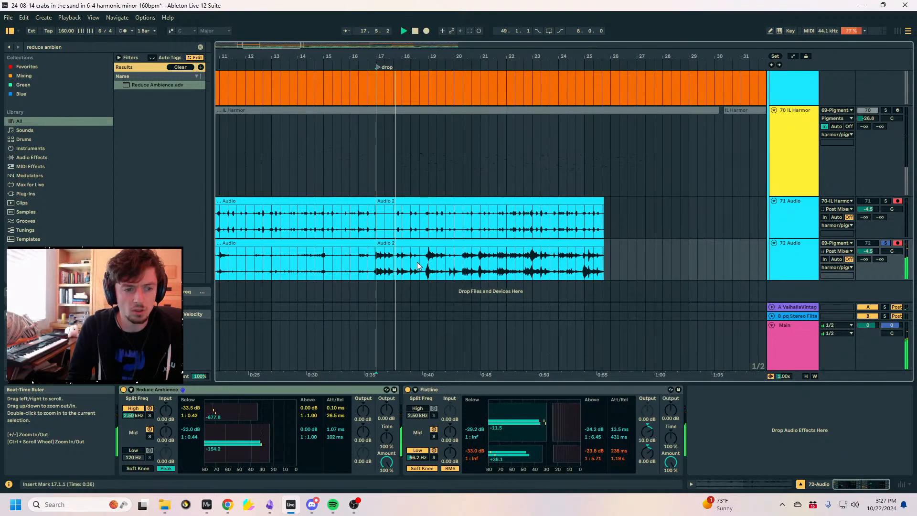
Open the Audio 2 clip on 72 Audio and try adjusting its pitch, listening from the drop.
left_click(409, 243)
key("space")
left_click(690, 483)
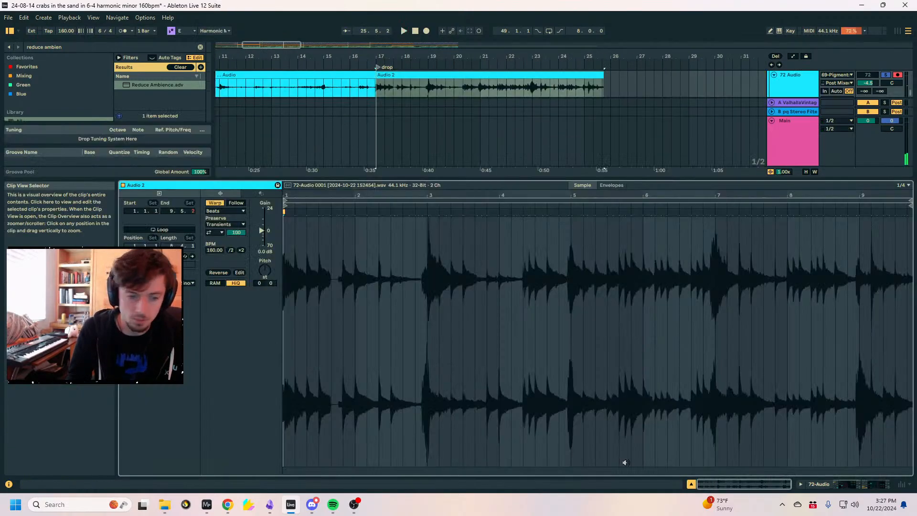
left_click_drag(265, 271, 264, 278)
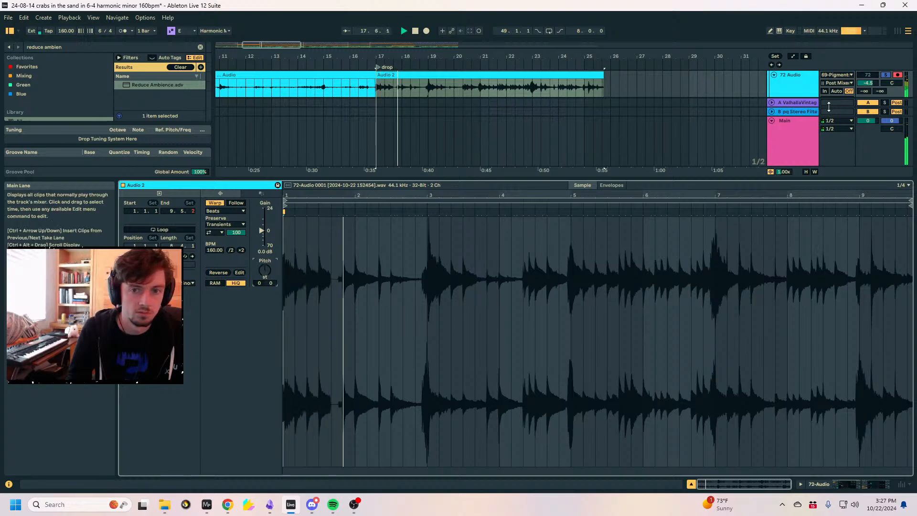
left_click_drag(794, 178, 794, 315)
key("space")
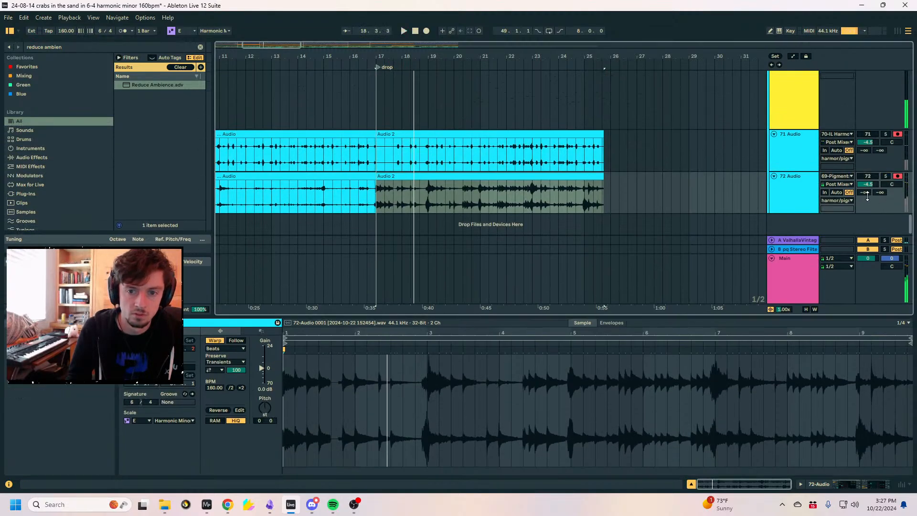
Play from the drop, route 72 Audio's output to Main and set its send A to -12.5 dB.
key("space")
scroll(843, 173, "up", 4)
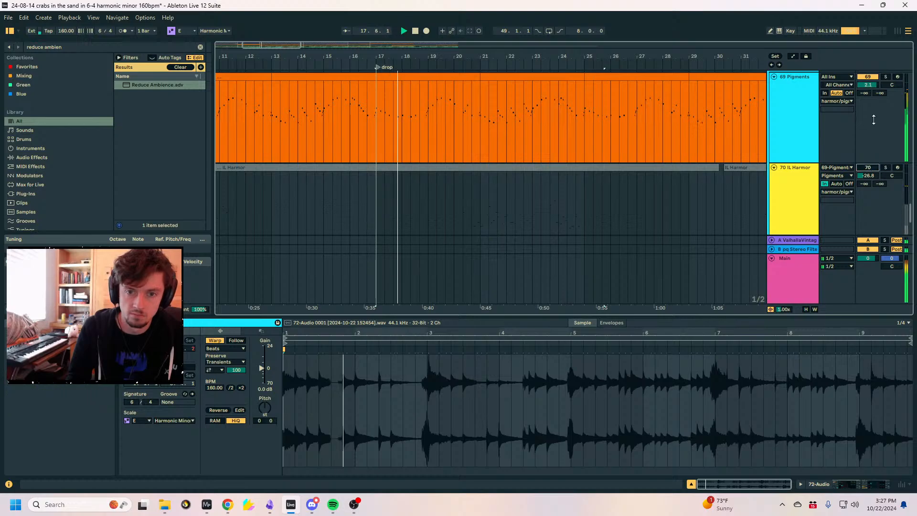
scroll(815, 175, "down", 4)
left_click(869, 184)
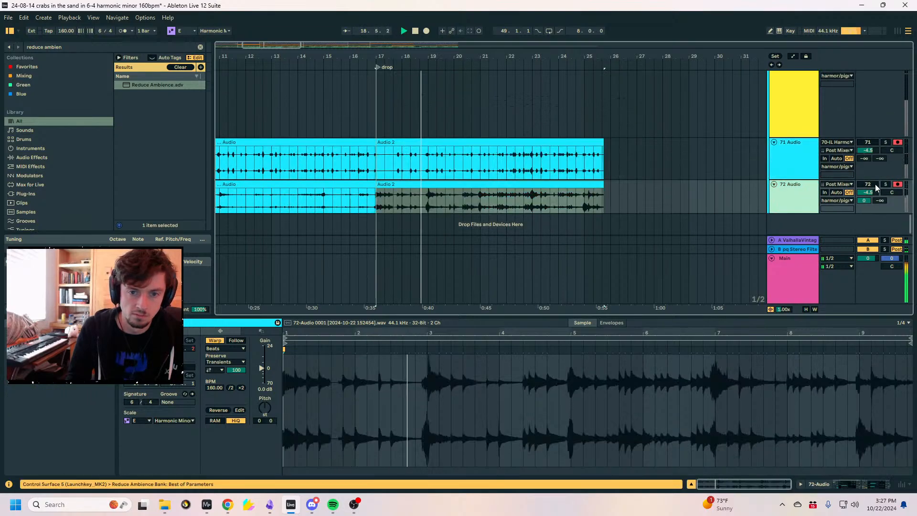
left_click(801, 185)
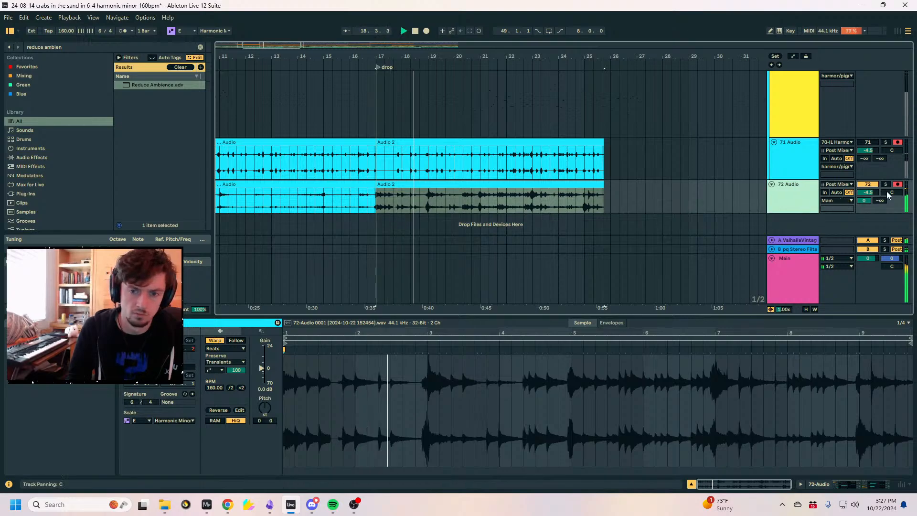
key("ctrl+z")
left_click_drag(864, 200, 864, 199)
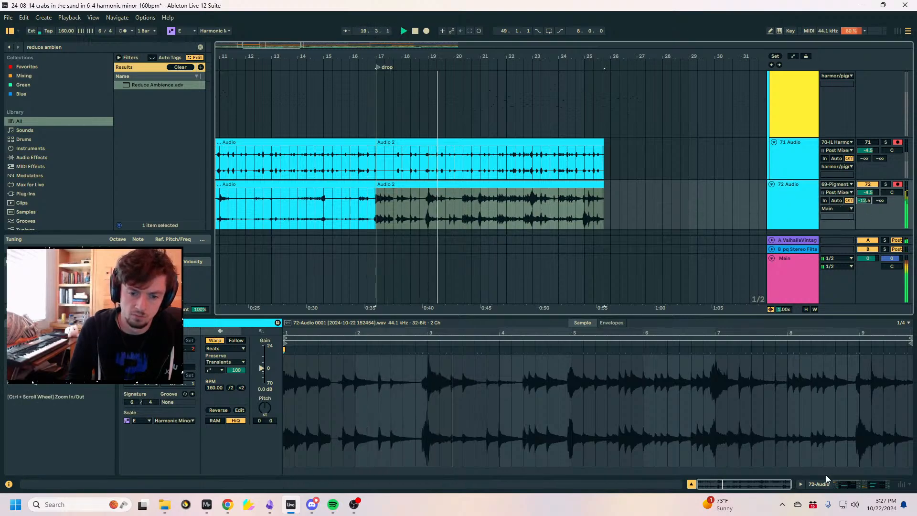
Turn off the Flatline and Reduce Ambience devices on 72 Audio.
left_click(852, 482)
left_click(408, 390)
left_click(123, 389)
Find Auto Filter in the browser, add it to 72 Audio and lower its cutoff to 1.76 kHz.
left_click_drag(71, 48, 2, 43)
type("auto filt")
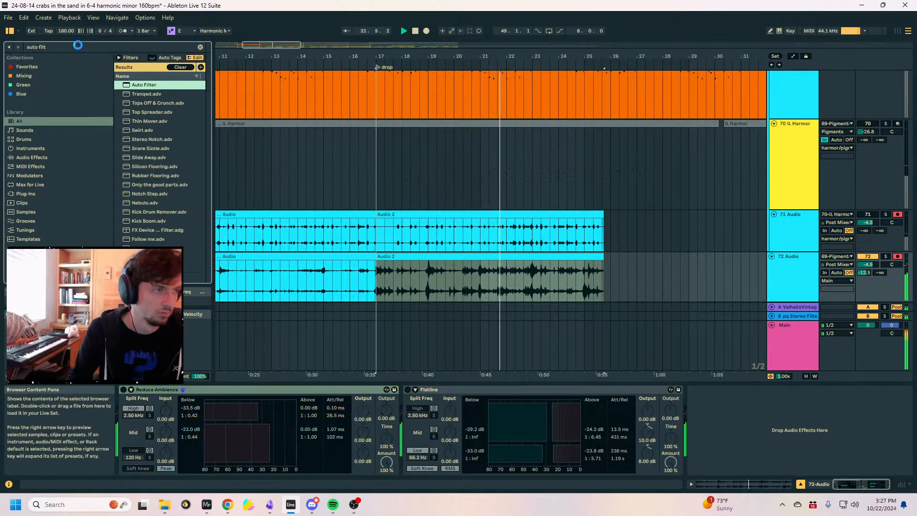
key("Return")
left_click_drag(824, 413, 825, 440)
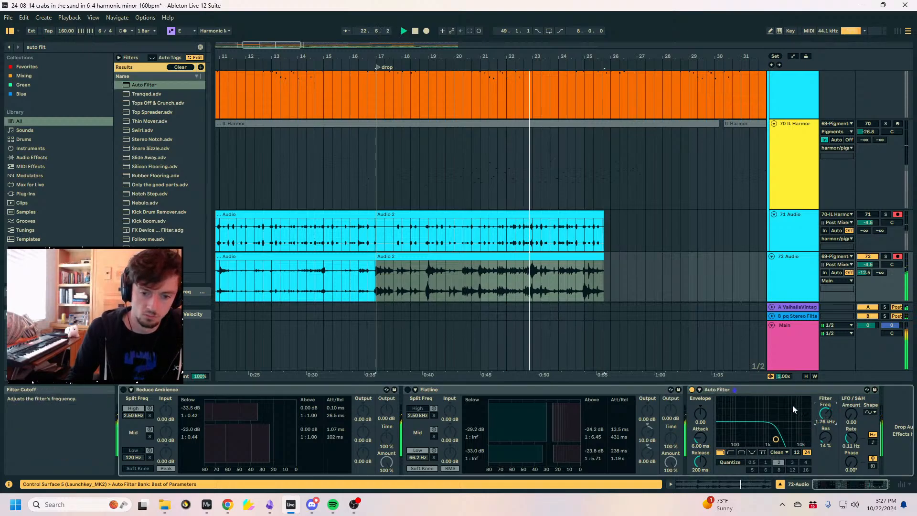
Find Utility in the browser, add it after Auto Filter on 72 Audio and set its width to 0%.
left_click_drag(72, 48, 2, 38)
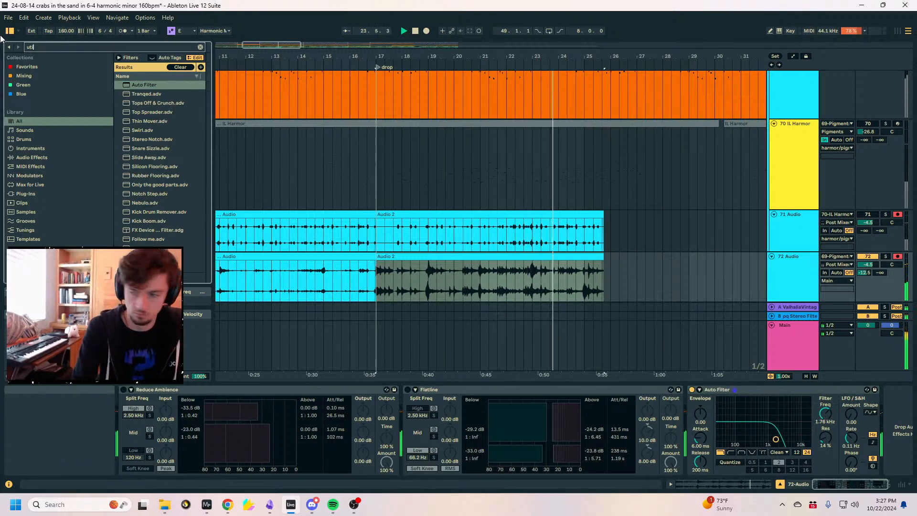
type("utili")
left_click(130, 85)
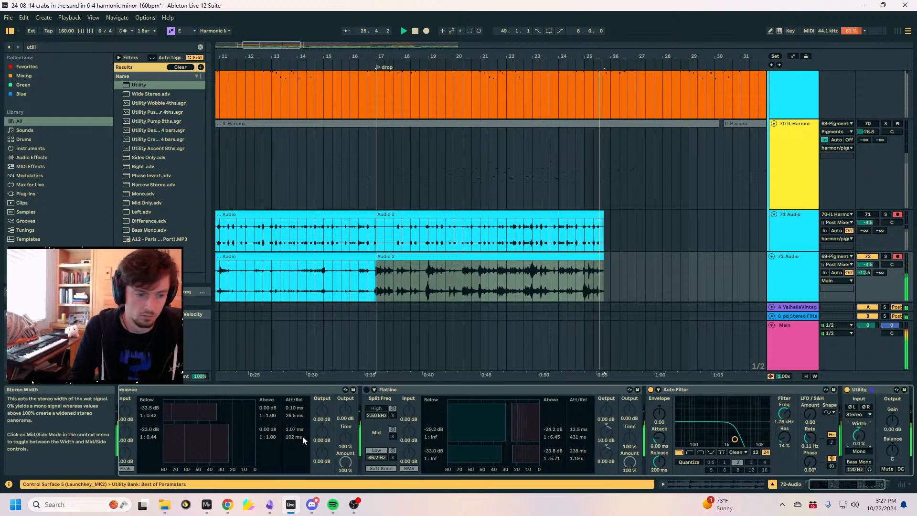
left_click(332, 504)
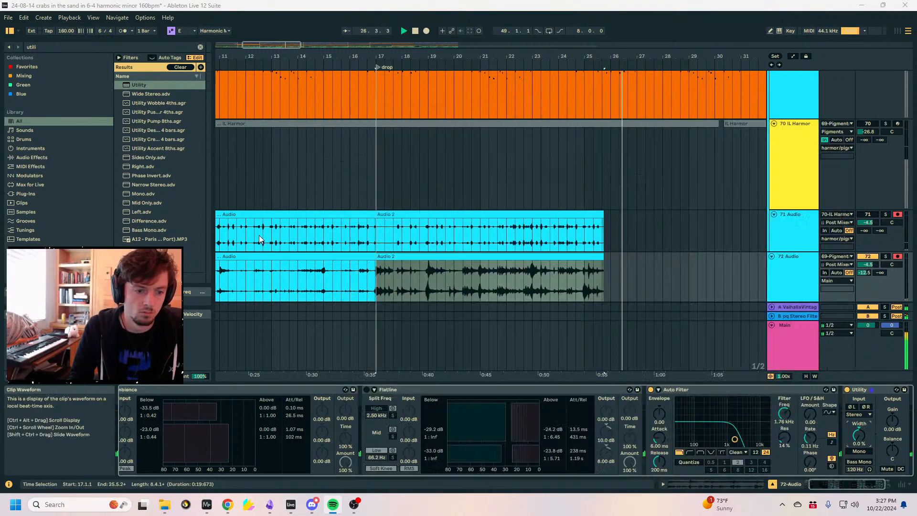
left_click(262, 238)
left_click(332, 504)
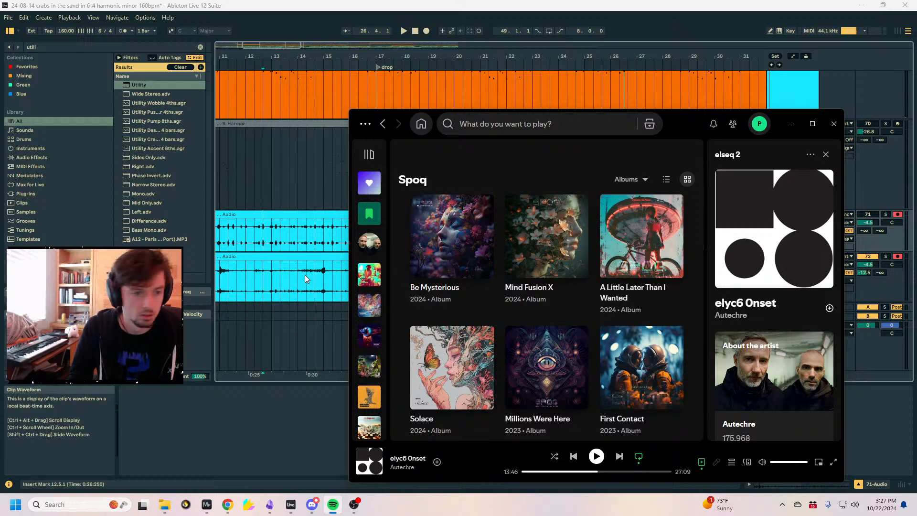
left_click(284, 295)
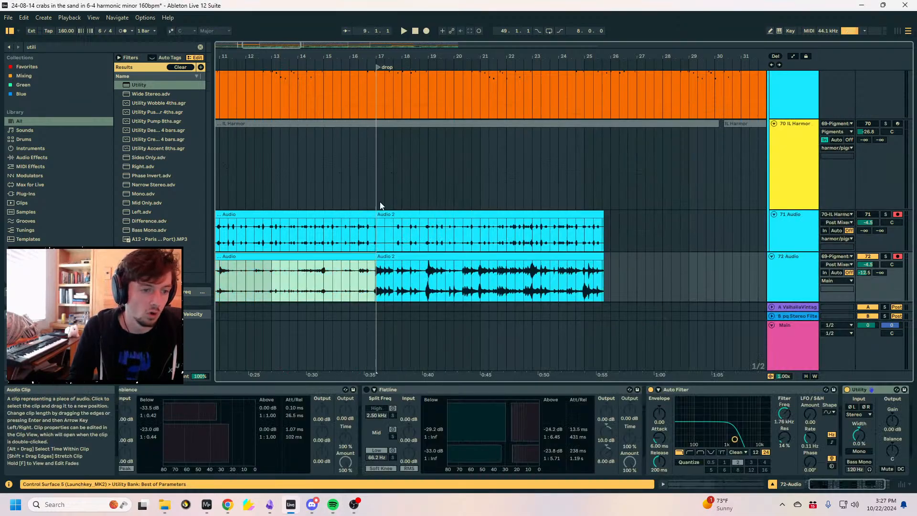
Copy the Audio 2 clip on 72 Audio over the earlier clip at bar 9 and play from there.
left_click(409, 224)
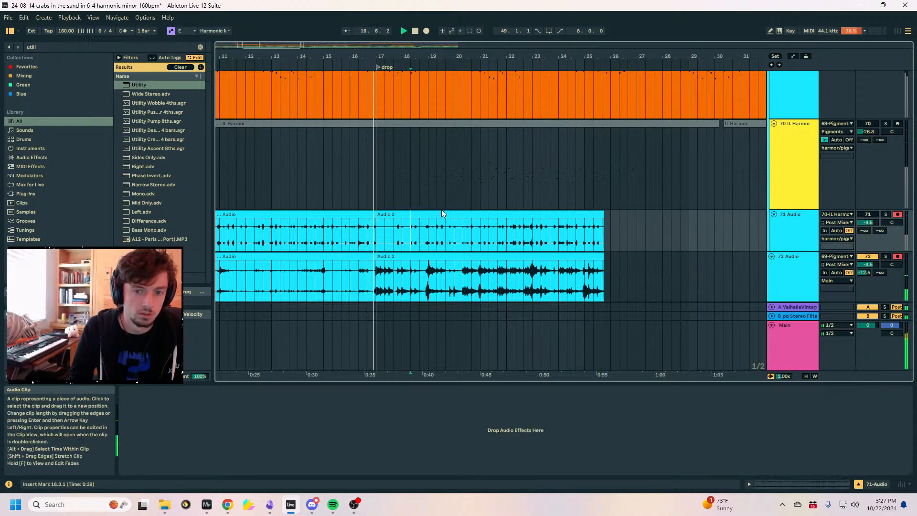
left_click_drag(418, 58, 510, 38)
left_click(519, 258)
key("ctrl+c")
left_click(451, 258)
key("ctrl+v")
key("space")
key("space")
Set Auto Filter's cutoff to 5.06 kHz, resonance to 53% and LFO amount to 29.3 with a tempo-synced rate.
left_click_drag(784, 413, 810, 368)
left_click(831, 442)
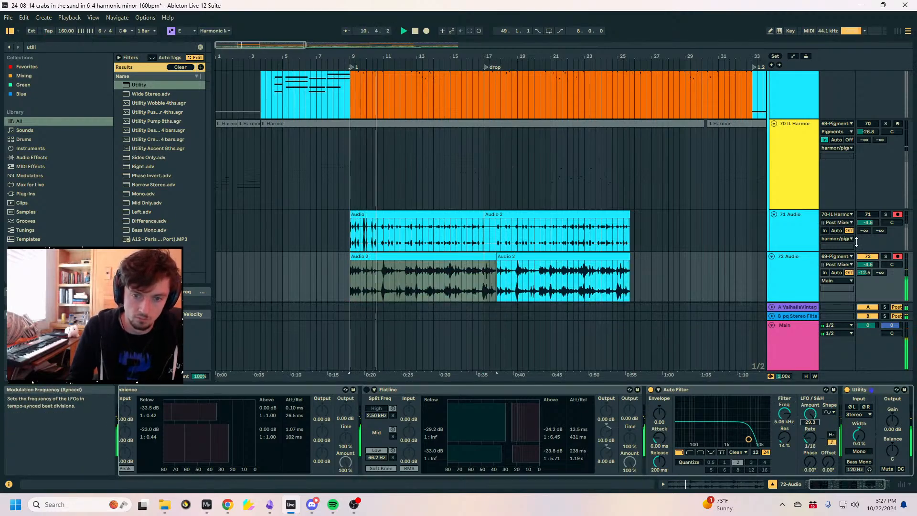
left_click_drag(784, 436, 810, 427)
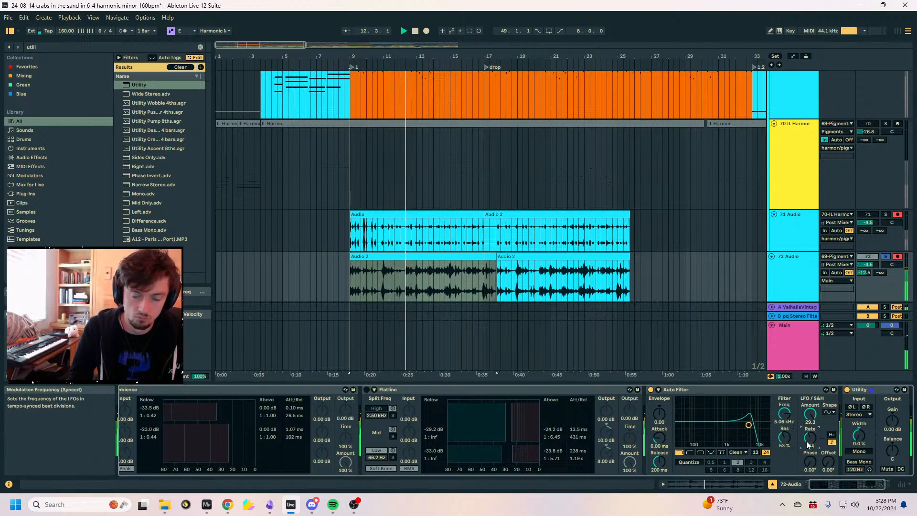
Set Auto Filter's LFO phase to 177° and move the device after Utility on 72 Audio.
left_click_drag(809, 471, 809, 449)
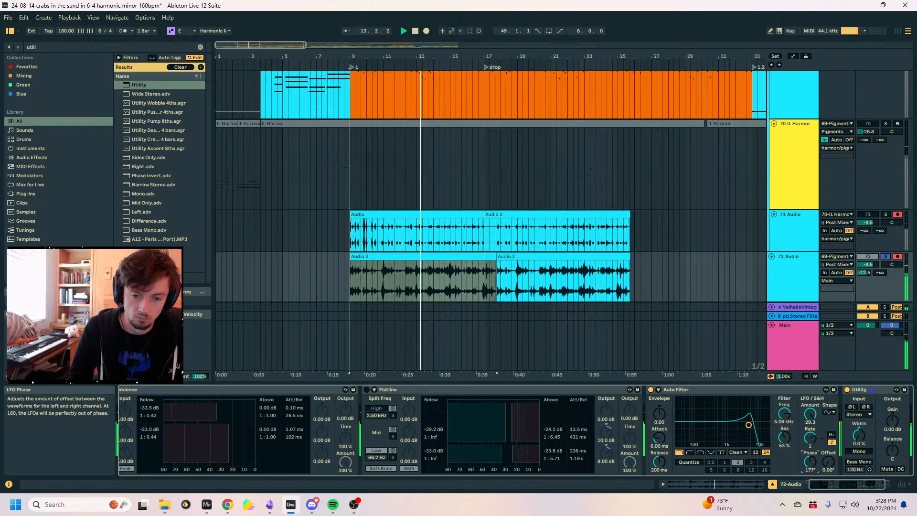
left_click(765, 390)
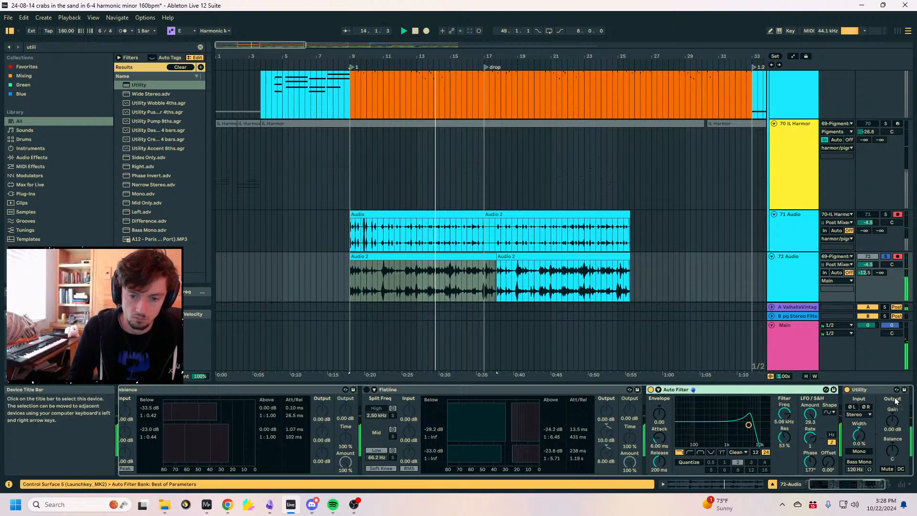
left_click_drag(864, 411, 862, 412)
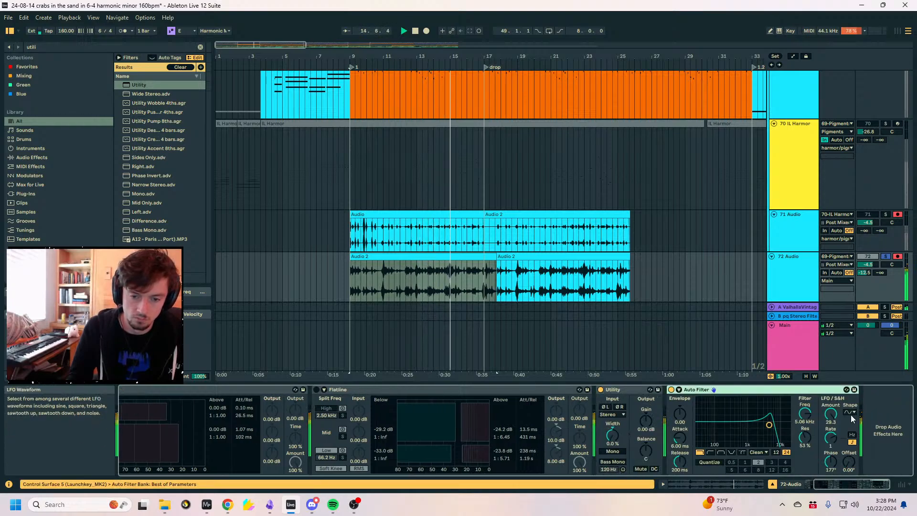
Unsolo 72 Audio and split its first Audio 2 clip at the drop marker on bar 17.
left_click(475, 265)
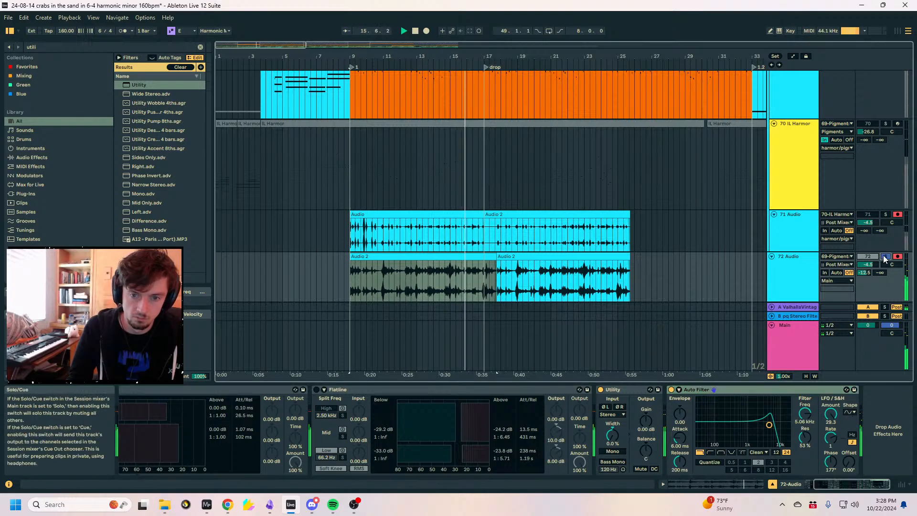
left_click_drag(496, 265, 483, 258)
left_click_drag(496, 279, 630, 282)
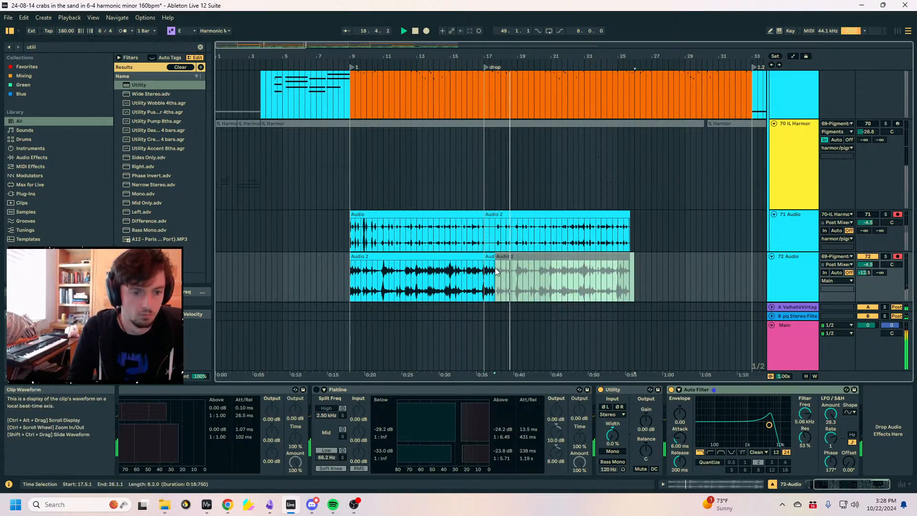
left_click(503, 258)
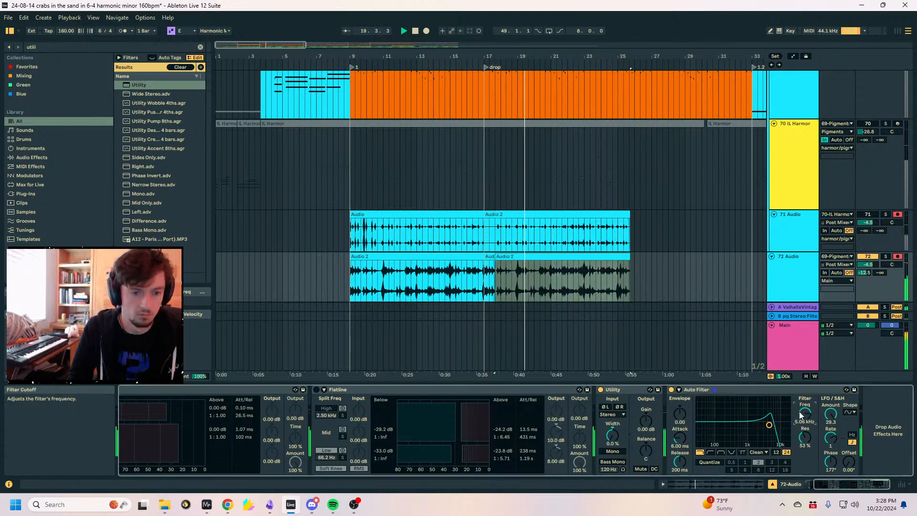
Delete the 18.6.3 to 19.1.3 slice on 72 Audio and give the clip before the gap a long fade-out.
left_click(516, 281)
left_click_drag(516, 280, 521, 282)
left_click_drag(520, 57, 533, 157)
left_click_drag(527, 273, 389, 258)
key("Delete")
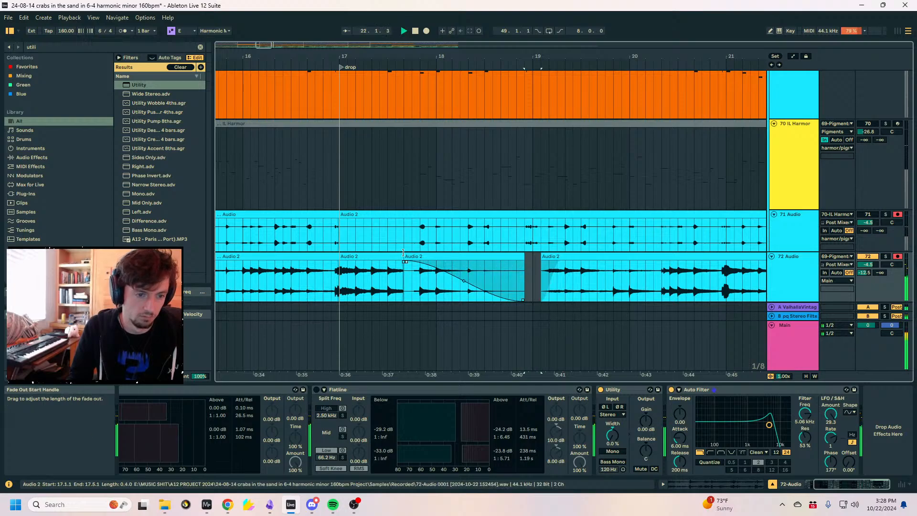
left_click_drag(461, 56, 461, 14)
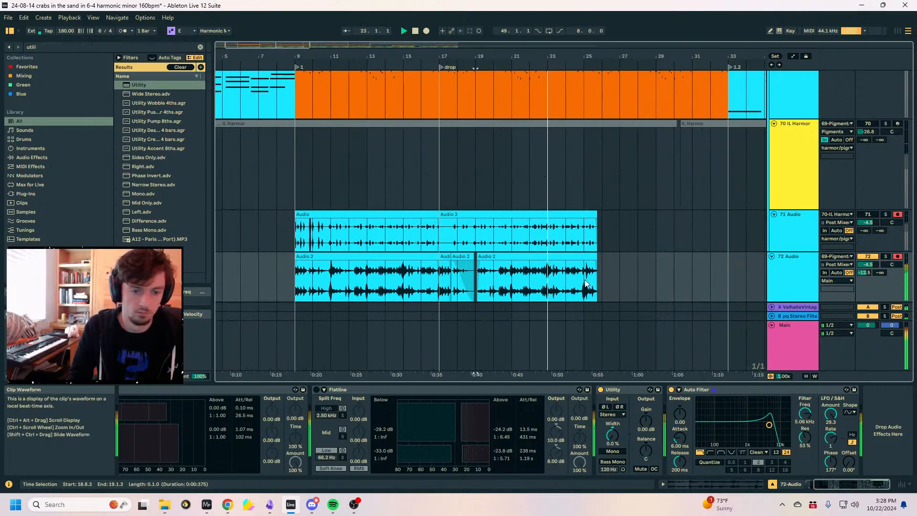
Duplicate the 72 Audio section from bars 17 to 25 so it fills bars 25 to 33.
left_click_drag(584, 285, 436, 285)
key("ctrl+d")
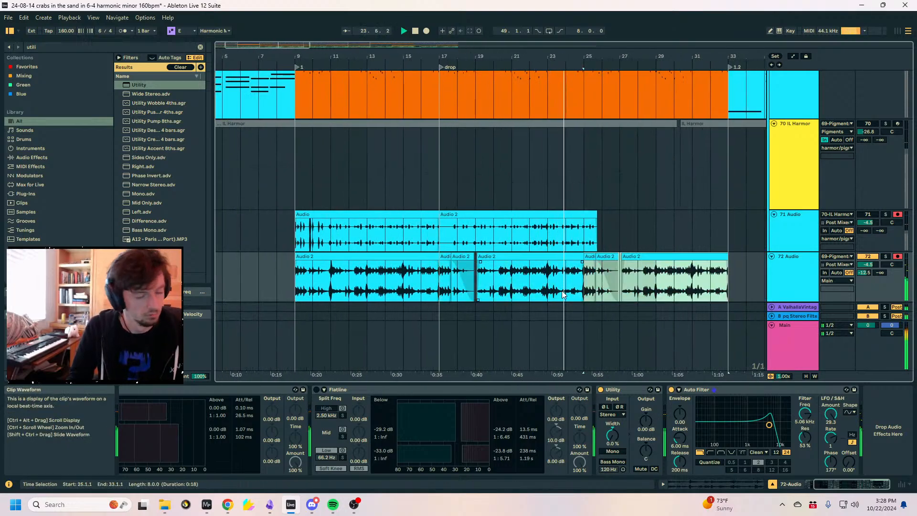
left_click(478, 256)
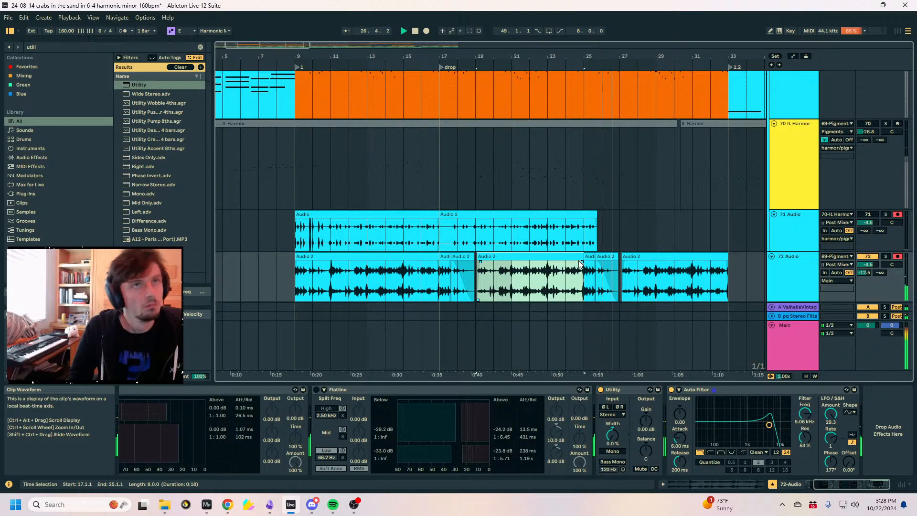
Lower 72 Audio's volume to -10.8 dB and raise its send B to about -0.6 dB.
left_click(794, 263)
left_click(867, 265)
left_click_drag(867, 266, 879, 220)
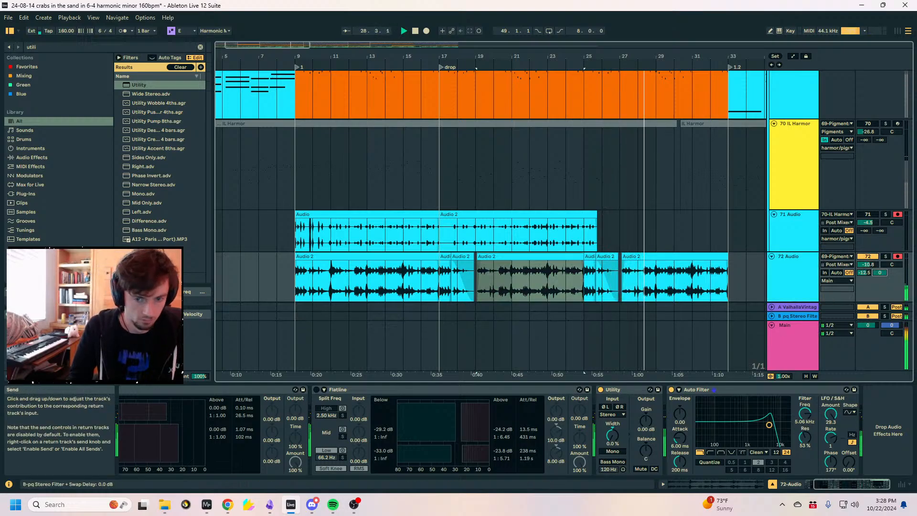
Duplicate the 72 Audio clips from bars 17–33 to bars 33–49 and route the track's output to 50-Audio 28.
scroll(790, 263, "up", 2)
scroll(791, 262, "down", 3)
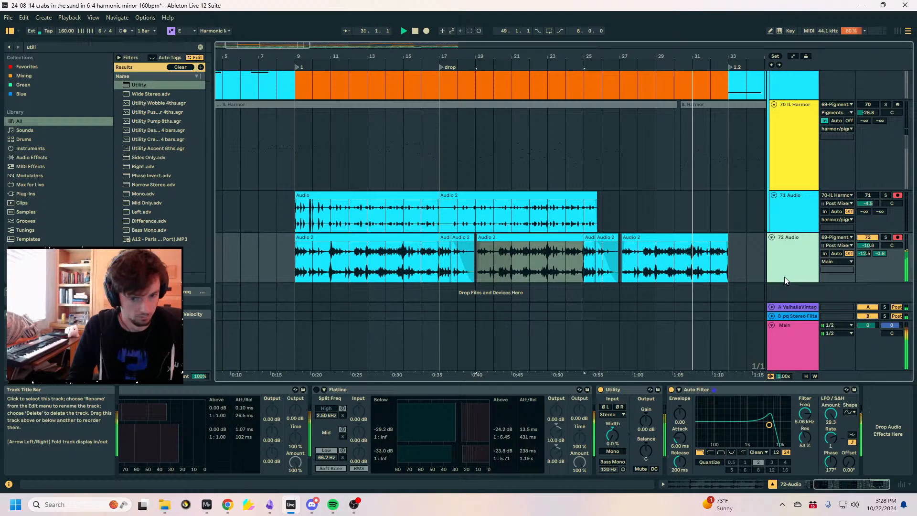
left_click(793, 262)
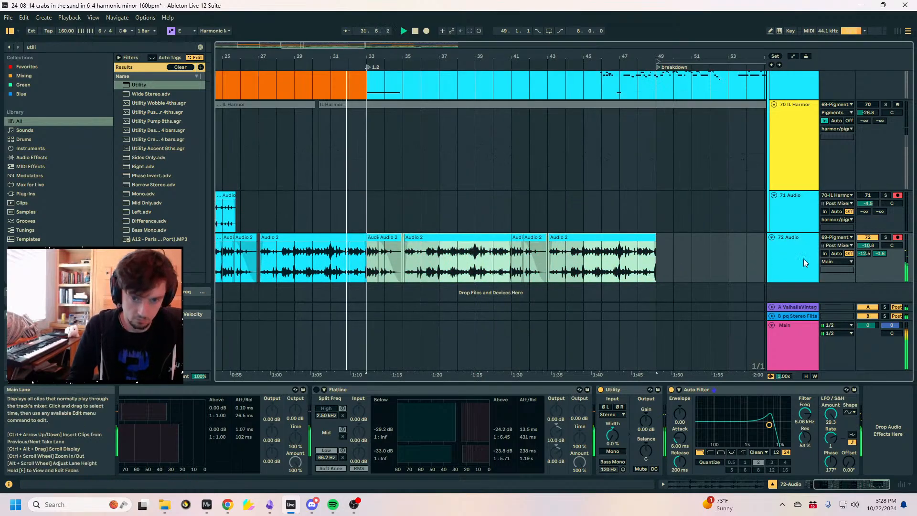
Find Delay in the browser and add it after Auto Filter on 72 Audio, with unsynced 41.1 ms times, 43% feedback and 37% dry/wet.
key("ctrl+f")
type("de")
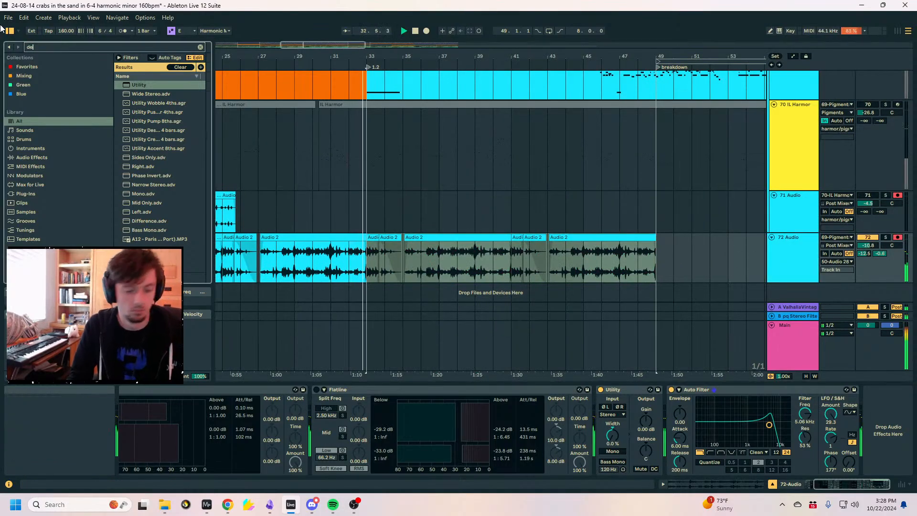
type("lay")
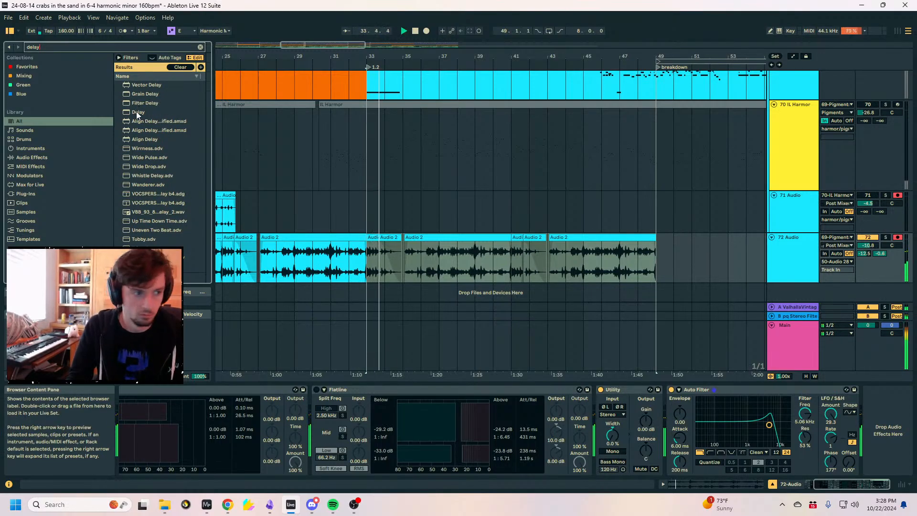
left_click_drag(137, 115, 529, 248)
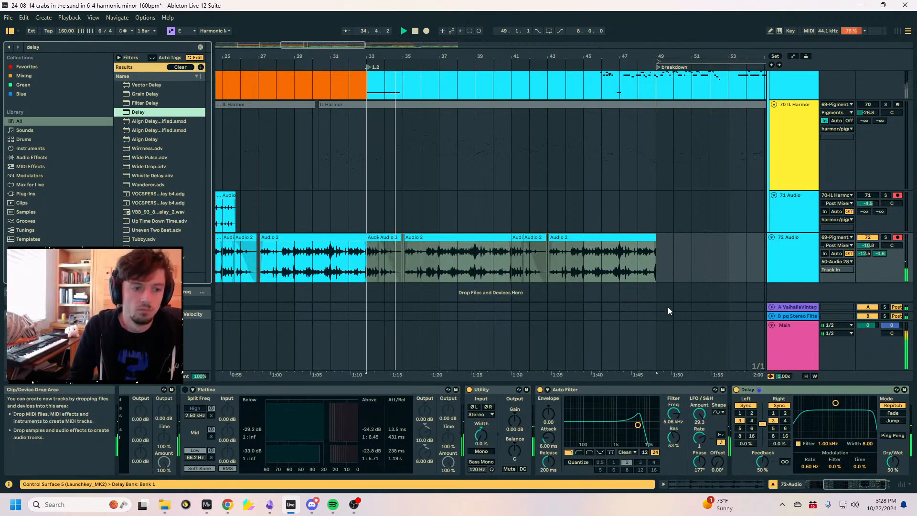
left_click(779, 405)
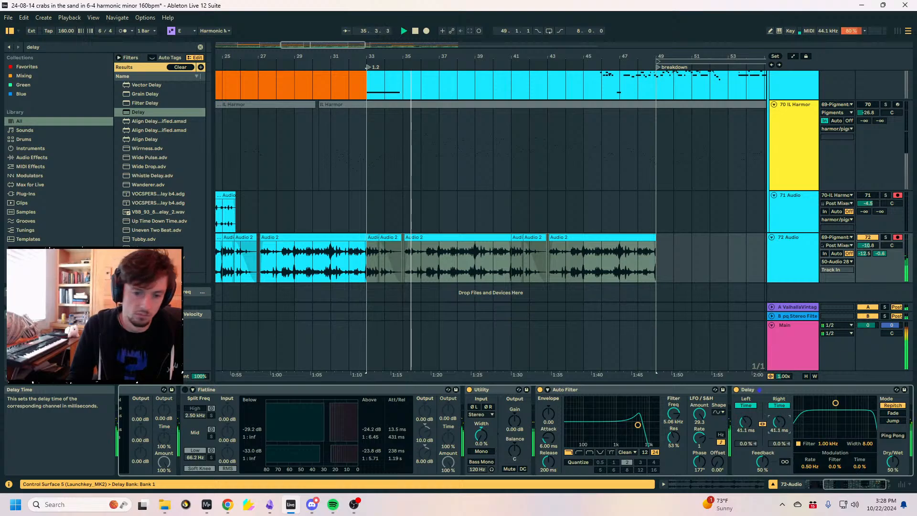
left_click_drag(778, 422, 779, 424)
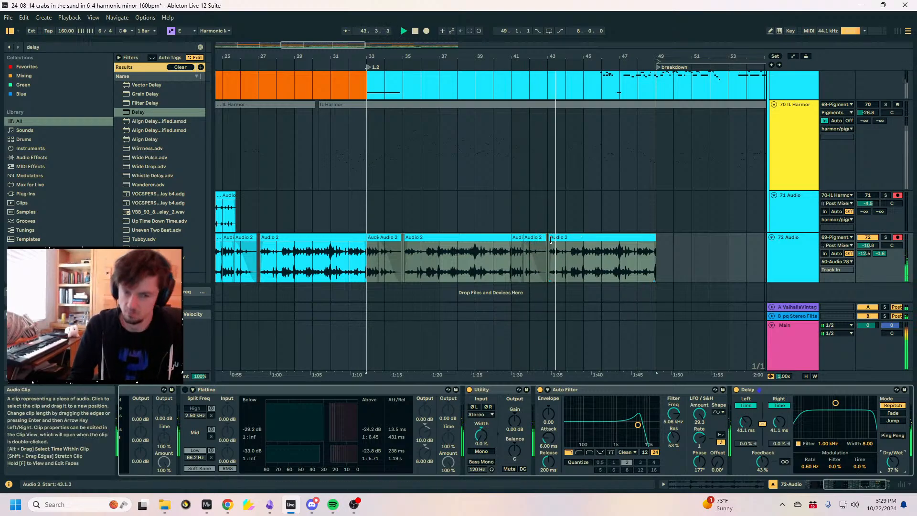
Look over the other tracks' clips leading up to the breakdown while the arrangement plays.
scroll(601, 253, "up", 3)
scroll(601, 253, "up", 15)
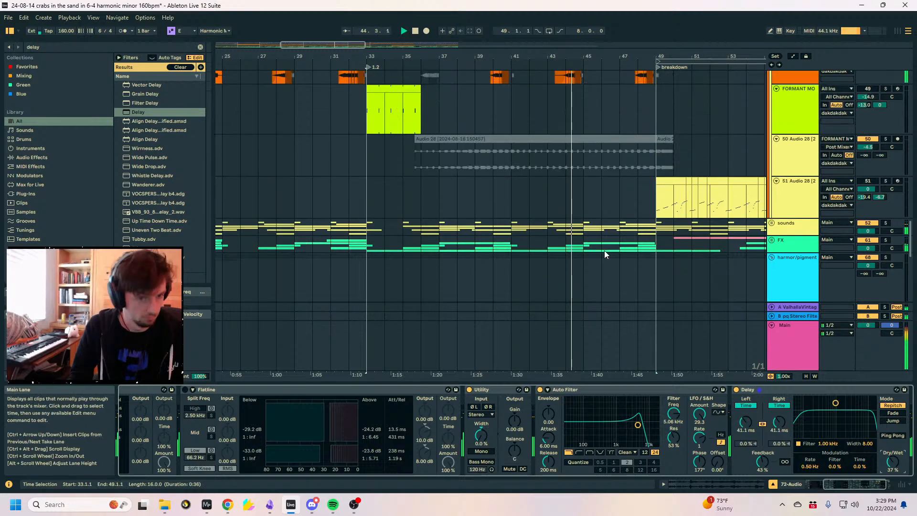
scroll(605, 254, "up", 10)
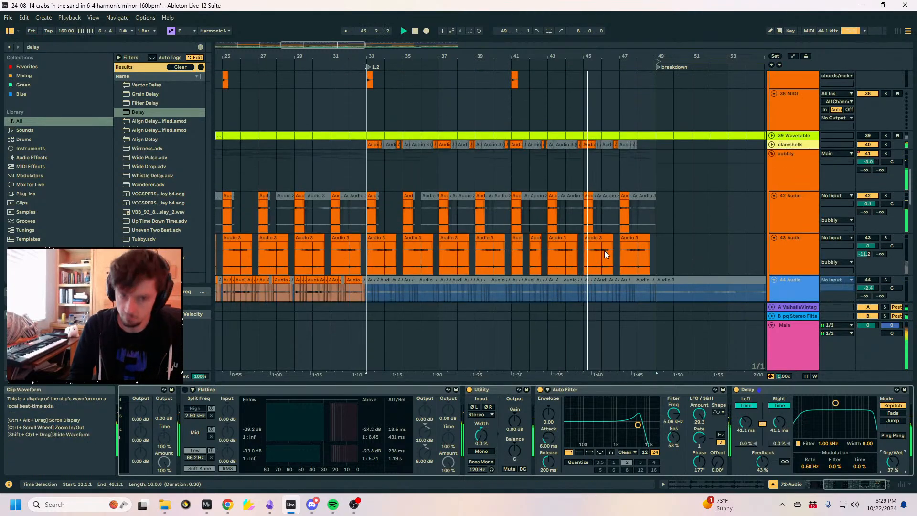
scroll(604, 255, "up", 12)
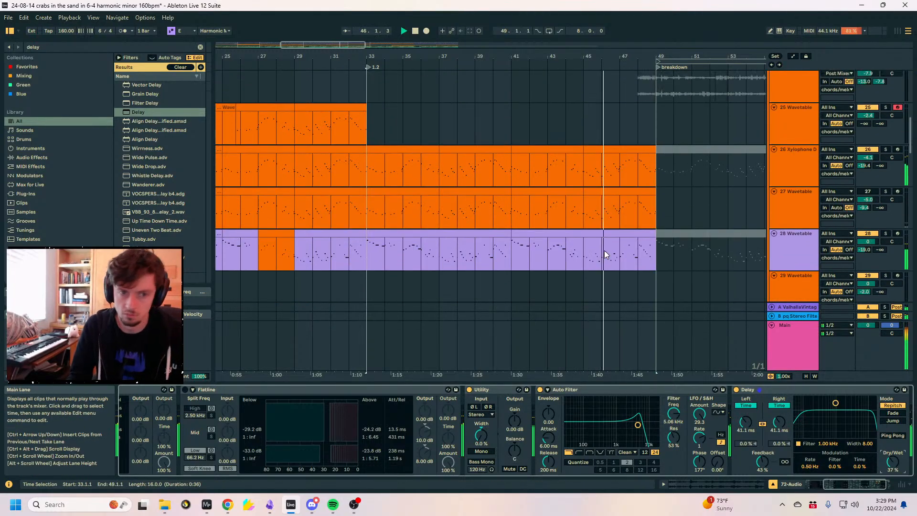
scroll(605, 255, "up", 4)
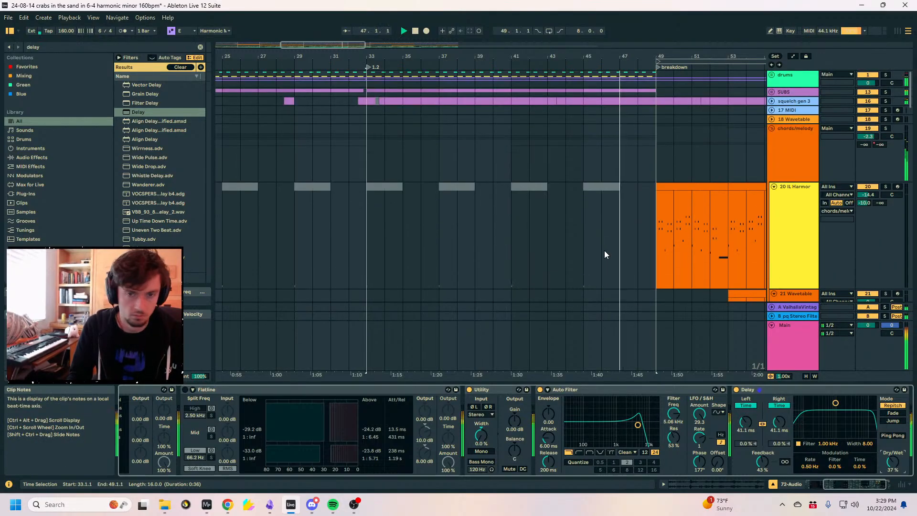
scroll(712, 266, "down", 5)
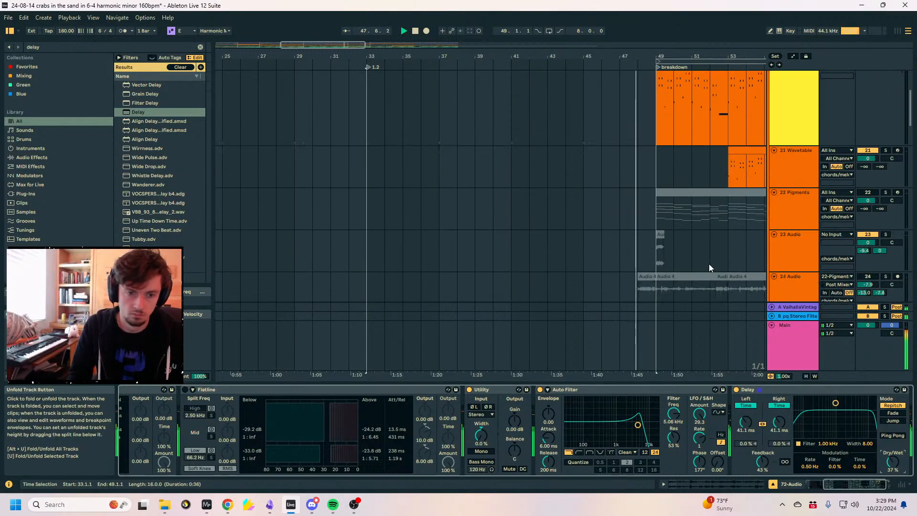
left_click_drag(911, 144, 911, 297)
Cut a short slice just after bar 47 out of the last Audio 2 clip on 72 Audio and play from 46.5.1.
left_click(625, 253)
key("space")
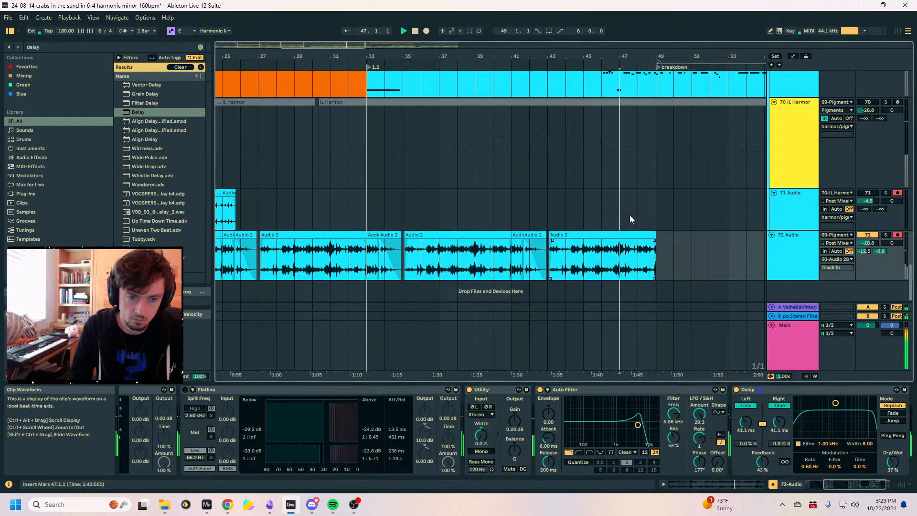
scroll(623, 266, "up", 5)
key("space")
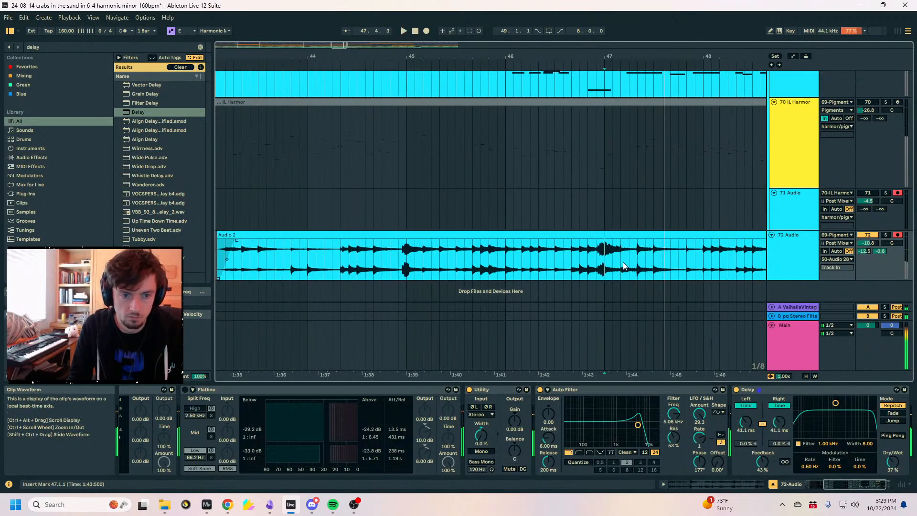
left_click(591, 262)
key("space")
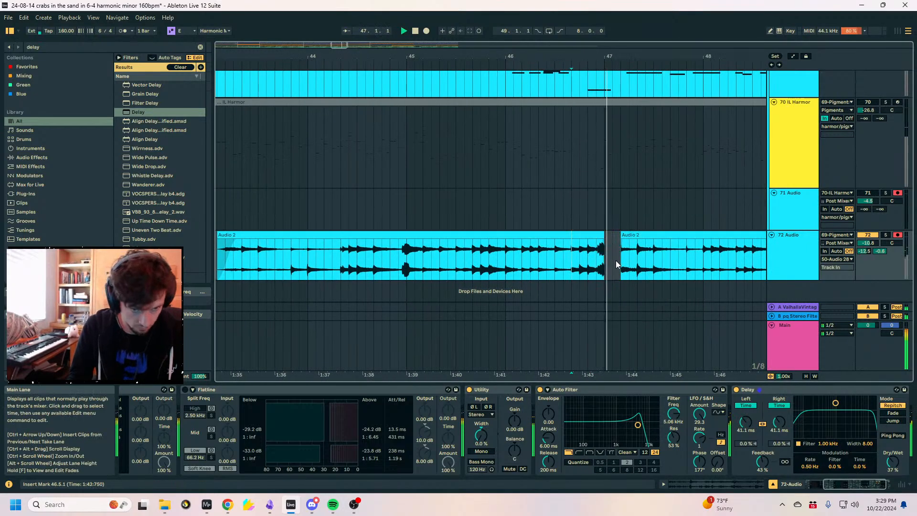
left_click_drag(619, 60, 617, 53)
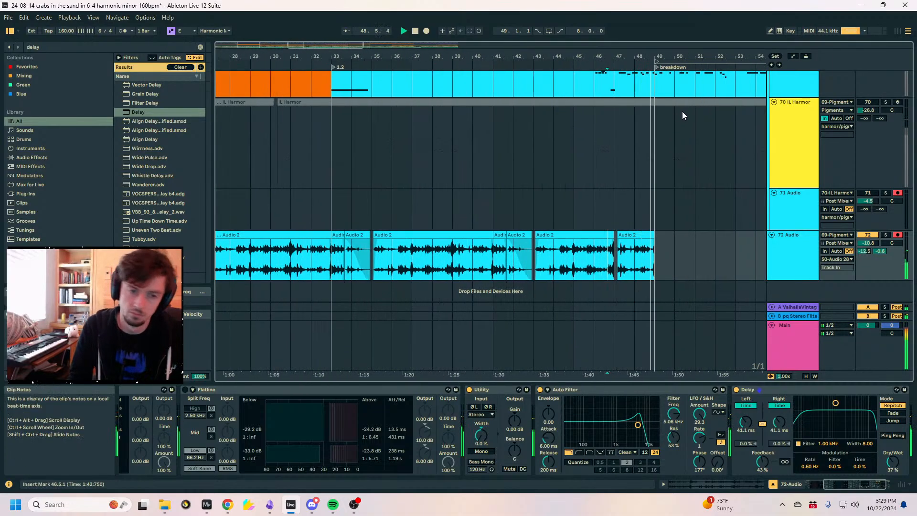
Look over the tracks' clips across the breakdown and place the insert marker at bar 57.
left_click_drag(672, 57, 508, 56)
scroll(571, 173, "up", 15)
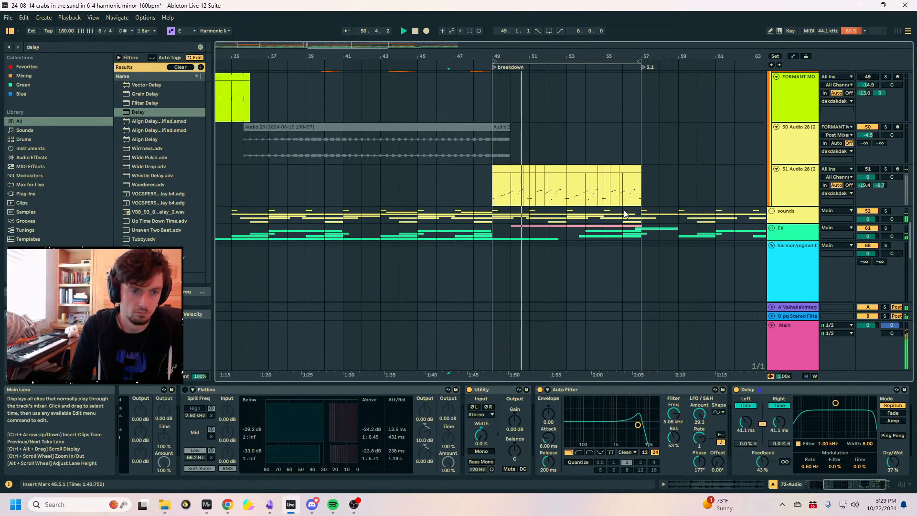
scroll(624, 213, "up", 12)
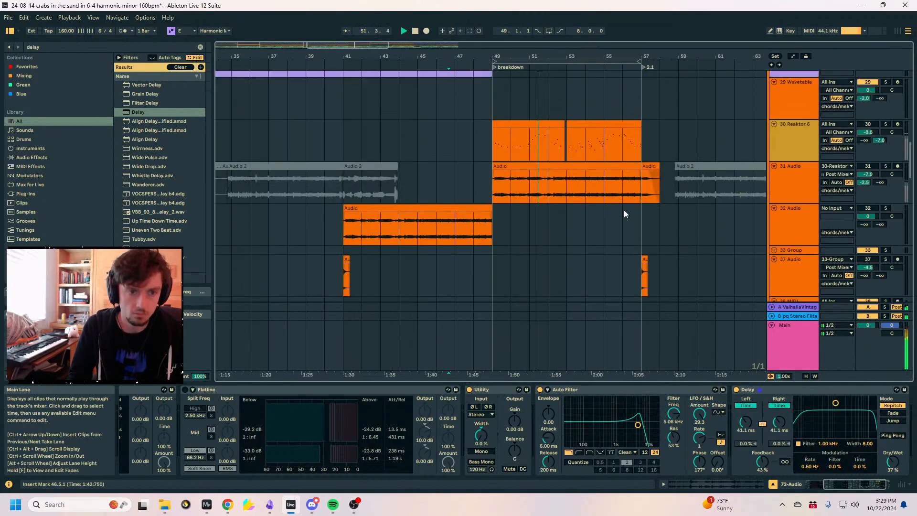
scroll(623, 210, "up", 6)
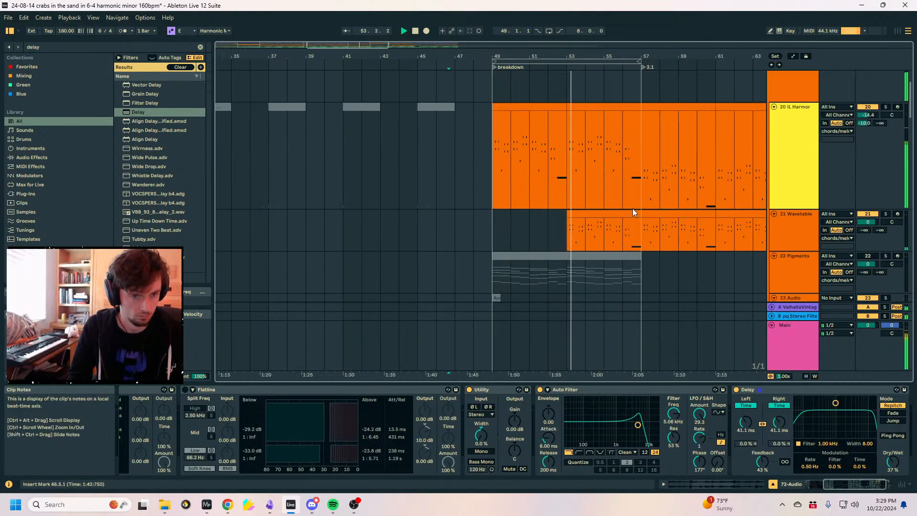
left_click_drag(604, 57, 471, 58)
left_click(512, 233)
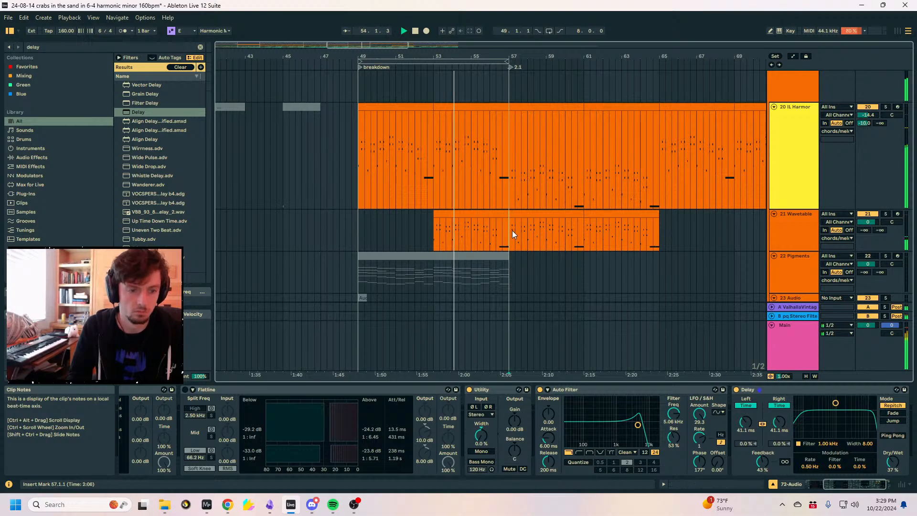
Unfold squelch gen 3 and examine its device chain and return B's pq Stereo Filter + Swap Delay rack.
scroll(754, 239, "up", 3)
left_click(771, 101)
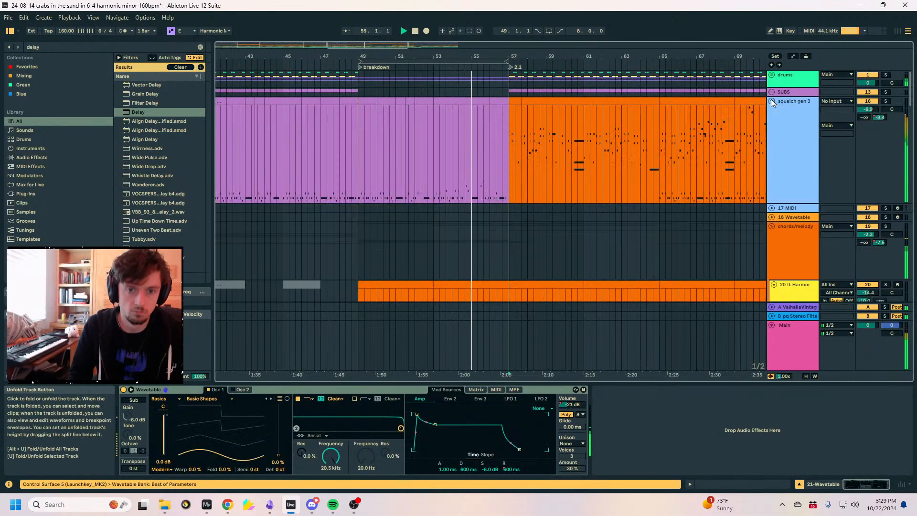
left_click(787, 141)
double_click(609, 392)
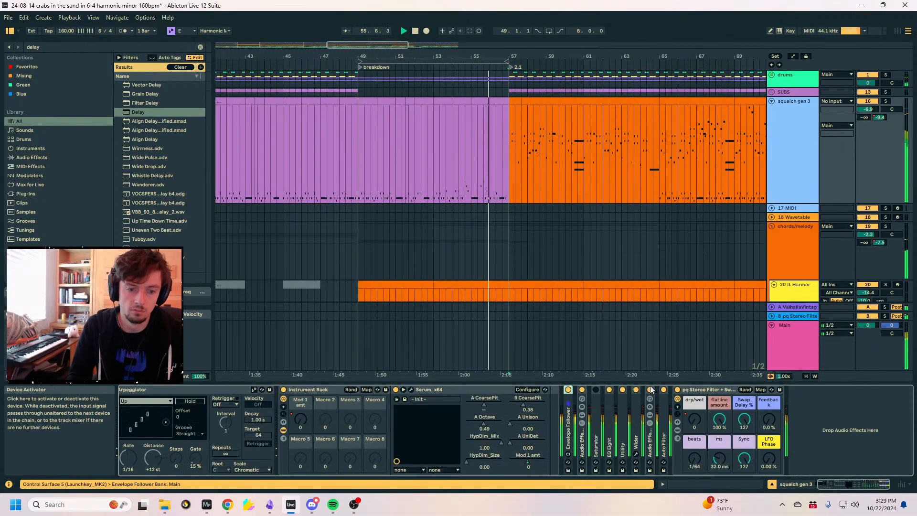
left_click(794, 318)
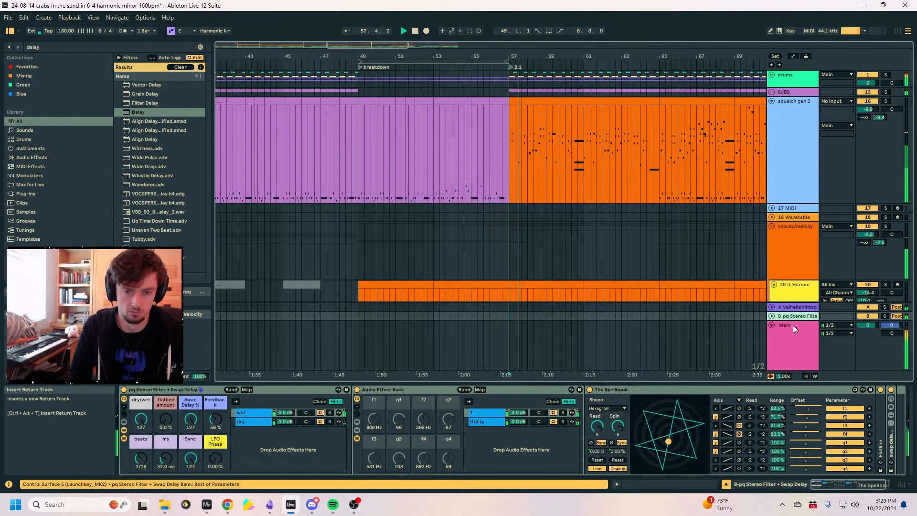
Insert a return track with a synced one-sixteenth Delay at 46% feedback and 100% dry/wet, and set squelch gen 3's send C to -1.6 dB.
key("ctrl+alt+t")
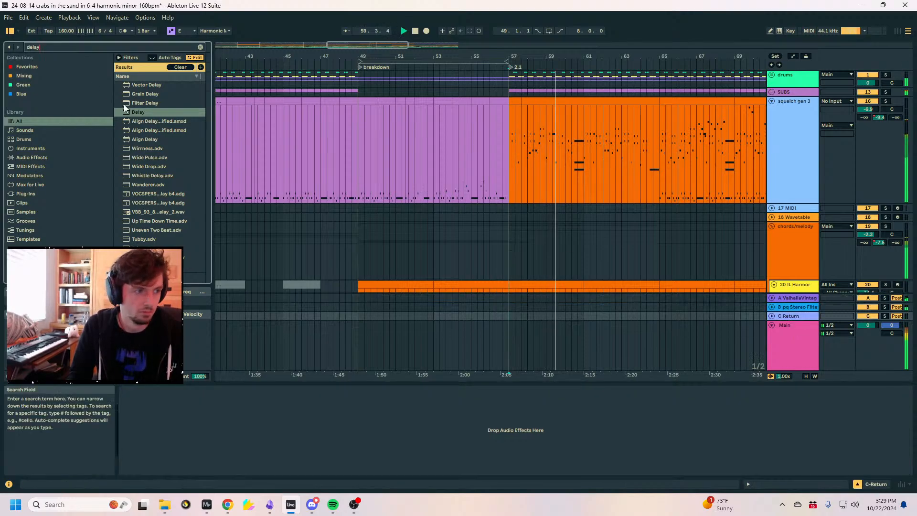
left_click(133, 112)
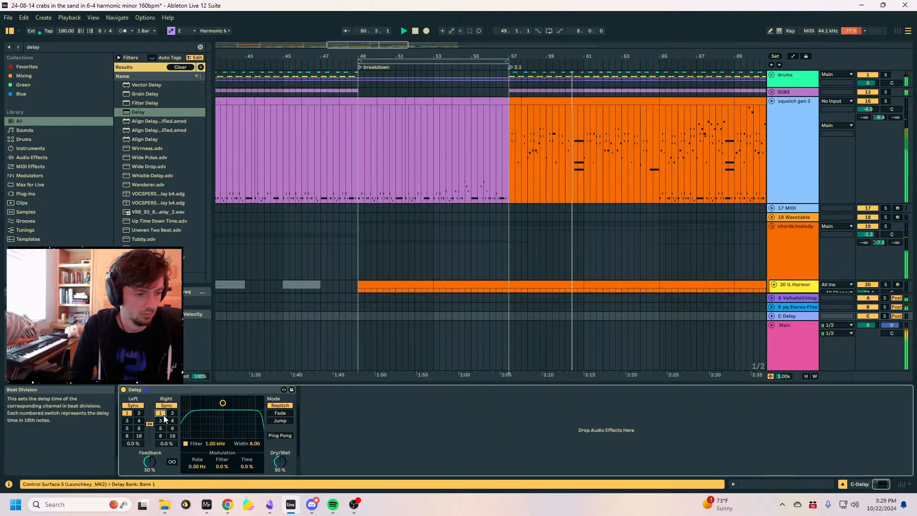
left_click_drag(150, 461, 150, 463)
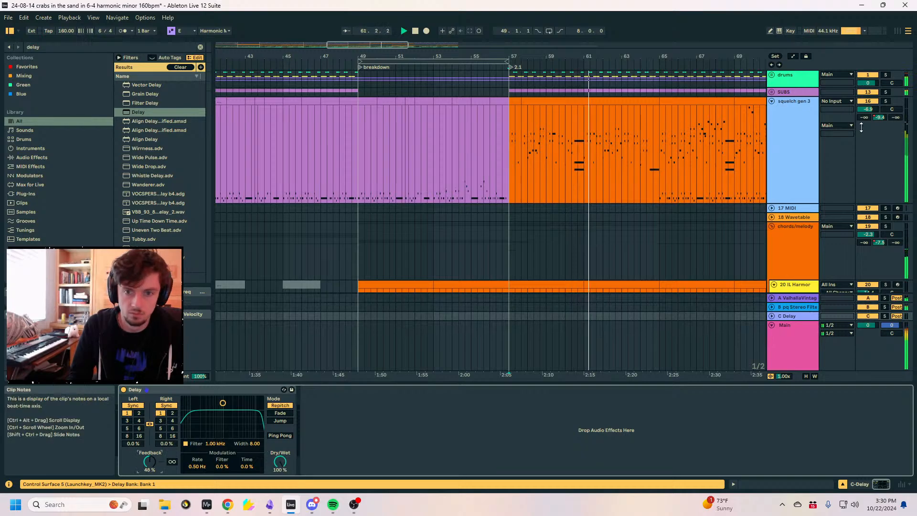
left_click_drag(895, 117, 895, 62)
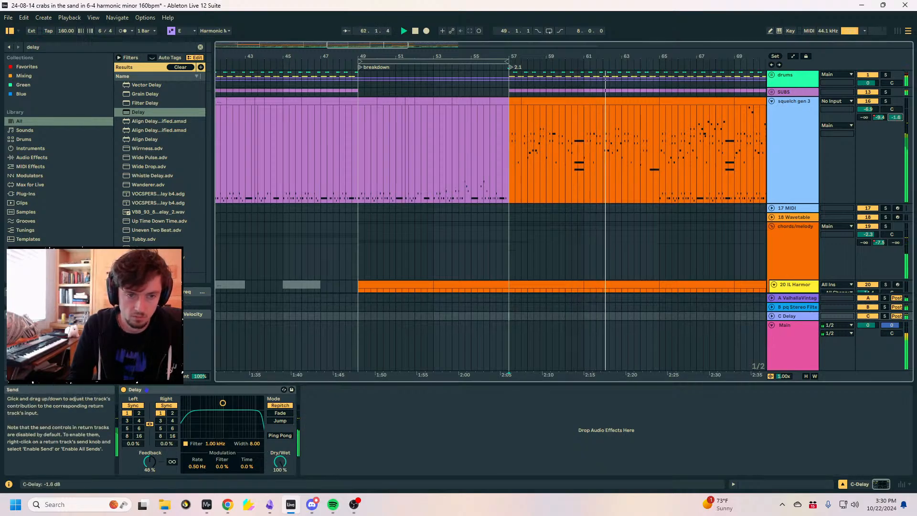
Set both times of the C Delay return to 2 sixteenths and show squelch gen 3's C-Delay send automation around bar 57.
left_click(513, 162)
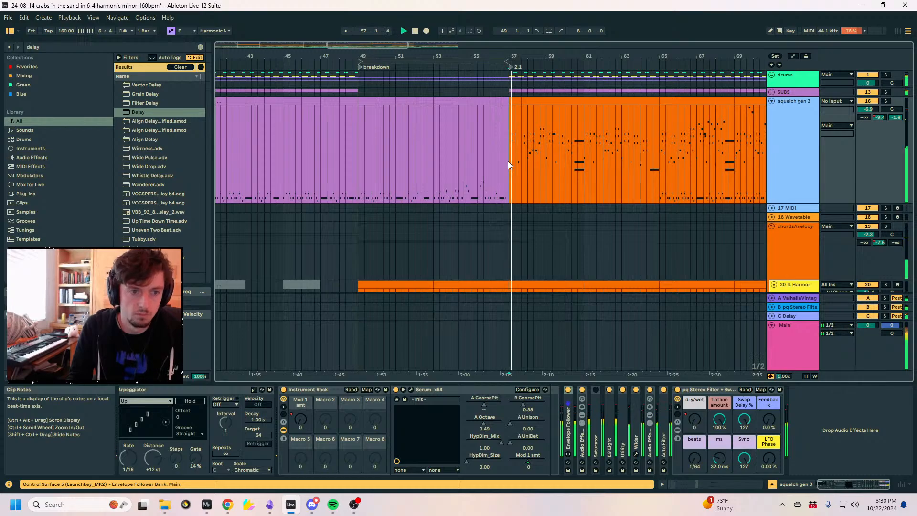
left_click_drag(513, 57, 513, 105)
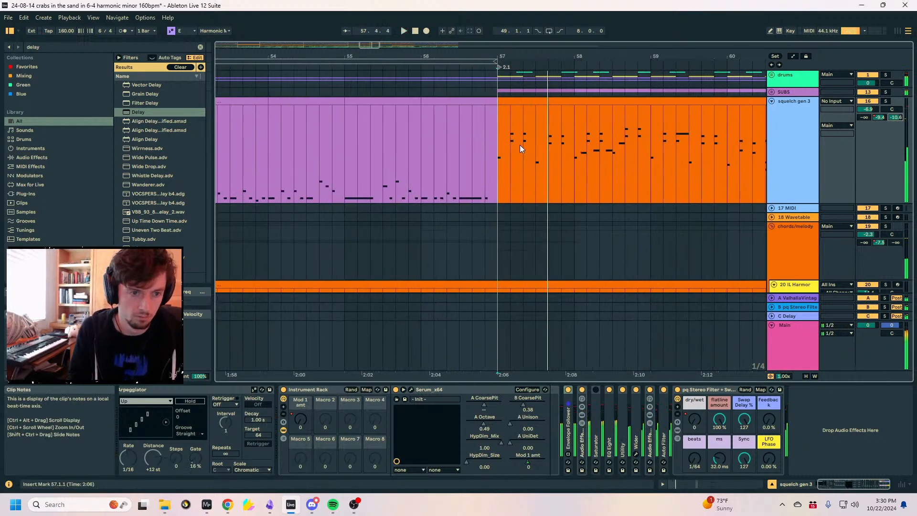
key("a")
left_click(791, 316)
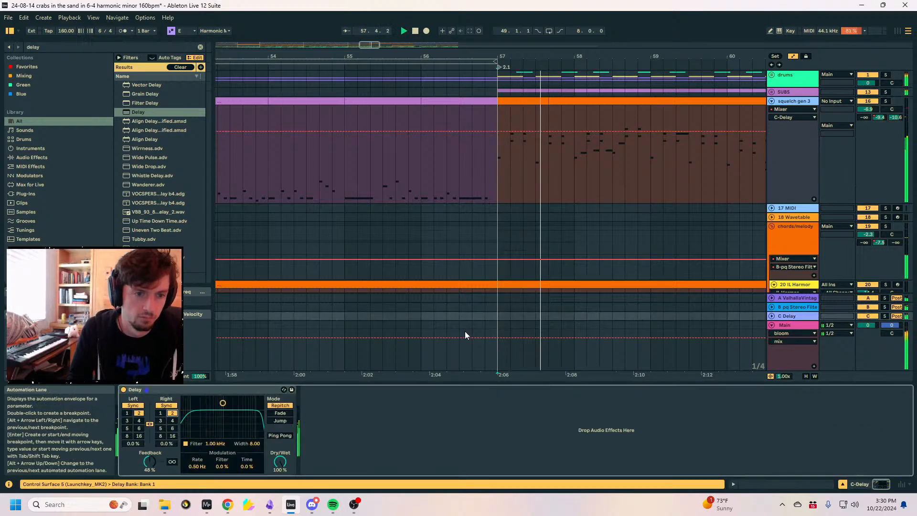
left_click(896, 117)
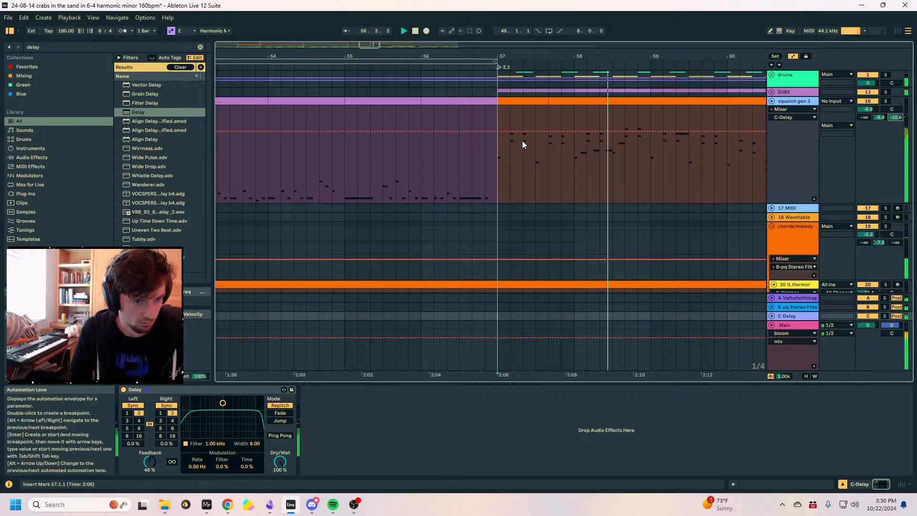
Draw a short dip to the minimum in squelch gen 3's C-Delay send automation at the start of bar 57.
key("b")
left_click_drag(519, 133, 526, 129)
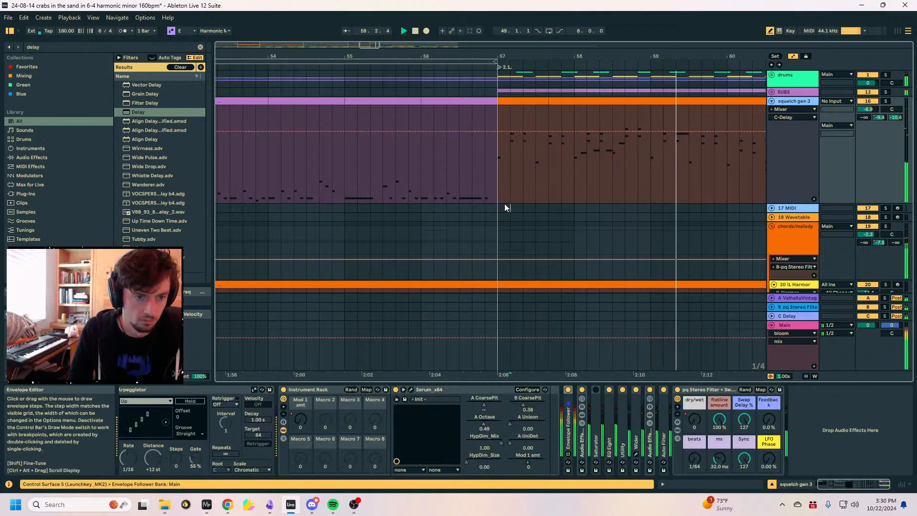
key("b")
Duplicate the half-bar C-Delay send pattern from the start of bar 57 repeatedly, up to the middle of bar 64.
left_click_drag(535, 167, 505, 170)
key("ctrl+d")
key("ctrl+d")
key("ctrl+d")
key("ctrl+d")
key("ctrl+d")
key("ctrl+d")
key("ctrl+d")
key("ctrl+d")
key("ctrl+d")
key("ctrl+d")
key("ctrl+d")
key("ctrl+d")
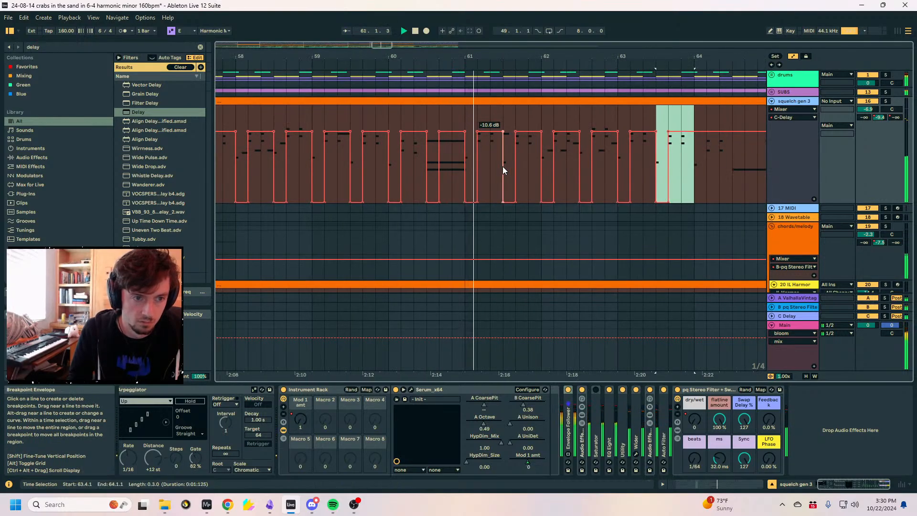
key("ctrl+d")
Draw the C-Delay send automation down to the minimum under the long notes in the second half of bar 60.
left_click(452, 118)
key("b")
left_click_drag(450, 180, 466, 199)
key("b")
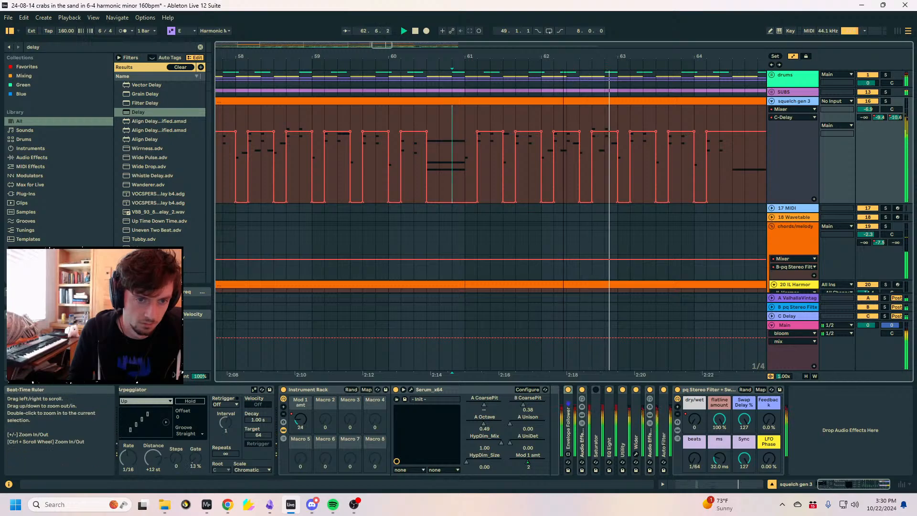
Duplicate the four bars of C-Delay send automation from bar 57 twice, filling bars 61 to 69.
scroll(573, 100, "down", 3, "ctrl")
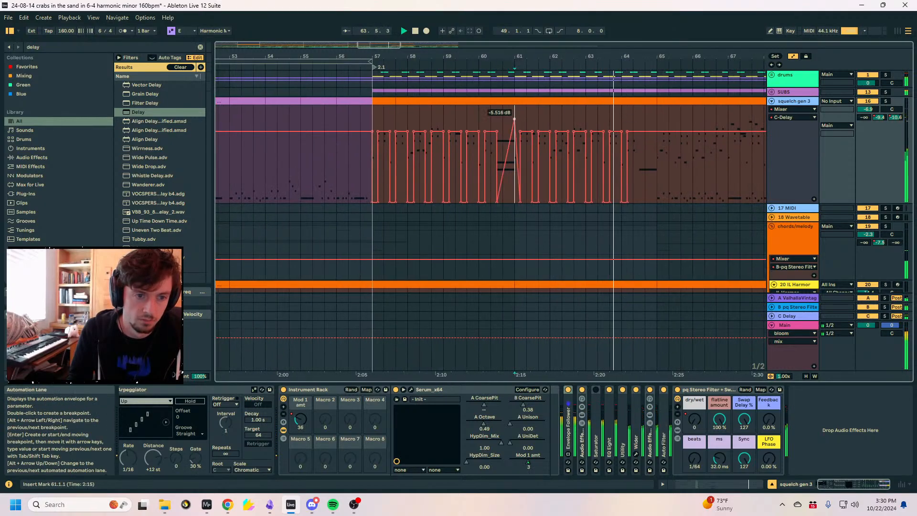
left_click_drag(515, 124, 374, 124)
key("ctrl+d")
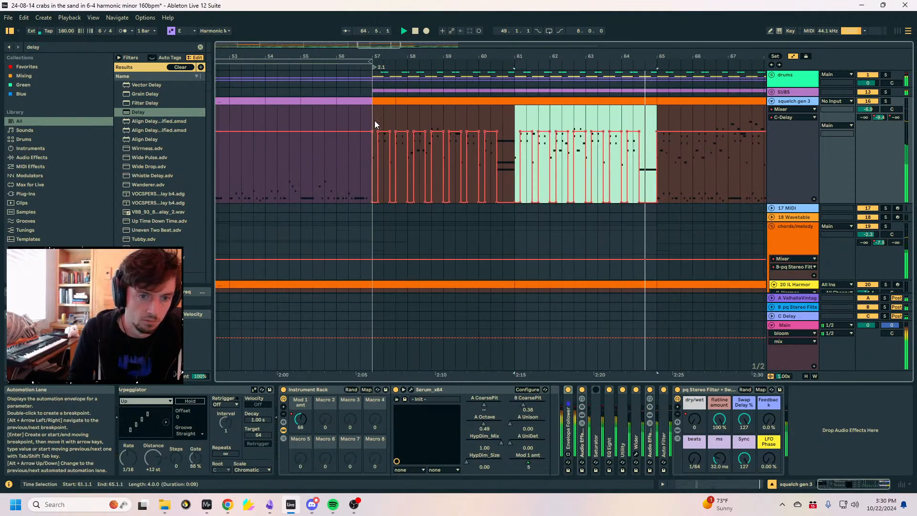
key("ctrl+d")
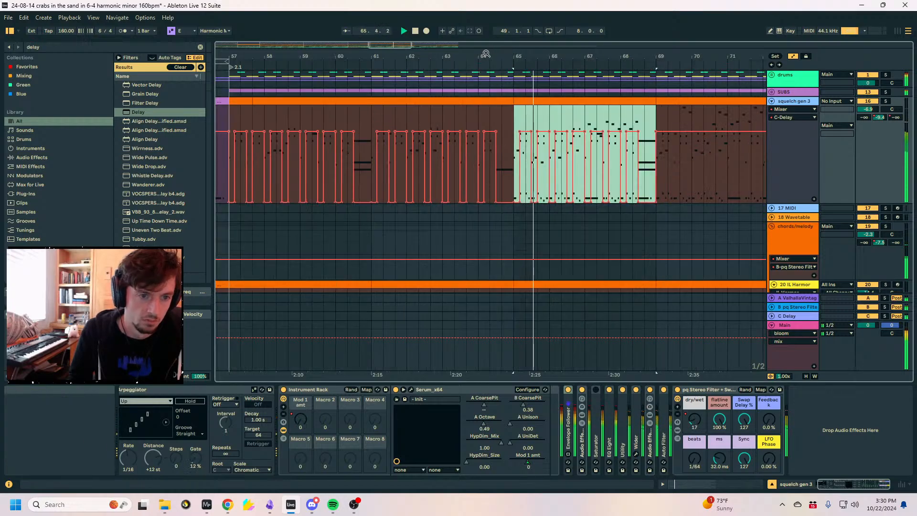
Lower squelch gen 3's C-Delay send envelope to the minimum in the section before bar 57.
left_click_drag(430, 57, 637, 29)
left_click_drag(536, 131, 536, 203)
left_click_drag(568, 57, 419, 55)
key("a")
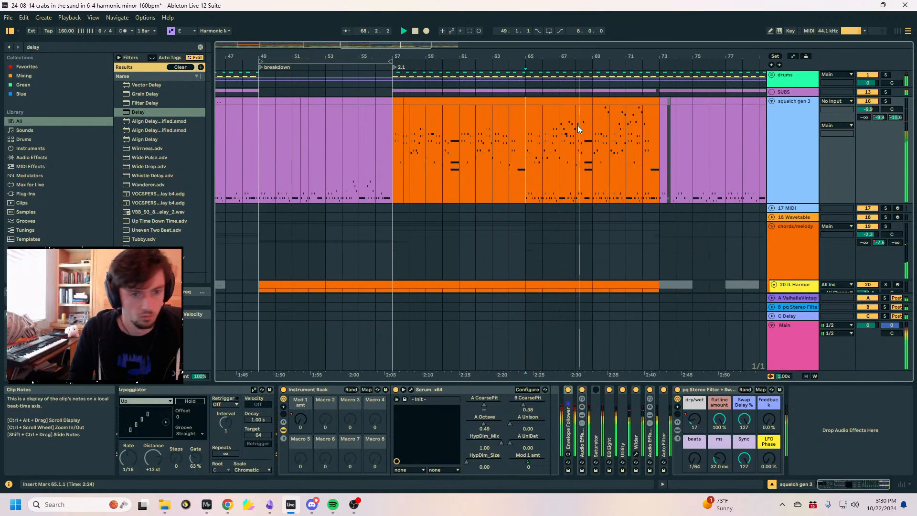
Duplicate the C-Delay send automation of bars 65 to 69 onto bars 69 to 73.
key("a")
left_click_drag(593, 121, 527, 126)
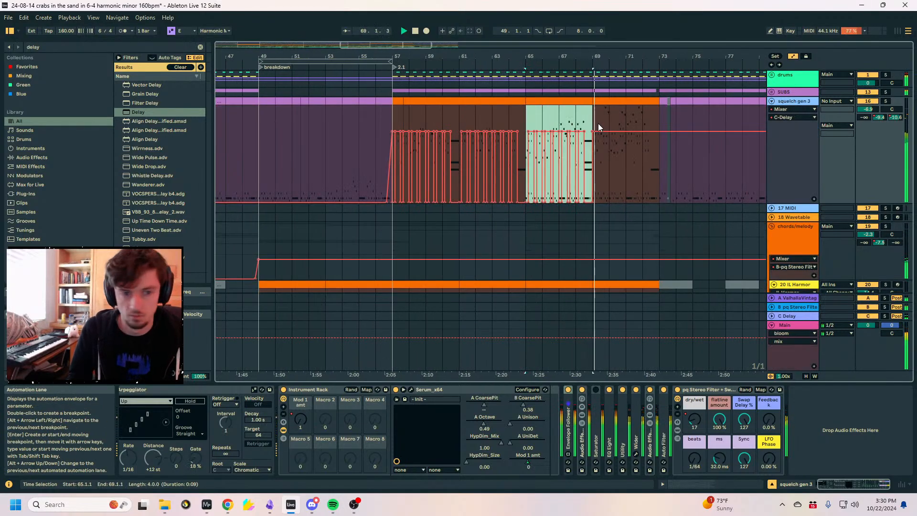
key("ctrl+d")
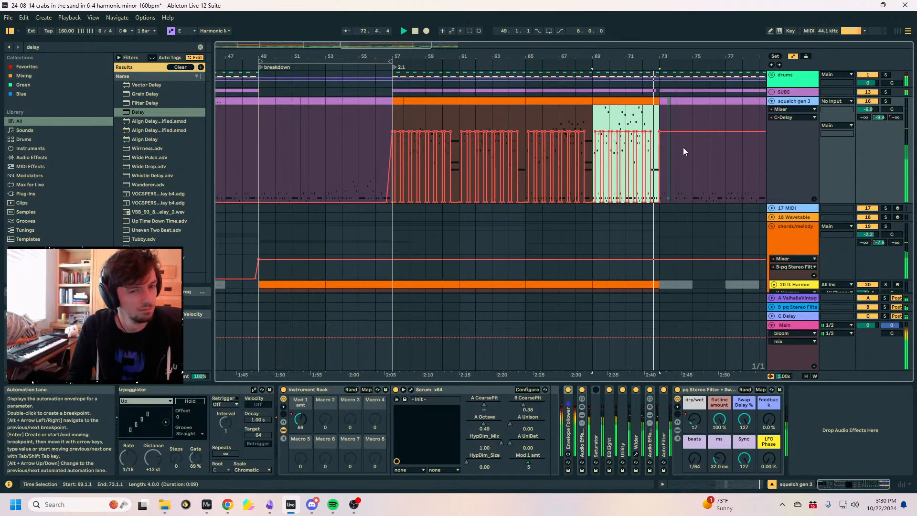
Stop playback and hide the automation lanes in the arrangement.
left_click(669, 112)
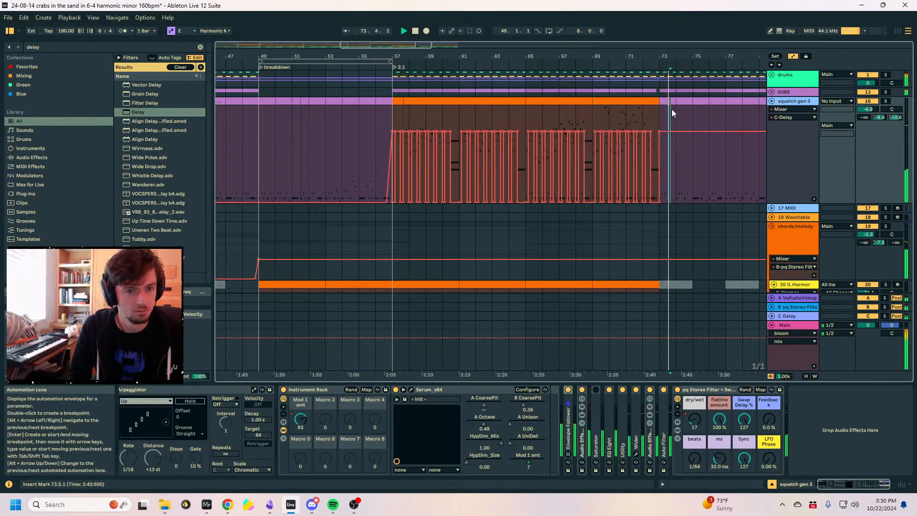
left_click_drag(681, 57, 455, 38)
left_click(494, 151)
key("space")
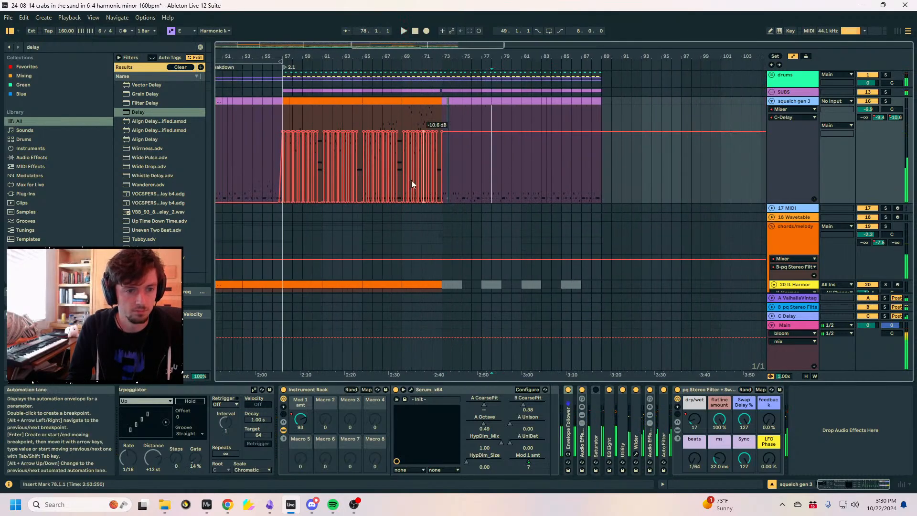
key("a")
left_click(400, 163)
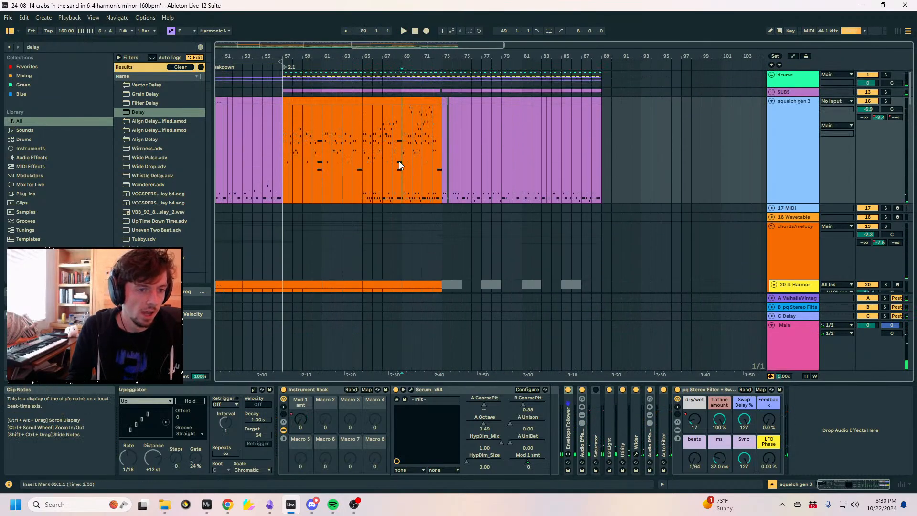
Save the Live Set under its existing file name in the A12 PROJECTS 2025 folder.
left_click(9, 18)
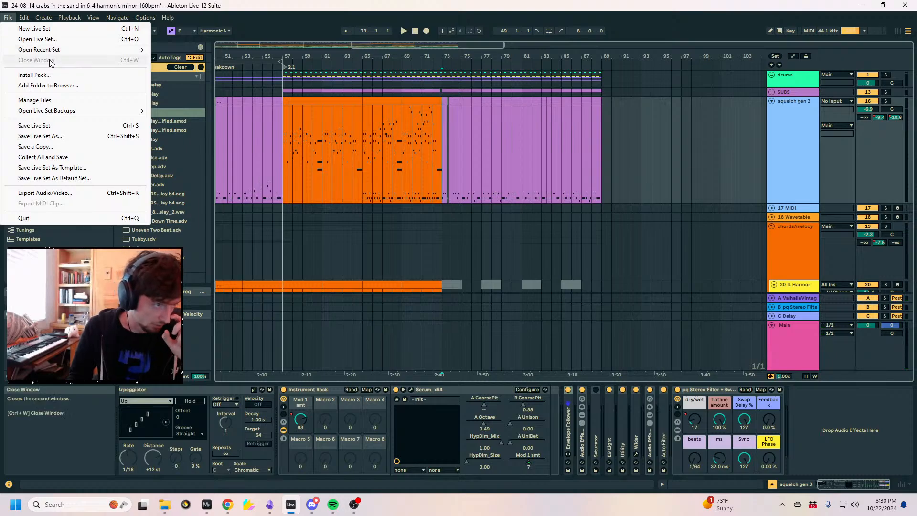
left_click(376, 164)
left_click(351, 147)
key("ctrl+s")
left_click(433, 271)
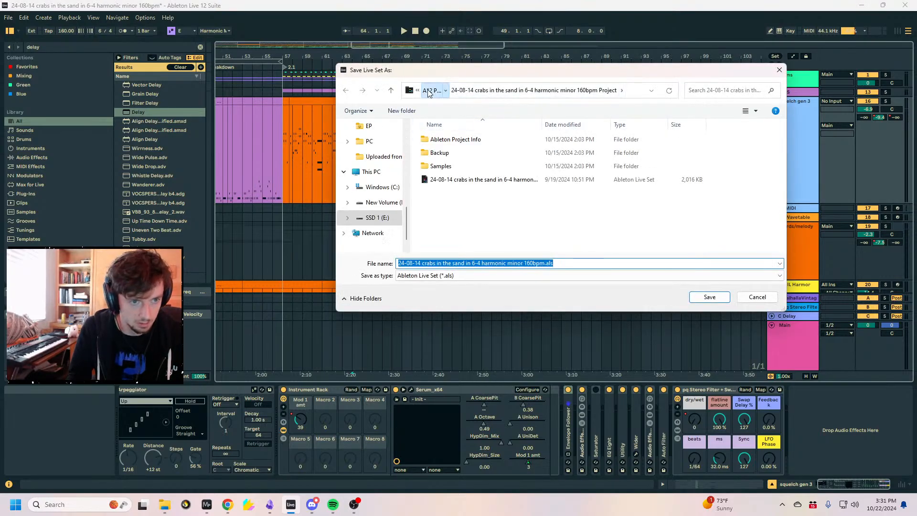
left_click(502, 96)
scroll(475, 231, "down", 4)
scroll(475, 231, "up", 5)
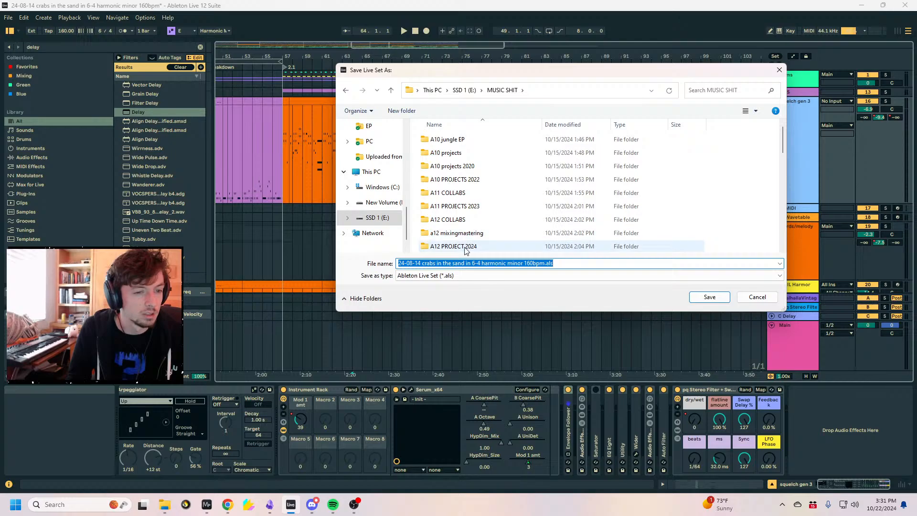
scroll(467, 251, "down", 1)
double_click(461, 211)
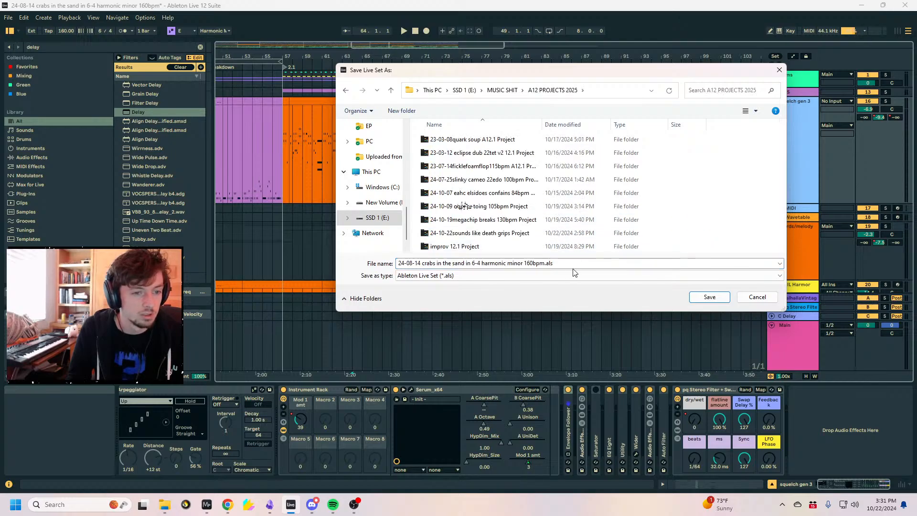
left_click(700, 299)
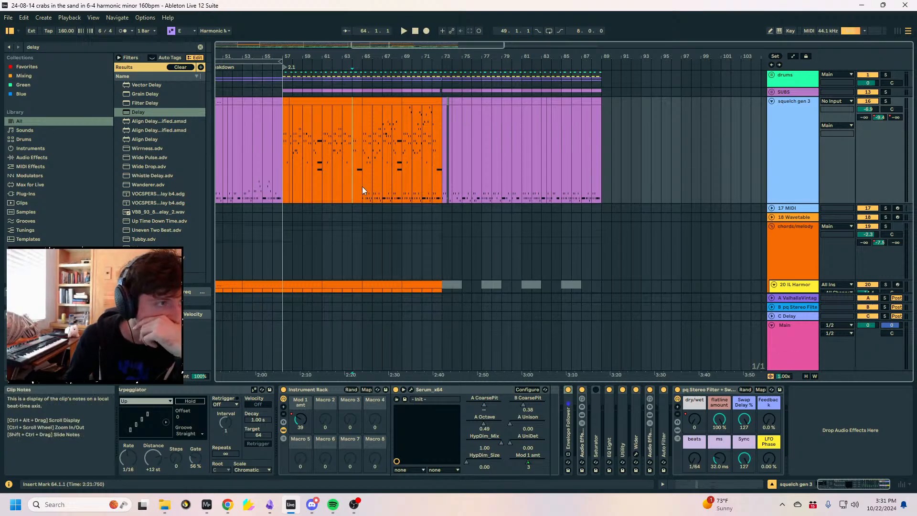
Browse the A12 PROJECT 2024 folder for another Live Set to open.
left_click(4, 18)
left_click(37, 40)
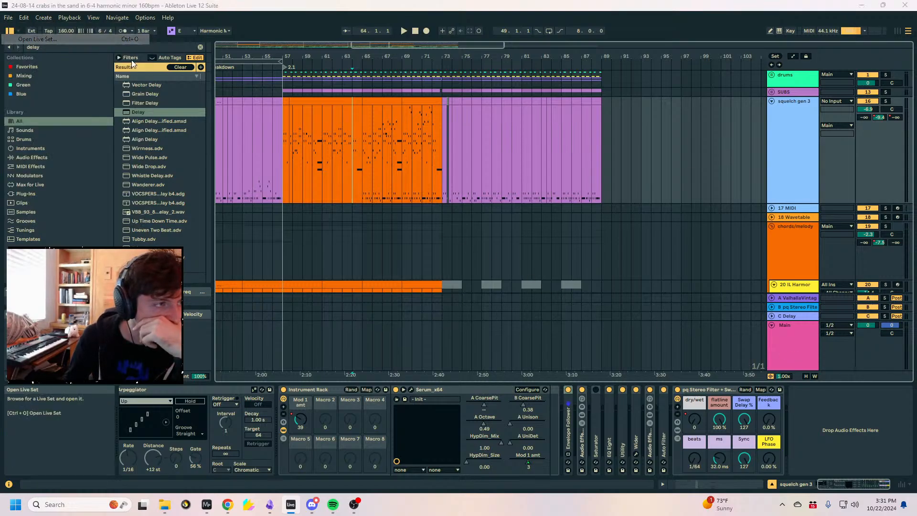
left_click(431, 90)
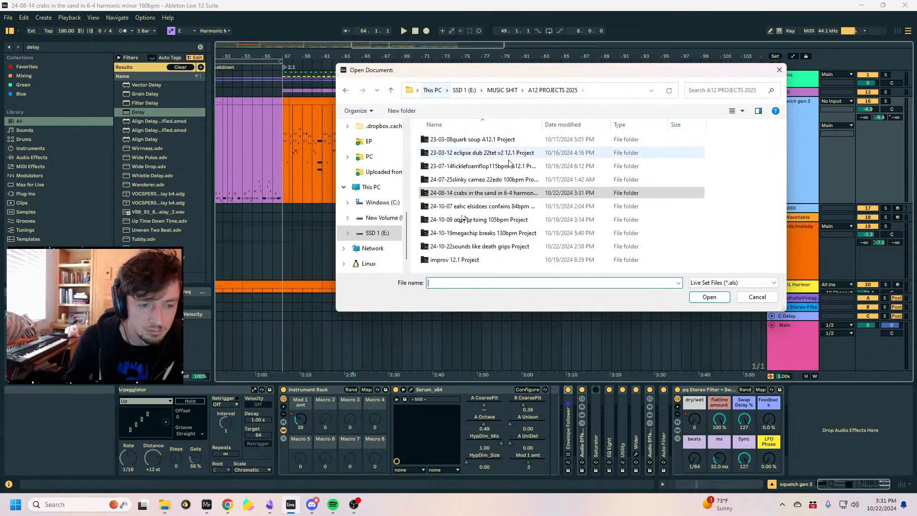
left_click(502, 90)
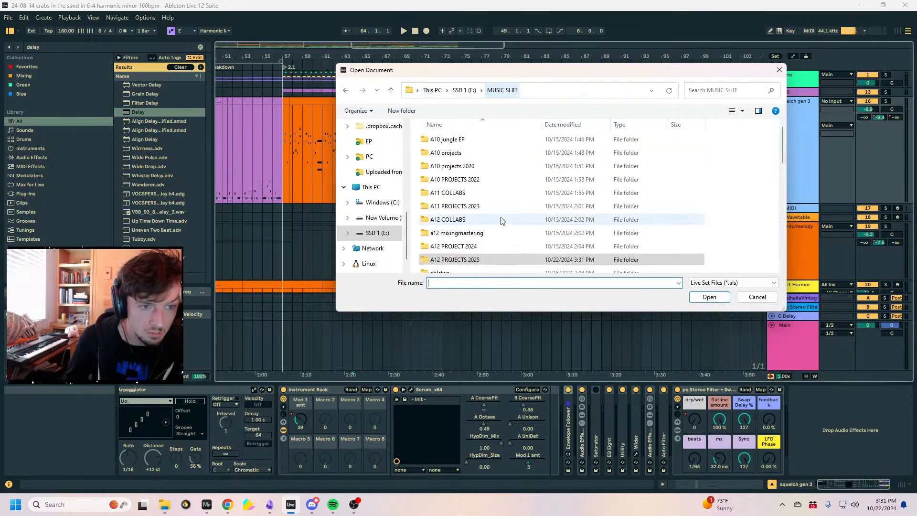
double_click(477, 245)
scroll(524, 207, "down", 12)
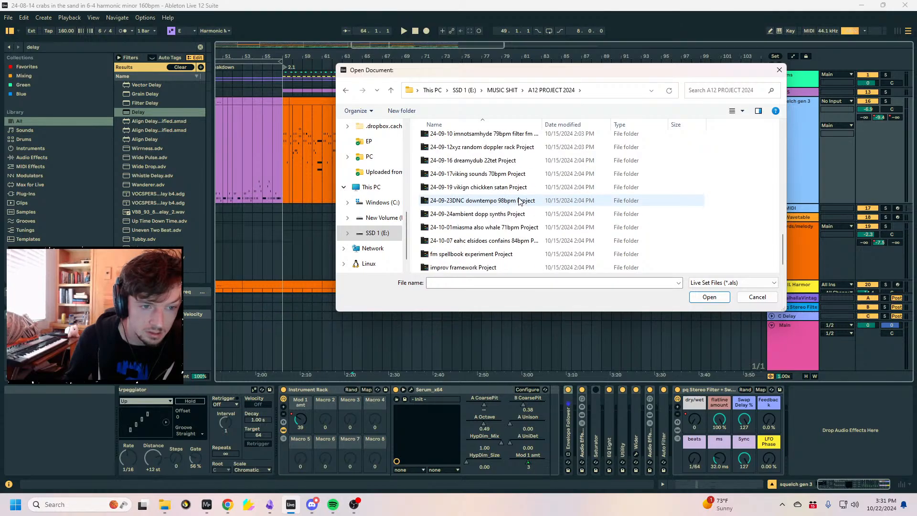
scroll(521, 201, "up", 2)
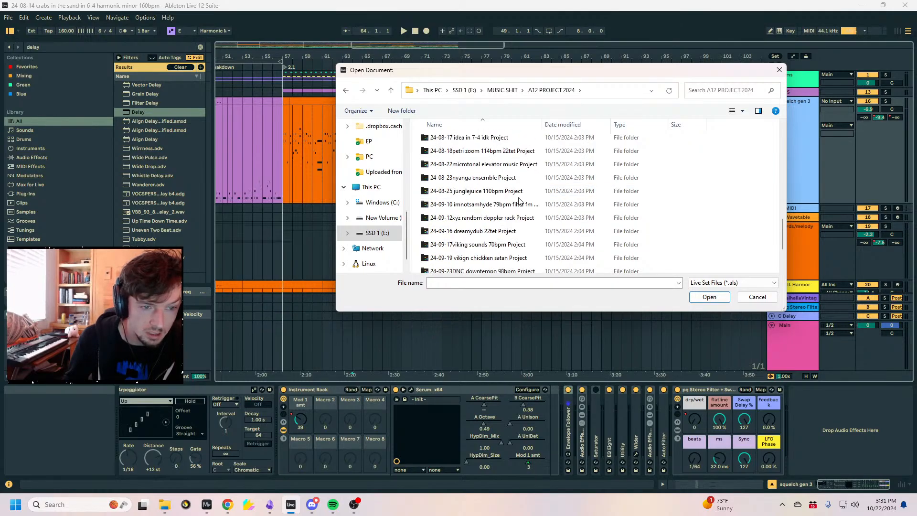
scroll(519, 201, "up", 2)
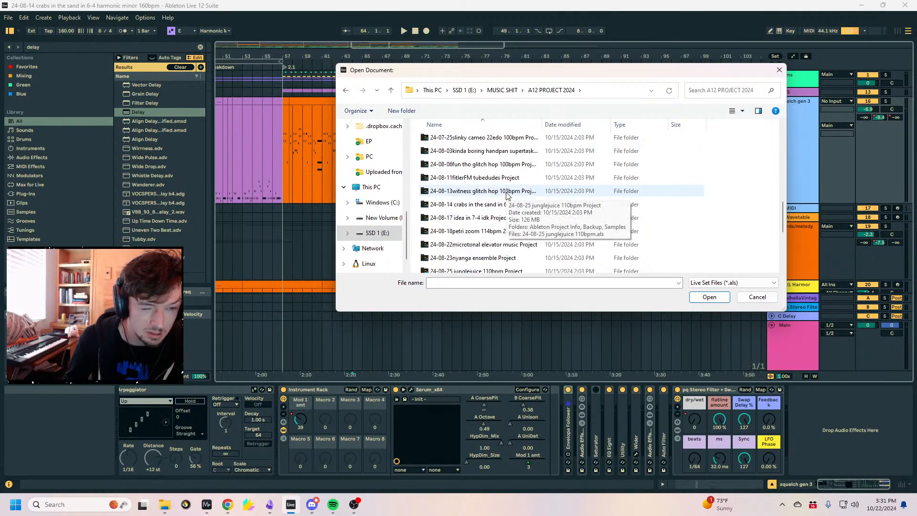
scroll(507, 195, "up", 1)
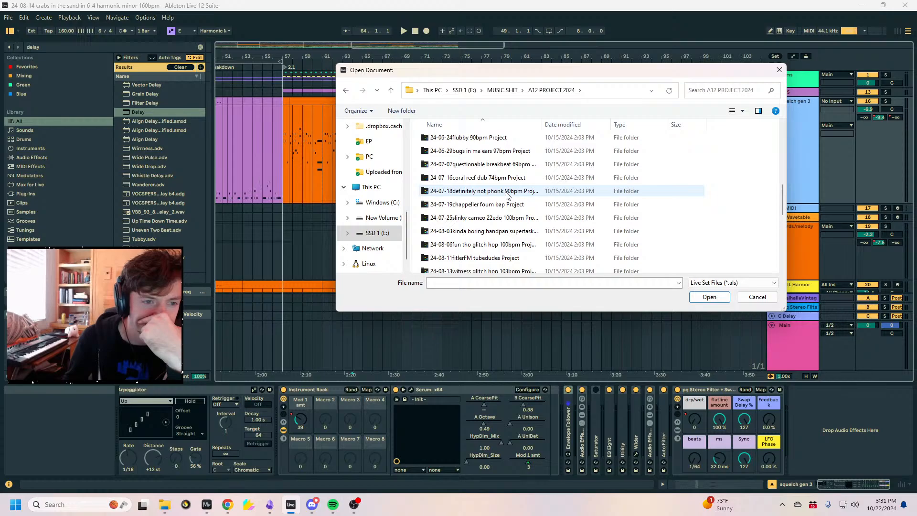
scroll(507, 195, "up", 1)
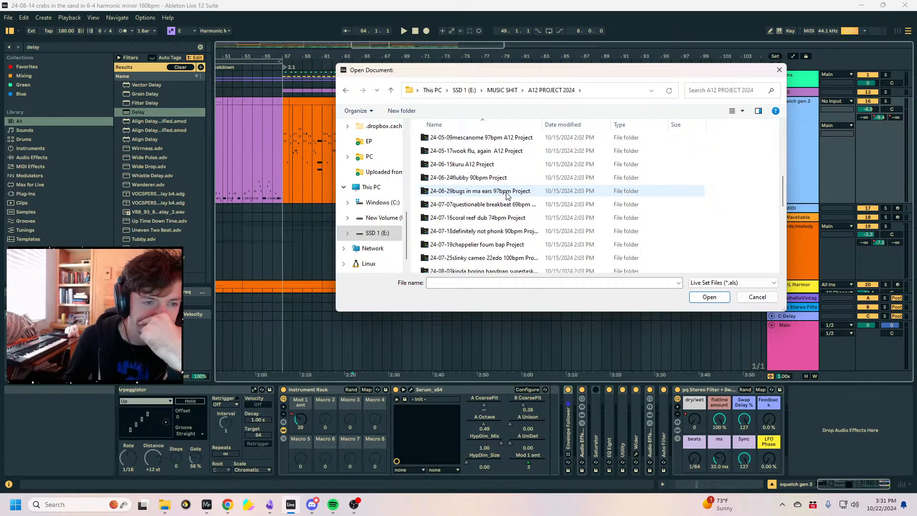
scroll(507, 196, "down", 4)
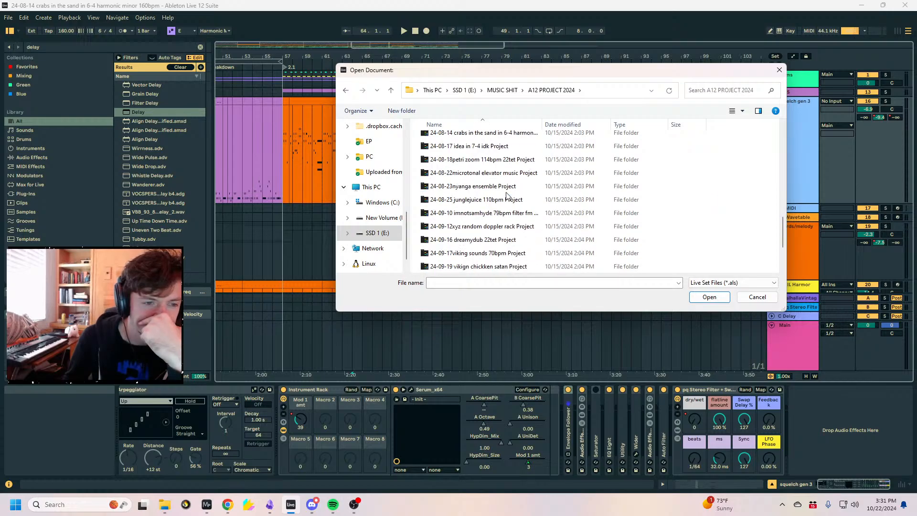
scroll(507, 195, "down", 2)
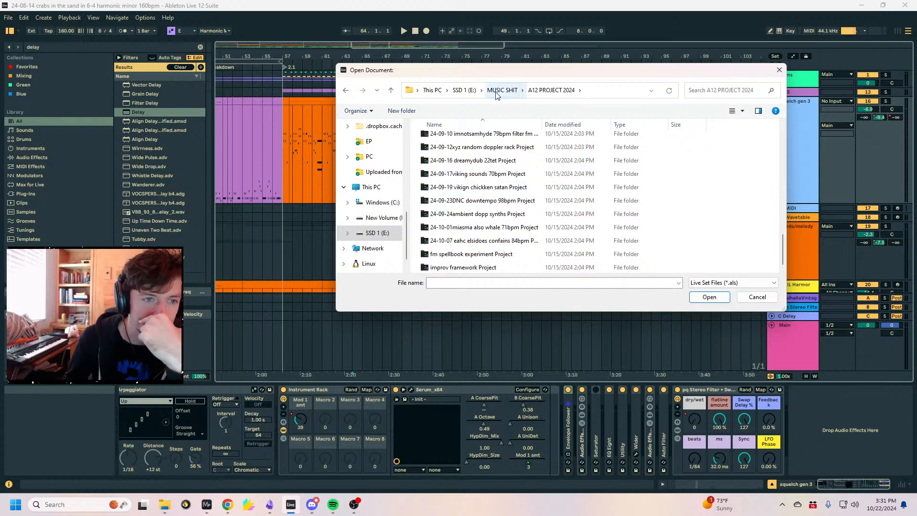
Look through the A12 PROJECTS 2025 folder and select the 24-10-22sounds like death grips Project.
key("alt+Up")
key("Down")
key("Return")
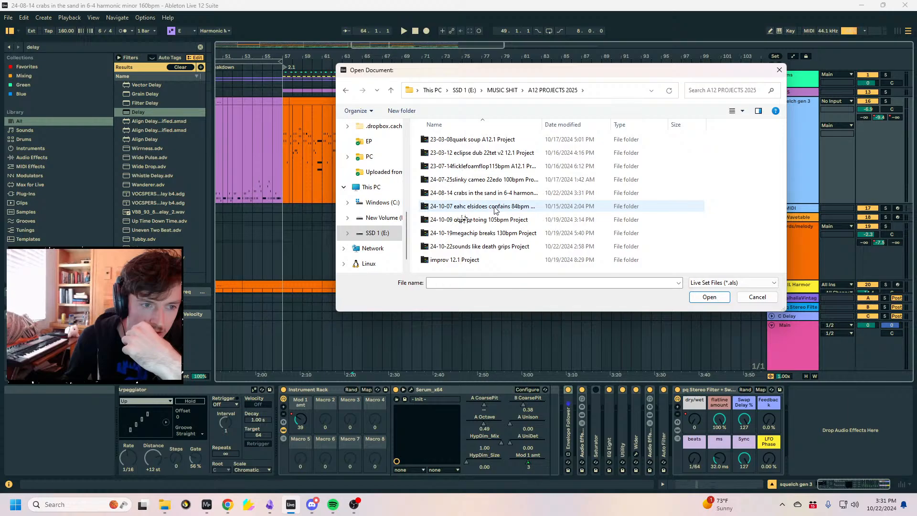
left_click(506, 247)
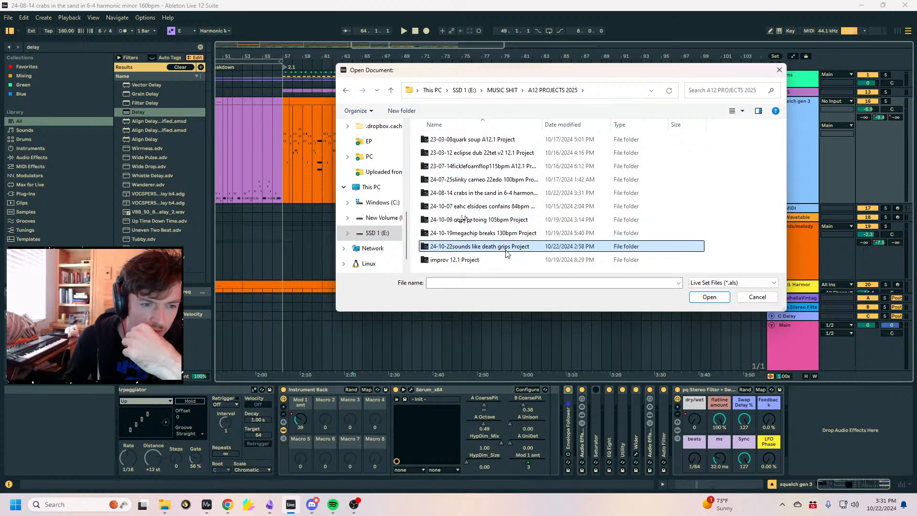
Open the Live Set 24-08-13witness glitch hop 103bpm.als from its project folder in A12 PROJECT 2024.
left_click(506, 91)
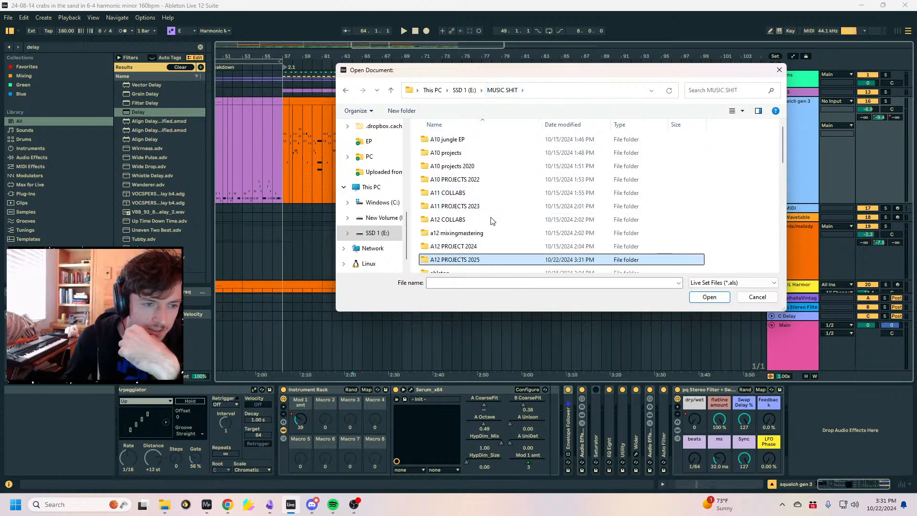
double_click(482, 248)
scroll(496, 201, "down", 5)
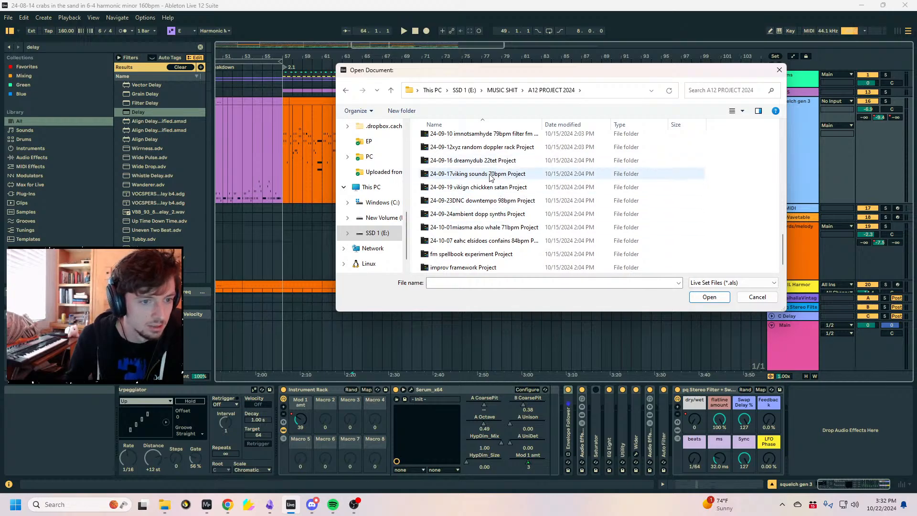
scroll(491, 178, "up", 2)
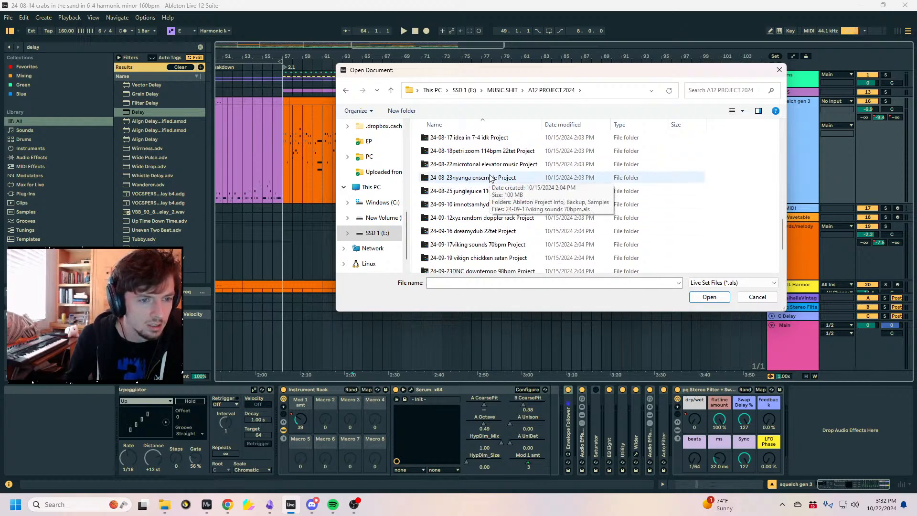
scroll(491, 177, "up", 1)
double_click(491, 152)
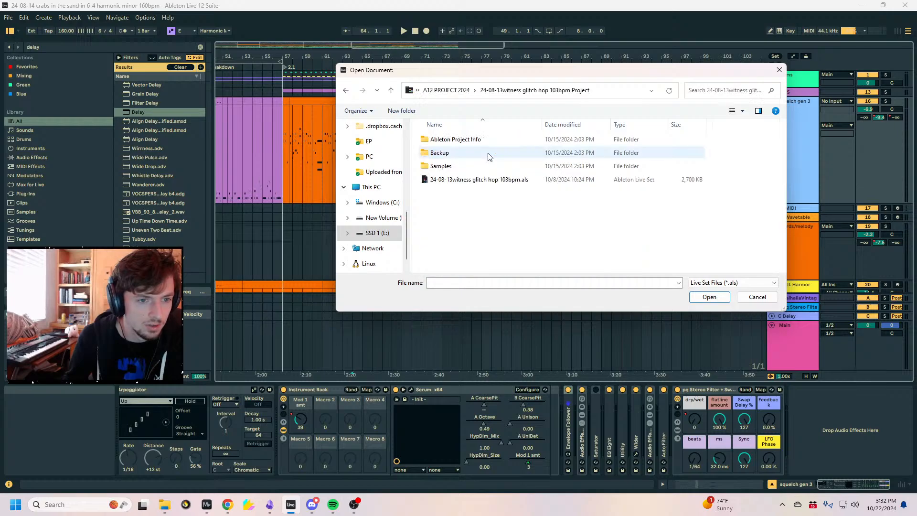
double_click(485, 180)
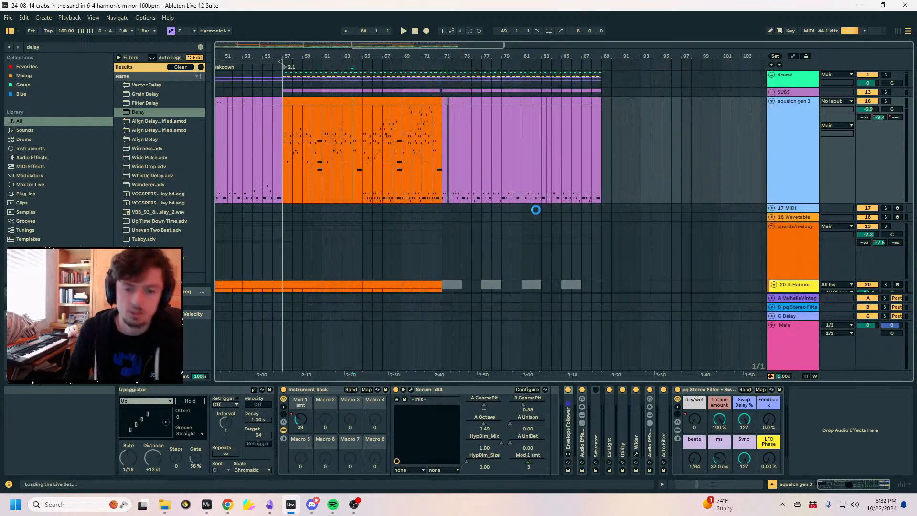
left_click(354, 503)
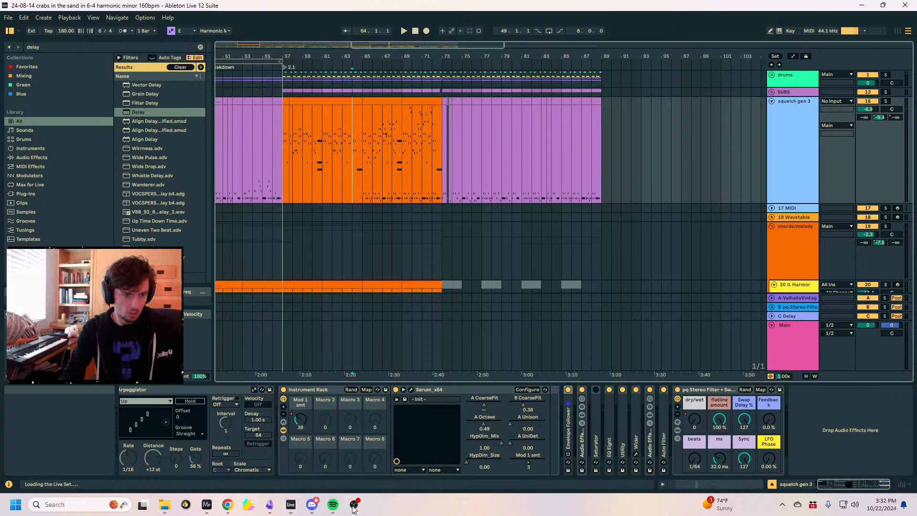
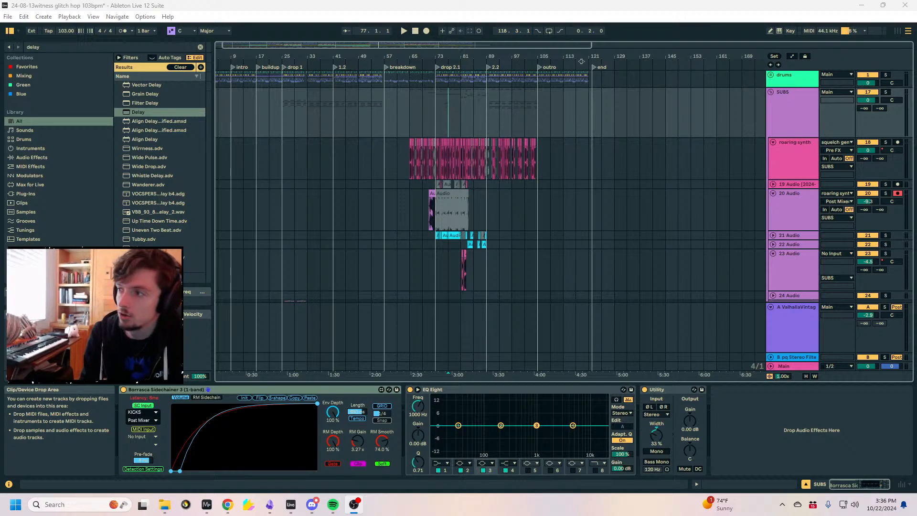
Play the arrangement from bar 1.
left_click(581, 61)
left_click_drag(248, 57, 208, 126)
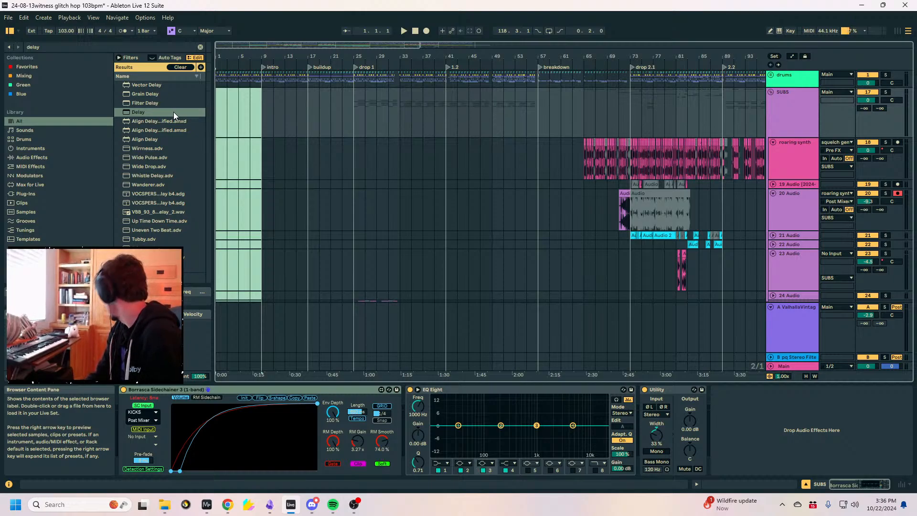
left_click(232, 114)
left_click(220, 111)
left_click_drag(224, 56, 226, 77)
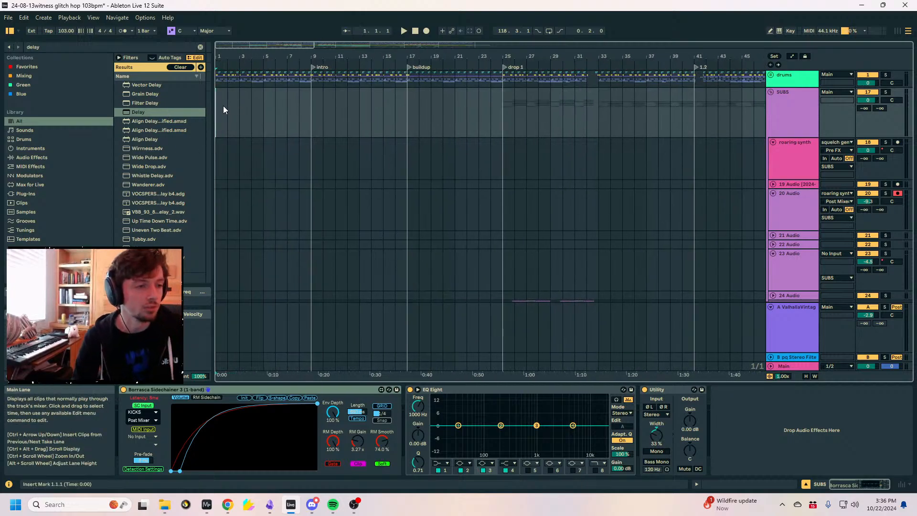
key("space")
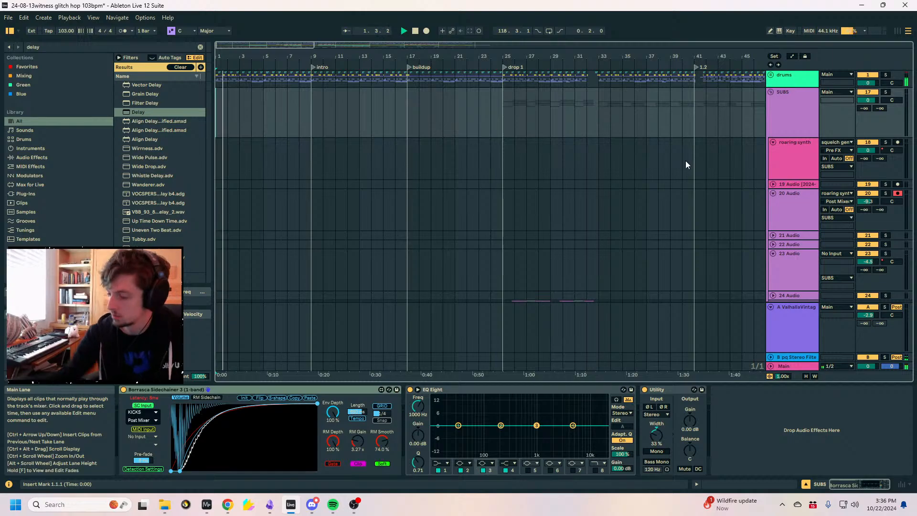
Examine the devices on the bass tracks in the SUBS group, including 26 Hip-Hop Sub and palliaq dynamic sub.
left_click(791, 112)
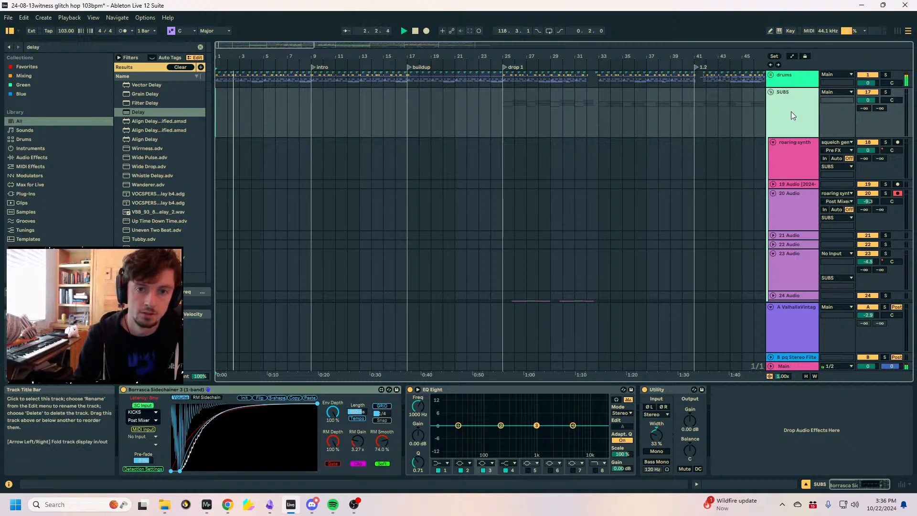
scroll(803, 157, "down", 5)
left_click(787, 204)
scroll(799, 211, "down", 1)
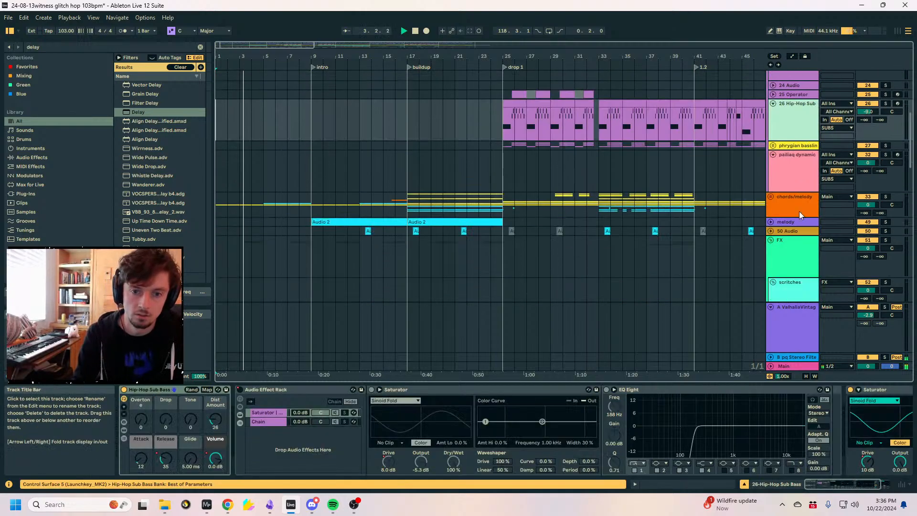
left_click(786, 213)
scroll(786, 213, "up", 2)
left_click(784, 224)
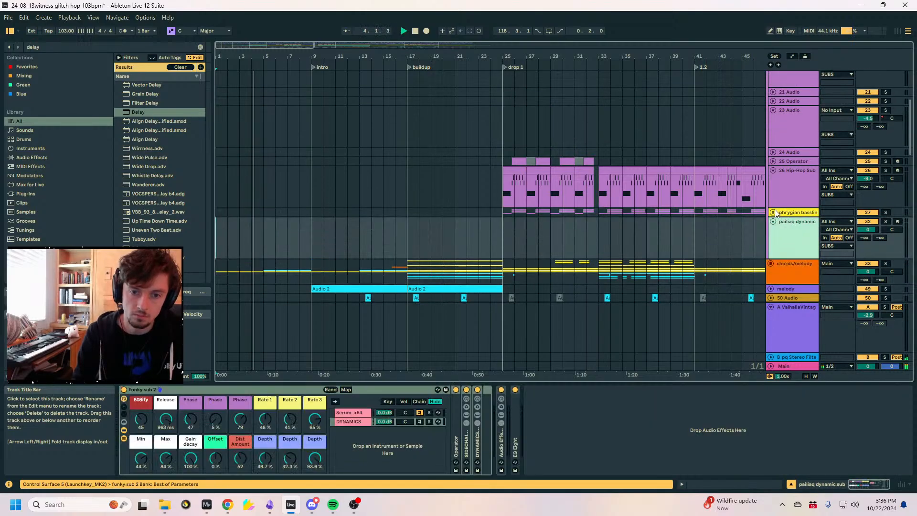
Unfold the phrygian bassline group and insert a new MIDI track below 29 Operator.
left_click(773, 213)
scroll(778, 213, "down", 3)
left_click(797, 195)
left_click(798, 220)
left_click(795, 184)
left_click(787, 144)
left_click(795, 177)
key("ctrl+shift+t")
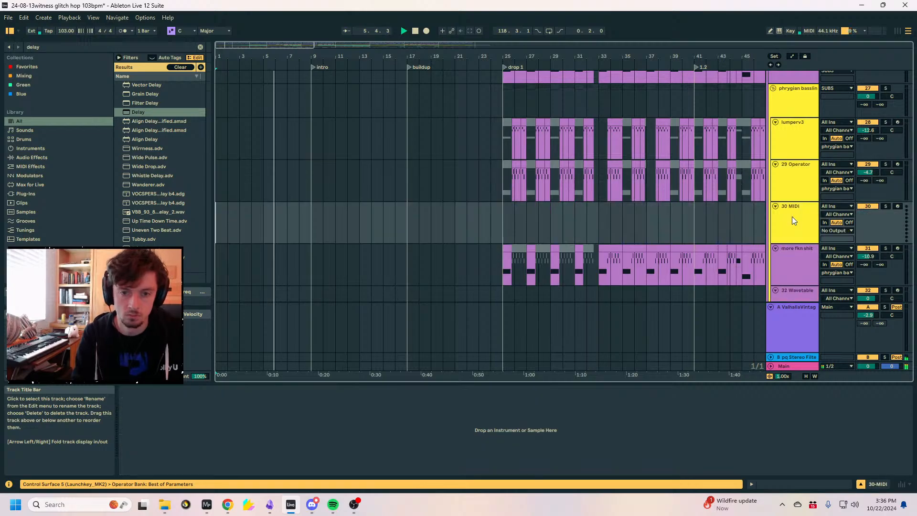
Copy the Operator instrument from track 29 onto the new MIDI track 30.
left_click(784, 173)
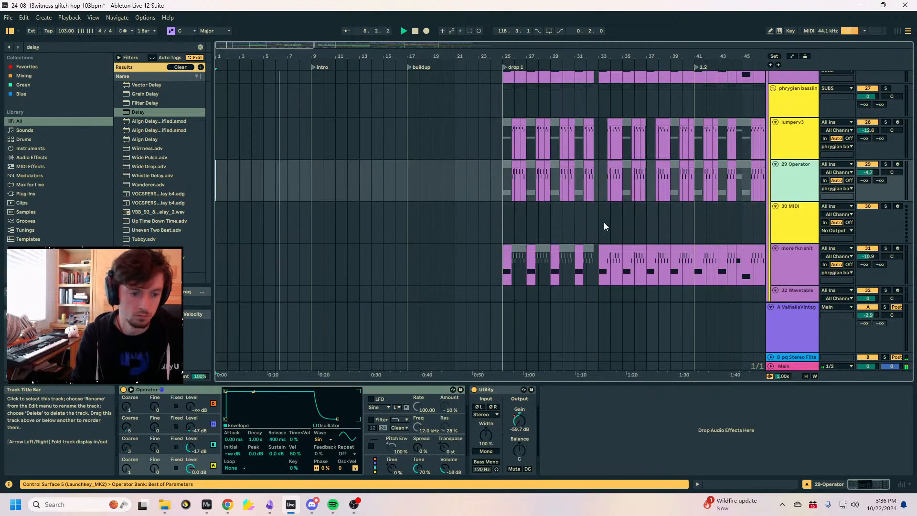
left_click(743, 210)
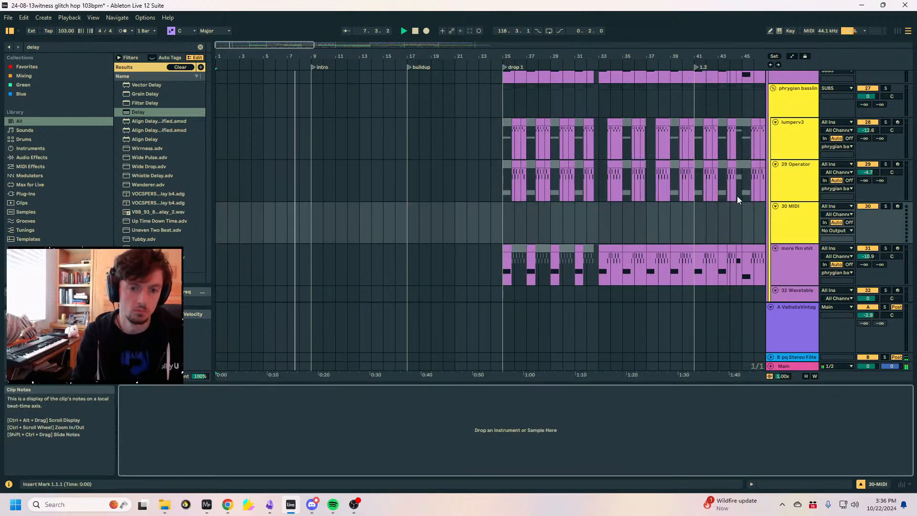
left_click(795, 176)
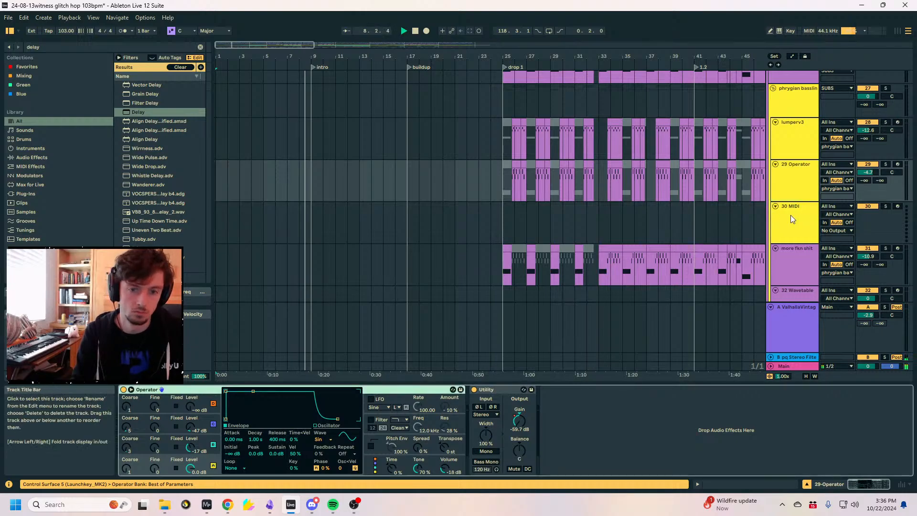
left_click(790, 215)
key("ctrl+v")
Copy the 29 Operator clips from drop 1 up to the 1.2 marker and paste them at drop 1 on track 30.
left_click_drag(529, 57, 466, 48)
left_click_drag(445, 181, 560, 184)
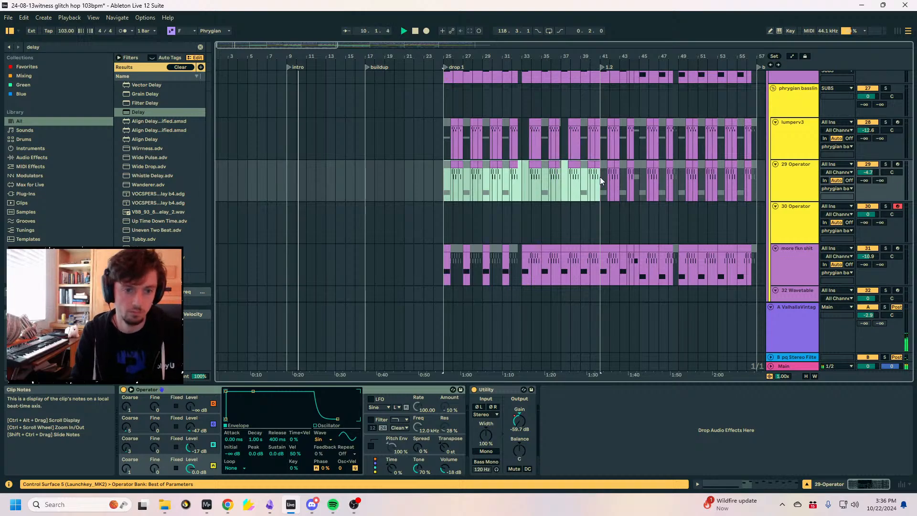
key("ctrl+c")
left_click(445, 220)
key("ctrl+v")
Add an Auto Filter after the Operator on track 30 and lower its cutoff frequency to 758 Hz.
left_click(85, 47)
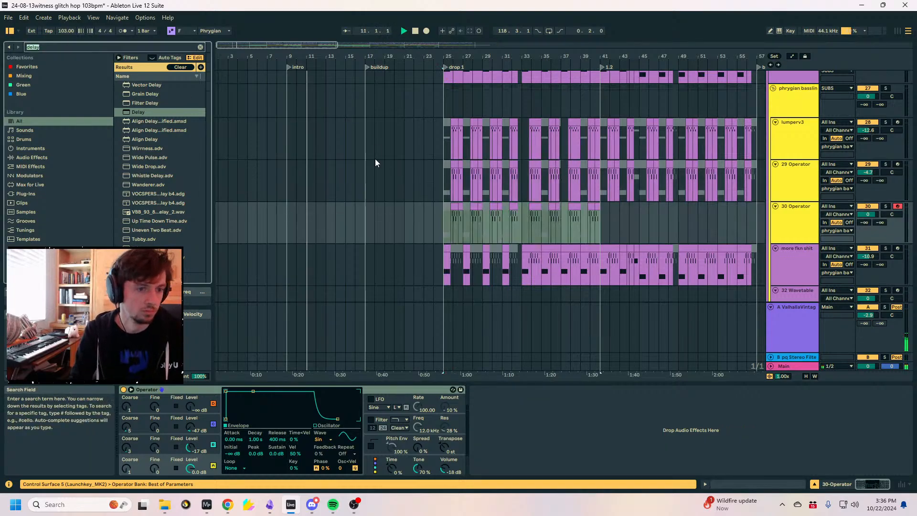
type("auto filt")
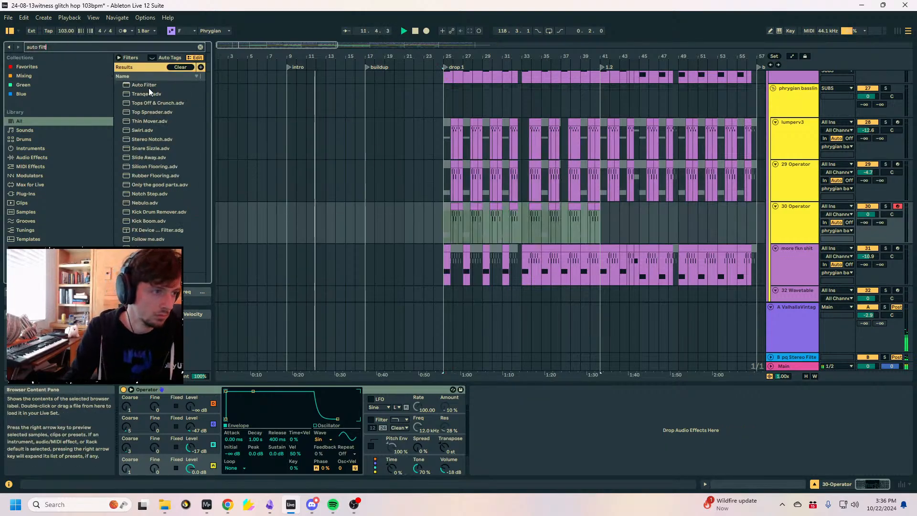
left_click(148, 86)
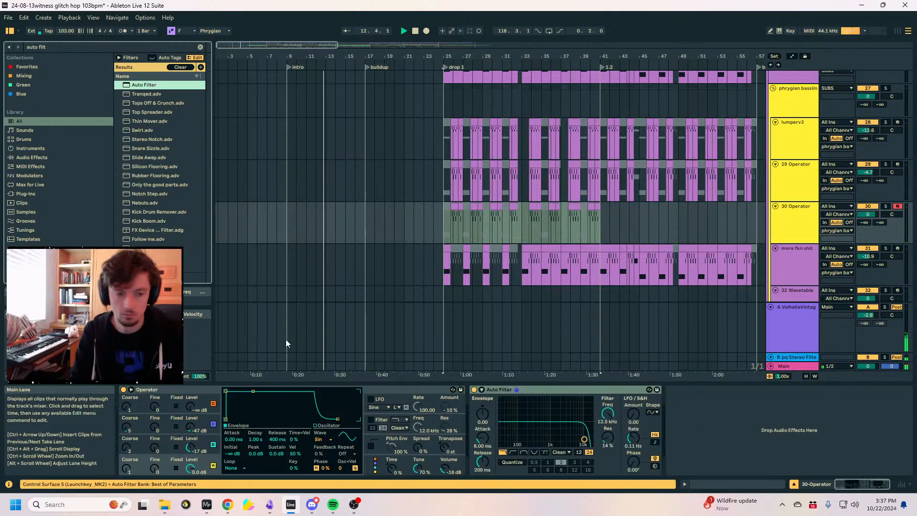
left_click_drag(607, 415, 608, 445)
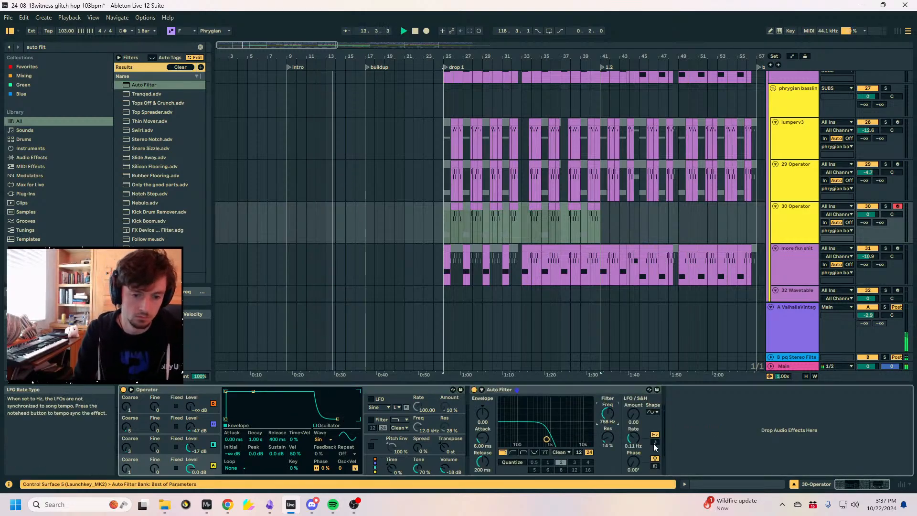
Sync the Auto Filter's LFO to tempo with amount 30.0 and a sawtooth-up shape, and raise the resonance to 62%.
left_click(655, 443)
left_click_drag(636, 409, 635, 363)
left_click(654, 412)
left_click(653, 442)
left_click_drag(607, 437, 607, 408)
Add an EQ Eight after the Auto Filter and set its first band to a low cut at 141 Hz.
key("ctrl+f")
type("eq 8")
left_click(140, 86)
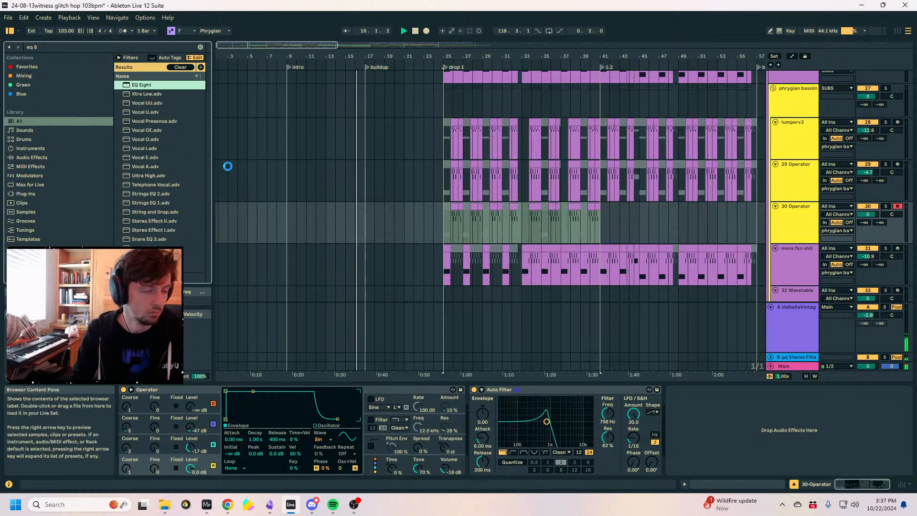
left_click(699, 462)
left_click(699, 414)
left_click_drag(678, 406, 678, 386)
Group the Auto Filter into an Audio Effect Rack and duplicate its chain.
left_click(516, 388)
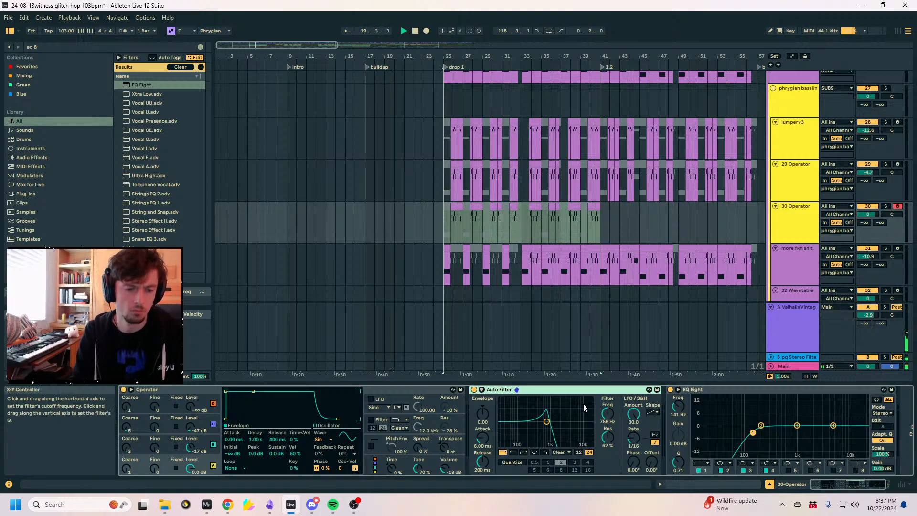
left_click(498, 389)
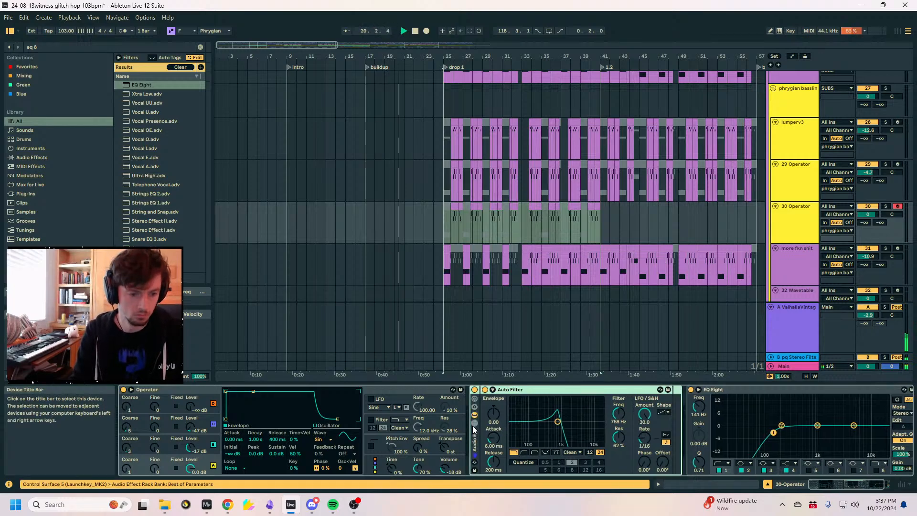
key("ctrl+g")
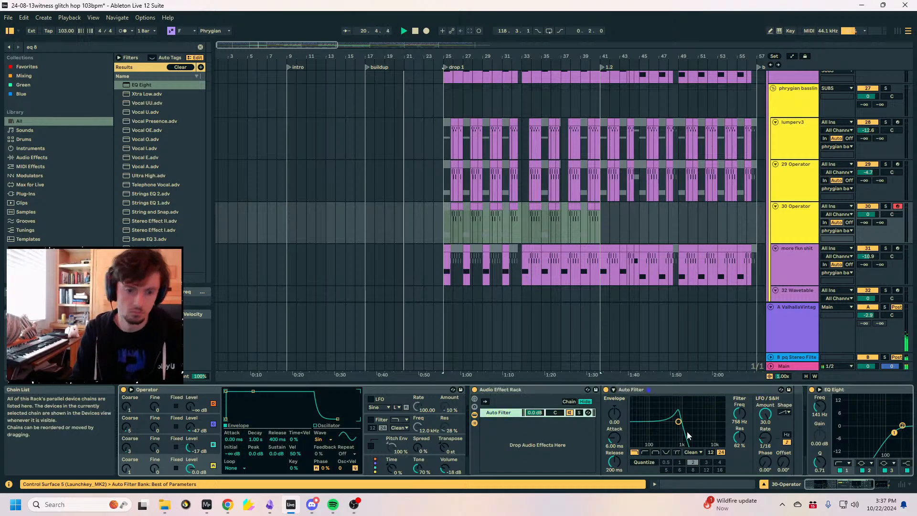
key("ctrl+d")
Switch the duplicated chain's Auto Filter to the Morph type at 46 bp/hp and lower track 30's volume to -4.4 dB.
left_click(645, 452)
left_click(676, 452)
left_click_drag(744, 459, 743, 432)
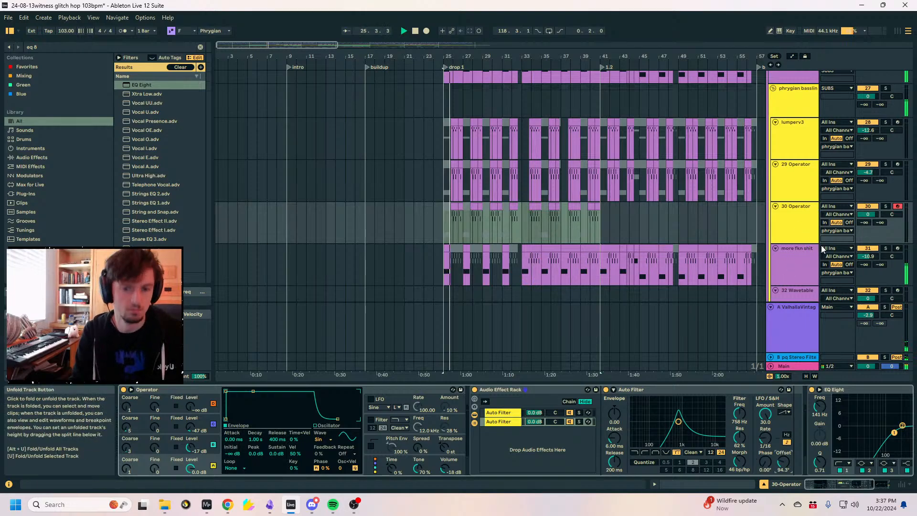
left_click_drag(867, 214, 868, 226)
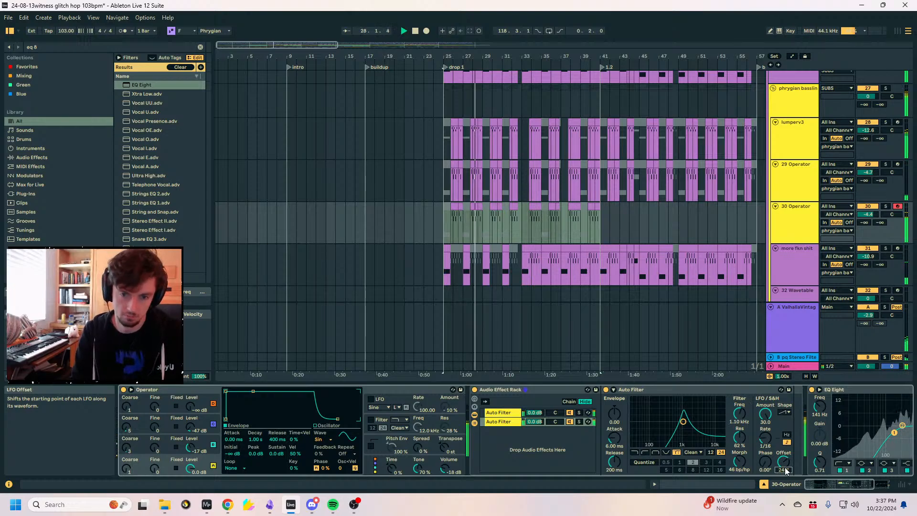
Set the first chain's Auto Filter frequency to 1.22 kHz and change the LFO waveform on the second chain's Auto Filter.
left_click(507, 413)
left_click_drag(739, 413, 740, 410)
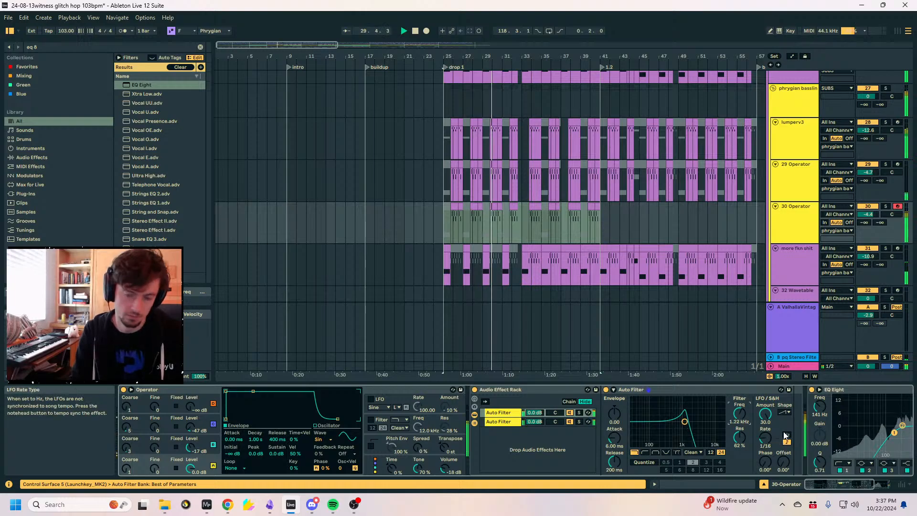
left_click(785, 412)
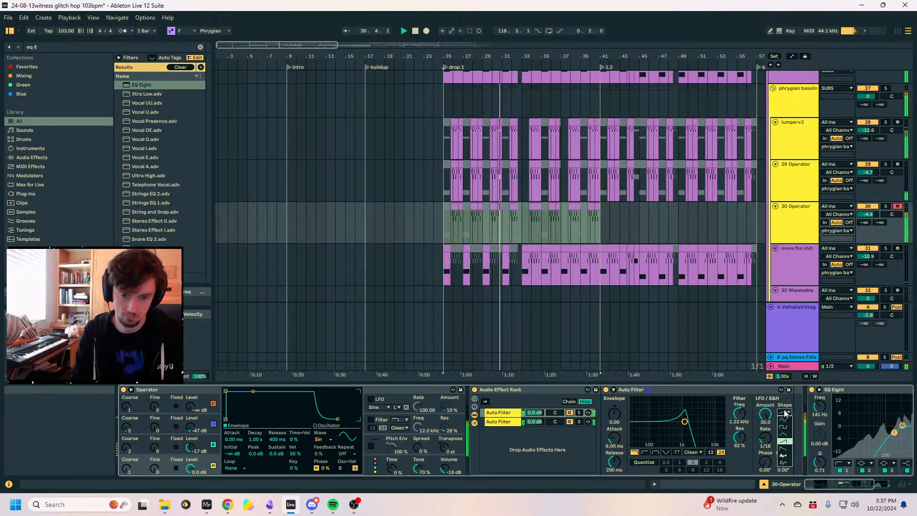
left_click(785, 414)
left_click(506, 421)
left_click(784, 412)
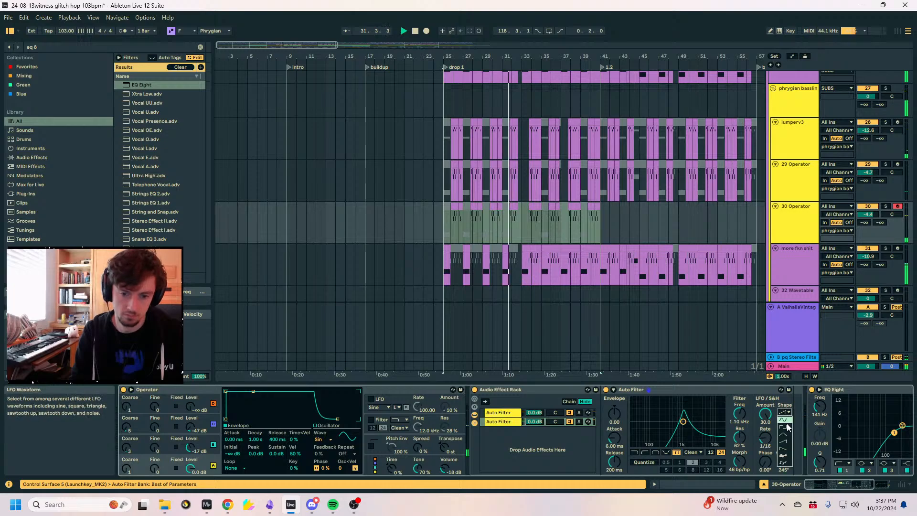
left_click(786, 451)
left_click(501, 412)
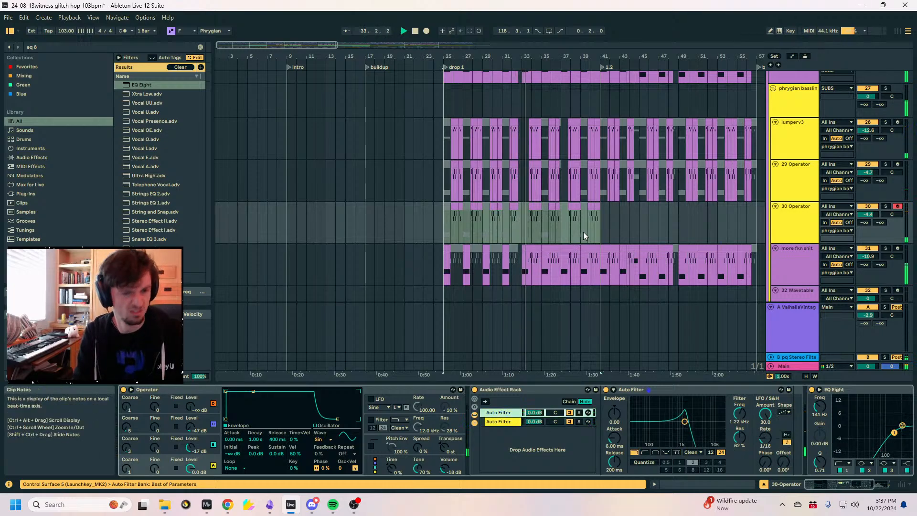
Select the squelch gen 3 track near bar 32 and unfold its The Spellbook device.
scroll(572, 222, "down", 3)
scroll(573, 222, "down", 15)
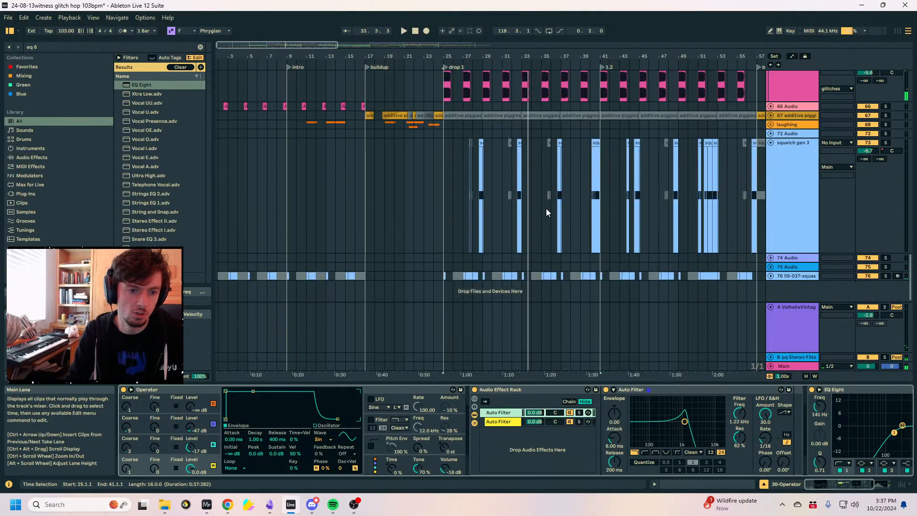
left_click(521, 197)
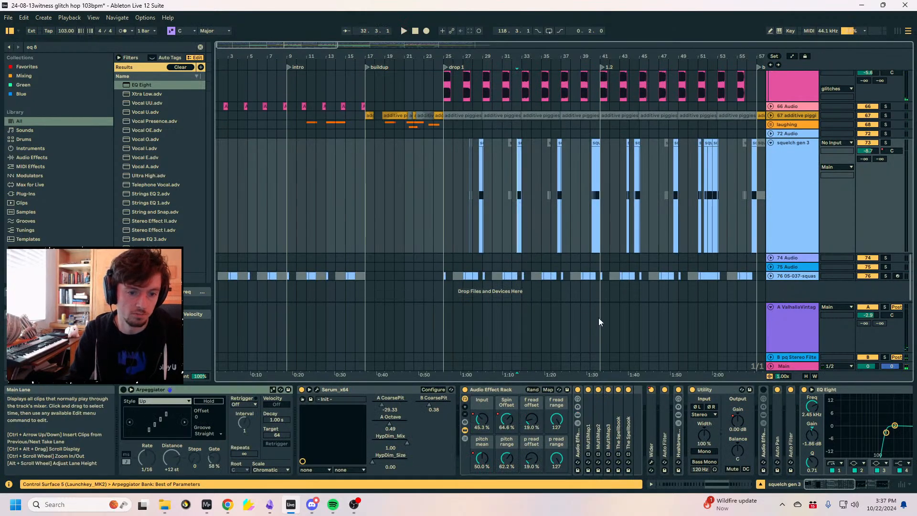
left_click(619, 434)
Play squelch gen 3's clip near bar 32, stop playback and solo the track.
left_click(515, 219)
key("space")
key("plus")
key("plus")
key("space")
left_click(885, 143)
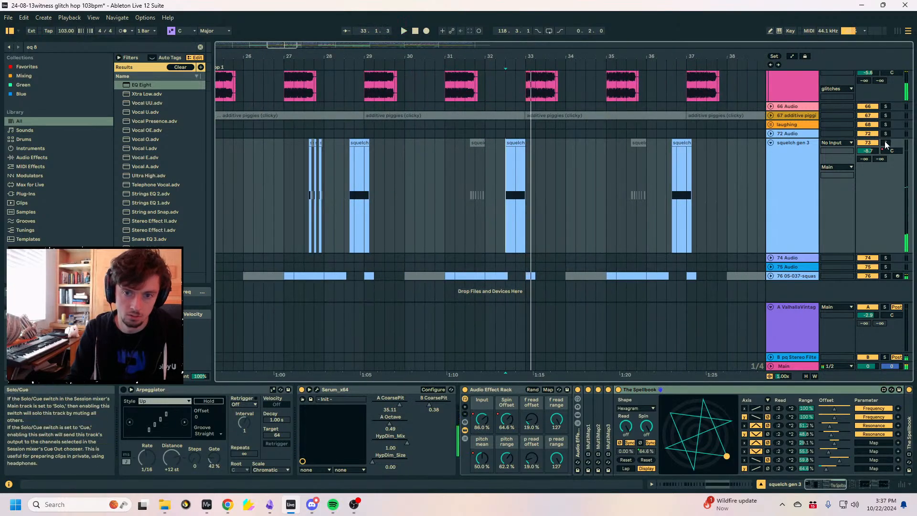
Unfold the MultiMap devices and the Auto Filter rack on squelch gen 3 and examine its parallel Auto Filter chains during playback.
key("space")
key("space")
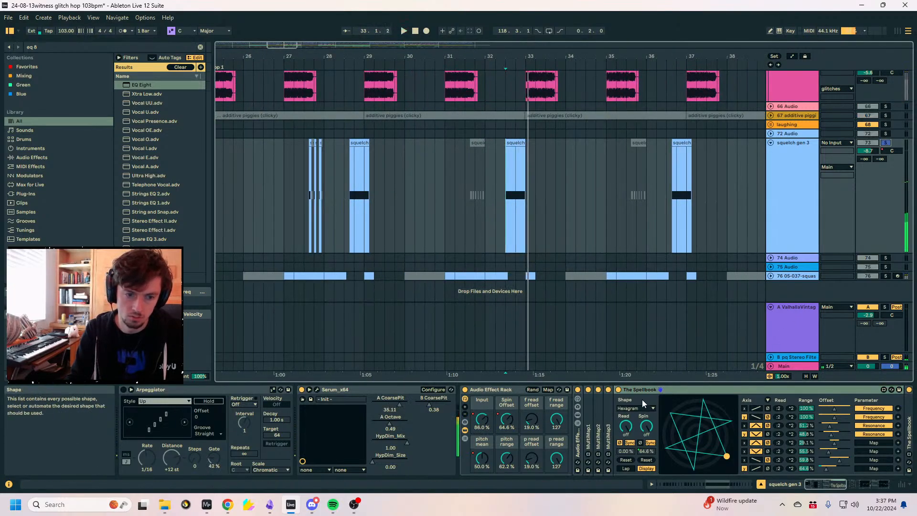
left_click(596, 428)
left_click(583, 434)
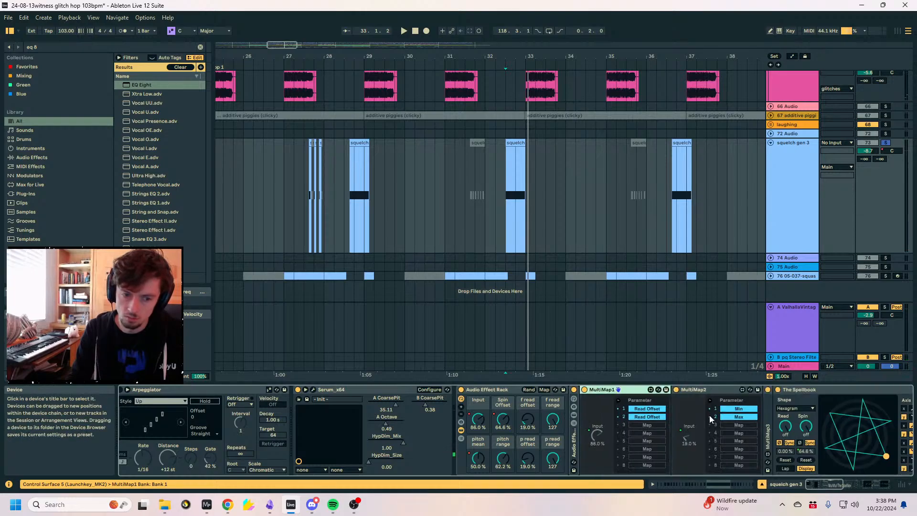
left_click(574, 434)
key("space")
left_click(705, 414)
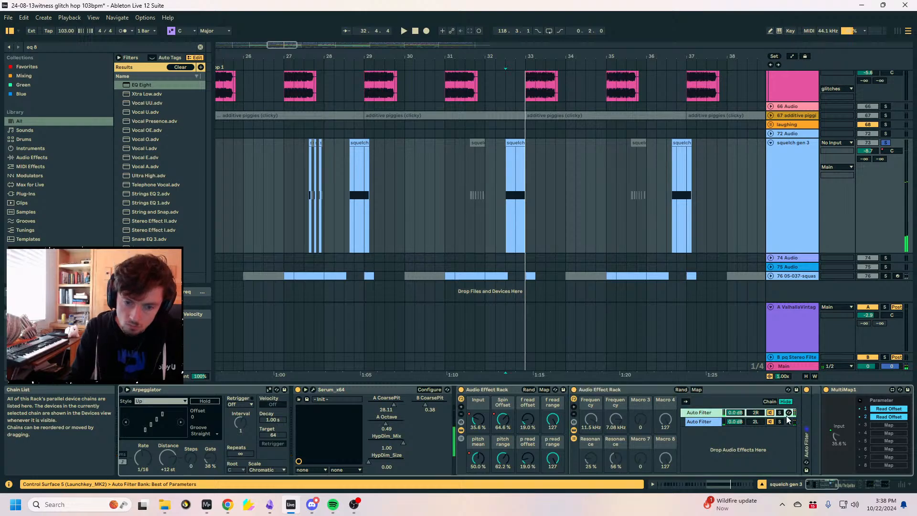
scroll(807, 425, "right", 4)
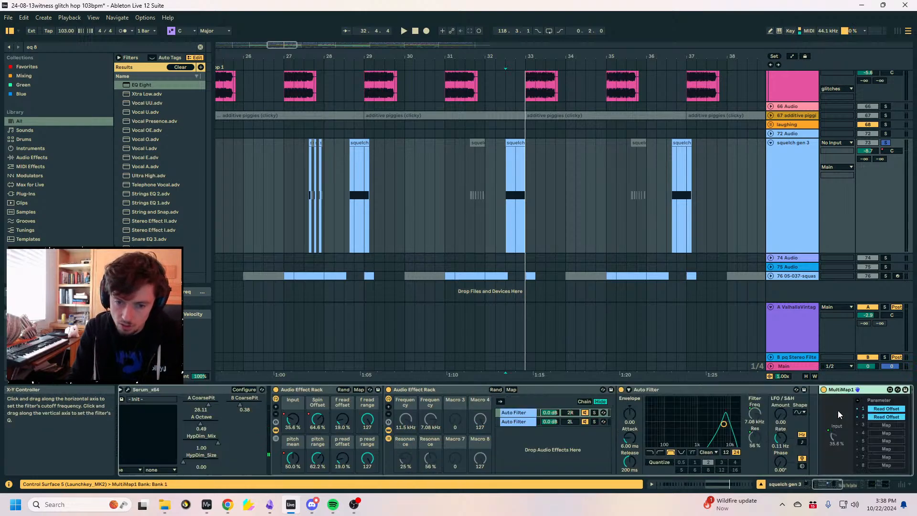
Fold the MultiMap devices and examine The Spellbook's frequency and resonance mappings.
double_click(700, 388)
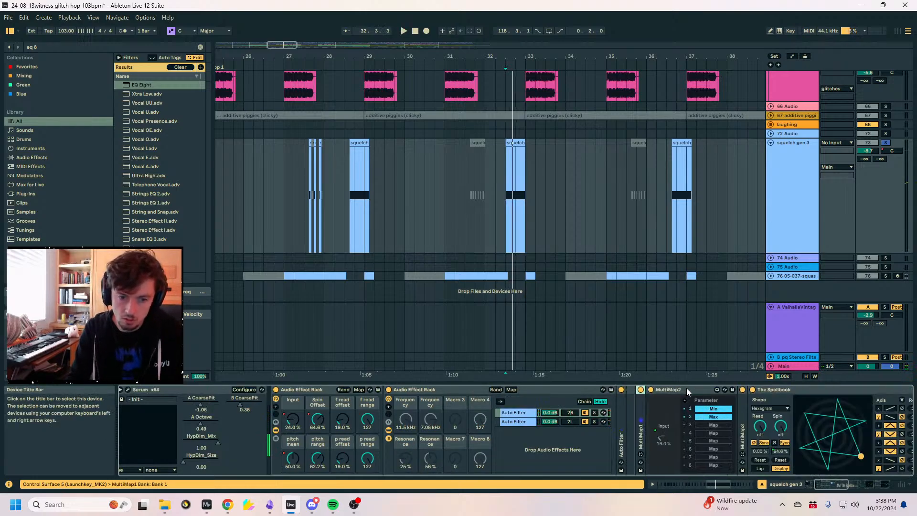
double_click(686, 388)
left_click(880, 426)
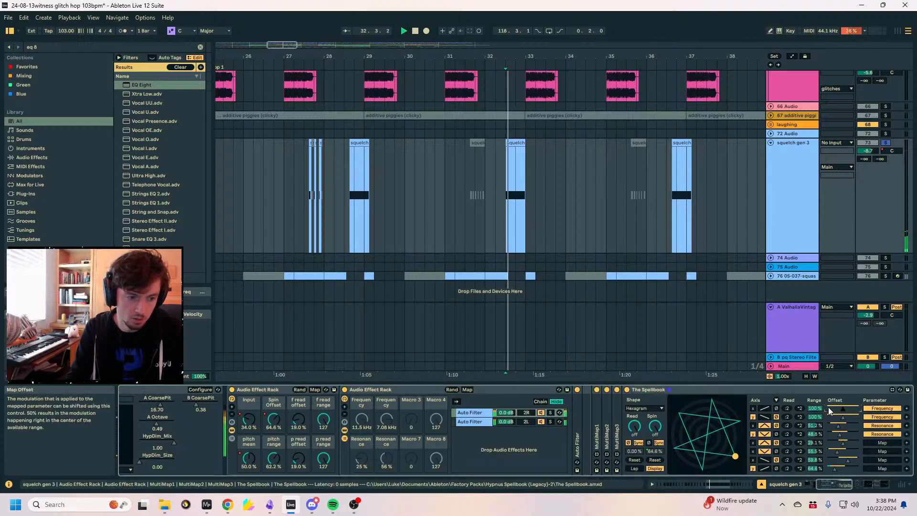
Try removing the effect racks and modulation devices after Serum on squelch gen 3, and undo the removal.
left_click_drag(247, 403, 246, 425)
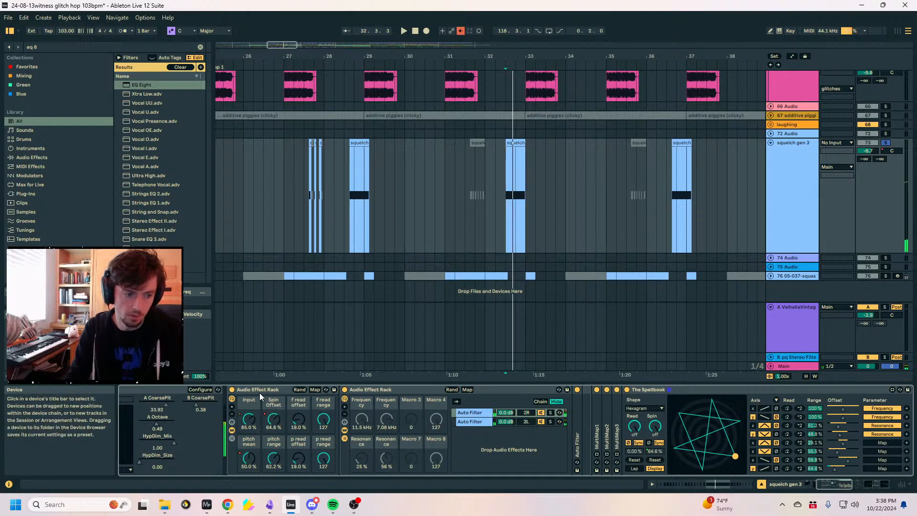
left_click(258, 390)
left_click(609, 270)
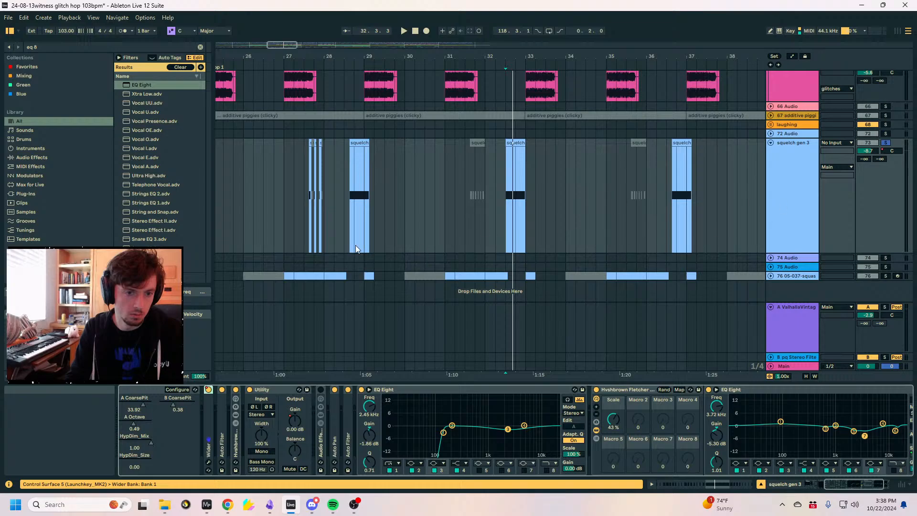
key("ctrl+z")
Play squelch gen 3's clip near bar 32, unsolo the track and play the full mix from bar 27.
left_click(504, 220)
key("space")
key("space")
key("space")
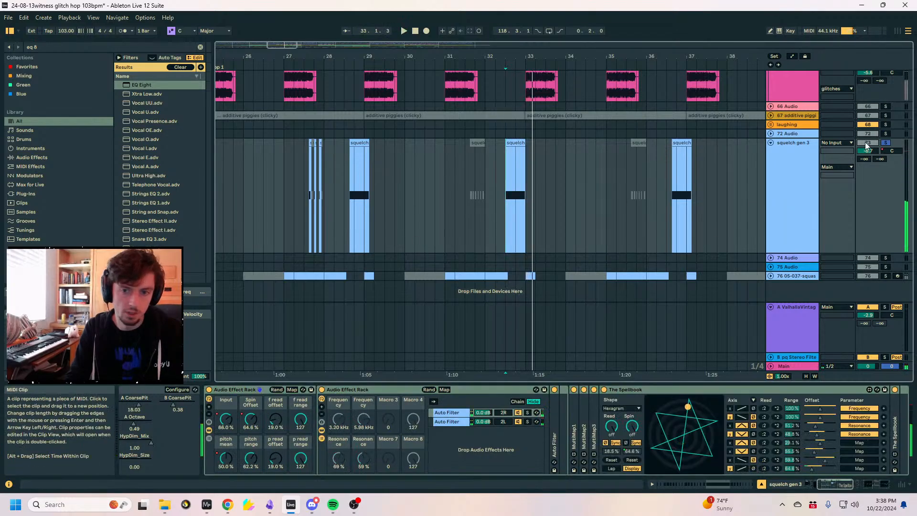
key("space")
key("space")
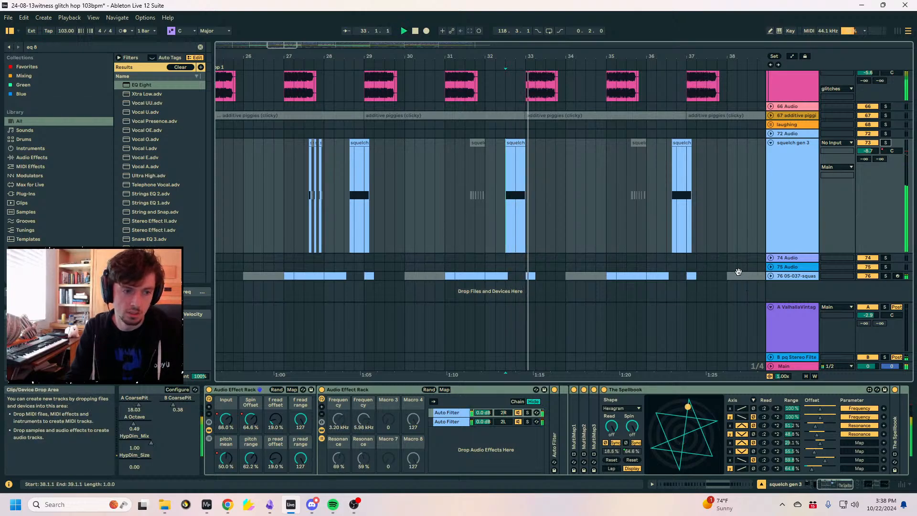
left_click(294, 206)
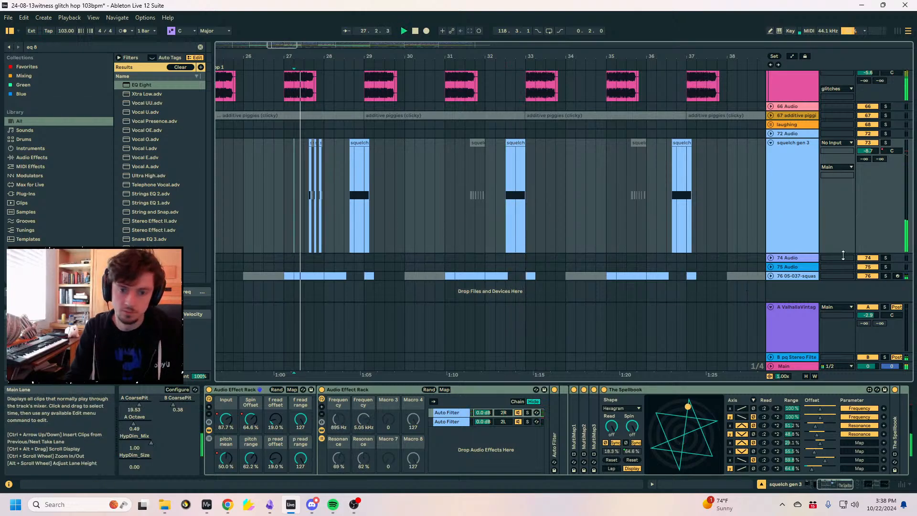
Select the 30 Operator track, mute it and replay drop 1 from bar 27 without it.
left_click(784, 357)
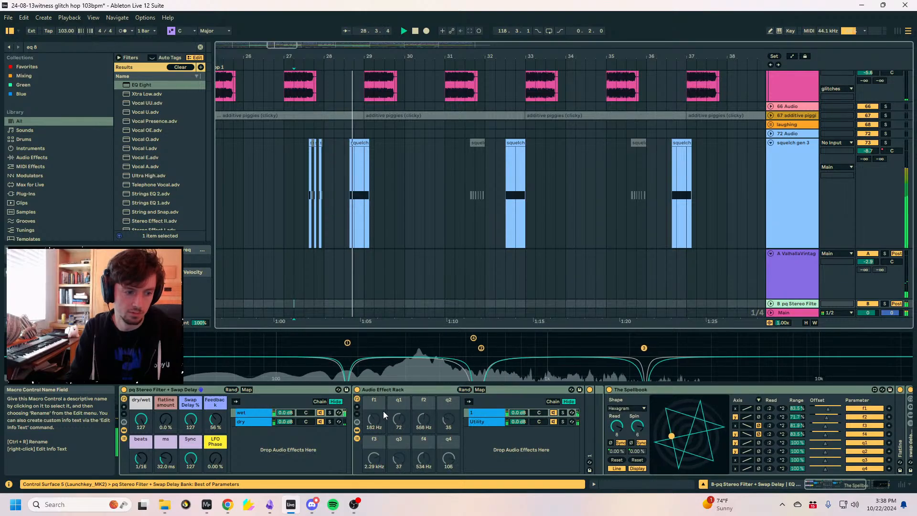
scroll(495, 228, "up", 10)
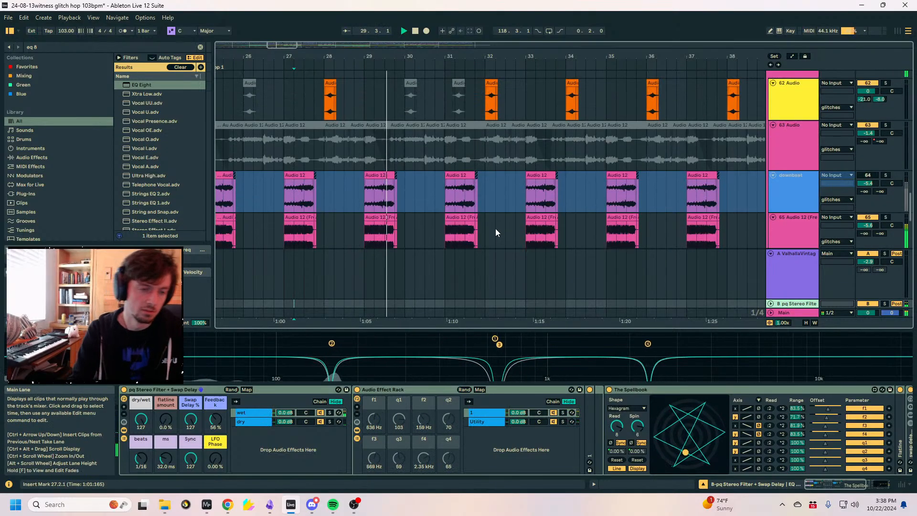
scroll(494, 227, "up", 15)
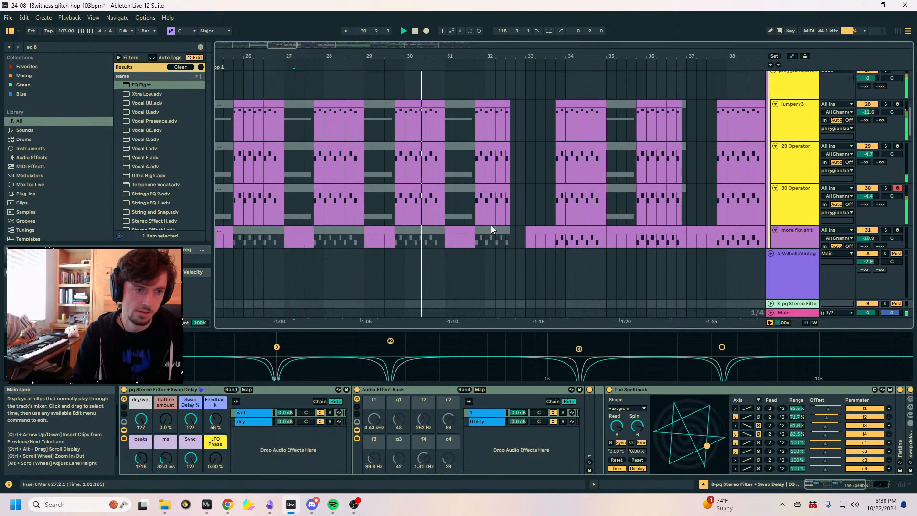
scroll(809, 180, "down", 1)
left_click(789, 193)
key("space")
left_click(865, 189)
key("space")
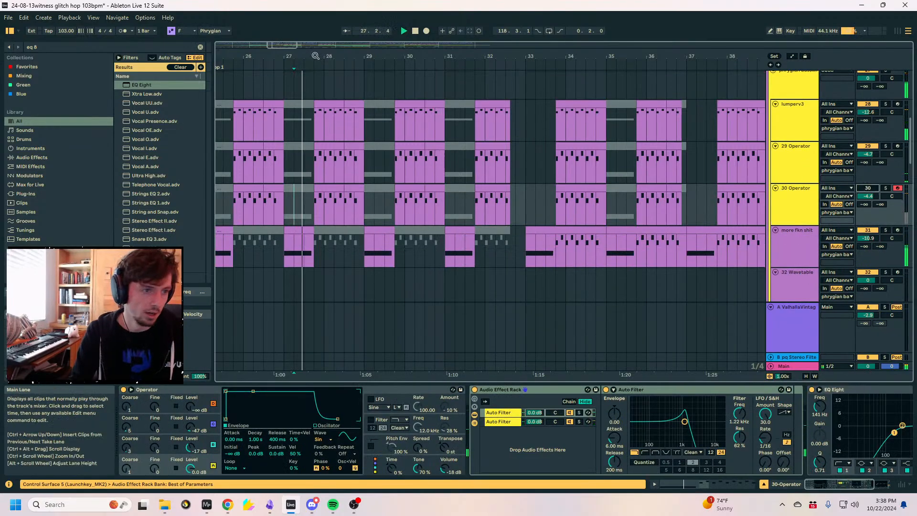
Solo the 30 Operator track and play its first bass notes in bar 25 of drop 1.
left_click_drag(317, 56, 537, 55)
key("space")
left_click(475, 204)
left_click(885, 188)
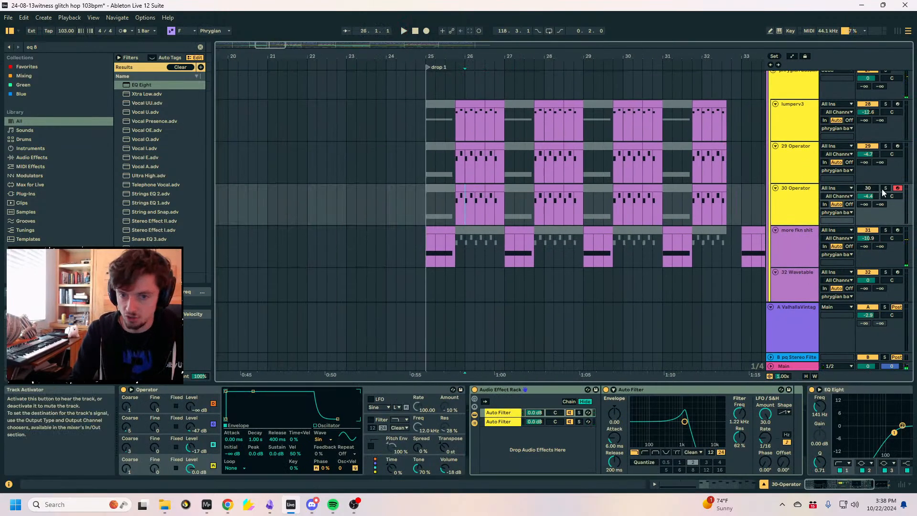
left_click(471, 175)
key("space")
key("space")
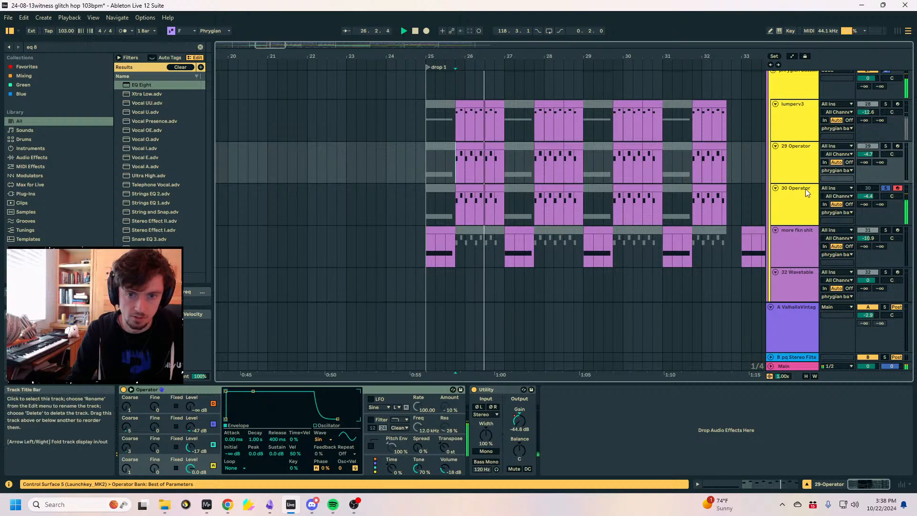
Set the first chain's Auto Filter on track 30 to 682 Hz with 39% resonance.
left_click(799, 196)
key("space")
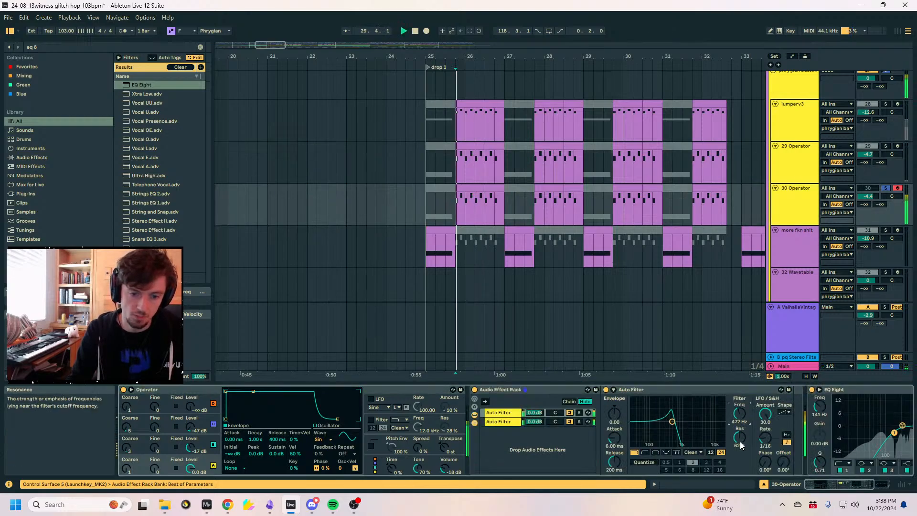
left_click_drag(739, 436, 739, 449)
left_click_drag(739, 413, 739, 406)
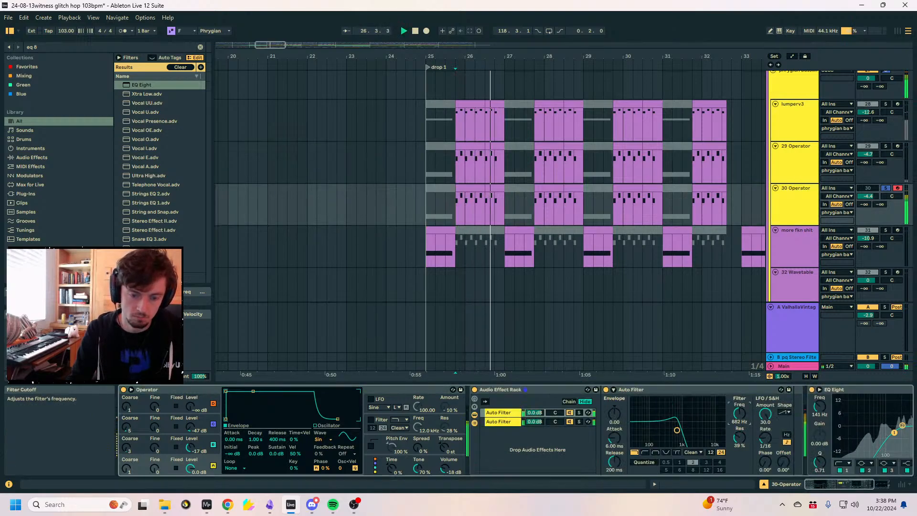
Set oscillator B's level in track 30's Operator to -7.9 dB while listening, and unsolo the track.
left_click(502, 421)
key("space")
key("space")
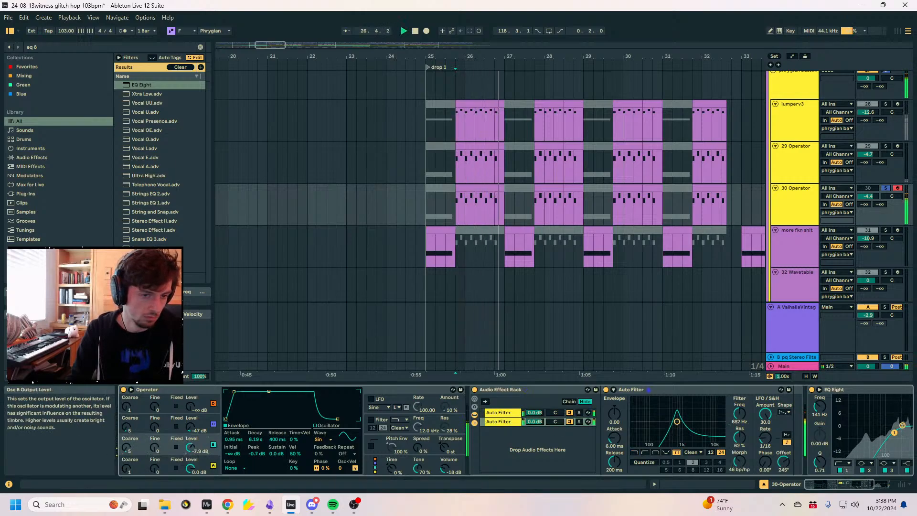
key("space")
key("space")
left_click(887, 188)
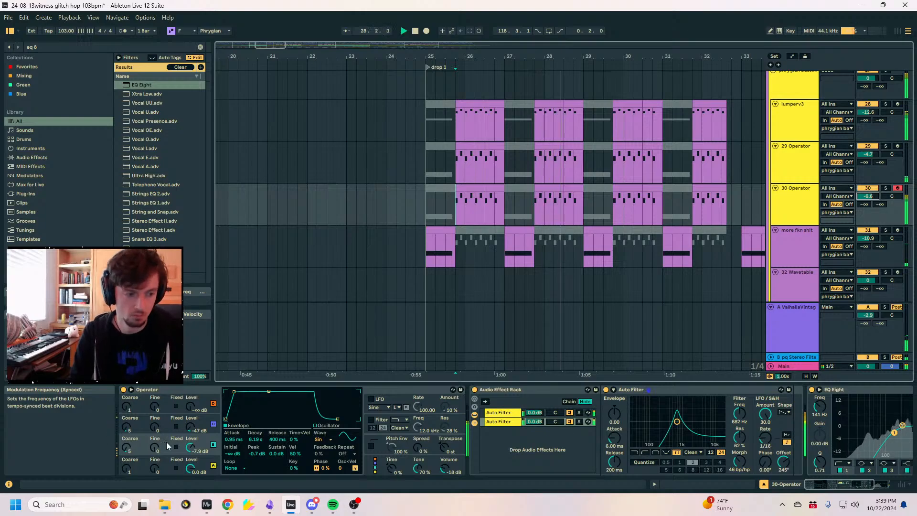
Lower oscillator B's level in track 30's Operator and set its coarse tuning to 4.
left_click(277, 429)
left_click(205, 460)
left_click(315, 425)
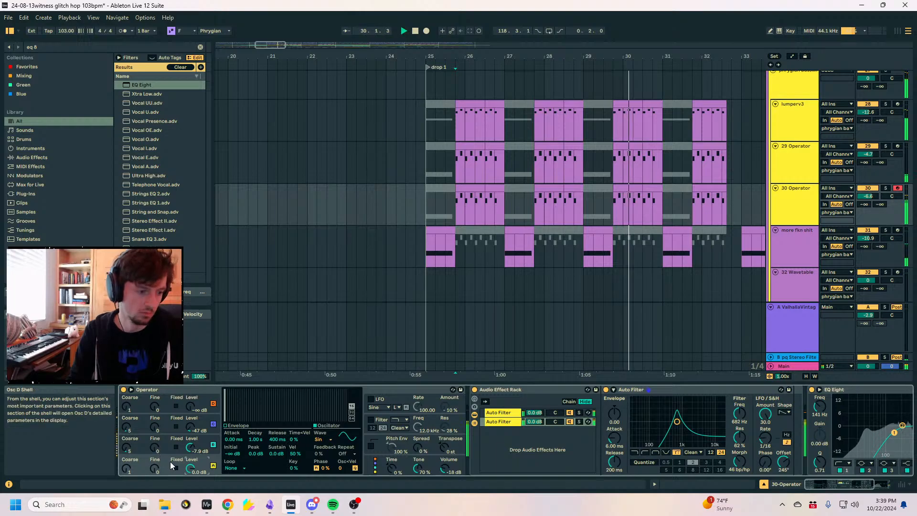
left_click_drag(190, 447, 190, 456)
left_click_drag(128, 449, 128, 453)
Select track 30's clips from bar 25 back from bar 32 and deactivate them.
left_click_drag(678, 57, 578, 38)
key("a")
left_click_drag(598, 202, 595, 202)
key("a")
left_click(432, 209, "shift")
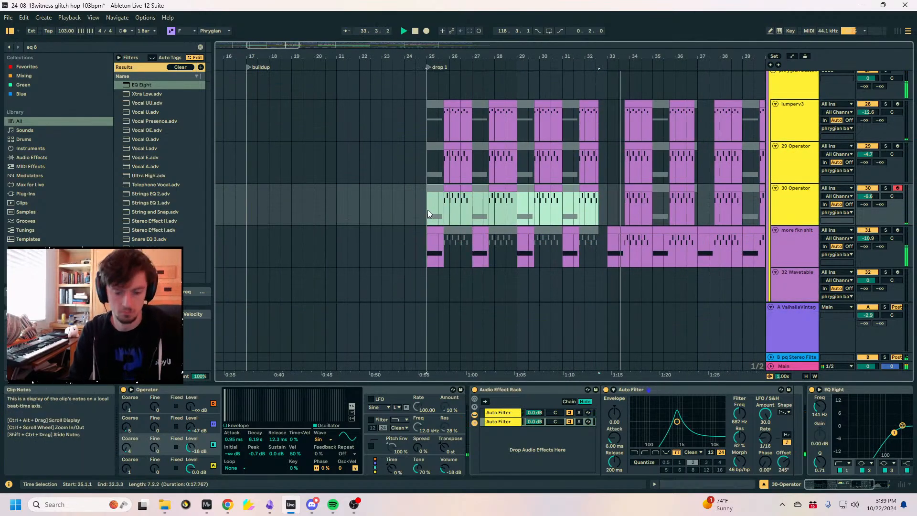
Duplicate the 30 Operator track together with its clips up to bar 41.
left_click_drag(607, 59, 382, 55)
left_click_drag(553, 205, 386, 209)
left_click(795, 204)
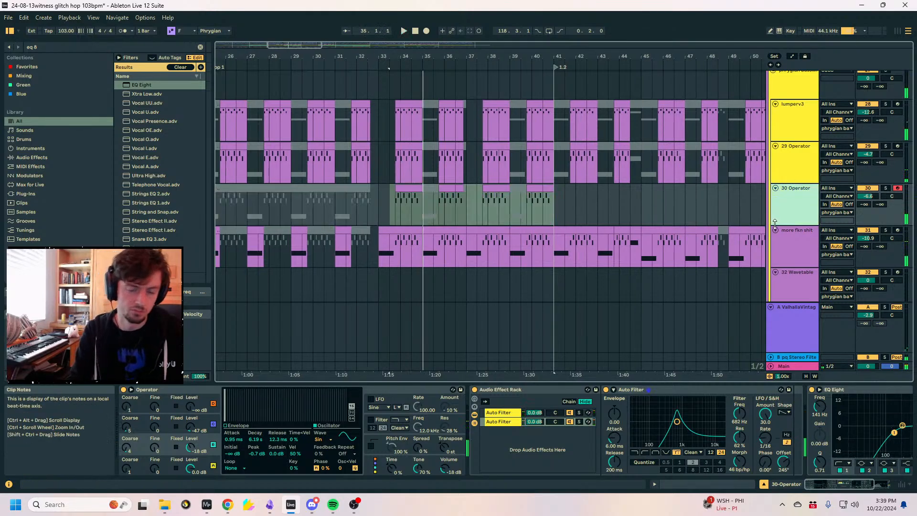
key("ctrl+d")
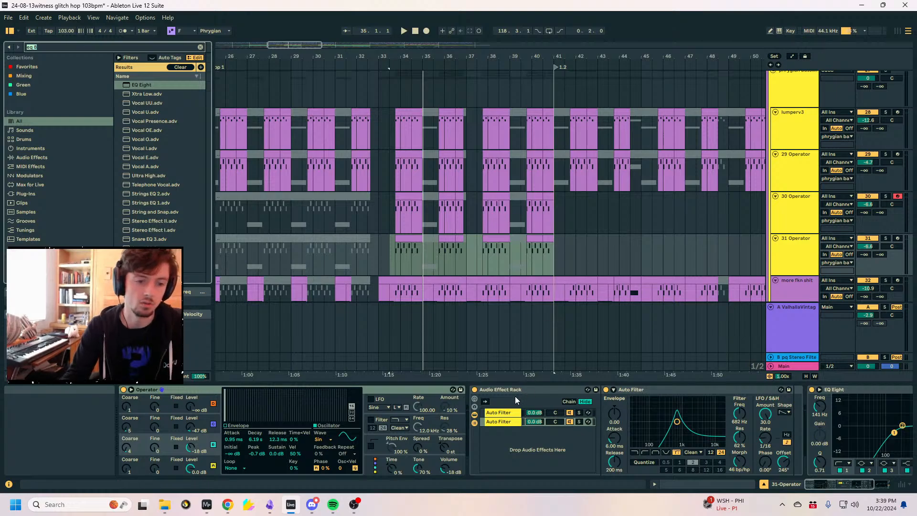
Delete the Audio Effect Rack and EQ Eight from the duplicated Operator track.
double_click(502, 390)
left_click(537, 393)
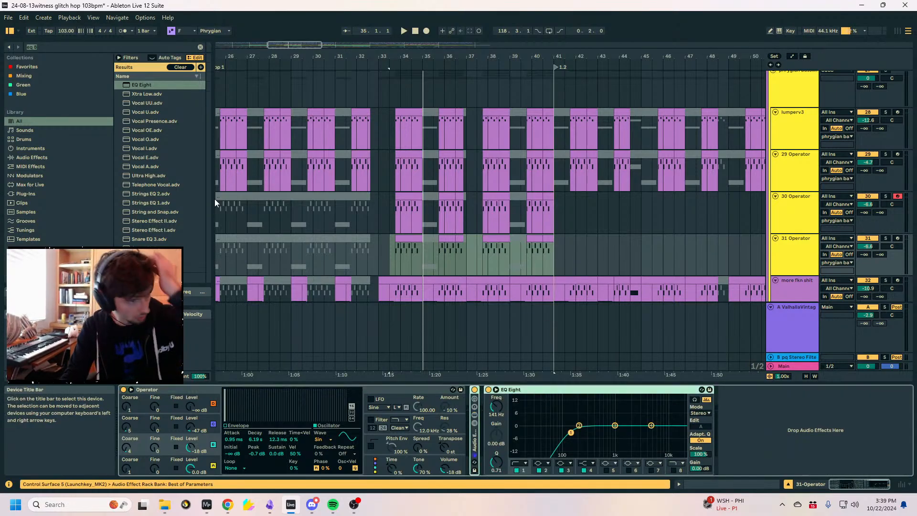
key("Delete")
Search the browser for harmor, load IL Harmor on track 31 and close its plug-in window.
left_click(47, 48)
type("harmo")
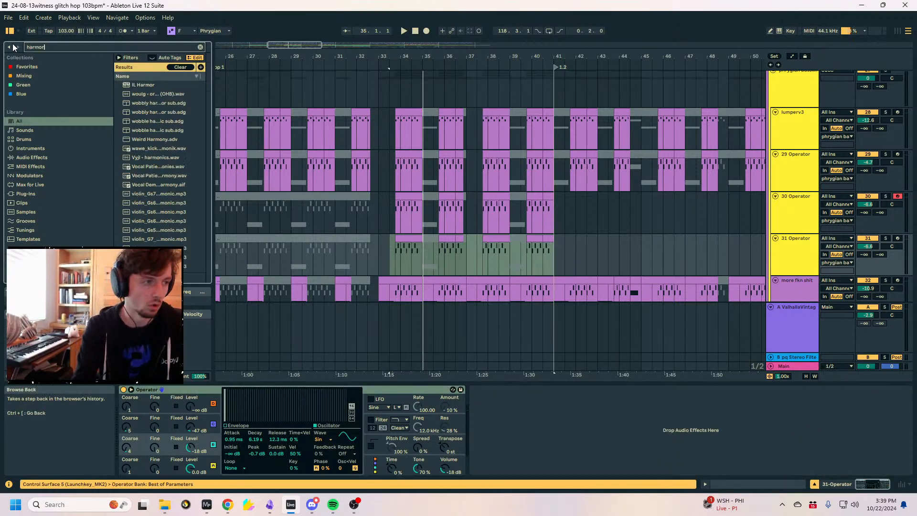
type("r")
left_click(142, 84)
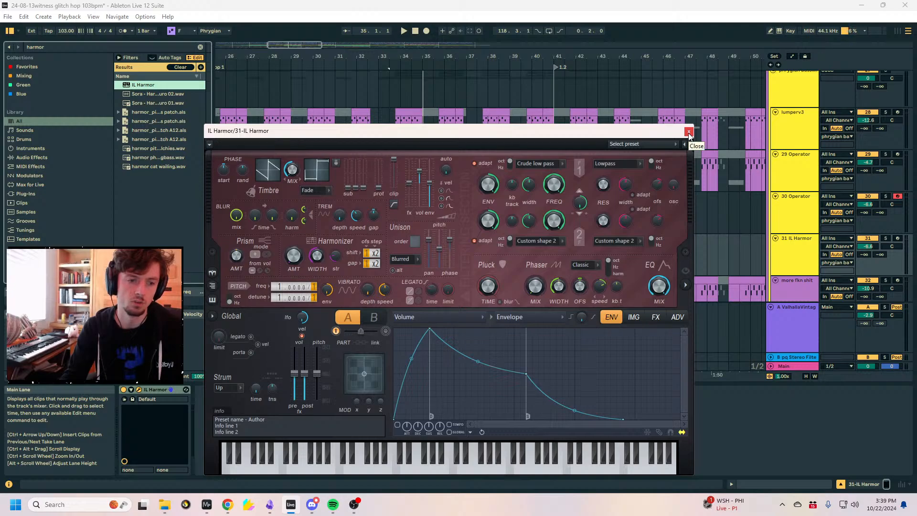
left_click(689, 132)
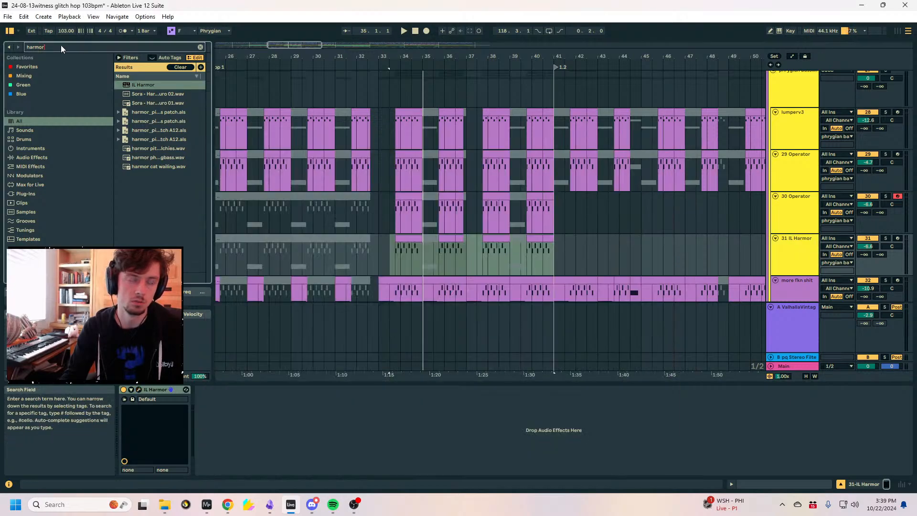
Search the browser for wavetab and replace track 31's instrument with Wavetable.
key("BackSpace")
key("BackSpace")
key("BackSpace")
key("BackSpace")
key("BackSpace")
key("BackSpace")
type("wavetab")
double_click(135, 86)
Solo track 31 while playing its clip from bar 33 and set Wavetable's oscillator 1 position to 34%.
left_click(411, 239)
key("space")
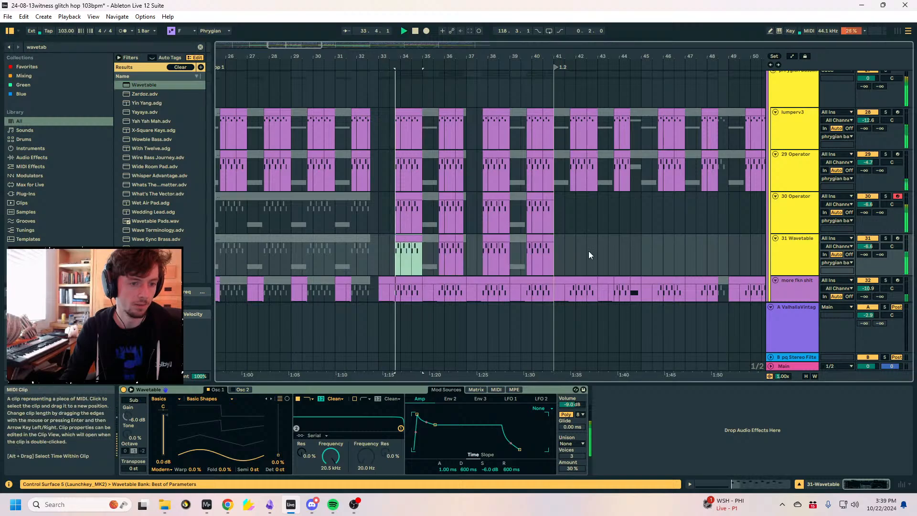
left_click(885, 238)
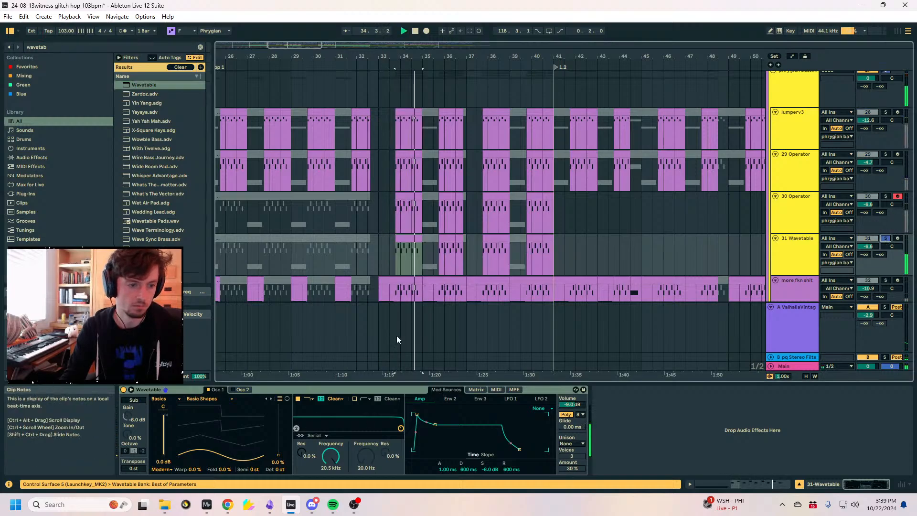
left_click_drag(278, 454, 278, 438)
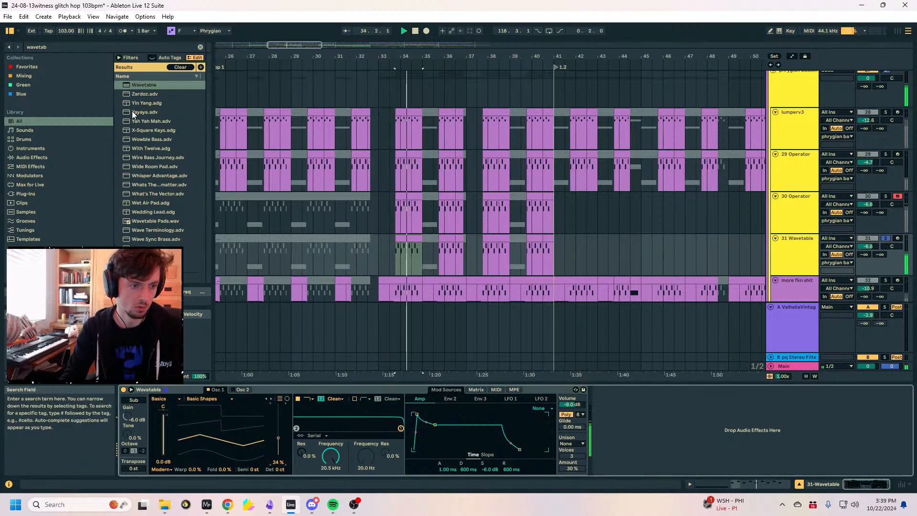
Modulate Wavetable's pitch by 2.2 from LFO 1, with the LFO rate at about 15.2 Hz and amount at 31%.
left_click(513, 399)
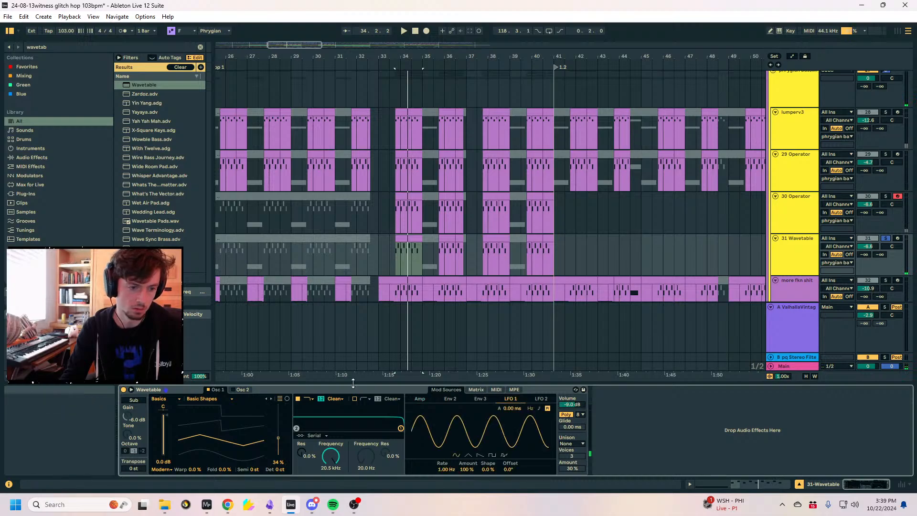
left_click(130, 390)
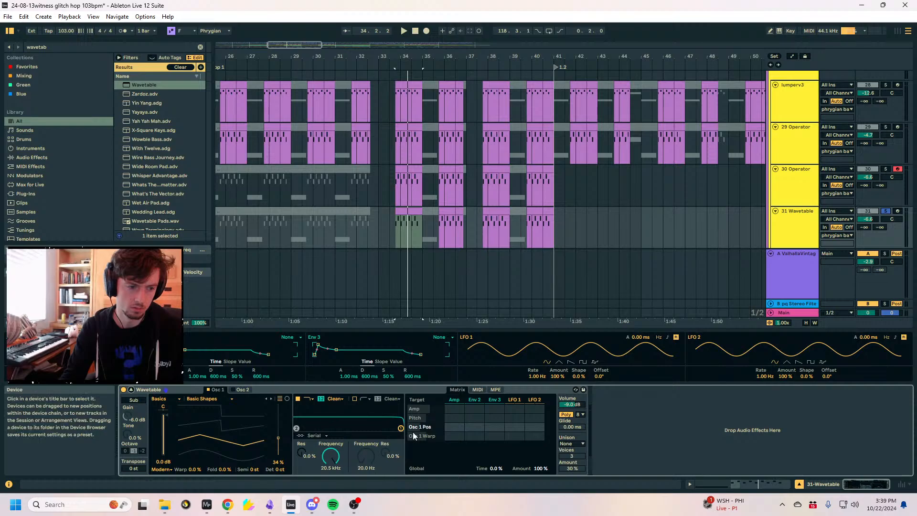
left_click_drag(522, 421, 522, 410)
mouse_move(537, 376)
left_mouse_down()
mouse_move(536, 356)
mouse_move(556, 387)
mouse_move(550, 379)
left_mouse_up()
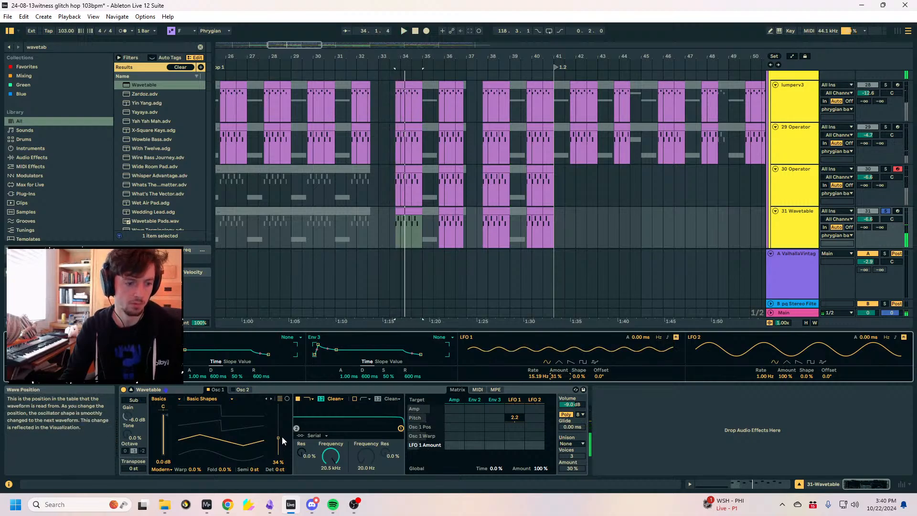
Set Wetavable oscillator 1's position to 6.5% and semitone shift to 12 st, with LFO 1 modulating pitch by 8.2.
left_click_drag(278, 437, 278, 441)
left_click_drag(511, 419, 511, 414)
key("space")
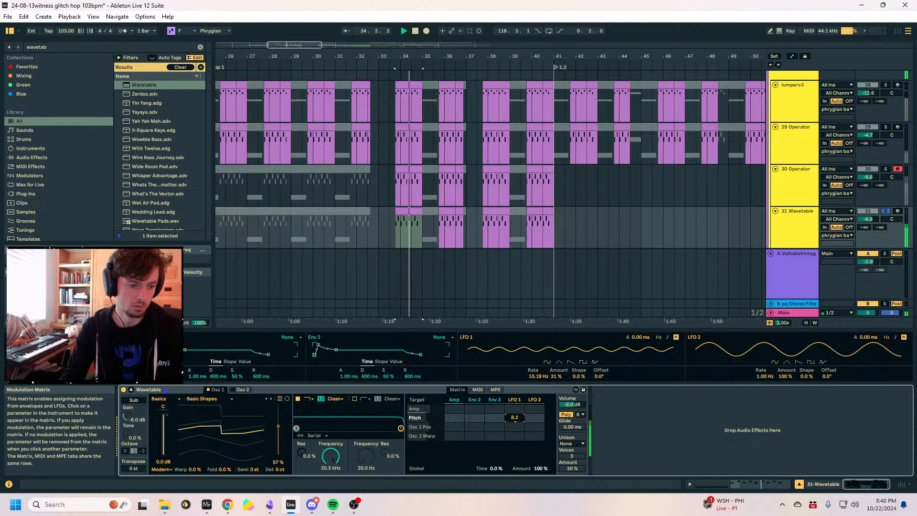
left_click_drag(277, 426, 278, 451)
left_click(258, 468)
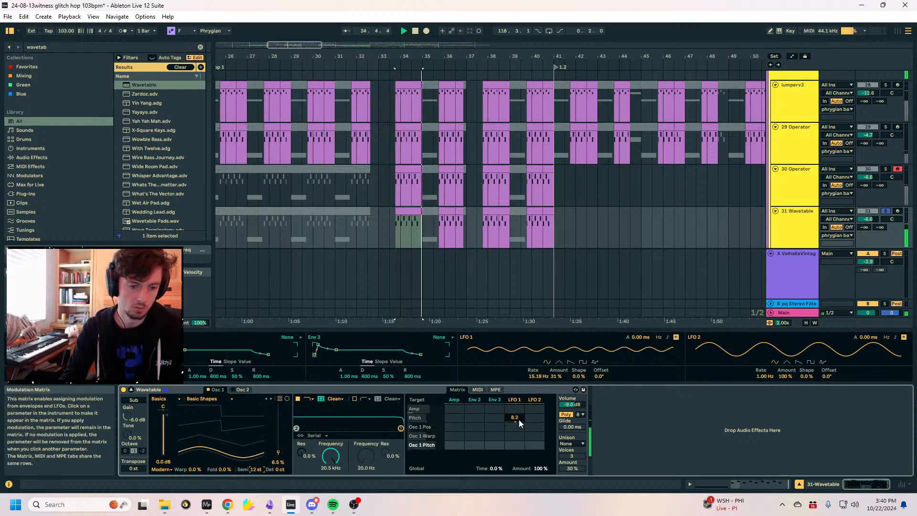
Set LFO 1's amount to 98%, rate to 9.11 Hz and pitch modulation to 15, and unsolo track 31 during playback.
key("space")
left_click(81, 375)
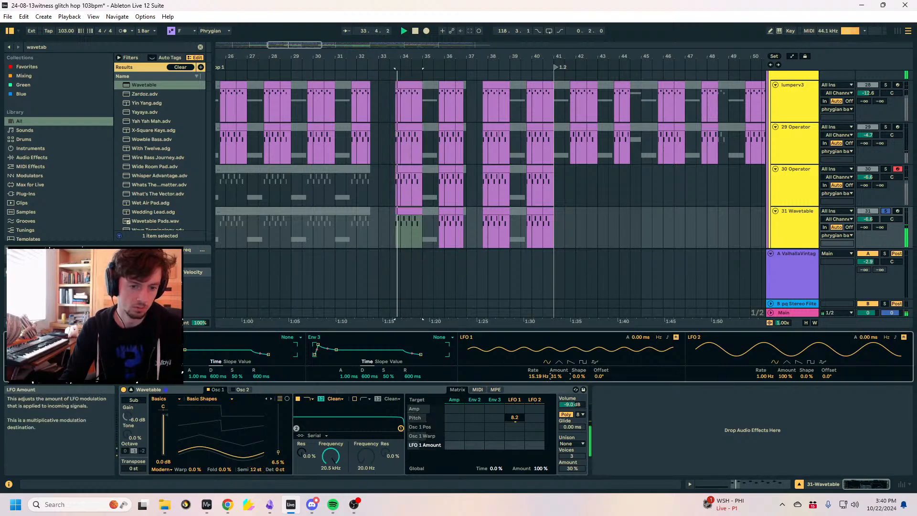
left_click(520, 420)
left_click_drag(540, 382, 540, 399)
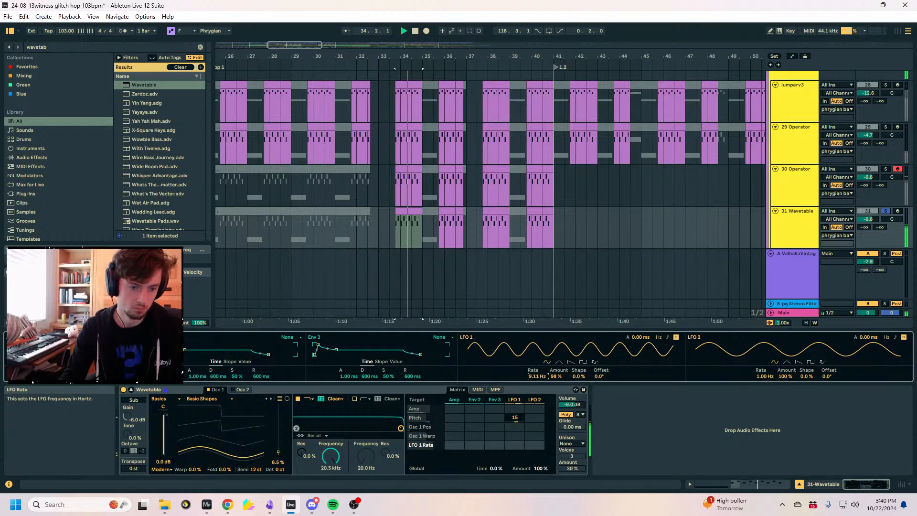
left_click(878, 215)
key("space")
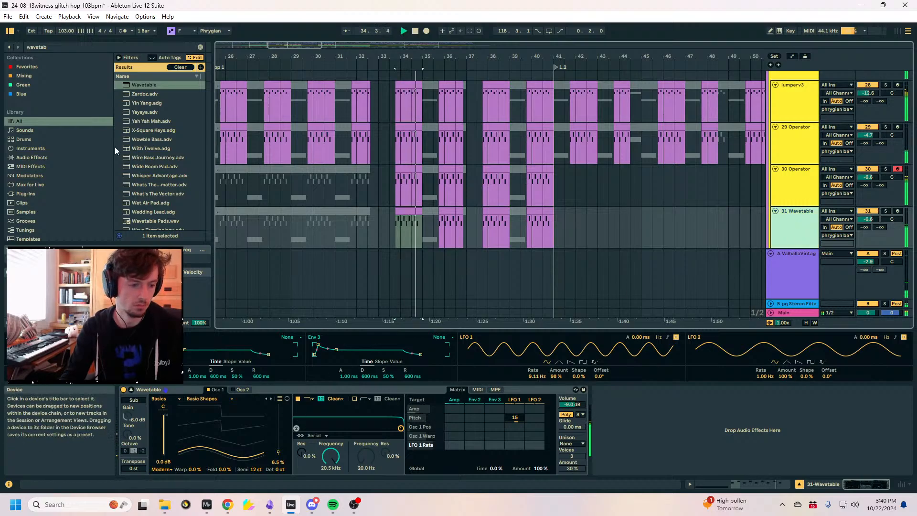
Search the browser for sat and add Saturator to track 31, with Drive at 32 dB and Output at -13 dB.
left_click(86, 47)
type("sat")
double_click(144, 84)
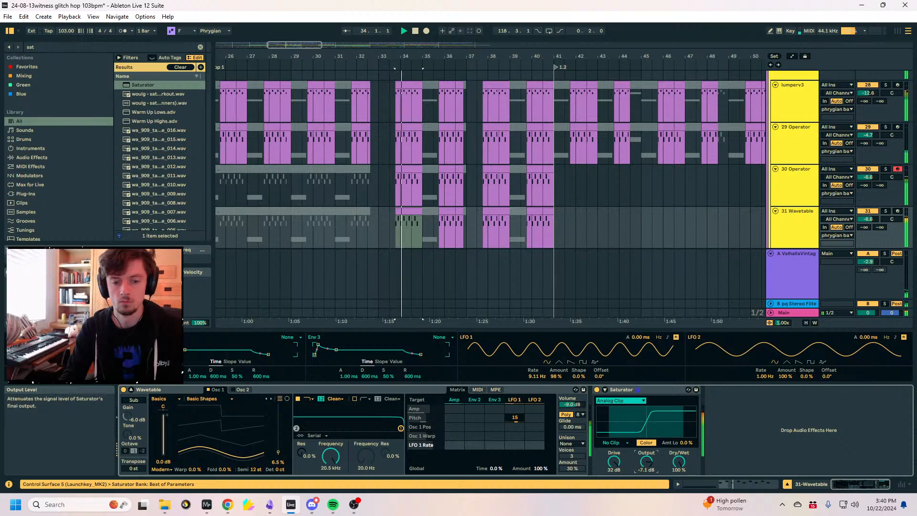
left_click_drag(646, 462, 646, 470)
left_click(679, 462)
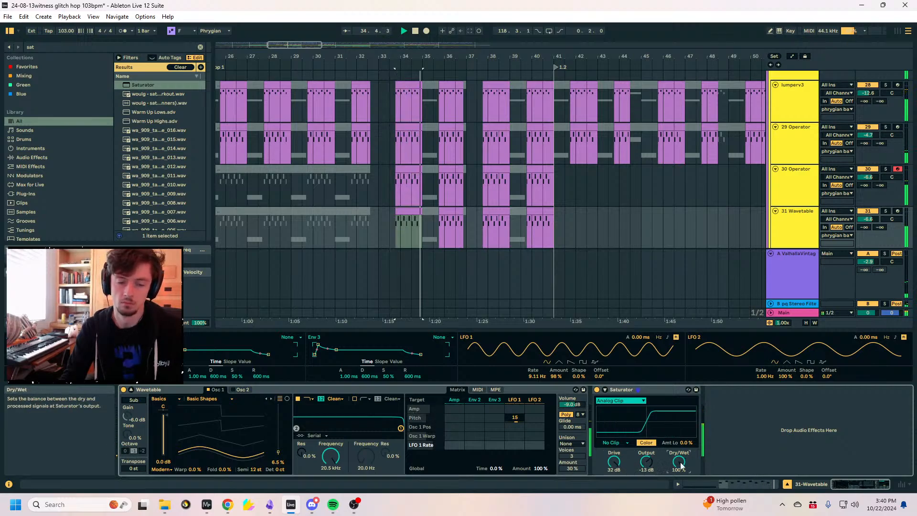
Deactivate track 31's clips after bar 35, leaving only the first drop clip active.
mouse_move(439, 234)
left_mouse_down()
mouse_move(585, 238)
mouse_move(439, 234)
left_mouse_up()
key("0")
key("0")
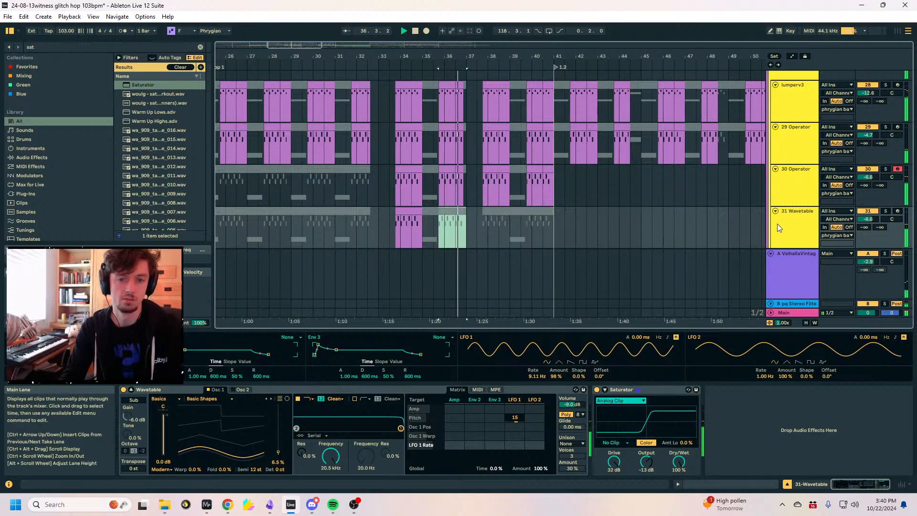
Search the browser for sine compres and load the Instant Sine Compression rack on track 31.
left_click(780, 226)
key("ctrl+f")
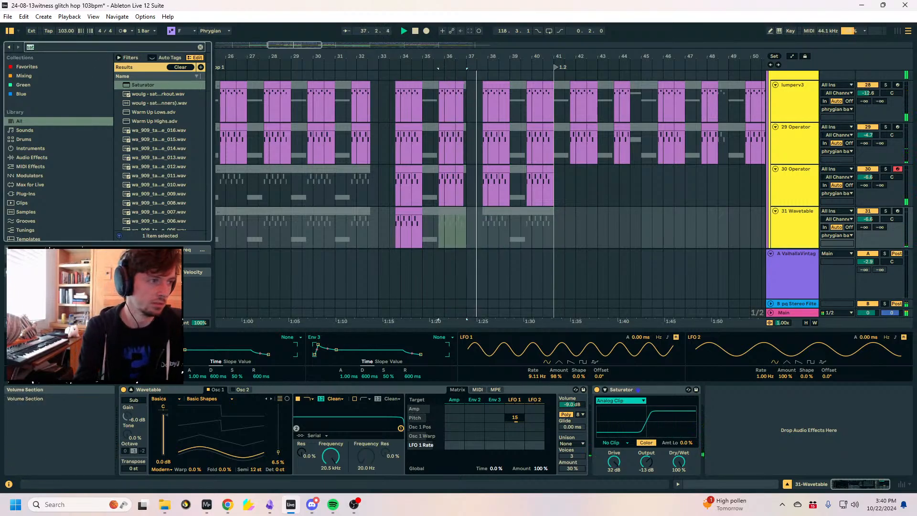
key("BackSpace")
scroll(810, 166, "down", 3)
left_click(809, 165)
left_click(779, 163)
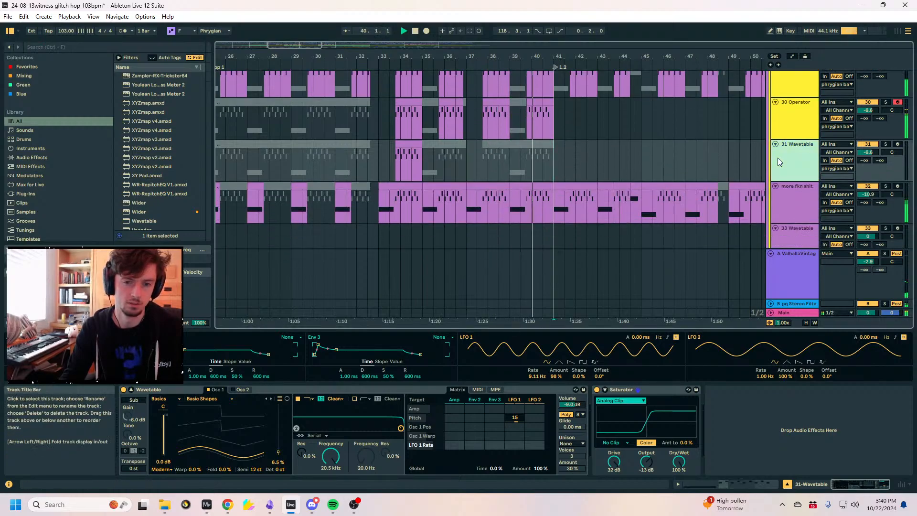
scroll(624, 178, "up", 2)
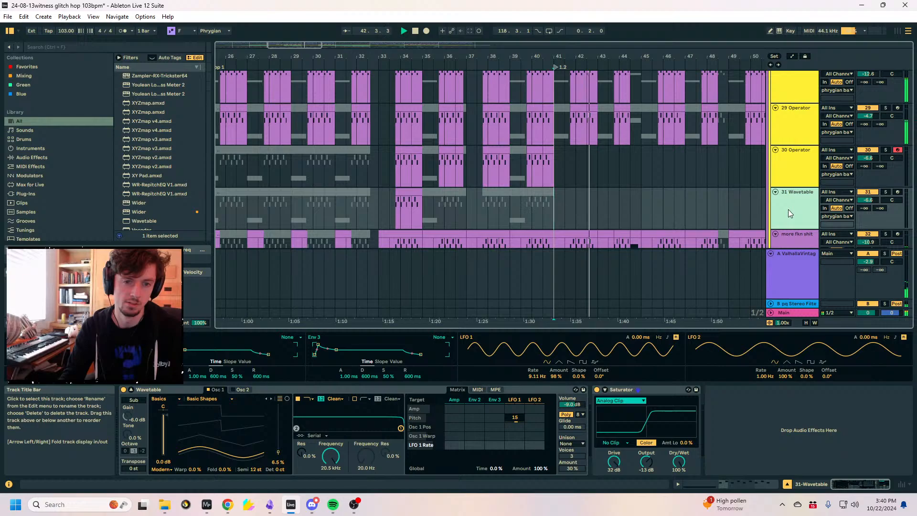
key("ctrl+f")
type("sine")
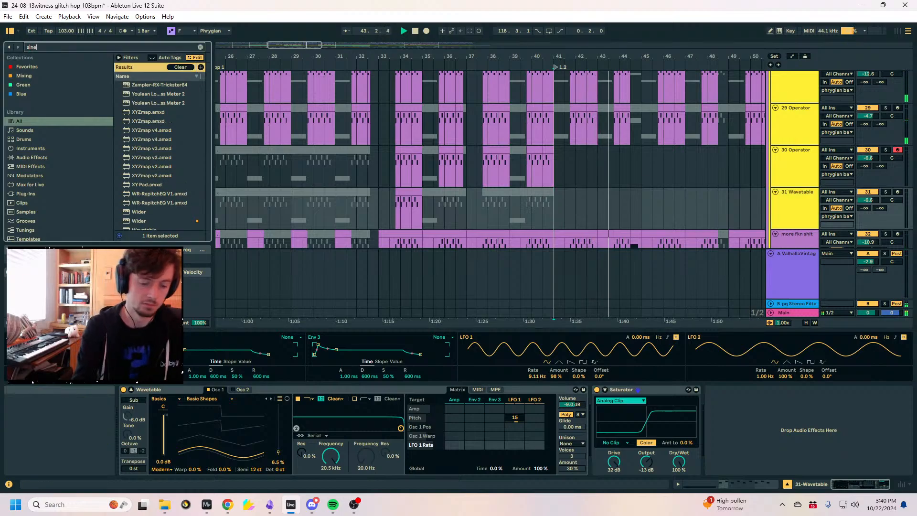
type(" compres")
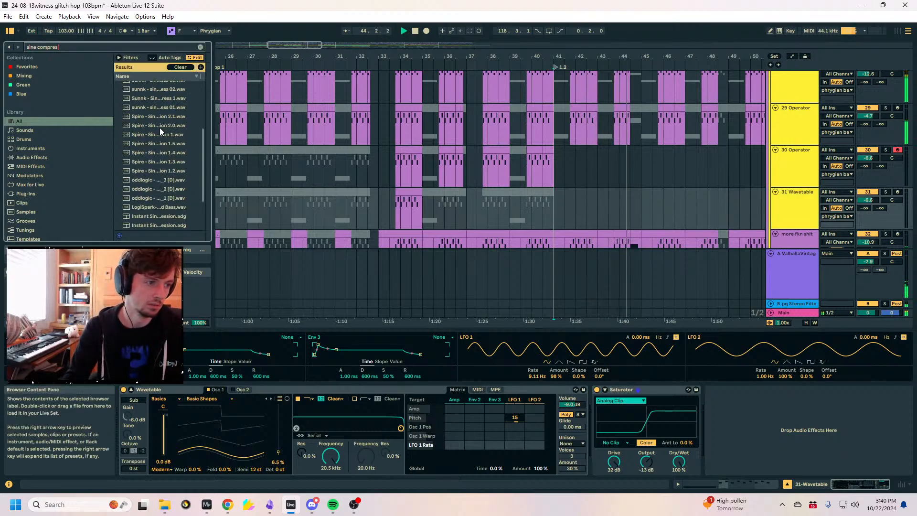
left_click(153, 197)
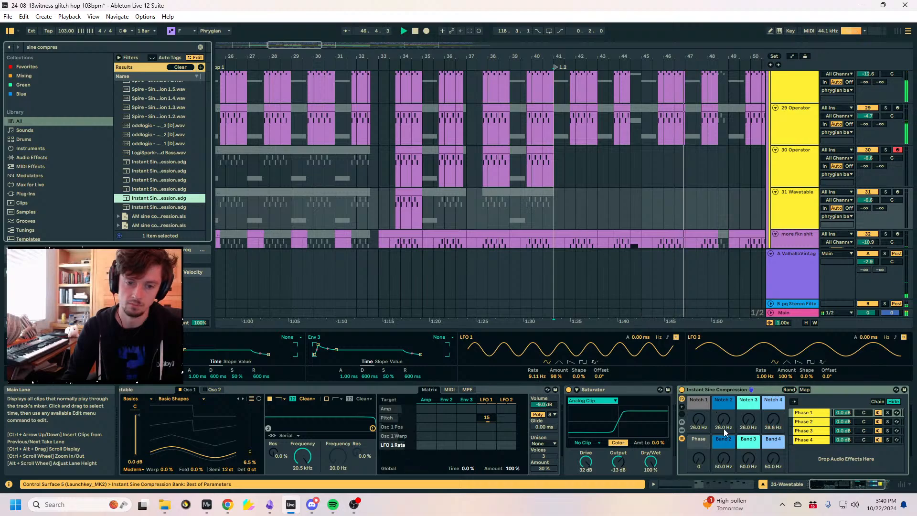
Set the rack's Notch 2 to 154 Hz and Phase to 127, lower track 31's volume to -14.8 dB and solo it.
left_click_drag(722, 429, 723, 420)
left_click(398, 200)
left_click(885, 191)
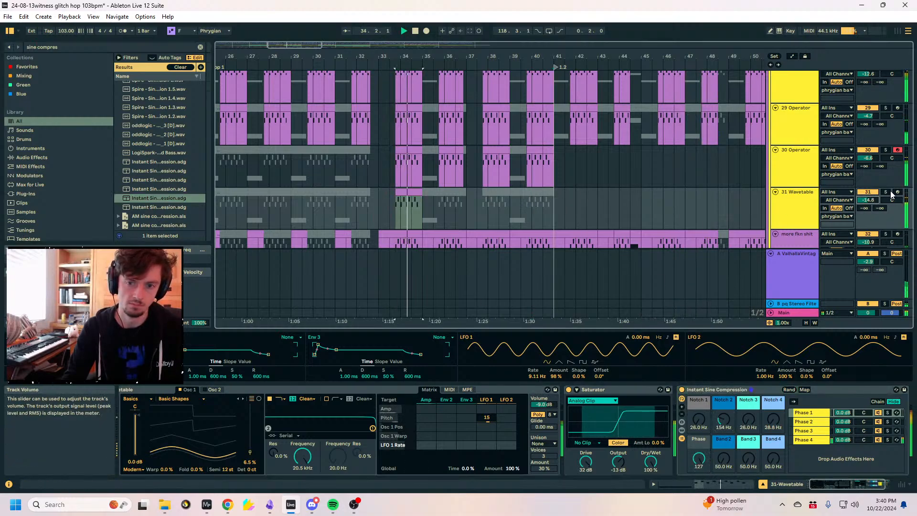
Set Saturator's Dry/Wet to 0% and remove LFO 1's modulation of Wavetable's pitch.
left_click_drag(646, 461, 646, 492)
double_click(488, 417)
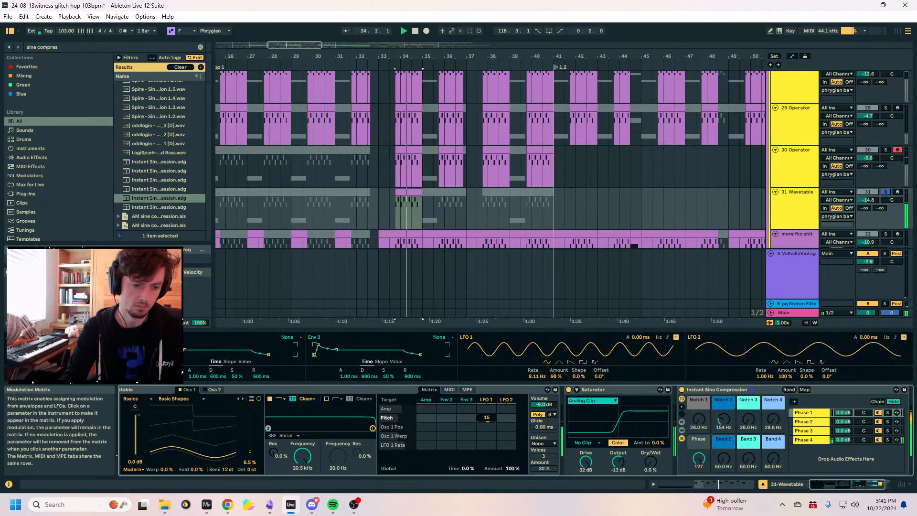
Reactivate track 31's clips between bars 33 and 42 and play from bar 33.
left_click(408, 210)
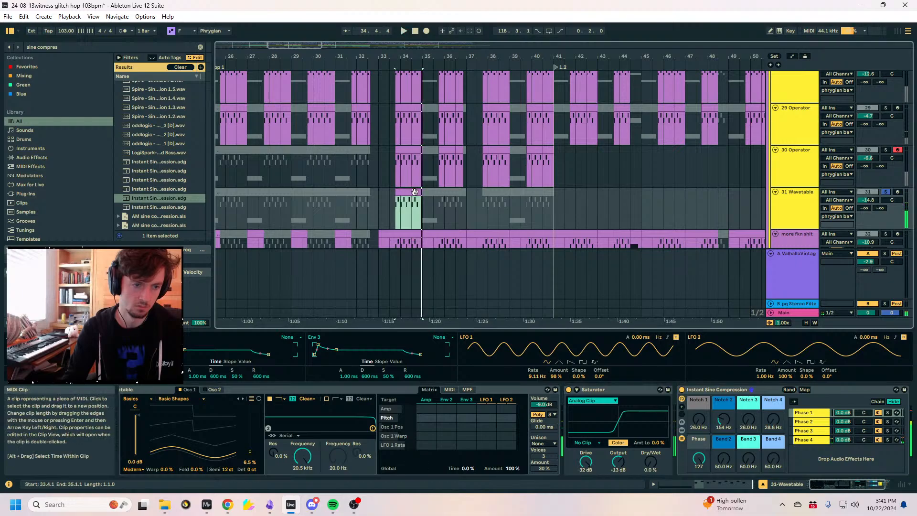
left_click_drag(574, 213, 378, 205)
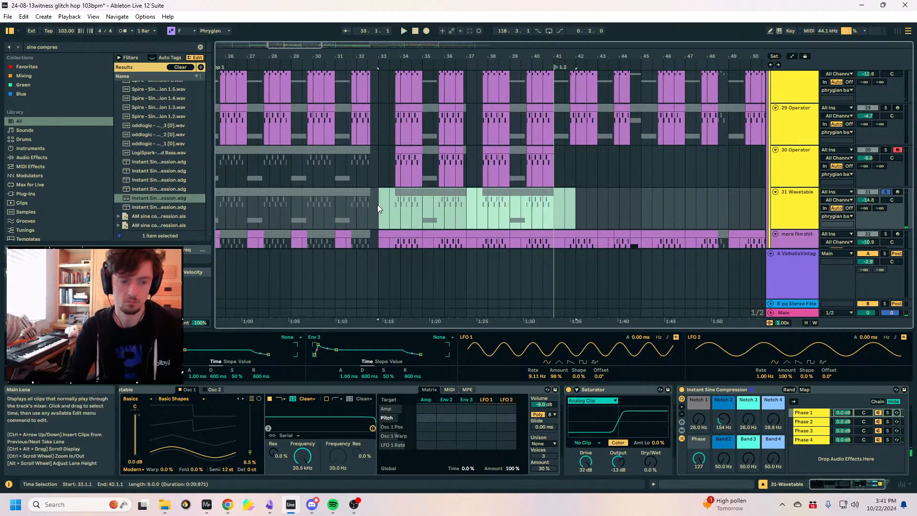
key("space")
Randomize the Instant Sine Compression macros, set Notch 2 to 910 Hz while playing the first clip, and unsolo track 31.
left_click(789, 389)
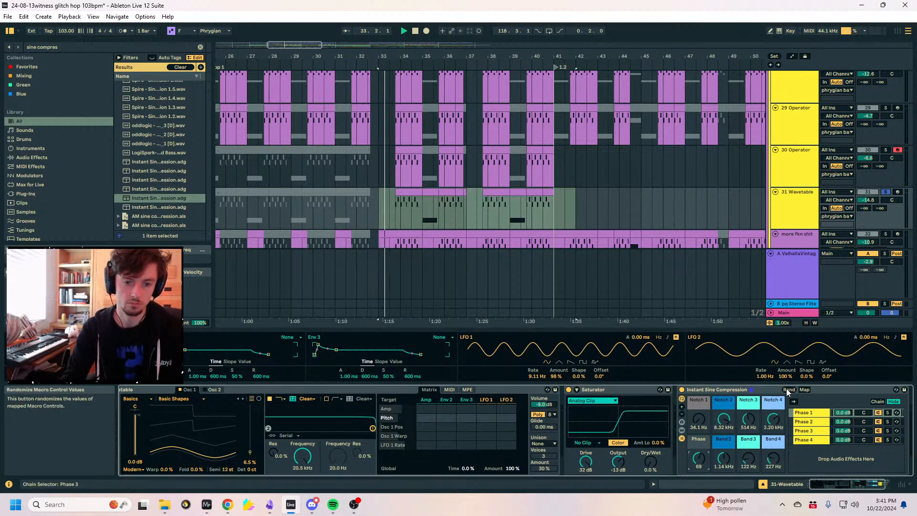
left_click(416, 192)
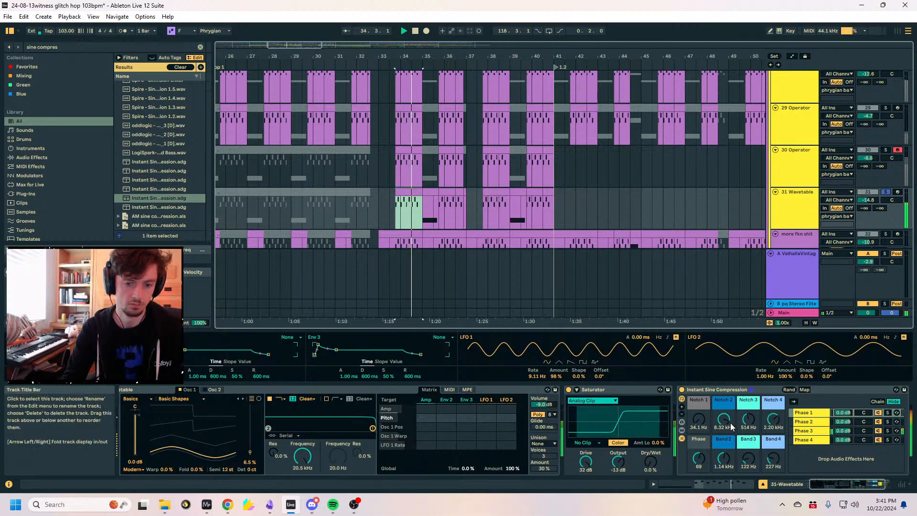
left_click_drag(723, 419, 723, 433)
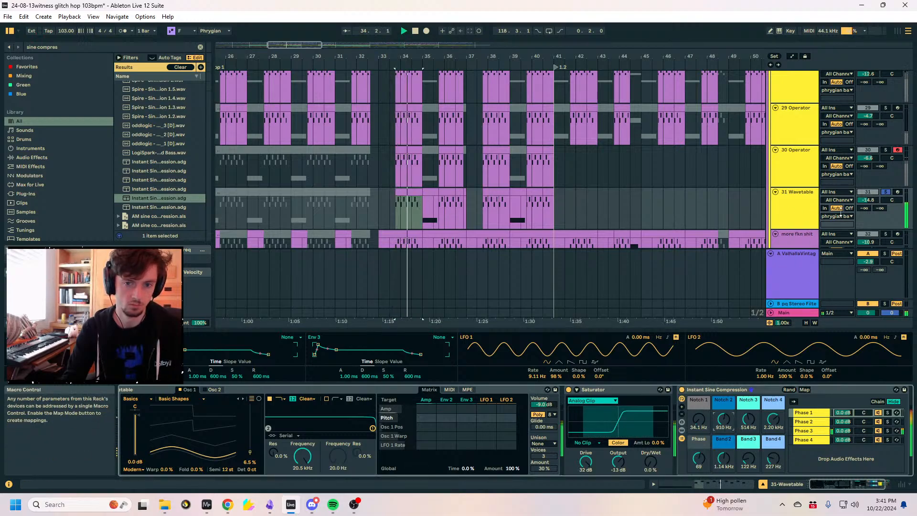
left_click(885, 192)
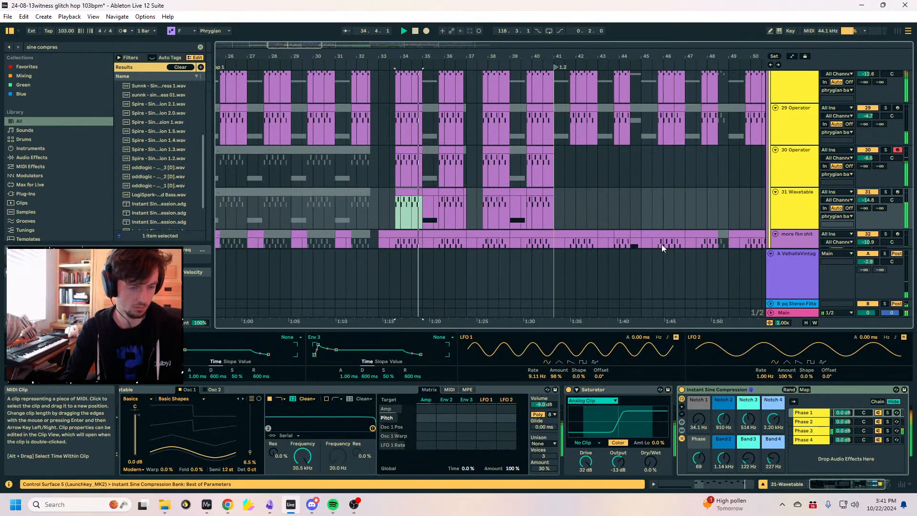
Collapse the Instant Sine Compression rack and deactivate track 31's short clip sections at bars 35 and 39.
left_click(808, 213)
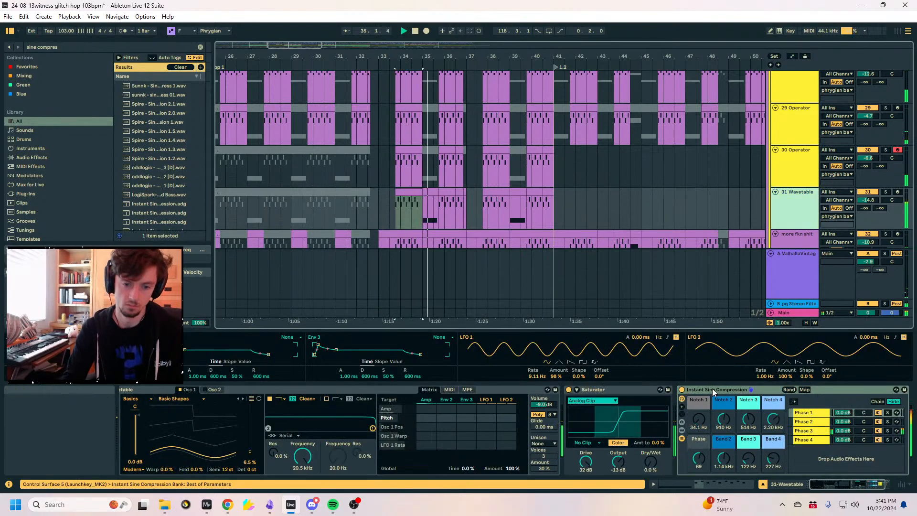
double_click(706, 389)
left_click(433, 192)
key("0")
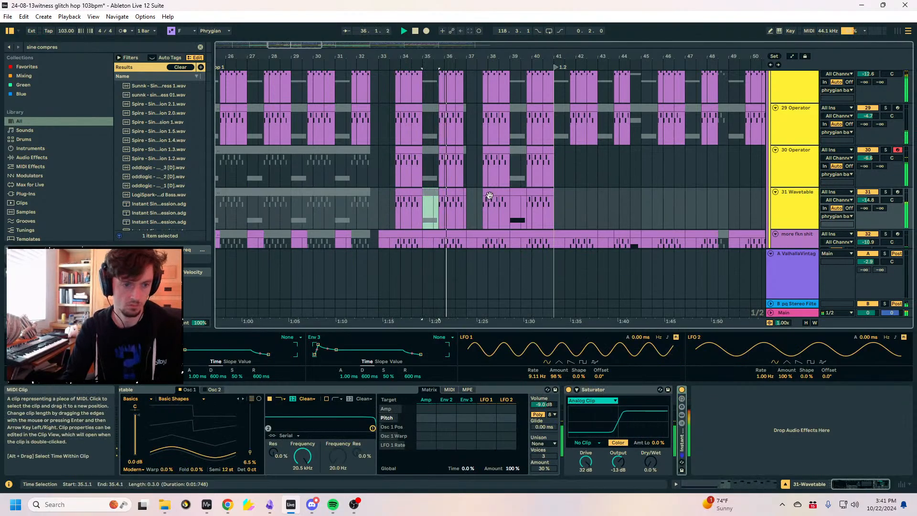
left_click(513, 198)
left_click(517, 192)
key("0")
left_click(601, 220)
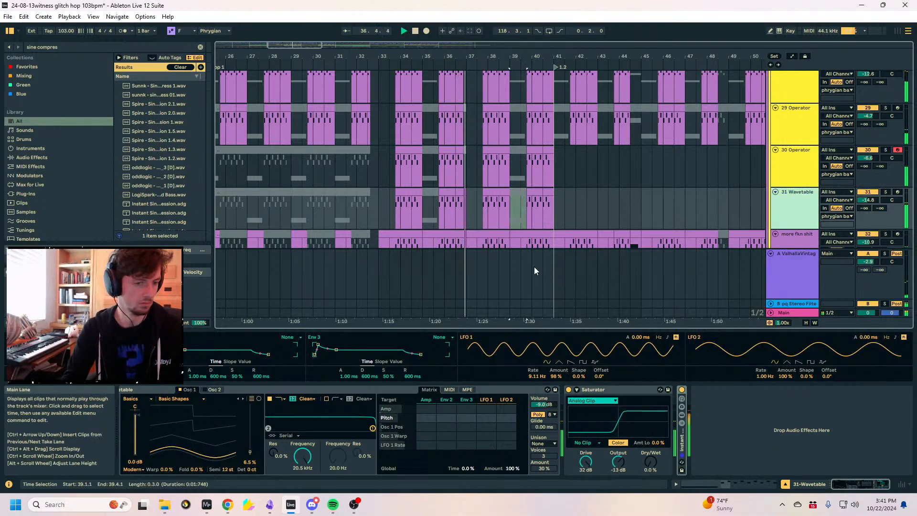
Expand the rack, search the browser for spellbook and try to load The Spellbook.amxd on track 31.
double_click(683, 443)
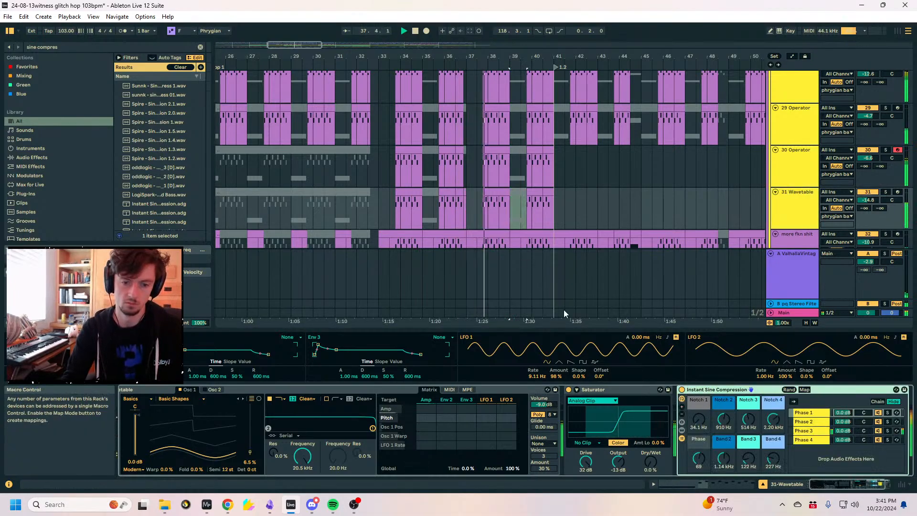
key("ctrl+f")
type("sp")
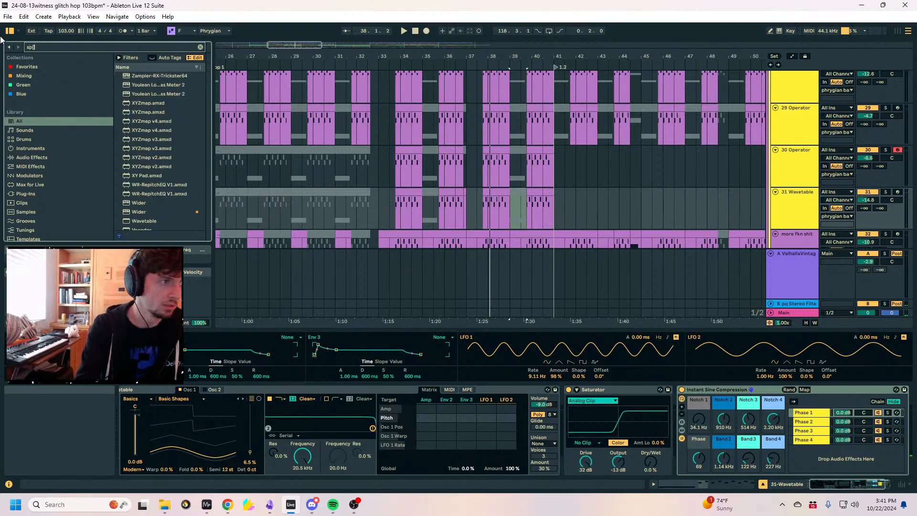
type("ellbook")
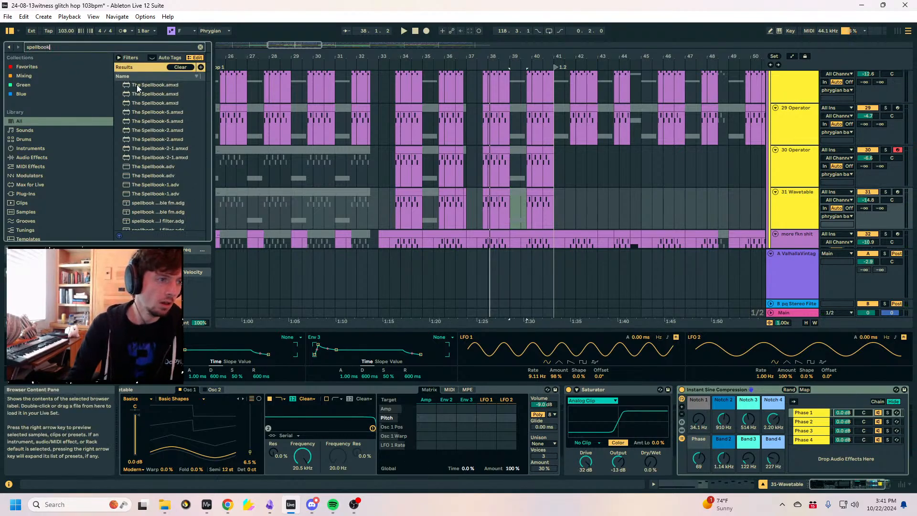
left_click(137, 85)
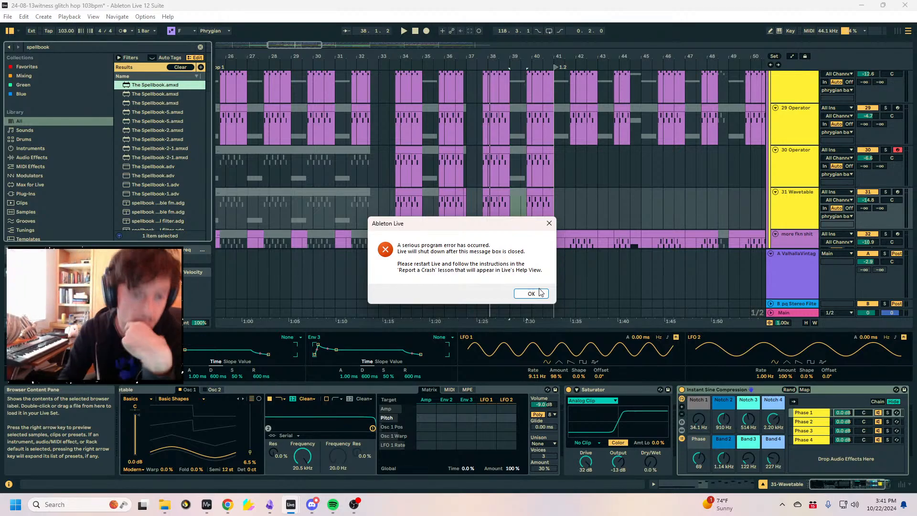
Dismiss the program error message and relaunch Ableton Live.
left_click(527, 295)
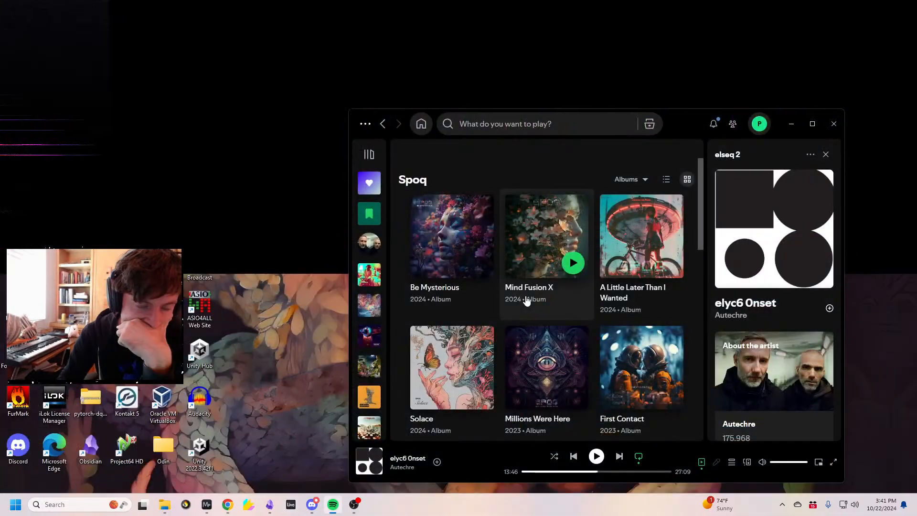
right_click(292, 506)
left_click(291, 262)
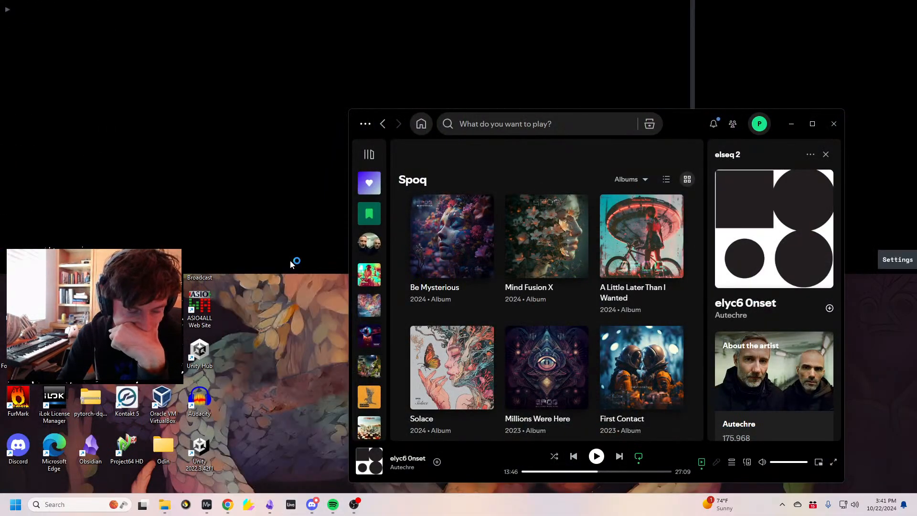
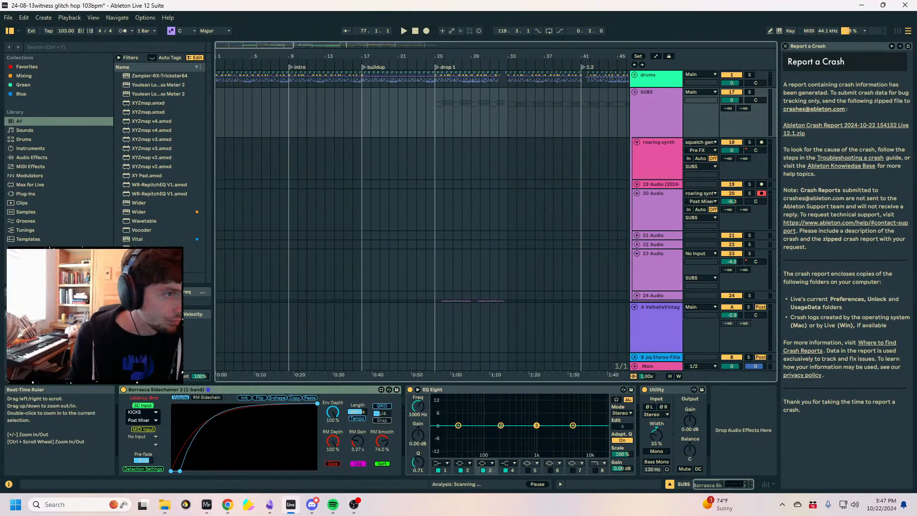
Locate the squelch gen 3 track and play its clips around bar 28.
left_click(314, 147)
left_click(656, 354)
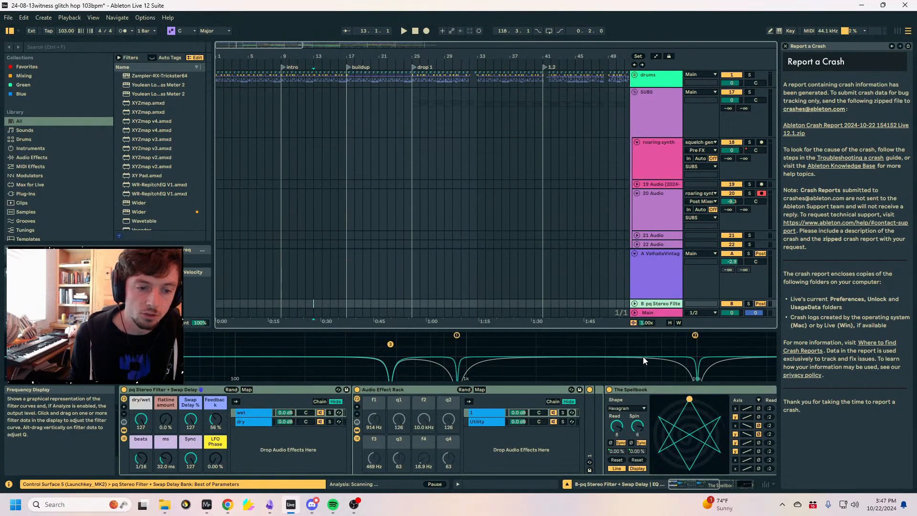
scroll(577, 168, "down", 10)
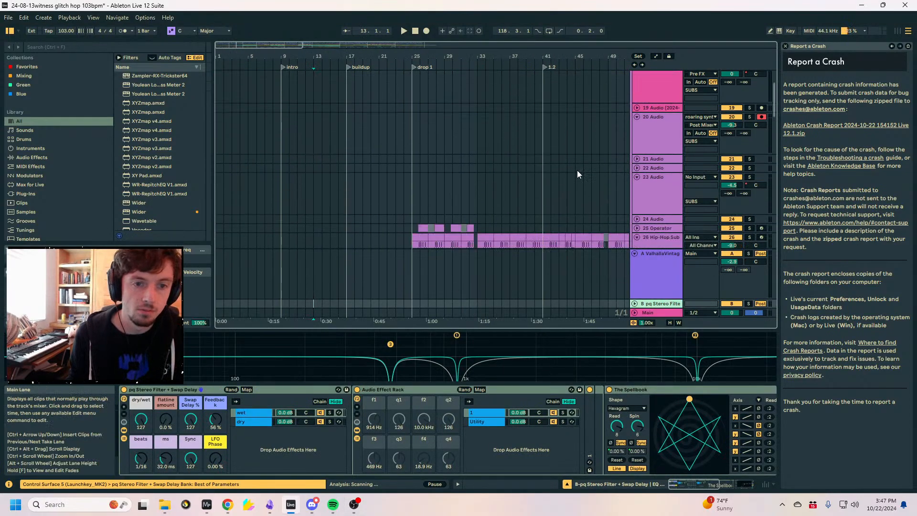
scroll(583, 214, "down", 5)
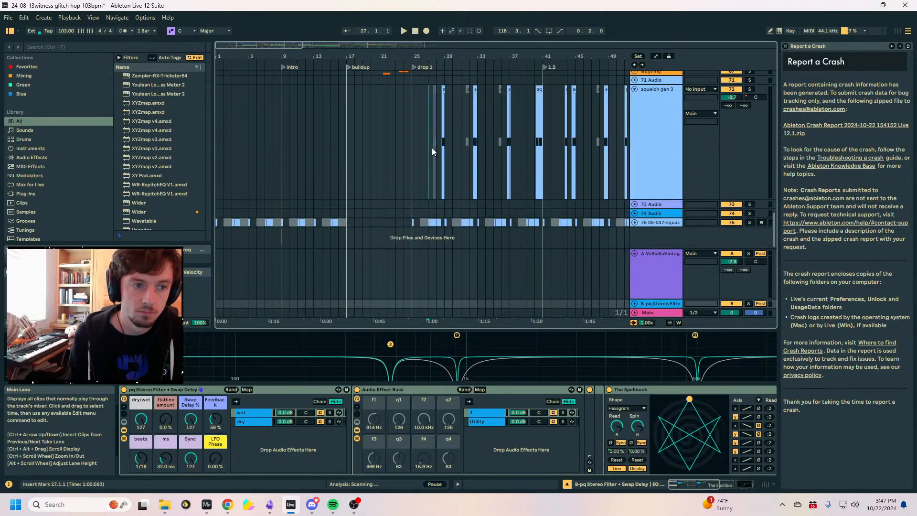
left_click(439, 184)
left_click_drag(442, 57, 405, 200)
key("space")
left_click(400, 174)
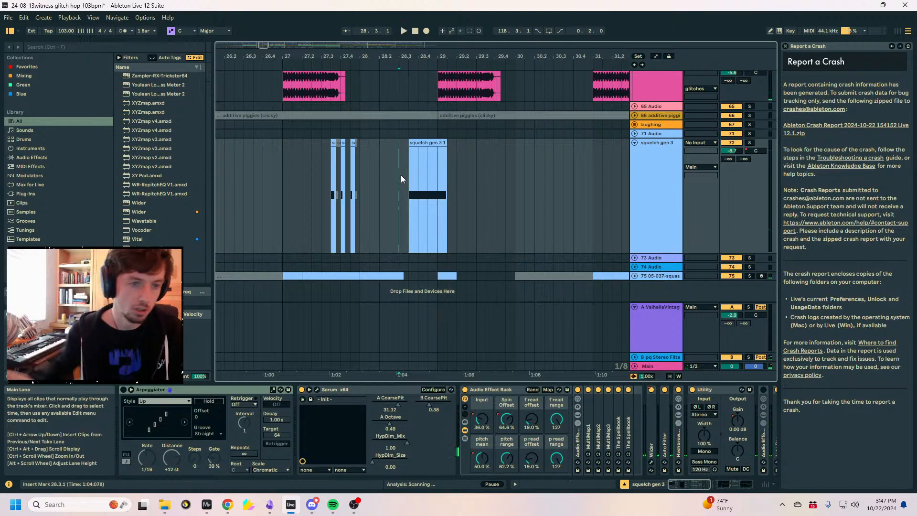
Remove and restore the Audio Effect Rack on squelch gen 3, and play the arrangement from bar 24.
double_click(509, 387)
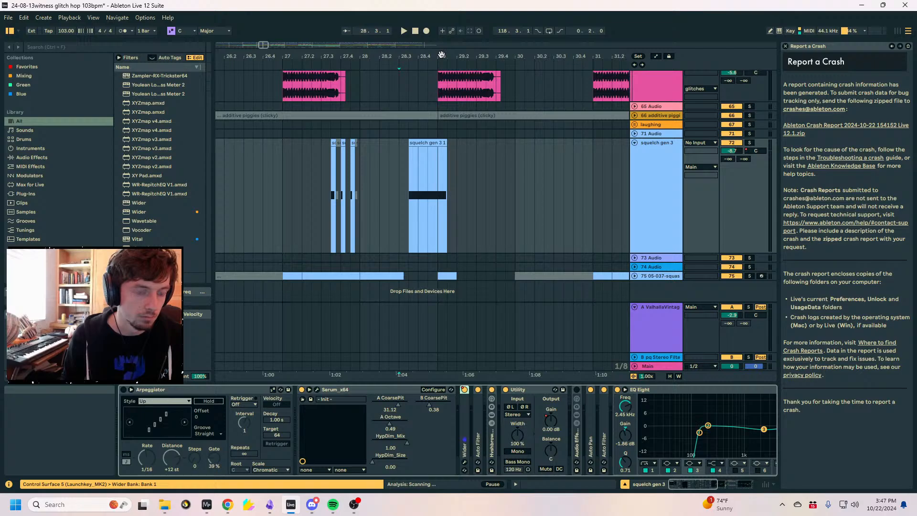
key("ctrl+z")
left_click_drag(458, 56, 477, 29)
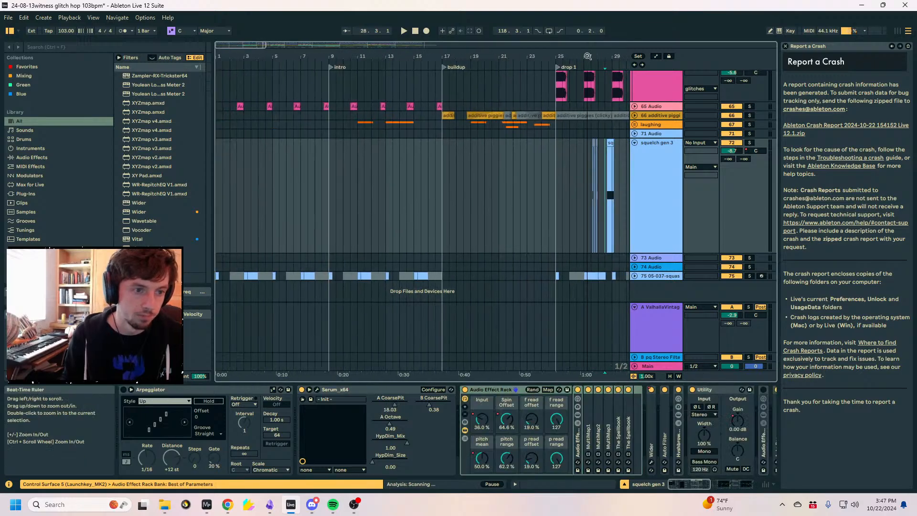
left_click(407, 196)
left_click(549, 188)
key("space")
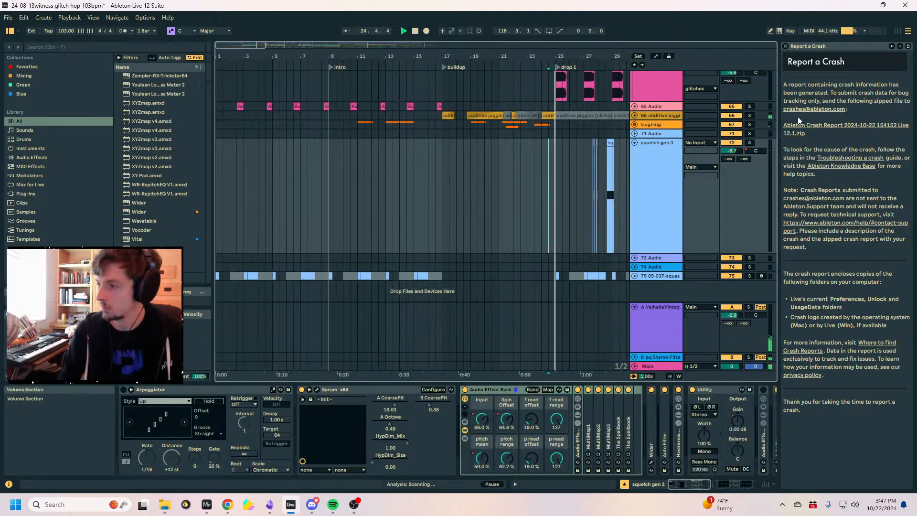
Close the crash report help view during playback.
scroll(539, 196, "up", 4)
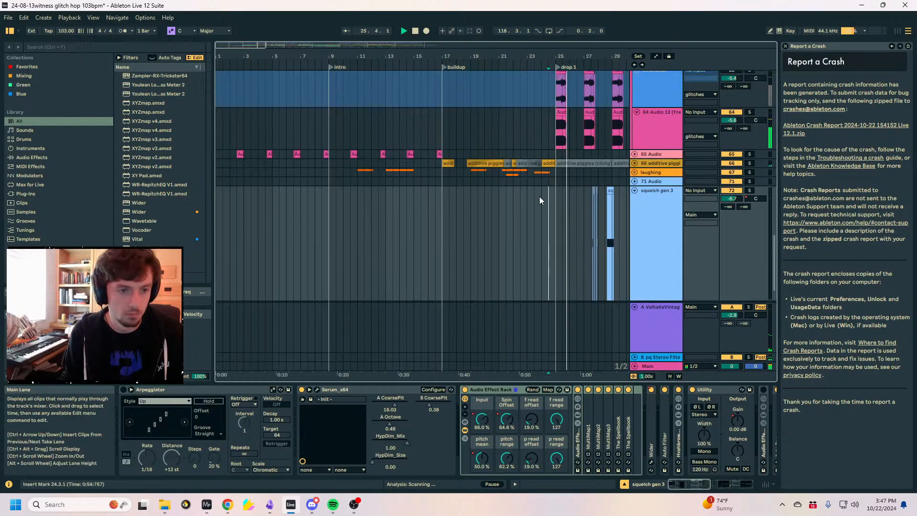
scroll(565, 208, "up", 15)
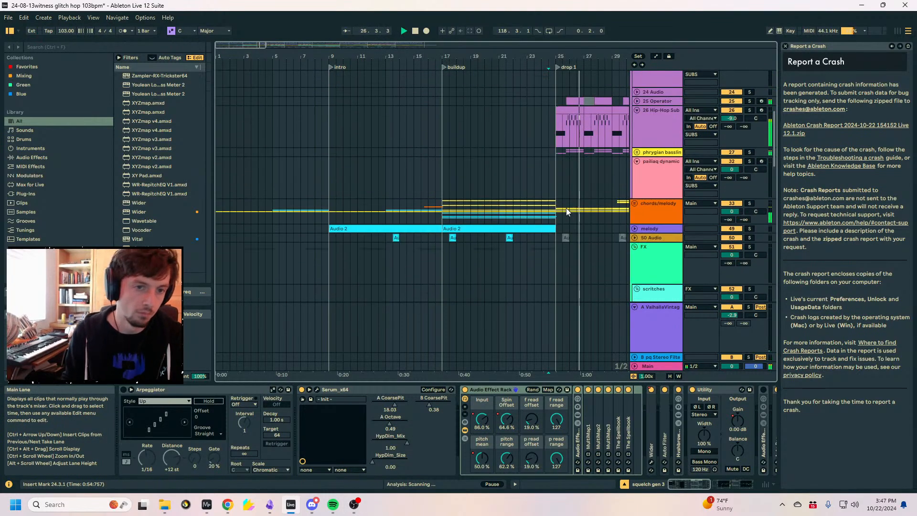
scroll(566, 210, "up", 3)
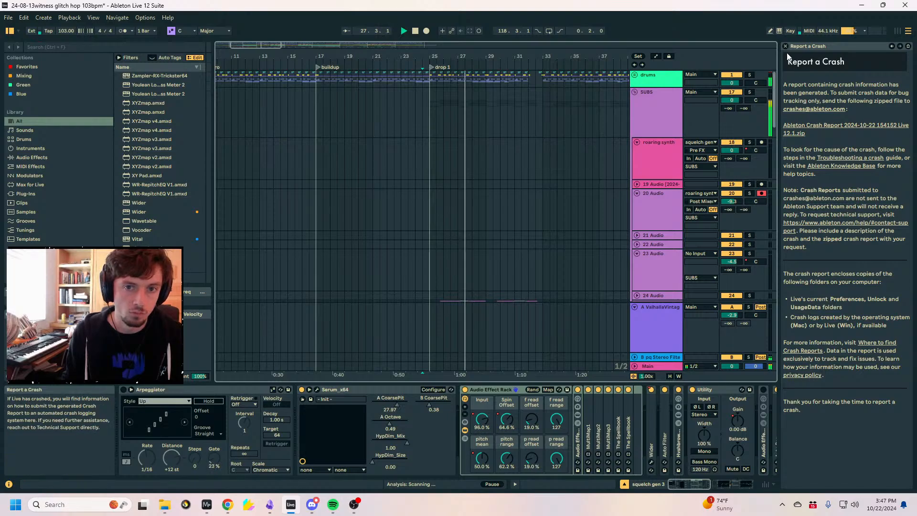
left_click(785, 47)
Unfold the phrygian bass group at drop 1 and select the more fkn shit track.
left_click_drag(460, 56, 459, 86)
scroll(781, 192, "down", 2)
scroll(783, 190, "down", 4)
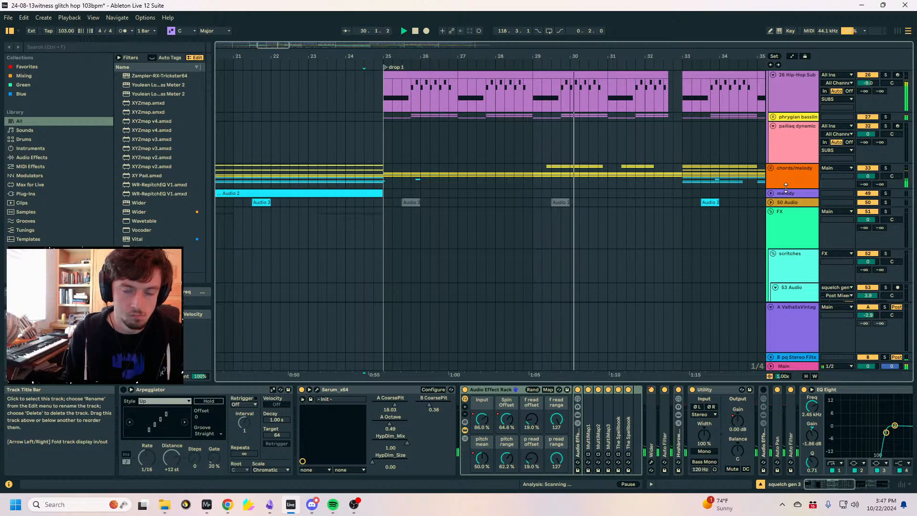
left_click(773, 116)
left_click(793, 202)
scroll(809, 241, "down", 2)
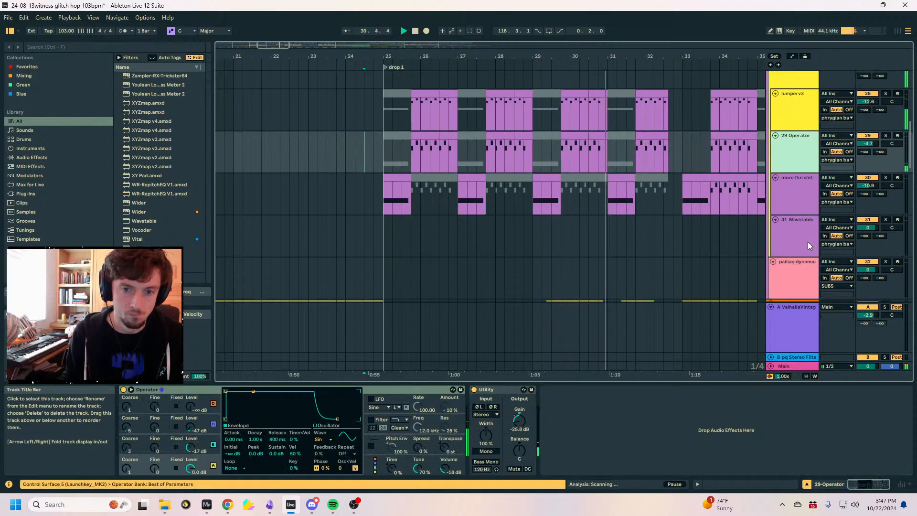
left_click(782, 178)
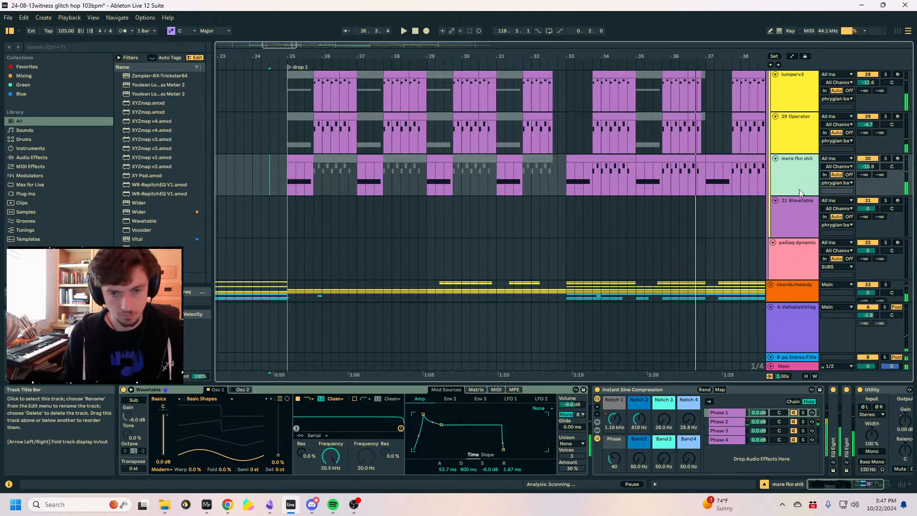
Insert a MIDI track below more fkn shit and load the IL Harmor instrument on it.
key("ctrl+shift+t")
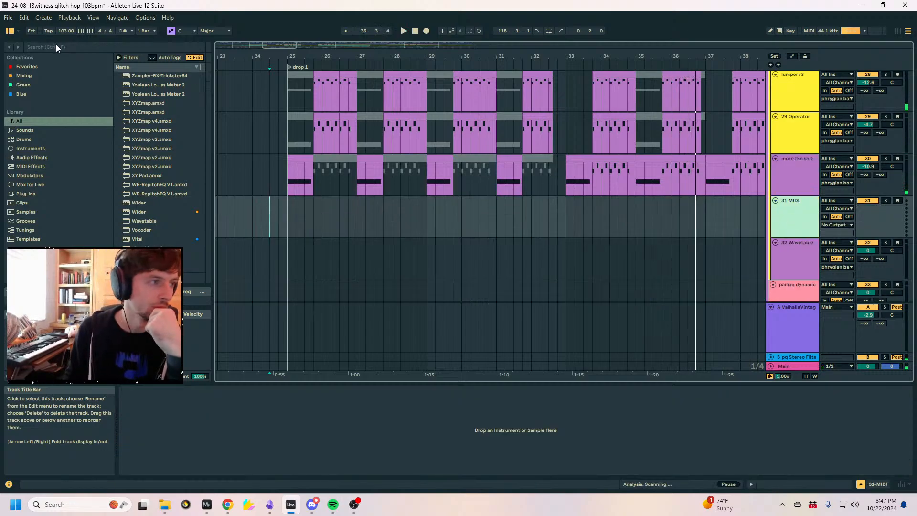
left_click(55, 46)
type("harmo")
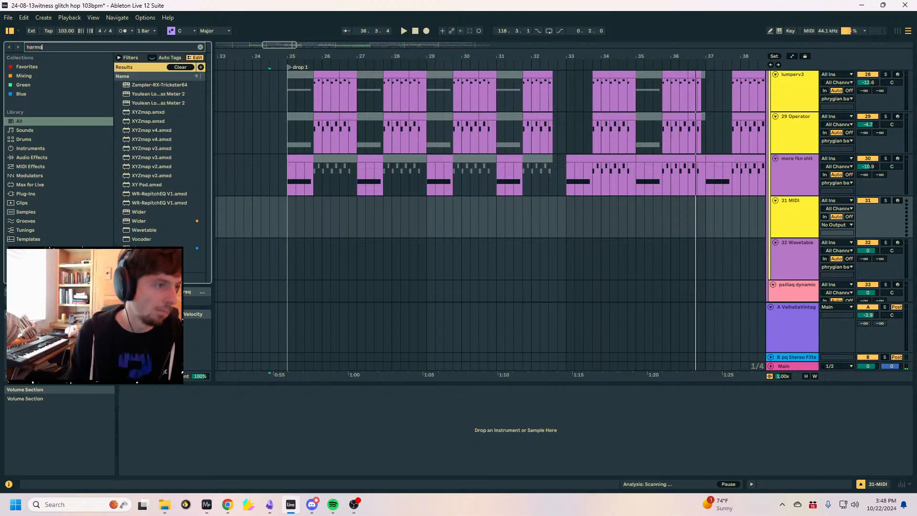
type("r")
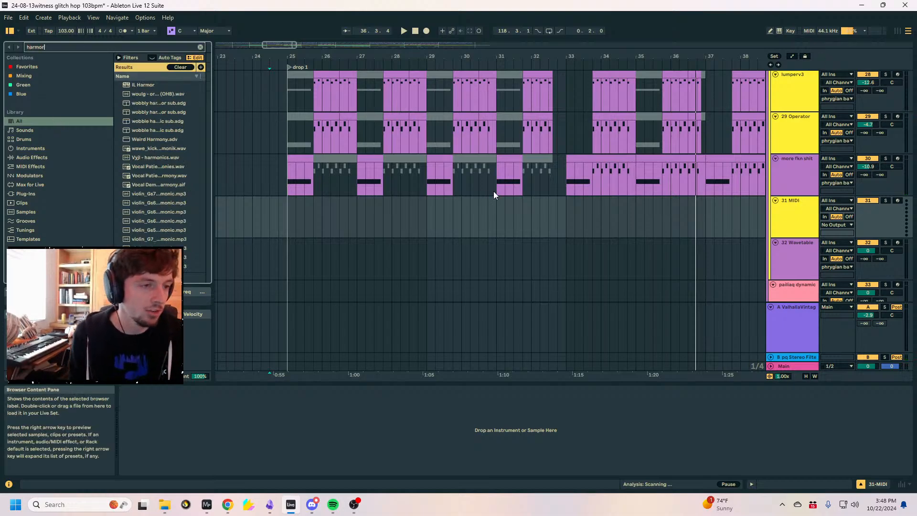
double_click(134, 86)
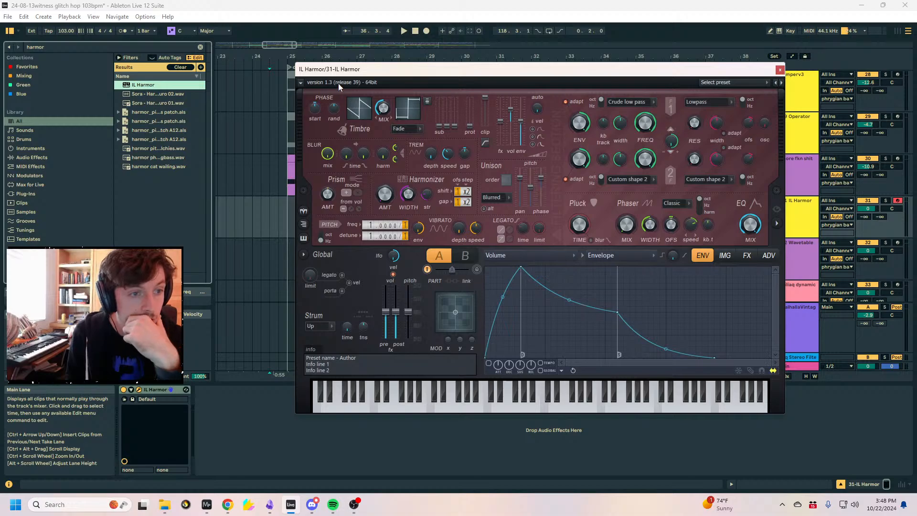
left_click(711, 83)
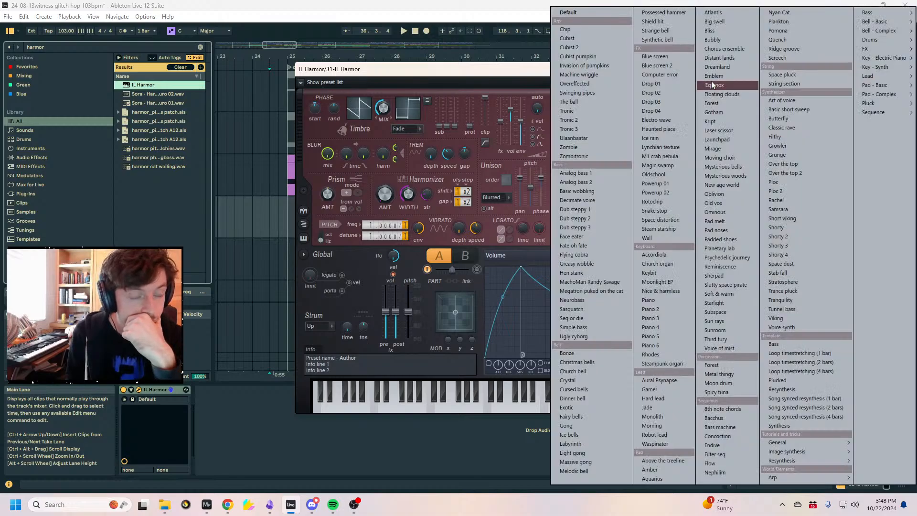
left_click_drag(403, 70, 255, 240)
Copy the 29 Operator clips from bar 25 to bar 33 onto the IL Harmor track at bar 25.
left_click_drag(315, 130, 338, 129)
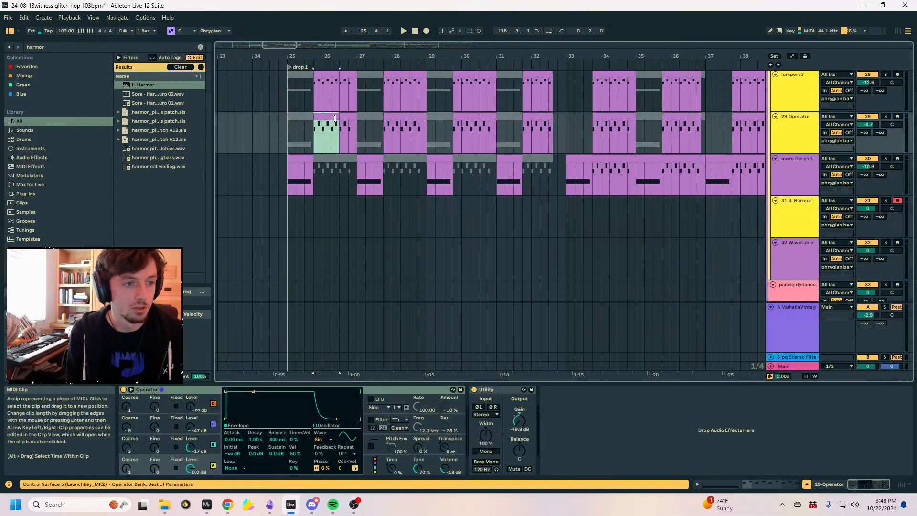
left_click_drag(551, 123, 288, 121)
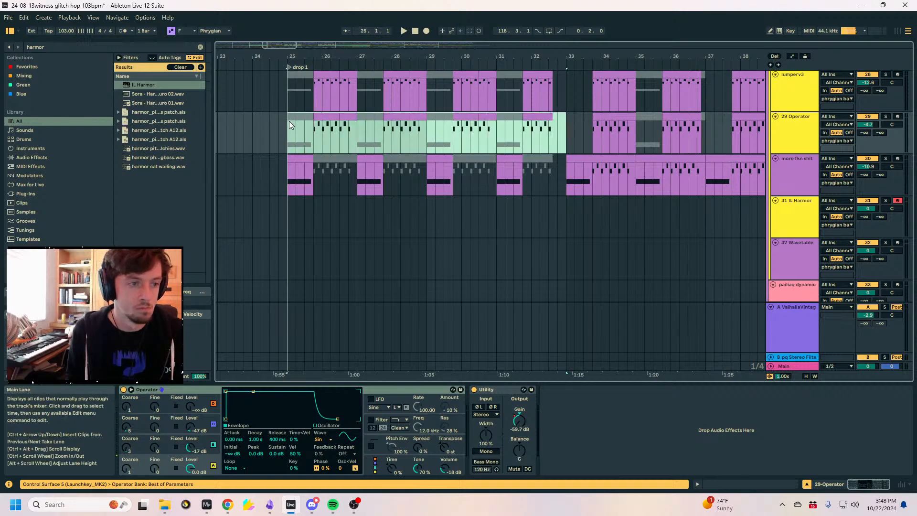
left_click(293, 210)
left_click_drag(408, 152, 383, 297)
left_click(292, 219)
key("ctrl+v")
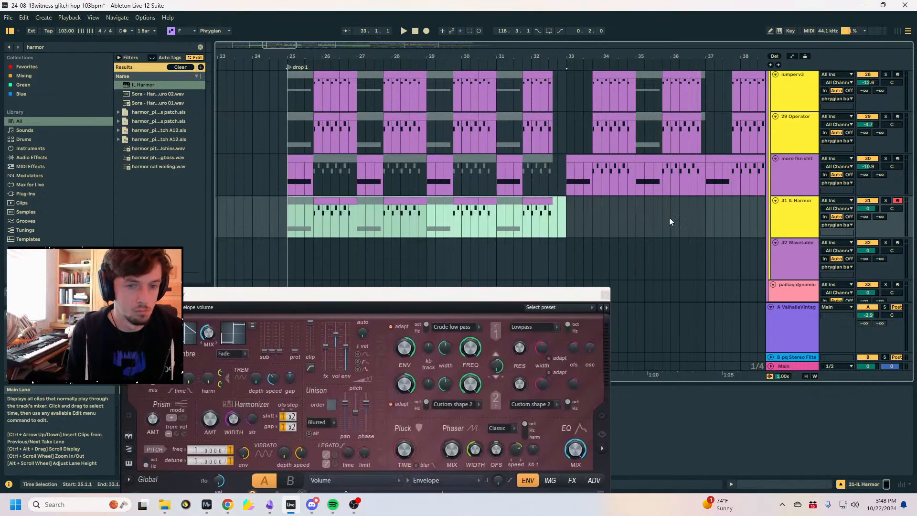
Solo the IL Harmor track during playback and lower its volume to -15.5 dB.
key("space")
left_click(885, 200)
left_click_drag(540, 294, 603, 133)
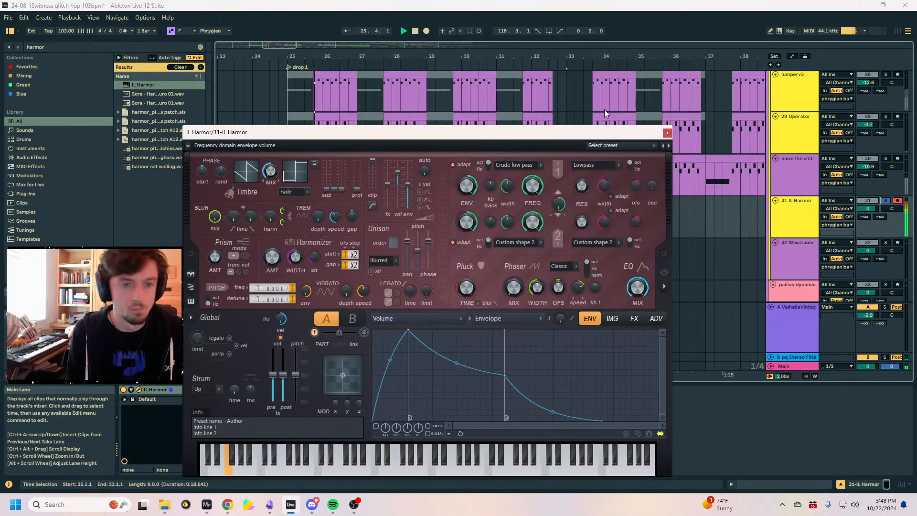
left_click_drag(865, 208, 865, 225)
key("space")
Try a higher Prism amount in Harmor, load the Forest preset and play it from 25.4.1.
left_click_drag(215, 258, 215, 247)
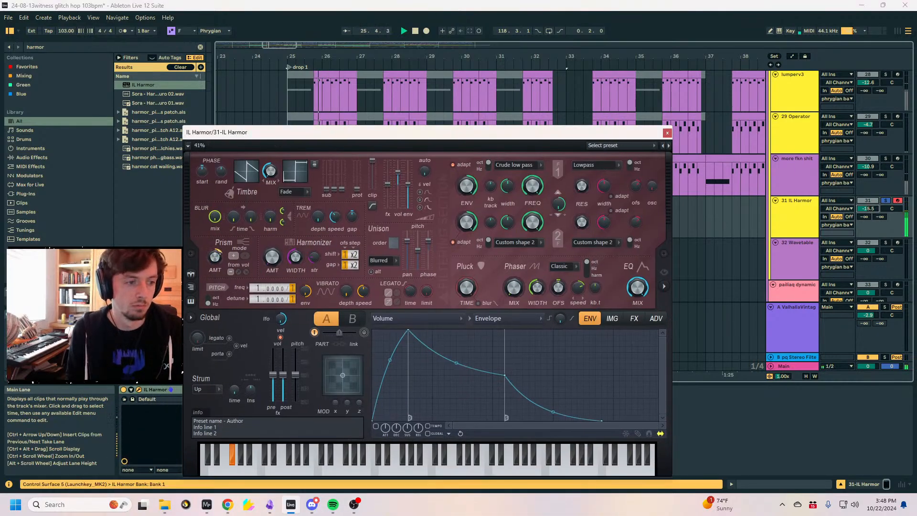
left_click(620, 147)
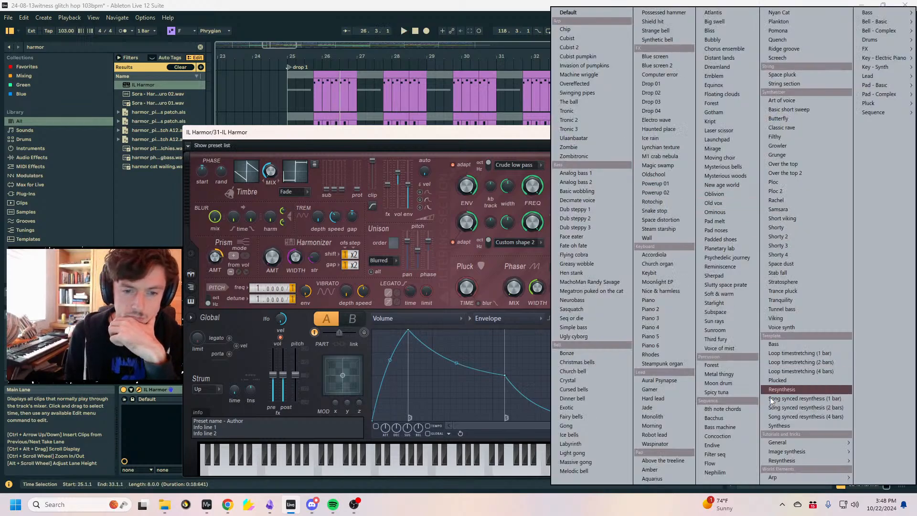
left_click(701, 365)
left_click_drag(414, 132, 451, 90)
left_click(324, 203)
key("space")
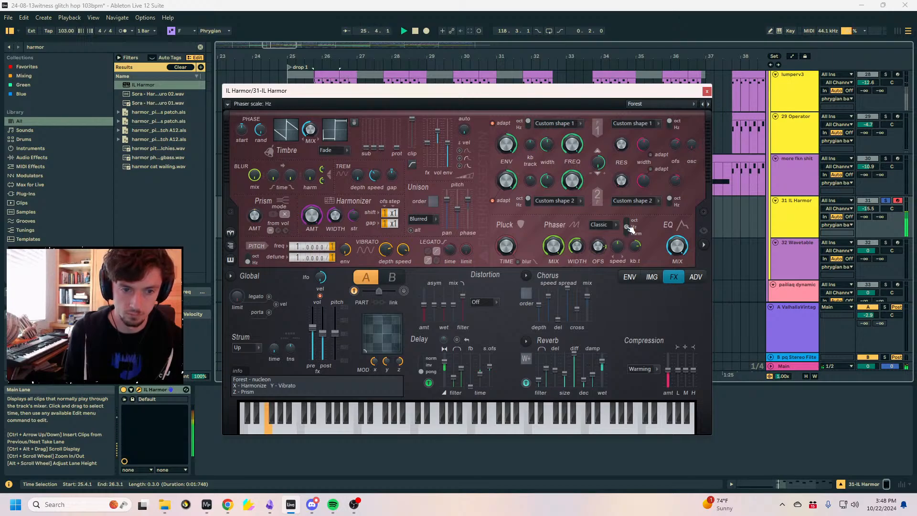
Expand Harmor's spectrum display and turn down the Harmonizer amount and width while auditioning the patch.
left_click(705, 246)
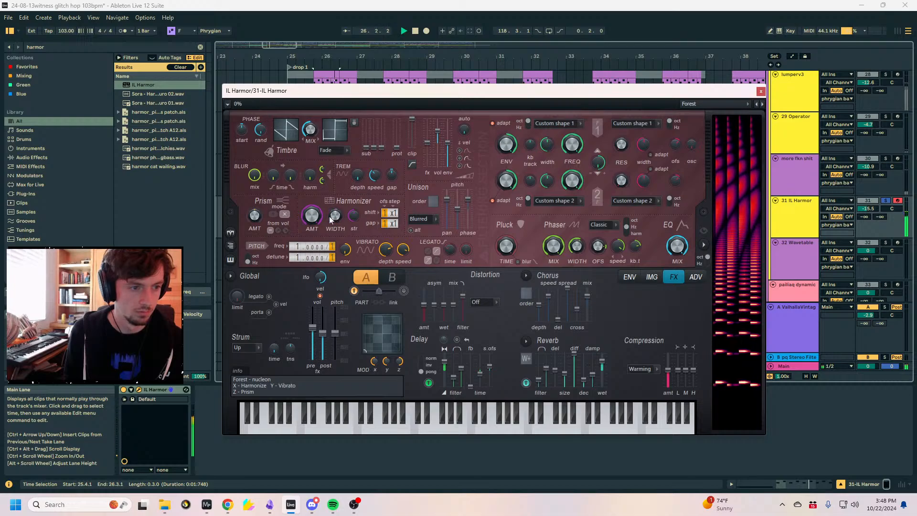
key("space")
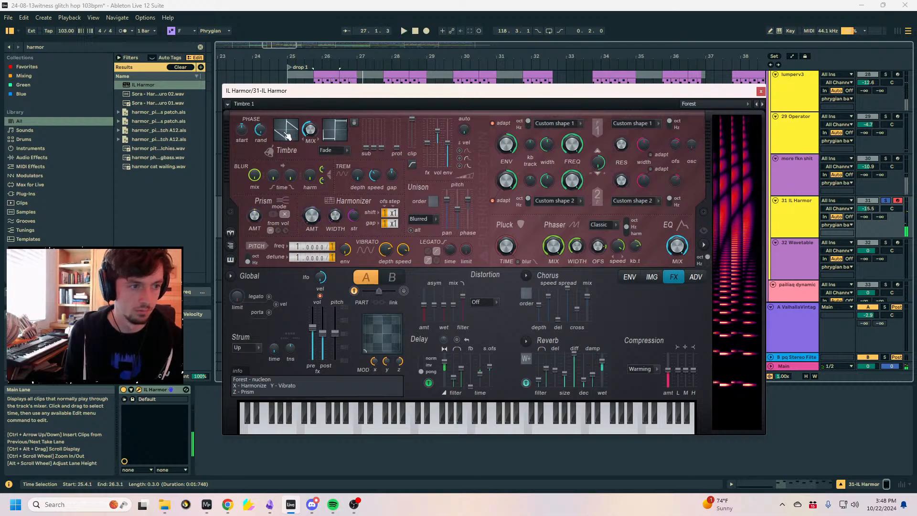
key("space")
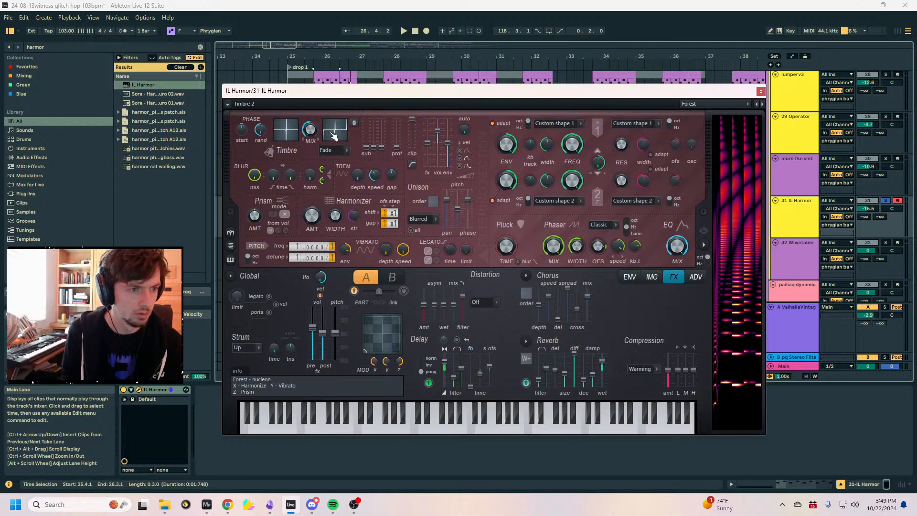
left_click_drag(332, 247, 331, 238)
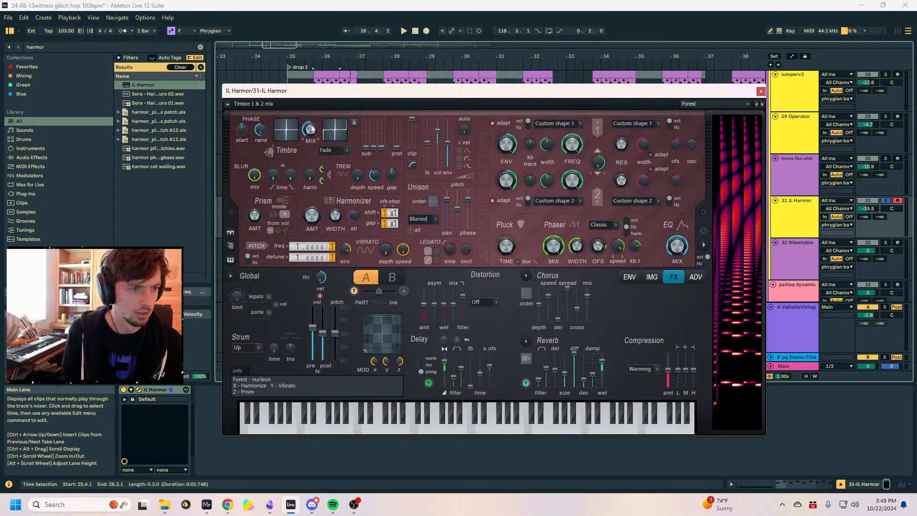
Compare the octave and Hz partial pitch distributions in Harmor and adjust the pitch vibrato while playing.
key("space")
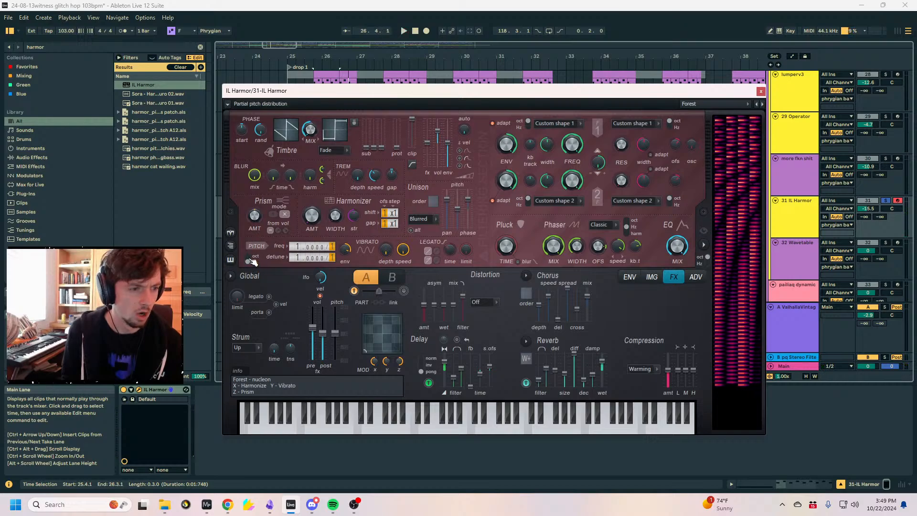
left_click(248, 261)
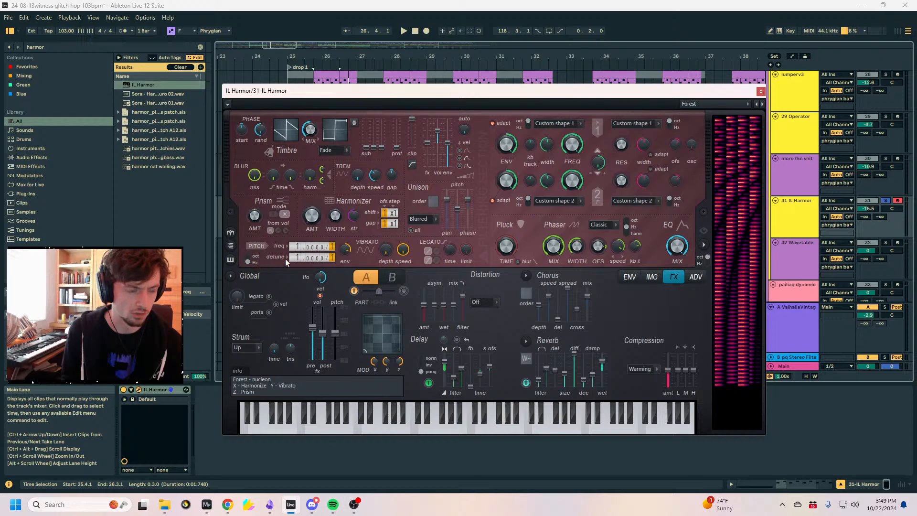
key("space")
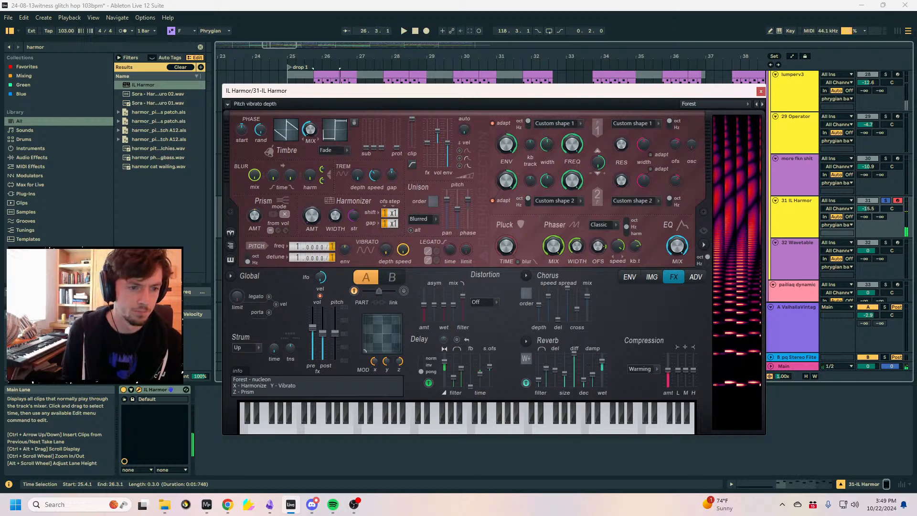
key("space")
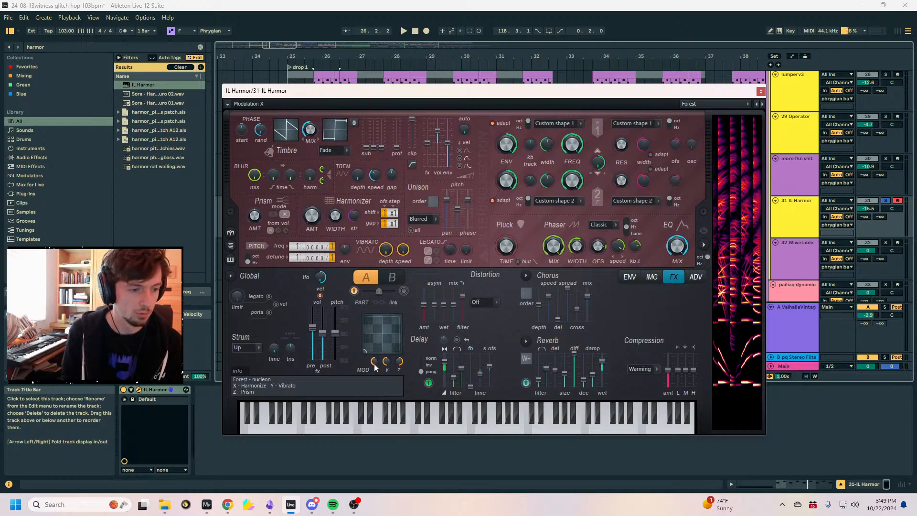
key("space")
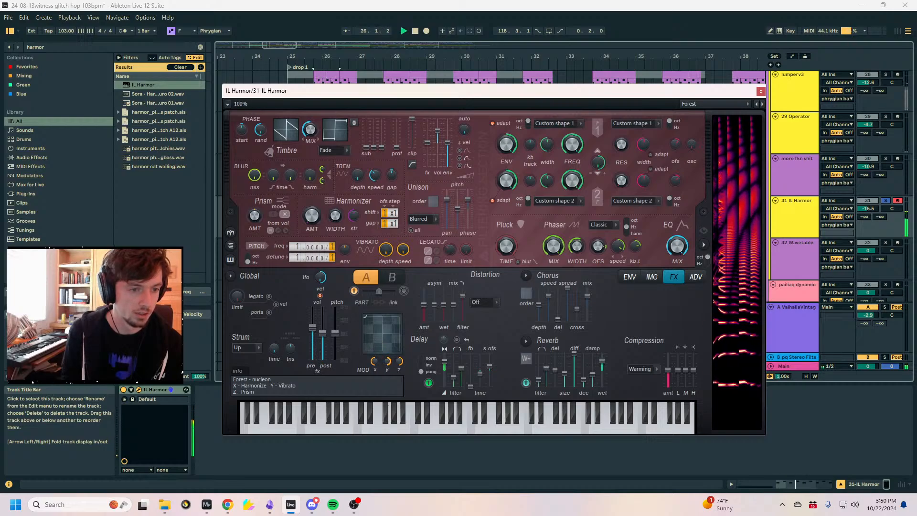
key("space")
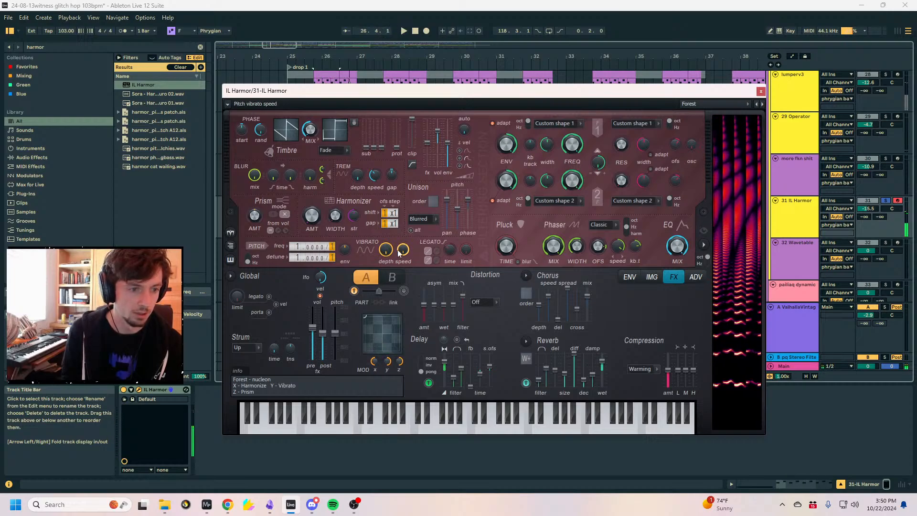
Adjust Harmor's pitch vibrato speed and depth and try different XYZ modulation positions, including Z at 100%, during playback.
left_click_drag(403, 250, 385, 296)
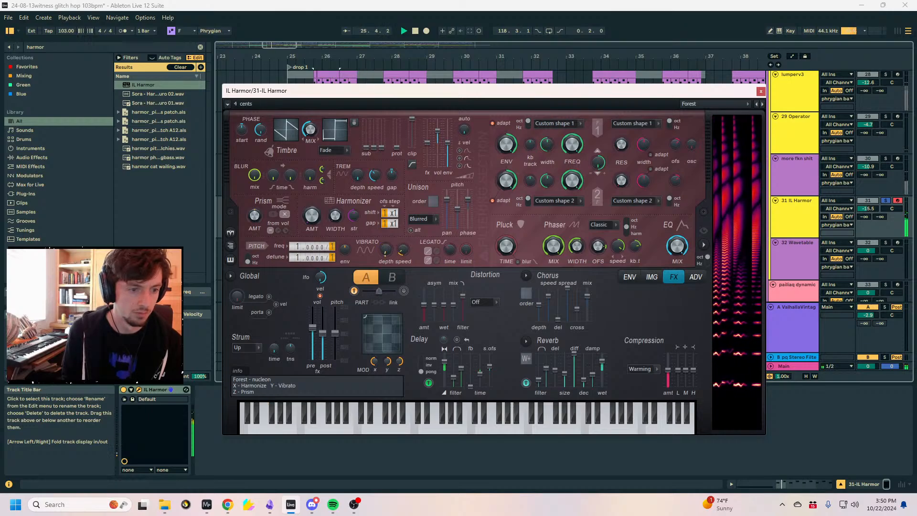
left_click_drag(386, 250, 386, 202)
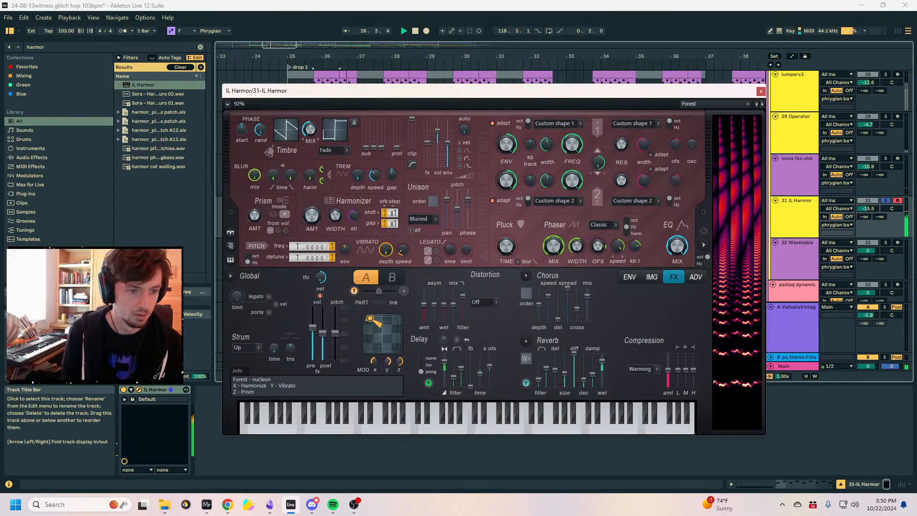
left_click_drag(399, 361, 398, 405)
left_click_drag(395, 334, 400, 333)
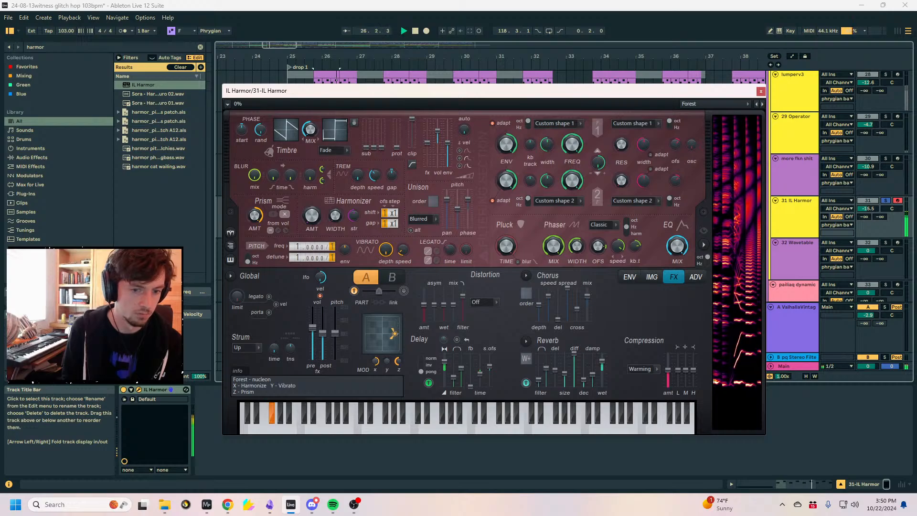
left_click_drag(399, 361, 399, 327)
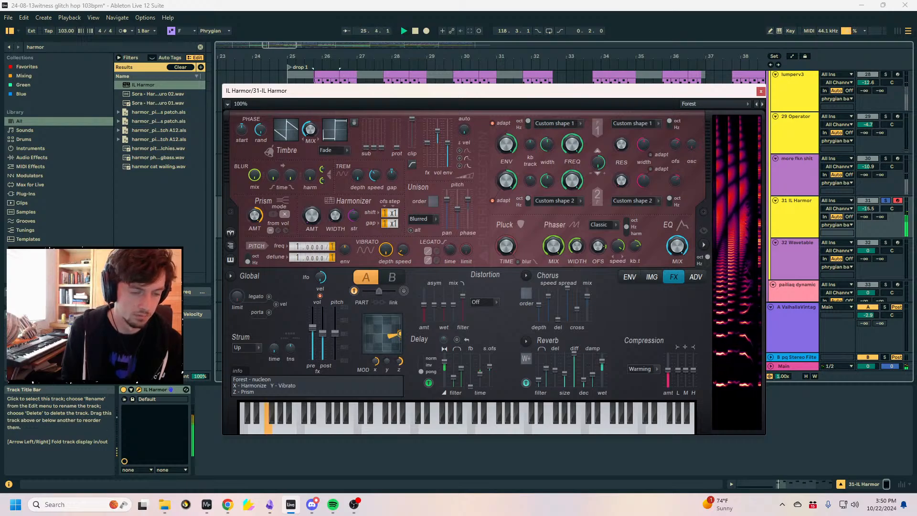
left_click_drag(399, 361, 399, 388)
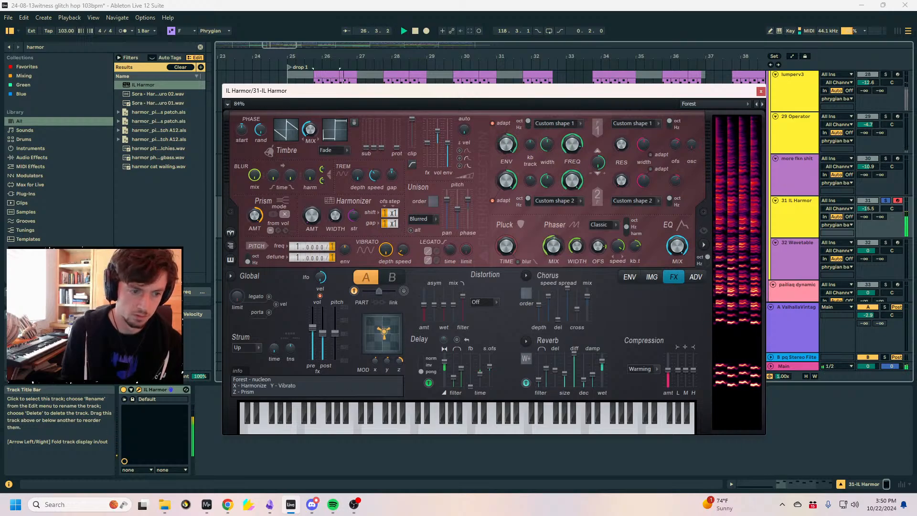
Stop playback and switch Harmor's phaser type to Condom.
key("space")
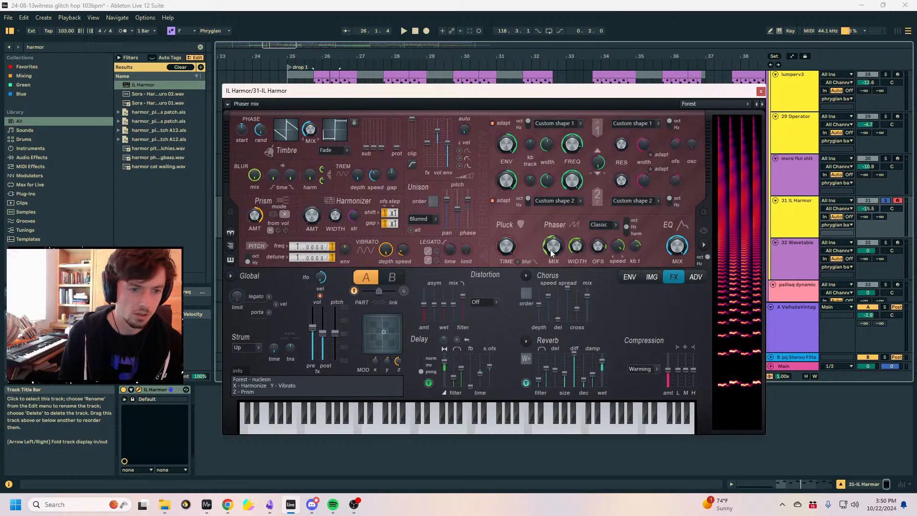
left_click(600, 225)
left_click(612, 234)
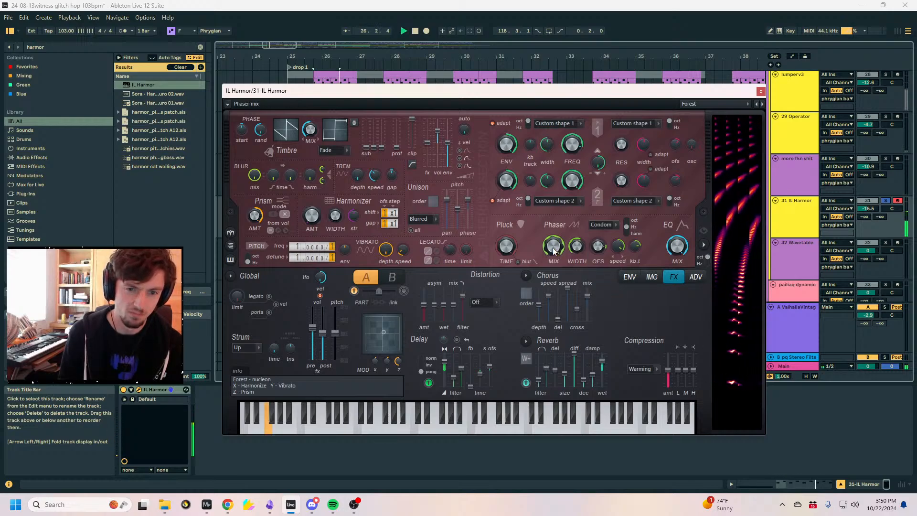
Unsolo the IL Harmor track, raise its volume to -7.1 dB and close the synth window.
left_click(885, 201)
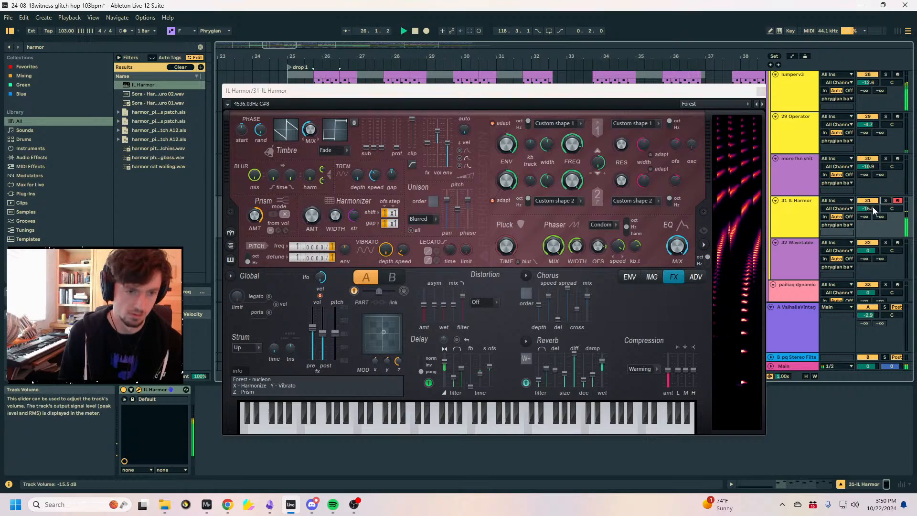
left_click_drag(873, 209, 873, 196)
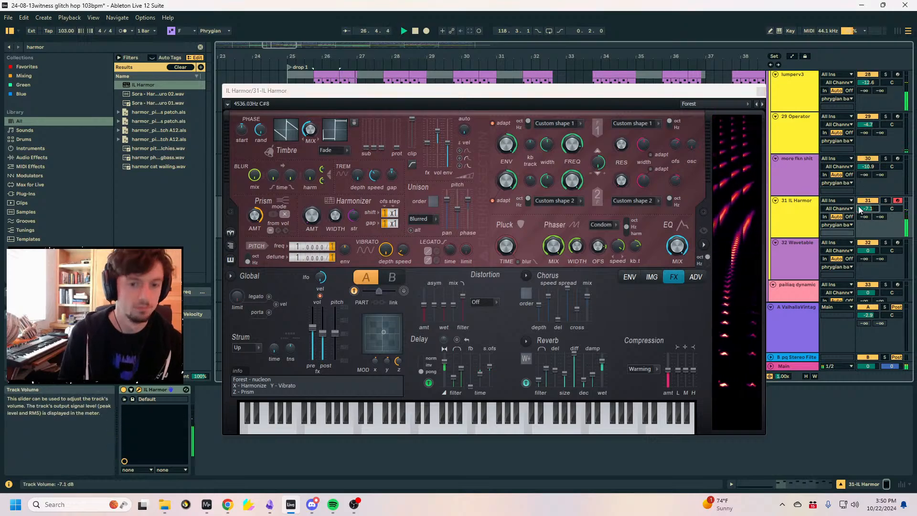
left_click(761, 91)
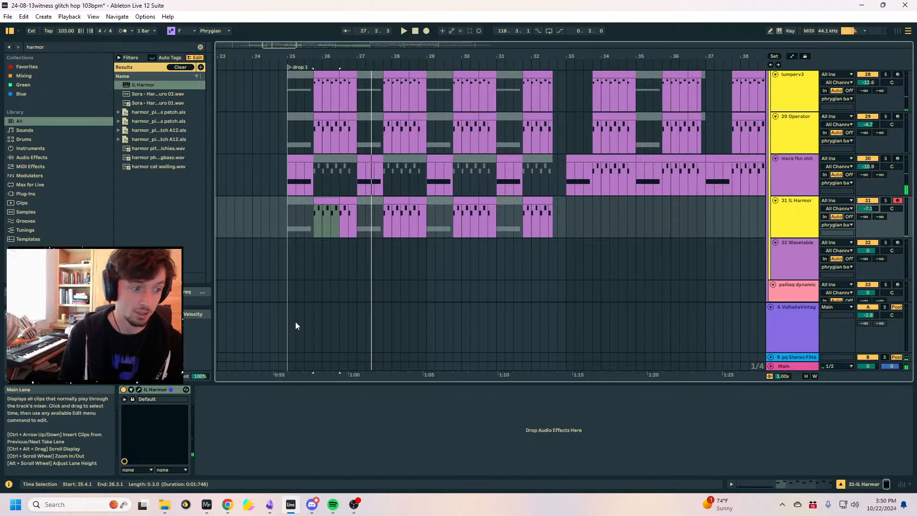
Look through Harmor's image and advanced pages and switch off its delay and reverb effects.
left_click(139, 390)
left_click(651, 277)
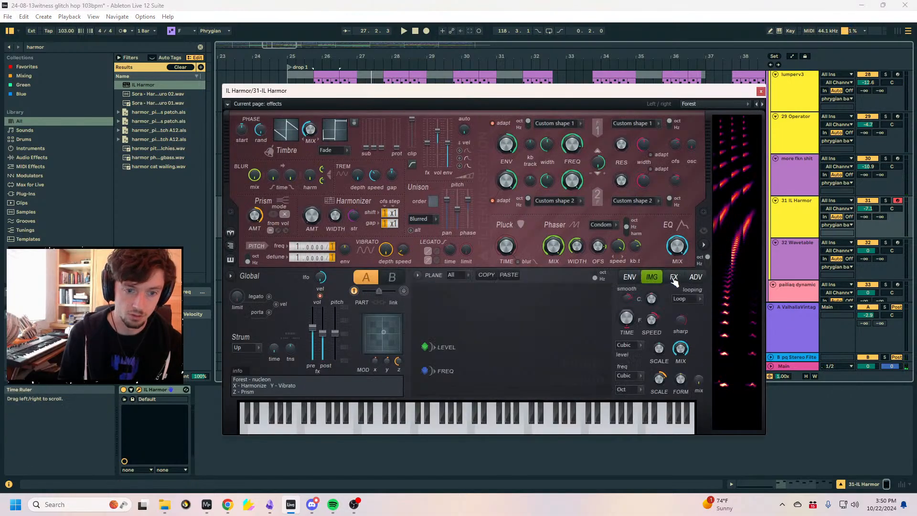
left_click(695, 277)
left_click(673, 277)
left_click(696, 277)
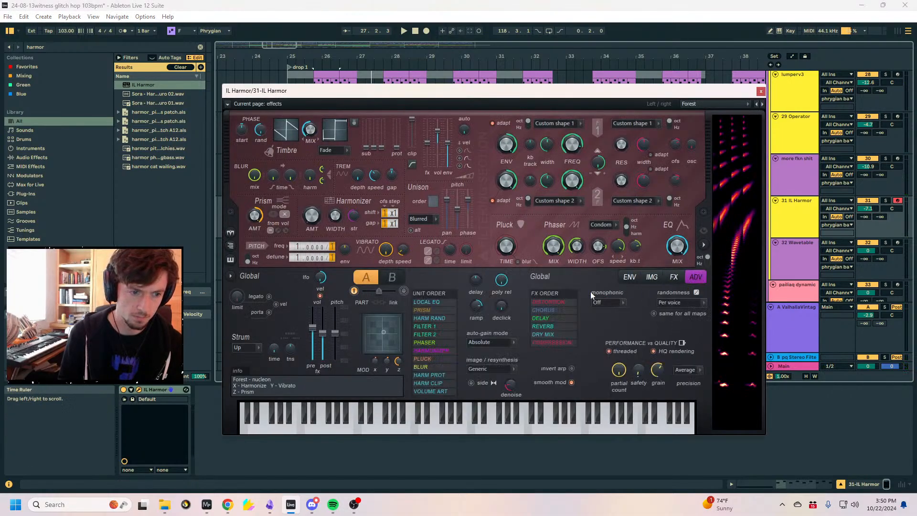
left_click(671, 278)
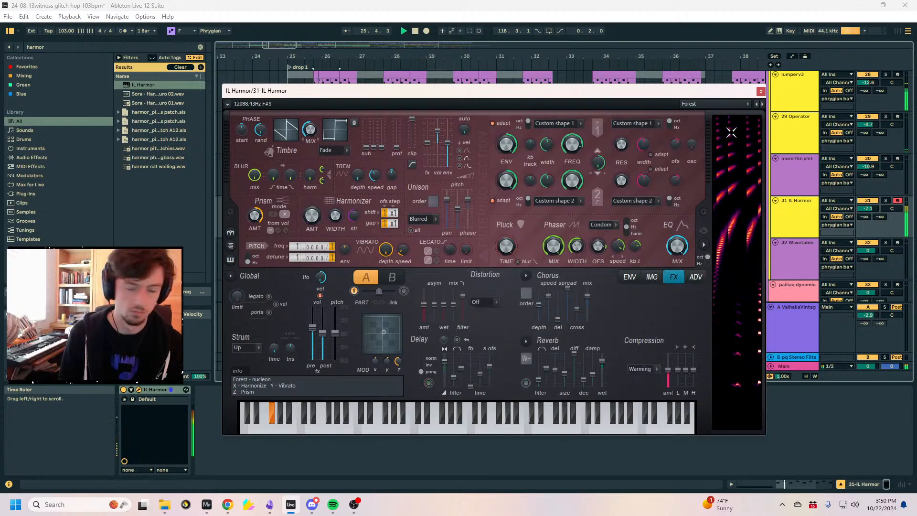
left_click(761, 91)
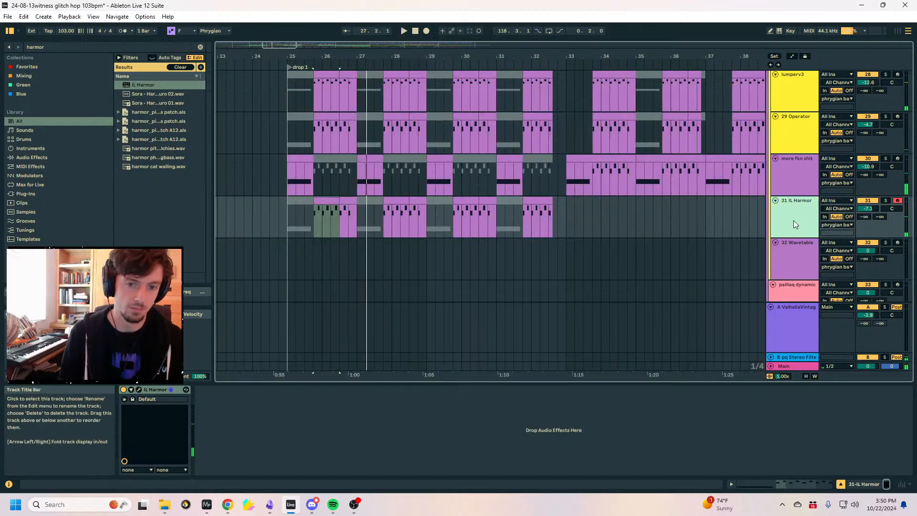
Insert an audio track below IL Harmor and set its input to 31-IL Harmor.
key("ctrl+t")
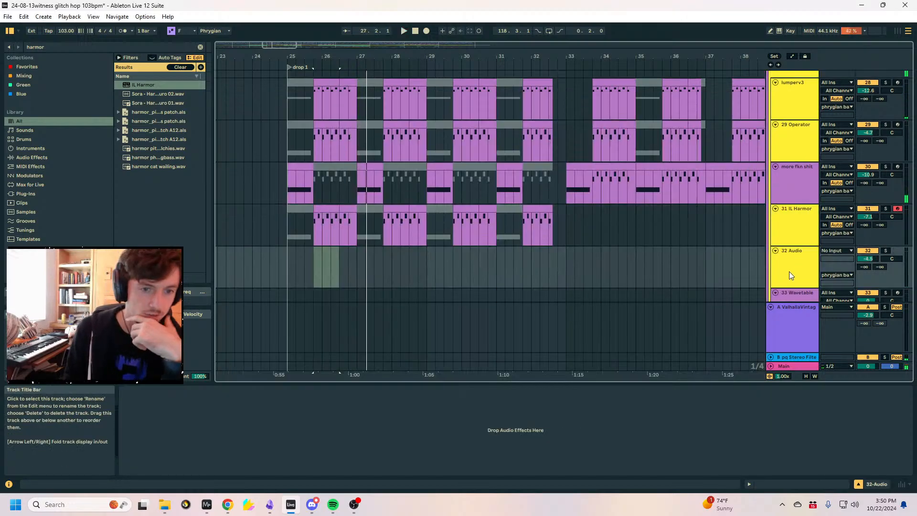
left_click(846, 252)
left_click(846, 252)
left_click(846, 252)
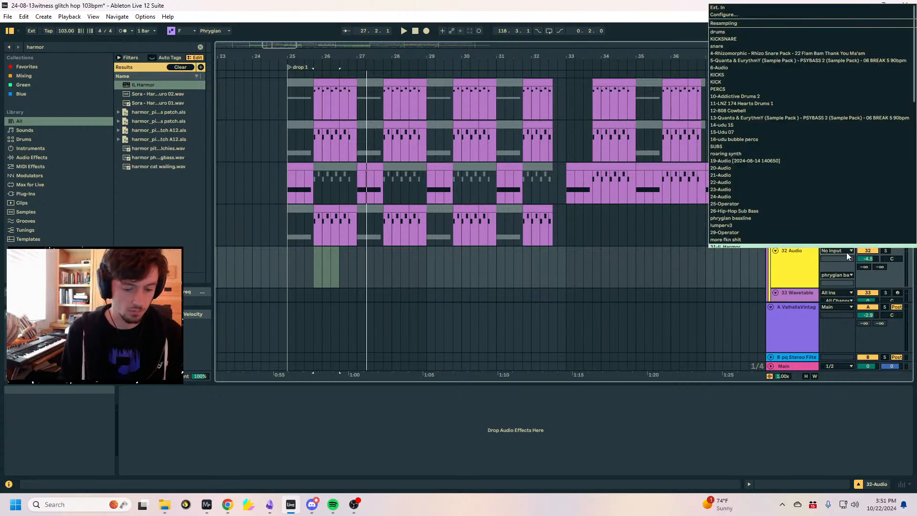
left_click(846, 252)
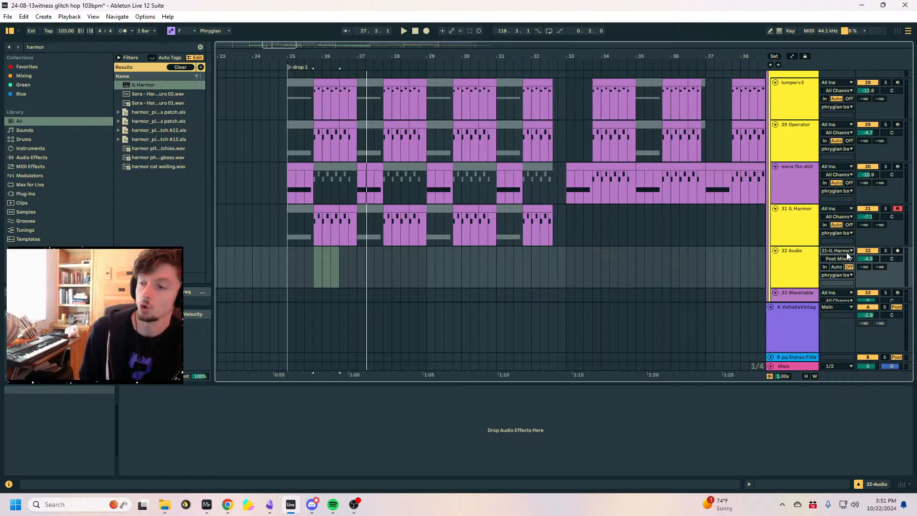
key("Up")
left_click(799, 271)
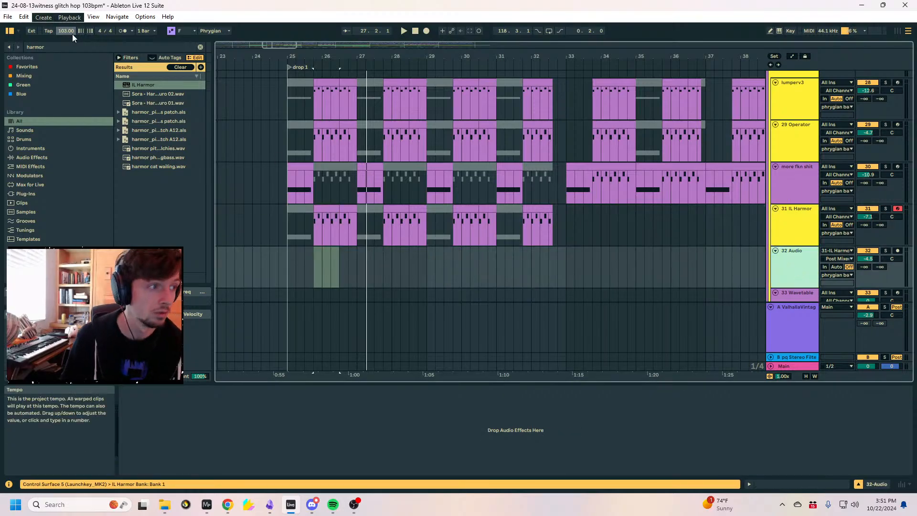
Search the browser for the slink device and highlight Spray by Slynk v1.amxd in the results.
key("ctrl+f")
type("slink")
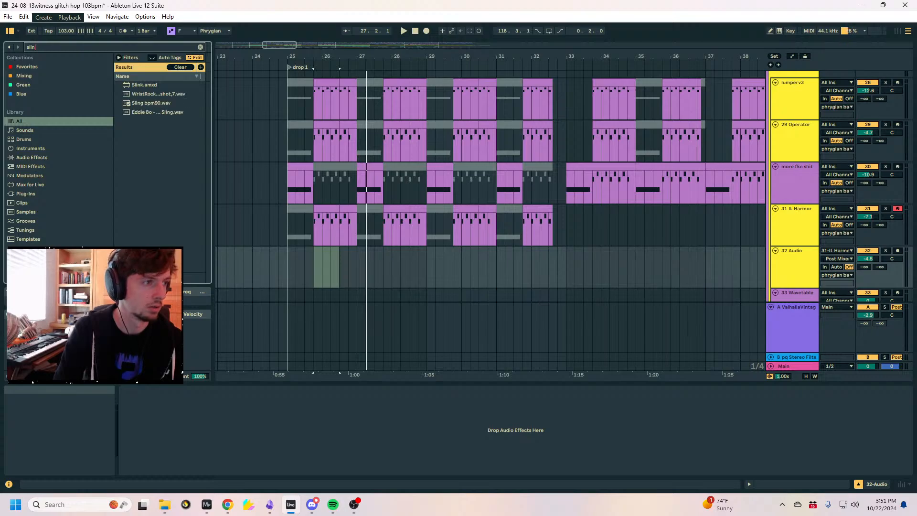
key("BackSpace")
key("BackSpace")
key("BackSpace")
key("BackSpace")
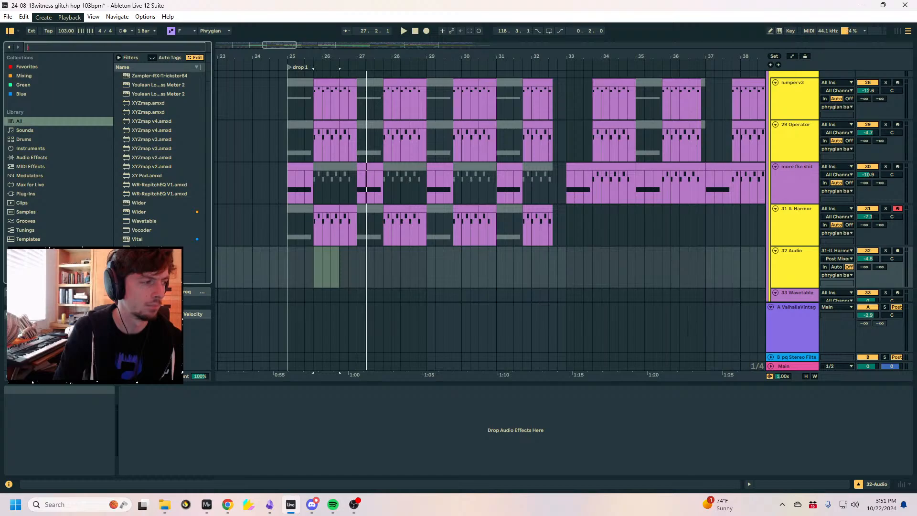
type("s")
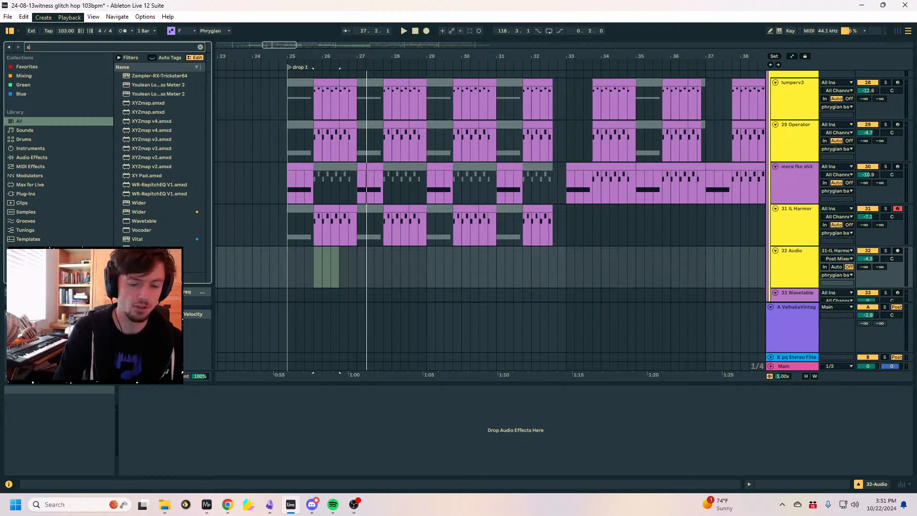
type("l;in")
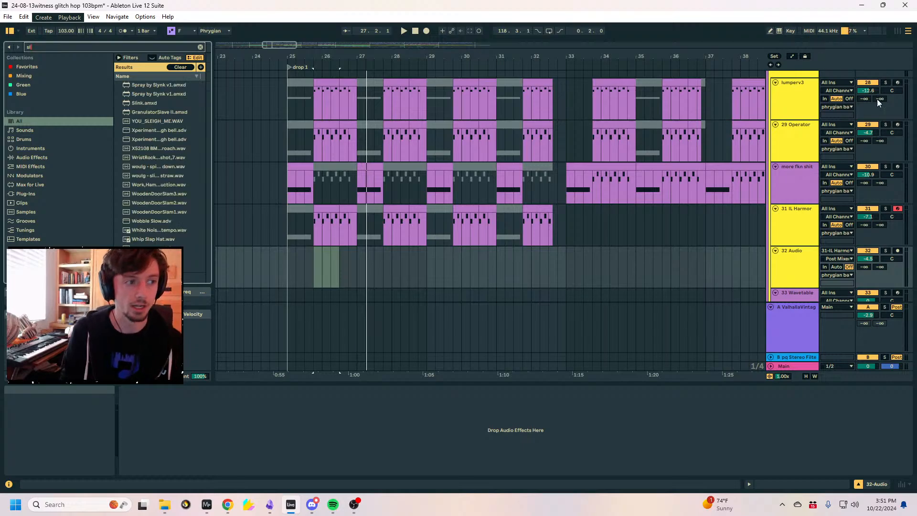
left_click(168, 85)
Arm the new audio track and record Harmor's output into it from 25.4.1 to about bar 27.
scroll(339, 258, "down", 1)
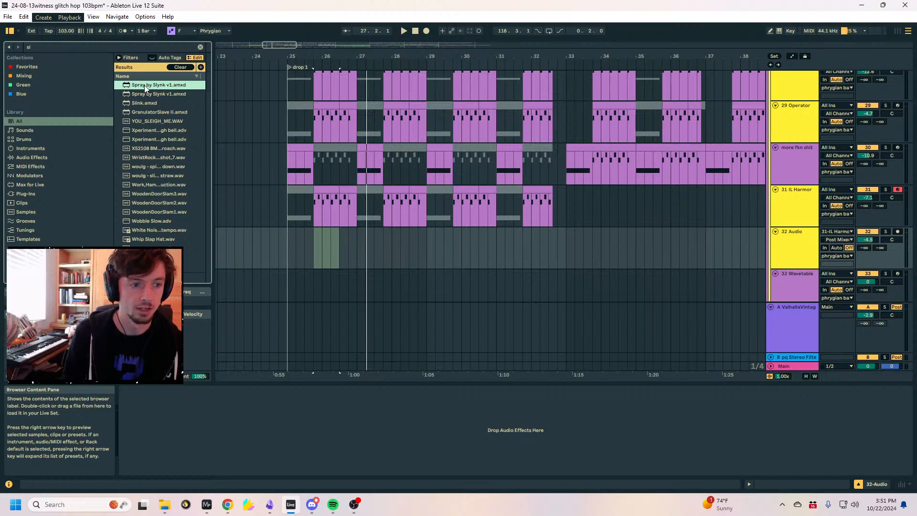
left_click(303, 199)
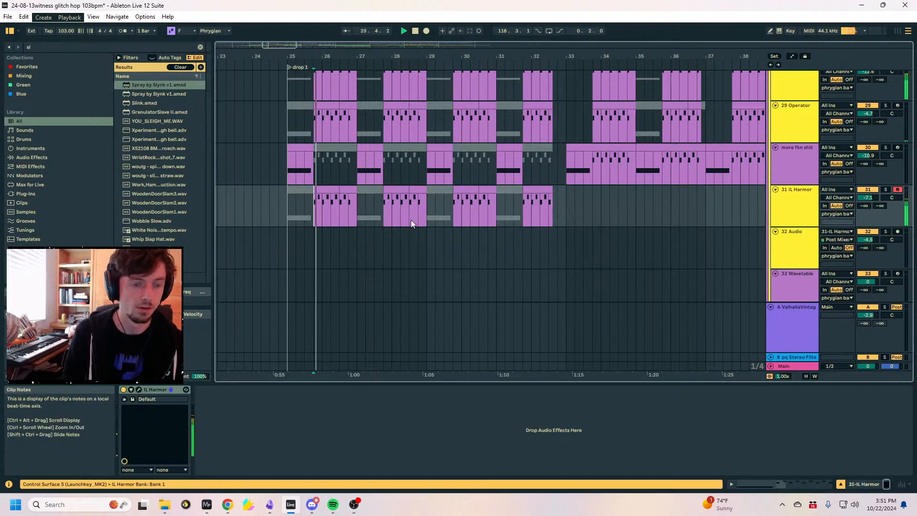
scroll(781, 239, "down", 2)
key("space")
left_click(789, 213)
left_click(898, 193)
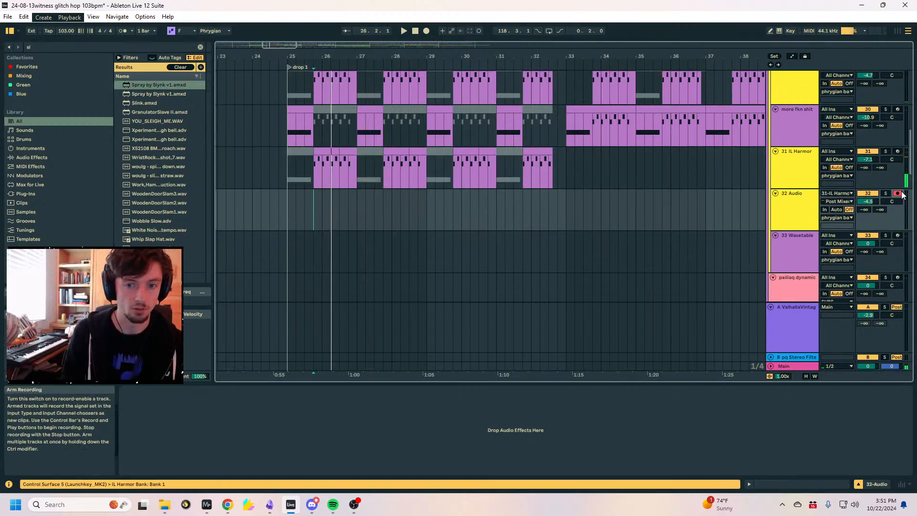
left_click(428, 32)
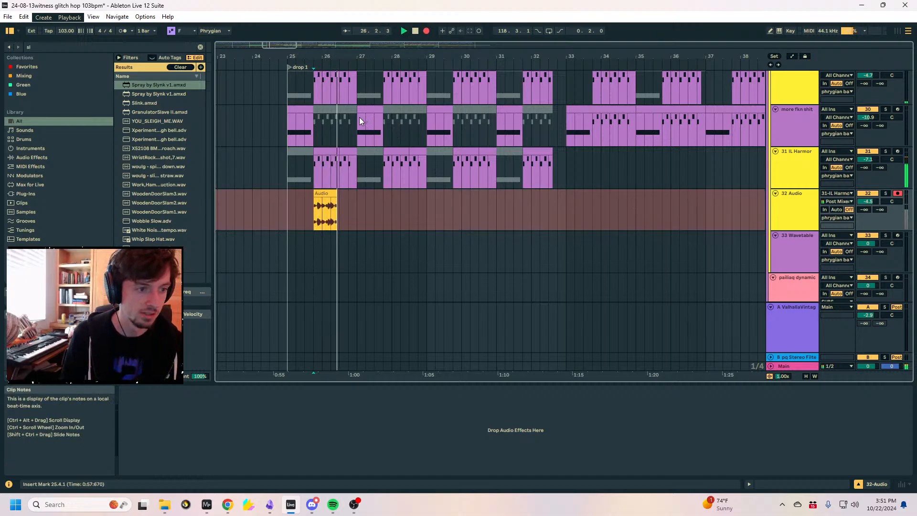
key("space")
Trim the end of the recorded audio clip to bar 27 and select the matching Harmor MIDI clip at 25.4.1.
left_click_drag(301, 56, 299, 72)
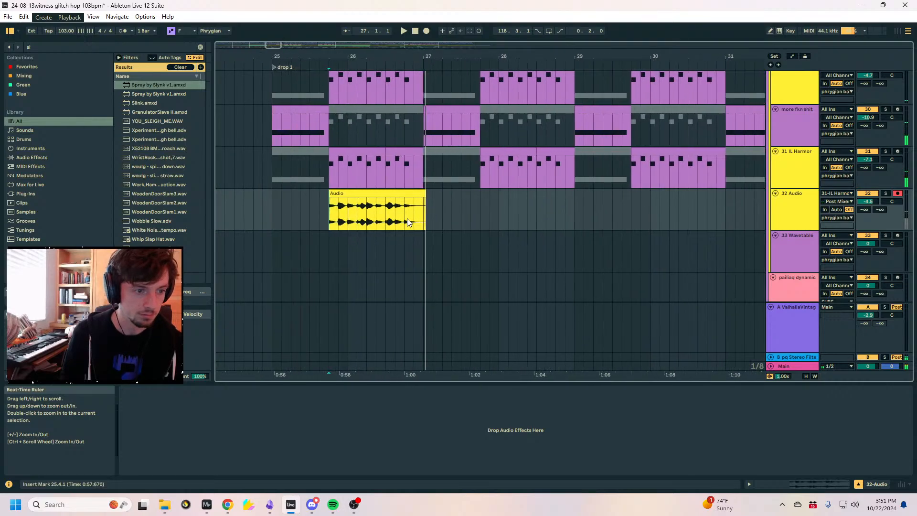
left_click(407, 198)
left_click(409, 151)
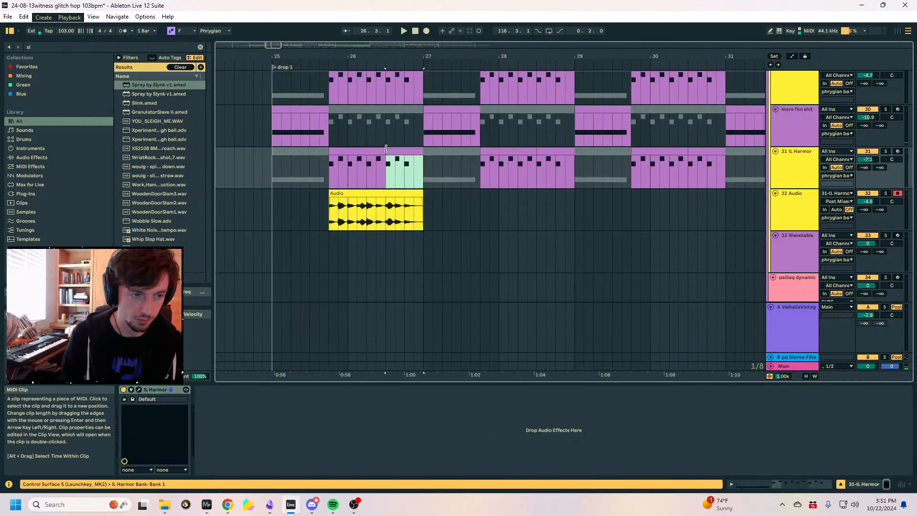
left_click(365, 151)
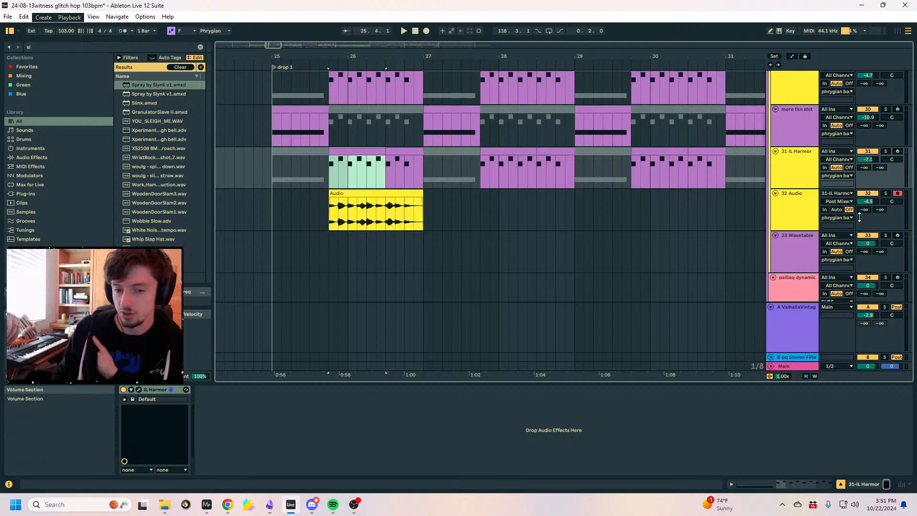
Try to duplicate the audio track's time selection from 25.2.1 to bar 27.
left_click_drag(420, 221, 255, 220)
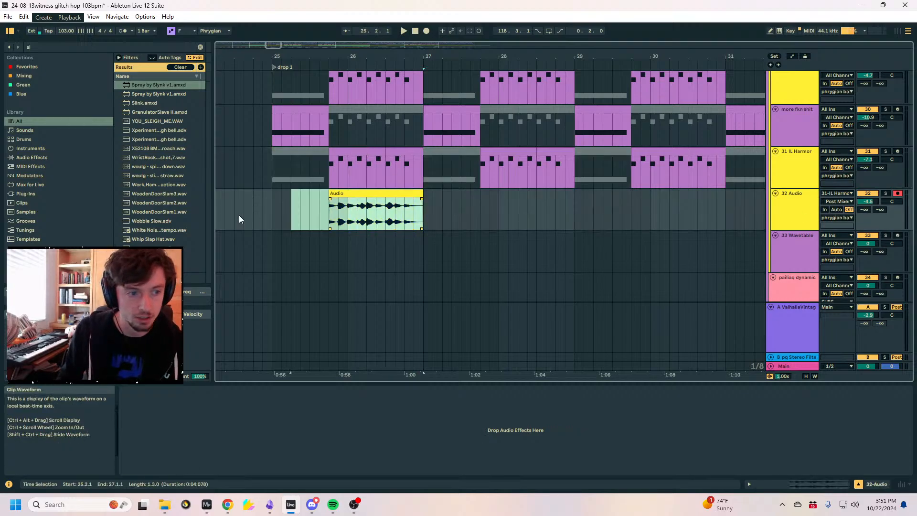
key("ctrl+d")
key("ctrl+z")
left_click(297, 209)
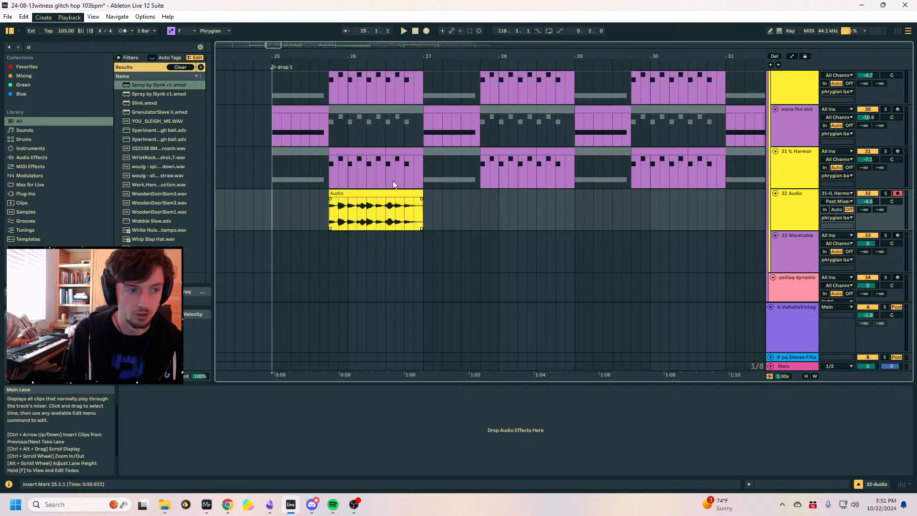
Reopen Harmor, adjust its phaser offset and play the patch from the MIDI clip at 27.4.1.
left_click(377, 151)
left_click(509, 167)
left_click(139, 389)
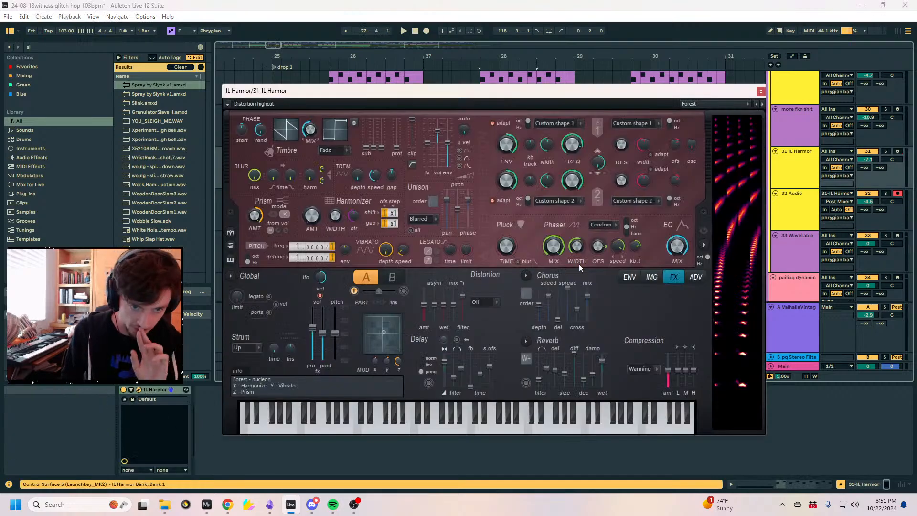
left_click_drag(605, 246, 604, 240)
key("space")
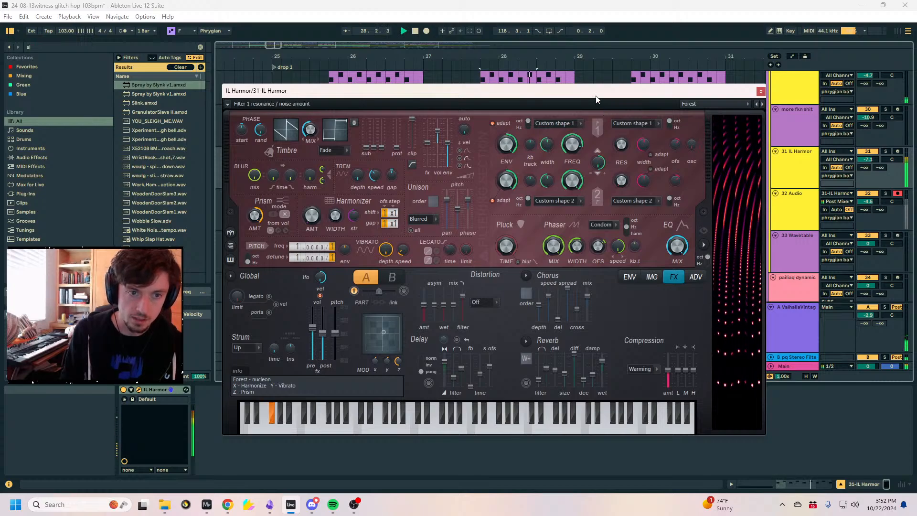
Record Harmor's output onto the audio track from 27.4.1 to about bar 34 while adjusting its phaser width, and close the plug-in.
left_click_drag(597, 95, 557, 356)
left_click(426, 31)
left_click_drag(495, 352, 468, 65)
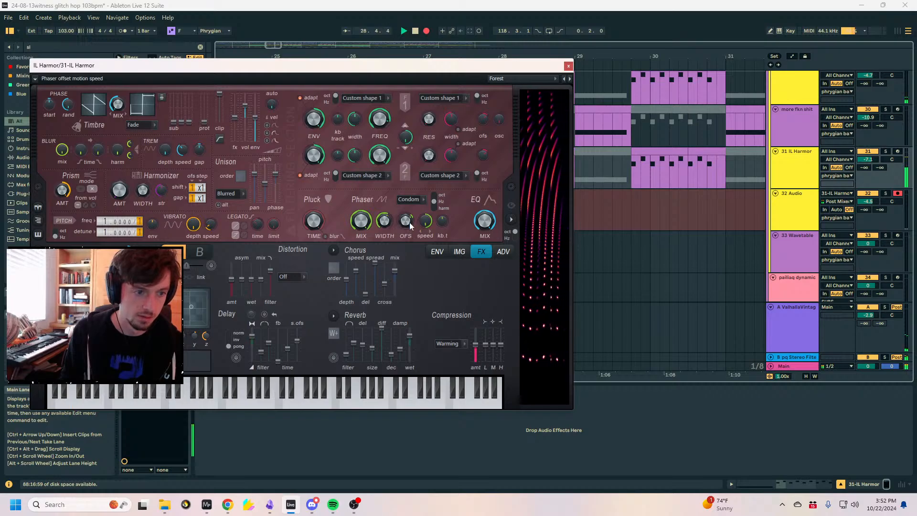
left_click_drag(385, 221, 385, 206)
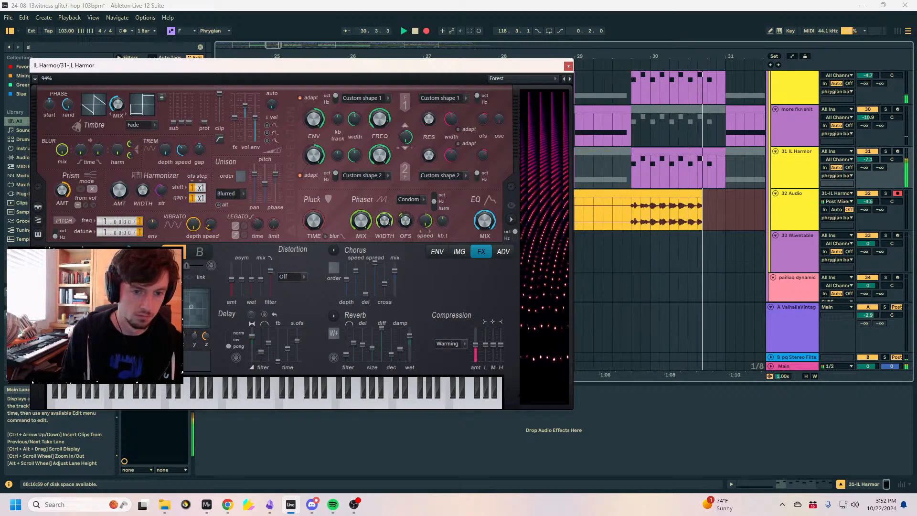
left_click_drag(387, 225, 314, 197)
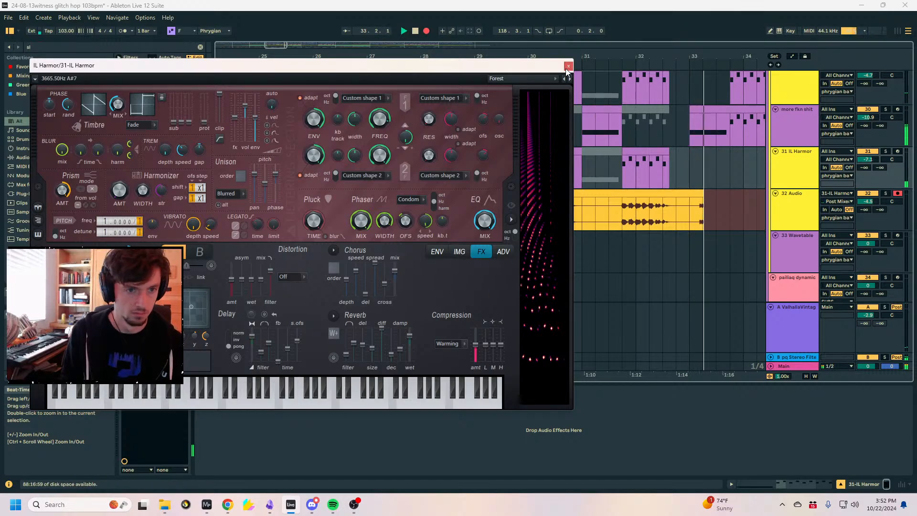
left_click(568, 66)
left_click_drag(565, 57, 222, 56)
left_click(798, 131)
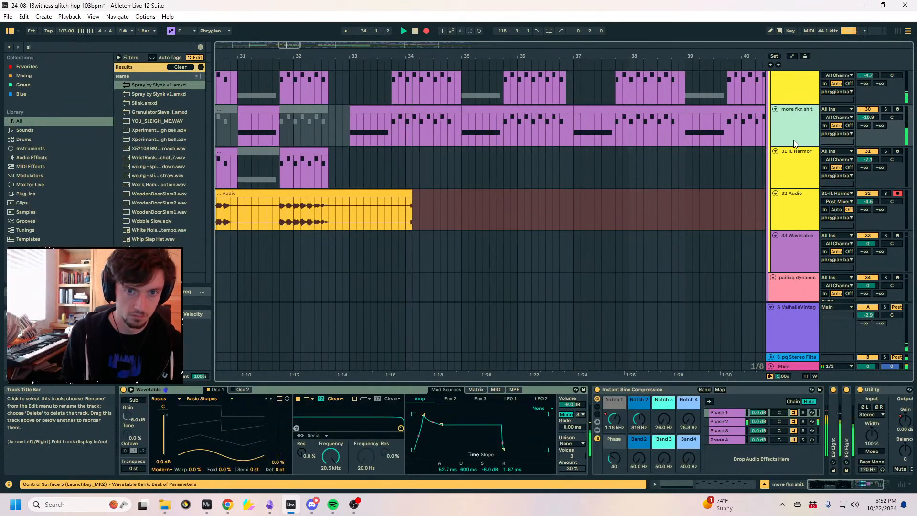
key("space")
Duplicate the IL Harmor MIDI clips from bars 25 to 33 so the copy starts at bar 33.
left_click_drag(418, 56, 276, 176)
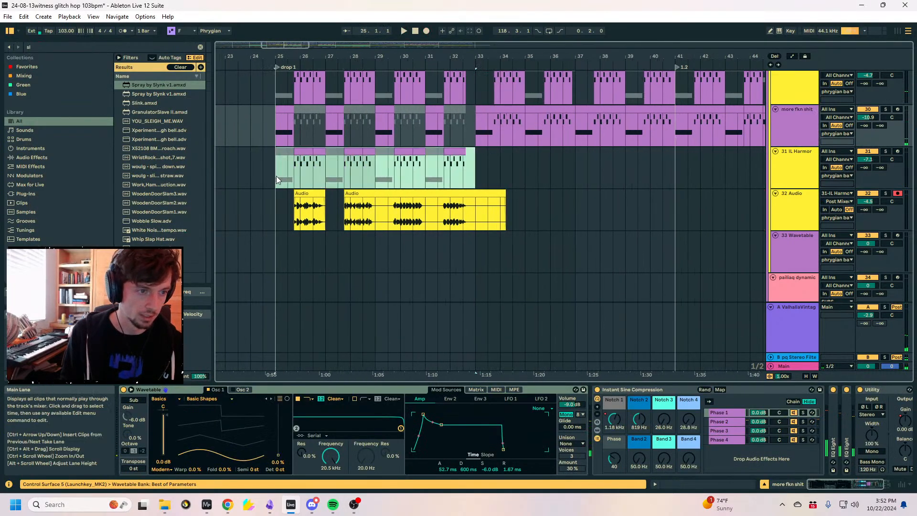
key("ctrl+d")
left_click(492, 165)
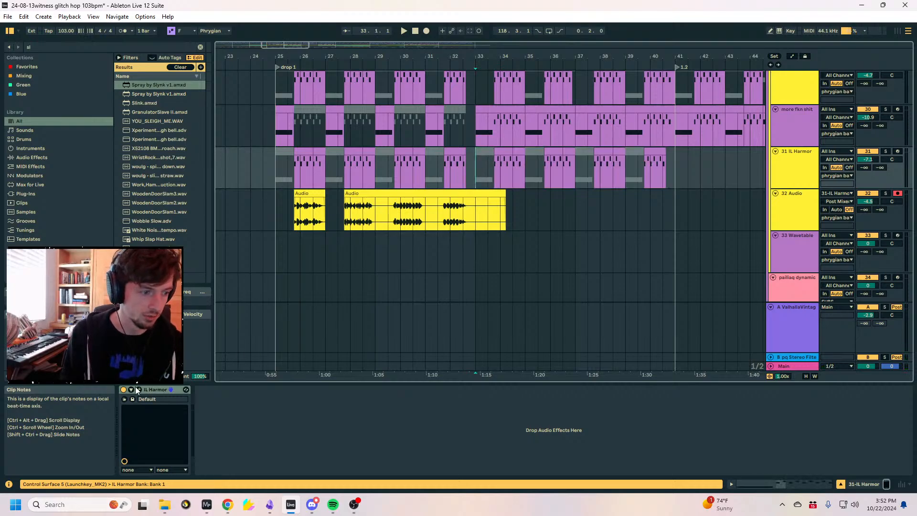
Reopen Harmor and record a take of its output from the MIDI clip at 33.4.1.
left_click(138, 390)
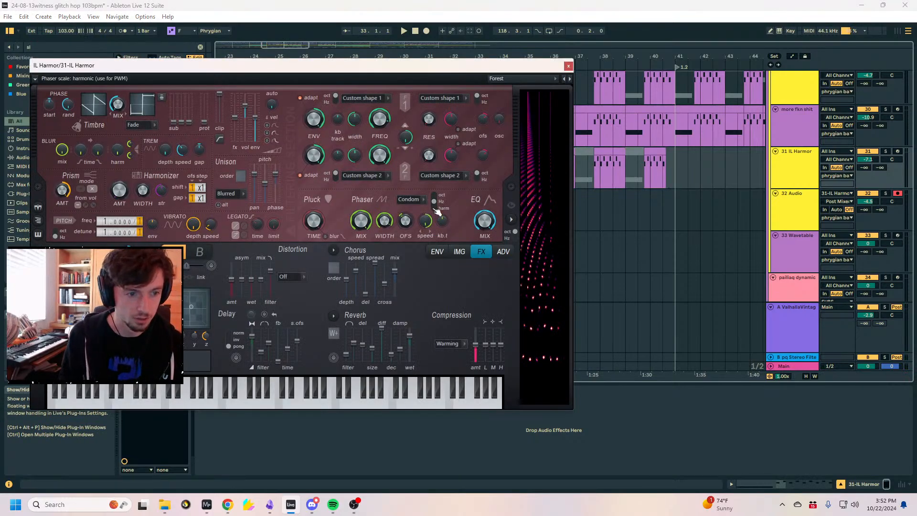
left_click_drag(456, 64, 354, 289)
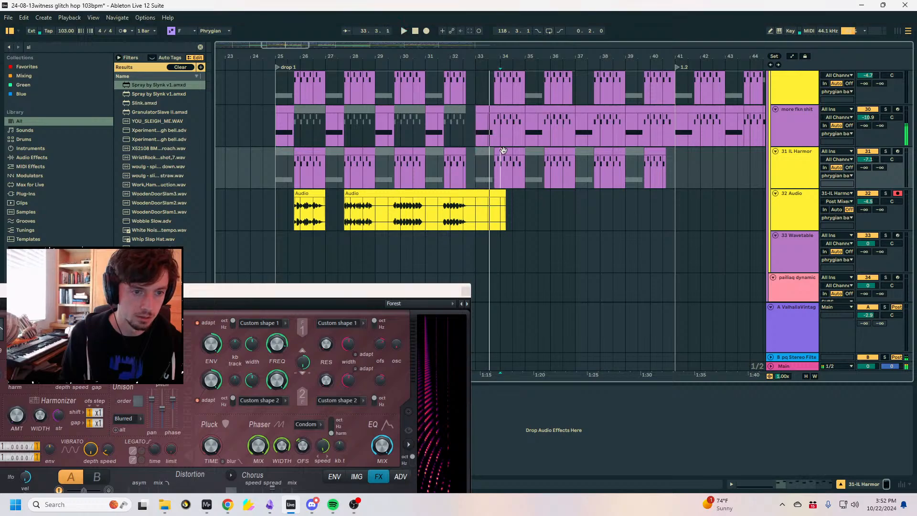
left_click(502, 167)
left_click(426, 31)
left_click_drag(331, 288, 372, 268)
key("space")
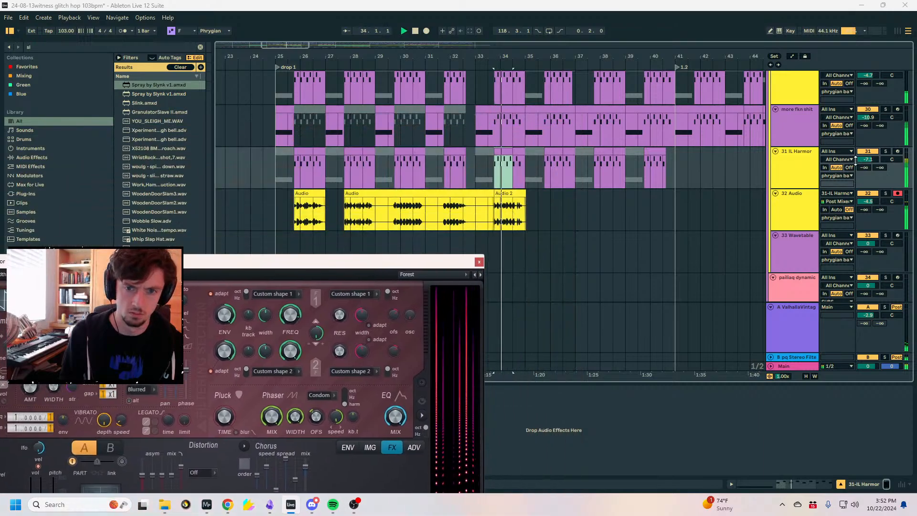
Solo the IL Harmor track and record its output from 33.4.1 to about bar 37 while adjusting the phaser width.
left_click(588, 173)
key("space")
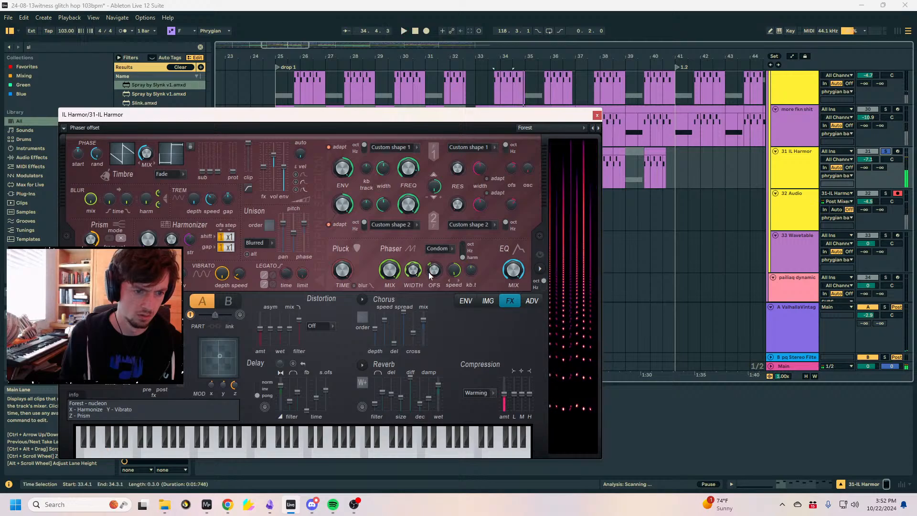
left_click_drag(413, 273, 413, 280)
left_click(426, 31)
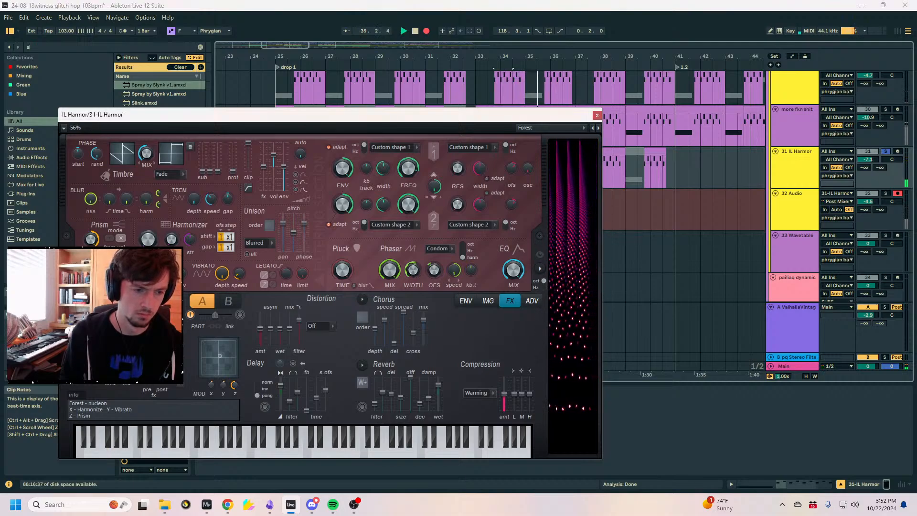
left_click_drag(413, 269, 413, 277)
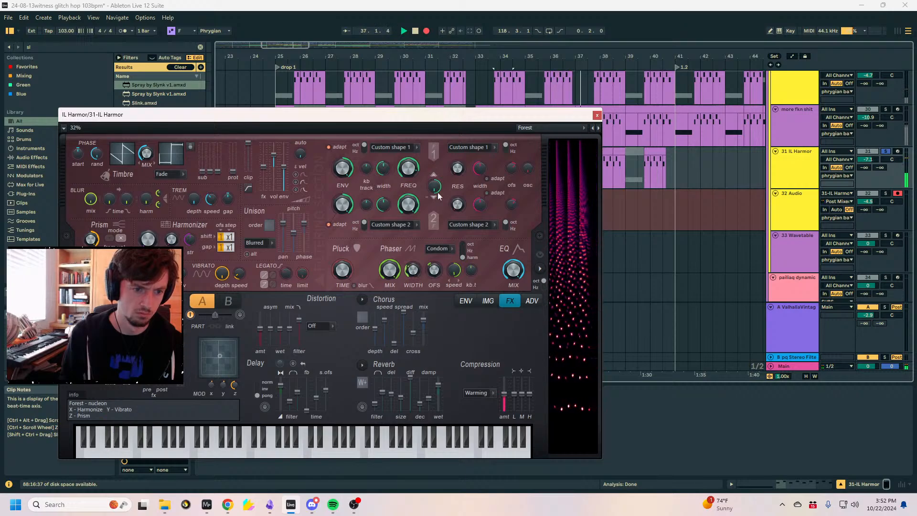
key("space")
Try to record Harmor's output from the MIDI clip at 37.4.1 while tweaking the patch.
left_click_drag(458, 115, 461, 283)
left_click_drag(613, 169, 593, 144)
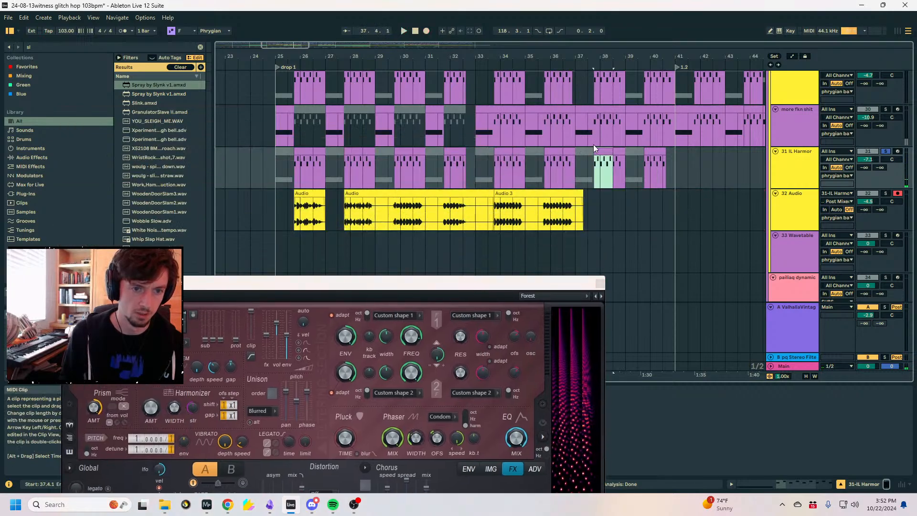
left_click(426, 31)
left_click_drag(442, 282, 527, 78)
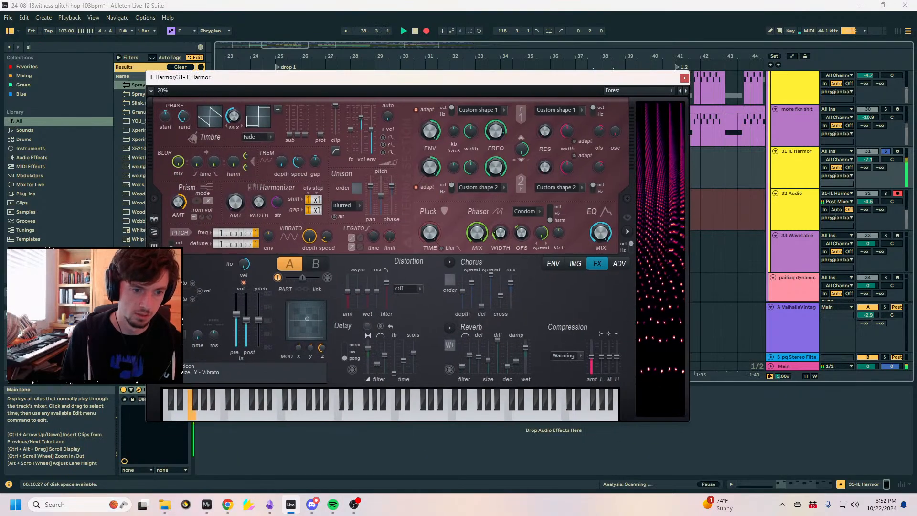
key("space")
key("space")
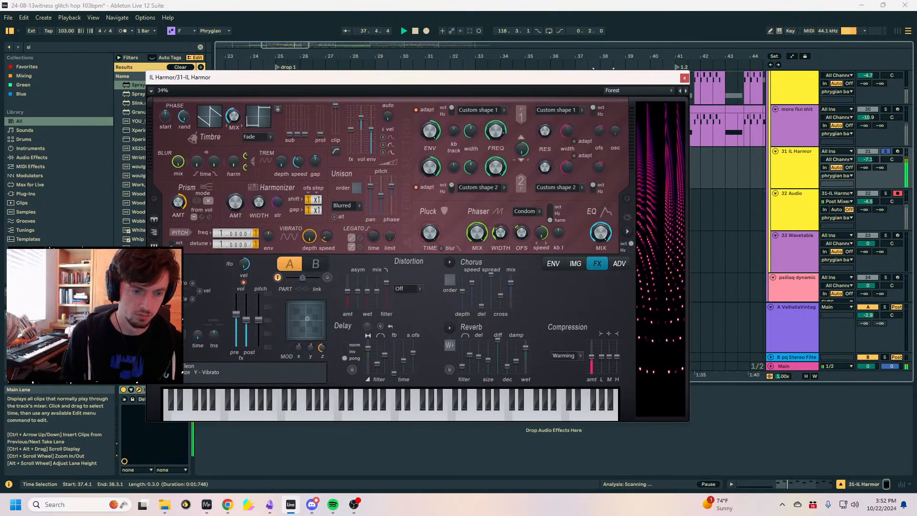
key("F9")
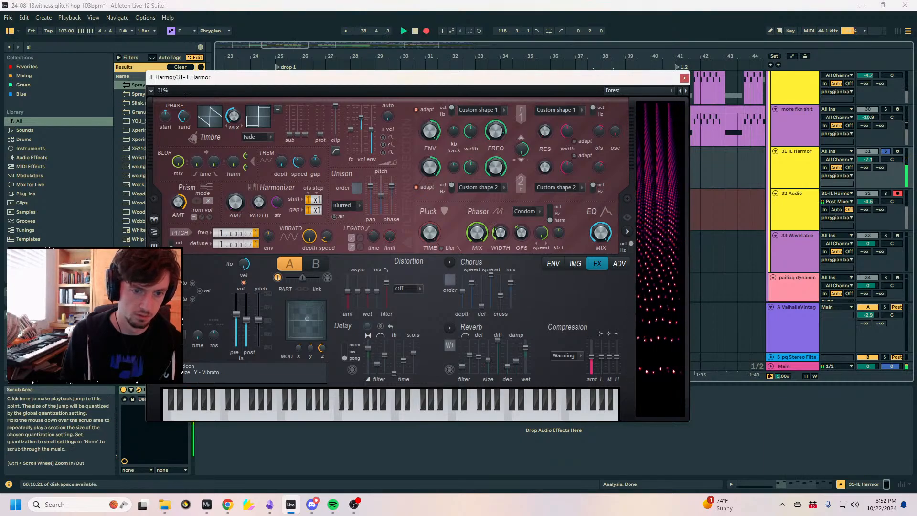
key("space")
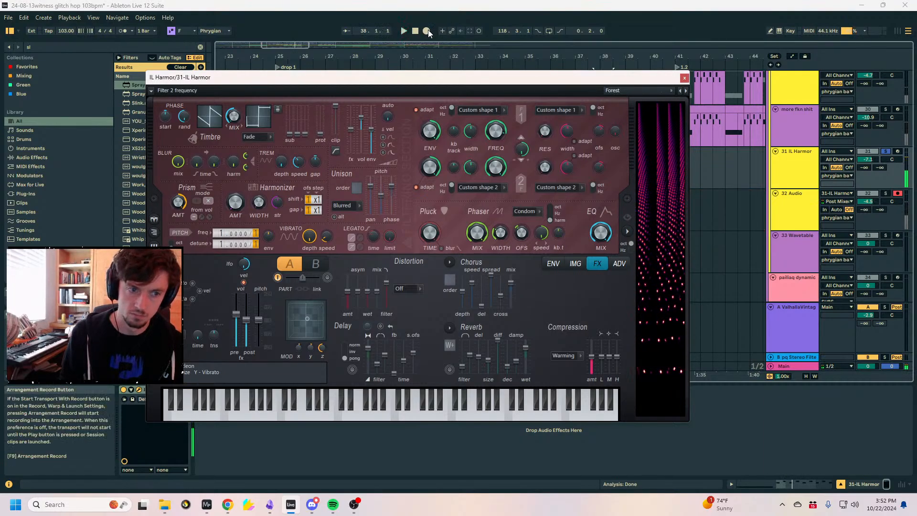
Retry the Harmor recording around 38.1.1 and close the plug-in window.
left_click(427, 30)
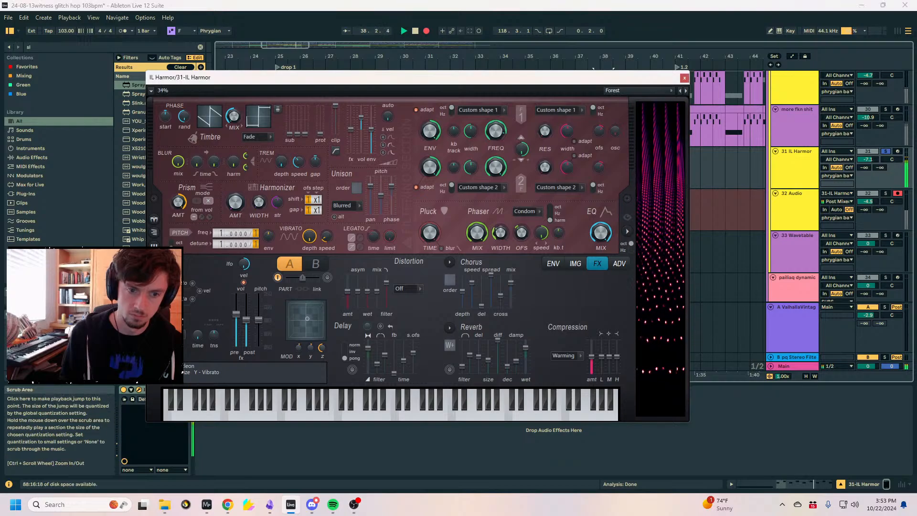
key("space")
key("space")
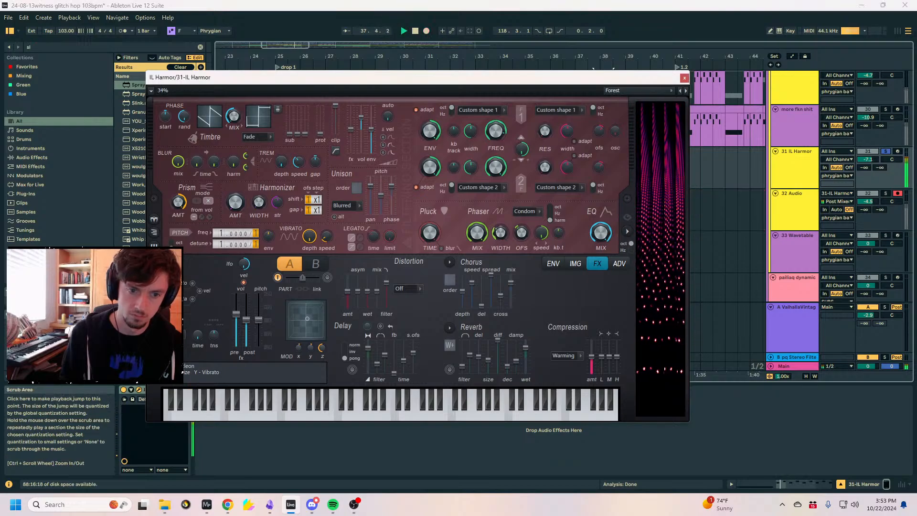
left_click(683, 77)
key("space")
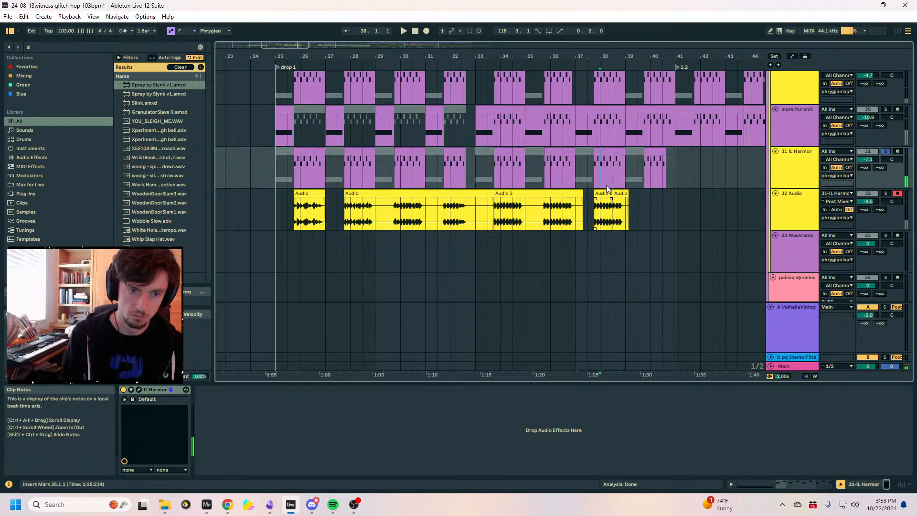
left_click(426, 31)
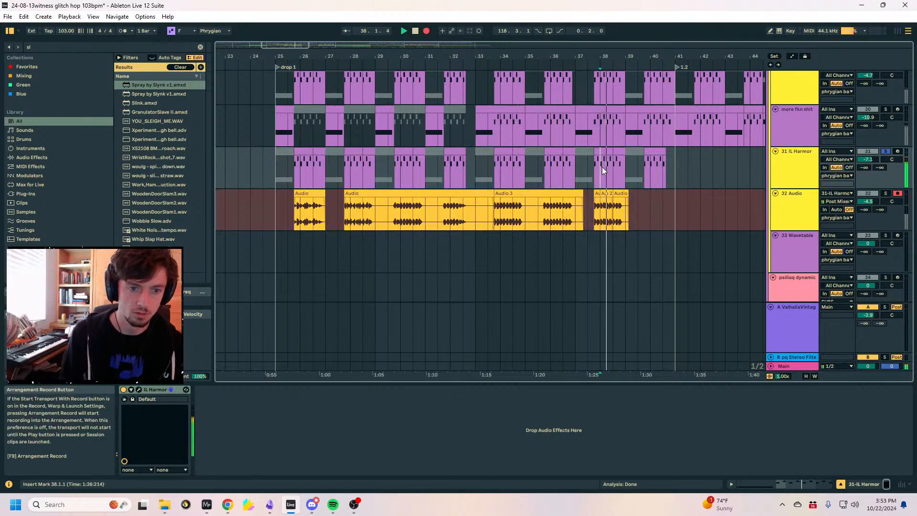
key("space")
Record Harmor's output onto the audio track from 37.4.1 to about bar 39 and unsolo the IL Harmor track.
left_click(592, 190)
left_click(426, 31)
left_click_drag(581, 57, 558, 76)
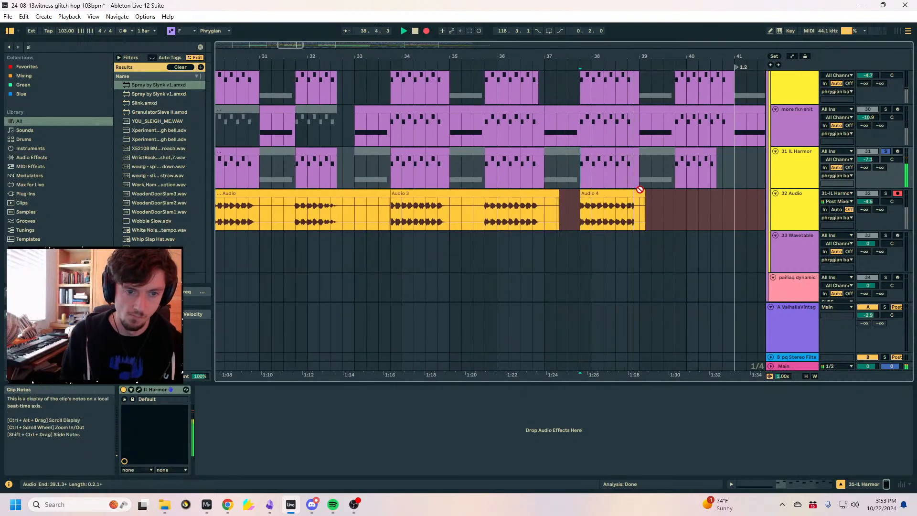
key("space")
left_click(614, 193)
left_click(885, 151)
Mute the IL Harmor track and play the recorded audio from bar 25.
left_click_drag(738, 57, 738, 39)
left_click(423, 203)
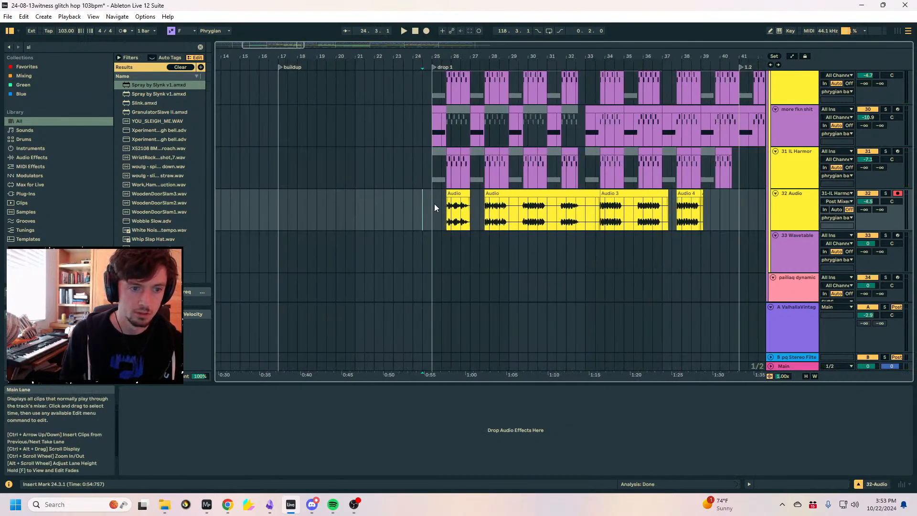
left_click(518, 214)
left_click(842, 218)
left_click(788, 211)
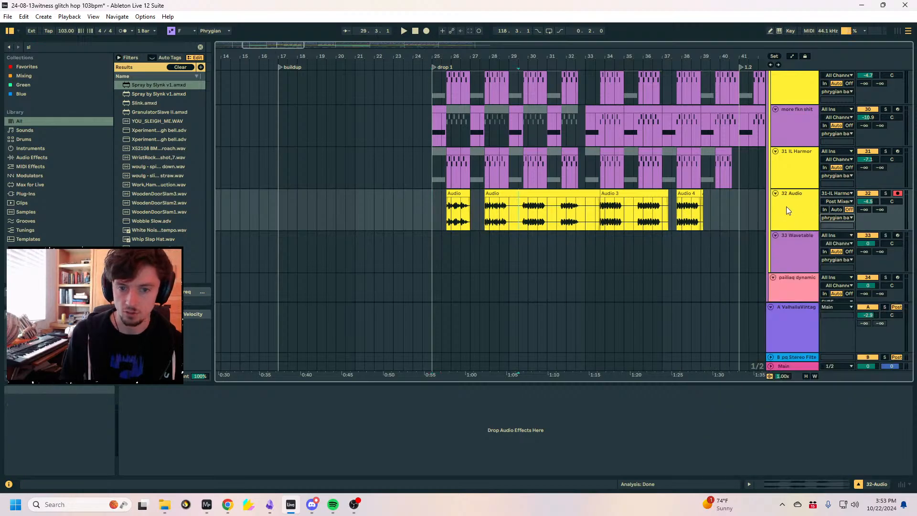
left_click(470, 211)
left_click(859, 160)
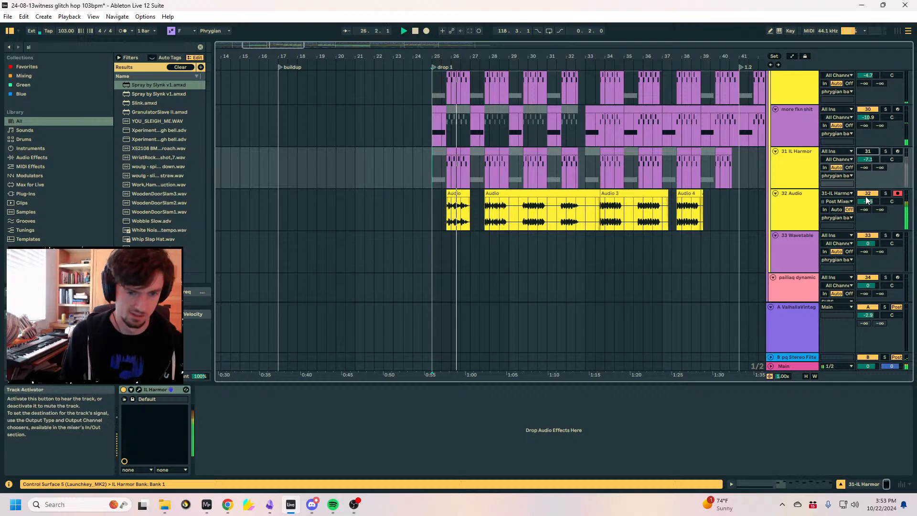
Add a Saturator to the recorded audio track with drive at 18 dB and dry/wet at 31%.
left_click(797, 208)
left_click(36, 47)
type("sat")
double_click(142, 87)
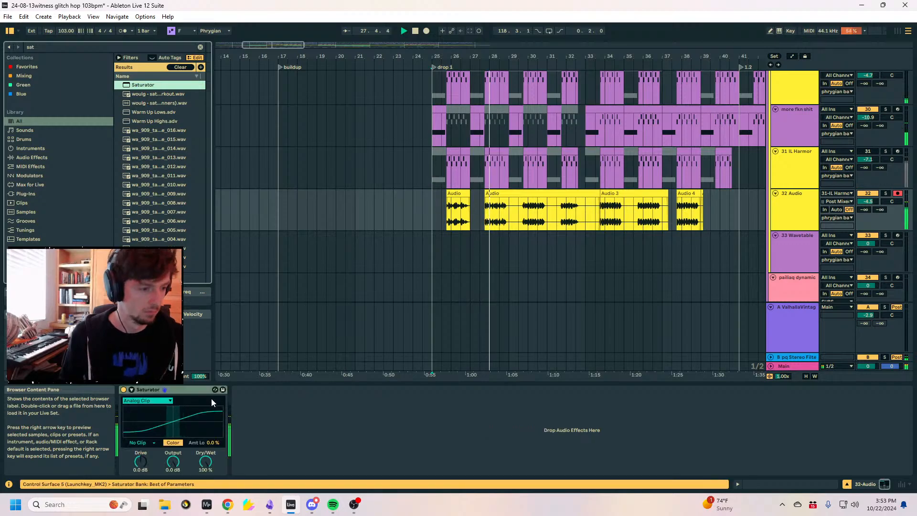
left_click_drag(140, 461, 140, 460)
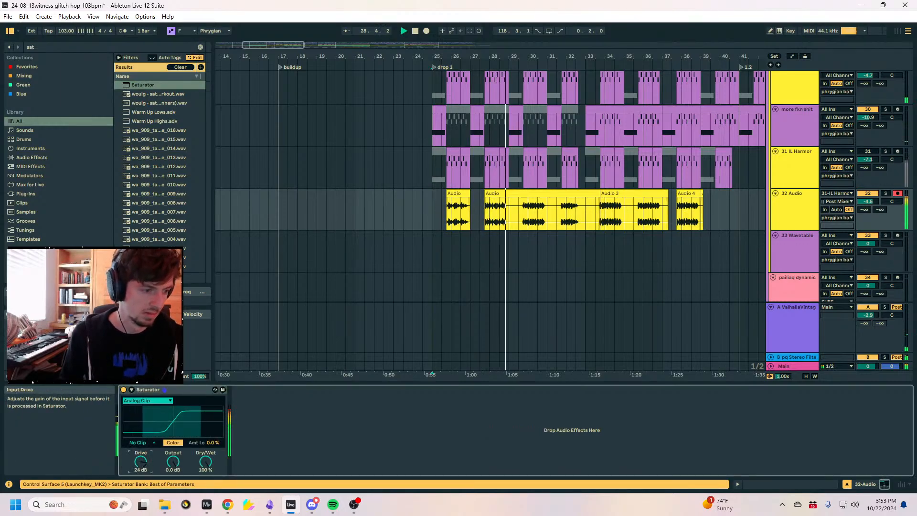
left_click_drag(205, 462, 205, 496)
Add an Auto Filter after the Saturator and delete the unwanted Tranqed preset from the device chain.
key("ctrl+f")
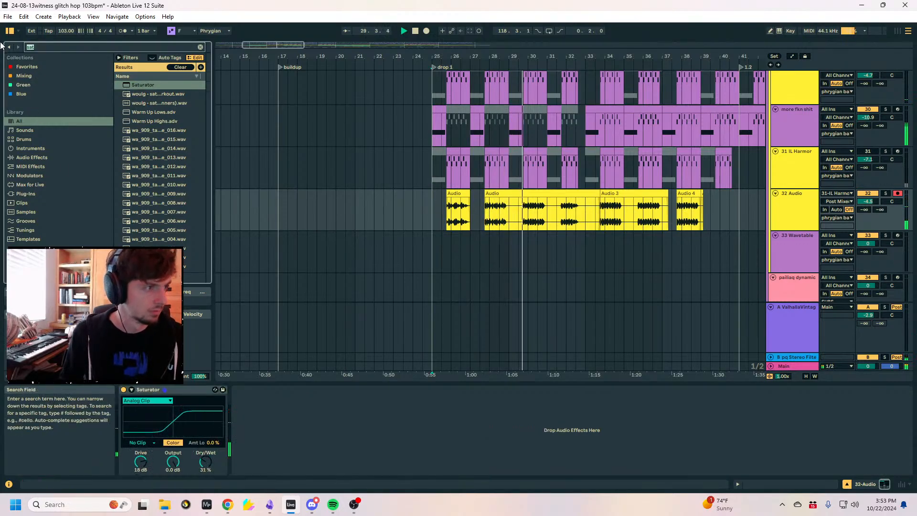
type("auto filt")
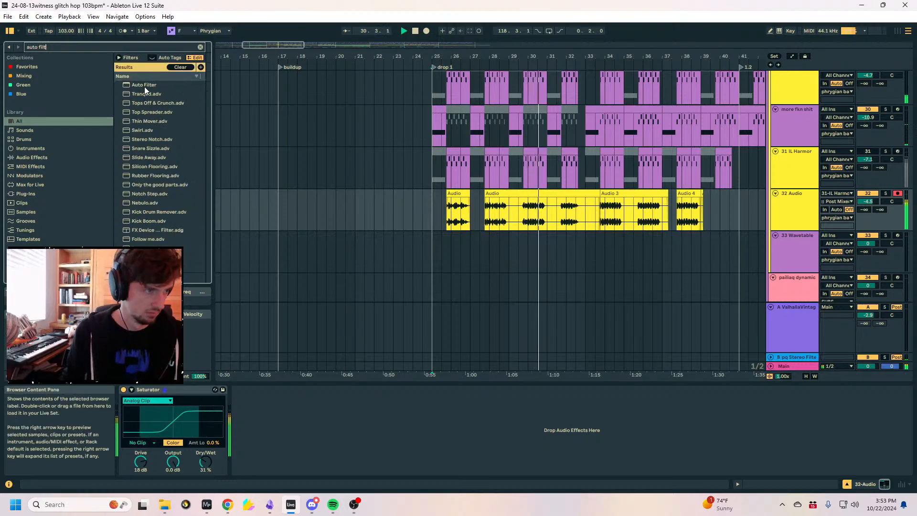
left_click(134, 91)
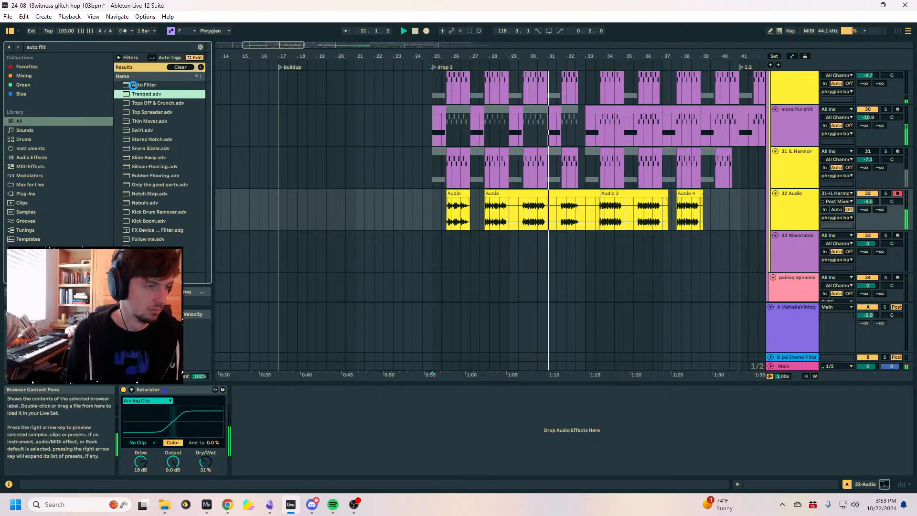
double_click(133, 85)
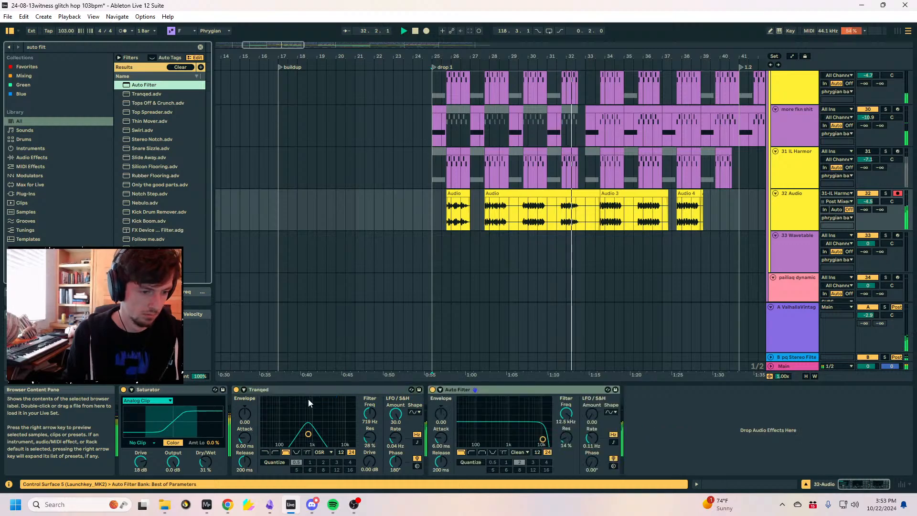
key("Delete")
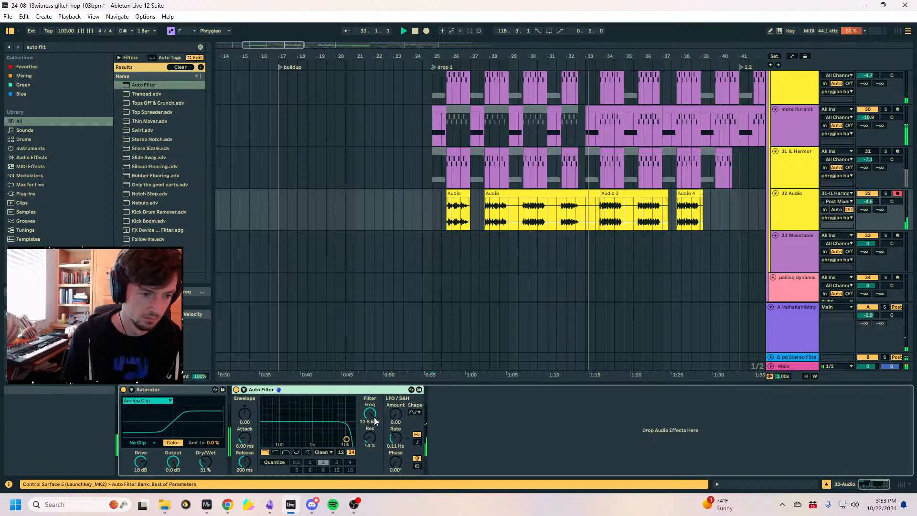
Change the Auto Filter's LFO shape, sync its rate to 1/8 with amount 30, and set frequency to 447 Hz and resonance to 73%.
left_click(414, 412)
left_click(413, 441)
left_click_drag(370, 413, 395, 430)
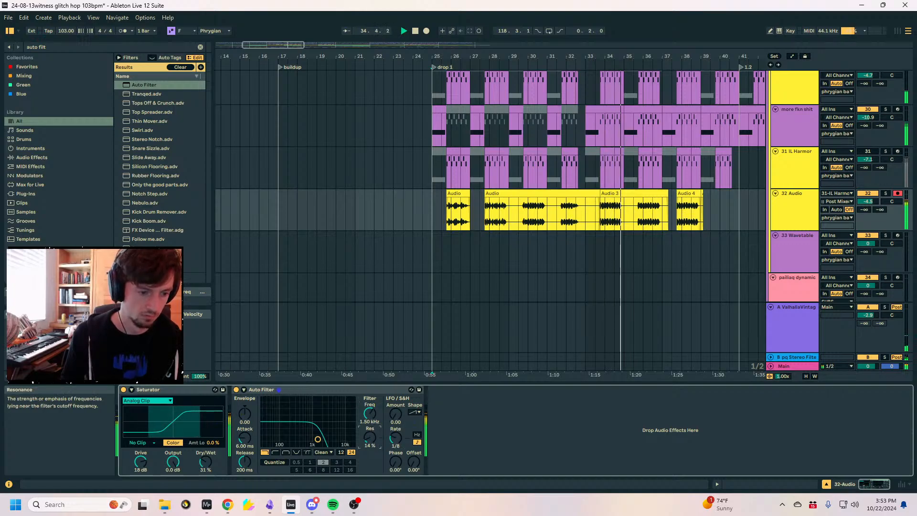
left_click(632, 211)
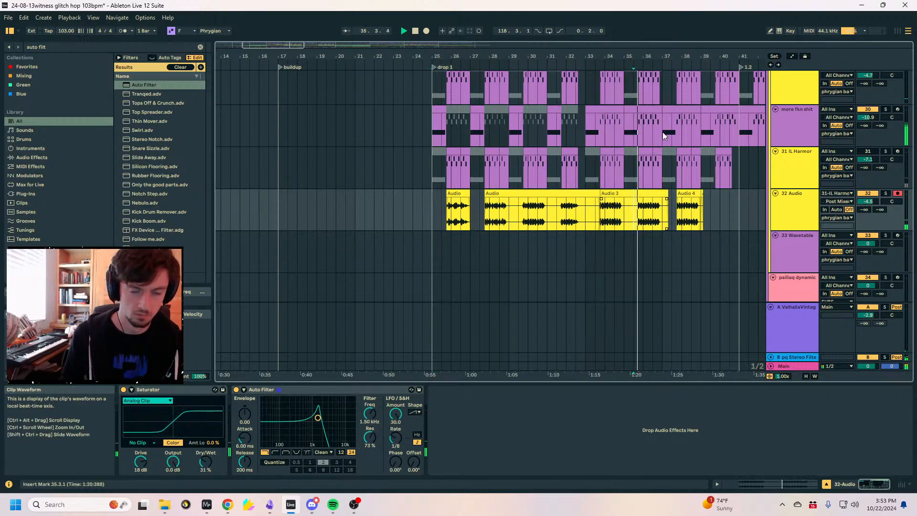
left_click_drag(371, 413, 371, 430)
Search the browser for "auto filt" and audition the filtered audio clip from 37.4.1.
left_click(49, 47)
type("auto filt")
left_click(689, 210)
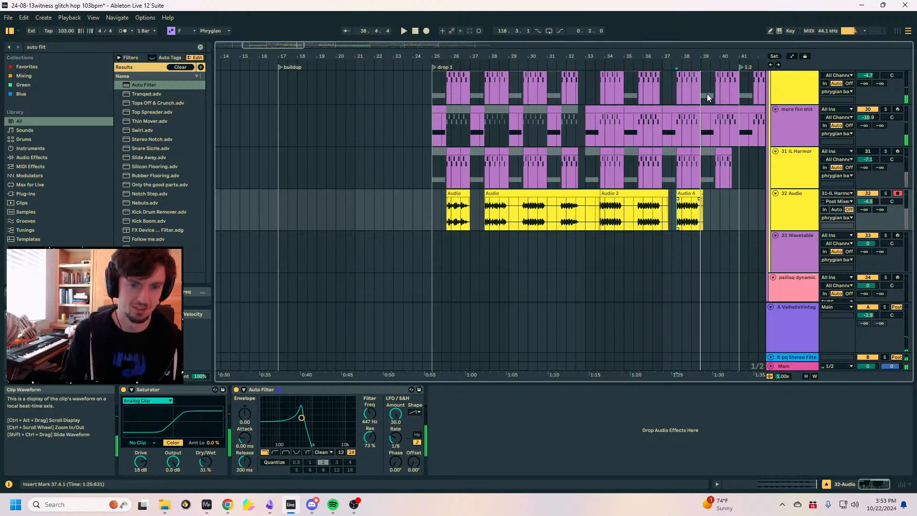
Paste a copy of the Saturator after the Auto Filter and set its dry/wet to 0%.
key("space")
left_click_drag(720, 56, 720, 94)
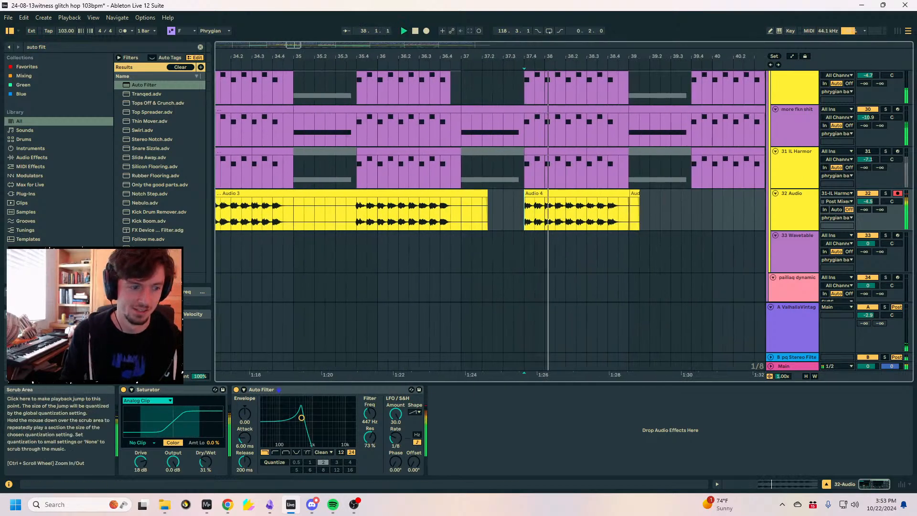
left_click(167, 390)
key("ctrl+v")
key("space")
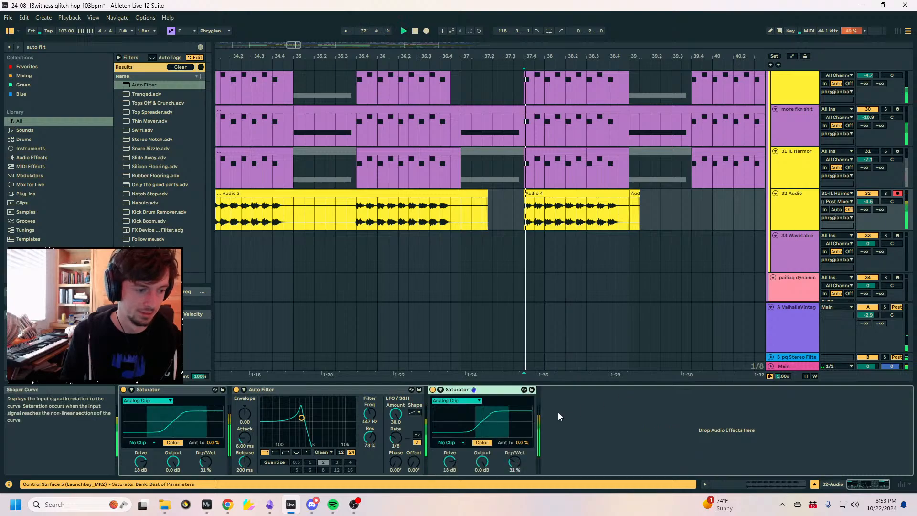
left_click_drag(514, 462, 514, 492)
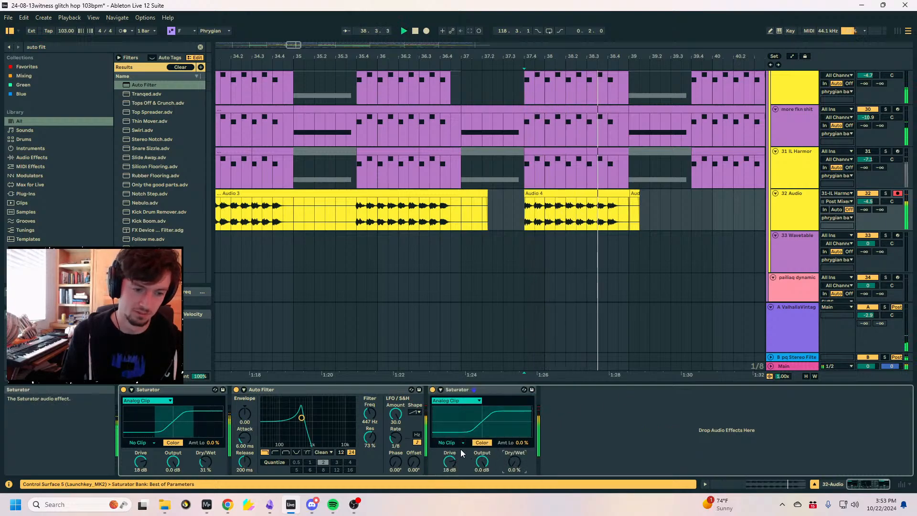
Change the first Saturator's curve to Sinoid Fold and audition the 32 Audio track soloed.
left_click(154, 443)
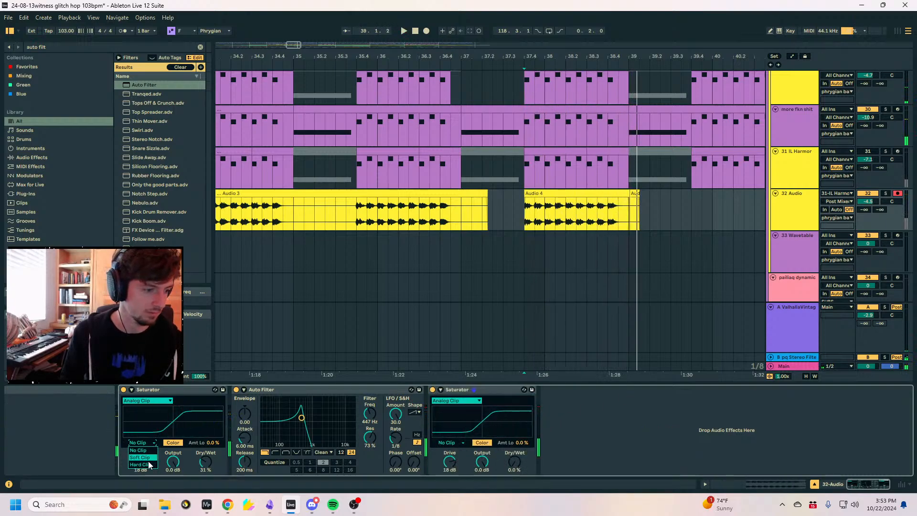
left_click(147, 400)
left_click(143, 438)
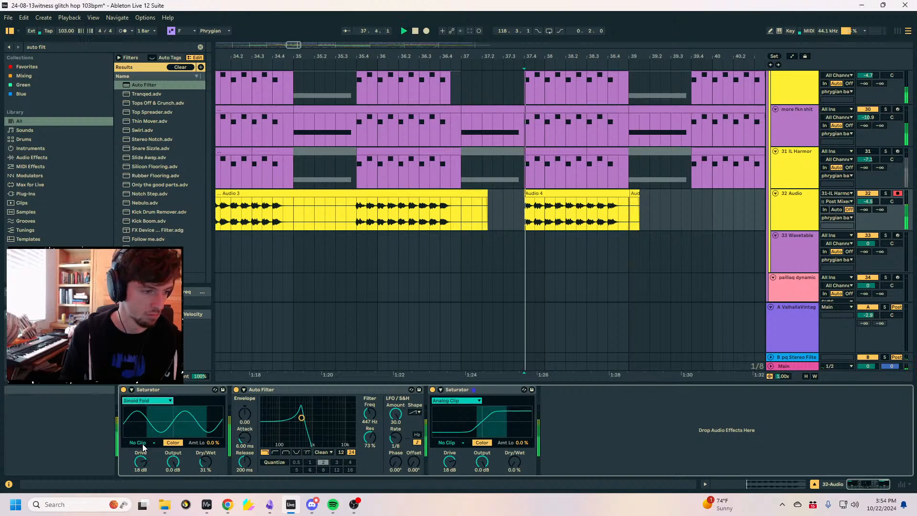
left_click(885, 193)
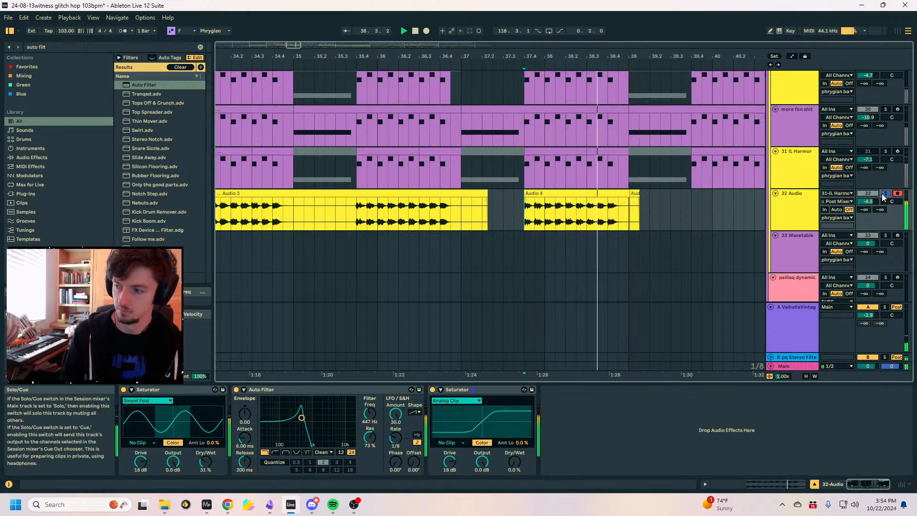
key("space")
Draw Auto Filter frequency automation on 32 Audio that rises across Audio 4 from 37.4.1 to 39.1.1.
key("a")
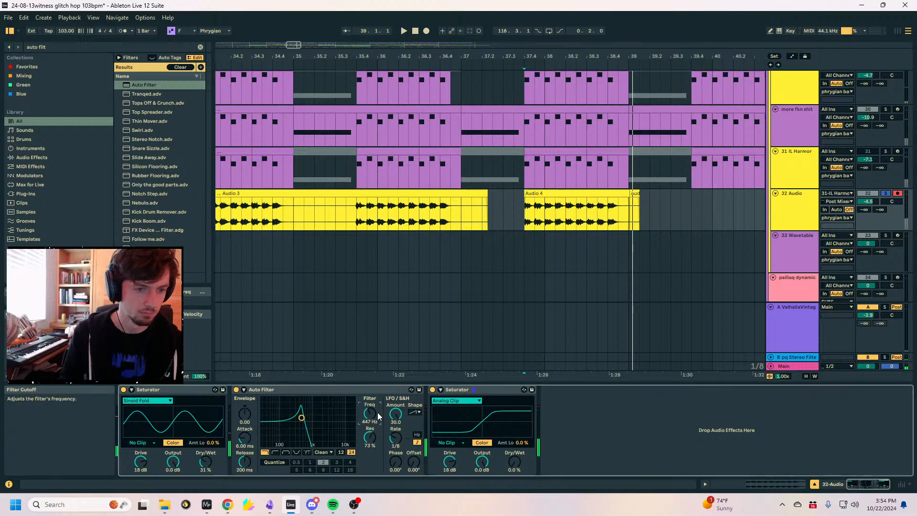
left_click(522, 215)
left_click_drag(587, 215, 629, 206)
key("space")
Unsolo 32 Audio and lower the frequency ramp's end breakpoint to 1.33 kHz while auditioning it.
left_click(885, 193)
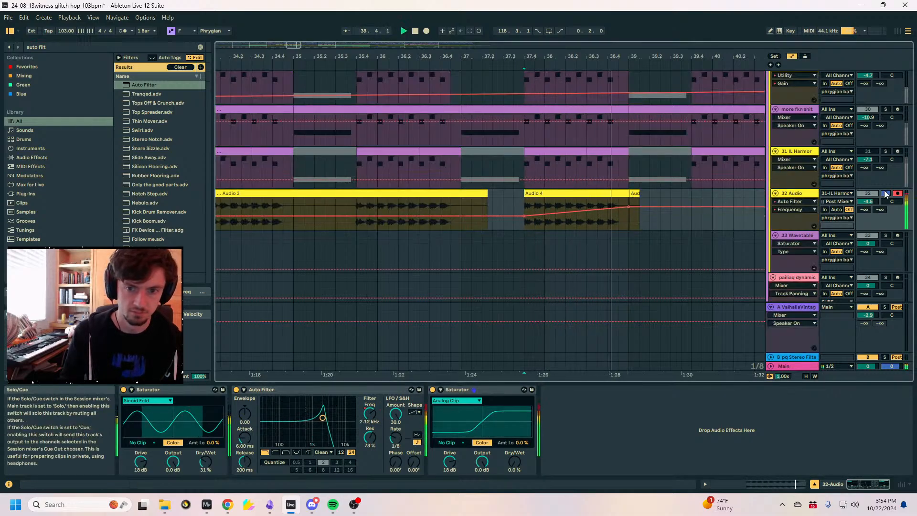
key("space")
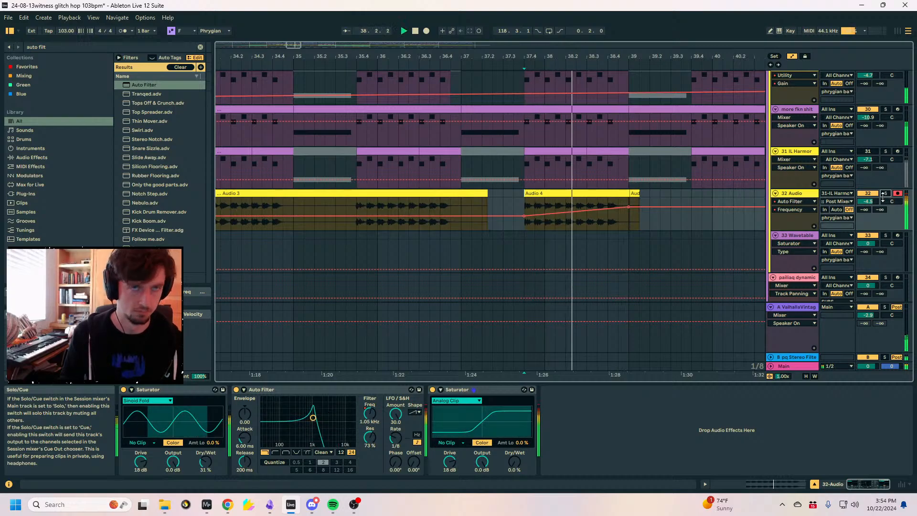
left_click_drag(628, 206, 628, 211)
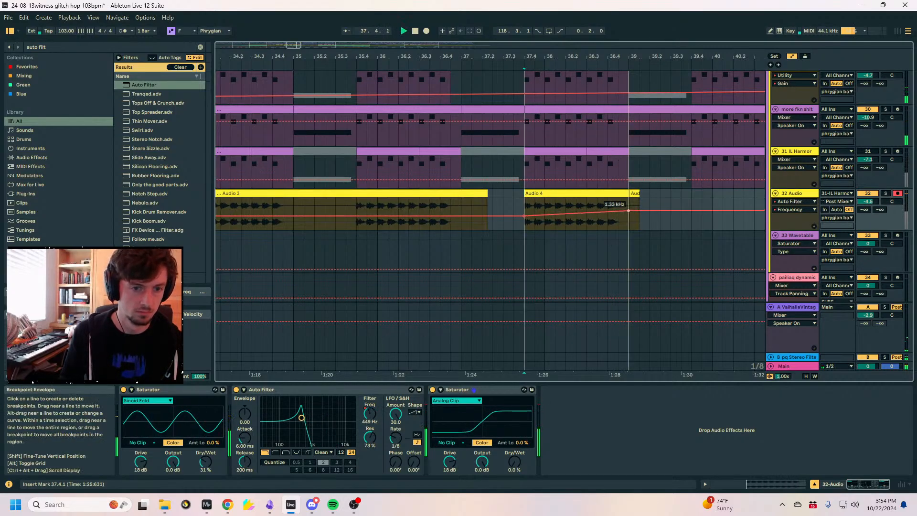
key("space")
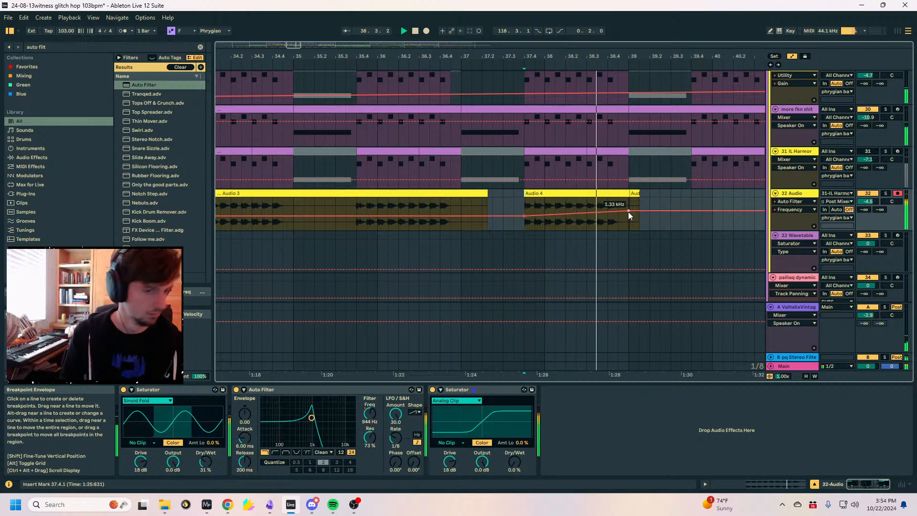
left_click(576, 214)
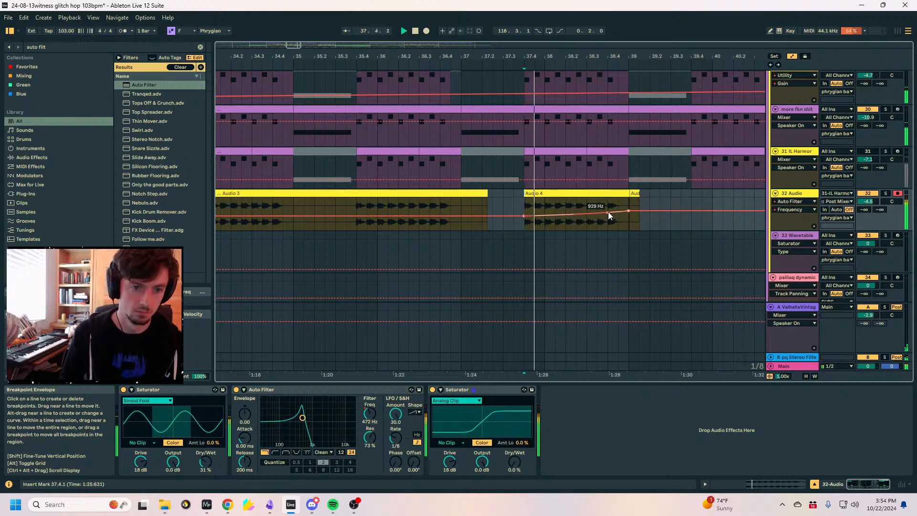
key("a")
Try a Vector Delay at the end of the device chain, inspect its delay and particle settings, and delete it.
key("ctrl+f")
type("vect")
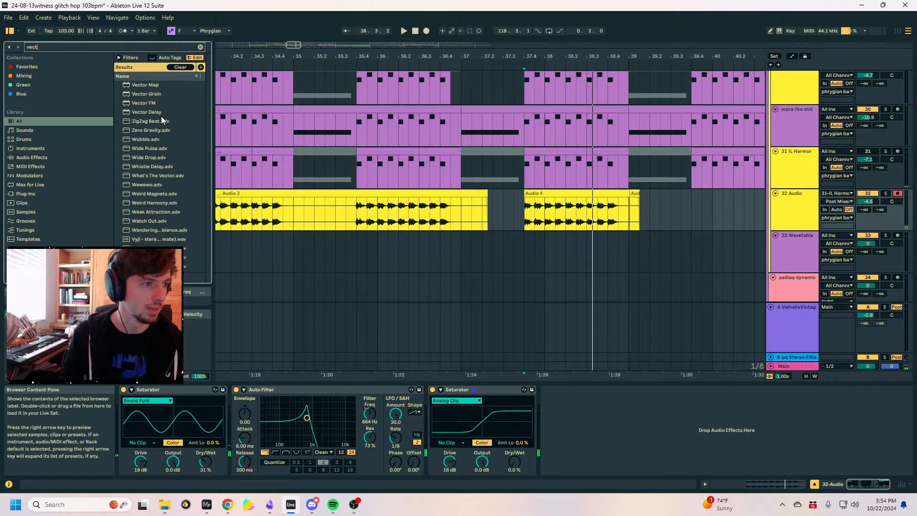
double_click(142, 112)
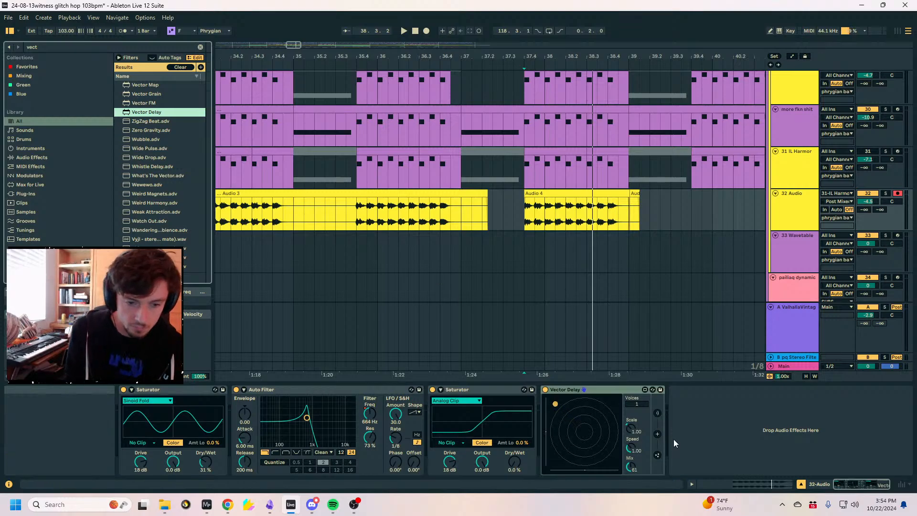
left_click(657, 413)
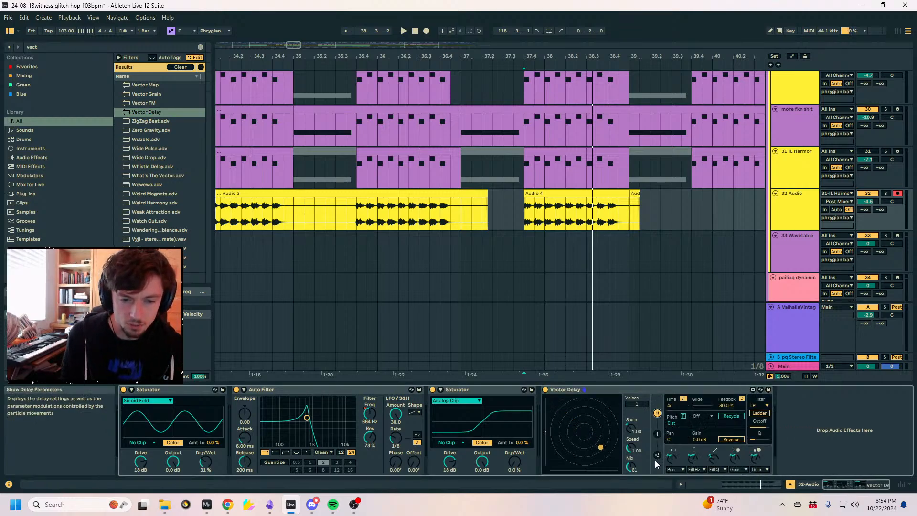
left_click(657, 455)
left_click(658, 434)
left_click(657, 413)
left_click(657, 434)
left_click(656, 454)
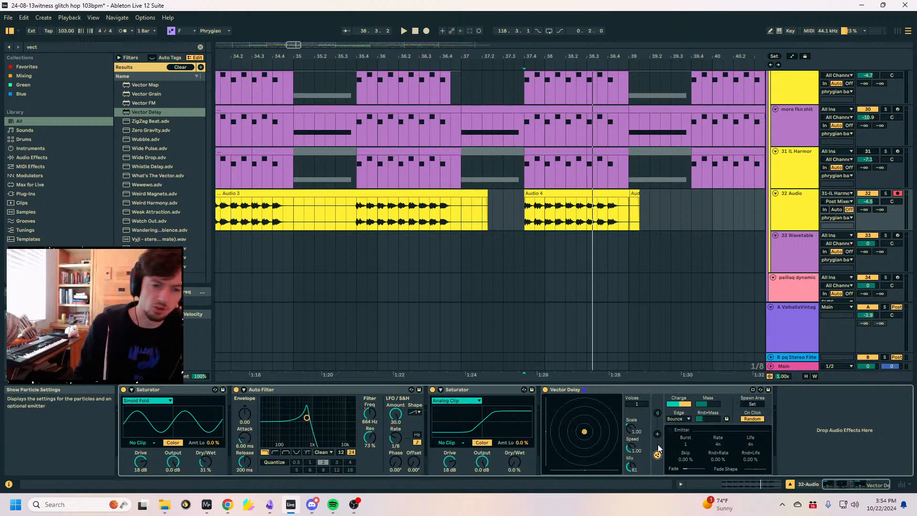
left_click(584, 390)
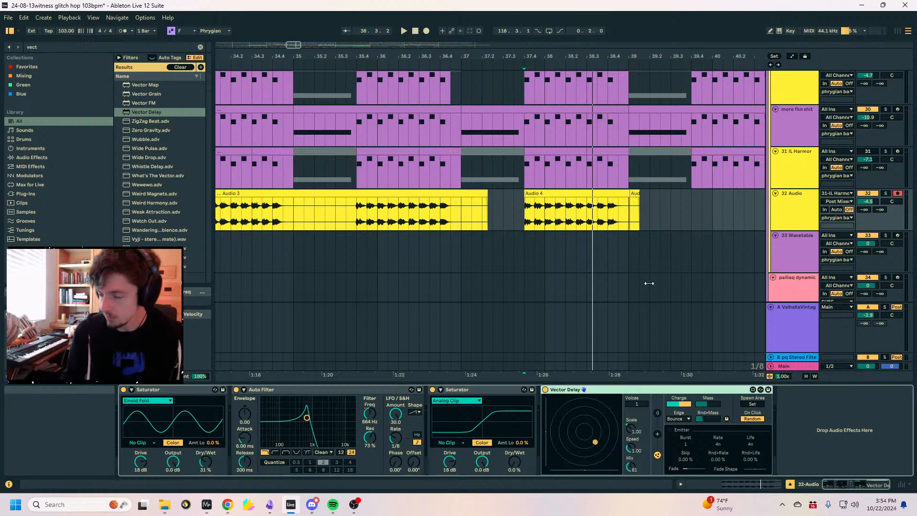
key("Delete")
Try trimming the start of Audio 3 to 34.1.1, audition it, and extend the clip back to the preceding clip.
mouse_move(417, 53)
left_mouse_down()
mouse_move(564, 38)
mouse_move(549, 33)
left_mouse_up()
left_click_drag(450, 194, 459, 193)
left_click(414, 217)
key("space")
left_click(483, 194)
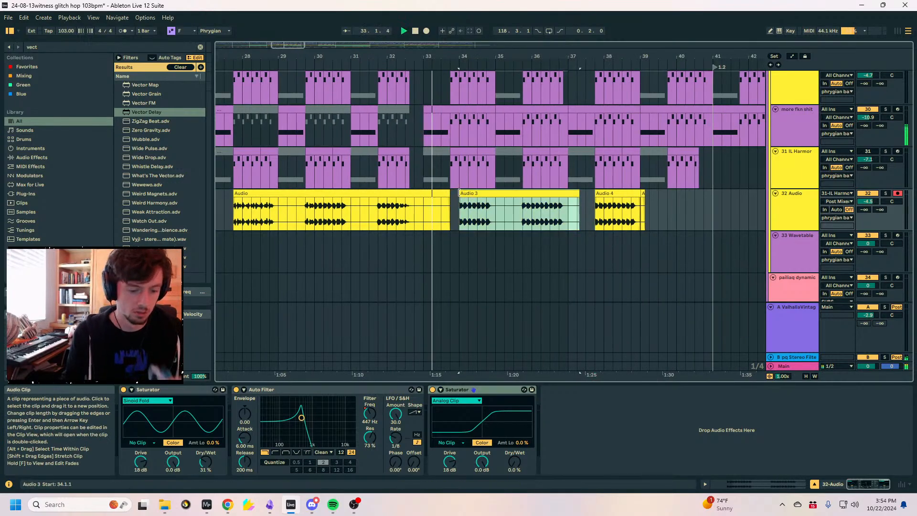
left_click_drag(458, 194, 449, 193)
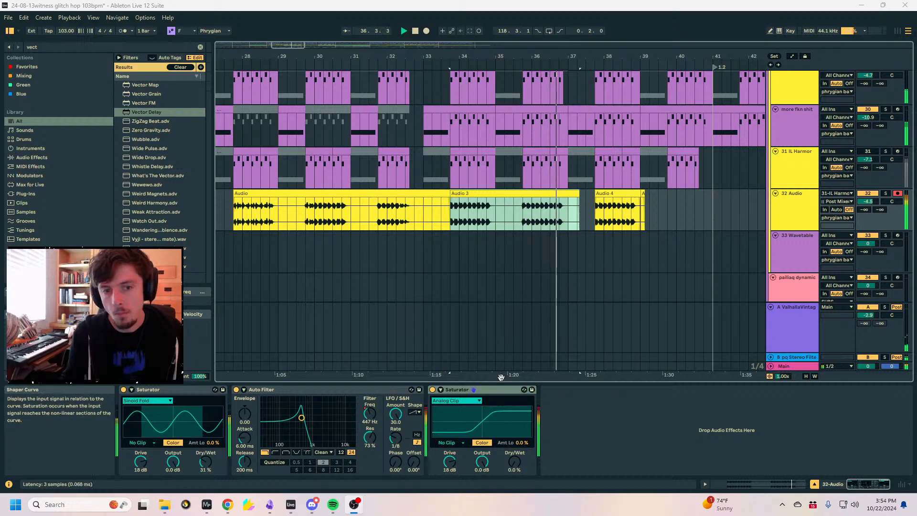
Deactivate the Audio 3 section from about 35.4 to 37.1 and audition the passage leading into it.
left_click_drag(569, 58, 438, 52)
left_click(455, 194)
left_click_drag(438, 208, 397, 215)
key("space")
key("0")
left_click(326, 210)
key("space")
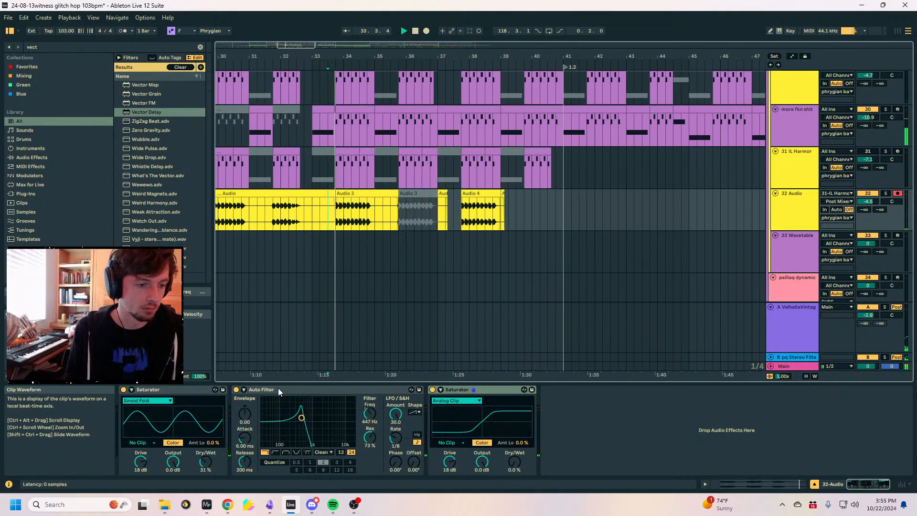
Group the Auto Filter and second Saturator into a rack, switch the rack off, and audition the audio track without it.
left_click_drag(444, 57, 470, 51)
left_click(297, 389)
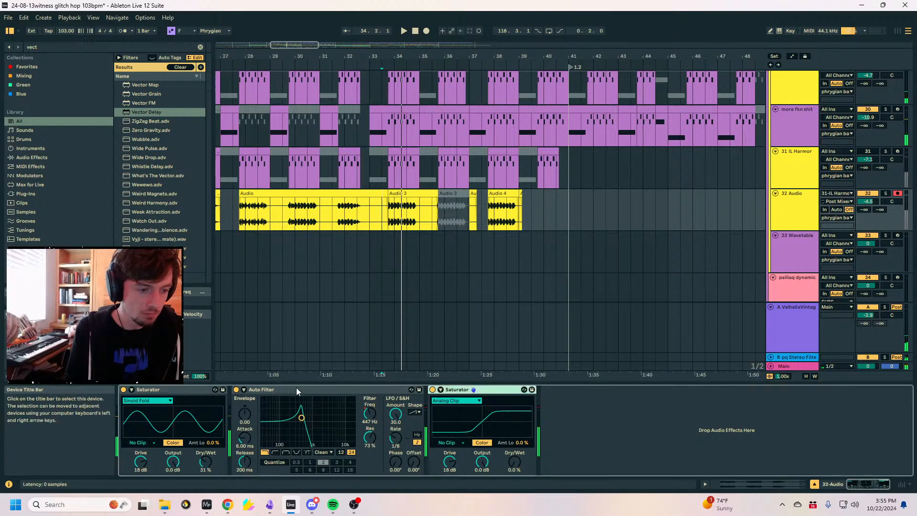
key("ctrl+g")
left_click(237, 390)
left_click(487, 214)
key("space")
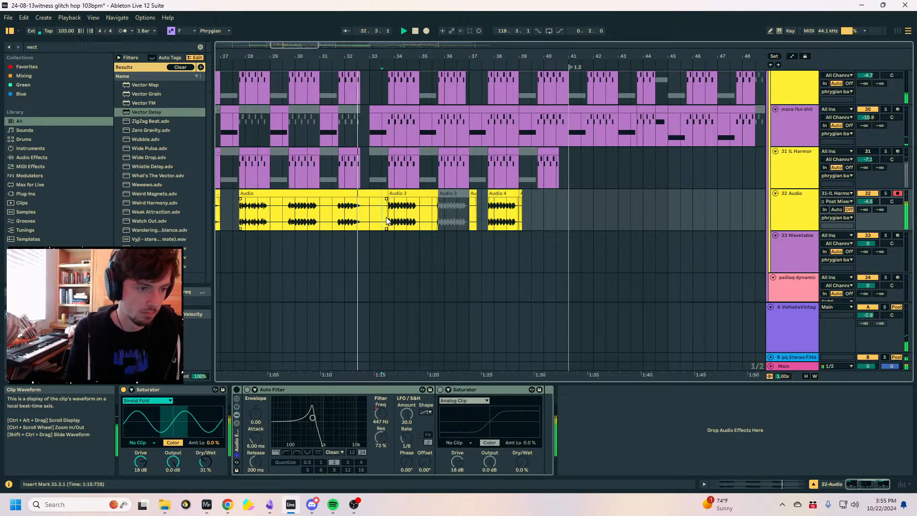
key("a")
key("a")
left_click(354, 208)
key("space")
key("space")
Try duplicating a one-beat audio slice from 31.4.1 through to 32.3.1.
left_click_drag(346, 56, 347, 81)
left_click_drag(390, 210, 418, 212)
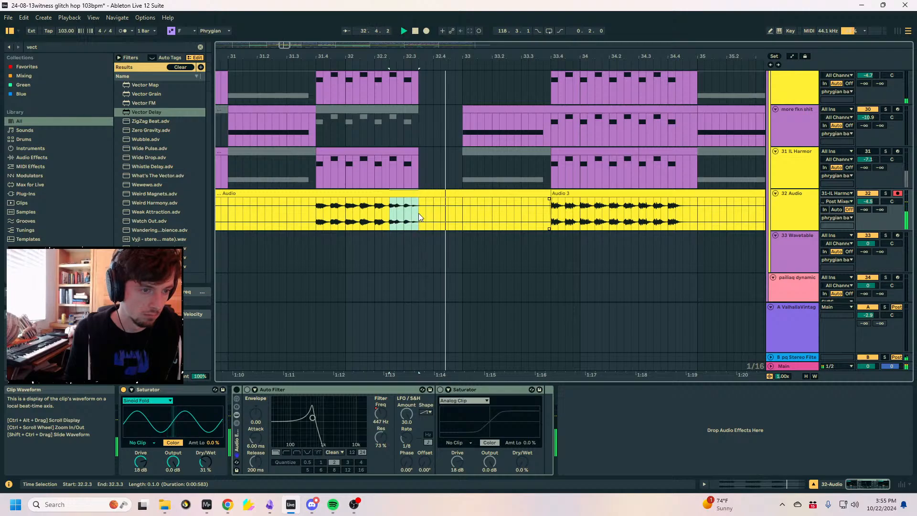
left_click_drag(345, 213, 318, 213)
key("ctrl+d")
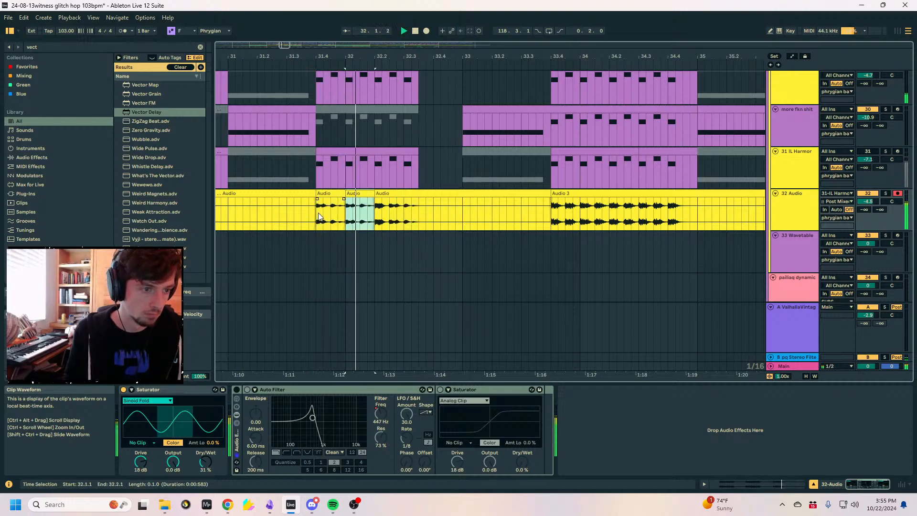
key("ctrl+d")
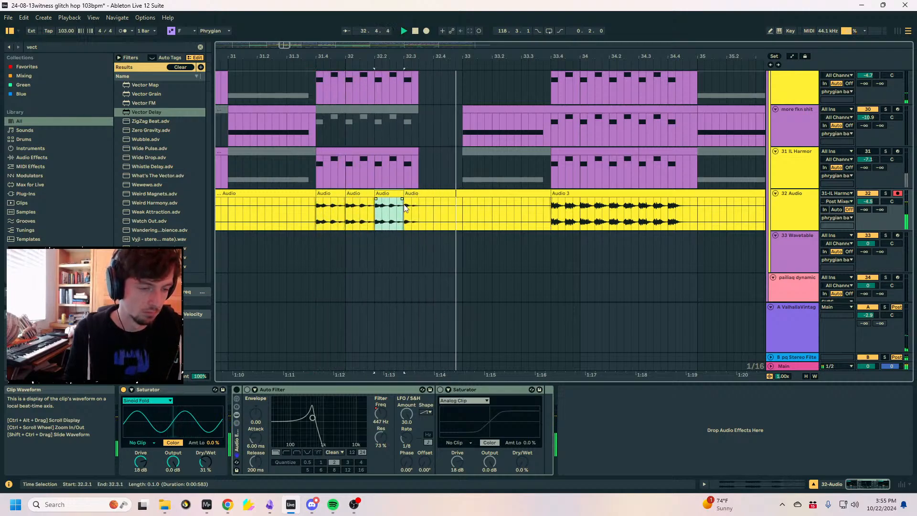
key("ctrl+z")
Copy the three-sixteenth slice at 32.2.3 and paste it at 32.1.3, 31.4.3 and 31.3.3 on 32 Audio.
left_click_drag(410, 213, 390, 214)
key("ctrl+c")
left_click(360, 216)
key("ctrl+v")
left_click(330, 211)
key("ctrl+v")
left_click(300, 213)
key("ctrl+v")
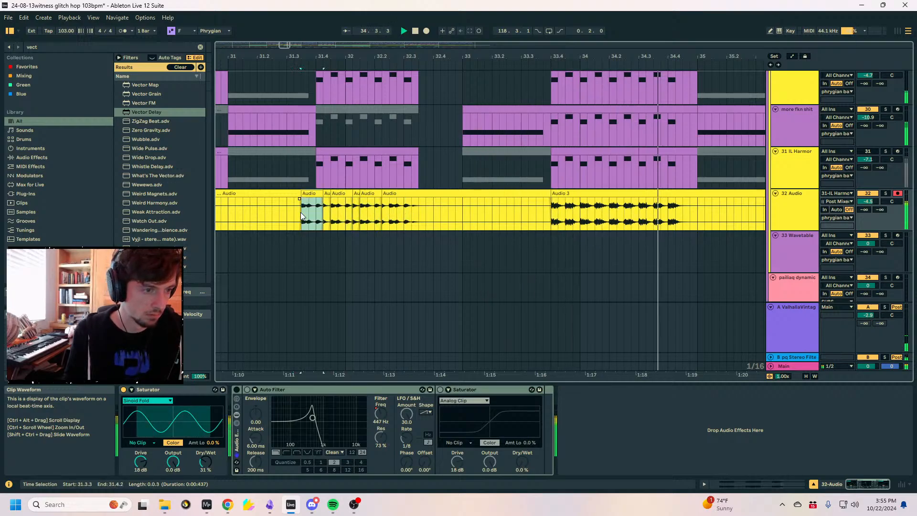
Set the first pasted slice's start to 31.4.1 and audition the edited phrase.
left_click_drag(309, 196, 317, 196)
left_click(293, 210)
key("space")
key("space")
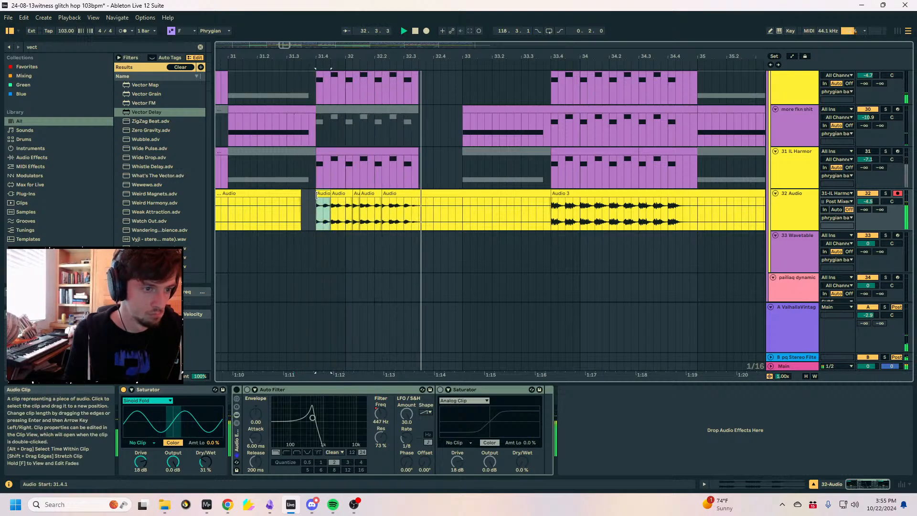
Copy the one-beat slice from 32.2.3 to 32.3.3 over 32.1.3 and 31.4.3, and audition from 31.4.1.
left_click_drag(400, 202, 406, 217)
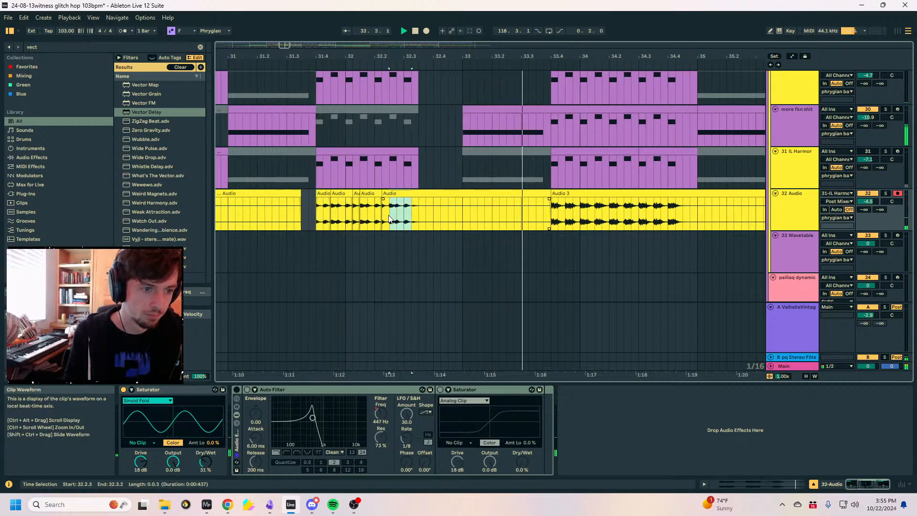
key("Left")
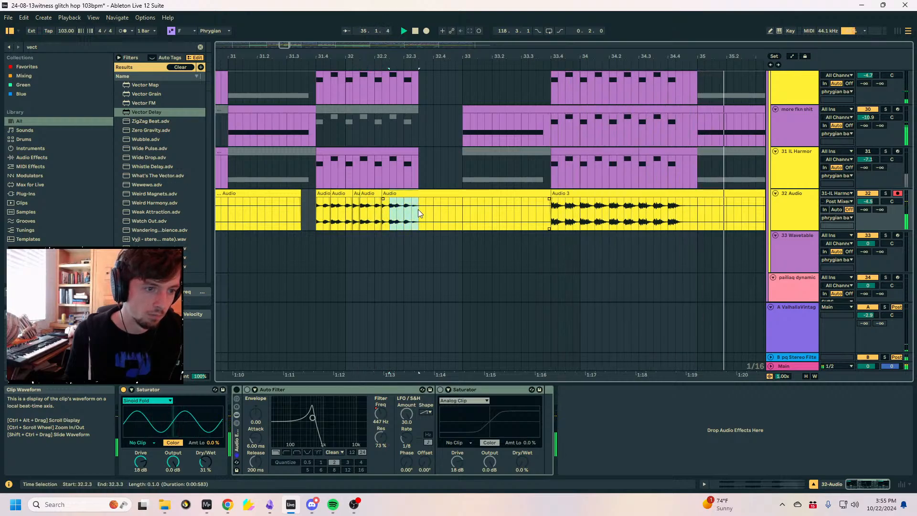
key("Left")
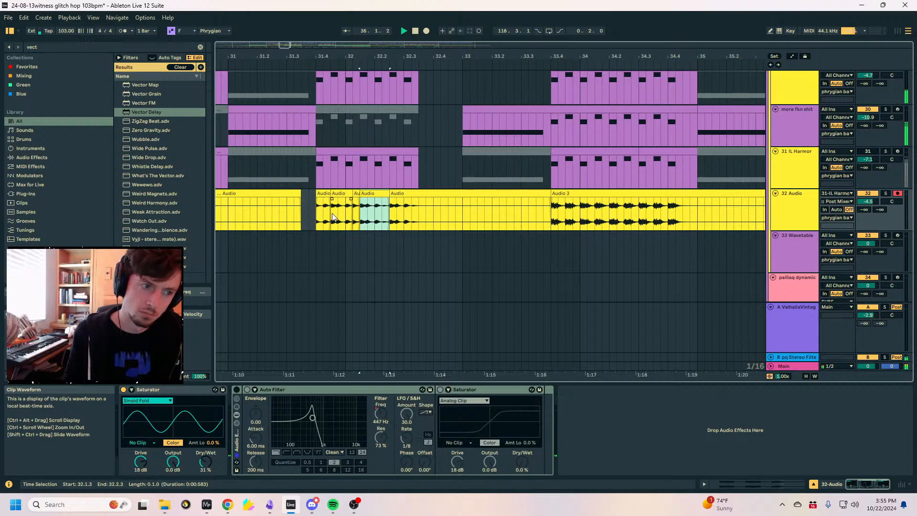
left_click(316, 215)
key("space")
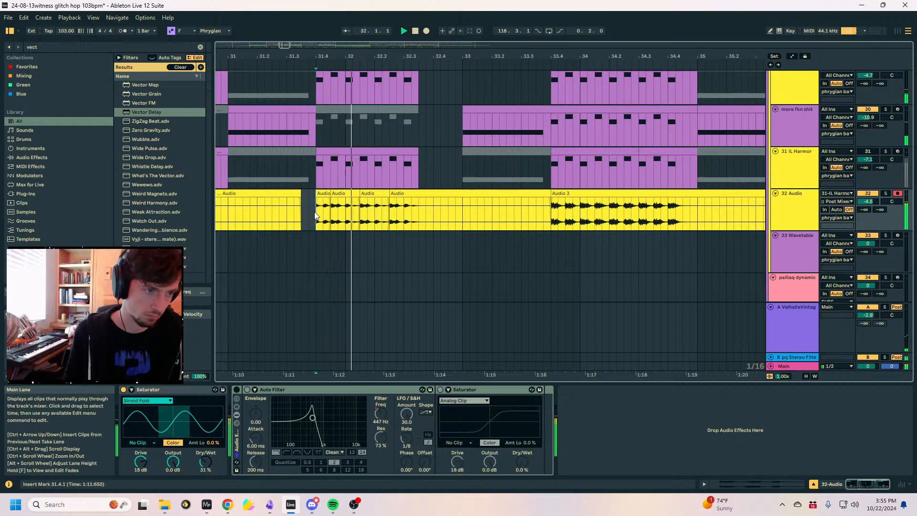
Audition the audio at 27.4.1 and copy the section up to 29.1.1 over the start of Audio 3 at 33.4.1.
left_click_drag(351, 57, 321, 26)
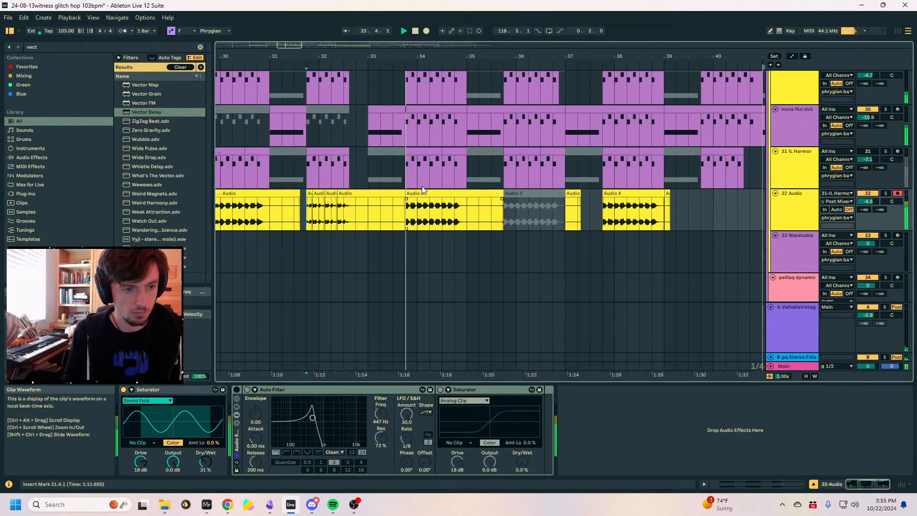
left_click(424, 193)
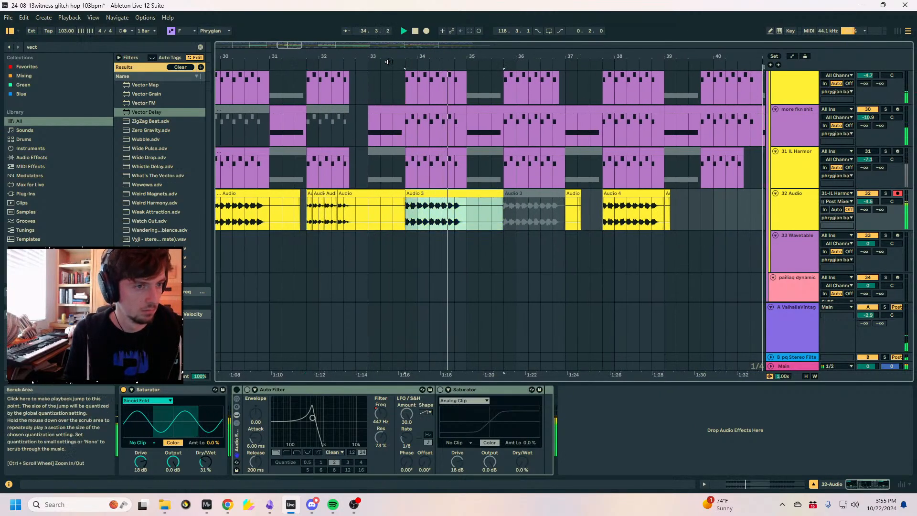
left_click_drag(361, 56, 492, 51)
left_click(270, 213)
key("space")
key("space")
left_click_drag(270, 213, 324, 213)
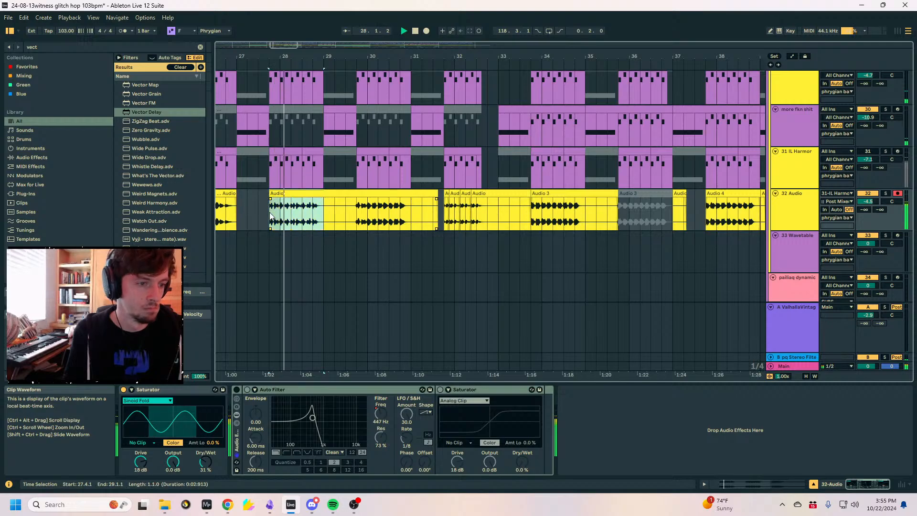
left_click_drag(531, 213, 585, 213)
key("ctrl+j")
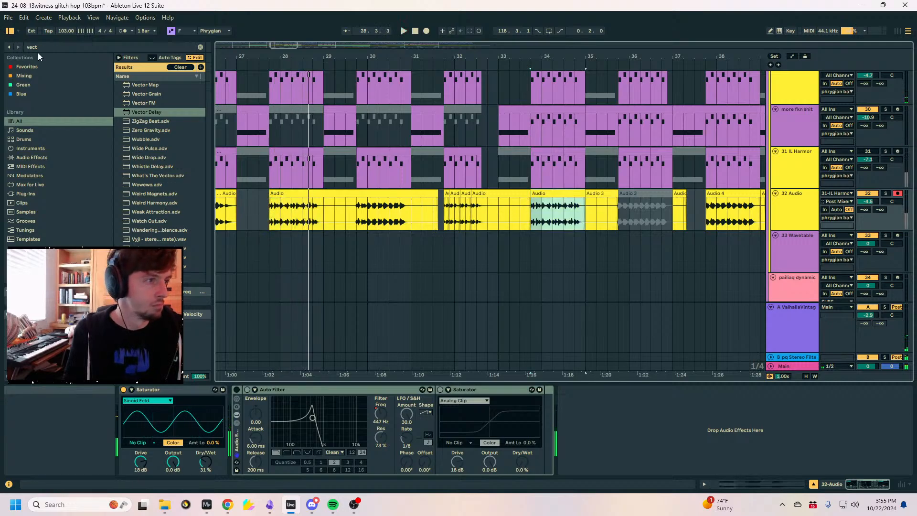
Search the device library for Auto Pan and add it at the end of 32 Audio's effect chain.
key("ctrl+f")
type("vec")
key("BackSpace")
key("BackSpace")
key("BackSpace")
type("autopan")
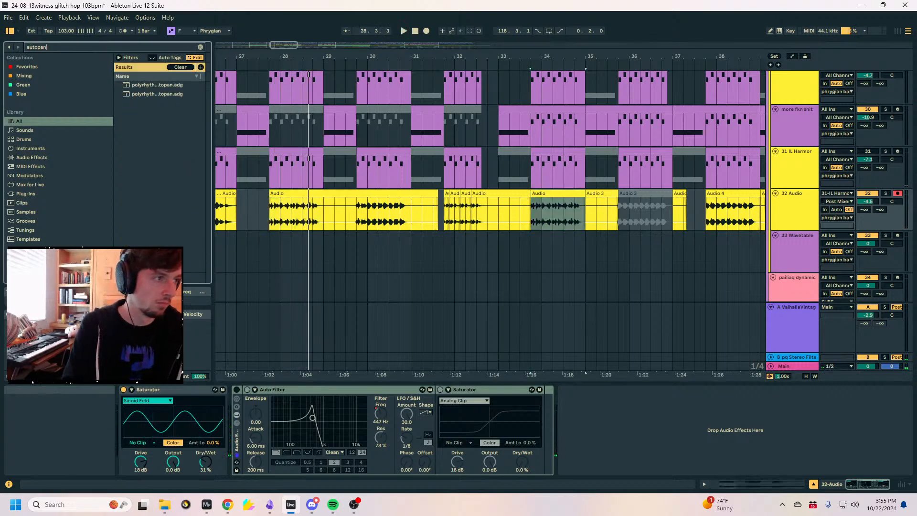
key("BackSpace")
key("BackSpace")
type("pa")
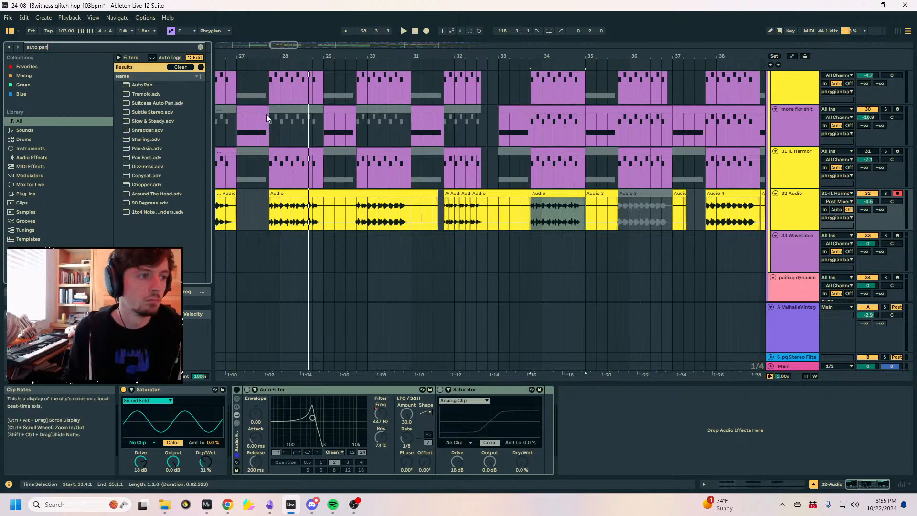
left_click(135, 85)
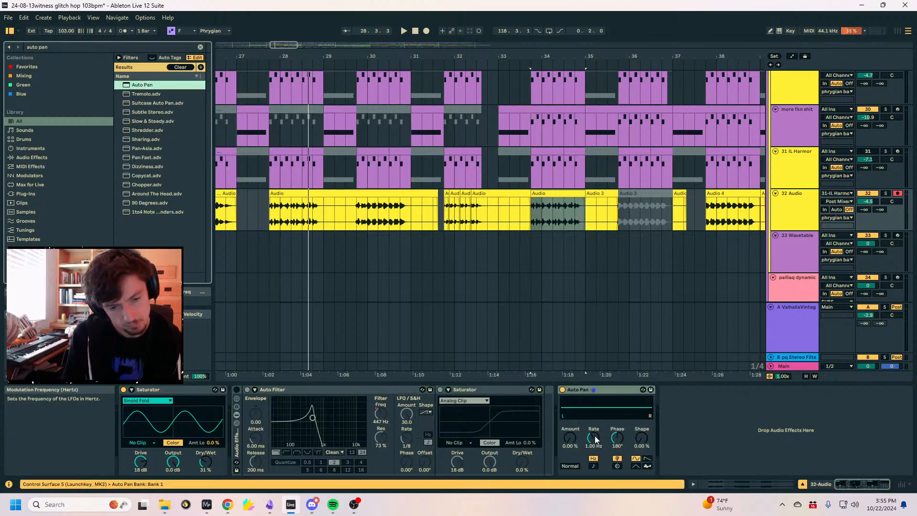
Set Auto Pan to 100% amount, synced 1/16 rate, 0° phase and 100% shape, change its waveform, and audition it.
key("space")
left_click_drag(620, 439, 638, 434)
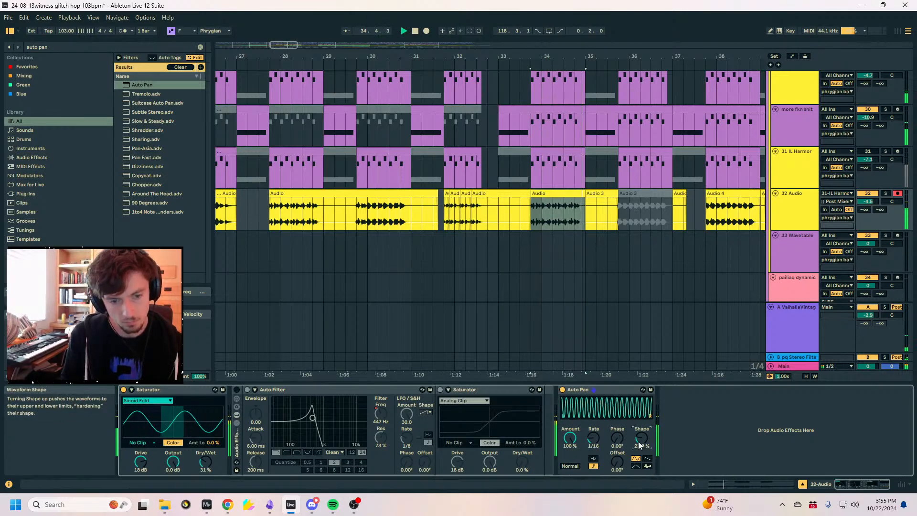
left_click(647, 466)
left_click(647, 459)
left_click_drag(641, 438, 641, 415)
key("space")
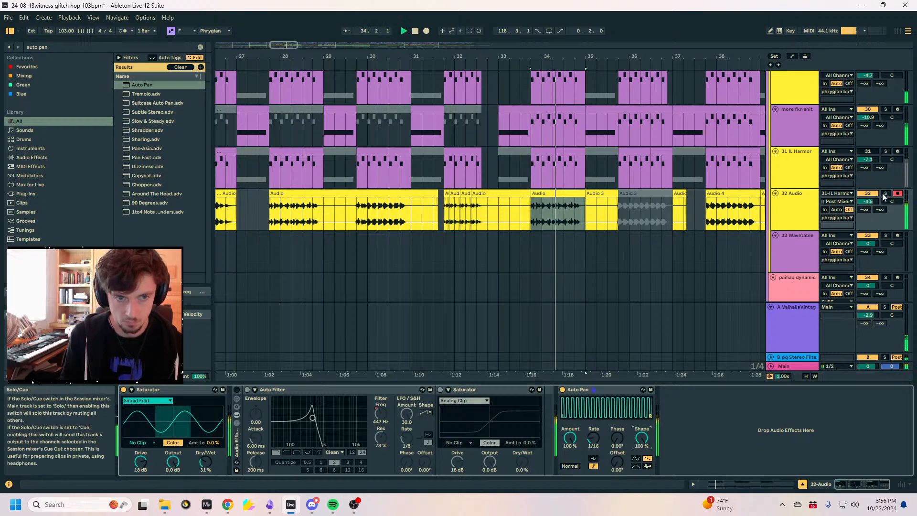
Set Auto Pan's rate to 1/8 while auditioning from 33.4.1.
left_click_drag(605, 427, 605, 431)
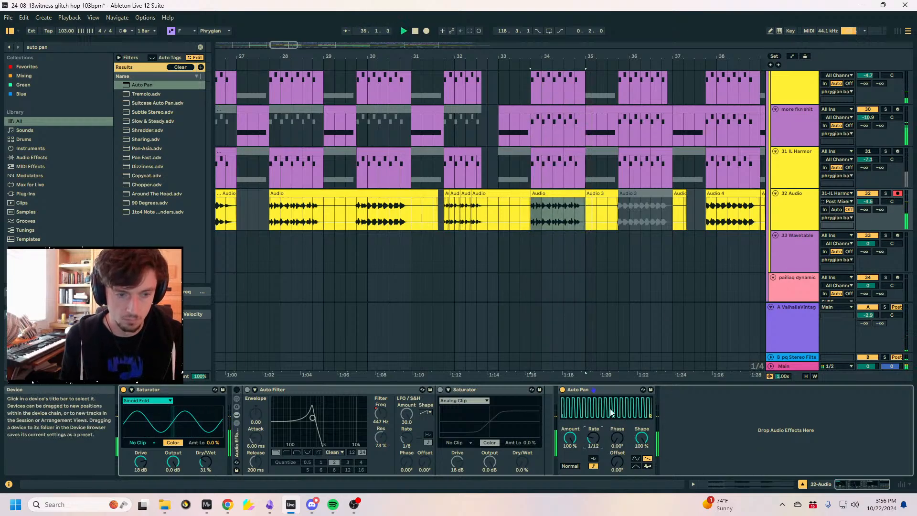
key("space")
key("space")
key("Up")
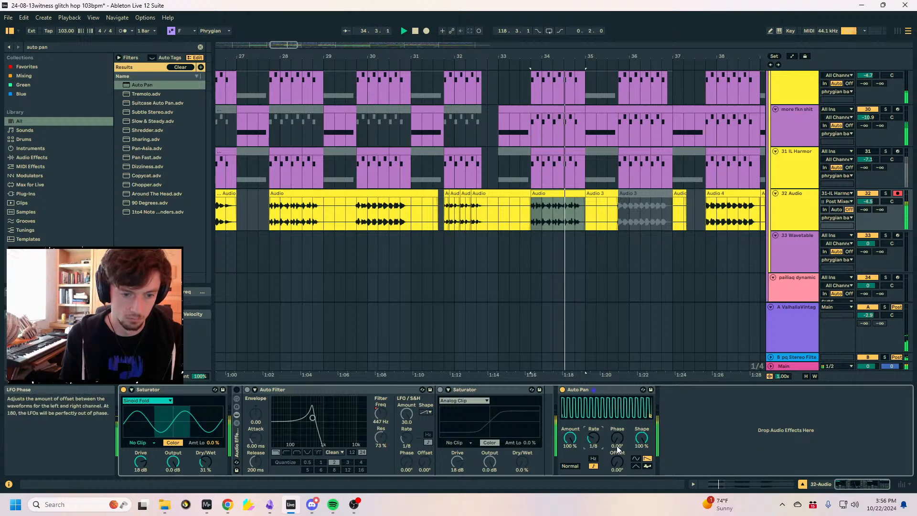
Automate the Audio Effect Rack on 32 Audio to be off before Audio 4 at 37.4.1.
left_click(786, 208)
left_click(198, 390)
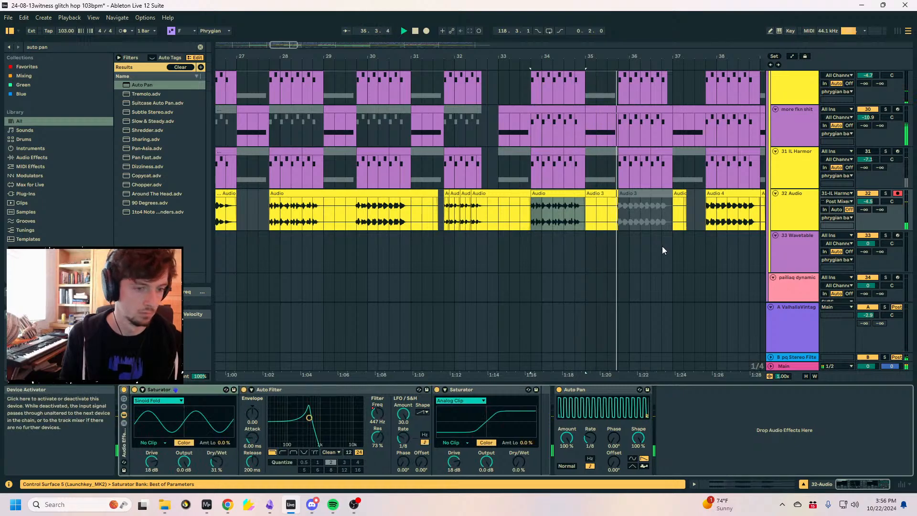
key("a")
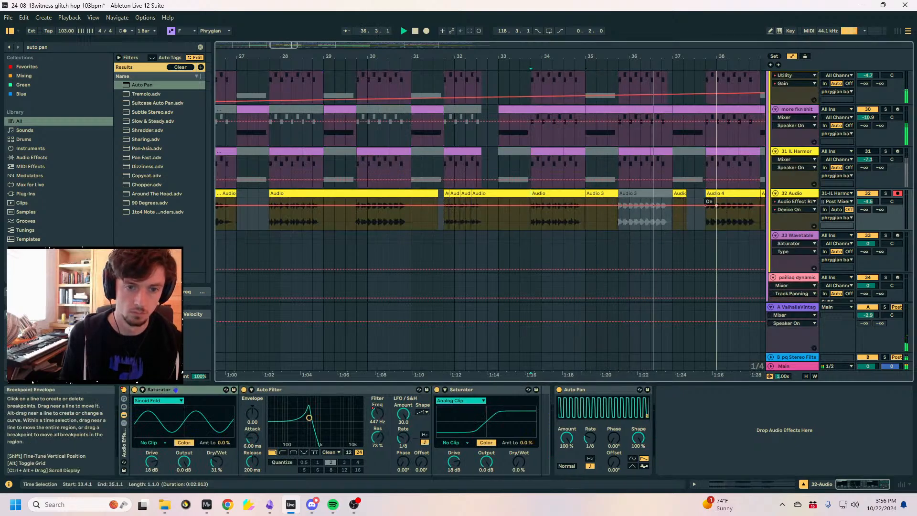
left_click_drag(695, 205, 695, 222)
left_click_drag(691, 57, 492, 44)
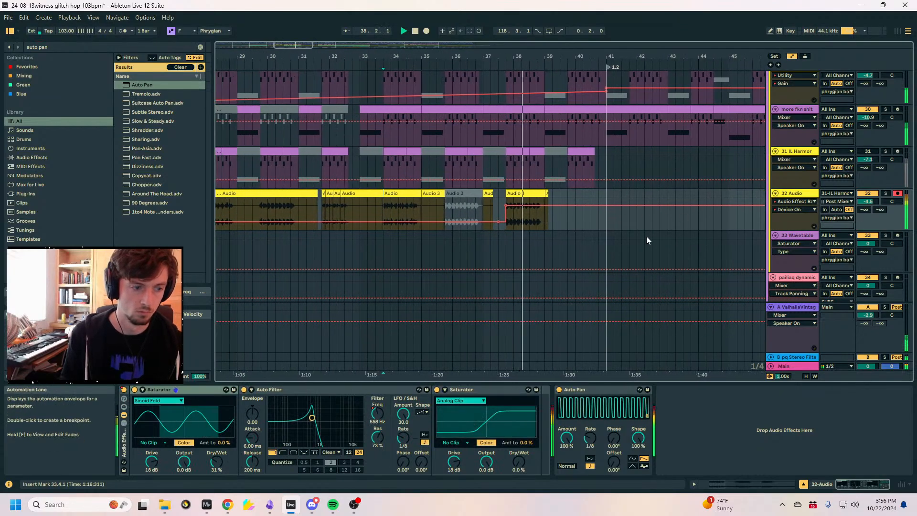
key("a")
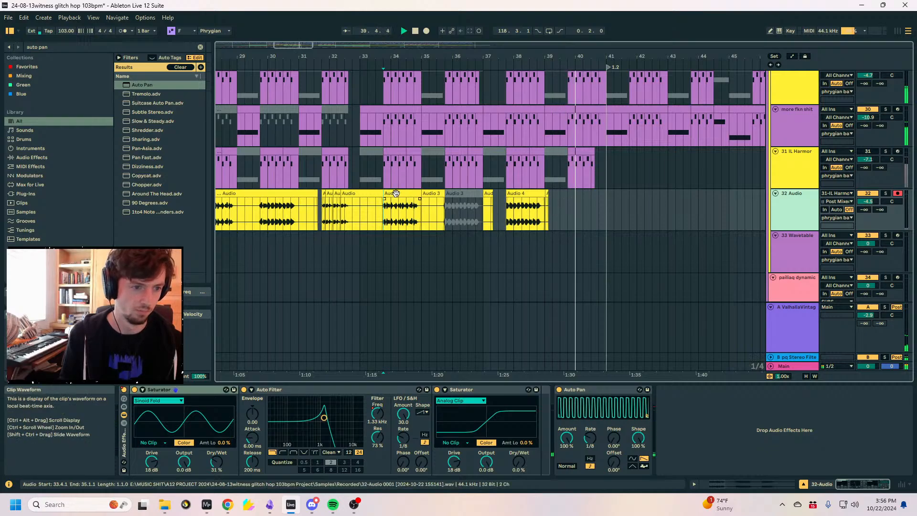
Copy the sliced phrase from 31.4.1 to 33.1.1 on 32 Audio and paste it at 39.4.1.
left_click_drag(359, 214, 325, 213)
left_click(568, 219)
key("ctrl+v")
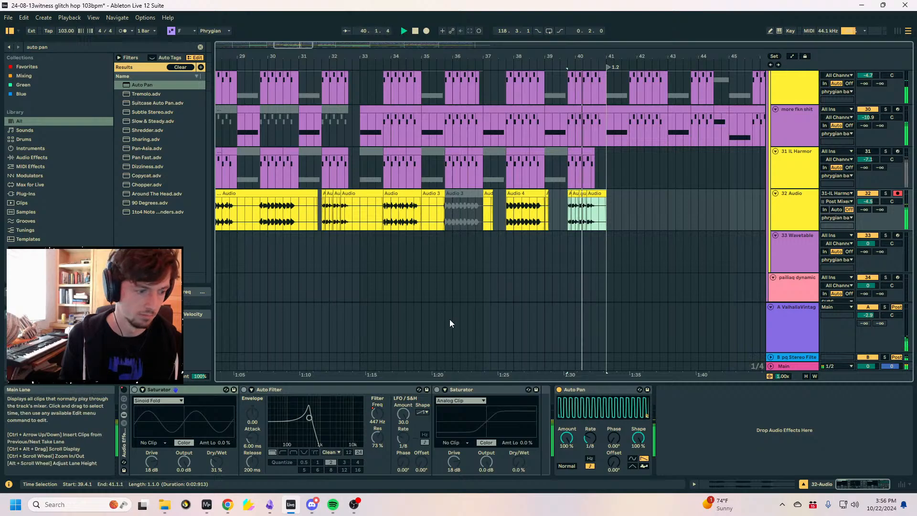
Lower Auto Pan's amount to 28.6% while auditioning the pasted phrase.
left_click(534, 400)
key("space")
left_click_drag(566, 438, 566, 465)
Raise the gain of the slices pasted at 39.4.1 to 11.1 dB and transpose them up 12 semitones.
left_click(722, 483)
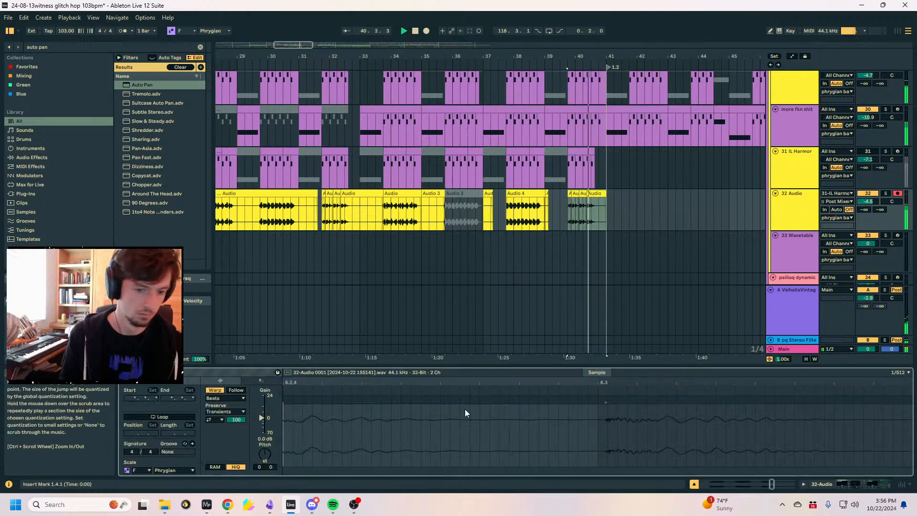
left_click_drag(262, 418, 261, 407)
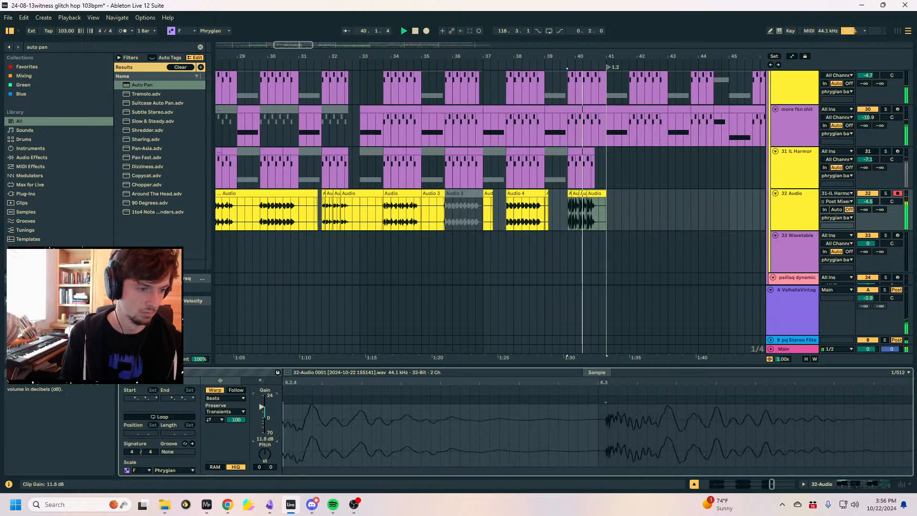
left_click_drag(262, 452, 262, 411)
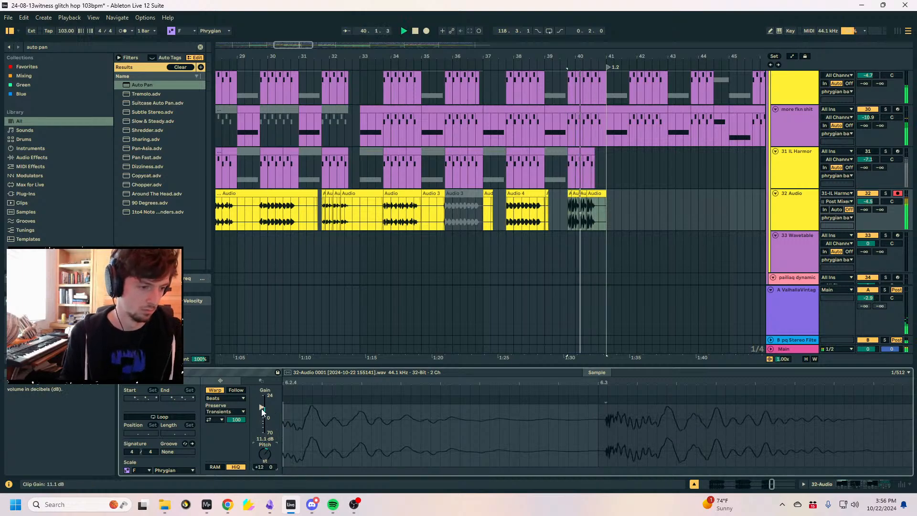
Duplicate the 33.1.1 to 41.1.1 section on 32 Audio and transpose the copied clip at 41.4.1 down 12 semitones.
left_click_drag(605, 215, 373, 228)
key("ctrl+d")
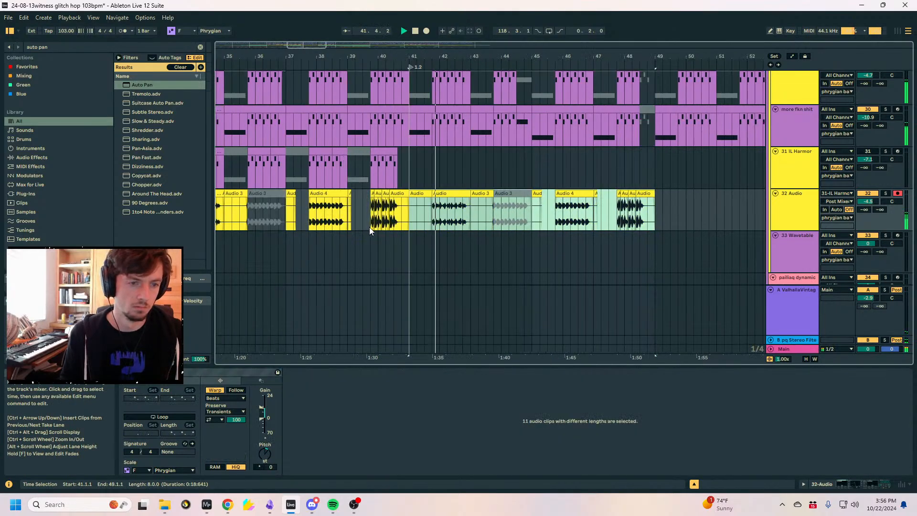
left_click(434, 188)
left_click(450, 193)
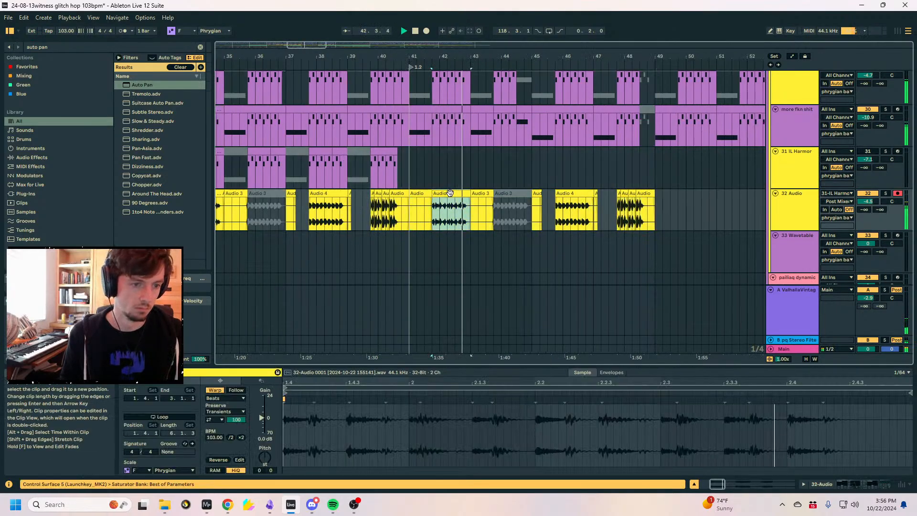
left_click_drag(264, 456, 264, 477)
key("space")
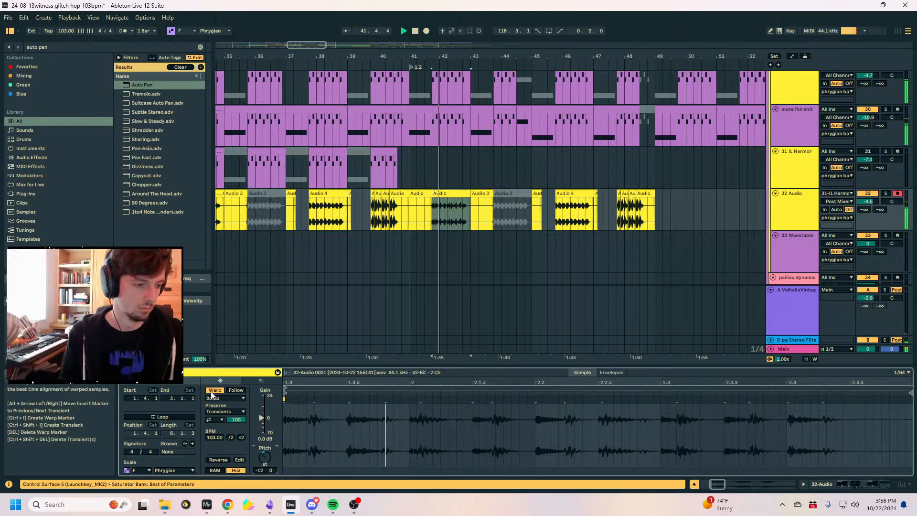
Try Complex warping on the clip at 41.4.1, and set it to Beats preserving 1/8 with a transient envelope of 31.
left_click(225, 397)
left_click(228, 424)
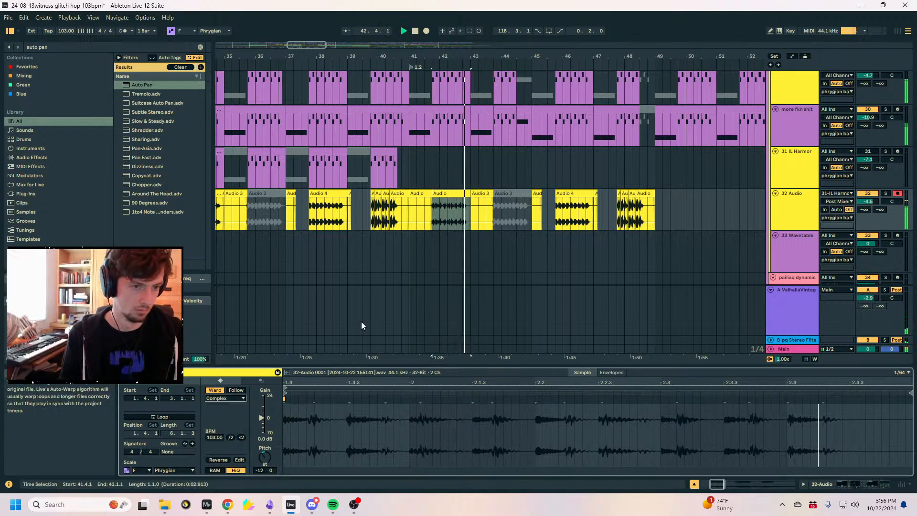
left_click(217, 398)
left_click(224, 405)
left_click(224, 411)
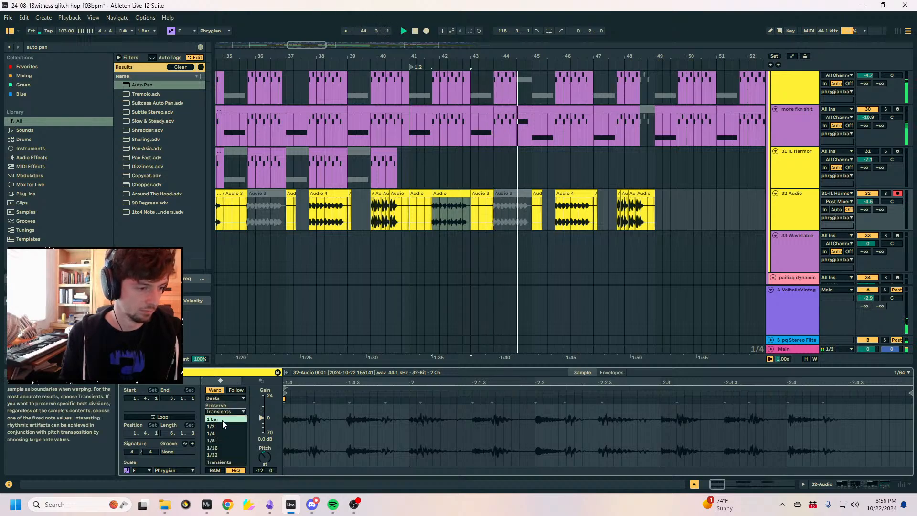
left_click(211, 440)
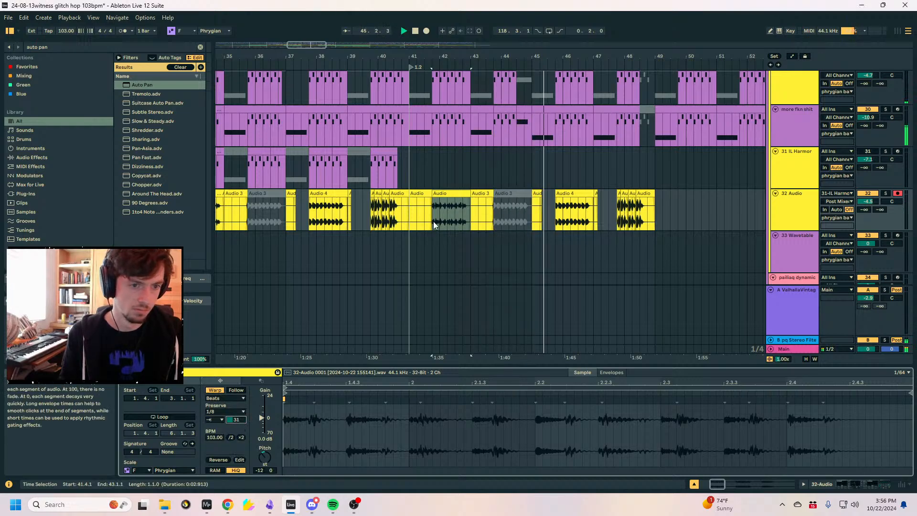
Try the transposed clip in place of Audio 4 at 45.4.1 and undo the replacement.
left_click(568, 193)
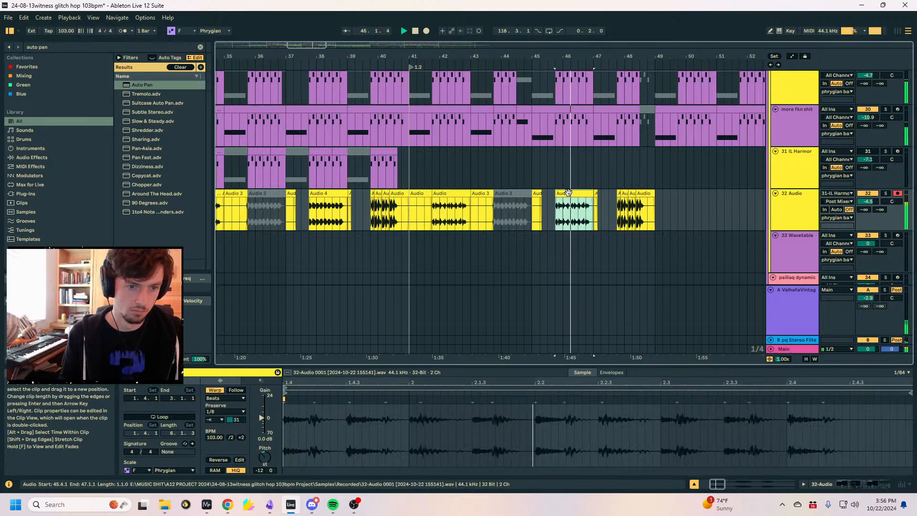
key("ctrl+z")
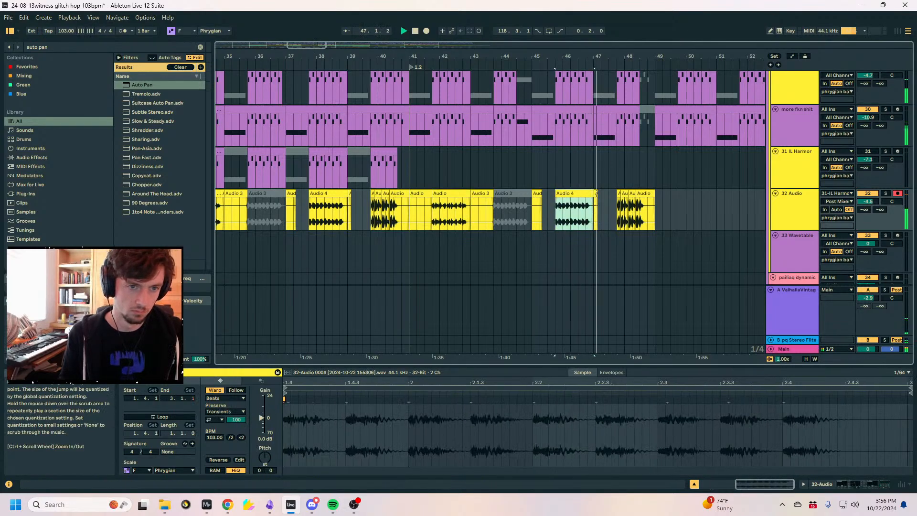
Duplicate the eight-bar section from 41.1.1 to 49.1.1 on 32 Audio so it fills up to the breakdown.
left_click_drag(602, 66, 459, 50)
left_click(498, 212)
left_click_drag(493, 219, 329, 223)
key("ctrl+d")
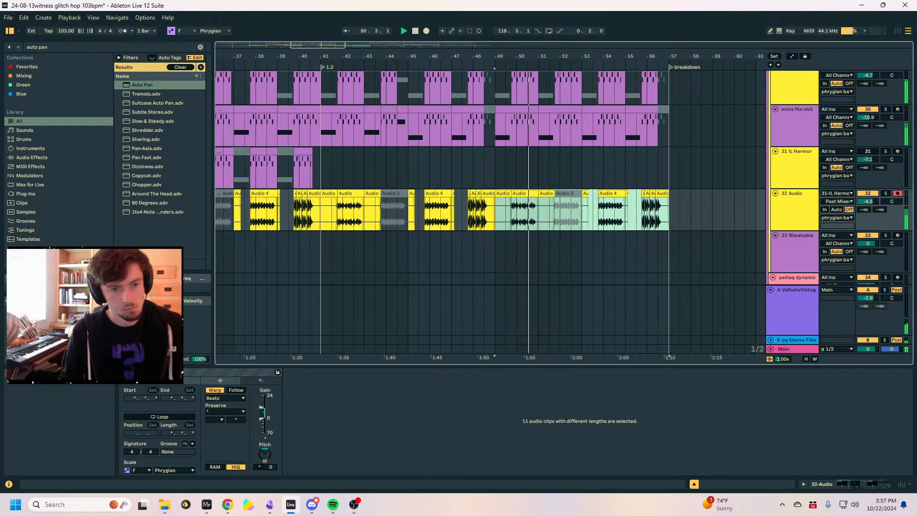
Raise the gain of the copied clip at 49.4.1 to 9.6 dB and reset its pitch to 0 semitones.
left_click(534, 199)
left_click(524, 194)
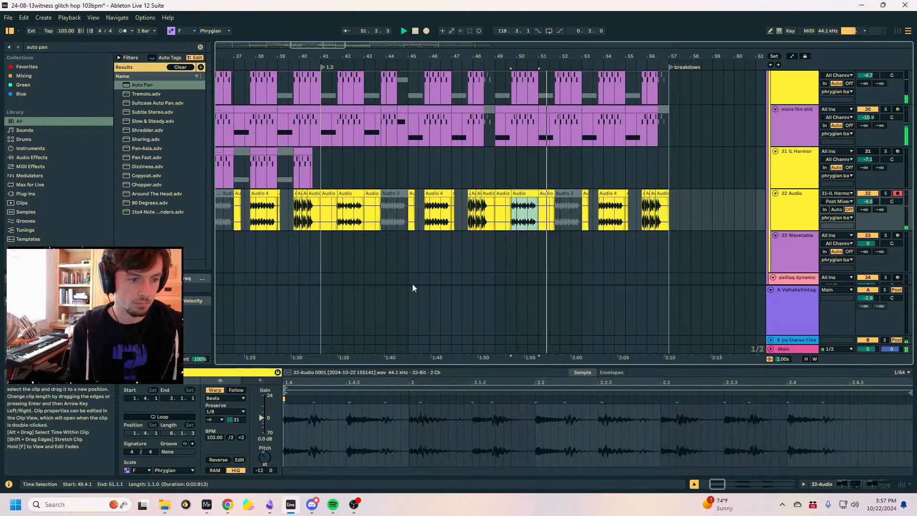
left_click_drag(262, 418, 261, 408)
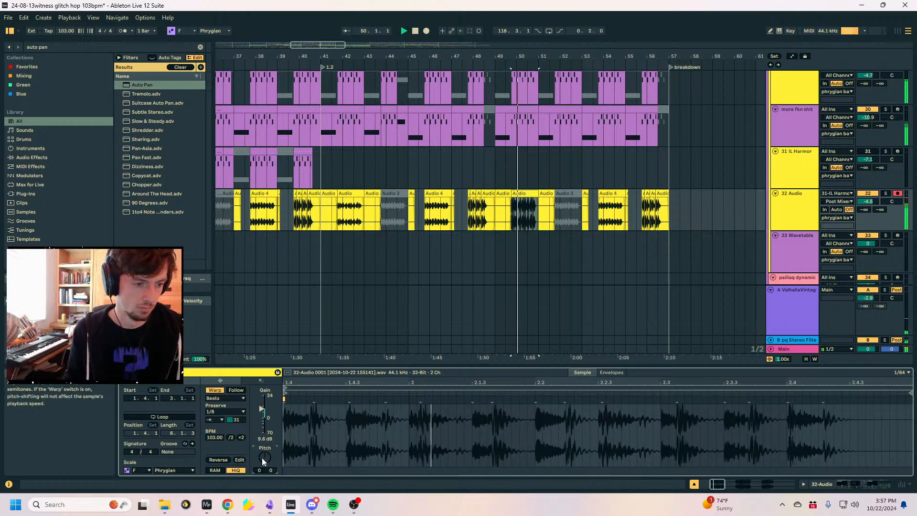
Search for Auto Filter and add it after Auto Pan on 32 Audio.
key("ctrl+f")
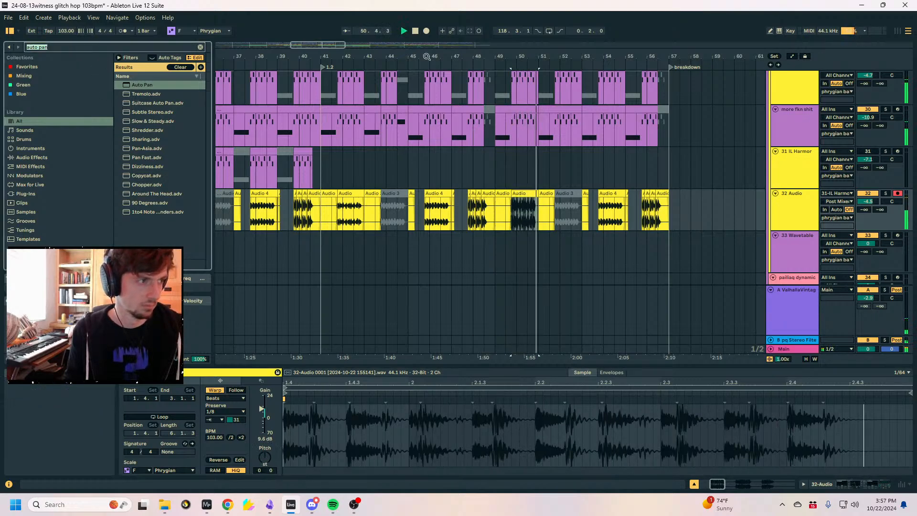
type("auto filt")
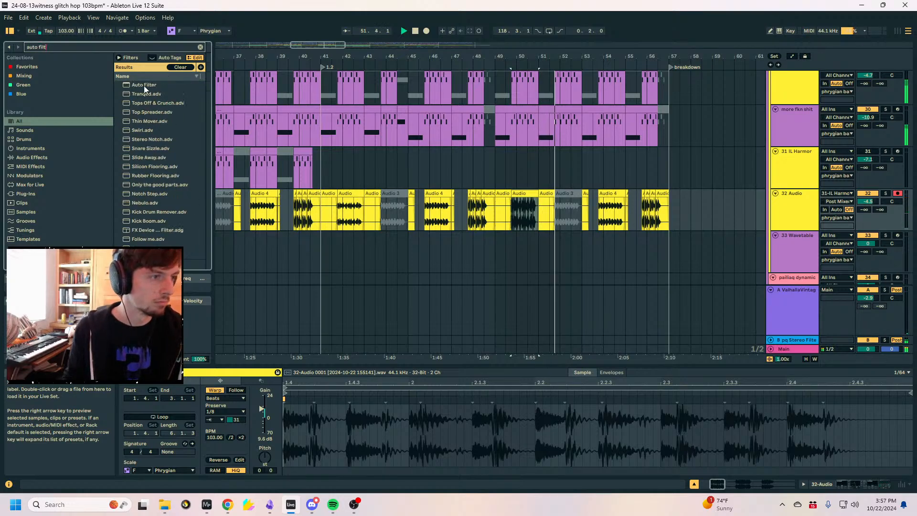
double_click(144, 84)
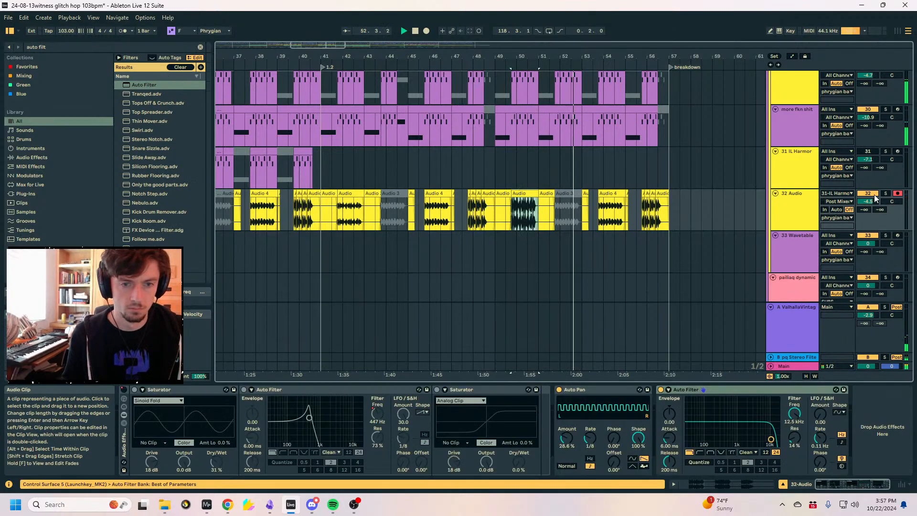
With 32 Audio soloed, set the new Auto Filter to 719 Hz, 73% resonance and LFO amount 30, and audition it unsoloed.
key("space")
key("space")
left_click_drag(795, 437, 794, 405)
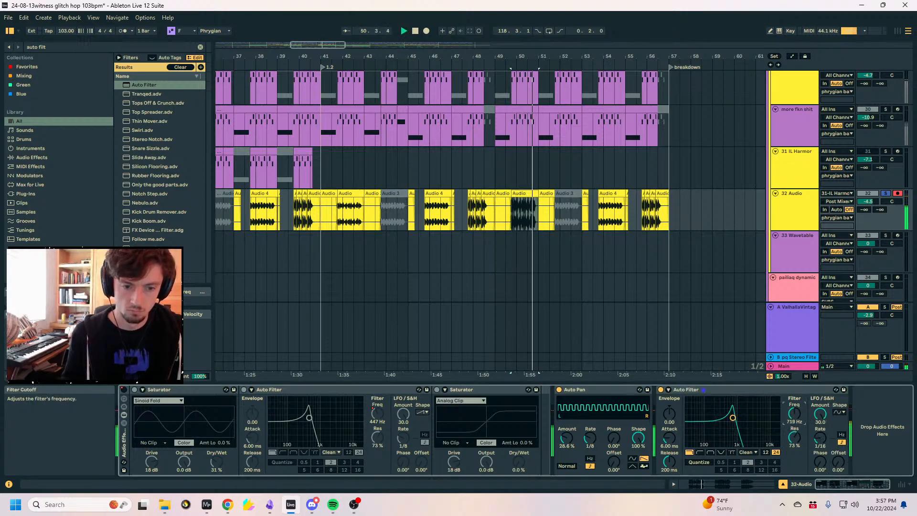
left_click(885, 192)
key("space")
key("space")
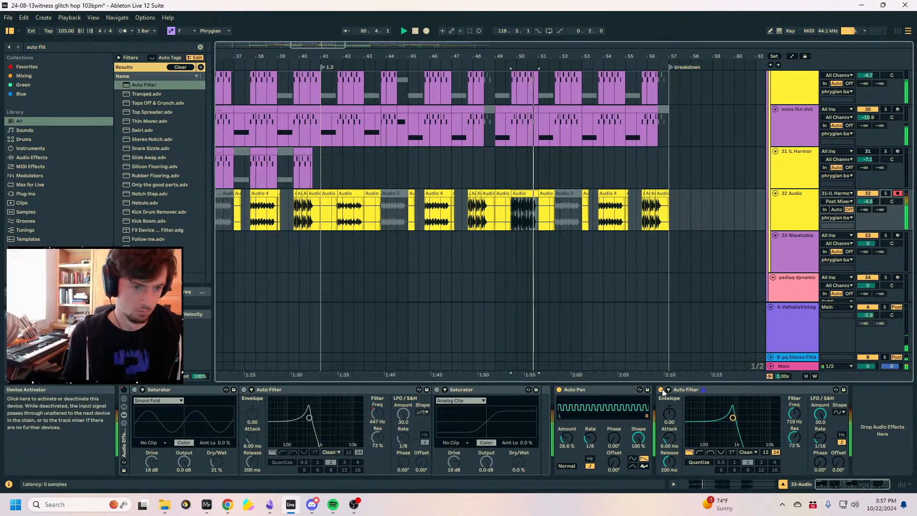
Set the new Auto Filter's LFO rate to 1/64, audition the phrase and deactivate the filter.
left_click_drag(820, 437, 819, 432)
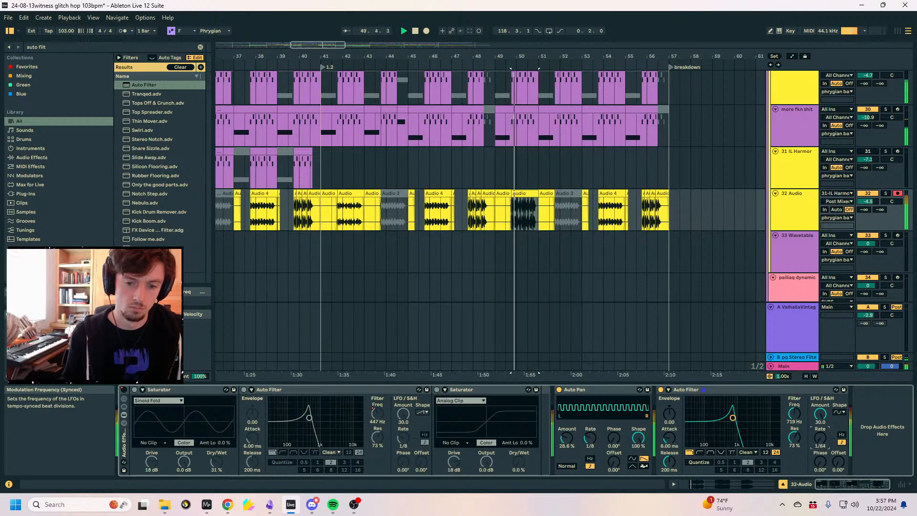
double_click(878, 202)
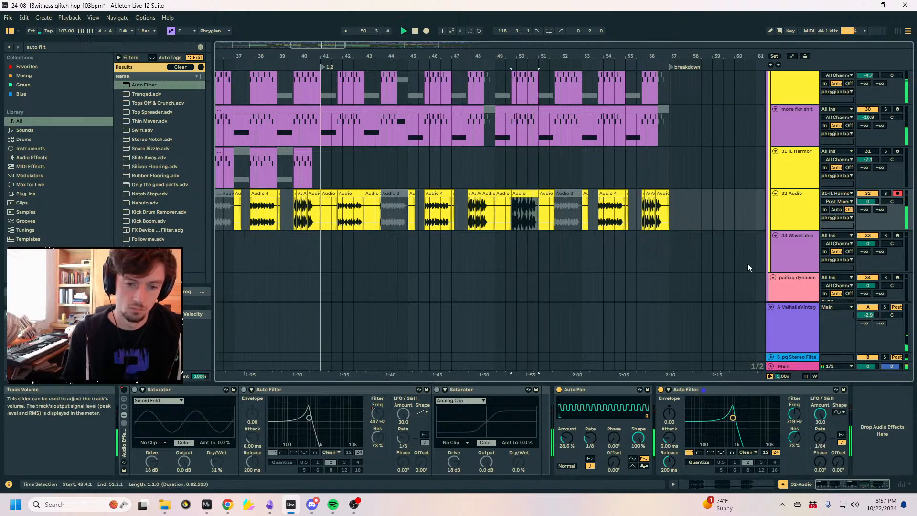
key("ctrl+z")
left_click(660, 389)
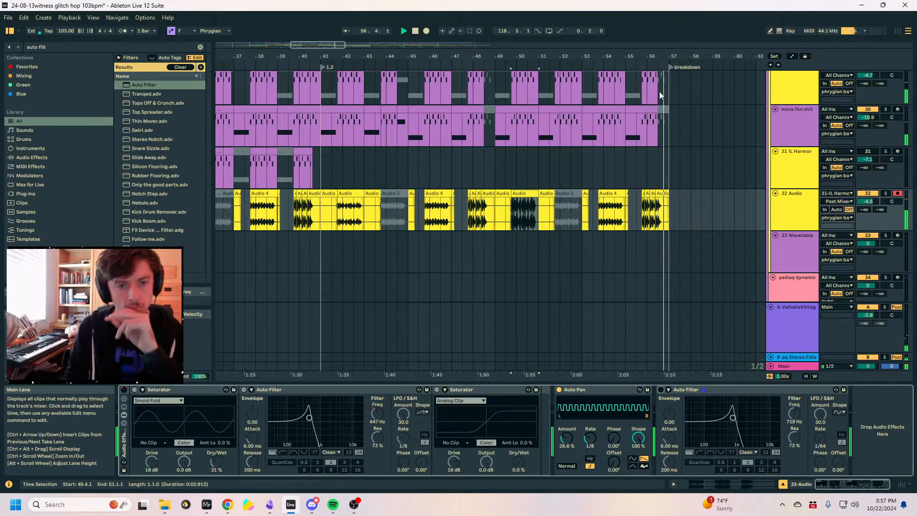
left_click_drag(632, 53, 516, 53)
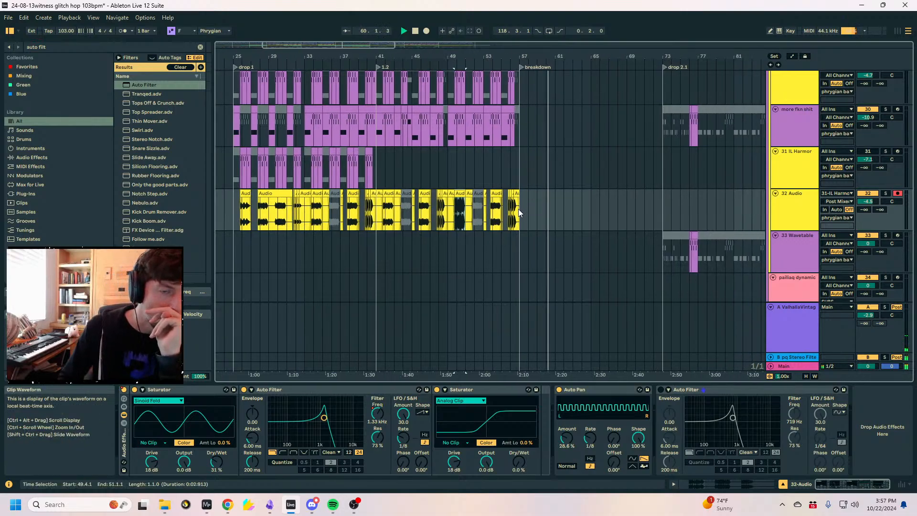
Boost the fourth EQ Eight band on roaring synth to 3.80 dB at 5.05 kHz and audition it into drop 2.1.
scroll(676, 155, "up", 3)
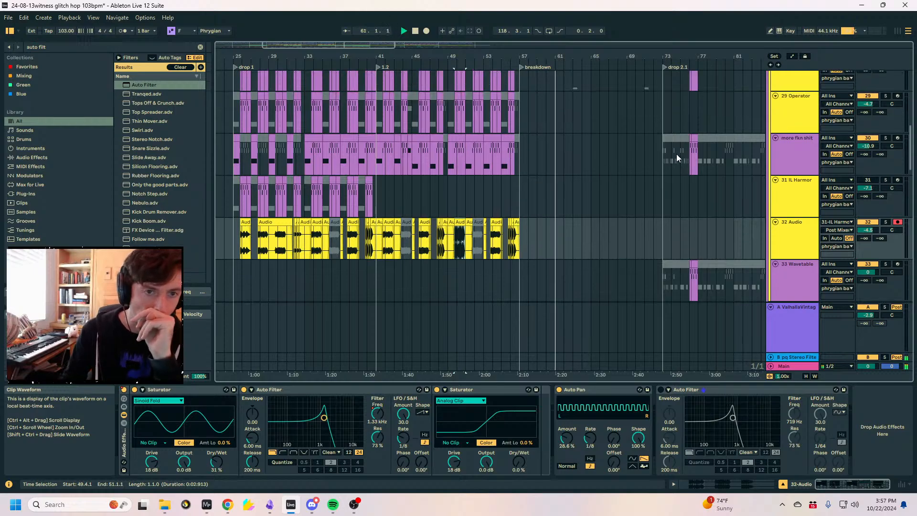
scroll(676, 153, "up", 10)
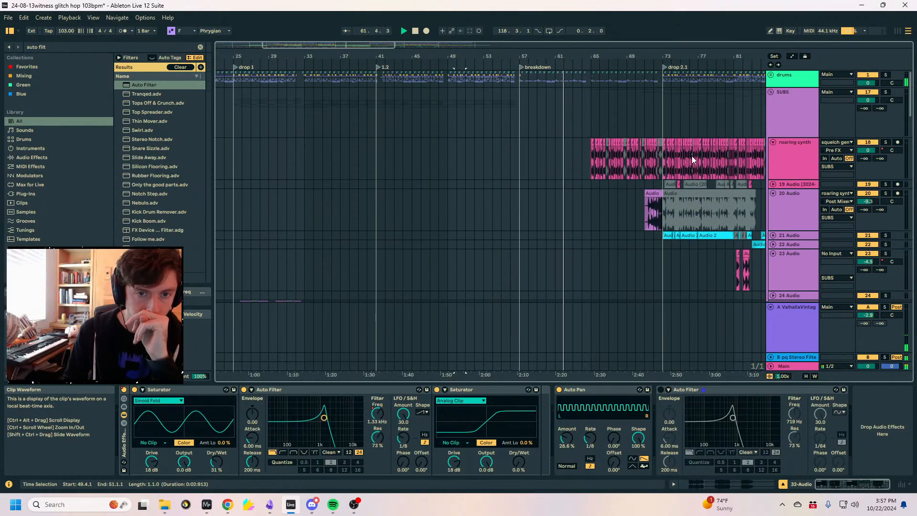
left_click(789, 160)
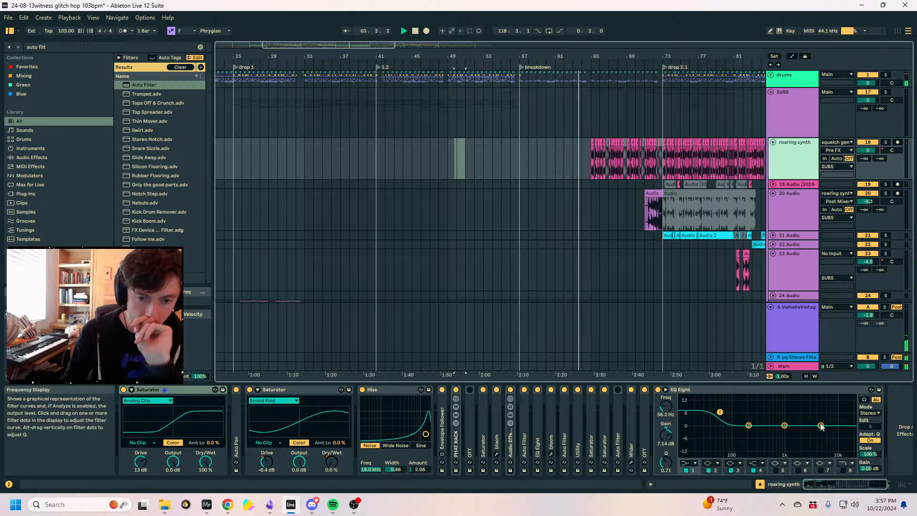
left_click_drag(820, 426, 820, 421)
left_click_drag(716, 56, 604, 144)
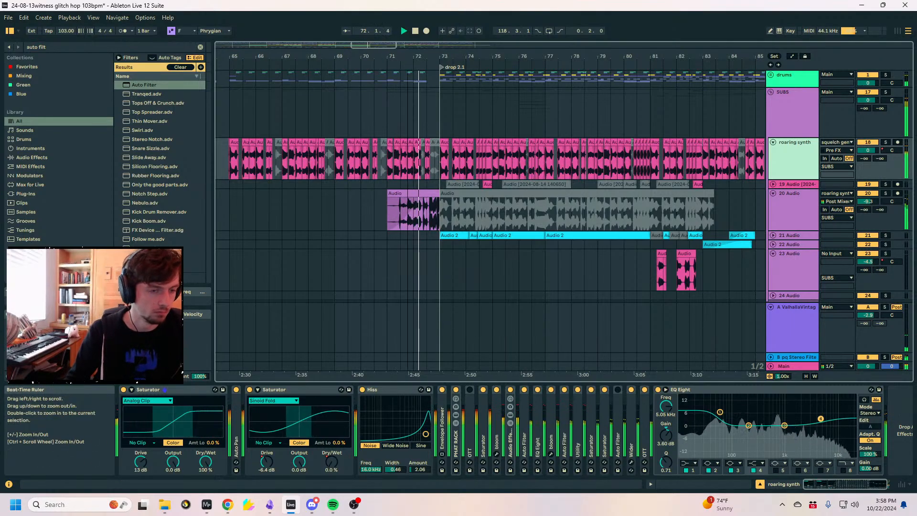
left_click_drag(470, 56, 508, 116)
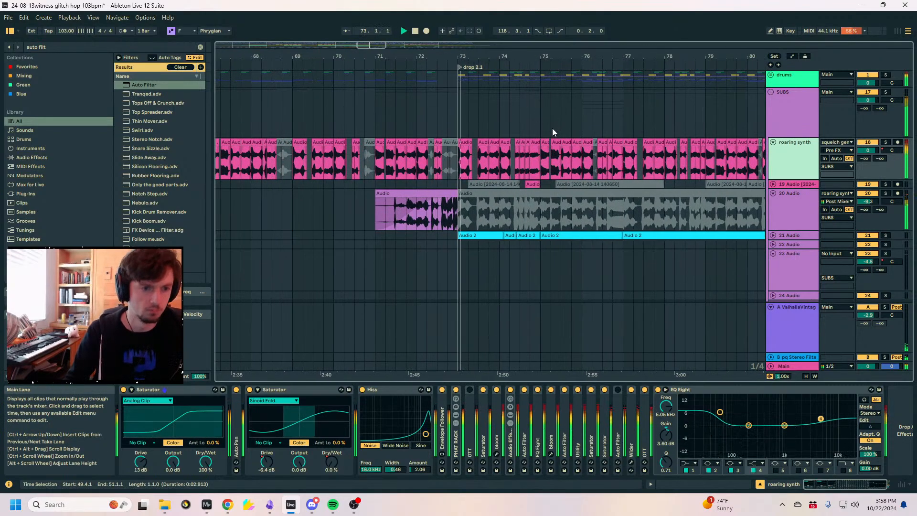
Deactivate the 20 Audio clip from bar 71 to 72.3.1, keeping only the last half bar before drop 2.1 active.
left_click(427, 215)
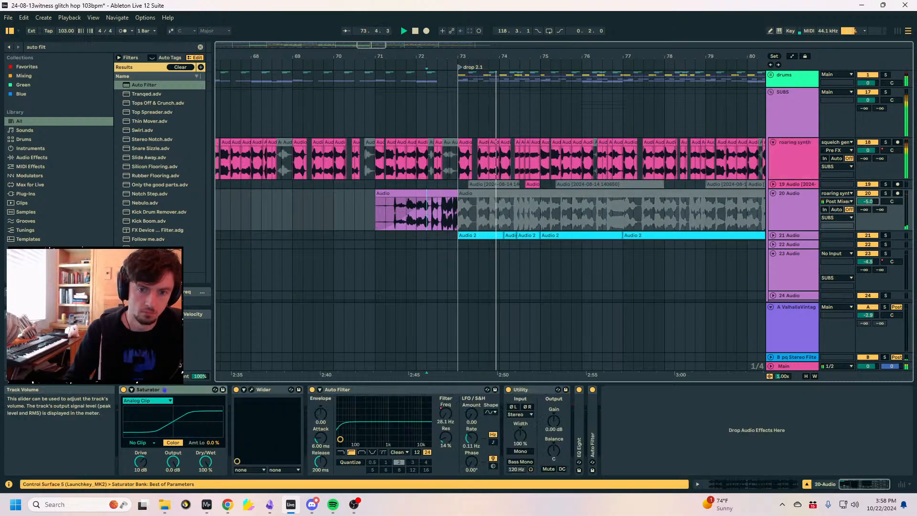
key("space")
key("space")
left_click_drag(439, 222, 359, 224)
key("0")
left_click(442, 217)
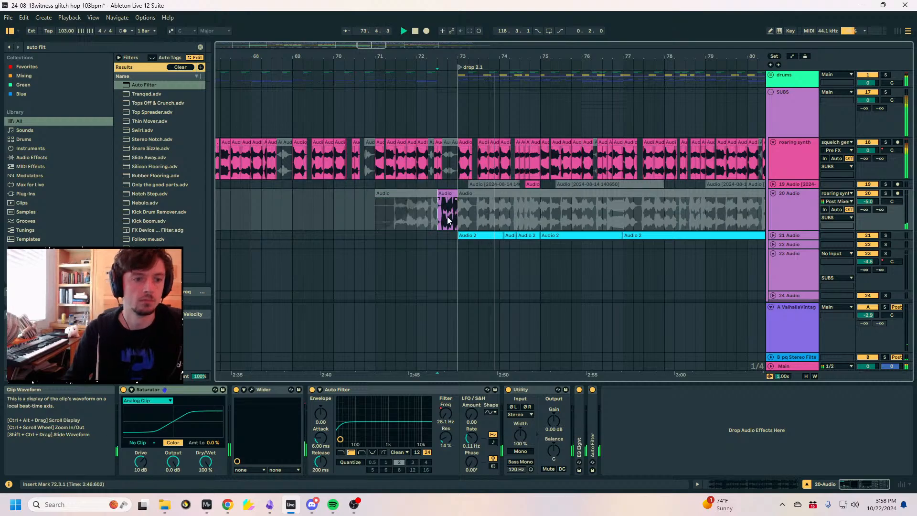
Raise the 20 Audio track volume to 1.0 dB, solo the track and audition the pickup into drop 2.1.
key("space")
key("space")
left_click_drag(868, 202, 868, 189)
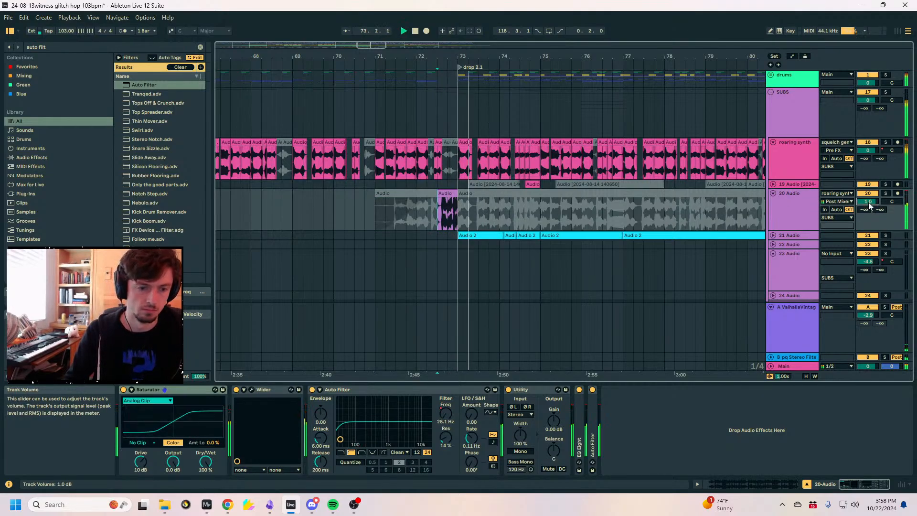
key("space")
key("space")
left_click(885, 193)
key("space")
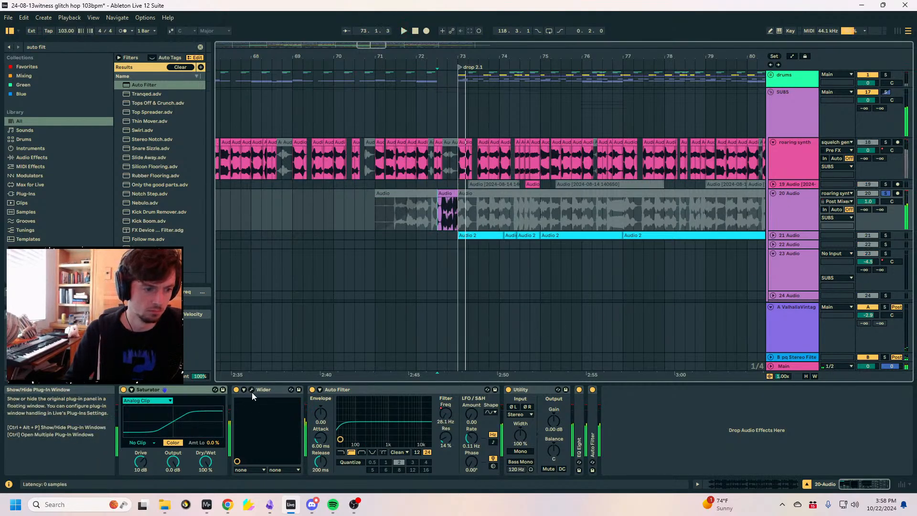
Check the Wider plug-in on 20 Audio, then unsolo the track and set its volume to -3.5 dB.
left_click(252, 390)
key("space")
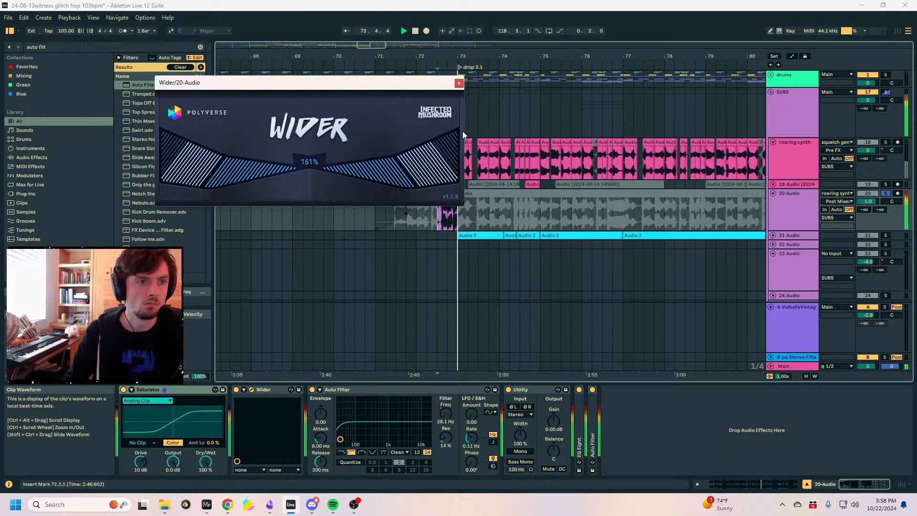
left_click(458, 83)
key("space")
key("space")
left_click(886, 194)
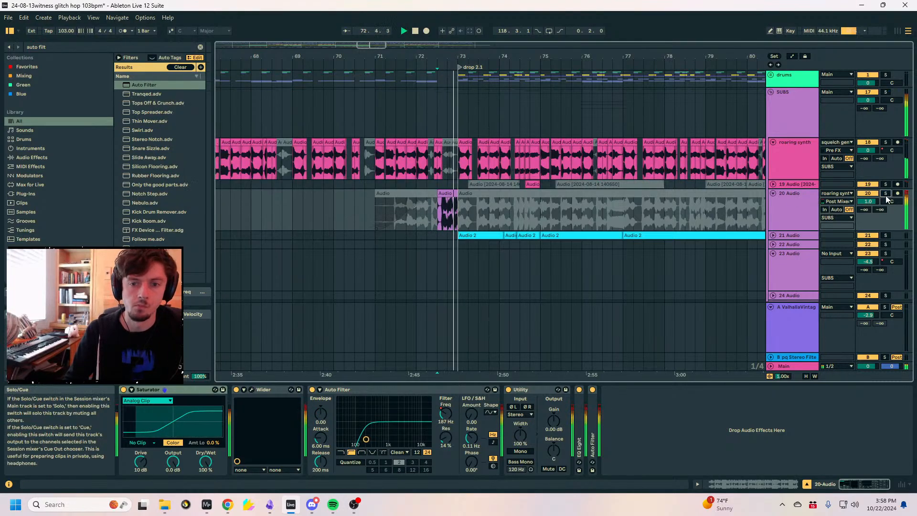
key("space")
key("space")
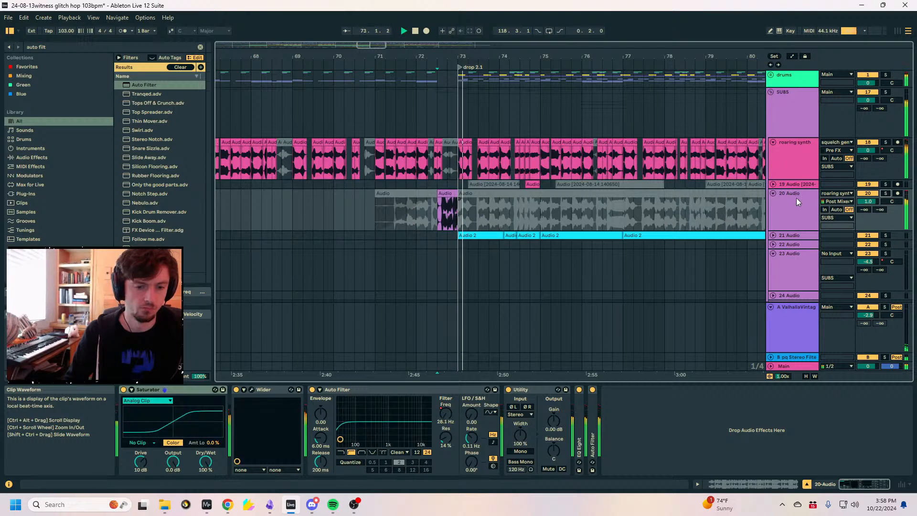
Solo roaring synth and cut its second EQ Eight band to -7.07 dB at 290 Hz while auditioning from 73.1.1.
left_click(832, 167)
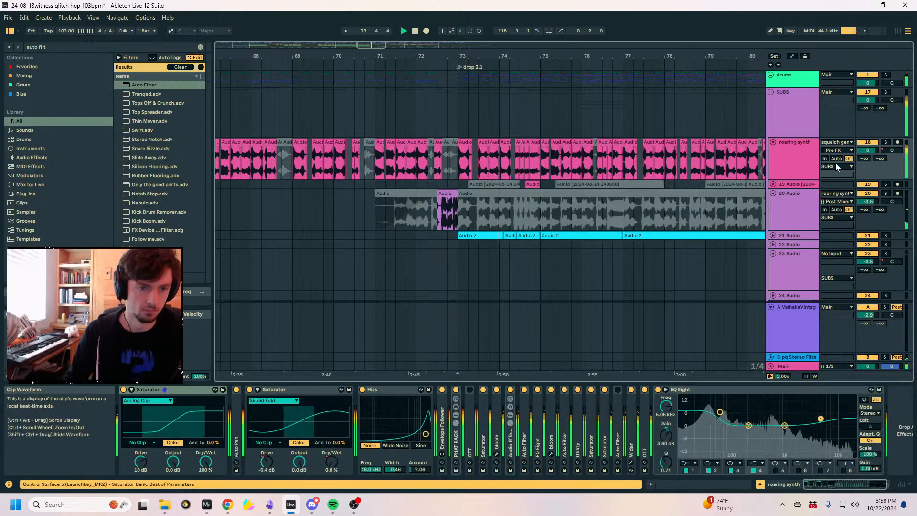
left_click(885, 142)
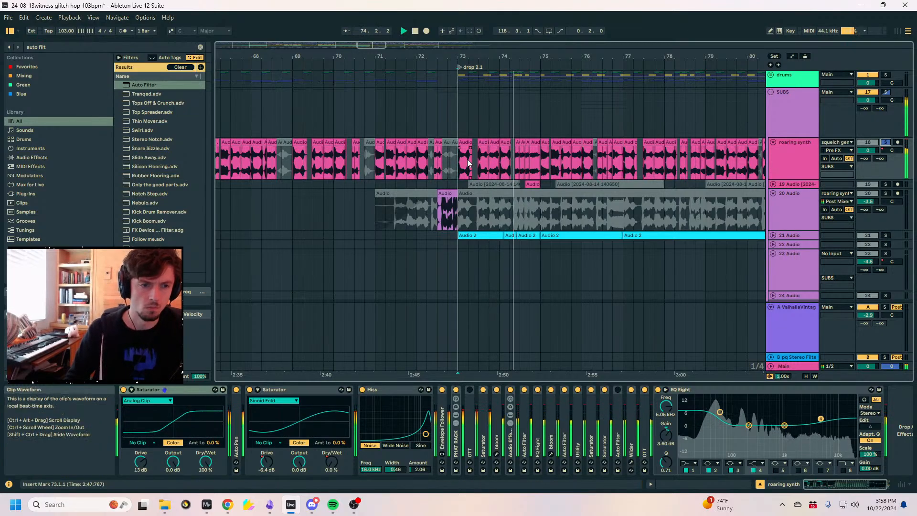
key("space")
key("space")
left_click_drag(748, 425, 756, 439)
key("space")
Show automation for the second EQ Eight band's gain on roaring synth and ramp it from 0 dB at 73.1.1 down to -7.07 dB.
left_click(667, 436)
key("a")
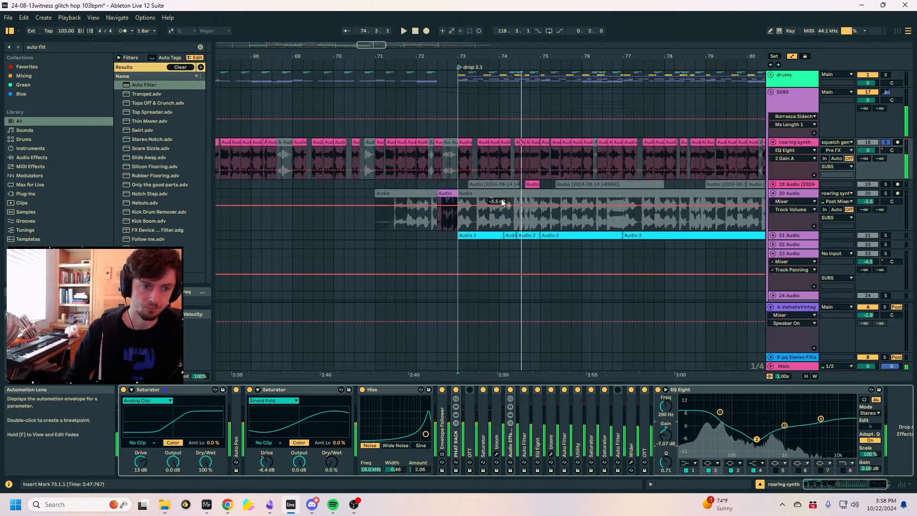
left_click(466, 170)
right_click(458, 170)
left_click(466, 173)
type("07")
key("Return")
key("space")
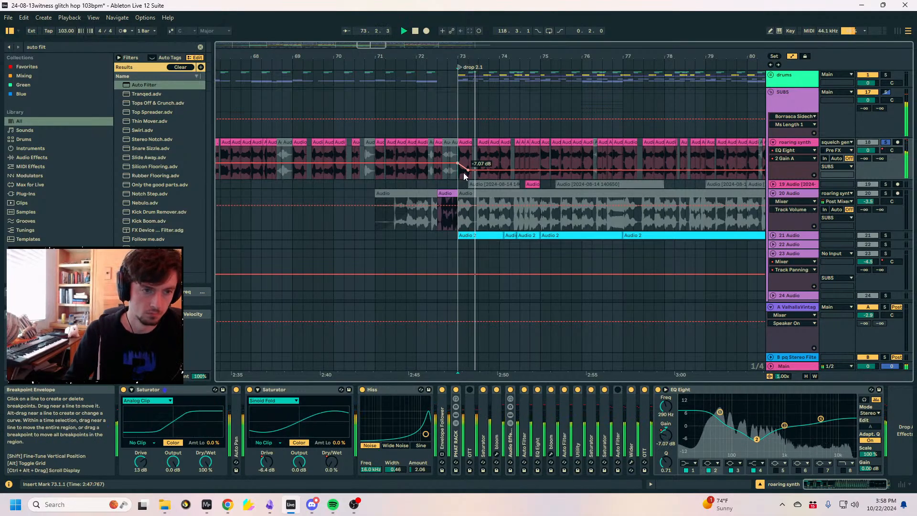
Add a 0 dB automation point at about 73.3 to end the EQ gain dip on roaring synth, and audition it.
key("space")
left_click(478, 169)
right_click(479, 169)
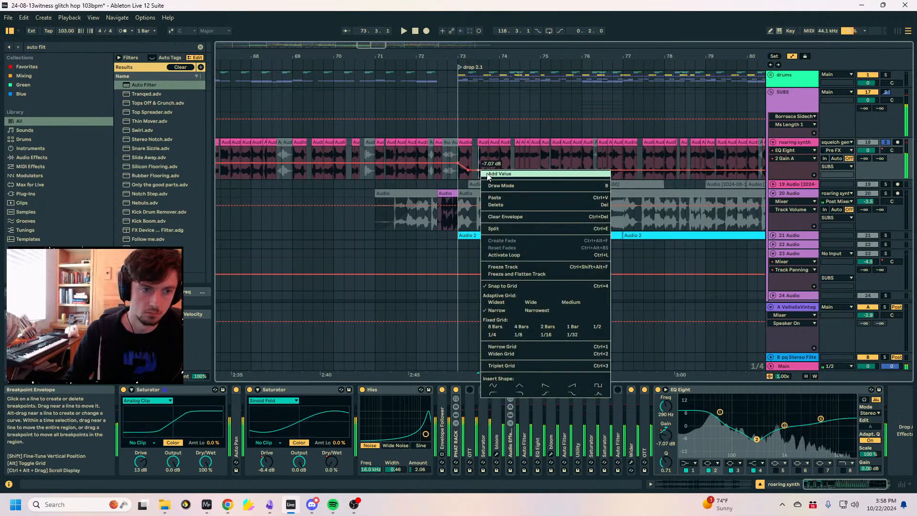
left_click(487, 173)
type("0")
key("Return")
key("space")
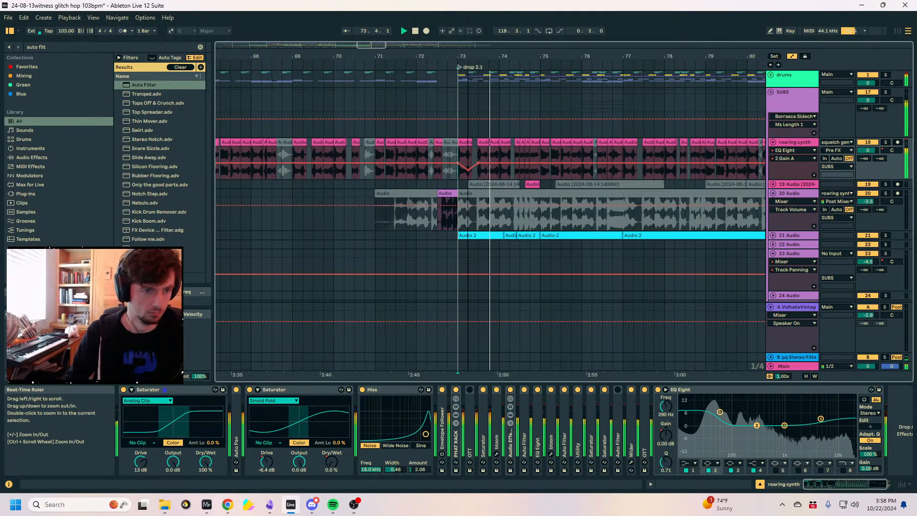
Search for Saturator, add it after EQ Eight on roaring synth, and set its drive to 13 dB and output to -9.1 dB.
scroll(484, 94, "up", 3)
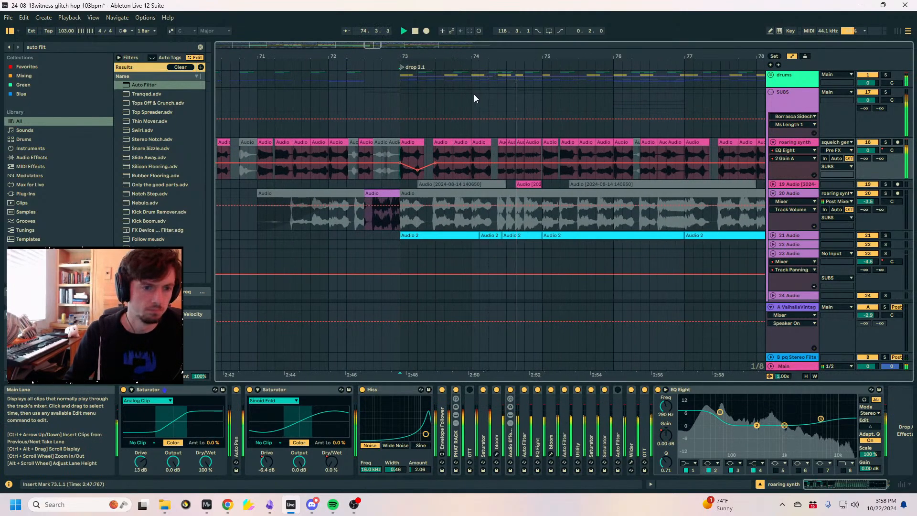
left_click_drag(67, 47, 10, 44)
type("sat")
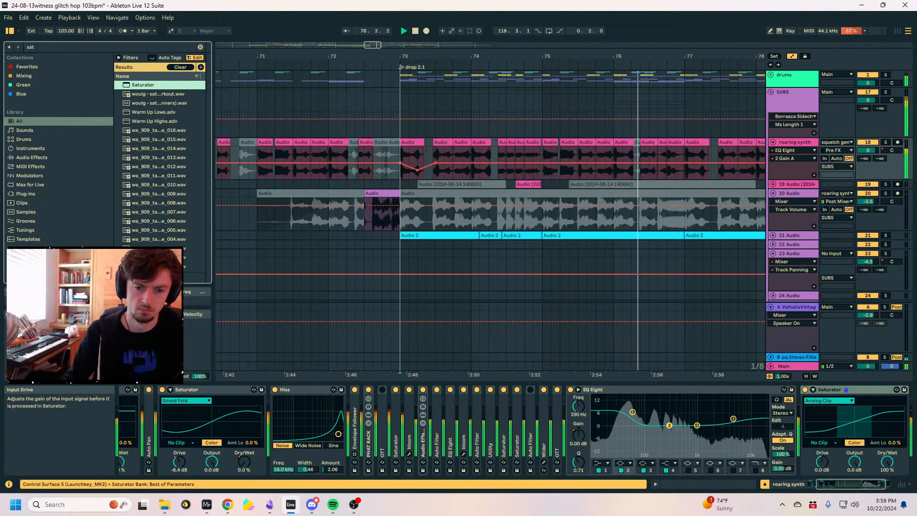
left_click_drag(821, 461, 854, 468)
left_click(634, 173)
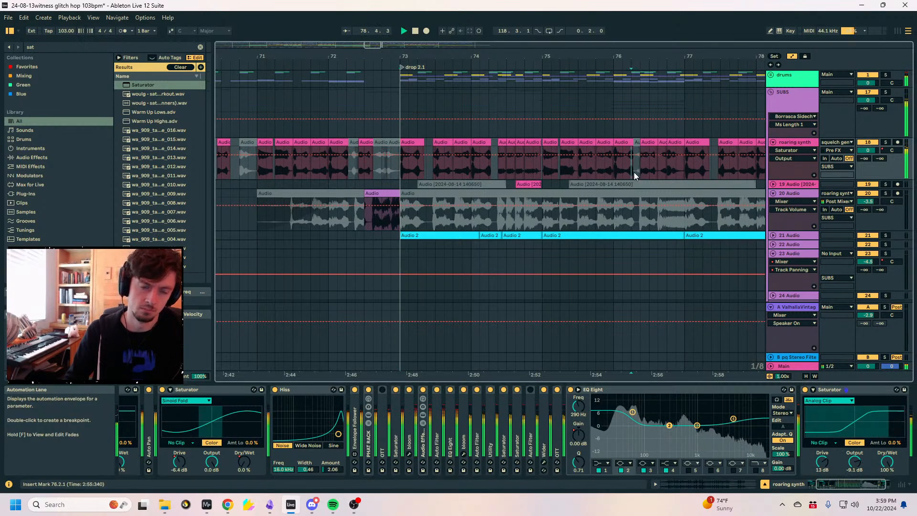
Save the set as 24-08-13witness glitch hop 103bpm 12.1 in the A12 PROJECTS 2025 folder.
key("ctrl+s")
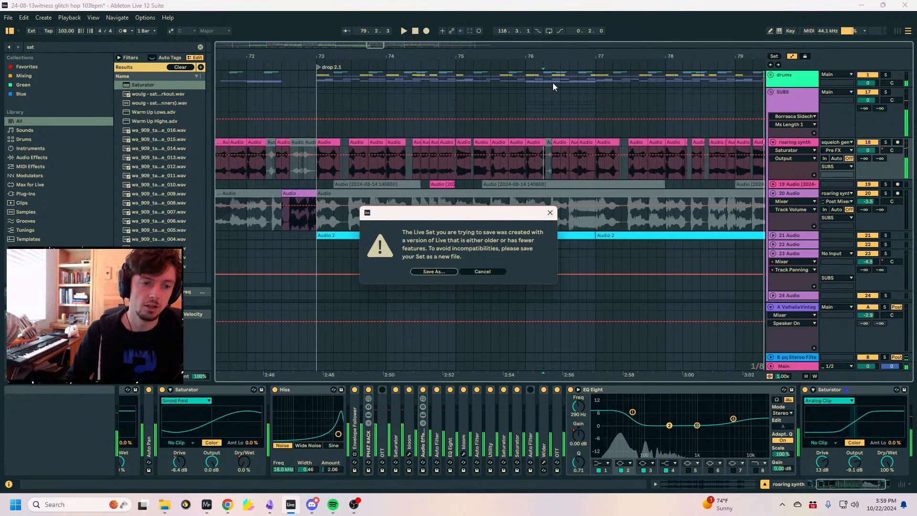
left_click(438, 270)
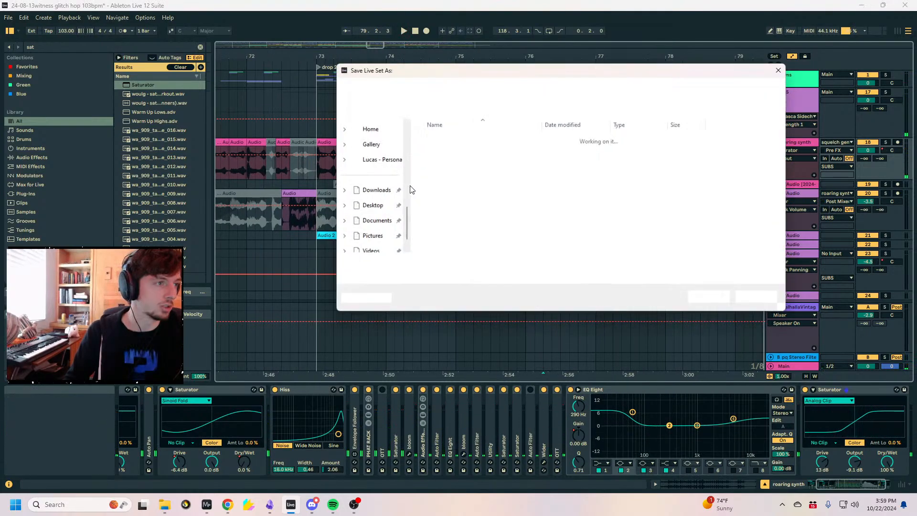
left_click(449, 89)
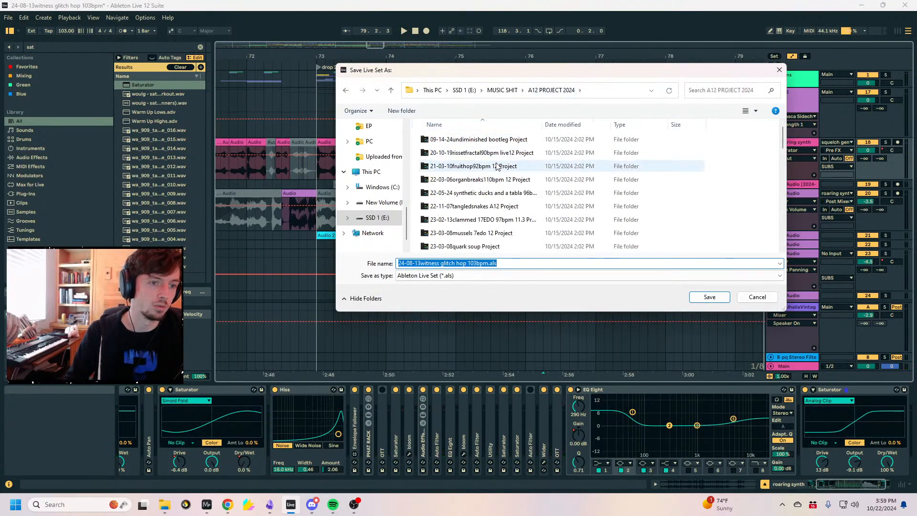
left_click(502, 91)
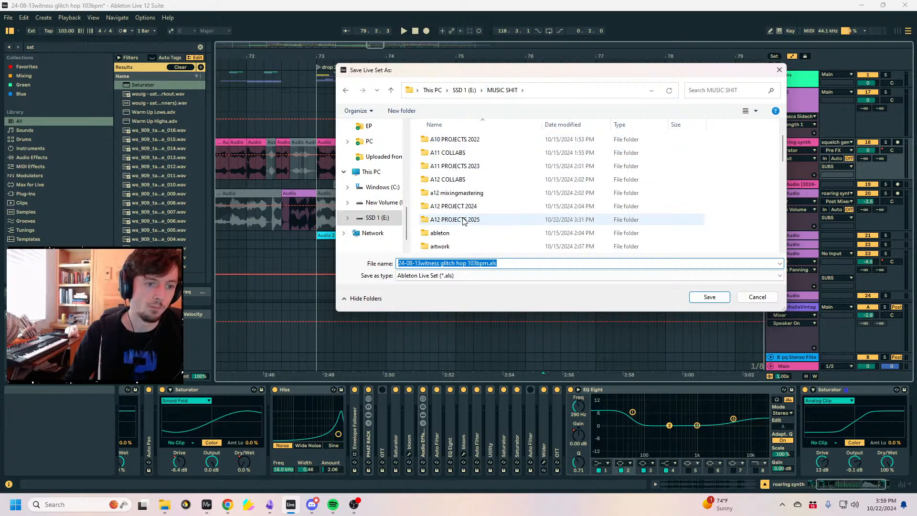
double_click(461, 220)
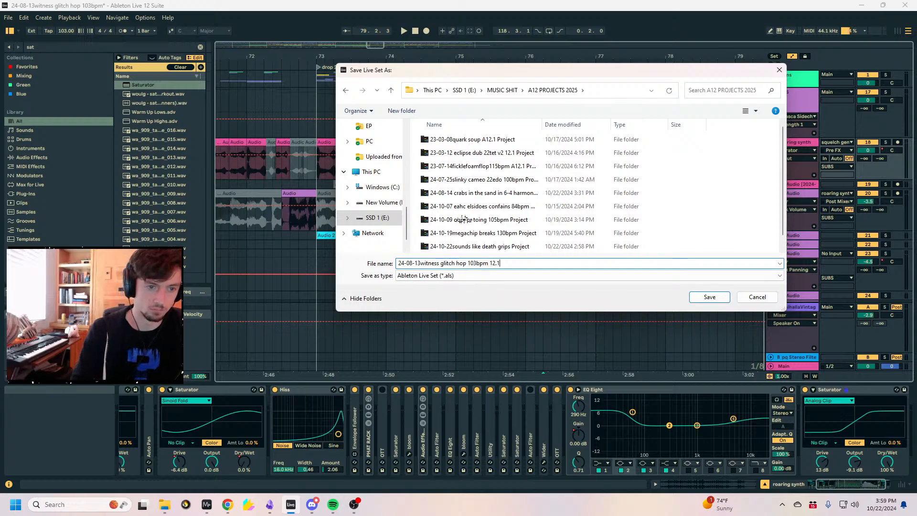
key("Return")
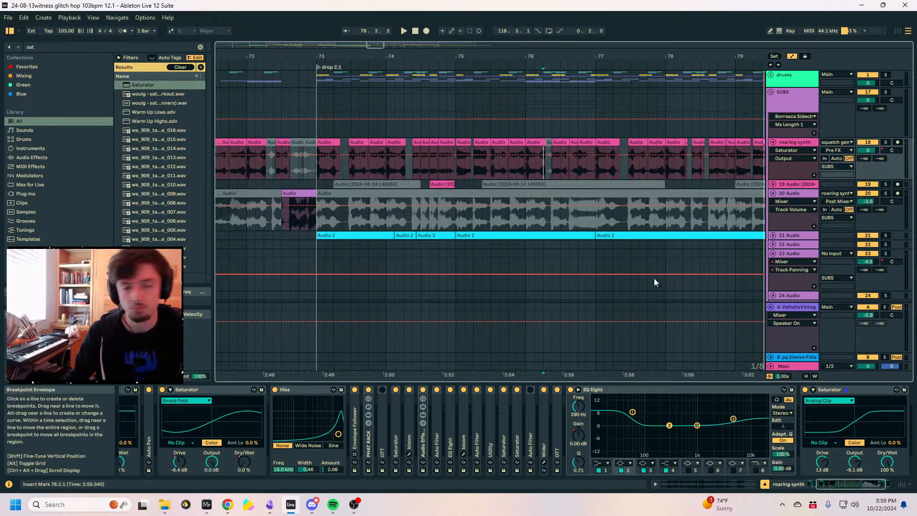
Search for Roar, add it at the end of the roaring synth chain, and deactivate and collapse the Saturator before it.
scroll(380, 102, "down", 3, "ctrl")
left_click(354, 132)
key("space")
left_click(778, 142)
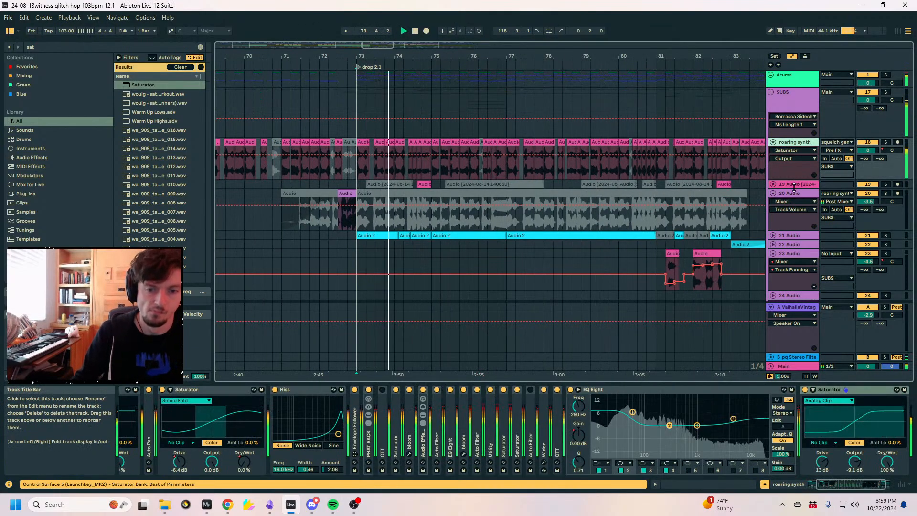
key("ctrl+f")
type("roar")
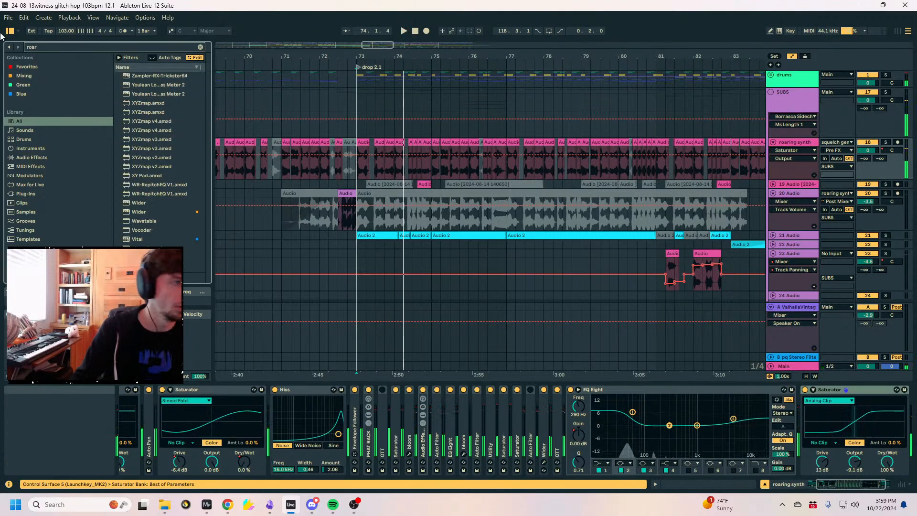
left_click(137, 85)
left_click_drag(731, 192, 897, 154)
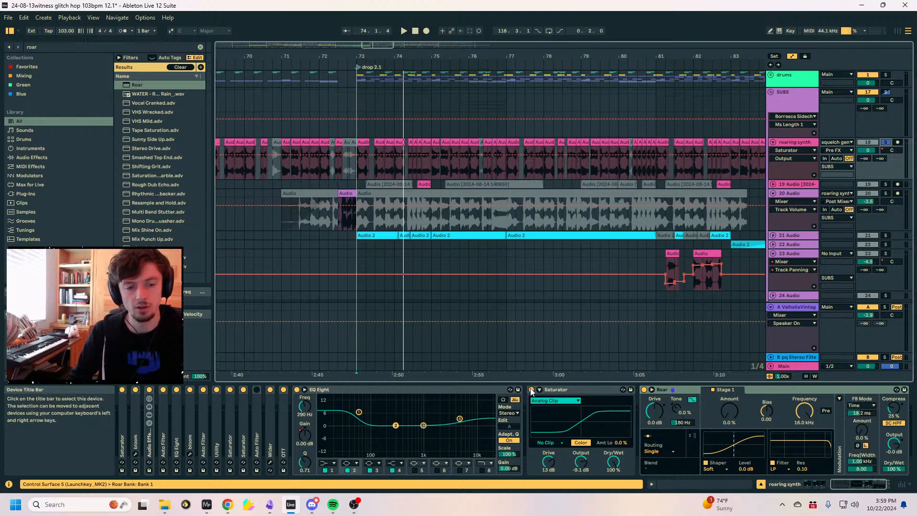
double_click(550, 390)
key("space")
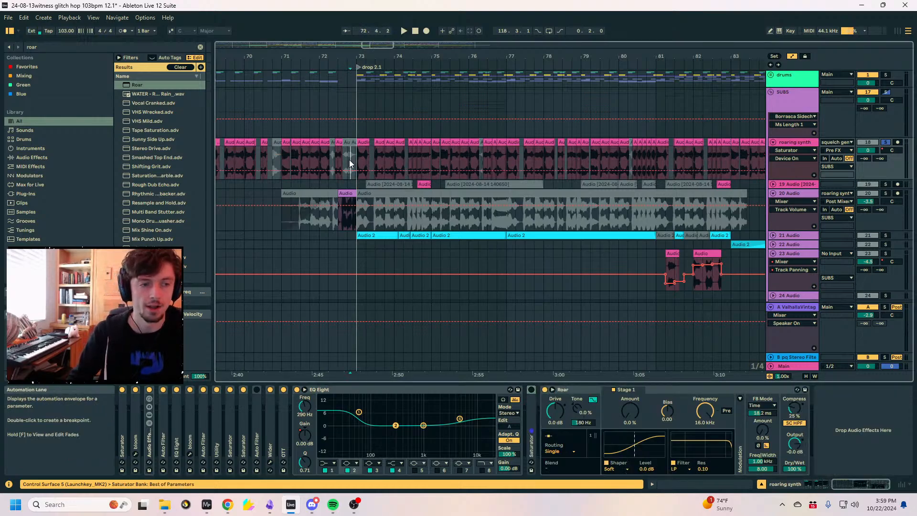
Audition the soloed roaring synth from drop 2.1 through Roar and fold the SUBS group.
key("space")
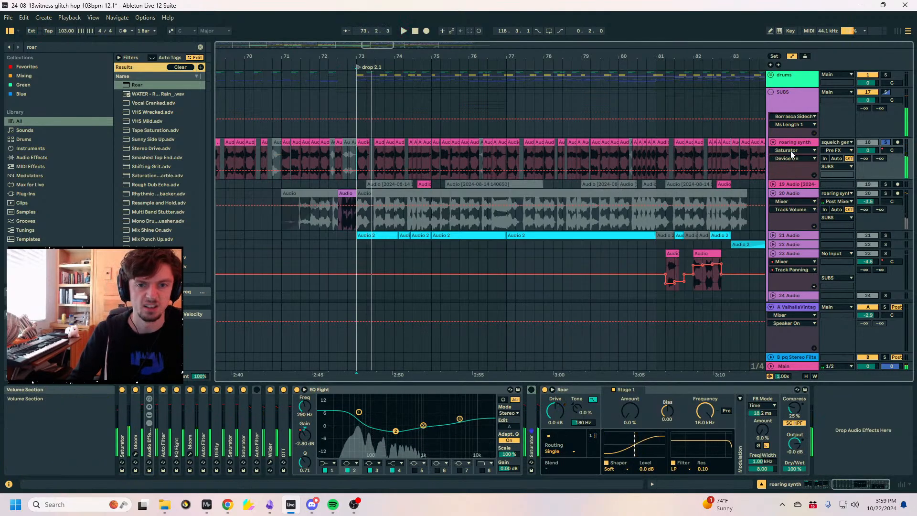
left_click(395, 143)
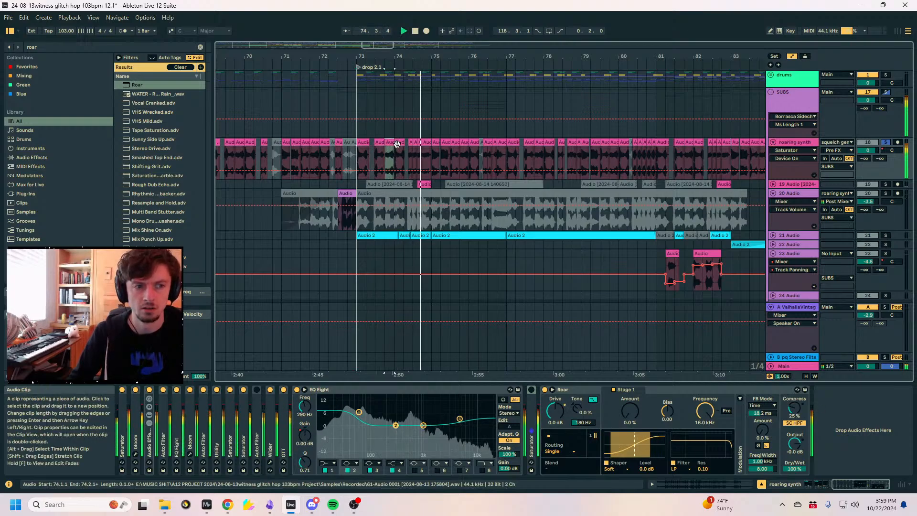
left_click(355, 146)
key("space")
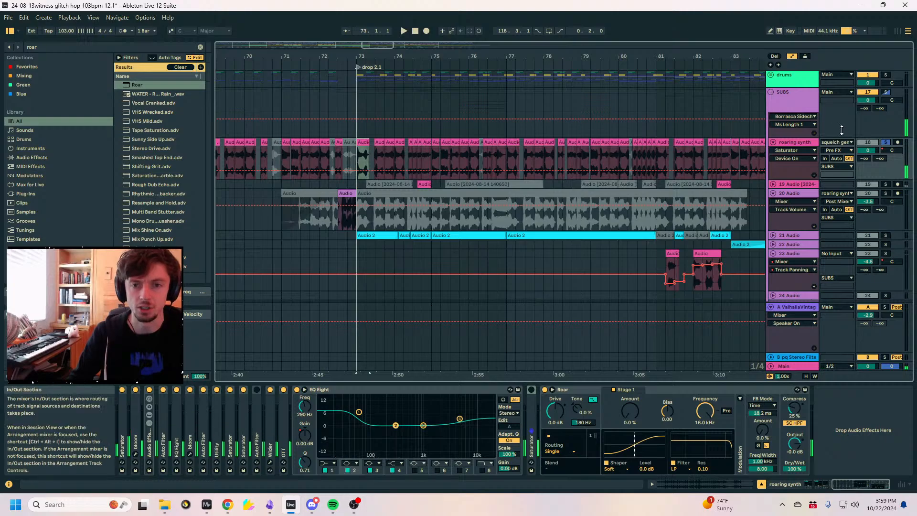
left_click(771, 94)
left_click(771, 93)
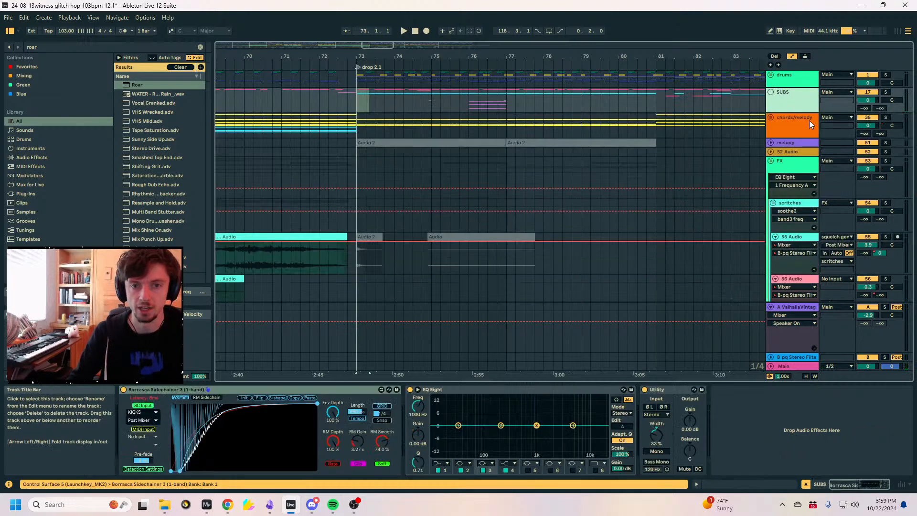
Add a copy of the first Compressor at the end of the chords/melody group's device chain.
left_click(810, 127)
double_click(691, 390)
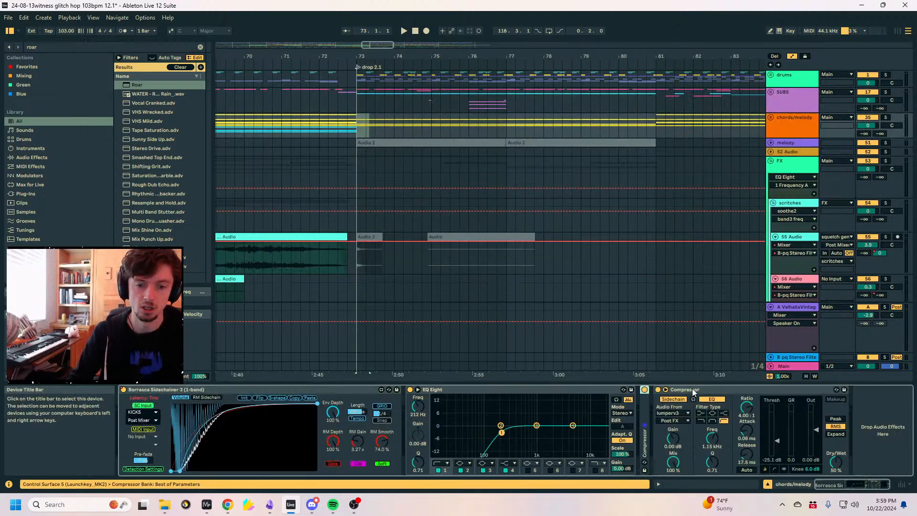
double_click(647, 426)
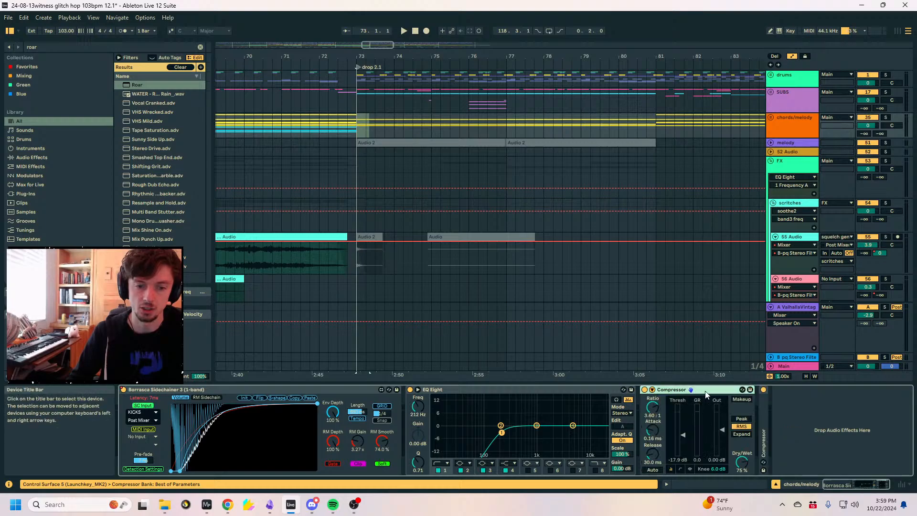
key("ctrl+v")
left_click(652, 389)
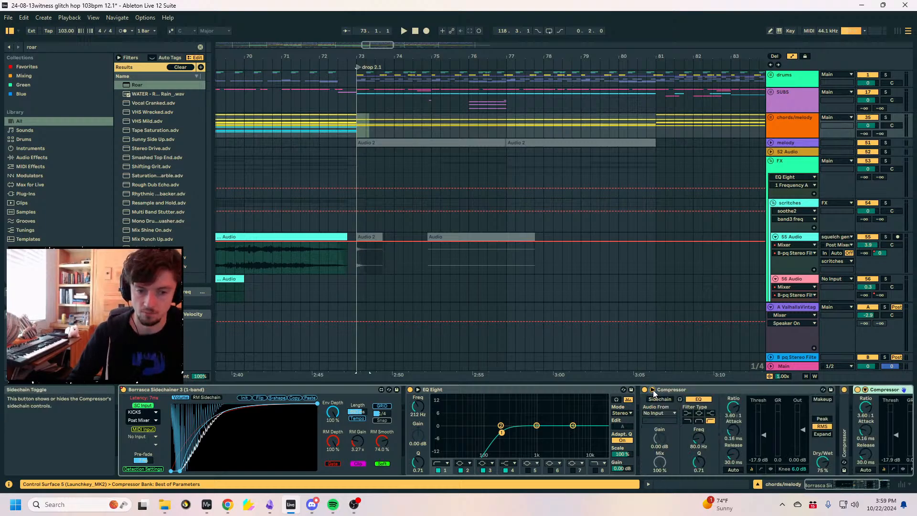
left_click(652, 389)
Sidechain the copied Compressor from roaring synth Post FX, set its threshold to -32.6 dB, and lower its dry/wet mix during playback.
left_click(784, 389)
left_click(788, 399)
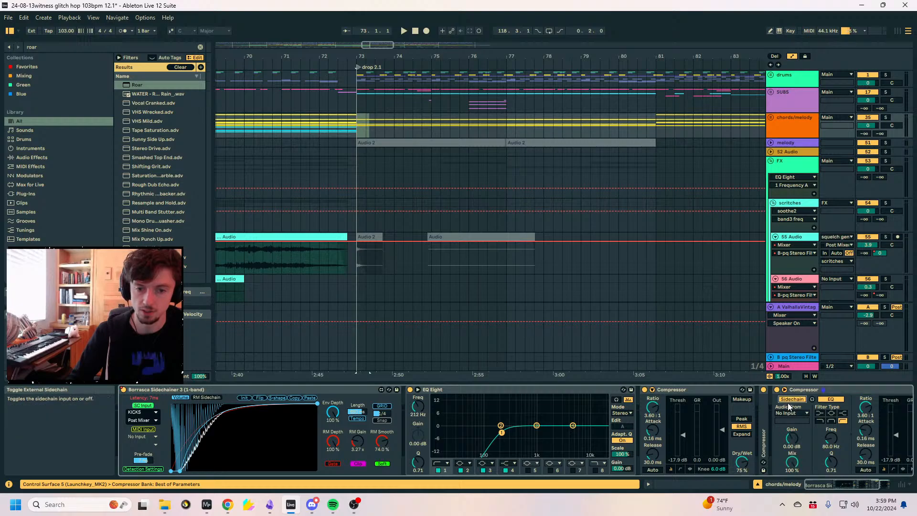
left_click(790, 412)
left_click(790, 413)
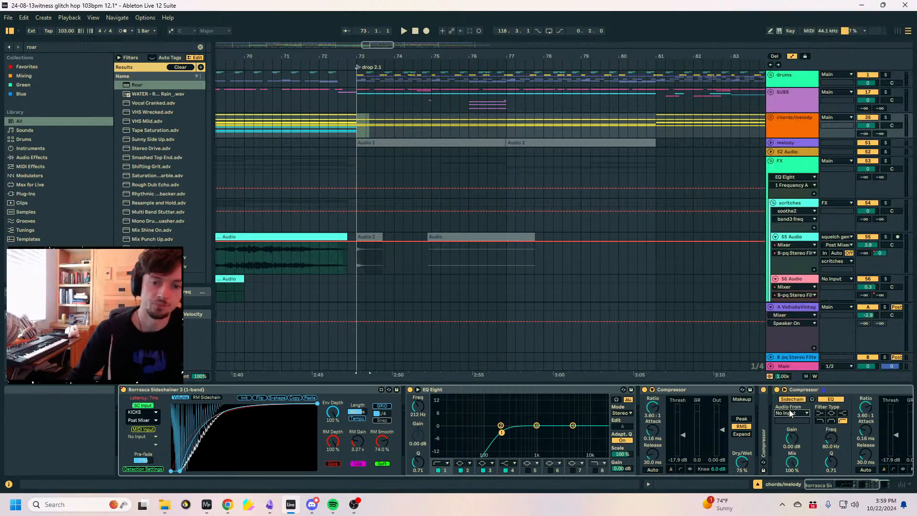
key("space")
key("space")
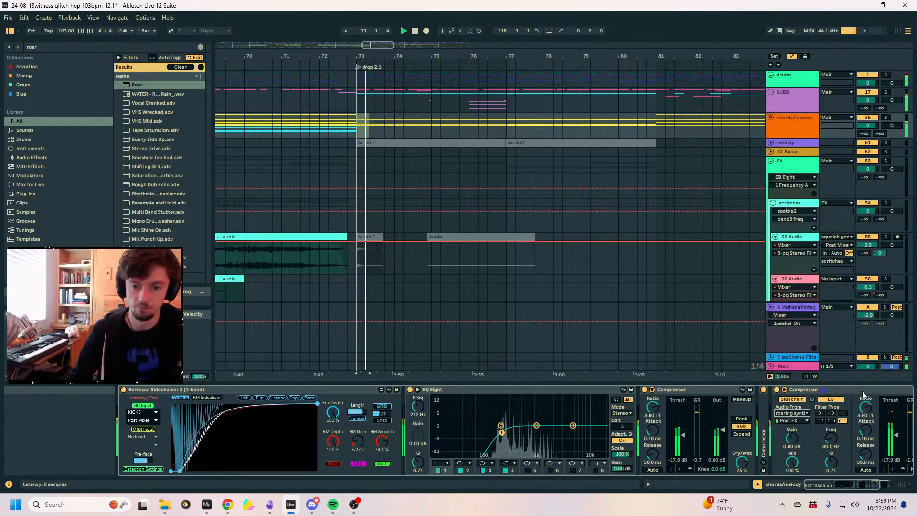
left_click(849, 389)
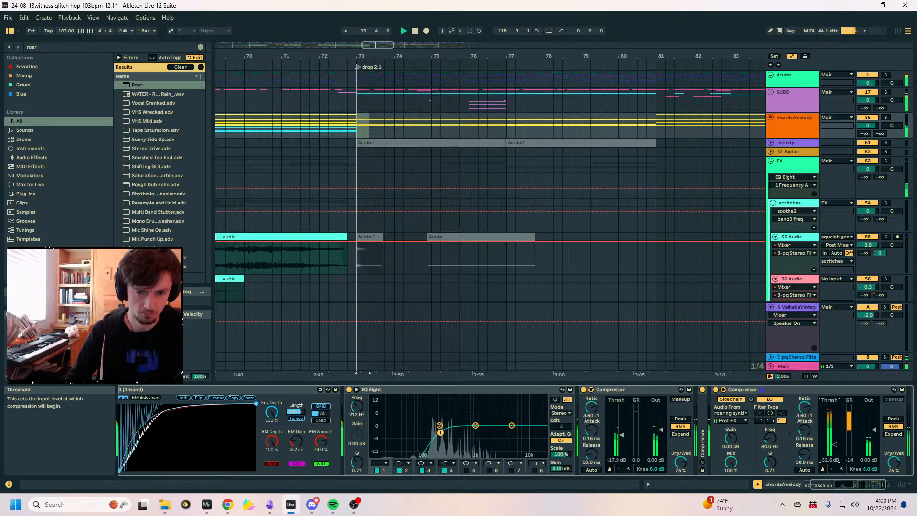
left_click_drag(897, 463, 897, 473)
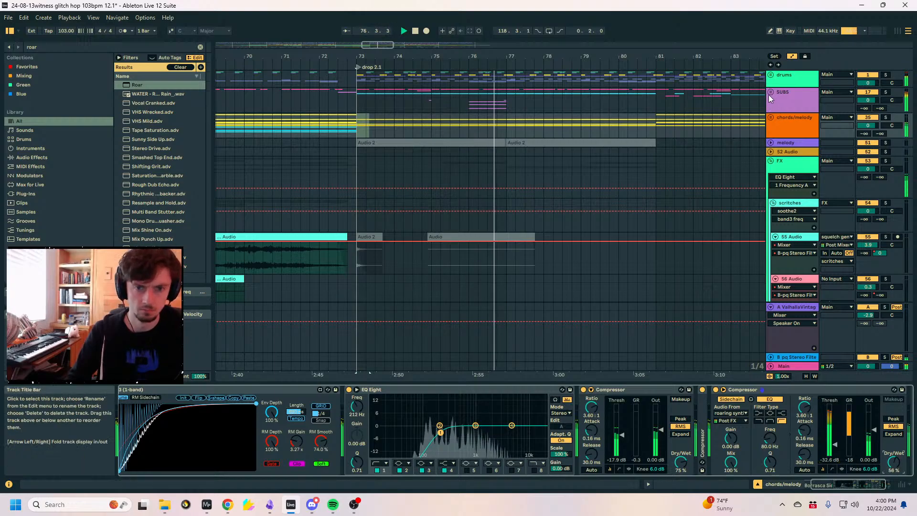
Unfold the chords/melody and SUBS groups and audition the lumperv3 clip section from 76.2.1 to 76.4.1.
left_click(770, 117)
left_click(793, 204)
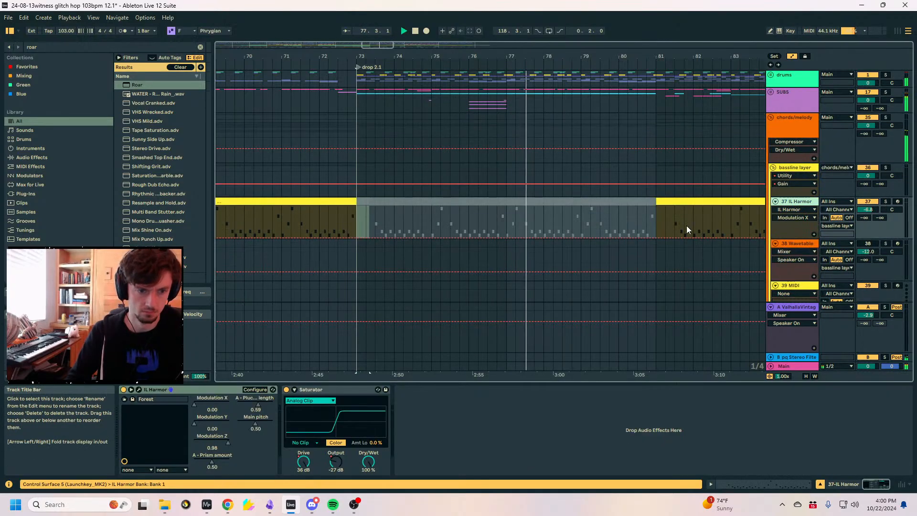
left_click(770, 82)
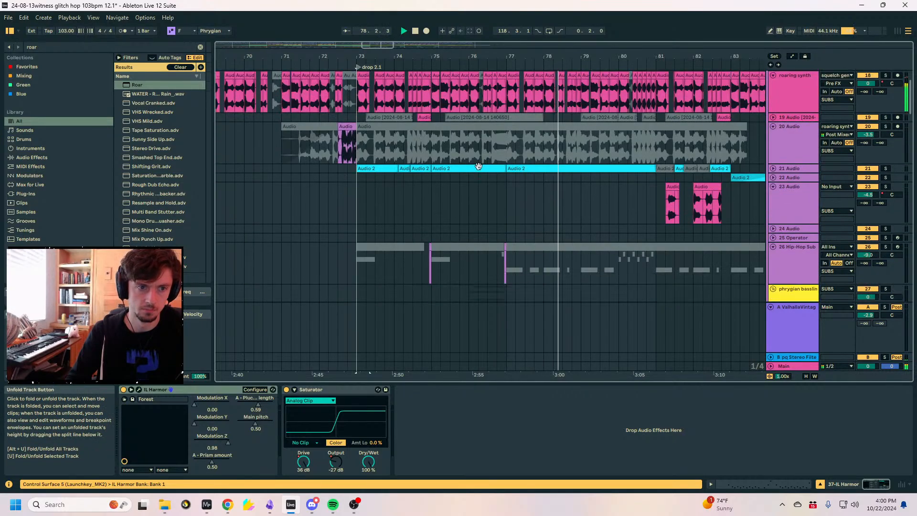
scroll(482, 202, "down", 10)
left_click_drag(502, 237, 486, 150)
key("0")
scroll(499, 167, "down", 2)
key("space")
key("space")
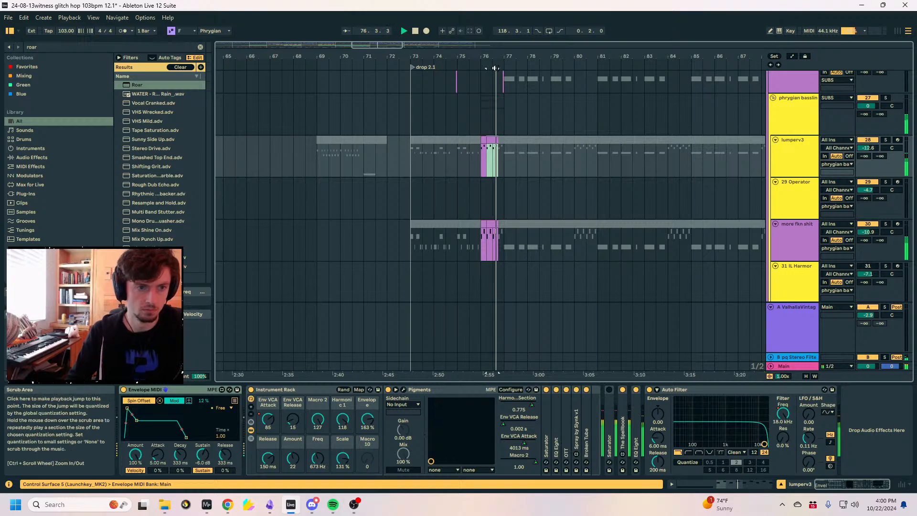
Set the high band of roaring synth's EQ Eight to 5.62 kHz and 2.36 dB while comparing the sound with Roar bypassed.
scroll(464, 159, "up", 10)
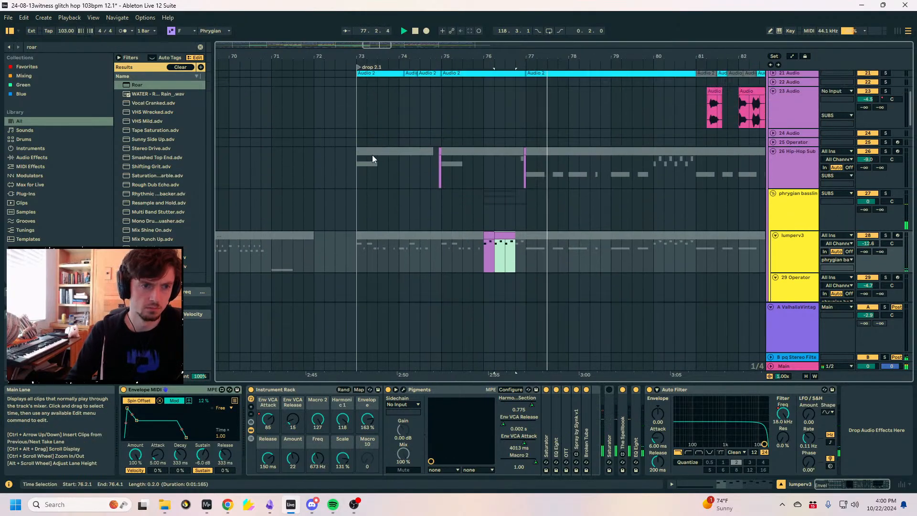
scroll(394, 158, "up", 3)
scroll(393, 159, "up", 2)
left_click(363, 138)
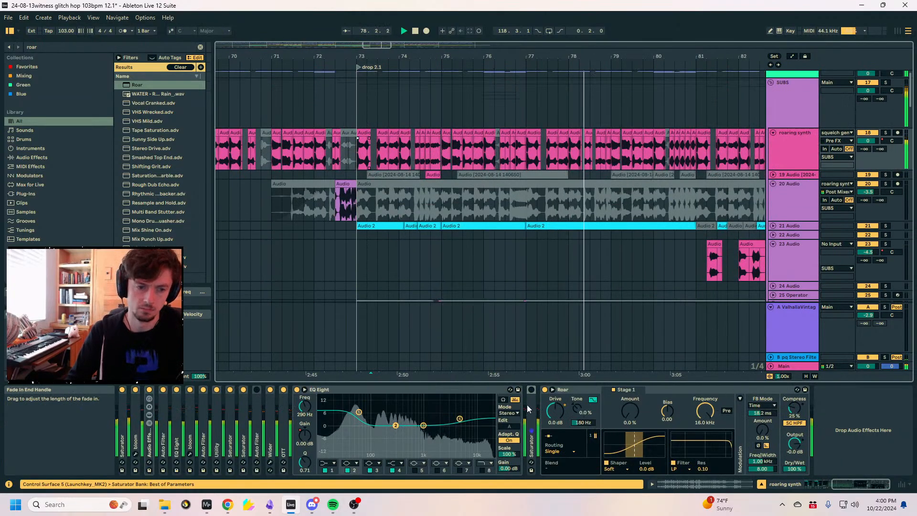
left_click(545, 389)
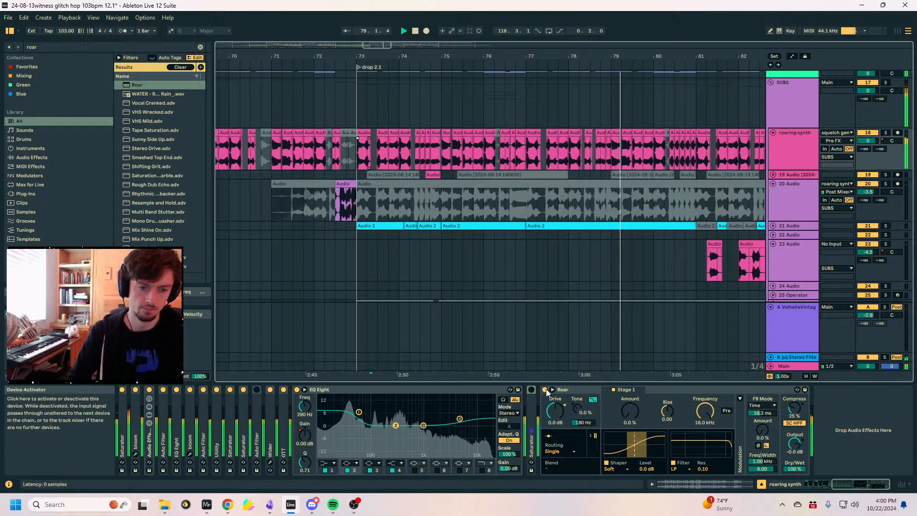
left_click_drag(459, 418, 462, 421)
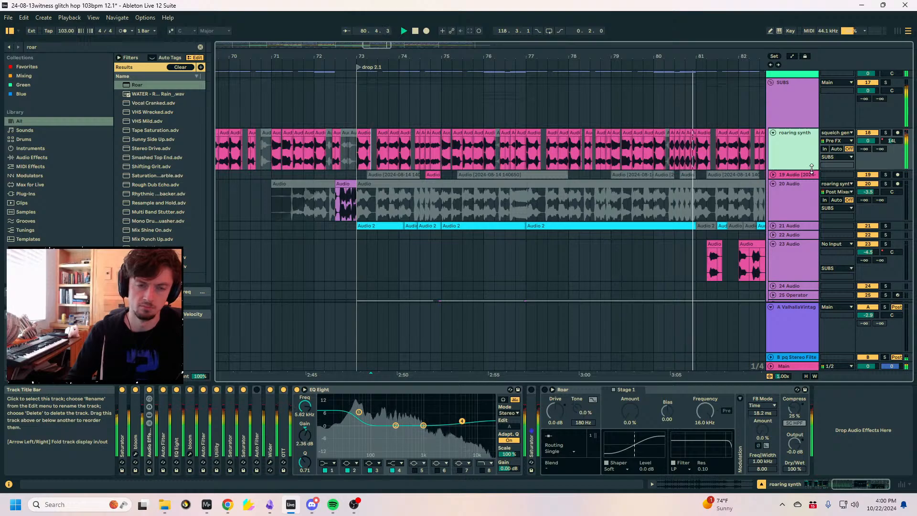
left_click(545, 390)
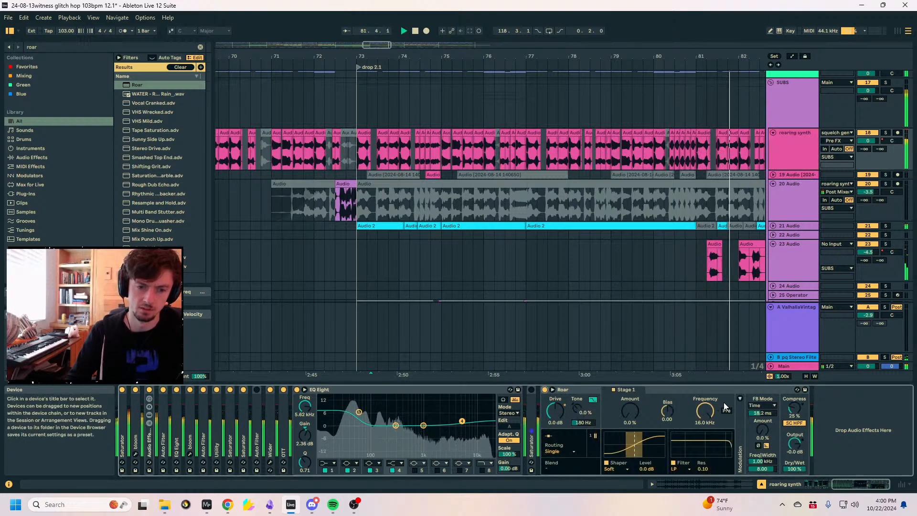
Expand Roar's modulation section, switch its routing to Multi Band, and set the mid band's amount to 4.8 % and bias to -0.17.
left_click(739, 398)
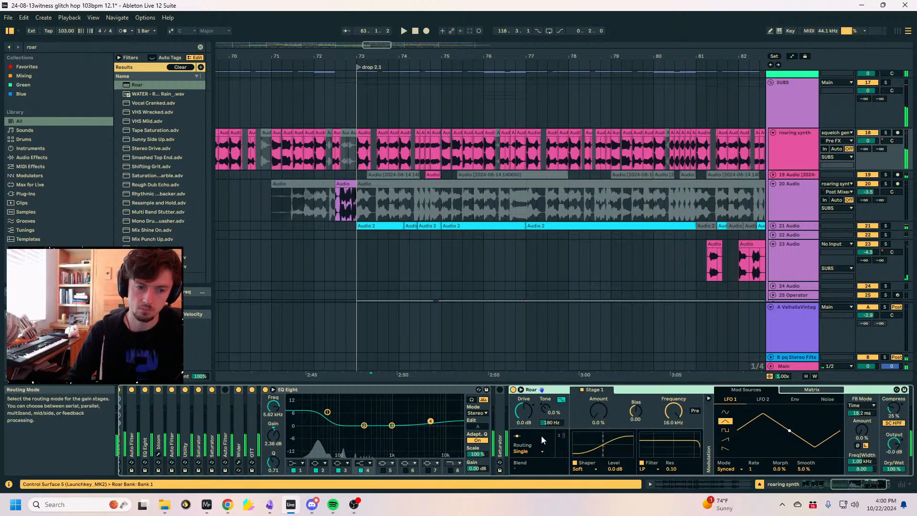
left_click(533, 451)
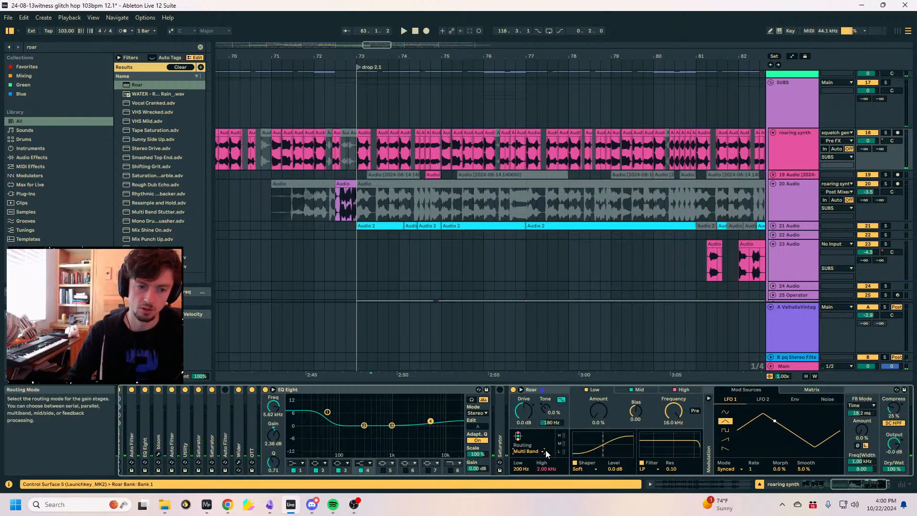
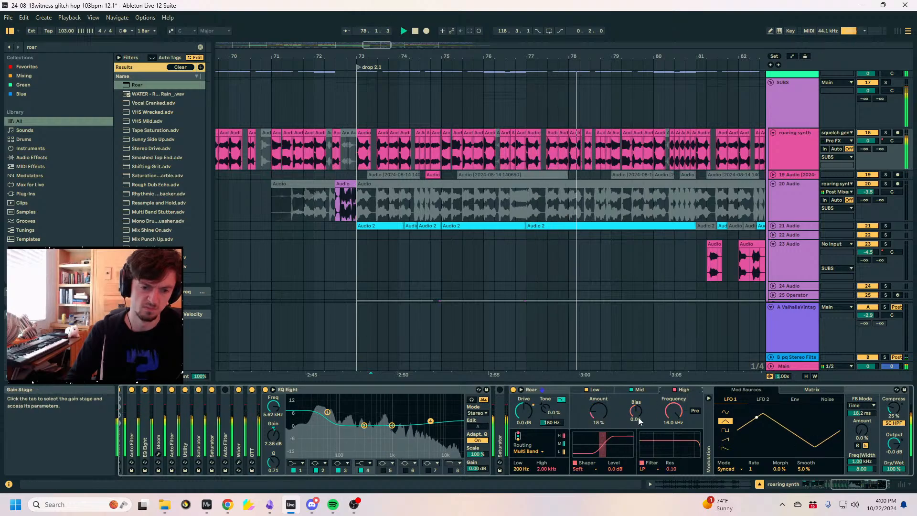
left_click_drag(640, 410, 636, 415)
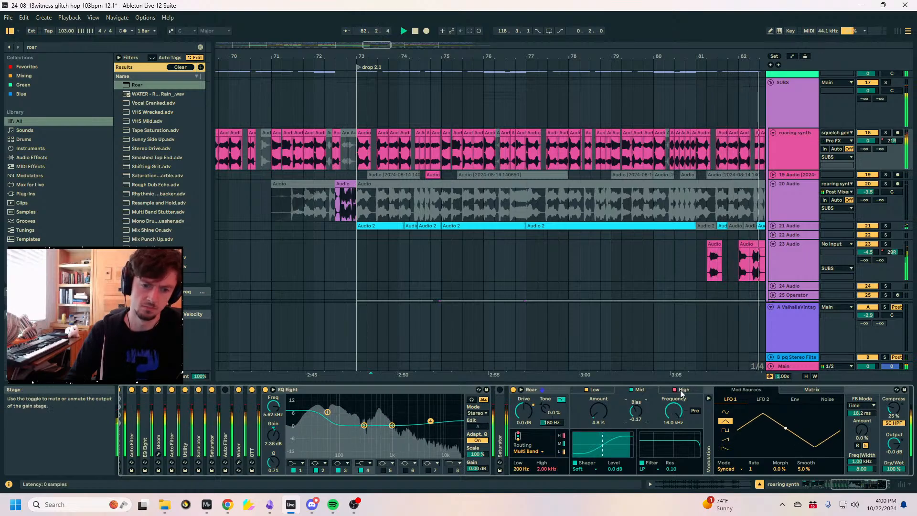
Audition Roar's mid band on the soloed roaring synth with low and high muted, set the high crossover to 1.89 kHz, and restore all bands.
left_click(603, 391)
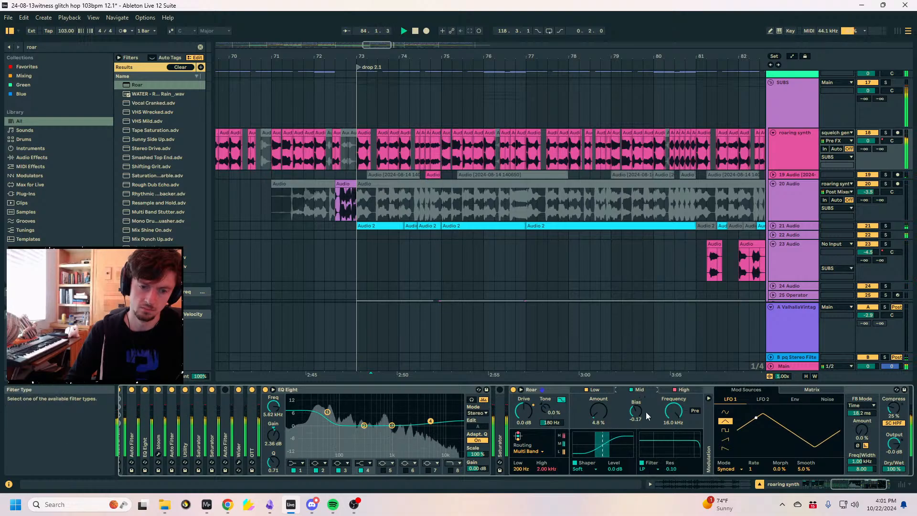
left_click(591, 390)
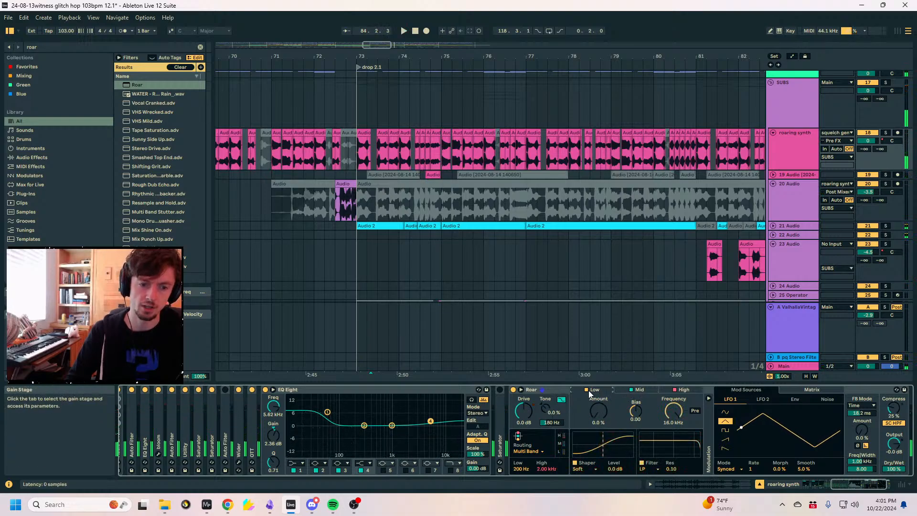
key("space")
left_click(886, 133)
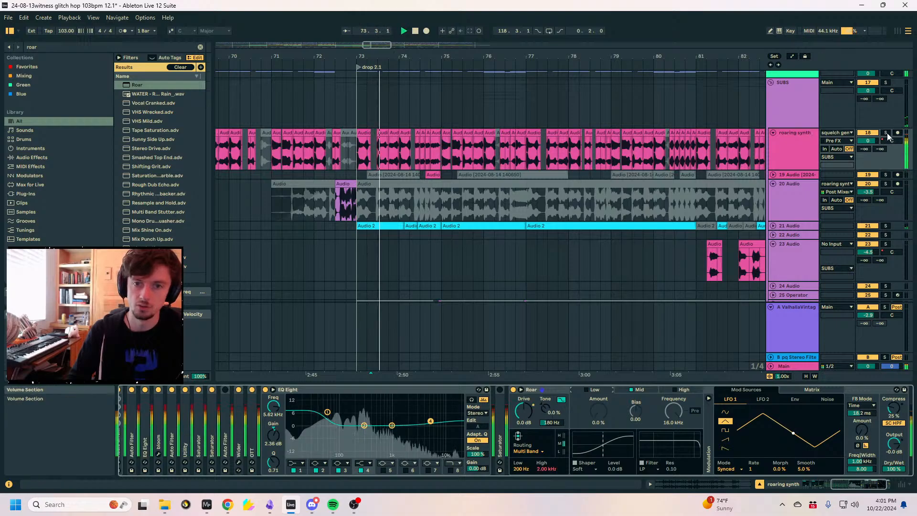
left_click(639, 389)
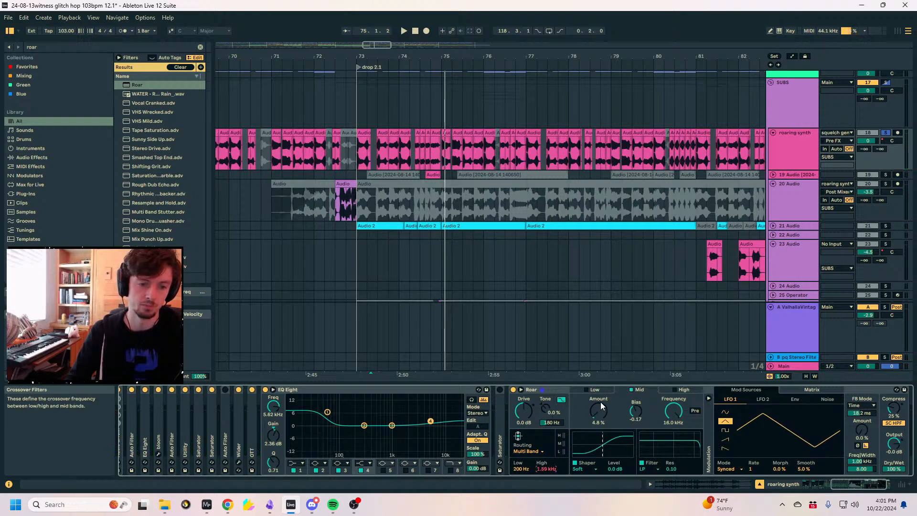
key("space")
left_click(673, 389)
left_click(885, 132)
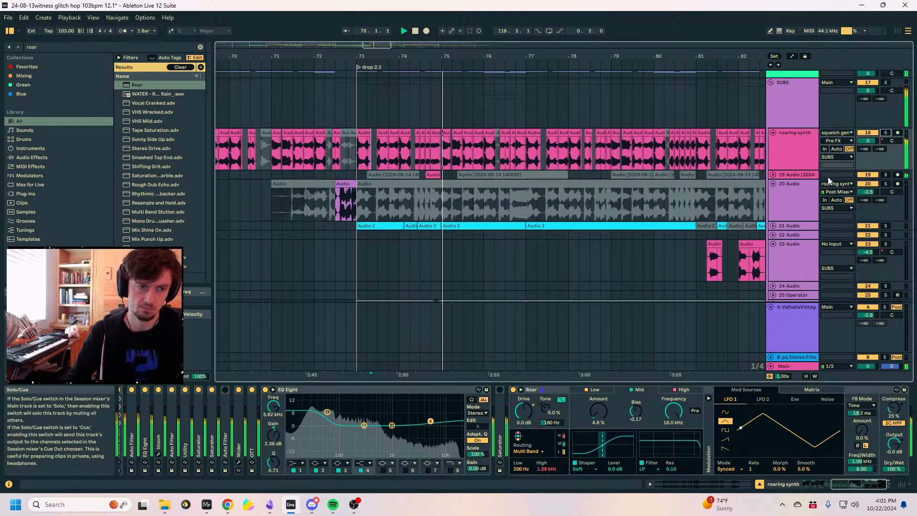
Set Roar's high-band shaper amount to 12 % and audition the high band with its filter routed before the shaper.
left_click(681, 389)
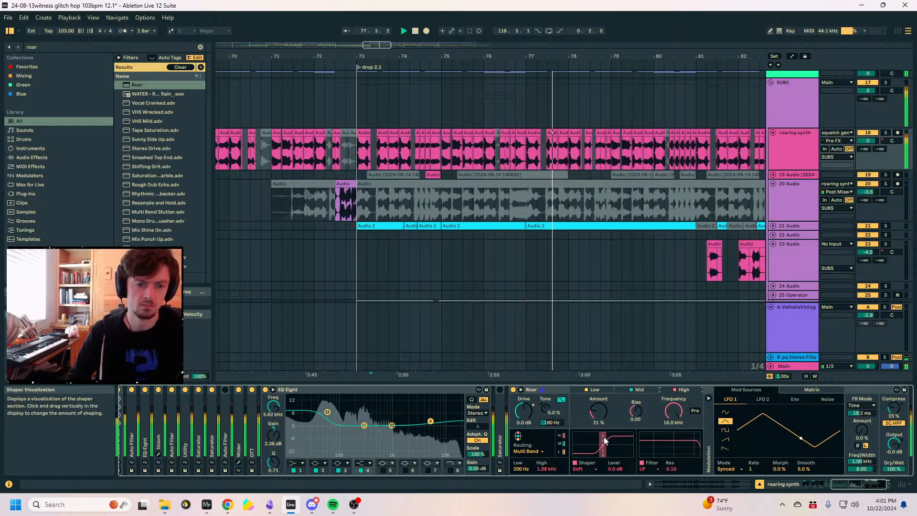
left_click_drag(524, 411, 523, 411)
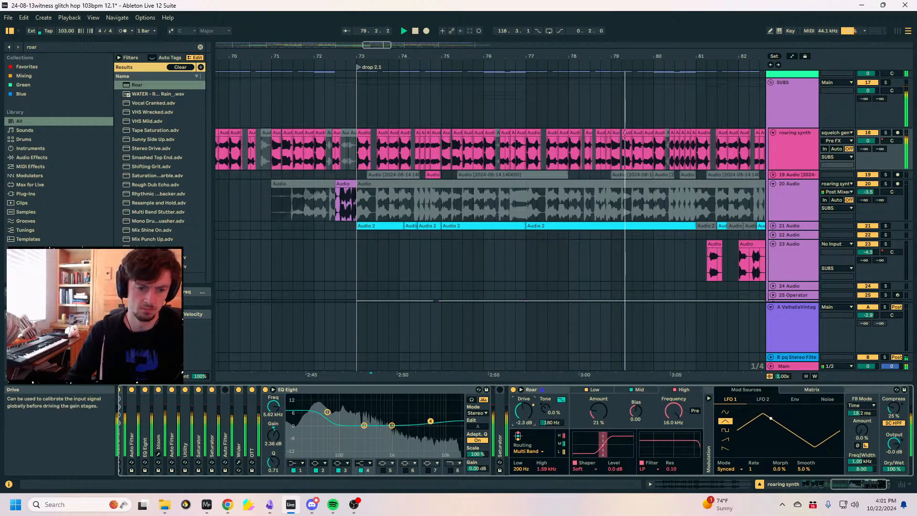
left_click_drag(599, 411, 599, 412)
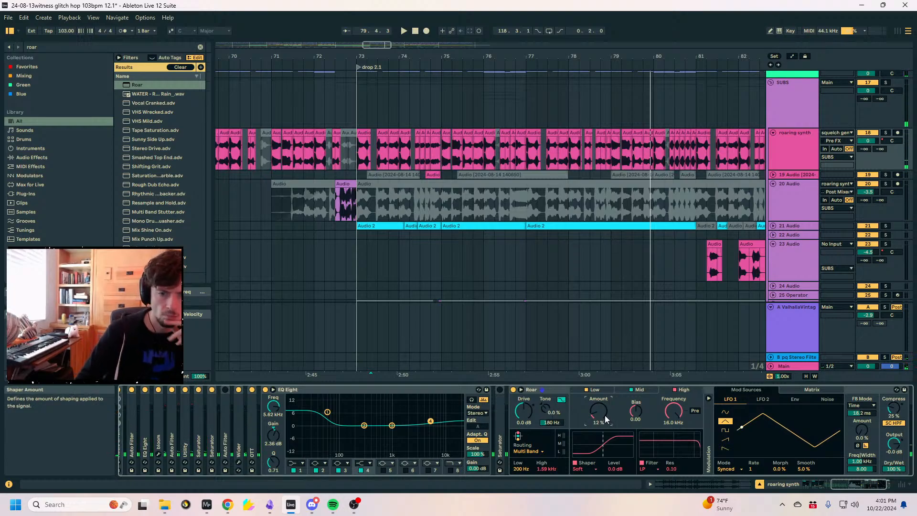
left_click(695, 412)
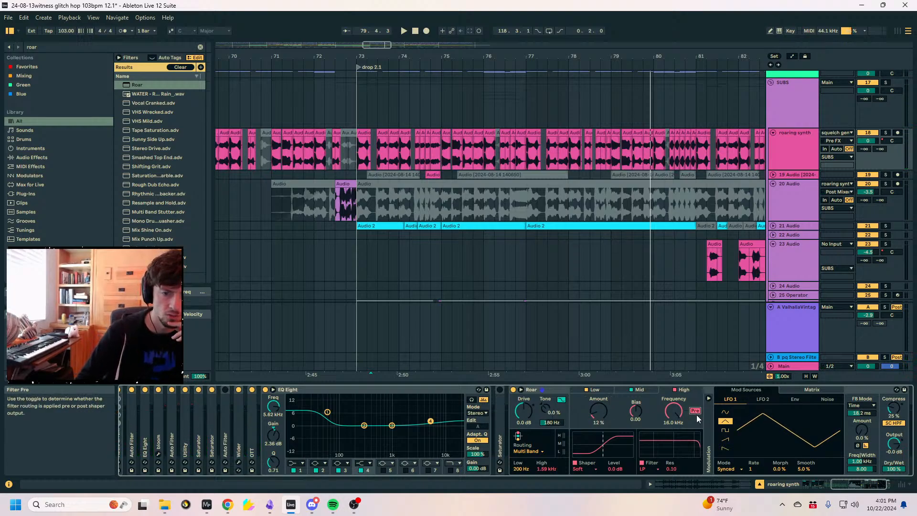
key("space")
left_click(696, 411)
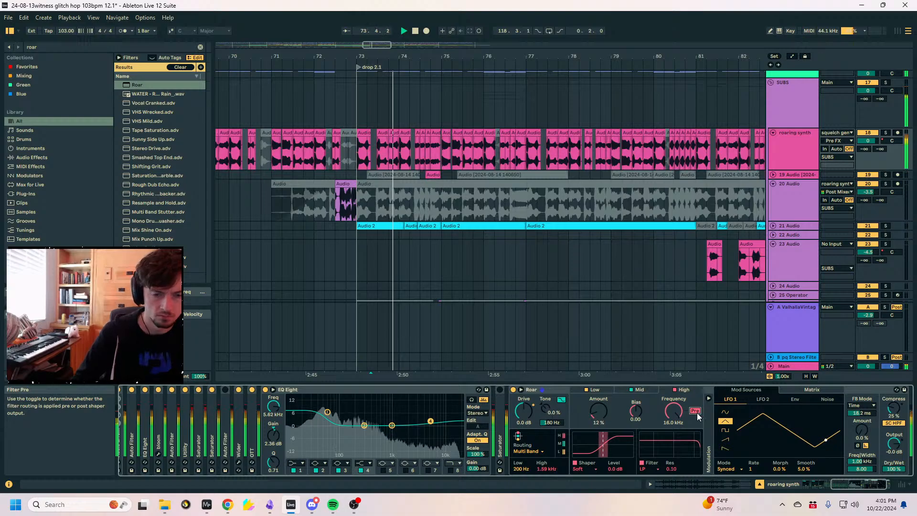
Set Roar's high-band Shaper Amount to 31 % on the roaring synth track and check its modulation matrix.
left_click_drag(609, 416, 609, 439)
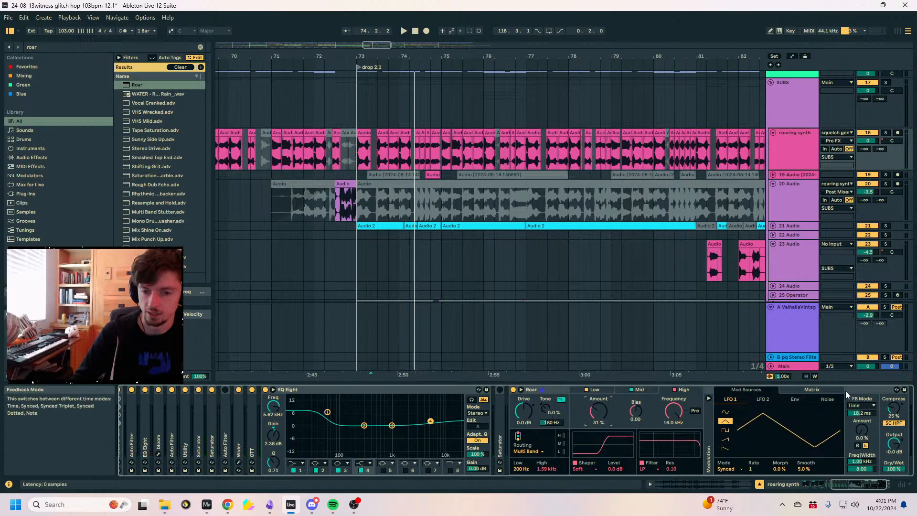
left_click(826, 389)
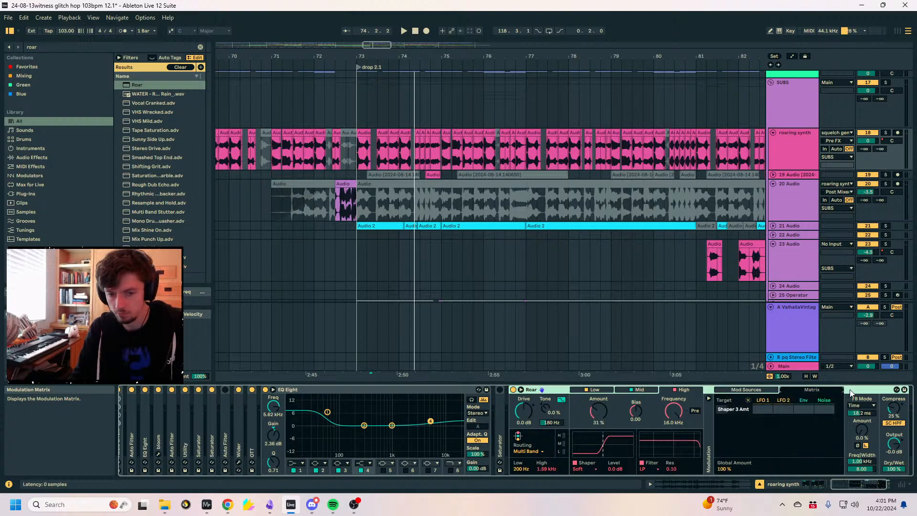
left_click(846, 390)
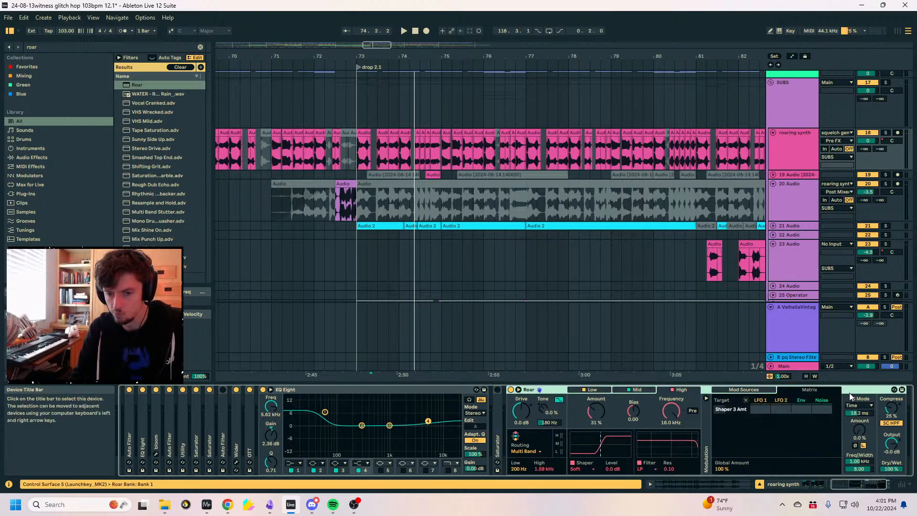
left_click(750, 391)
Try a Shaper Bias of 0.43 on Roar's high band during playback and reset the bias to its default.
key("space")
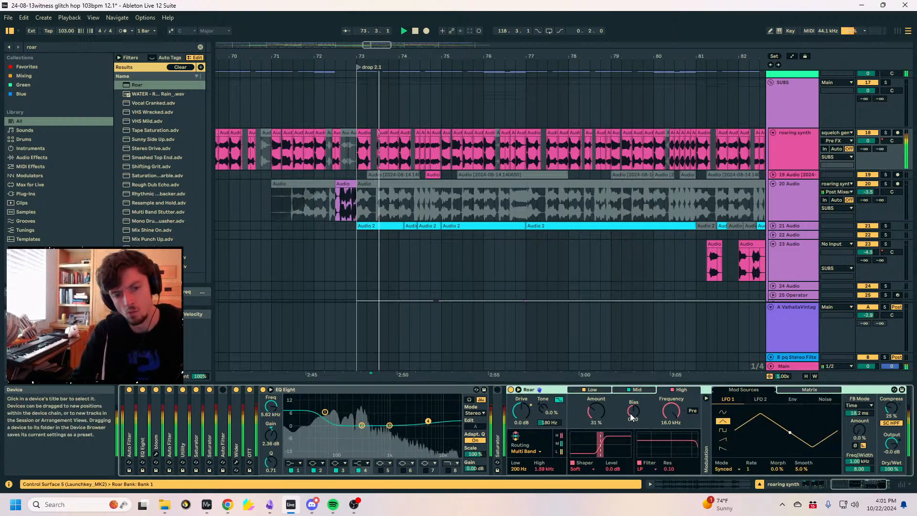
left_click_drag(631, 412, 631, 400)
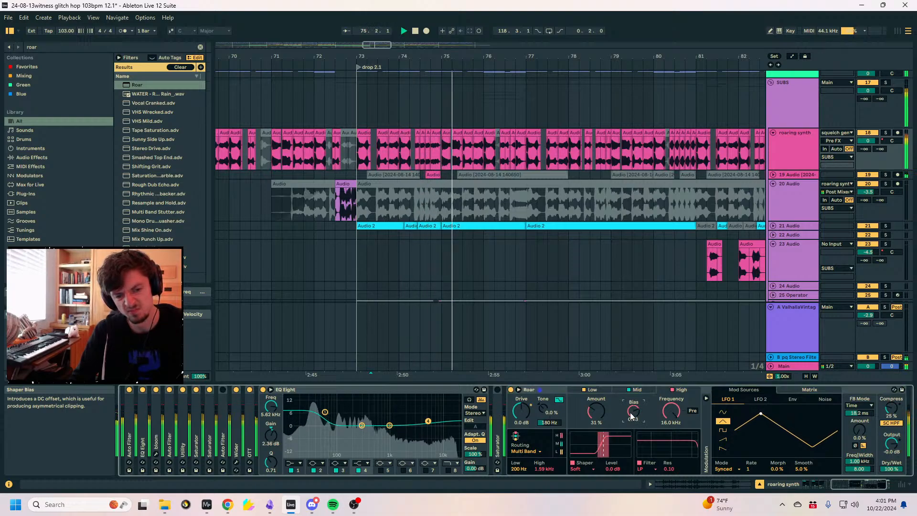
left_click(206, 504)
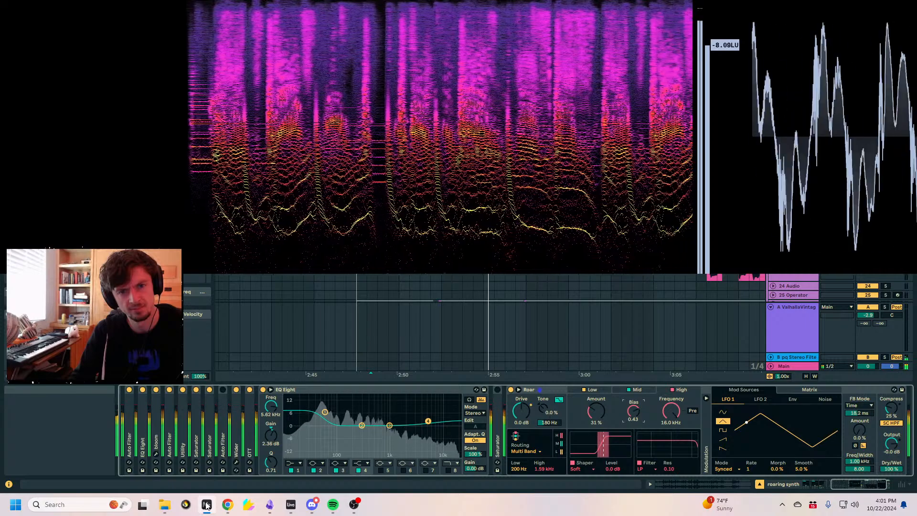
left_click(494, 454)
double_click(632, 413)
key("Delete")
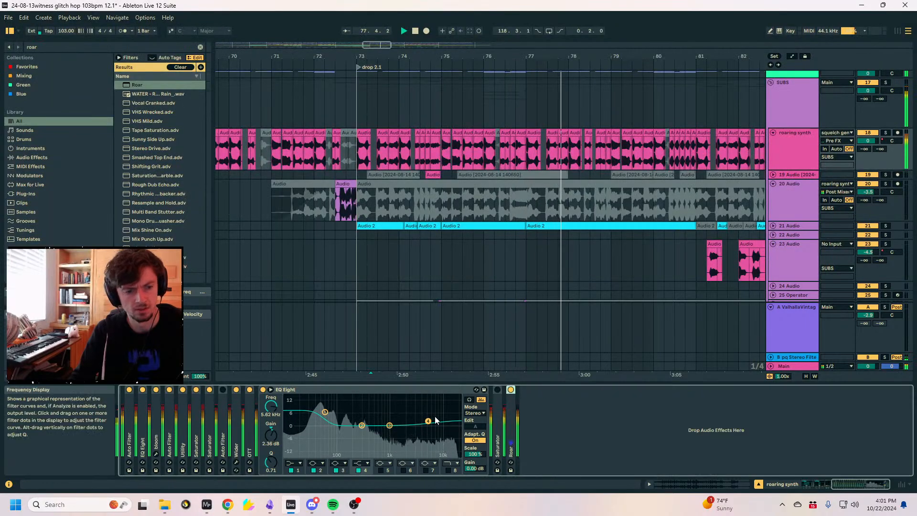
Paste a copy of the EQ Eight after Roar, flatten its low boost and set its high shelf to 2.02 kHz and -3.35 dB.
left_click(388, 390)
left_click(597, 420)
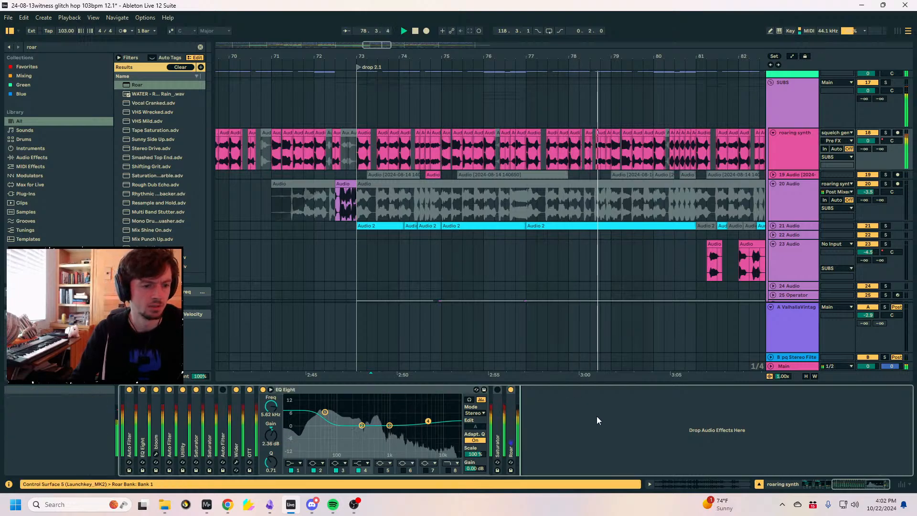
key("ctrl+v")
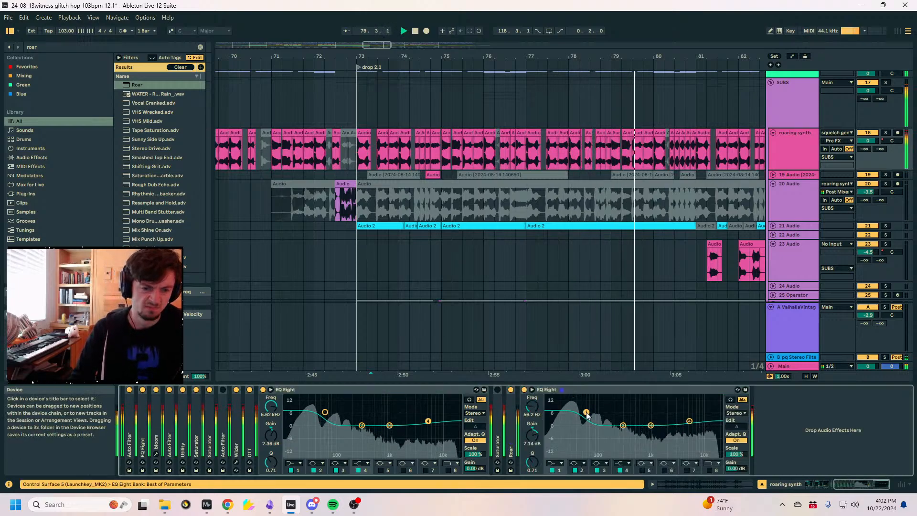
double_click(534, 432)
left_click_drag(689, 421, 661, 434)
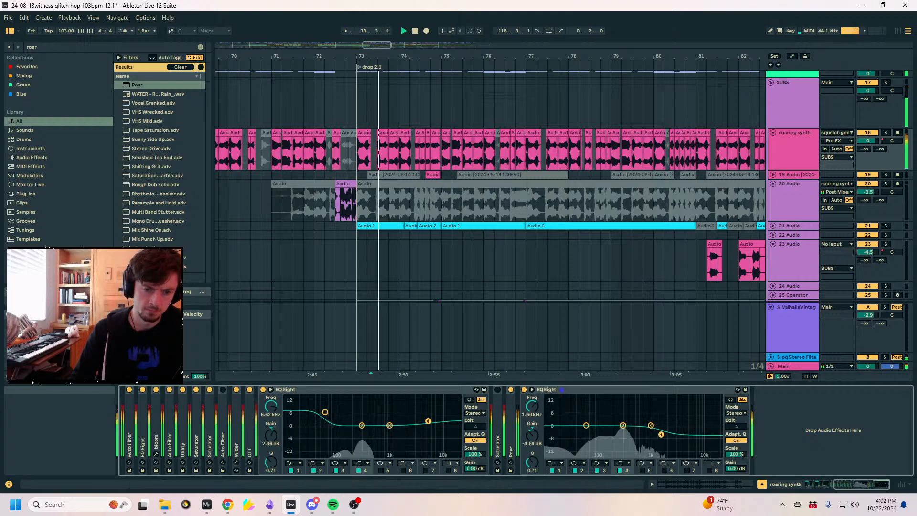
left_click_drag(661, 434, 666, 432)
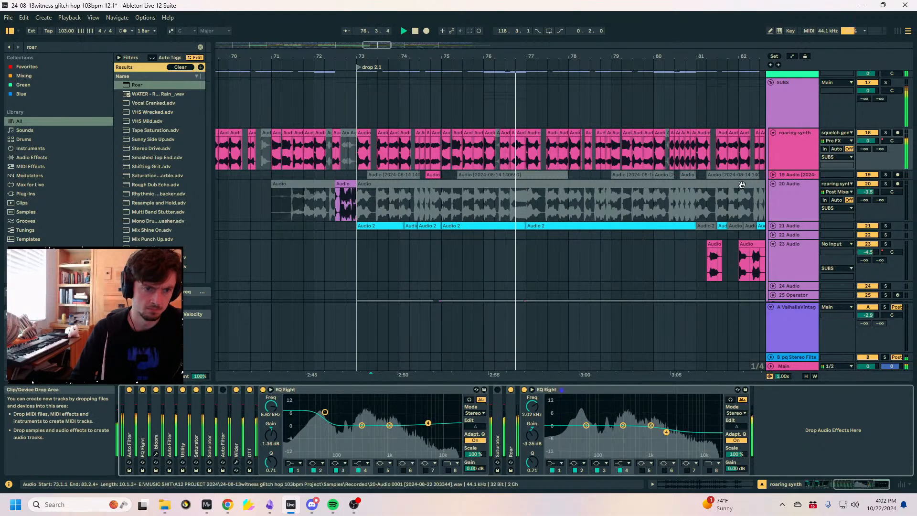
Set the Dry/Wet of the chords/melody track's sidechain Compressor, fed by the roaring synth, to 34 %.
scroll(781, 207, "down", 10)
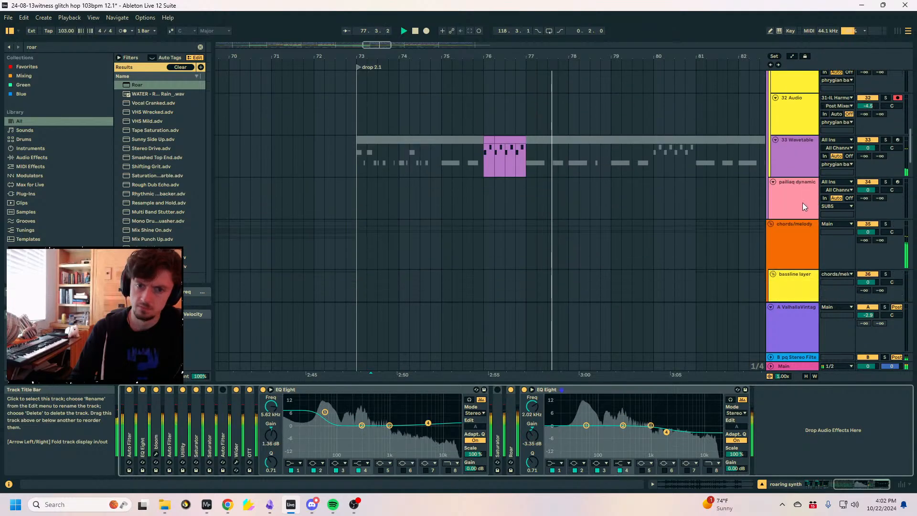
left_click(798, 162)
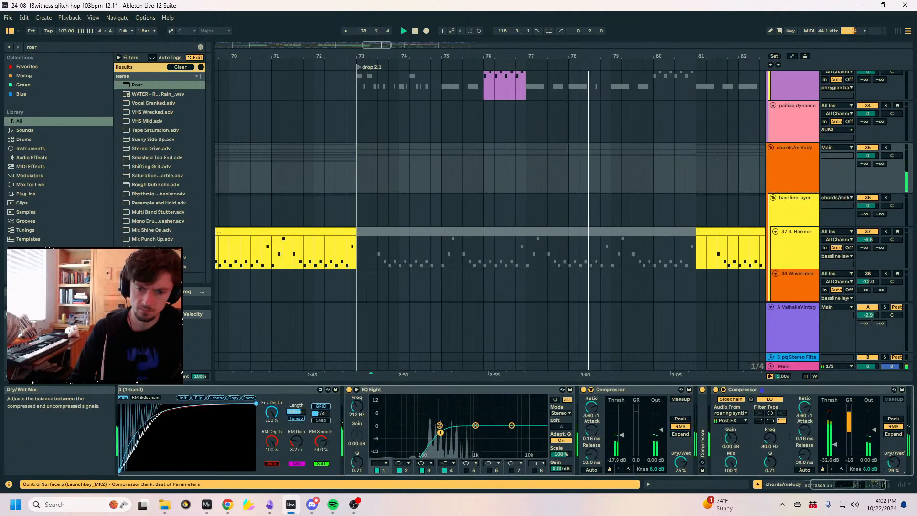
left_click_drag(893, 462, 893, 458)
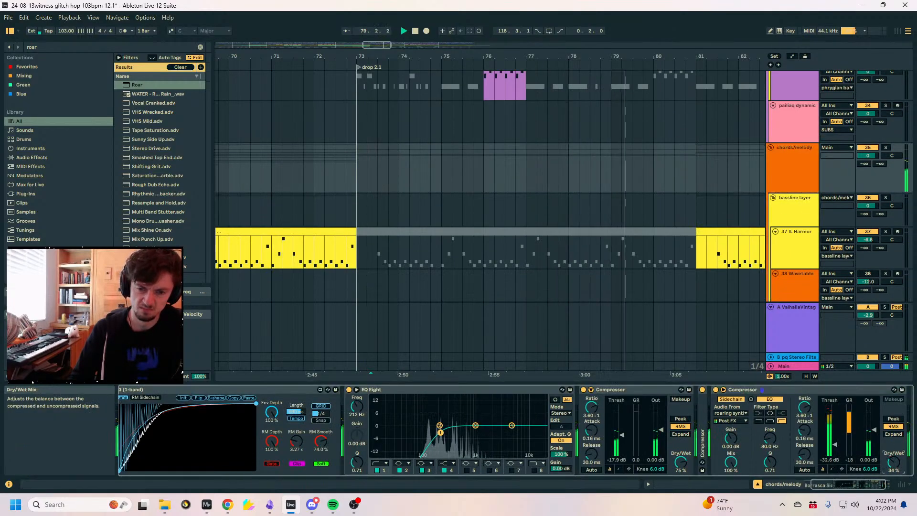
Lower the roaring synth track's volume to -2.1 dB while playing the section from bar 81.
scroll(663, 218, "up", 8)
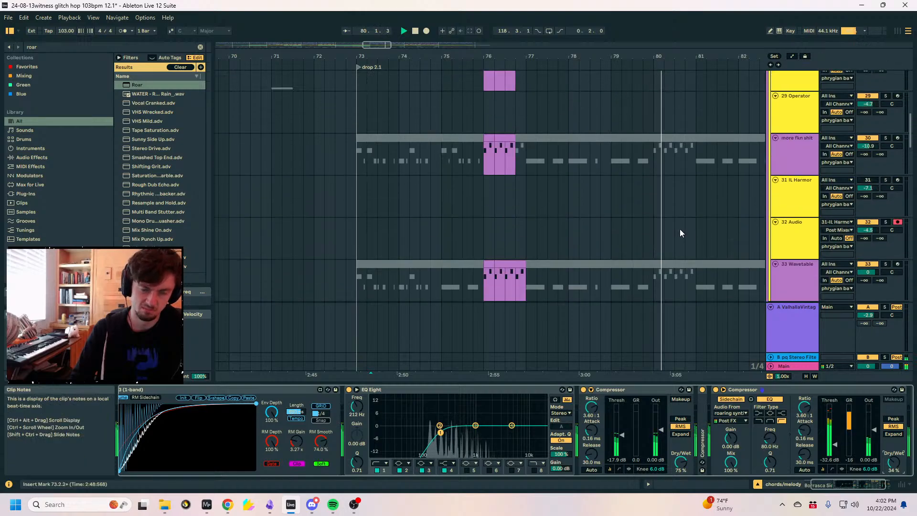
scroll(758, 233, "up", 10)
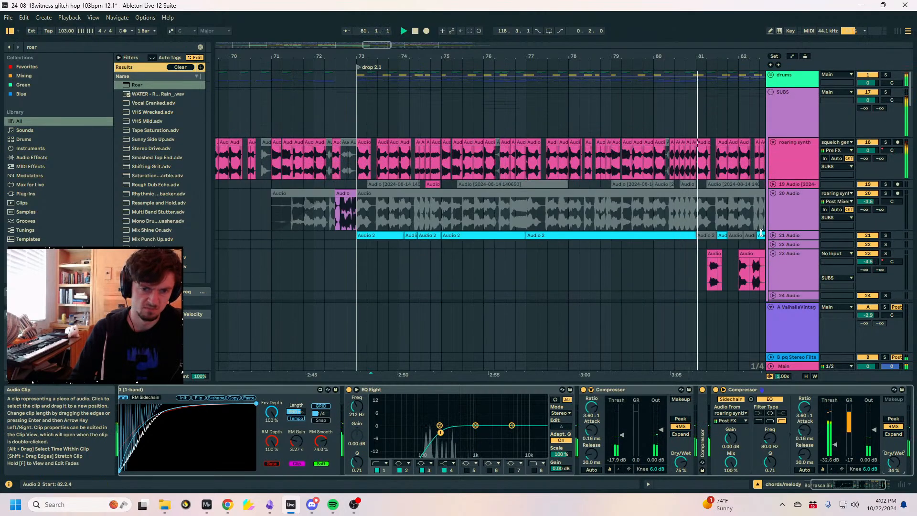
left_click(669, 159)
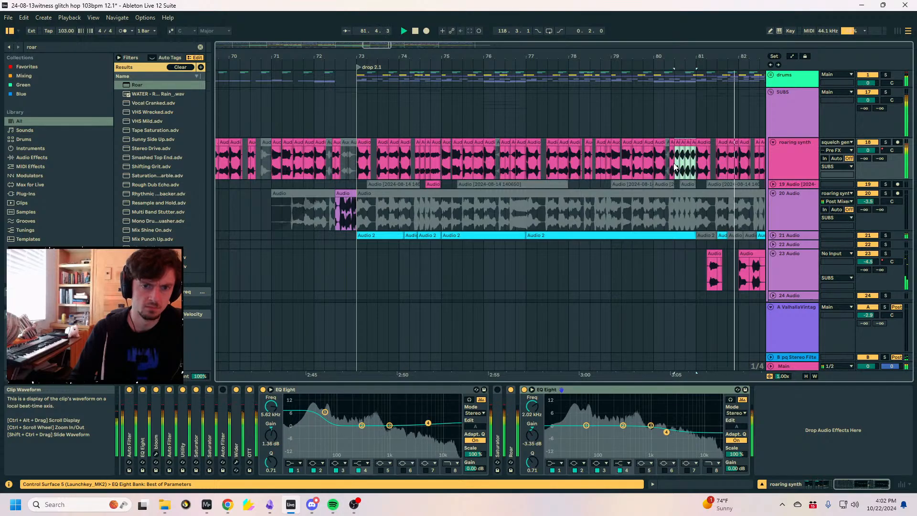
left_click_drag(867, 150, 867, 156)
left_click(708, 159)
left_click_drag(705, 60, 502, 51)
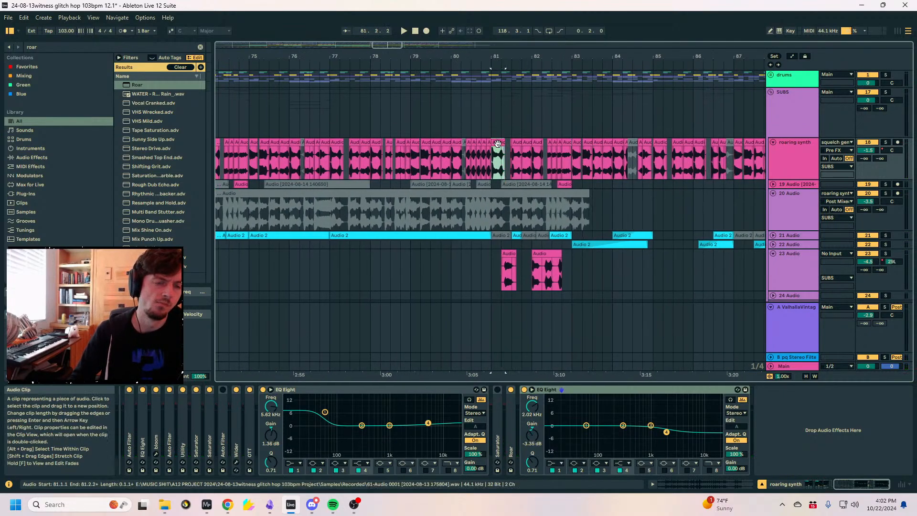
key("space")
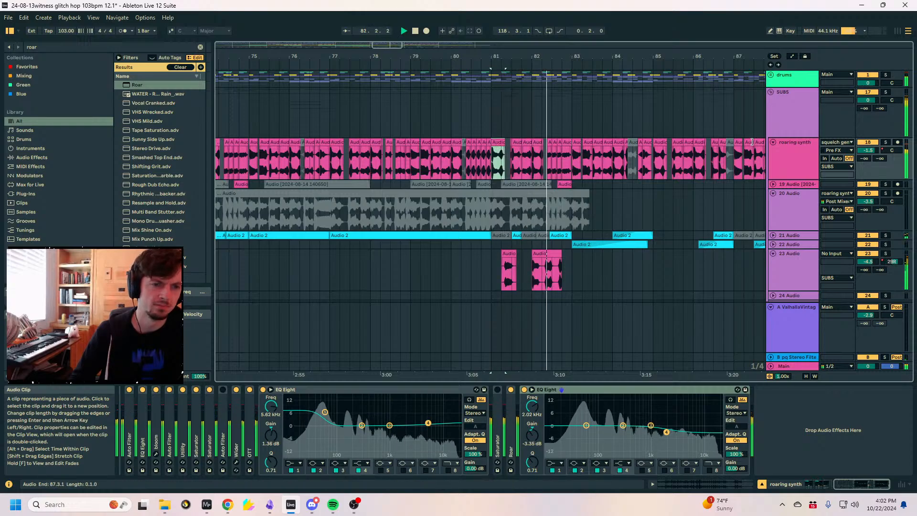
left_click_drag(867, 150, 868, 162)
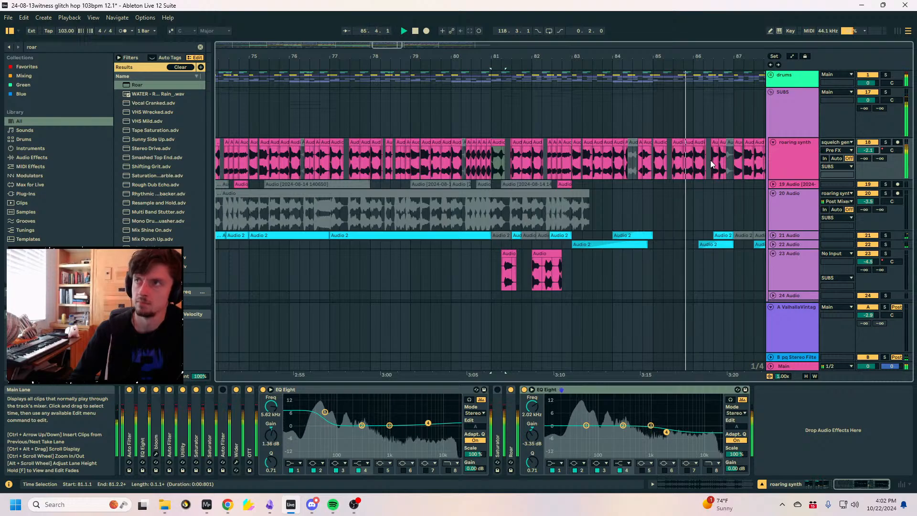
key("b")
key("space")
Play the arrangement from bar 49, ahead of the breakdown.
left_click(569, 160)
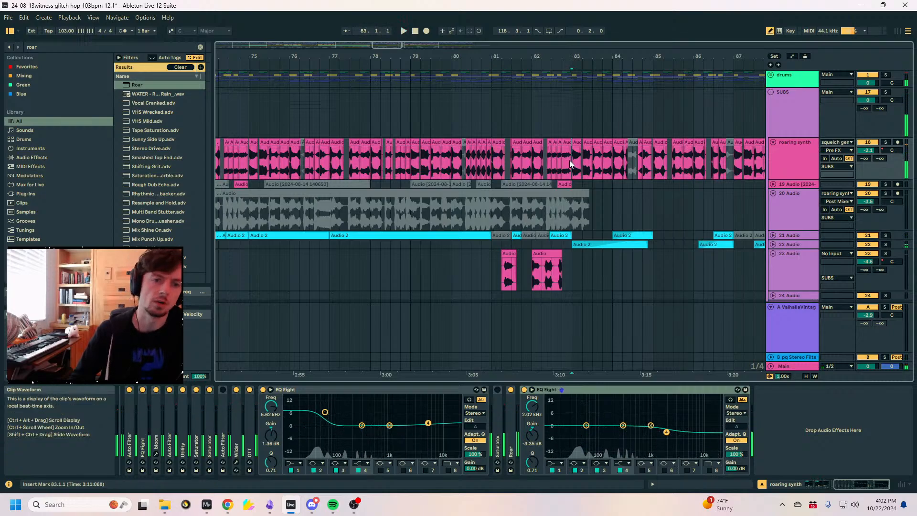
left_click_drag(590, 55, 497, 38)
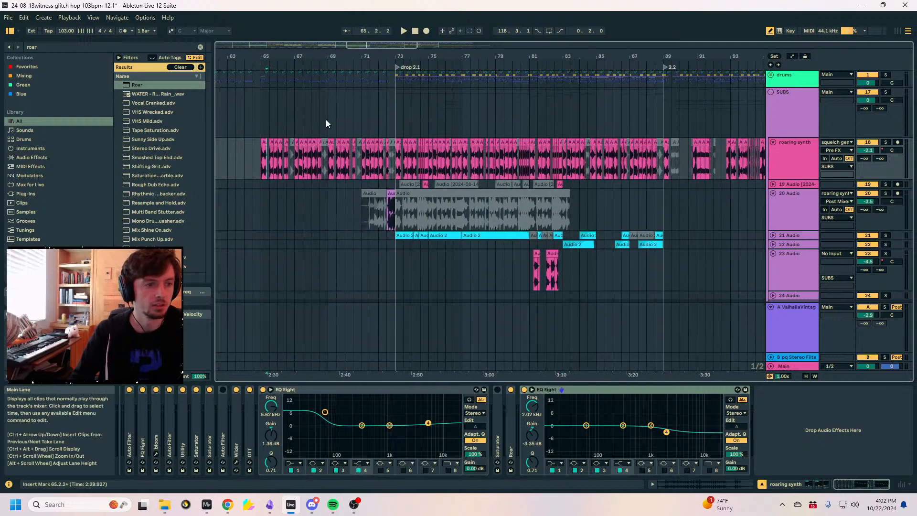
left_click_drag(295, 55, 492, 103)
left_click(393, 158)
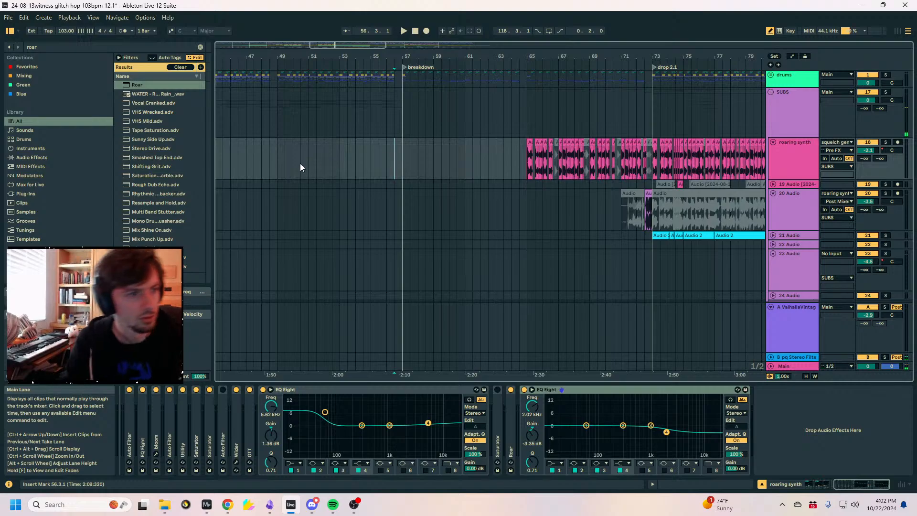
left_click(280, 164)
key("space")
left_click(287, 165)
scroll(288, 164, "down", 2)
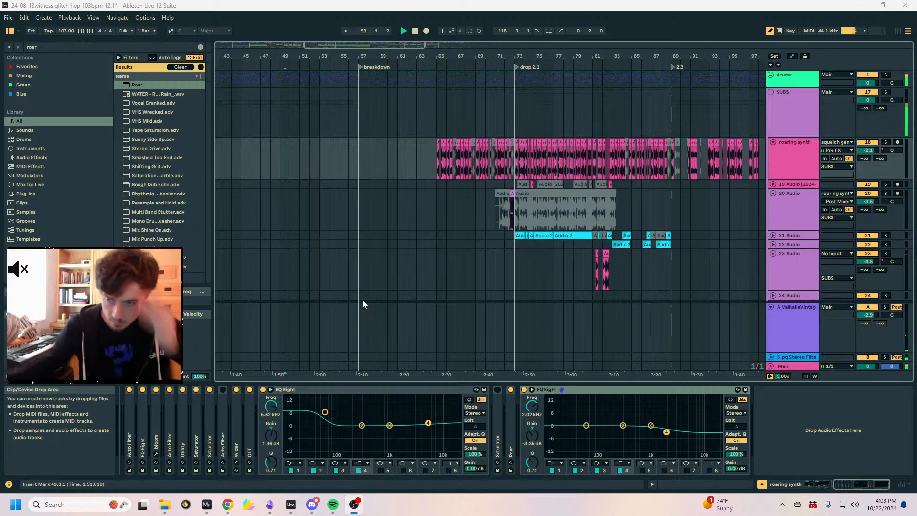
scroll(325, 276, "down", 2)
scroll(315, 265, "down", 8)
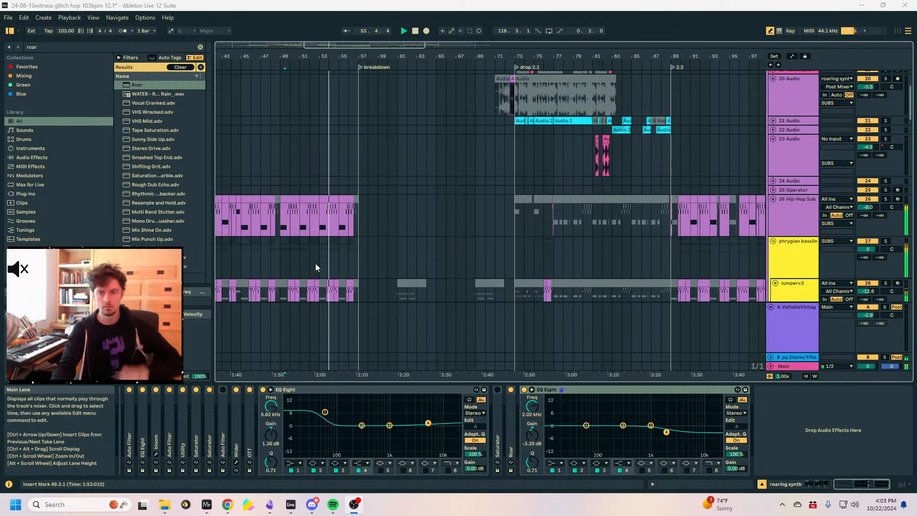
left_click(343, 196)
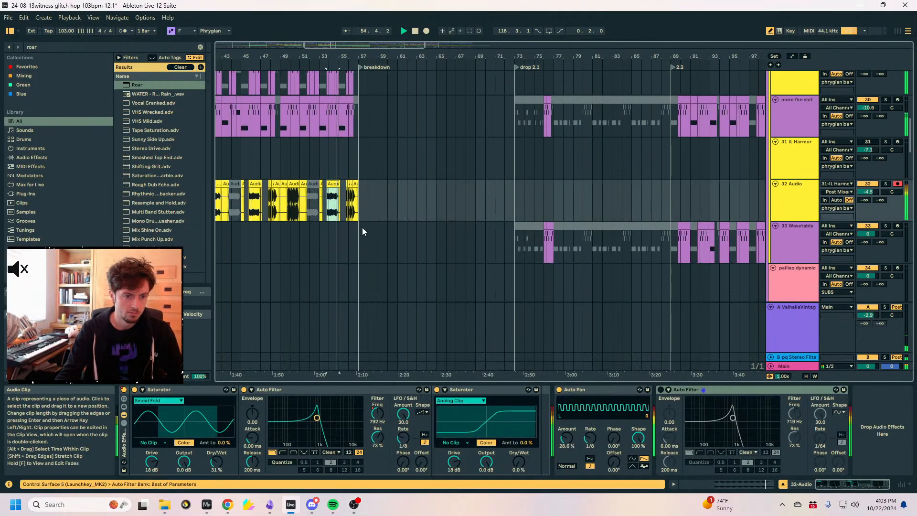
left_click(41, 45)
key("BackSpace")
key("BackSpace")
key("BackSpace")
key("BackSpace")
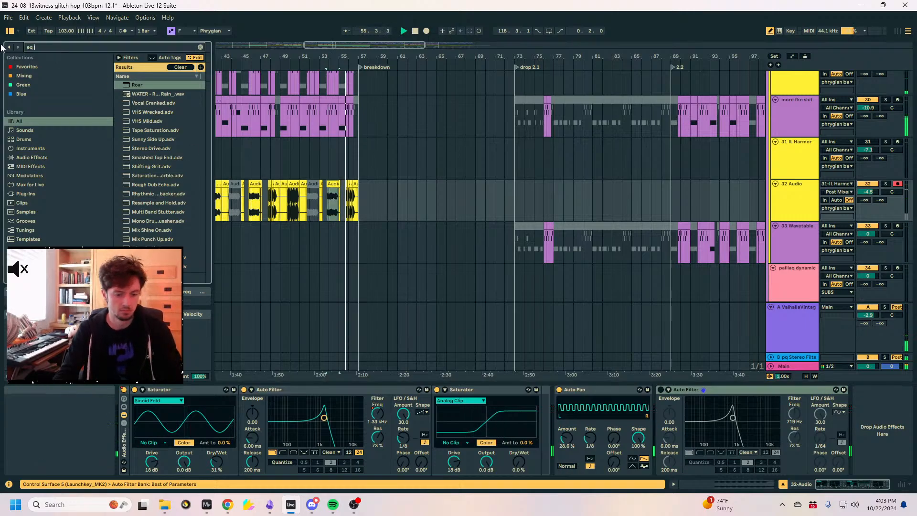
type("eq 8")
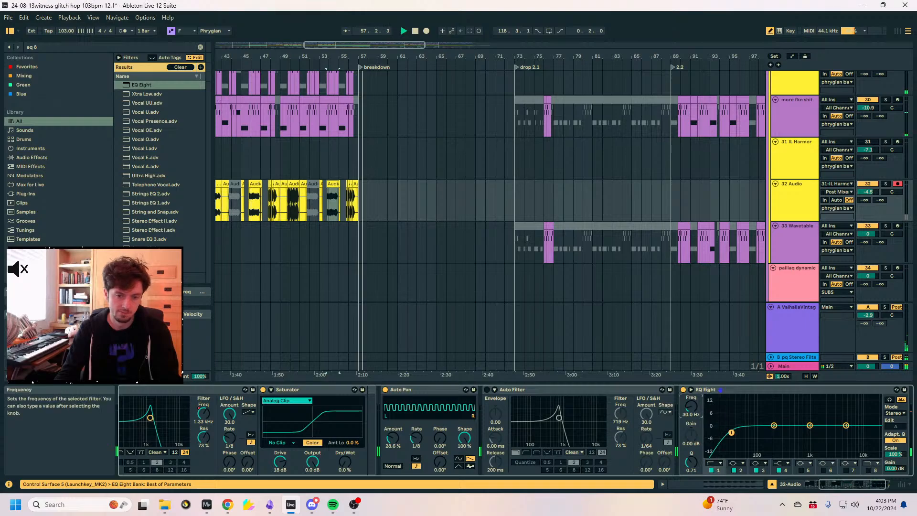
Listen through the breakdown and examine the device chains of the FX and scritches groups.
scroll(466, 245, "down", 10)
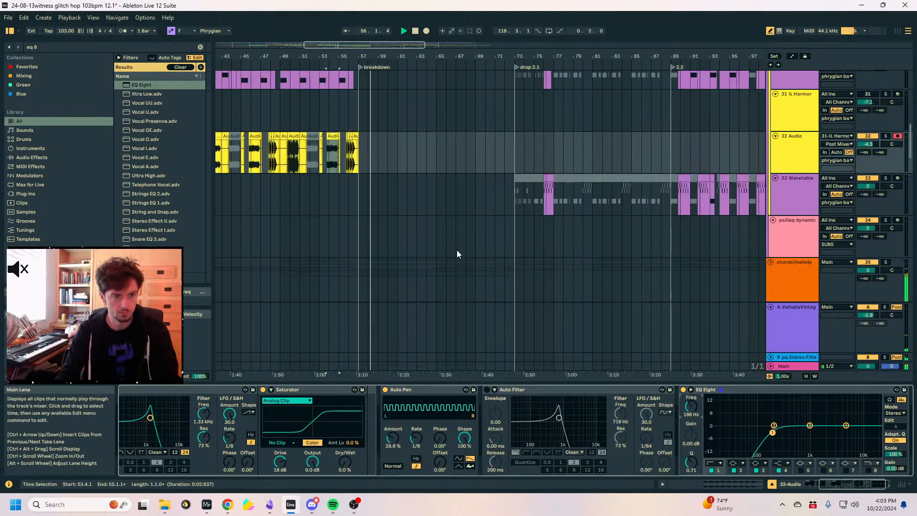
left_click_drag(363, 59, 364, 93)
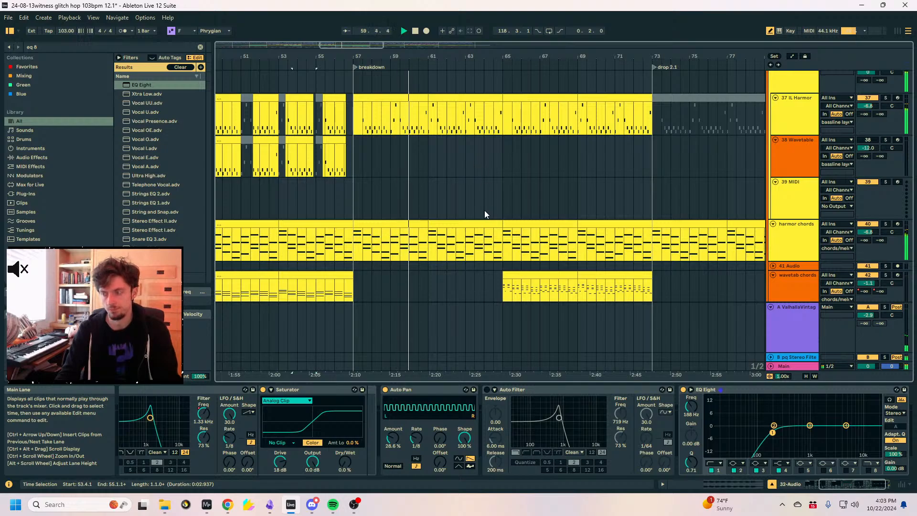
scroll(484, 210, "down", 4)
scroll(487, 219, "down", 5)
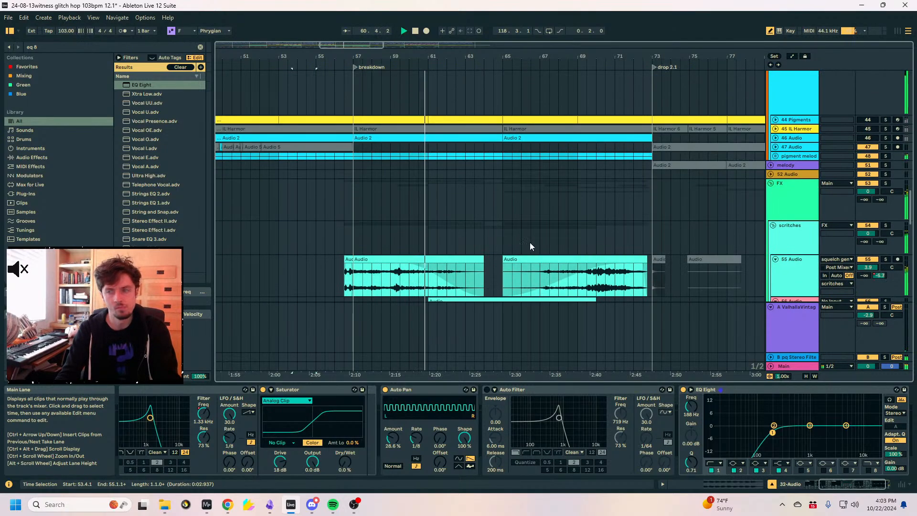
scroll(506, 244, "down", 2)
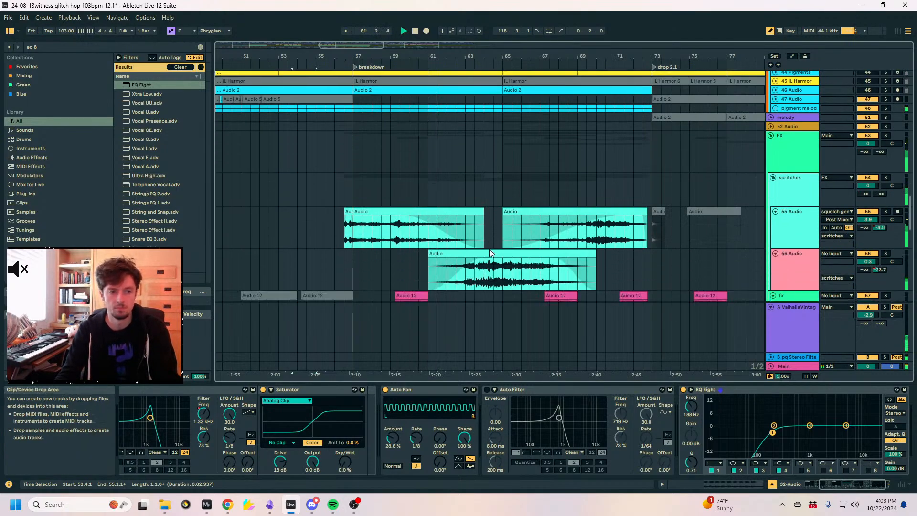
left_click(428, 277)
left_click(804, 151)
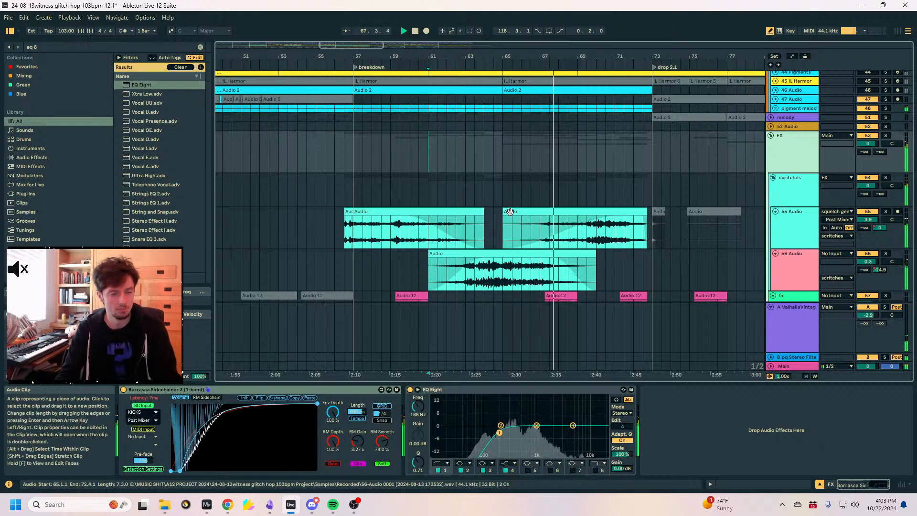
left_click(512, 177)
left_click_drag(549, 58, 458, 57)
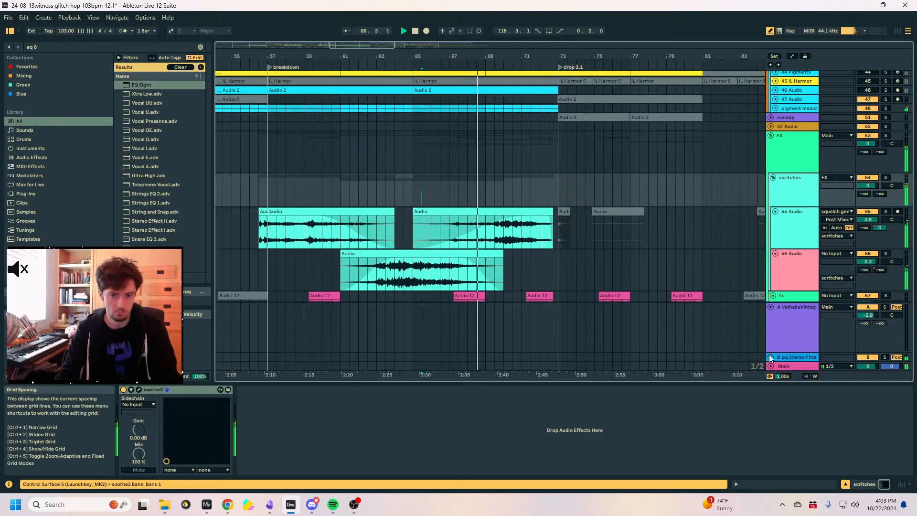
Examine the Main track's device chain, the Ozone 8 Elements maximizer and the spectrogram and loudness meters during playback.
left_click(783, 366)
left_click(520, 389)
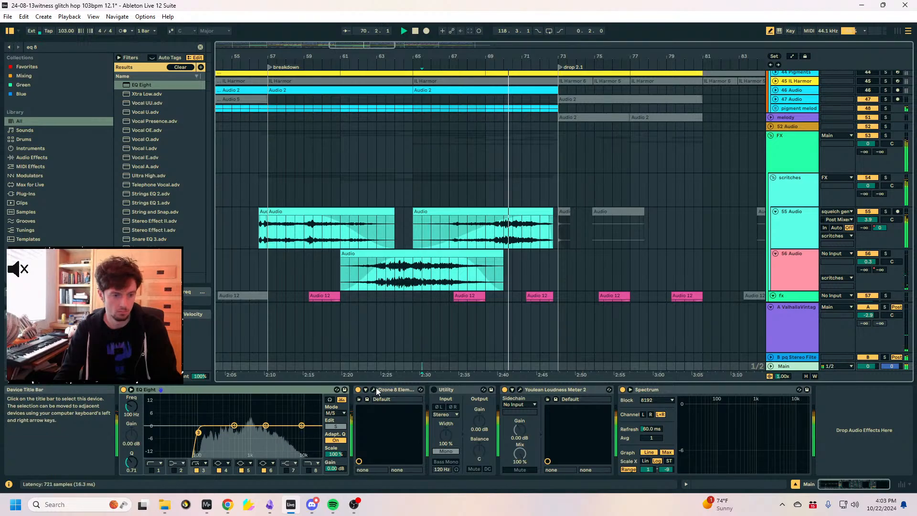
left_click(207, 502)
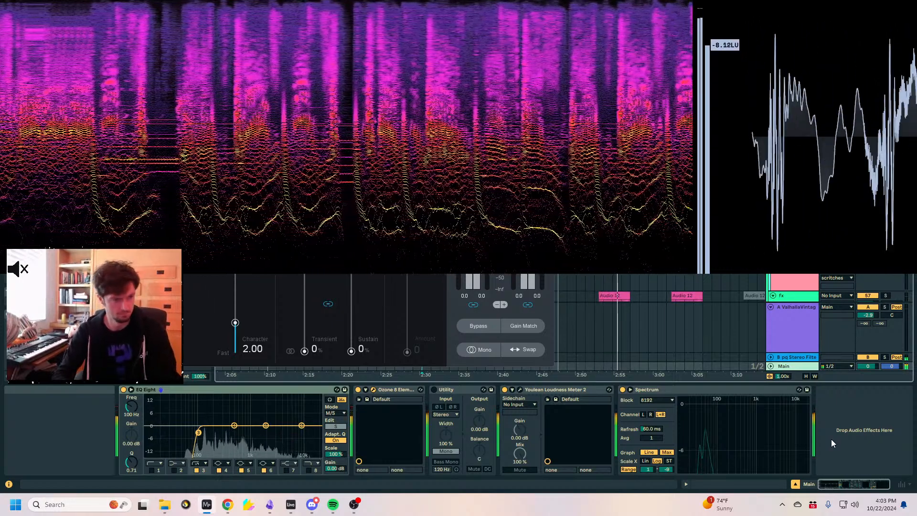
left_click(828, 444)
scroll(668, 229, "up", 10)
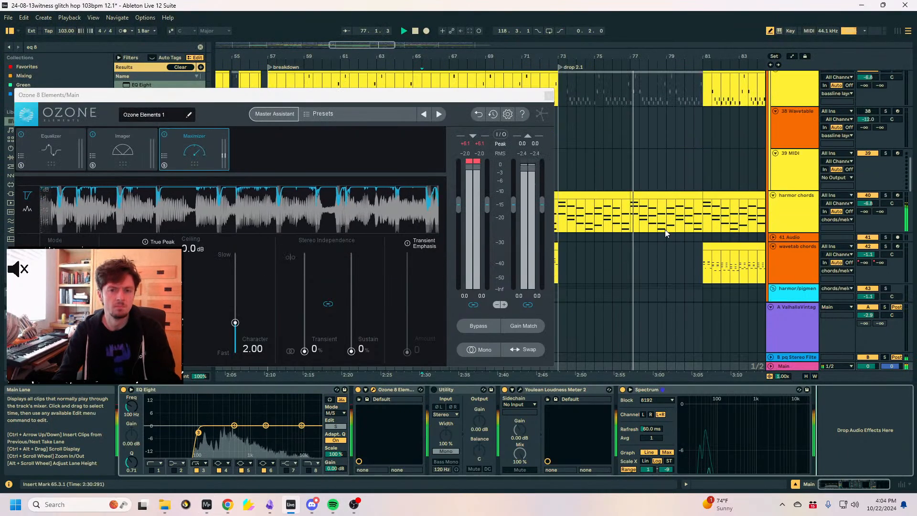
Set the scale of the last EQ Eight on the roaring synth track to 44%.
scroll(668, 221, "up", 15)
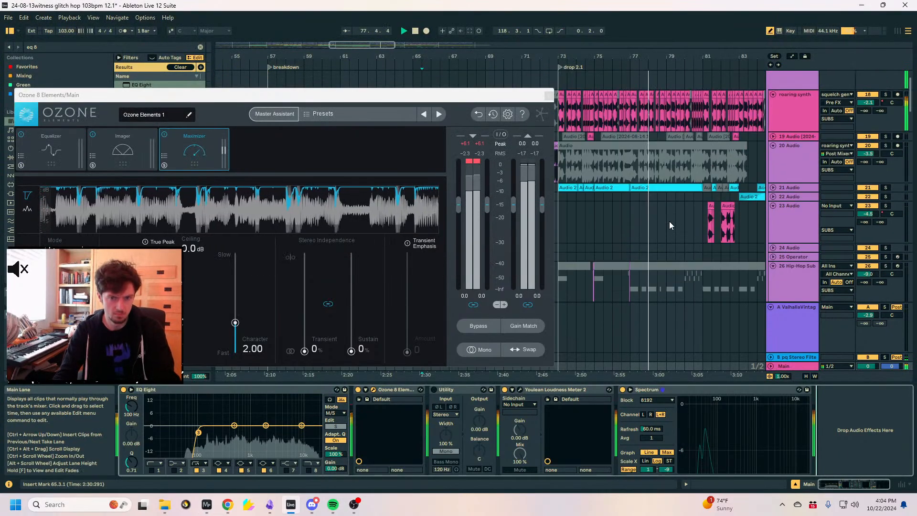
left_click(786, 127)
left_click(790, 158)
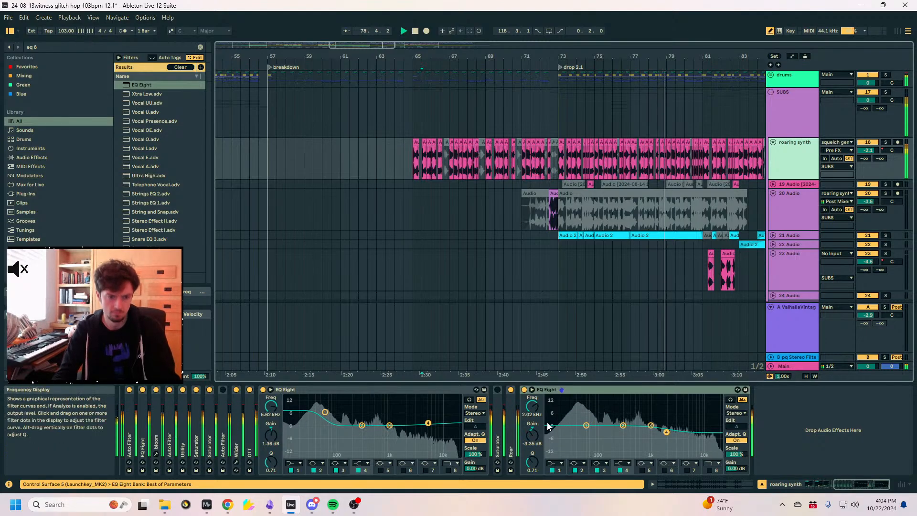
left_click_drag(890, 468, 890, 487)
left_click(846, 388)
key("Right")
left_click_drag(891, 455, 891, 477)
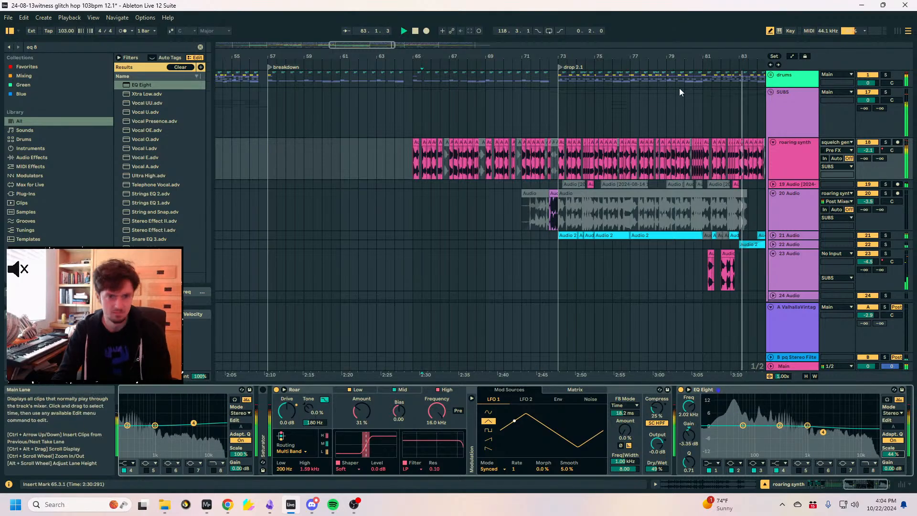
Unfold the drums group and add a Delay to the end of track 11 LNZ_174's device chain.
left_click_drag(699, 56, 505, 56)
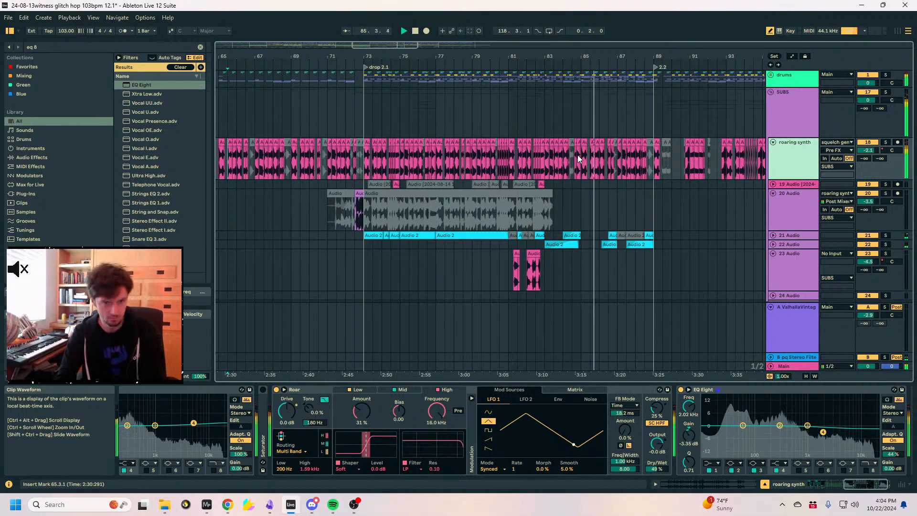
scroll(609, 218, "down", 4)
scroll(601, 215, "up", 4)
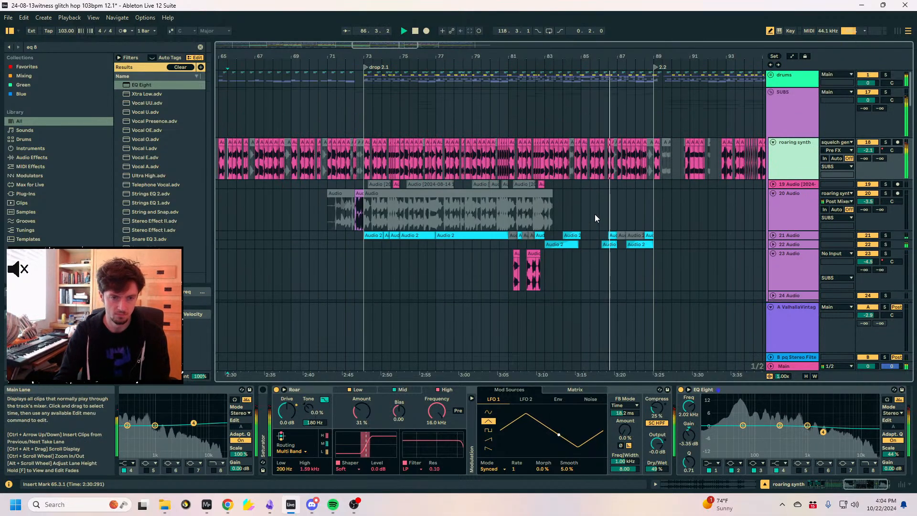
left_click(770, 75)
scroll(727, 143, "down", 7)
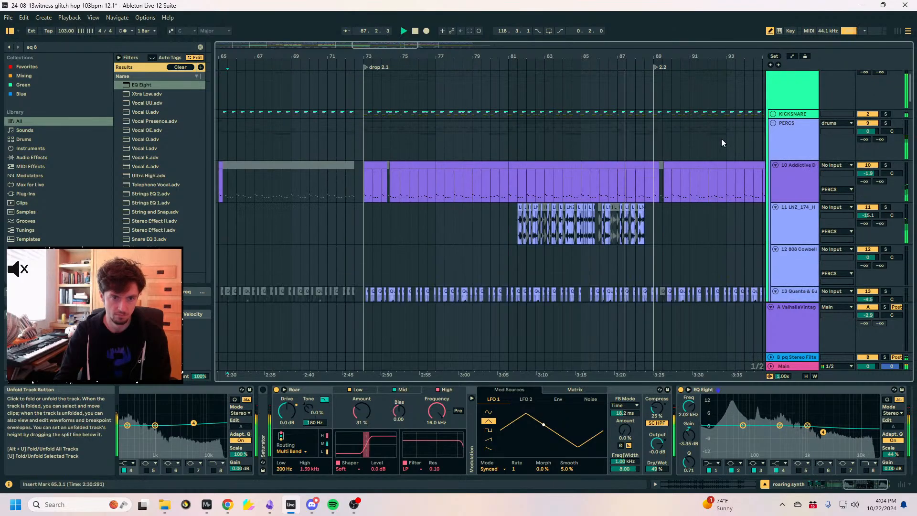
left_click(578, 148)
left_click(116, 46)
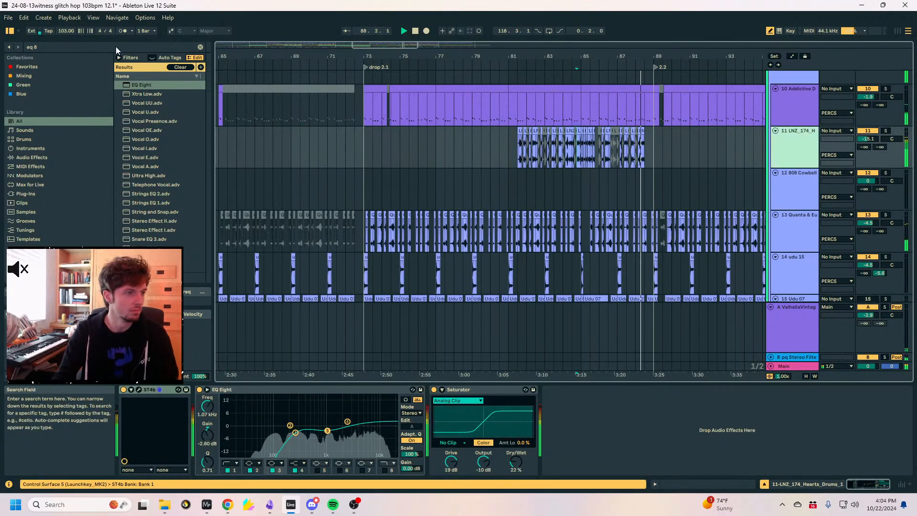
type("delay")
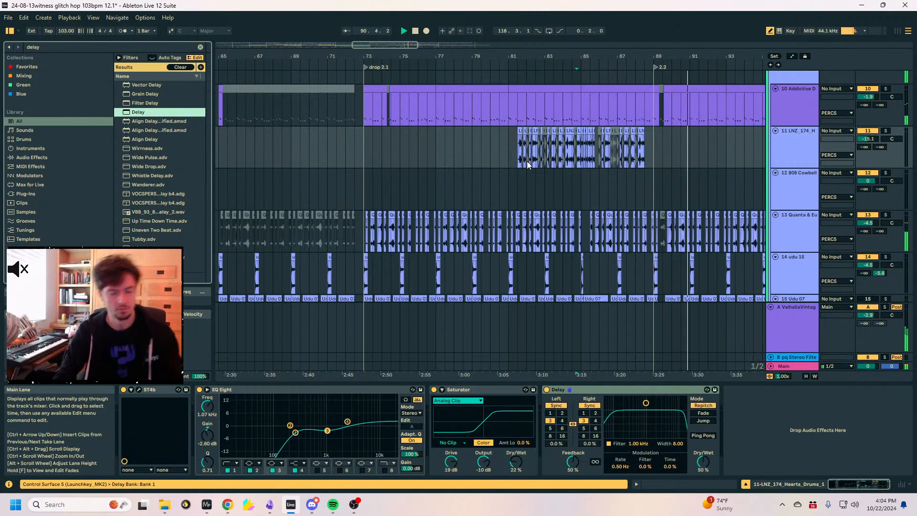
Switch the left and right channels of track 11's Delay from tempo sync to free time.
scroll(579, 162, "up", 3)
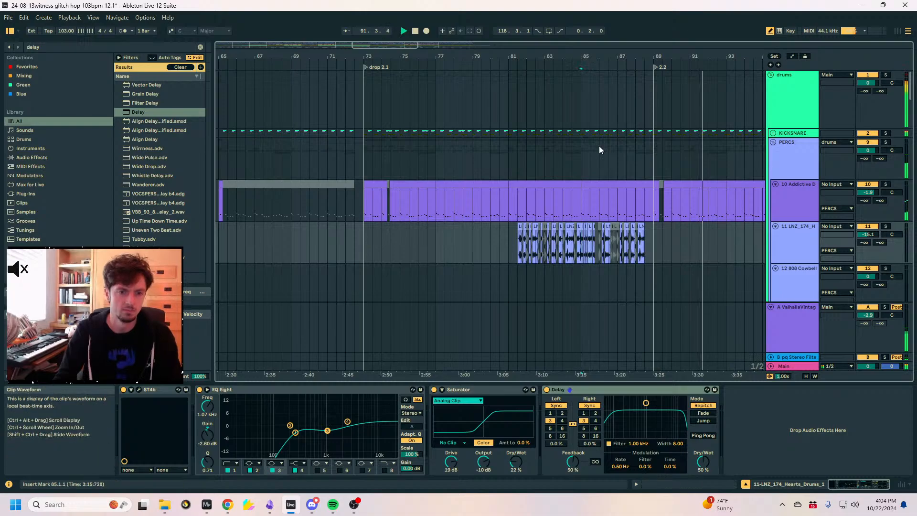
scroll(592, 176, "up", 4, "ctrl")
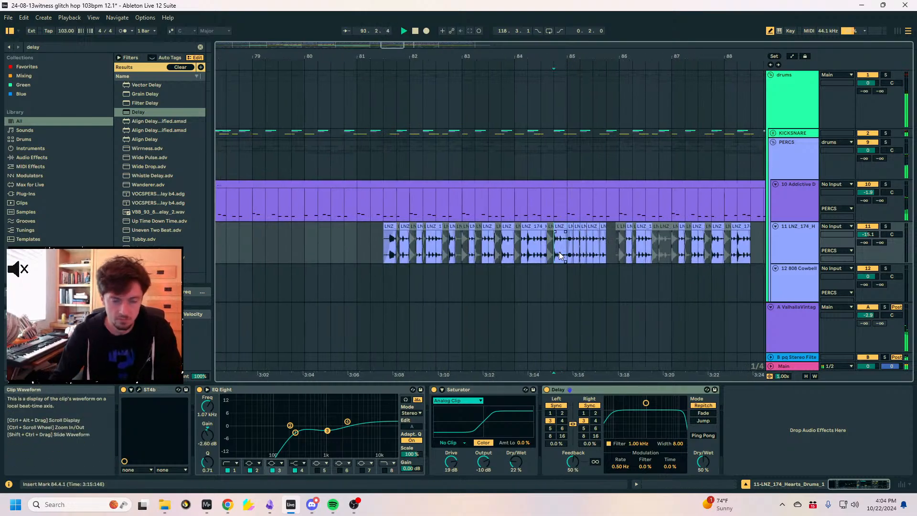
scroll(559, 224, "up", 2, "ctrl")
left_click(512, 158)
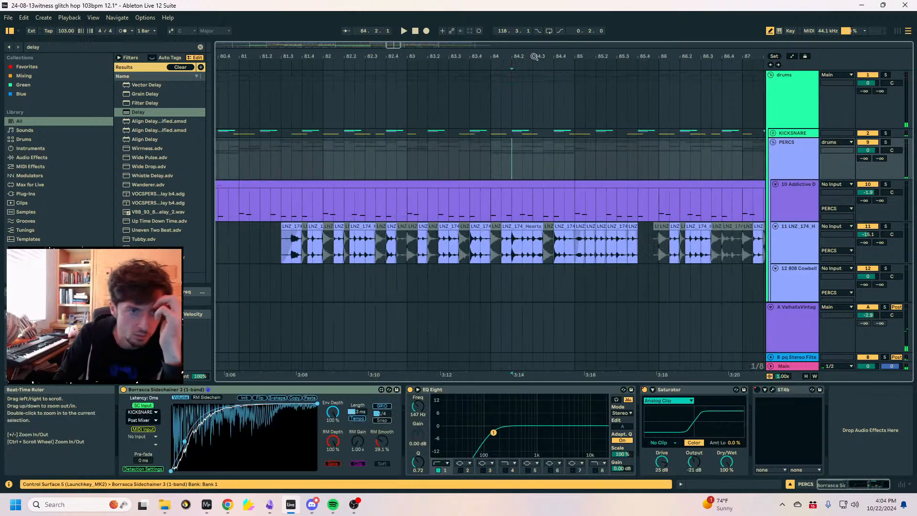
left_click_drag(534, 56, 455, 57)
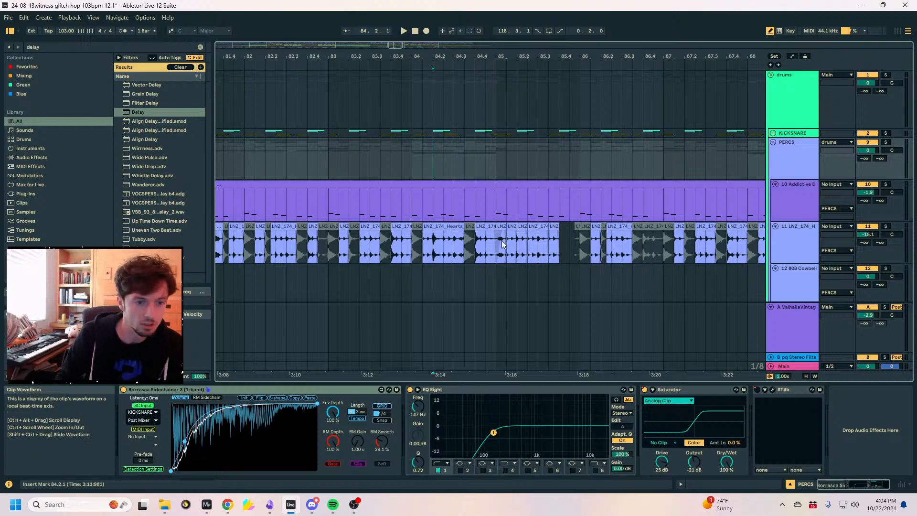
left_click(486, 259)
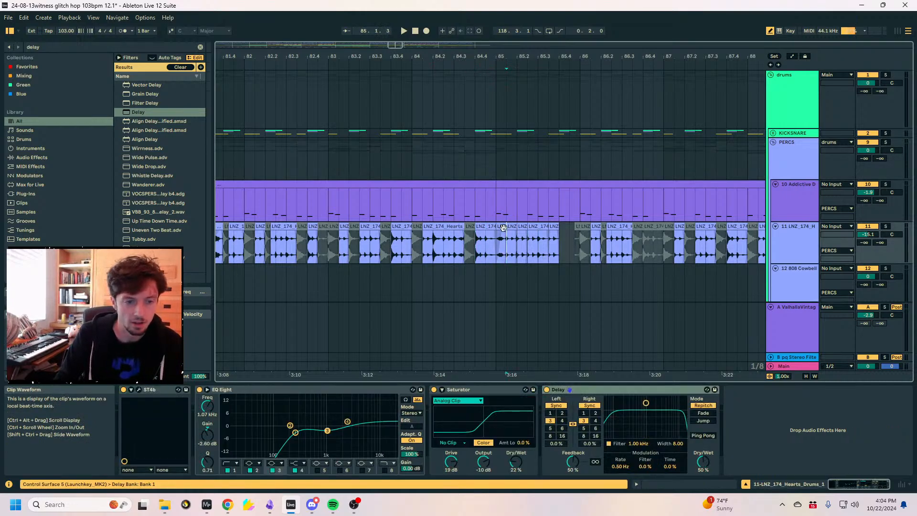
left_click(484, 248)
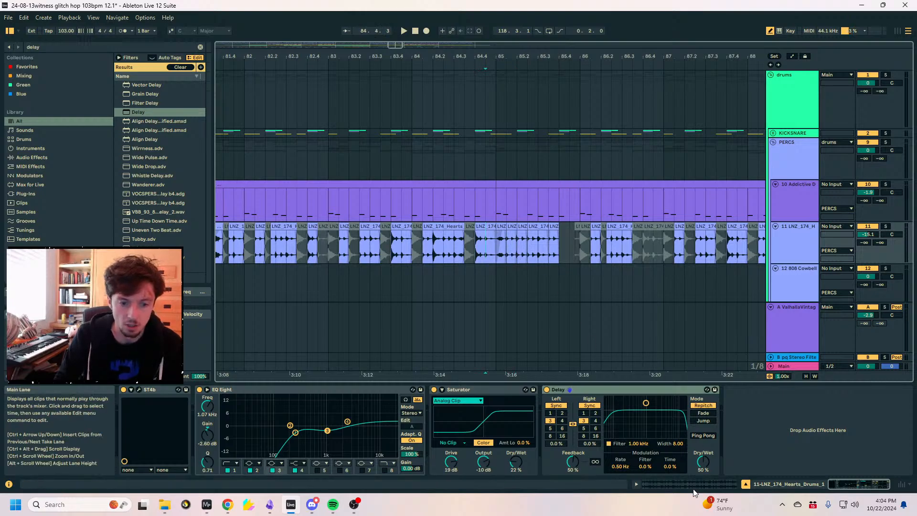
left_click(583, 413)
left_click(589, 405)
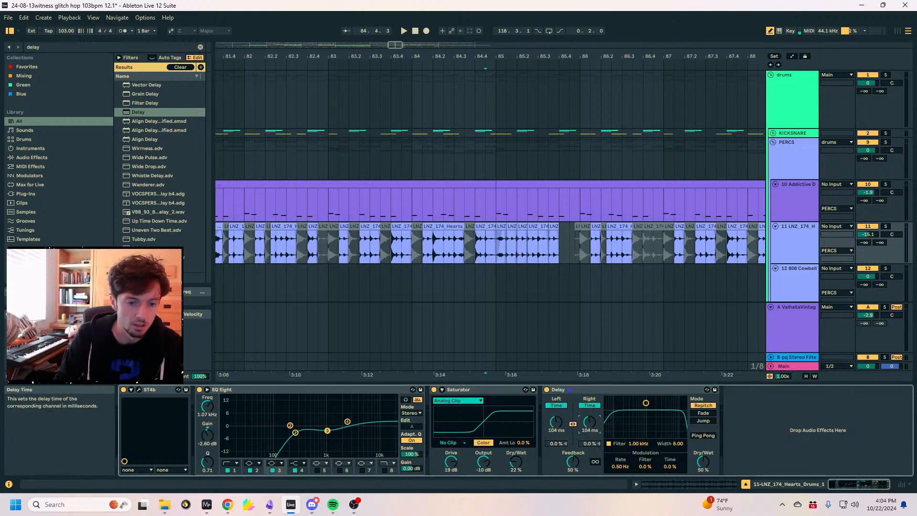
Audition track 11 from bar 85, soloed and in the mix, setting the Delay's dry/wet to 0% and its time to 30 ms.
left_click(483, 210)
left_click(435, 243)
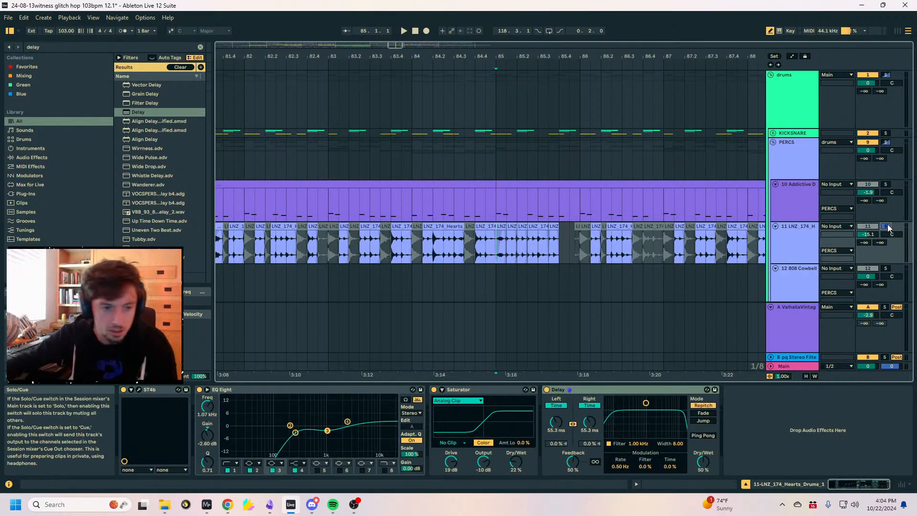
key("space")
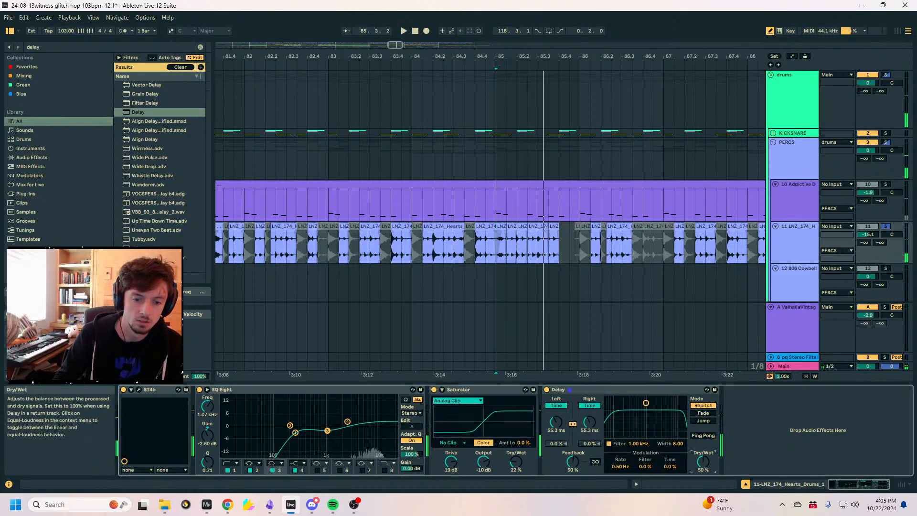
left_click_drag(703, 462, 703, 506)
key("space")
left_click(885, 226)
key("space")
key("space")
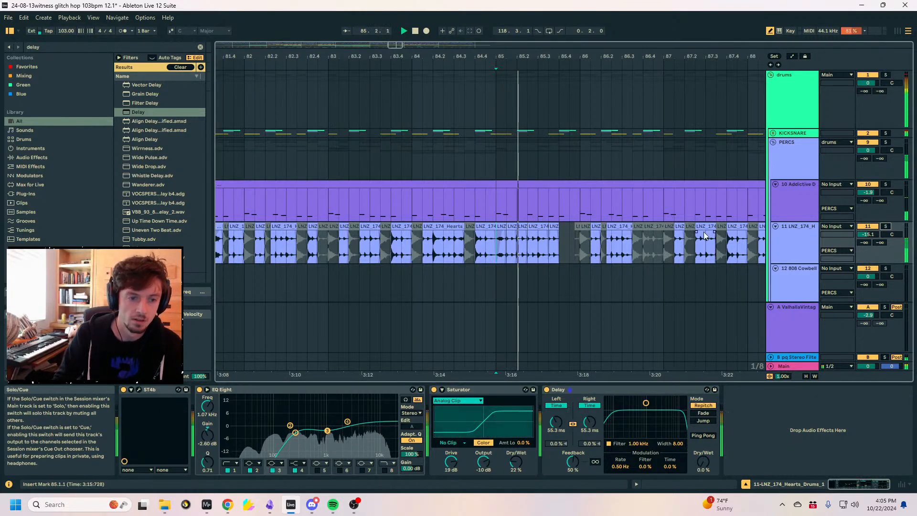
key("space")
left_click_drag(589, 422, 589, 427)
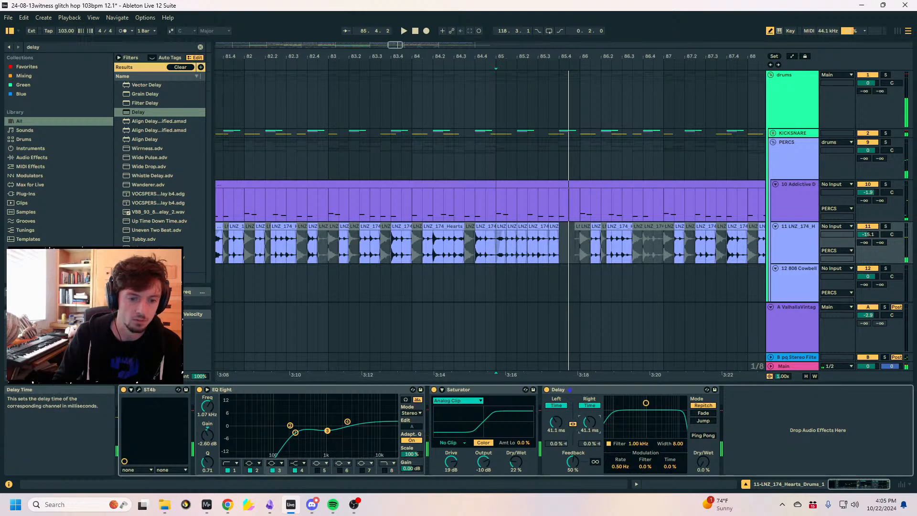
Automate track 11's Delay from bar 85: curve dry/wet up from 0% to 64% and ramp the left time down to 7.86 ms.
key("a")
key("b")
left_click(495, 262)
left_click_drag(569, 262, 568, 247)
left_click(506, 237)
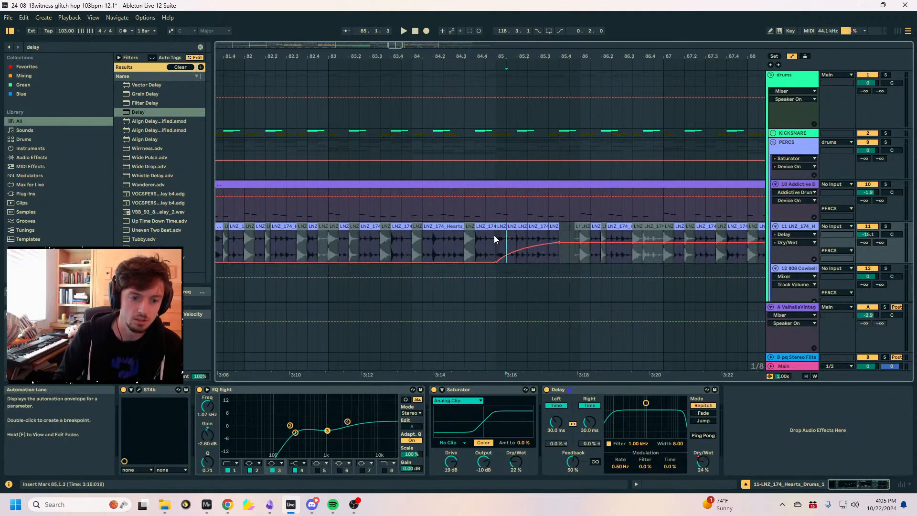
left_click(586, 423)
left_click_drag(496, 252, 496, 249)
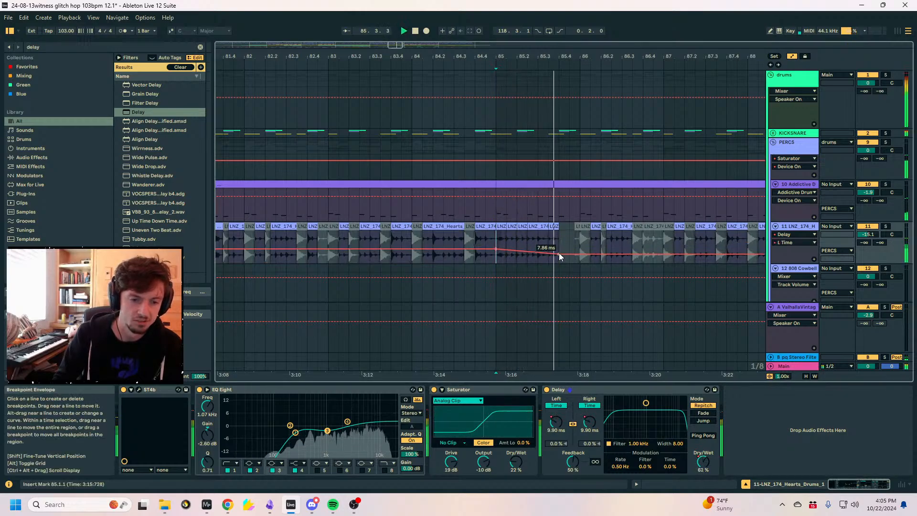
Try ending the delay time ramp at 1 ms with a higher starting point, and undo both changes.
left_click_drag(558, 257, 558, 262)
key("space")
key("space")
left_click_drag(496, 249, 496, 241)
key("ctrl+z")
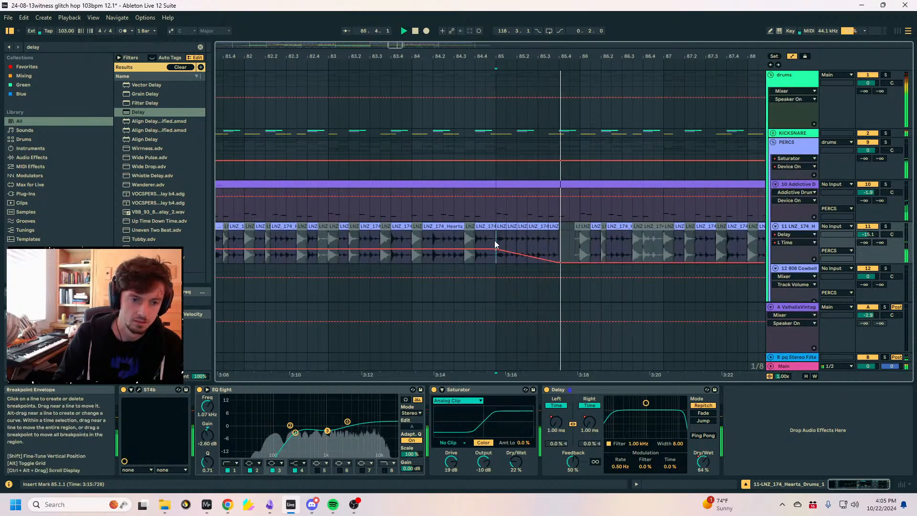
key("ctrl+z")
key("space")
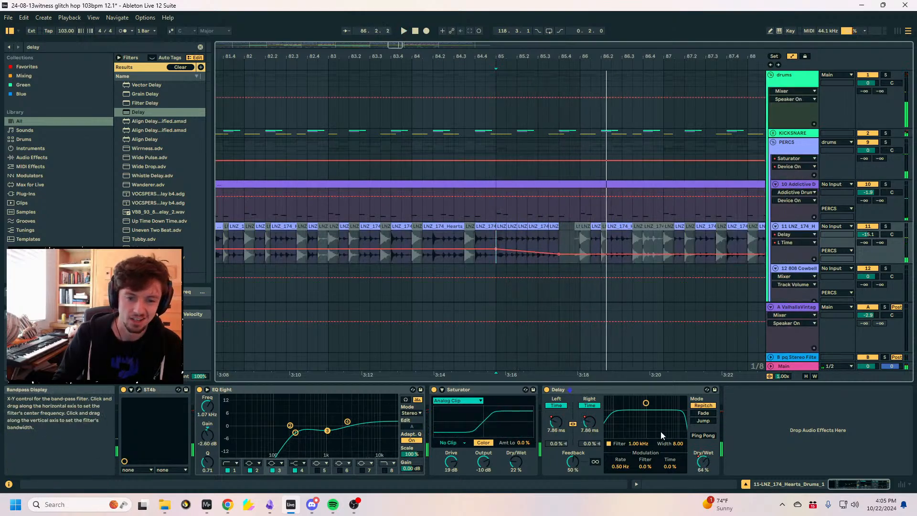
Enable Ping Pong on track 11's Delay and add a Utility after it.
left_click(703, 434)
key("space")
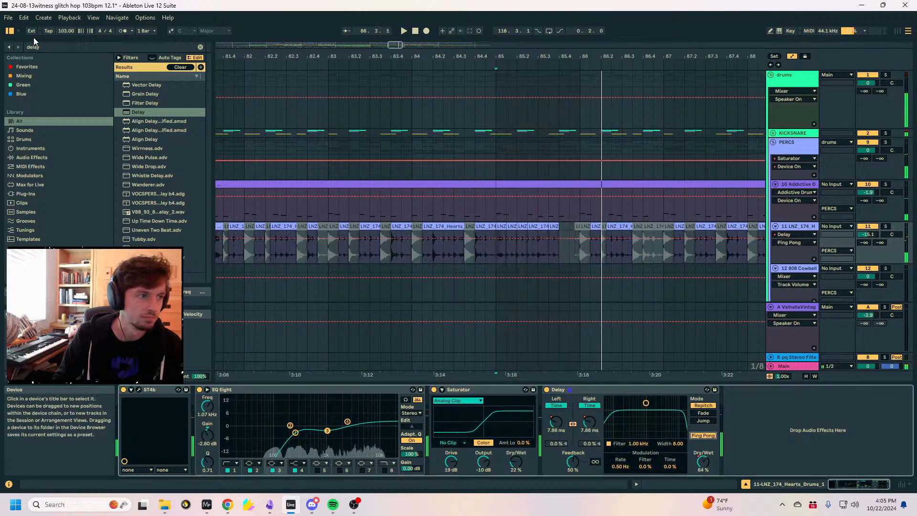
key("ctrl+f")
type("uti")
left_click(146, 85)
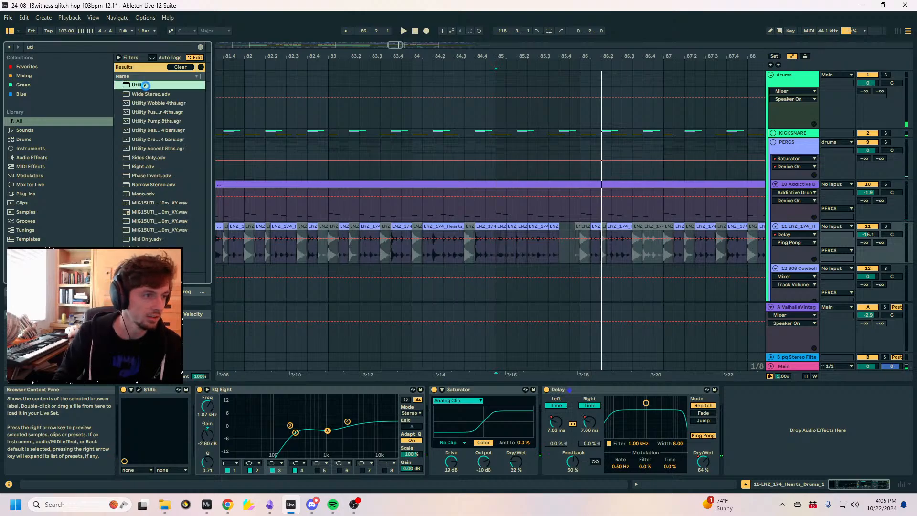
Automate the Utility's stereo width to drop to 0% at bar 85 and ramp back up to 100% before bar 86.
left_click(739, 435)
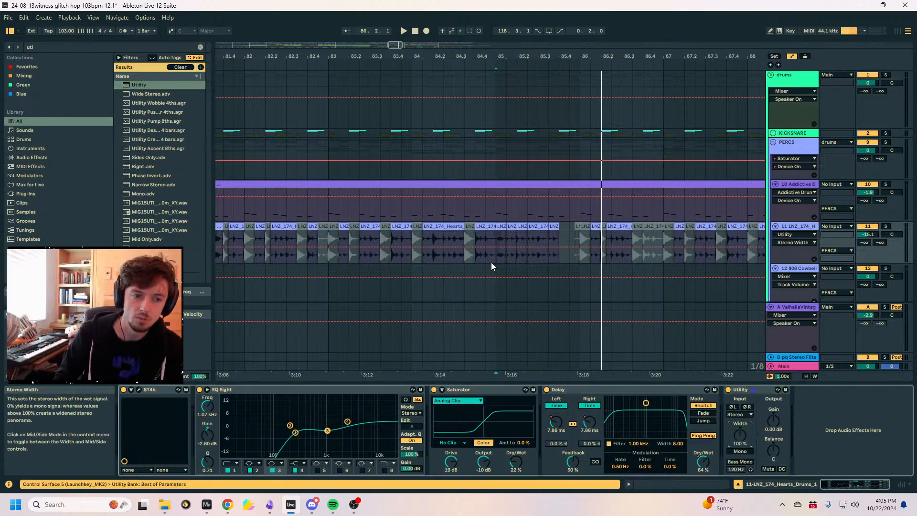
left_click(527, 248)
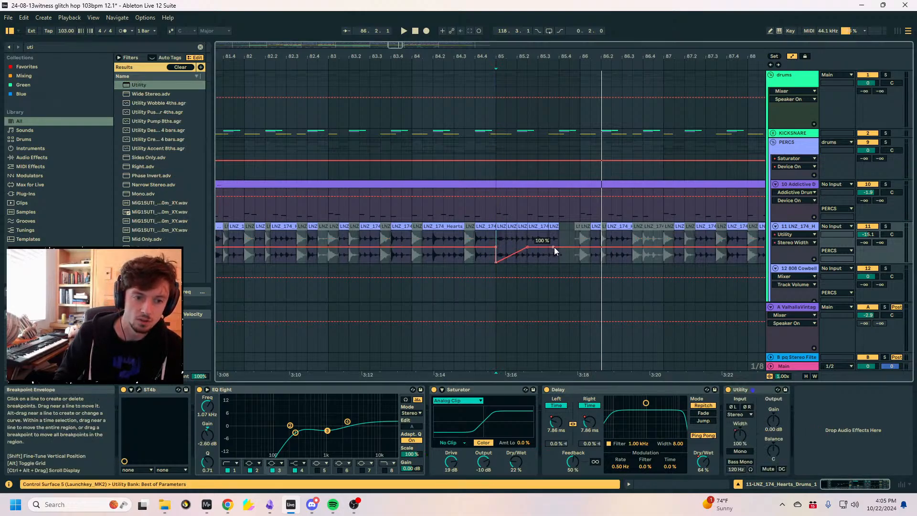
left_click(552, 248)
Bring the Delay's dry/wet automation back down to 0% at bar 86 and play from bar 85.
left_click(497, 236)
left_click(702, 460)
left_click_drag(580, 242, 579, 262)
key("space")
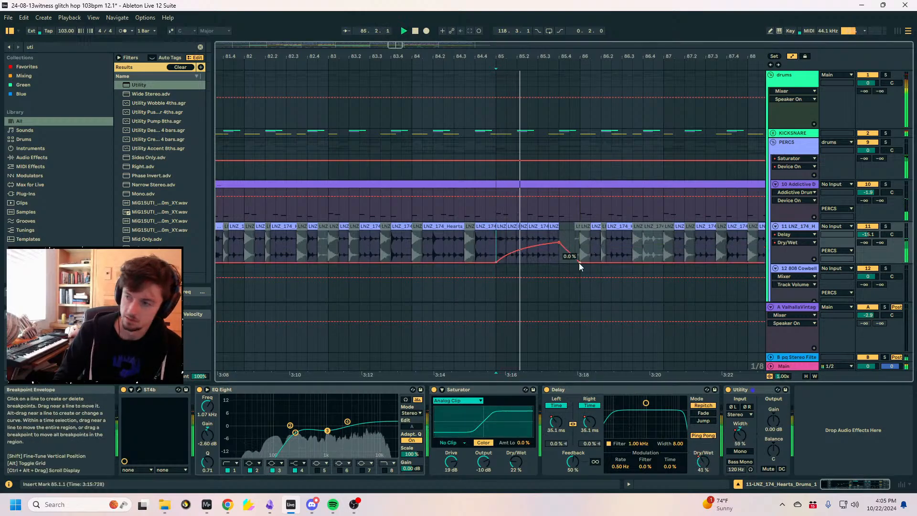
Check the stereo width ramp, slightly lower the peak of the Delay's dry/wet automation and hide the automation lanes.
left_click(741, 425)
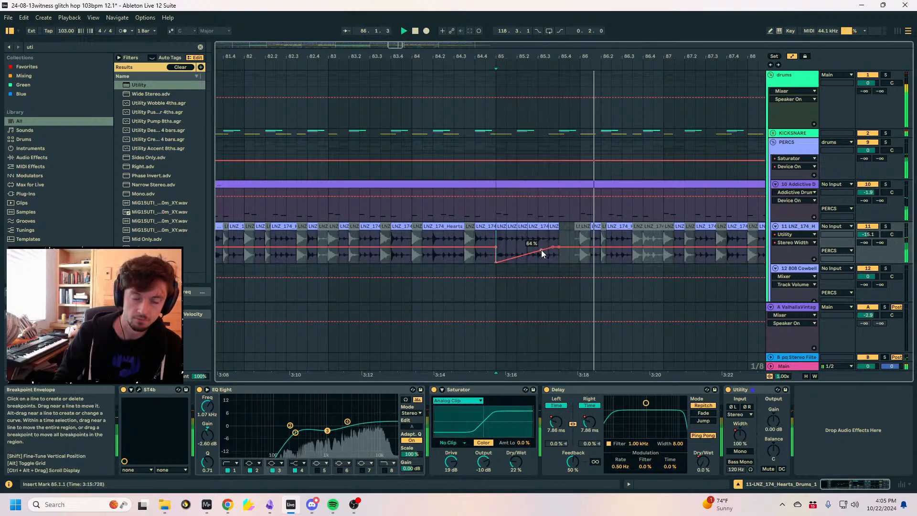
key("a")
key("a")
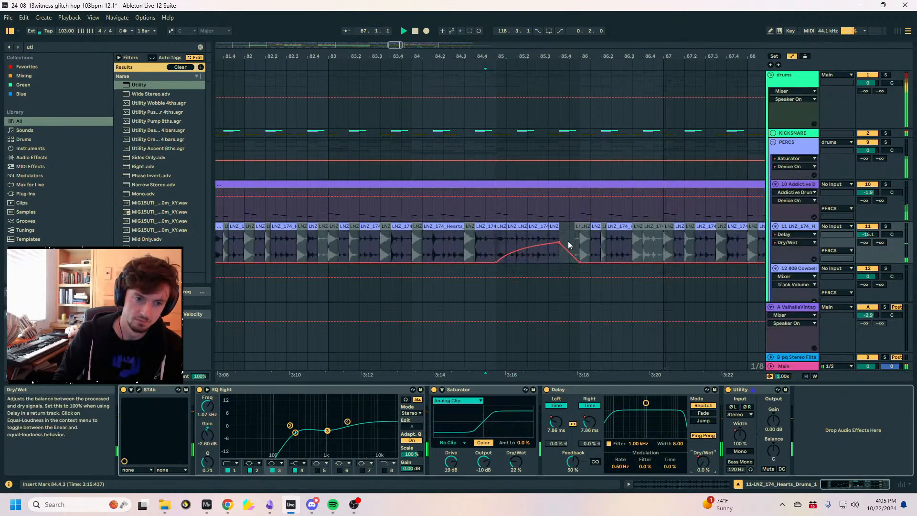
left_click_drag(562, 244, 561, 246)
key("a")
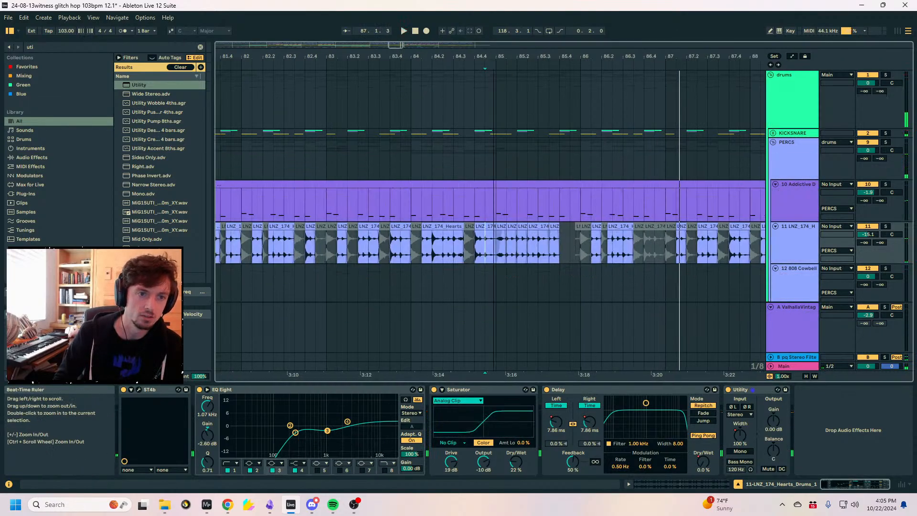
key("minus")
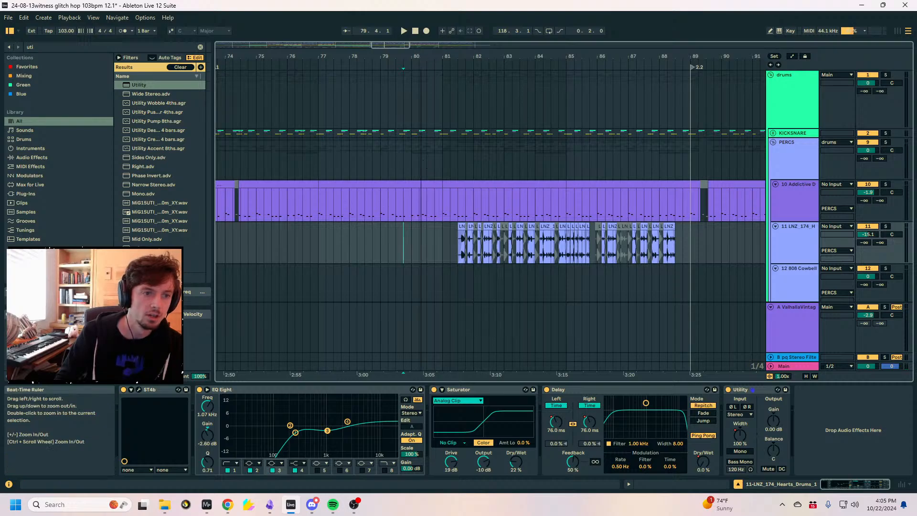
Fold the drums group, solo the roaring synth track and play it from drop 2.1 at bar 73.
key("minus")
scroll(359, 253, "down", 10)
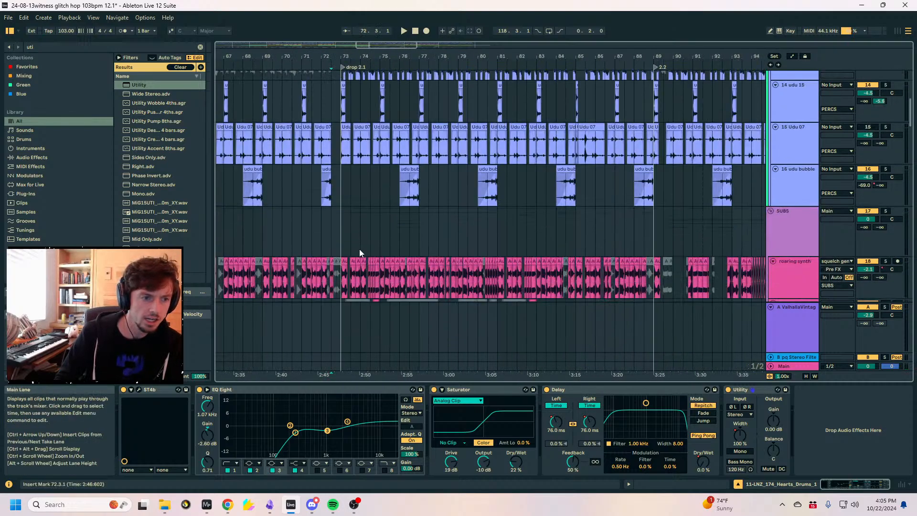
left_click(342, 245)
scroll(342, 245, "down", 5)
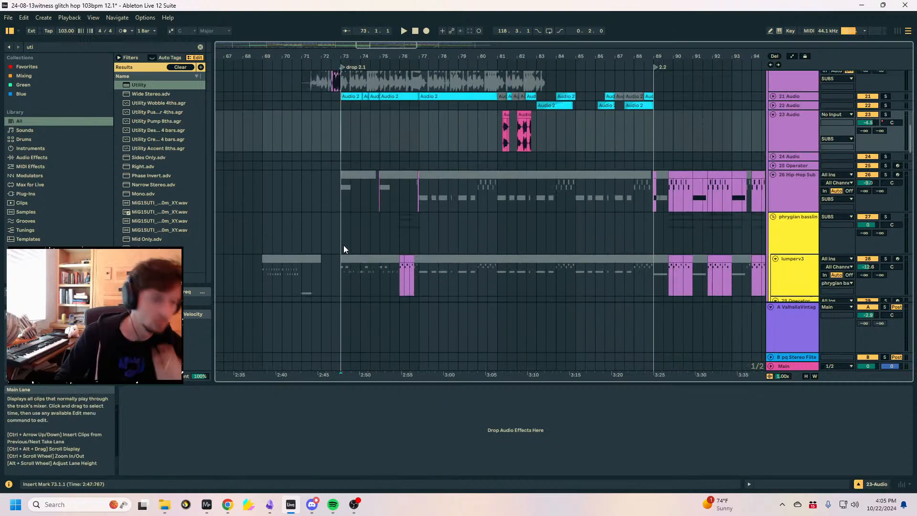
scroll(349, 252, "up", 3)
scroll(349, 252, "up", 10)
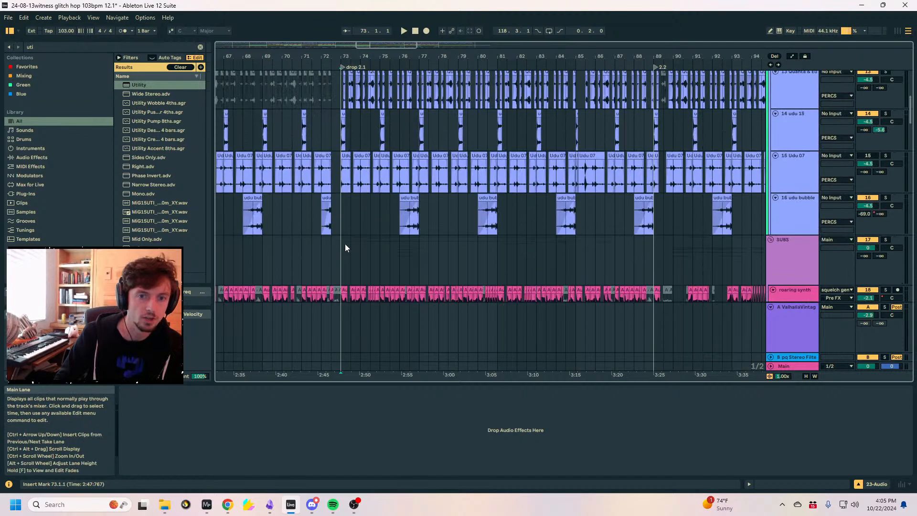
left_click(809, 141)
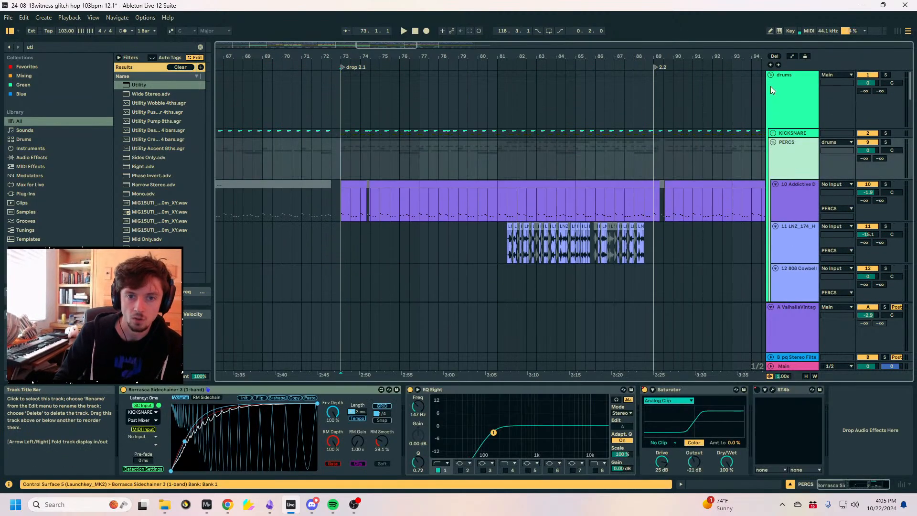
left_click(769, 87)
left_click(770, 75)
left_click(886, 142)
key("space")
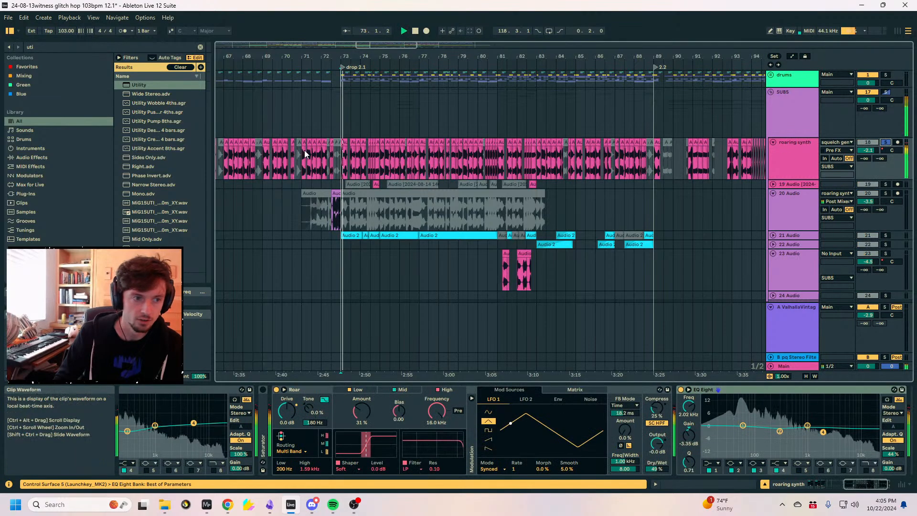
Try extending the first roaring synth clip at bar 73 over the following clips to about 75.2.4.
mouse_move(366, 46)
left_mouse_down()
mouse_move(366, 57)
mouse_move(366, 46)
left_mouse_up()
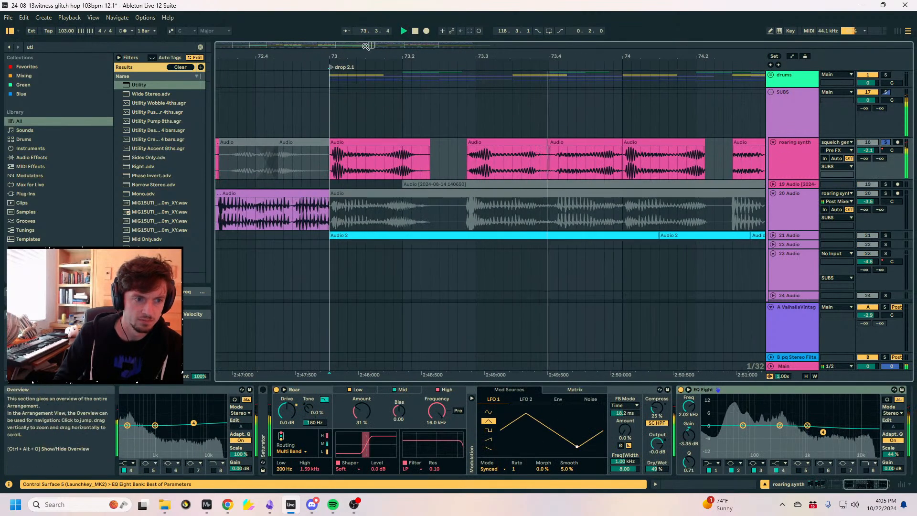
key("space")
left_click(353, 154)
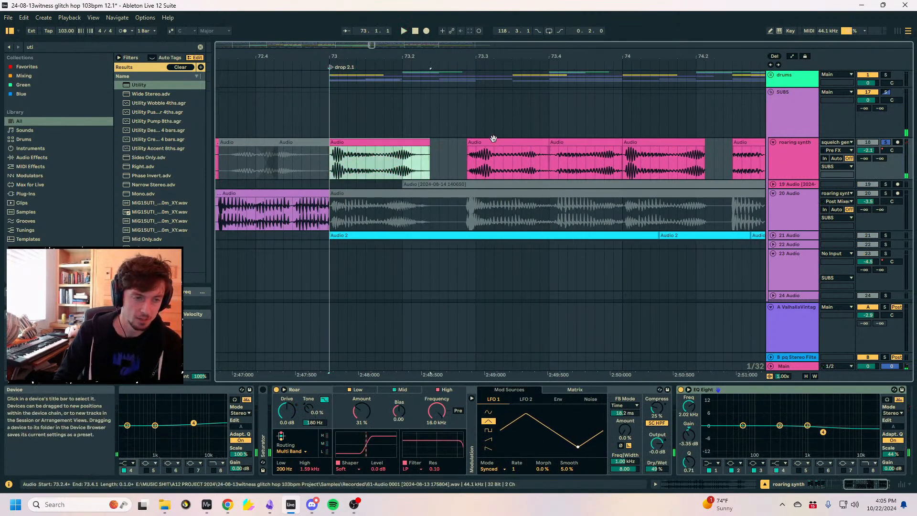
left_click(413, 140)
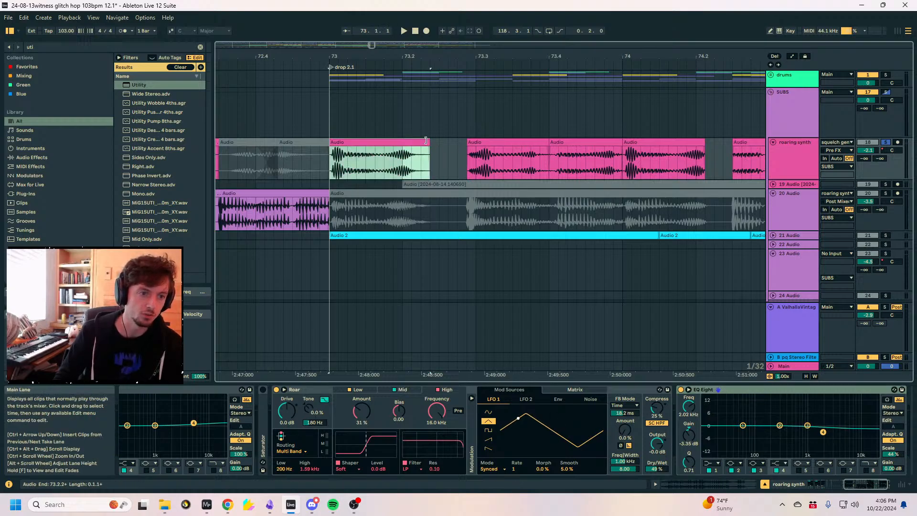
left_click_drag(447, 144, 840, 148)
Try turning Warp off for the extended roaring synth clip, play the result and undo the warp change.
left_click(712, 484)
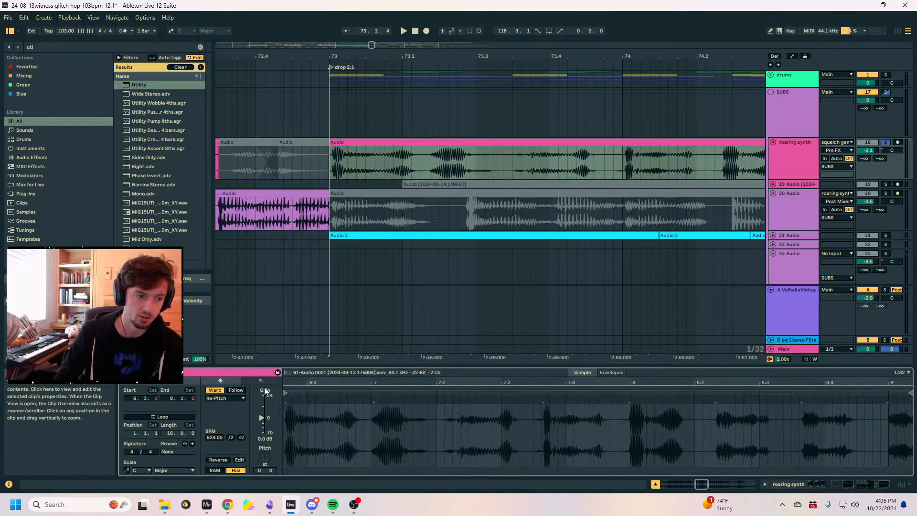
left_click(214, 391)
key("space")
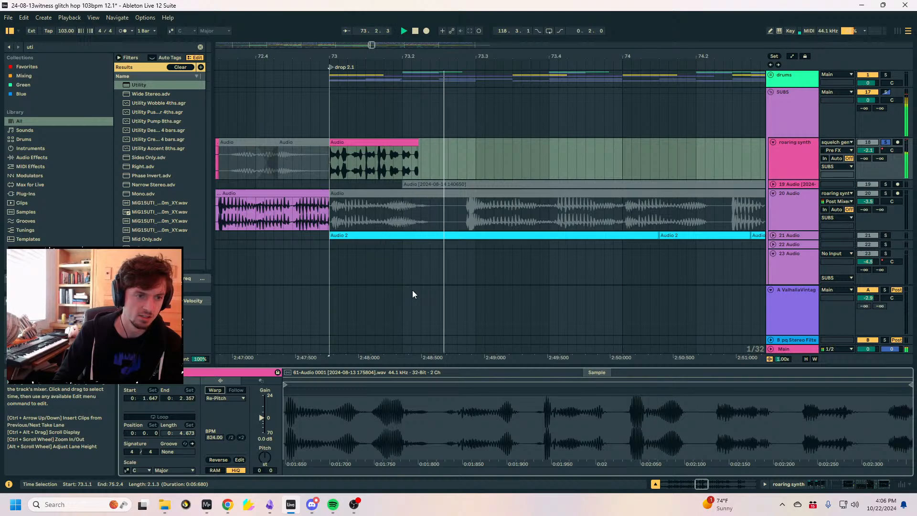
key("ctrl+z")
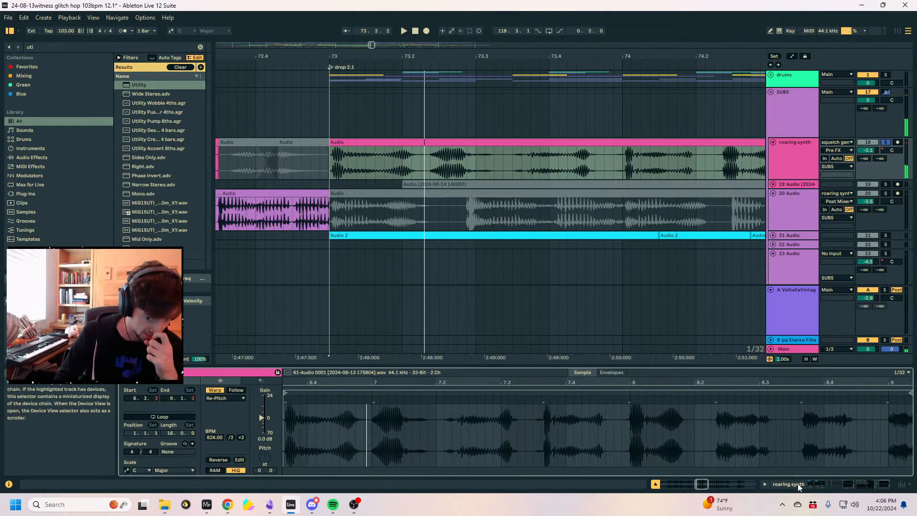
Inspect the played sound's low frequencies in the spectrogram window, return to Ableton Live and unsolo the roaring synth track.
left_click(200, 506)
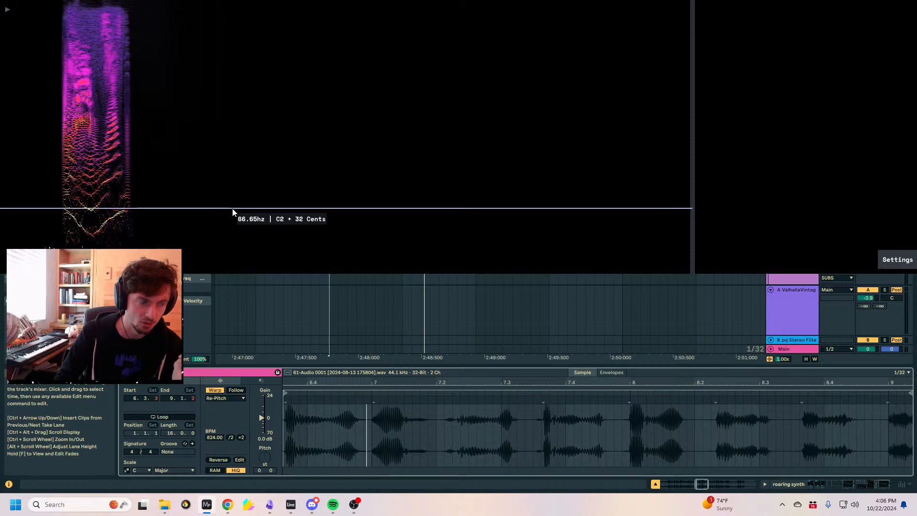
left_click(346, 328)
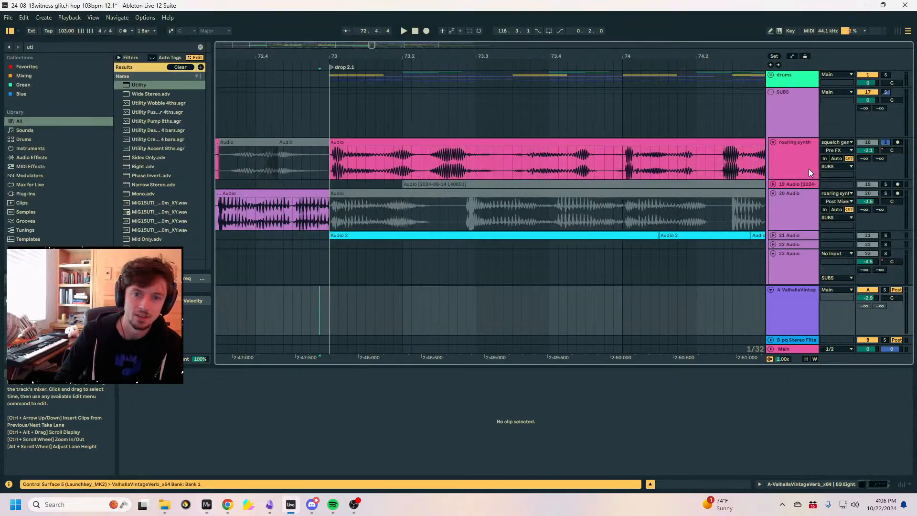
left_click(870, 143)
left_click(885, 143)
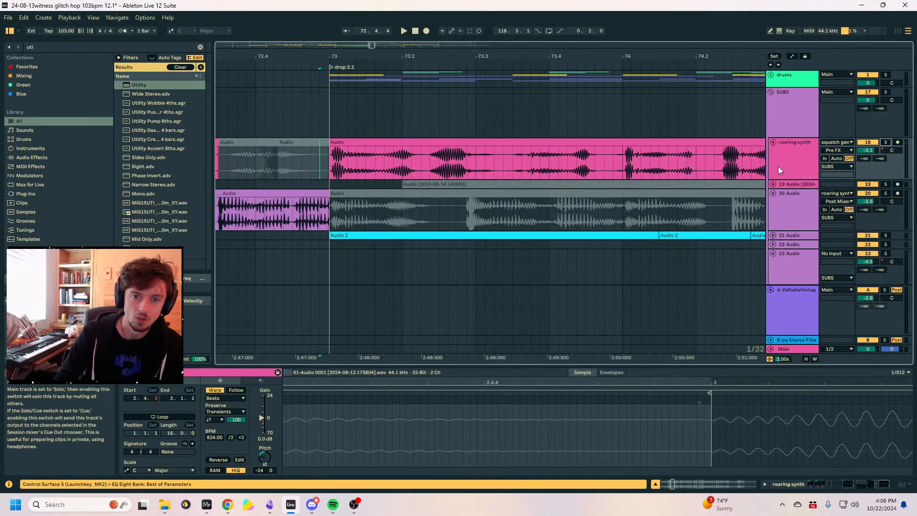
Examine the source positions and warp settings of the roaring synth clips leading up to drop 2.1.
left_click(326, 165)
left_click_drag(342, 59, 524, 18)
left_click(370, 155)
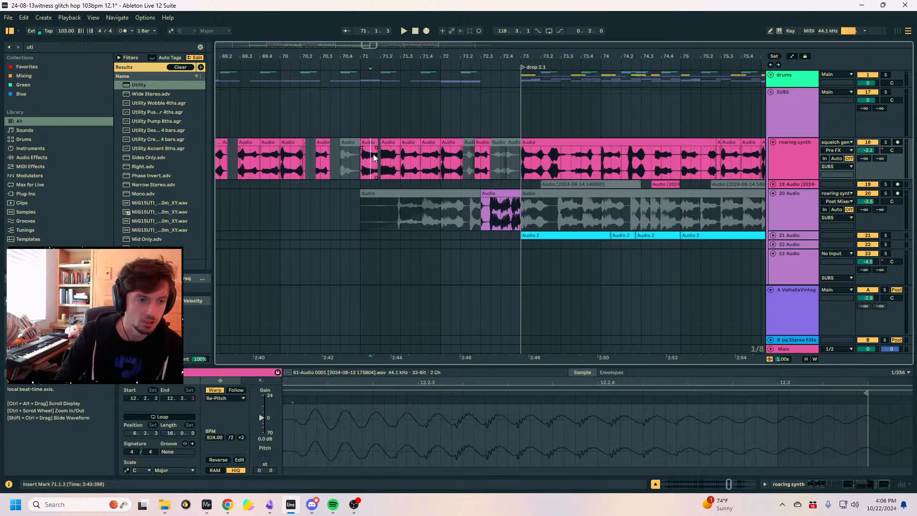
left_click_drag(375, 56, 501, 34)
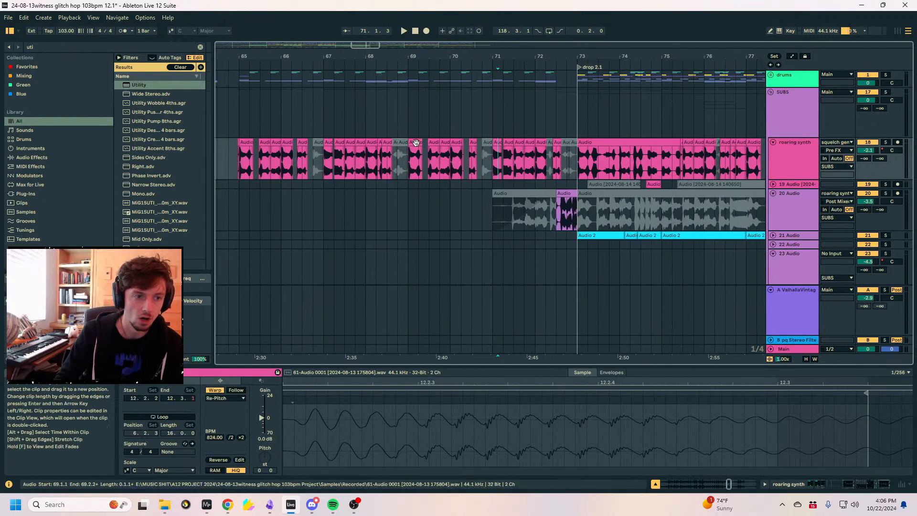
left_click(406, 161)
left_click(388, 167)
left_click(518, 167)
left_click(535, 166)
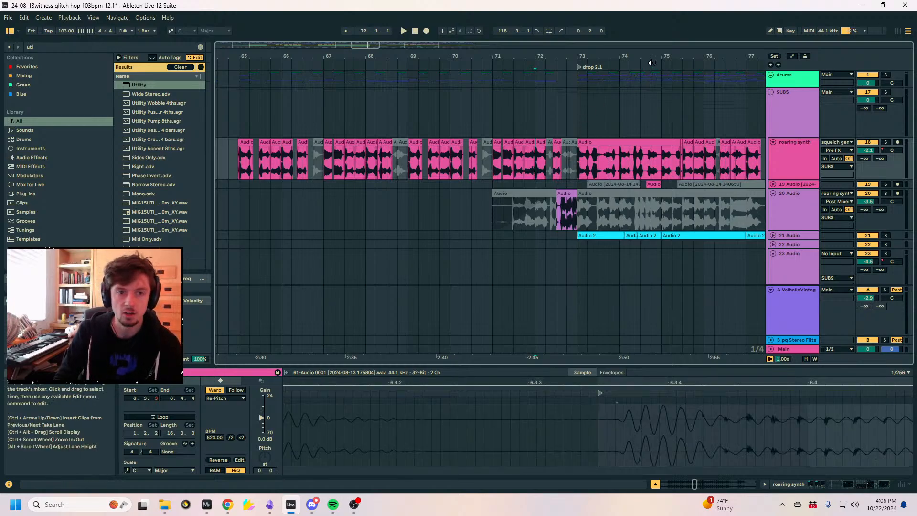
Play drop 2.1 with the SUBS group folded to view the chords/melody tracks, and reopen the group.
left_click_drag(671, 57, 465, 59)
left_click(778, 91)
left_click(770, 92)
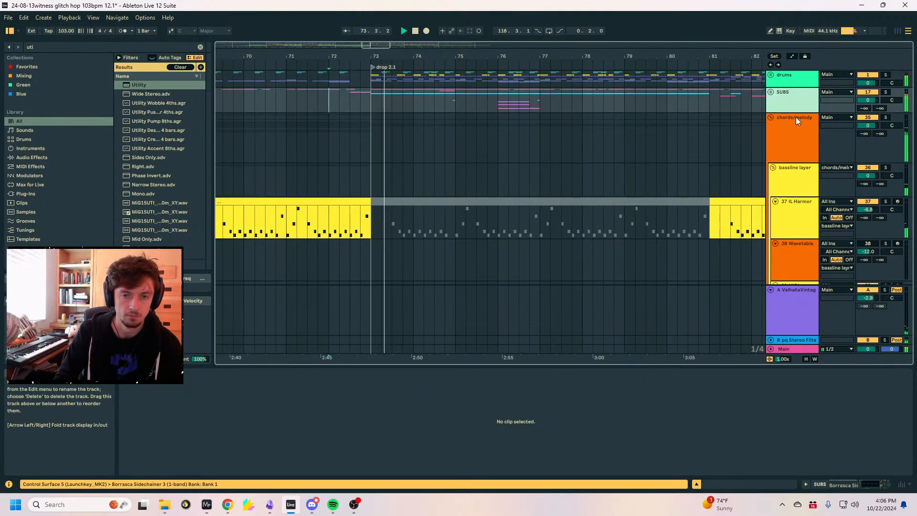
key("space")
left_click(771, 92)
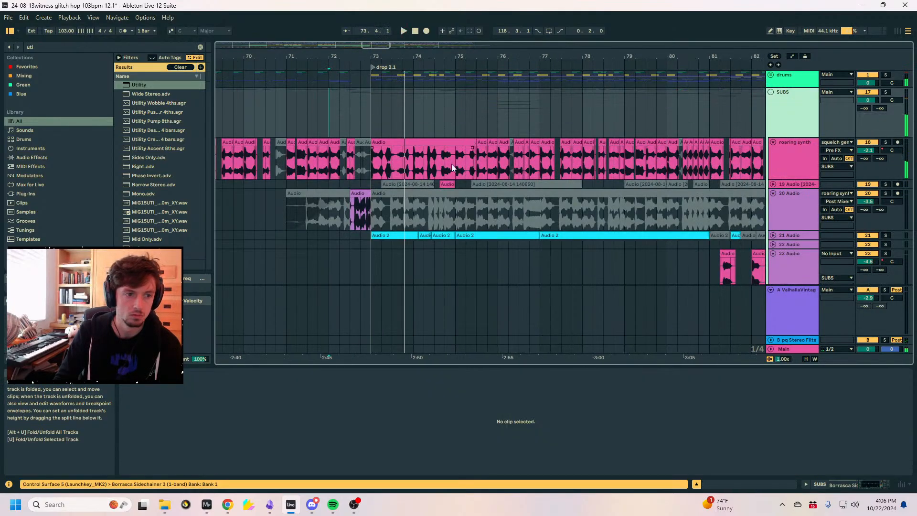
Undo the roaring synth clip extension at bar 73 and play the chopped clips from drop 2.1.
scroll(450, 165, "down", 1)
left_click(409, 159)
left_click(370, 128)
key("space")
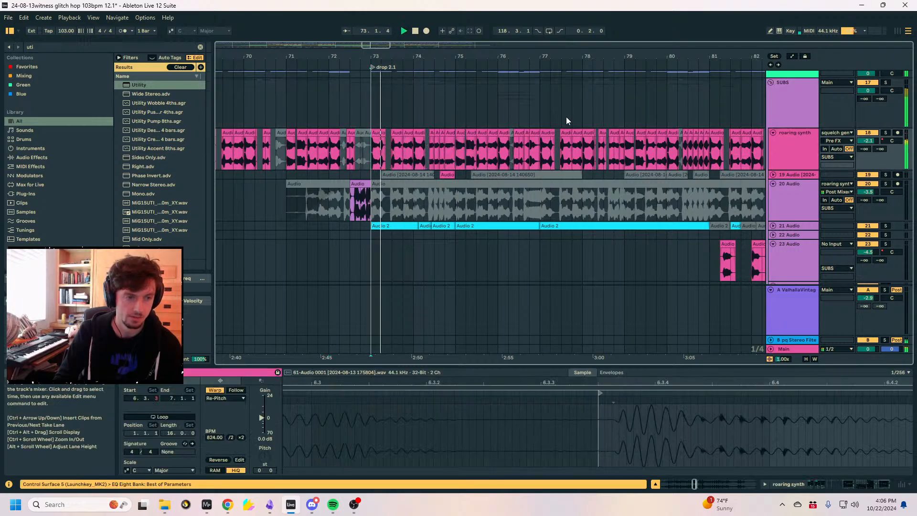
scroll(669, 175, "up", 1)
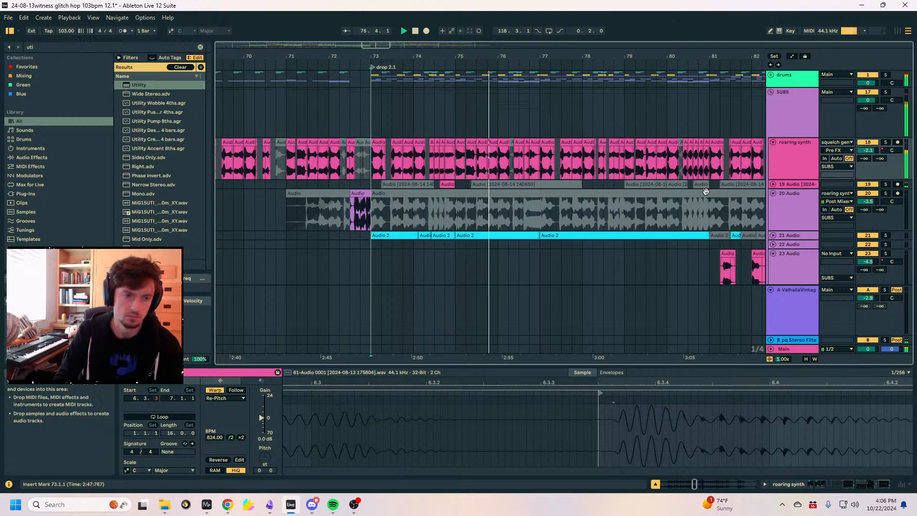
Lower Roar's dry/wet on the roaring synth track, fold the device and look through the track's effect chain.
key("shift+Tab")
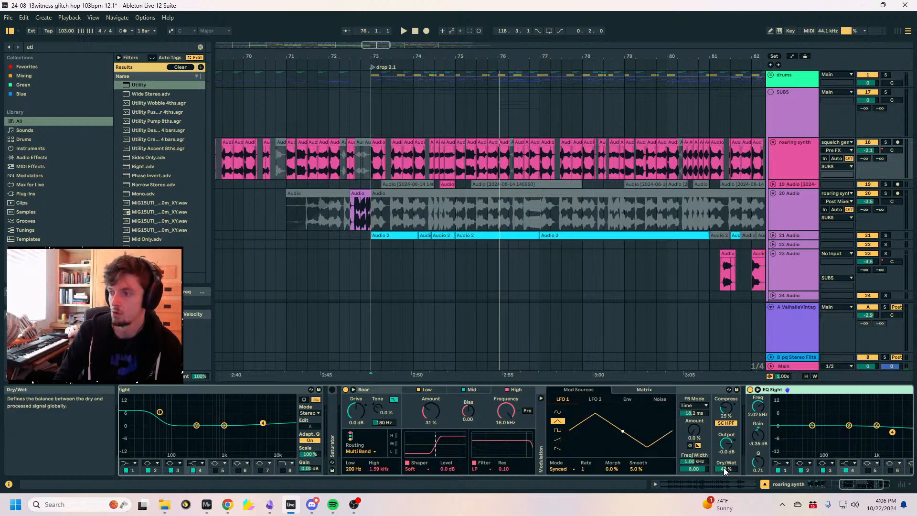
double_click(370, 388)
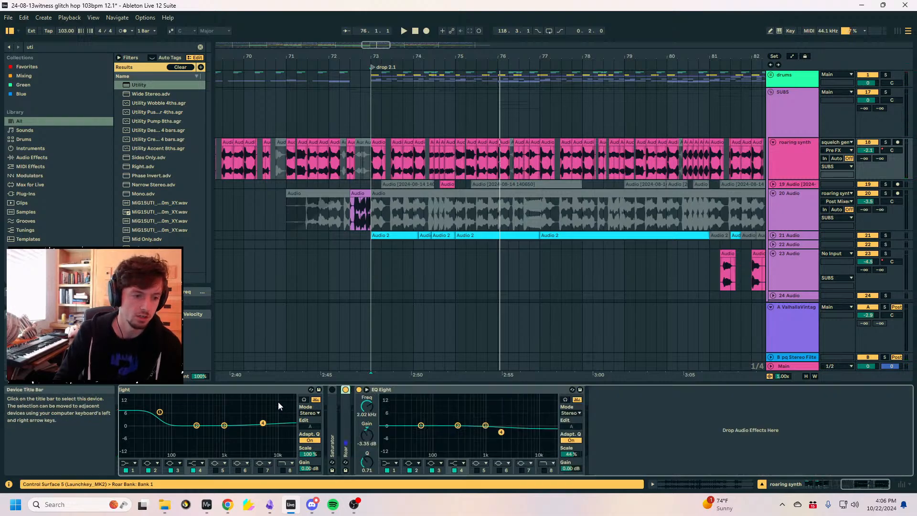
scroll(235, 391, "left", 8)
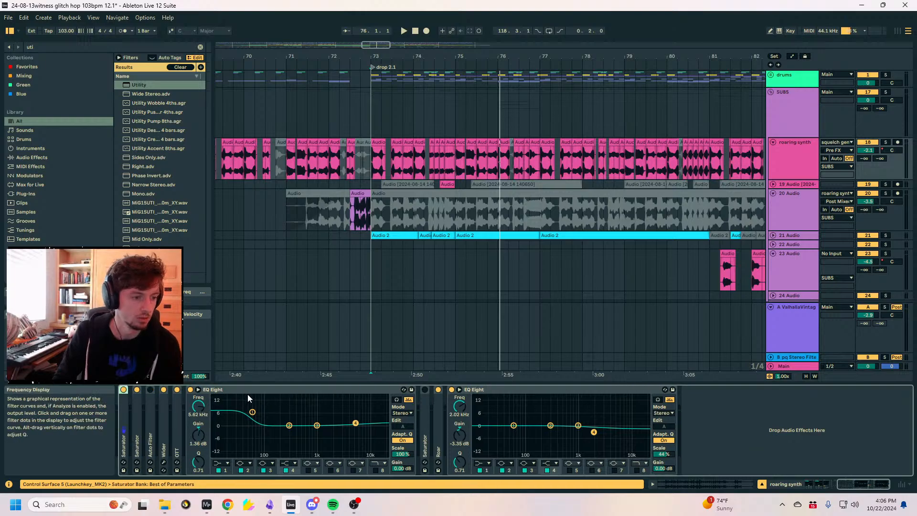
scroll(247, 395, "left", 6)
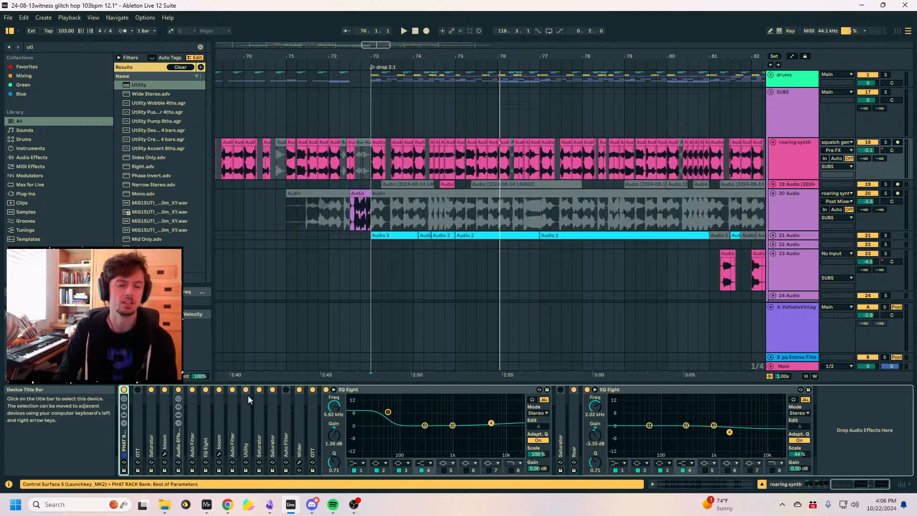
scroll(248, 397, "right", 4)
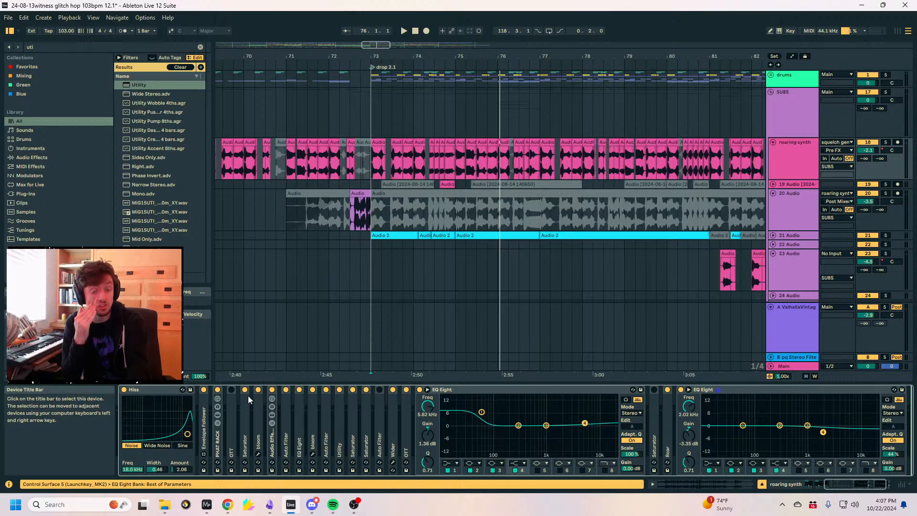
Set the dry/wet of the chords/melody Compressor sidechained from roaring synth to 40% and play from bar 73.
left_click(364, 169)
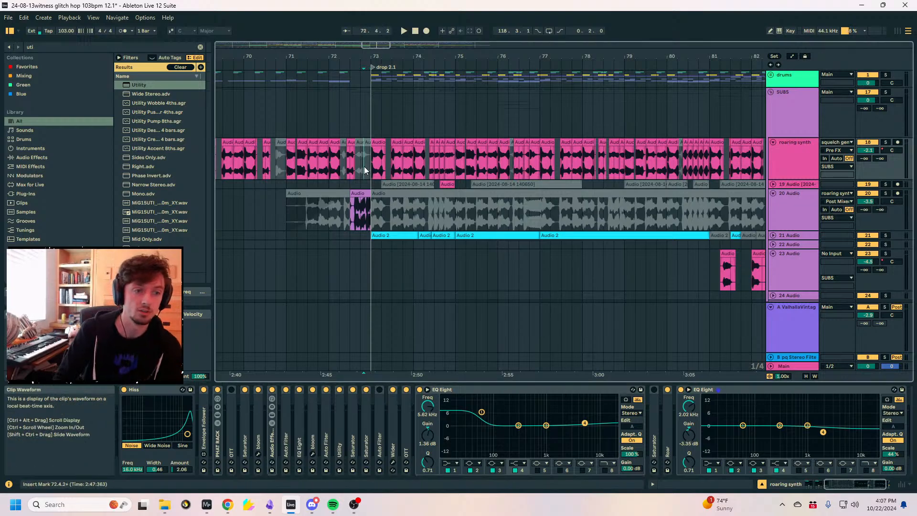
left_click(783, 100)
left_click(792, 149)
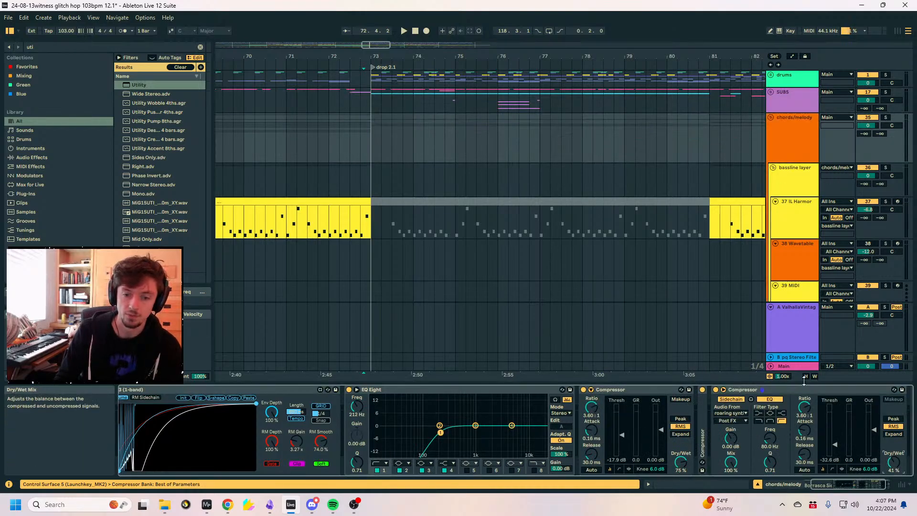
left_click(381, 138)
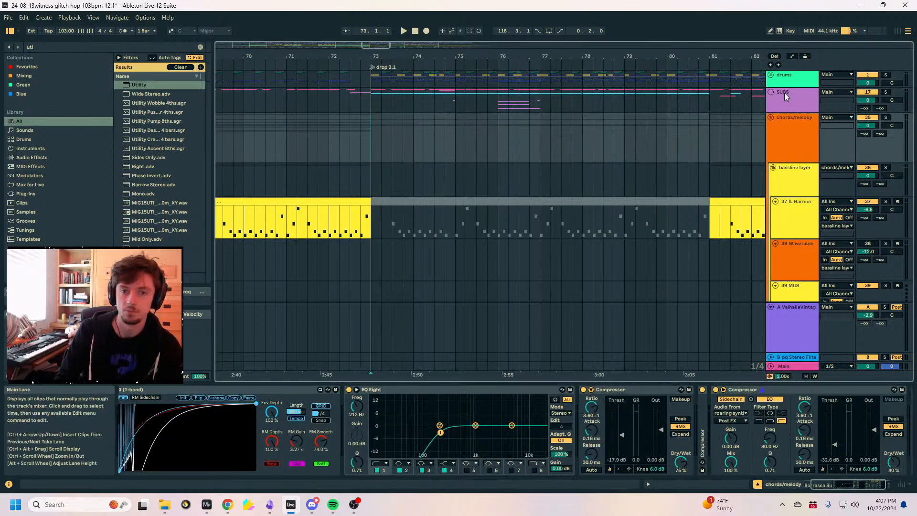
left_click(770, 91)
key("space")
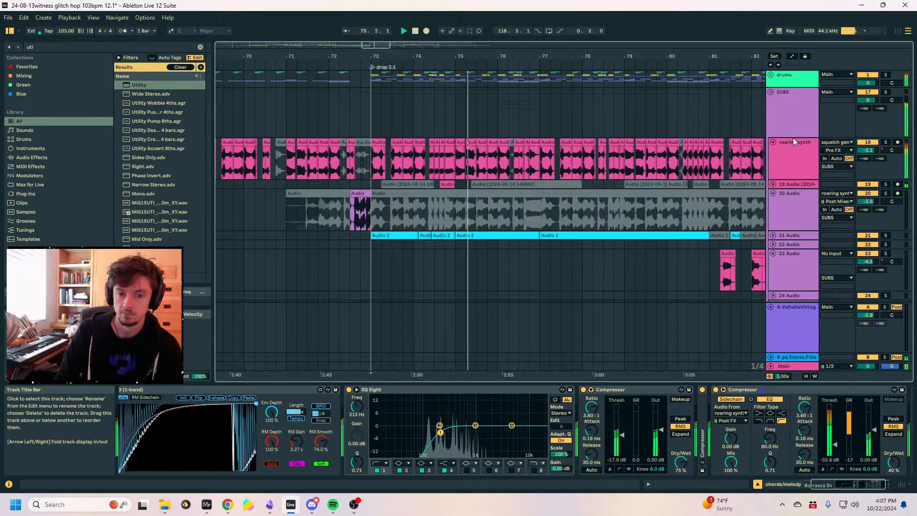
Inspect the contents of the PHAT RACK on the roaring synth track and fold the rack again.
left_click(788, 167)
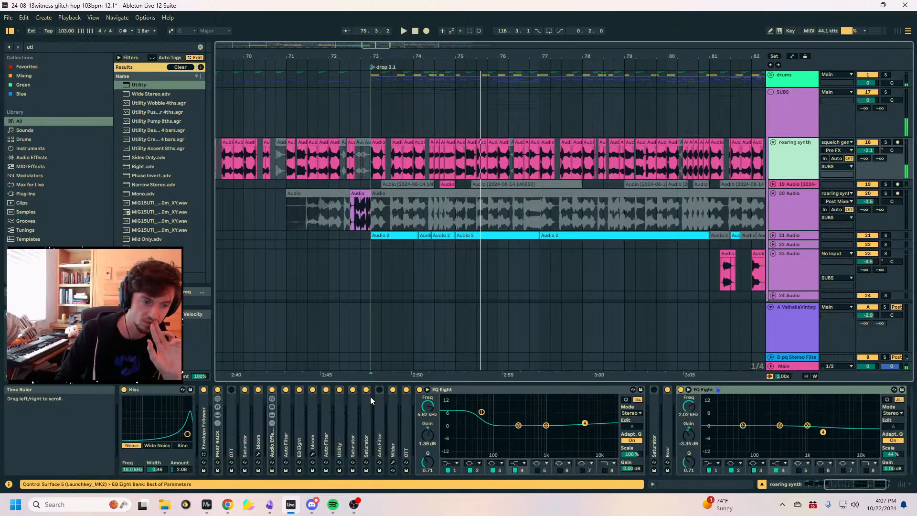
double_click(218, 435)
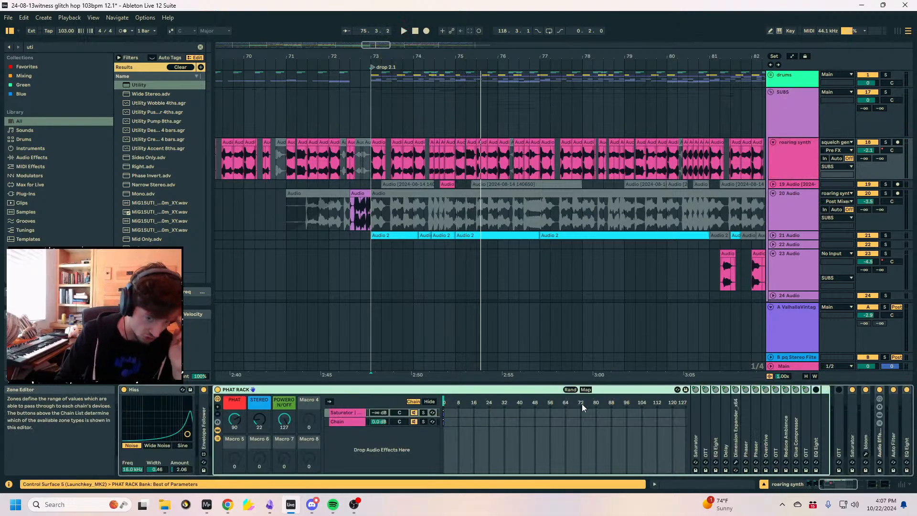
double_click(363, 391)
left_click(204, 426)
left_click(158, 390)
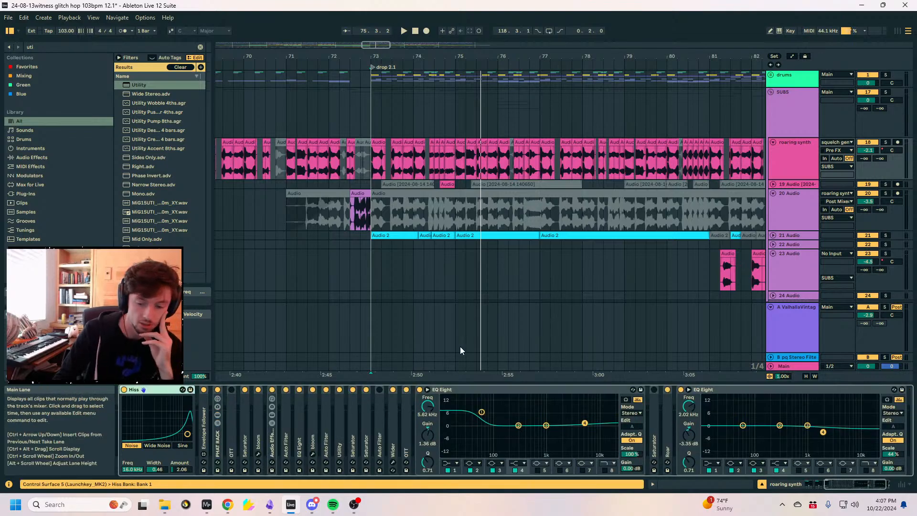
Step through the roaring synth effect chain and expand its Audio Effect Rack to examine the Auto Filter chain.
key("Left")
key("Left")
key("Left")
key("Right")
key("Right")
key("Right")
key("Right")
key("Right")
key("Right")
key("Right")
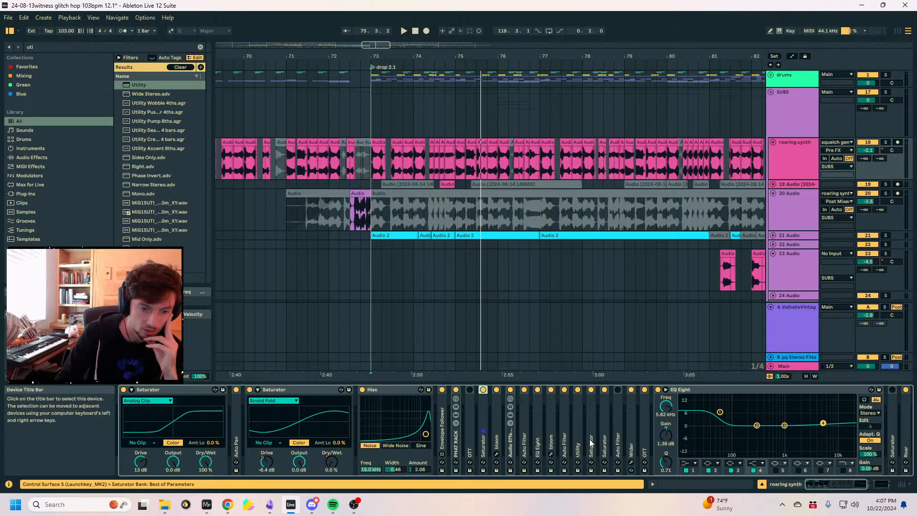
double_click(509, 444)
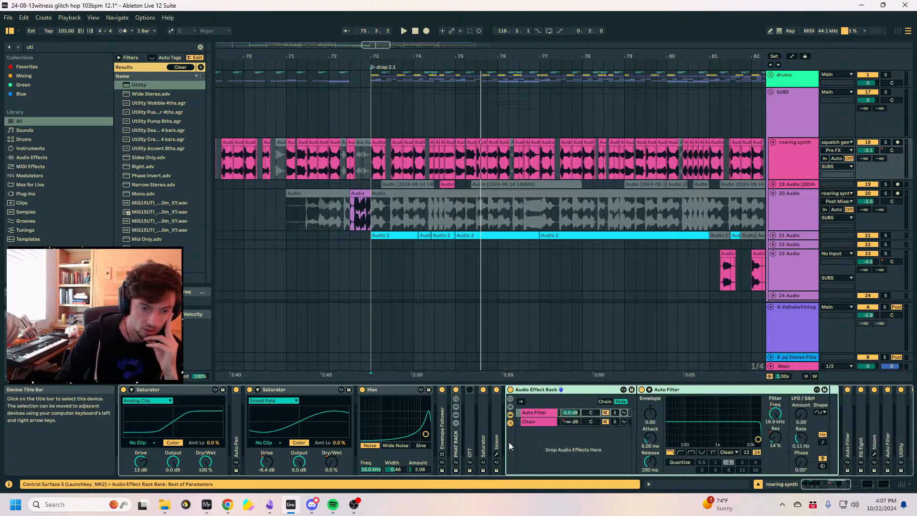
Fold the Audio Effect Rack and unfold PHAT RACK to show the devices in its Saturator chain.
double_click(549, 389)
double_click(456, 401)
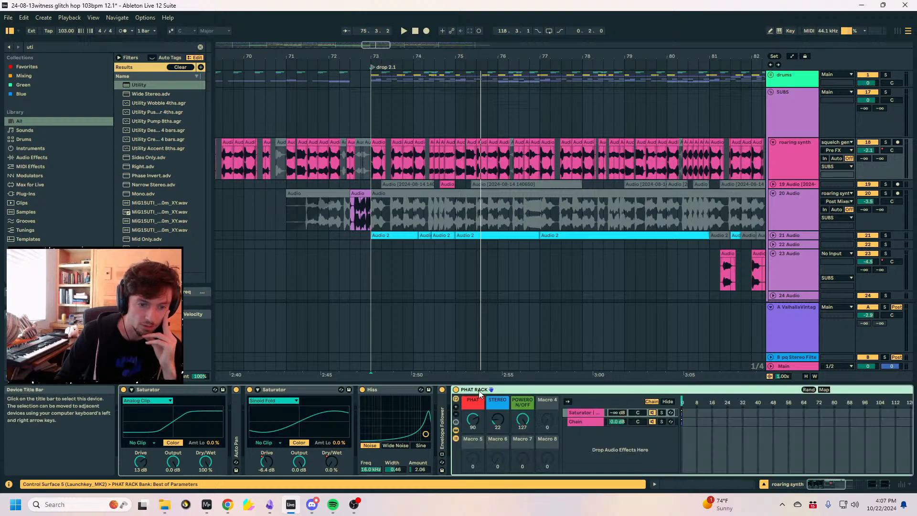
double_click(592, 414)
left_click(727, 389)
Step through the devices of PHAT RACK's Saturator chain and on to the final EQ Eight on the roaring synth track.
key("Right")
key("Right")
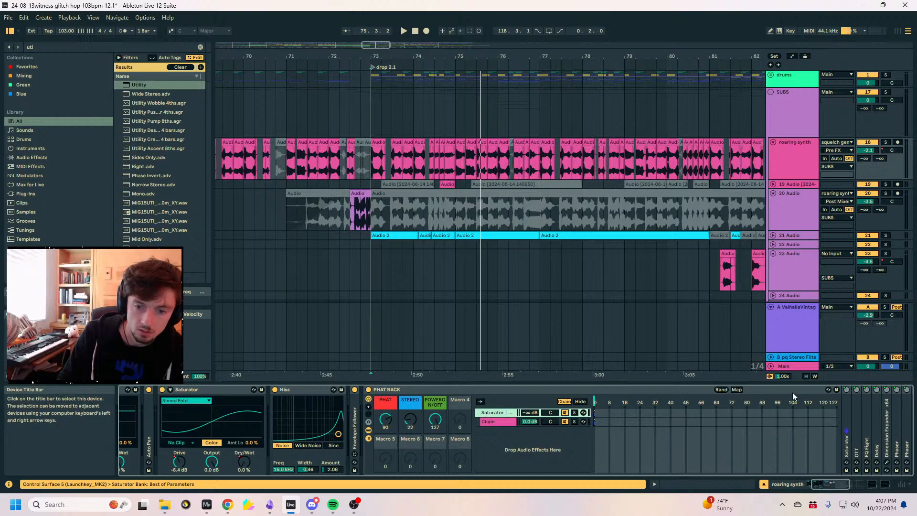
key("Right")
key("Right")
key("Right")
key("Right")
key("Right")
key("Right")
key("Right")
key("Right")
key("Right")
key("Right")
key("Right")
key("Right")
key("Right")
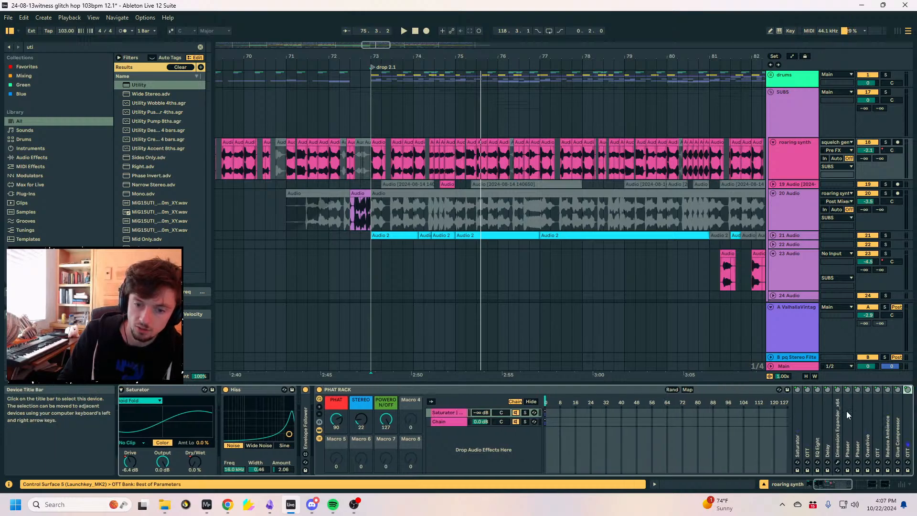
key("Right")
key("Right")
key("Right")
key("Right")
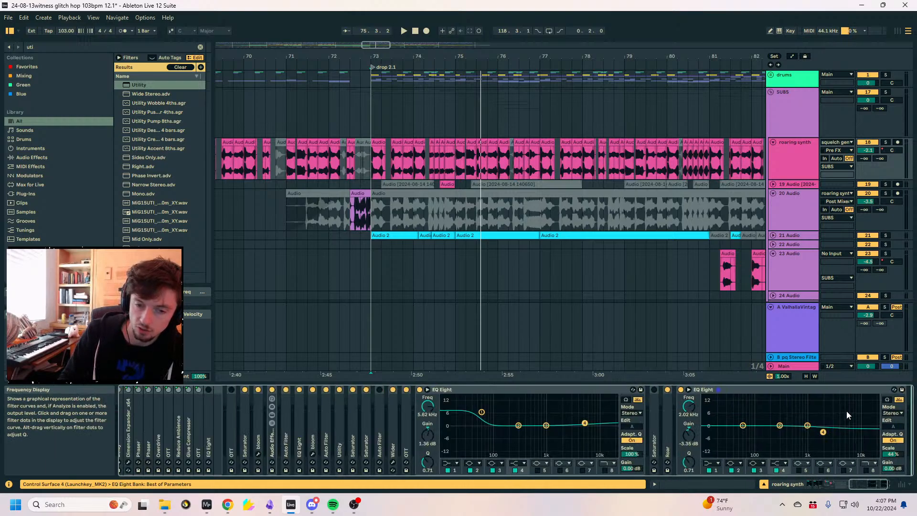
key("Left")
key("Left")
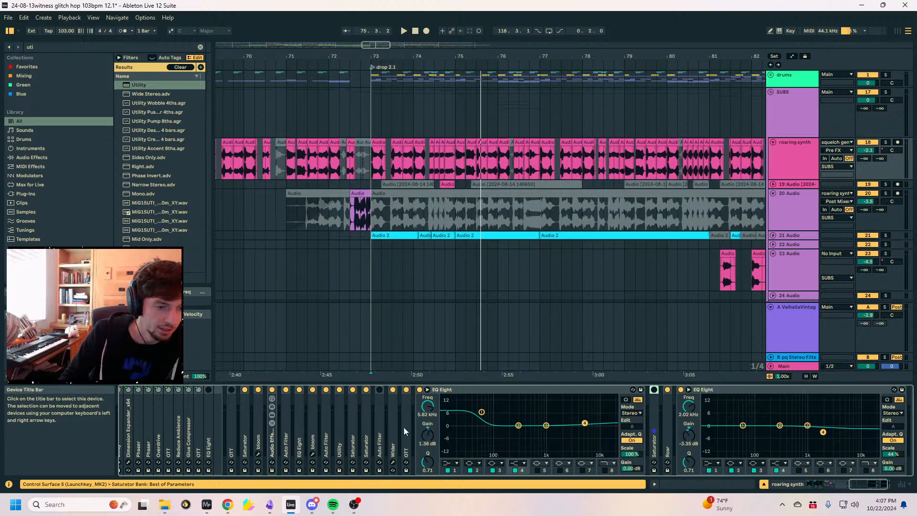
Unfold OTT, the two Saturators and bloom on the roaring synth track, inspect them and fold them along with the EQ Eight beside Roar.
double_click(404, 427)
double_click(353, 431)
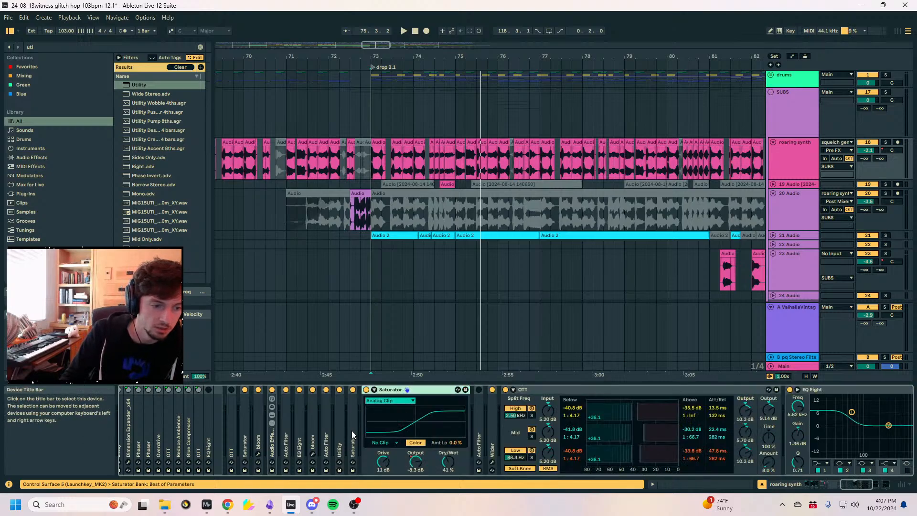
double_click(316, 429)
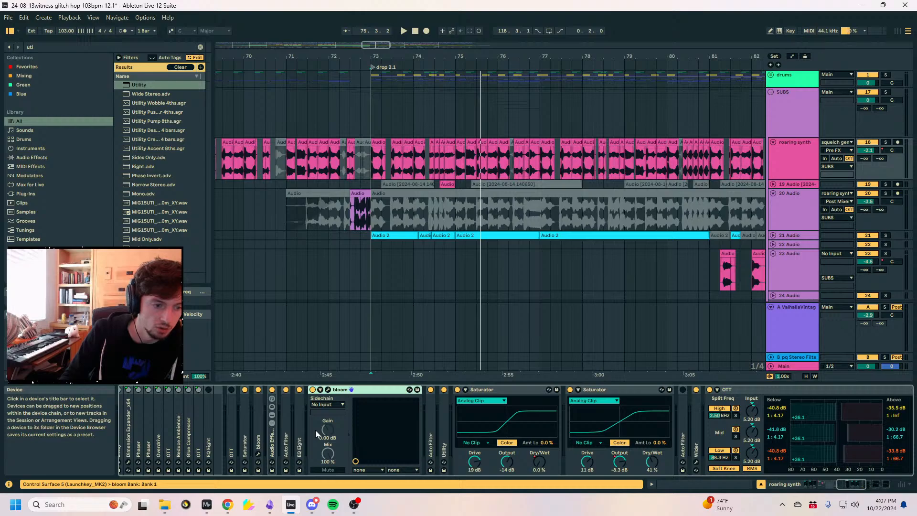
double_click(393, 390)
double_click(401, 390)
double_click(414, 388)
double_click(449, 389)
double_click(454, 388)
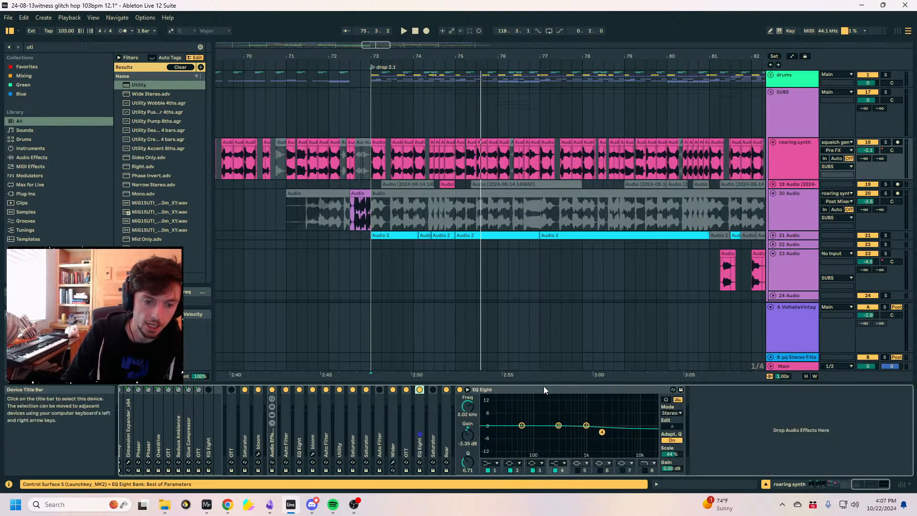
Unfold Roar on the roaring synth track and lower its dry/wet to 41% during playback.
double_click(449, 426)
key("space")
left_click_drag(826, 469, 826, 479)
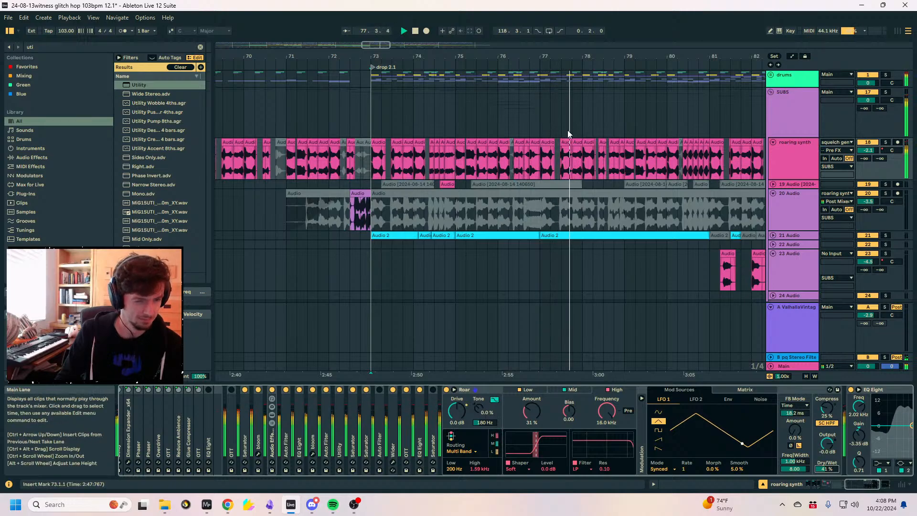
Play the roaring synth clips around bar 78 of drop 2.1 up close.
left_click_drag(565, 56, 499, 50)
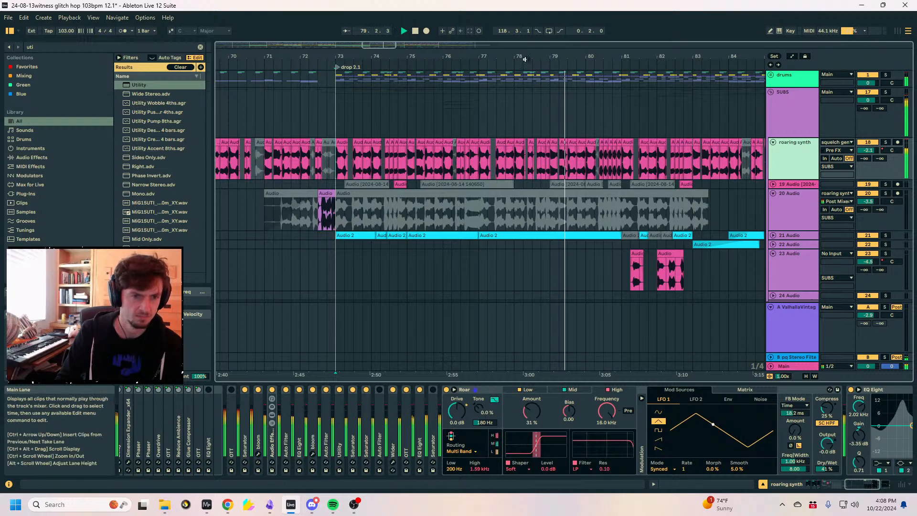
left_click_drag(523, 58, 523, 130)
left_click(491, 161)
key("space")
key("space")
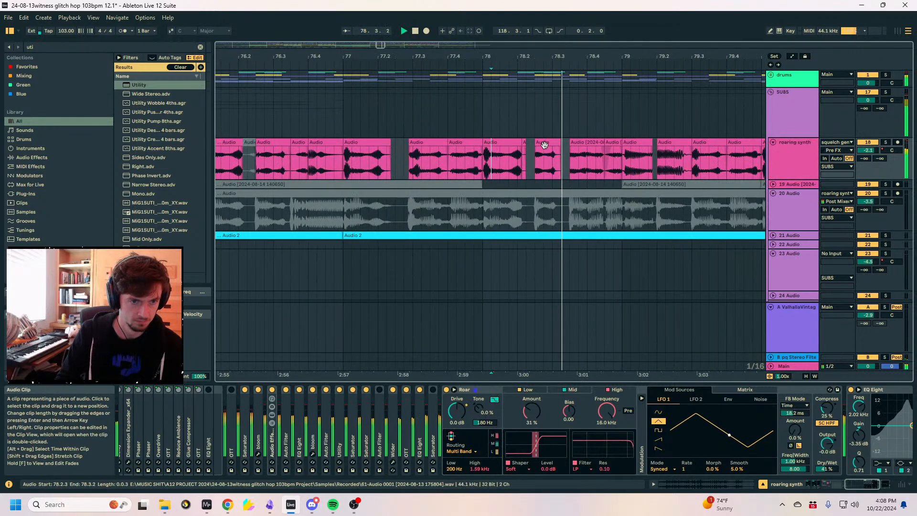
Try deactivating the short roaring synth clip at 78.2.3, listen from bar 77.4, and reactivate the clip.
left_click(544, 144)
key("0")
left_click(449, 164)
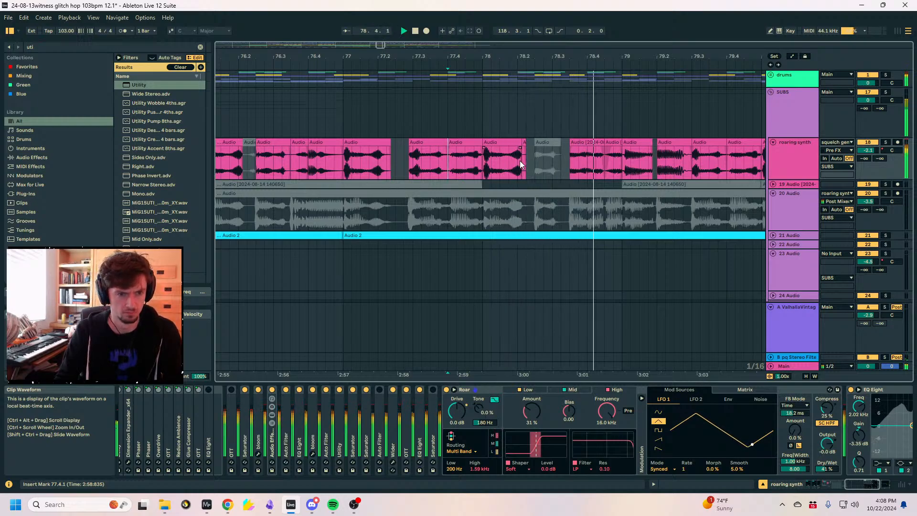
left_click(550, 142)
key("0")
left_click(491, 168)
key("space")
left_click(538, 142)
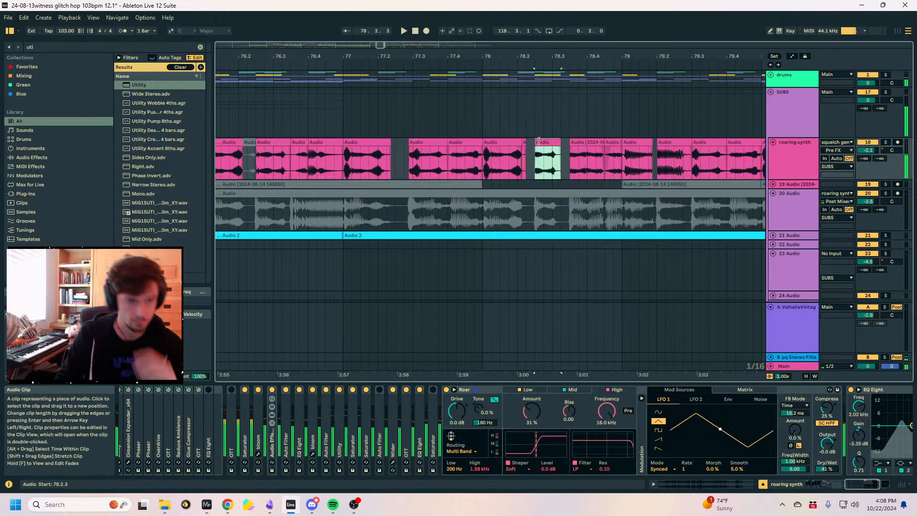
Try deactivating the roaring synth clips in bar 76 and replay the passage from bar 75.4.
left_click_drag(526, 56, 516, 20)
left_click_drag(446, 128, 483, 122)
key("space")
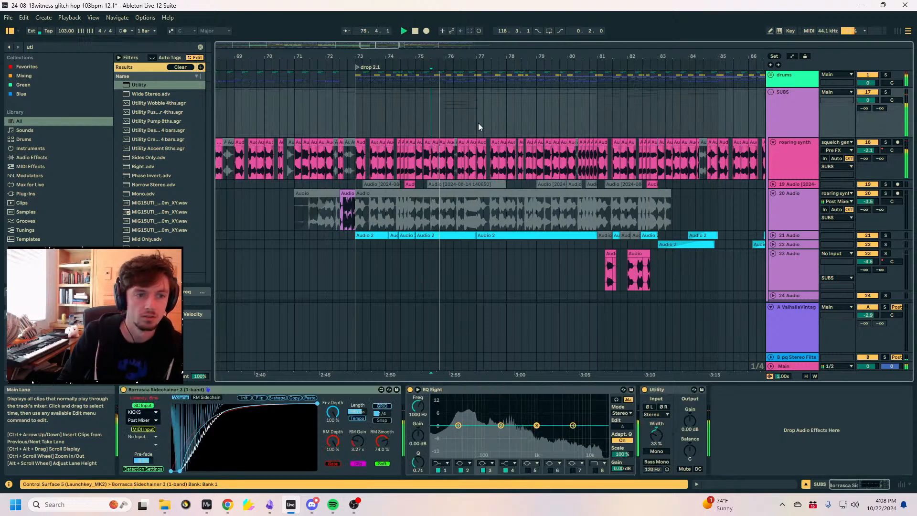
left_click(454, 170)
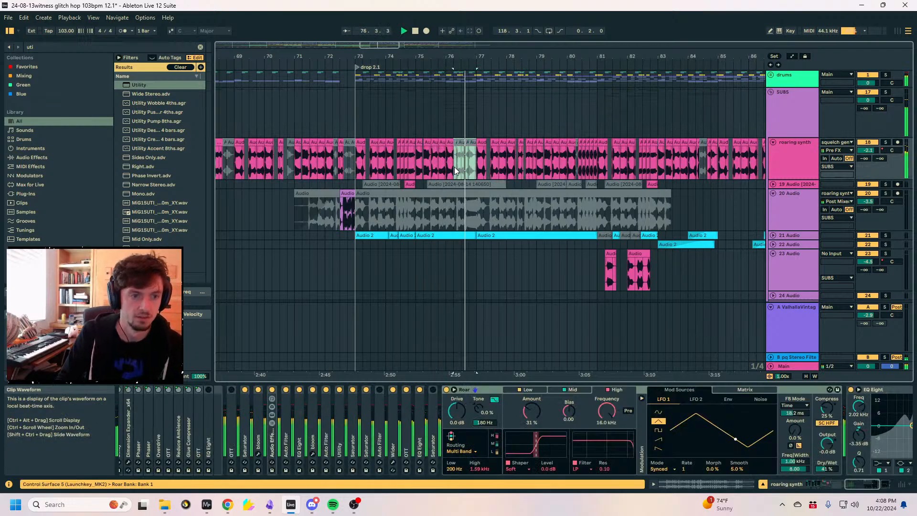
key("space")
key("0")
left_click(437, 125)
key("space")
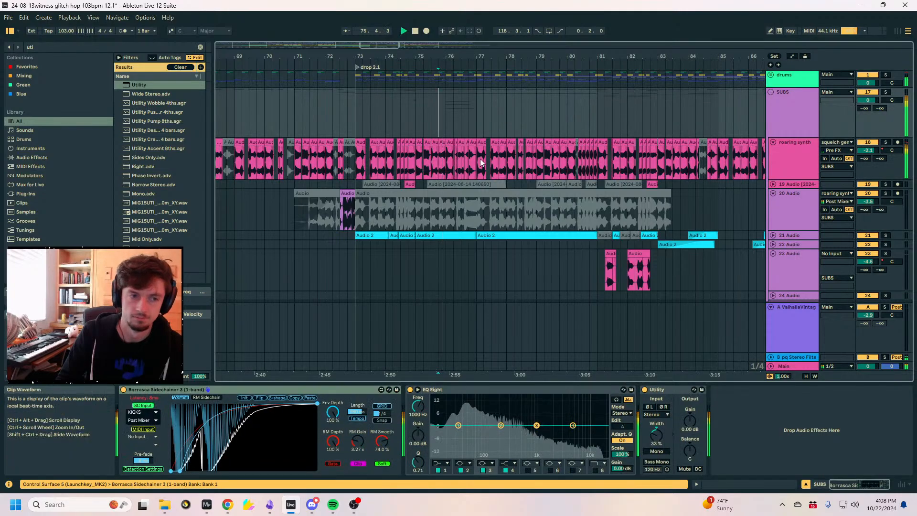
Listen from bar 76 through bar 83 while comparing the roaring synth and SUBS effect chains, and fold Roar.
left_click_drag(460, 56, 500, 110)
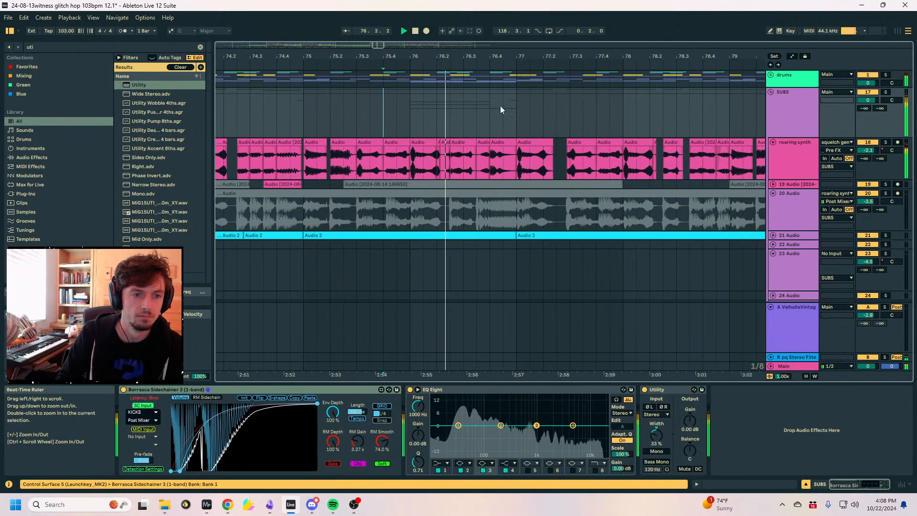
left_click(445, 142)
left_click_drag(602, 57, 347, 53)
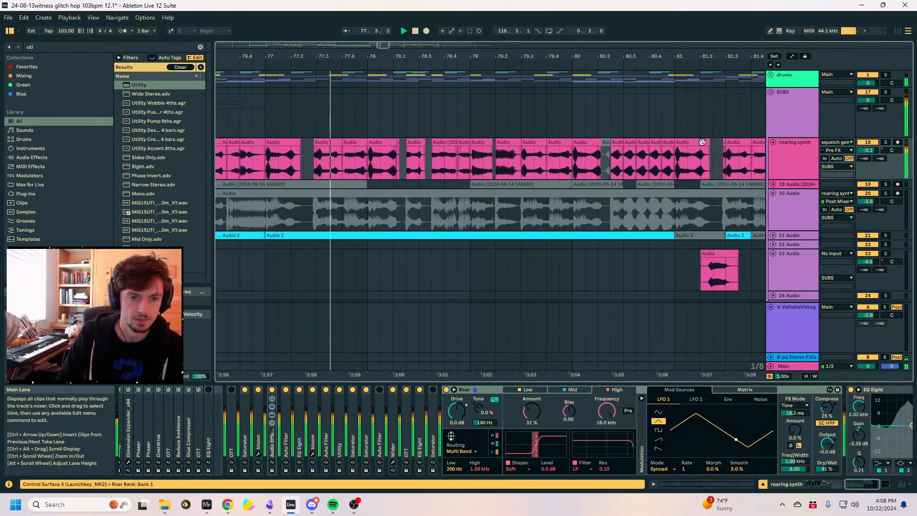
left_click(795, 163)
left_click(792, 113)
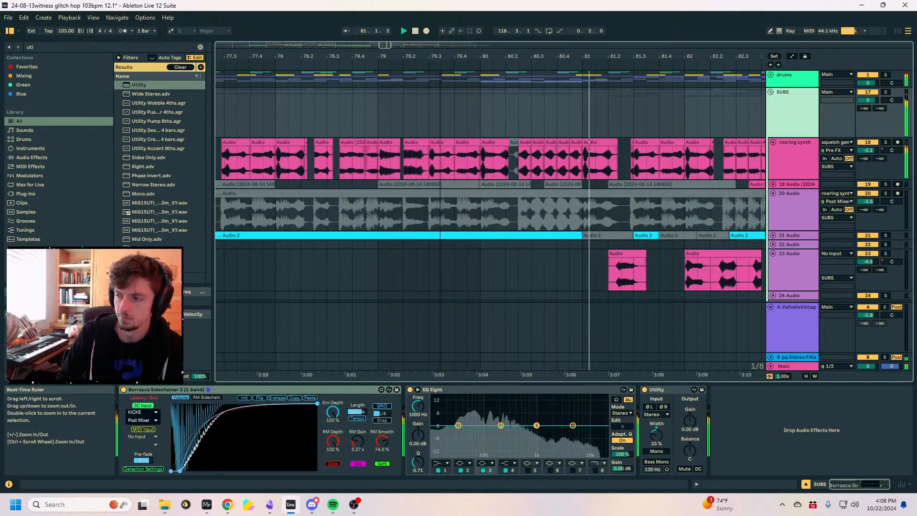
left_click_drag(669, 56, 482, 54)
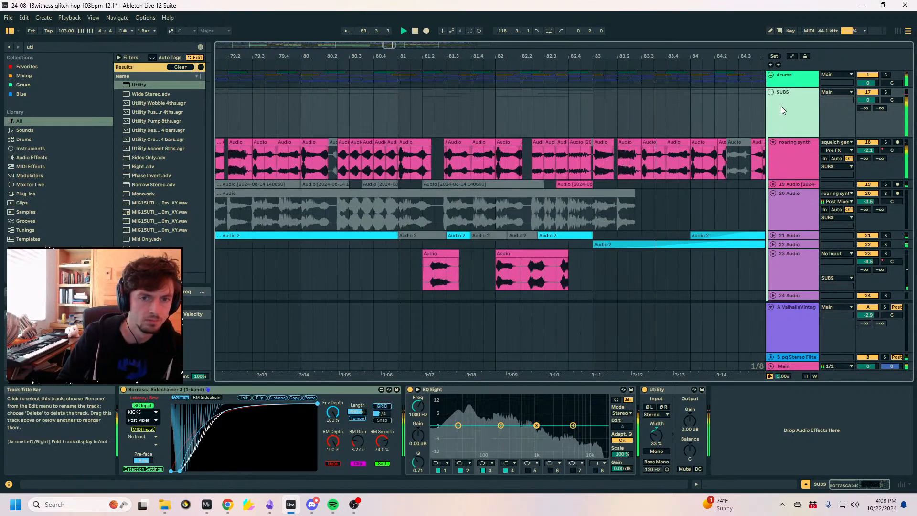
left_click(794, 160)
left_click(788, 126)
left_click(797, 163)
double_click(485, 387)
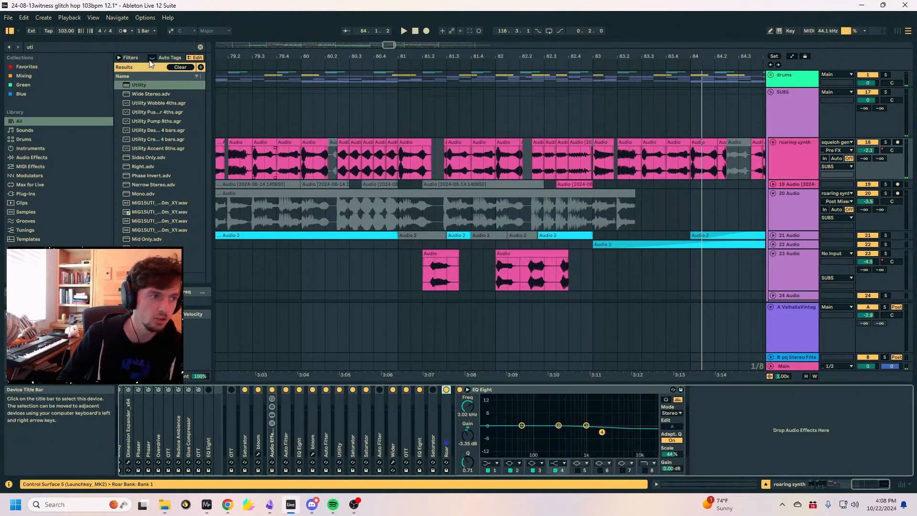
Search the browser for "sooth" and load soothe2 at the end of the SUBS group's effect chain.
left_click(385, 122)
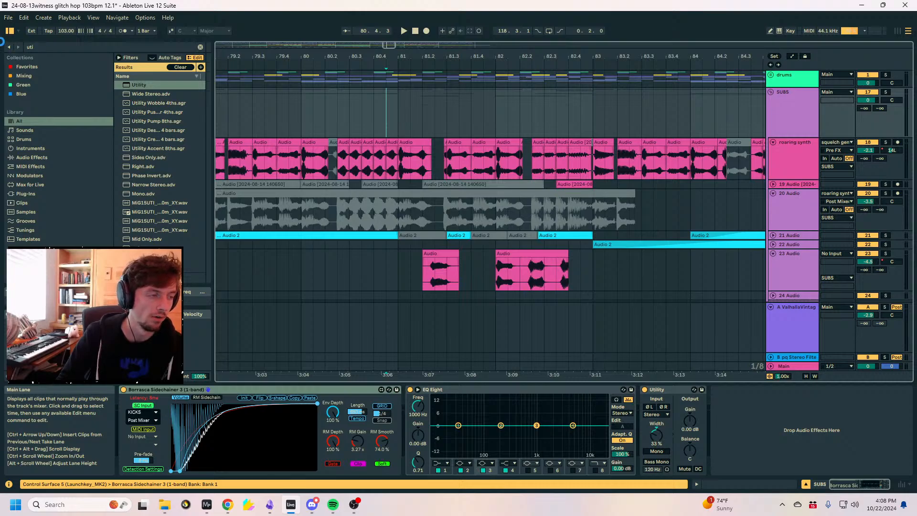
key("ctrl+f")
type("sooth")
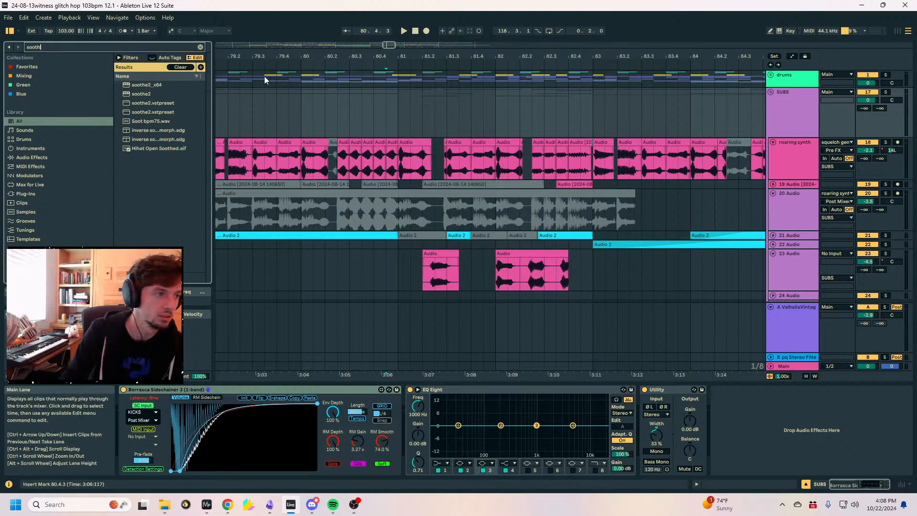
left_click(148, 94)
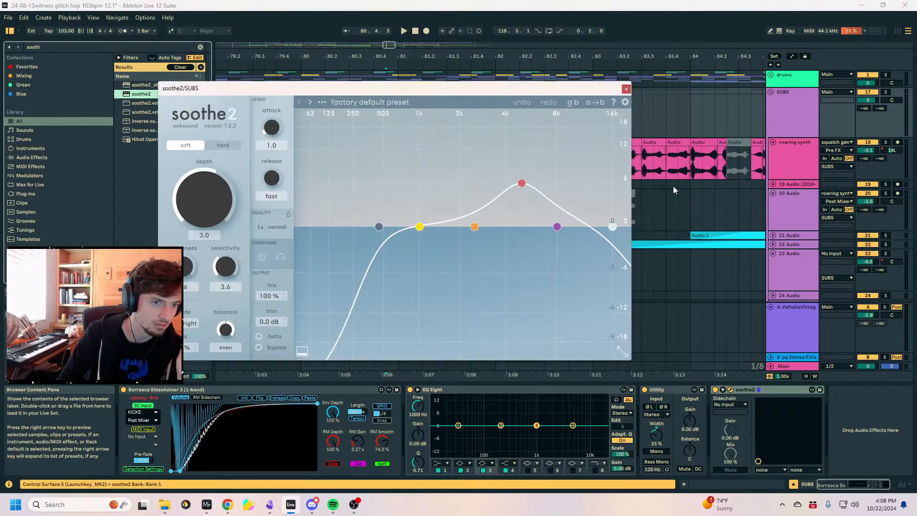
left_click_drag(364, 92, 493, 141)
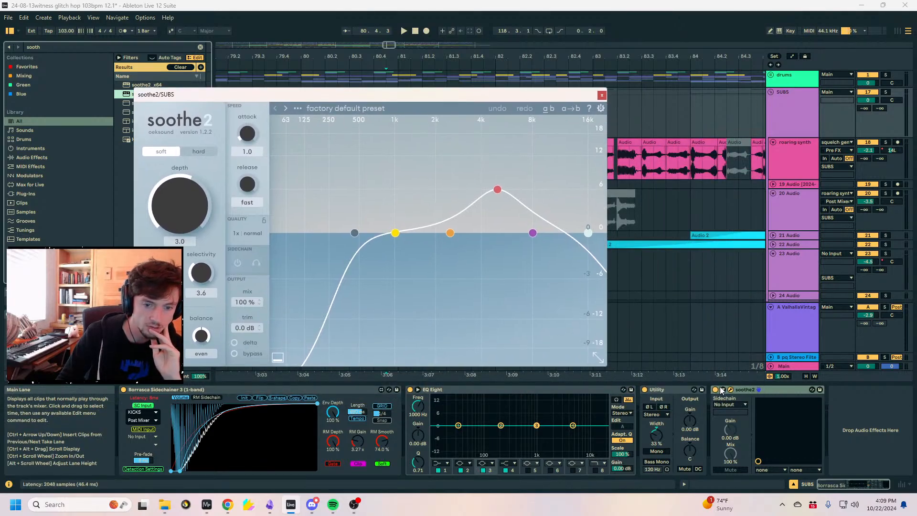
Show soothe2's device parameters on SUBS and set its sidechain input to drums.
left_click(721, 390)
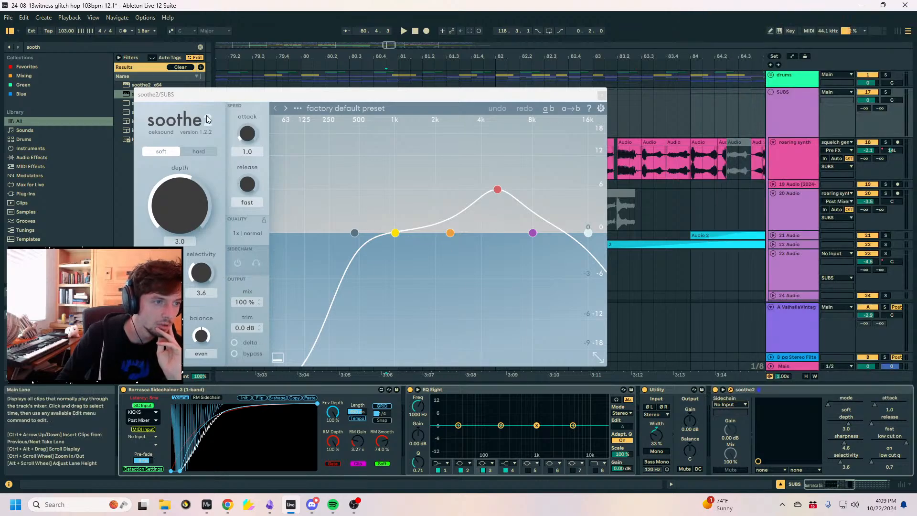
left_click(743, 405)
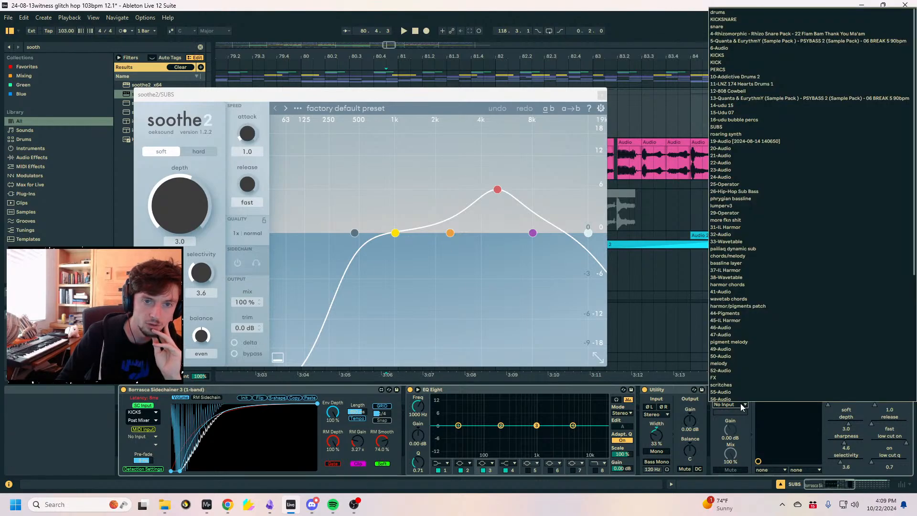
key("Up")
key("Up")
key("Up")
key("Up")
key("Up")
key("Up")
key("Up")
key("Up")
key("Up")
key("Up")
key("Up")
key("Up")
key("Up")
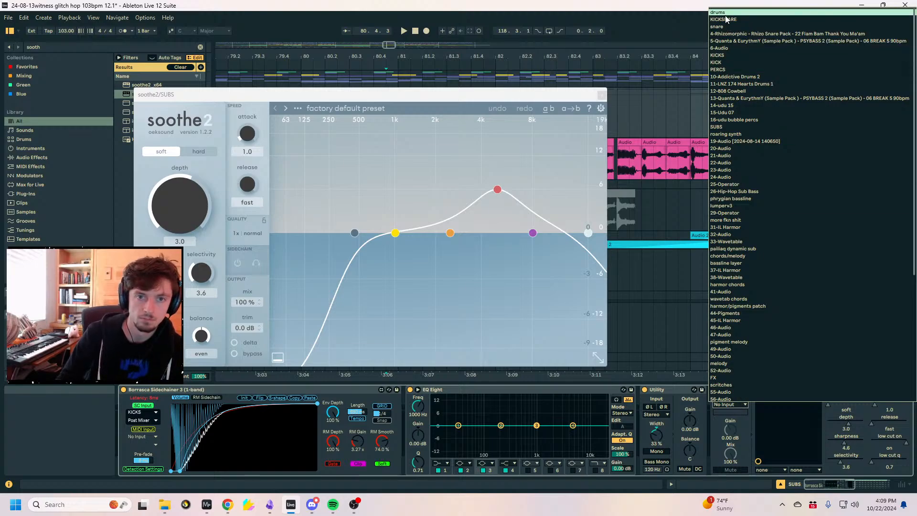
key("Escape")
Play from bar 80.4.3 and enable the external sidechain inside soothe2.
key("space")
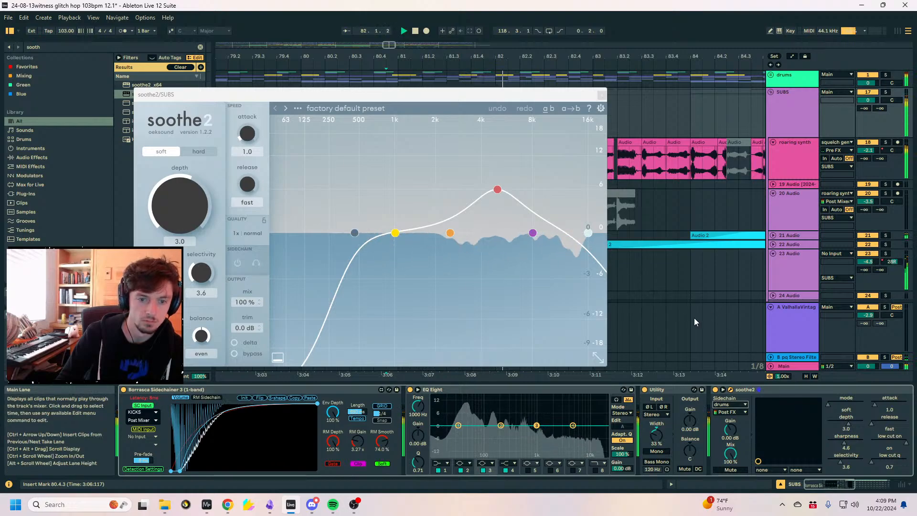
left_click(741, 391)
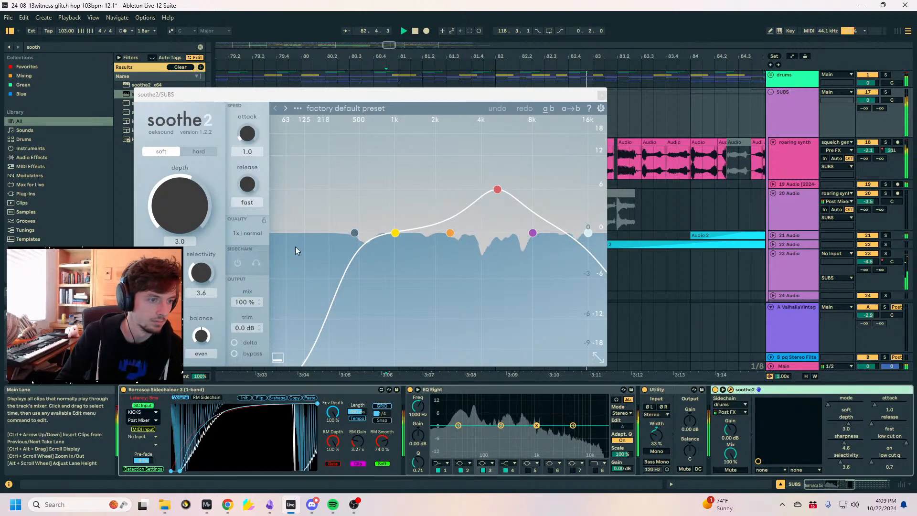
left_click(238, 264)
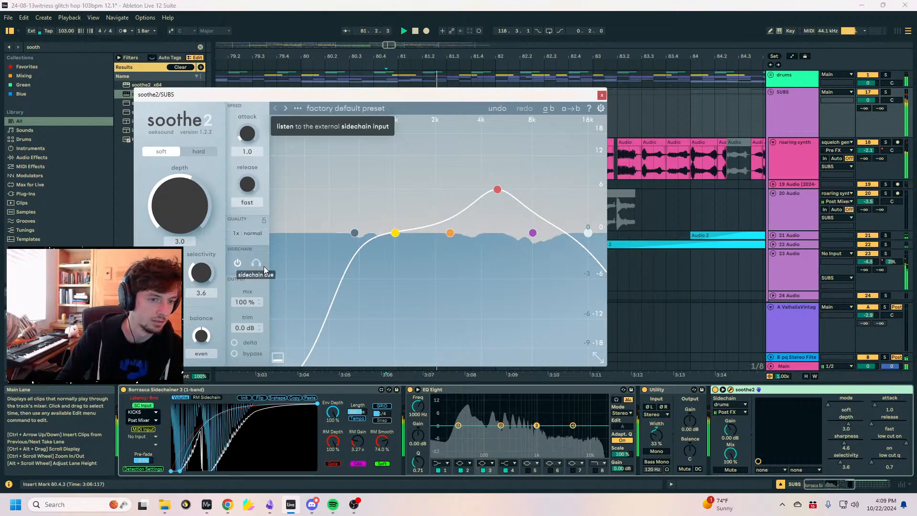
Set soothe2's low cut to 232 Hz, raise the yellow band slightly, move band 3 to about 8.7 kHz at 10 dB, and close the plug-in window.
left_click_drag(355, 233, 326, 234)
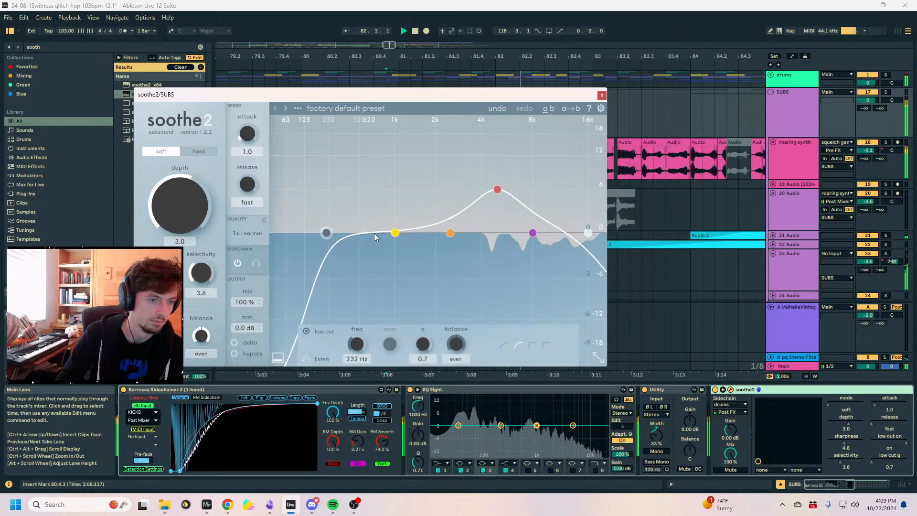
mouse_move(394, 234)
left_mouse_down()
mouse_move(381, 215)
mouse_move(382, 223)
left_mouse_up()
left_click_drag(498, 192, 549, 178)
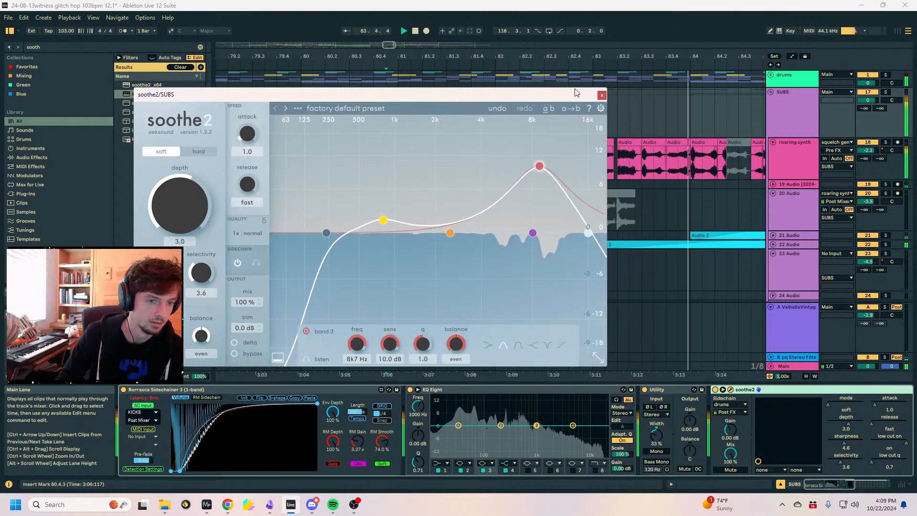
left_click(601, 95)
Unfold the drums group and set the 11 LNZ_174 drum loop's track volume to -10.1 dB.
left_click(771, 75)
left_click(803, 93)
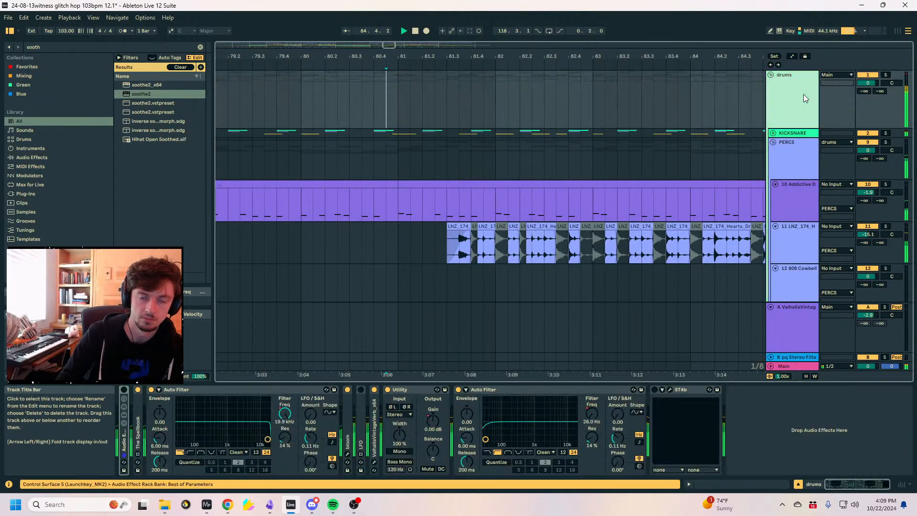
scroll(793, 105, "down", 3)
scroll(809, 152, "up", 2)
scroll(795, 157, "down", 5)
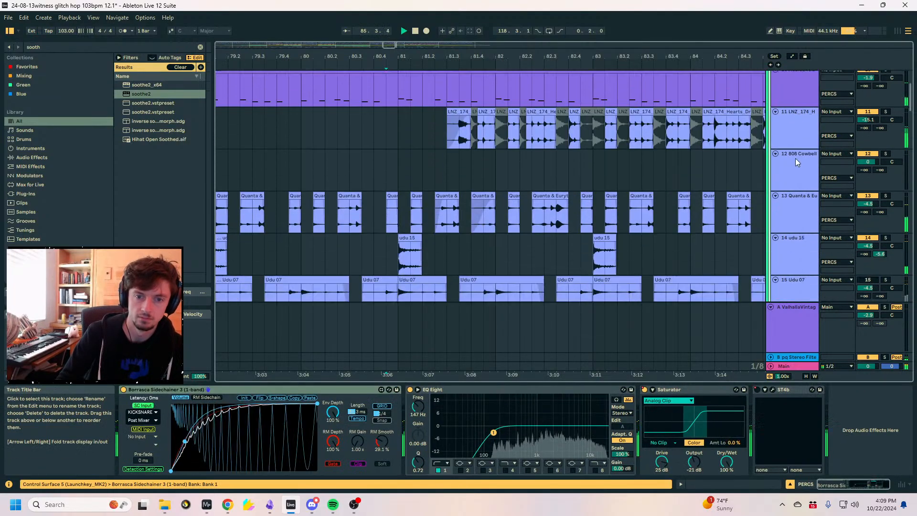
scroll(731, 74, "down", 5)
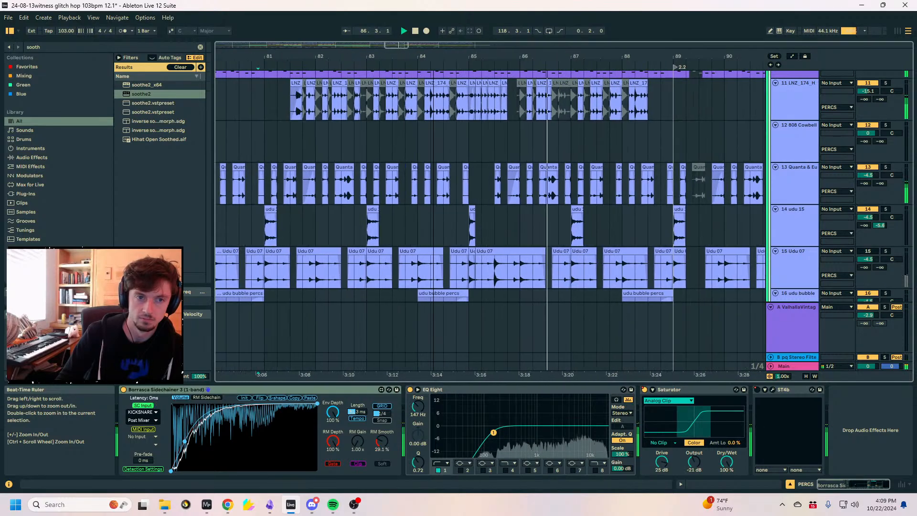
left_click(861, 92)
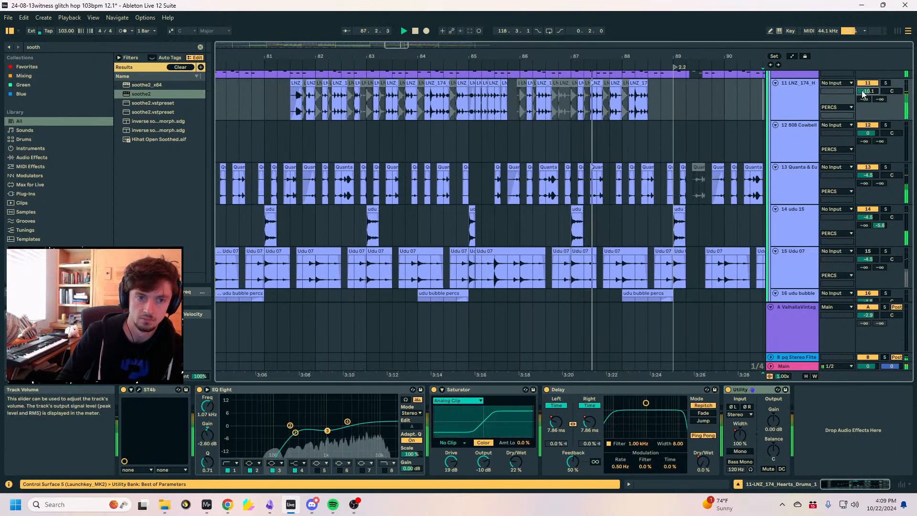
Set the PERCS group's Saturator output to -19 dB and fold the drums group.
scroll(808, 162, "up", 4)
left_click(786, 104)
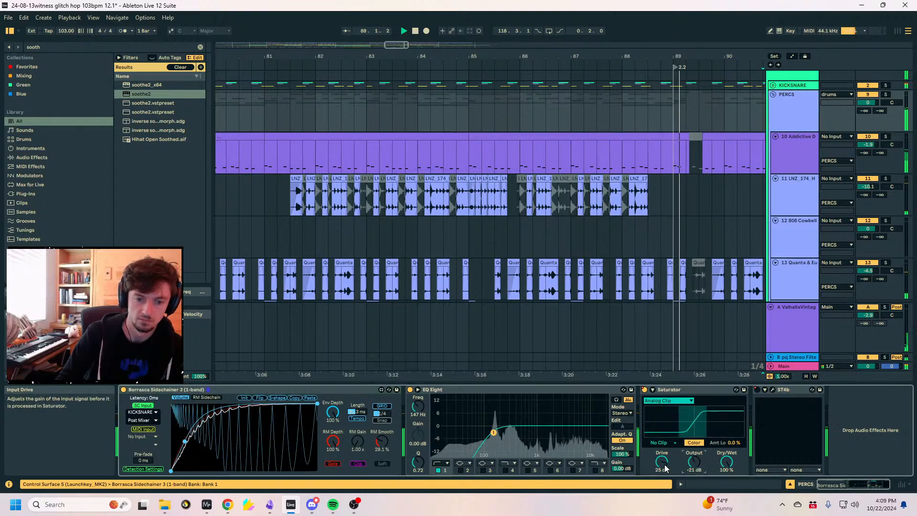
left_click_drag(693, 463, 693, 458)
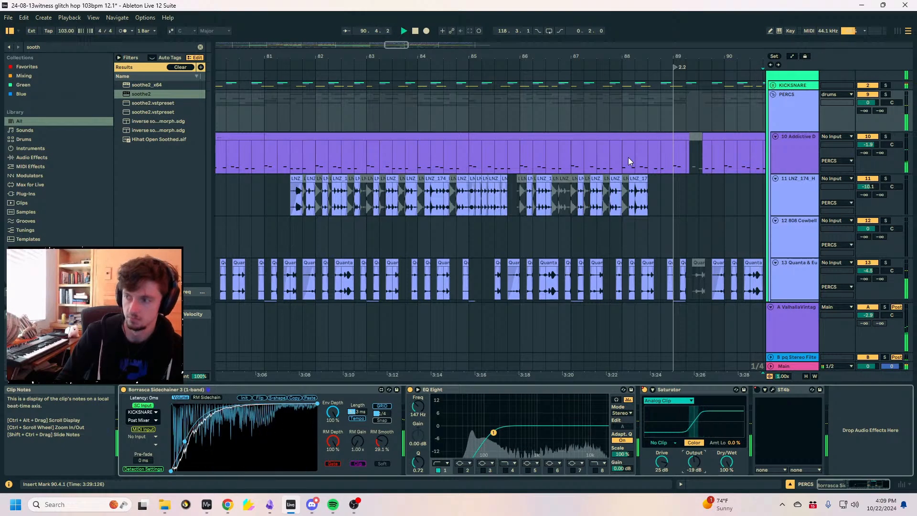
left_click(780, 117)
scroll(773, 120, "up", 1)
left_click(770, 85)
left_click(770, 75)
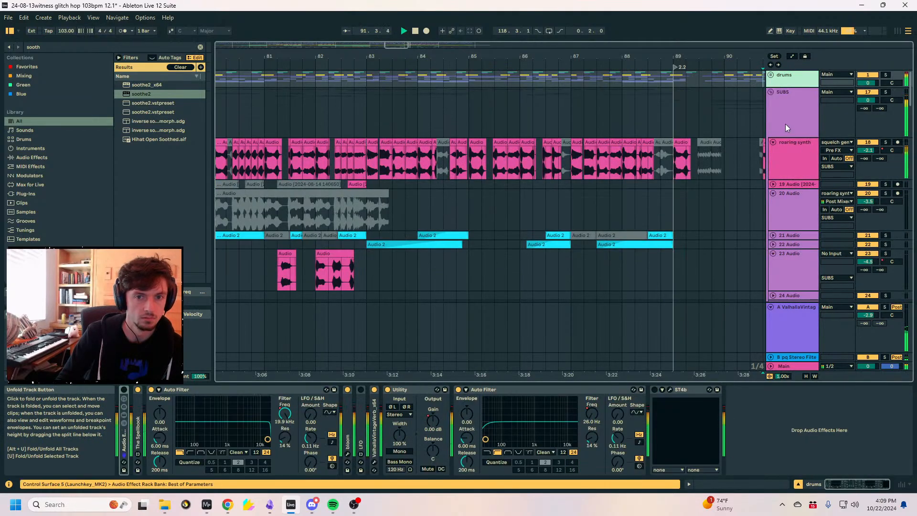
Switch soothe2 on SUBS to mid | side mode with 59.4 % stereo link, play the section, and close the plug-in window.
key("space")
left_click(787, 127)
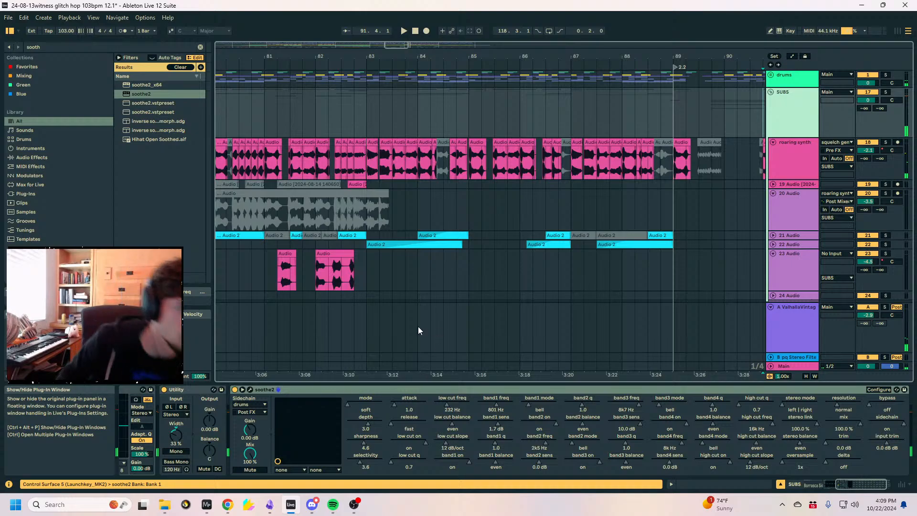
key("ctrl+alt+p")
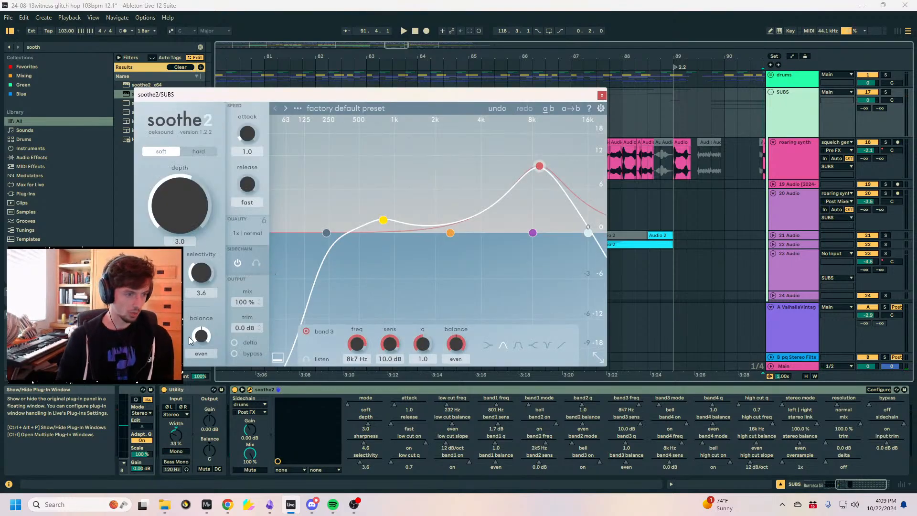
mouse_move(202, 343)
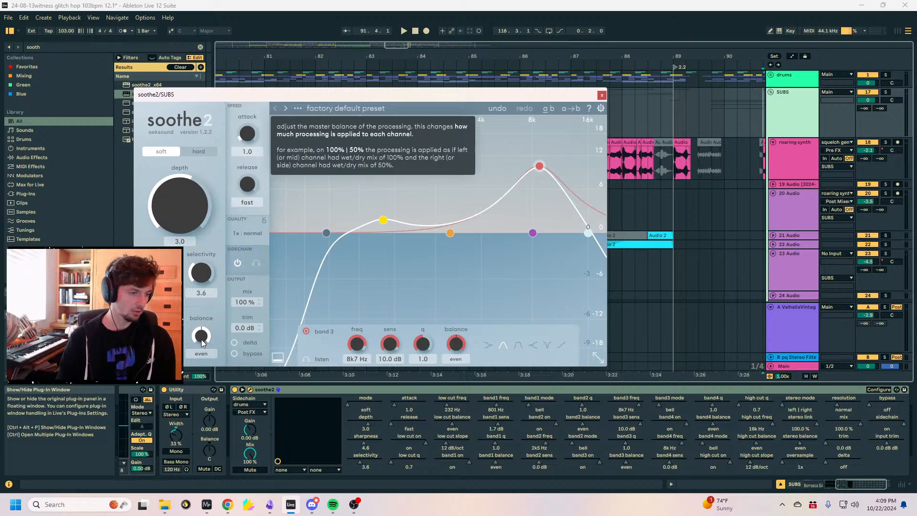
left_click(161, 306)
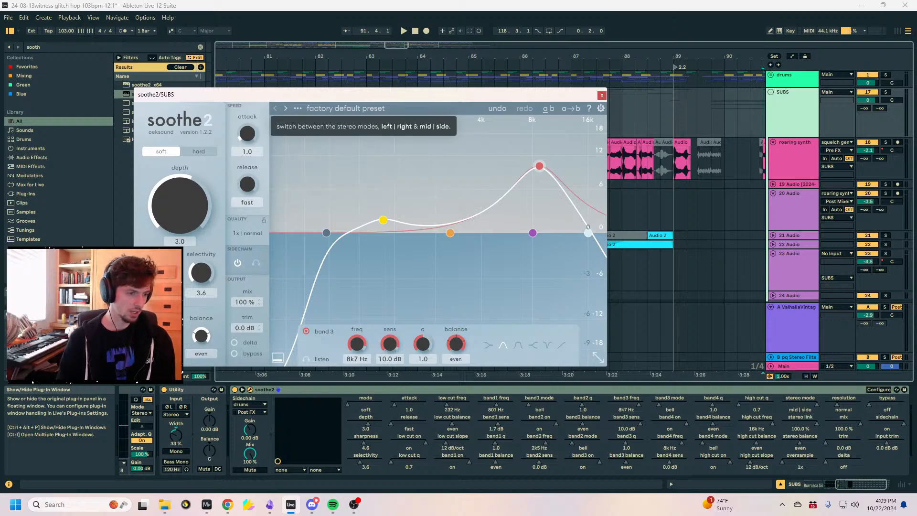
key("space")
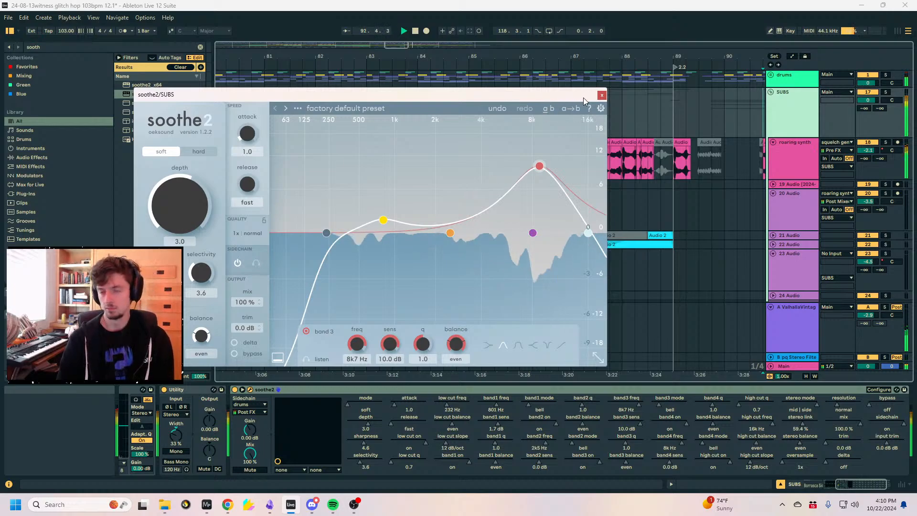
left_click(602, 95)
Play from the drop 2.1 marker and toggle soothe2 off and on repeatedly to compare the SUBS sound, leaving it on.
mouse_move(534, 58)
left_mouse_down()
mouse_move(619, 44)
mouse_move(614, 36)
left_mouse_up()
left_click(336, 115)
key("space")
key("space")
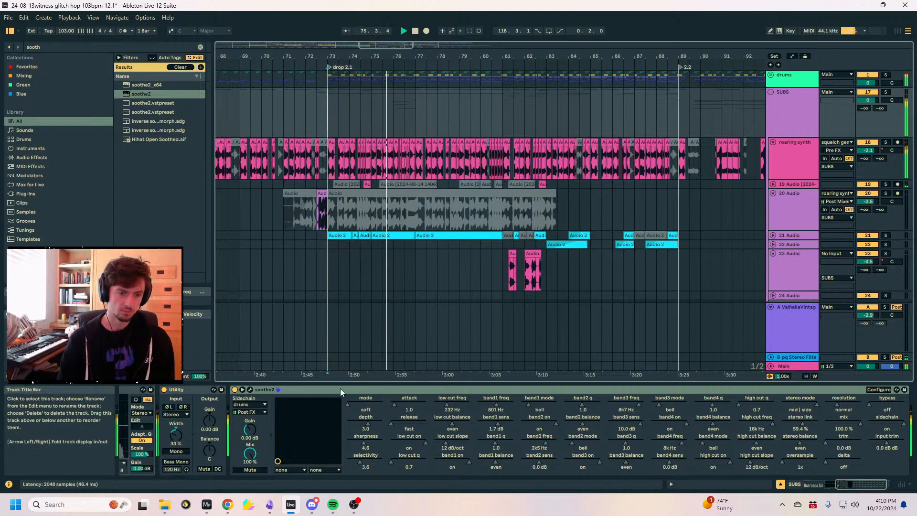
left_click(234, 390)
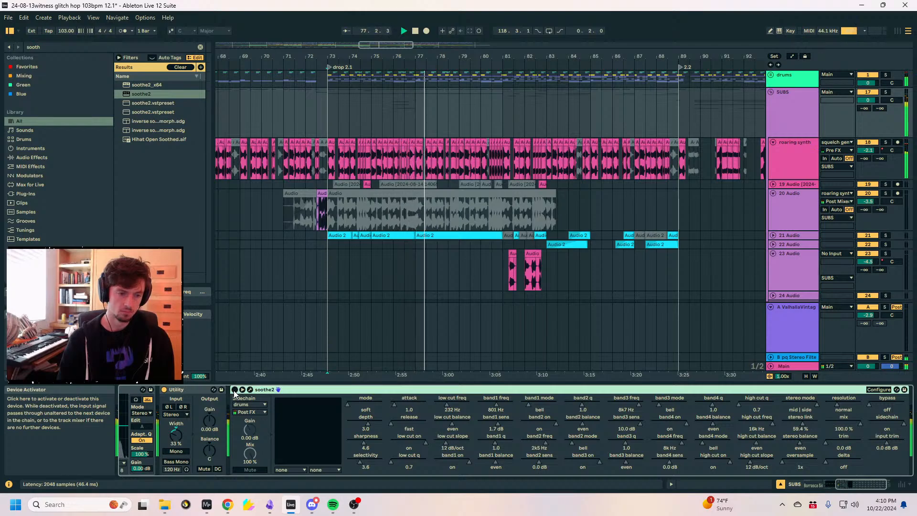
left_click(234, 389)
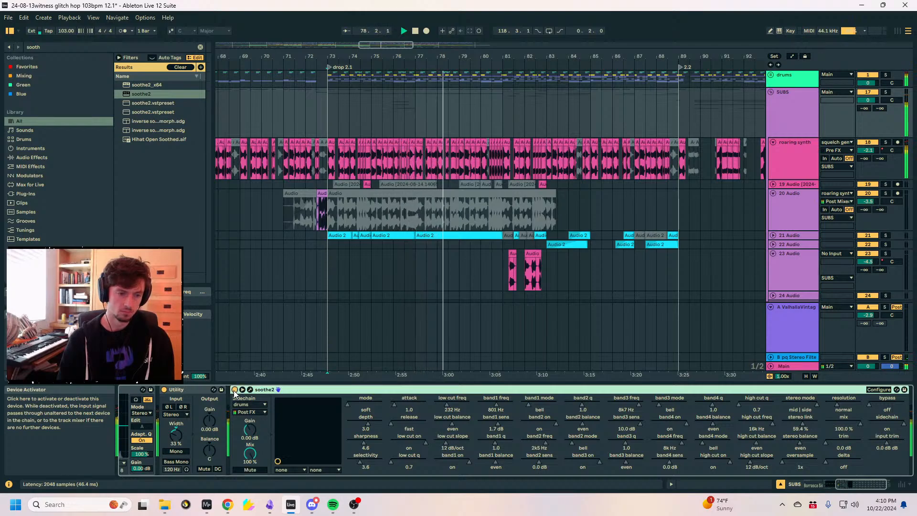
left_click(234, 390)
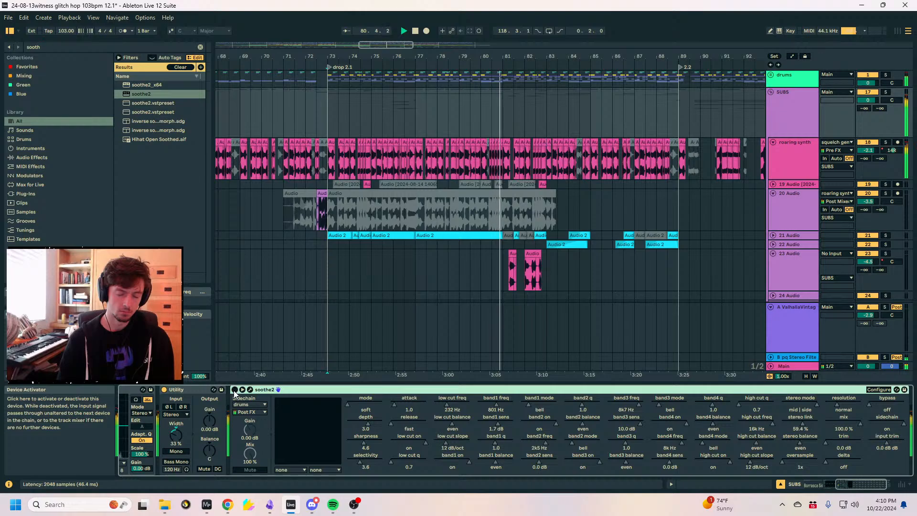
left_click(234, 389)
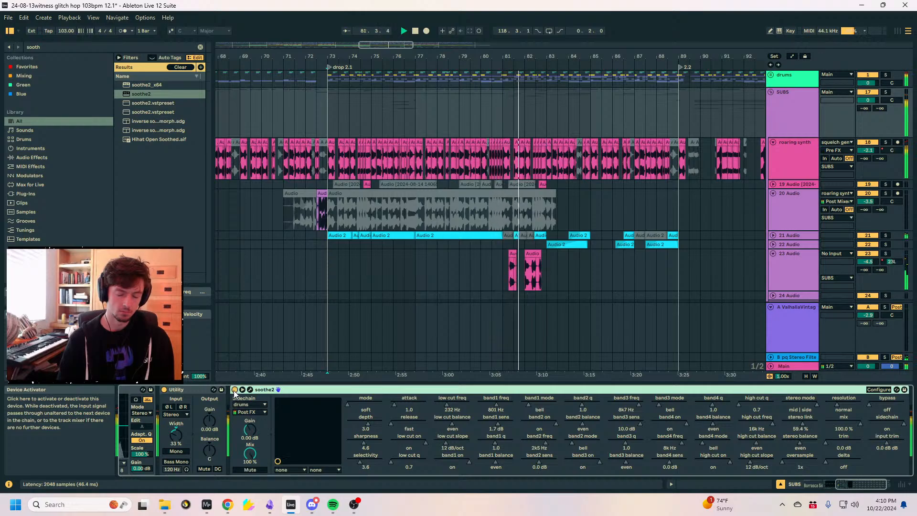
left_click(234, 390)
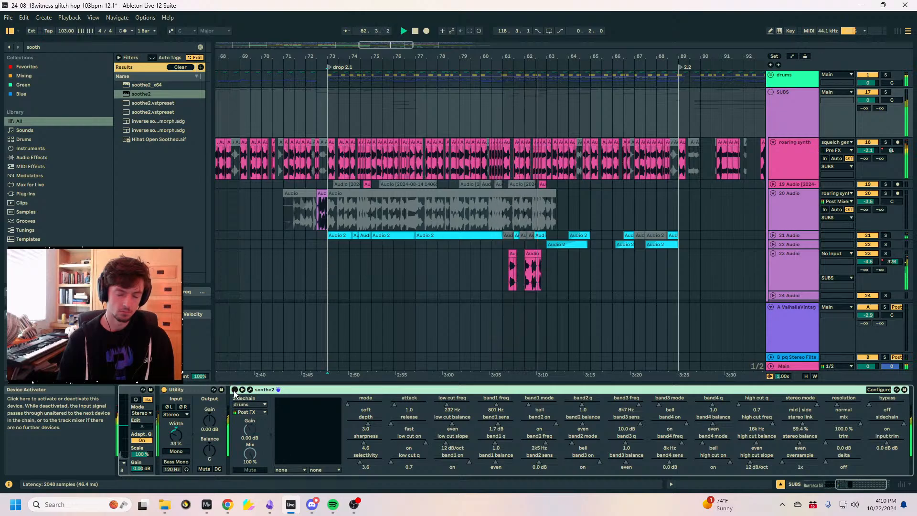
left_click(234, 389)
Unfold the drums group, set the 11 LNZ_174 track volume to -15.3 dB, and play from bar 81.
left_click(771, 75)
key("space")
scroll(505, 206, "down", 2)
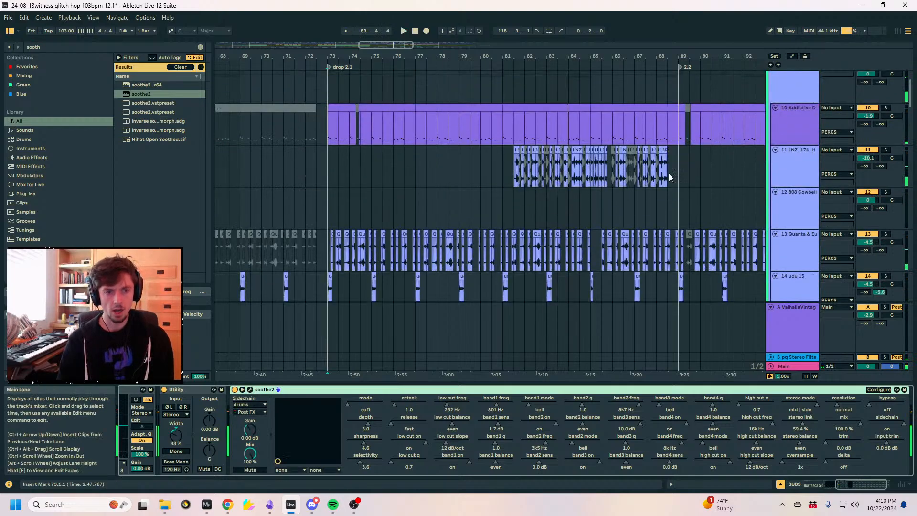
left_click(795, 175)
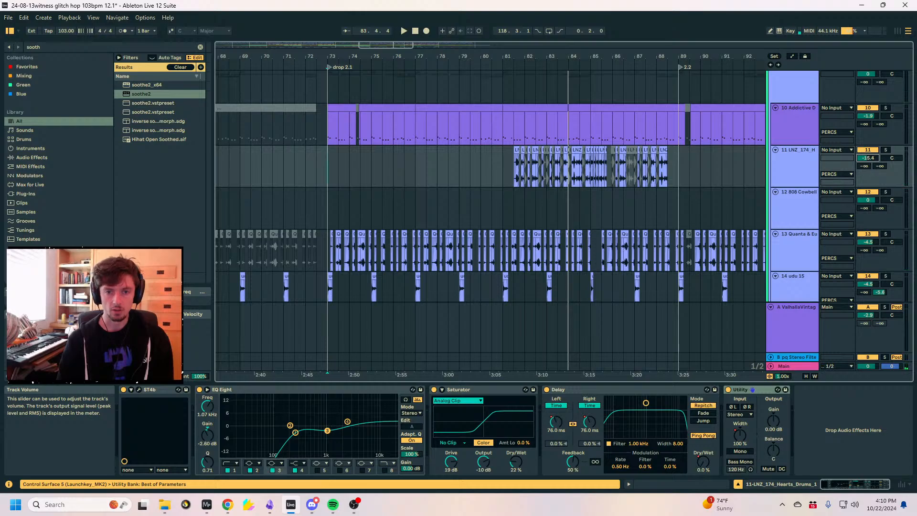
left_click(505, 169)
key("space")
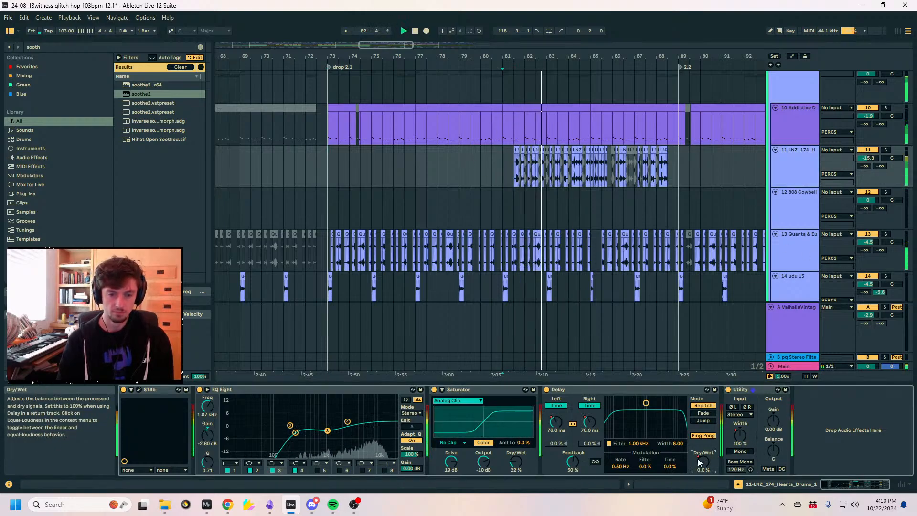
Show automation and examine the LNZ_174 delay envelope, the SUBS tracks and the phrygian bassline group's envelopes during playback.
key("a")
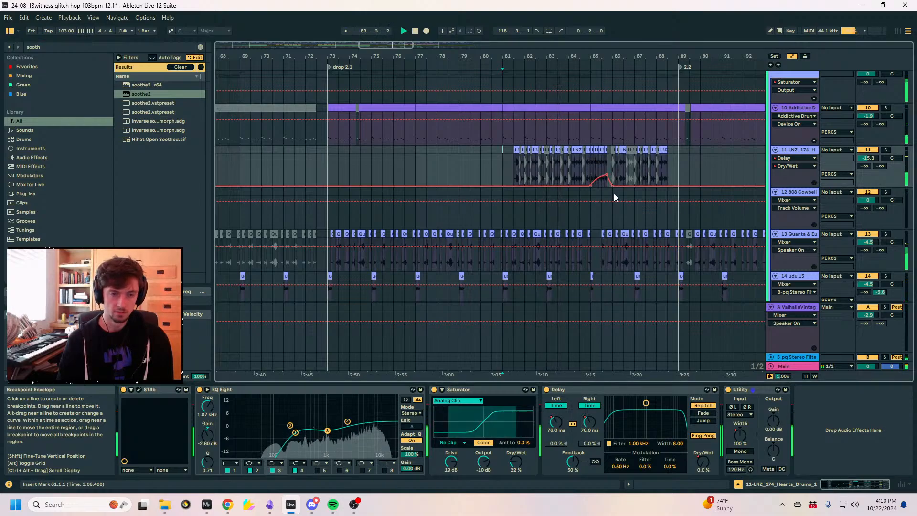
scroll(677, 207, "down", 3)
scroll(678, 209, "down", 7)
scroll(790, 118, "up", 1)
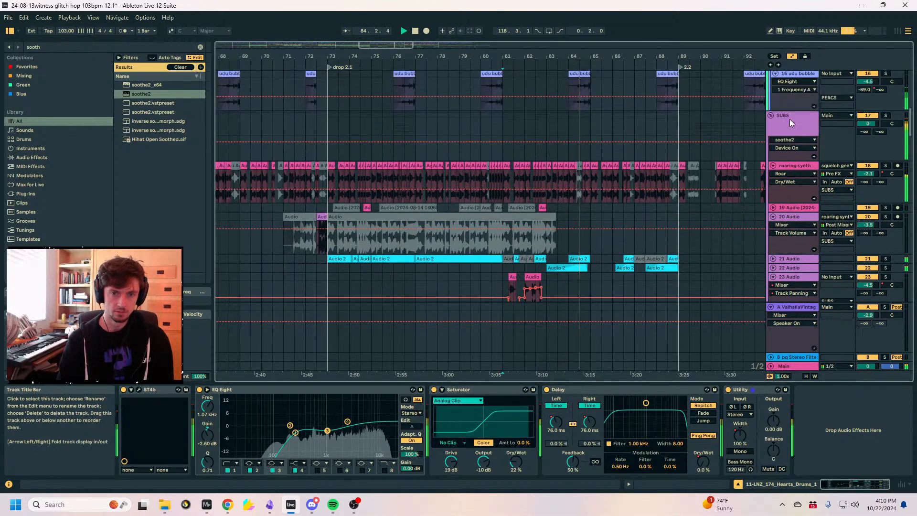
left_click(790, 119)
scroll(782, 203, "down", 3)
scroll(783, 202, "down", 4)
left_click(788, 144)
left_click(789, 161)
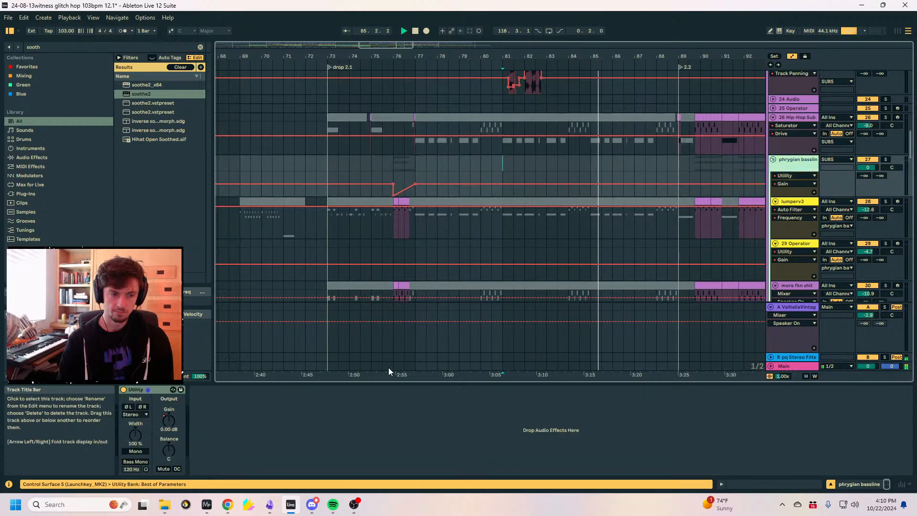
scroll(640, 268, "down", 2)
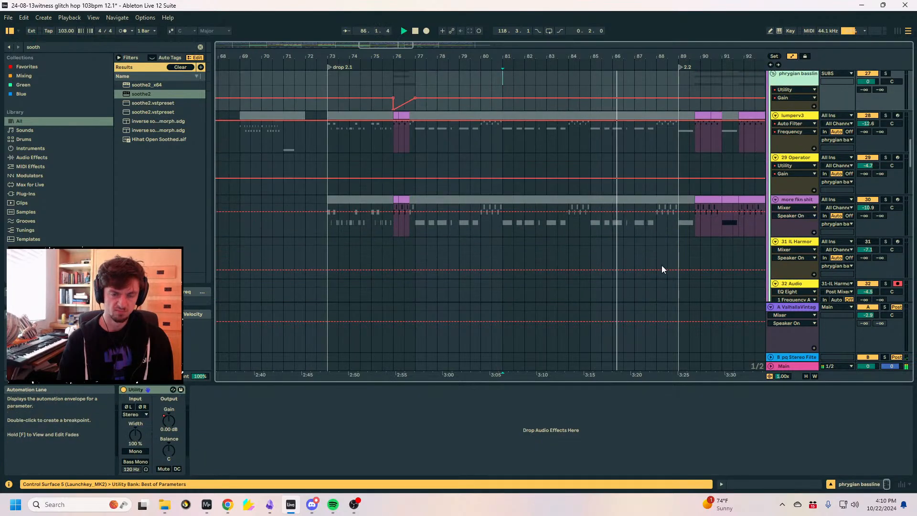
scroll(661, 265, "up", 2)
scroll(660, 264, "up", 12)
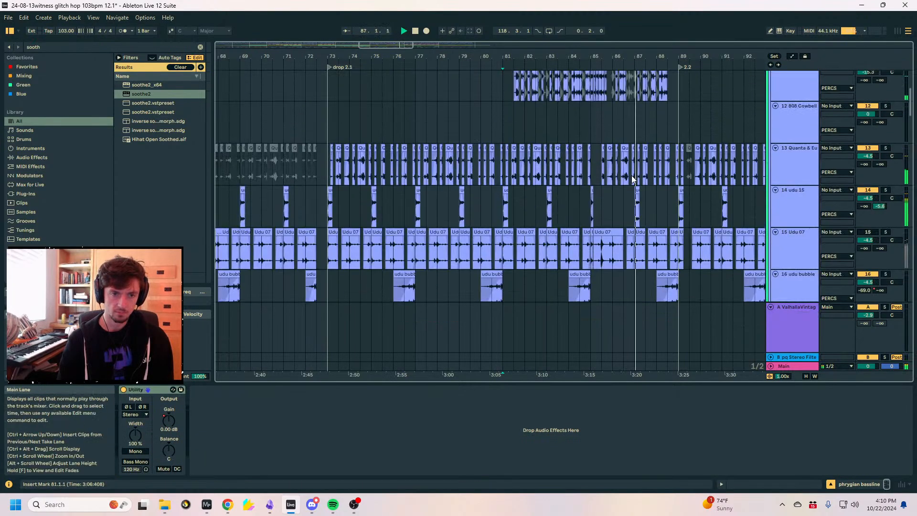
Deactivate the two short LNZ_174 clips just after bar 85 and replay from 84.4.3.
left_click_drag(597, 68, 488, 147)
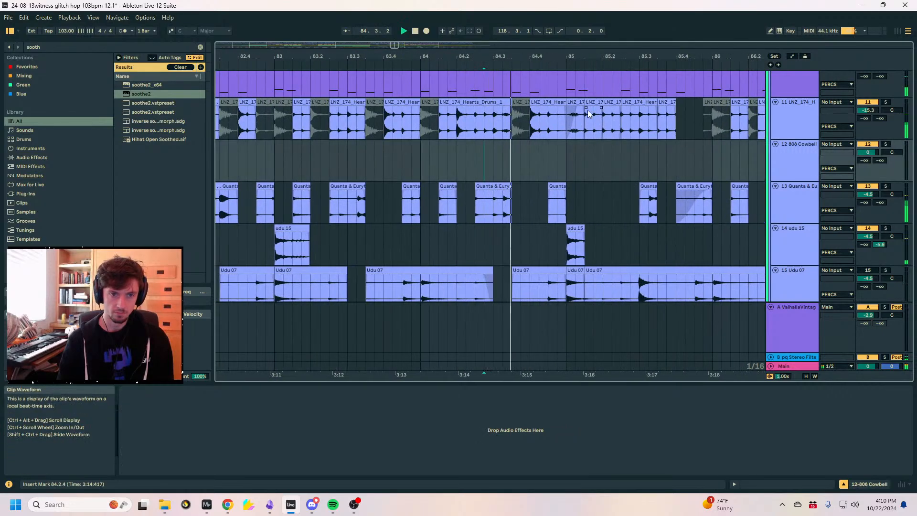
left_click(591, 113)
left_click(591, 103)
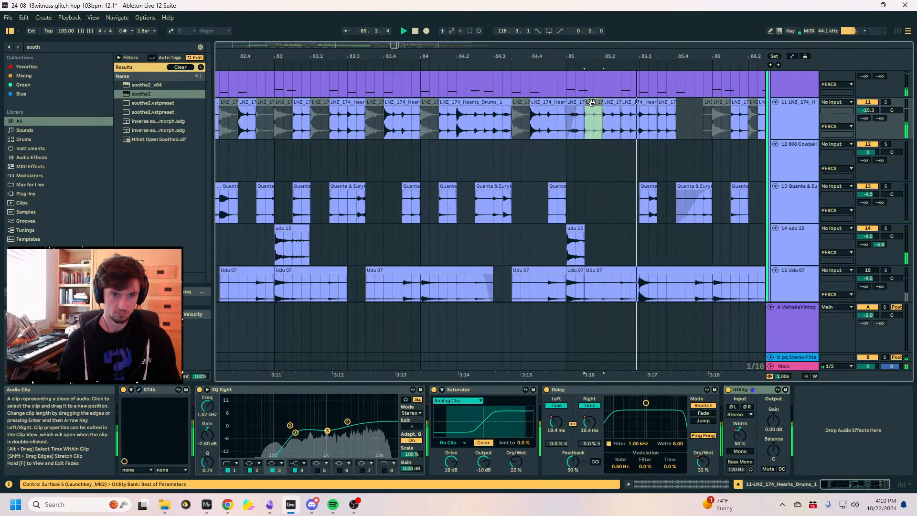
left_click(609, 104)
key("0")
left_click(550, 125)
key("space")
key("space")
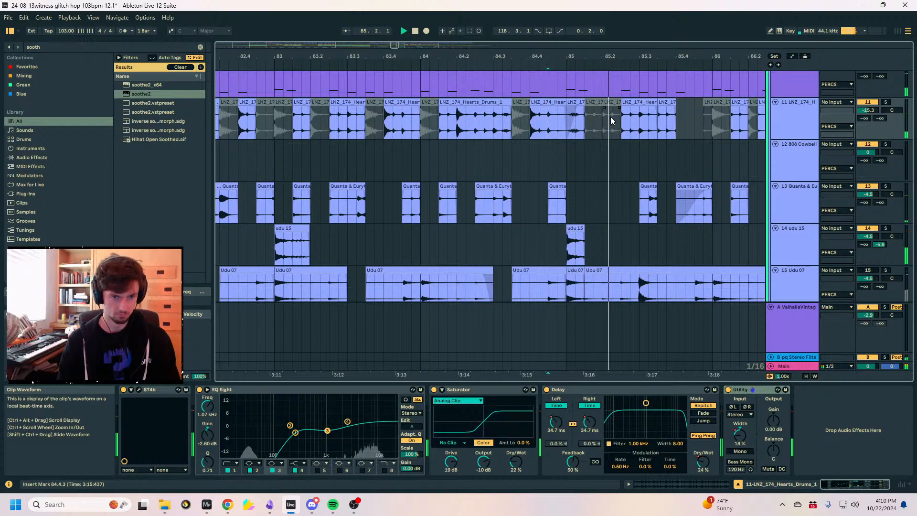
Listen through the rest of the LNZ_174 passage, stop playback, and fold the PERCS group.
left_click_drag(652, 57, 547, 24)
scroll(740, 184, "up", 2)
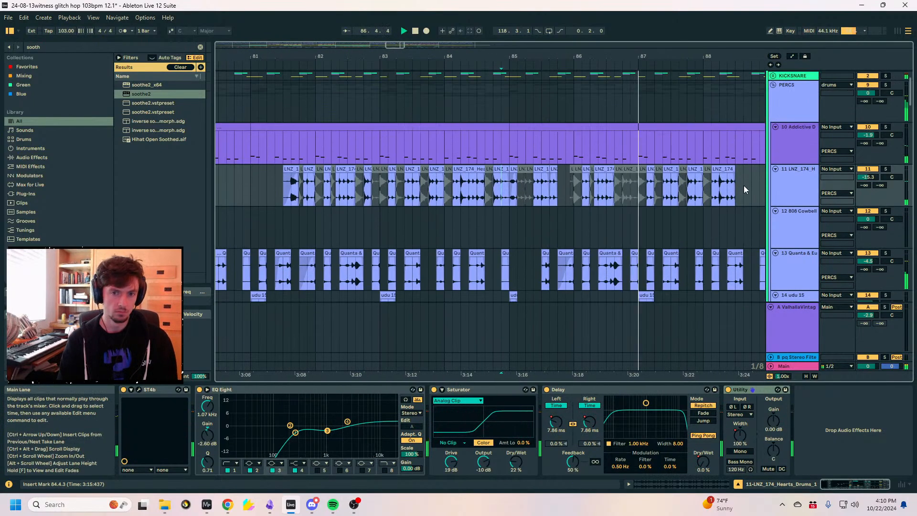
scroll(744, 185, "down", 2)
scroll(777, 203, "up", 2)
key("space")
left_click(778, 107)
left_click(772, 104)
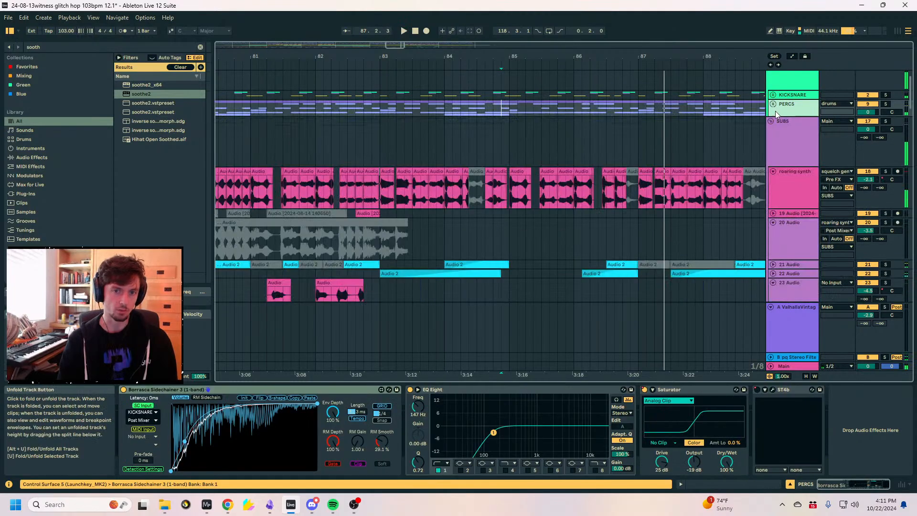
Reopen the soothe2 window on SUBS and set its attack to 9.0.
left_click(784, 156)
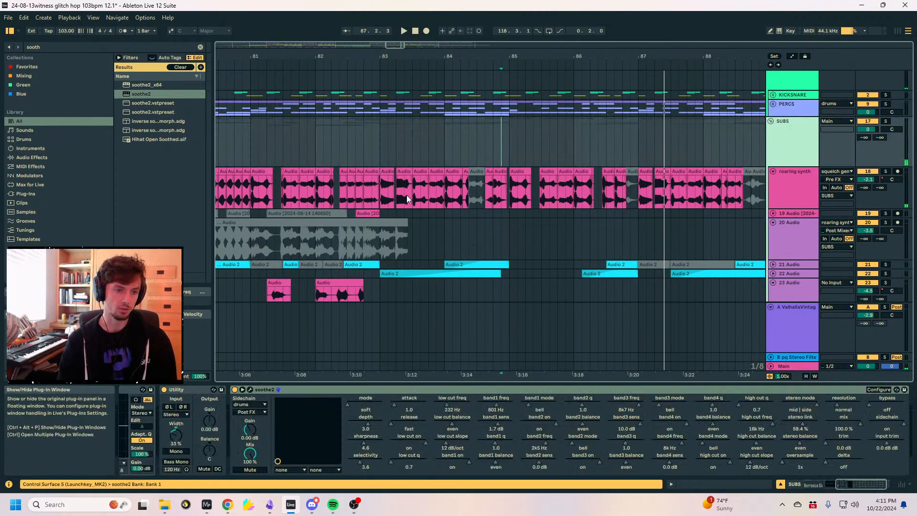
left_click(246, 389)
key("ctrl+alt+p")
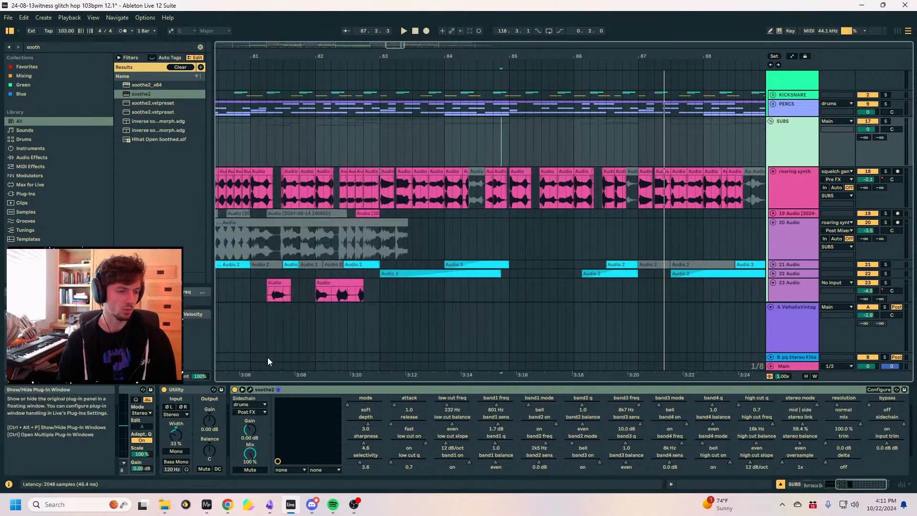
key("ctrl+alt+p")
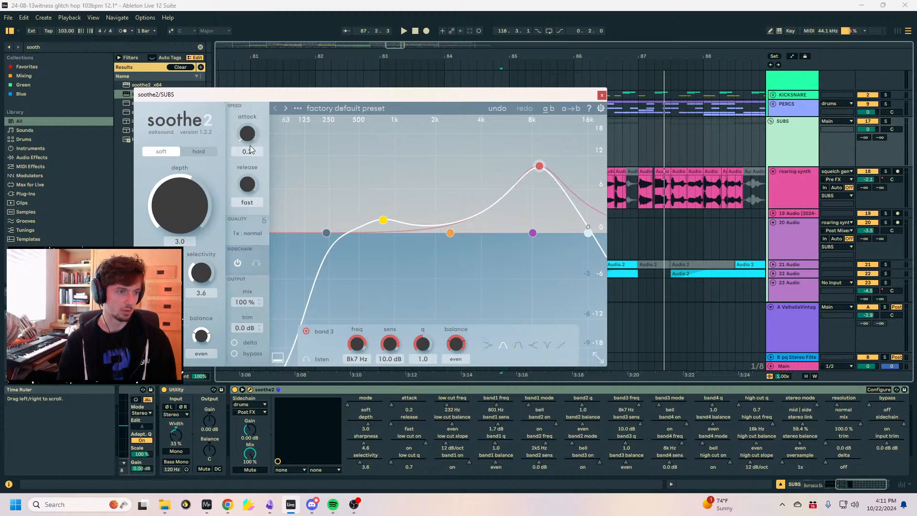
left_click_drag(250, 170, 248, 134)
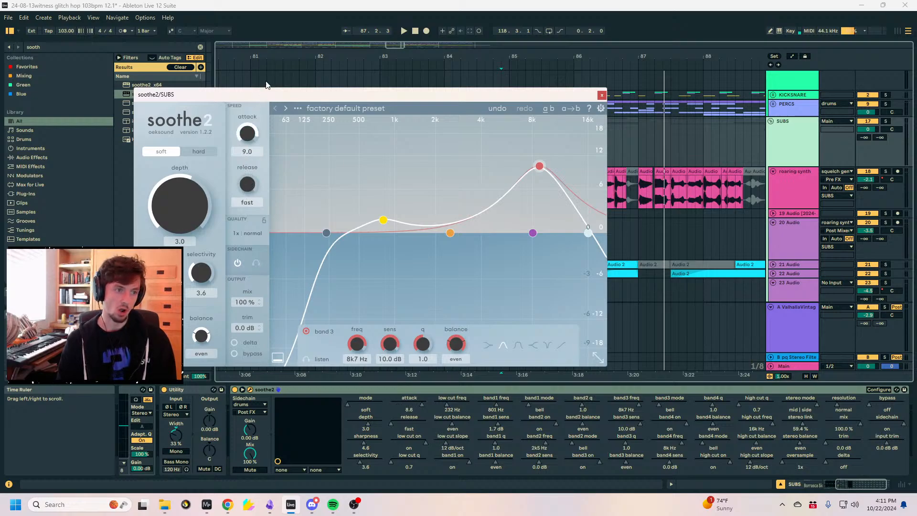
Set the soothe2 attack on SUBS to fast, listen to the result, and put the plug-in away by closing and collapsing it.
left_click_drag(276, 61, 275, 69)
left_click_drag(250, 167, 246, 169)
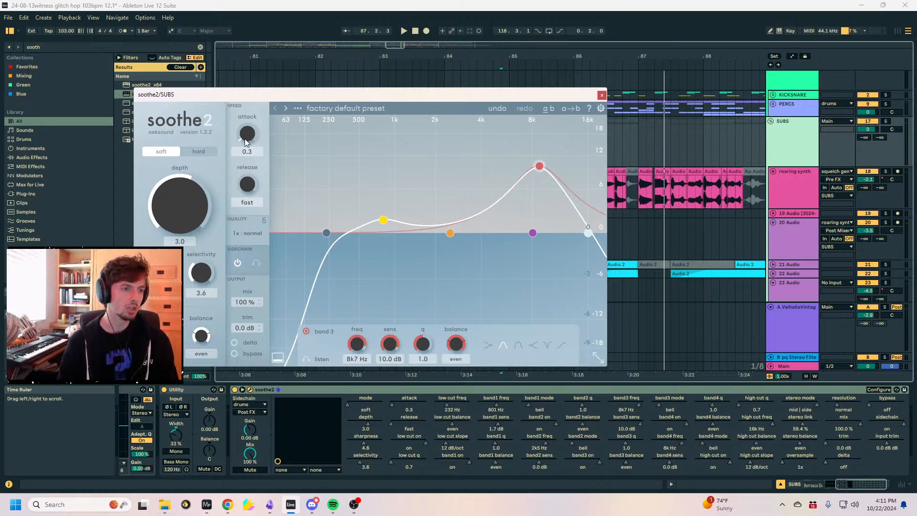
key("space")
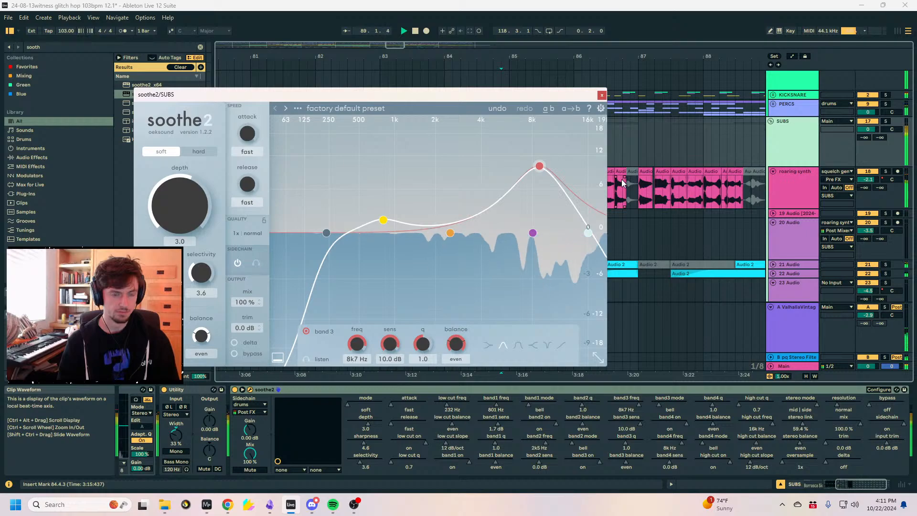
left_click(602, 95)
left_click_drag(663, 55, 400, 53)
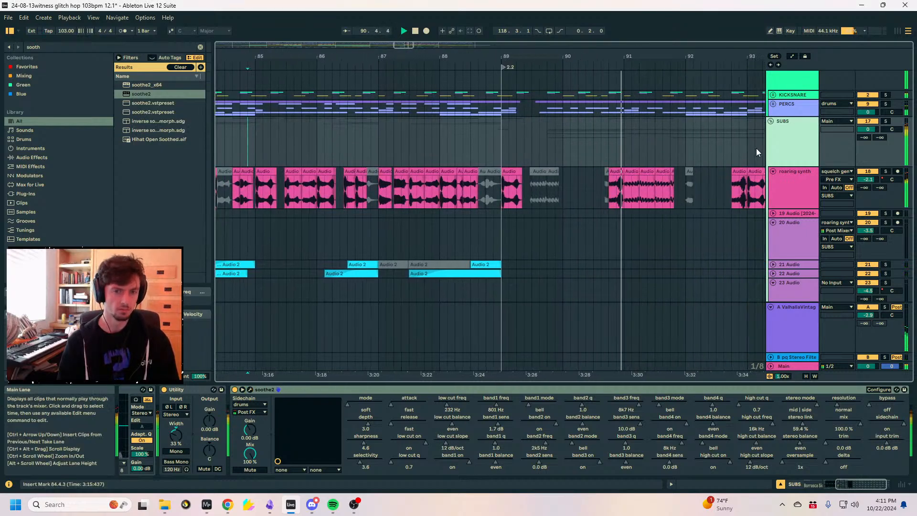
double_click(281, 390)
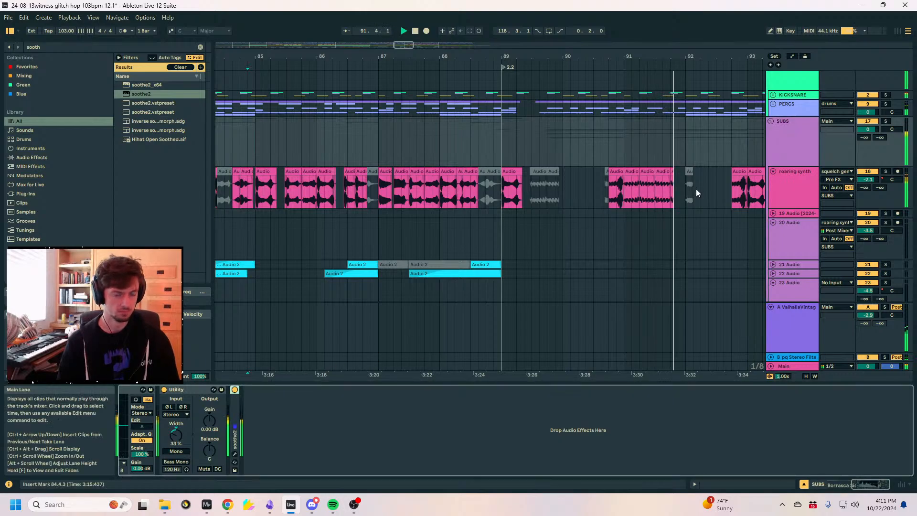
Check the Main track's loudness in Youlean Loudness Meter 2 during playback, and close the meter and Ozone windows.
left_click(771, 122)
left_click(792, 365)
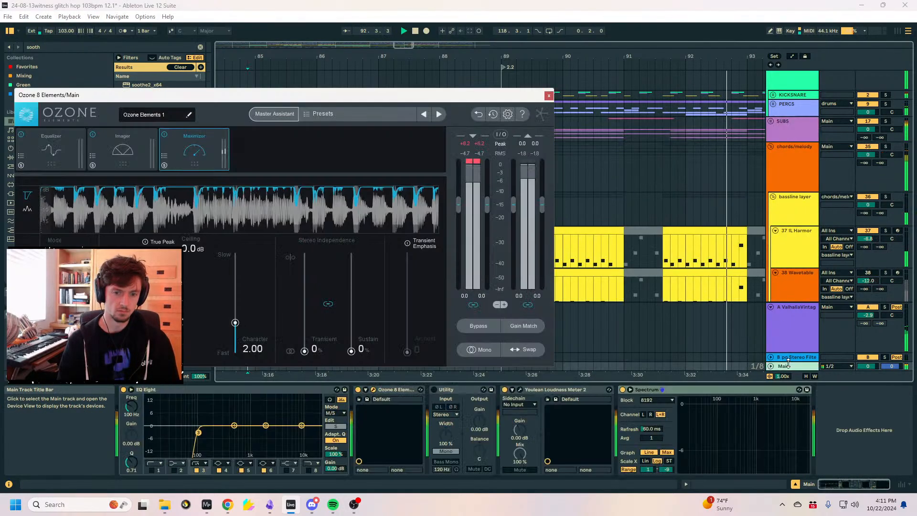
left_click(520, 390)
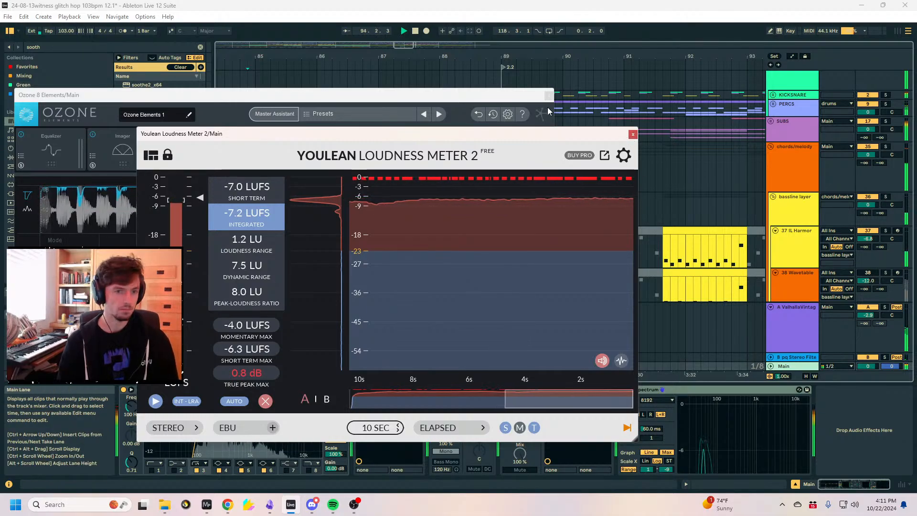
left_click(632, 134)
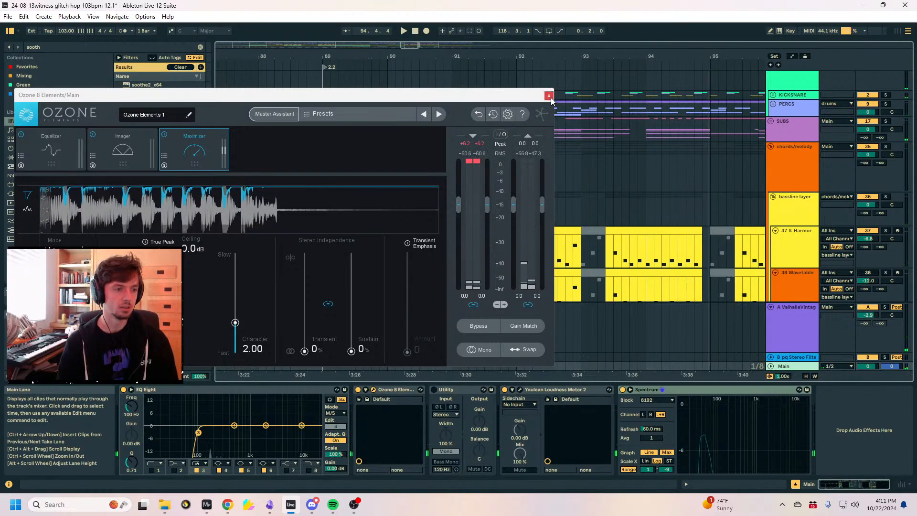
left_click(549, 96)
key("space")
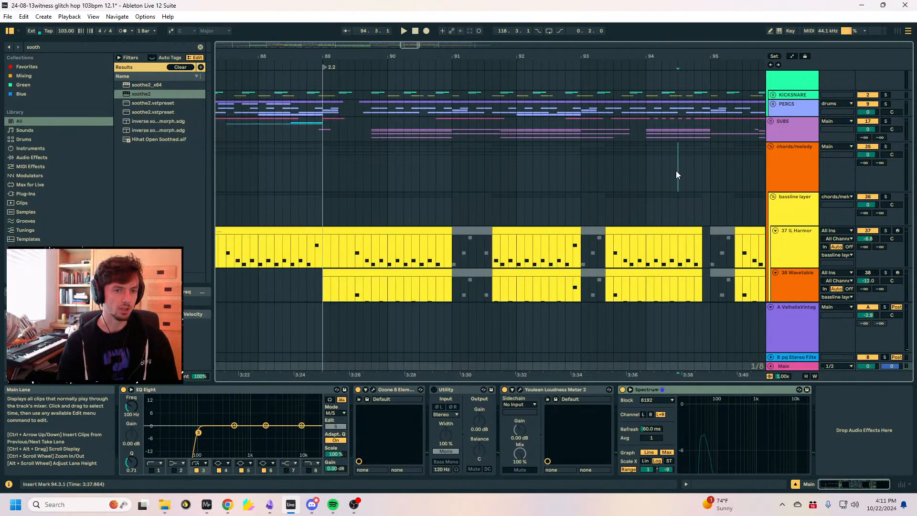
Replay the passage from bar 94, starting playback from the chords/melody group.
left_click(671, 168)
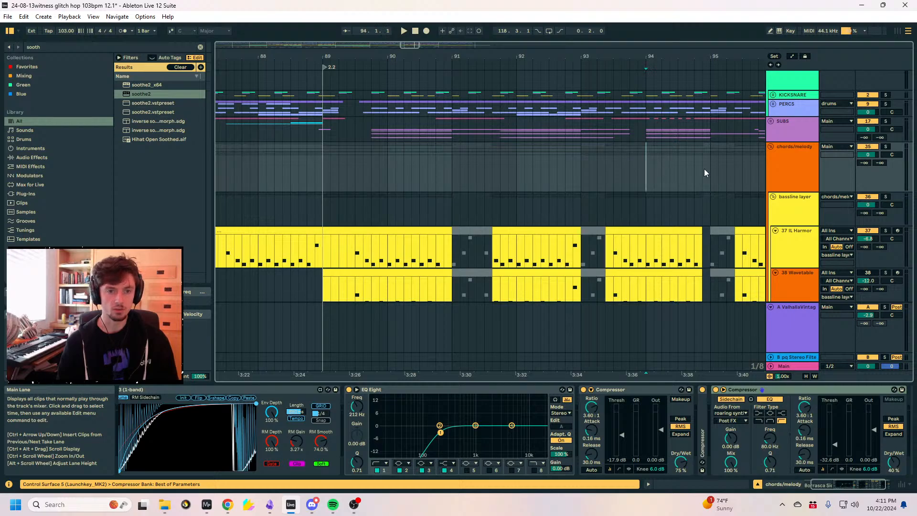
left_click_drag(661, 171, 655, 171)
left_click_drag(656, 58, 491, 93)
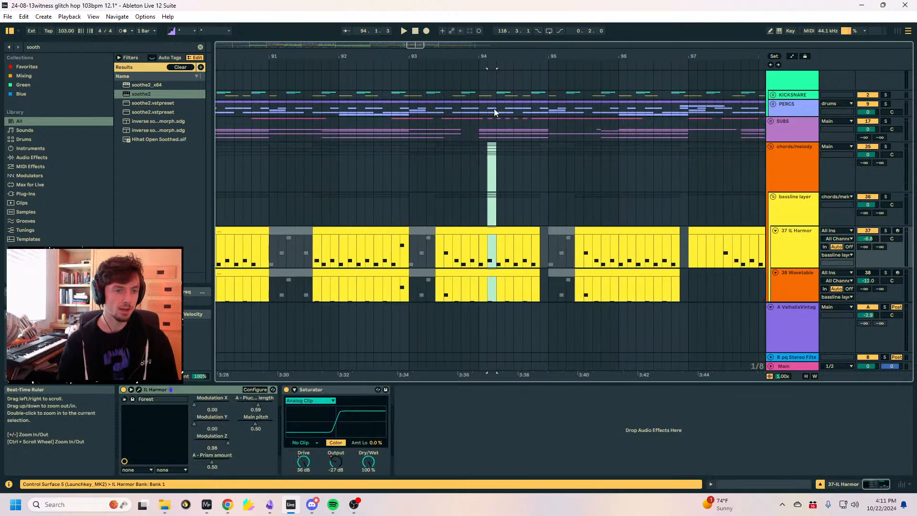
left_click(409, 180)
left_click(519, 171)
key("space")
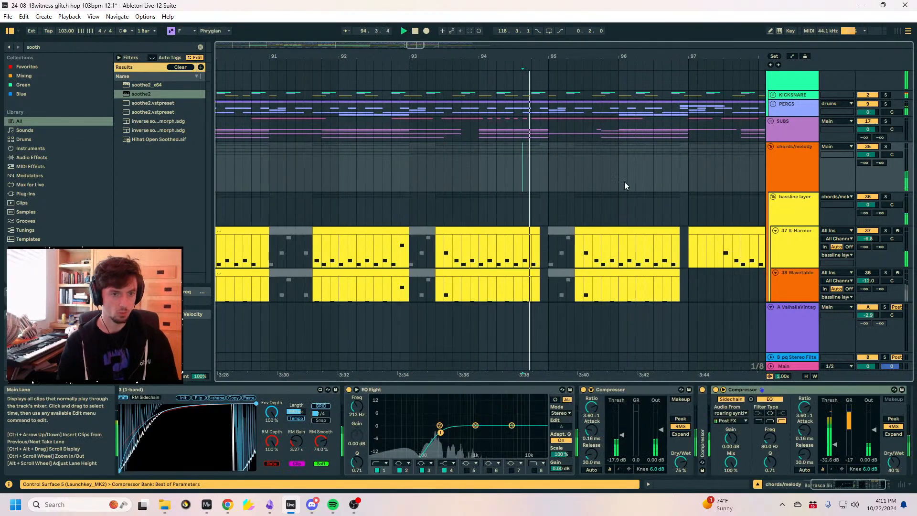
left_click(478, 170)
key("space")
key("space")
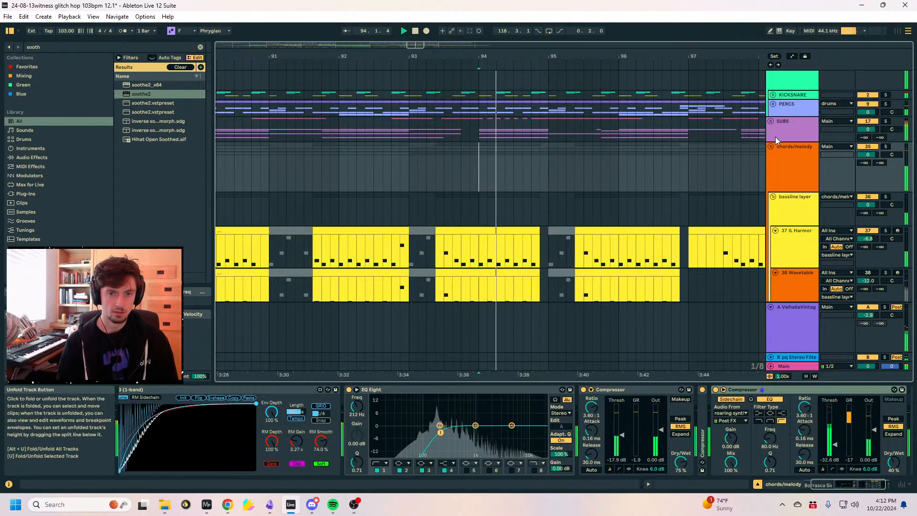
Audition the lumperv3, more fkn shit and 33 Wavetable tracks in solo, one after another, from bar 94.
scroll(772, 123, "down", 5)
scroll(774, 186, "down", 2)
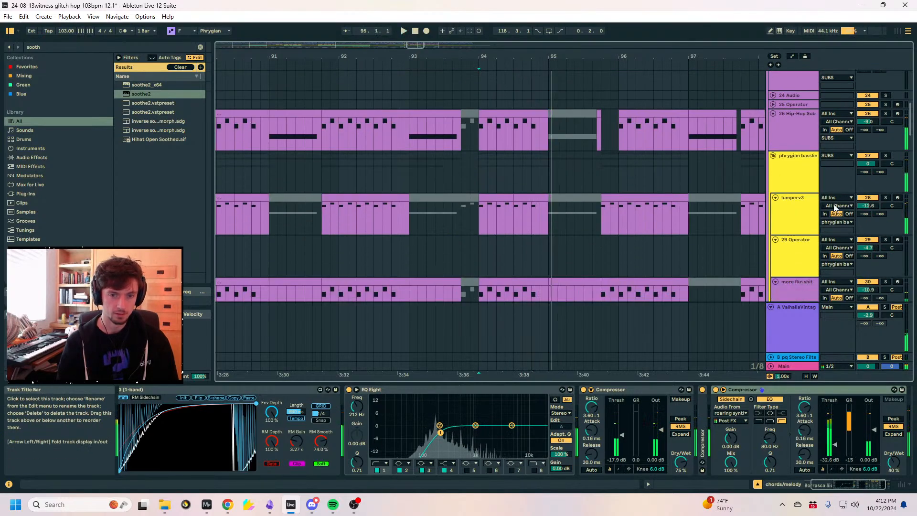
left_click(795, 215)
scroll(839, 200, "down", 3)
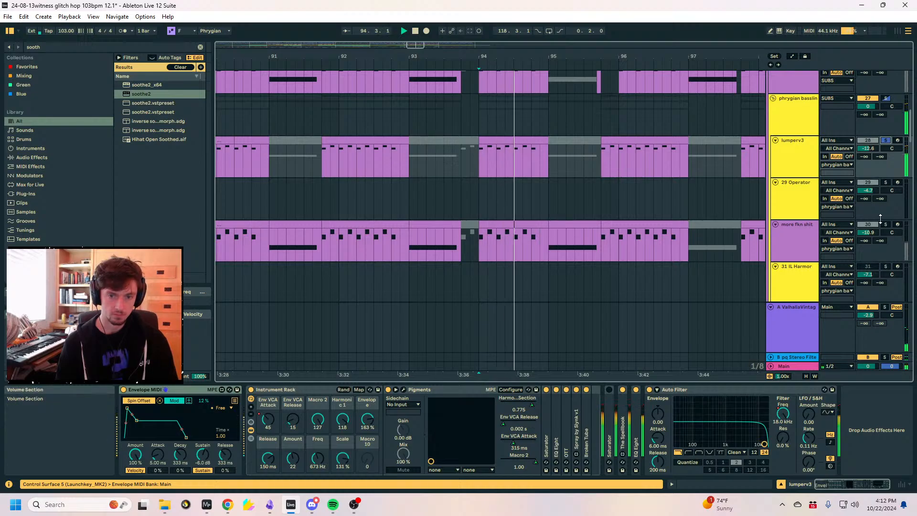
left_click(783, 241)
scroll(774, 243, "down", 3)
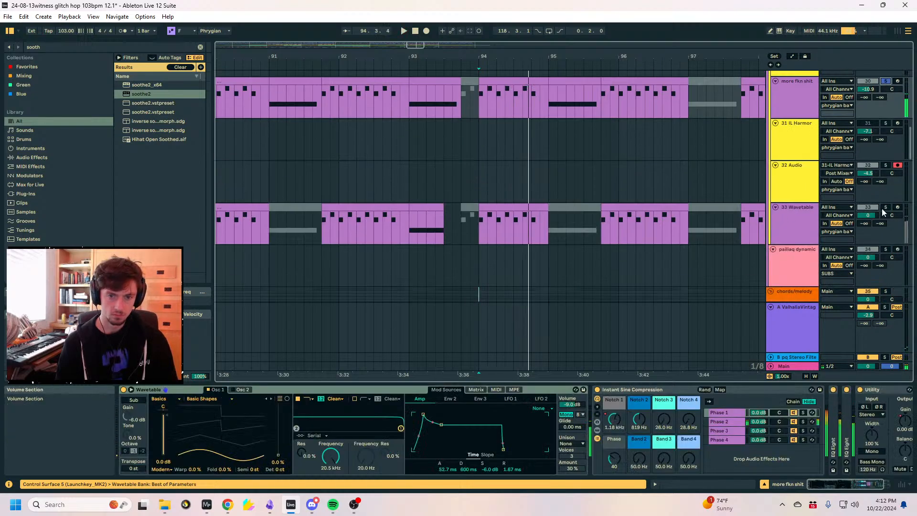
left_click(801, 209)
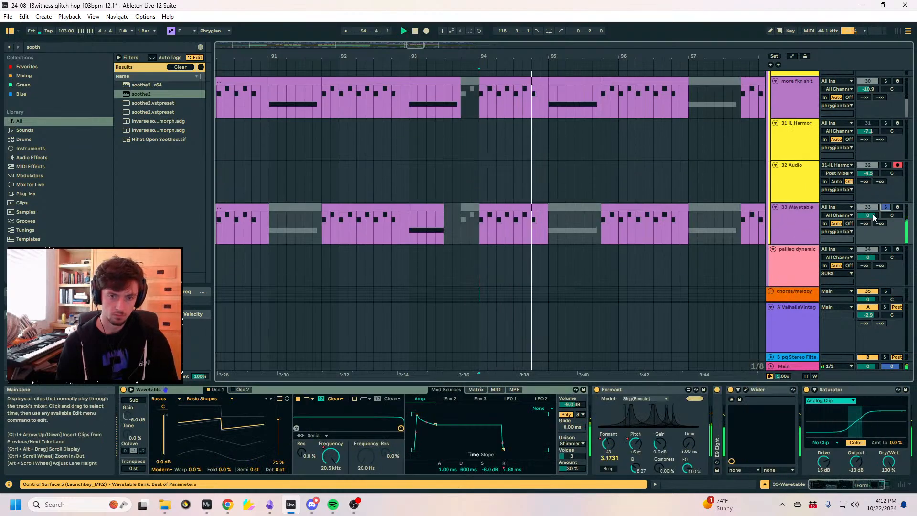
Select the eight roaring synth clips between bars 94 and 95 and set their clip gains to -11.3 to -10.3 dB.
left_click(518, 211)
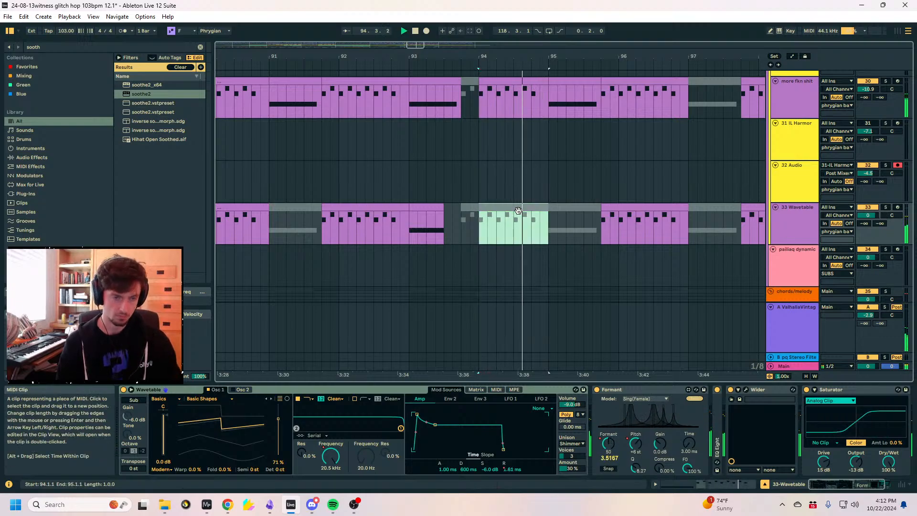
scroll(542, 218, "up", 10)
scroll(501, 236, "up", 3)
left_click_drag(544, 190, 480, 190)
key("shift+Tab")
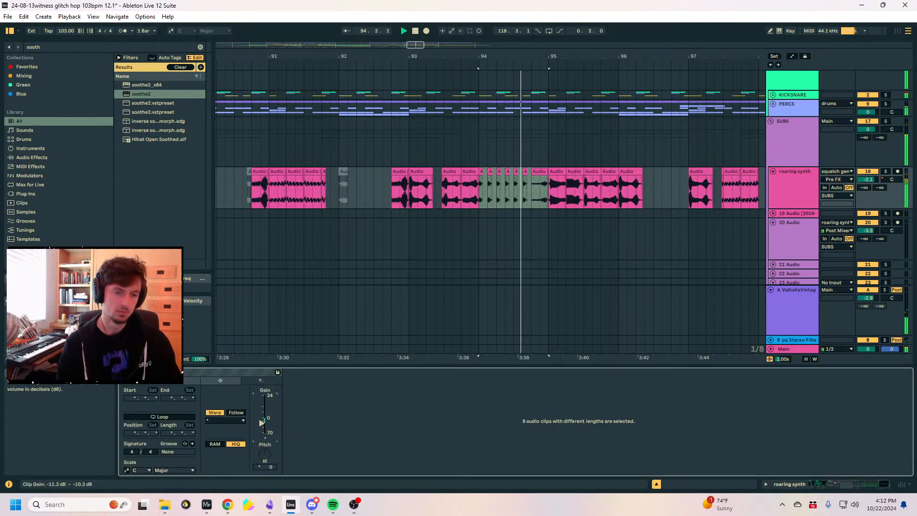
Look over the arrangement back to the breakdown and return to the 2.2 section.
key("minus")
key("minus")
key("minus")
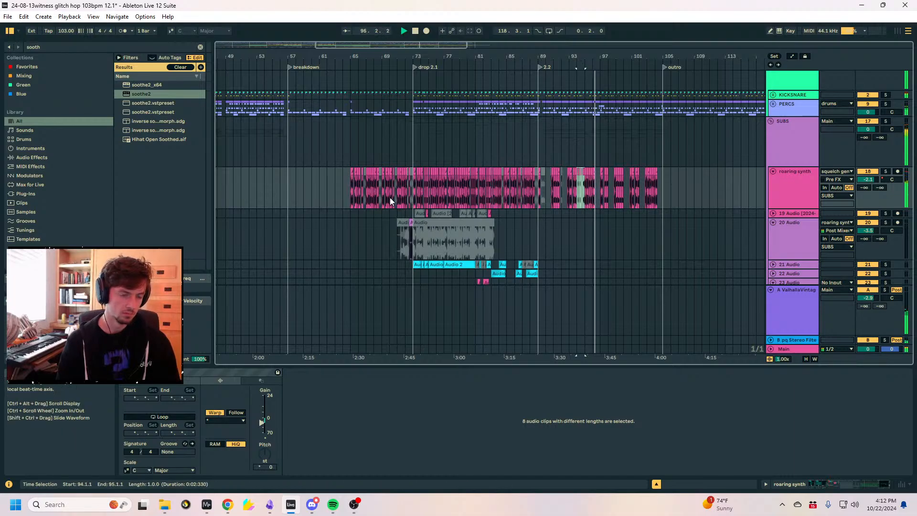
left_click_drag(349, 70, 566, 90)
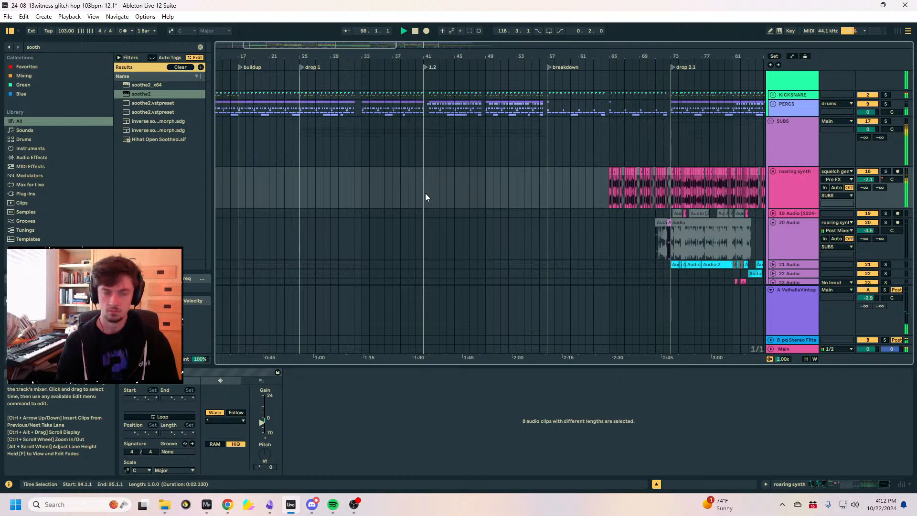
left_click(548, 199)
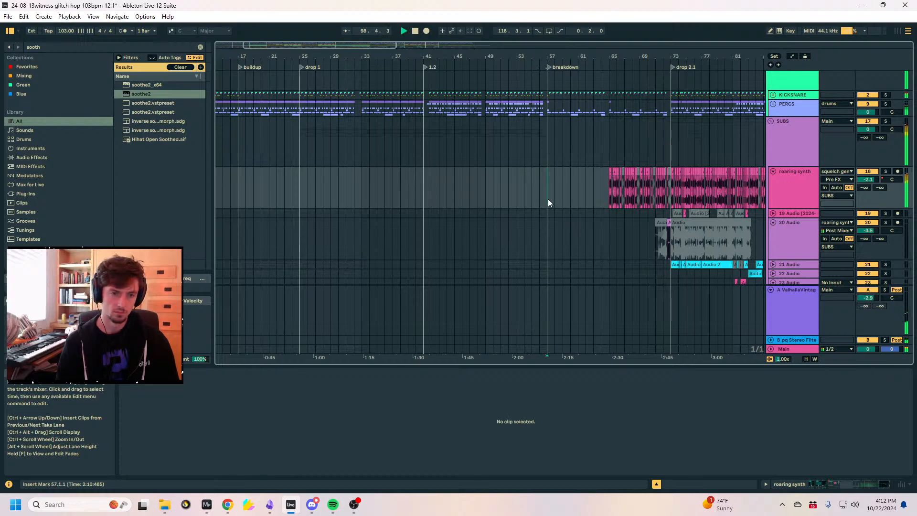
left_click_drag(676, 70, 291, 86)
left_click_drag(580, 60, 581, 96)
Fold the SUBS and chords/melody groups and play from the 2.2 marker at bar 89.
left_click(779, 145)
left_click(772, 122)
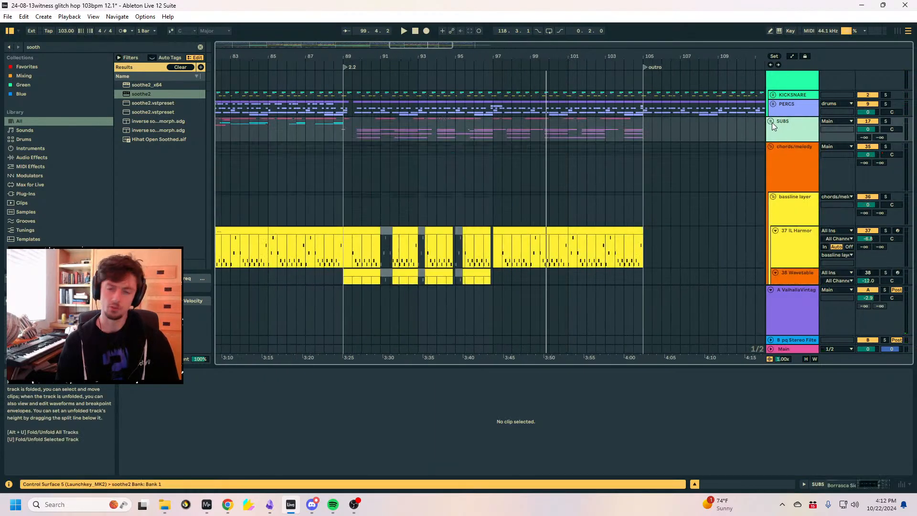
left_click(784, 158)
left_click(771, 148)
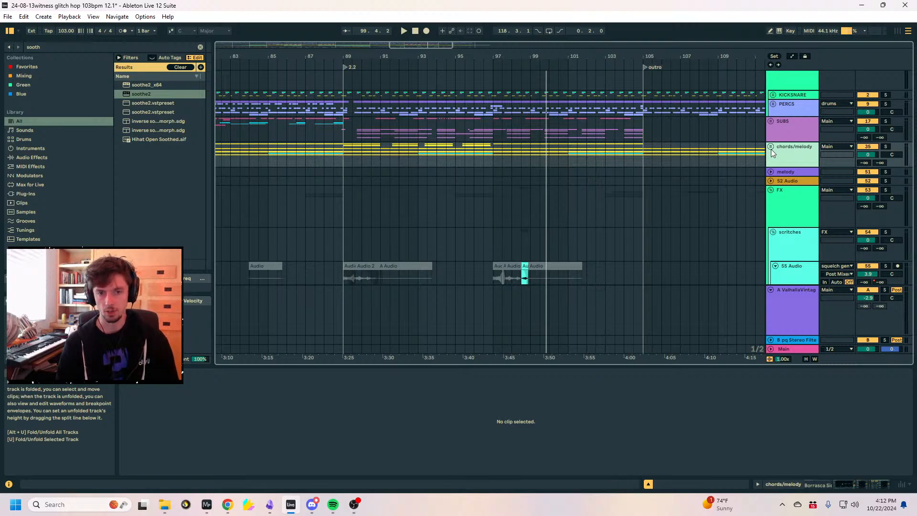
left_click(494, 159)
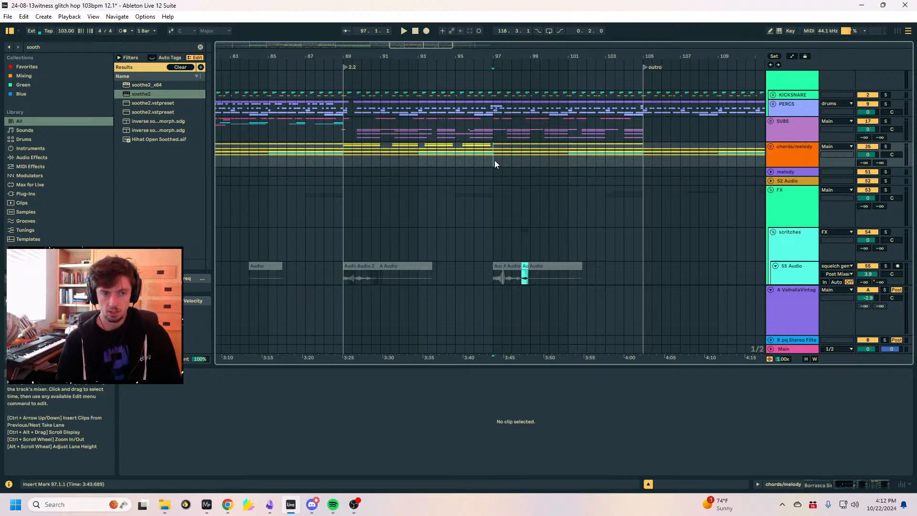
left_click_drag(493, 58, 640, 72)
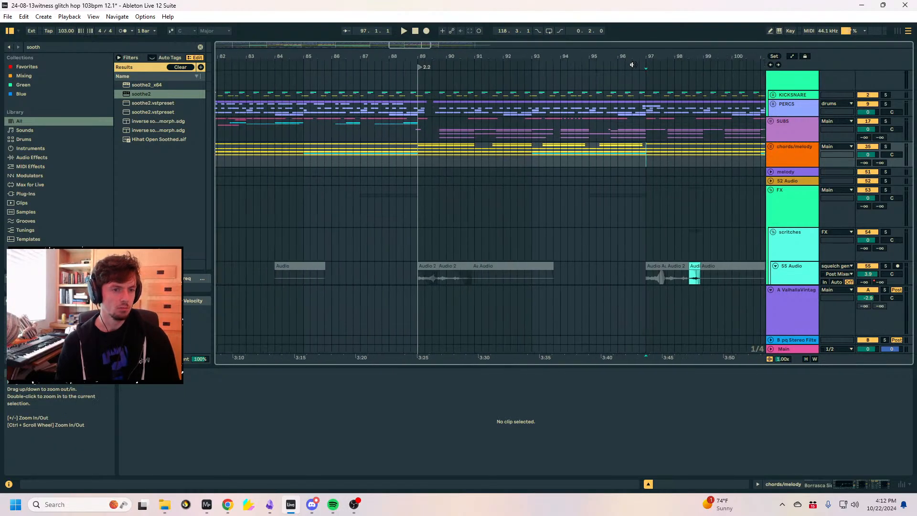
left_click(423, 160)
key("space")
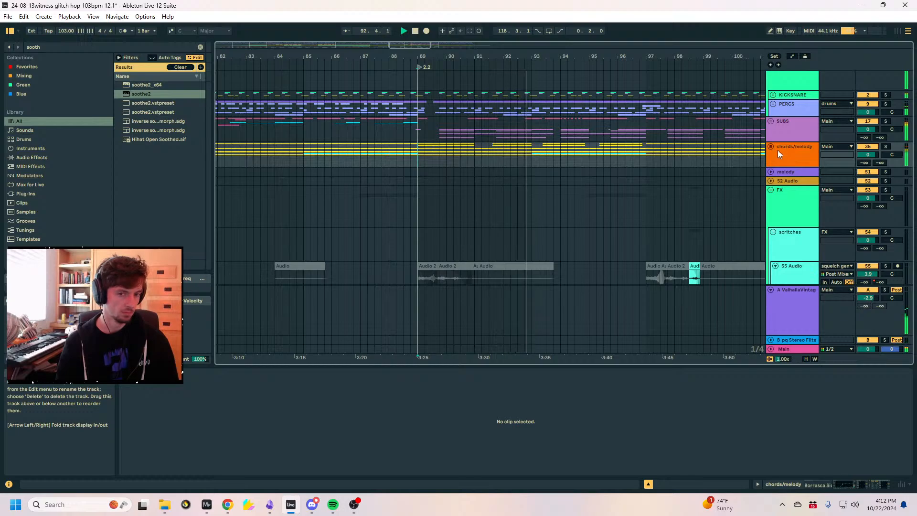
Compare the SUBS group's Utility width at 0 % and 100 % during playback, and set it to 51 %.
left_click(769, 122)
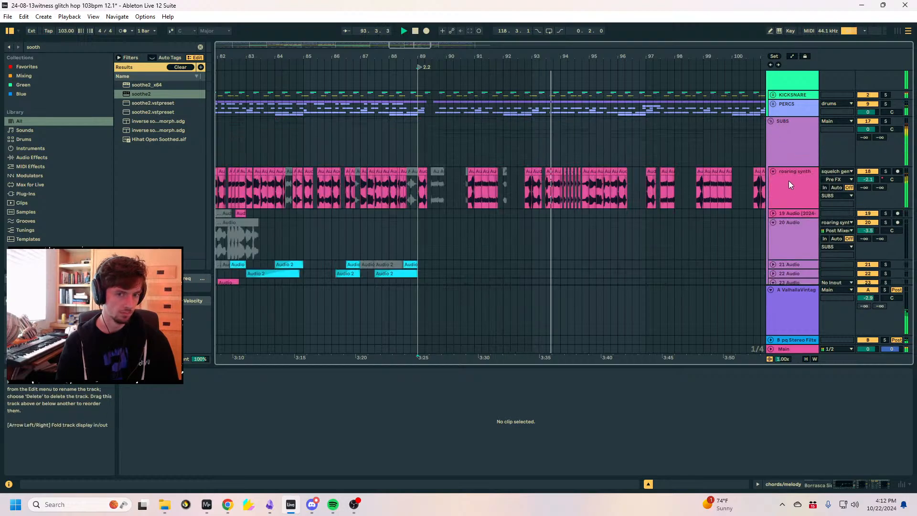
left_click(789, 152)
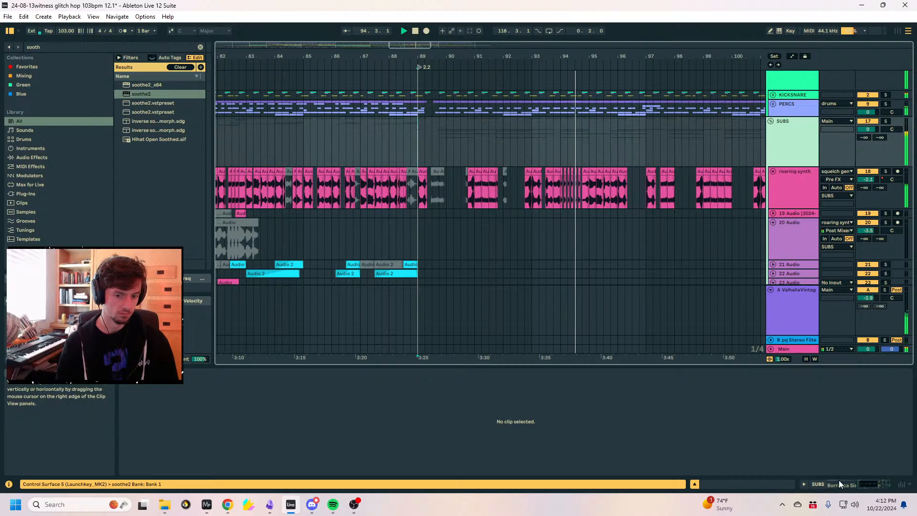
left_click(659, 439)
key("Delete")
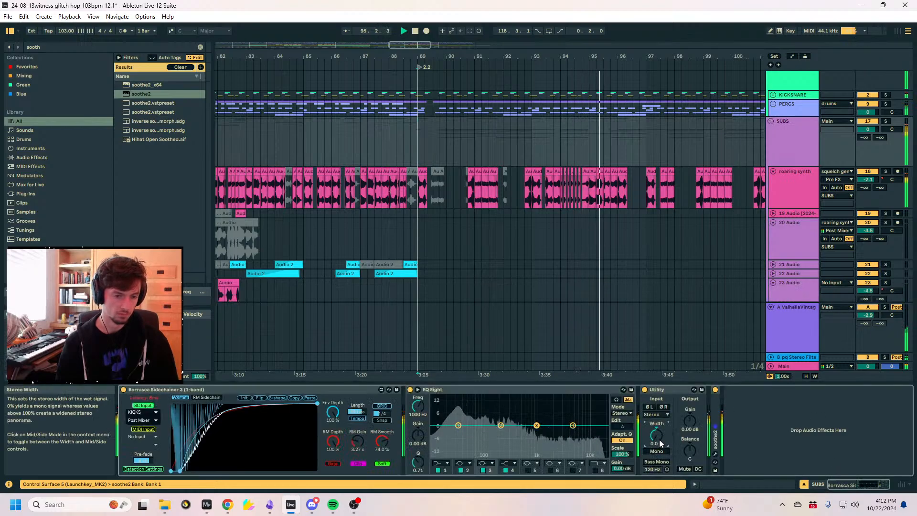
type("0")
key("Return")
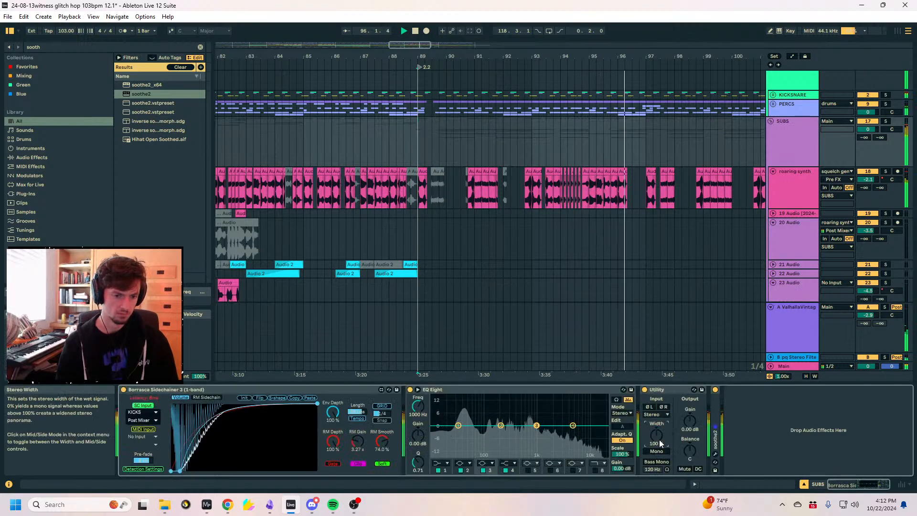
left_click_drag(658, 439, 658, 416)
Copy the SUBS Utility to the end of the 33 Wavetable device chain and set the copy's width to 31 %.
left_click(659, 389)
scroll(711, 220, "down", 15)
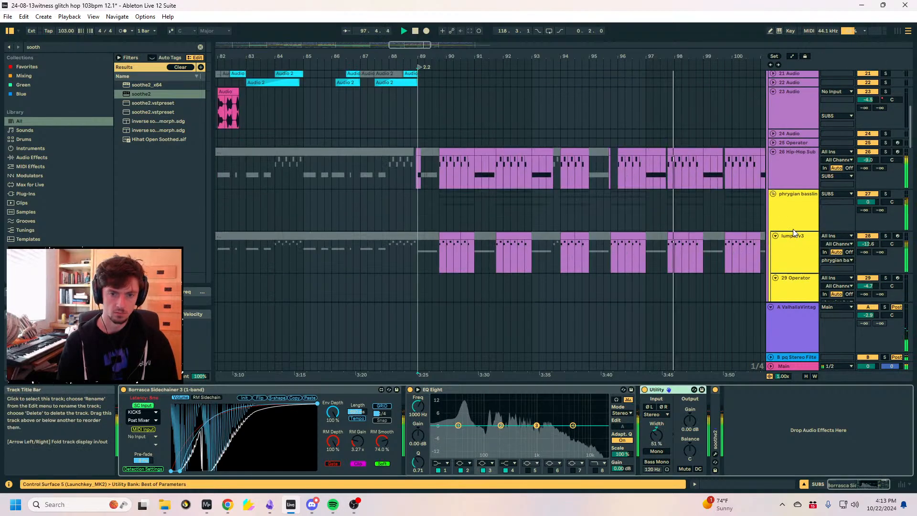
scroll(792, 228, "down", 2)
left_click(793, 229)
scroll(793, 228, "down", 2)
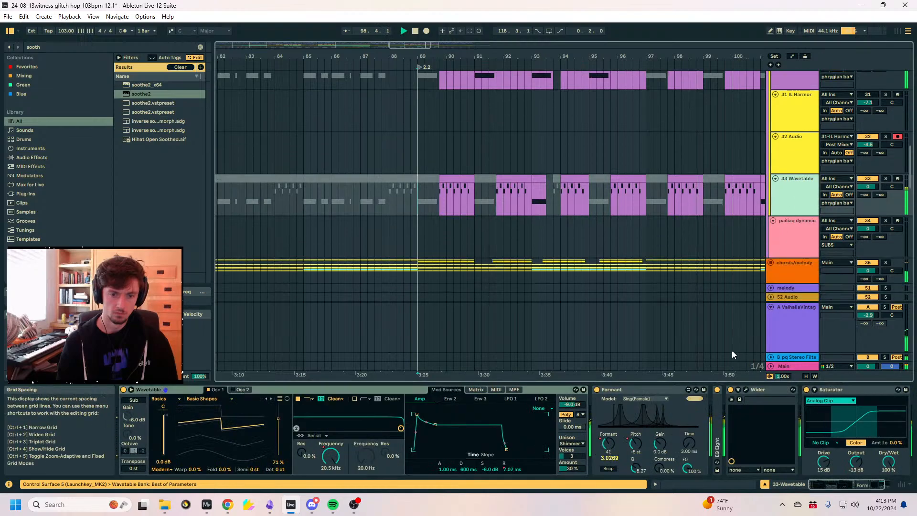
double_click(722, 390)
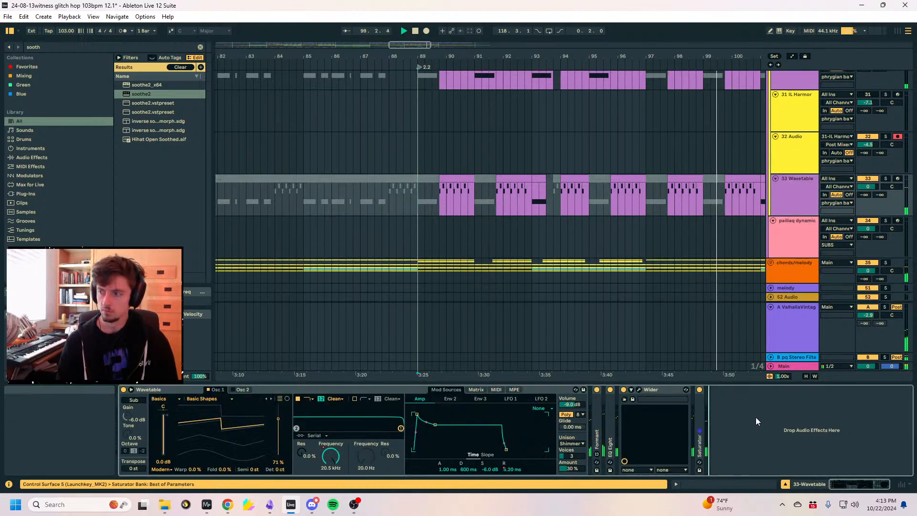
key("ctrl+v")
left_click_drag(724, 434, 724, 443)
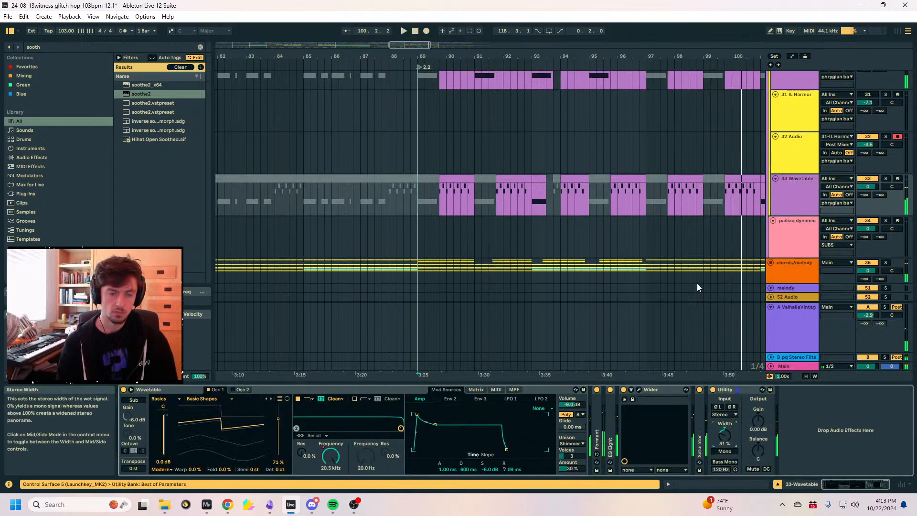
left_click(469, 179)
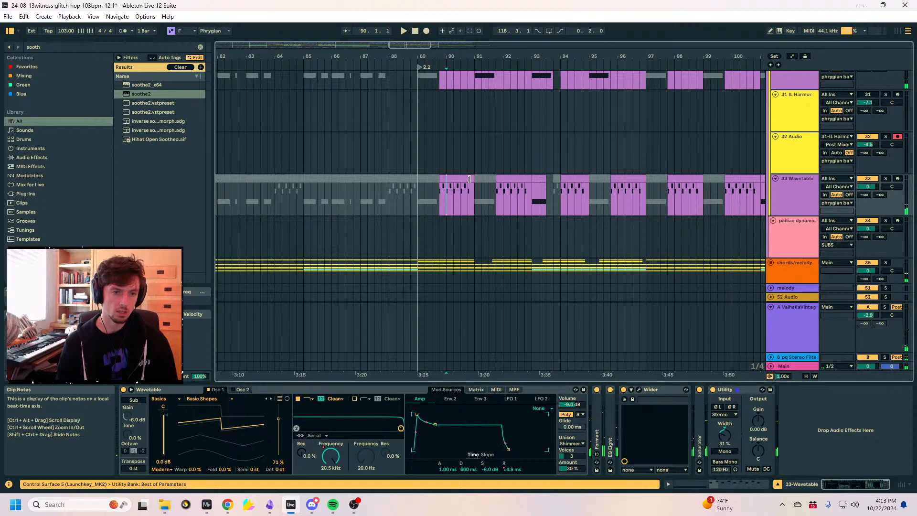
Expand the Formant device in the 33 Wavetable chain and switch to the YouTube window in Chrome.
double_click(597, 429)
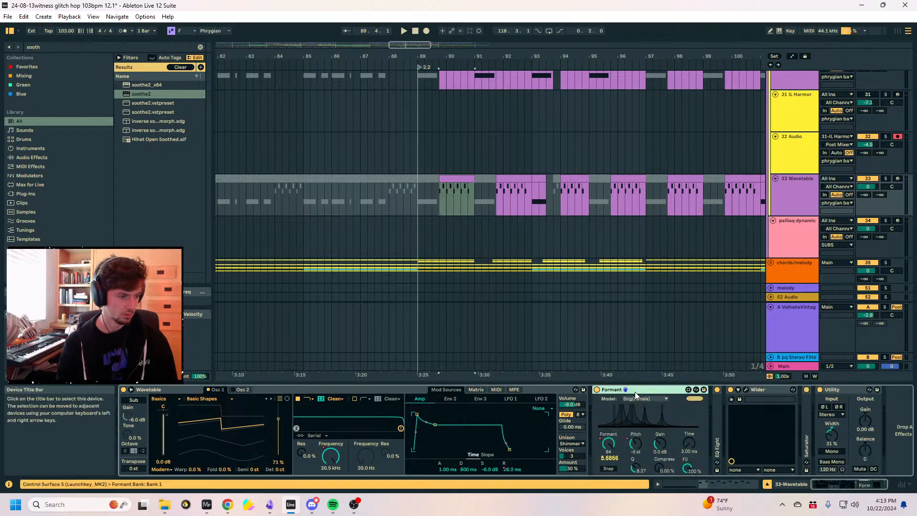
left_click(227, 504)
left_click(203, 447)
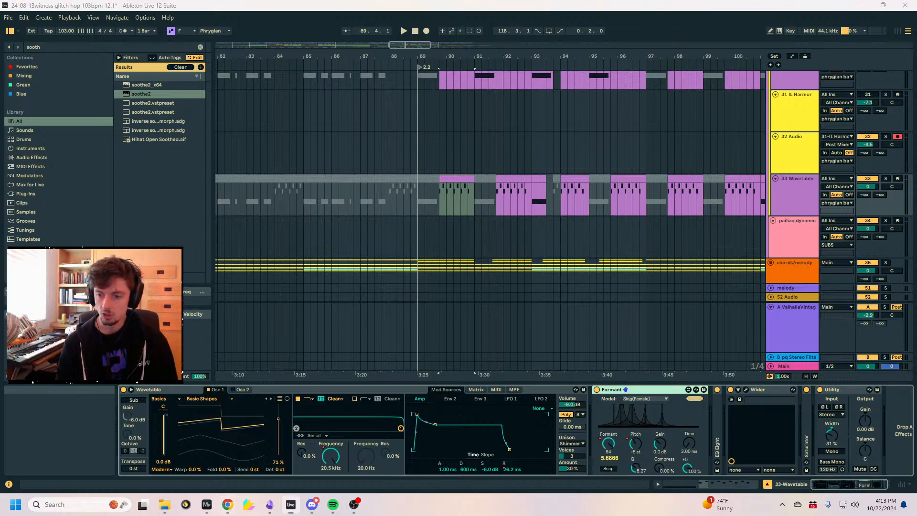
key("super+d")
key("super+d")
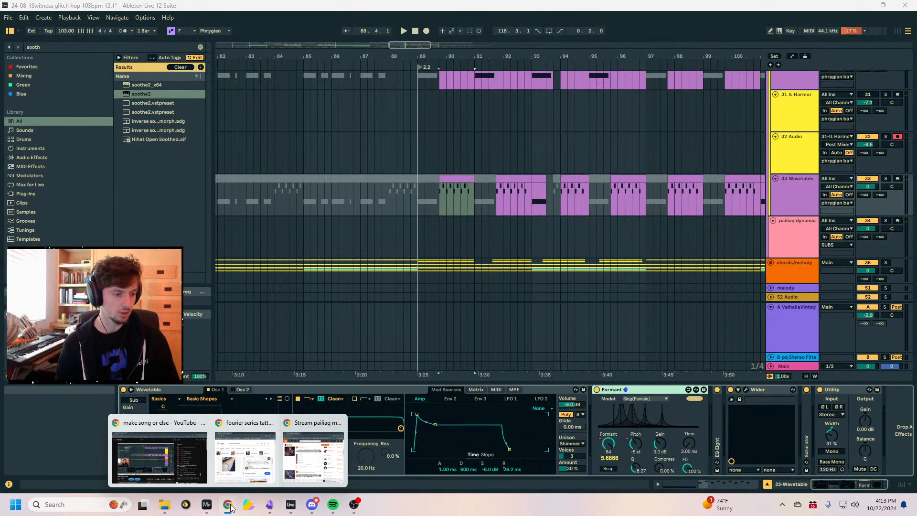
left_click_drag(916, 167, 573, 37)
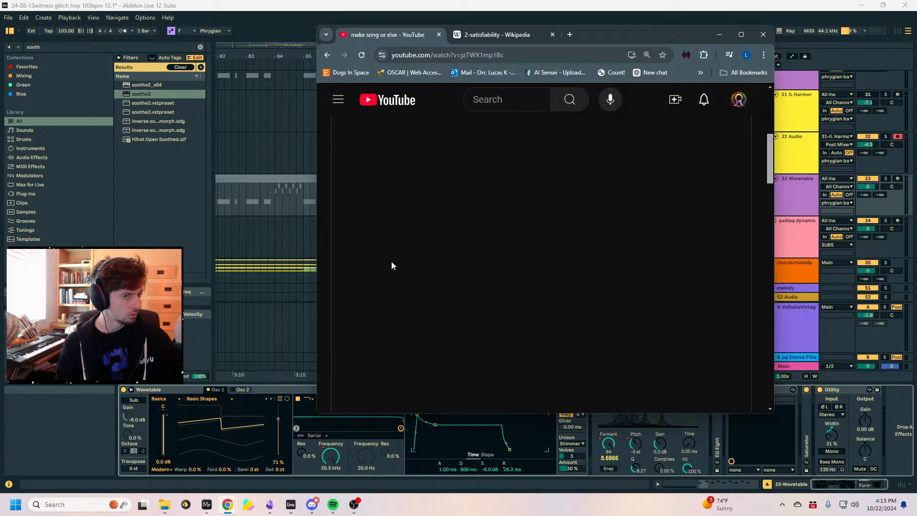
left_click_drag(622, 49, 916, 162)
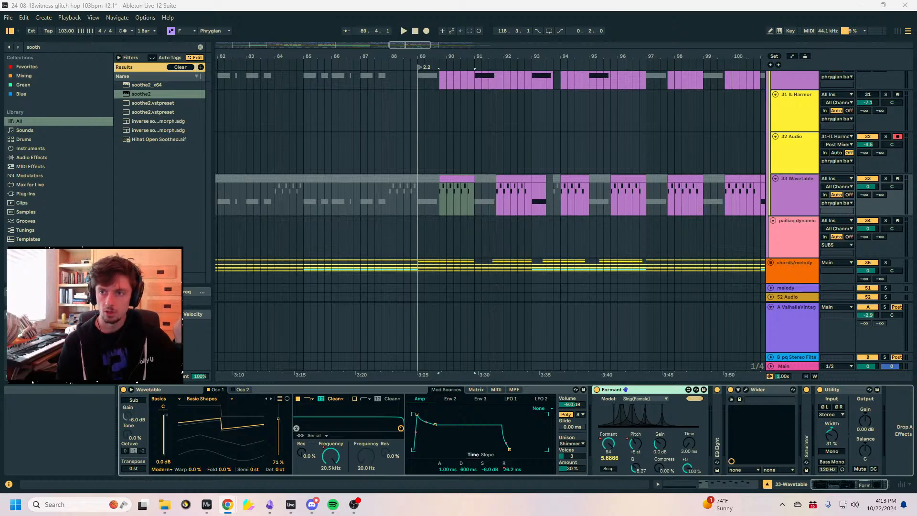
Open the pailiaq channel's "Sound Design Generators and Resampling tutorial" video, expand its description, and copy the address of the device library link.
left_click_drag(916, 72, 697, 1)
left_click(271, 239)
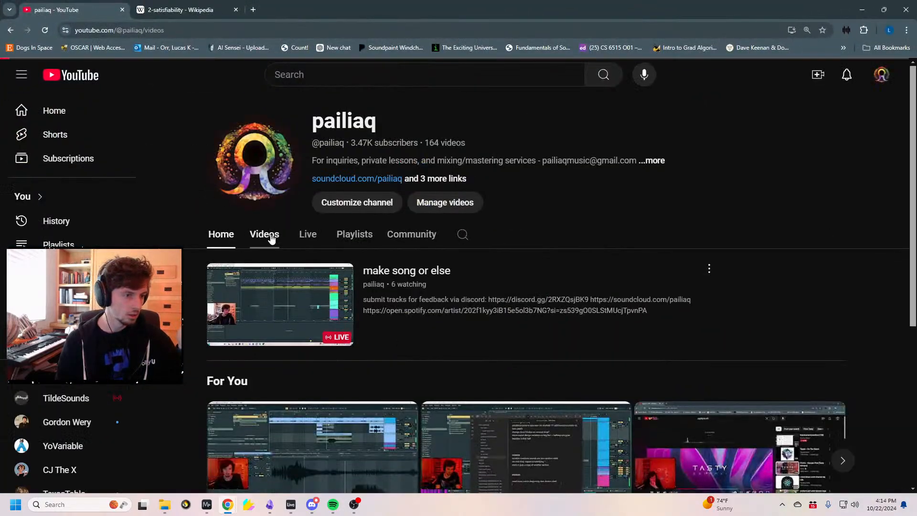
scroll(456, 305, "down", 8)
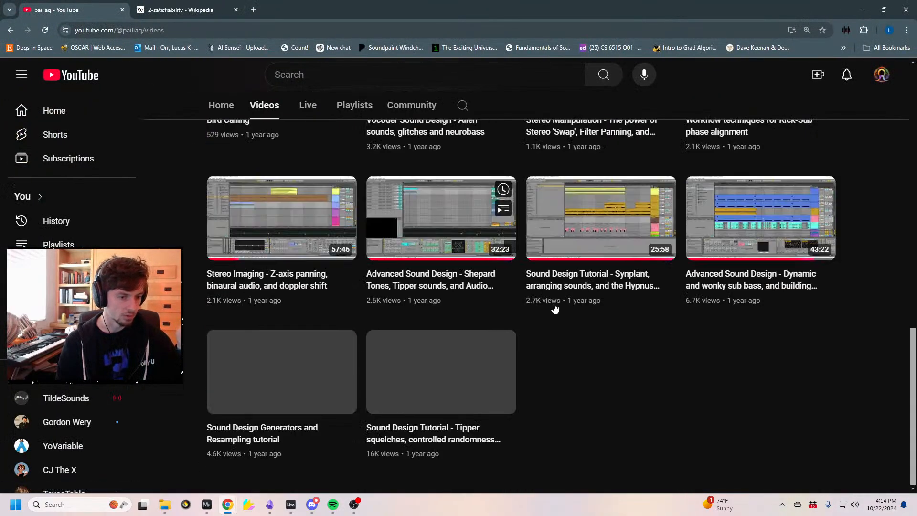
left_click(259, 432)
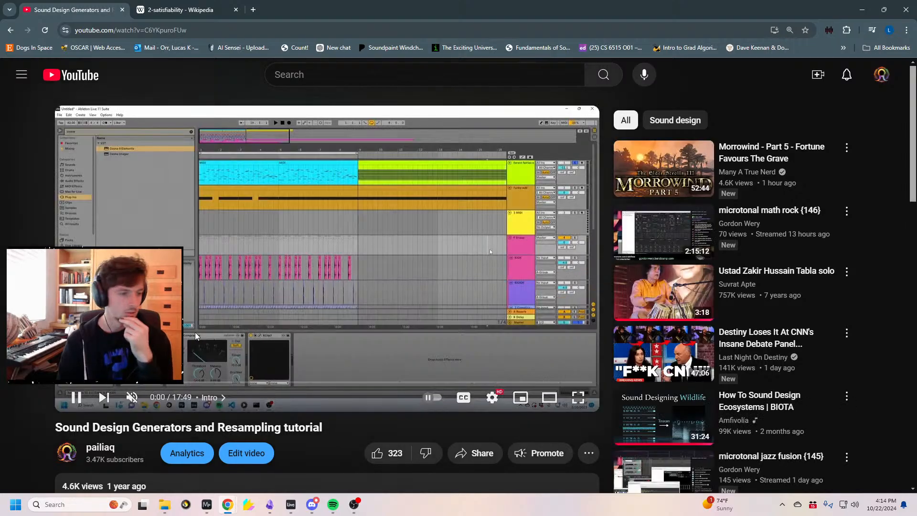
scroll(166, 159, "down", 5)
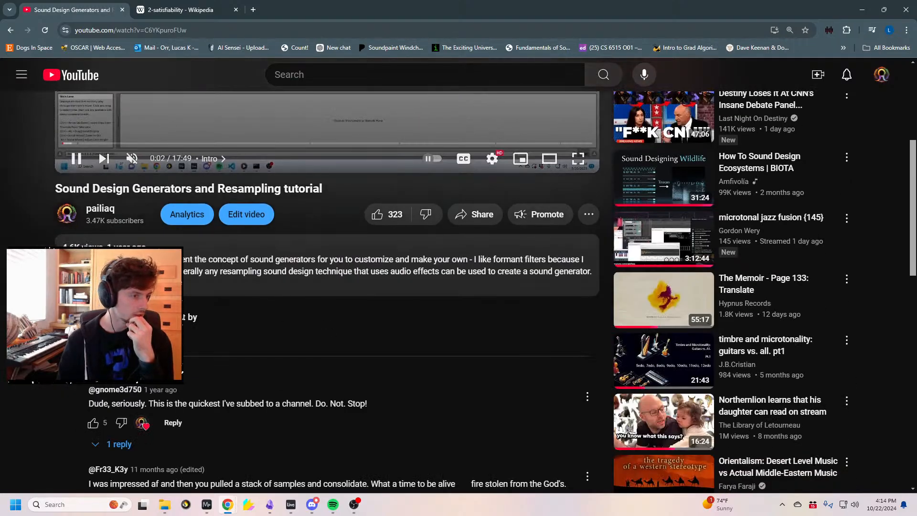
left_click(170, 283)
scroll(221, 328, "down", 2)
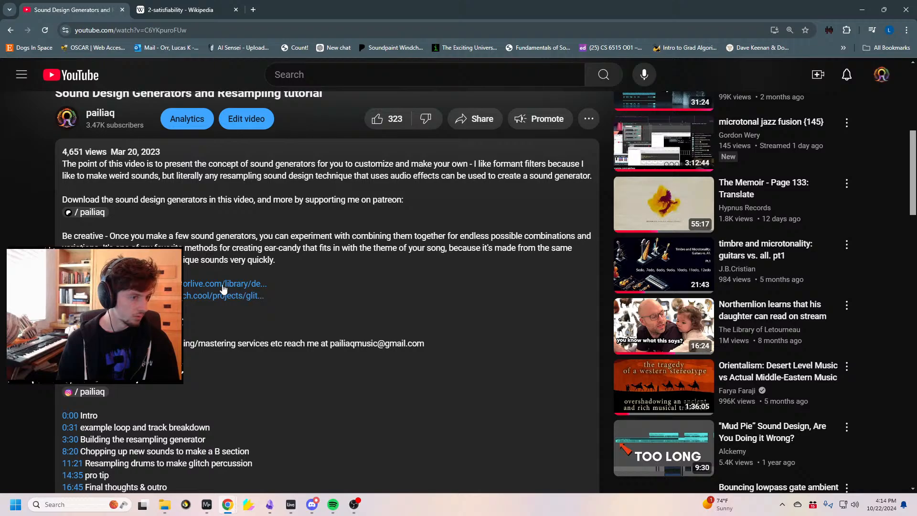
right_click(197, 282)
left_click(249, 348)
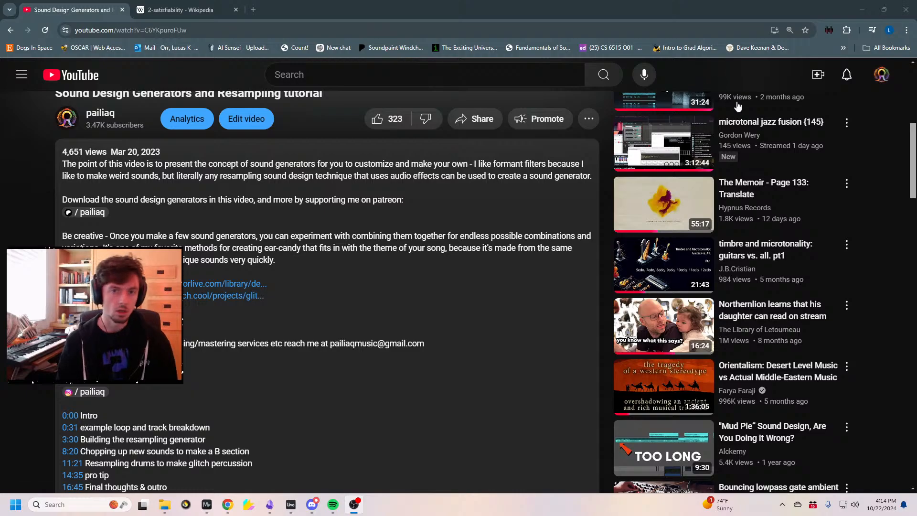
Return to Ableton Live and play the arrangement from bar 58 in the breakdown.
left_click_drag(259, 4, 259, 0)
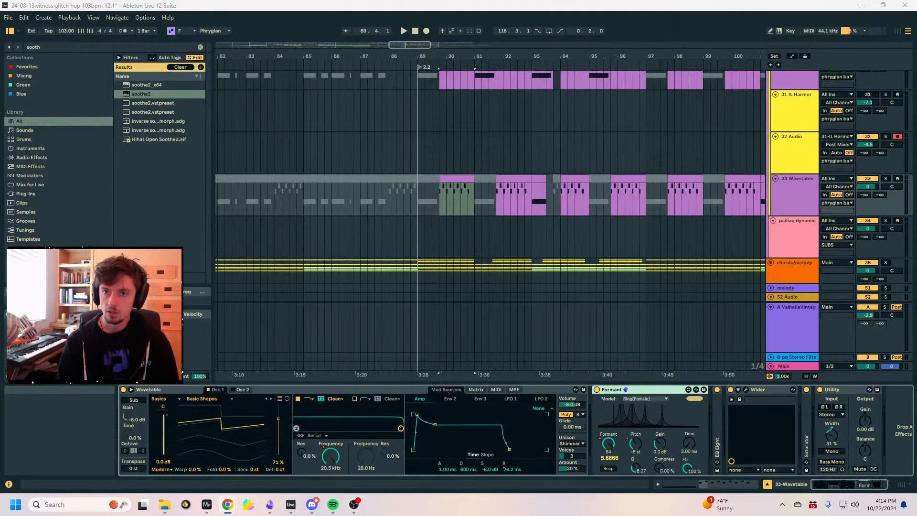
left_click(346, 160)
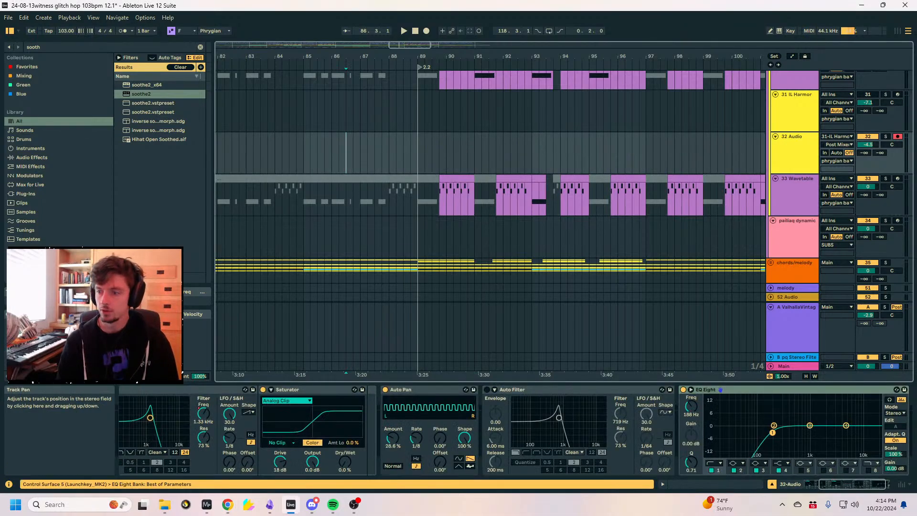
key("alt+Tab")
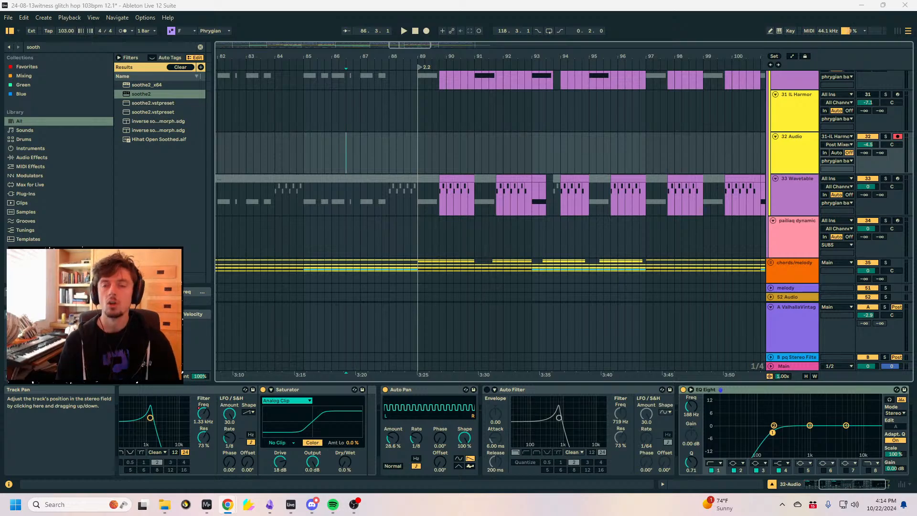
left_click_drag(356, 53, 728, 24)
left_click(495, 151)
key("space")
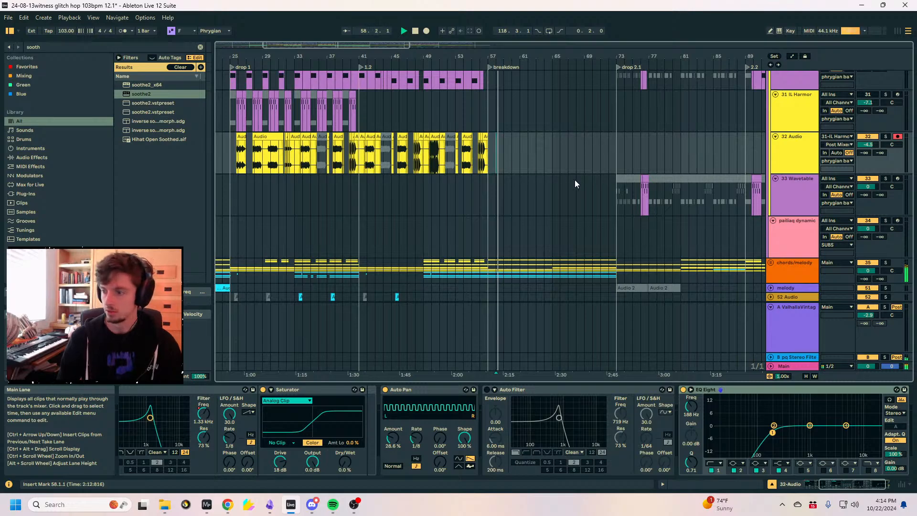
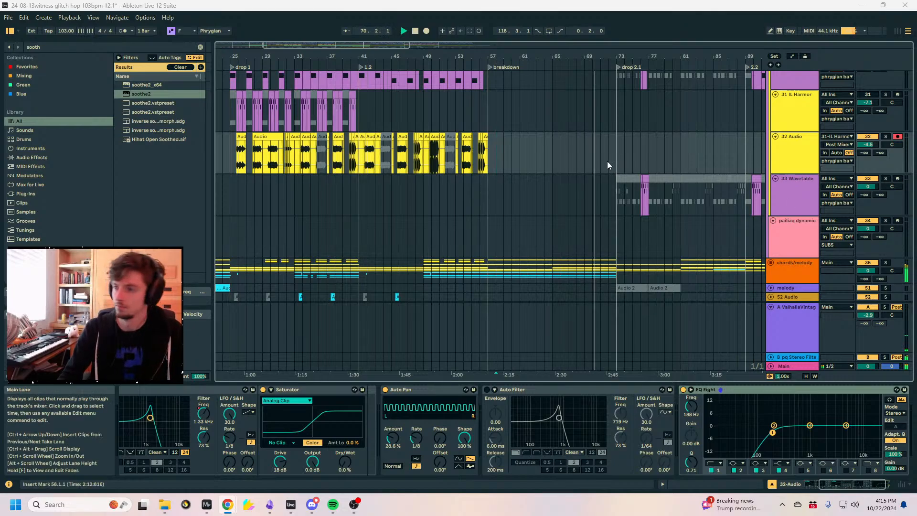
Add a Utility at the end of the roaring synth track's device chain and set its width to 29 %.
scroll(614, 180, "up", 8)
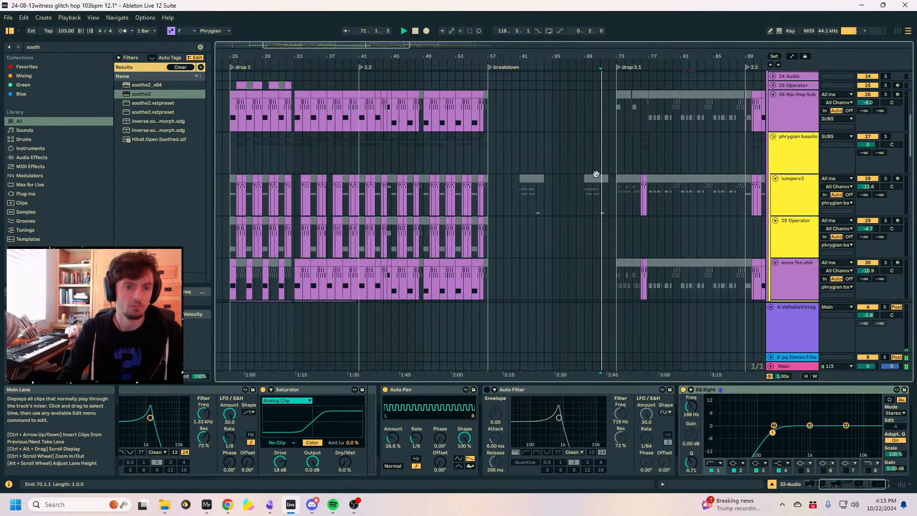
scroll(662, 189, "up", 4)
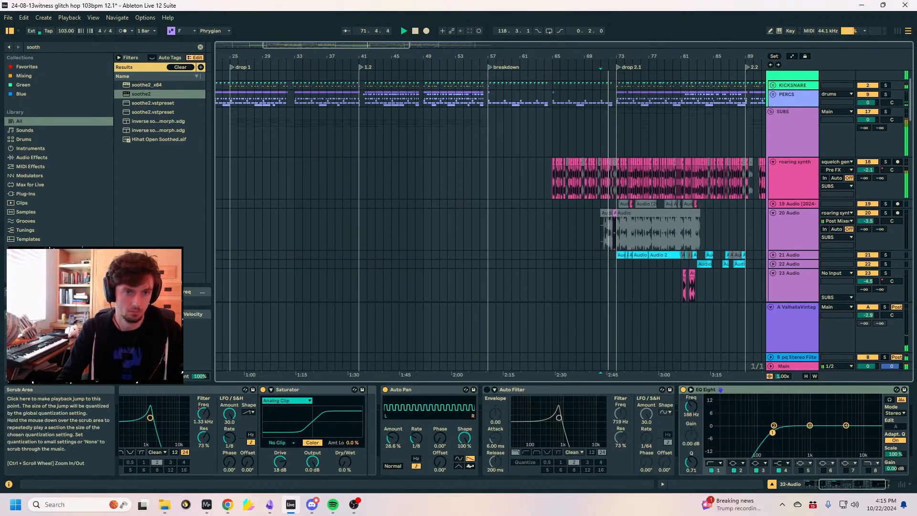
left_click_drag(611, 55, 612, 139)
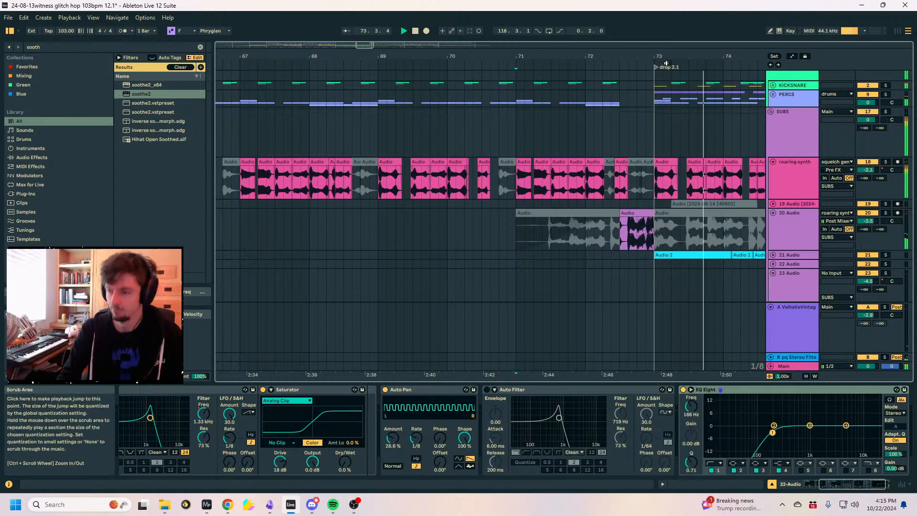
left_click_drag(665, 56, 474, 49)
left_click(525, 182)
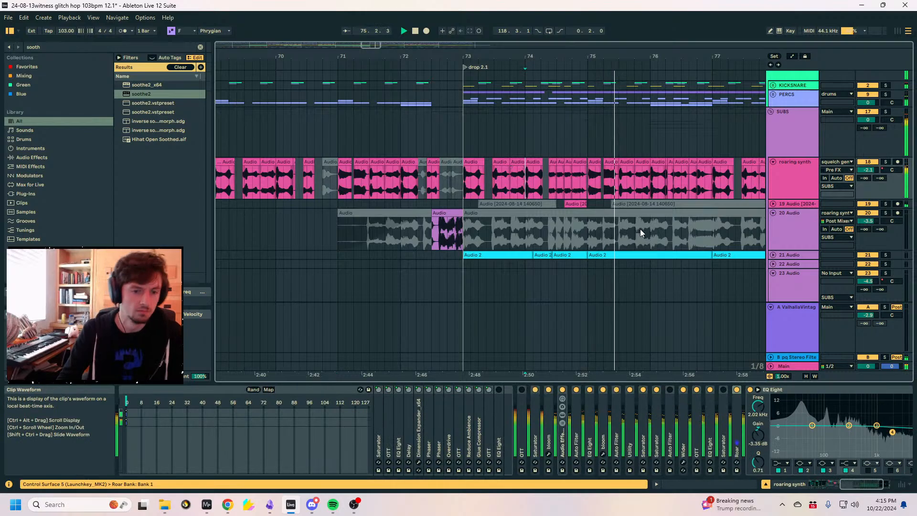
double_click(786, 389)
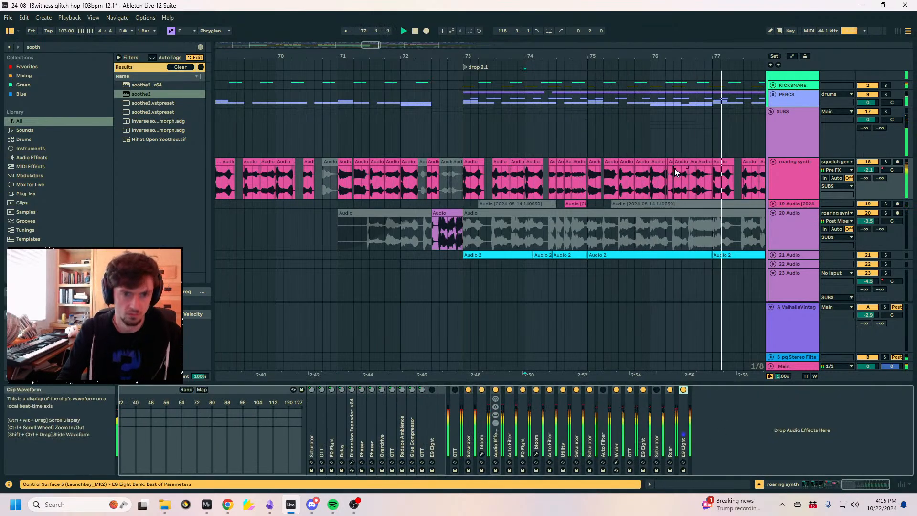
key("ctrl+f")
type("u")
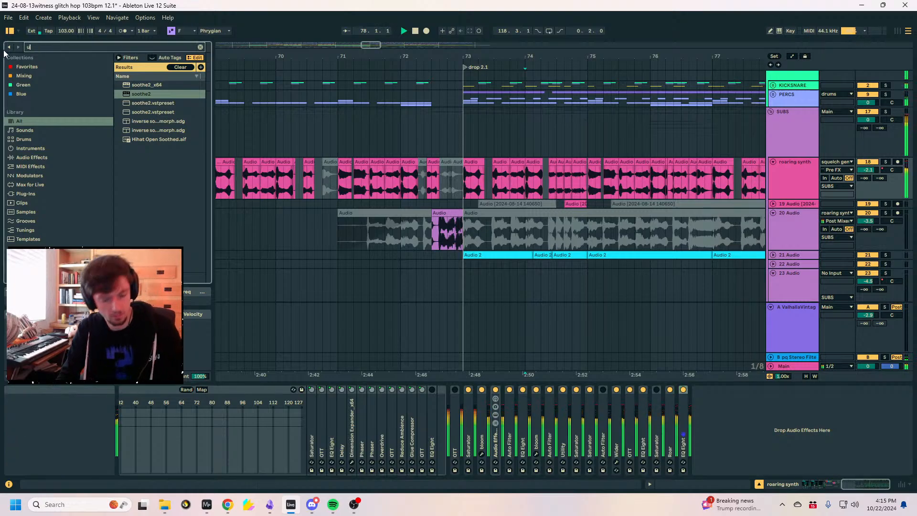
type("ti")
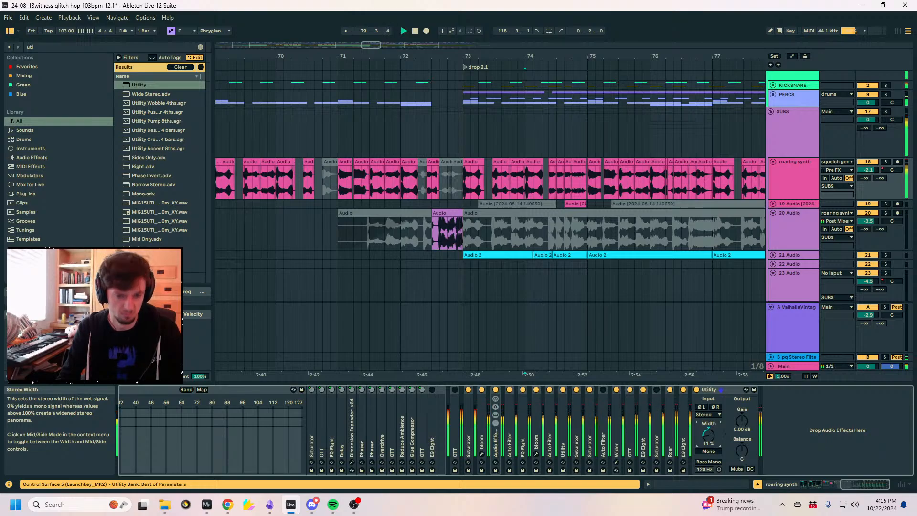
left_click_drag(708, 434, 708, 429)
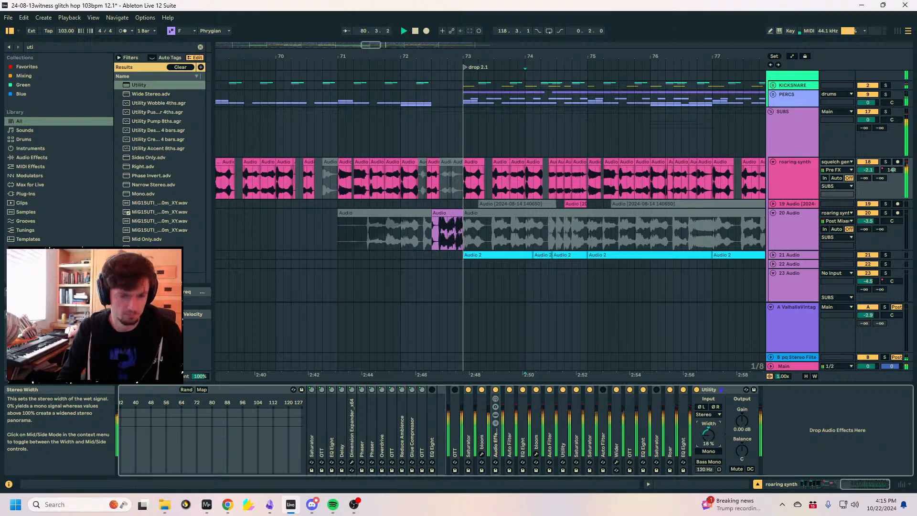
Unfold the PERCS group and examine the device chains of track 11 LNZ_174_Hearts_Drums and the group during playback.
left_click_drag(629, 57, 453, 60)
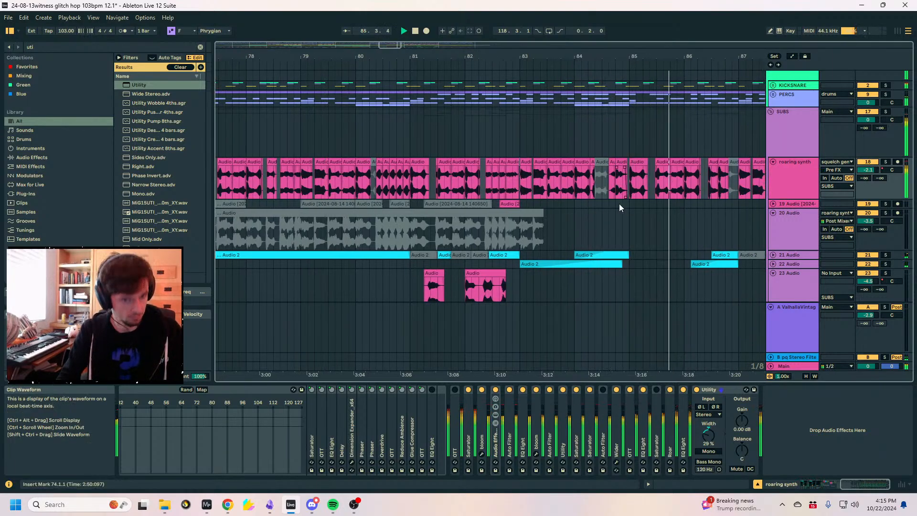
left_click(608, 222)
scroll(722, 130, "up", 2)
left_click(772, 132)
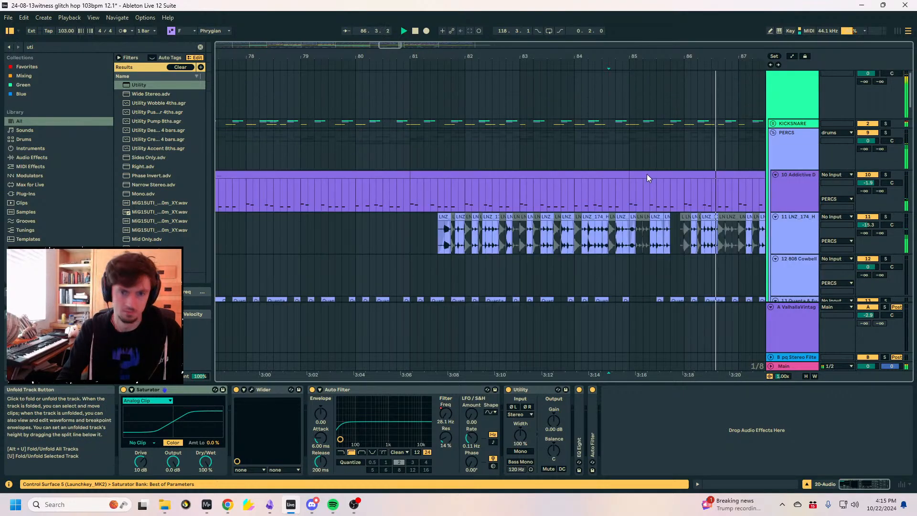
scroll(647, 173, "down", 3)
left_click(636, 143)
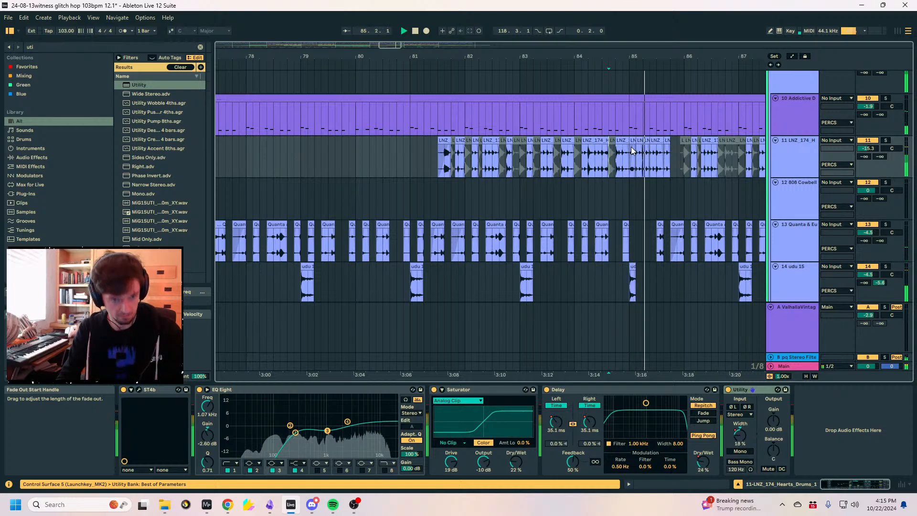
left_click_drag(664, 56, 494, 53)
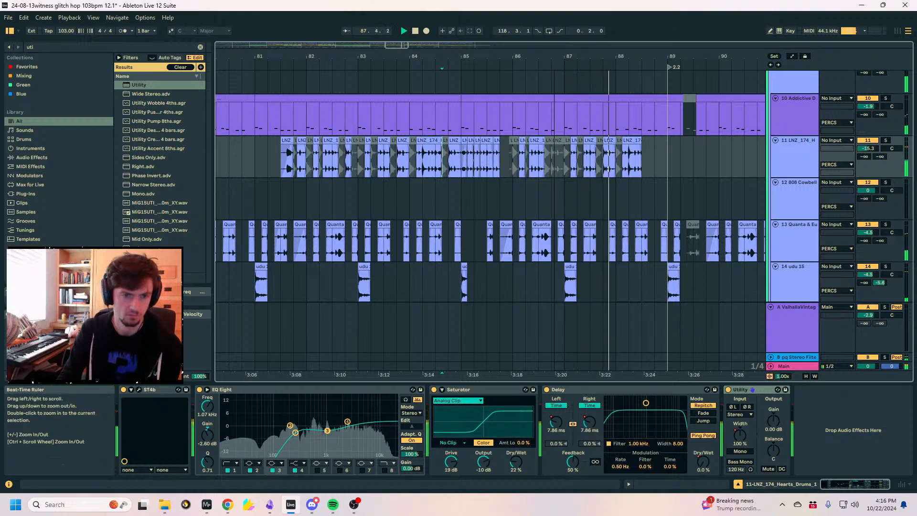
scroll(782, 175, "up", 1)
left_click(786, 135)
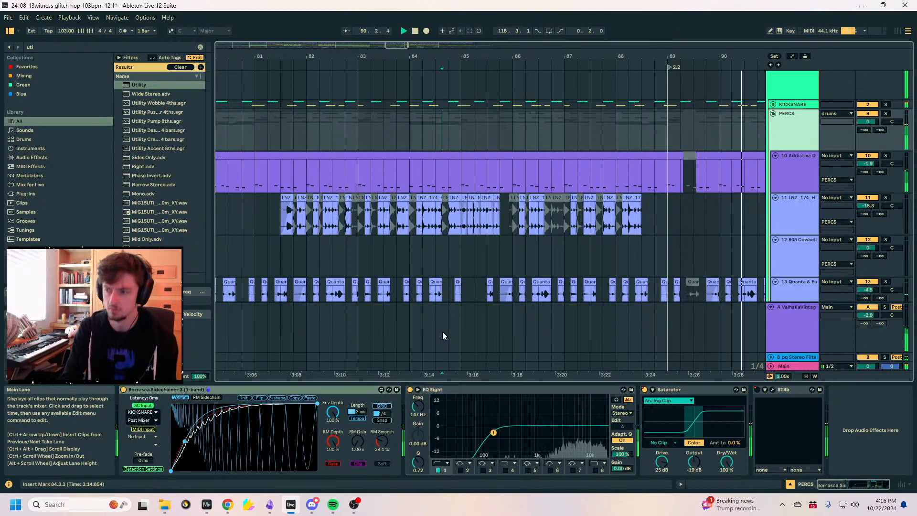
left_click_drag(710, 57, 439, 54)
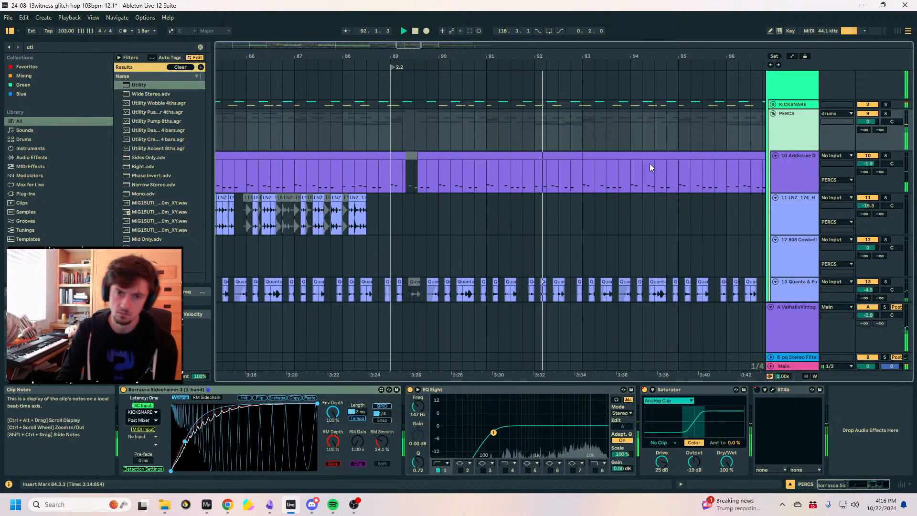
Add a Utility at the end of the lumperv3 track's device chain and show the automation lanes.
scroll(558, 203, "down", 10)
scroll(497, 194, "down", 4)
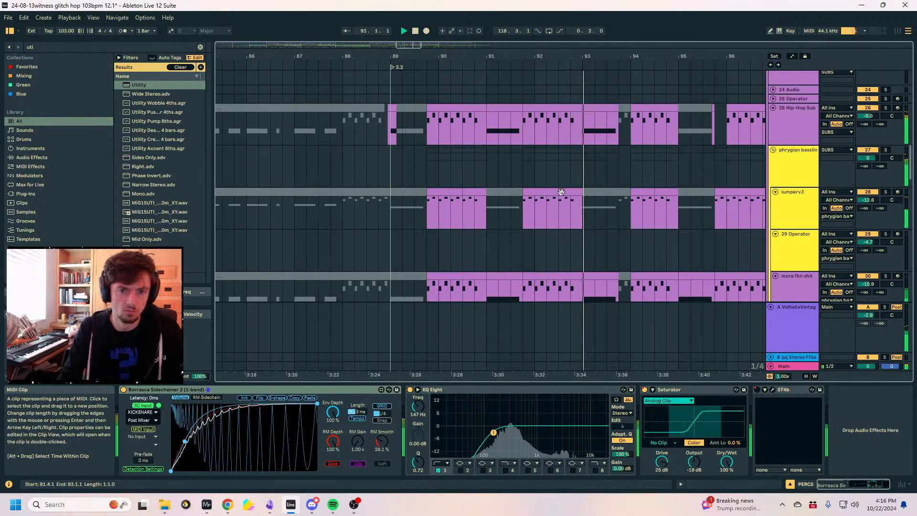
left_click(816, 216)
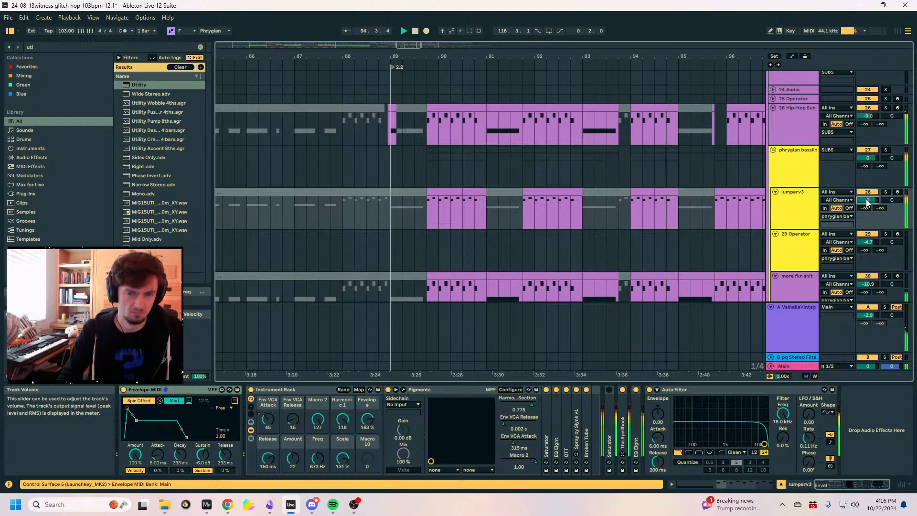
left_click(790, 161)
left_click(802, 201)
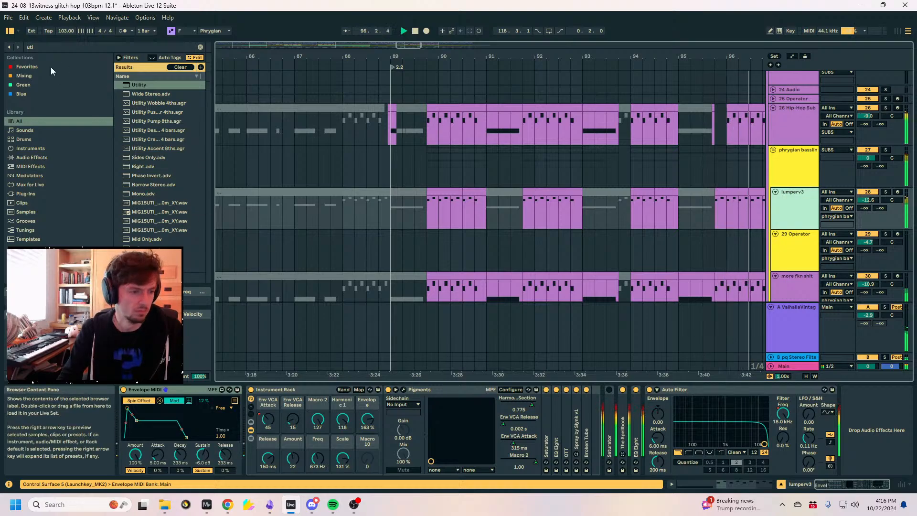
left_click(137, 85)
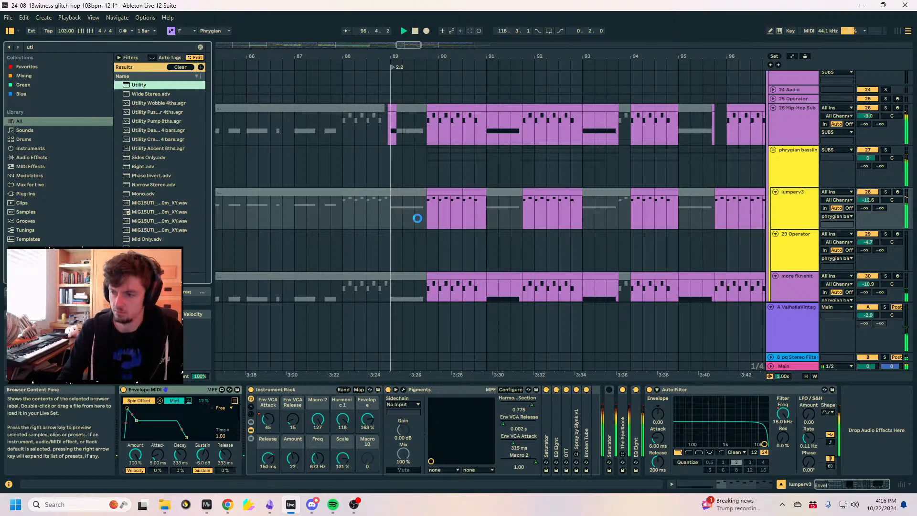
key("a")
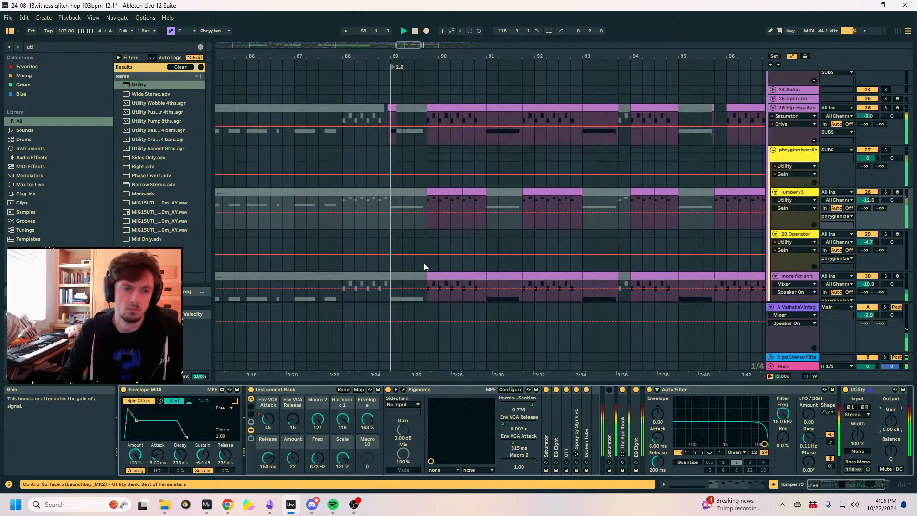
Raise the lumperv3 track's Utility gain automation to 5.22 dB from section 2.2 onward, and hide the automation lanes.
left_click(391, 212)
left_click_drag(402, 212, 402, 210)
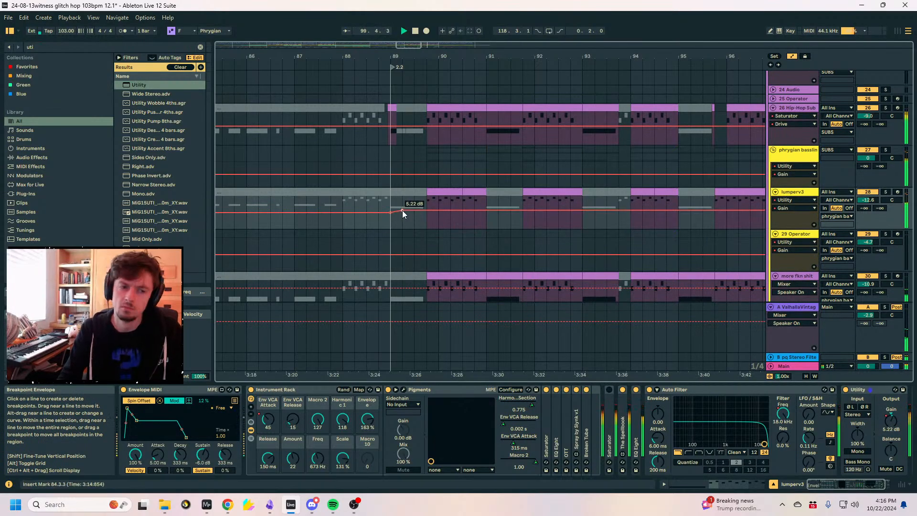
key("a")
Lower the 33 Wavetable track's volume to -3.0 dB.
scroll(748, 262, "down", 5)
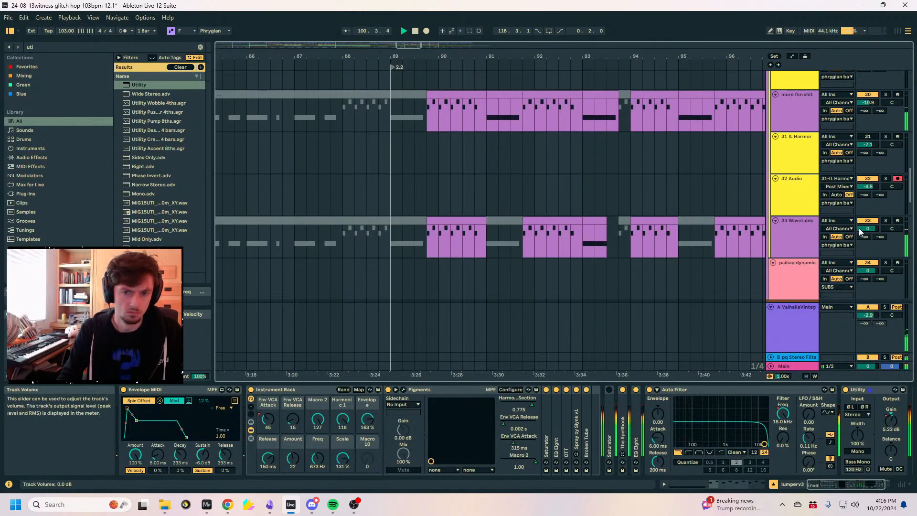
left_click_drag(867, 228, 867, 231)
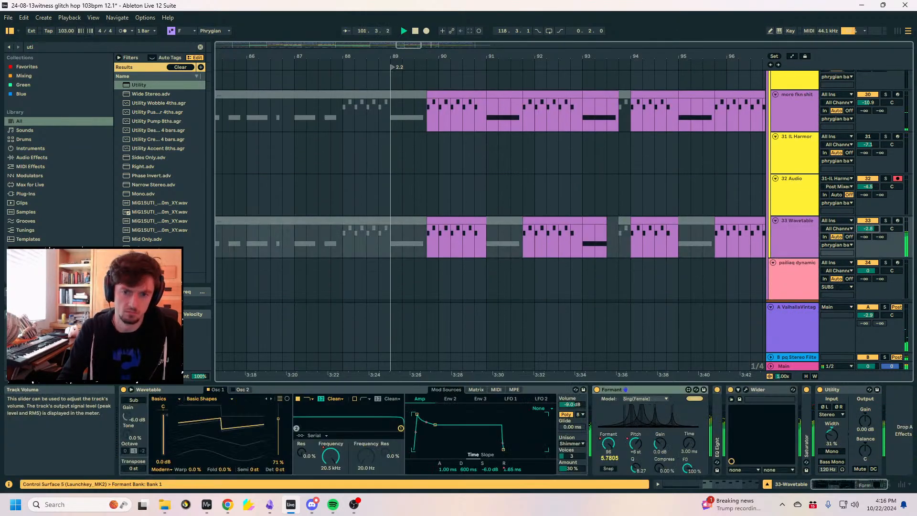
scroll(567, 226, "up", 3)
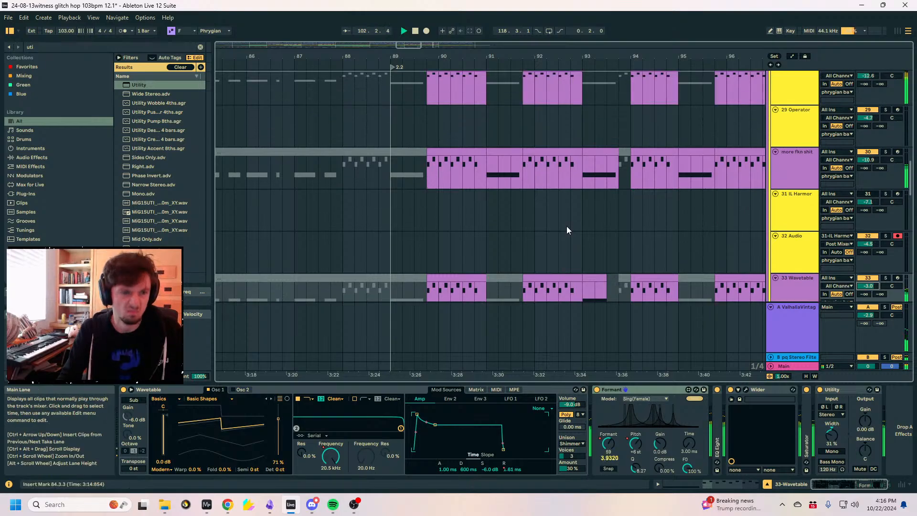
Check the lumperv3 gain automation from the breakdown to the outro, stop playback, and save the set.
left_click_drag(495, 56, 491, 17)
key("a")
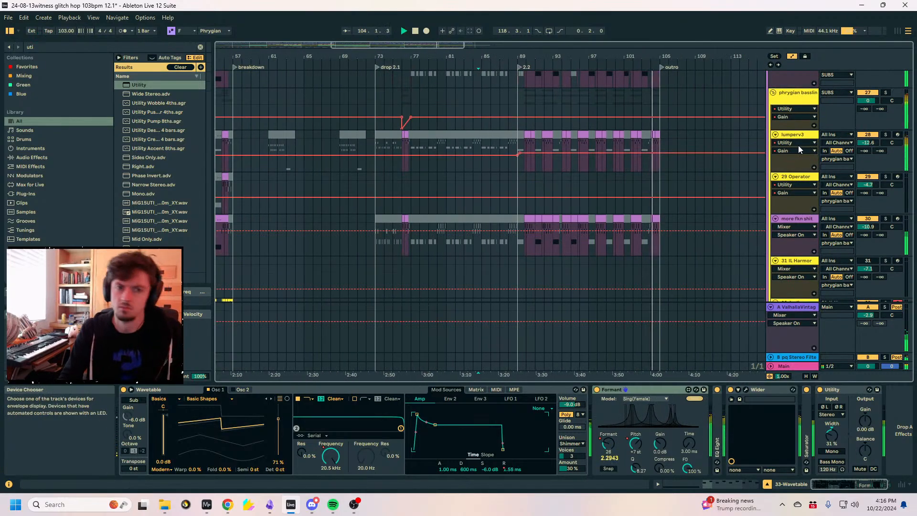
key("a")
left_click(652, 168)
left_click(512, 158, "shift")
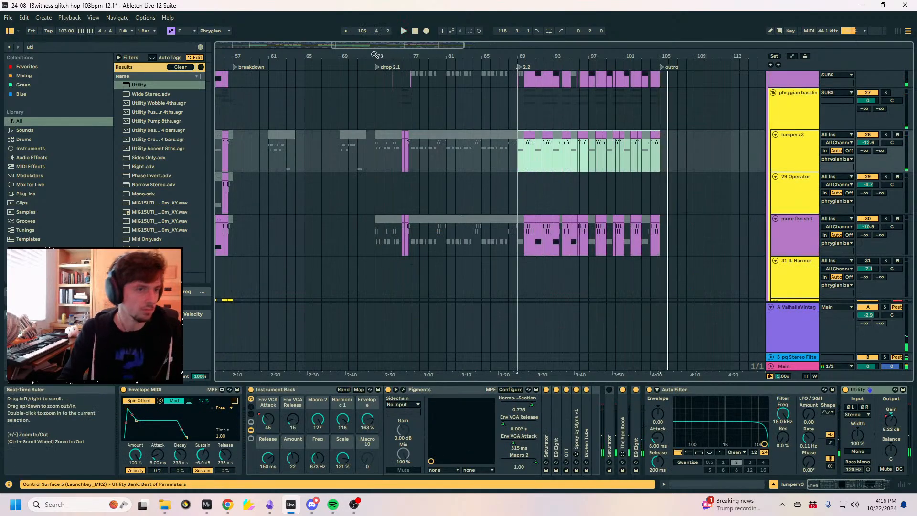
key("space")
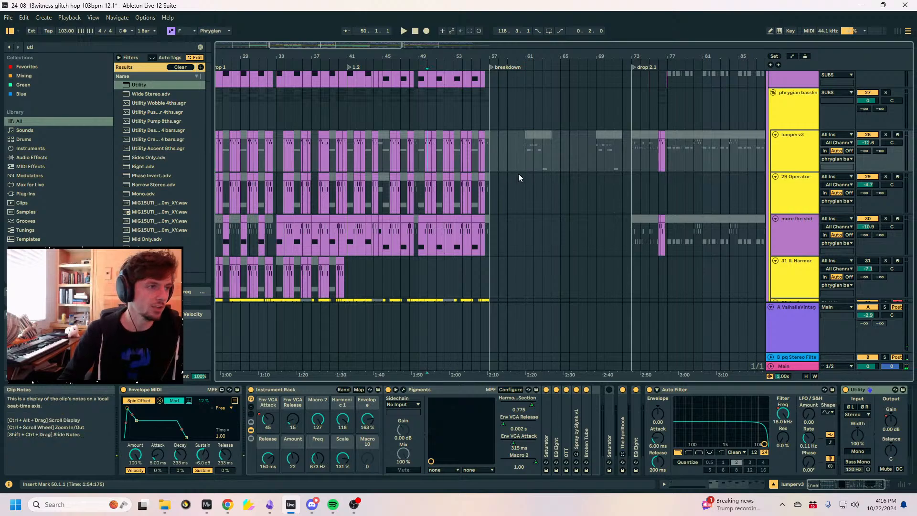
left_click(533, 175)
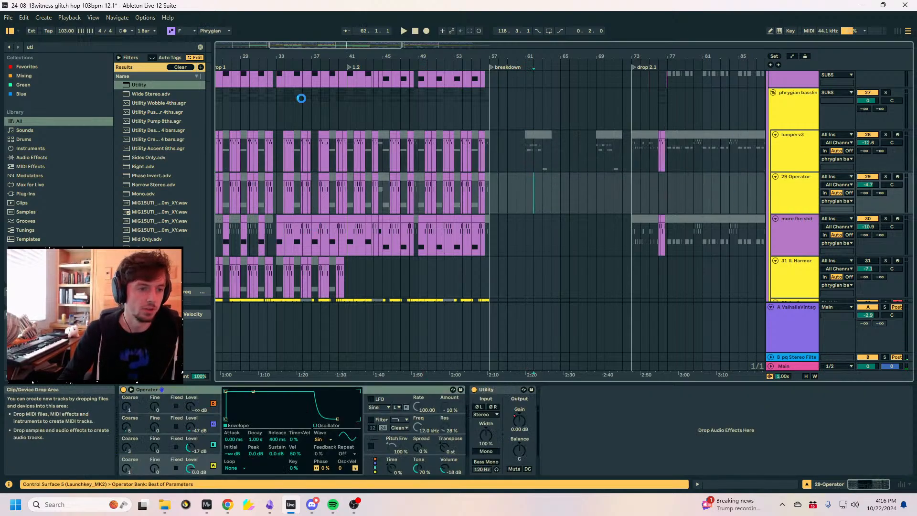
left_click_drag(354, 60, 375, 99)
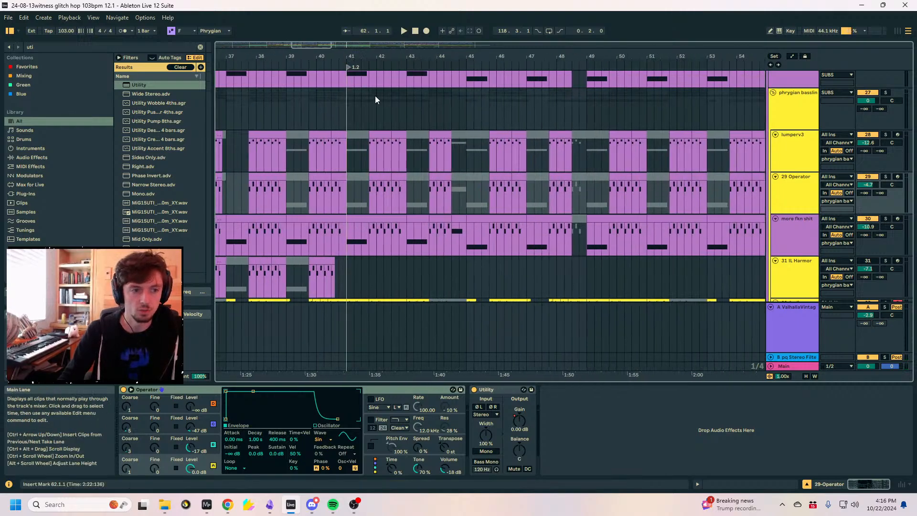
Play the arrangement from drop 2.1 and listen to the bass tracks, stopping playback at the end.
scroll(384, 127, "up", 3)
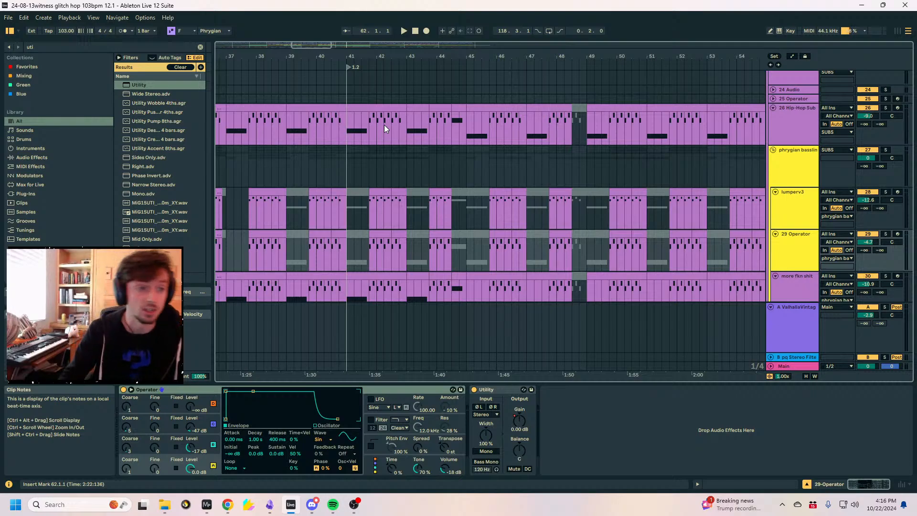
left_click(345, 165)
left_click_drag(297, 48, 378, 112)
left_click(437, 59)
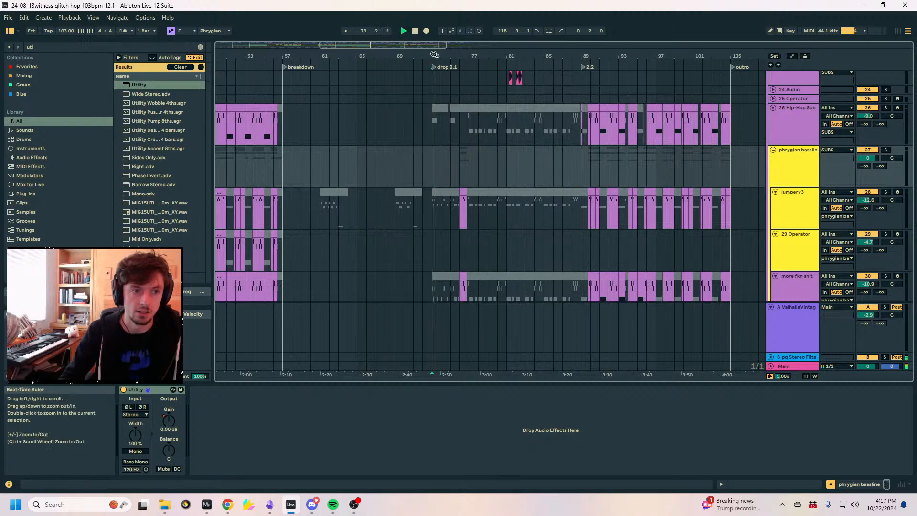
left_click_drag(434, 55, 509, 160)
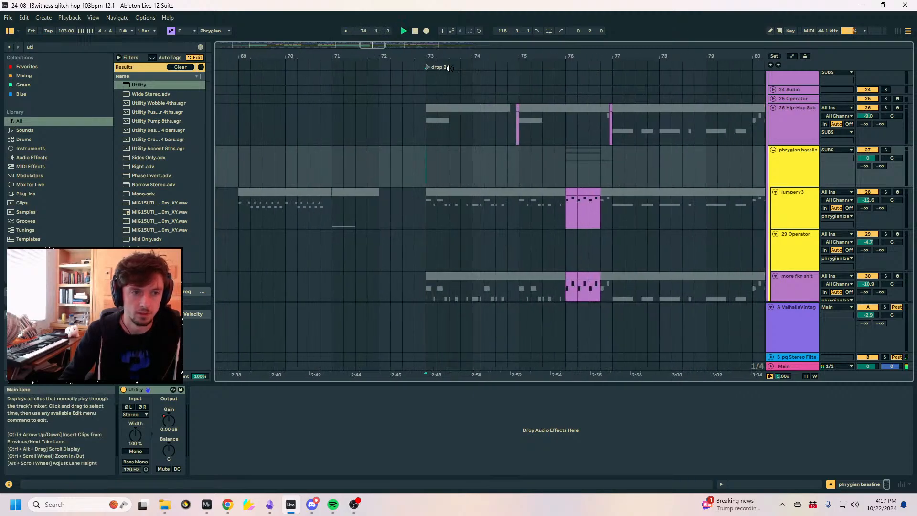
left_click_drag(434, 56, 915, 58)
key("space")
Play the arrangement from the start of drop 1 to listen to the bass layers.
left_click(440, 150)
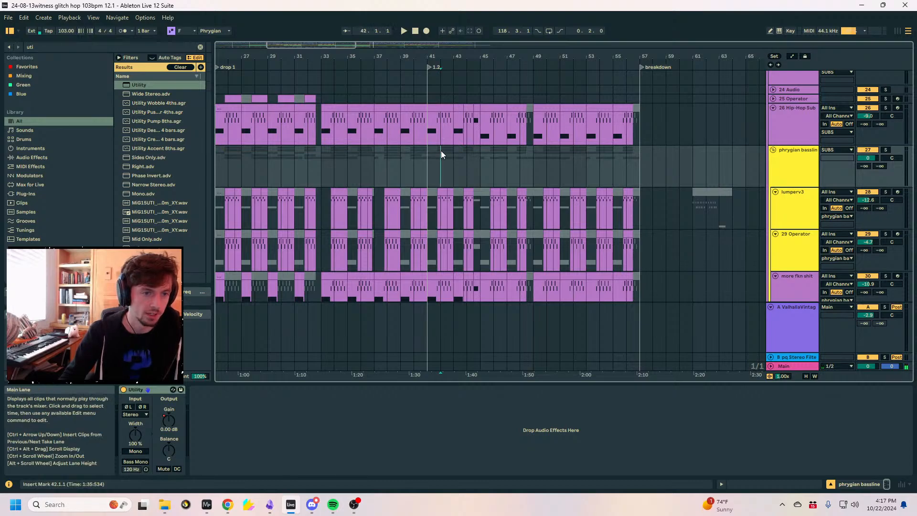
left_click_drag(435, 51, 677, 57)
scroll(614, 151, "down", 4)
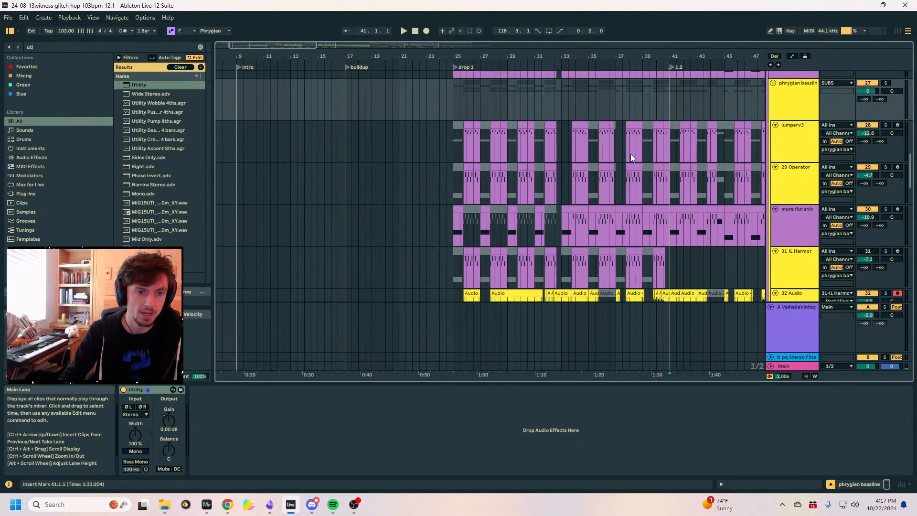
left_click(454, 185)
key("space")
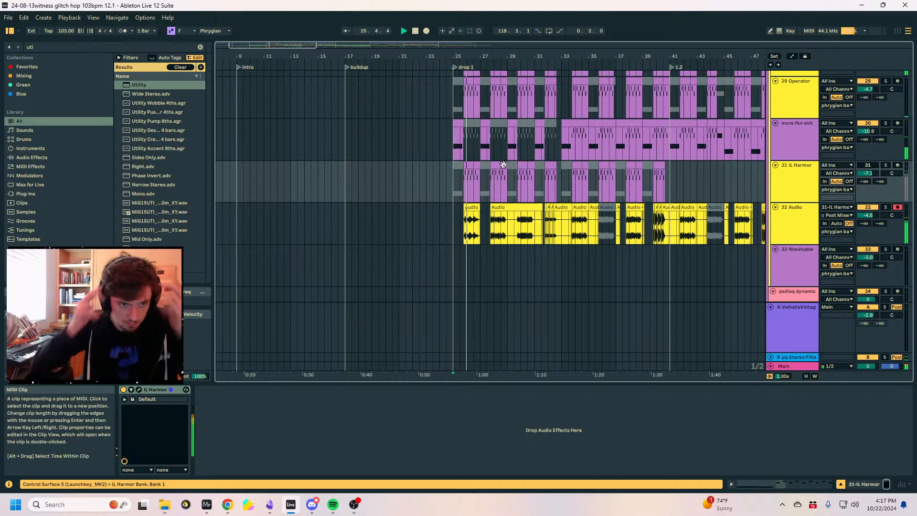
Turn on the Auto Filter after the Auto Pan on 32 Audio while playing the track's first clip in drop 1.
left_click(452, 206)
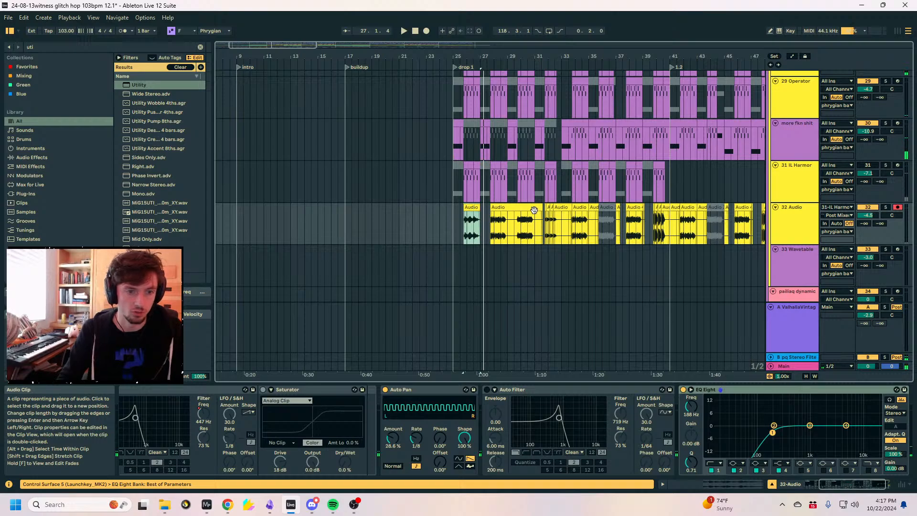
left_click_drag(472, 56, 478, 135)
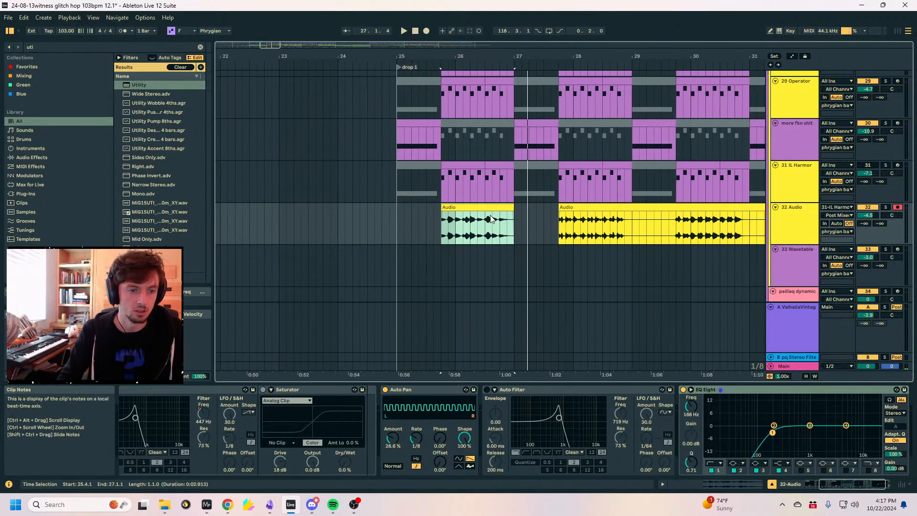
left_click(486, 389)
key("space")
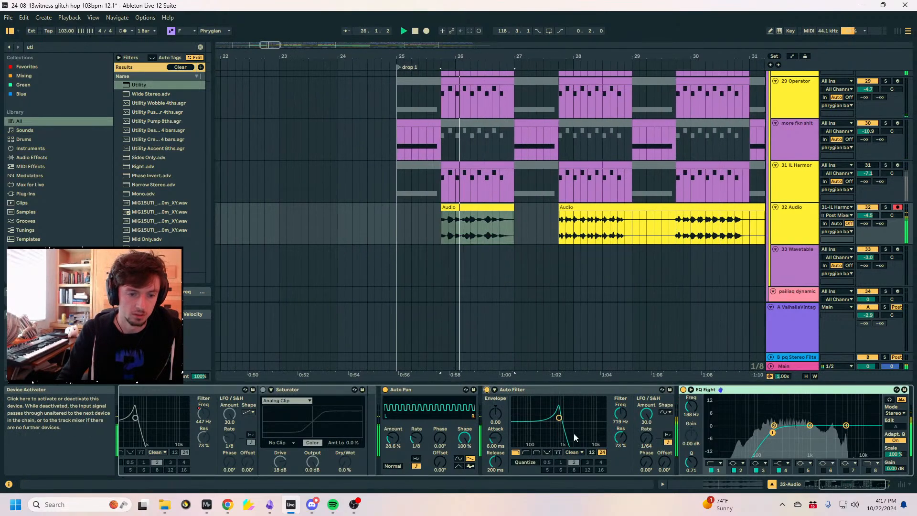
mouse_move(620, 437)
left_mouse_down()
mouse_move(646, 434)
mouse_move(646, 425)
mouse_move(646, 444)
left_mouse_up()
Deactivate the first 32 Audio clip in drop 1 and fade in the following clip over a little more than one bar.
left_click(475, 207)
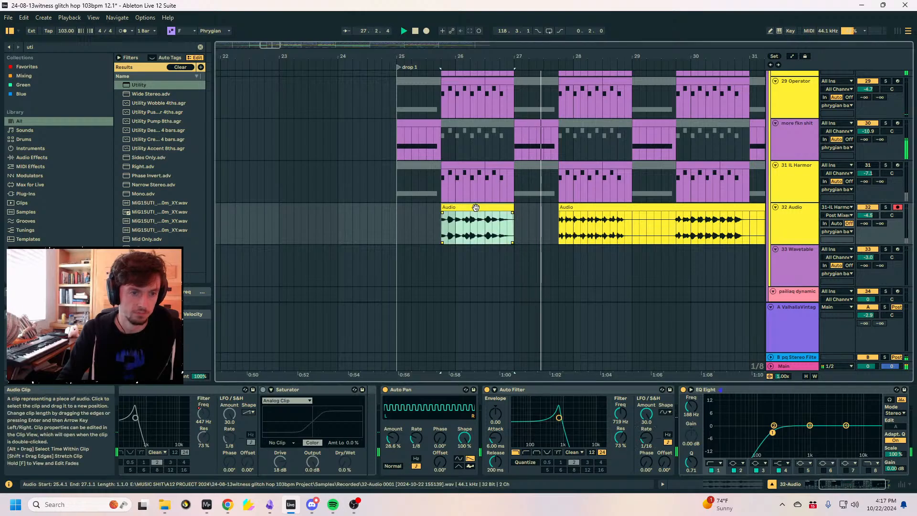
key("0")
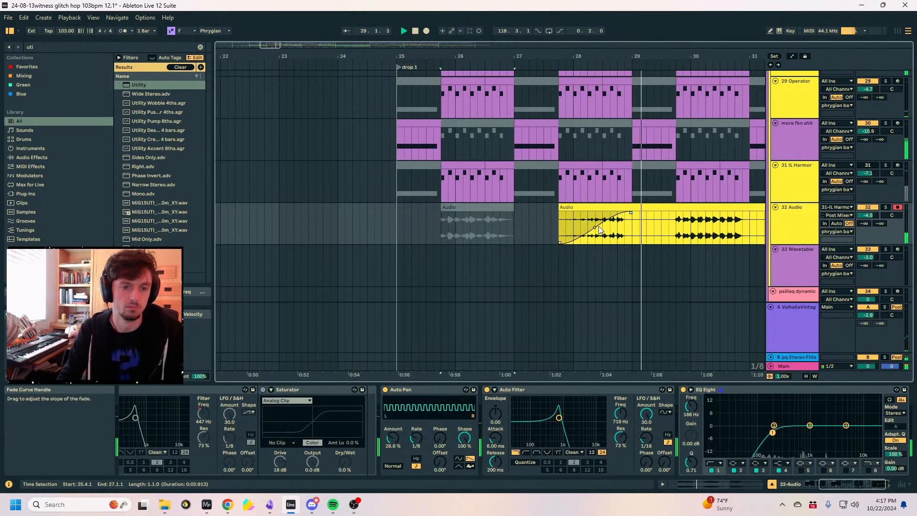
Split the 32 Audio clip from 29.4.1 to 31.1.1 into its own clip and deactivate it.
left_click_drag(484, 229, 554, 225)
key("ctrl+e")
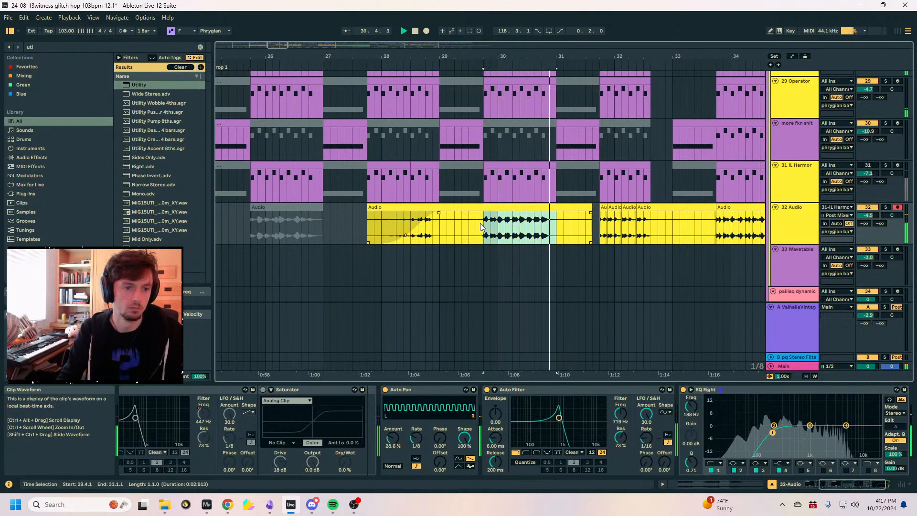
key("0")
Transpose the 32 Audio clip at 33.4.1 down 12 semitones, and deactivate the clip.
left_click_drag(618, 56, 436, 48)
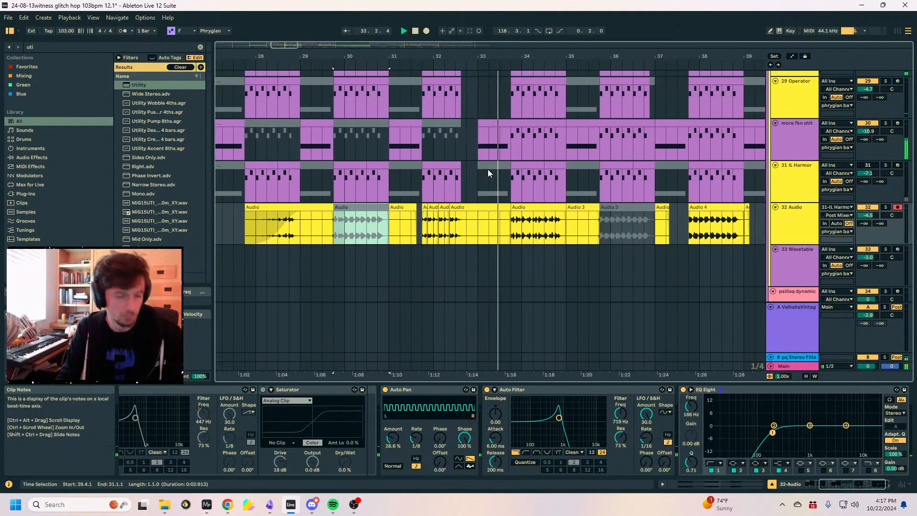
key("0")
left_click(539, 228)
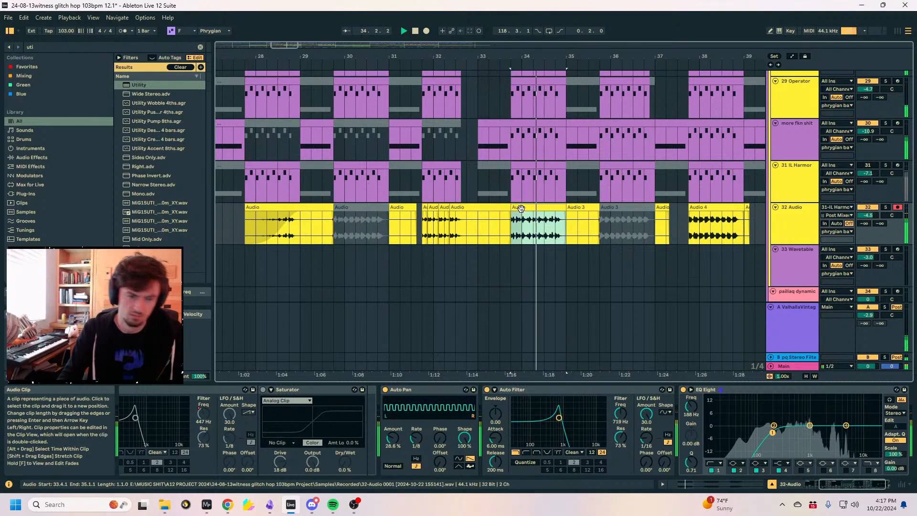
left_click(677, 483)
key("space")
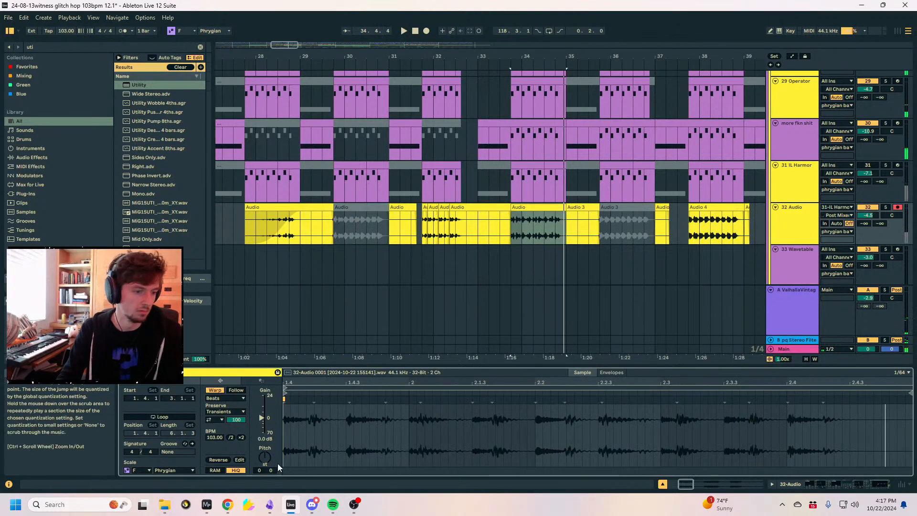
key("space")
left_click_drag(265, 458, 265, 480)
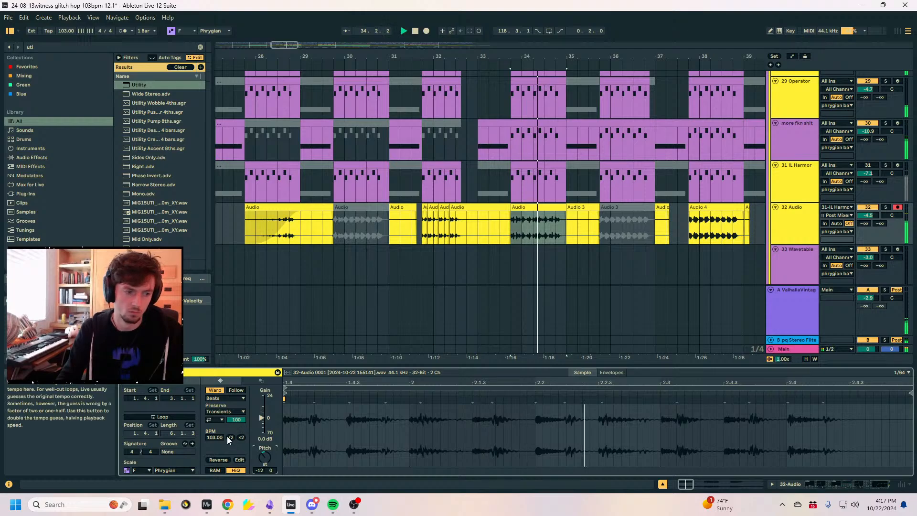
left_click(549, 207)
key("0")
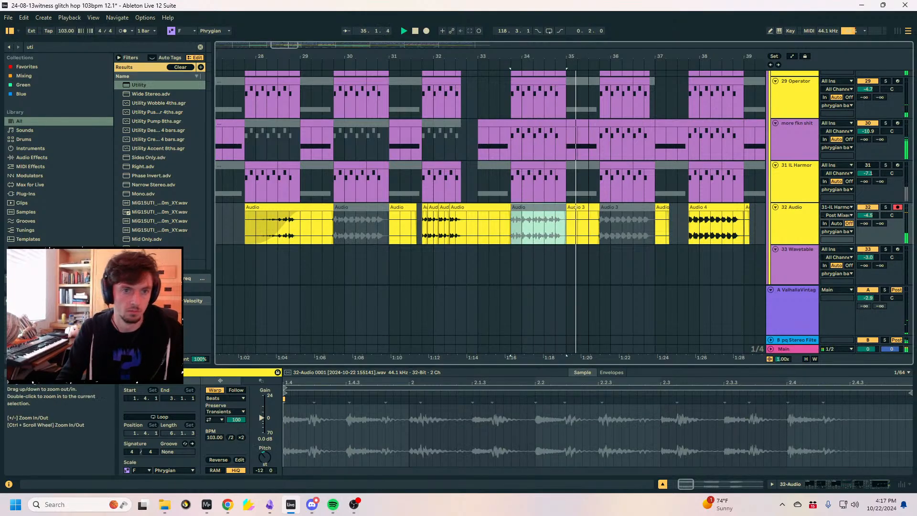
Add a fade-in of about half a bar to the Audio 4 clip at 37.4.1 on the 32 Audio track.
left_click_drag(697, 56, 530, 56)
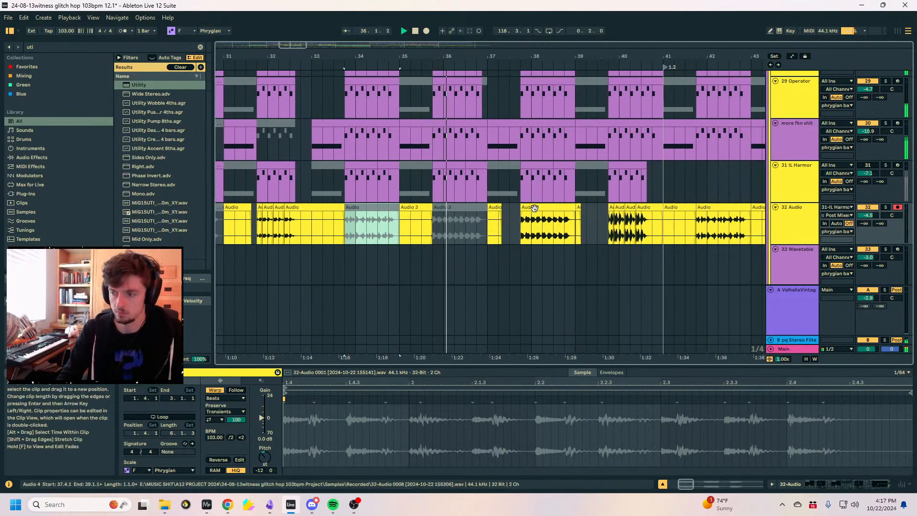
left_click(453, 210)
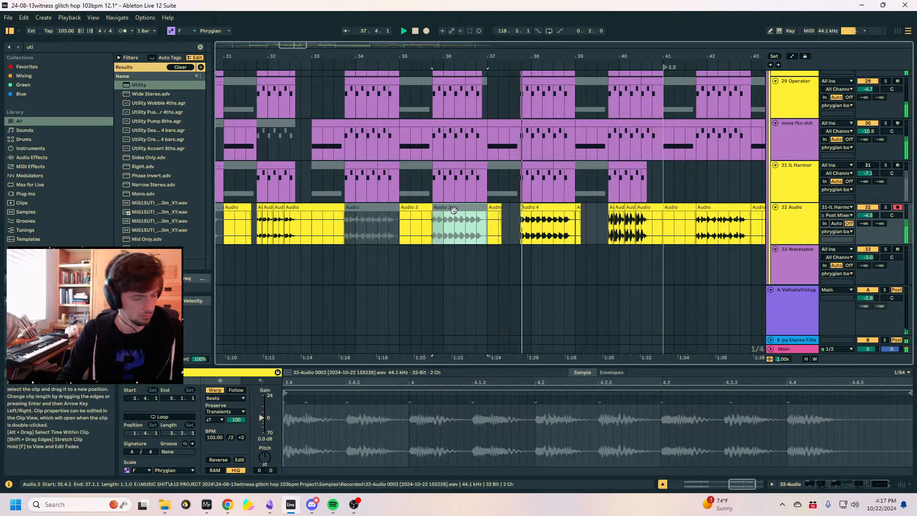
left_click(530, 208)
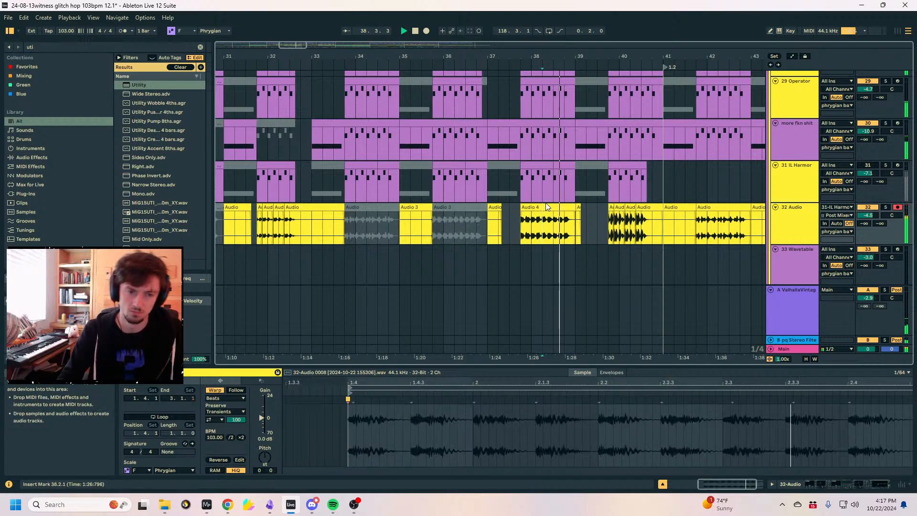
left_click_drag(522, 208, 546, 219)
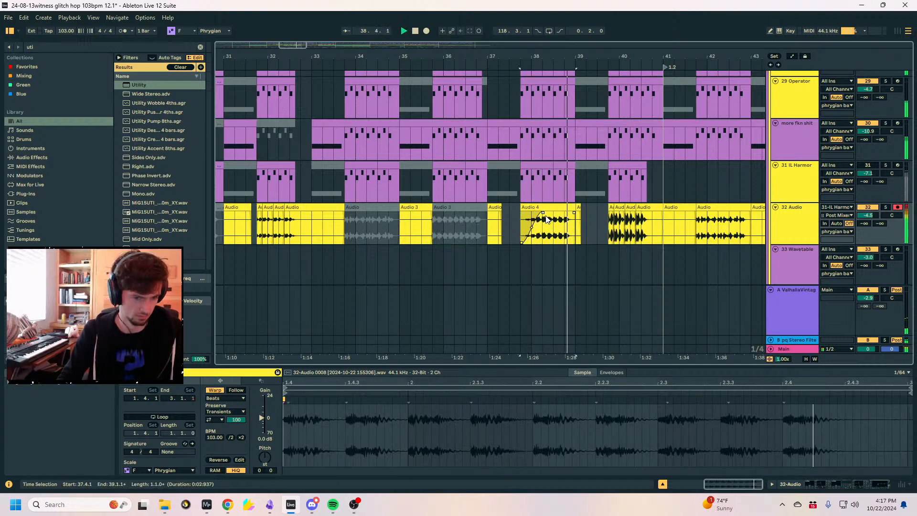
left_click(533, 220)
With 32 Audio temporarily soloed, set the Auto Filter after the Auto Pan to 1.28 kHz and EQ Eight's low cut to 230 Hz with Q 0.63.
key("space")
left_click(885, 208)
left_click(555, 207)
left_click(803, 483)
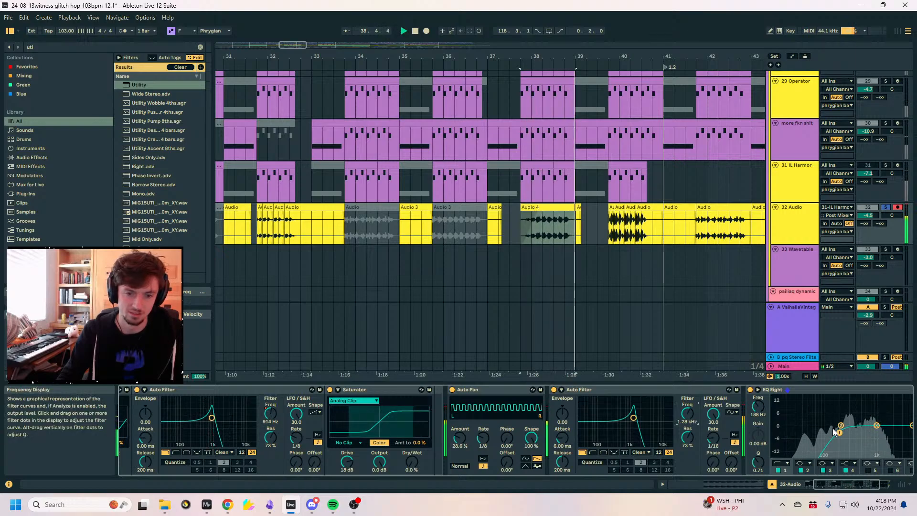
left_click(806, 389)
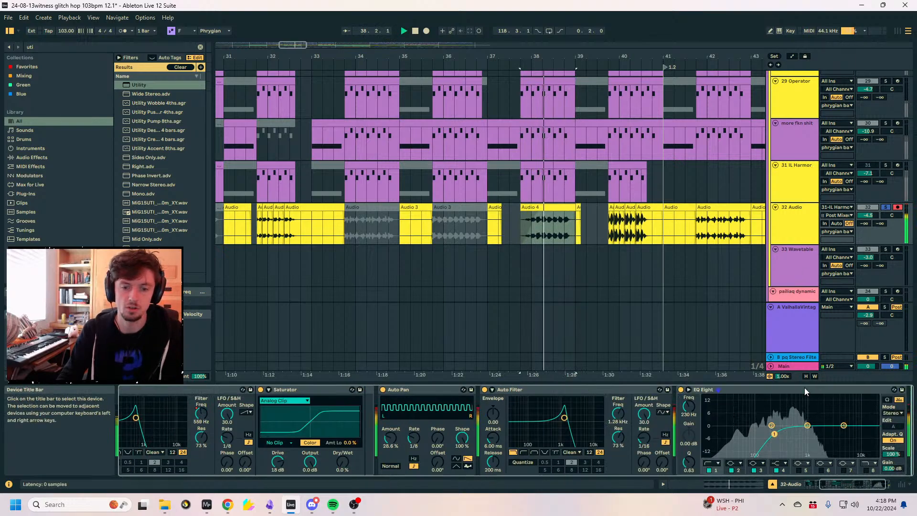
left_click(886, 208)
Lower the 32 Audio track's volume to -6.4 dB and turn off its Saturator.
left_click_drag(868, 214, 867, 223)
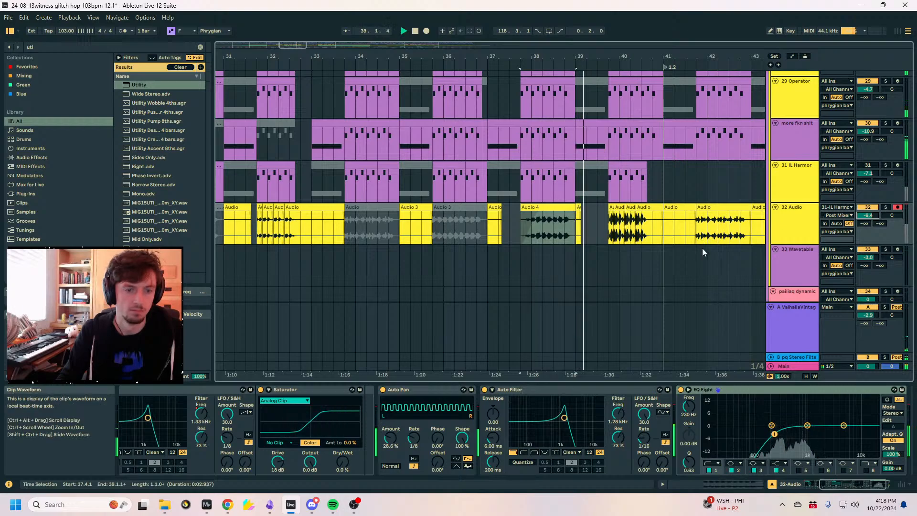
scroll(654, 214, "up", 3)
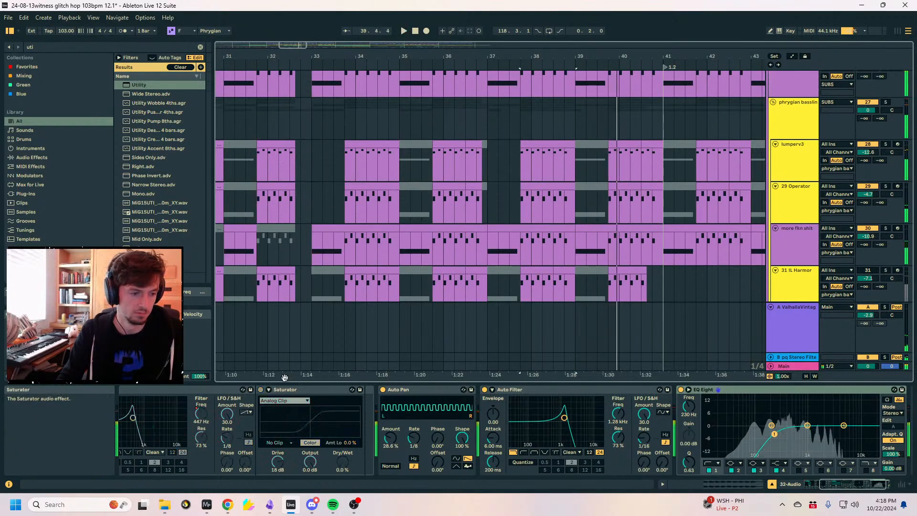
left_click(260, 390)
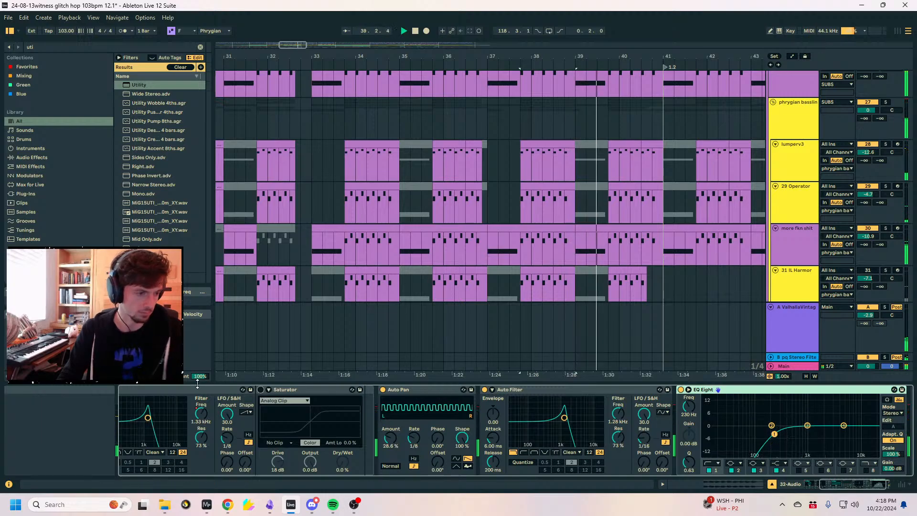
Play the second half of drop 1 around bar 45 to check the basses, including the more fkn shit and 31 IL Harmor tracks.
key("ctrl+alt+l")
left_click(531, 340)
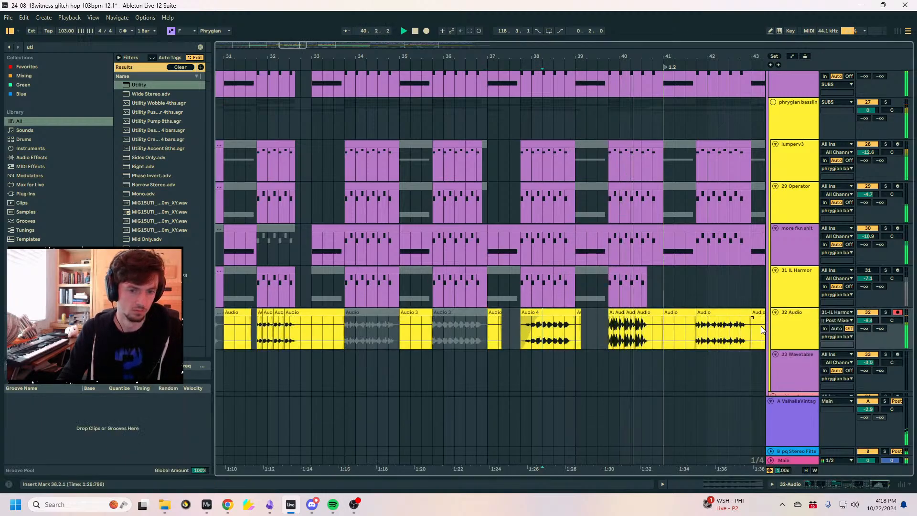
key("ctrl+alt+l")
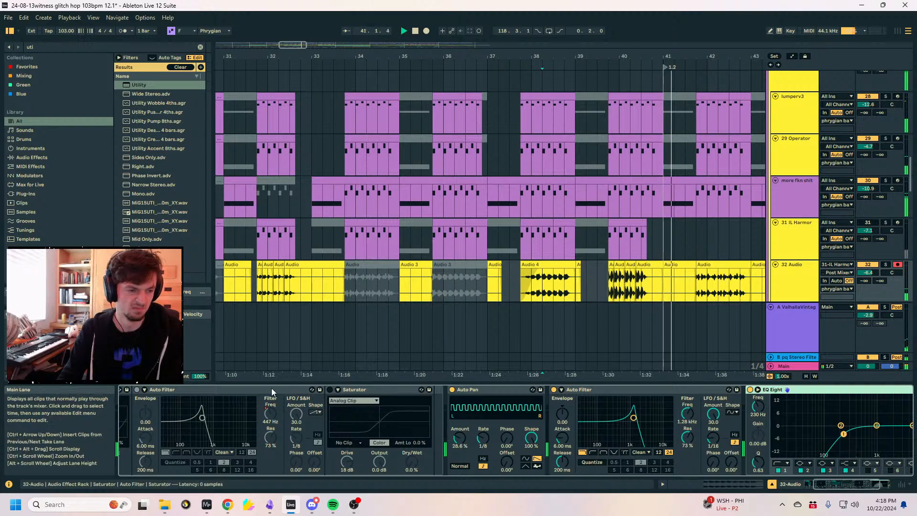
left_click_drag(495, 57, 460, 16)
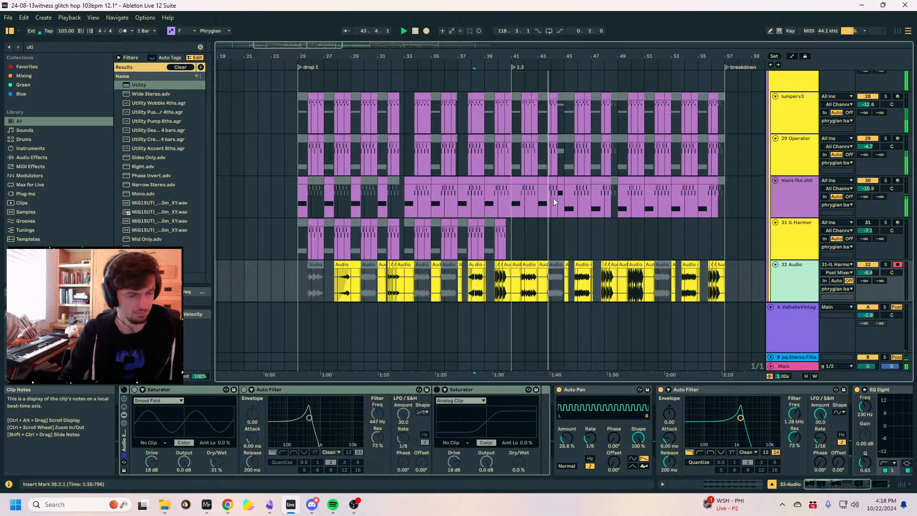
left_click(568, 211)
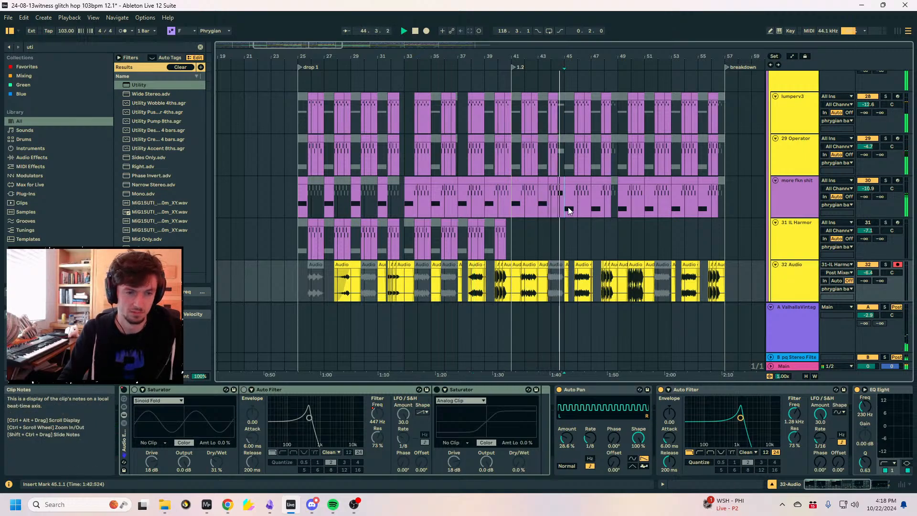
left_click(568, 210)
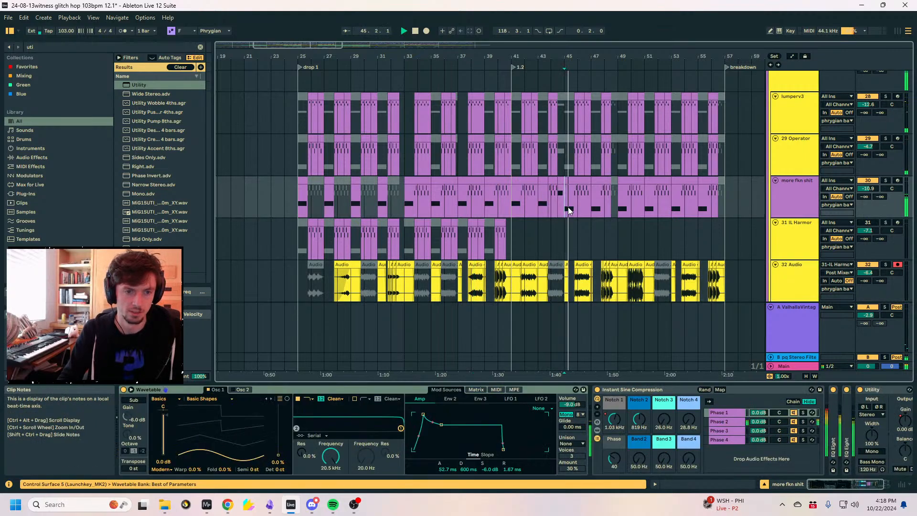
left_click(807, 185)
left_click(572, 228)
Add a long fade-in to the Audio 4 clip at 45.4.1 on the 32 Audio track.
left_click(583, 268)
left_click(488, 280)
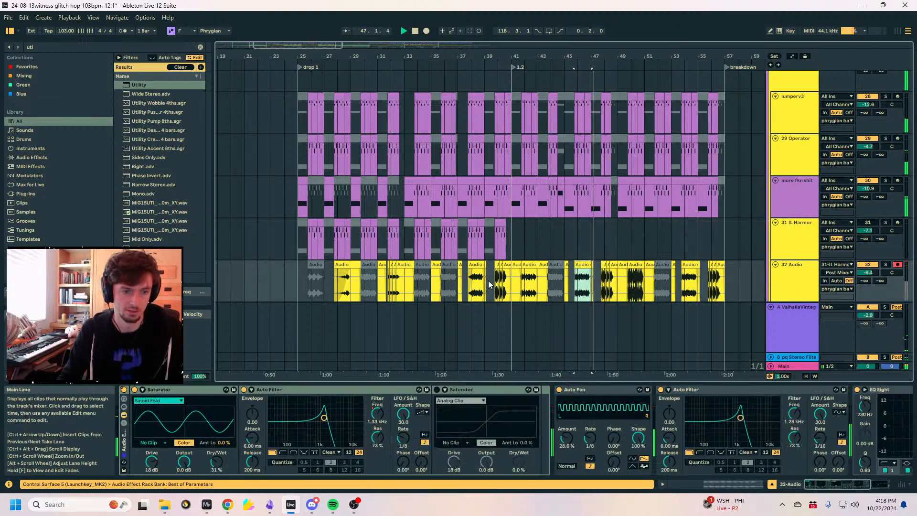
left_click(582, 264)
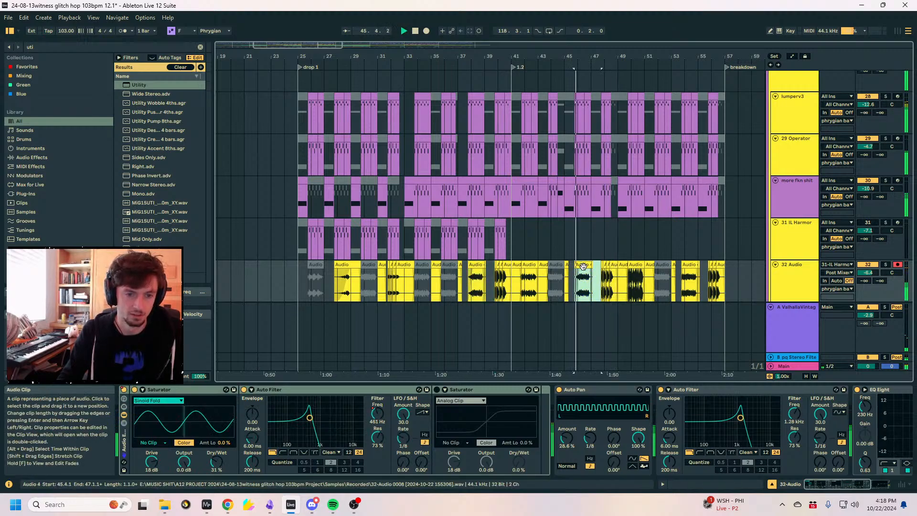
left_click(582, 277)
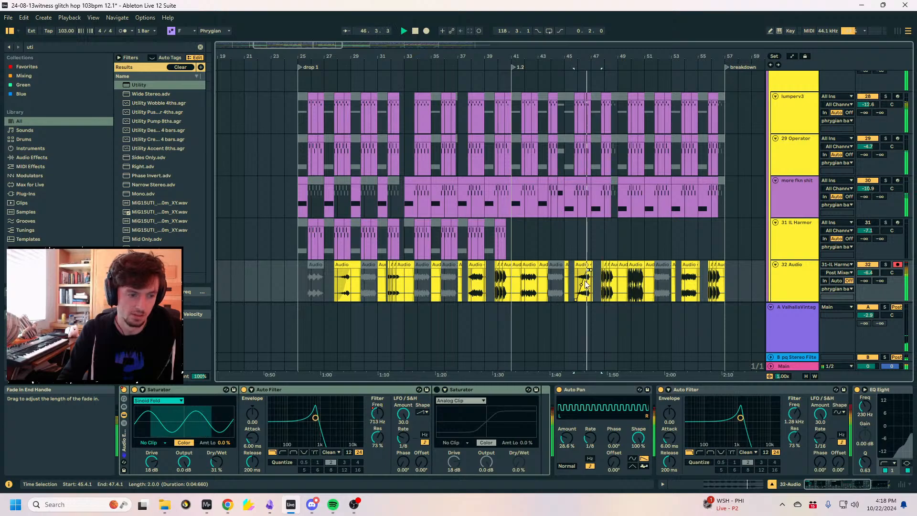
left_click(586, 280)
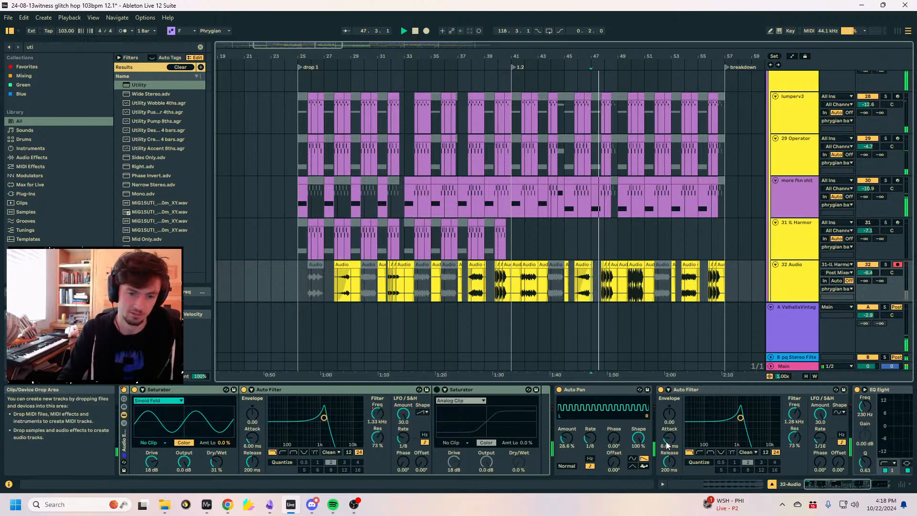
Set the gain of the 32 Audio clip near 47.4.1 to 6.3 dB and return to the track's device chain.
scroll(636, 283, "down", 1)
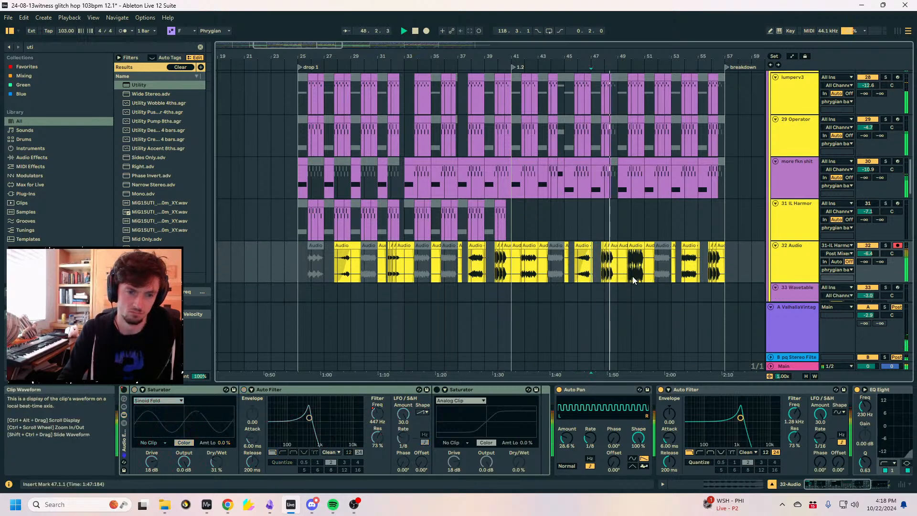
left_click(727, 483)
left_click_drag(264, 414, 264, 414)
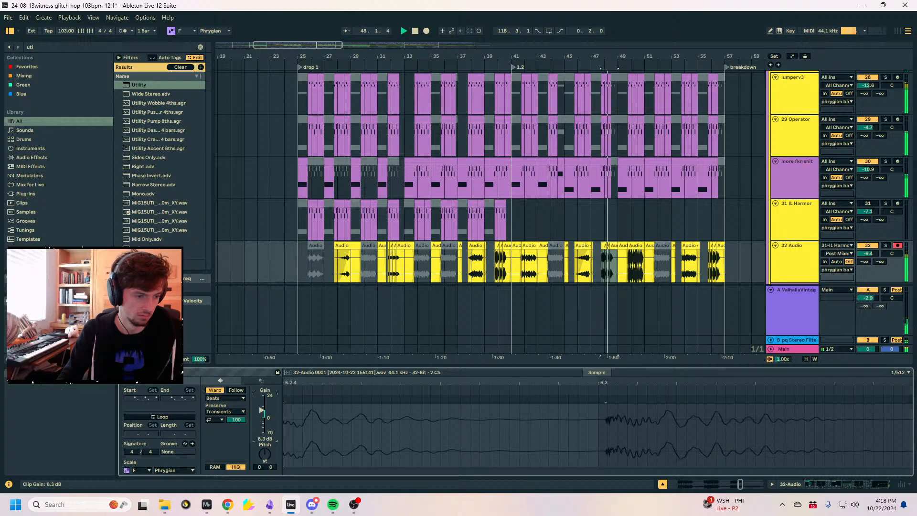
left_click(793, 260)
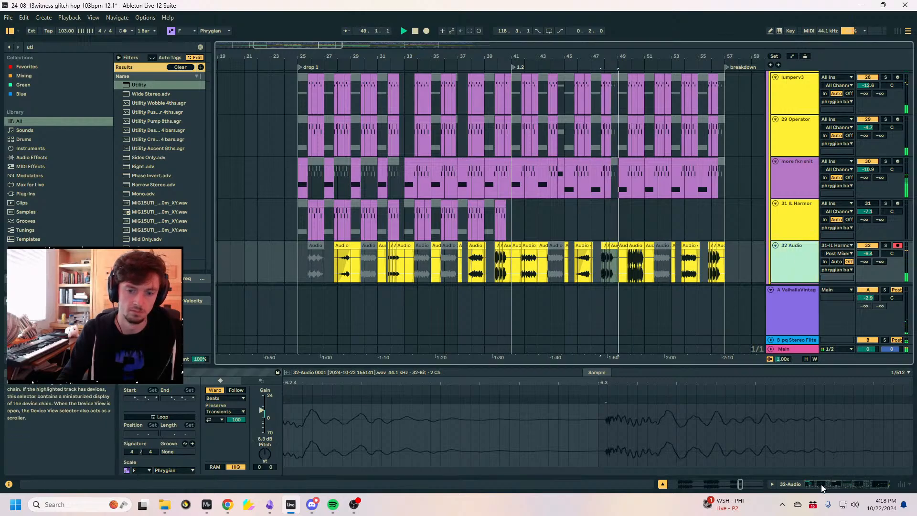
left_click(837, 484)
Duplicate the 31 IL Harmor clips from bars 25 to 41 so that they fill bars 41 to 57.
left_click(712, 208)
left_click_drag(529, 214, 333, 222)
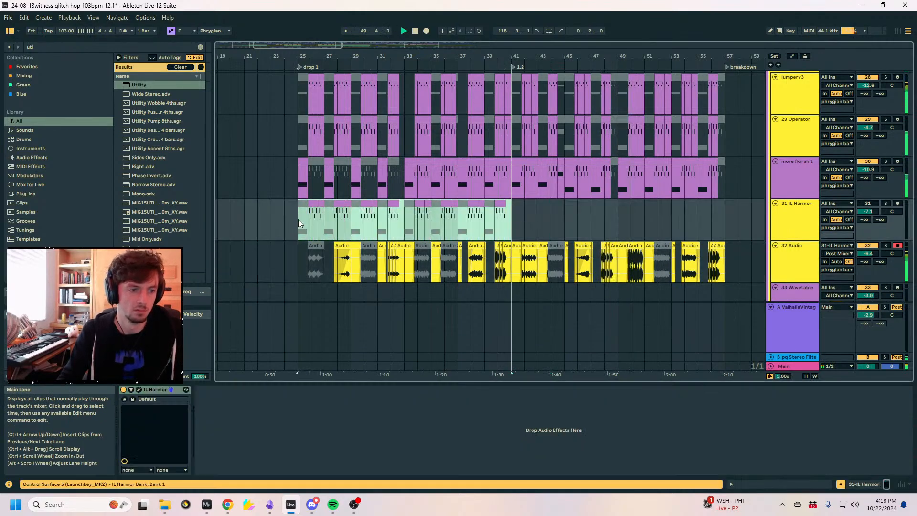
key("ctrl+d")
Solo 31 IL Harmor and listen to its clip near 47.4.1 while inspecting the settings in the Harmor plug-in window.
left_click(885, 202)
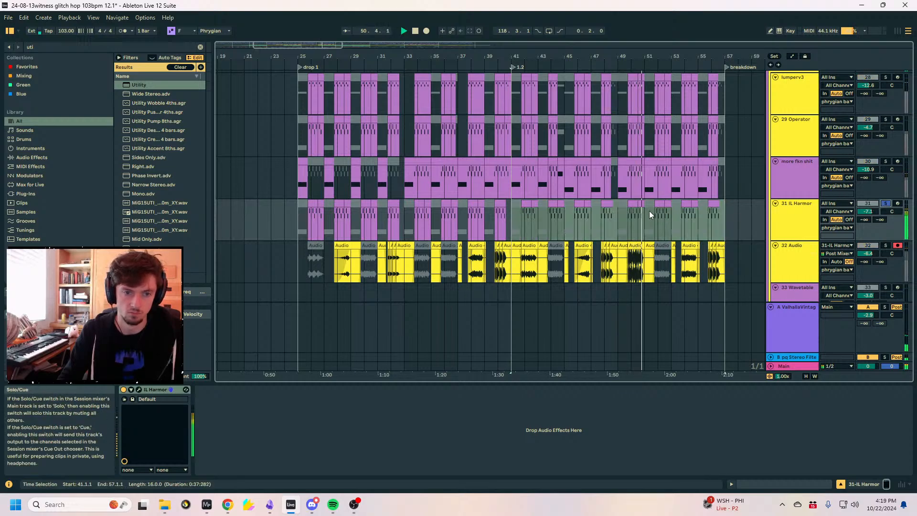
left_click(603, 203)
key("shift+Tab")
key("0")
key("shift+Tab")
left_click(139, 389)
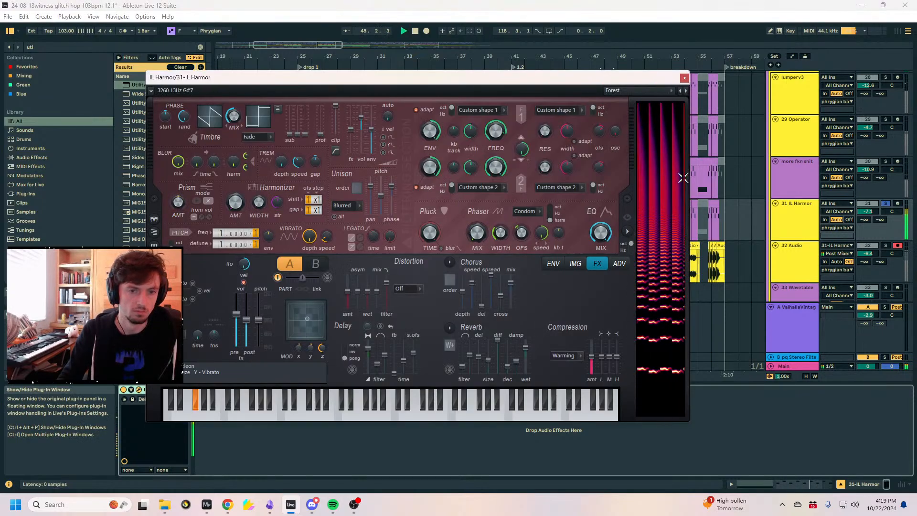
key("space")
left_click(683, 77)
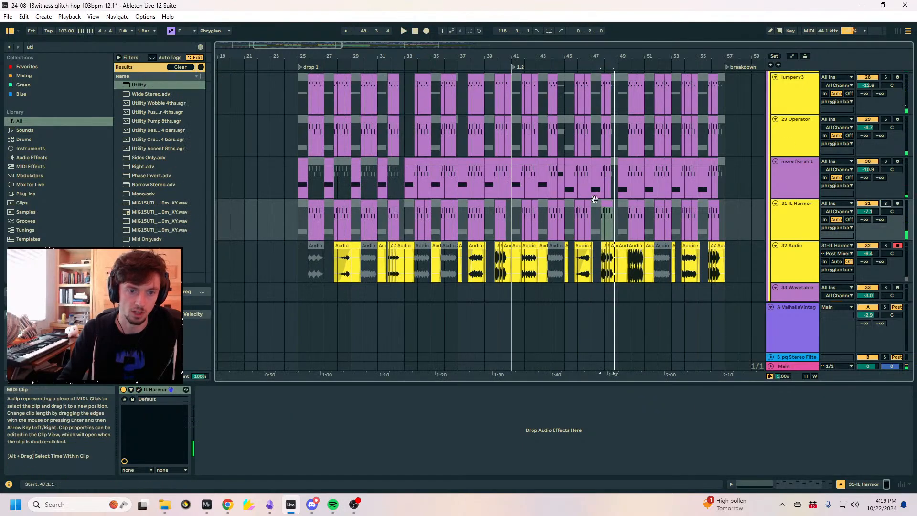
Play from the 31 IL Harmor clip at 49.4.1 and start recording its output onto the armed 32 Audio track.
left_click_drag(600, 220, 613, 219)
scroll(632, 214, "up", 5)
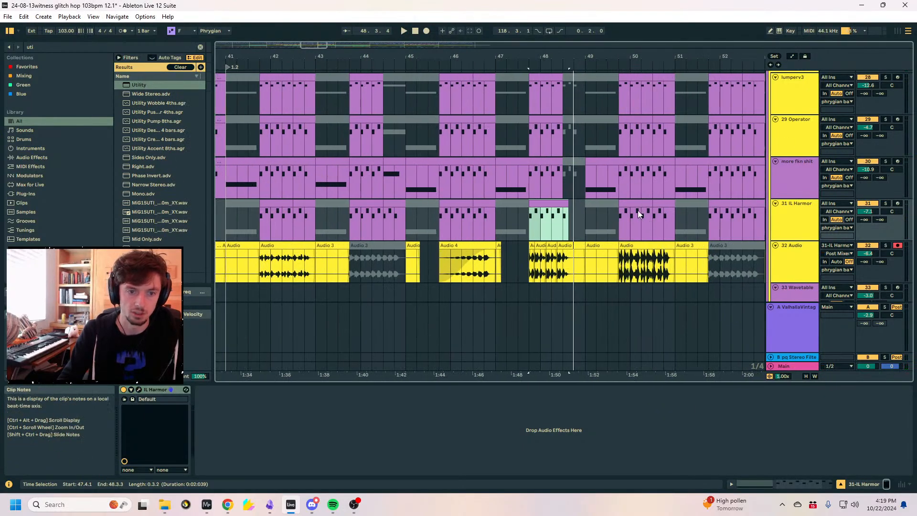
left_click(638, 205)
key("space")
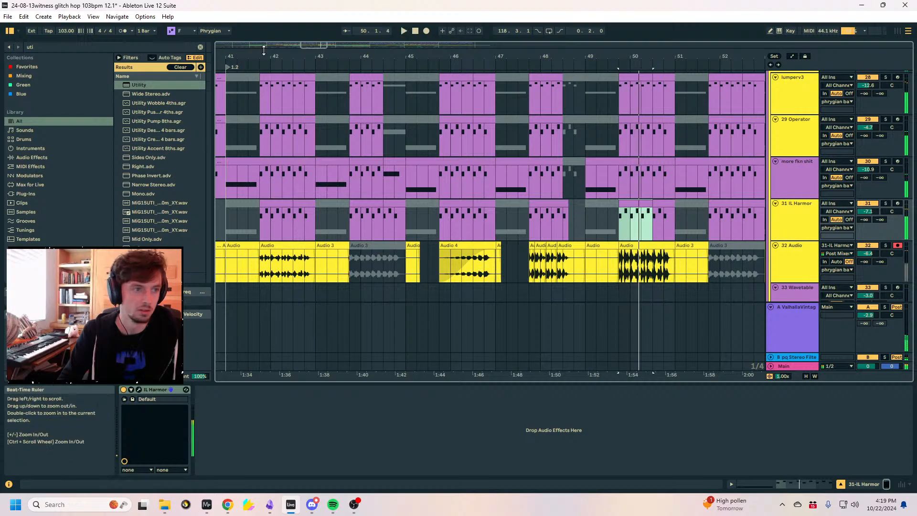
left_click(427, 31)
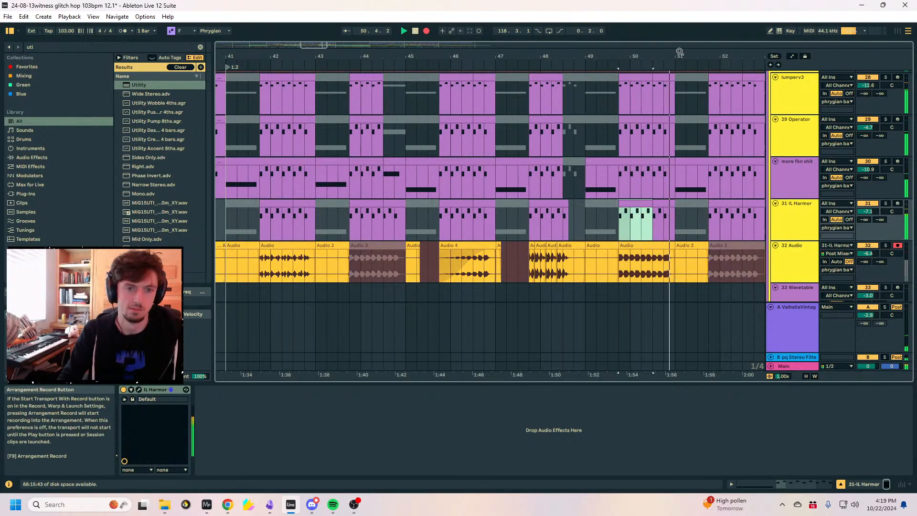
Raise Harmor's Harmonizer amount and vary its Prism amount during the recording, and stop it after bar 56.
left_click(139, 389)
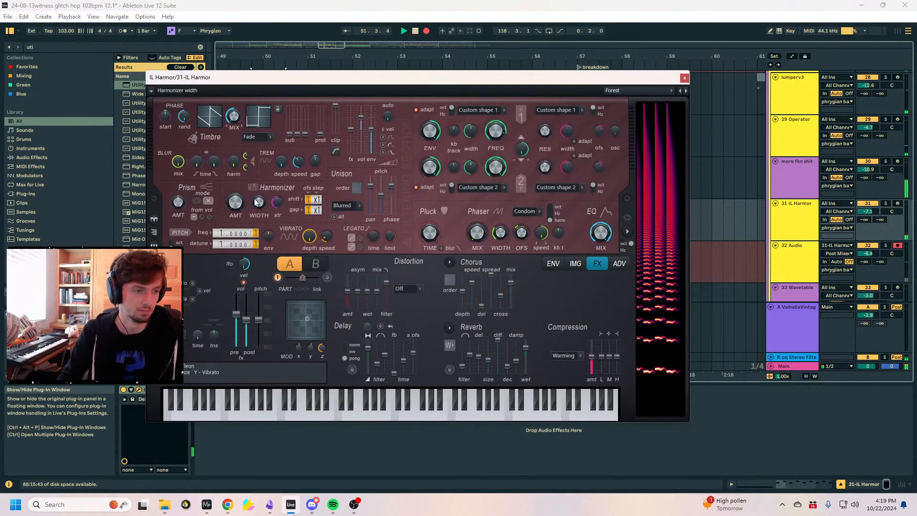
left_click_drag(235, 202, 235, 158)
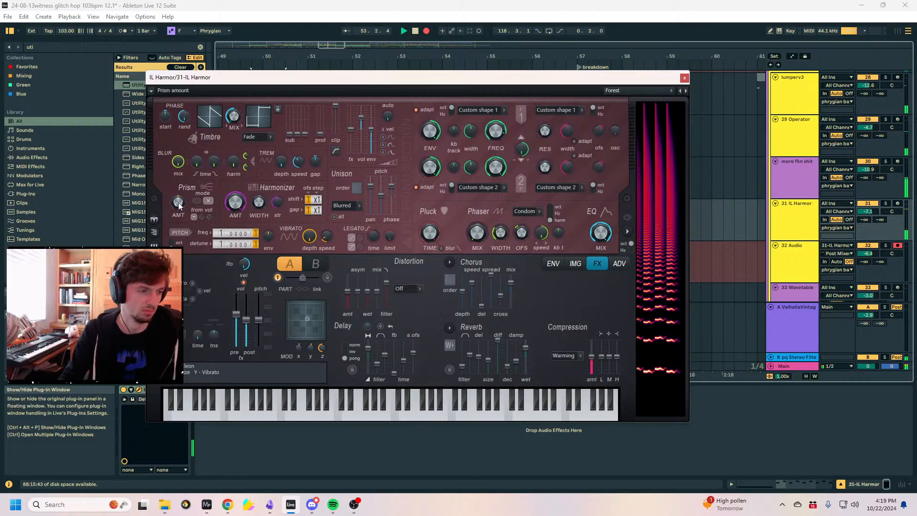
left_click_drag(178, 205, 177, 153)
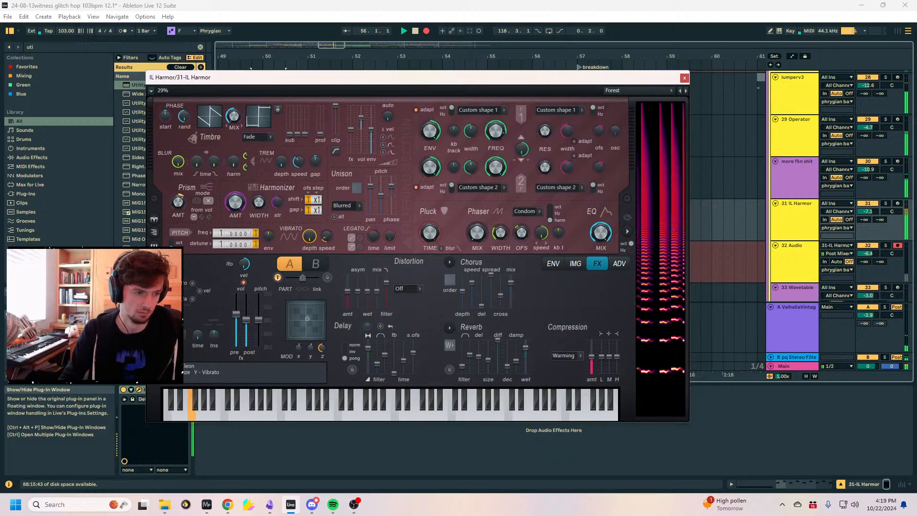
left_click_drag(179, 205, 179, 277)
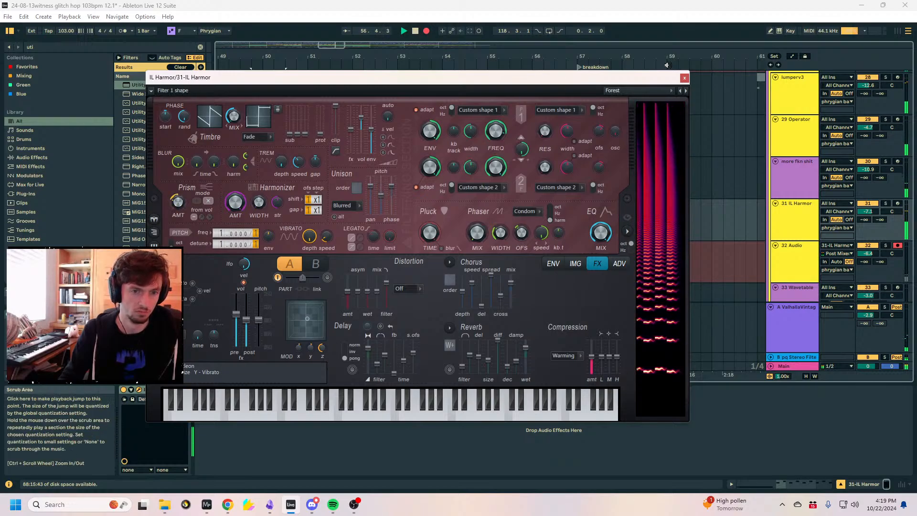
left_click(685, 79)
key("space")
Solo 31 IL Harmor, play it from 53.4.1 and examine the plug-in's pitch and XY modulation controls.
left_click(449, 196)
left_click(449, 203)
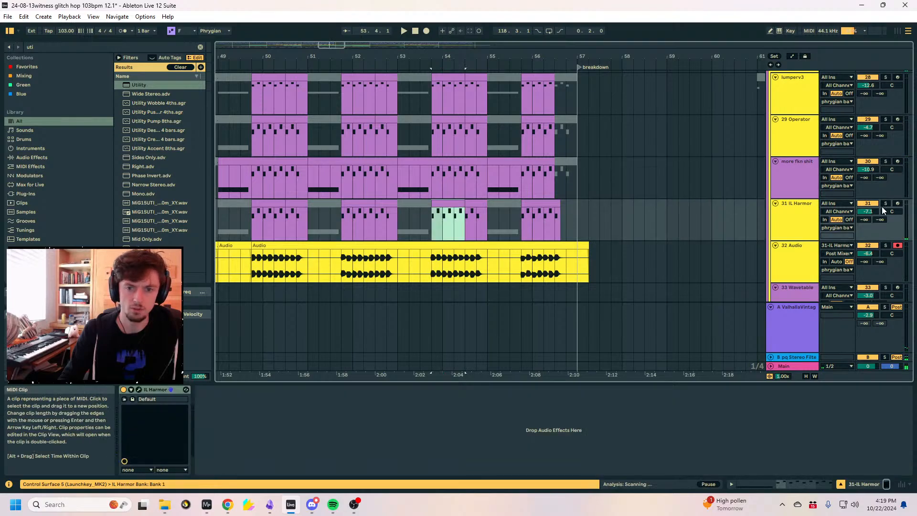
left_click(885, 203)
left_click(186, 389)
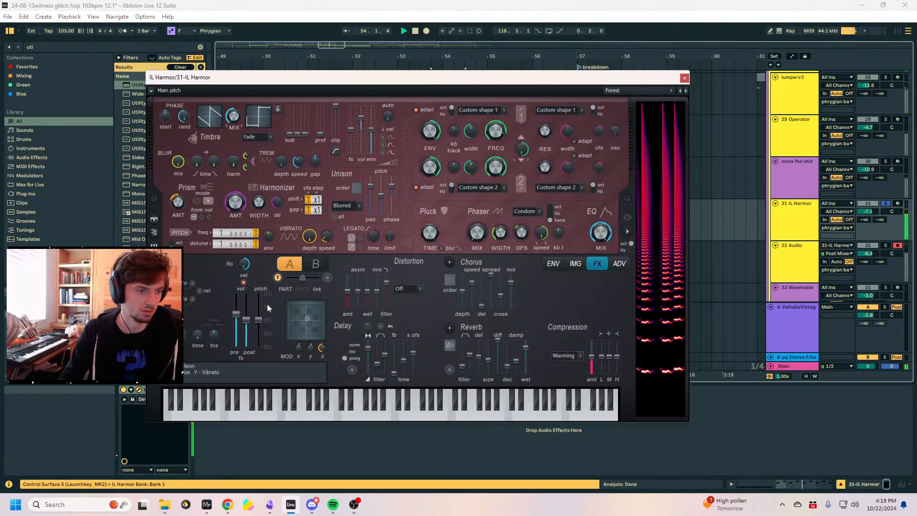
key("space")
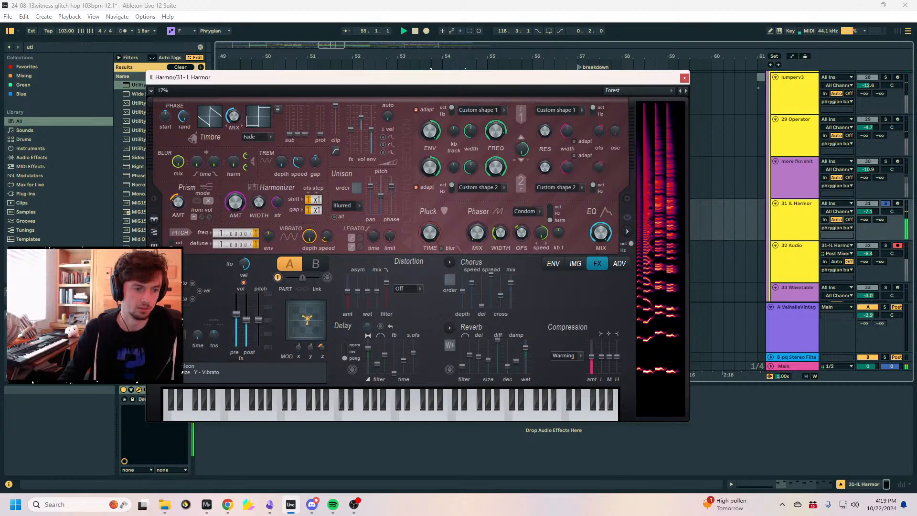
left_click(685, 77)
scroll(467, 149, "down", 2)
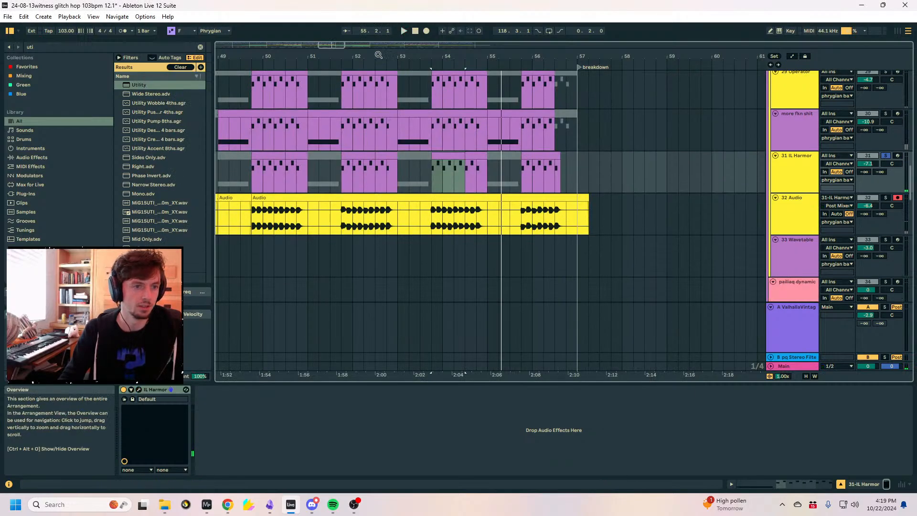
Listen to the newly recorded take on 32 Audio from 49.4.1, soloing the track briefly.
left_click_drag(378, 56, 650, 55)
left_click(535, 223)
key("space")
left_click(885, 198)
left_click(885, 198)
key("space")
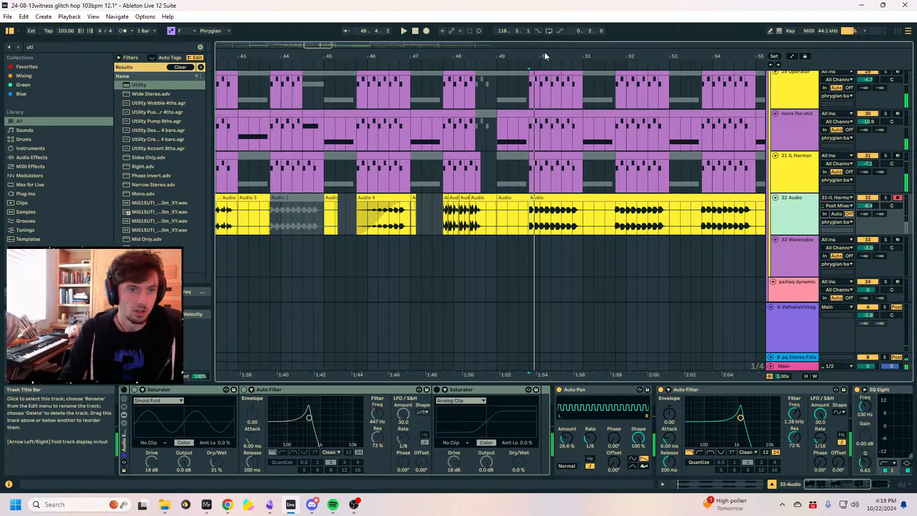
Insert an audio track below 32 Audio and move the clips from 49.1.1 to 57.2.1 onto it.
key("ctrl+t")
left_click_drag(545, 57, 538, 34)
mouse_move(542, 197)
left_mouse_down()
mouse_move(545, 235)
mouse_move(541, 197)
left_mouse_up()
key("space")
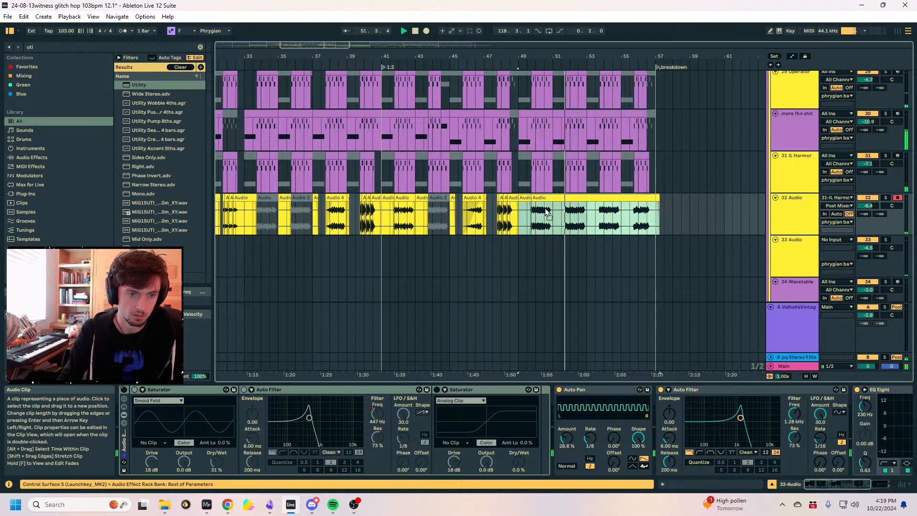
left_click_drag(521, 197, 521, 239)
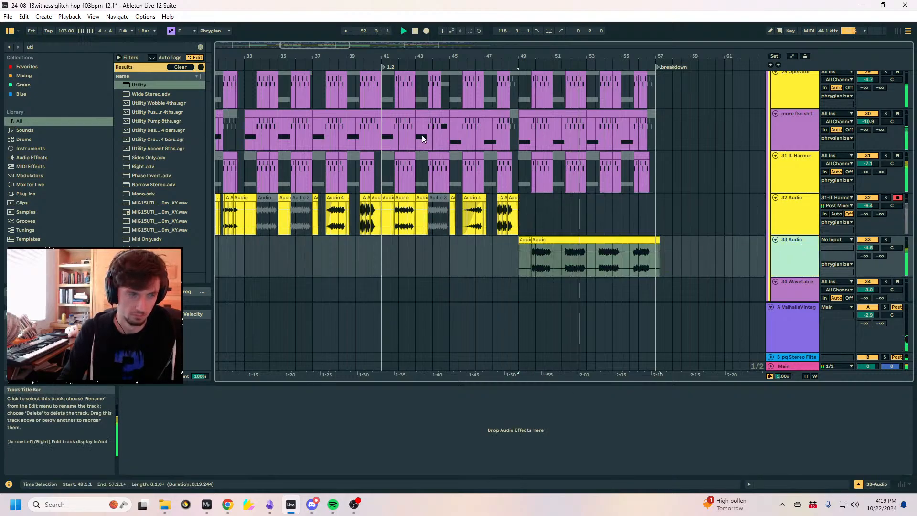
Add Utility to the 33 Audio track, and set its clips' Beats transient loop mode to Off with a transient envelope of 22.
left_click(139, 87)
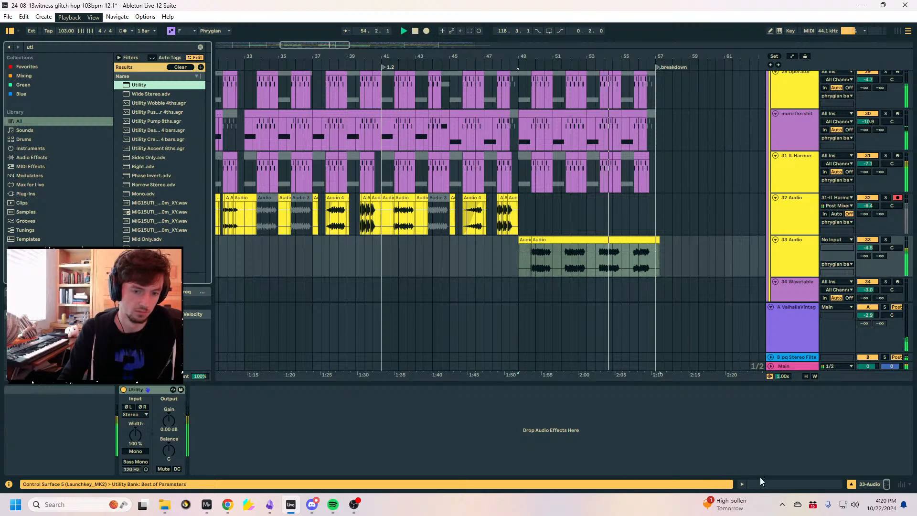
key("shift+Tab")
left_click(218, 419)
left_click(222, 428)
left_click_drag(234, 420, 234, 447)
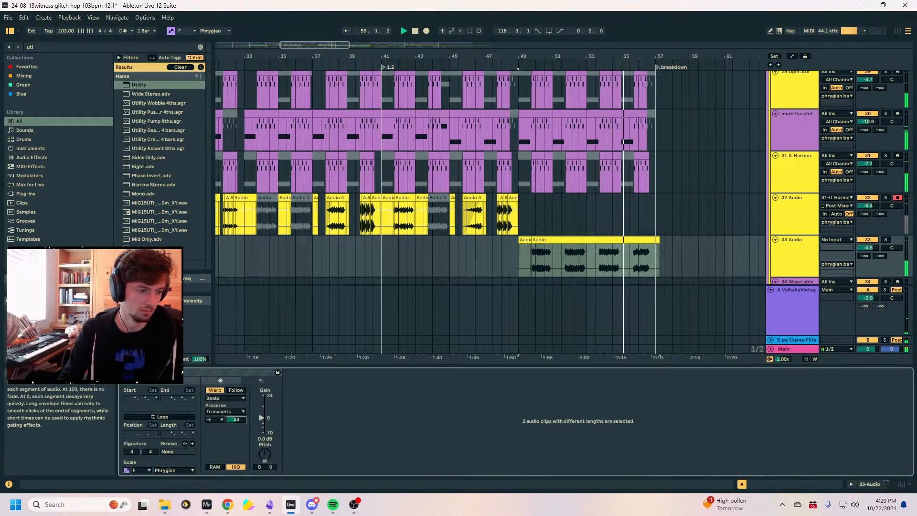
left_click_drag(538, 57, 537, 124)
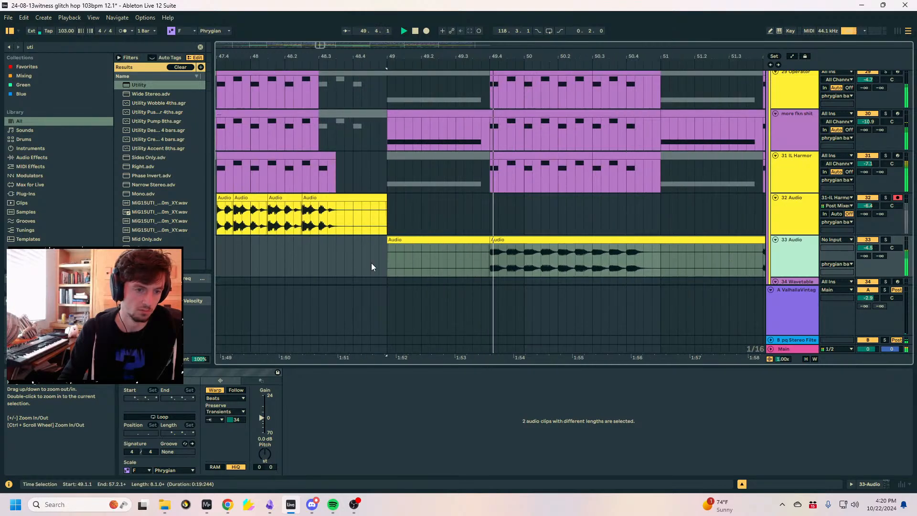
left_click_drag(236, 419, 236, 428)
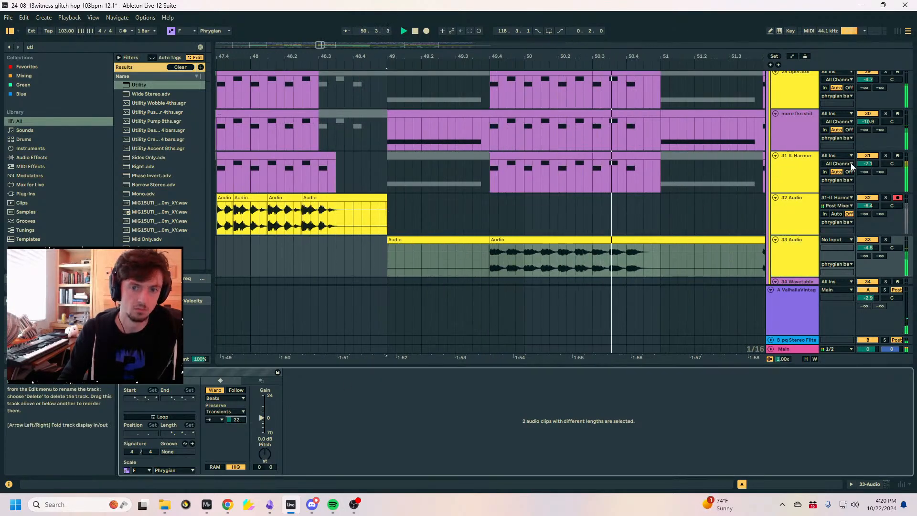
Mute the 31 IL Harmor track and restart playback from 49.4.1.
left_click(490, 171)
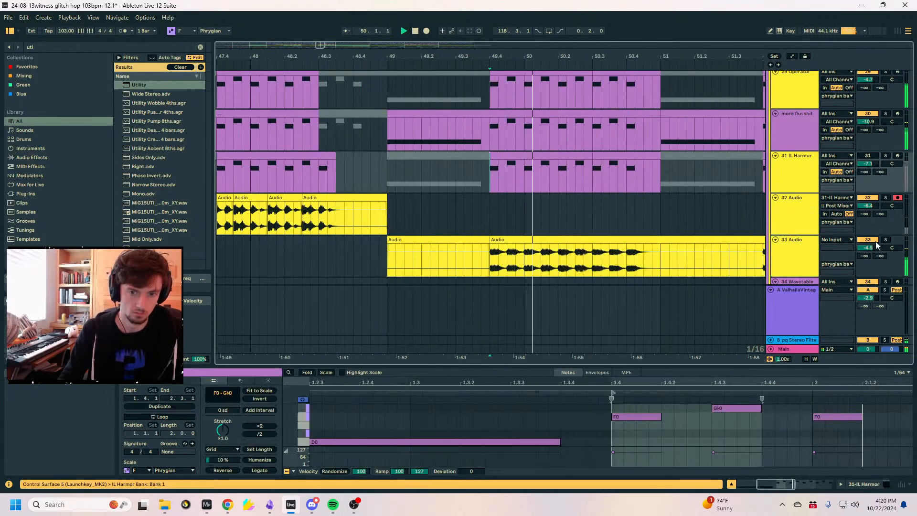
Set the transient envelope of the 33 Audio clip at 49.4.1 to 87, soloing the track briefly to hear it.
left_click(517, 257)
left_click(886, 239)
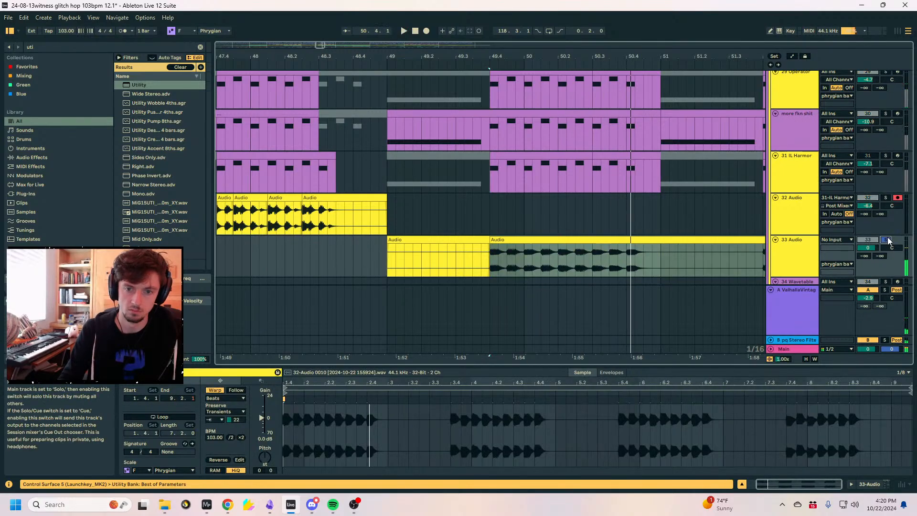
left_click_drag(238, 420, 238, 422)
left_click(885, 240)
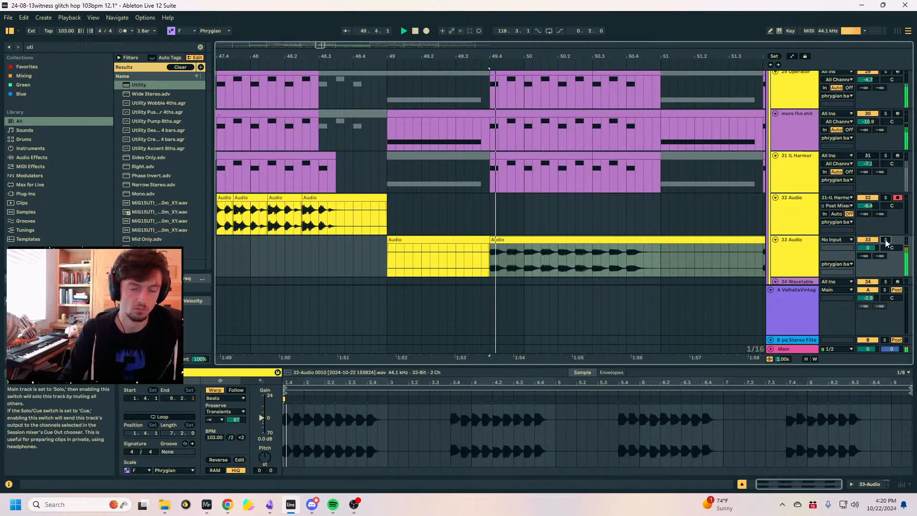
Deactivate the short section of the 33 Audio clip just before bar 53, and add Auto Filter to the track.
left_click_drag(526, 60, 525, 53)
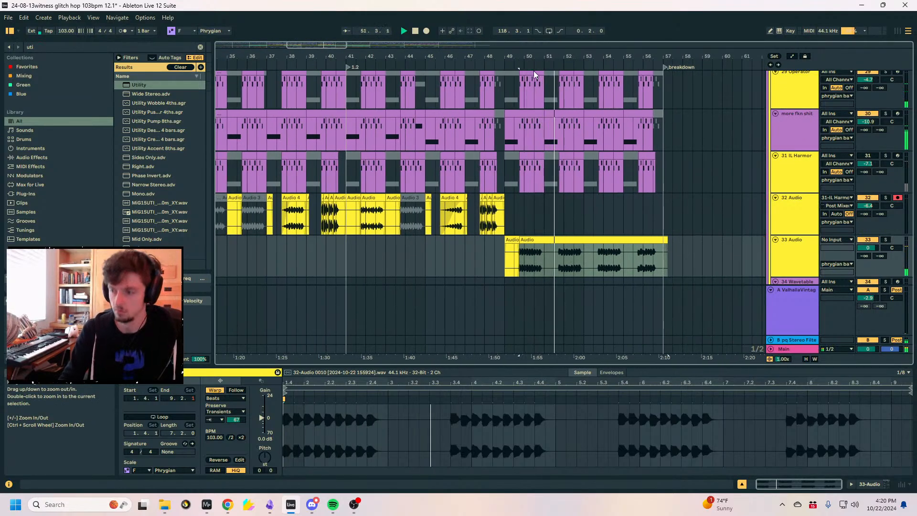
left_click_drag(592, 271, 576, 262)
key("ctrl+f")
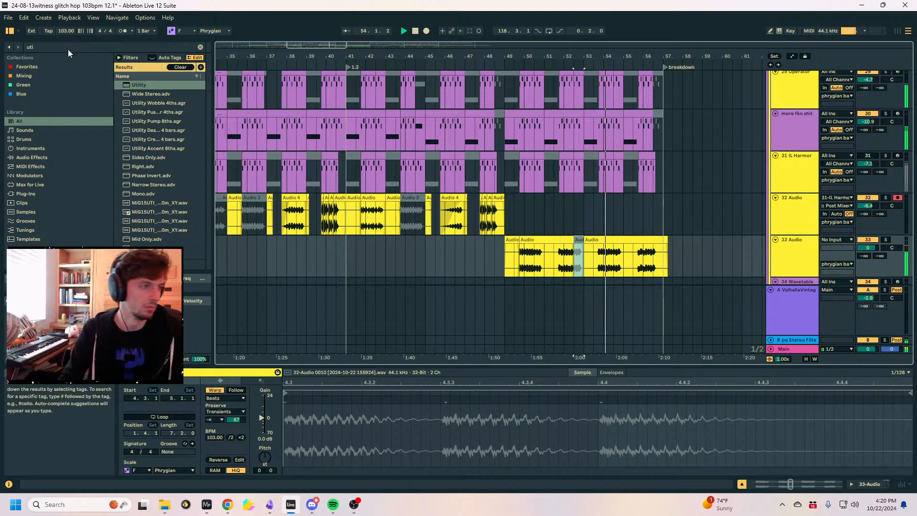
type("auto filt")
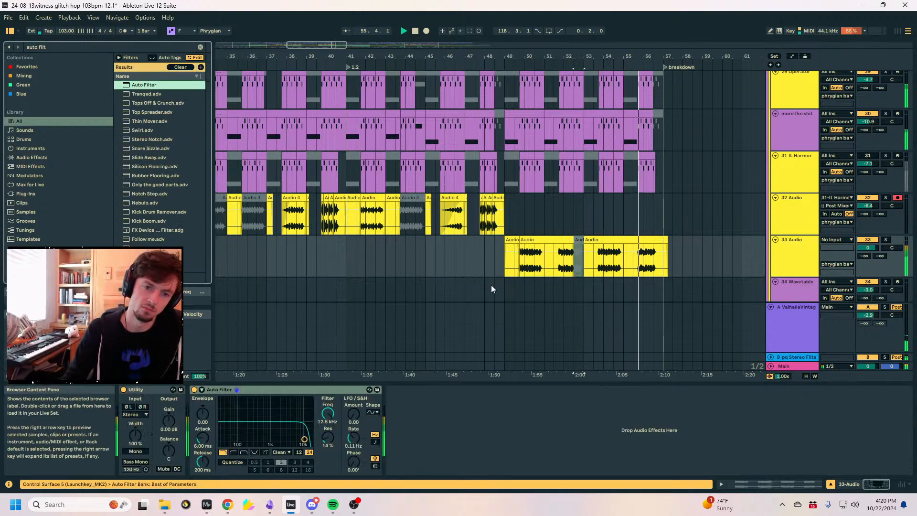
Set the 33 Audio Auto Filter to about 1.67 kHz with 41% resonance, and play back from 54.1.1.
key("space")
left_click_drag(328, 413, 327, 437)
key("space")
key("space")
left_click(601, 265)
key("space")
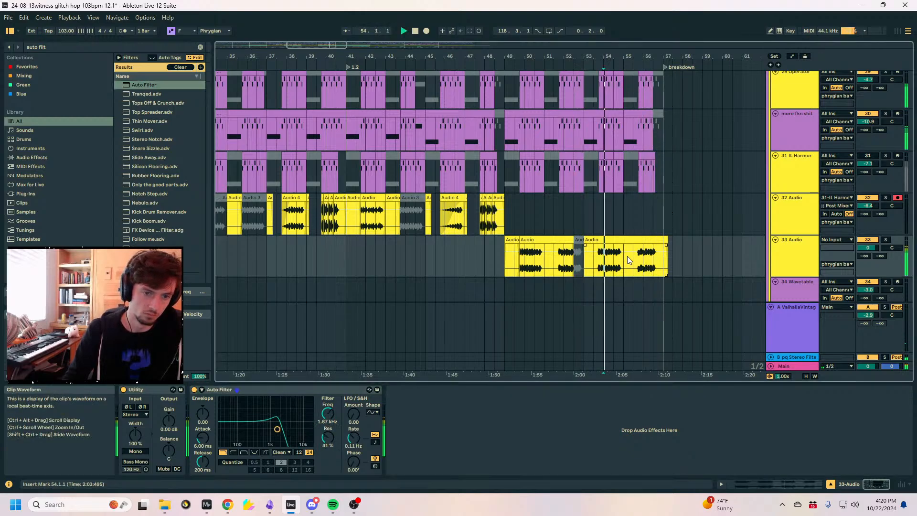
Automate the 33 Audio filter frequency to rise from about 342 Hz near 53.3.1 to 19.9 kHz at bar 55.
key("a")
left_click(593, 256)
mouse_move(623, 256)
left_mouse_down()
mouse_move(623, 244)
mouse_move(593, 264)
mouse_move(623, 245)
left_mouse_up()
key("space")
left_click(613, 262)
left_click_drag(623, 279, 583, 264)
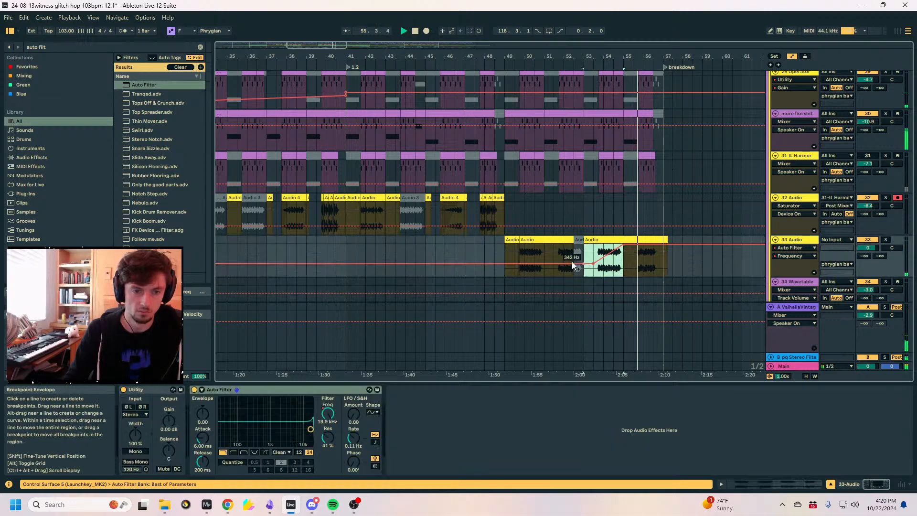
Curve the 33 Audio filter automation down to a low point near 56.3.1 and partly back up by bar 57, then play from 55.3.1.
left_click(515, 249)
left_click_drag(663, 245, 652, 263)
left_click(634, 263)
key("space")
key("space")
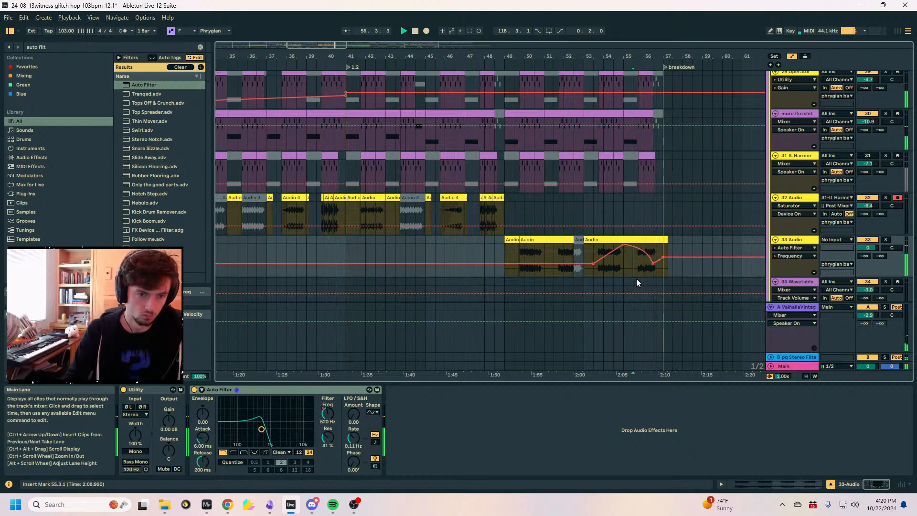
Copy the eight bars of 33 Audio clips starting at 49.1.1 and paste them at 41.1.1.
left_click_drag(666, 272, 634, 263)
key("a")
left_click(347, 257)
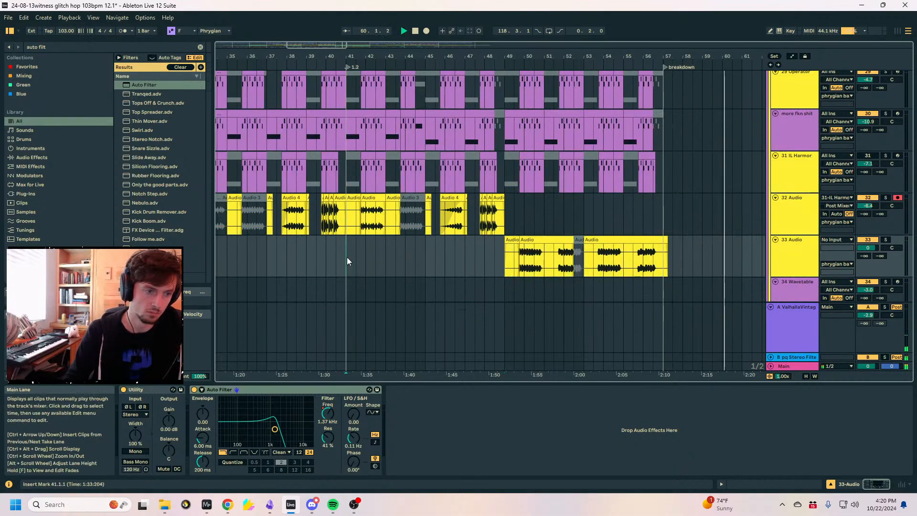
key("ctrl+v")
left_click_drag(347, 56, 513, 55)
Paste the same eight bars of 33 Audio clips at 33.1.1, undoing a misplaced paste first.
left_click(354, 250)
left_click(279, 251)
key("ctrl+v")
key("ctrl+z")
left_click(361, 256)
key("ctrl+v")
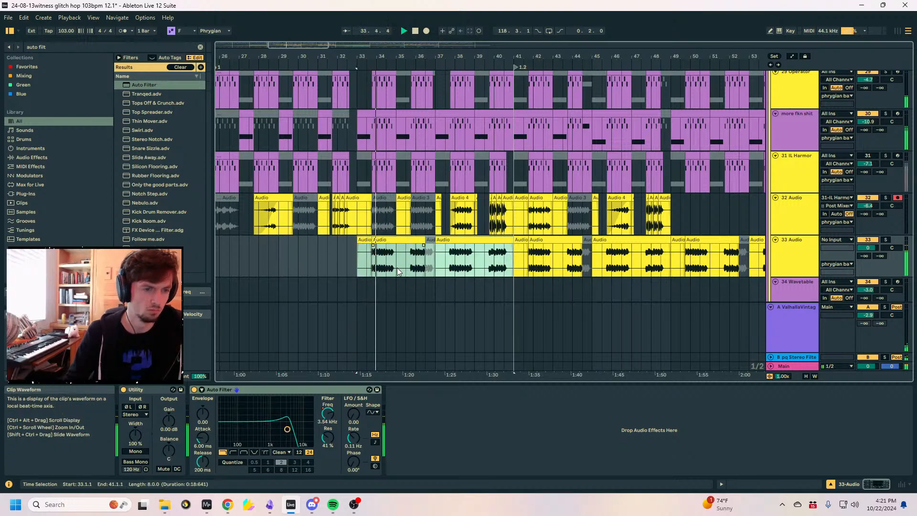
Try raising the 33 Audio filter cutoff by hand to about 6.36 kHz, and re-enable the overridden automation.
left_click(375, 251)
left_click(326, 414)
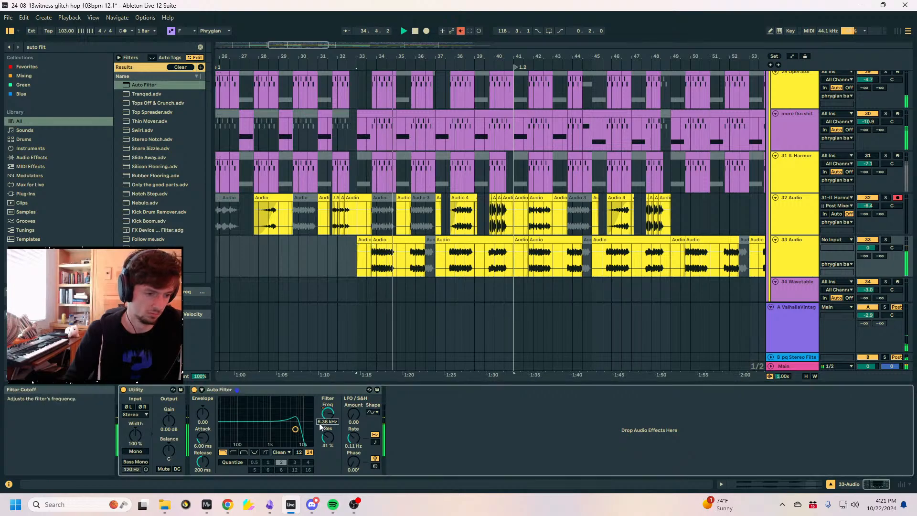
key("a")
left_click(385, 298)
left_click(460, 31)
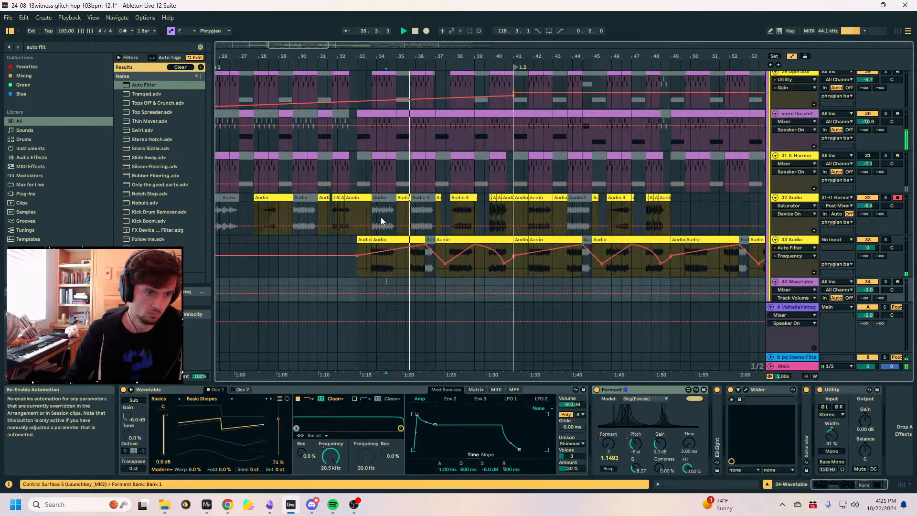
Reshape the 33 Audio filter frequency automation into one continuous rise from bar 33 to about bar 39.
left_click(354, 254)
left_click_drag(425, 246, 474, 244)
key("space")
key("space")
Set the 33 Audio Utility width to 0%, and transpose the clip at 33.4.1 up 12 semitones.
left_click_drag(135, 435, 135, 480)
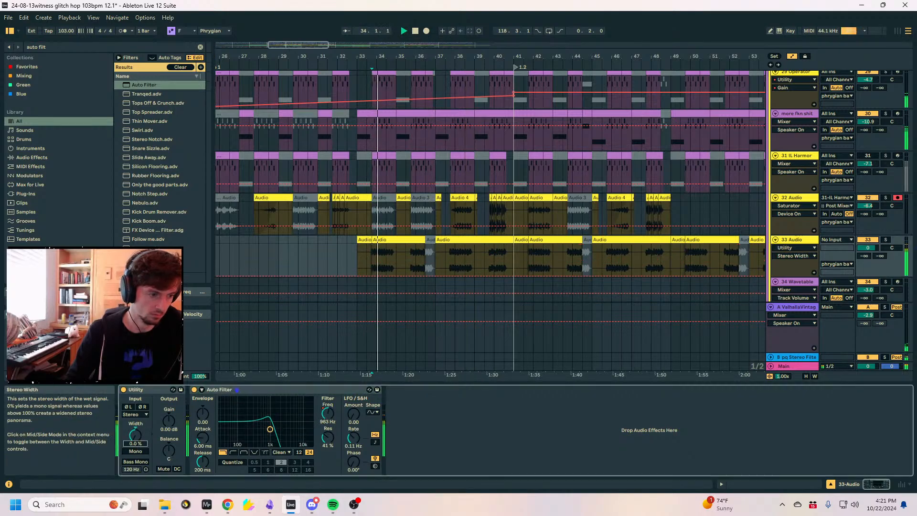
left_click(371, 261)
key("a")
left_click(389, 261)
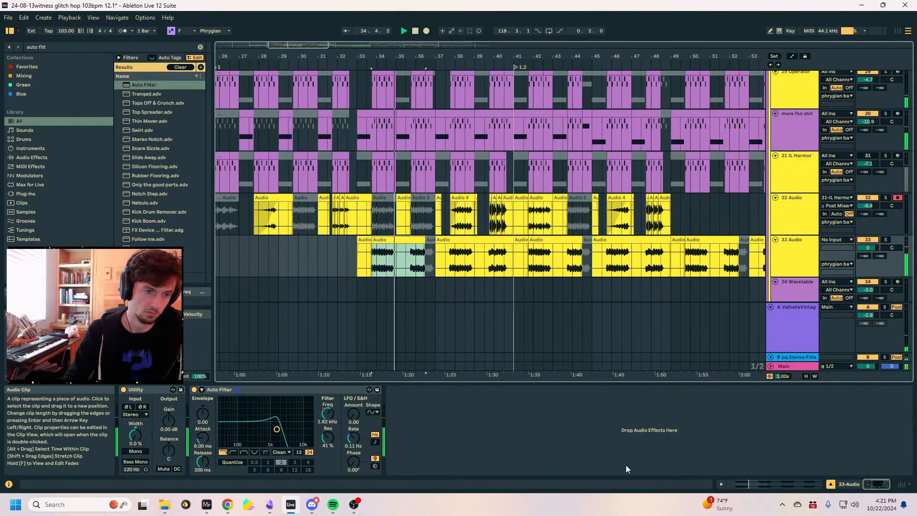
left_click_drag(264, 457, 233, 420)
Try 1/16 as the Beats preserve resolution of the clip at 33.4.1 with the track soloed, and settle on 1/8.
left_click(885, 239)
left_click(222, 412)
left_click(224, 427)
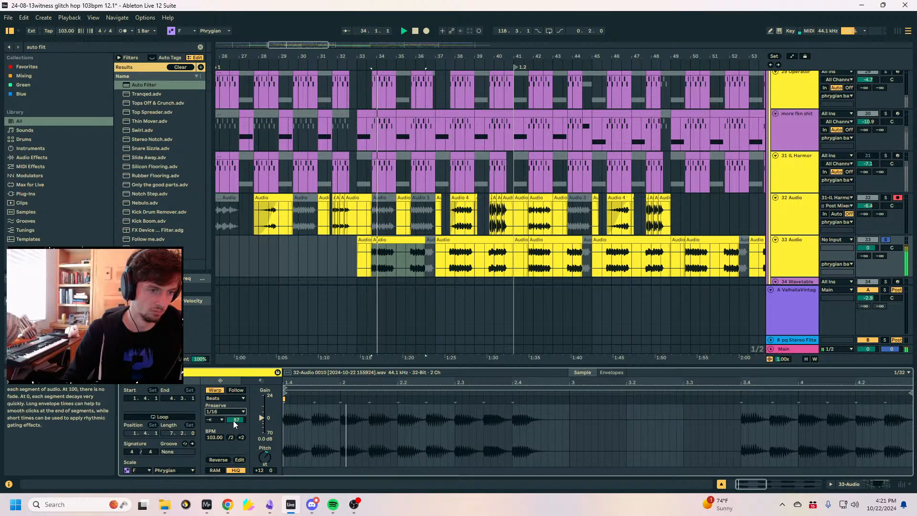
left_click(884, 239)
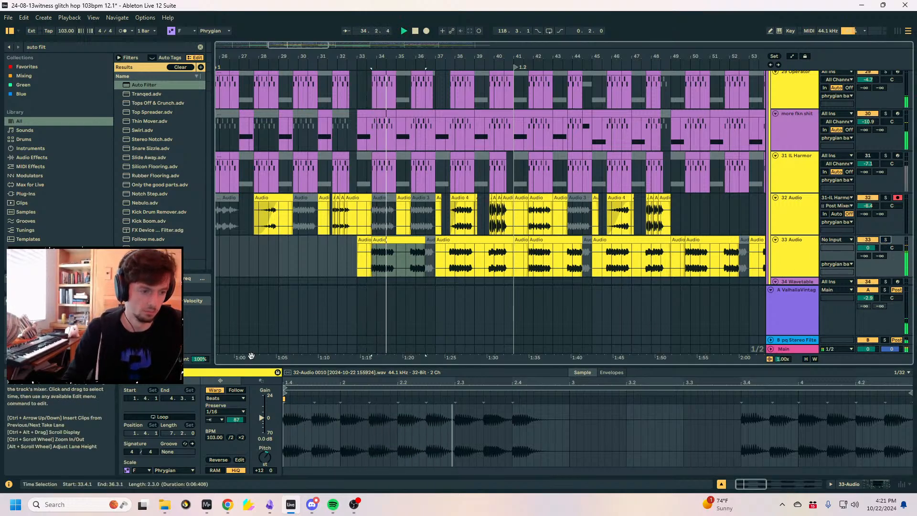
left_click(221, 418)
left_click(214, 411)
left_click(224, 438)
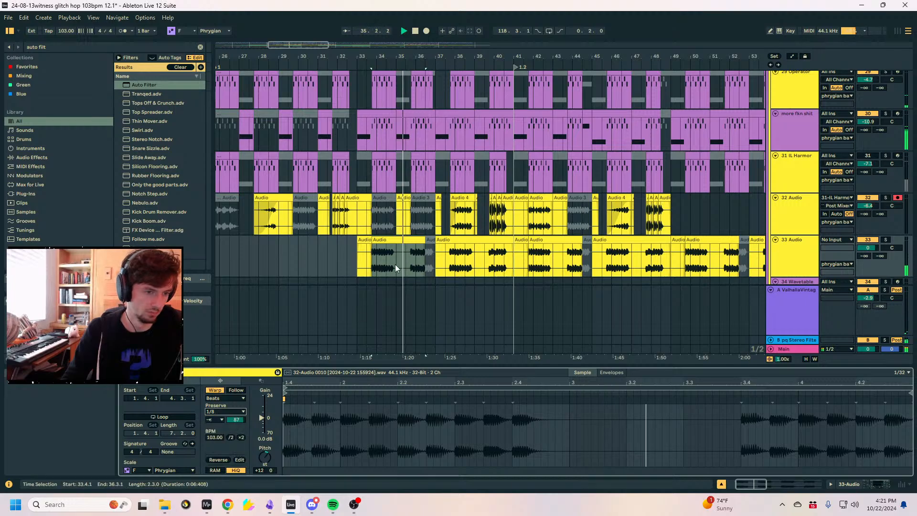
Extend the transposed 33 Audio clip's end to 37.1.1 over the deactivated section, and replay it.
left_click(419, 243)
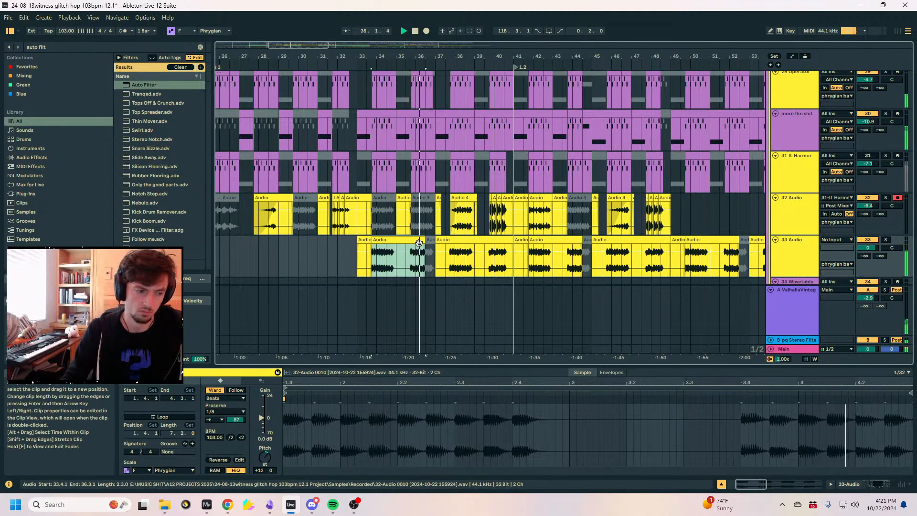
left_click(406, 254)
left_click_drag(423, 240, 434, 240)
key("space")
key("space")
Duplicate the 33 Audio filter frequency automation between 33.3.1 and 35.3.1 onto the following two bars.
left_click(845, 485)
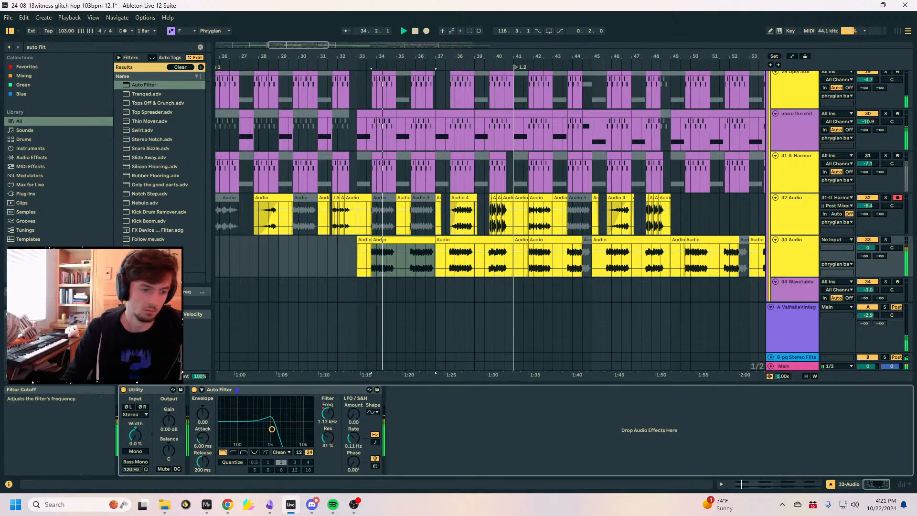
key("a")
left_click_drag(403, 267, 365, 269)
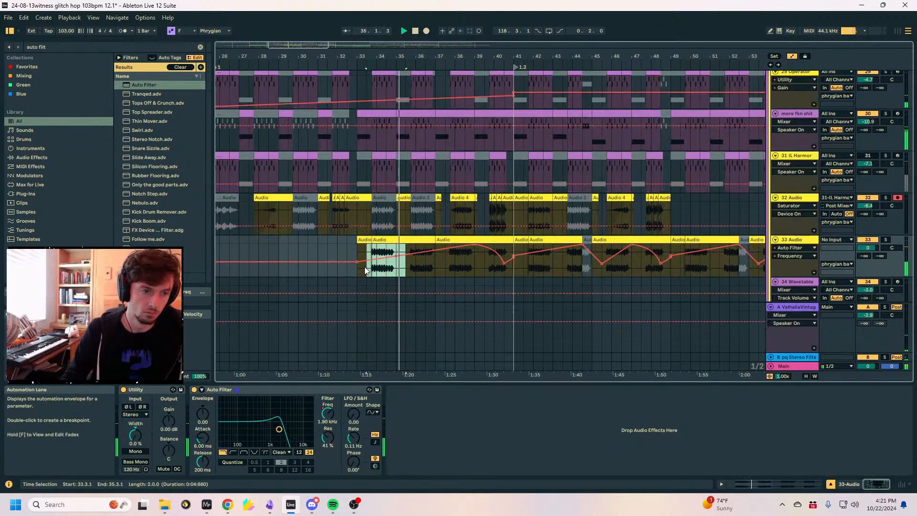
key("ctrl+d")
left_click(428, 273)
Adjust the 33 Audio filter automation breakpoint just before bar 37 to about 459 Hz, and play from around 35.3.1.
left_click_drag(433, 260, 434, 260)
left_click(425, 257)
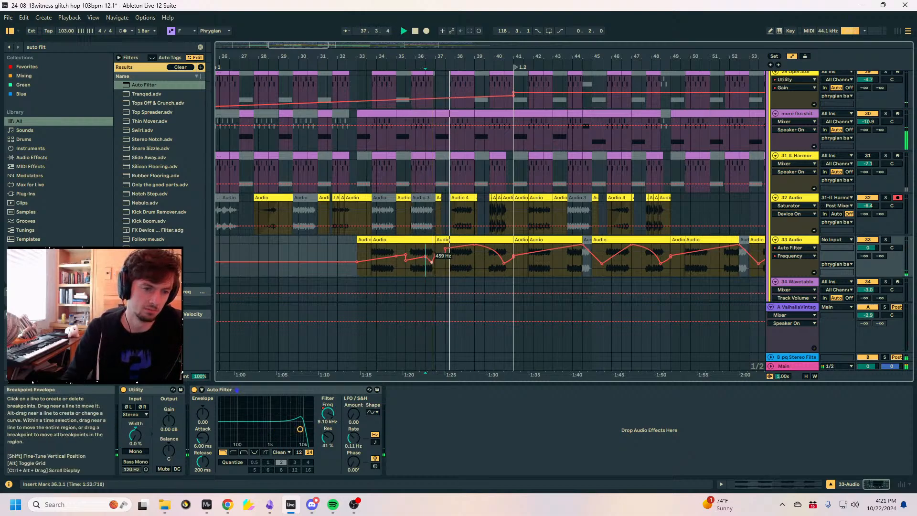
left_click(405, 262)
key("space")
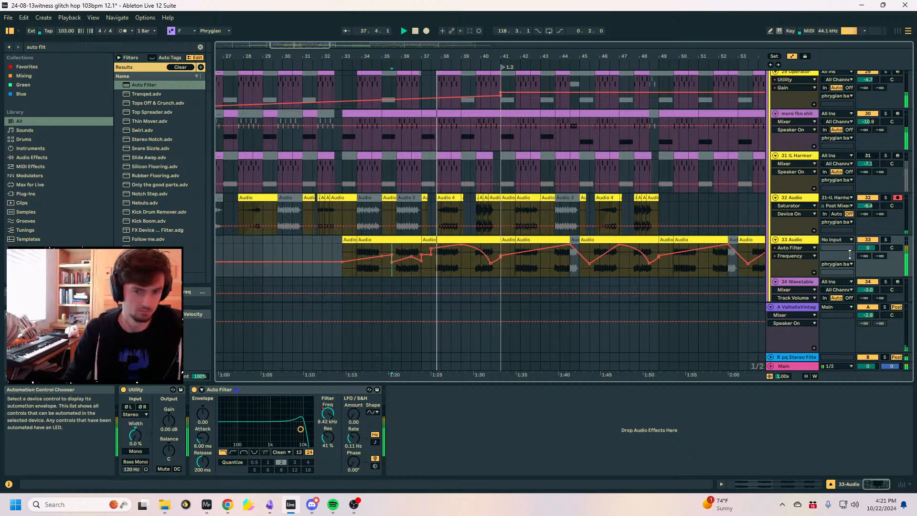
Shape a falling 33 Audio filter sweep from 37.4.1 down to the minimum at 39.1.1, and play it from 37.3.1.
left_click(460, 274)
key("a")
key("a")
left_click(437, 268)
key("space")
key("space")
left_click(432, 266)
key("space")
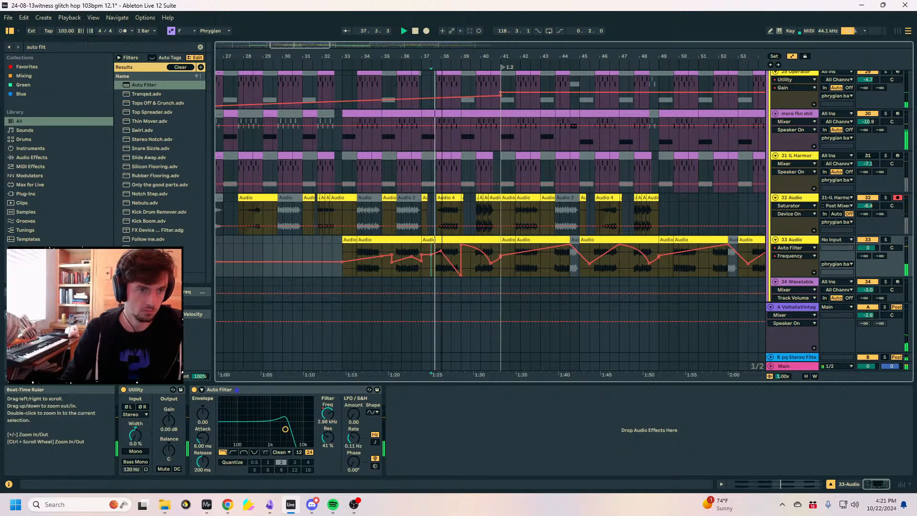
Lower the filter sweep's starting breakpoint at 37.4.1 to 1.32 kHz, and listen on from 39.3.1.
scroll(442, 248, "up", 4, "ctrl")
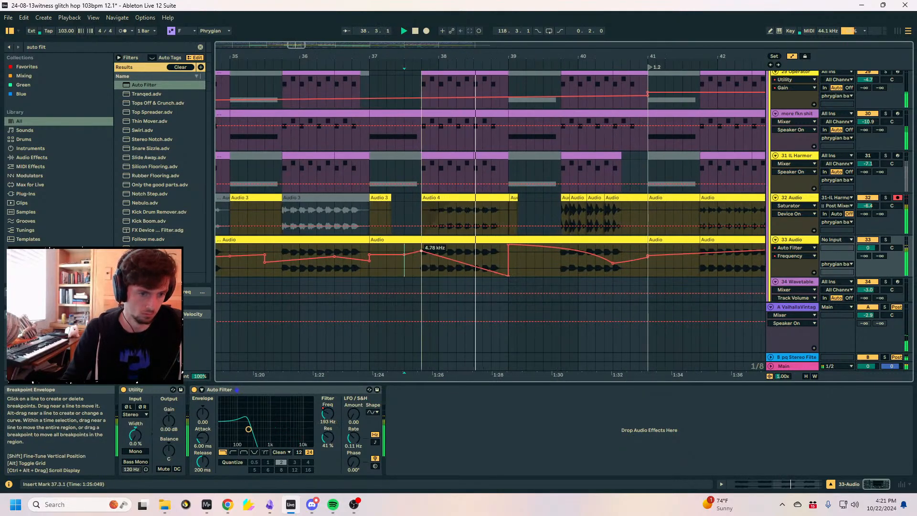
left_click(416, 270)
left_click_drag(421, 249, 422, 257)
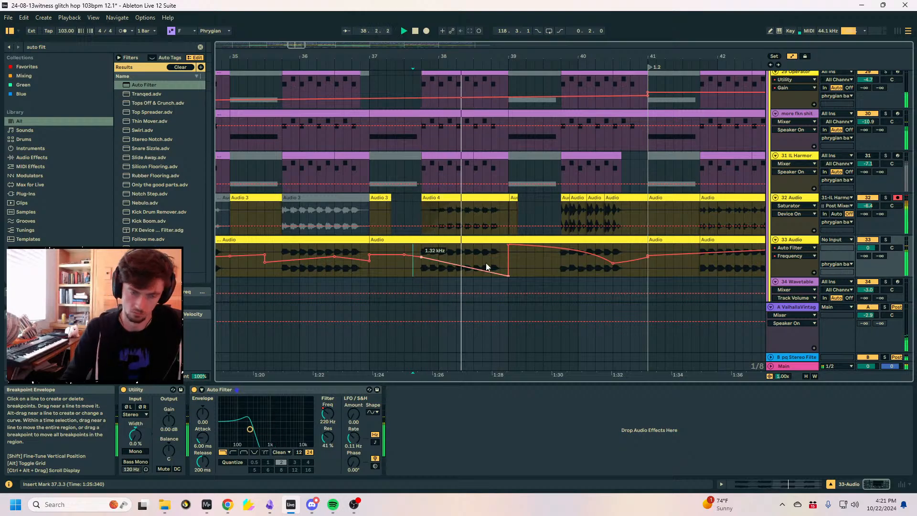
key("a")
left_click(546, 265)
key("a")
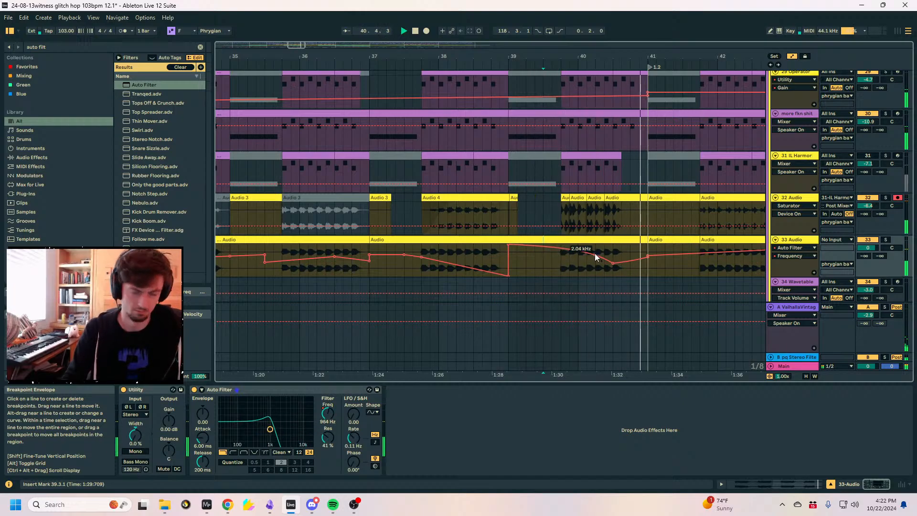
Automate the 32 Audio Auto Filter frequency to rise from 1.28 kHz at 39.4.1 to 6.93 kHz at 41.1.1, and replay it.
key("a")
left_click_drag(599, 56, 529, 31)
left_click(516, 210)
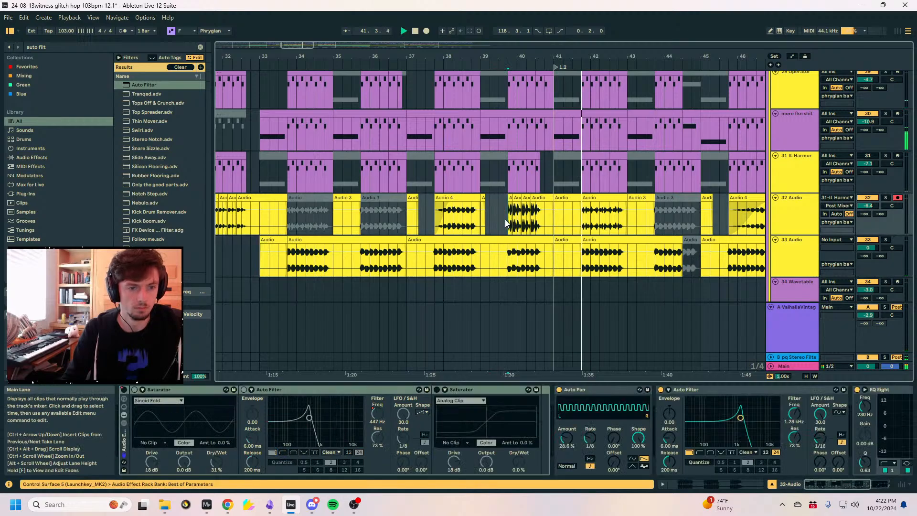
key("a")
left_click(508, 216)
left_click_drag(553, 216, 552, 207)
left_click(513, 223)
key("space")
key("space")
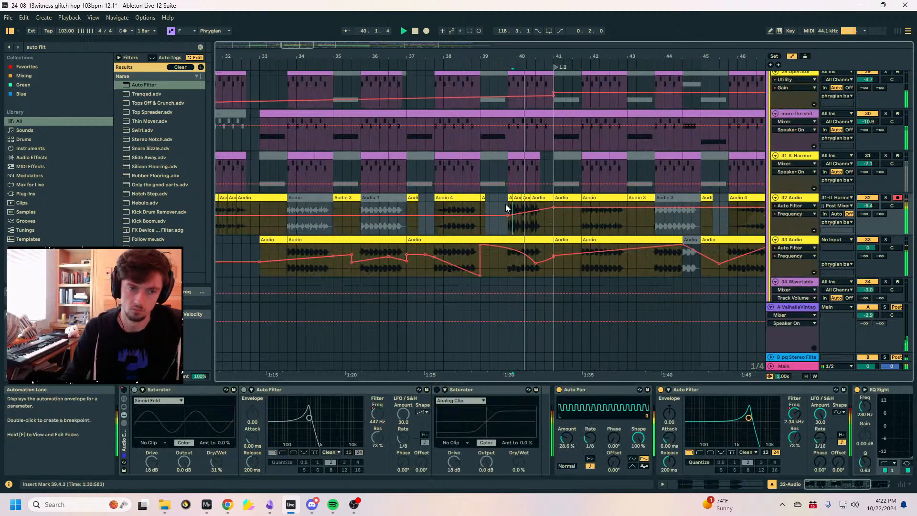
left_click(505, 205)
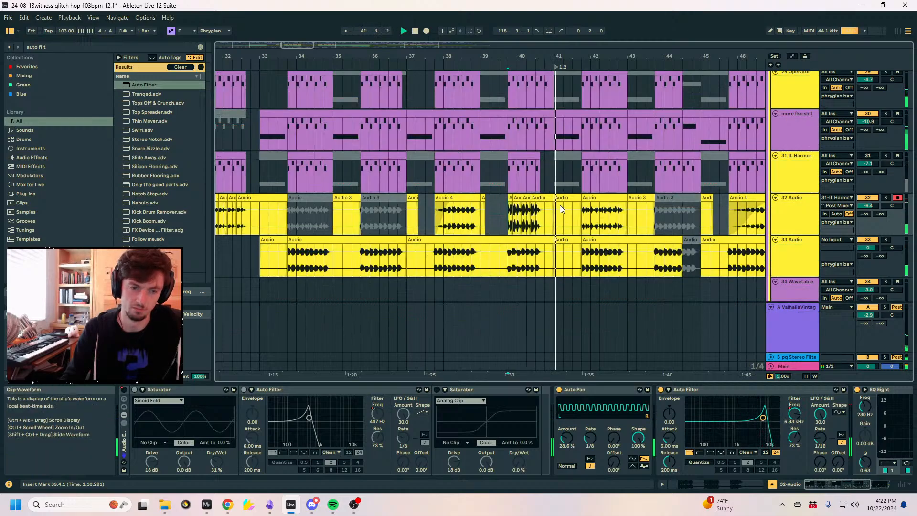
Try copying a section of the 32 Audio filter frequency automation to 41.4.1.
left_click(462, 217, "shift")
key("ctrl+c")
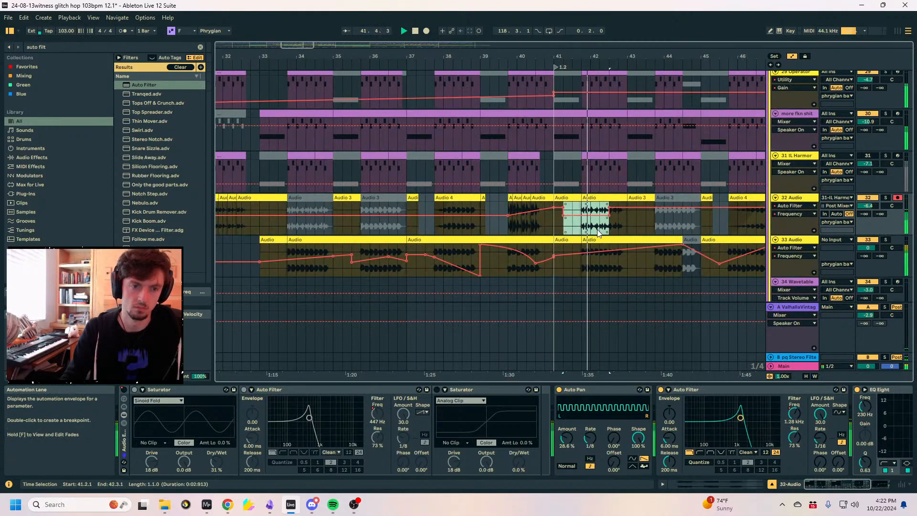
left_click(582, 217)
key("ctrl+v")
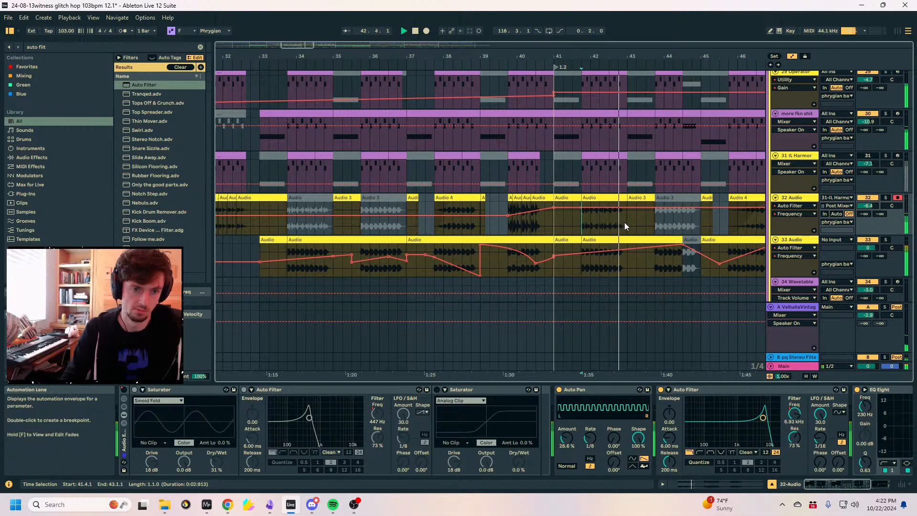
key("a")
key("a")
Split the 33 Audio clips at 41.2.1 and 45.2.1, and open the clip at 41.4.1 in the clip view.
left_click(455, 254)
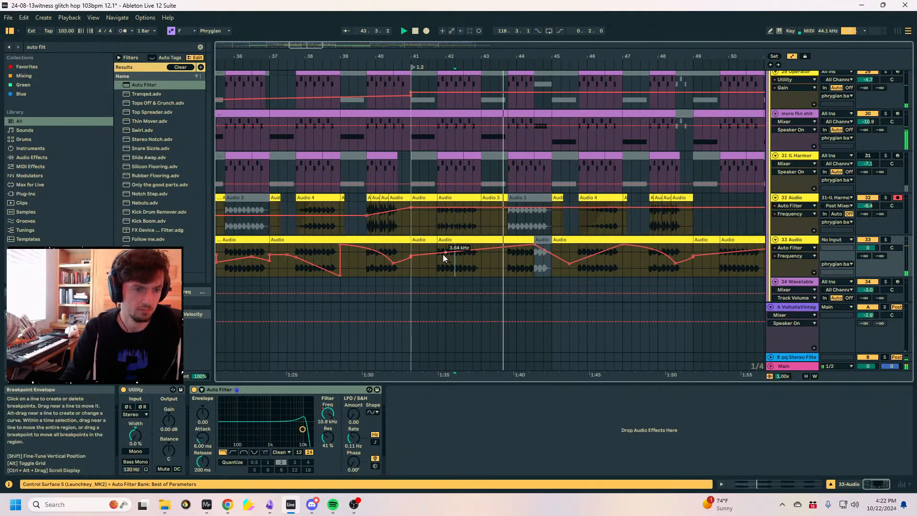
key("a")
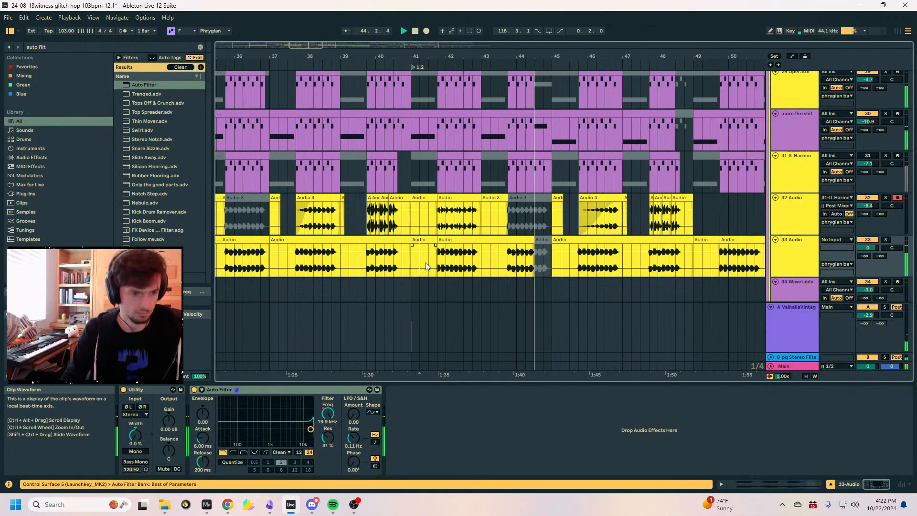
left_click_drag(556, 256, 419, 256)
key("ctrl+e")
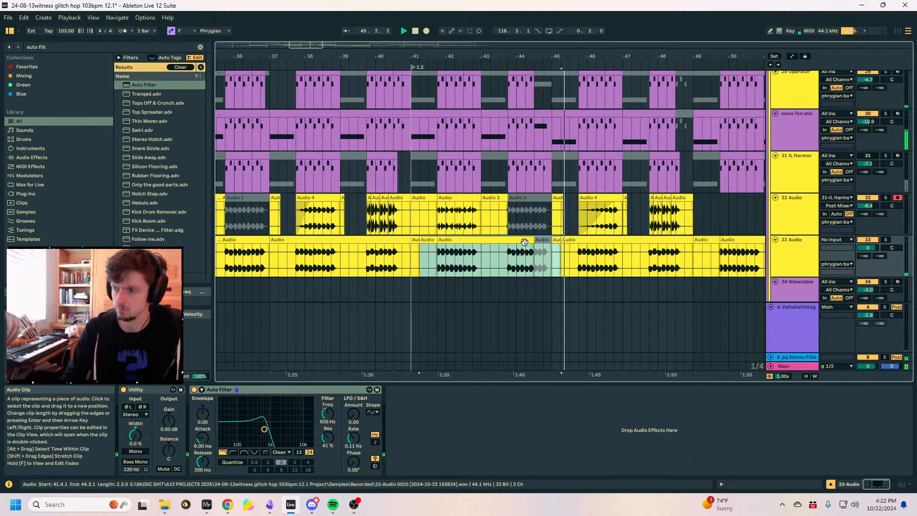
left_click(523, 242)
key("shift+Tab")
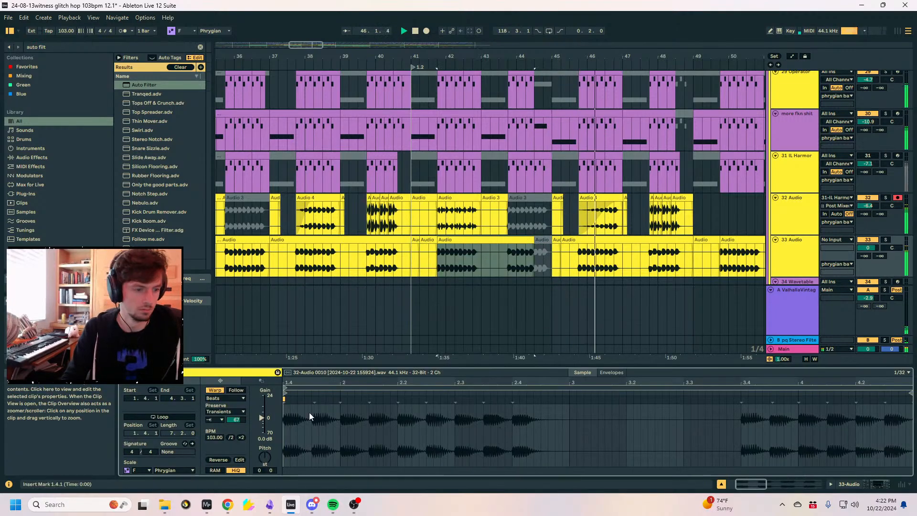
Select the more fkn shit clip section at 41.1.1, and show that track's device chain.
scroll(577, 243, "up", 2)
left_click(422, 203)
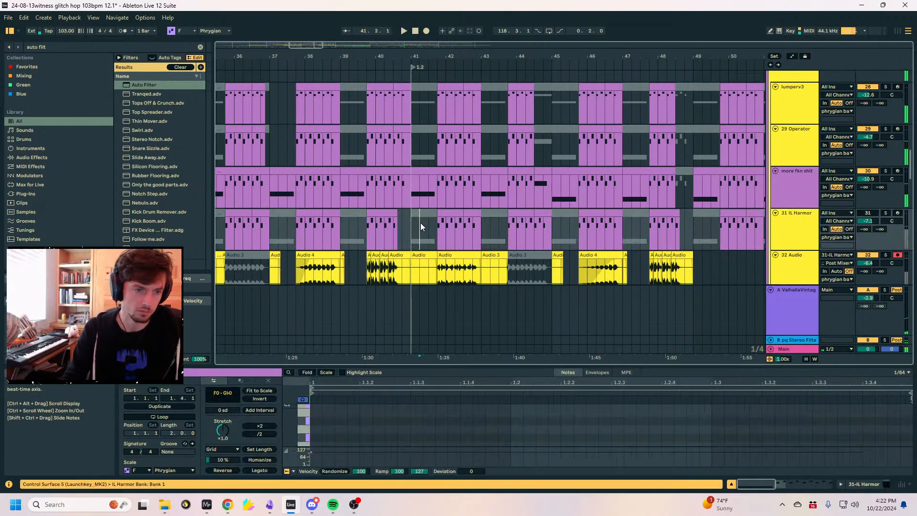
left_click(444, 187)
left_click(829, 479)
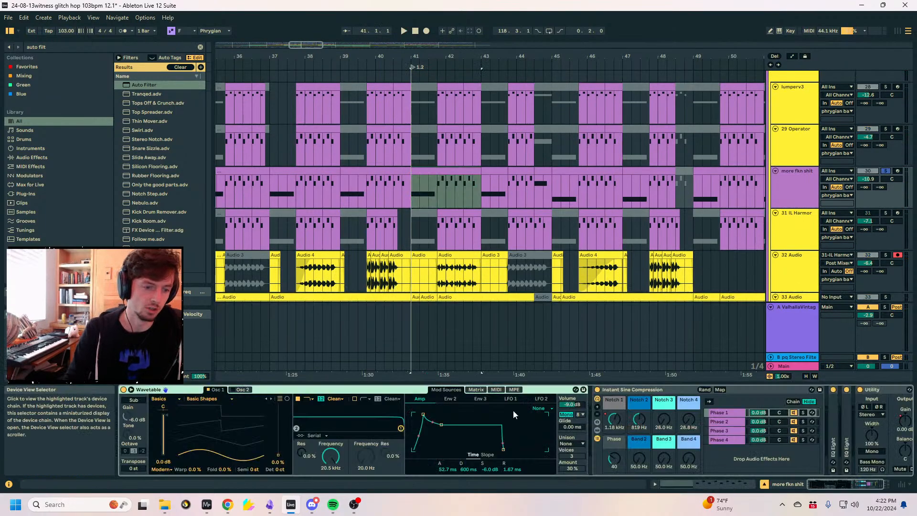
scroll(681, 285, "down", 2)
Expand the chords/melody group, and unfold the 46 IL Harmor track inside it.
left_click(809, 170)
scroll(755, 252, "down", 2)
scroll(761, 270, "up", 1)
scroll(761, 271, "down", 3)
scroll(761, 271, "up", 2)
left_click(784, 262)
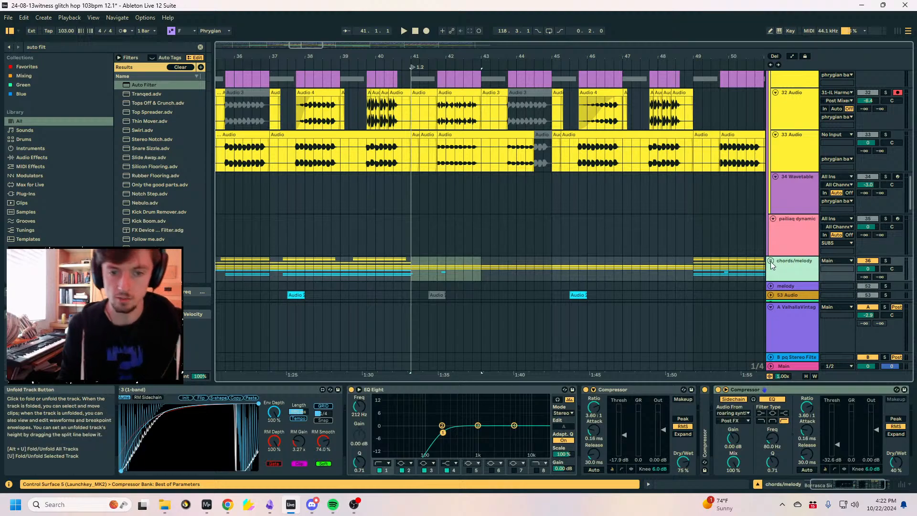
left_click(770, 260)
scroll(783, 225, "down", 3)
left_click(783, 213)
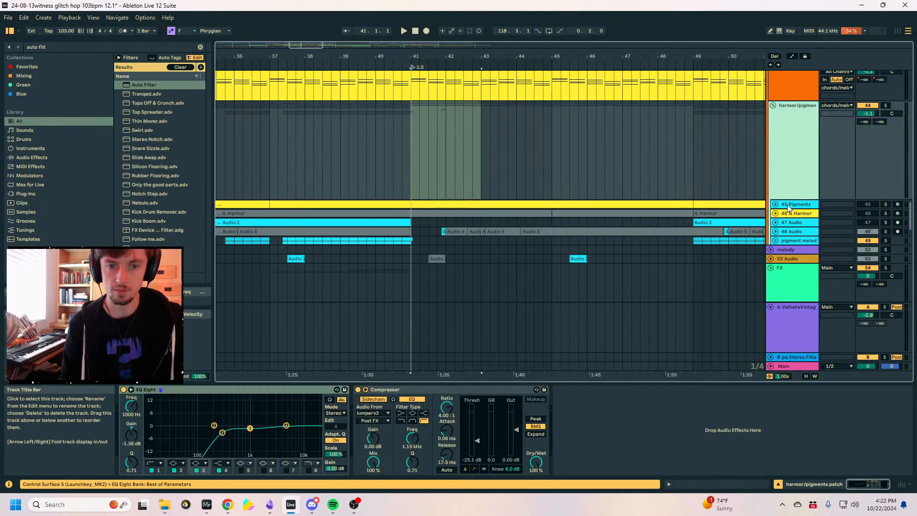
left_click(775, 213)
scroll(777, 215, "down", 2)
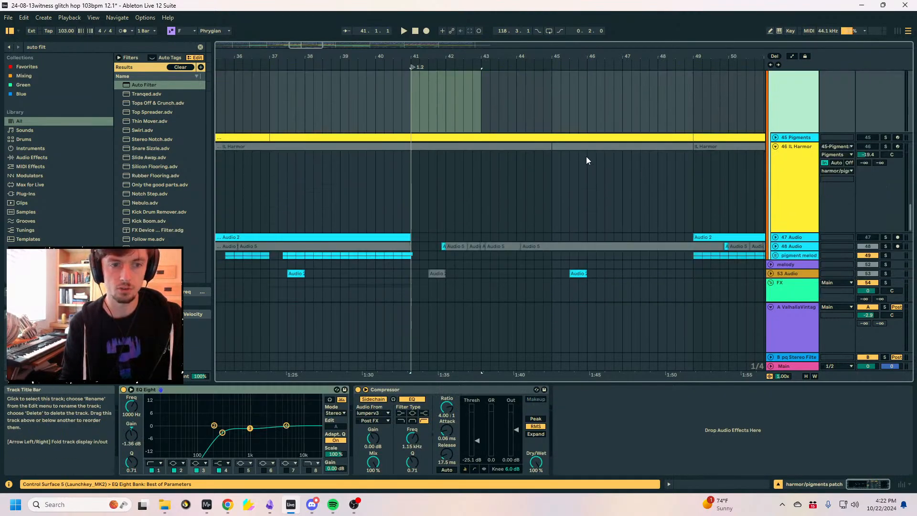
Solo the 46 IL Harmor track, play it from 41.1.1, and open its IL Harmor plug-in window.
left_click(497, 154)
key("a")
left_click(872, 146)
left_click(886, 146)
key("space")
scroll(828, 154, "up", 2)
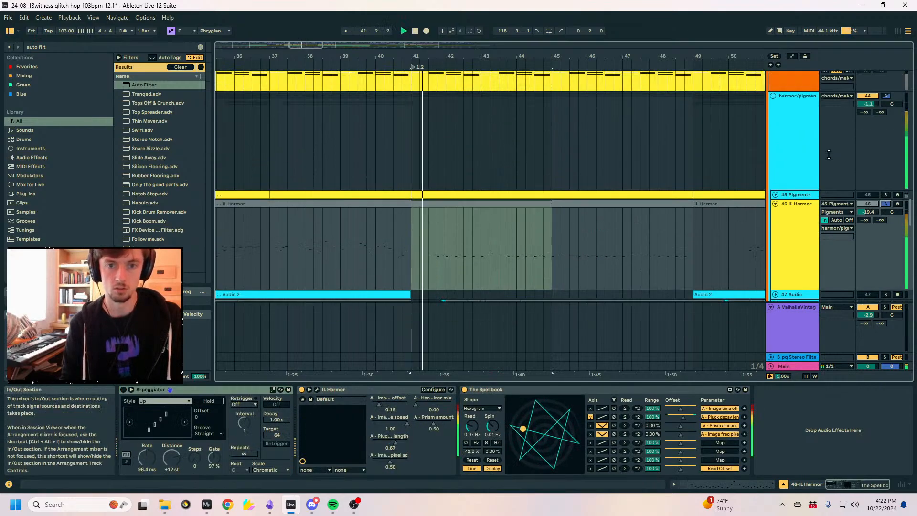
left_click(318, 389)
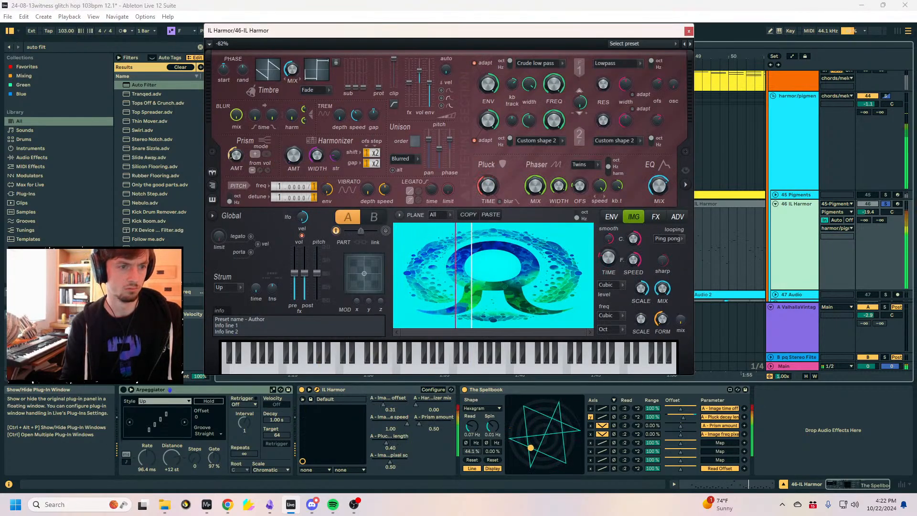
left_click_drag(568, 30, 166, 239)
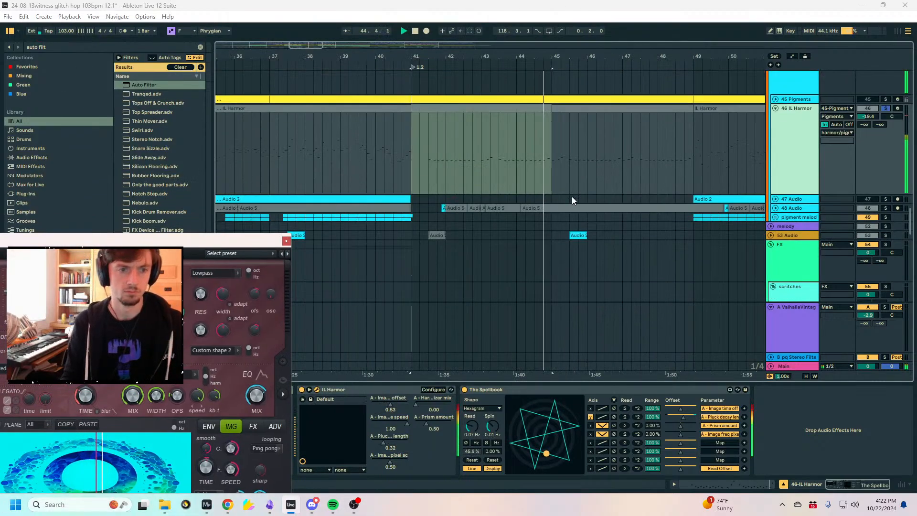
Set the 46 IL Harmor track's monitoring to Auto, and listen to its part from 41.1.1.
left_click(835, 220)
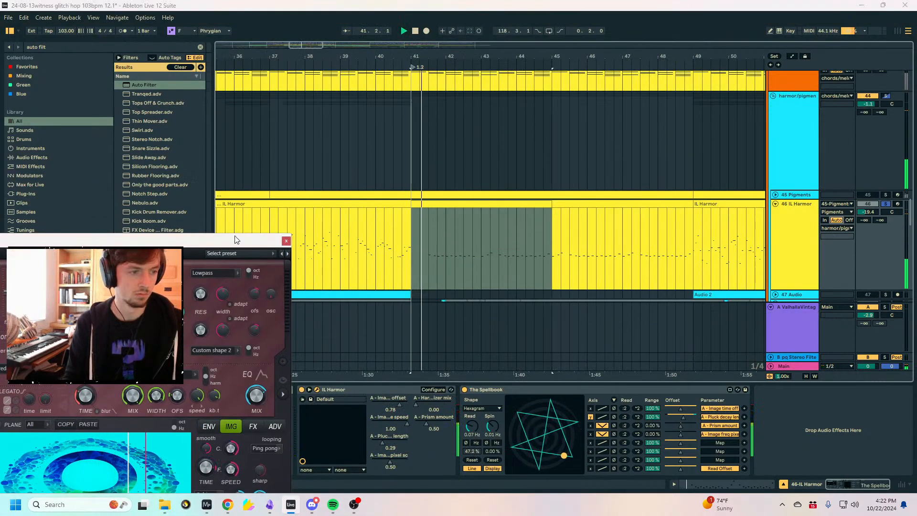
left_click_drag(234, 236, 459, 109)
left_click_drag(58, 239, 59, 249)
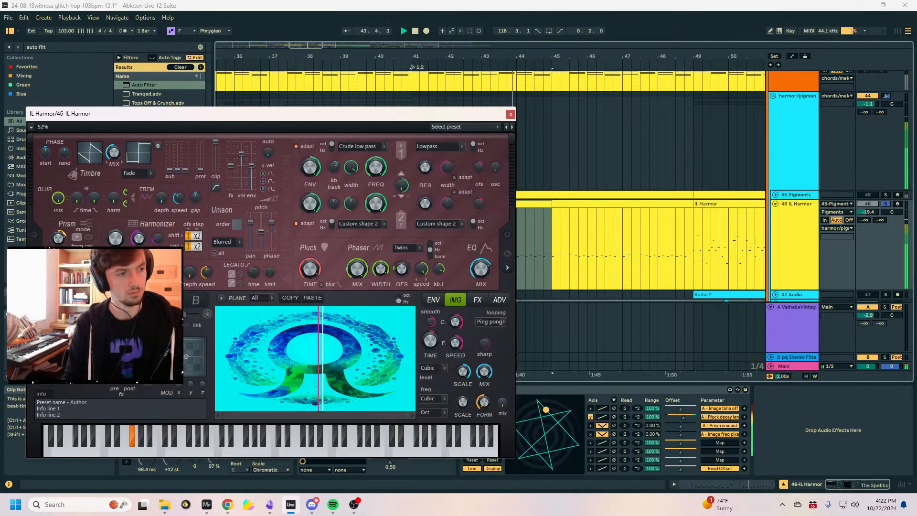
key("space")
Unfold the 48 Audio track, and arm it for recording.
left_click_drag(441, 116, 265, 134)
scroll(543, 173, "down", 3)
scroll(542, 175, "down", 1)
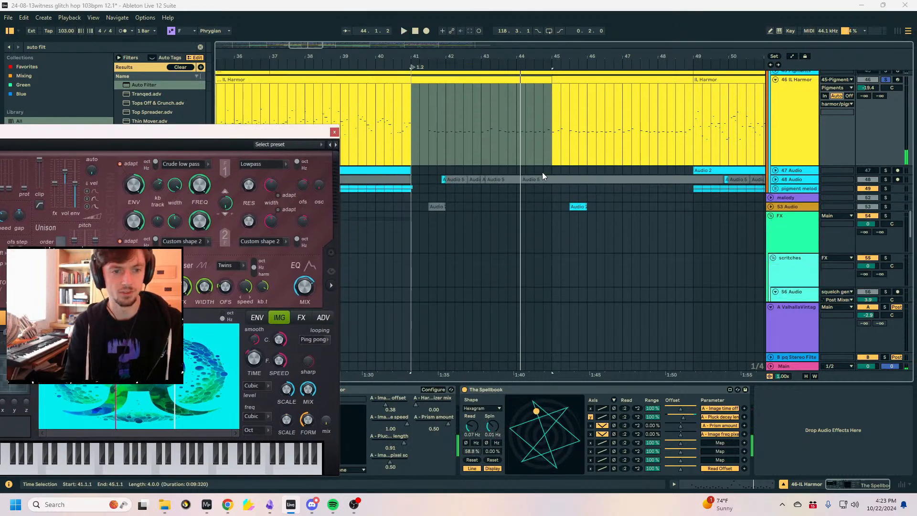
left_click(775, 179)
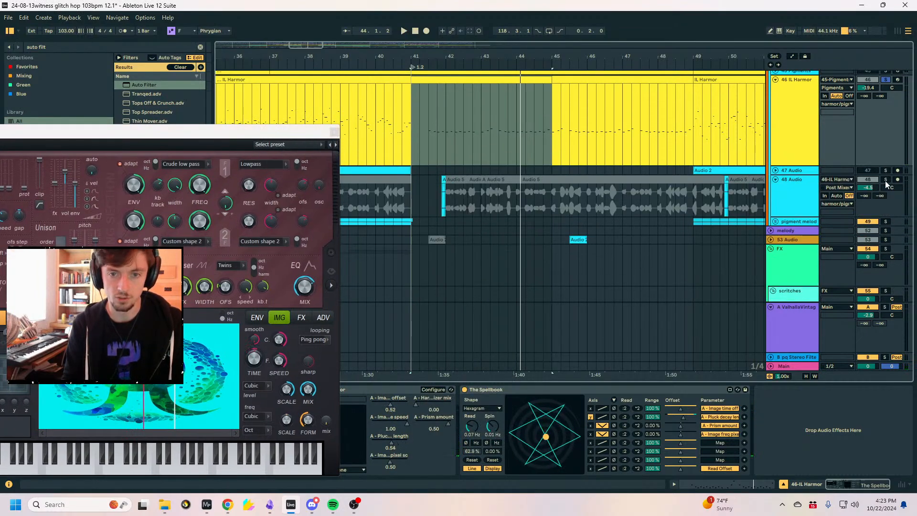
left_click(897, 179)
Listen to 46 IL Harmor from 41.3.1, and loop the section from 45.1.1 to 49.1.1.
scroll(536, 200, "up", 3)
left_click(428, 186)
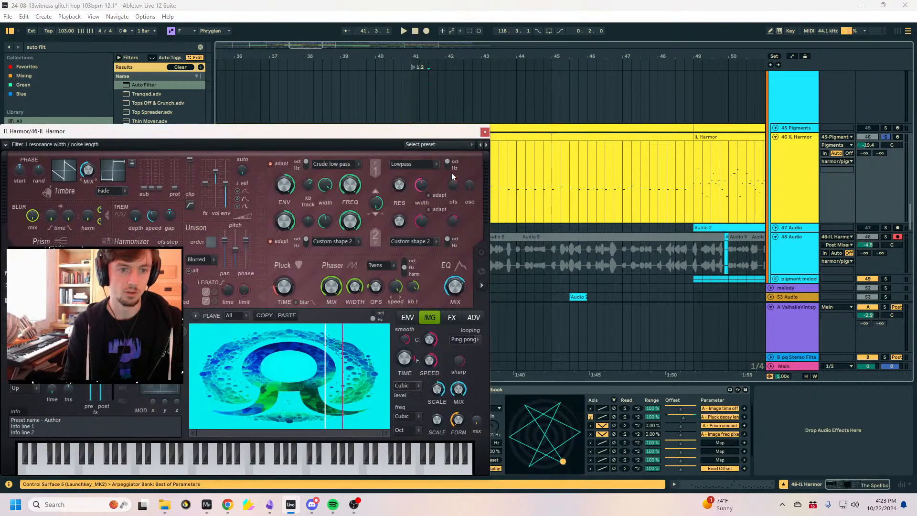
key("space")
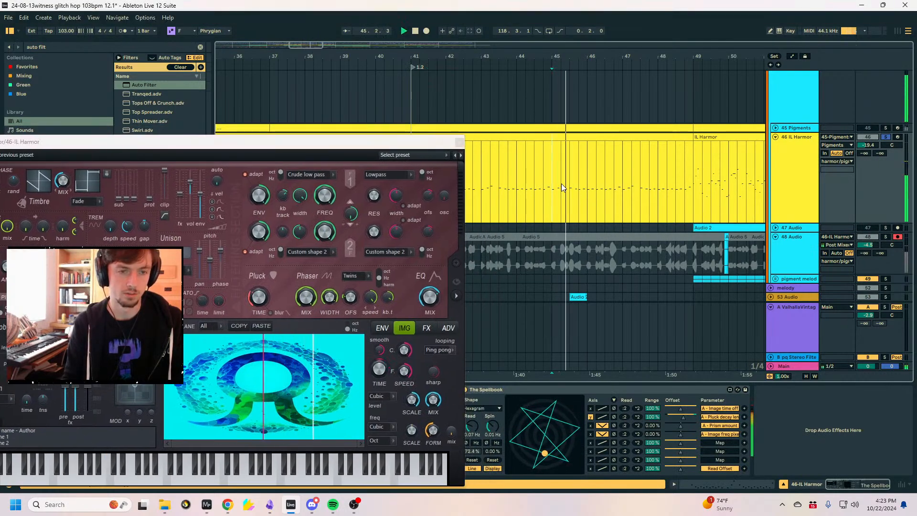
left_click_drag(555, 188, 690, 188)
key("ctrl+l")
key("space")
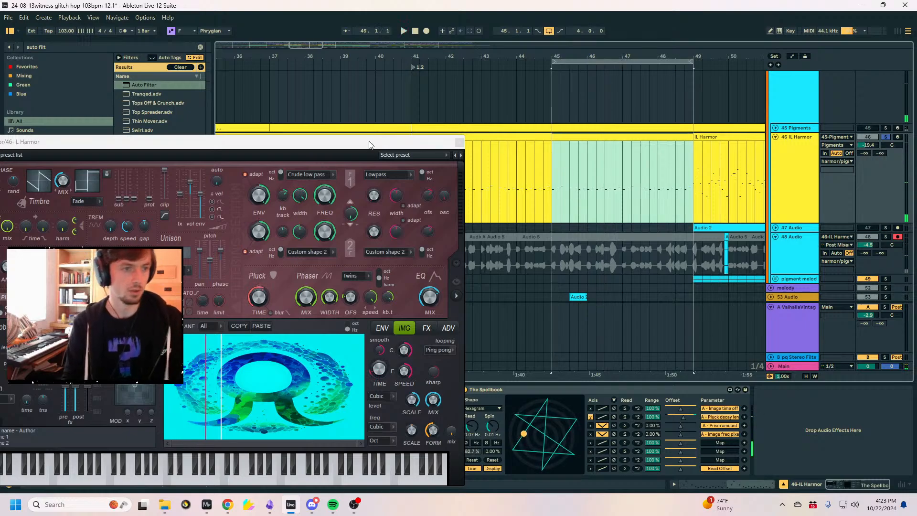
Record the looped Harmor part from 45.1.1 to 49.1.1 onto 48 Audio, and close the plug-in window.
left_click(426, 32)
left_click_drag(328, 143, 527, 79)
left_click_drag(258, 212, 258, 203)
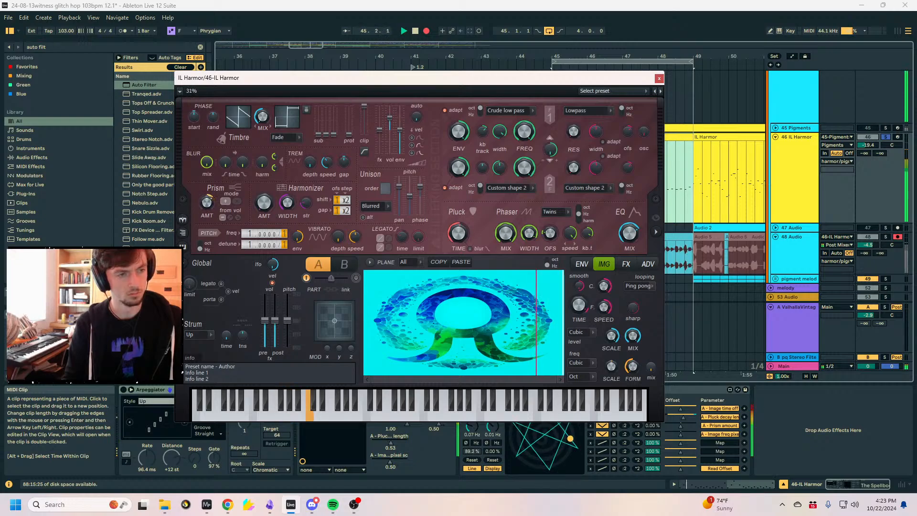
left_click(658, 79)
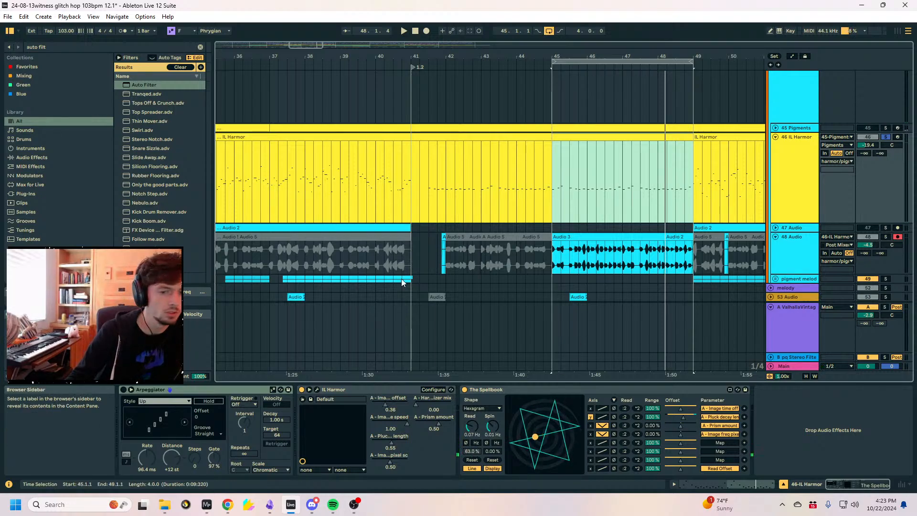
Raise The Spellbook's map amounts for A - Prism amount and the image frequency pixel scale, and play the loop.
left_click_drag(653, 425, 654, 384)
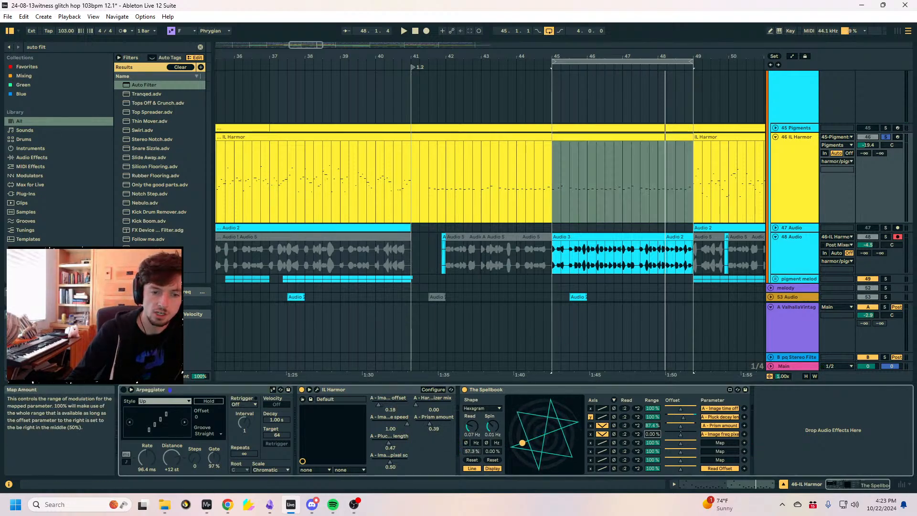
key("space")
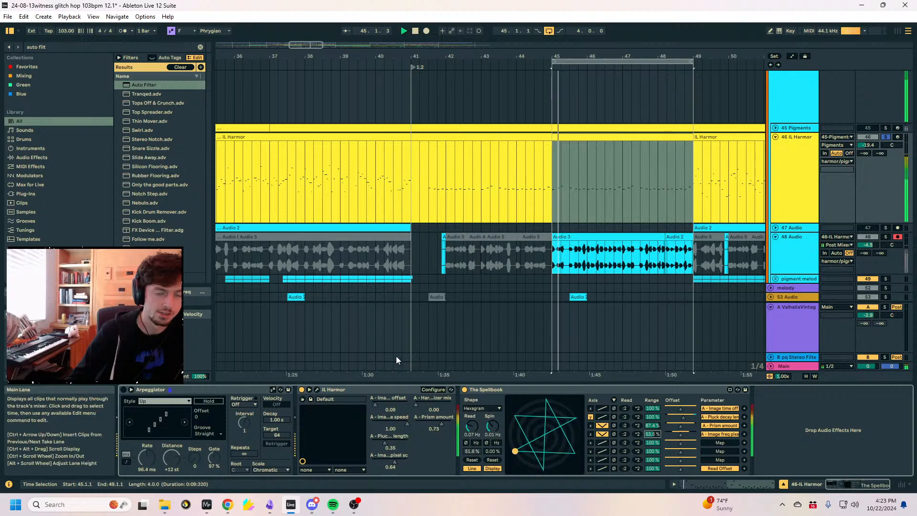
Search the browser for lfo.
left_click(49, 46)
type("spell")
key("BackSpace")
key("BackSpace")
key("BackSpace")
key("BackSpace")
key("BackSpace")
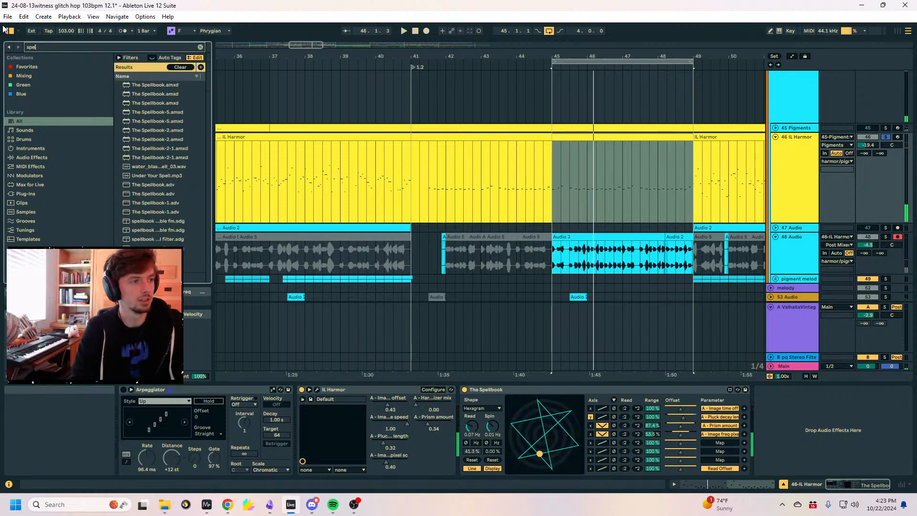
type("lfo")
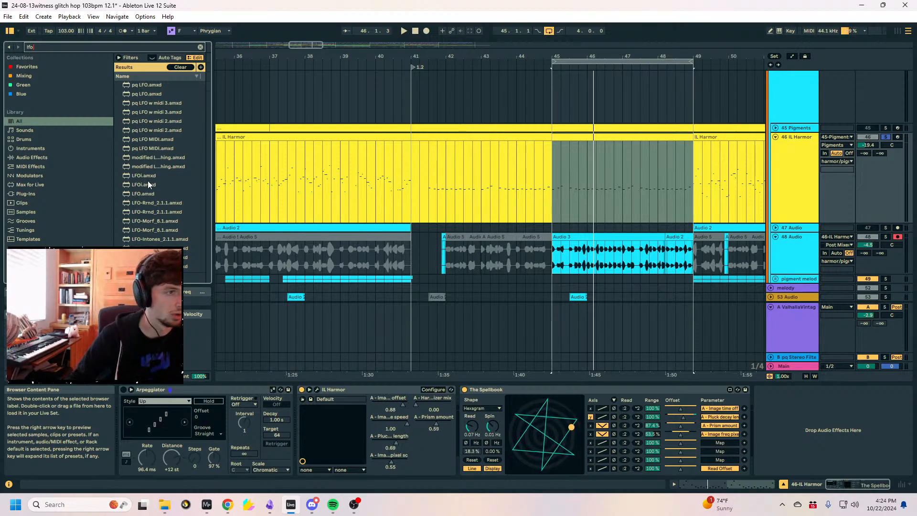
Try LFO.amxd after The Spellbook on 46 IL Harmor, and remove it.
double_click(135, 194)
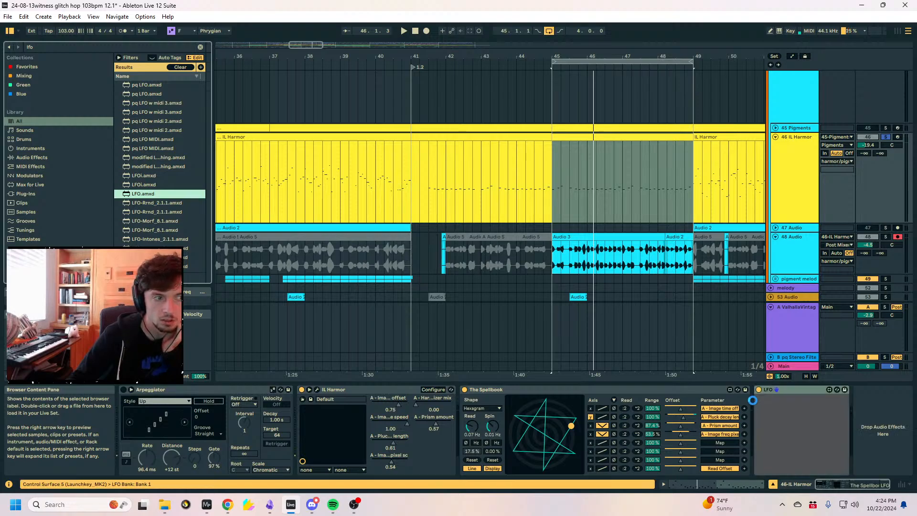
left_click(786, 391)
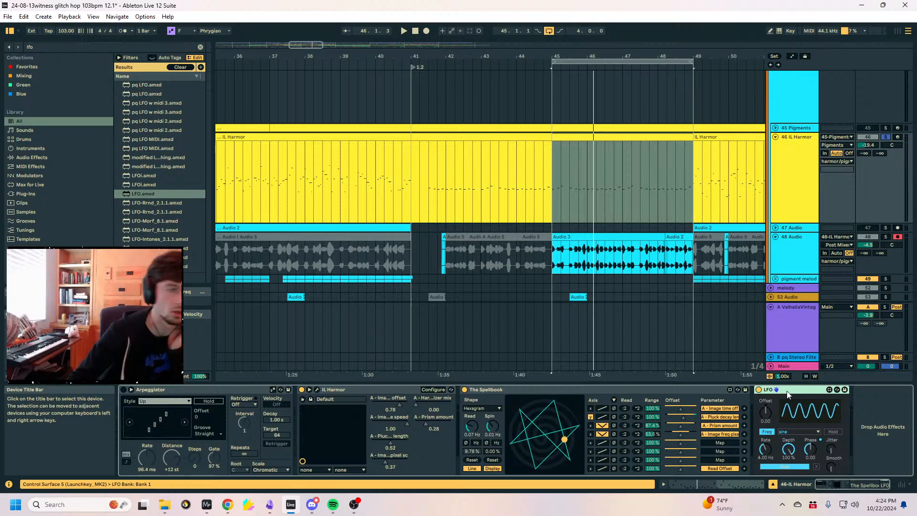
key("Delete")
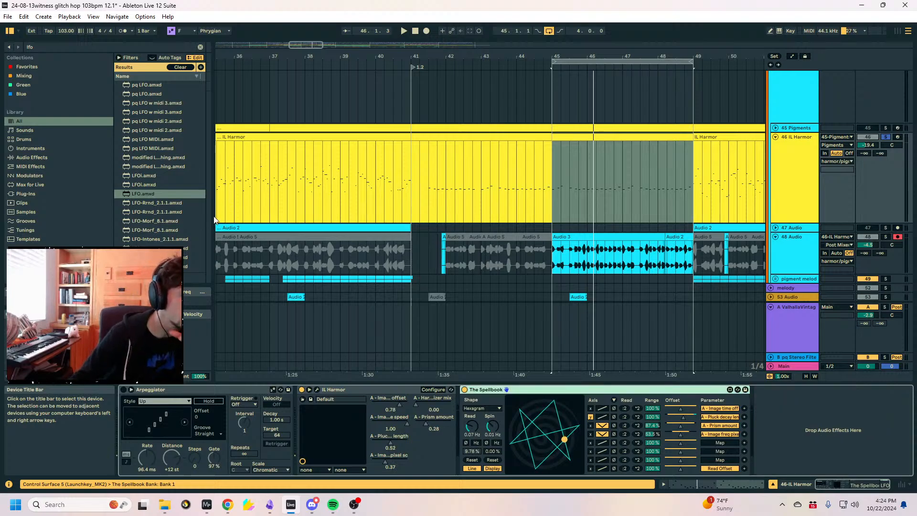
Add the other LFO modulator after The Spellbook, and set it to the Random waveform with a tempo-synced rate.
left_click(181, 160)
scroll(167, 168, "down", 2)
left_click(165, 247)
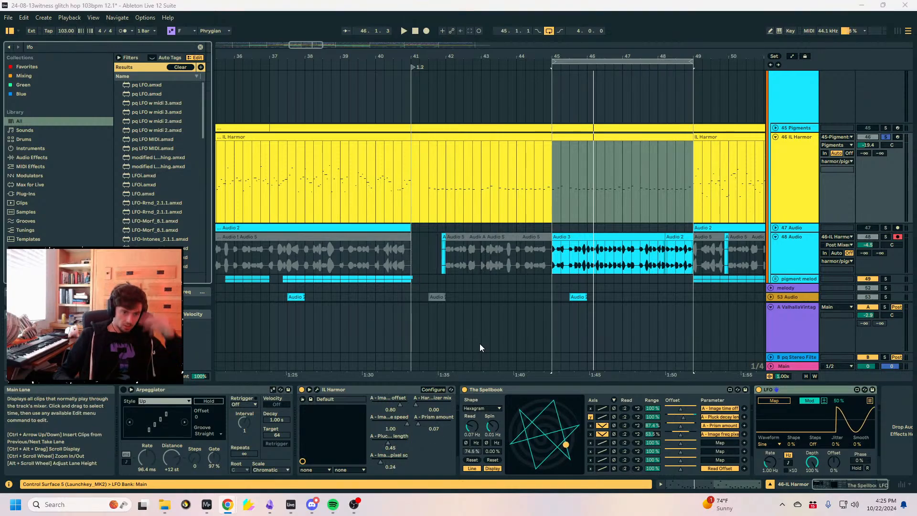
left_click(769, 445)
left_click(766, 413)
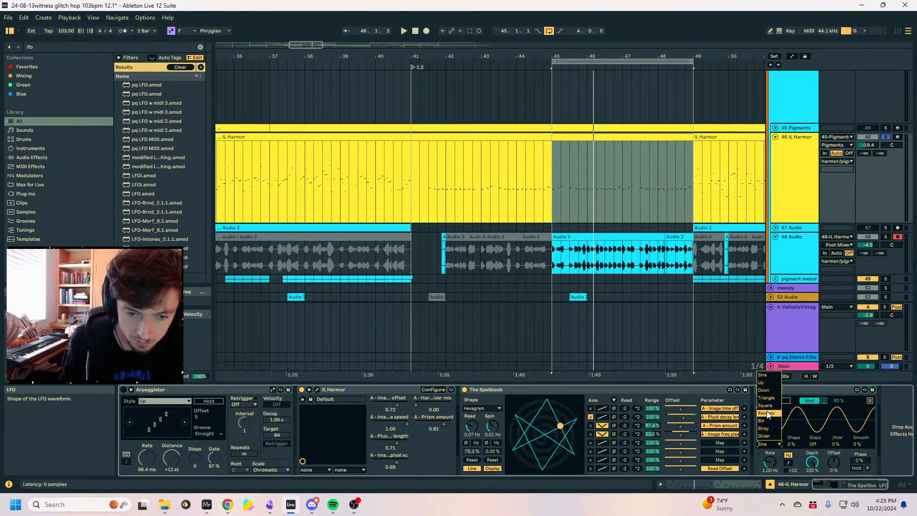
left_click(787, 462)
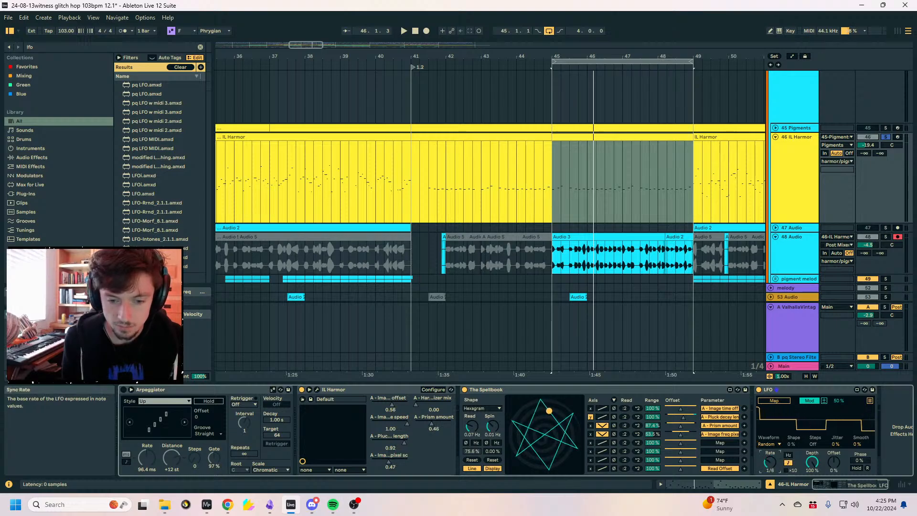
Set the LFO's rate to 1/8 and map it to The Spellbook's spin offset.
left_click_drag(770, 462, 769, 457)
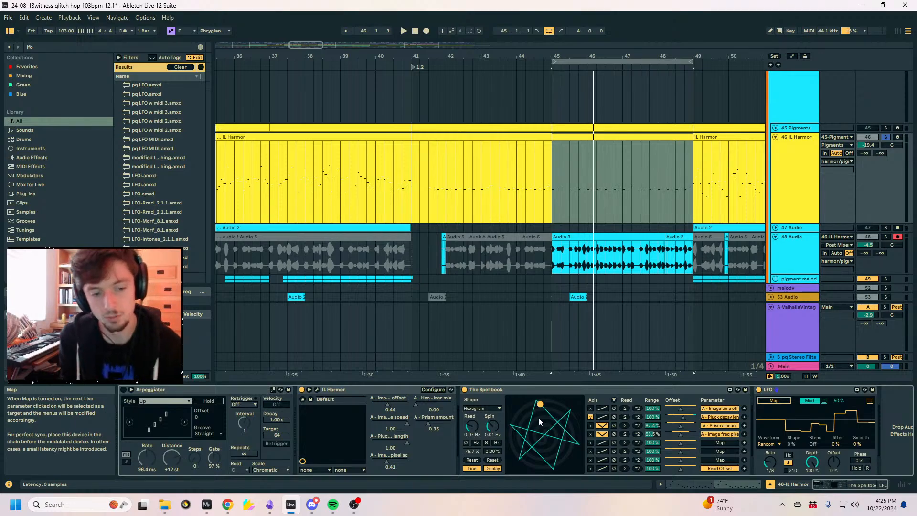
left_click(491, 450)
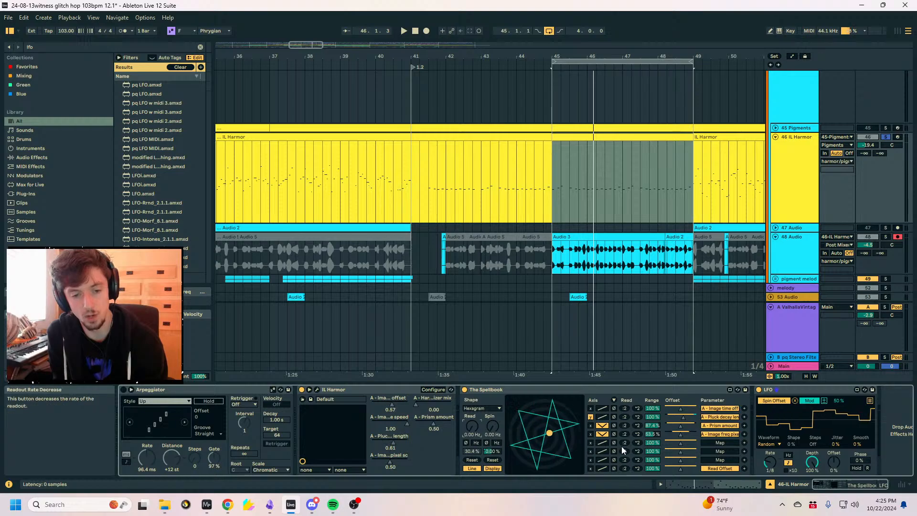
Enable the Ø toggle on The Spellbook's Prism amount mapping and raise the offset of the Pluck decay length mapping while auditioning the loop.
left_click(614, 425)
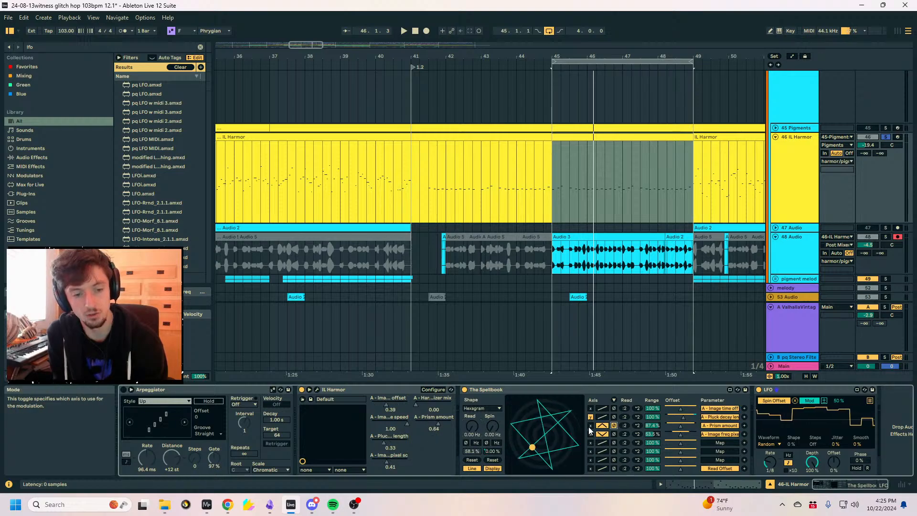
left_click(615, 402)
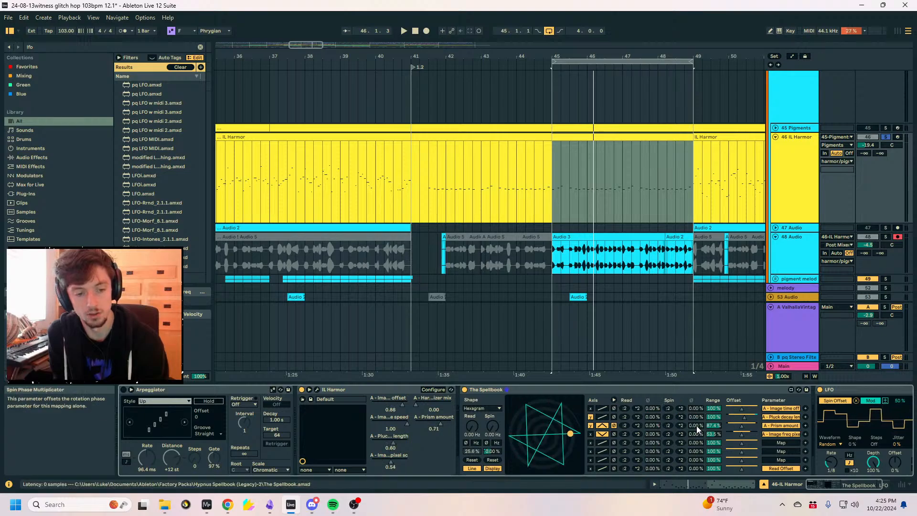
key("space")
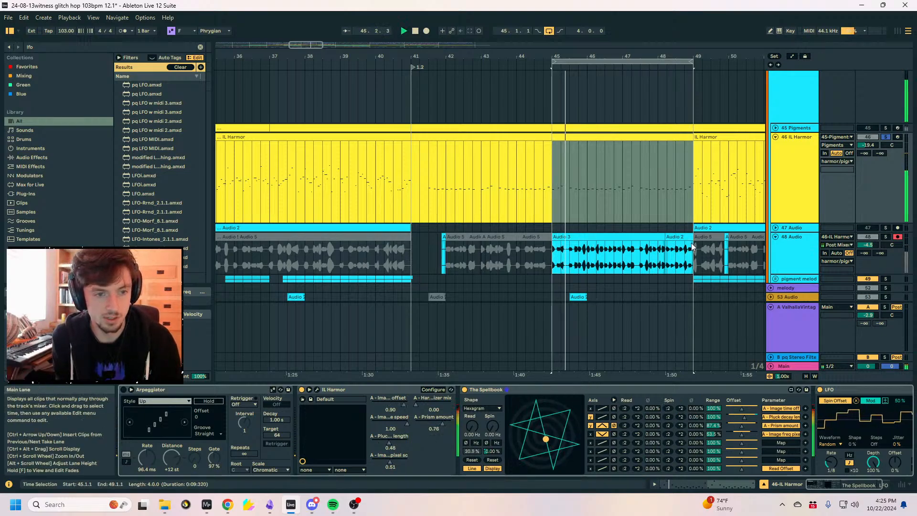
left_click(790, 156)
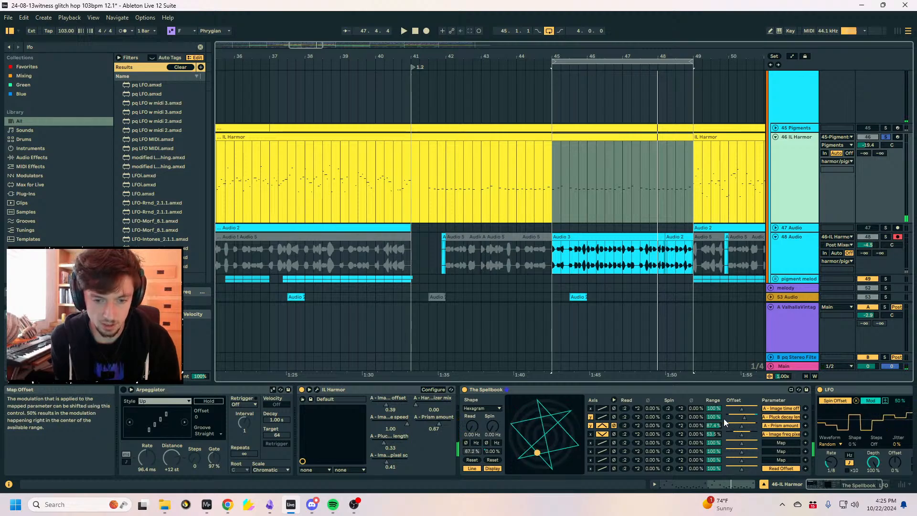
left_click_drag(742, 417, 758, 417)
key("space")
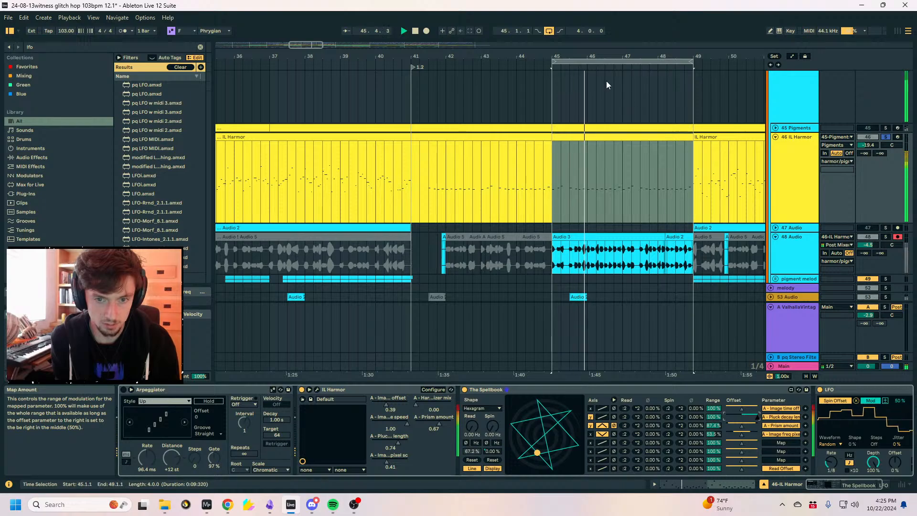
Record the modulated loop onto 48 Audio while setting the LFO's smooth to 23%, depth to 21.3% and phase to 0%.
left_click(426, 32)
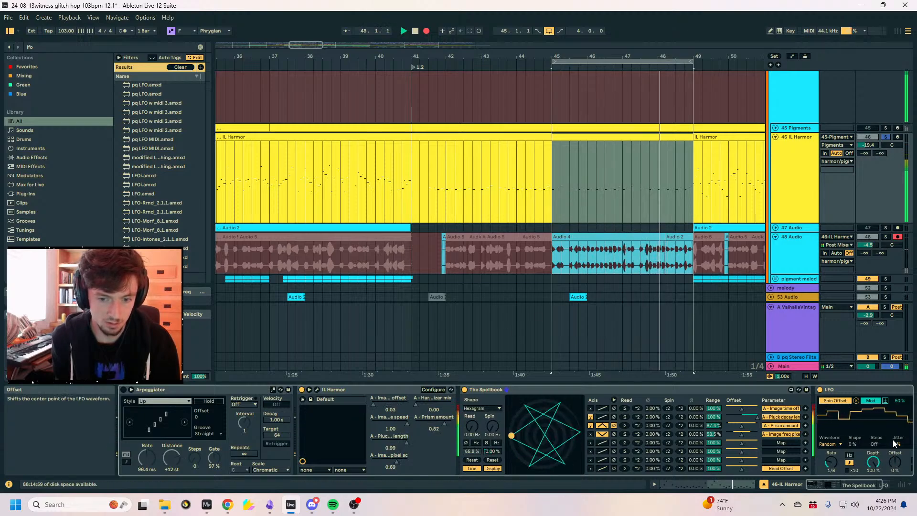
left_click(870, 388)
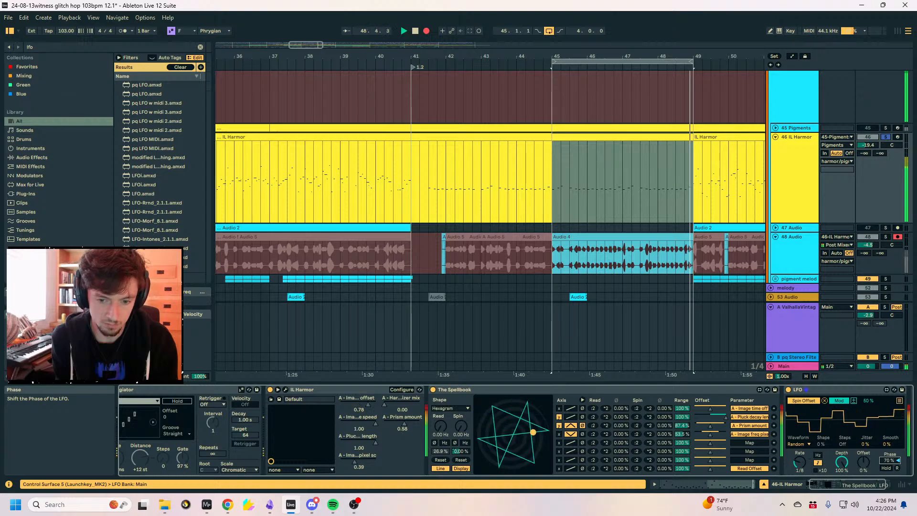
left_click_drag(890, 460, 890, 464)
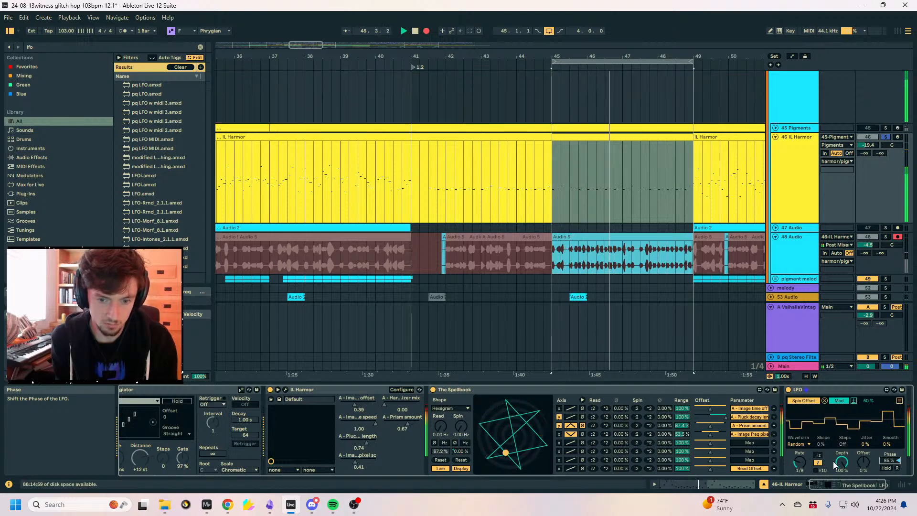
left_click_drag(888, 447, 888, 441)
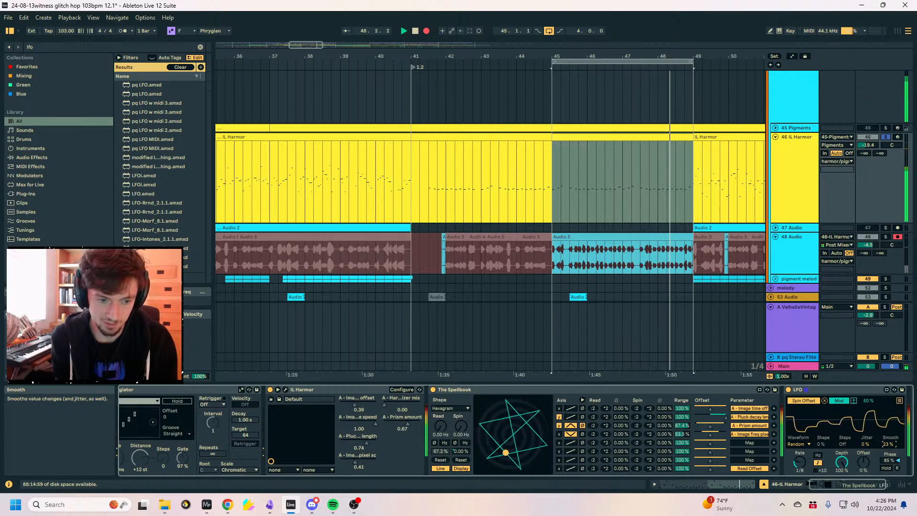
left_click_drag(841, 462, 841, 499)
double_click(889, 460)
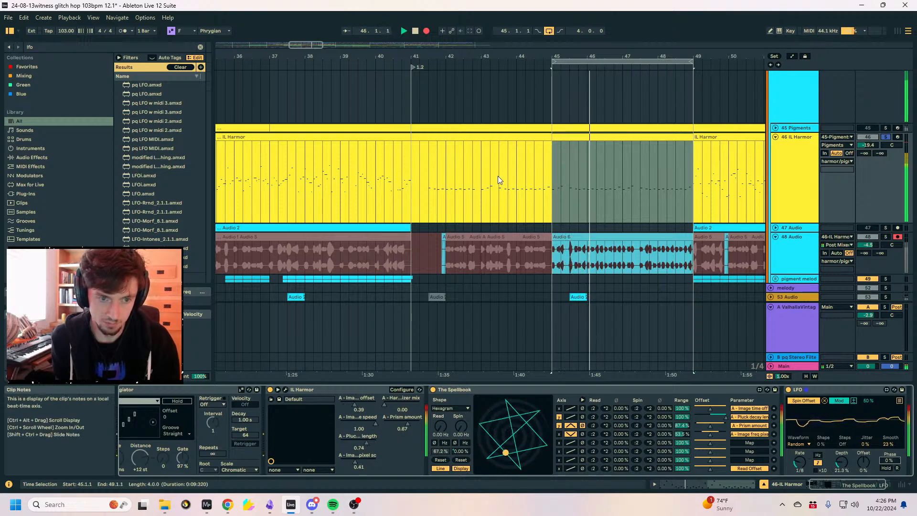
key("space")
Extend the start of the recorded 48 Audio clip back to bar 41 and solo the track to audition it.
left_click_drag(611, 243, 409, 238)
double_click(417, 241)
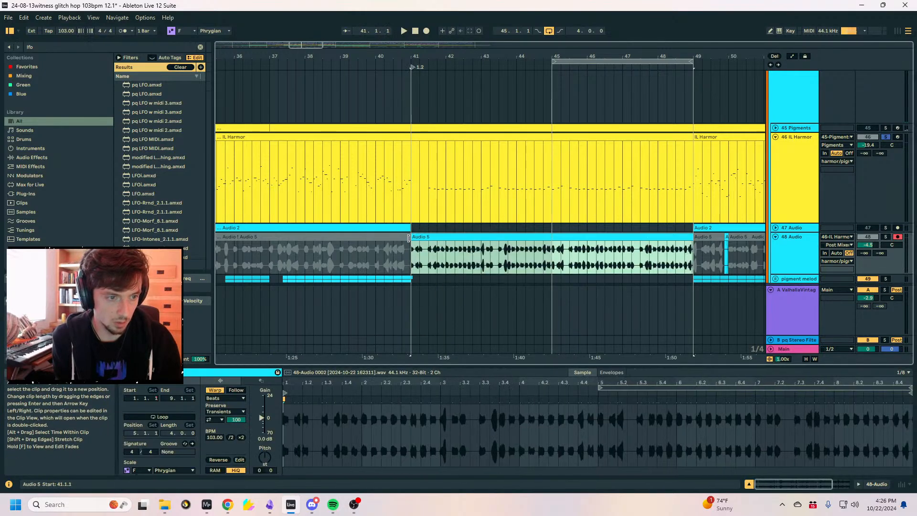
left_click(884, 237)
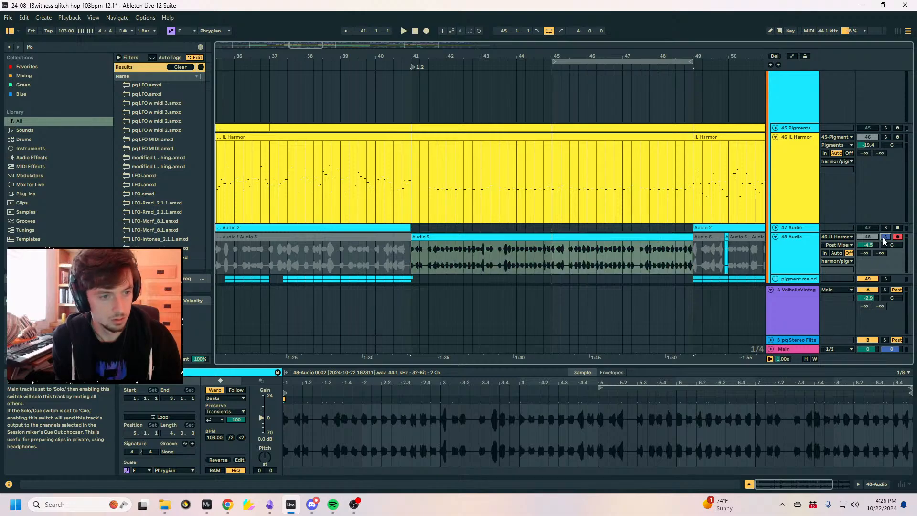
key("space")
left_click(457, 244)
key("space")
Play the section from bar 41 in the full mix while examining the bass, chord and FX tracks.
scroll(569, 221, "up", 10)
scroll(569, 221, "up", 3)
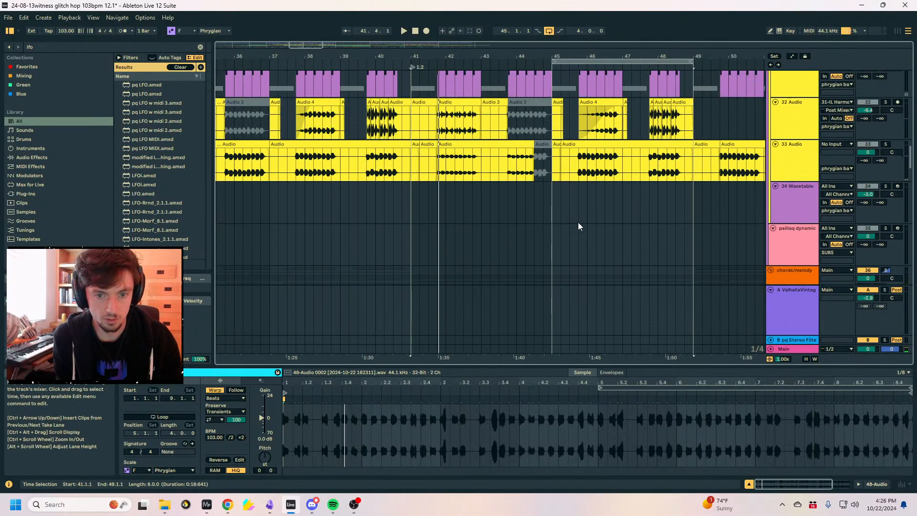
key("space")
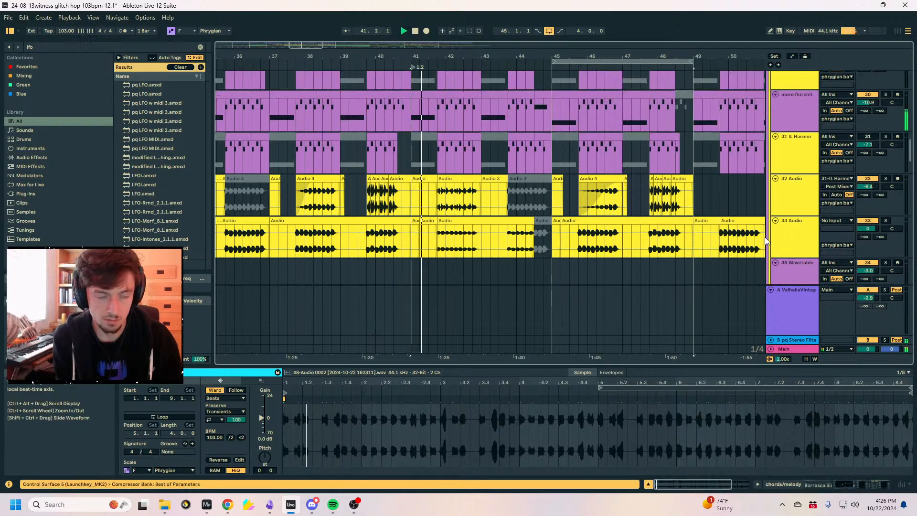
scroll(743, 214, "down", 12)
scroll(624, 202, "up", 6)
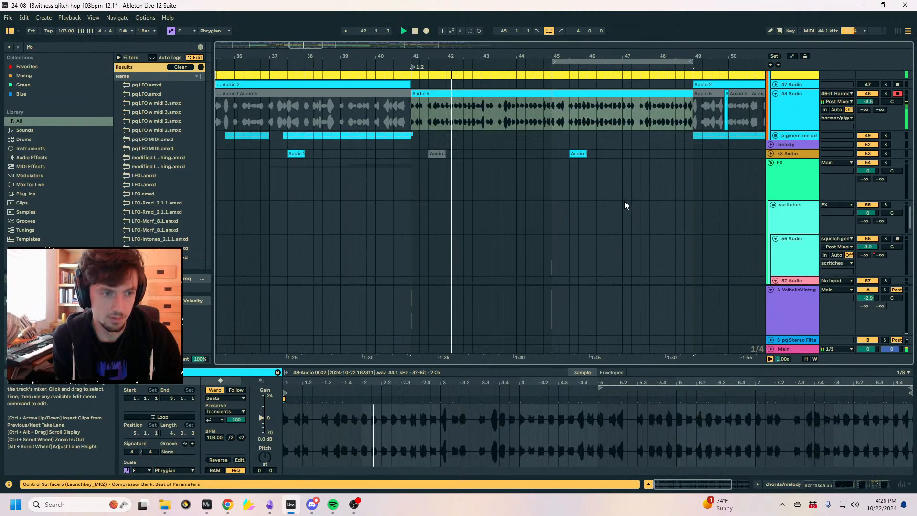
scroll(636, 197, "down", 6)
scroll(637, 197, "up", 10)
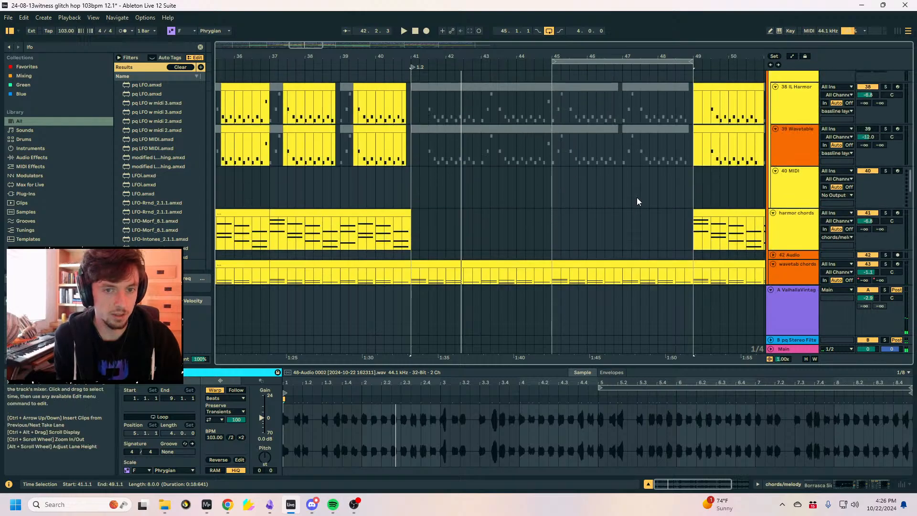
scroll(636, 197, "down", 4)
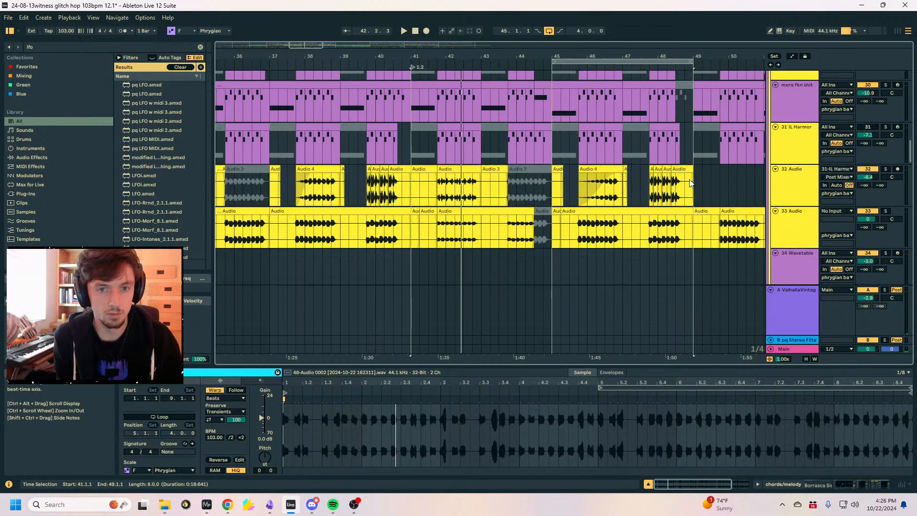
Add a duplicate of the 33 Audio track below it and place a copy of the recorded clip there from bar 41 to 49.
left_click(791, 189)
left_click(793, 169)
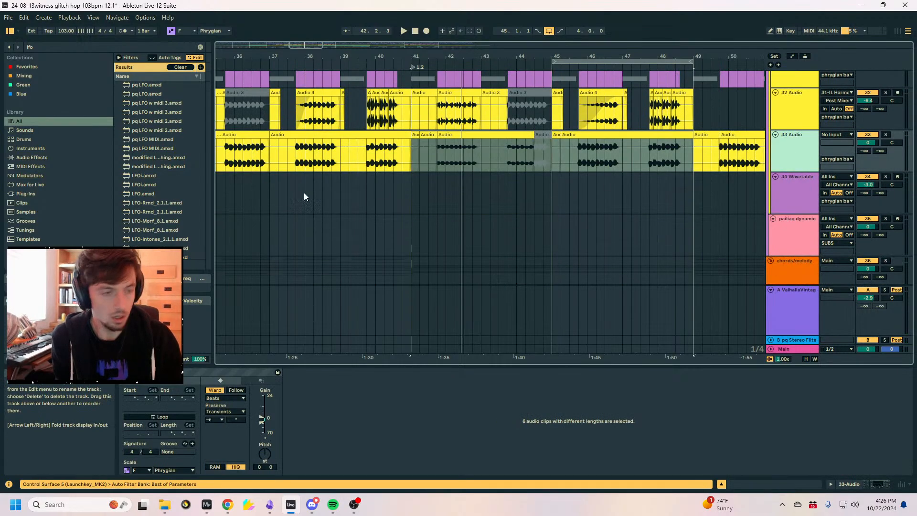
key("ctrl+alt+b")
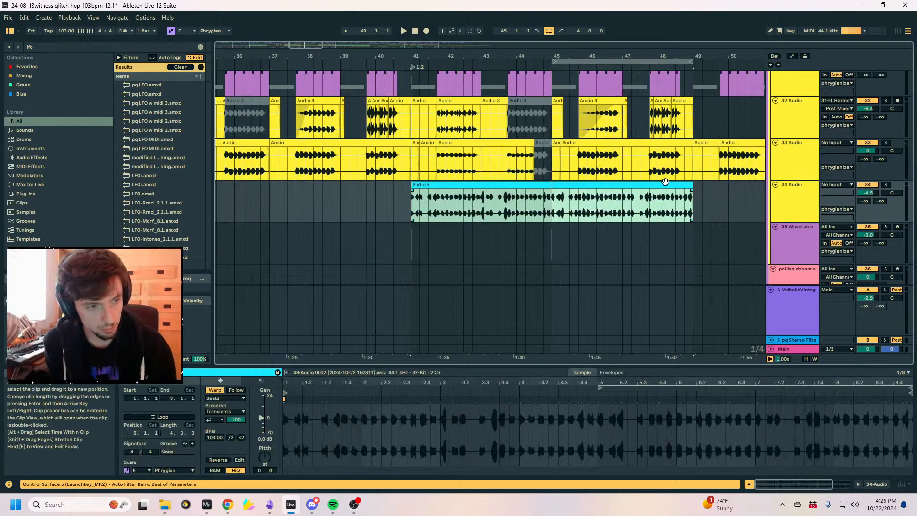
Trim the start of the copied clip on 34 Audio to 41.3 with a short fade-in, auditioning it from bar 41.
left_click_drag(411, 196, 420, 196)
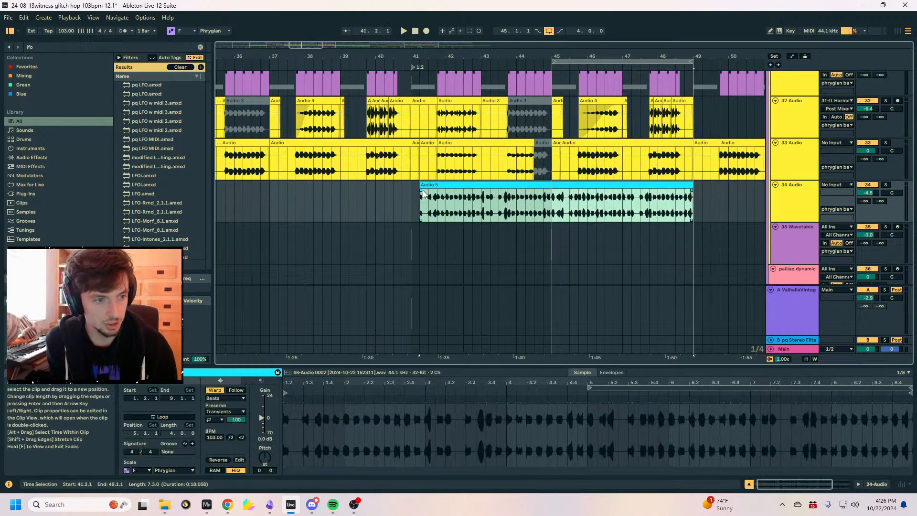
left_click(402, 201)
key("space")
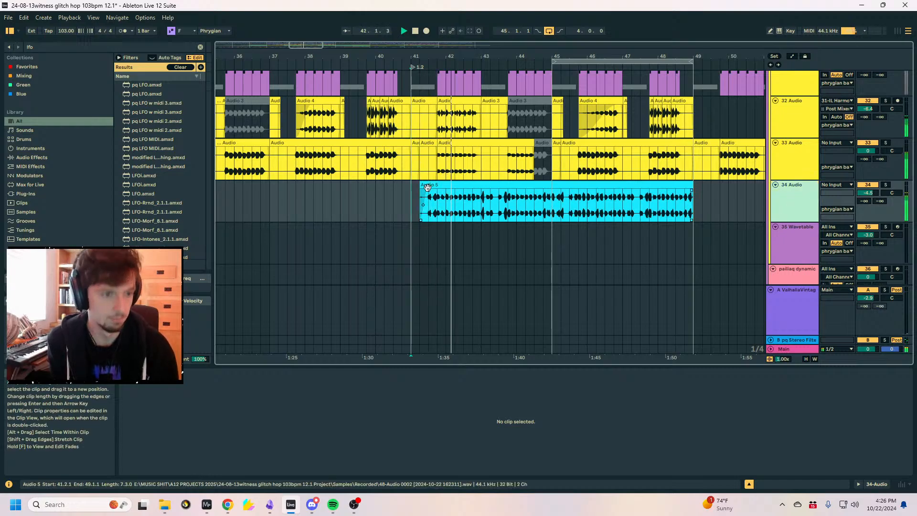
left_click_drag(422, 187, 429, 187)
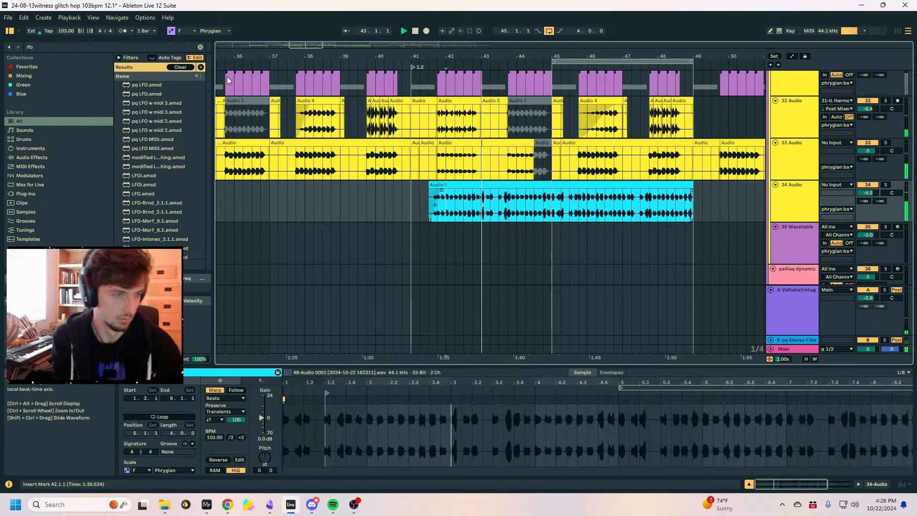
Search the browser for "roar" and load the Roar effect onto the 34 Audio track.
left_click(78, 47)
type("roar")
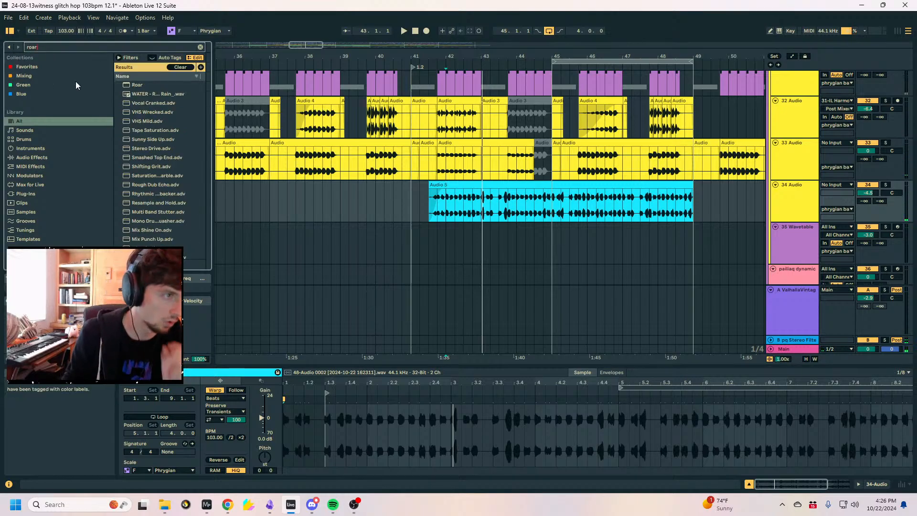
left_click(140, 86)
double_click(140, 85)
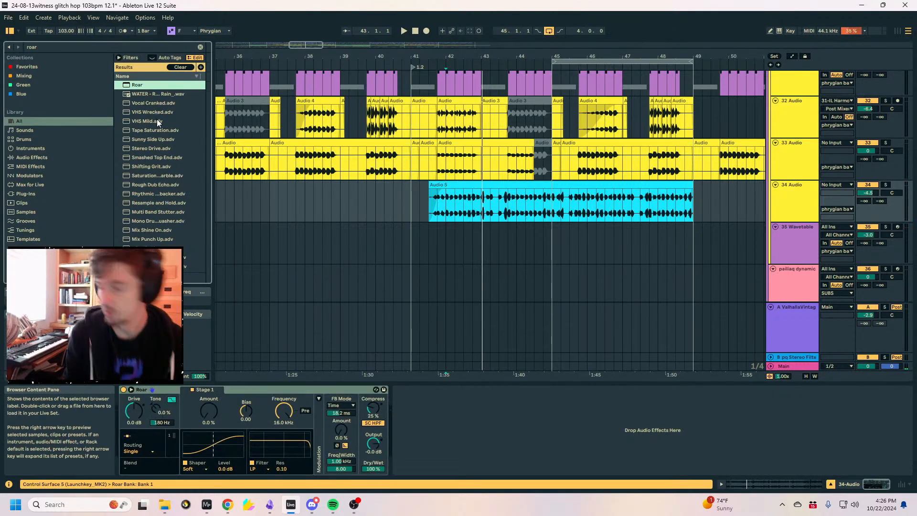
Deactivate the first two beats of bar 43 in the 34 Audio clip and play from bar 41.
left_click(482, 64)
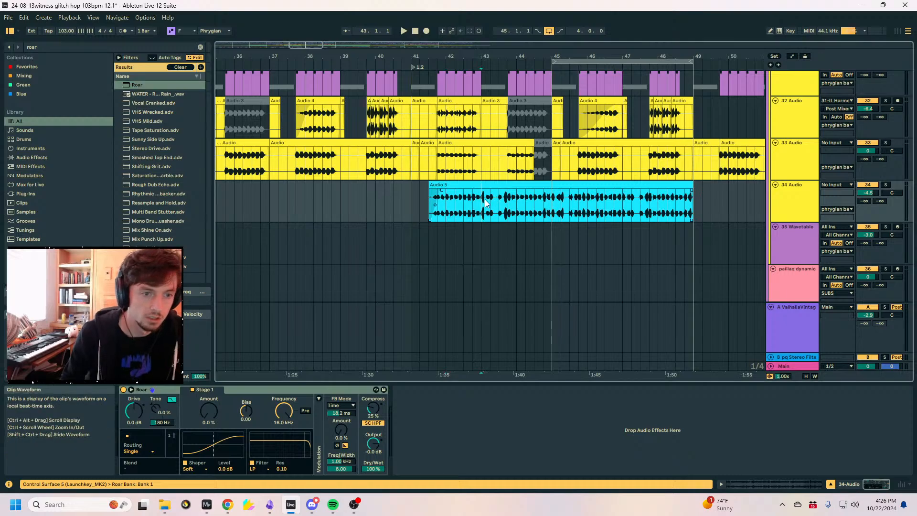
left_click_drag(481, 57, 480, 82)
left_click(489, 207)
key("shift+Right")
key("shift+Right")
key("shift+Right")
left_click_drag(489, 205, 483, 205)
key("0")
left_click(327, 196)
key("space")
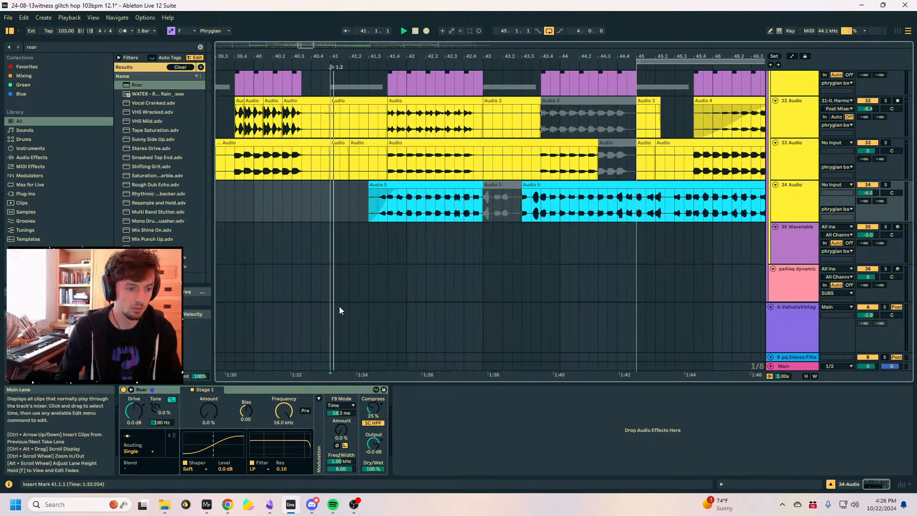
Switch Roar to Multi Band routing and set the high band's amount to 56%.
left_click(137, 449)
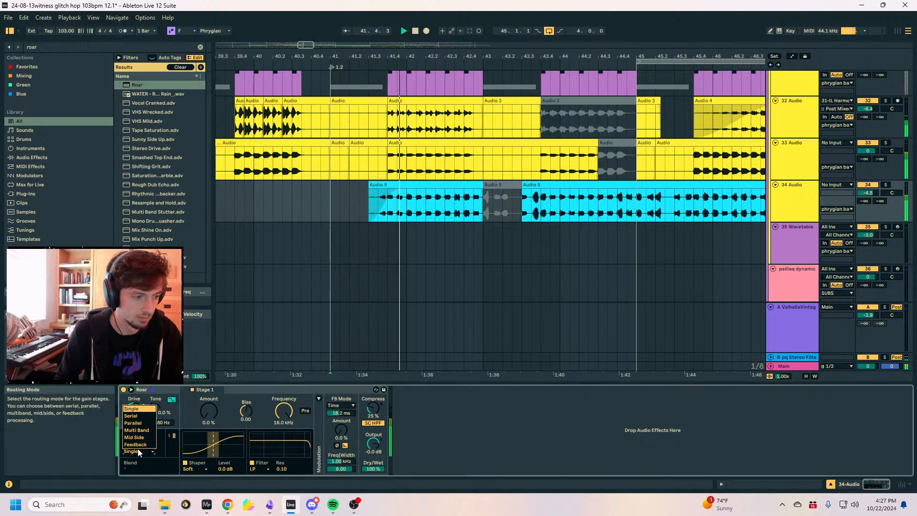
left_click(137, 431)
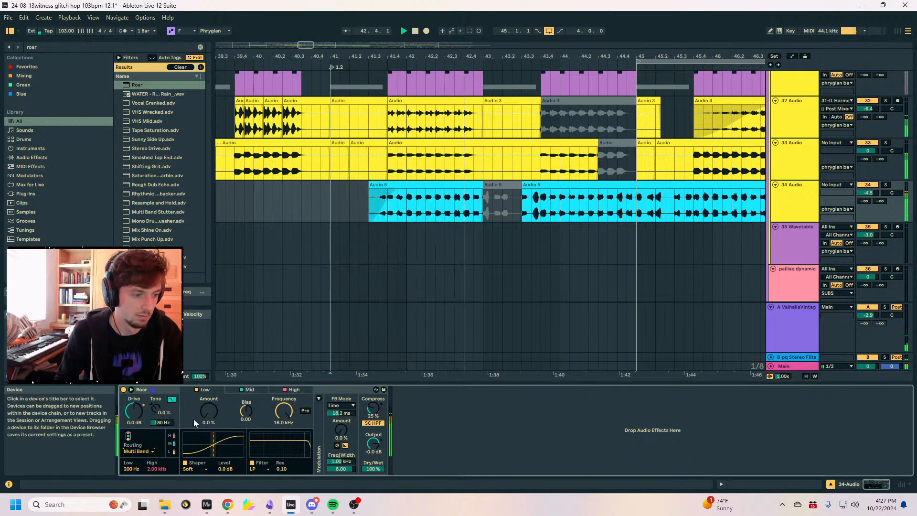
Separate the 34 Audio clip's 42.4.3 to 43.1.1 segment and set Roar's dry/wet to 25%.
left_click_drag(481, 185, 462, 203)
key("ctrl+d")
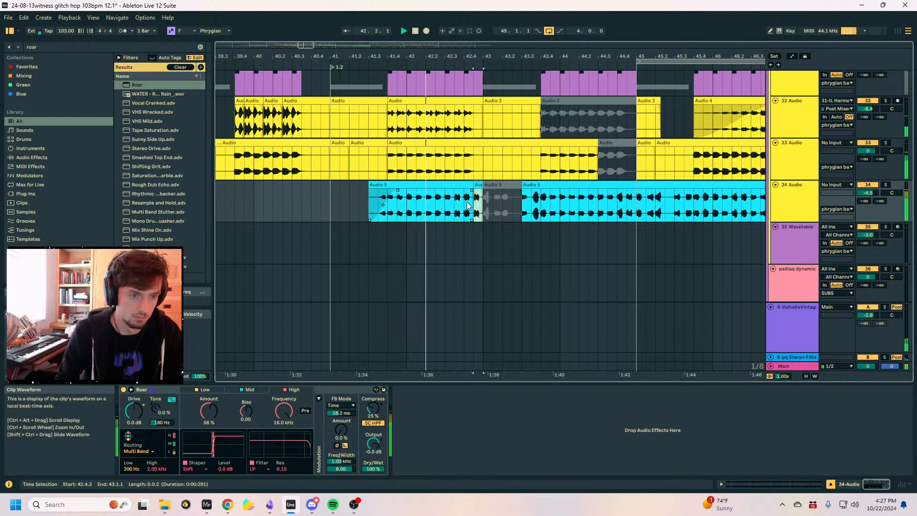
left_click_drag(373, 468, 373, 504)
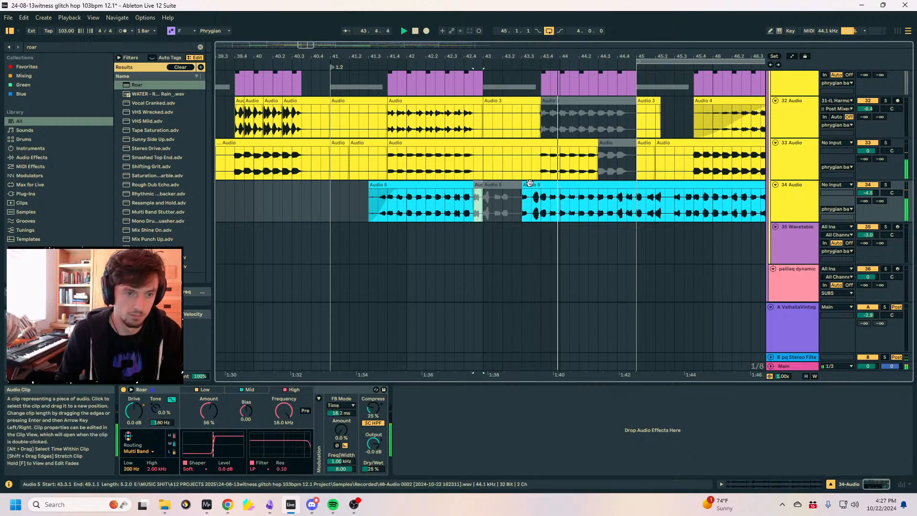
Play the arrangement from 40.4.1 and listen to the 34 Audio layer against the other parts.
scroll(556, 245, "down", 3)
scroll(559, 225, "down", 8)
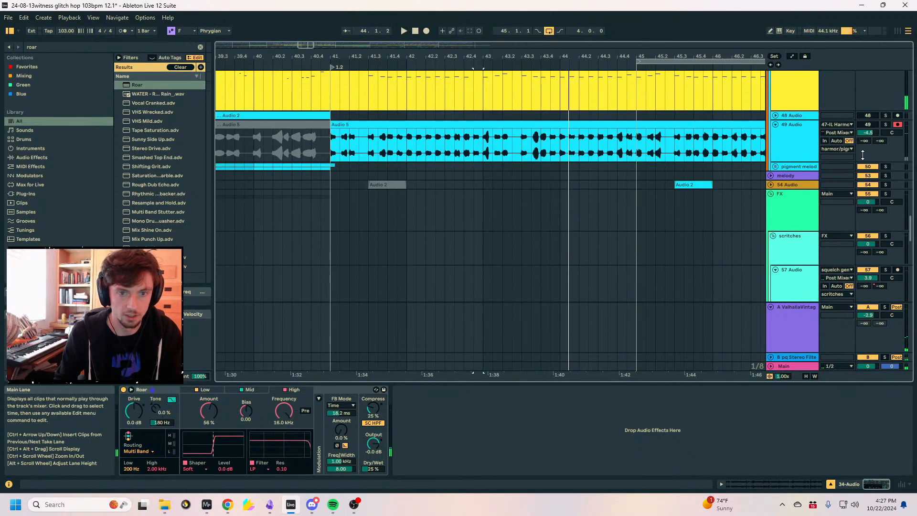
left_click(343, 160)
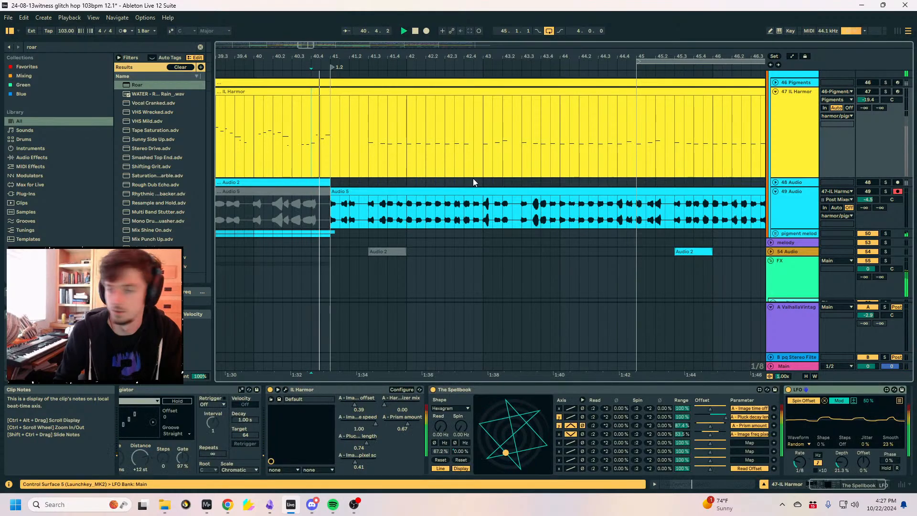
scroll(466, 185, "up", 2)
scroll(465, 185, "up", 6)
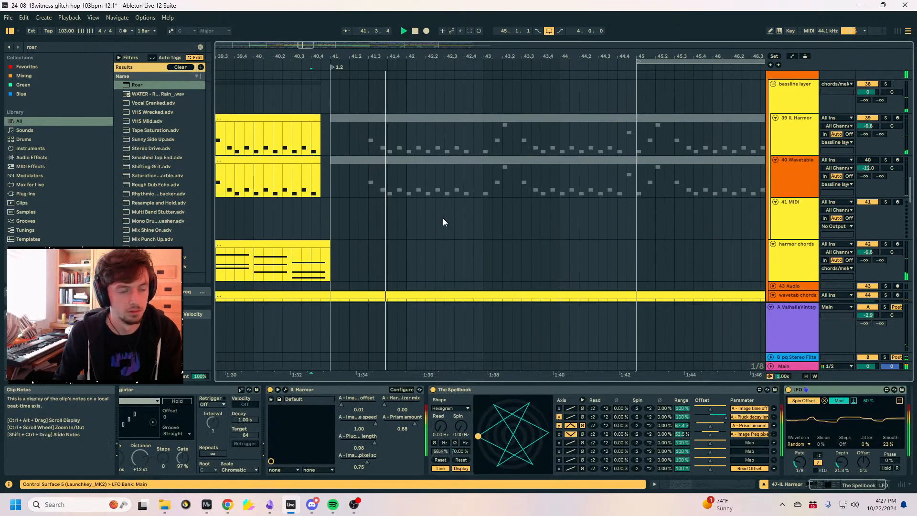
scroll(431, 214, "up", 10)
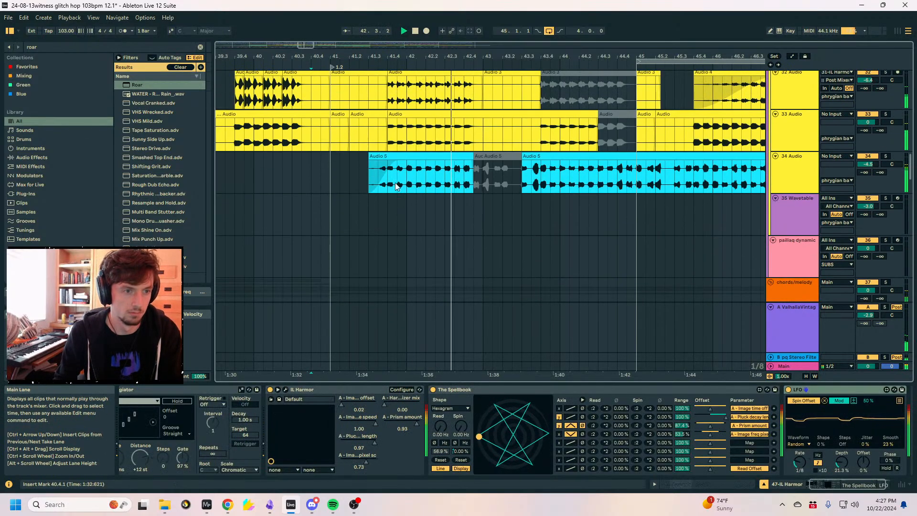
Trim the starts of the two active 34 Audio clips to 41.3.3 and 43.4.1, and give the first a short fade-out.
left_click_drag(370, 156, 379, 157)
left_click(454, 167)
left_click_drag(471, 162, 464, 164)
key("space")
left_click_drag(523, 156, 541, 158)
Set Roar's dry/wet to 12% and the 34 Audio track volume to -7.0 dB.
left_click_drag(368, 468, 368, 476)
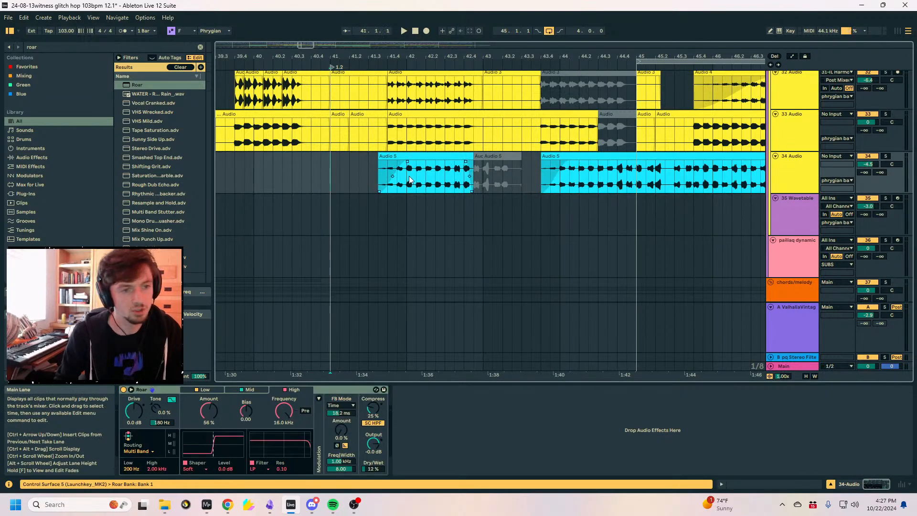
left_click(416, 156)
left_click_drag(868, 164, 868, 170)
key("space")
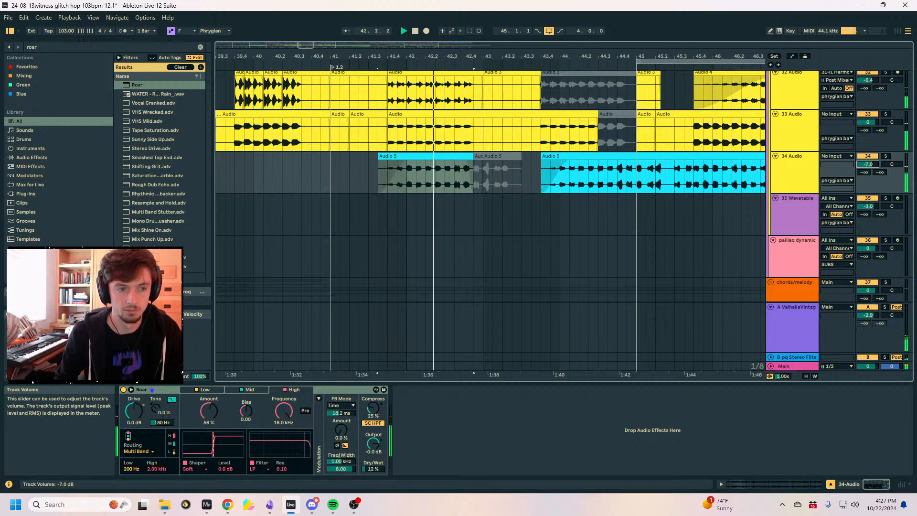
Deactivate the part of the 34 Audio clip from 43.4.1 to 45.1.1.
left_click(509, 159)
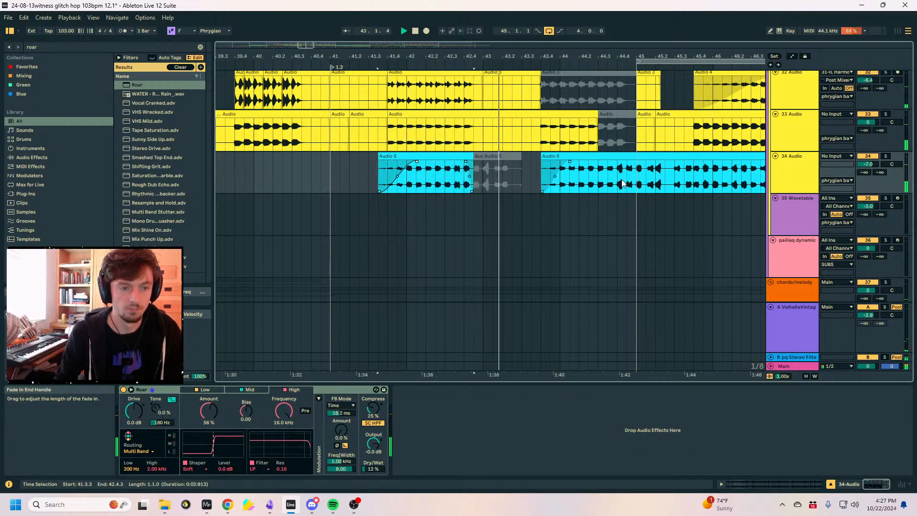
left_click(538, 164)
left_click(554, 156)
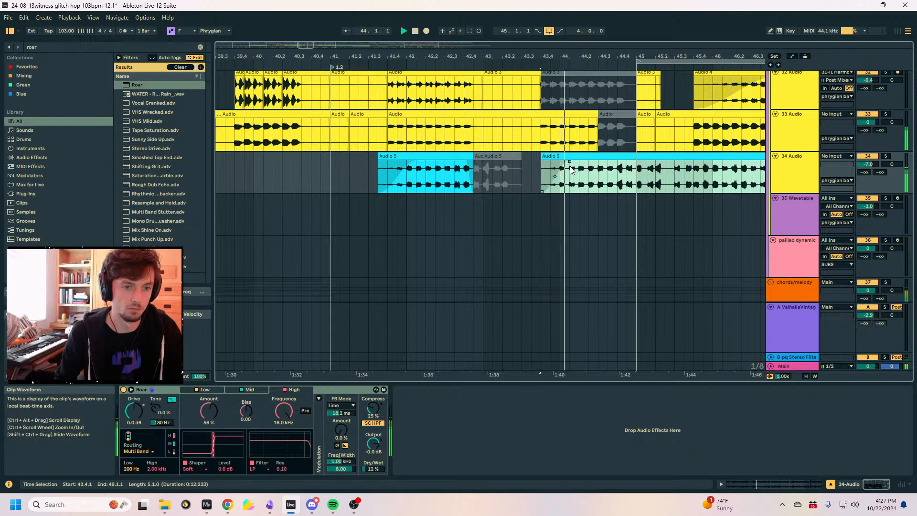
left_click_drag(636, 176, 522, 178)
key("0")
Keep only 45.4.1 to 46.4.3 of 34 Audio active between 45.1.1 and 47.3.1, with a fade-in at its start.
left_click_drag(592, 56, 473, 54)
key("space")
left_click_drag(663, 177, 652, 175)
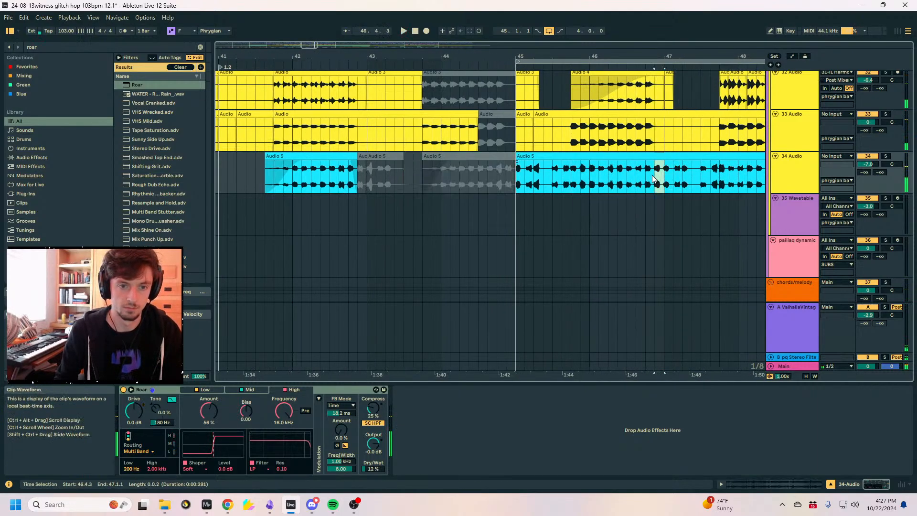
key("0")
mouse_move(549, 175)
left_mouse_down()
mouse_move(519, 178)
mouse_move(569, 160)
mouse_move(639, 165)
left_mouse_up()
left_click(531, 179)
key("space")
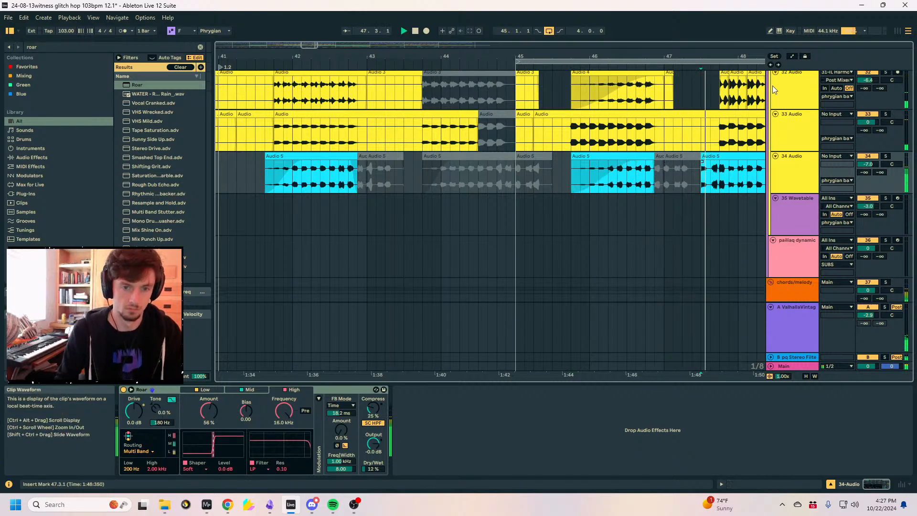
Deactivate 34 Audio from 48.3.1 to bar 49, and start the preceding active clip at 47.3.3 with a fade-in.
left_click_drag(716, 56, 527, 51)
left_click_drag(514, 159, 582, 177)
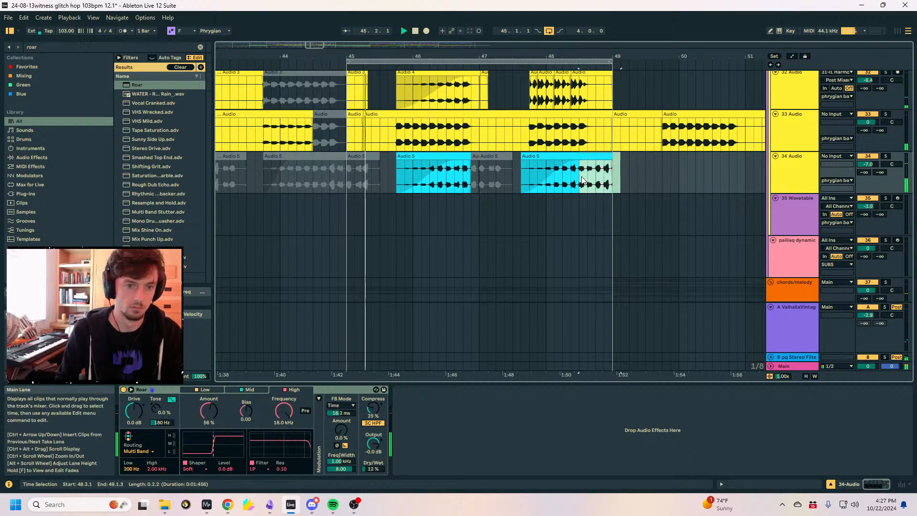
key("0")
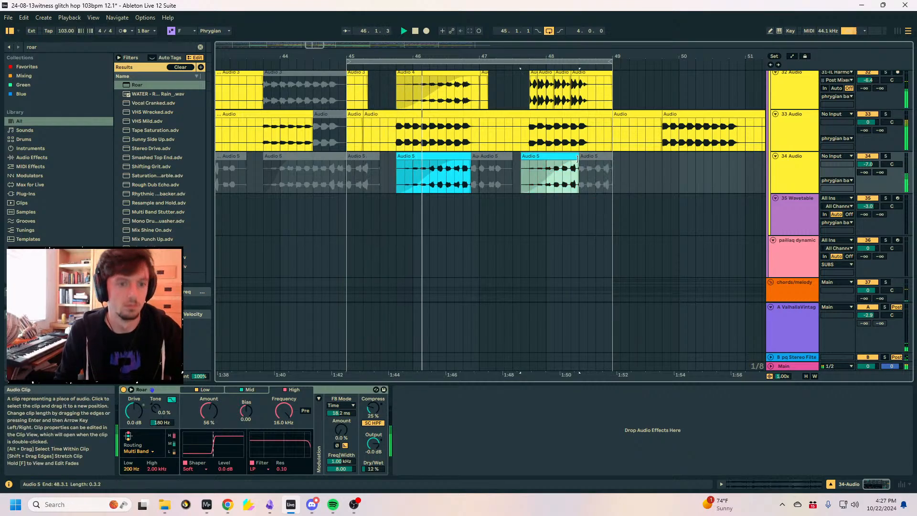
Duplicate the 34 Audio clips of bars 41 to 49 into the following eight bars.
scroll(544, 171, "down", 5)
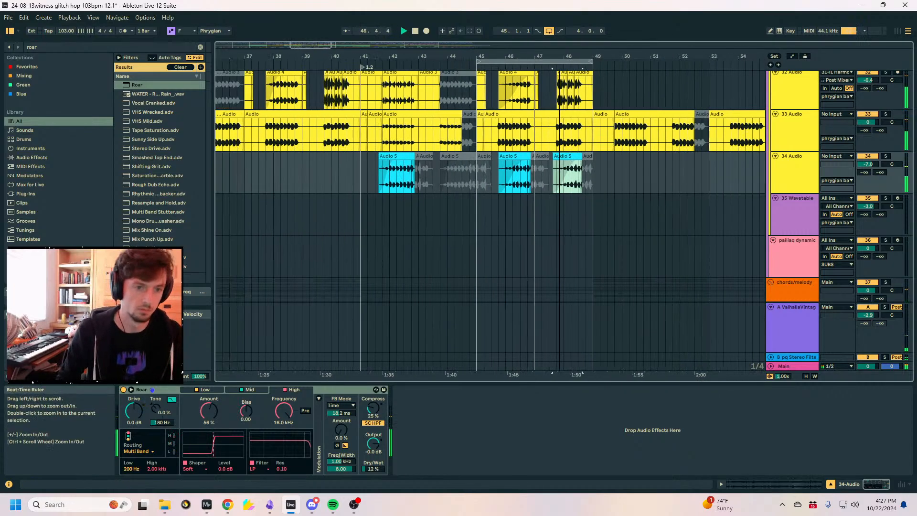
left_click_drag(583, 170, 422, 176)
key("ctrl+d")
left_click(626, 172)
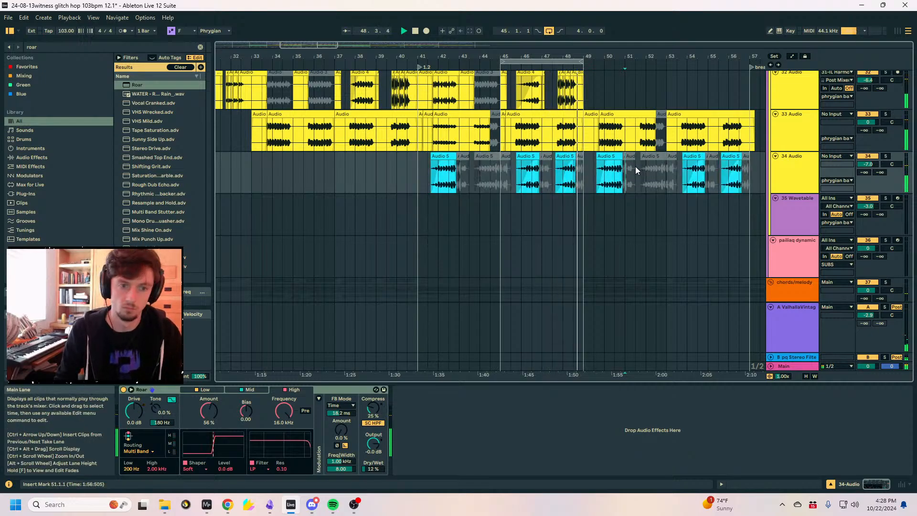
Extend the 34 Audio clip starting at 47.3.3 to end at 48.3.2, with a longer fade-in and a fade-out.
left_click(605, 178)
key("ctrl+l")
left_click(576, 177)
left_click_drag(574, 52, 568, 193)
left_click(584, 177)
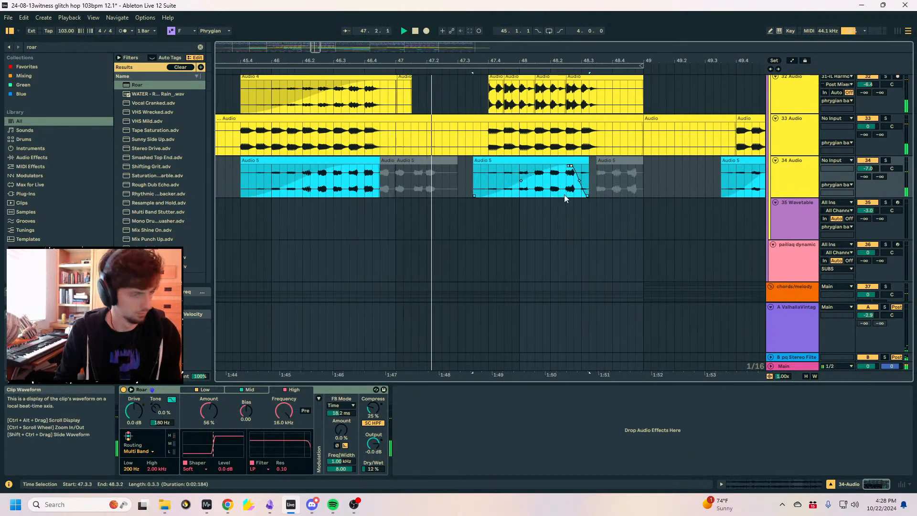
left_click(562, 190)
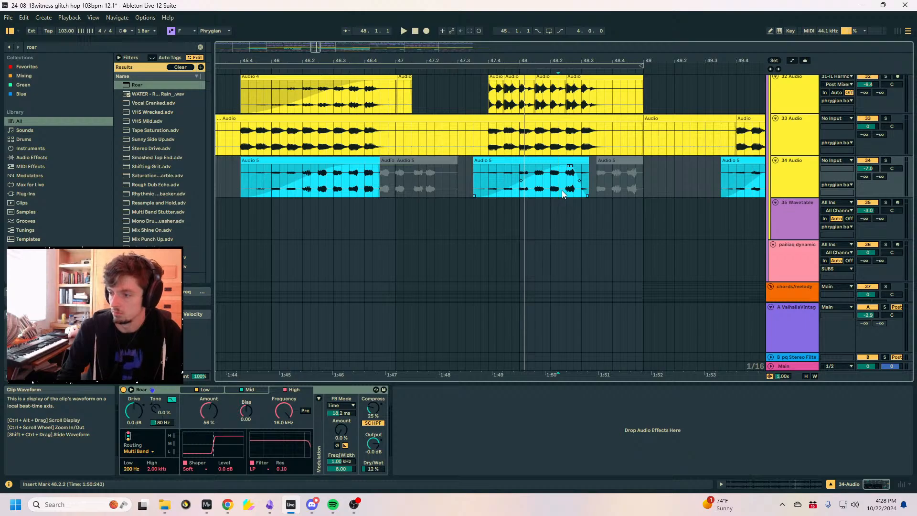
scroll(562, 190, "up", 2)
scroll(562, 190, "down", 3)
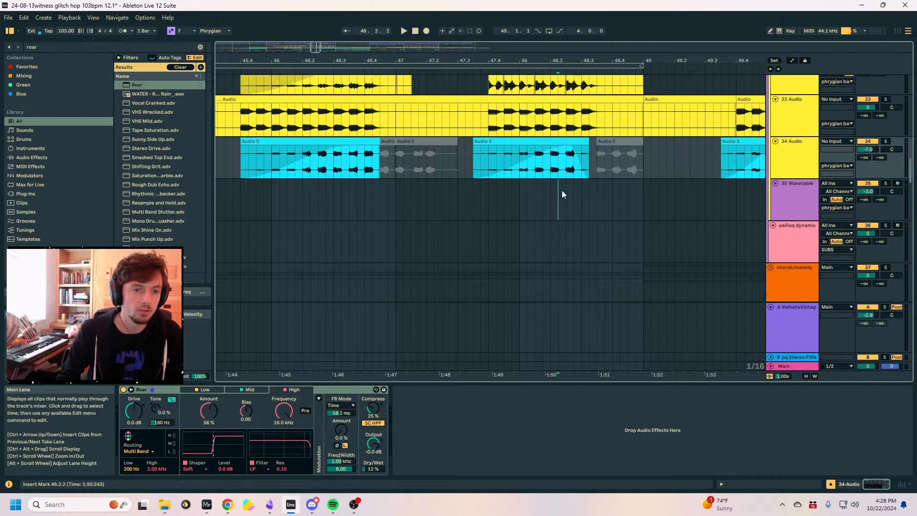
left_click(562, 190)
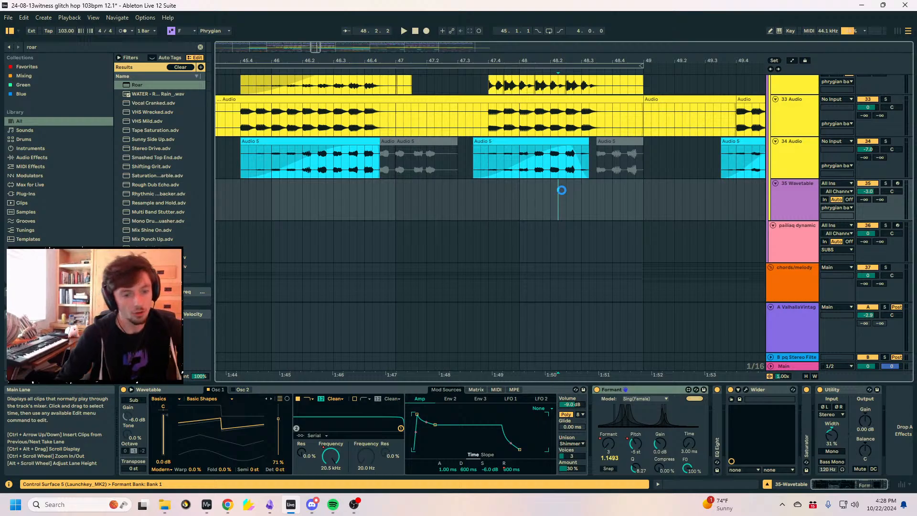
scroll(561, 190, "down", 3)
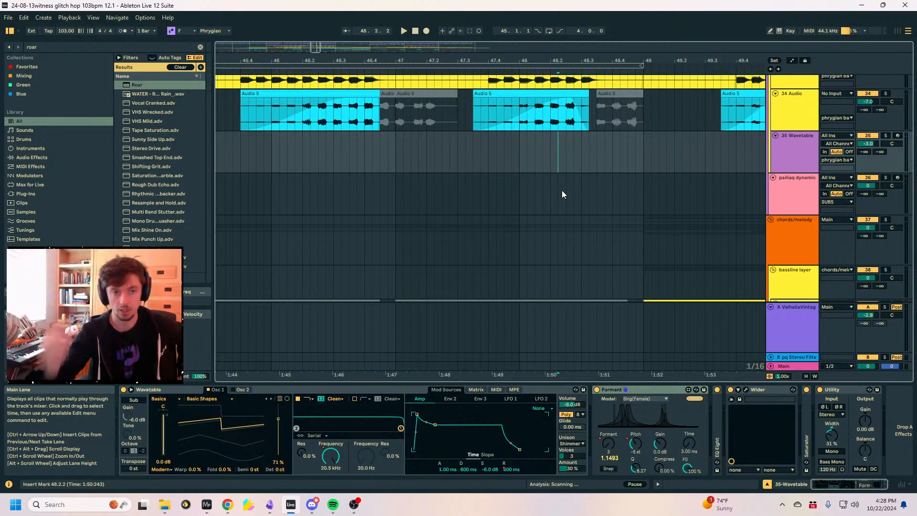
scroll(562, 191, "up", 2)
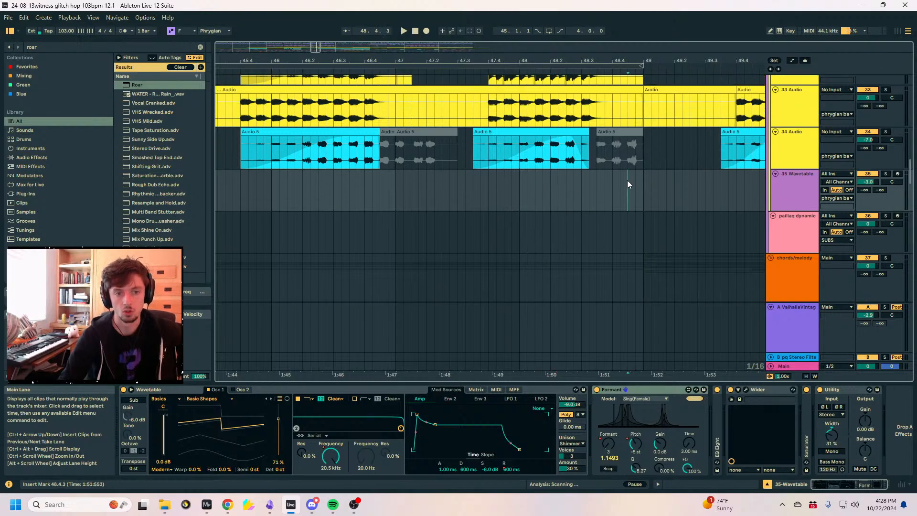
left_click_drag(664, 60, 555, 92)
scroll(625, 286, "up", 4)
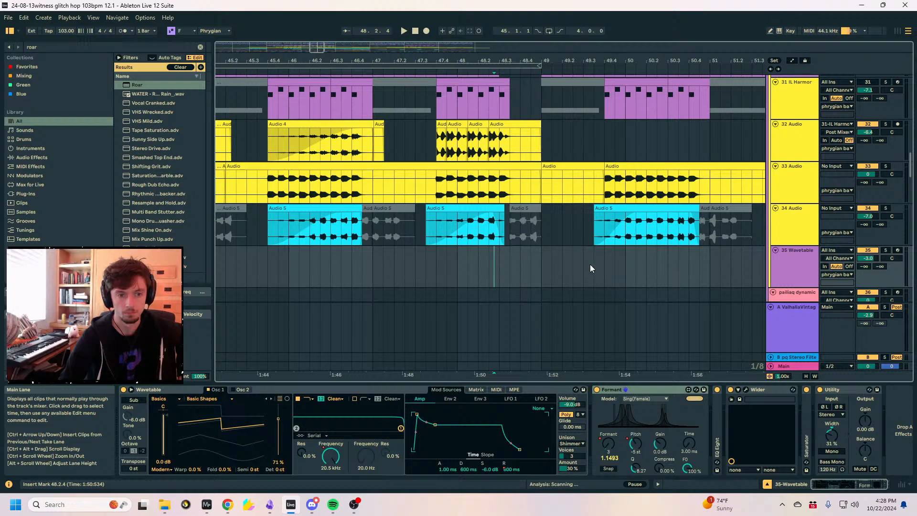
scroll(590, 268, "down", 3)
scroll(589, 268, "up", 3)
scroll(552, 272, "down", 4)
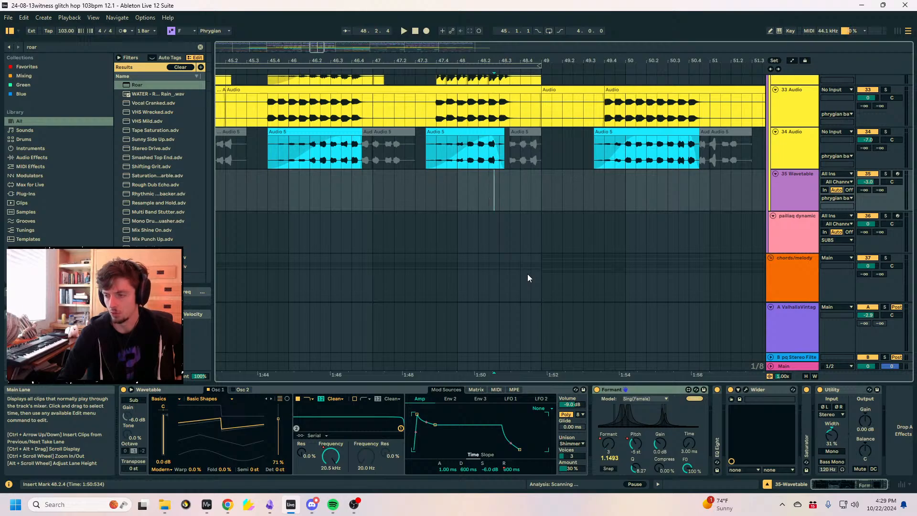
scroll(527, 278, "up", 2)
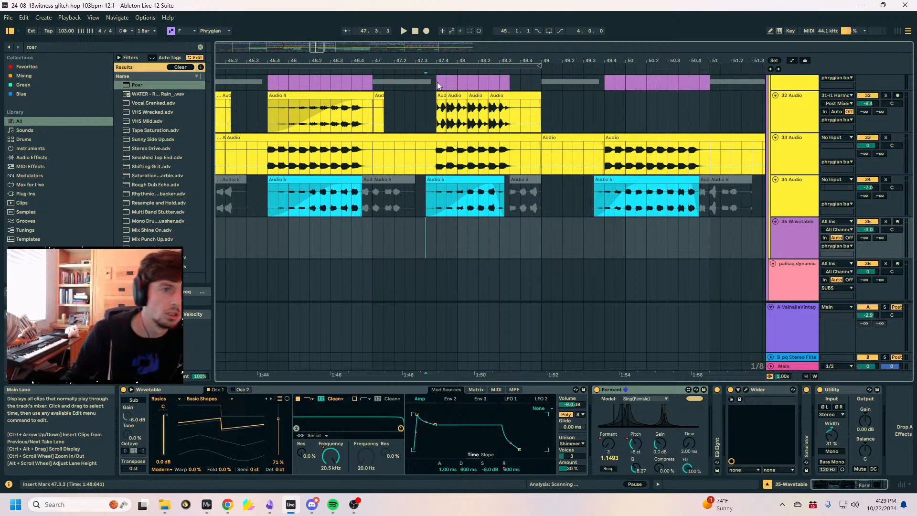
Play from 45.3.3 to hear how 33 Audio and 34 Audio work together.
left_click_drag(437, 61, 527, 43)
left_click(431, 163)
key("space")
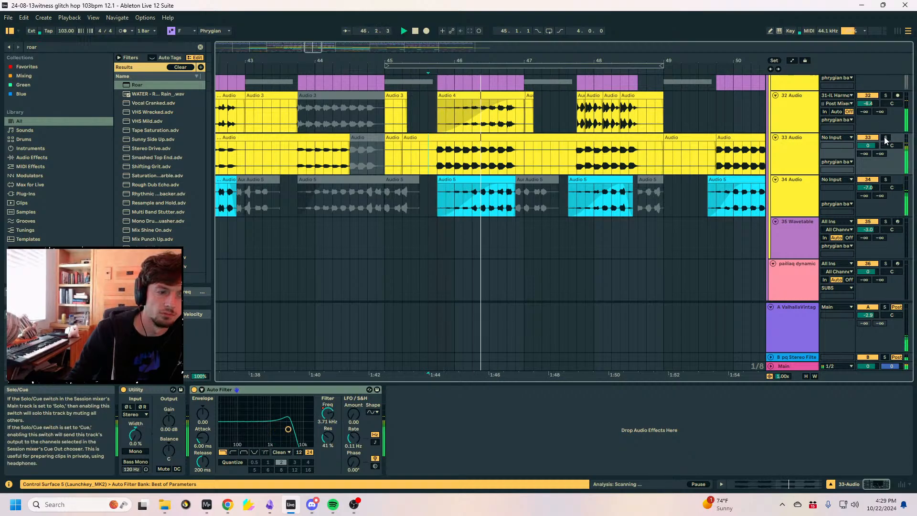
scroll(525, 235, "up", 2)
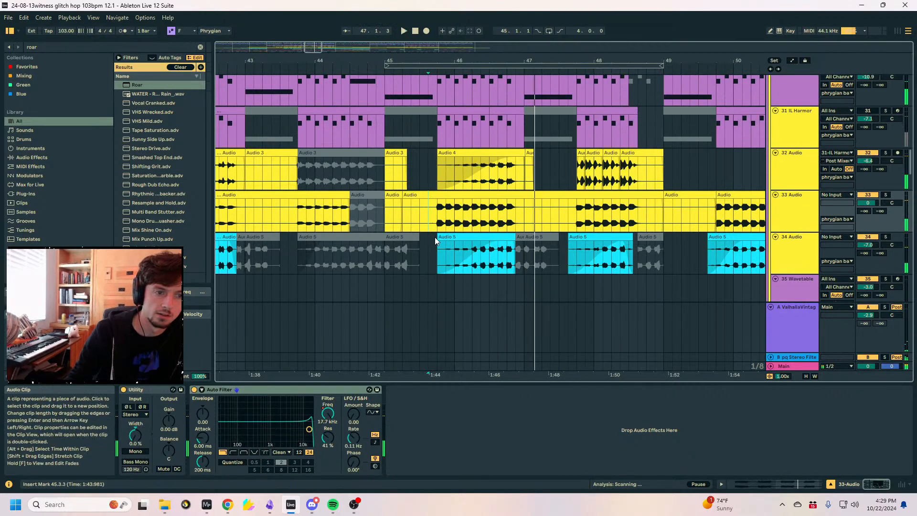
left_click(436, 239)
left_click(438, 217)
key("space")
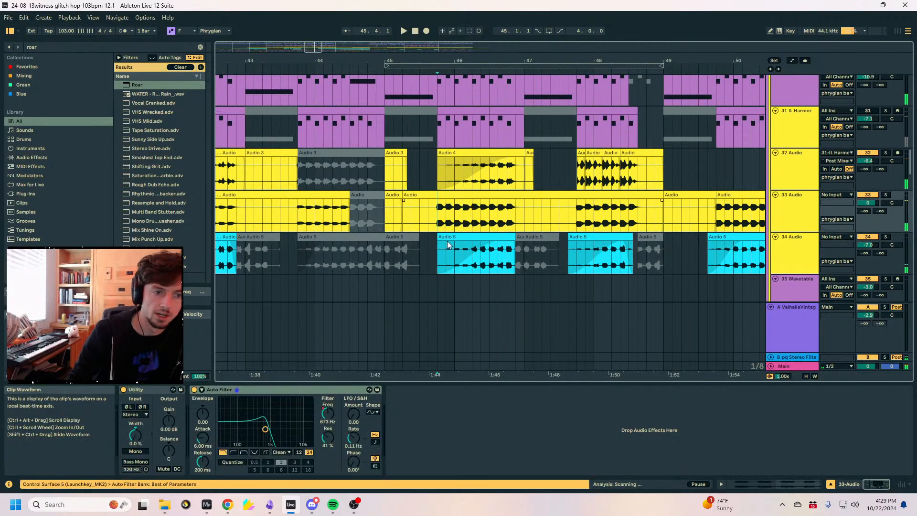
Copy the 34 Audio section from 45.1.1 to 47.1.1 and paste it at 43.1.1.
left_click(502, 237)
left_click_drag(498, 238, 386, 257)
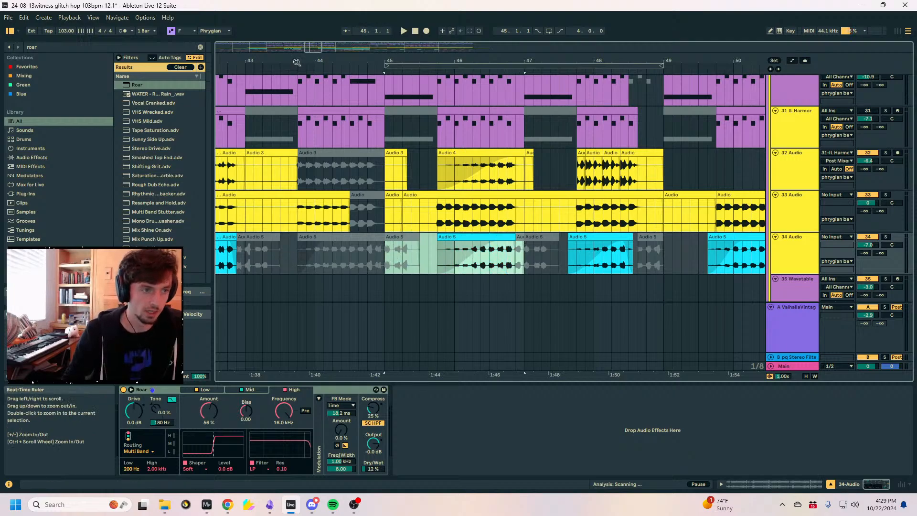
left_click_drag(296, 62, 351, 60)
left_click(303, 256)
key("ctrl+v")
Deactivate the 34 Audio clip at 45.4.1 and trim the one at 43.4.1 to end at 44.3.1.
left_click(305, 262)
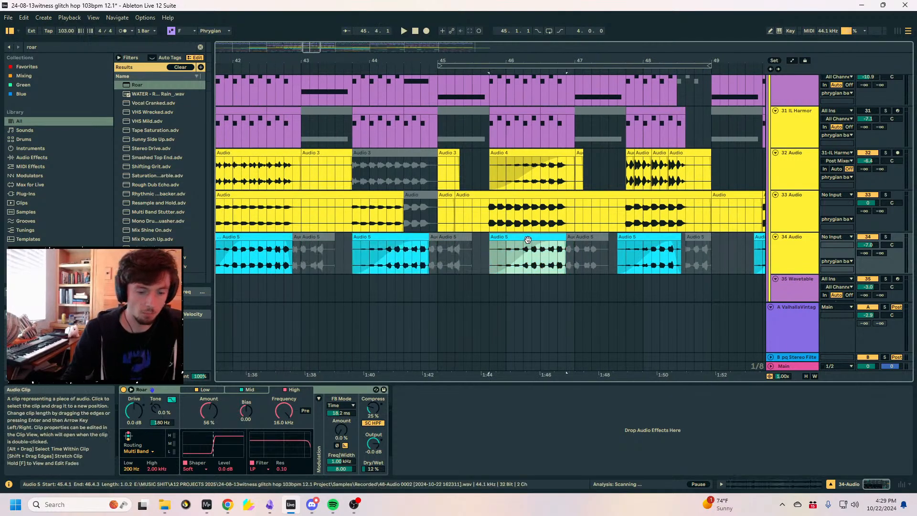
left_click_drag(324, 61, 426, 59)
key("space")
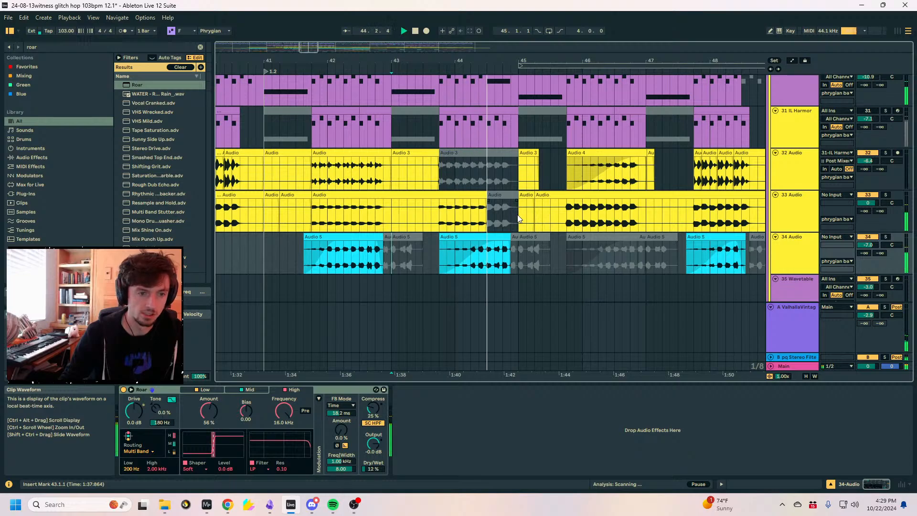
left_click_drag(510, 237, 487, 237)
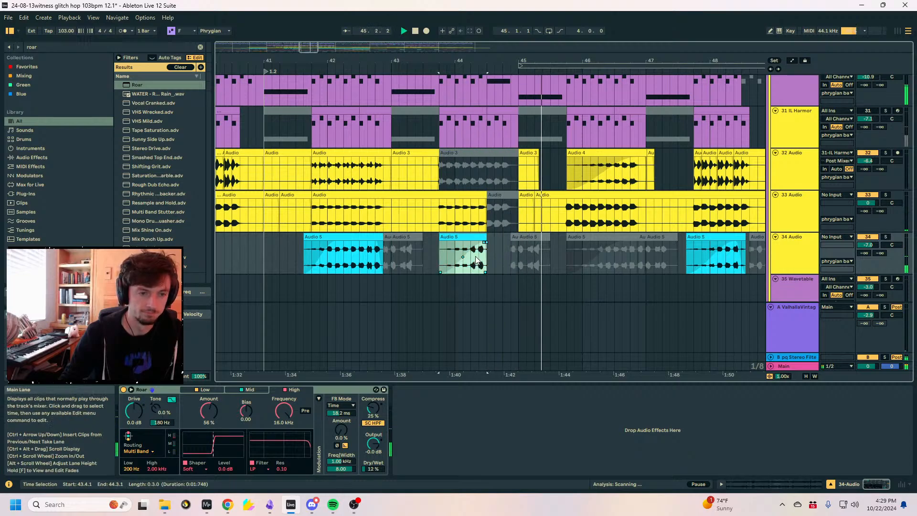
left_click(479, 254)
Solo the 33 Audio track and listen to it from 45.4.1.
left_click_drag(585, 61, 512, 59)
left_click_drag(565, 209, 497, 209)
key("space")
key("space")
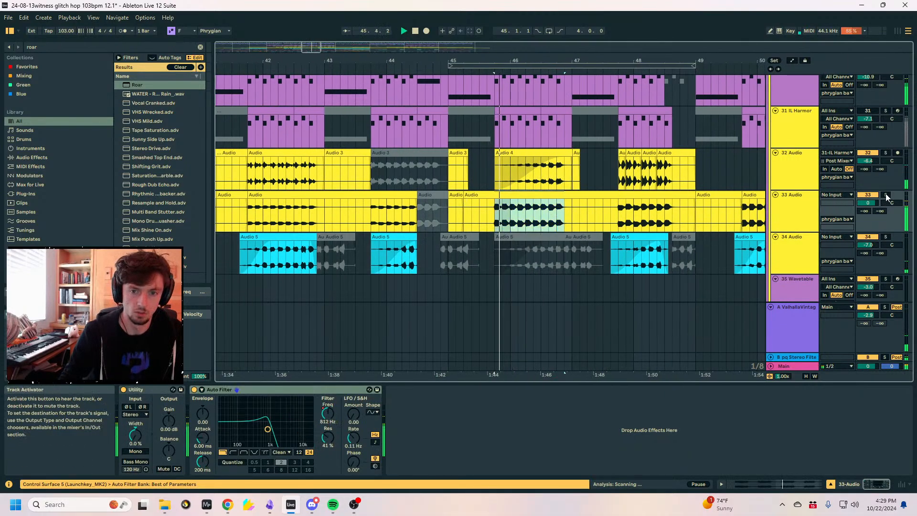
left_click(886, 195)
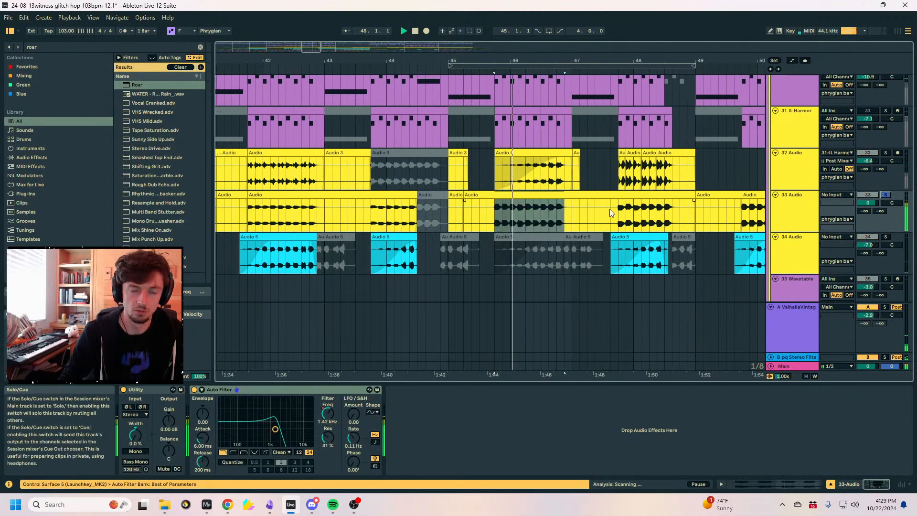
left_click(567, 211)
key("space")
Split the 33 Audio clip at 47.1.1 and leave a gap up to 47.1.3.
left_click_drag(500, 209, 494, 209)
left_click(570, 214)
key("ctrl+e")
Give the 33 Audio clip ending at 47.1.1 a long curved fade-out and play it from 45.3.3.
left_click_drag(573, 197, 469, 200)
left_click(487, 221)
scroll(471, 266, "up", 3)
key("space")
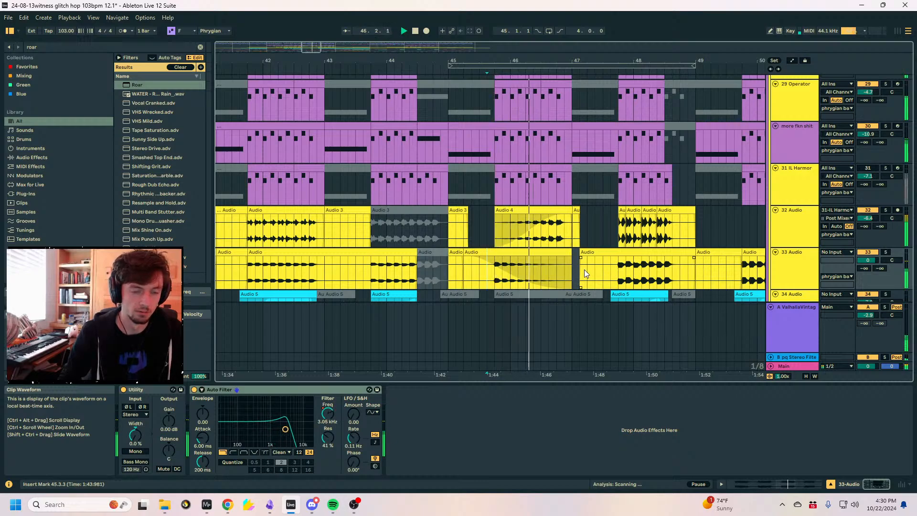
left_click_drag(520, 273, 513, 278)
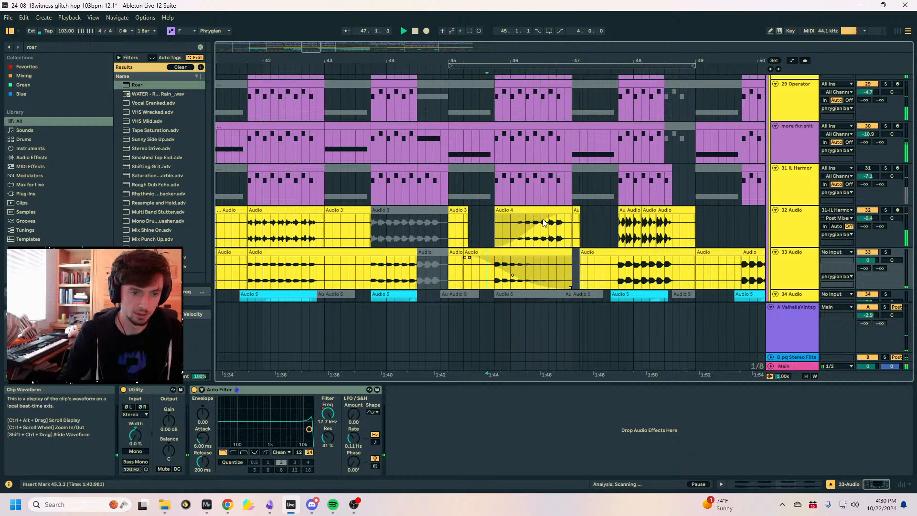
Stop playback, select the 32 Audio track at its Audio 4 clip and search the browser for "ott".
left_click(517, 232)
key("space")
left_click(53, 47)
key("BackSpace")
key("BackSpace")
key("BackSpace")
key("BackSpace")
type("ott")
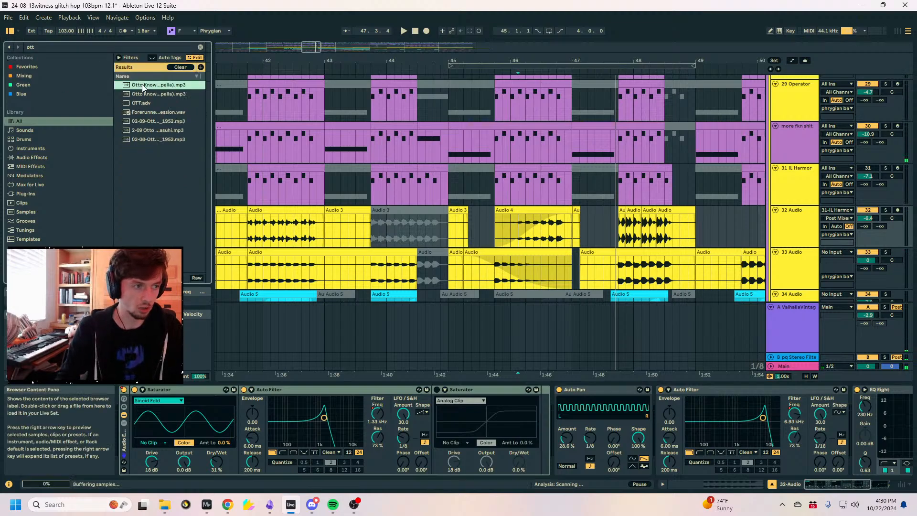
Add the OTT preset to the 32 Audio track and play the section from just before 45.4.
left_click(144, 104)
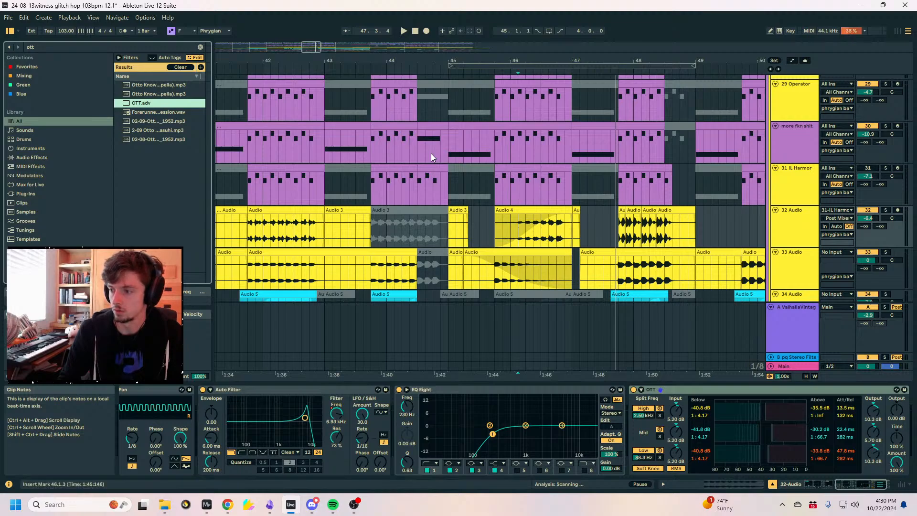
scroll(431, 153, "down", 1)
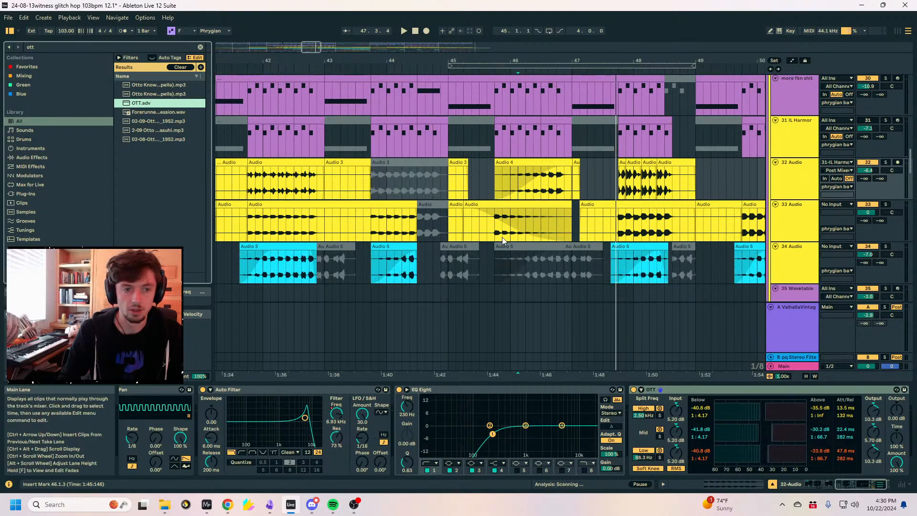
left_click(487, 224)
key("space")
Activate the 34 Audio clip starting at 45.4.1 and raise the track's send A to -10.6 dB while listening to it soloed.
left_click(543, 244)
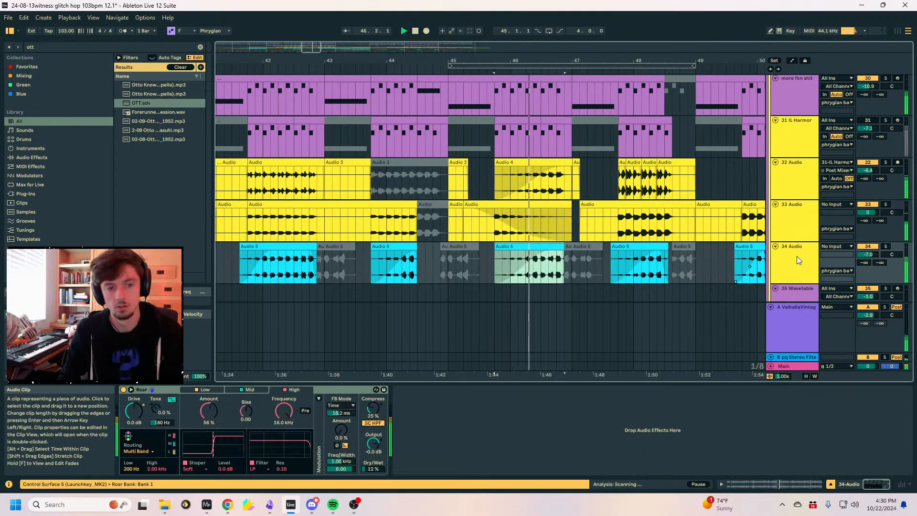
left_click(885, 247)
key("space")
key("space")
left_click_drag(865, 262, 864, 243)
key("Up")
left_click(886, 245)
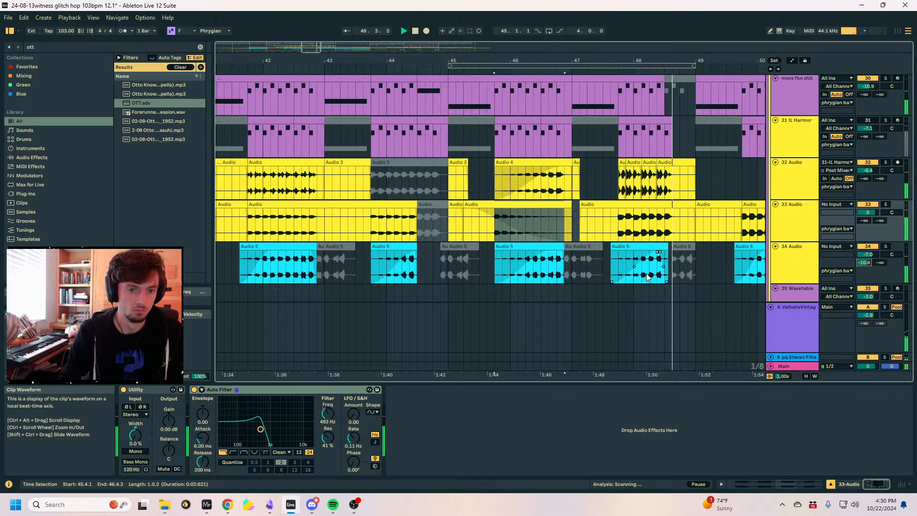
Automate the 34 Audio track's ValhallaVintage send to drop to the minimum at 45.4.1 and rise until the clip's end near 46.4.
key("a")
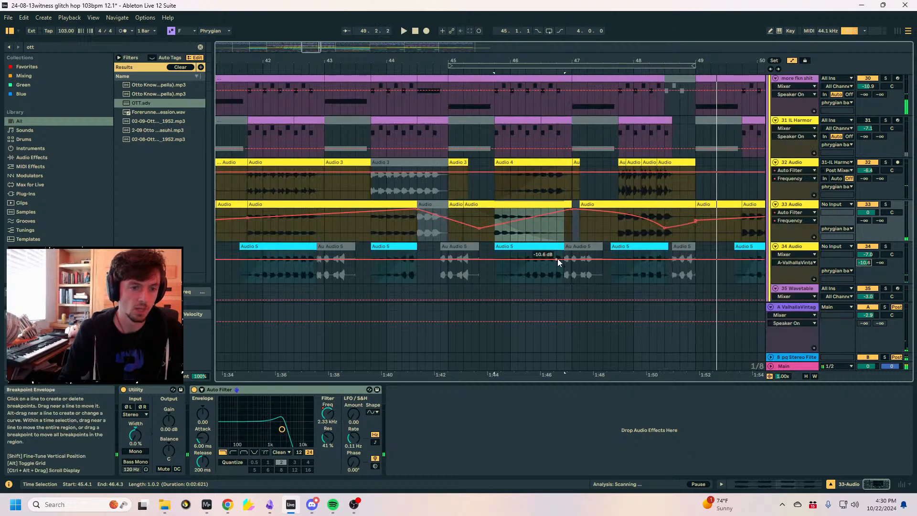
left_click(557, 258)
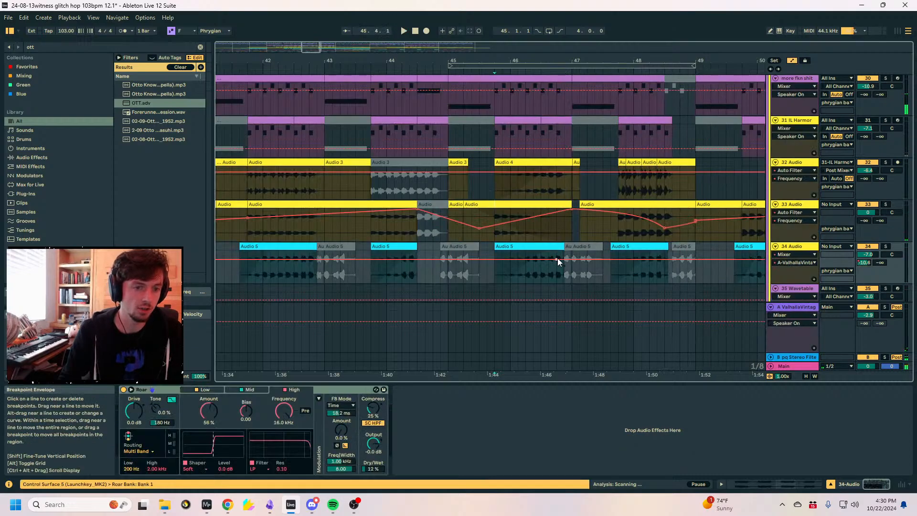
left_click(498, 258)
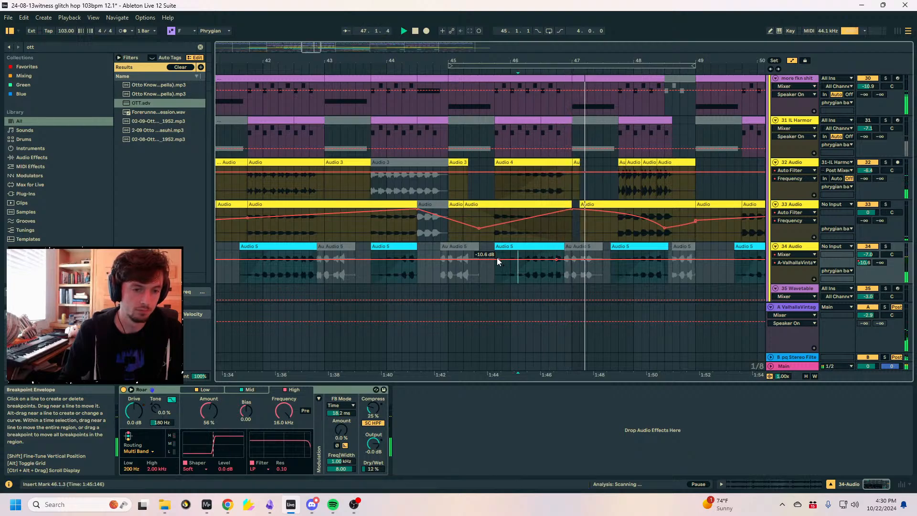
left_click_drag(557, 259, 556, 255)
left_click_drag(493, 260, 494, 281)
Add an EQ Eight to the 34 Audio track and set its first band to a low cut at 225 Hz.
left_click(52, 47)
type("eq 8")
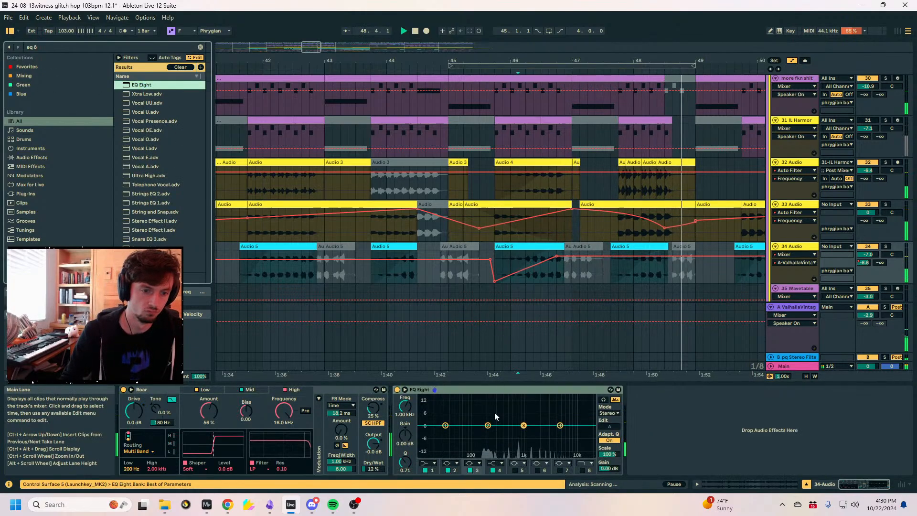
left_click(427, 463)
left_click(424, 418)
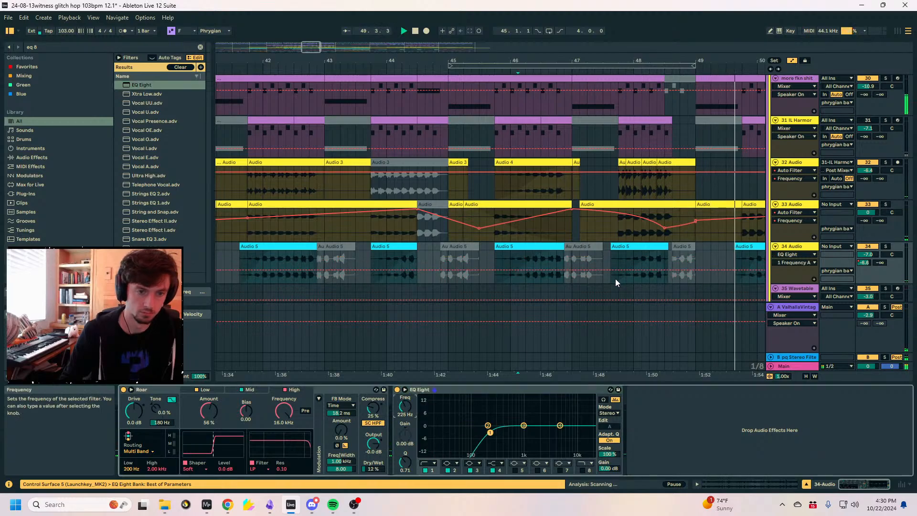
Automate the 34 Audio reverb send down to the minimum by about 47.4, hold it until about 49.3, and raise it to -6.6 dB at 50.4.3.
left_click(864, 262)
left_click_drag(629, 258, 617, 283)
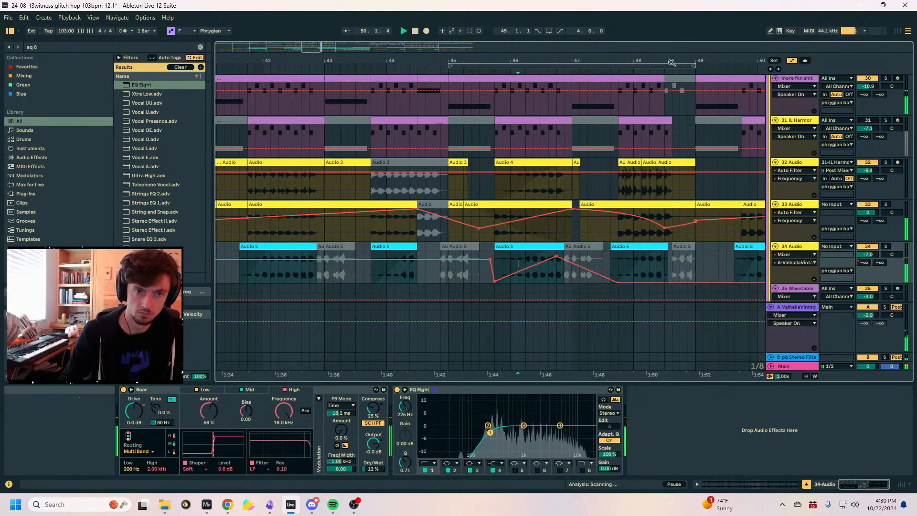
left_click(607, 282)
left_click_drag(685, 282, 687, 257)
left_click(596, 262)
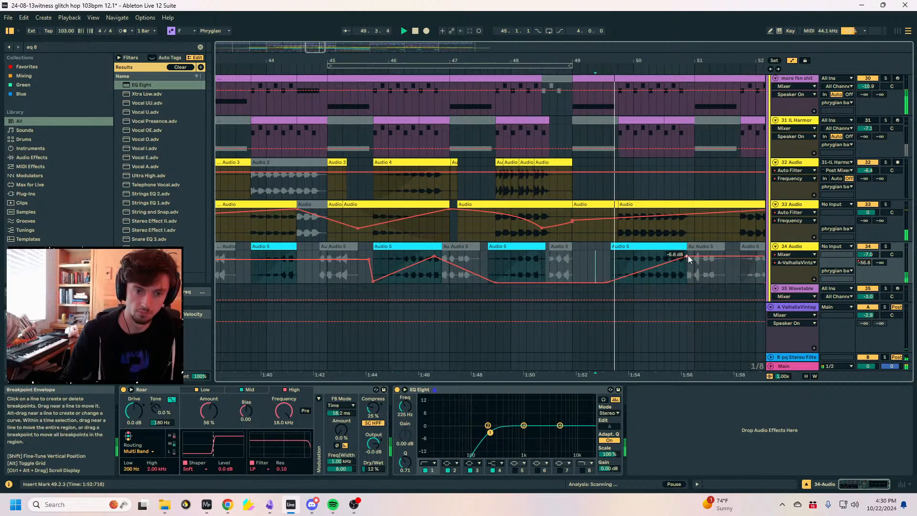
Lower the gain of the 33 Audio clip starting at 49.4.1 to -10.8 dB and replay it.
key("a")
left_click_drag(689, 225, 617, 220)
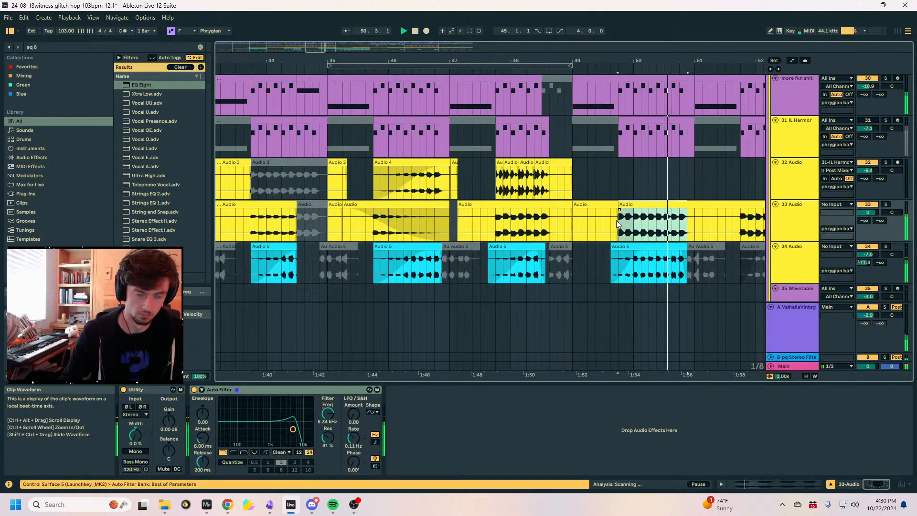
left_click(754, 484)
left_click_drag(262, 418, 262, 423)
key("space")
key("space")
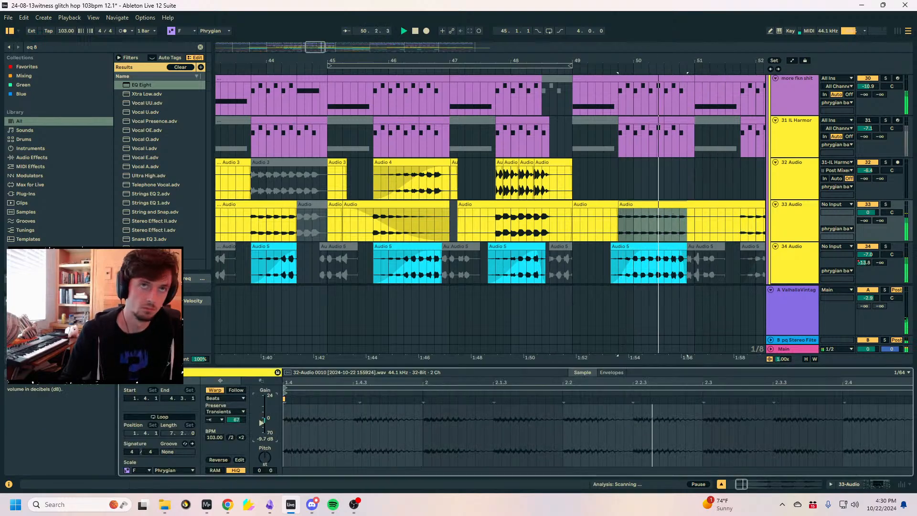
Automate the 34 Audio reverb send to fall to the minimum at 53.3.3 and rise to about -9.0 dB near 56.3.3.
left_click_drag(671, 61, 467, 57)
key("a")
key("a")
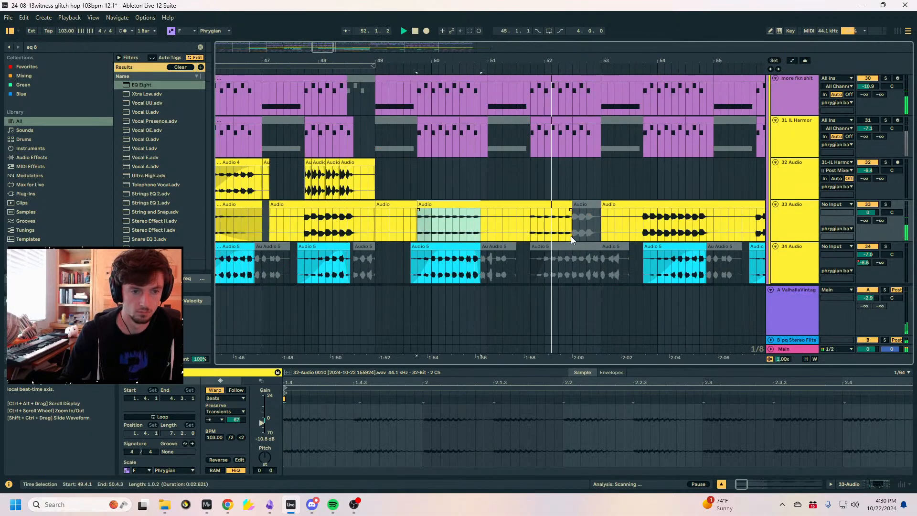
scroll(571, 236, "down", 2)
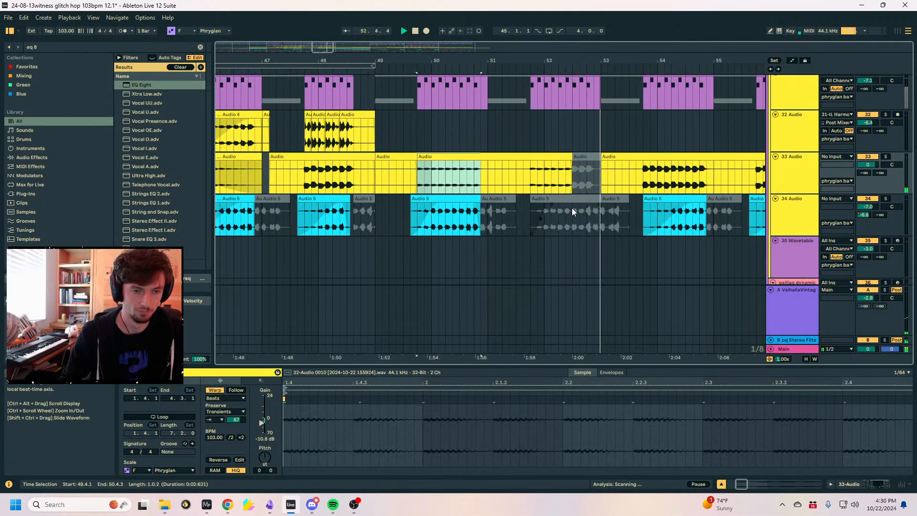
left_click(580, 200)
left_click_drag(638, 59, 520, 60)
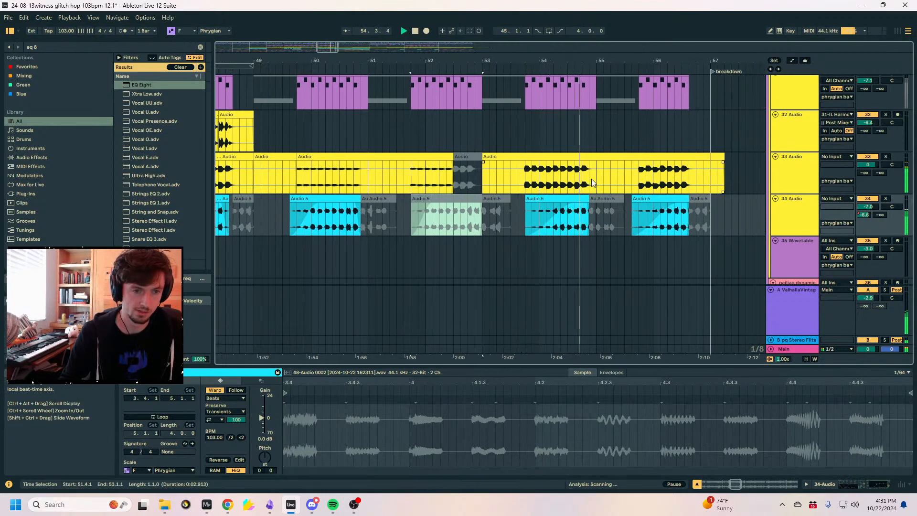
key("a")
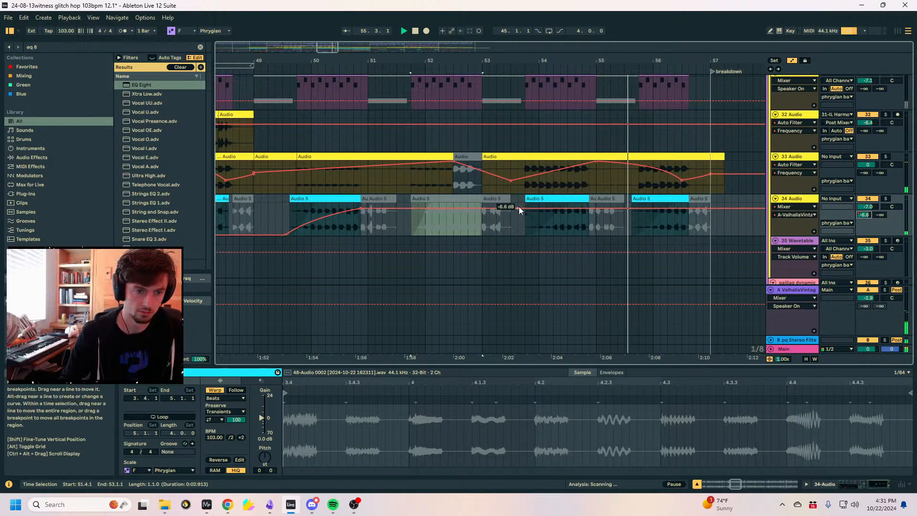
left_click_drag(519, 207, 518, 234)
left_click_drag(688, 234, 689, 206)
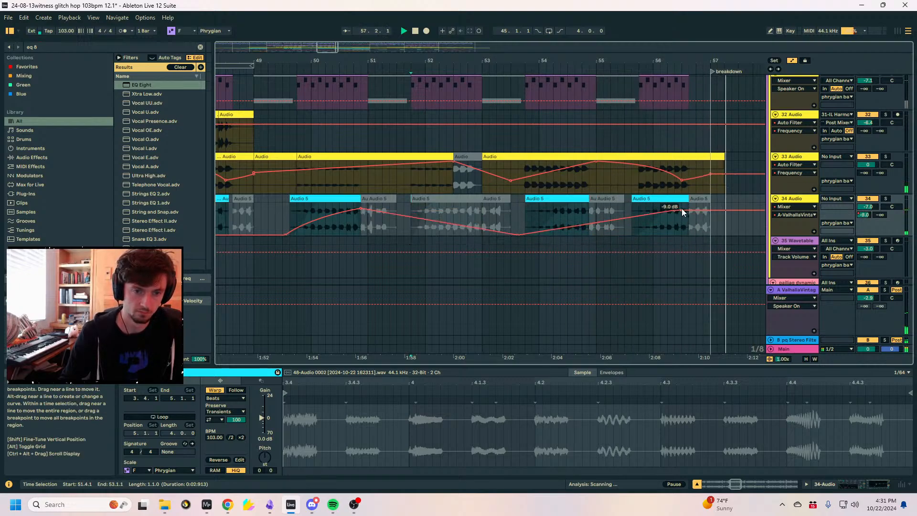
Split the 33 Audio clip at 55.2.3 and 57.1.1 and lower the gain of the part between them.
key("a")
left_click(642, 174)
left_click_drag(710, 173, 619, 169)
key("ctrl+e")
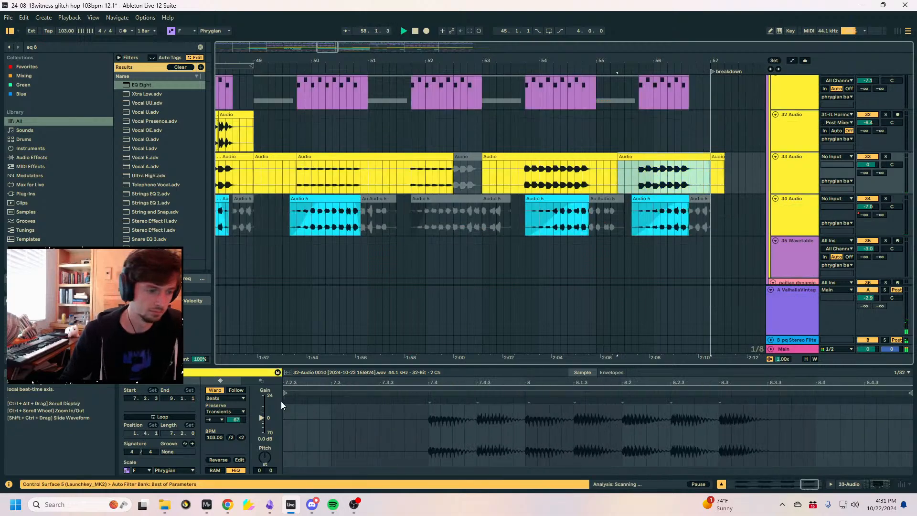
left_click_drag(261, 419, 261, 422)
Split the 33 Audio clip at 53.3.3 and trim the following part to start at 53.4.1.
left_click(518, 171)
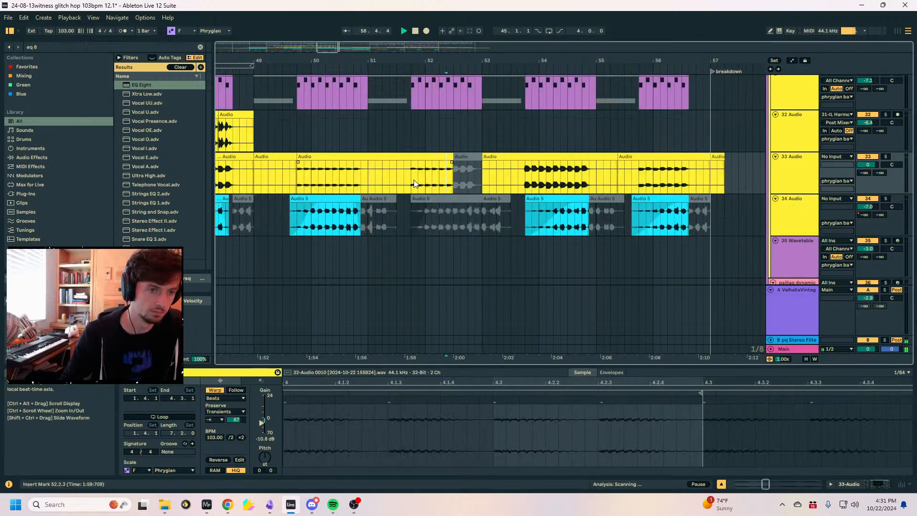
key("ctrl+e")
left_click_drag(519, 166, 525, 165)
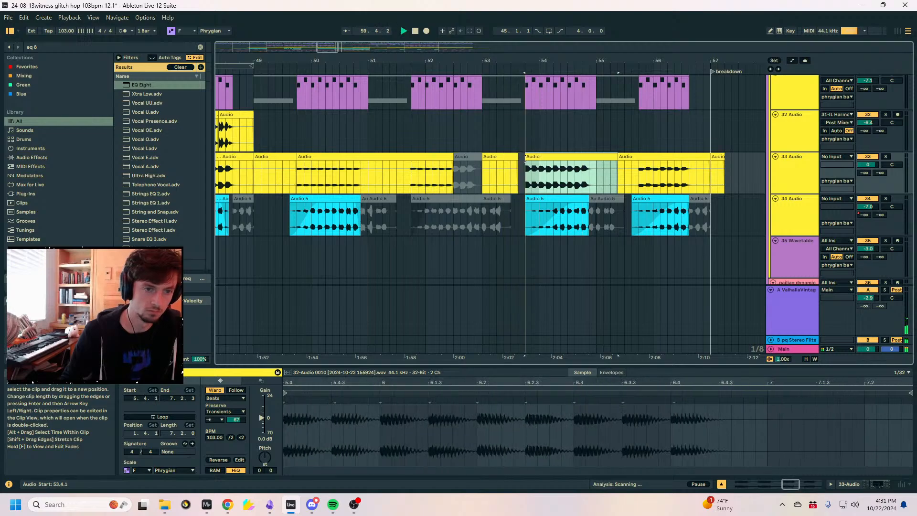
Split the 33 Audio clip at 55.1.1, leave a gap up to 55.1.3, and give the part before the gap a long fade-out.
left_click(595, 167)
key("ctrl+e")
left_click_drag(597, 161, 542, 159)
left_click(534, 181)
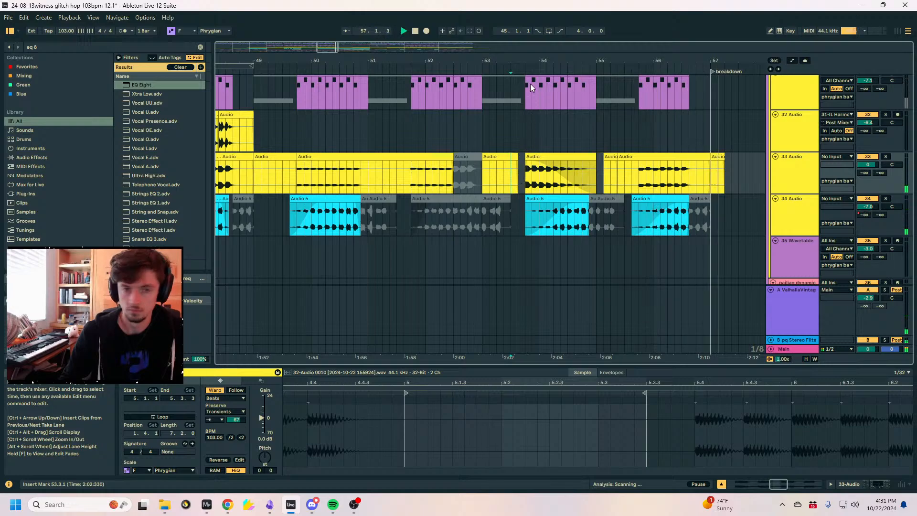
key("space")
Go back to the bars around the 1.2 locator and listen to the bass transition from about 39.4.
left_click_drag(544, 52, 704, 46)
left_click_drag(363, 57, 652, 58)
left_click(276, 215)
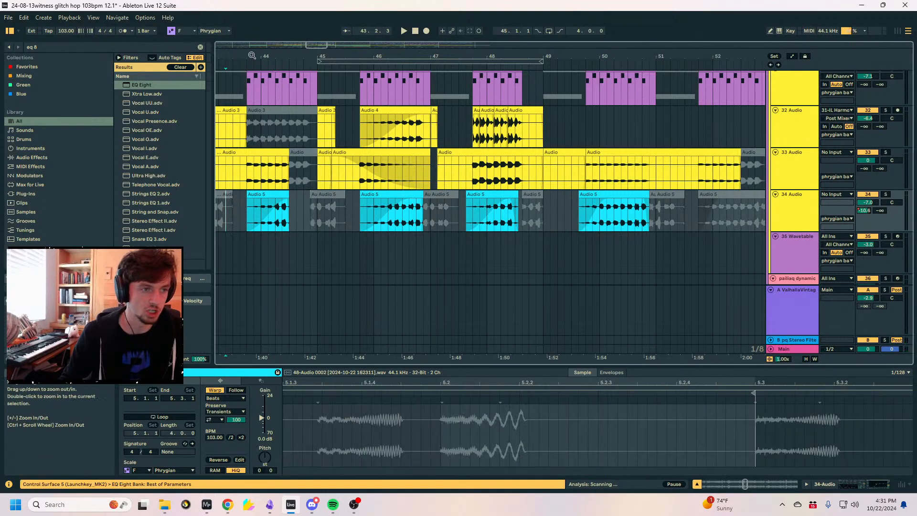
left_click_drag(287, 57, 605, 59)
left_click(394, 243)
left_click(437, 221)
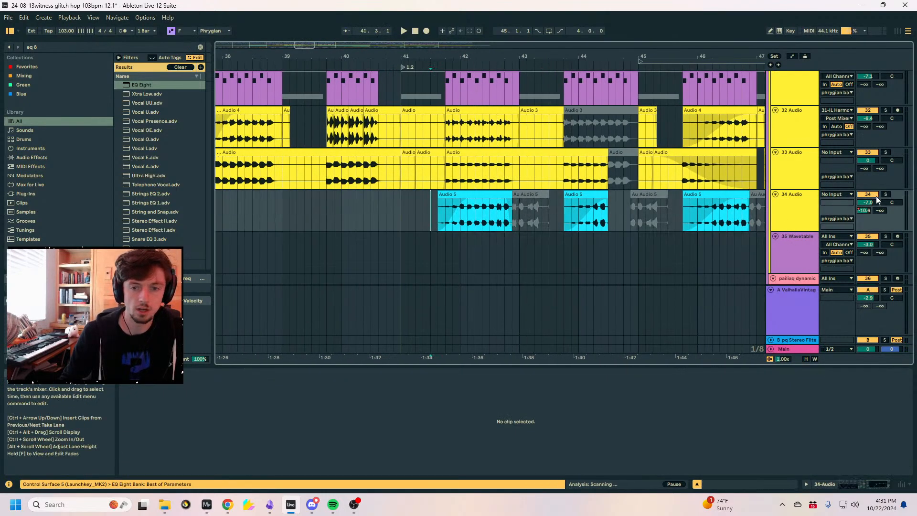
left_click_drag(410, 58, 411, 162)
left_click(392, 212)
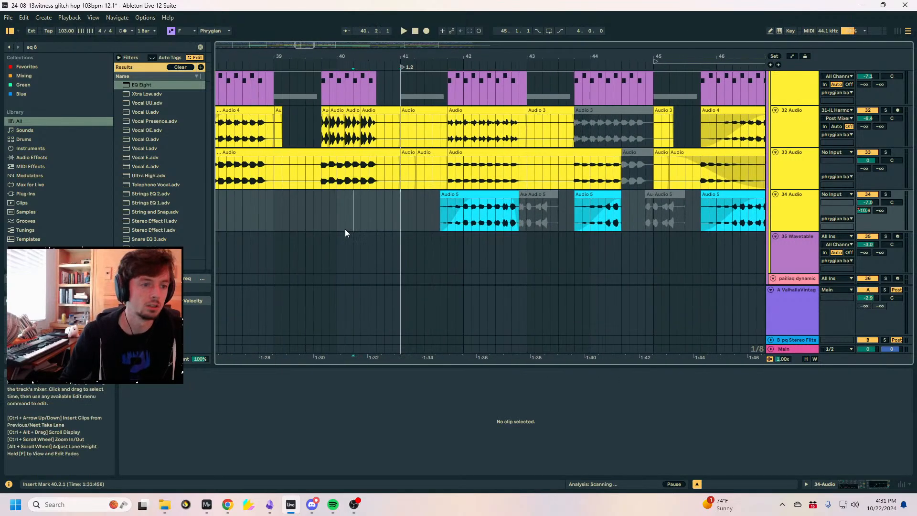
left_click_drag(410, 226, 370, 215)
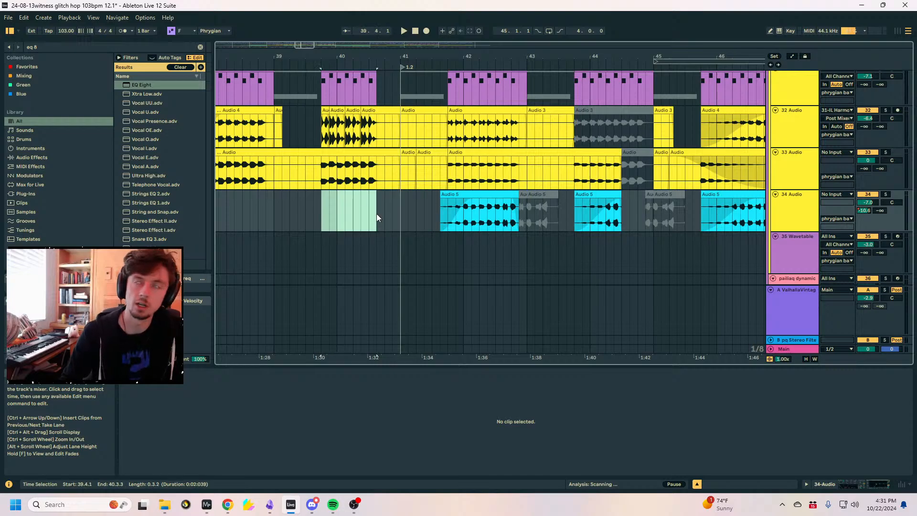
left_click(377, 214)
key("space")
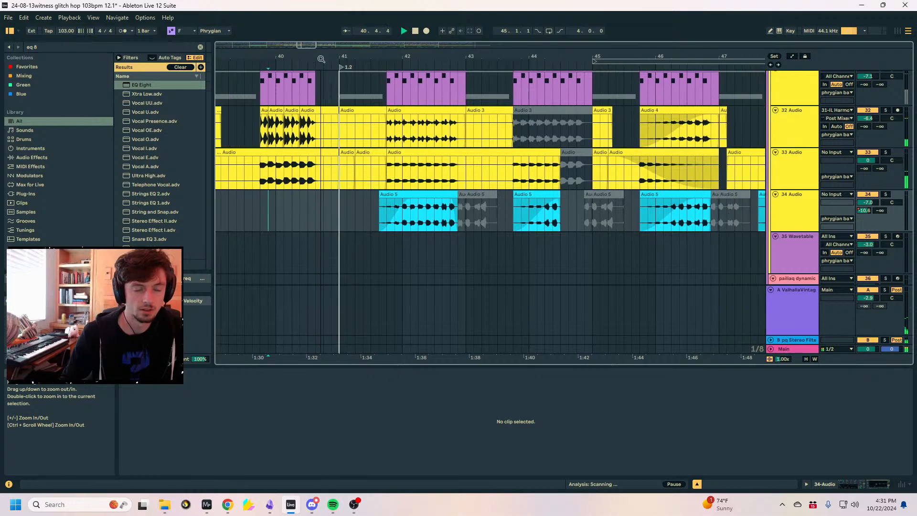
scroll(466, 204, "up", 2)
key("space")
Solo the phrygian bassline group and listen to it from 41.4.1.
left_click(461, 269)
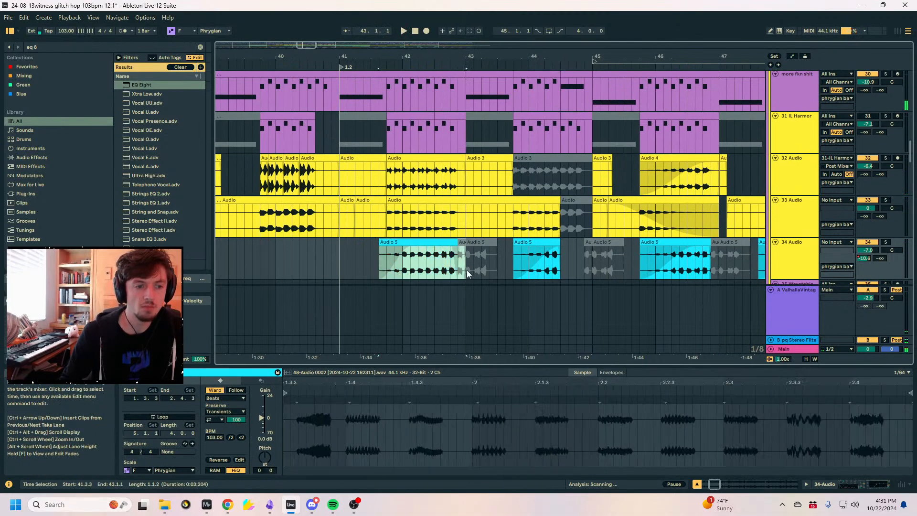
scroll(461, 269, "up", 2)
left_click(386, 175)
scroll(892, 211, "up", 1)
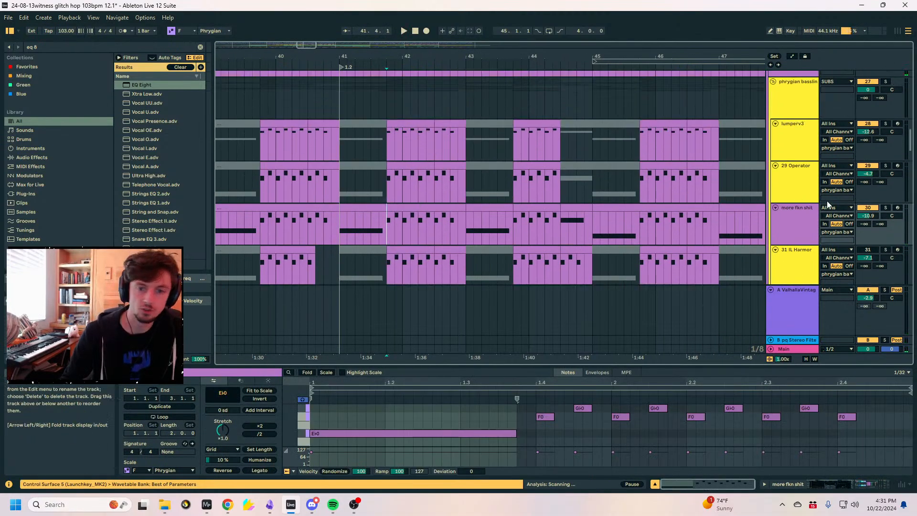
left_click(885, 81)
key("space")
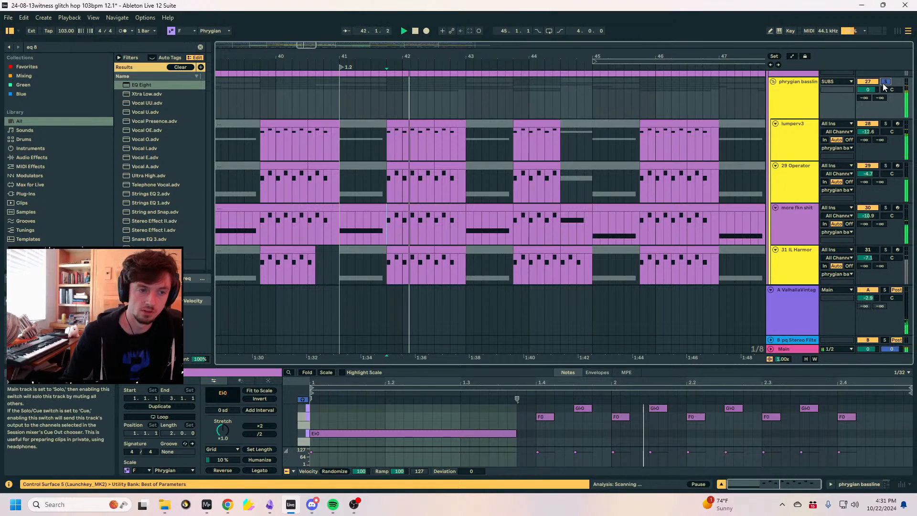
scroll(879, 93, "down", 2)
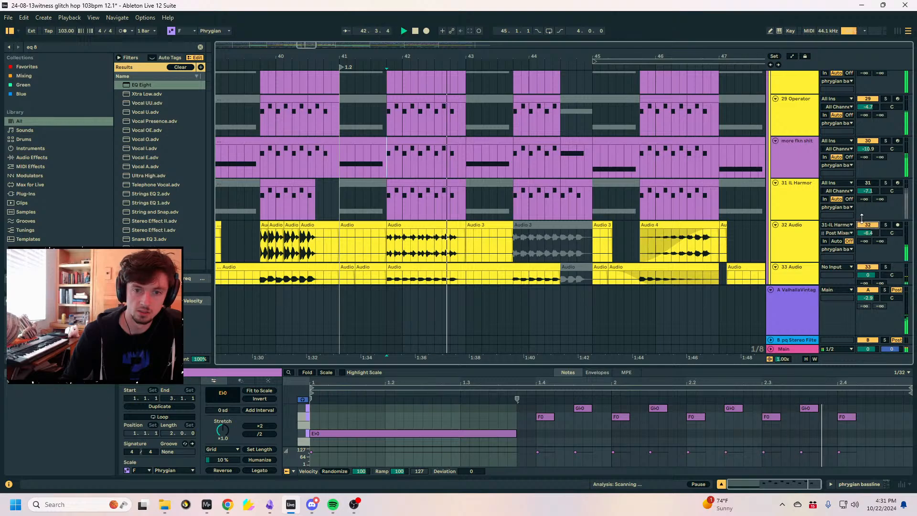
scroll(776, 194, "down", 2)
key("space")
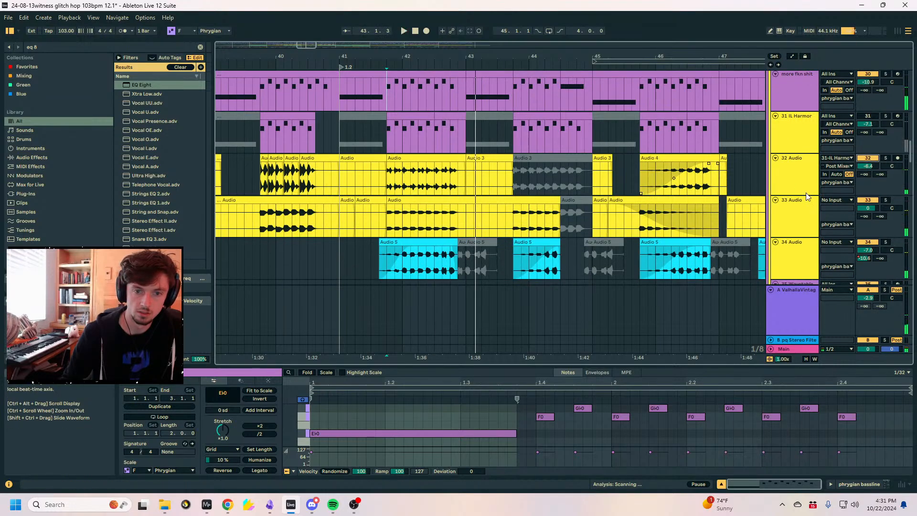
Solo the 34 Audio track, show its send automation, and listen to it from 41.3.1.
left_click(885, 242)
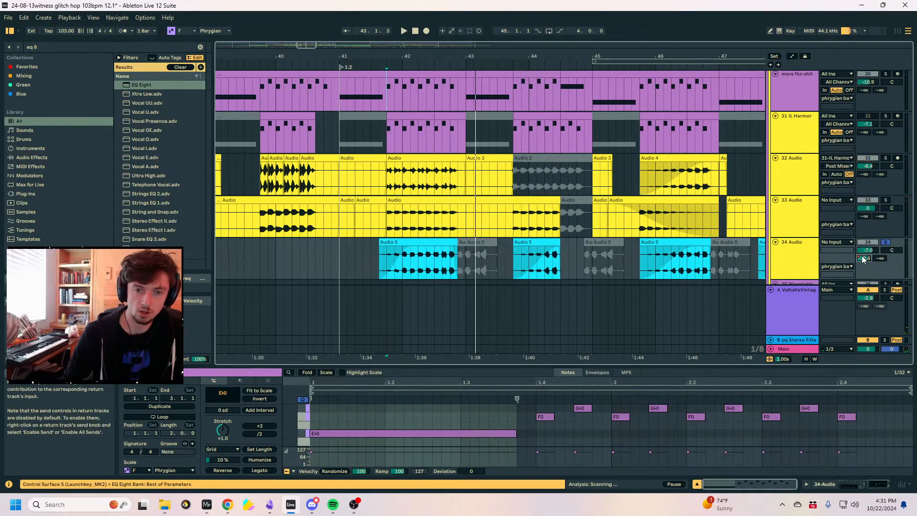
key("a")
left_click(371, 259)
key("space")
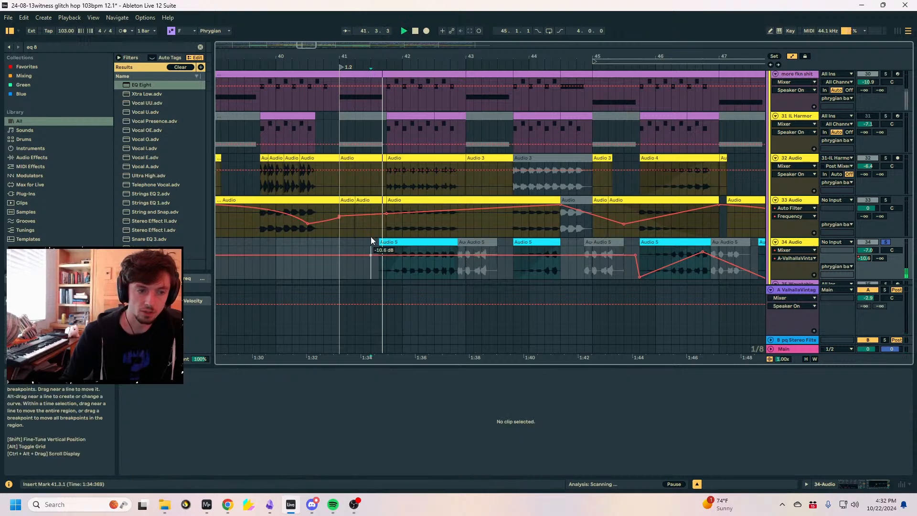
key("minus")
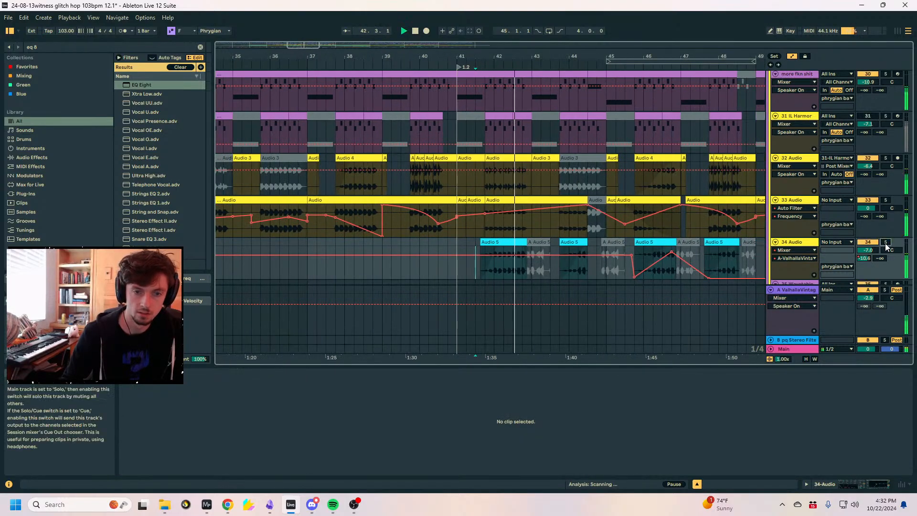
Solo the 32 Audio track, listen to it from 45.4.1, and bring up the OTT in its device chain.
key("a")
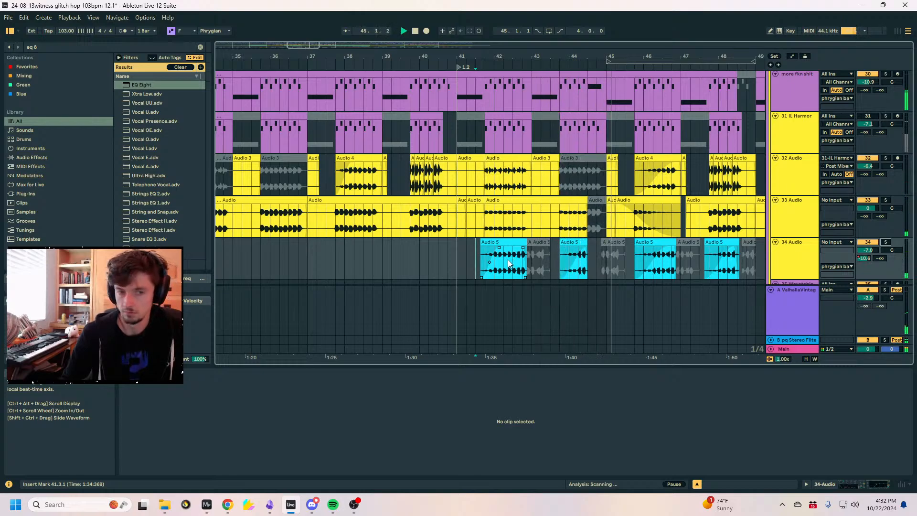
left_click_drag(598, 56, 438, 60)
key("a")
left_click(478, 189)
key("a")
left_click(886, 158)
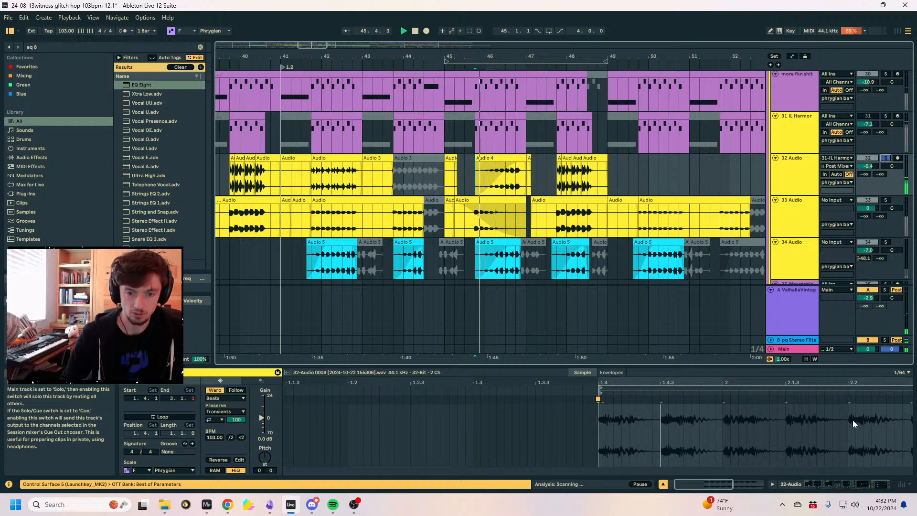
key("shift+Tab")
left_click(745, 390)
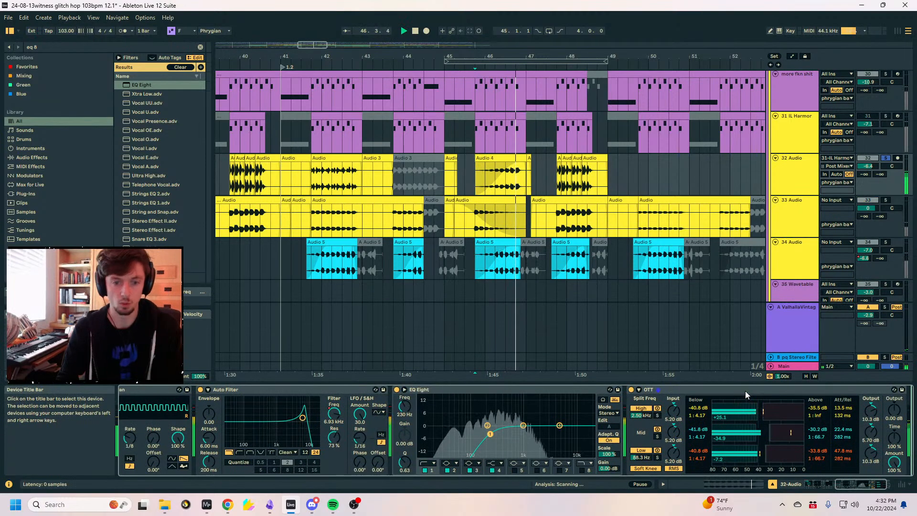
Automate the OTT's master output on the 32 Audio track up to 10 dB from 45.4.1 and play it back.
key("a")
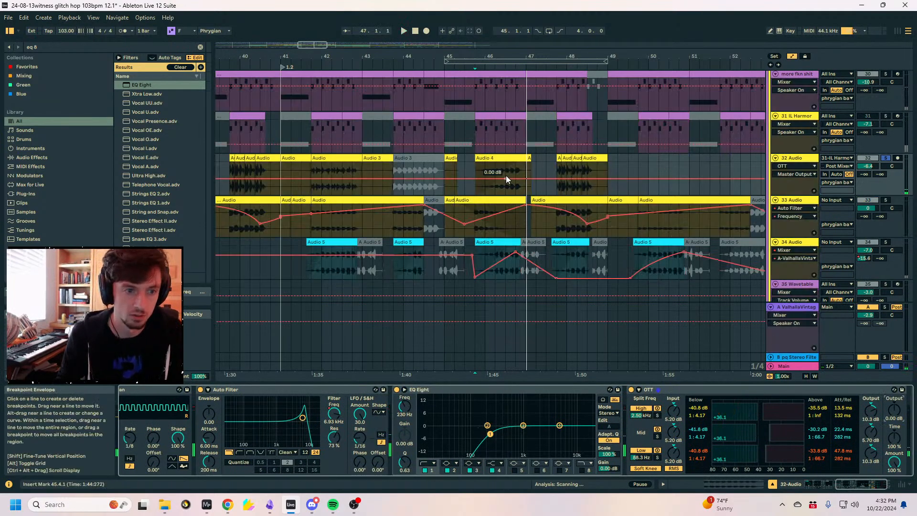
left_click(468, 176)
left_click_drag(474, 178, 474, 171)
key("space")
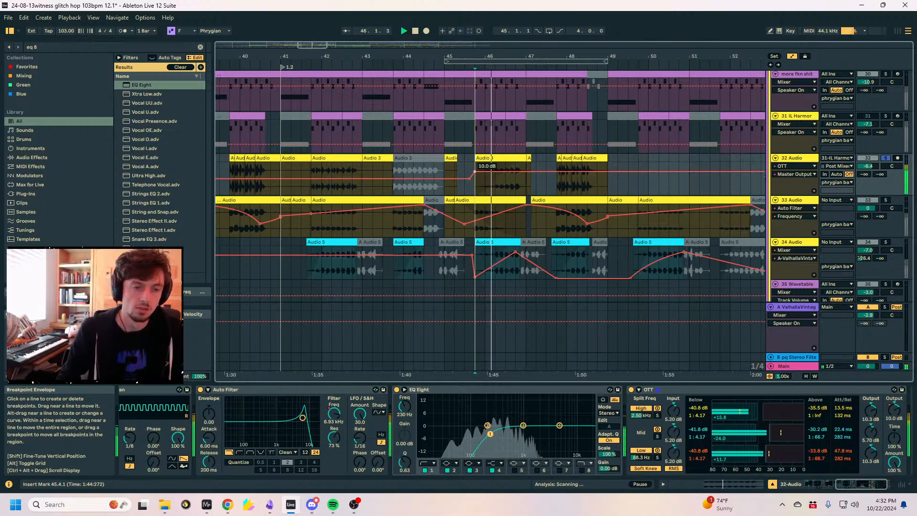
Automate the OTT amount on 32 Audio from minimum up to 100% at 45.4.1, hold it past bar 47, and listen with the track unsoloed.
left_click(894, 461)
left_click(468, 178)
left_click_drag(474, 177, 474, 162)
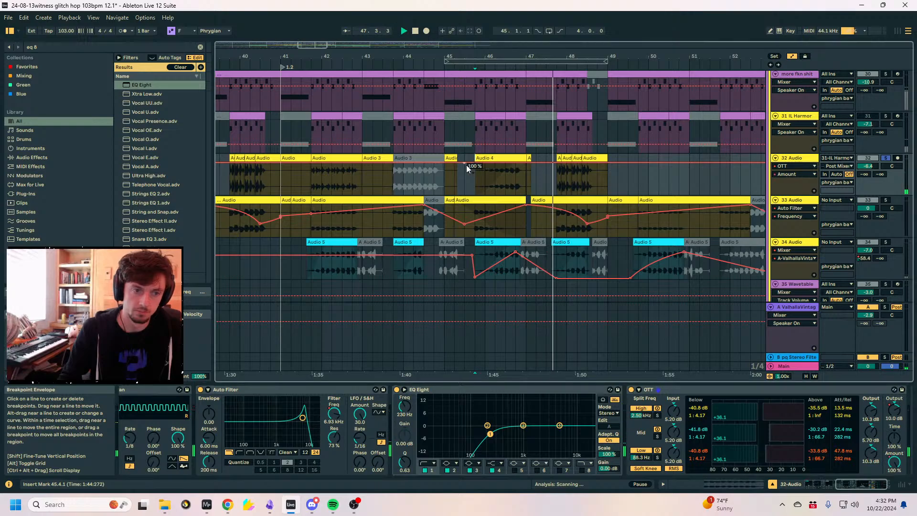
left_click(534, 165)
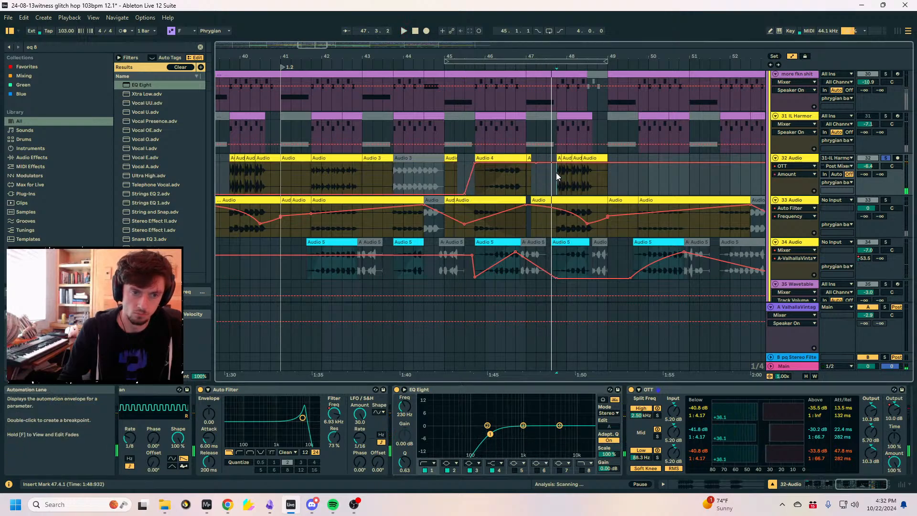
left_click(885, 158)
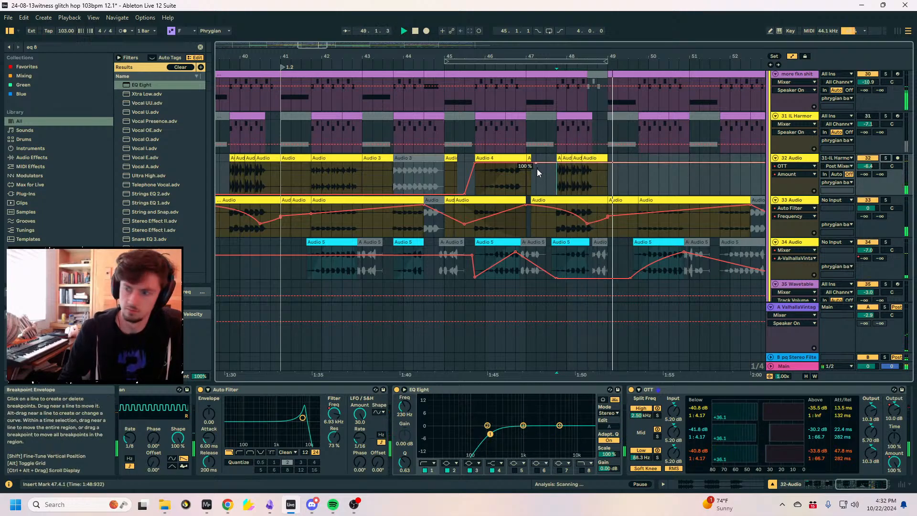
key("a")
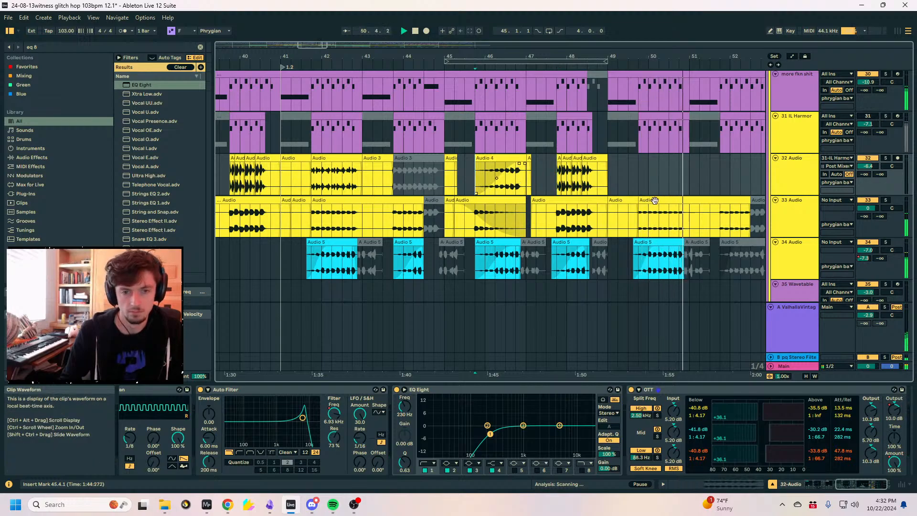
Insert a new return track after the ValhallaVintageVerb return and expand it.
left_click(801, 225)
left_click(804, 325)
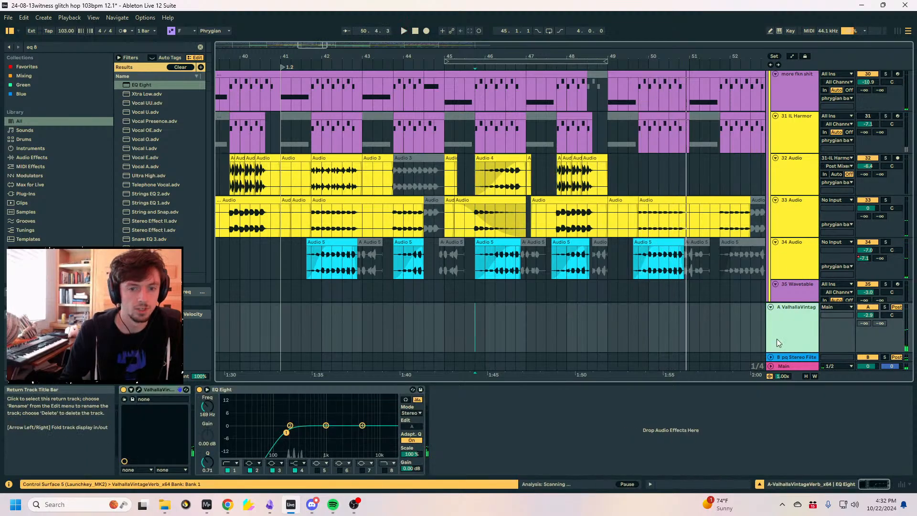
right_click(790, 336)
left_click(822, 406)
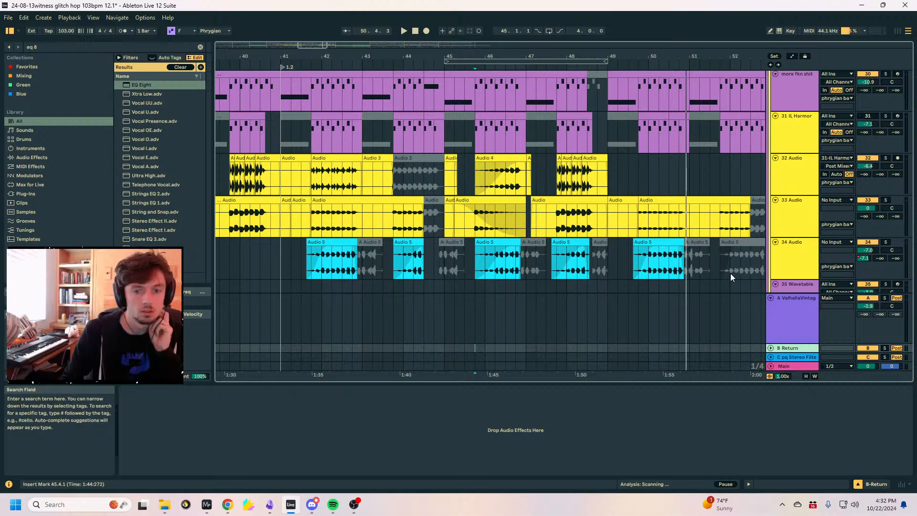
left_click(771, 349)
Search the browser for "conv" and load Convolution Reverb Pro modified onto the 34 Audio track.
left_click(74, 48)
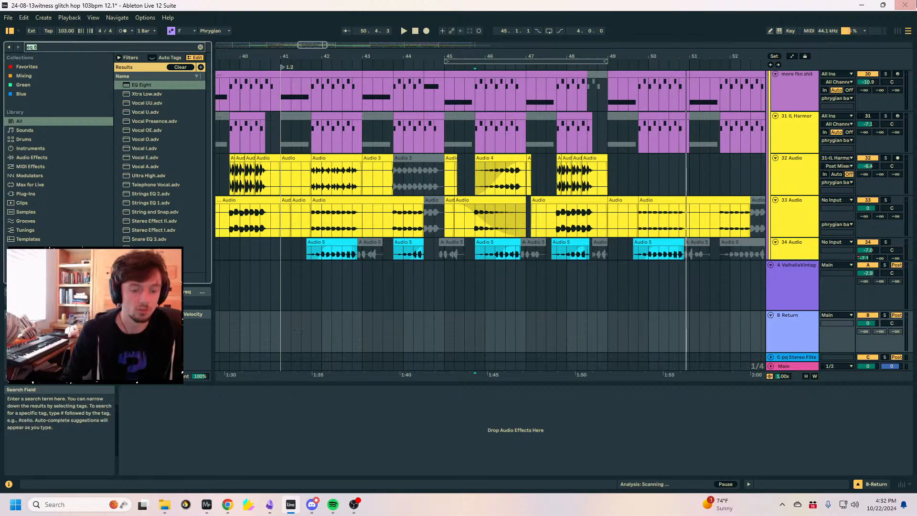
type("conv")
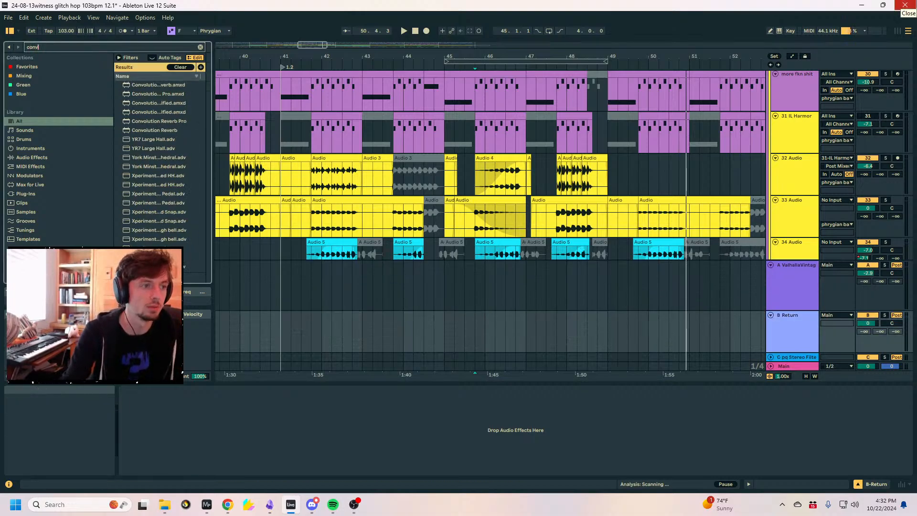
left_click_drag(212, 189, 314, 191)
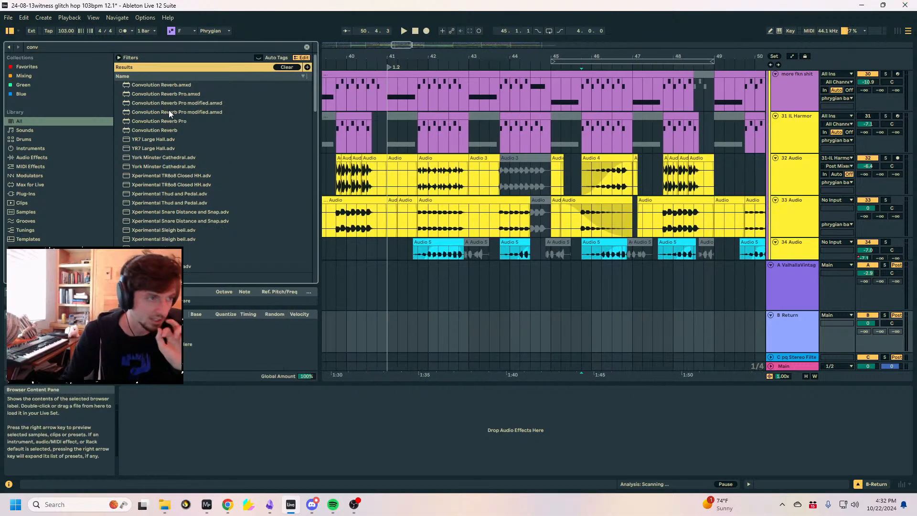
left_click(144, 104)
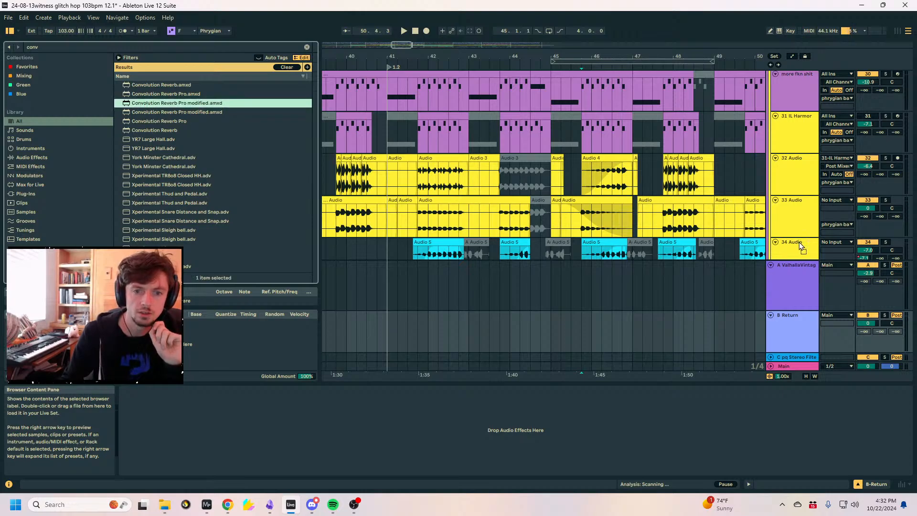
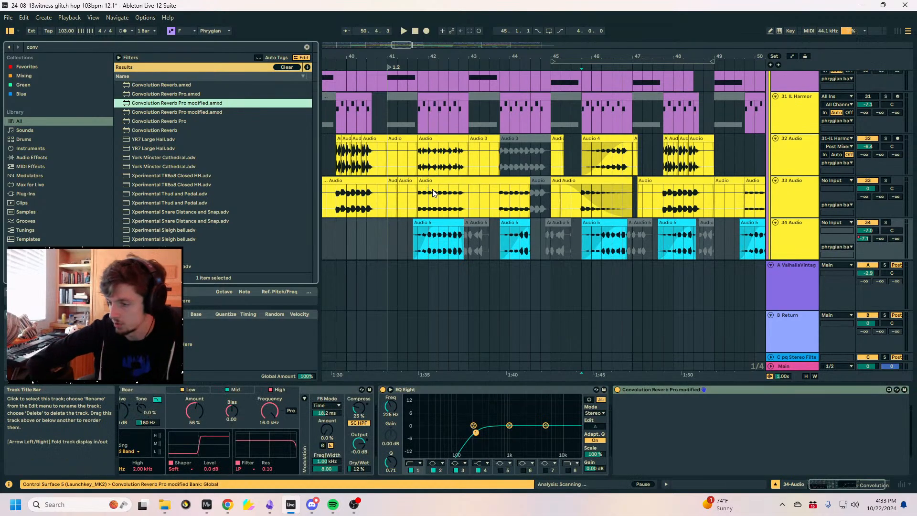
Solo the 34 Audio track and, during playback, set the convolution reverb's decay to 48% and size to 51.2%.
scroll(433, 193, "down", 1)
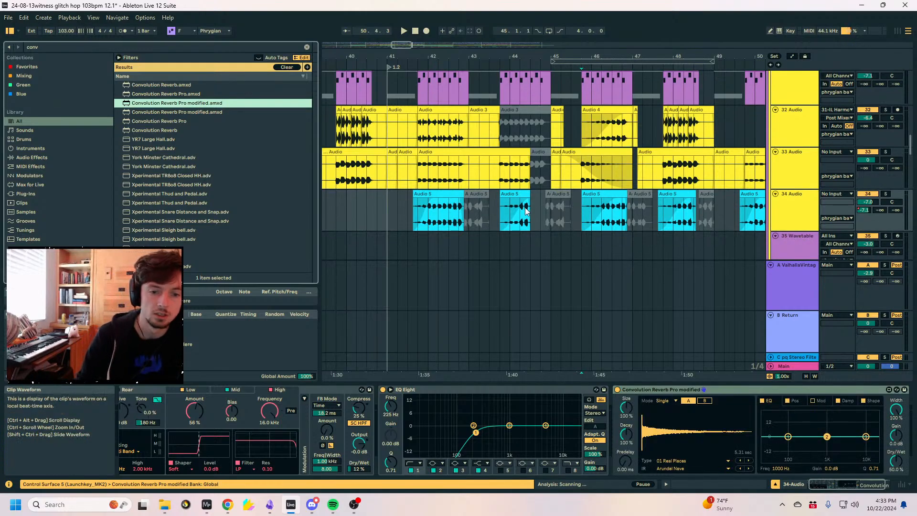
scroll(477, 198, "down", 1)
left_click(506, 202)
key("space")
left_click(885, 183)
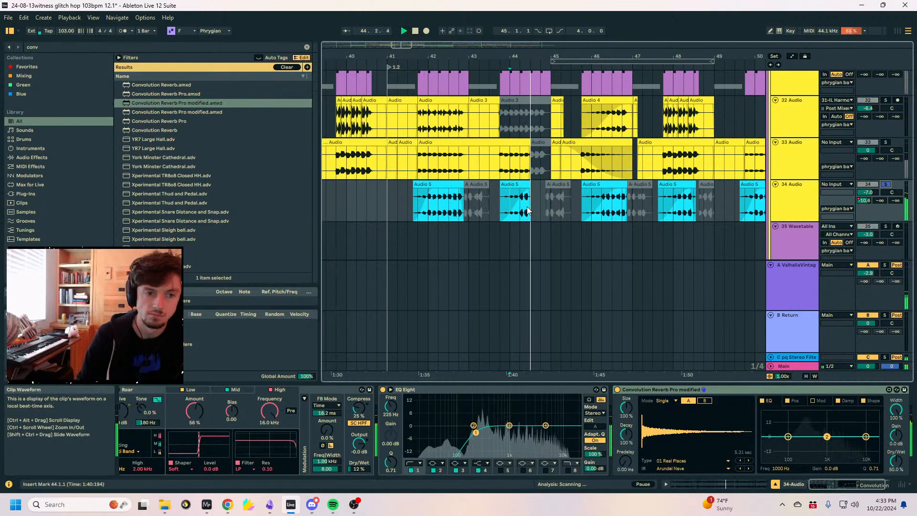
key("space")
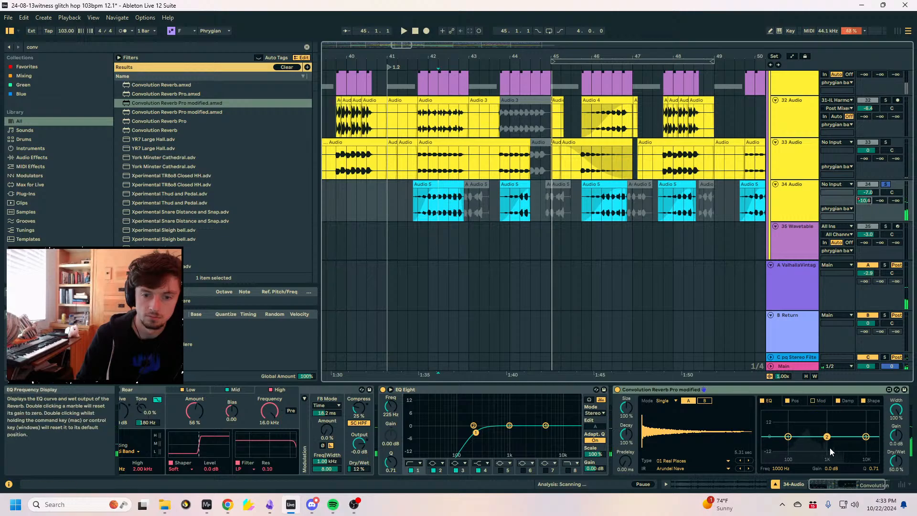
left_click_drag(625, 435, 623, 410)
key("space")
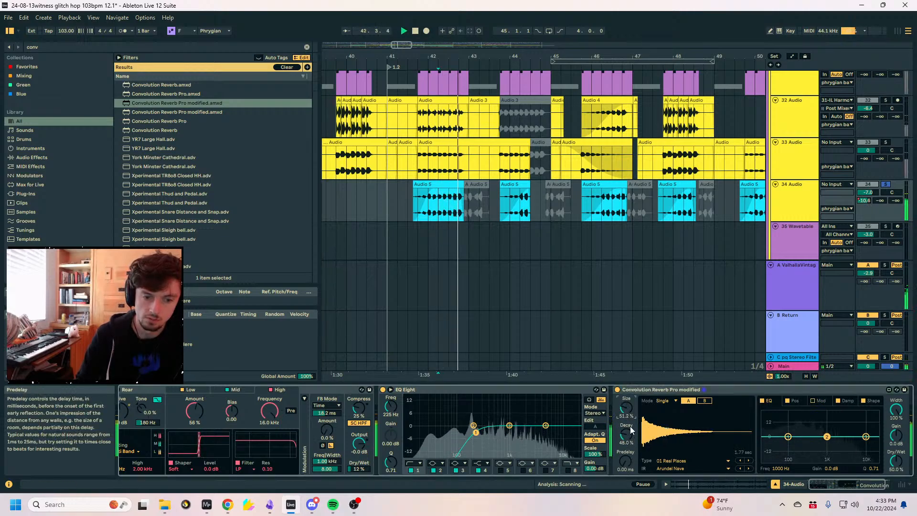
Duplicate the 34 Audio track's ValhallaVintageVerb send automation past bar 57 and clear it from 40.1.1 to 57.1.1.
key("a")
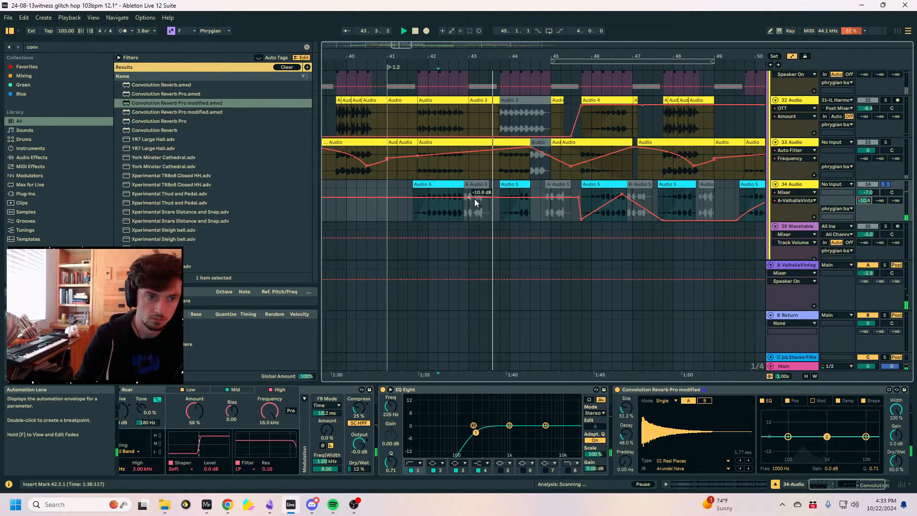
scroll(449, 203, "down", 5)
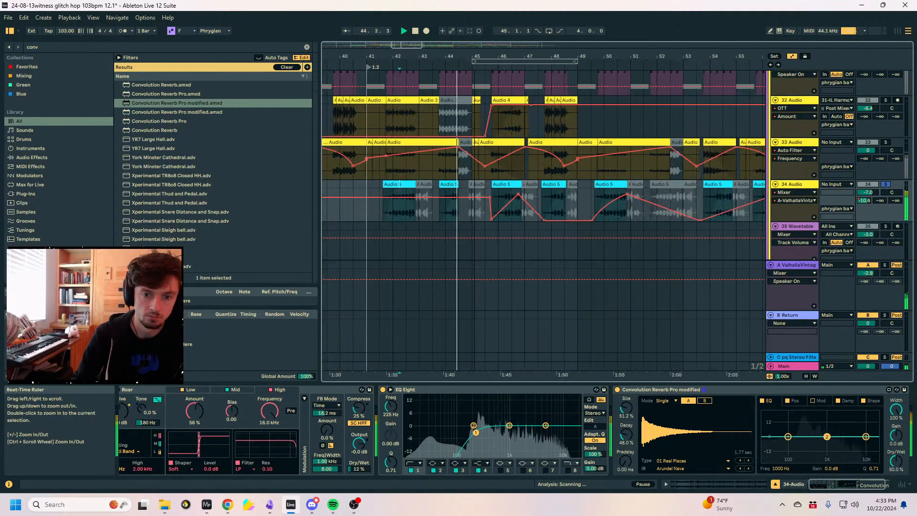
left_click_drag(669, 199, 421, 204)
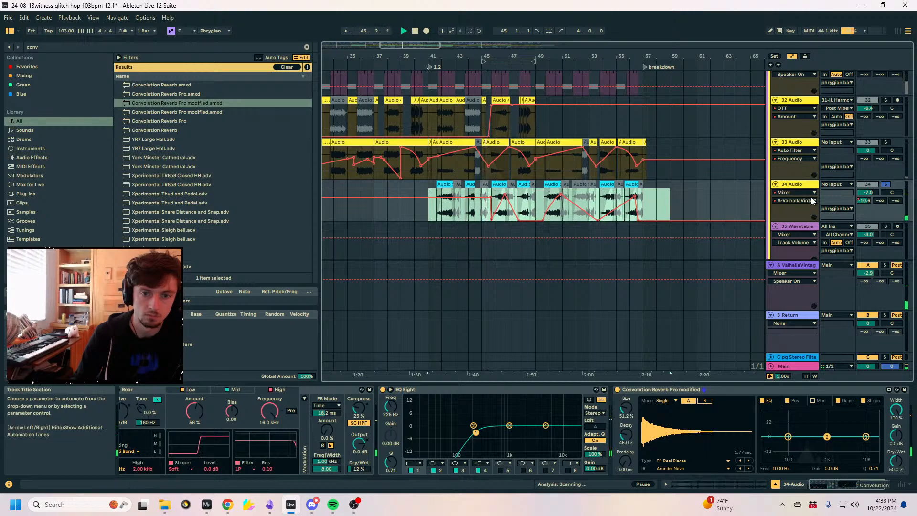
left_click_drag(684, 206, 428, 208)
key("space")
left_click(646, 204)
left_click_drag(646, 204, 586, 213)
key("ctrl+d")
key("Delete")
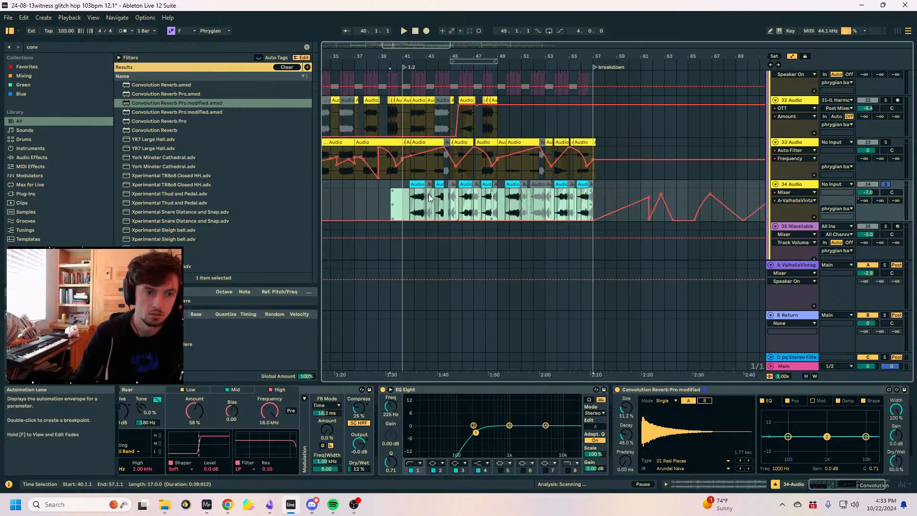
Lower the convolution reverb's dry/wet to 13.8%, unsolo the 34 Audio track, and listen around bar 42.
key("space")
key("space")
left_click_drag(896, 461, 895, 482)
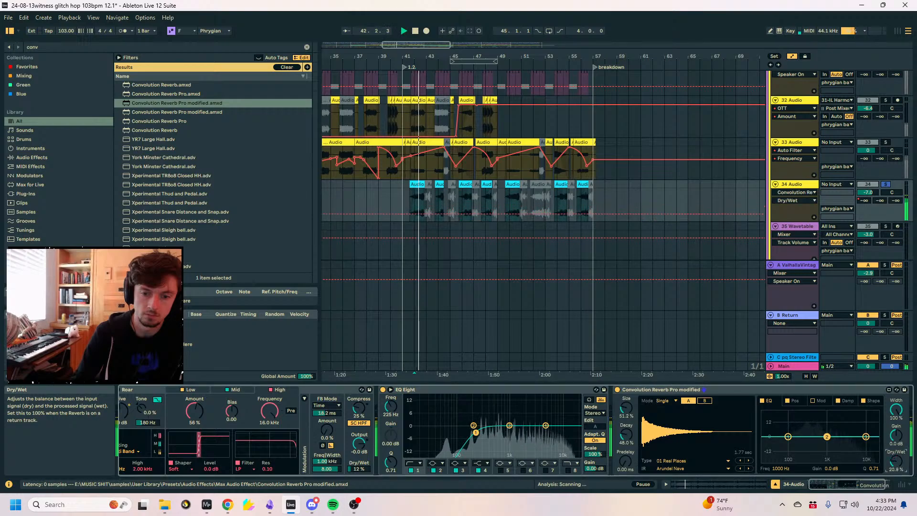
left_click(886, 184)
key("space")
key("space")
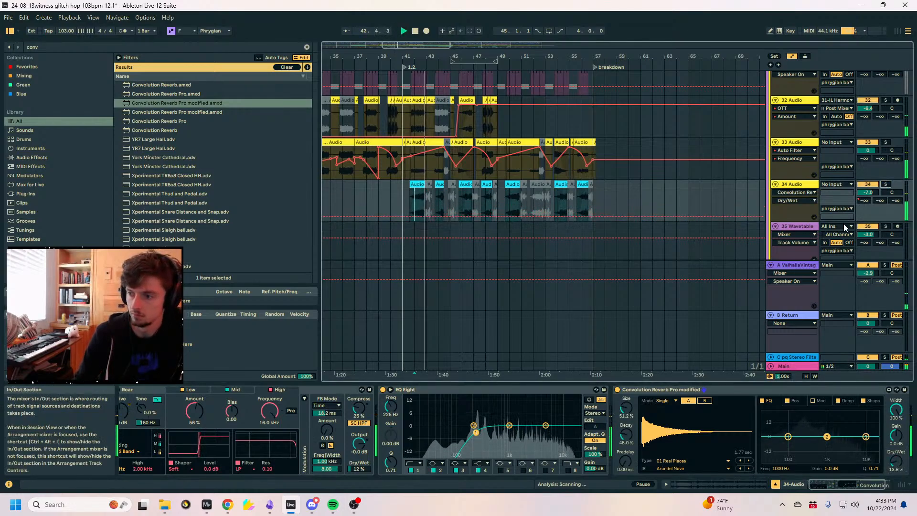
left_click_drag(405, 57, 406, 89)
key("space")
Search the browser for "sweep" and open the spectral rotation folder inside PAILIAQ.
left_click(91, 48)
type("sweep")
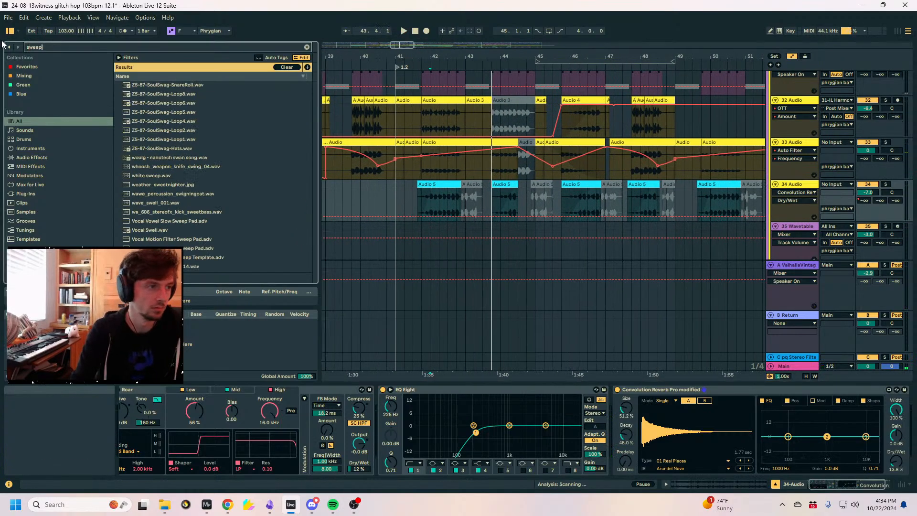
scroll(191, 182, "down", 3)
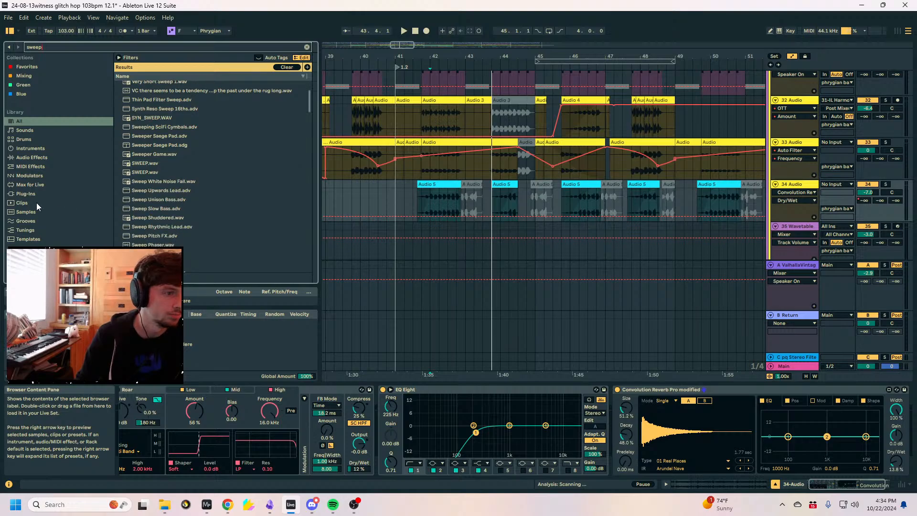
scroll(36, 202, "down", 2)
left_click(43, 259)
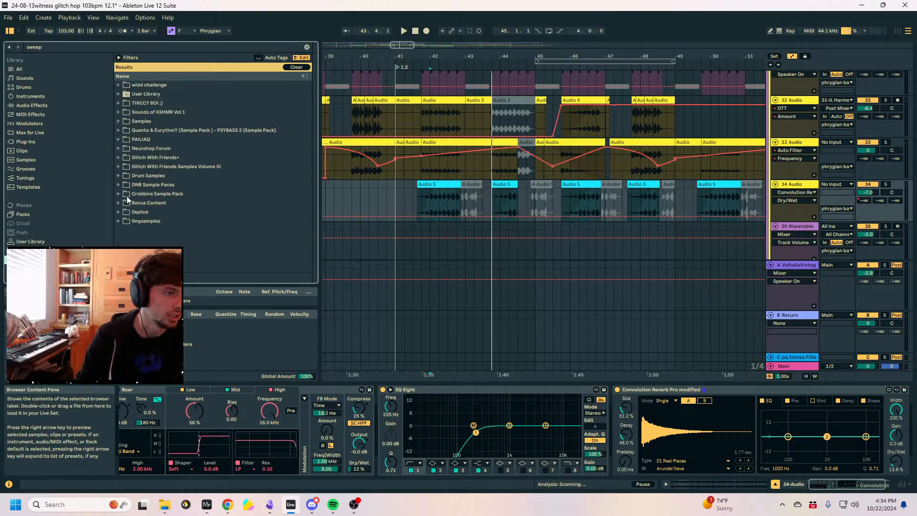
left_click(118, 139)
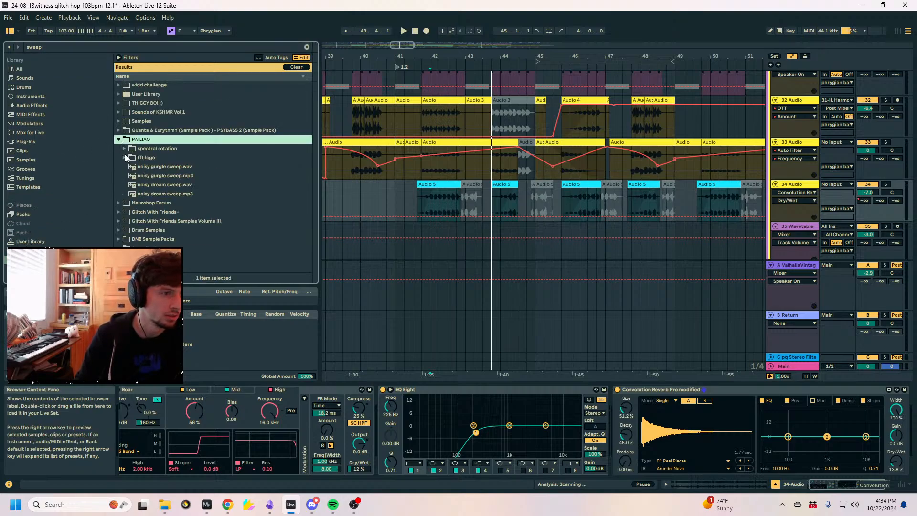
left_click(125, 148)
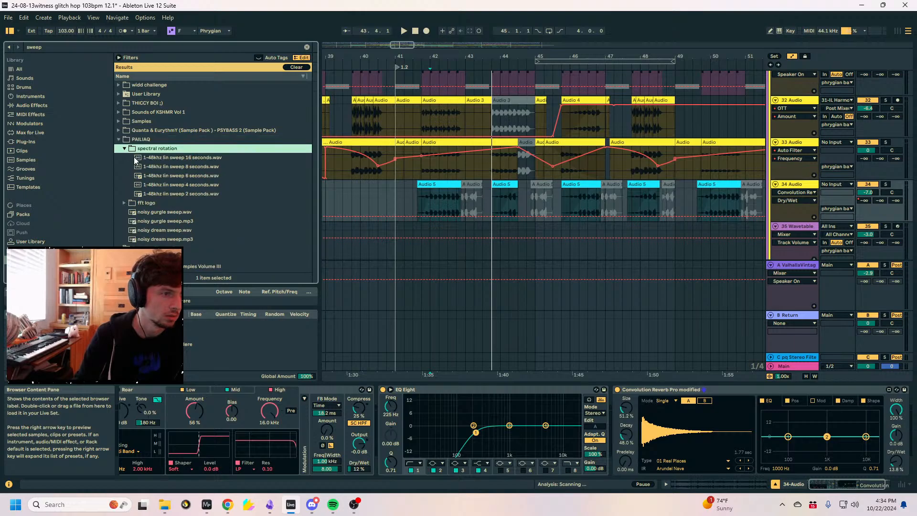
Load "1-48khz lin sweep 2 seconds.wav" into the convolution reverb as its impulse response.
left_click(161, 186)
left_click(161, 192)
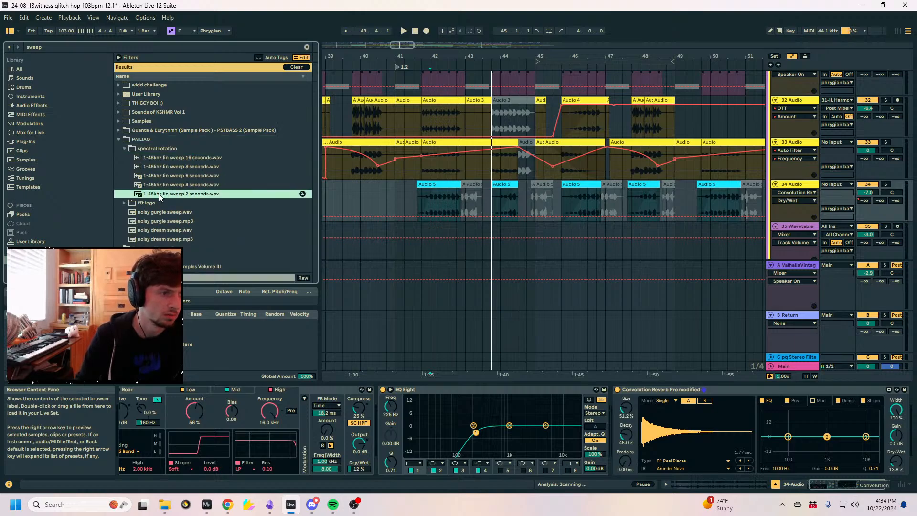
left_click_drag(184, 194, 657, 436)
Solo the 34 Audio track and, during playback, set the convolution reverb's dry/wet to 100% and size to 154%.
key("space")
left_click(885, 184)
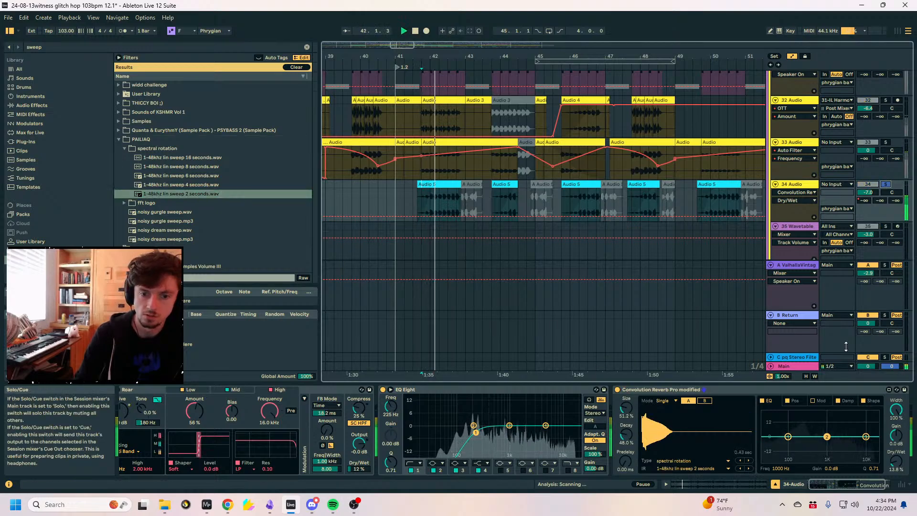
left_click_drag(897, 464, 897, 420)
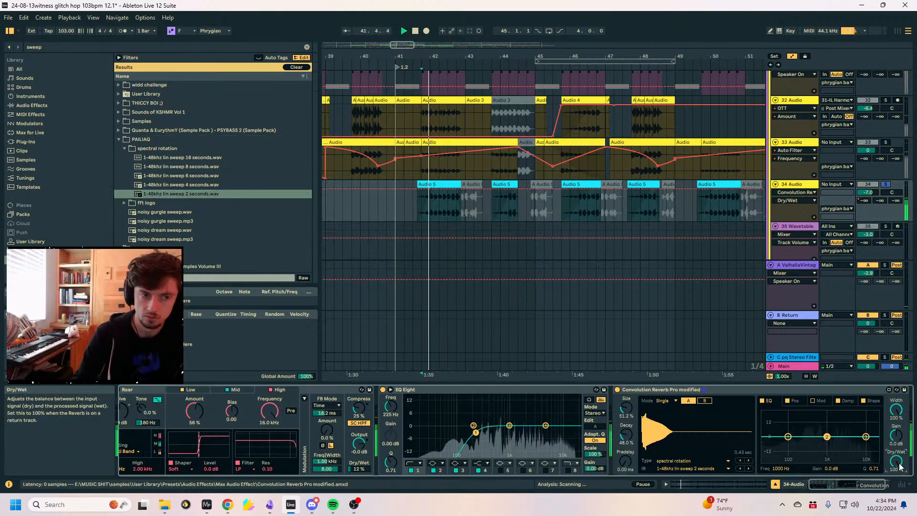
mouse_move(623, 409)
left_mouse_down()
mouse_move(627, 434)
mouse_move(626, 398)
mouse_move(630, 417)
left_mouse_up()
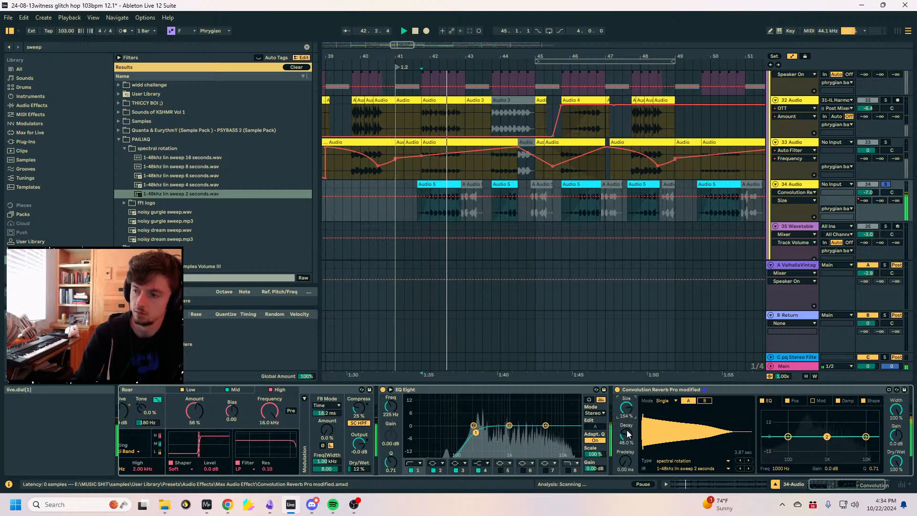
Bring up the spectrogram display to inspect the sweep, and raise the convolution reverb's size to 200% during playback.
left_click(207, 504)
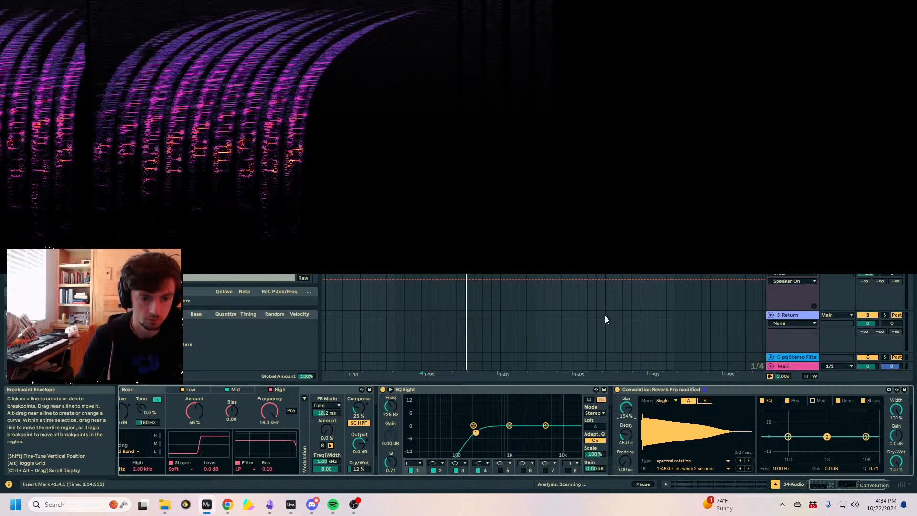
left_click_drag(625, 461, 625, 462)
key("space")
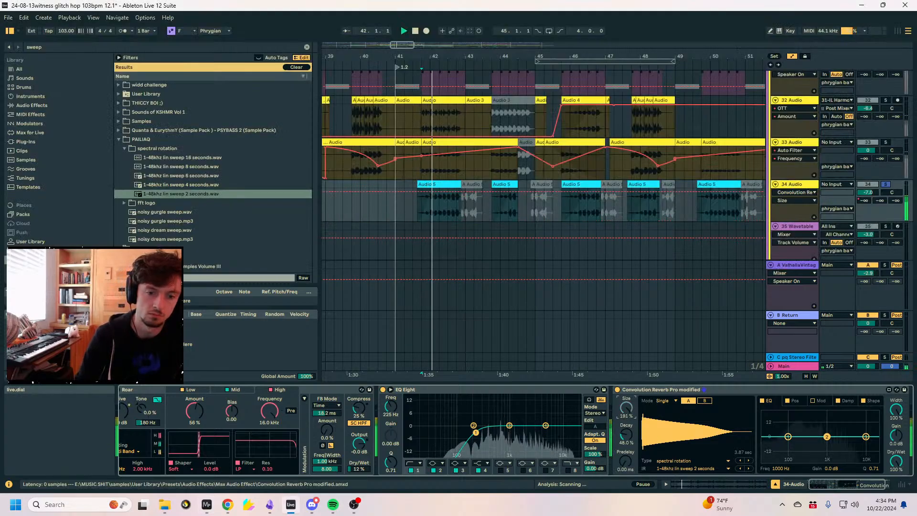
left_click_drag(628, 408, 627, 382)
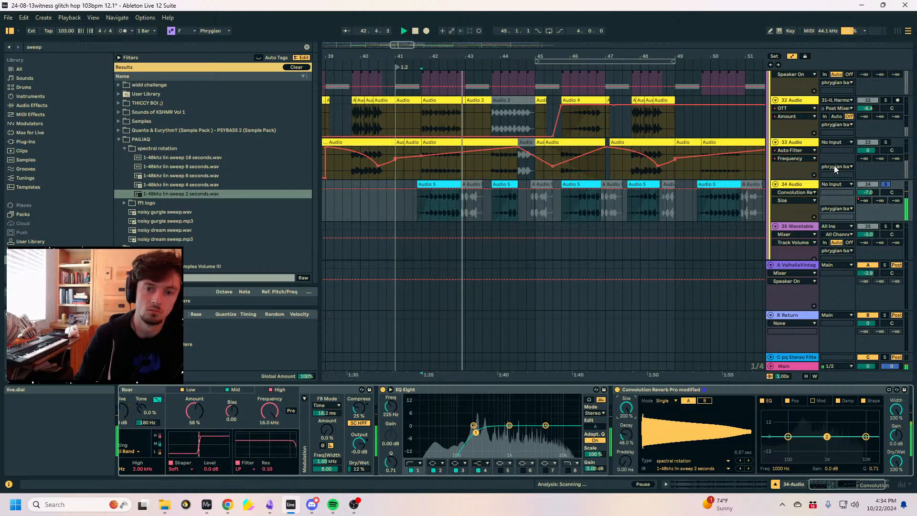
Unsolo the 34 Audio track and lower the convolution reverb's size to 67.7% while the full mix plays from bar 41.
left_click(432, 211)
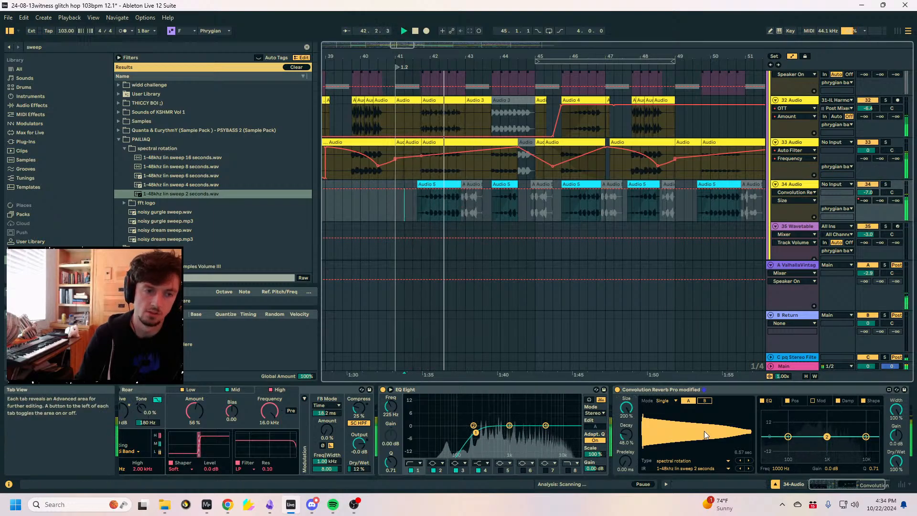
left_click_drag(626, 407, 626, 430)
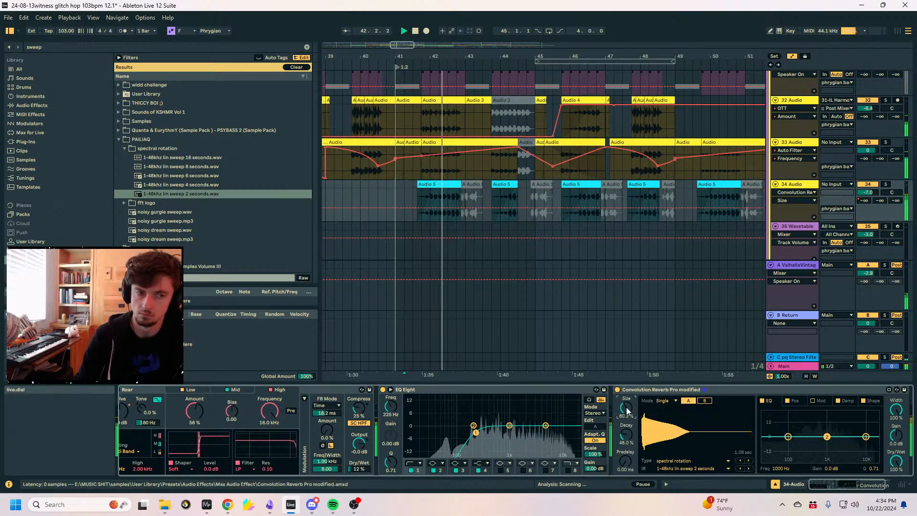
left_click_drag(625, 409, 626, 410)
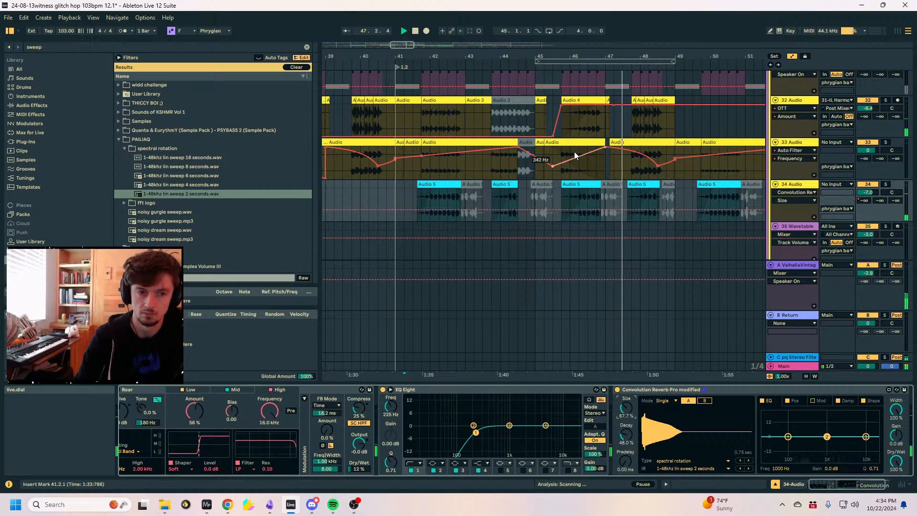
Deactivate the 34 Audio clip around bar 46 and switch off the convolution reverb.
key("a")
left_click(595, 193)
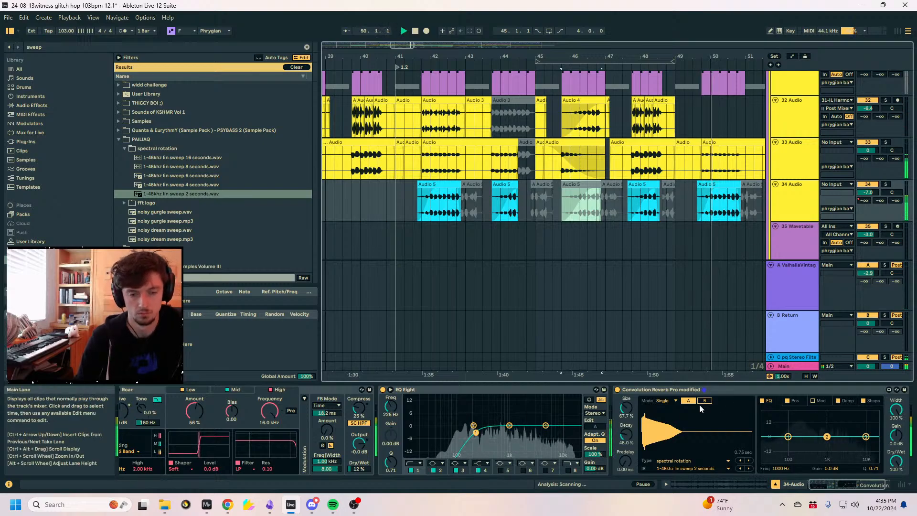
left_click(617, 389)
key("a")
key("space")
Try automating the convolution reverb to switch on at about bars 43.4 and 47.3, and leave the device off and collapsed.
left_click_drag(625, 213, 625, 197)
left_click(629, 208)
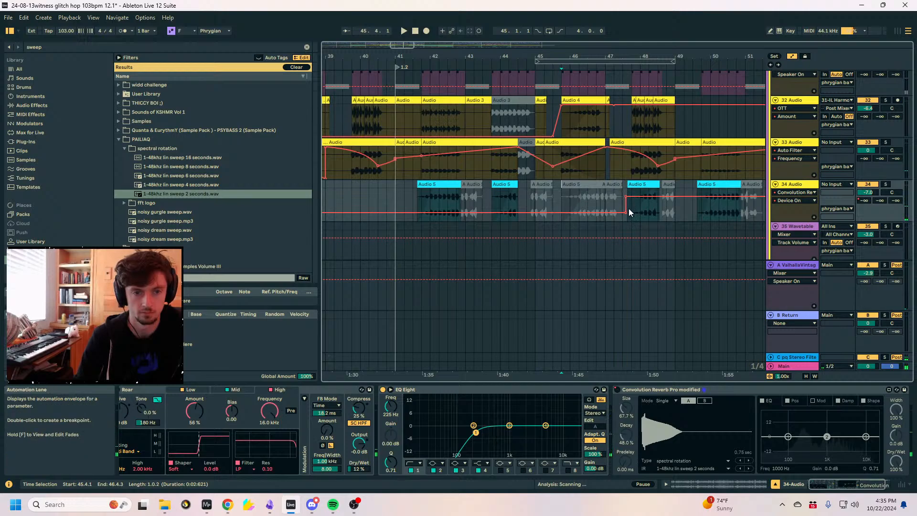
key("space")
left_click_drag(492, 211, 493, 196)
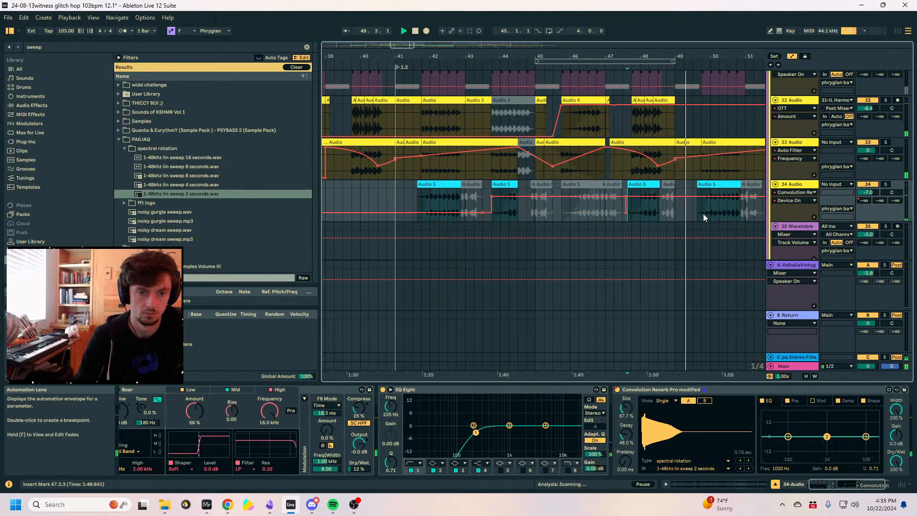
key("a")
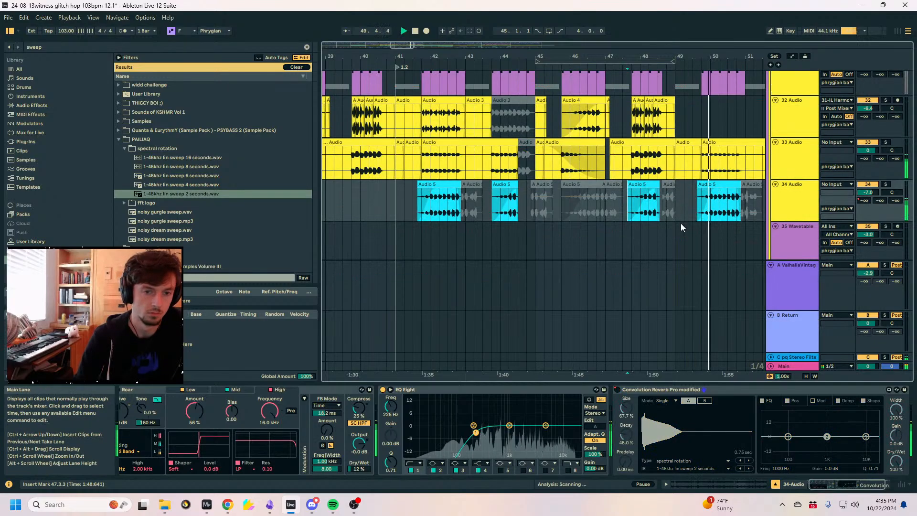
double_click(664, 389)
Copy the 34 Audio track's Valhalla send automation from bars 57 to 73 and paste it at bar 41.
left_click(863, 200)
left_click_drag(704, 57, 561, 29)
key("a")
left_click_drag(646, 196, 723, 201)
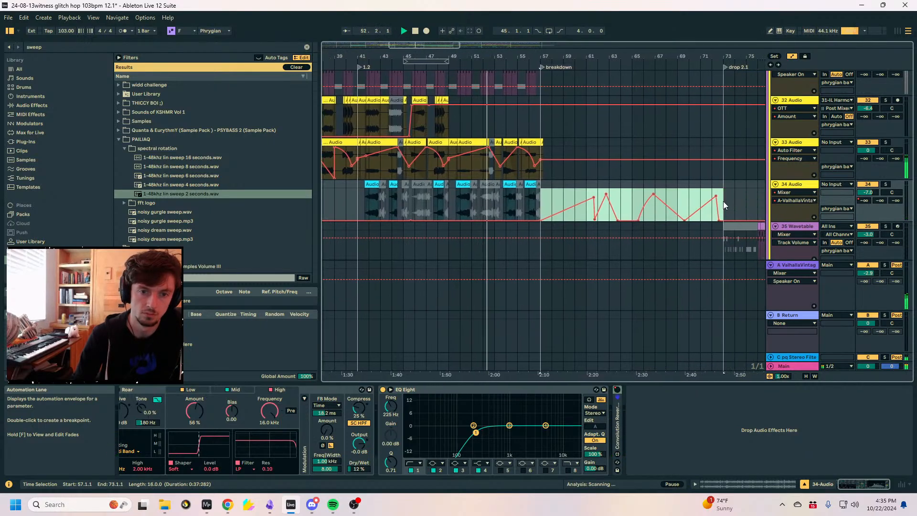
left_click(360, 199)
key("ctrl+v")
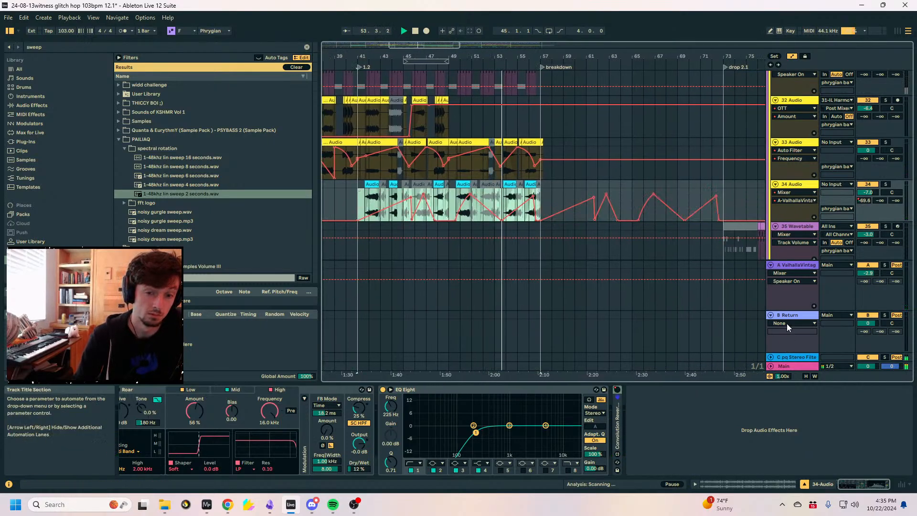
Insert a new return track below the Valhalla return and colour it light blue.
left_click(789, 267)
right_click(793, 267)
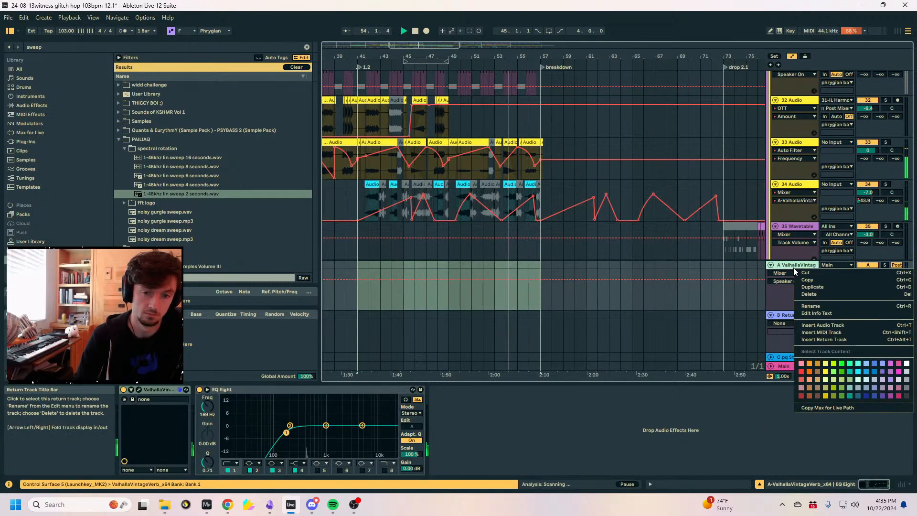
left_click(828, 341)
key("ctrl+alt+t")
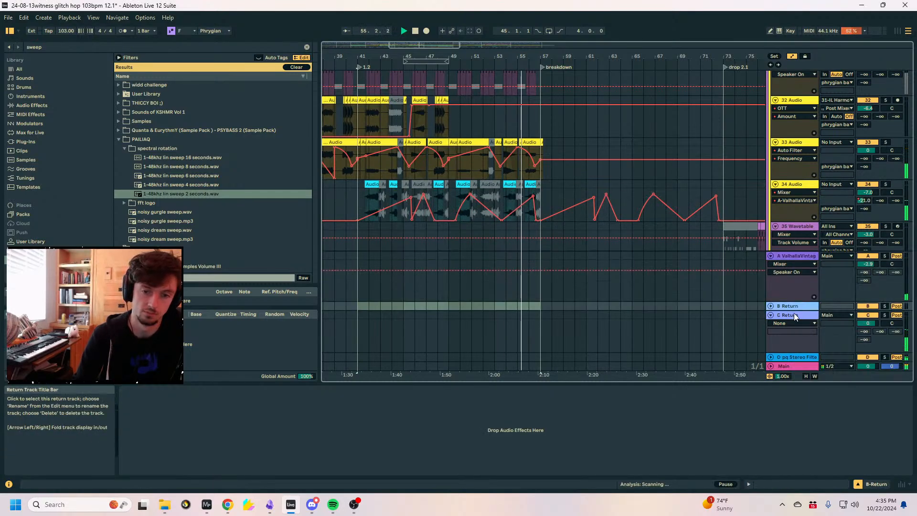
right_click(786, 306)
left_click(854, 400)
Search the browser for convolution effects and load MConvolutionEZ onto the new B return track.
left_click_drag(53, 47, 5, 51)
type("convolutio")
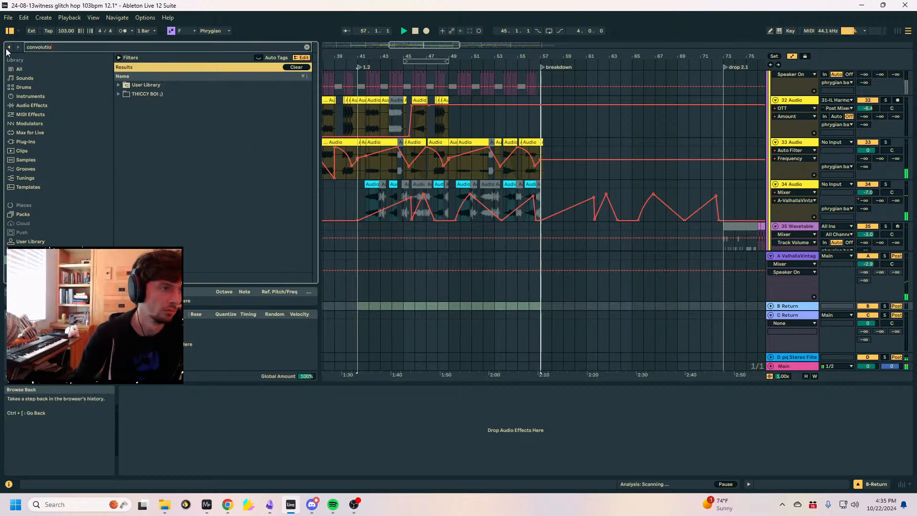
left_click(18, 71)
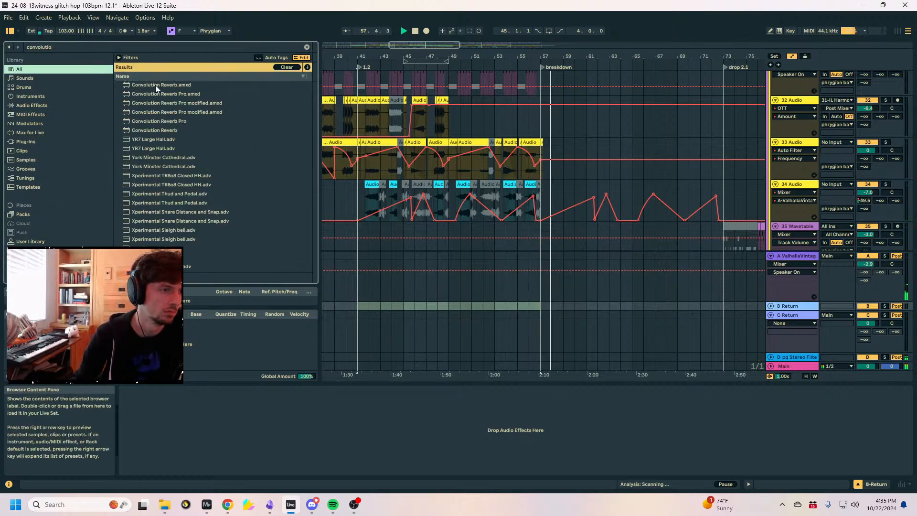
left_click_drag(55, 47, 3, 44)
type("mcon")
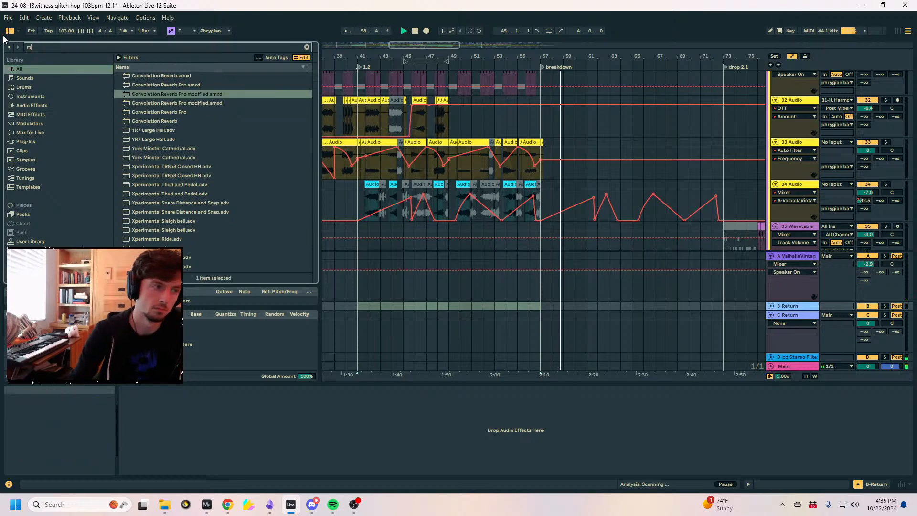
double_click(158, 85)
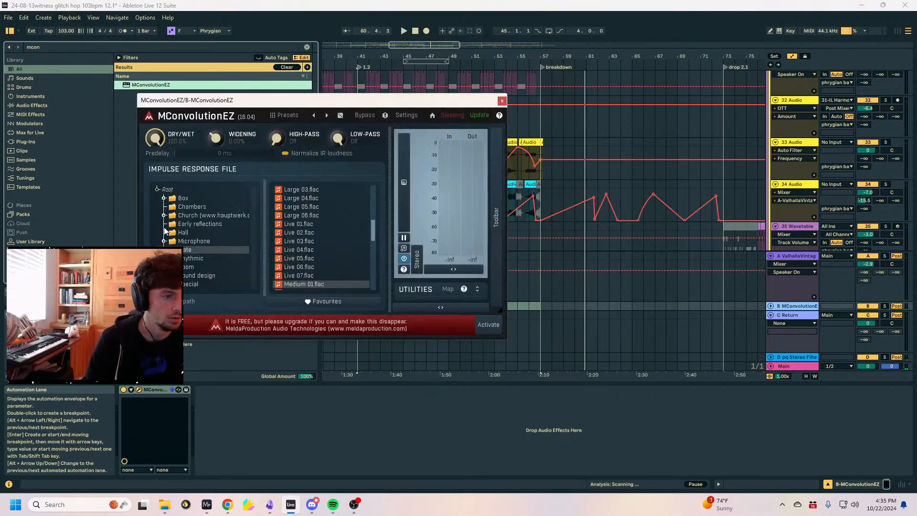
Browse MConvolutionEZ's Hall and Room impulse responses and reset the impulse file to its default value.
left_click(194, 233)
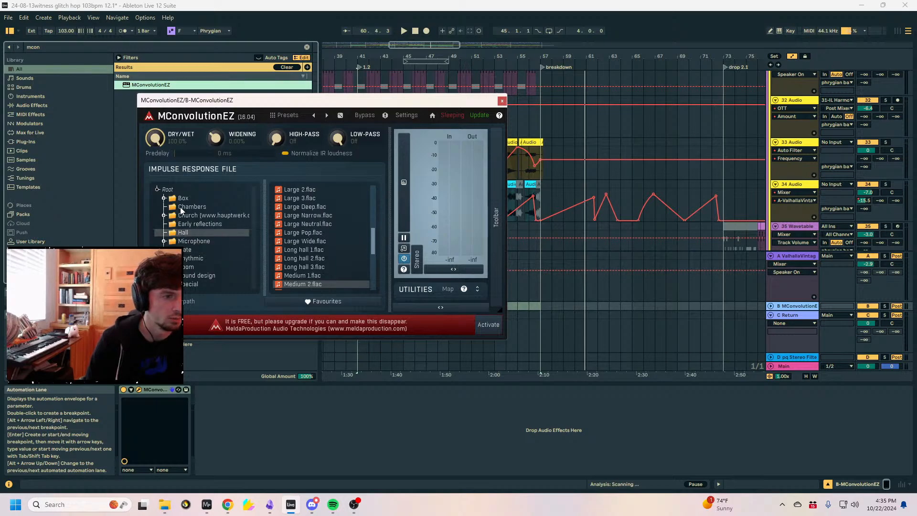
left_click(194, 267)
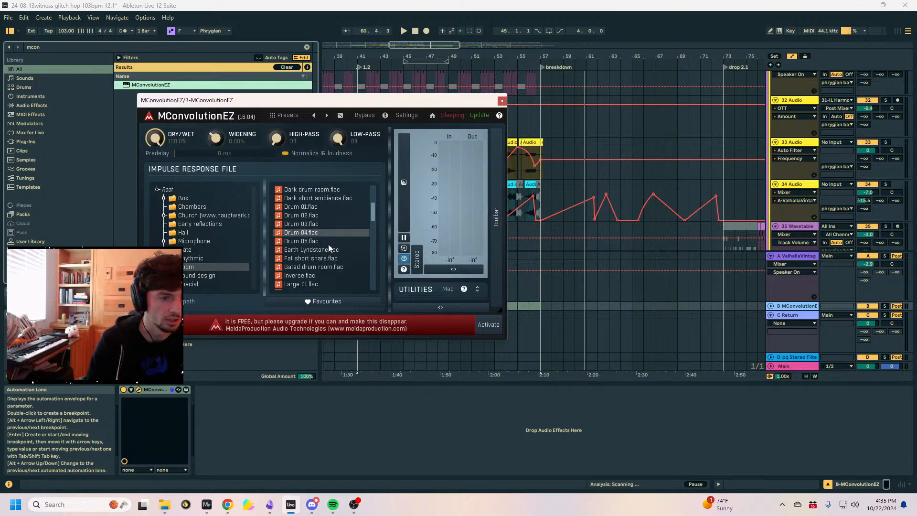
left_click(297, 224)
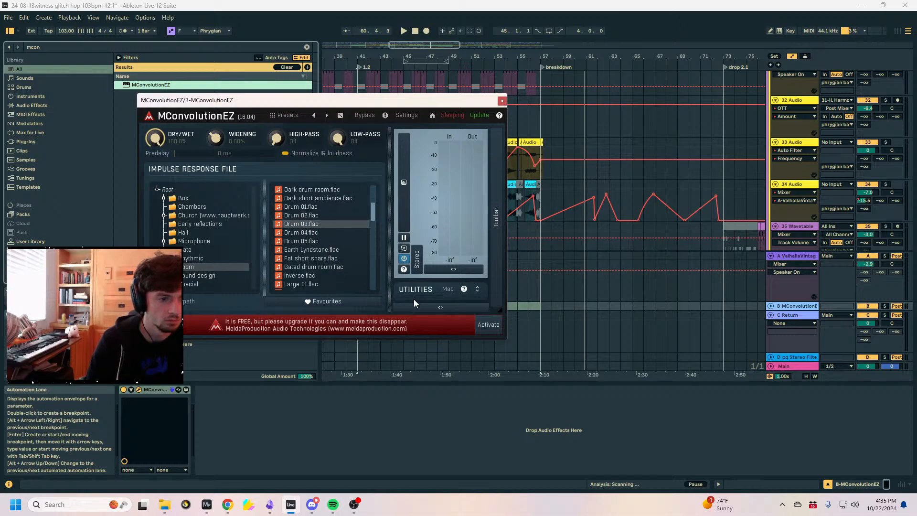
right_click(297, 219)
left_click(292, 216)
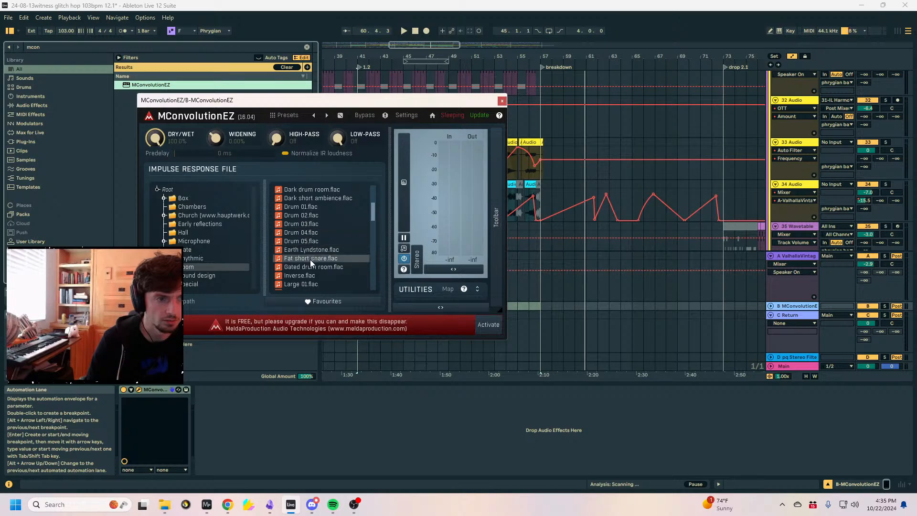
right_click(302, 226)
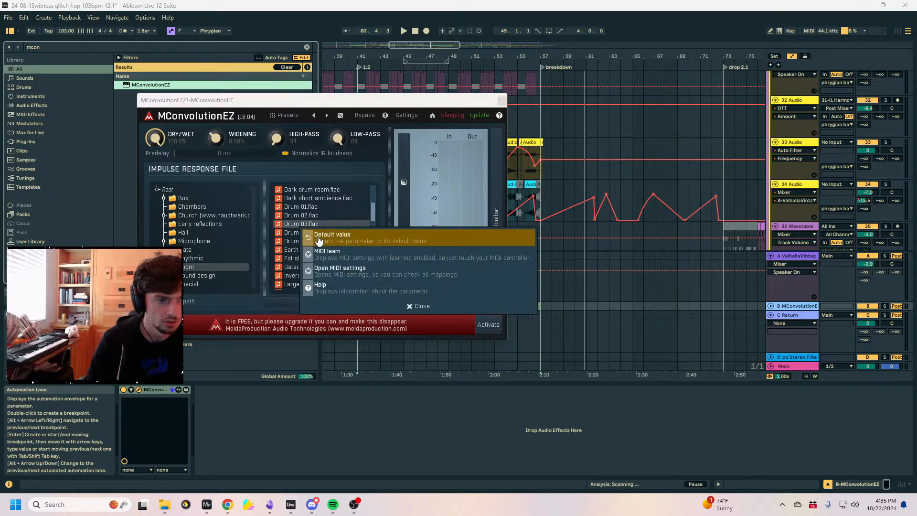
left_click(319, 237)
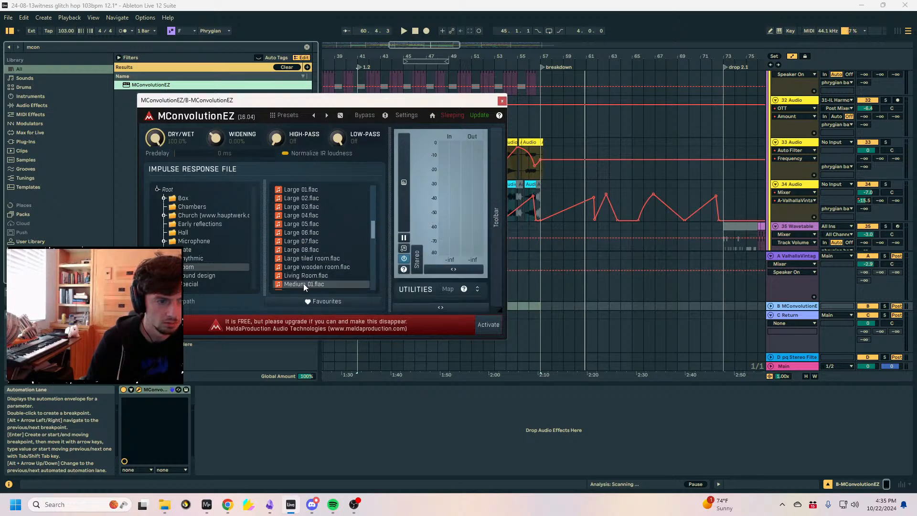
left_click_drag(409, 100, 315, 249)
Send the 34 Audio track to the MConvolutionEZ return at 0 dB and play from bar 41 with that return soloed.
left_click(365, 200)
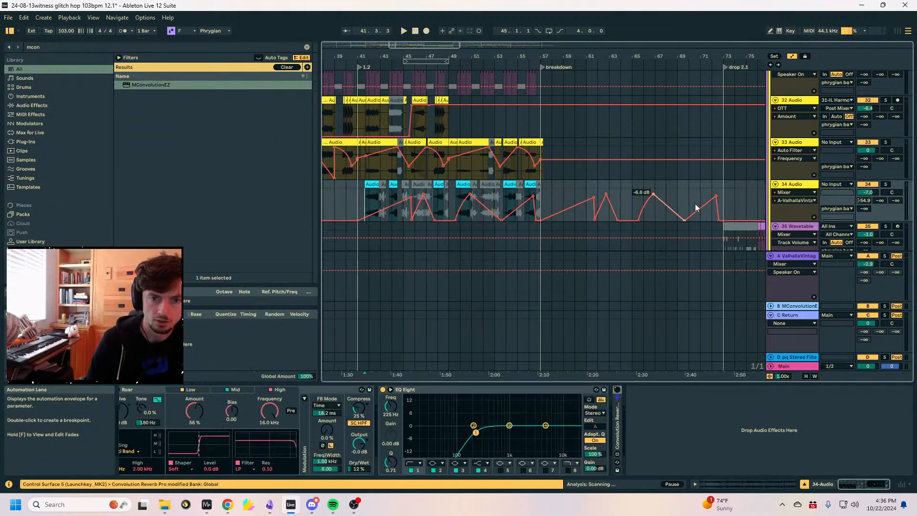
key("space")
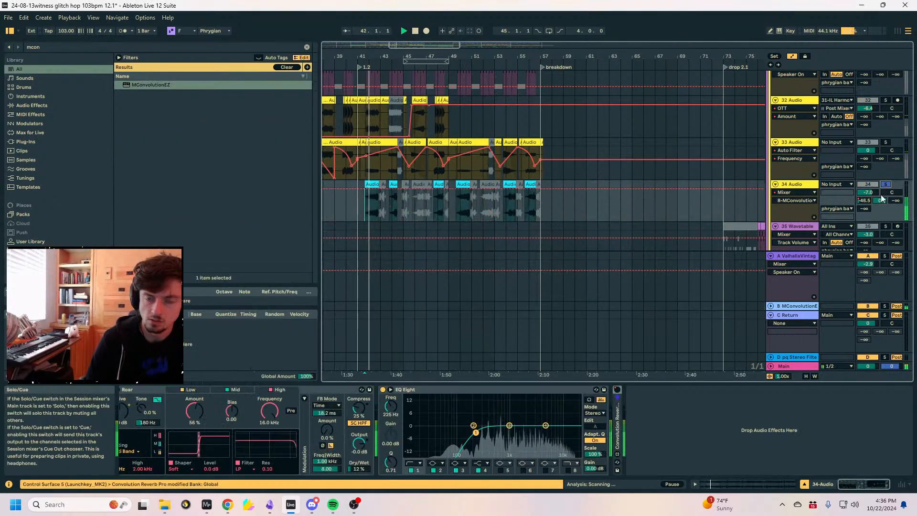
left_click(880, 308)
key("space")
key("space")
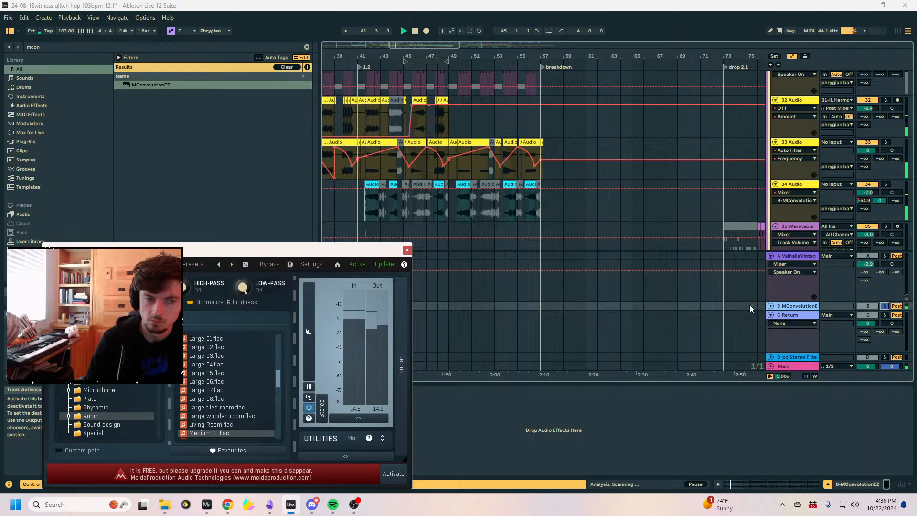
Set MConvolutionEZ's widening to -54.0% and try the Room impulse response "Large tiled room.flac".
left_click_drag(276, 248, 511, 150)
left_click_drag(356, 187, 356, 148)
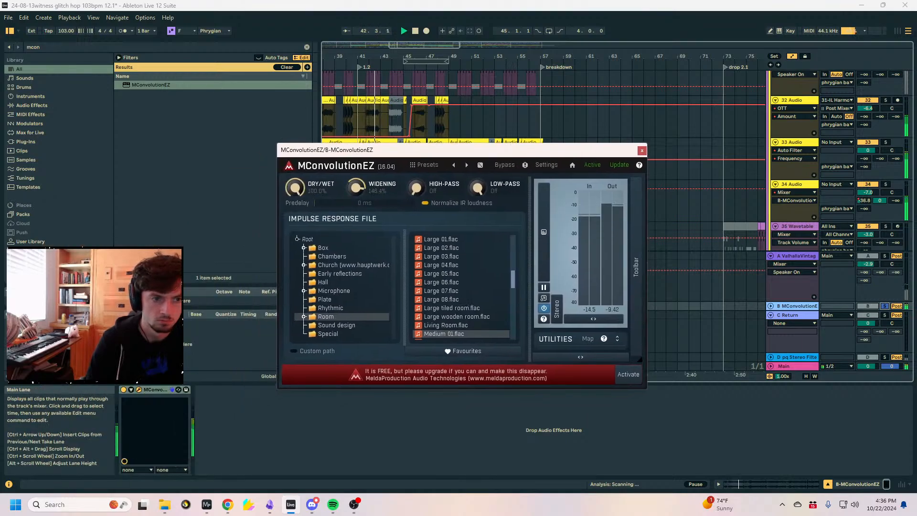
left_click(446, 308)
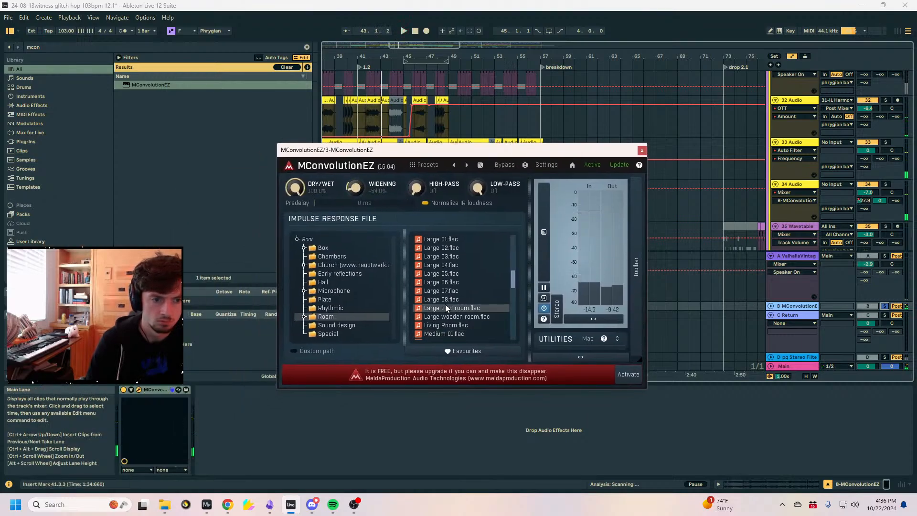
Audition Sound design and Plate impulse responses during playback, and choose "Drum 04.flac" from the Plate folder.
left_click(336, 325)
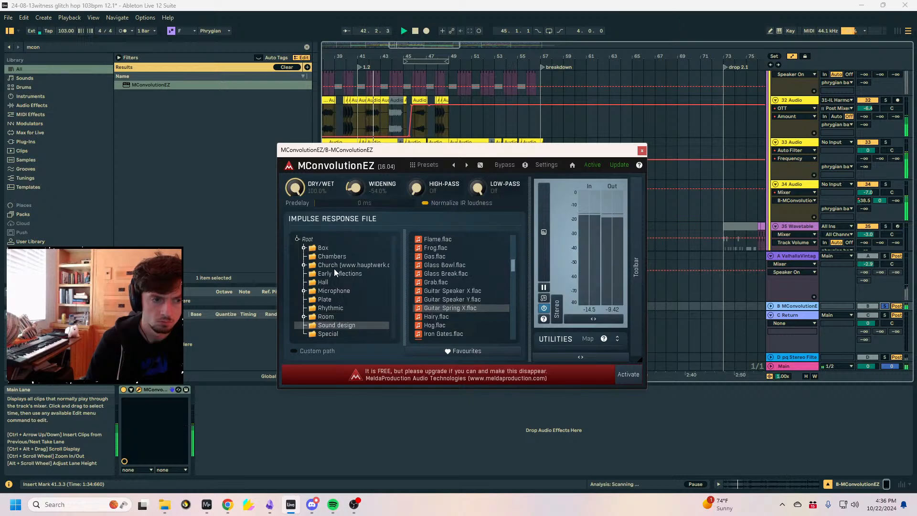
left_click(331, 300)
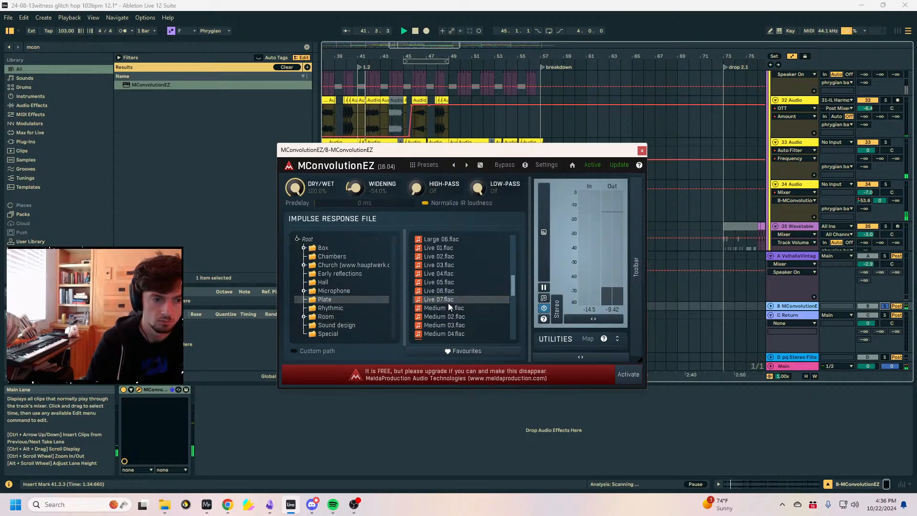
scroll(447, 277, "up", 3)
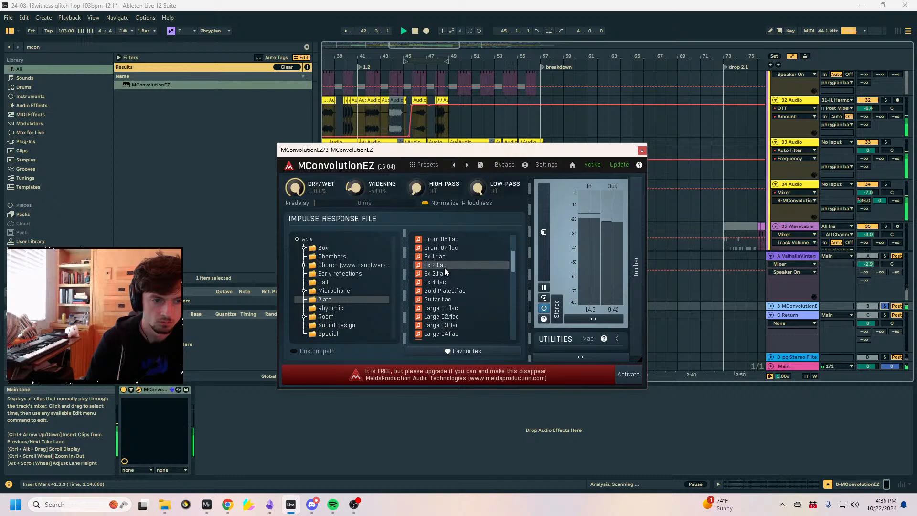
scroll(443, 270, "up", 3)
left_click(443, 260)
key("space")
key("space")
scroll(443, 260, "up", 4)
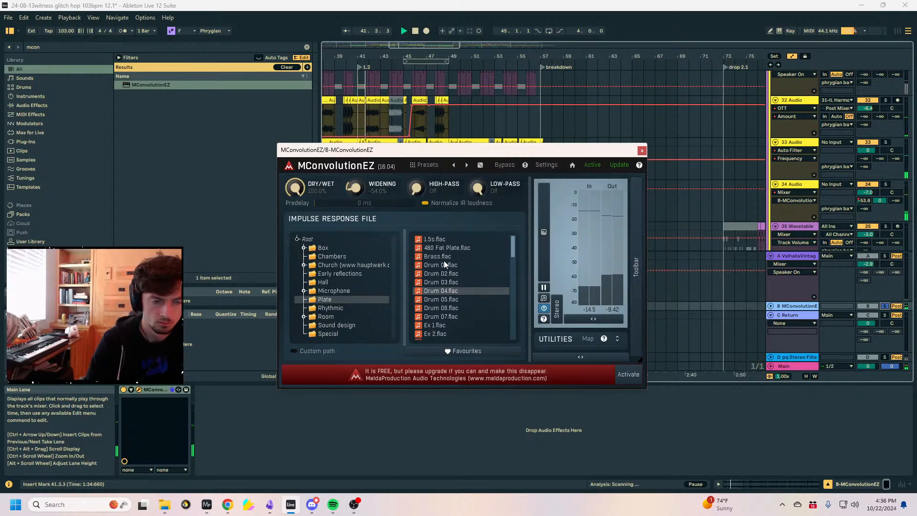
Close the MConvolutionEZ window, unsolo its return, and lower the 34 Audio track's send to it to -15.0 dB.
left_click(642, 150)
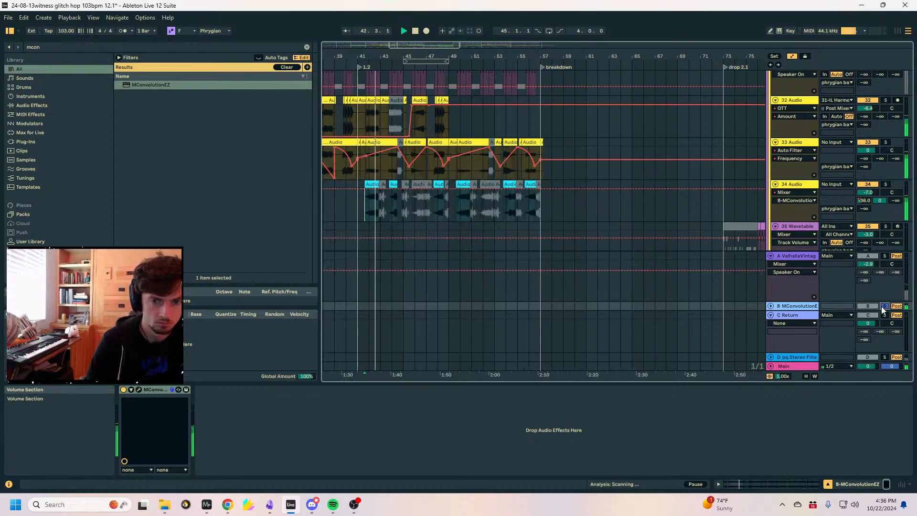
left_click(885, 306)
key("space")
key("space")
mouse_move(880, 200)
left_mouse_down()
mouse_move(880, 224)
mouse_move(879, 215)
left_mouse_up()
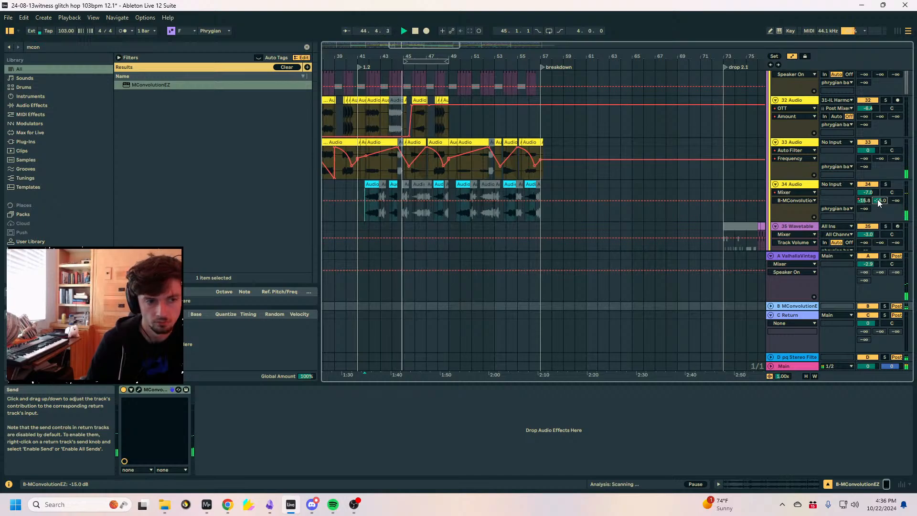
Try nudging the Audio 4 clip on the 32 Audio track slightly earlier than 45.4 during playback.
left_click_drag(398, 57, 469, 99)
scroll(544, 163, "up", 2)
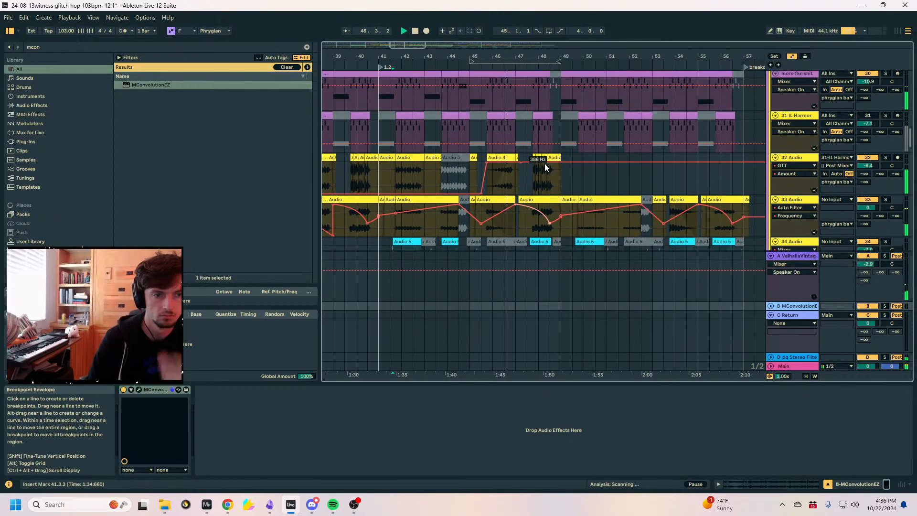
key("a")
left_click(489, 183)
scroll(489, 172, "up", 1)
left_click(489, 168)
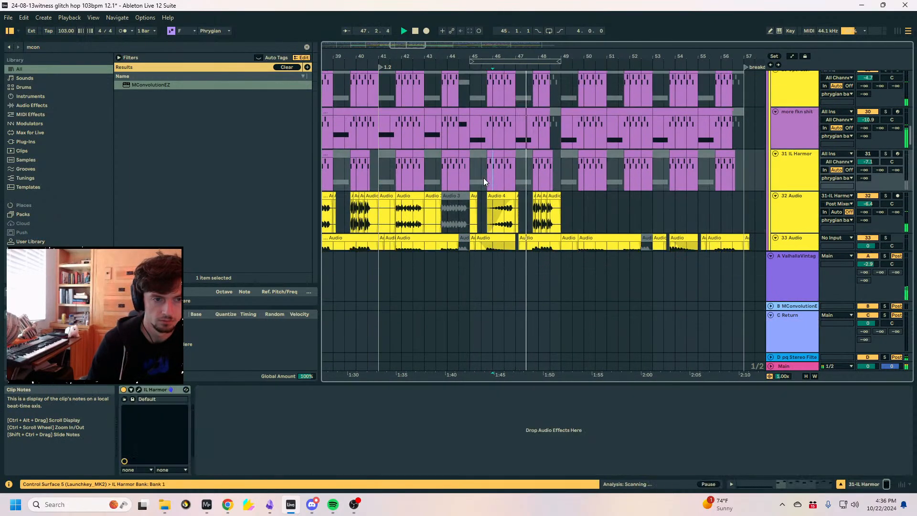
left_click_drag(487, 56, 486, 152)
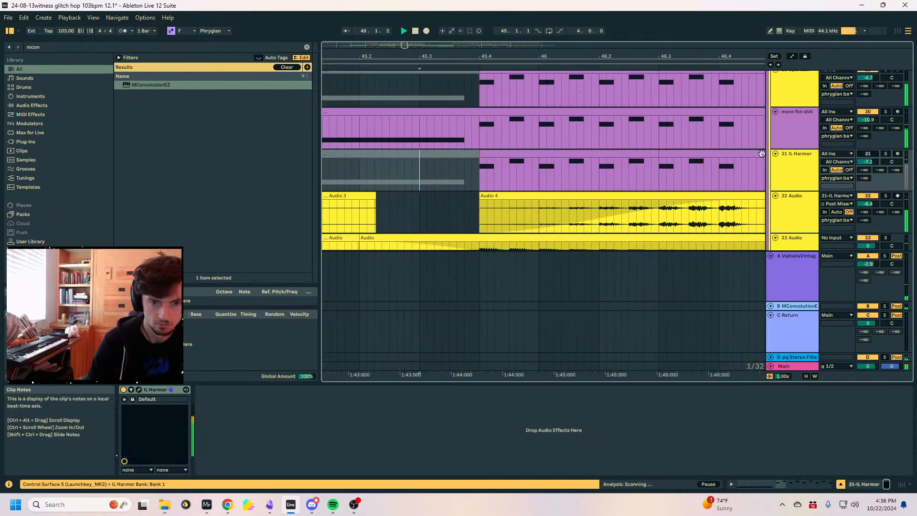
left_click(737, 196)
key("space")
key("space")
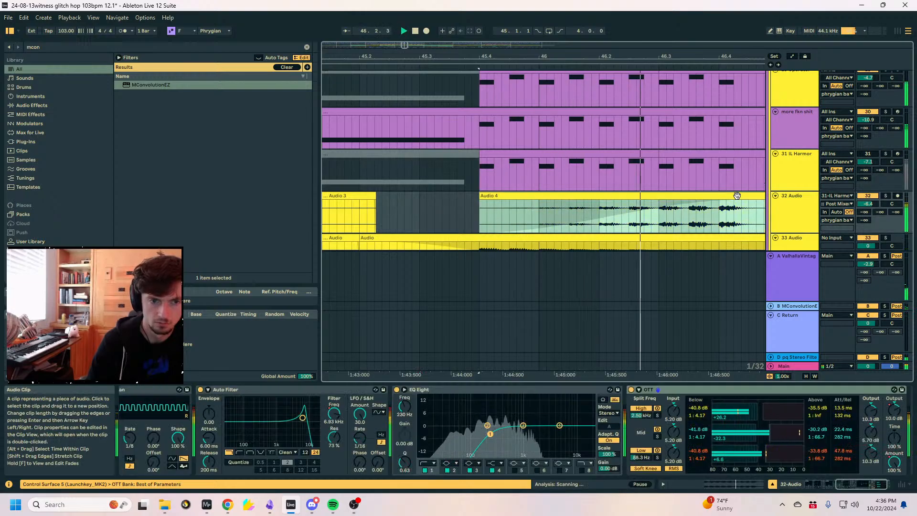
left_click_drag(737, 196, 728, 196)
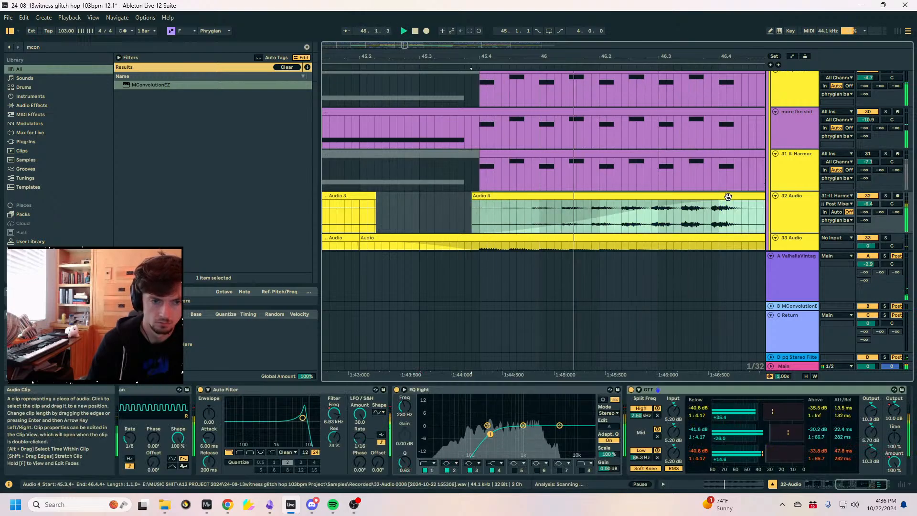
key("ctrl+z")
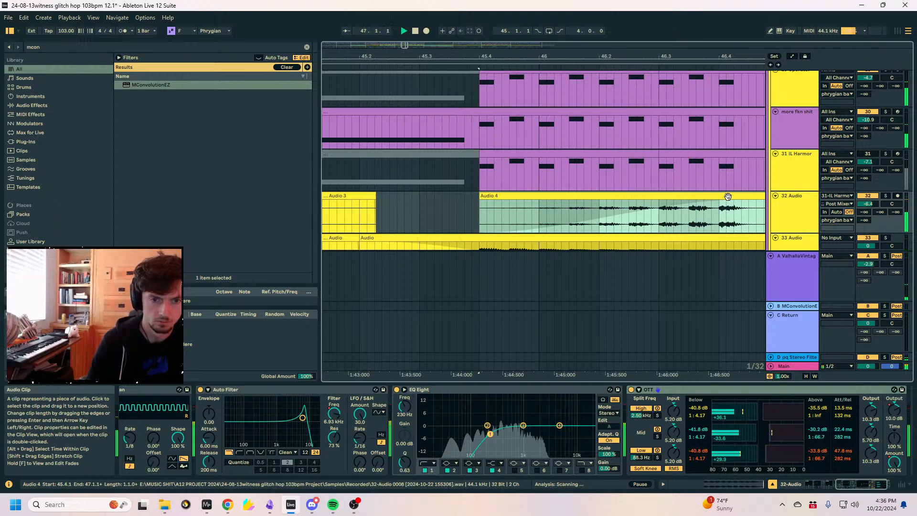
Compare the bass layers from 45.4 by toggling the 29 Operator, more fkn shit and lumperv3 tracks during playback.
scroll(728, 200, "up", 2)
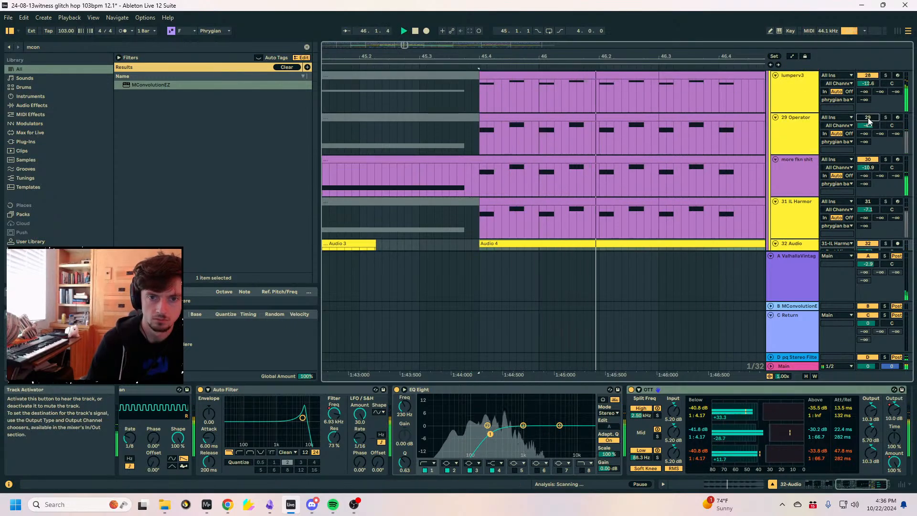
scroll(864, 189, "up", 2)
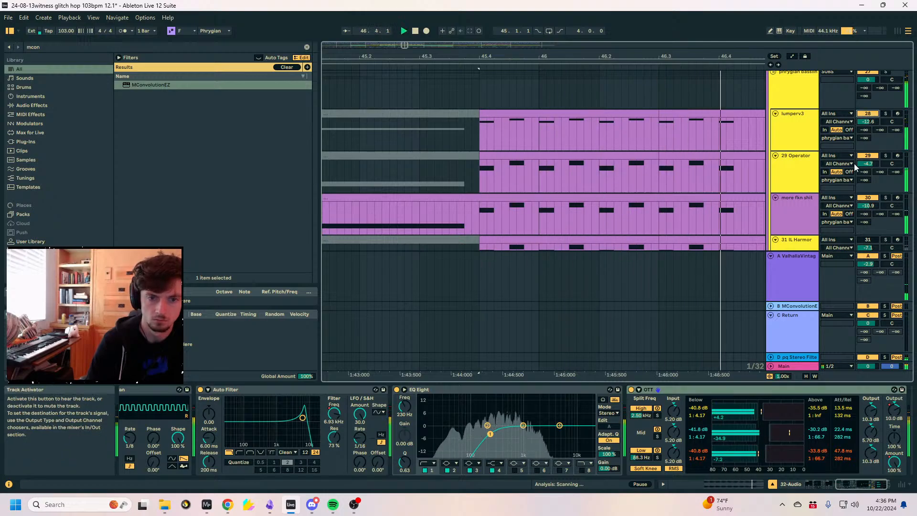
scroll(862, 169, "down", 2)
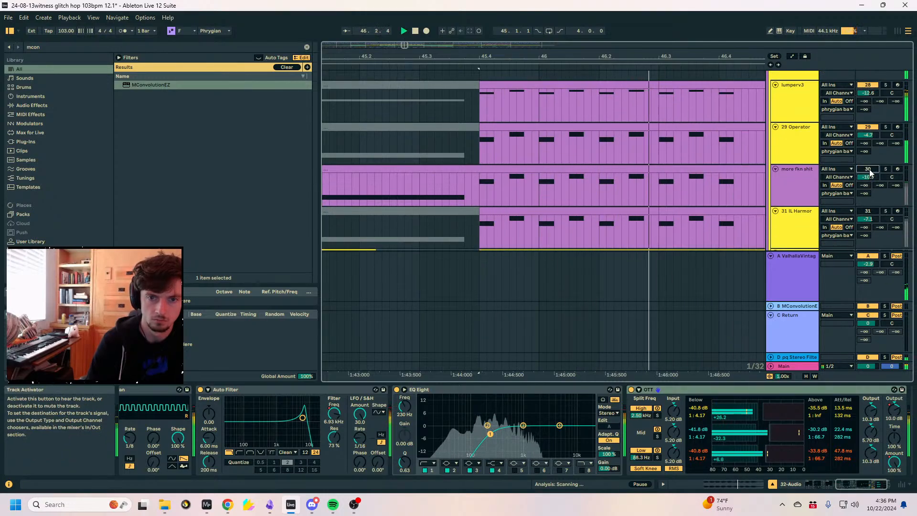
left_click(869, 171)
scroll(854, 167, "up", 2)
key("space")
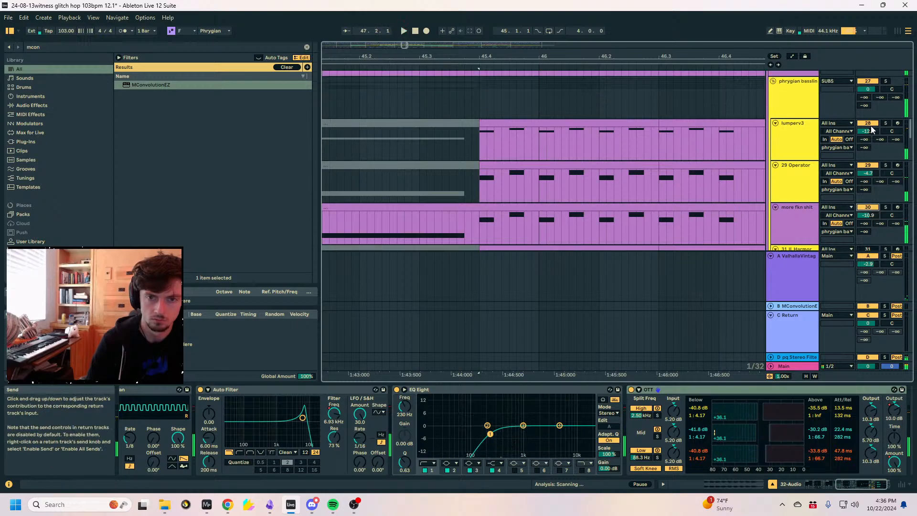
left_click(868, 123)
left_click_drag(867, 161, 866, 165)
key("space")
Deactivate the 33 Audio track during playback.
scroll(719, 183, "down", 3)
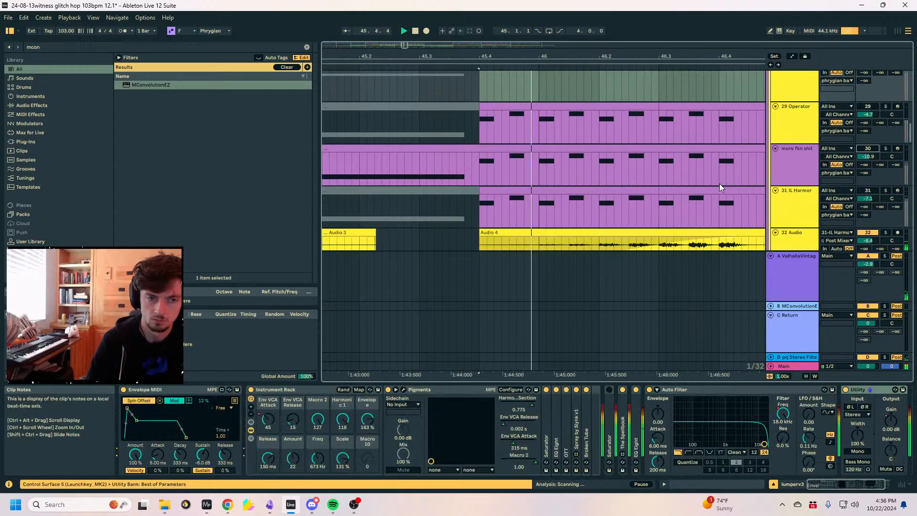
scroll(736, 185, "down", 4)
scroll(781, 179, "down", 2)
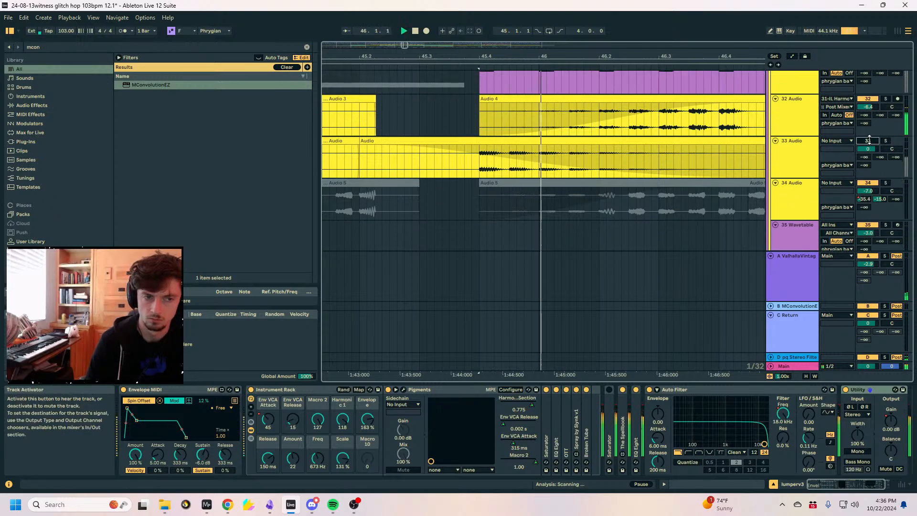
Solo the Hip-Hop Sub briefly, automate its Dist Amount down to 0 from 45.4, and play the transition in context.
scroll(855, 153, "up", 10)
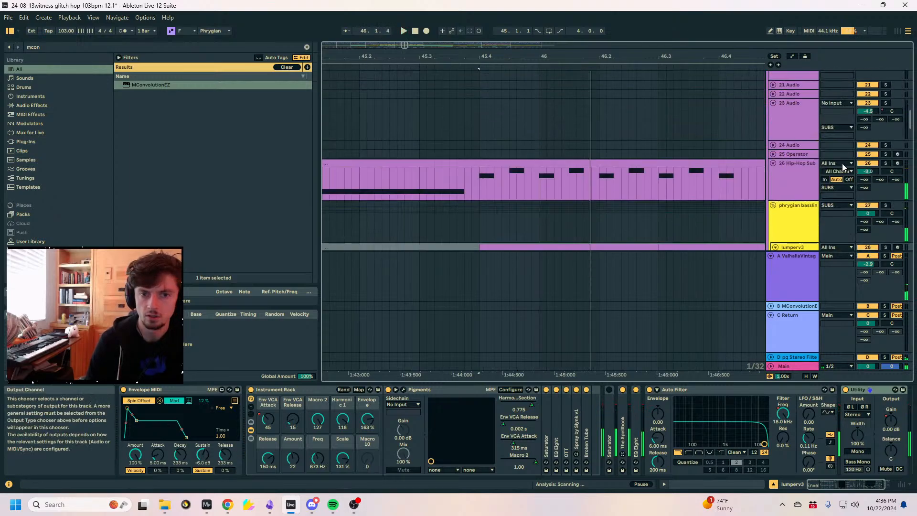
left_click(886, 163)
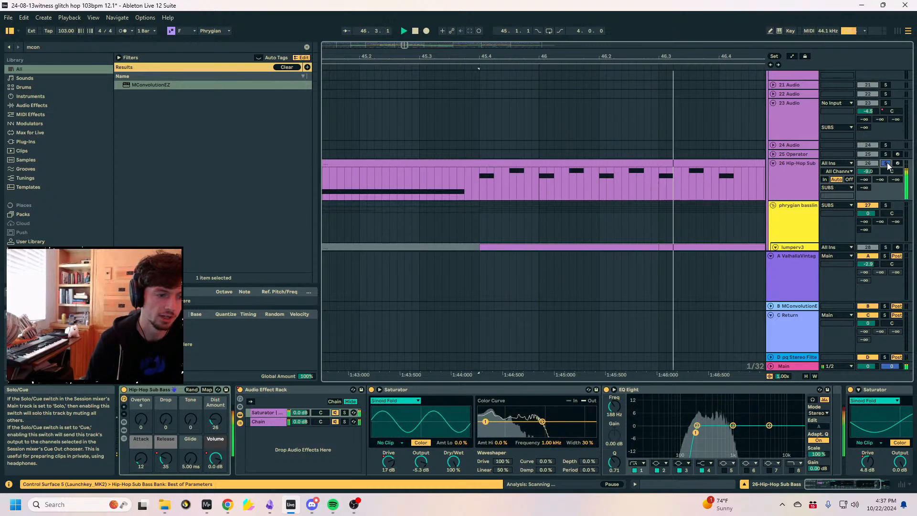
scroll(573, 203, "down", 5)
scroll(701, 152, "up", 3)
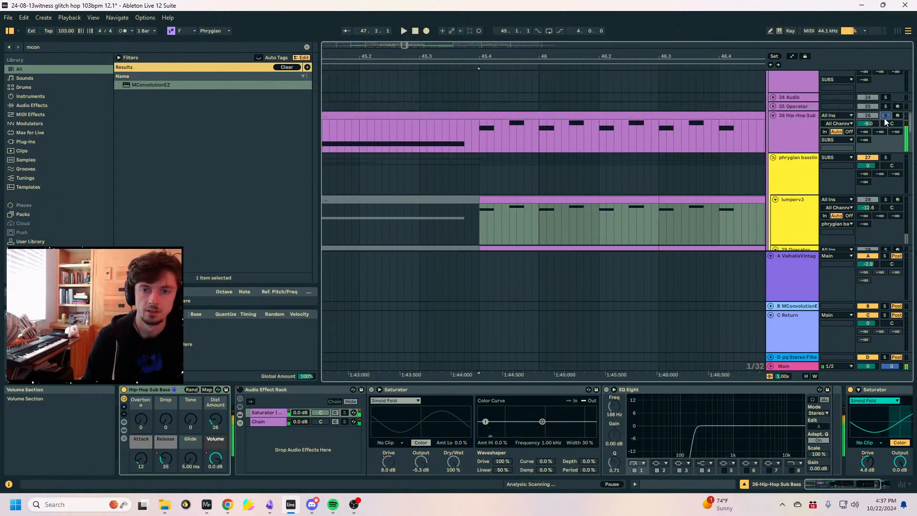
key("a")
left_click(472, 145)
left_click_drag(479, 145, 479, 153)
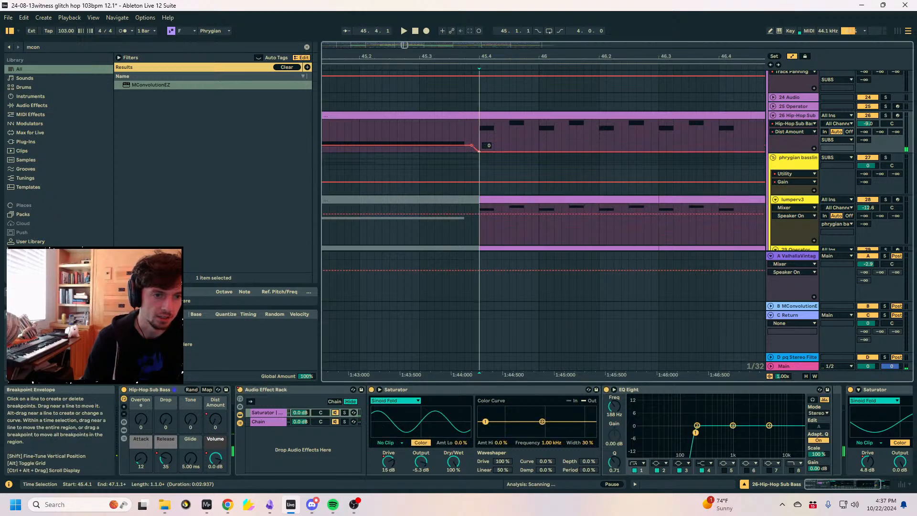
left_click(443, 123)
key("space")
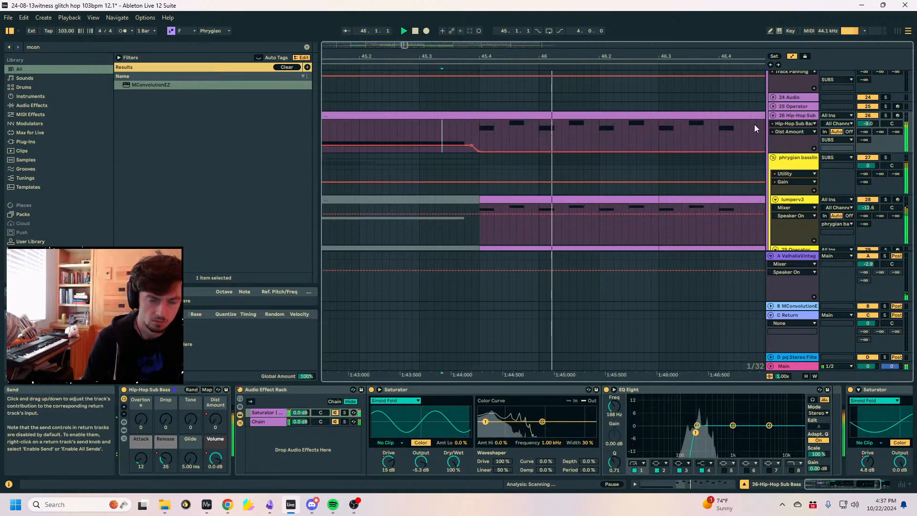
Copy the Hip-Hop Sub section from 45.1 to 45.4 with its Dist Amount automation and paste it at bar 47.
left_click_drag(494, 57, 494, 26)
left_click_drag(489, 134, 445, 135)
key("ctrl+c")
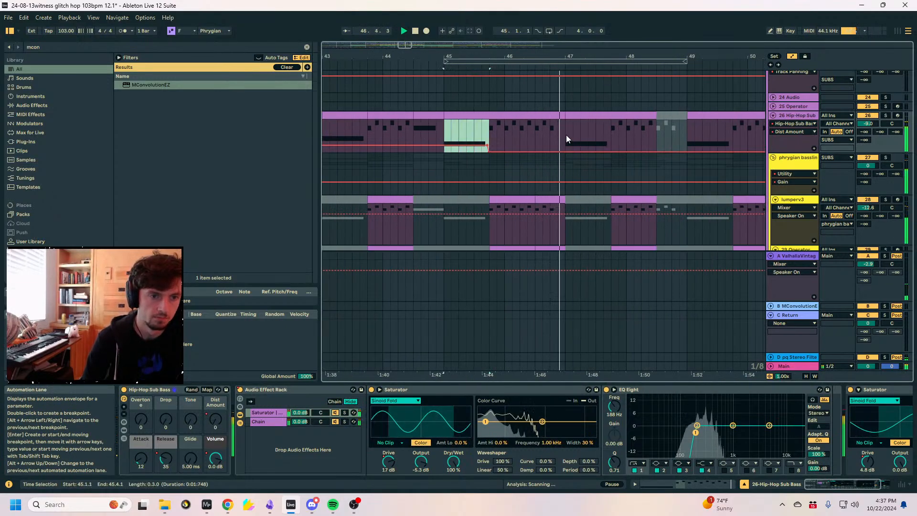
left_click(566, 135)
key("ctrl+v")
left_click(612, 138)
left_click(611, 151)
scroll(501, 151, "down", 3)
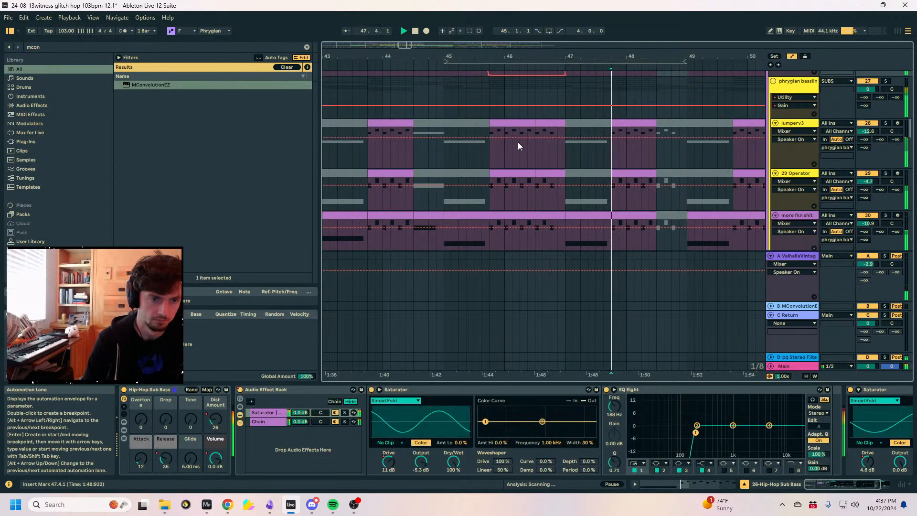
Deactivate the two lumperv3 clips between 45.4 and bar 47 and play from just before them.
key("a")
left_click(520, 123)
key("space")
scroll(573, 153, "down", 2)
scroll(668, 140, "up", 1)
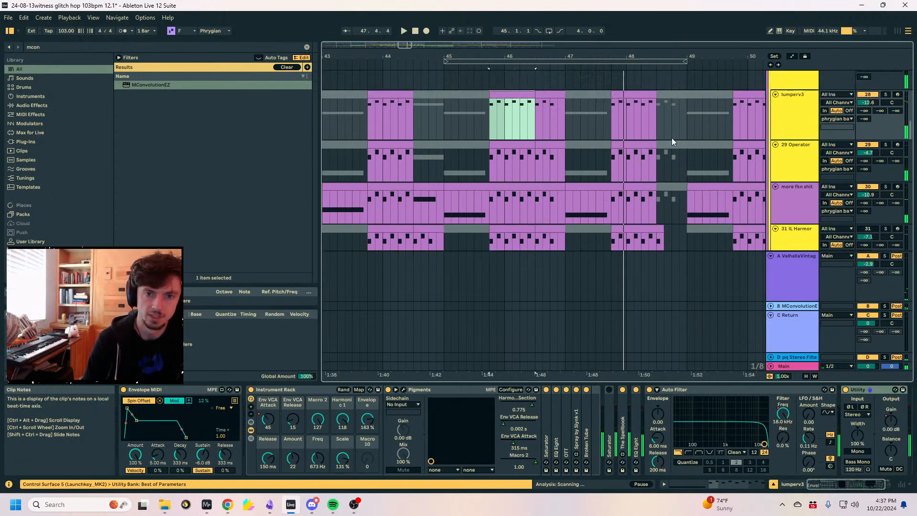
key("0")
left_click(545, 95)
key("0")
left_click(474, 123)
key("space")
Deactivate the two 29 Operator clips between 45.4 and bar 47.
scroll(569, 125, "down", 2)
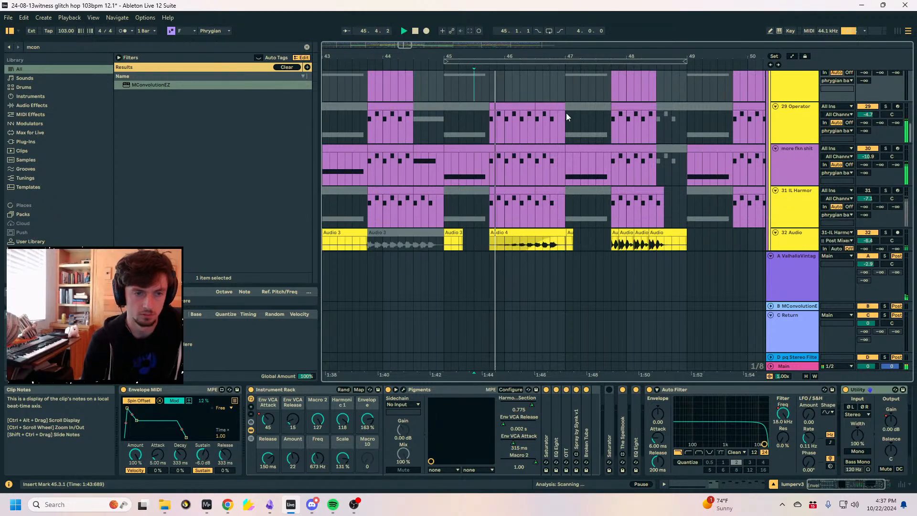
left_click(553, 107)
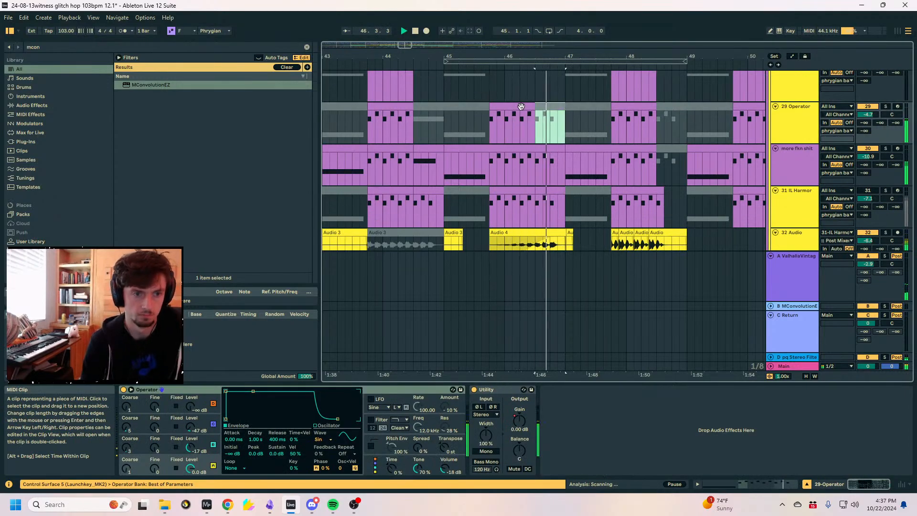
left_click(520, 106)
key("space")
Remove the fade-in from the Audio 4 clip on the 32 Audio track and play that section.
left_click(801, 190)
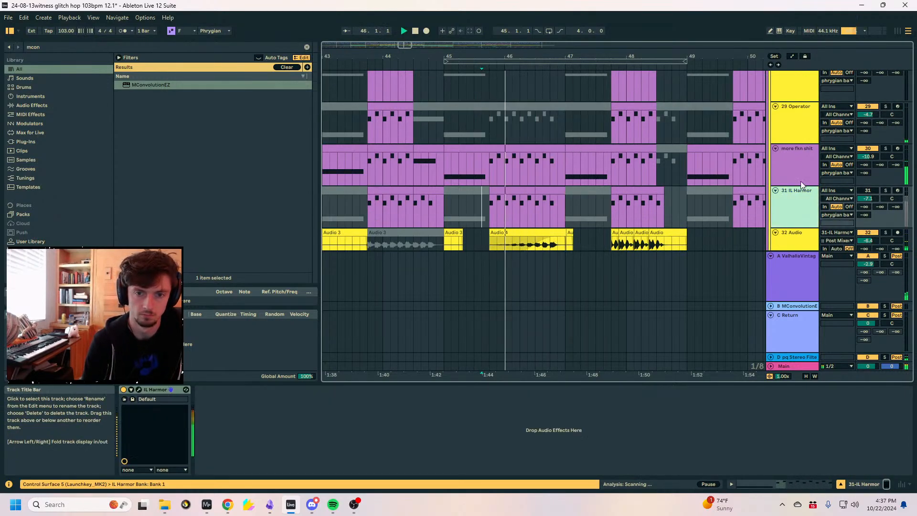
left_click(796, 163)
scroll(659, 191, "down", 2)
left_click(557, 173)
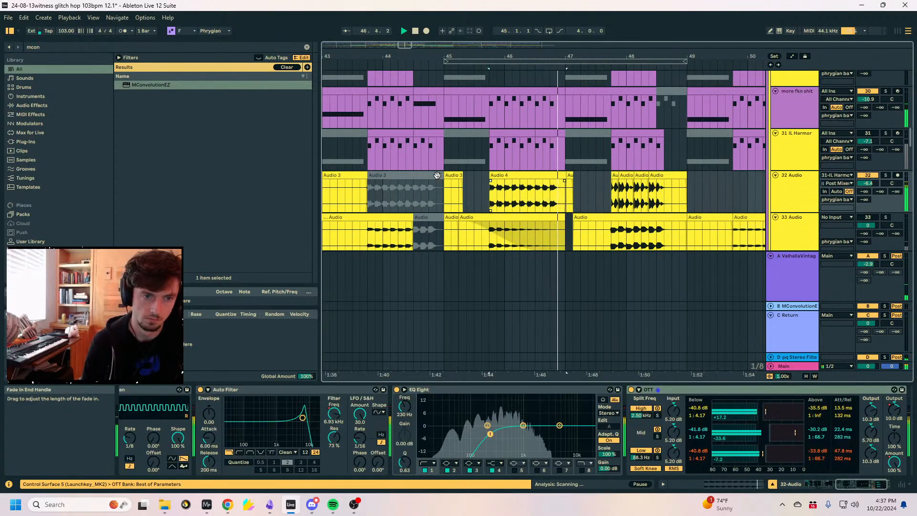
key("space")
key("space")
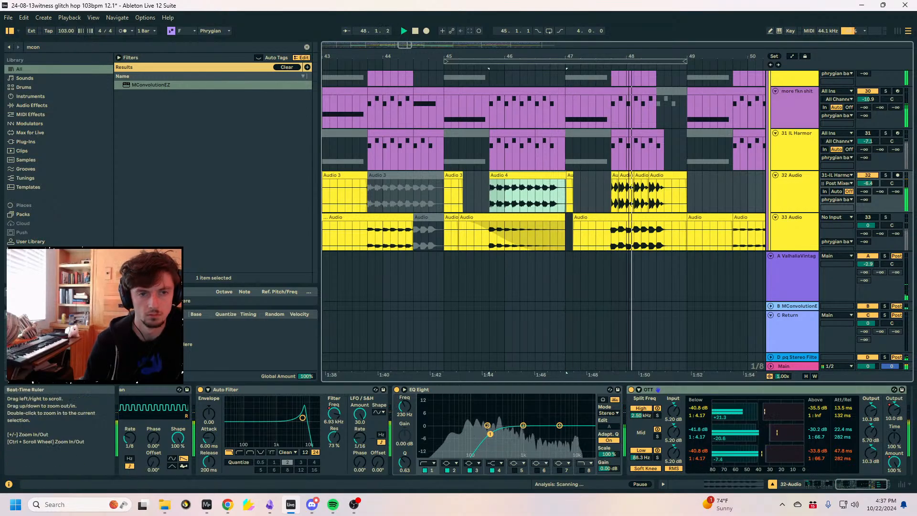
Adjust the end of the 34 Audio track's Audio 5 clip around bar 48 so the clip is one bar long.
left_click_drag(637, 58, 525, 59)
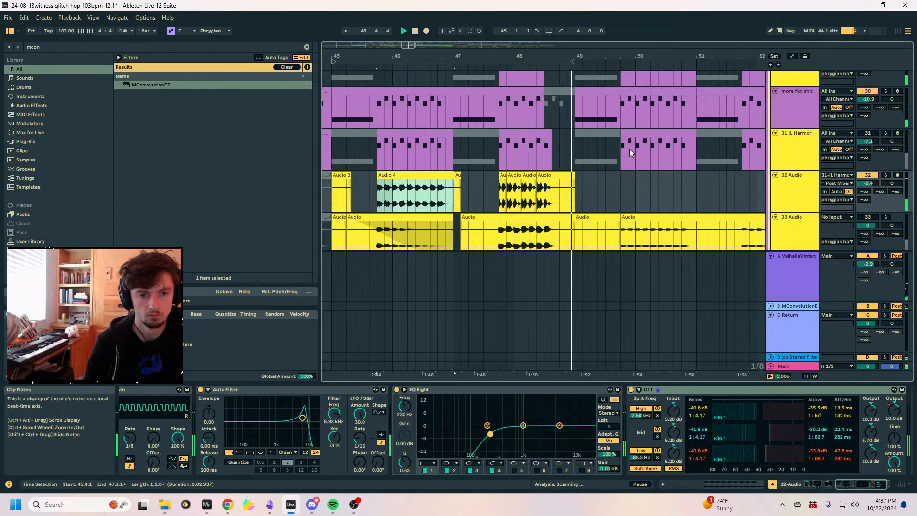
scroll(591, 162, "down", 3)
key("a")
left_click(530, 172)
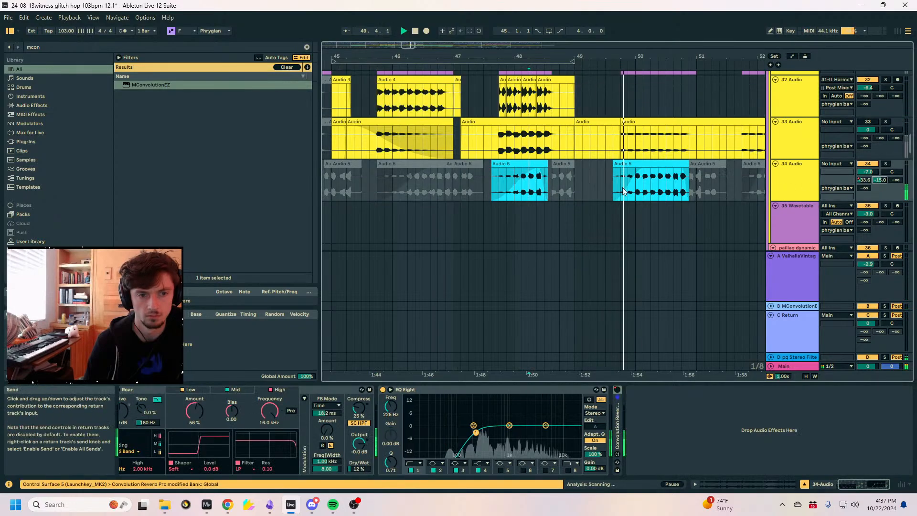
left_click_drag(547, 163, 555, 164)
left_click(525, 192)
key("space")
key("space")
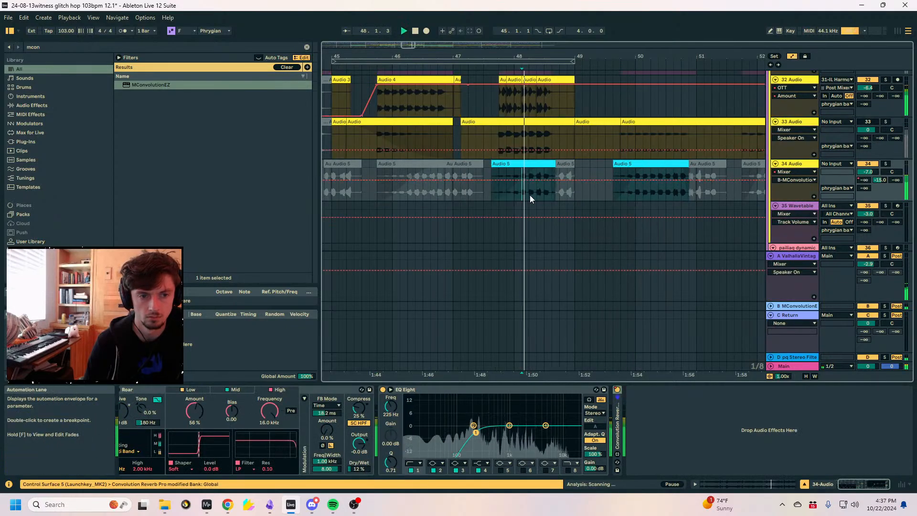
key("a")
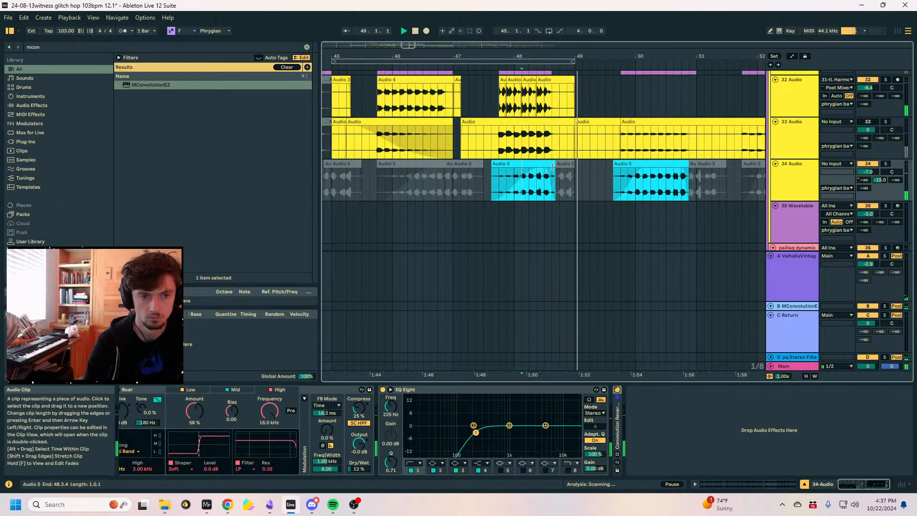
left_click_drag(554, 167, 548, 166)
key("a")
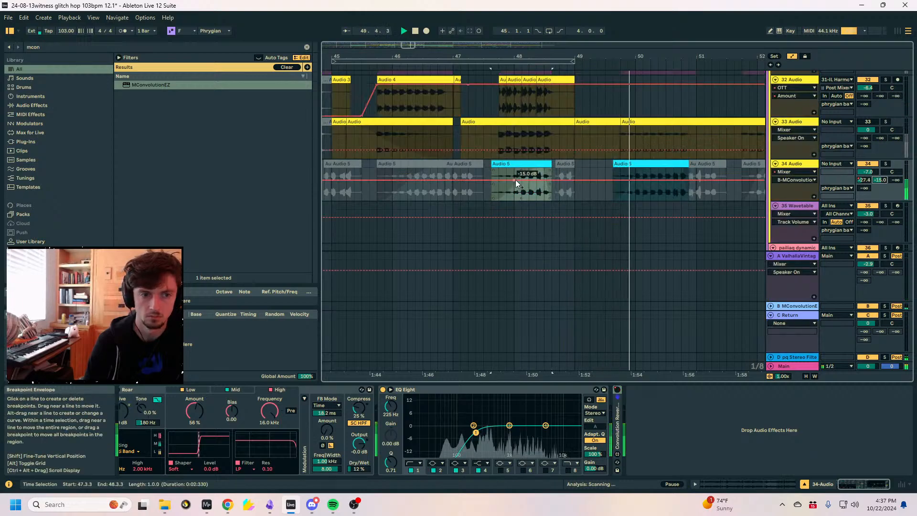
Automate a dip in the 34 Audio track's MConvolutionEZ send after bar 48, rising to -18.5 dB at bar 49.
left_click_drag(575, 192, 579, 181)
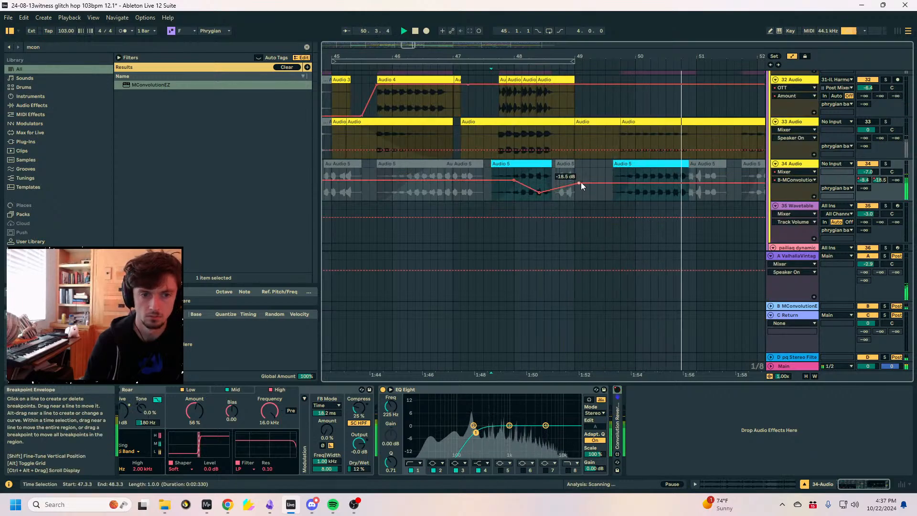
key("a")
left_click_drag(678, 54, 585, 55)
key("a")
key("a")
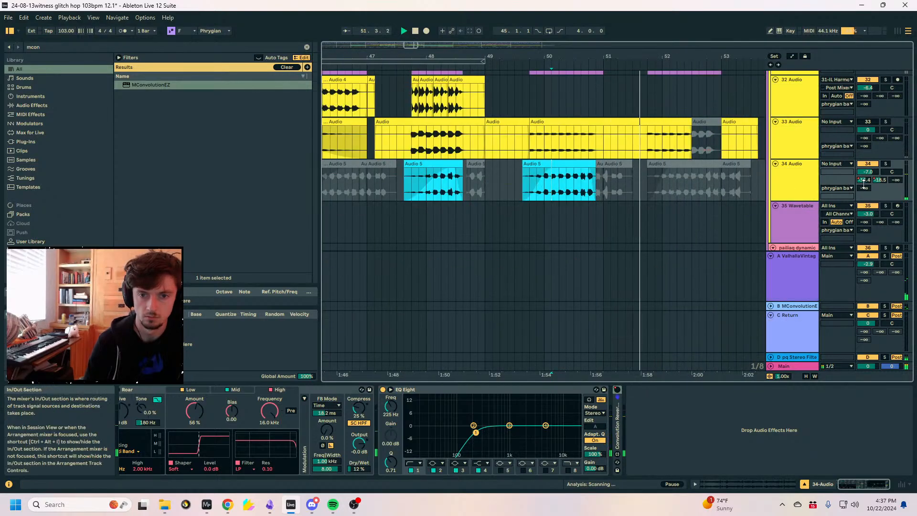
Select bars 40 to 58 of the 34 Audio track and examine its Valhalla send automation.
key("a")
left_click_drag(589, 56, 587, 11)
left_click_drag(660, 163, 642, 184)
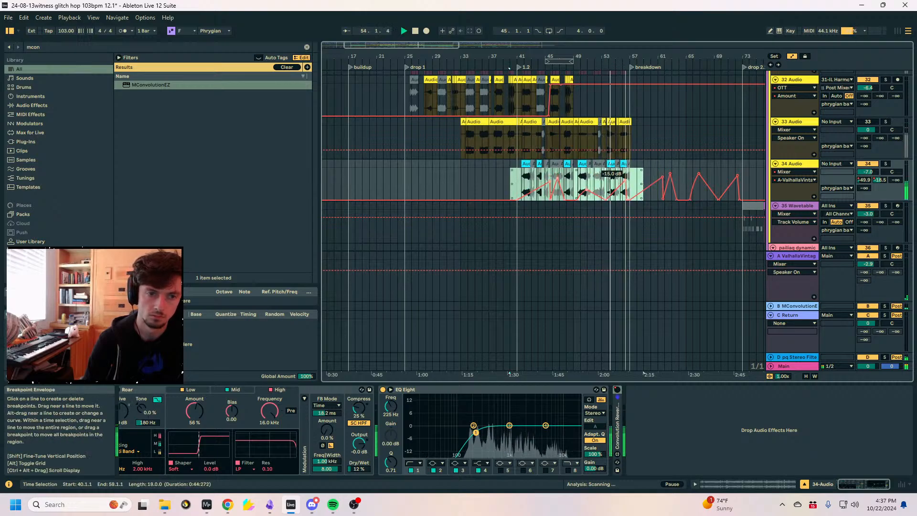
key("a")
Raise the 34 Audio track's MConvolutionEZ send automation to -11.0 dB just after bar 54.
scroll(644, 181, "up", 3)
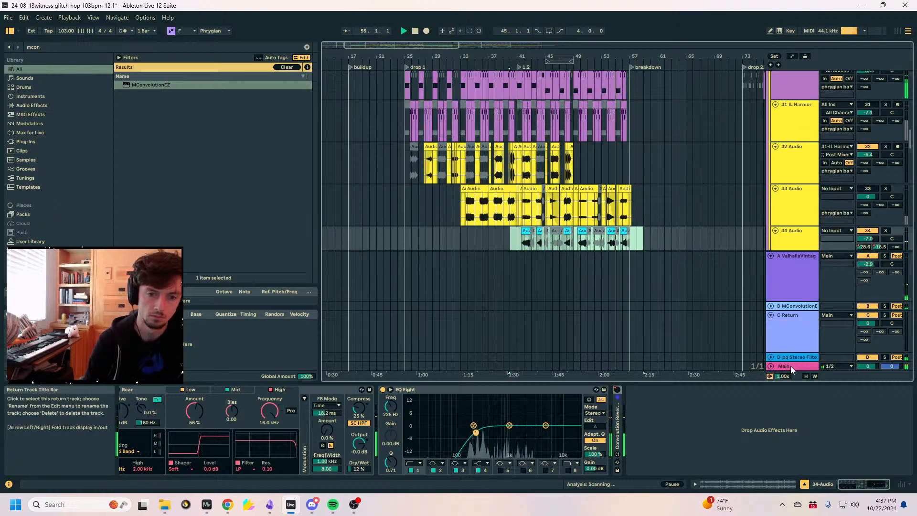
scroll(646, 214, "down", 3)
left_click_drag(608, 55, 610, 91)
key("a")
left_click_drag(627, 156, 629, 149)
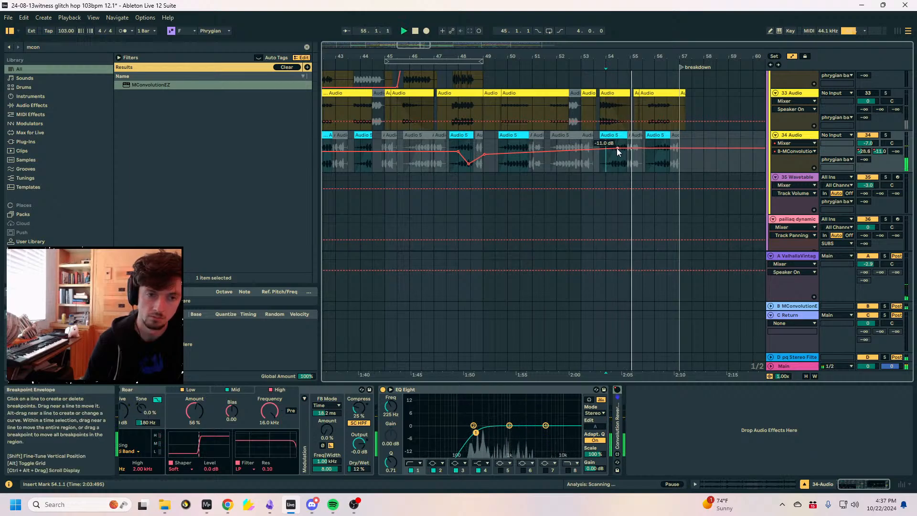
Move the 34 Audio track's -11.0 dB MConvolutionEZ send breakpoint to the end of the bar 54 clip and lower the send at the next clip's end.
key("a")
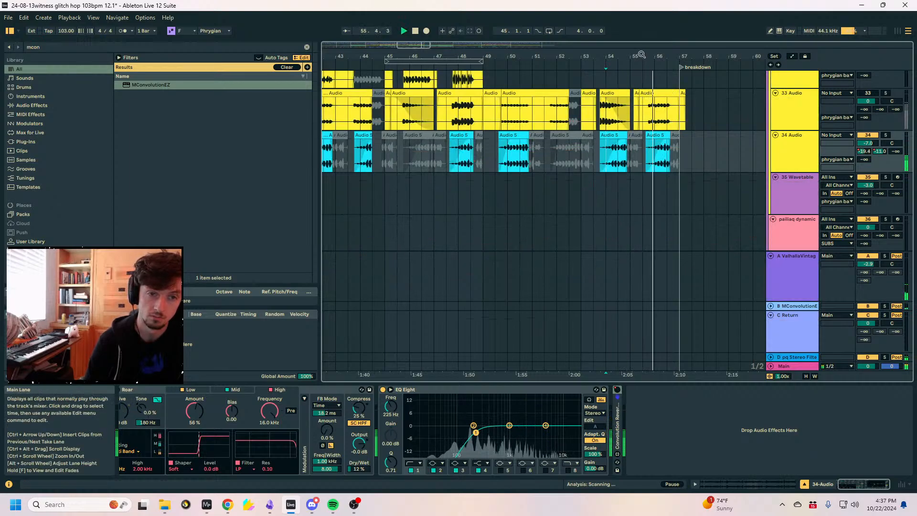
scroll(622, 87, "up", 3)
key("a")
left_click_drag(606, 148, 633, 148)
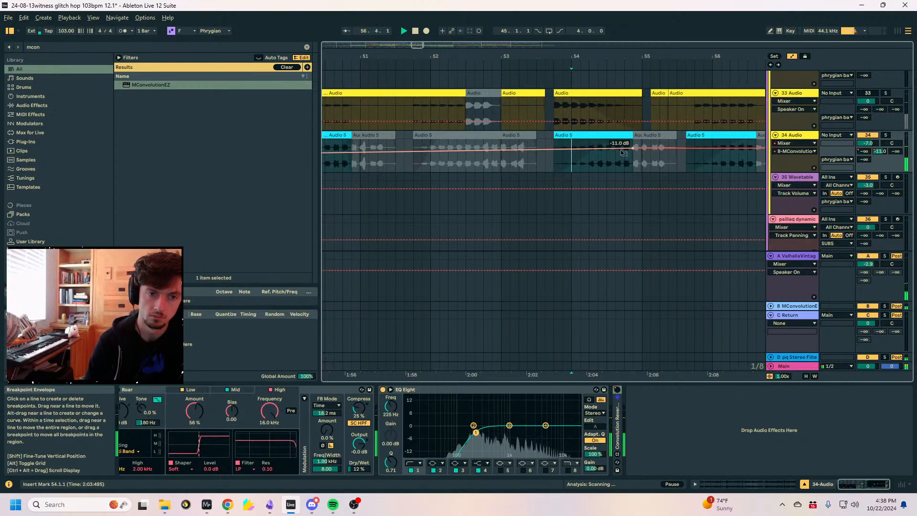
left_click_drag(756, 148, 756, 162)
Play the 34 Audio clips from just before bar 42 and unfold the MConvolutionEZ return track to check its reverb contribution.
left_click(695, 71)
left_click_drag(732, 56, 536, 138)
key("a")
key("space")
left_click(541, 161)
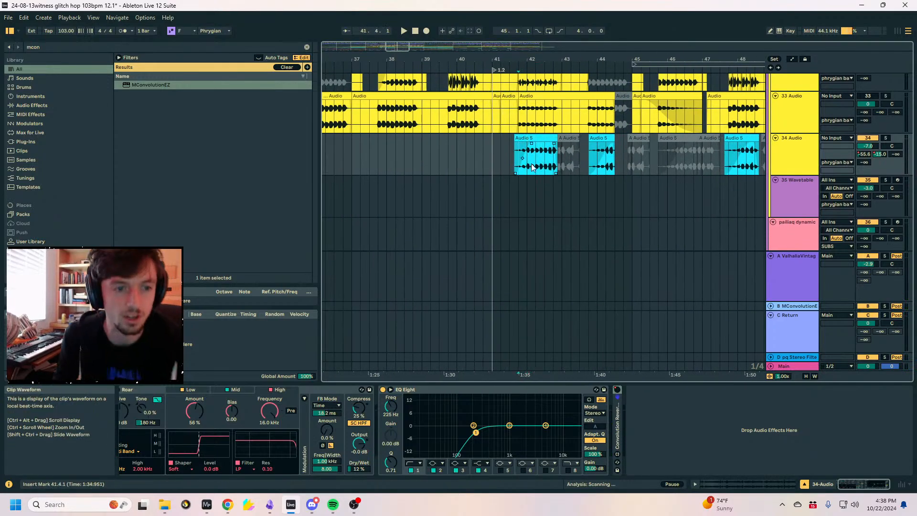
left_click_drag(632, 167, 466, 156)
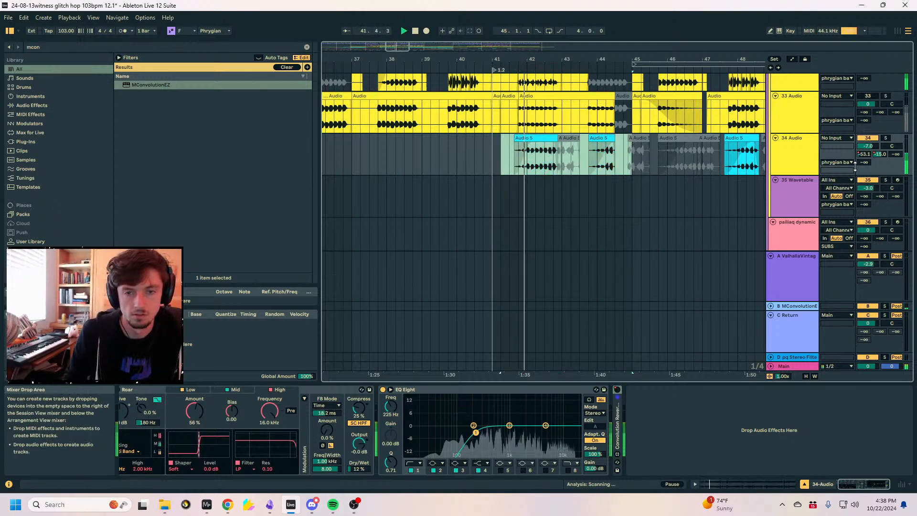
left_click(780, 309)
left_click(771, 306)
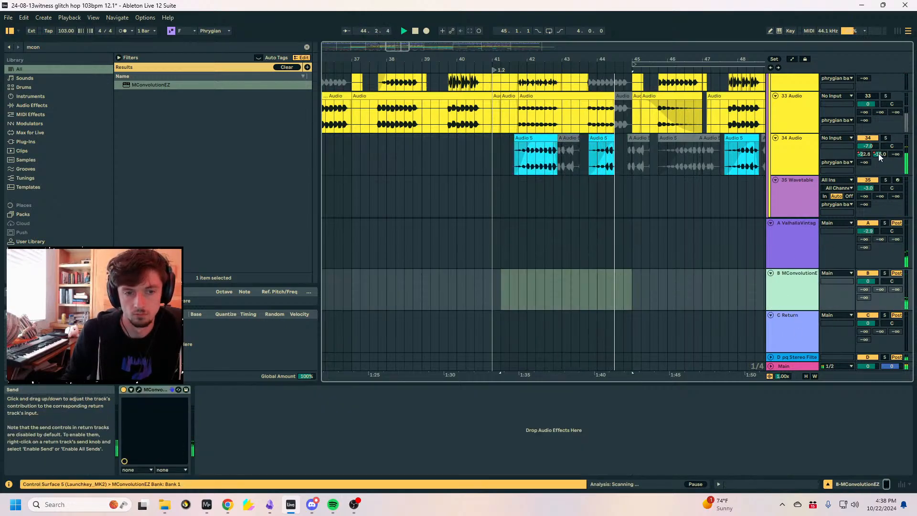
key("space")
Add an Auto Filter to the end of the 34 Audio track's device chain.
left_click(601, 152)
key("ctrl+f")
type("auto filt")
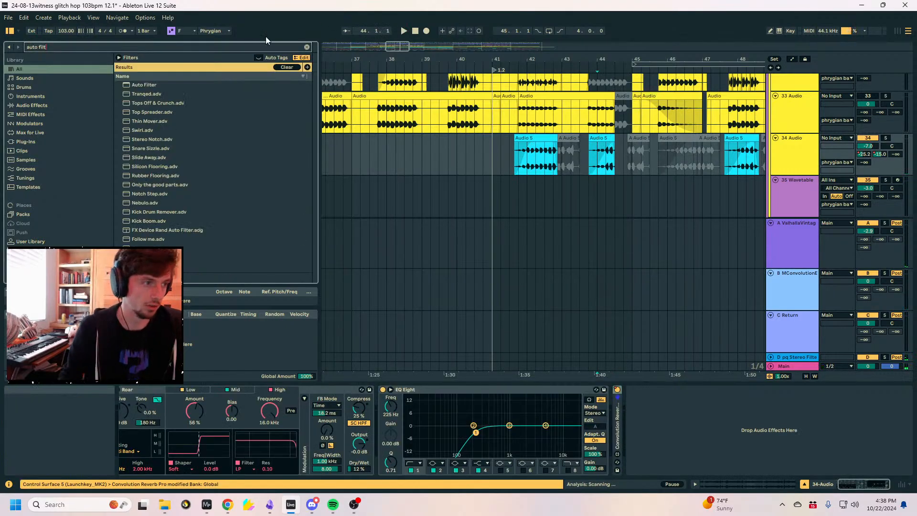
key("Down")
key("Return")
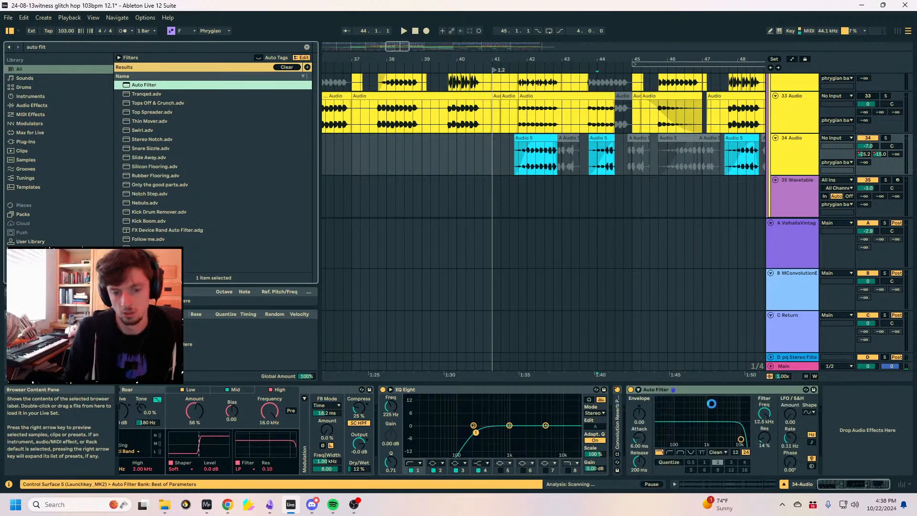
Automate the 34 Audio track's Auto Filter frequency to fall along a curve to 280 Hz at the end of the bar 44 clip.
key("a")
left_click(588, 143)
left_click_drag(615, 143, 614, 163)
key("space")
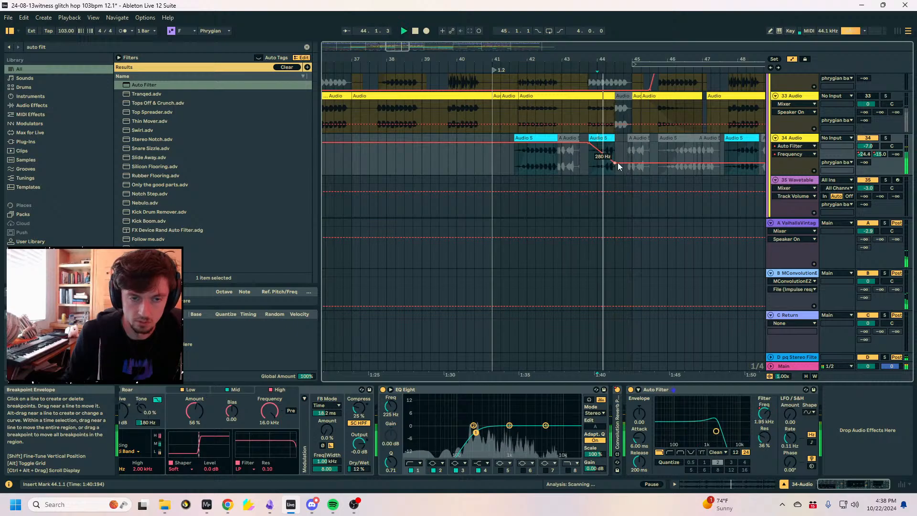
left_click(610, 138)
scroll(626, 143, "up", 5)
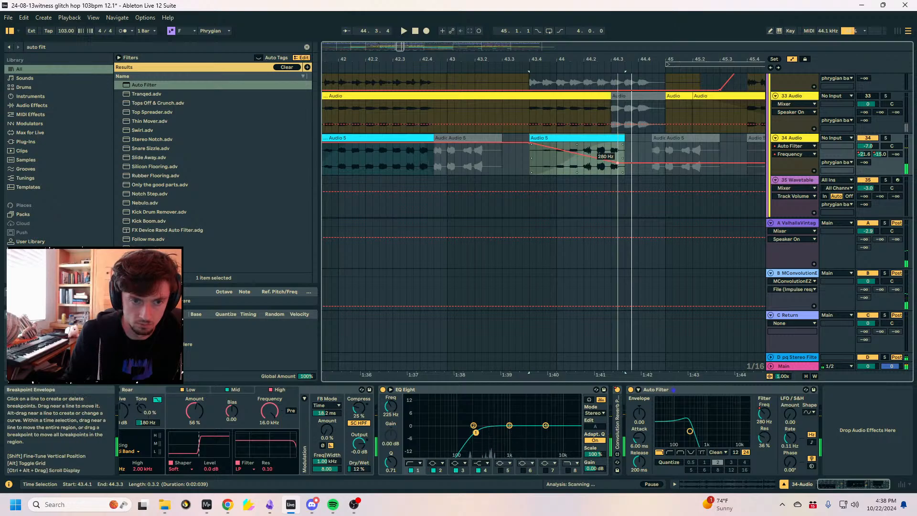
left_click_drag(599, 157, 600, 149)
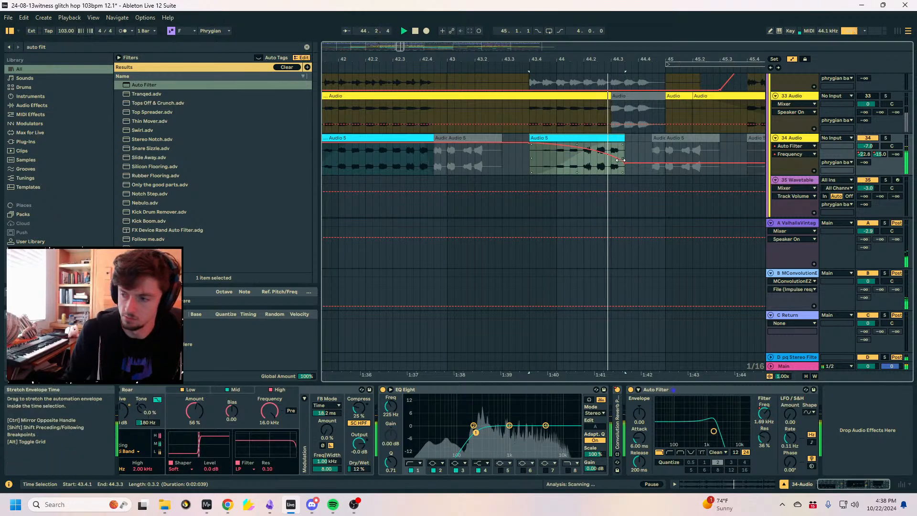
Automate the Auto Filter frequency to rise from 310 Hz to 19.9 kHz across the first 34 Audio clip, starting before bar 42.
key("a")
left_click_drag(638, 59, 544, 34)
left_click(429, 149)
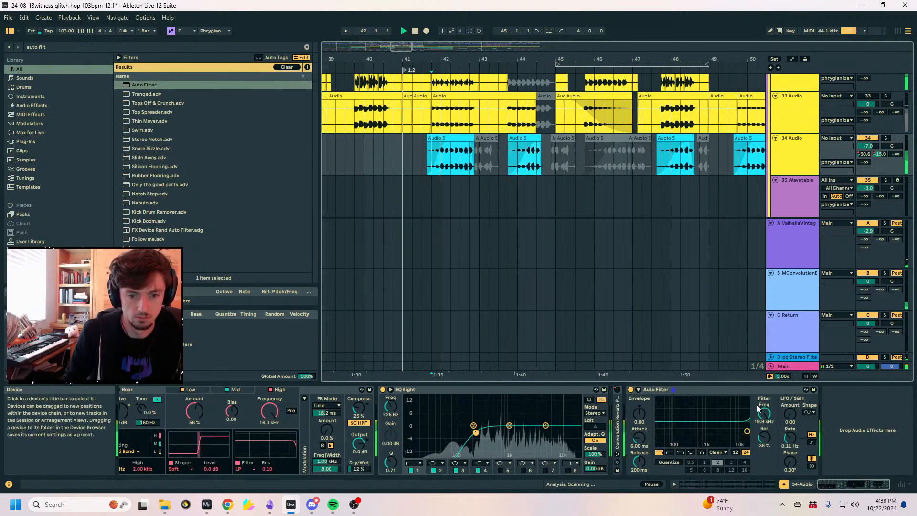
key("a")
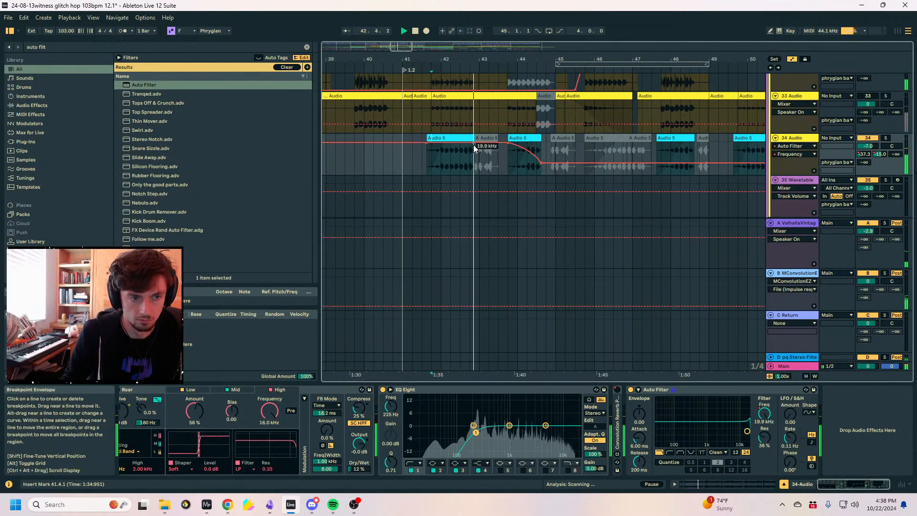
left_click_drag(427, 153, 427, 162)
key("space")
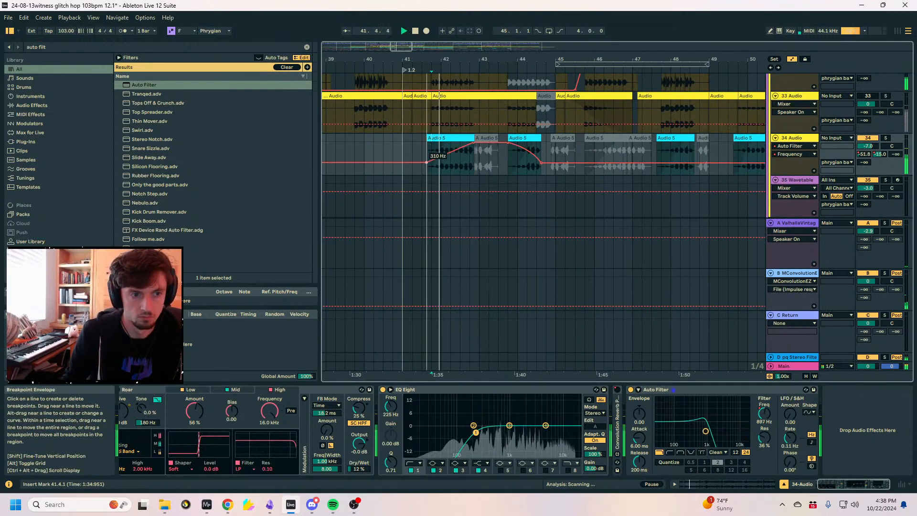
Lower the 34 Audio track's MConvolutionEZ send automation to -21.0 dB up to the dip at bar 48 and play the section.
left_click(876, 155)
left_click_drag(670, 156, 670, 159)
key("space")
key("space")
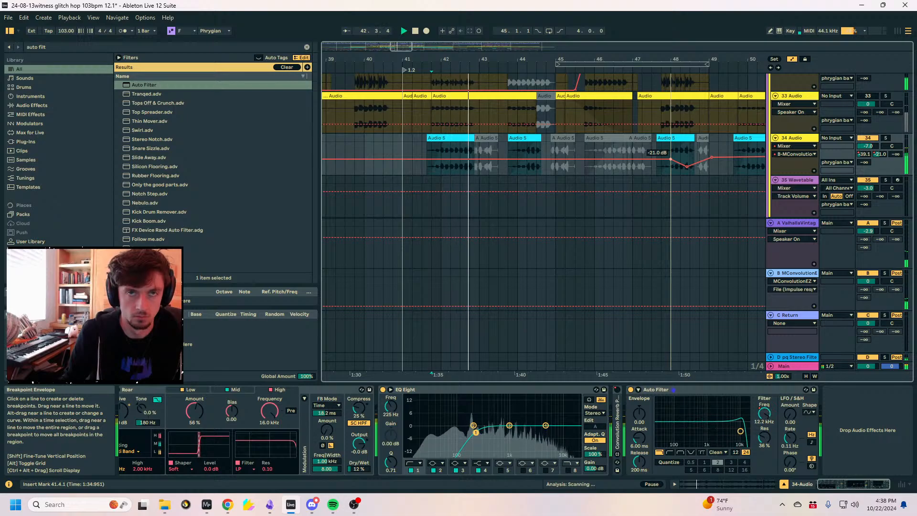
Listen on from bar 44 and examine the 34 Audio track's Auto Filter frequency automation through bar 48.
key("a")
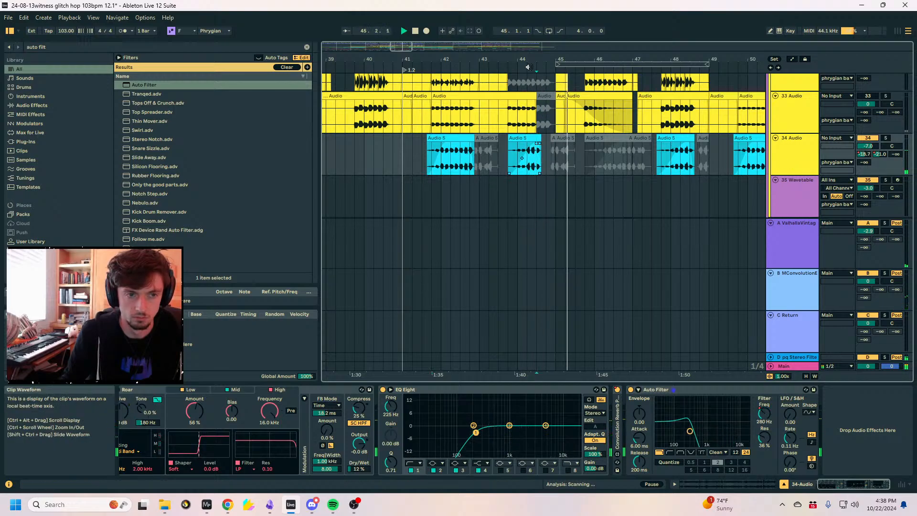
left_click_drag(528, 68, 529, 85)
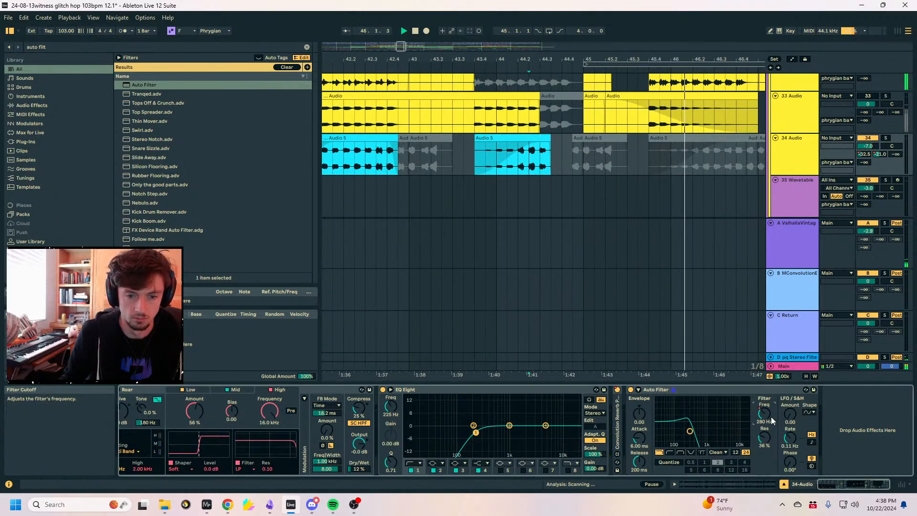
key("a")
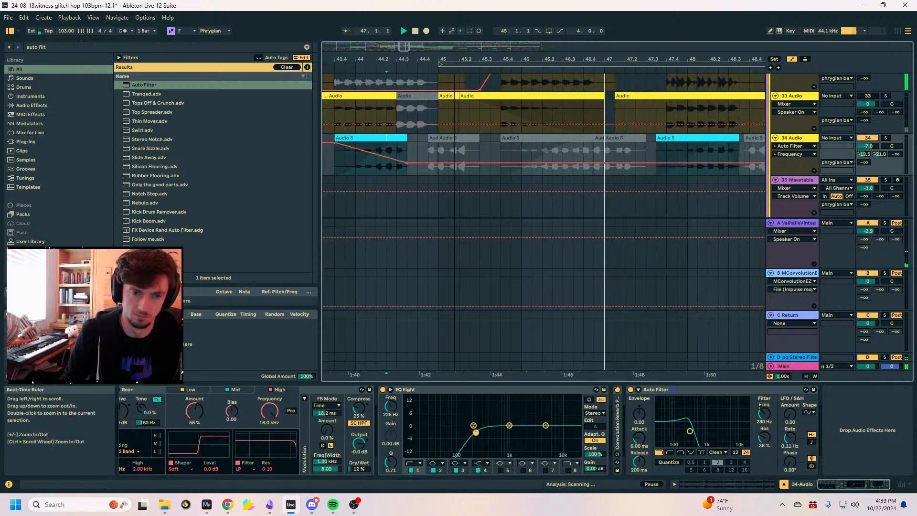
left_click_drag(457, 63, 457, 59)
key("a")
scroll(492, 179, "up", 2)
Insert the Erosion preset Hiss between the EQ Eight and OTT on the 32 Audio track.
left_click(492, 178)
key("space")
left_click(793, 159)
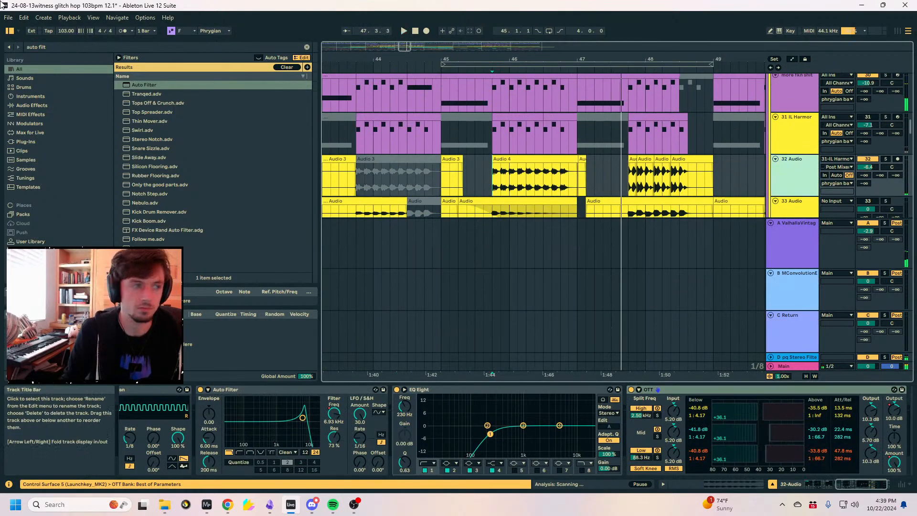
left_click(61, 49)
type("erosion")
mouse_move(267, 157)
left_mouse_down()
mouse_move(279, 245)
mouse_move(614, 404)
mouse_move(655, 400)
left_mouse_up()
Set Hiss to 9.19 kHz with a width of 0.43 and an amount of 8.90 during playback, and bypass it.
key("space")
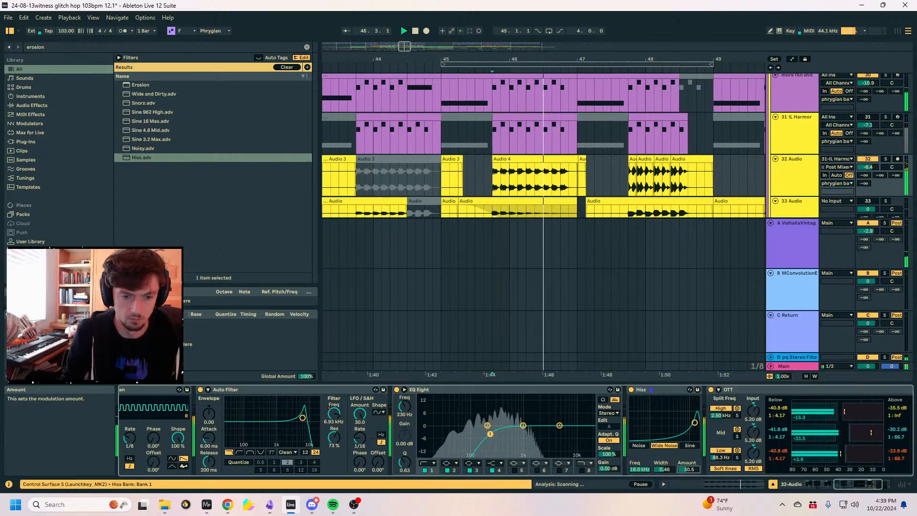
left_click_drag(693, 426, 674, 429)
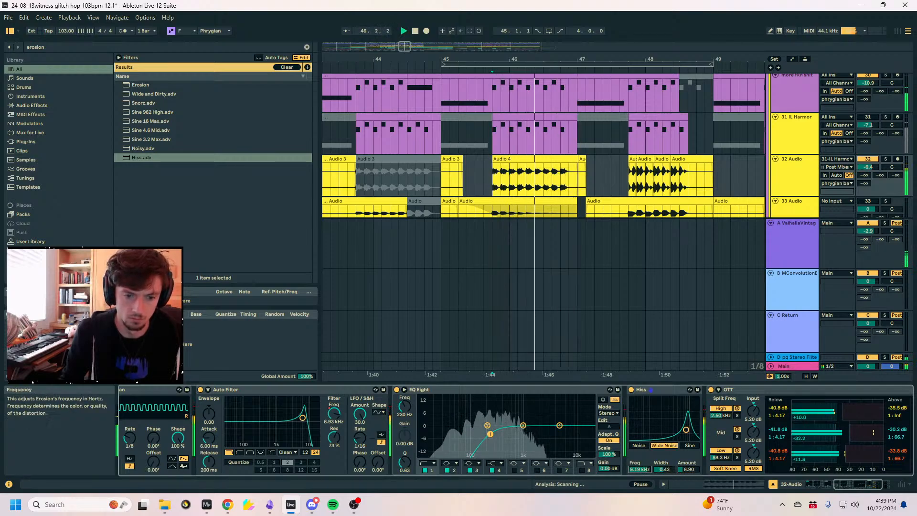
left_click(631, 389)
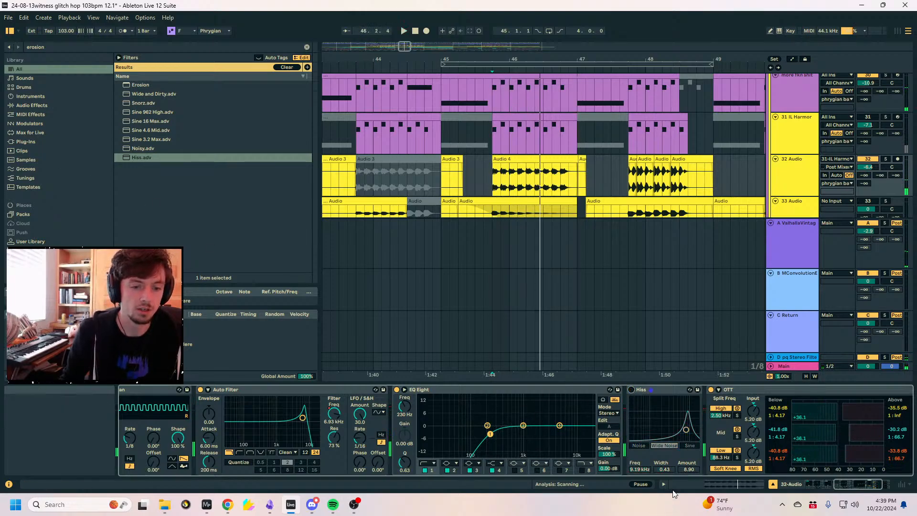
Reactivate Hiss in Sine mode and set its frequency to 6.82 kHz and its amount to 2.06.
key("space")
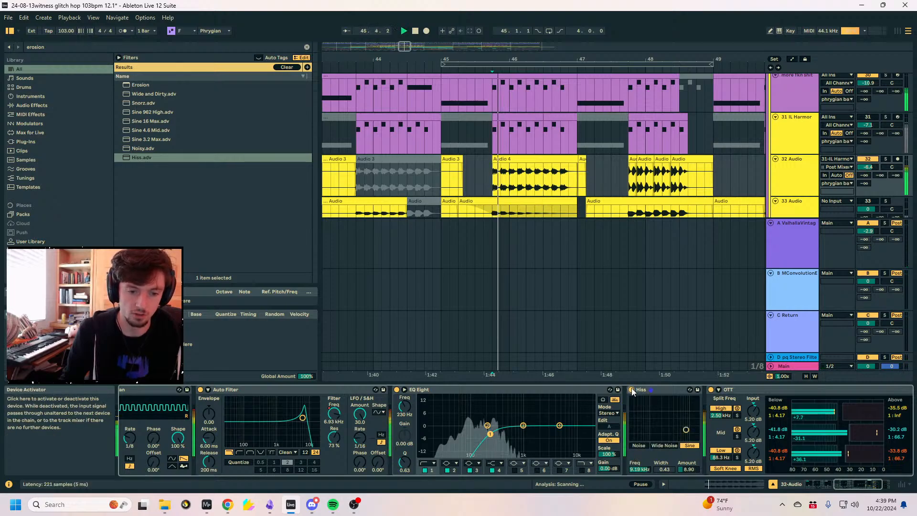
left_click(631, 389)
left_click_drag(661, 426, 656, 426)
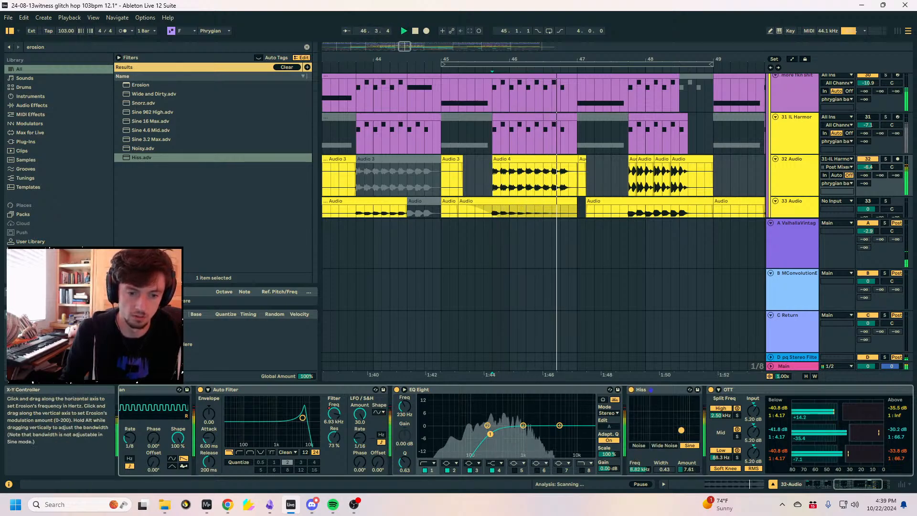
key("space")
left_click_drag(688, 472, 688, 490)
key("space")
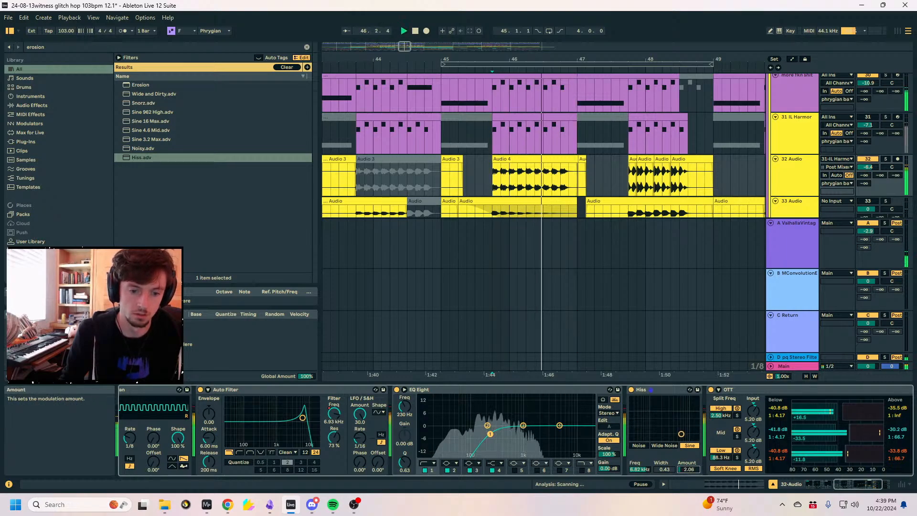
Automate the Hiss amount on the 32 Audio track to 2.06 only across the Audio 4 clip, with zero before and after it.
key("a")
key("space")
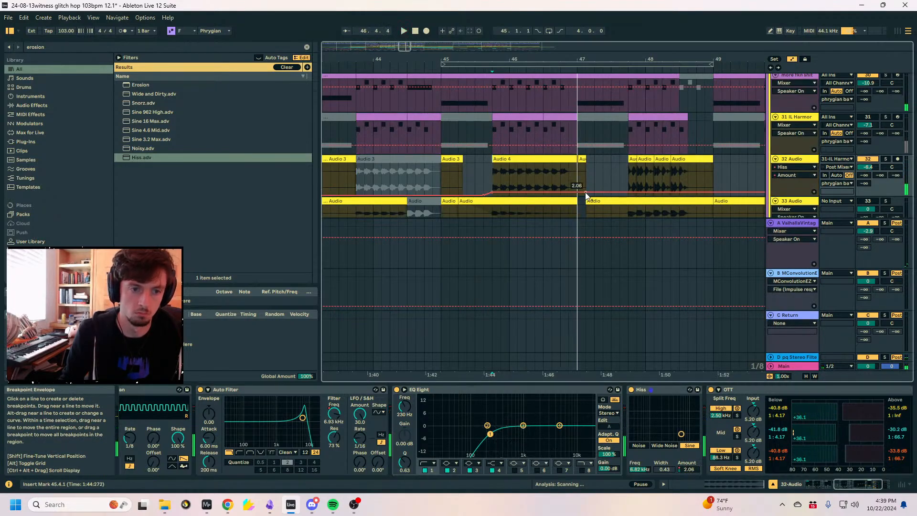
key("space")
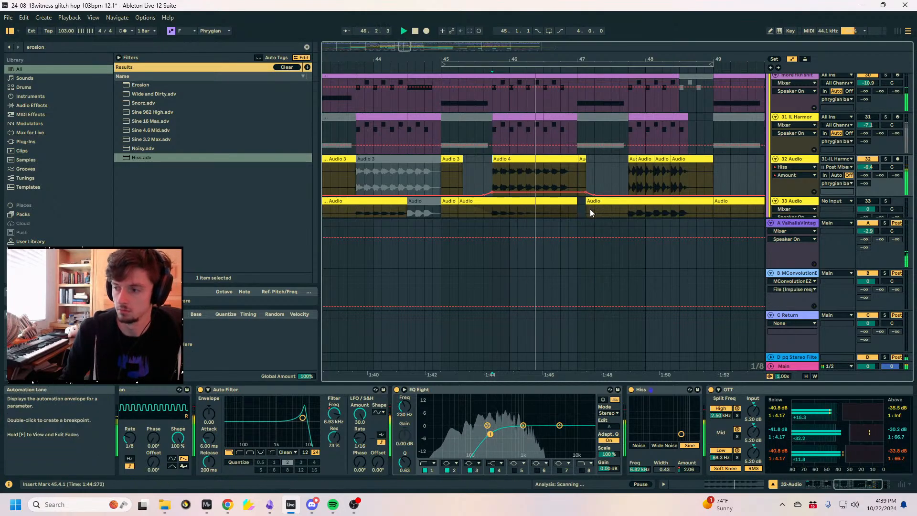
key("a")
Play the bass section around bar 48 and solo the 34 Audio track to hear its reverb send.
left_click(424, 176)
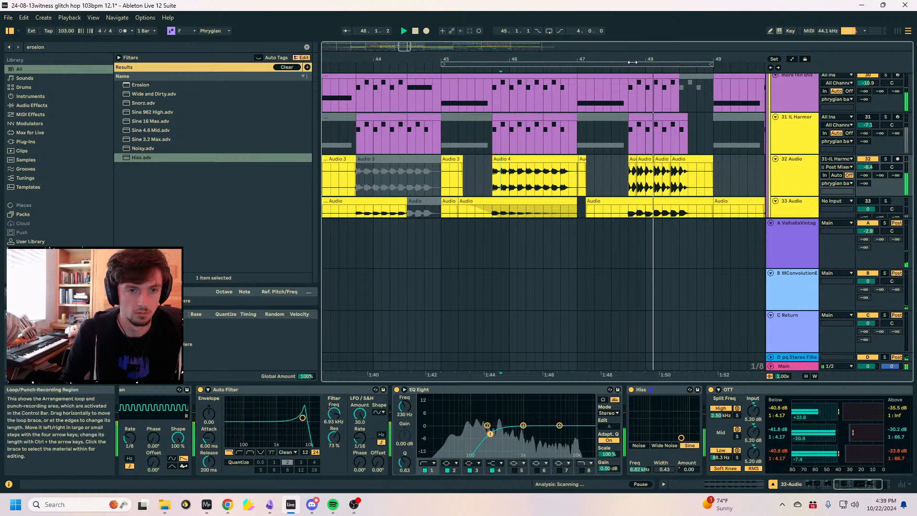
left_click(795, 294)
left_click(792, 242)
left_click(792, 274)
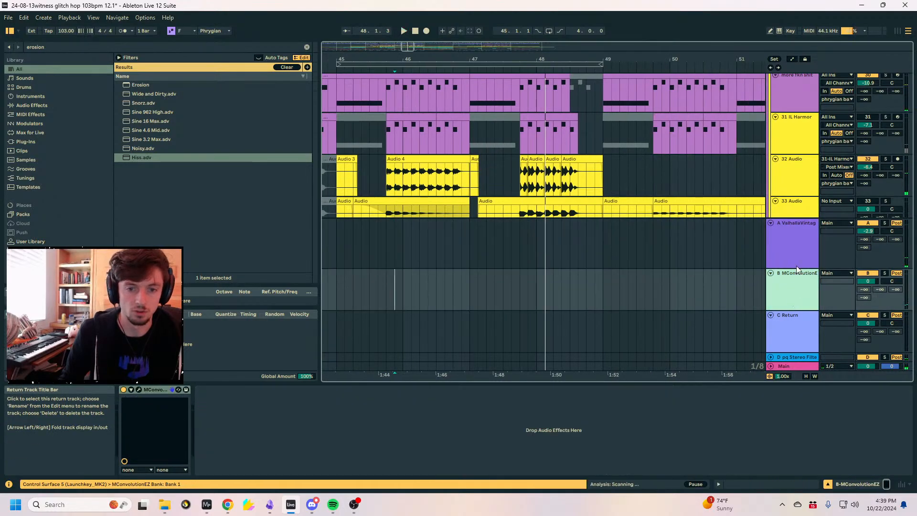
scroll(795, 267, "down", 2)
left_click(539, 187)
left_click(885, 156)
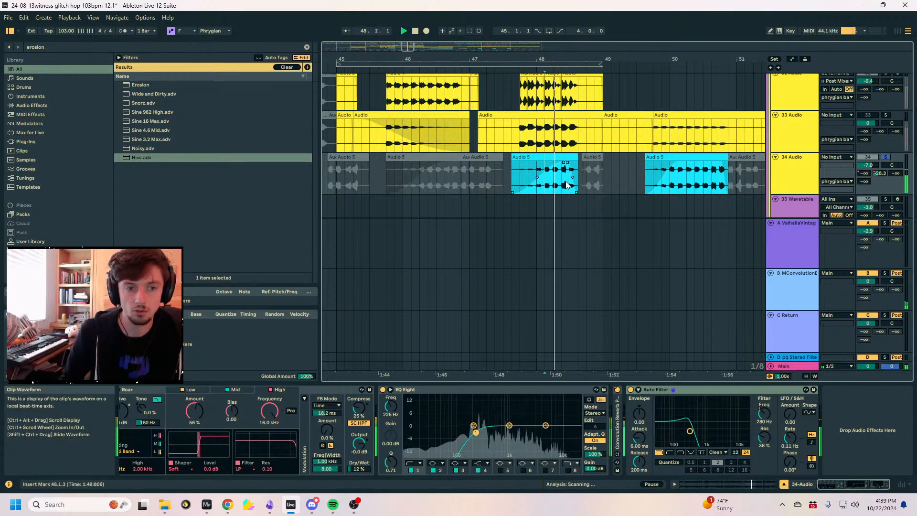
Inspect the MConvolutionEZ return's impulse response settings, close the plug-in window and unsolo the 34 Audio track.
left_click(544, 289)
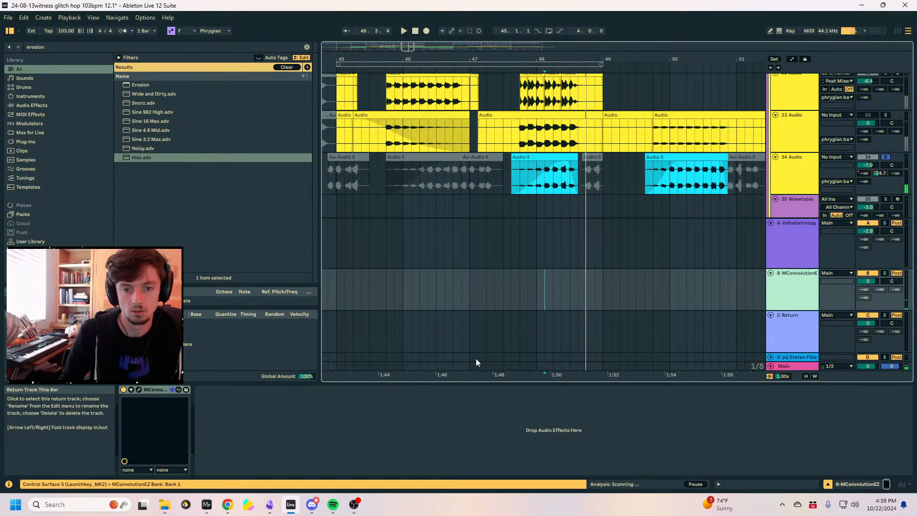
left_click(139, 389)
left_click_drag(483, 149, 459, 117)
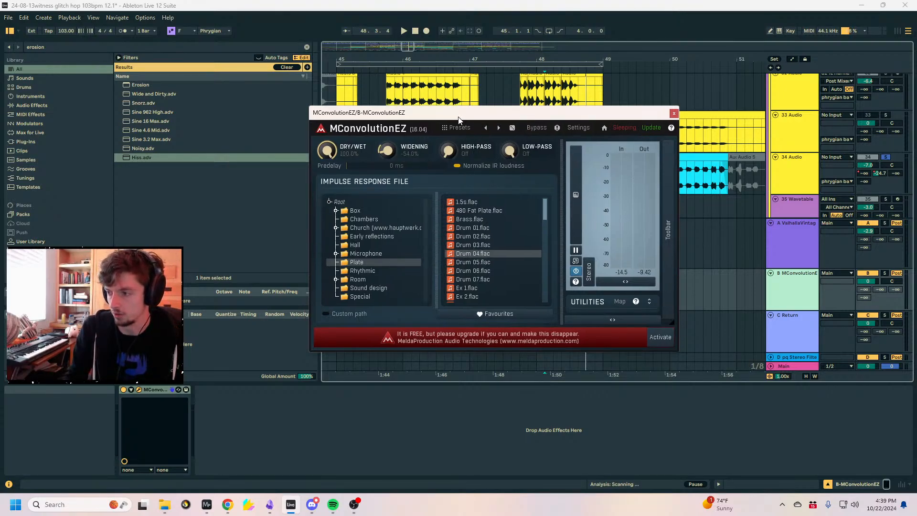
left_click(672, 115)
left_click(433, 177)
left_click(885, 157)
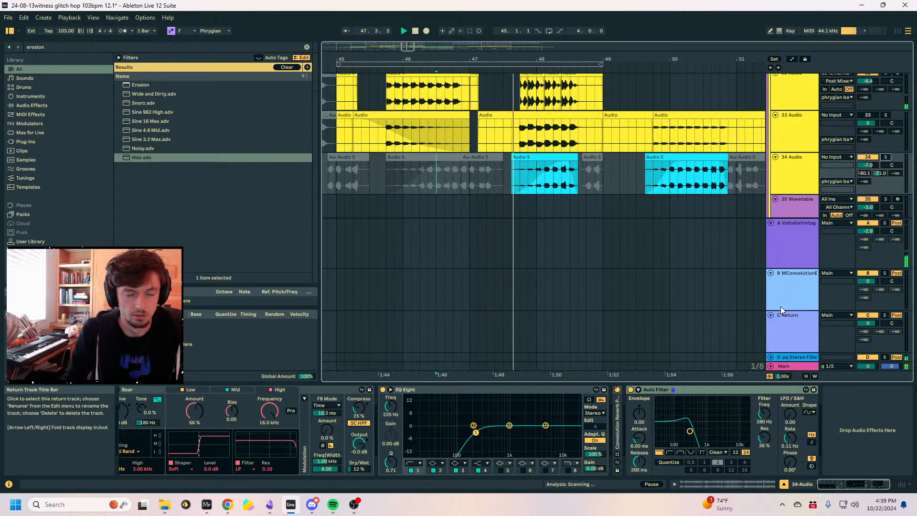
Audition the 34 Audio track from bar 47 and bar 42, and place the insert marker at the start of bar 41.
left_click(474, 190)
key("space")
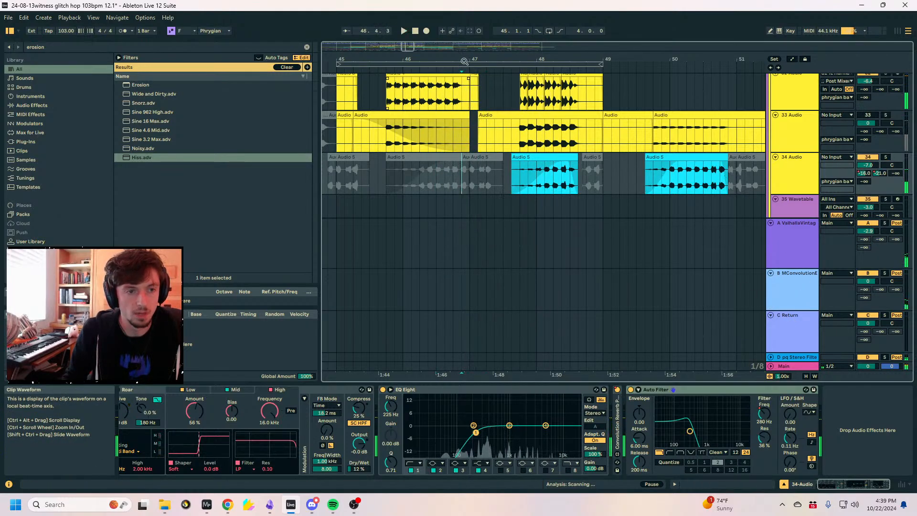
left_click_drag(471, 58, 572, 52)
left_click(400, 181)
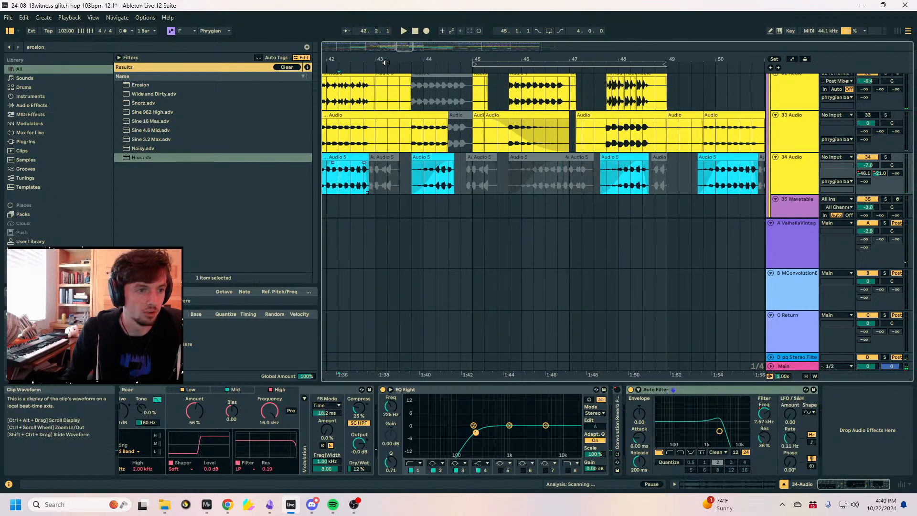
left_click_drag(356, 58, 567, 53)
left_click(533, 179)
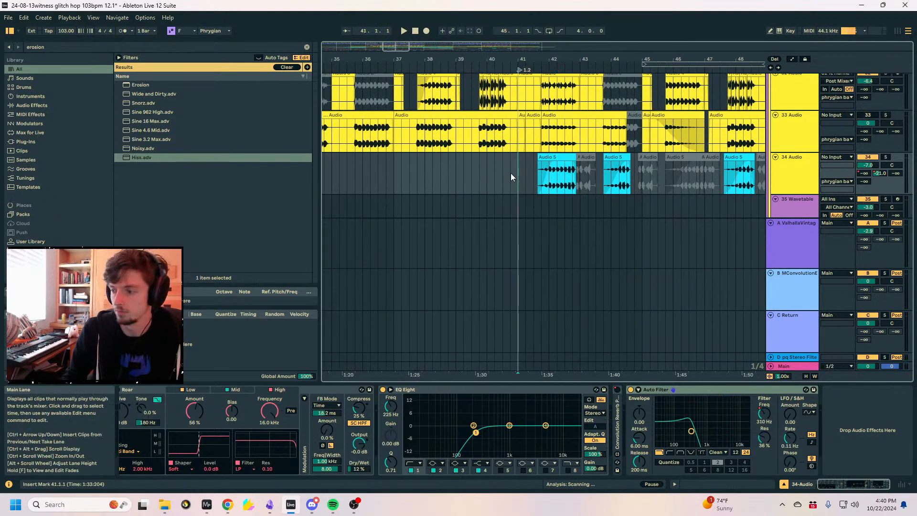
Play from just before bar 41 and add a dip to the Auto Filter frequency automation midway through the first Audio 5 clip.
left_click(508, 173)
key("space")
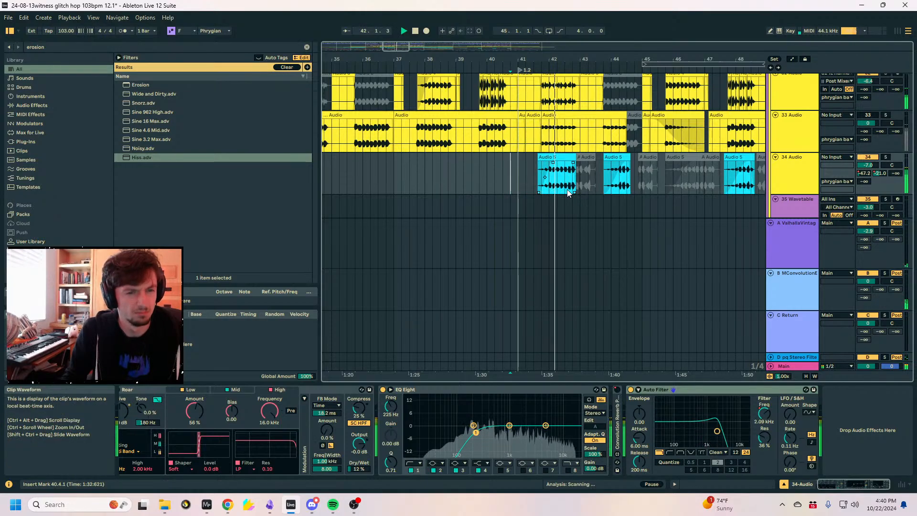
scroll(567, 191, "up", 4, "ctrl")
left_click(519, 178)
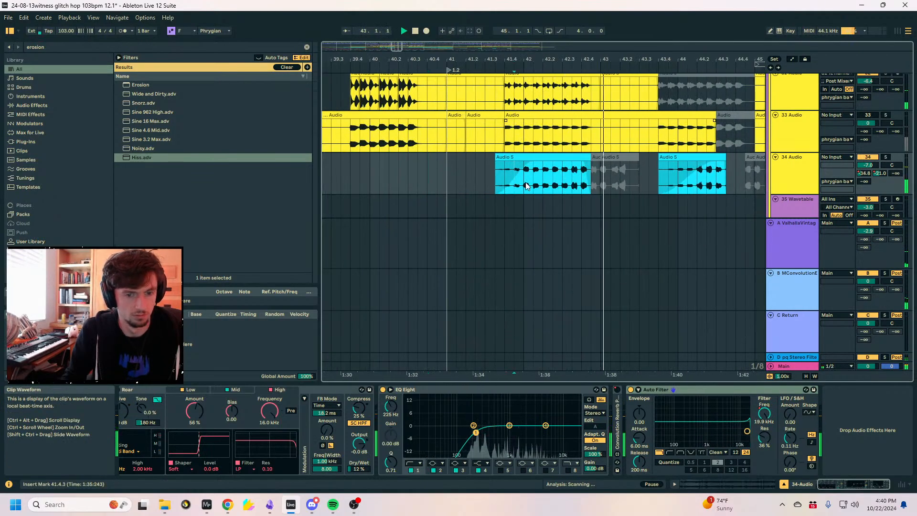
key("a")
key("space")
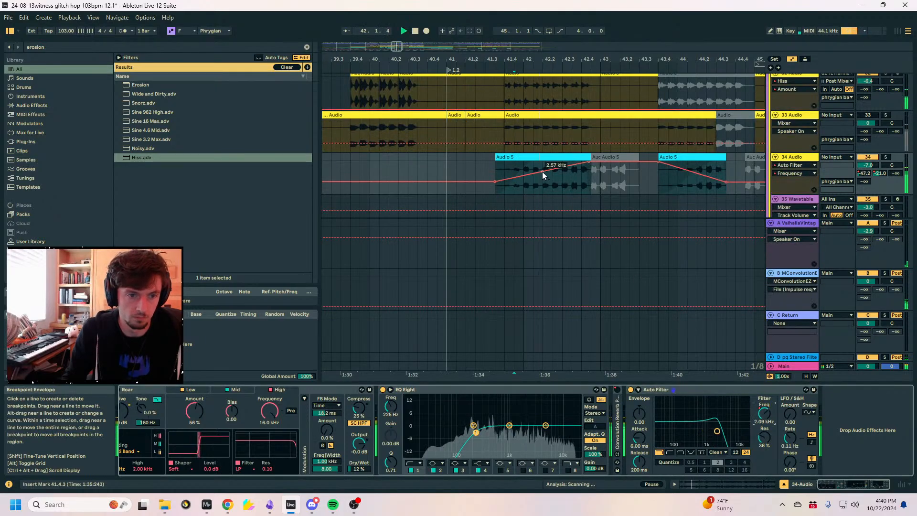
left_click(542, 171)
left_click(562, 167)
left_click_drag(548, 170, 548, 184)
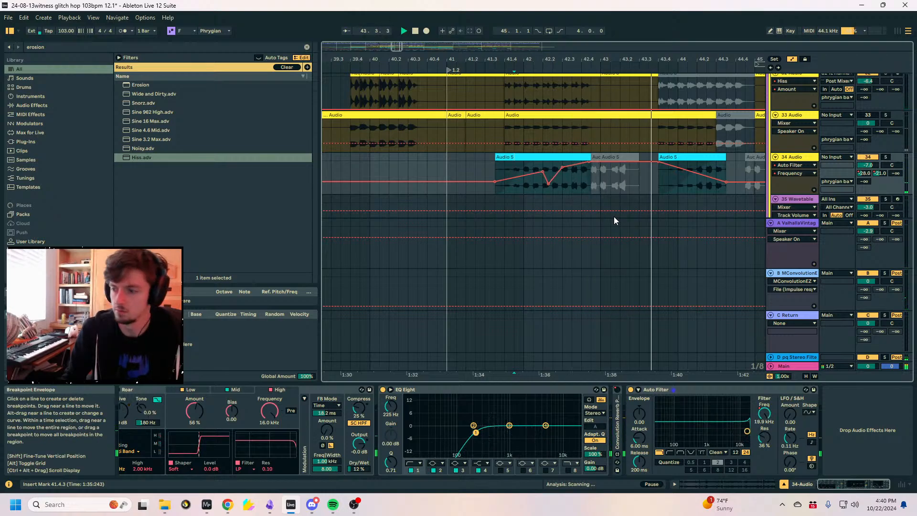
Inspect the MConvolutionEZ return's device and the 34 Audio track's send automation feeding it.
left_click(784, 274)
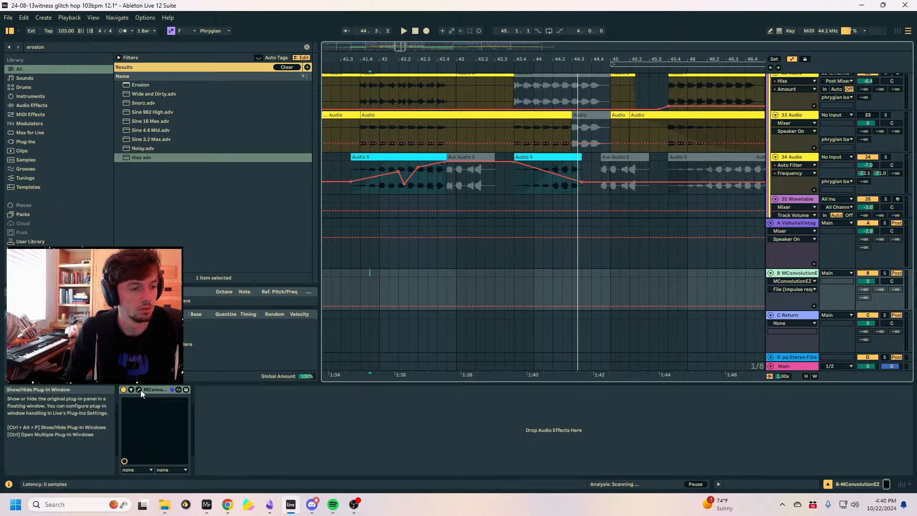
left_click(273, 429)
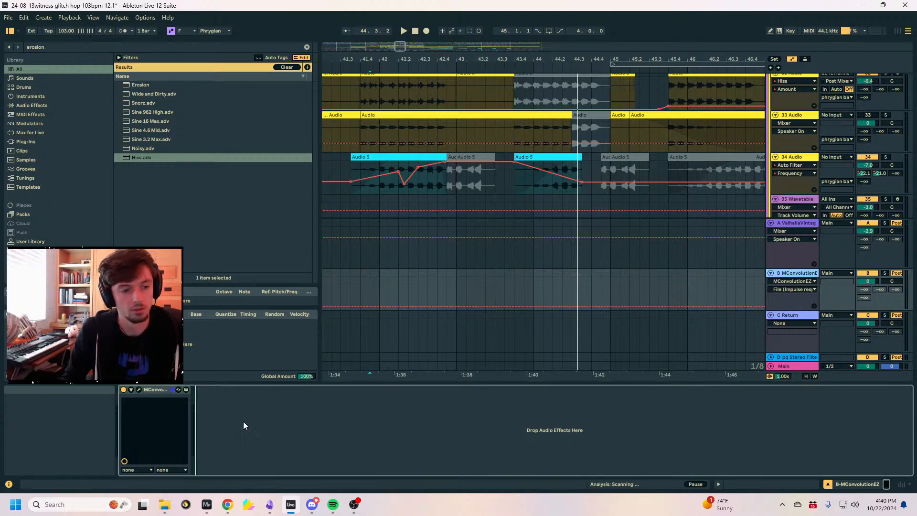
left_click(866, 173)
left_click(879, 173)
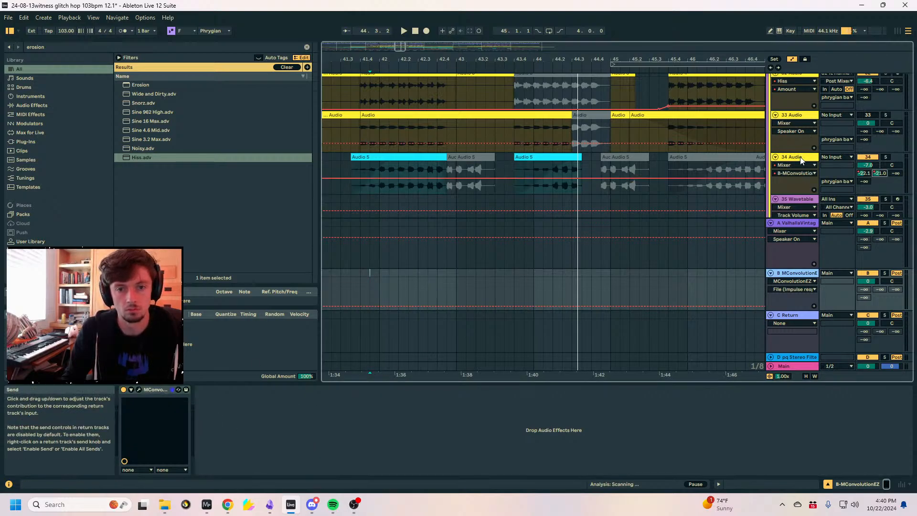
Unfold Convolution Reverb Pro on the 34 Audio track and toggle the device to check its on/off automation.
left_click(797, 157)
double_click(618, 420)
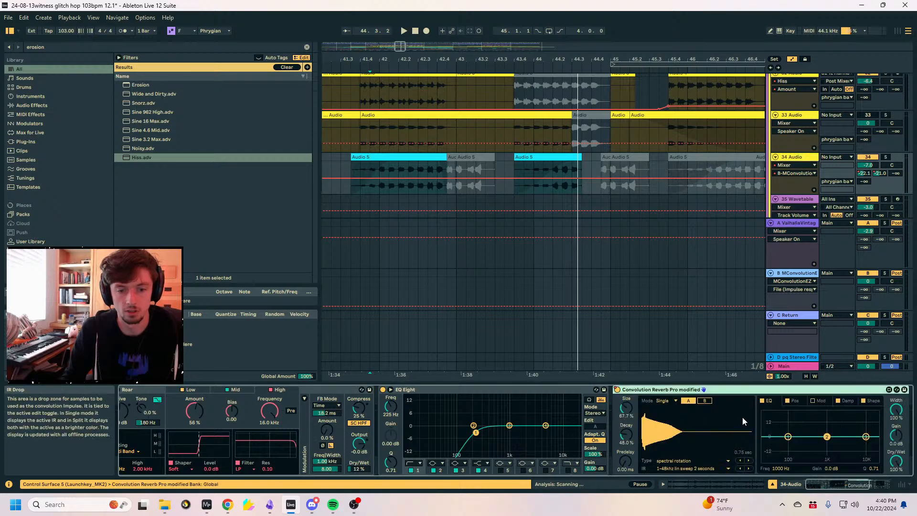
double_click(617, 390)
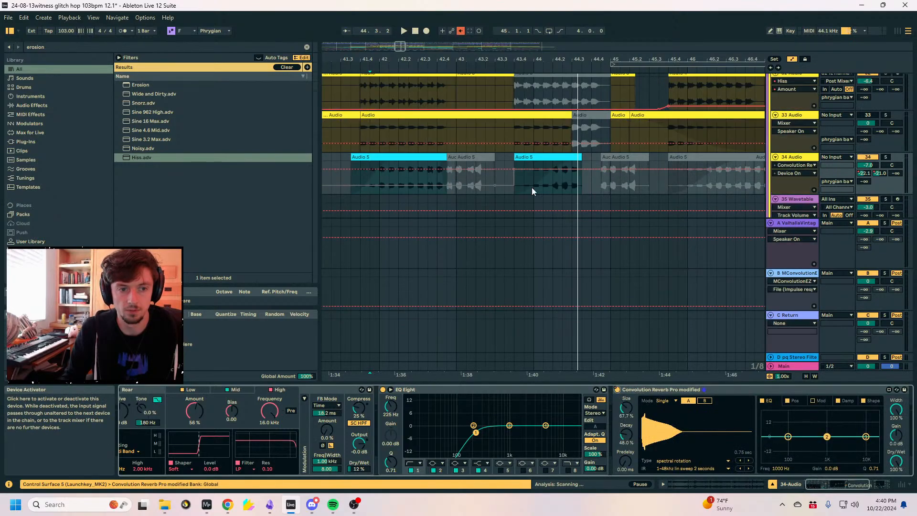
left_click(591, 169)
left_click_drag(606, 57, 537, 22)
left_click(583, 196)
key("a")
key("a")
Place the insert marker at bar 44, solo the 34 Audio track and play it from there.
left_click(519, 191)
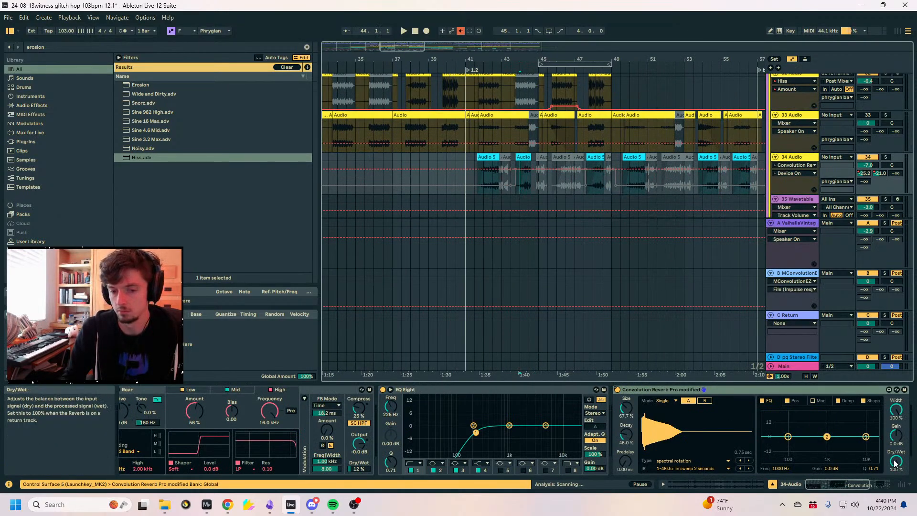
key("space")
key("space")
left_click(885, 115)
left_click(885, 157)
key("space")
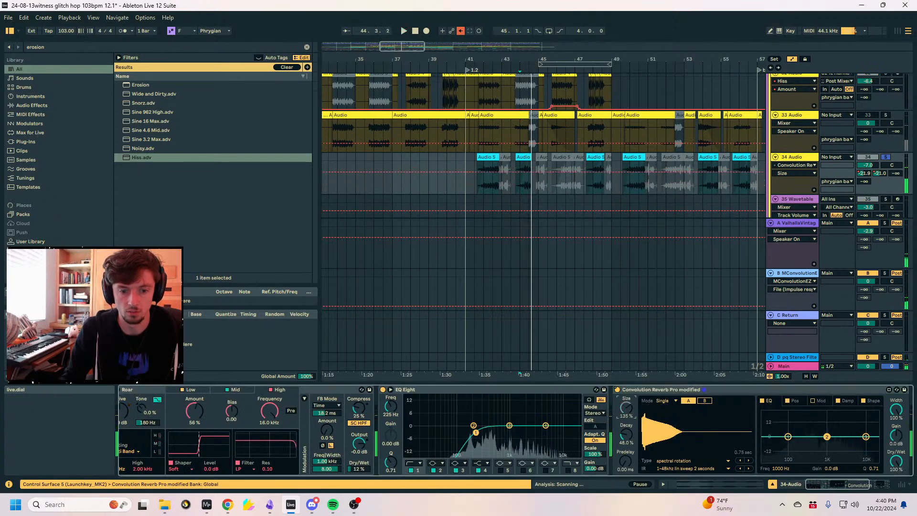
Set Convolution Reverb Pro's size to 135% and decay to 133% while auditioning the 34 Audio track from bar 44.
left_click_drag(626, 411, 626, 392)
key("ctrl+z")
left_click_drag(627, 440, 627, 411)
key("ctrl+z")
key("ctrl+z")
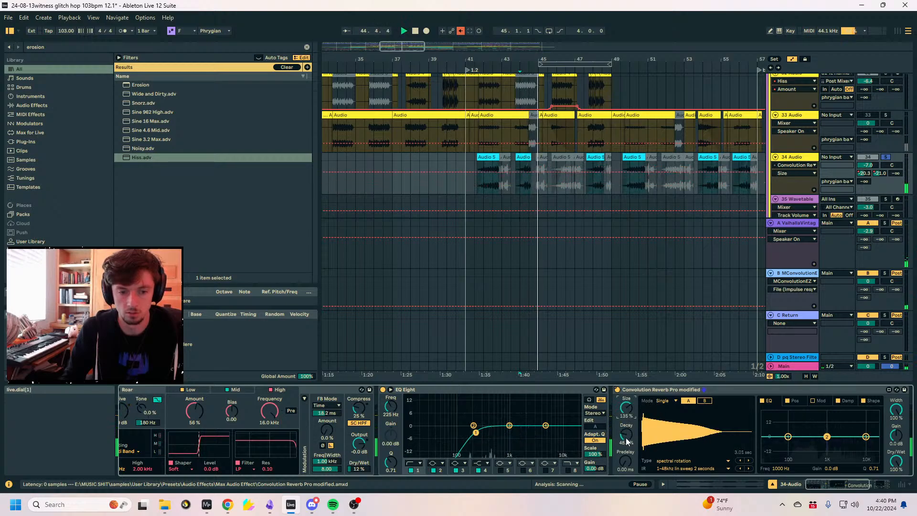
key("space")
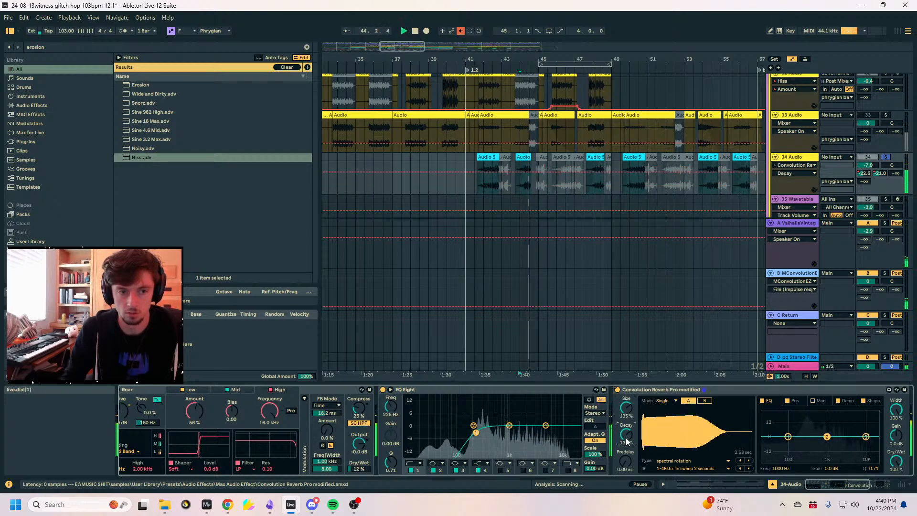
key("space")
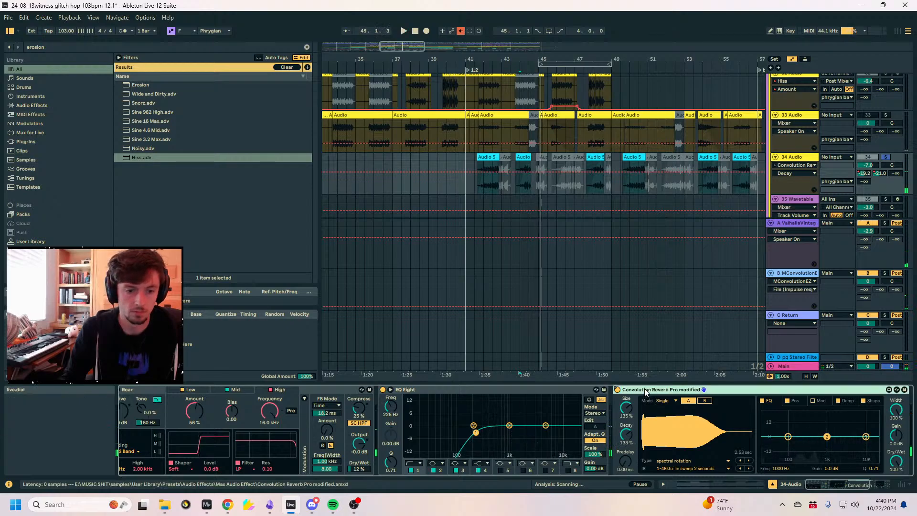
Fold the convolution reverb and compare the soloed track with Auto Filter bypassed, turning the filter back on.
double_click(643, 388)
key("space")
left_click(631, 389)
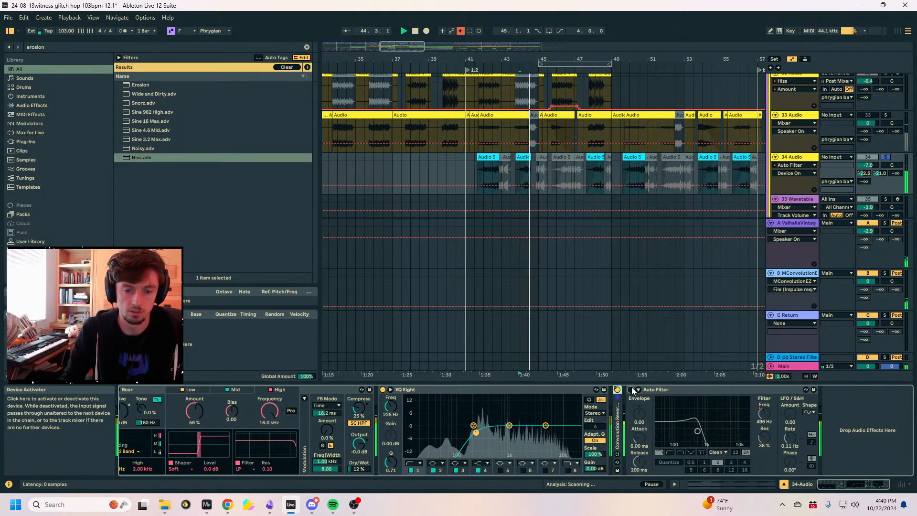
key("space")
left_click(631, 389)
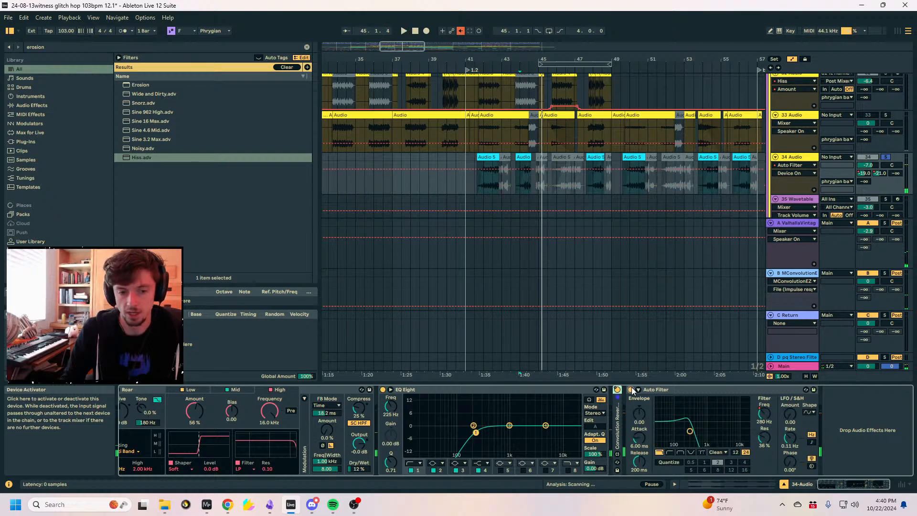
Unfold Convolution Reverb Pro, re-enable the overridden automation and look at the MConvolutionEZ return's device.
double_click(619, 413)
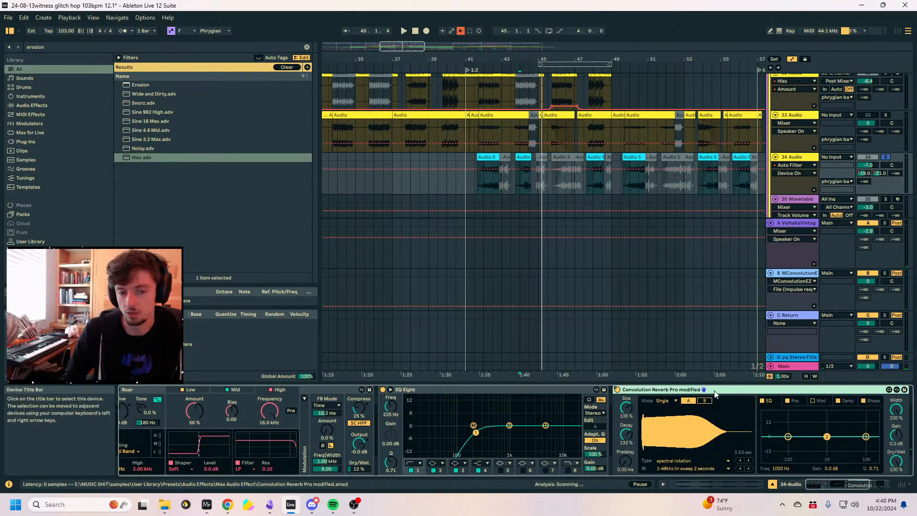
left_click(460, 32)
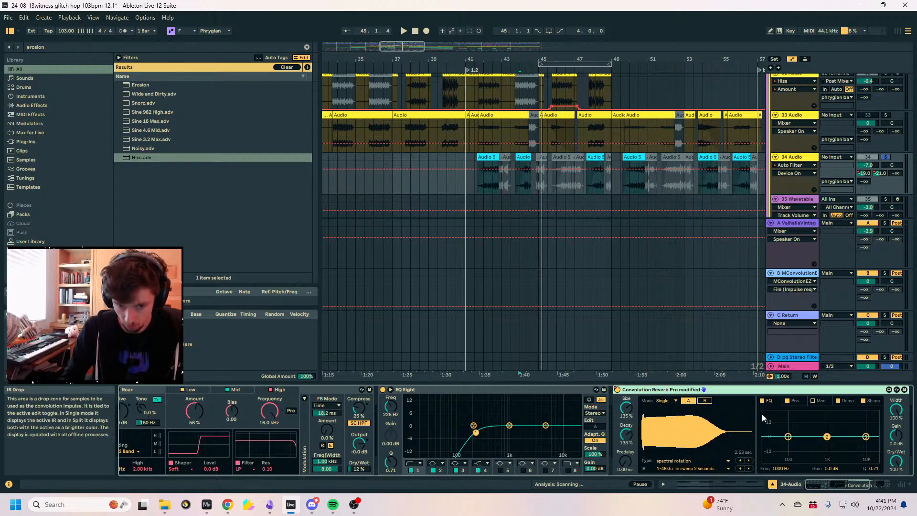
left_click(776, 300)
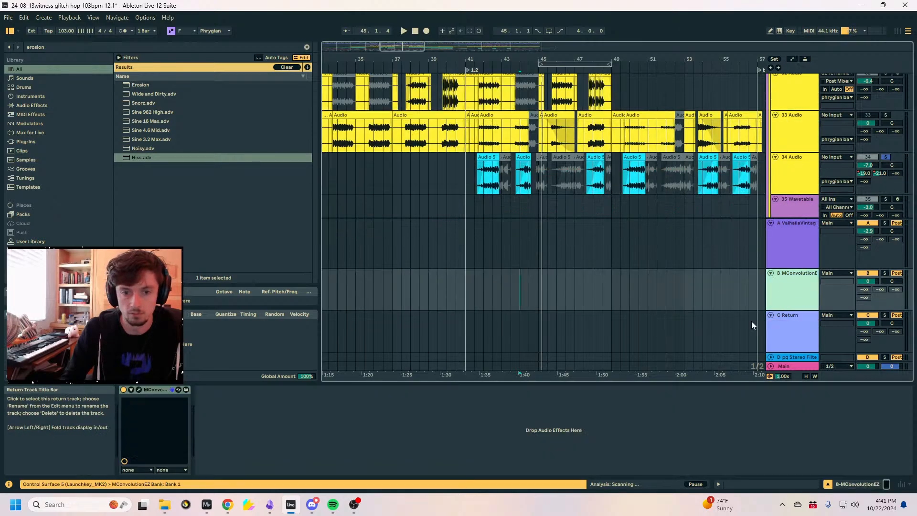
left_click(385, 421)
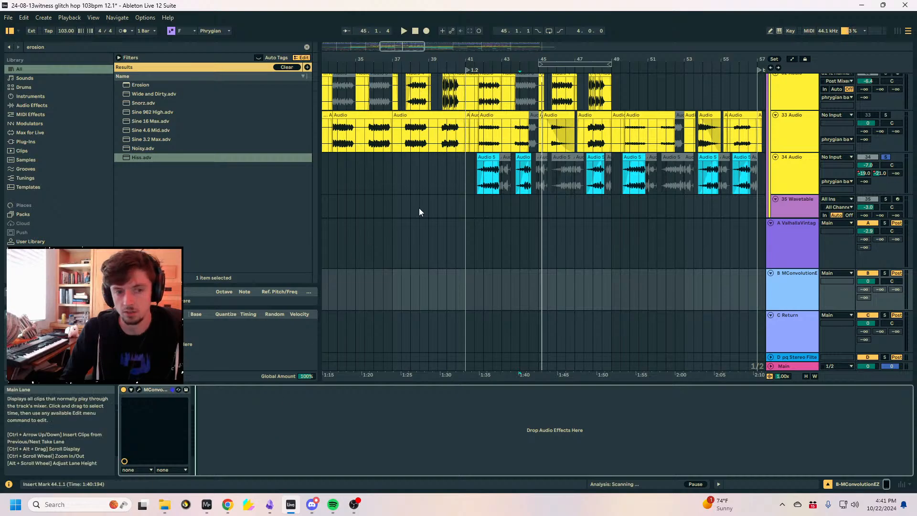
Place the insert marker at the Audio 5 clip's start at 43.4 and try lowering the convolution reverb's dry/wet to about 59%.
left_click(517, 167)
left_click_drag(523, 58, 523, 127)
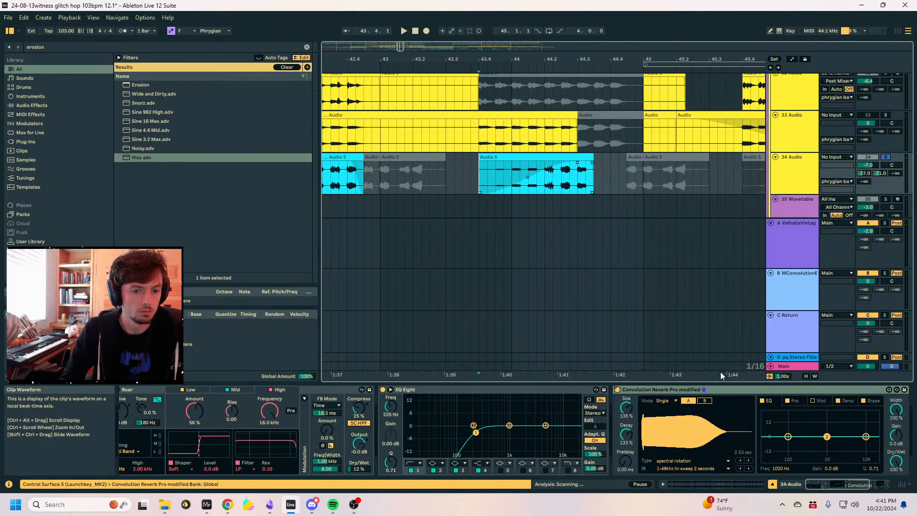
left_click_drag(895, 461, 895, 470)
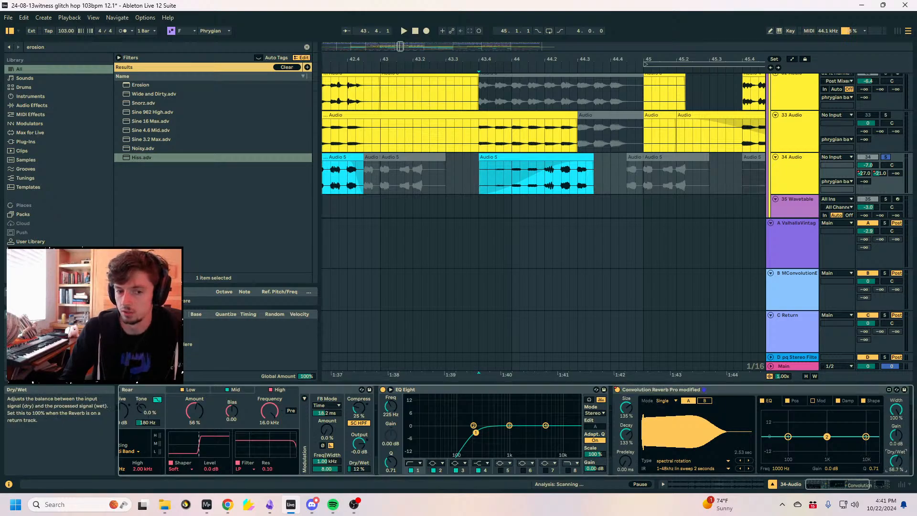
left_click(679, 389)
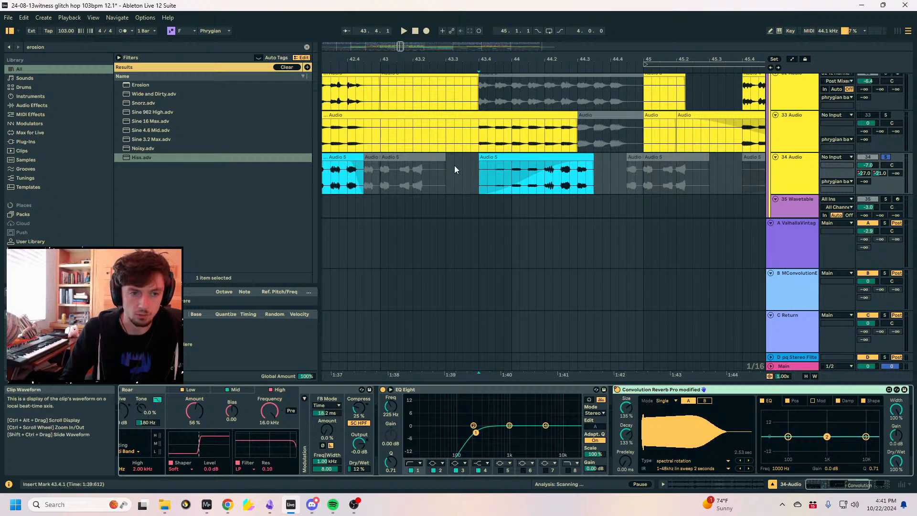
Play the bass section from 43.4 and unsolo the 34 Audio track to hear its reverb in the full mix.
key("space")
left_click(885, 157)
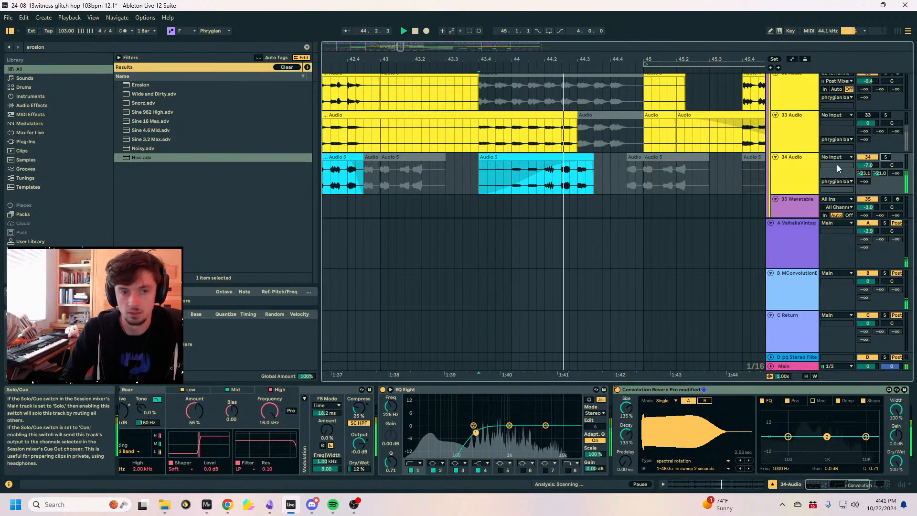
scroll(649, 288, "down", 3, "ctrl")
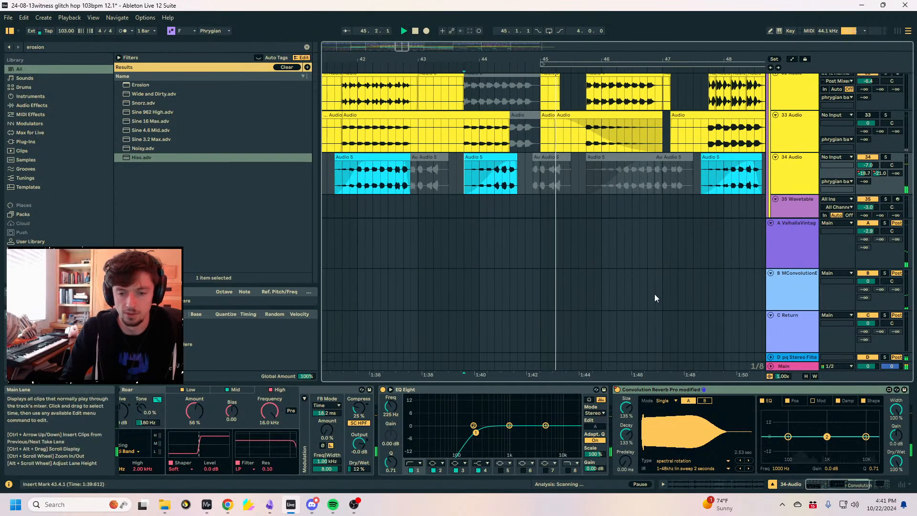
left_click(892, 461)
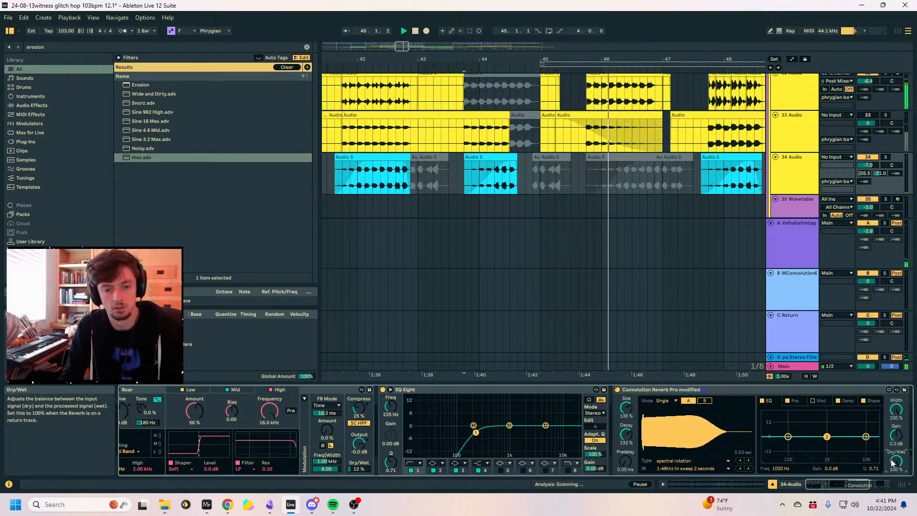
Listen through bars 46 to 51 while checking the 32 Audio track's clips and devices, placing the insert marker at 49.3.
scroll(629, 109, "up", 3)
left_click(629, 145)
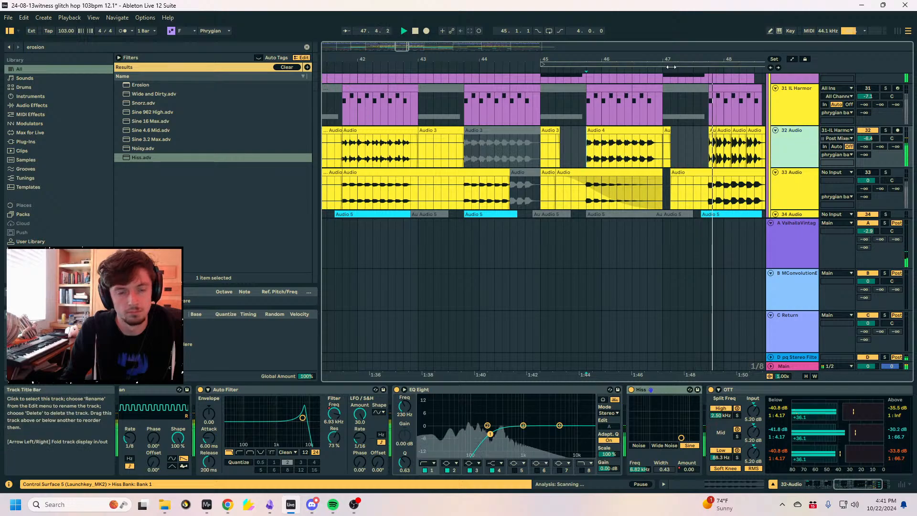
left_click(622, 147)
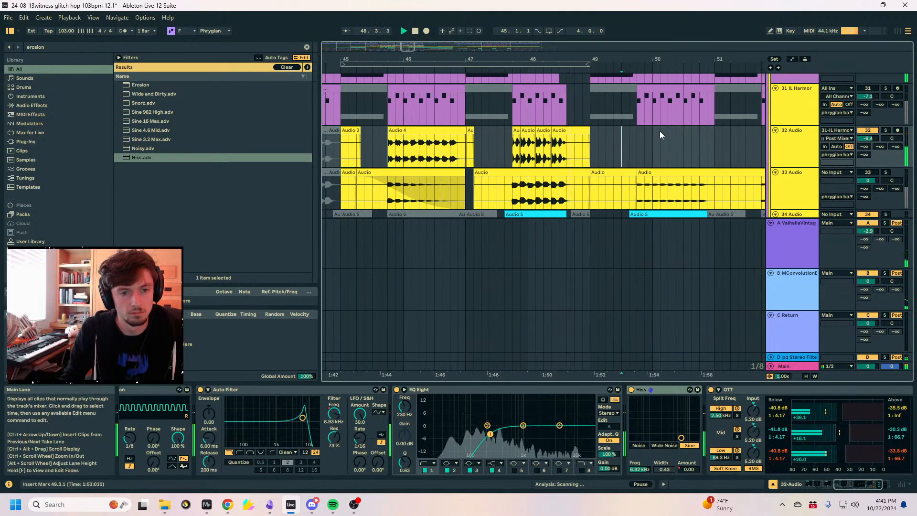
left_click_drag(642, 59, 474, 59)
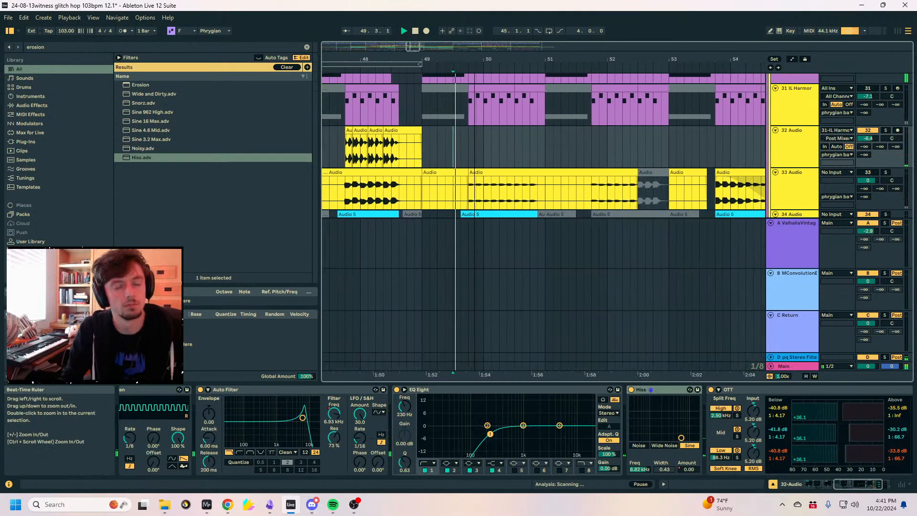
scroll(554, 125, "down", 1)
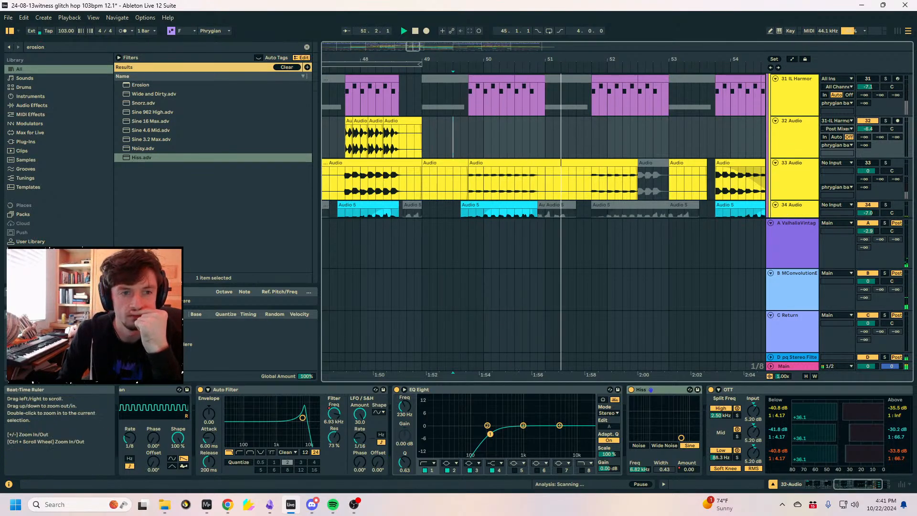
left_click_drag(557, 59, 437, 58)
Place the insert marker at 50.3 on the 34 Audio track and restart playback from there.
scroll(487, 135, "down", 1)
left_click(395, 175)
key("space")
key("space")
Look through the bass, melody and sub tracks around bars 50 to 56 for how their layers line up.
scroll(494, 165, "up", 1)
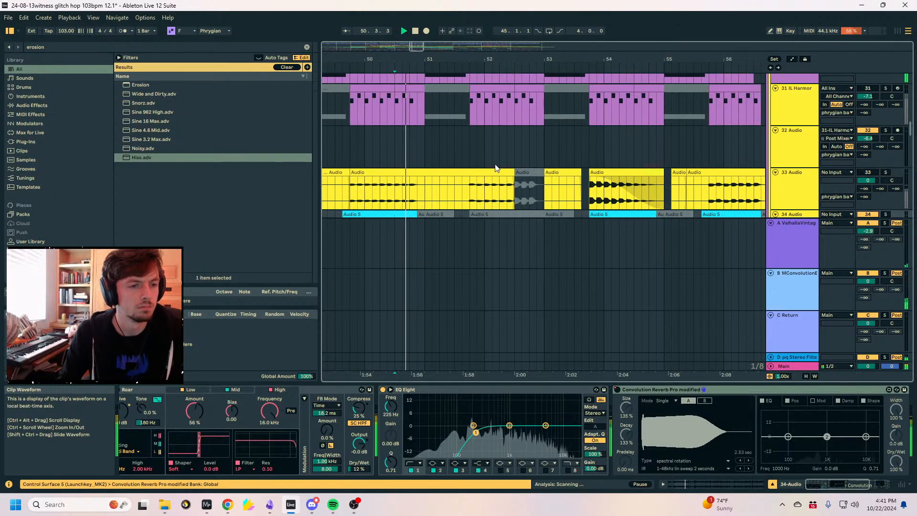
scroll(494, 164, "down", 2)
scroll(434, 171, "down", 5)
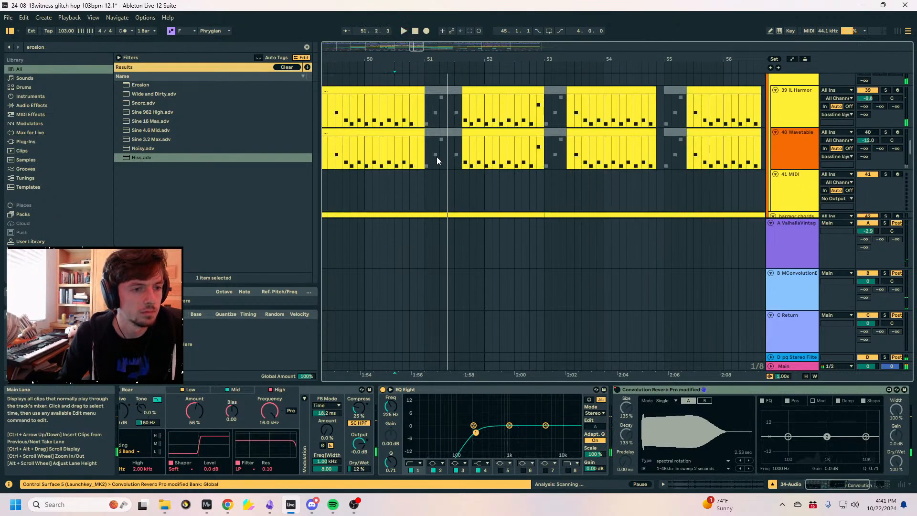
scroll(424, 159, "down", 7)
scroll(428, 160, "up", 6)
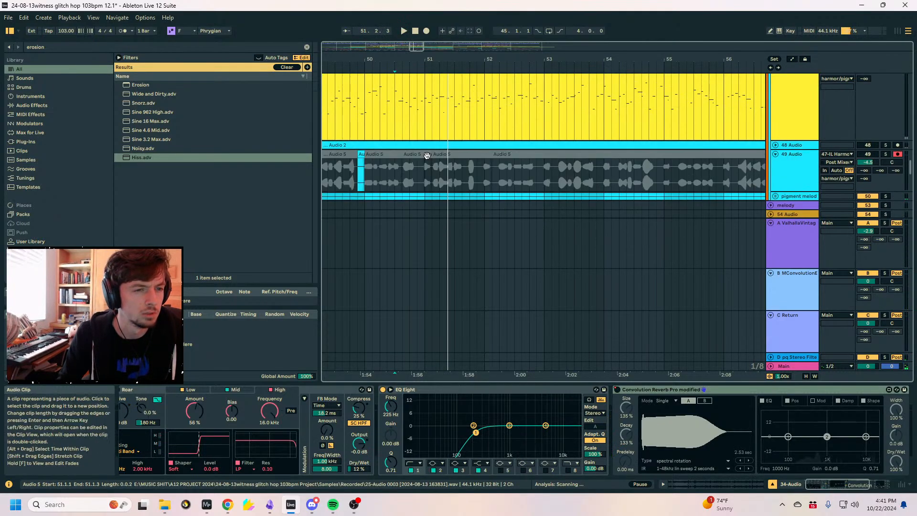
scroll(427, 155, "up", 7)
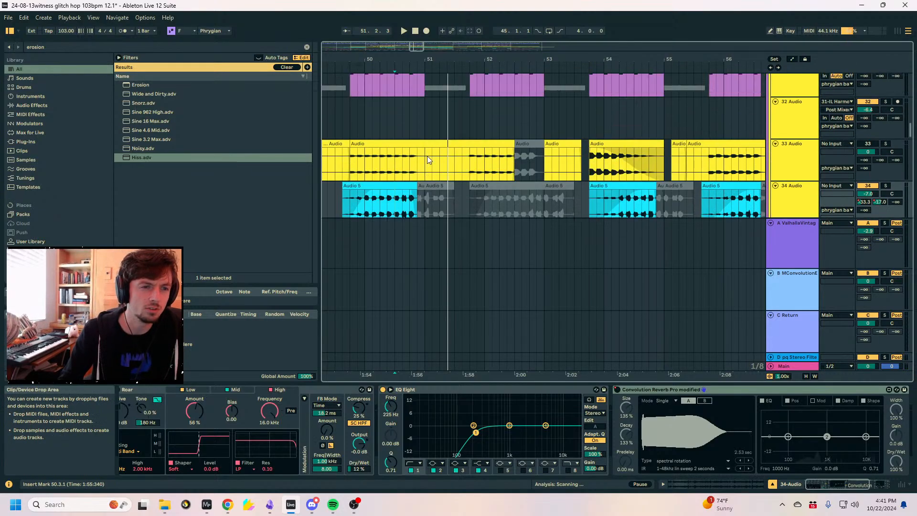
scroll(426, 156, "up", 4)
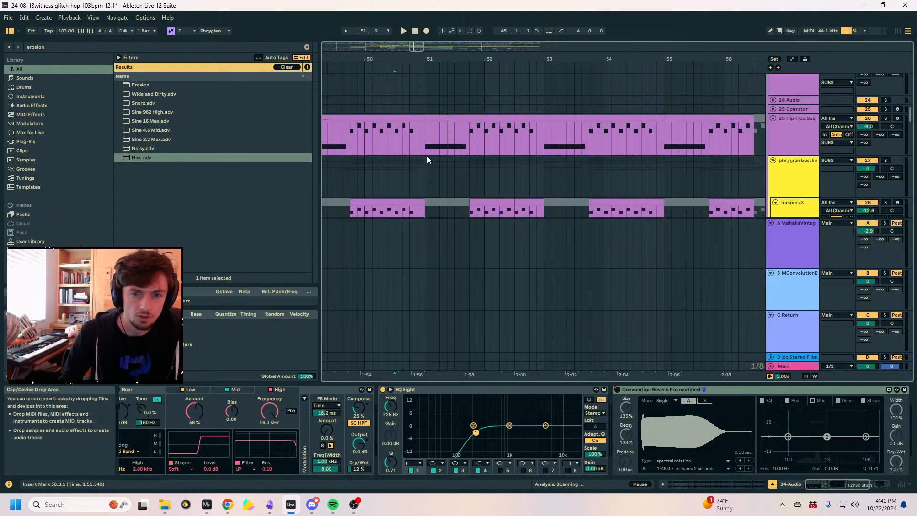
Solo the phrygian bassline group and play it from 50.3.
left_click(427, 155)
left_click(885, 160)
key("space")
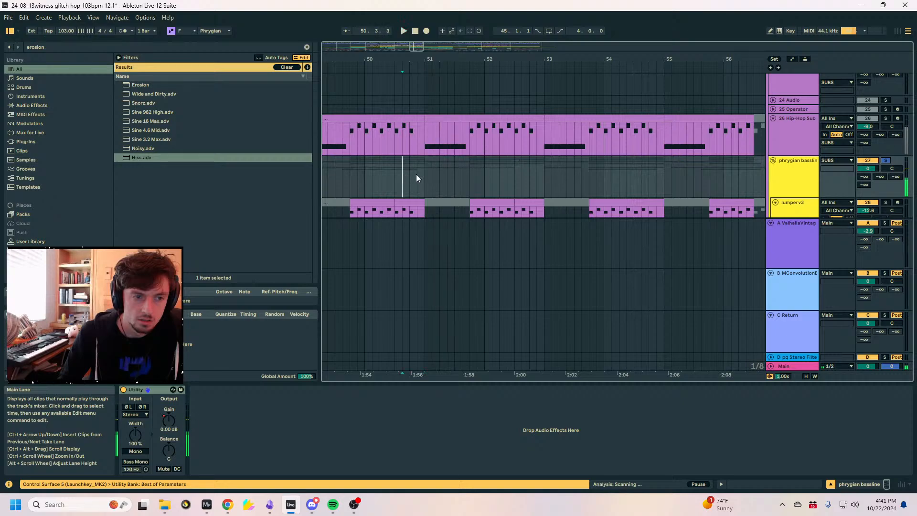
Solo the SUBS group, the chords/melody group and the 68 Audio 12 track in turn to audition each source around bar 51.
scroll(405, 177, "up", 5)
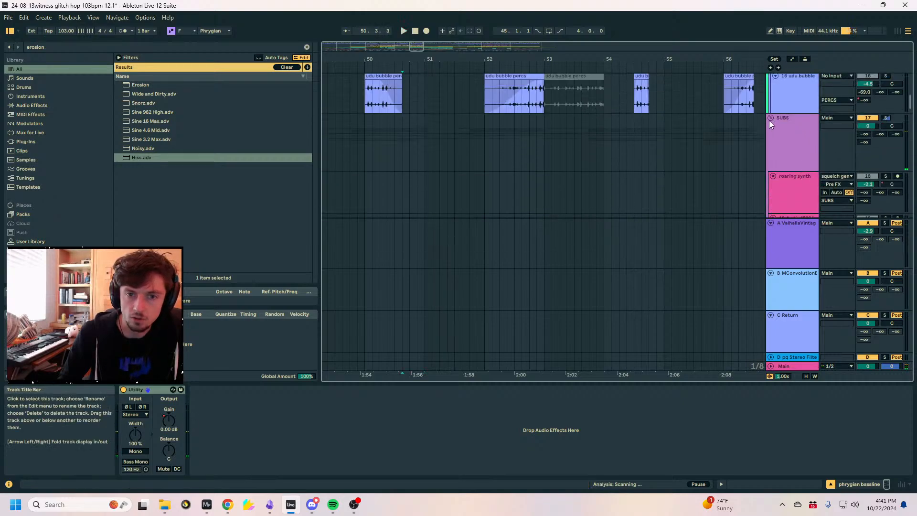
left_click(770, 118)
left_click(769, 151)
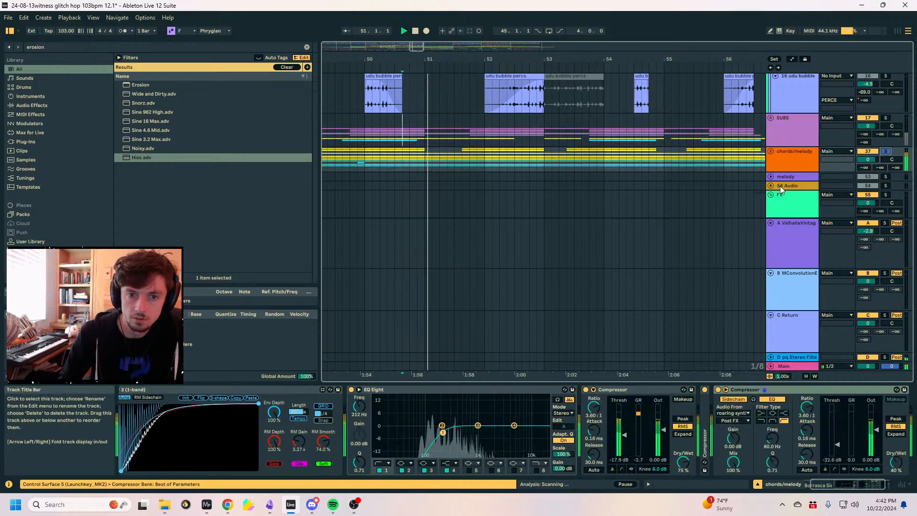
left_click(770, 194)
scroll(795, 156, "down", 10)
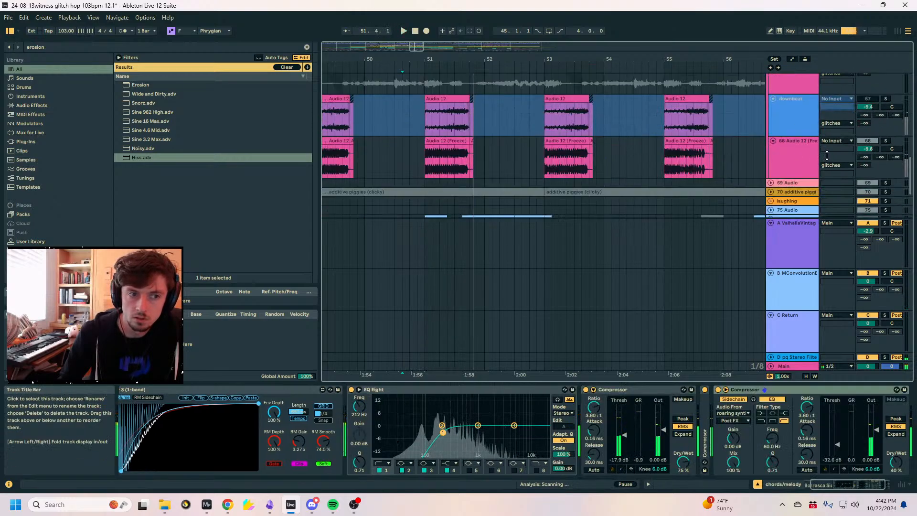
scroll(826, 156, "up", 1)
left_click(885, 172)
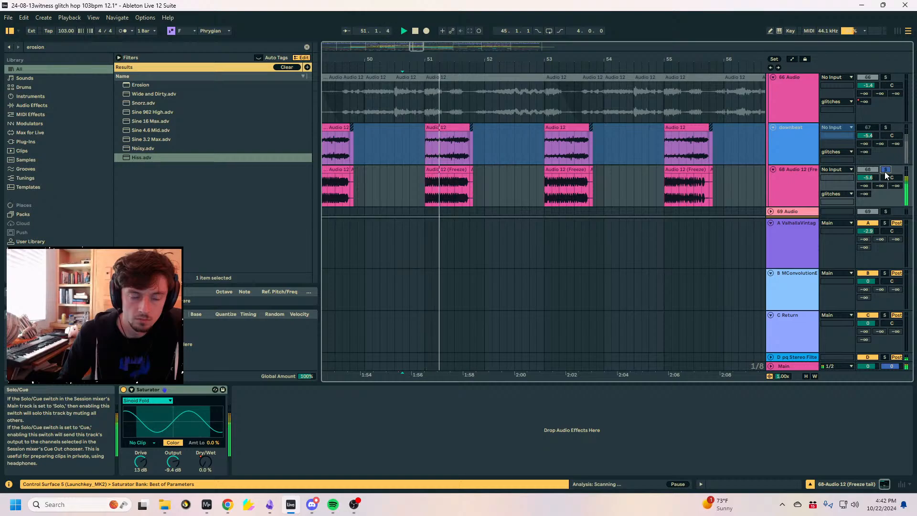
Deactivate the squelch gen 3 clip at bar 51 and place the insert marker at 50.3.
scroll(841, 173, "down", 5)
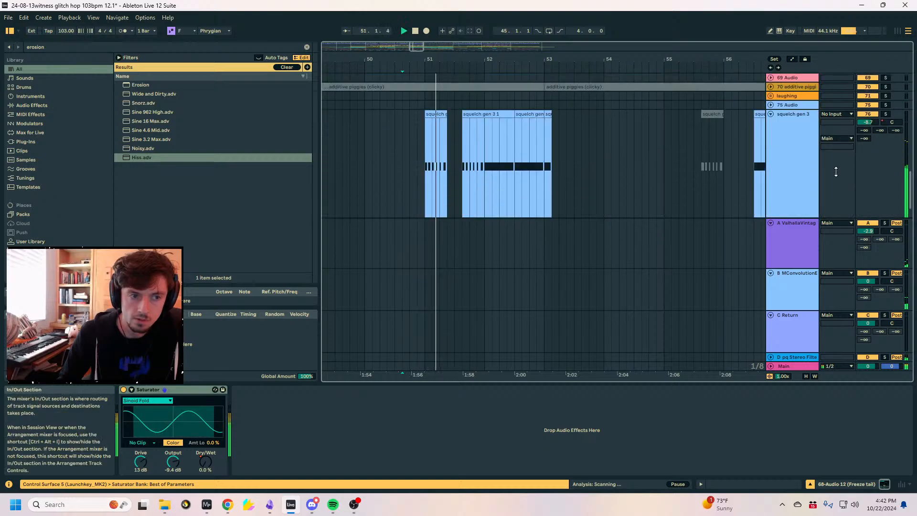
left_click(444, 114)
key("0")
left_click(393, 138)
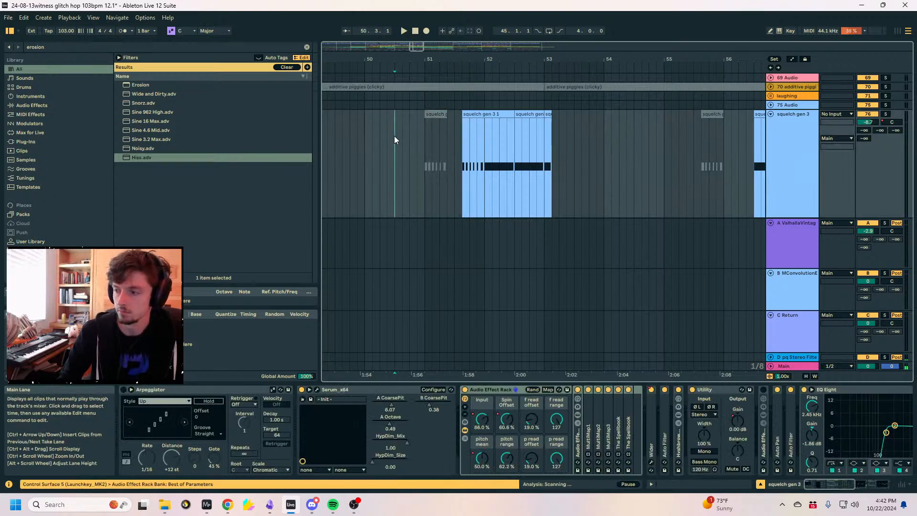
Listen to the full mix from 50.3 past the squelch gen 3 clips, restarting playback from 54.2.
key("minus")
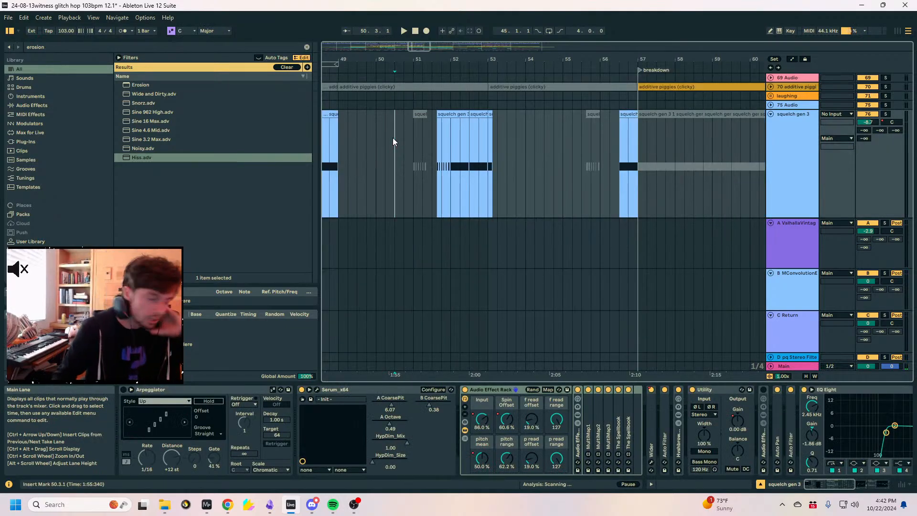
key("space")
key("minus")
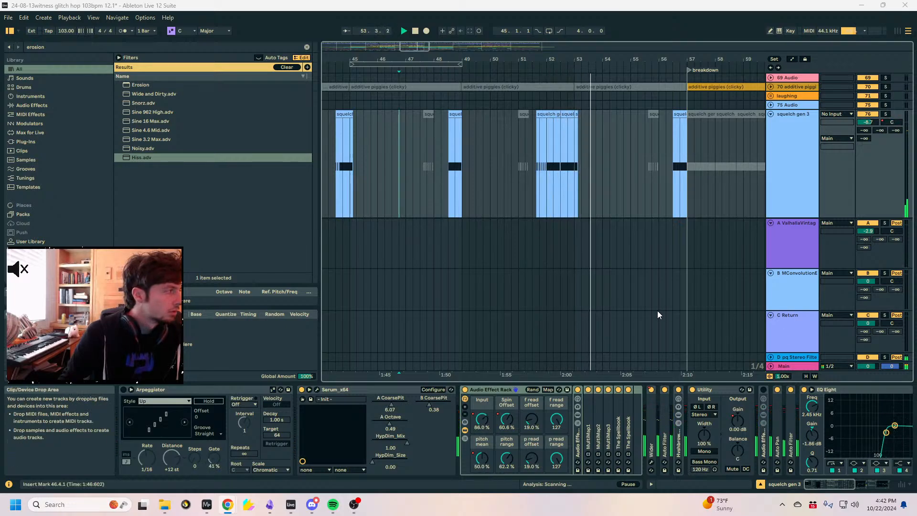
left_click(611, 184)
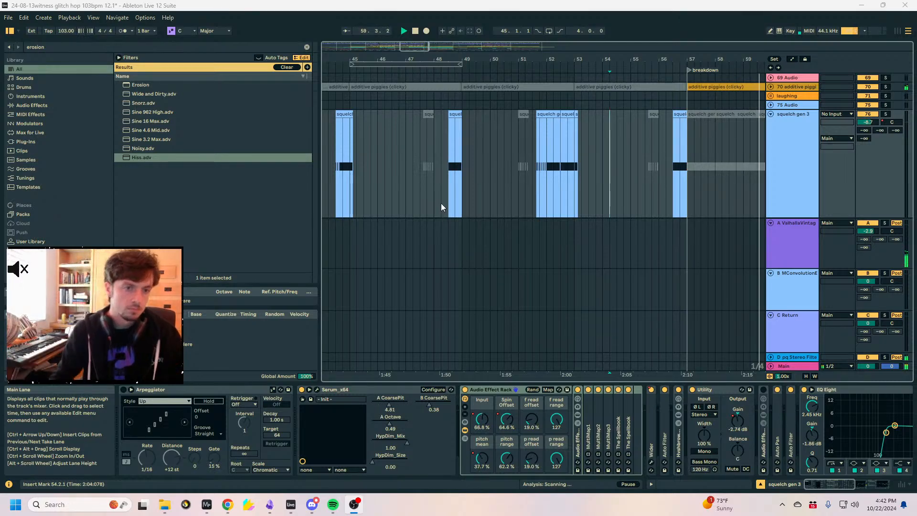
Go back to the drop 1 section and play it from bar 25.
left_click_drag(573, 51, 531, 31)
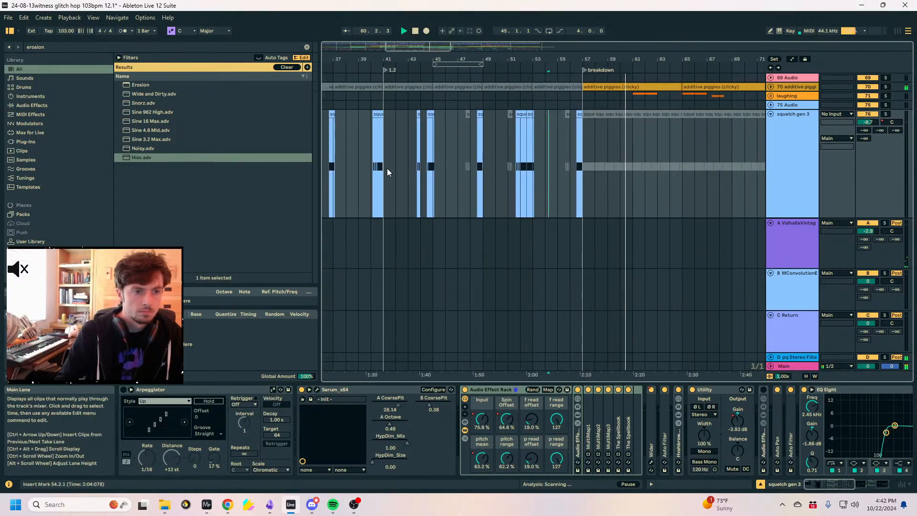
scroll(562, 155, "left", 5)
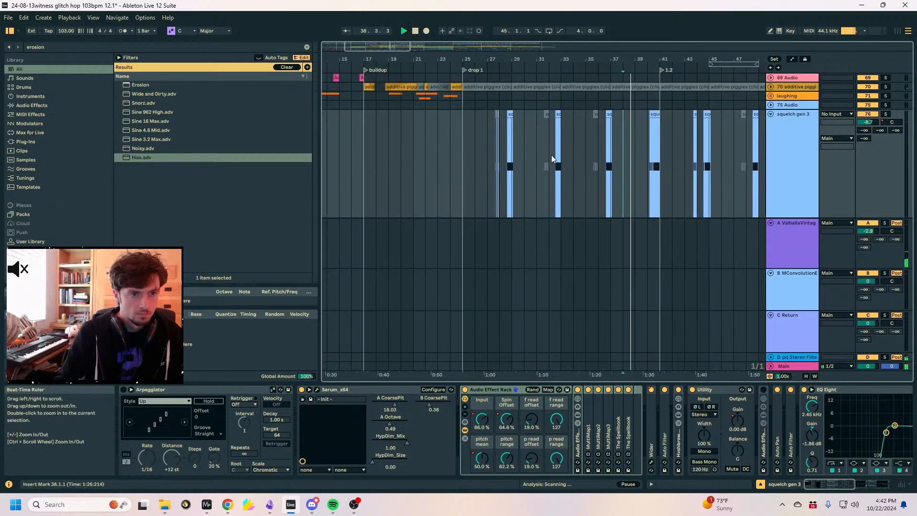
left_click(468, 157)
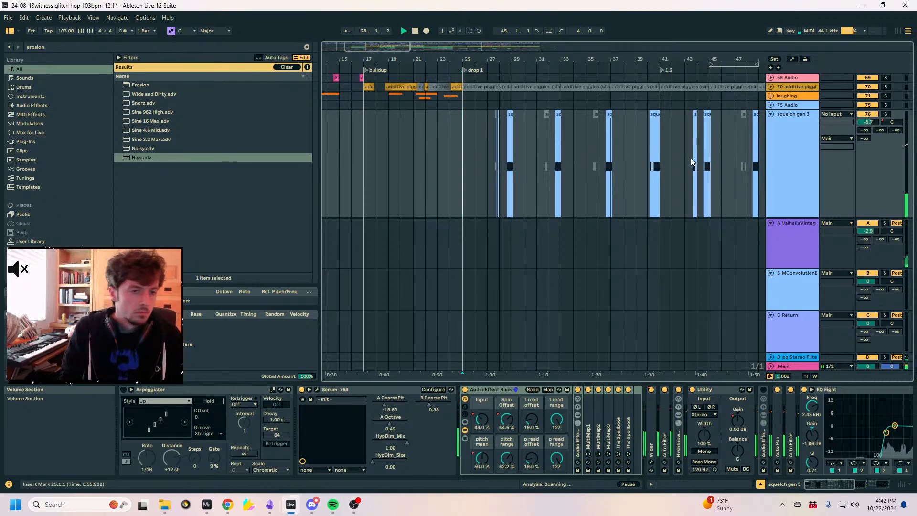
Deactivate the portion of the 32 Audio track's clip from about 28.3 to 29.1.
scroll(505, 125, "up", 1)
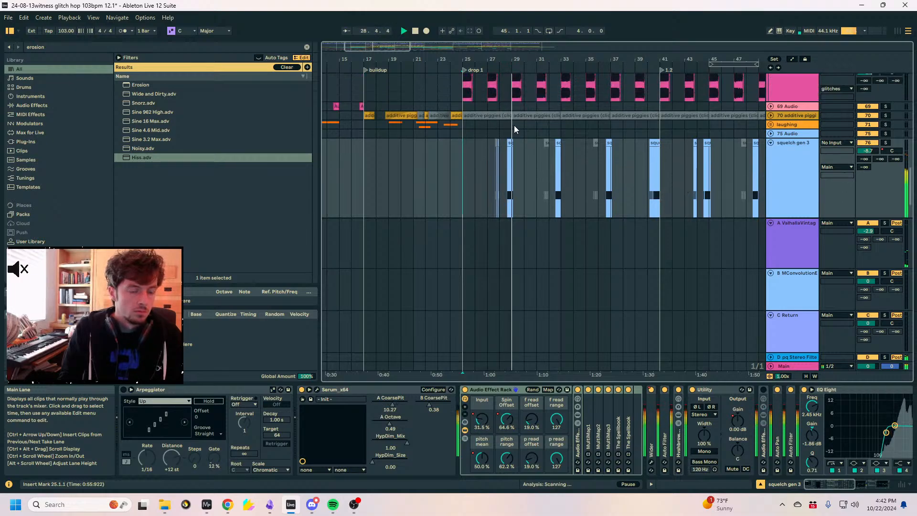
scroll(515, 105, "up", 3)
scroll(516, 162, "up", 2)
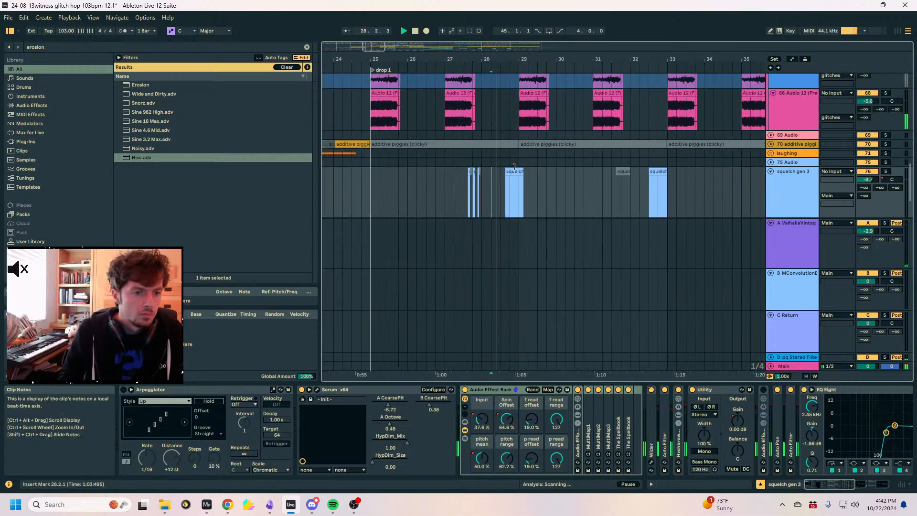
scroll(513, 163, "up", 10)
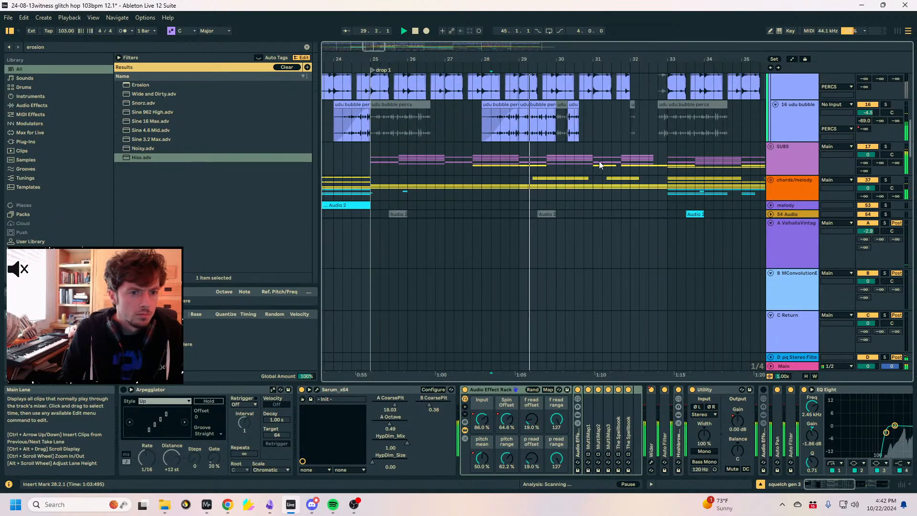
scroll(771, 142, "up", 4)
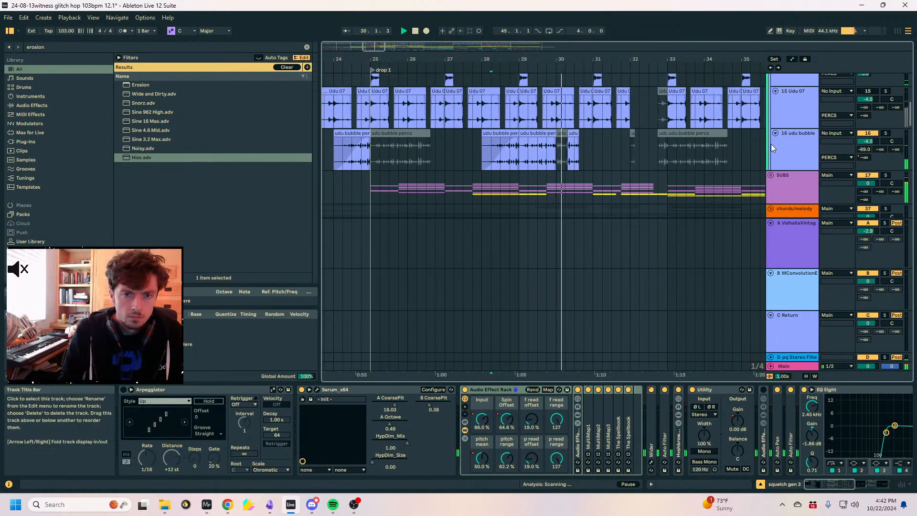
scroll(764, 145, "down", 3)
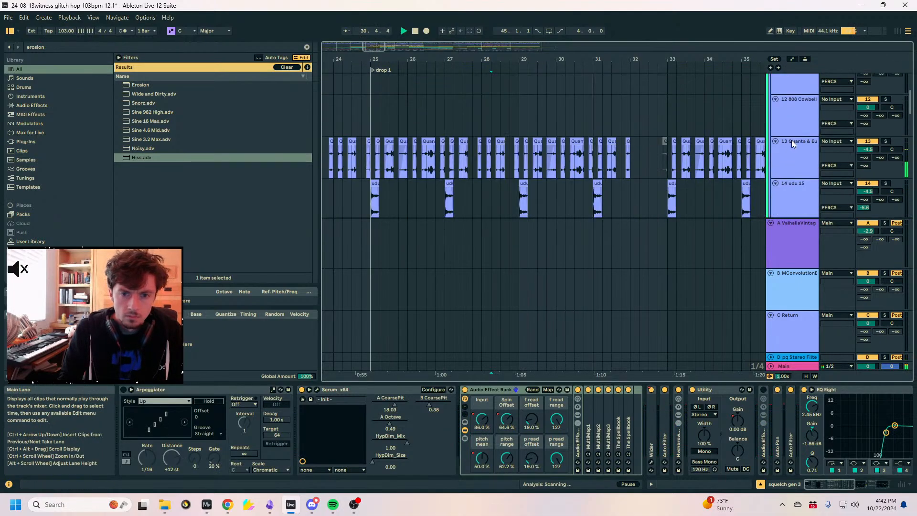
scroll(784, 145, "down", 15)
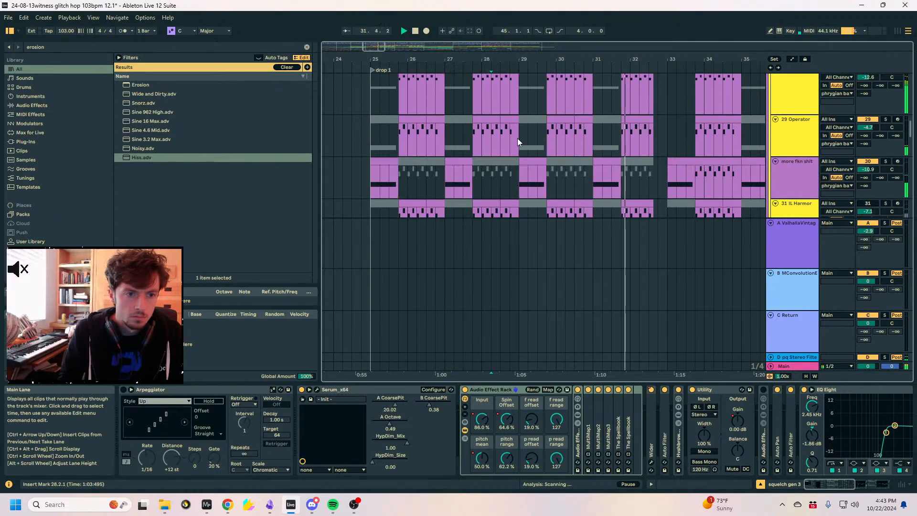
left_click_drag(518, 141, 501, 145)
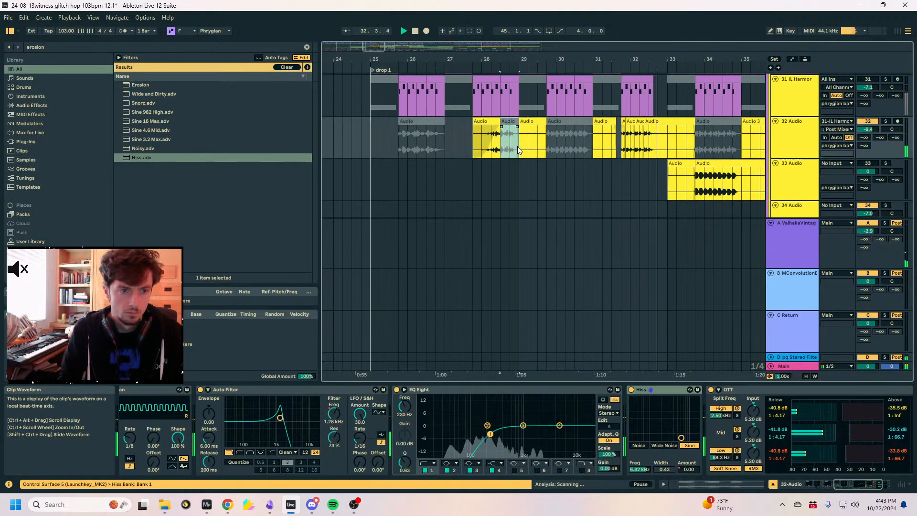
Listen to the bass layers from 34.4, restarting playback from 34.2.3.
left_click_drag(655, 58, 548, 57)
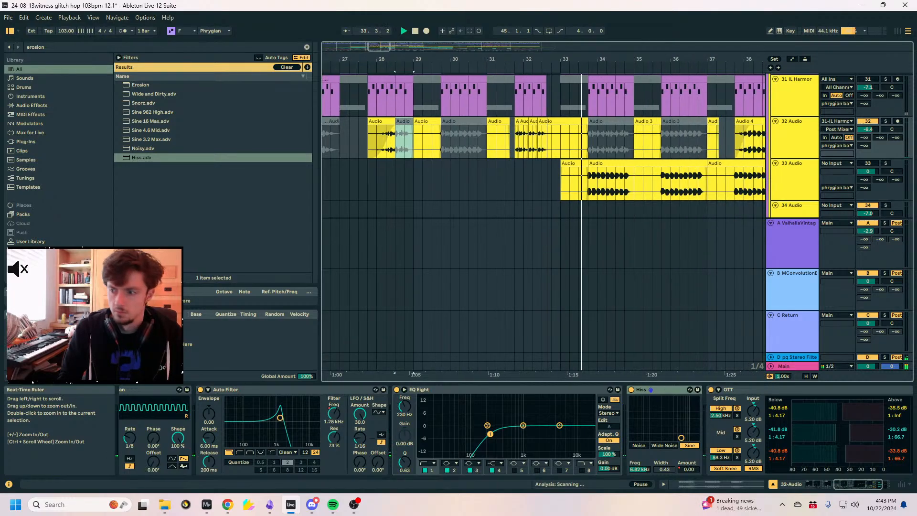
left_click(620, 141)
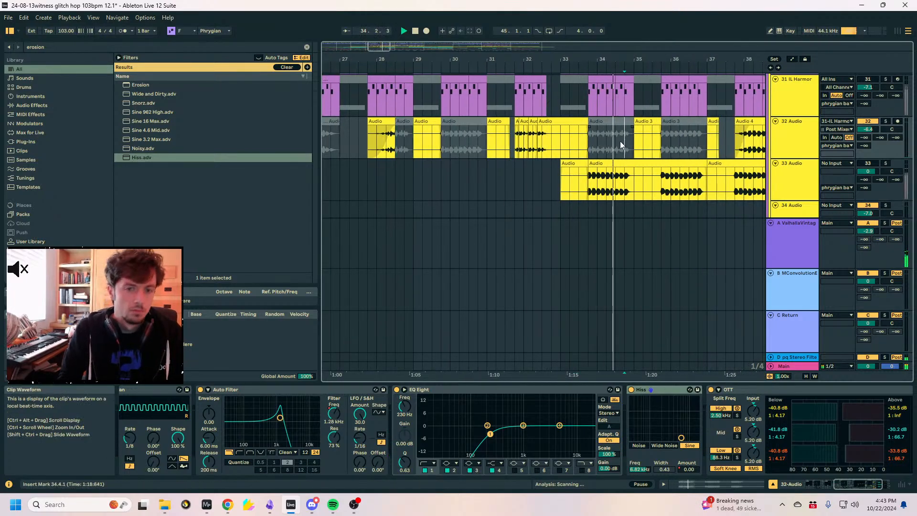
key("plus")
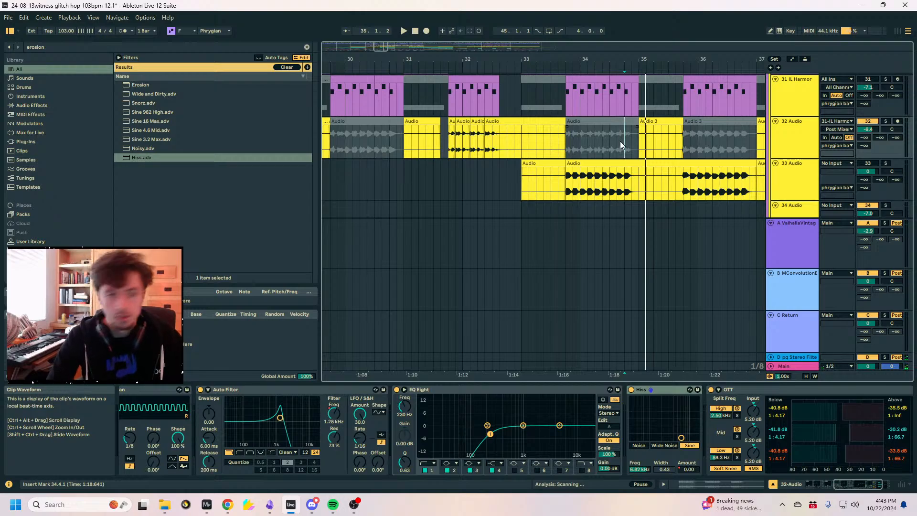
key("plus")
left_click(581, 141)
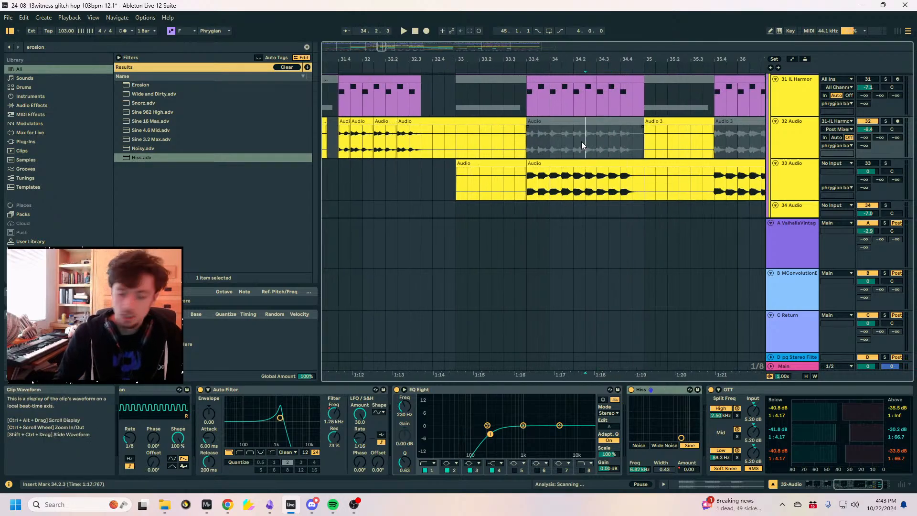
key("space")
key("minus")
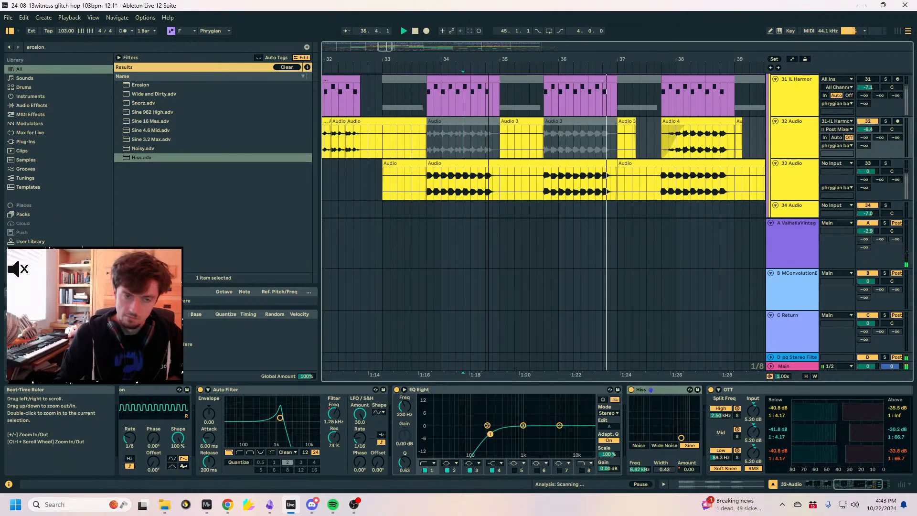
Audition the lumperv3 clip starting at 37.4, soloing the phrygian bassline group and then the lumperv3 track alone.
left_click_drag(579, 60, 507, 54)
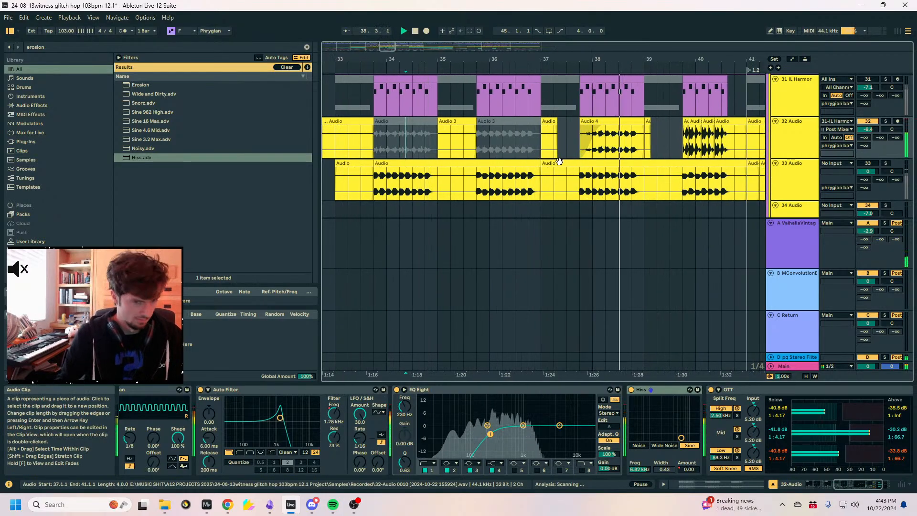
scroll(565, 165, "up", 3)
scroll(588, 162, "up", 4)
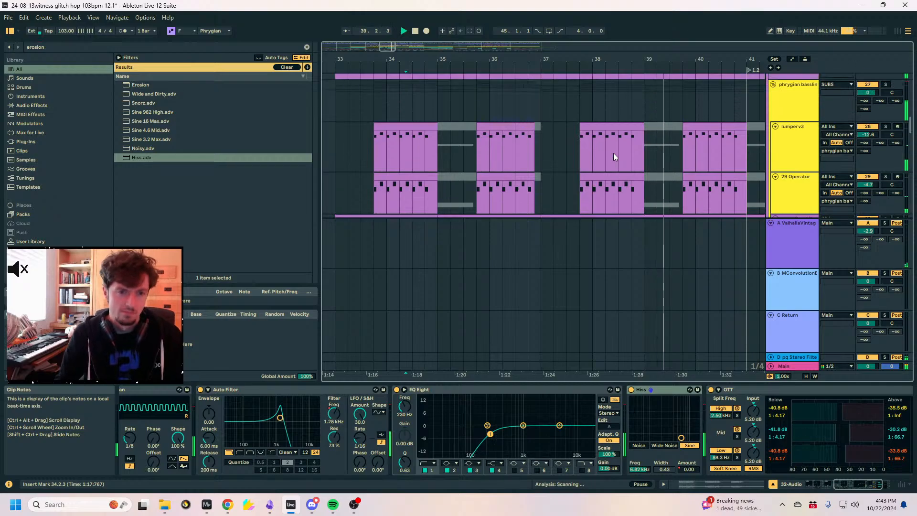
left_click(611, 126)
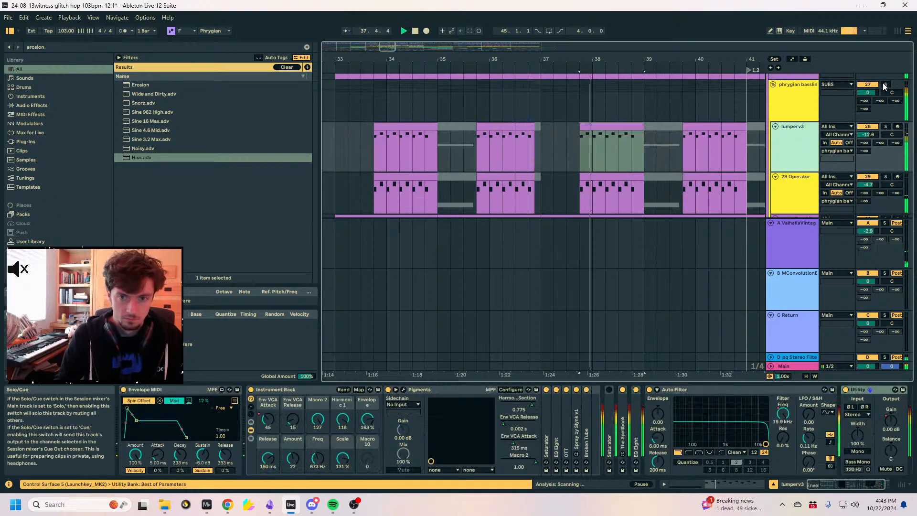
left_click(884, 85)
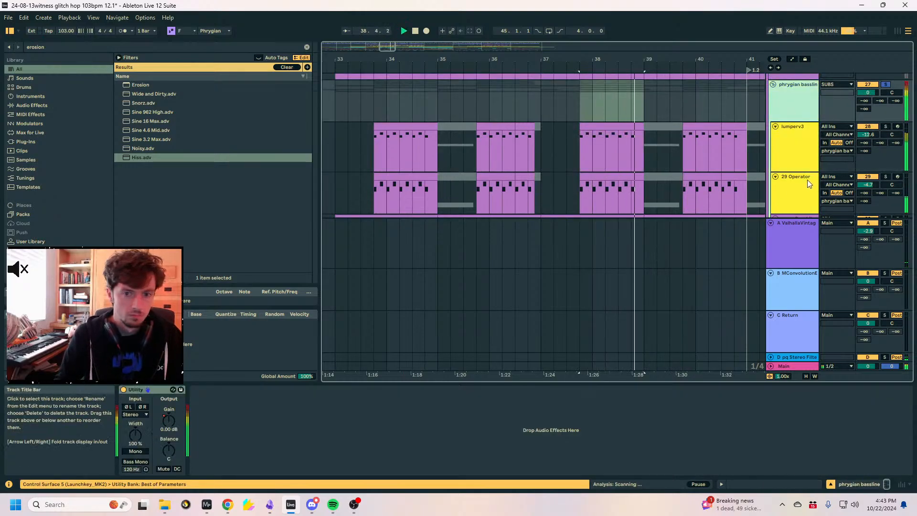
left_click(885, 126)
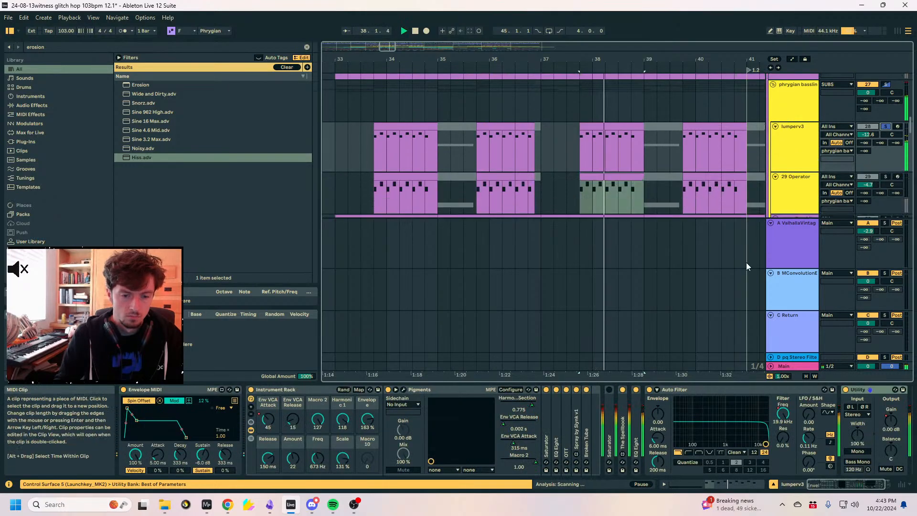
Try an Auto Filter frequency sweep on lumperv3 from 37.4 down to about 78.5 Hz, play it unsoloed, and undo the automation.
left_click(783, 414)
key("a")
key("space")
key("space")
left_click_drag(640, 130, 639, 164)
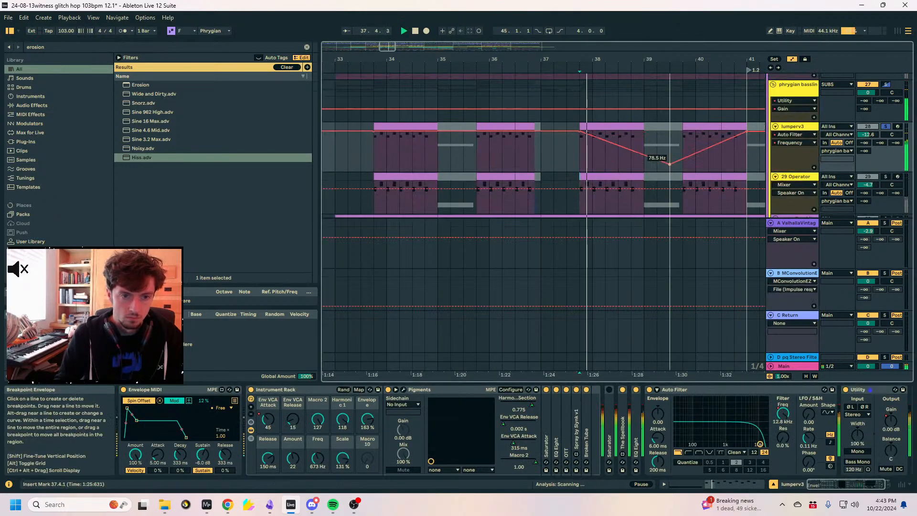
left_click(885, 126)
key("space")
key("space")
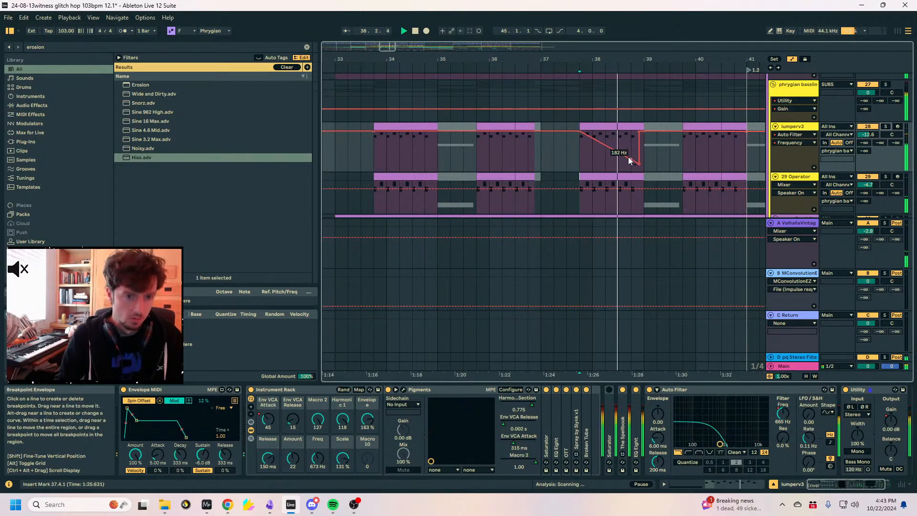
key("ctrl+z")
Deactivate the lumperv3 clip starting at 37.4 and play the section from 37.3 in clip view.
left_click(607, 126)
key("0")
left_click(567, 162)
key("a")
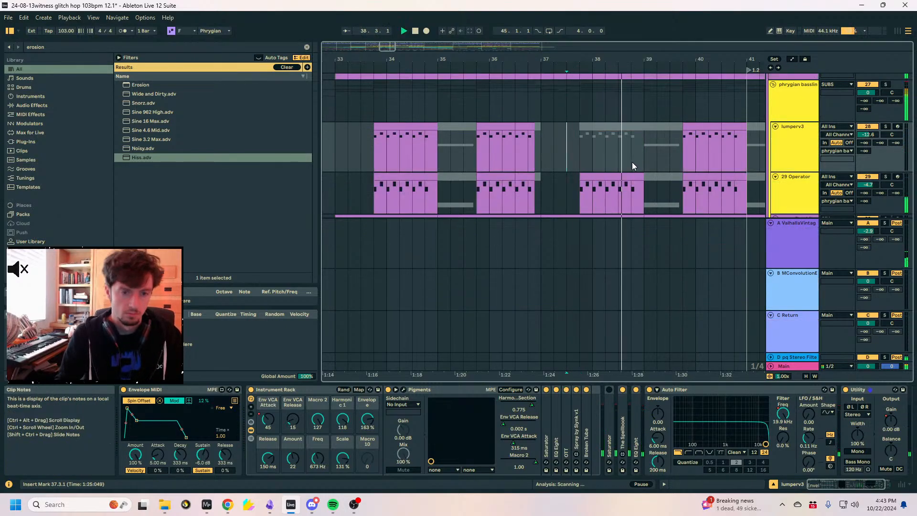
key("0")
Check the Hiss amount automation on the 32 Audio track across bars 37 to 49.
scroll(654, 177, "down", 5)
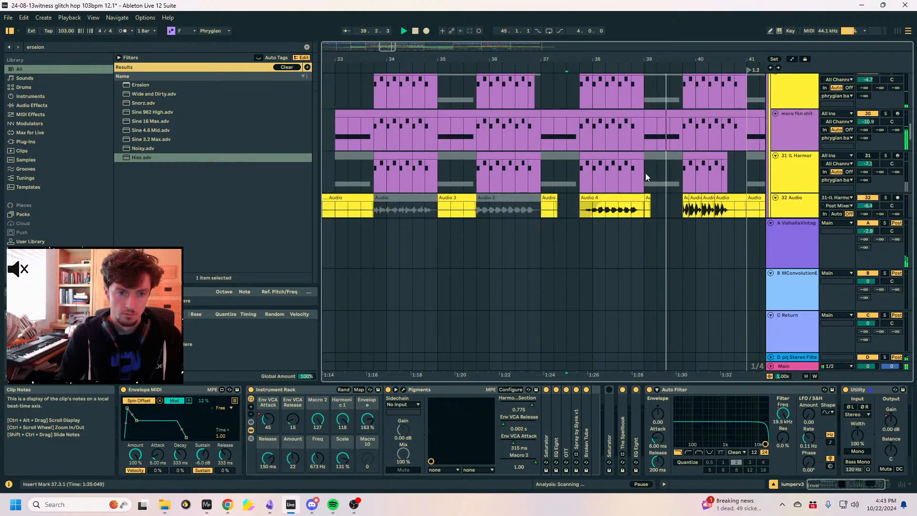
left_click(614, 144)
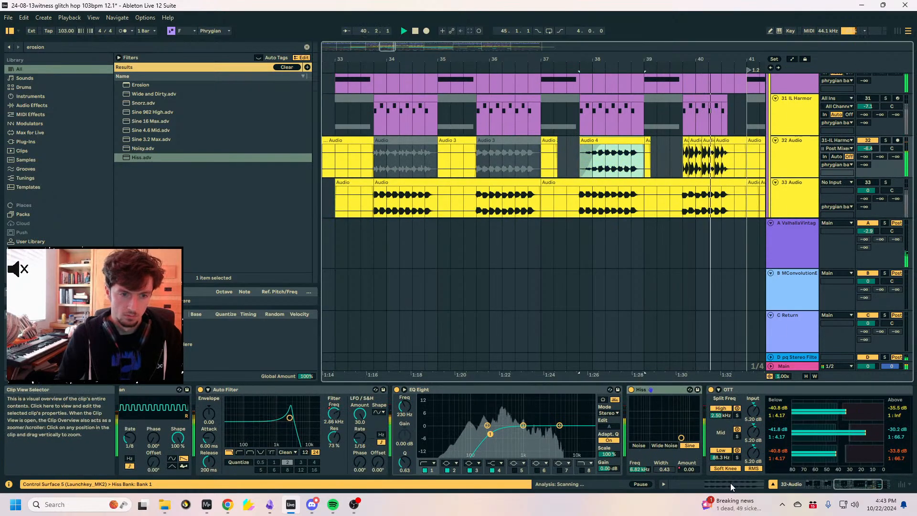
left_click(688, 469)
key("a")
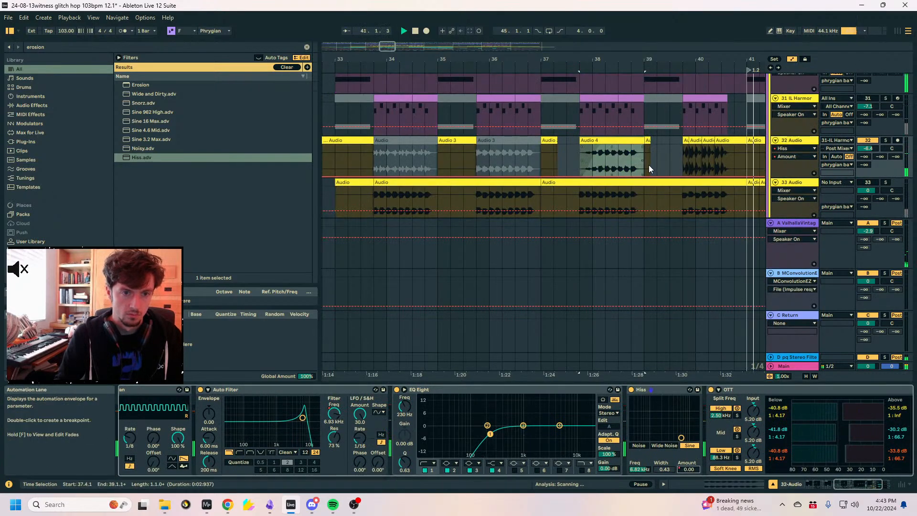
left_click_drag(630, 59, 449, 58)
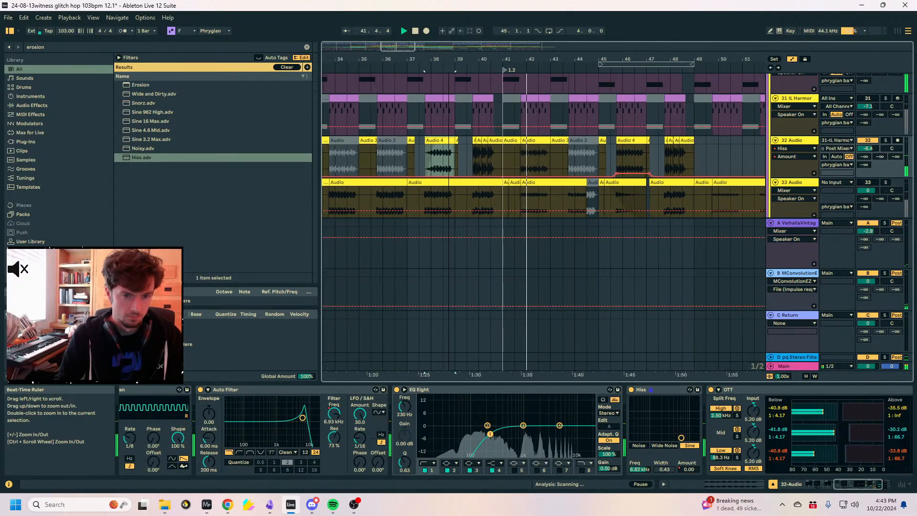
key("a")
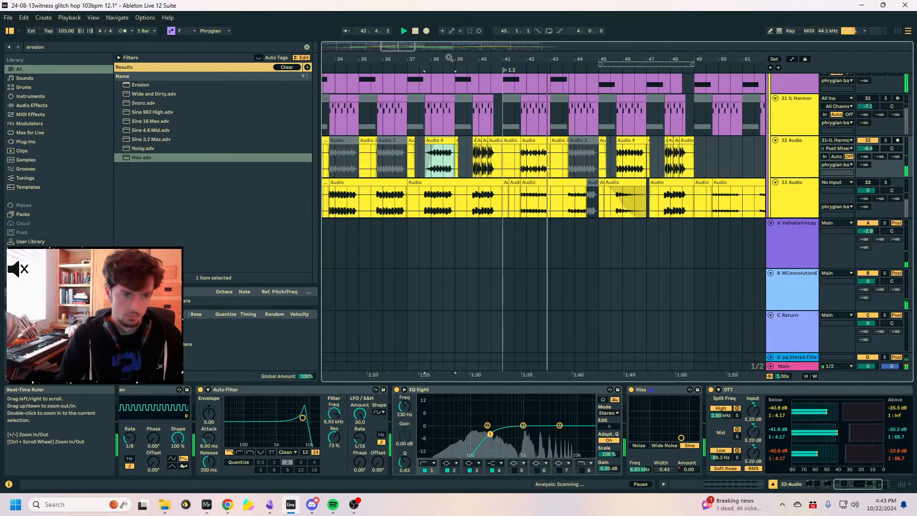
Inspect the devices on the "more fkn shit" track and the Auto Filter frequency automation on lumperv3.
scroll(439, 188, "up", 1)
scroll(439, 189, "up", 1)
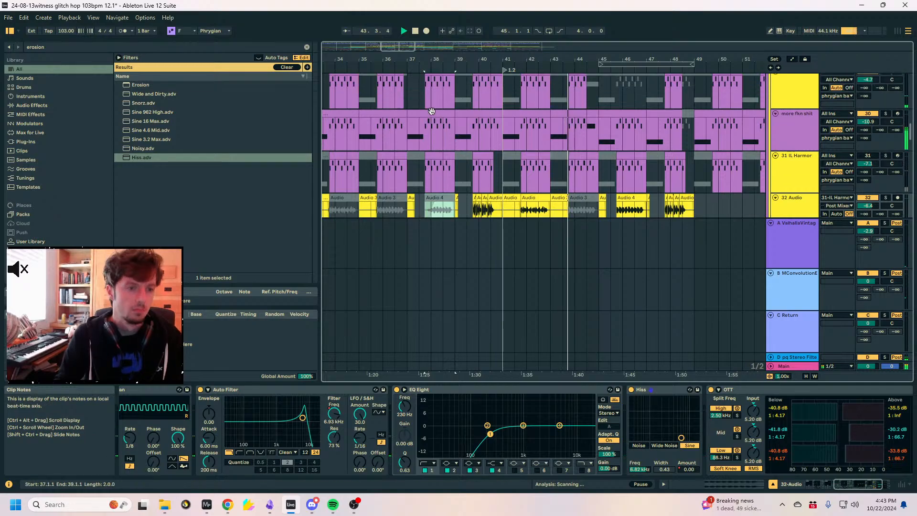
left_click(431, 93)
left_click(422, 124)
scroll(483, 198, "up", 2)
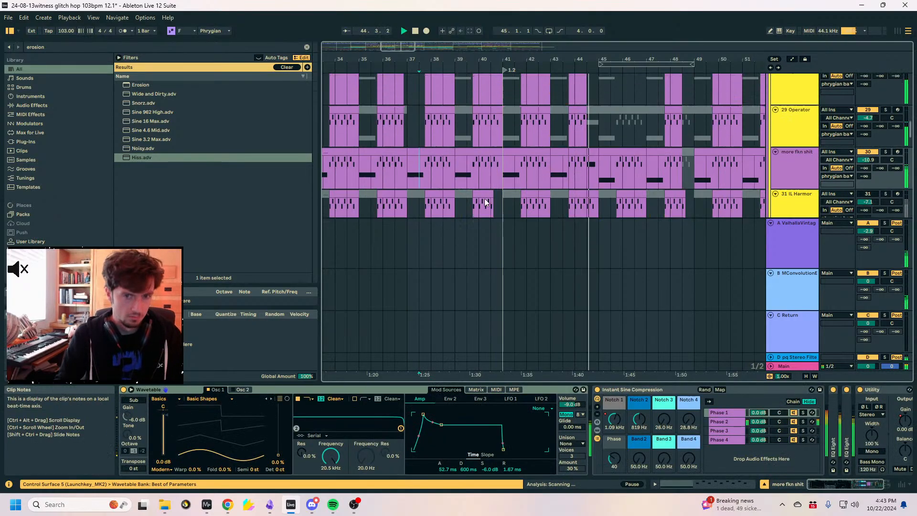
left_click(429, 99)
left_click(782, 414)
key("a")
key("a")
scroll(617, 126, "up", 3)
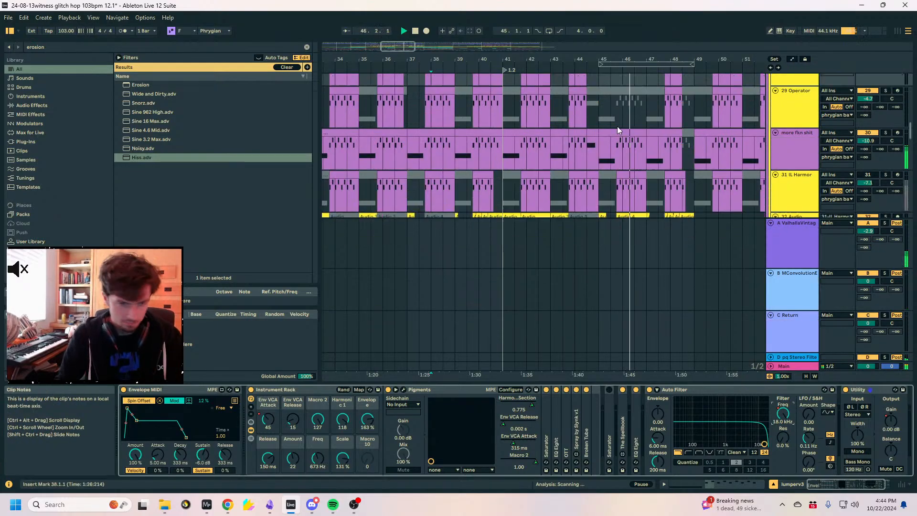
Reactivate the two adjacent lumperv3 clips between 45.4 and 47.1.
left_click(631, 139)
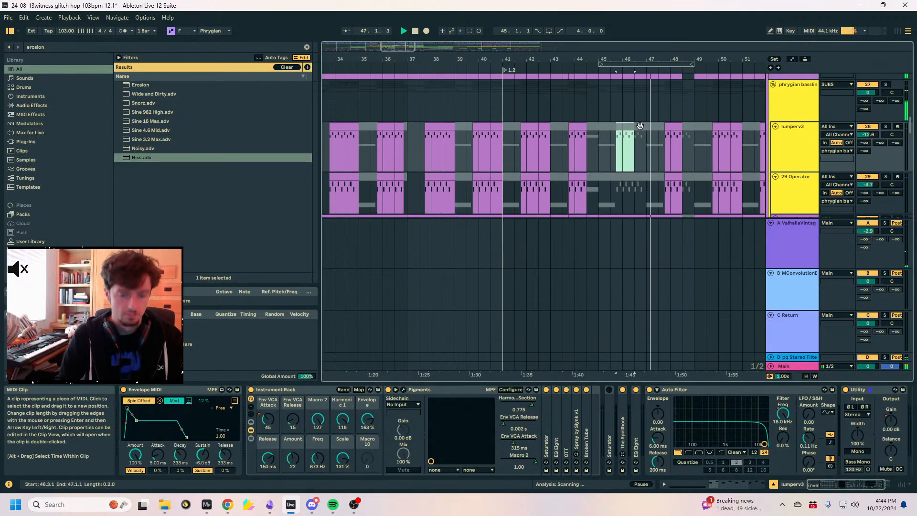
key("0")
left_click(640, 127)
key("0")
Automate the Utility gain on lumperv3 to dip between about bars 45.3 and 47.
left_click(610, 149)
left_click(888, 420)
key("a")
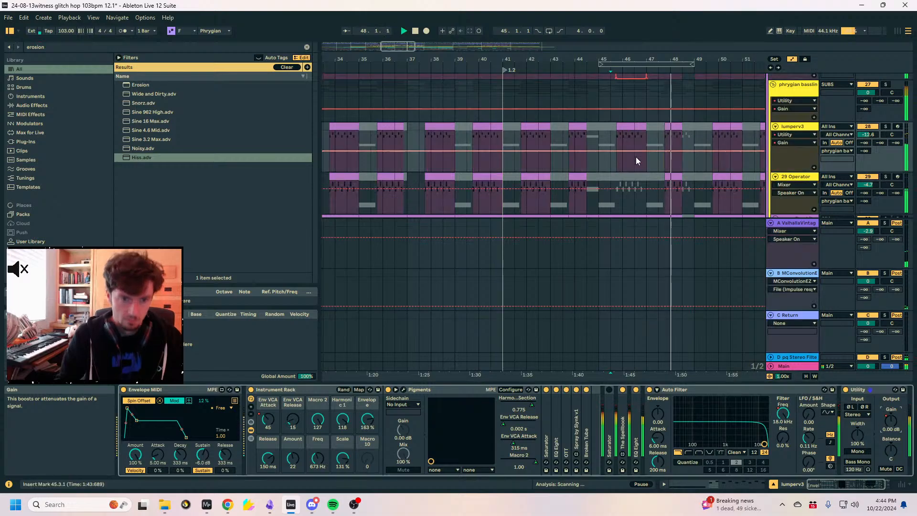
left_click(610, 150)
left_click(651, 152)
left_click_drag(617, 150, 623, 161)
left_click(617, 139)
key("space")
key("space")
Listen through the rest of the first drop on the lumperv3 and Operator tracks up to the breakdown.
left_click_drag(588, 59, 468, 54)
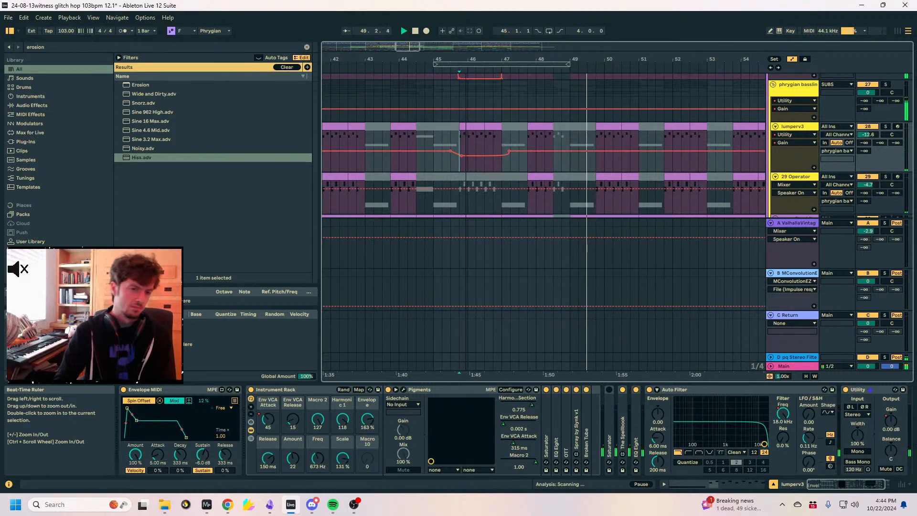
left_click(596, 139)
left_click_drag(599, 60, 463, 58)
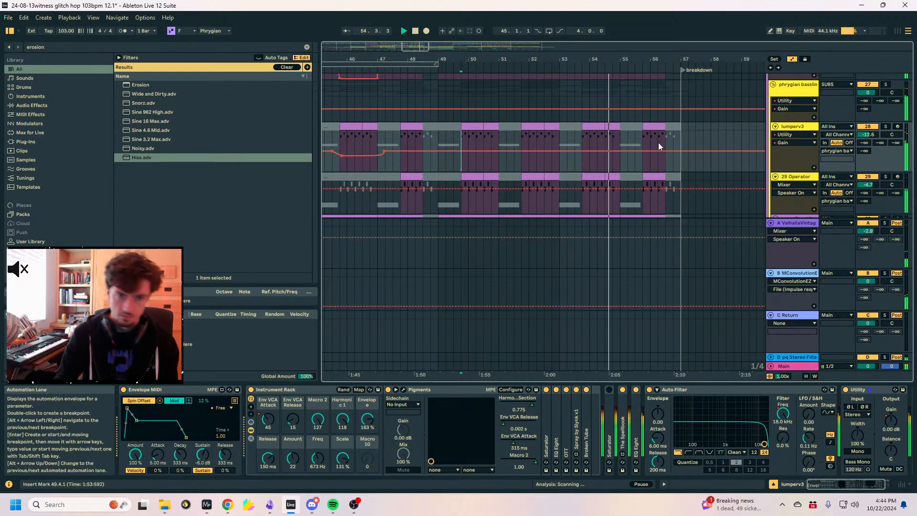
left_click(626, 142)
left_click_drag(621, 60, 511, 32)
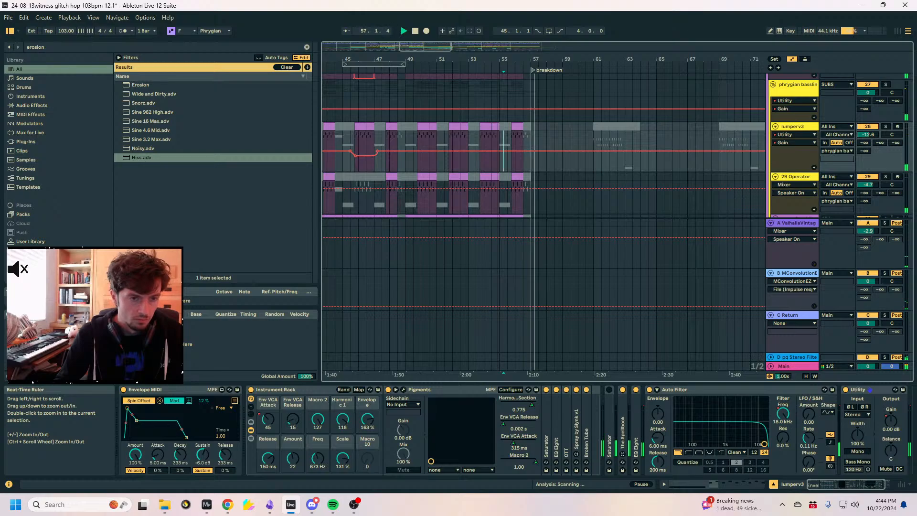
Listen to the breakdown while examining the bassline layer, chord and glitch tracks and the MConvolutionEZ return.
scroll(686, 189, "down", 10)
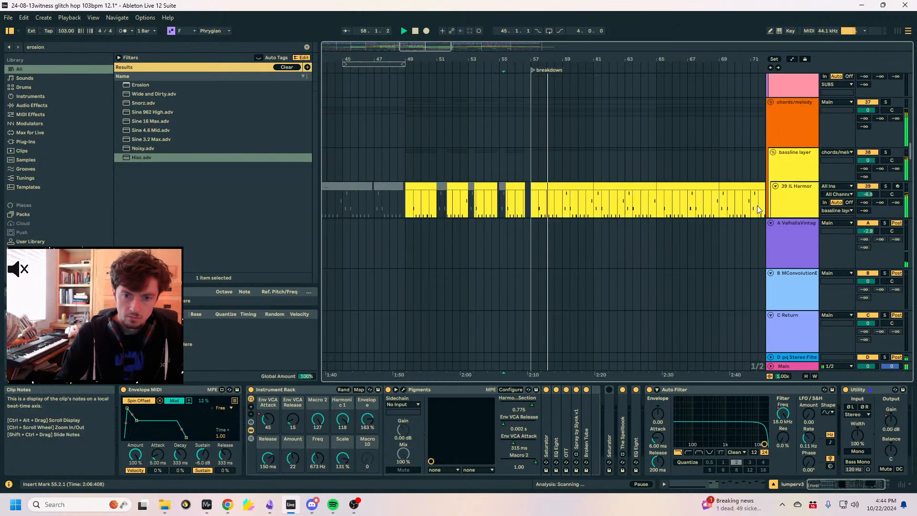
scroll(757, 205, "down", 10)
left_click(799, 287)
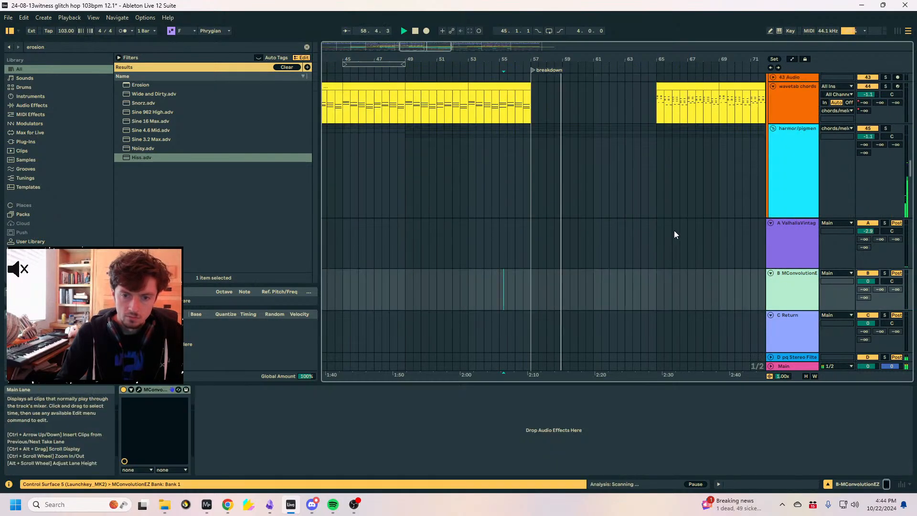
scroll(706, 234, "up", 2)
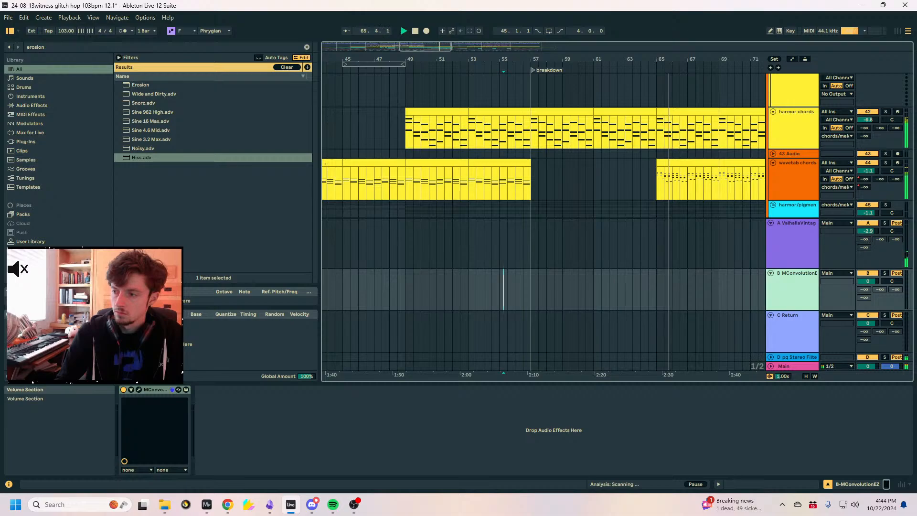
left_click_drag(697, 60, 502, 60)
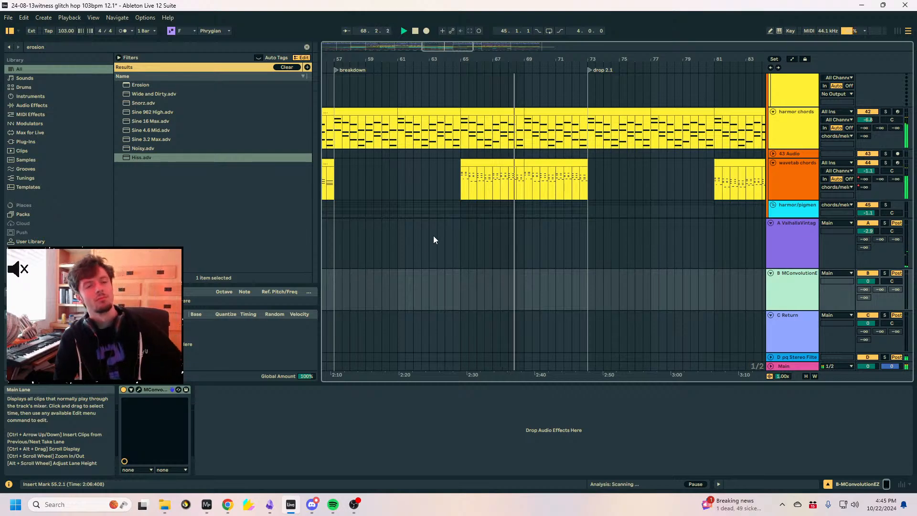
scroll(433, 236, "up", 5)
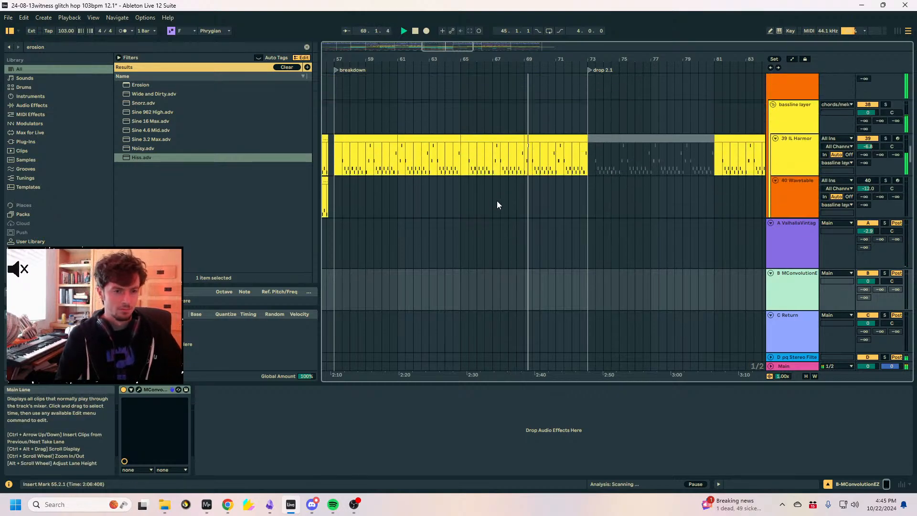
scroll(496, 204, "down", 1)
scroll(496, 204, "up", 5)
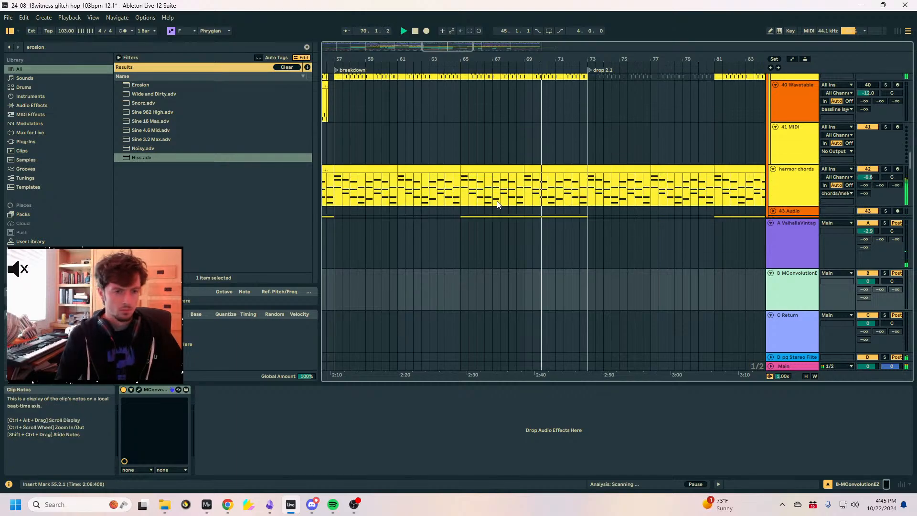
scroll(525, 177, "down", 15)
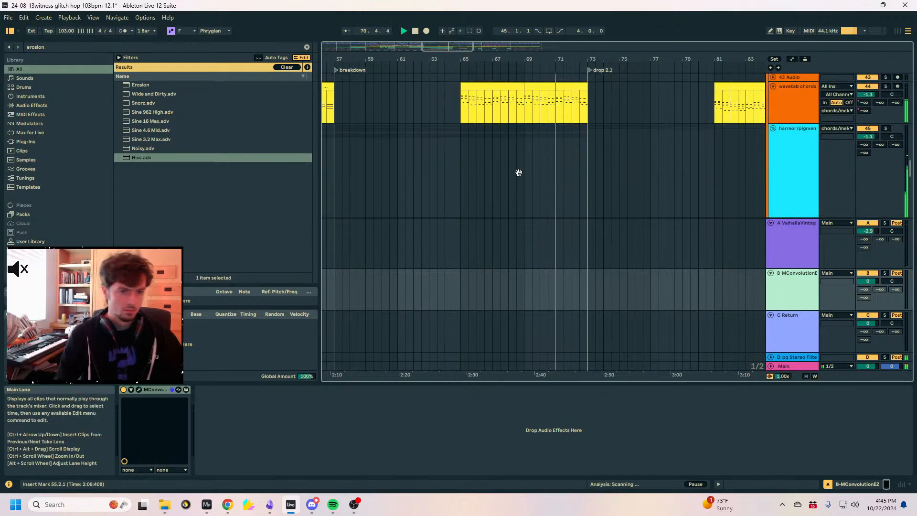
scroll(780, 143, "down", 2)
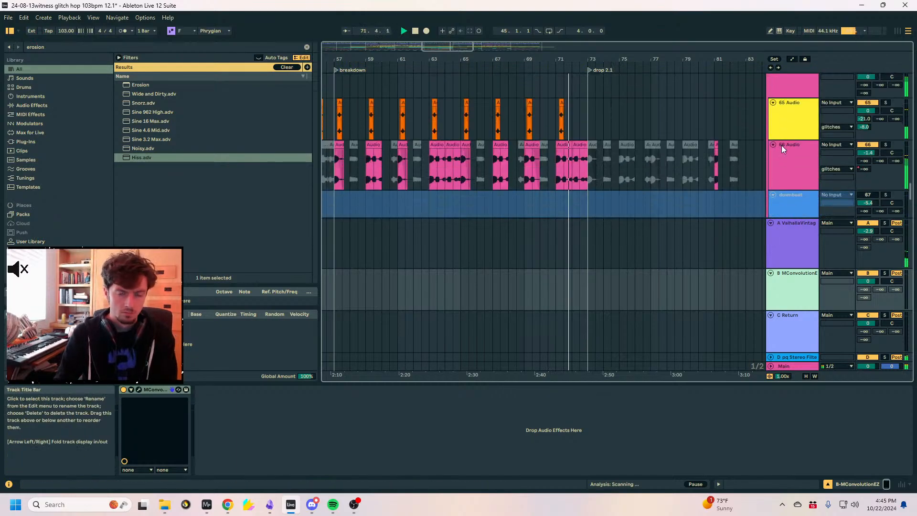
Automate the Auto Filter frequency on the 66 Audio glitch track lower through the breakdown, between bars 57 and 73.
left_click(781, 153)
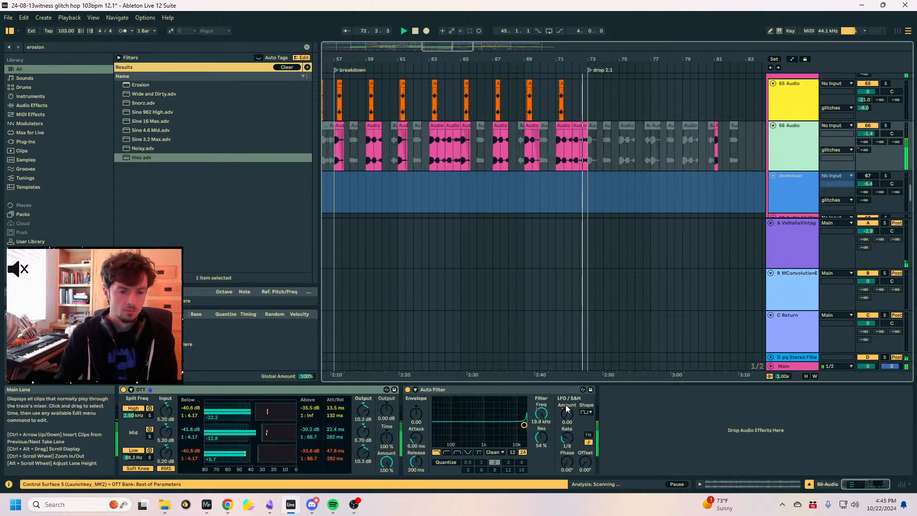
key("a")
left_click(587, 131)
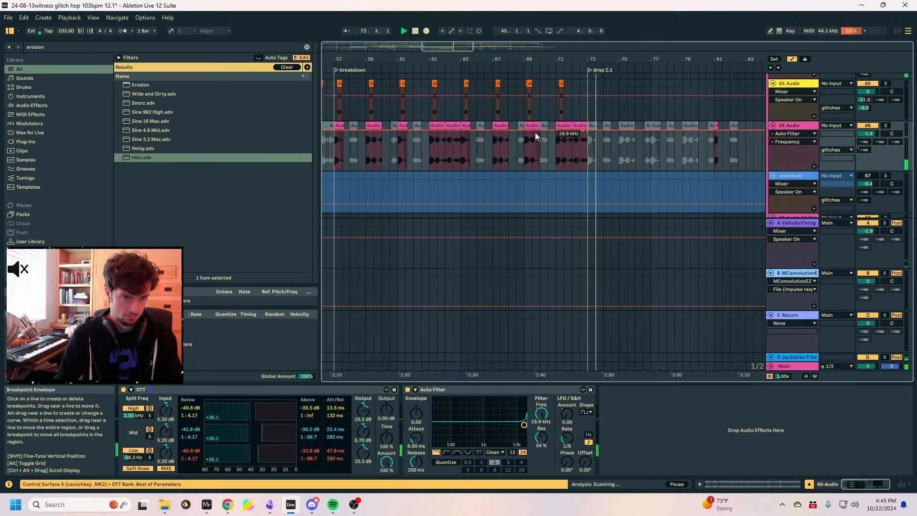
left_click(333, 131)
left_click_drag(463, 131, 510, 161)
key("a")
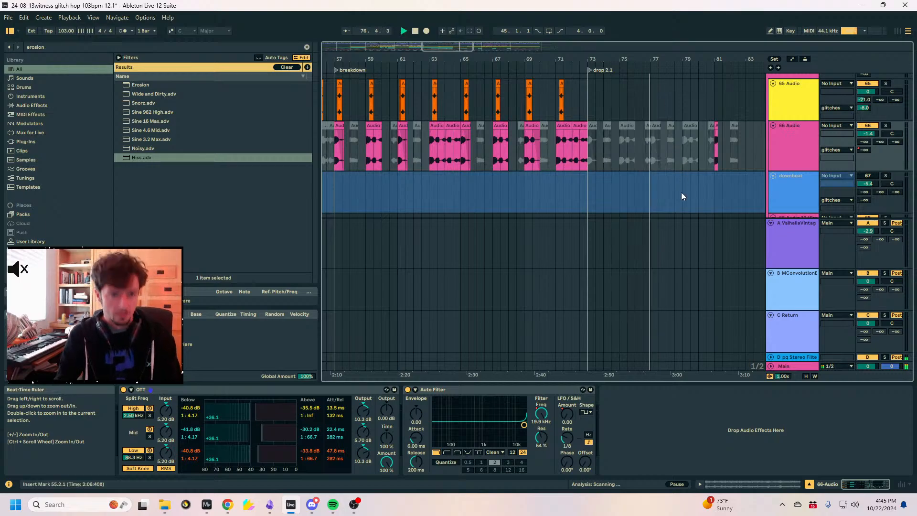
key("a")
Listen to drop 2.1 and inspect the roaring synth track, starting with its short clip at 76.2.
left_click_drag(909, 201, 910, 111)
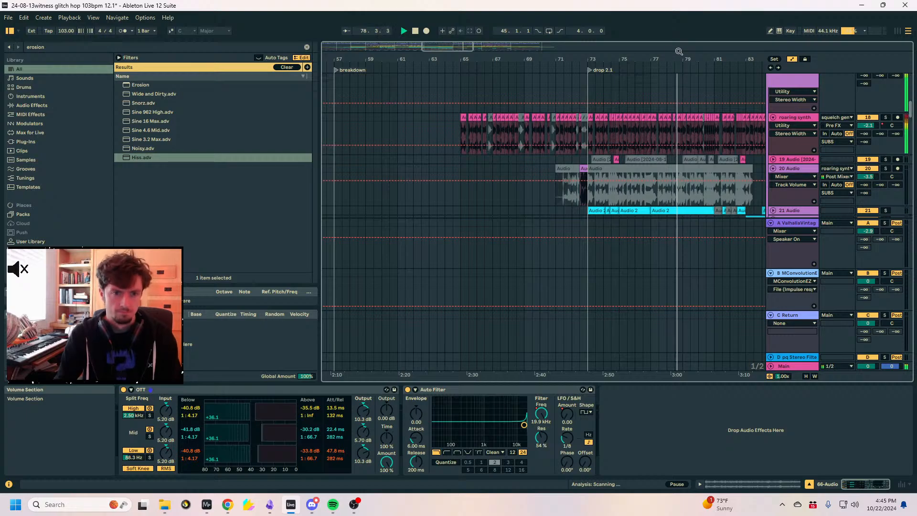
left_click_drag(683, 51, 682, 143)
left_click(602, 118)
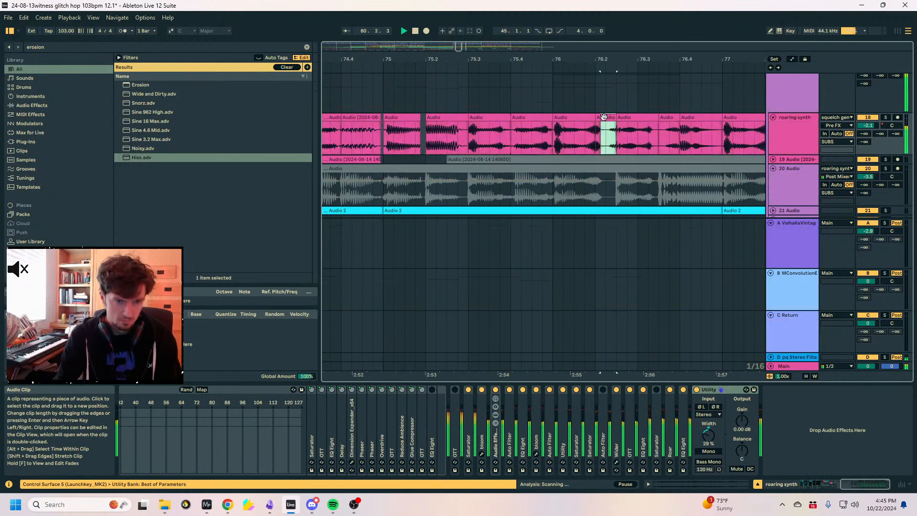
left_click_drag(602, 60, 356, 59)
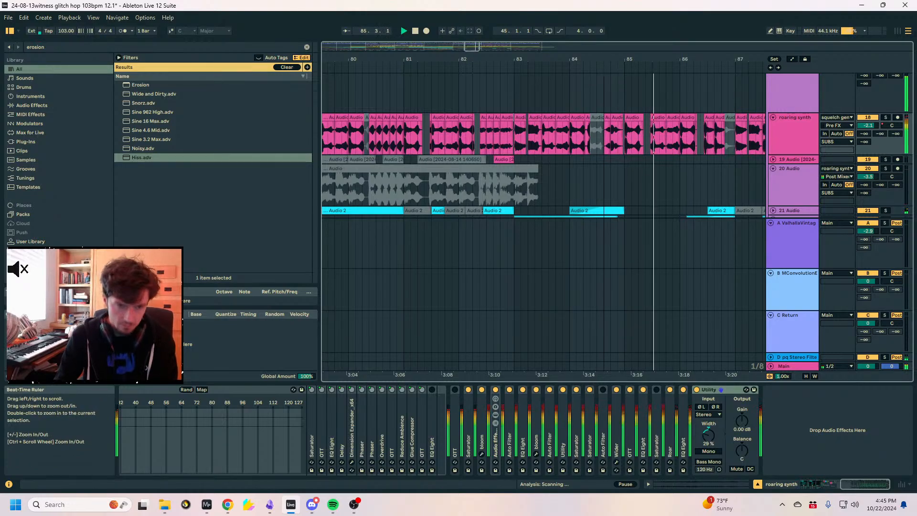
Examine the percussion tracks and the LNZ_174 drum loop's effects near bar 85, and listen on into section 2.2.
scroll(554, 131, "right", 2)
scroll(563, 137, "up", 2)
scroll(562, 139, "up", 2)
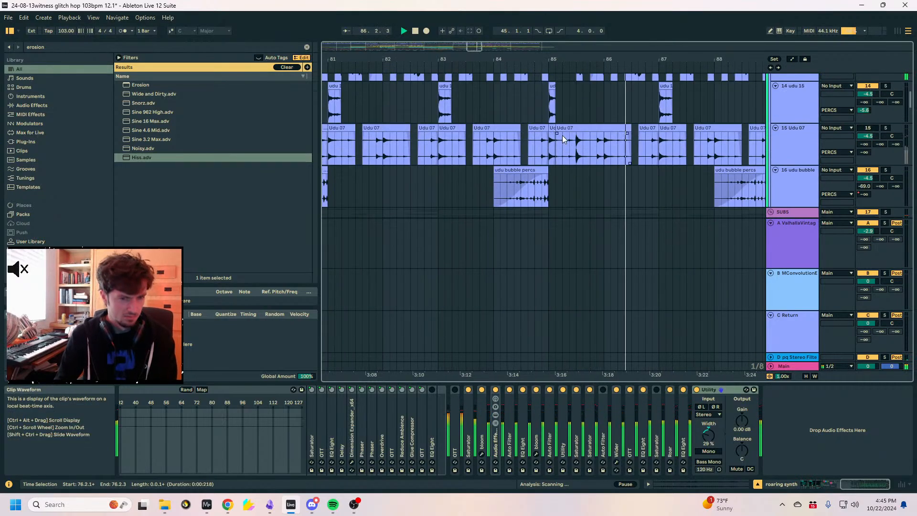
scroll(560, 150, "up", 3)
left_click(550, 194)
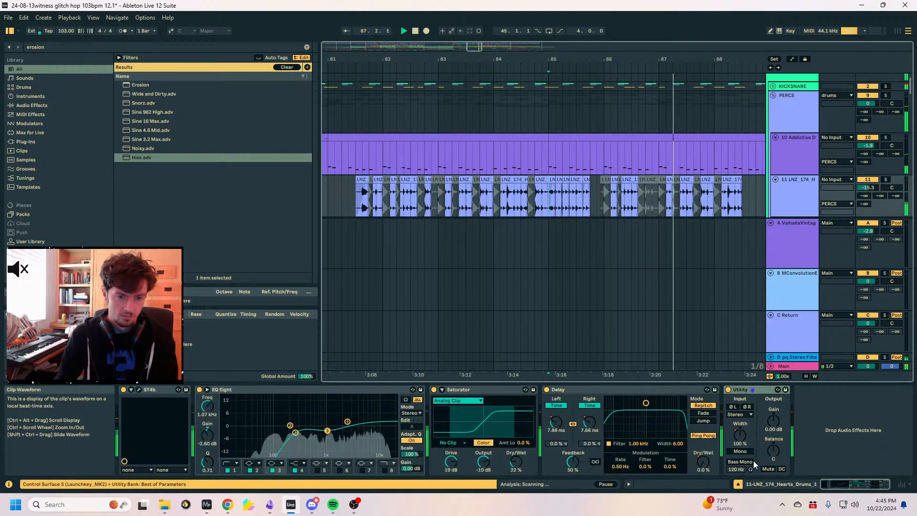
scroll(630, 215, "down", 4)
scroll(620, 226, "down", 2)
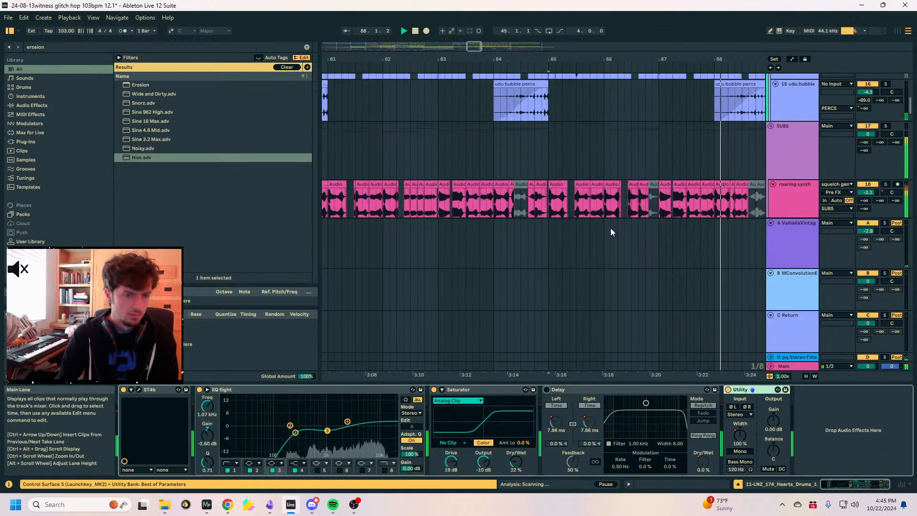
left_click_drag(657, 57, 447, 55)
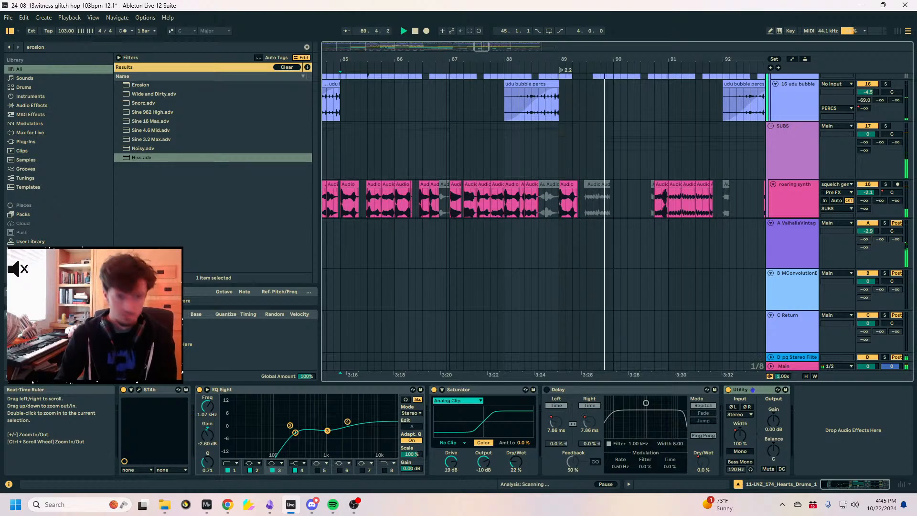
left_click_drag(446, 56, 443, 56)
left_click_drag(557, 56, 619, 110)
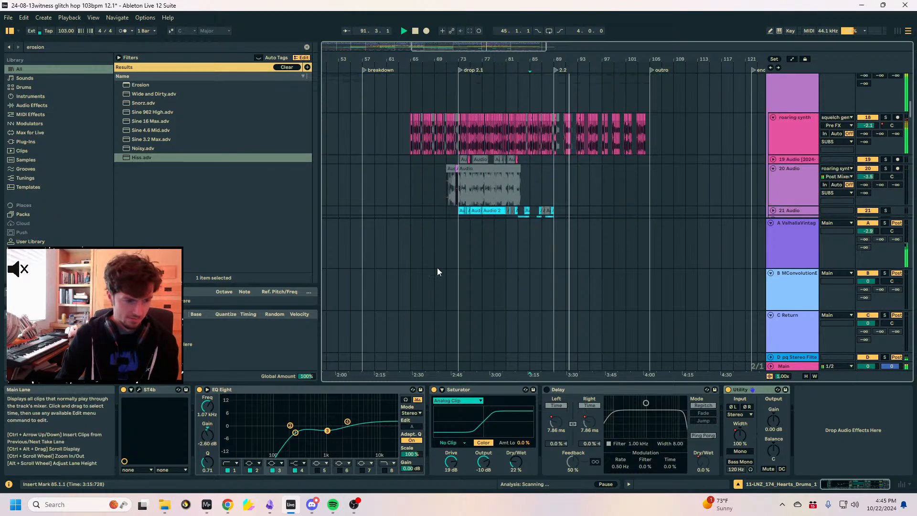
Check the mix with the external spectrogram and loudness display and Youlean Loudness Meter 2 on the Main track.
left_click(207, 504)
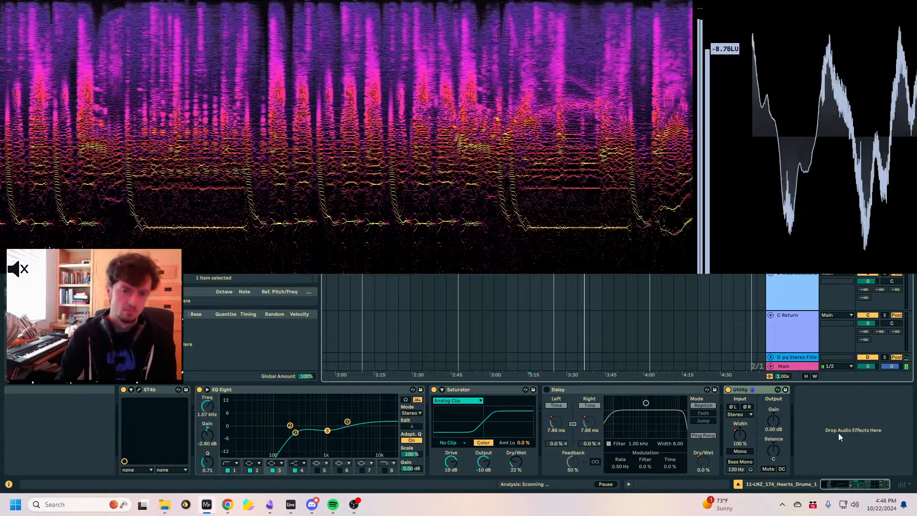
left_click(838, 432)
left_click(791, 367)
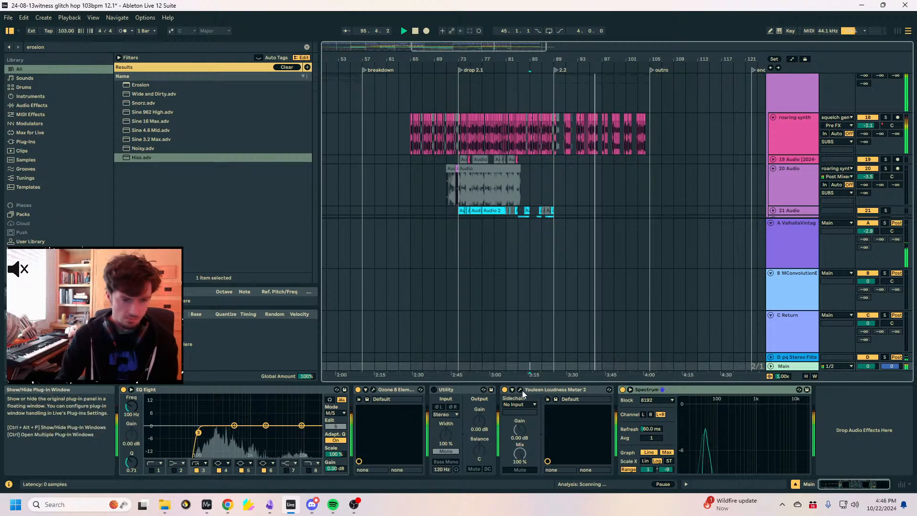
left_click(520, 389)
left_click(633, 135)
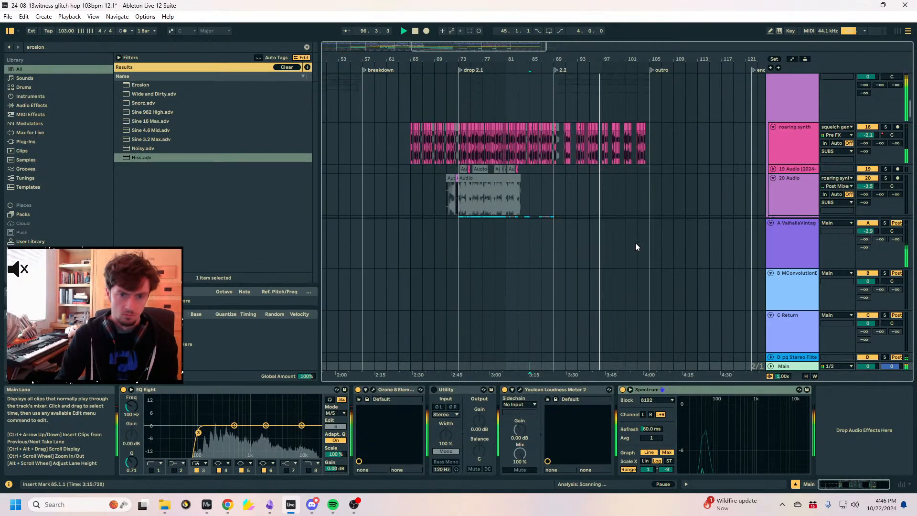
On the SUBS group's EQ Eight, set band 2 to a 5.83 dB cut at 1.47 kHz with a Q of 0.39.
scroll(634, 243, "up", 2)
left_click(786, 146)
scroll(783, 190, "down", 3)
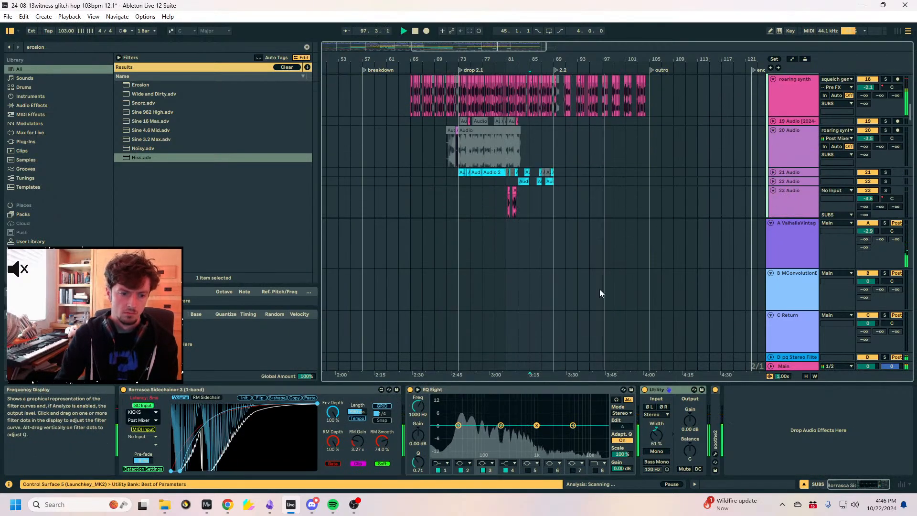
left_click_drag(501, 425, 545, 436)
left_click_drag(418, 462, 418, 473)
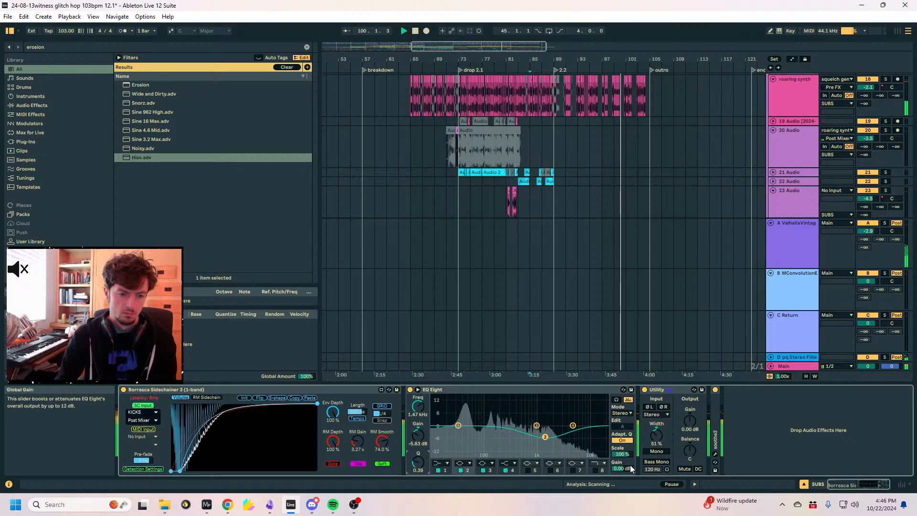
Expose the EQ Eight Scale automation on the SUBS group and set it to 0% up to just before section 2.2.
left_click_drag(622, 453, 624, 456)
key("a")
scroll(607, 191, "up", 3)
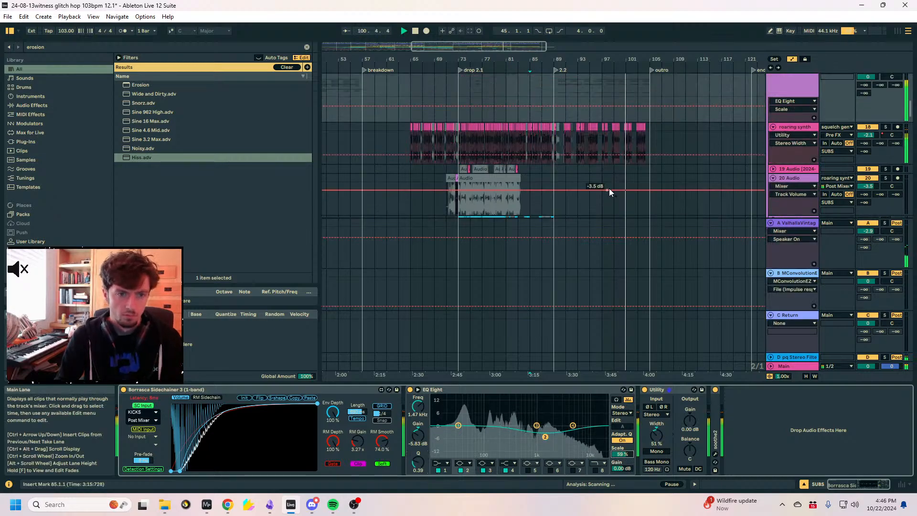
left_click(555, 137)
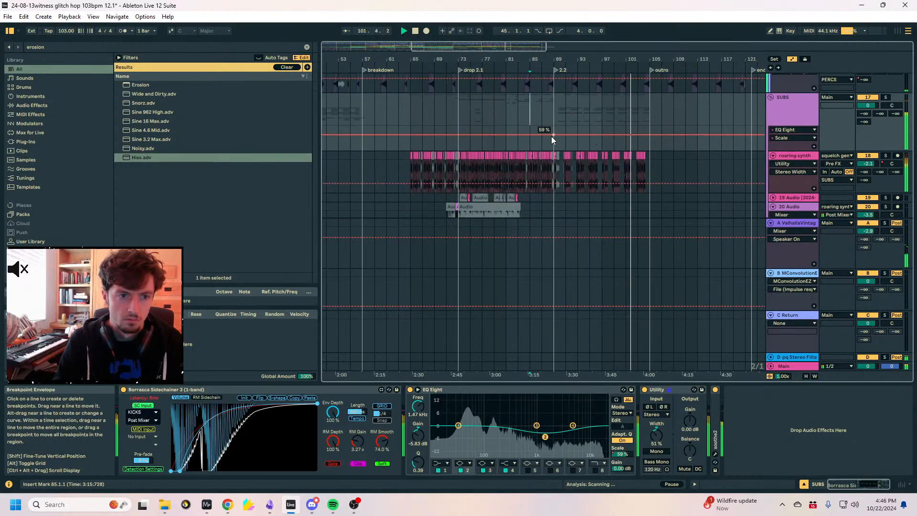
right_click(548, 135)
left_click(555, 139)
type("0")
key("Return")
Ramp the SUBS EQ Scale automation up to 123% by about bar 91, checking the change in playback.
left_click_drag(554, 134, 567, 126)
key("space")
key("space")
key("ctrl+z")
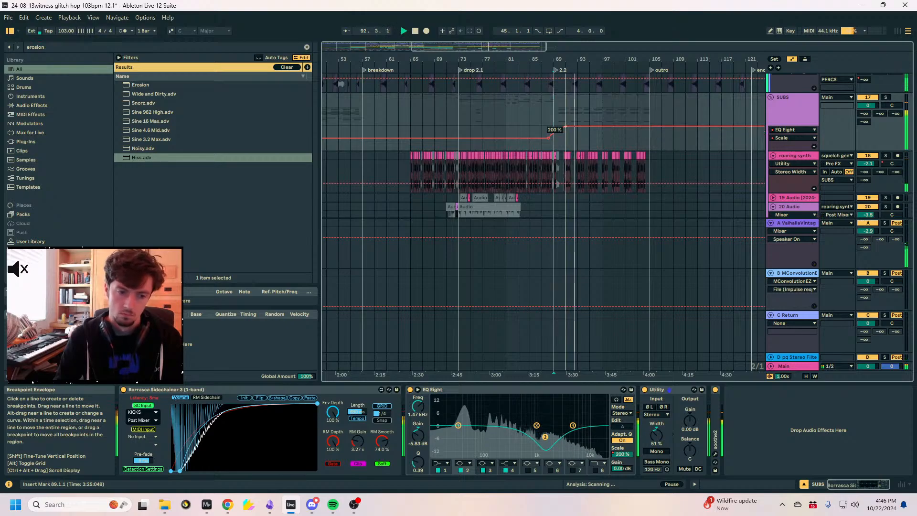
left_click_drag(565, 128, 565, 130)
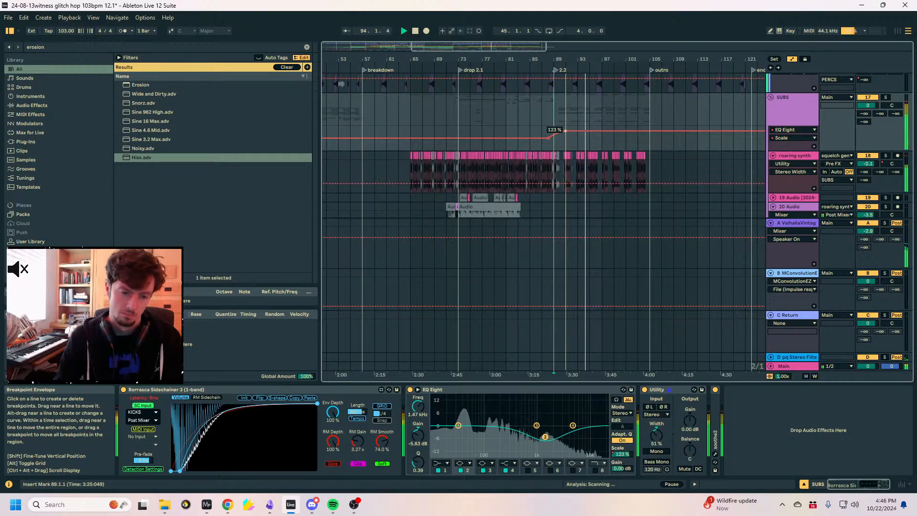
Drop the SUBS EQ Scale automation at bar 91 and curve it back up to 123% by bar 92.
left_click_drag(568, 59, 568, 107)
left_click(557, 145)
key("space")
key("space")
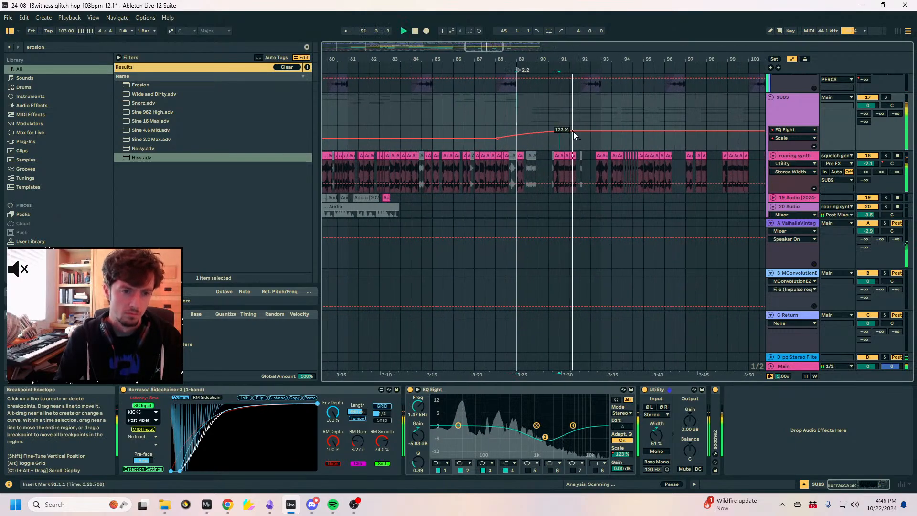
left_click(580, 131)
left_click_drag(569, 131, 559, 141)
Duplicate the two-bar EQ Scale ramp on the SUBS group so it repeats from bar 93 to bar 99.
key("space")
key("space")
key("ctrl+d")
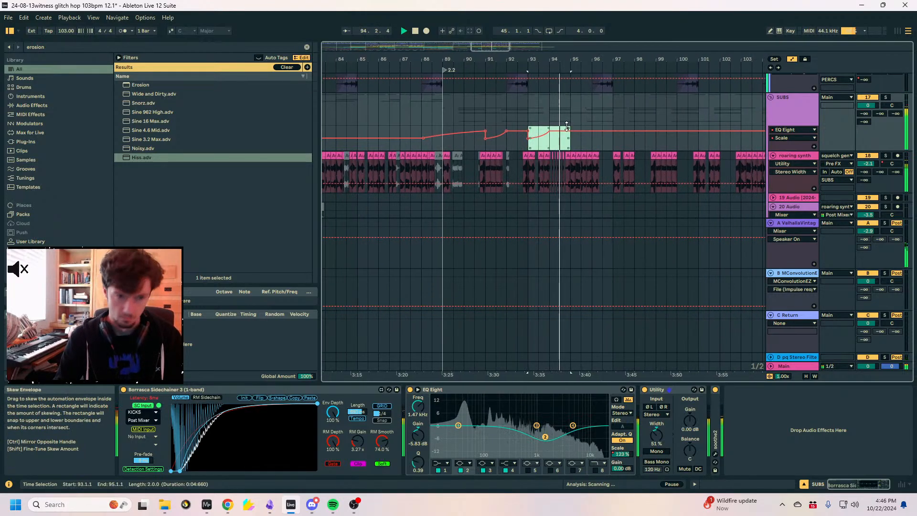
key("ctrl+d")
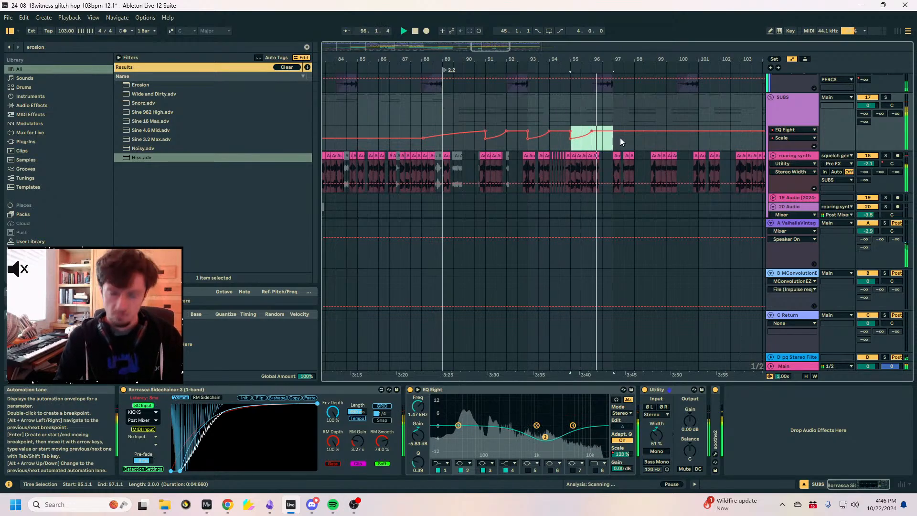
left_click_drag(591, 58, 499, 55)
key("ctrl+d")
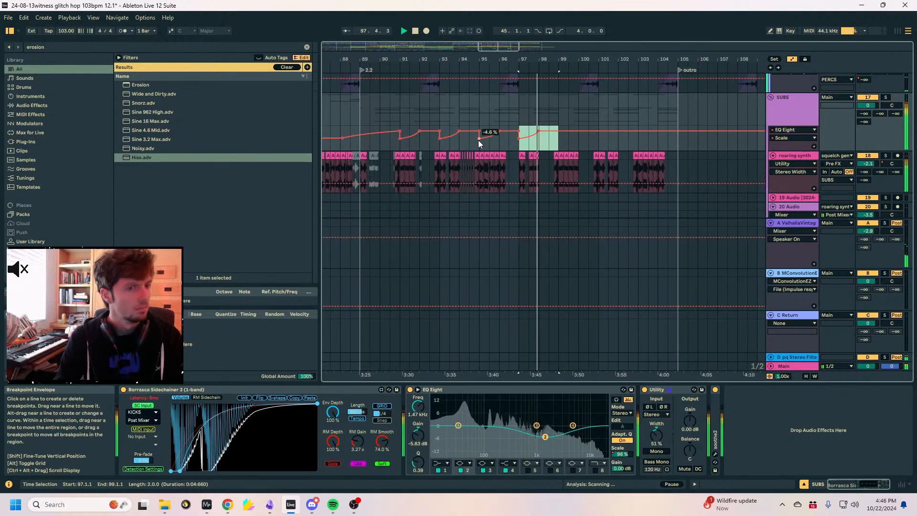
Lower the peak of the Scale ramp at bar 98 to about 83% and duplicate that ramp through bar 103.
left_click(550, 146)
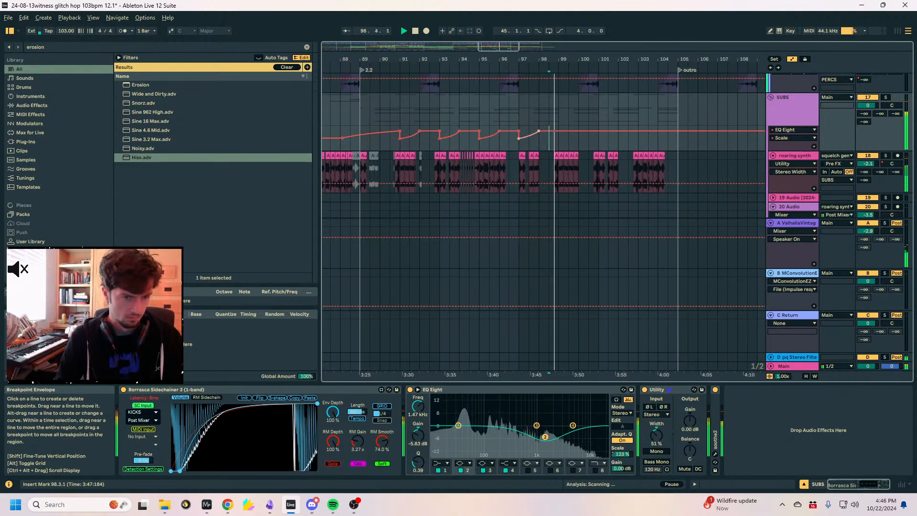
left_click_drag(539, 131, 521, 141)
key("ctrl+d")
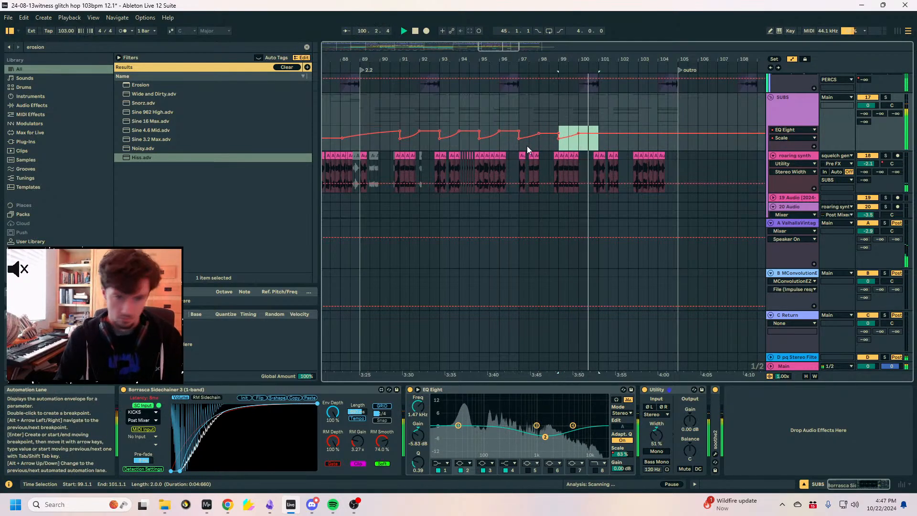
key("ctrl+d")
left_click(629, 150)
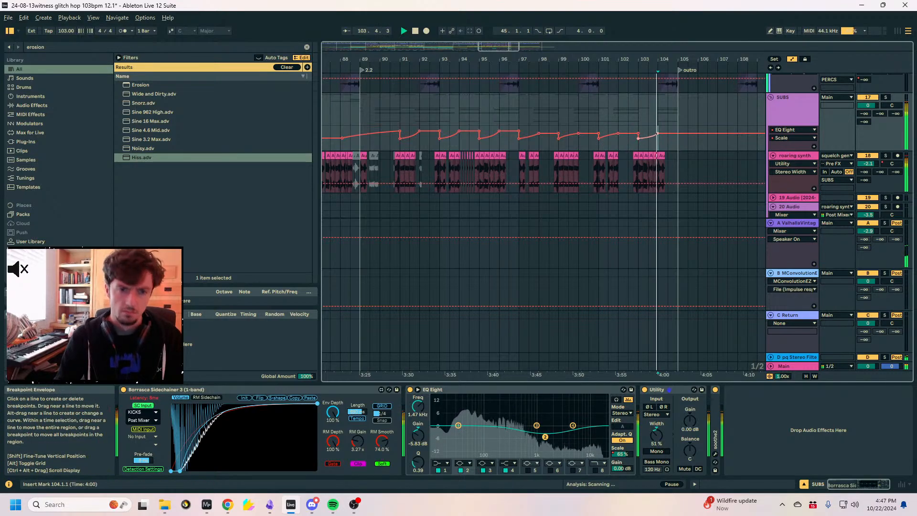
Hide the automation lanes, listen on into the outro and save the set.
key("a")
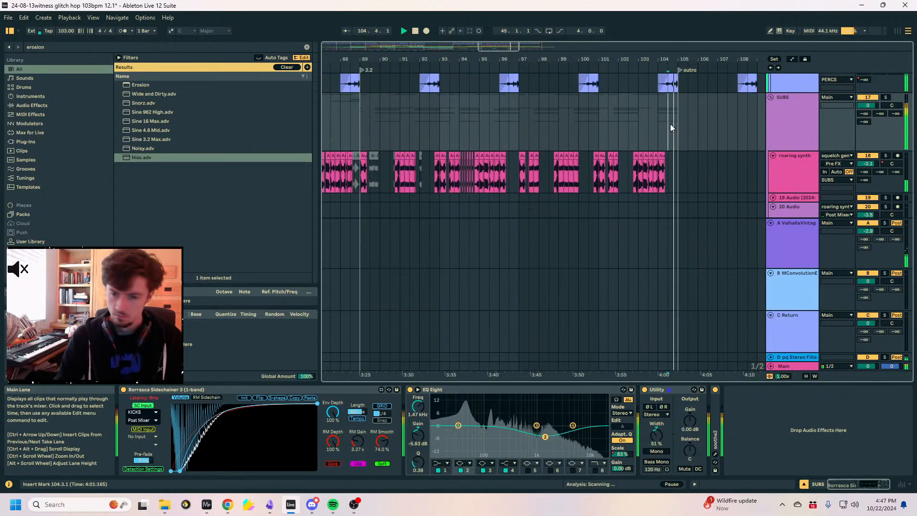
left_click_drag(586, 59, 575, 138)
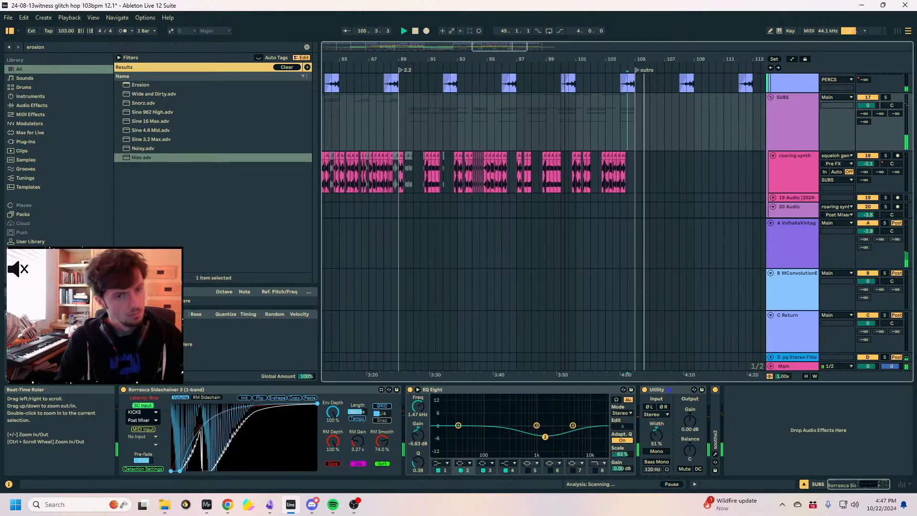
left_click(517, 128)
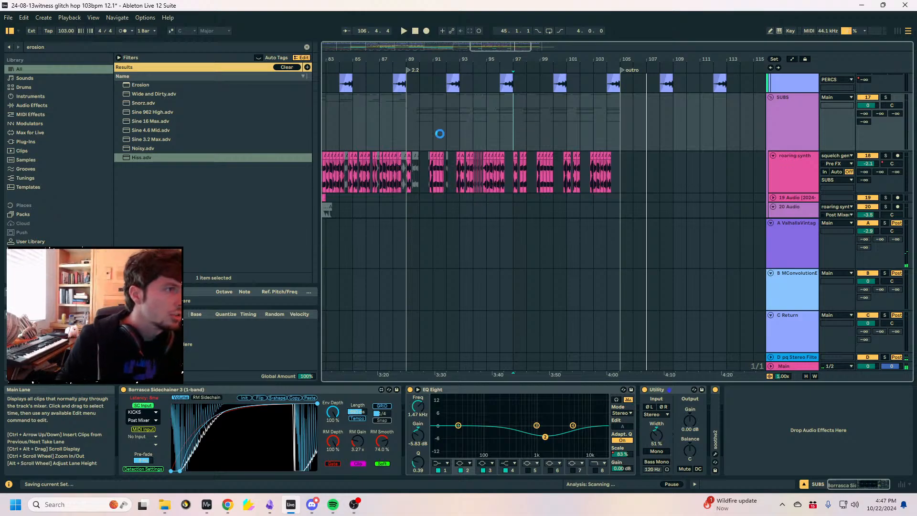
key("plus")
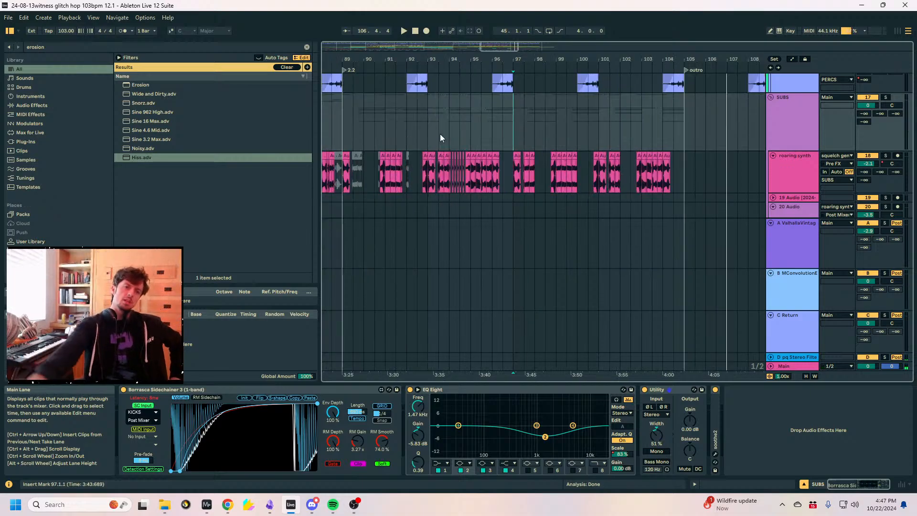
Return to section 1.2 and collapse the PERCS and drums groups.
left_click_drag(410, 59, 742, 76)
scroll(520, 134, "up", 10)
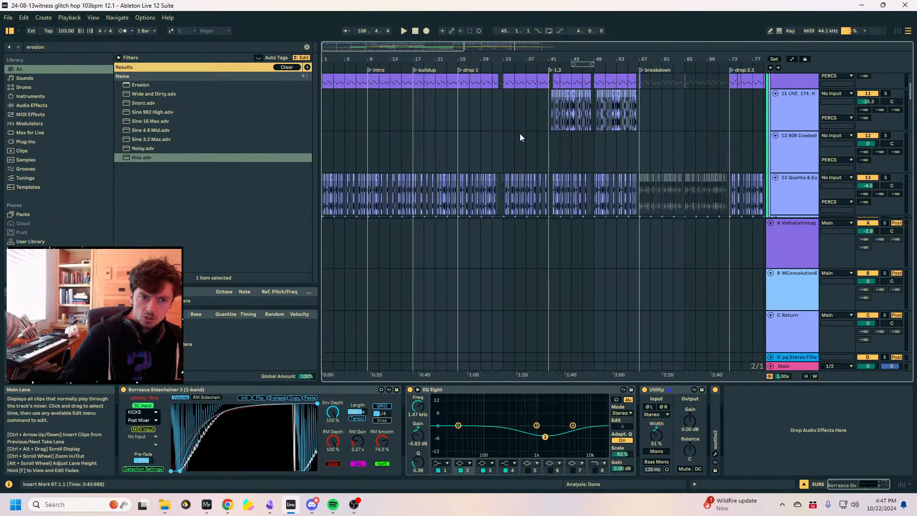
left_click(547, 147)
scroll(544, 151, "up", 4)
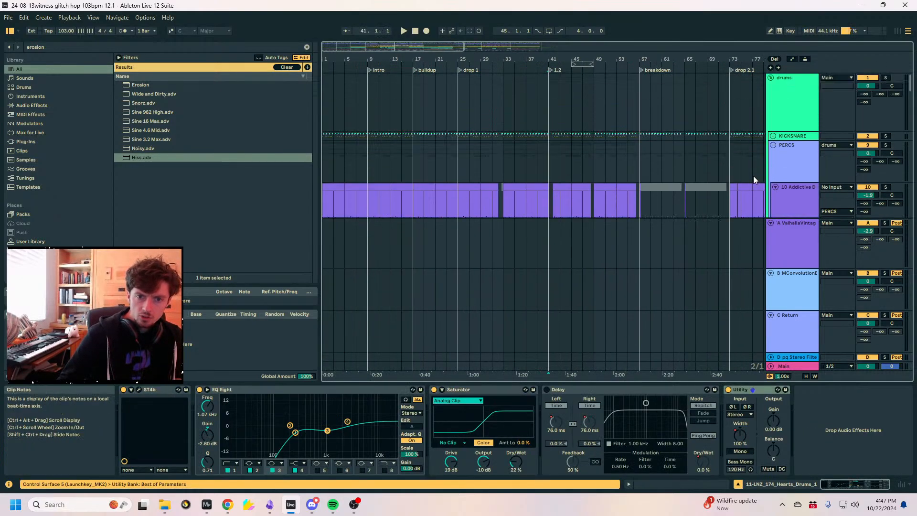
left_click(778, 153)
left_click(770, 88)
left_click(770, 78)
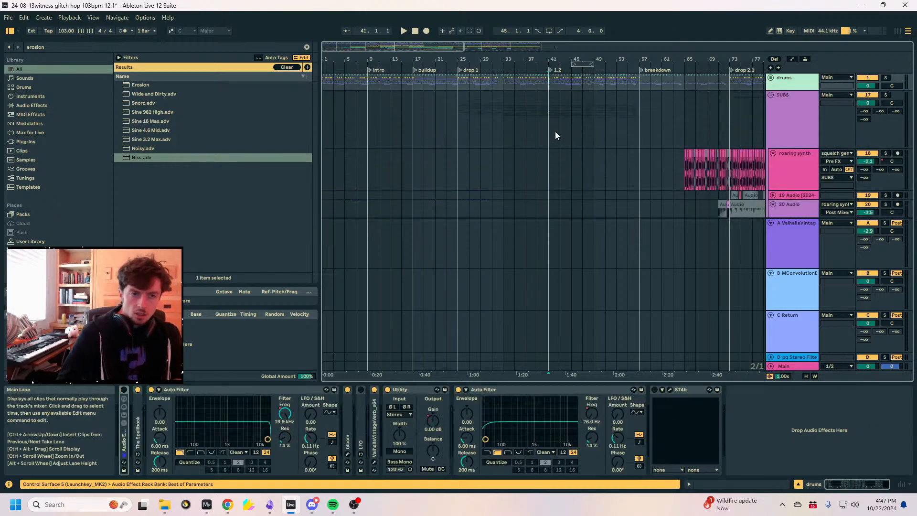
Collapse the SUBS and chords/melody groups to get an overview of the arrangement.
left_click(781, 96)
scroll(555, 100, "down", 3)
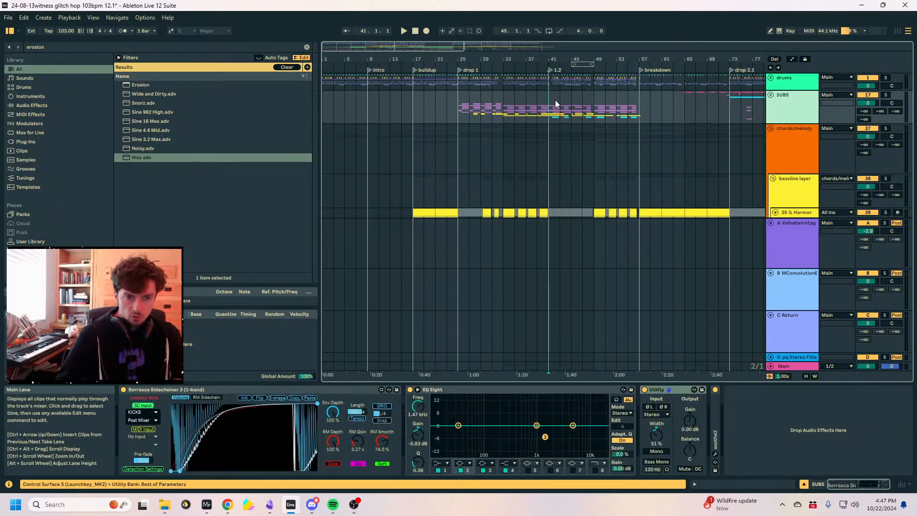
scroll(546, 99, "down", 3)
scroll(517, 103, "down", 1)
scroll(519, 104, "up", 3)
left_click(808, 118)
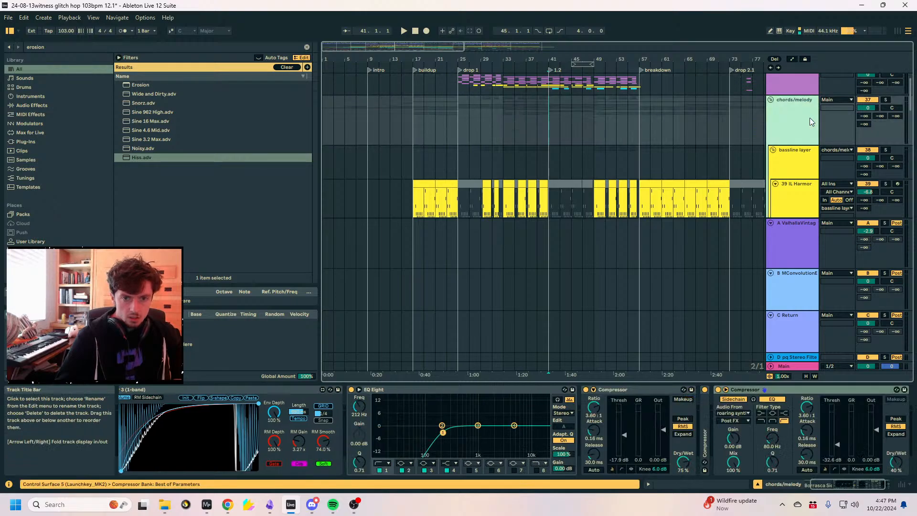
left_click(771, 99)
Solo the SUBS group, listen to it from bar 33, and turn the solo off again.
left_click(528, 116)
left_click_drag(507, 59, 505, 93)
scroll(888, 91, "up", 2)
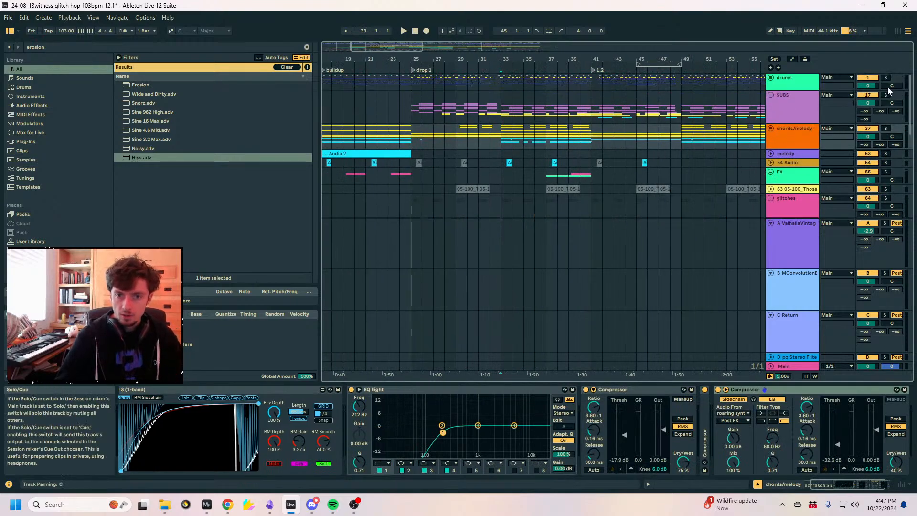
left_click(886, 95)
key("space")
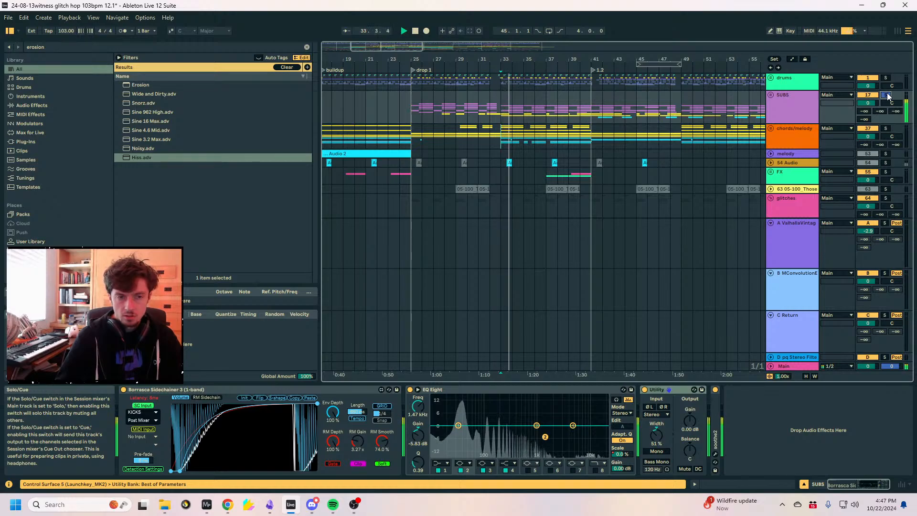
left_click(887, 96)
Listen to section 1.2 from bar 41 in the full mix to judge the SUBS group.
left_click(594, 109)
key("space")
key("space")
key("minus")
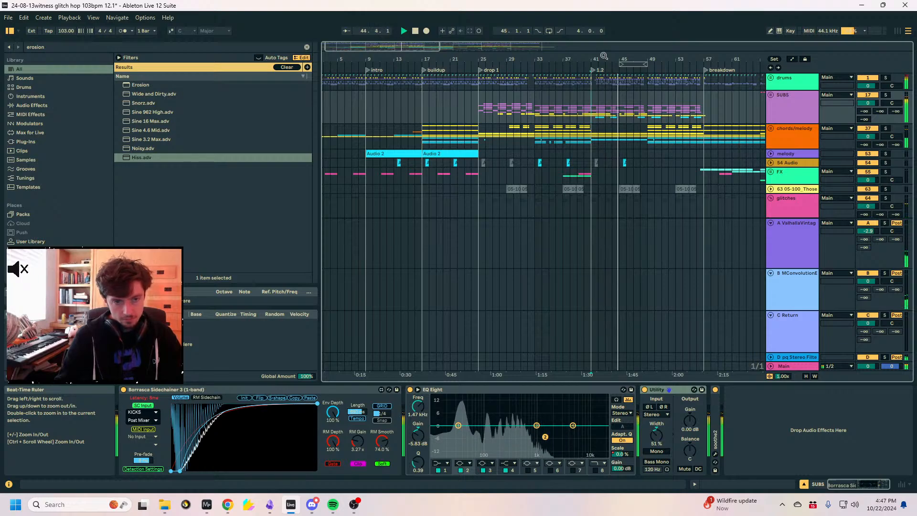
left_click(611, 112)
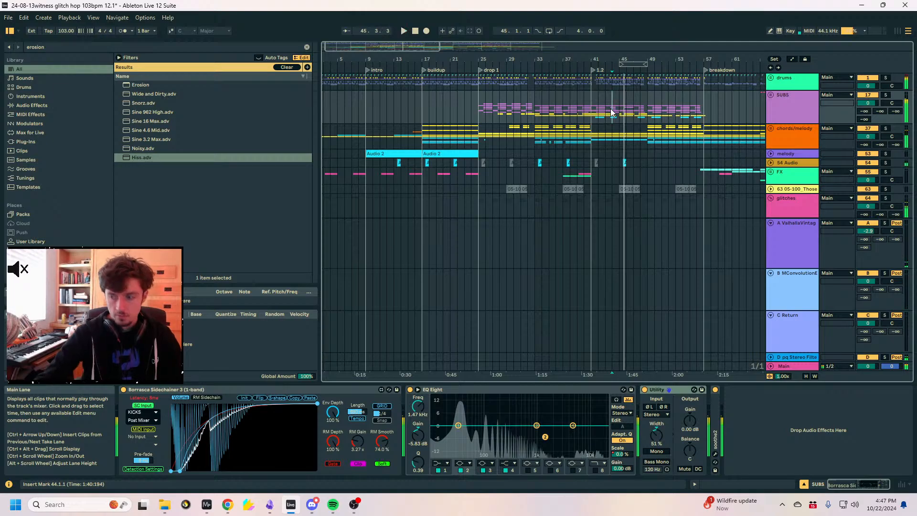
scroll(612, 112, "up", 2)
left_click_drag(513, 59, 417, 342)
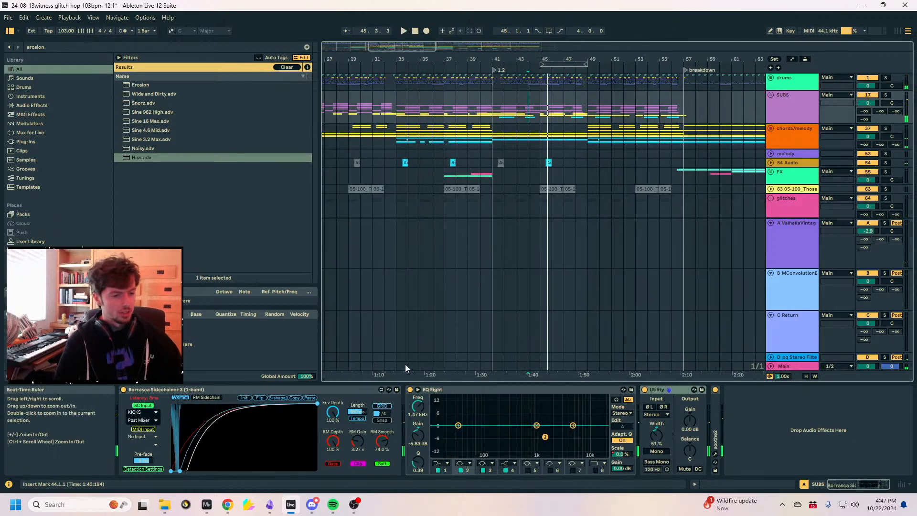
left_click(353, 502)
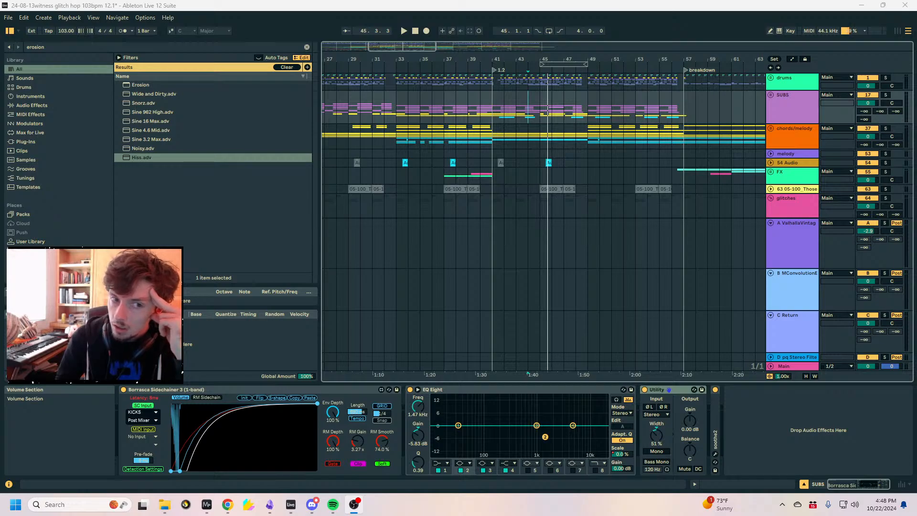
left_click_drag(614, 62, 618, 46)
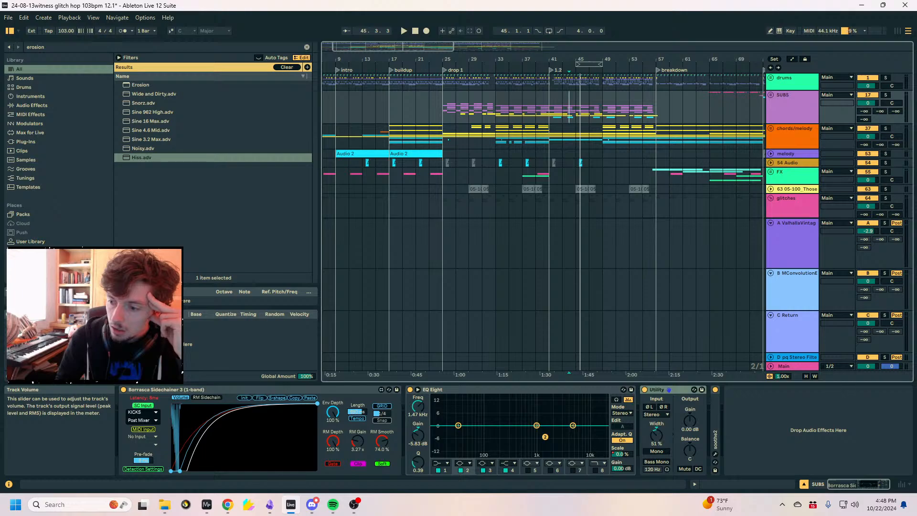